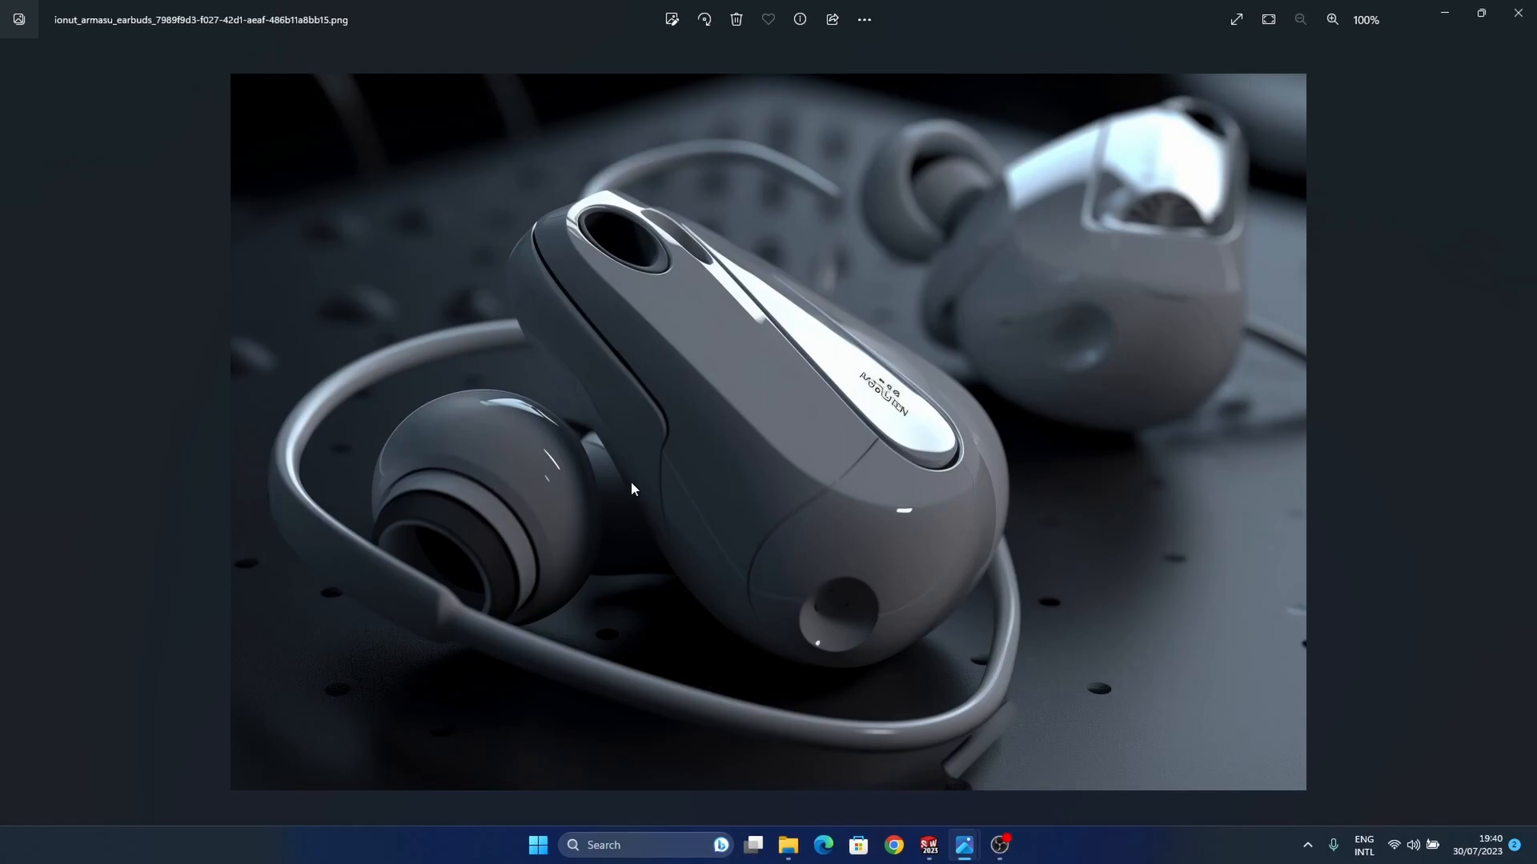
Step: Switch to SOLIDWORKS and set the Earbuds assembly to the shaded-with-edges display without reflections
click(934, 845)
mouse_move(964, 480)
middle_down()
mouse_move(964, 518)
mouse_move(956, 487)
middle_up()
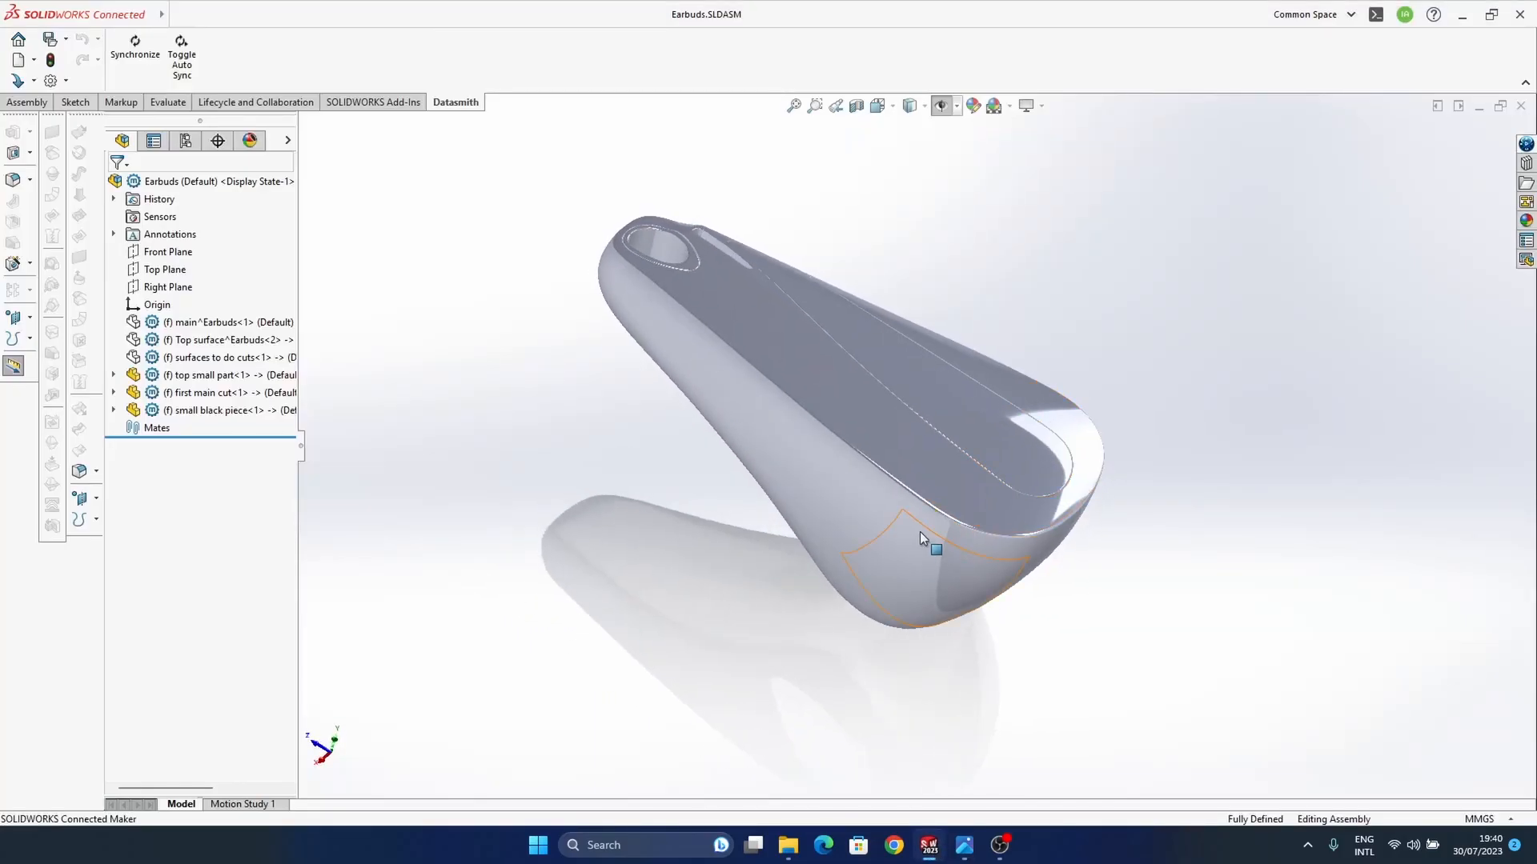
scroll(921, 531, down, 2)
scroll(815, 466, up, 2)
scroll(815, 466, down, 2)
scroll(900, 615, up, 2)
scroll(889, 593, down, 1)
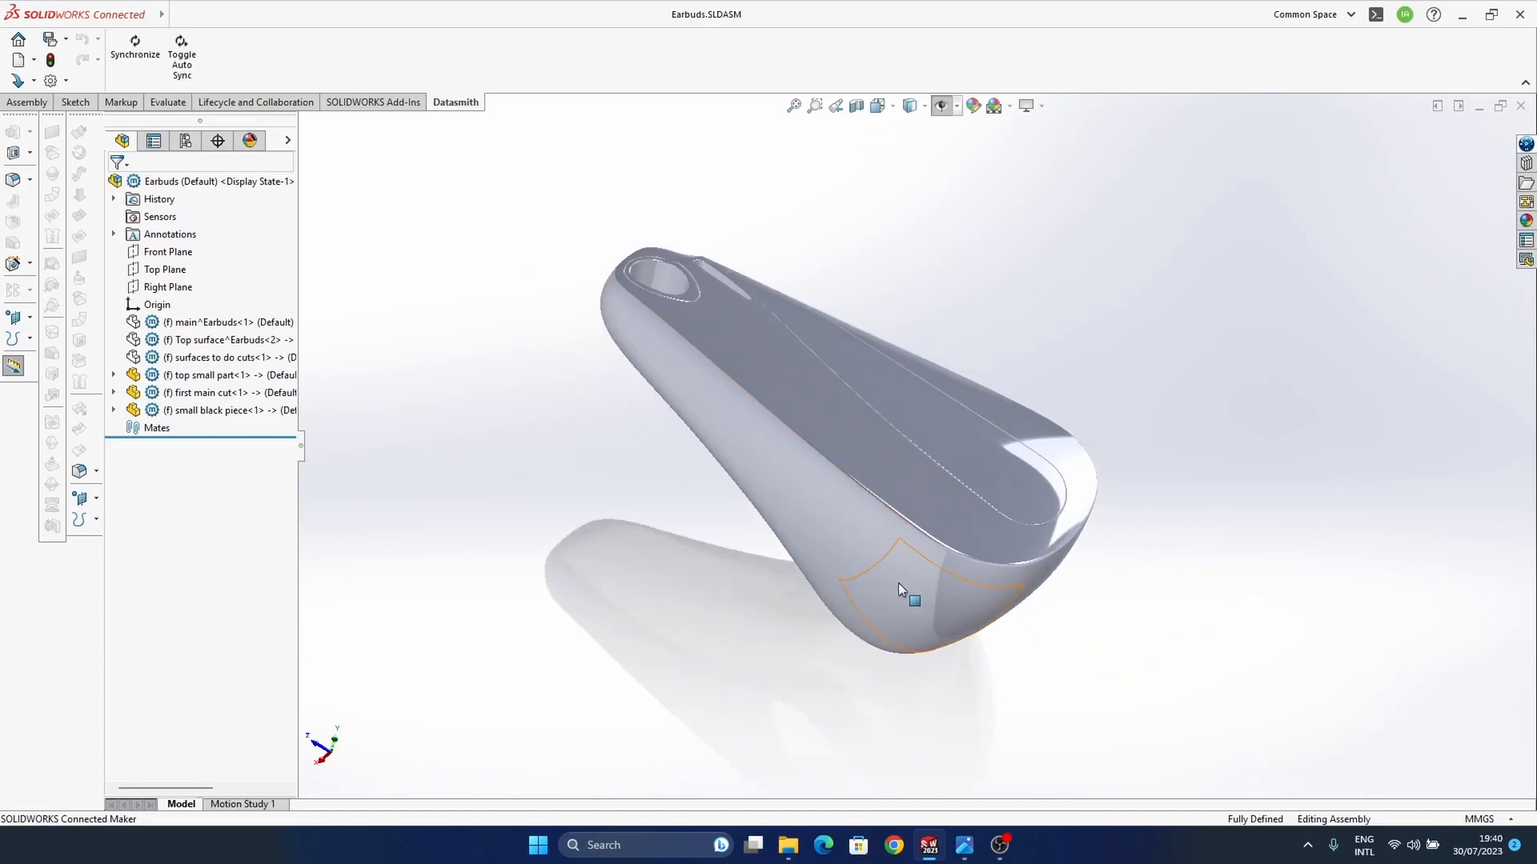
click(898, 583)
click(914, 145)
click(1010, 105)
click(1052, 128)
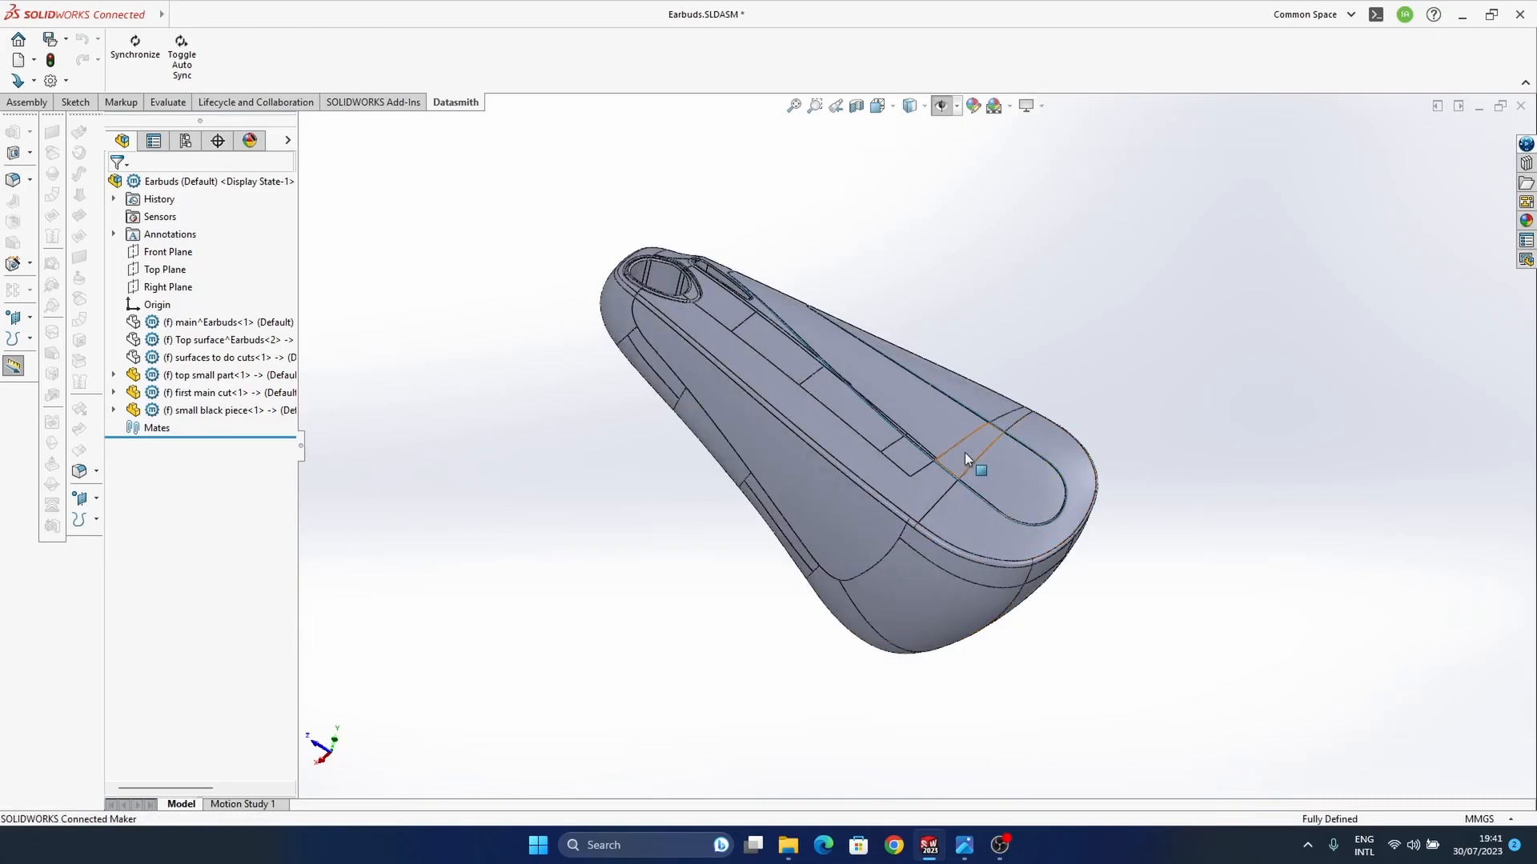
Step: Examine the seams on the earbud's top surface and around the large opening and slot at the narrow end
scroll(769, 504, down, 1)
scroll(813, 473, down, 1)
scroll(808, 512, down, 2)
scroll(877, 459, down, 1)
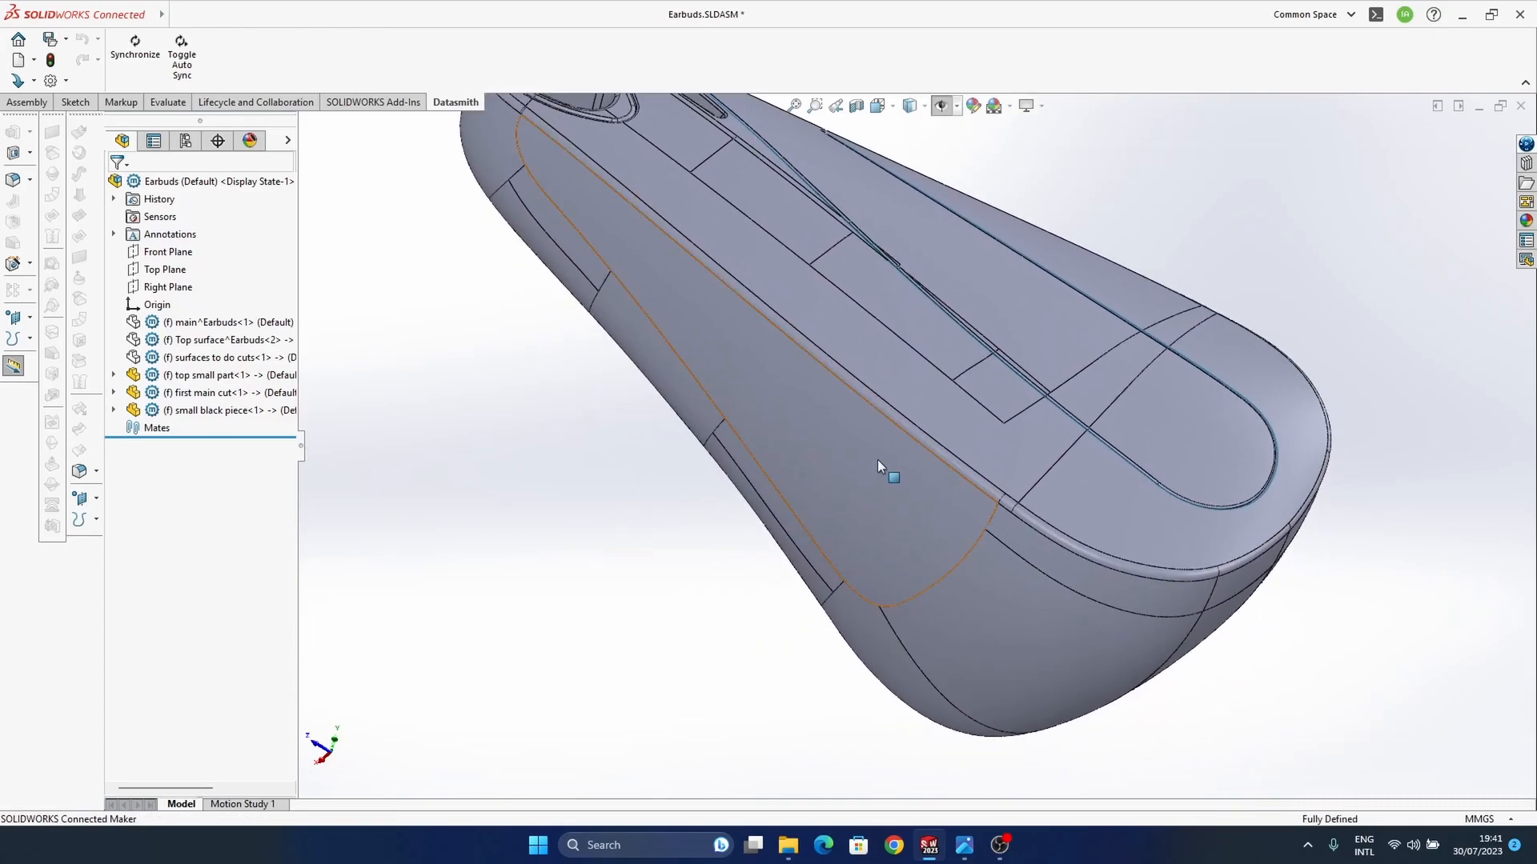
scroll(900, 507, down, 5)
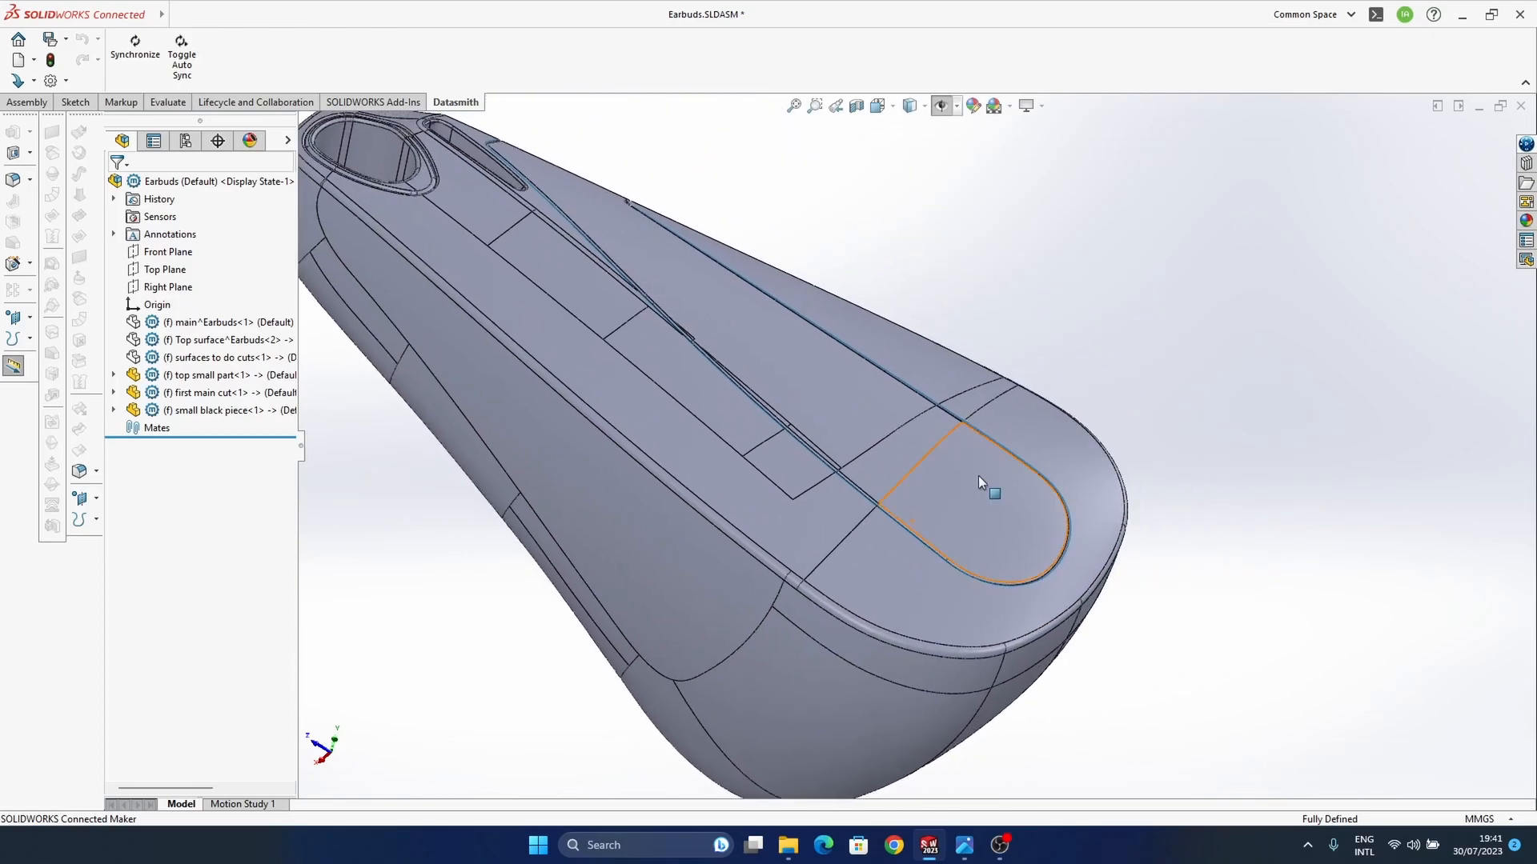
middle_drag(763, 473, 974, 633)
ctrl+middle_drag(716, 169, 771, 407)
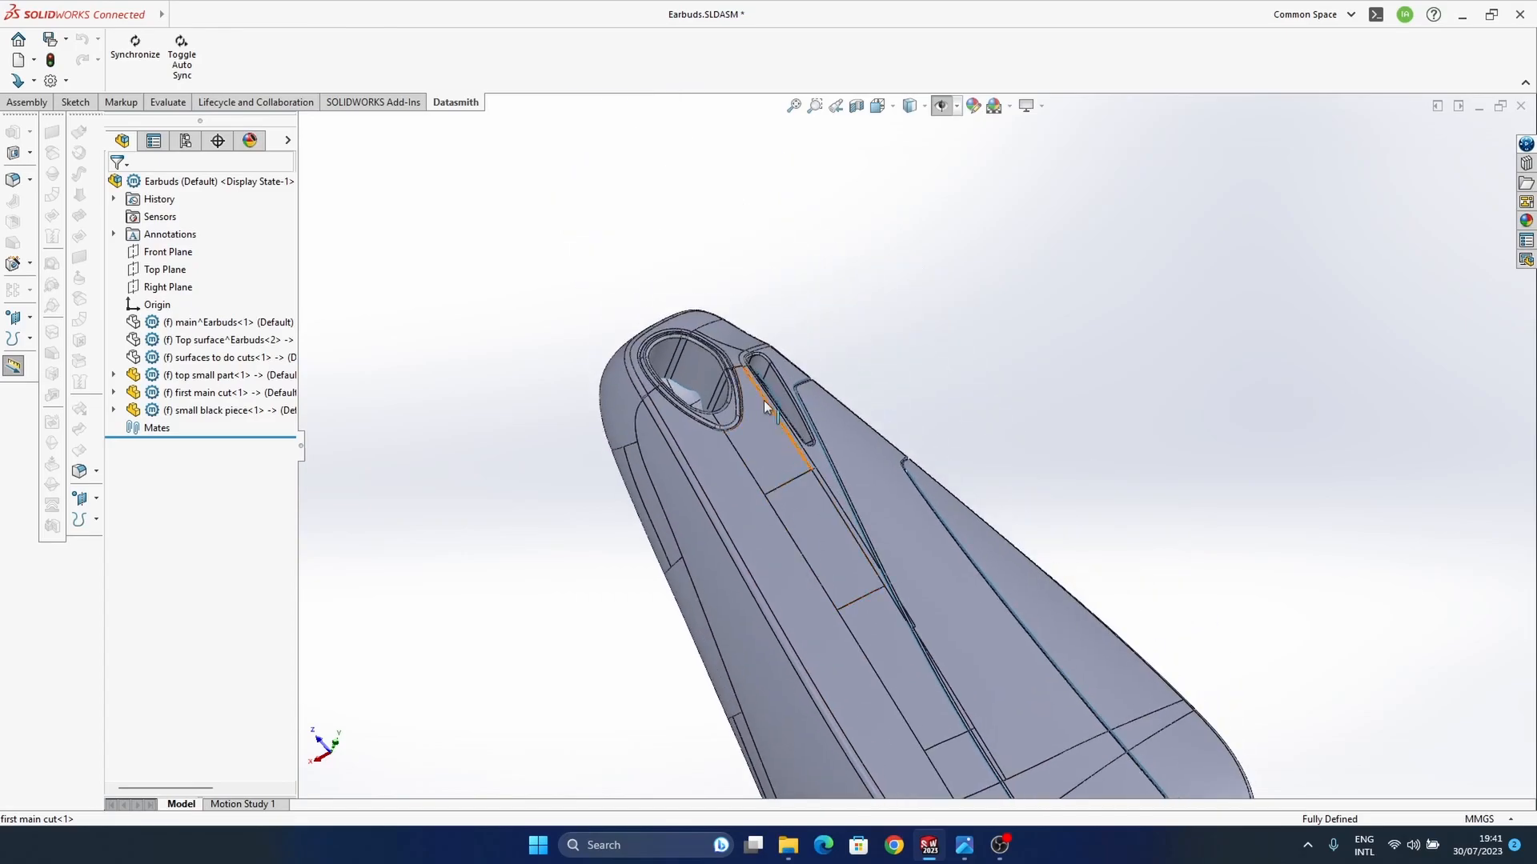
scroll(664, 365, down, 5)
ctrl+middle_drag(1037, 517, 862, 522)
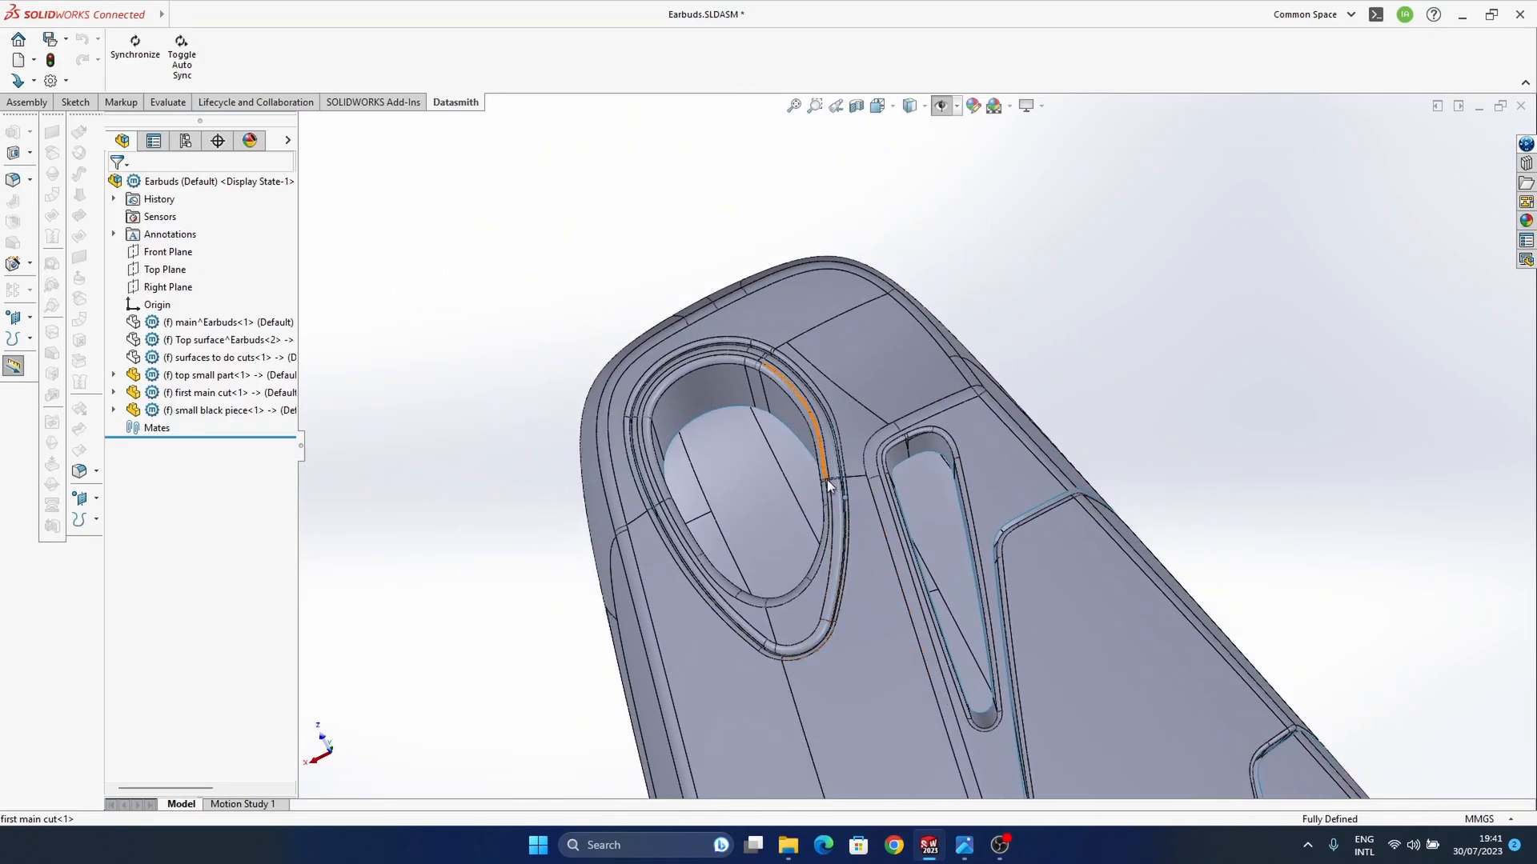
middle_drag(962, 584, 893, 528)
middle_drag(792, 423, 840, 400)
scroll(858, 352, down, 5)
ctrl+middle_drag(854, 337, 852, 411)
Step: Edit the small black piece within the assembly to examine its filleted rim and walls, and return to the assembly
click(847, 412)
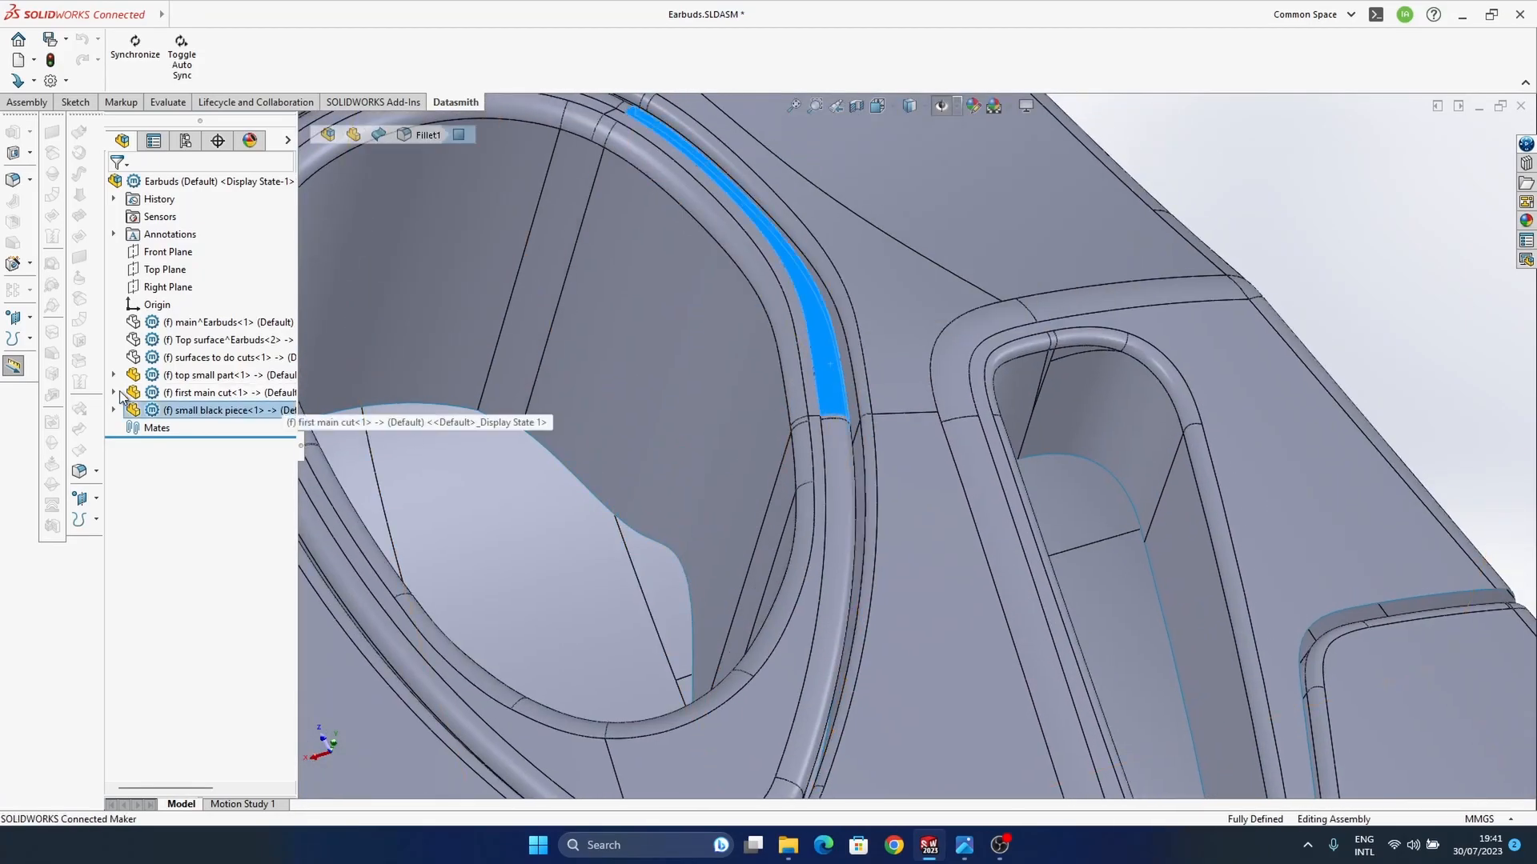
right_click(191, 414)
click(248, 265)
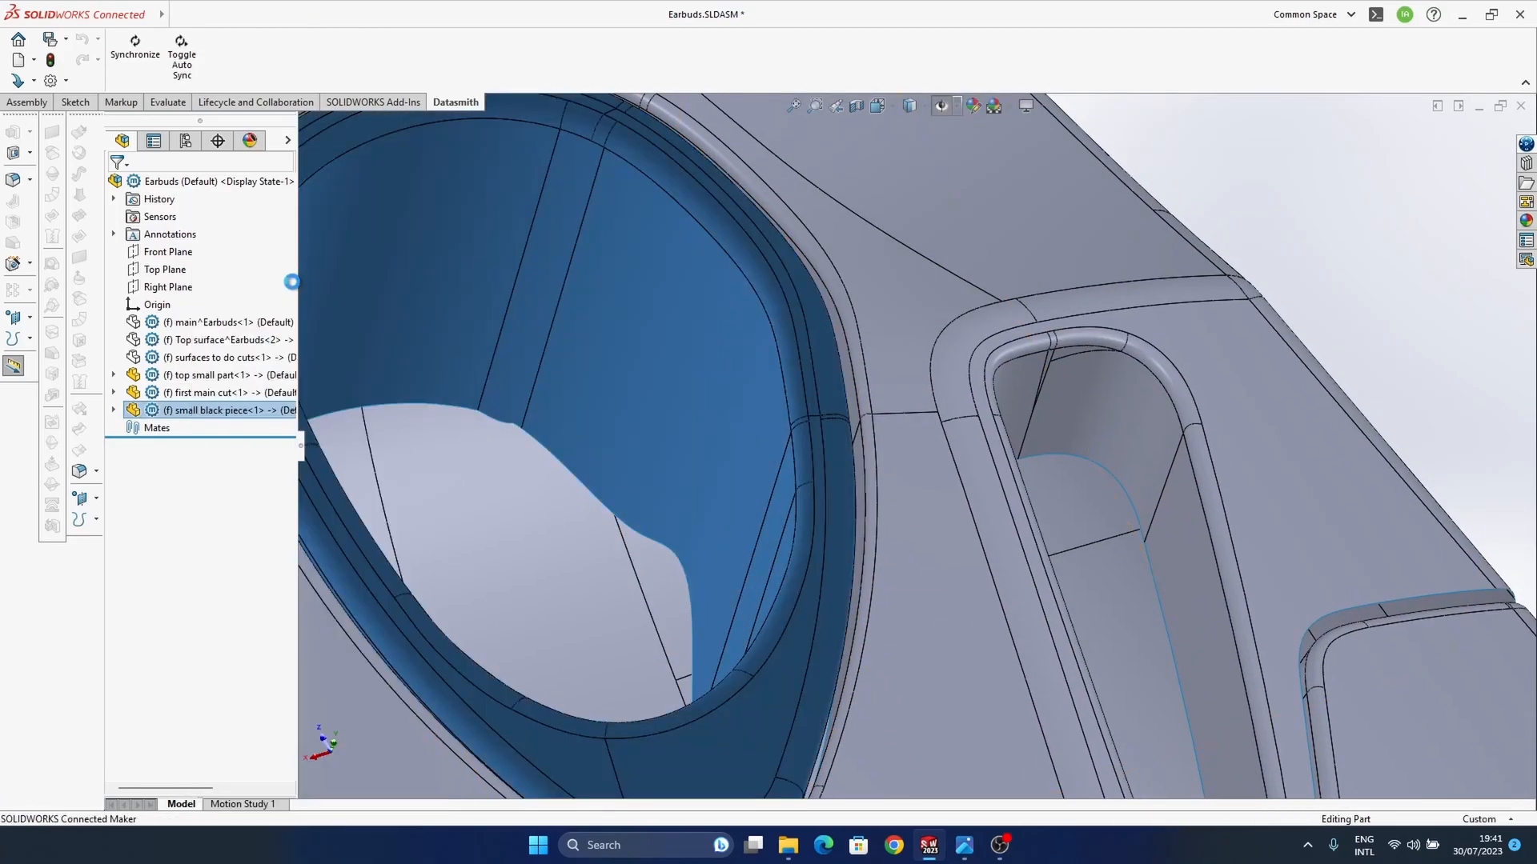
ctrl+middle_drag(996, 570, 1010, 468)
click(851, 399)
middle_drag(869, 535, 861, 453)
middle_drag(915, 556, 918, 652)
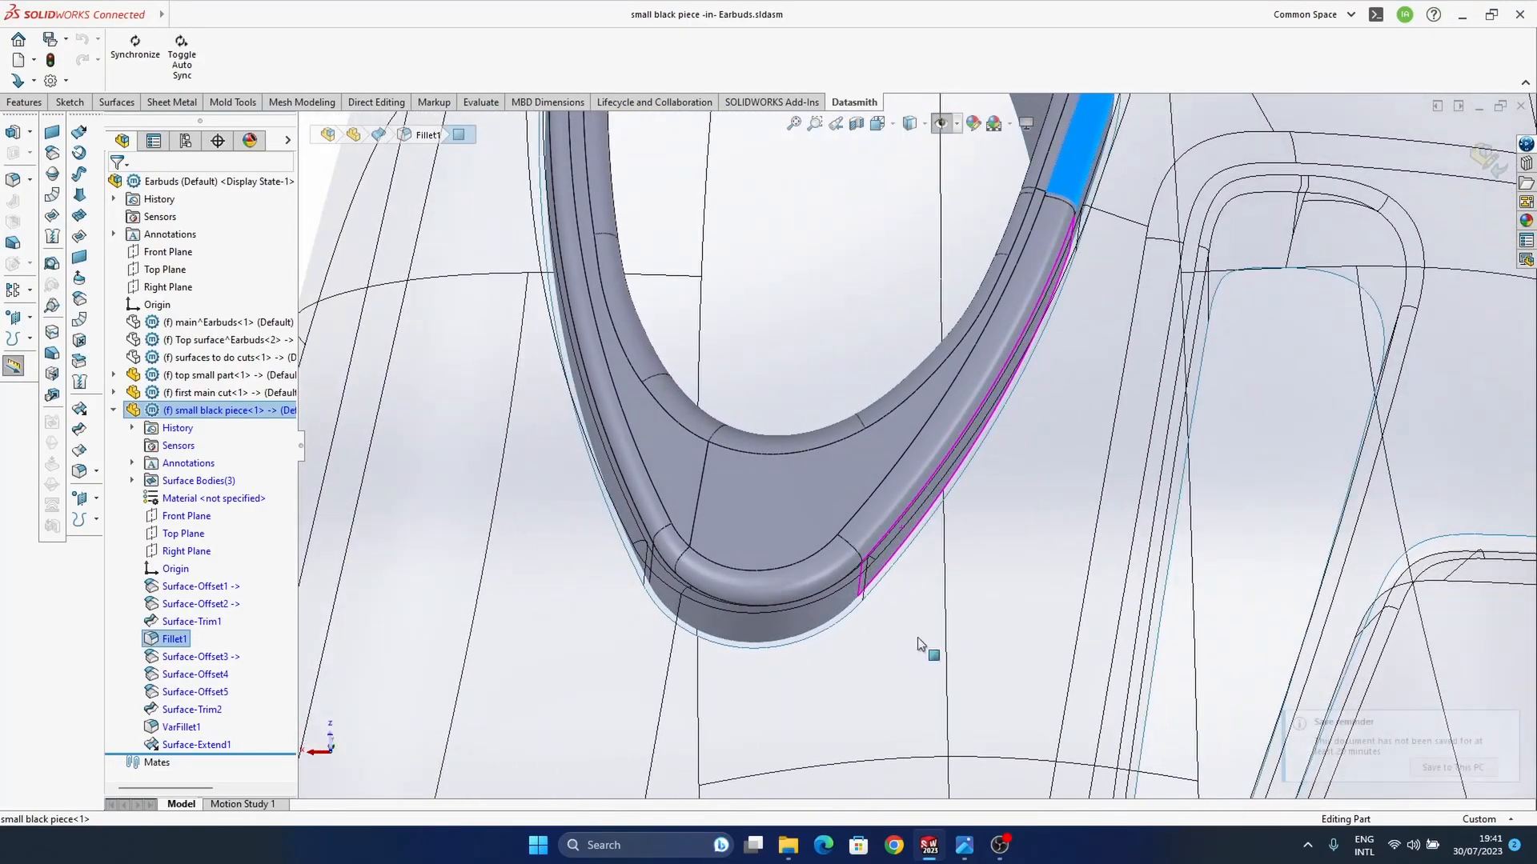
scroll(946, 591, up, 4)
mouse_move(951, 591)
middle_down()
mouse_move(1025, 524)
mouse_move(884, 515)
mouse_move(830, 177)
mouse_move(1005, 401)
mouse_move(954, 351)
middle_up()
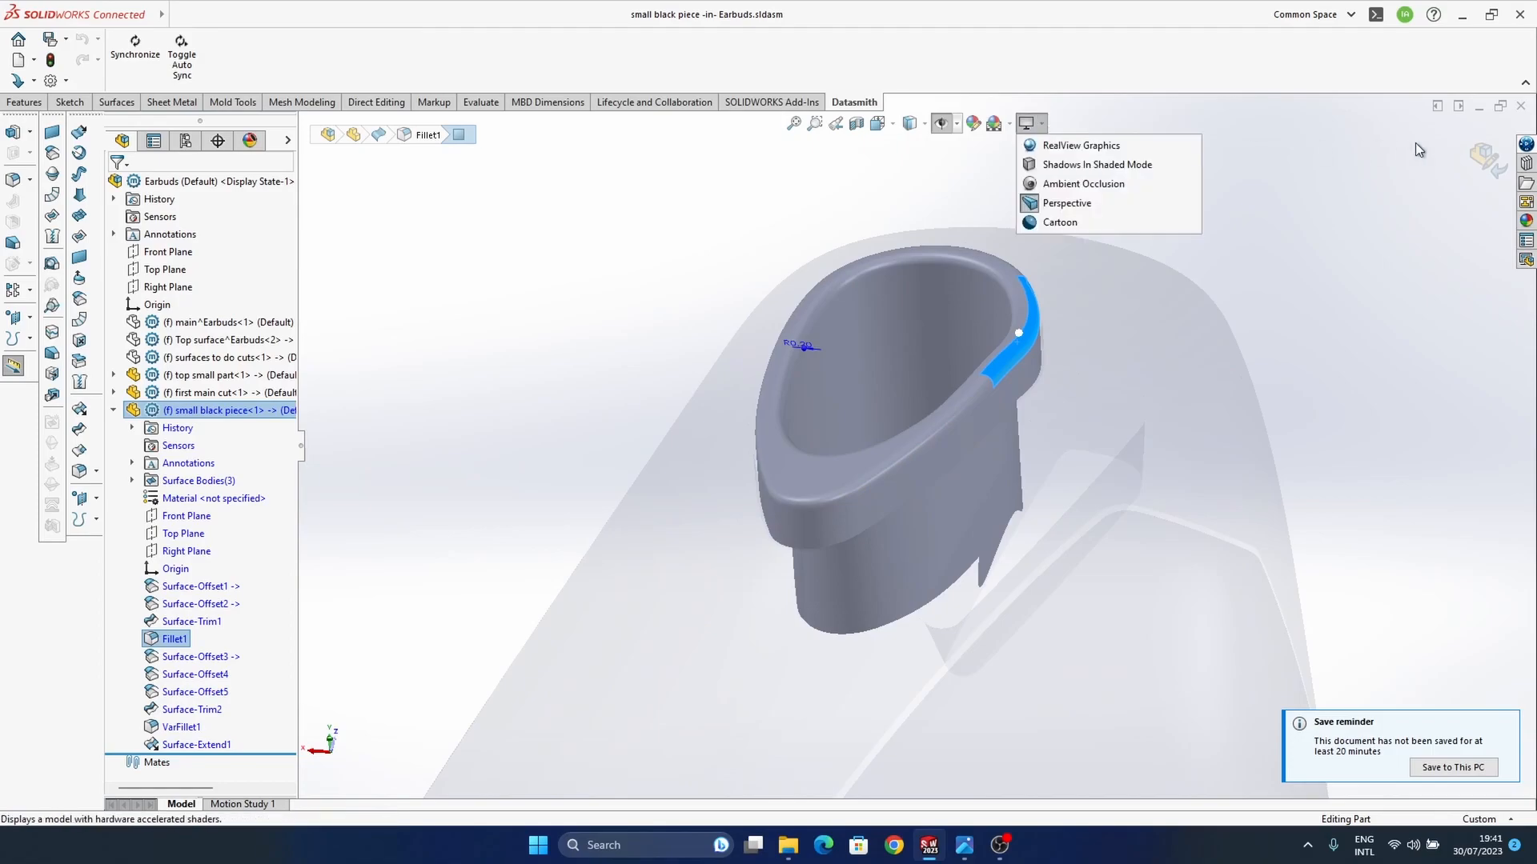
click(1488, 159)
Step: Examine the assembled earbud body around the opening, the slot and the long top inlay
ctrl+middle_drag(840, 456, 963, 525)
middle_drag(1096, 528, 963, 600)
scroll(689, 414, up, 2)
middle_drag(689, 414, 740, 350)
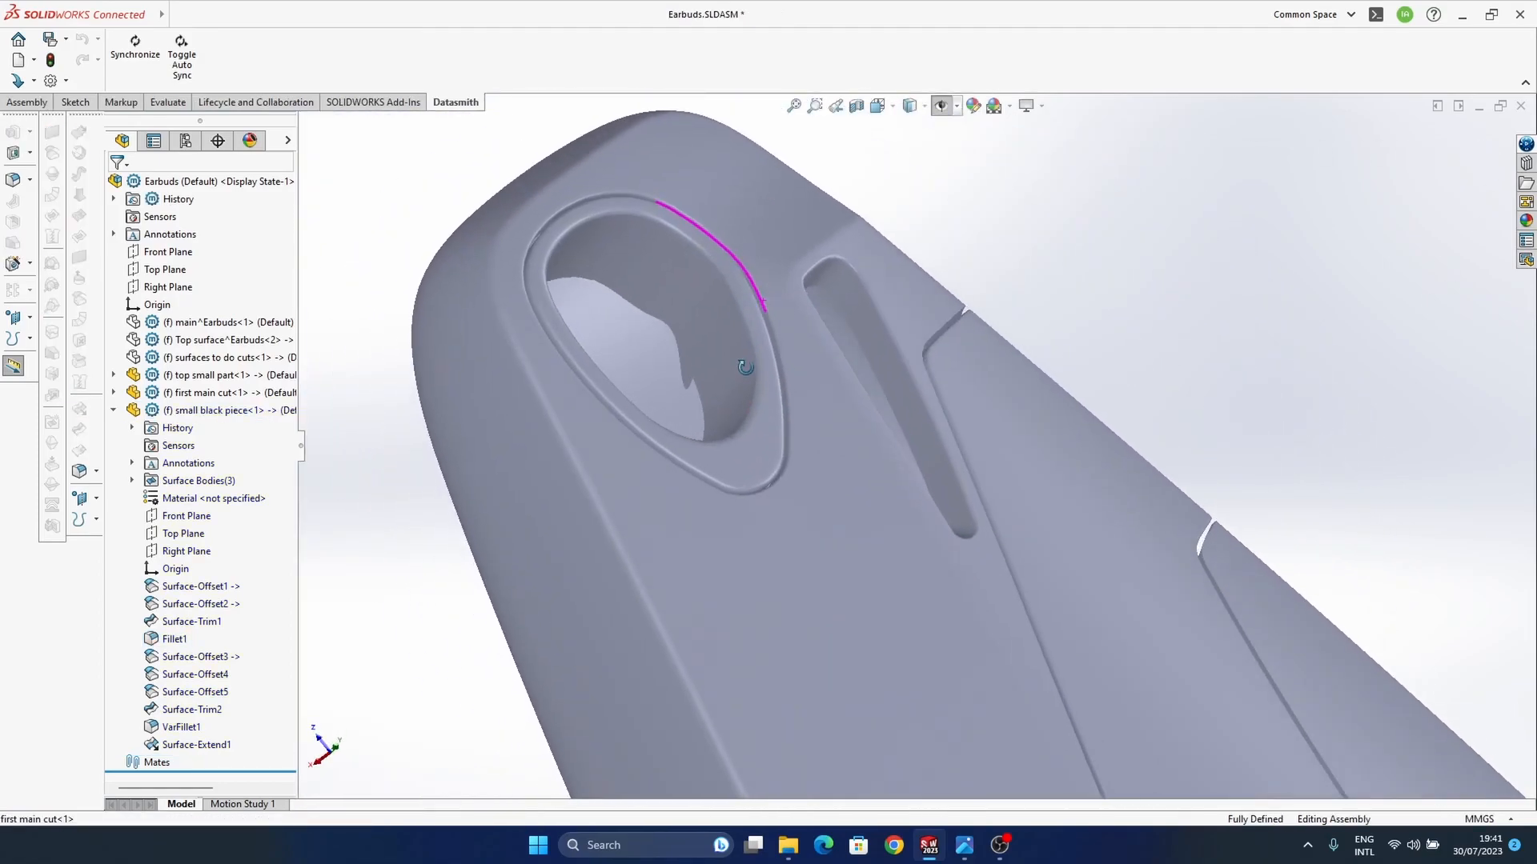
ctrl+middle_drag(936, 536, 886, 367)
scroll(920, 432, up, 3)
scroll(1138, 571, up, 3)
ctrl+middle_drag(1138, 571, 419, 476)
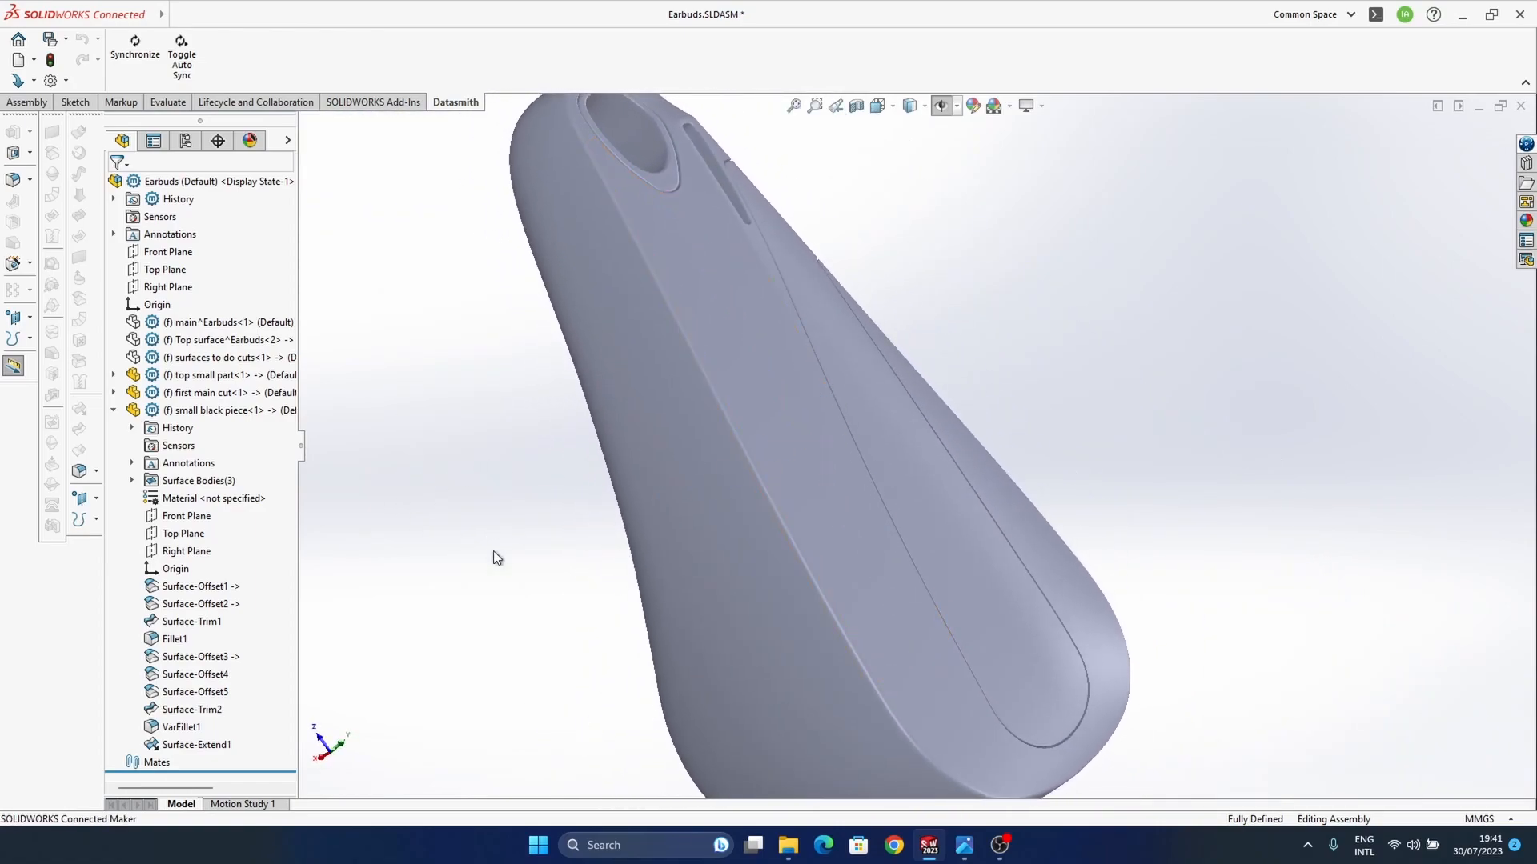
Step: Look at the earbuds reference photo and switch back to SOLIDWORKS
mouse_move(965, 845)
click(880, 688)
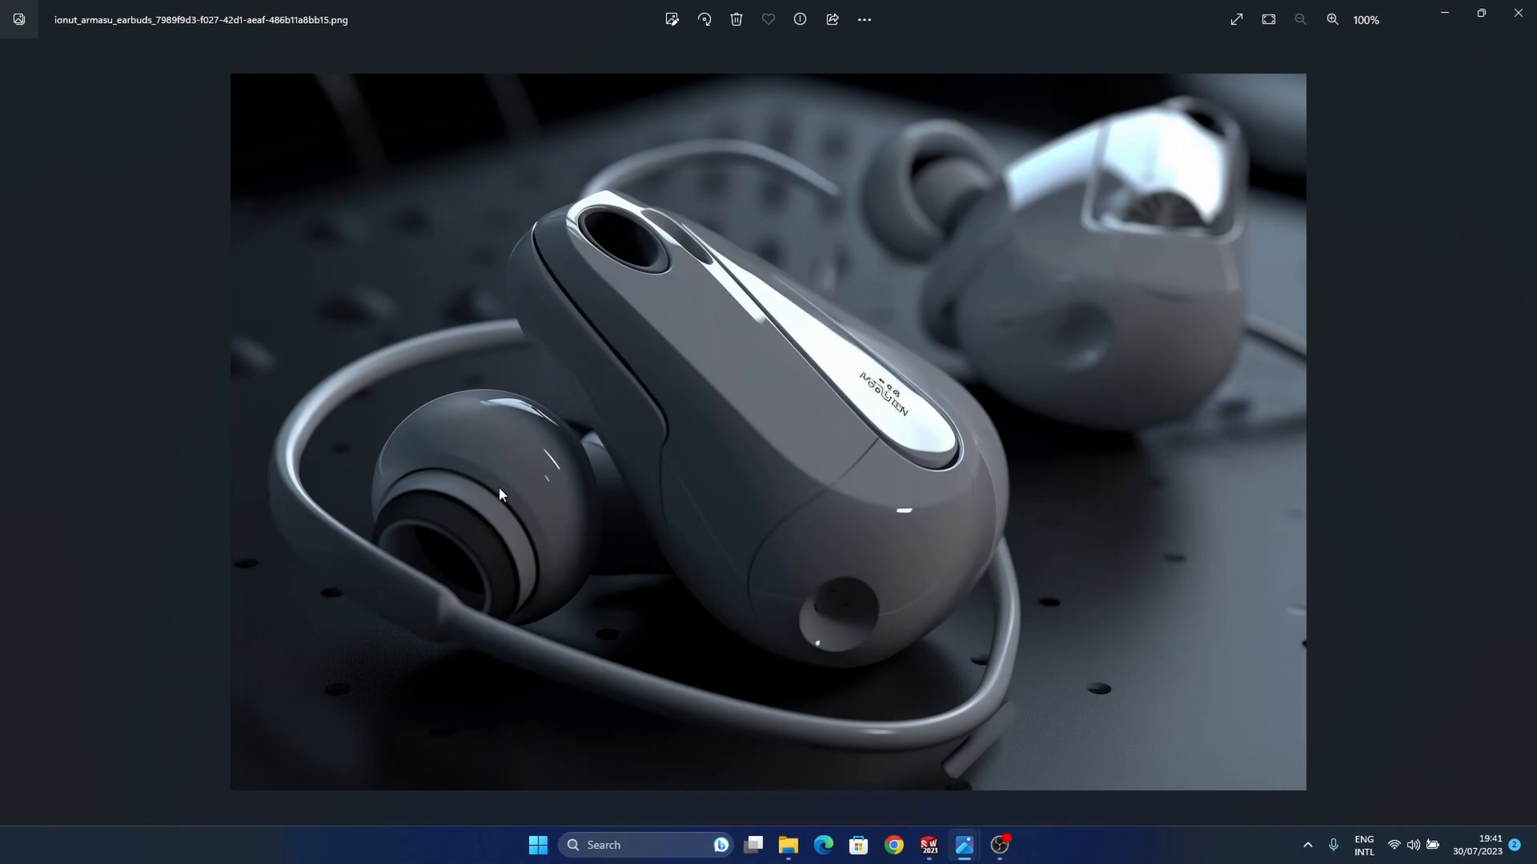
mouse_move(963, 859)
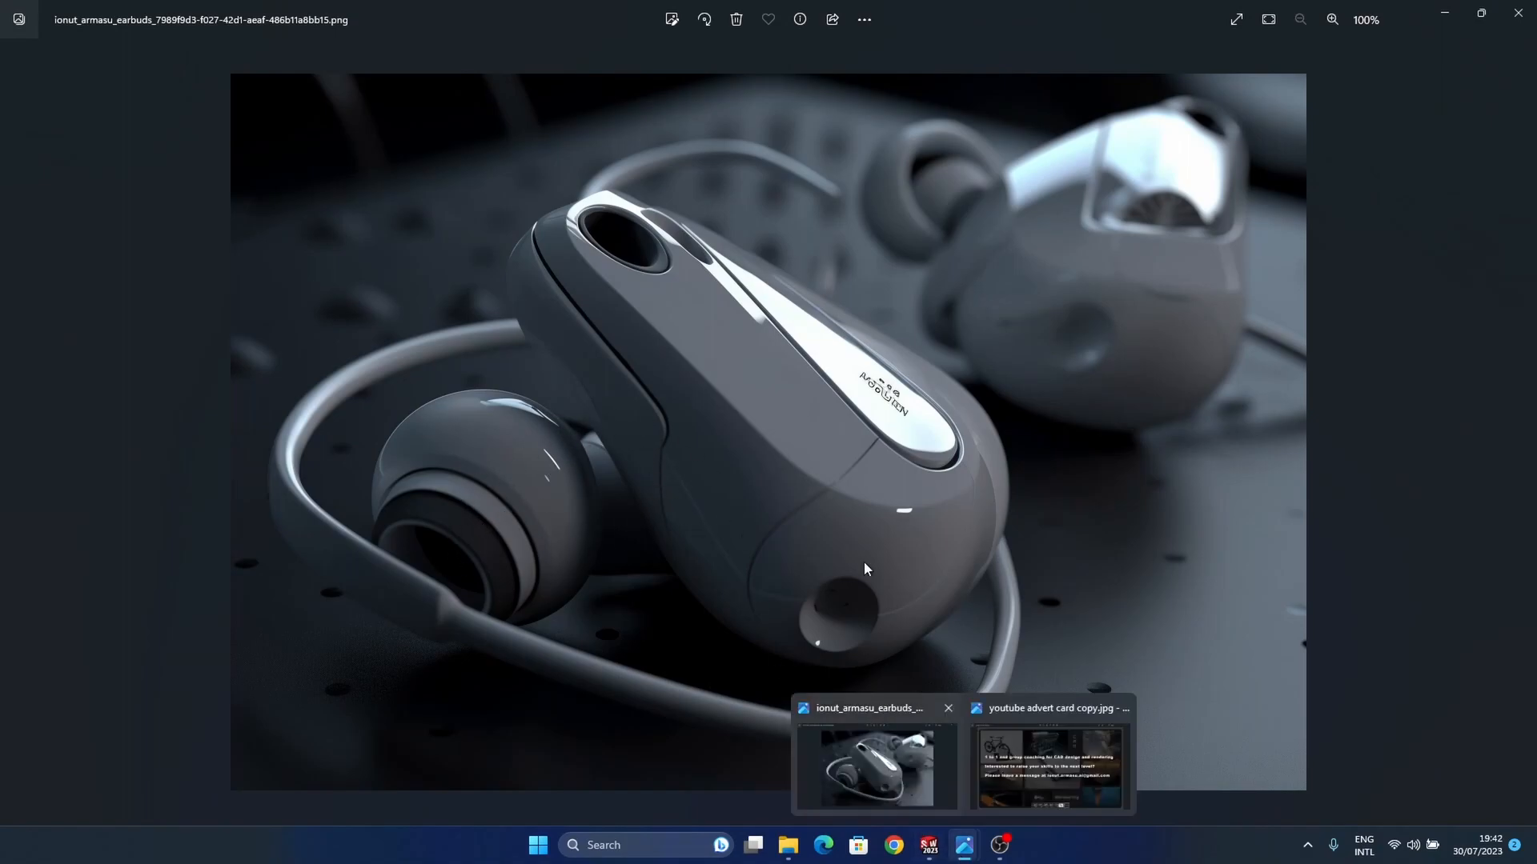
click(931, 850)
Step: Display the assembly with edges and open the first main cut part in its own window
middle_drag(845, 480, 798, 466)
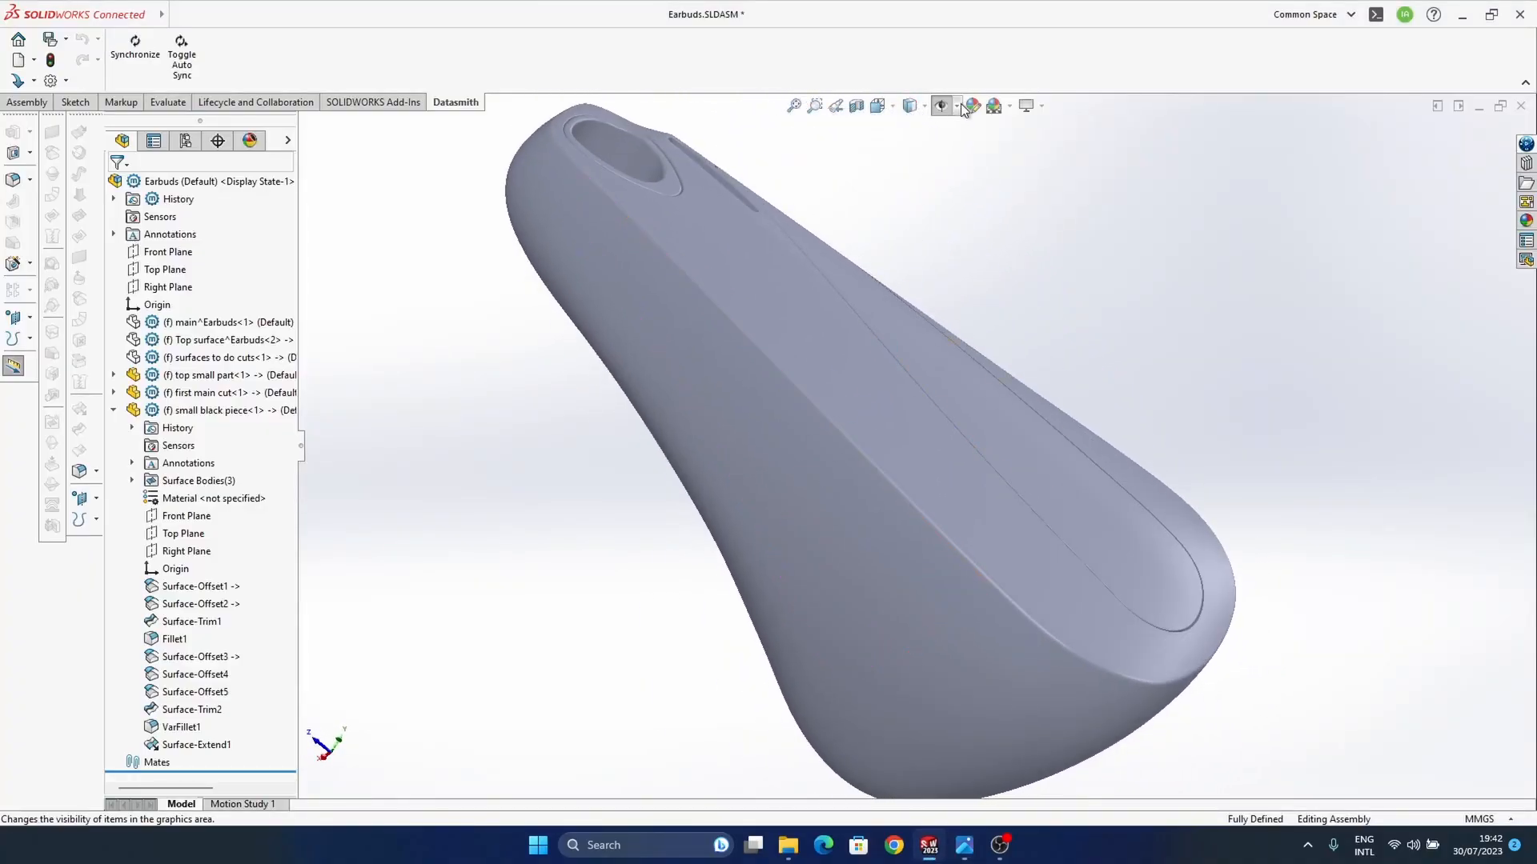
click(913, 131)
mouse_move(874, 525)
middle_down()
mouse_move(893, 487)
mouse_move(881, 583)
middle_up()
click(878, 588)
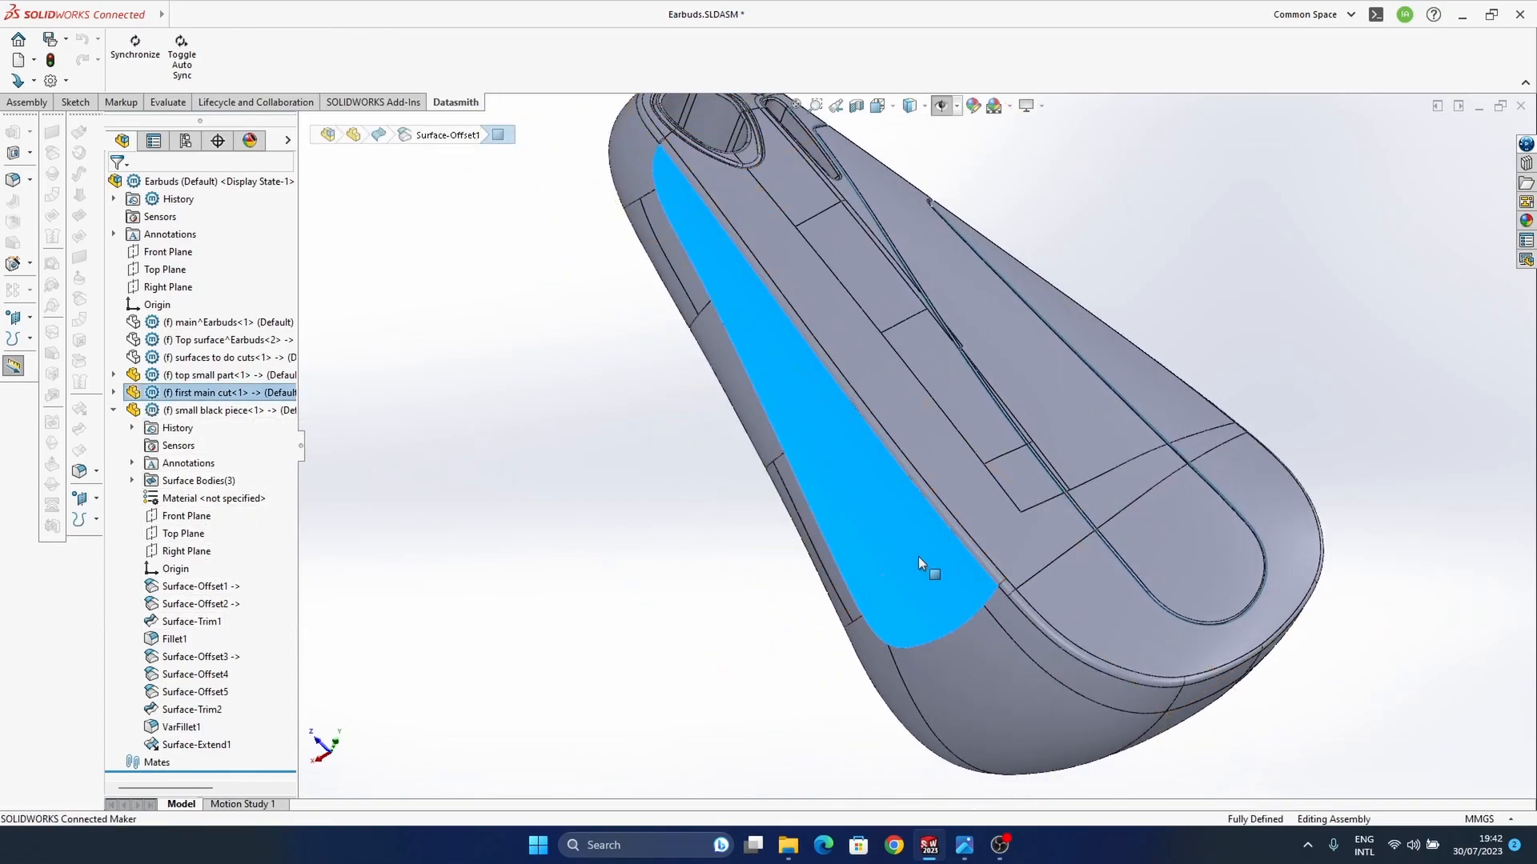
key(f)
click(113, 410)
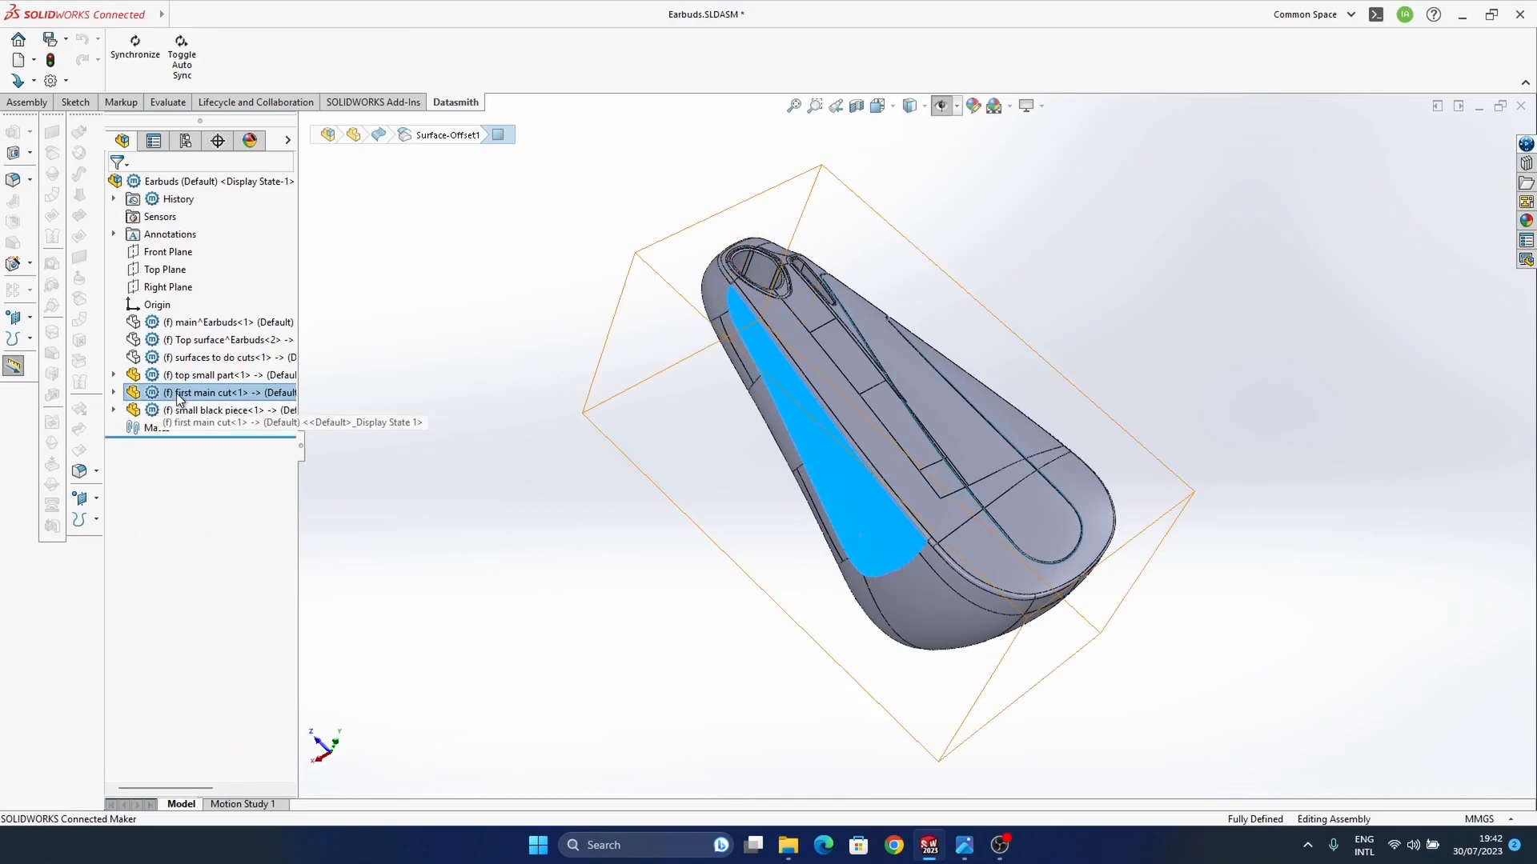
right_click(179, 400)
click(197, 269)
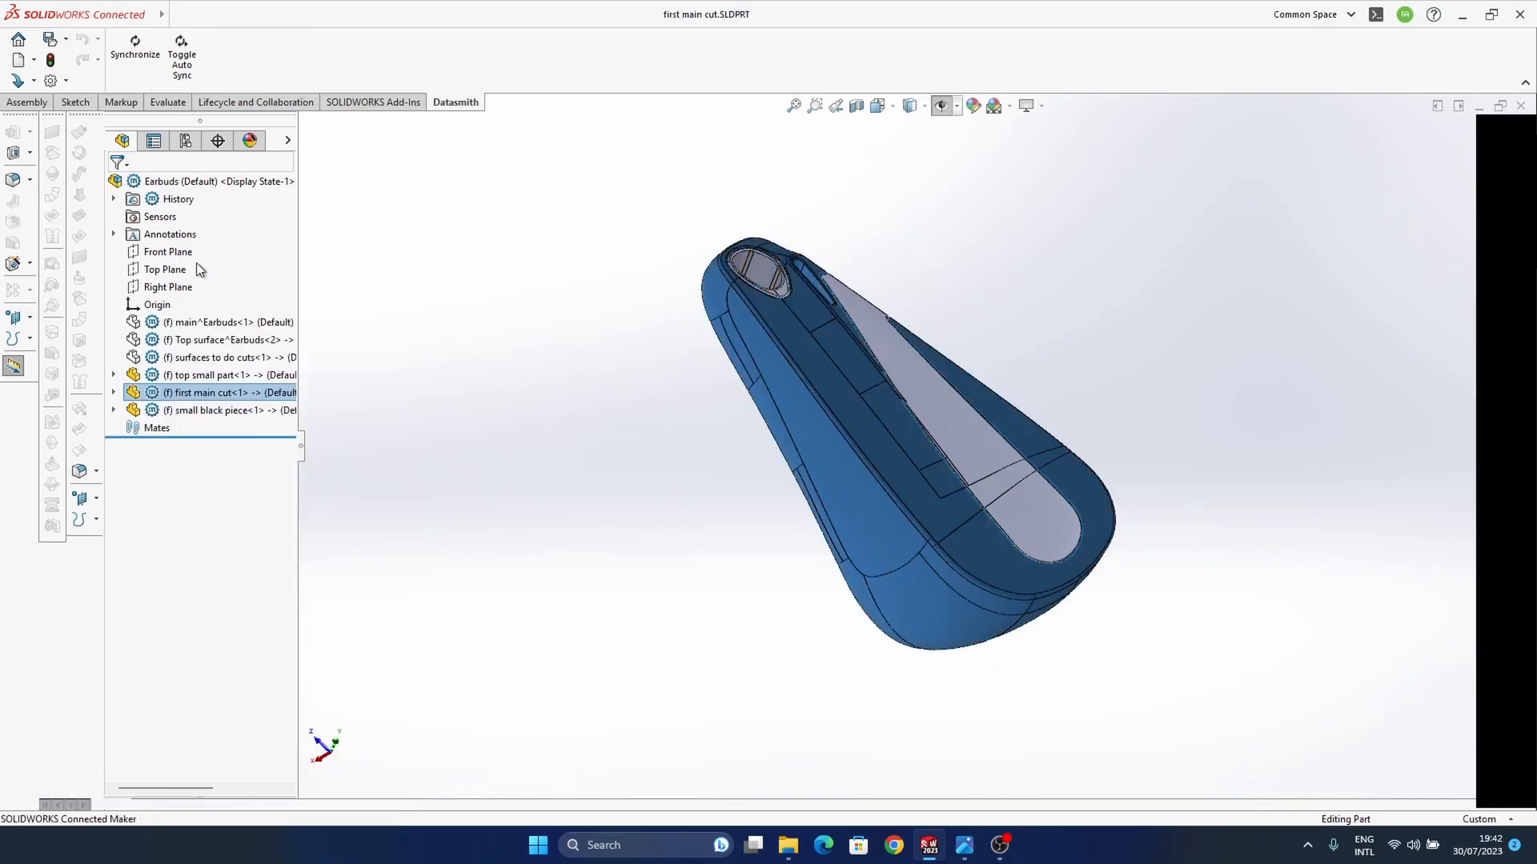
middle_drag(863, 509, 777, 618)
scroll(890, 498, up, 3)
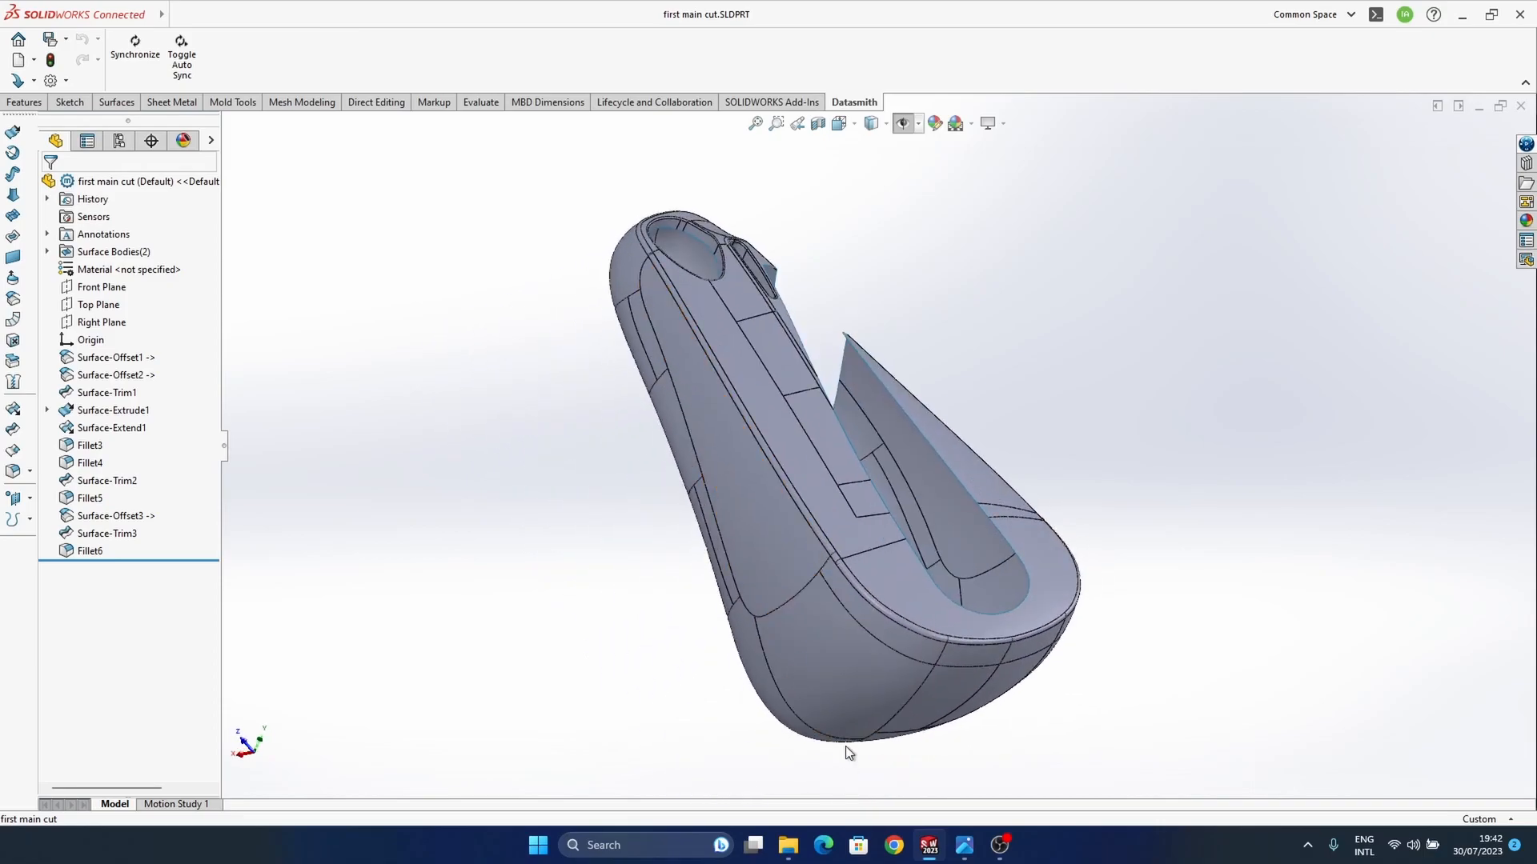
Step: Compare the first main cut part with the earbuds reference photo and return to the part window
mouse_move(963, 846)
click(900, 780)
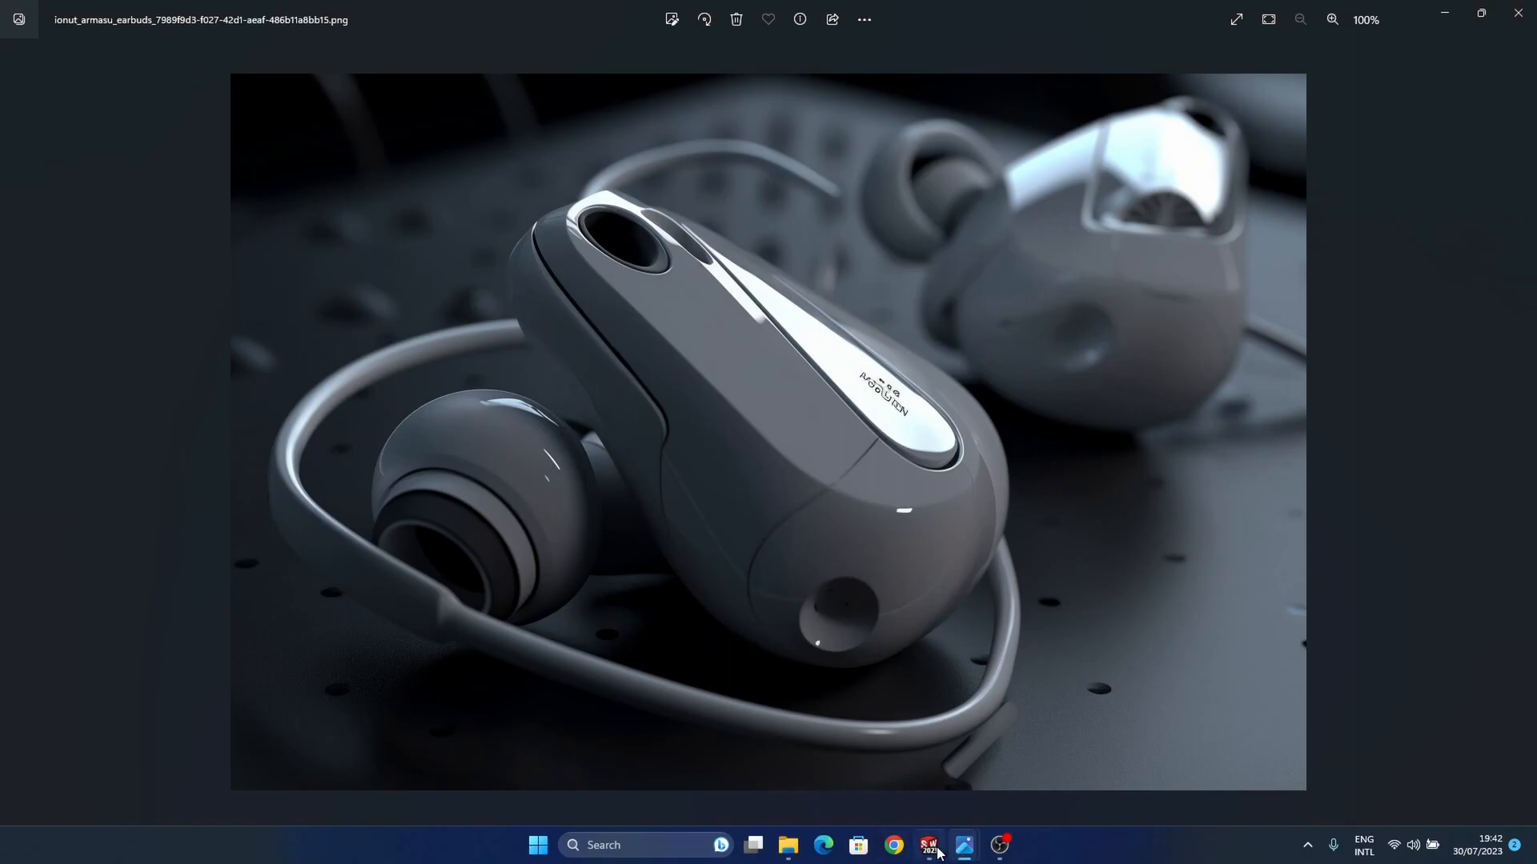
mouse_move(939, 853)
click(1016, 762)
middle_drag(886, 578, 706, 452)
key(alt)
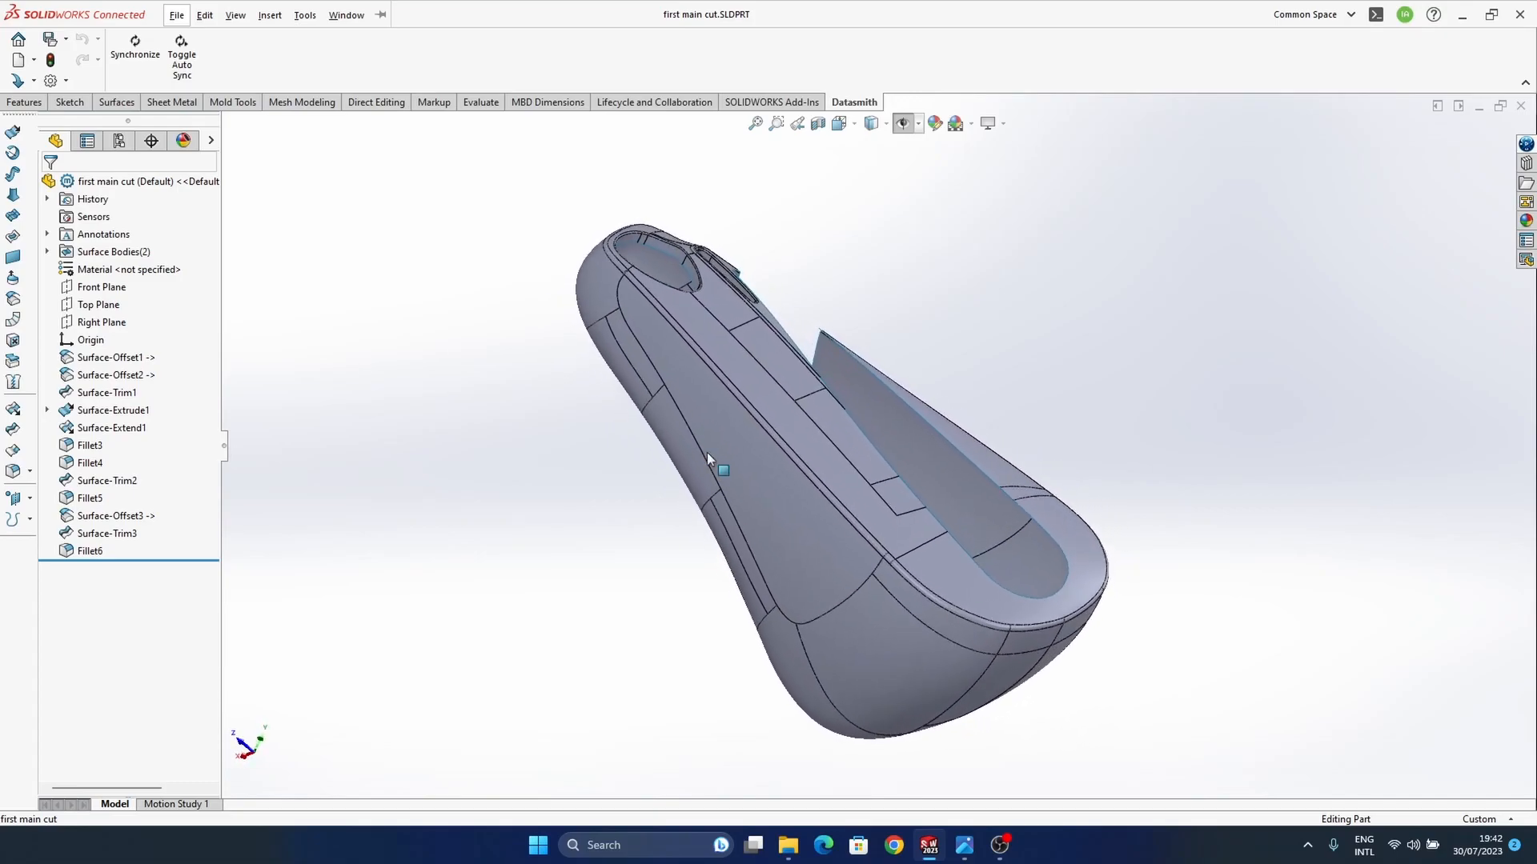
Step: Show the Front, Top and Right Planes in the first main cut part
click(901, 126)
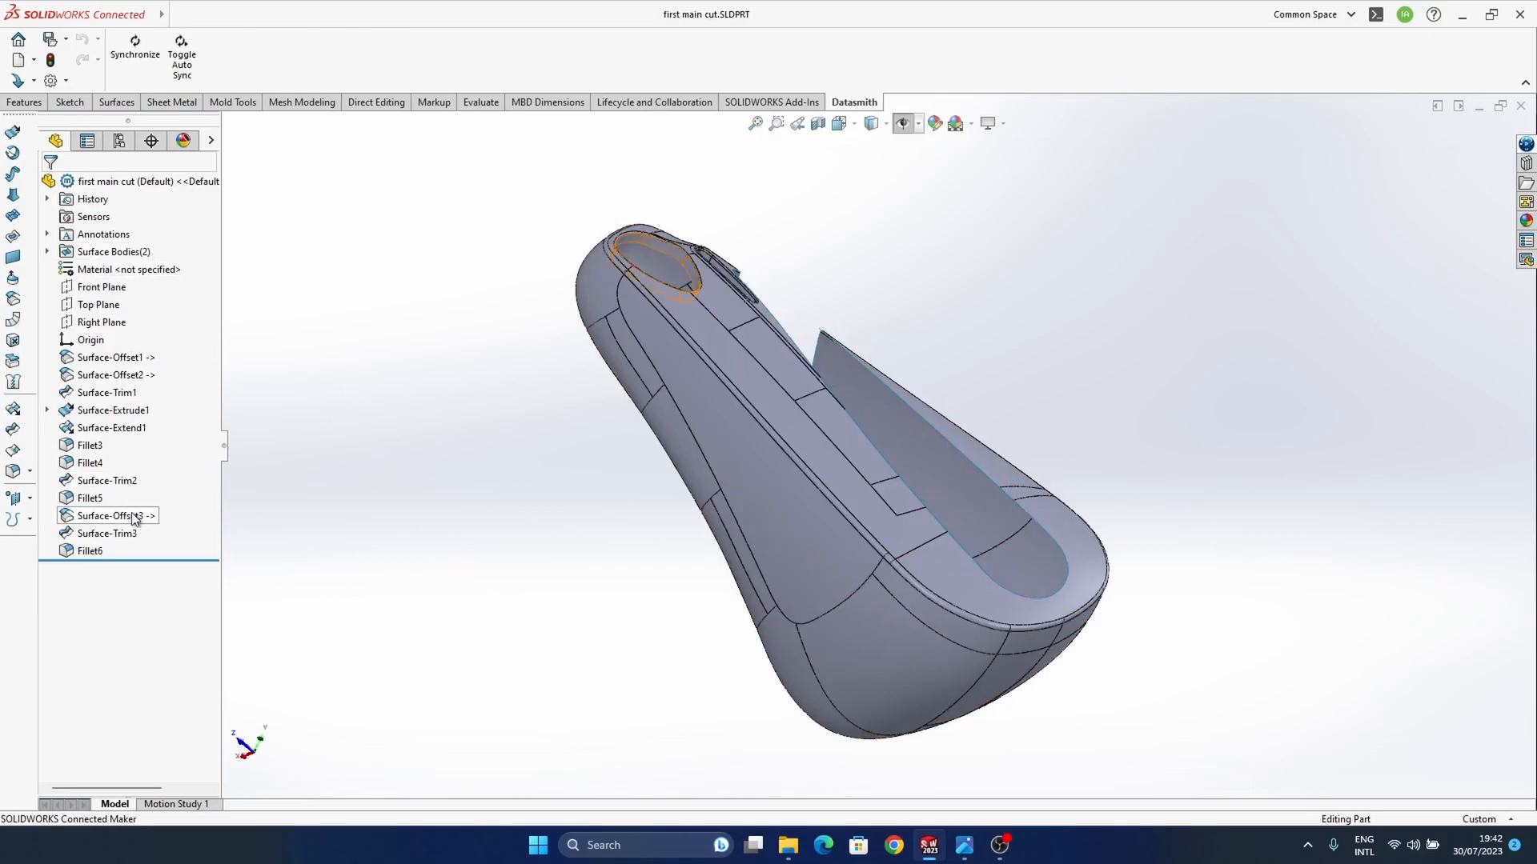
middle_drag(915, 563, 933, 520)
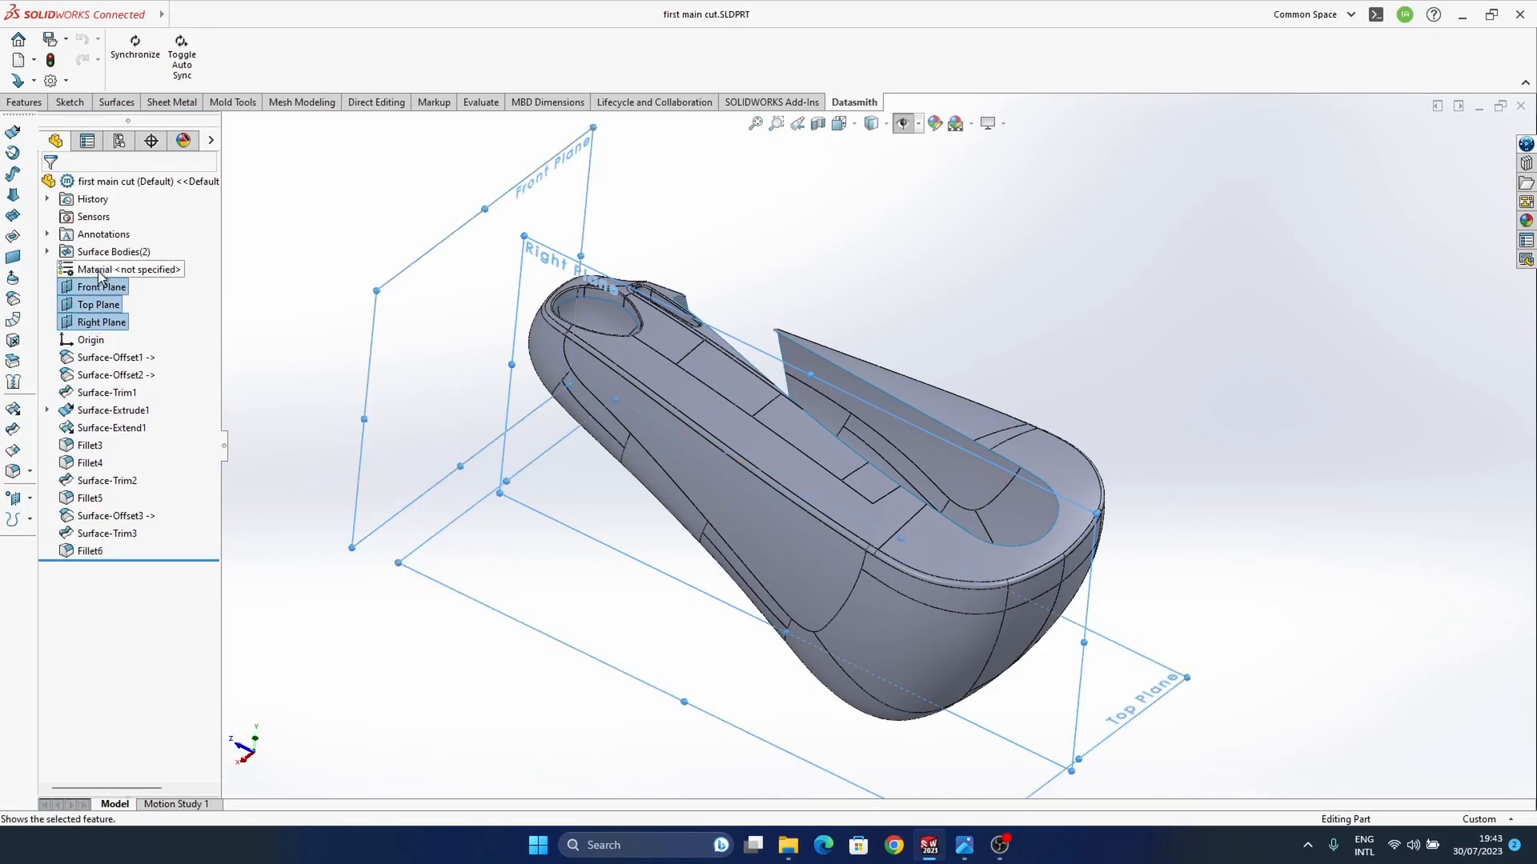
middle_drag(881, 506, 885, 493)
click(1038, 397)
middle_drag(695, 482, 754, 424)
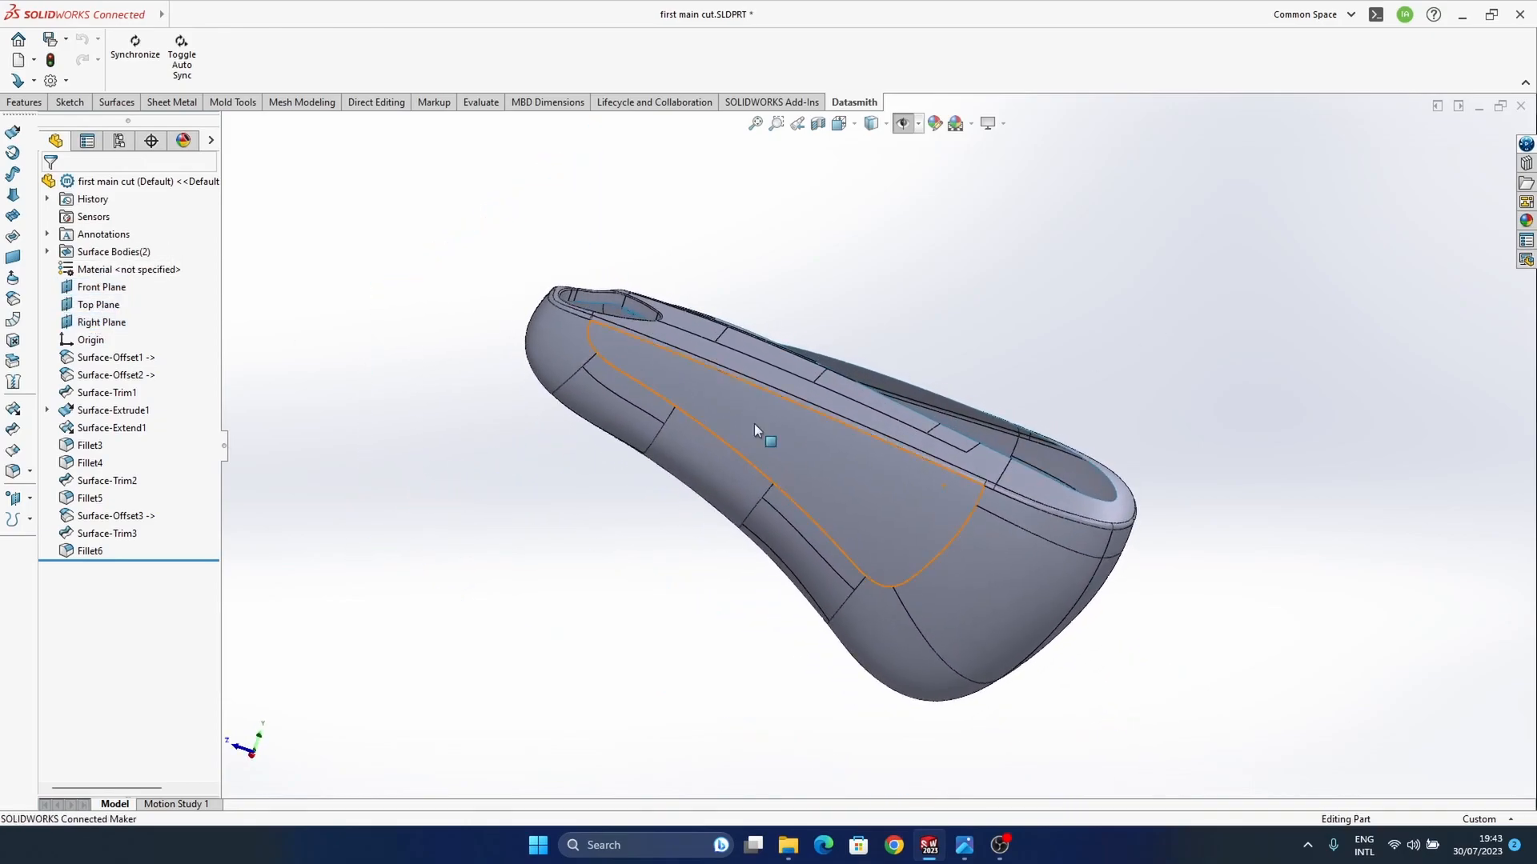
click(905, 129)
Step: Create a reference point at 33 percent along the lower edge of the body's concave middle face
middle_drag(881, 397, 780, 387)
scroll(684, 458, down, 3)
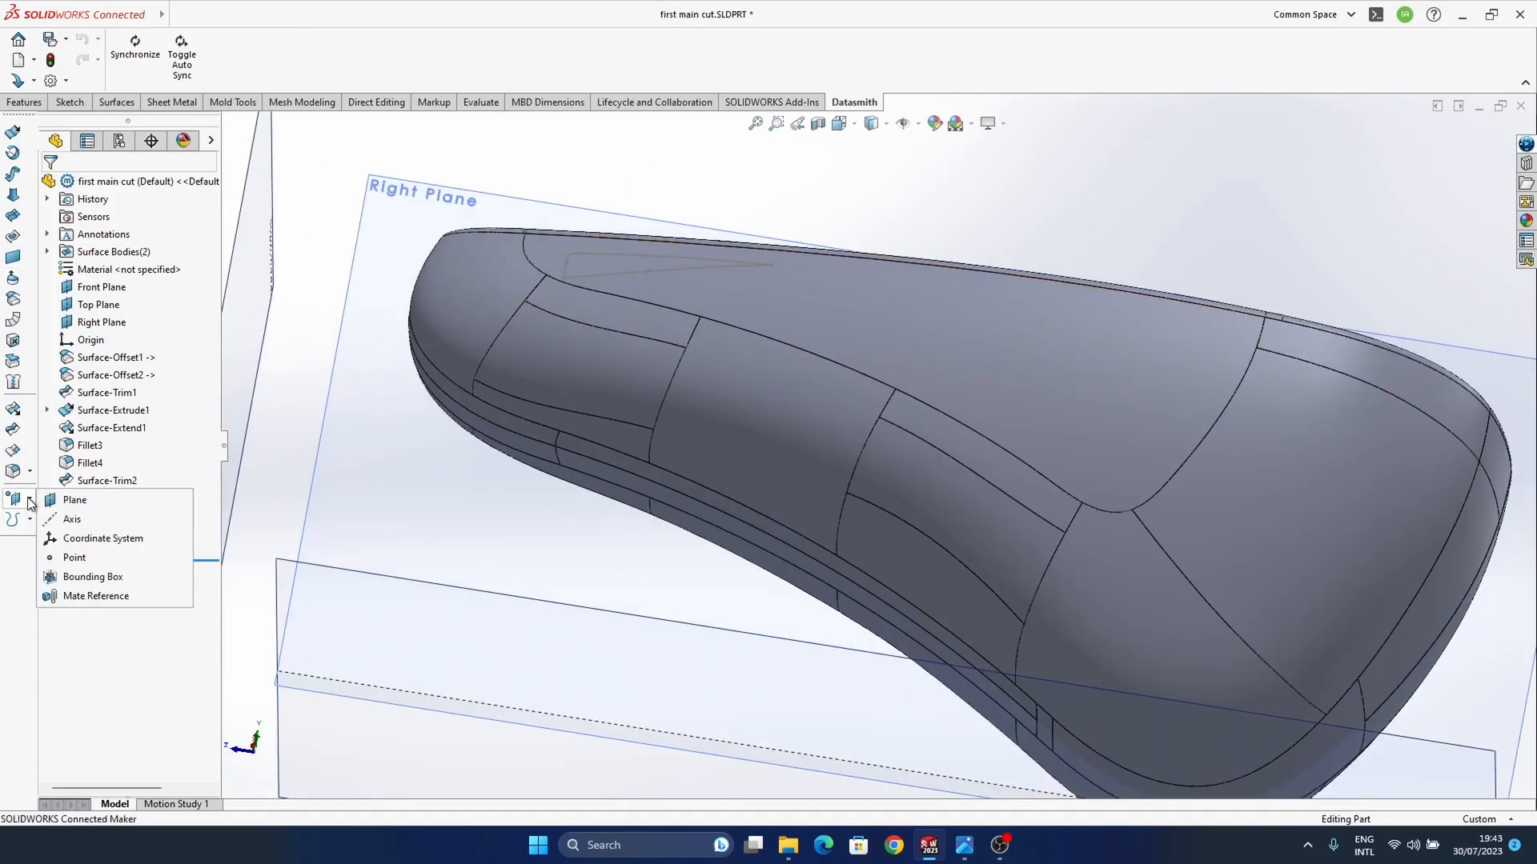
click(76, 556)
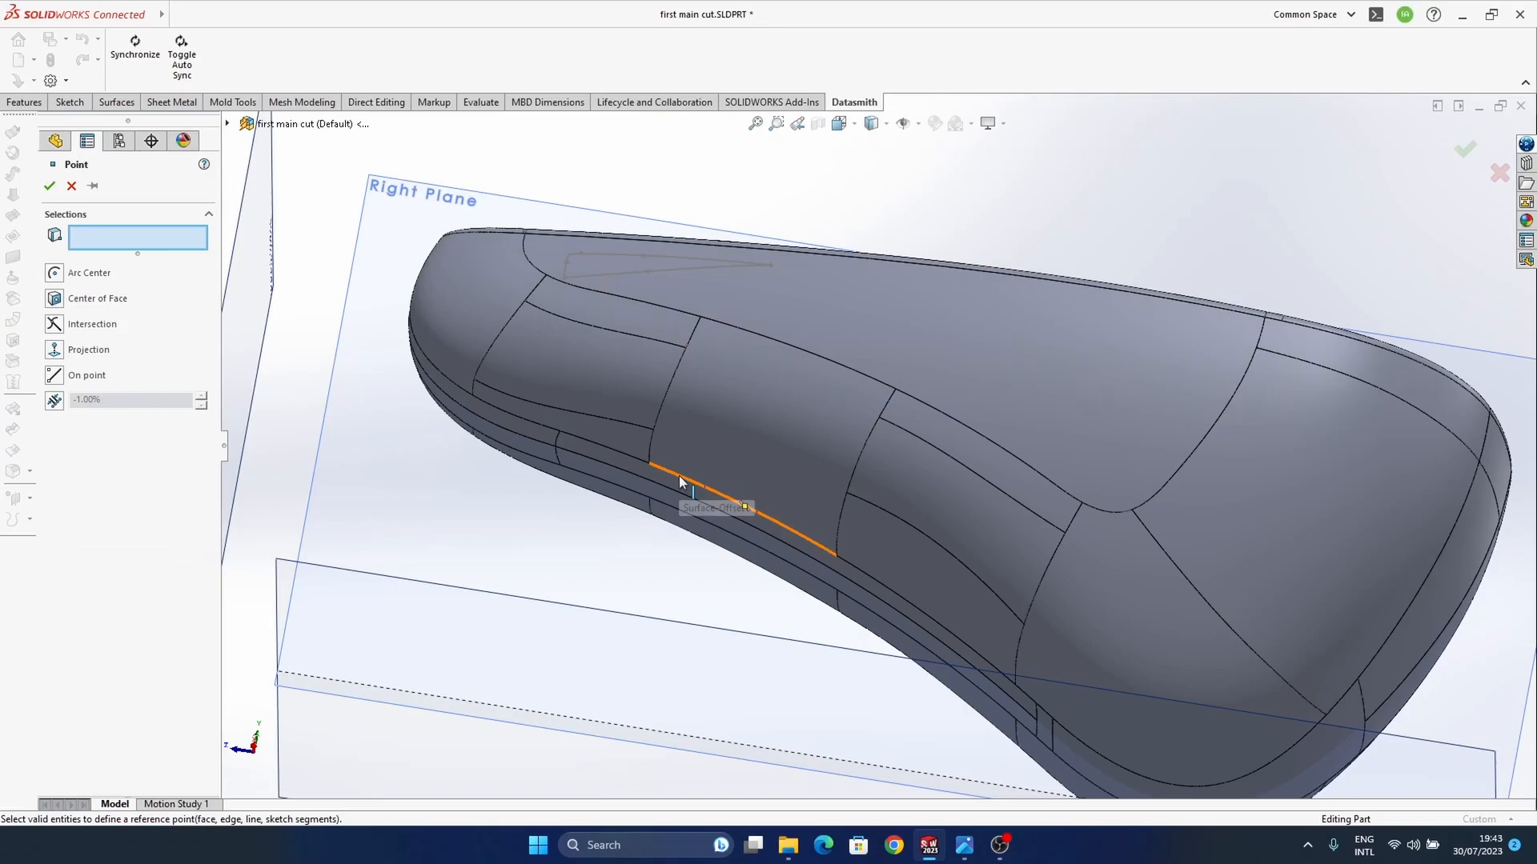
click(702, 490)
middle_drag(703, 490, 765, 485)
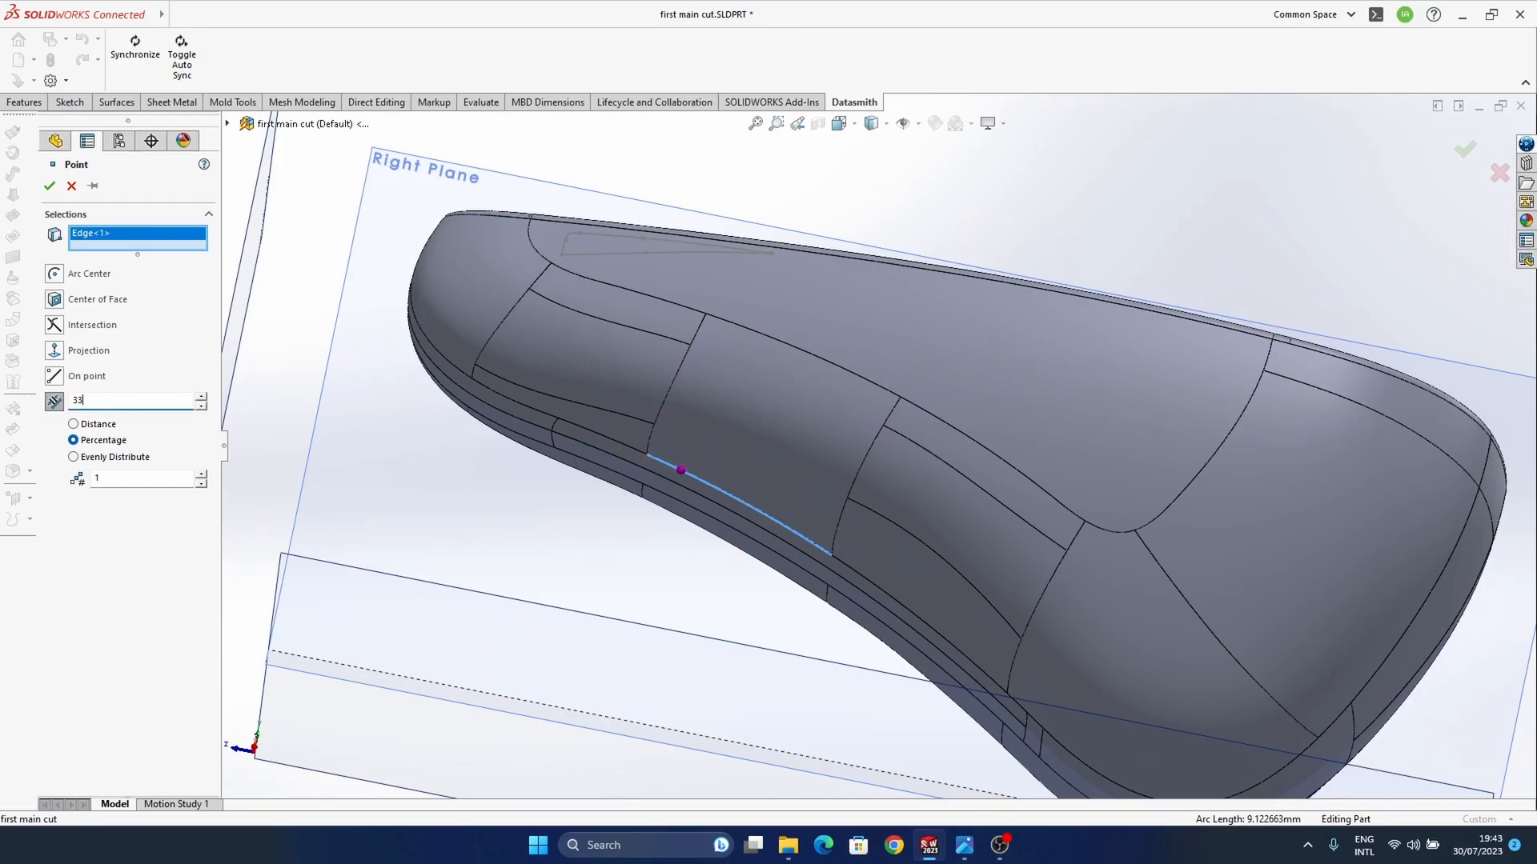
middle_drag(868, 550, 824, 513)
scroll(803, 512, up, 3)
click(1464, 157)
Step: Create a reference plane perpendicular to the concave middle face's lower edge and coincident with Point1
middle_drag(737, 440, 804, 336)
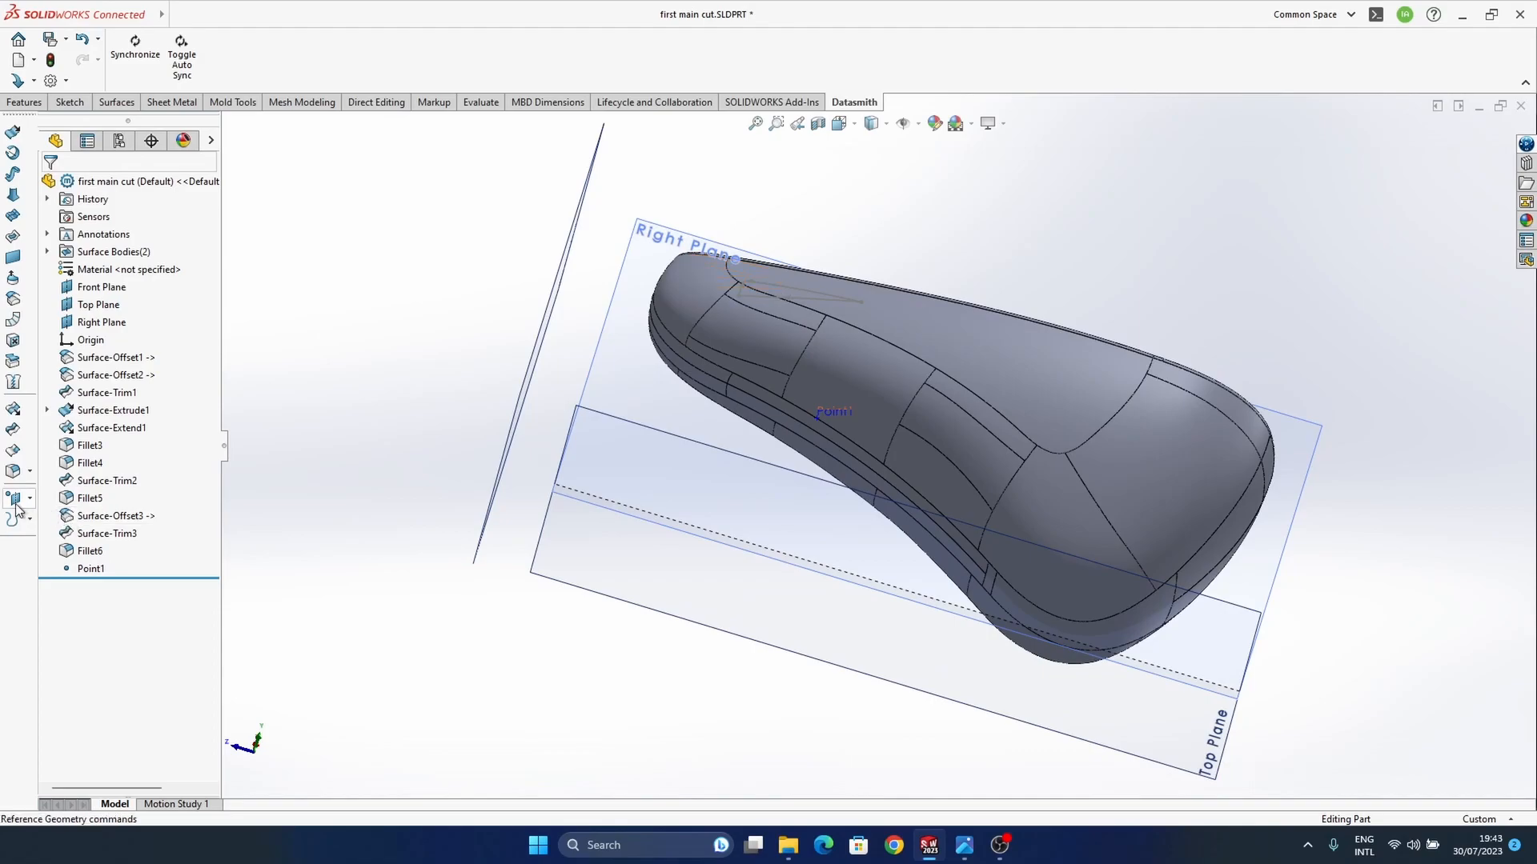
scroll(837, 437, down, 4)
middle_drag(834, 430, 872, 408)
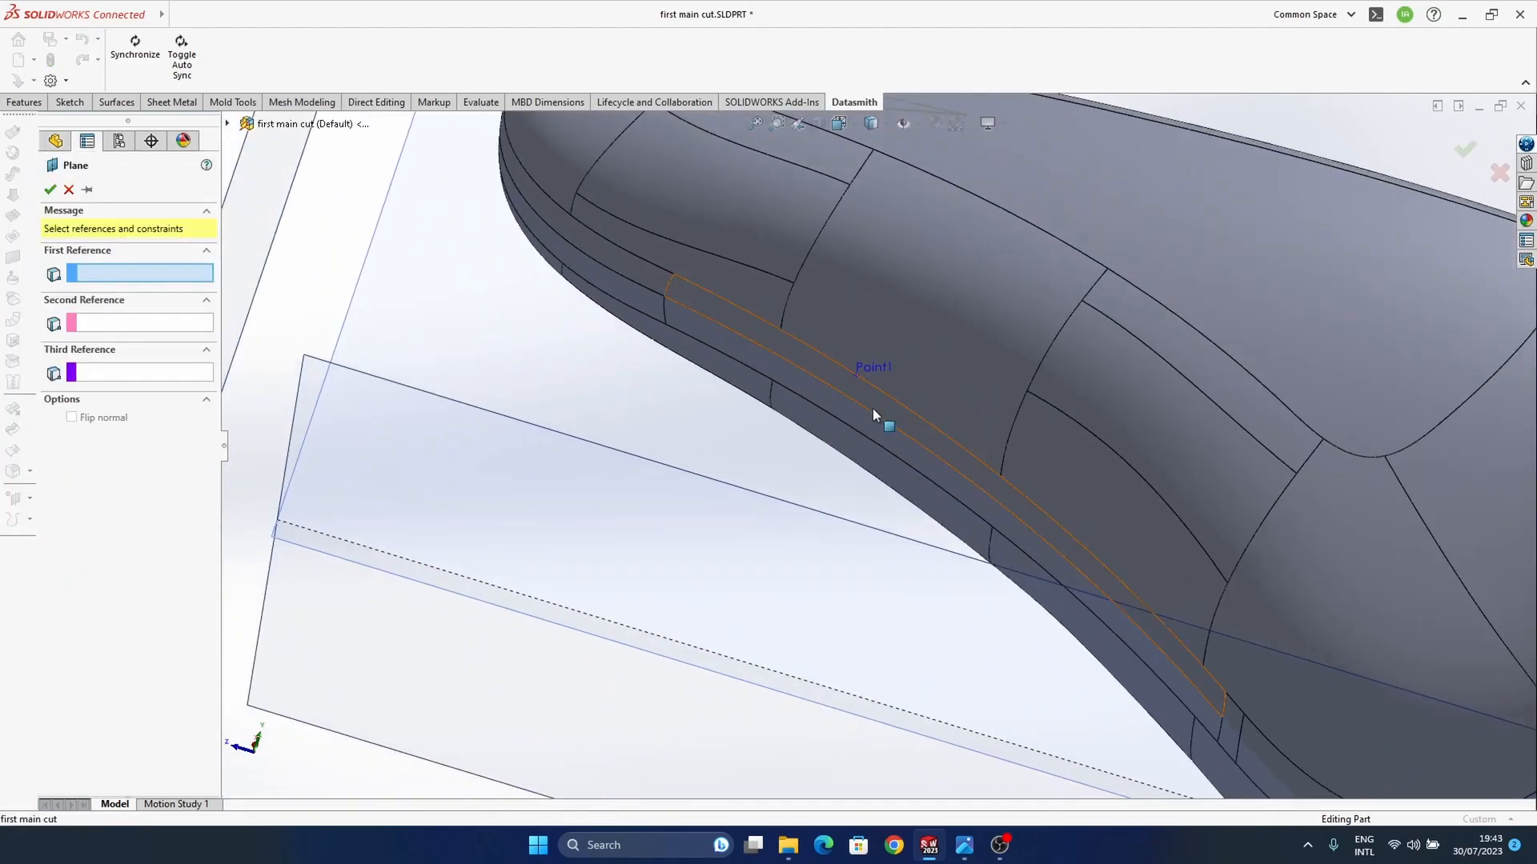
click(936, 433)
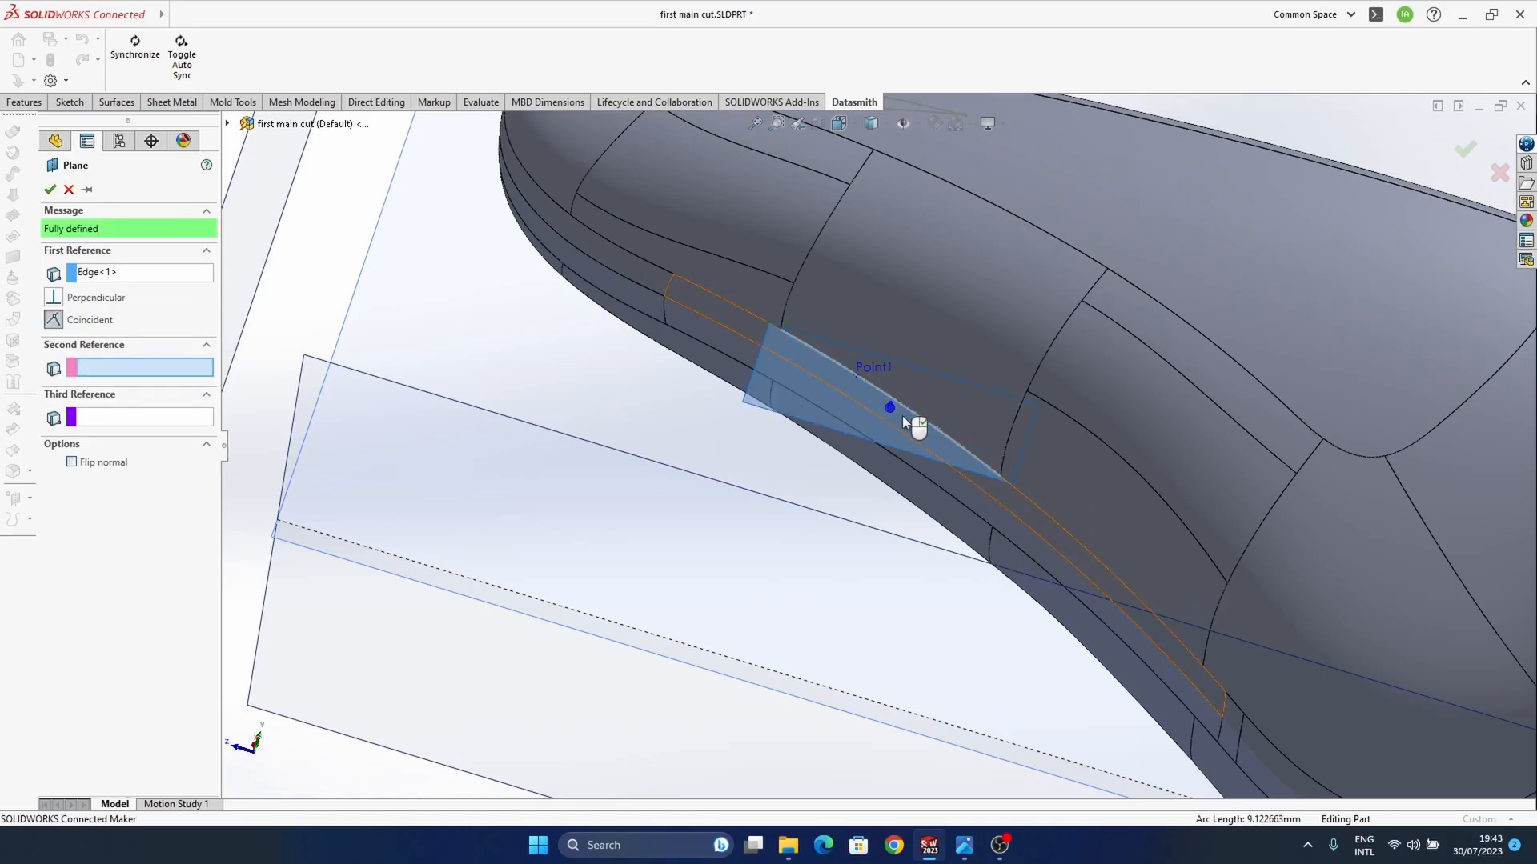
click(872, 368)
scroll(897, 412, up, 5)
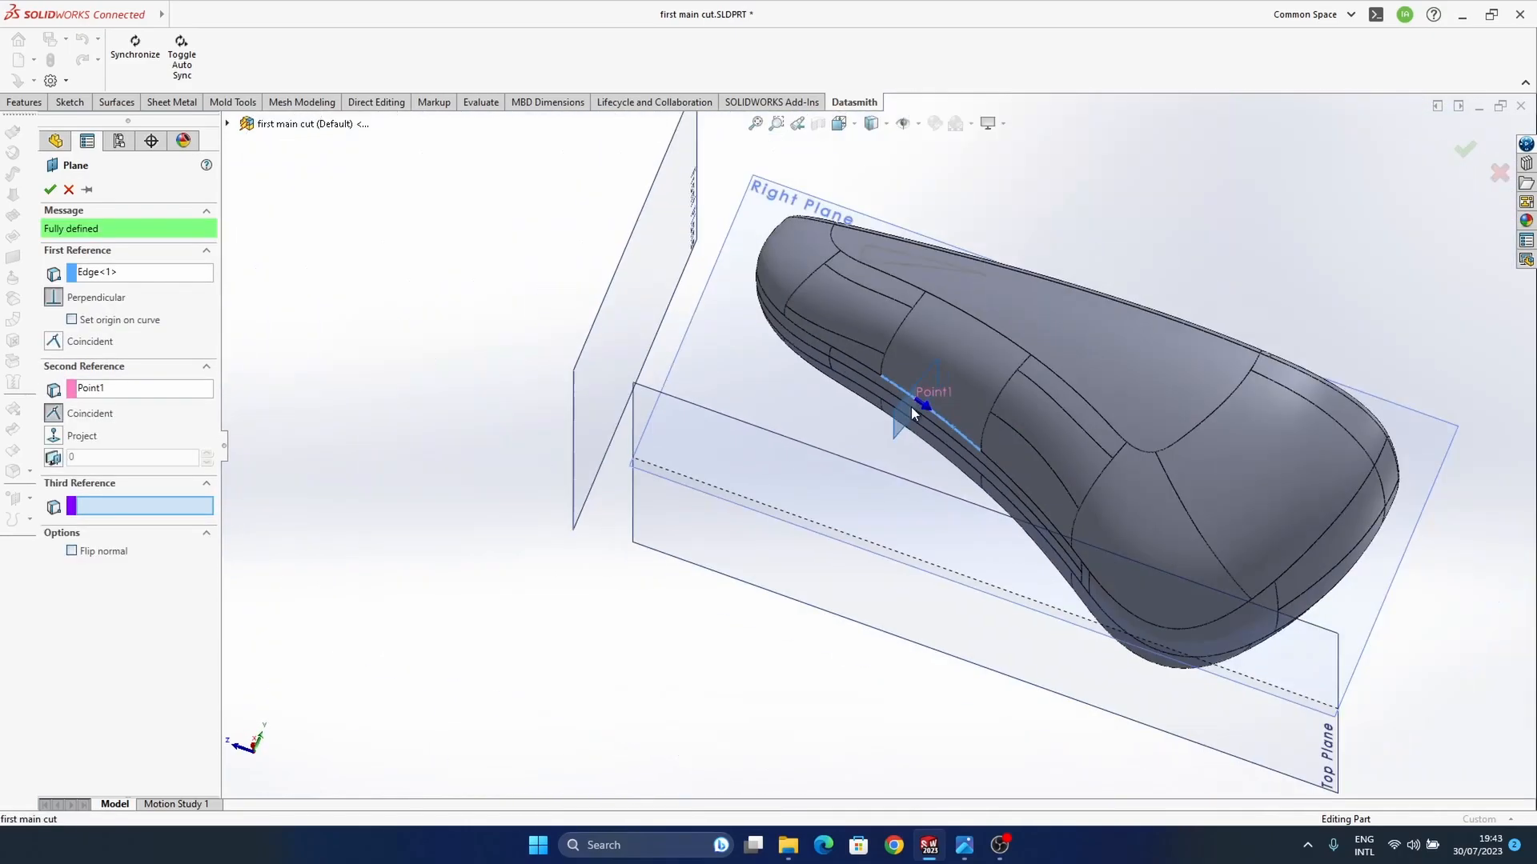
key(Return)
middle_drag(953, 406, 890, 433)
scroll(890, 433, down, 6)
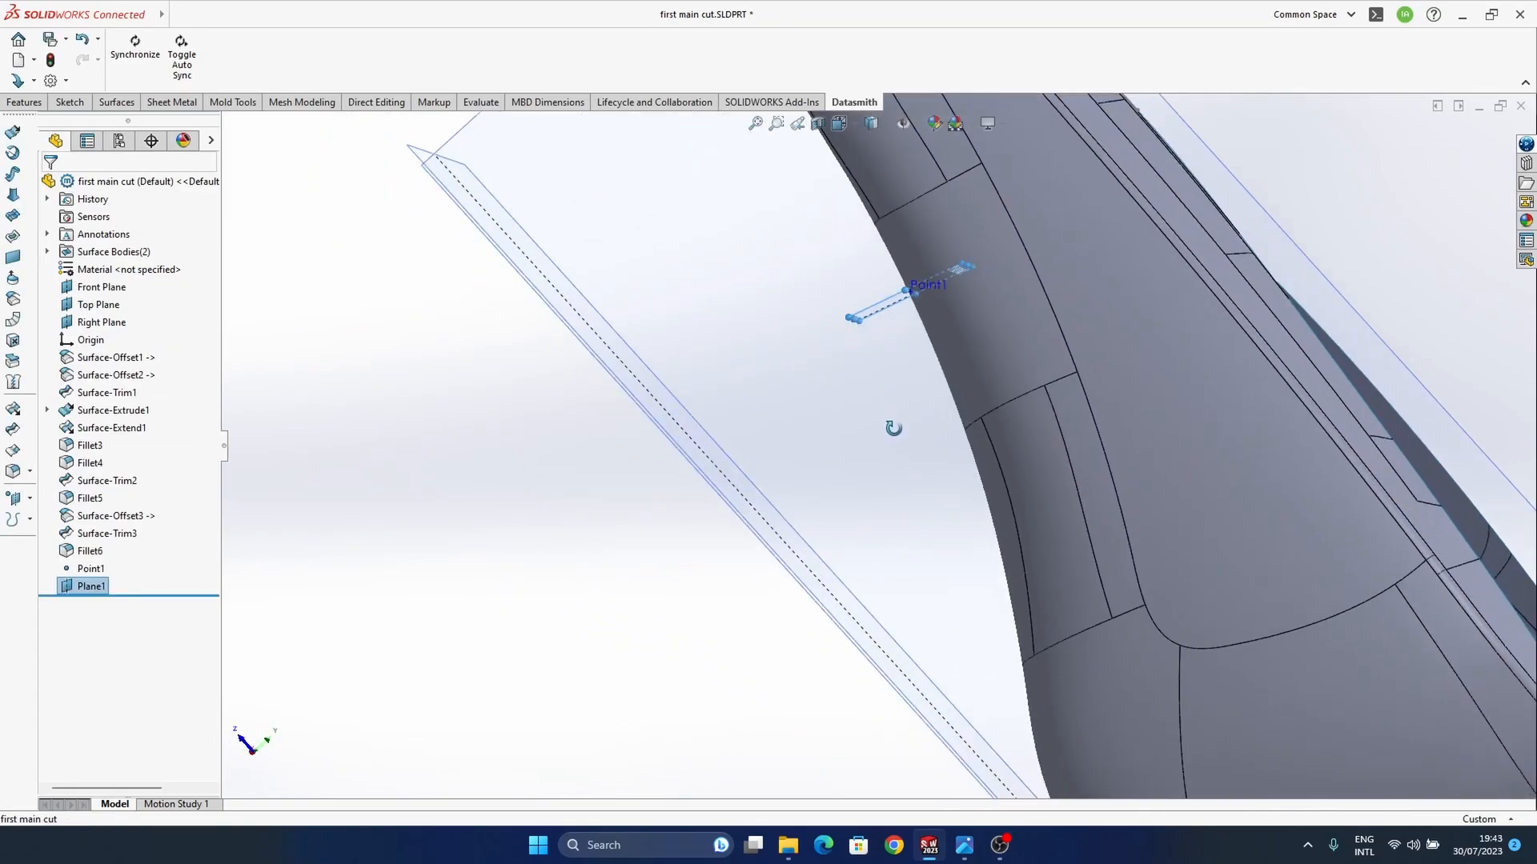
middle_drag(854, 509, 866, 477)
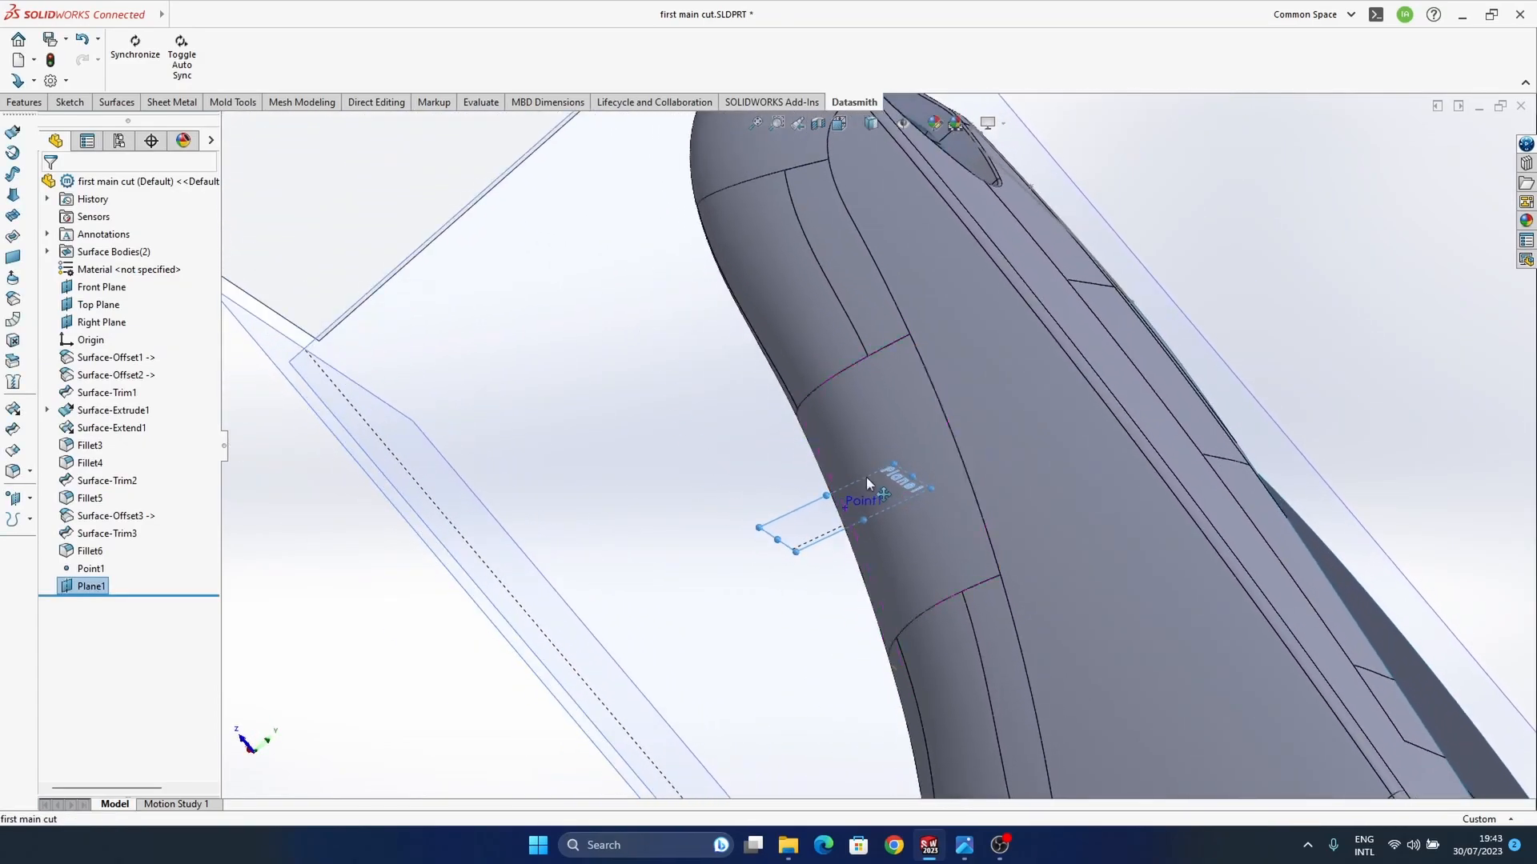
scroll(867, 477, up, 3)
middle_drag(904, 580, 1151, 315)
click(1150, 315)
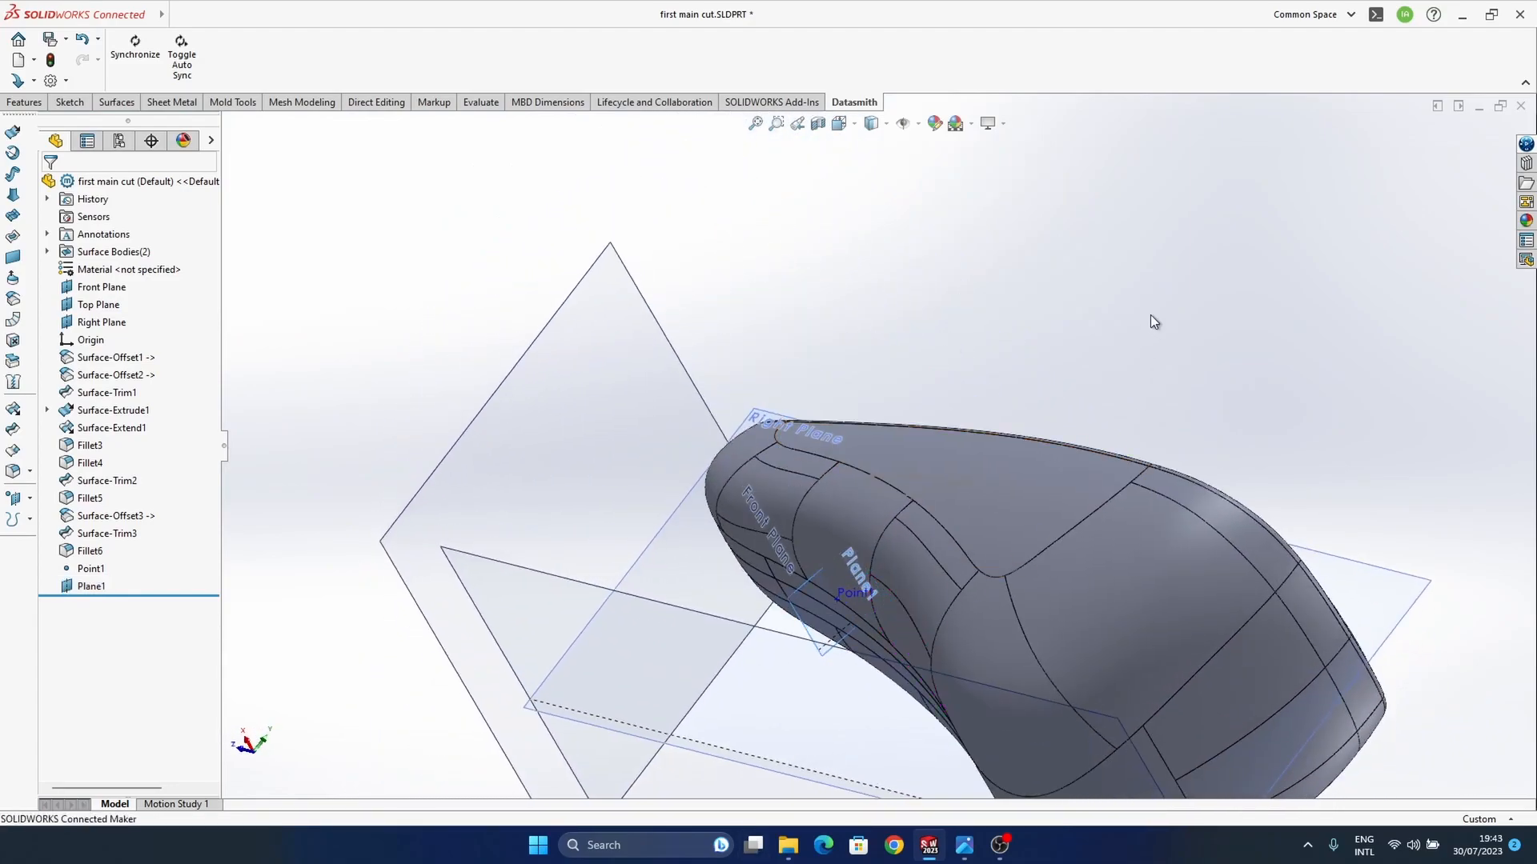
Step: Sketch an inclined line about 27.5 mm long on Plane1, running from inside the body outward past its concave side
middle_drag(857, 570, 803, 550)
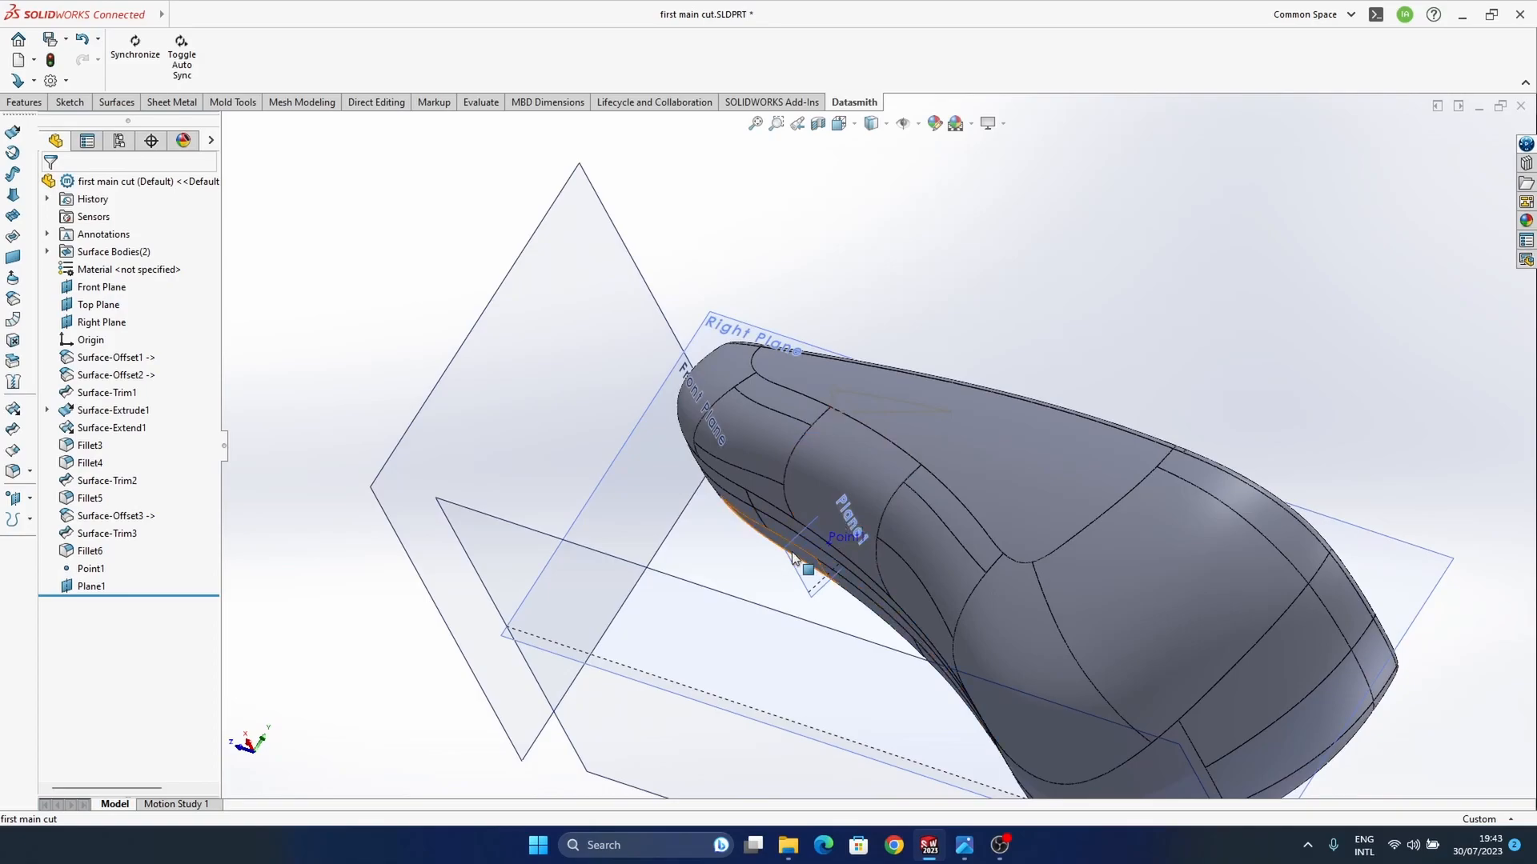
click(862, 518)
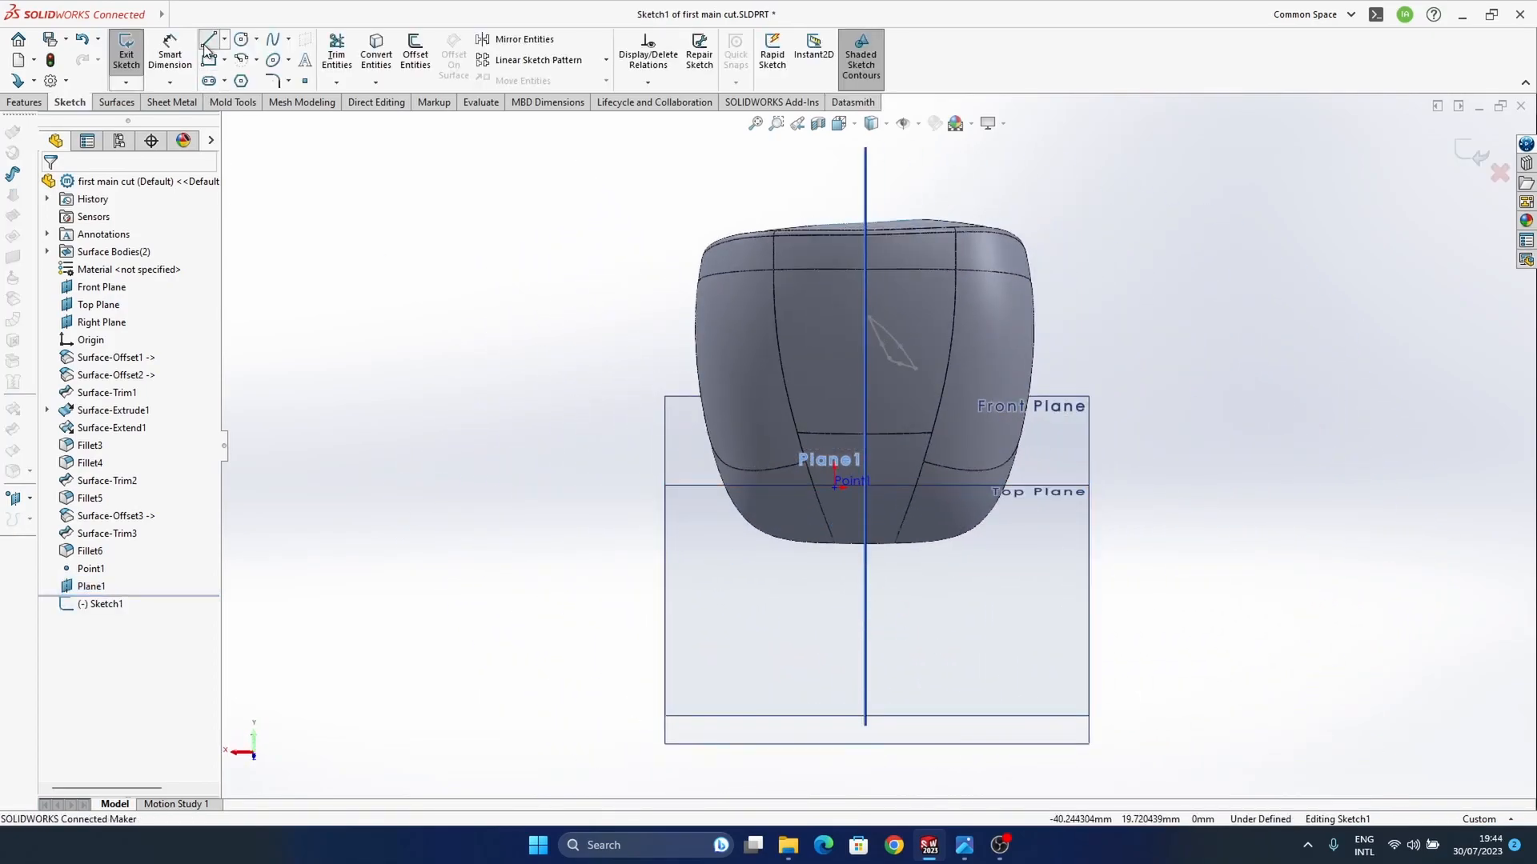
click(207, 41)
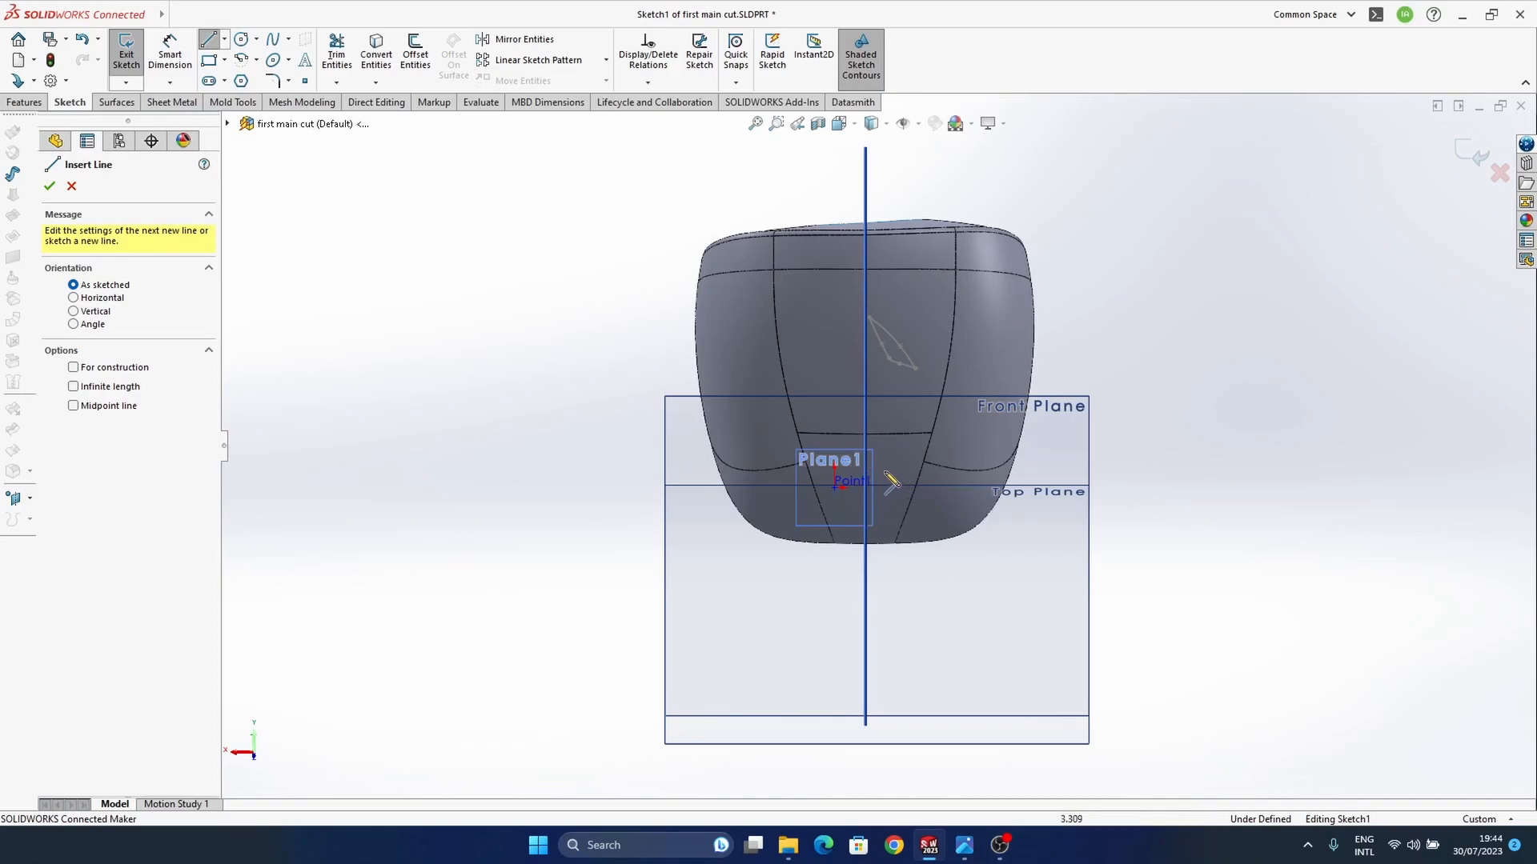
click(883, 461)
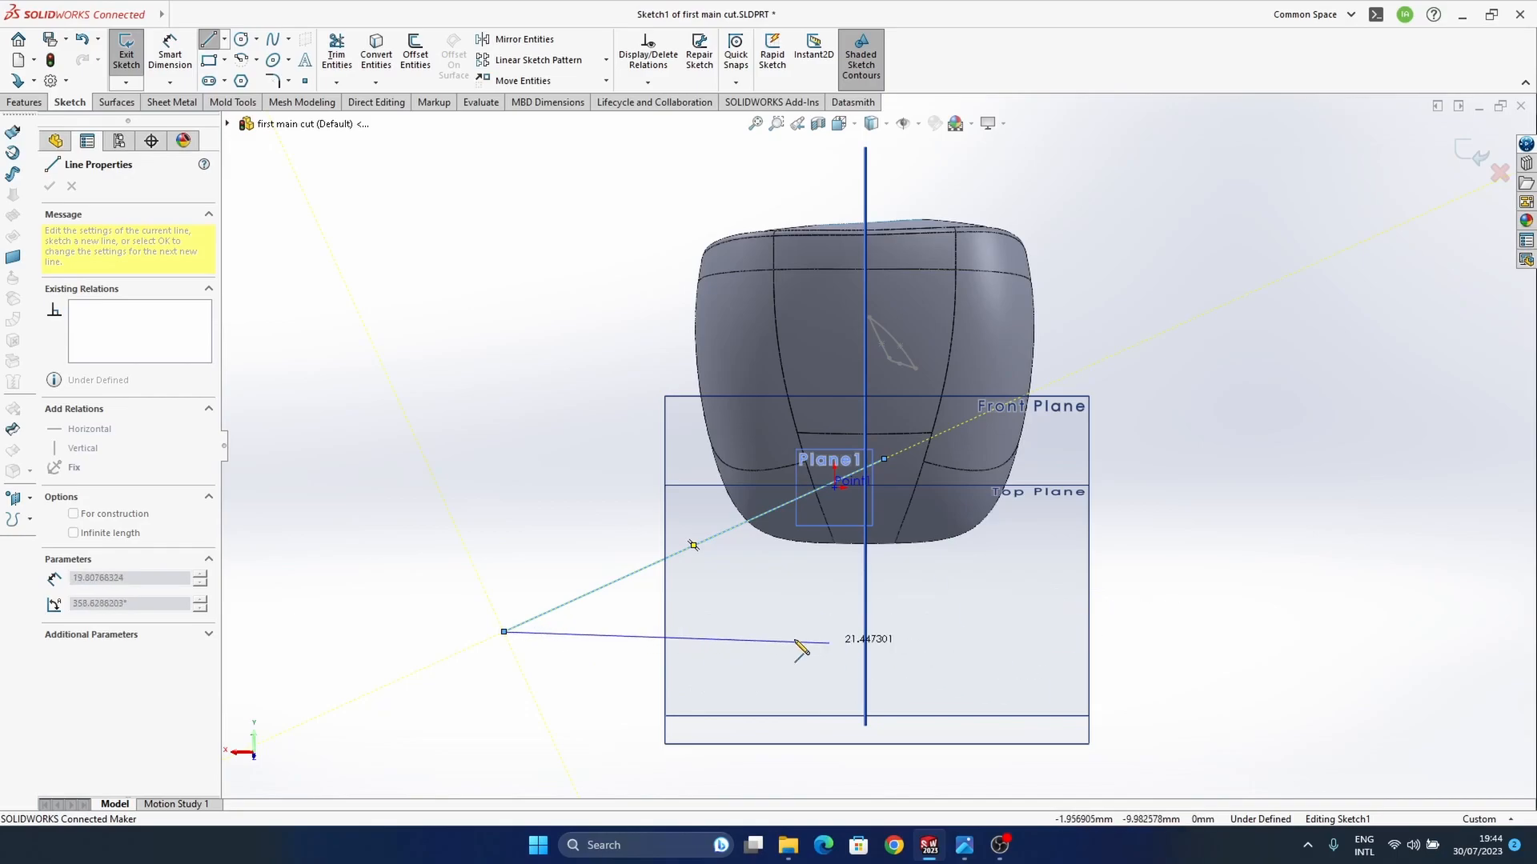
key(Escape)
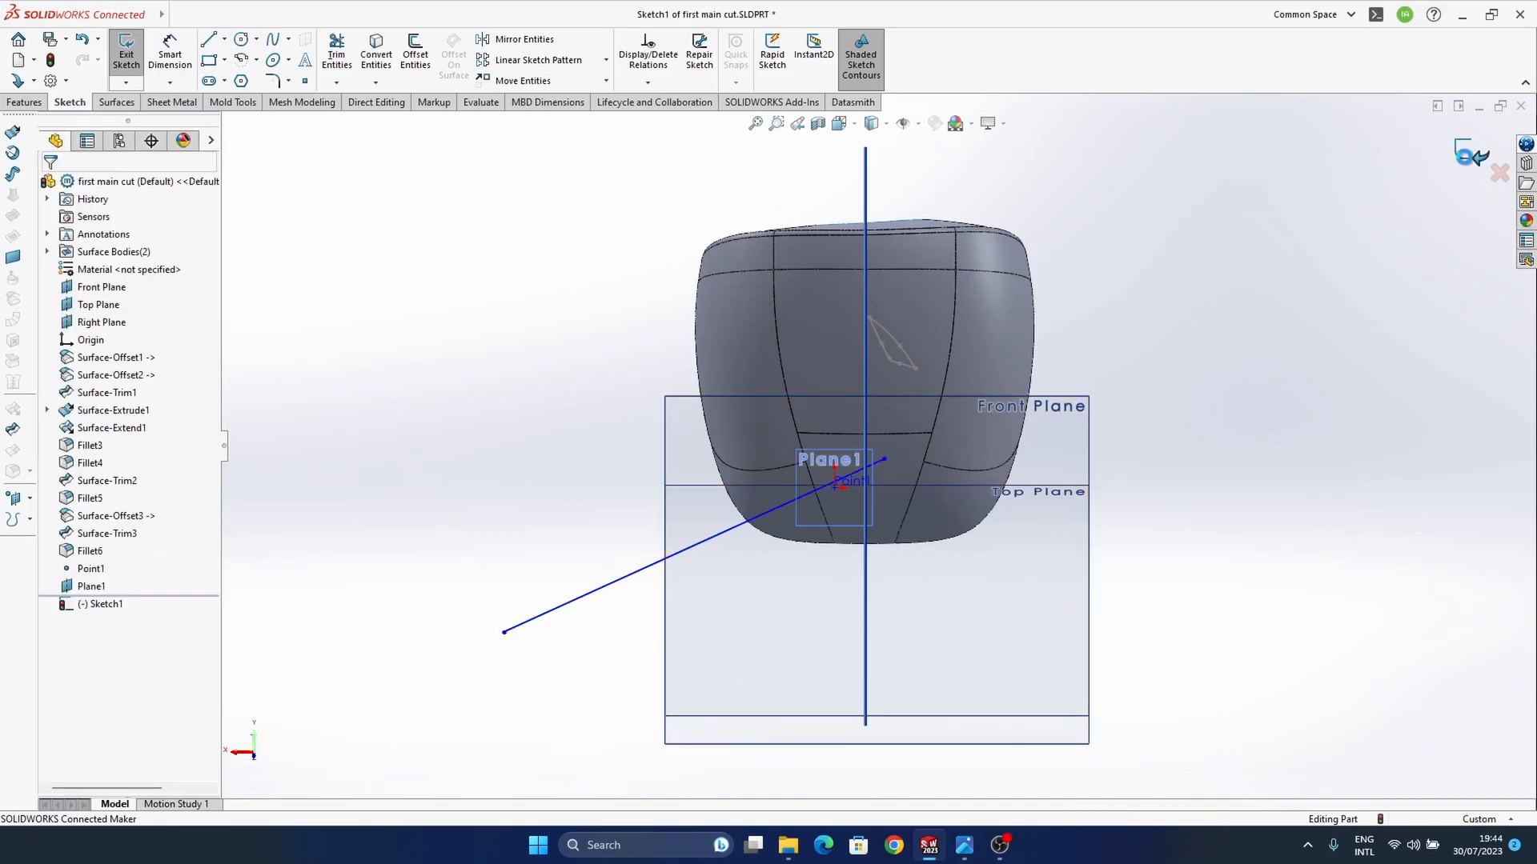
Step: Close the line sketch and hide the Front, Top and Right Planes
mouse_move(801, 544)
middle_down()
mouse_move(849, 580)
mouse_move(1001, 580)
mouse_move(1071, 505)
mouse_move(866, 441)
mouse_move(719, 537)
mouse_move(739, 477)
middle_up()
middle_drag(633, 534, 601, 536)
click(905, 126)
click(906, 127)
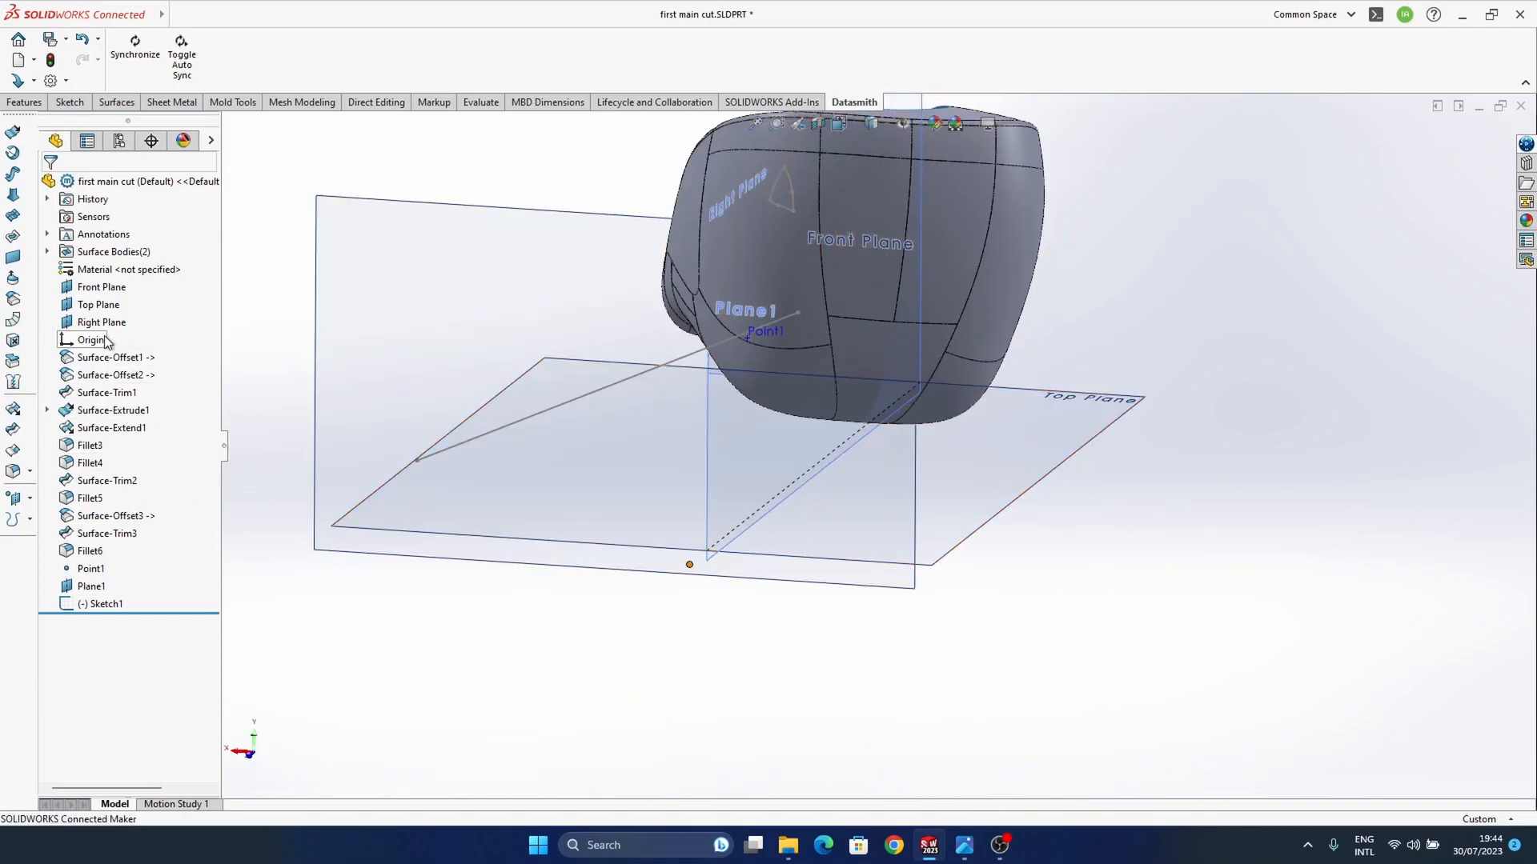
shift+click(96, 288)
click(109, 264)
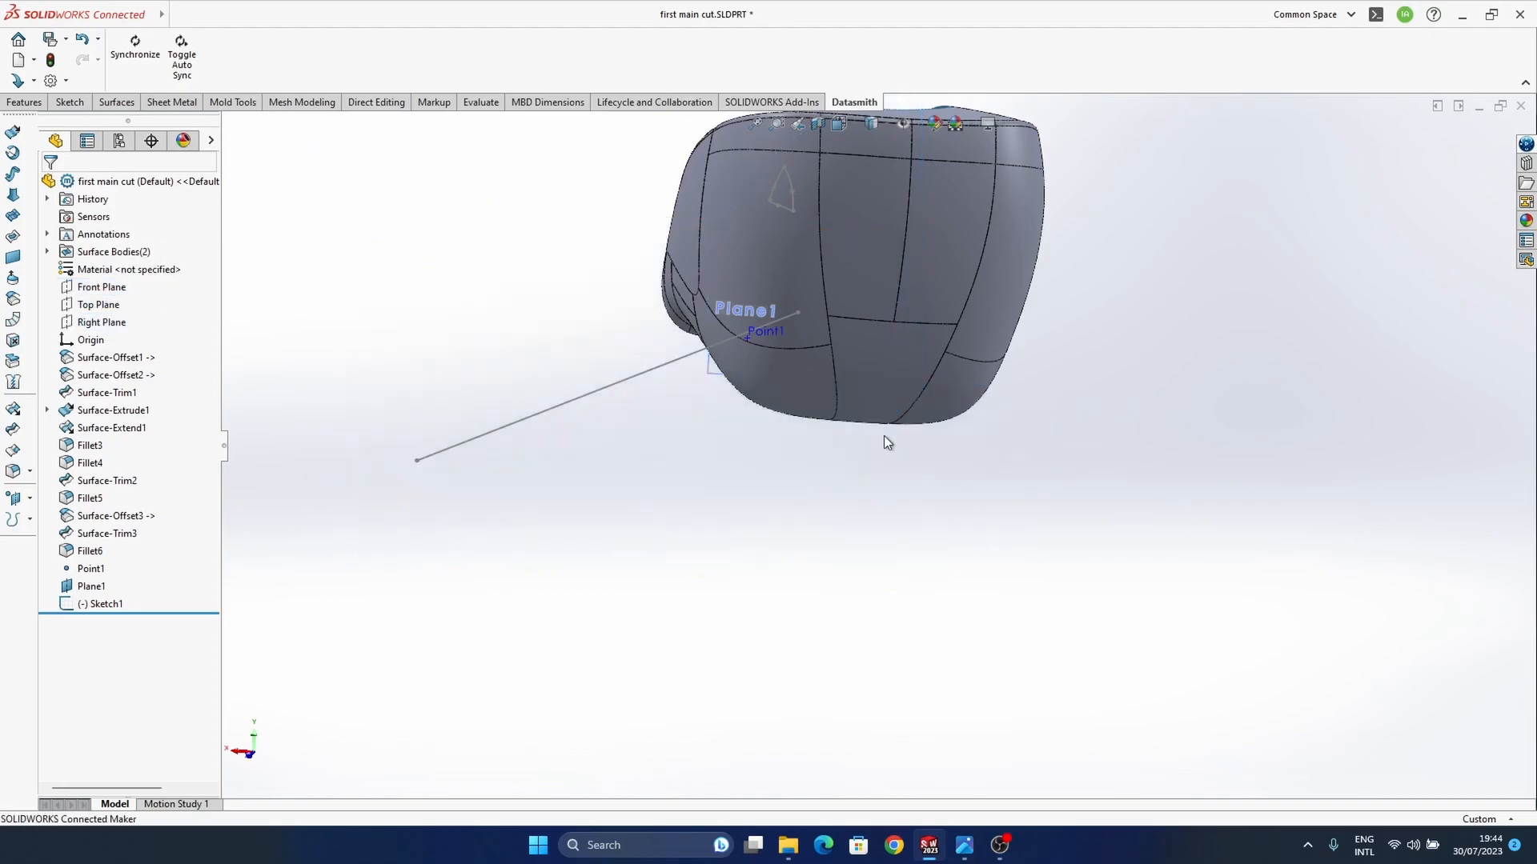
Step: Compare the line's direction and the body's concave side with the ear tip position in the earbuds reference photo, returning to the part window
middle_drag(806, 382, 852, 701)
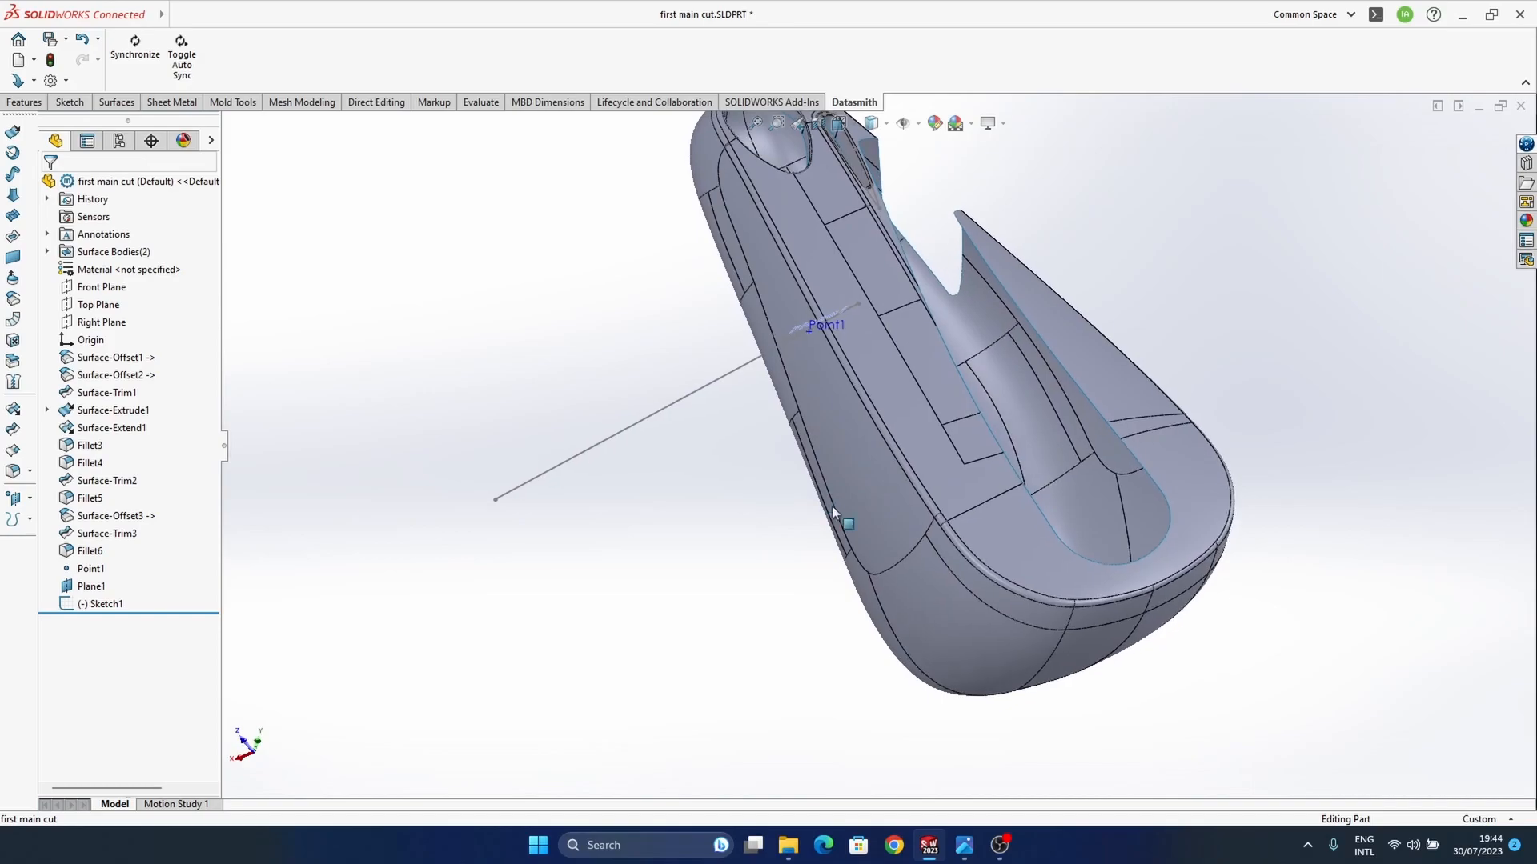
mouse_move(964, 845)
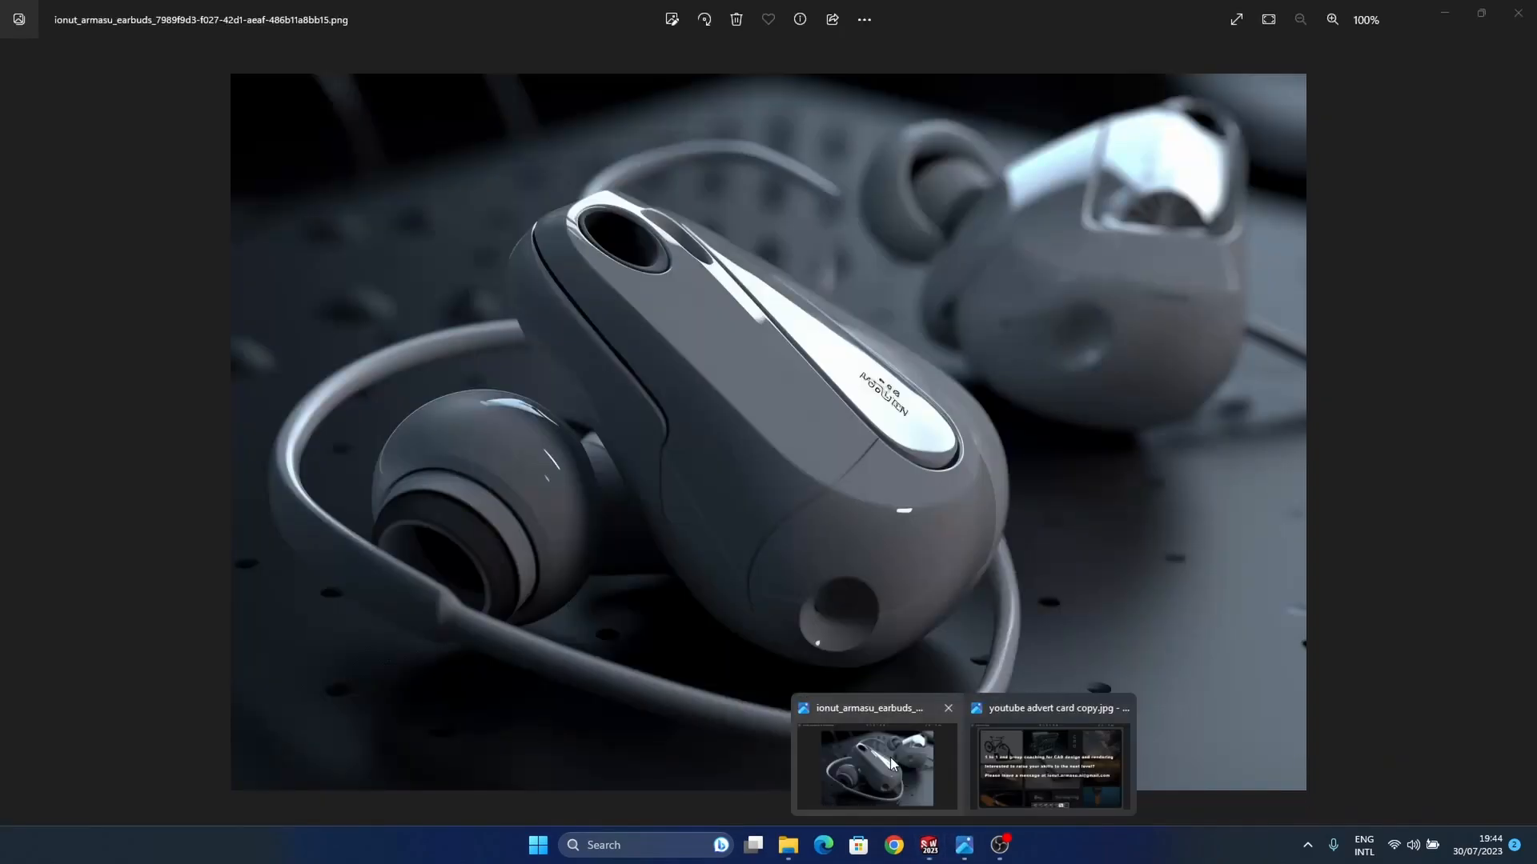
click(890, 757)
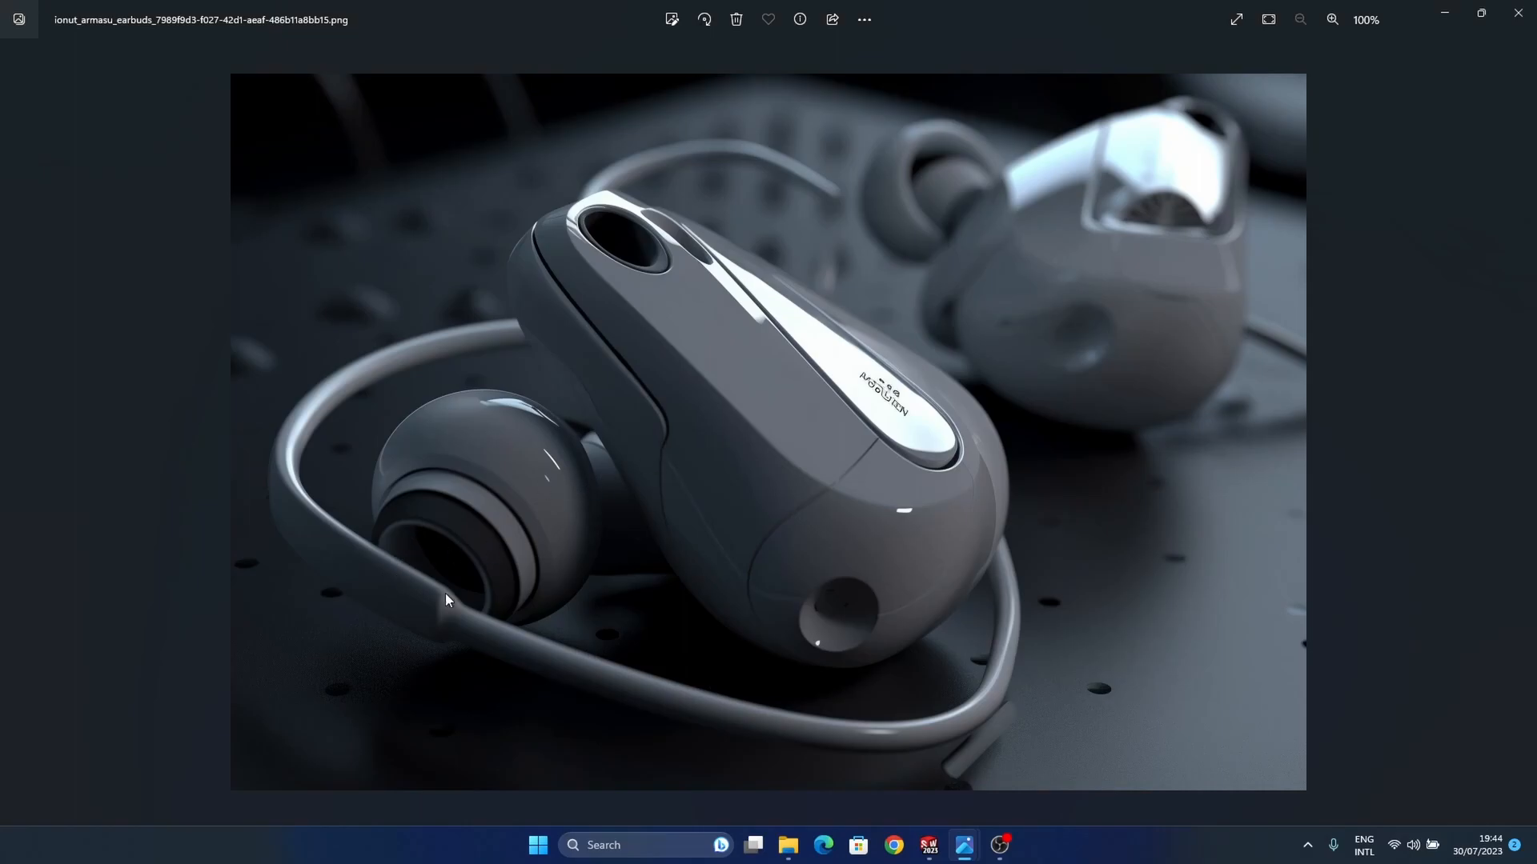
mouse_move(940, 855)
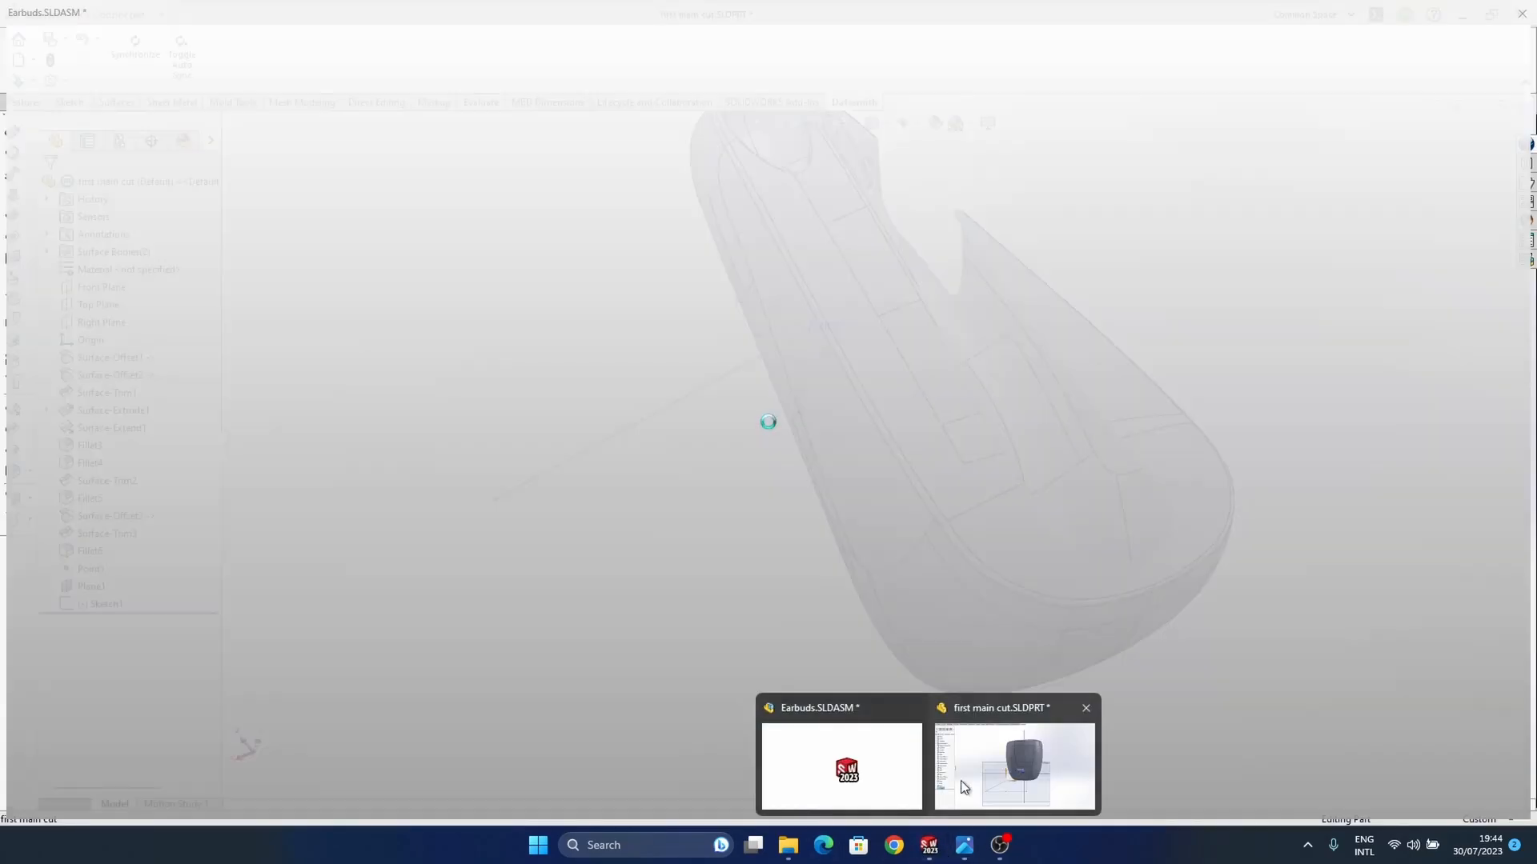
click(991, 781)
middle_drag(912, 537, 959, 509)
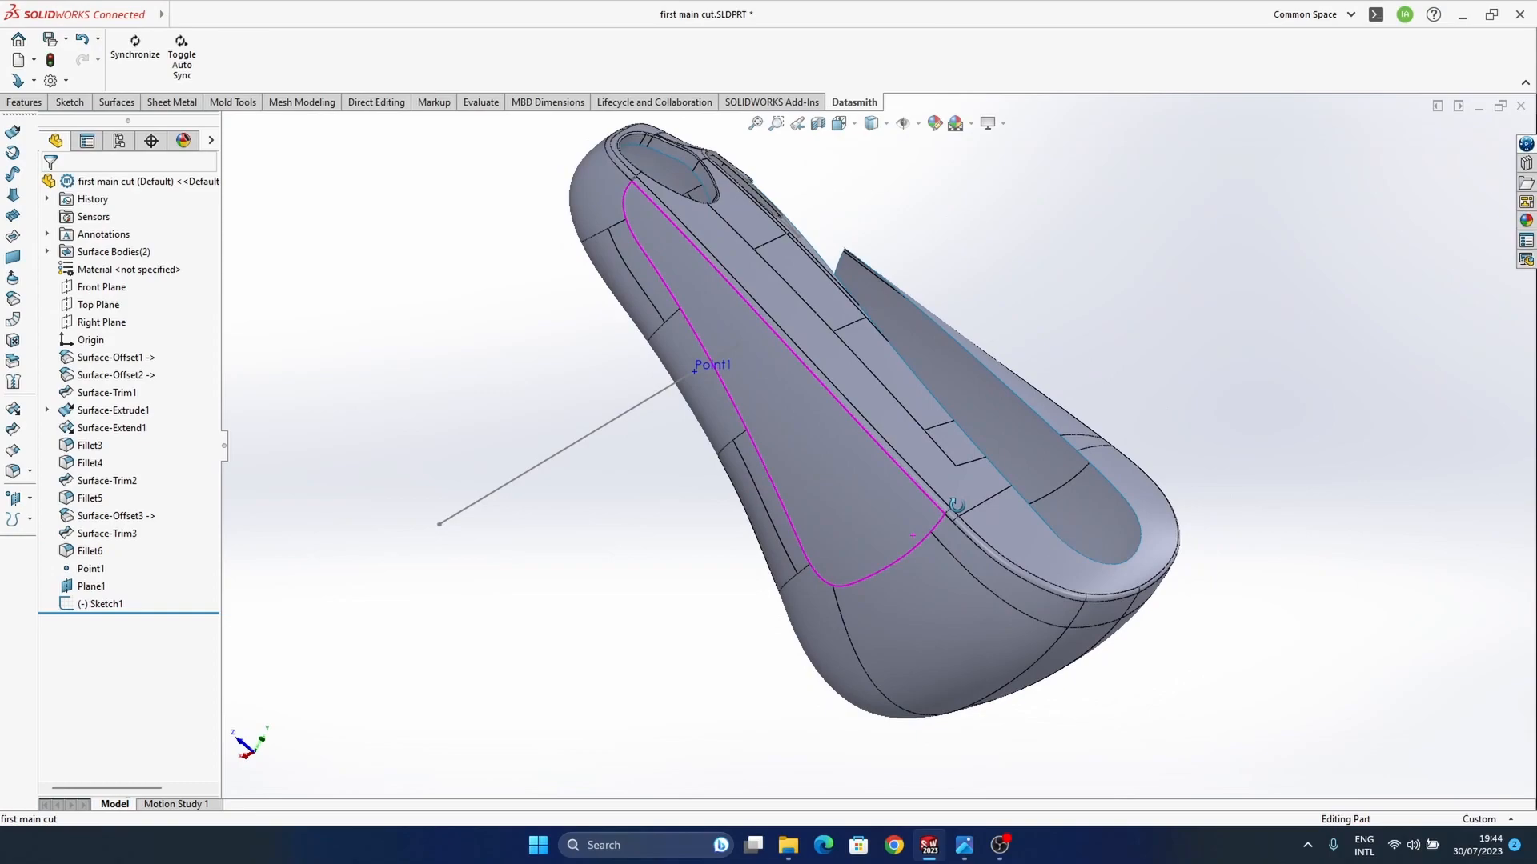
click(963, 847)
click(886, 769)
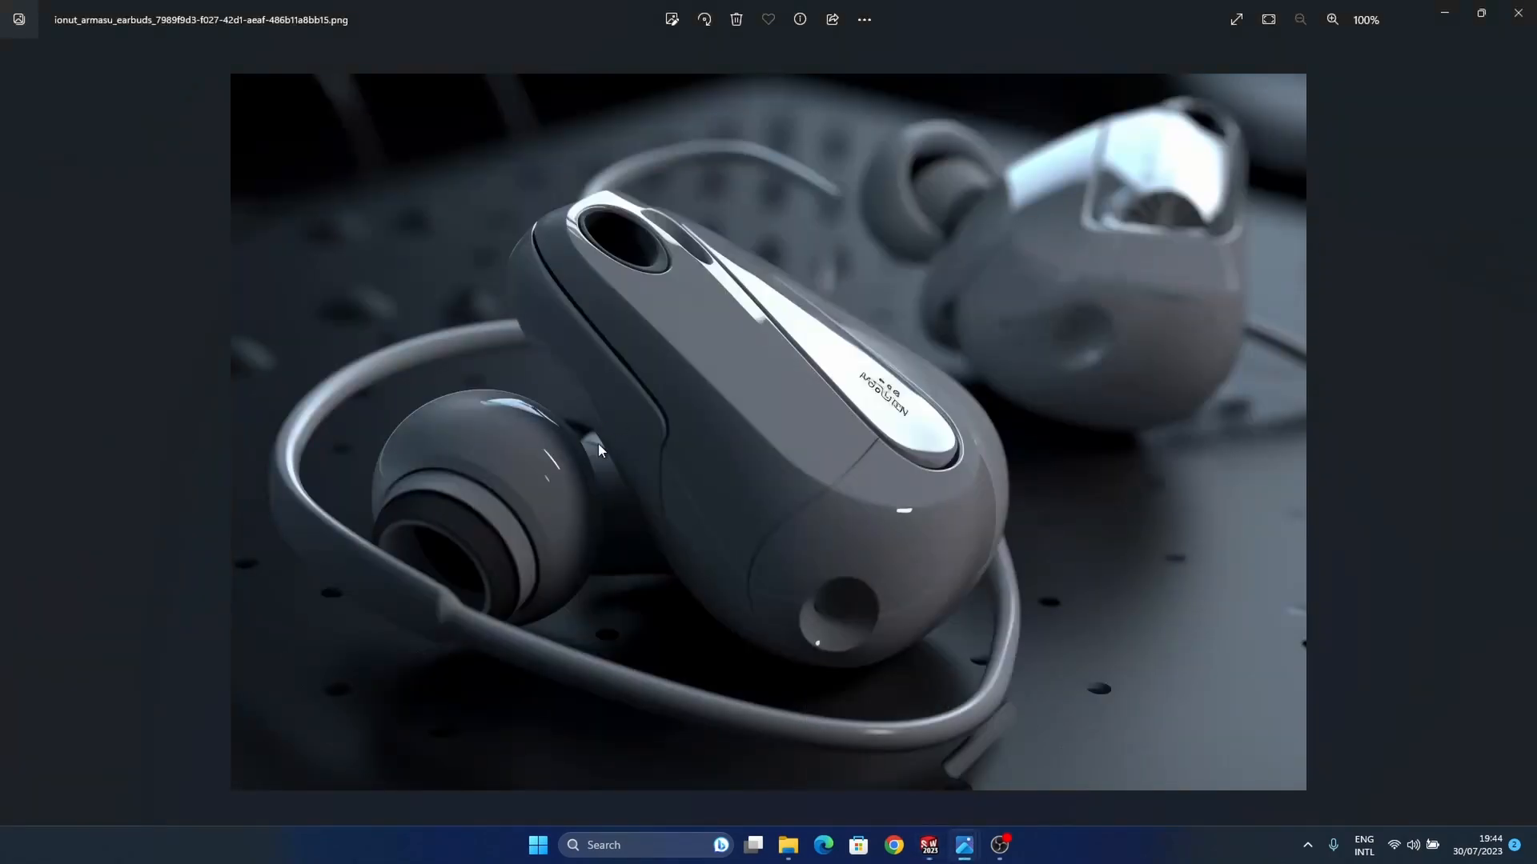
mouse_move(928, 847)
click(961, 756)
middle_drag(847, 597, 808, 566)
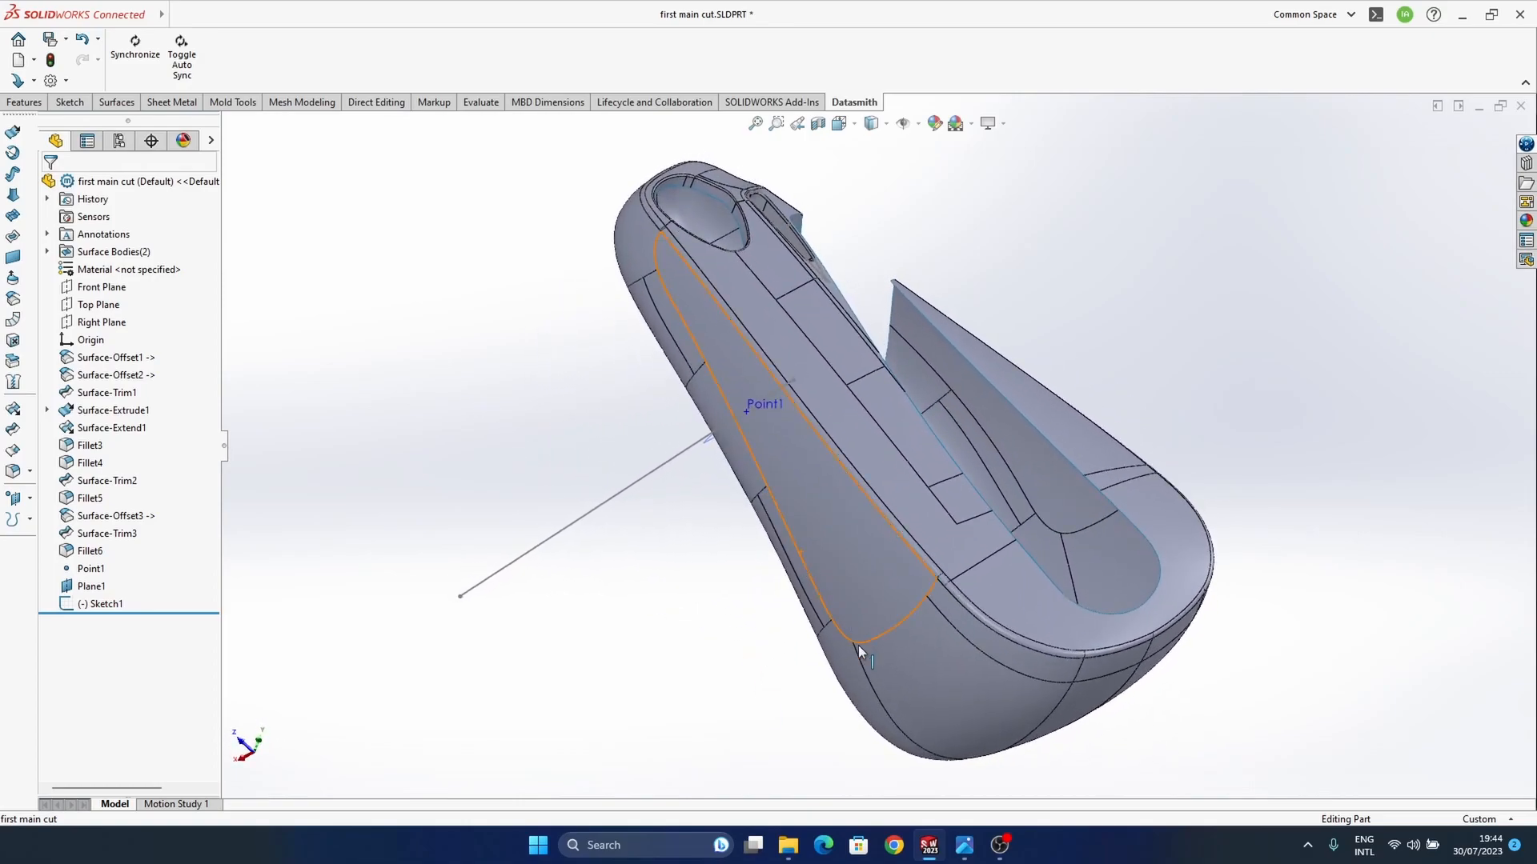
mouse_move(965, 846)
click(832, 799)
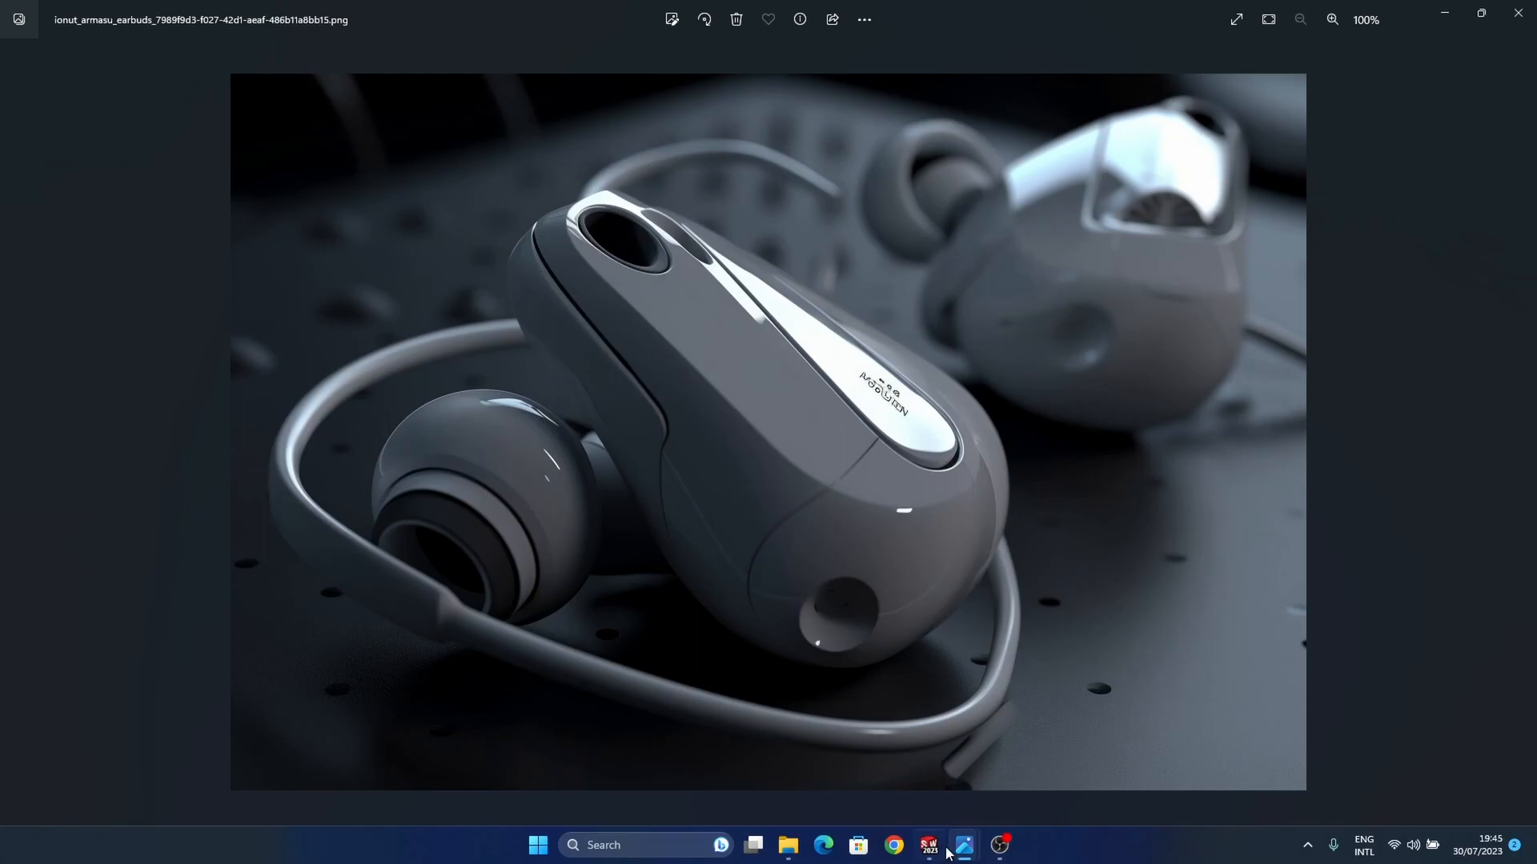
mouse_move(934, 860)
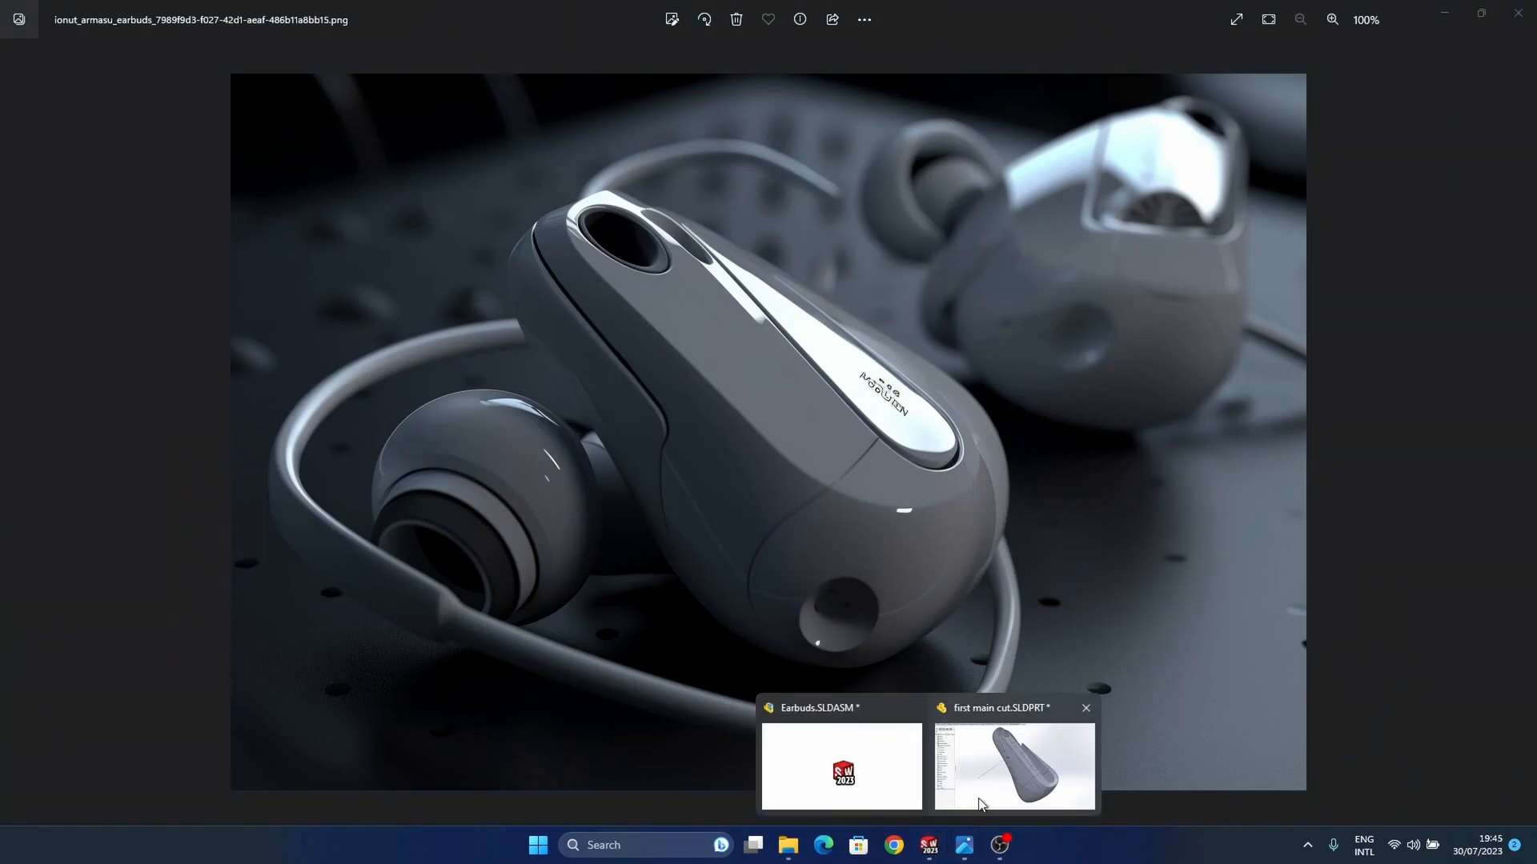
click(1009, 757)
Step: Create a reference plane perpendicular to the sketched line and coincident with its outer endpoint, with the origin set on the curve
middle_drag(794, 569, 718, 422)
middle_drag(482, 386, 807, 558)
middle_drag(703, 518, 325, 347)
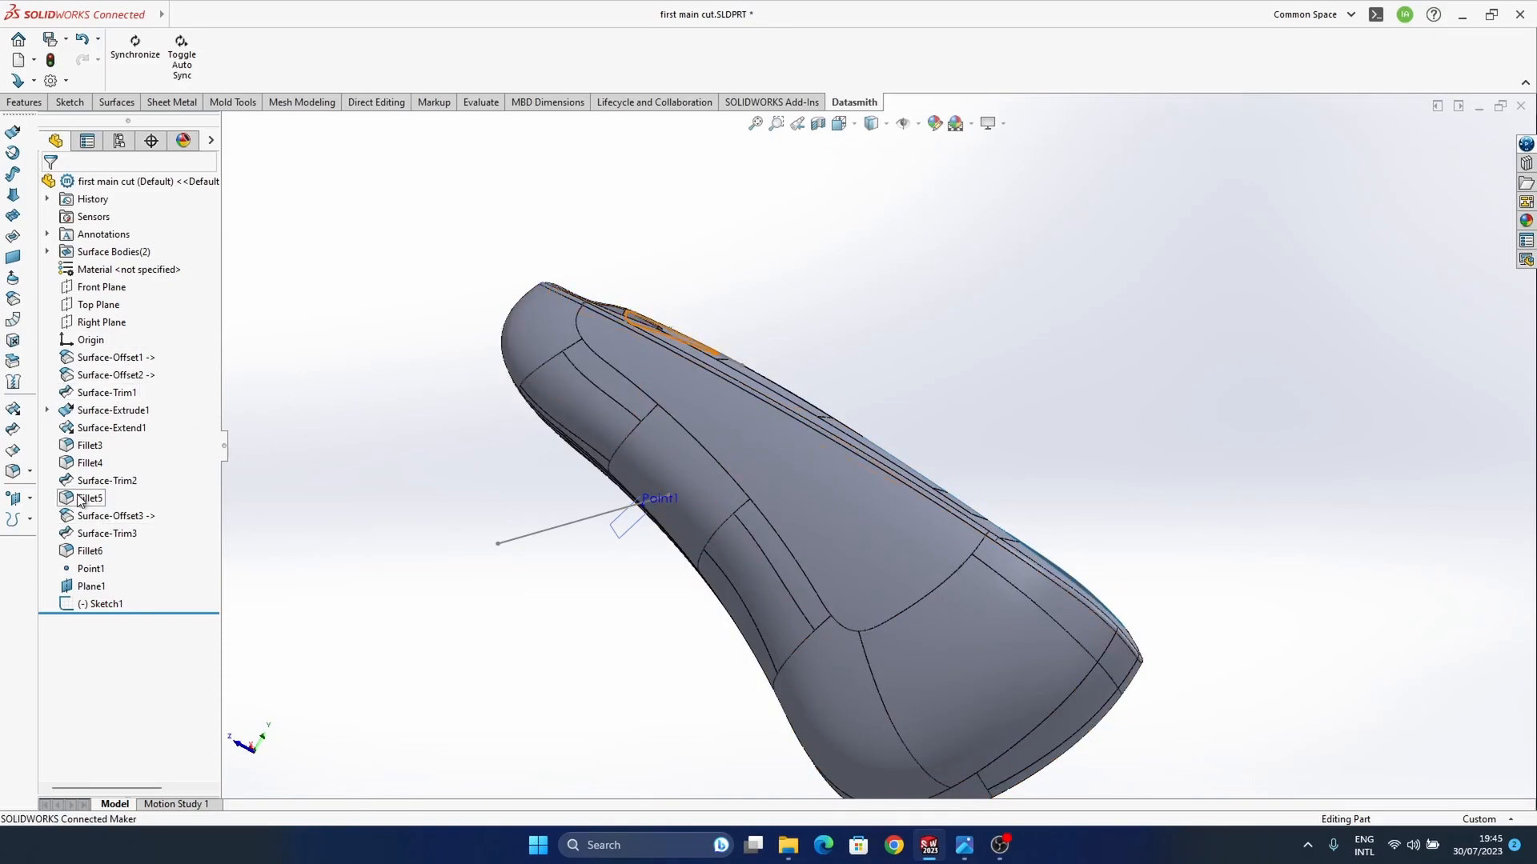
click(30, 498)
click(72, 499)
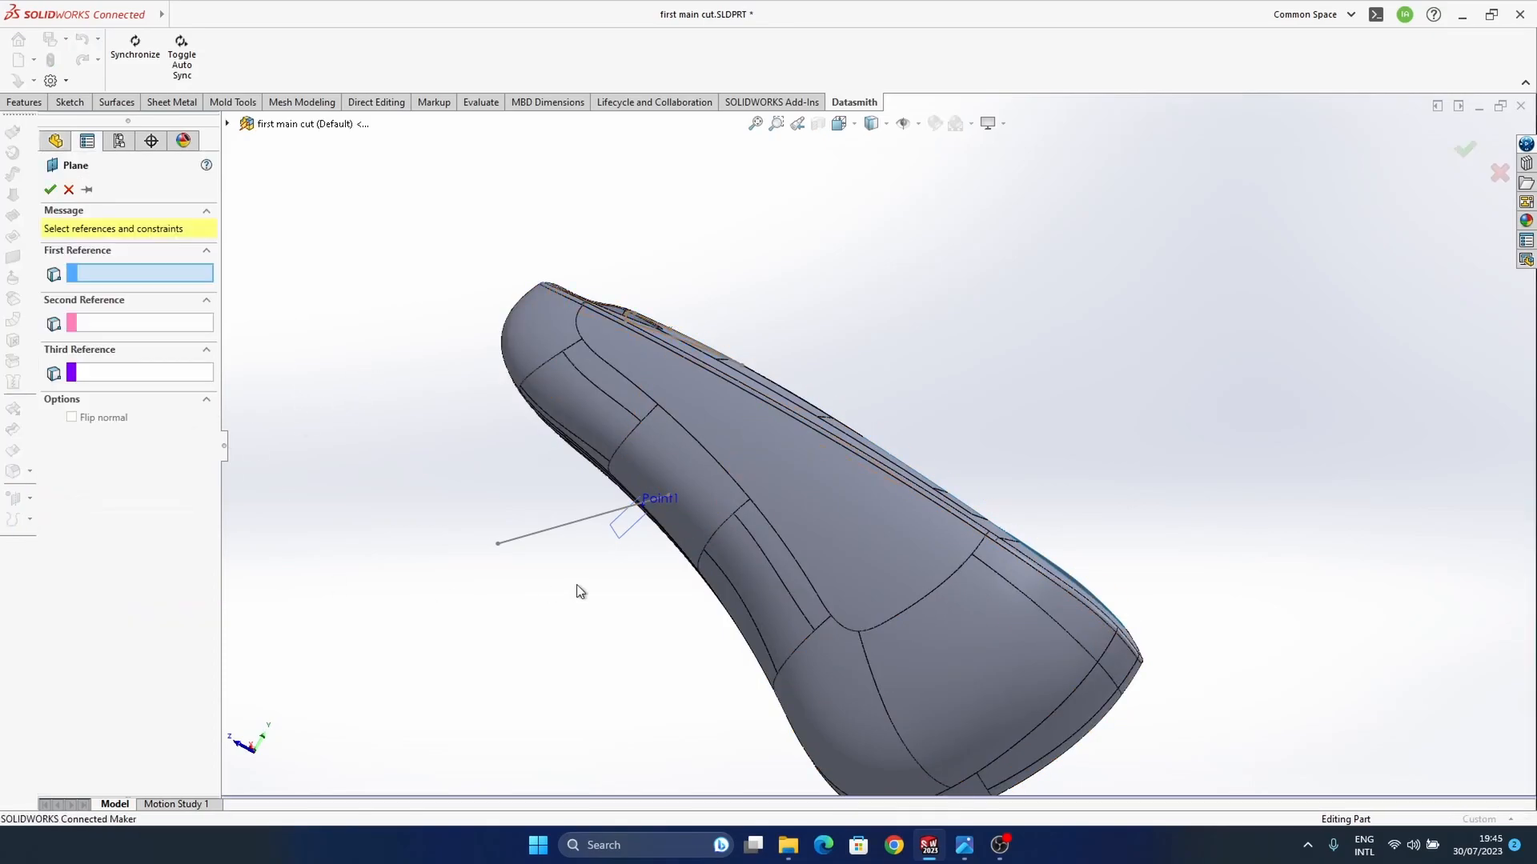
click(564, 525)
mouse_move(507, 549)
middle_down()
mouse_move(627, 538)
mouse_move(658, 478)
mouse_move(621, 531)
middle_up()
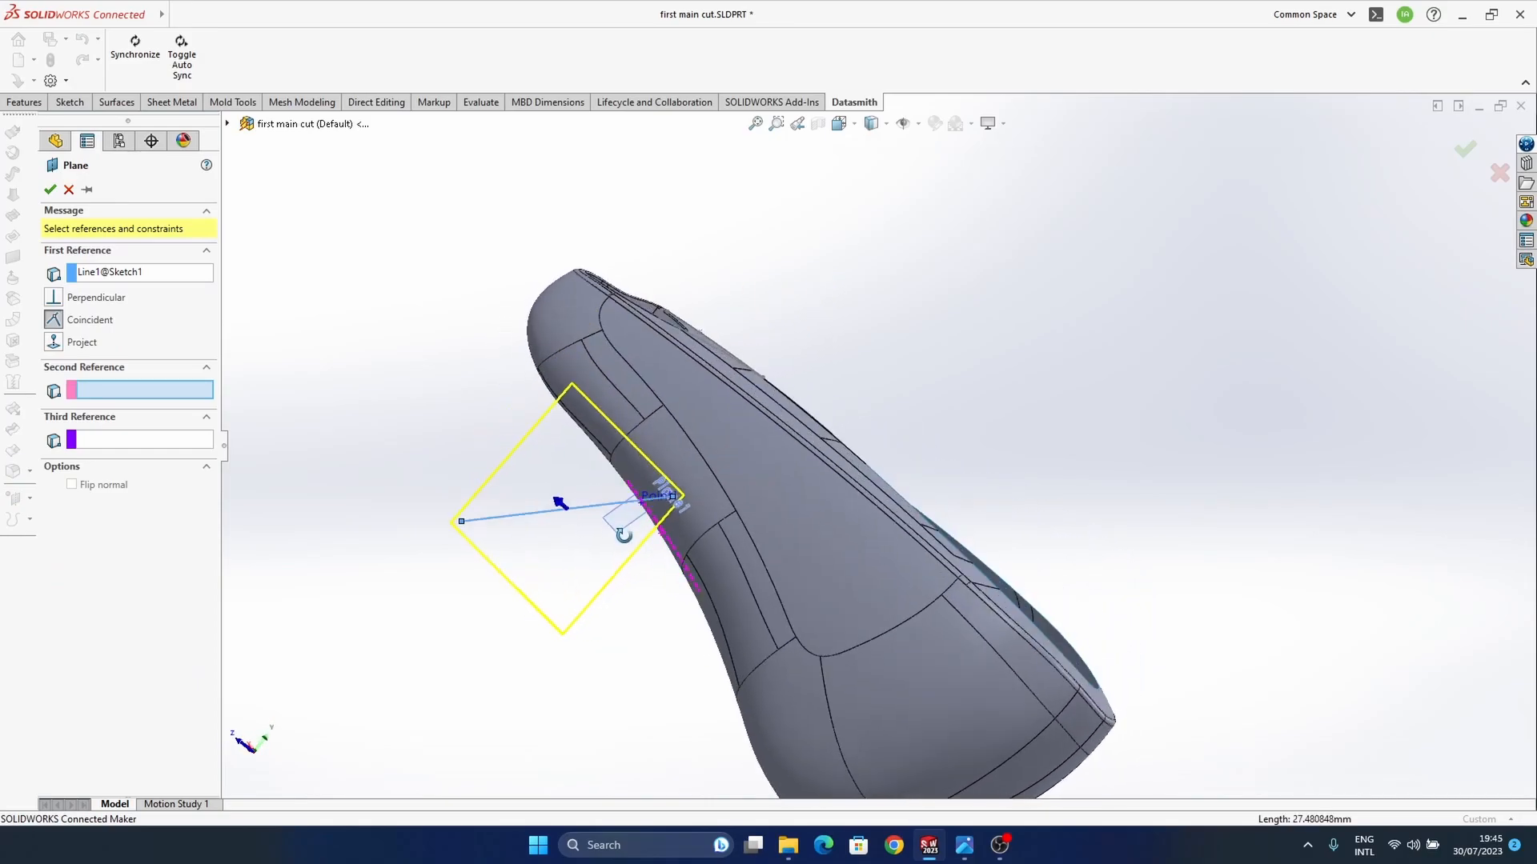
click(77, 299)
middle_drag(675, 415, 629, 479)
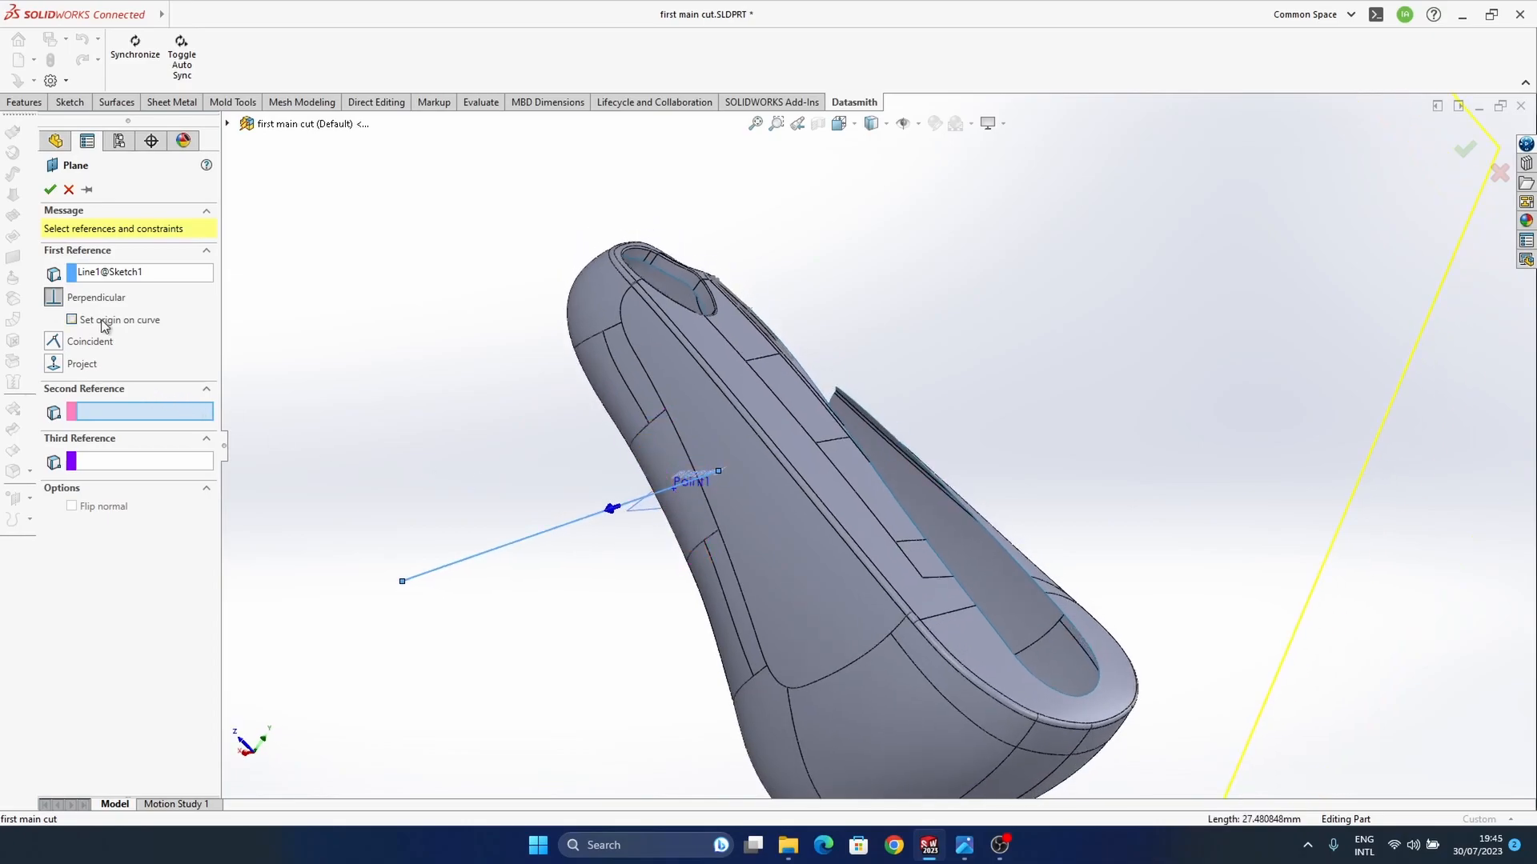
click(72, 320)
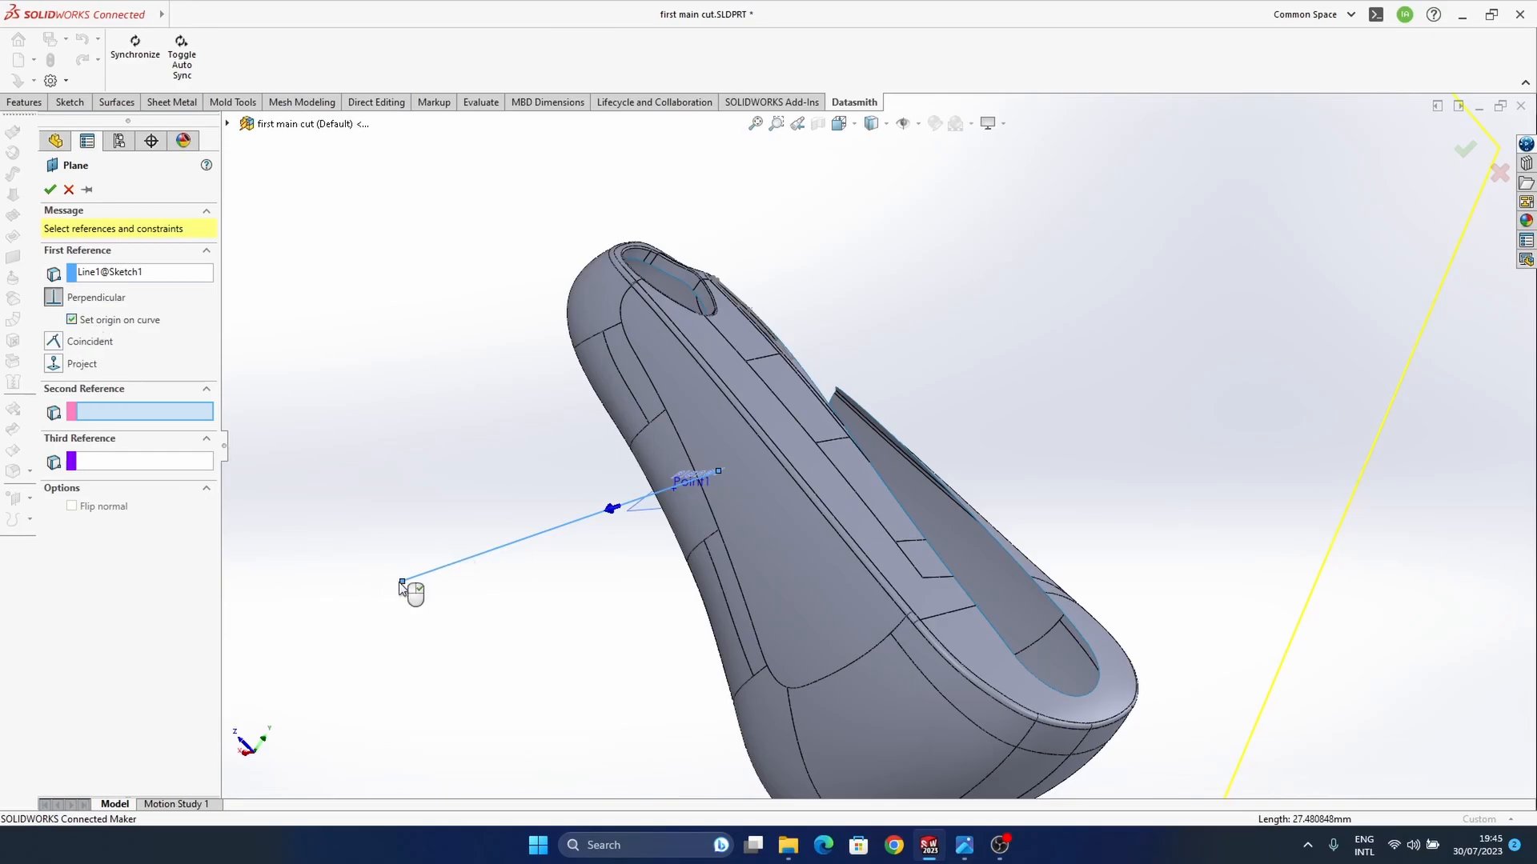
click(402, 583)
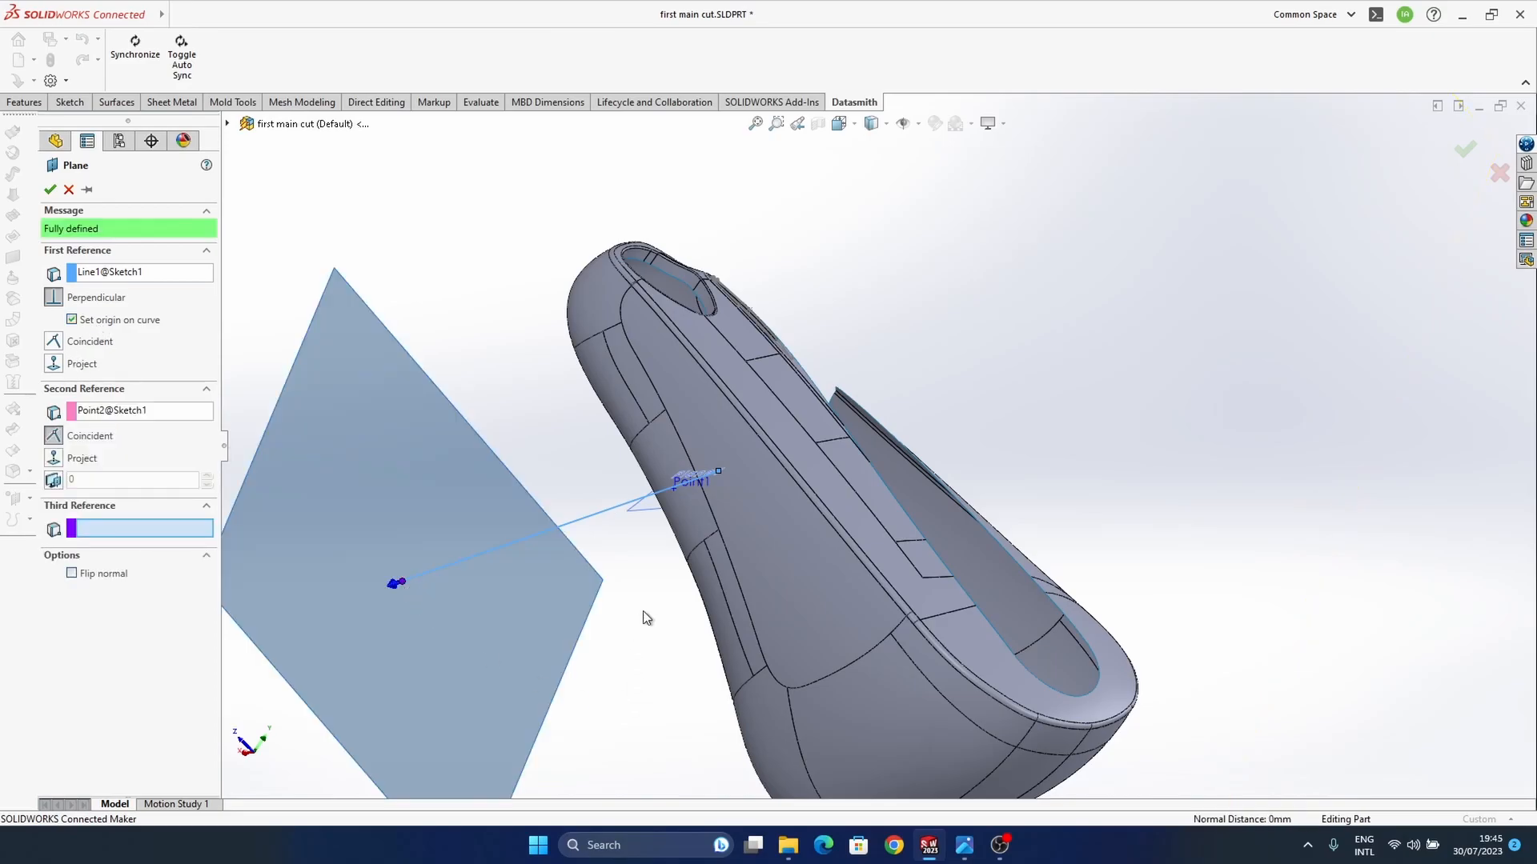
middle_drag(644, 621, 769, 498)
click(1464, 150)
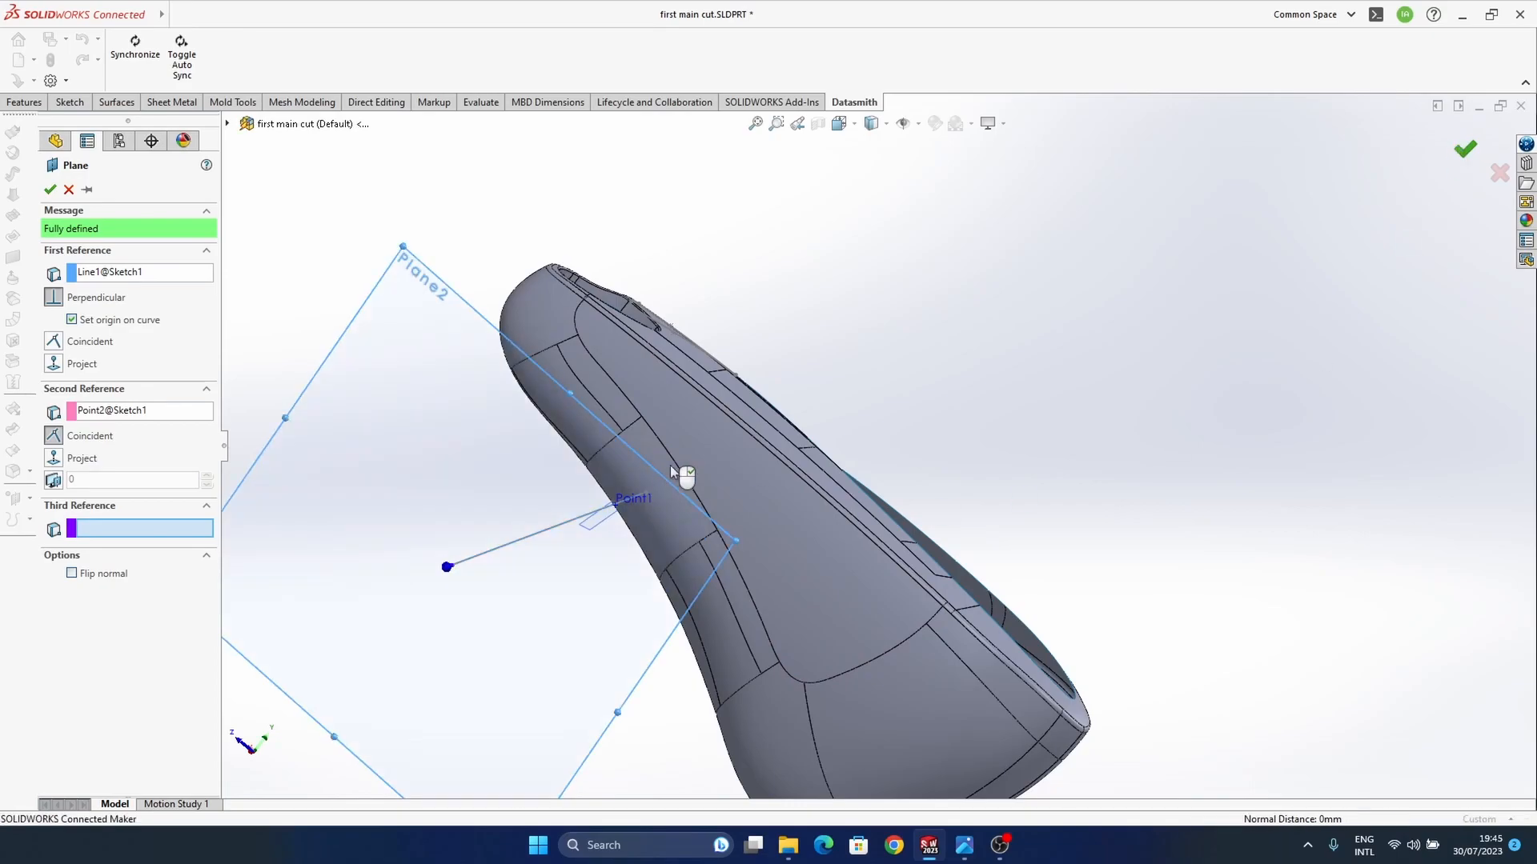
Step: Sketch a circle about 7.4 mm in diameter on Plane2, centred on the outer end of the sketched line
scroll(708, 491, up, 3)
mouse_move(772, 448)
middle_down()
mouse_move(759, 440)
mouse_move(1122, 325)
middle_up()
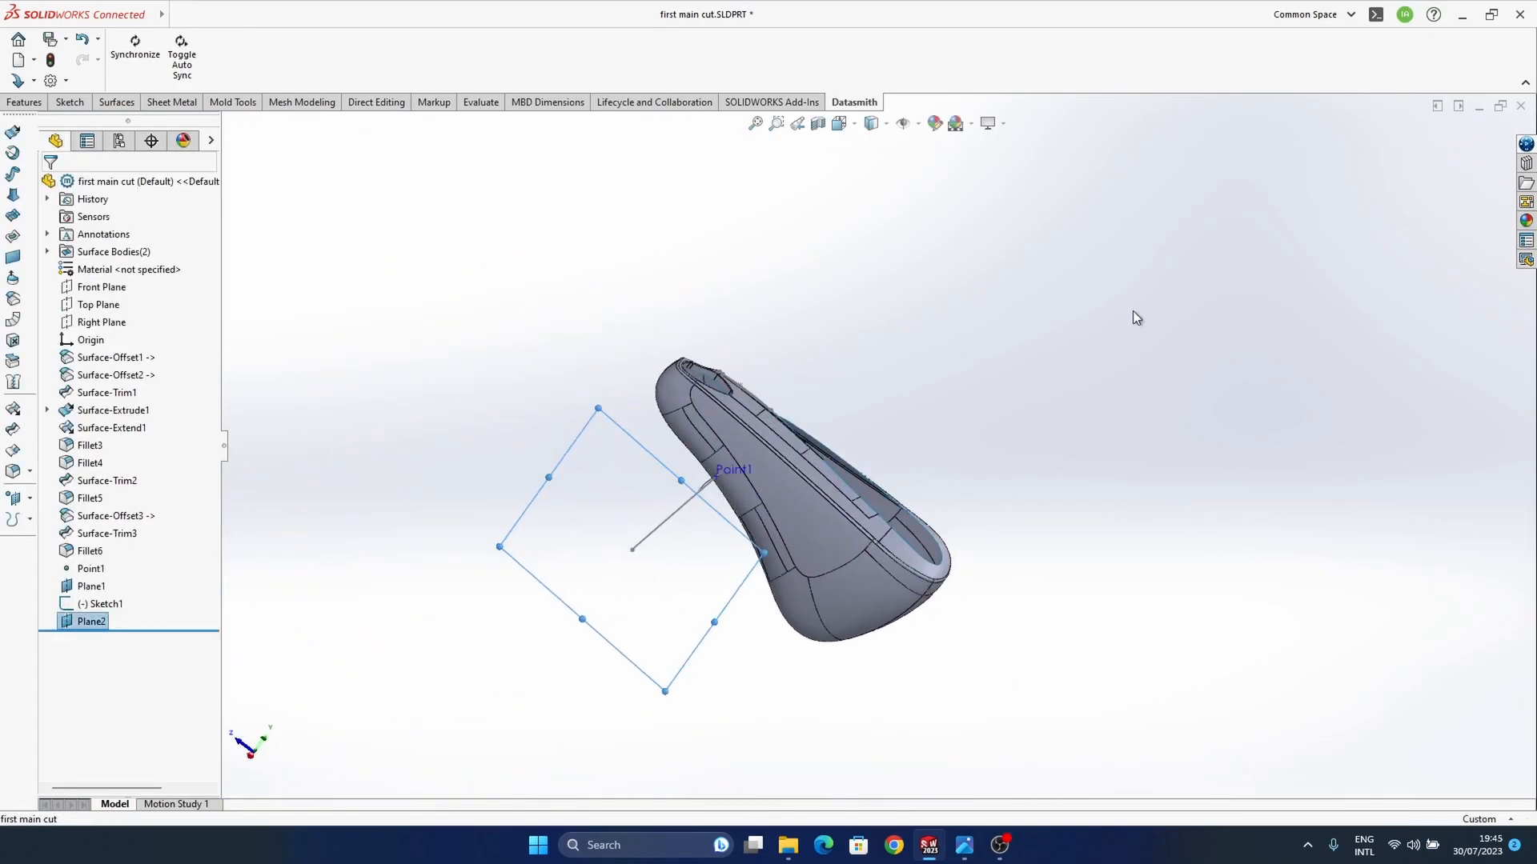
click(589, 599)
click(658, 546)
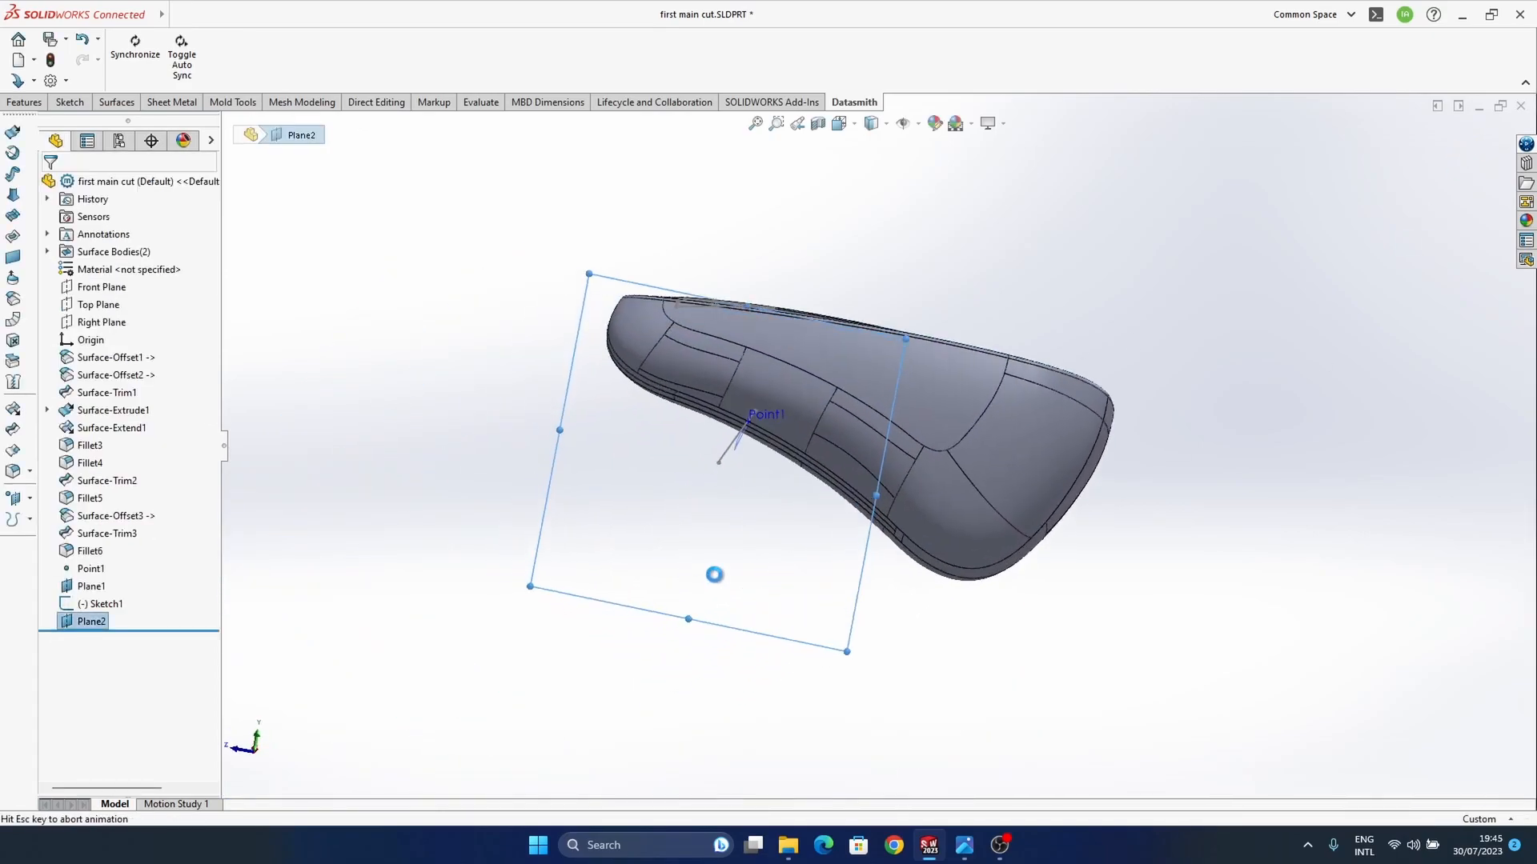
ctrl+middle_drag(808, 444, 802, 465)
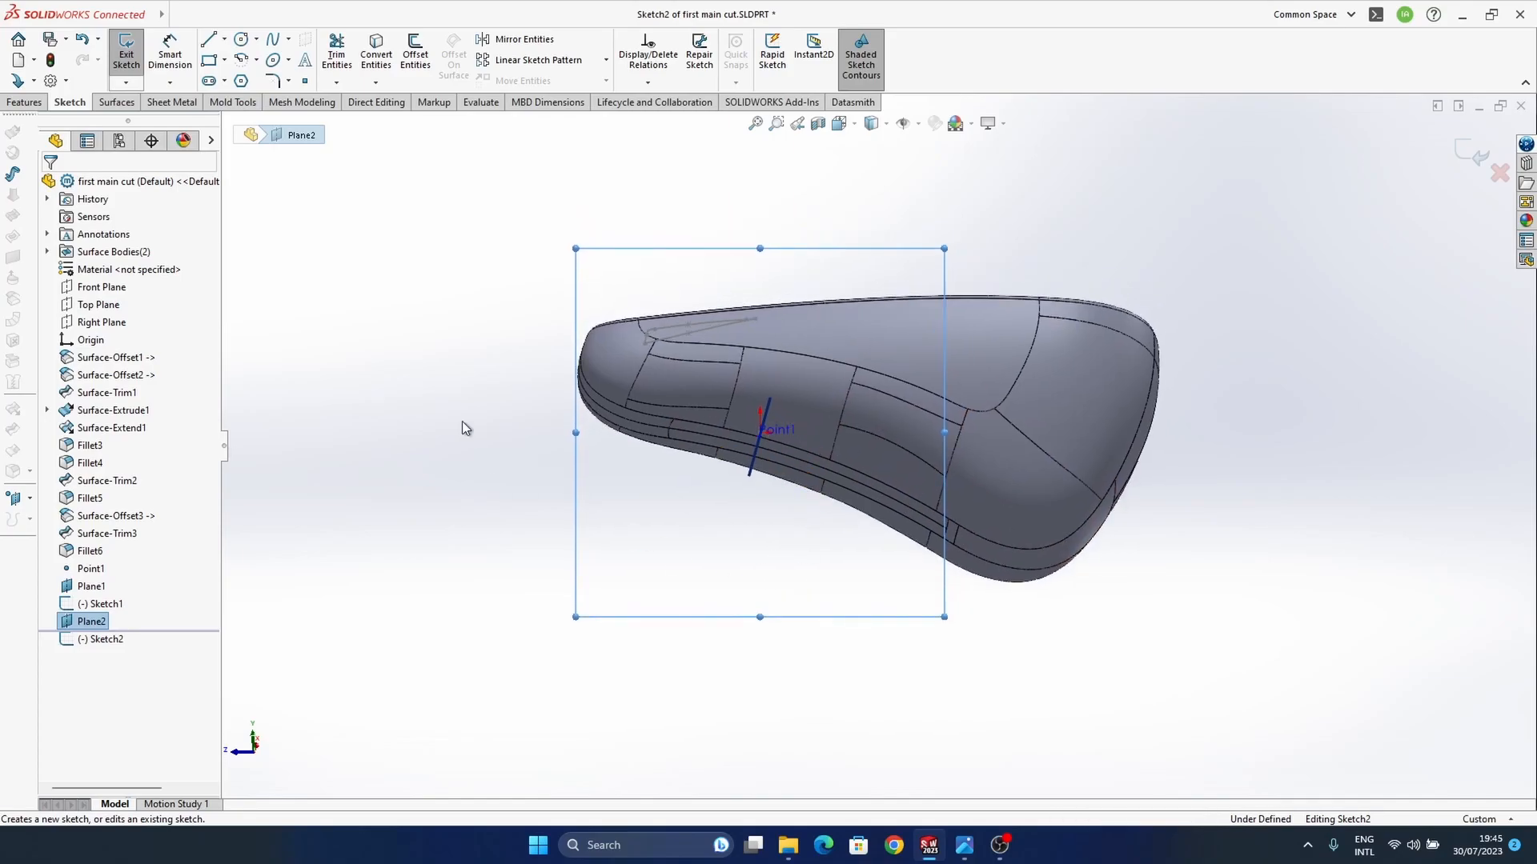
click(335, 353)
click(759, 446)
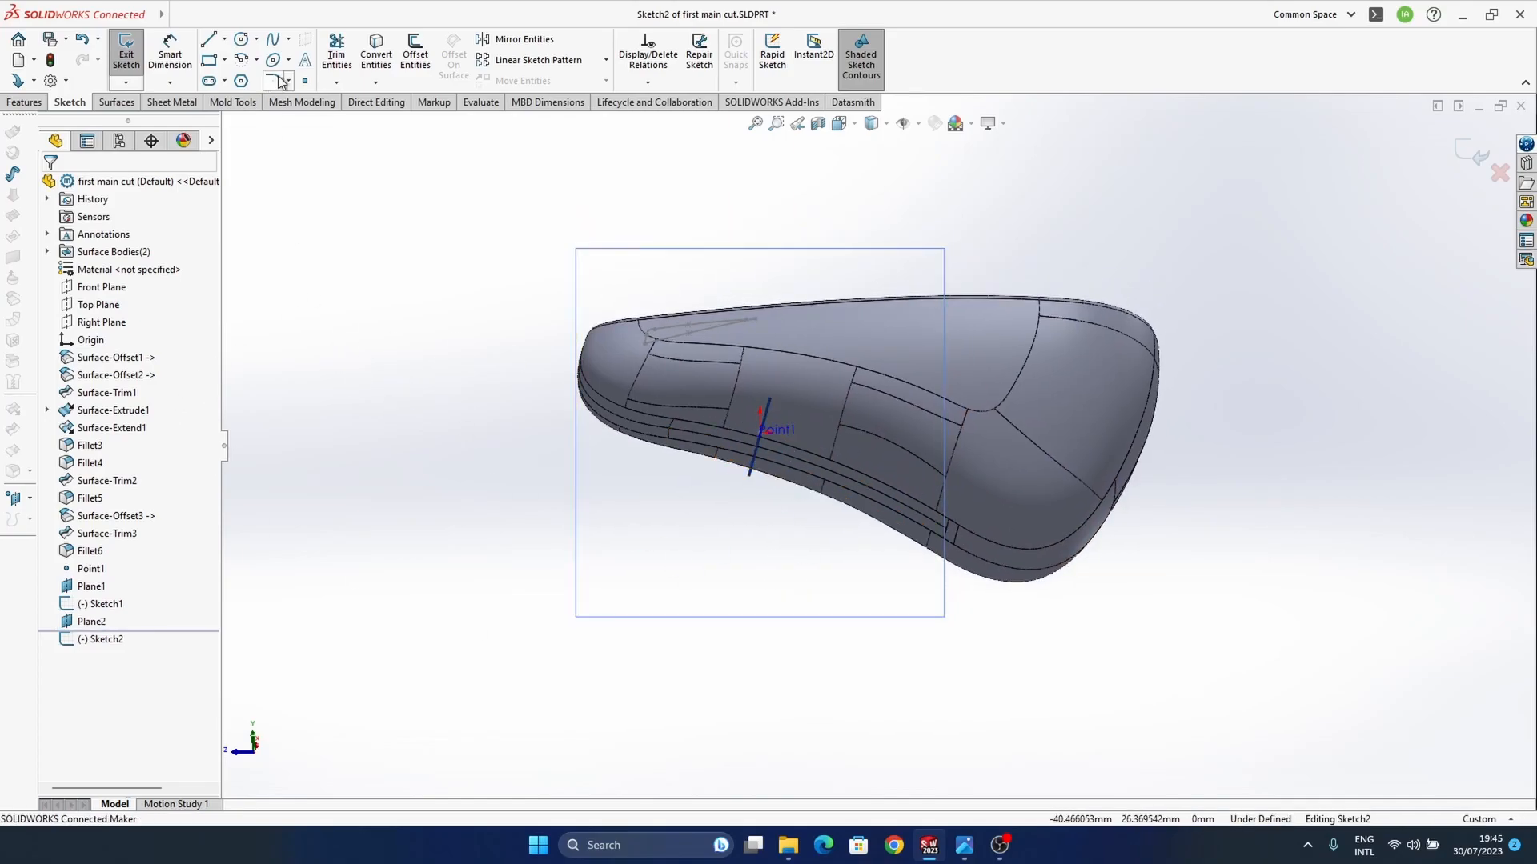
click(241, 39)
click(759, 436)
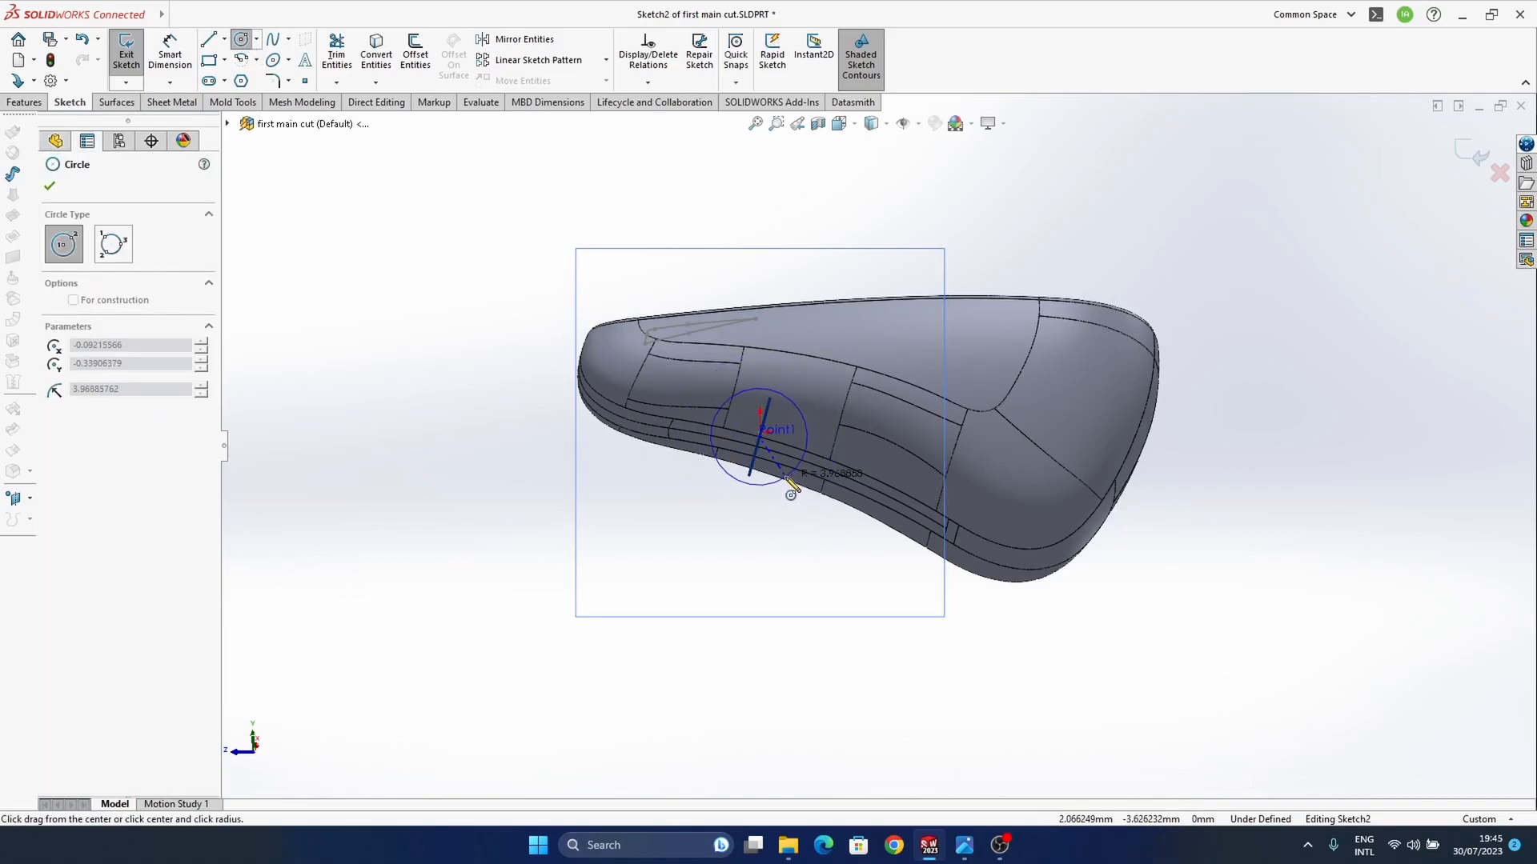
click(782, 478)
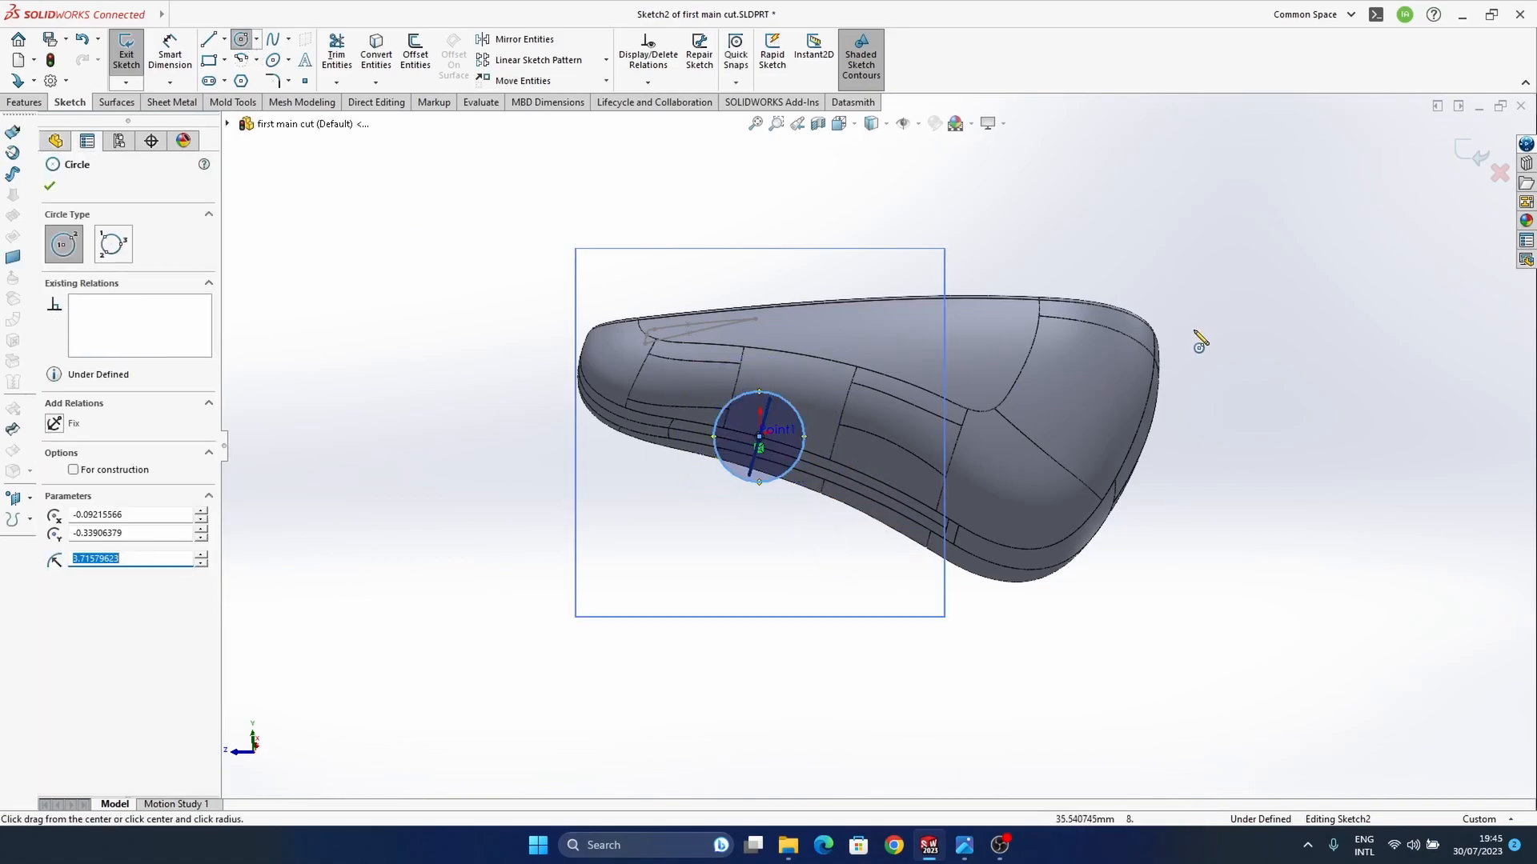
key(Escape)
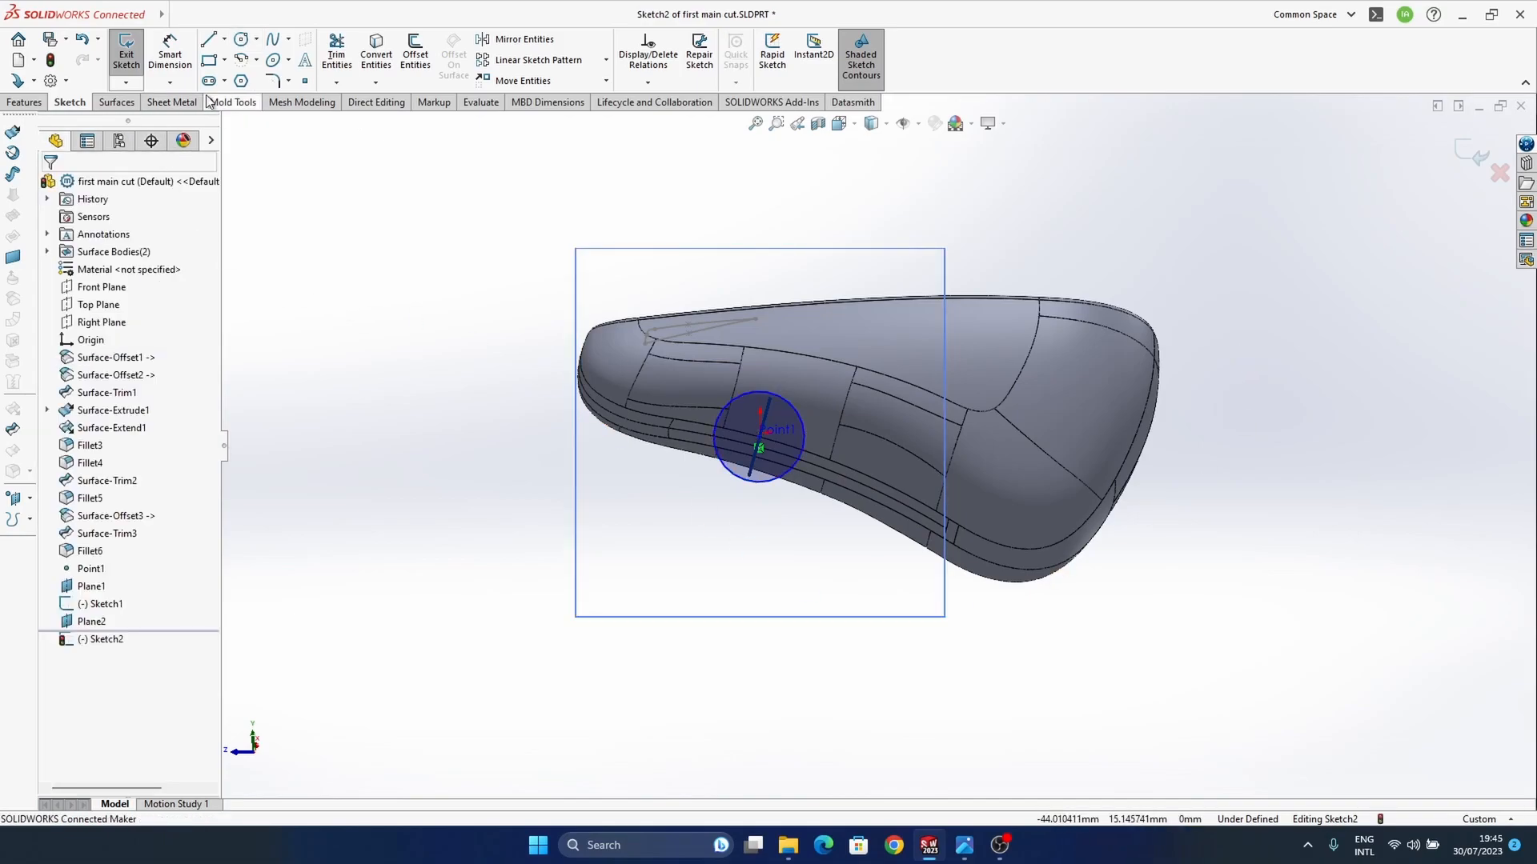
Step: Dimension the circle's diameter as 6 mm and close the sketch
click(170, 52)
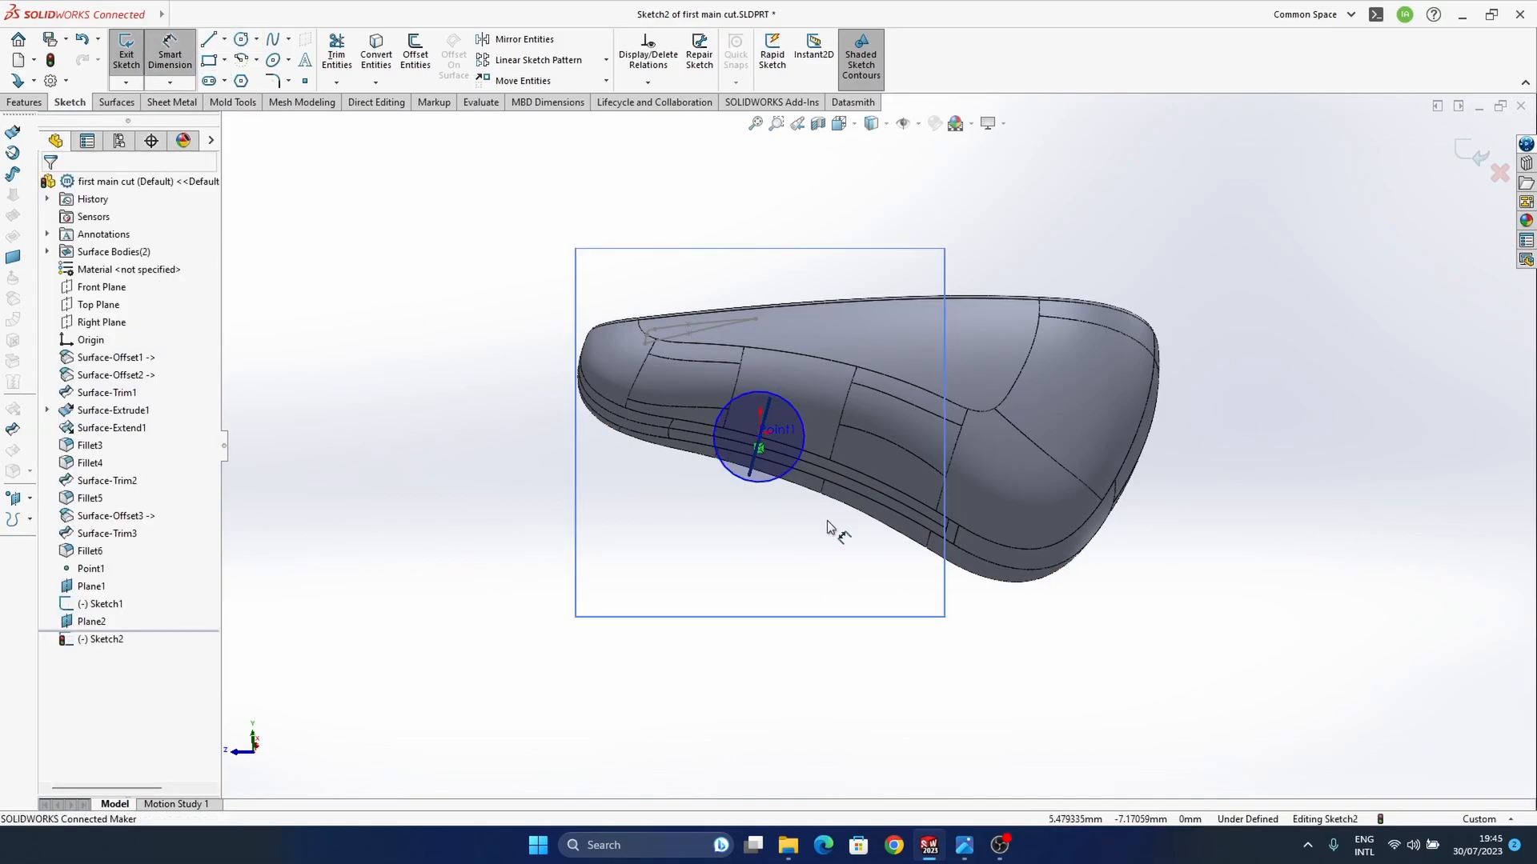
click(781, 479)
click(652, 528)
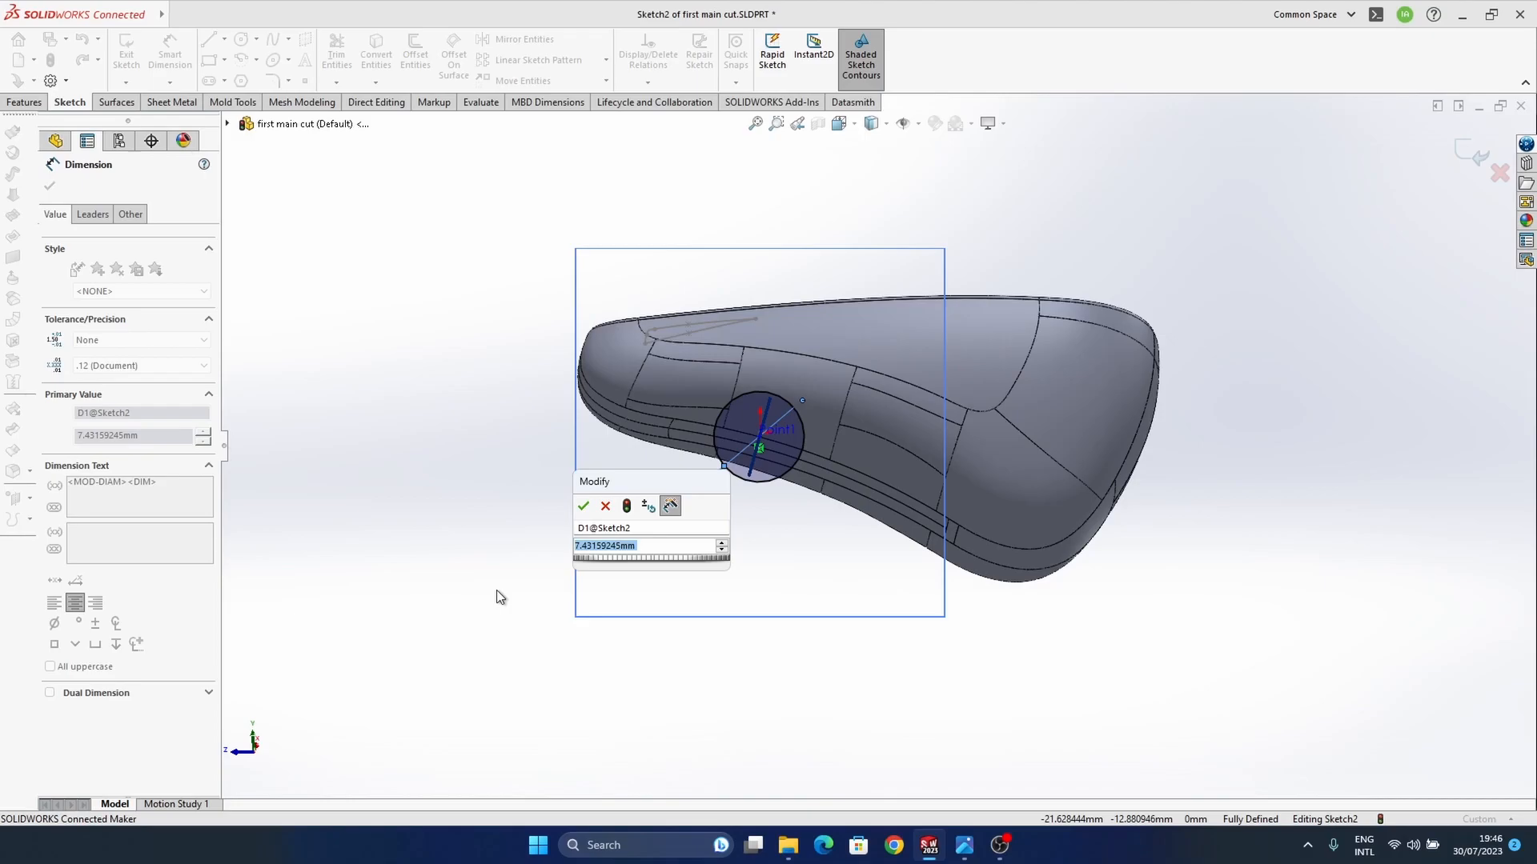
text(6)
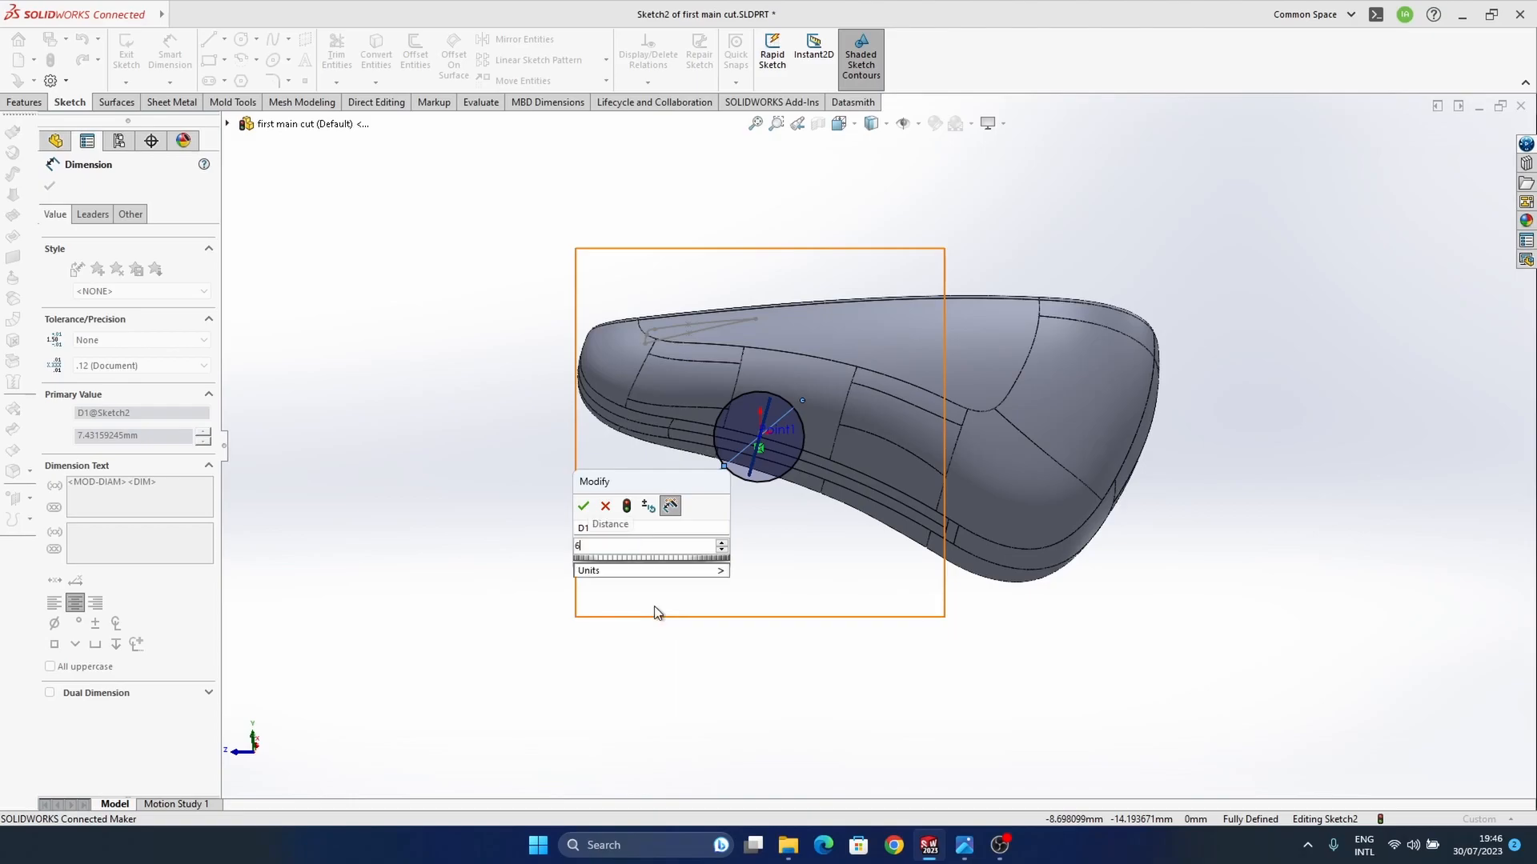
key(Return)
click(1392, 296)
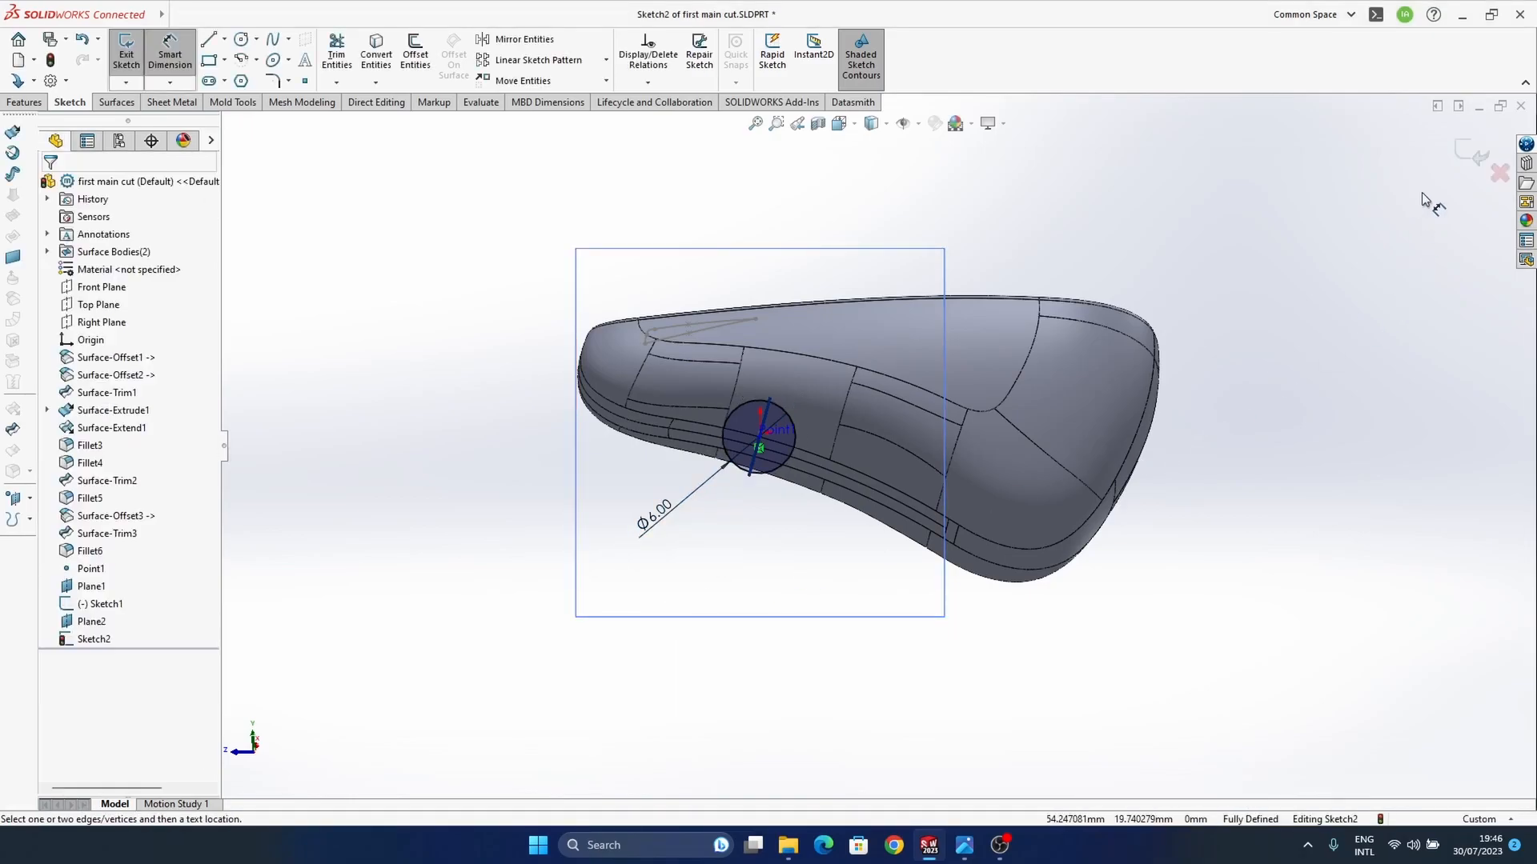
click(1463, 154)
mouse_move(905, 590)
middle_down()
mouse_move(815, 564)
mouse_move(887, 549)
mouse_move(837, 618)
mouse_move(803, 504)
mouse_move(784, 546)
middle_up()
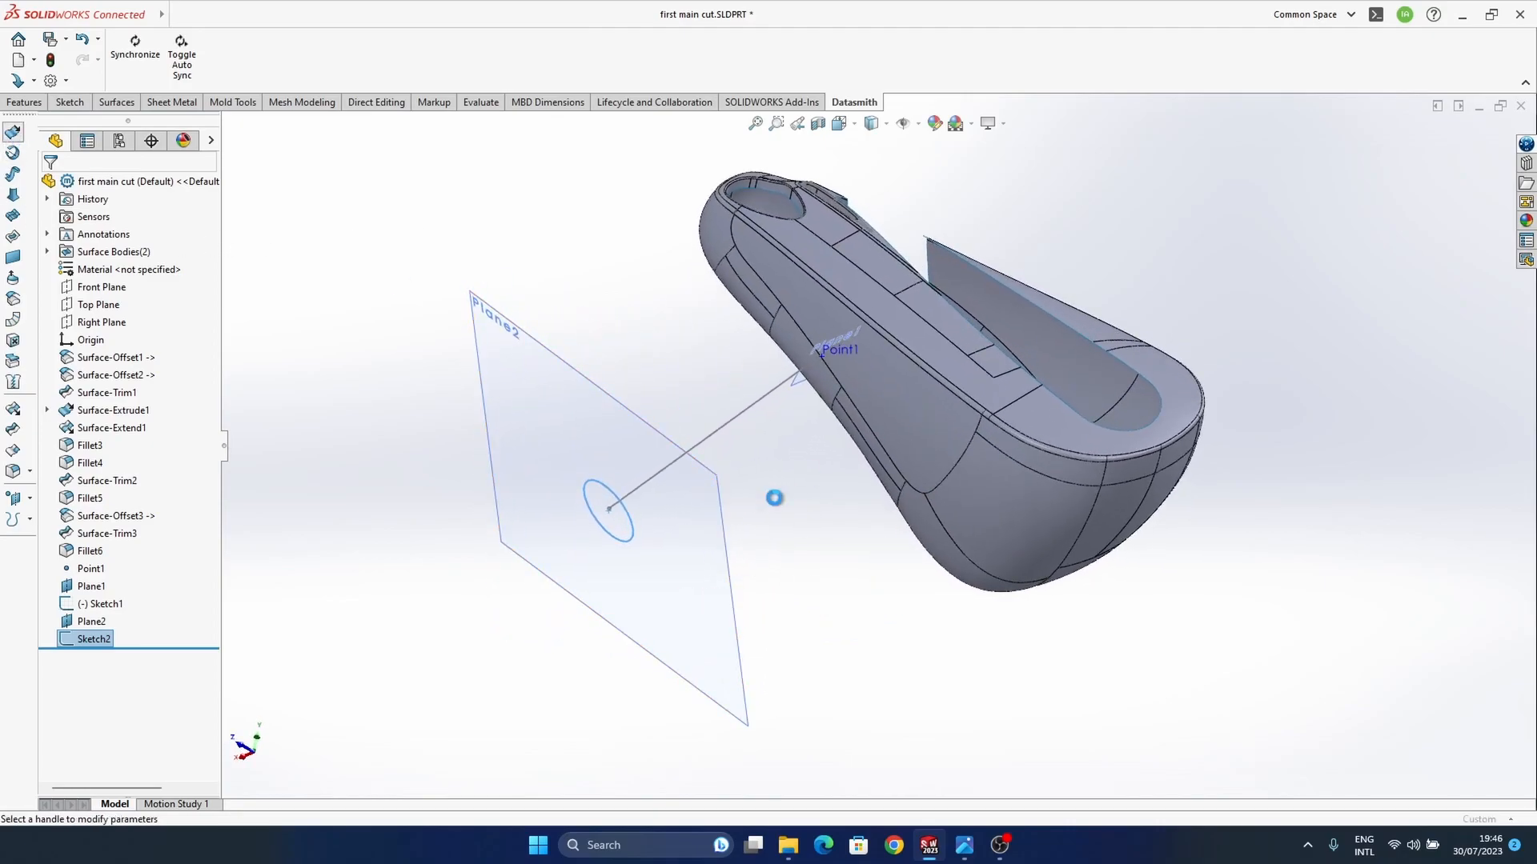
Step: Extrude the circle on Plane2 as a surface 32 mm deep, reversed so the tube runs into the earbud body
click(12, 132)
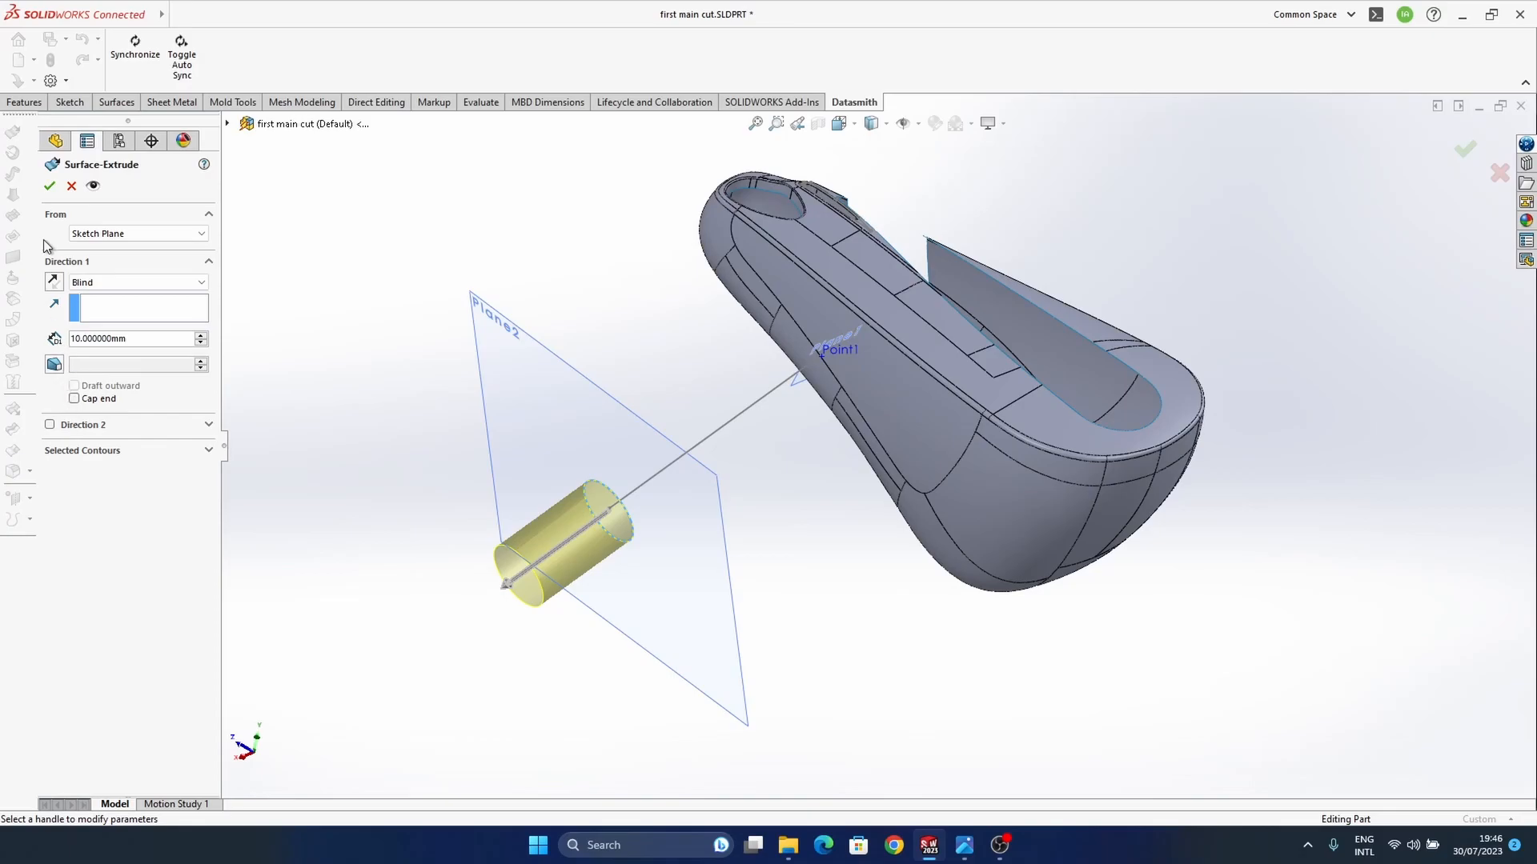
click(53, 283)
drag(742, 493, 863, 384)
middle_drag(863, 384, 795, 445)
drag(795, 446, 749, 425)
middle_drag(749, 425, 1049, 325)
click(1464, 150)
Step: Examine from several angles how the extruded tube meets and passes through the earbud body
middle_drag(669, 446, 849, 433)
drag(1151, 338, 1162, 394)
middle_drag(1304, 381, 842, 449)
scroll(744, 391, up, 5)
scroll(845, 451, down, 5)
middle_drag(979, 520, 1249, 320)
middle_drag(744, 602, 824, 508)
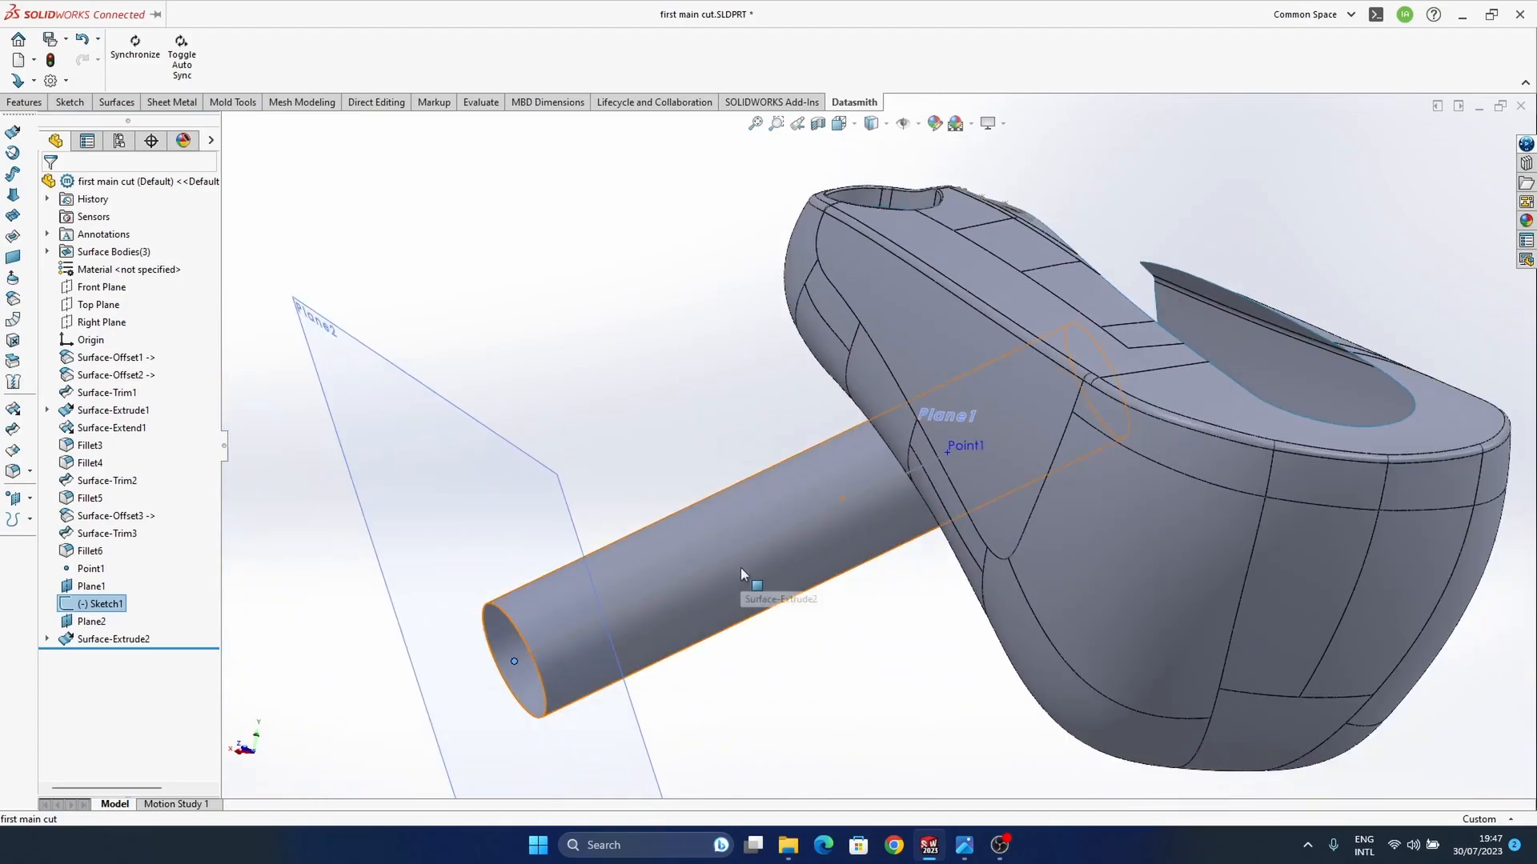
Step: Try to start the tube's surface extrude at a 2 mm offset from its sketch plane
click(741, 569)
click(786, 502)
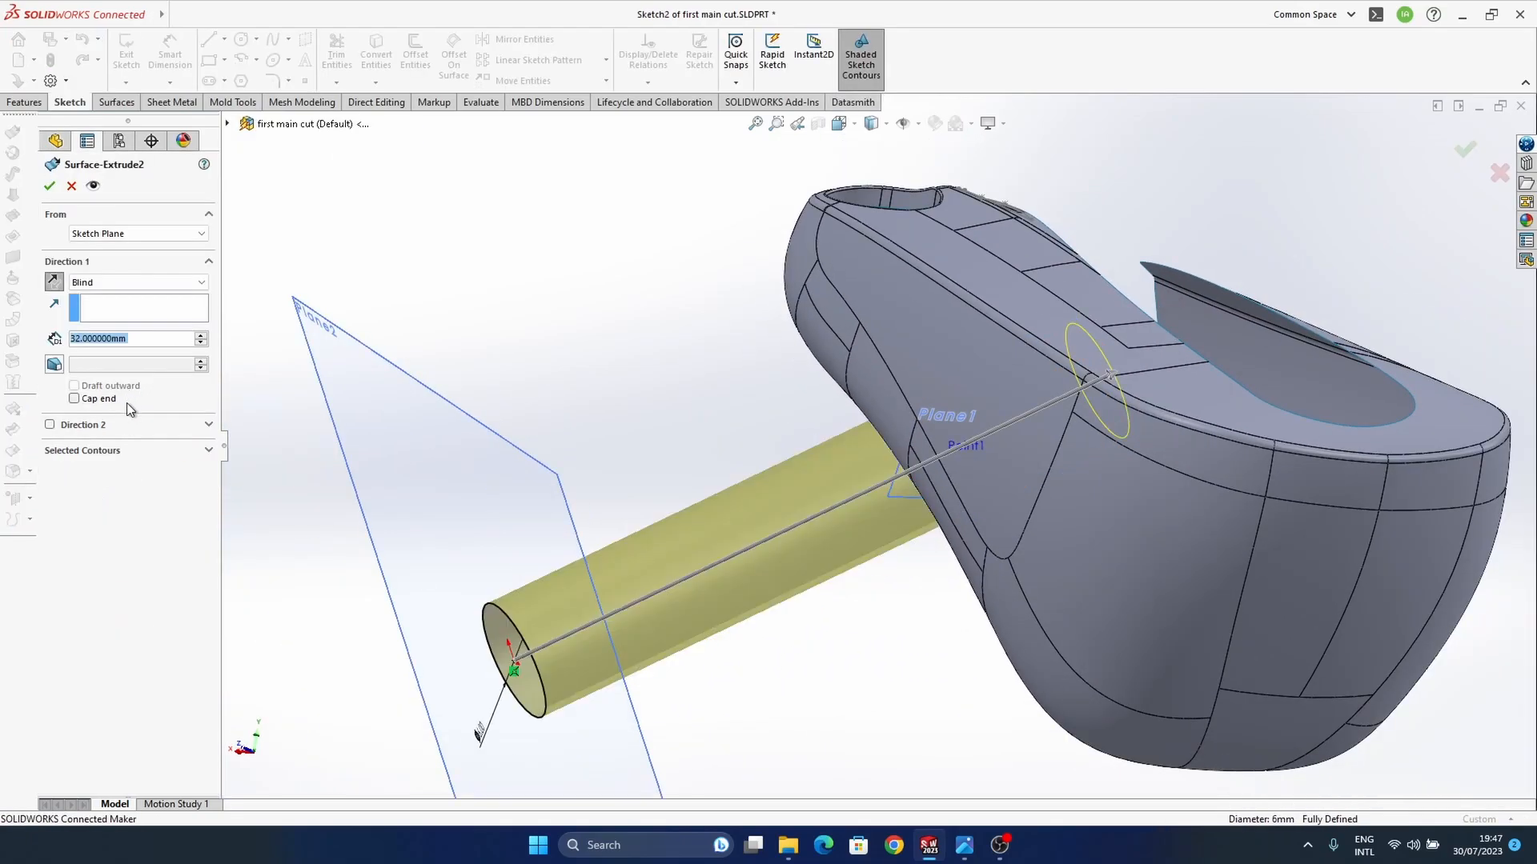
click(106, 283)
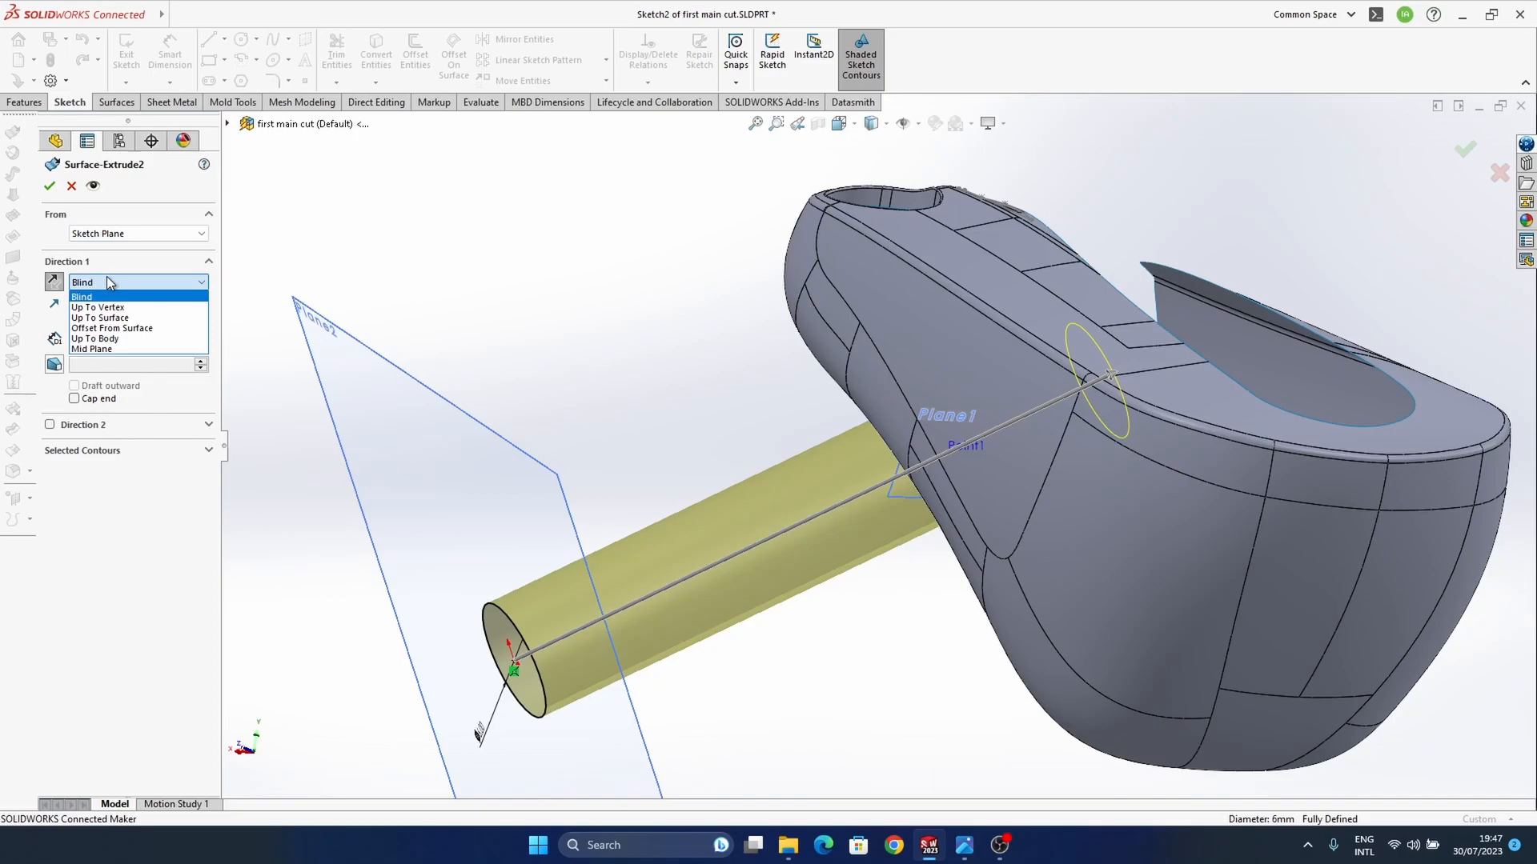
click(112, 234)
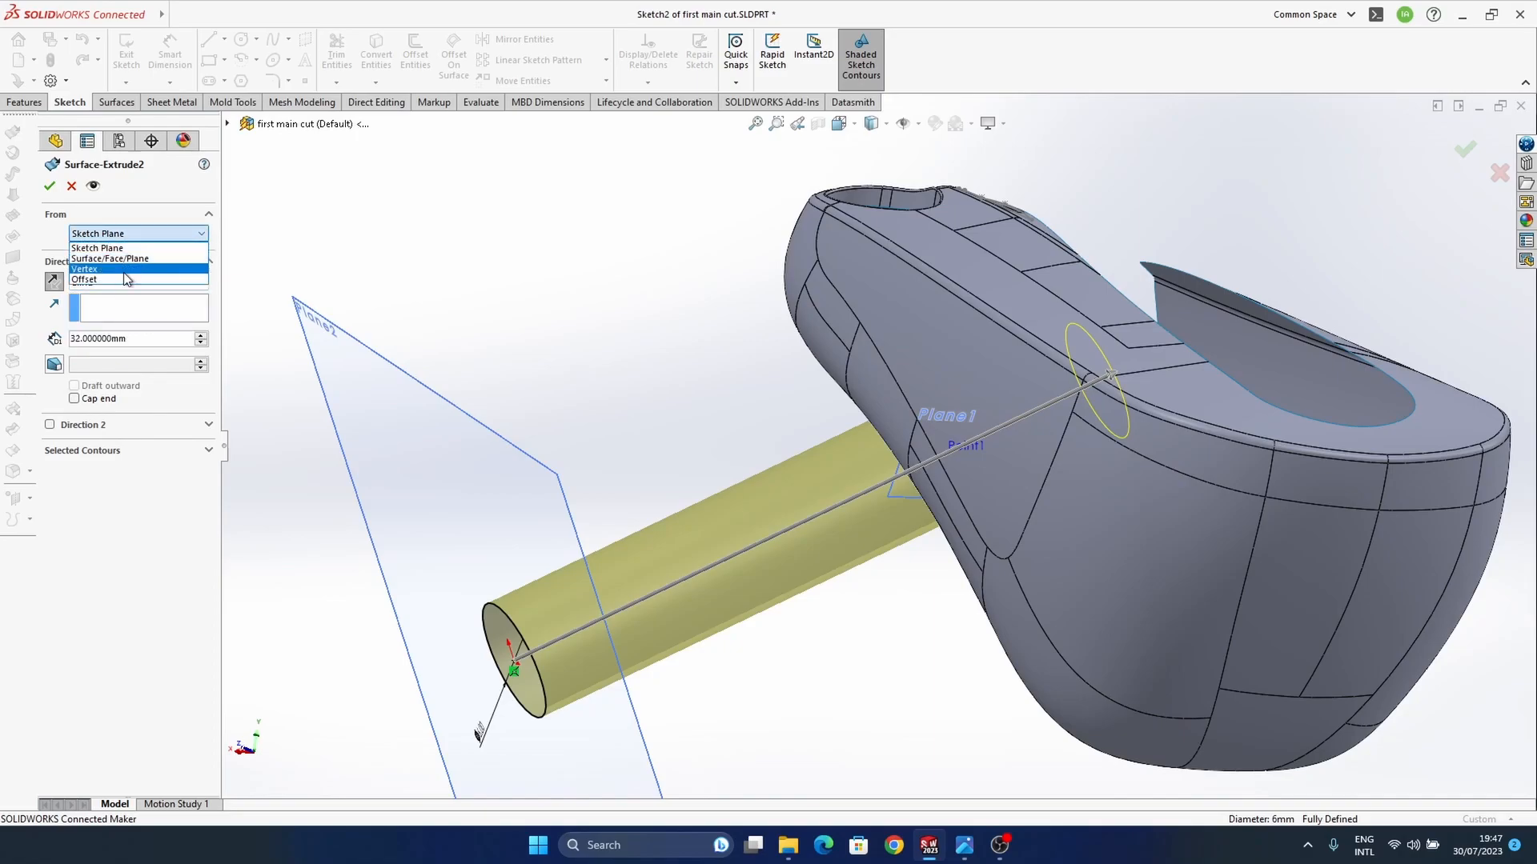
click(126, 280)
middle_drag(628, 622, 277, 483)
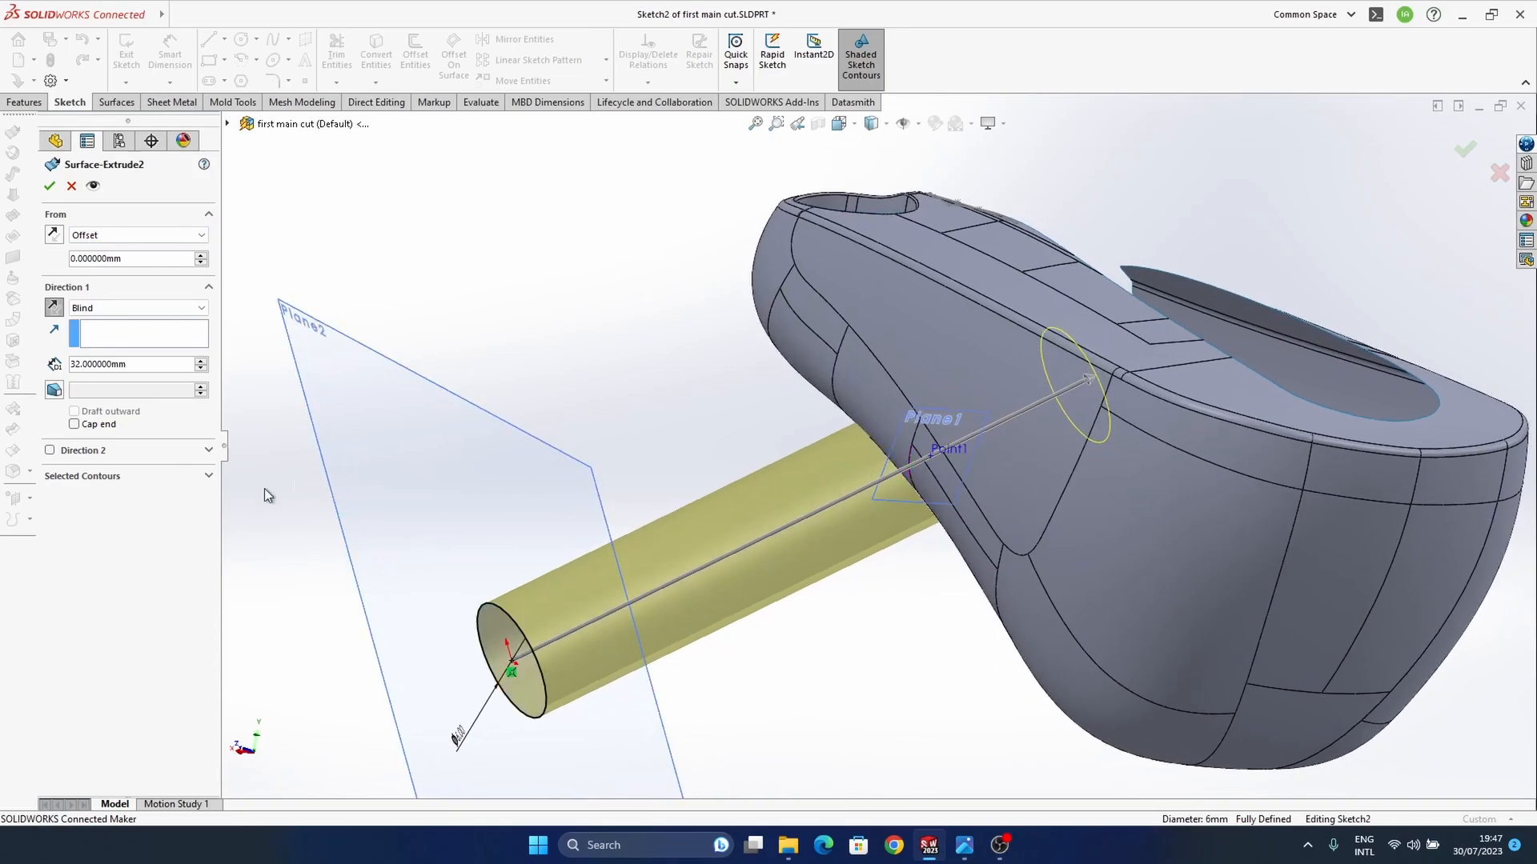
click(201, 256)
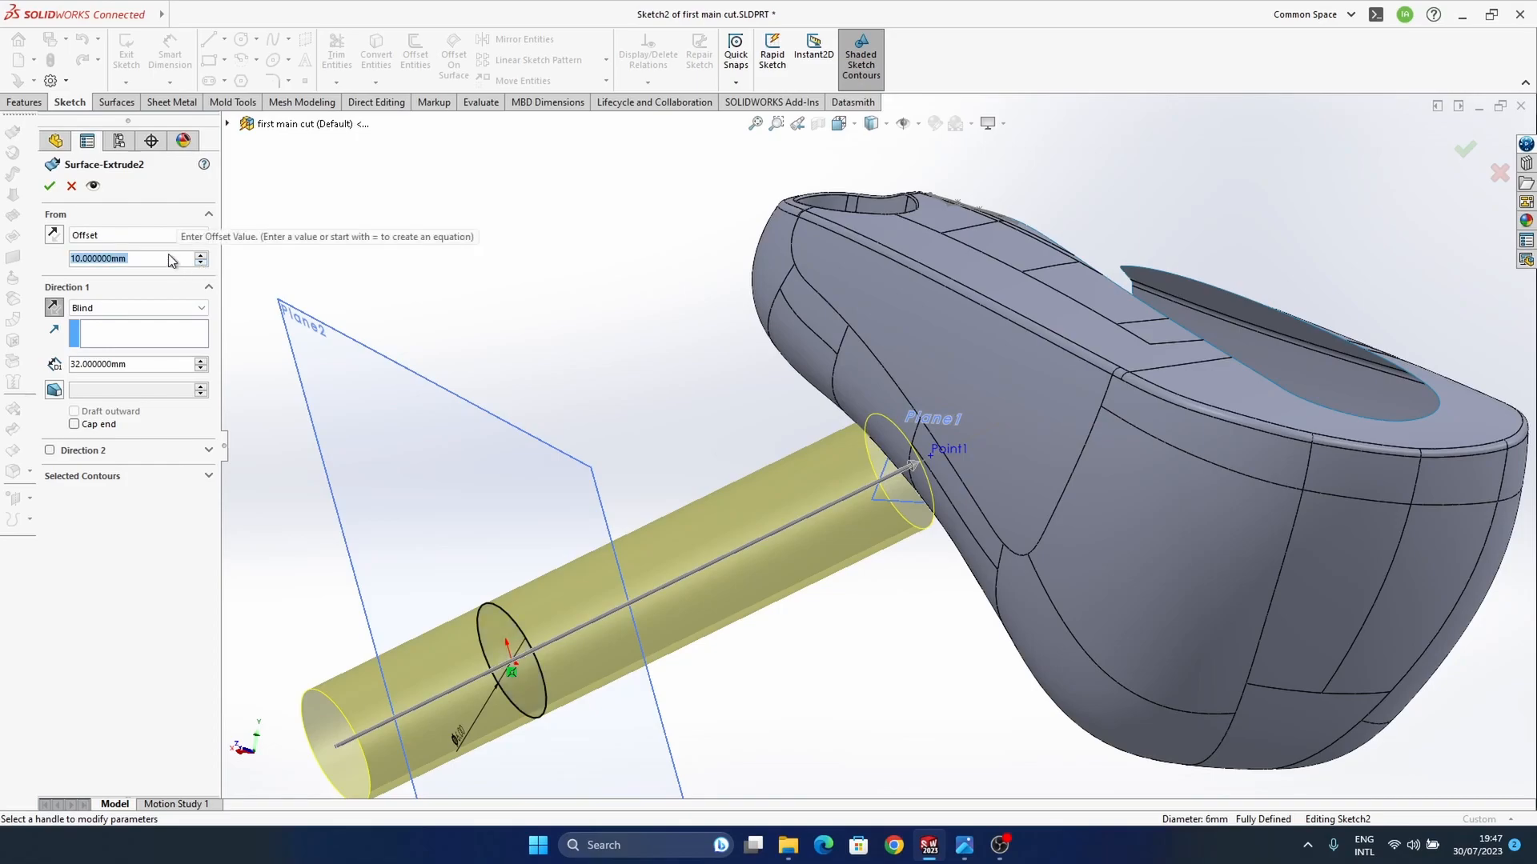
text(2)
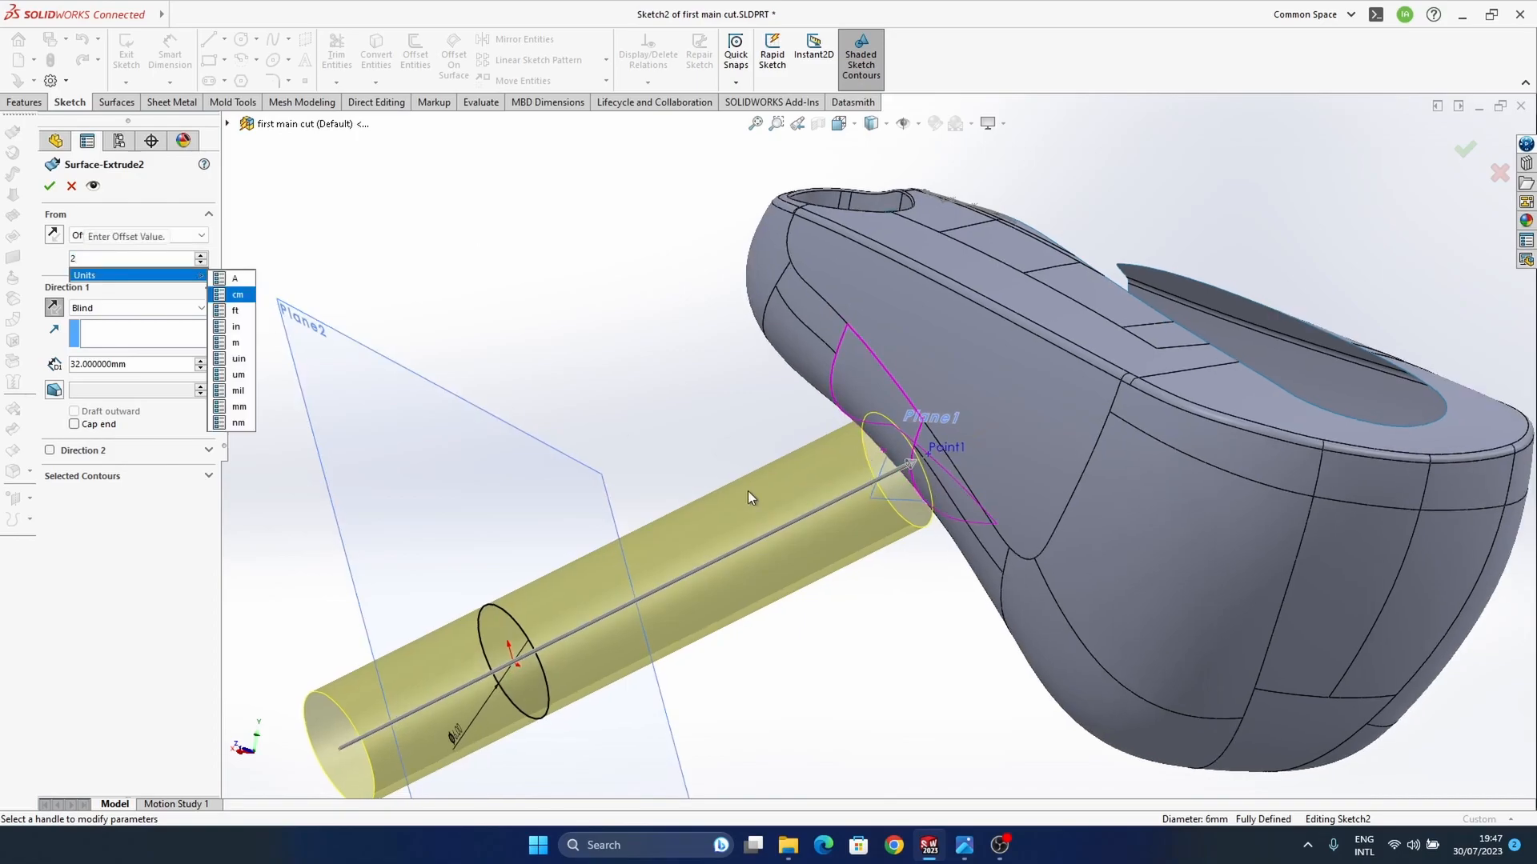
click(226, 279)
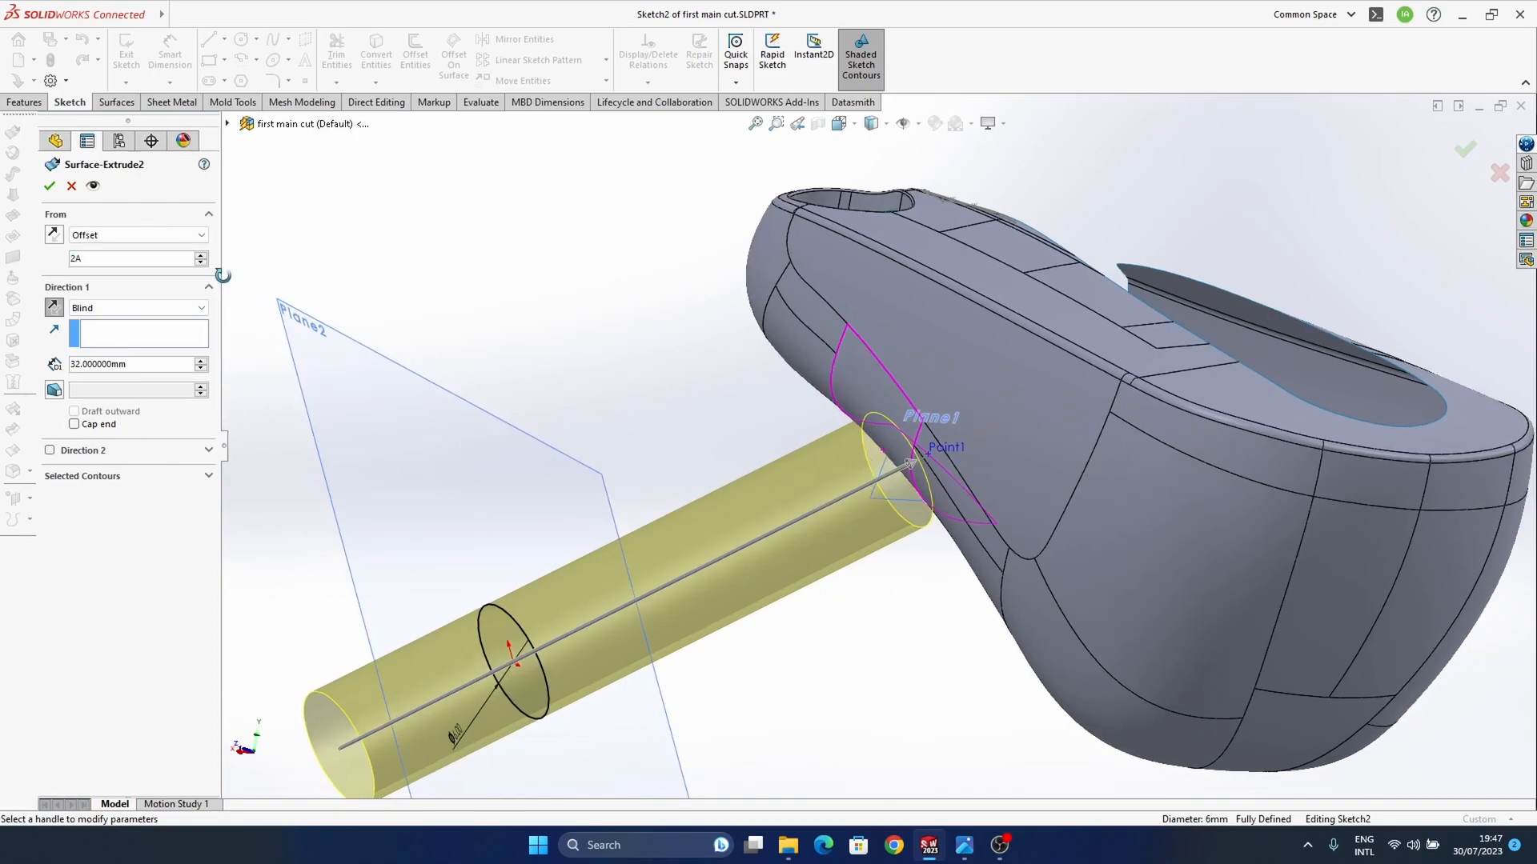
mouse_move(673, 488)
middle_down()
mouse_move(689, 480)
mouse_move(669, 504)
middle_up()
ctrl+middle_drag(685, 584, 752, 518)
click(196, 236)
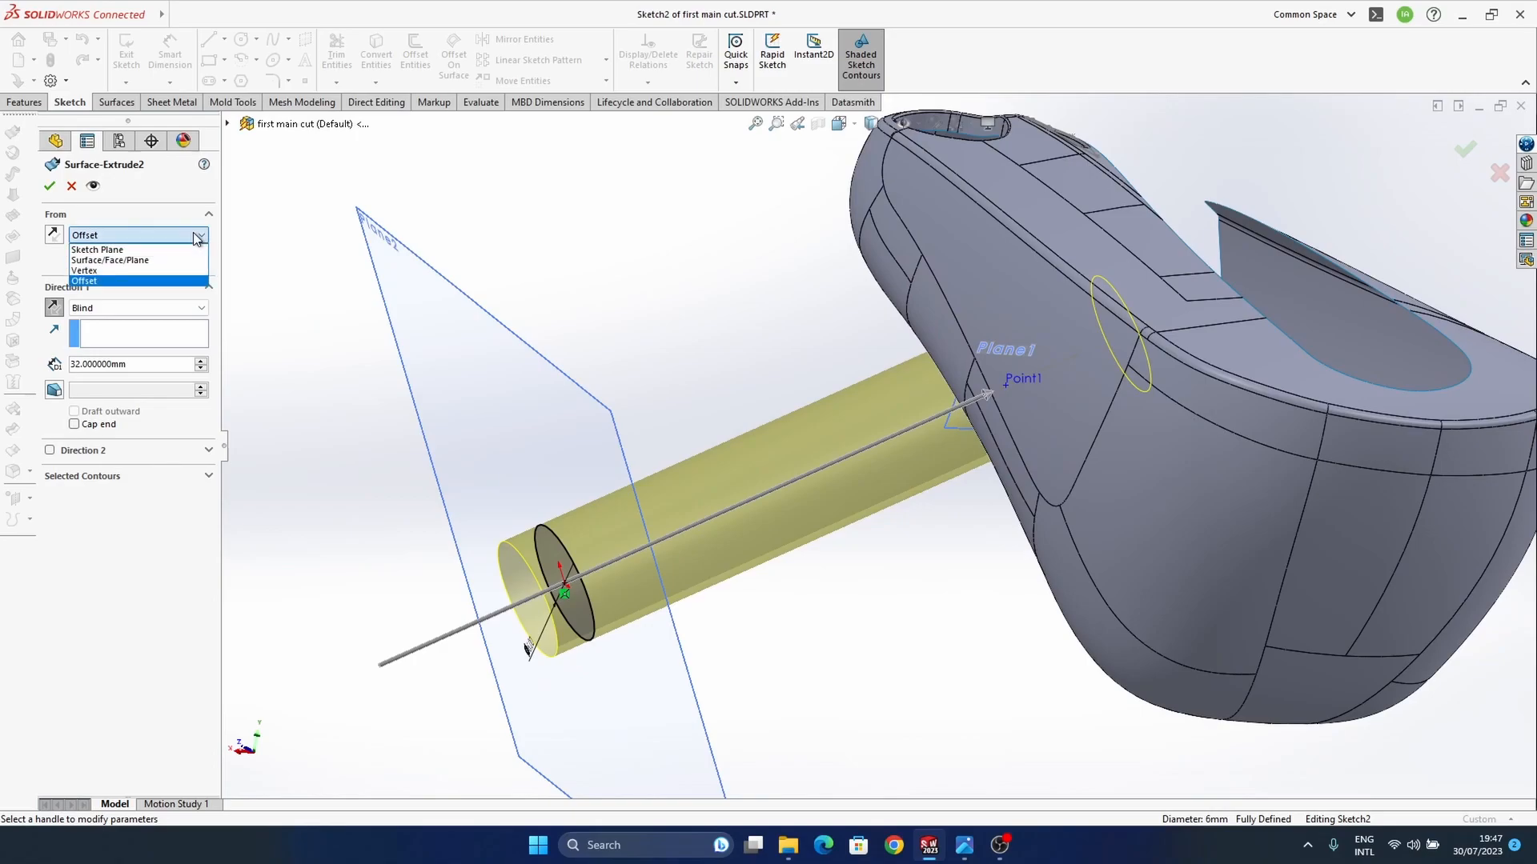
click(196, 235)
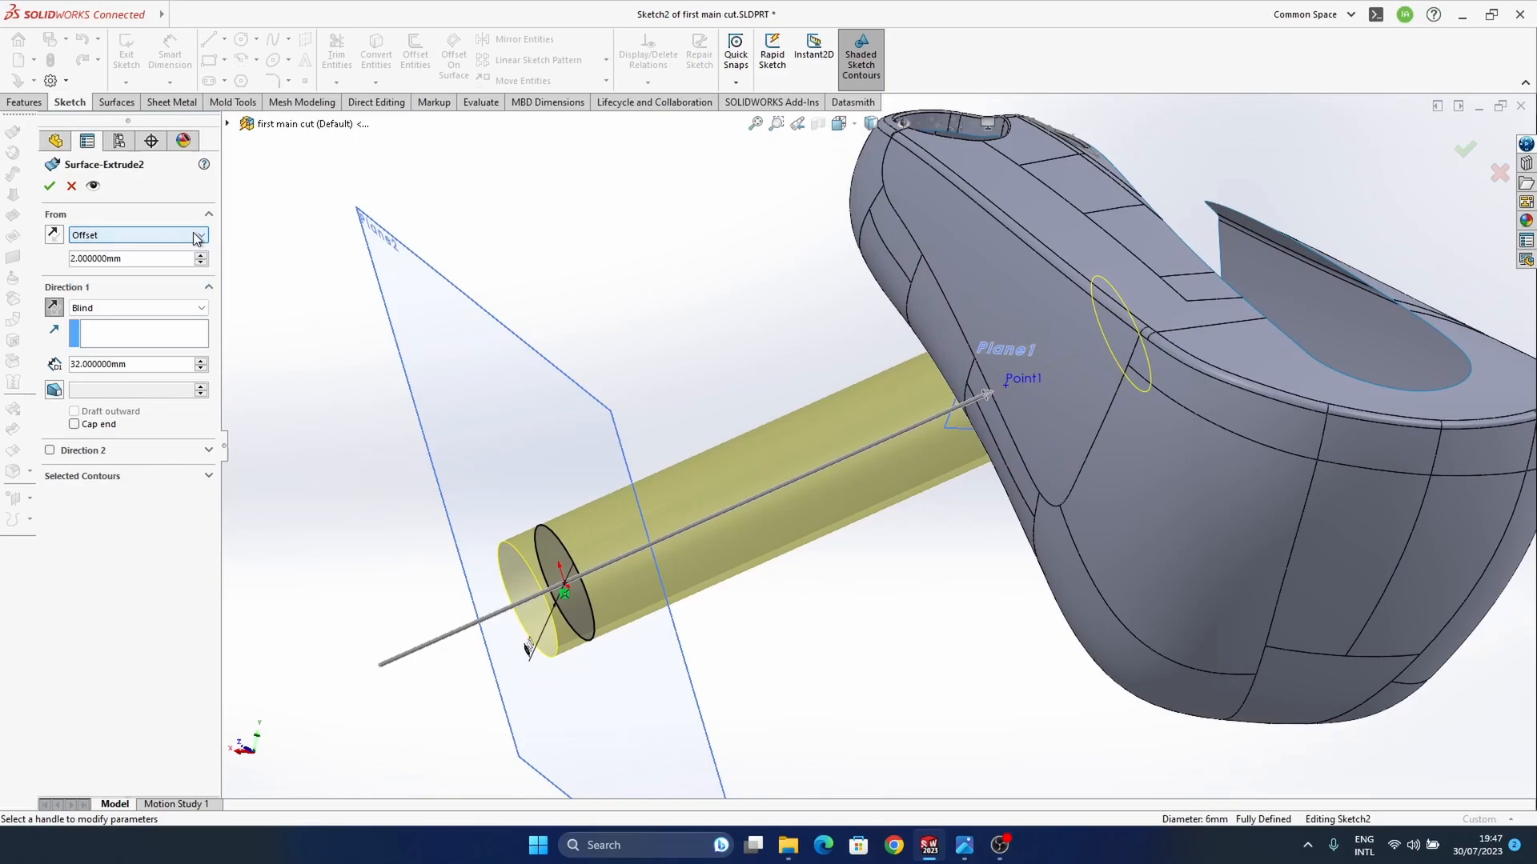
Step: Try to end the tube's surface extrude up to the inner endpoint of the sketched line
click(991, 399)
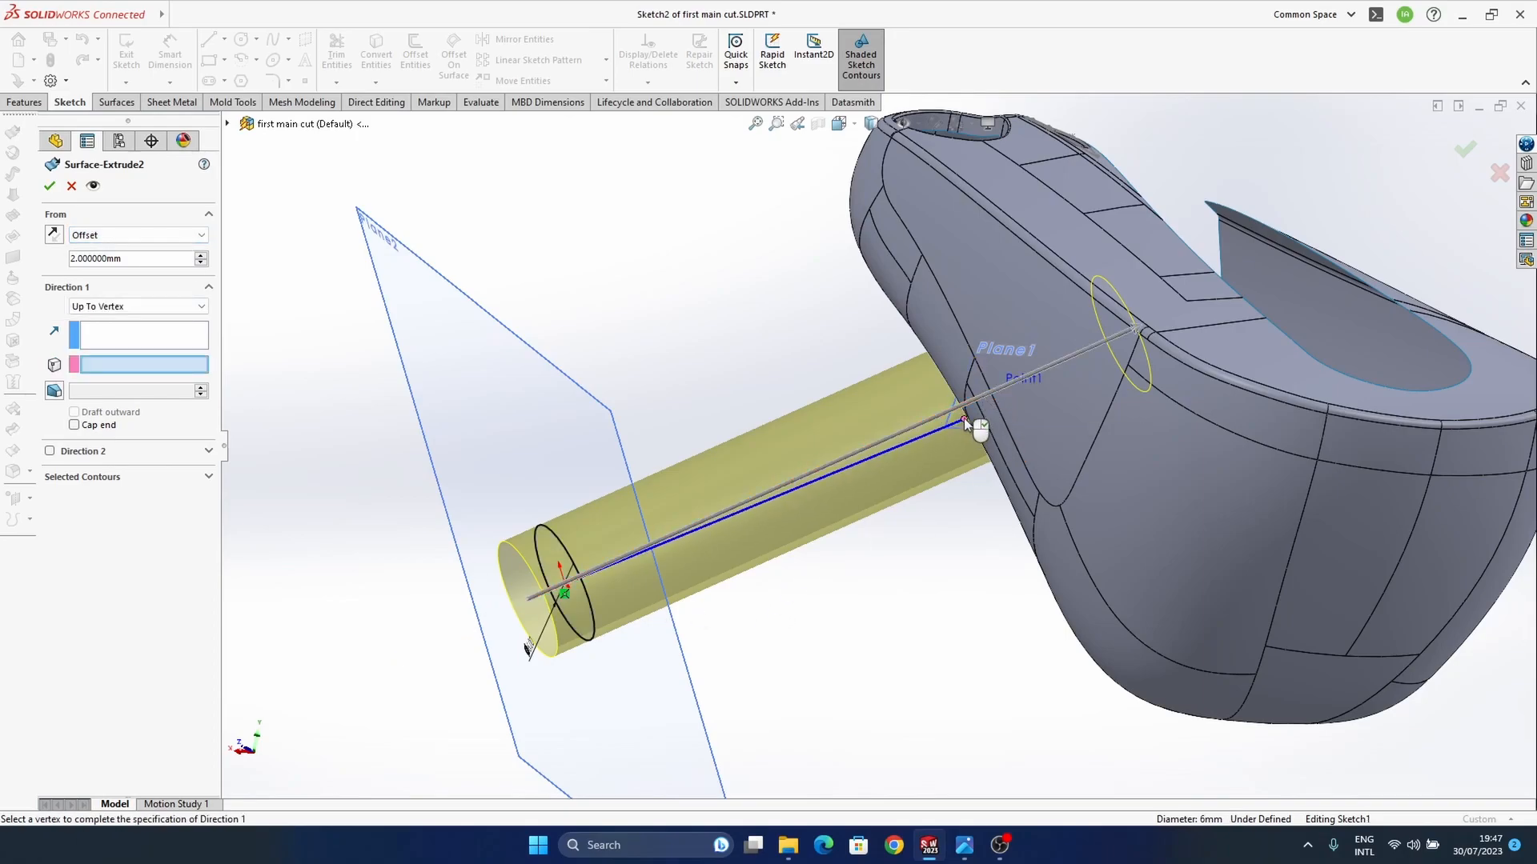
click(966, 411)
key(Return)
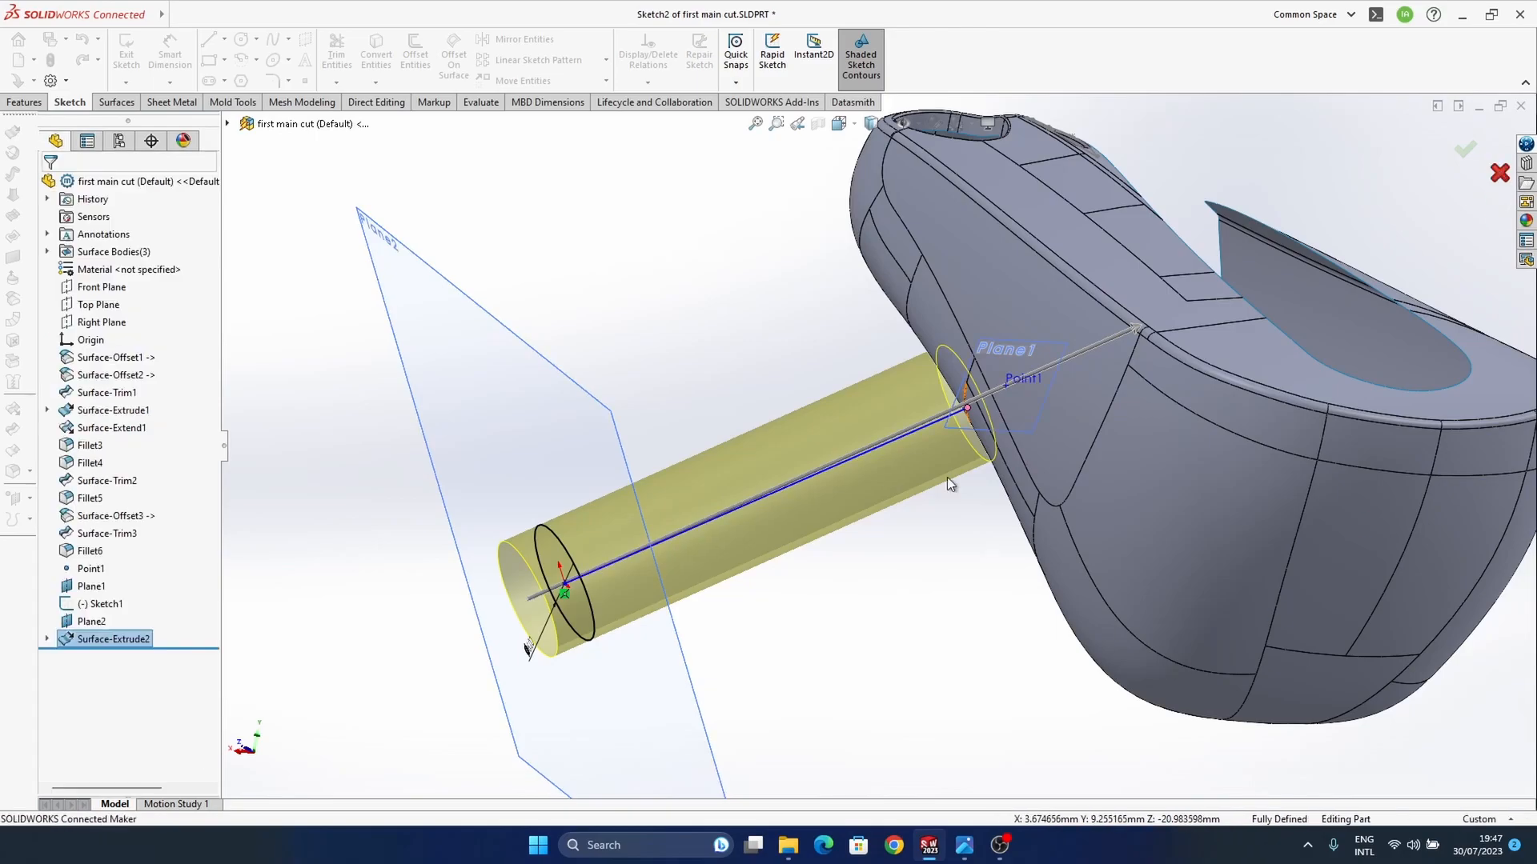
Step: Edit the tube's surface extrude to start at a 5 mm offset from the sketch plane, reversed toward the earbud body
click(789, 448)
click(836, 380)
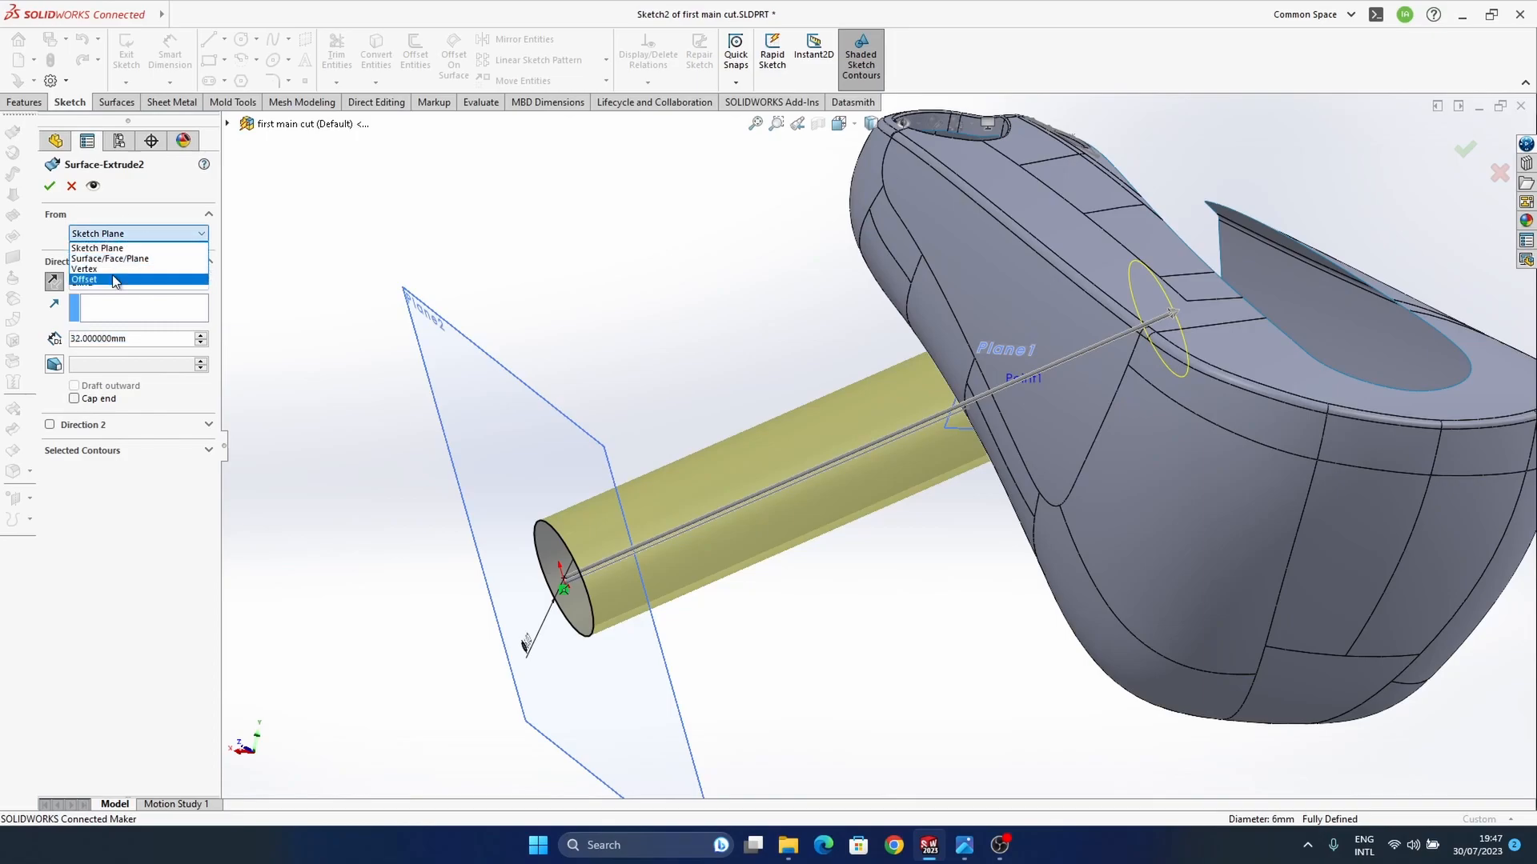
click(112, 277)
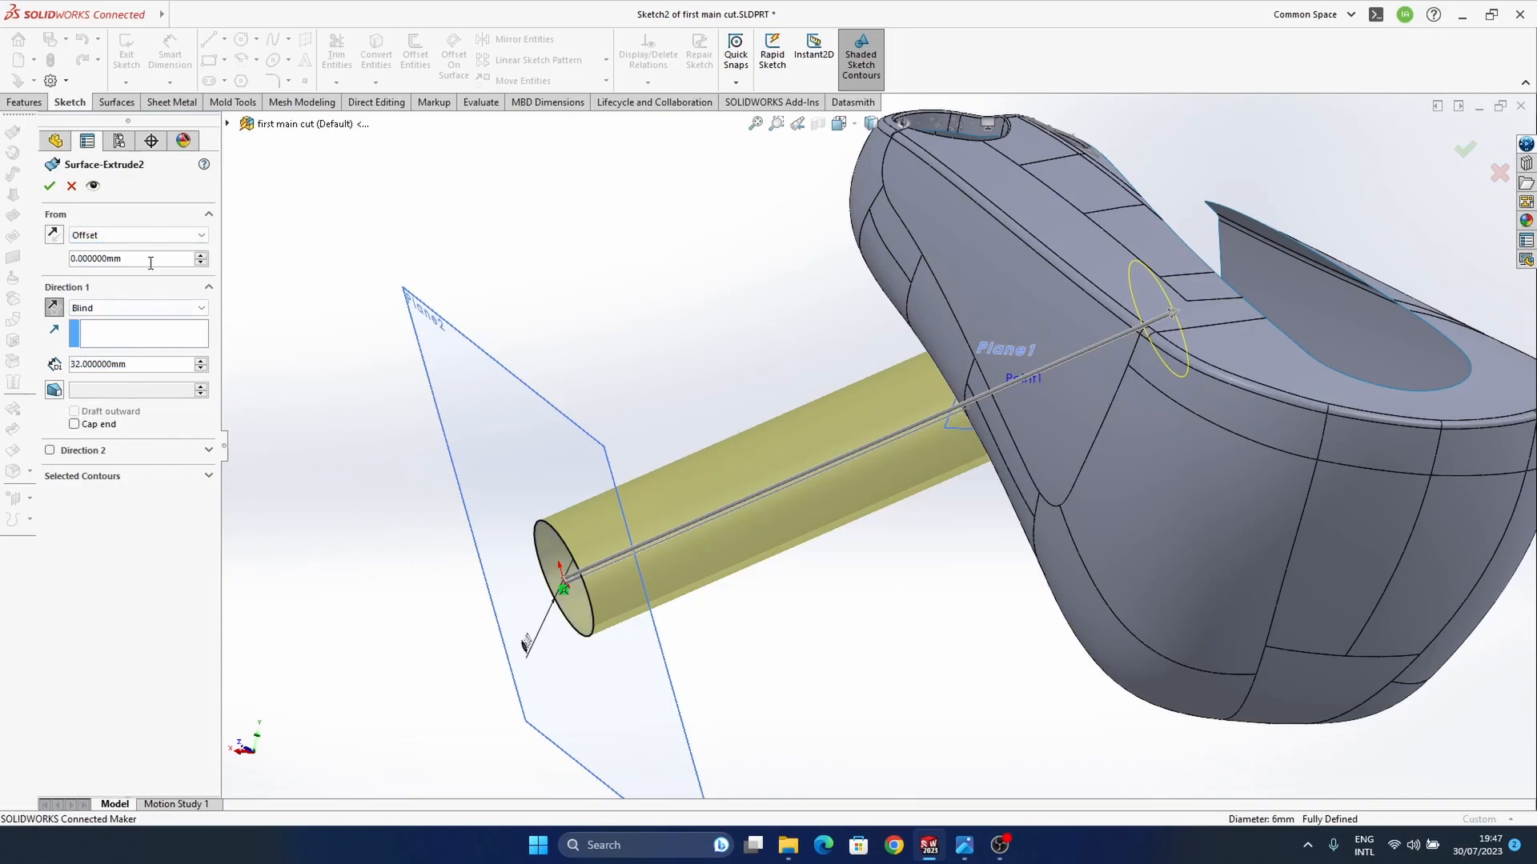
key(Return)
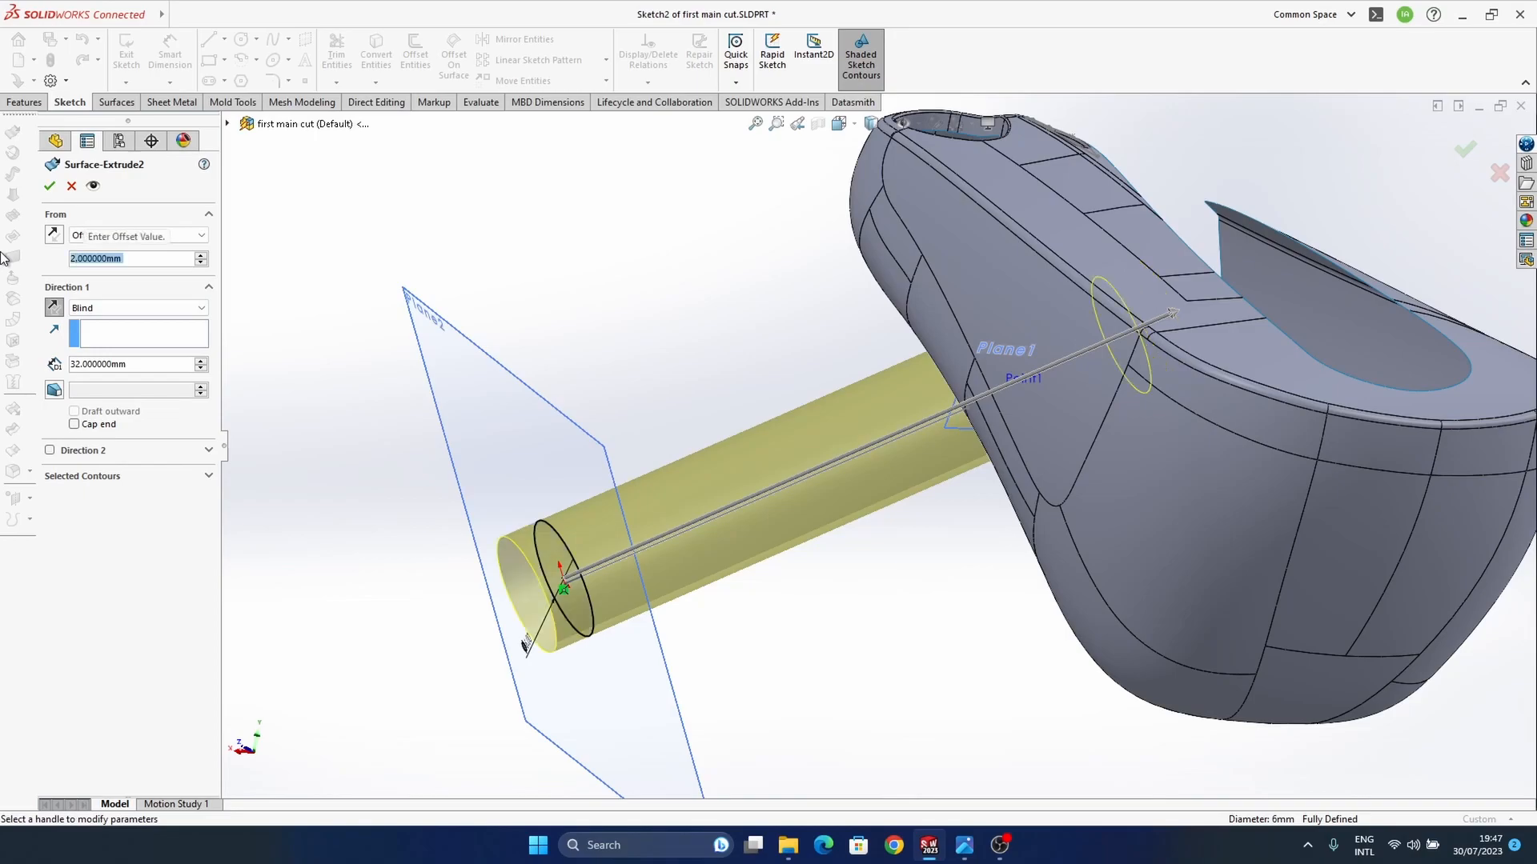
middle_drag(752, 560, 713, 549)
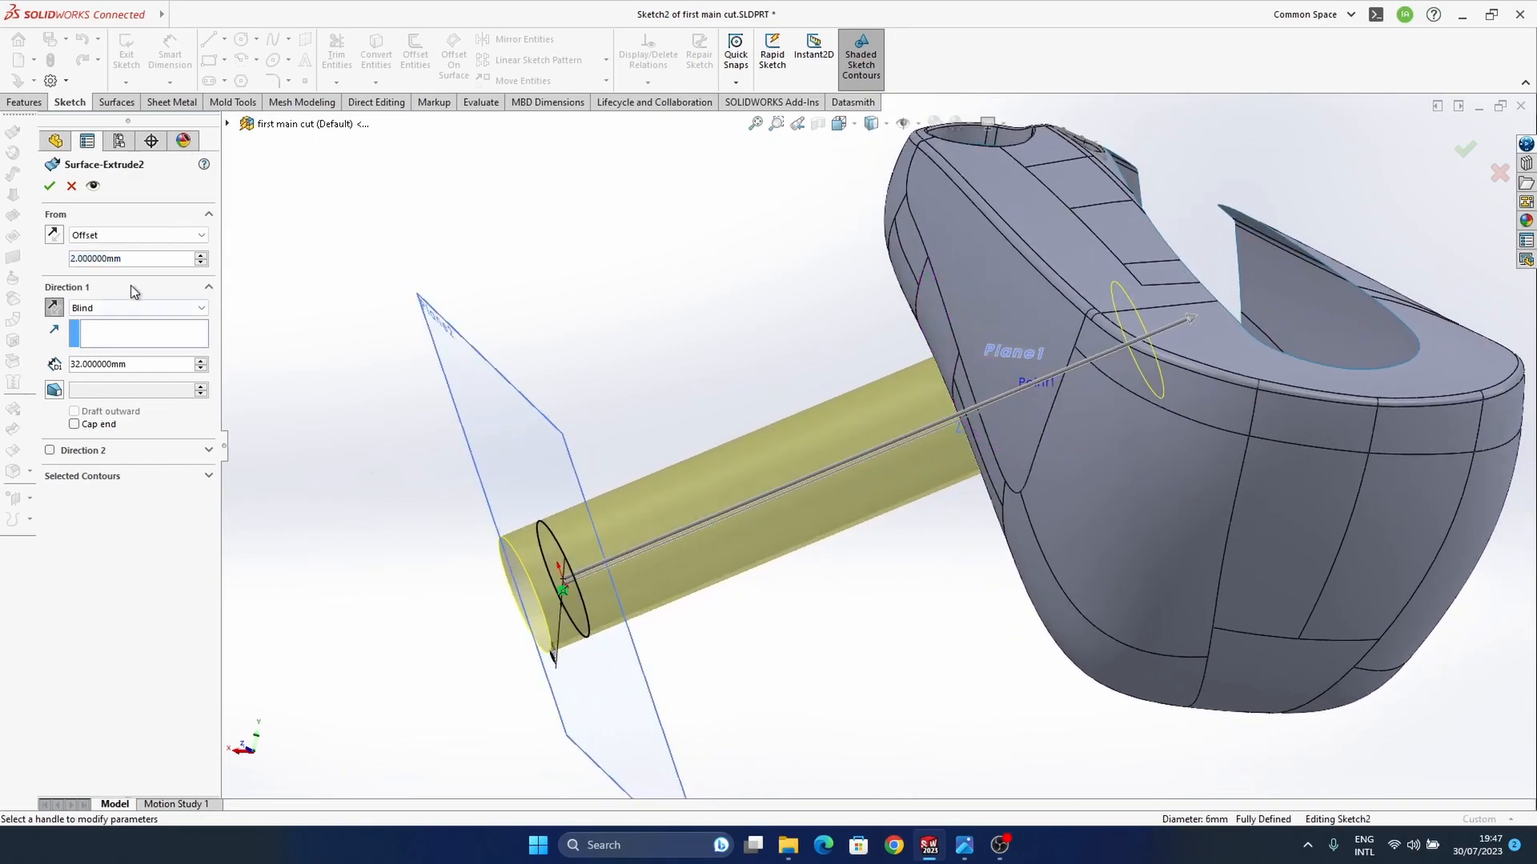
text(5)
key(Return)
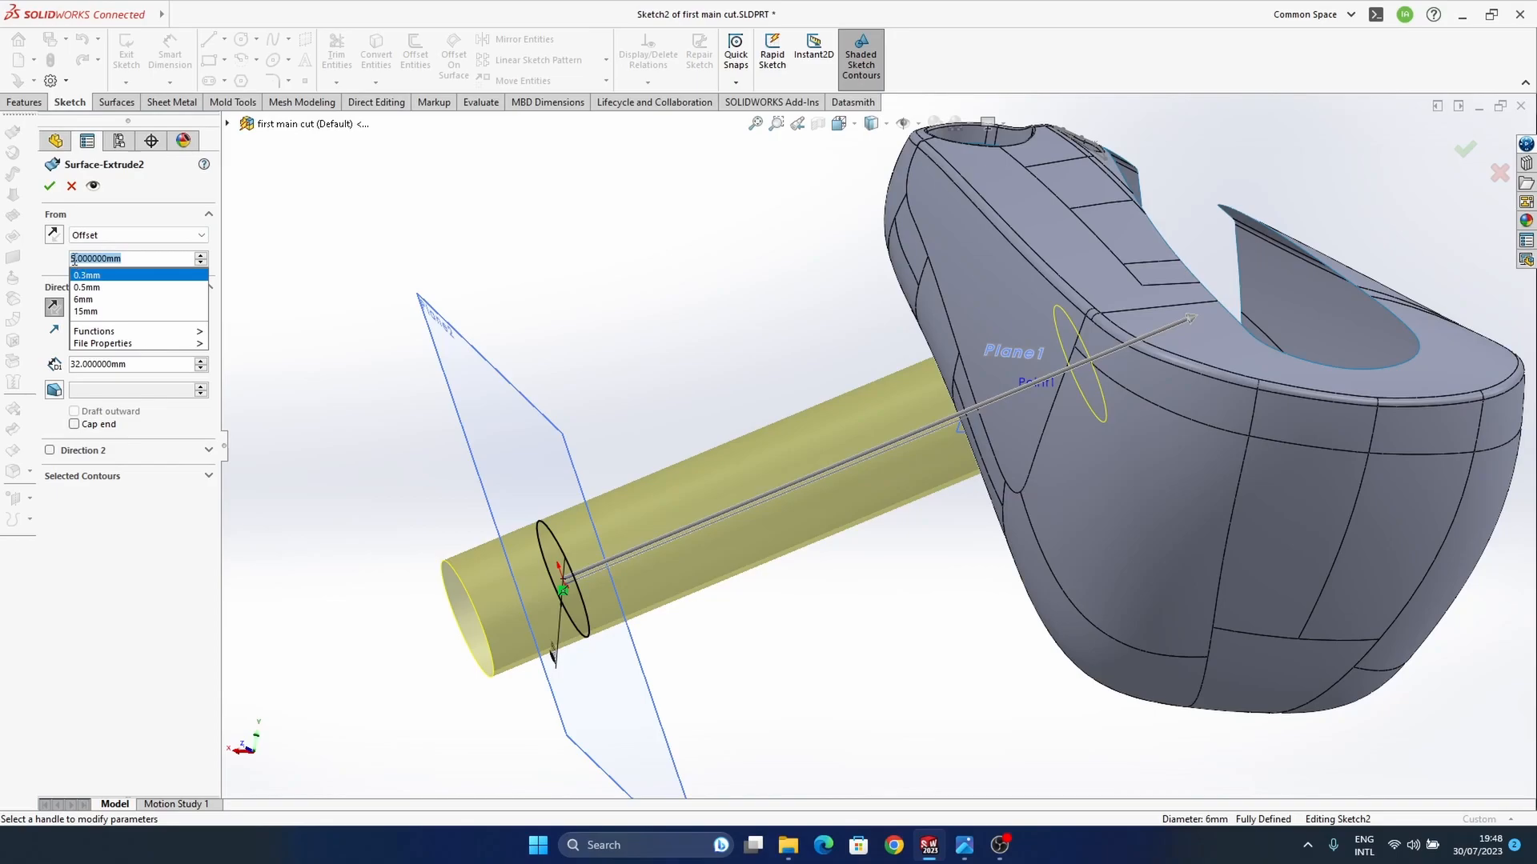
click(248, 256)
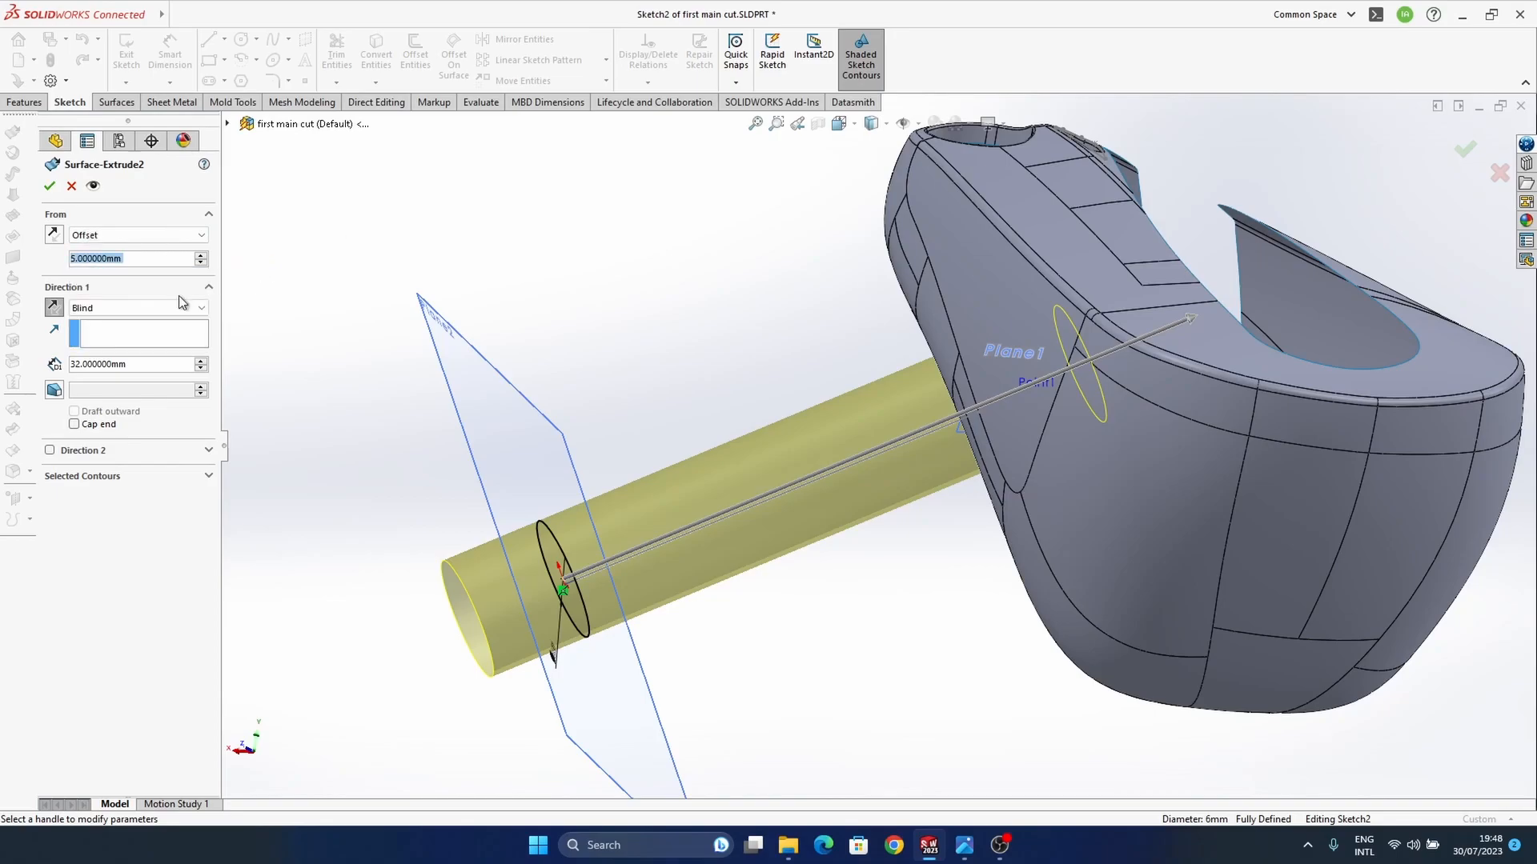
click(55, 234)
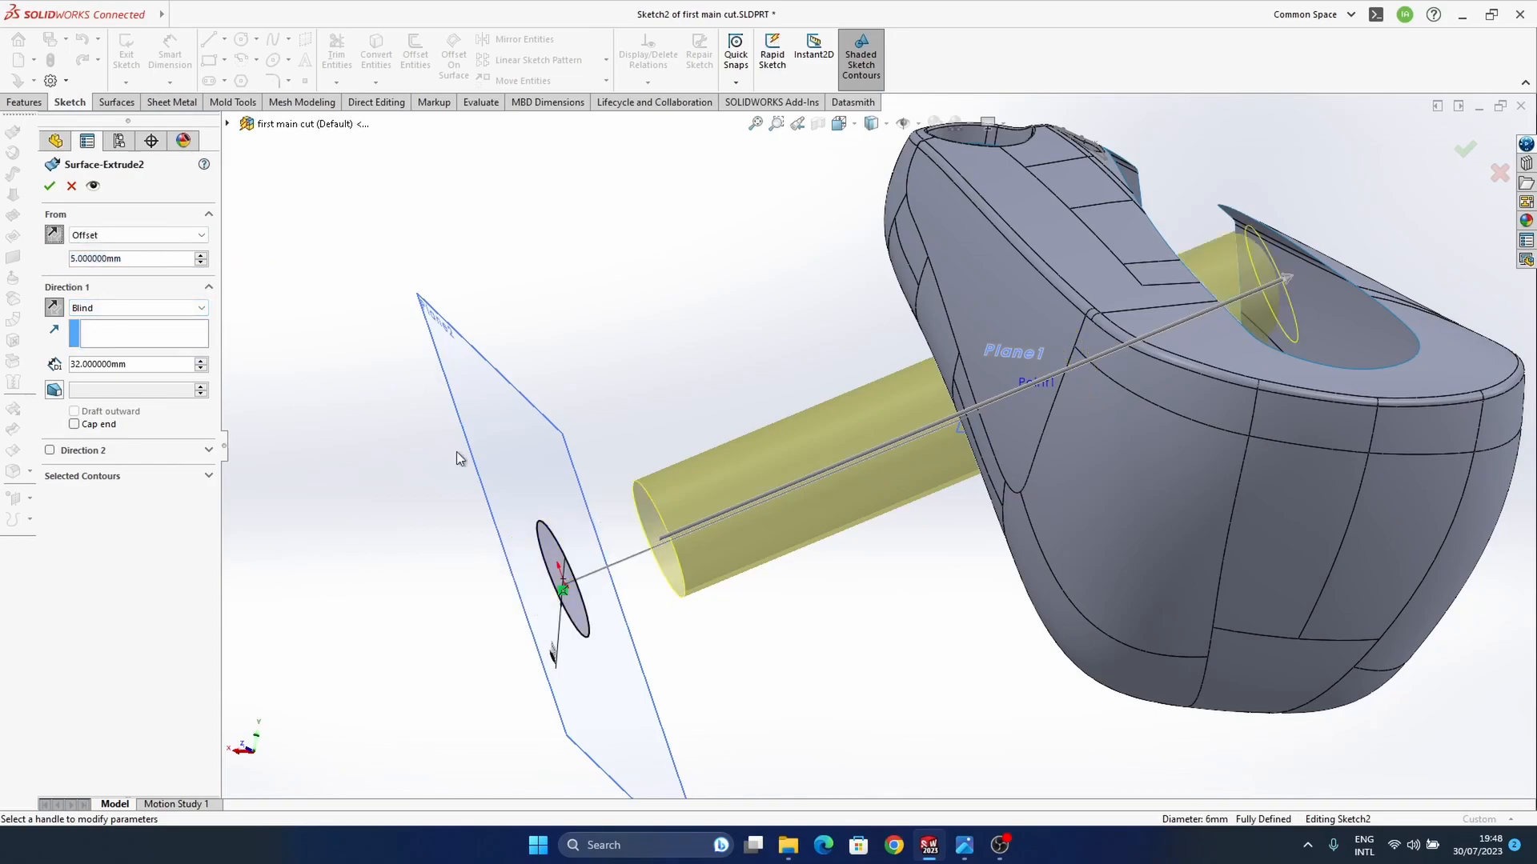
Step: Shorten the surface extrude's depth to 28 mm
middle_drag(887, 460, 901, 520)
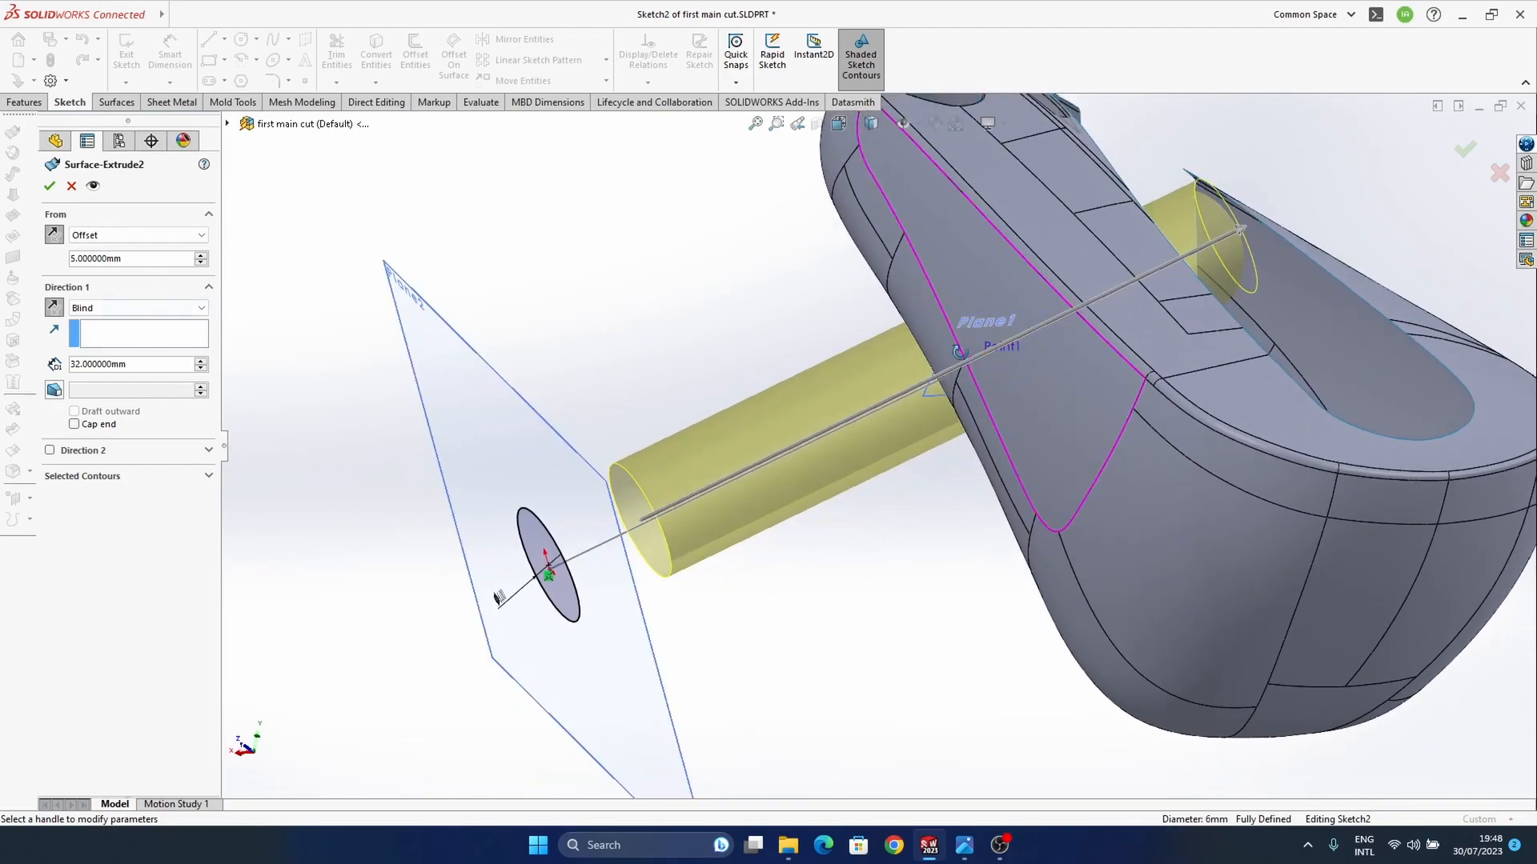
middle_drag(961, 360, 981, 388)
middle_drag(957, 456, 935, 462)
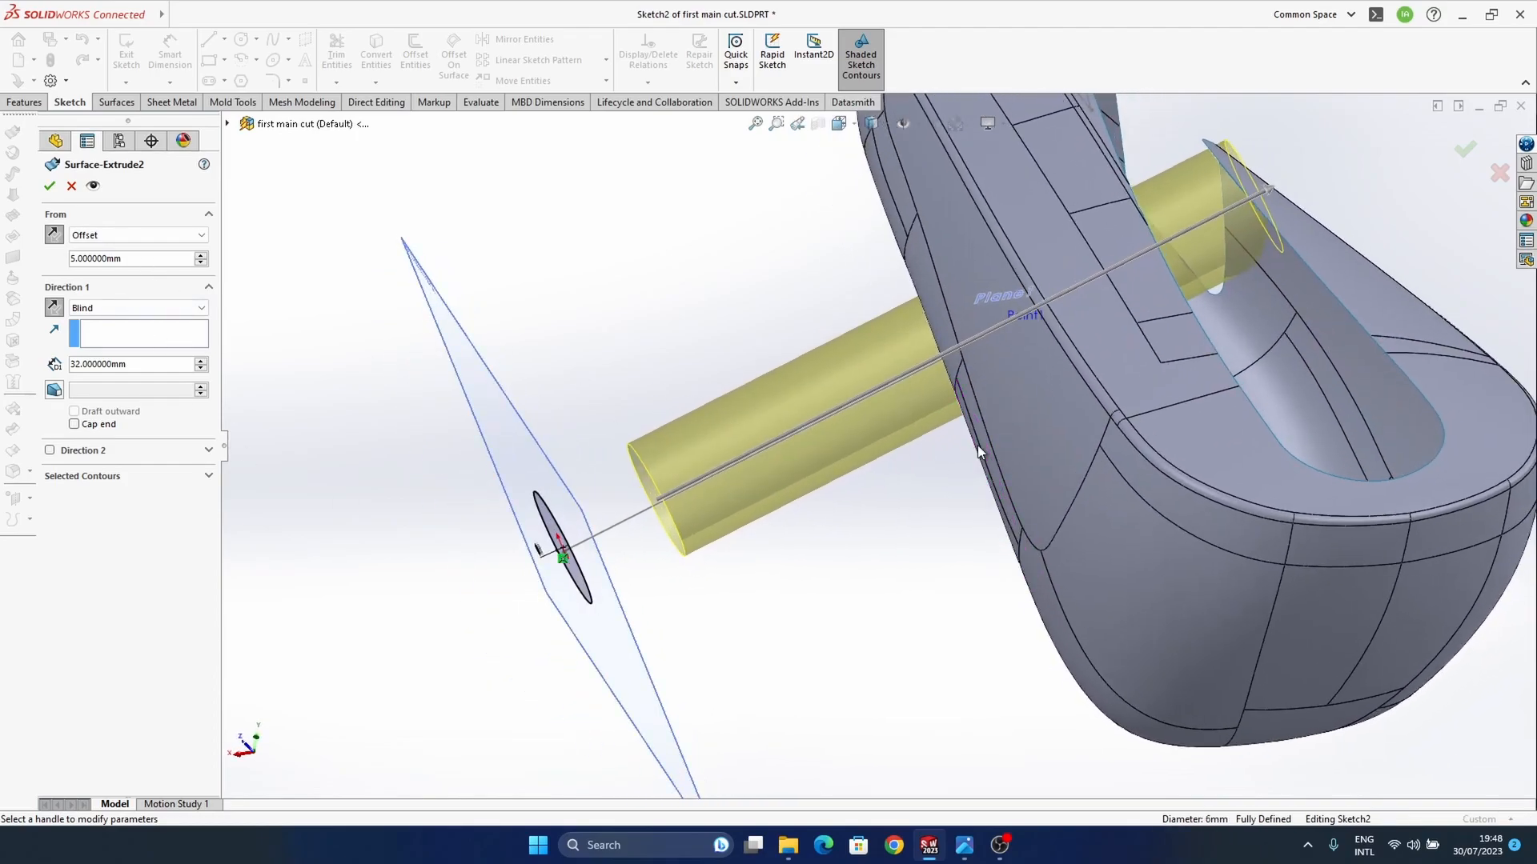
drag(1274, 191, 1200, 226)
middle_drag(988, 461, 999, 336)
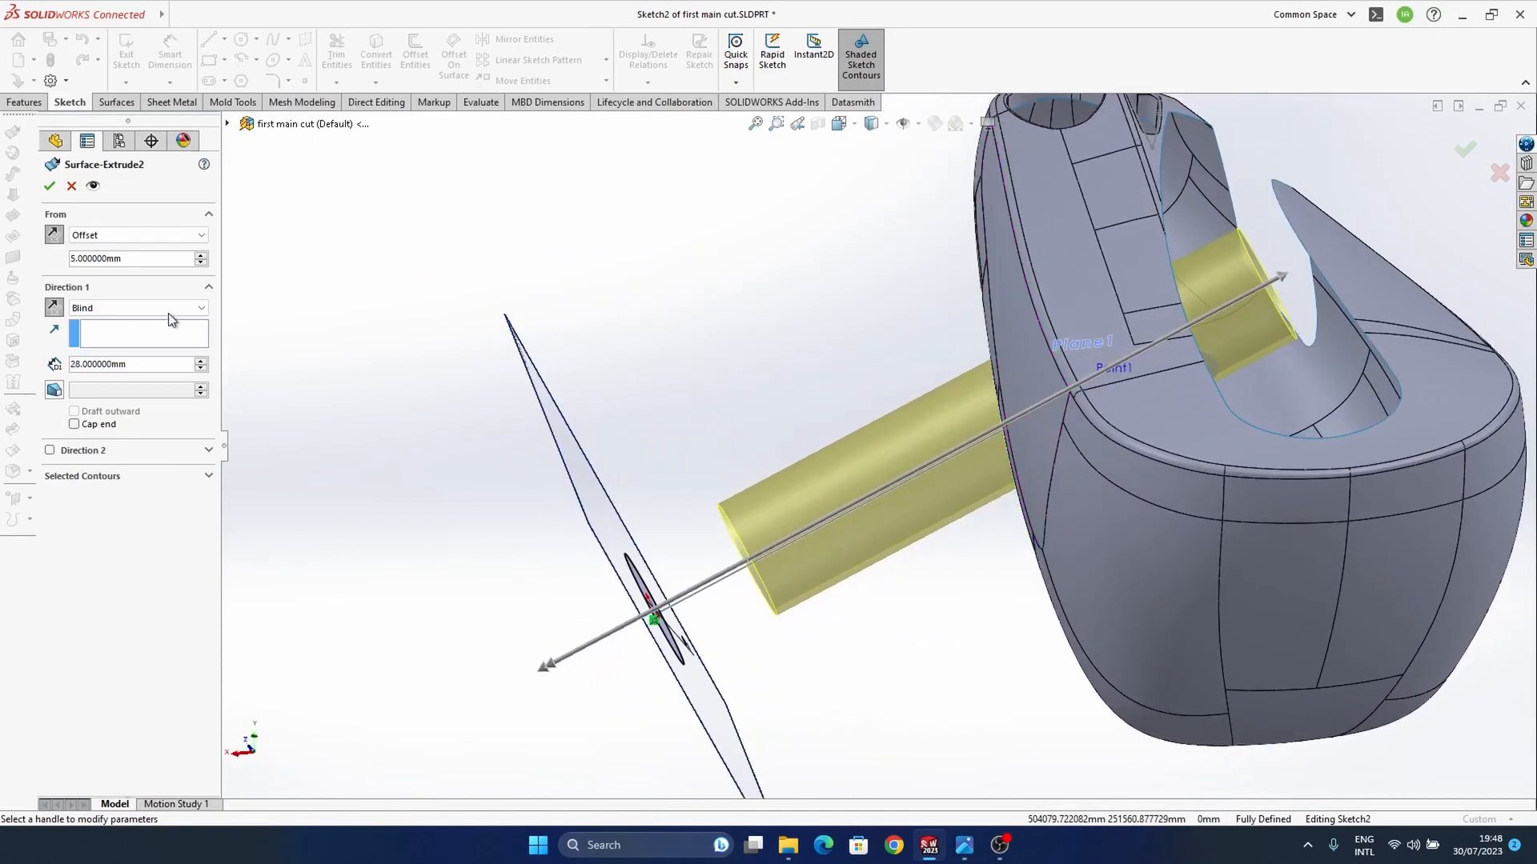
Step: Increase the surface extrude's start offset to 7 mm and further to 9 mm
middle_drag(1053, 406, 554, 419)
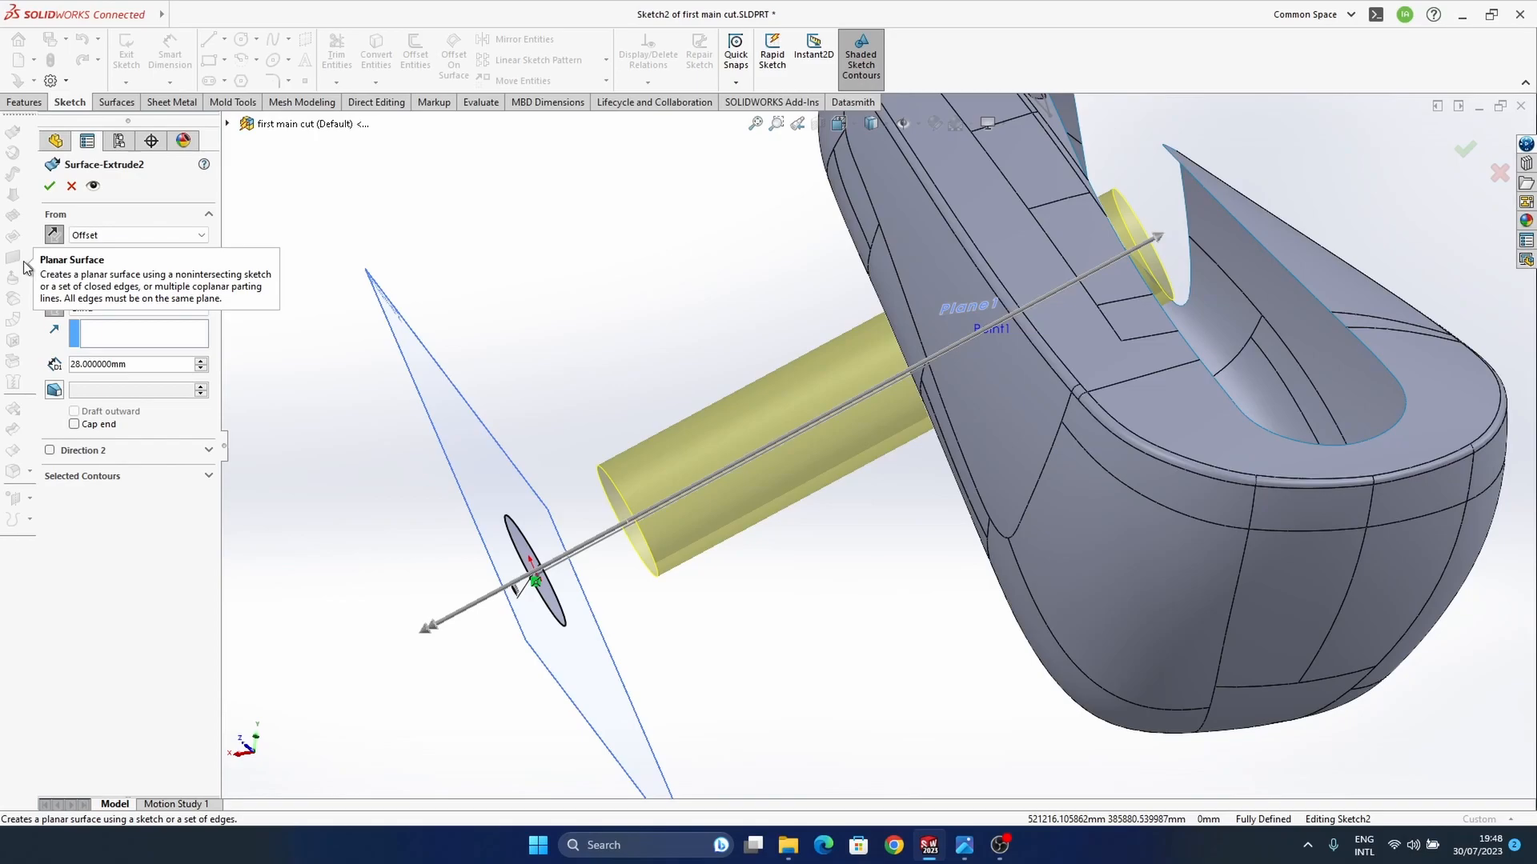
middle_drag(565, 642, 780, 474)
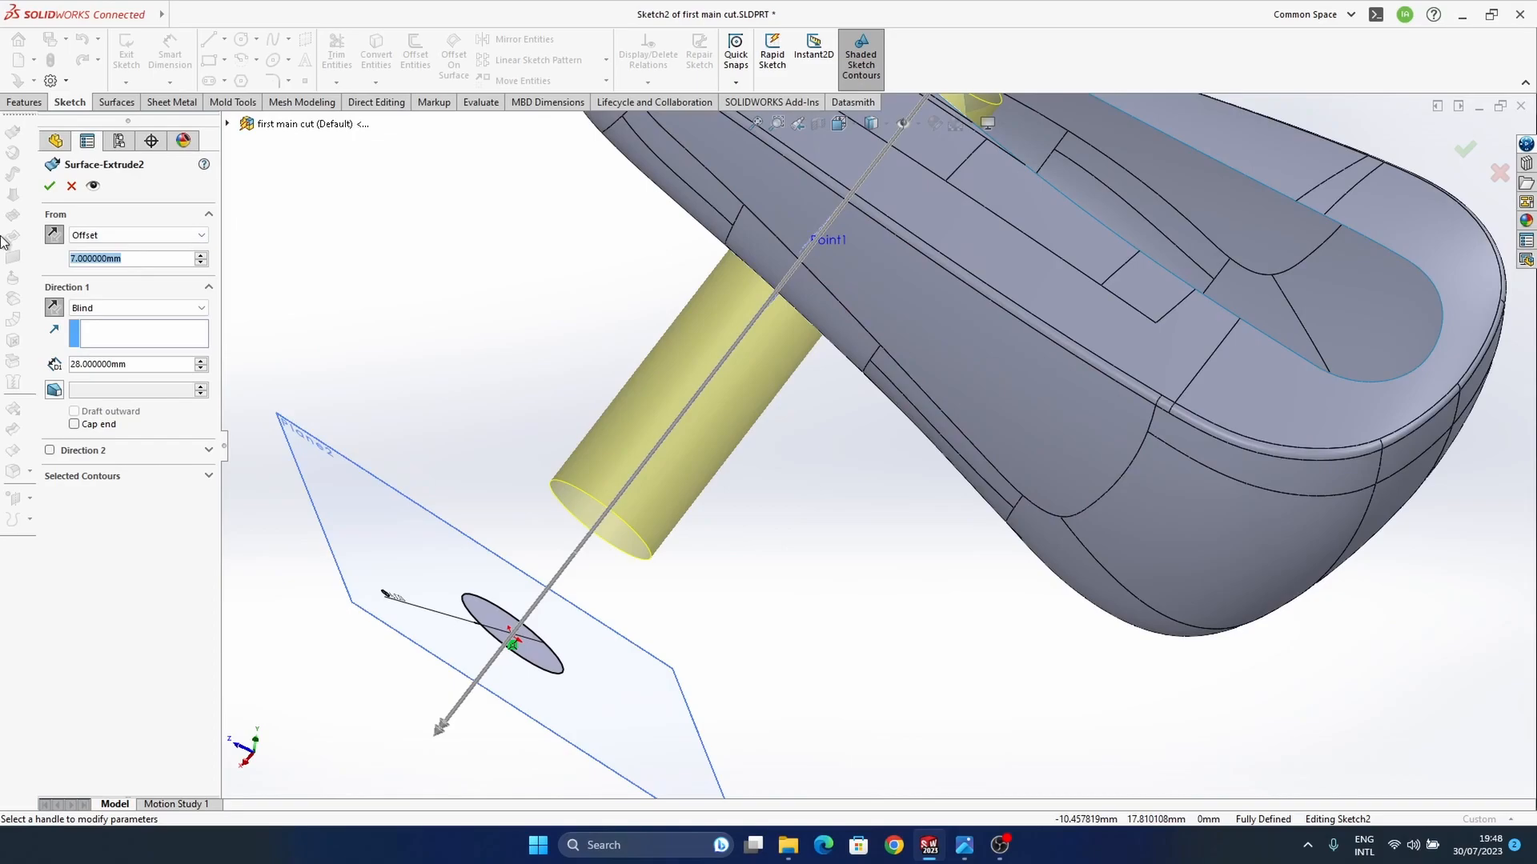
middle_drag(1228, 384, 819, 471)
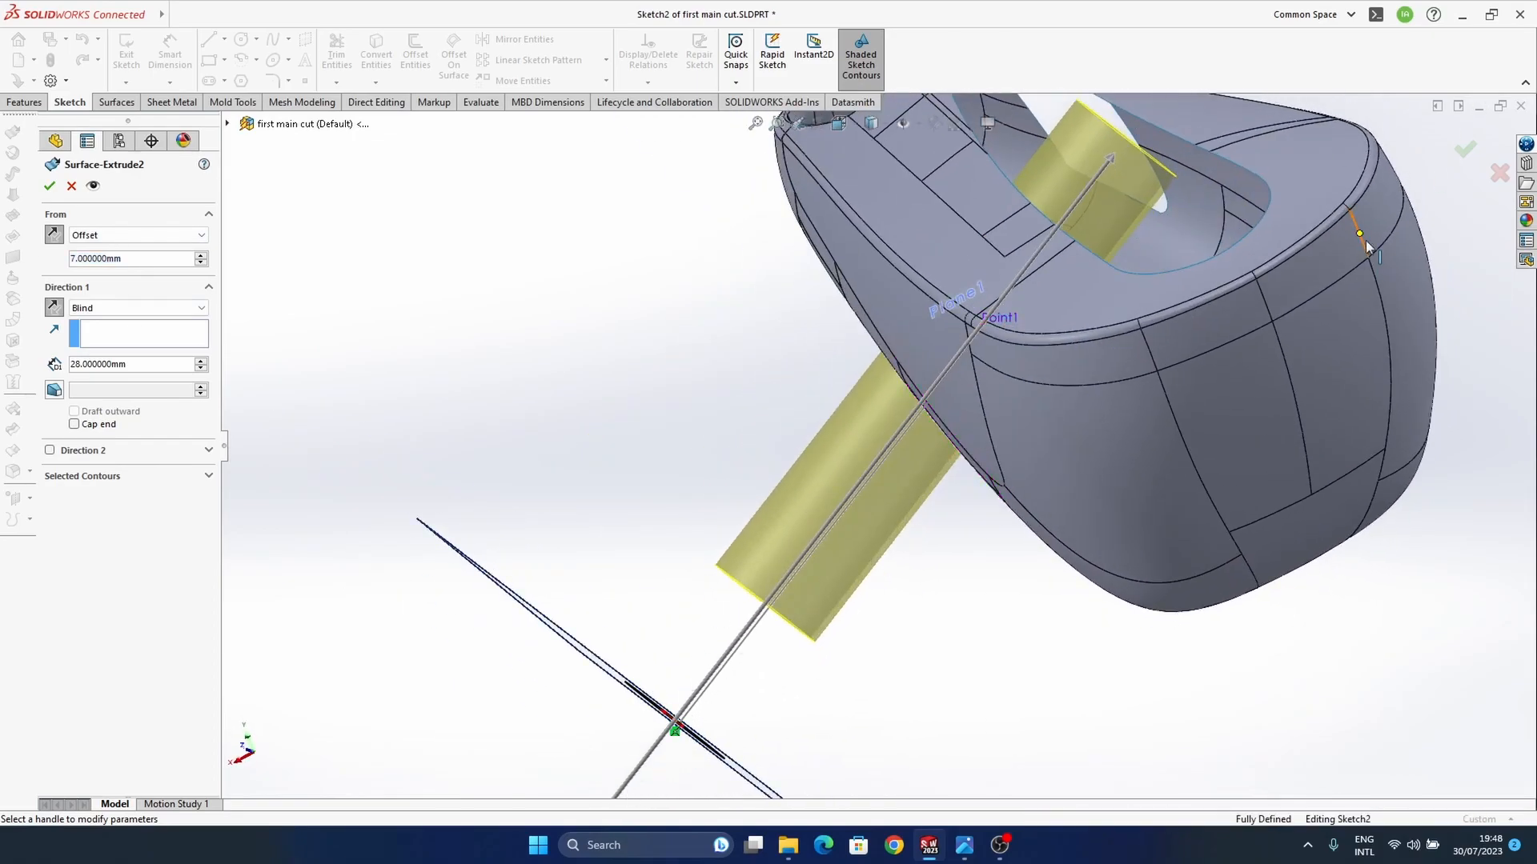
middle_drag(1371, 242, 899, 445)
scroll(900, 445, up, 2)
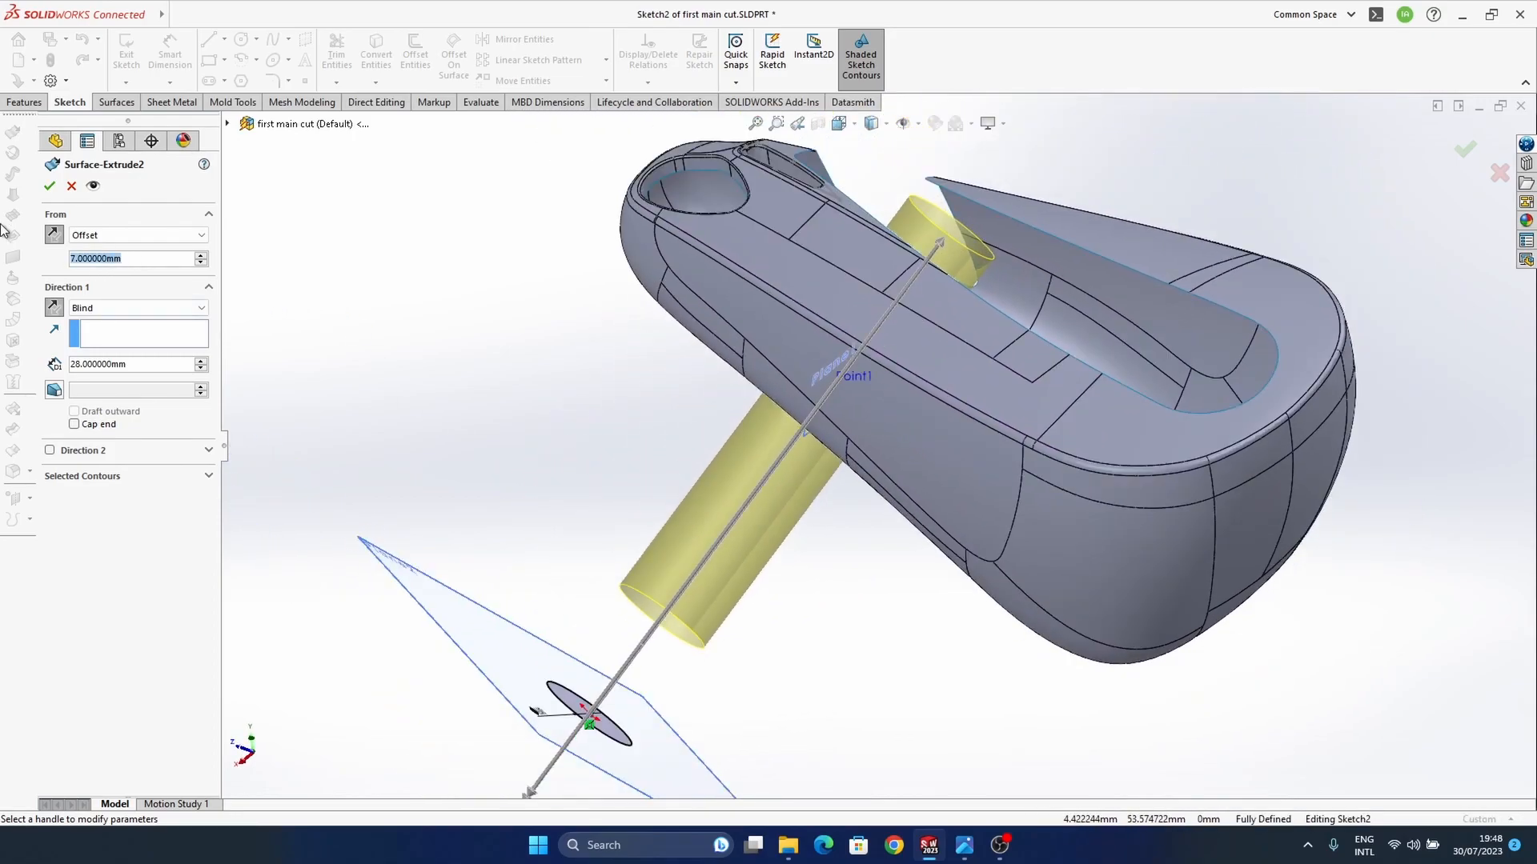
text(9)
key(Return)
Step: Shorten the surface extrude's depth to 24 mm at its inner end
middle_drag(1105, 335, 861, 168)
click(888, 200)
click(828, 280)
middle_drag(896, 464, 816, 352)
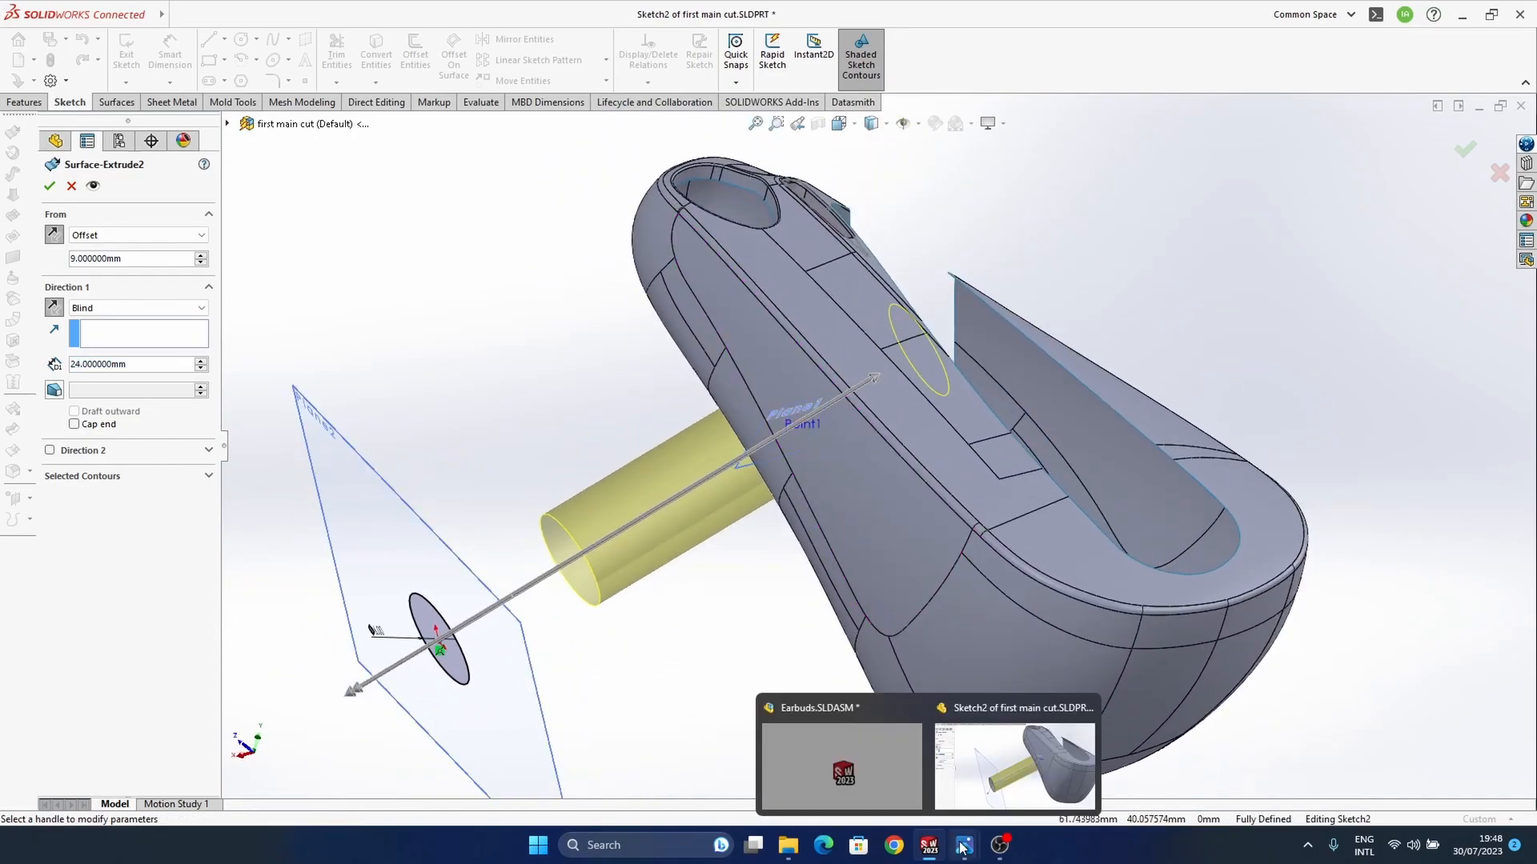
Step: Compare the stem's length outside the body with the ear tip stem in the earbuds reference photo, returning to the part window
mouse_move(963, 847)
click(886, 768)
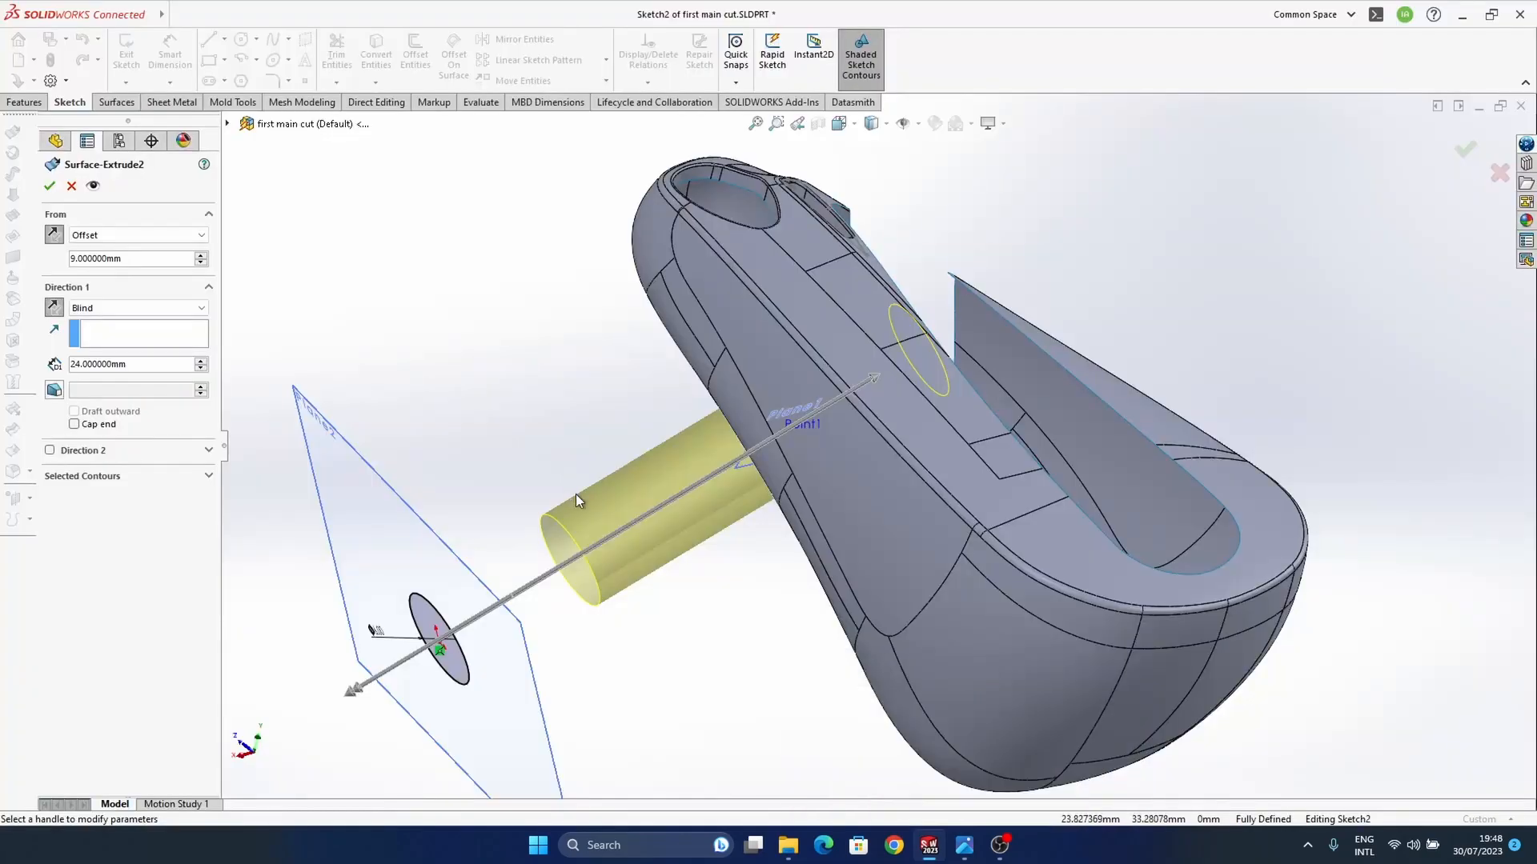
middle_drag(812, 352, 813, 424)
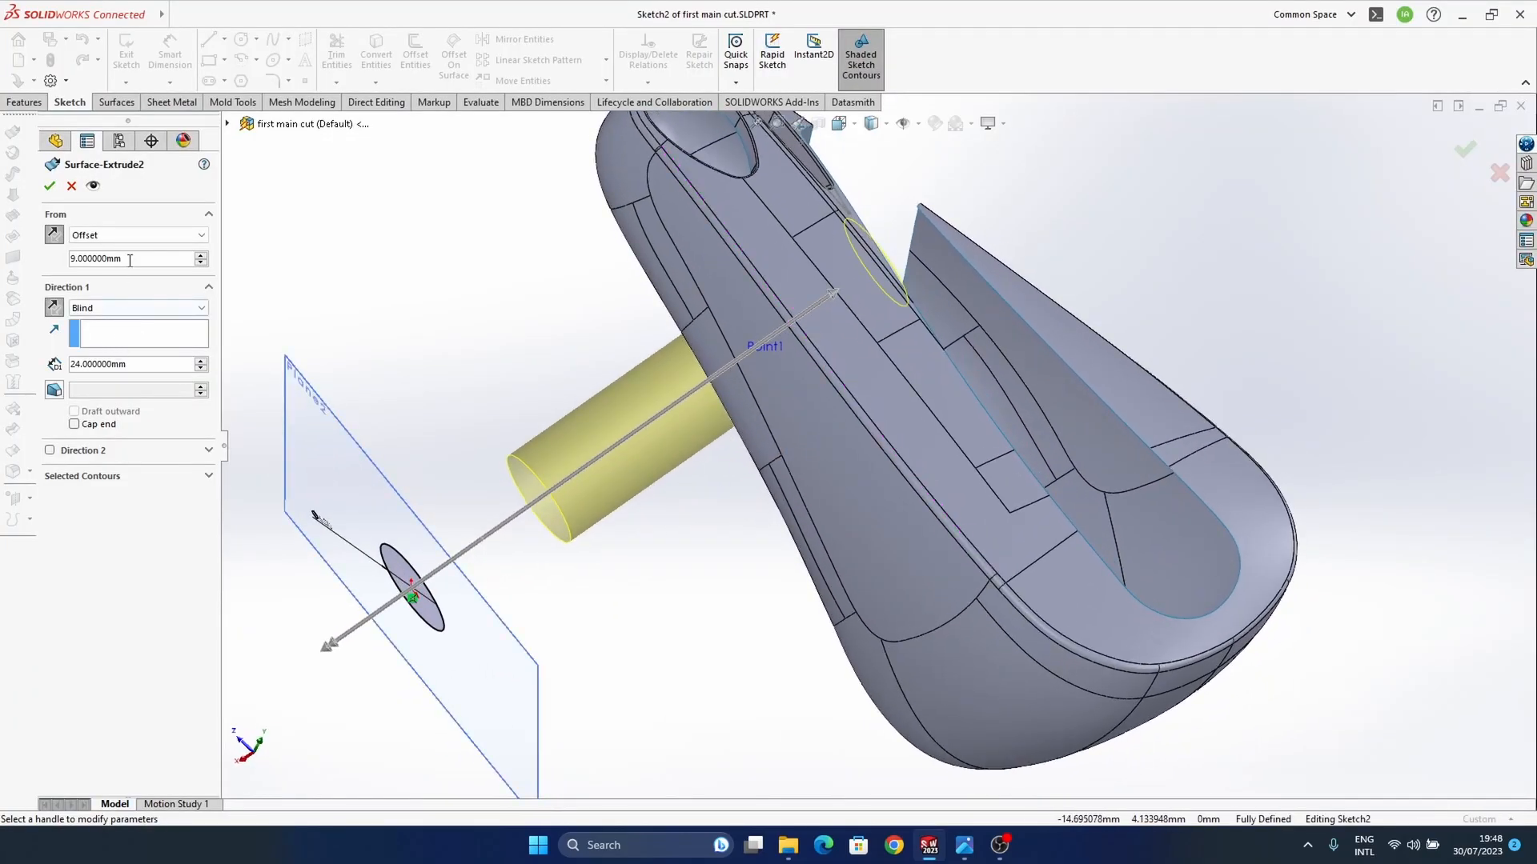
Step: Set the surface extrude's start offset to 12 mm and shorten its depth to 19 mm
text(12)
key(Return)
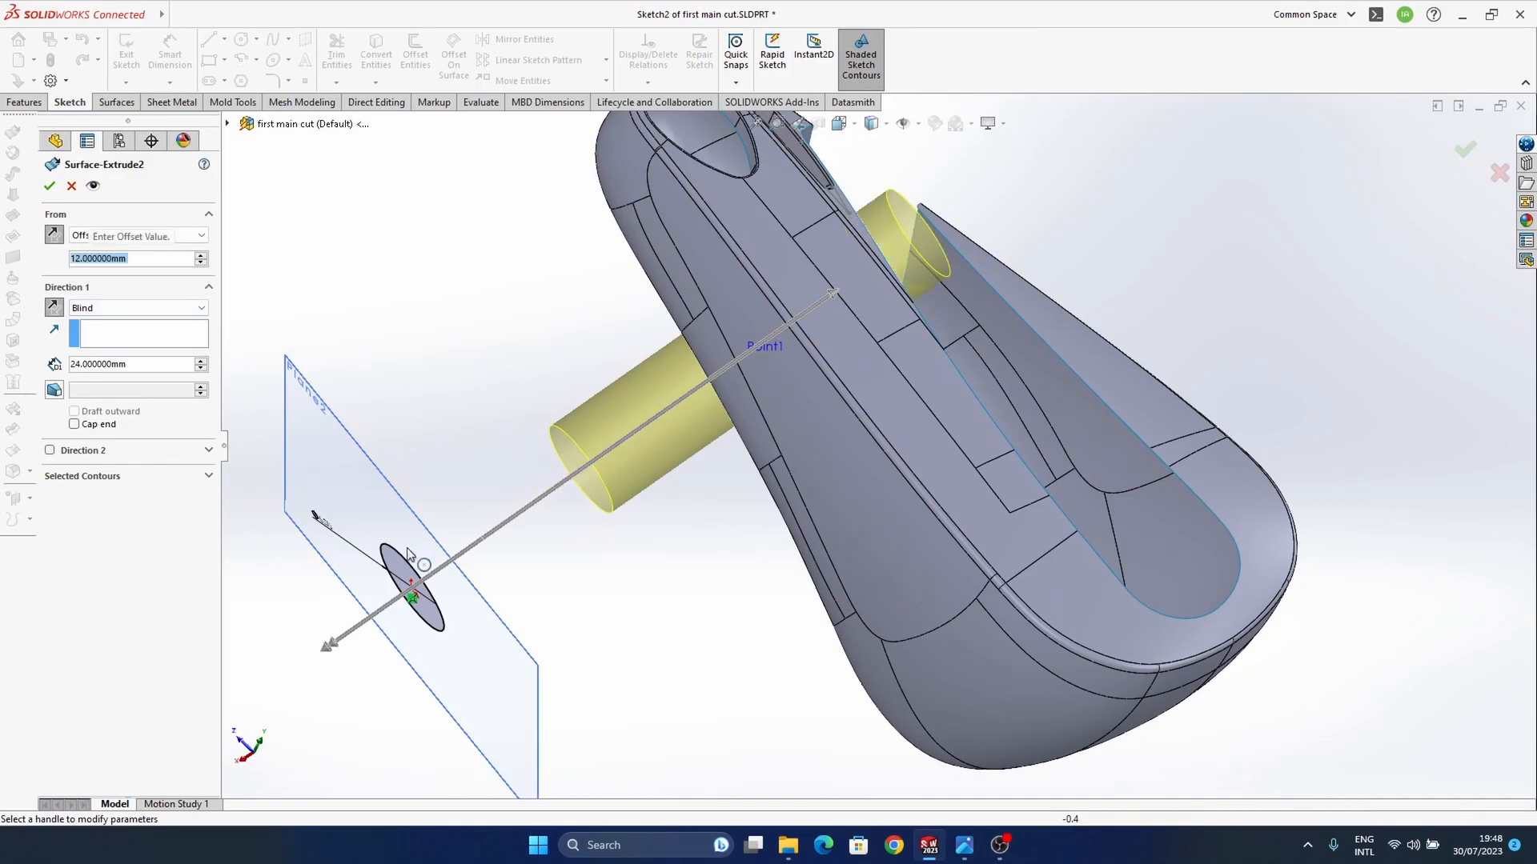
middle_drag(953, 455, 921, 345)
drag(943, 336, 926, 354)
mouse_move(870, 385)
middle_down()
mouse_move(995, 336)
mouse_move(984, 344)
mouse_move(1029, 292)
mouse_move(1015, 402)
mouse_move(1037, 394)
middle_up()
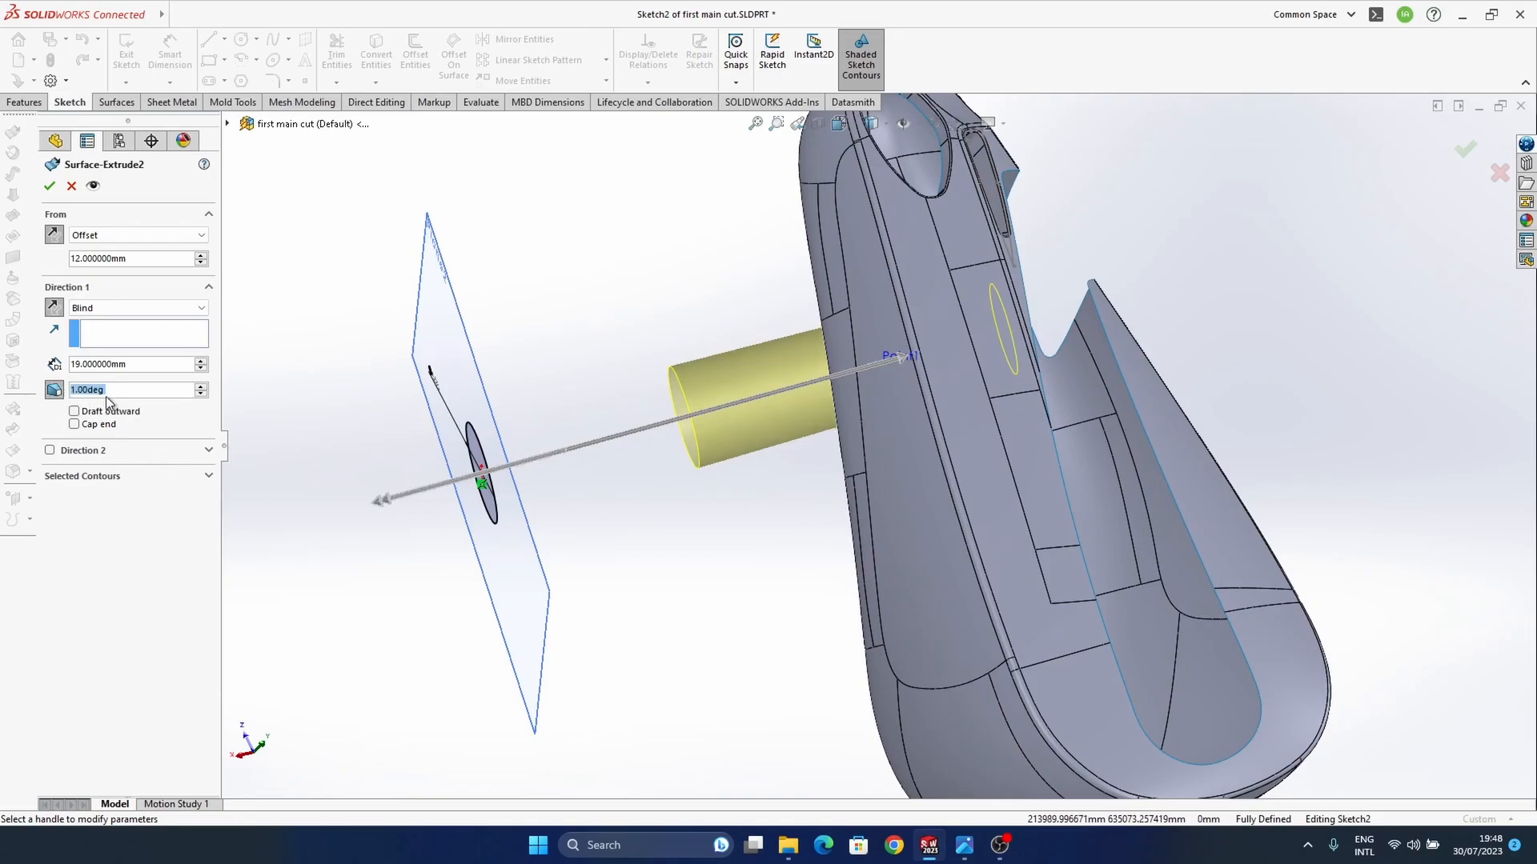
Step: Add a 3° outward draft to the surface extrude and accept the edited feature
click(93, 413)
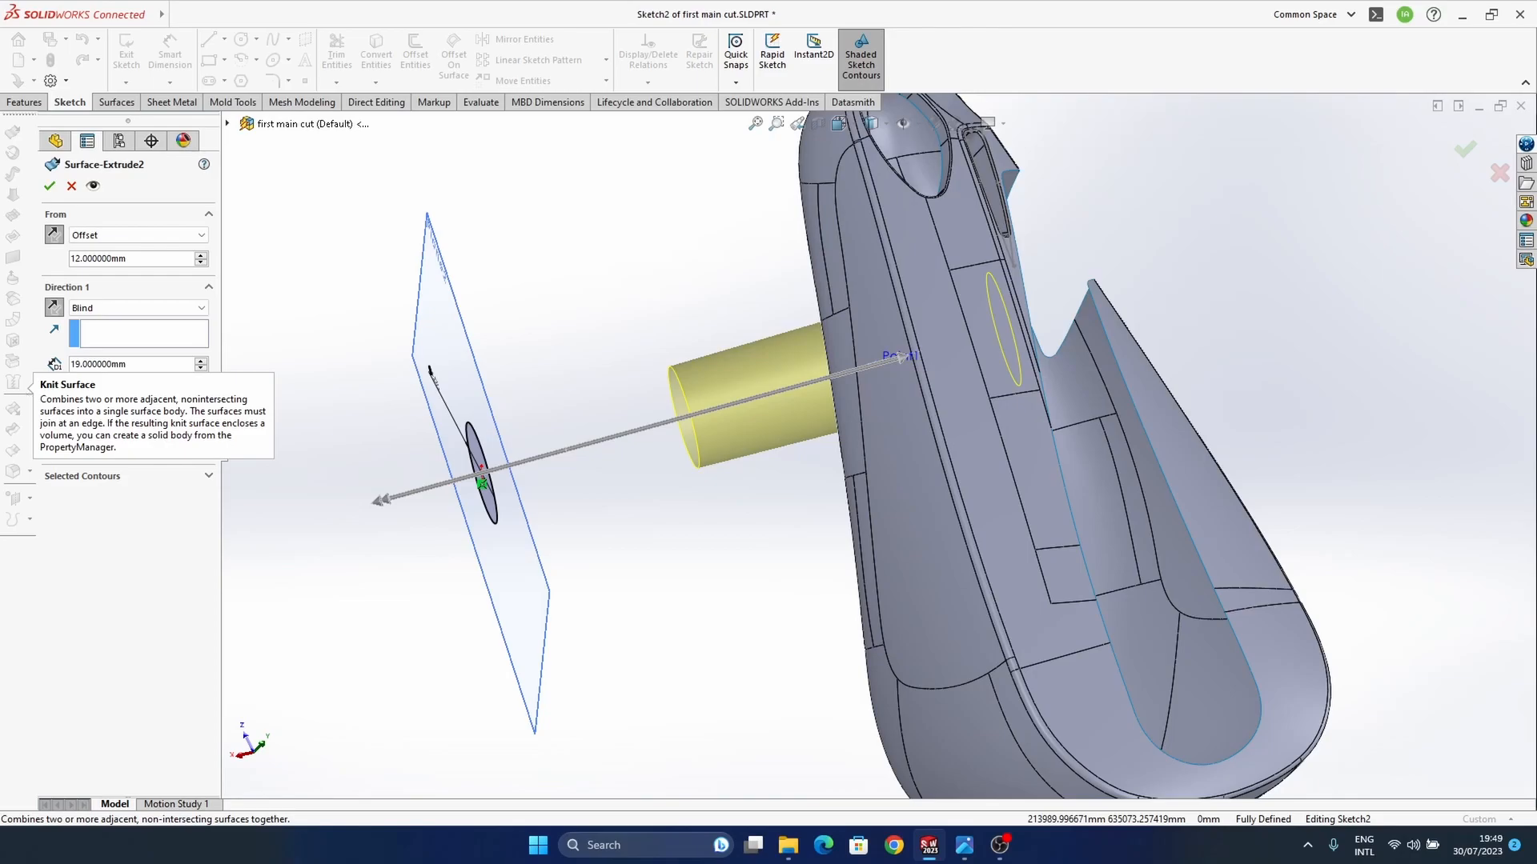
middle_drag(869, 462, 1129, 581)
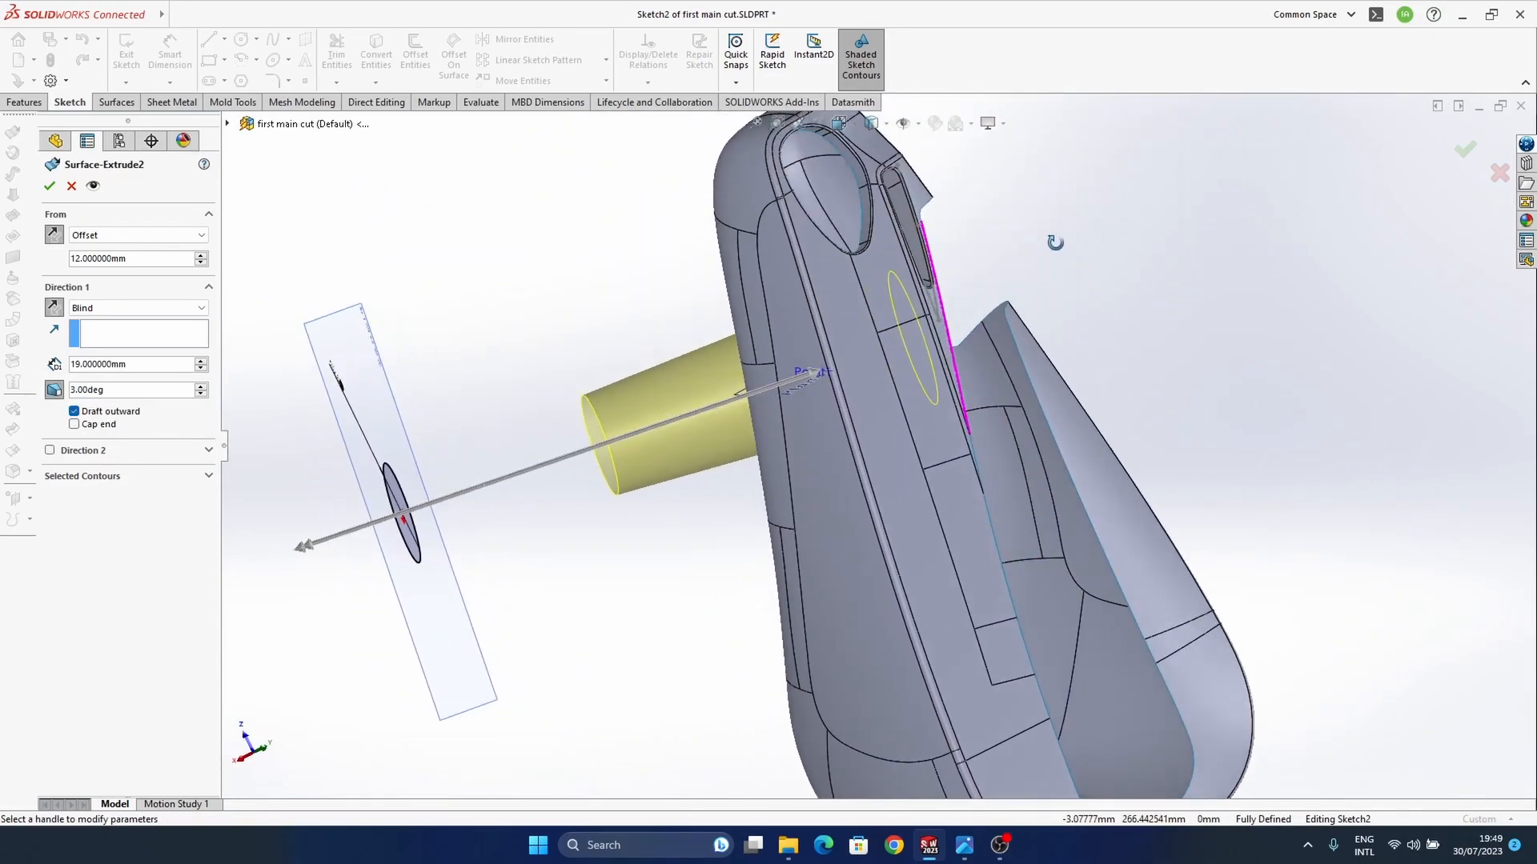
key(Return)
mouse_move(801, 579)
middle_down()
mouse_move(806, 230)
mouse_move(823, 622)
mouse_move(859, 449)
mouse_move(881, 452)
middle_up()
ctrl+middle_drag(880, 452, 983, 244)
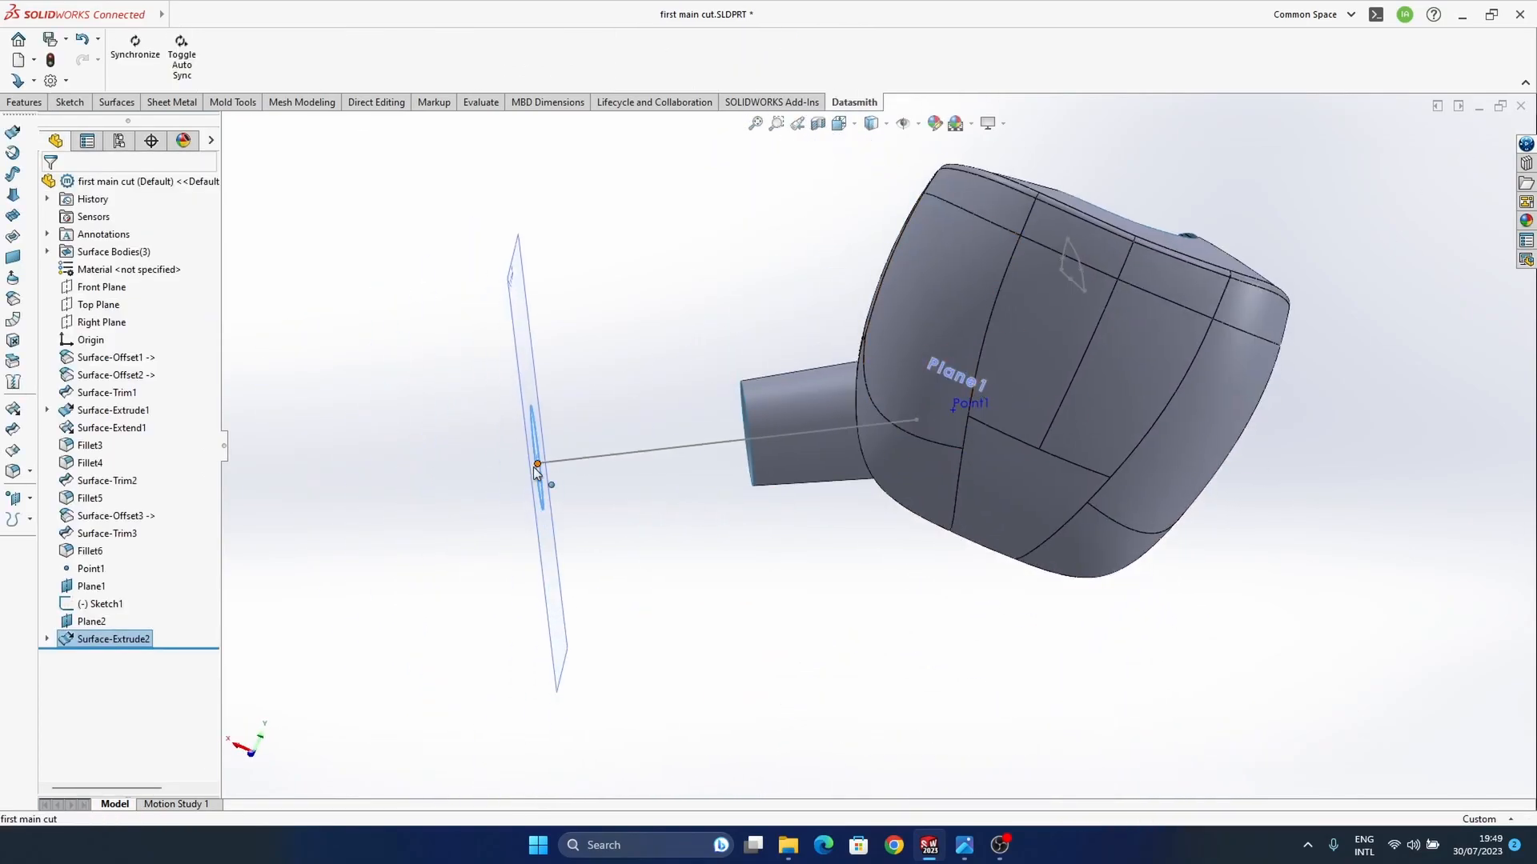
Step: Examine the tapered stem inside and outside the earbud body, including where it meets the body's side faces
drag(537, 463, 553, 510)
mouse_move(904, 532)
middle_down()
mouse_move(865, 491)
mouse_move(1012, 445)
middle_up()
mouse_move(1055, 234)
ctrl+middle_down()
mouse_move(929, 376)
mouse_move(887, 548)
mouse_move(963, 560)
ctrl+middle_up()
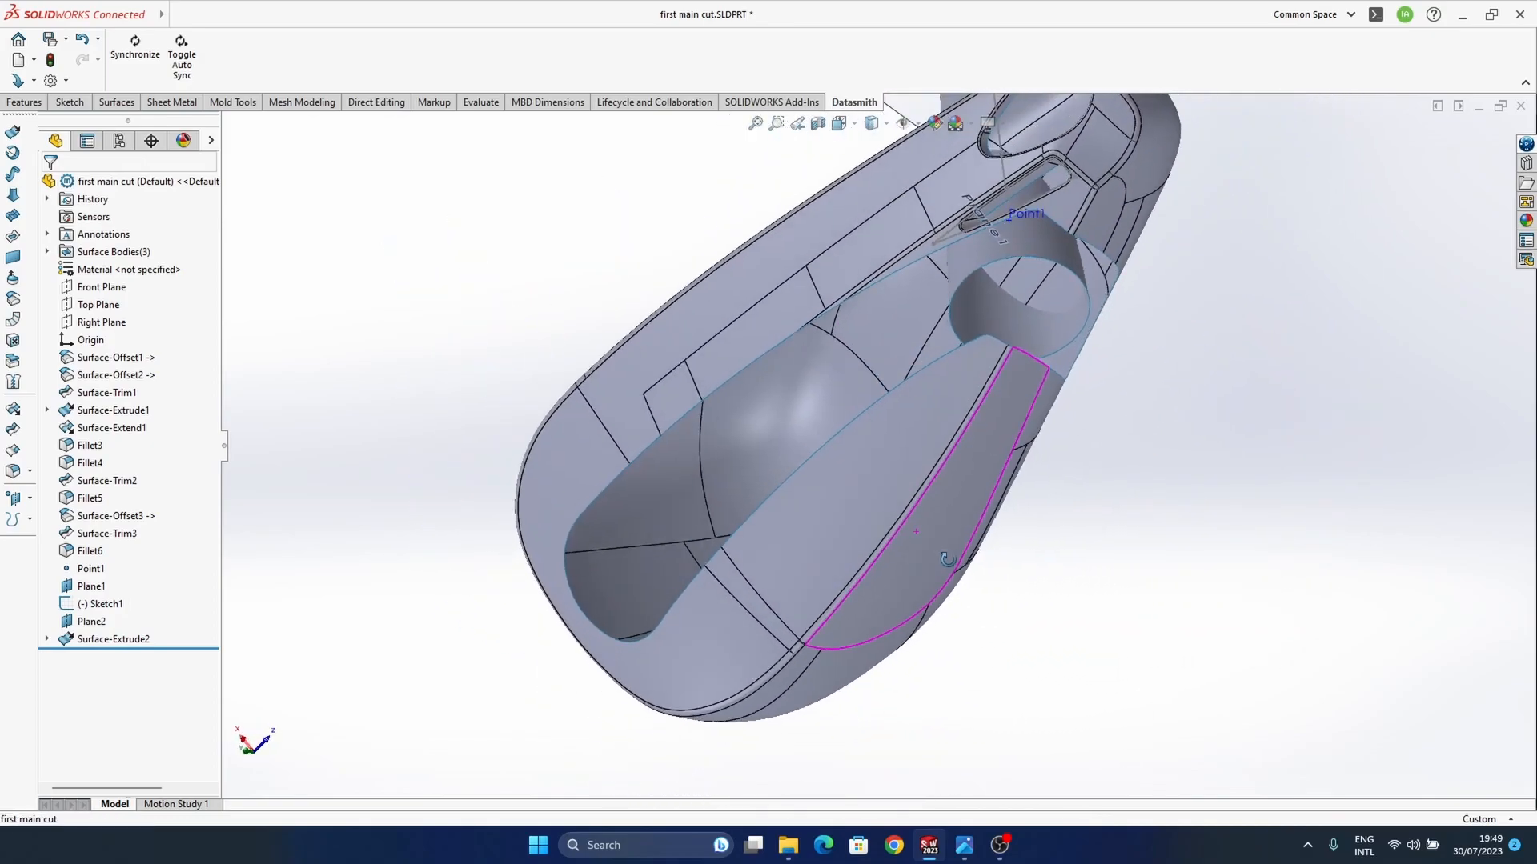
scroll(904, 427, down, 3)
middle_drag(903, 426, 796, 454)
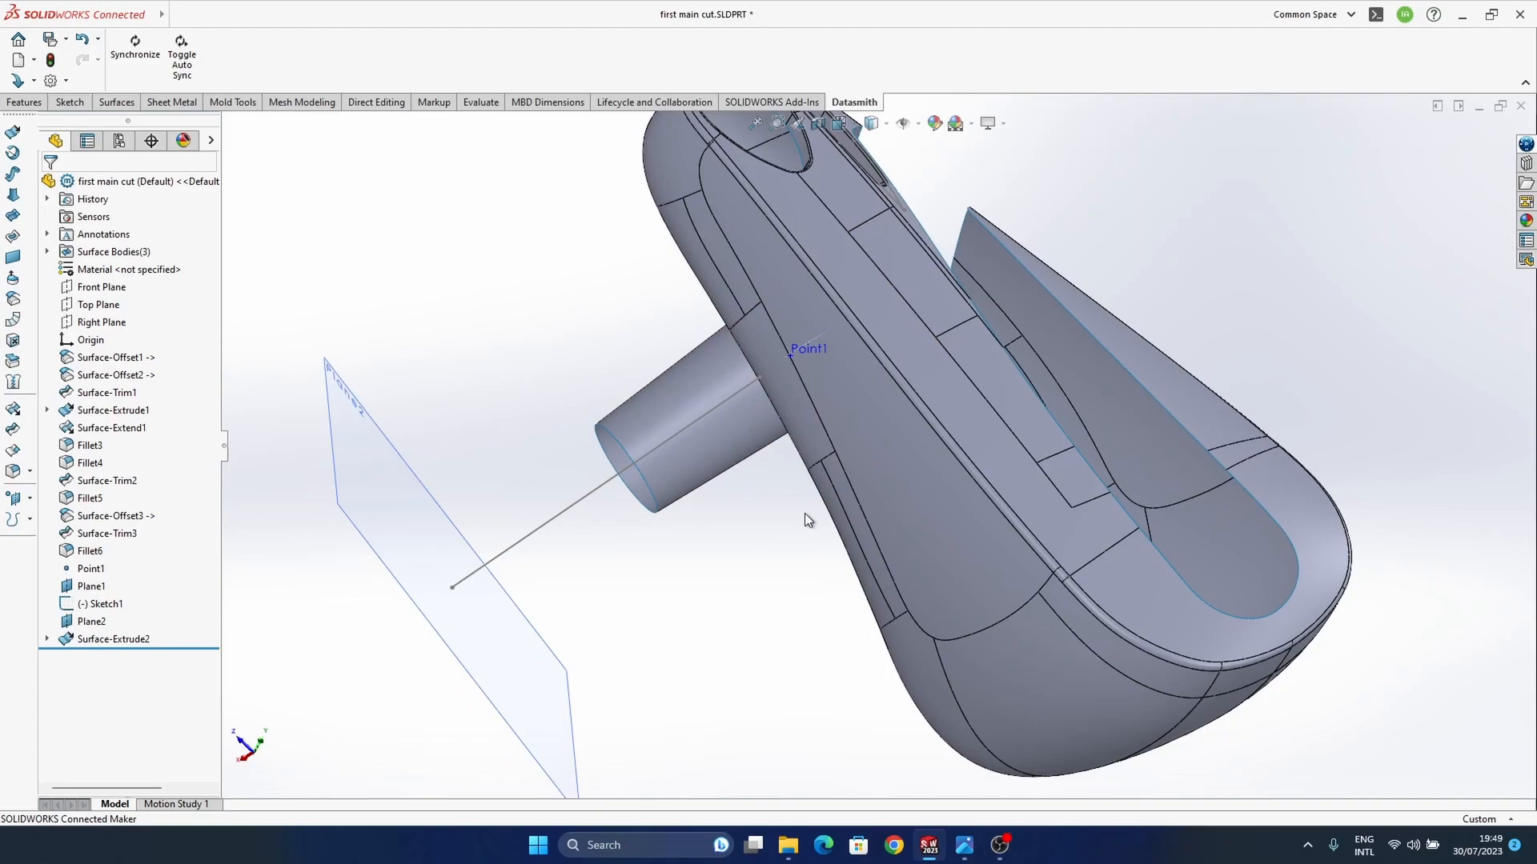
middle_drag(810, 415, 1033, 269)
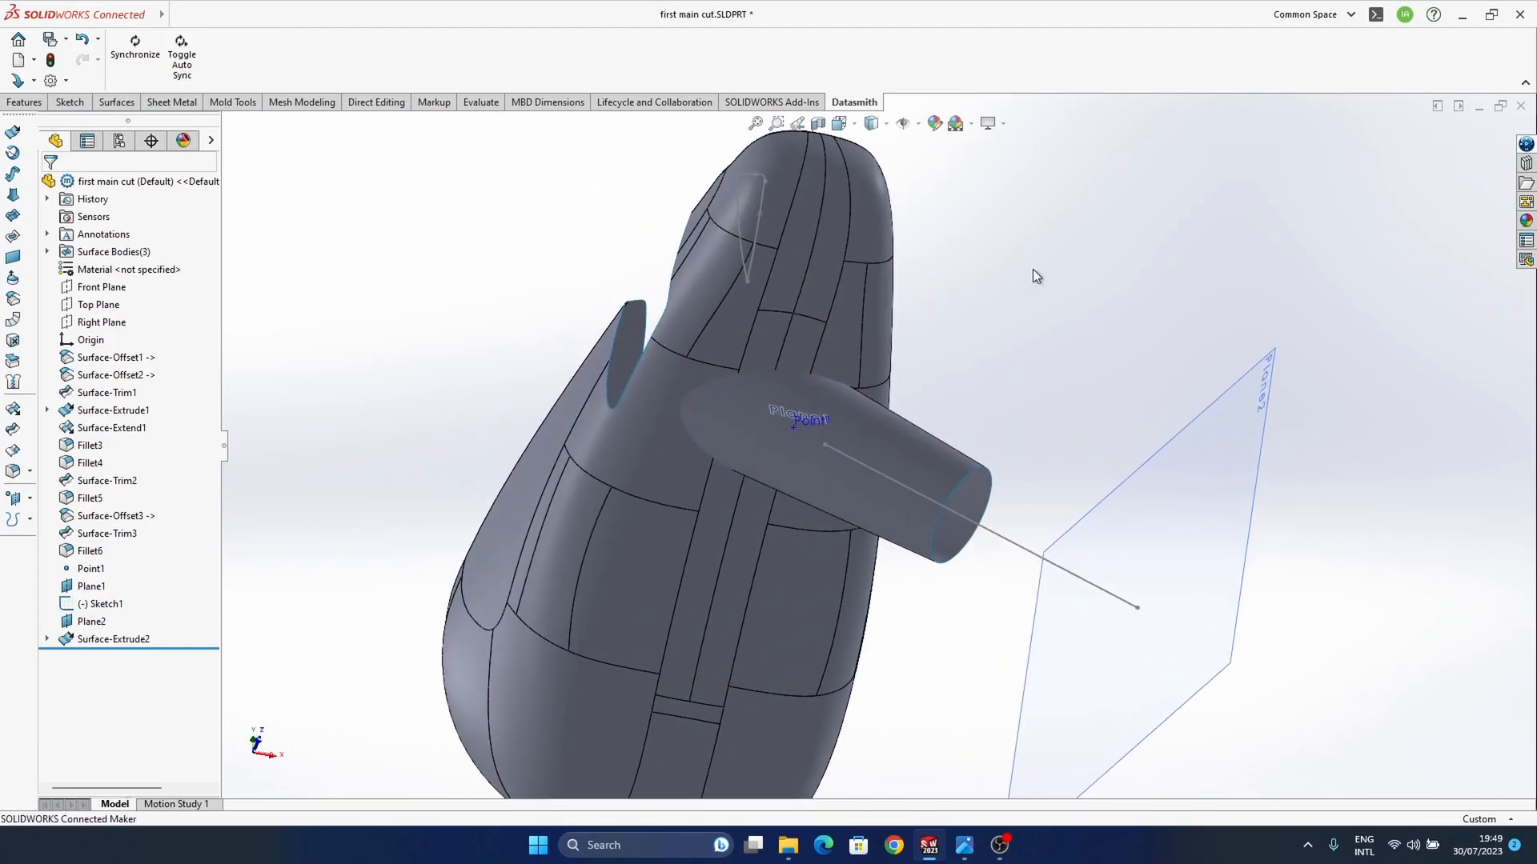
middle_drag(492, 340, 717, 313)
middle_drag(749, 396, 752, 433)
middle_drag(887, 474, 808, 410)
Step: Start a face fillet and select the body faces beside and above the stem for the first face set
click(128, 262)
click(717, 459)
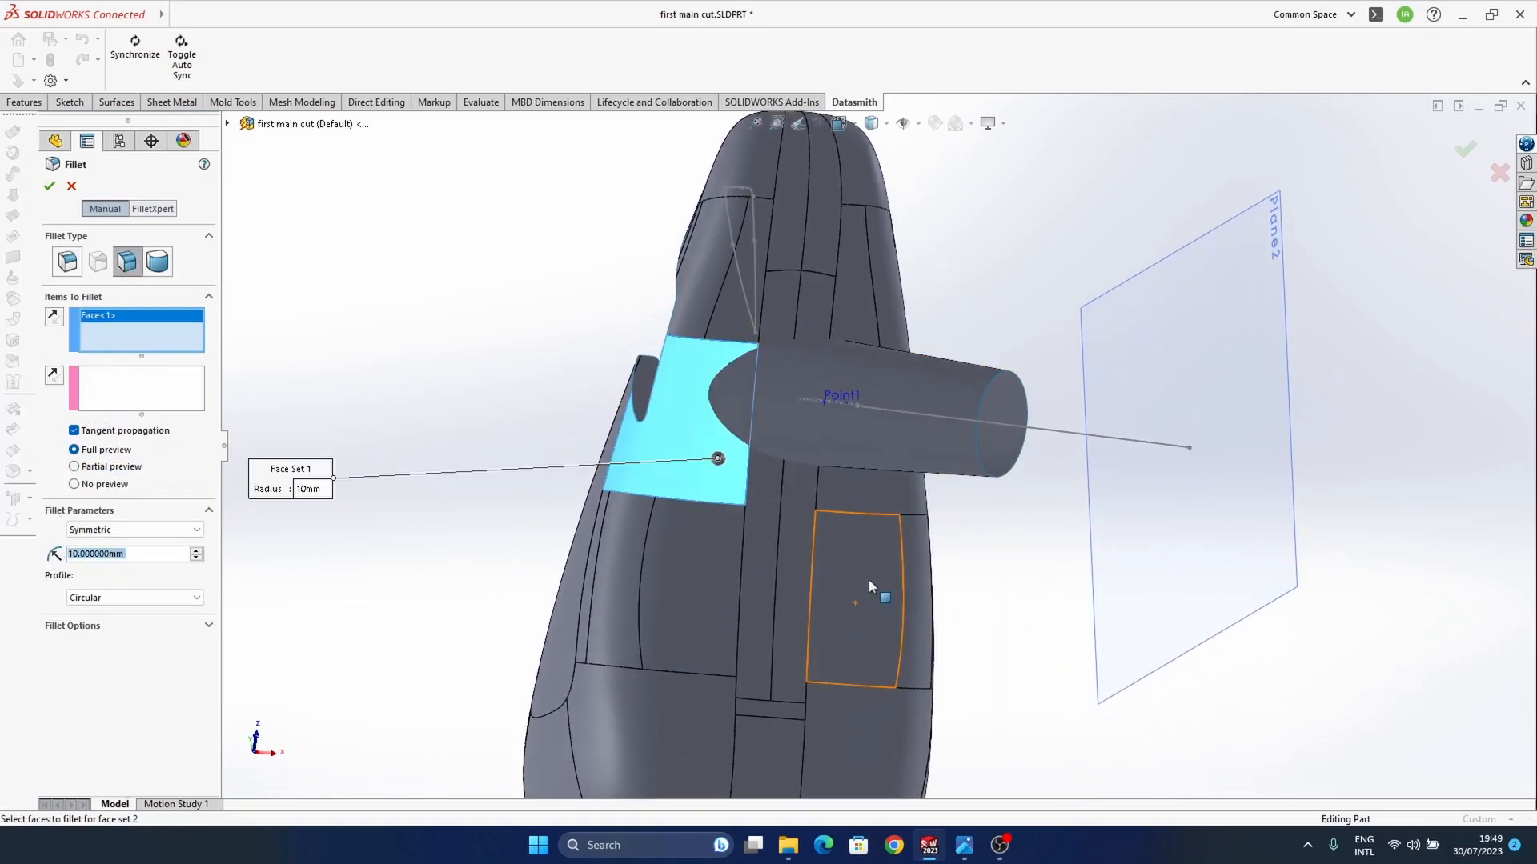
ctrl+middle_drag(833, 547, 847, 616)
click(749, 392)
middle_drag(858, 460, 832, 552)
scroll(832, 416, down, 3)
ctrl+middle_drag(860, 409, 845, 483)
click(828, 371)
click(871, 387)
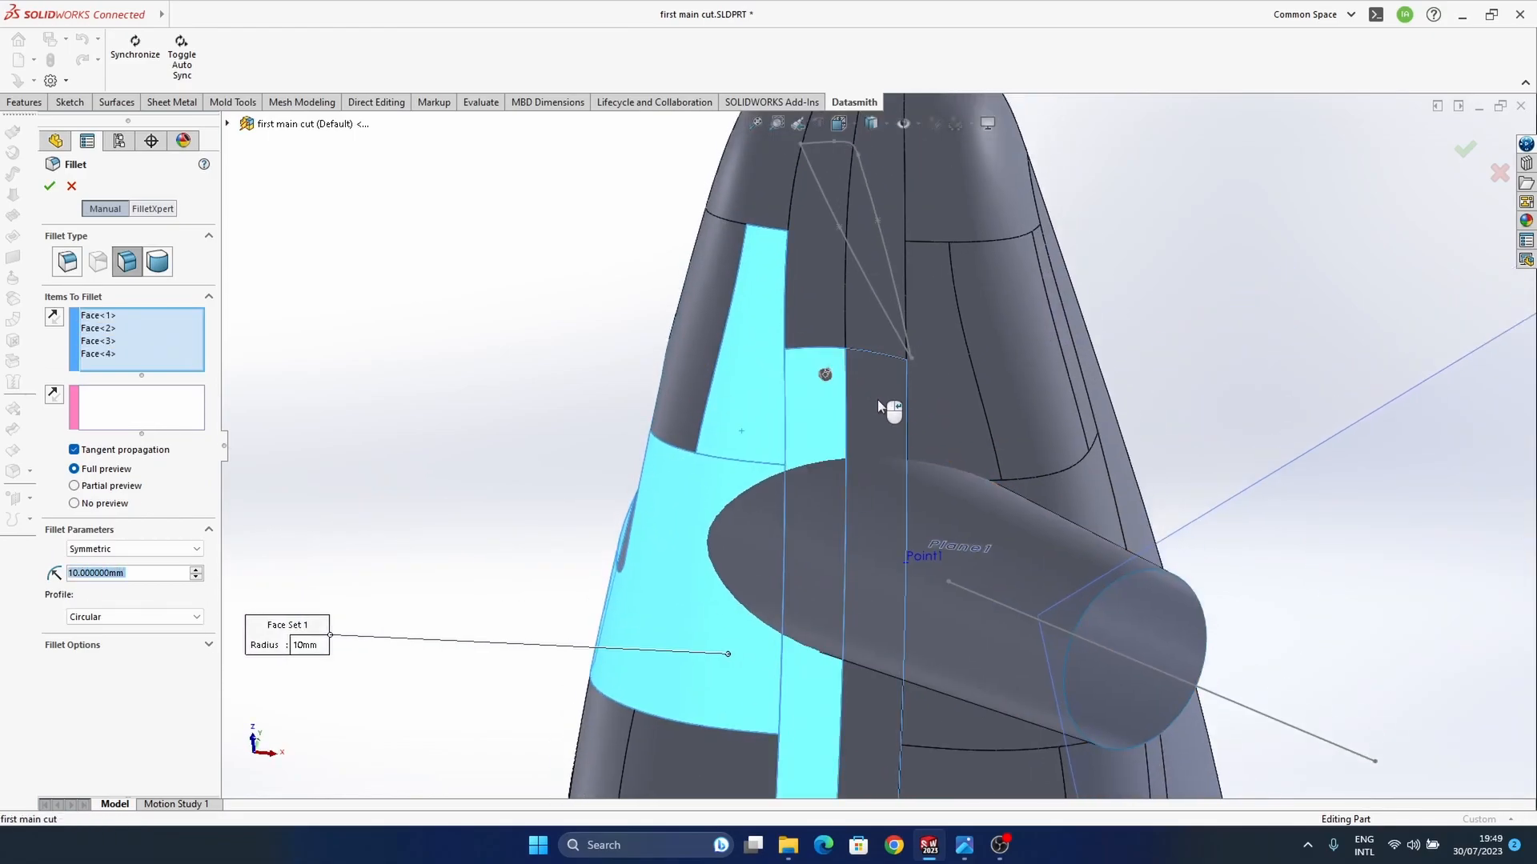
click(969, 435)
Step: Add the body faces along the outer side of the stem to the fillet's first face set
middle_drag(1011, 544, 1119, 519)
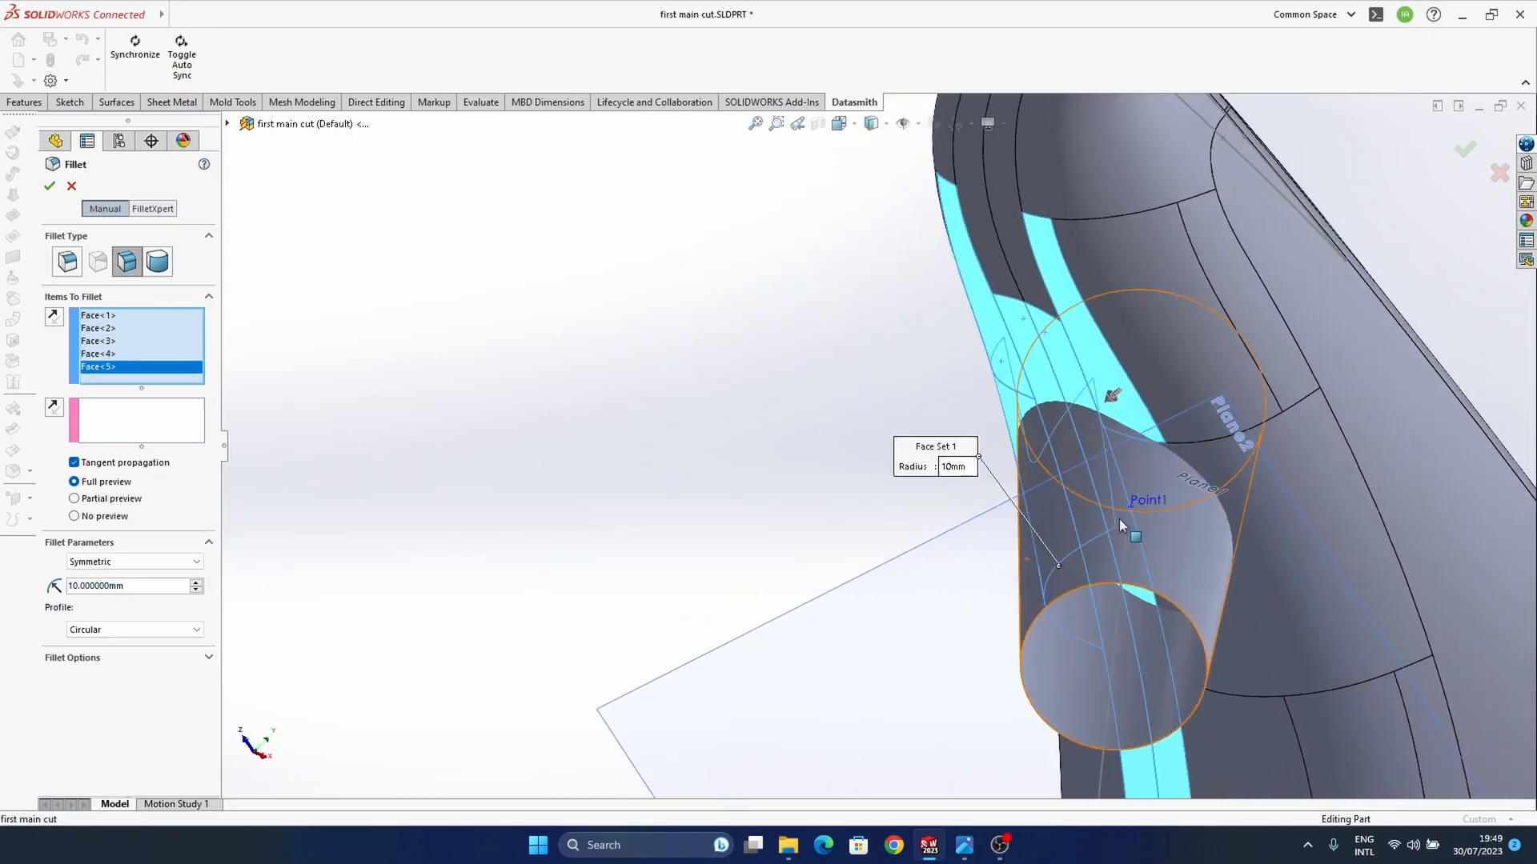
click(1184, 365)
click(1290, 451)
click(1267, 362)
middle_drag(1266, 362, 1344, 353)
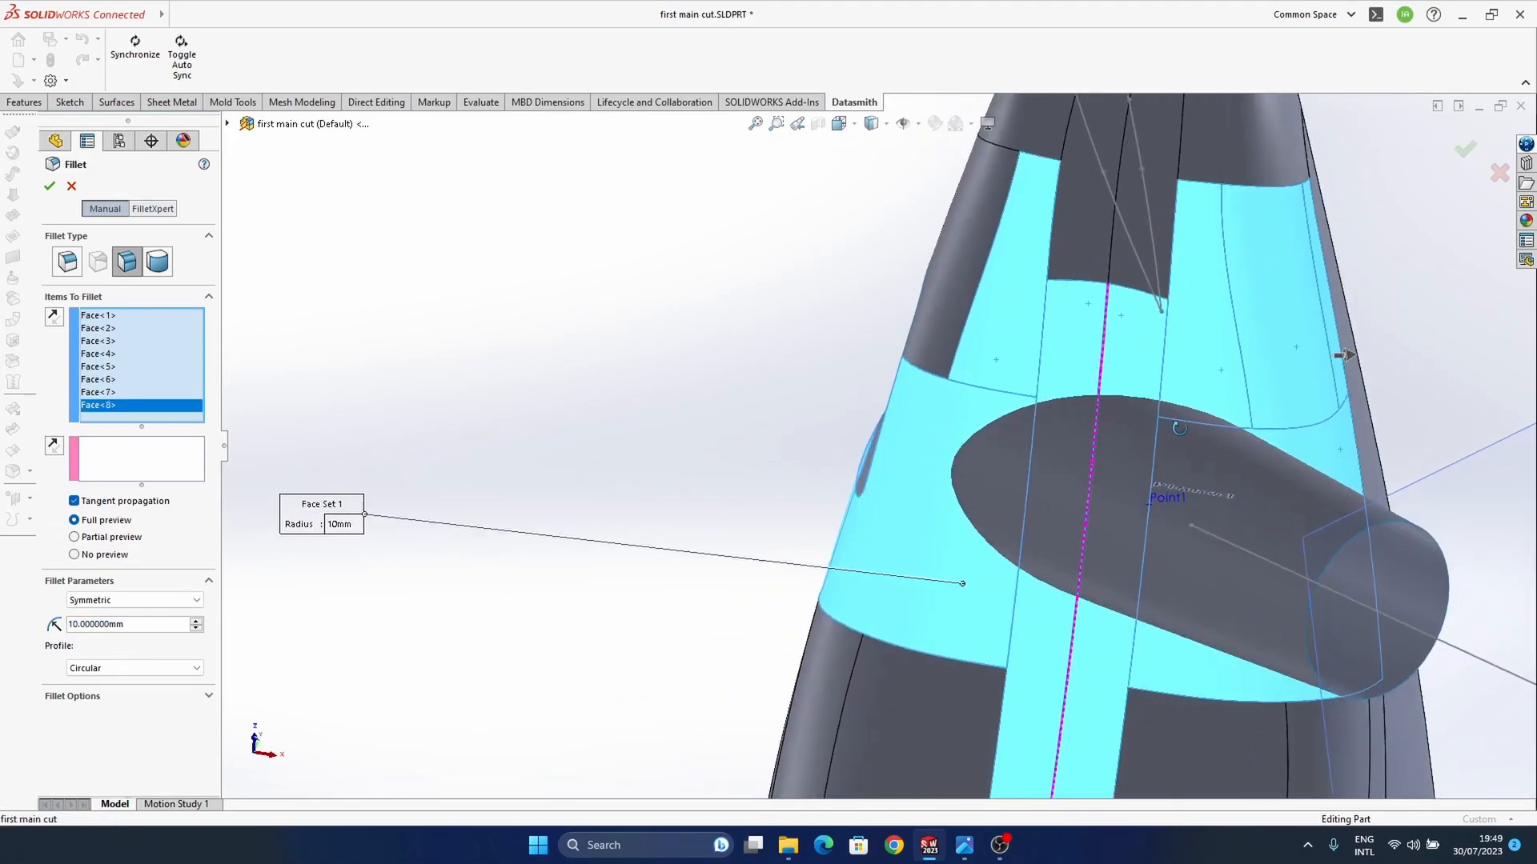
Step: Complete the fillet's first face set with the body faces below the stem
middle_drag(1177, 432, 1170, 400)
click(889, 604)
click(805, 543)
click(1199, 660)
click(1208, 656)
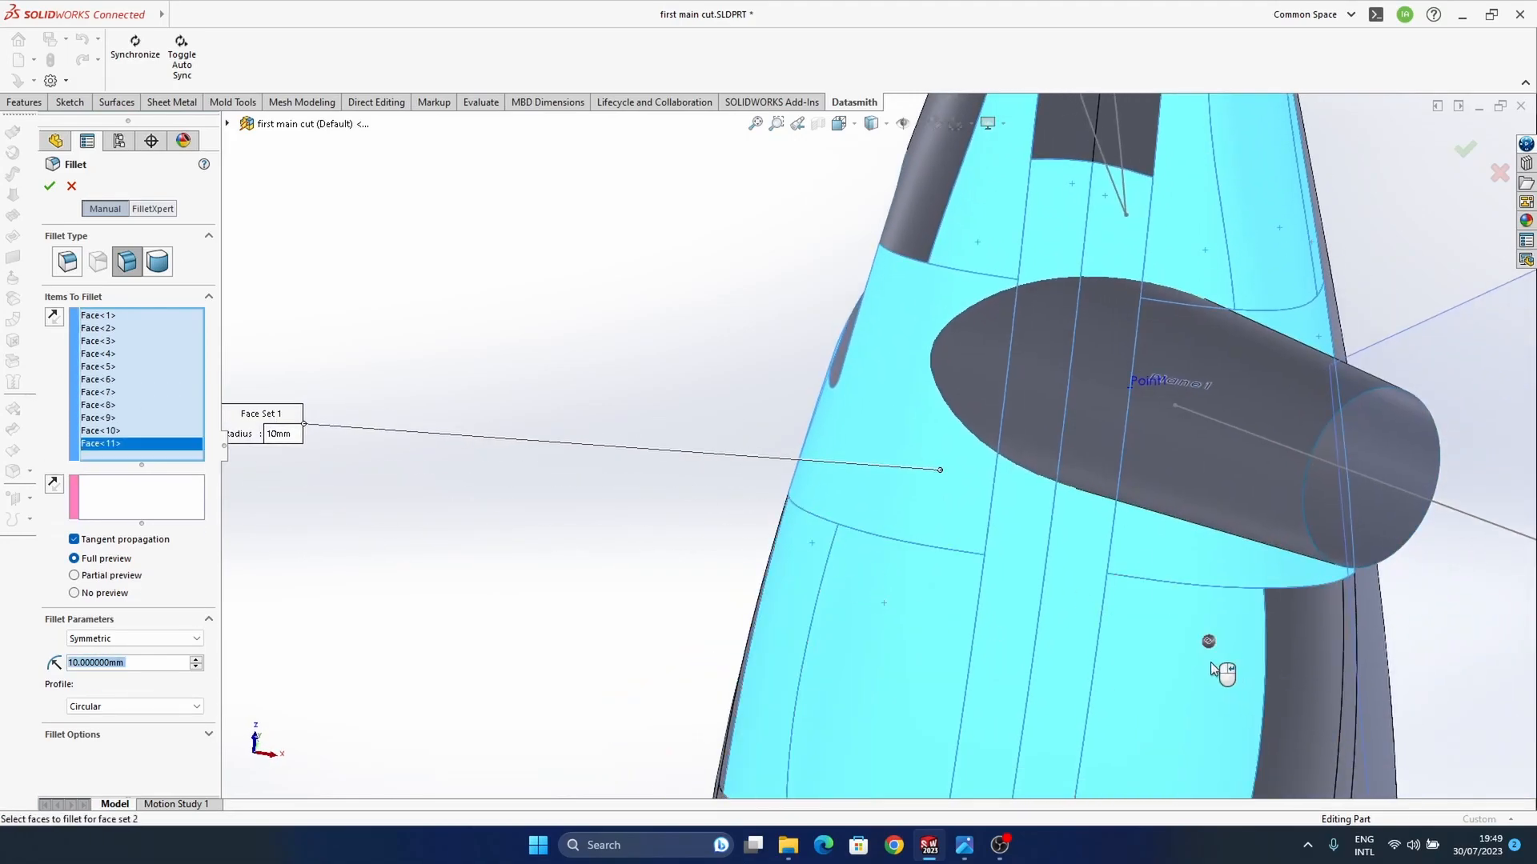
middle_drag(1290, 636, 1060, 530)
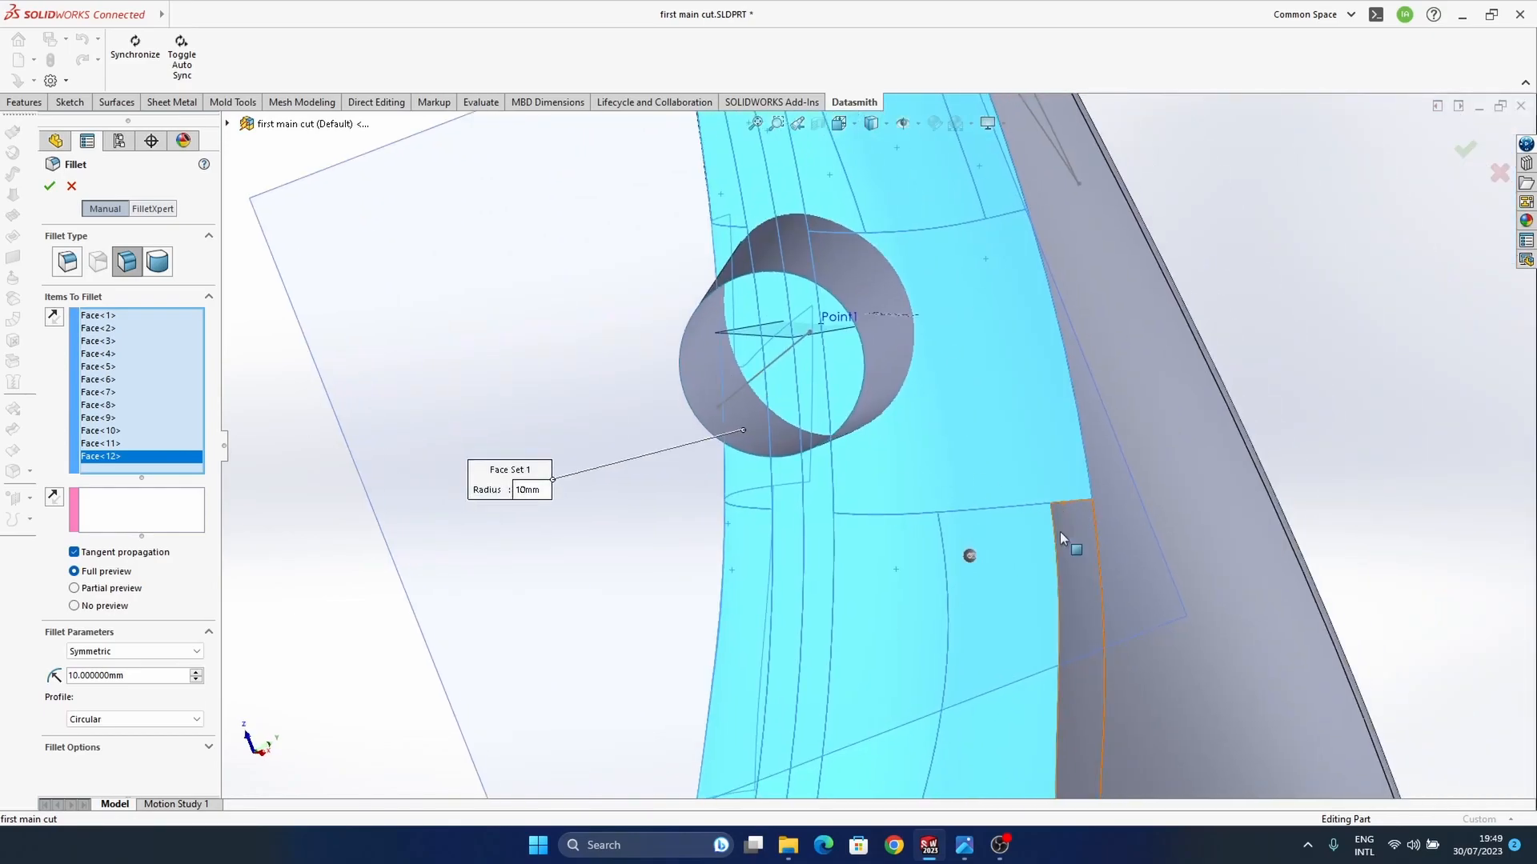
click(1059, 531)
middle_drag(823, 410, 810, 261)
middle_drag(906, 448, 920, 320)
Step: Select the stem surface as the fillet's second face set and set the radius to 5 mm
click(165, 542)
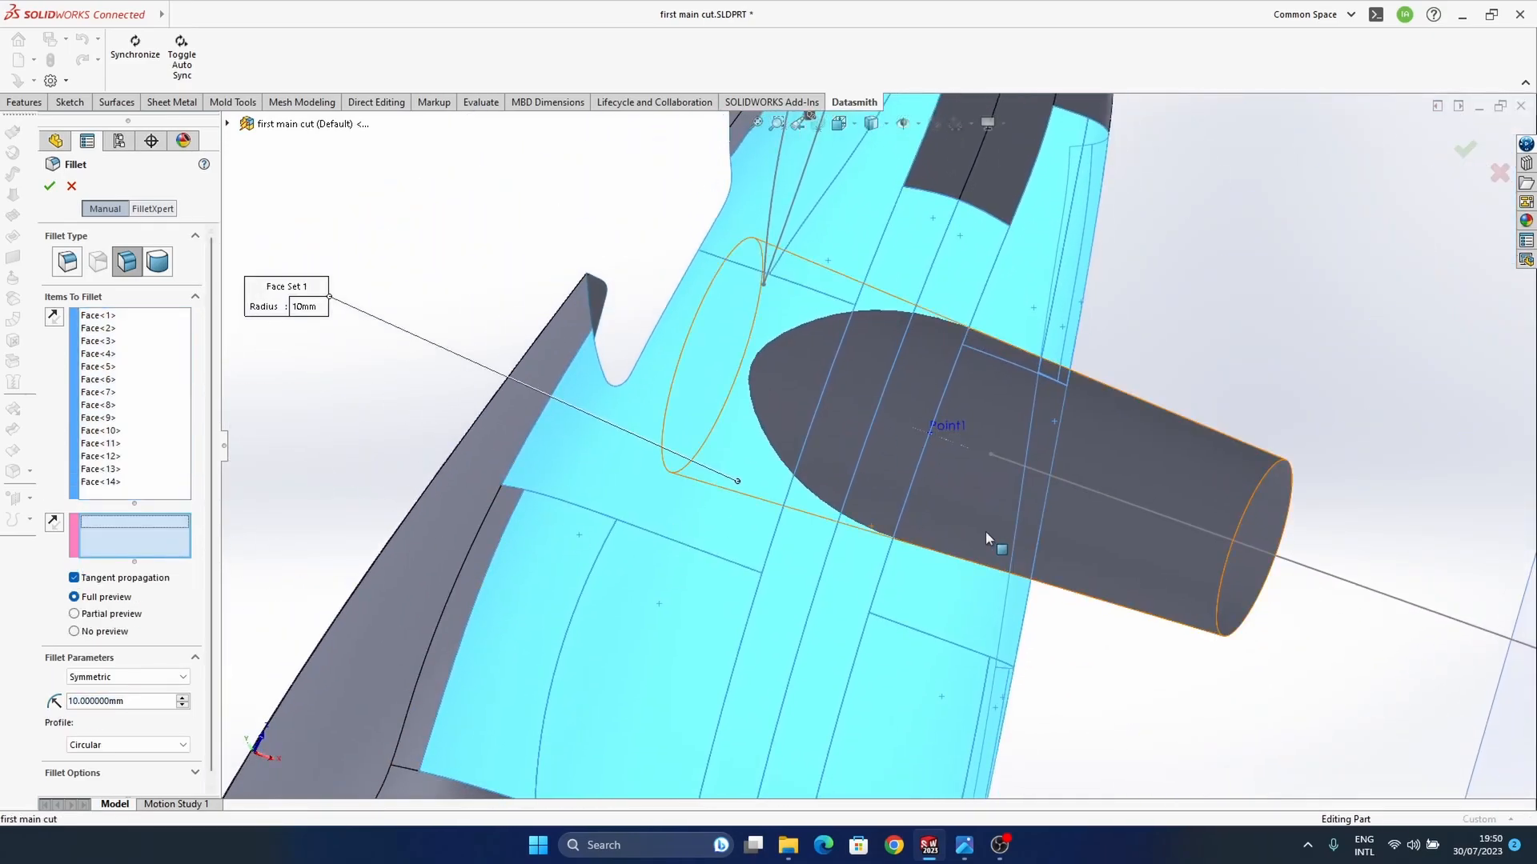
click(1111, 592)
middle_drag(992, 415, 875, 453)
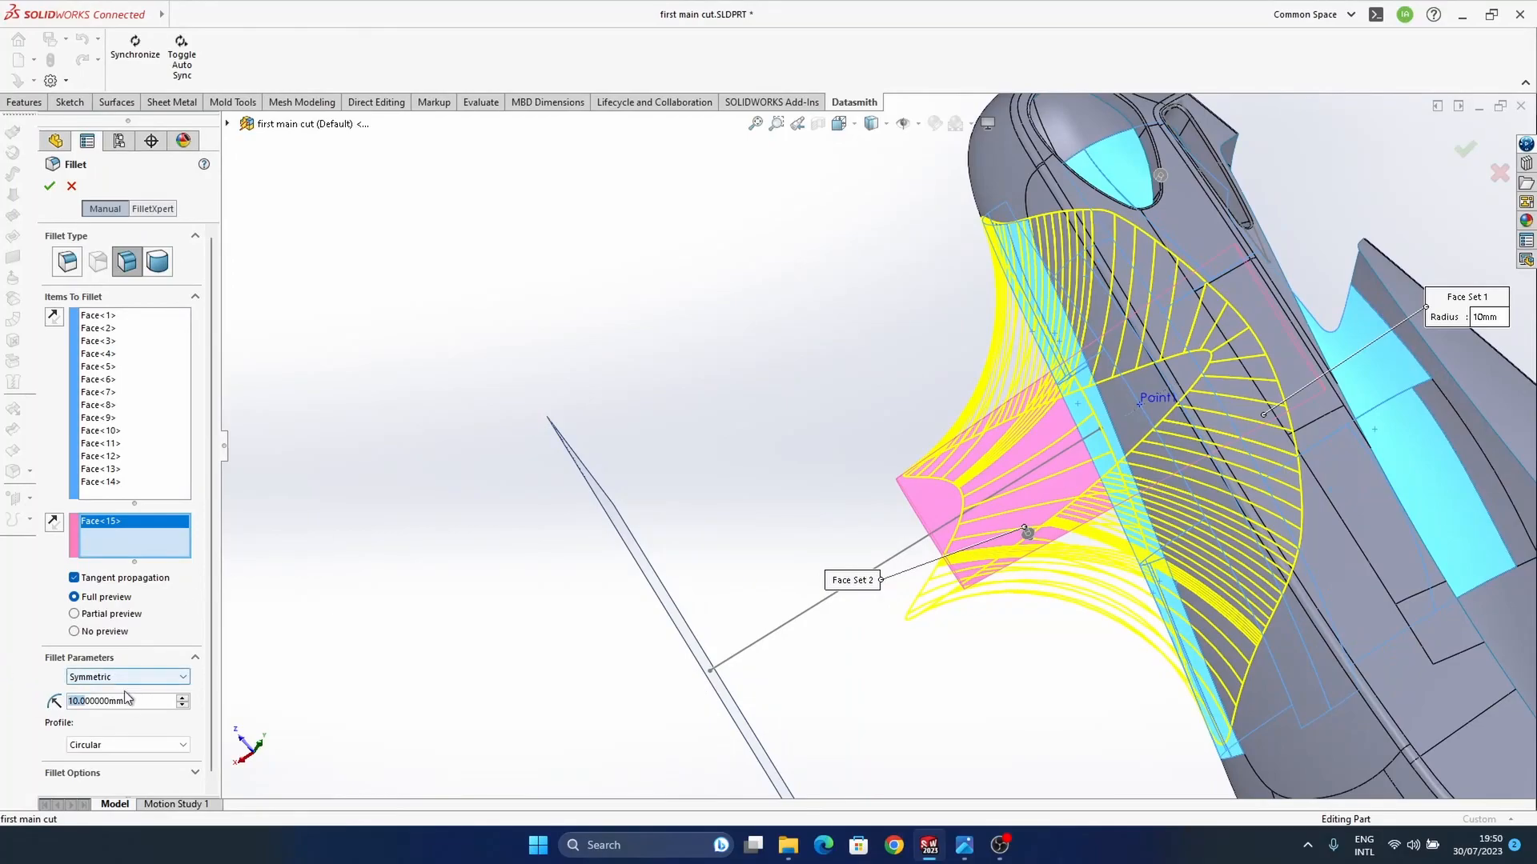
text(5)
key(Return)
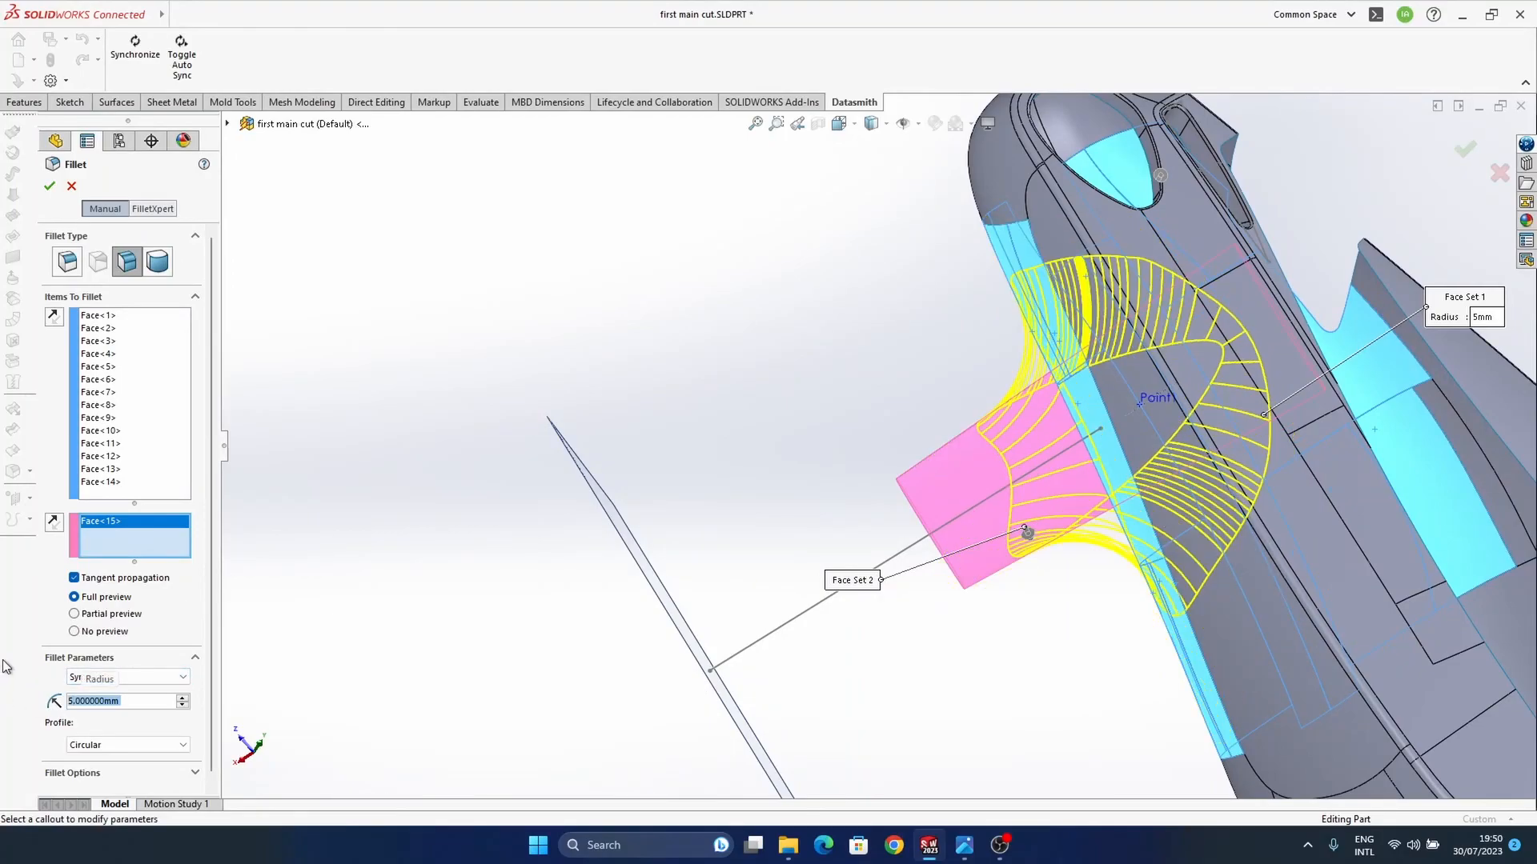
middle_drag(1178, 419, 1169, 530)
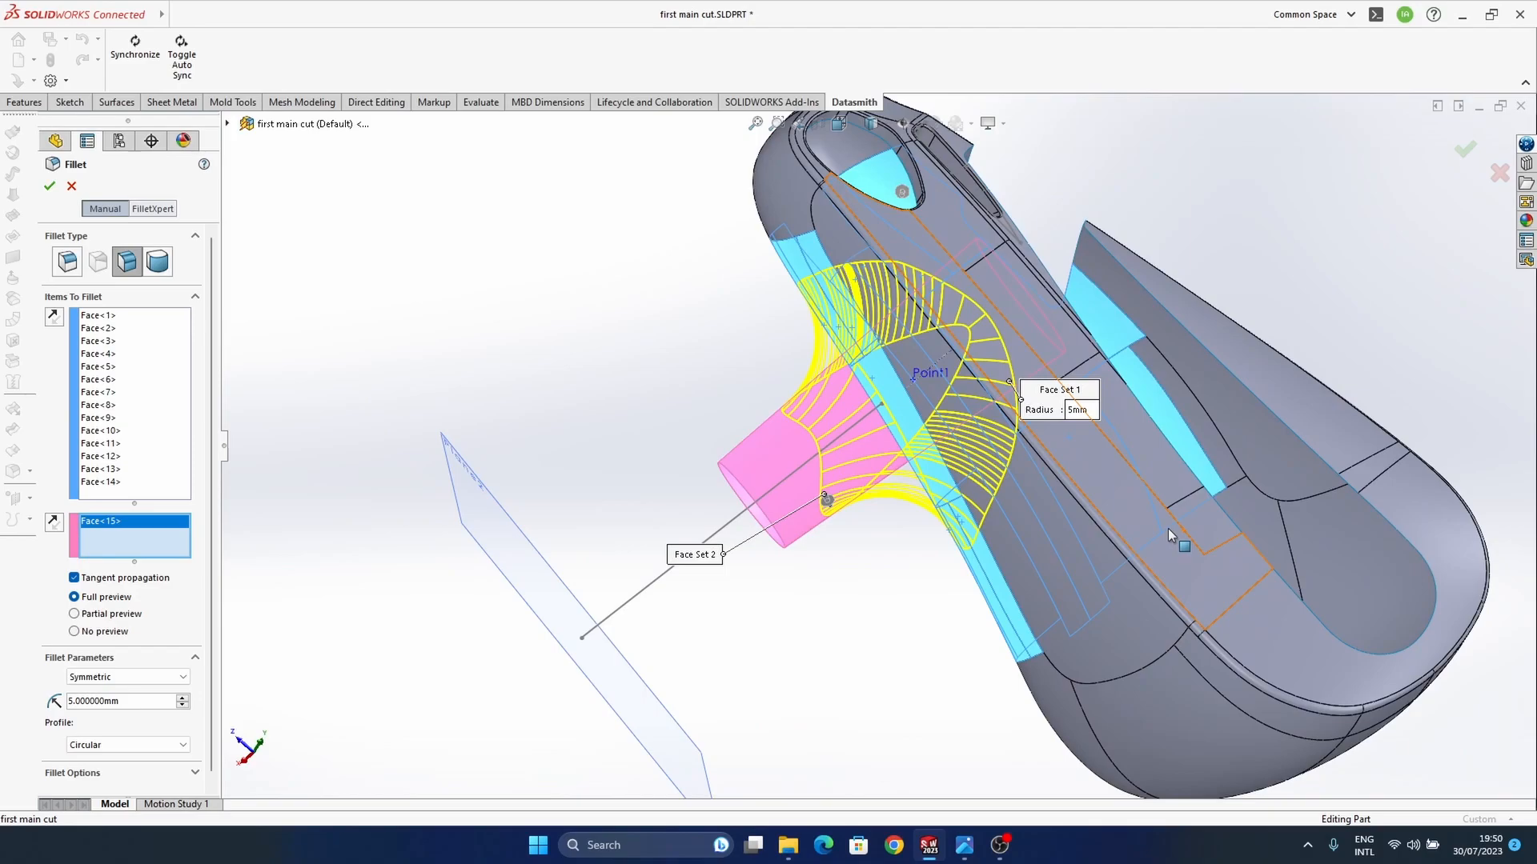
middle_drag(1295, 482, 800, 449)
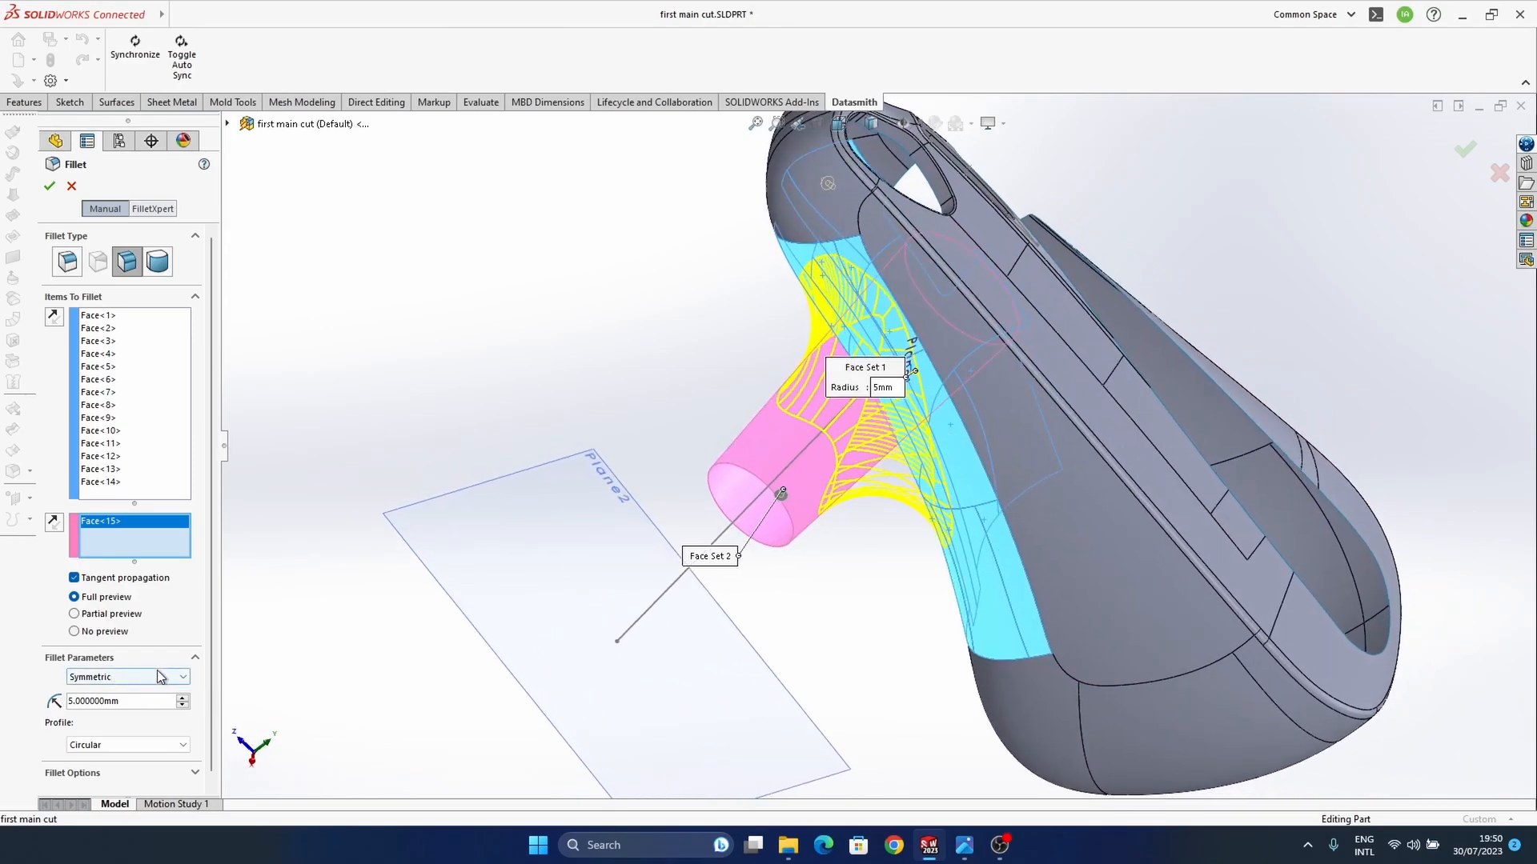
Step: Give the face fillet a curvature continuous profile with a 3 mm radius and accept it
scroll(212, 656, down, 1)
click(146, 734)
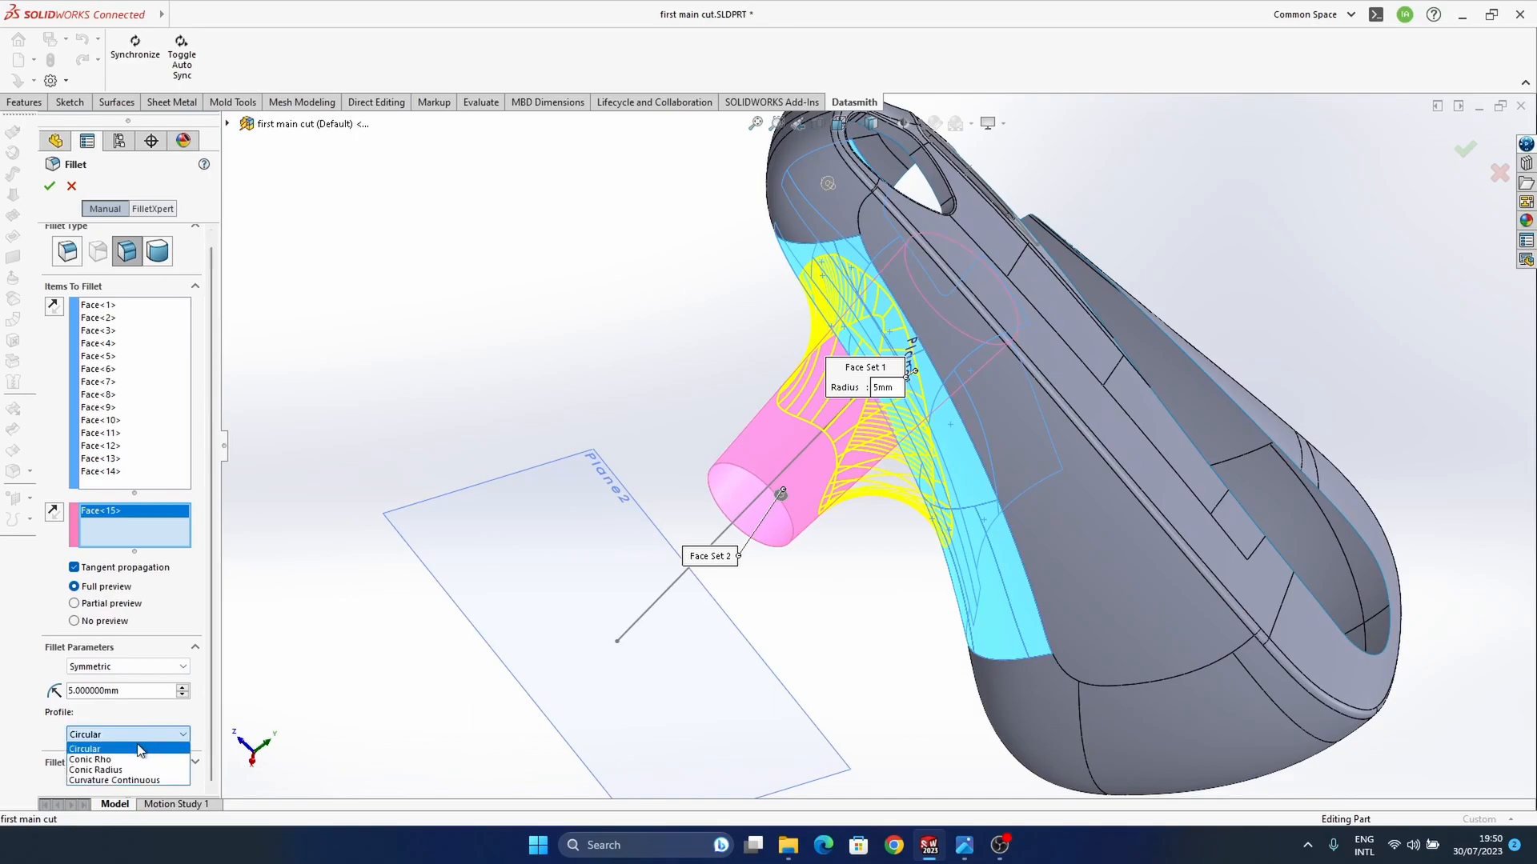
click(131, 778)
middle_drag(1020, 446, 982, 448)
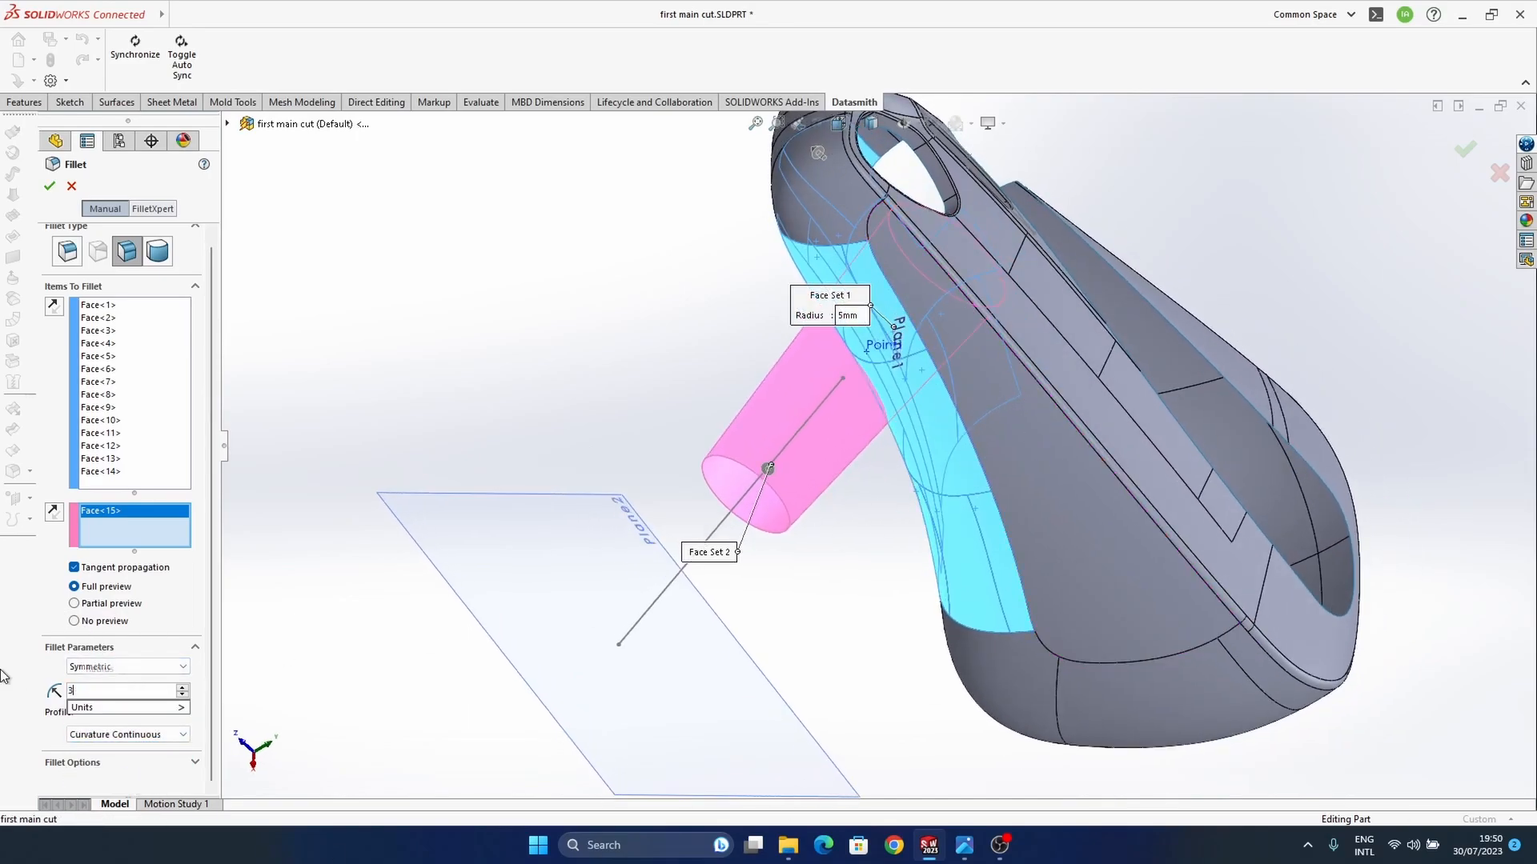
key(Return)
middle_drag(870, 417, 731, 391)
scroll(731, 391, down, 2)
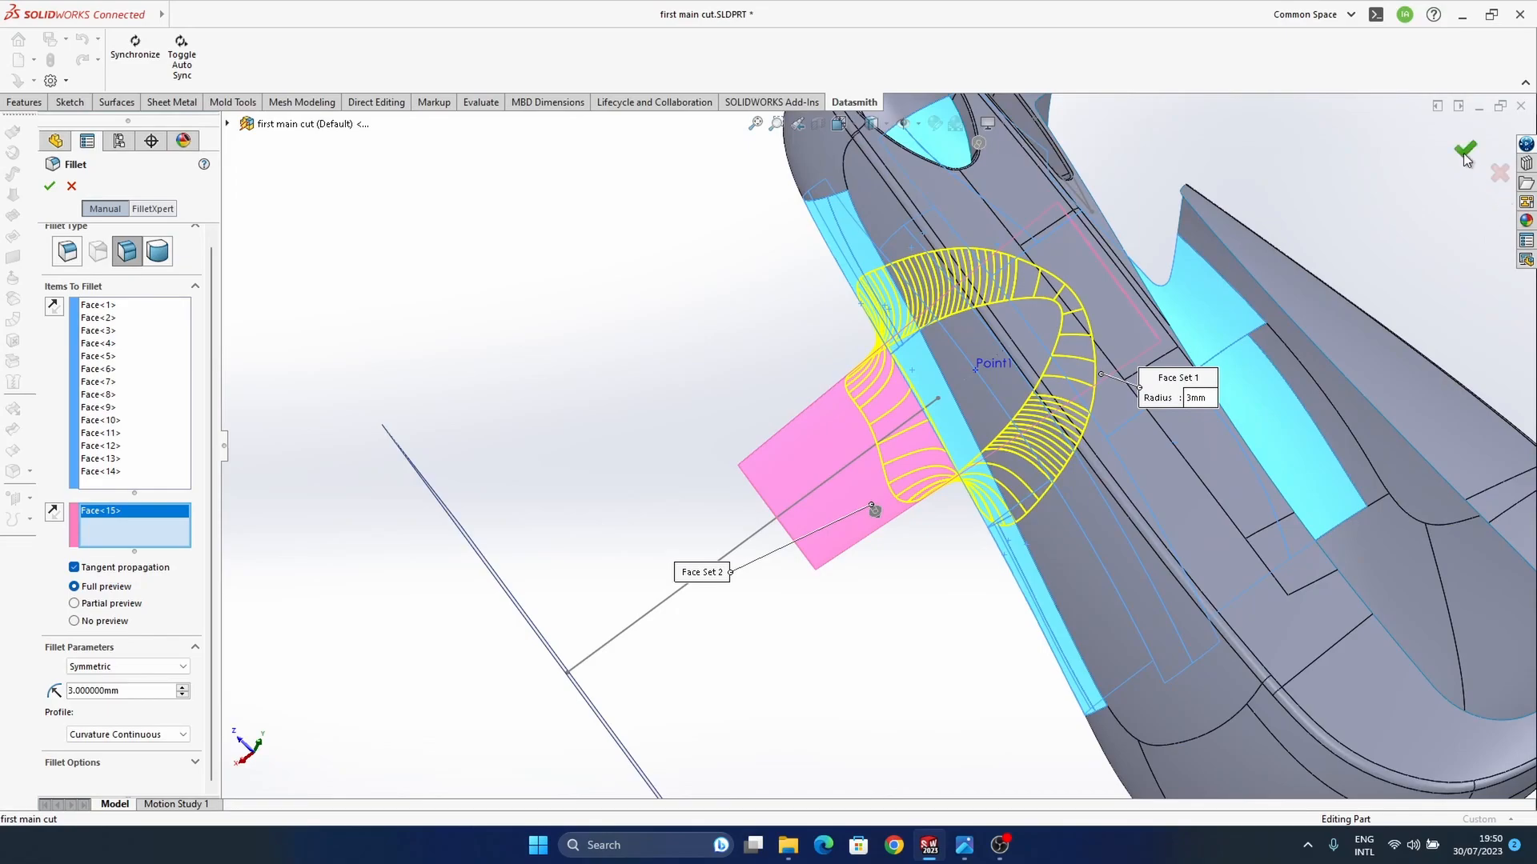
Step: Display the model shaded without edges and inspect the blend between stem and body
middle_drag(961, 530, 961, 448)
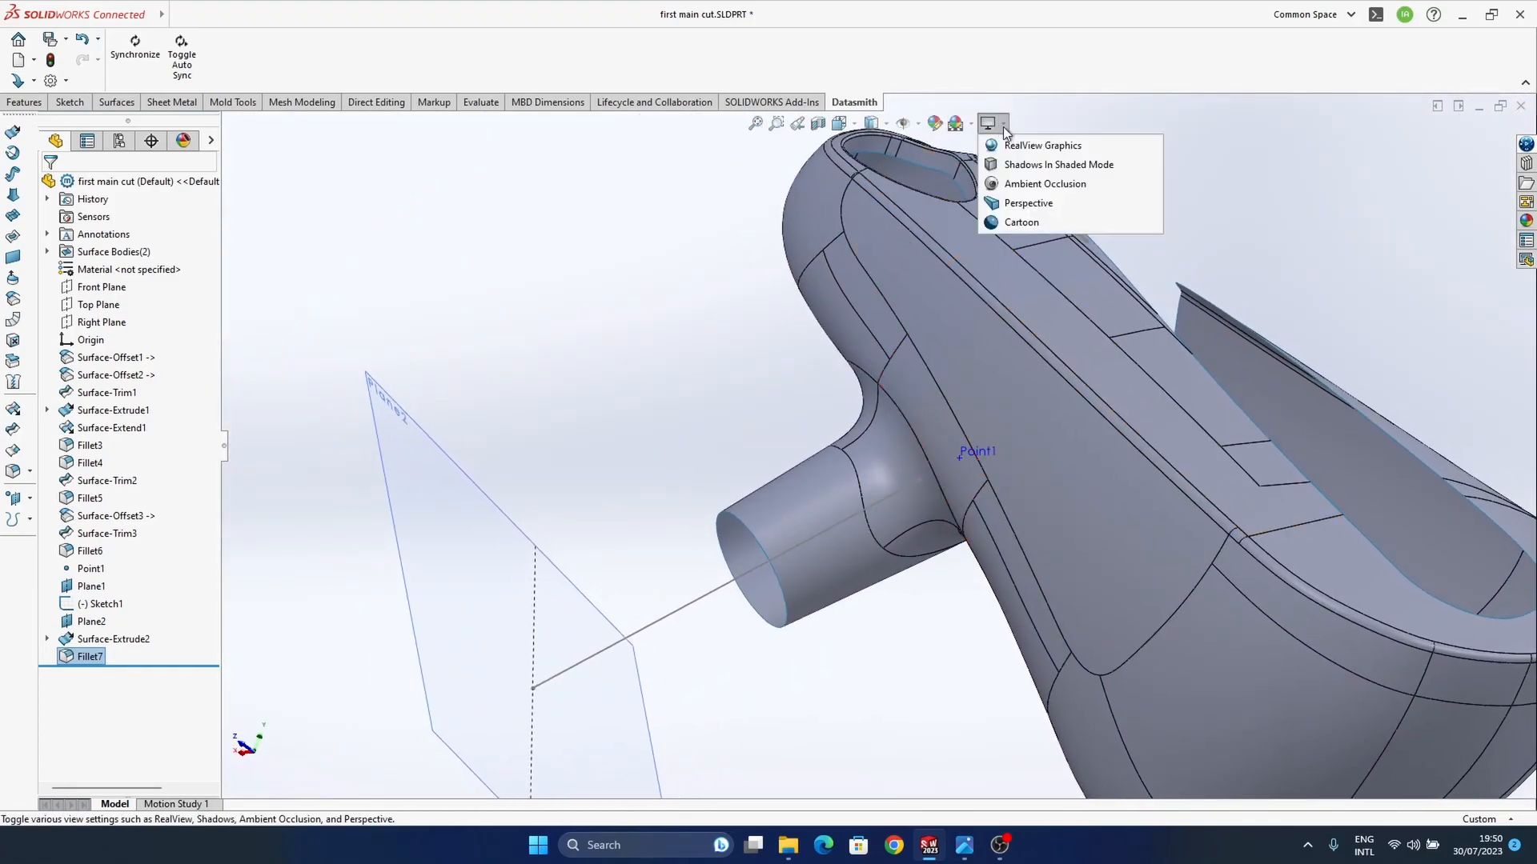
mouse_move(883, 126)
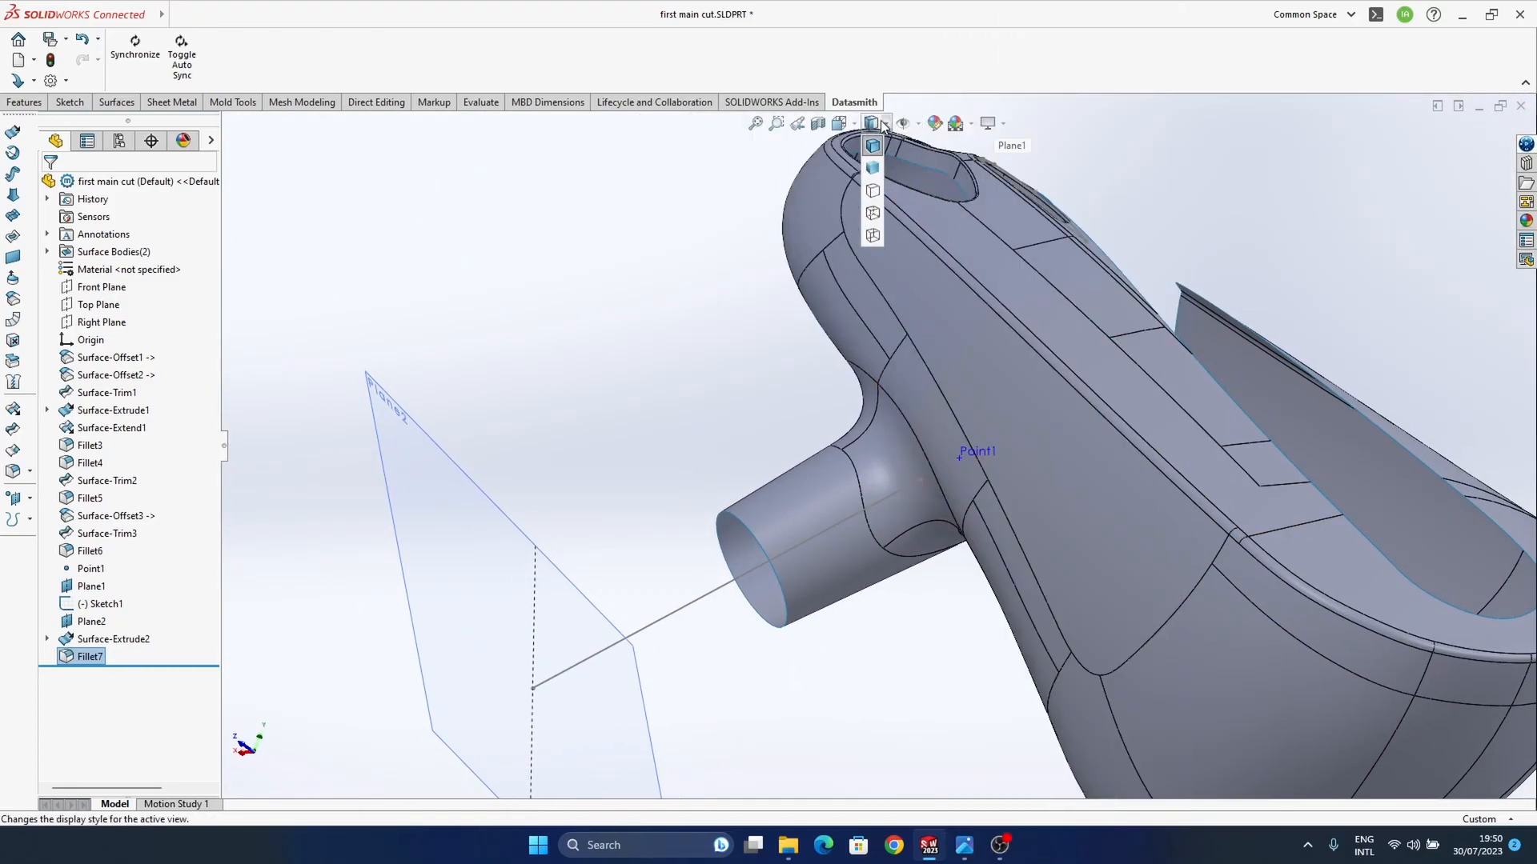
click(876, 169)
mouse_move(1049, 588)
middle_down()
mouse_move(868, 439)
mouse_move(905, 621)
mouse_move(910, 456)
mouse_move(1098, 395)
mouse_move(1103, 353)
middle_up()
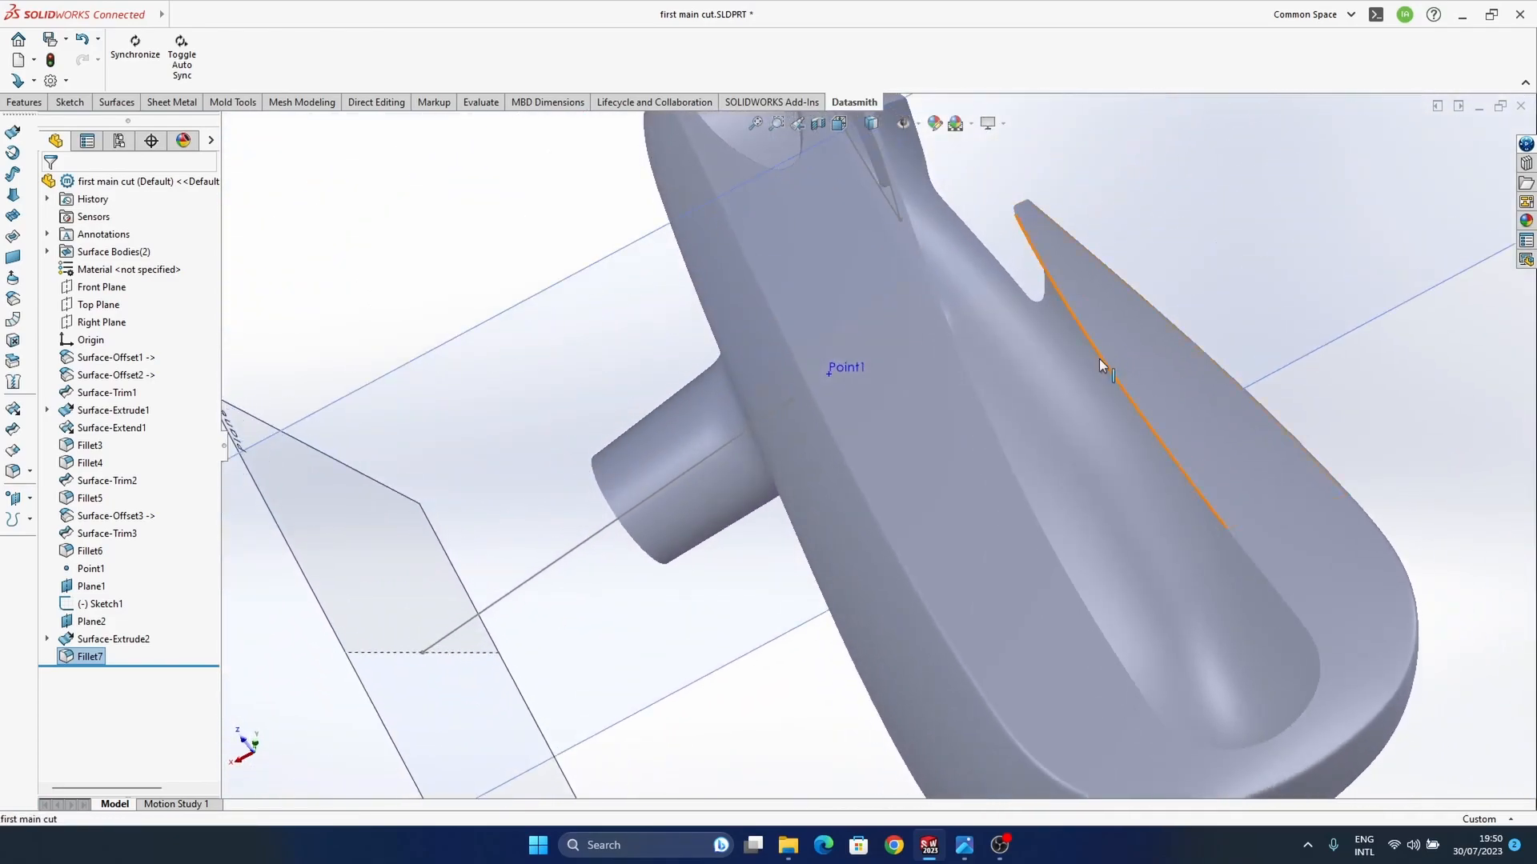
scroll(1049, 480, up, 2)
middle_drag(1052, 496, 1006, 487)
middle_drag(938, 522, 1006, 536)
Step: Compare the blended stem with the earbuds reference photo, returning to the part window
mouse_move(946, 853)
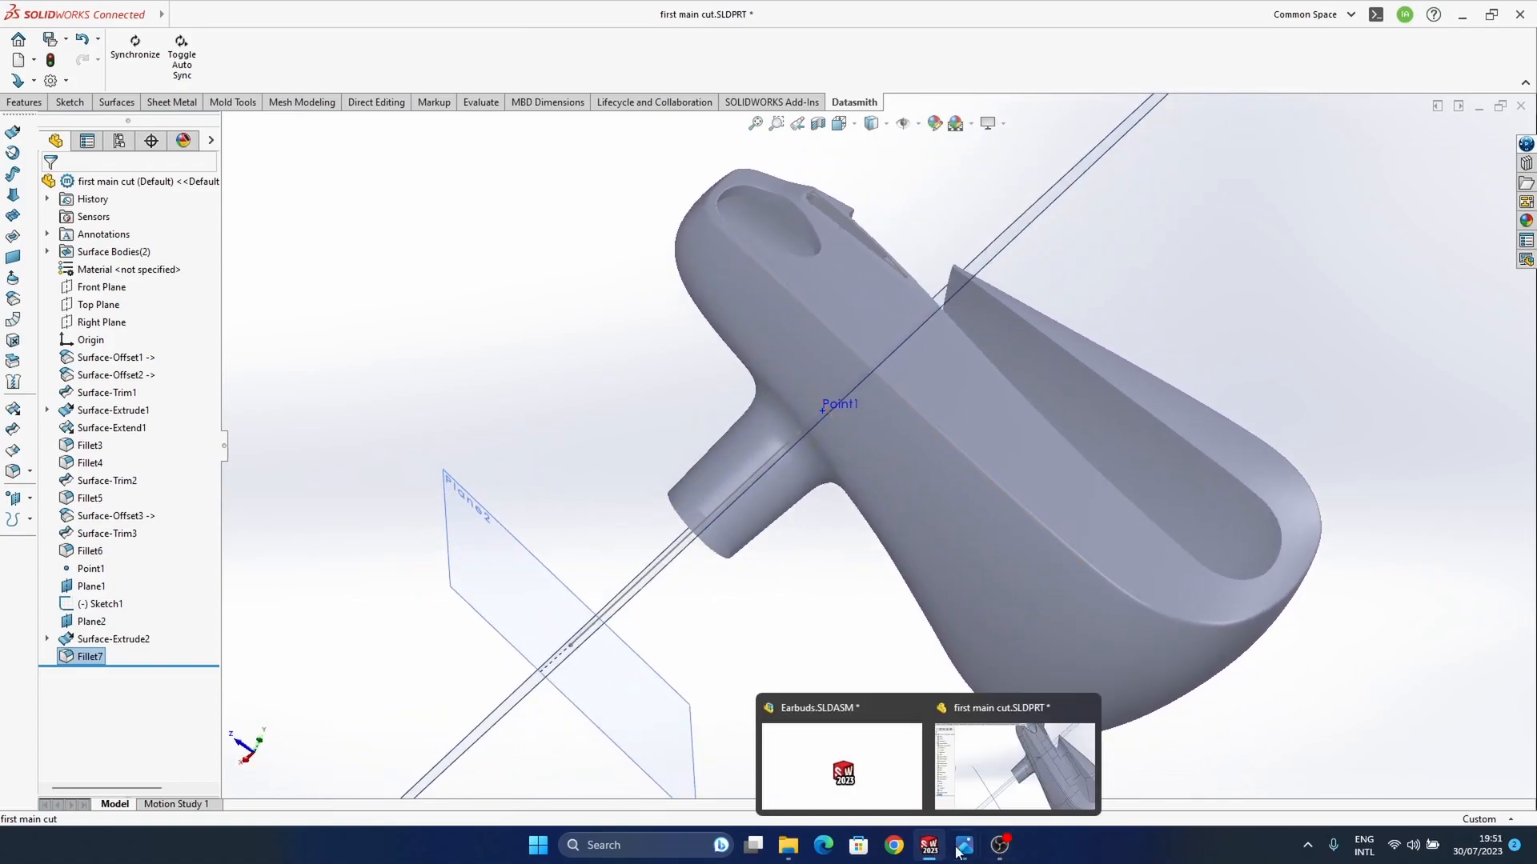
mouse_move(906, 765)
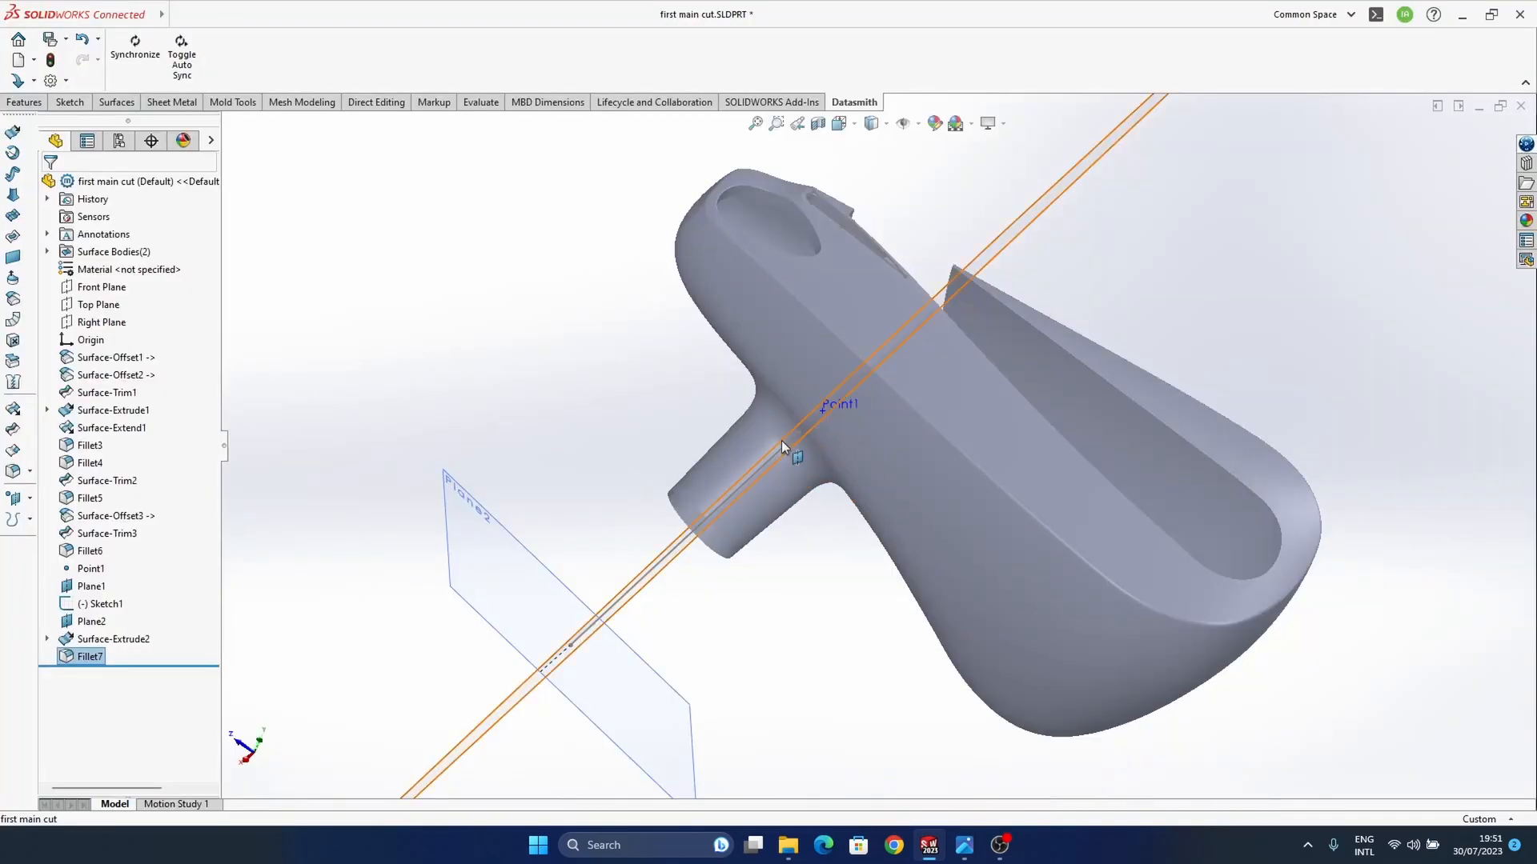
middle_drag(781, 441, 1031, 482)
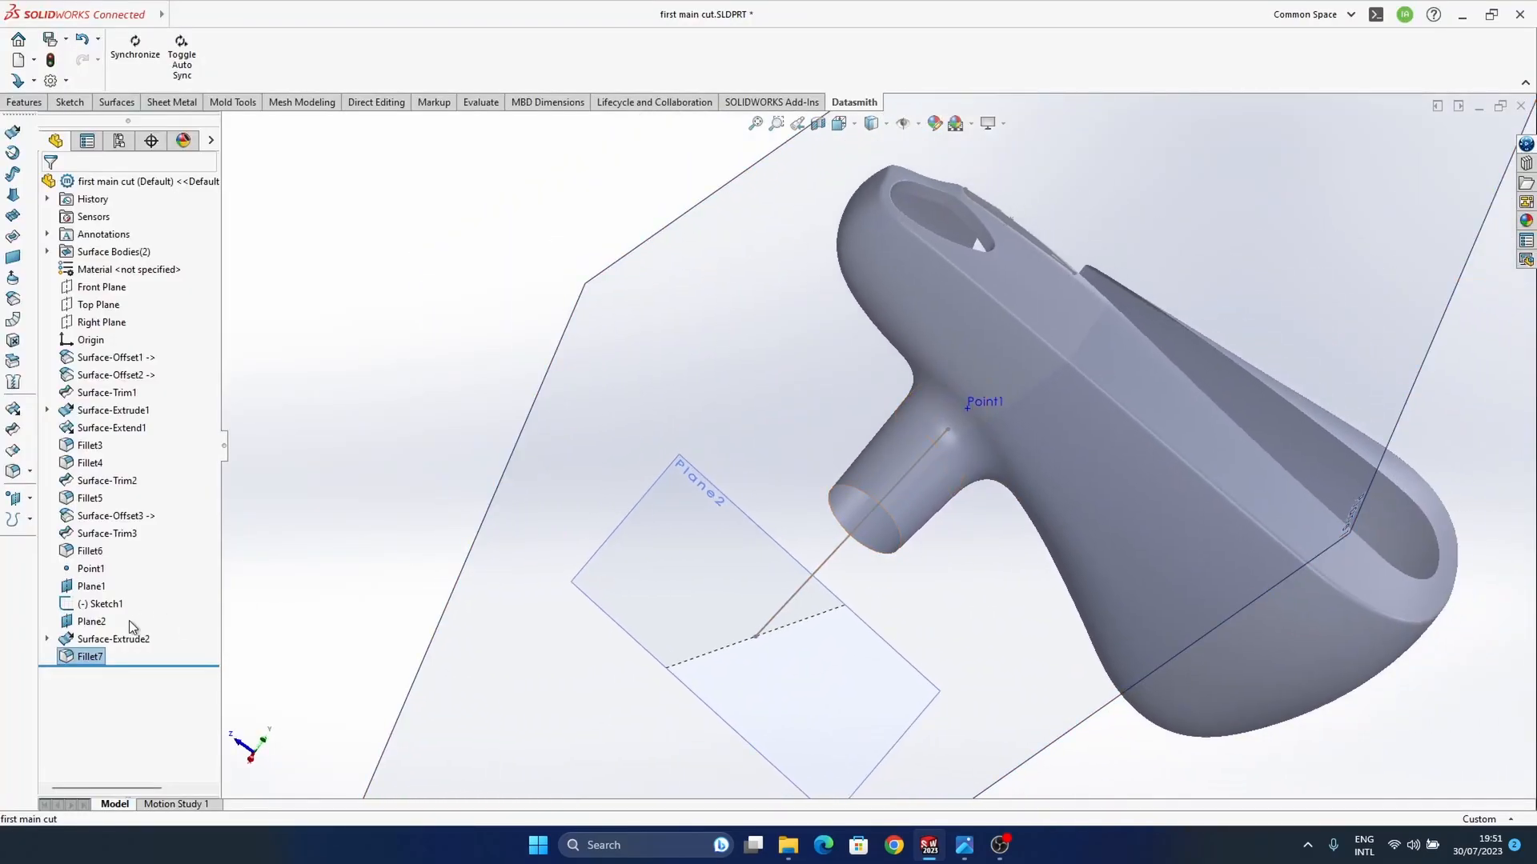
Step: Set the stem fillet's radius to 1 mm
click(981, 447)
middle_drag(982, 447, 929, 575)
double_click(858, 463)
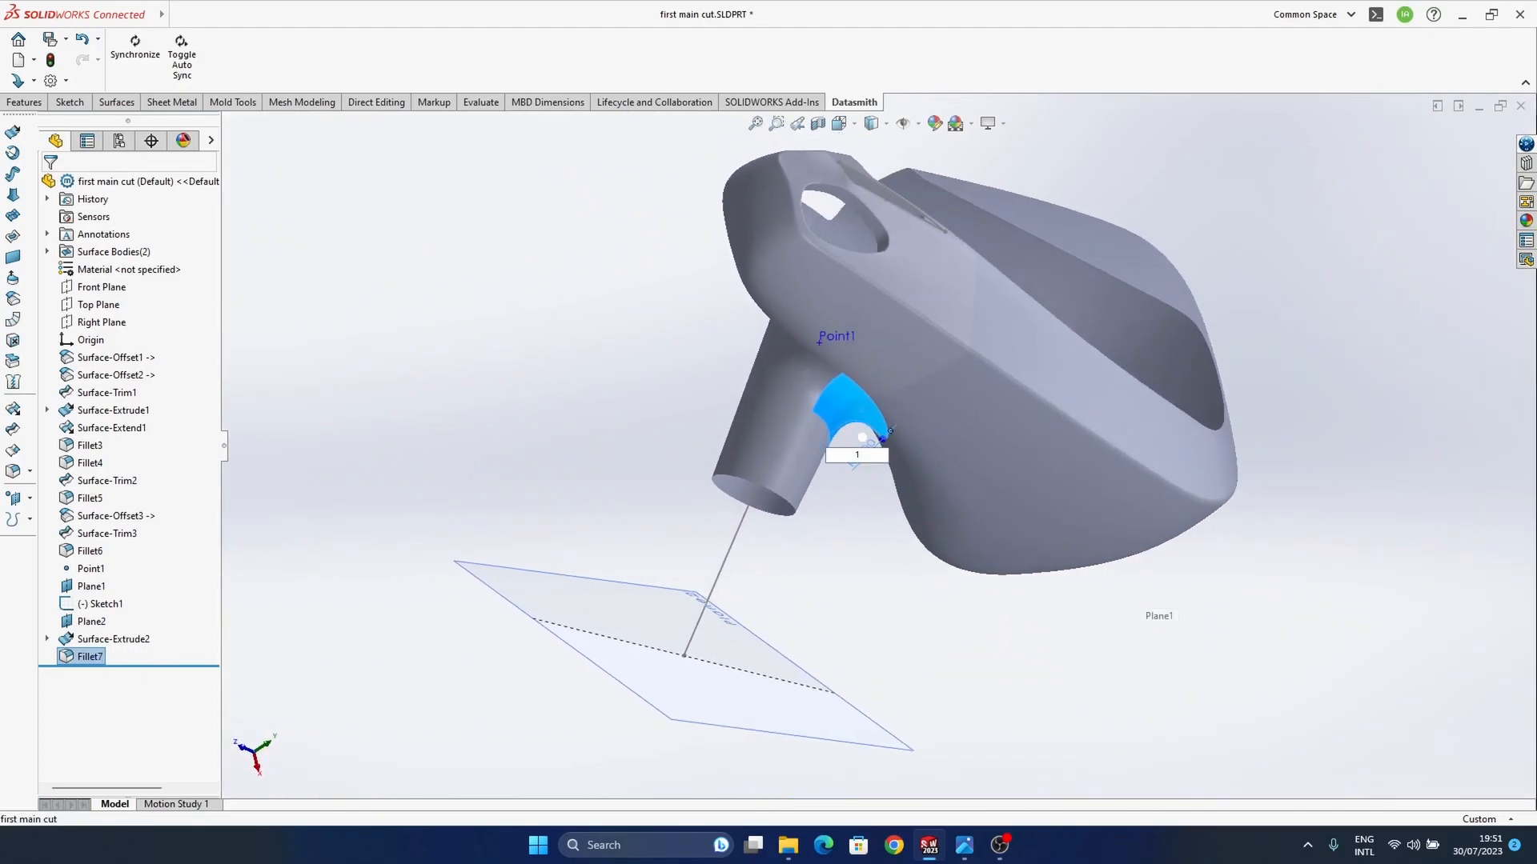
key(Return)
Step: Examine the stem fillet from several sides, including how the stem's underside meets the body
middle_drag(1010, 497, 891, 457)
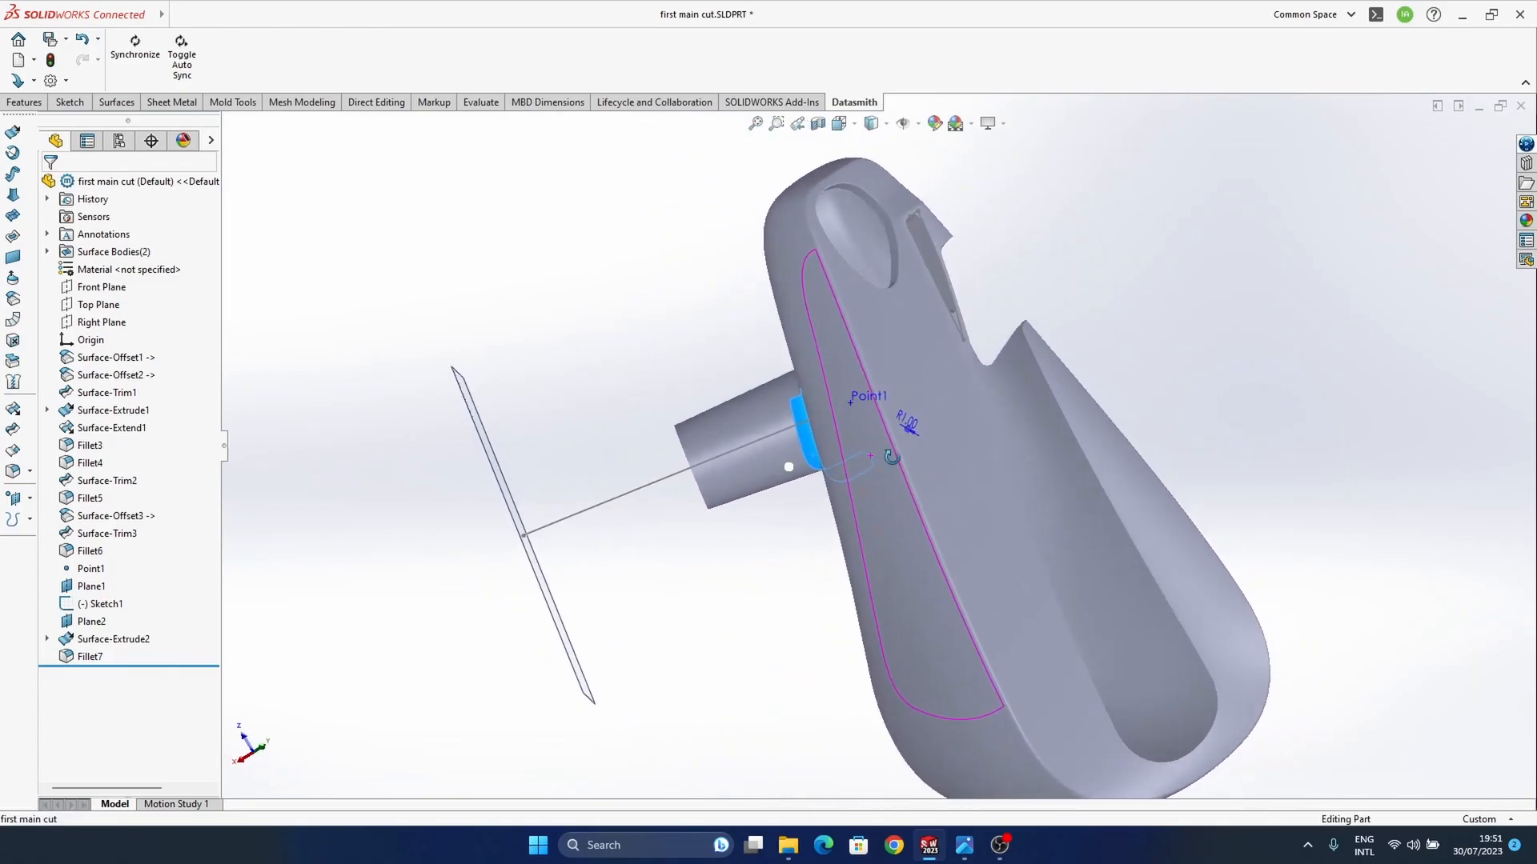
middle_drag(1114, 512, 945, 192)
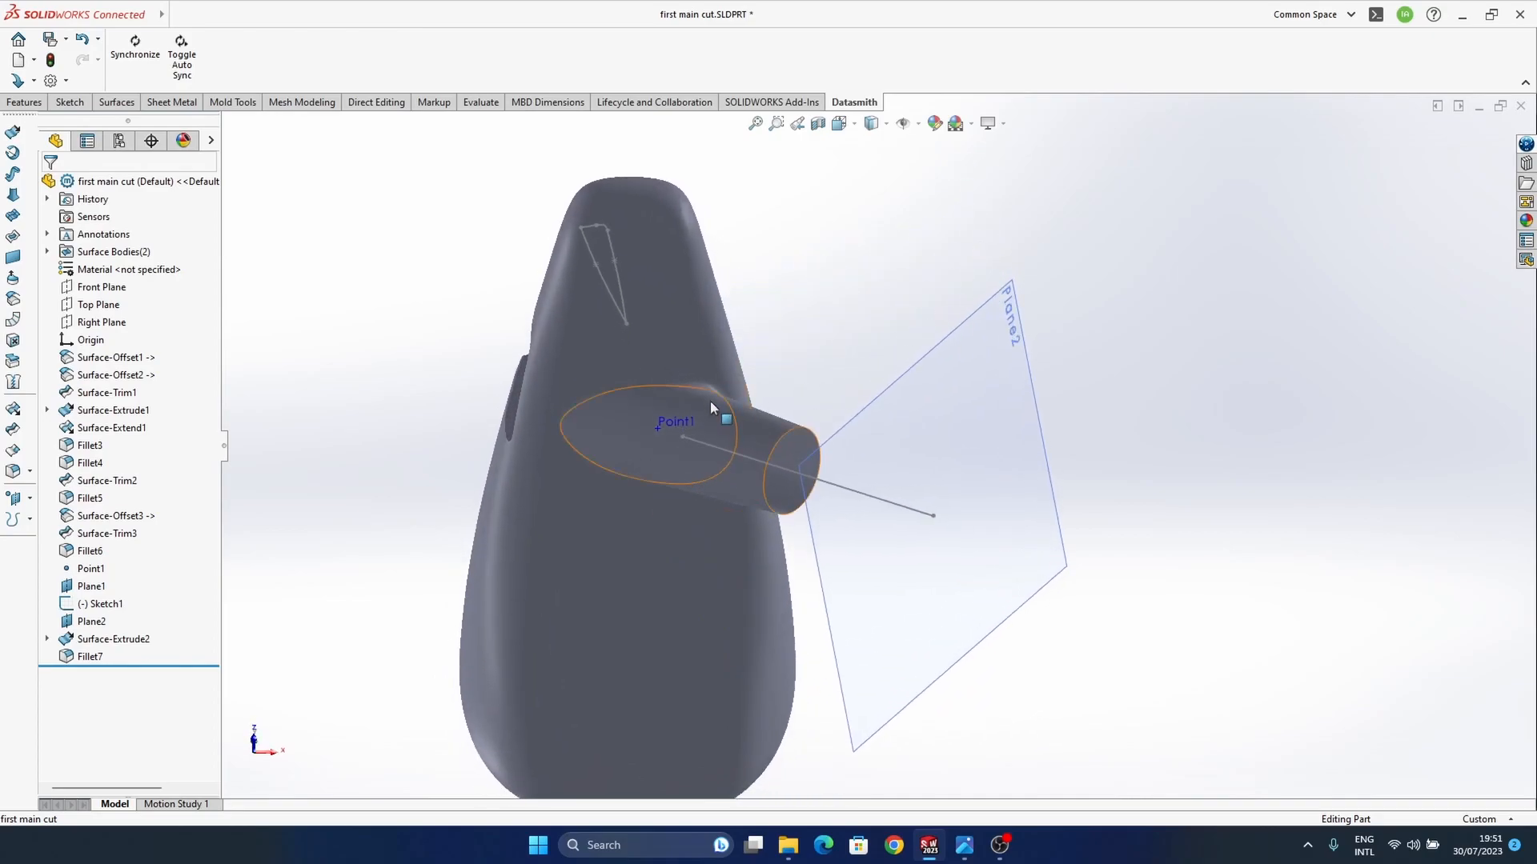
scroll(641, 431, down, 4)
ctrl+middle_drag(641, 435, 804, 478)
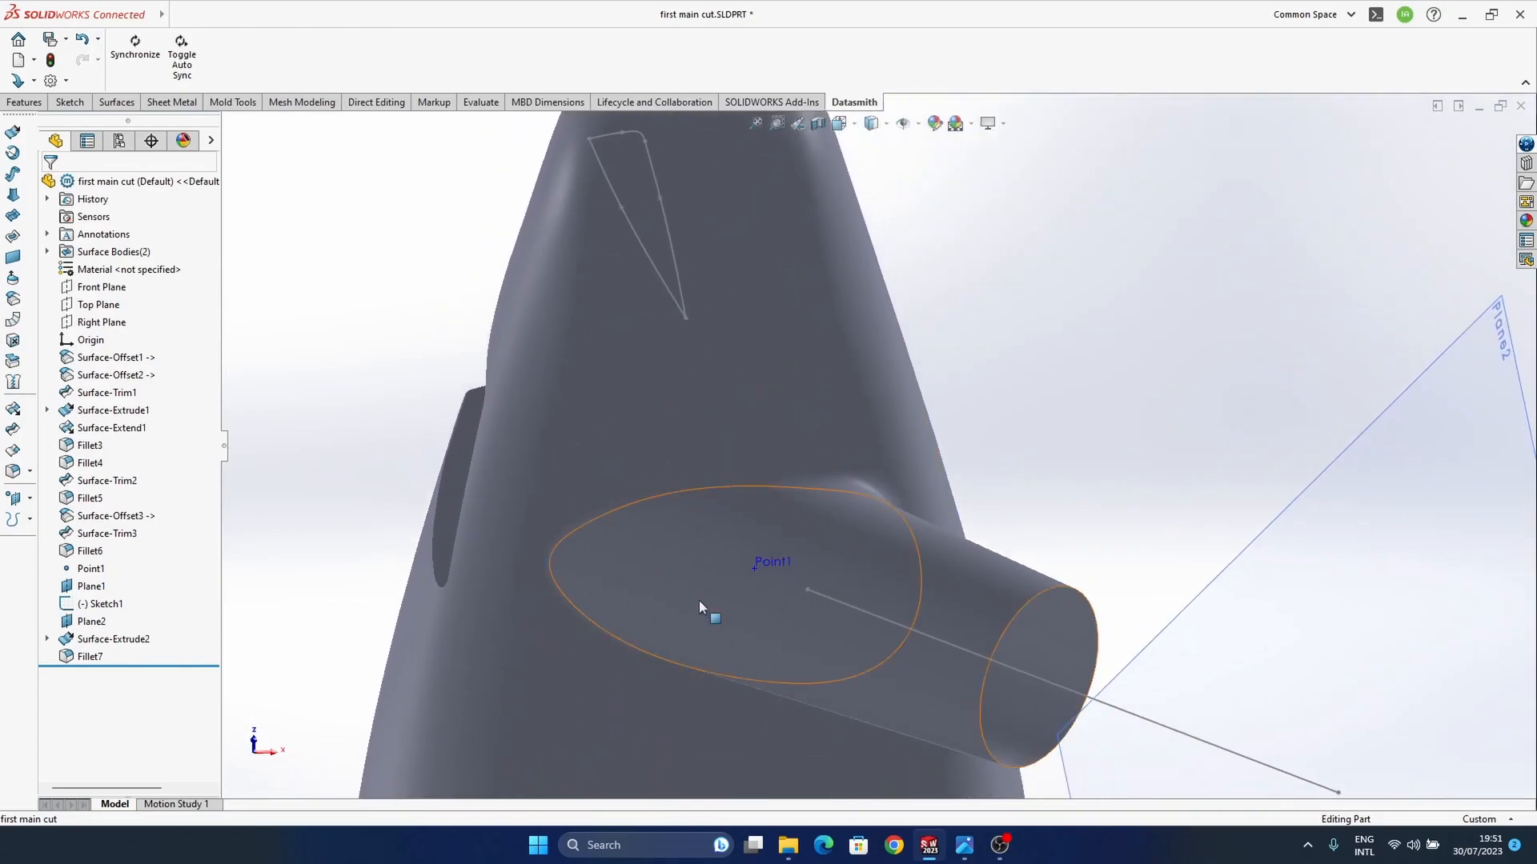
middle_drag(721, 428, 689, 552)
ctrl+middle_drag(866, 519, 842, 363)
scroll(824, 493, up, 1)
middle_drag(782, 454, 810, 483)
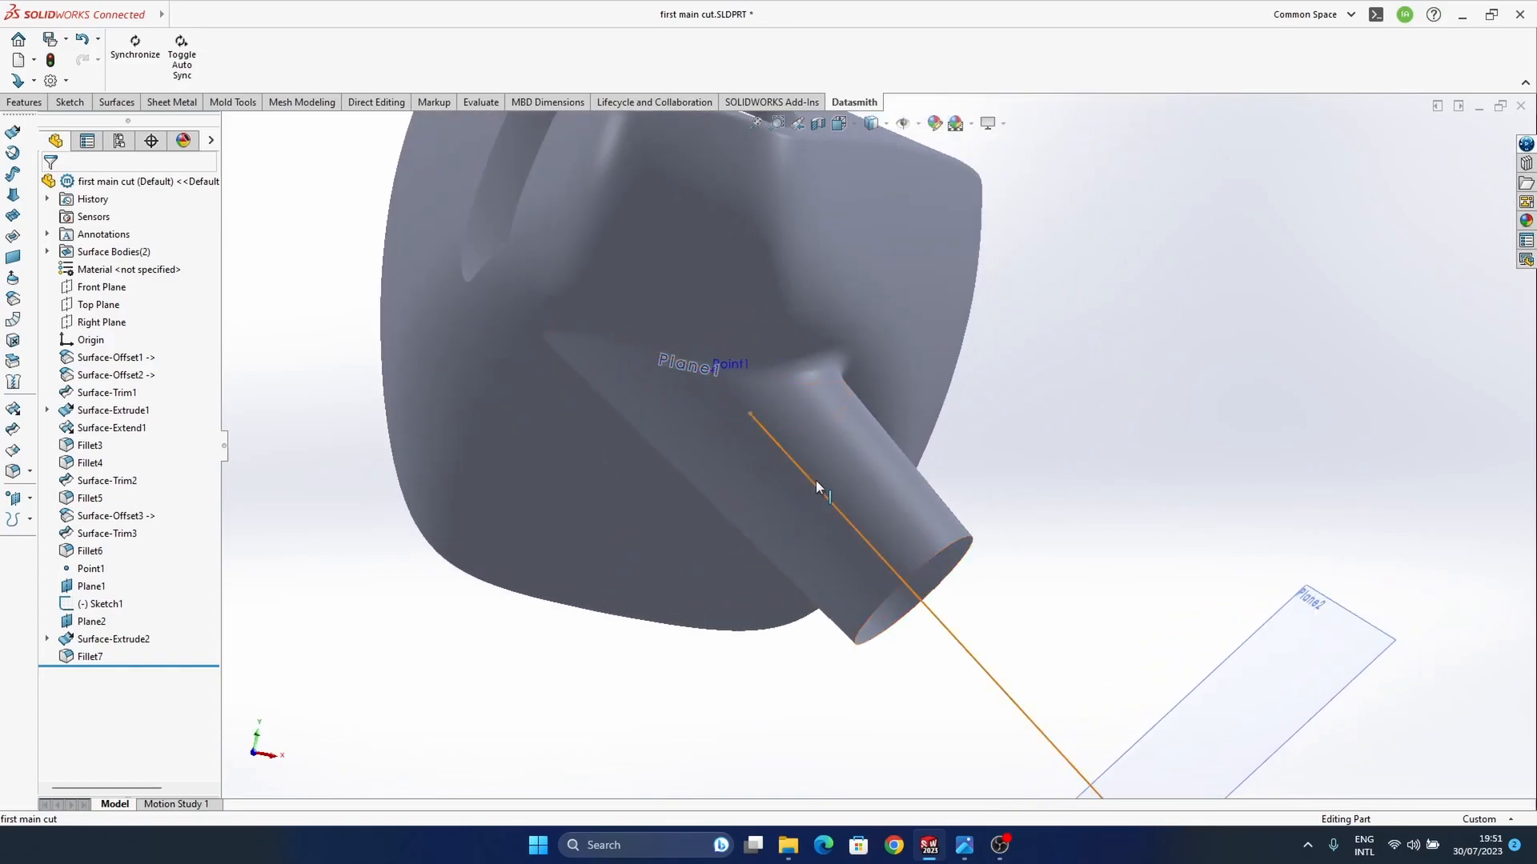
Step: Adjust the stem's direction by moving the axis line of Sketch1 and its outer endpoint
double_click(814, 486)
drag(813, 485, 786, 467)
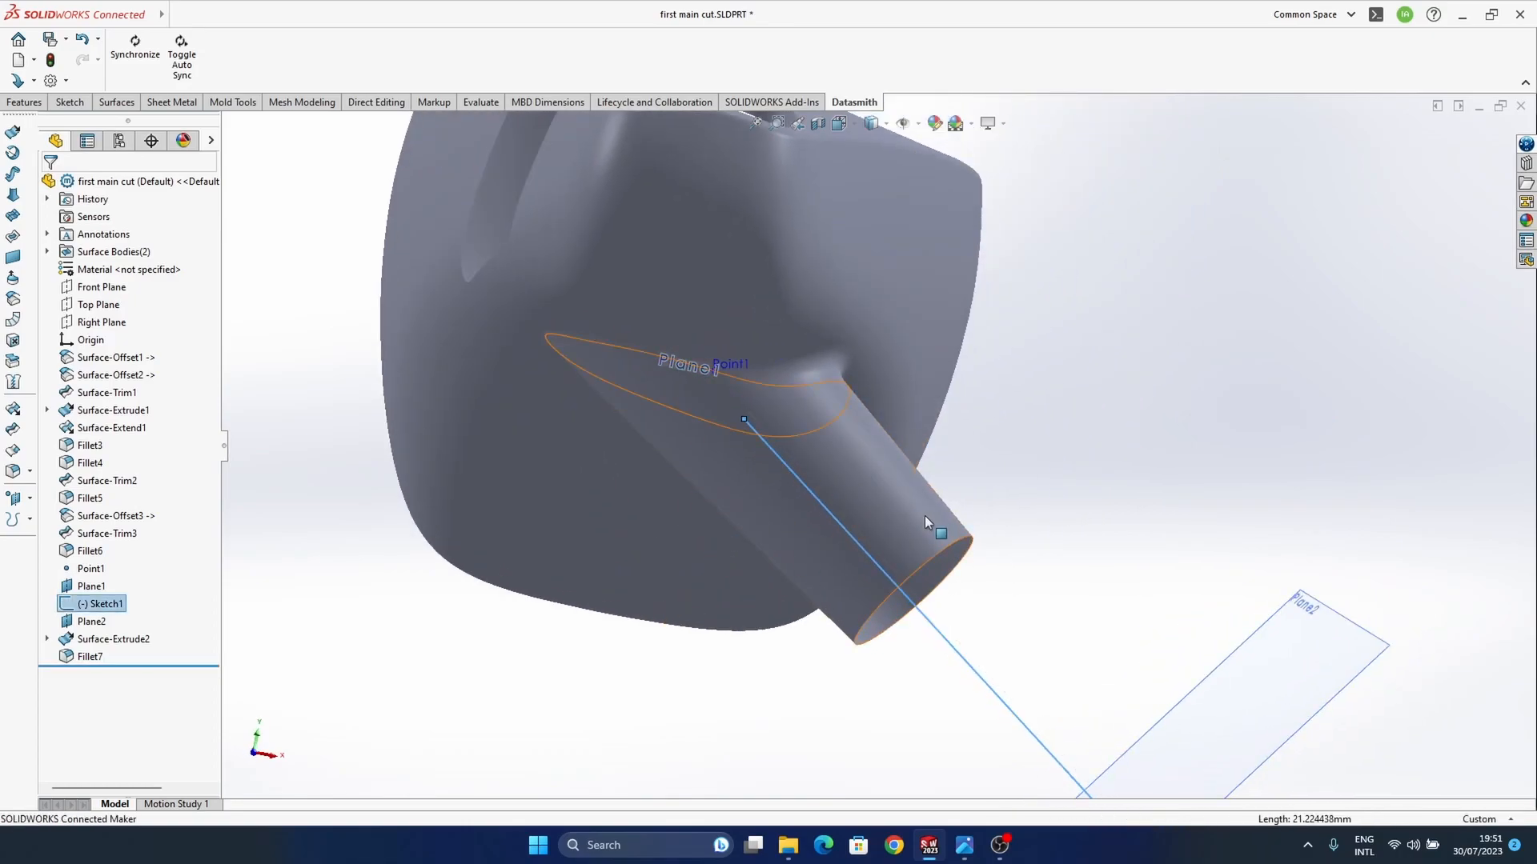
middle_drag(940, 532, 850, 415)
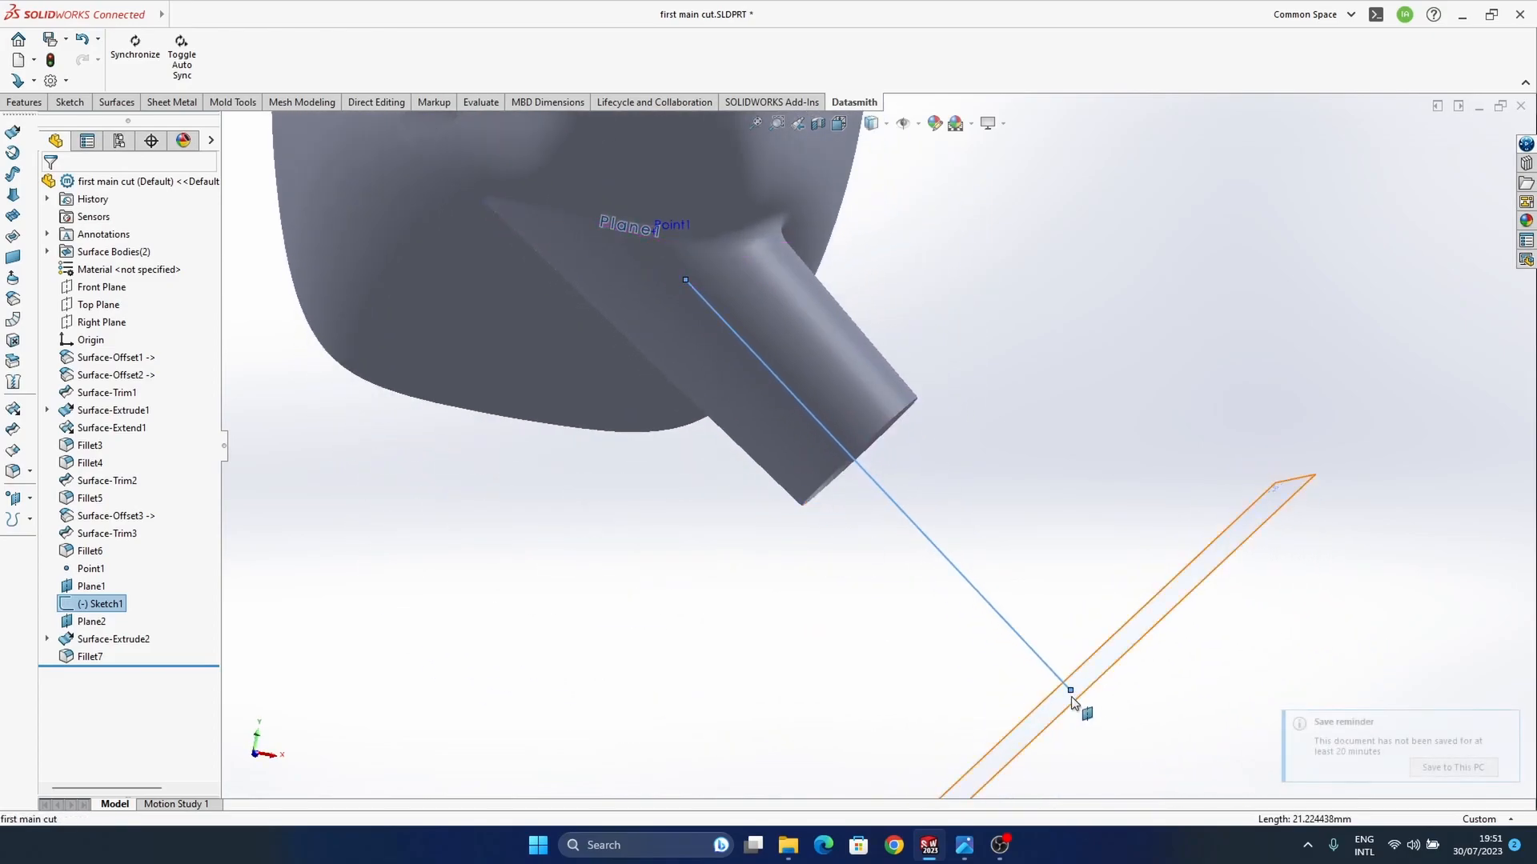
drag(1070, 692, 1046, 730)
Step: Set the stem fillet's radius to 3 mm
mouse_move(837, 436)
middle_down()
mouse_move(783, 303)
mouse_move(545, 320)
middle_up()
scroll(977, 516, down, 4)
middle_drag(982, 525, 871, 508)
middle_drag(1000, 594, 789, 512)
scroll(784, 501, down, 3)
mouse_move(882, 502)
ctrl+middle_down()
mouse_move(901, 505)
mouse_move(875, 480)
ctrl+middle_up()
click(871, 480)
click(889, 509)
text(3)
key(Return)
Step: Hide all planes, points and sketches in the view
mouse_move(1044, 602)
middle_down()
mouse_move(1166, 456)
mouse_move(1165, 411)
mouse_move(1295, 467)
mouse_move(920, 432)
mouse_move(797, 440)
mouse_move(907, 513)
mouse_move(1017, 520)
mouse_move(1029, 542)
mouse_move(1053, 483)
mouse_move(792, 432)
mouse_move(878, 132)
middle_up()
click(900, 128)
mouse_move(742, 469)
middle_down()
mouse_move(906, 385)
mouse_move(855, 299)
mouse_move(894, 226)
mouse_move(844, 378)
middle_up()
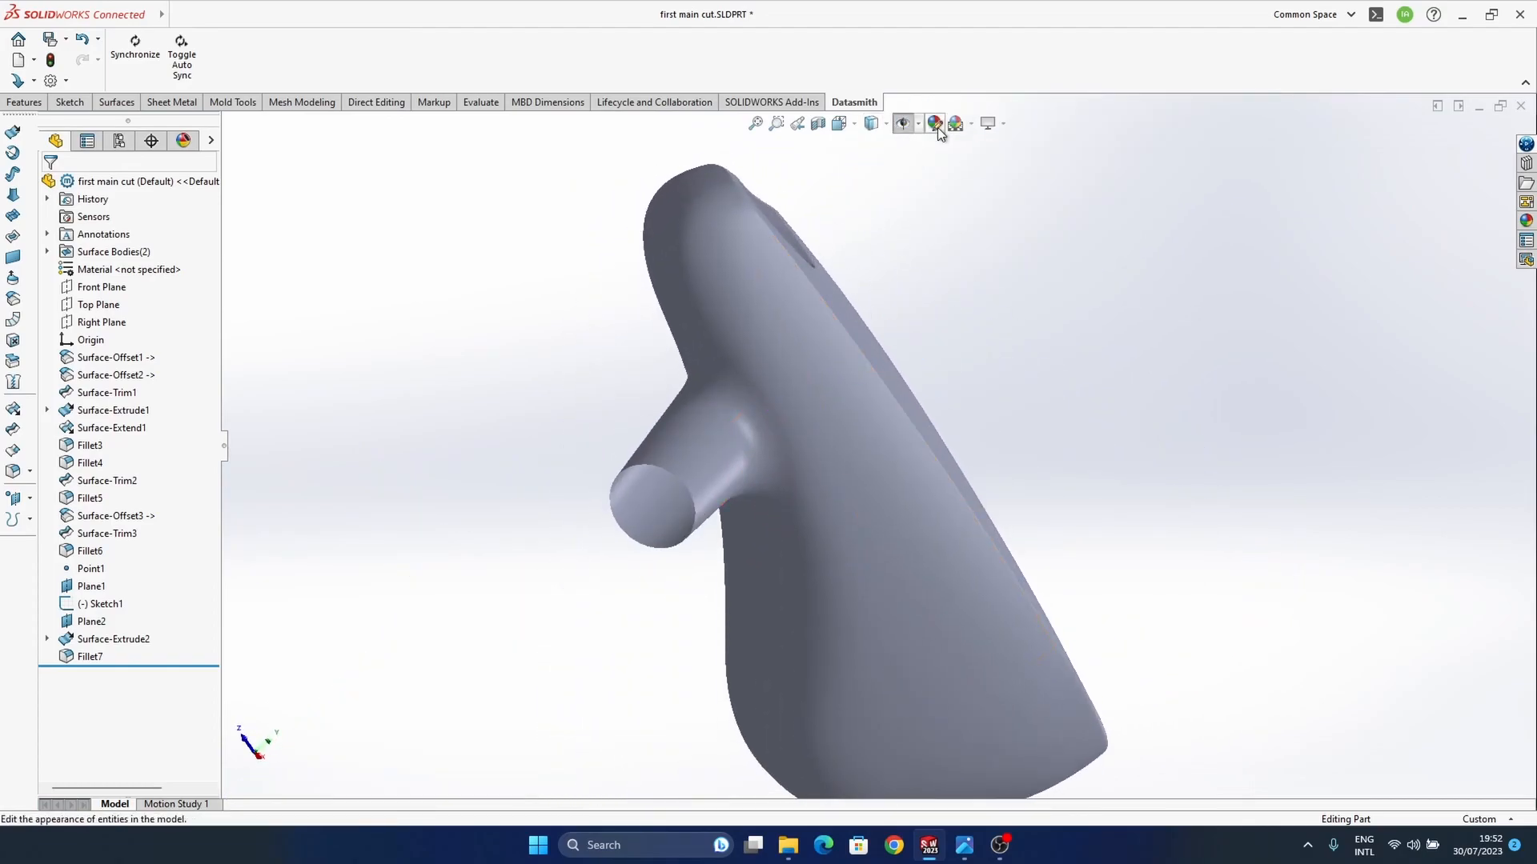
Step: Turn on RealView Graphics and apply the Reflective Floor Black scene to the model
click(1002, 125)
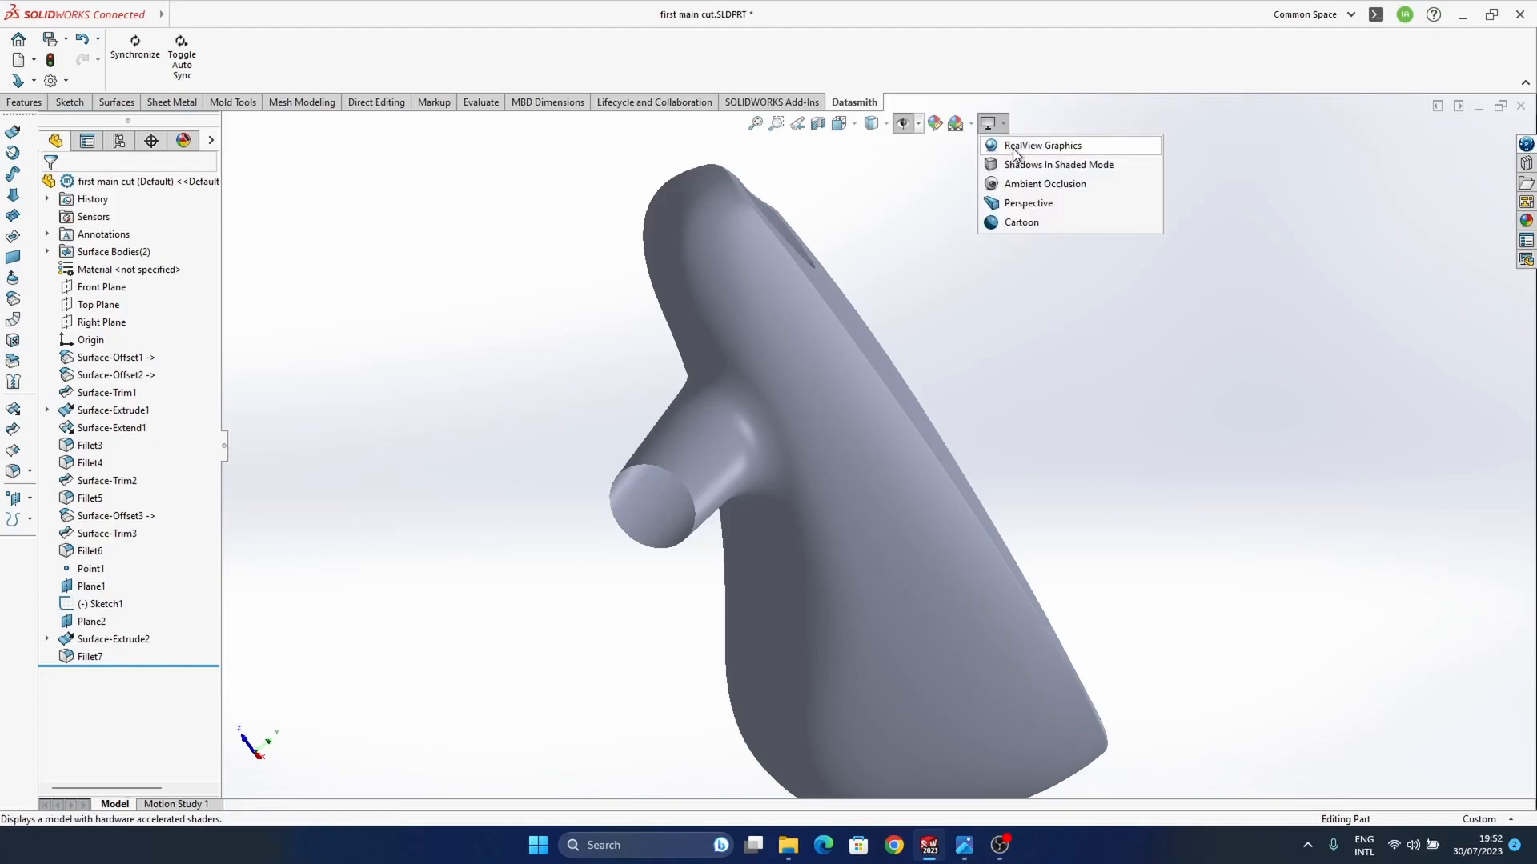
click(1016, 147)
middle_drag(891, 453, 945, 448)
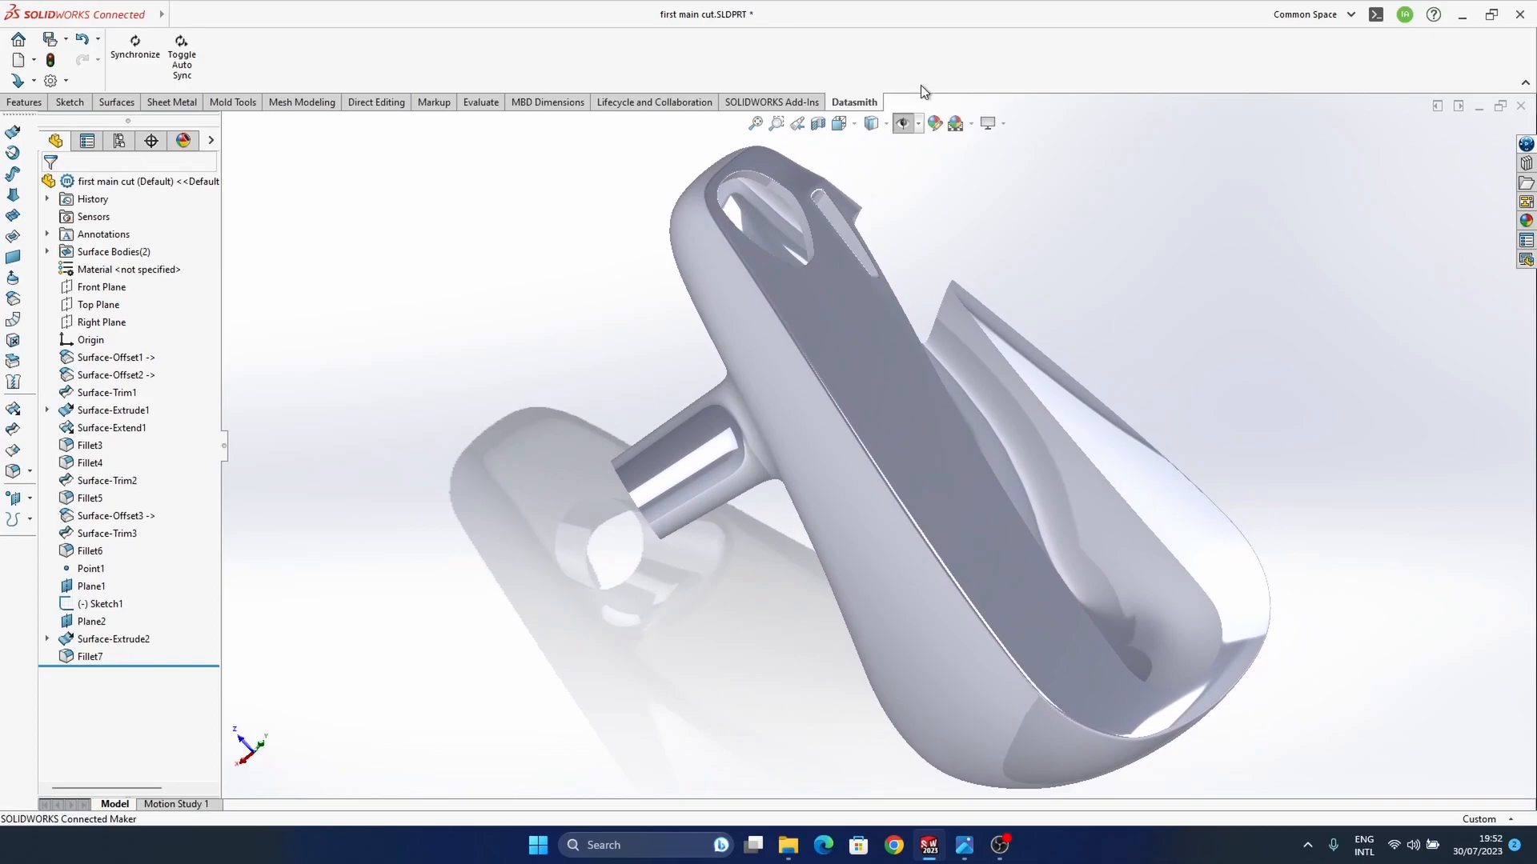
click(970, 125)
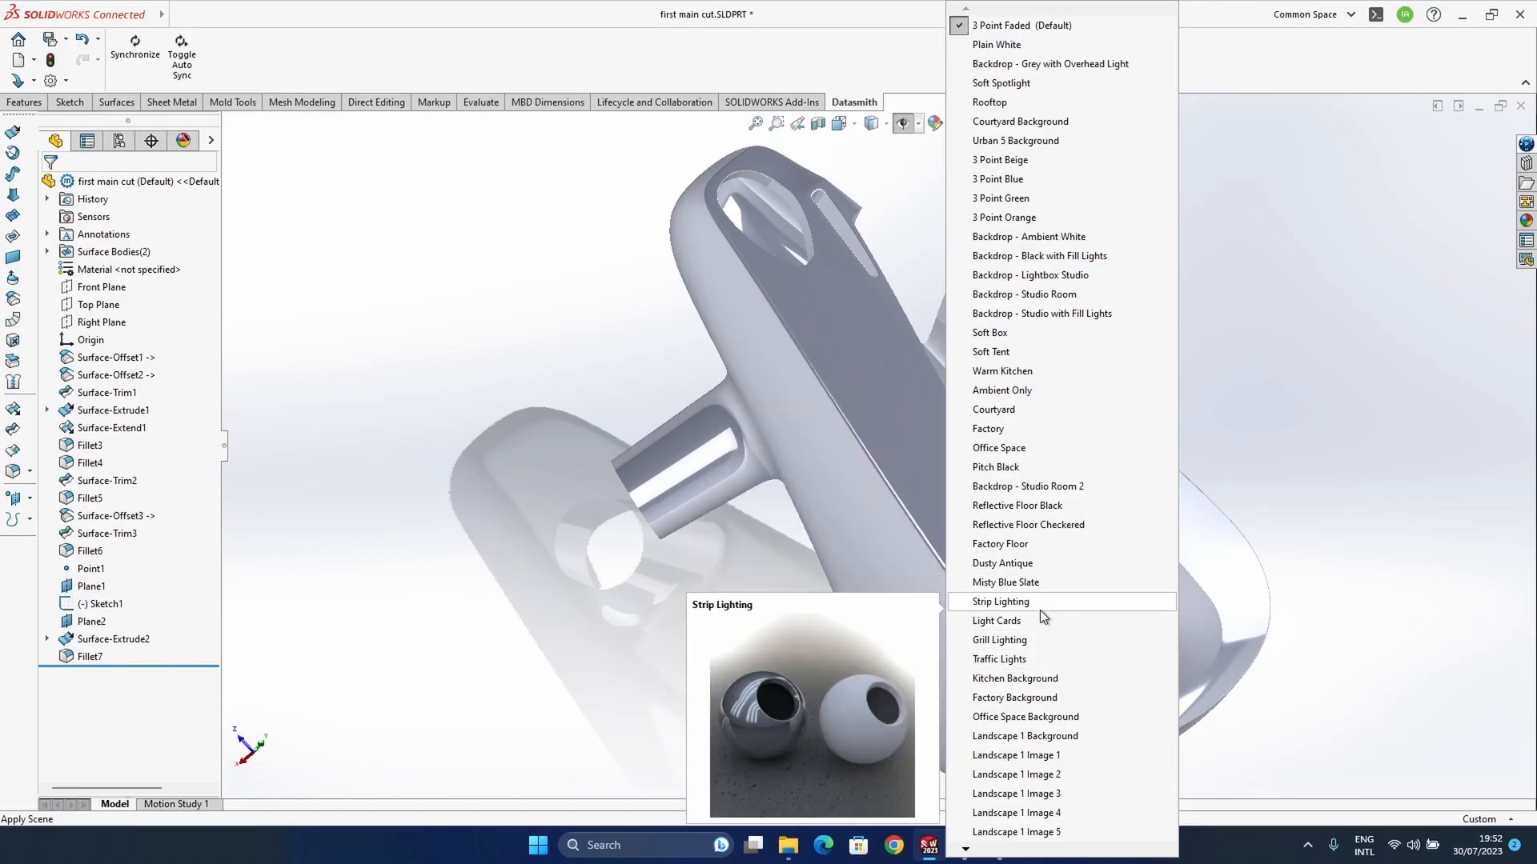
click(1049, 505)
mouse_move(928, 497)
middle_down()
mouse_move(851, 544)
mouse_move(854, 483)
mouse_move(837, 456)
mouse_move(964, 454)
mouse_move(737, 508)
mouse_move(796, 514)
mouse_move(850, 453)
mouse_move(857, 583)
mouse_move(878, 529)
mouse_move(831, 521)
mouse_move(833, 542)
middle_up()
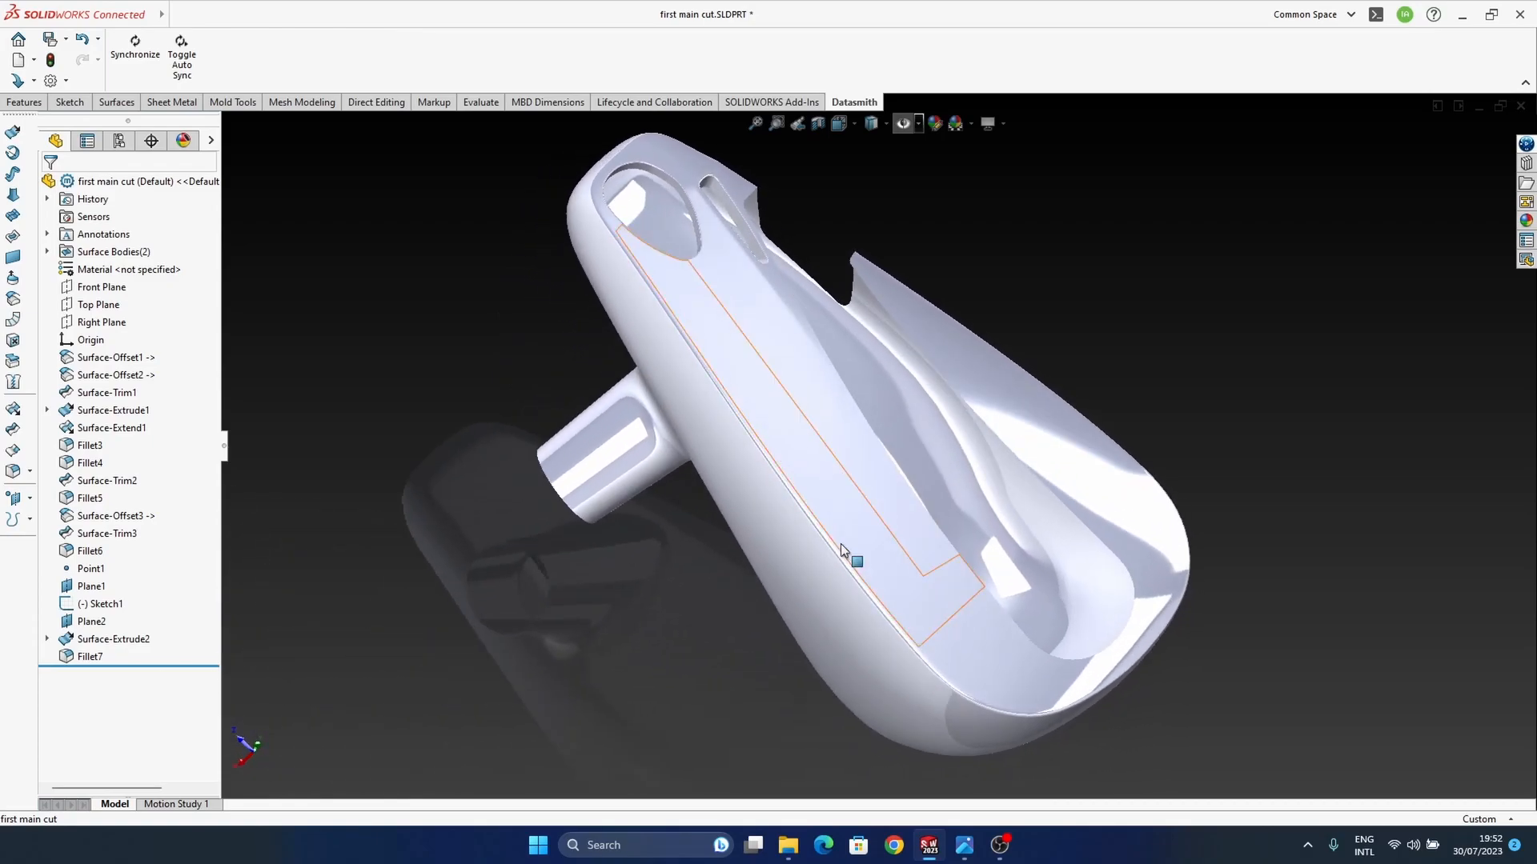
Step: Switch the model display to Shaded With Edges
mouse_move(779, 318)
middle_down()
mouse_move(828, 393)
mouse_move(793, 415)
mouse_move(785, 443)
mouse_move(883, 171)
middle_up()
click(883, 125)
click(873, 145)
Step: Try to set the radius of the fillet between the stem and the body to 4 mm
mouse_move(808, 468)
middle_down()
mouse_move(943, 600)
mouse_move(920, 291)
mouse_move(952, 248)
mouse_move(920, 249)
middle_up()
mouse_move(756, 465)
middle_down()
mouse_move(771, 447)
mouse_move(724, 453)
mouse_move(775, 521)
mouse_move(872, 459)
mouse_move(799, 486)
mouse_move(781, 625)
mouse_move(746, 443)
middle_up()
scroll(789, 455, down, 3)
click(794, 472)
middle_drag(814, 564, 748, 614)
click(719, 595)
text(4)
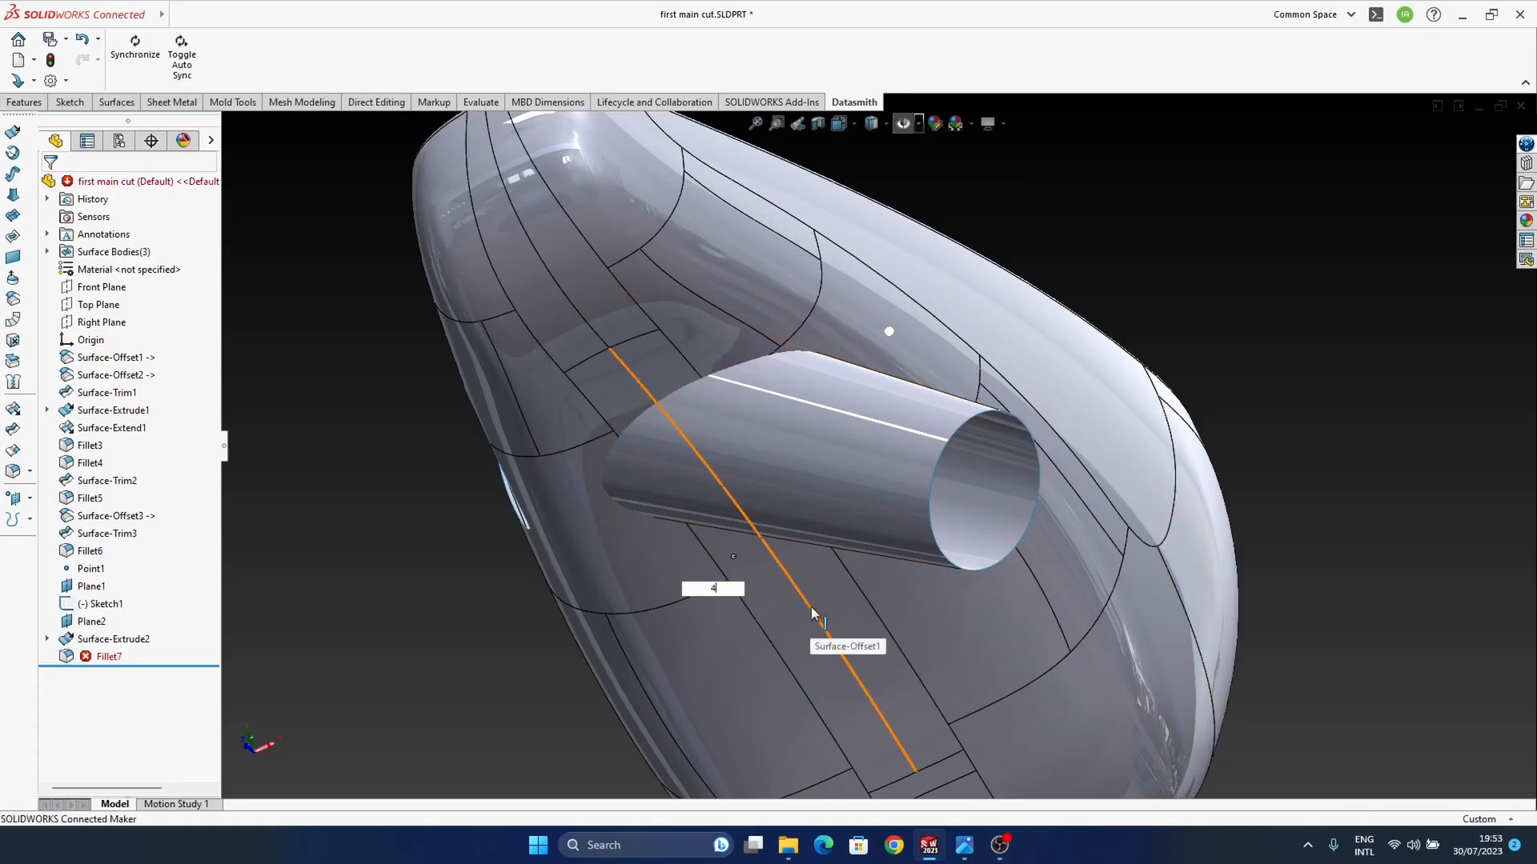
Step: Edit Fillet7 at the stem's base and set its radius to 3.5 mm
middle_drag(803, 452, 734, 455)
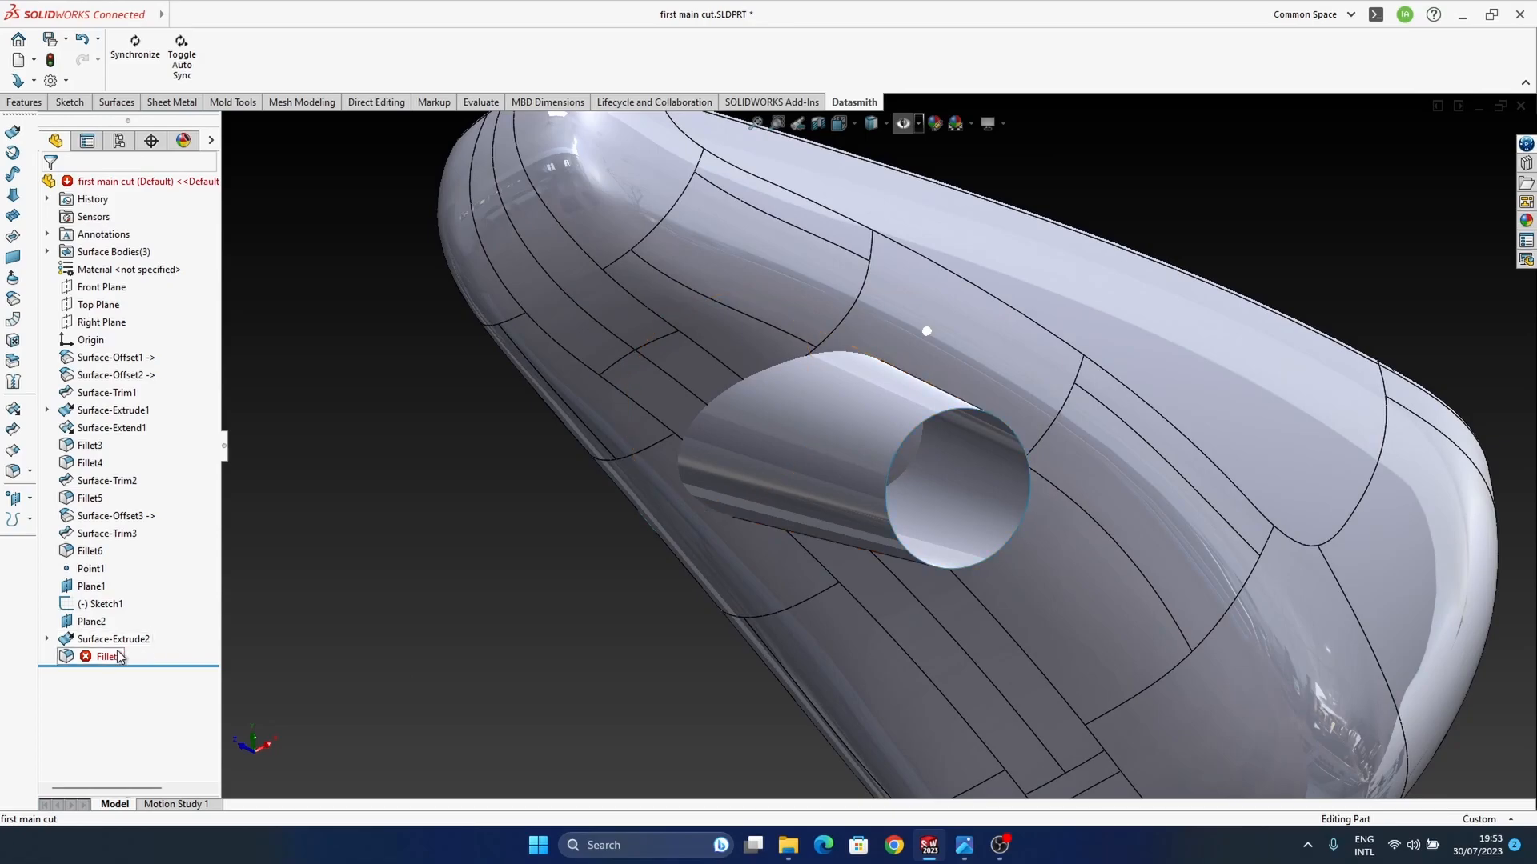
click(99, 657)
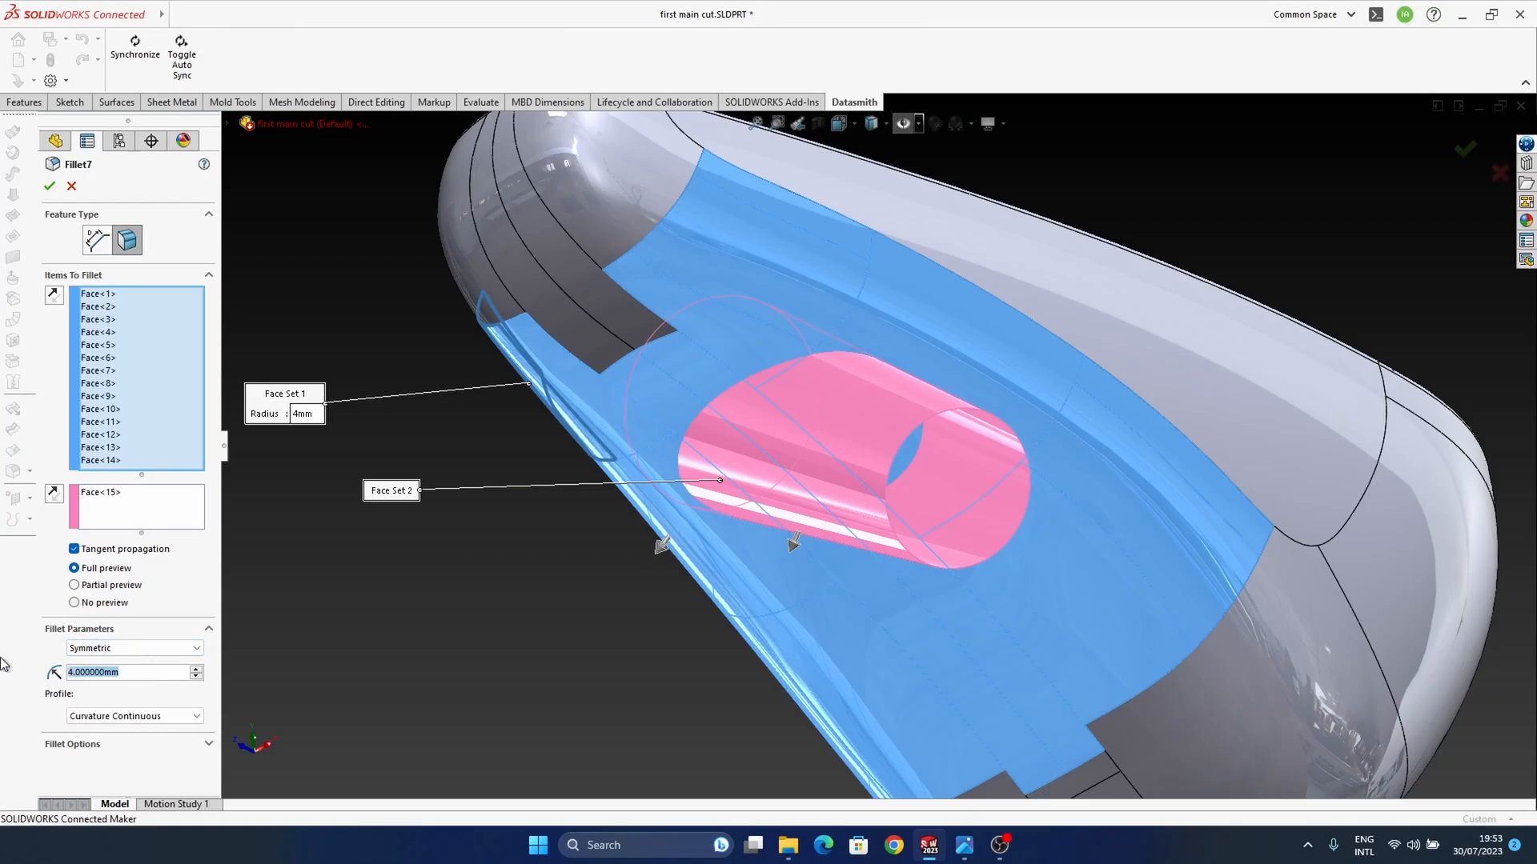
text(5)
key(Return)
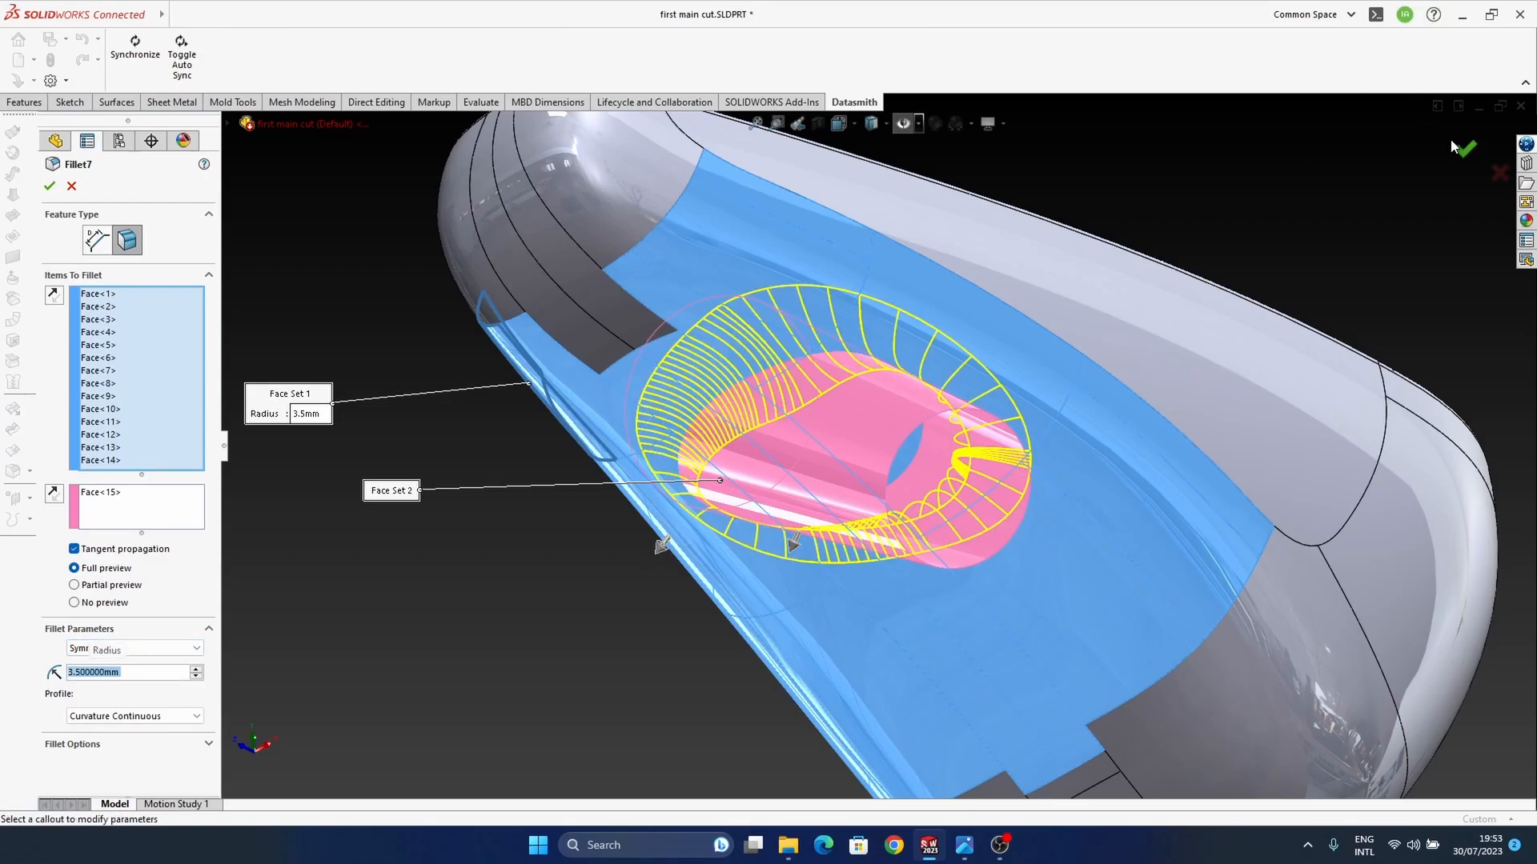
middle_drag(1096, 432, 903, 528)
middle_drag(1069, 407, 759, 330)
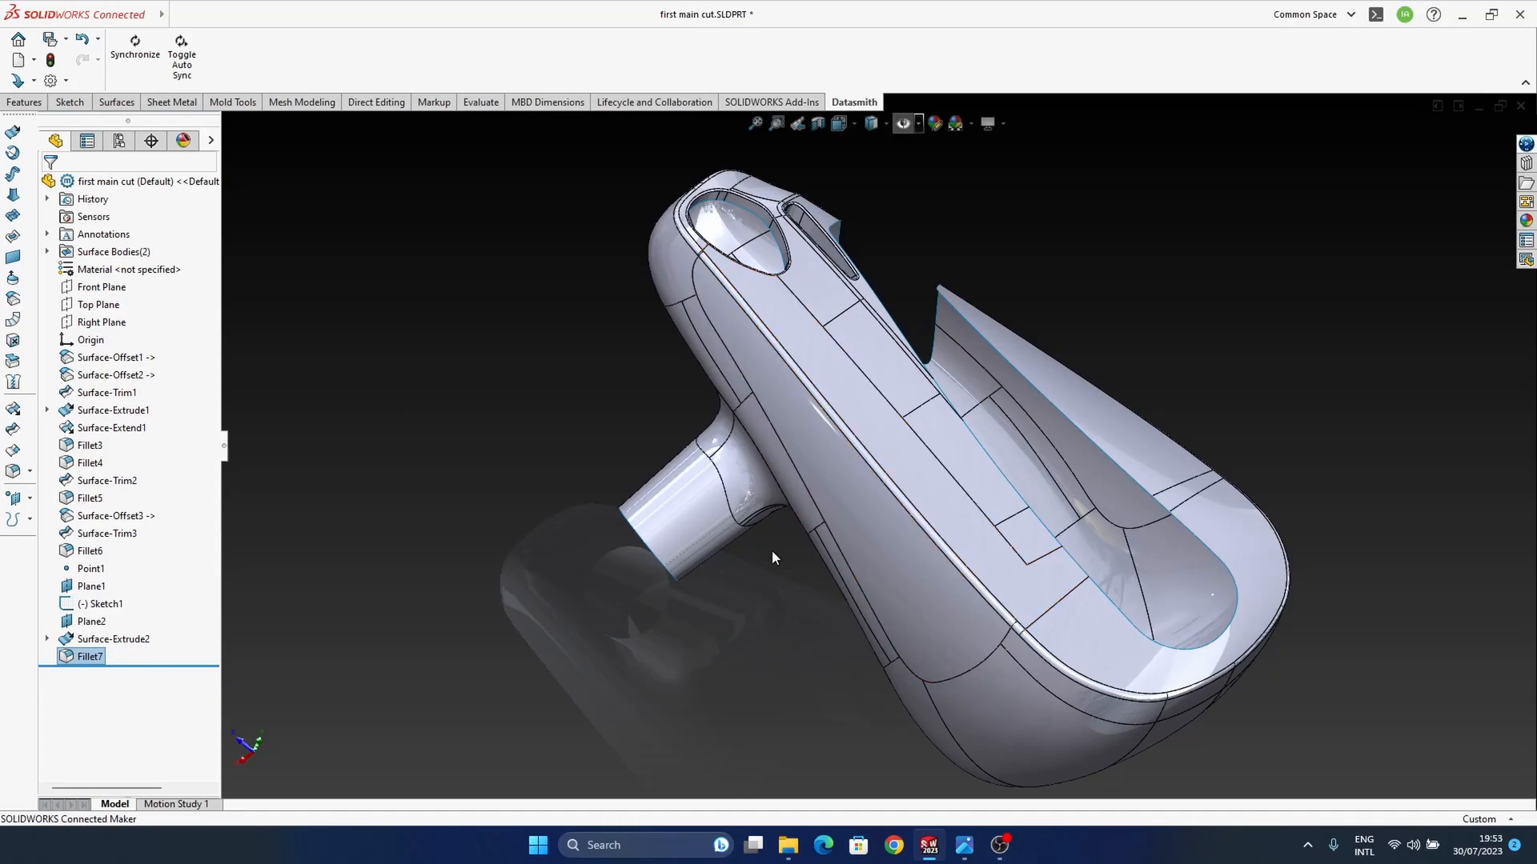
Step: Check the ear tip in the earbud reference photo and show the hidden planes, points and sketches in the model
middle_drag(858, 550, 747, 534)
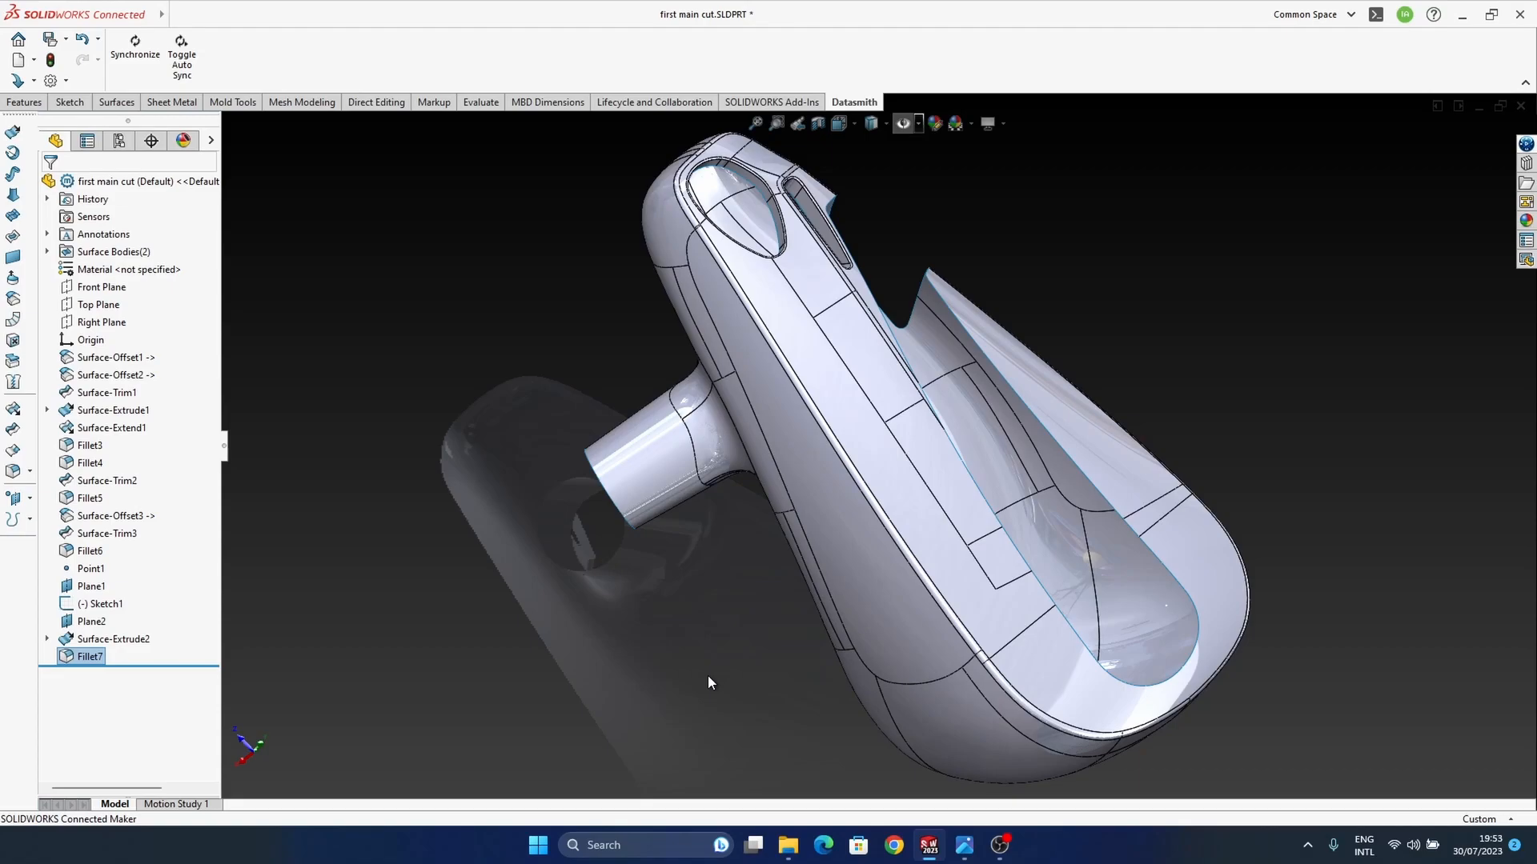
mouse_move(964, 840)
click(896, 793)
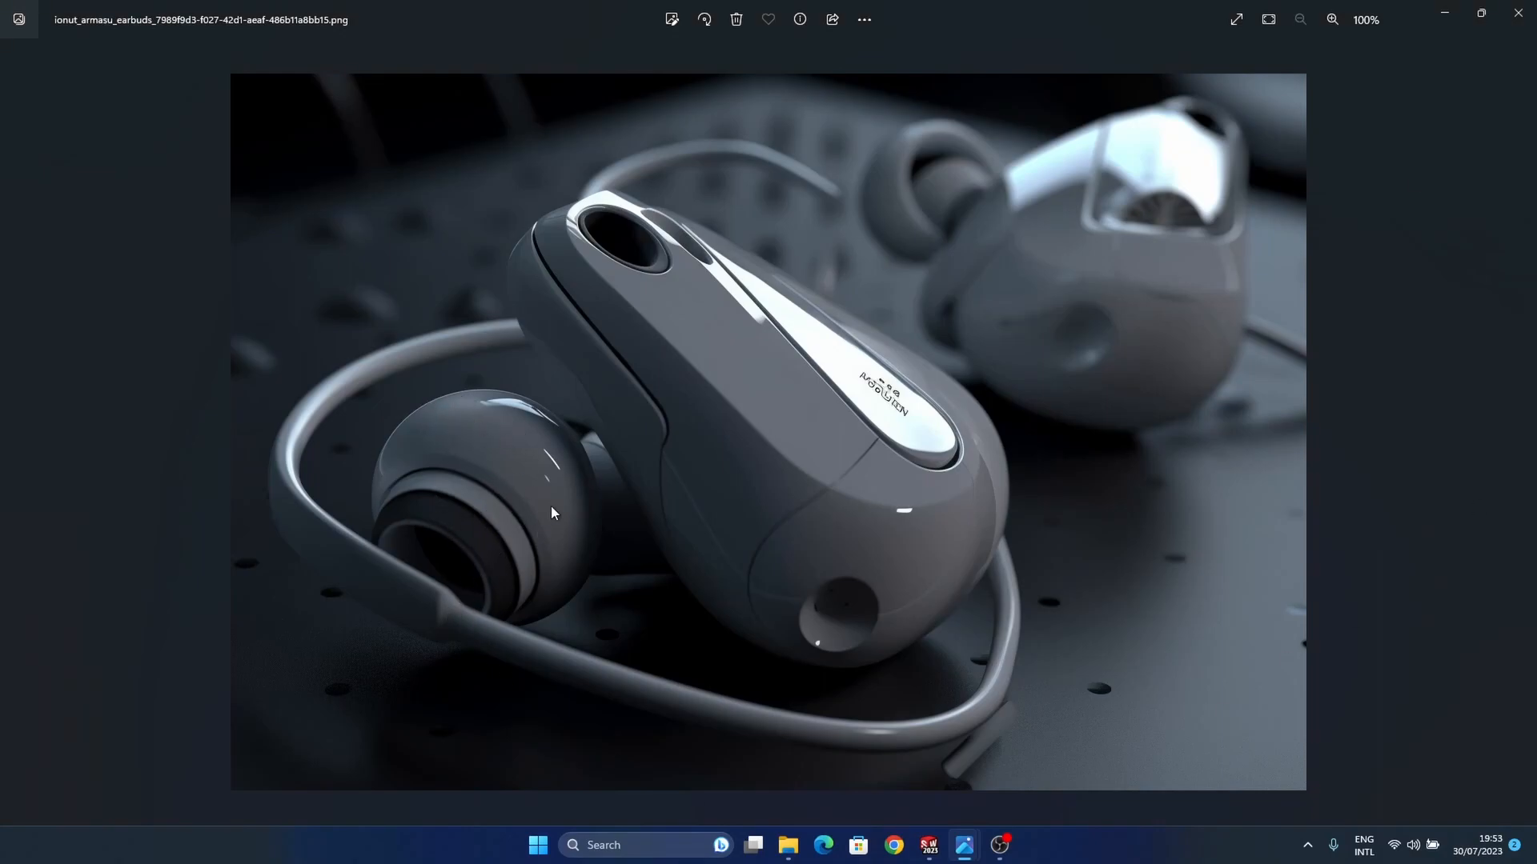
click(1441, 14)
middle_drag(839, 607, 877, 216)
click(905, 124)
middle_drag(800, 448, 475, 563)
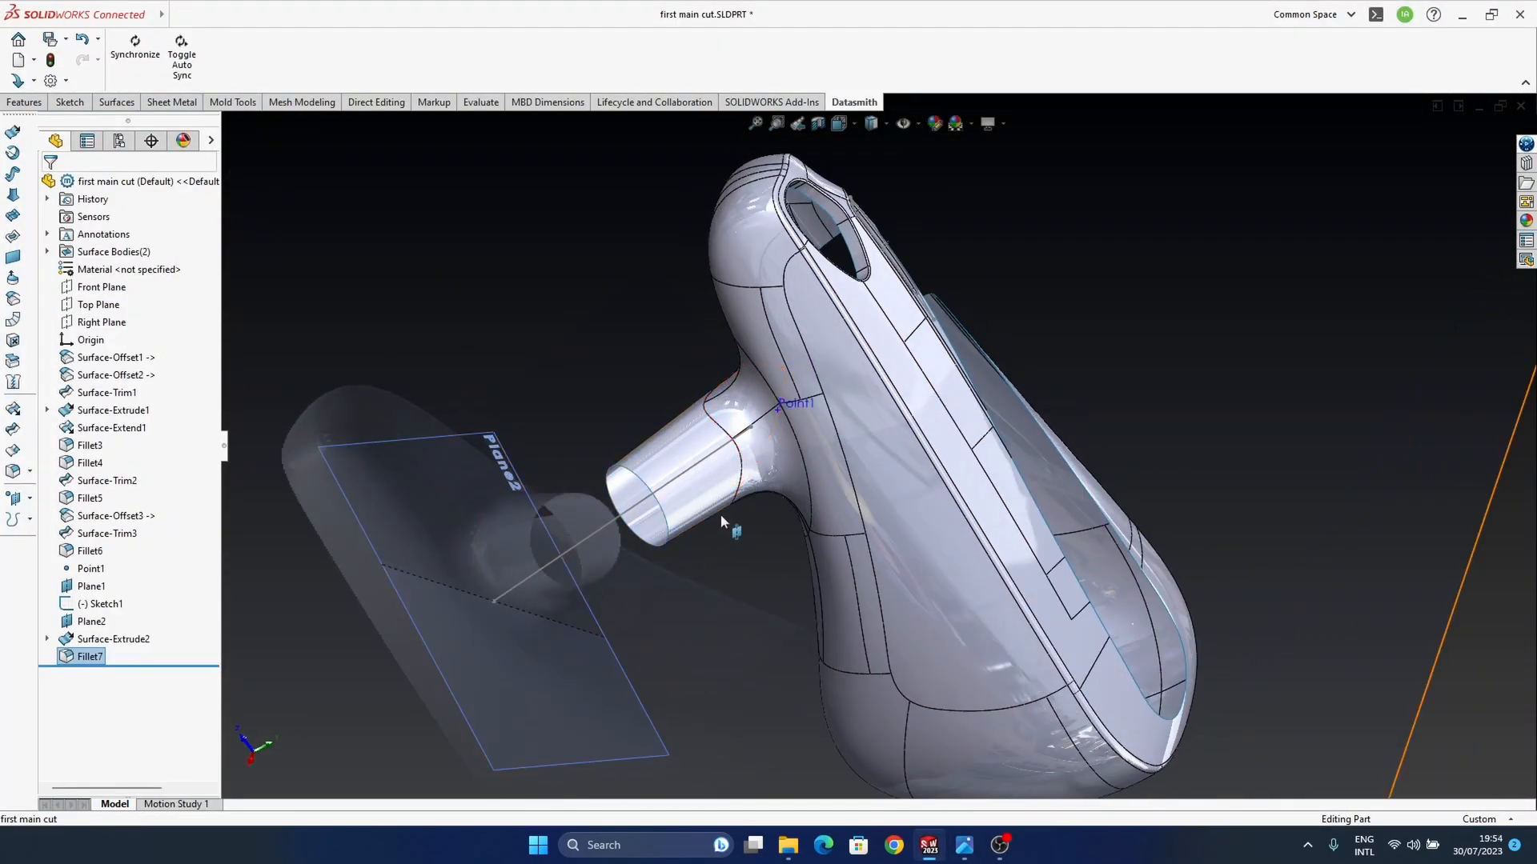
ctrl+middle_drag(719, 519, 747, 522)
Step: Start a new sketch on Plane1, the plane containing the stem's axis line, and view it face-on
click(90, 622)
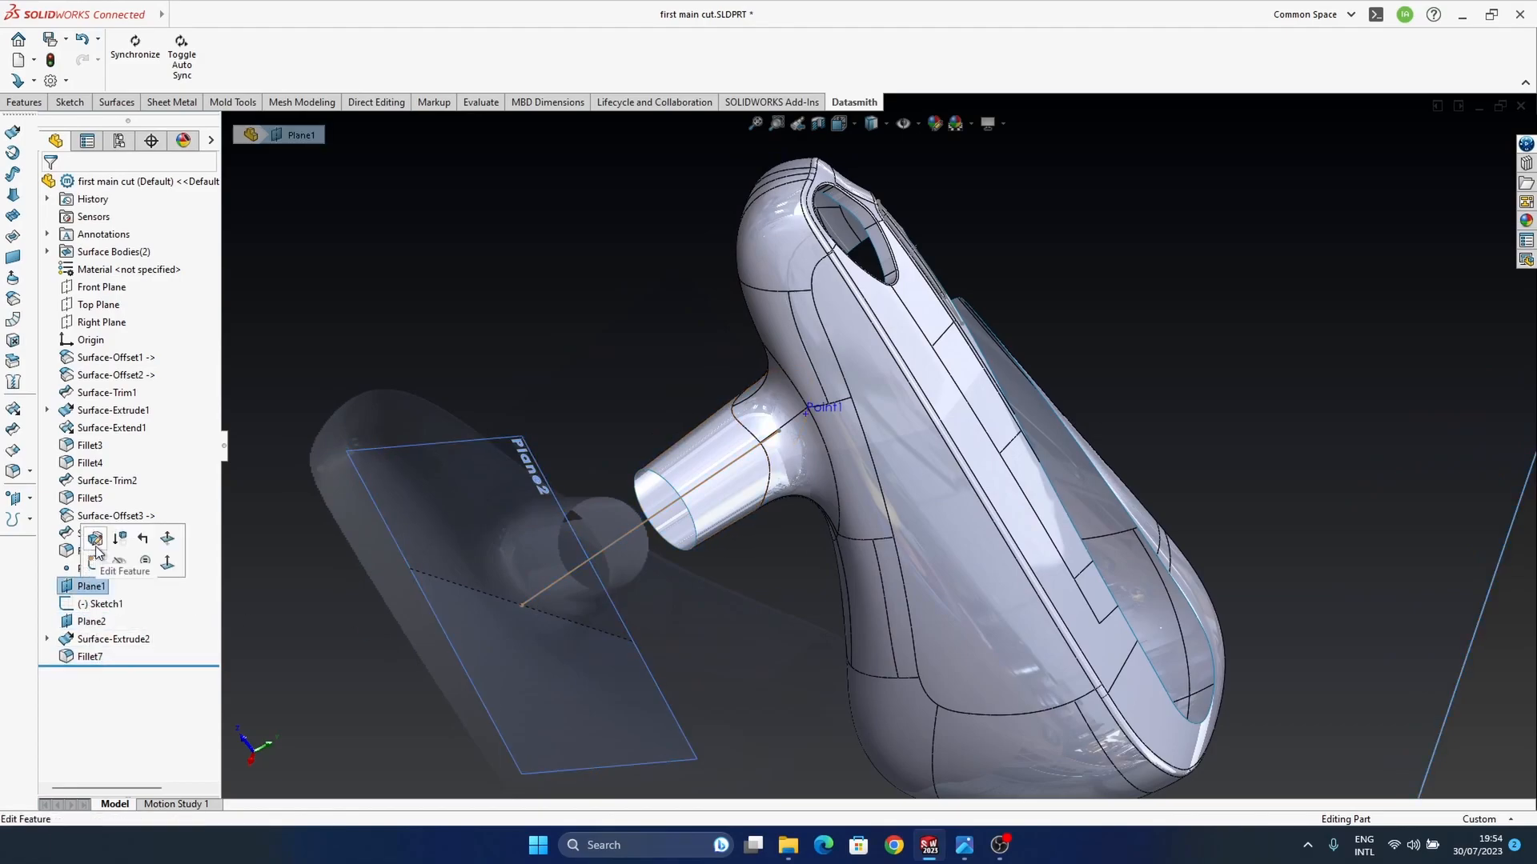
middle_drag(536, 568, 841, 261)
ctrl+middle_drag(890, 589, 861, 452)
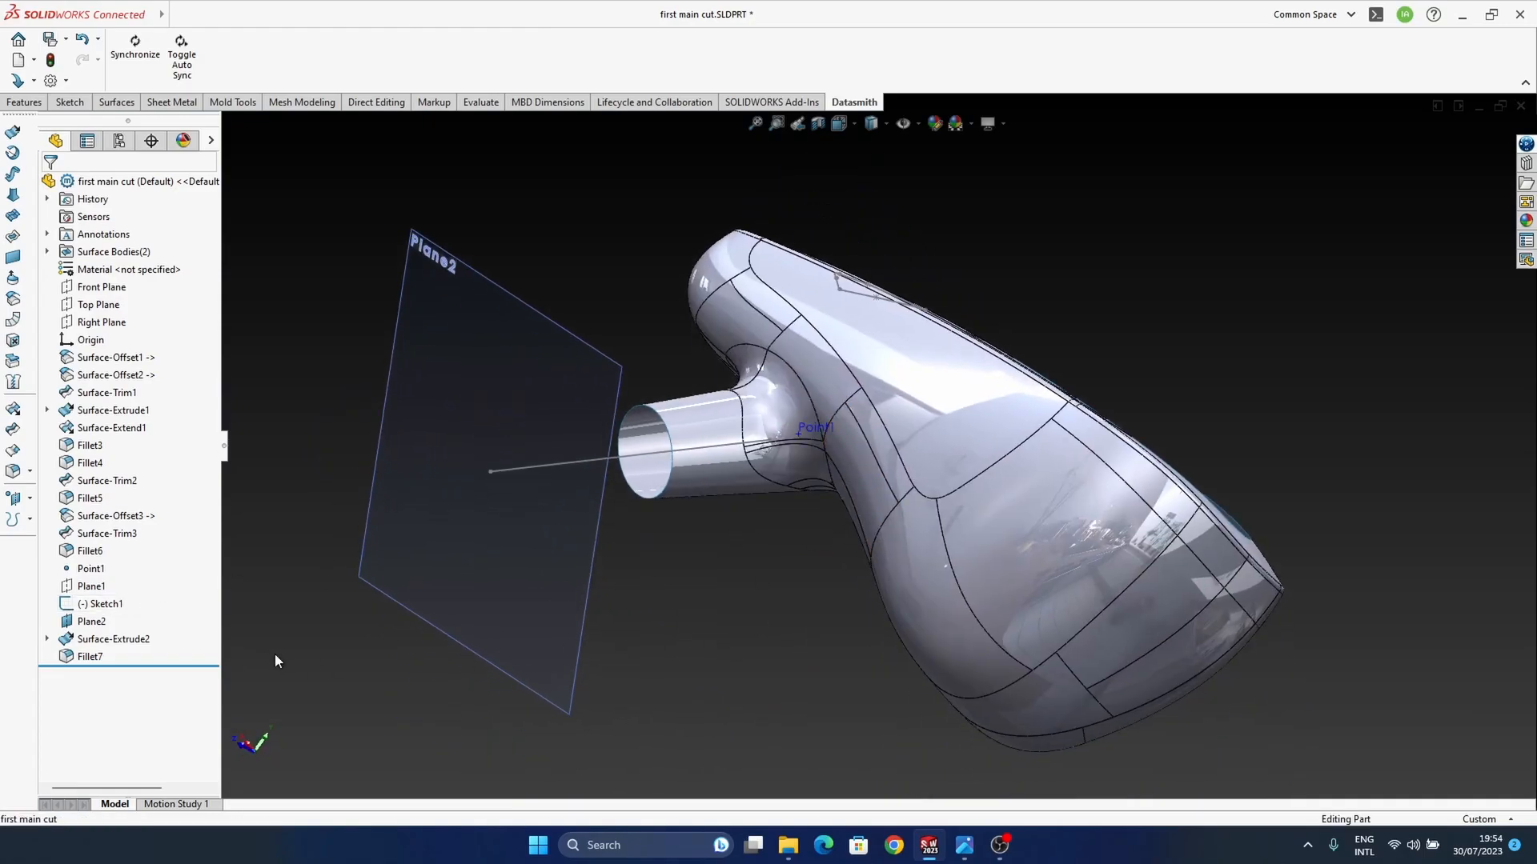
click(92, 621)
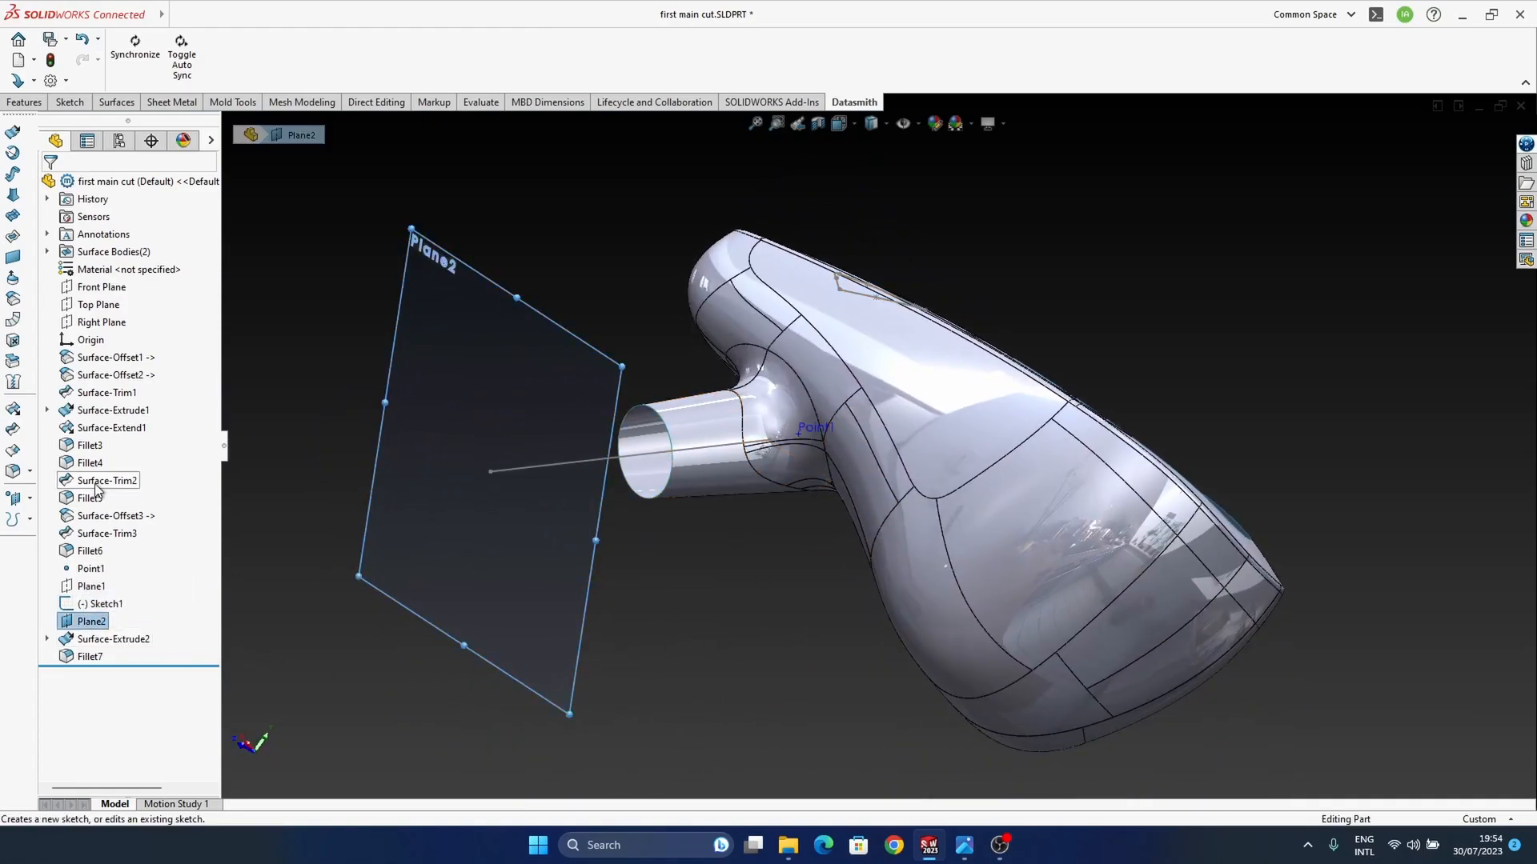
click(86, 586)
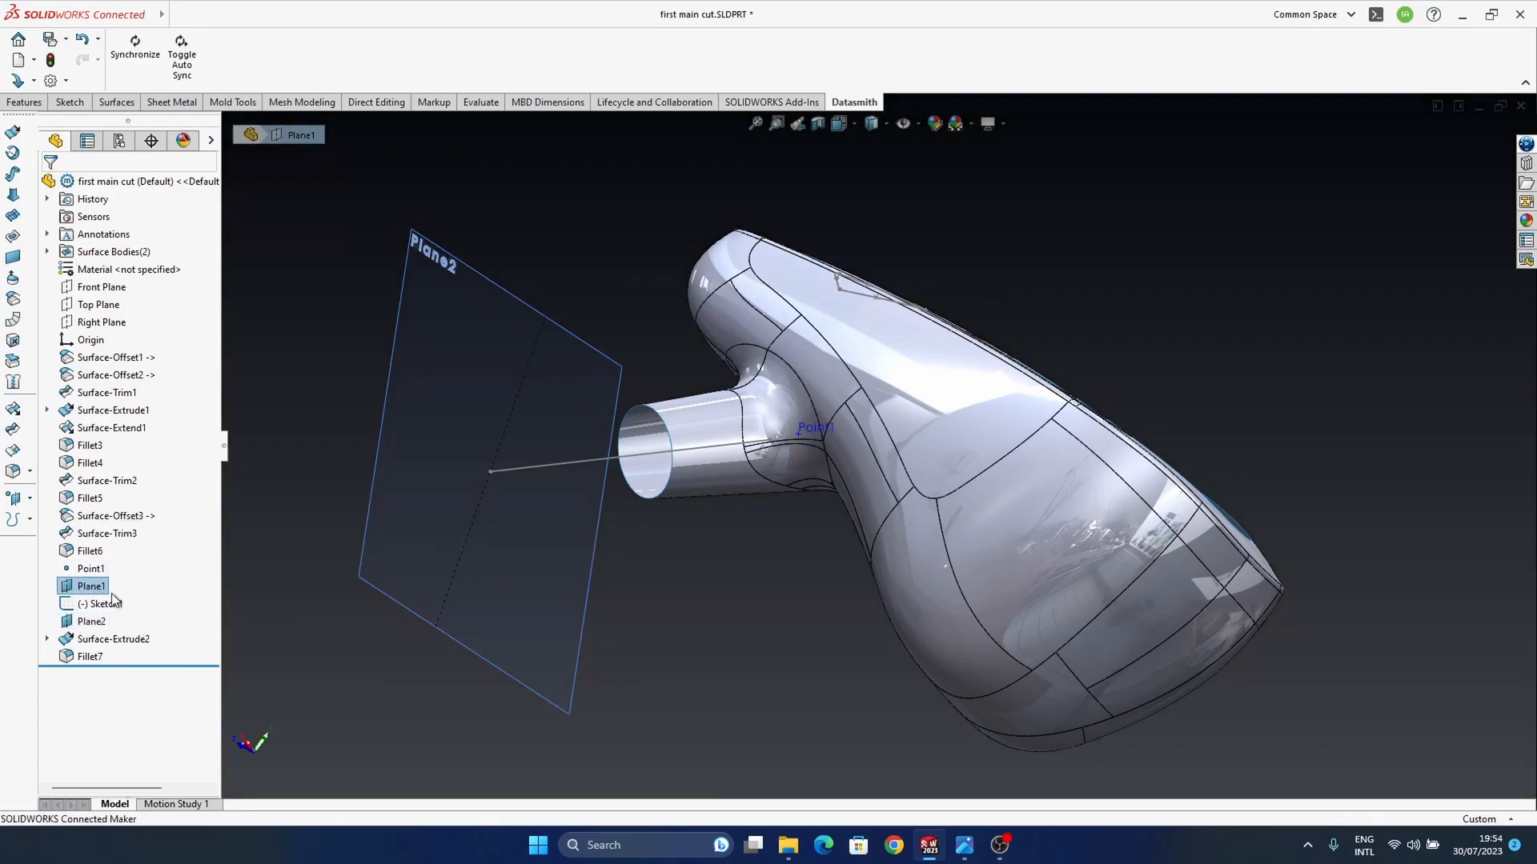
middle_drag(952, 436, 908, 478)
scroll(903, 466, up, 7)
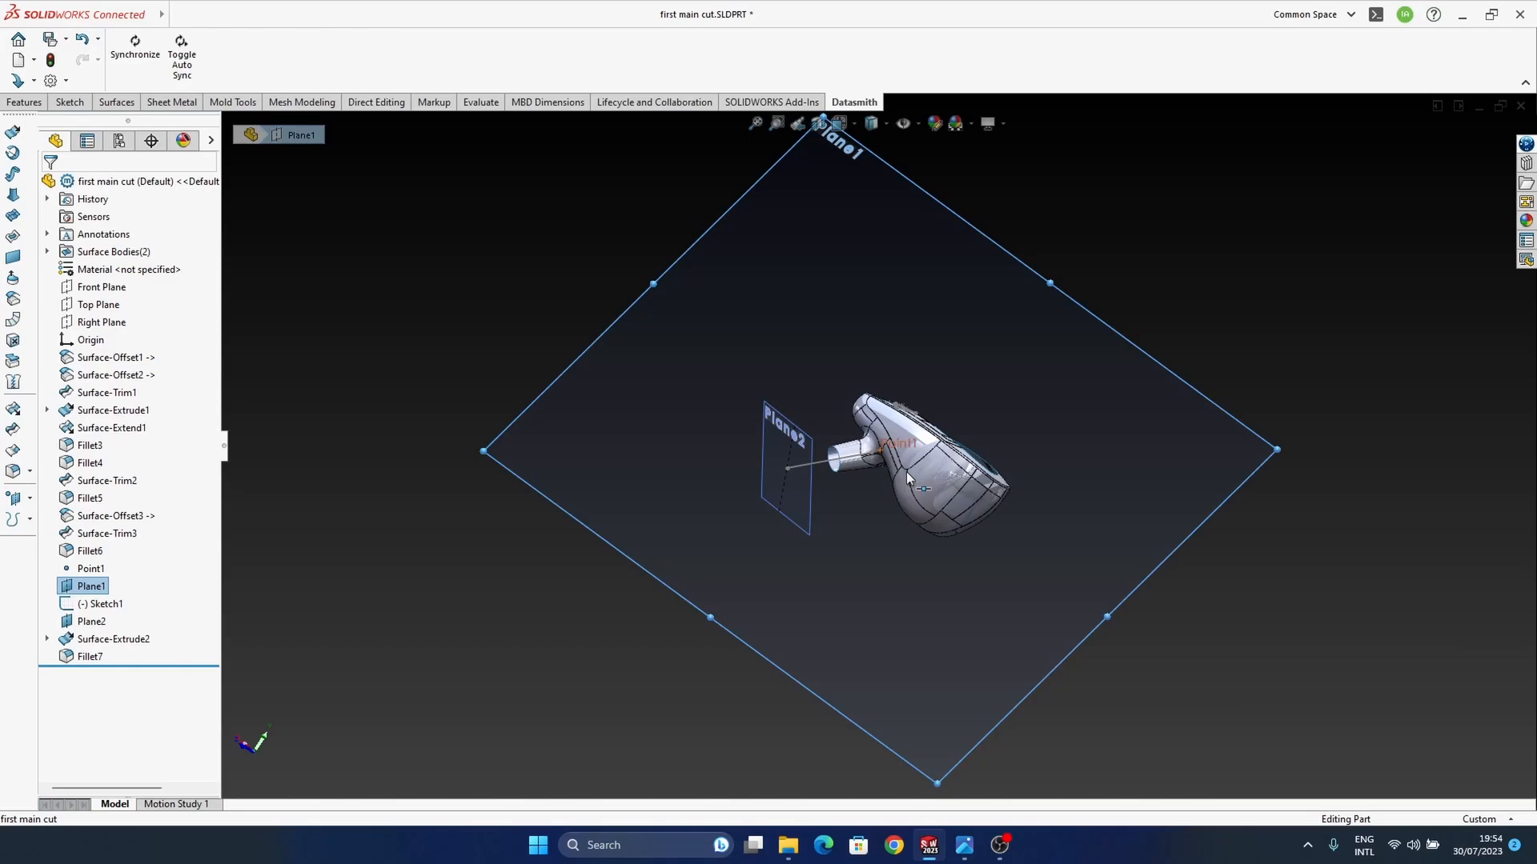
middle_drag(931, 466, 904, 462)
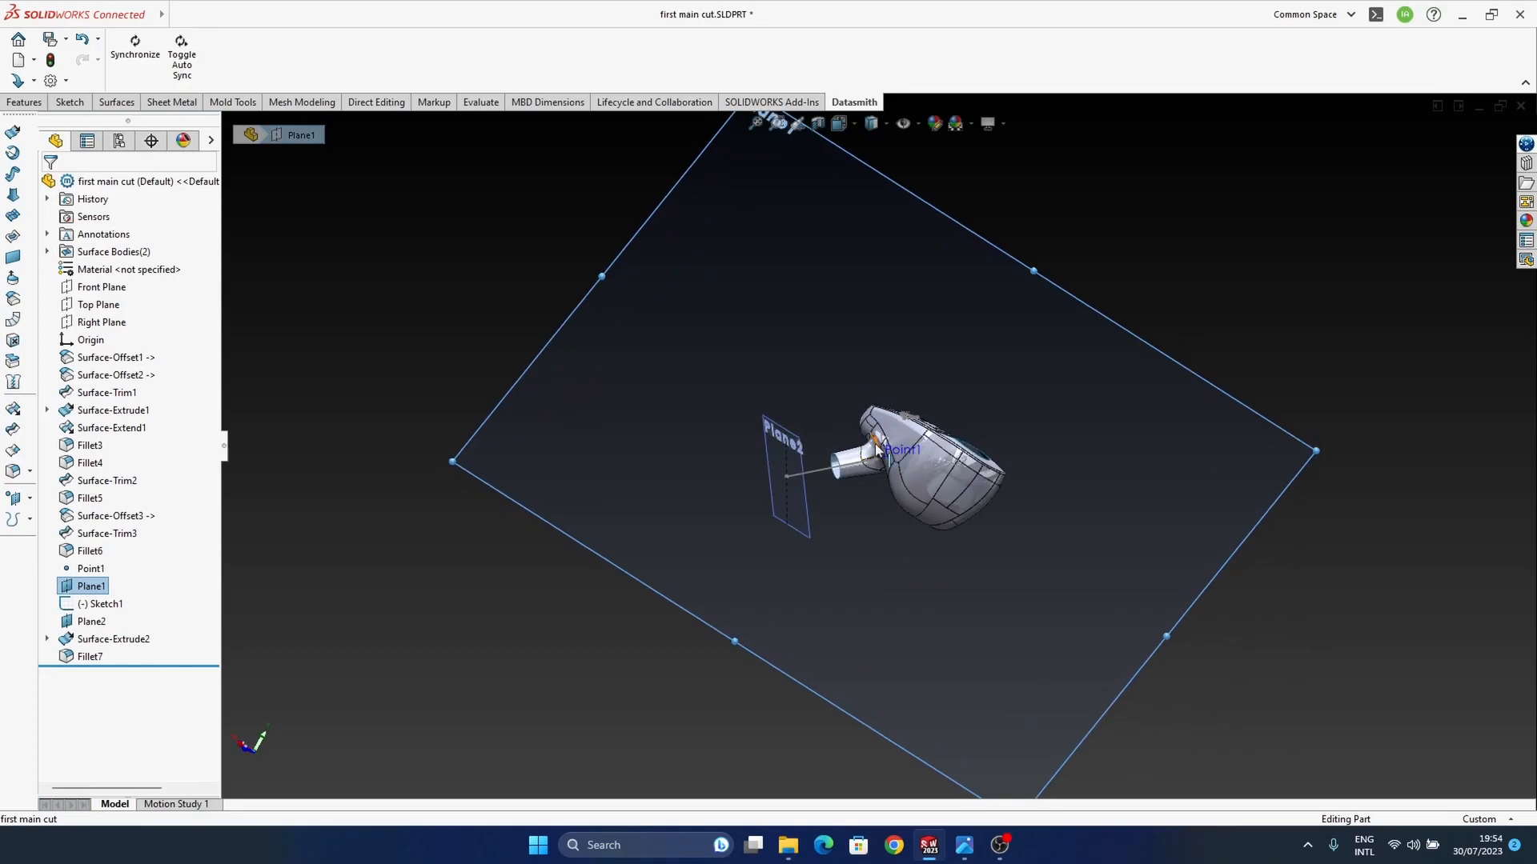
scroll(901, 462, down, 4)
scroll(816, 474, down, 2)
scroll(789, 470, up, 5)
click(901, 554)
click(976, 502)
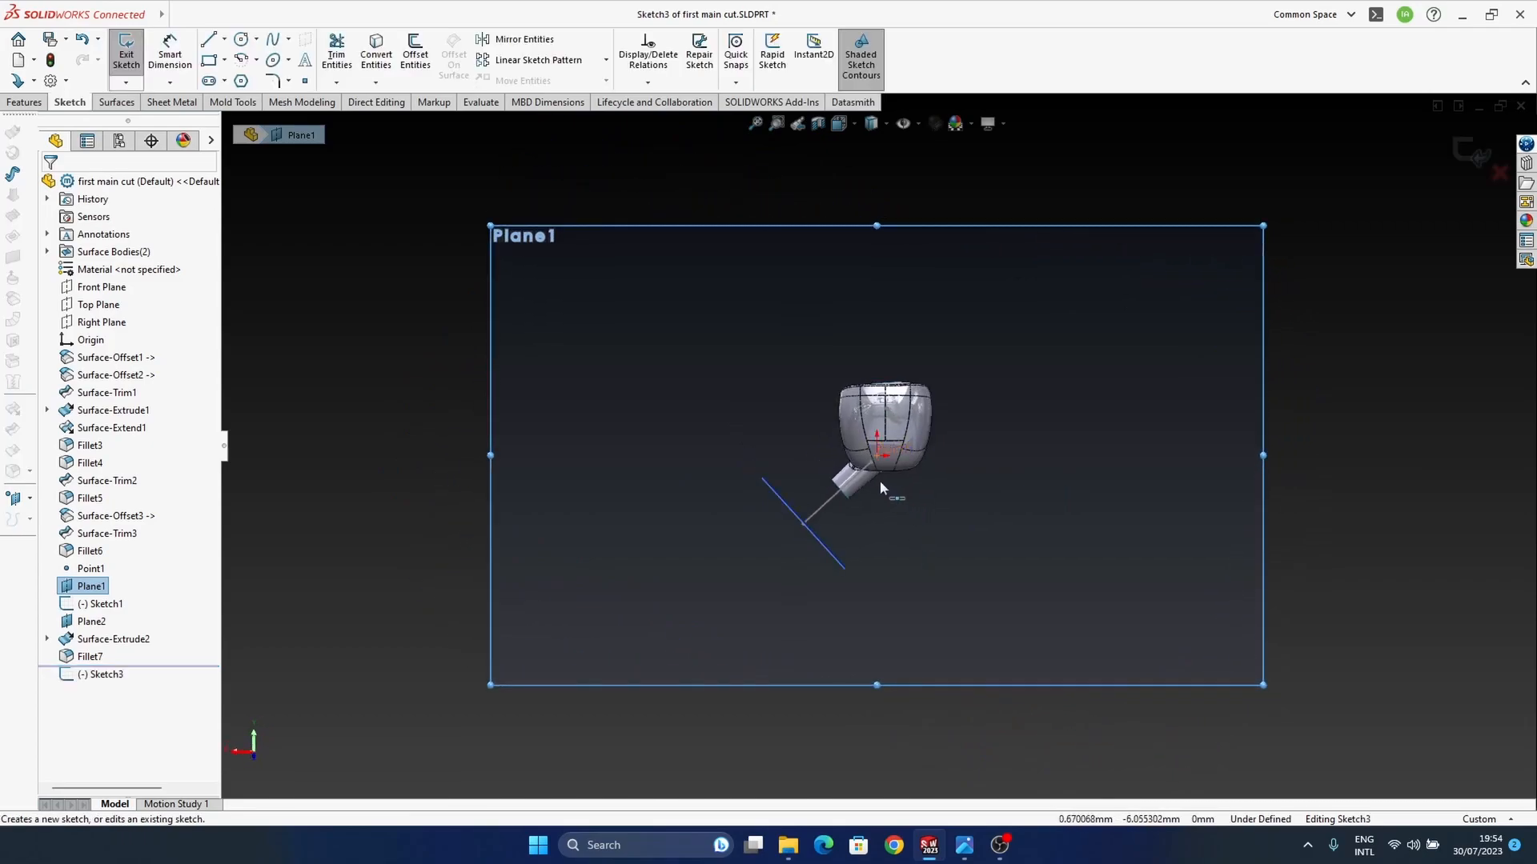
Step: Sketch a curved three-point spline beyond the stem's open end for the ear tip's outer profile, and adjust its middle point
scroll(880, 485, down, 8)
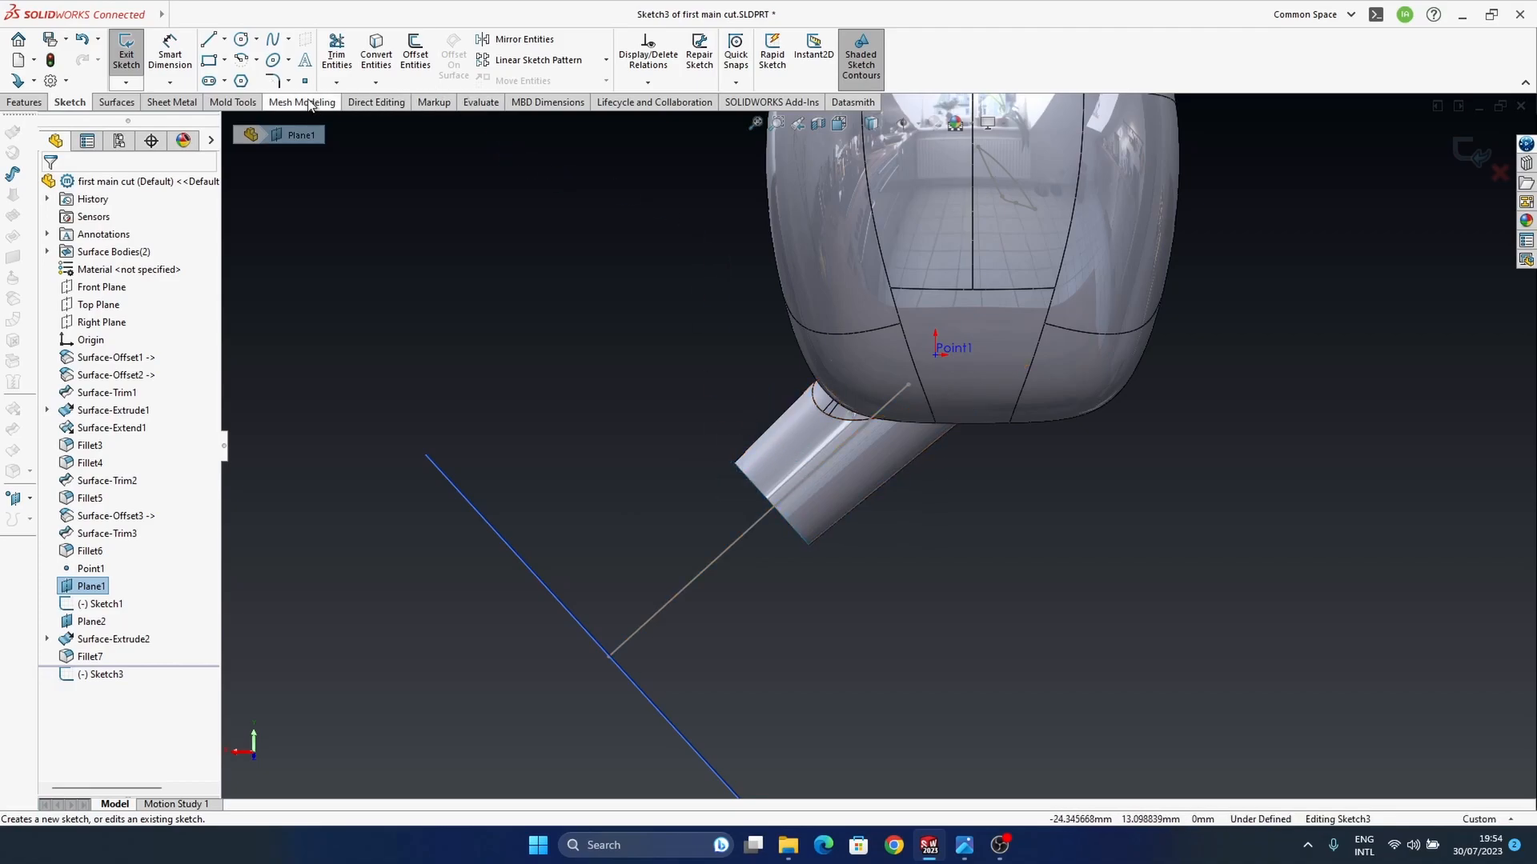
click(273, 39)
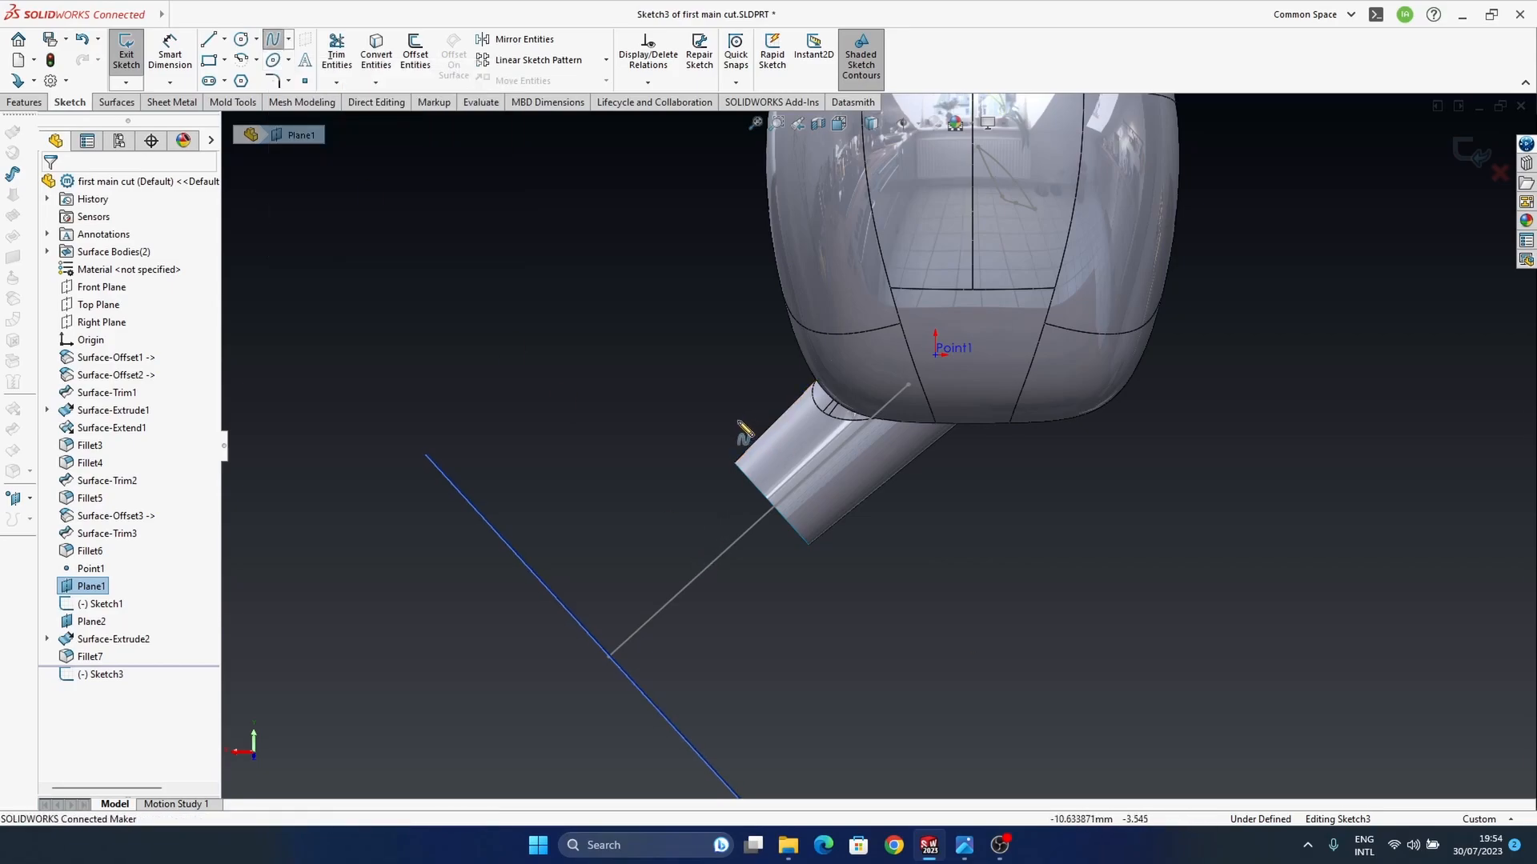
click(723, 353)
click(679, 406)
double_click(654, 514)
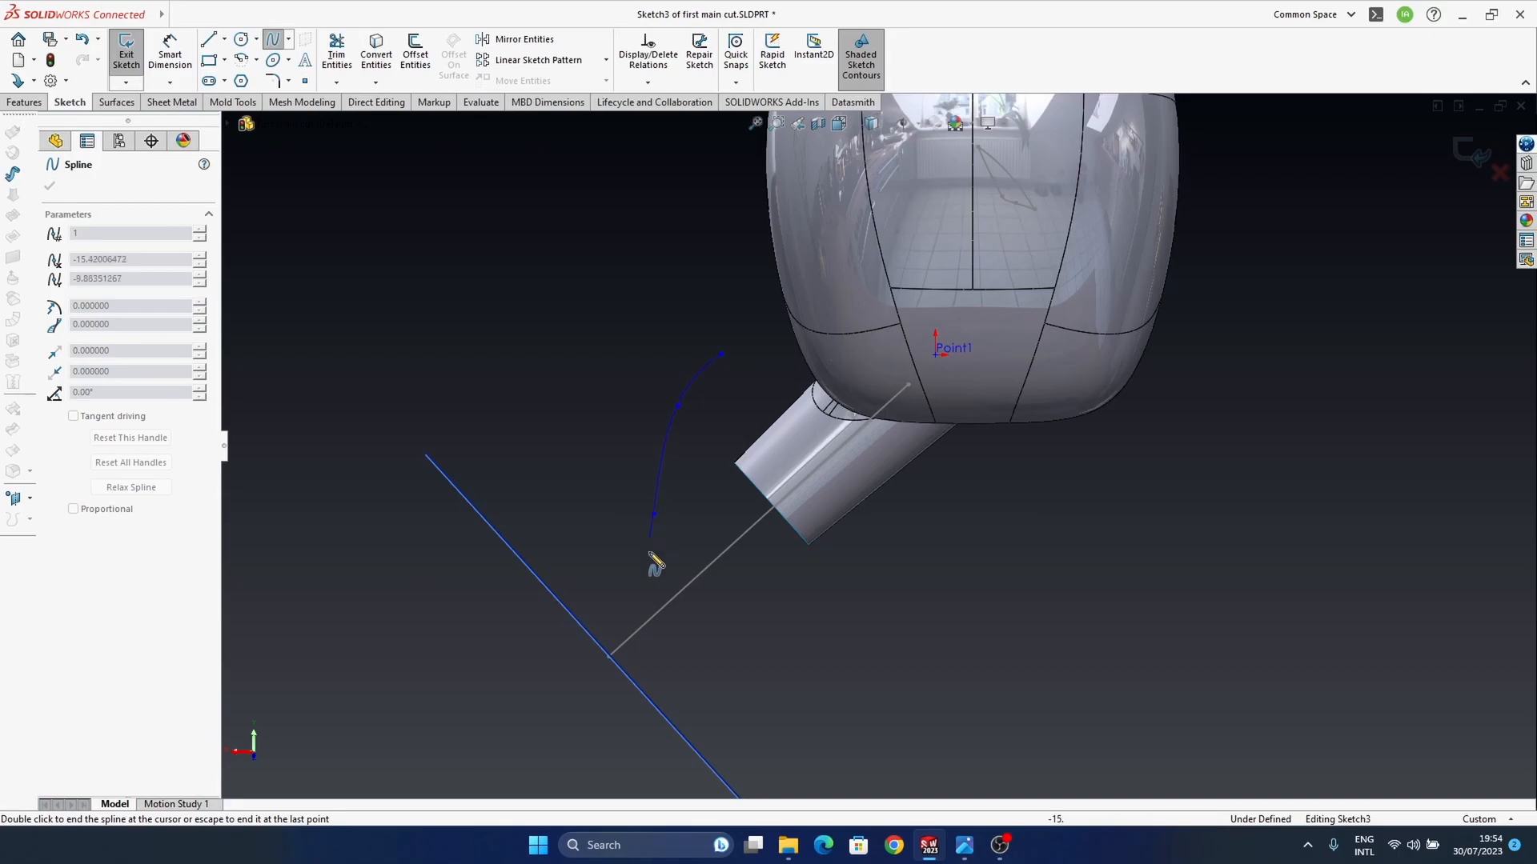
key(Escape)
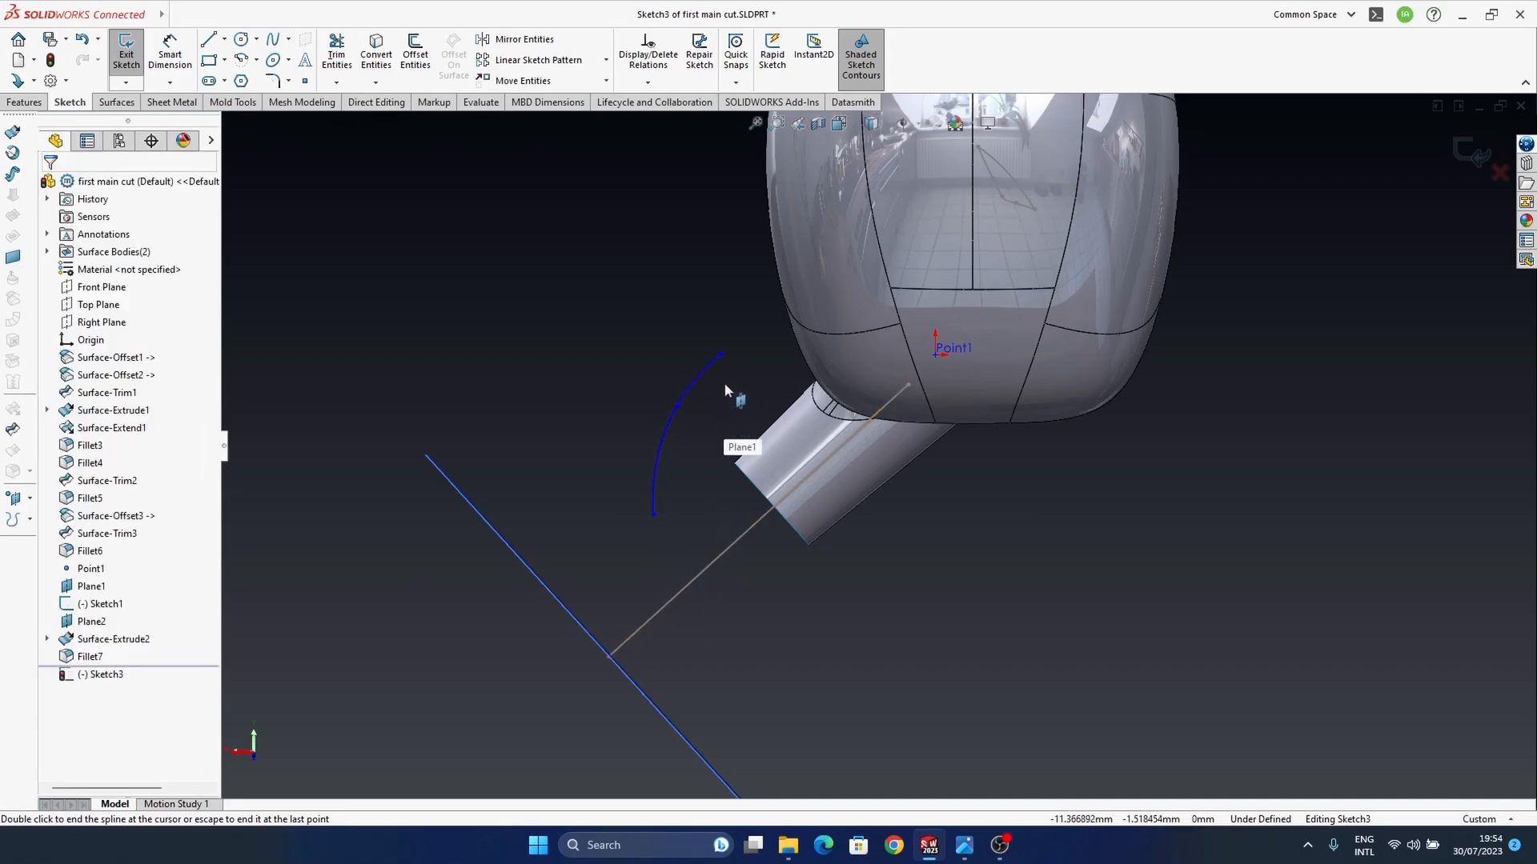
click(679, 422)
drag(679, 424, 681, 421)
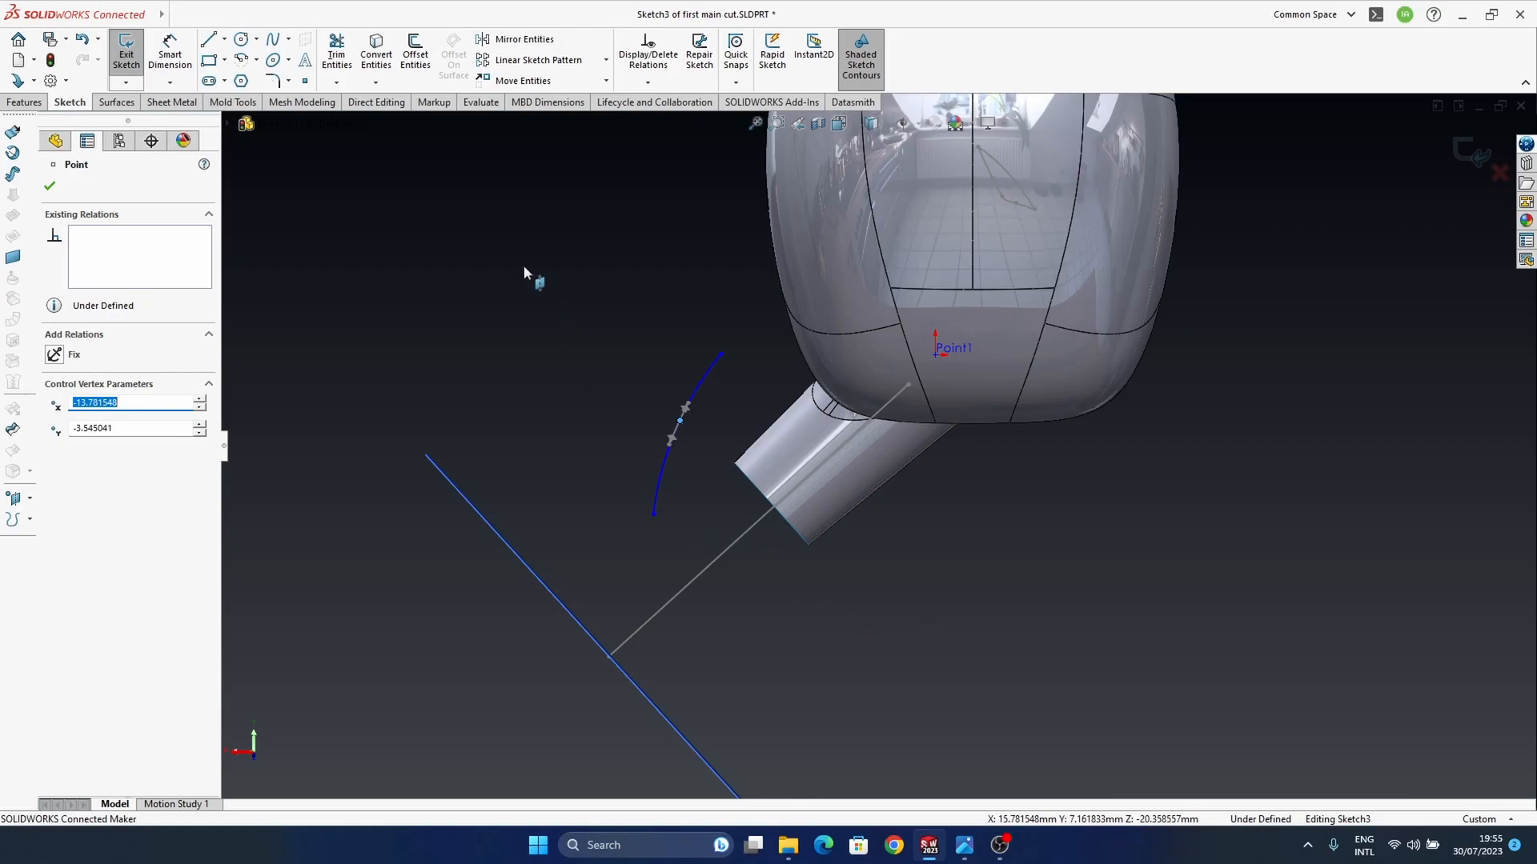
key(Escape)
Step: Draw three connected lines from the spline's lower end, turning back toward the stem and ending on its axis line
click(209, 40)
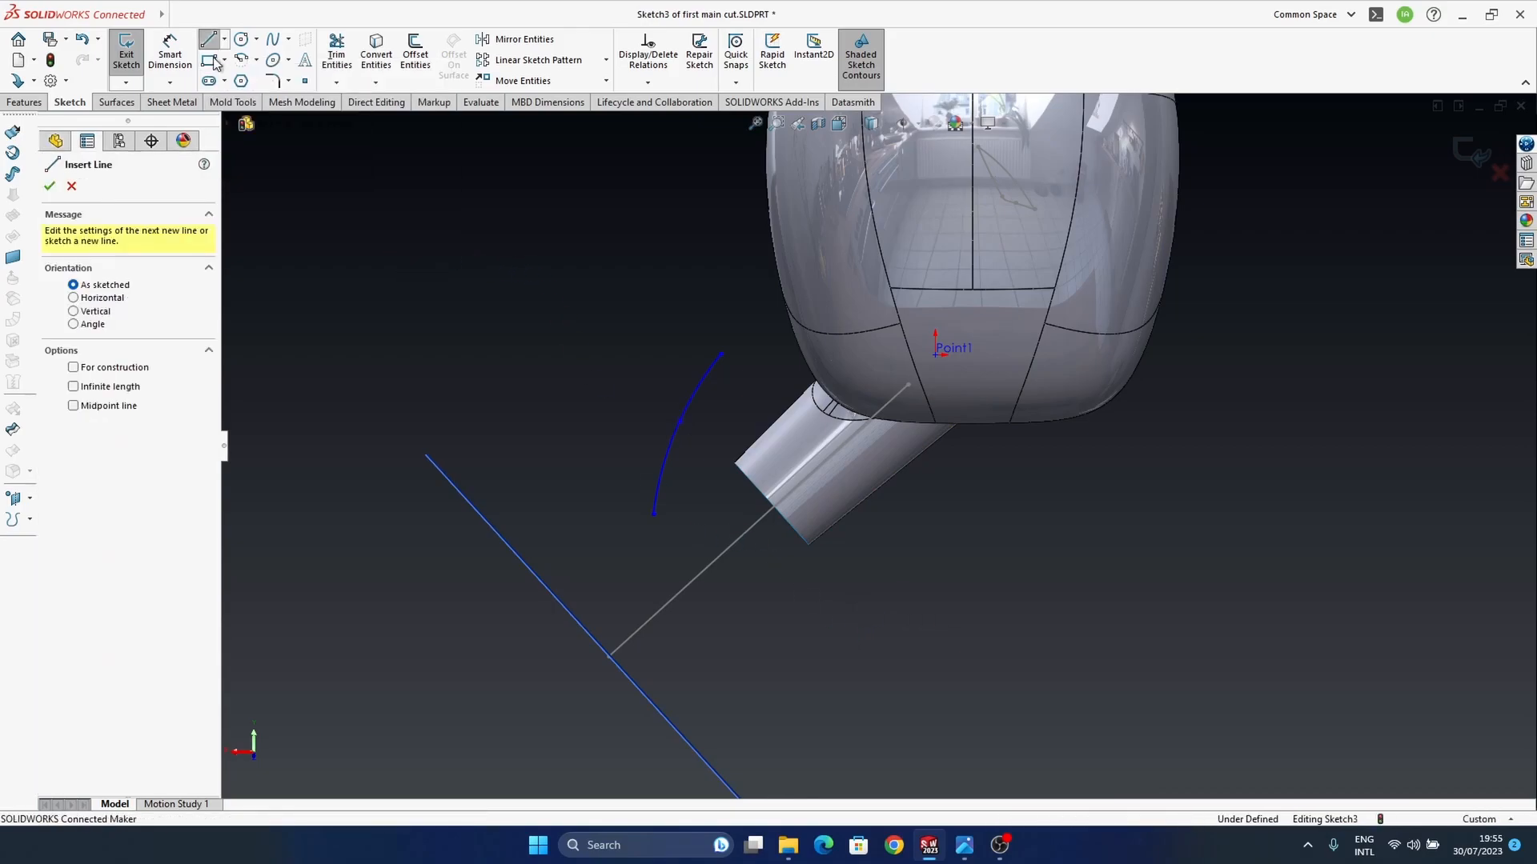
click(655, 517)
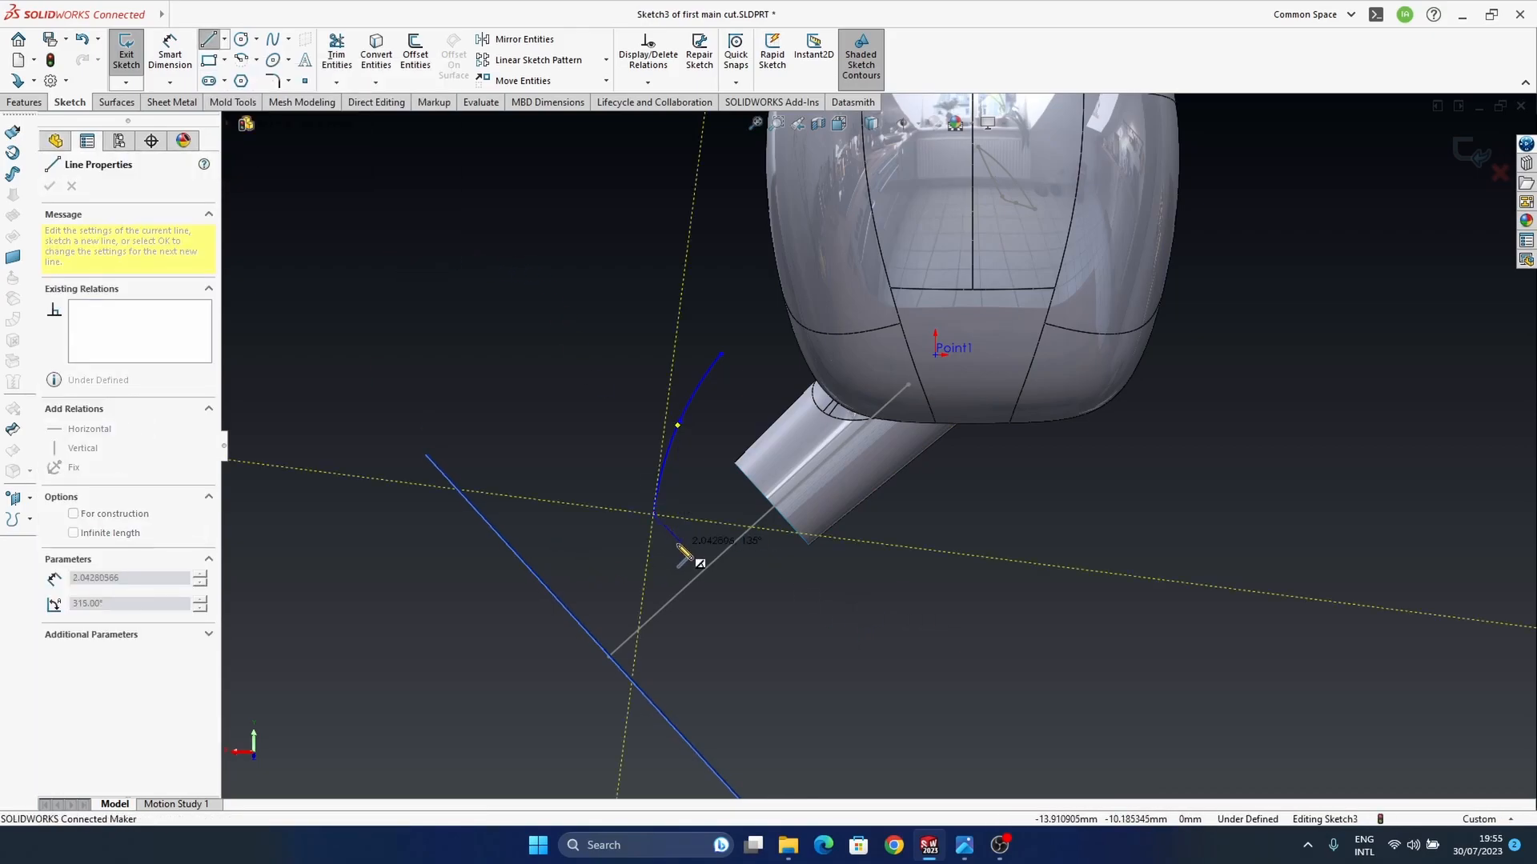
click(678, 538)
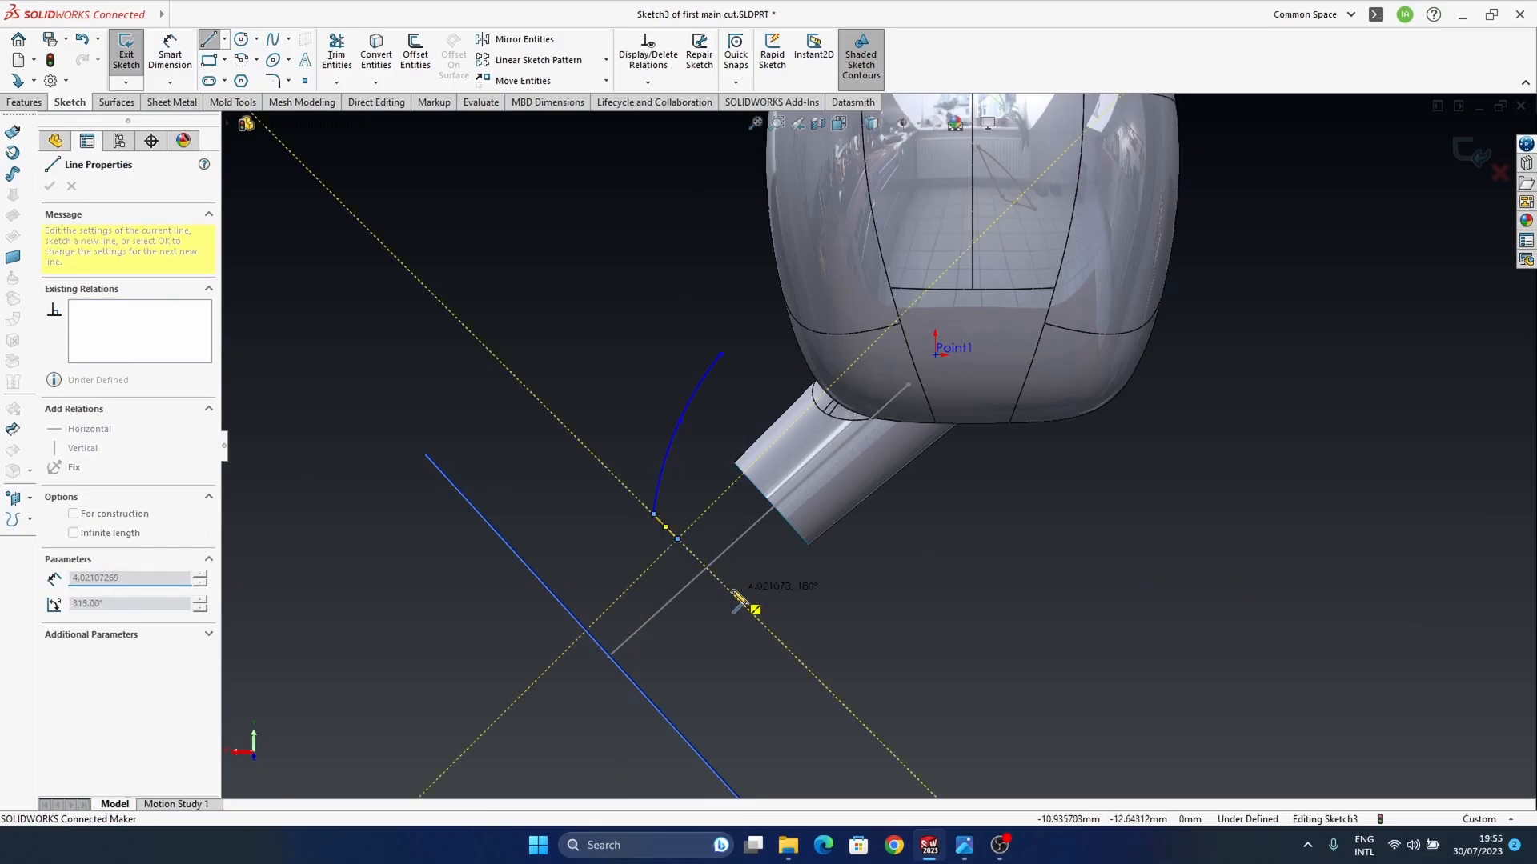
click(730, 487)
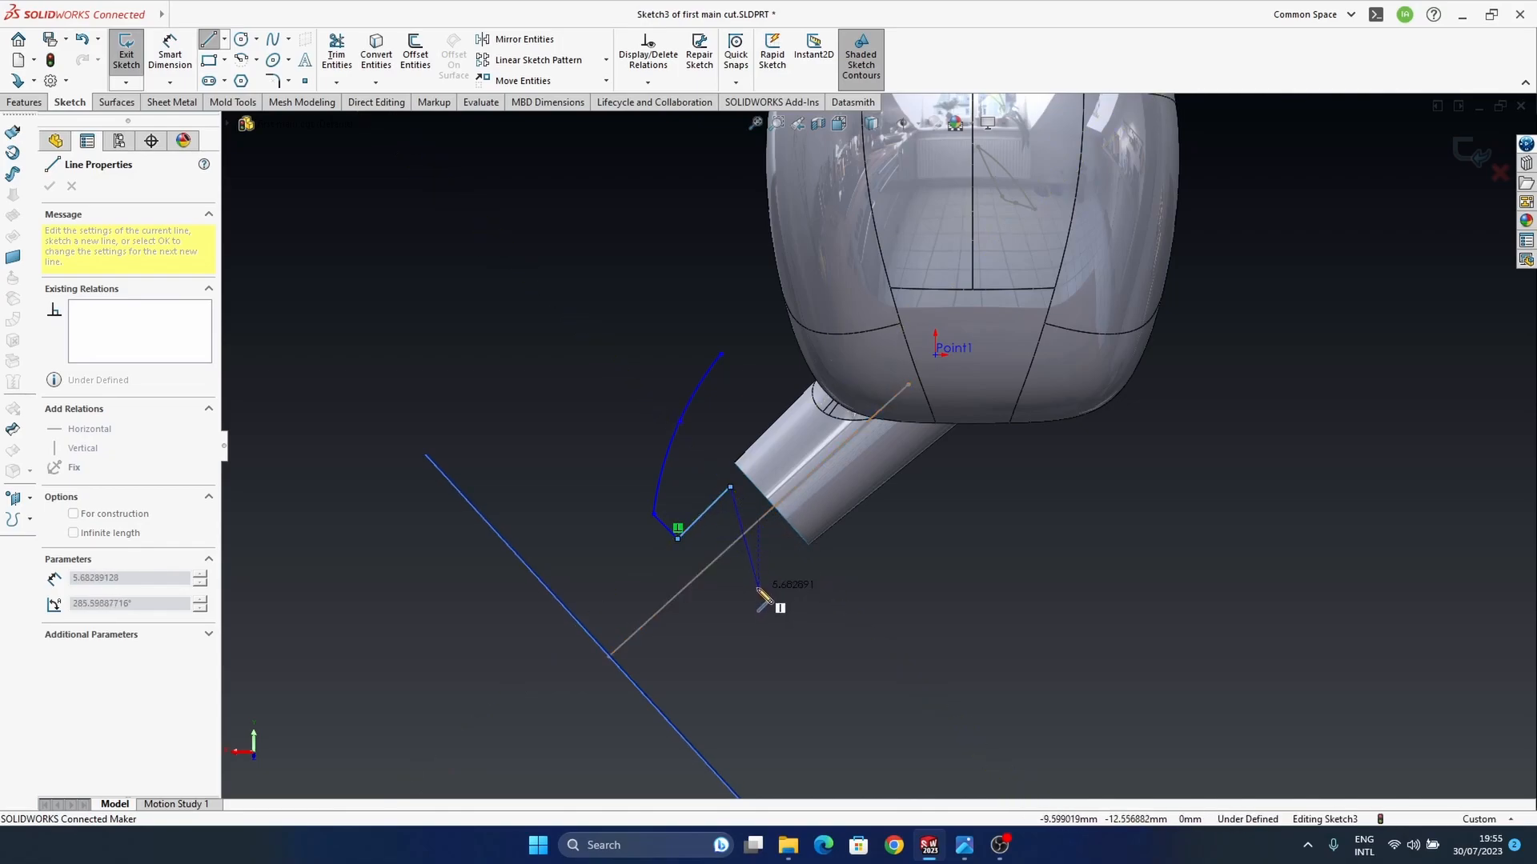
click(758, 520)
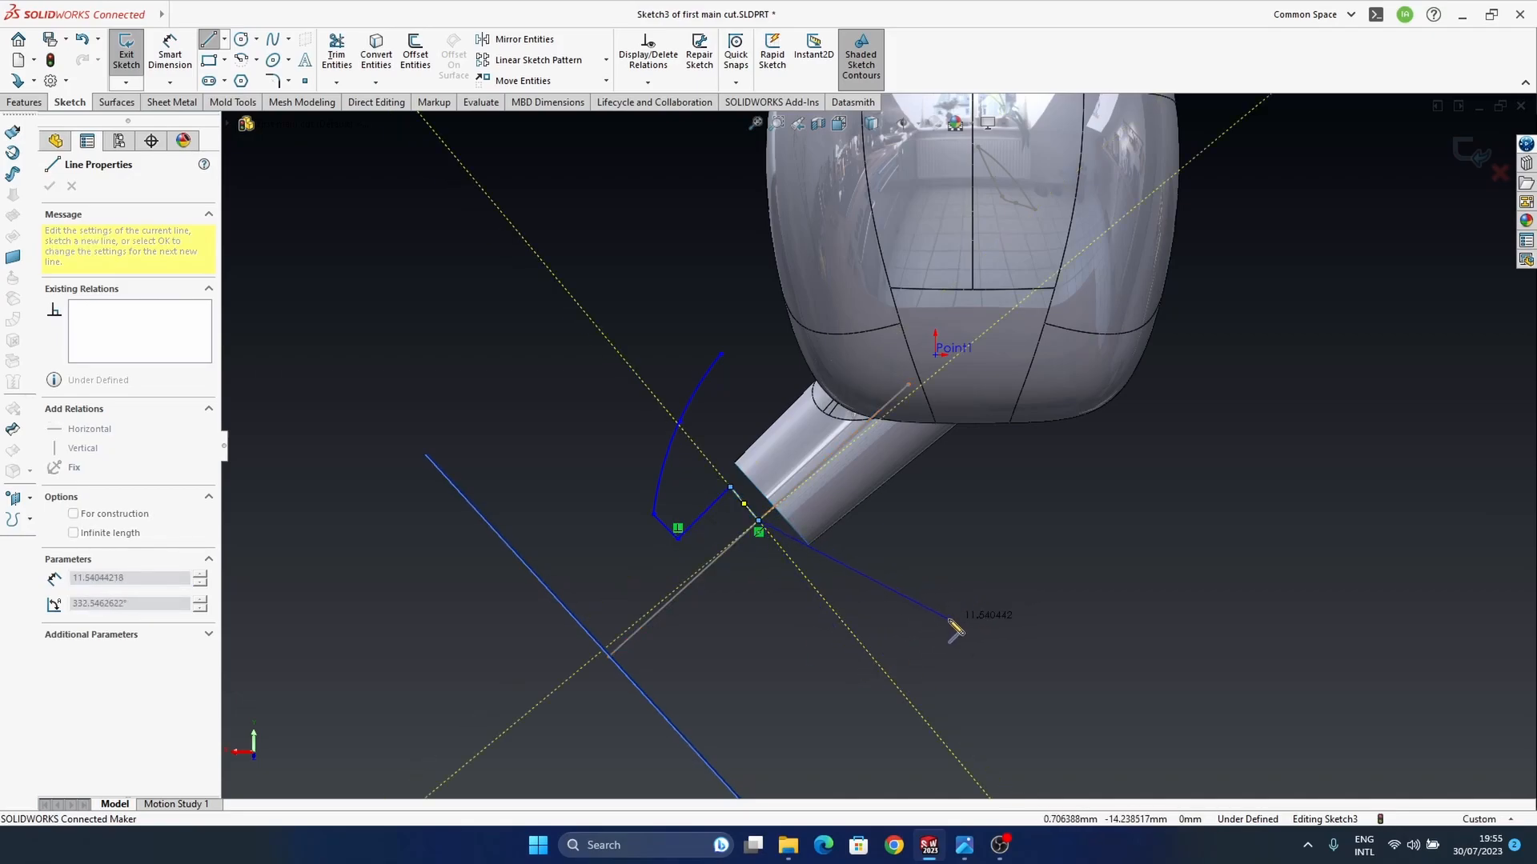
key(Escape)
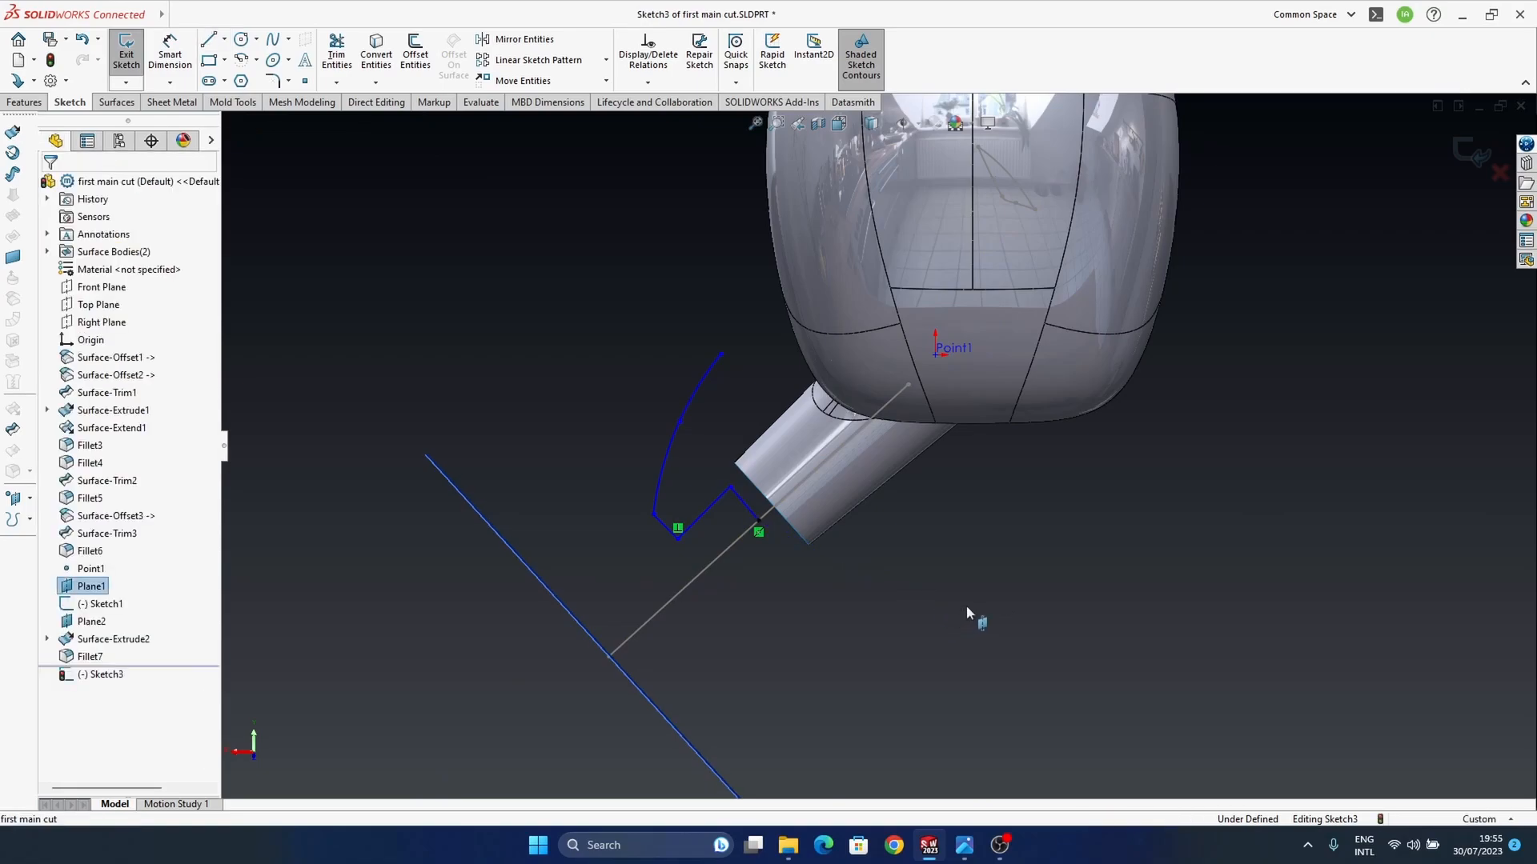
Step: Remove the perpendicular relation between the first two lines and move their shared corner closer to the spline's lower end
click(679, 539)
drag(681, 540, 680, 533)
key(ctrl+z)
click(682, 538)
scroll(692, 544, down, 4)
click(709, 498)
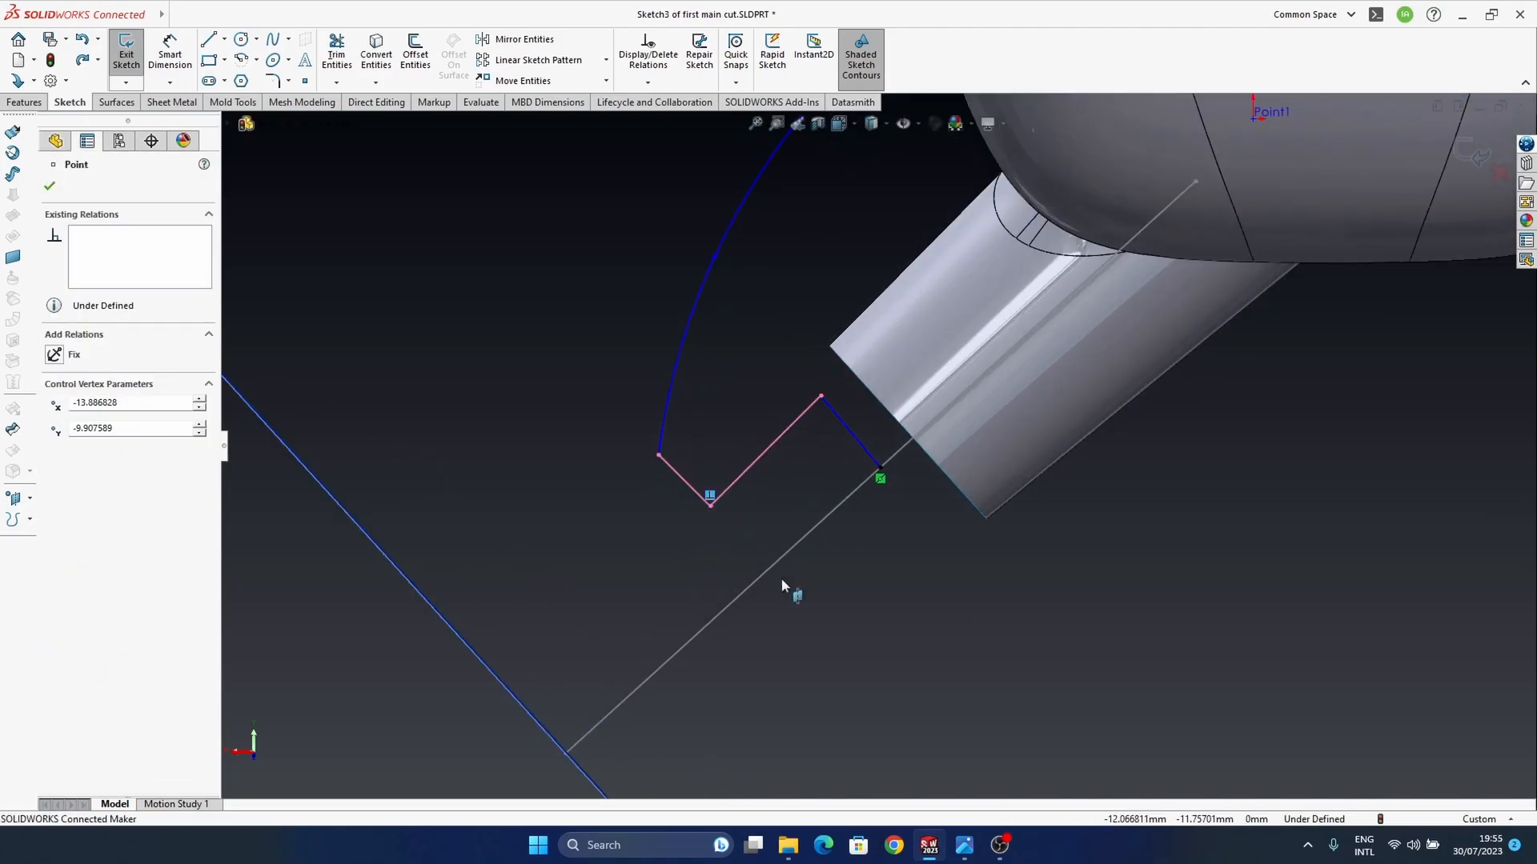
click(713, 538)
drag(710, 508, 693, 494)
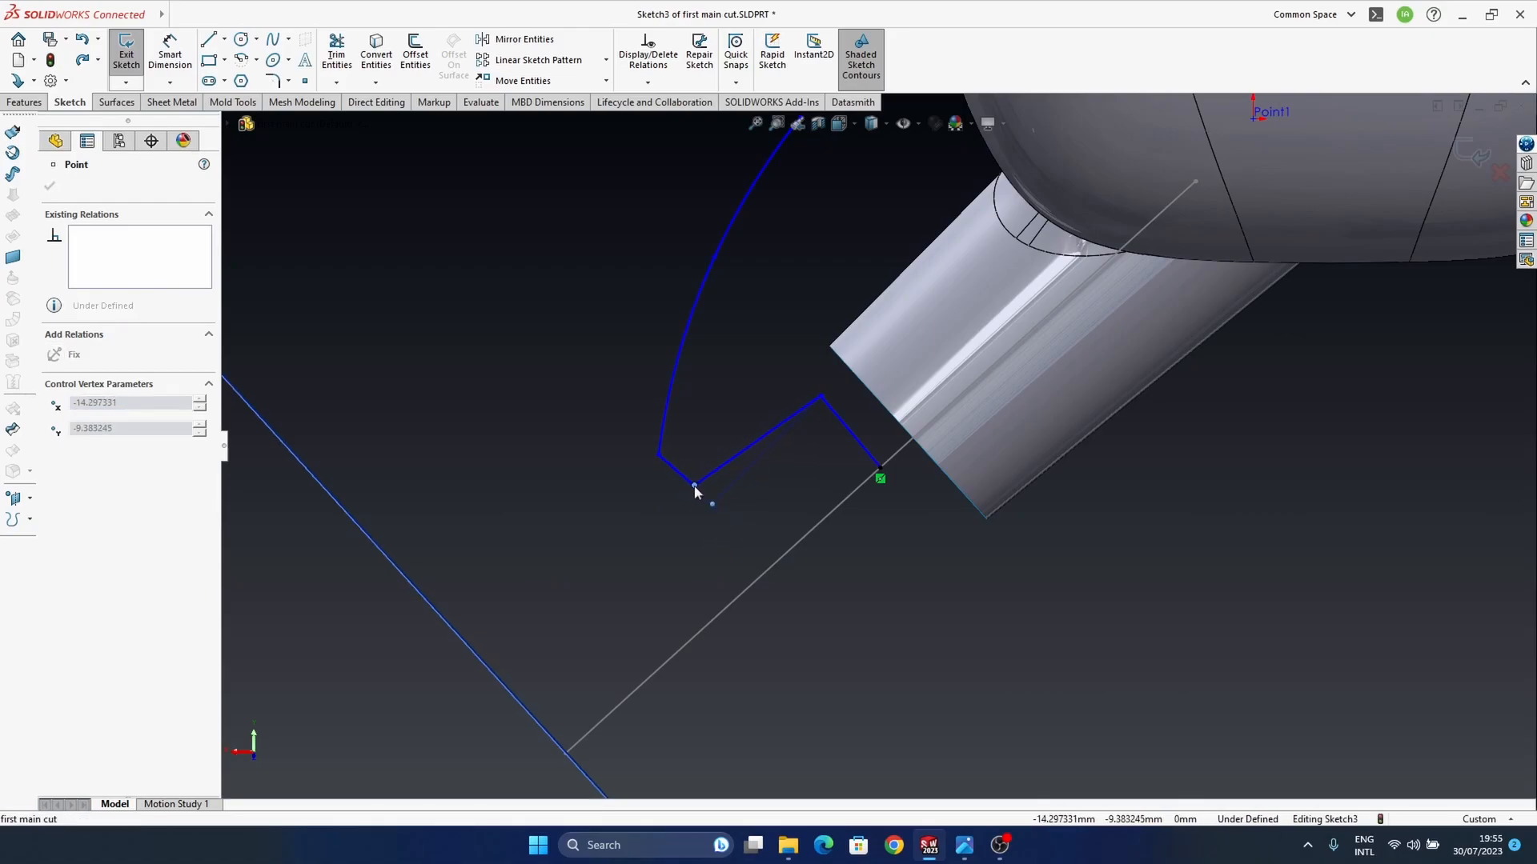
Step: Move the inner profile corner near the stem's rim and detach the last line's endpoint from the axis, shortening that line
scroll(696, 489, up, 4)
ctrl+middle_drag(808, 411, 673, 487)
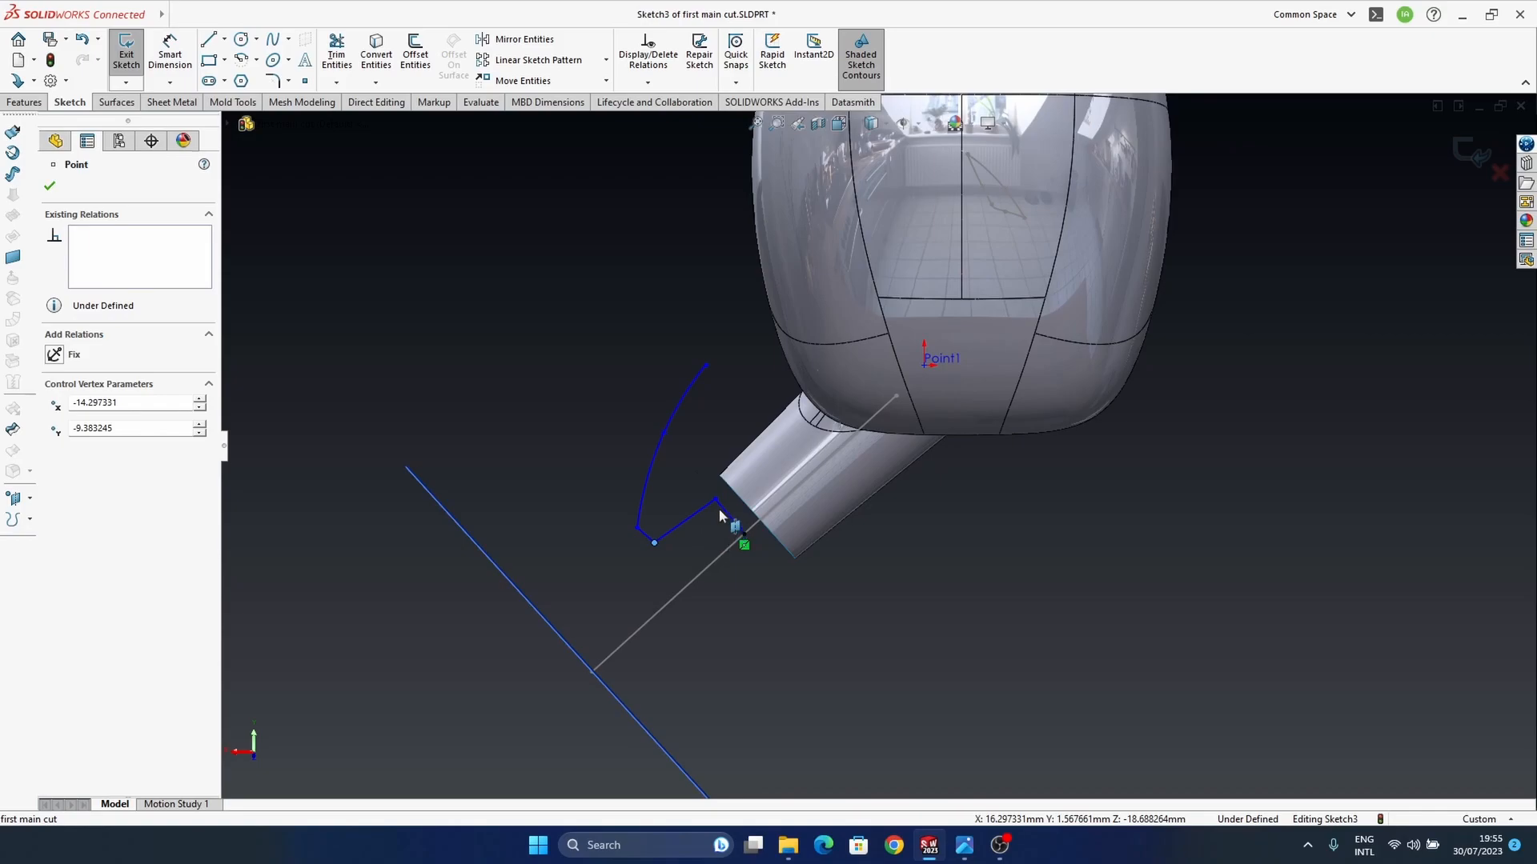
drag(718, 504, 715, 496)
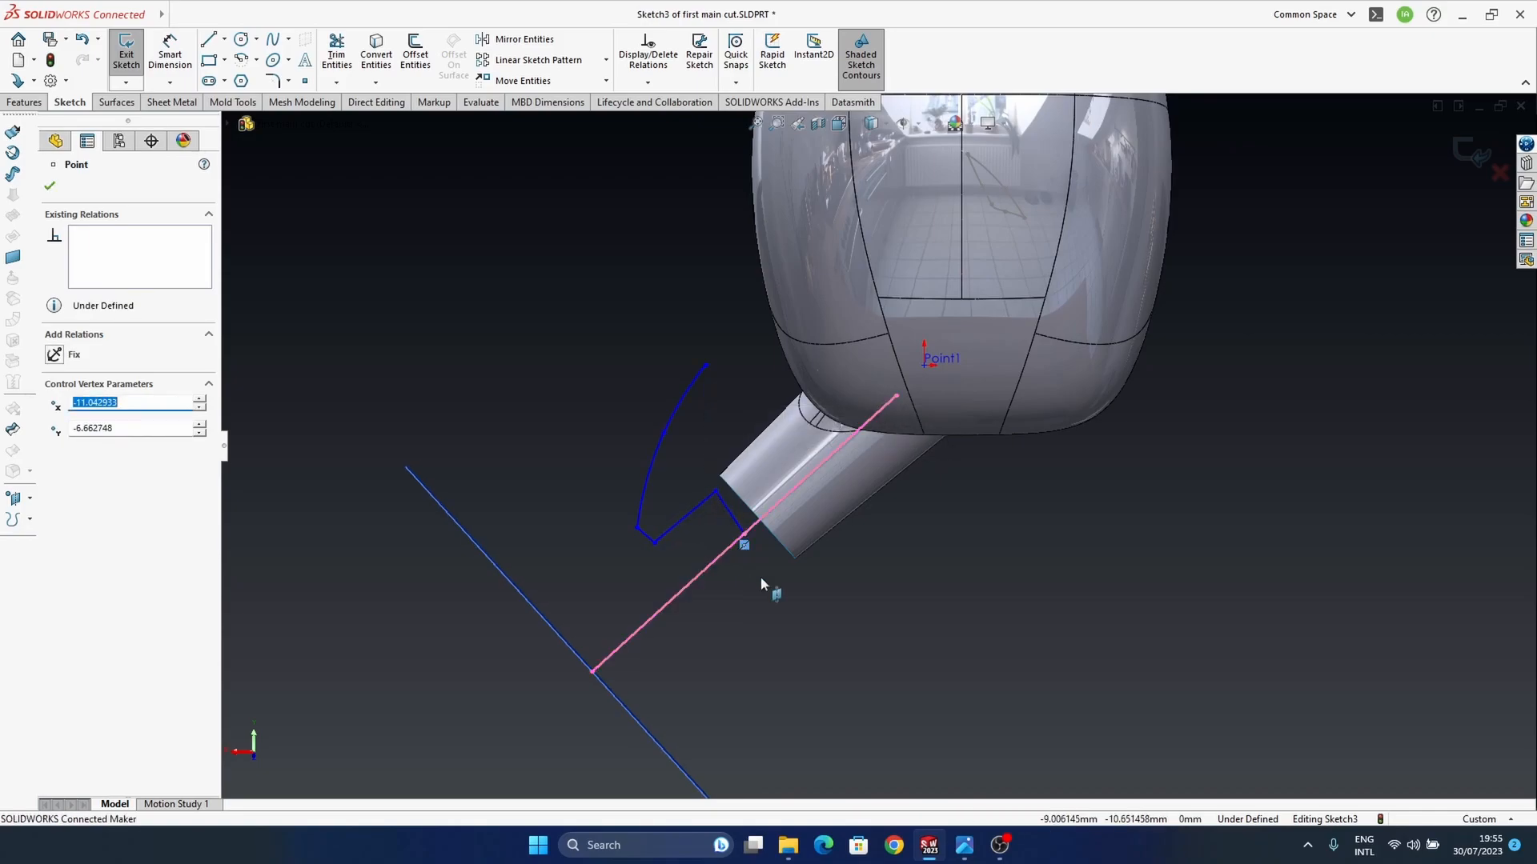
scroll(769, 560, down, 3)
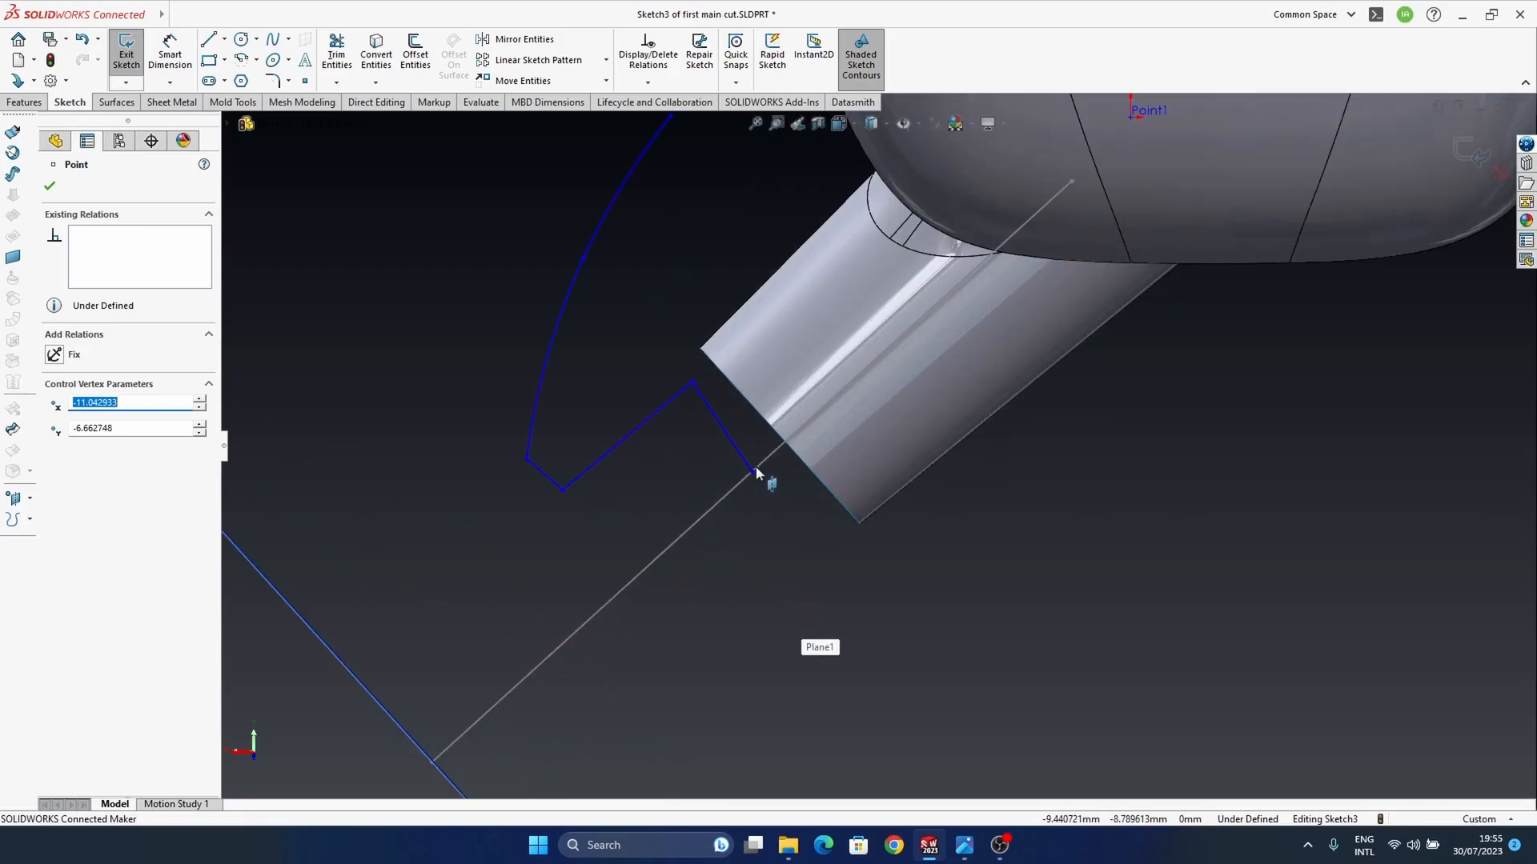
drag(753, 478, 741, 446)
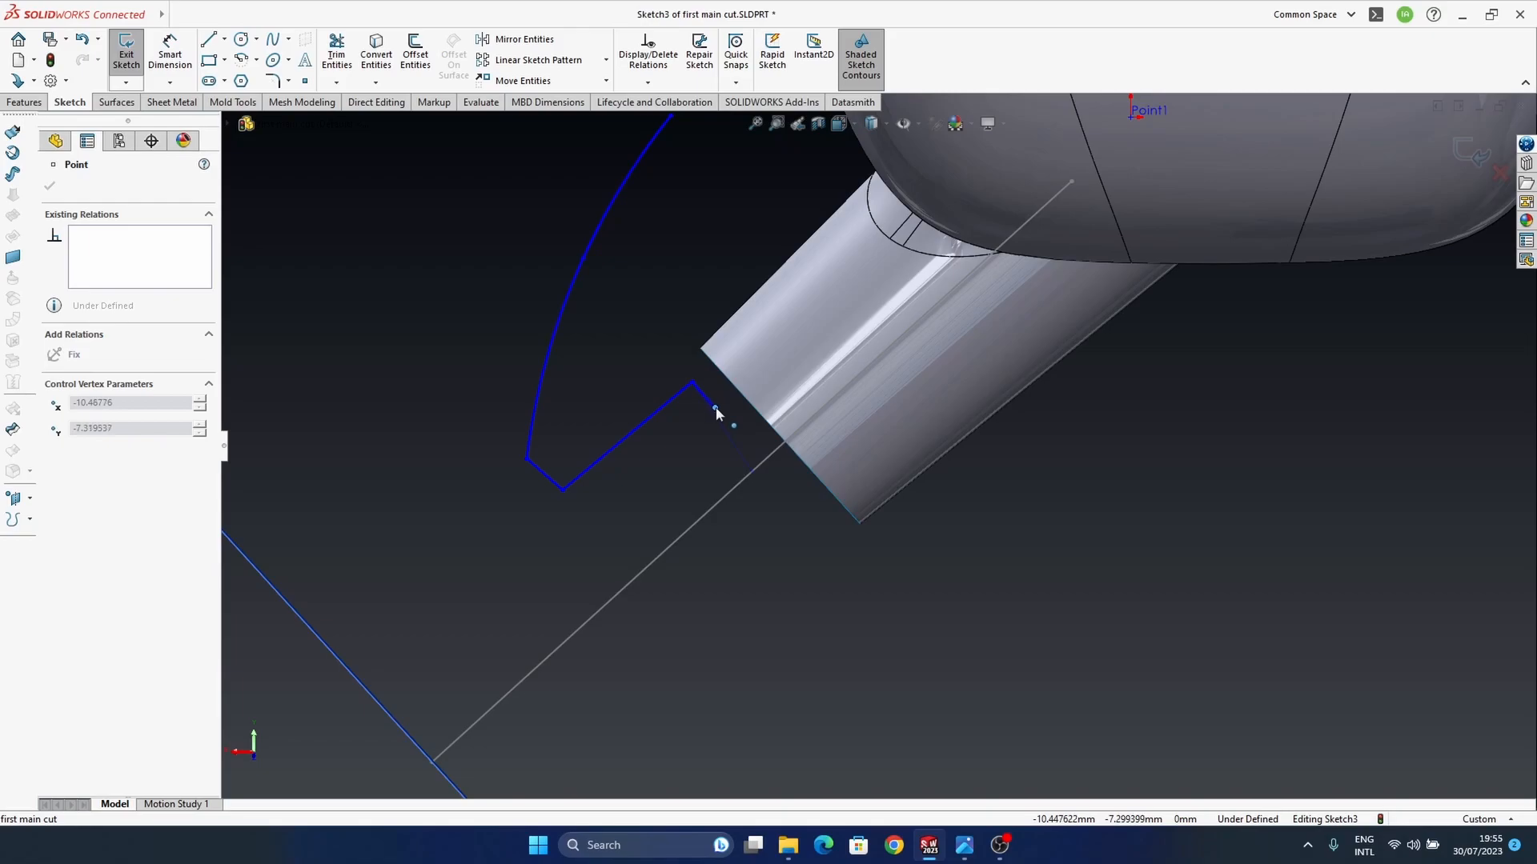
drag(715, 407, 714, 406)
Step: Move the spline's middle point slightly outward to make the ear tip's outer curve fuller
scroll(720, 432, up, 3)
ctrl+middle_drag(884, 463, 814, 538)
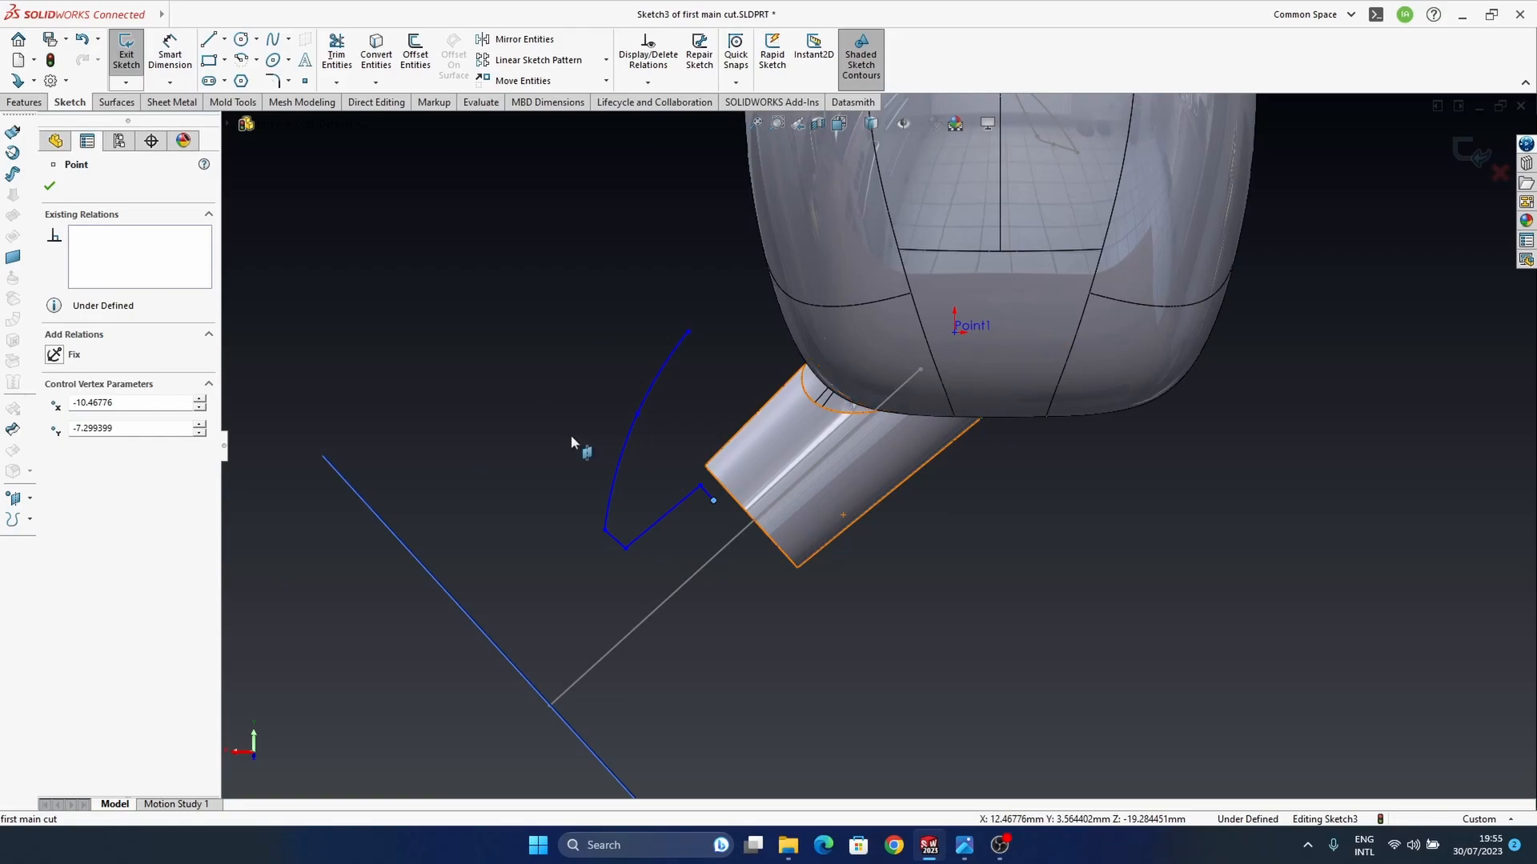
mouse_move(639, 415)
mouse_down()
mouse_move(623, 388)
mouse_move(637, 405)
mouse_up()
mouse_move(959, 854)
mouse_move(914, 797)
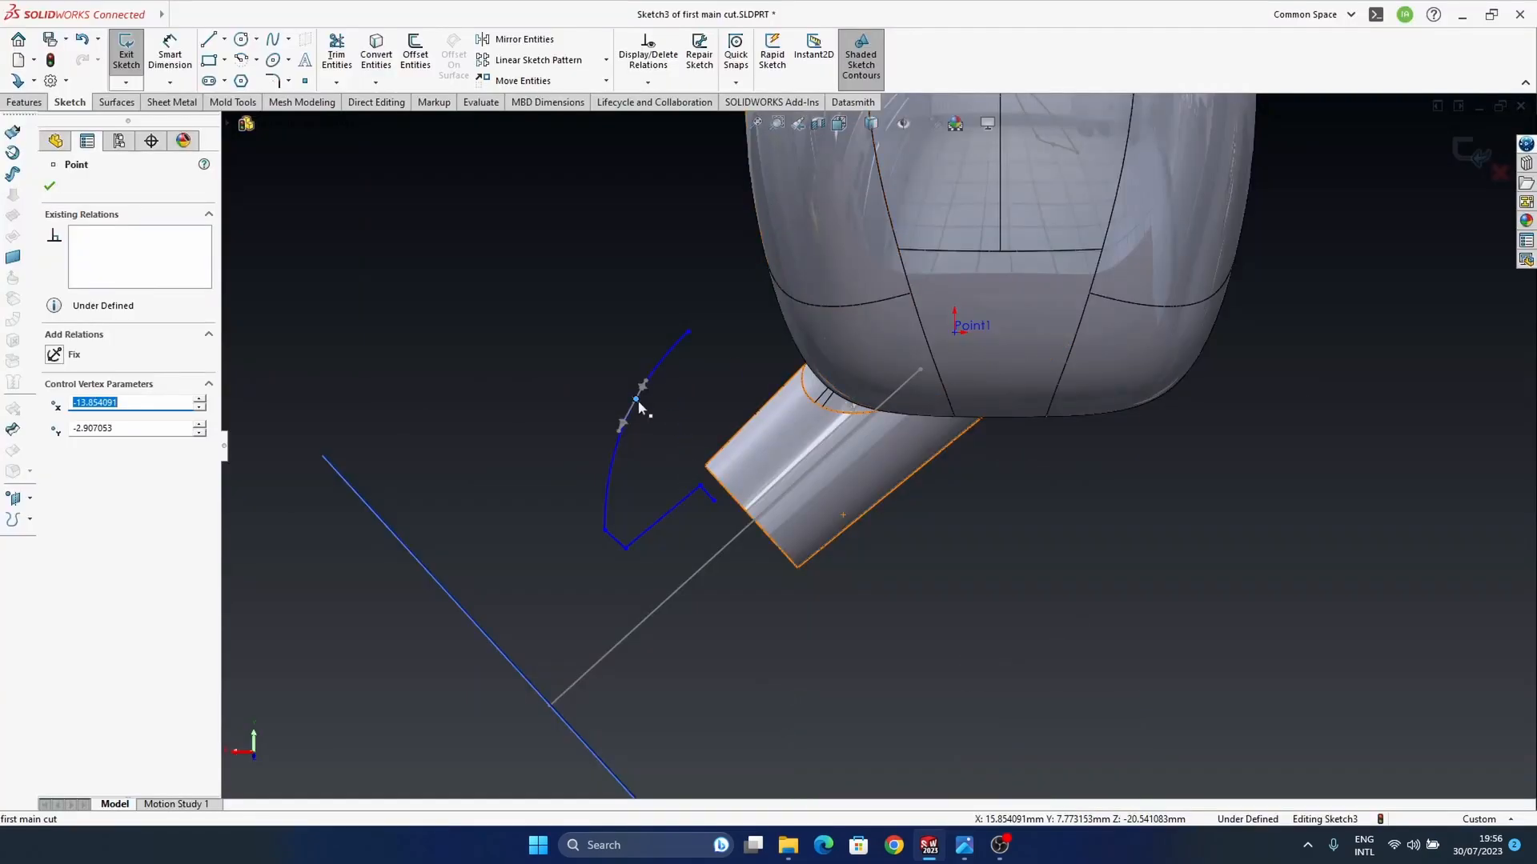
drag(638, 401, 635, 398)
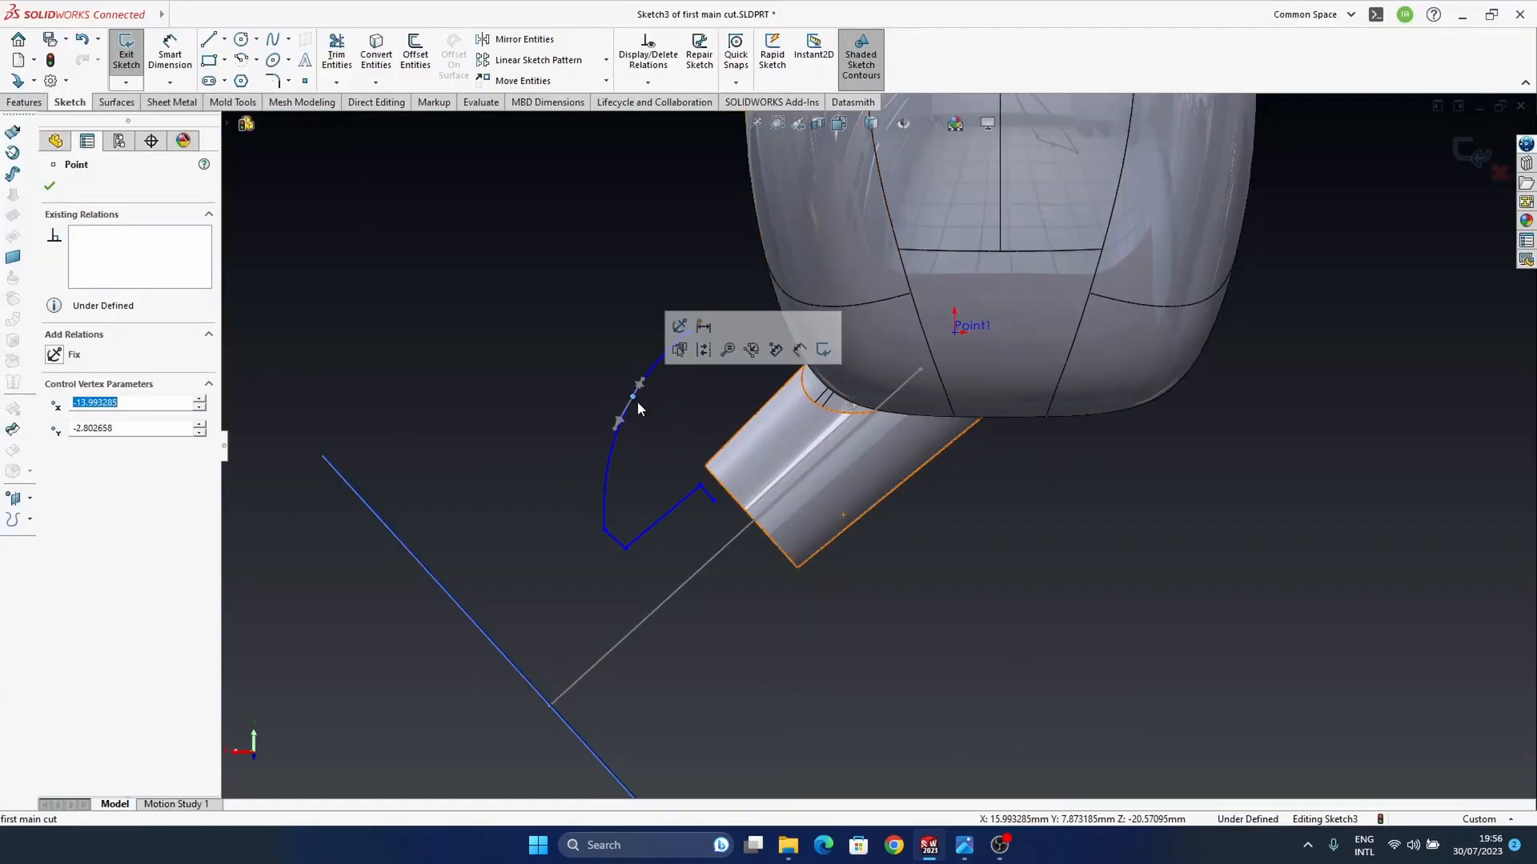
Step: Close the profile sketch and revolve it as a surface 360° about the stem's axis line to form the ear tip
click(1473, 150)
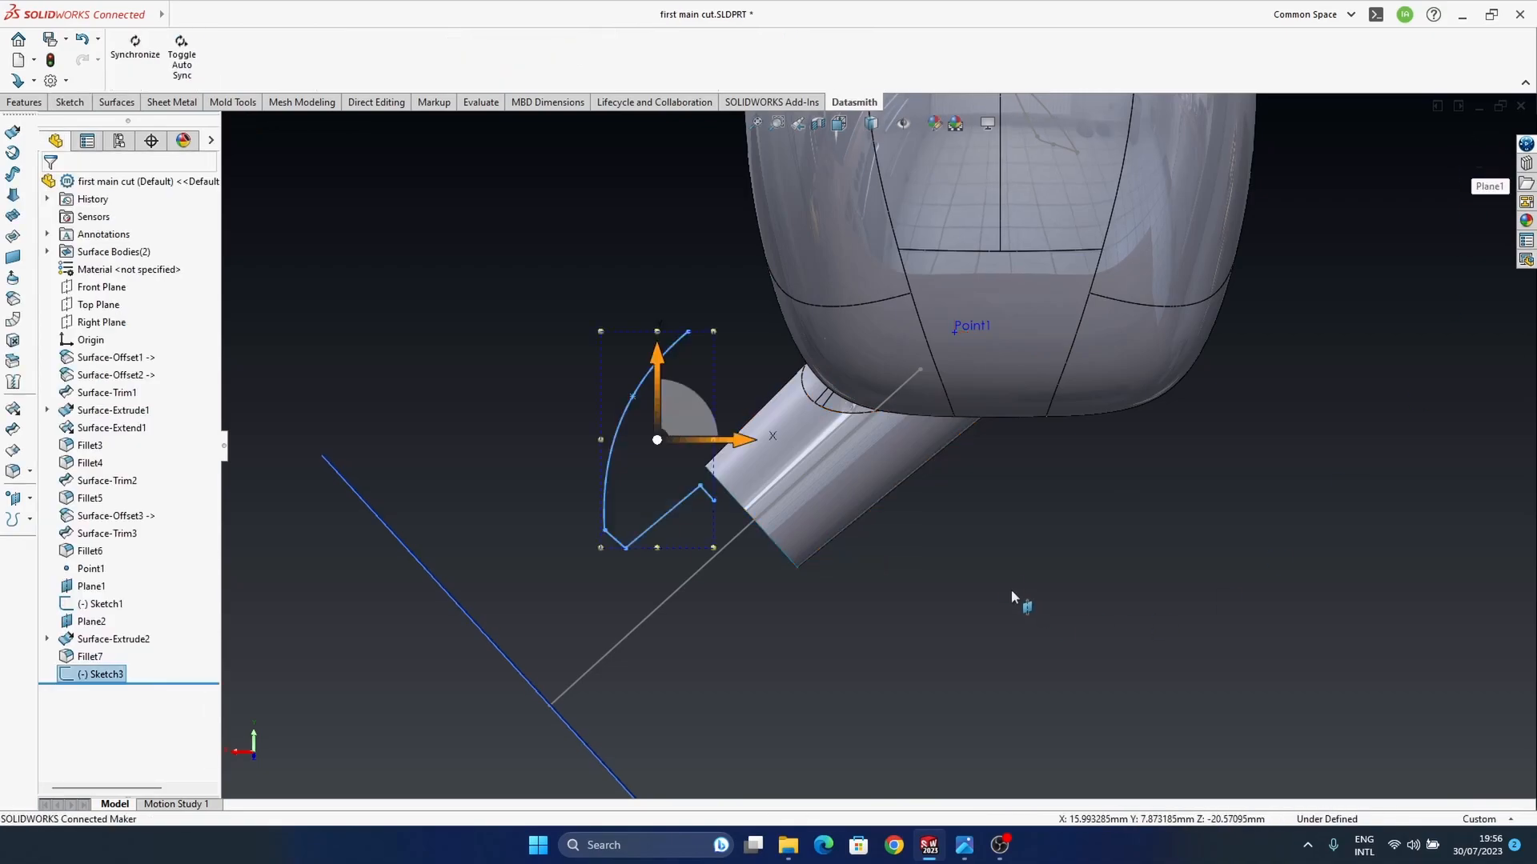
mouse_move(818, 449)
middle_down()
mouse_move(853, 490)
mouse_move(818, 464)
mouse_move(735, 509)
middle_up()
scroll(853, 490, up, 2)
click(983, 592)
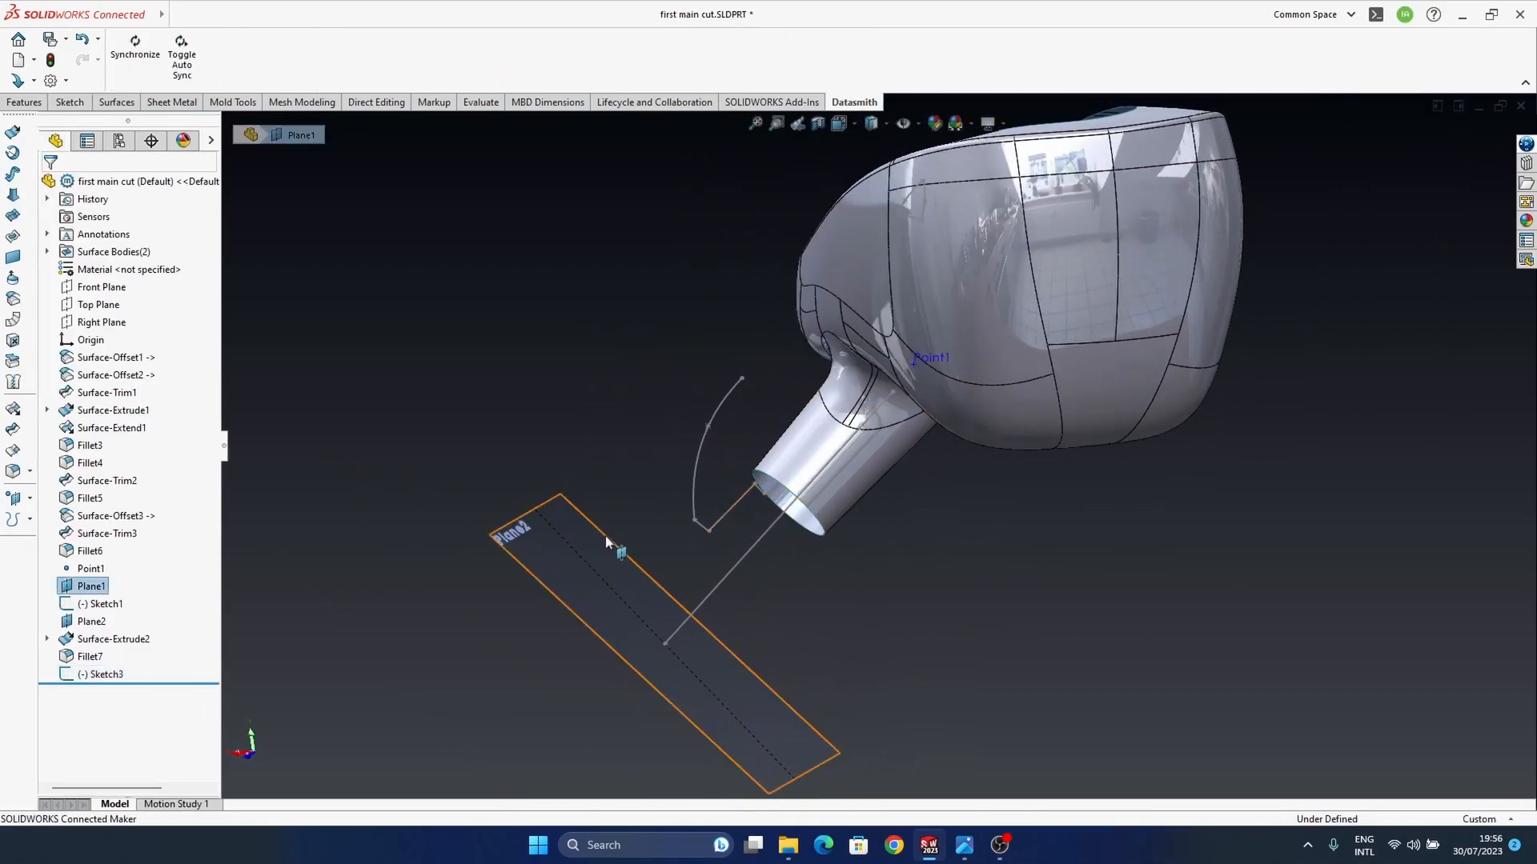
click(98, 677)
mouse_move(868, 497)
middle_down()
mouse_move(913, 529)
mouse_move(915, 592)
mouse_move(876, 554)
mouse_move(795, 558)
mouse_move(730, 531)
middle_up()
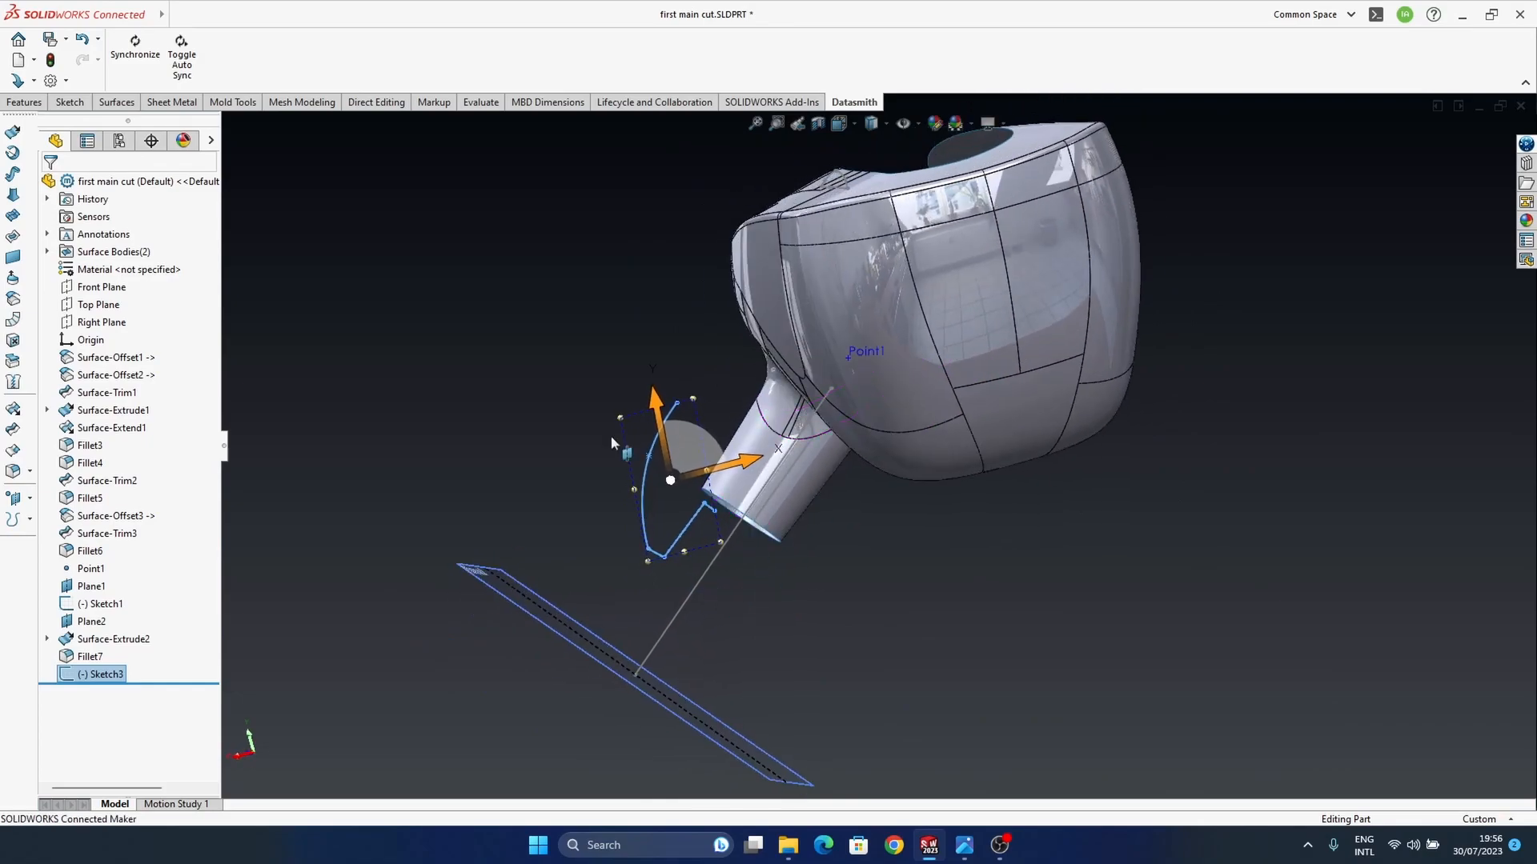
click(15, 152)
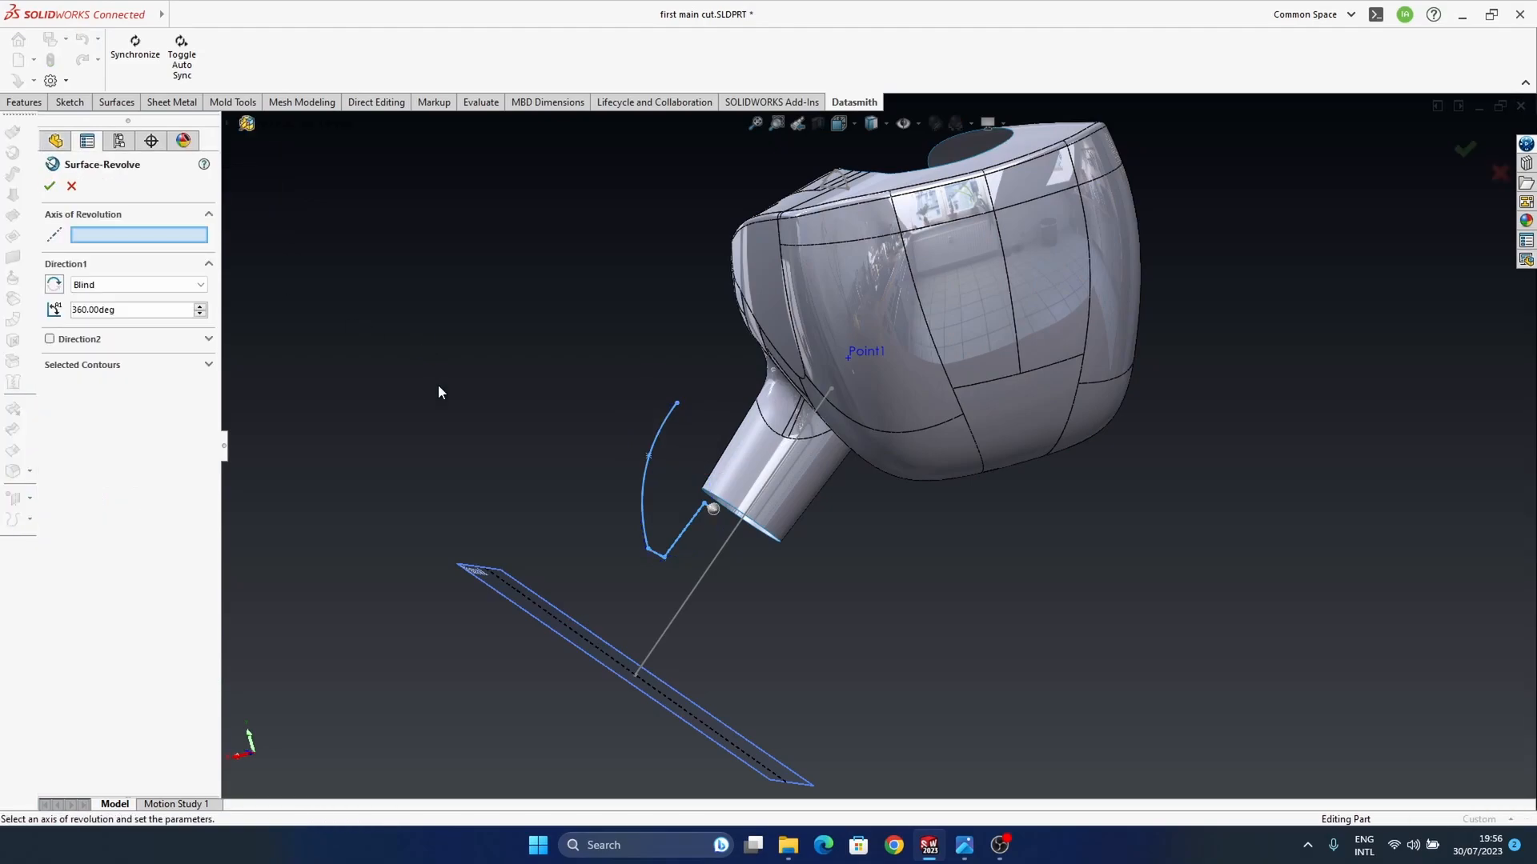
click(719, 555)
mouse_move(782, 652)
middle_down()
mouse_move(790, 393)
mouse_move(783, 468)
mouse_move(770, 410)
mouse_move(797, 440)
middle_up()
scroll(789, 394, up, 3)
scroll(771, 411, down, 3)
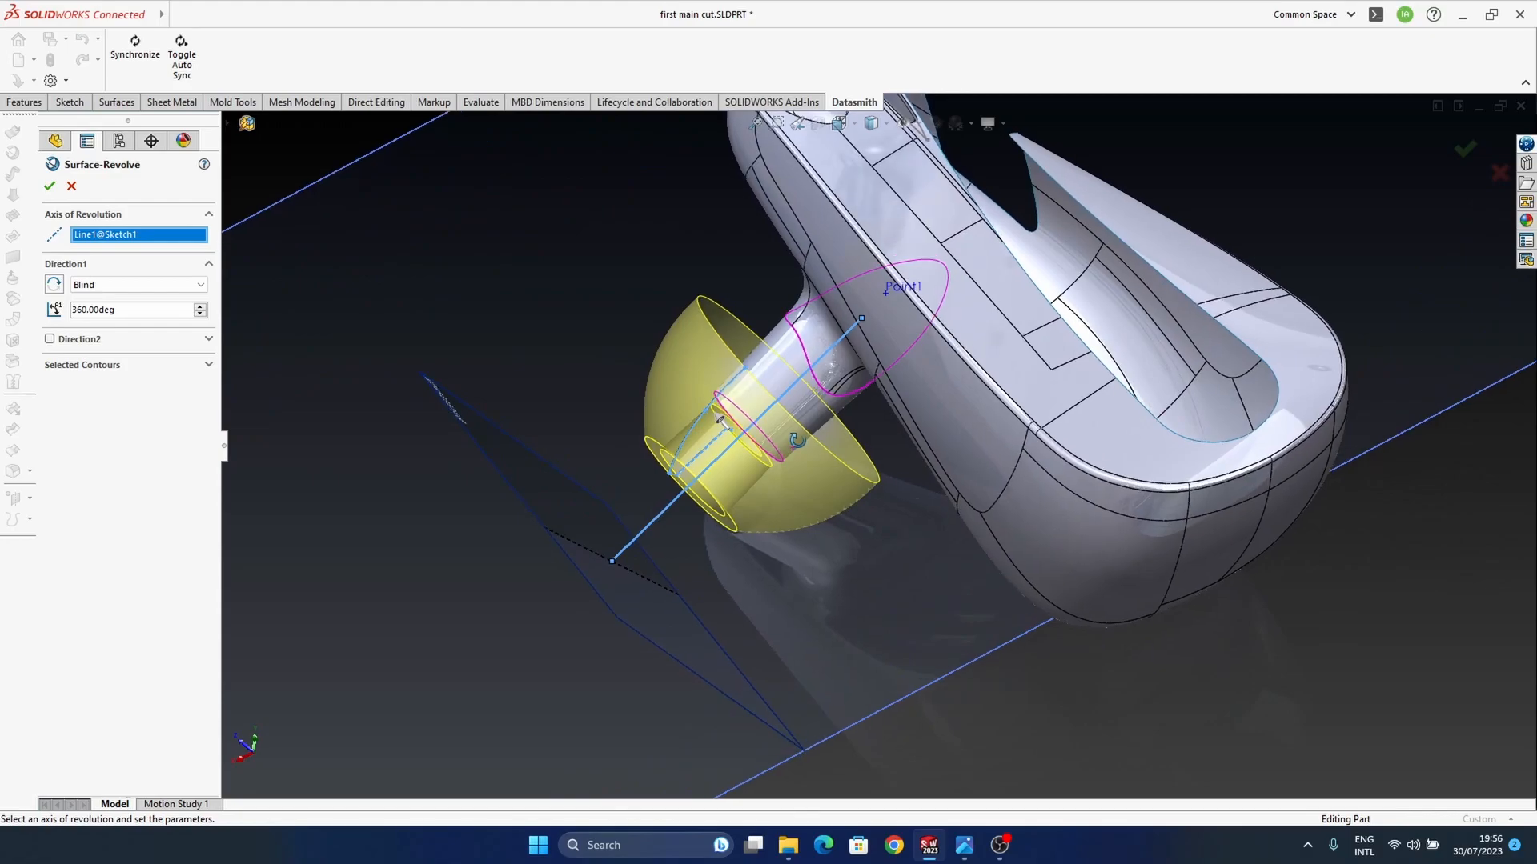
click(1464, 159)
Step: Show the revolved surface's profile sketch and reshape its spline outward to make the ear tip rounder and fuller
middle_drag(900, 445, 761, 472)
scroll(757, 503, down, 3)
click(763, 386)
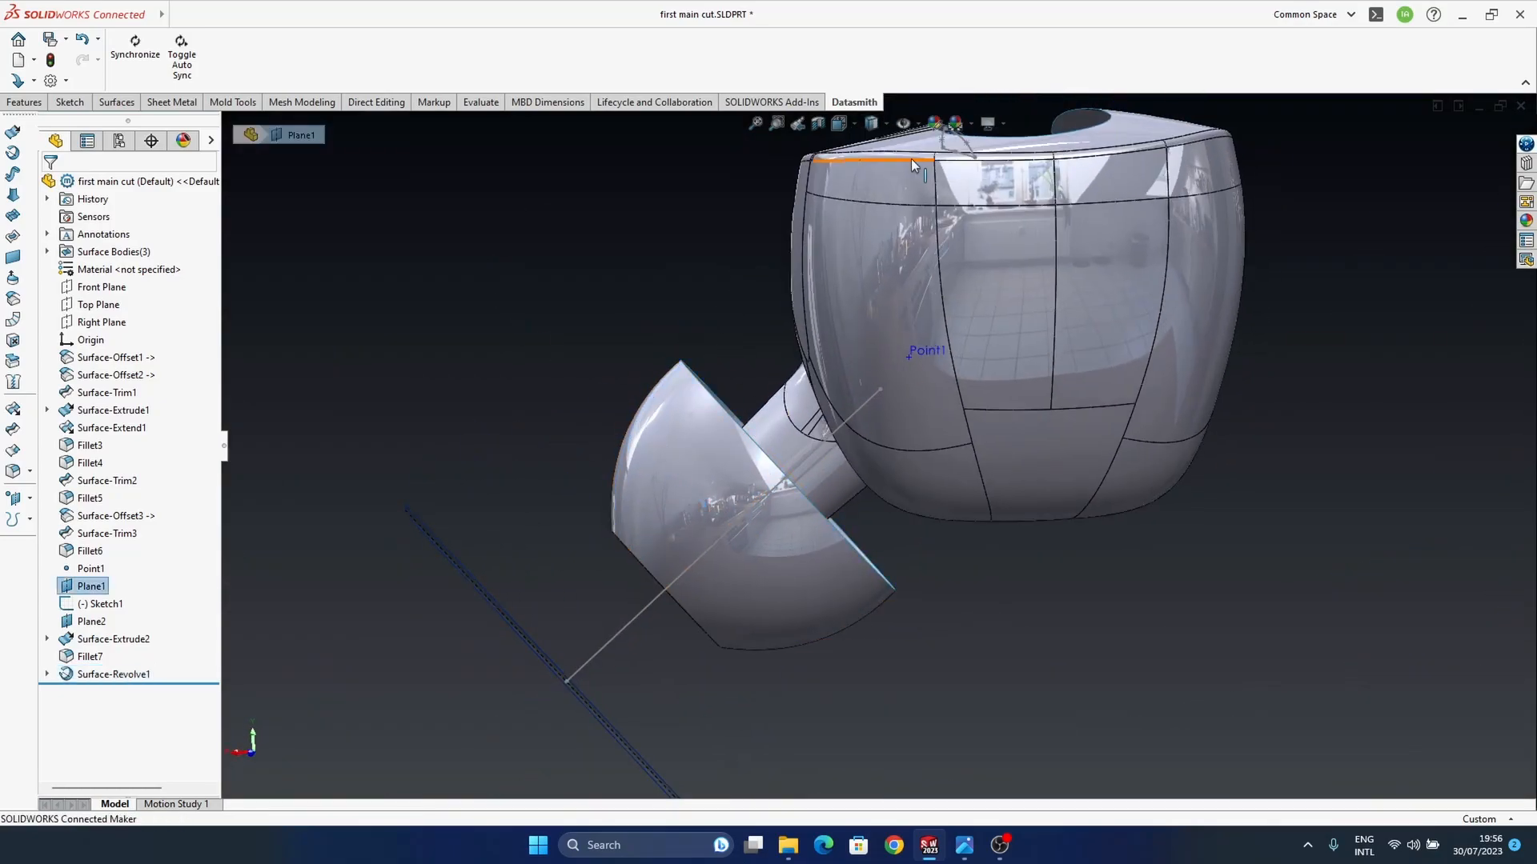
click(46, 674)
click(103, 693)
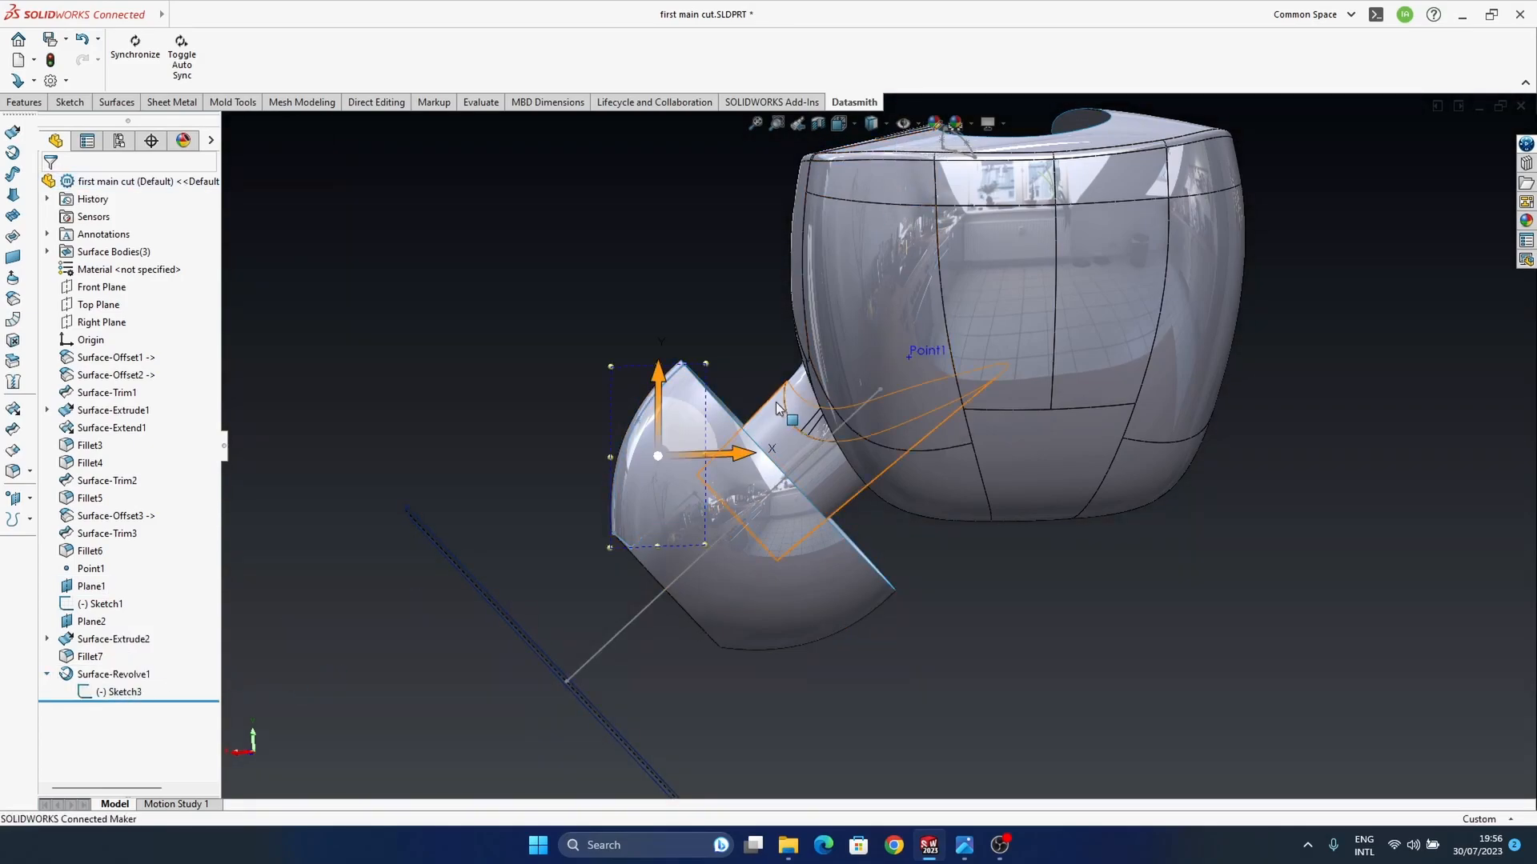
ctrl+middle_drag(761, 460, 694, 458)
mouse_move(602, 345)
middle_down()
mouse_move(576, 326)
mouse_move(598, 304)
middle_up()
click(602, 303)
mouse_move(680, 444)
middle_down()
mouse_move(660, 368)
mouse_move(669, 340)
middle_up()
drag(629, 372, 686, 350)
click(529, 315)
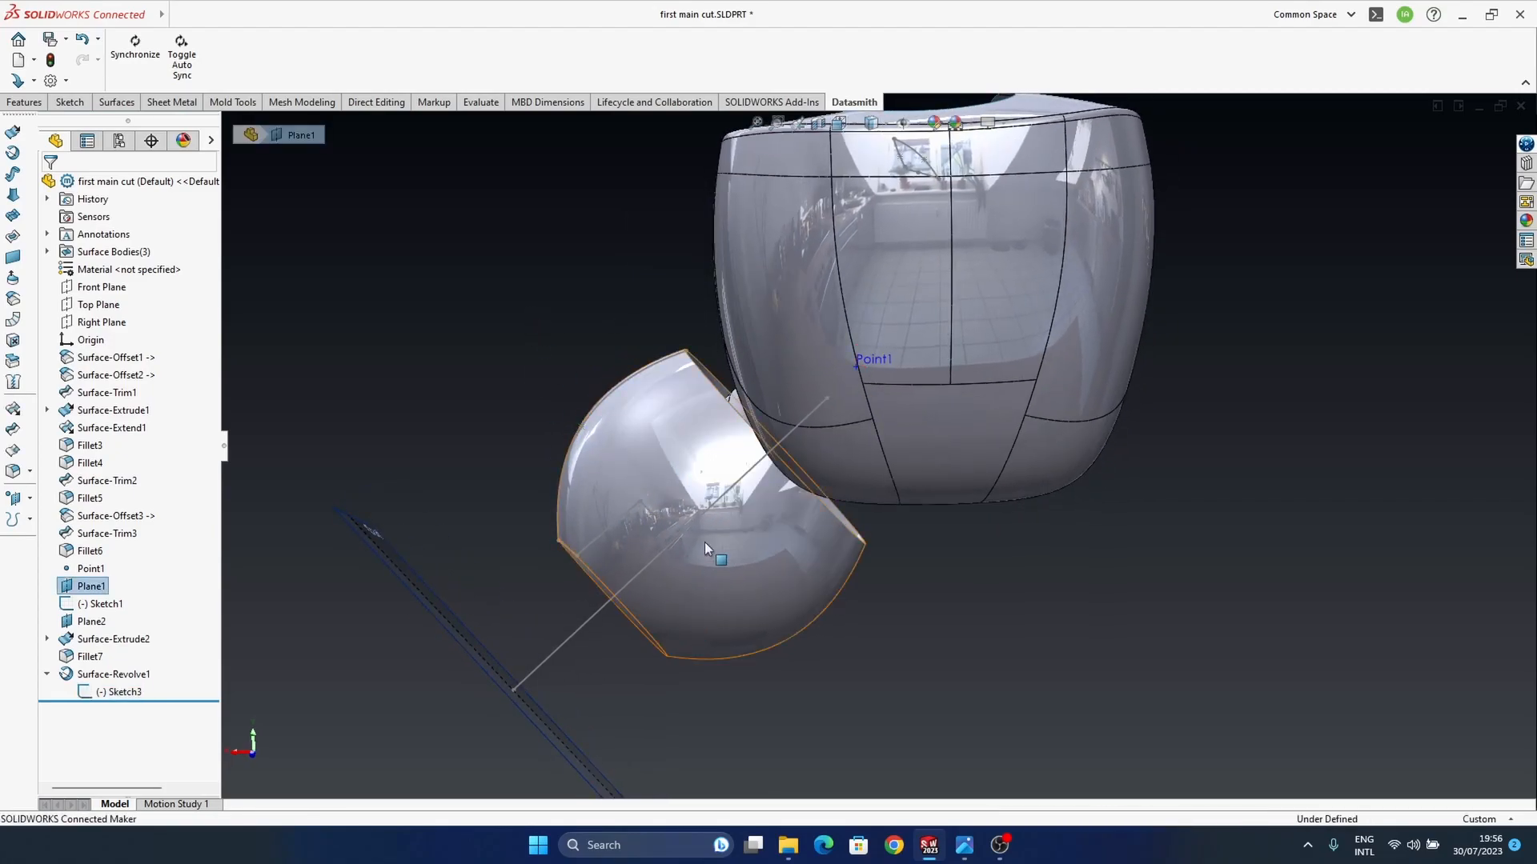
Step: Examine the reshaped ear tip, its front opening and its fit against the stem and housing from several sides
middle_drag(706, 464, 760, 582)
ctrl+middle_drag(738, 412, 693, 483)
scroll(760, 474, up, 3)
mouse_move(690, 501)
mouse_down()
mouse_move(681, 485)
mouse_move(670, 510)
mouse_up()
click(607, 425)
mouse_move(693, 538)
middle_down()
mouse_move(837, 615)
mouse_move(927, 542)
mouse_move(839, 599)
mouse_move(793, 531)
mouse_move(776, 582)
mouse_move(745, 532)
mouse_move(780, 560)
mouse_move(769, 573)
mouse_move(671, 554)
middle_up()
click(793, 531)
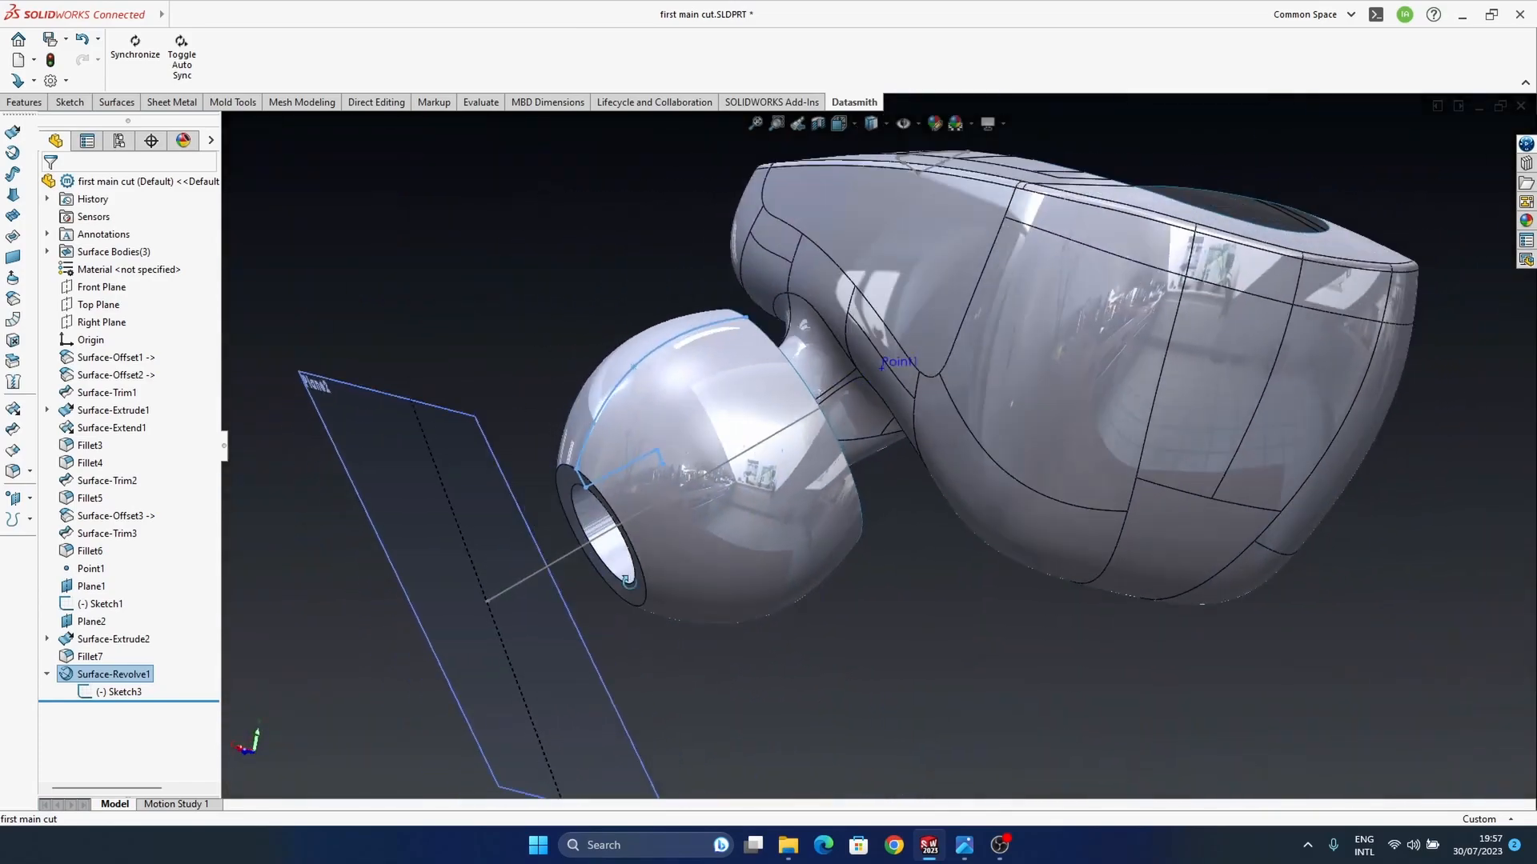
ctrl+middle_drag(834, 601, 920, 604)
click(920, 605)
ctrl+middle_drag(835, 533, 924, 525)
click(818, 509)
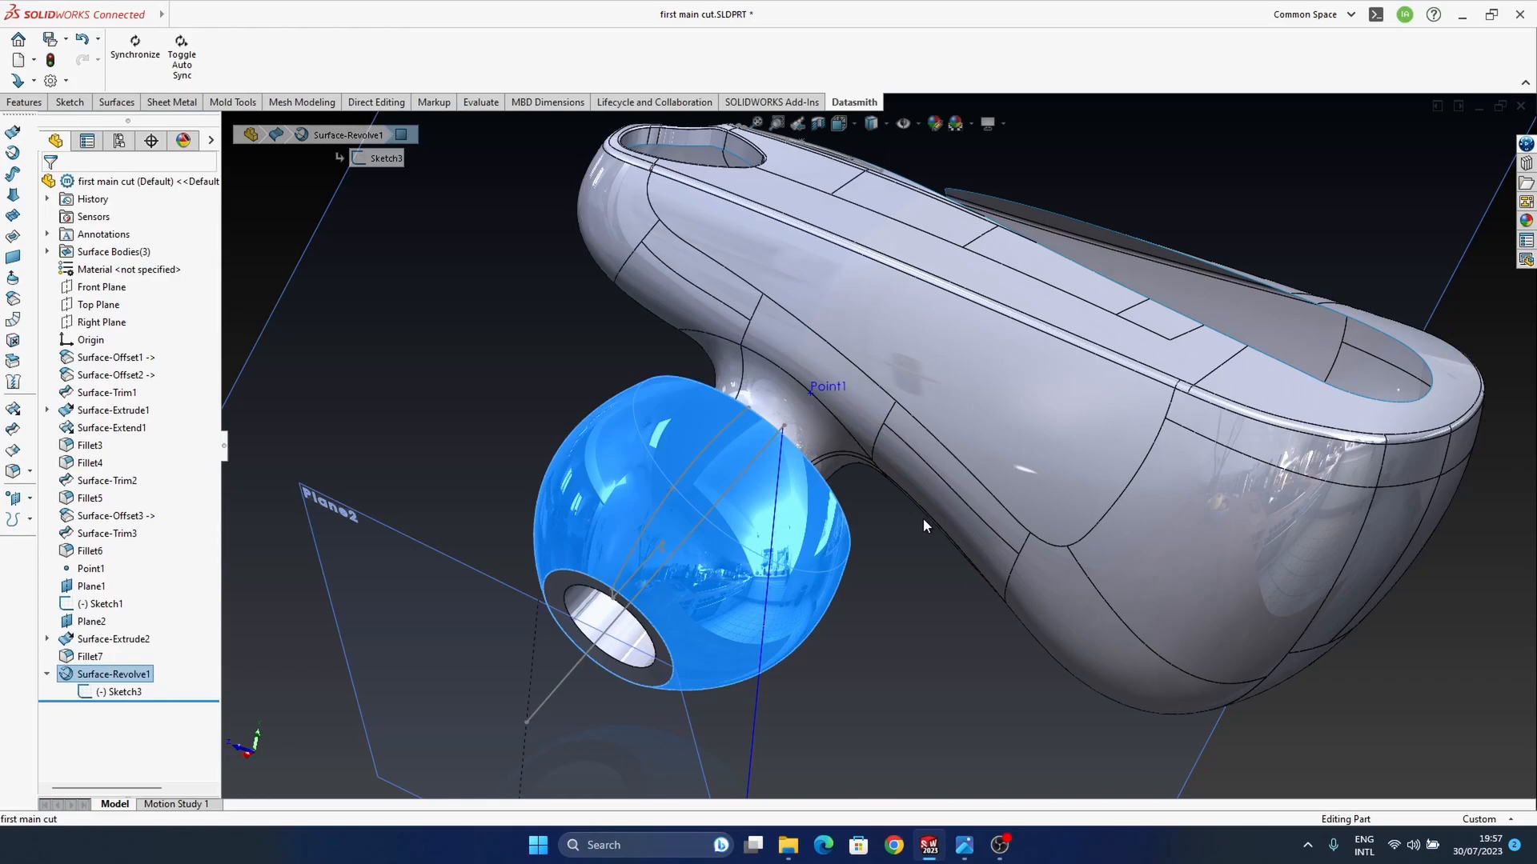
ctrl+middle_drag(830, 606, 804, 579)
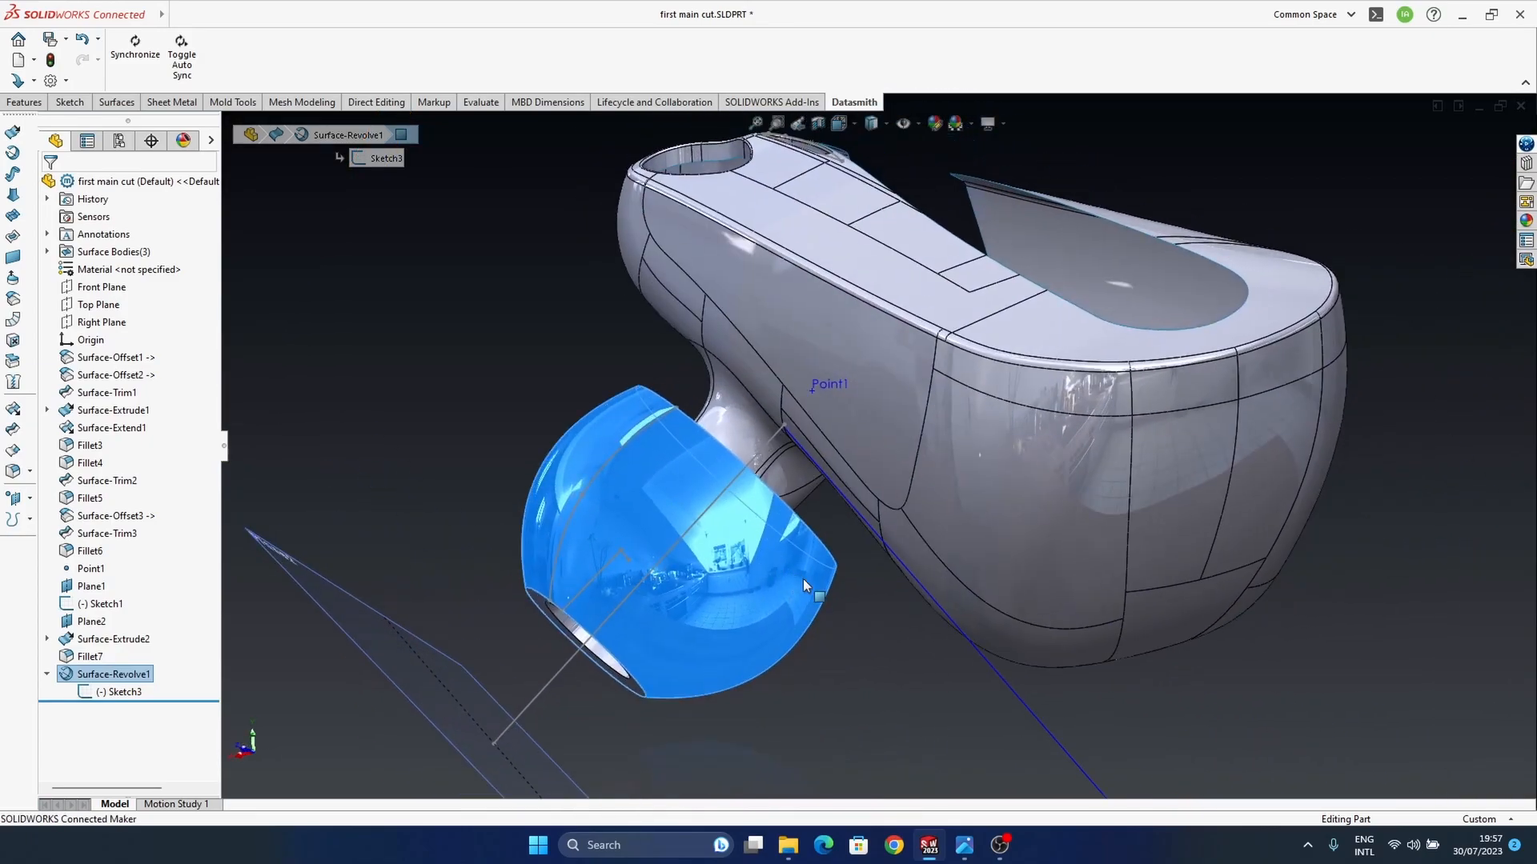
mouse_move(769, 512)
middle_down()
mouse_move(756, 421)
mouse_move(859, 573)
mouse_move(747, 511)
middle_up()
click(1257, 564)
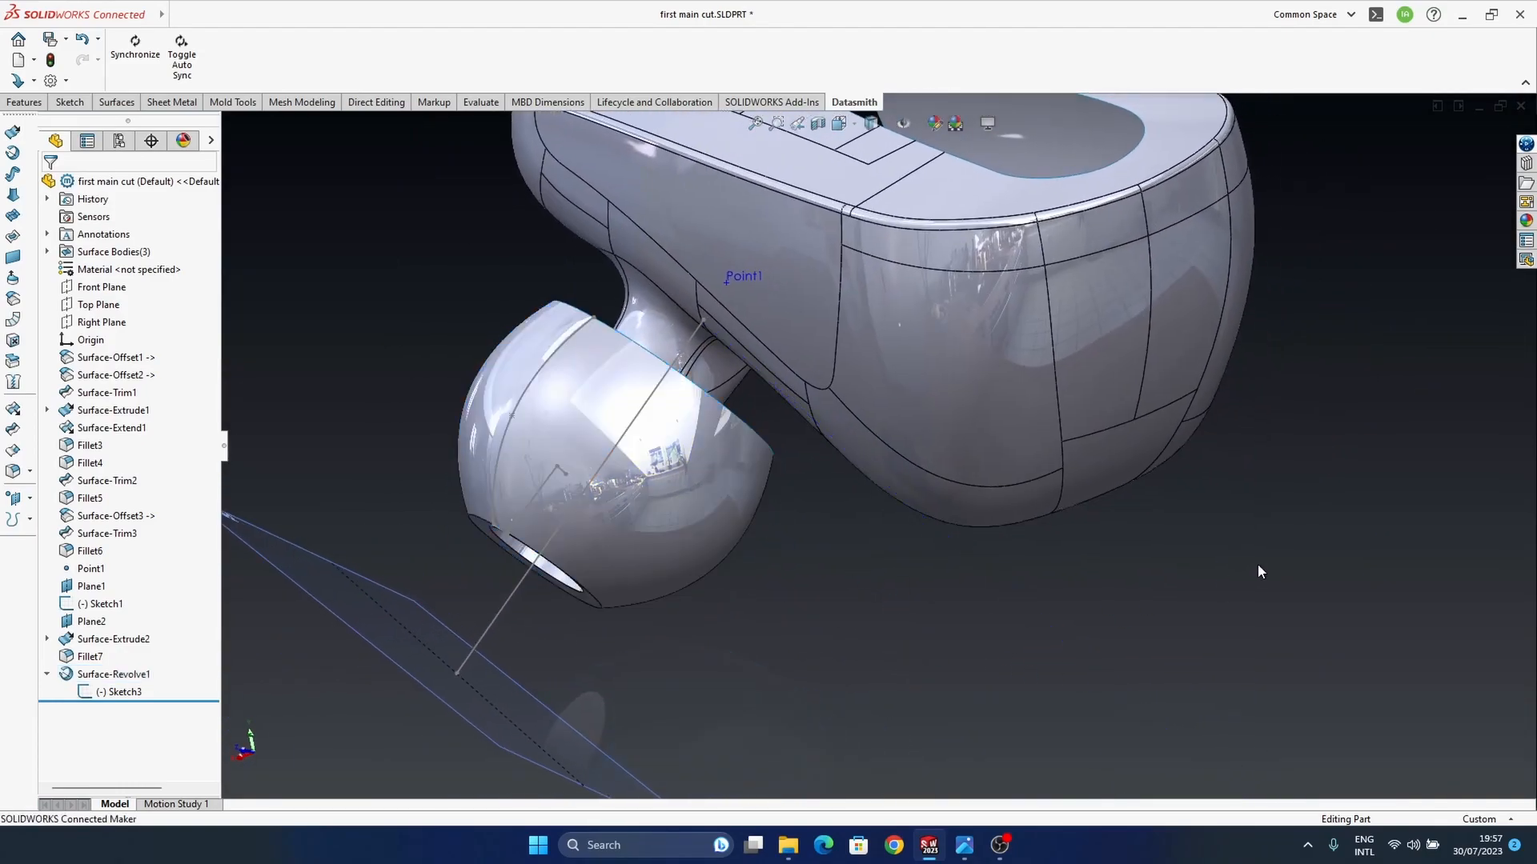
middle_drag(679, 386, 728, 400)
ctrl+middle_drag(636, 471, 809, 645)
click(809, 645)
click(279, 315)
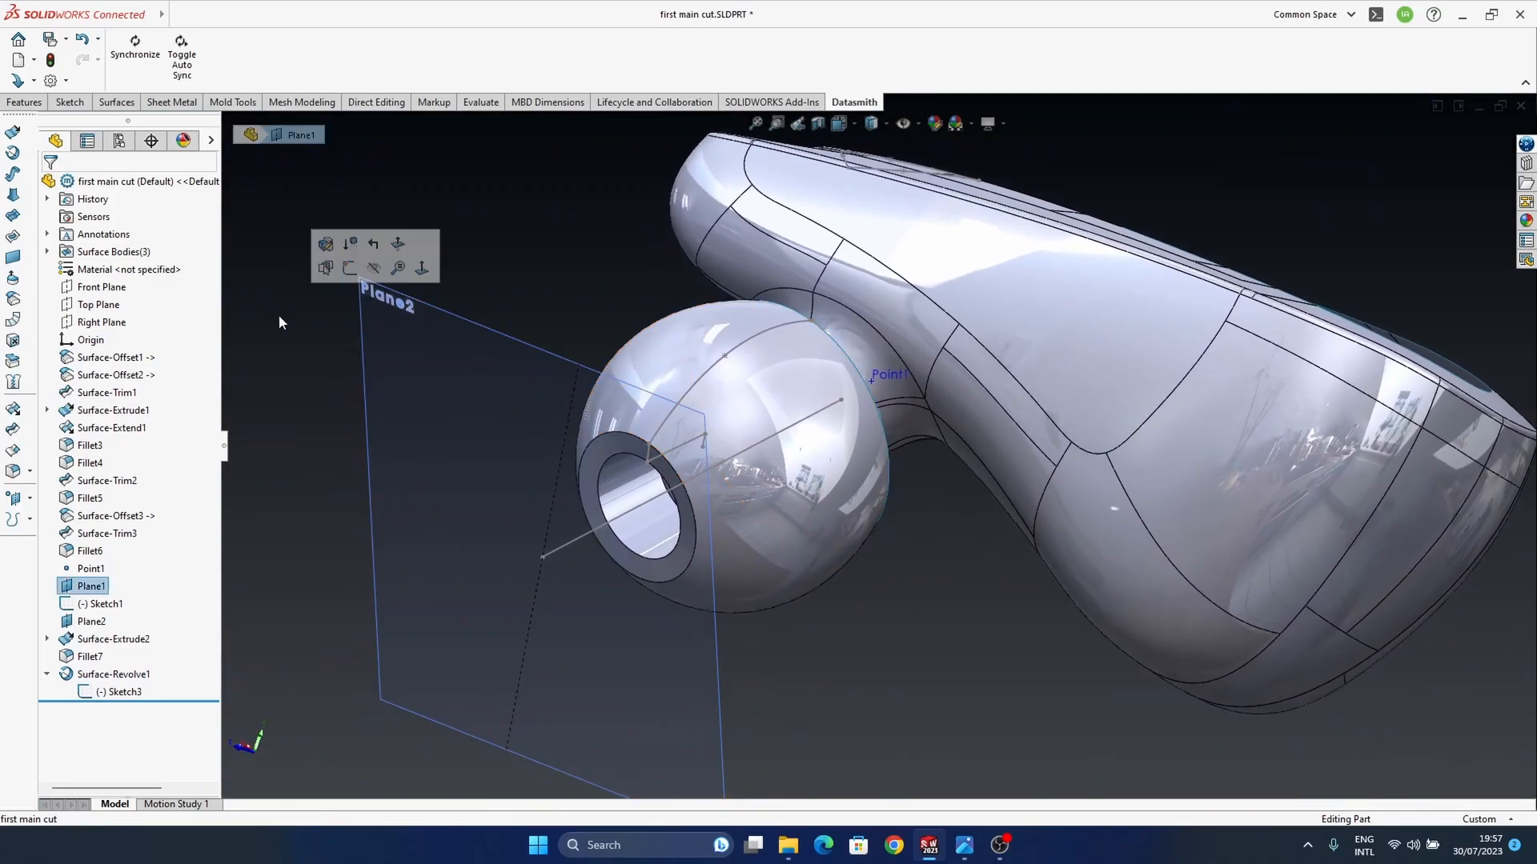
Step: Apply a 1 mm symmetric, curvature-continuous fillet to the outer edge of the ear tip's flat front ring
scroll(710, 532, down, 5)
middle_drag(662, 497, 705, 486)
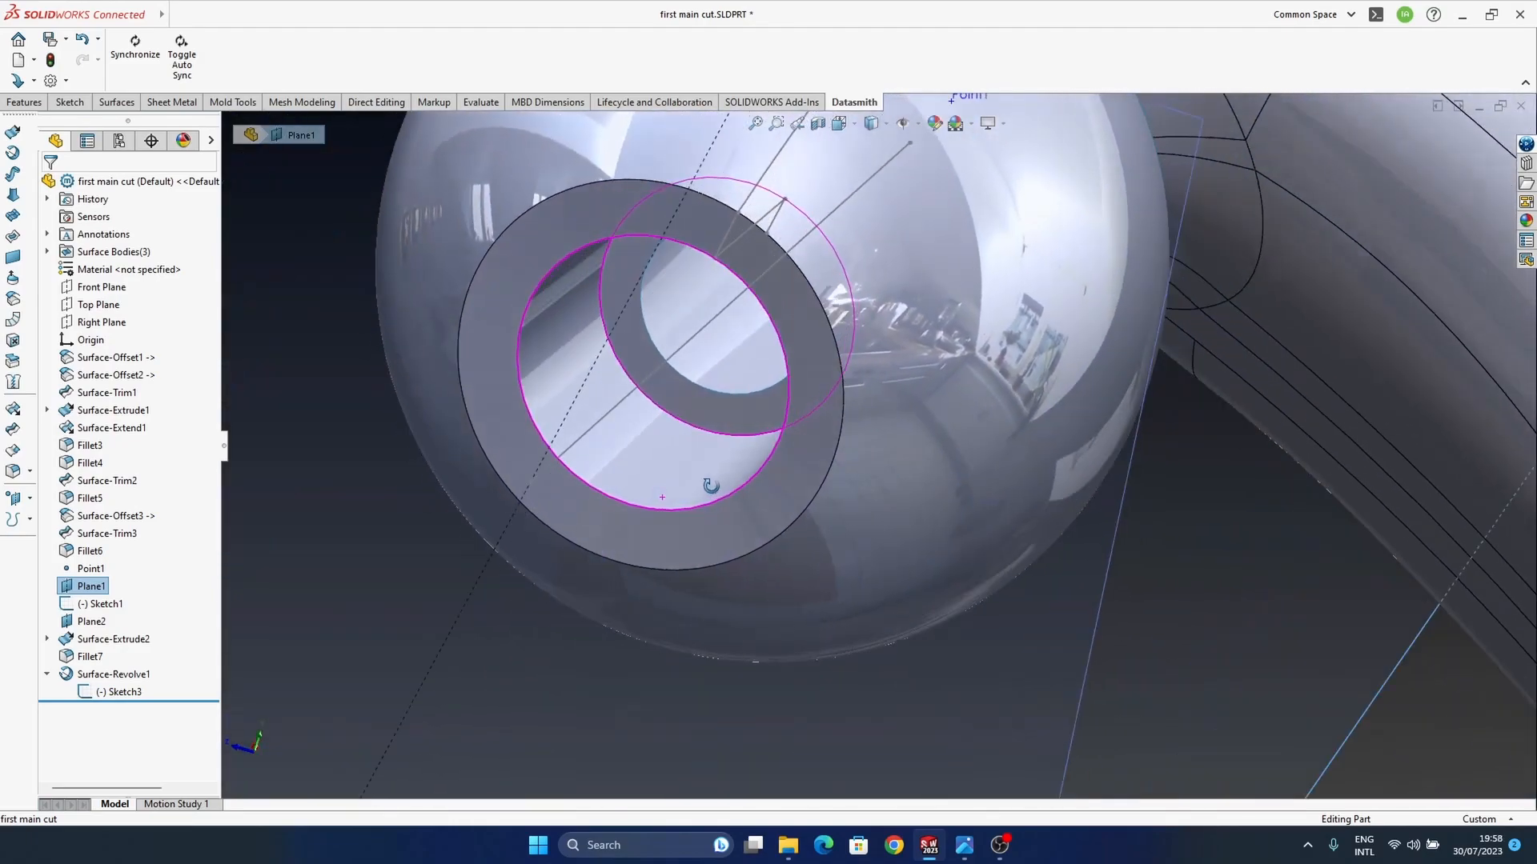
click(710, 567)
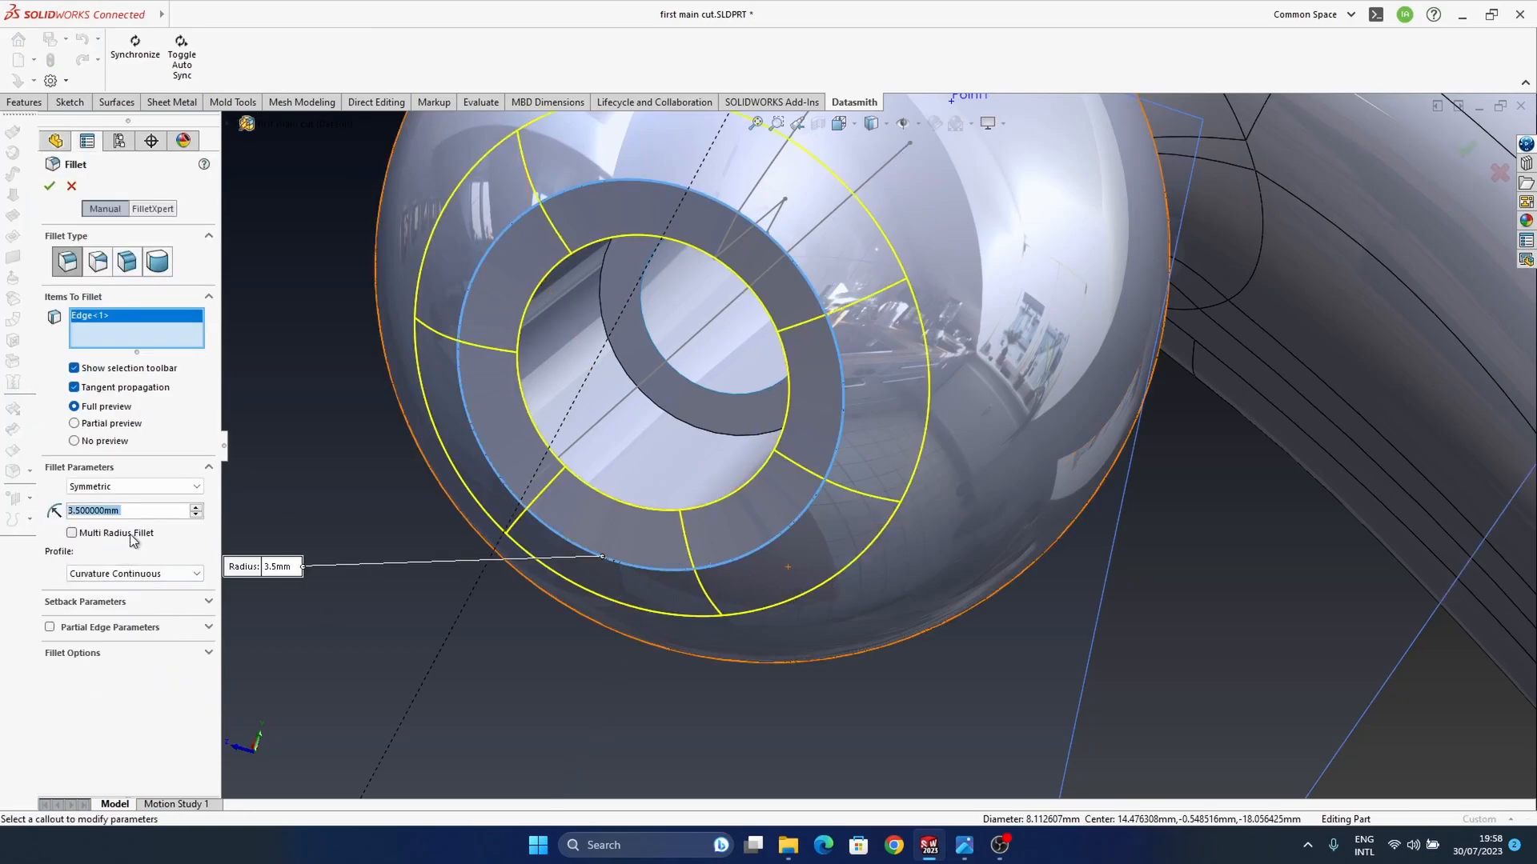
text(1)
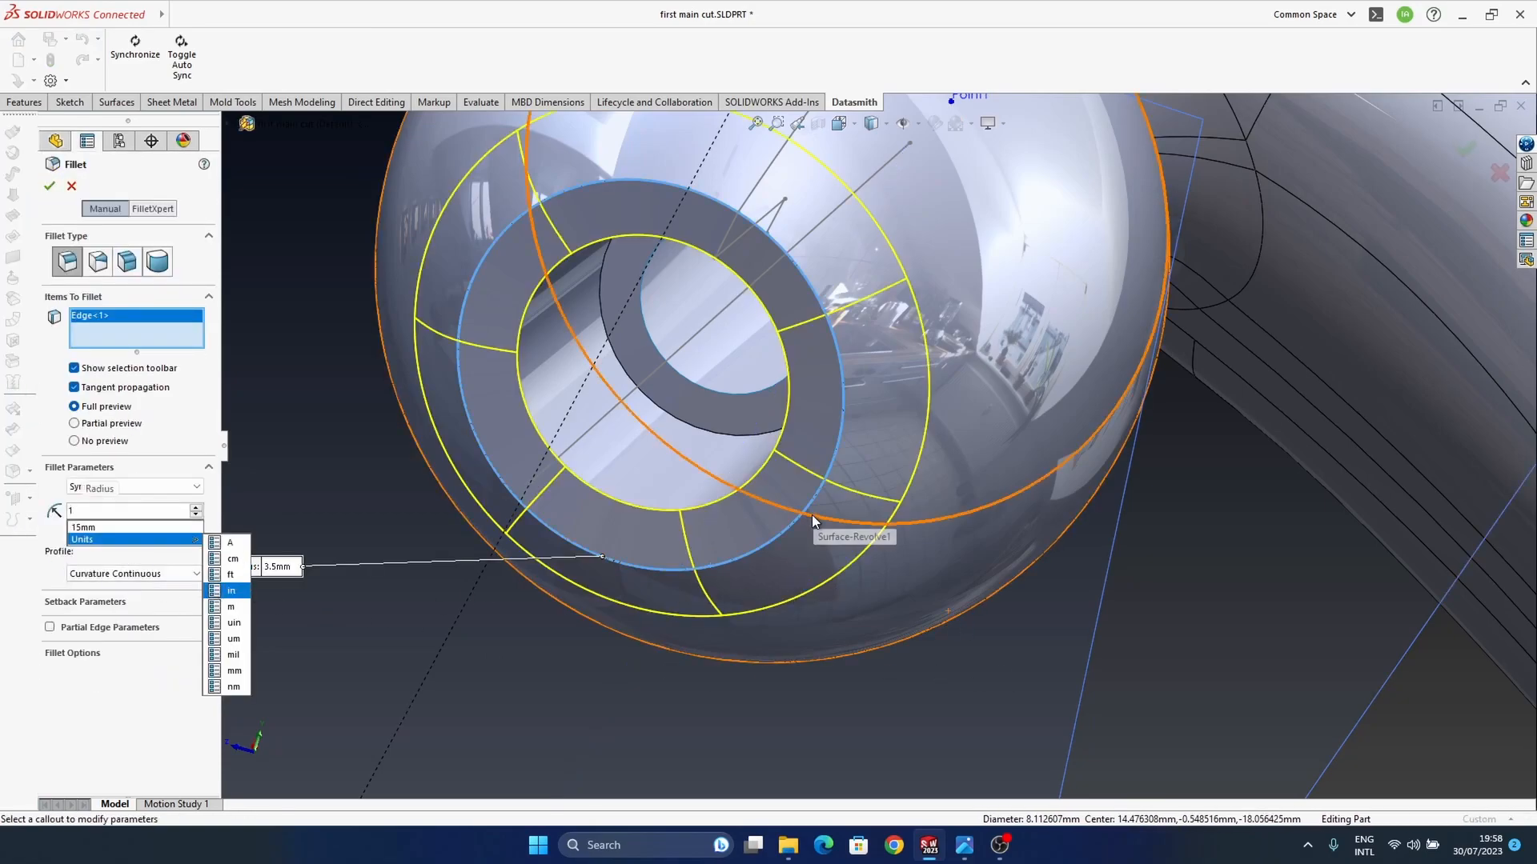
key(Return)
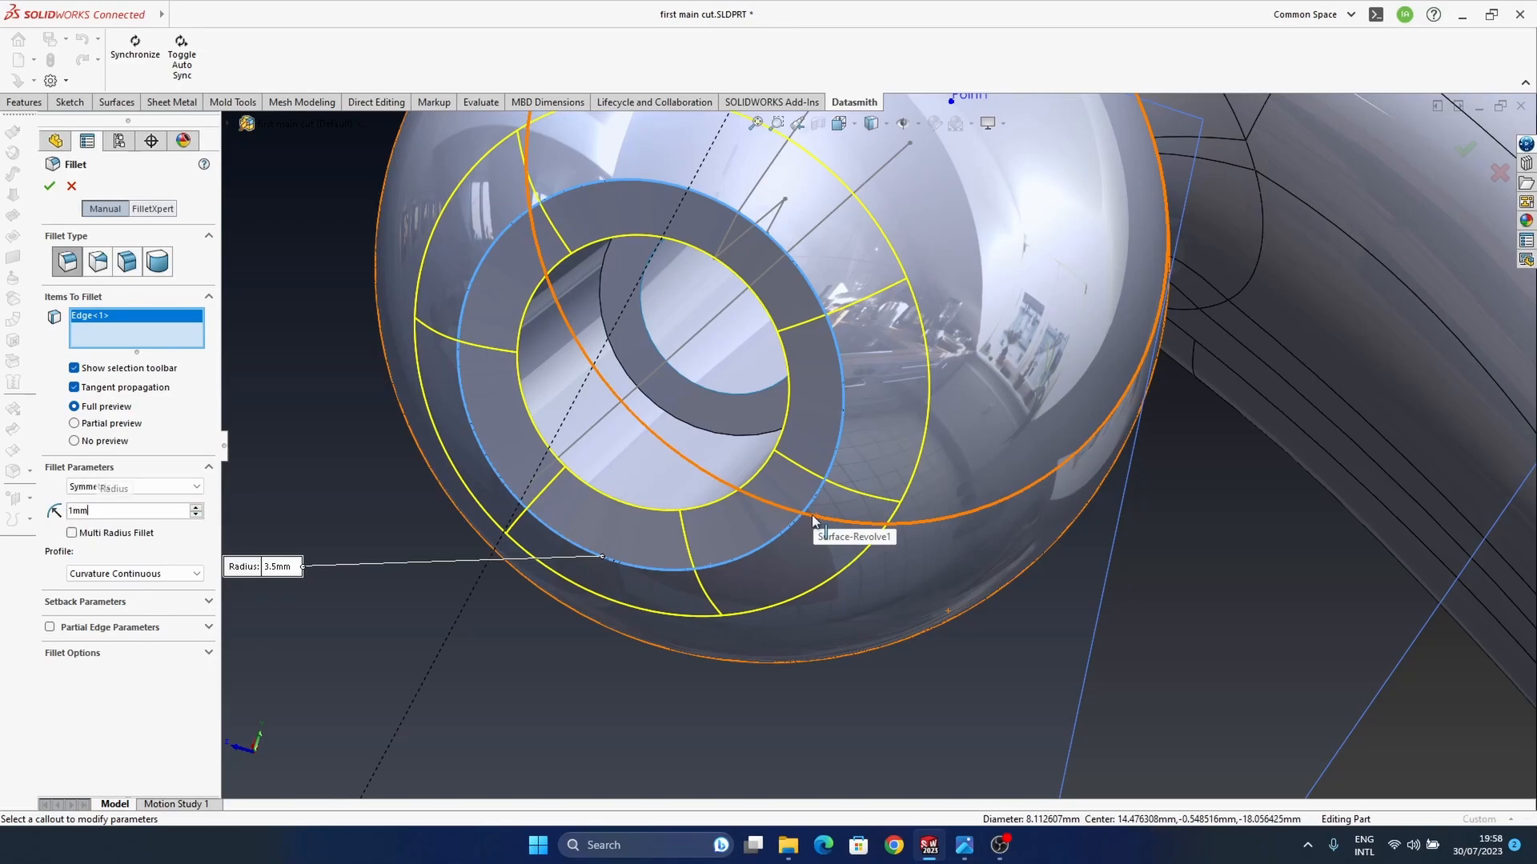
key(Return)
middle_drag(813, 521, 813, 457)
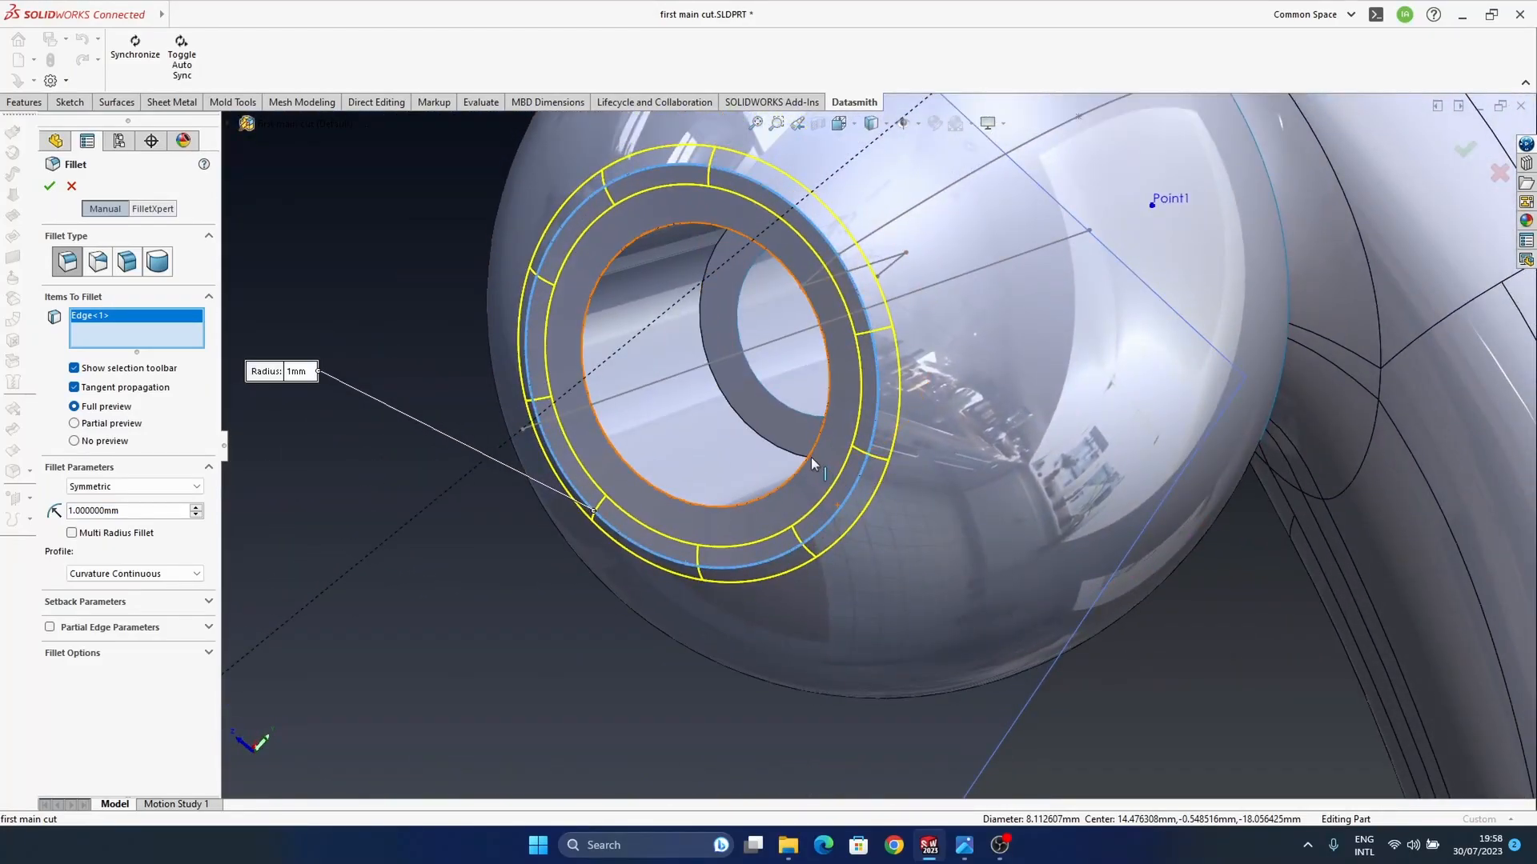
Step: Try adding the front opening's inner edge as a multi-radius item, remove it, and finish the outer-edge fillet
click(810, 458)
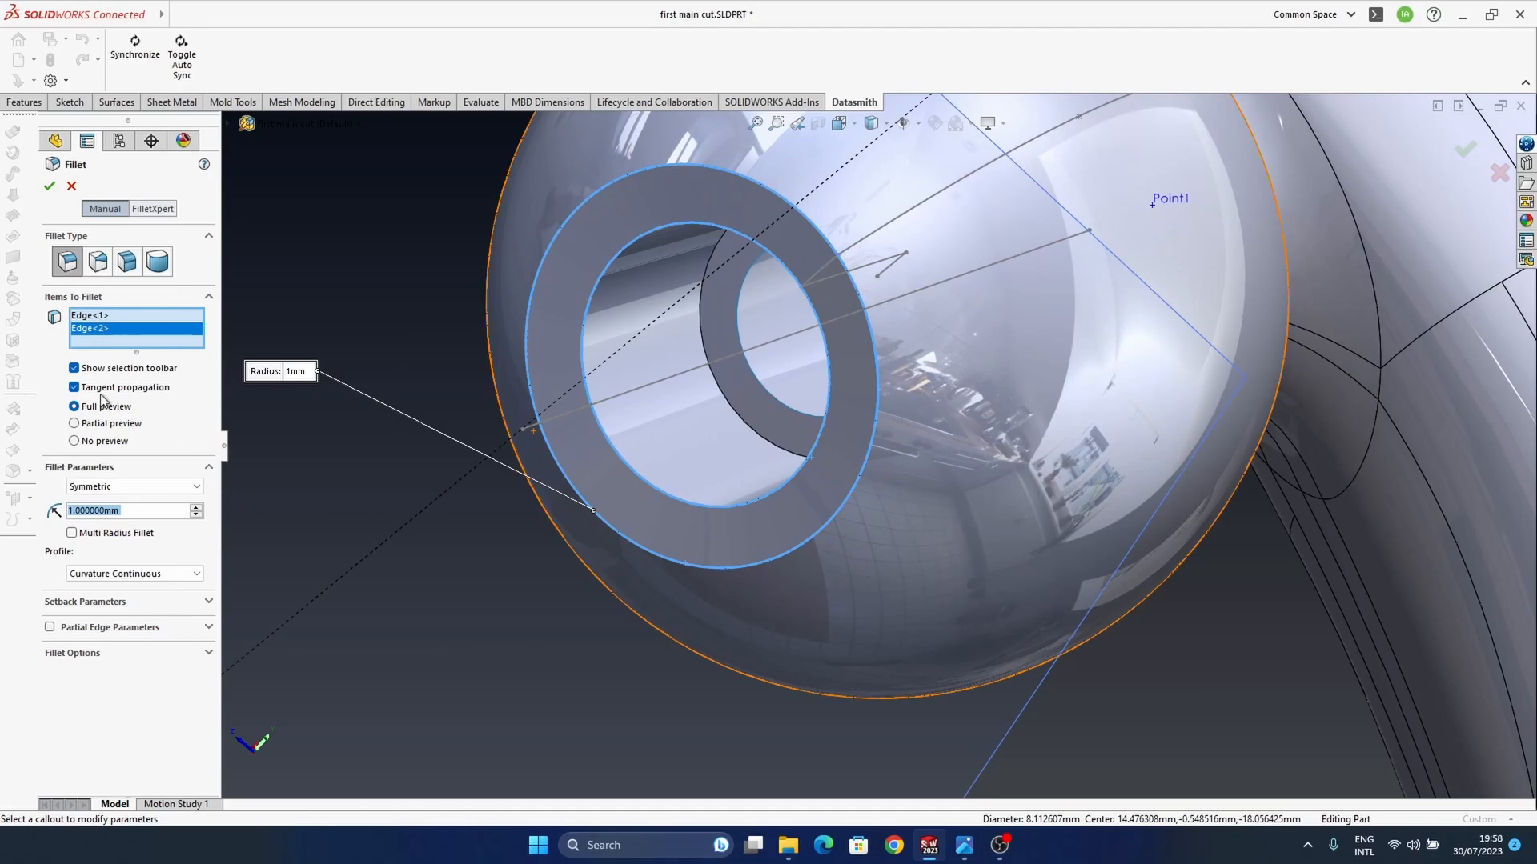
click(73, 533)
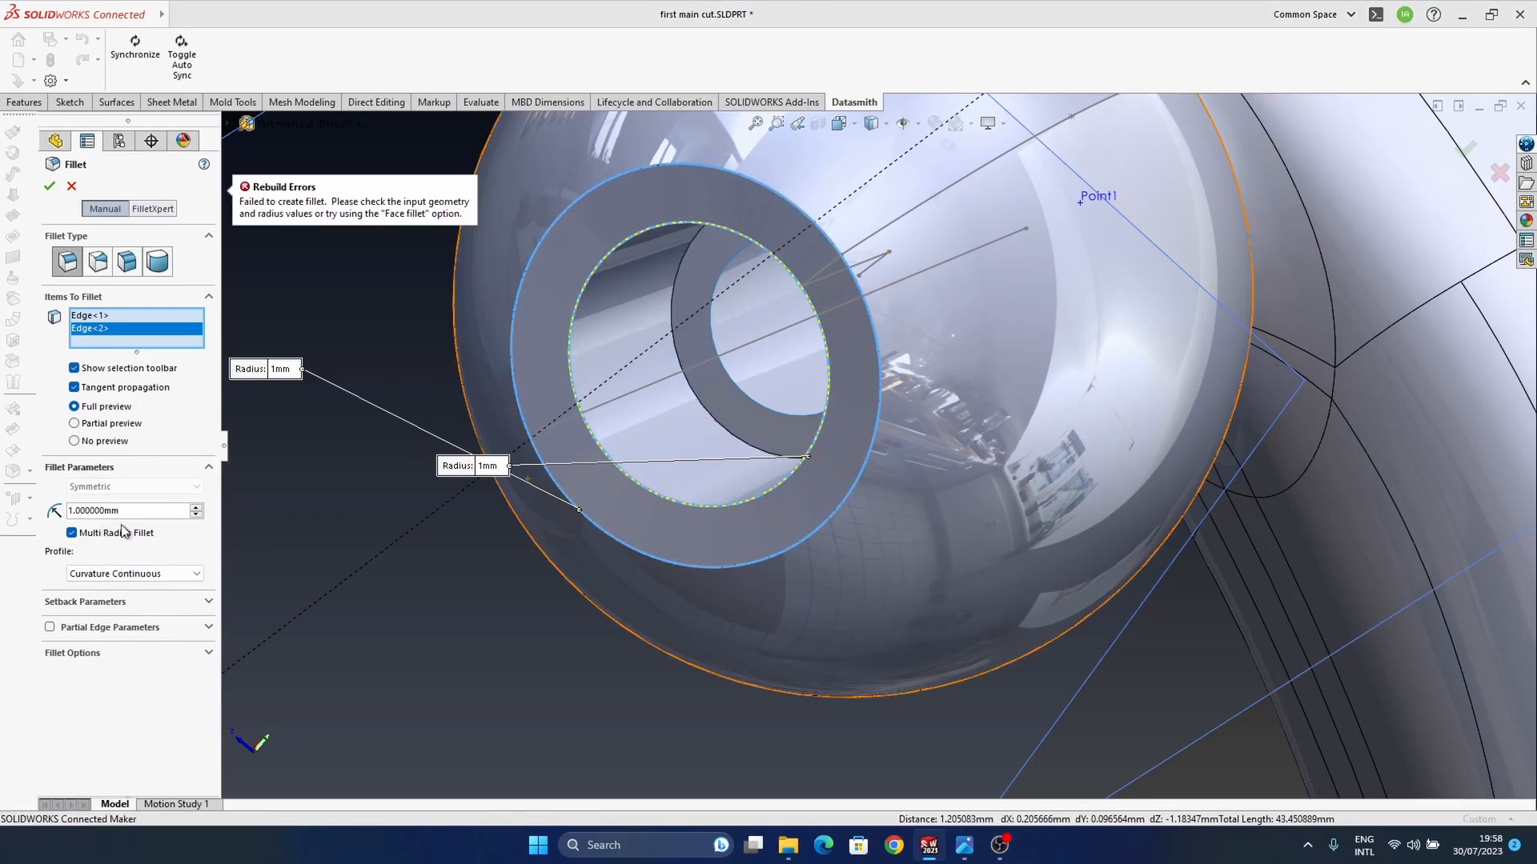
click(102, 316)
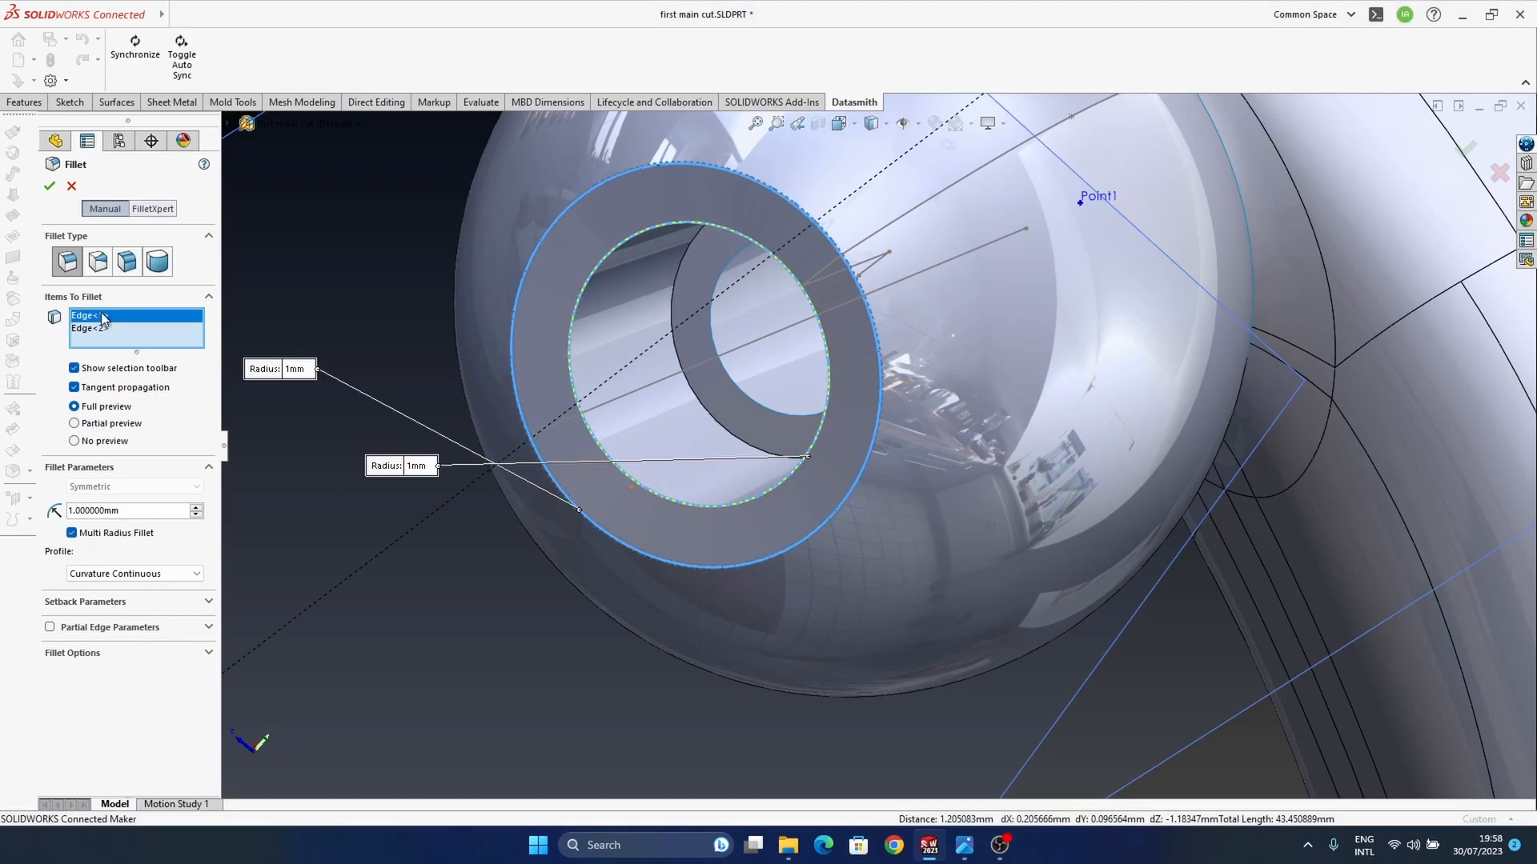
click(108, 329)
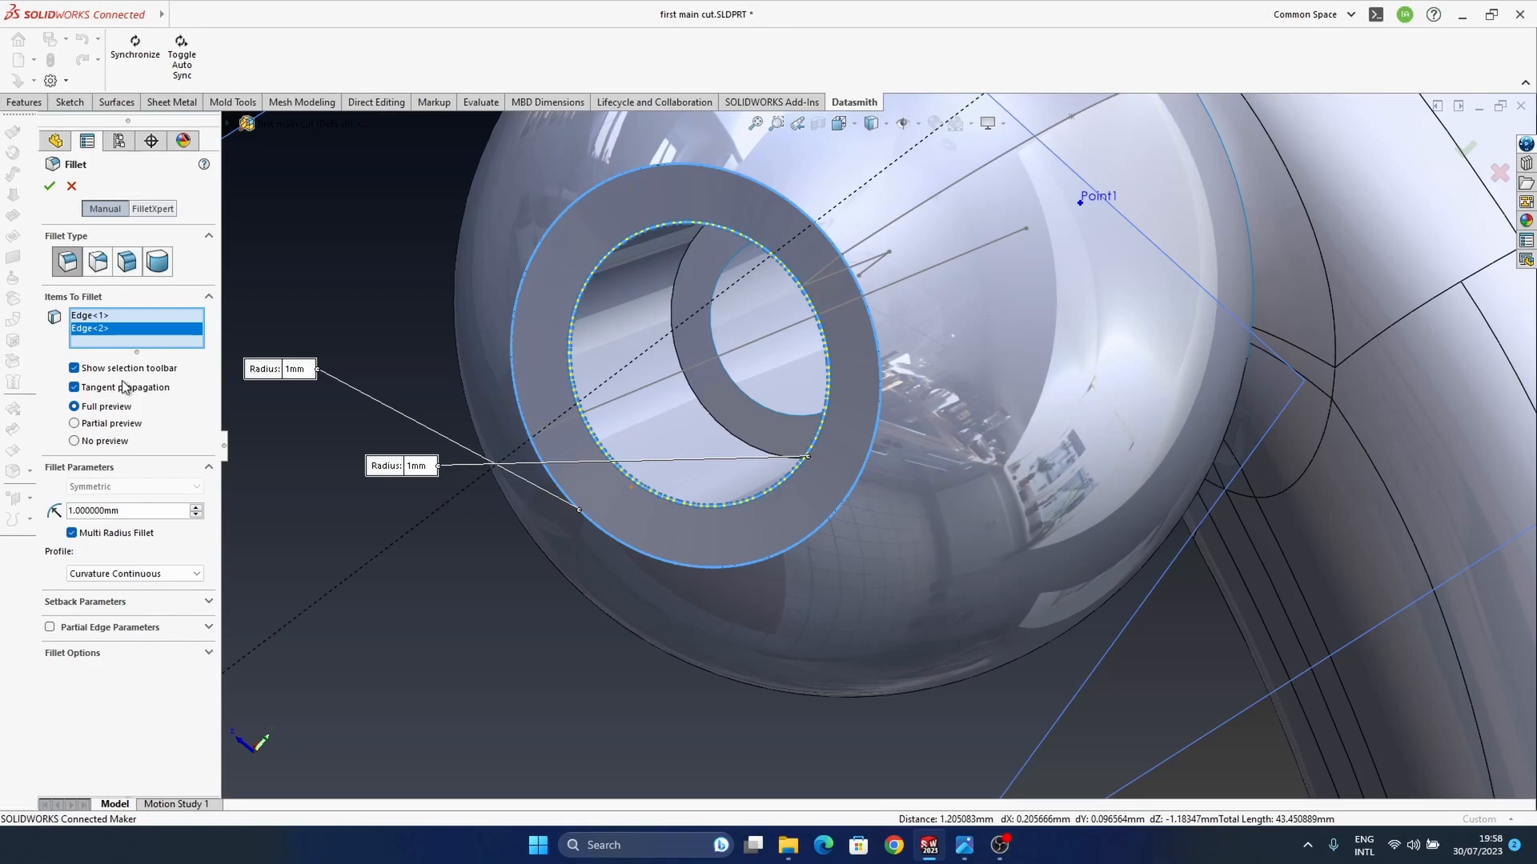
right_click(127, 335)
click(164, 362)
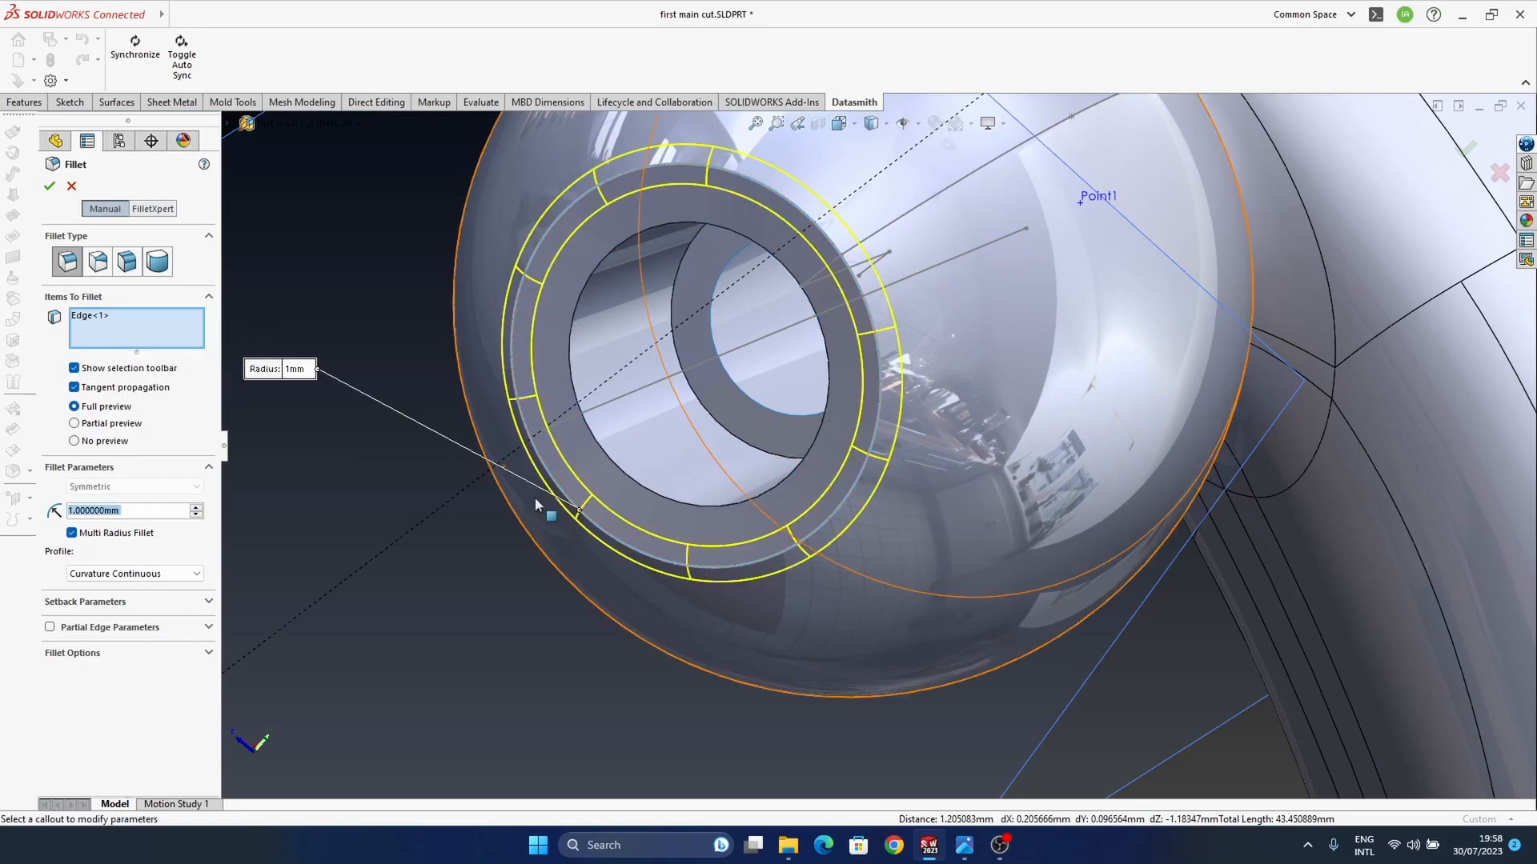
click(1465, 148)
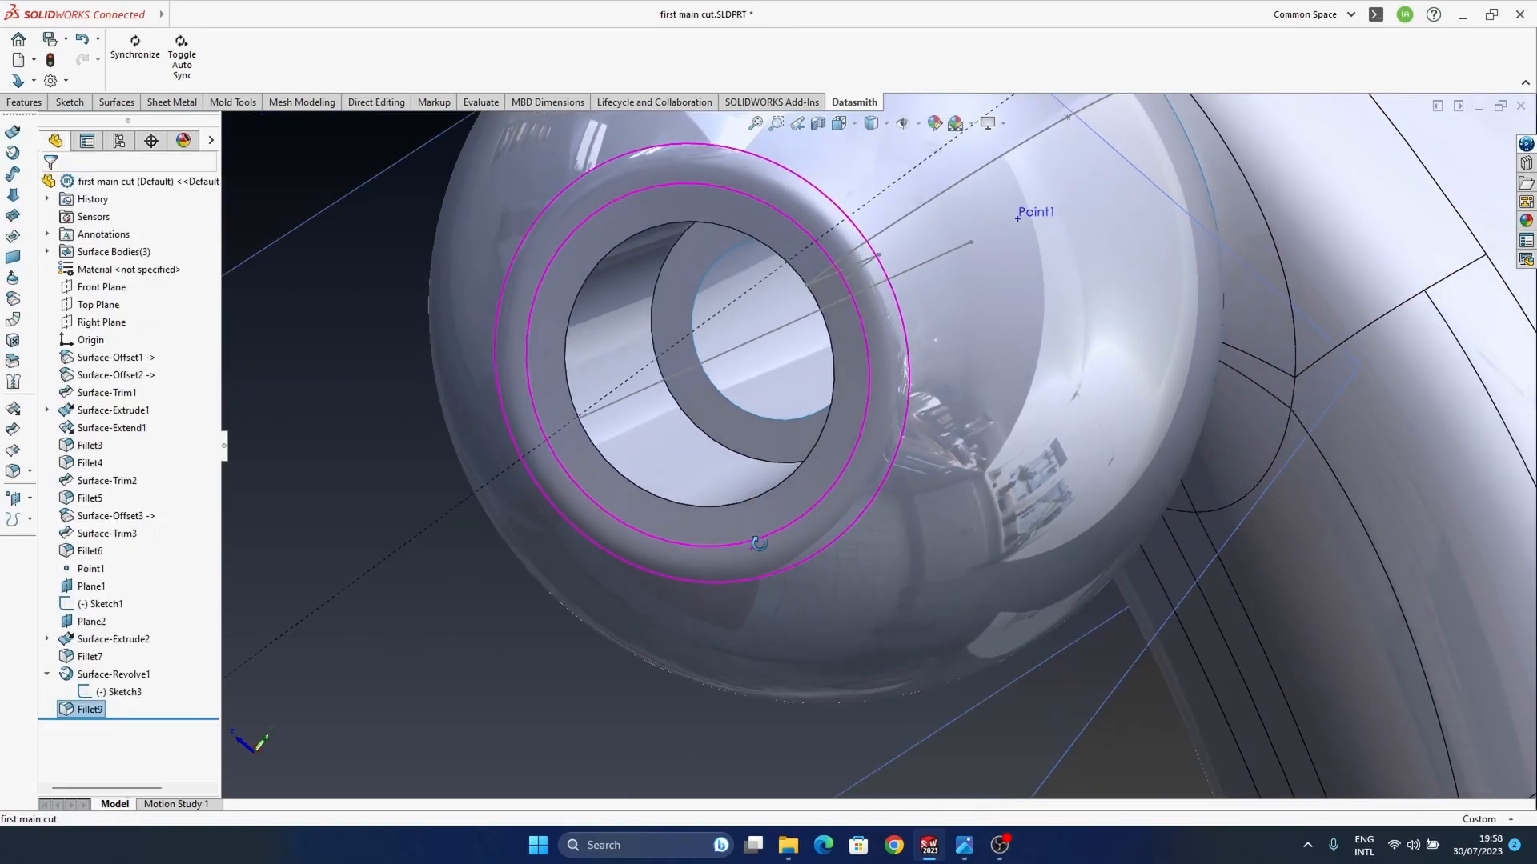
Step: Set up a multi-radius fillet on the front and rear edges of the ear tip's bore and enter a 0.5 mm radius
scroll(775, 570, up, 5)
click(924, 706)
scroll(845, 449, down, 5)
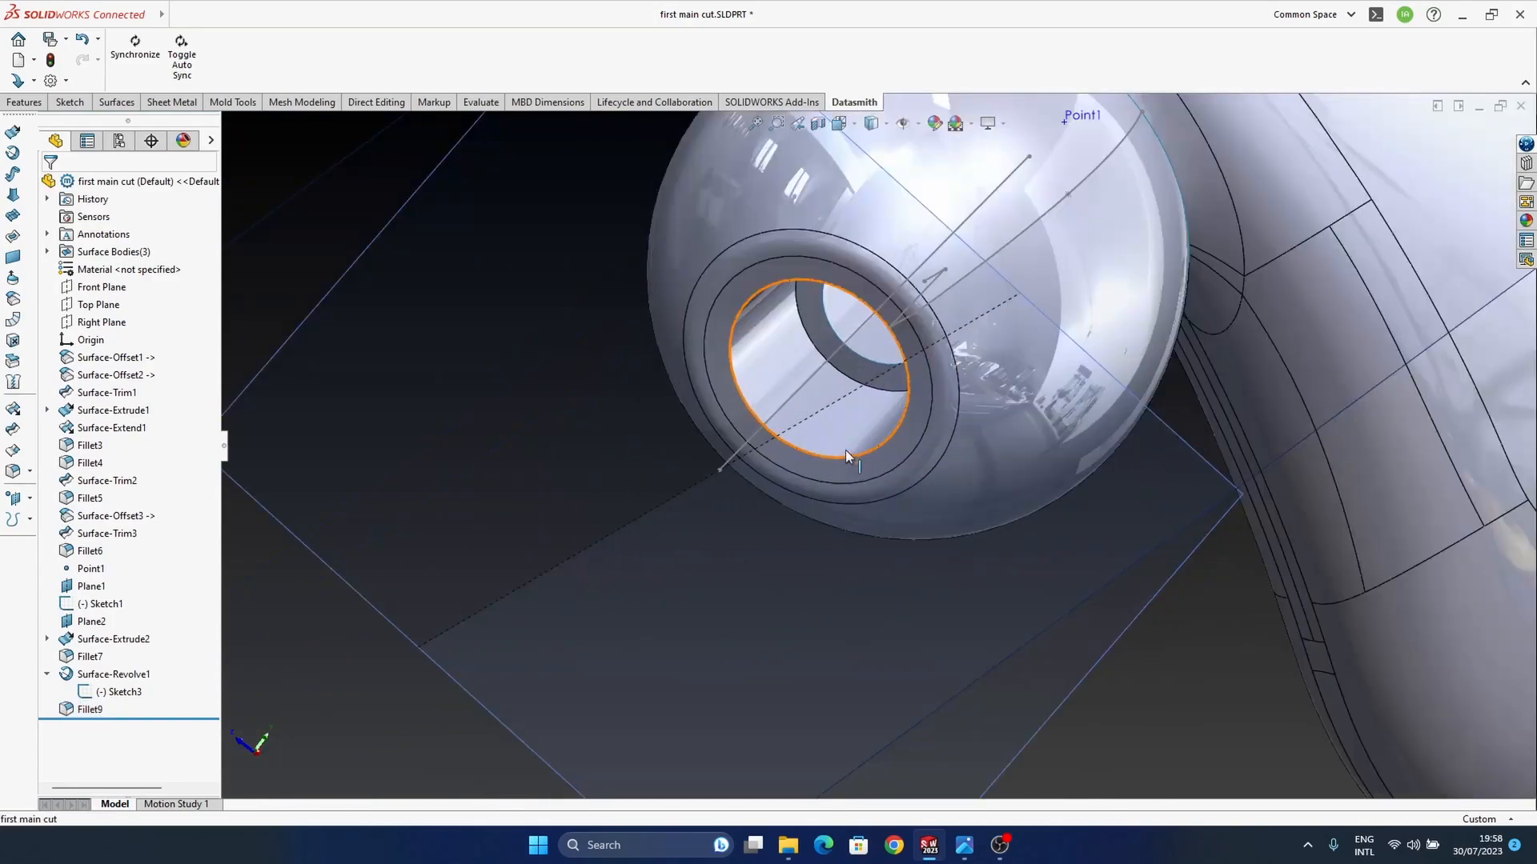
click(847, 454)
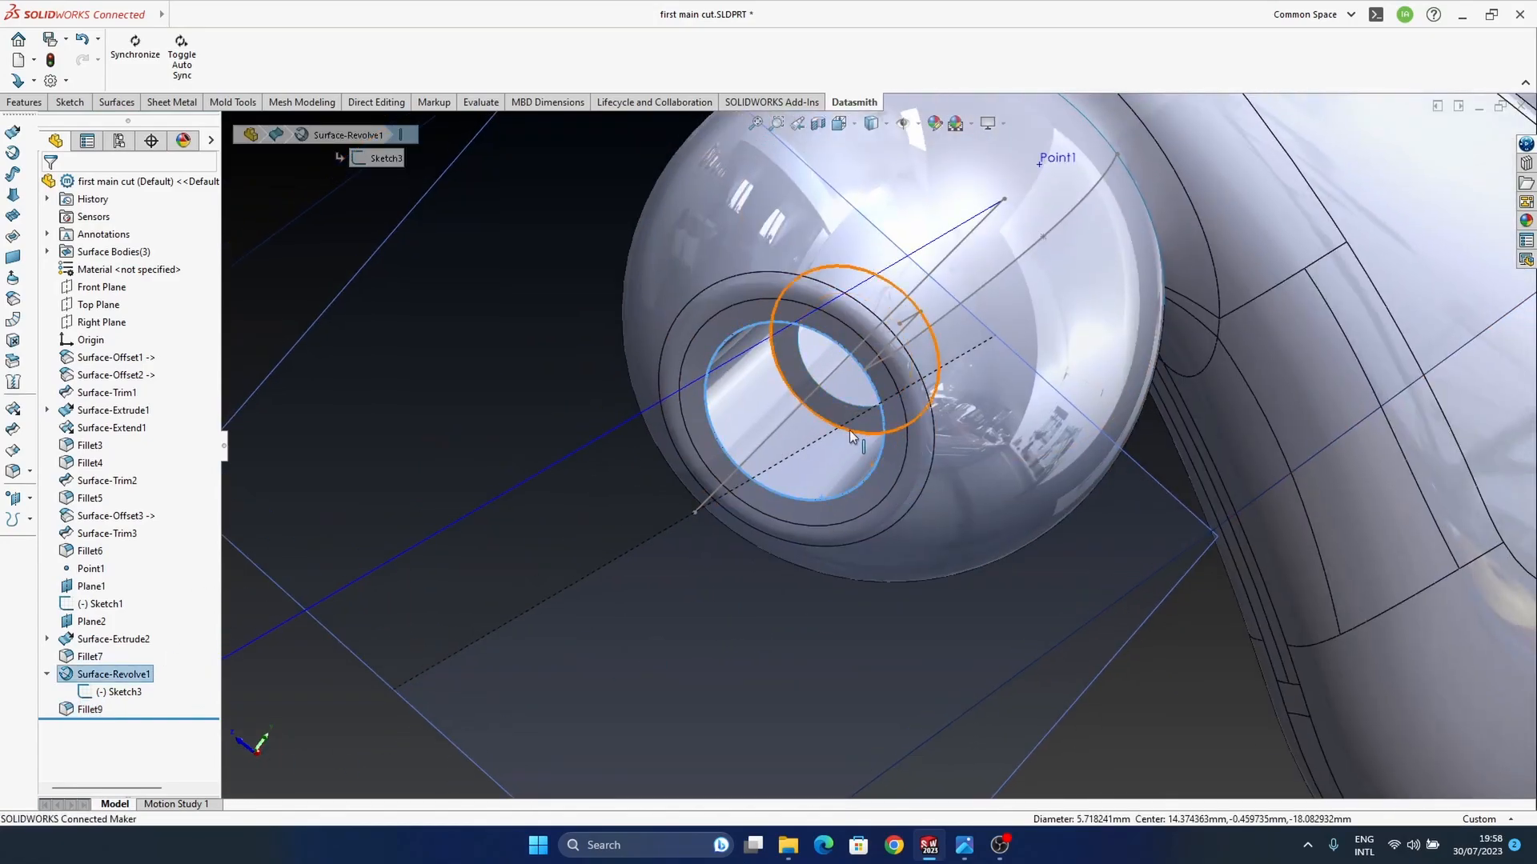
ctrl+click(849, 430)
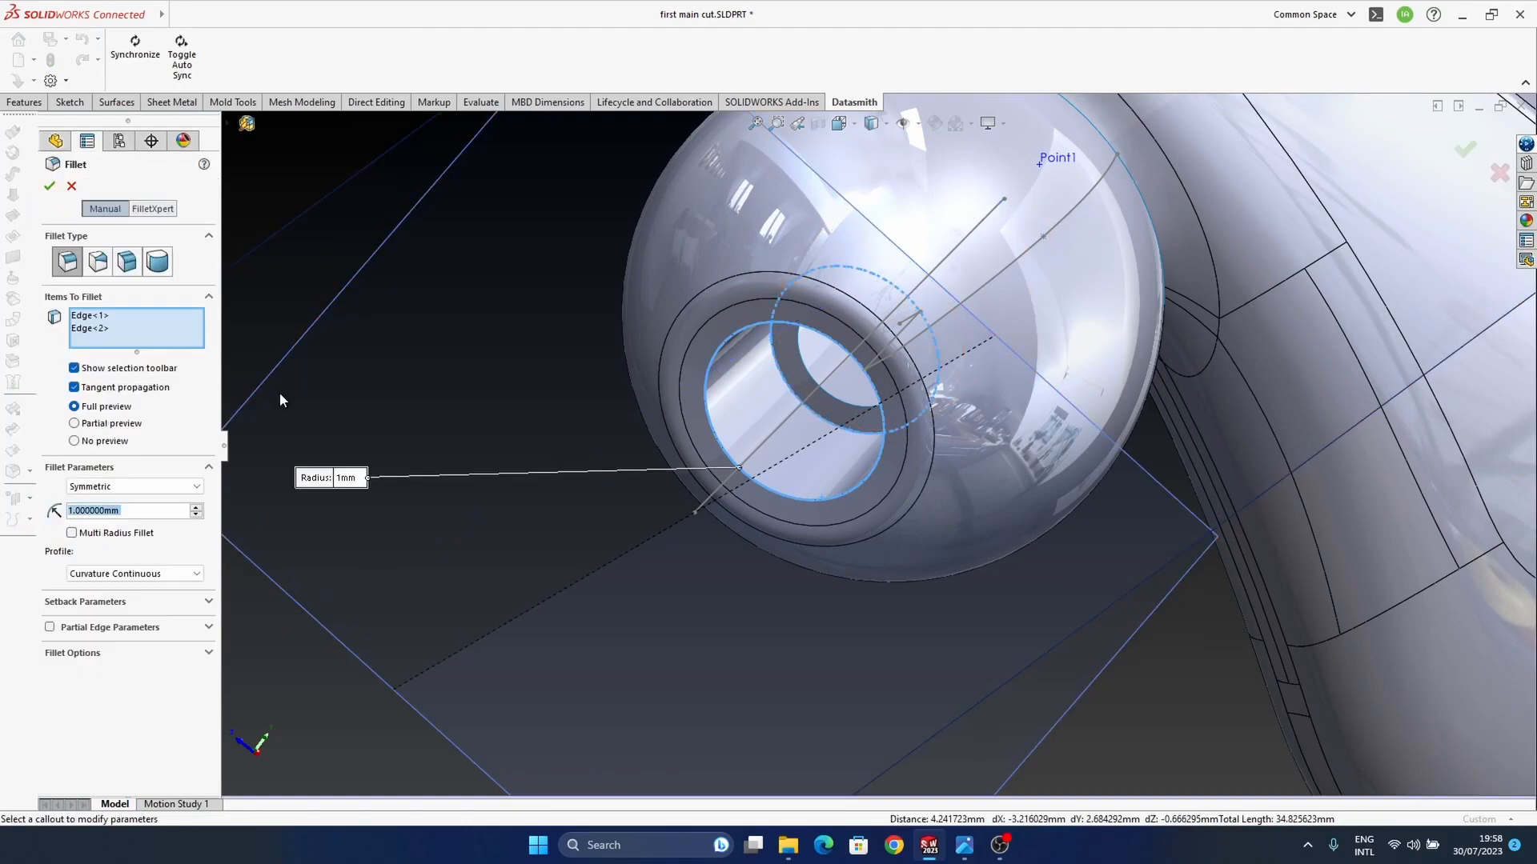
click(72, 534)
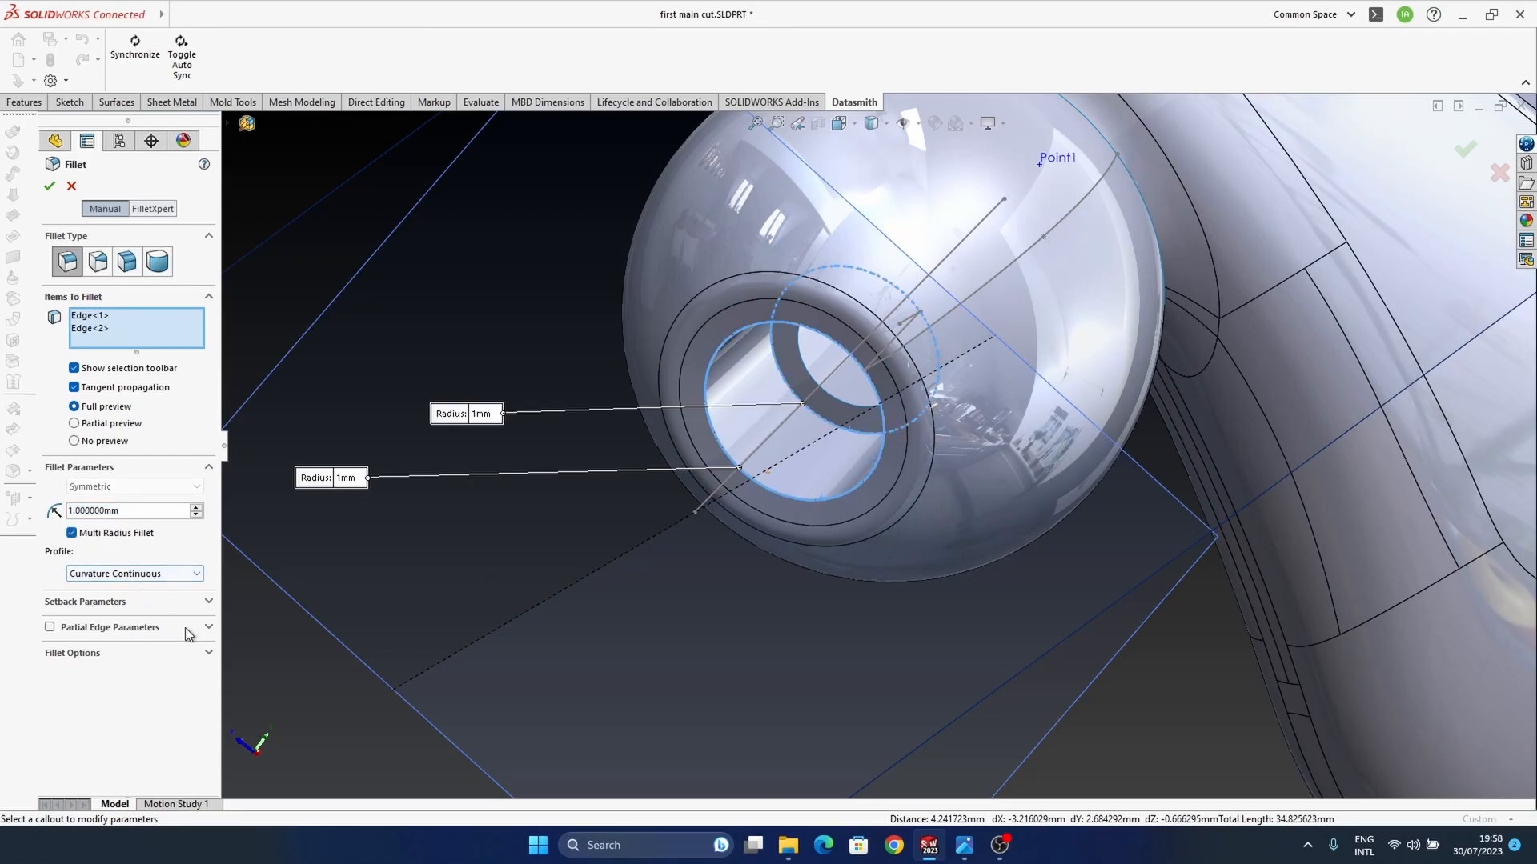
text(.5)
key(Return)
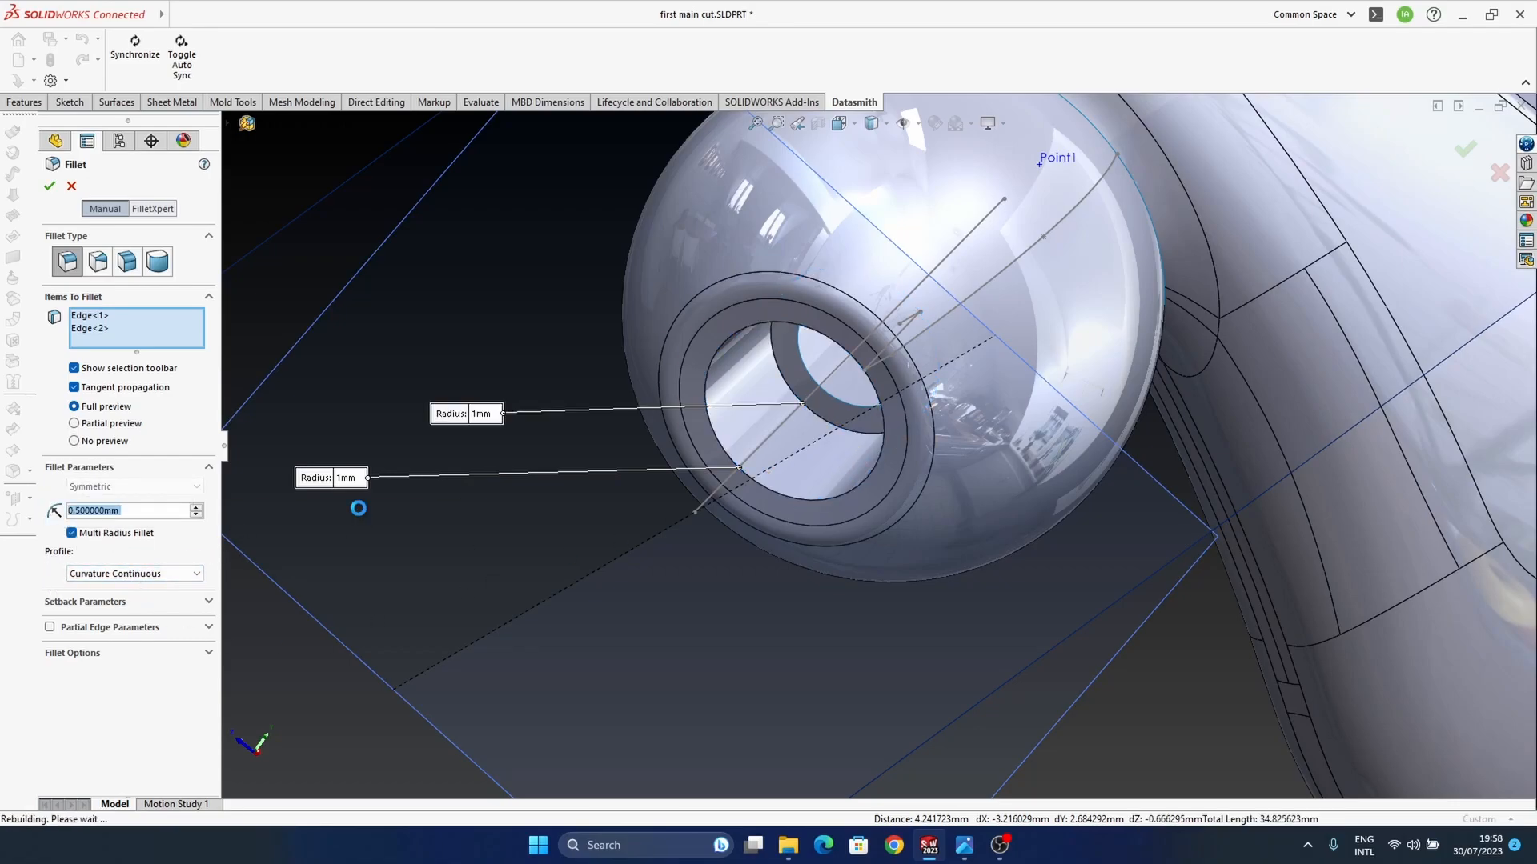
Step: Try a 0.3 mm radius on the bore's front and rear edges, toggling the multi-radius option off and on
scroll(738, 445, down, 6)
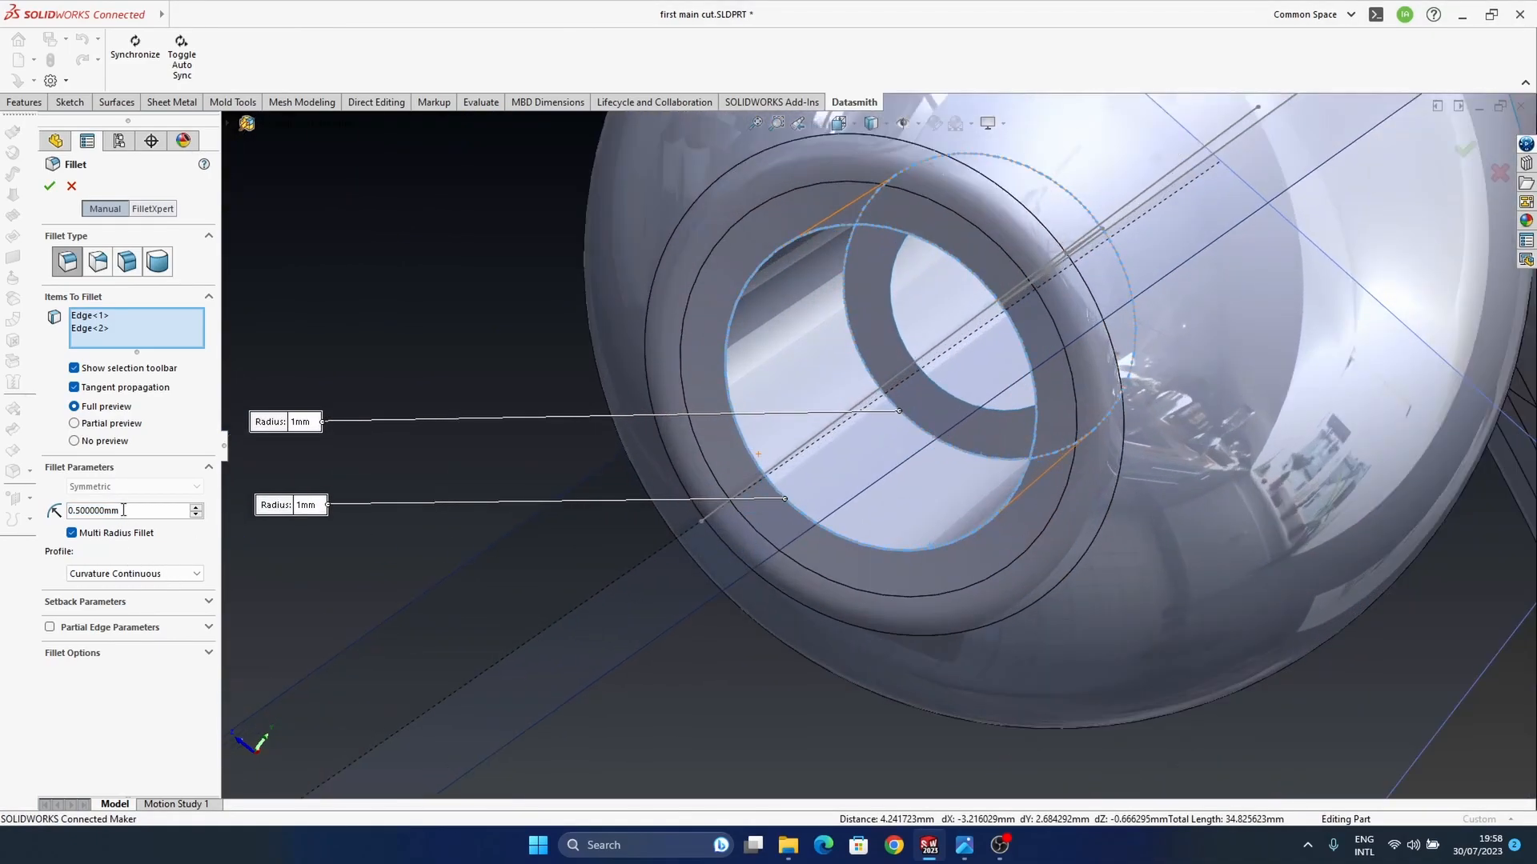
text(.3)
key(Return)
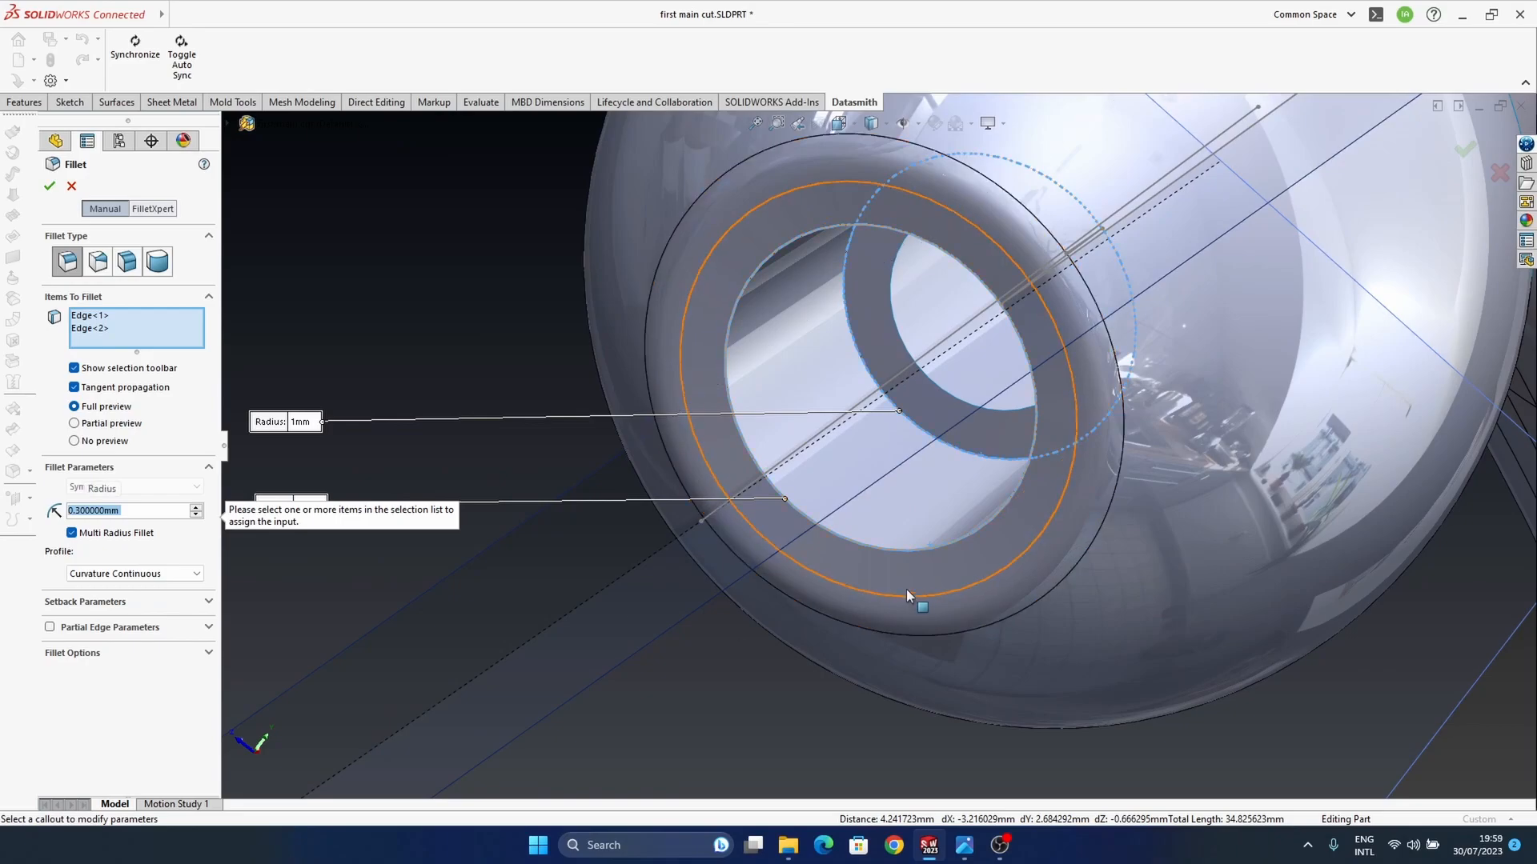
middle_drag(911, 593, 878, 521)
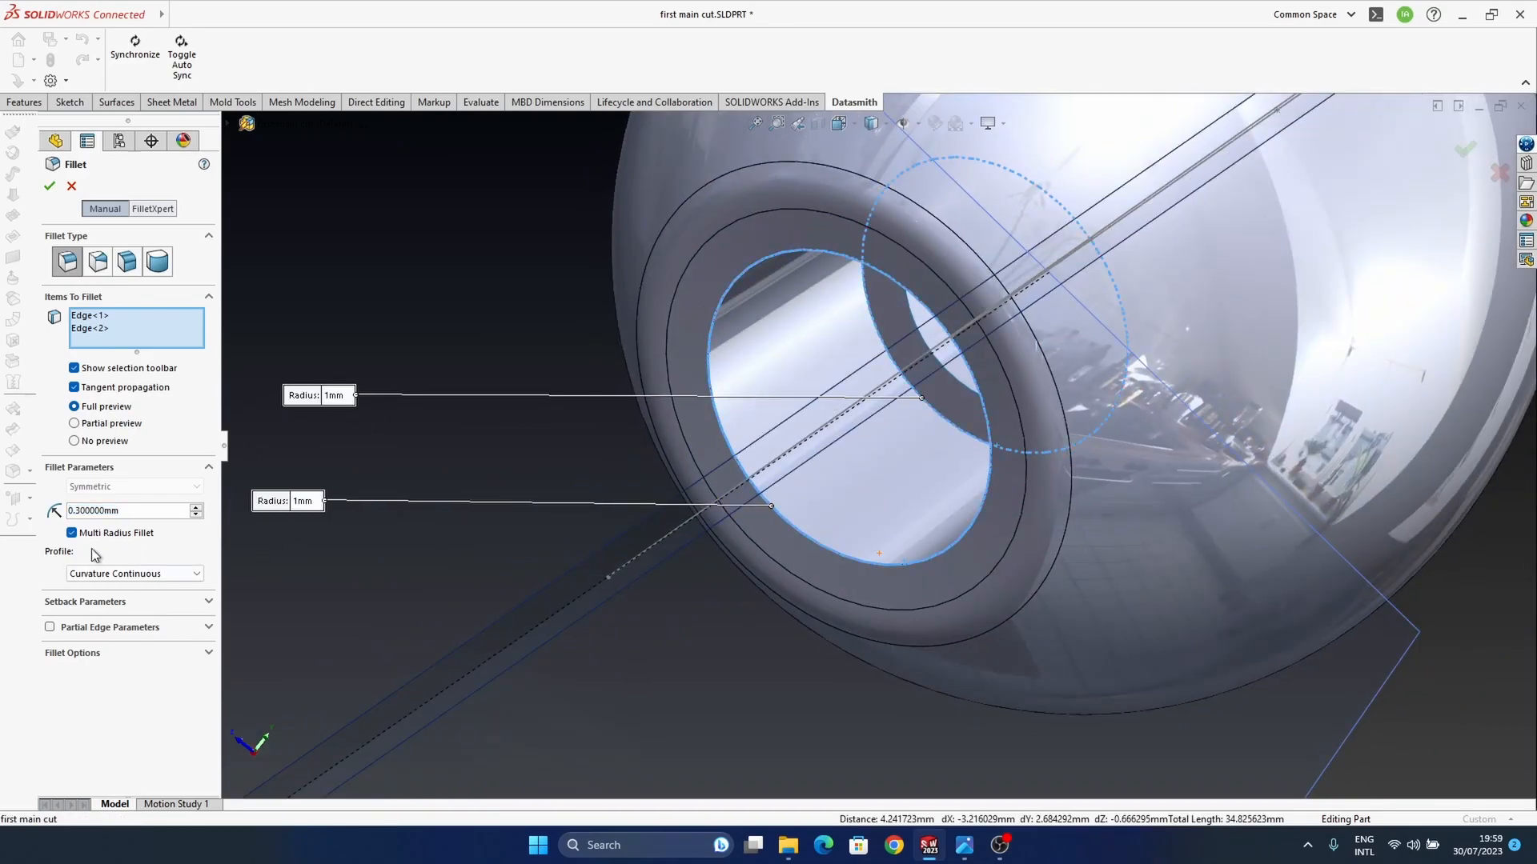
click(73, 533)
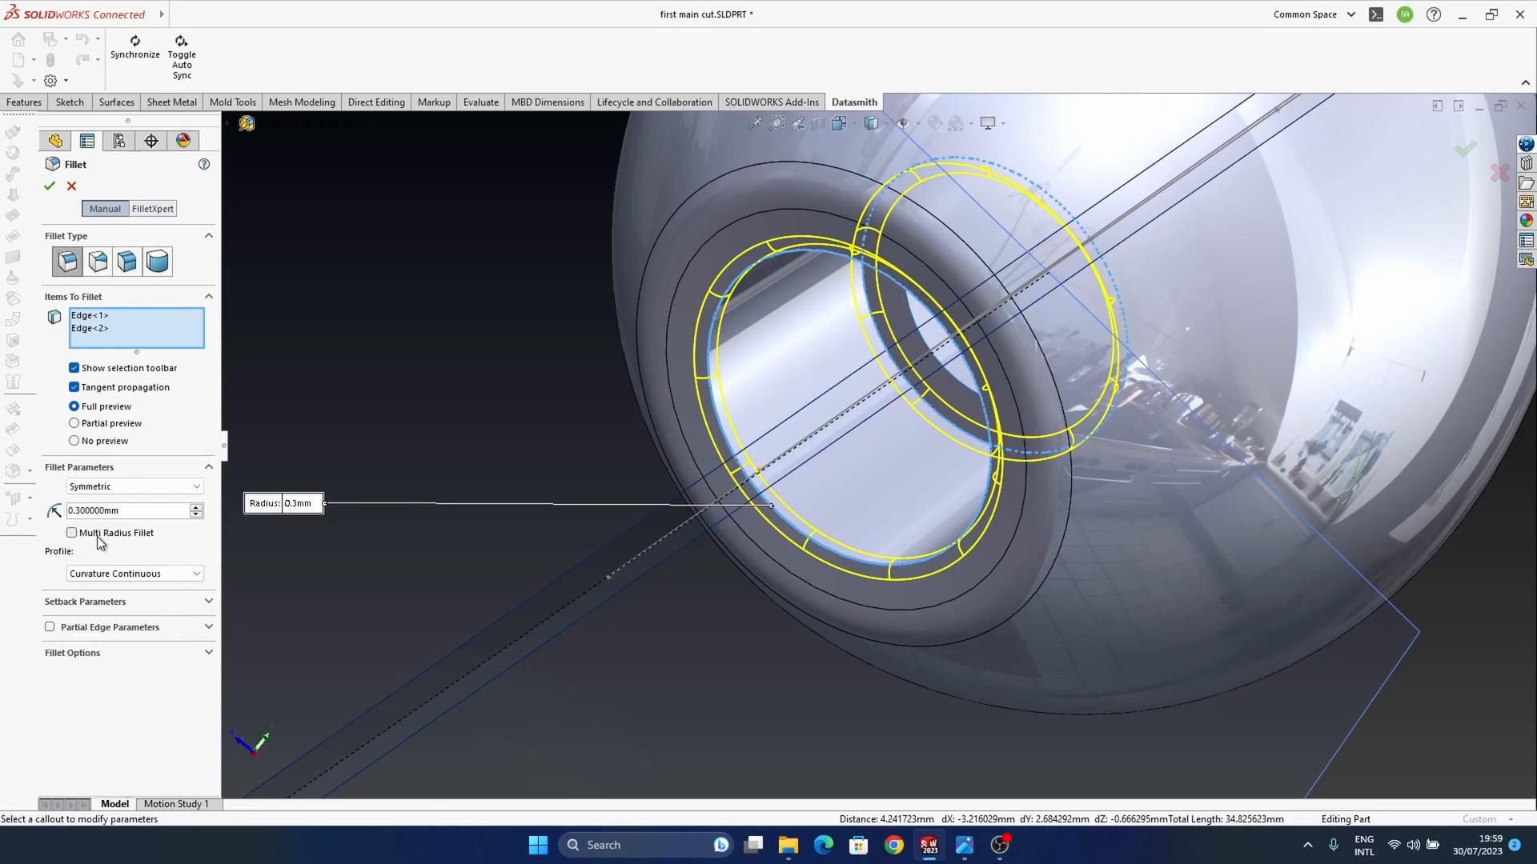
click(72, 533)
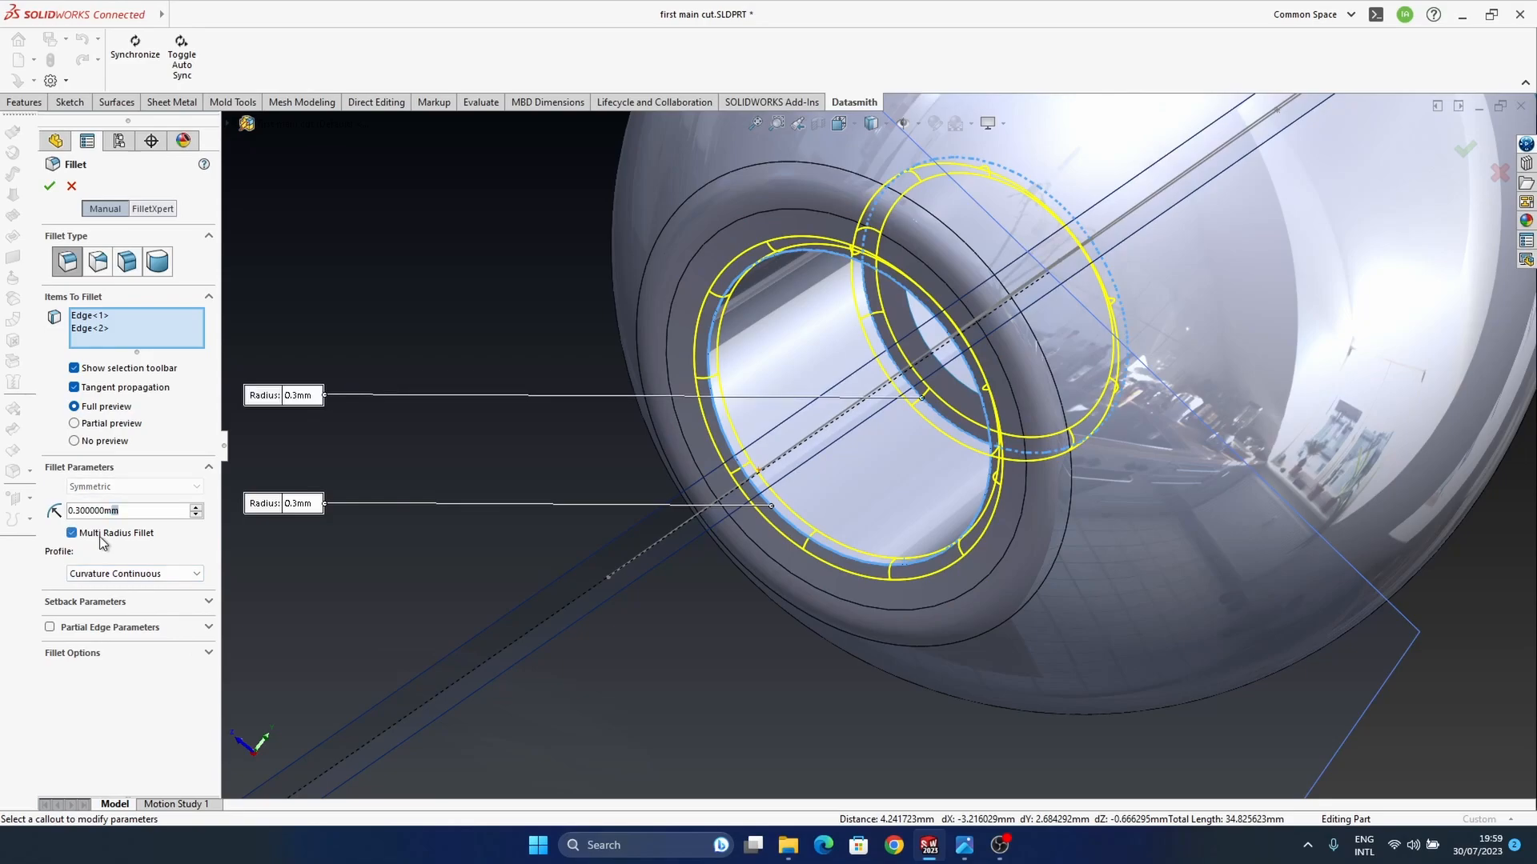
Step: Turn off multi-radius and apply a 0.5 mm symmetric, curvature-continuous fillet to the bore's front and rear edges
click(101, 536)
middle_drag(866, 512, 561, 573)
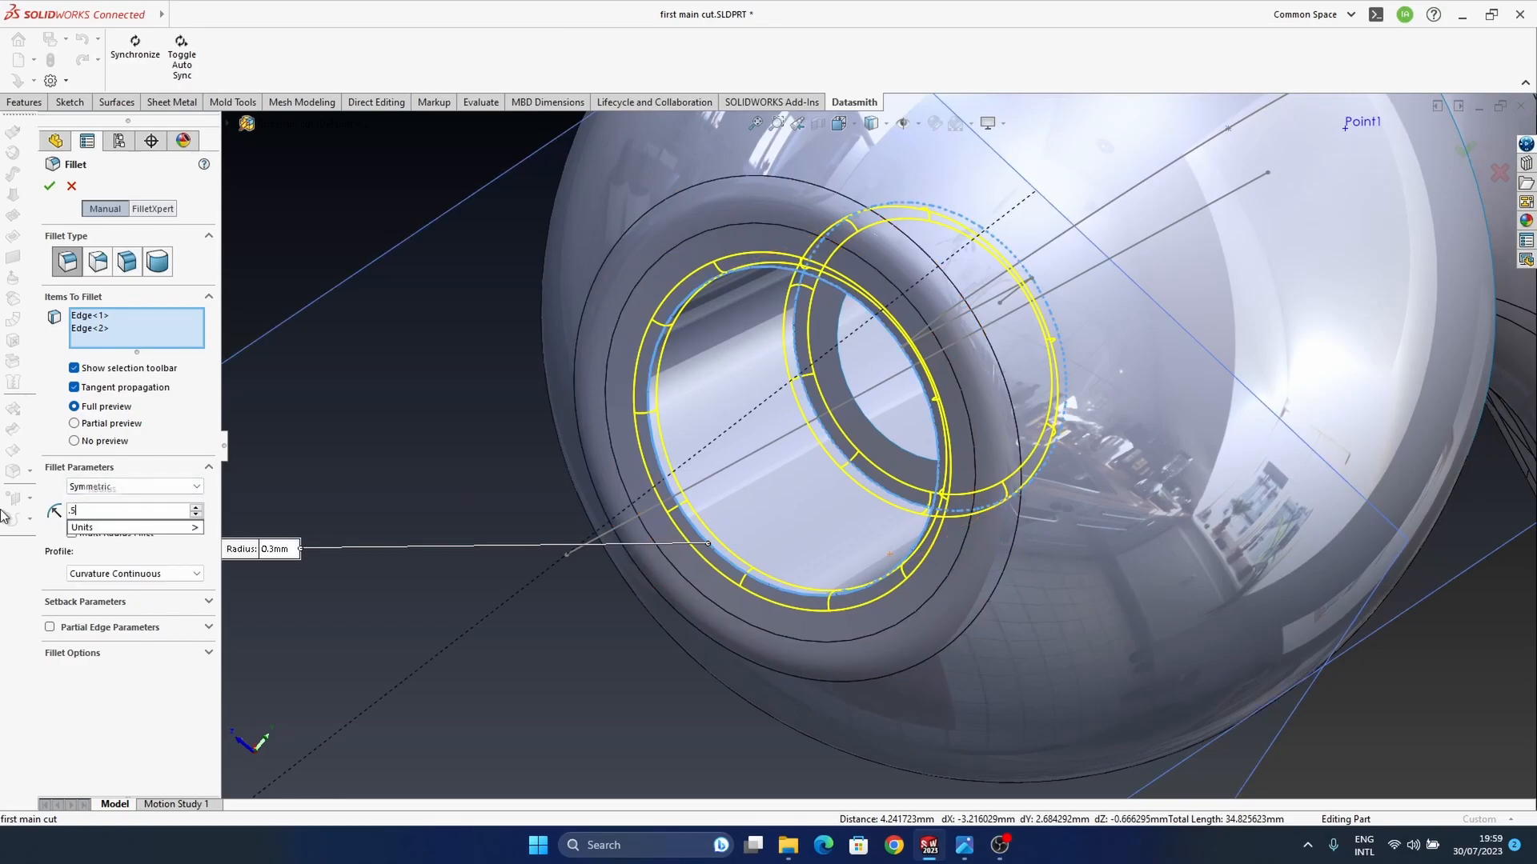
key(Return)
middle_drag(905, 462, 898, 394)
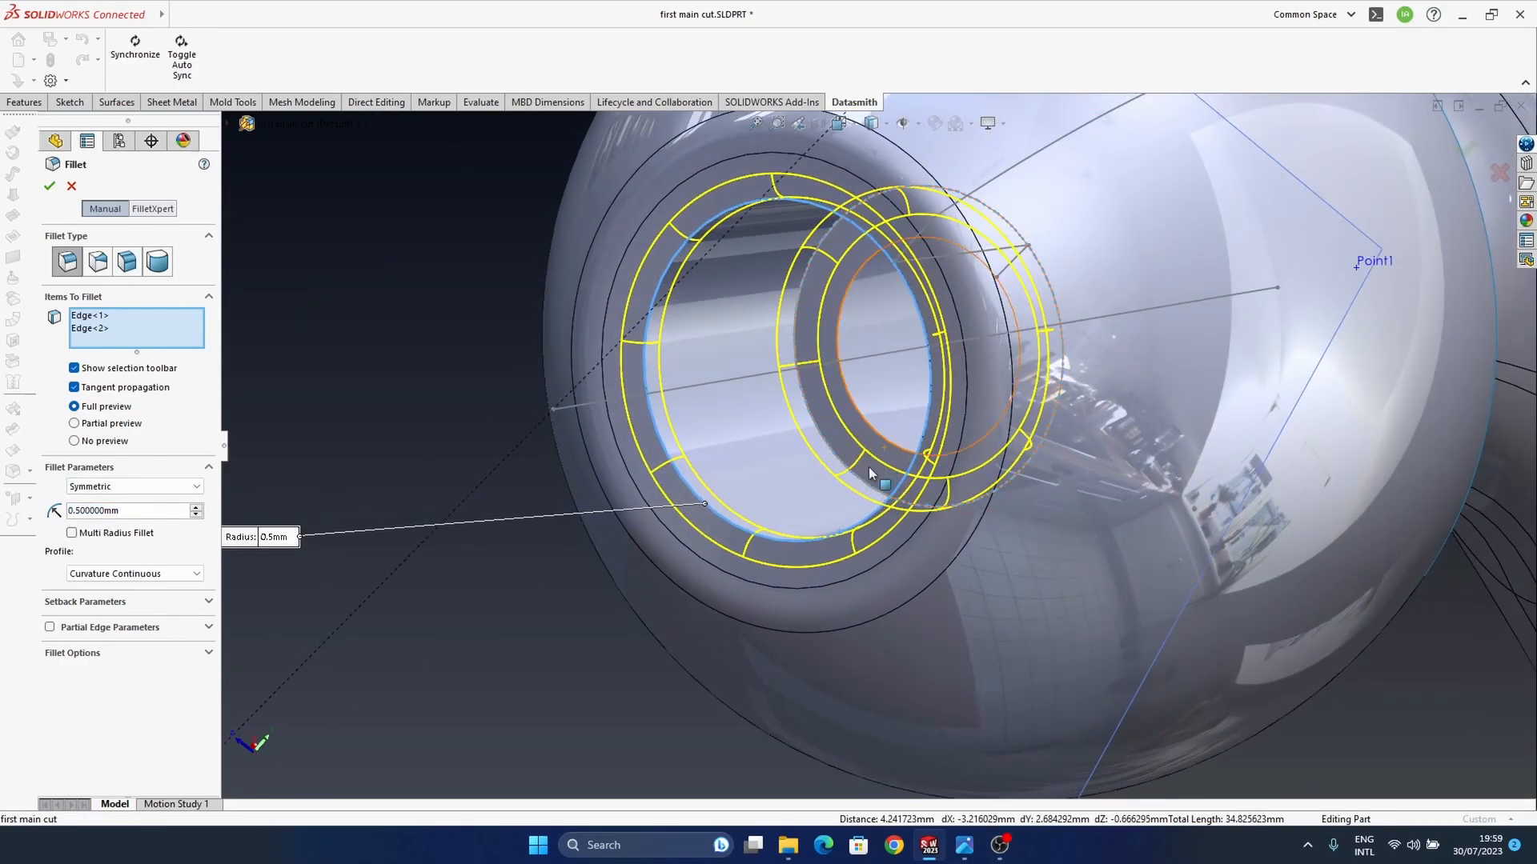
click(1465, 150)
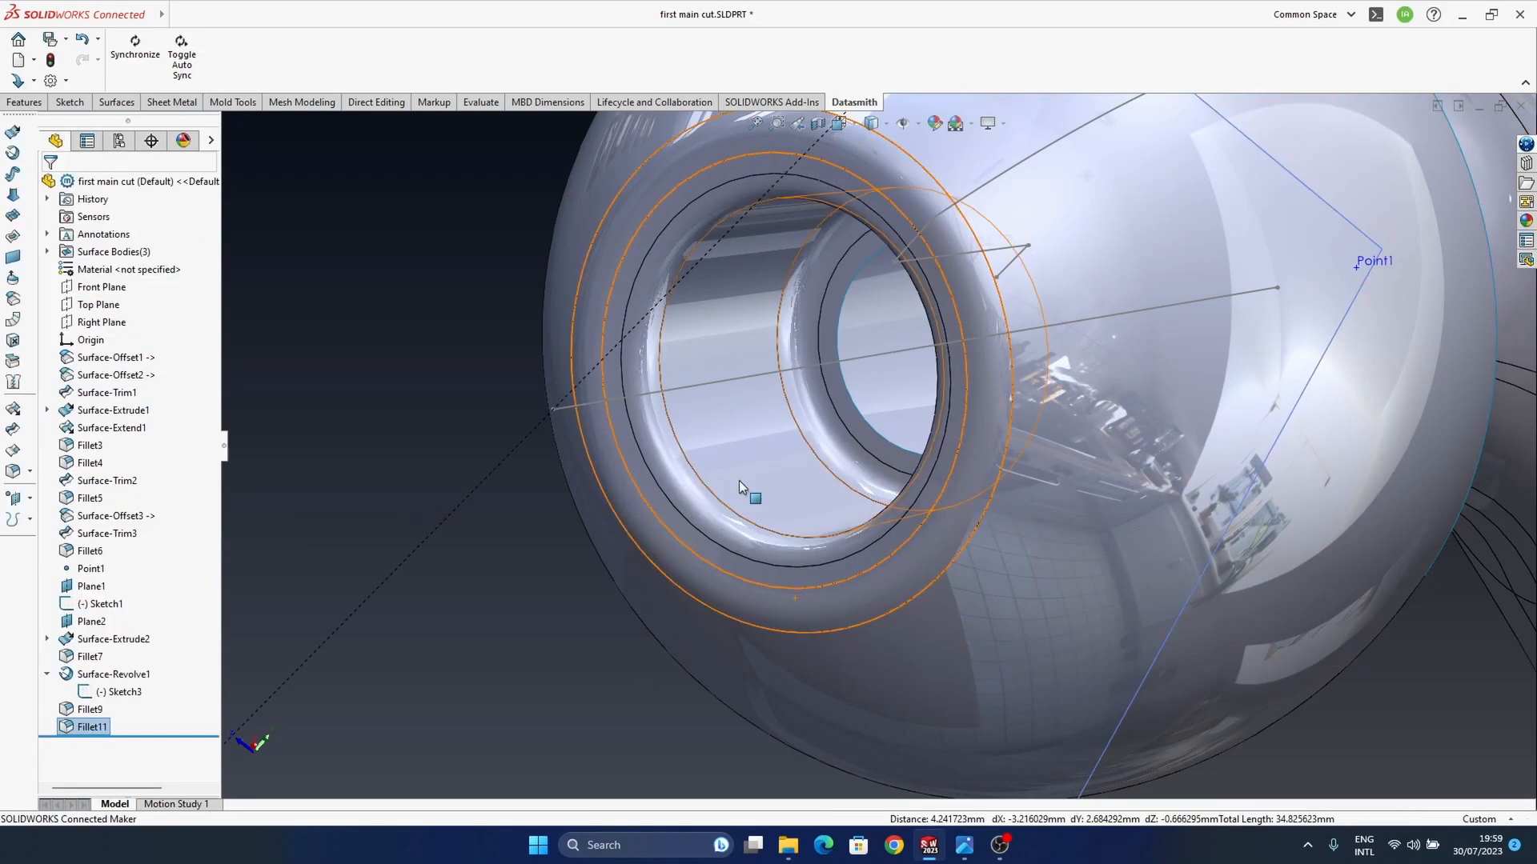
Step: Reopen the bore fillet to check its settings, close it unchanged, and examine the rounded opening and whole earbud
right_click(97, 727)
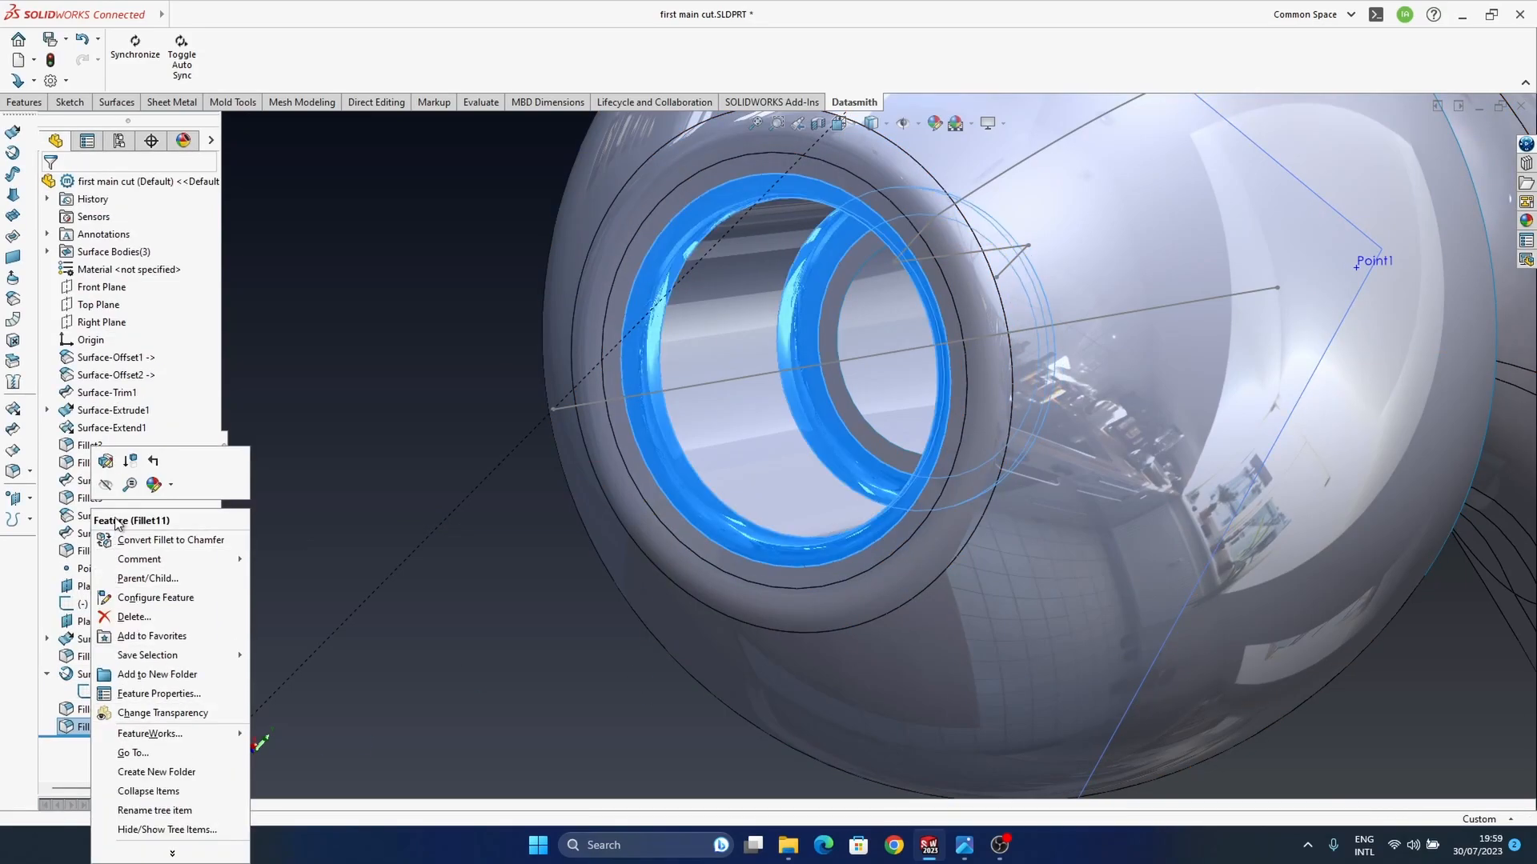
click(105, 461)
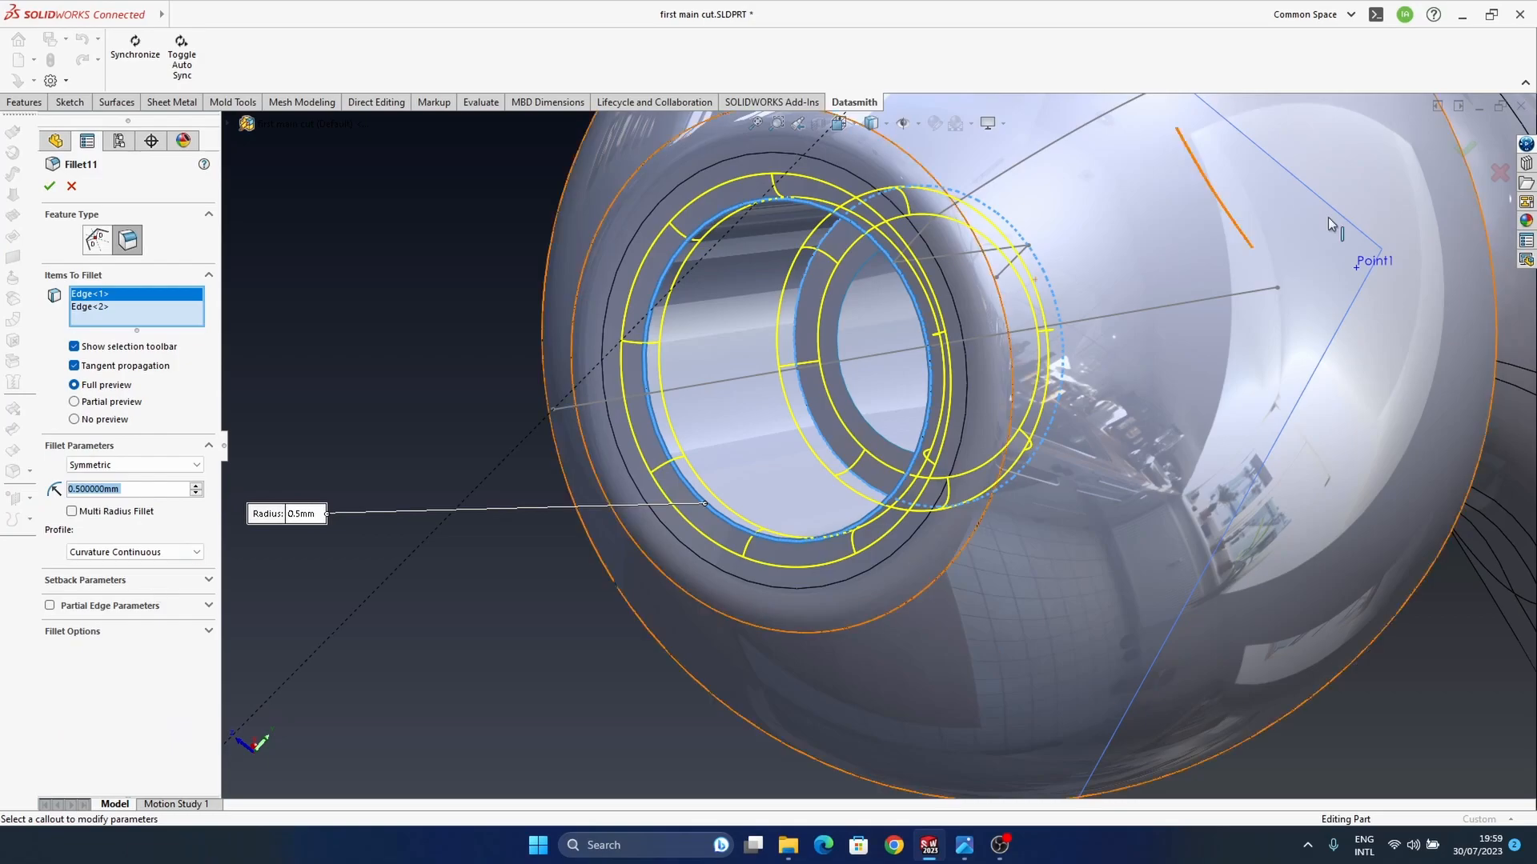
click(1465, 151)
middle_drag(895, 512, 723, 635)
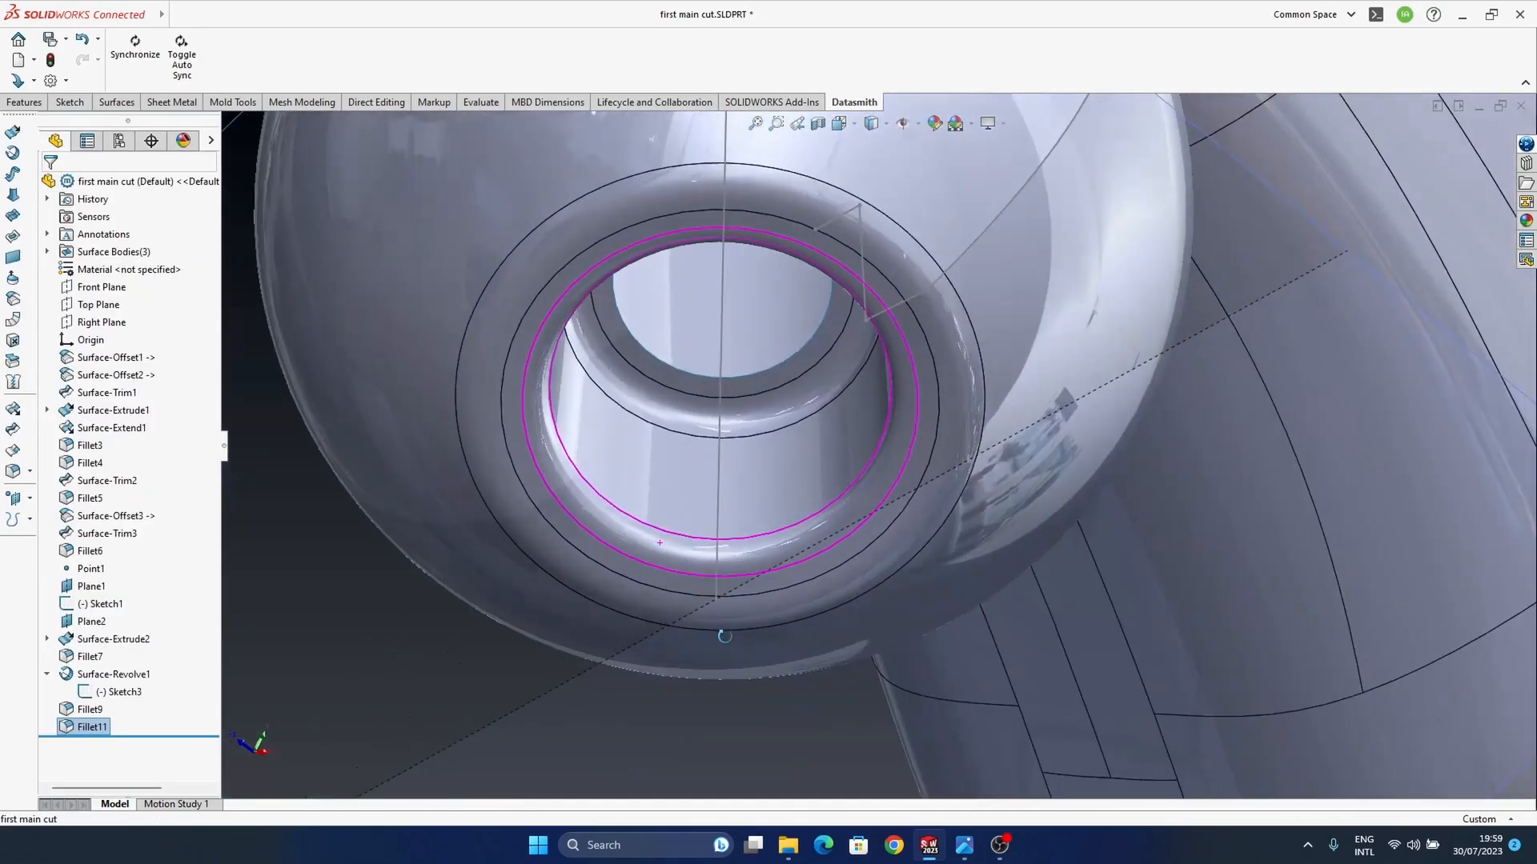
scroll(858, 563, up, 6)
middle_drag(858, 563, 826, 574)
click(1345, 271)
middle_drag(783, 317, 985, 538)
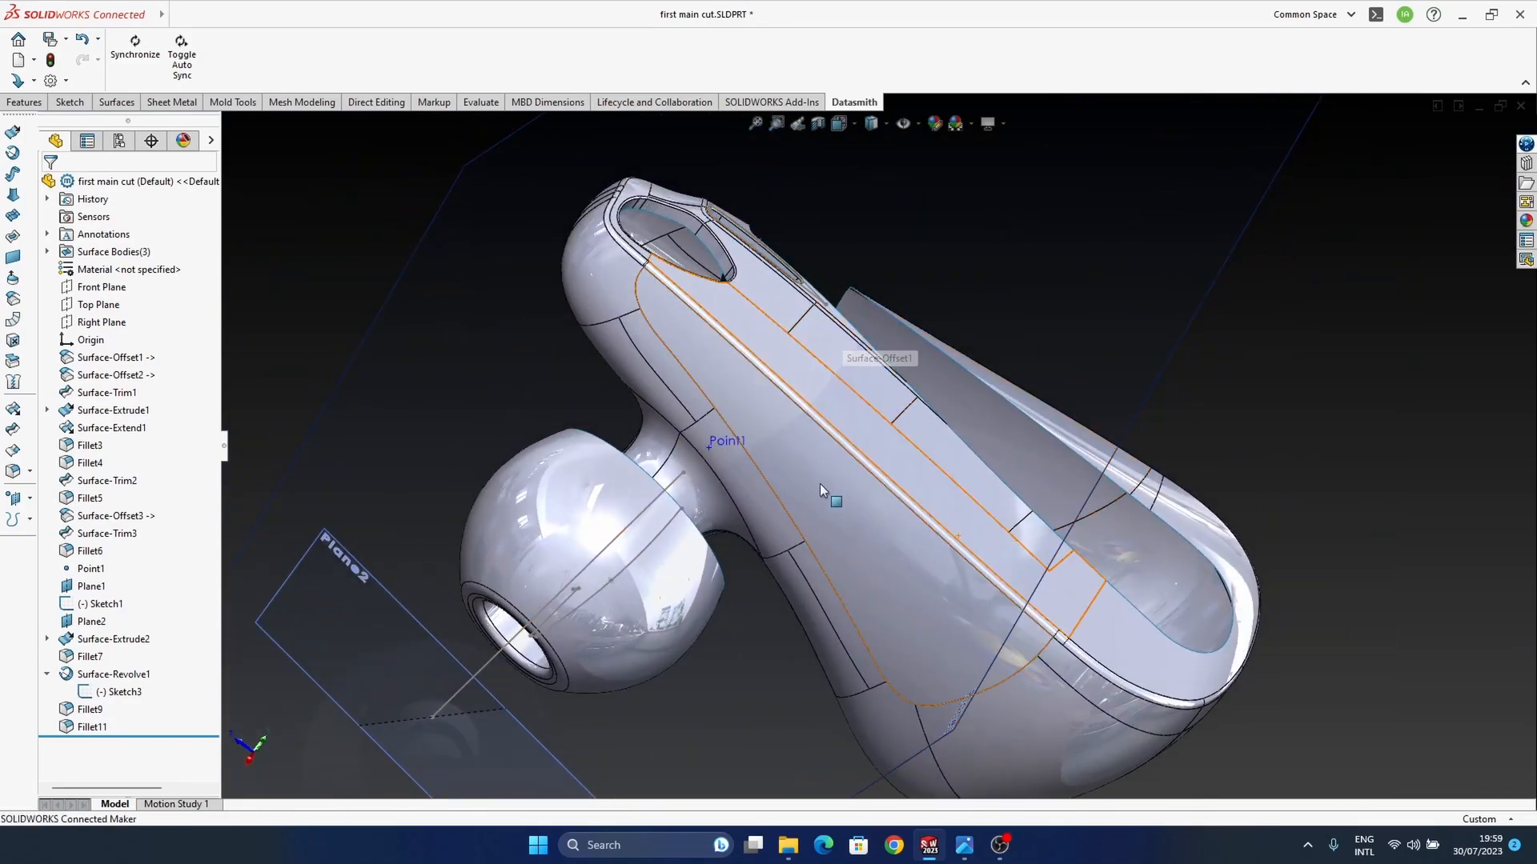
Step: Switch to the Earbuds assembly, rebuild it, and examine the filleted ear tip against the housing
key(ctrl+Tab)
click(134, 91)
middle_drag(908, 404, 776, 384)
scroll(740, 324, down, 3)
middle_drag(736, 322, 727, 309)
middle_drag(877, 455, 653, 600)
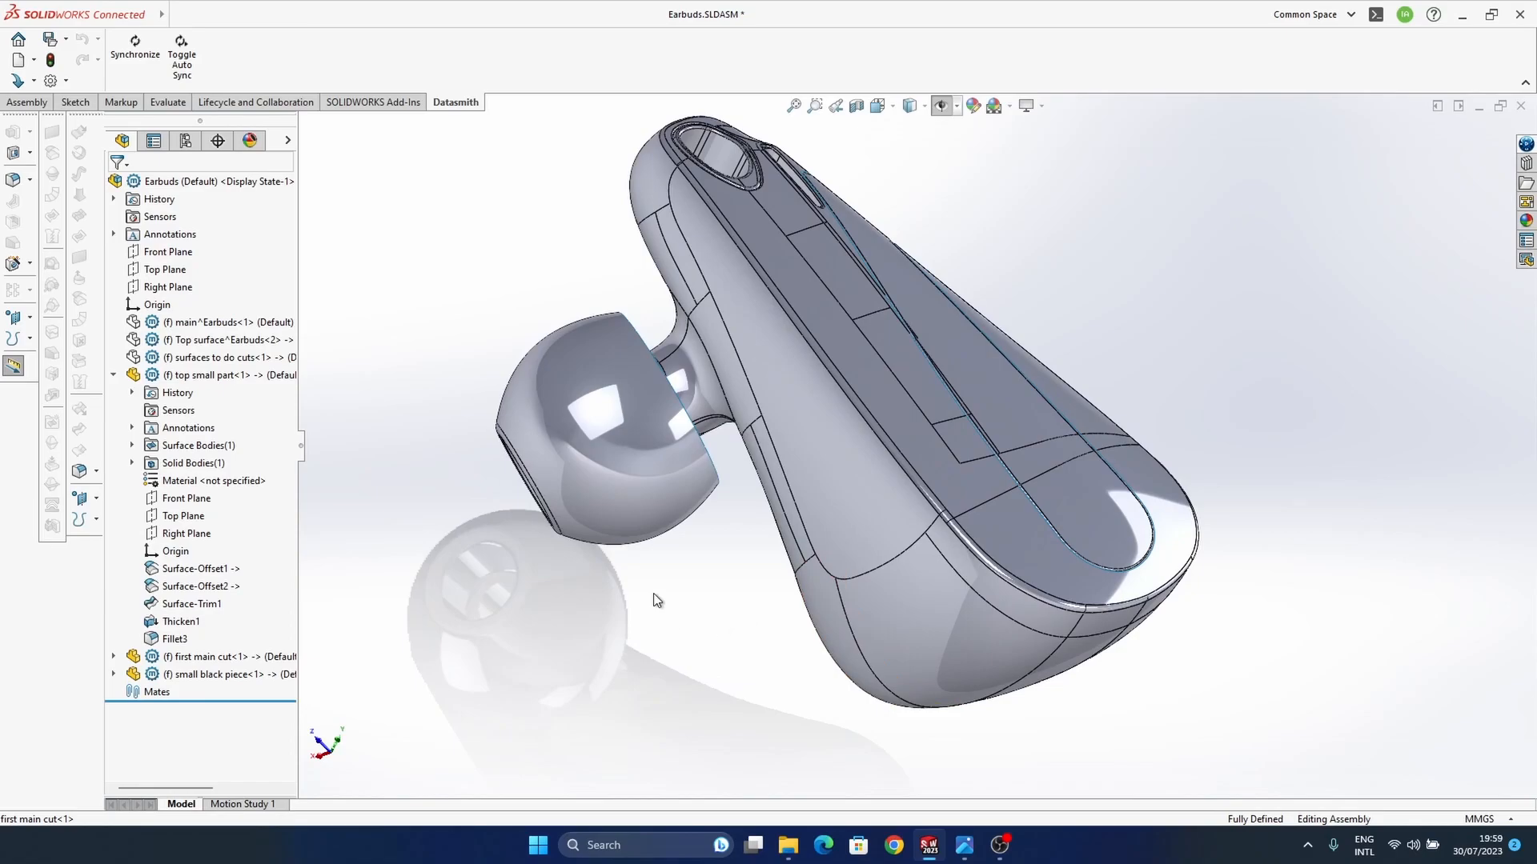
Step: Return to the first main cut part, show its sketches, and reshape the ear tip's profile arc by extending its rear end toward the housing
key(ctrl+Tab)
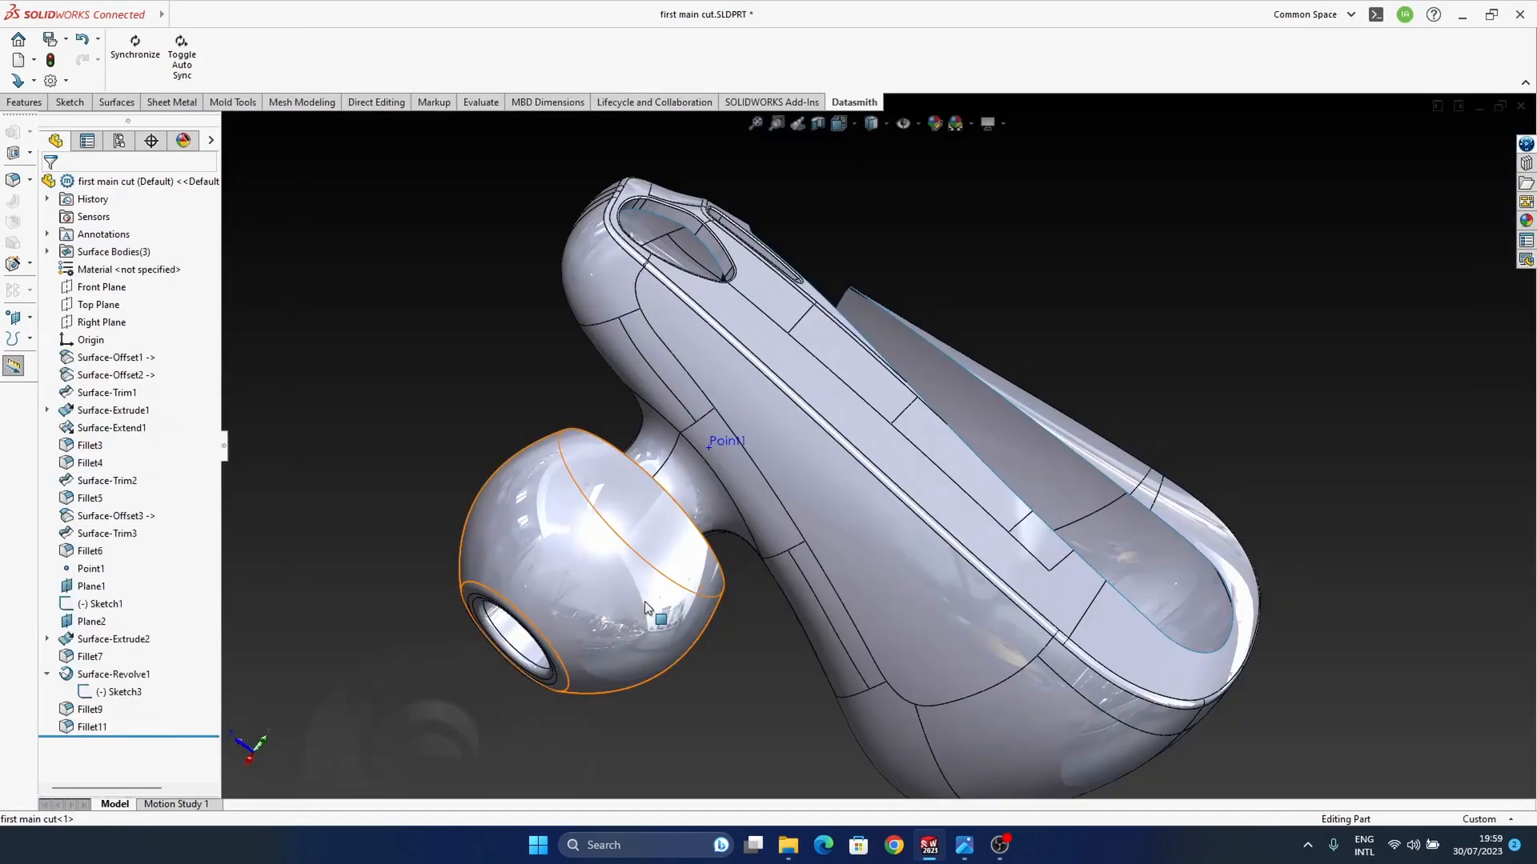
middle_drag(690, 562, 668, 547)
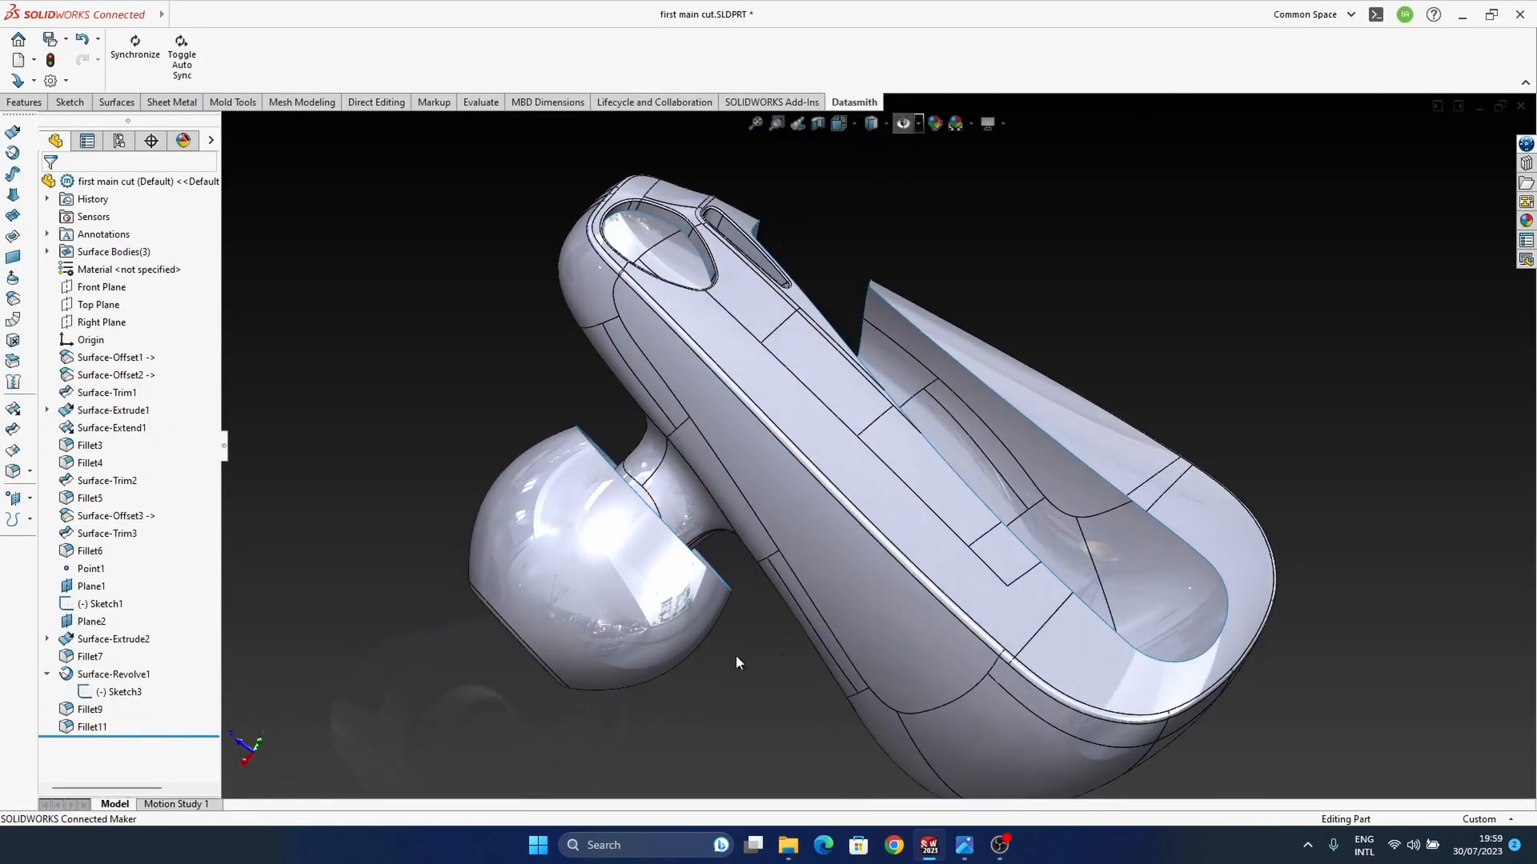
click(903, 125)
mouse_move(661, 699)
middle_down()
mouse_move(566, 488)
mouse_move(675, 472)
mouse_move(658, 490)
middle_up()
drag(666, 442, 700, 439)
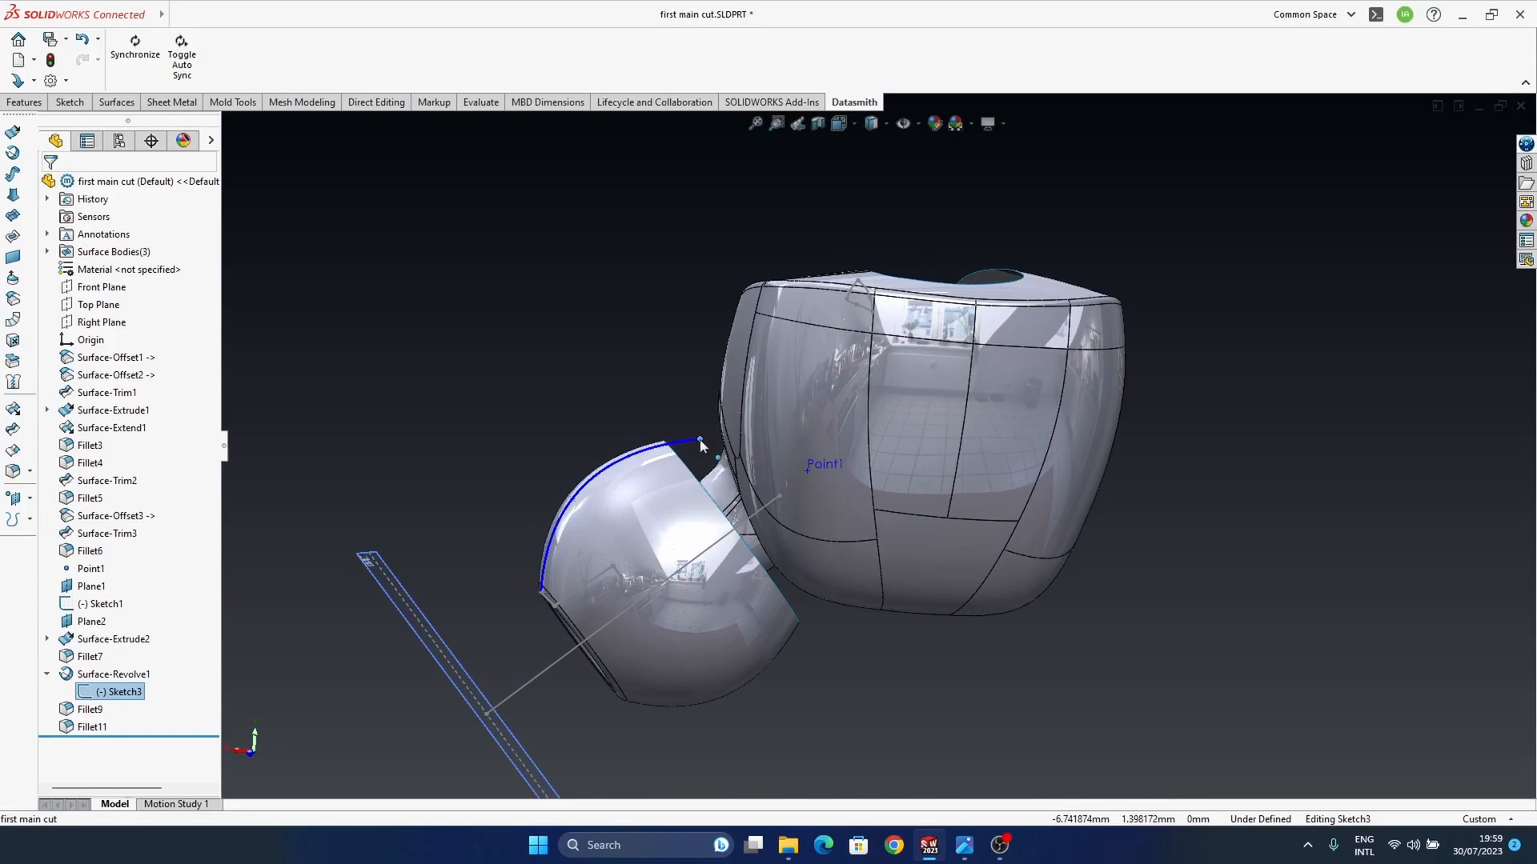
drag(571, 500, 594, 495)
click(850, 608)
Step: Pull the profile arc's rear end point back from the housing and readjust the arc's bulge
mouse_move(698, 459)
middle_down()
mouse_move(785, 689)
mouse_move(772, 679)
mouse_move(765, 508)
mouse_move(704, 542)
mouse_move(703, 575)
mouse_move(646, 368)
mouse_move(642, 392)
middle_up()
scroll(700, 474, down, 4)
middle_drag(700, 474, 660, 447)
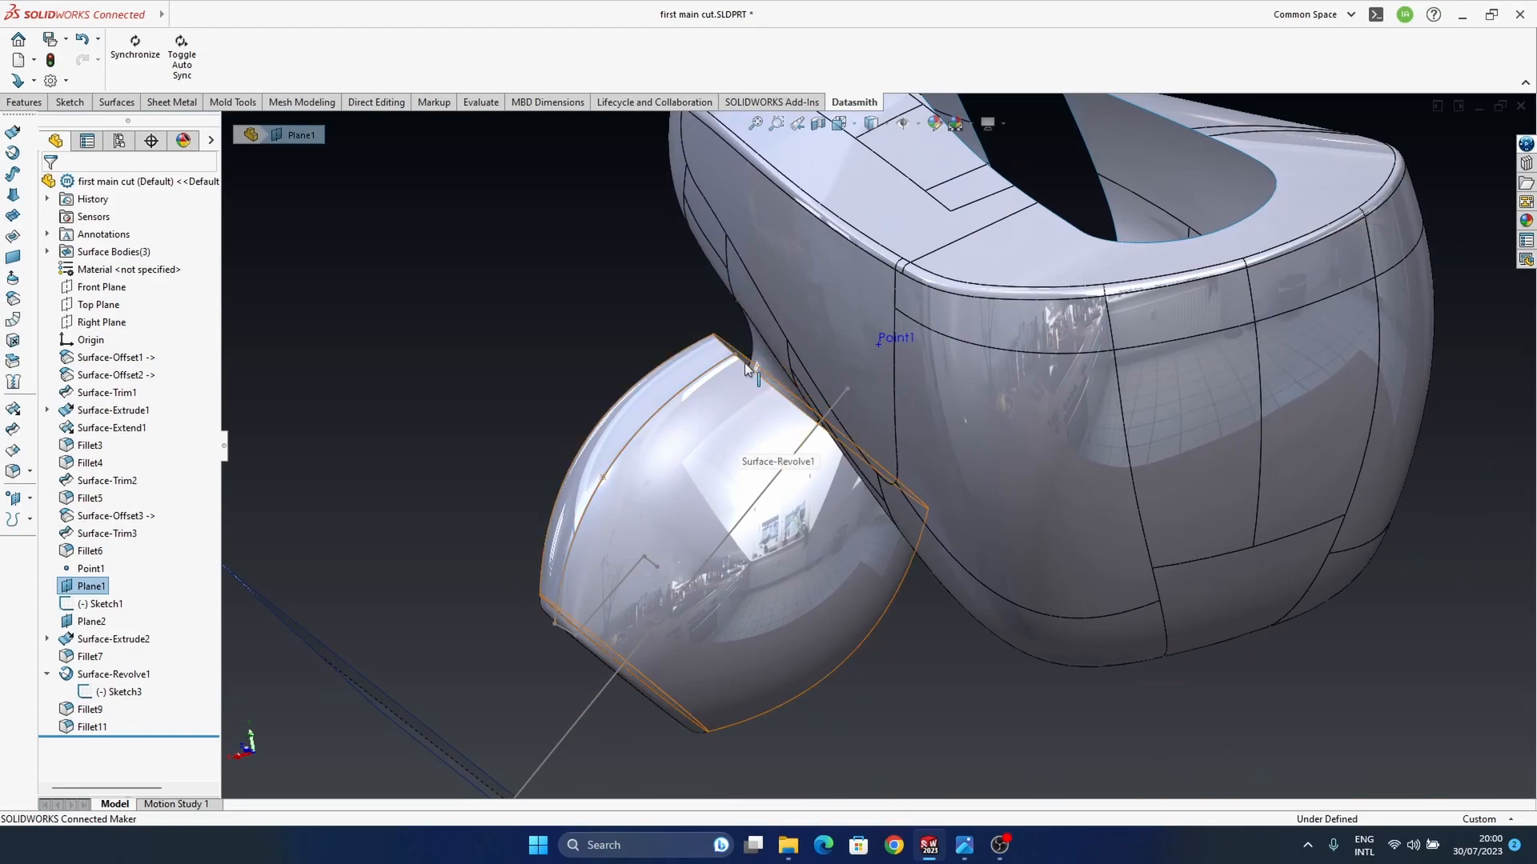
middle_drag(803, 458, 599, 423)
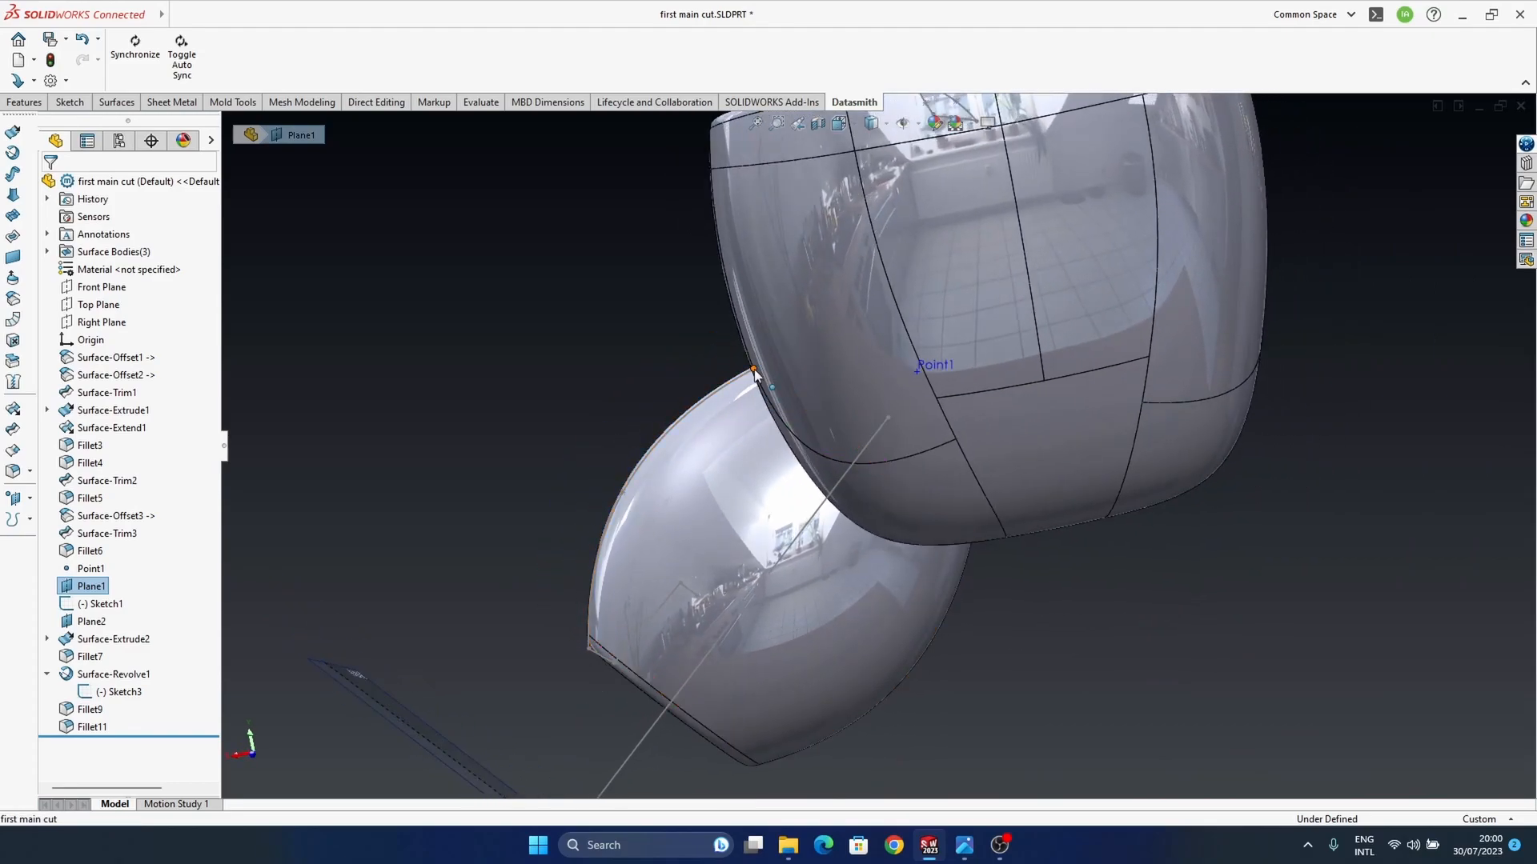
drag(754, 370, 722, 413)
mouse_move(623, 493)
mouse_down()
mouse_move(610, 462)
mouse_move(613, 501)
mouse_up()
middle_drag(561, 384, 596, 409)
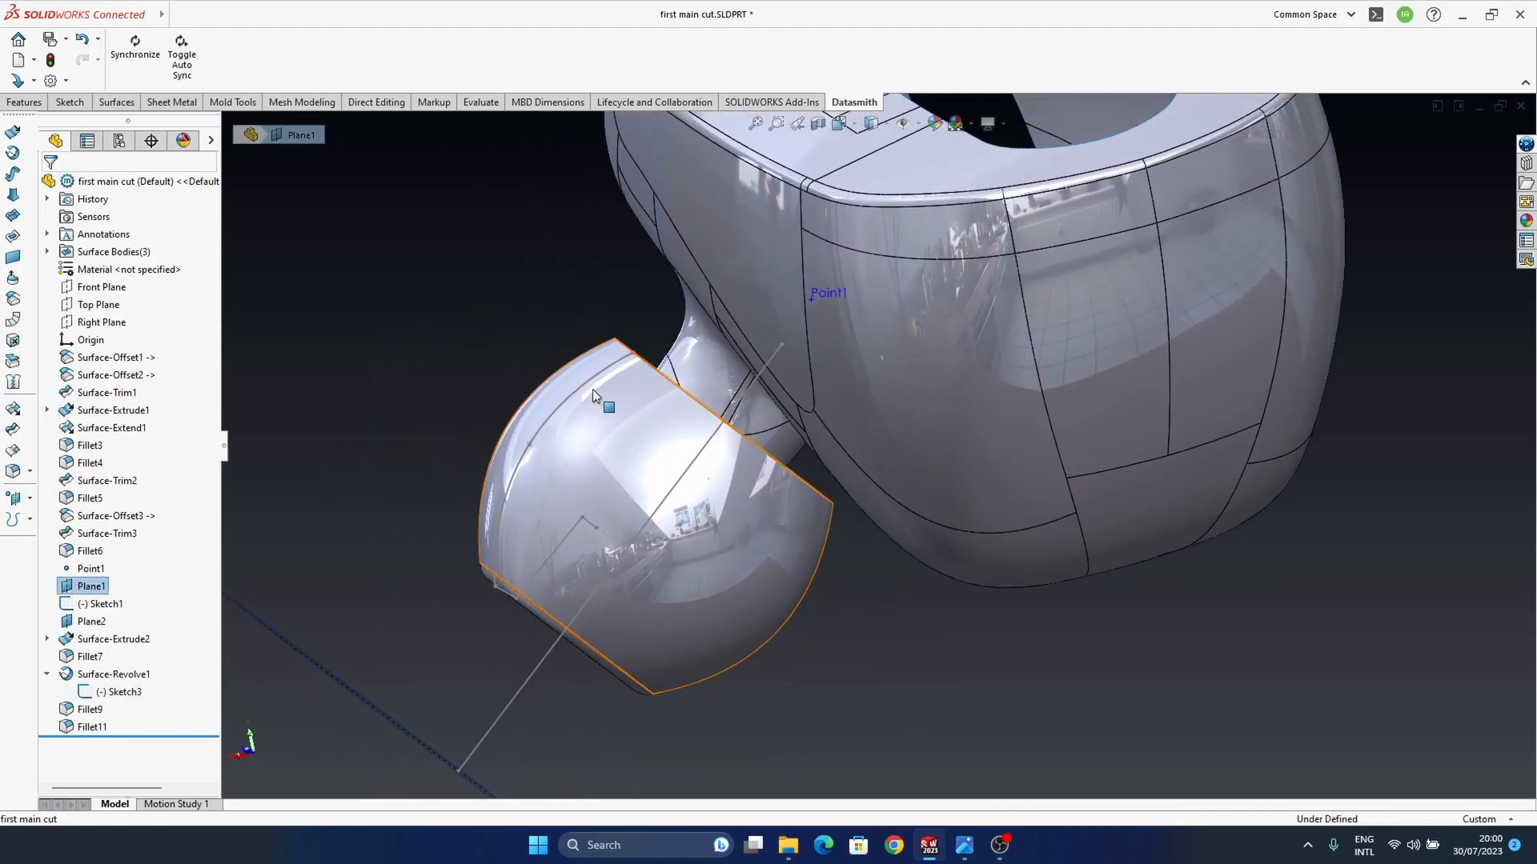
Step: Edit the ear tip's profile sketch, adding a short line from the arc's rear end and a second line angled back inside, and exit the sketch
click(592, 383)
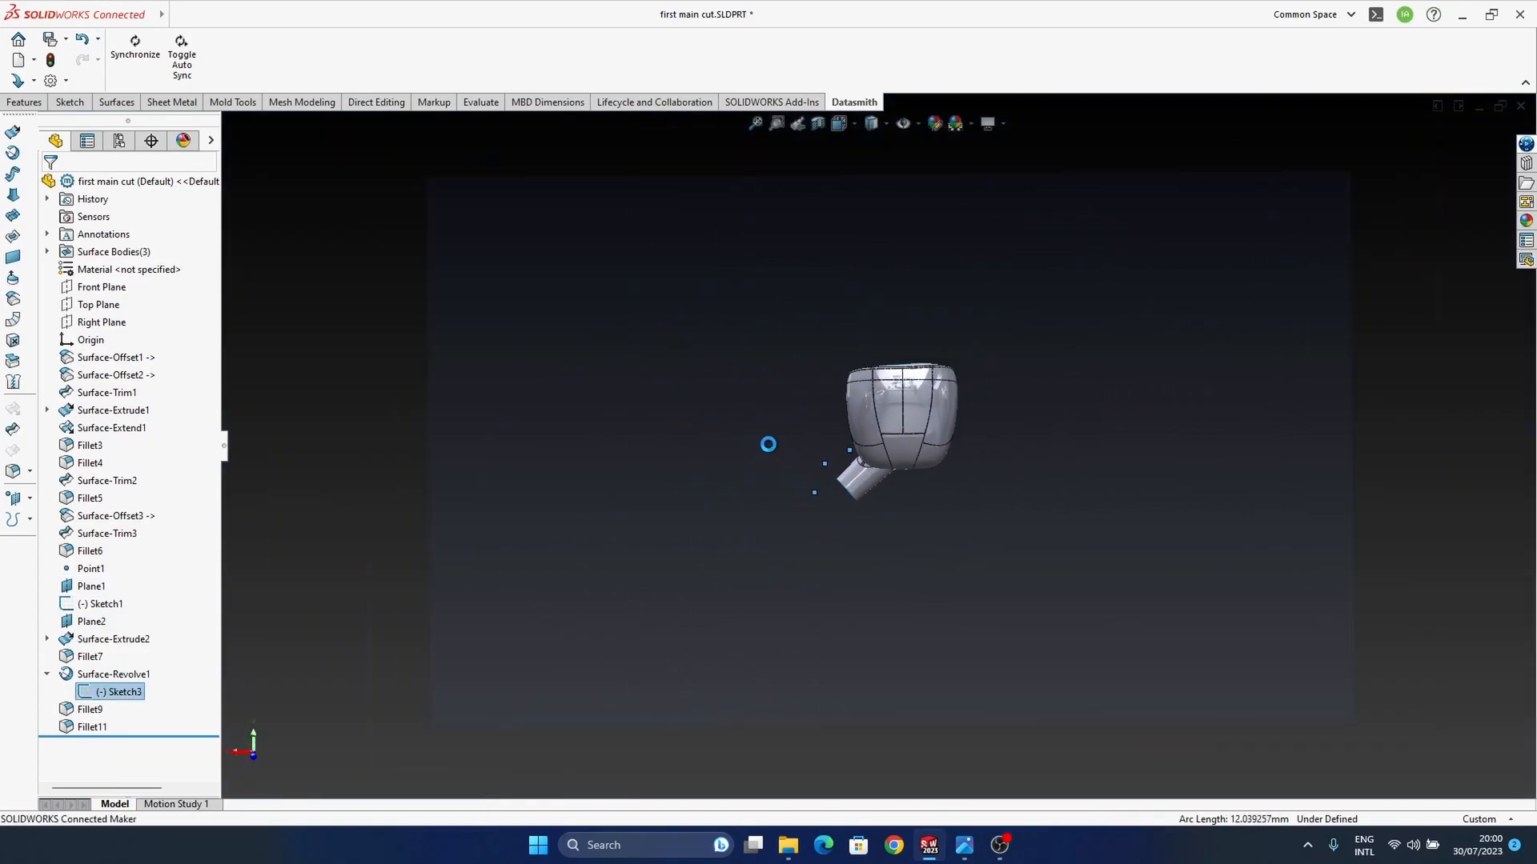
scroll(850, 469, down, 12)
scroll(846, 472, up, 3)
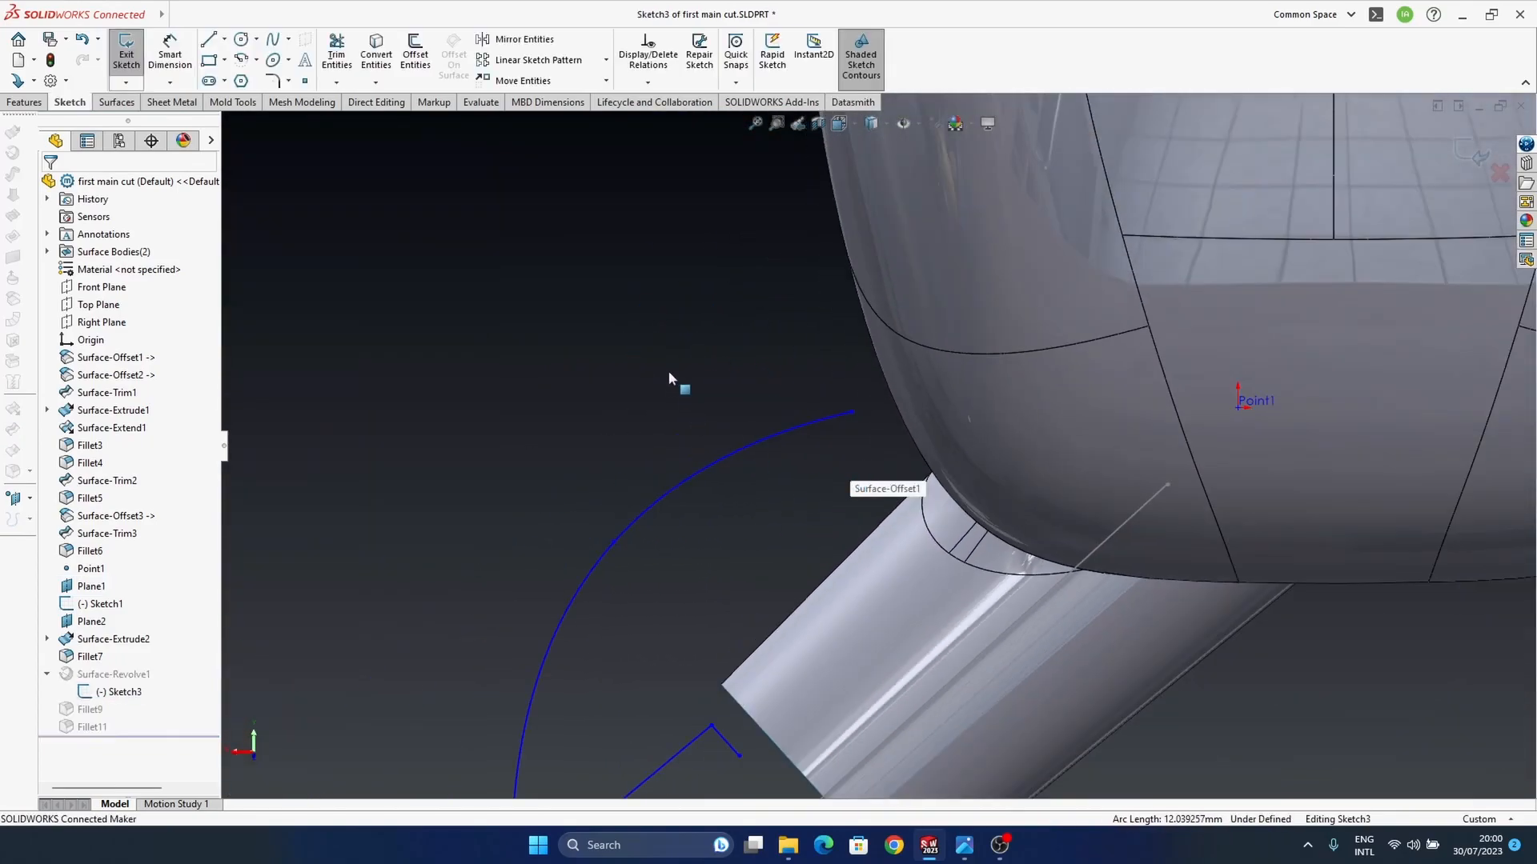
click(210, 41)
click(853, 418)
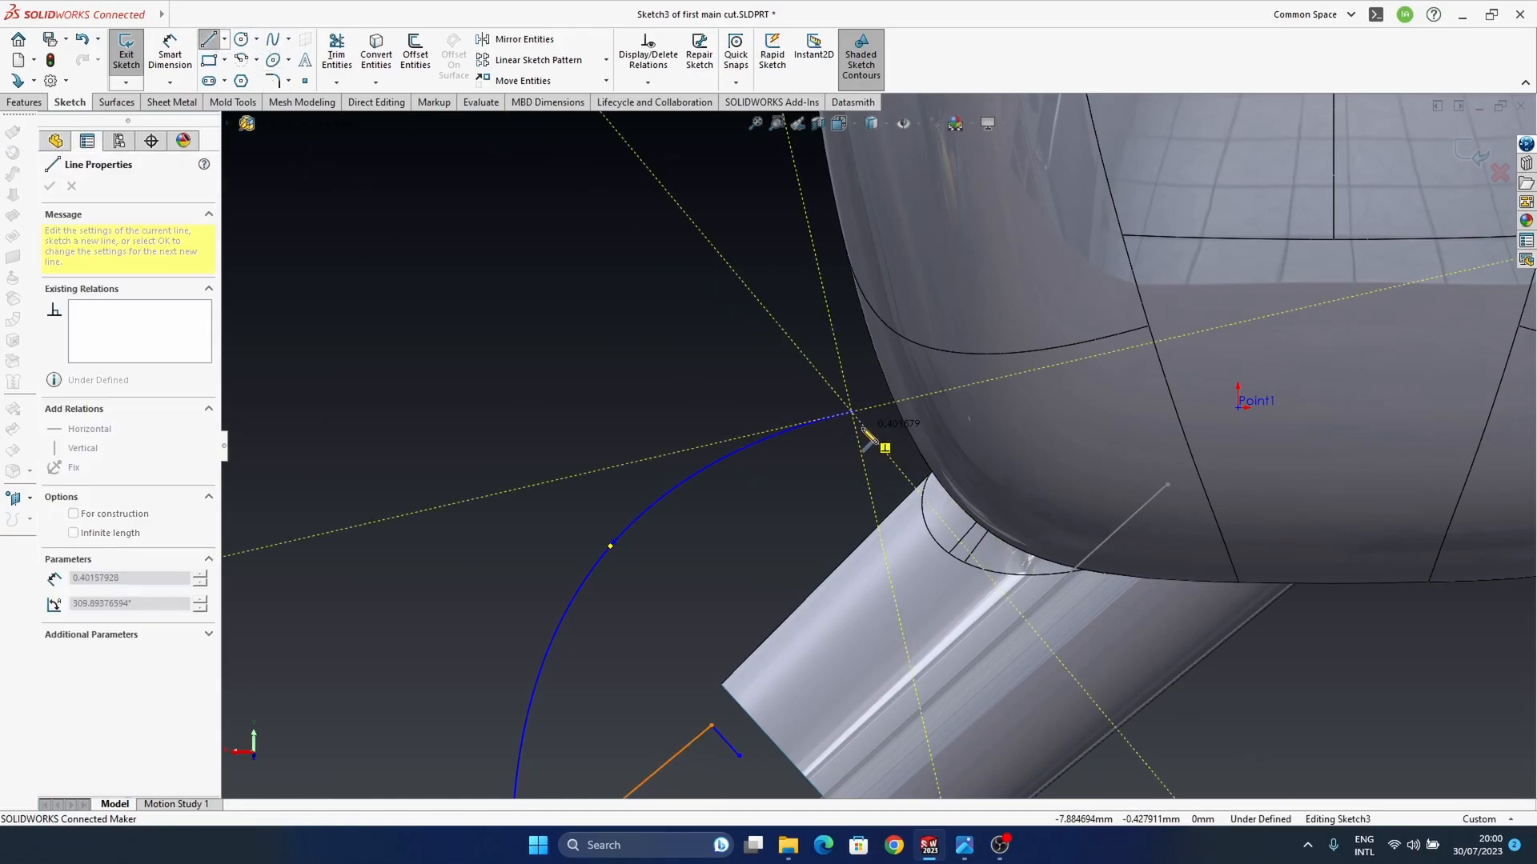
scroll(857, 428, down, 6)
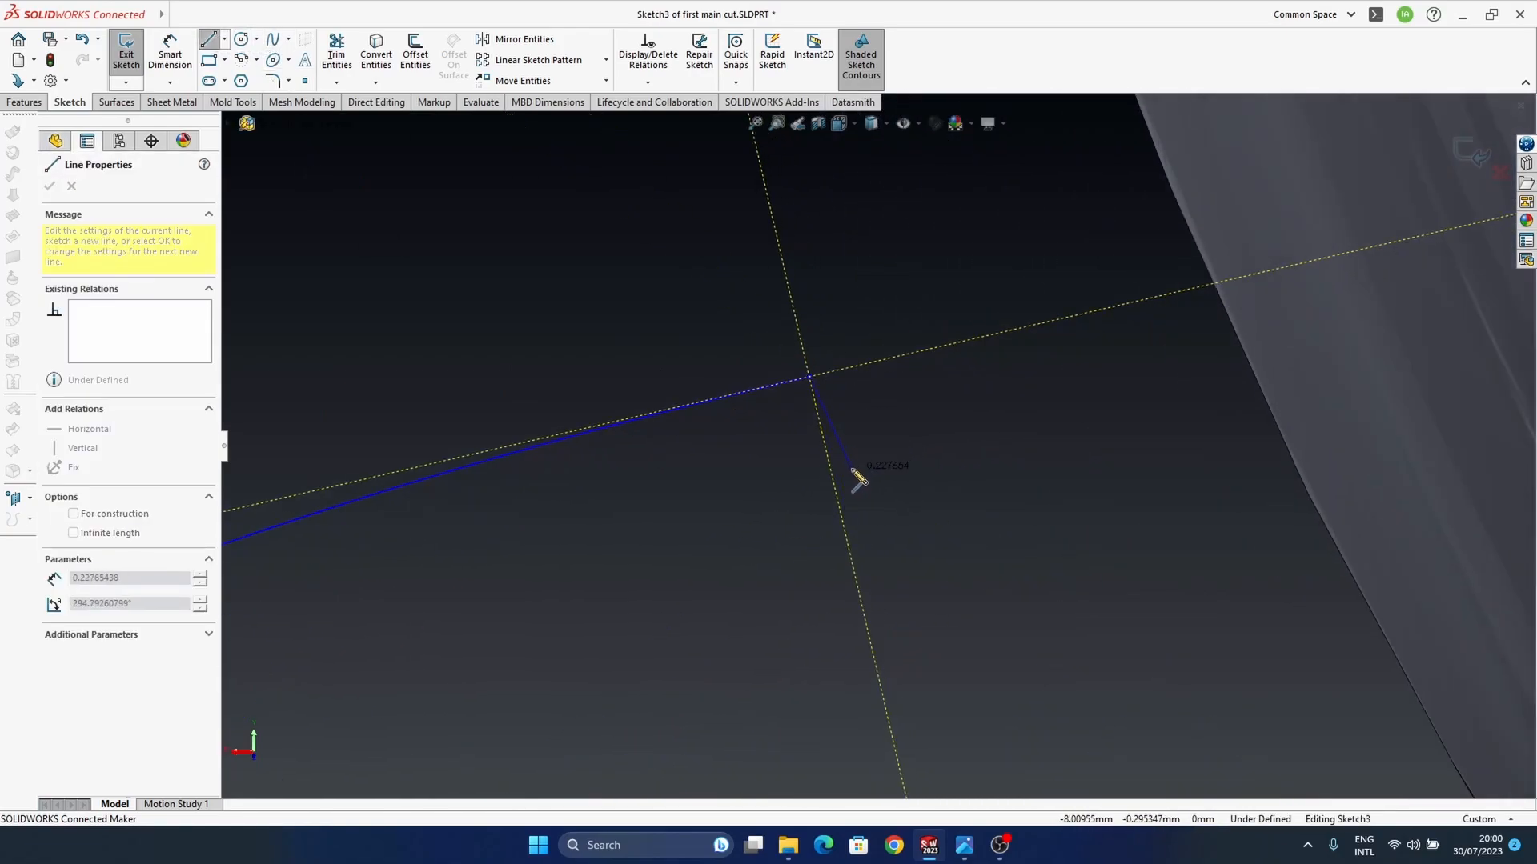
scroll(871, 516, up, 2)
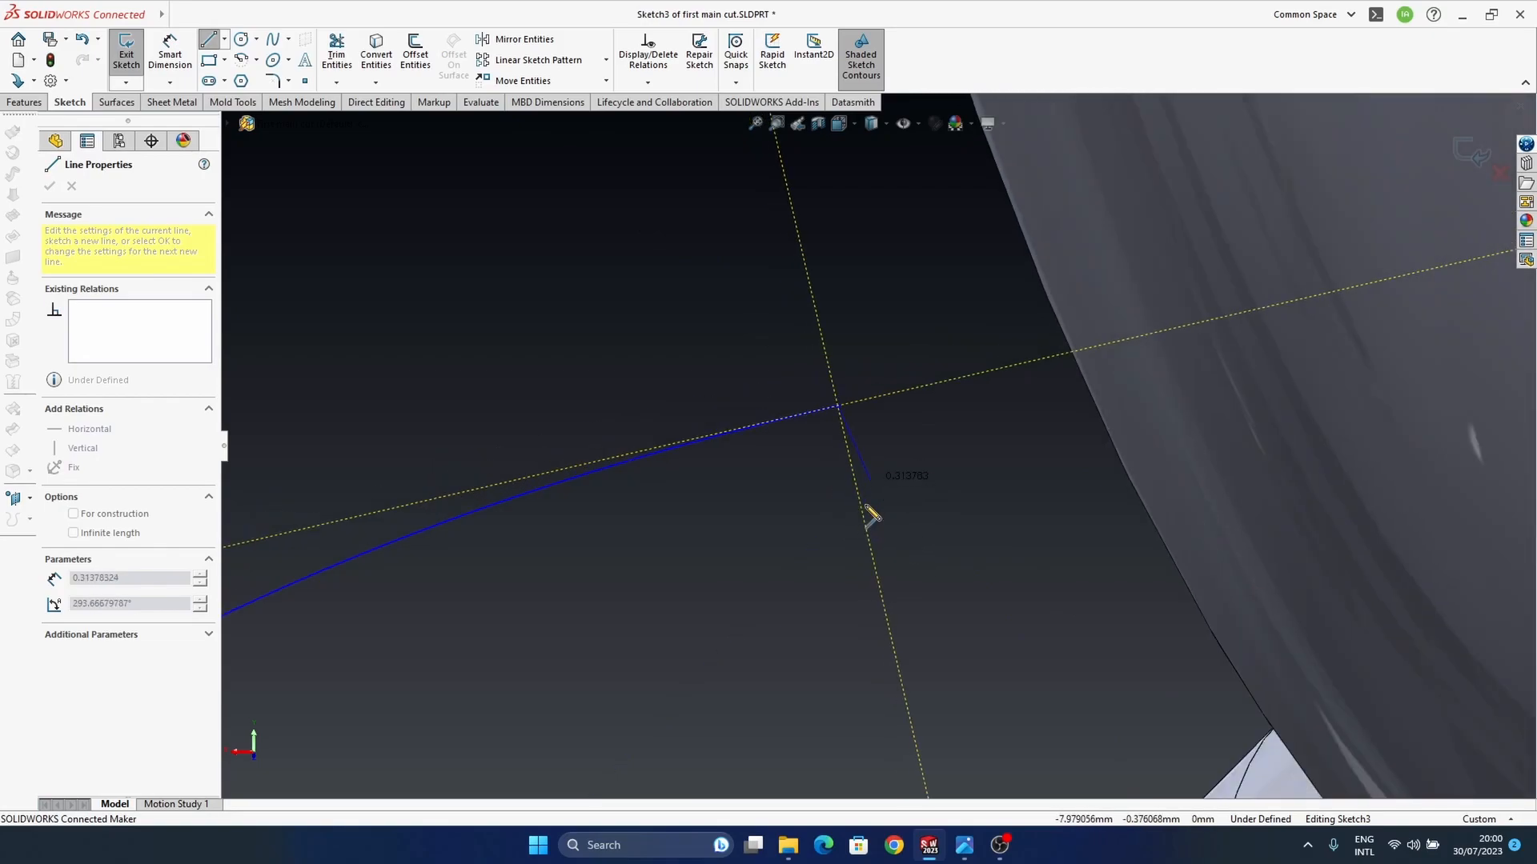
click(871, 493)
click(777, 601)
key(Escape)
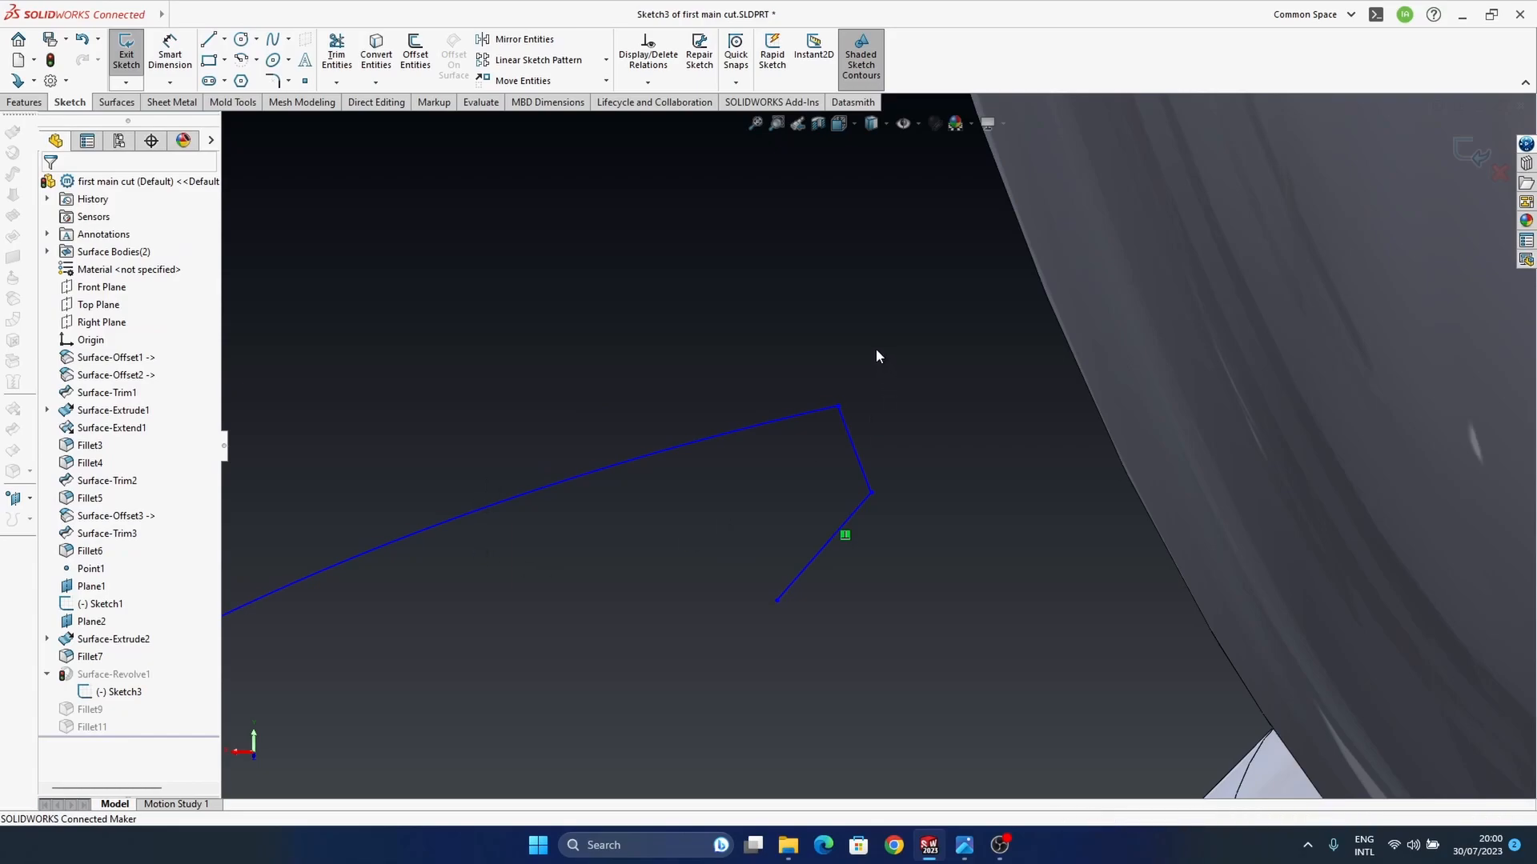
click(1469, 154)
Step: Examine the revolved ear tip's new rear lip and its position around the stem
scroll(833, 465, up, 3)
middle_drag(809, 463, 765, 295)
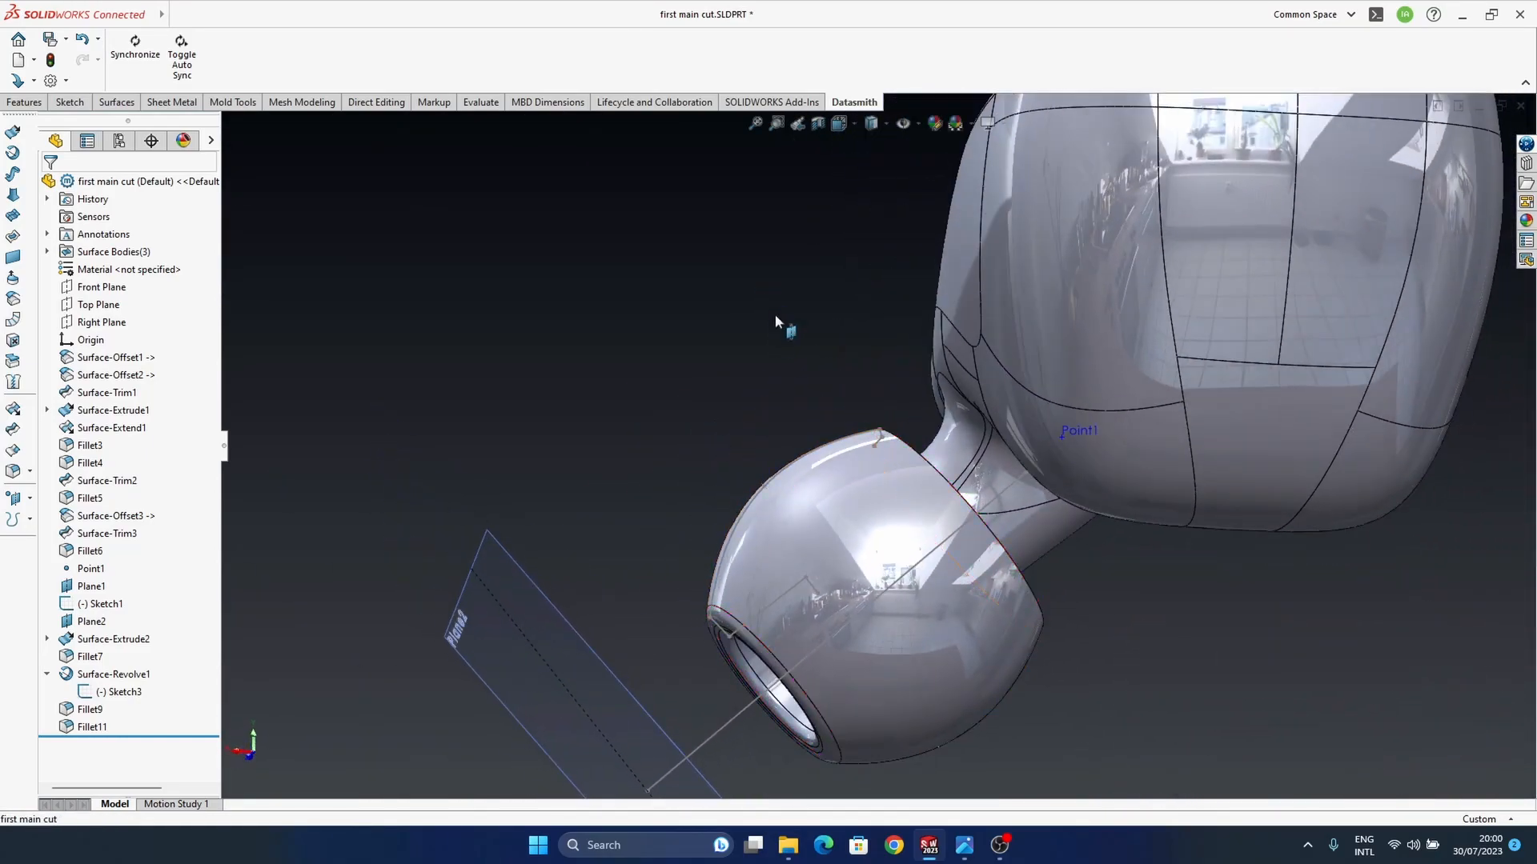
scroll(832, 440, down, 4)
middle_drag(897, 460, 877, 453)
mouse_move(938, 432)
mouse_down()
mouse_move(748, 584)
mouse_move(760, 608)
mouse_move(709, 685)
mouse_up()
mouse_move(870, 465)
middle_down()
mouse_move(887, 693)
mouse_move(906, 412)
mouse_move(796, 483)
mouse_move(857, 621)
mouse_move(849, 416)
mouse_move(813, 344)
mouse_move(885, 251)
mouse_move(799, 472)
mouse_move(833, 406)
mouse_move(851, 440)
mouse_move(912, 407)
mouse_move(850, 457)
middle_up()
middle_drag(808, 512, 801, 415)
Step: Apply a 0.2 mm symmetric, curvature-continuous fillet to the outer and inner edges of the ear tip's rear lip
scroll(796, 400, down, 6)
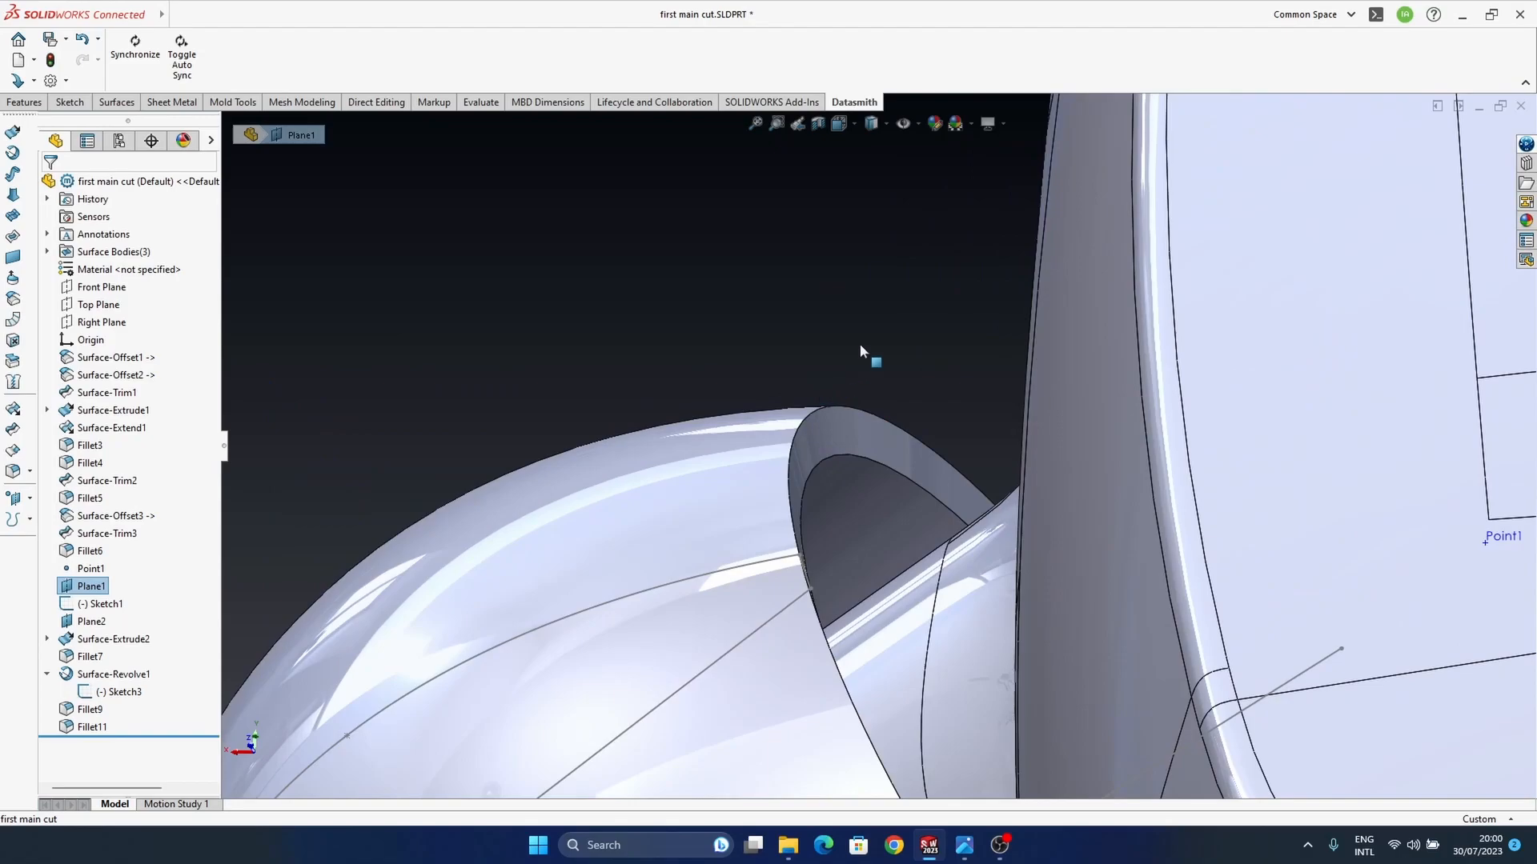
click(878, 416)
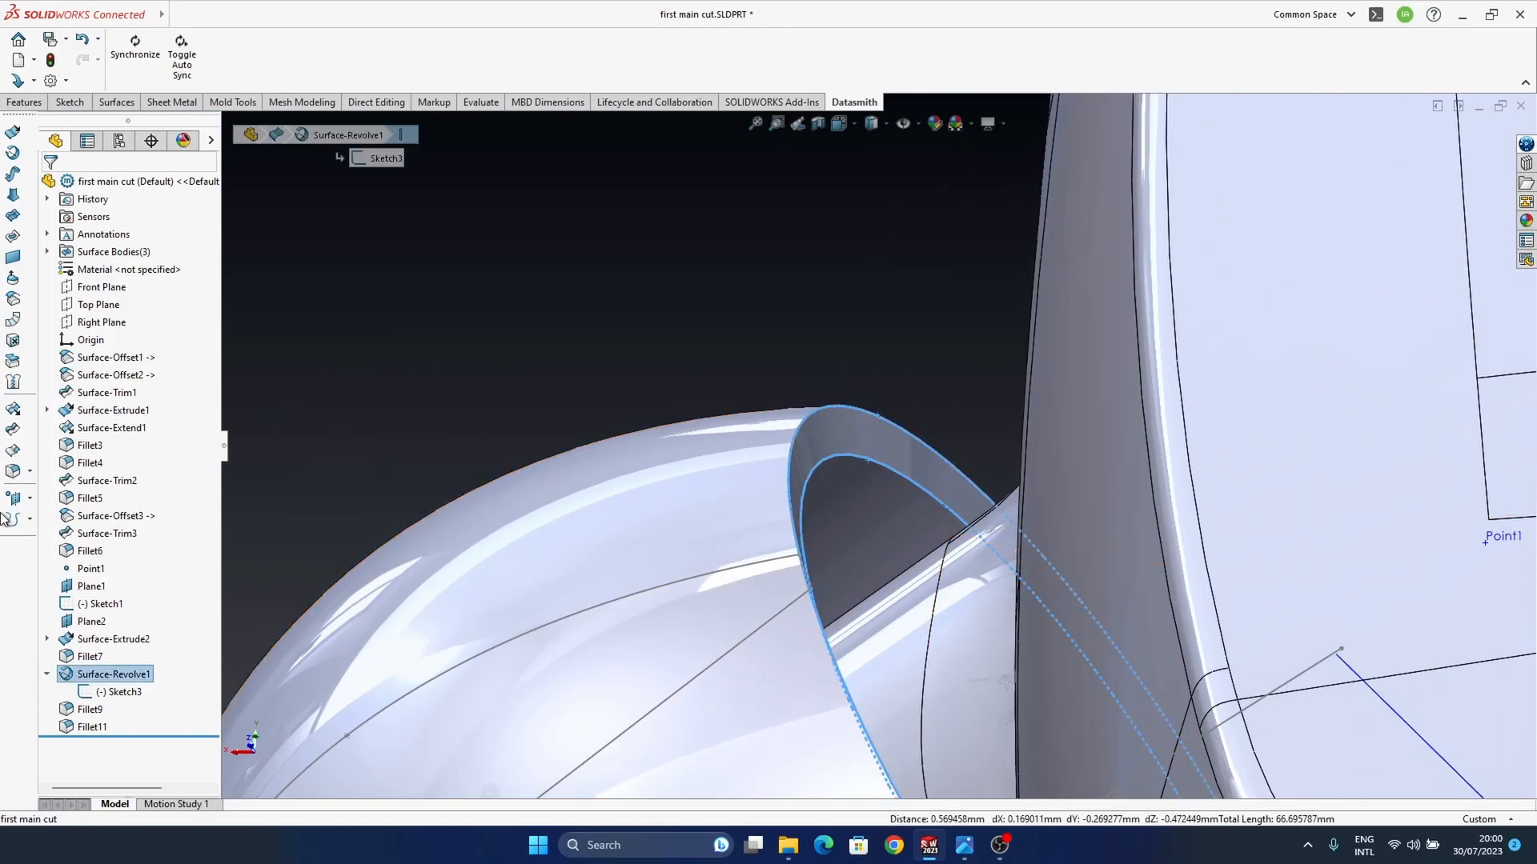
click(12, 471)
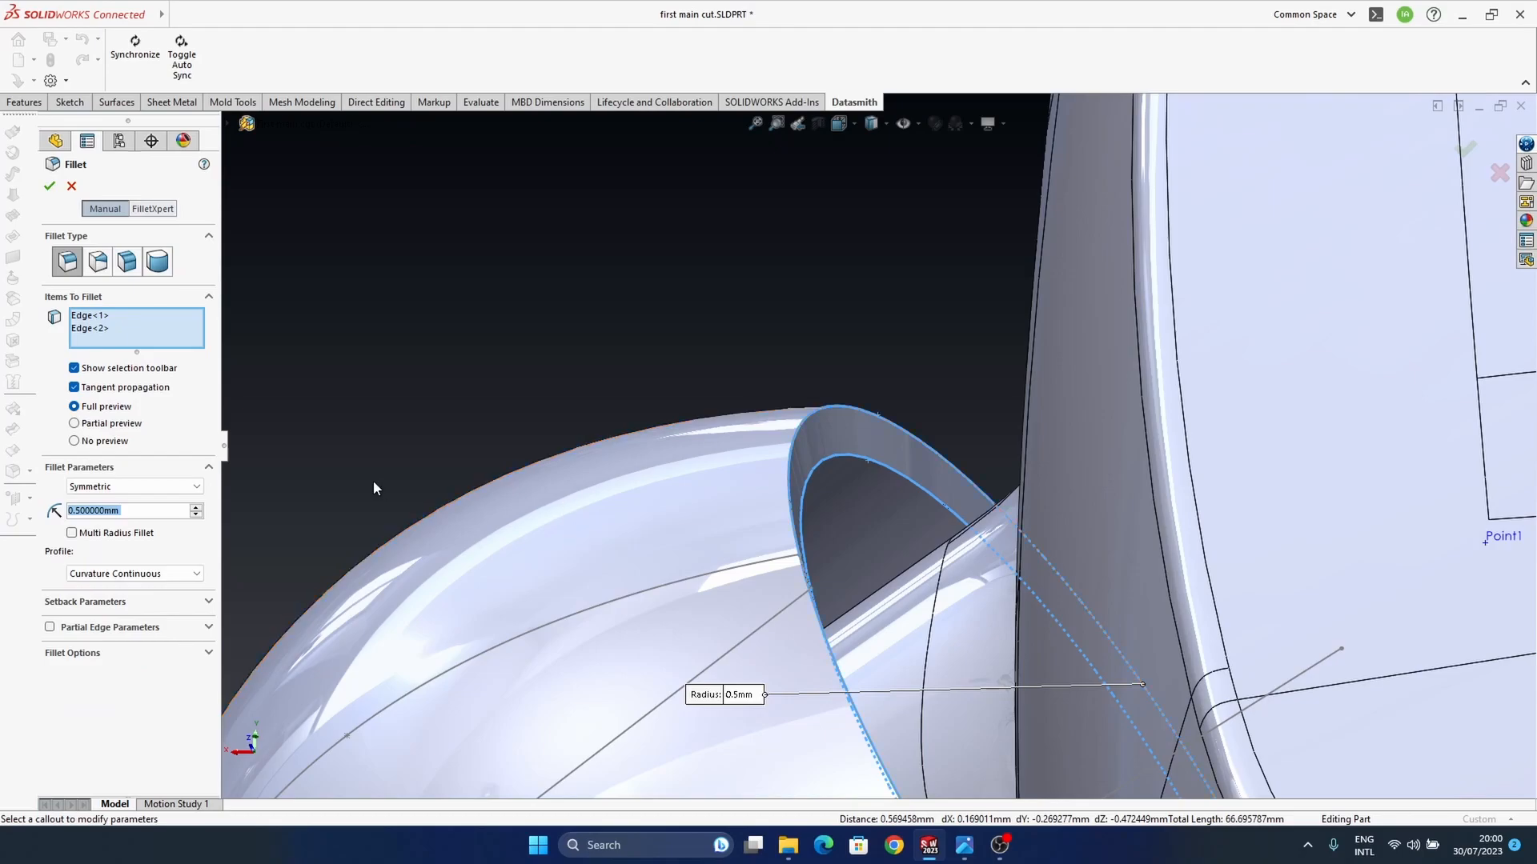
text(0.1)
key(Return)
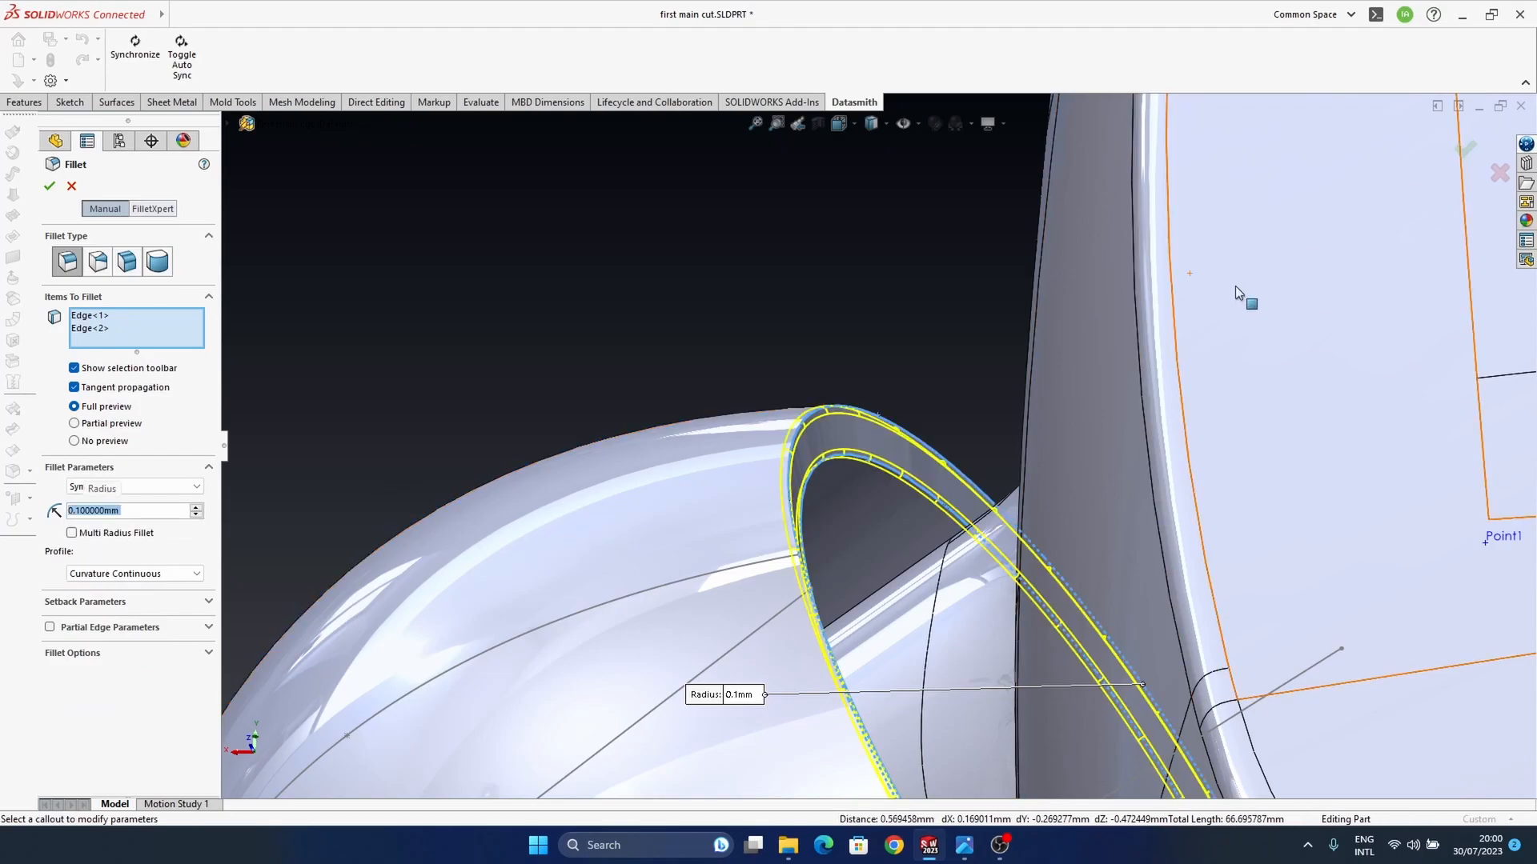
text(0.2)
key(Return)
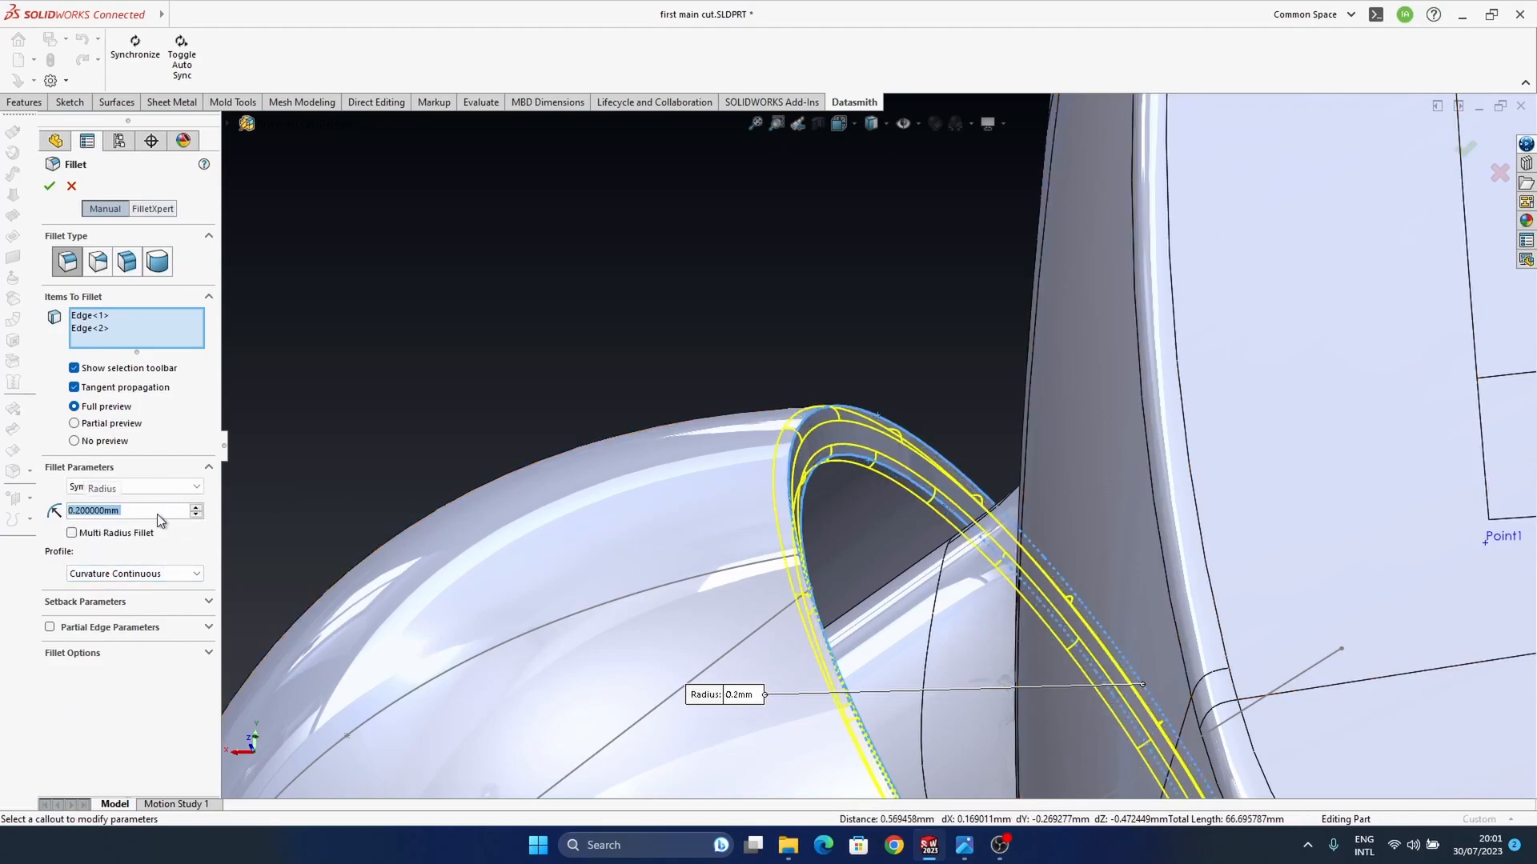
click(1465, 150)
click(752, 492)
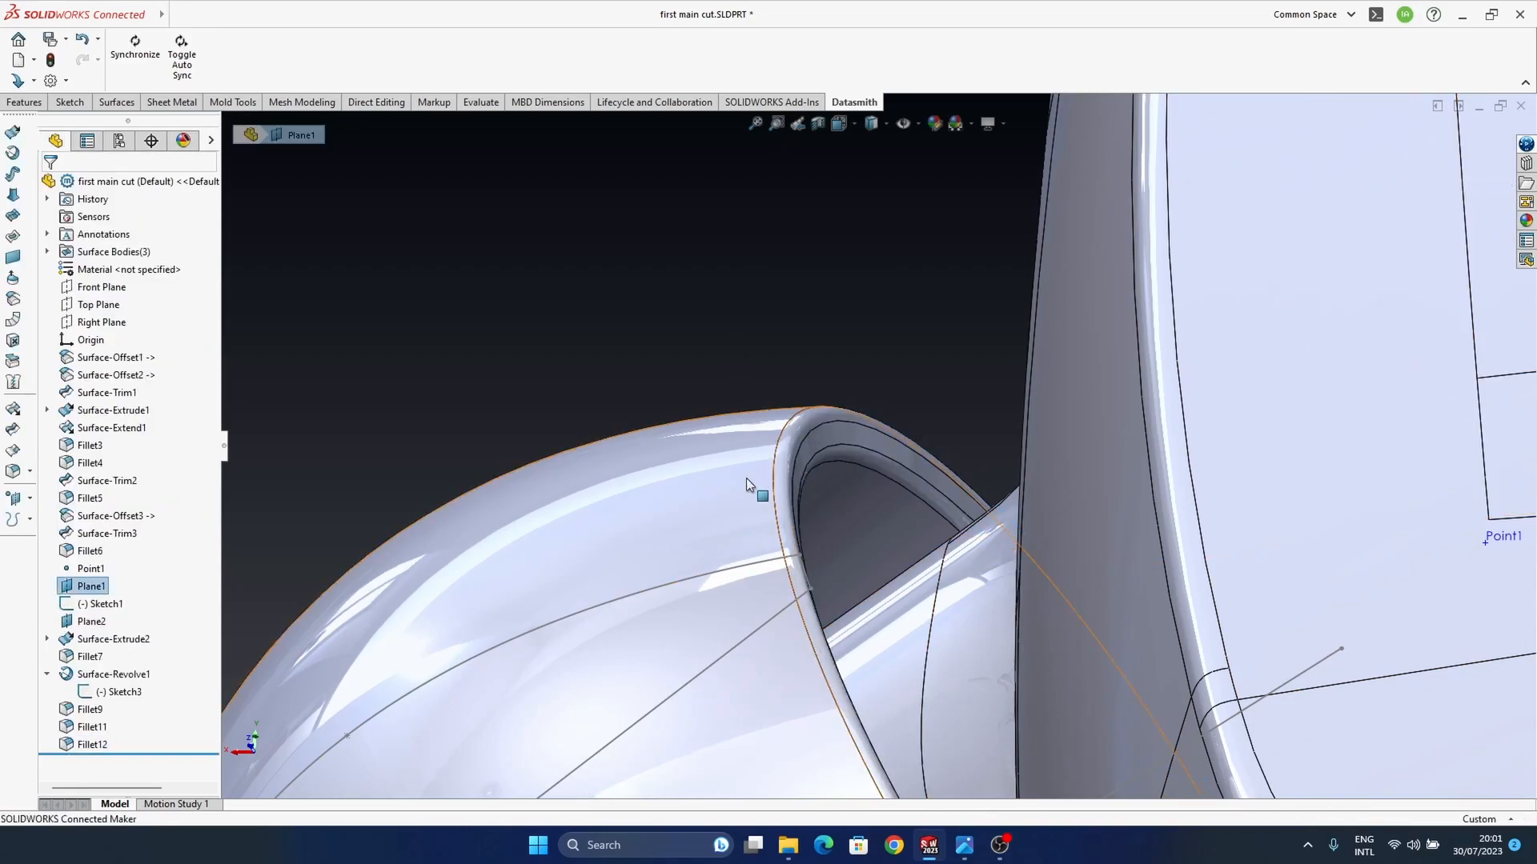
Step: Switch back to the Earbuds assembly, rebuild it with the changed part, and view the ear tip from the front
scroll(754, 494, up, 9)
middle_drag(805, 541, 778, 486)
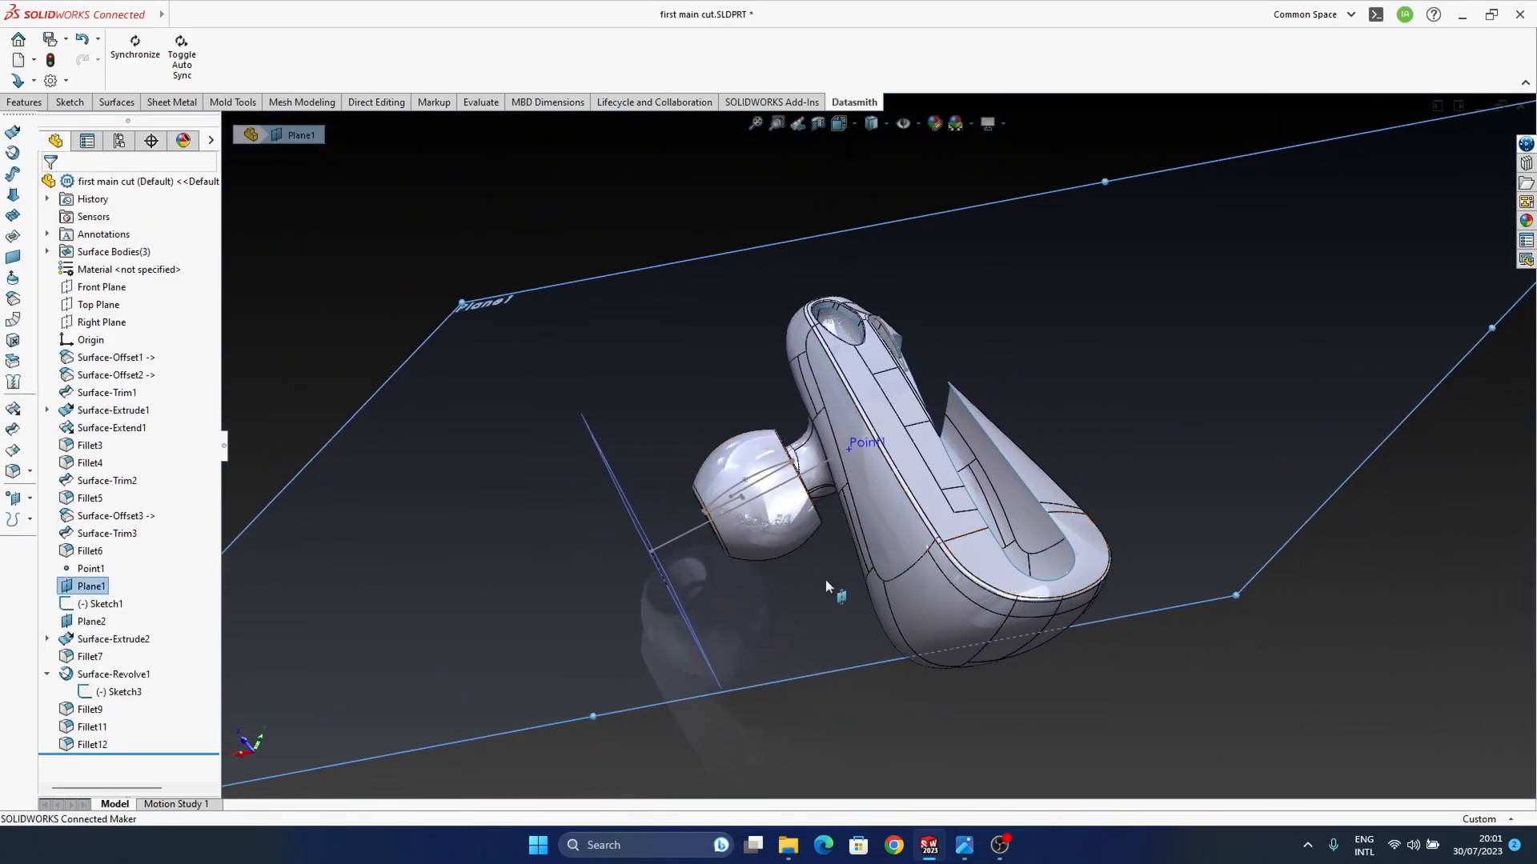
key(ctrl+Tab)
key(Return)
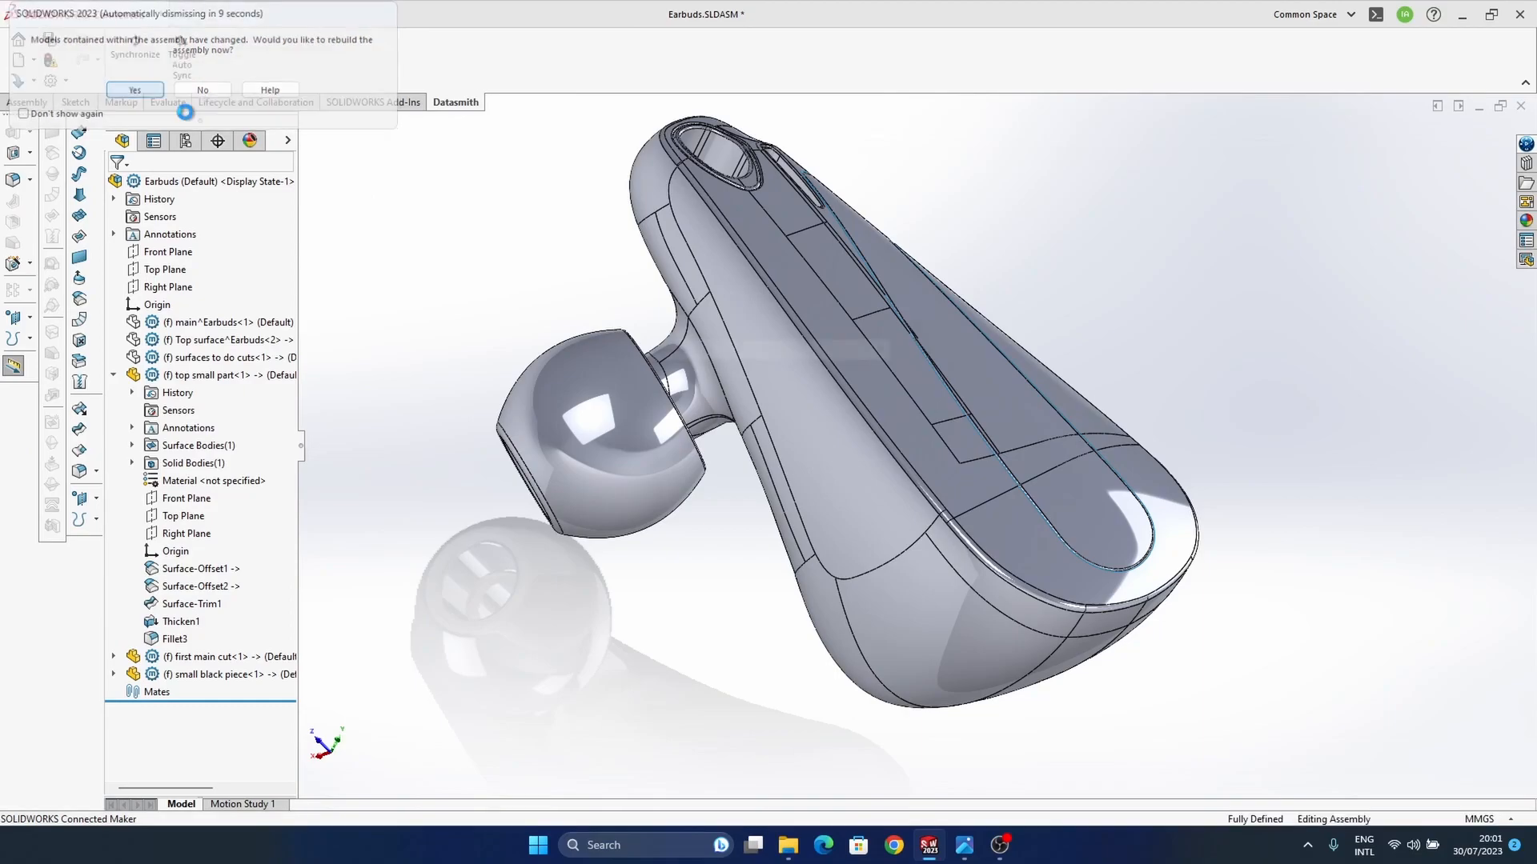
middle_drag(935, 431, 912, 540)
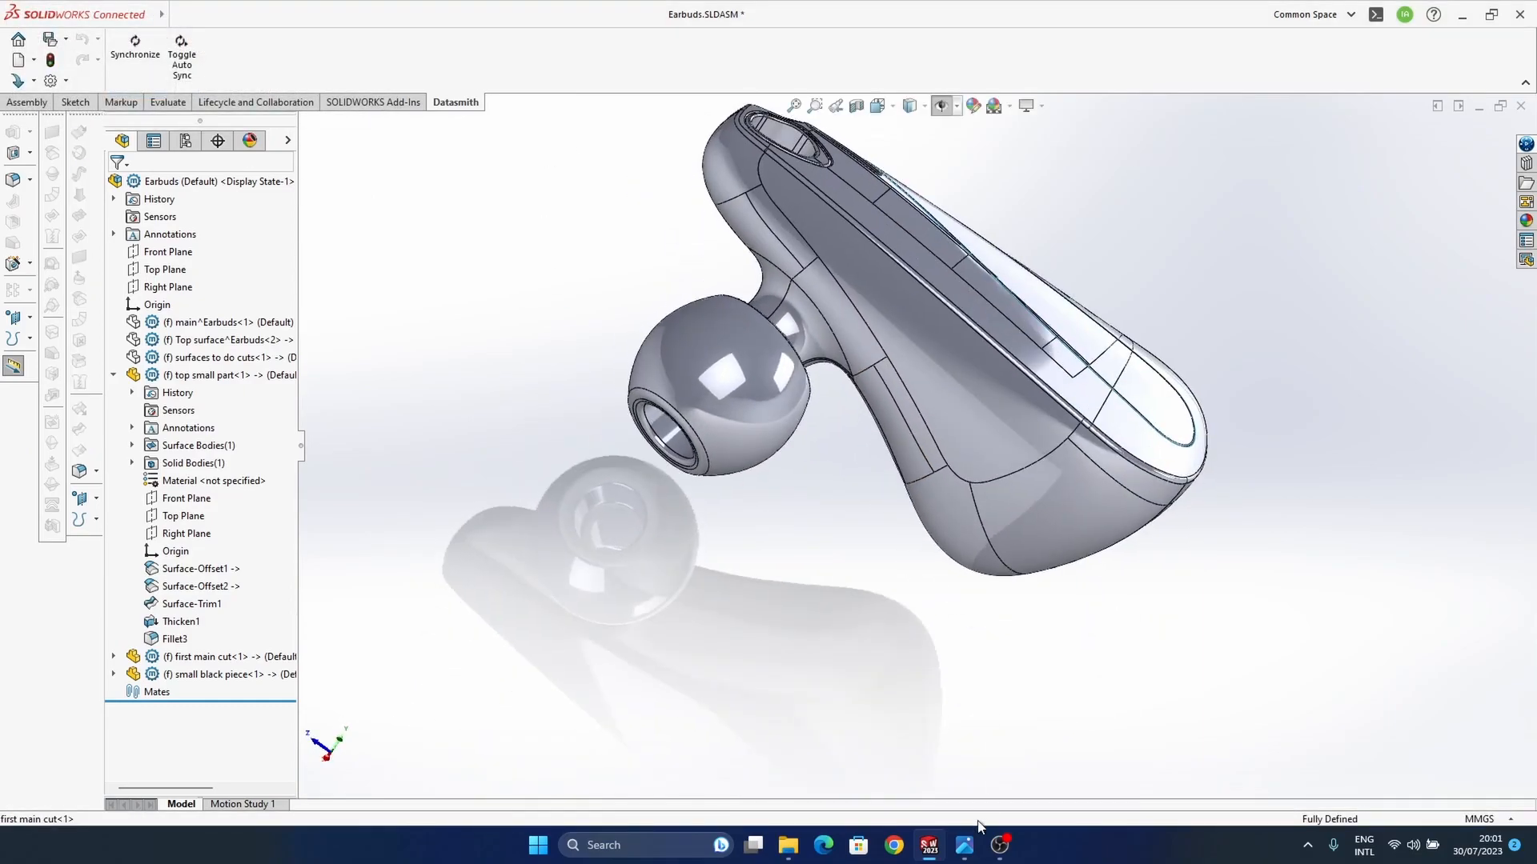
Step: Check the earbud reference photo, and return to the assembly to compare the housing's wide end with it
mouse_move(965, 845)
click(896, 769)
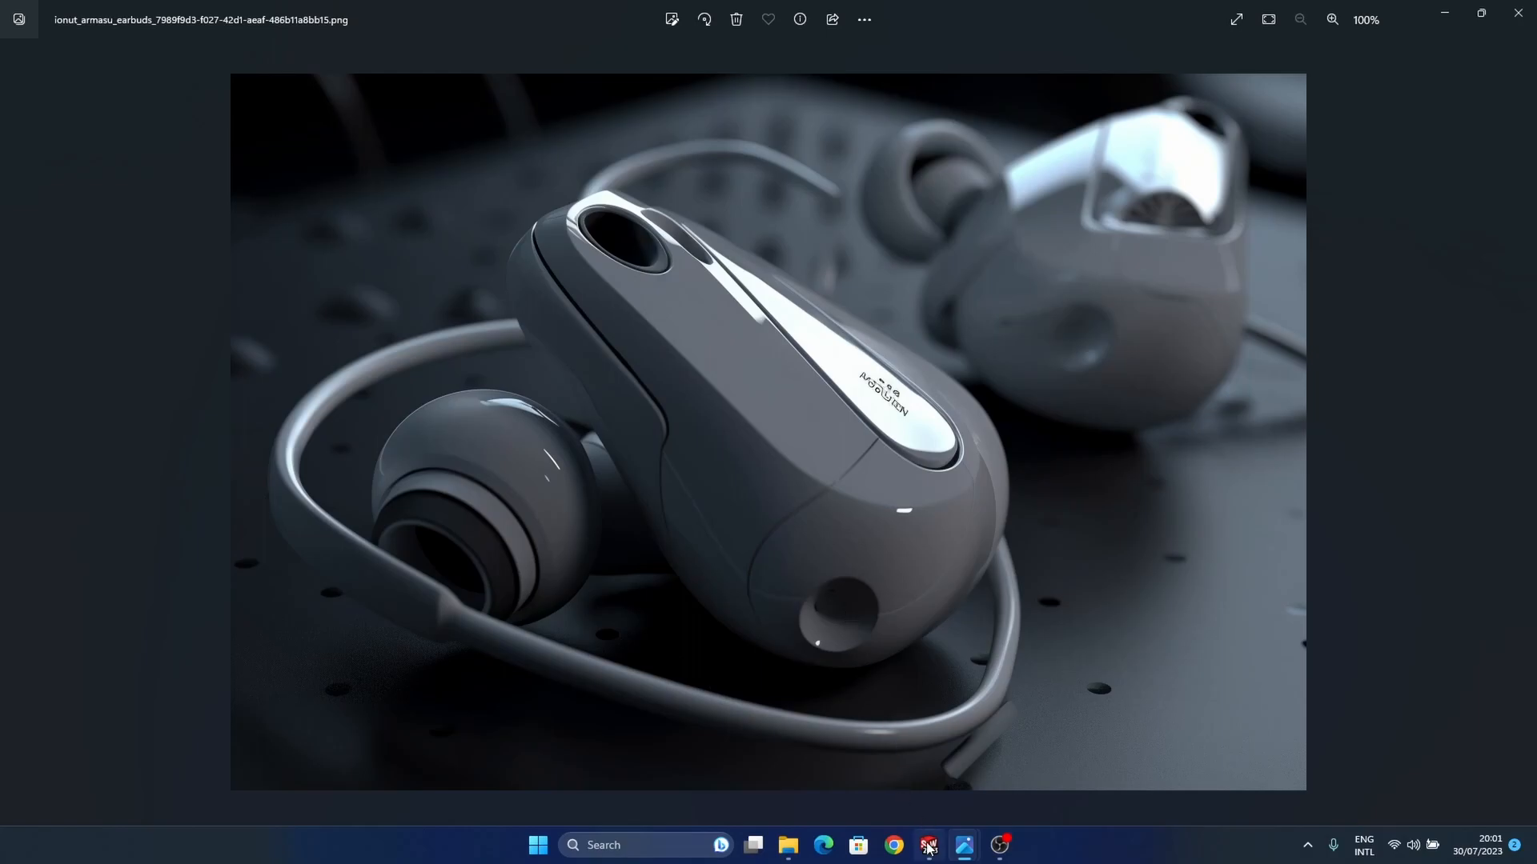
mouse_move(928, 845)
click(895, 787)
middle_drag(976, 630, 903, 568)
scroll(904, 569, down, 3)
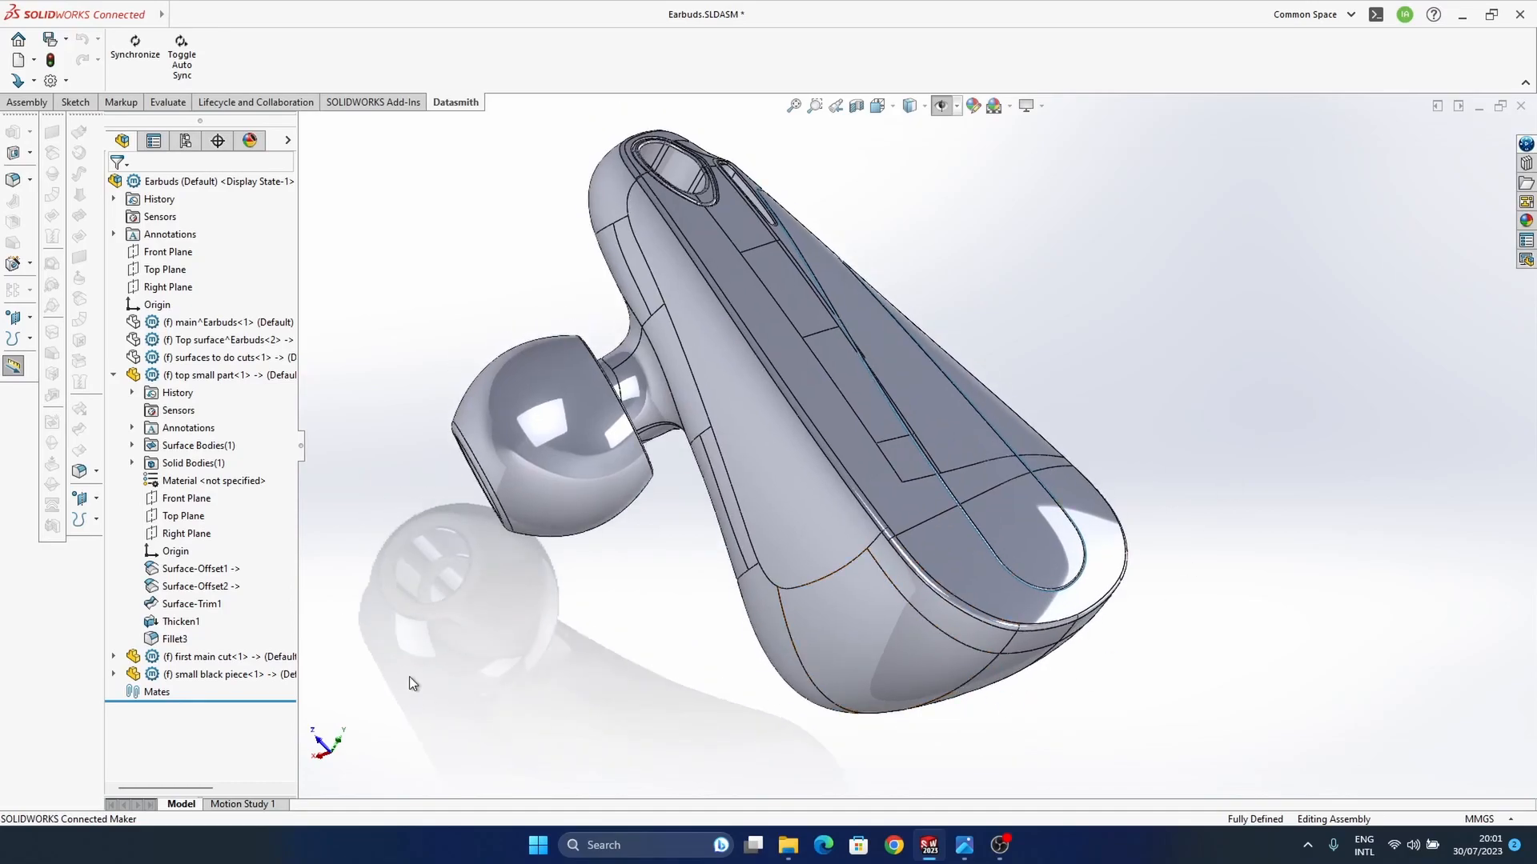
Step: Switch from the Earbuds assembly to the first main cut part
key(ctrl+Tab)
middle_drag(975, 582, 926, 617)
scroll(884, 597, down, 2)
click(416, 685)
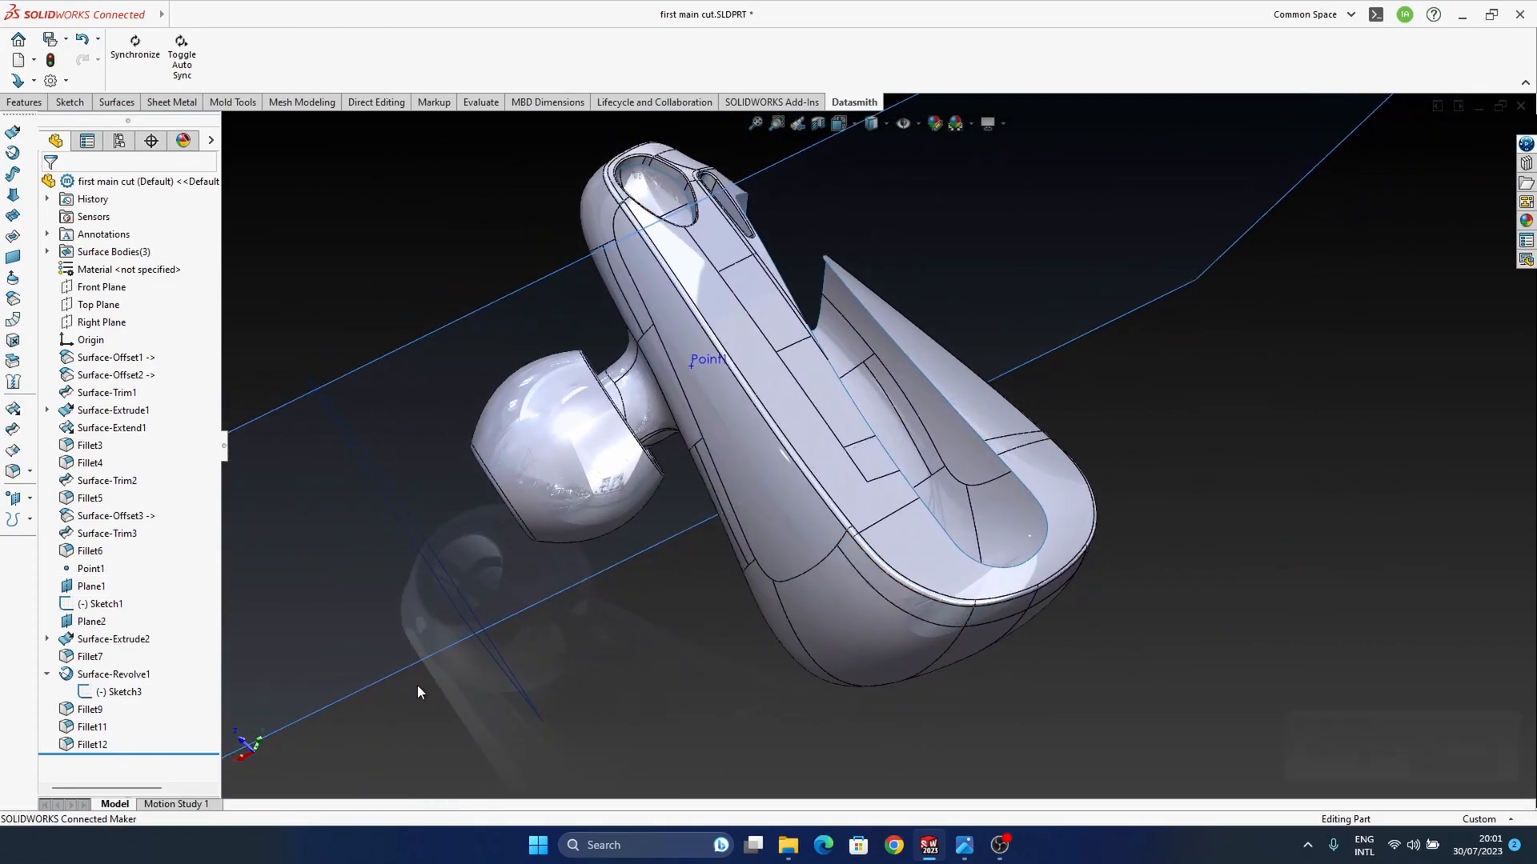
click(29, 497)
click(80, 555)
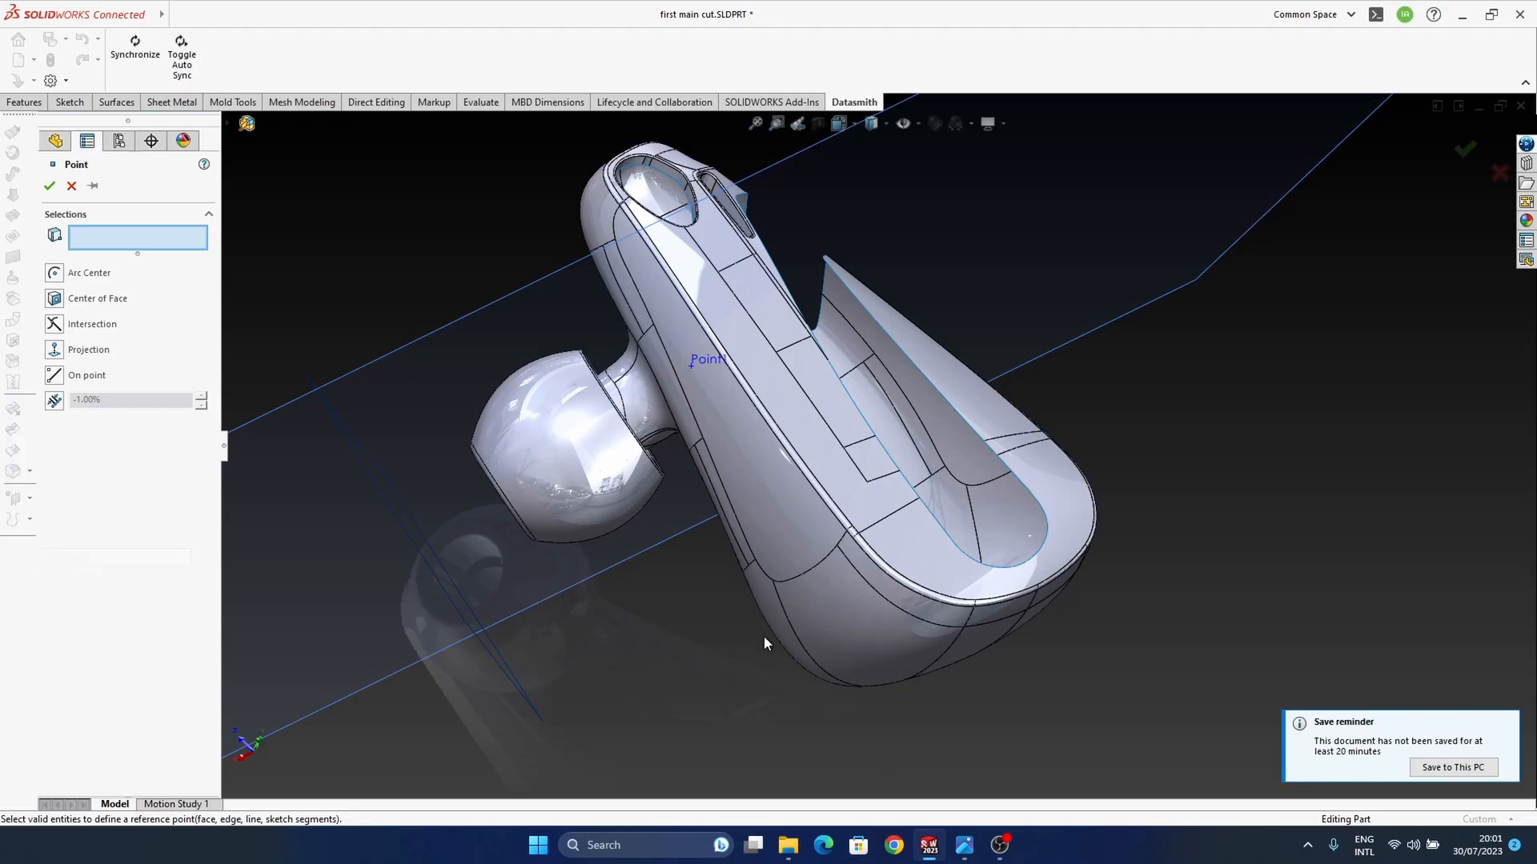
click(864, 646)
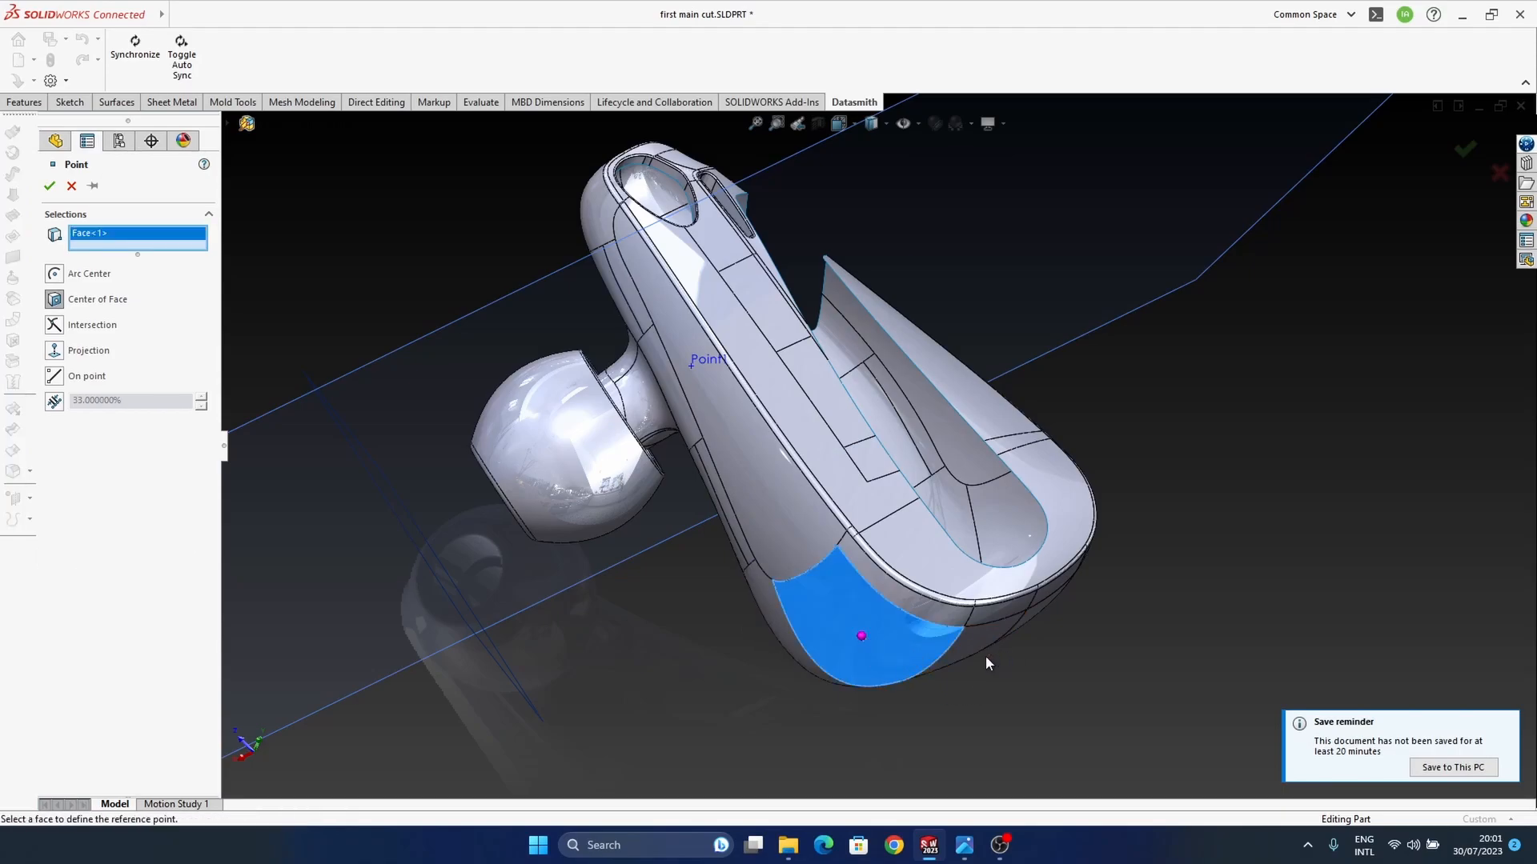
middle_drag(902, 621, 915, 599)
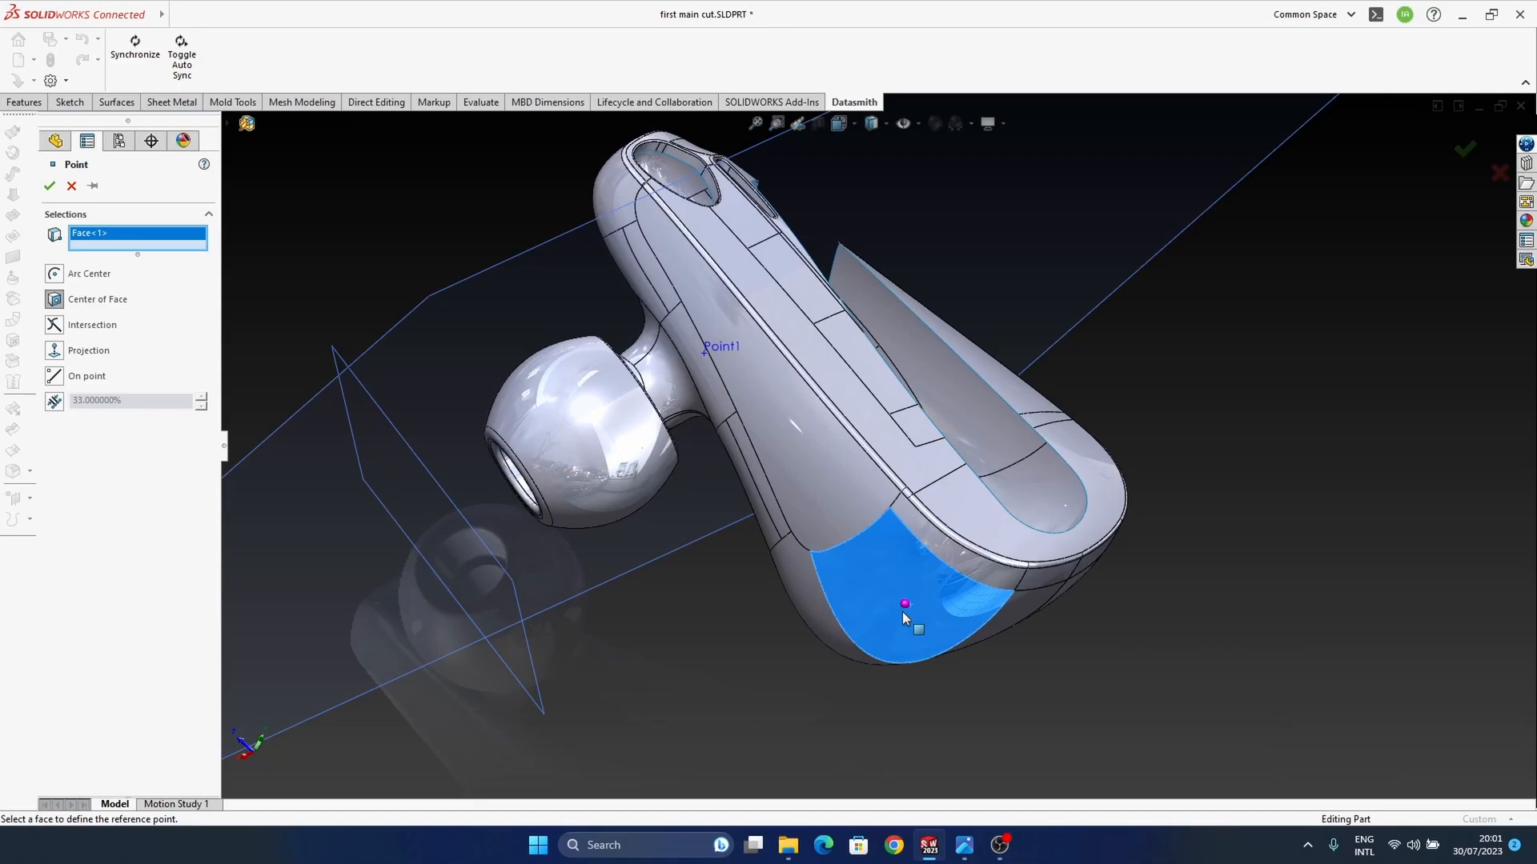
scroll(905, 621, down, 2)
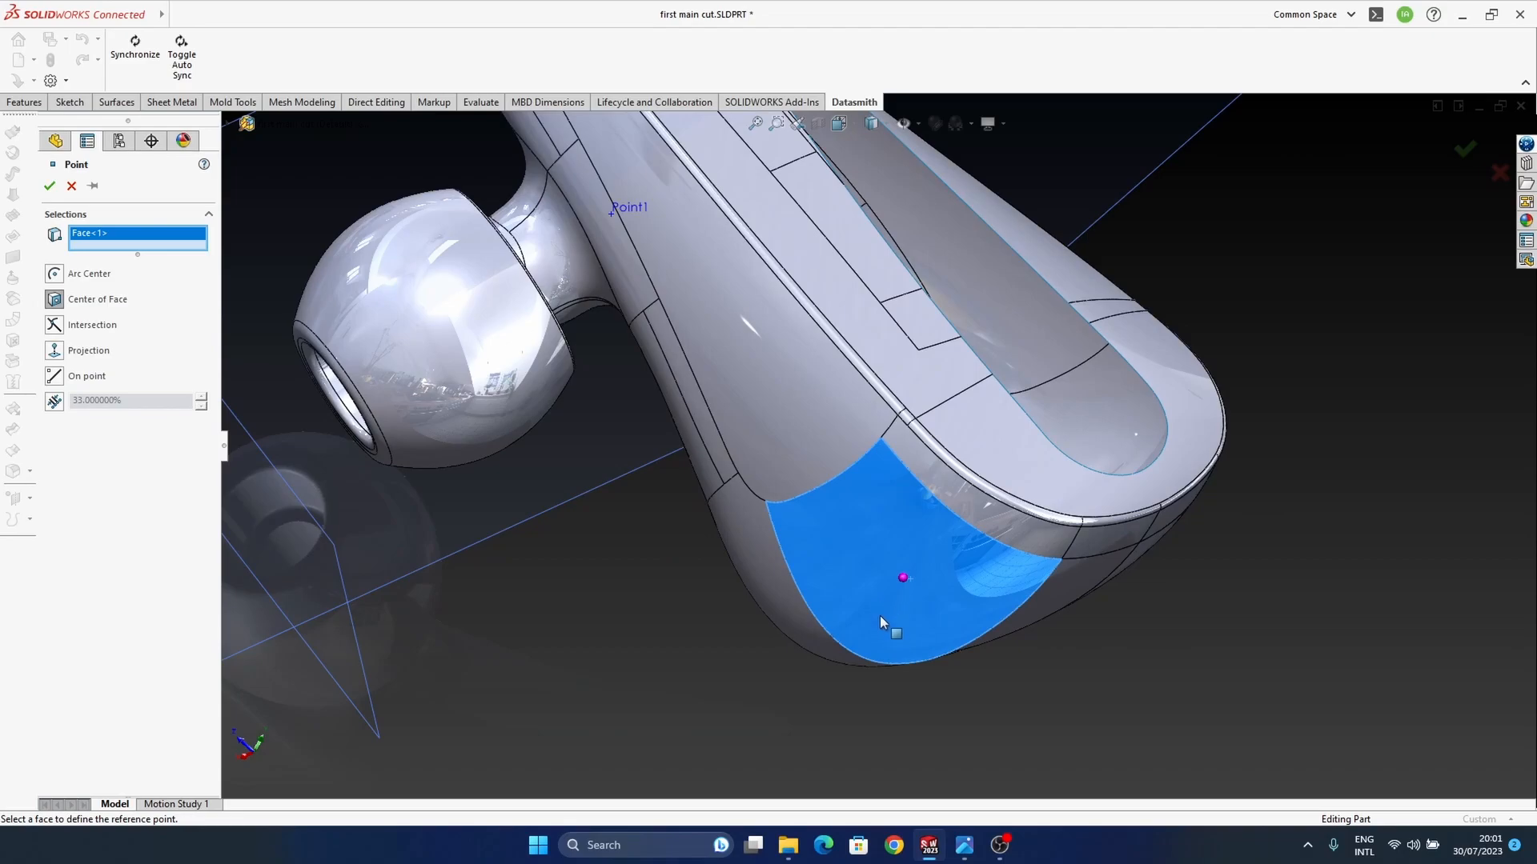
click(881, 607)
click(882, 607)
click(866, 612)
click(866, 612)
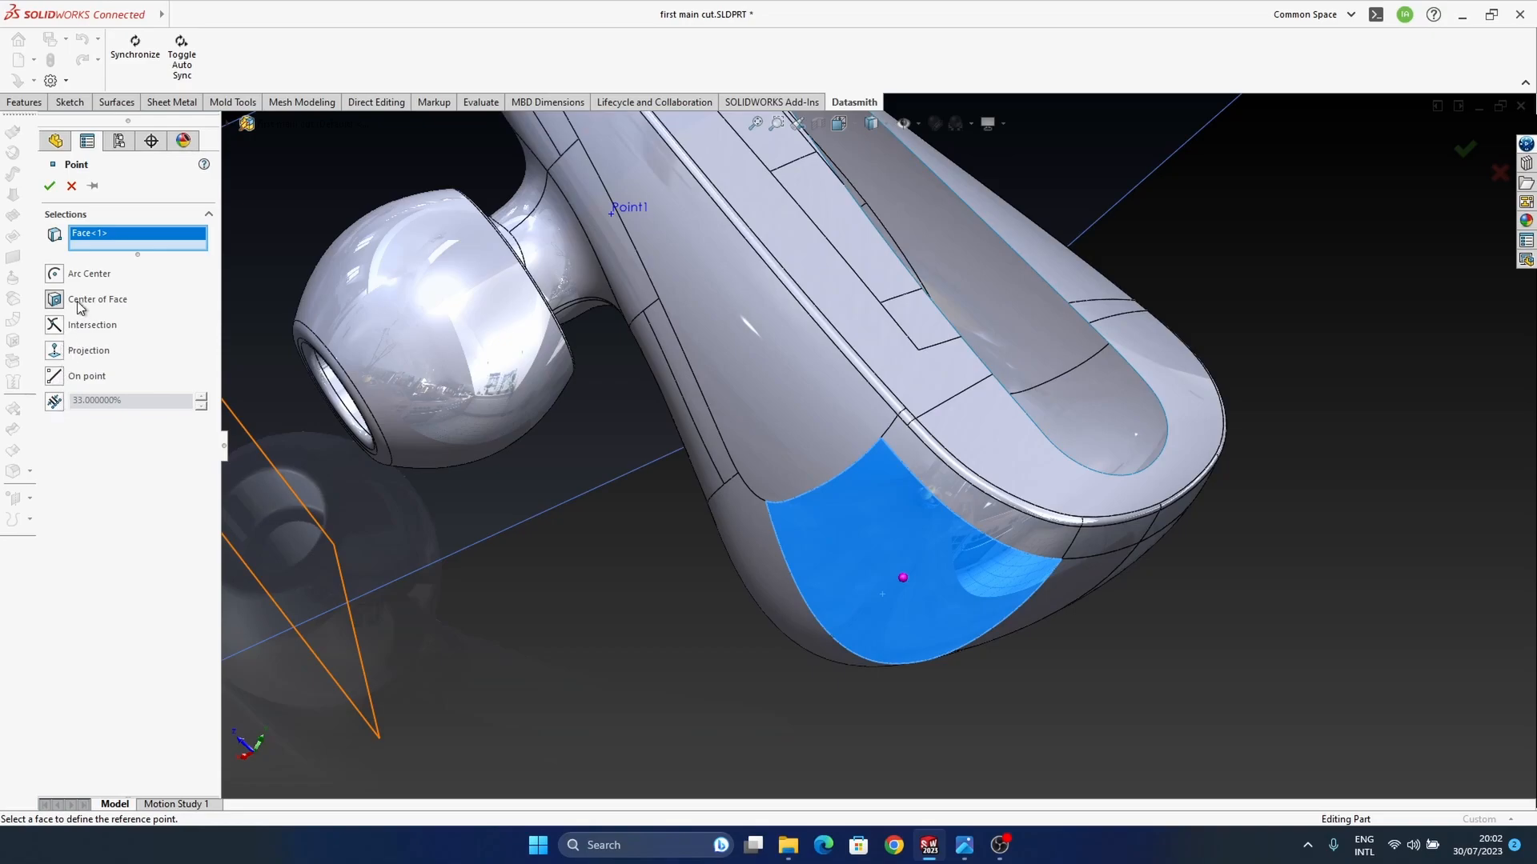
click(84, 379)
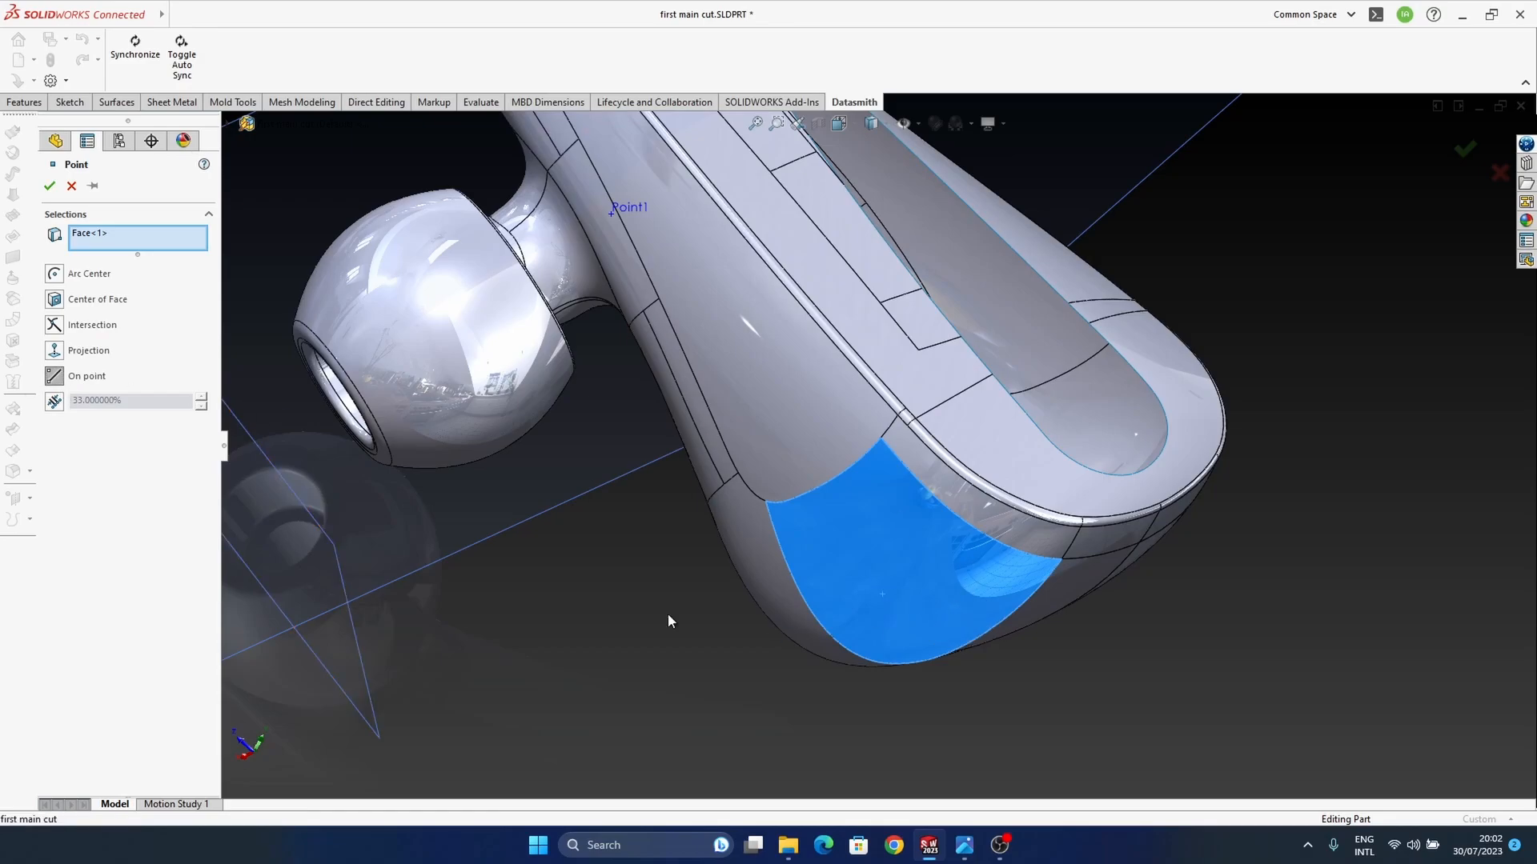
click(87, 302)
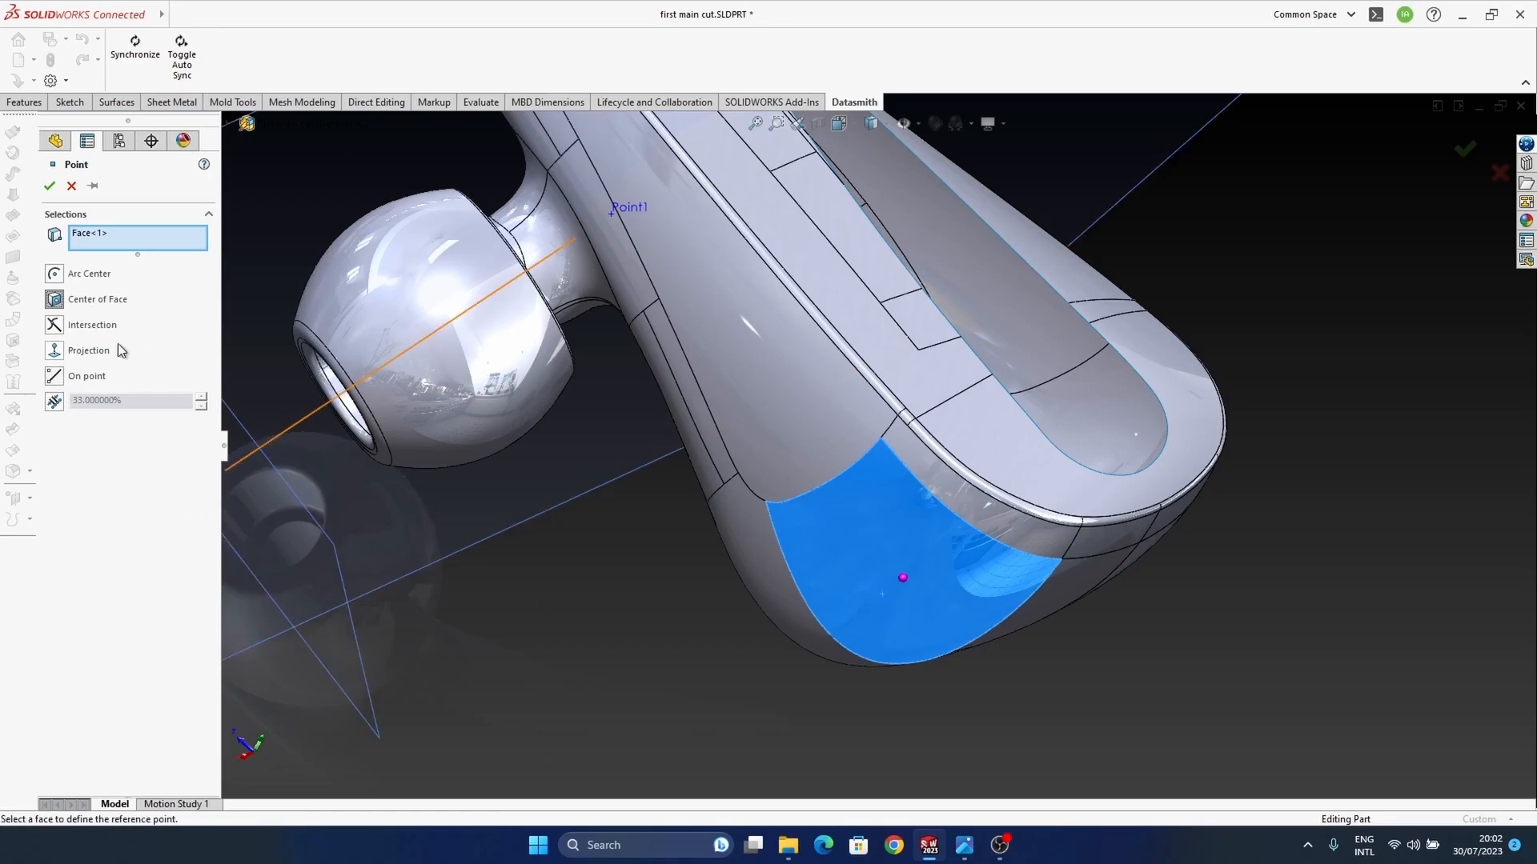
click(76, 193)
Step: Hide the reference geometry and add a 3D sketch with a two-point Spline on Surface, about 12.5 mm long, down the housing's rounded wide-end face
middle_drag(948, 611, 888, 608)
click(902, 122)
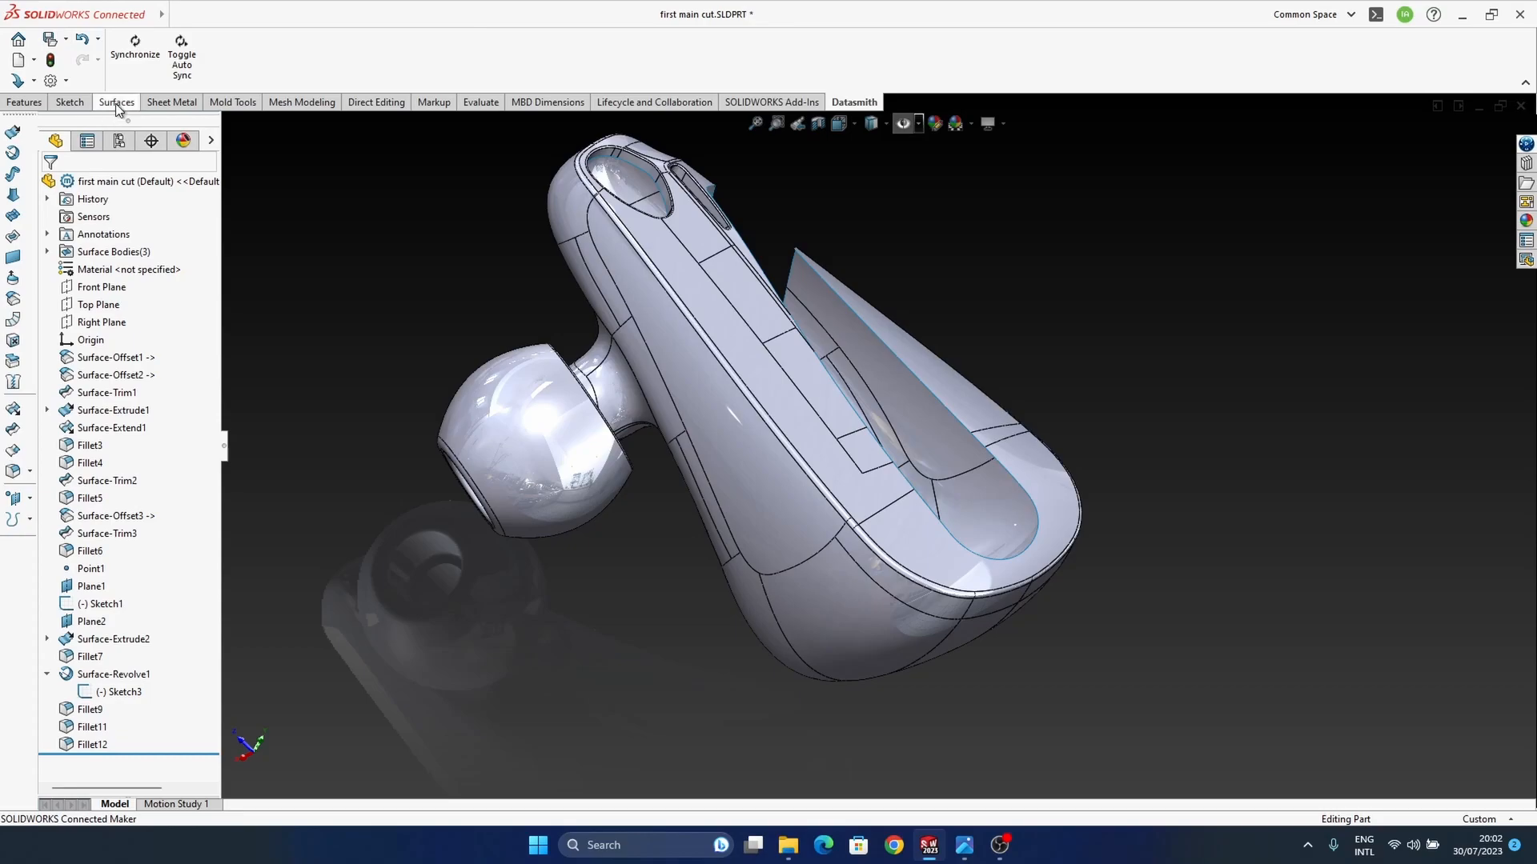
click(71, 102)
click(125, 82)
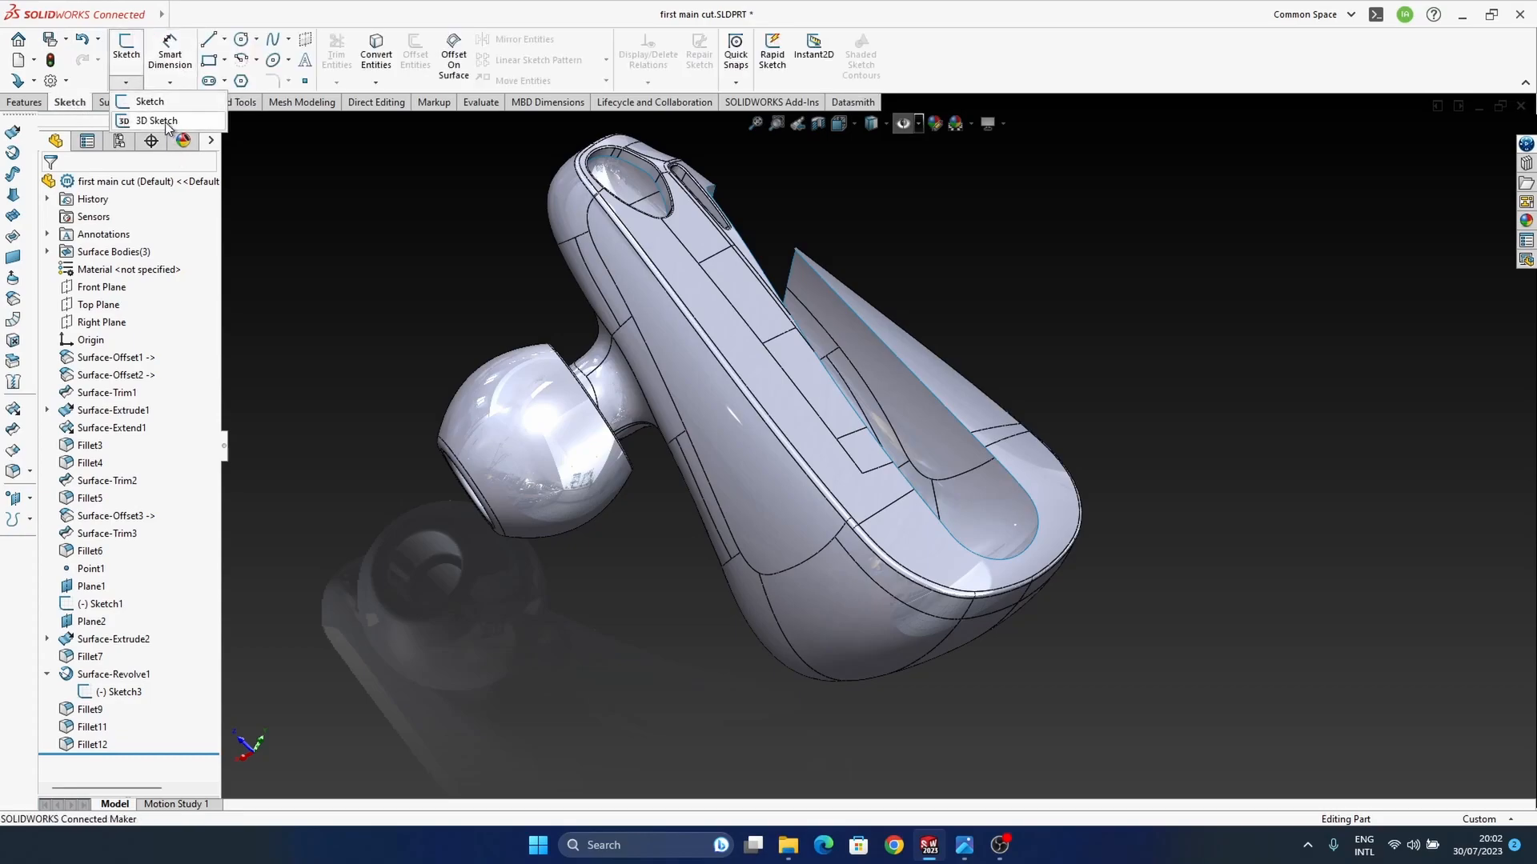
click(148, 122)
click(288, 39)
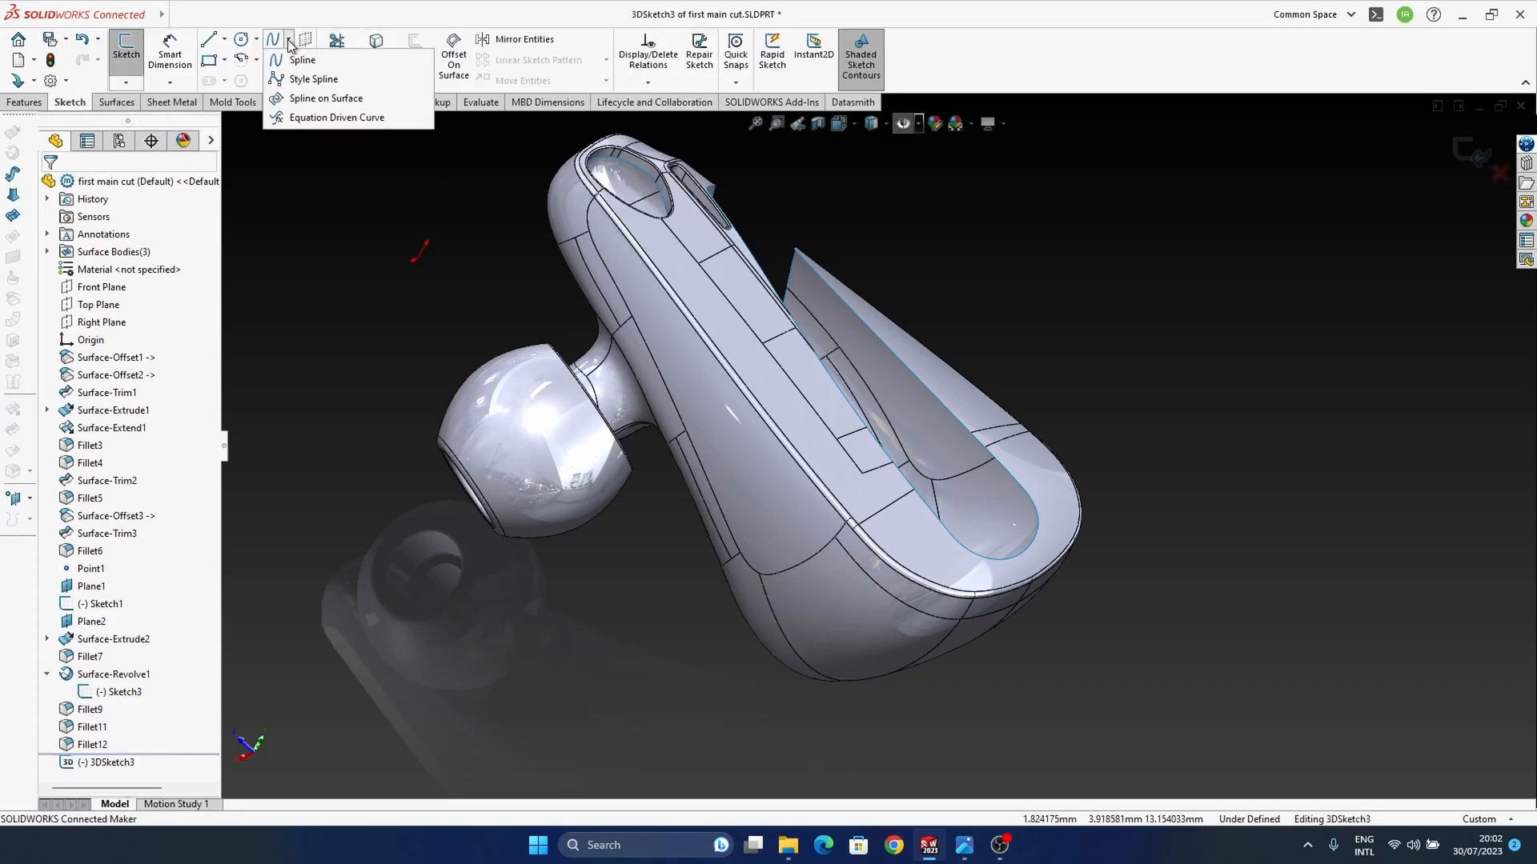
click(328, 105)
middle_drag(859, 594, 832, 474)
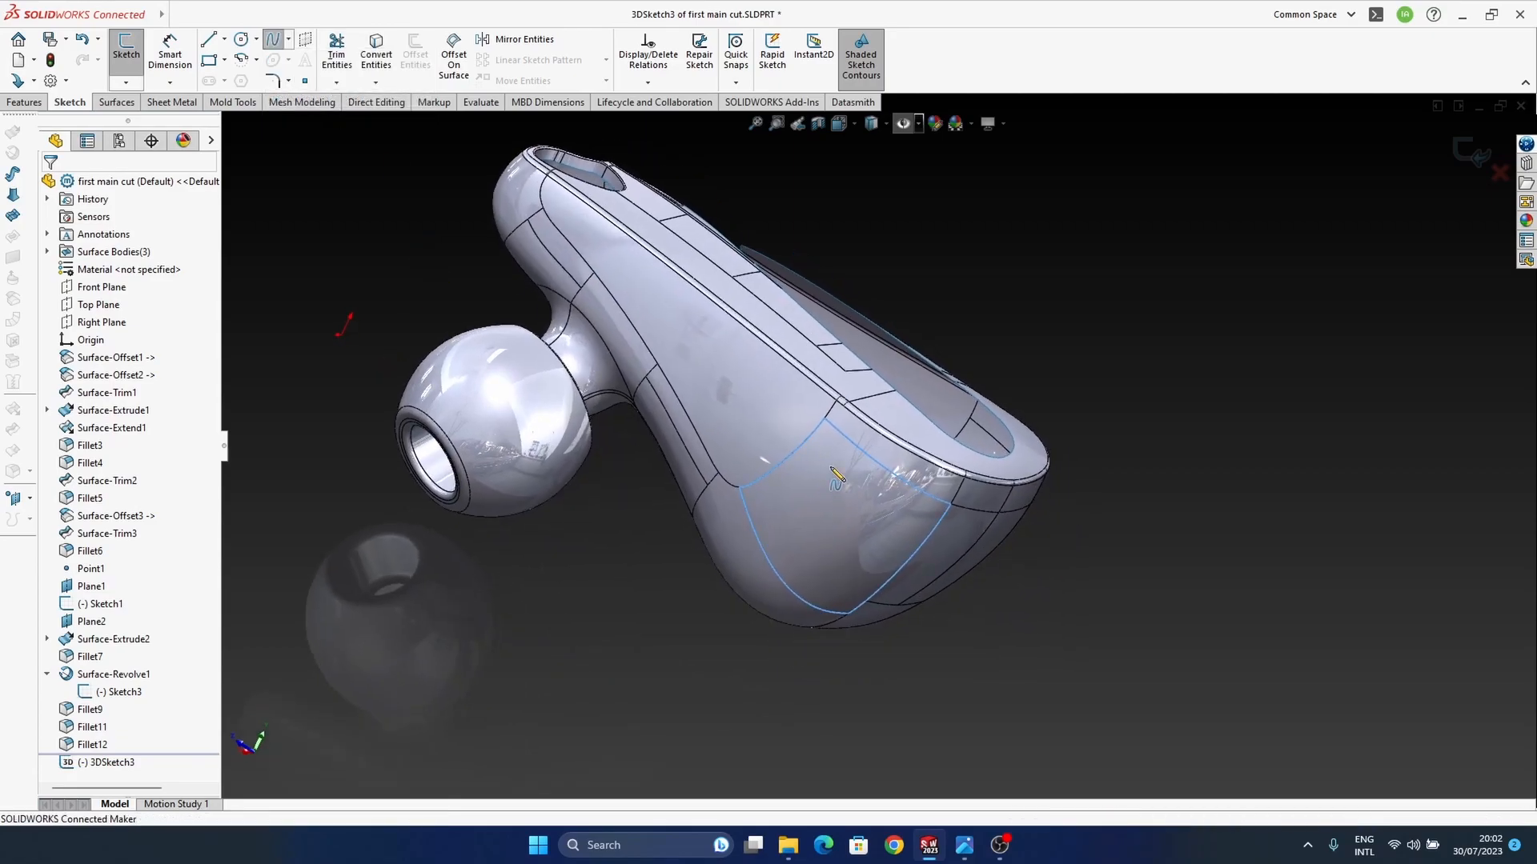
click(825, 453)
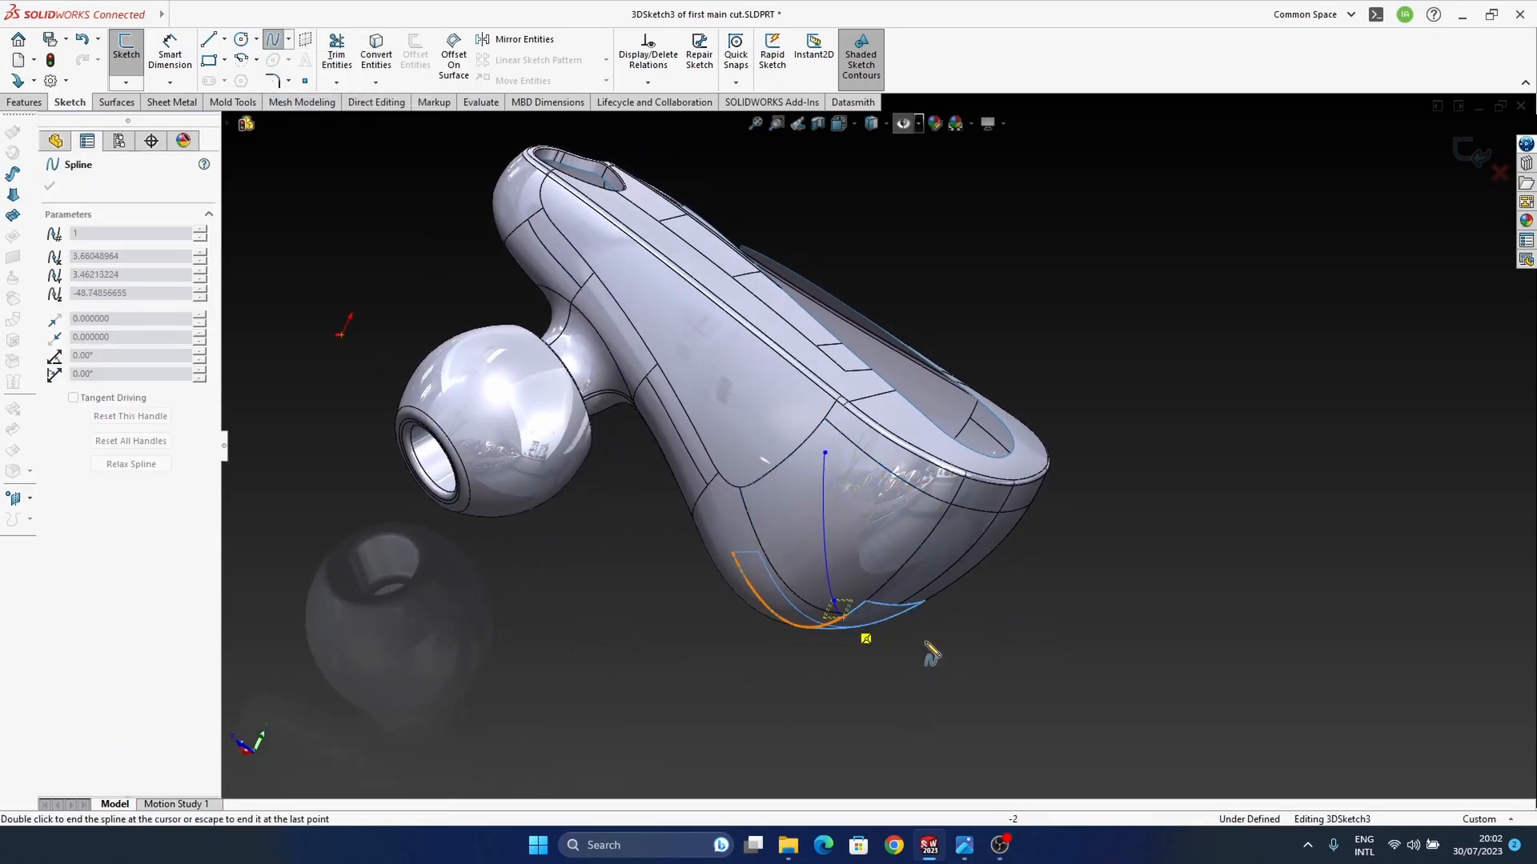
key(Escape)
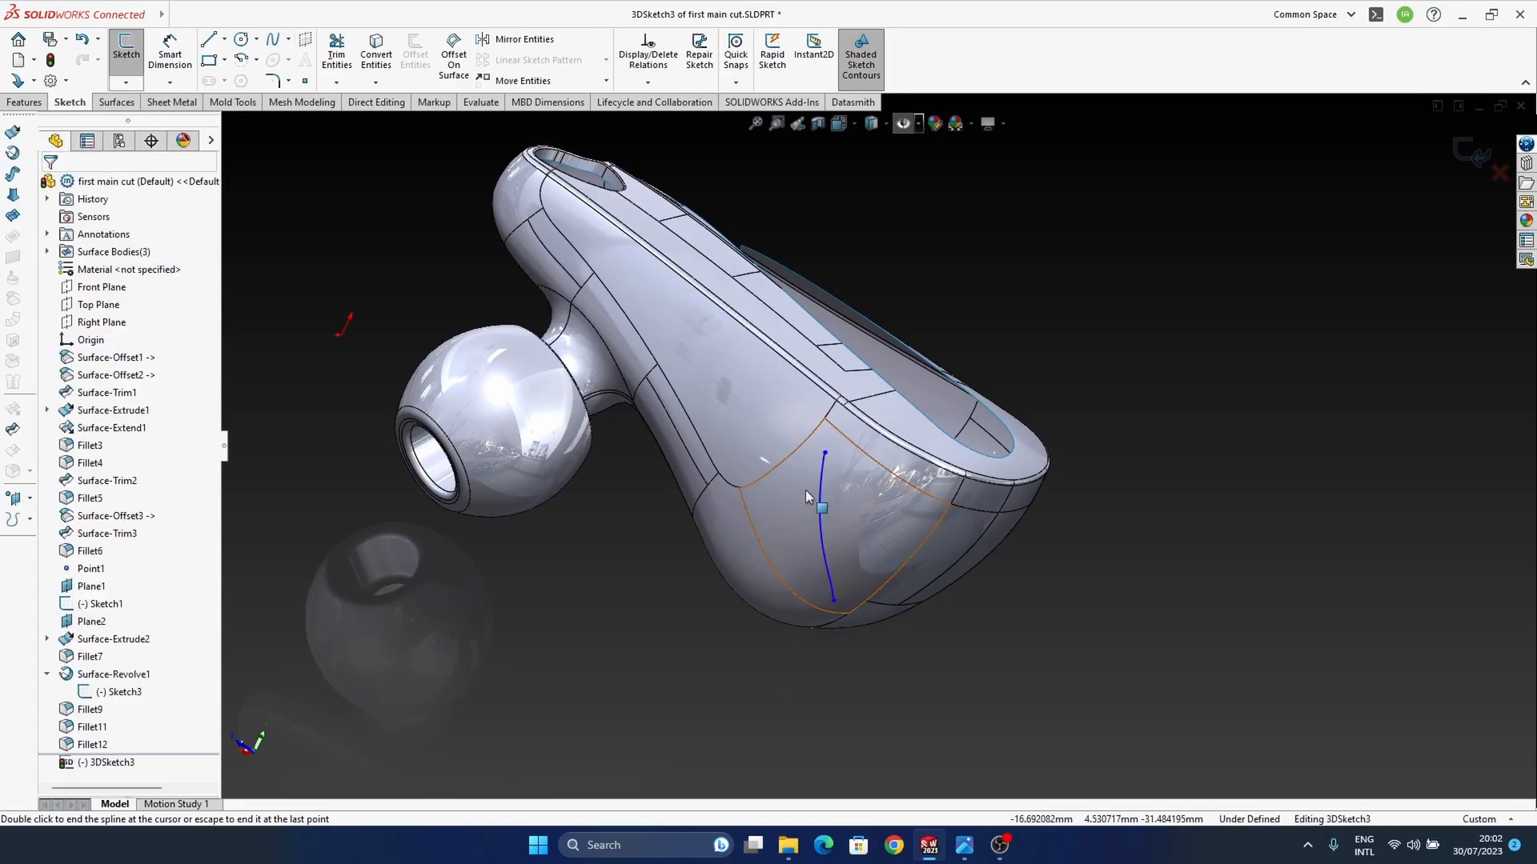
middle_drag(806, 491, 776, 563)
click(1465, 160)
ctrl+middle_drag(791, 640, 931, 667)
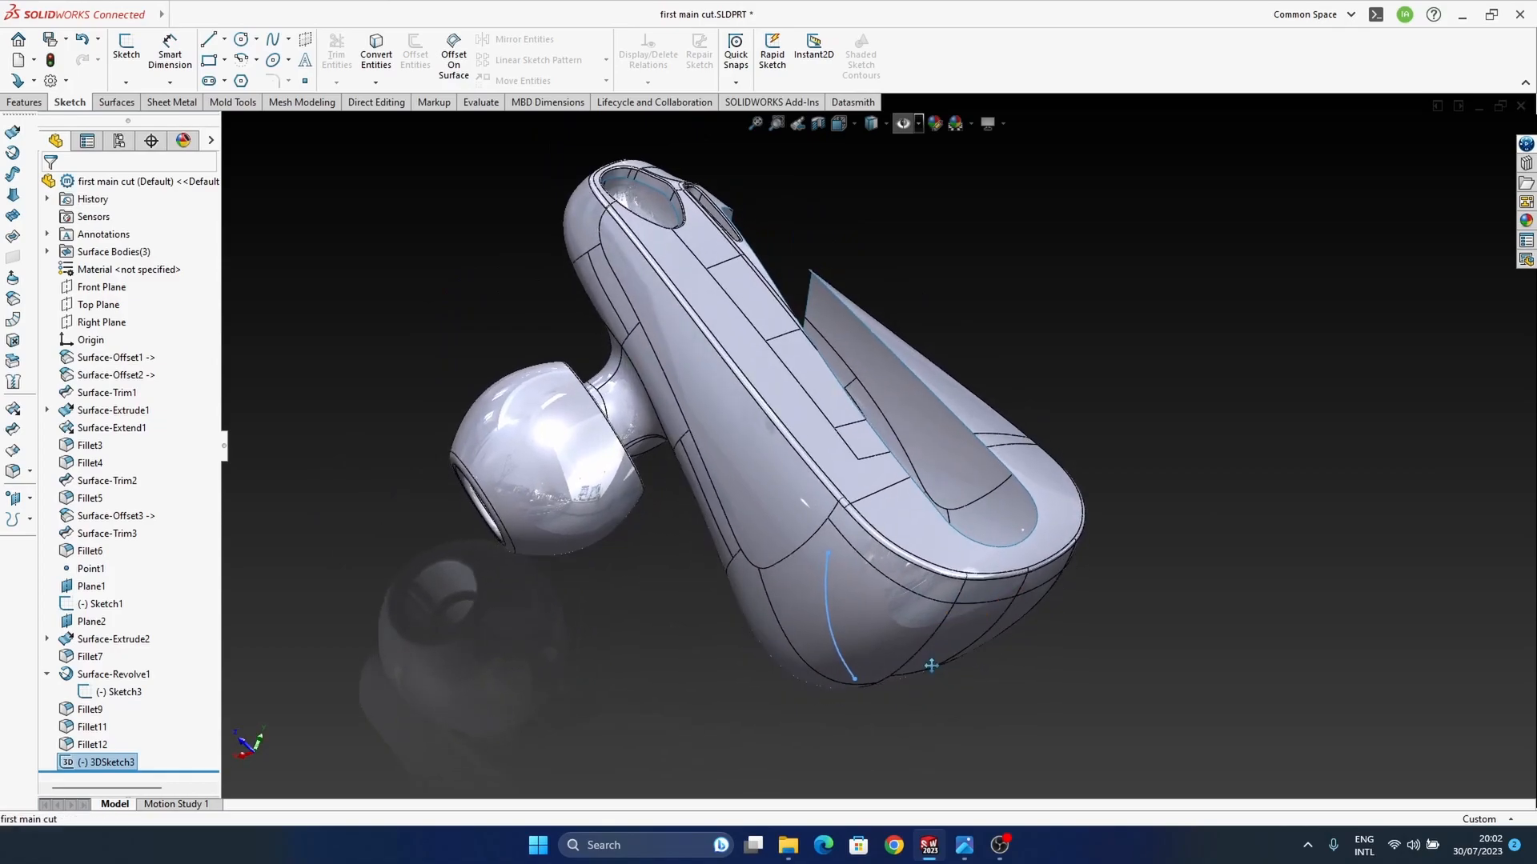
click(30, 498)
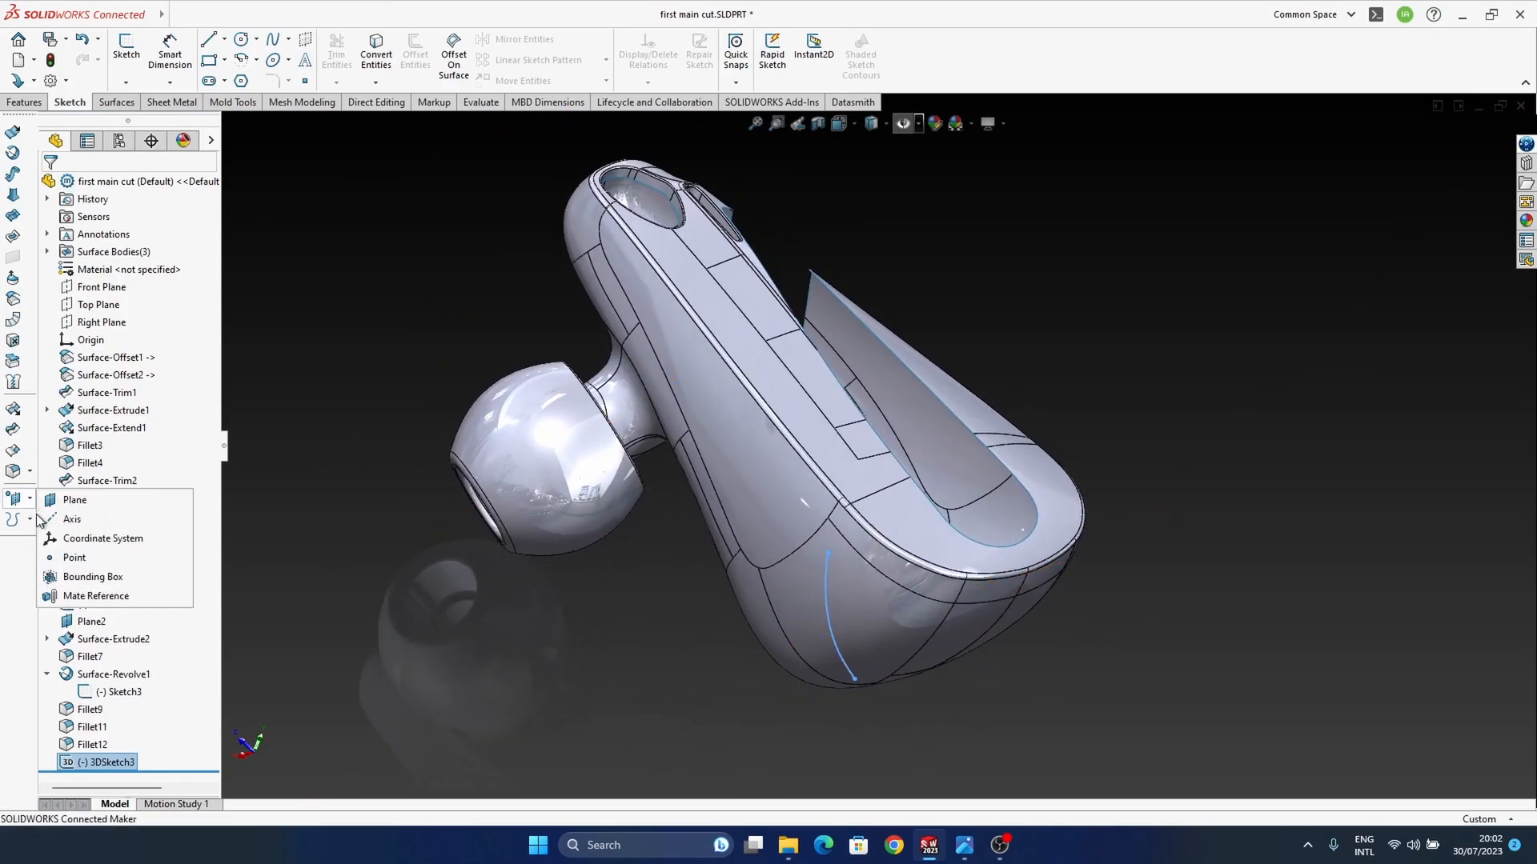
click(74, 557)
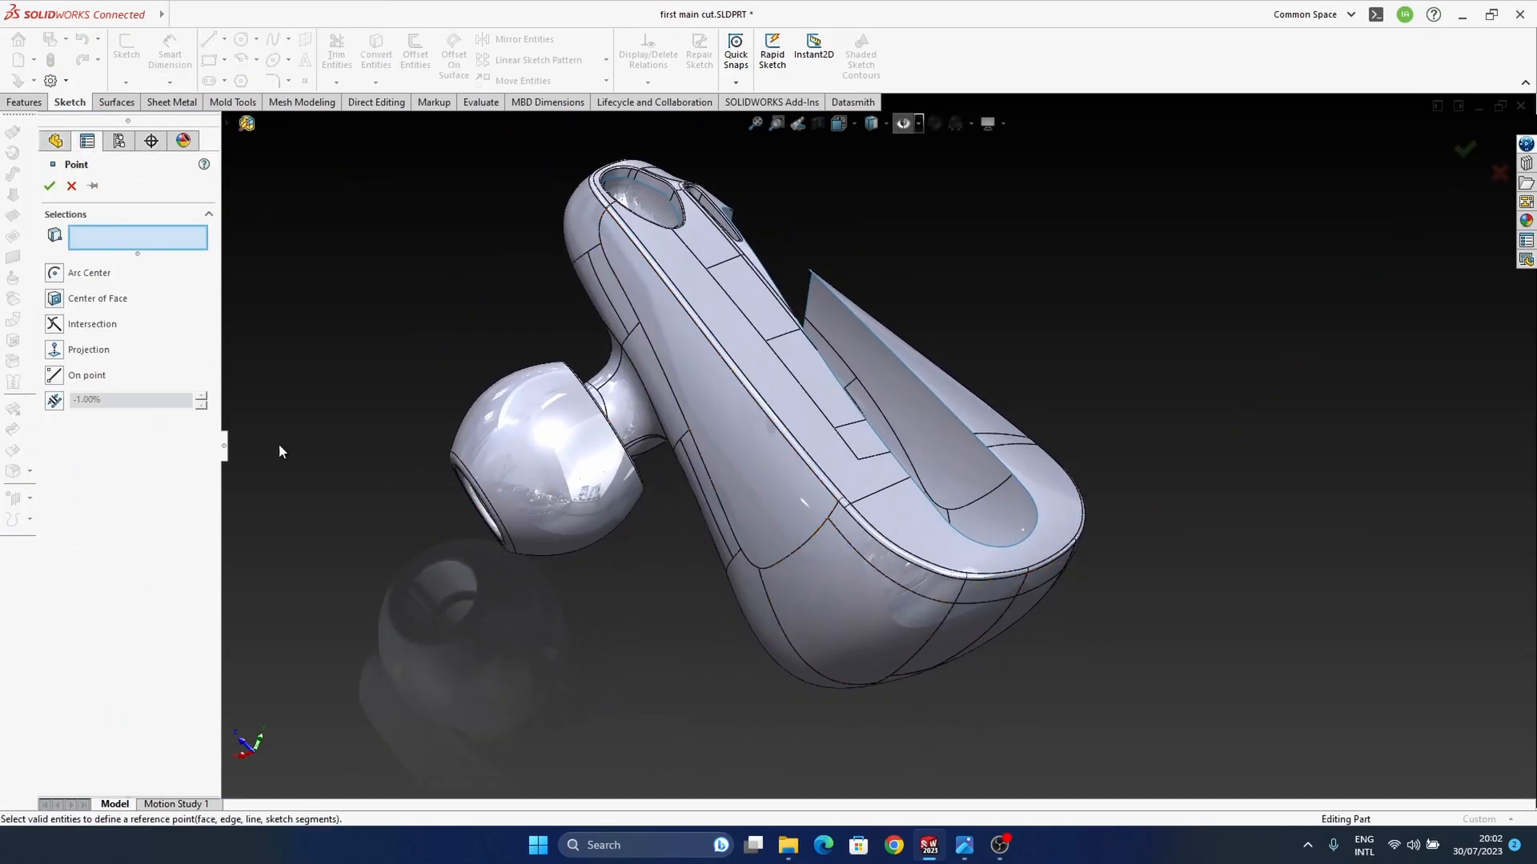
click(71, 185)
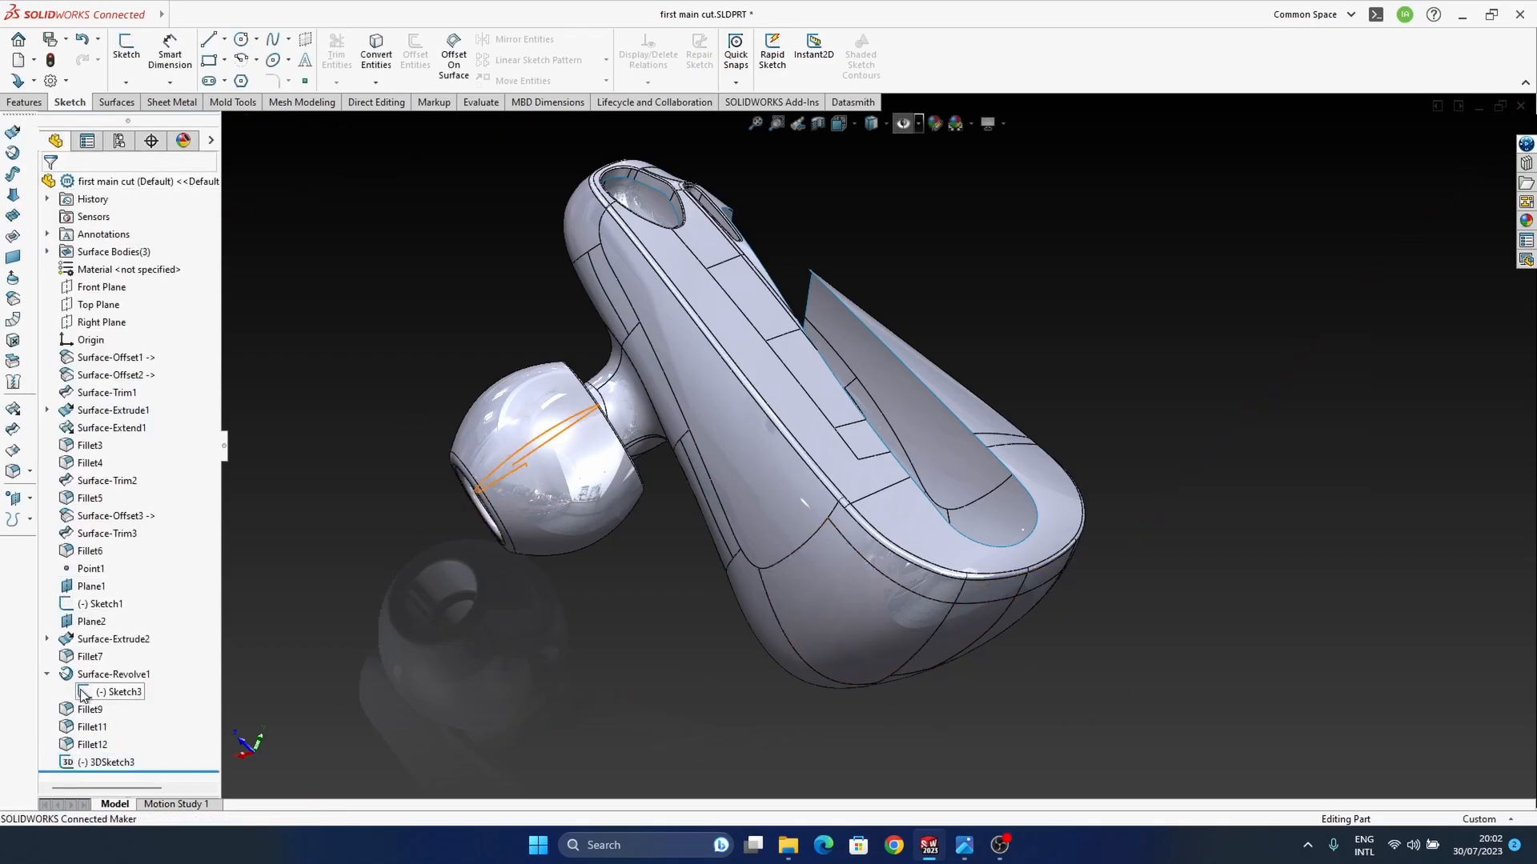
Step: Show the hidden sketches, planes and points again so the new surface spline can be selected
click(110, 762)
click(901, 124)
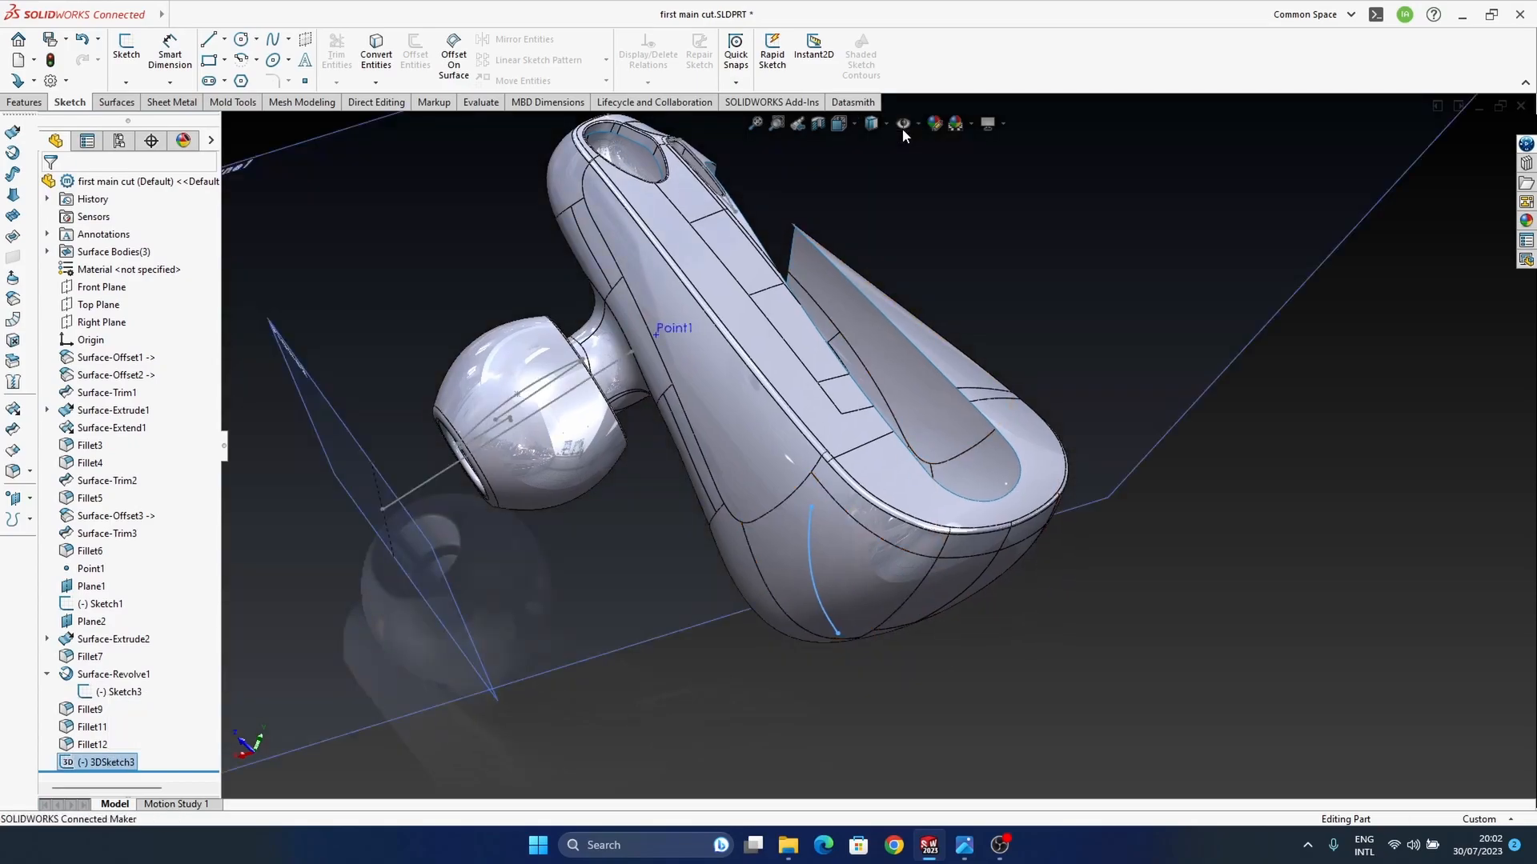
click(991, 777)
ctrl+middle_drag(738, 621, 781, 642)
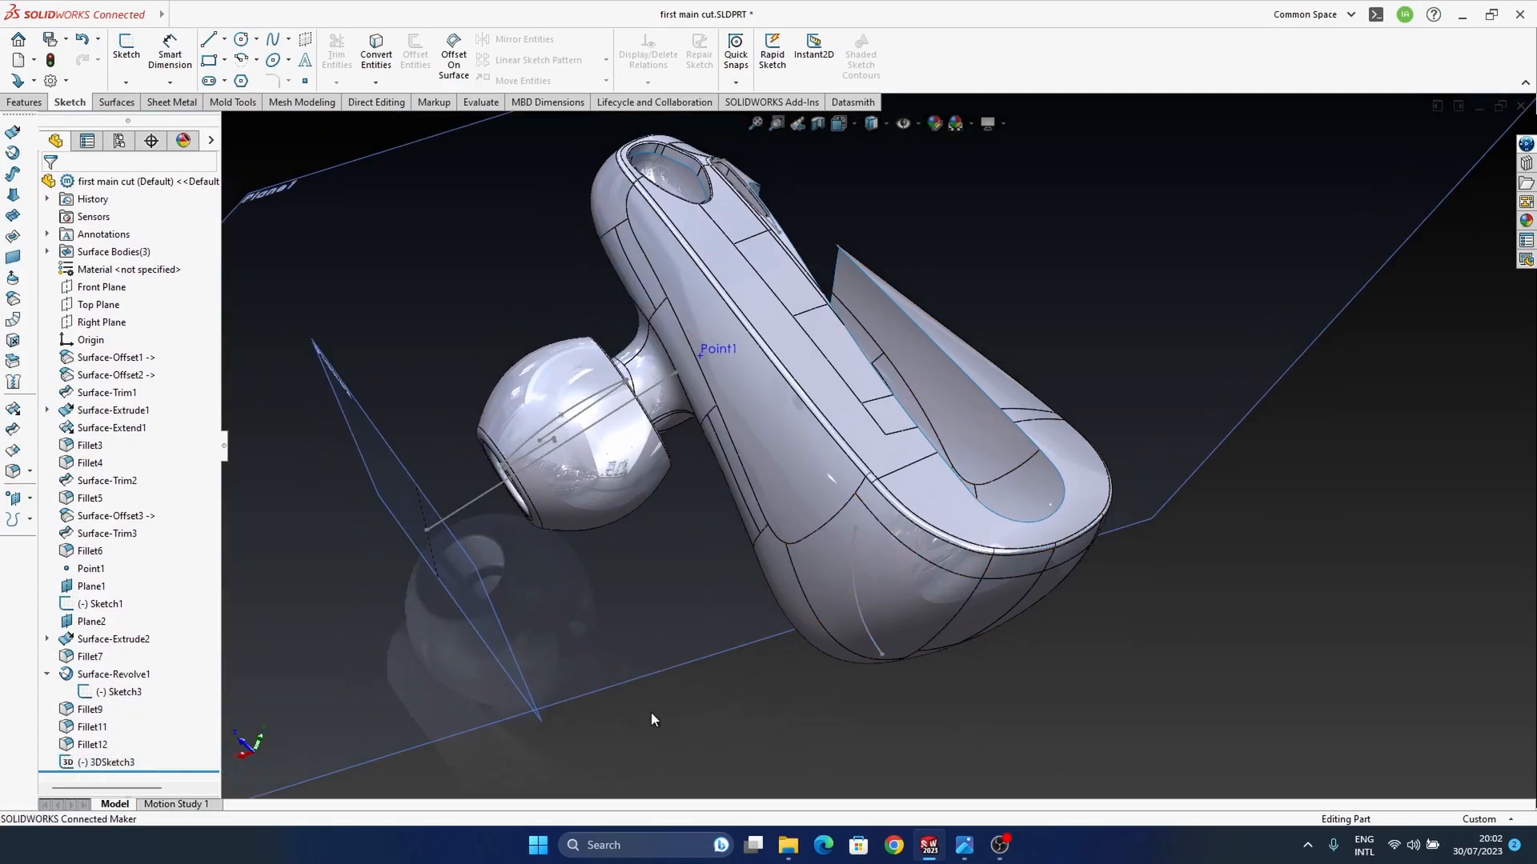
Step: Create a reference point on the surface spline at 53% of its length
click(11, 489)
click(72, 560)
click(858, 626)
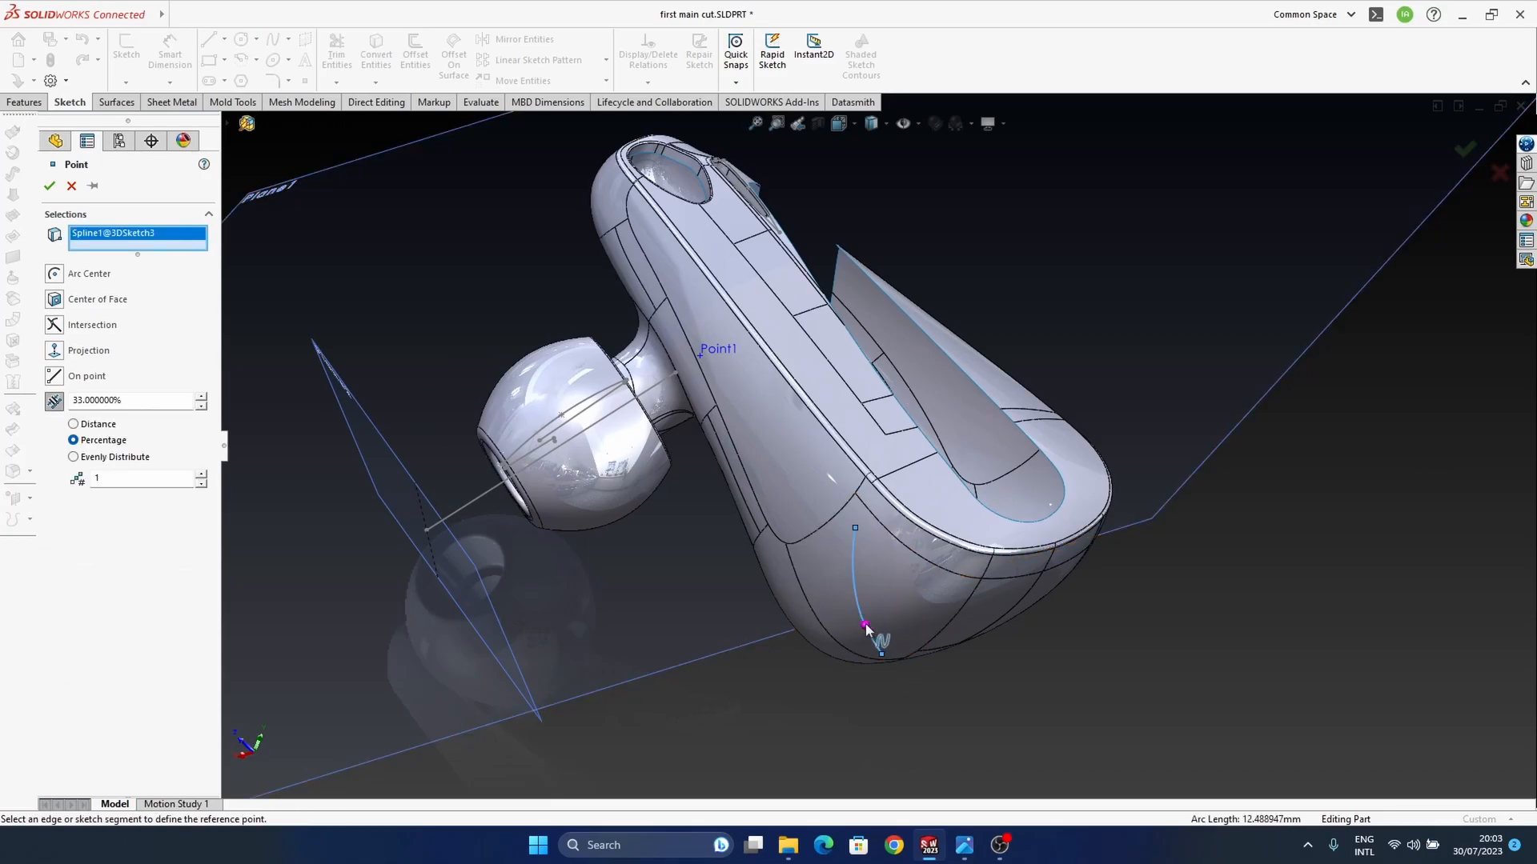
click(865, 628)
click(862, 614)
click(141, 400)
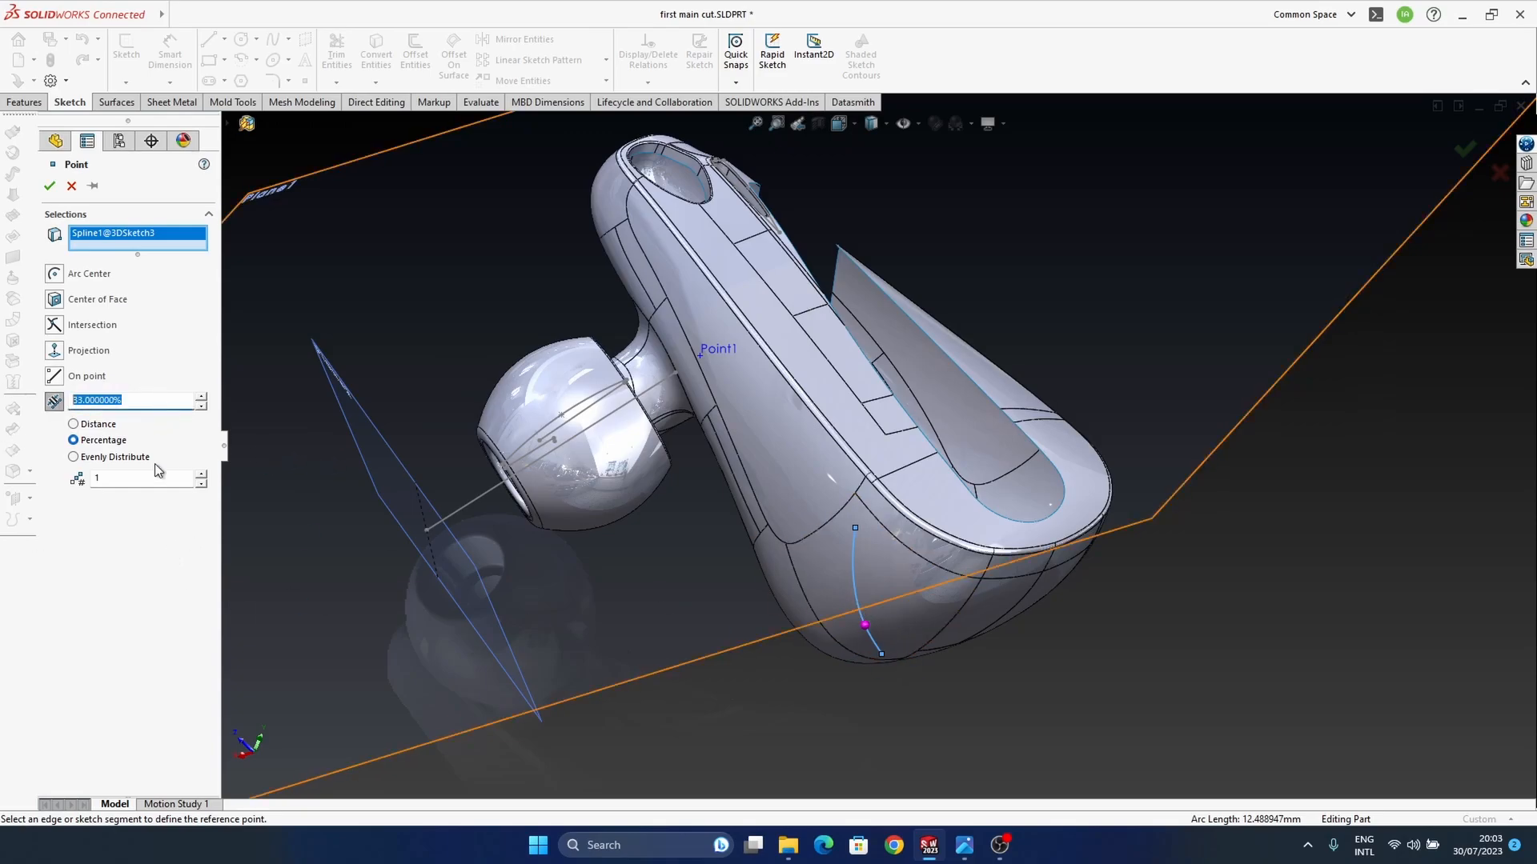
click(201, 397)
click(201, 398)
mouse_move(950, 625)
middle_down()
mouse_move(963, 604)
mouse_move(955, 633)
middle_up()
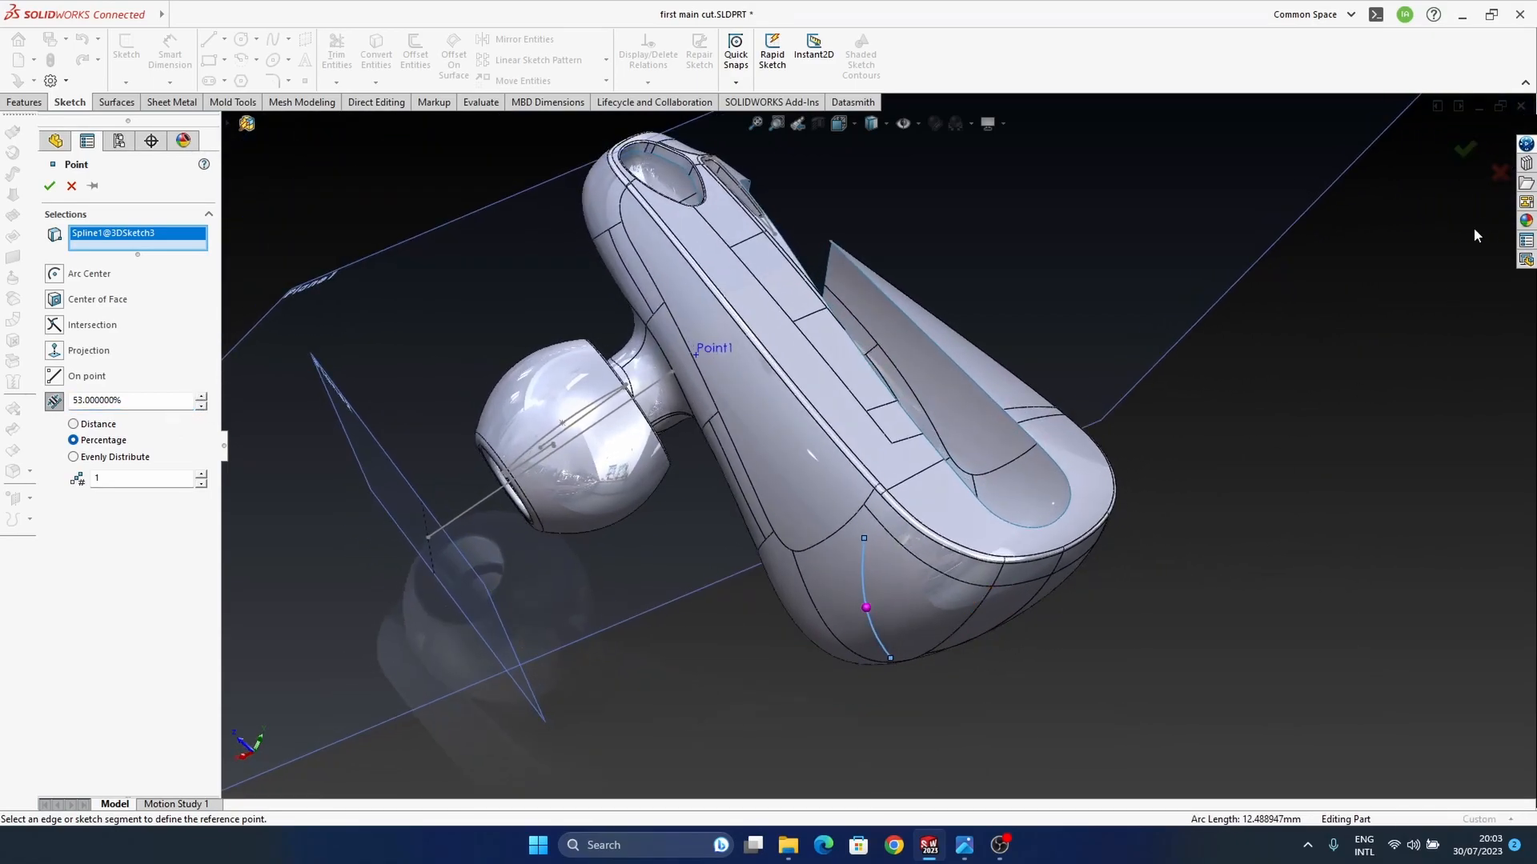
click(1460, 164)
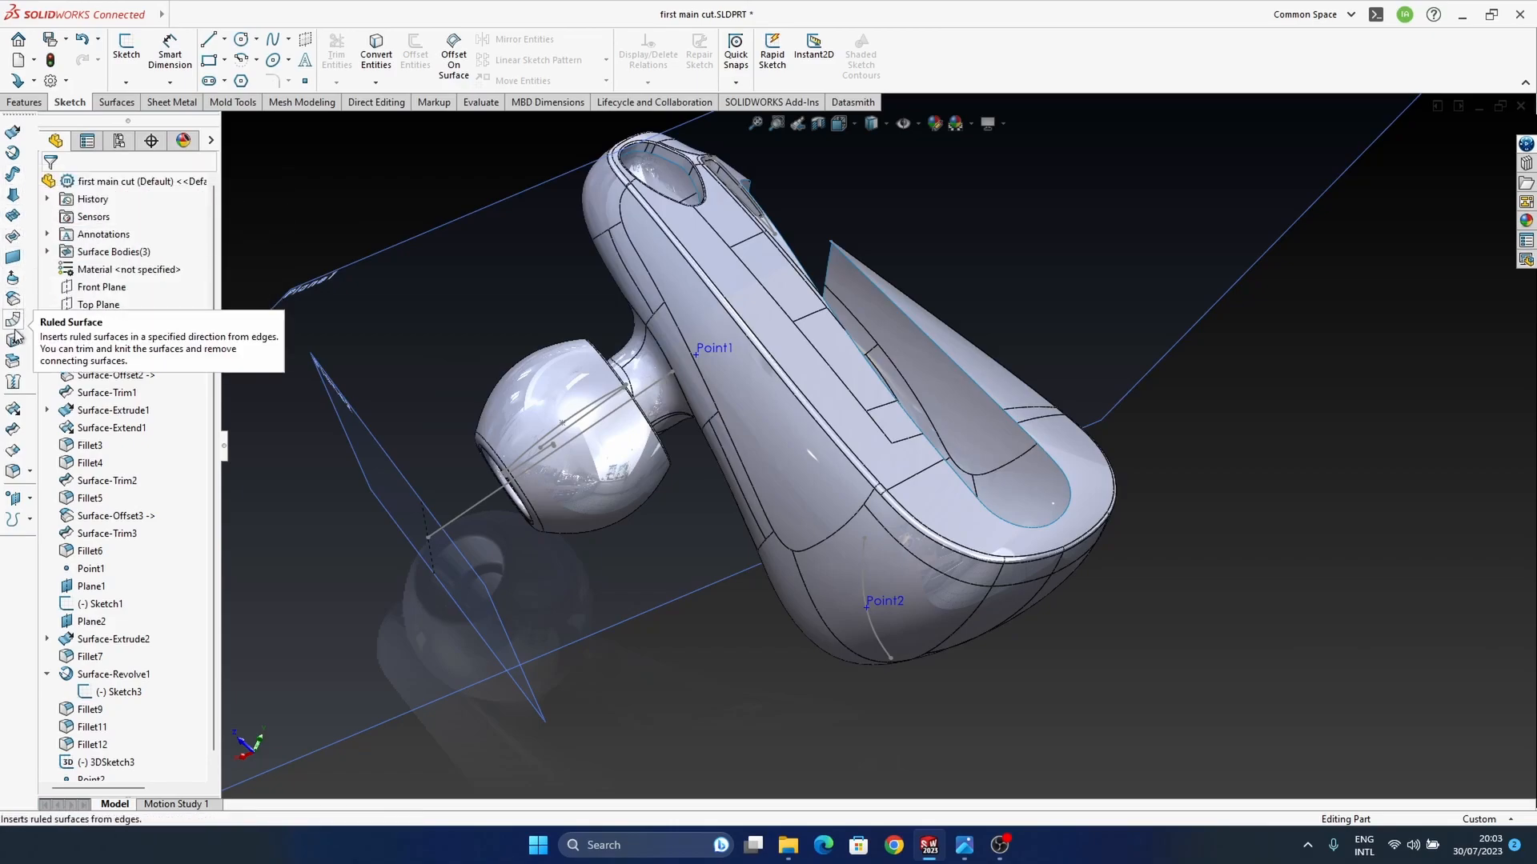
click(116, 104)
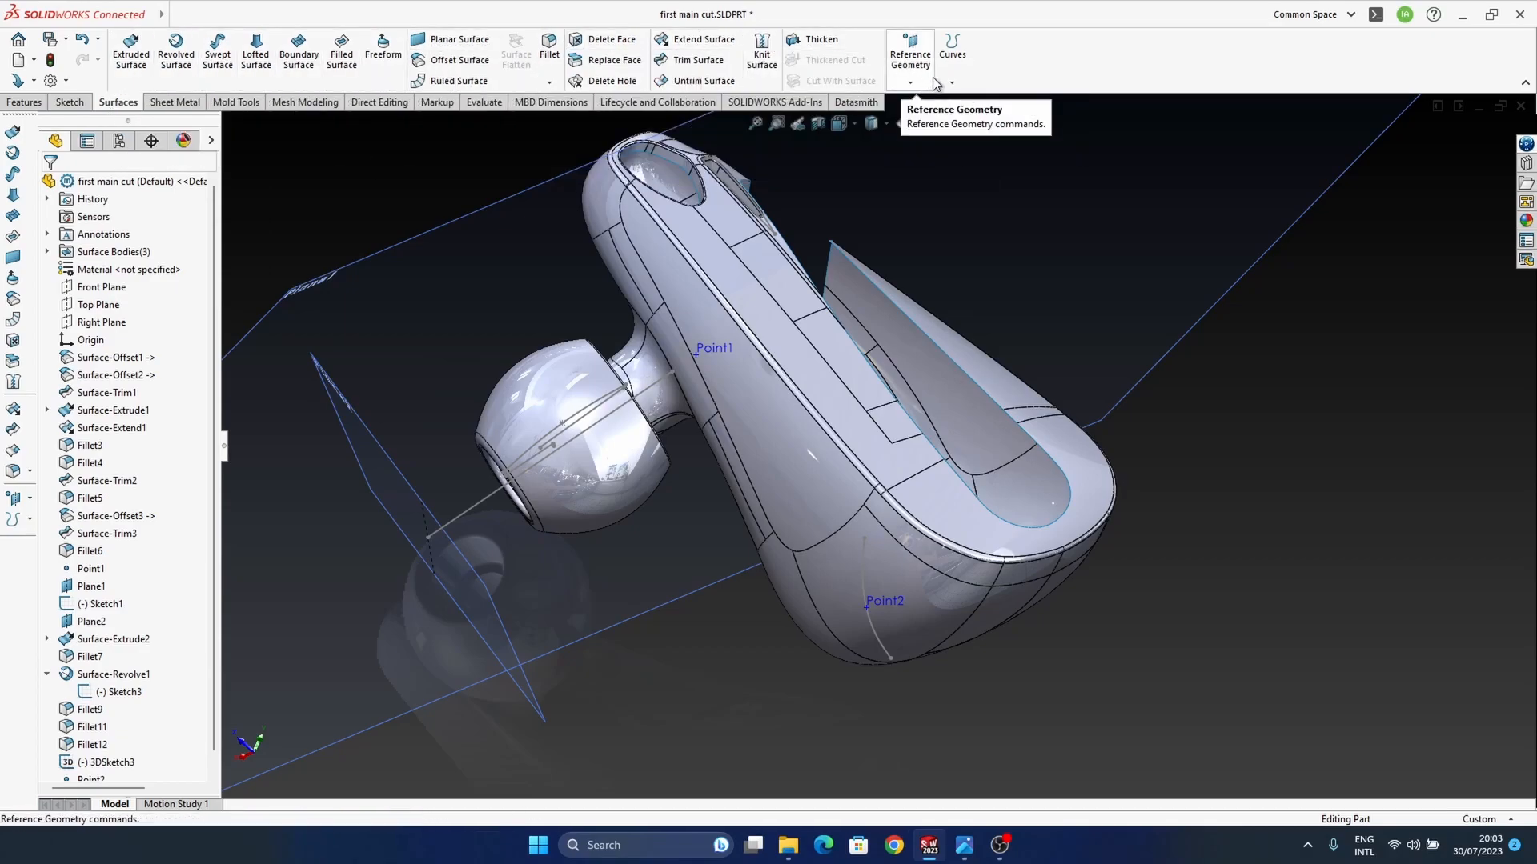
click(25, 103)
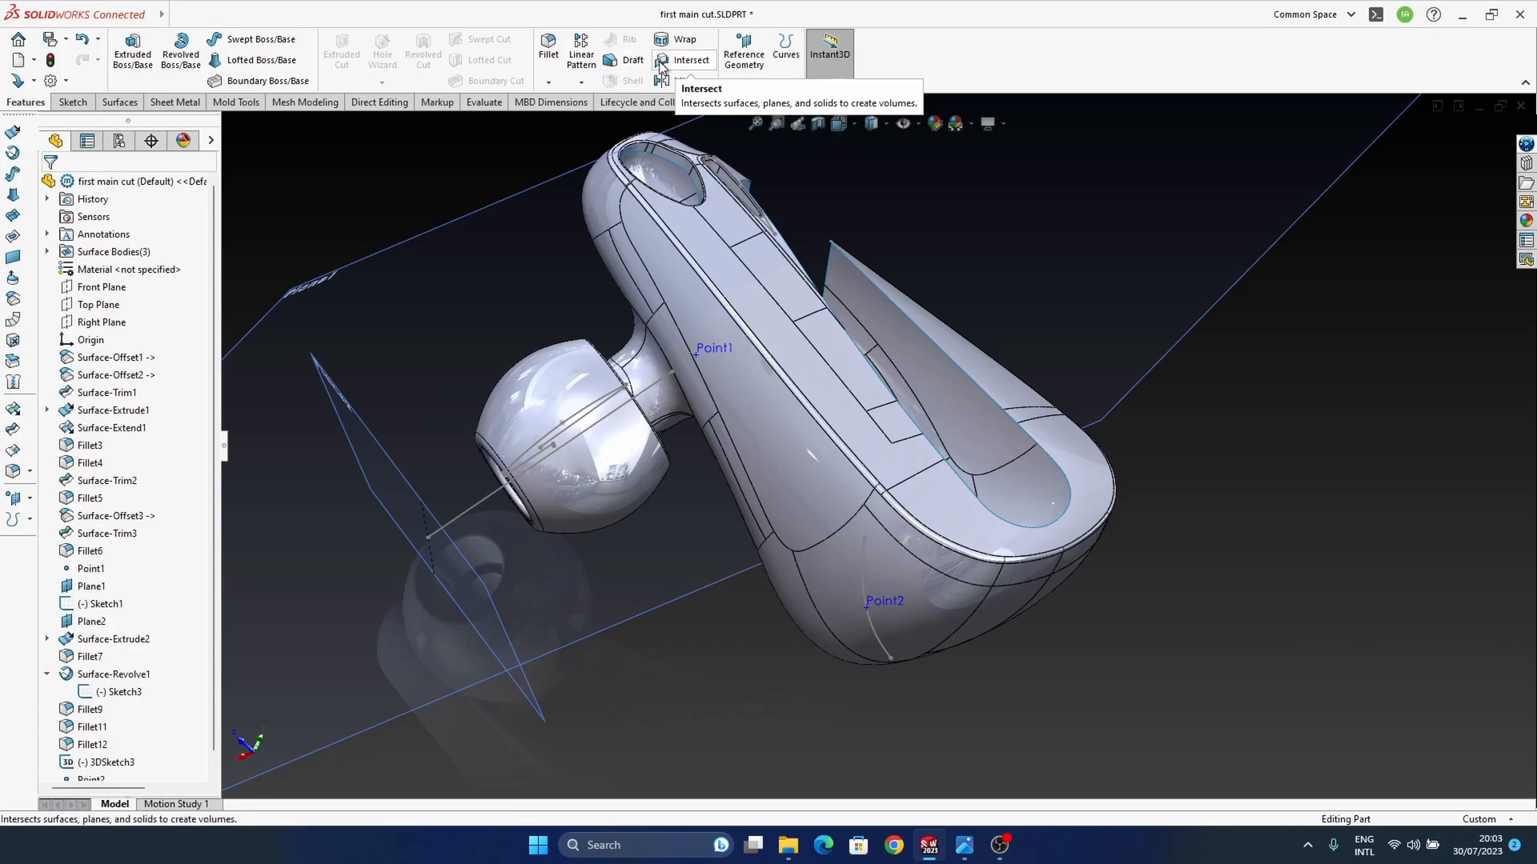
click(735, 85)
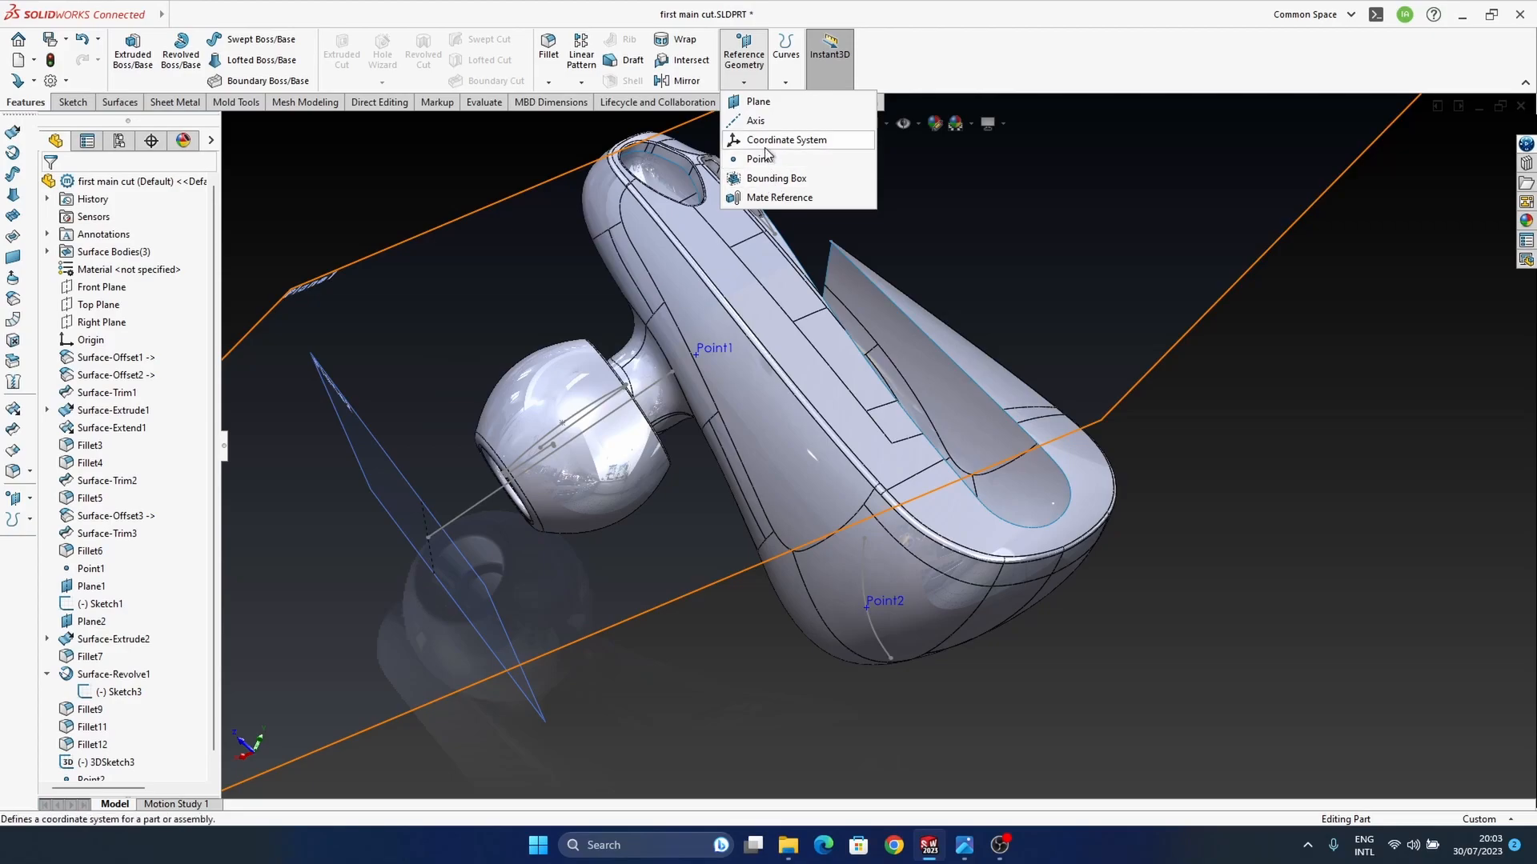
click(118, 102)
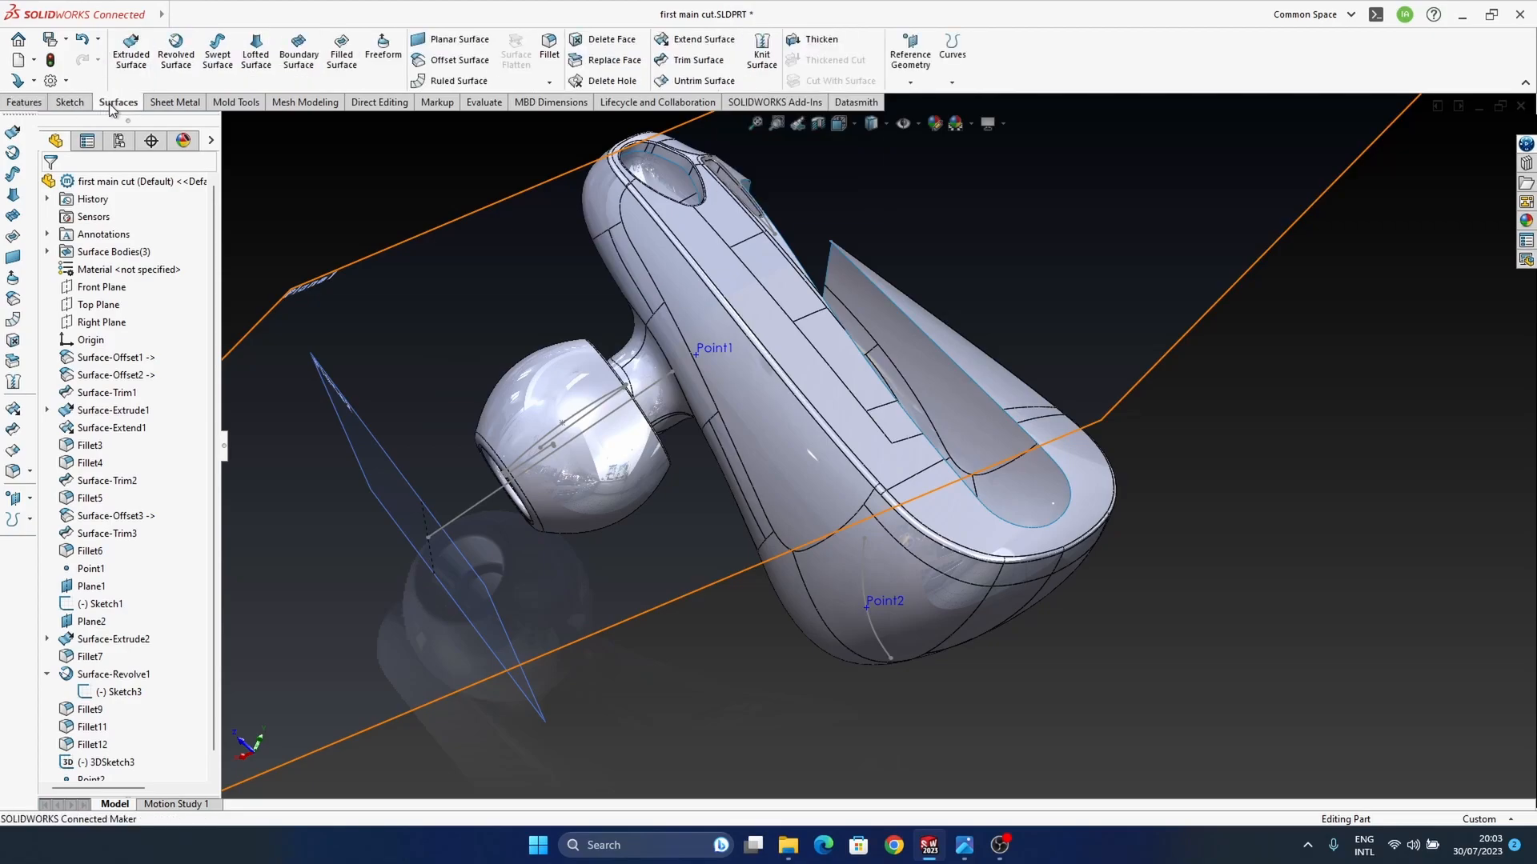
click(952, 83)
click(910, 83)
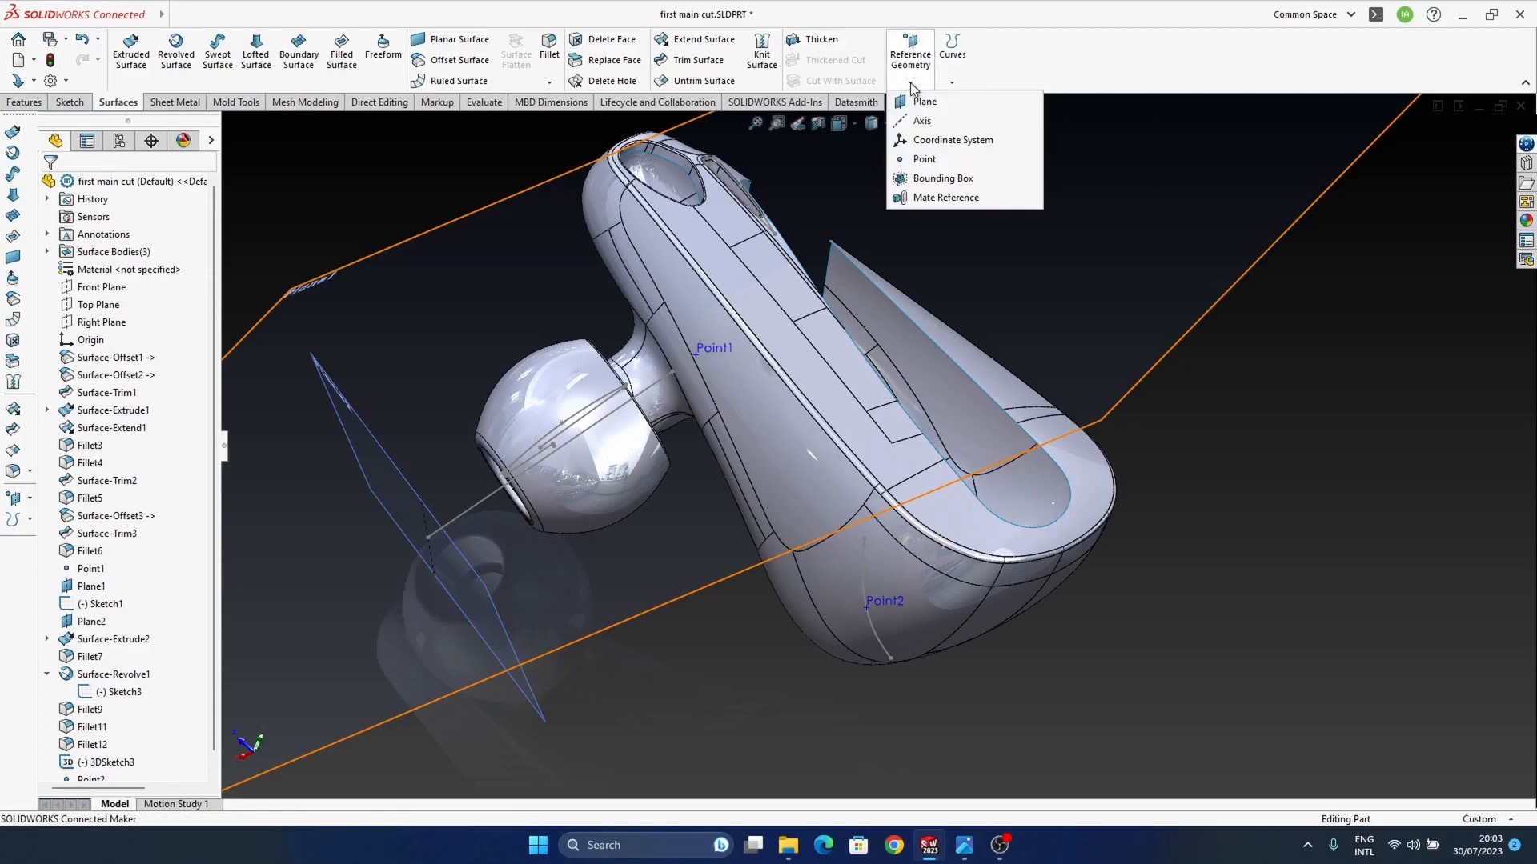
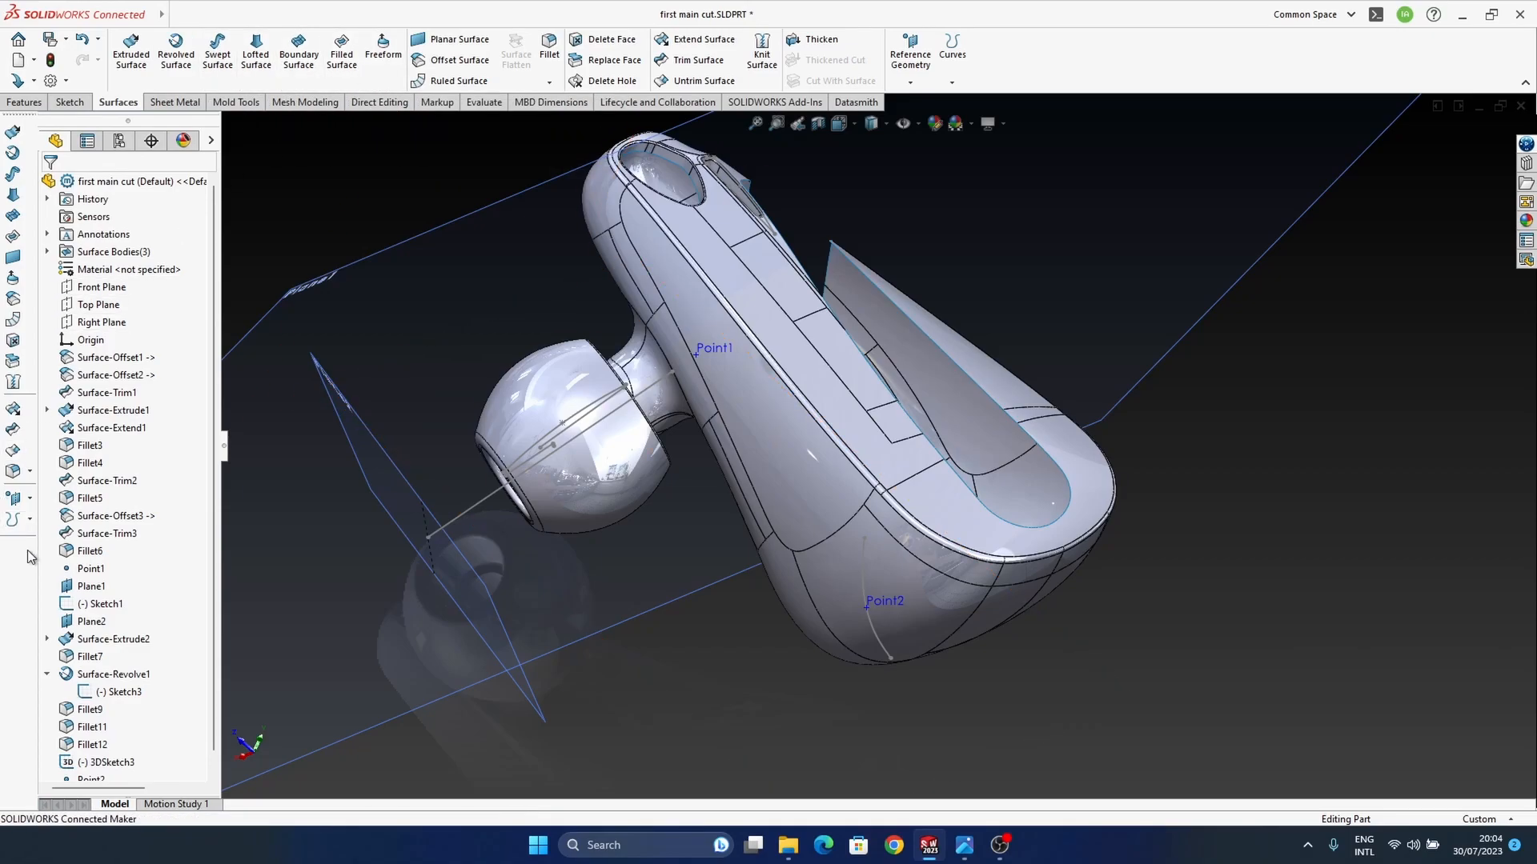
Step: Create a reference plane perpendicular to the wide-end surface spline through Point2, with its origin set on the curve
click(22, 499)
middle_drag(875, 607, 919, 537)
middle_drag(919, 593, 1102, 619)
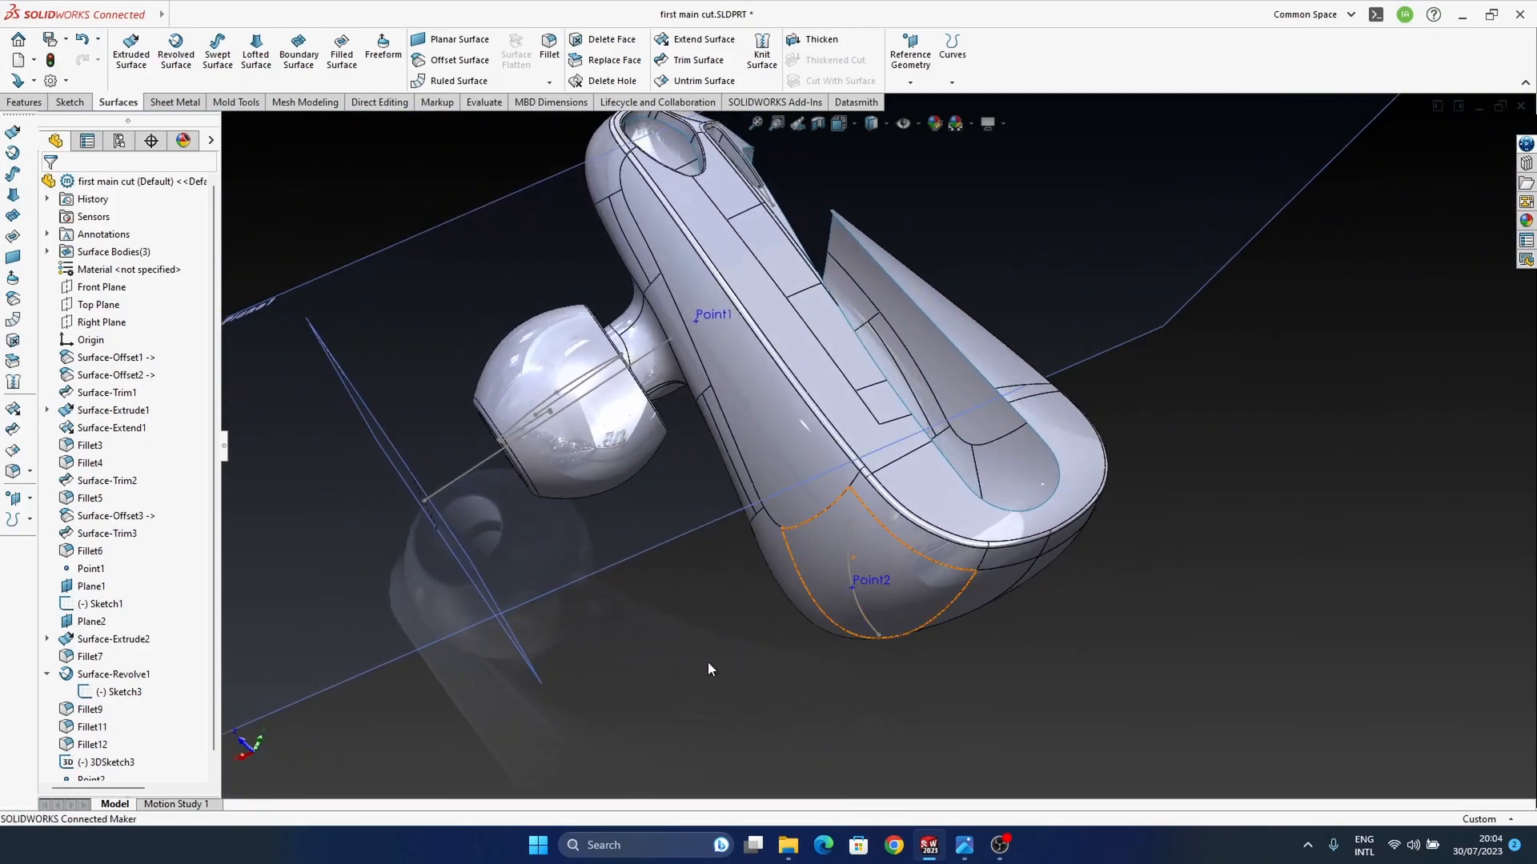
click(30, 501)
click(71, 505)
click(858, 609)
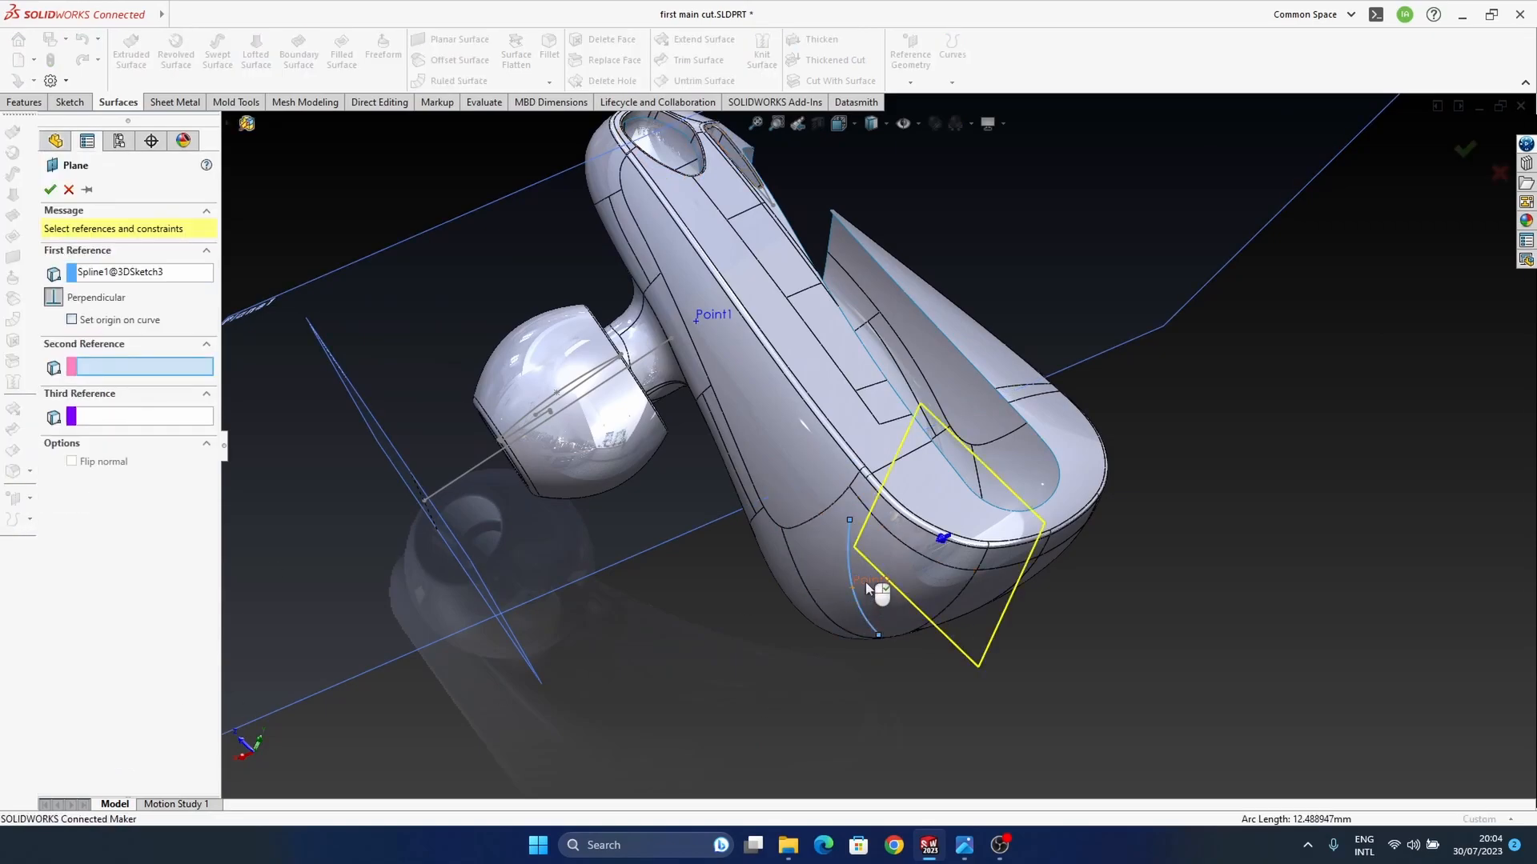
click(853, 589)
click(86, 316)
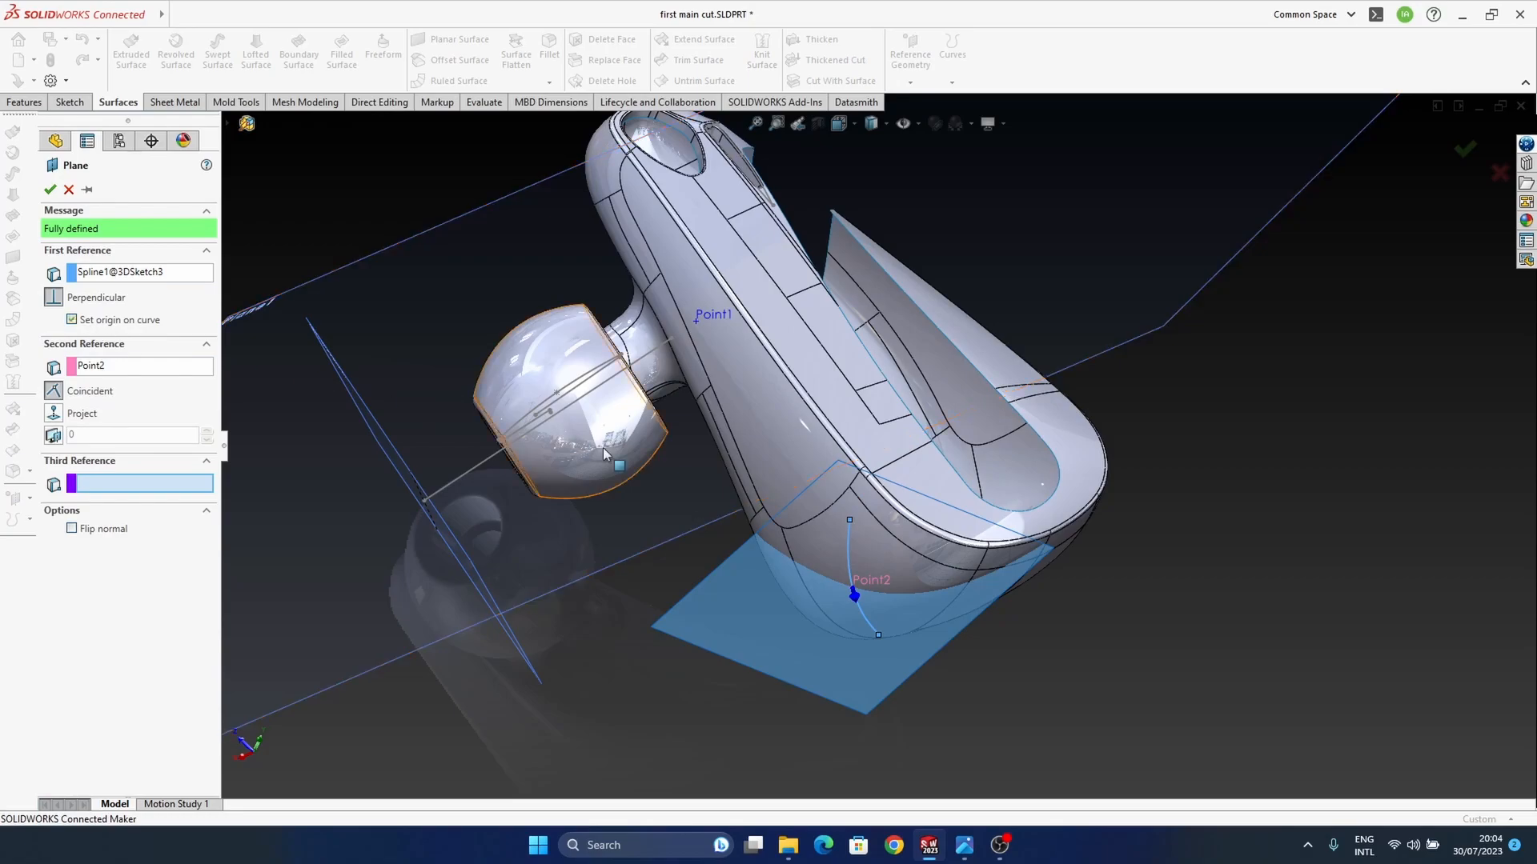
middle_drag(915, 637, 914, 583)
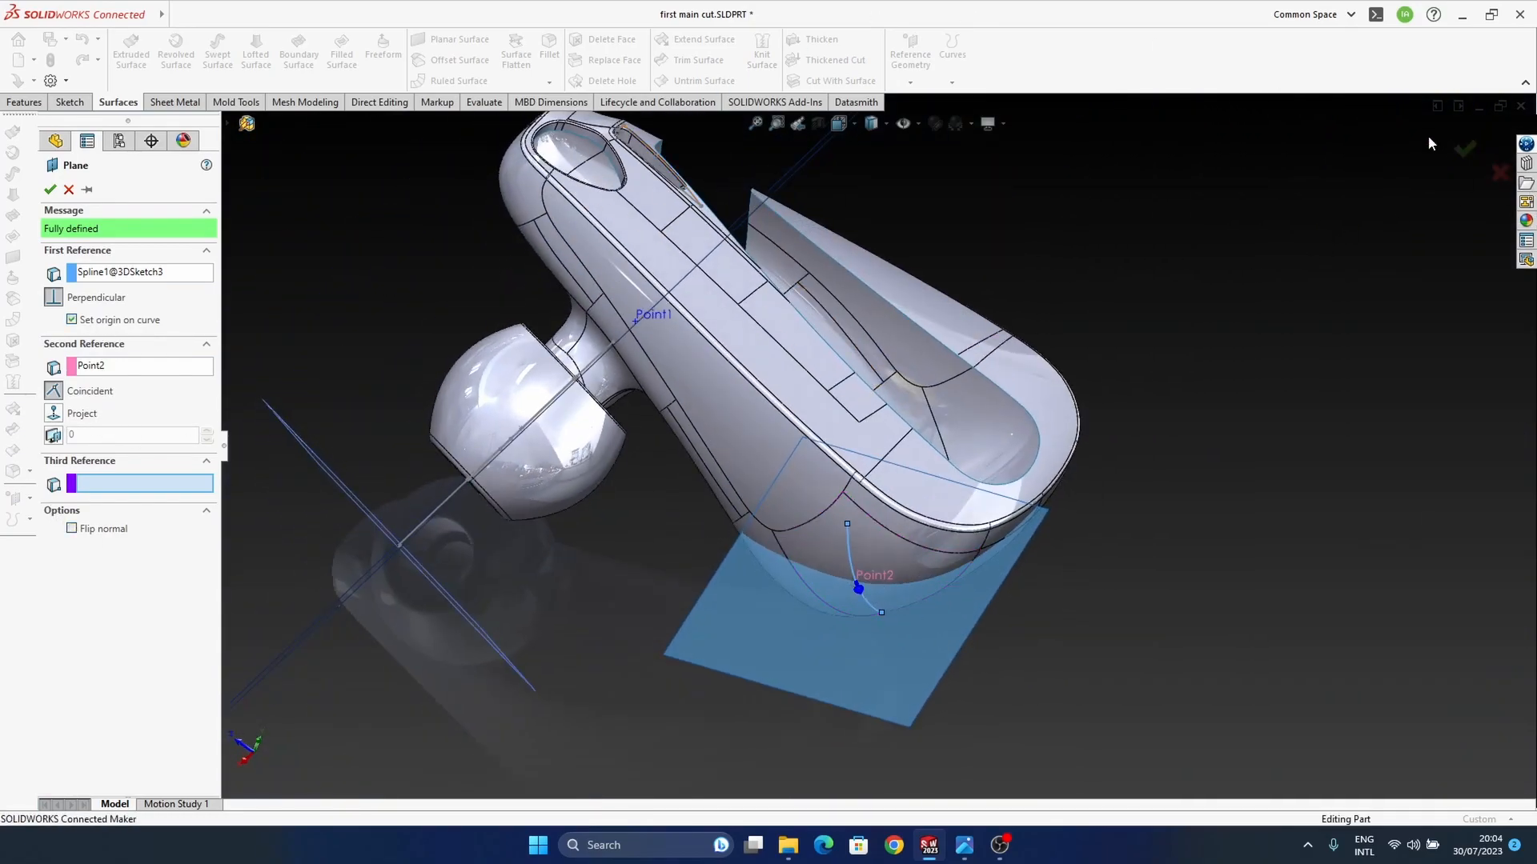
click(1464, 149)
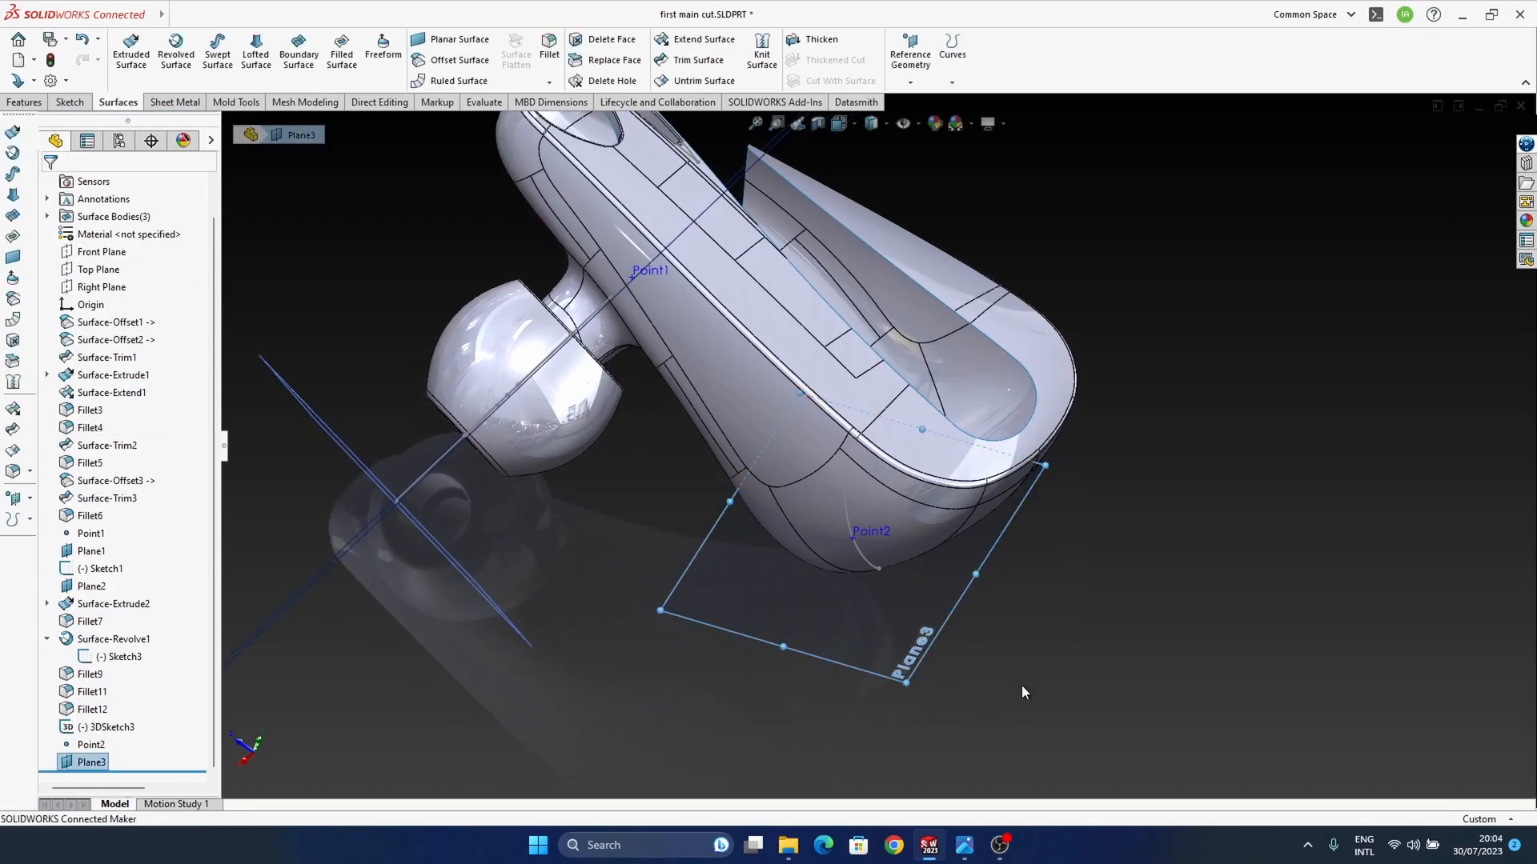
Step: Start a sketch on the new plane and draw a circle centred on Point2 with a radius of about 2.8 mm
middle_drag(655, 569, 695, 518)
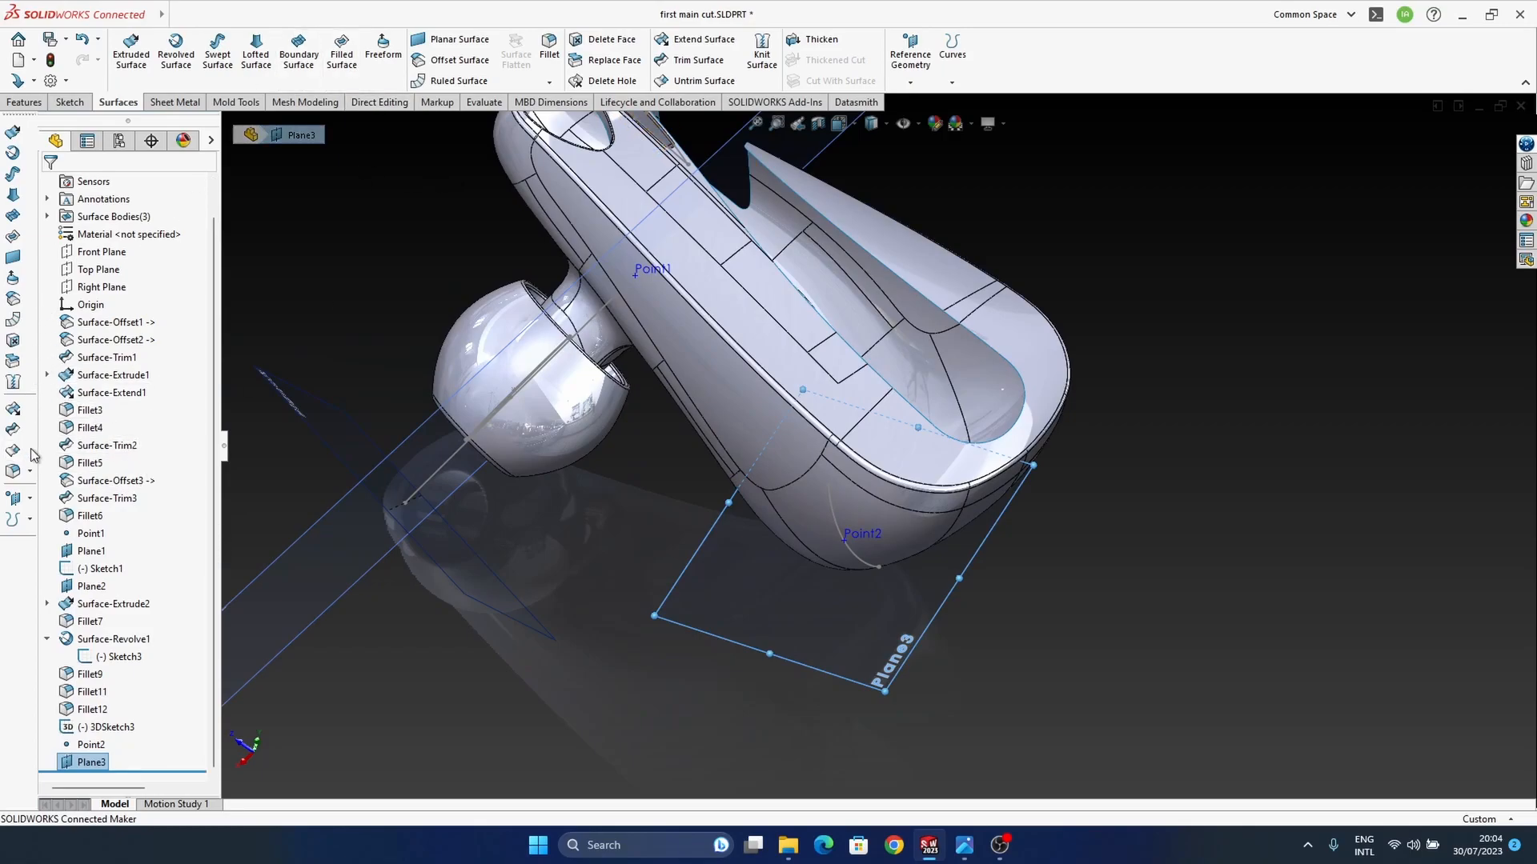
click(1193, 573)
click(885, 642)
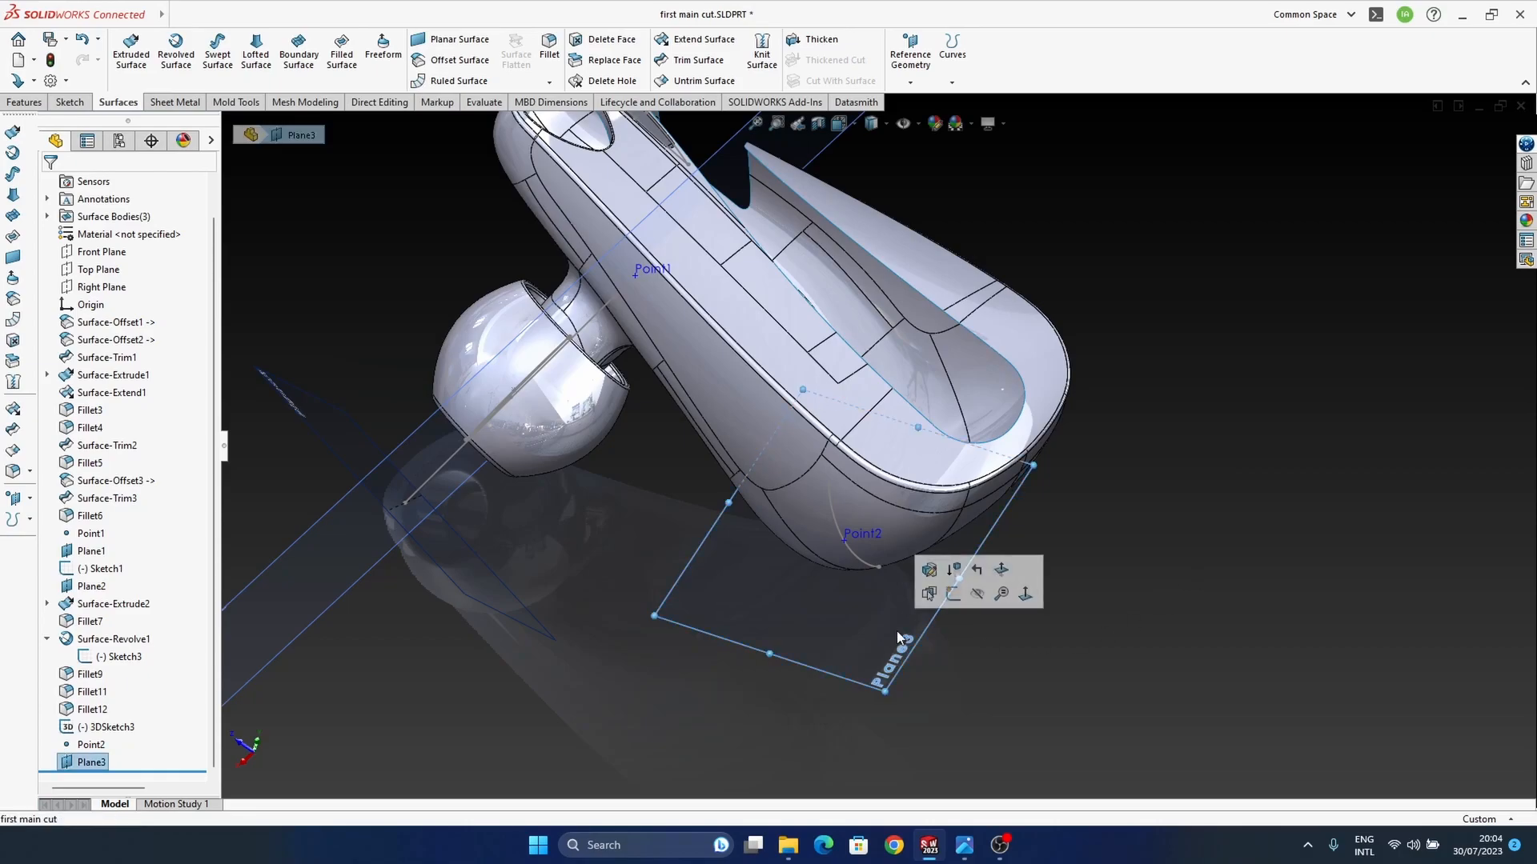
click(954, 595)
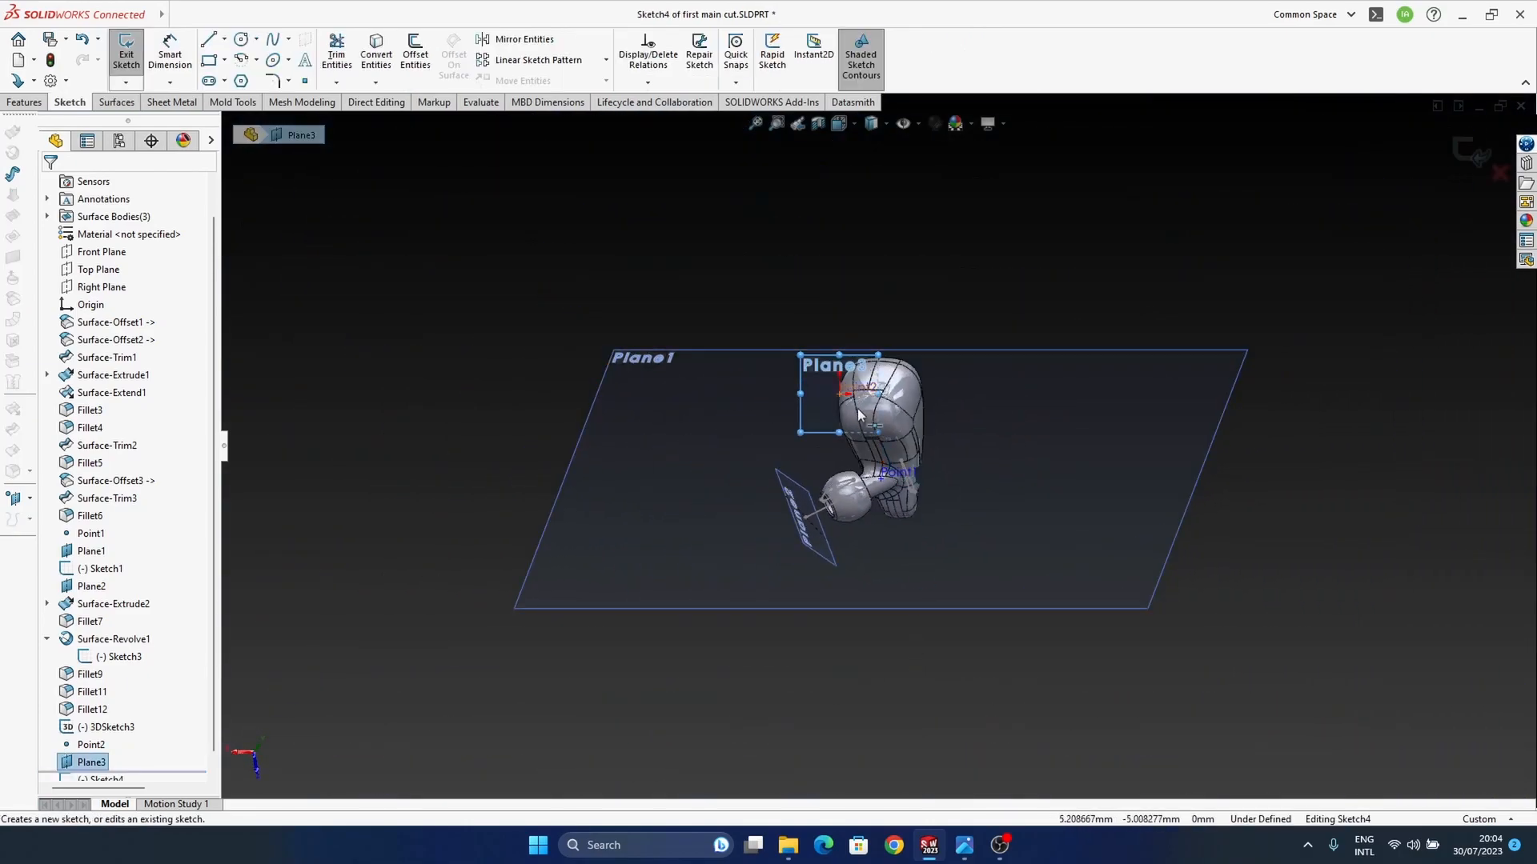
click(590, 168)
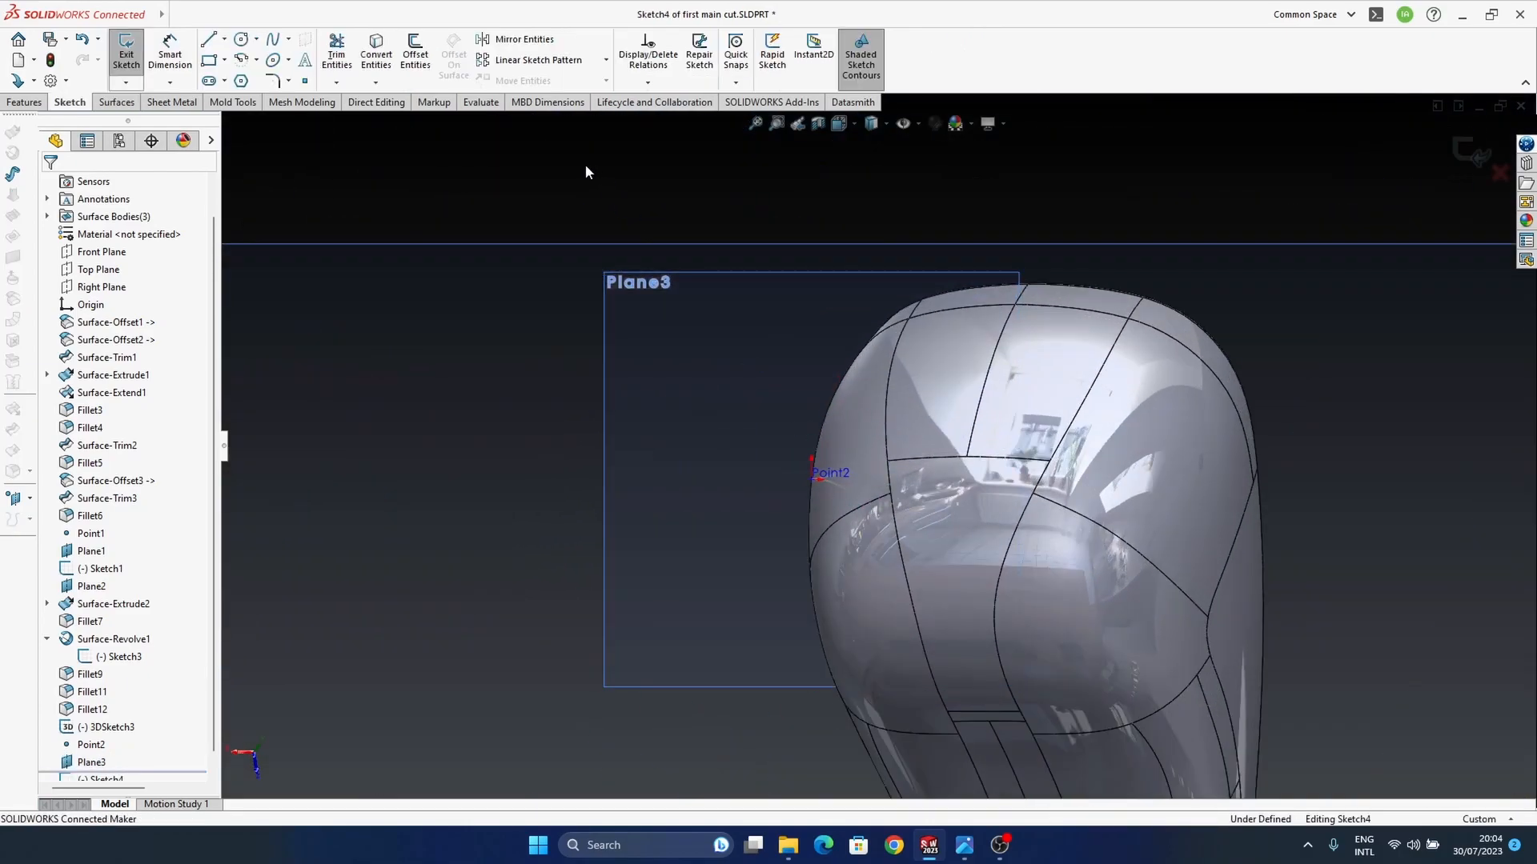
click(241, 39)
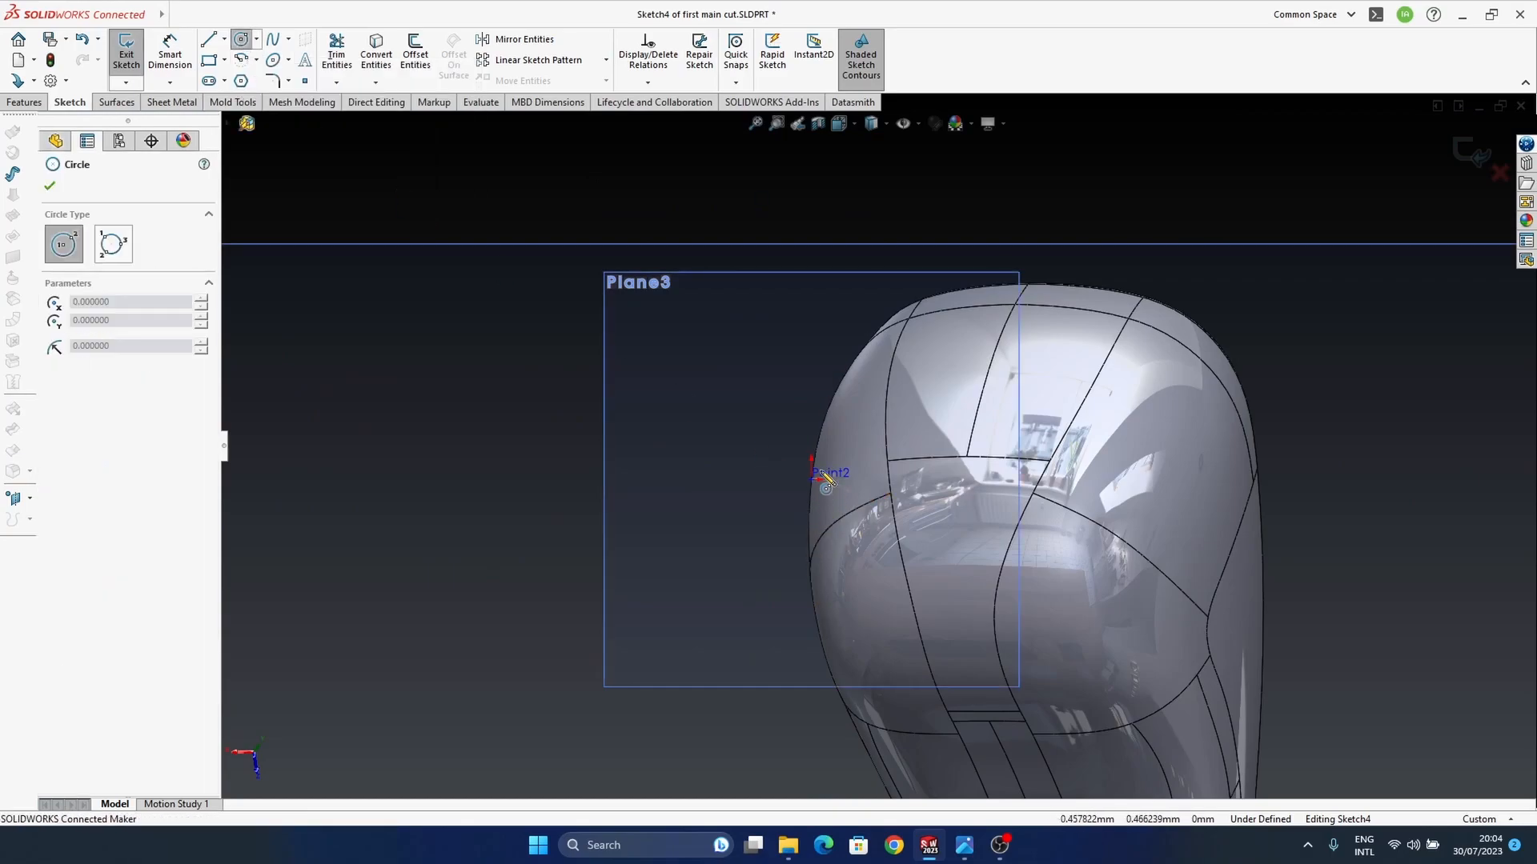
click(811, 478)
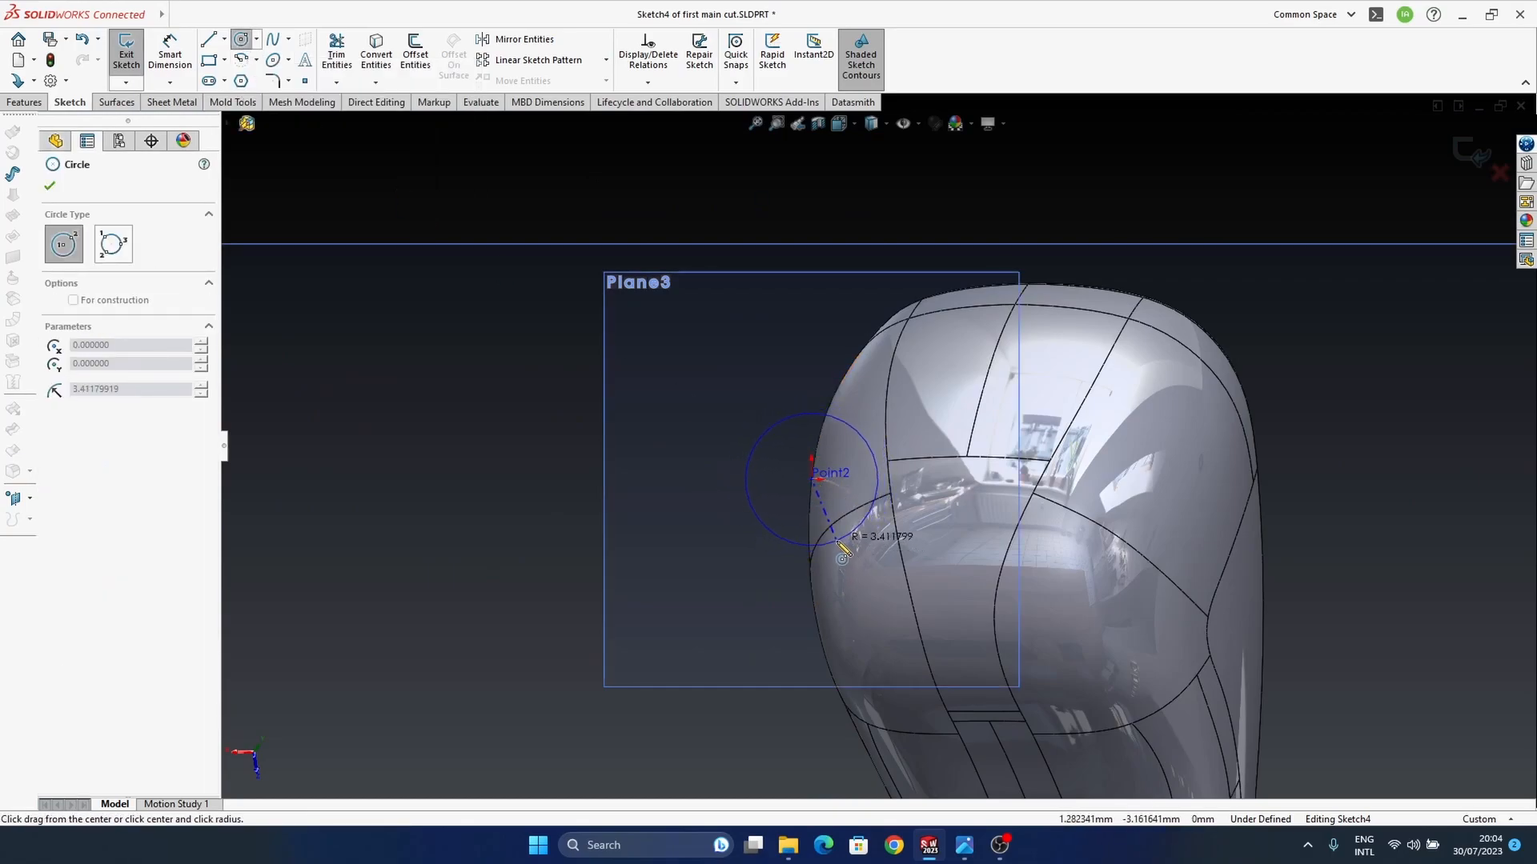
click(850, 538)
key(Escape)
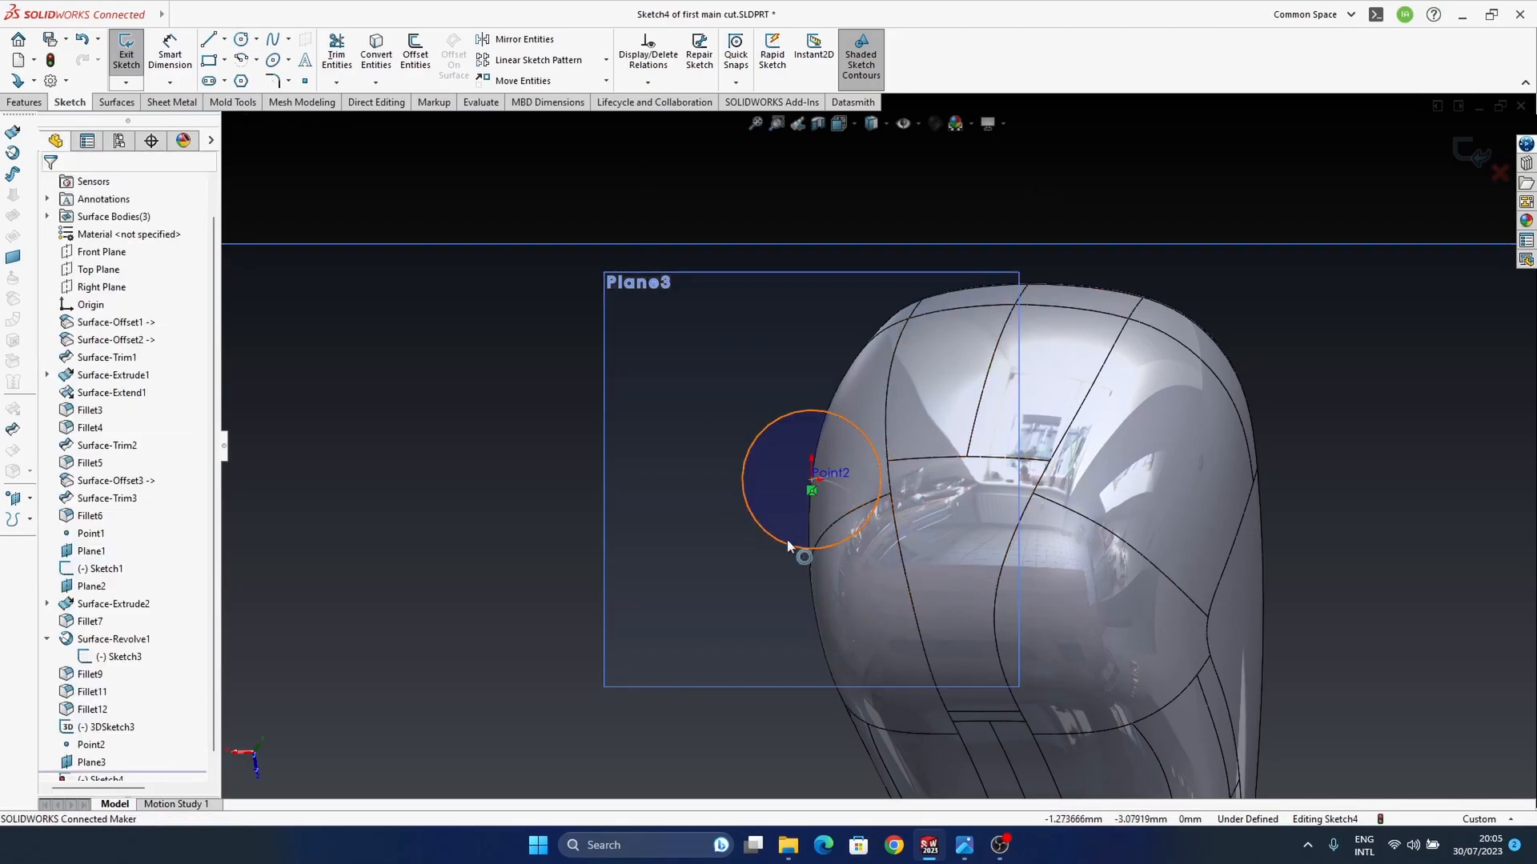
drag(785, 545, 790, 530)
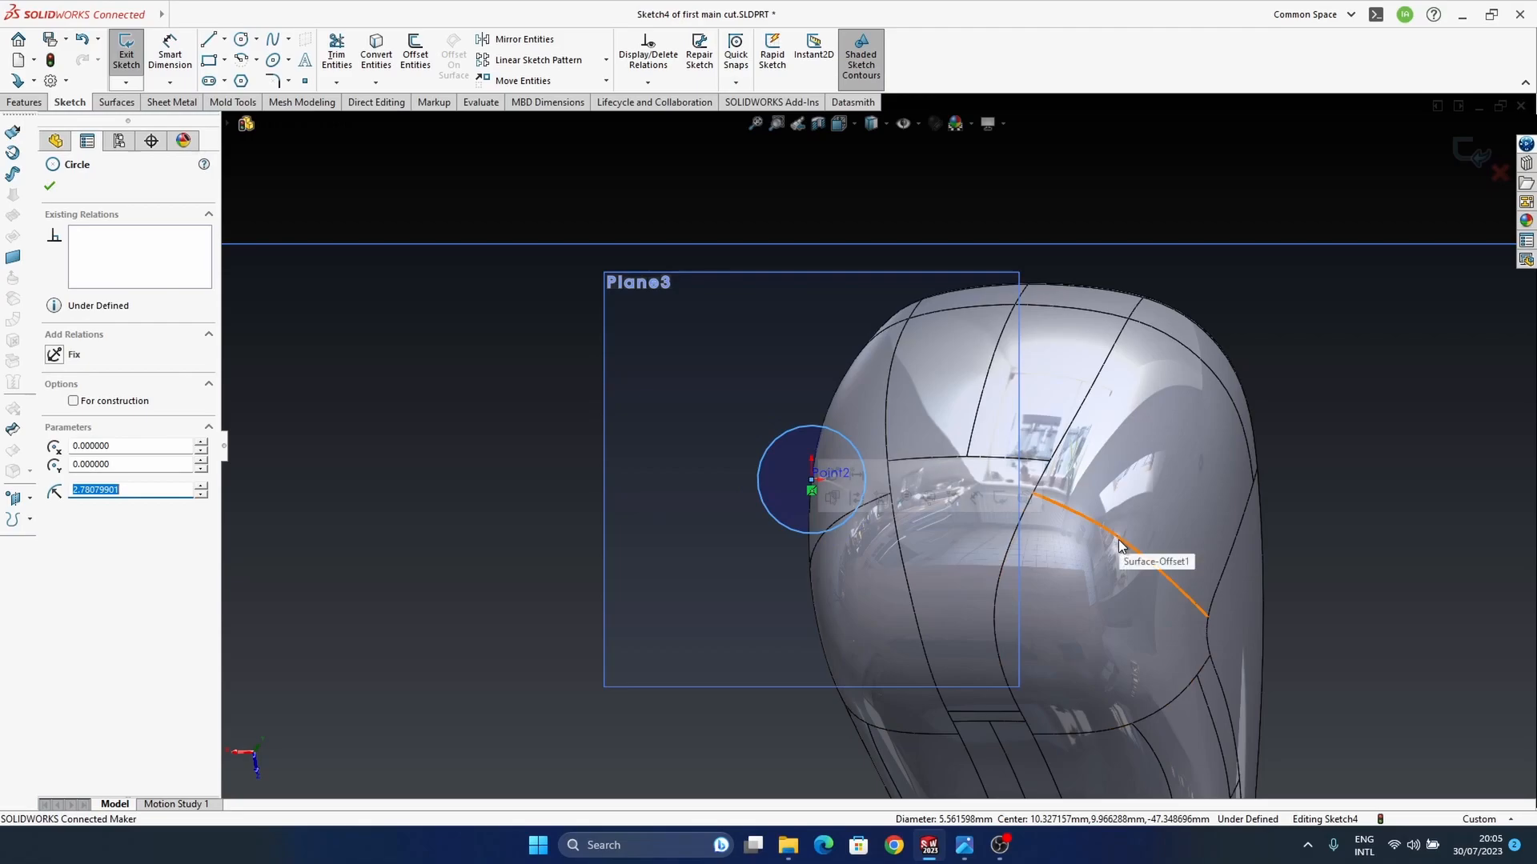
click(1135, 163)
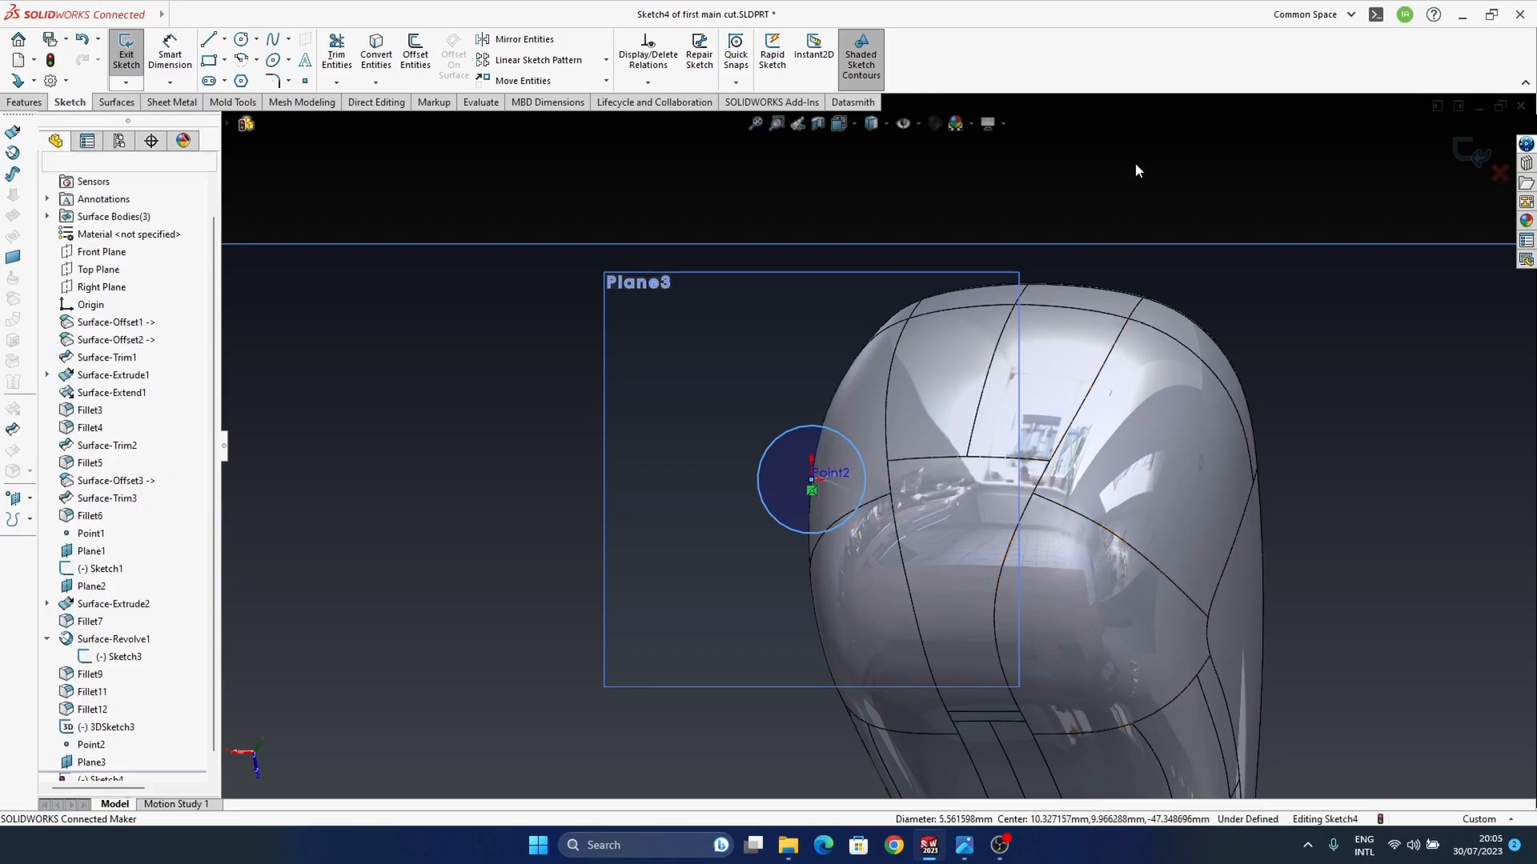
click(213, 45)
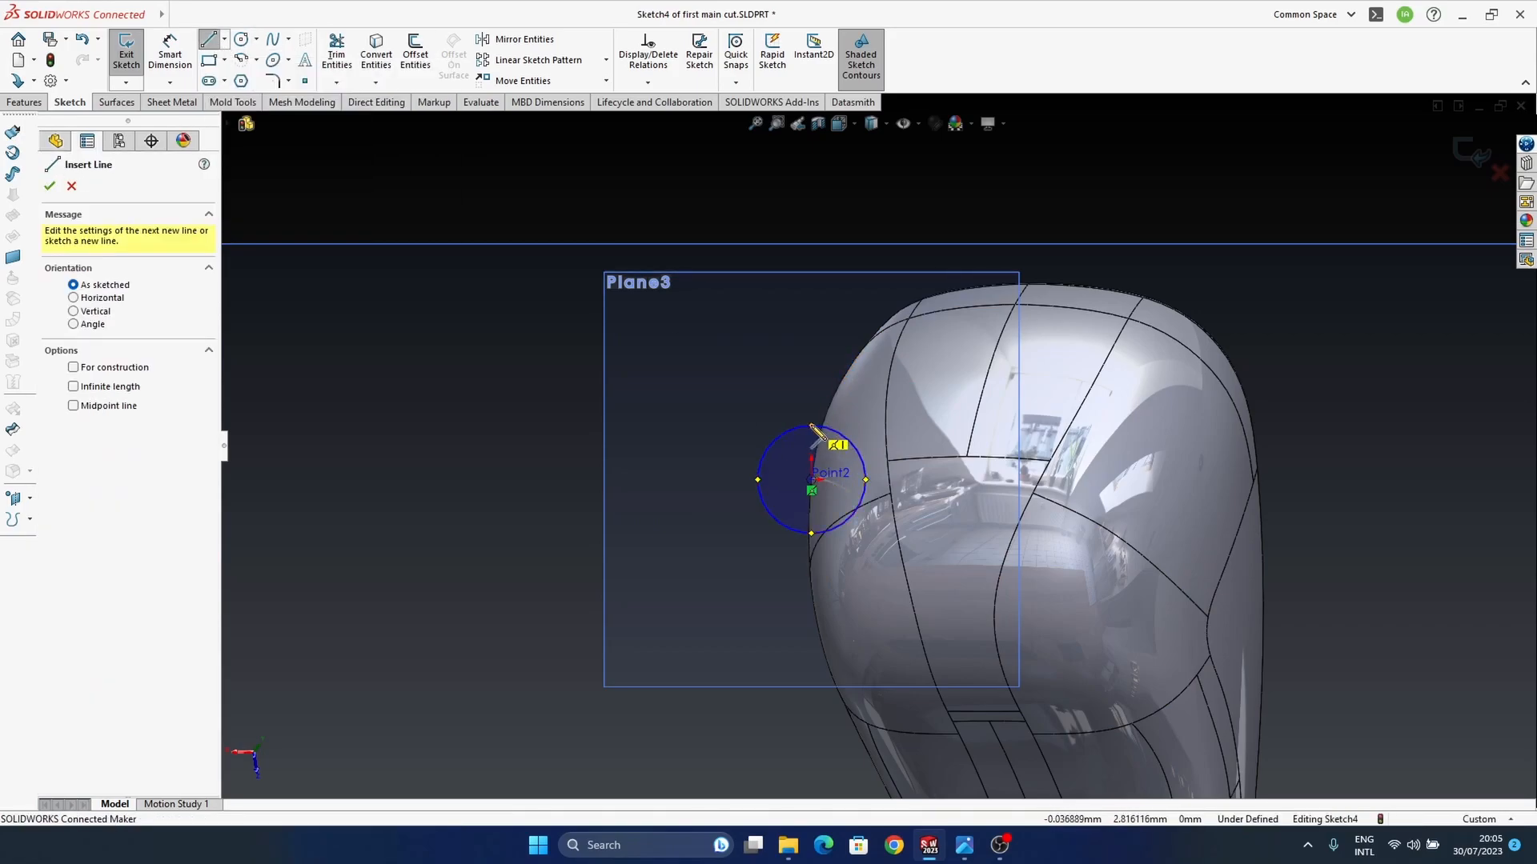
click(810, 480)
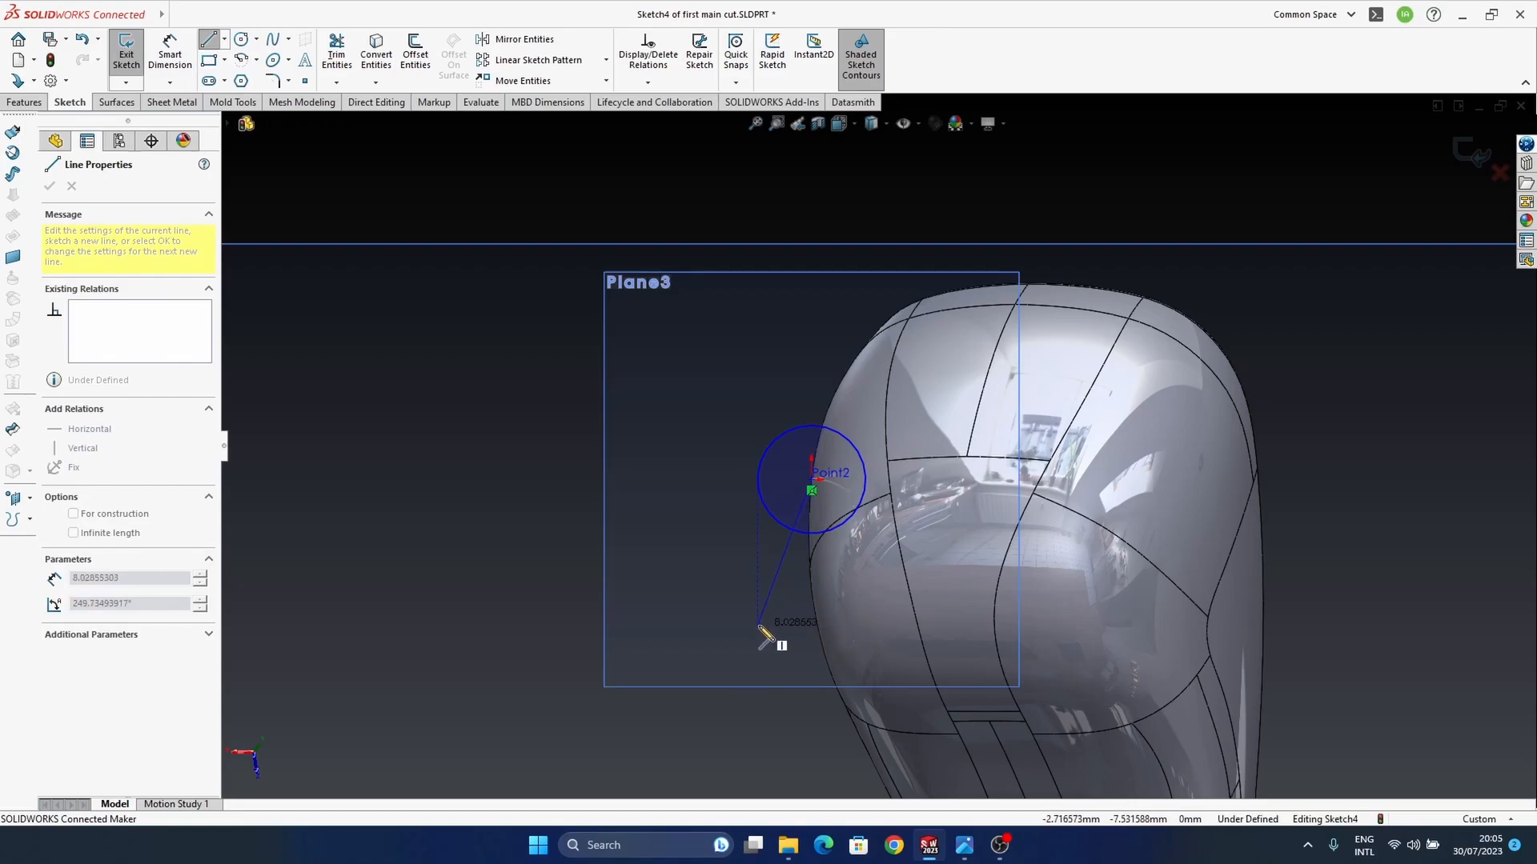
key(Escape)
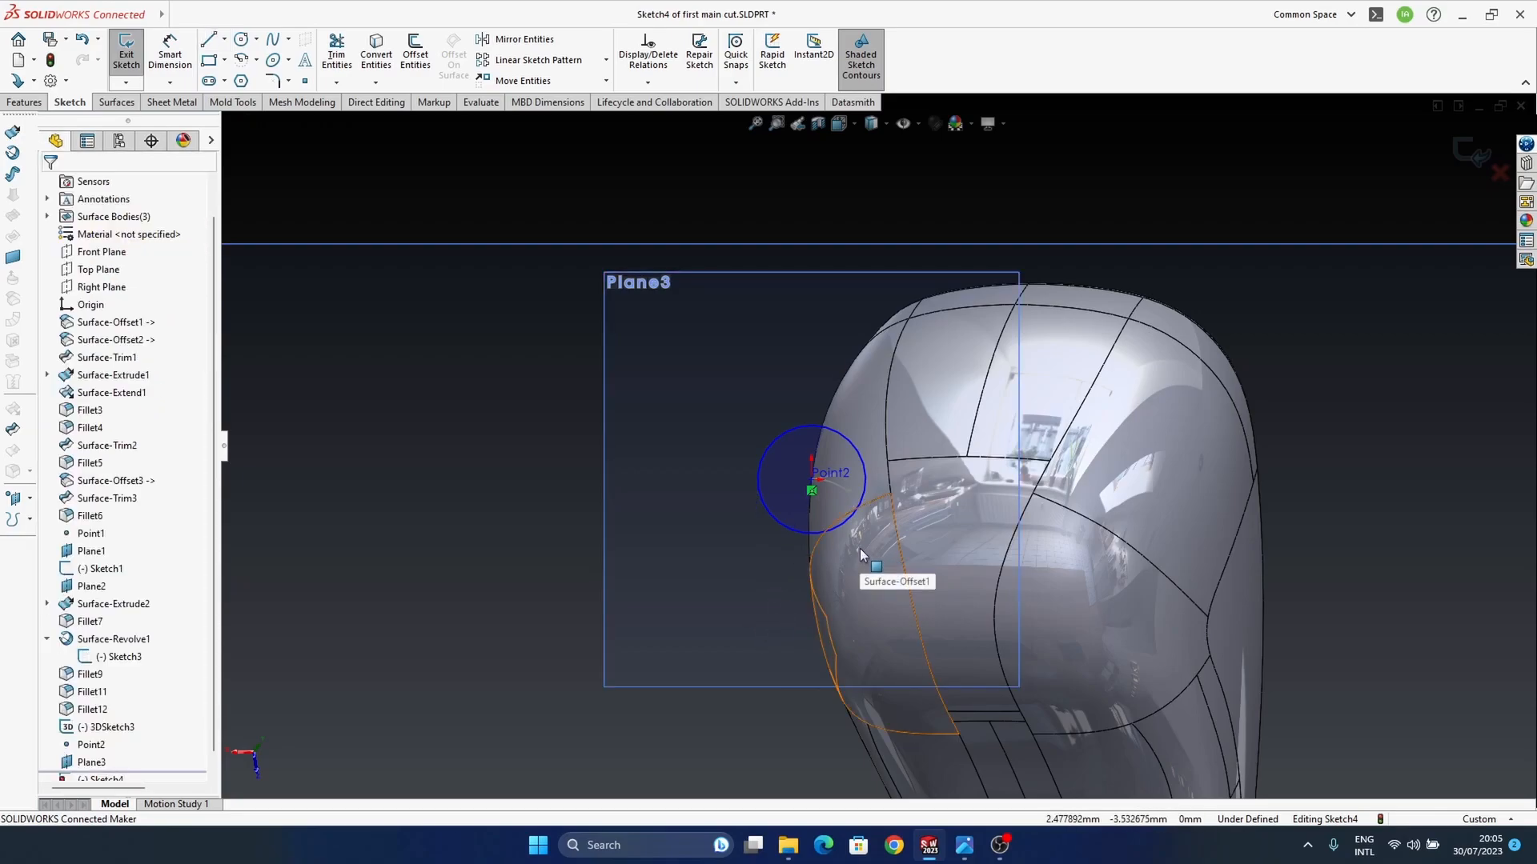
Step: Draw a vertical line across the circle's diameter between its two quadrant points and convert it to construction geometry
click(210, 40)
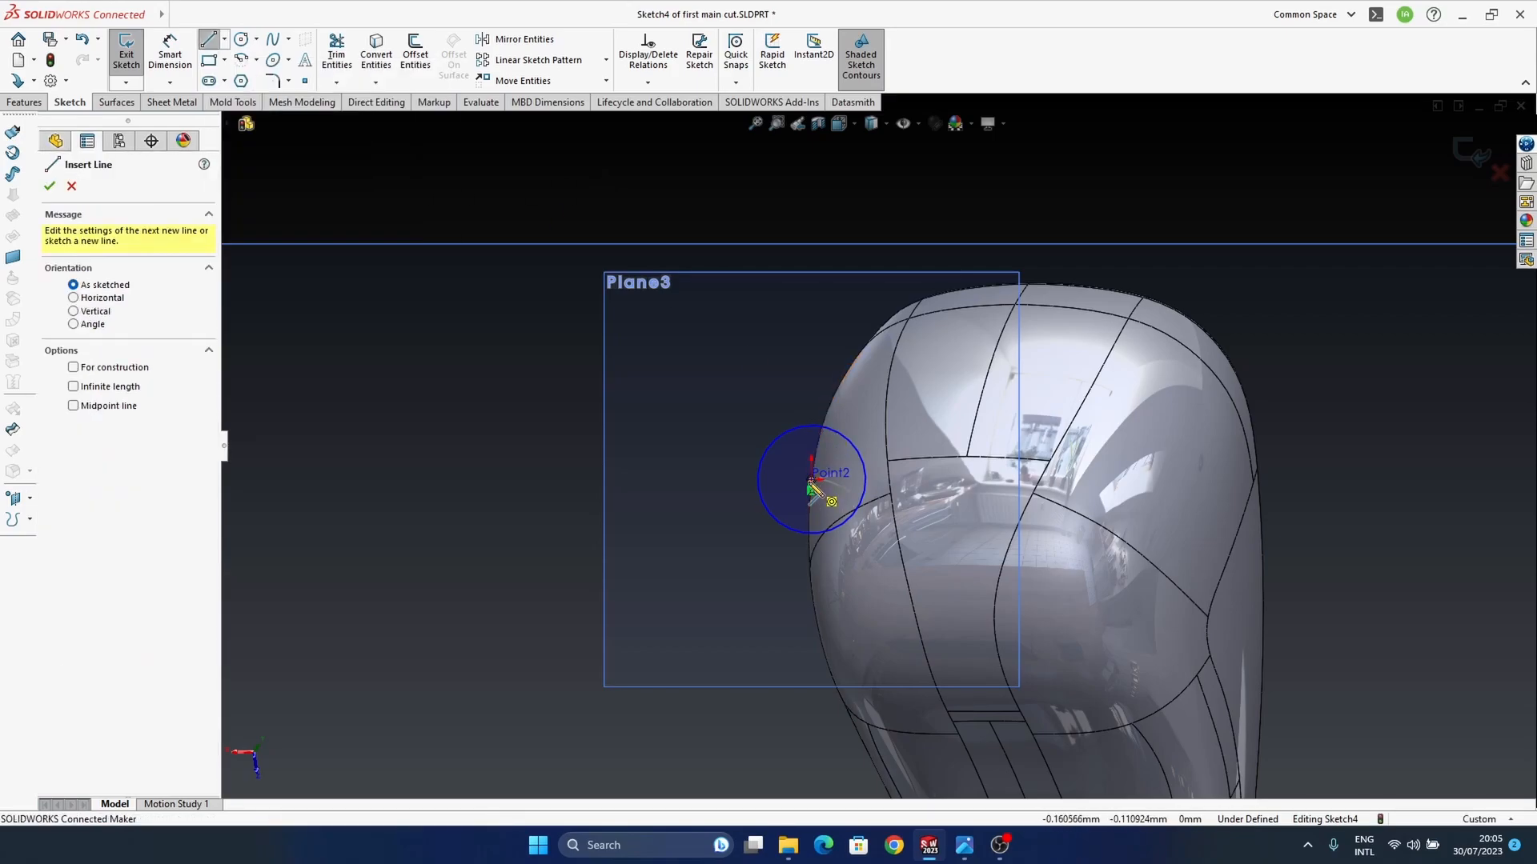
click(811, 426)
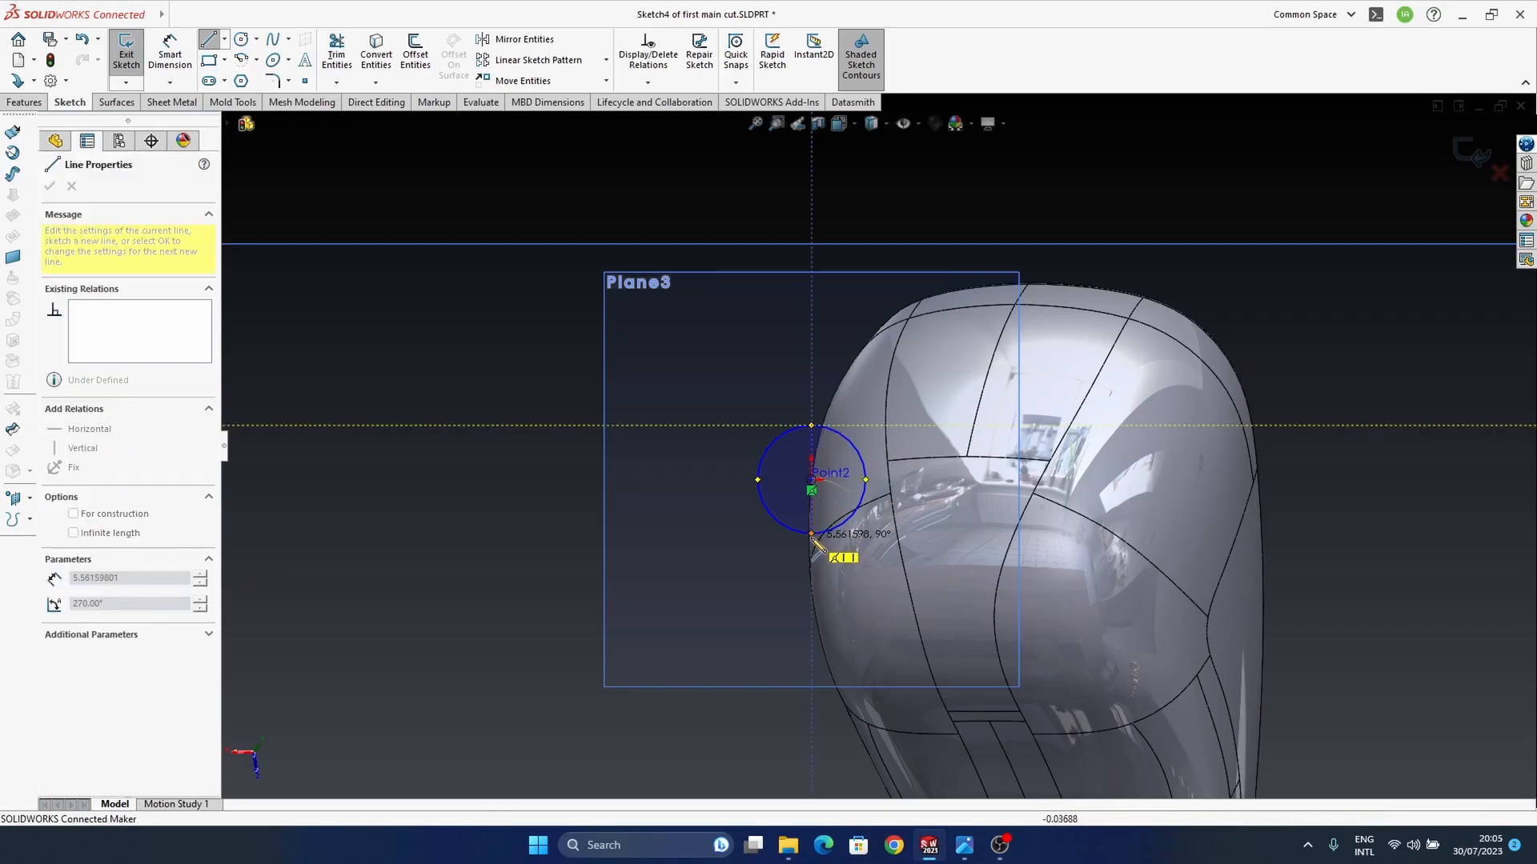
click(811, 534)
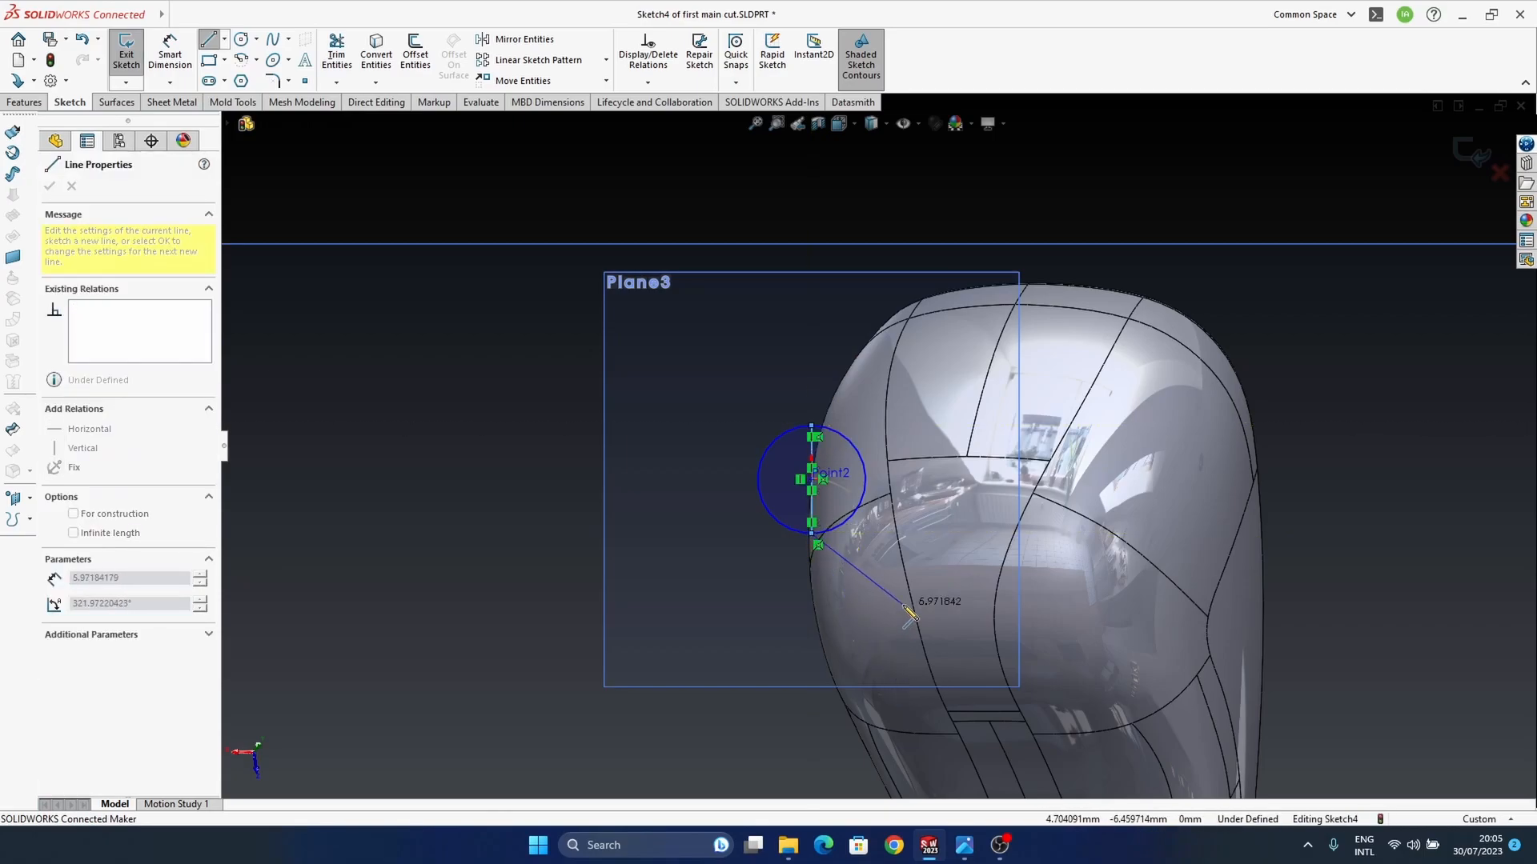
key(Escape)
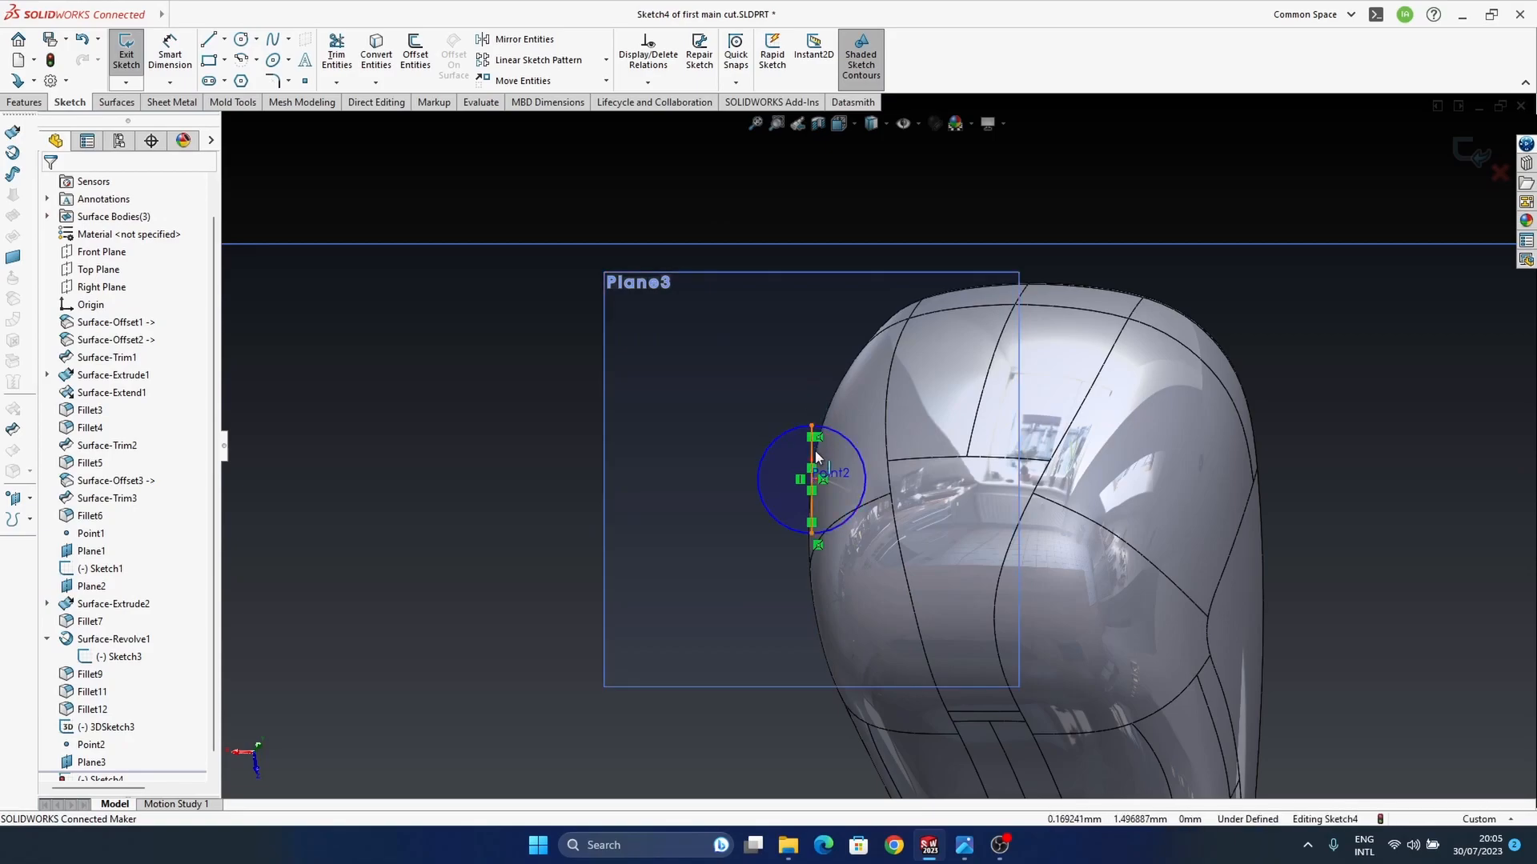
click(814, 450)
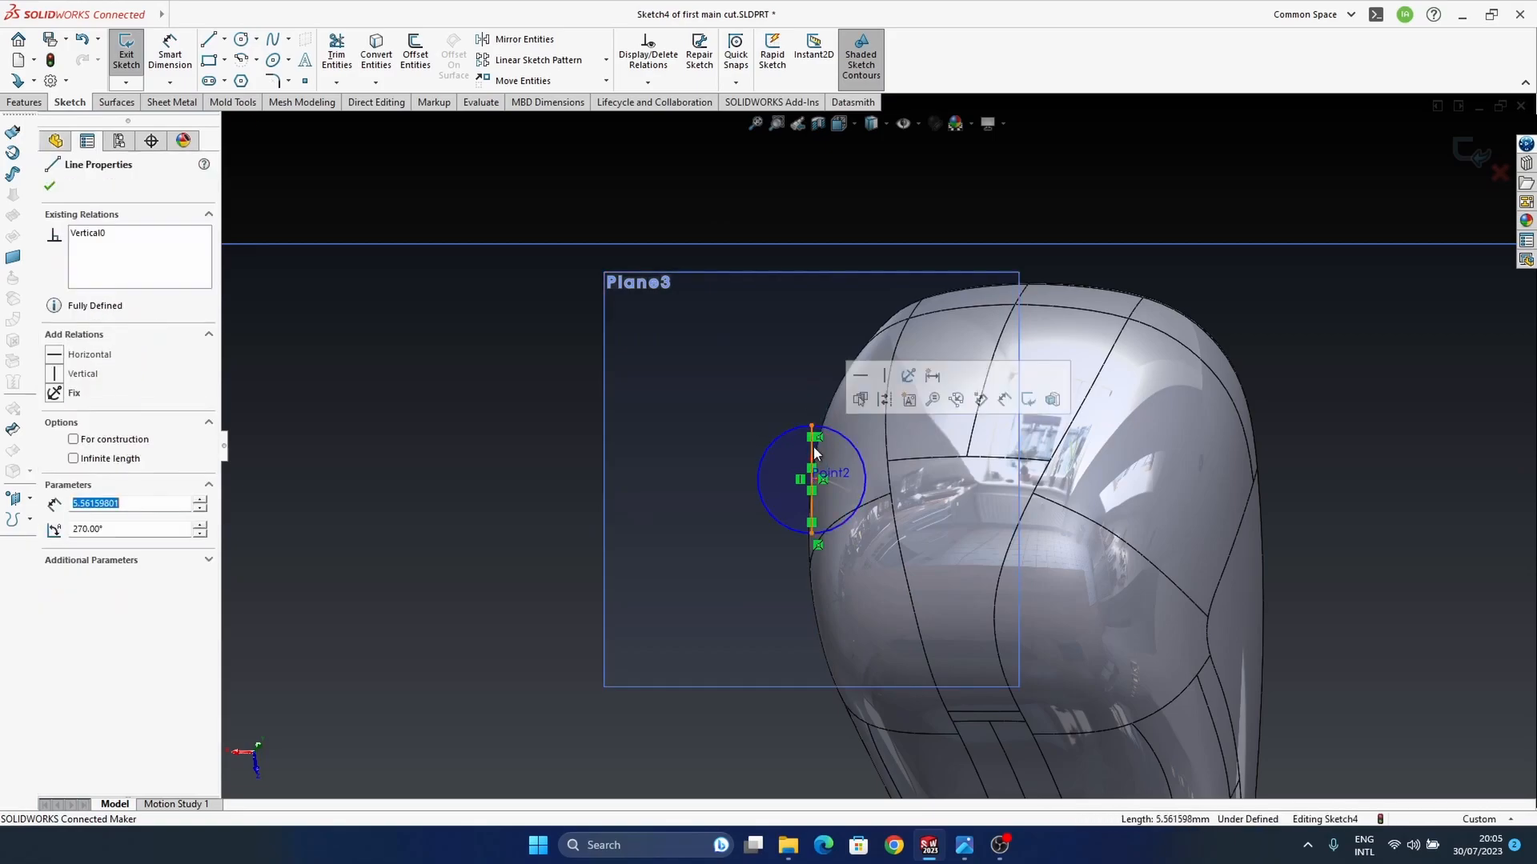
click(901, 409)
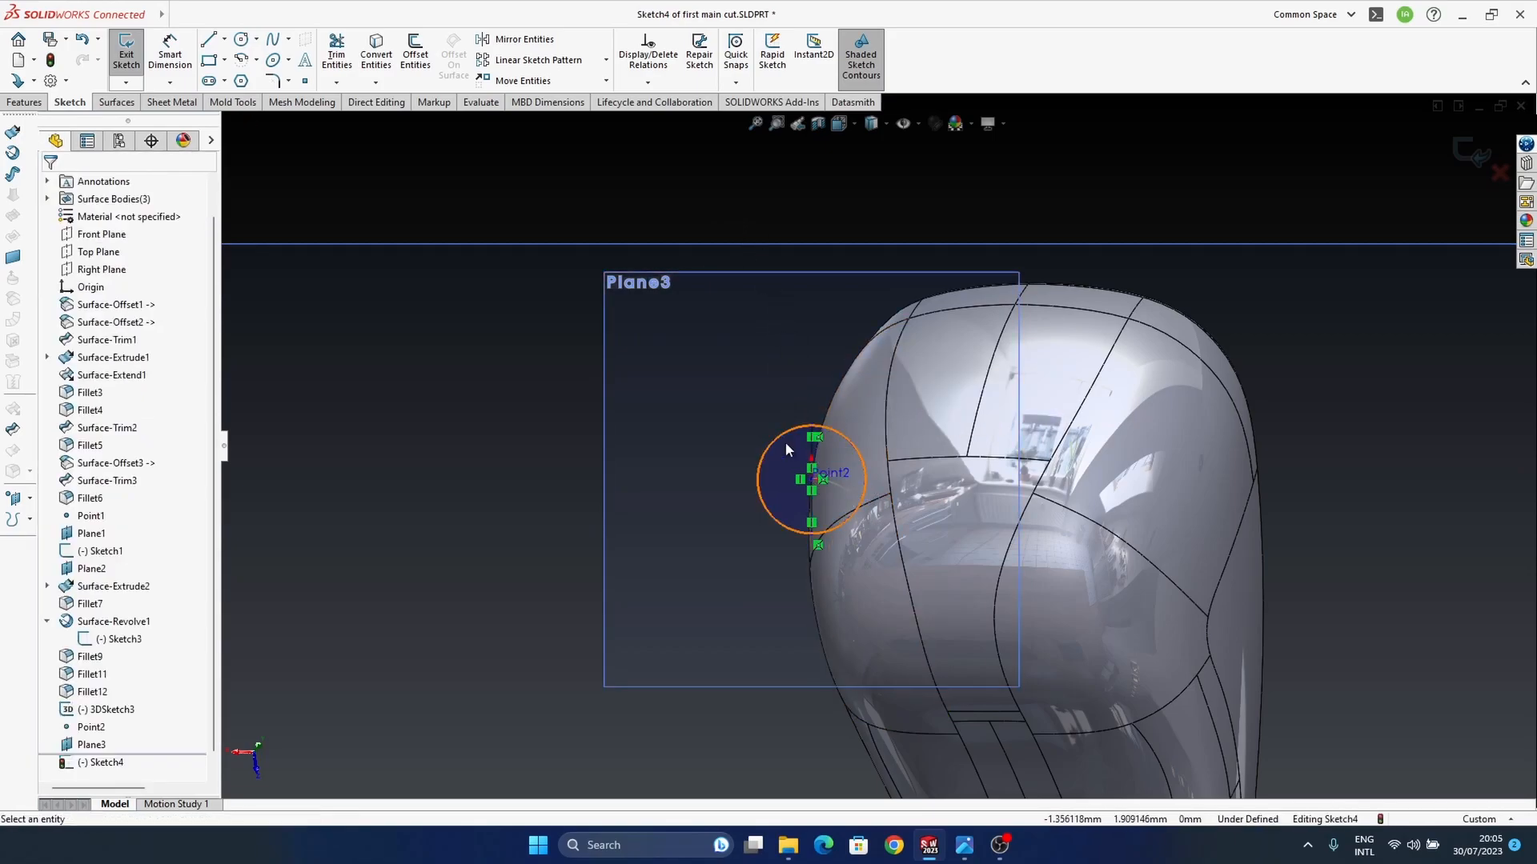
Step: Trim away the half of the circle outside the housing with Trim to closest, and exit the sketch
click(336, 52)
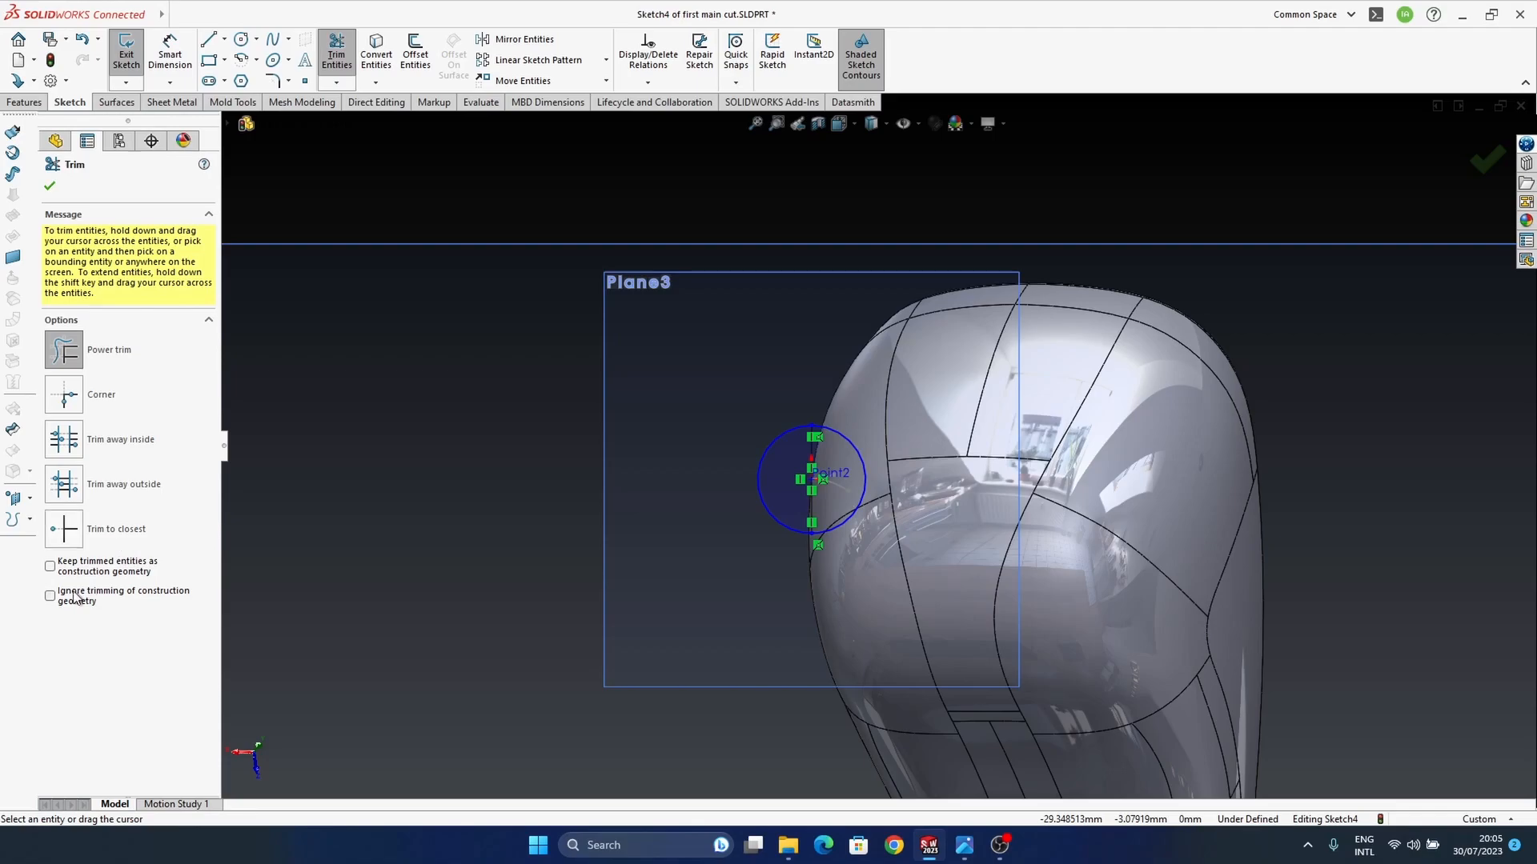
click(64, 532)
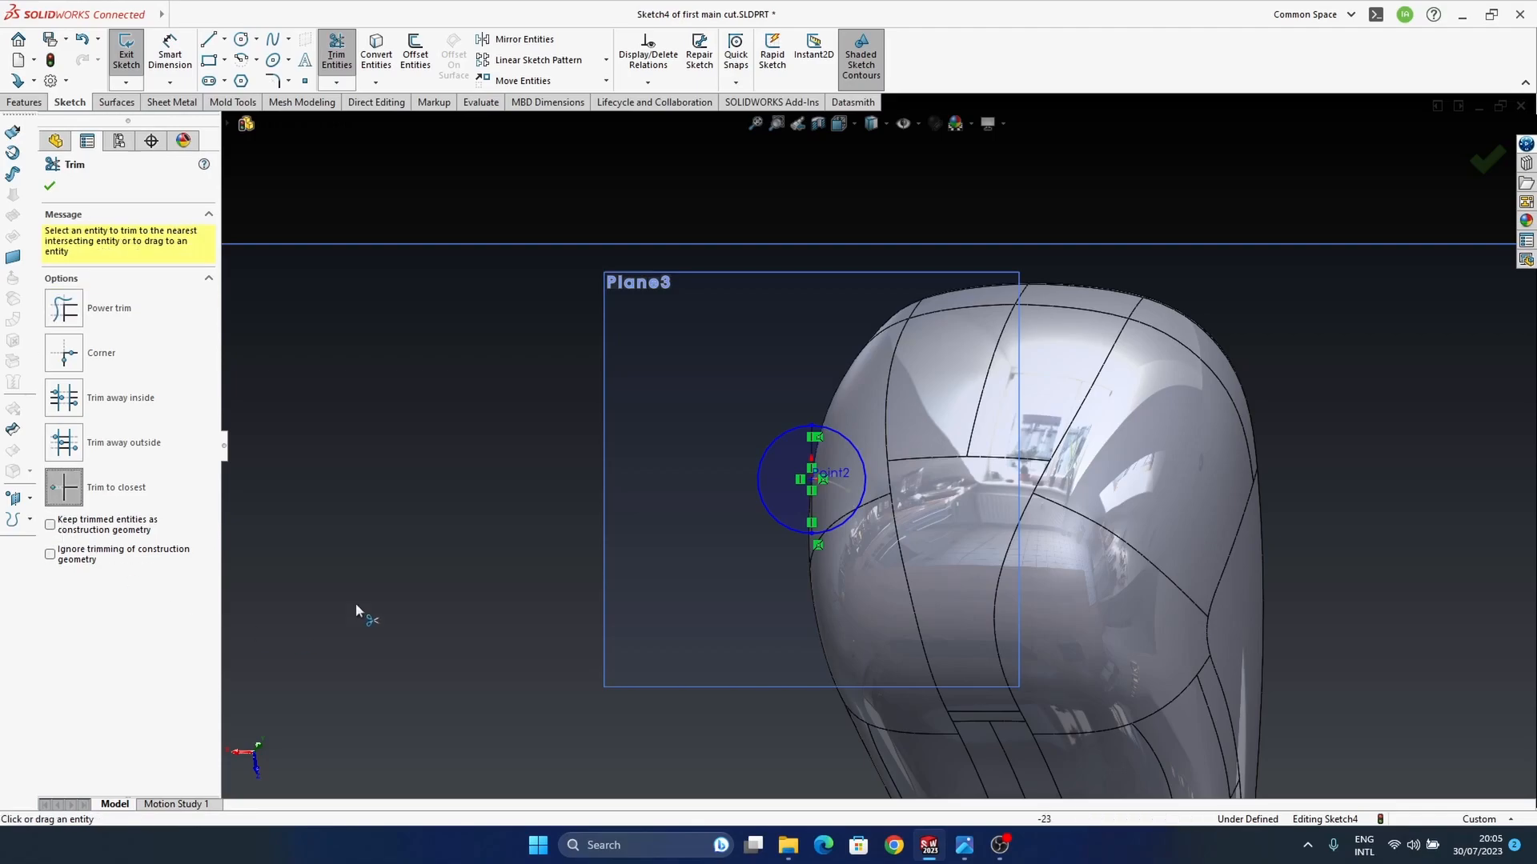
click(758, 484)
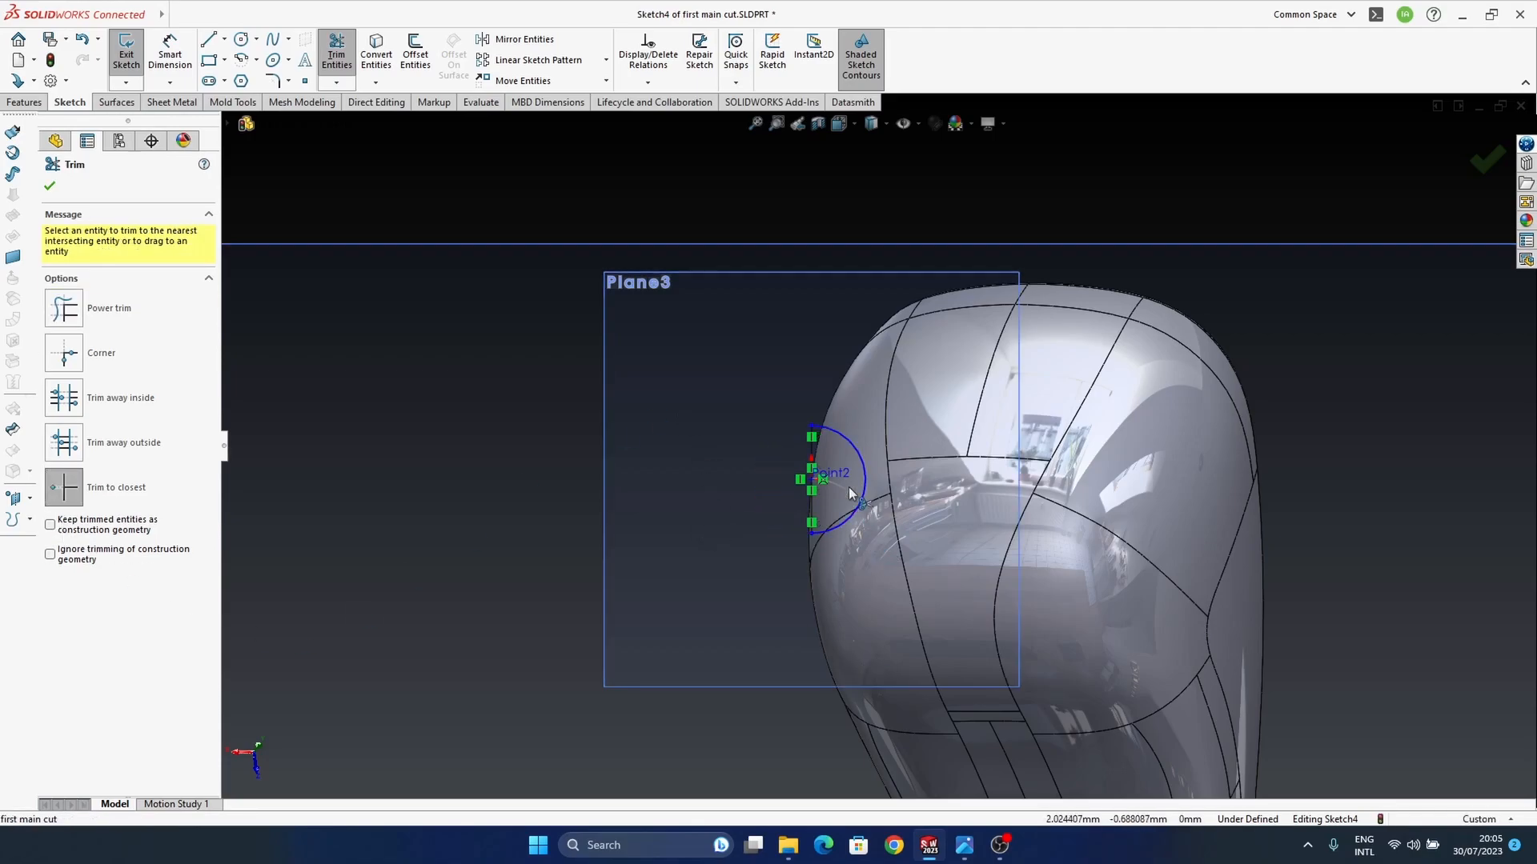
scroll(840, 480, down, 2)
click(1494, 163)
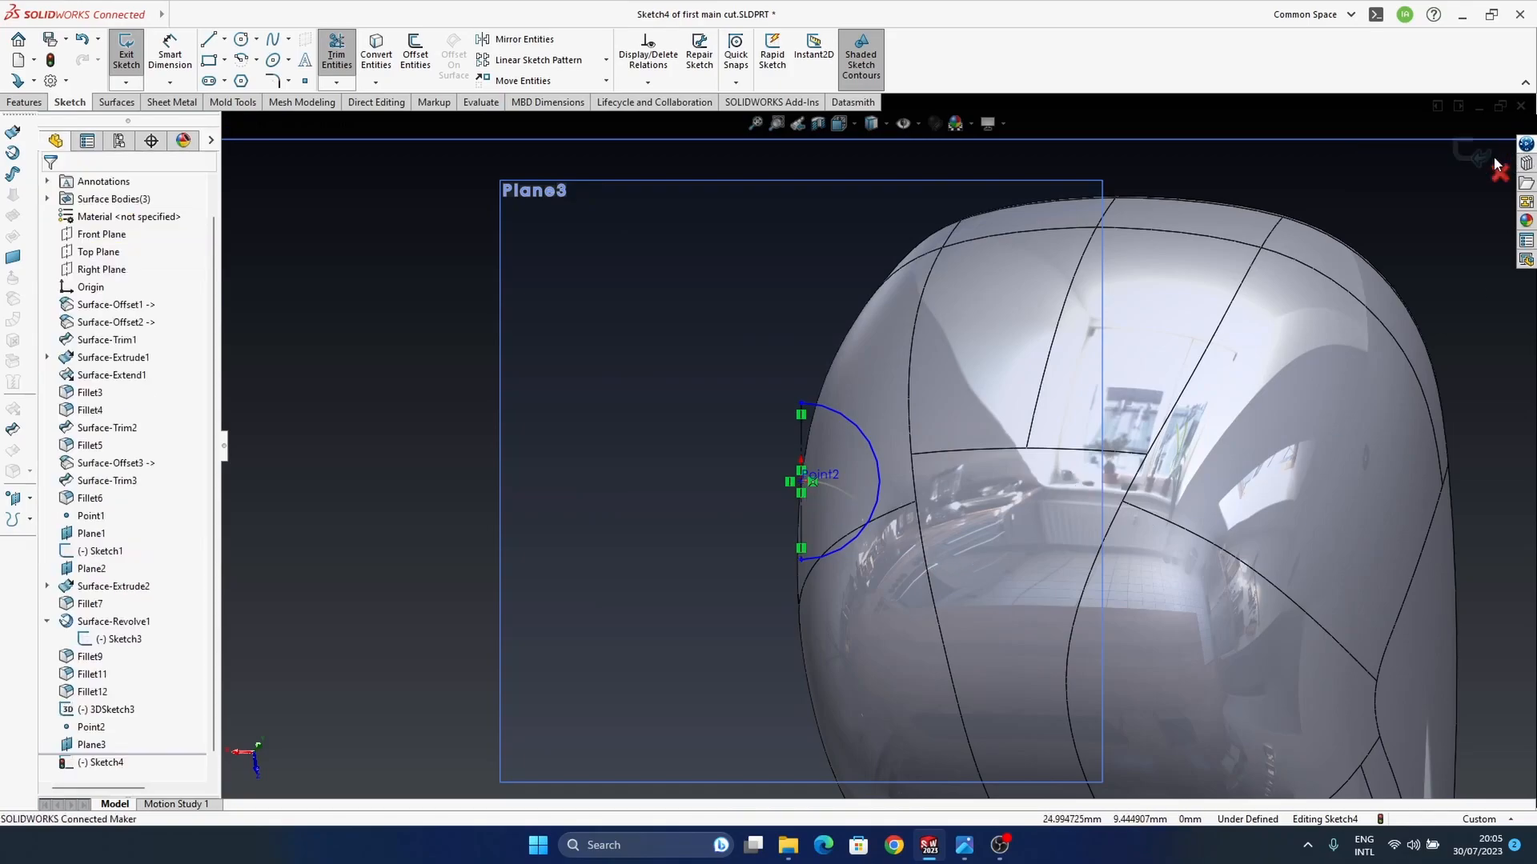
middle_drag(829, 473, 900, 512)
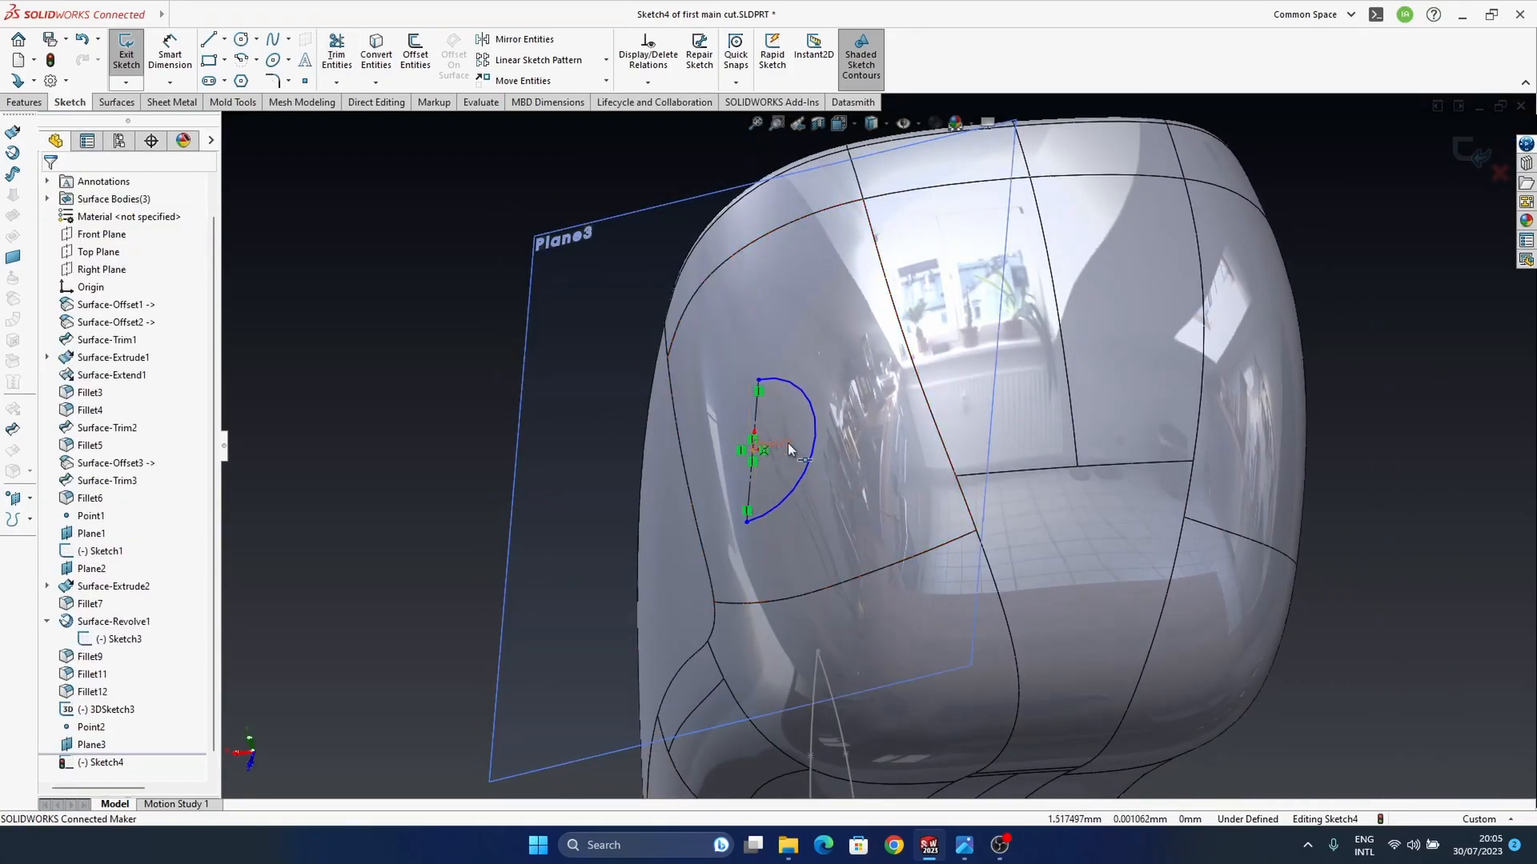
middle_drag(786, 444, 765, 438)
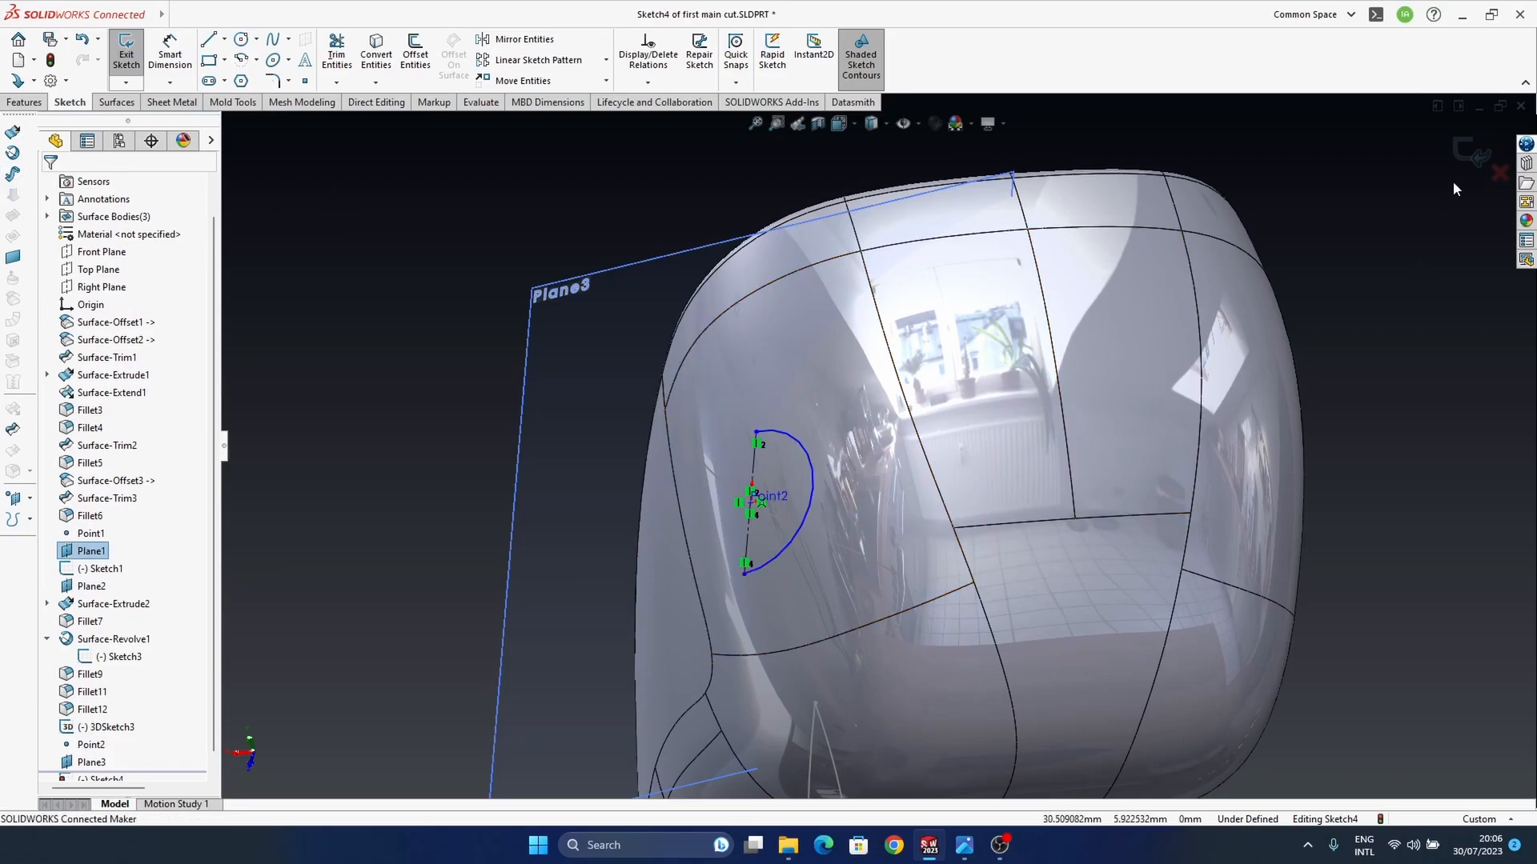
click(1472, 152)
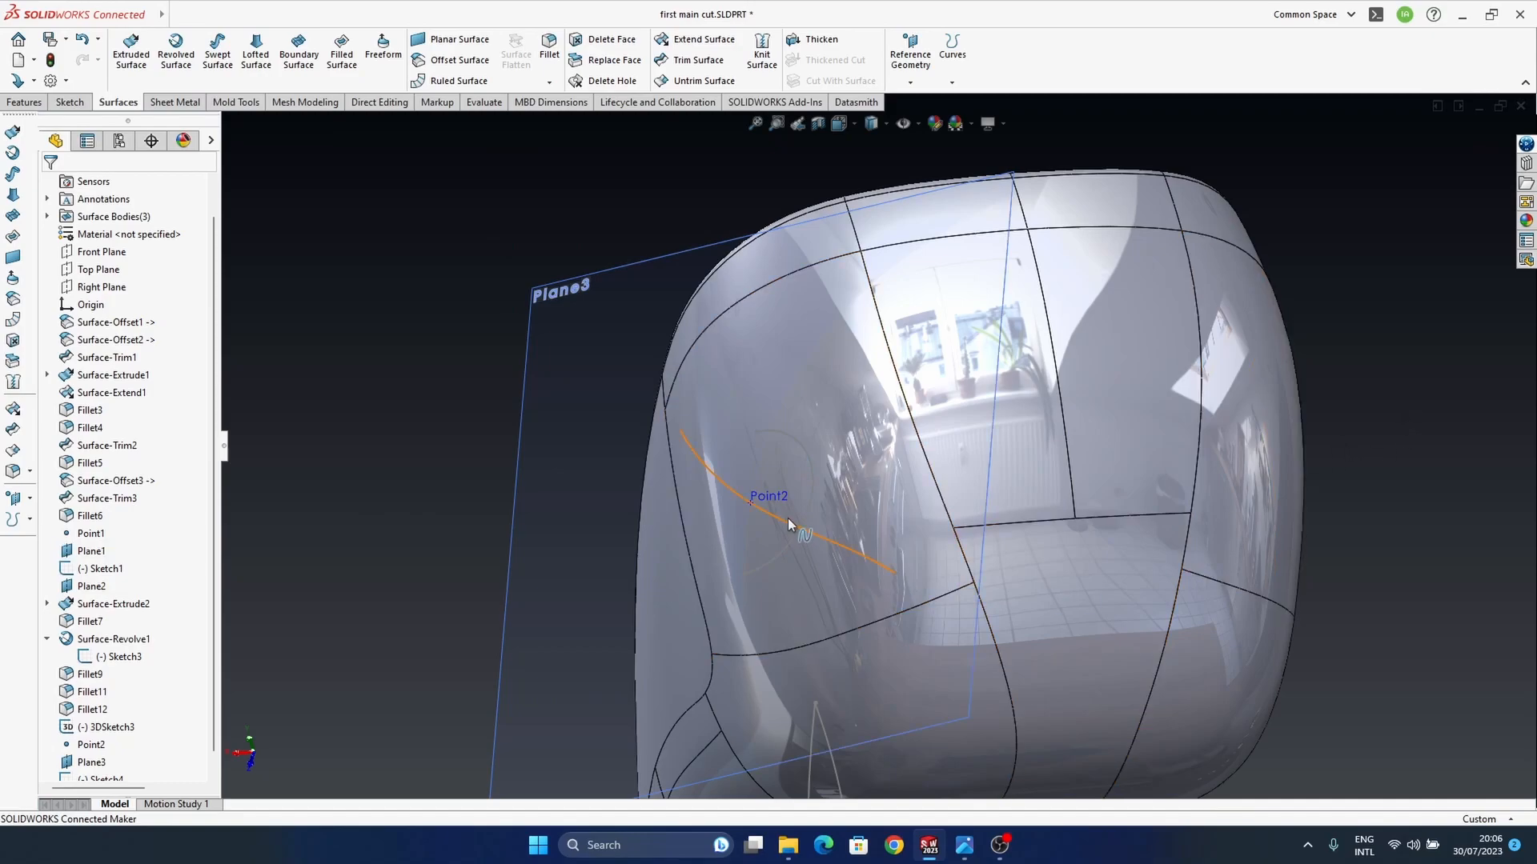
mouse_move(789, 525)
middle_down()
mouse_move(851, 463)
mouse_move(802, 530)
middle_up()
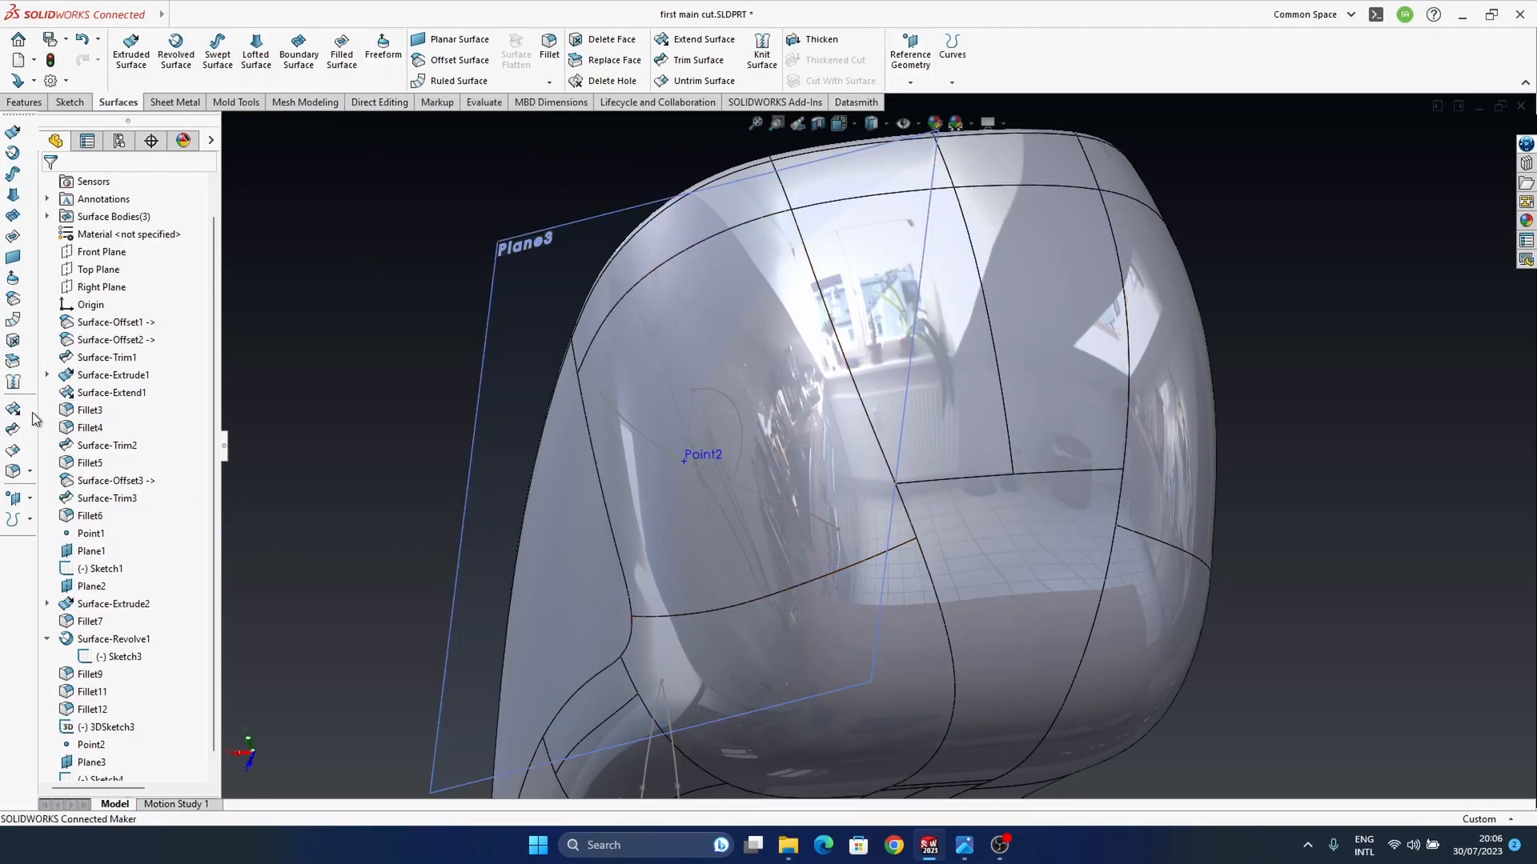
click(16, 183)
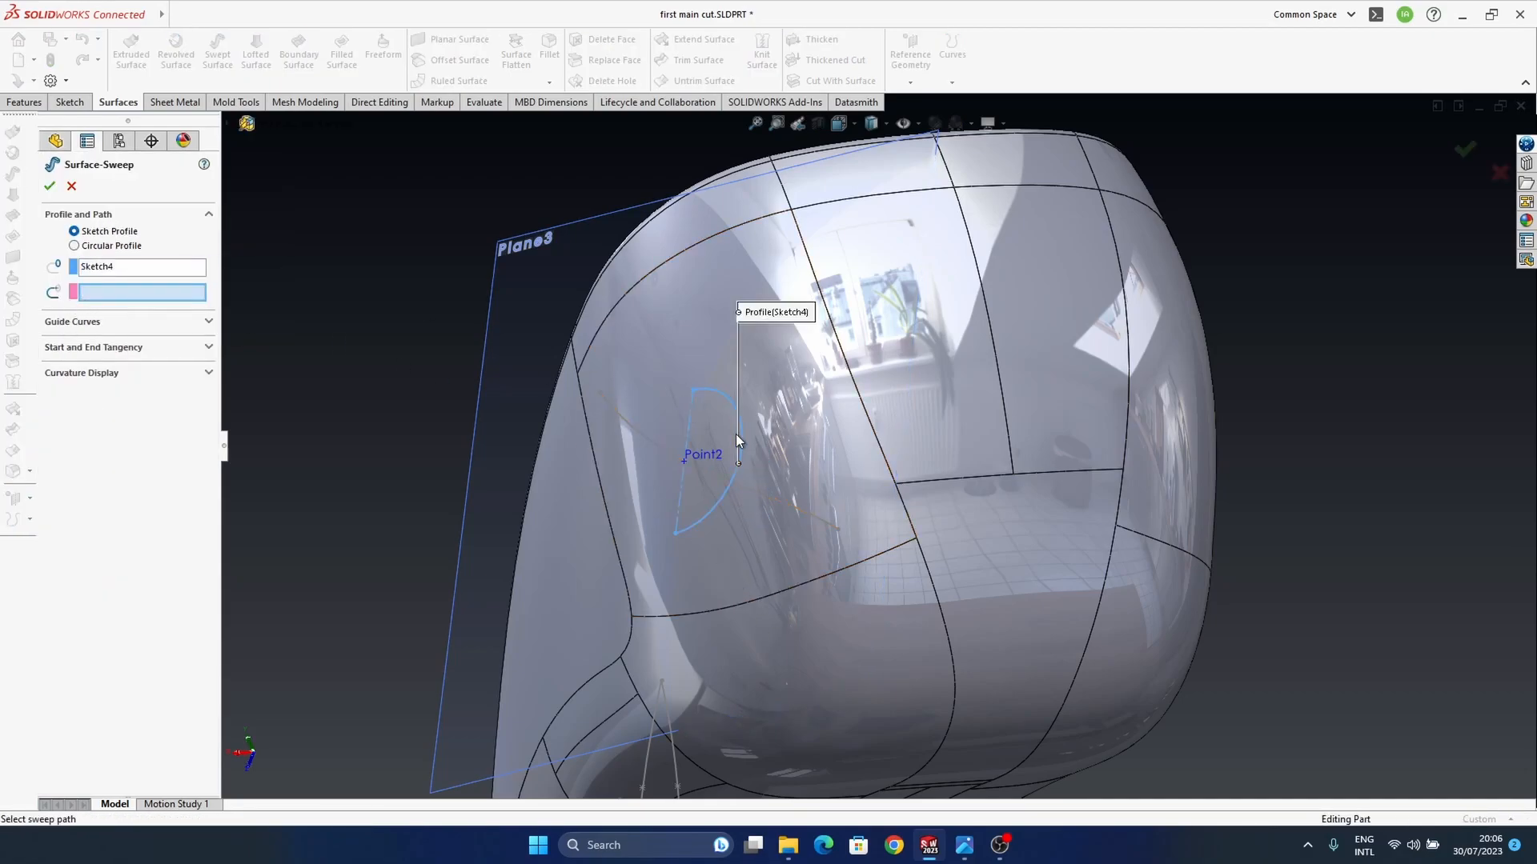
click(71, 186)
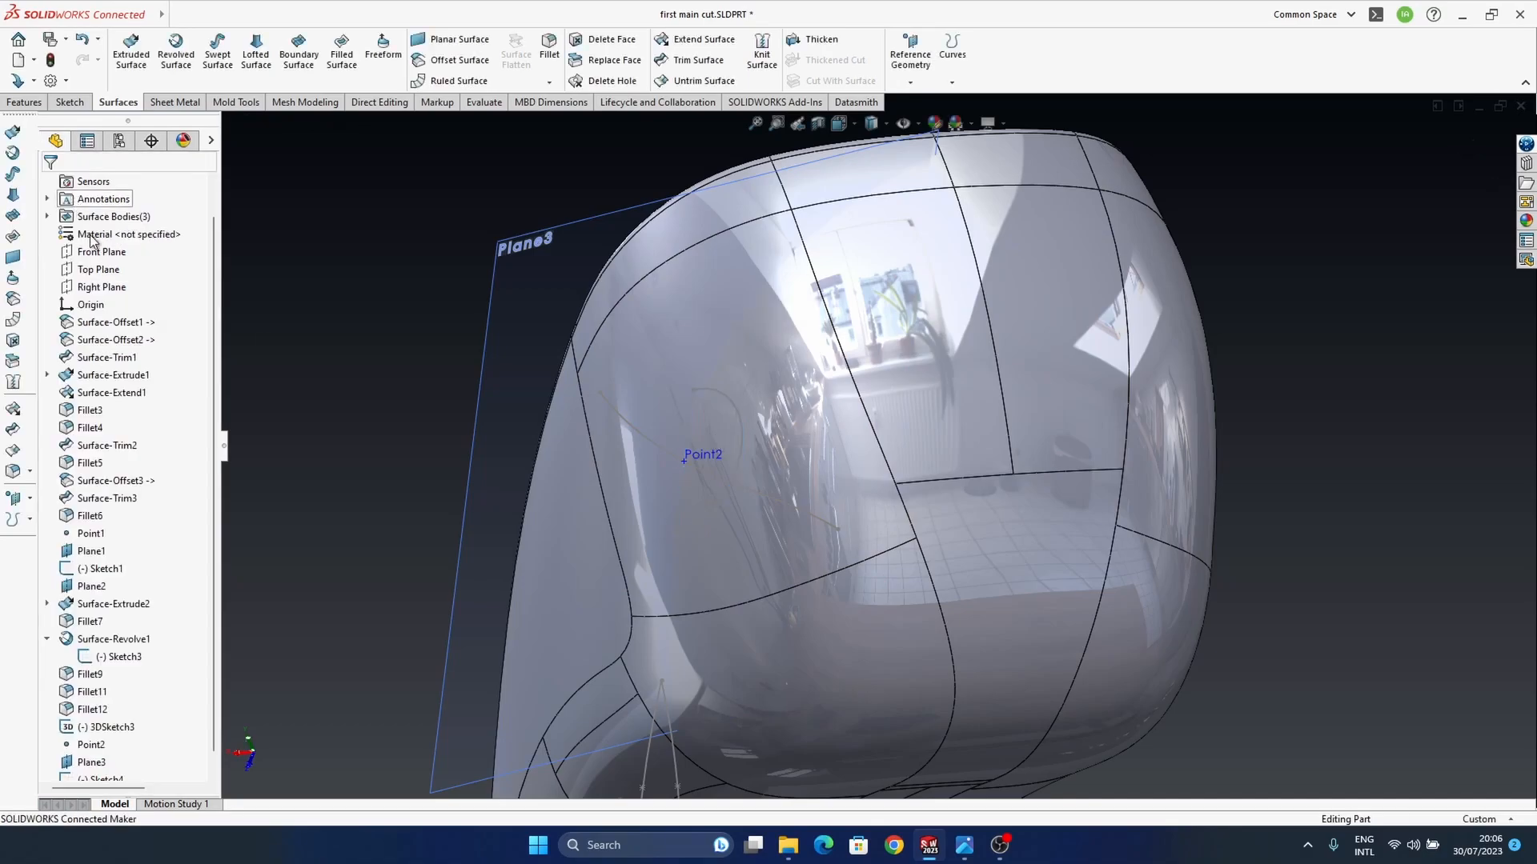
Step: Revolve the half-circle sketch 360 degrees about its construction line to create a spherical surface on the housing's wide end
click(14, 153)
click(742, 434)
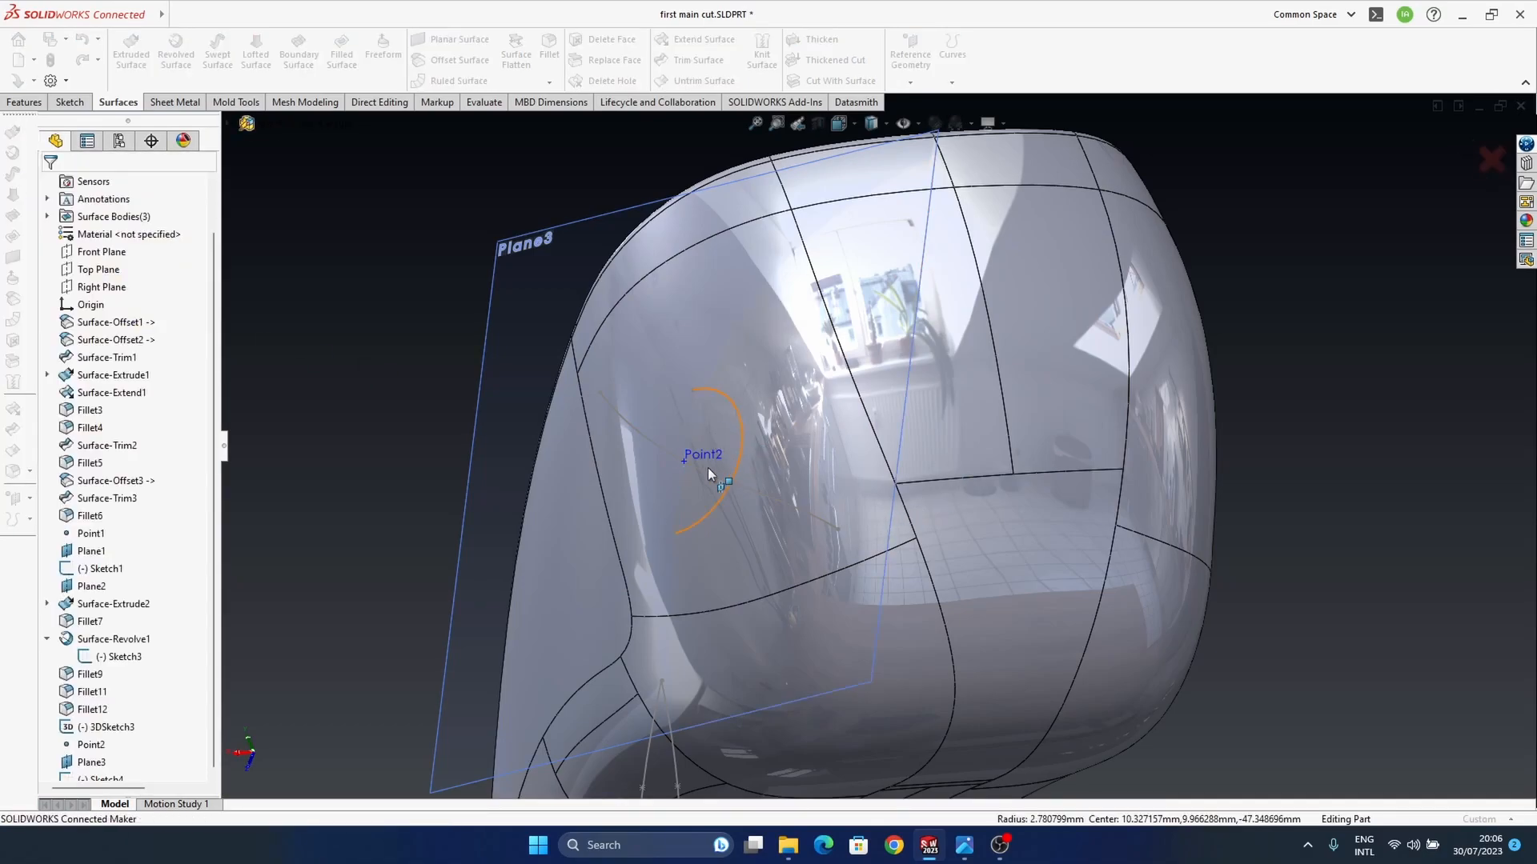
middle_drag(784, 503, 775, 610)
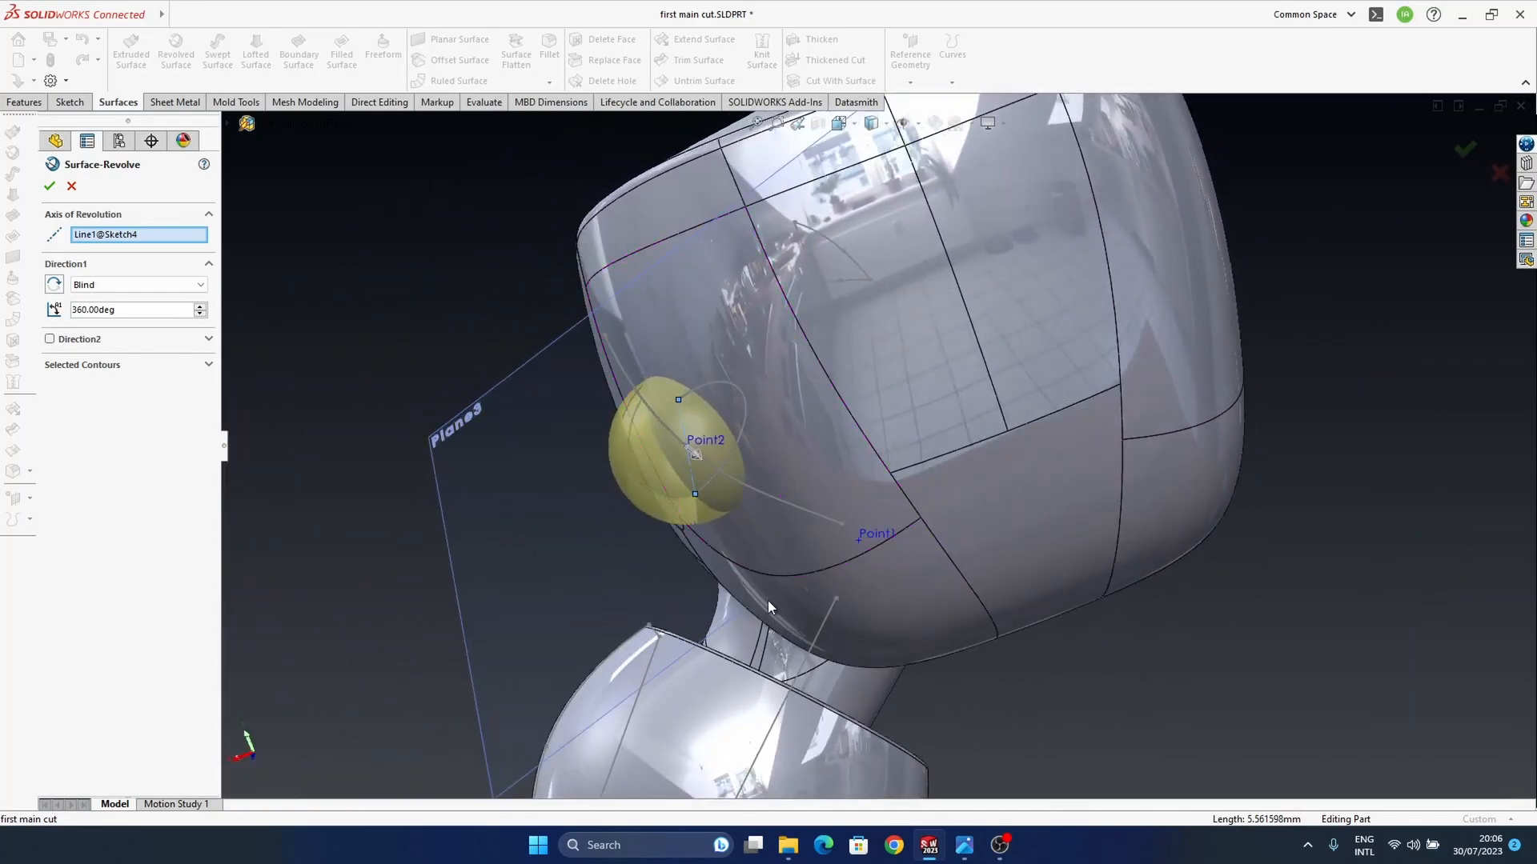
middle_drag(727, 473, 1380, 253)
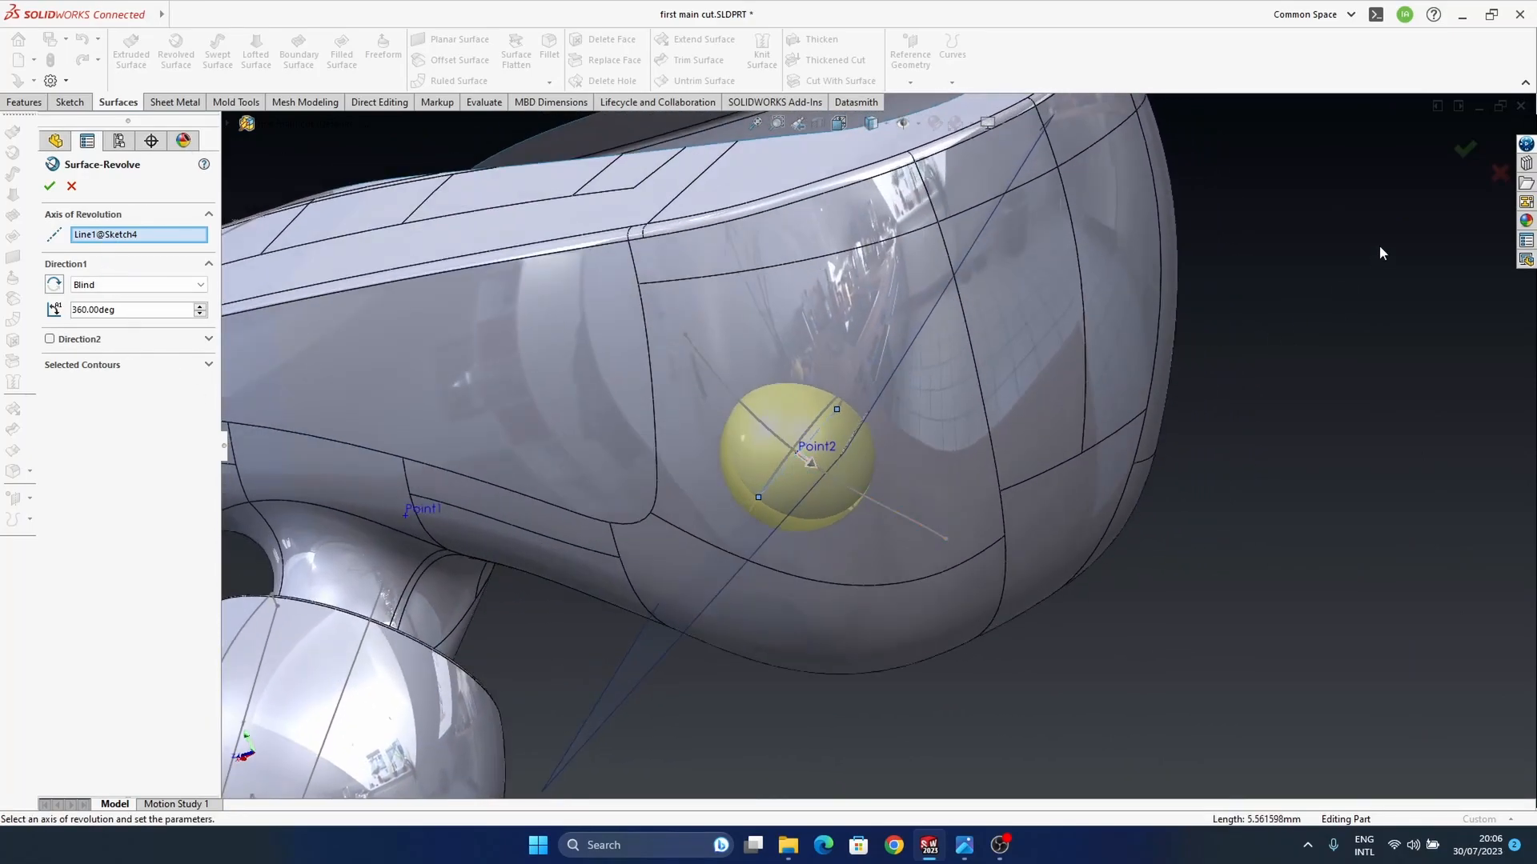
click(1463, 150)
middle_drag(901, 489, 992, 536)
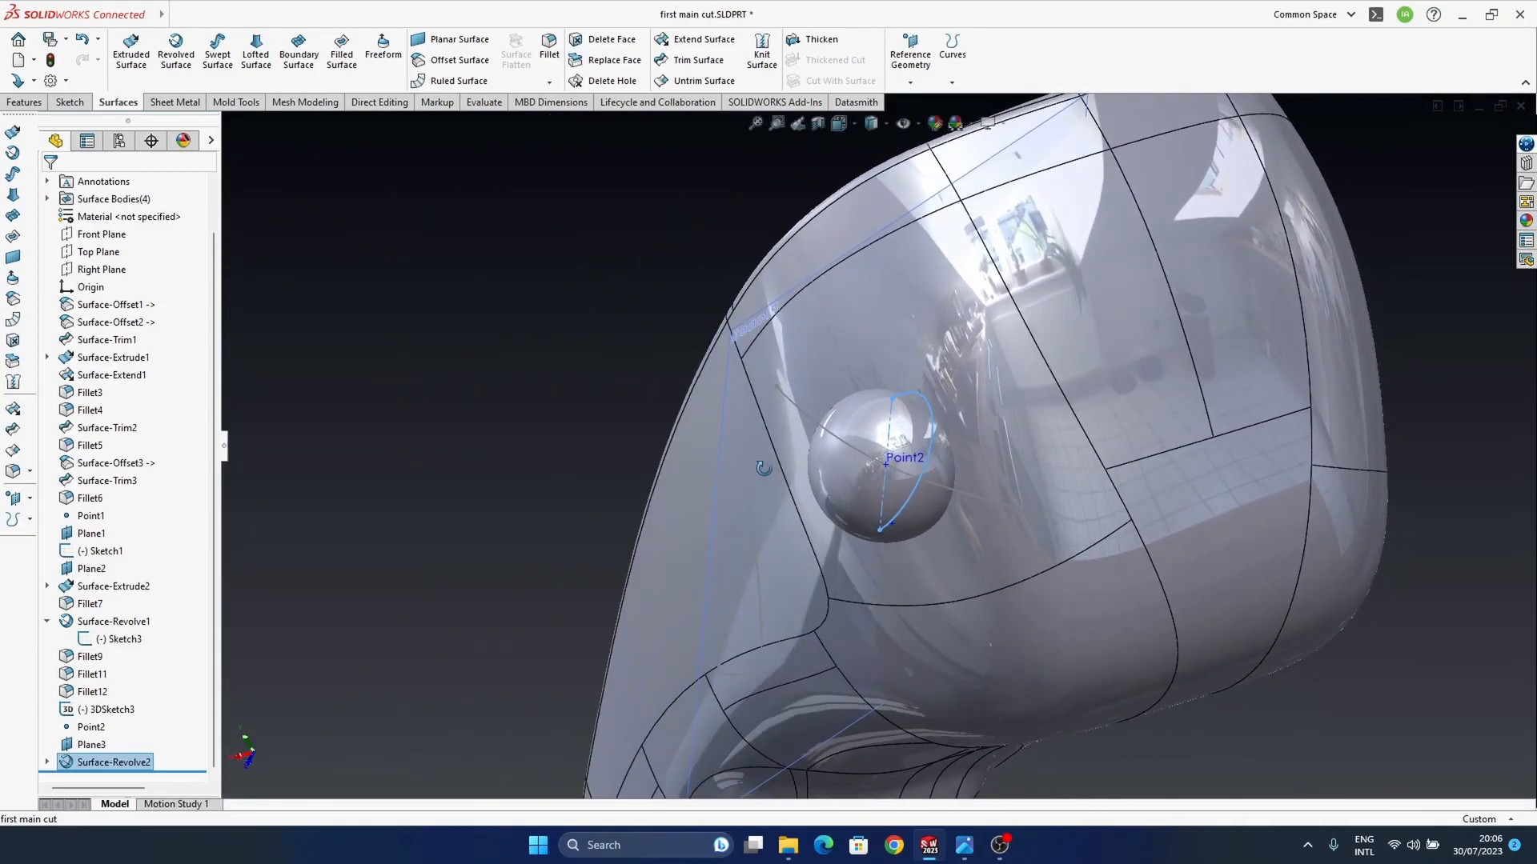
Step: Check the dimple in the reference photo and enlarge the half-circle sketch of the revolved sphere accordingly
middle_drag(781, 422, 953, 530)
scroll(837, 493, up, 4)
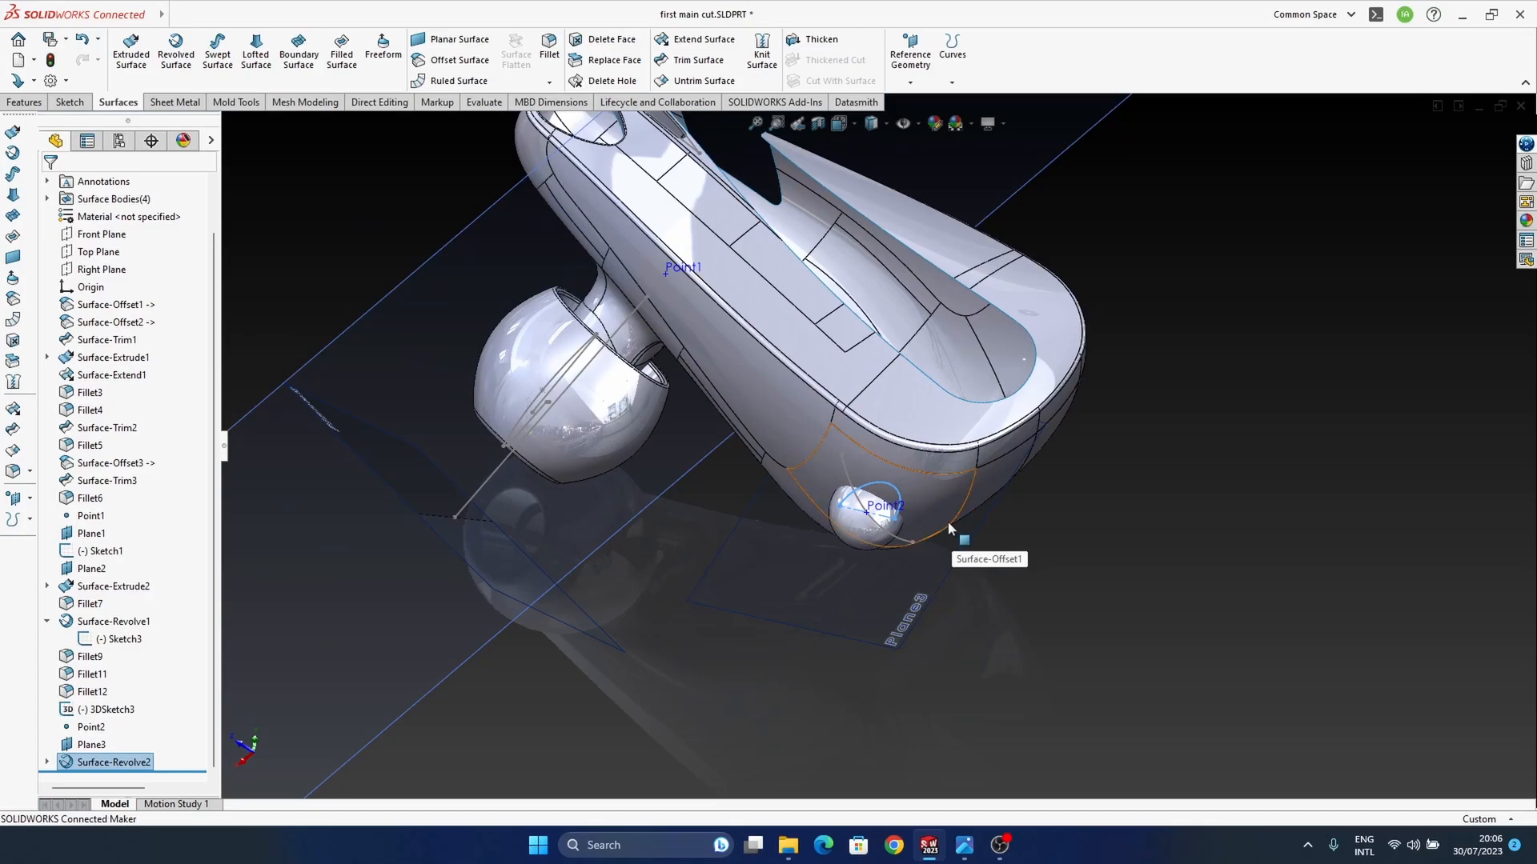
mouse_move(966, 853)
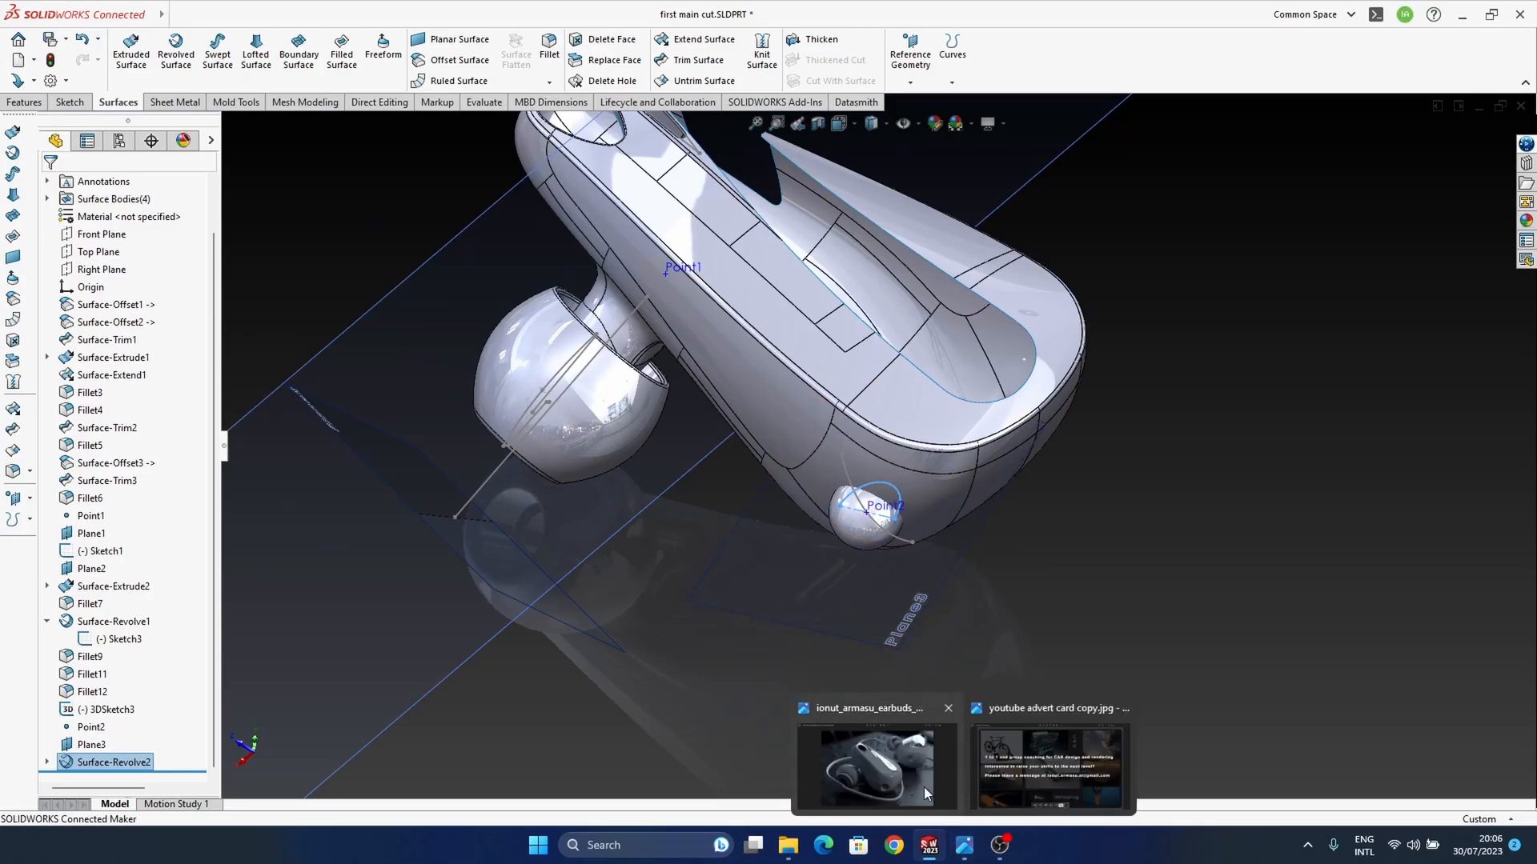
mouse_move(920, 785)
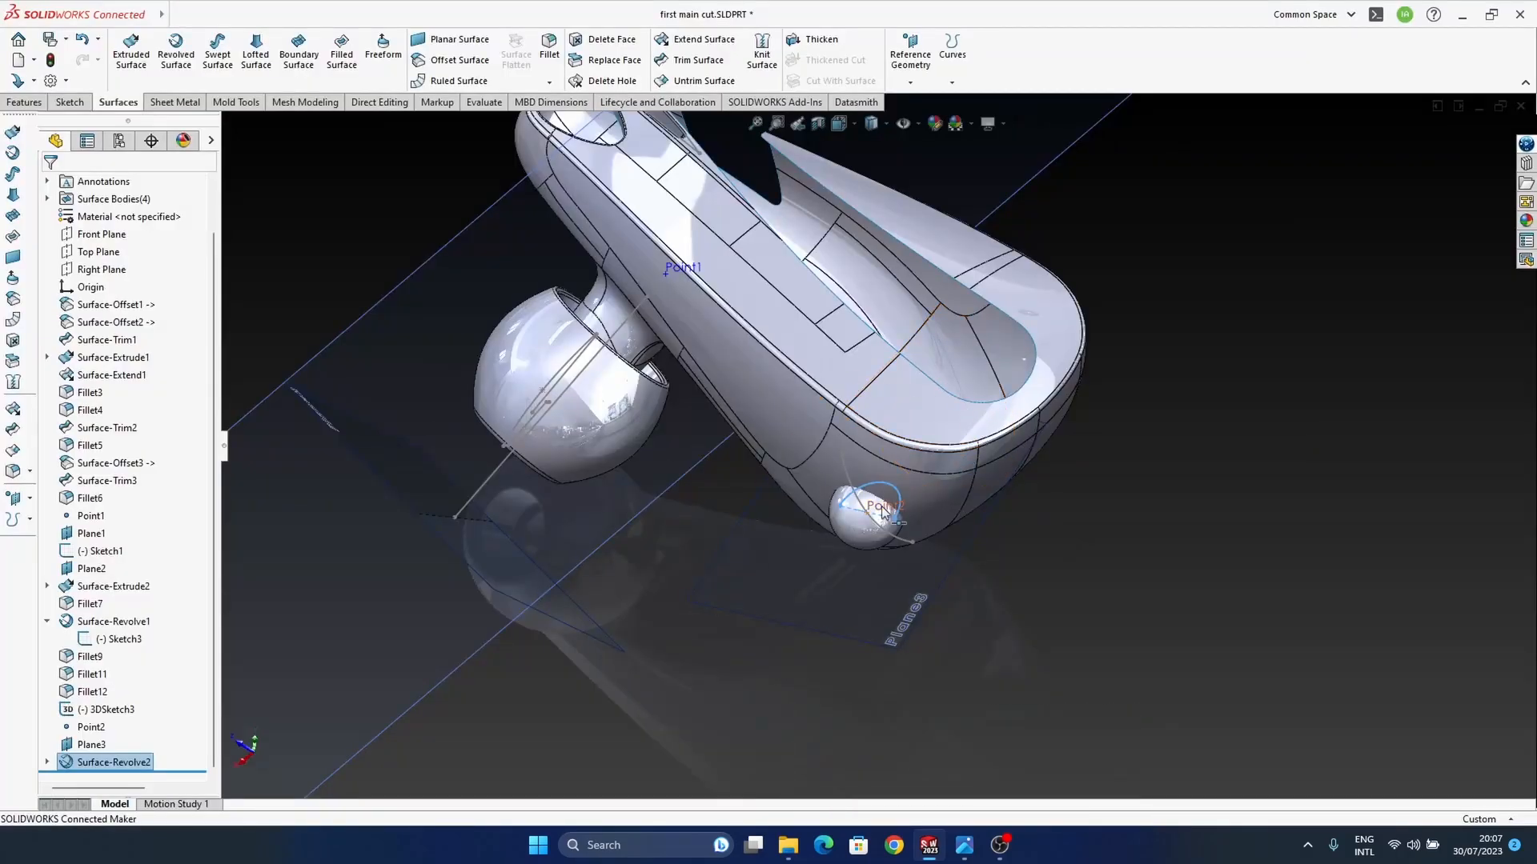
middle_drag(912, 497, 880, 528)
scroll(884, 521, down, 5)
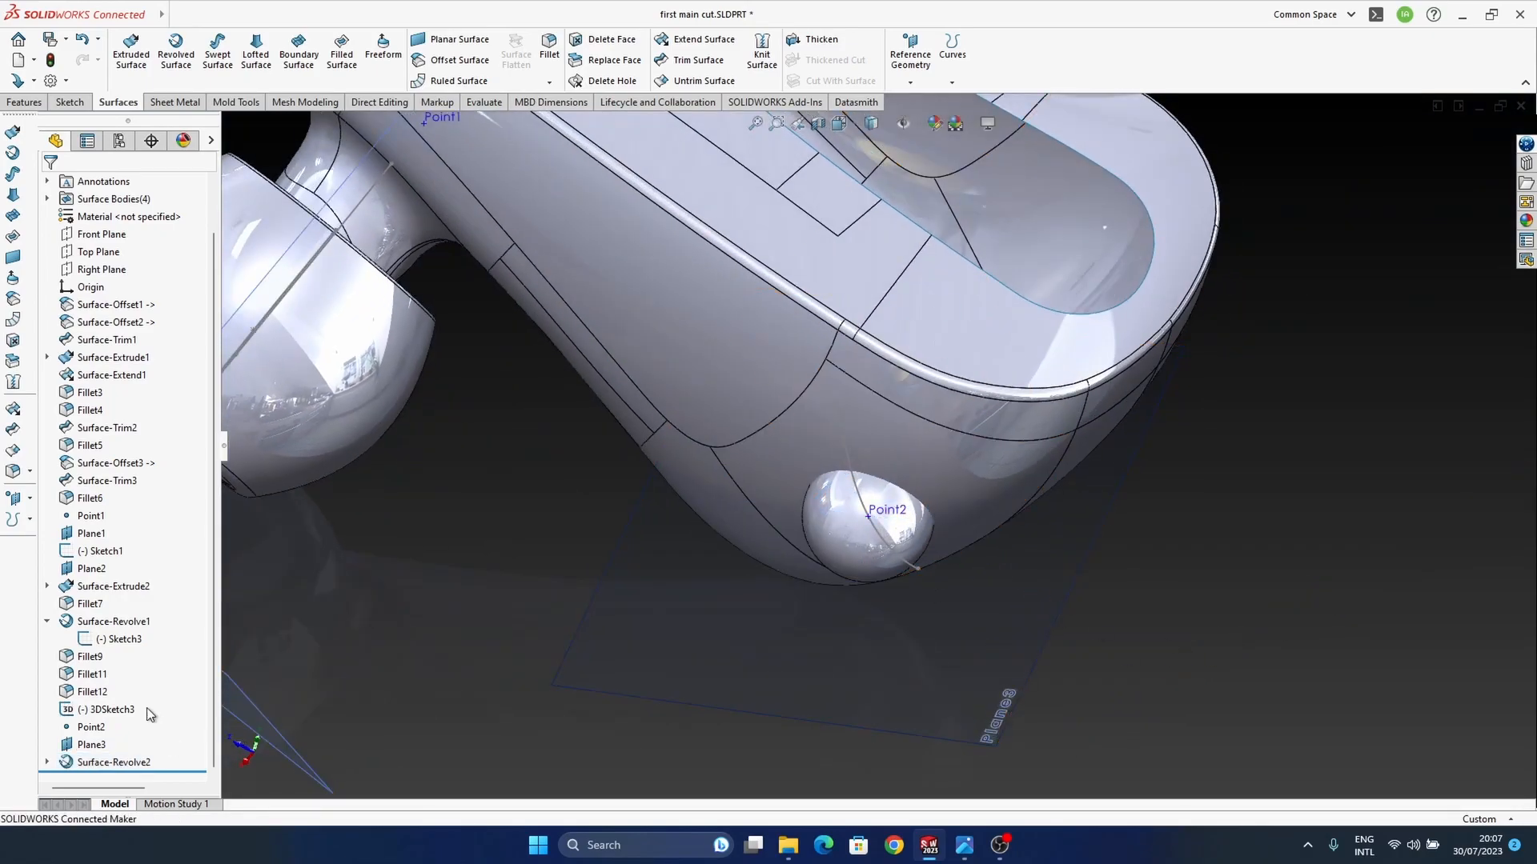
click(48, 763)
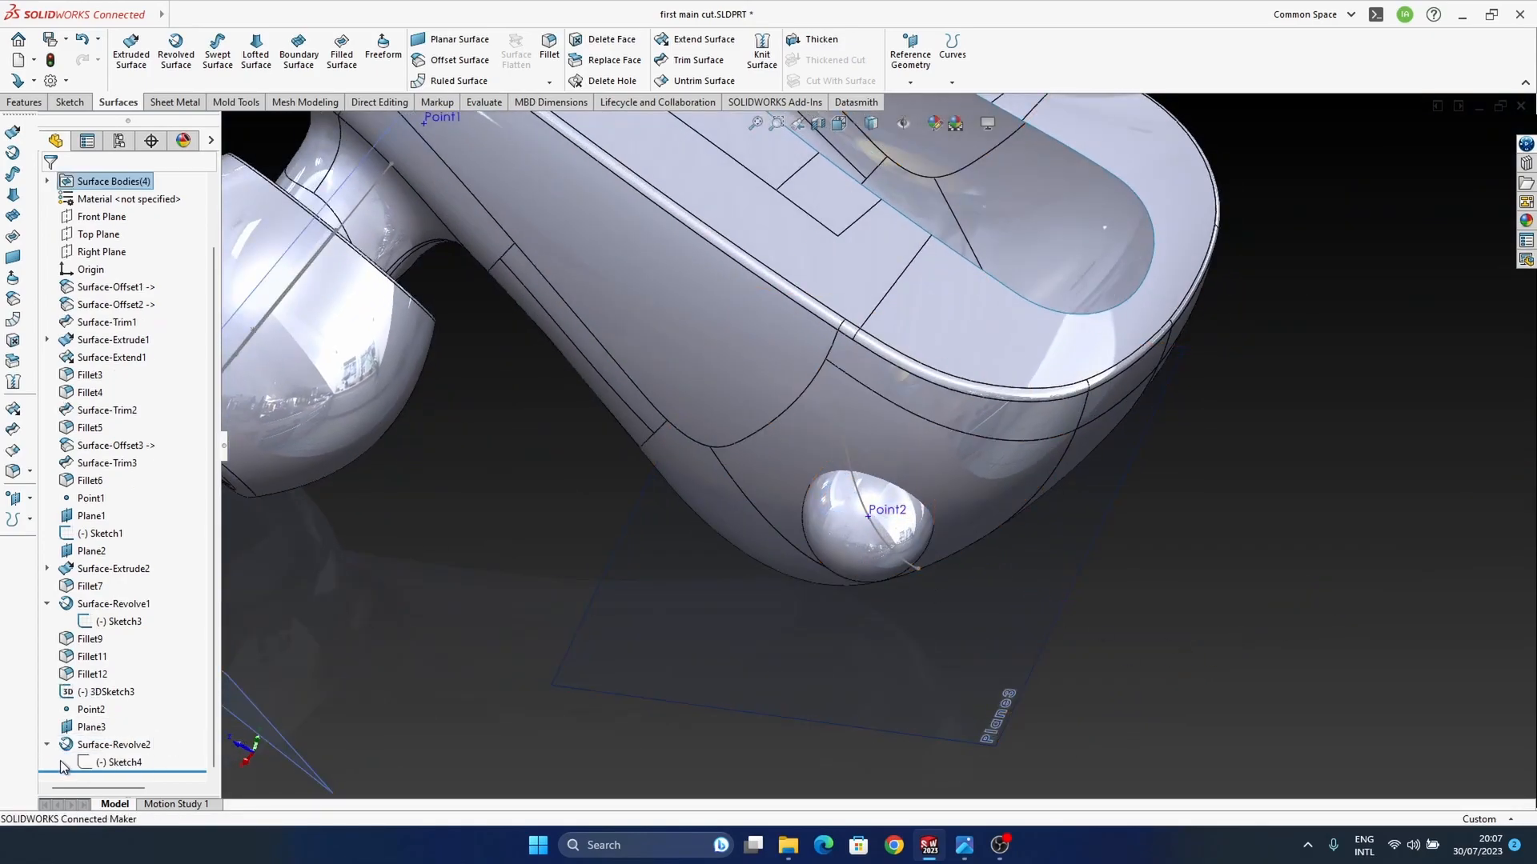
click(100, 764)
click(113, 734)
click(1255, 538)
middle_drag(904, 493, 925, 525)
drag(926, 524, 949, 532)
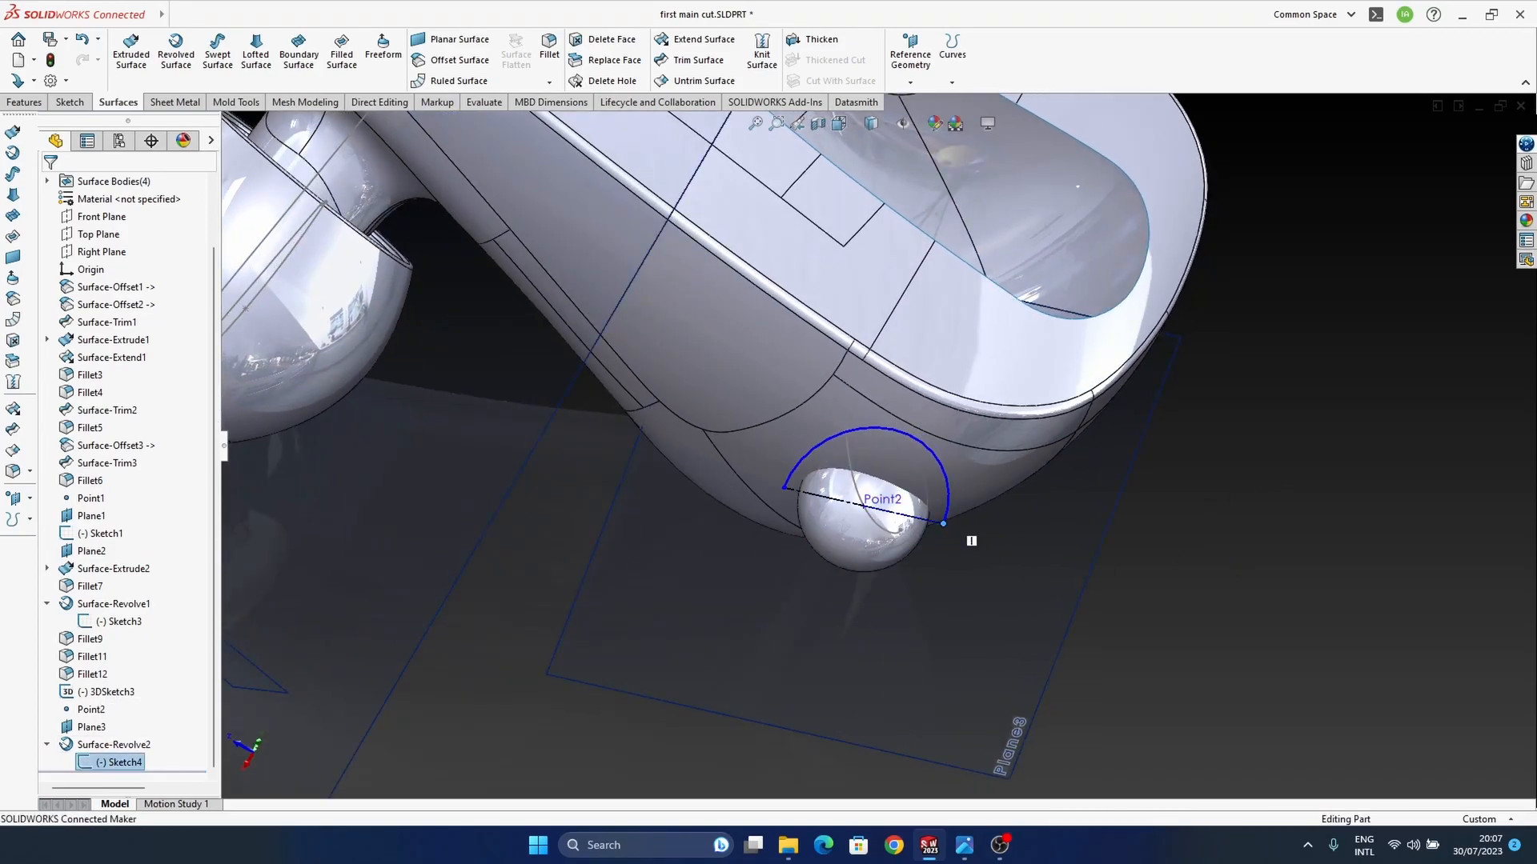
middle_drag(999, 599, 947, 559)
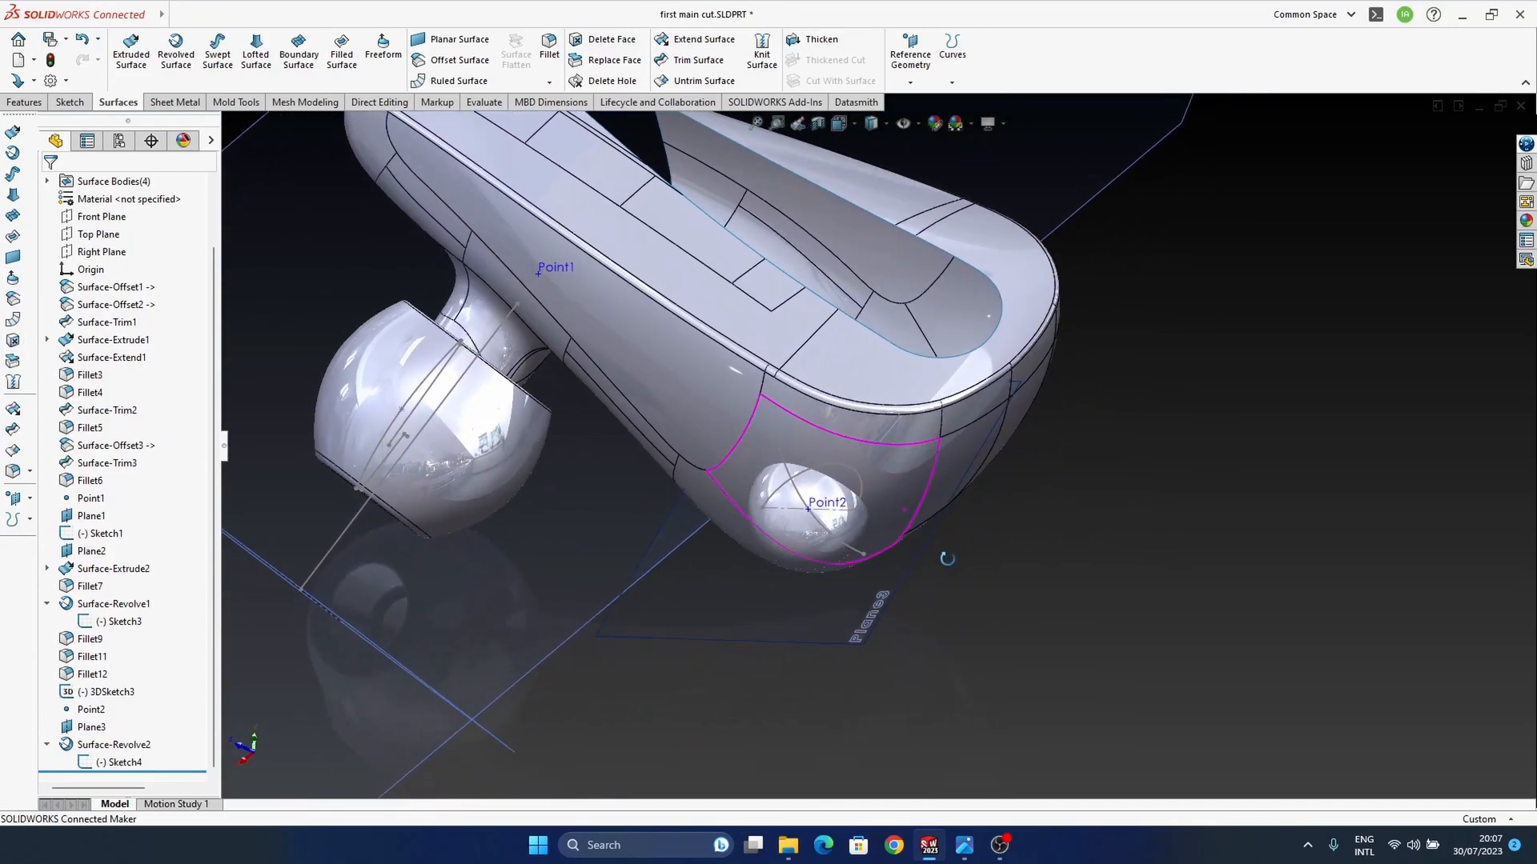
Step: Mutually trim the housing and the revolved sphere with Trim Surface, removing the sphere portion outside the housing
click(17, 433)
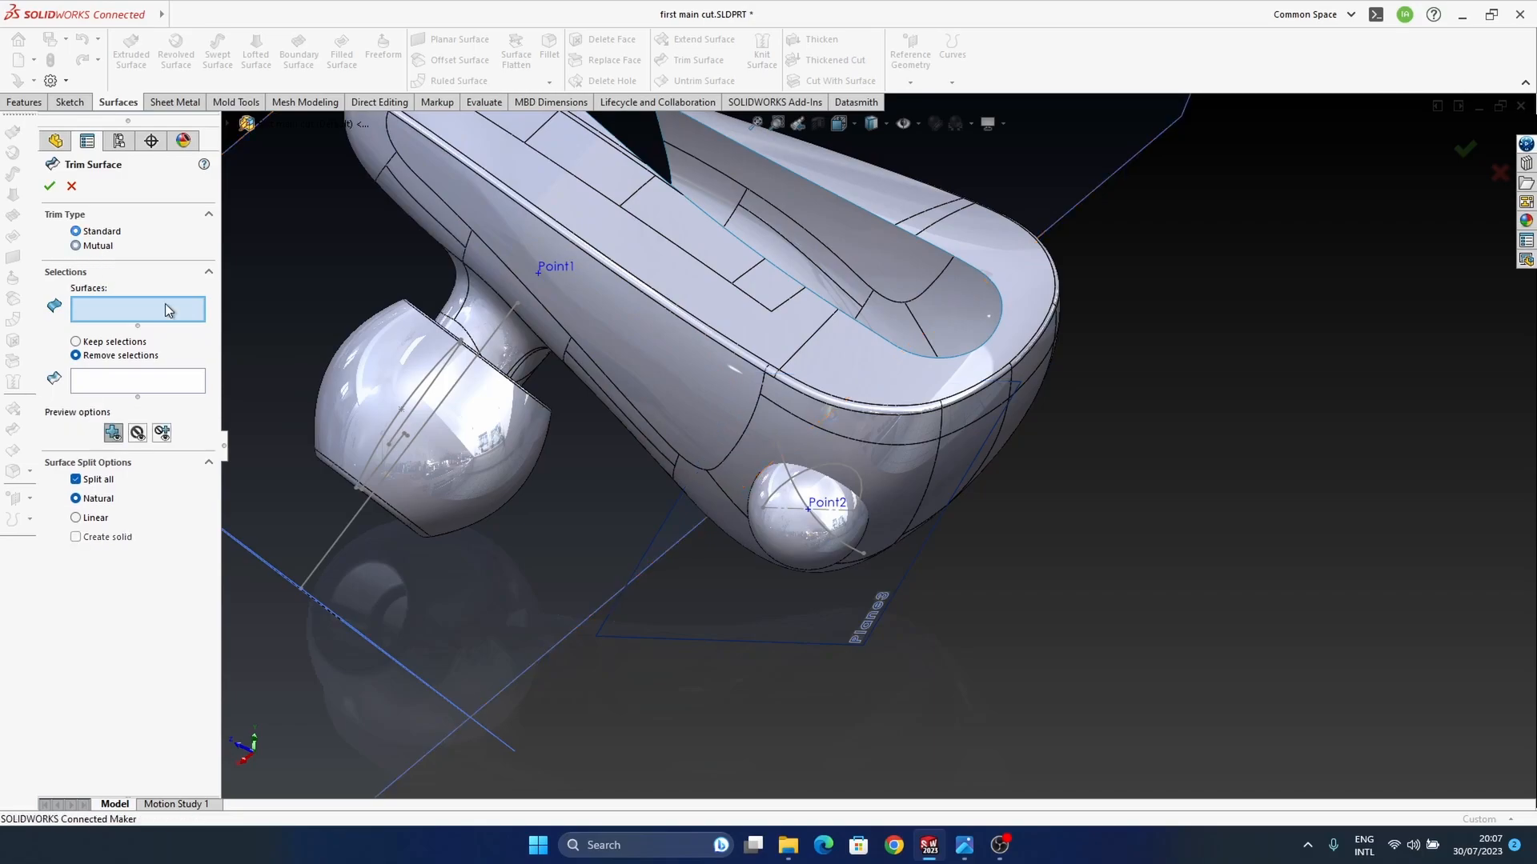
click(893, 472)
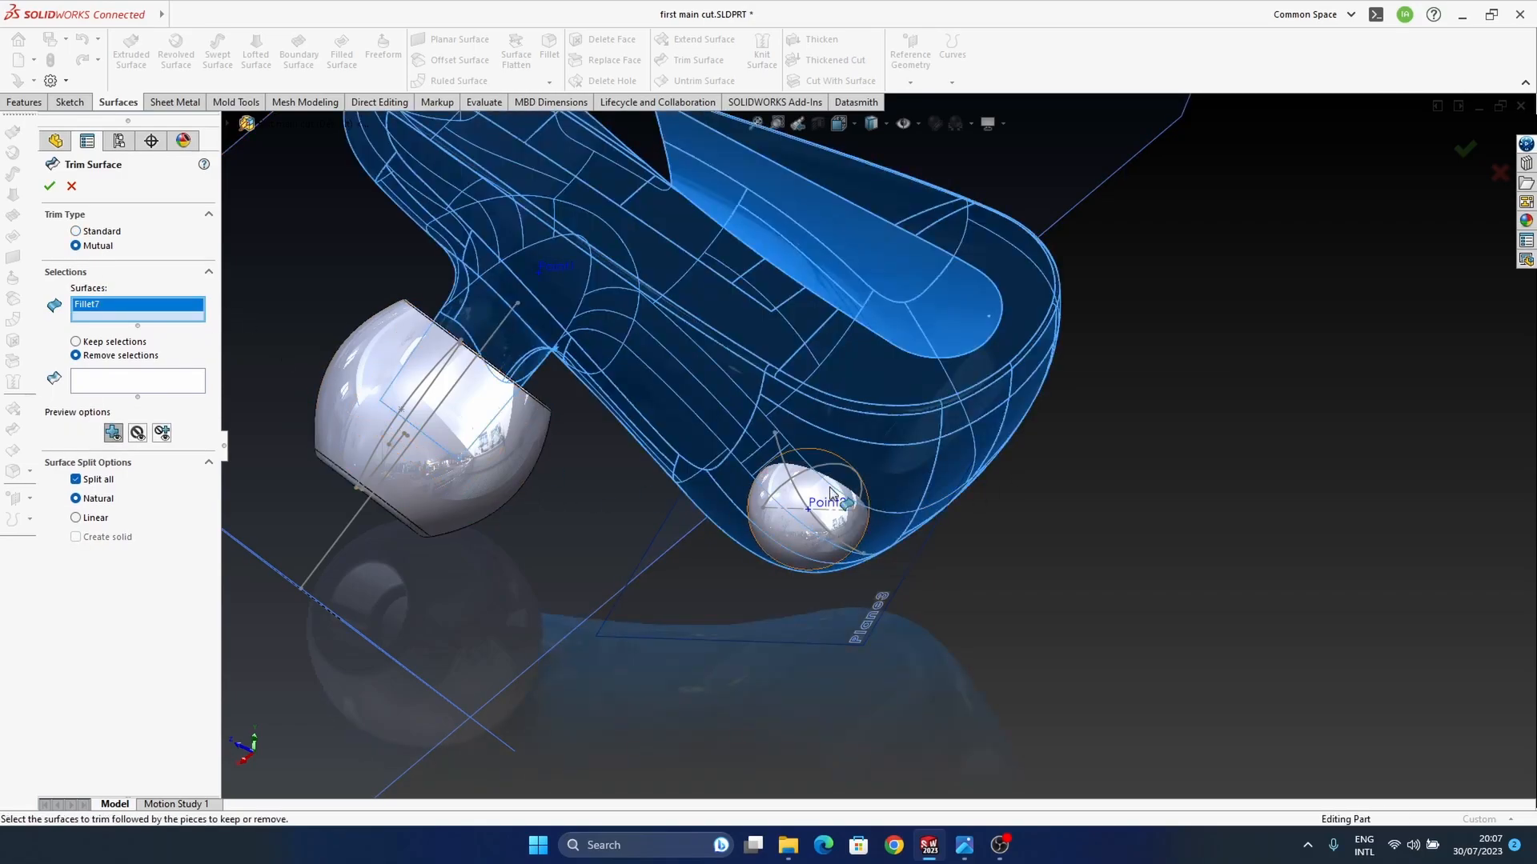
click(855, 547)
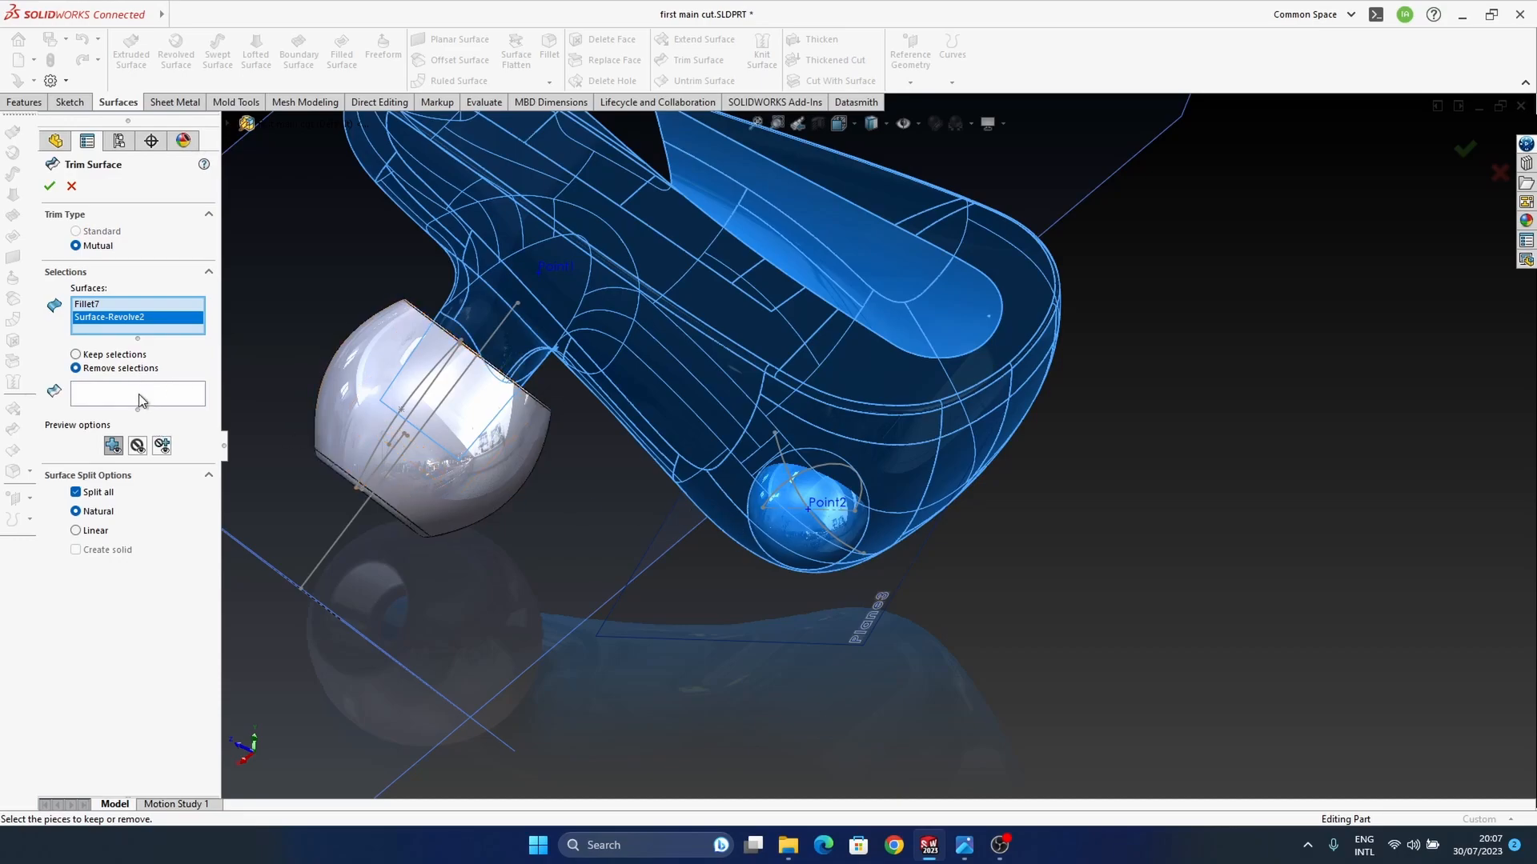
click(784, 534)
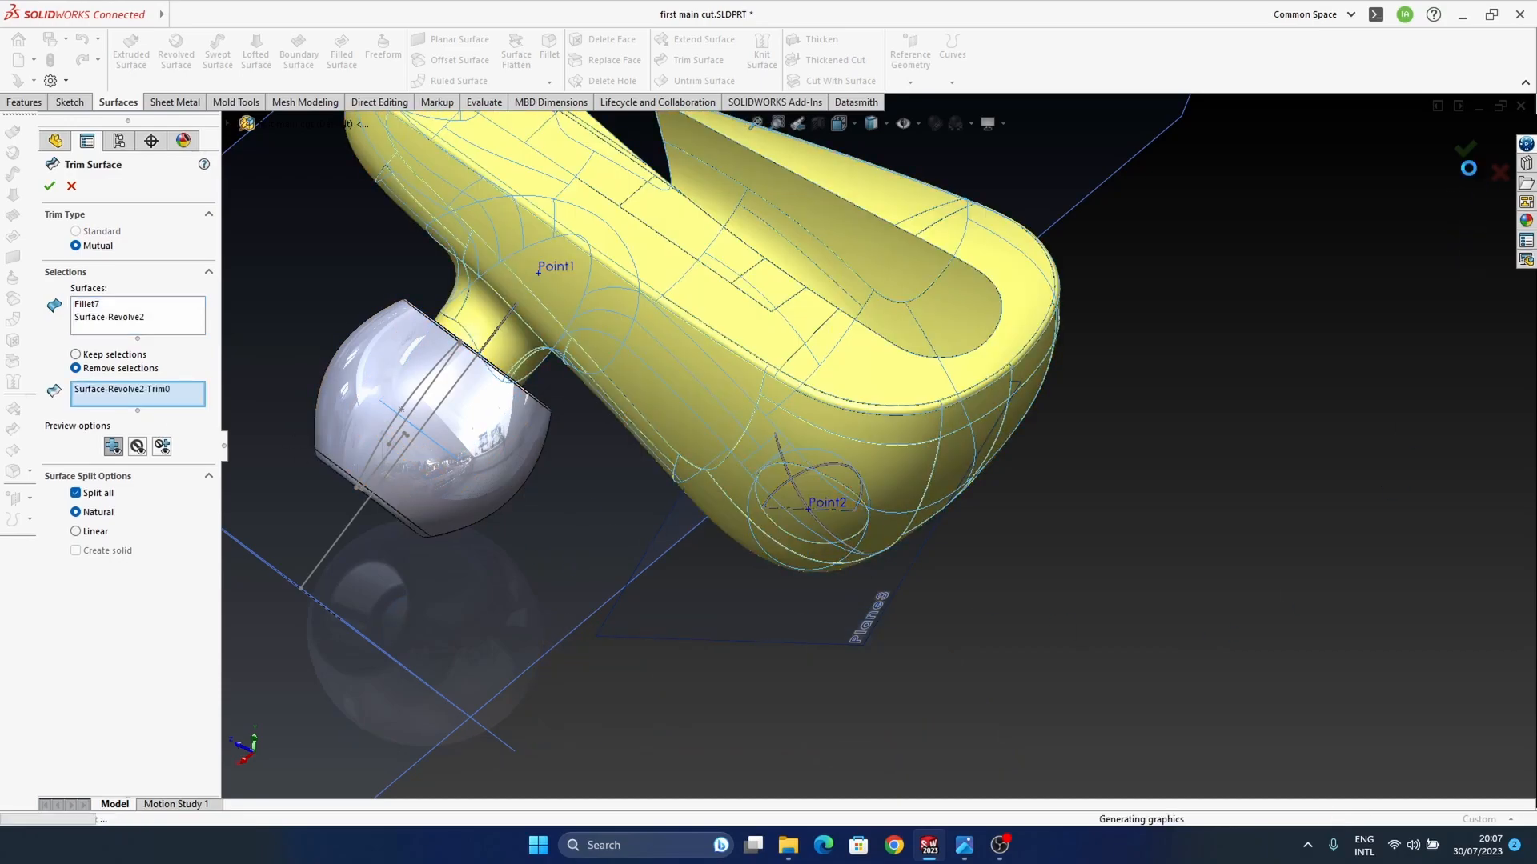
click(1466, 150)
Step: Edit the surface trim to also remove the housing patch that covers the spherical dimple
middle_drag(848, 555, 857, 515)
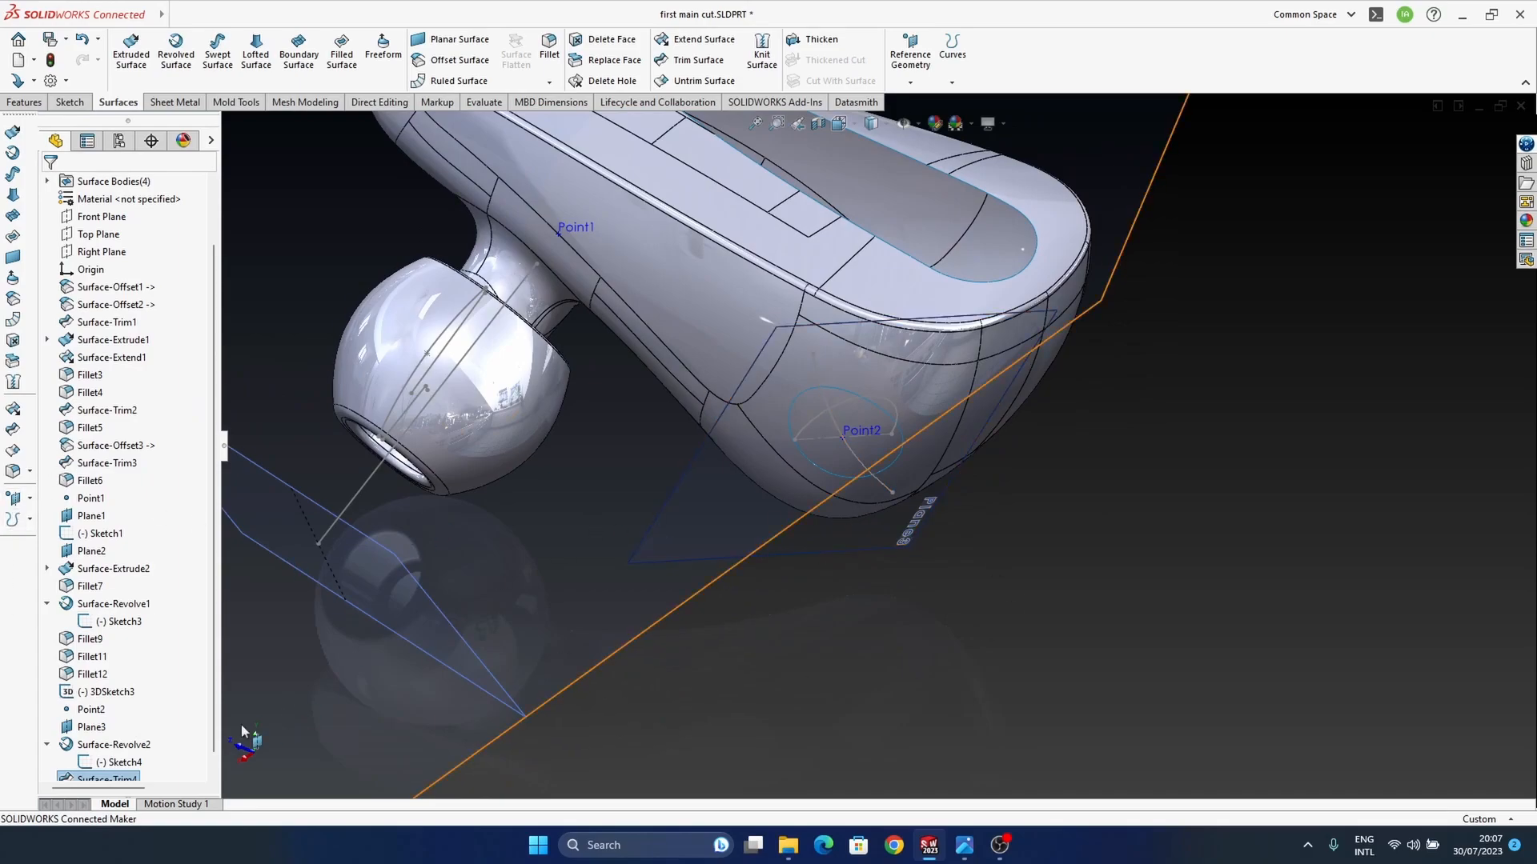
scroll(112, 758, down, 1)
right_click(108, 766)
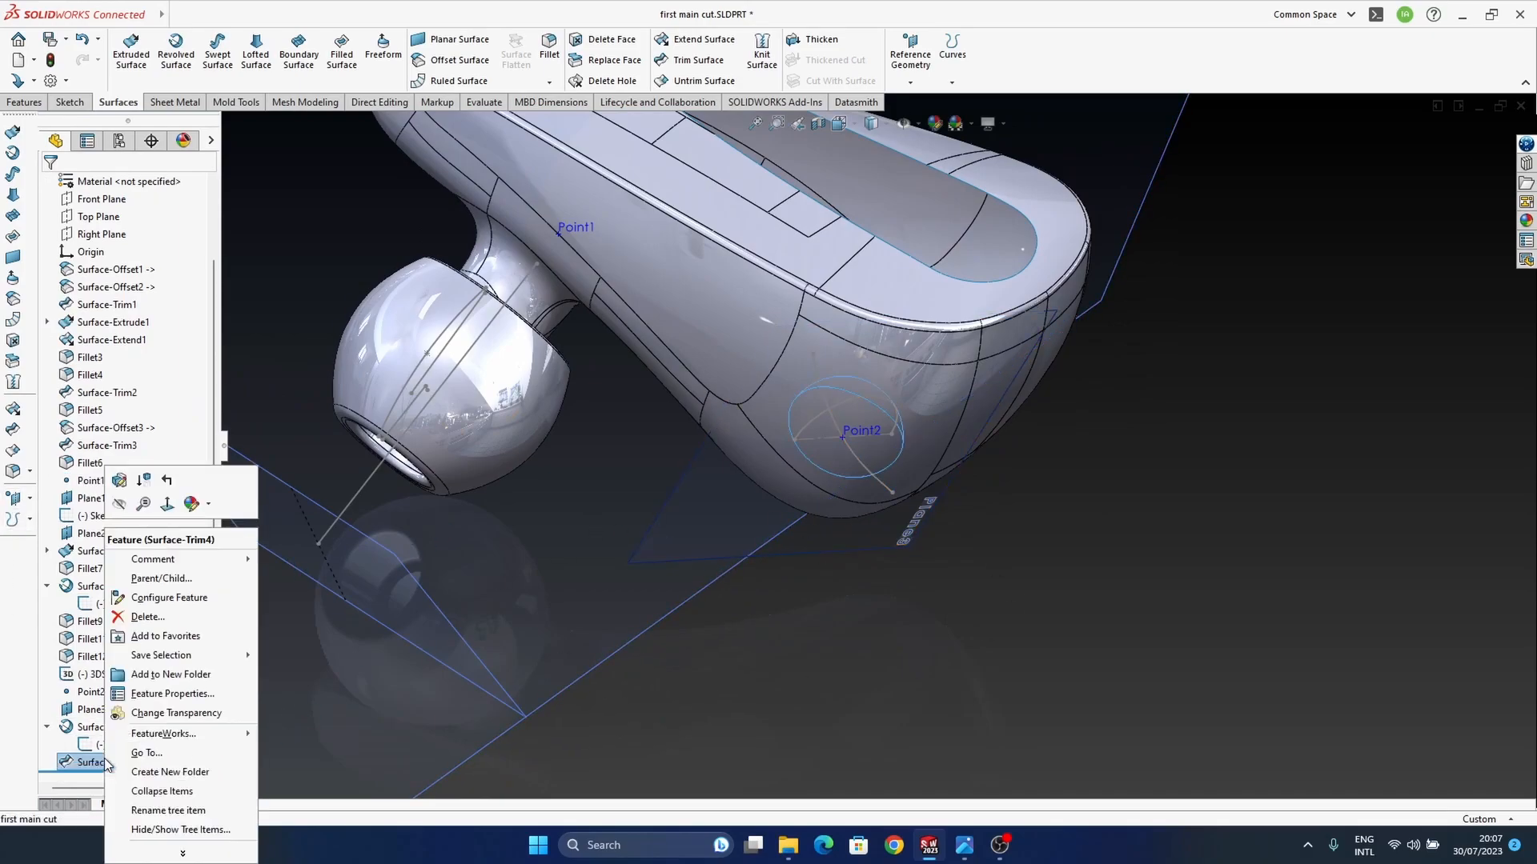
click(120, 482)
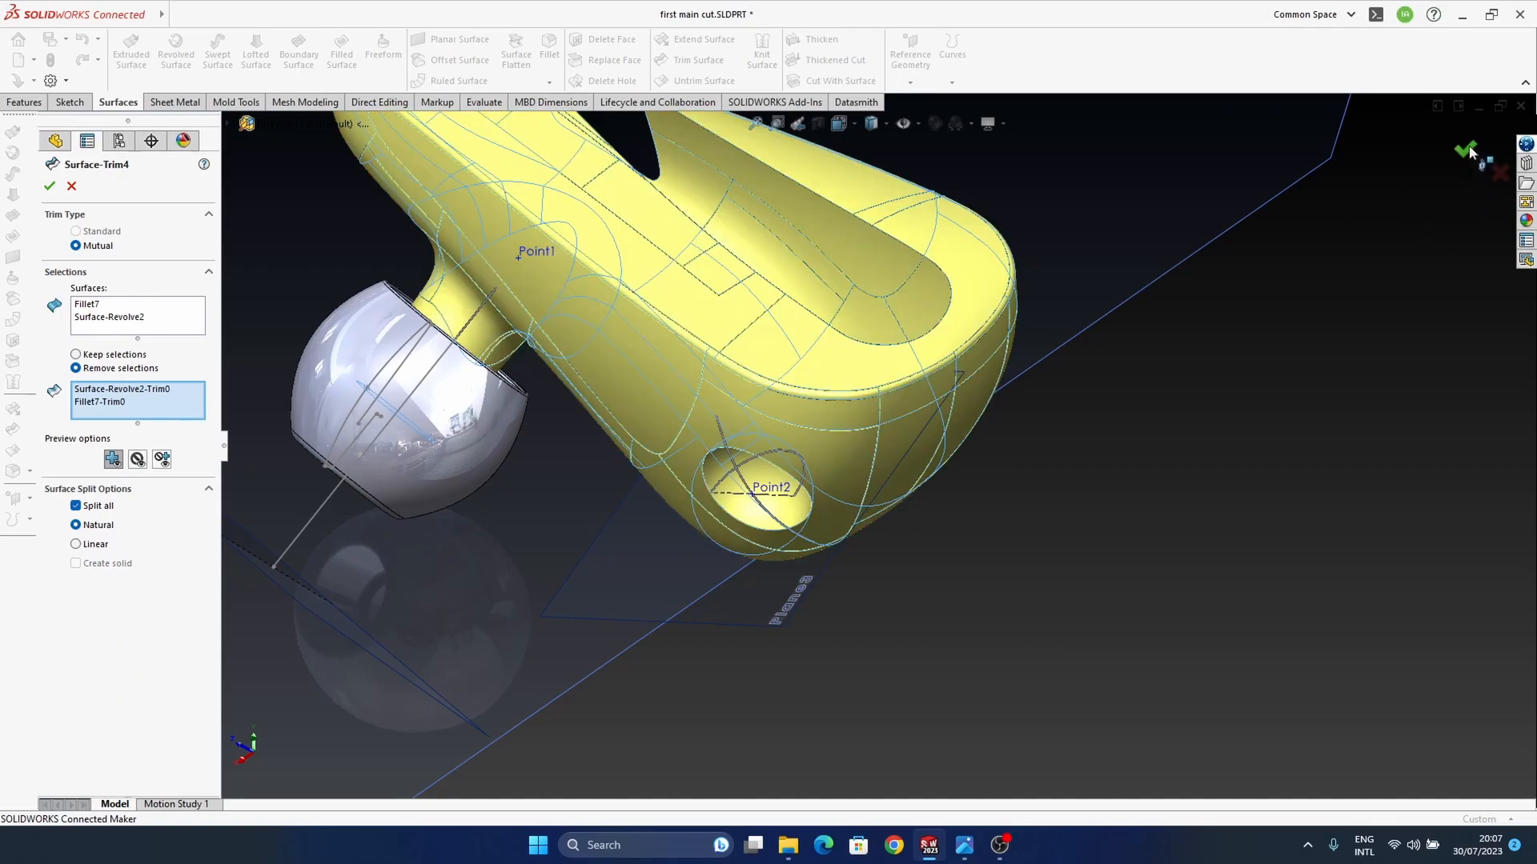
Step: Compare the size and position of the wide-end dimple with the reference photo
middle_drag(833, 490, 940, 534)
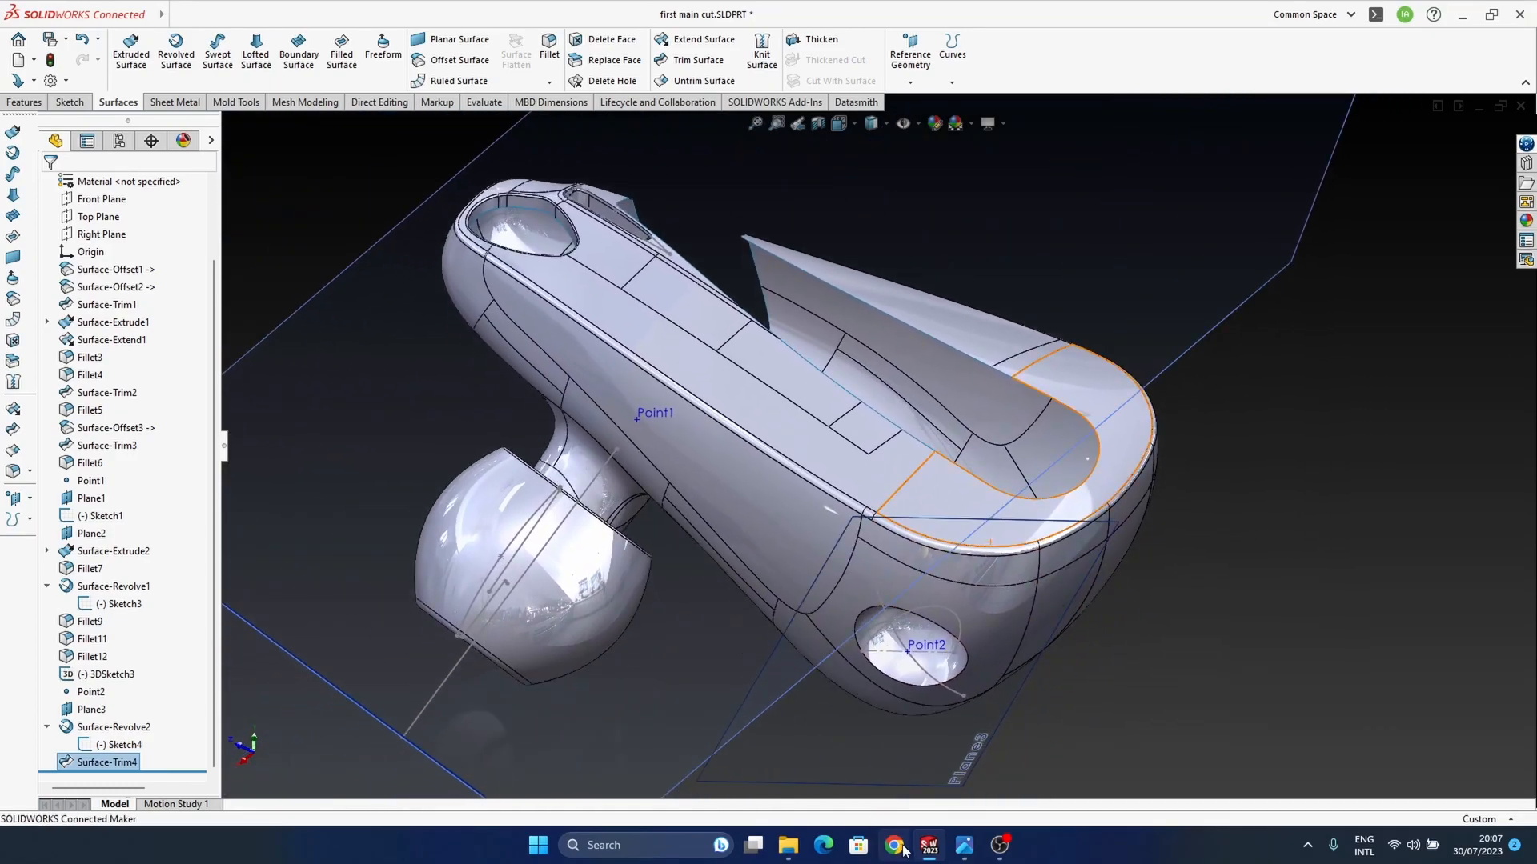
mouse_move(964, 848)
click(895, 787)
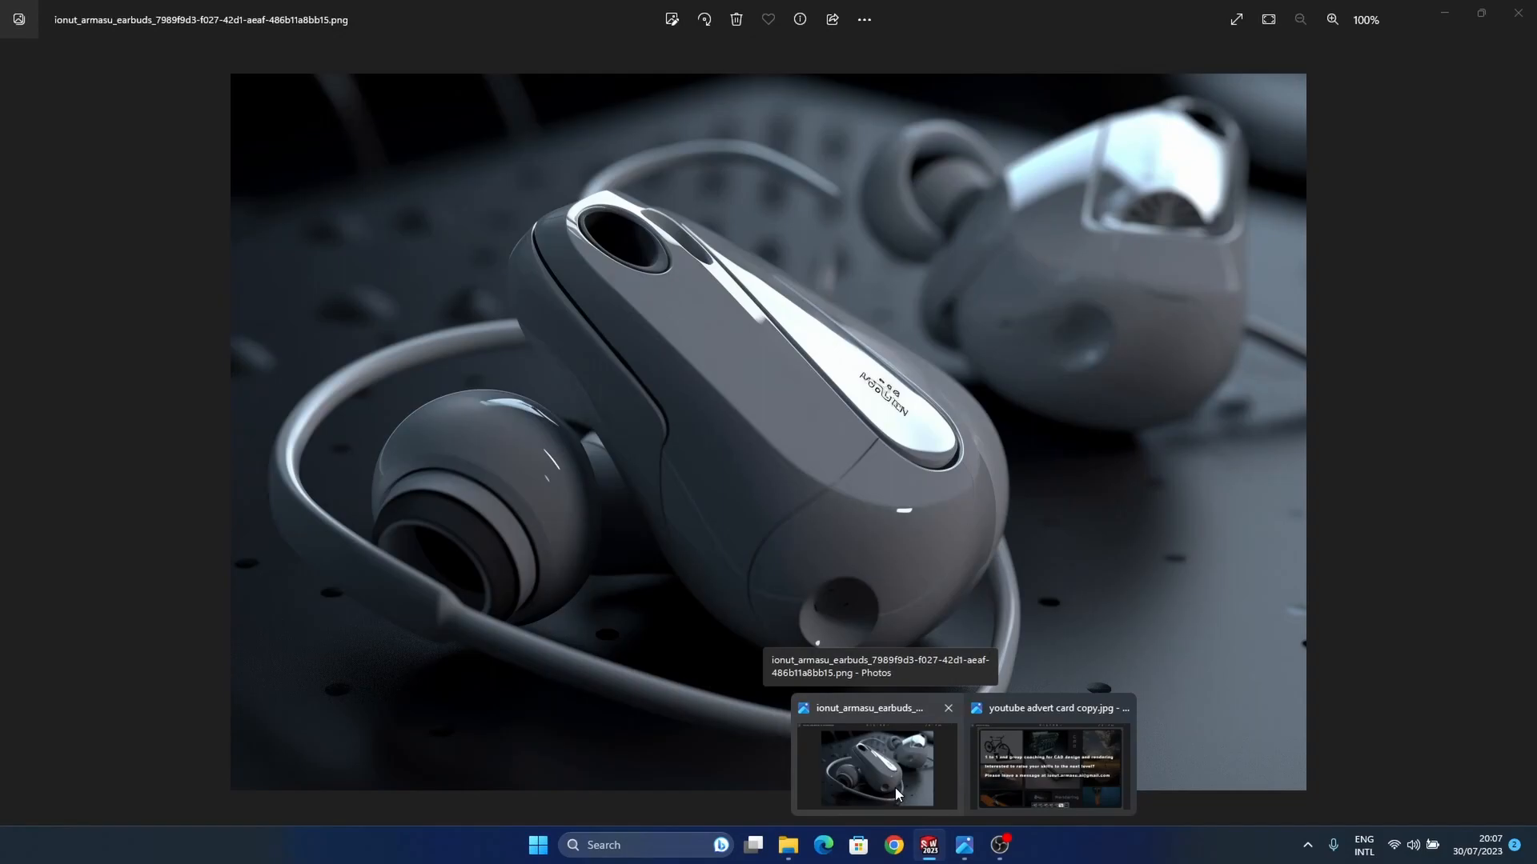
click(895, 787)
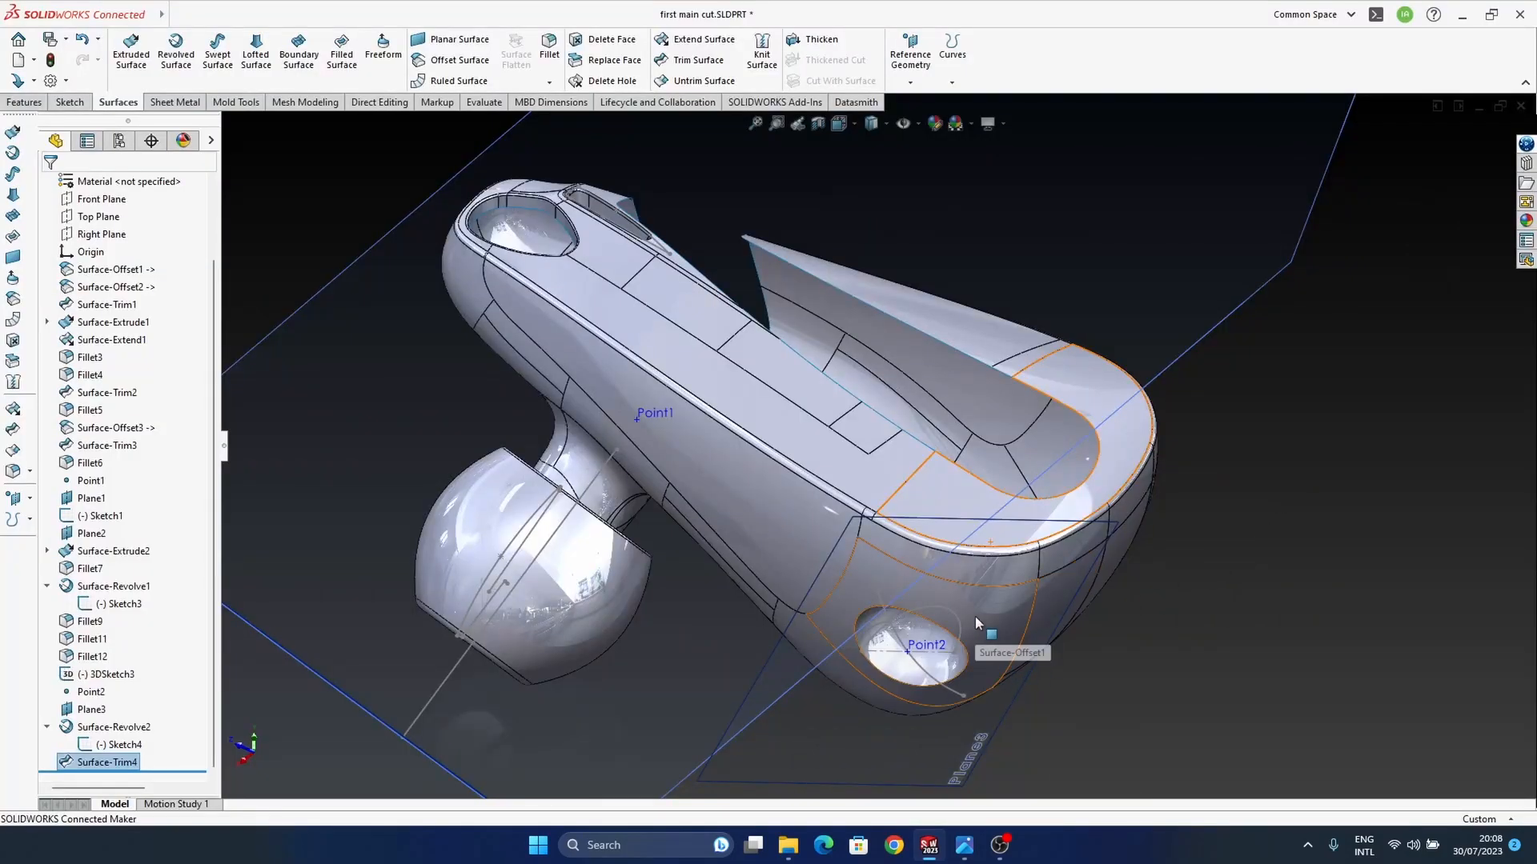
middle_drag(973, 689, 1004, 768)
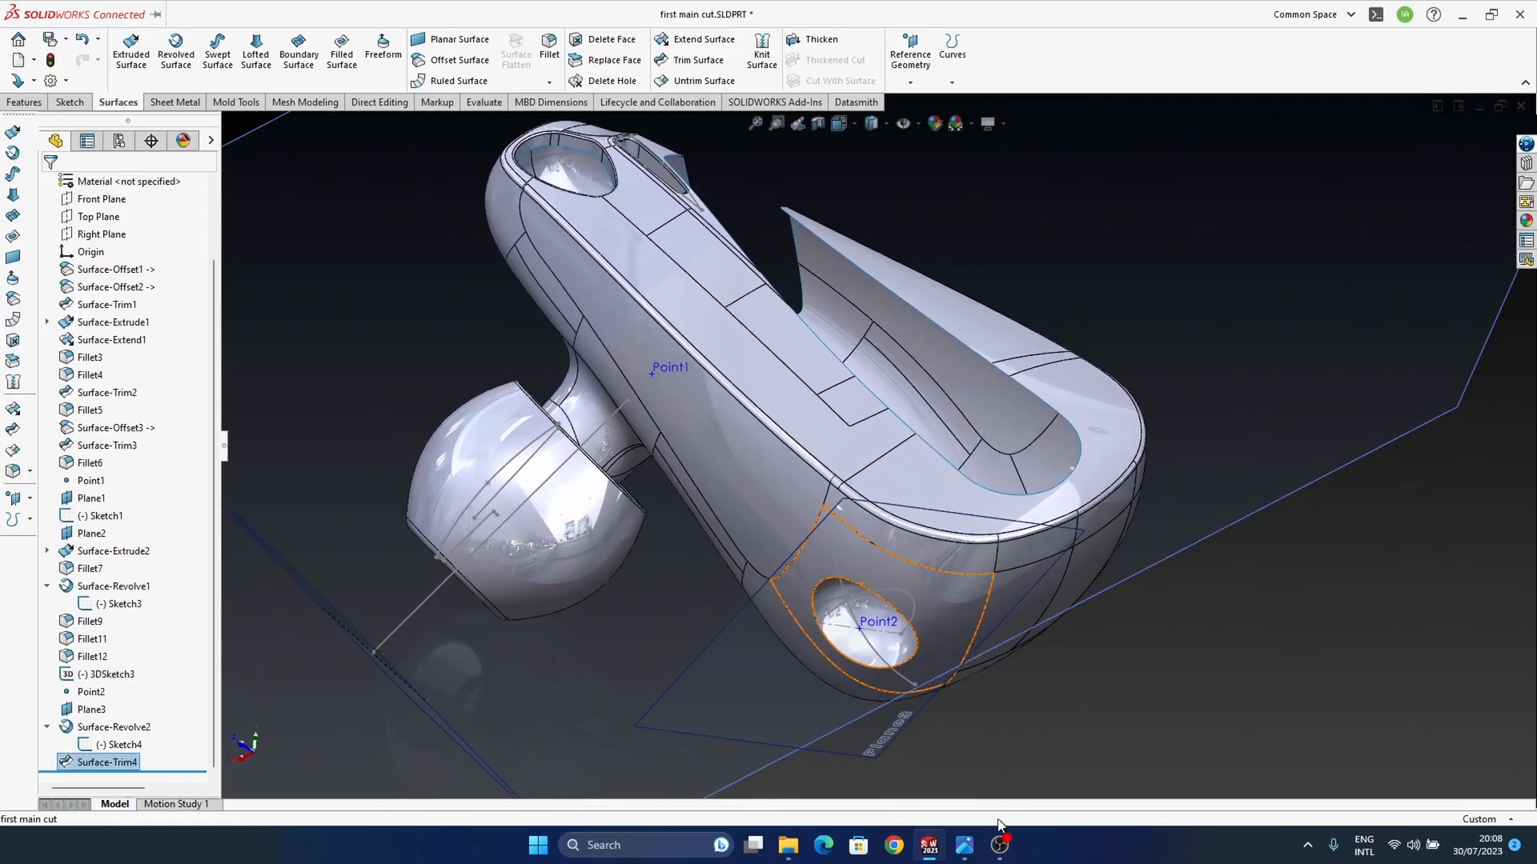
mouse_move(964, 847)
mouse_move(895, 786)
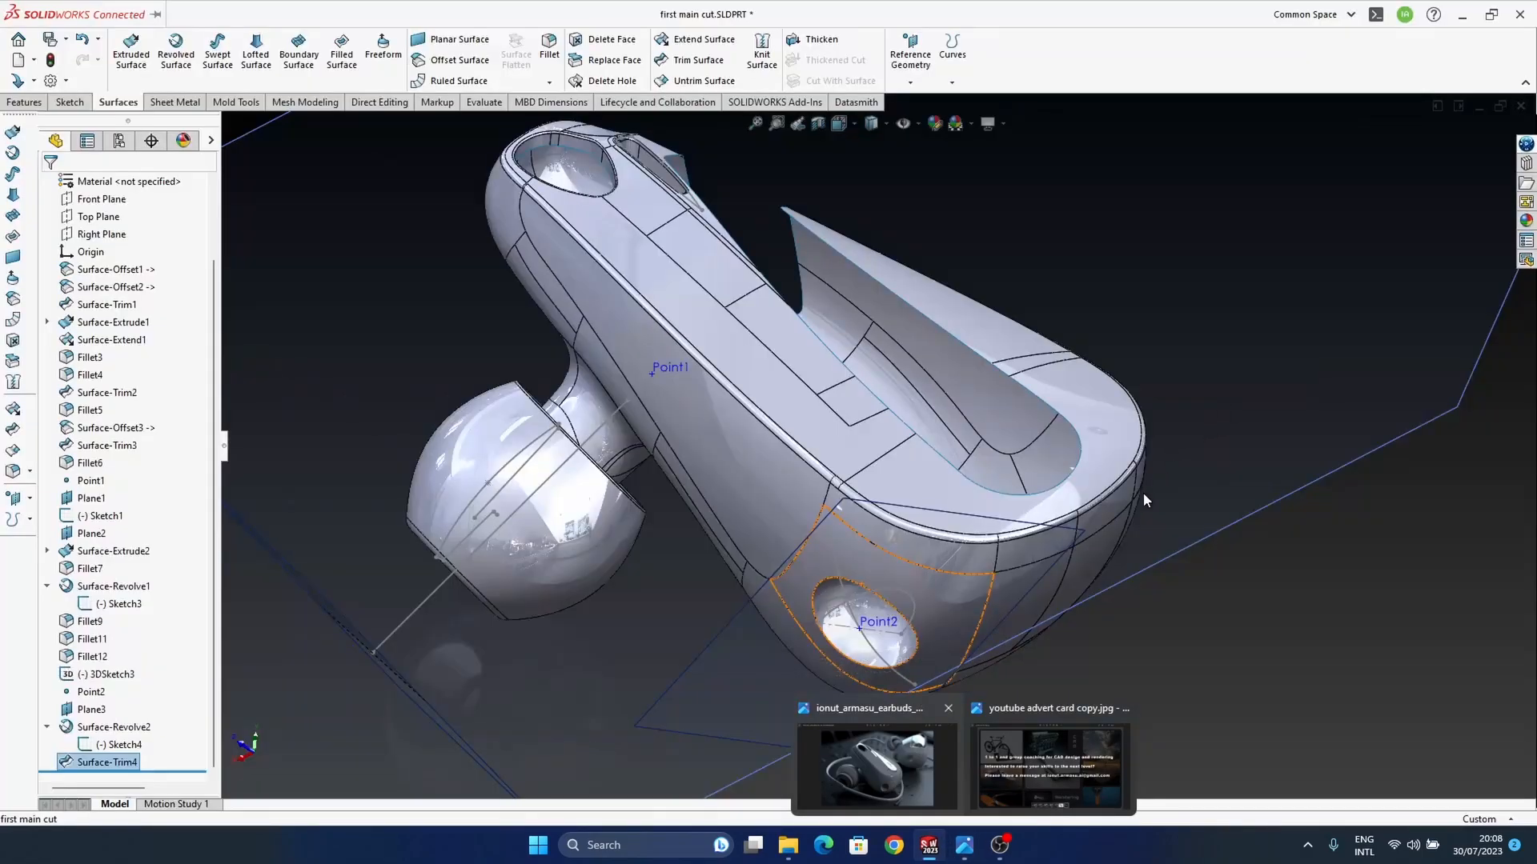
middle_drag(992, 484, 977, 515)
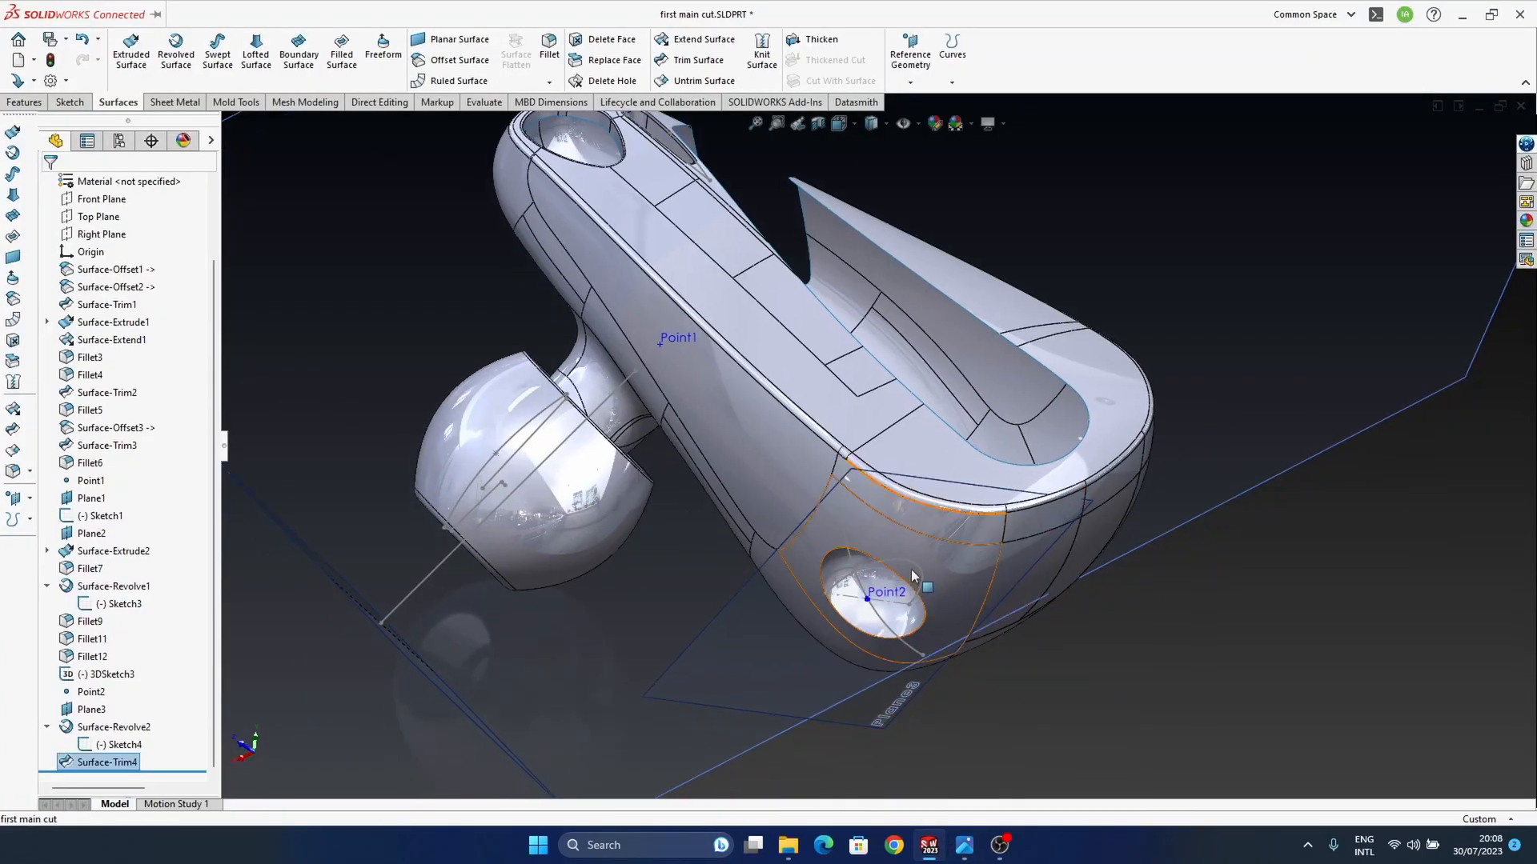
Step: Shrink the half-circle sketch of the revolved sphere to make the wide-end dimple smaller
middle_drag(911, 570, 960, 653)
scroll(932, 647, down, 3)
double_click(883, 557)
drag(881, 556, 862, 551)
double_click(1331, 535)
Step: Try to move Point2 directly, and edit it to sit at 33 percent along the wide-end spline after trying 75 percent
mouse_move(850, 559)
middle_down()
mouse_move(838, 473)
mouse_move(845, 519)
middle_up()
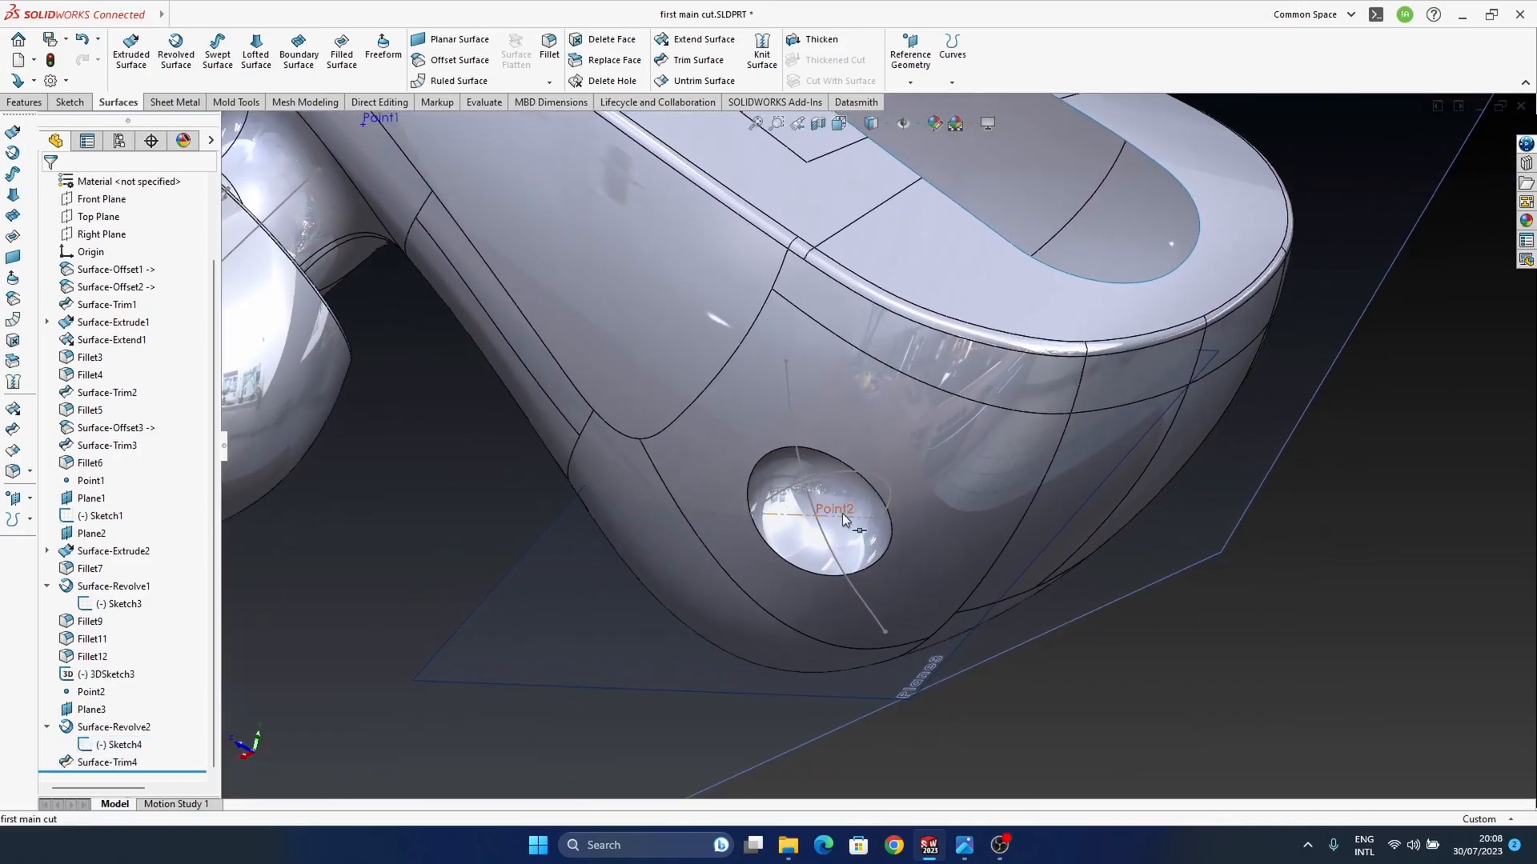
click(845, 518)
key(Escape)
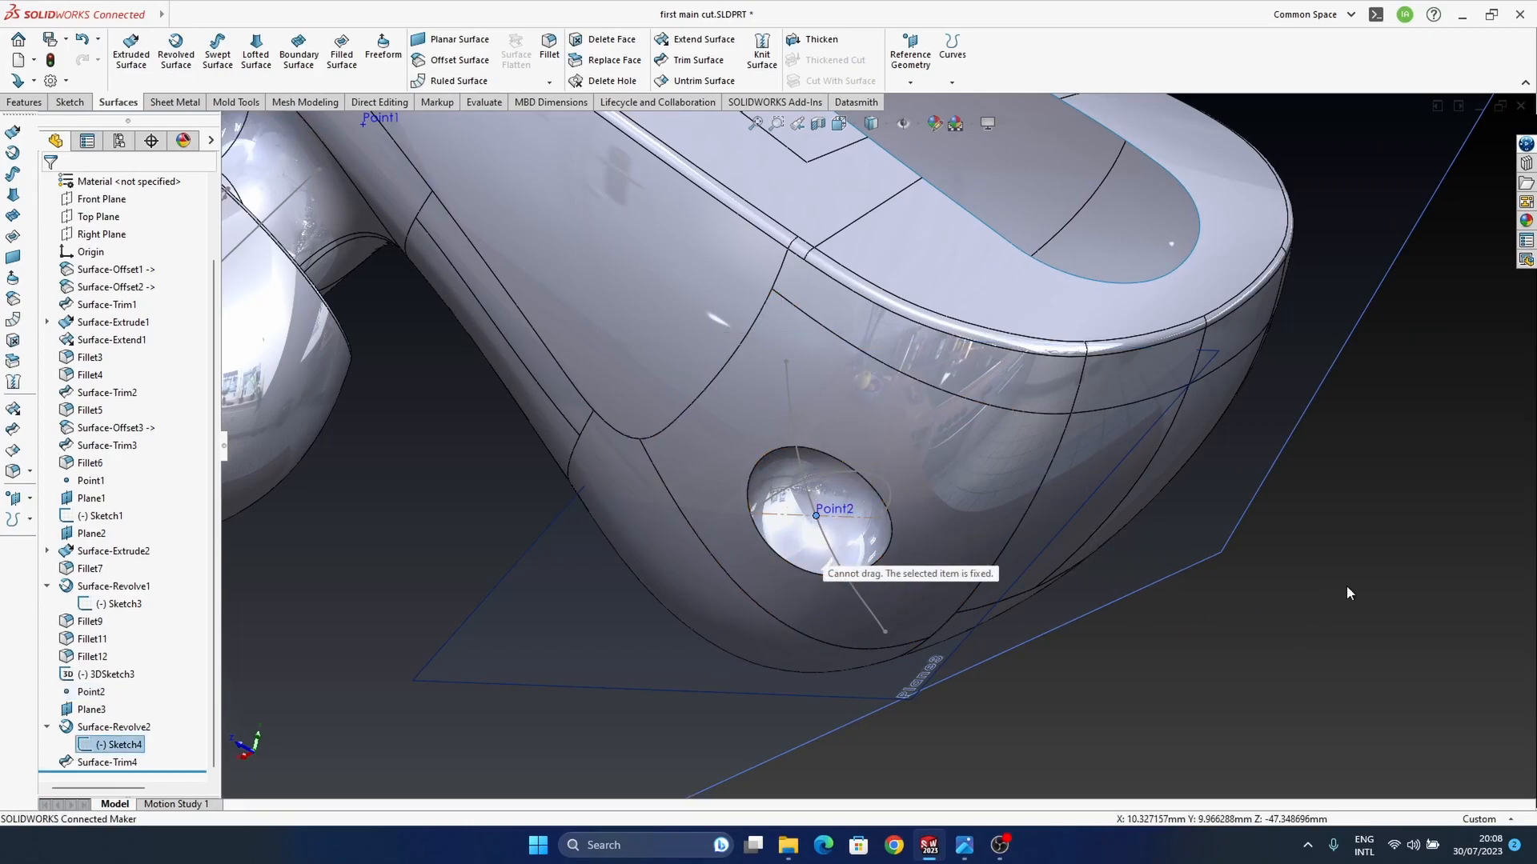
click(832, 510)
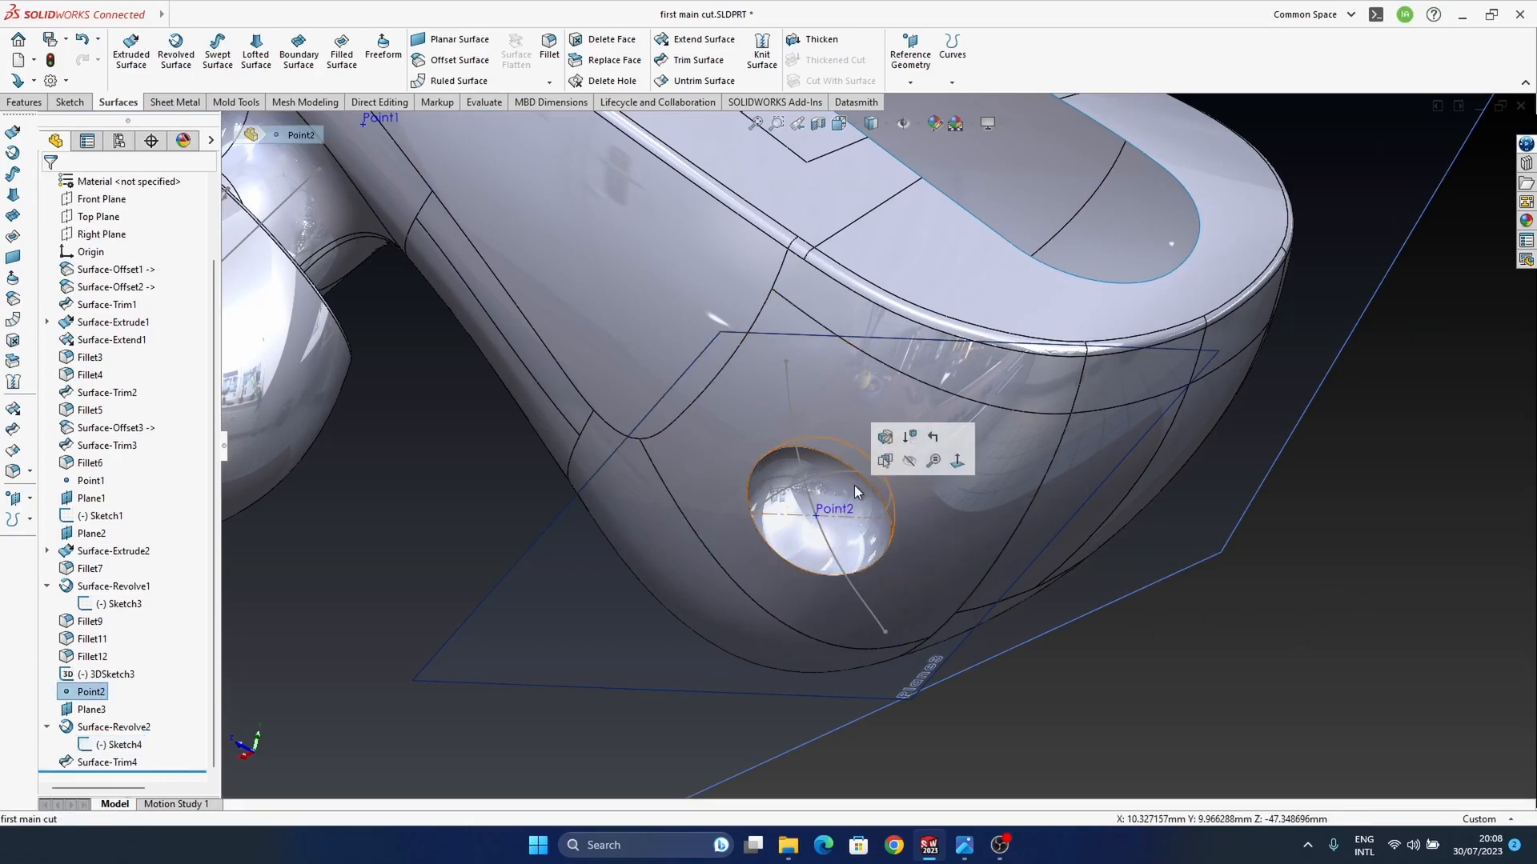
click(886, 437)
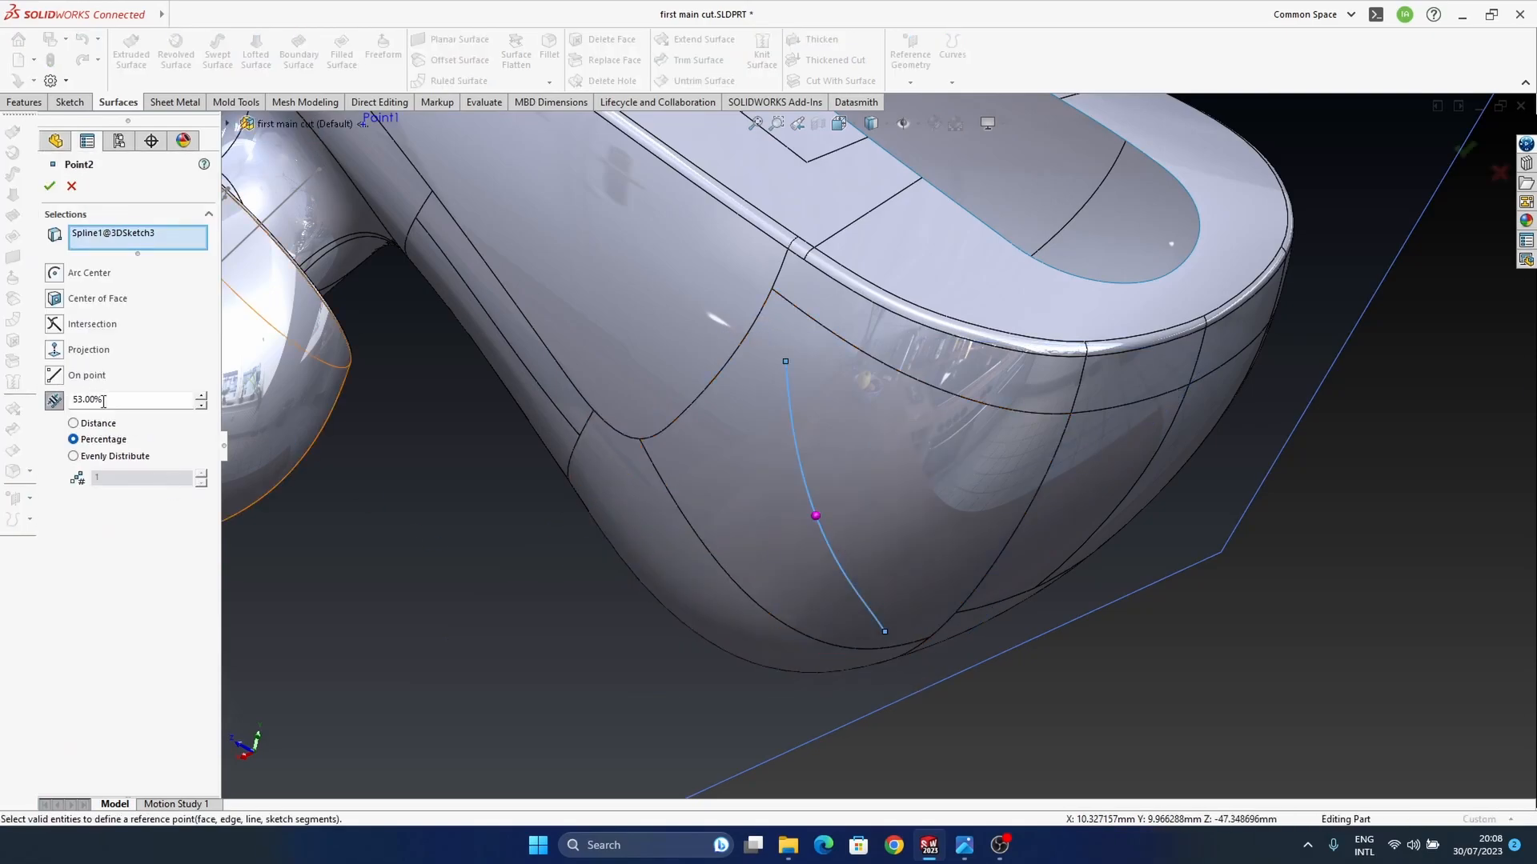
text(75)
key(Return)
text(33)
key(Return)
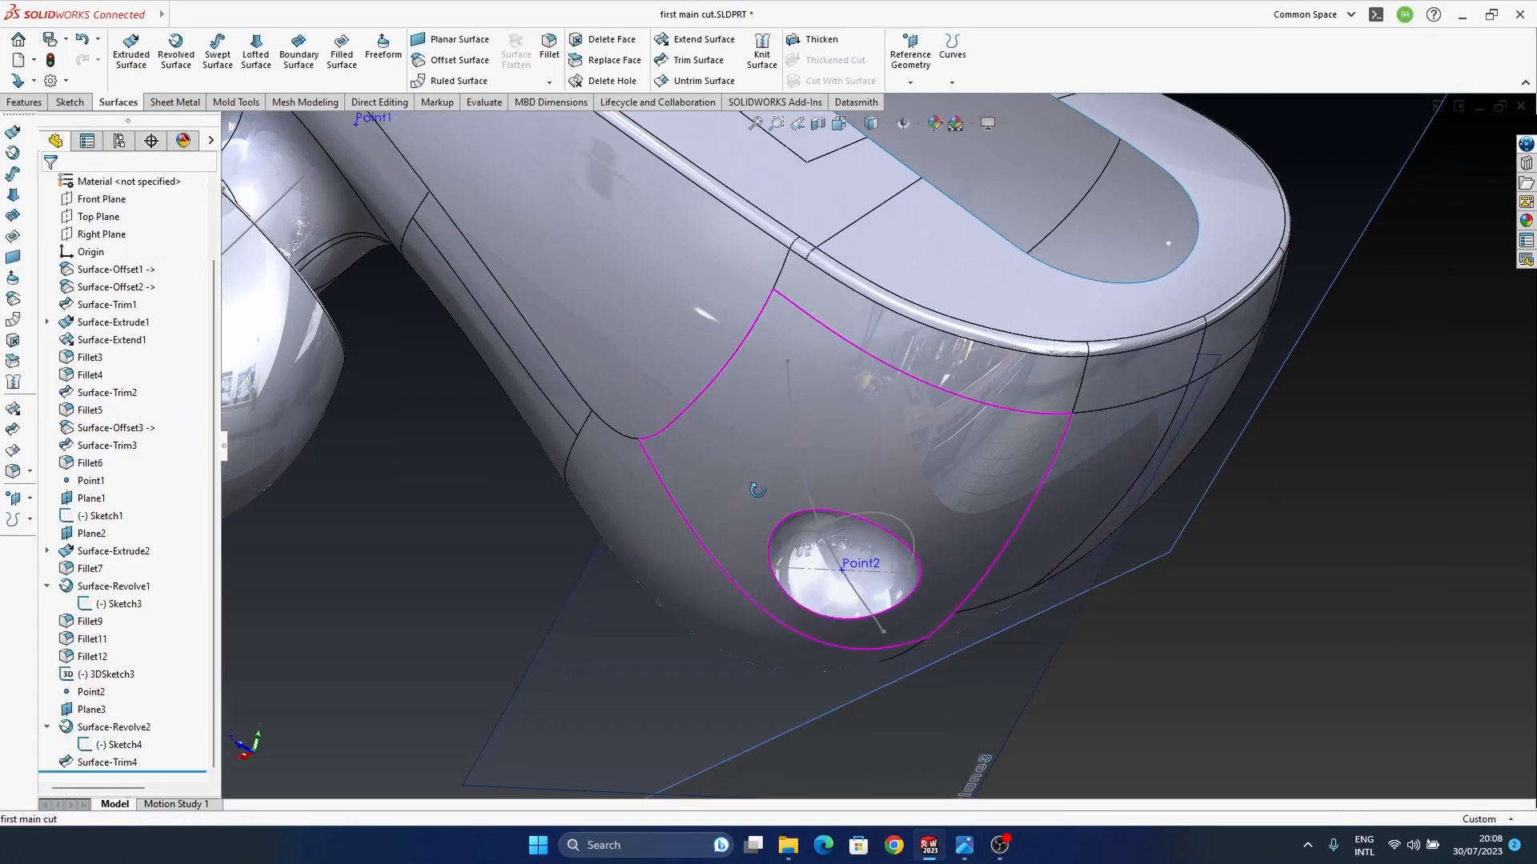
Step: Move both end points of the wide-end 3D sketch spline away from the ear tip to shift the dimple along the housing
middle_drag(801, 512, 726, 501)
scroll(760, 512, up, 4)
middle_drag(959, 578, 904, 488)
ctrl+middle_drag(847, 429, 849, 552)
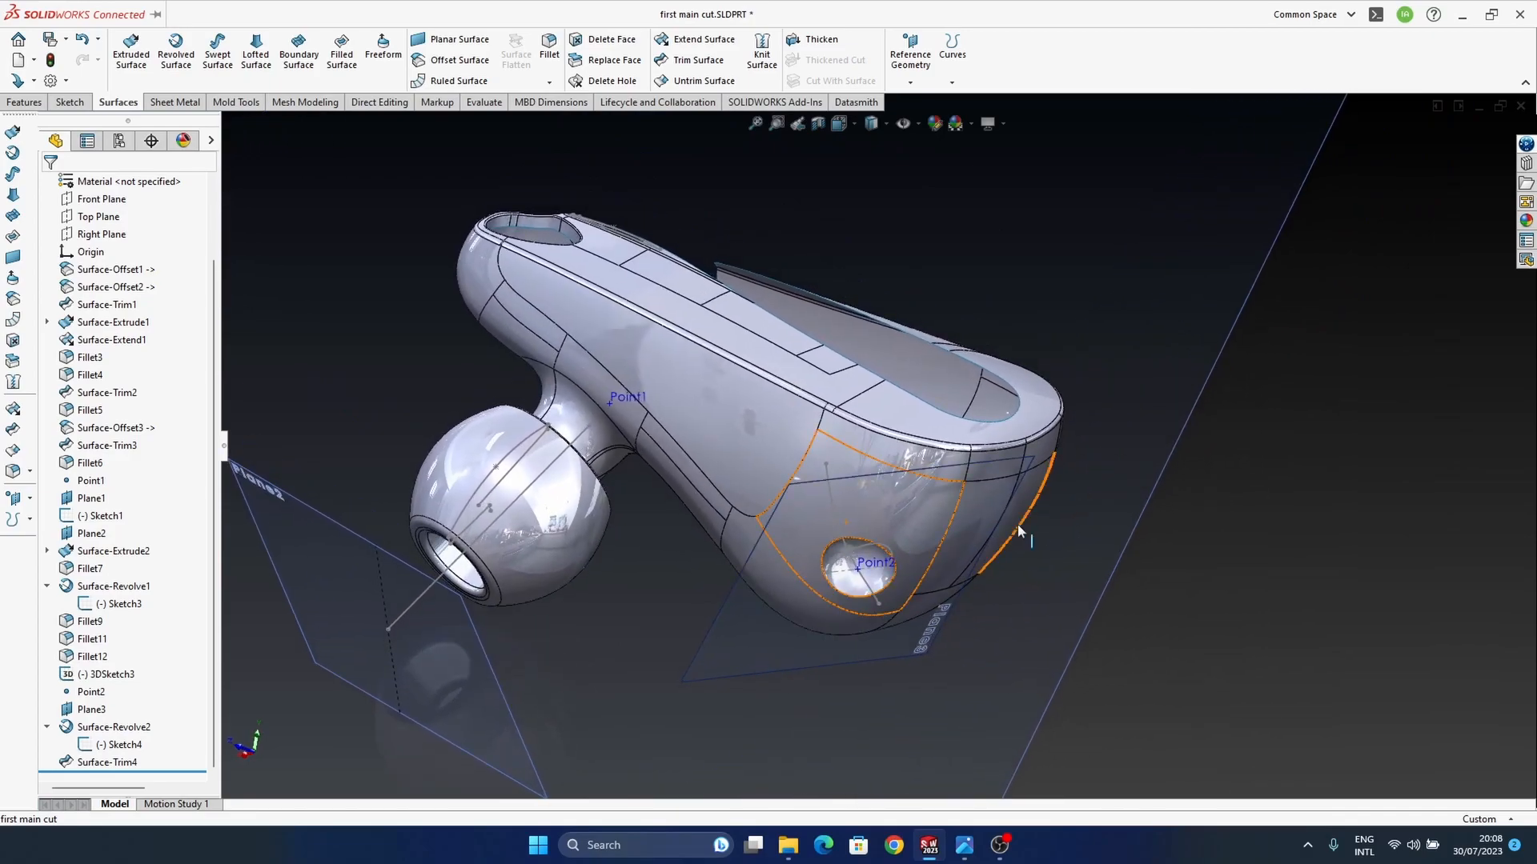
middle_drag(873, 513, 818, 428)
scroll(816, 546, down, 3)
middle_drag(817, 544, 795, 382)
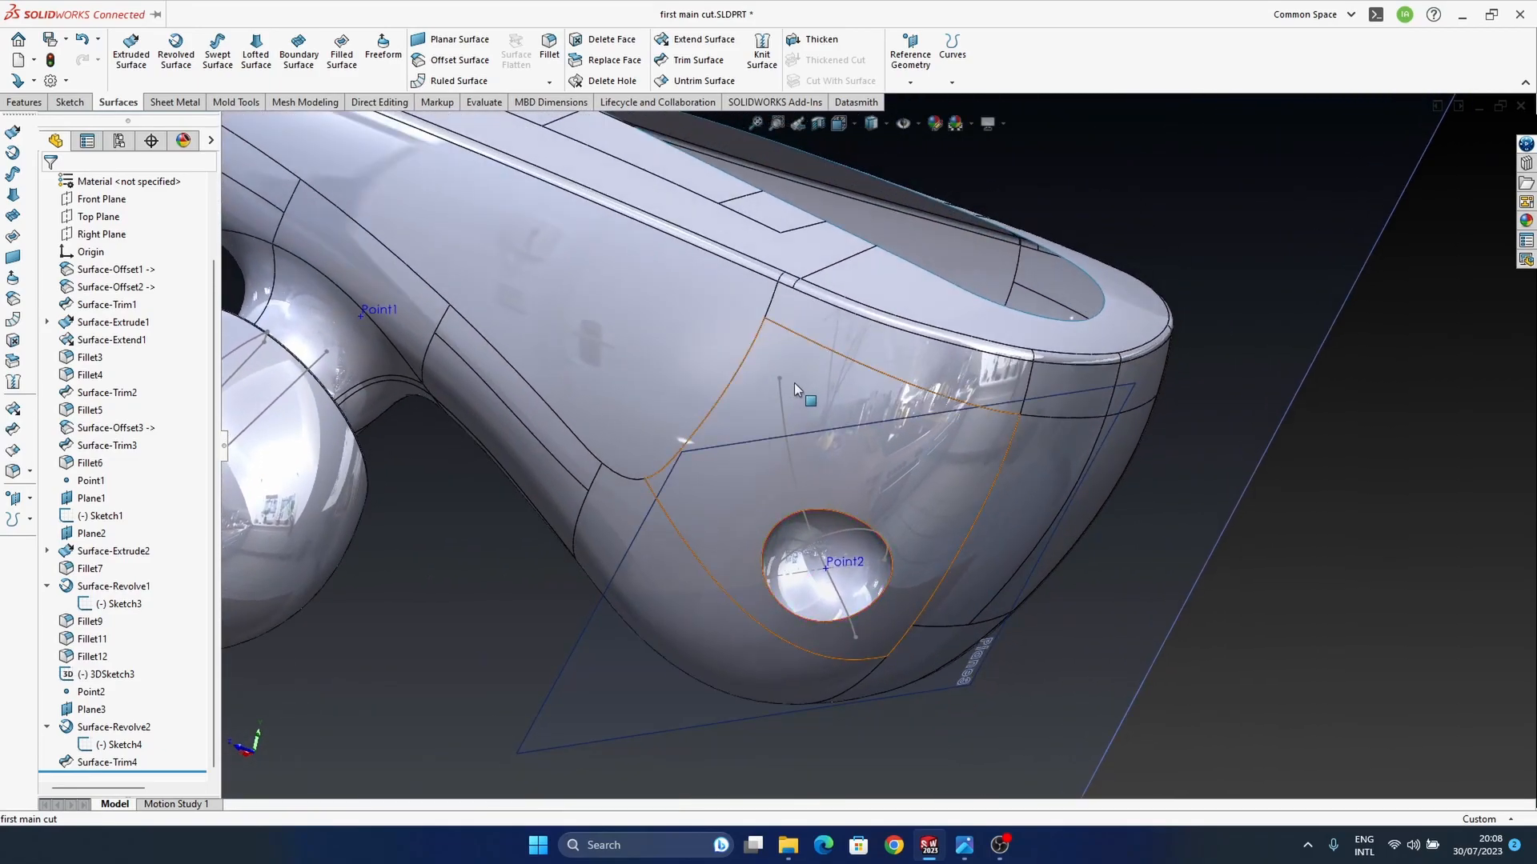
drag(781, 379, 813, 379)
drag(857, 638, 889, 615)
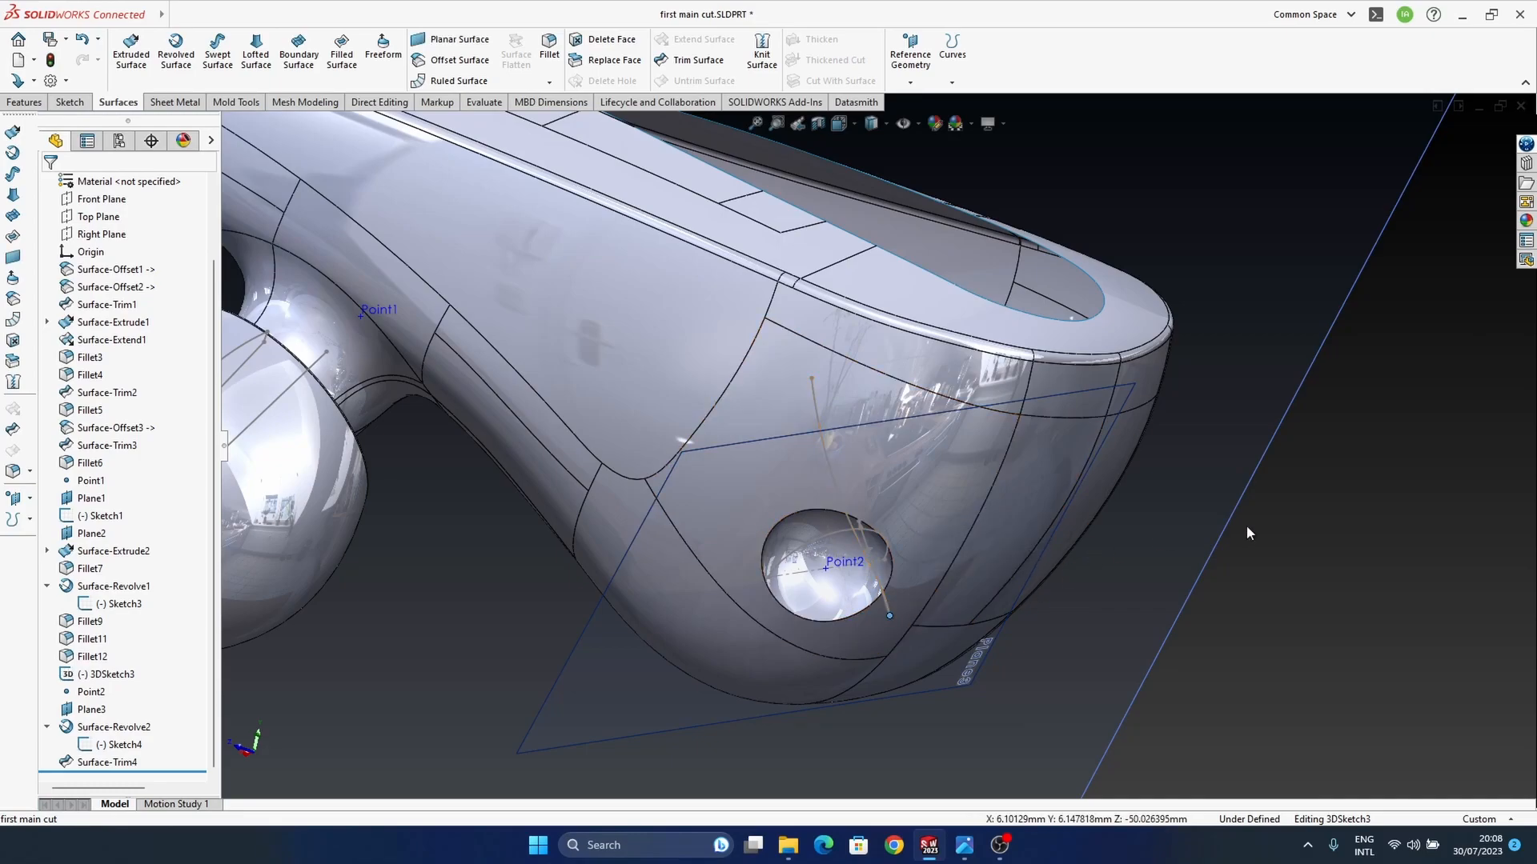
click(1136, 562)
Step: Set Point2 to 45 percent along the wide-end spline and compare the dimple's position with the reference photo
middle_drag(829, 423, 880, 598)
click(874, 599)
click(929, 527)
click(135, 402)
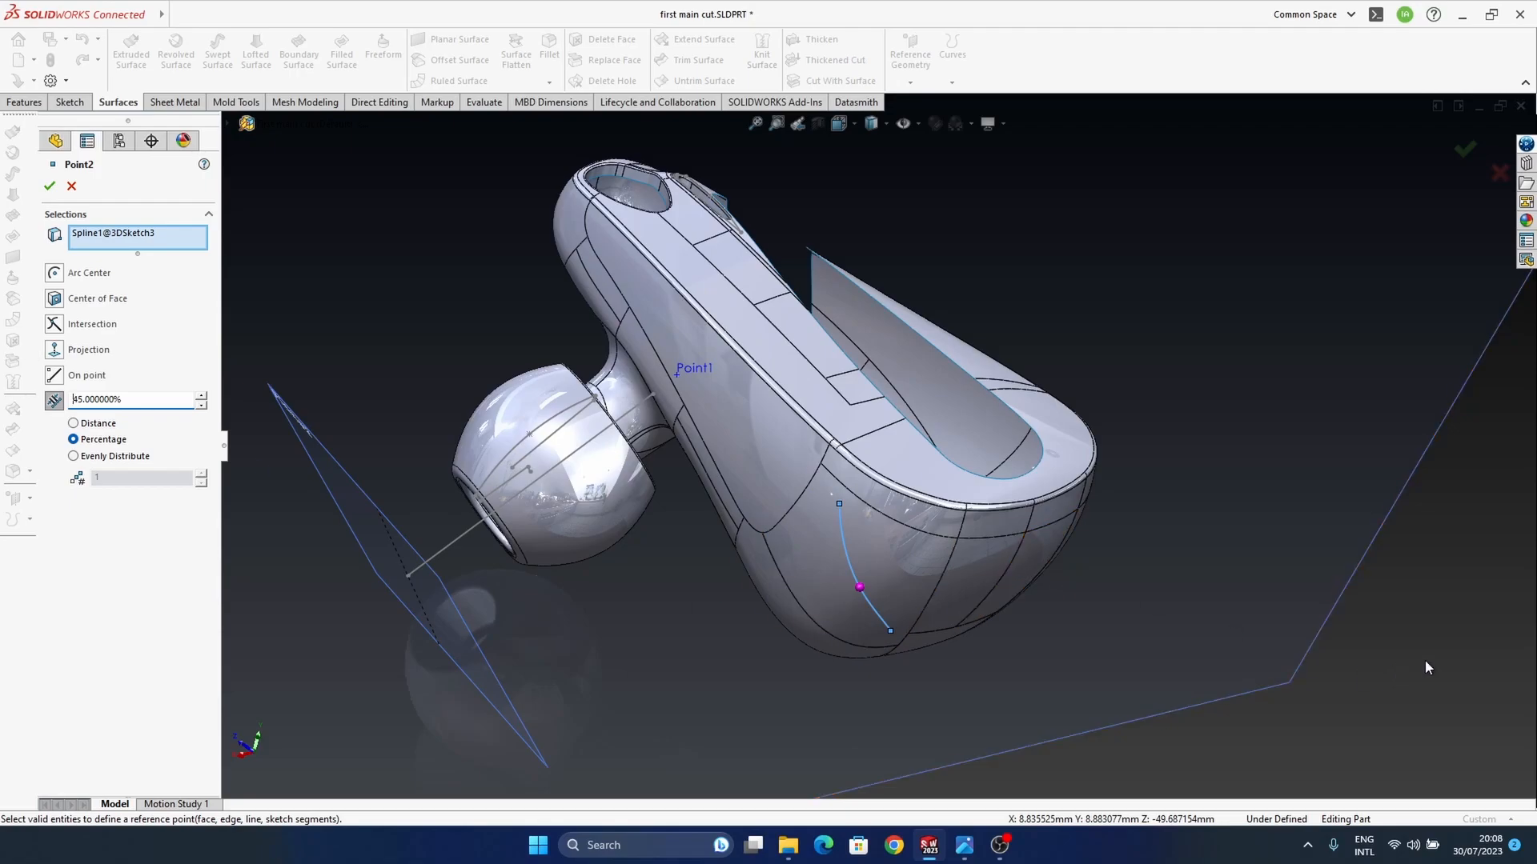
click(1465, 150)
middle_drag(878, 672, 1046, 540)
middle_drag(789, 629, 798, 545)
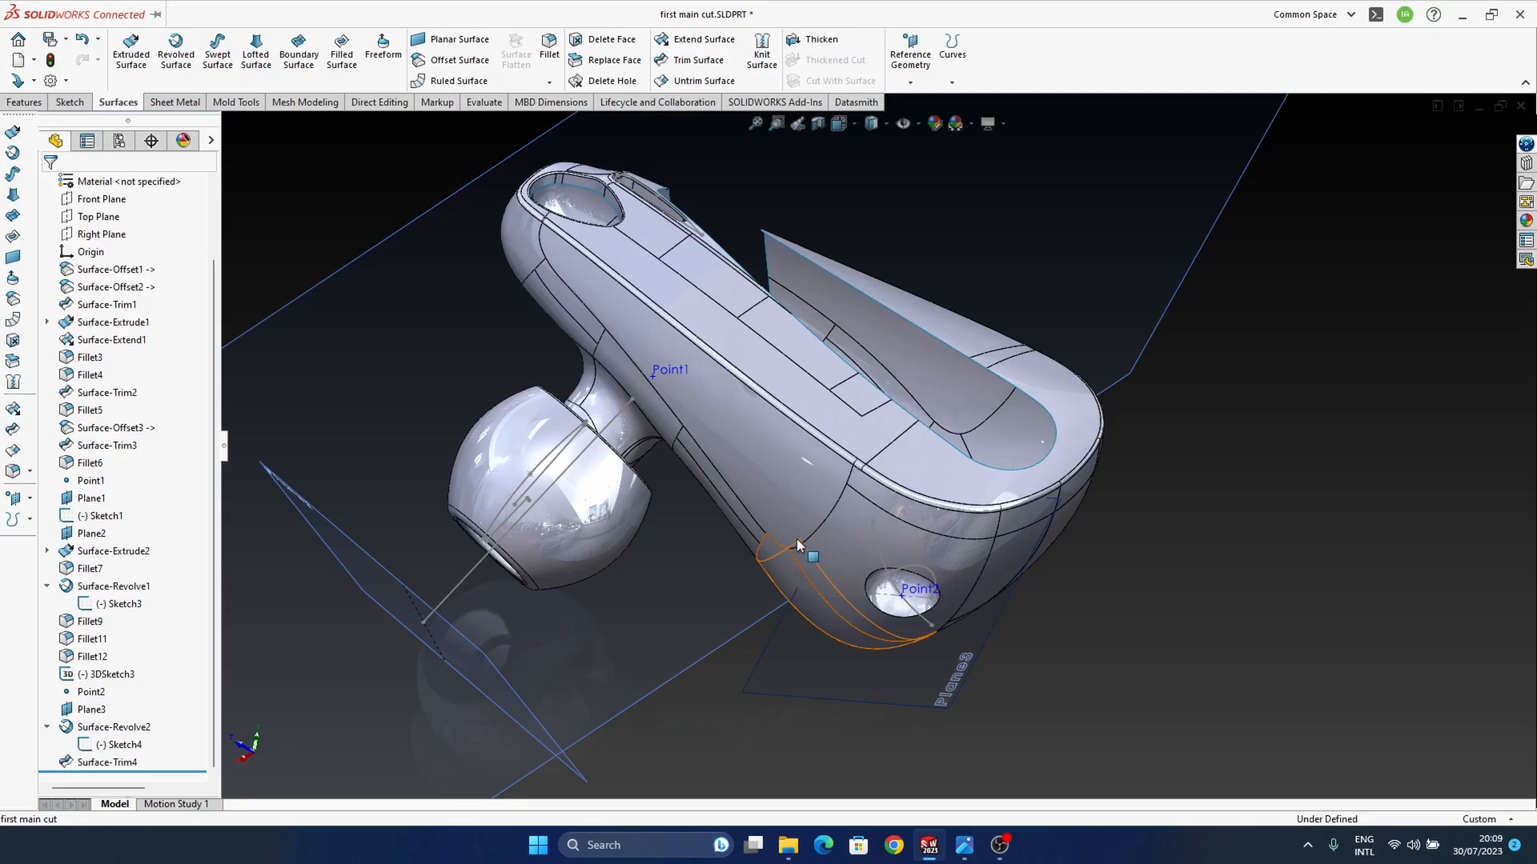
middle_drag(796, 531, 956, 632)
mouse_move(964, 845)
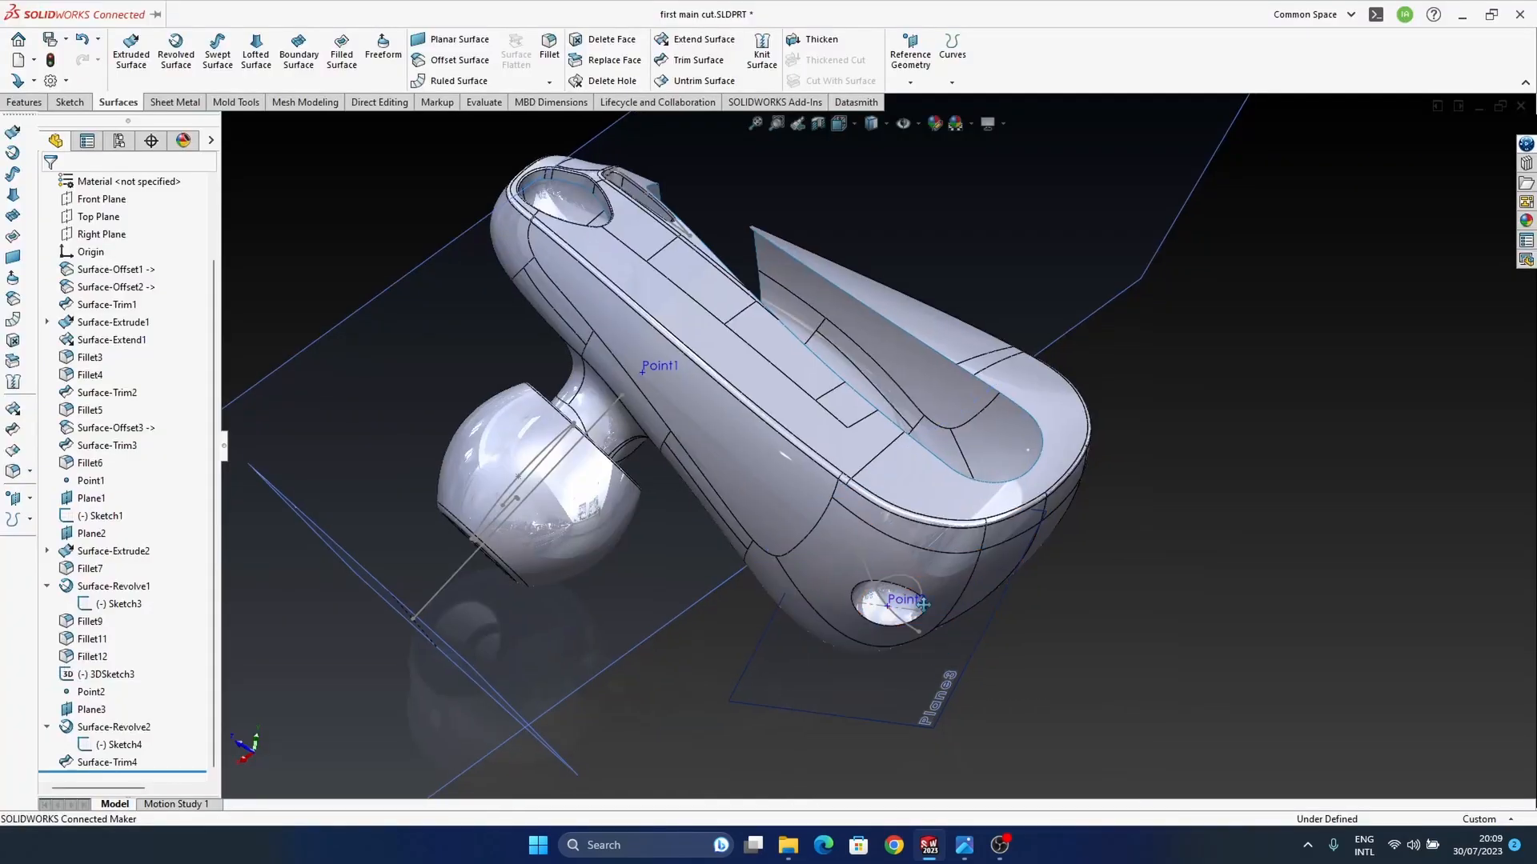
Step: Roll the model back to before the wide-end dimple's surface trim, restoring the full revolved sphere
mouse_move(923, 606)
middle_down()
mouse_move(943, 506)
mouse_move(895, 600)
mouse_move(969, 561)
mouse_move(1044, 640)
mouse_move(1031, 609)
middle_up()
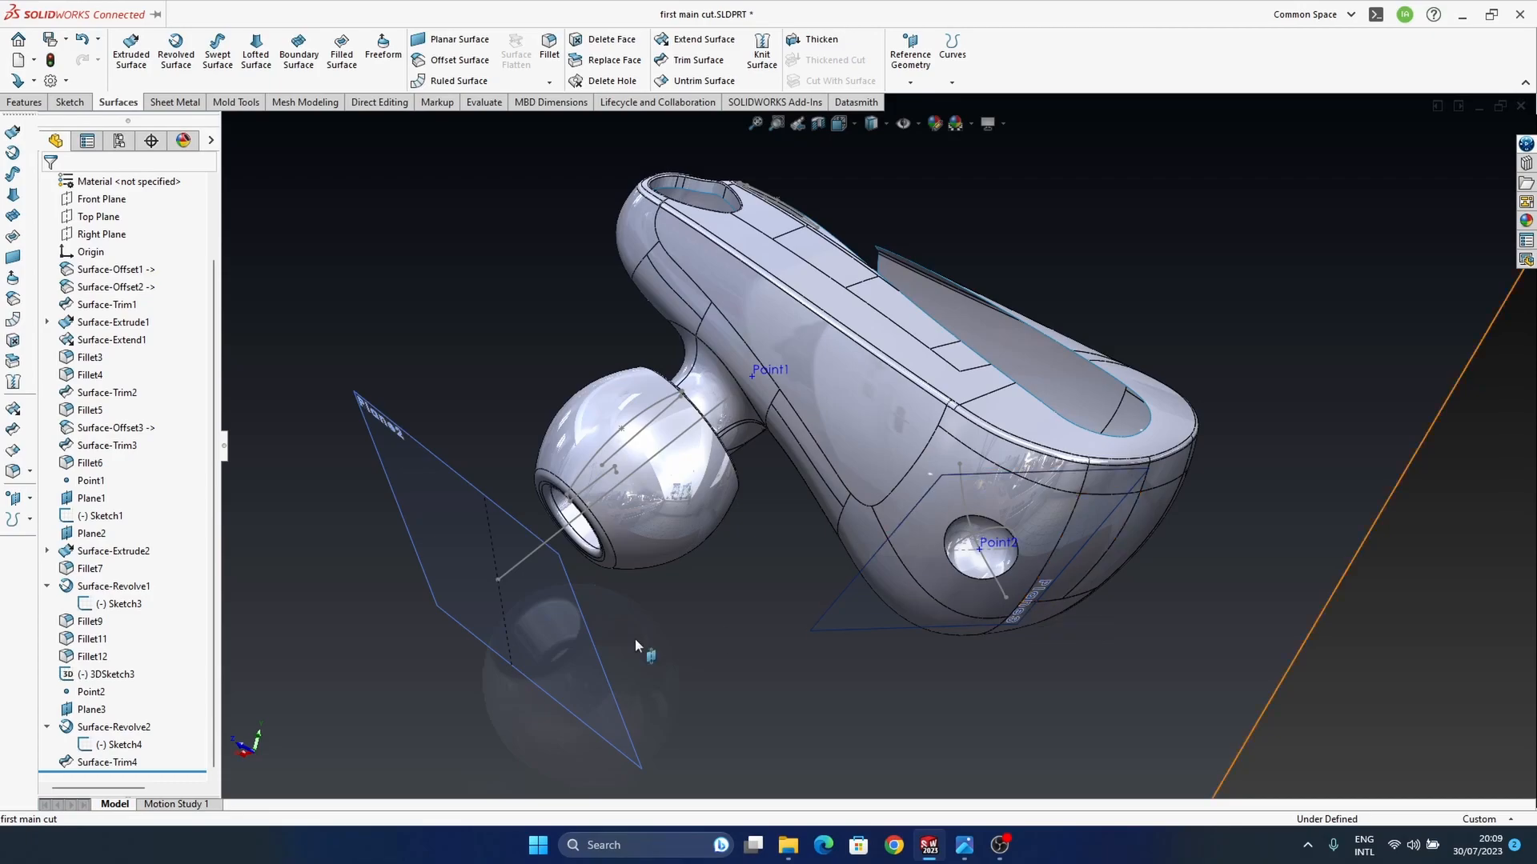
middle_drag(866, 560, 855, 614)
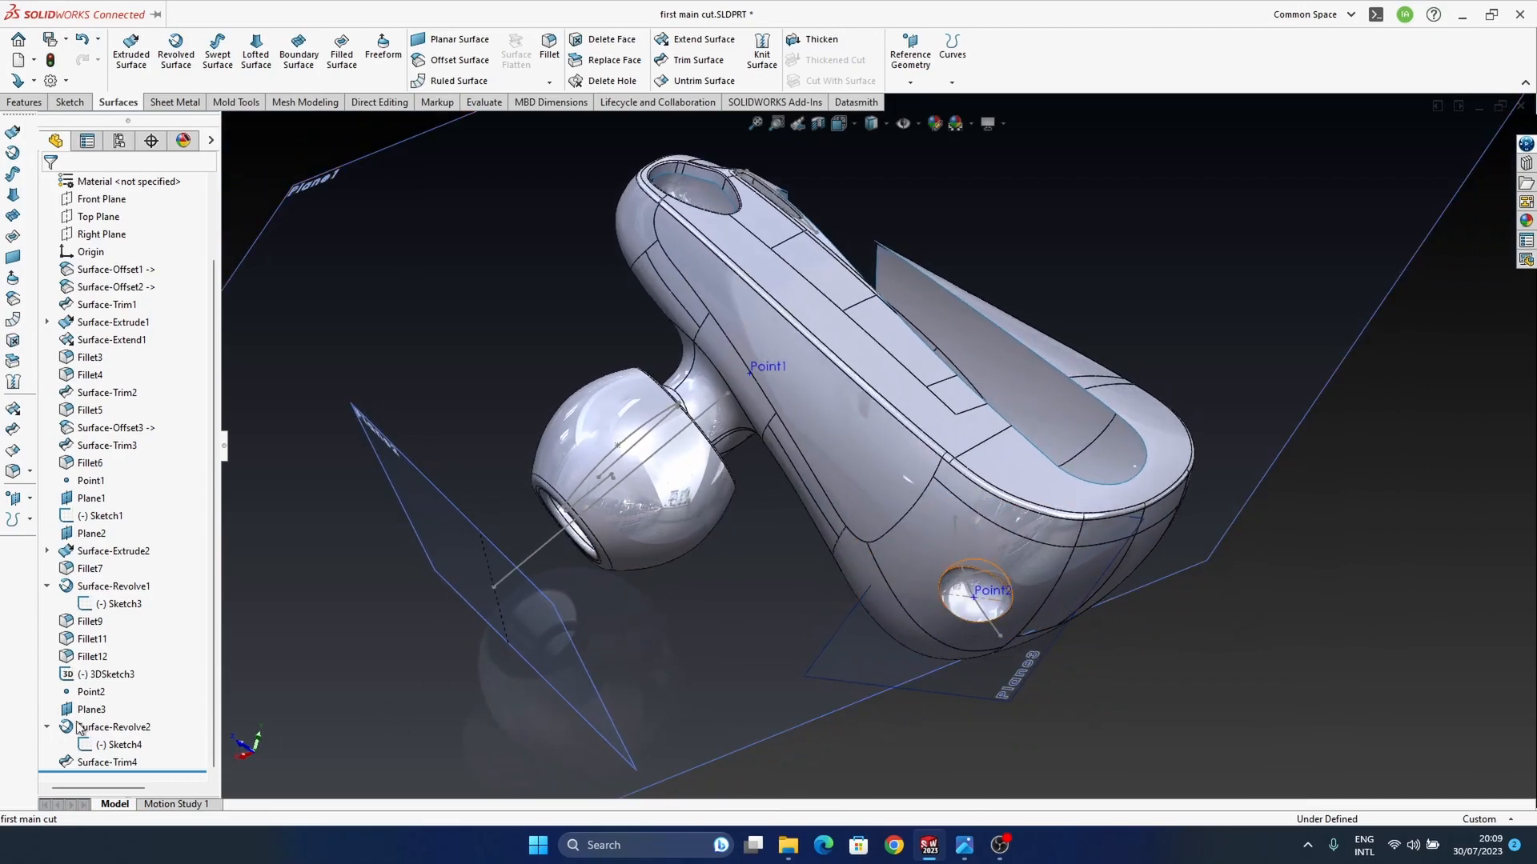
click(101, 762)
drag(173, 772, 173, 762)
middle_drag(978, 594, 989, 538)
click(24, 102)
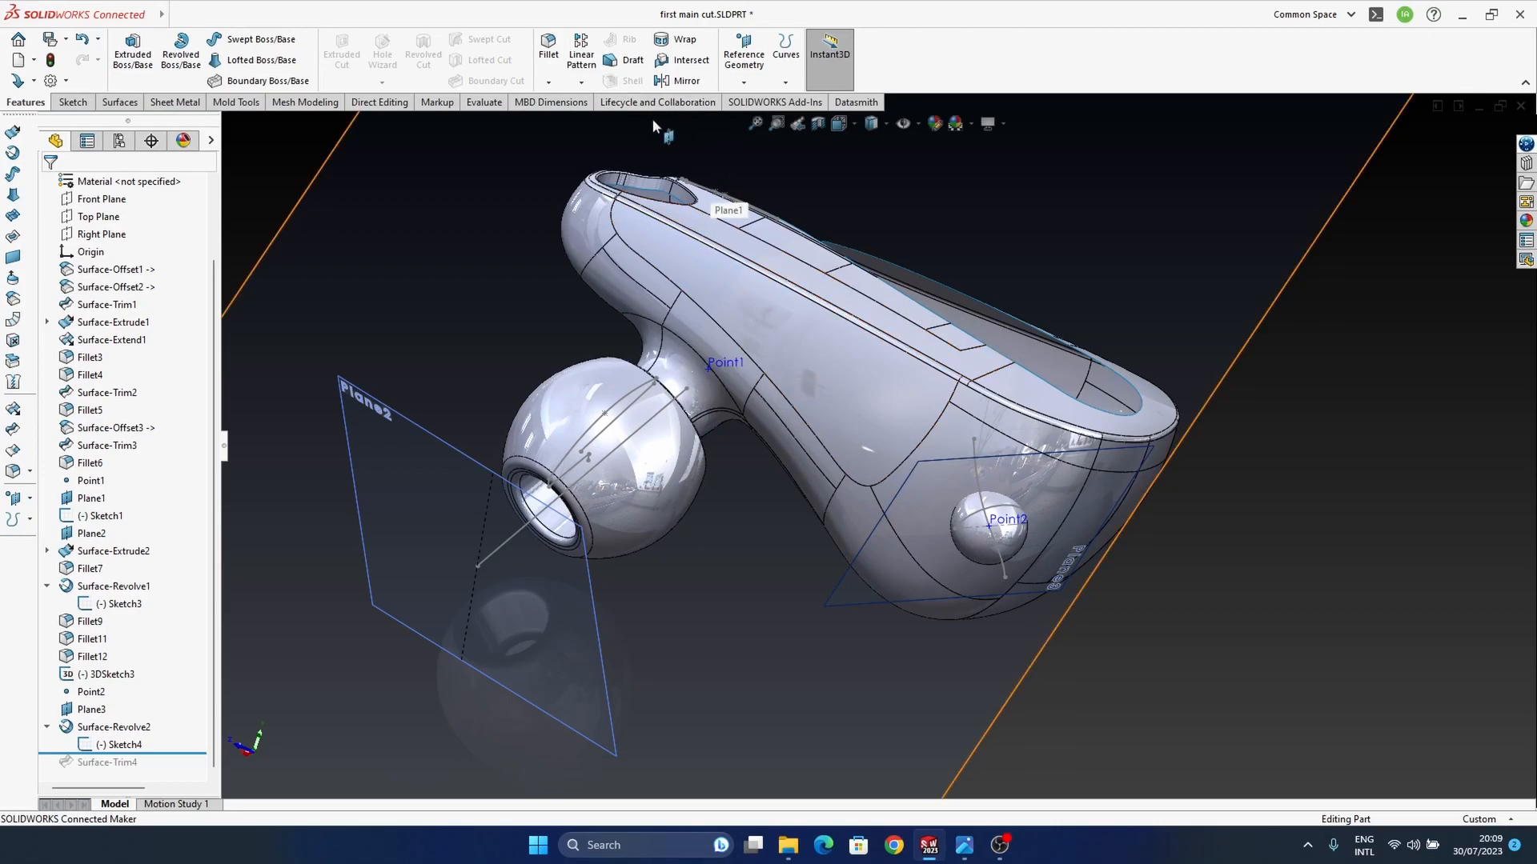
click(282, 106)
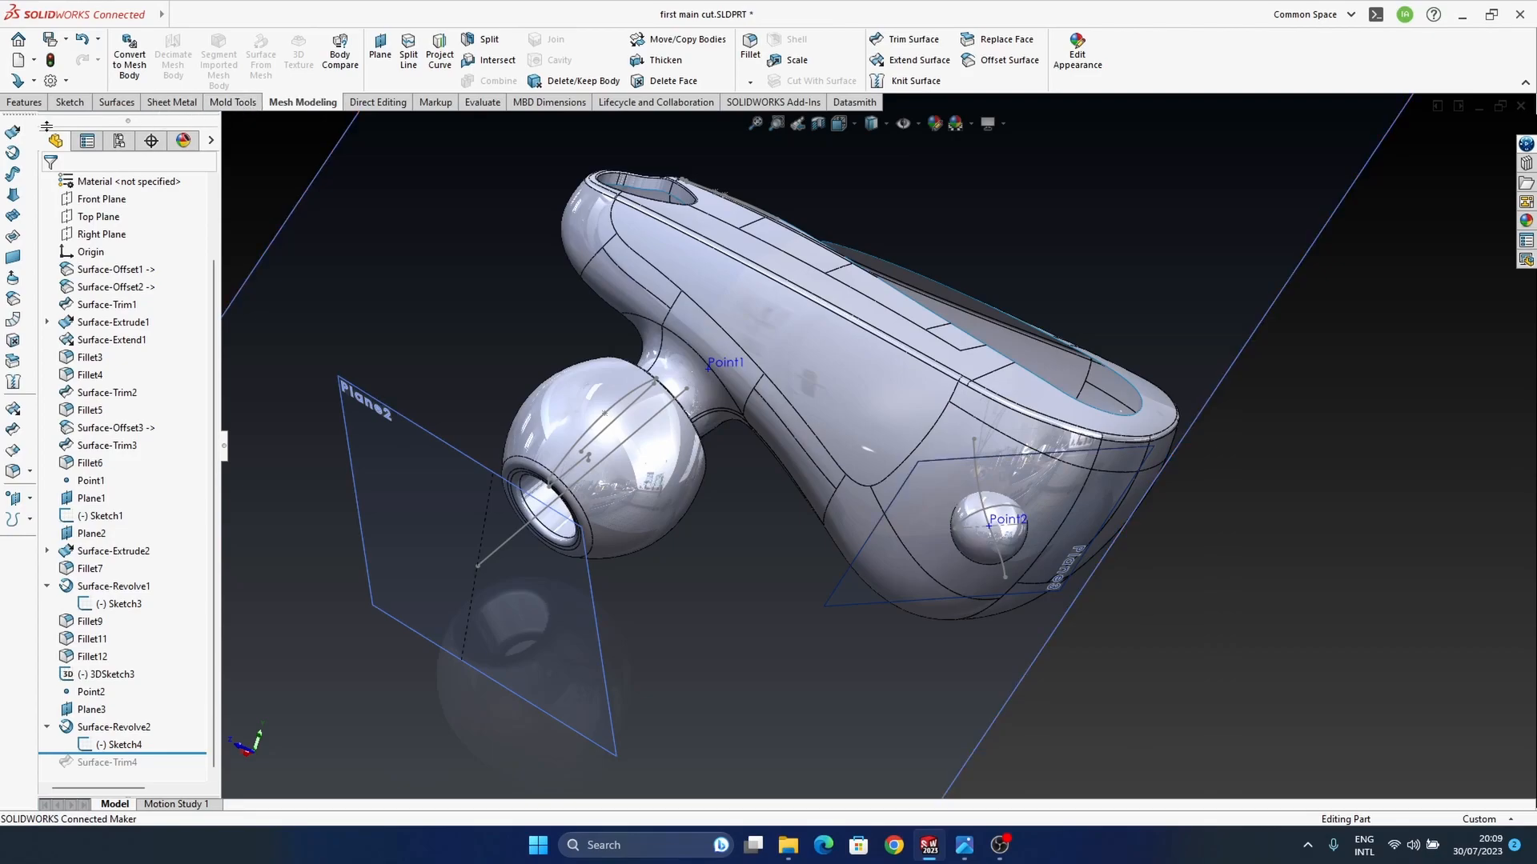
click(376, 107)
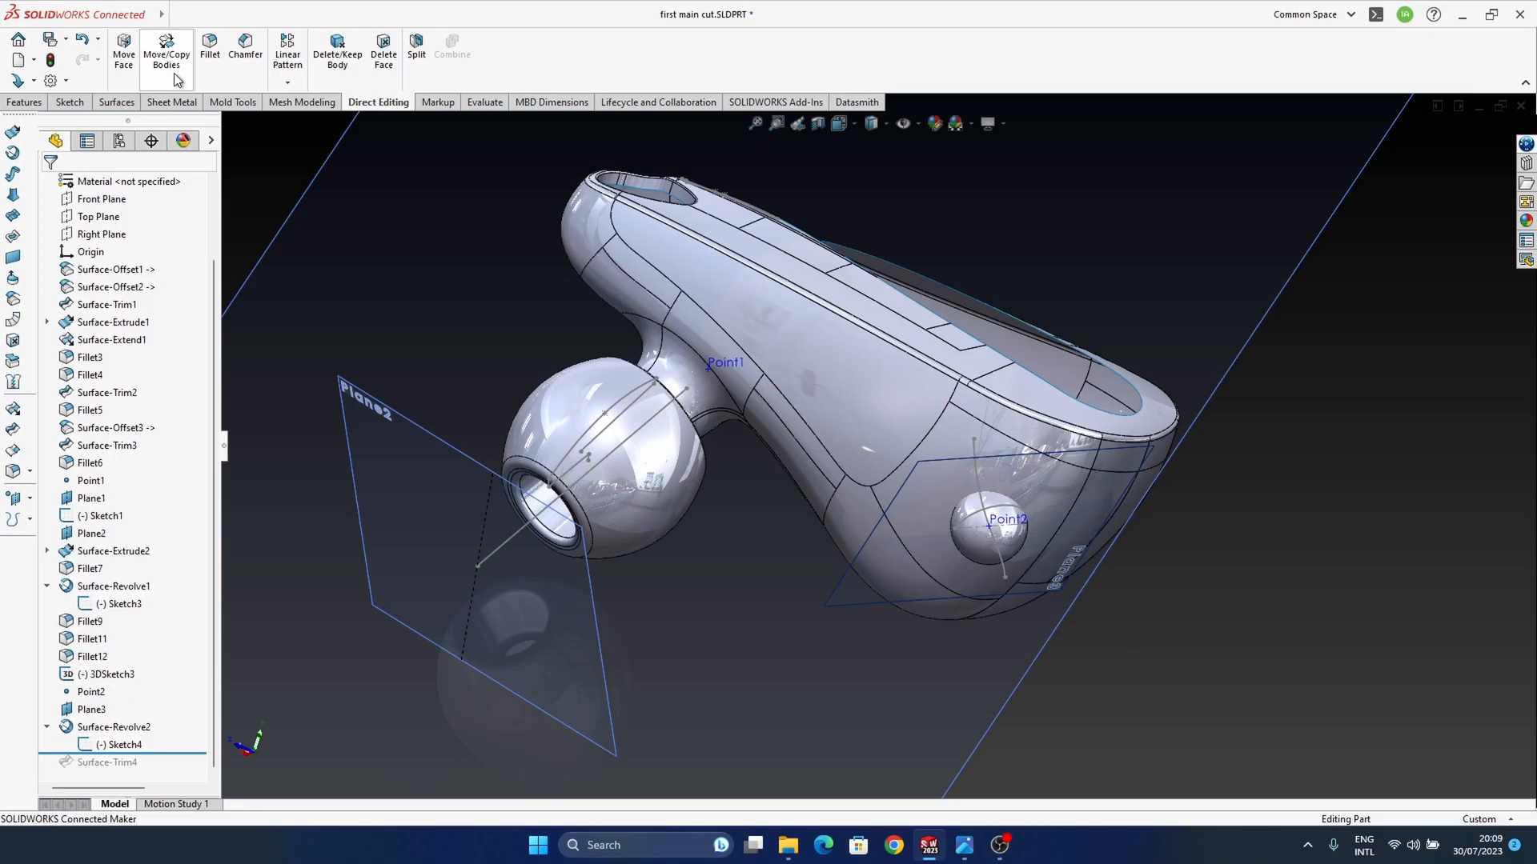
click(285, 84)
click(285, 84)
click(285, 84)
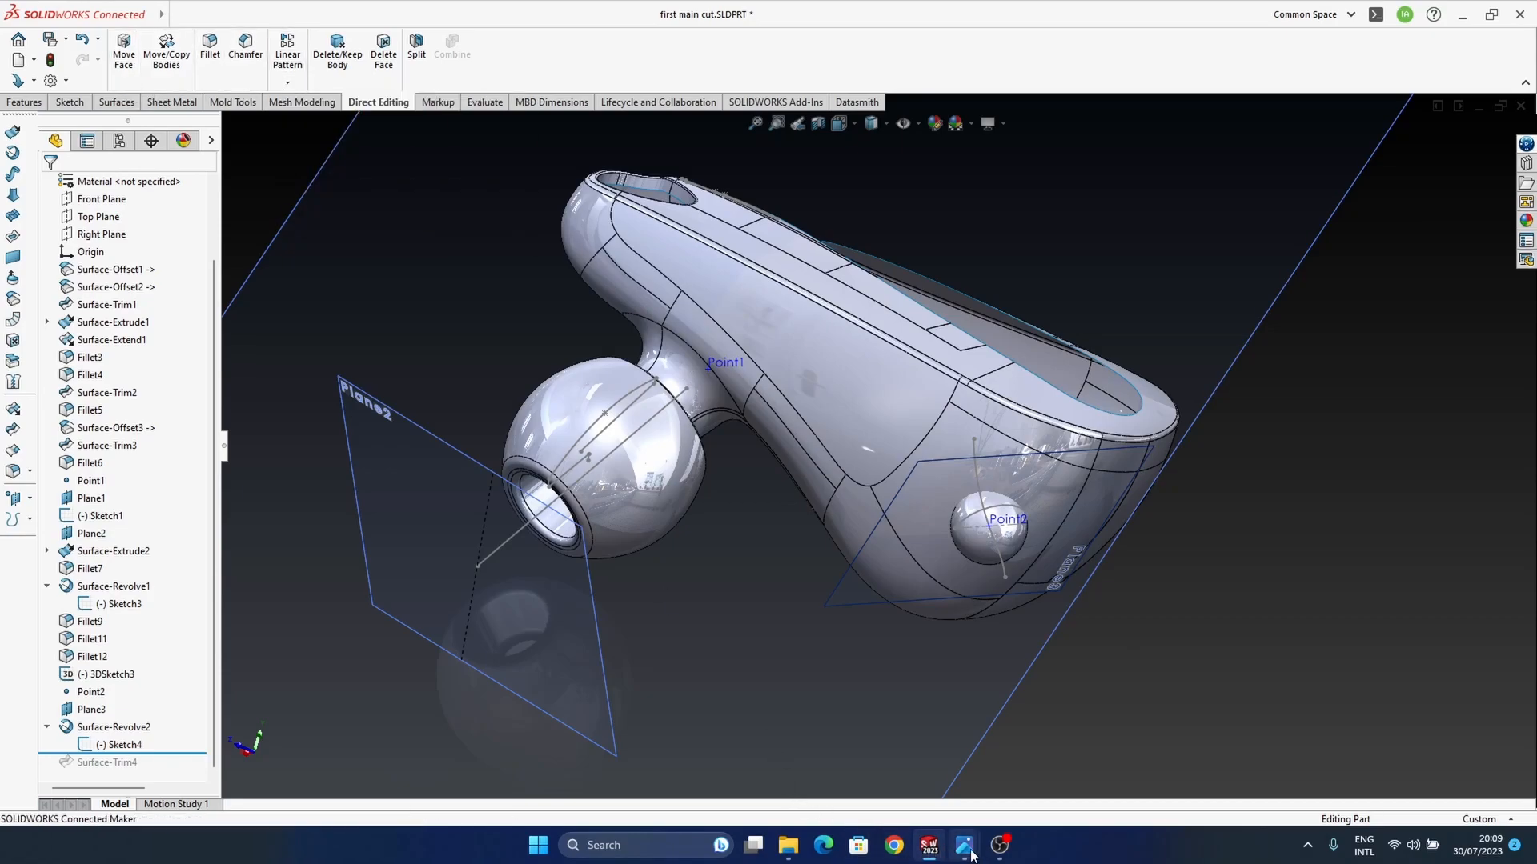
click(999, 853)
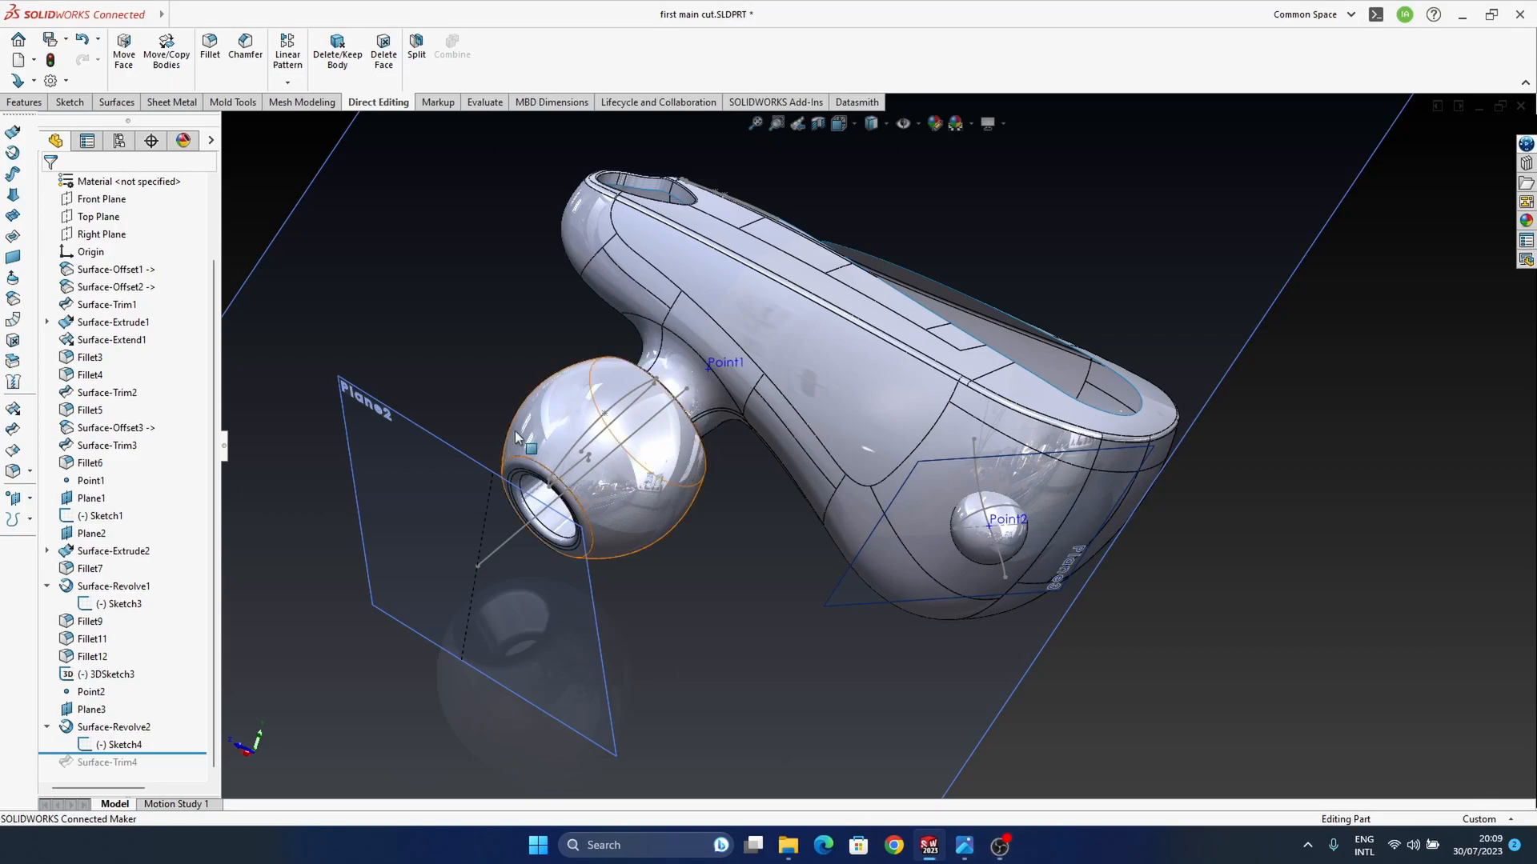
click(67, 104)
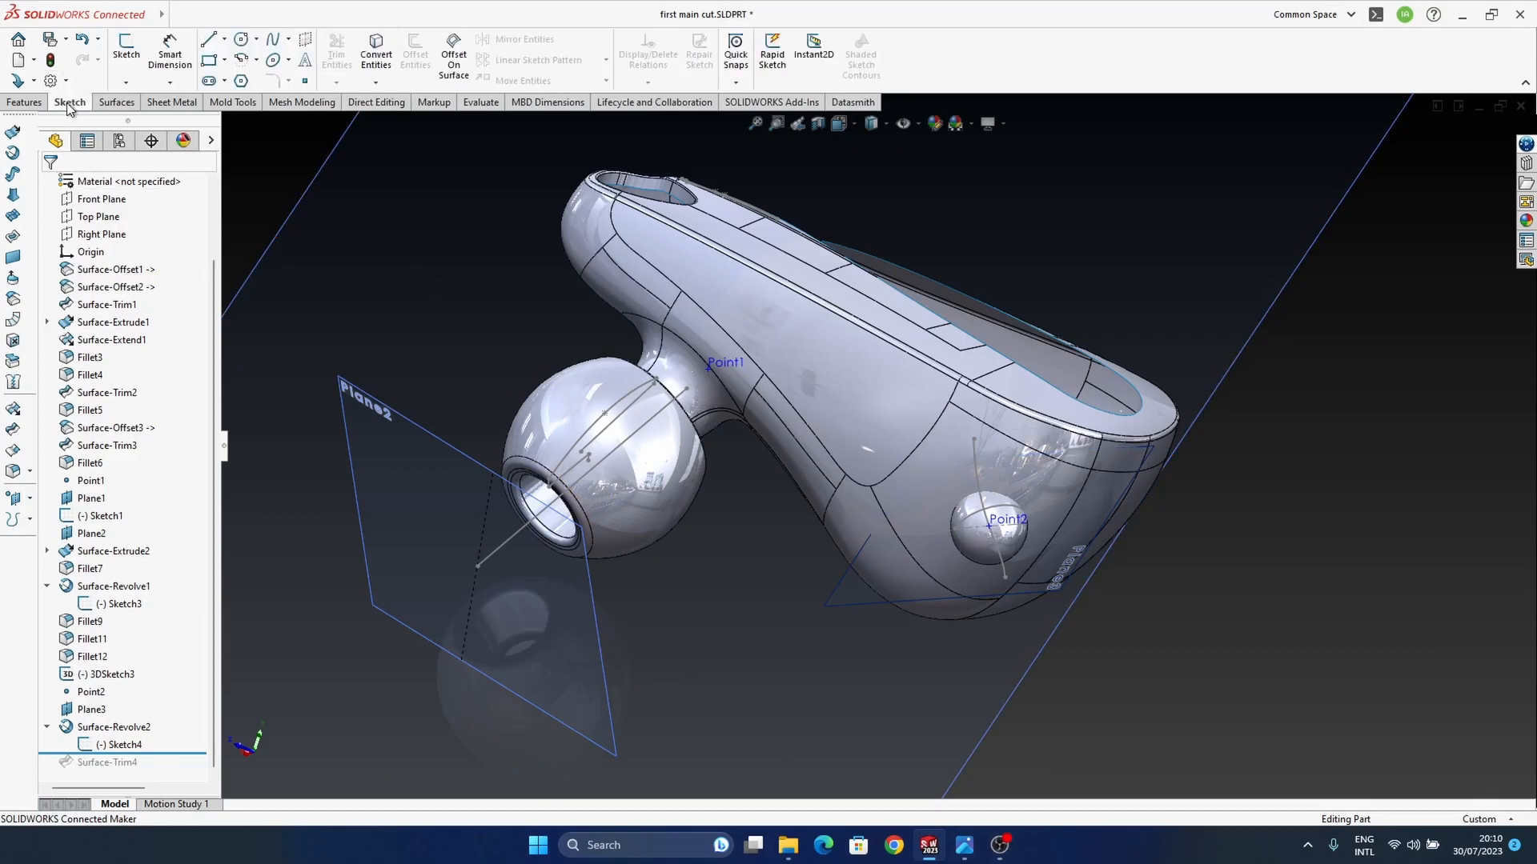
click(25, 103)
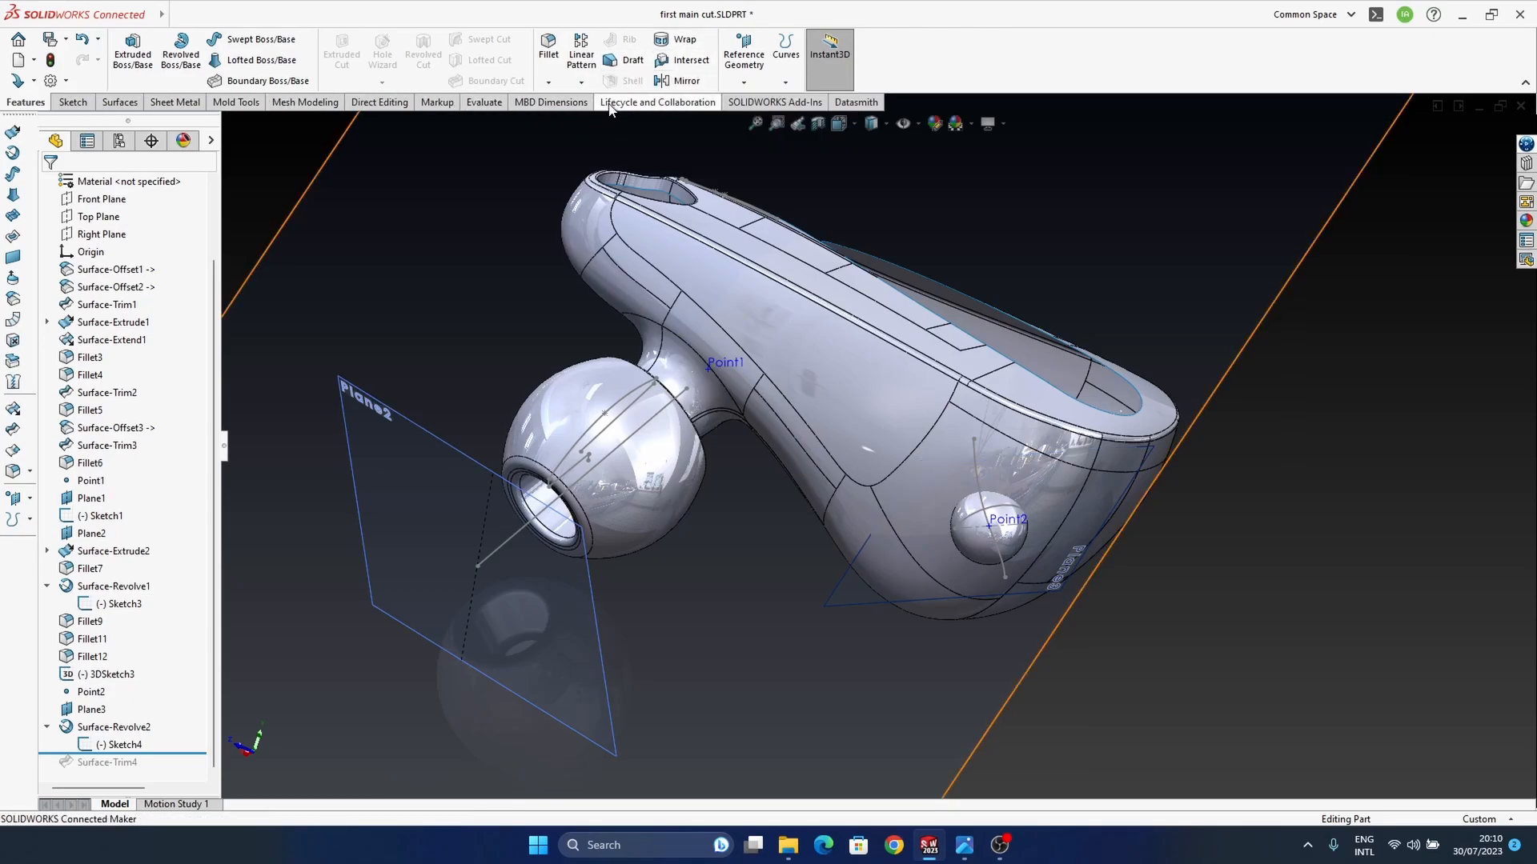
Step: Start a non-uniform Scale of the wide-end revolved sphere about its centroid, trying X factors of 5 and 4 before returning to 1
click(301, 104)
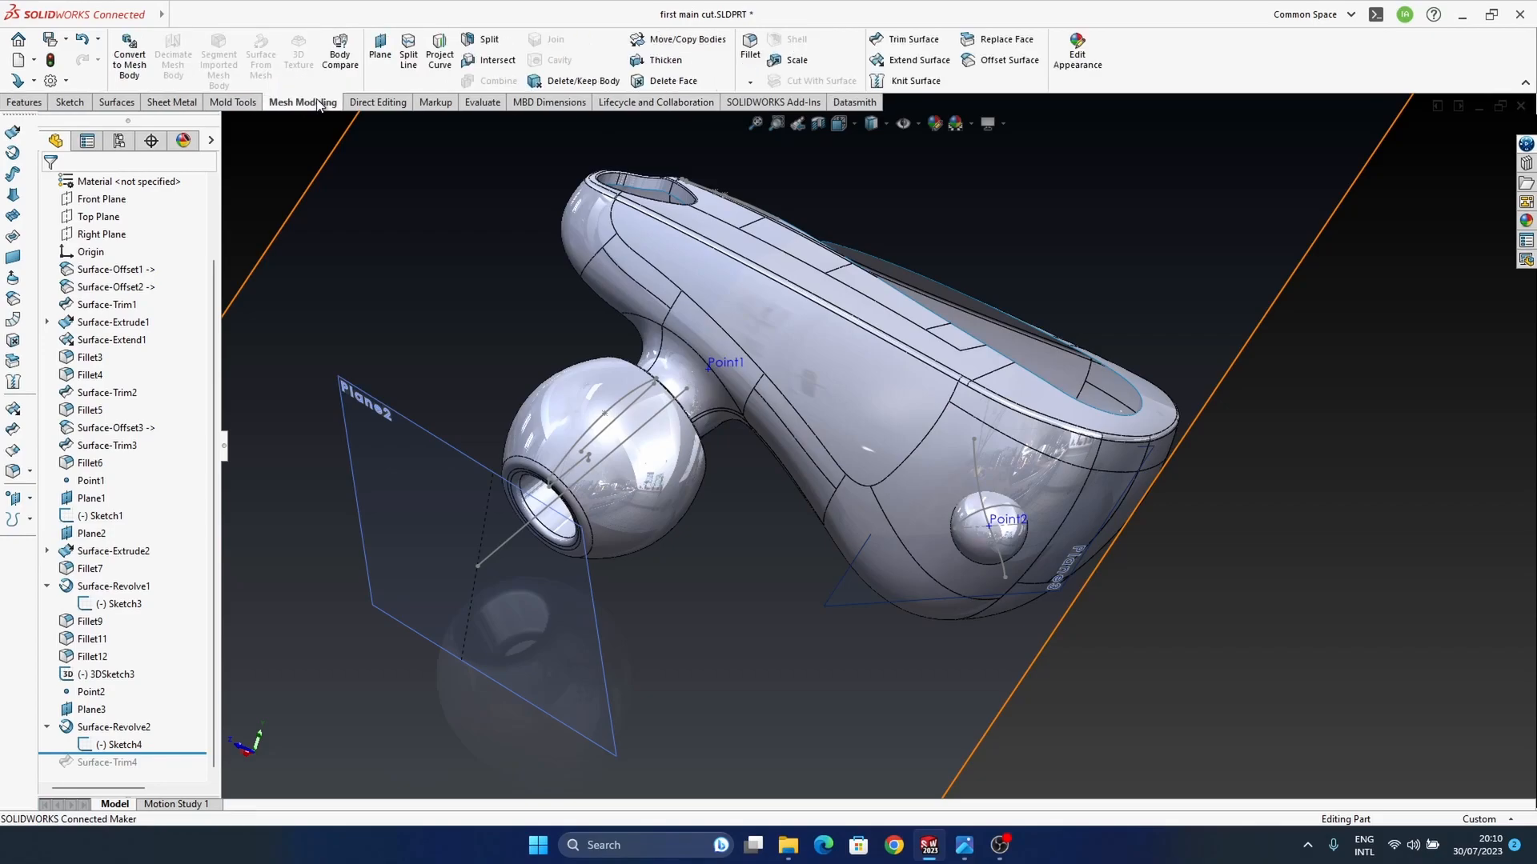
click(778, 54)
click(999, 547)
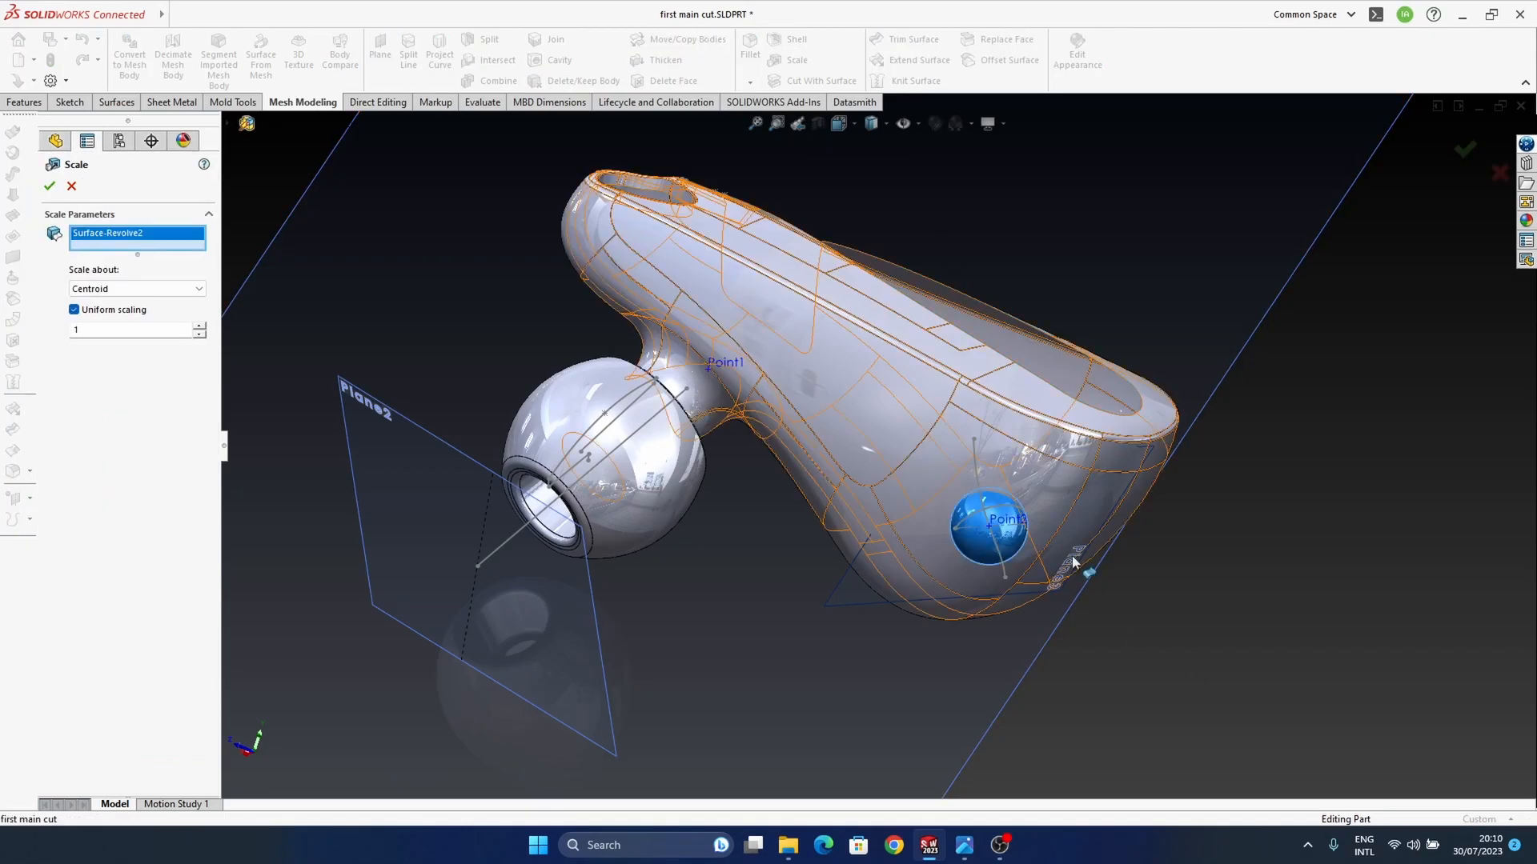
click(74, 310)
scroll(1015, 516, down, 3)
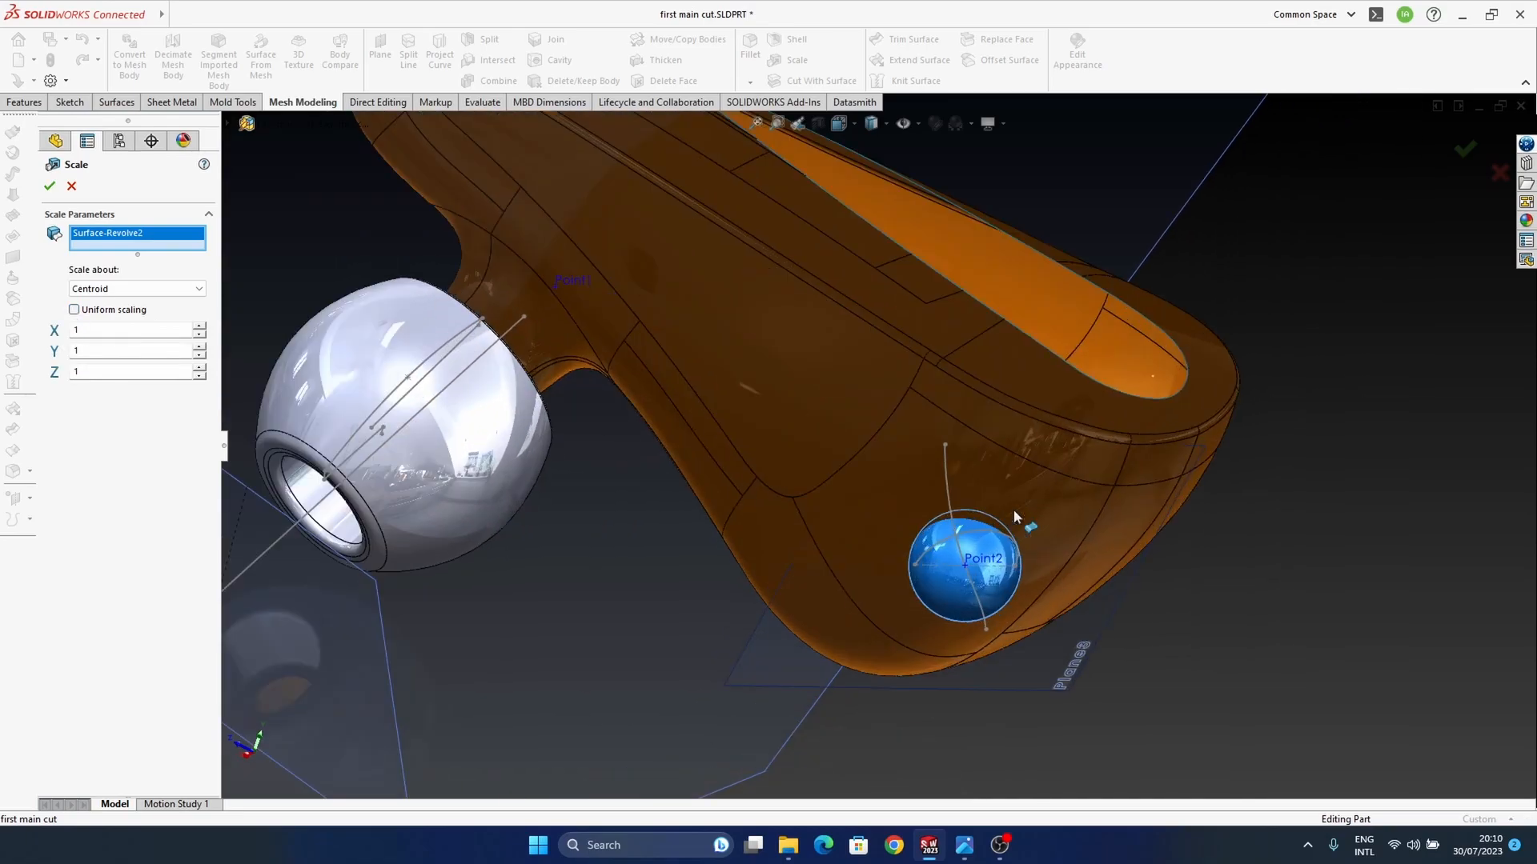
middle_drag(1012, 524, 1019, 478)
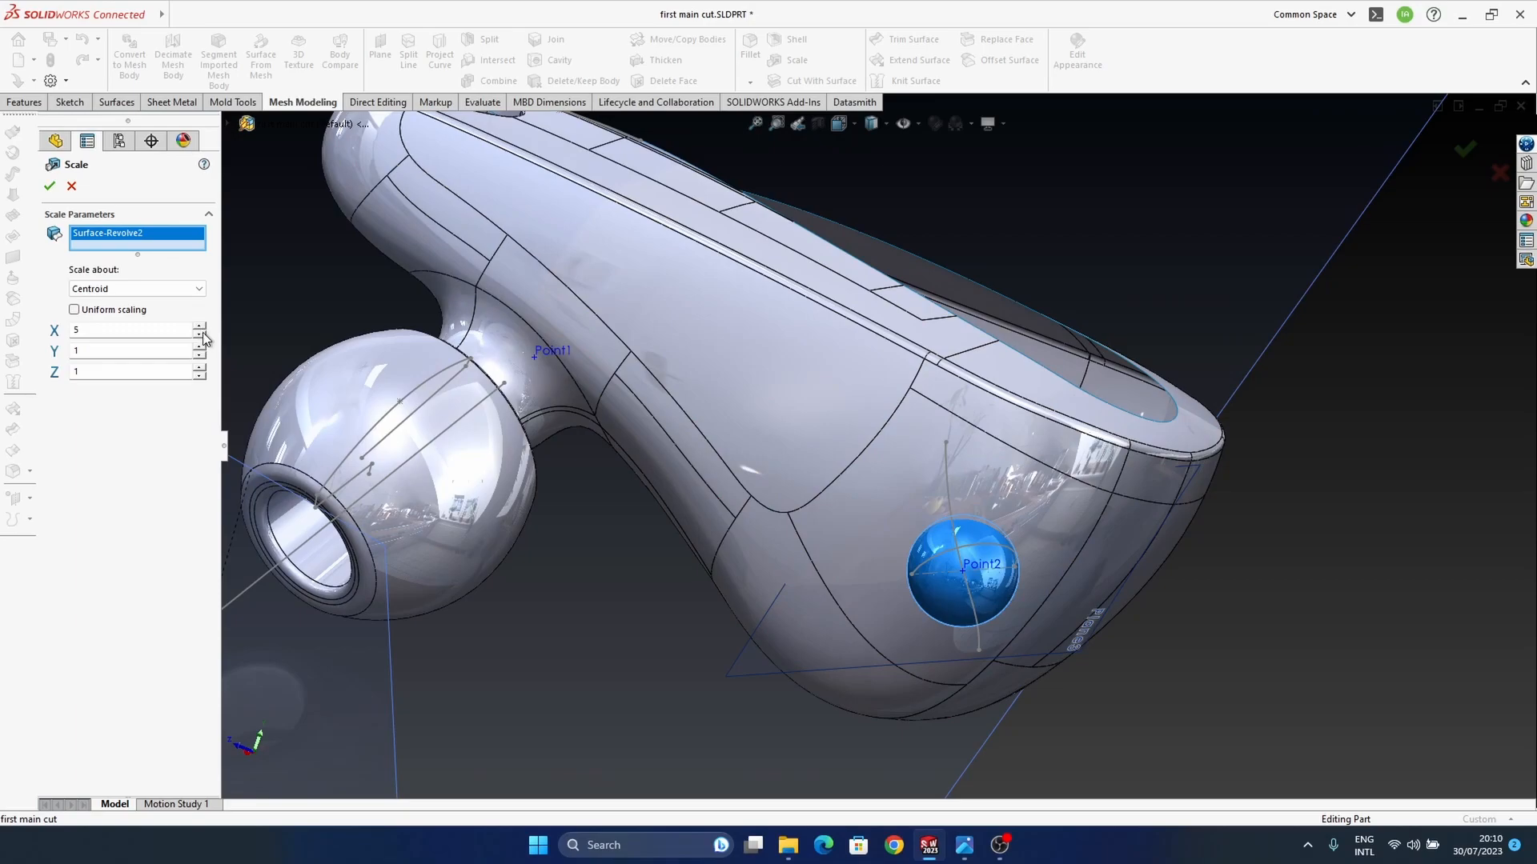
middle_drag(855, 459, 856, 490)
middle_drag(989, 591, 1037, 519)
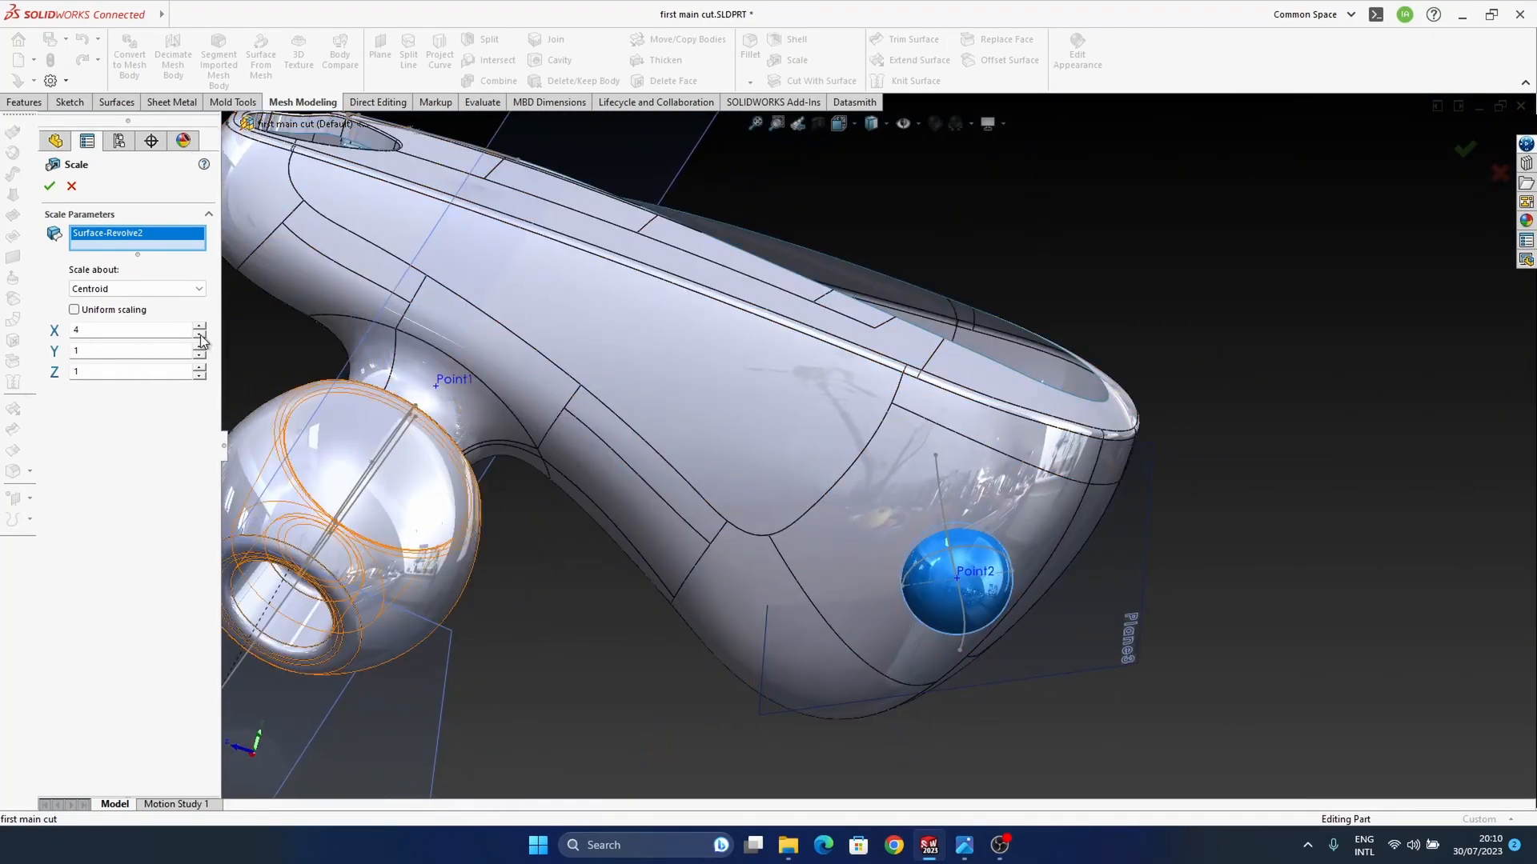
middle_drag(842, 485, 872, 483)
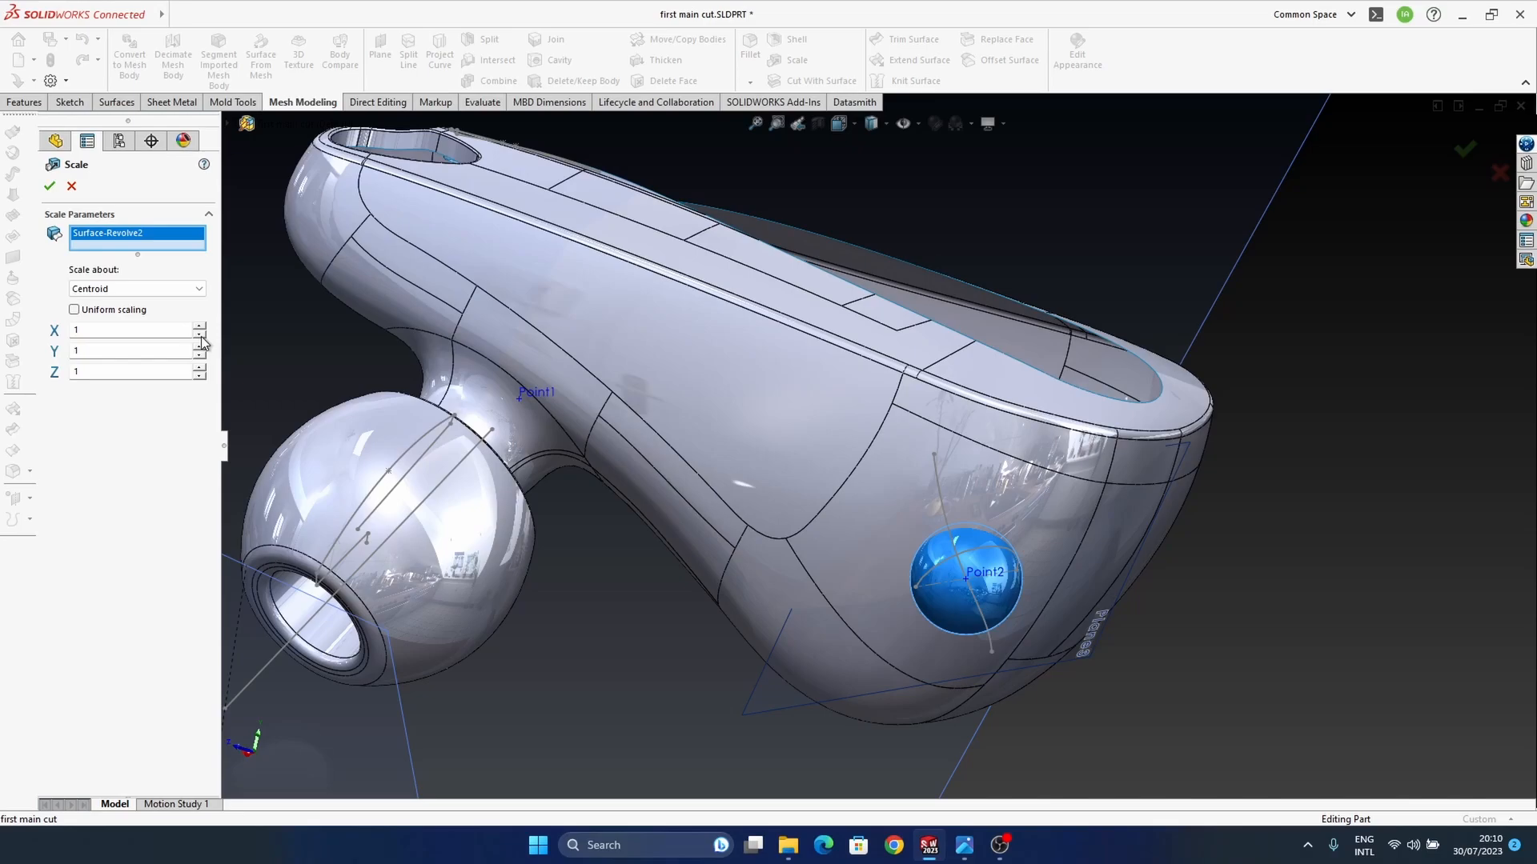
Step: Scale the sphere about the origin with an X factor of 3, after trying the coordinate system reference
click(115, 289)
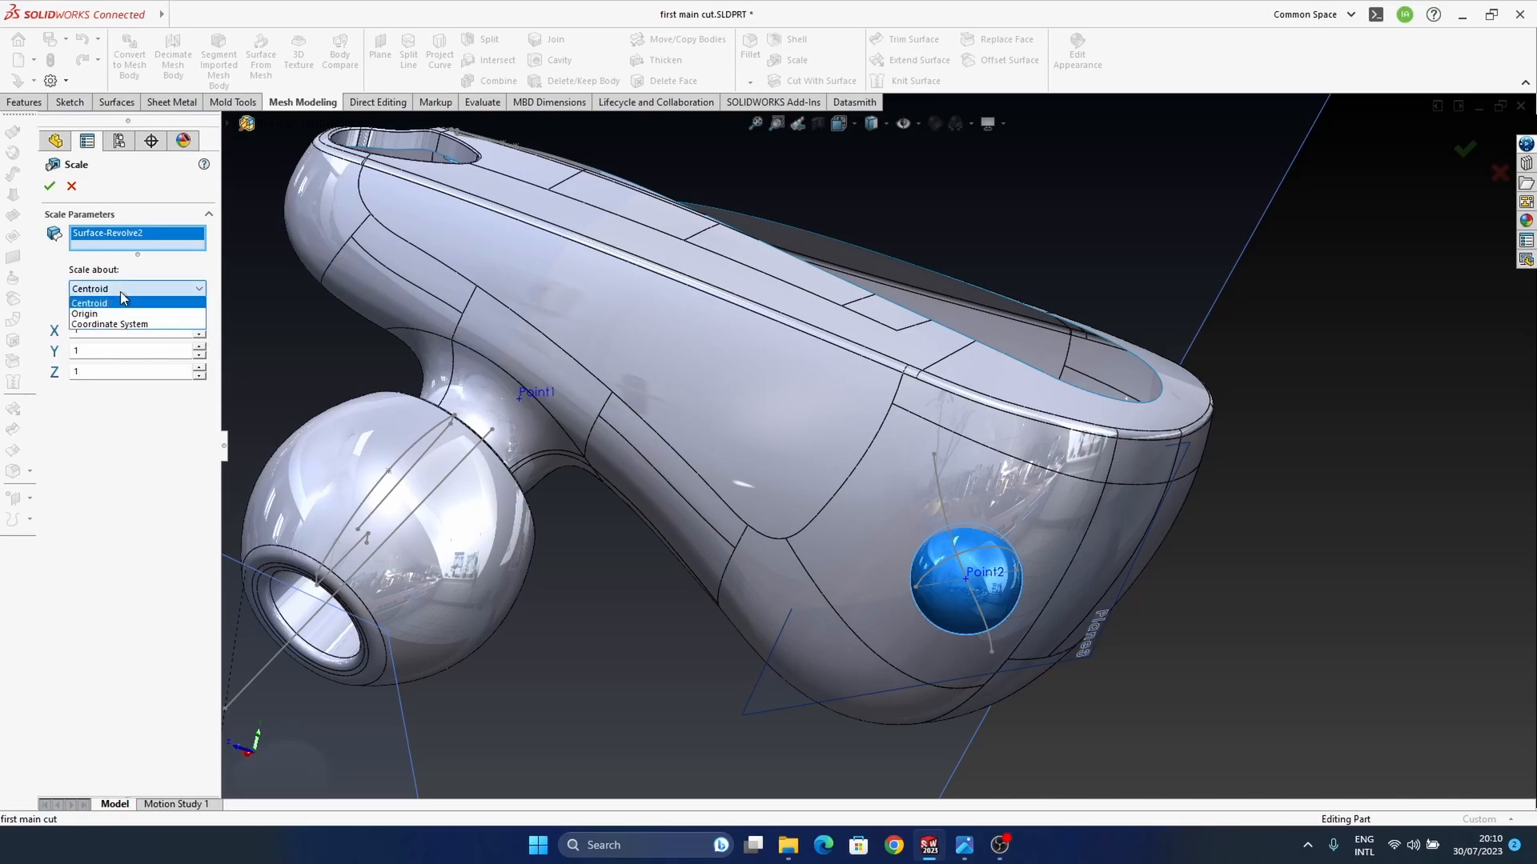
click(116, 313)
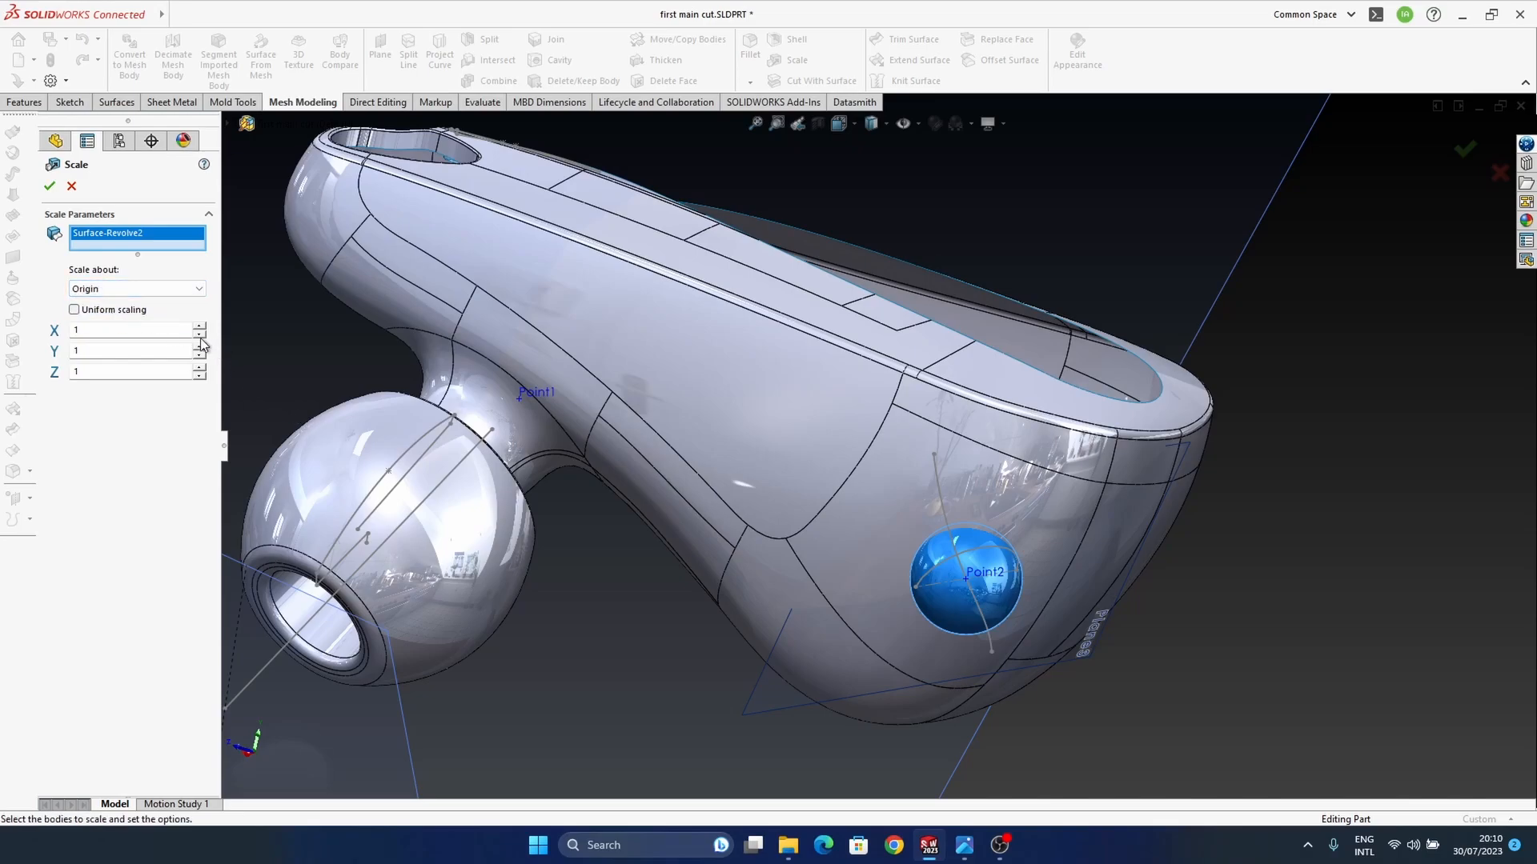
click(128, 290)
click(128, 291)
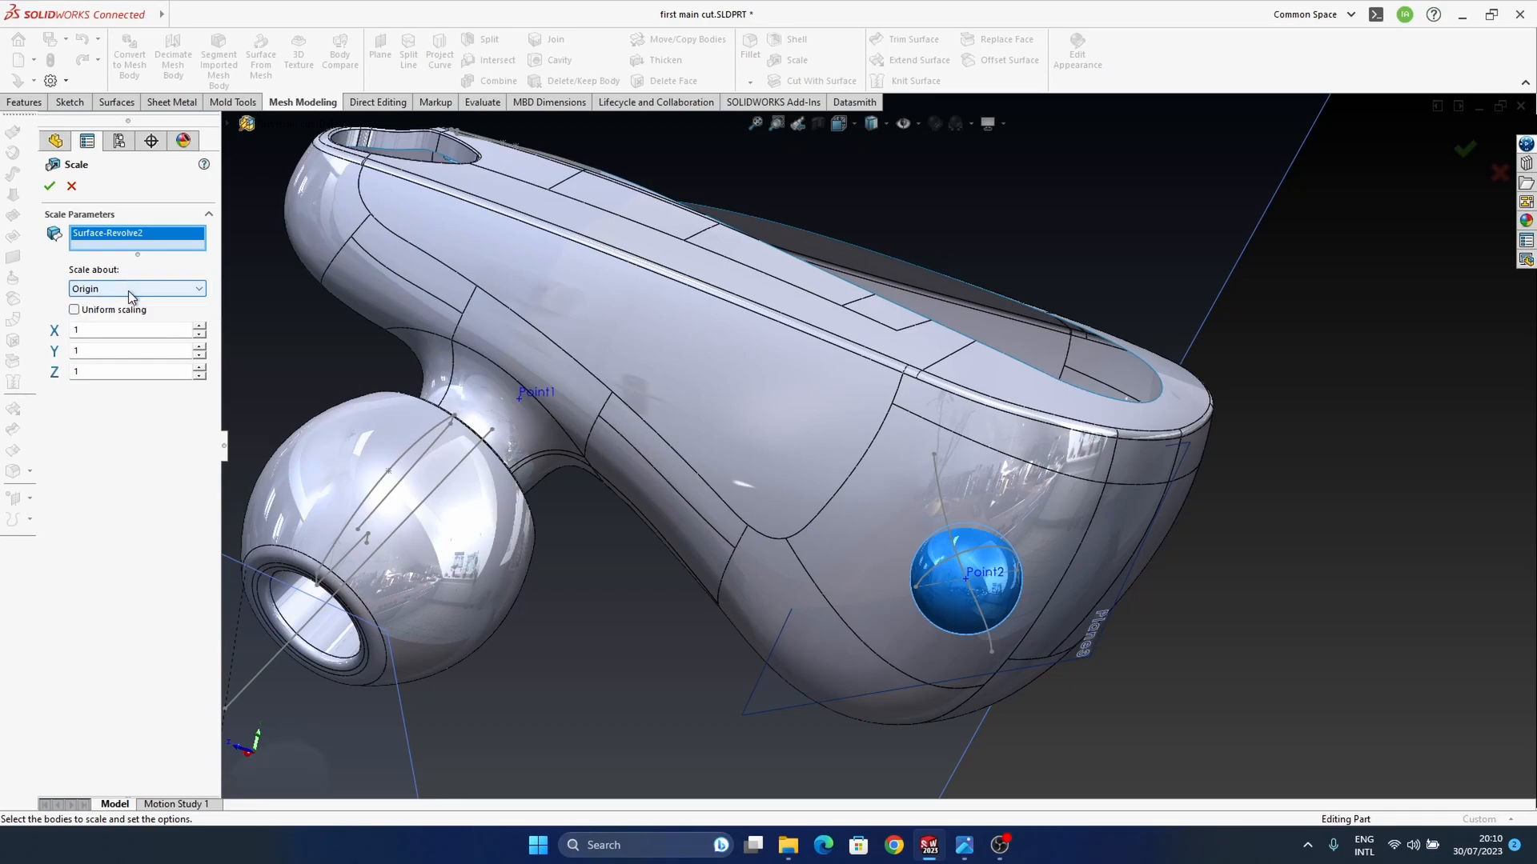
click(199, 327)
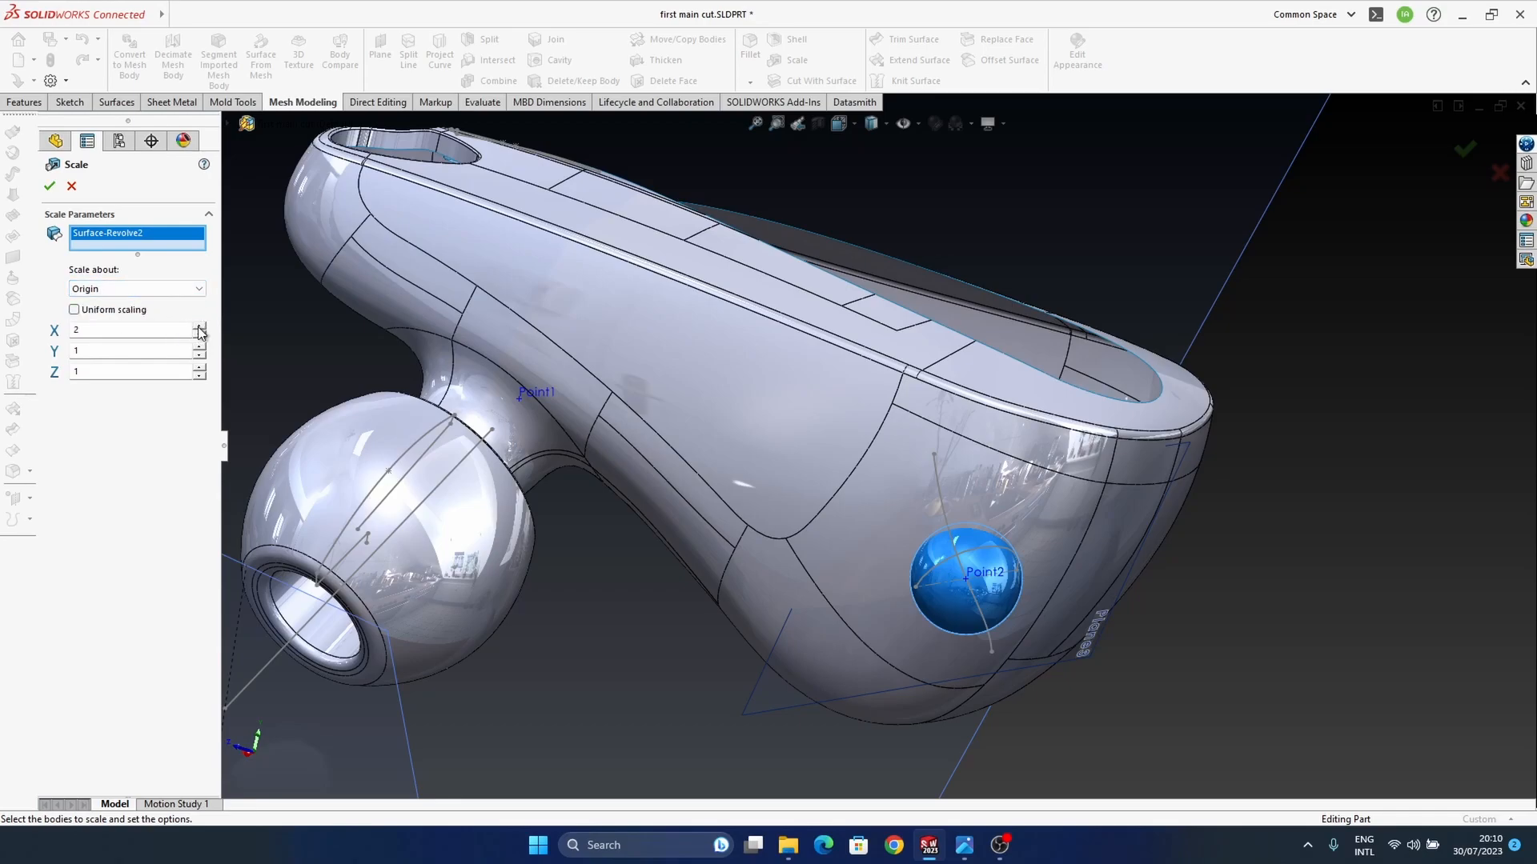
click(144, 289)
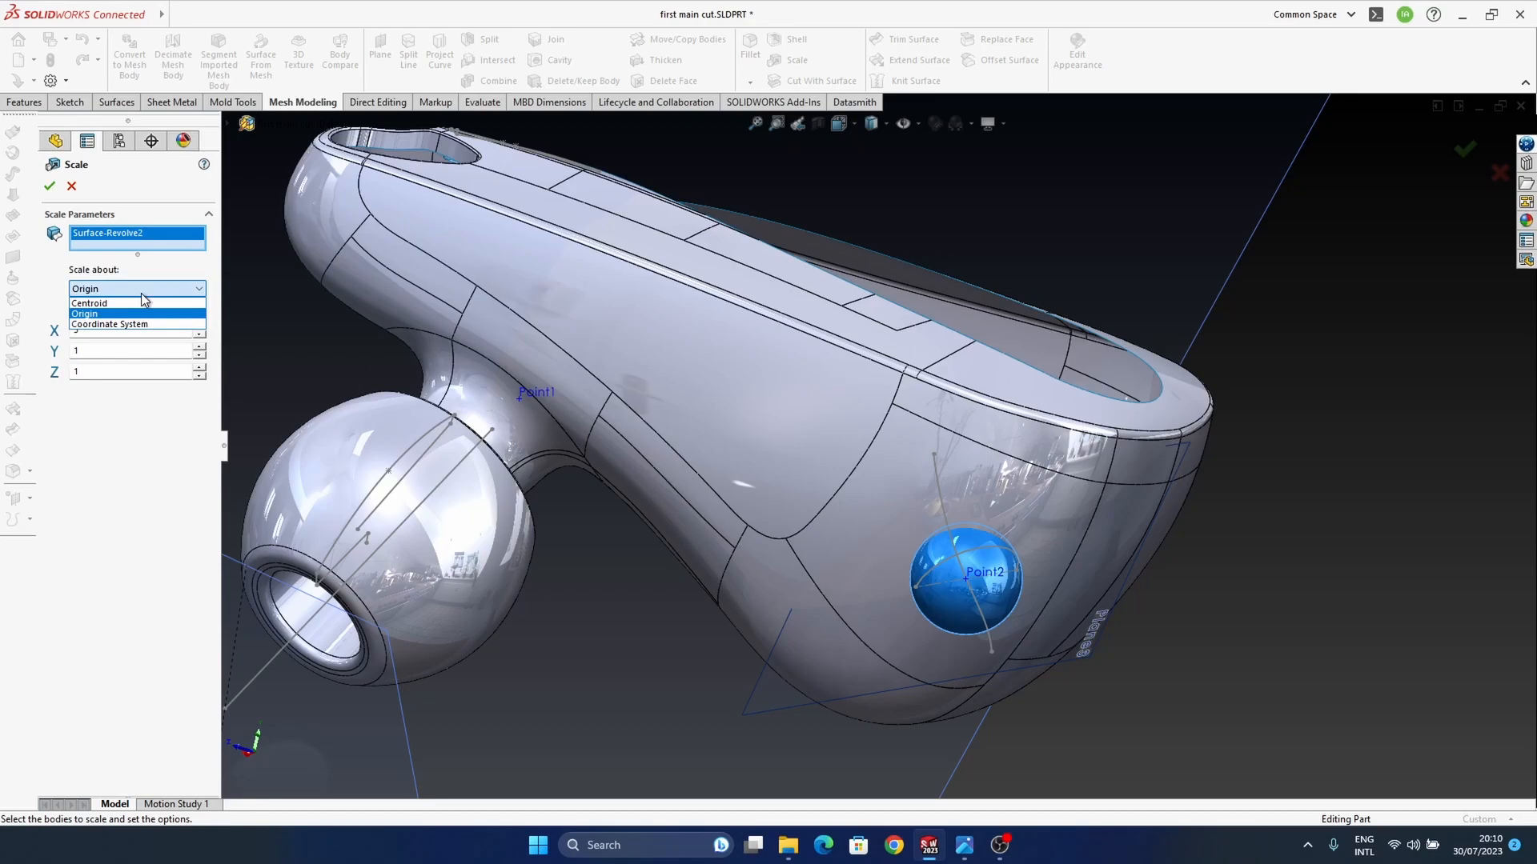
click(144, 324)
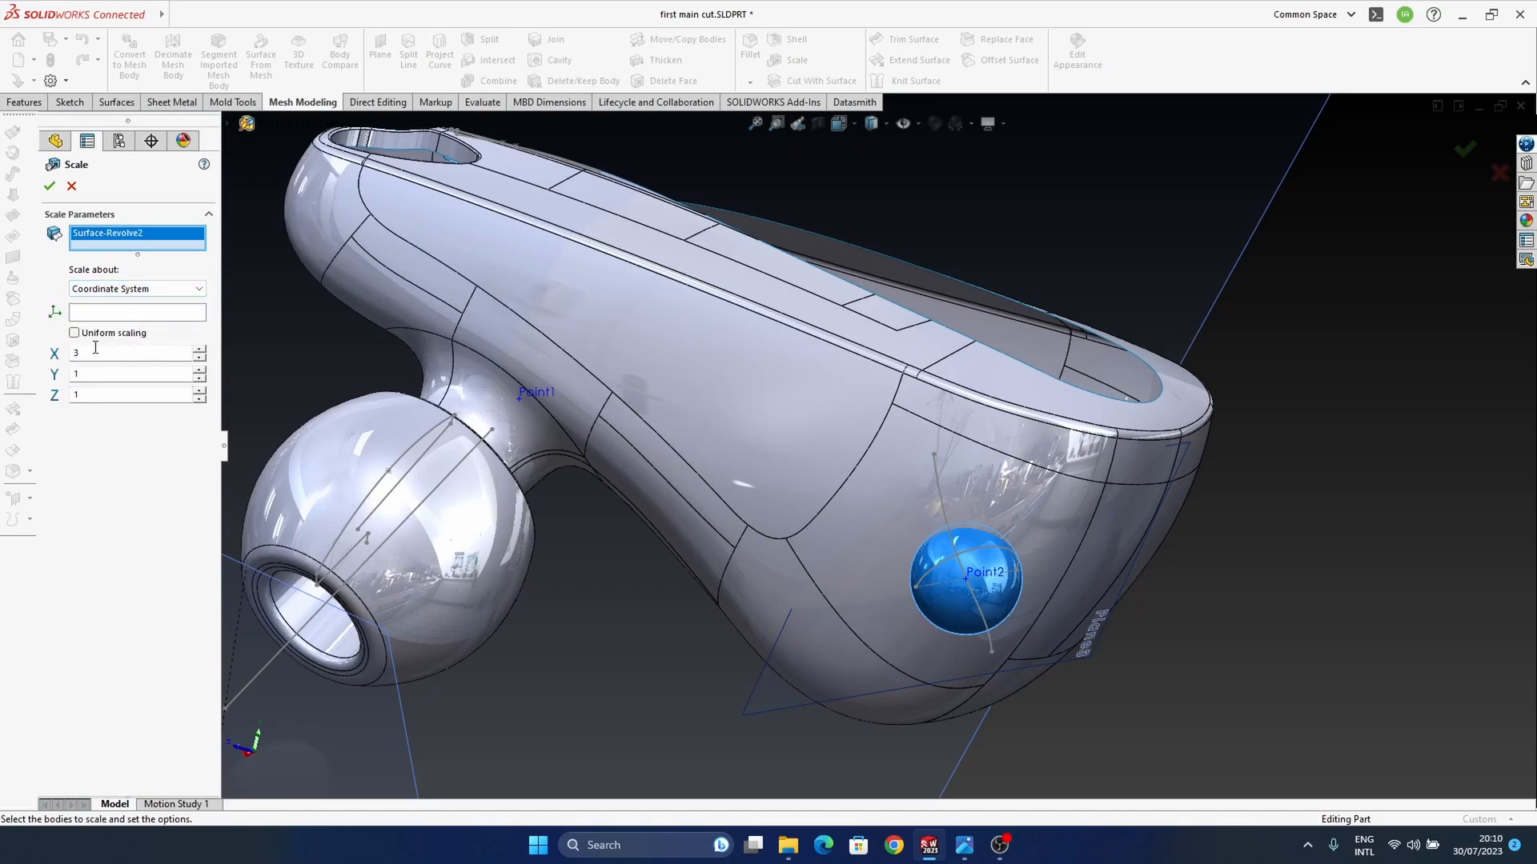
click(136, 288)
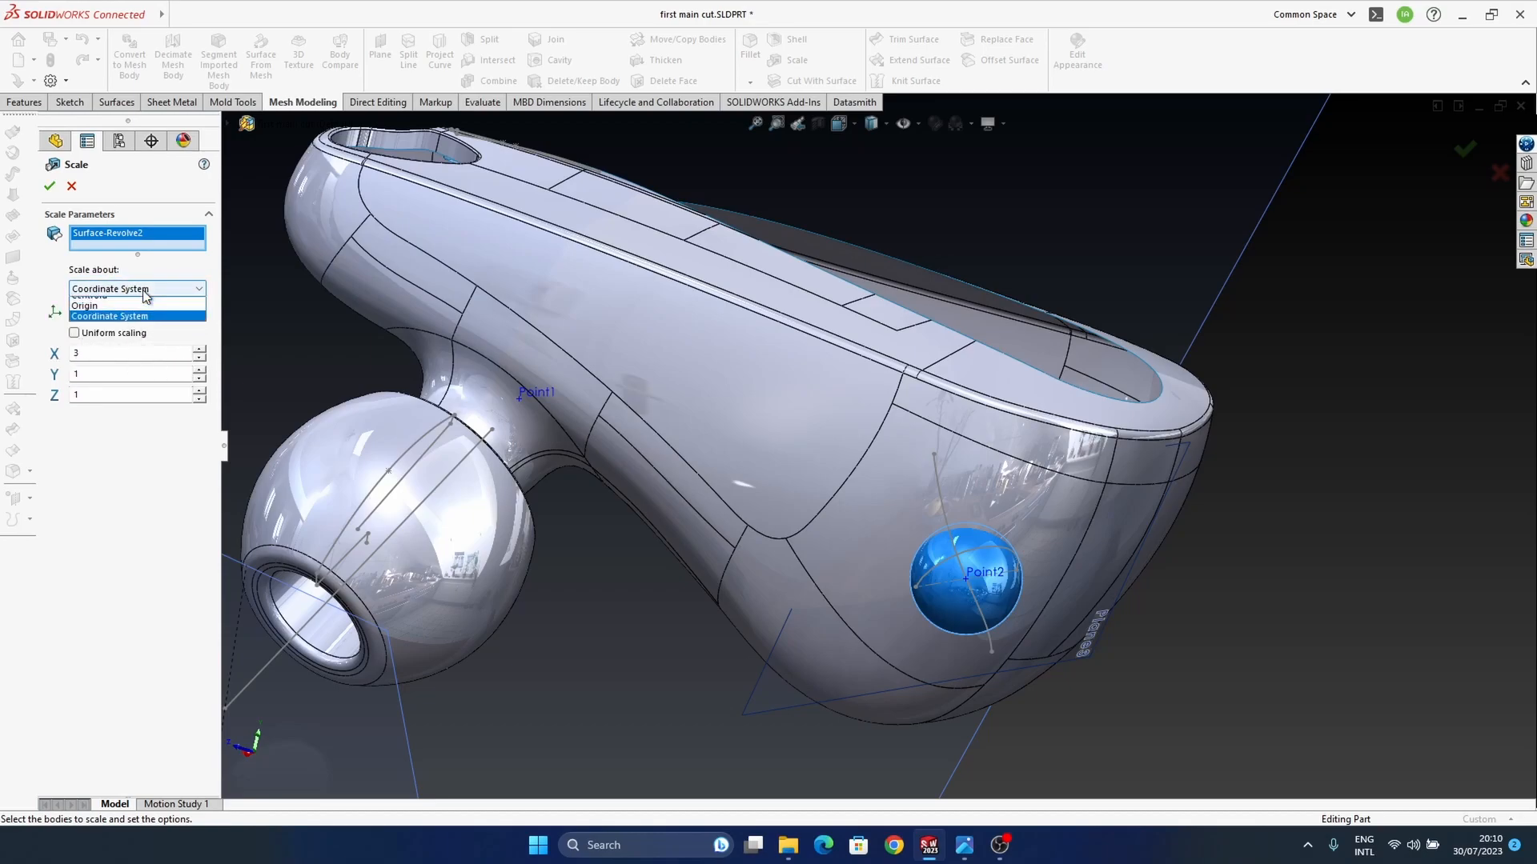
click(132, 312)
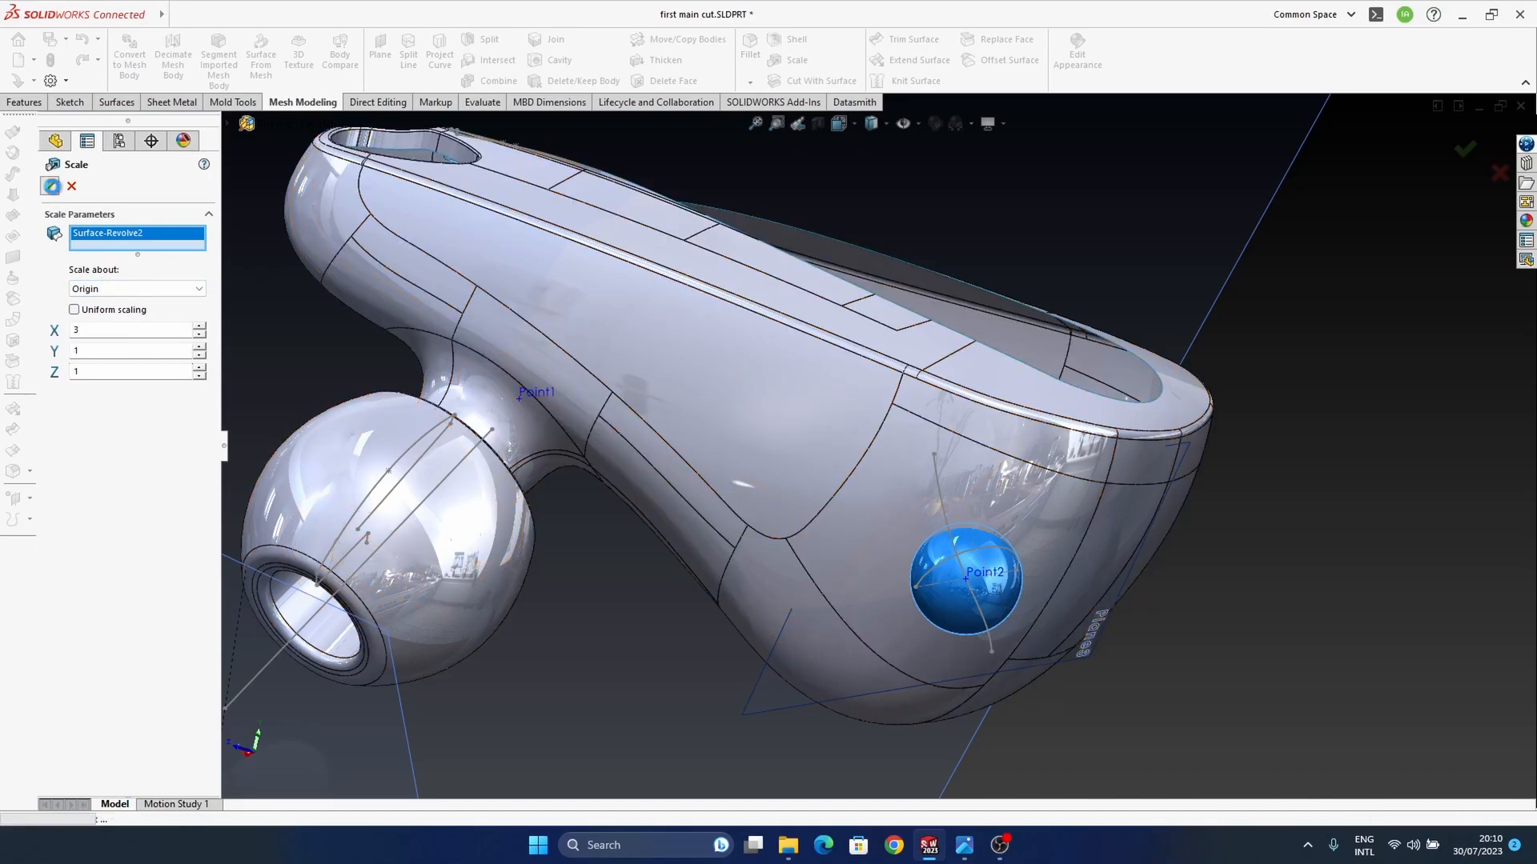
click(51, 186)
middle_drag(901, 527, 866, 544)
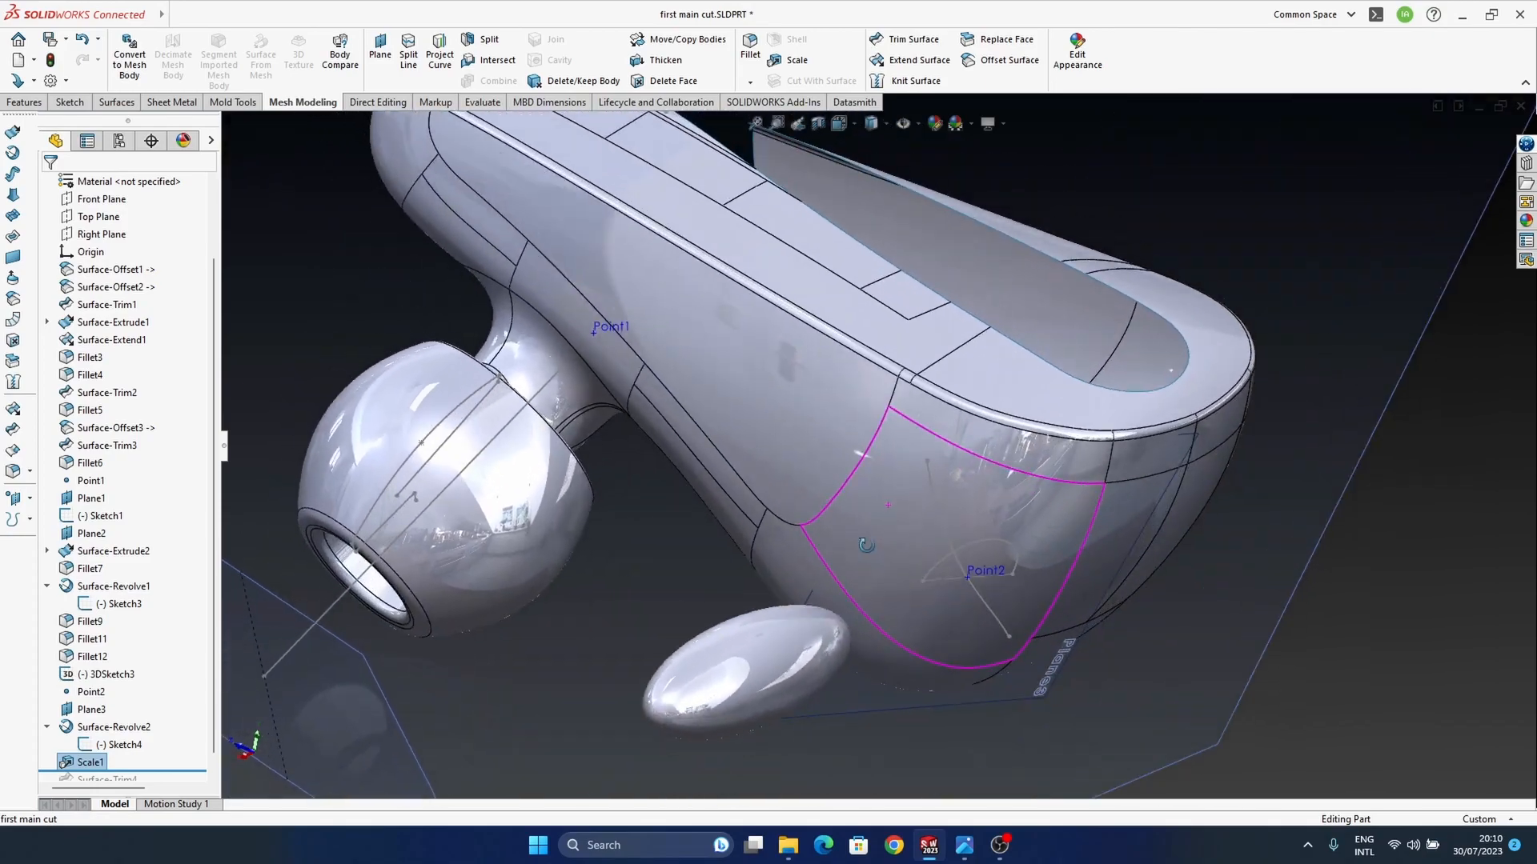
Step: Edit the sphere's scale feature to use an X factor of 1 and a Z factor of 1.5
click(793, 640)
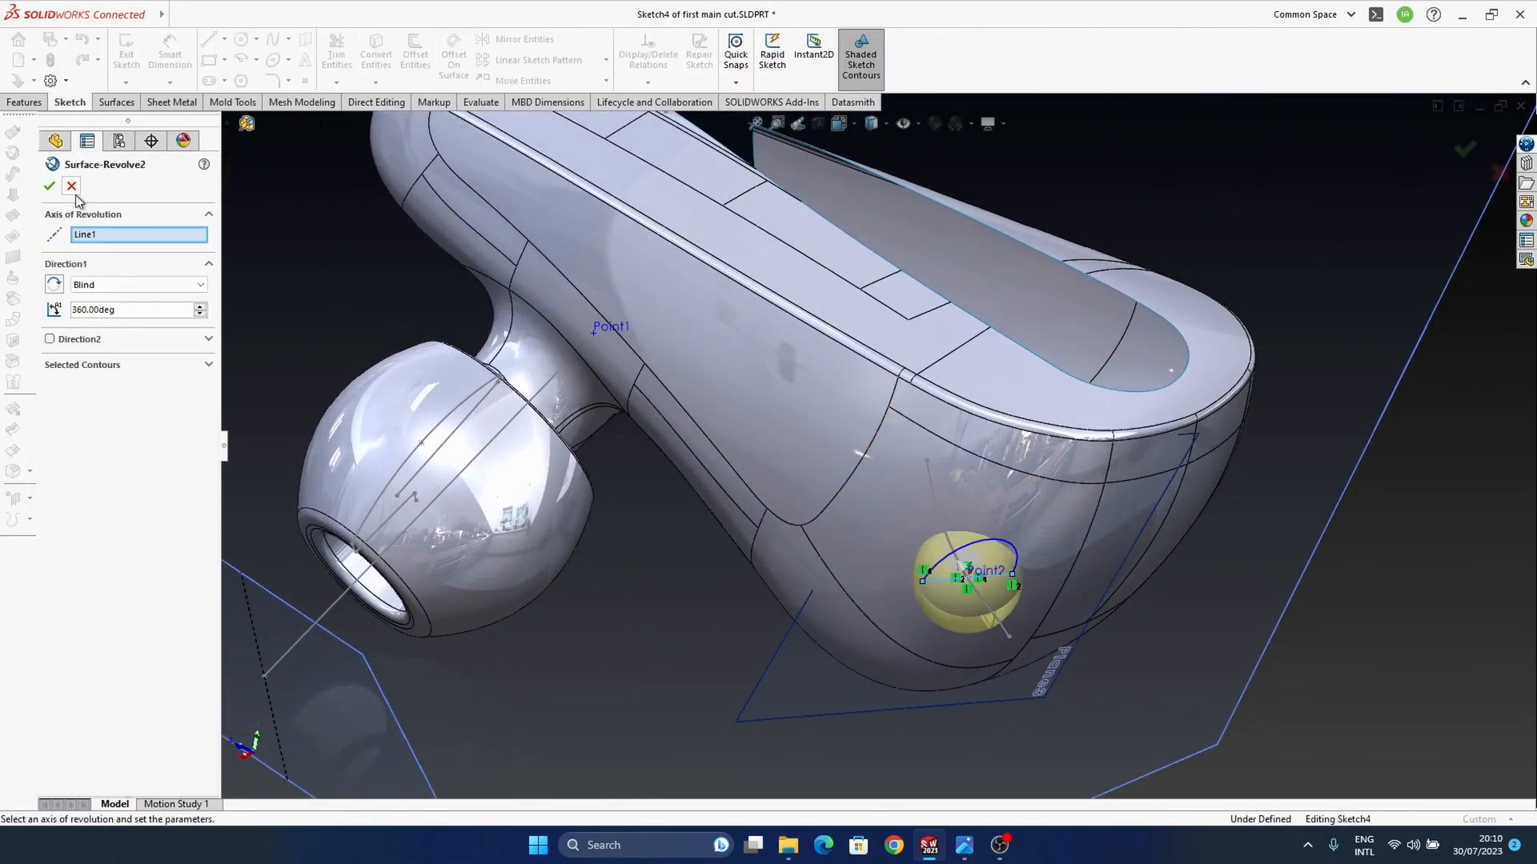
click(71, 186)
click(91, 745)
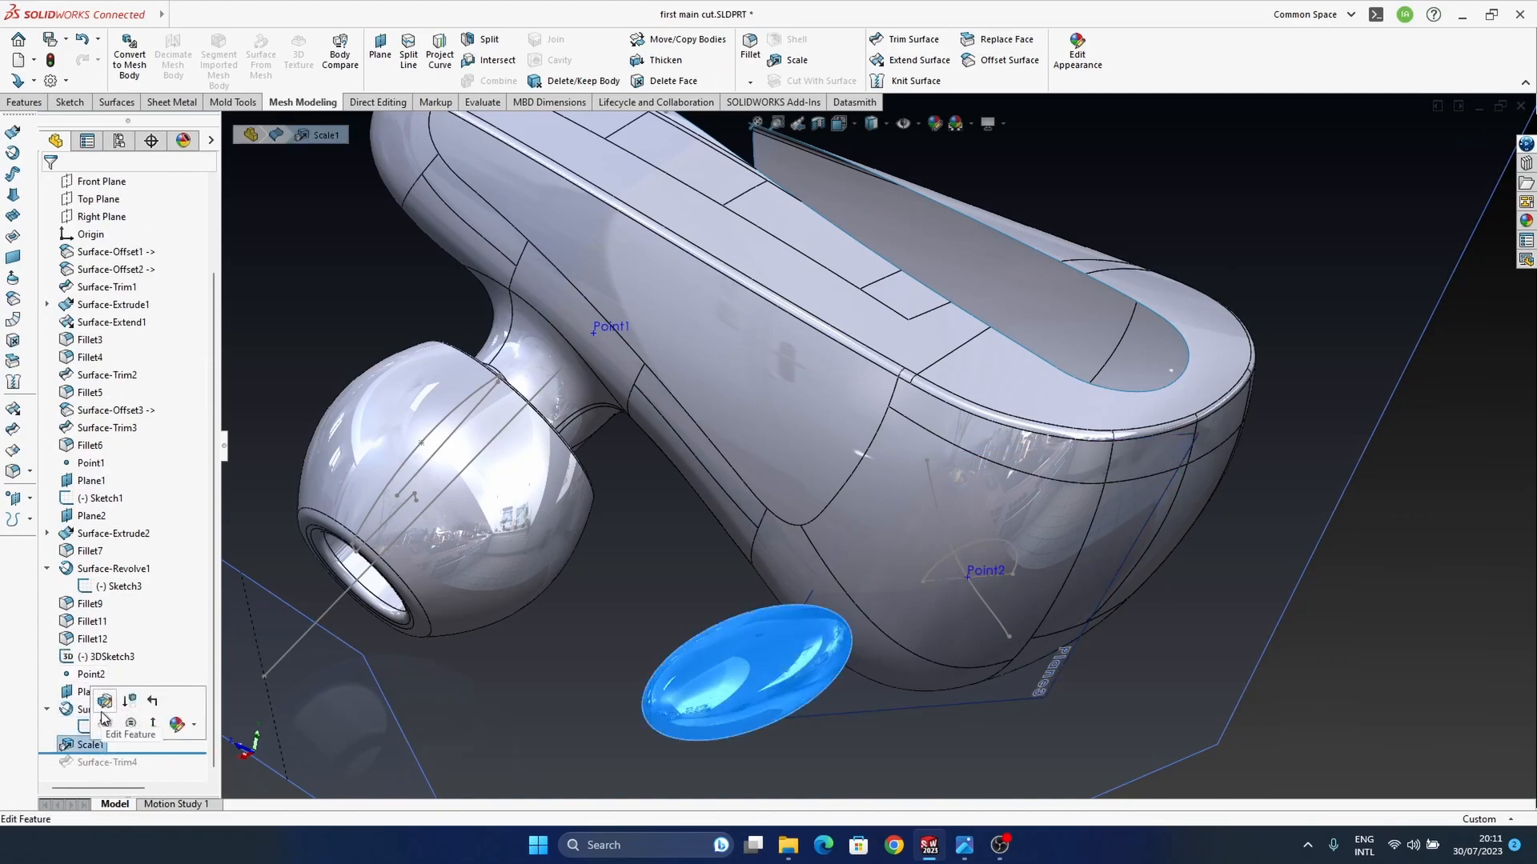
click(105, 700)
text(1)
key(Tab)
key(Tab)
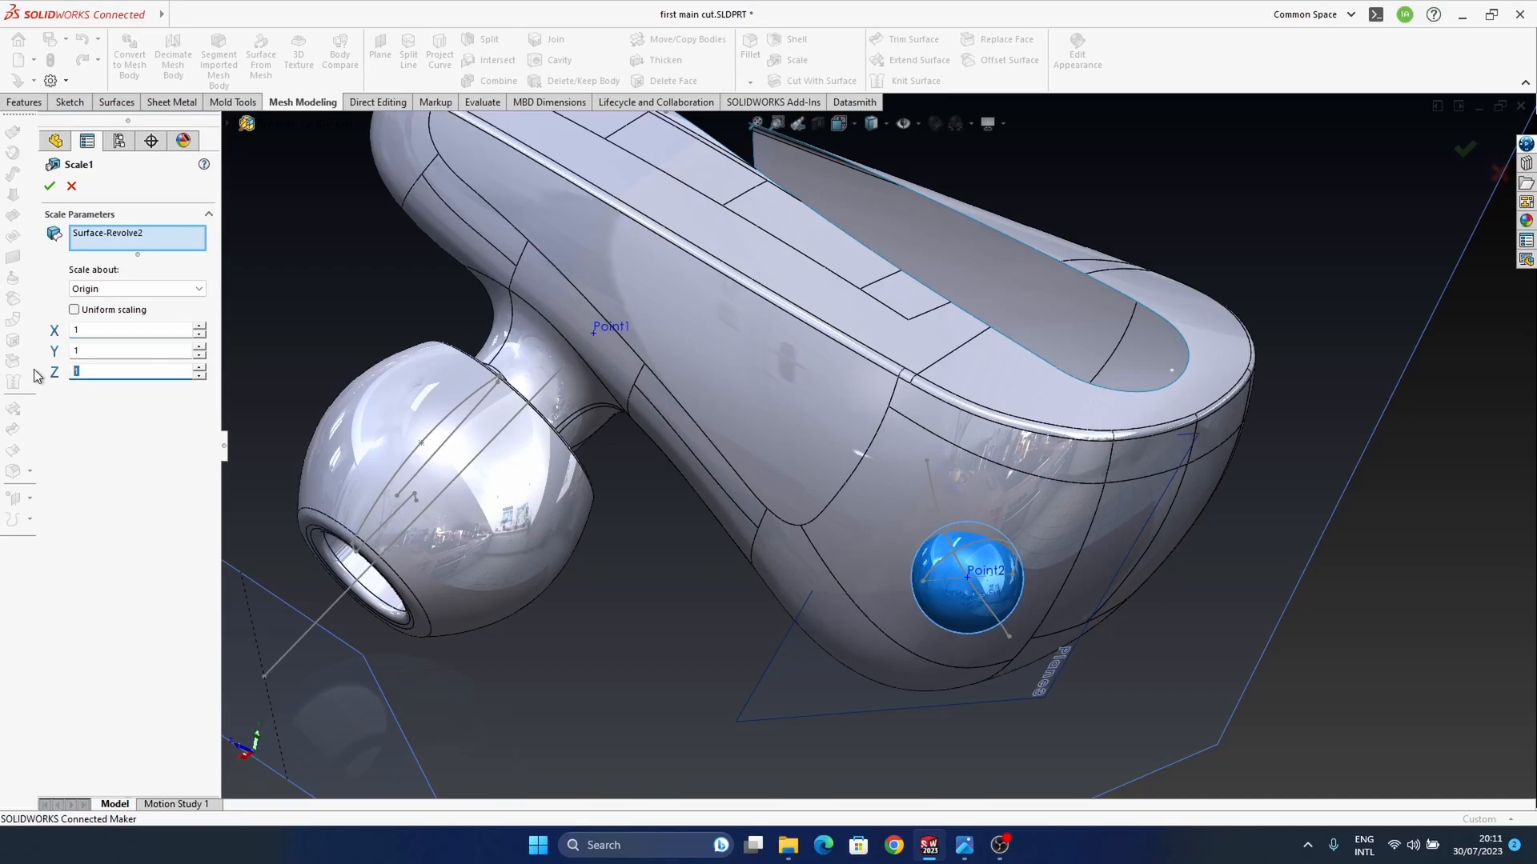
text(1.5)
click(883, 517)
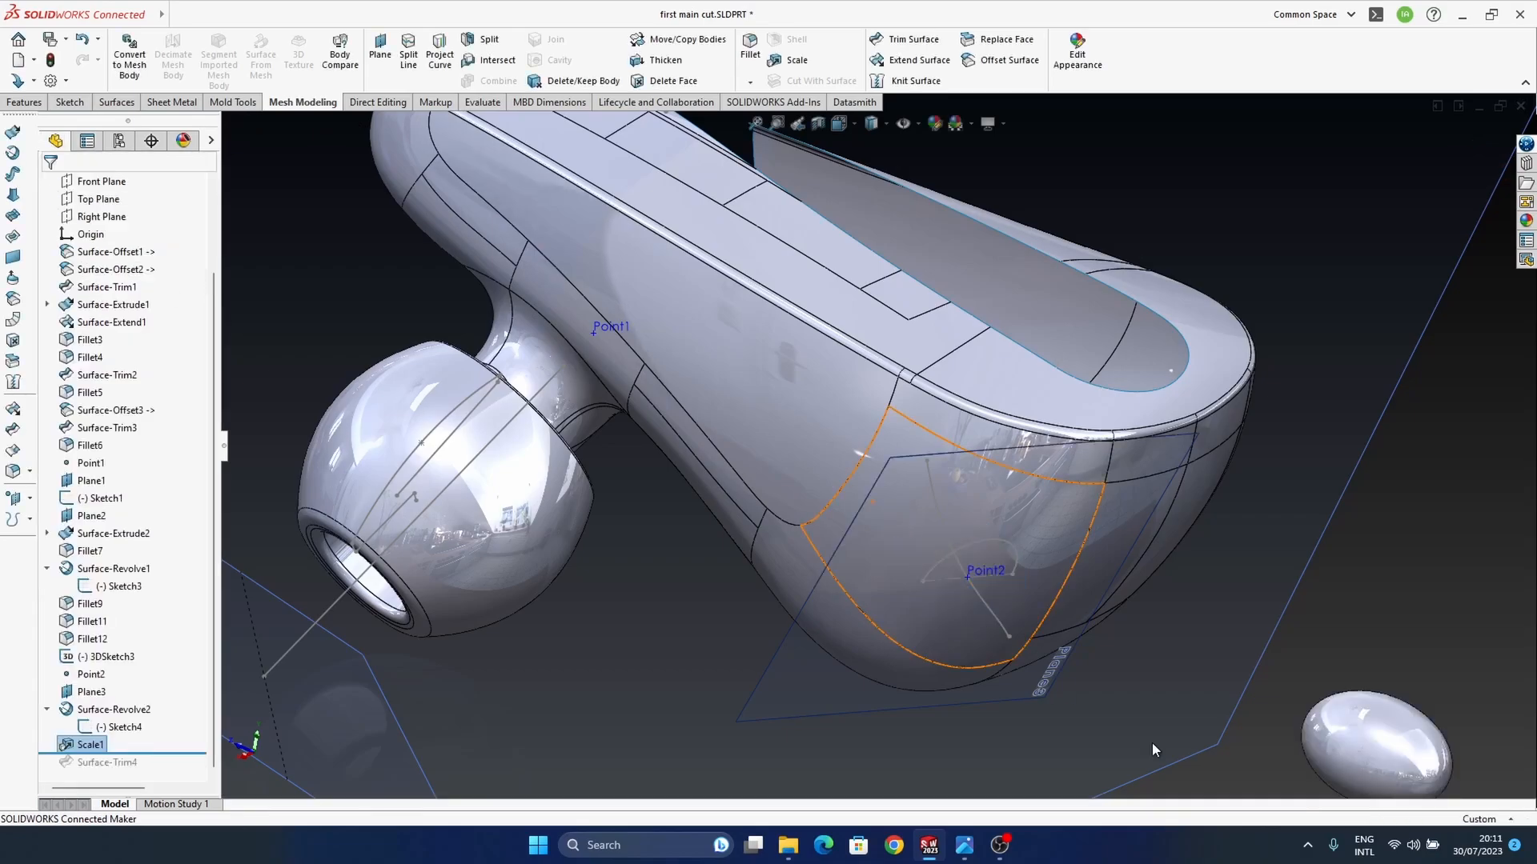
Step: Edit the scale feature again, setting the Z factor to 1 and the Y factor to 1.5
right_click(91, 746)
click(100, 448)
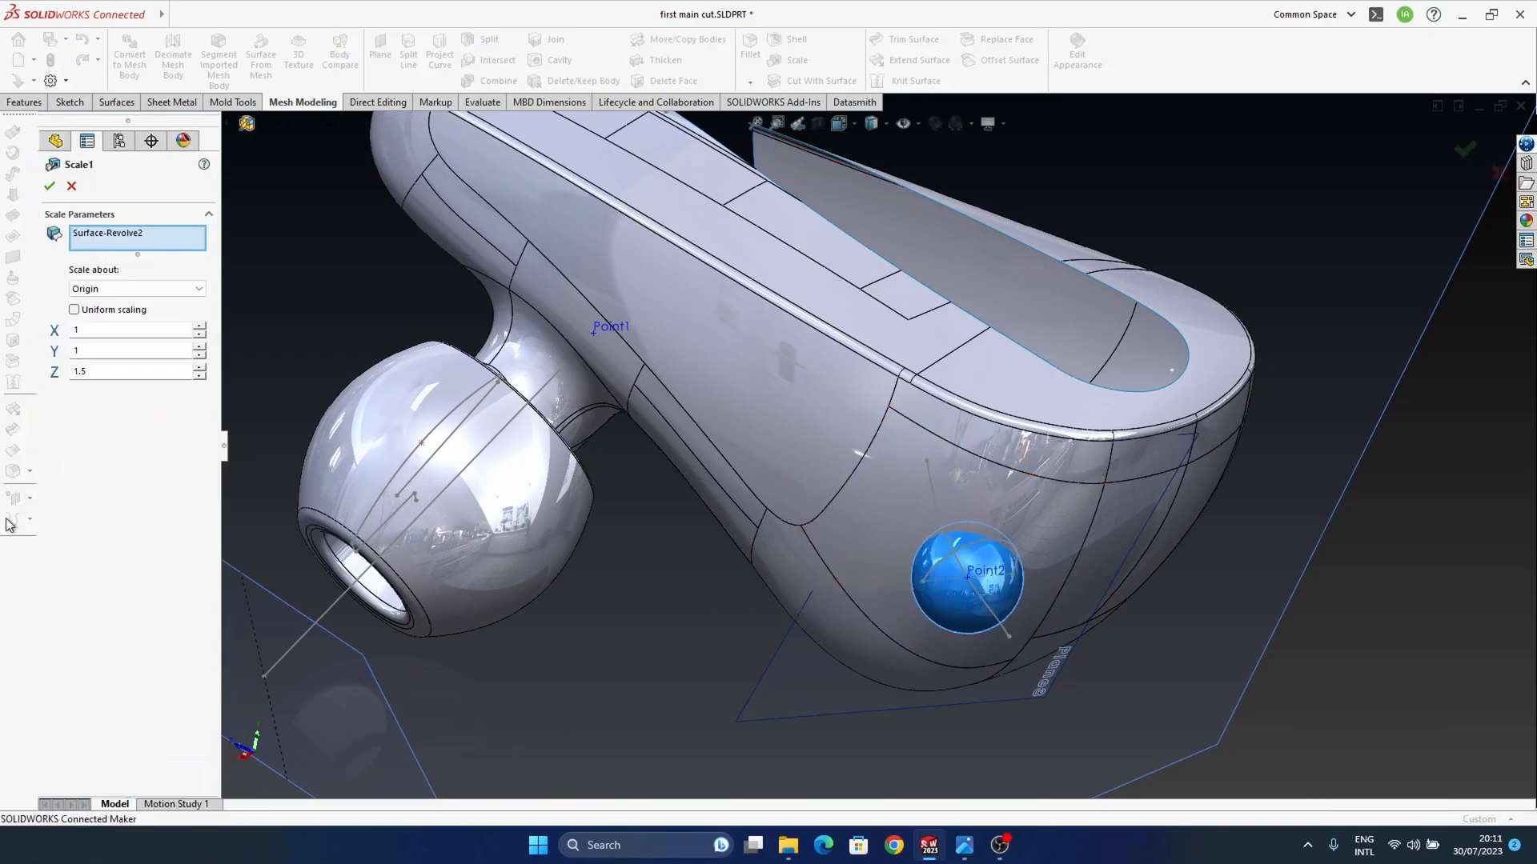
double_click(92, 373)
text(1)
double_click(104, 352)
text(1.5)
click(49, 186)
middle_drag(985, 610, 981, 576)
Step: Change the sphere's scale feature so that it scales about the centroid
click(955, 392)
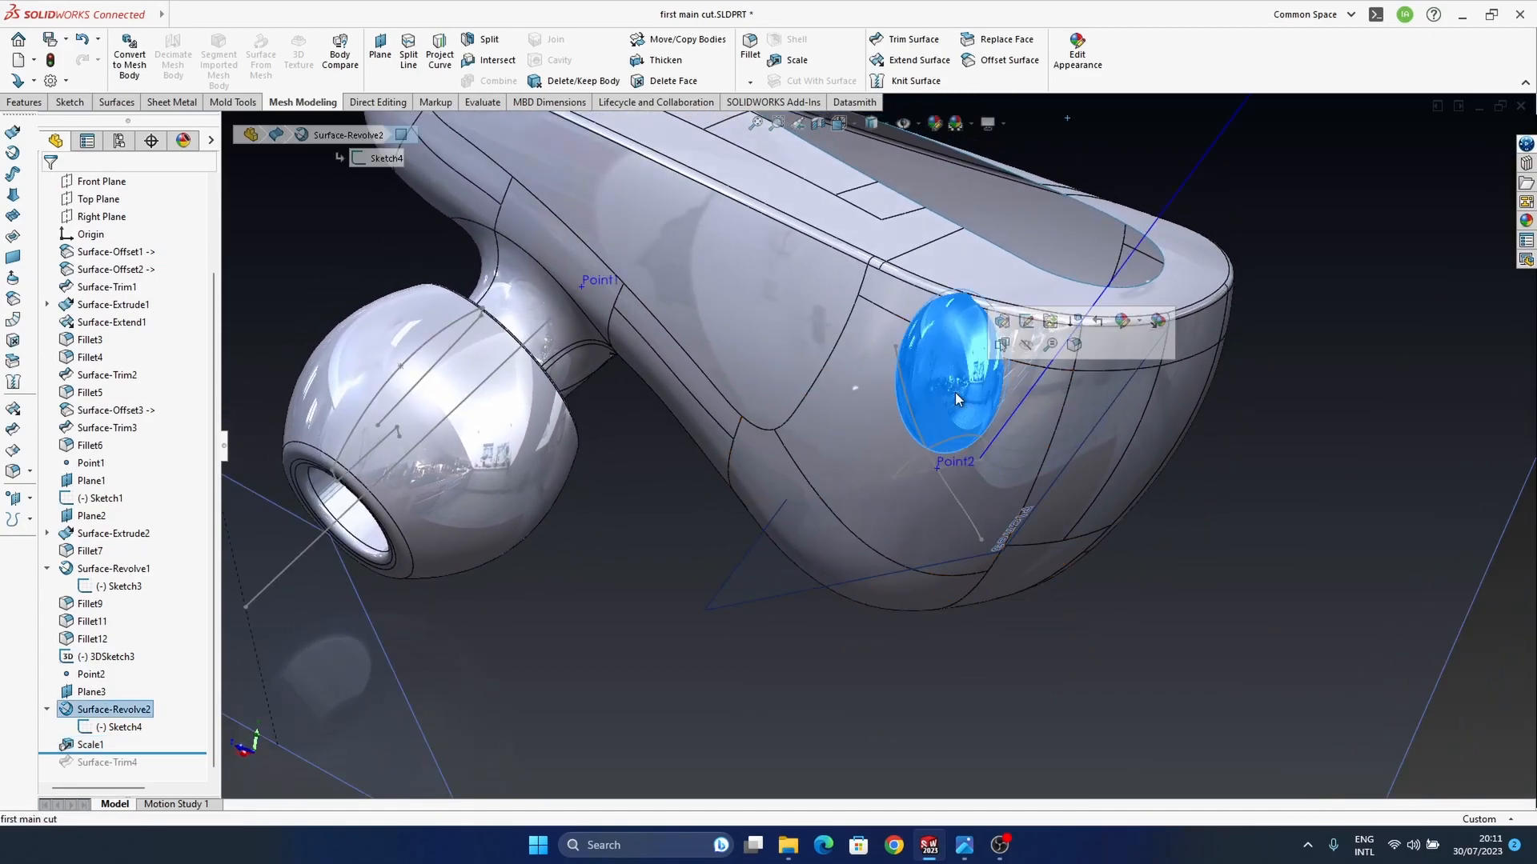
click(101, 695)
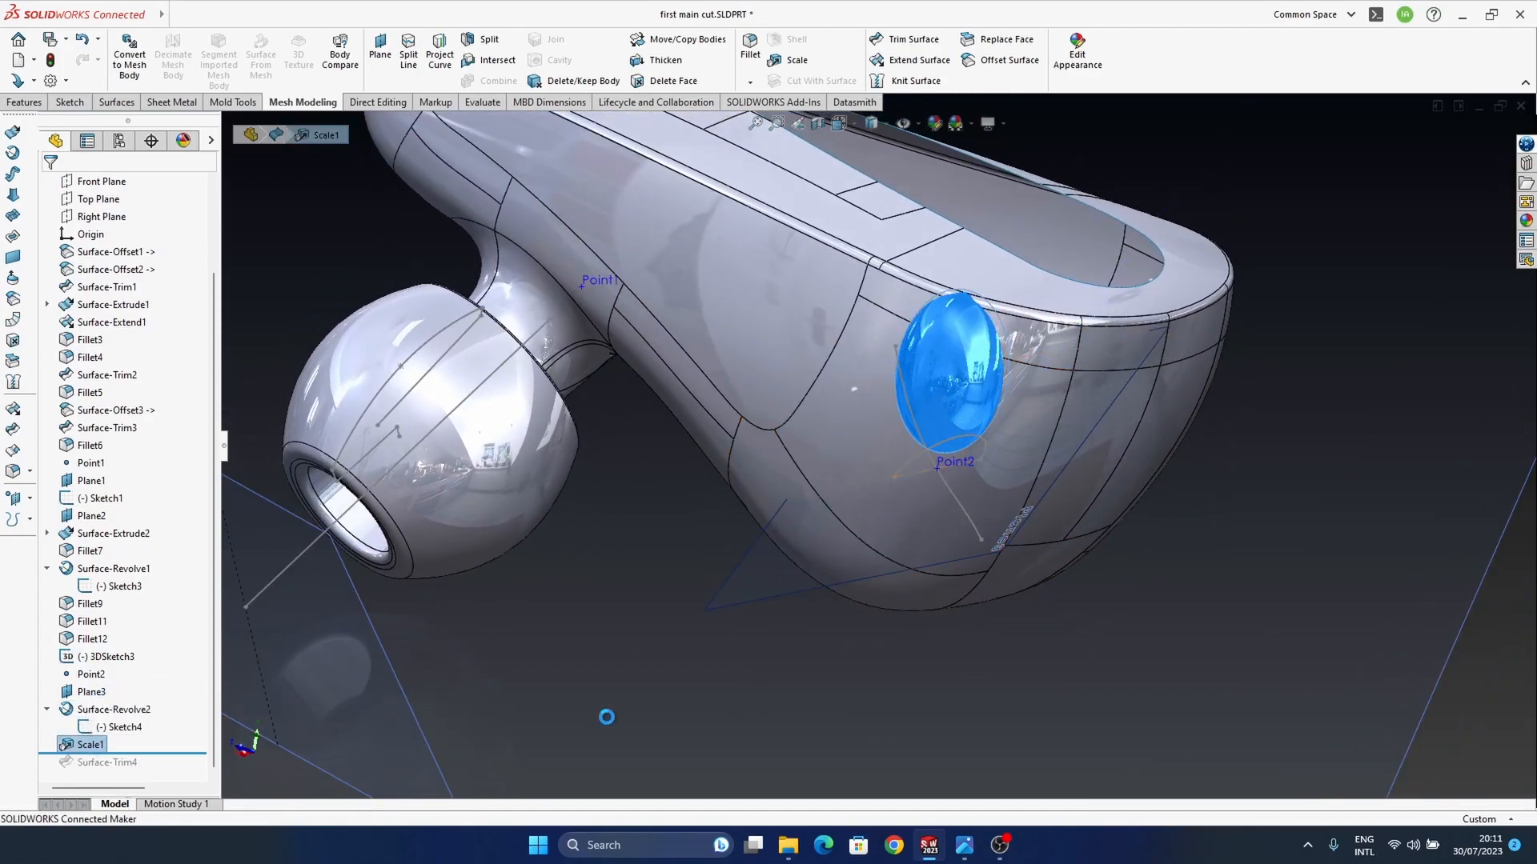
click(118, 289)
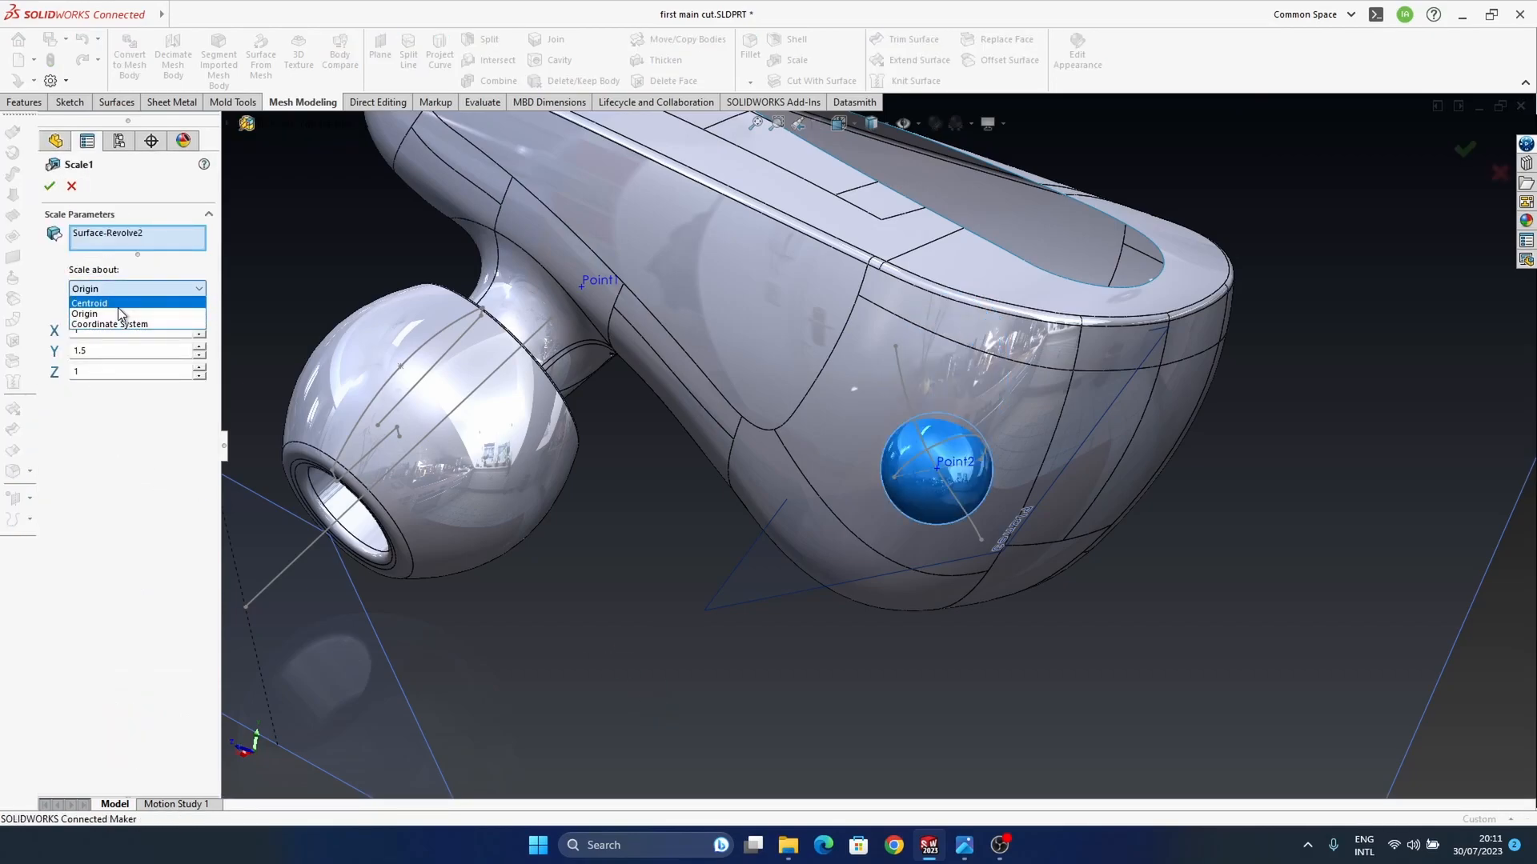
click(118, 303)
click(49, 186)
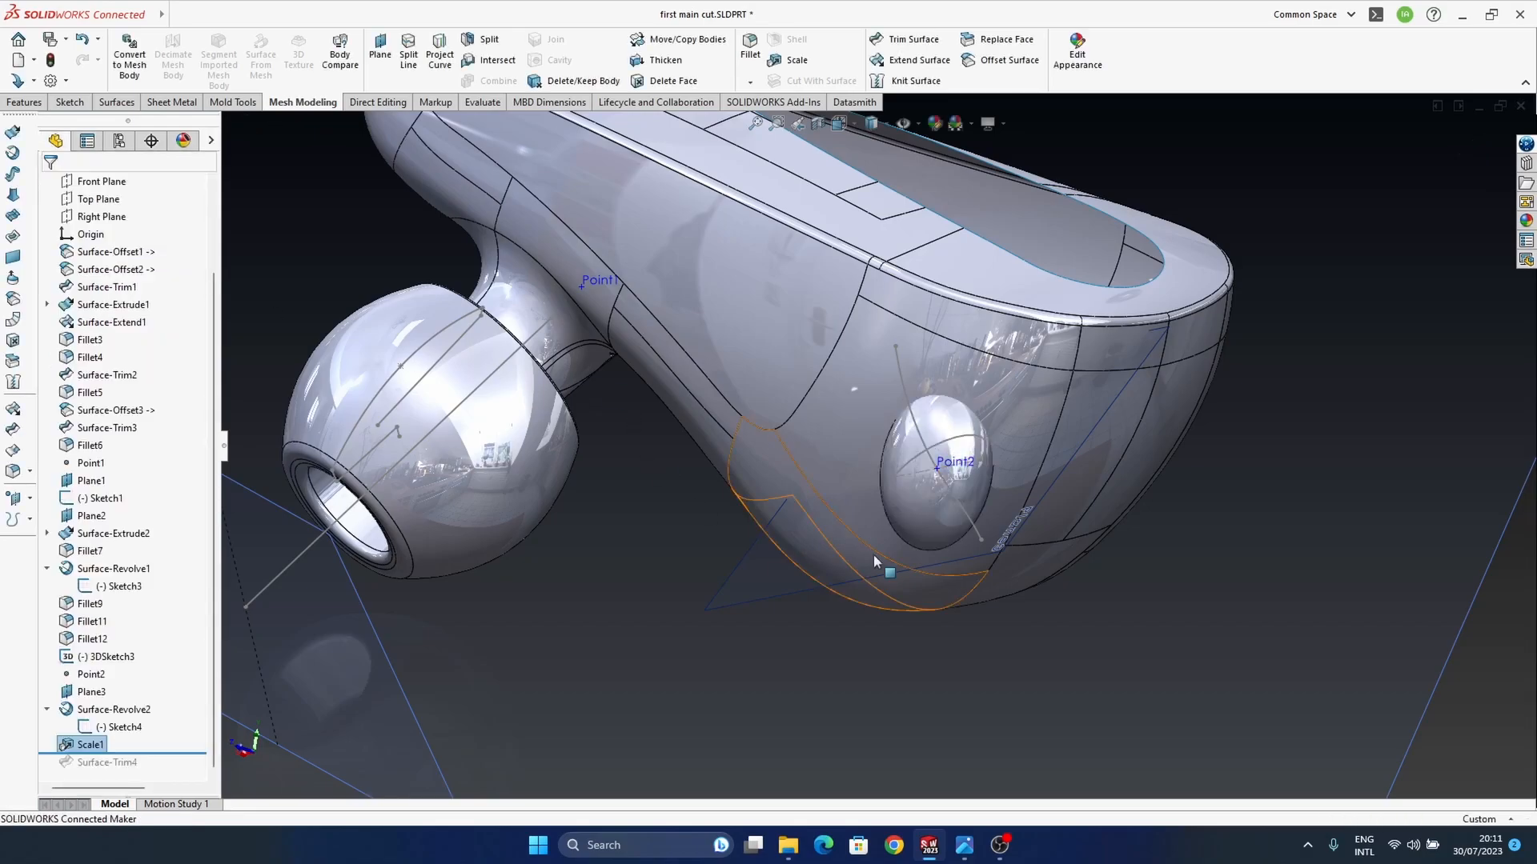
Step: Edit the sphere's scale feature to reduce its Y factor
right_click(94, 742)
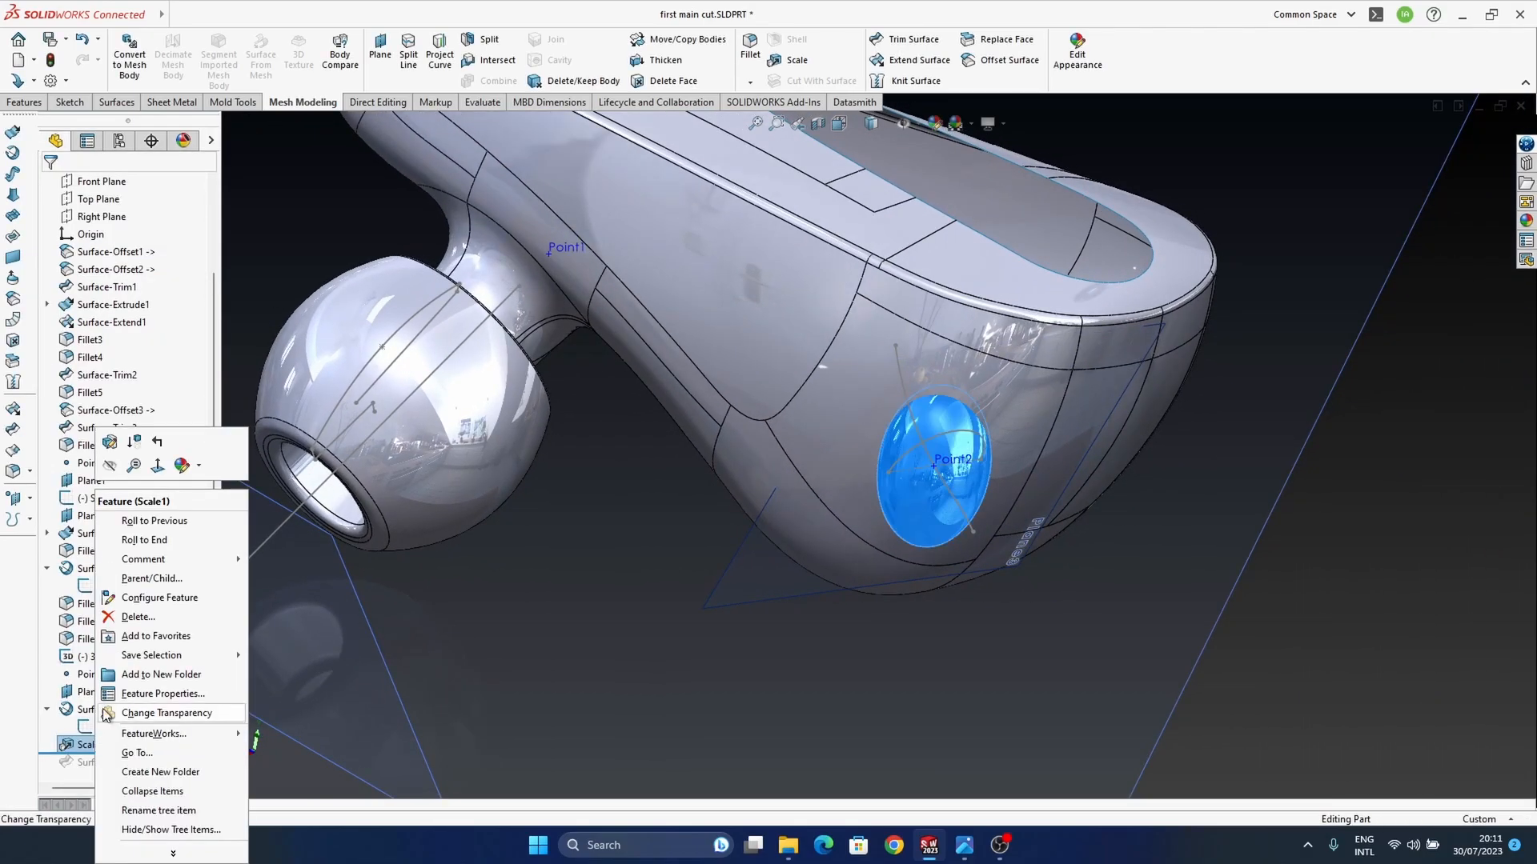
click(110, 443)
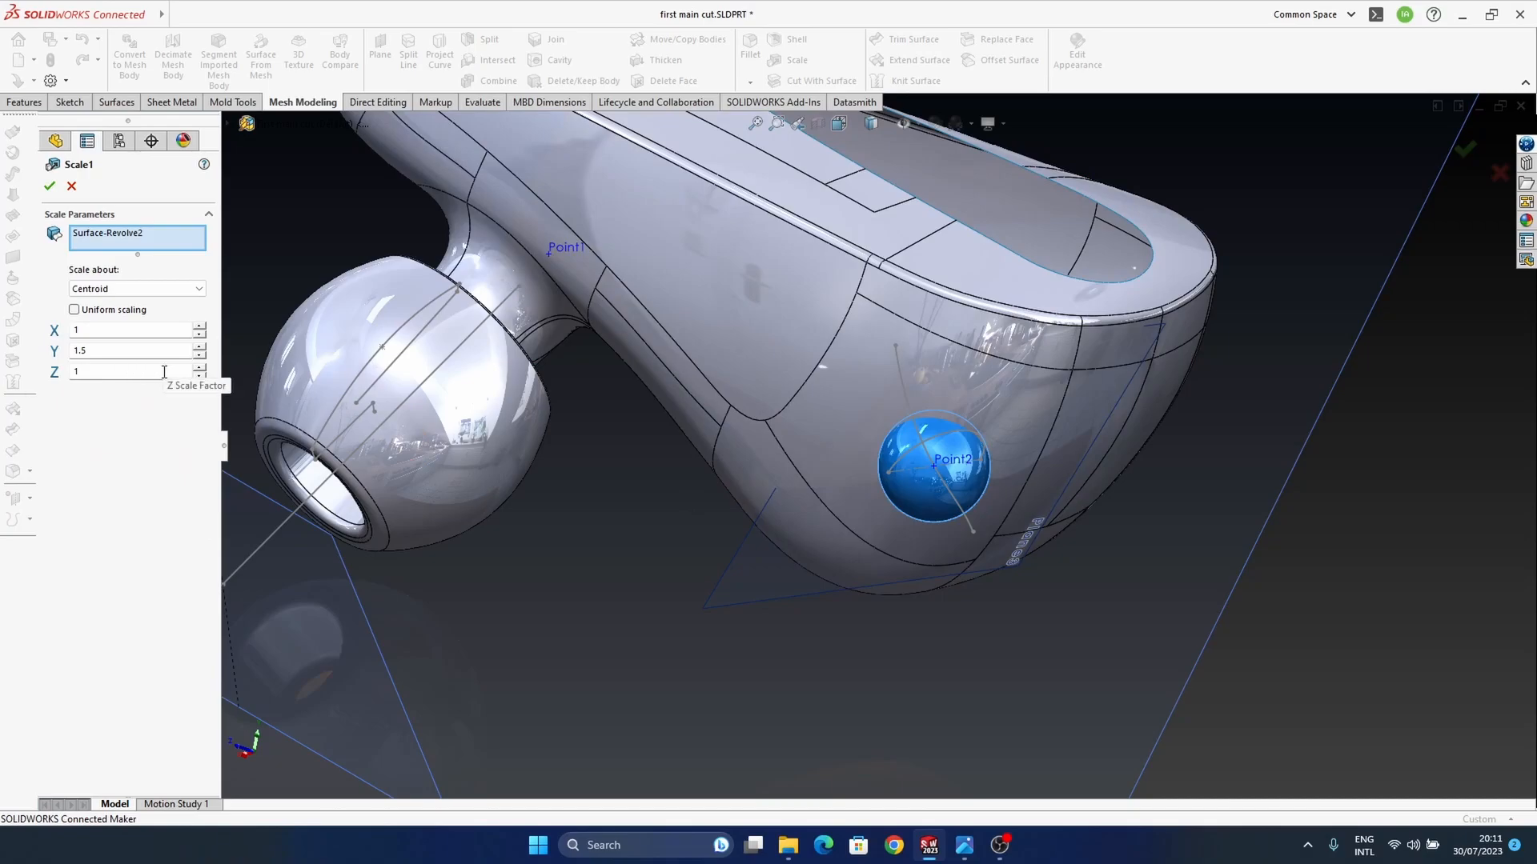
click(116, 349)
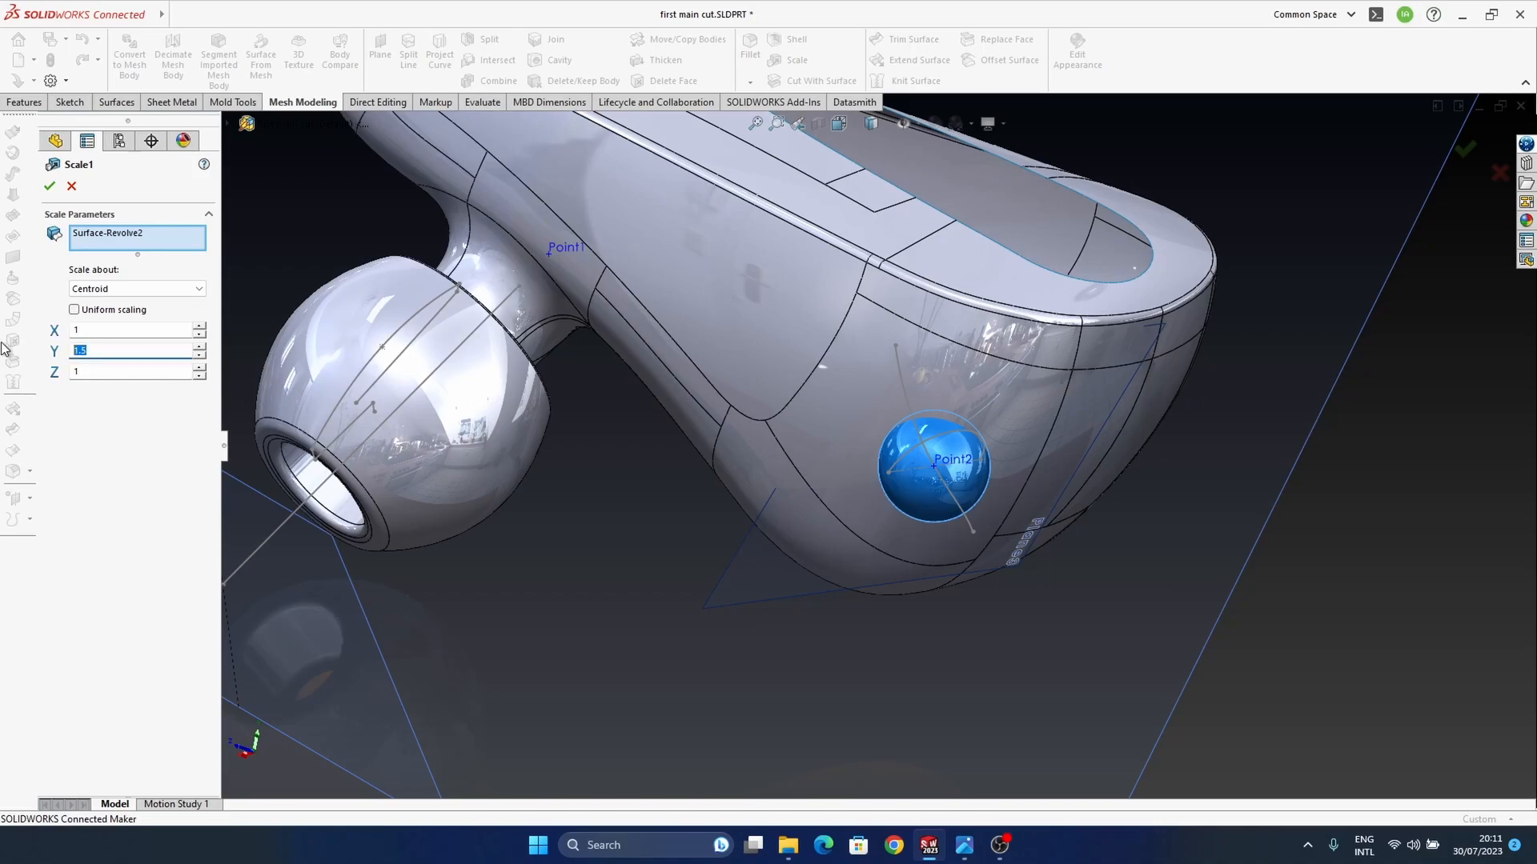
text(1)
click(49, 186)
middle_drag(937, 464, 981, 436)
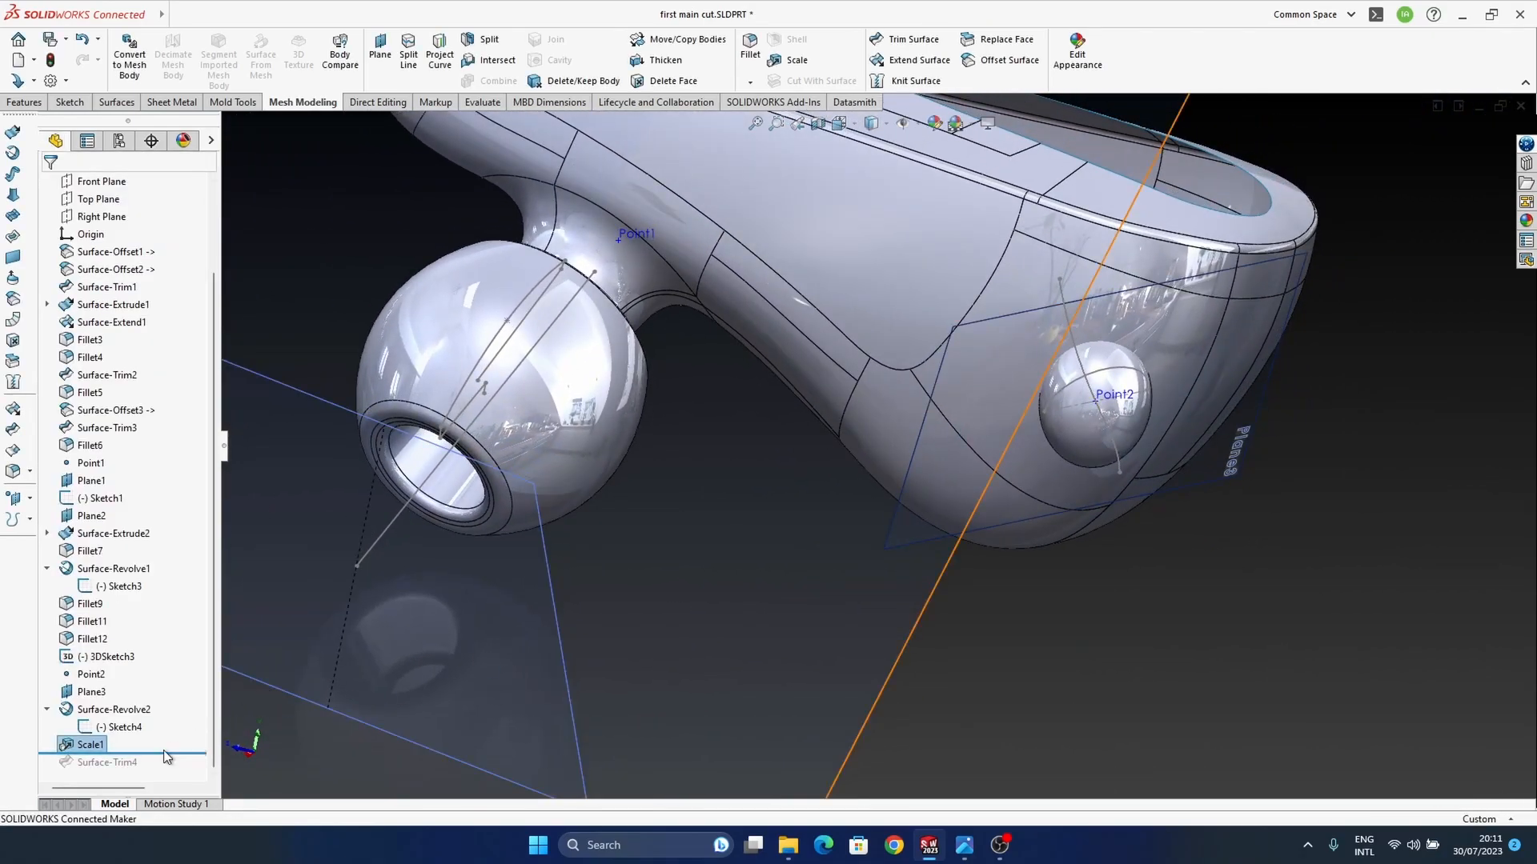
Step: Roll the feature history forward to include the surface trim that cuts the dimple
drag(171, 751, 170, 770)
middle_drag(1289, 637, 884, 564)
scroll(909, 583, up, 1)
scroll(884, 563, down, 3)
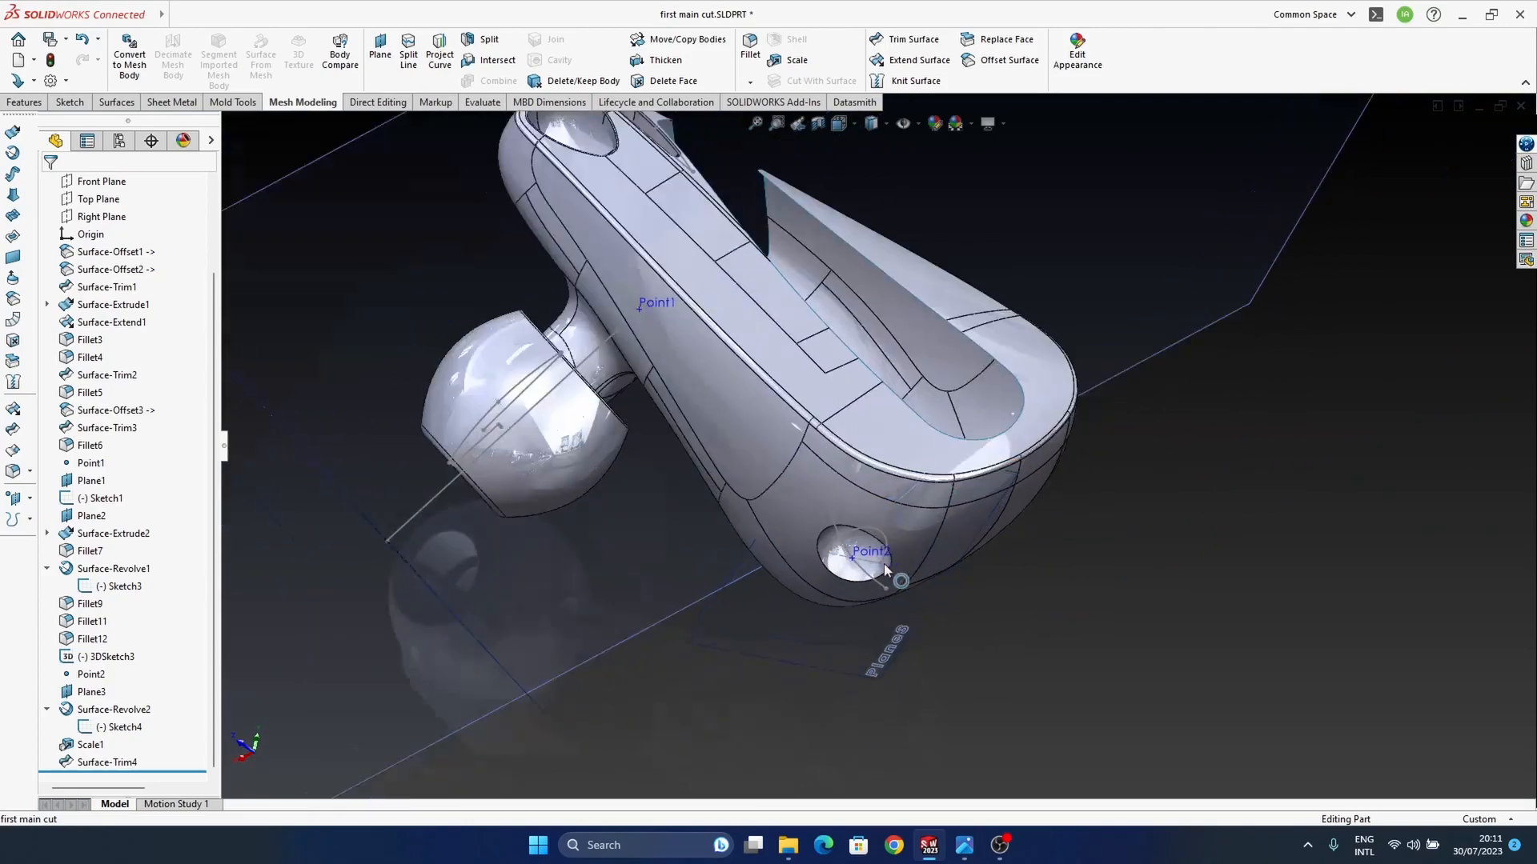
Step: Edit the sphere's scale feature to use a Y factor of 1.3
click(89, 745)
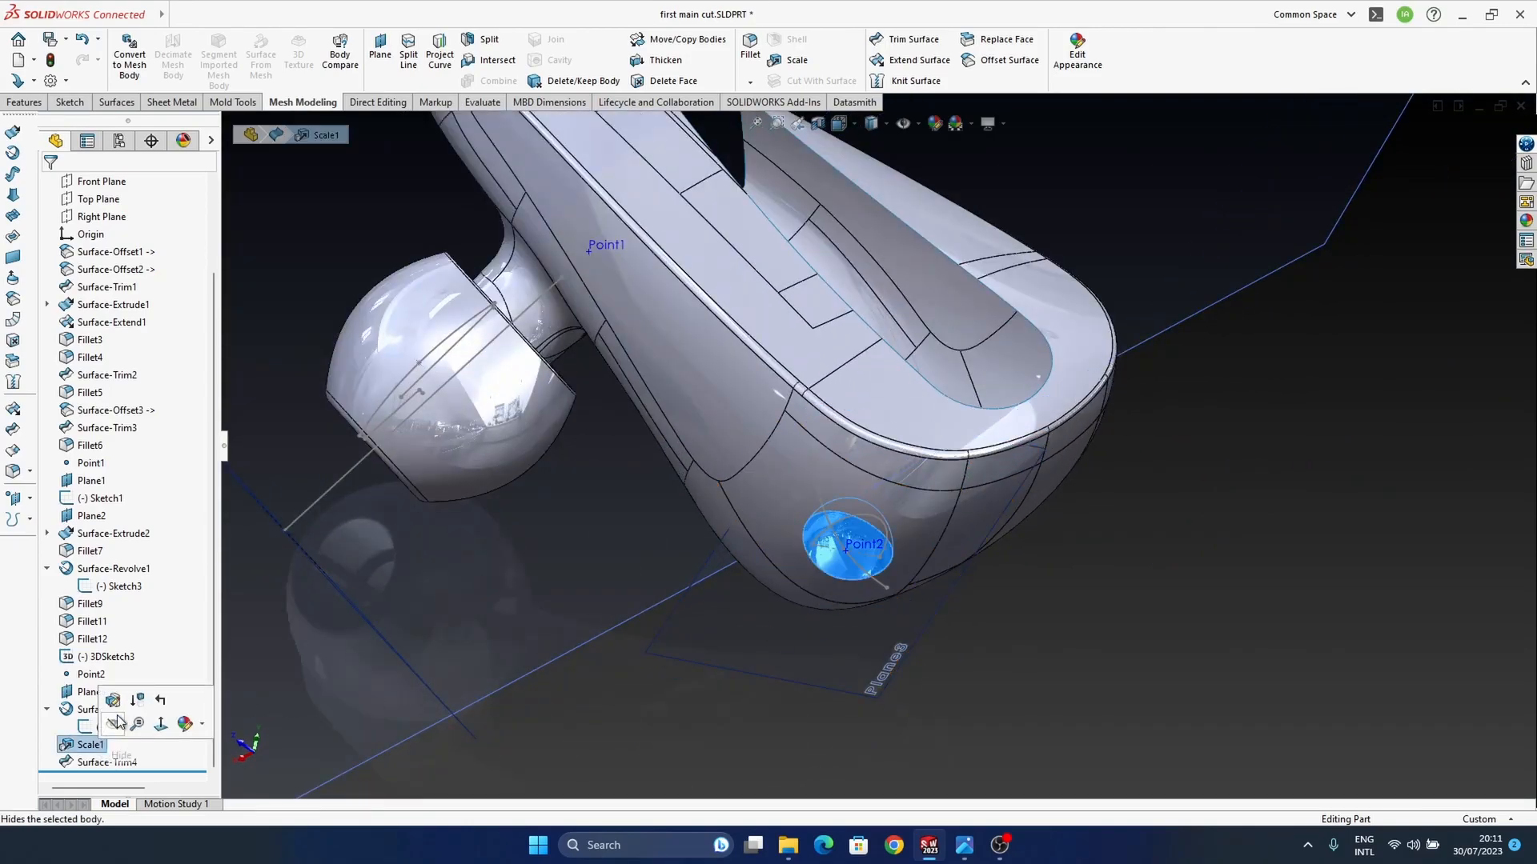
click(99, 353)
key(BackSpace)
click(48, 185)
middle_drag(761, 548, 956, 476)
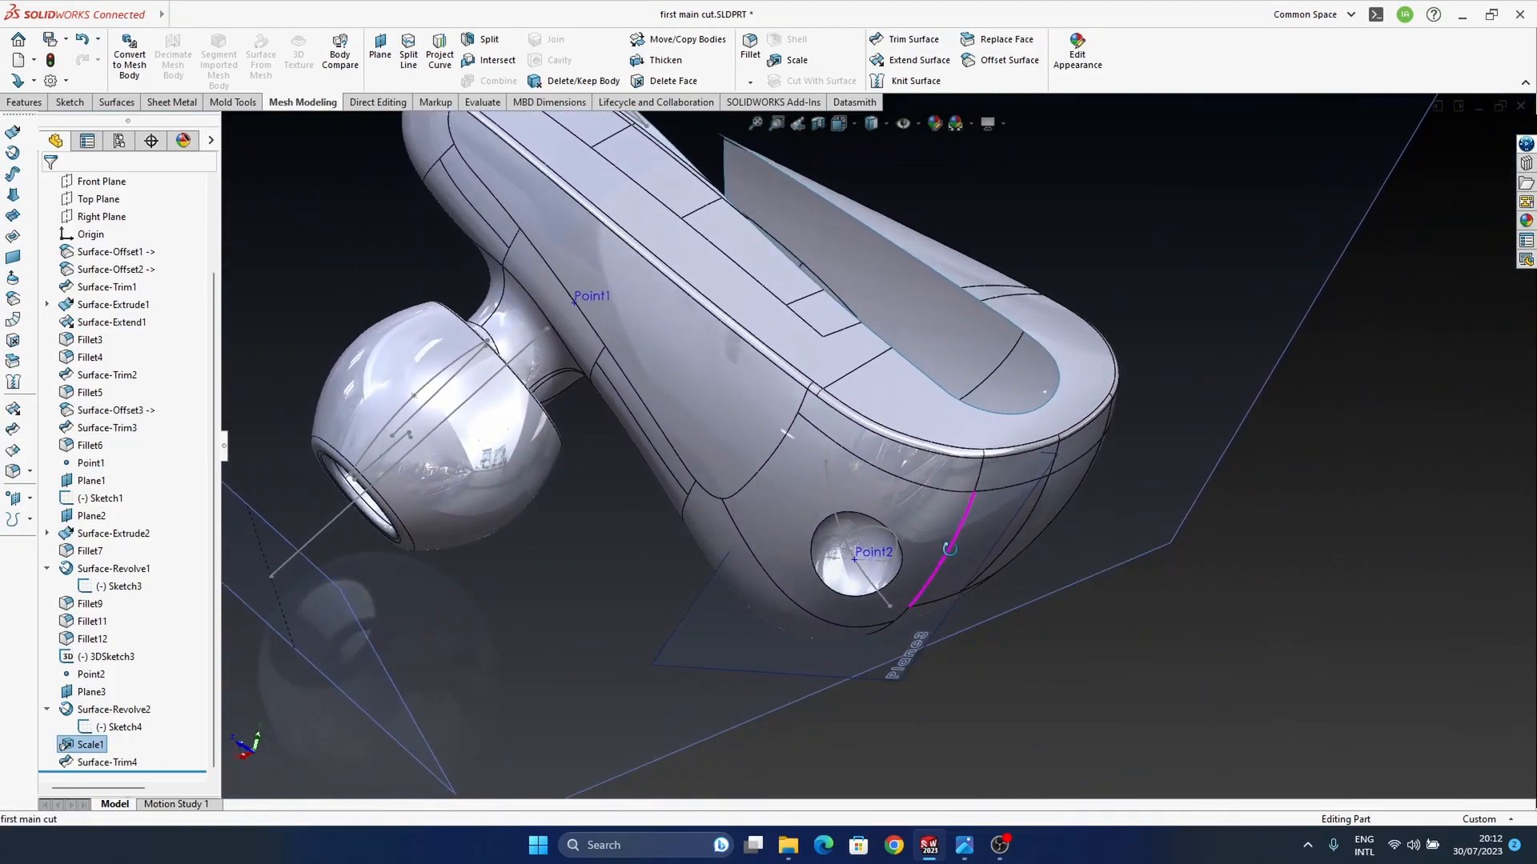
Step: Set the X factor of the sphere's scale feature to 1.2
right_click(93, 746)
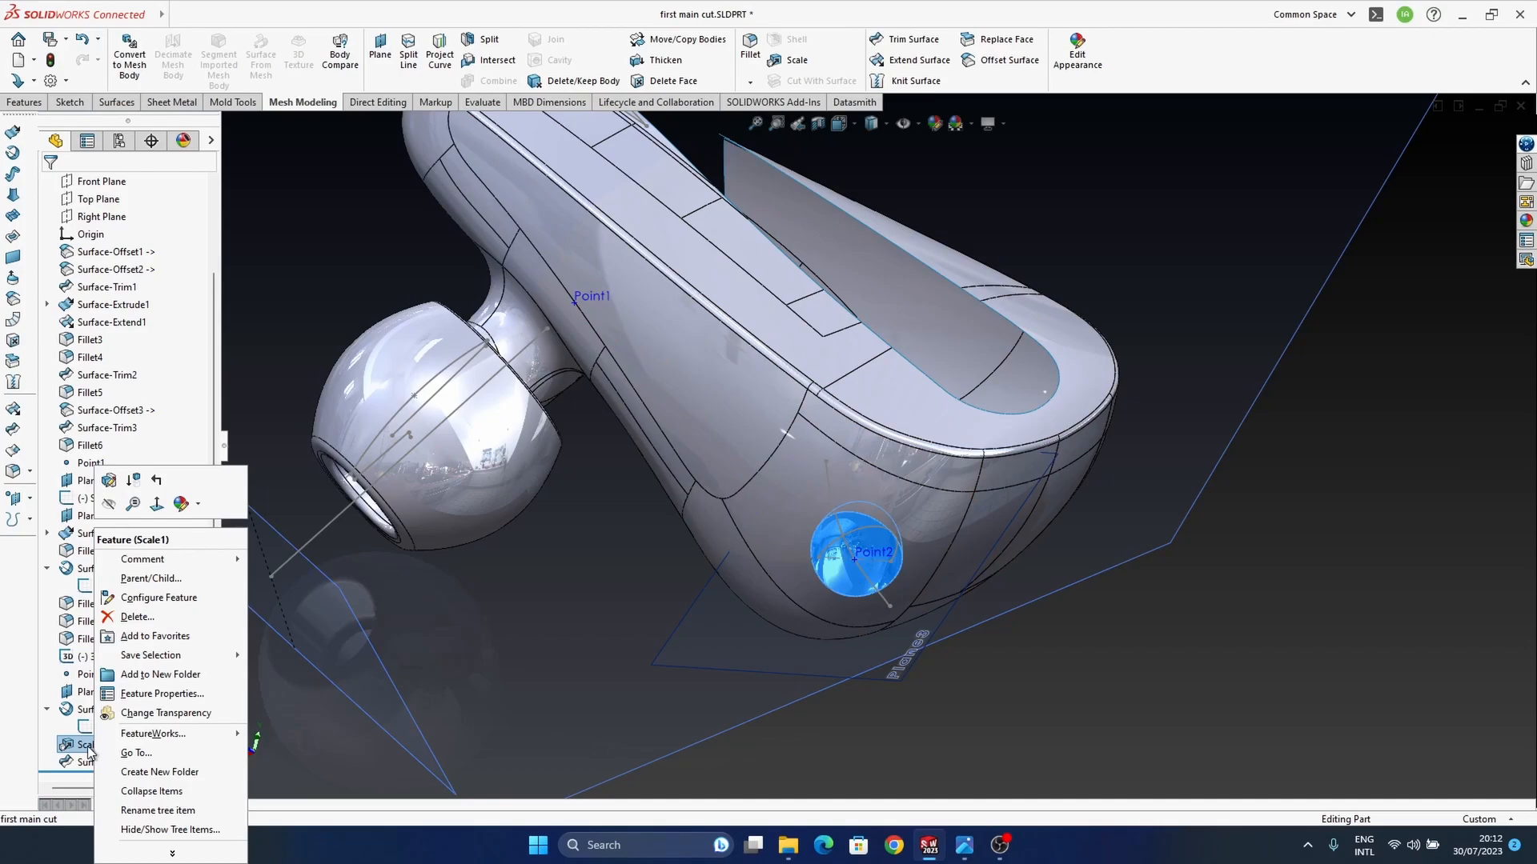
click(109, 481)
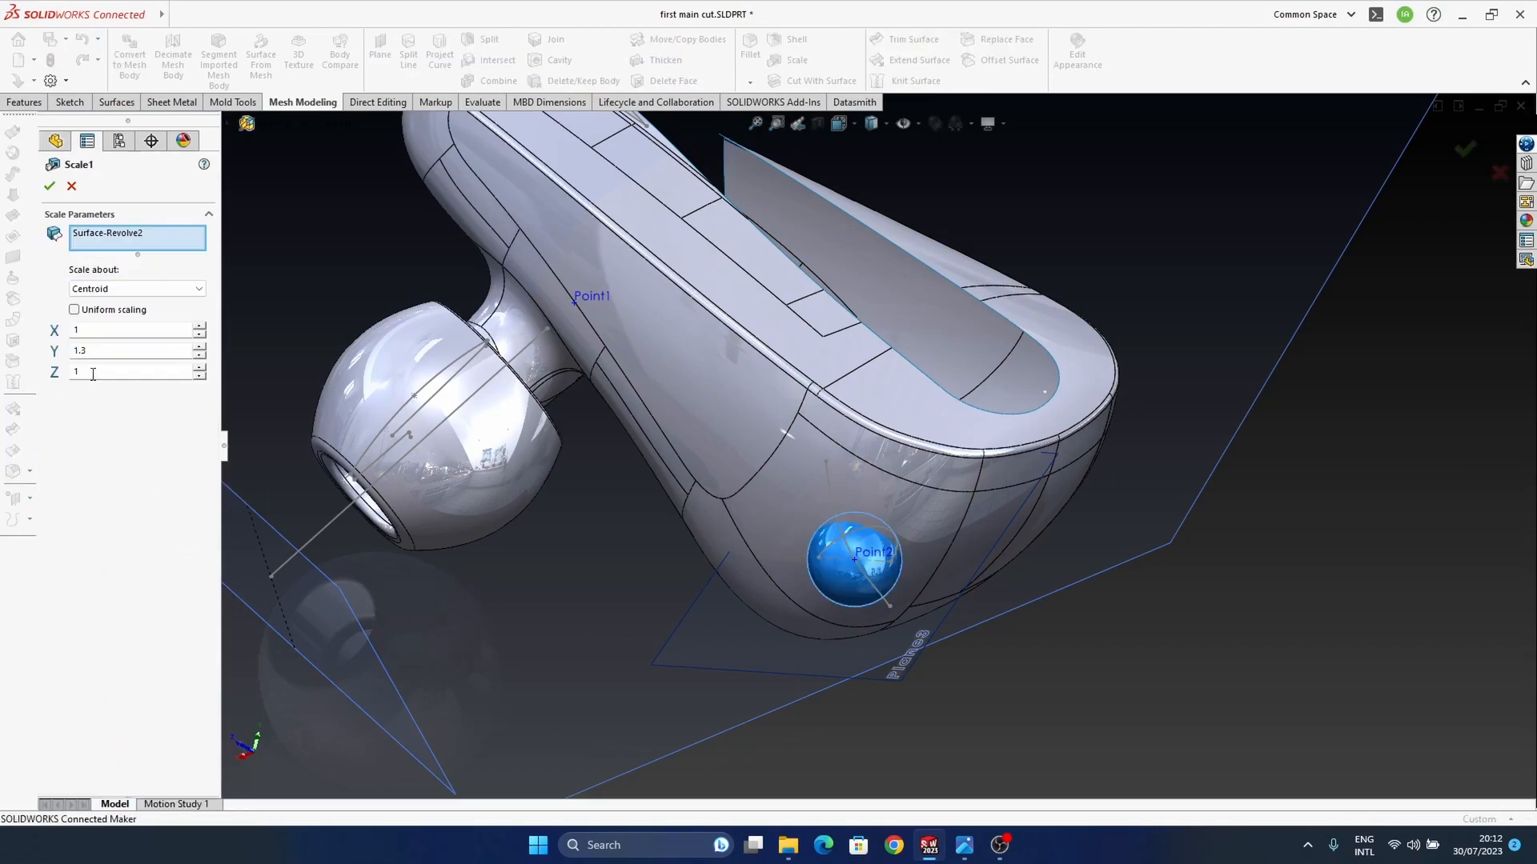
click(92, 374)
drag(87, 333, 25, 332)
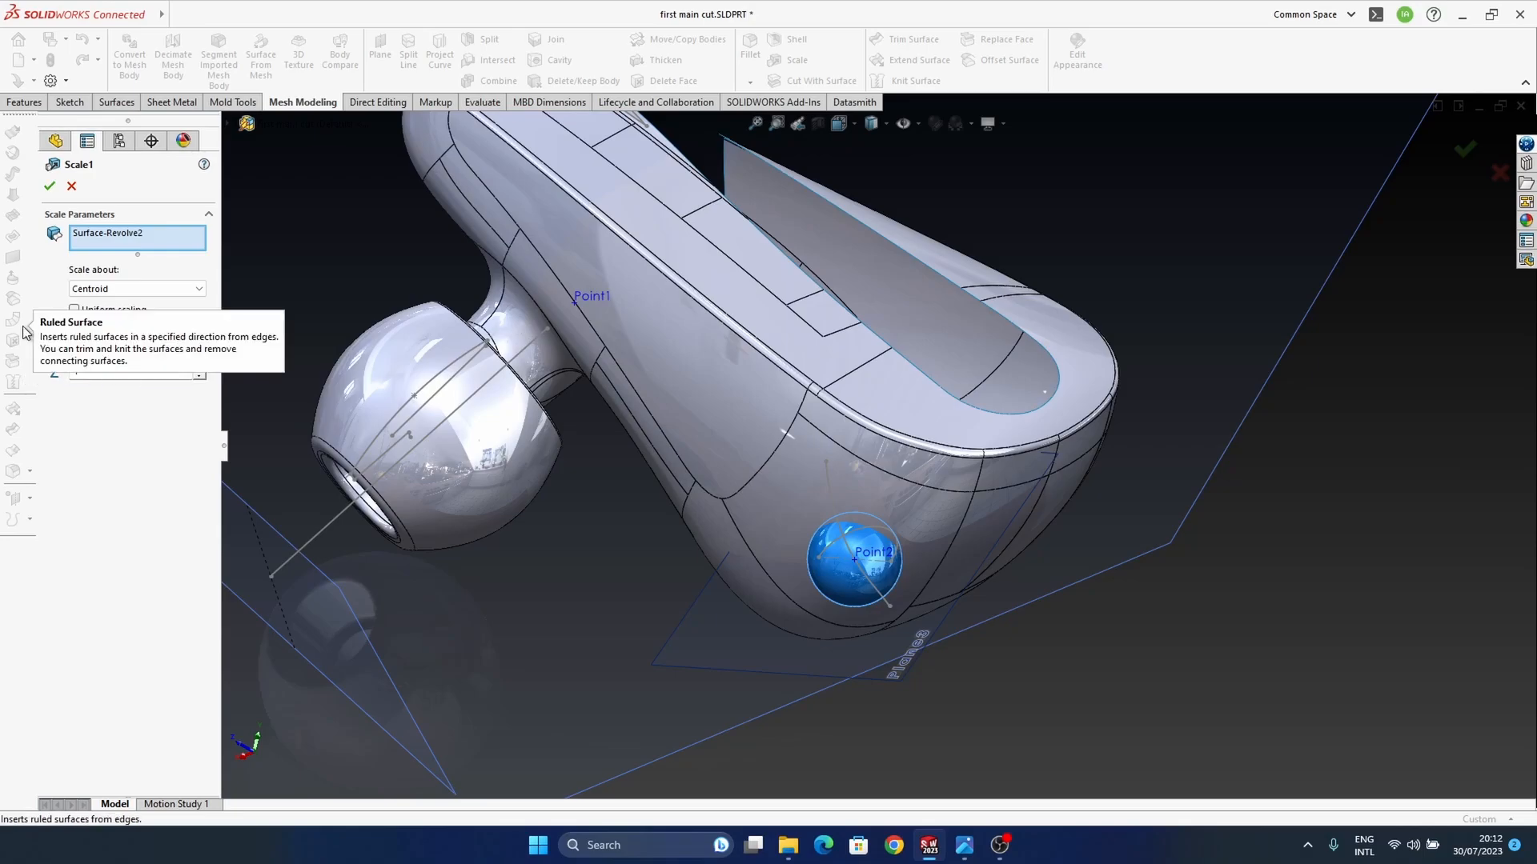
text(1.2)
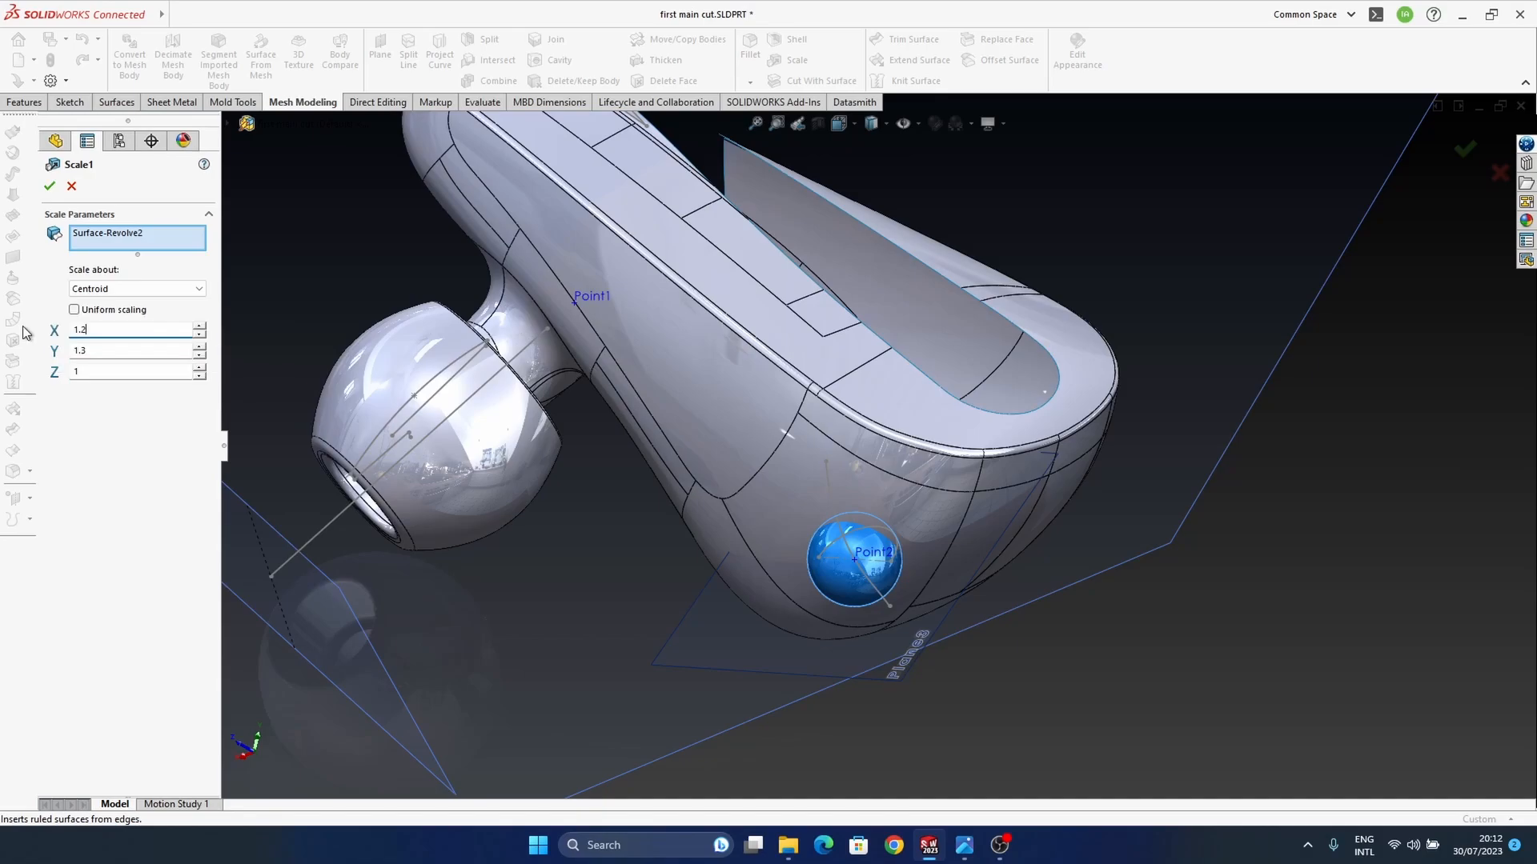
click(51, 189)
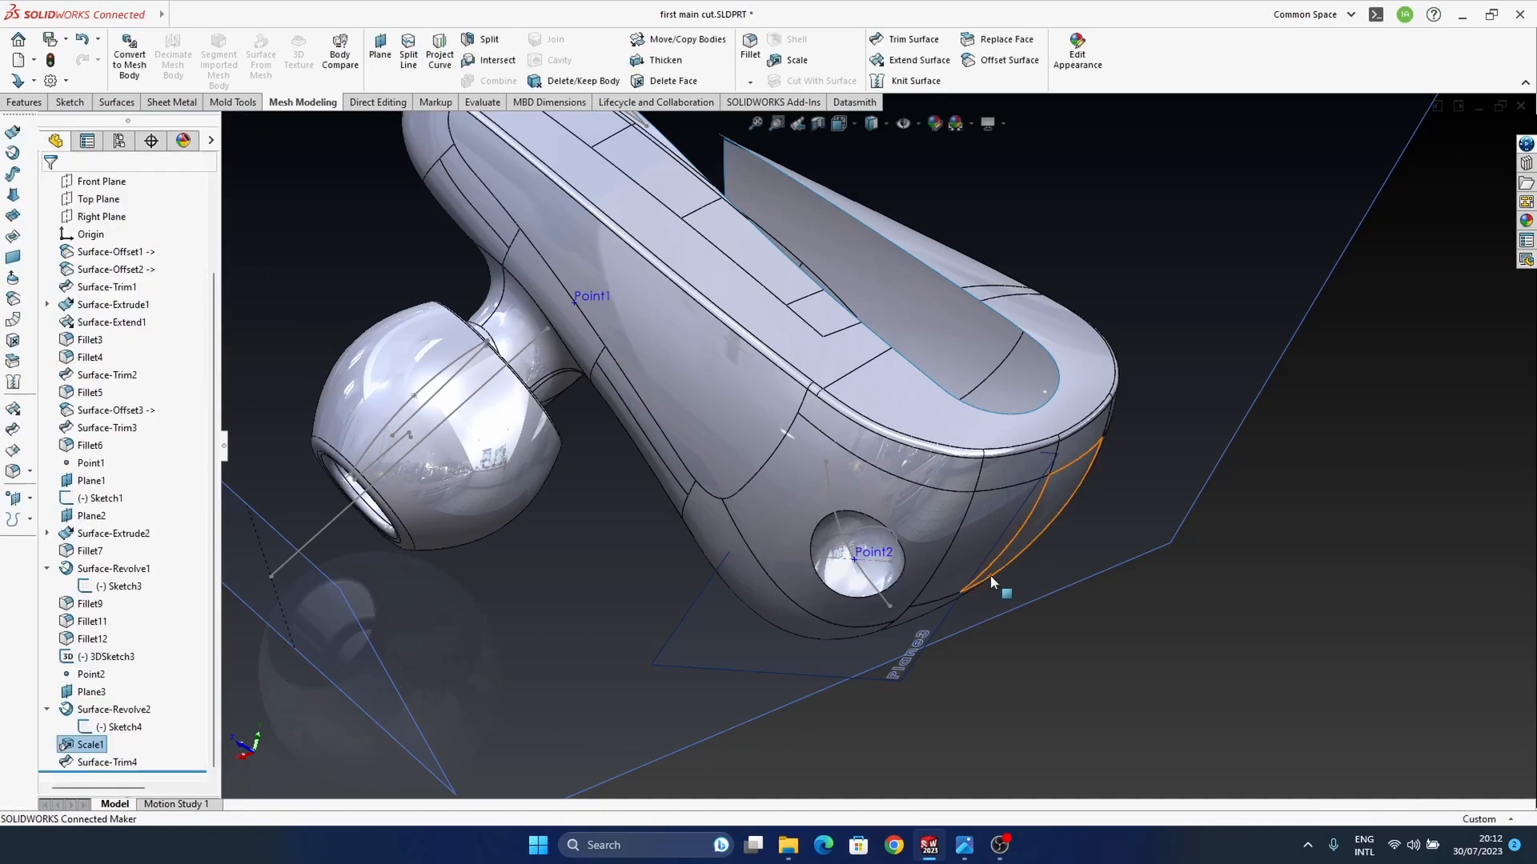
Step: Try a symmetric, curvature-continuous fillet on the dimple's rim edge with radii of 0.5 mm and 0.2 mm
middle_drag(1116, 679, 829, 613)
scroll(886, 560, down, 5)
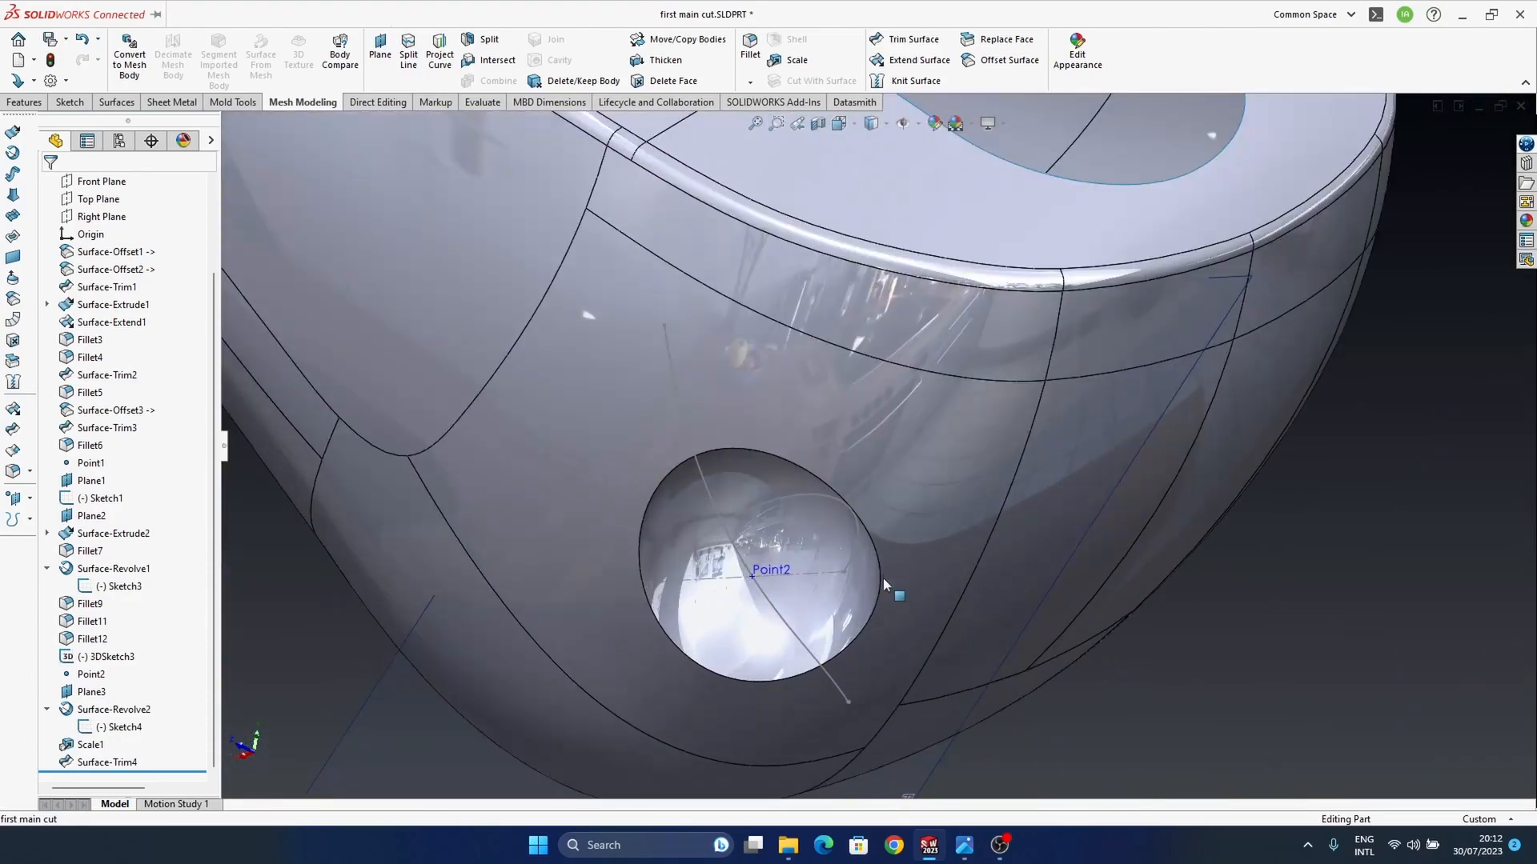
click(15, 470)
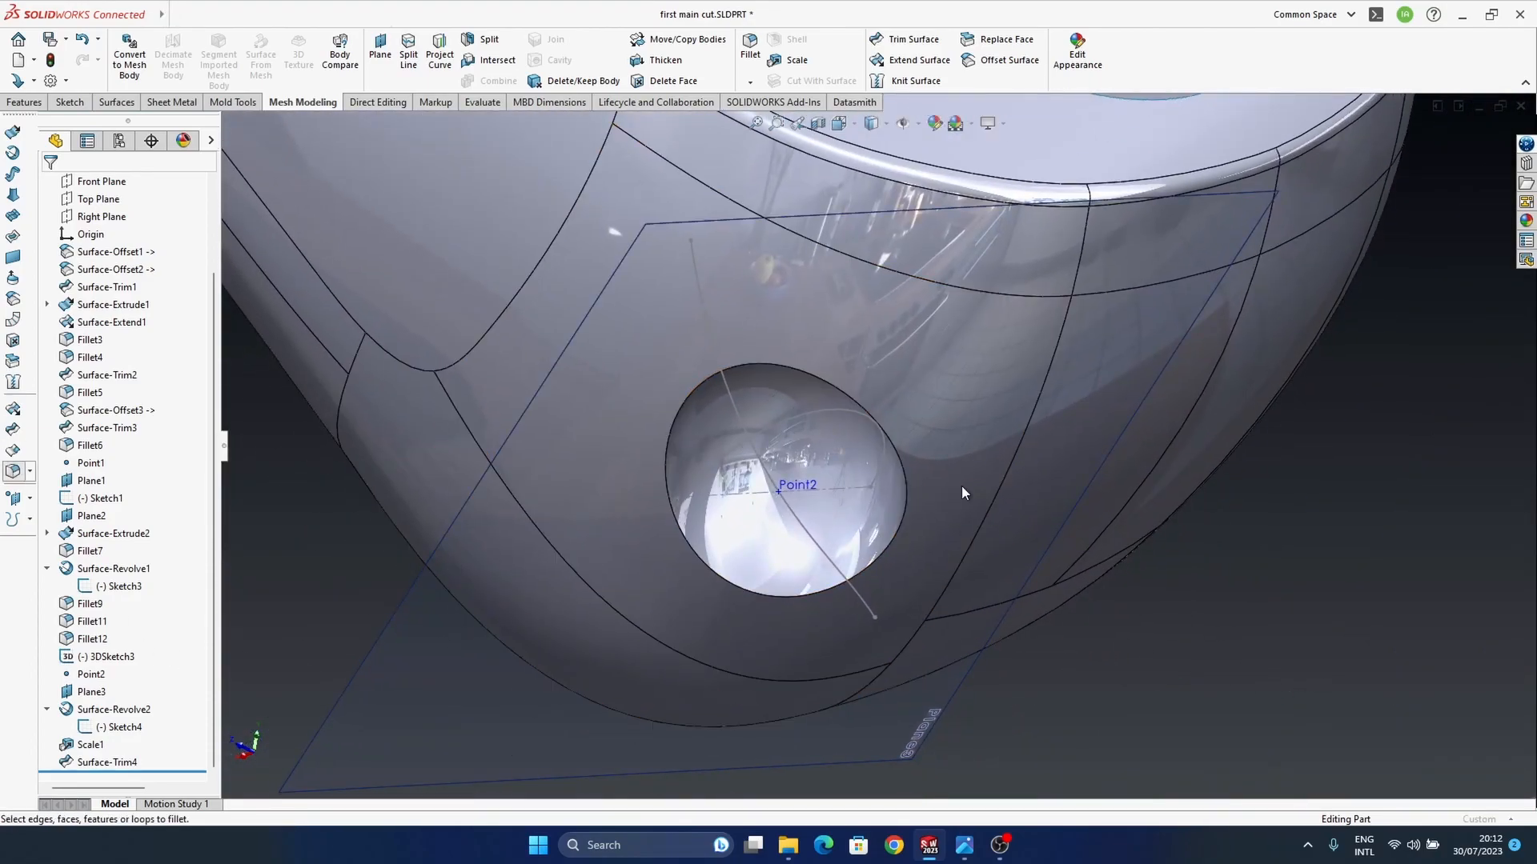
click(1016, 610)
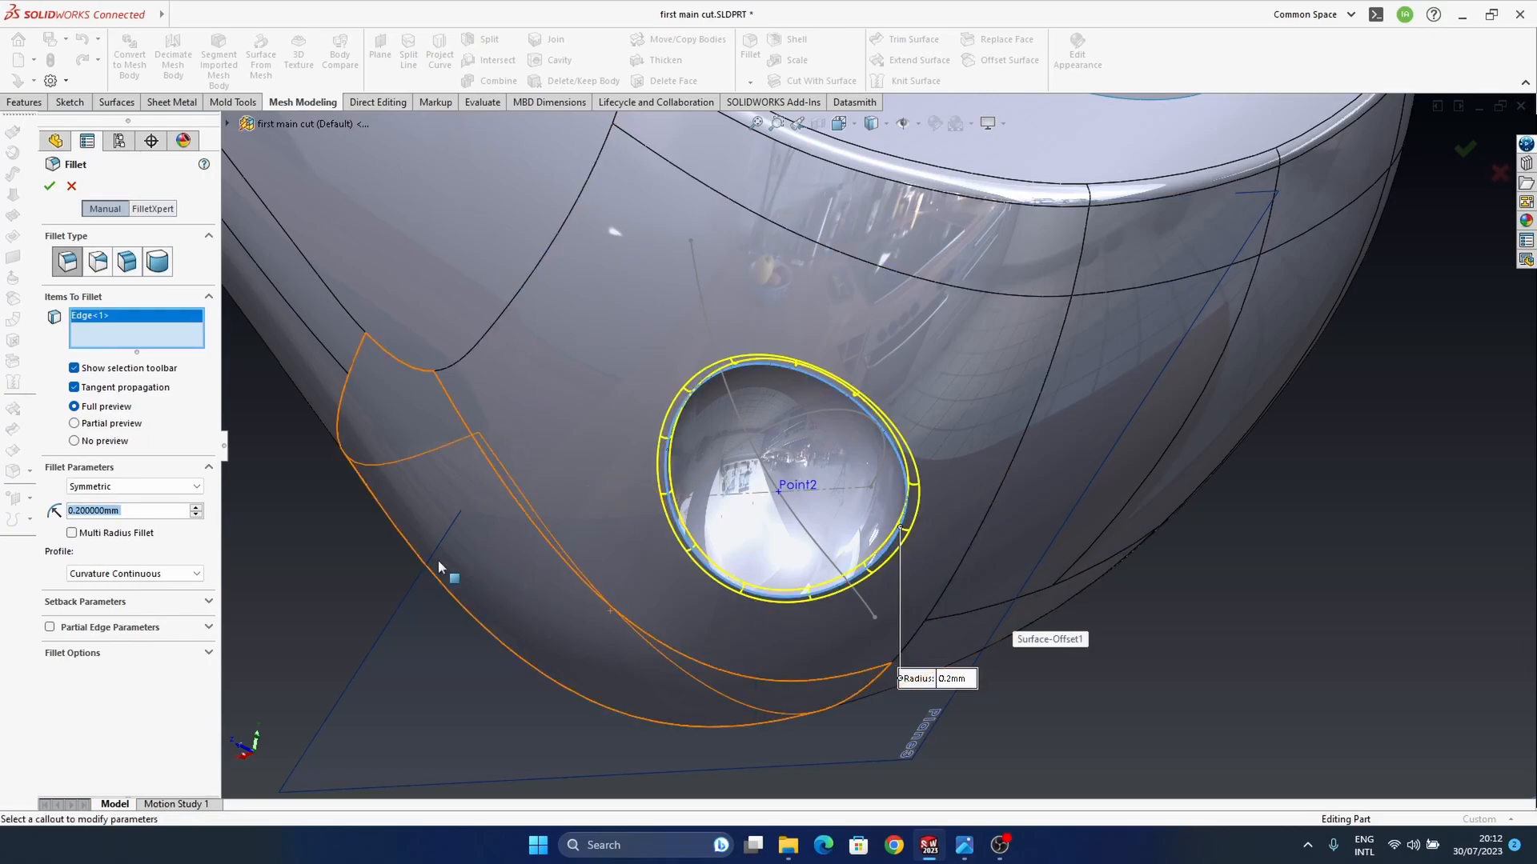
text(0.5)
key(Return)
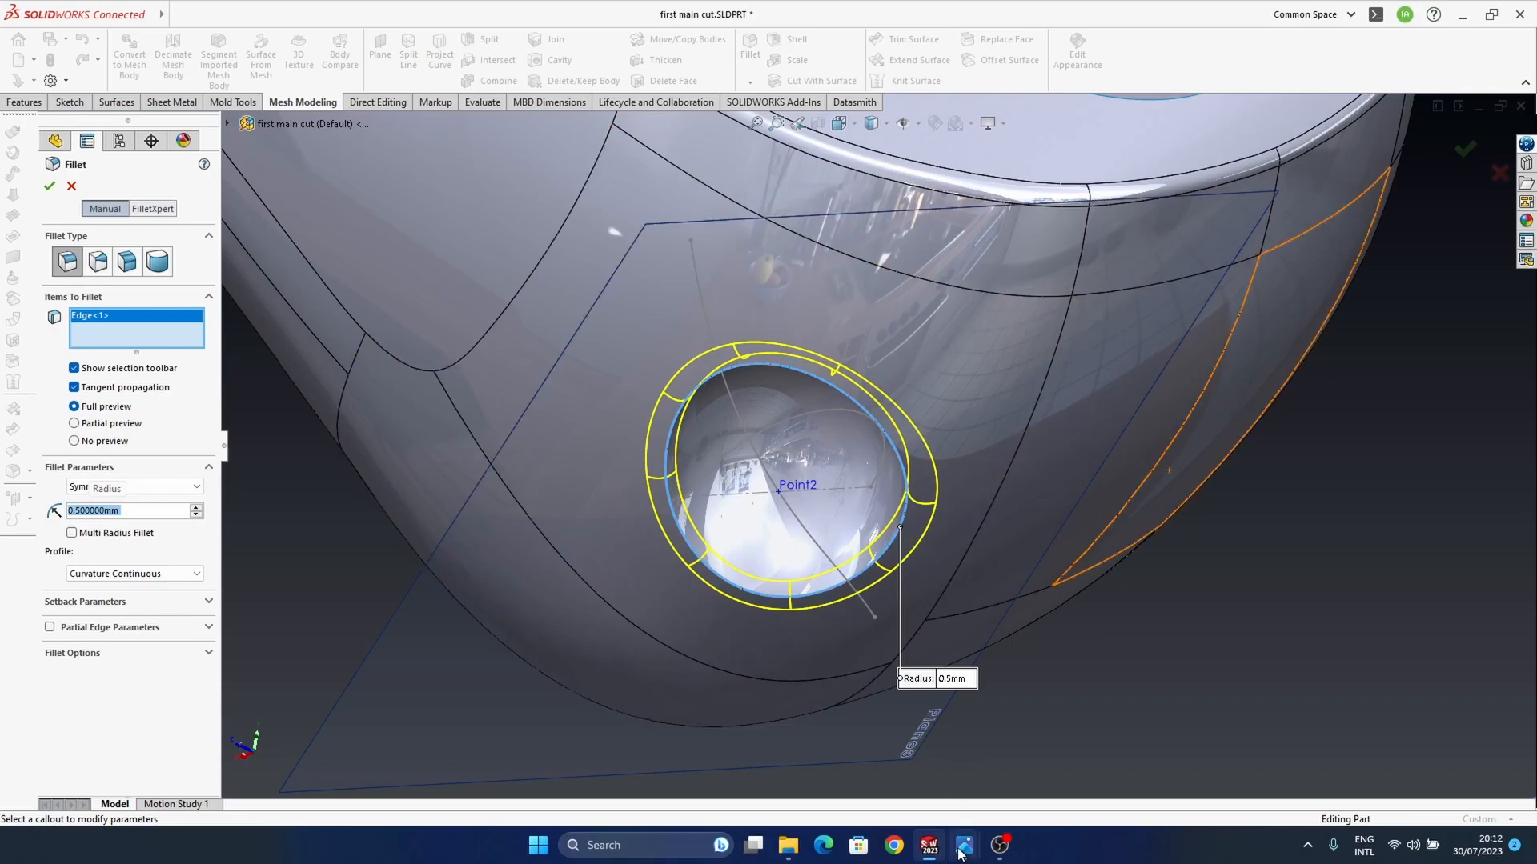
mouse_move(964, 845)
mouse_move(893, 797)
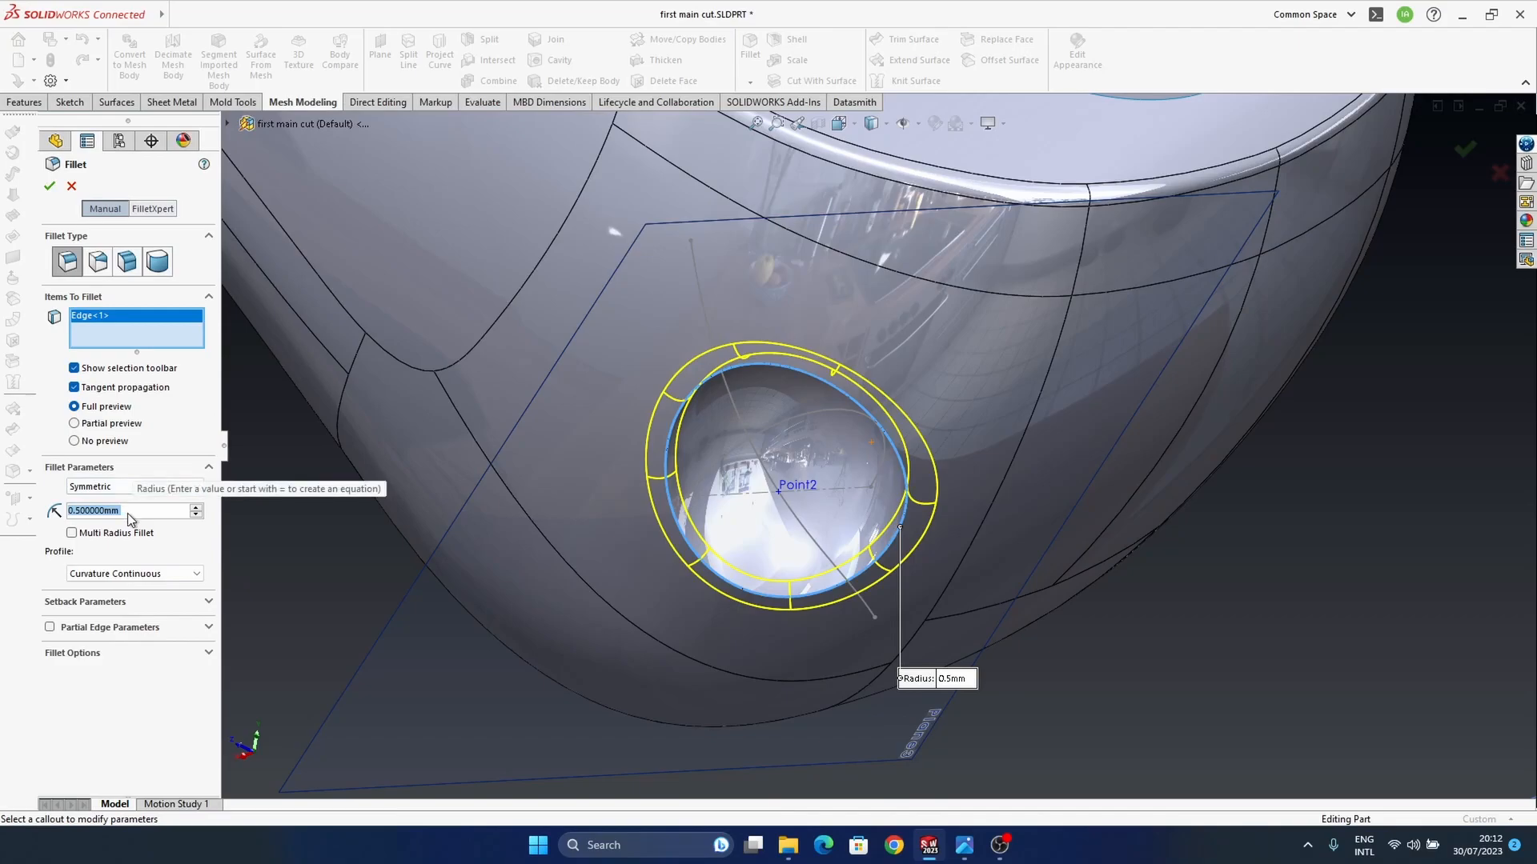
text(0.2)
key(Return)
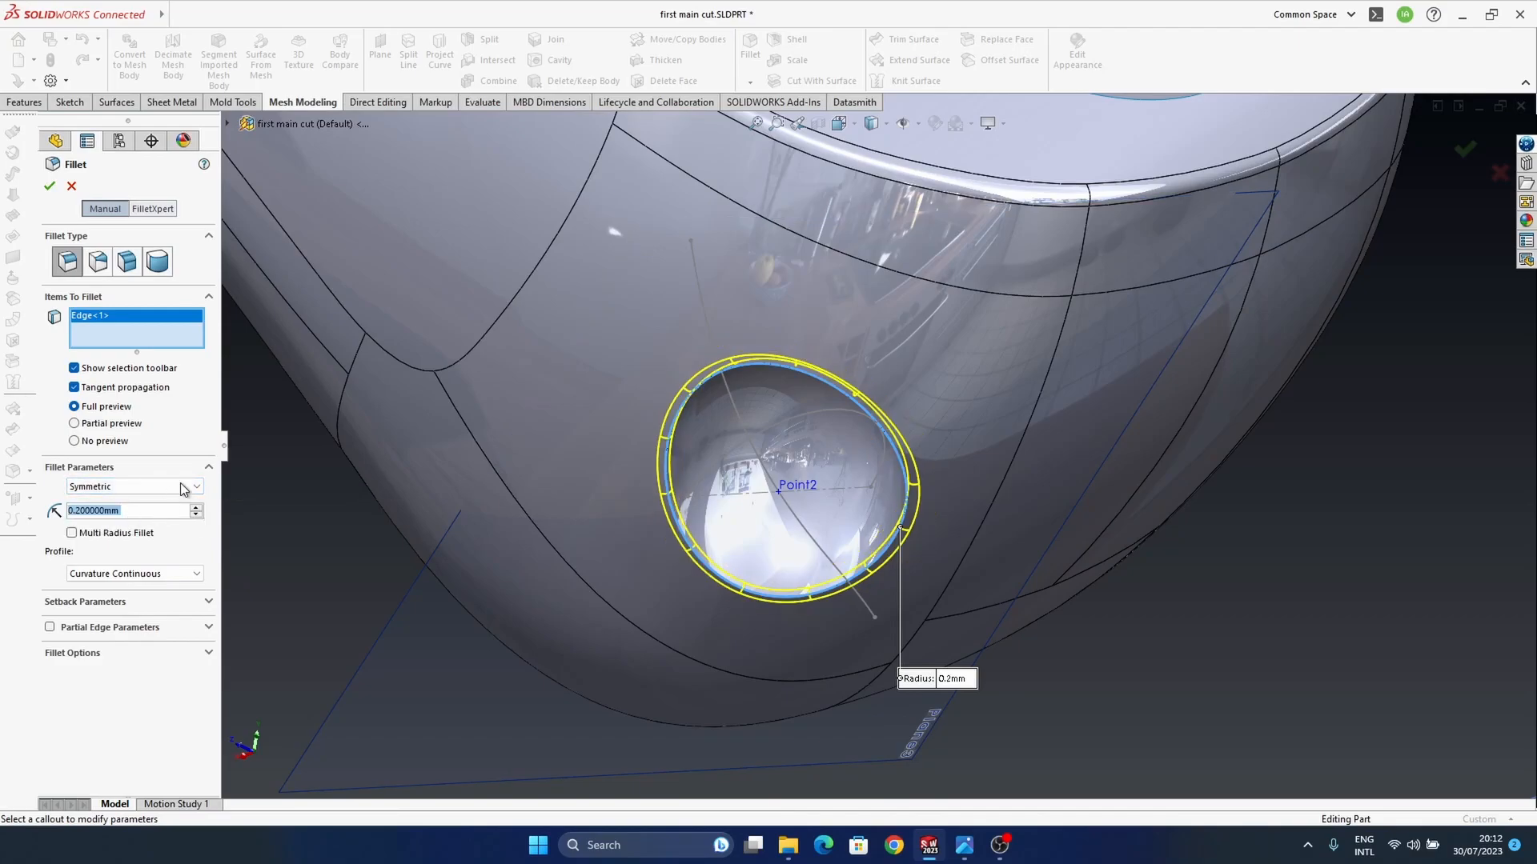
middle_drag(645, 320, 692, 405)
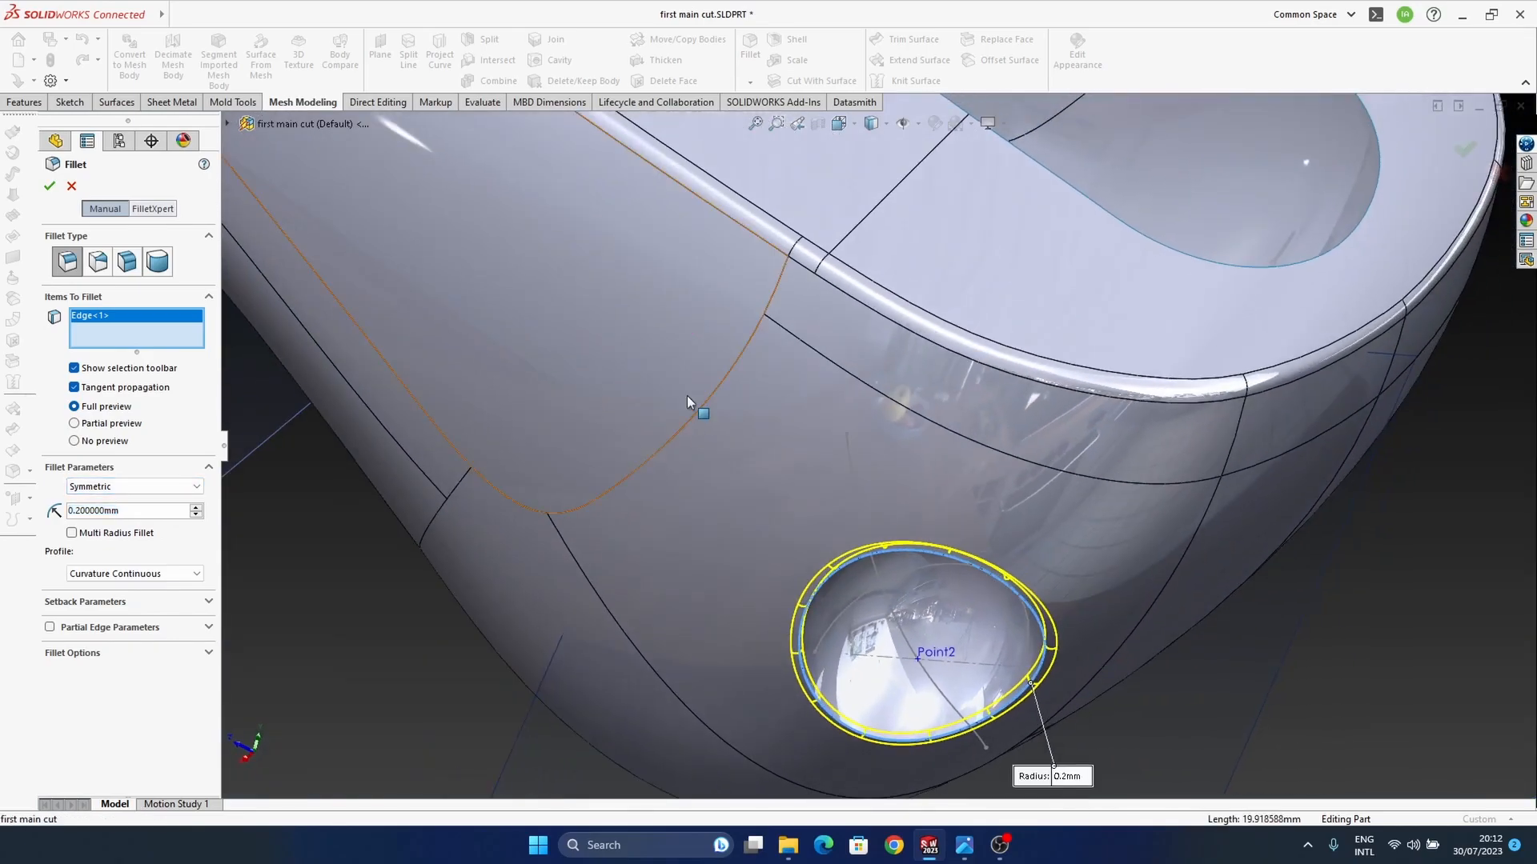
scroll(761, 357, up, 5)
middle_drag(774, 351, 810, 477)
ctrl+middle_drag(611, 396, 556, 471)
scroll(646, 433, down, 5)
scroll(887, 451, up, 5)
middle_drag(897, 456, 962, 572)
click(1500, 174)
Step: Examine the housing and its dimple from several angles
middle_drag(616, 493, 756, 459)
scroll(847, 305, down, 5)
ctrl+middle_drag(763, 595, 757, 488)
middle_drag(757, 488, 753, 384)
middle_drag(766, 641, 797, 532)
middle_drag(724, 367, 790, 405)
middle_drag(815, 594, 758, 464)
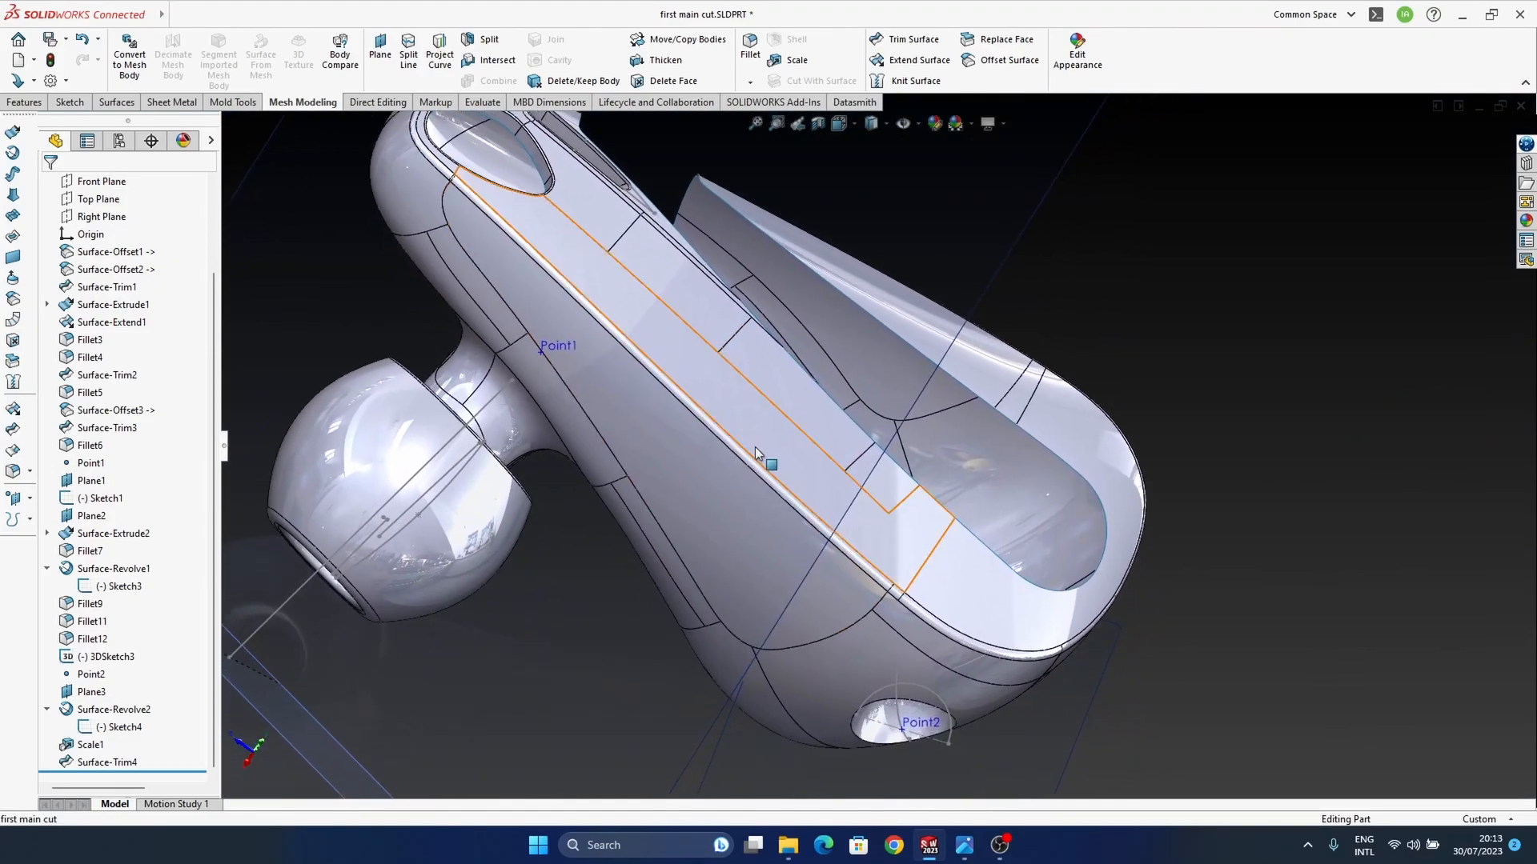
Step: Switch to the Earbuds assembly and save it together with the modified first main cut part
key(ctrl+Tab)
click(133, 91)
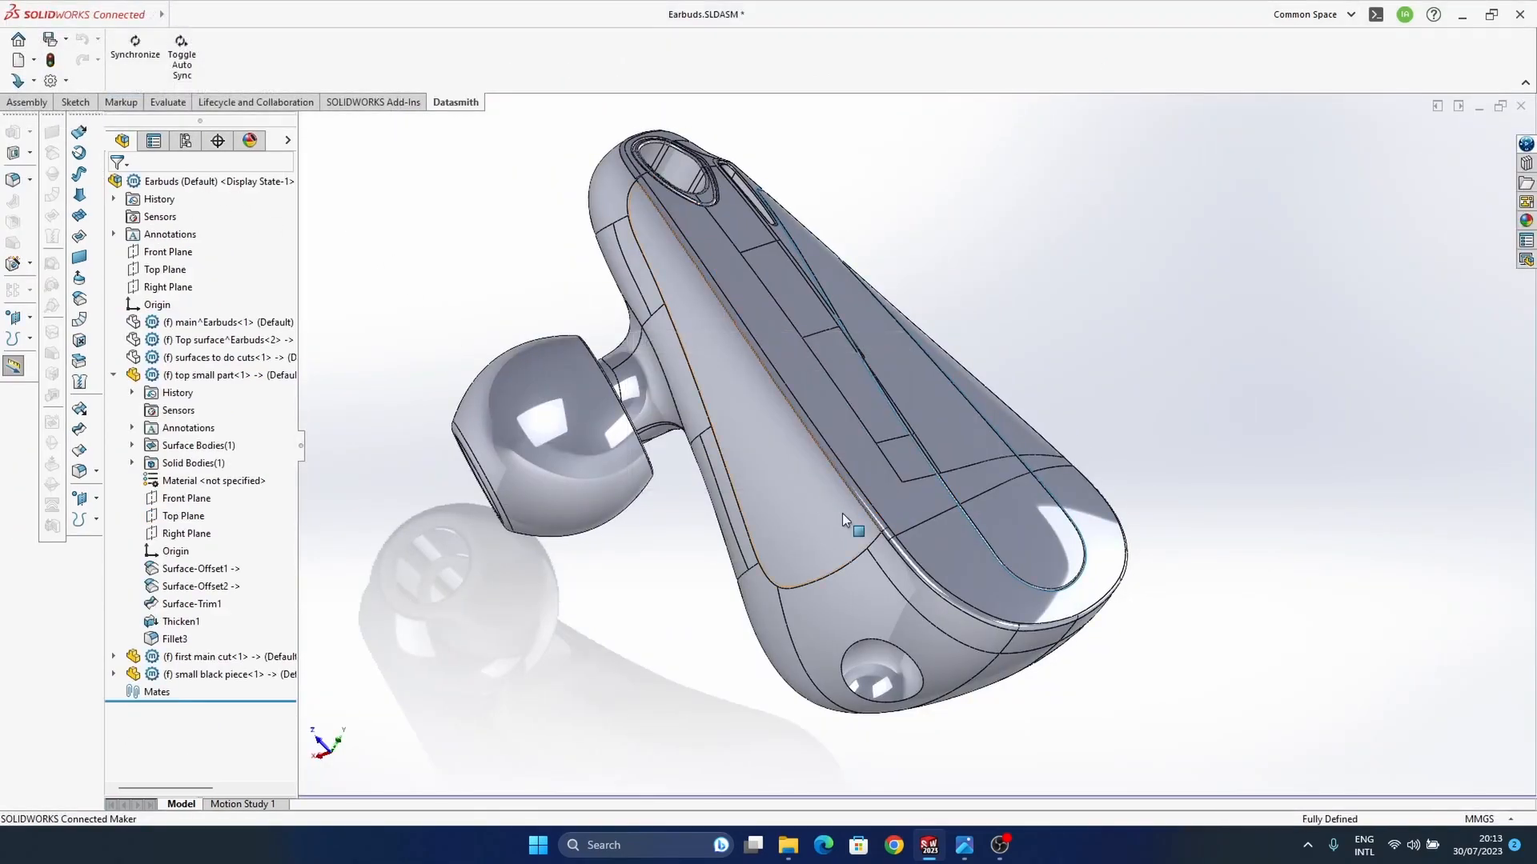
mouse_move(841, 549)
middle_down()
mouse_move(833, 481)
mouse_move(889, 313)
mouse_move(824, 401)
mouse_move(849, 463)
middle_up()
scroll(968, 588, up, 1)
mouse_move(970, 588)
middle_down()
mouse_move(980, 440)
mouse_move(952, 513)
mouse_move(984, 590)
mouse_move(915, 575)
mouse_move(934, 662)
mouse_move(977, 721)
mouse_move(1014, 616)
mouse_move(919, 638)
mouse_move(920, 525)
middle_up()
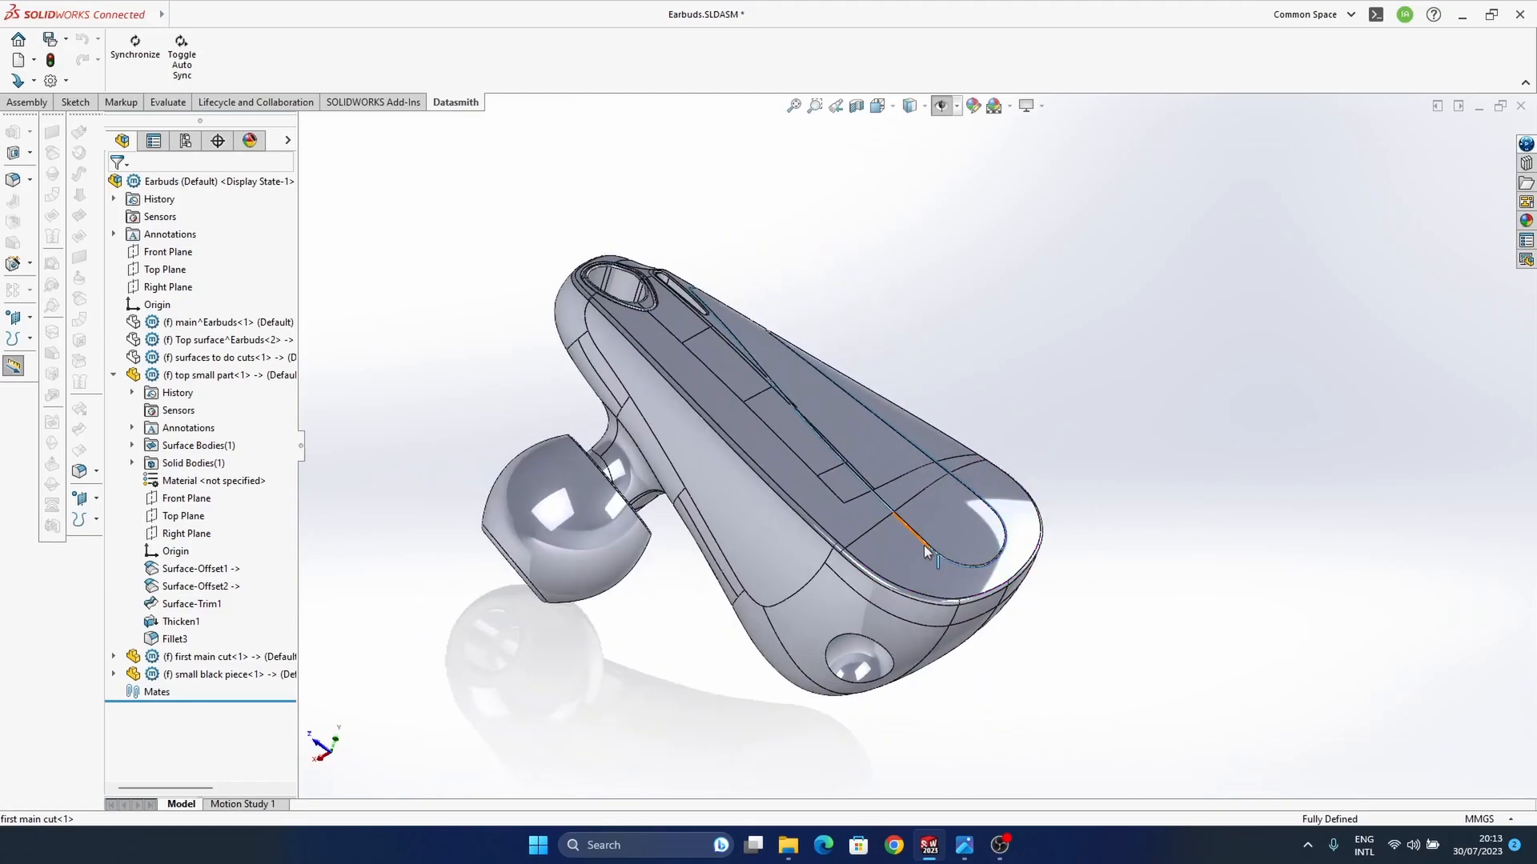
click(66, 40)
click(88, 62)
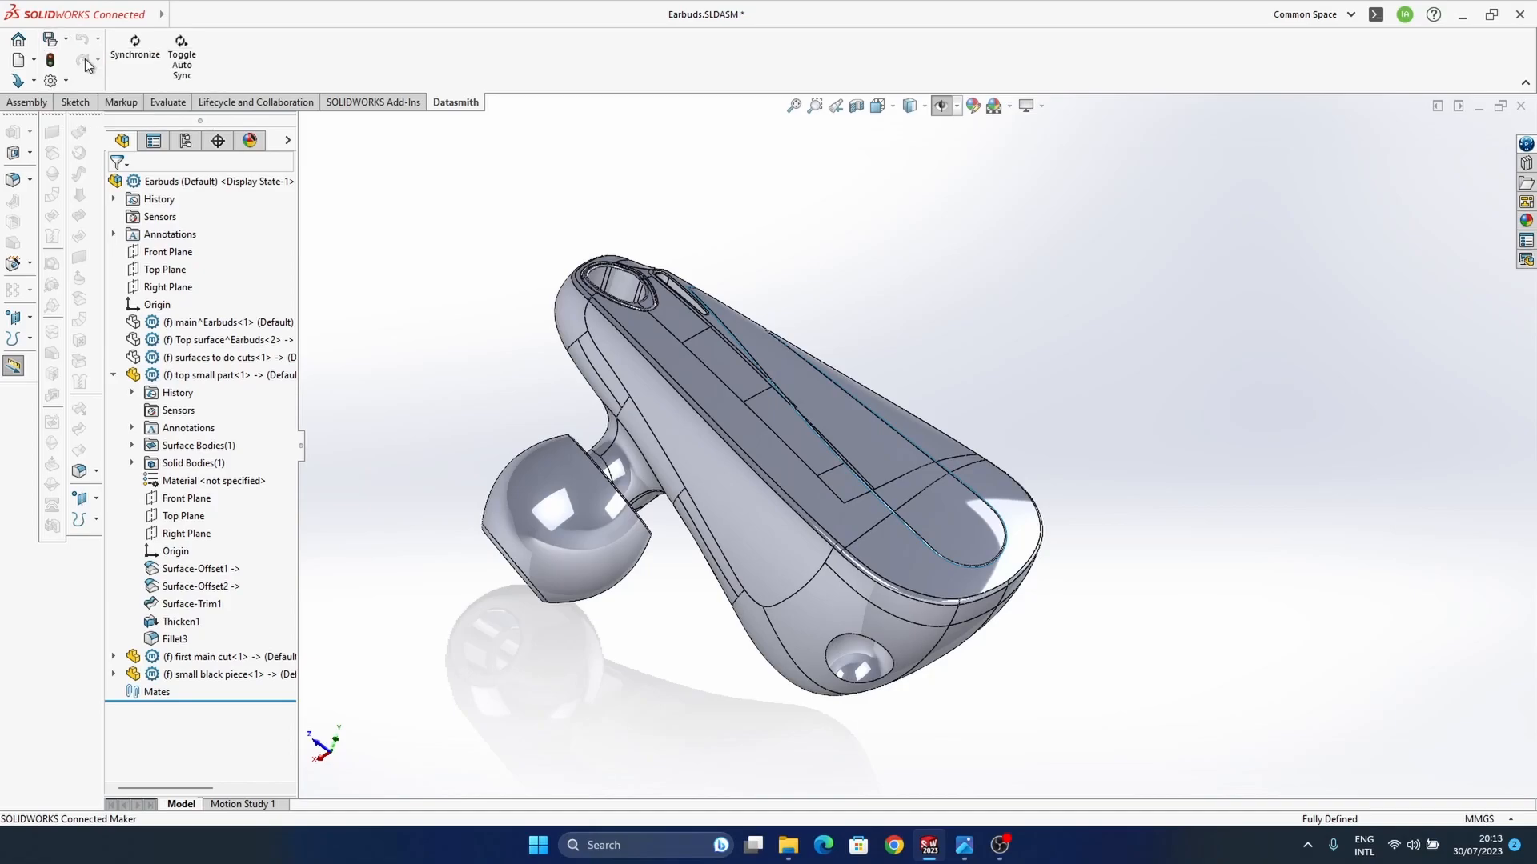
click(46, 104)
click(65, 40)
click(65, 40)
click(66, 40)
click(88, 61)
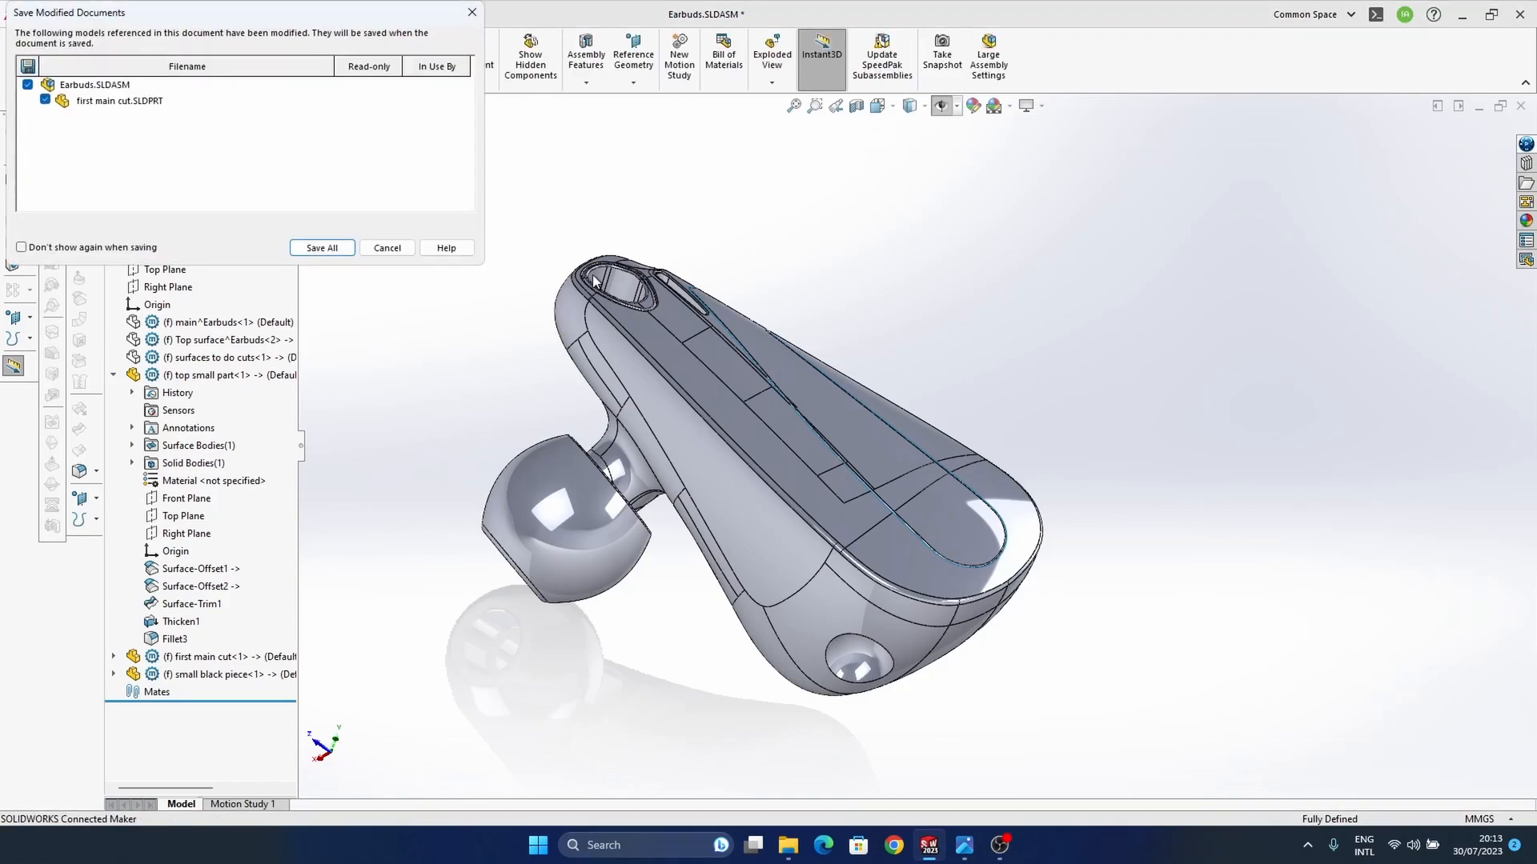
click(320, 249)
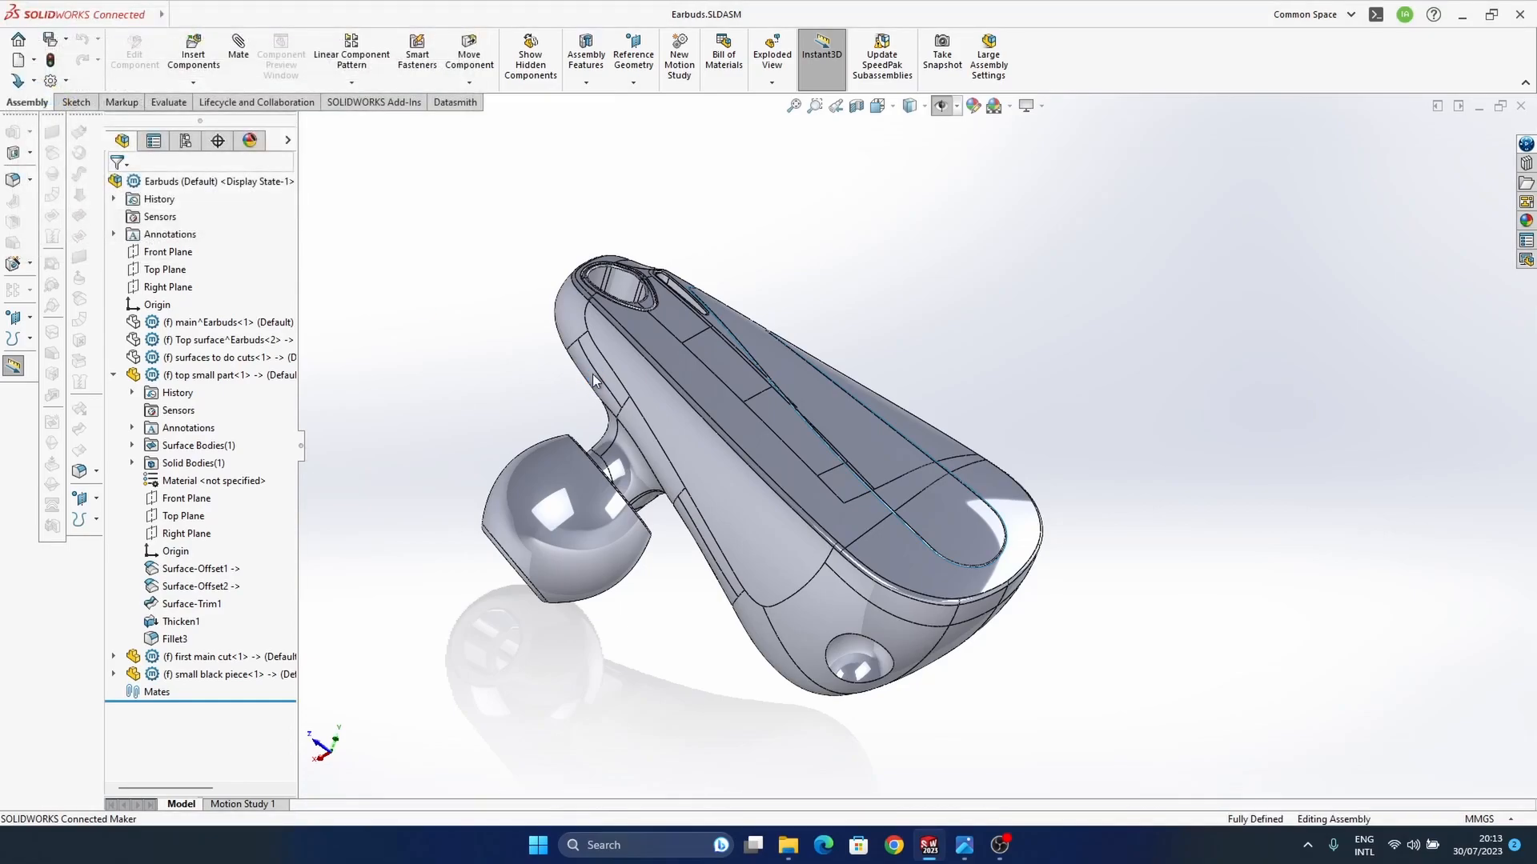
Step: Switch to Photos and study the earbuds reference photo
scroll(801, 469, up, 1)
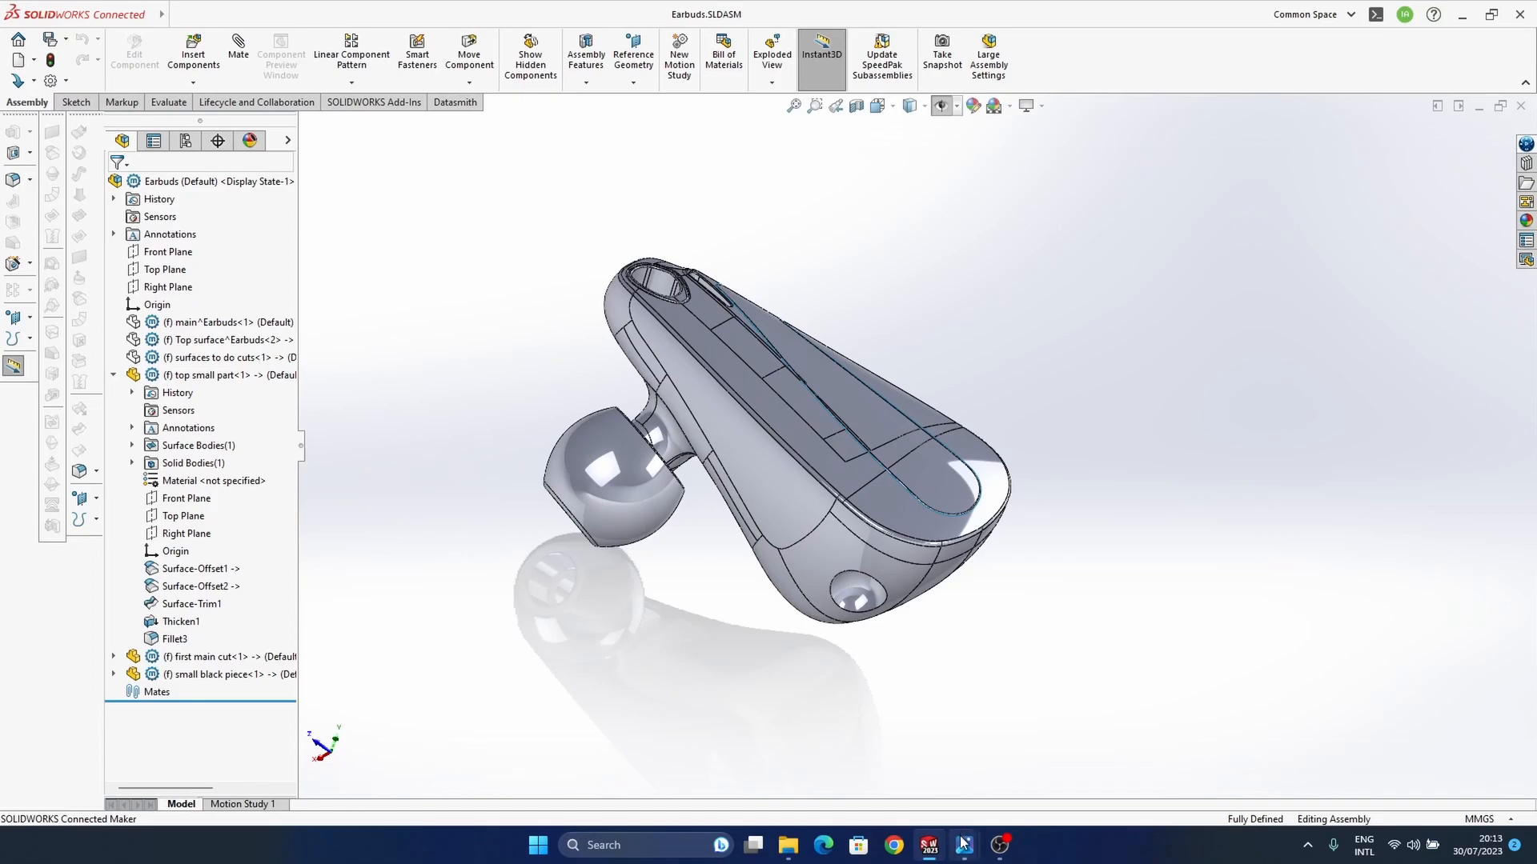
mouse_move(905, 755)
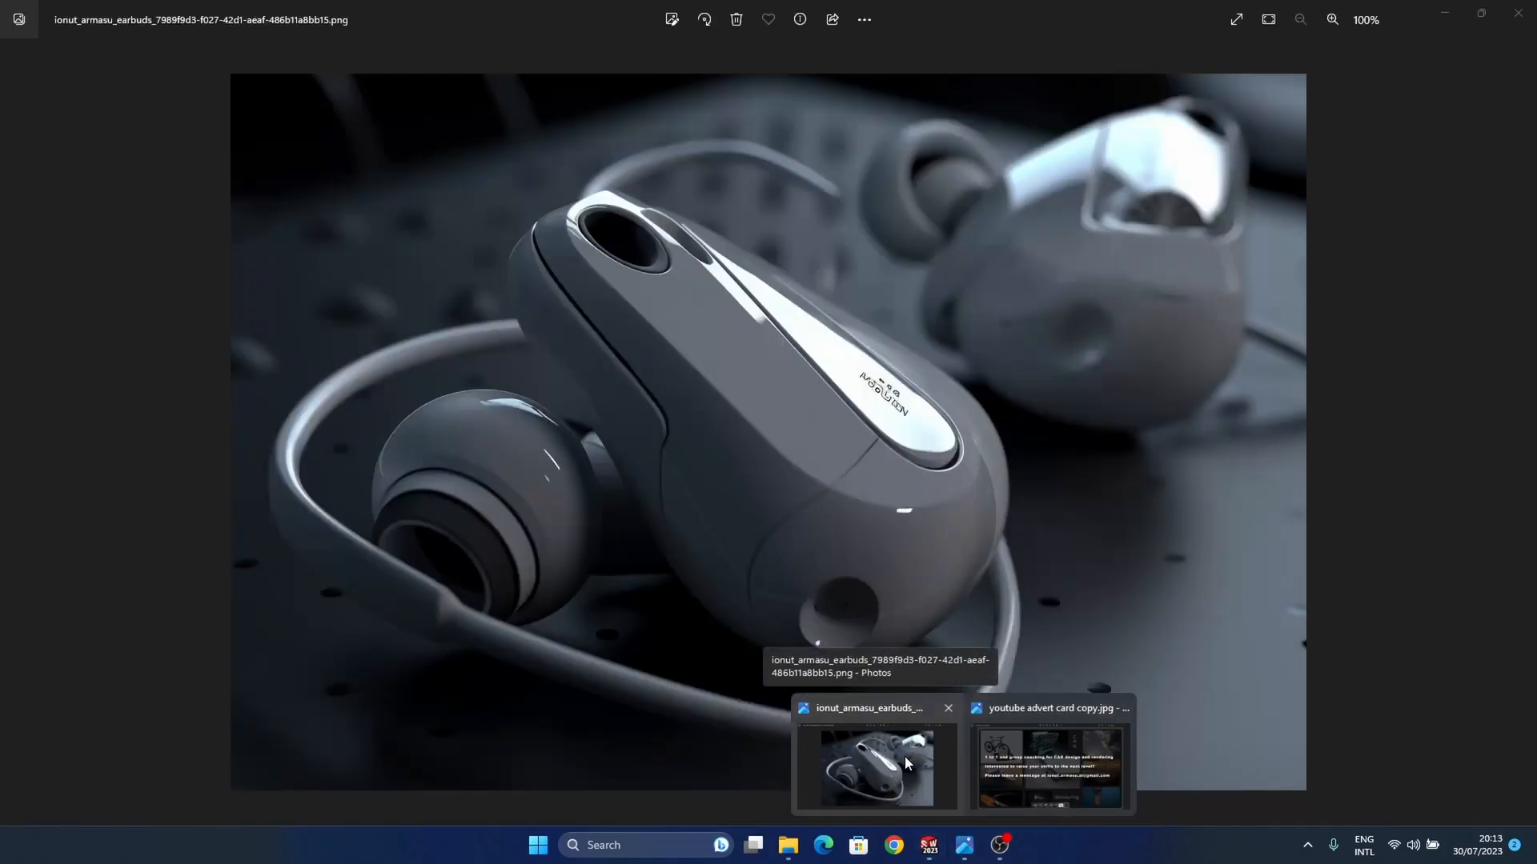
click(904, 756)
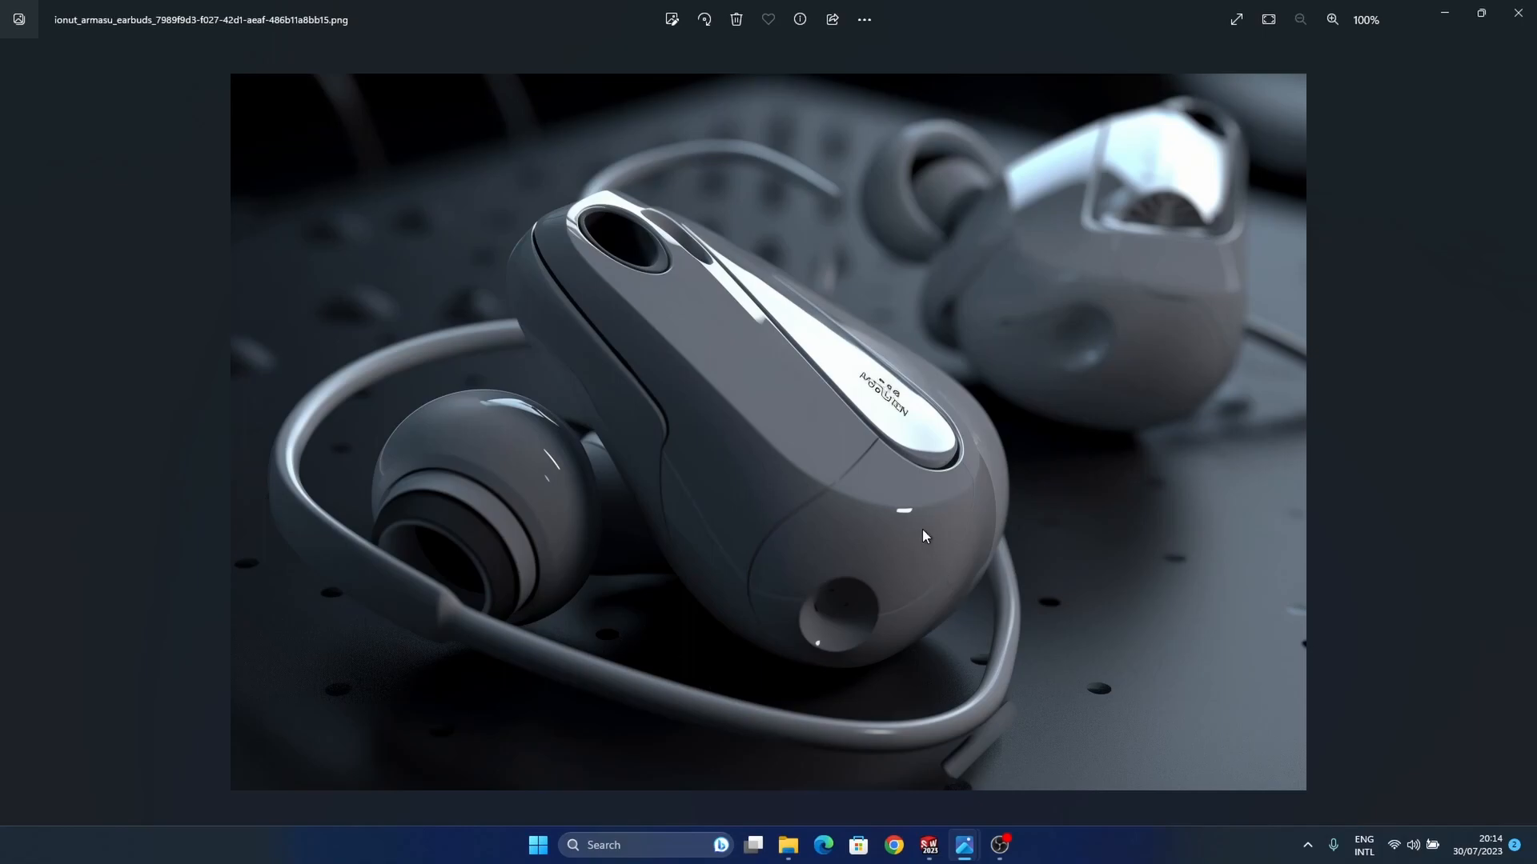
mouse_move(968, 845)
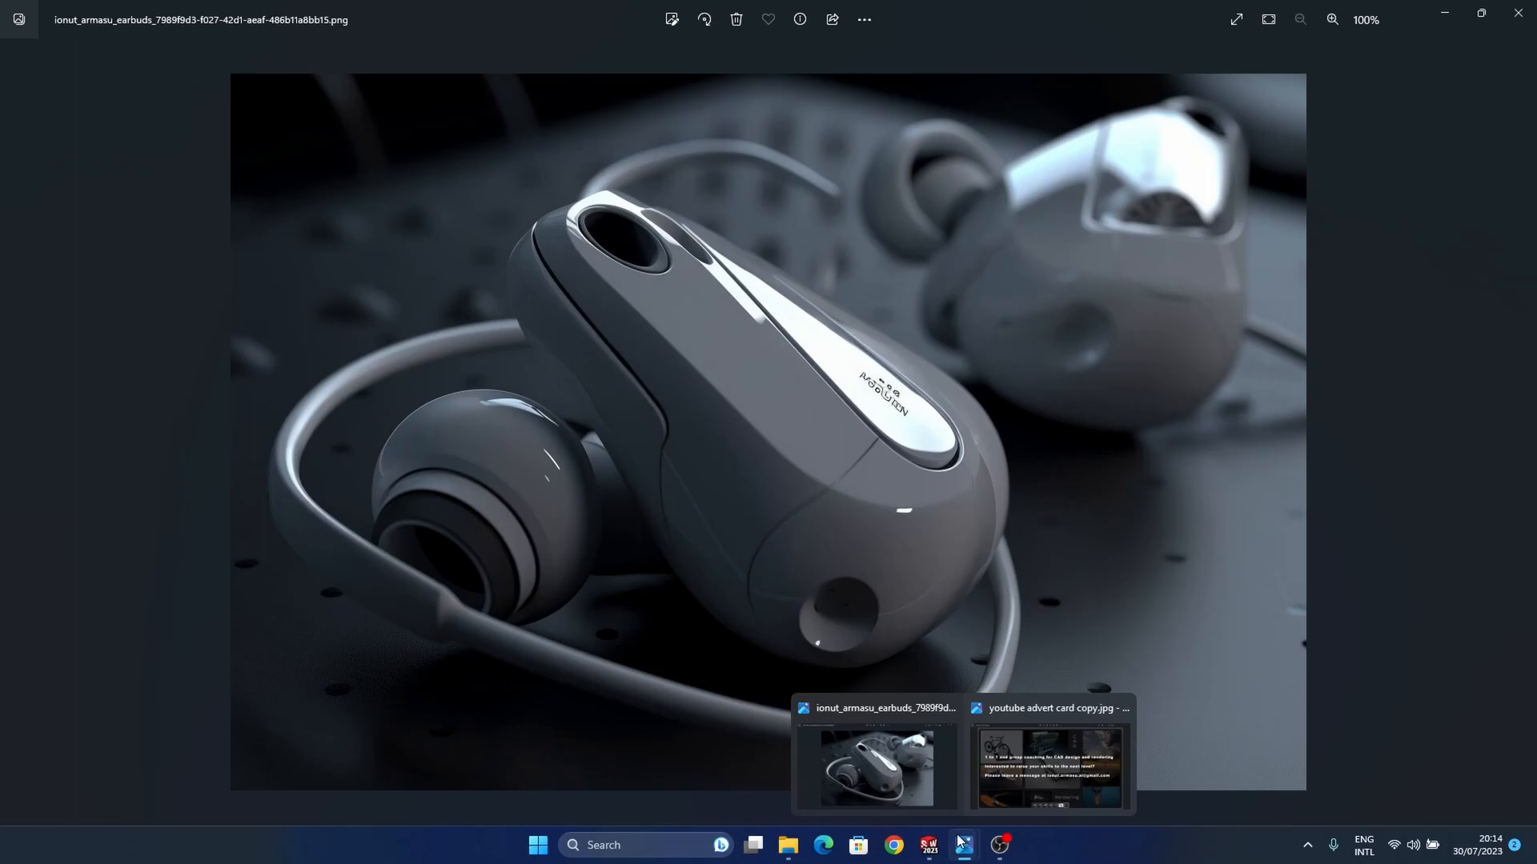
click(997, 772)
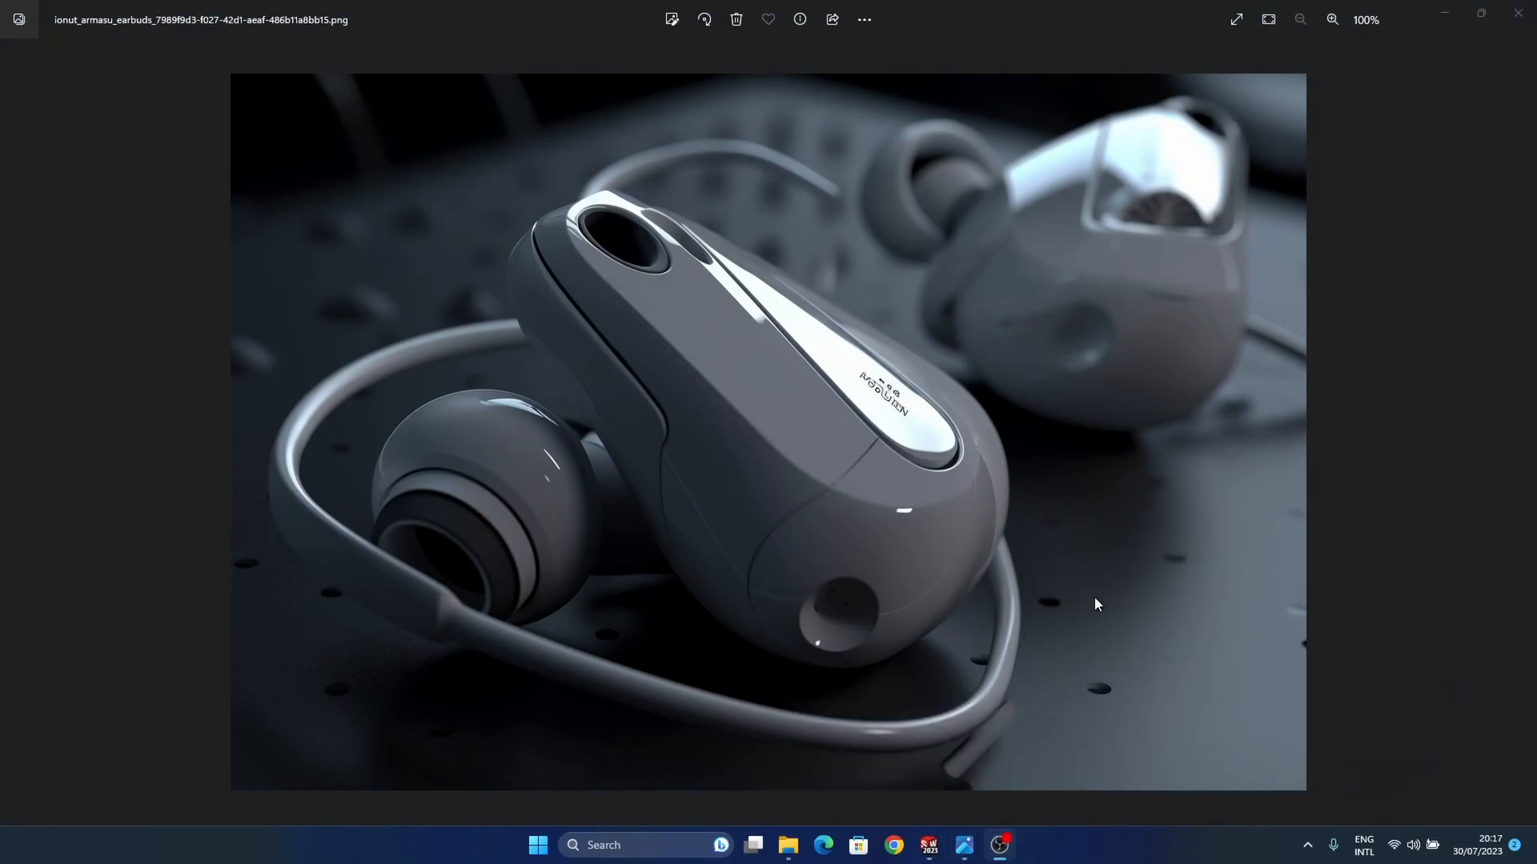
click(1081, 146)
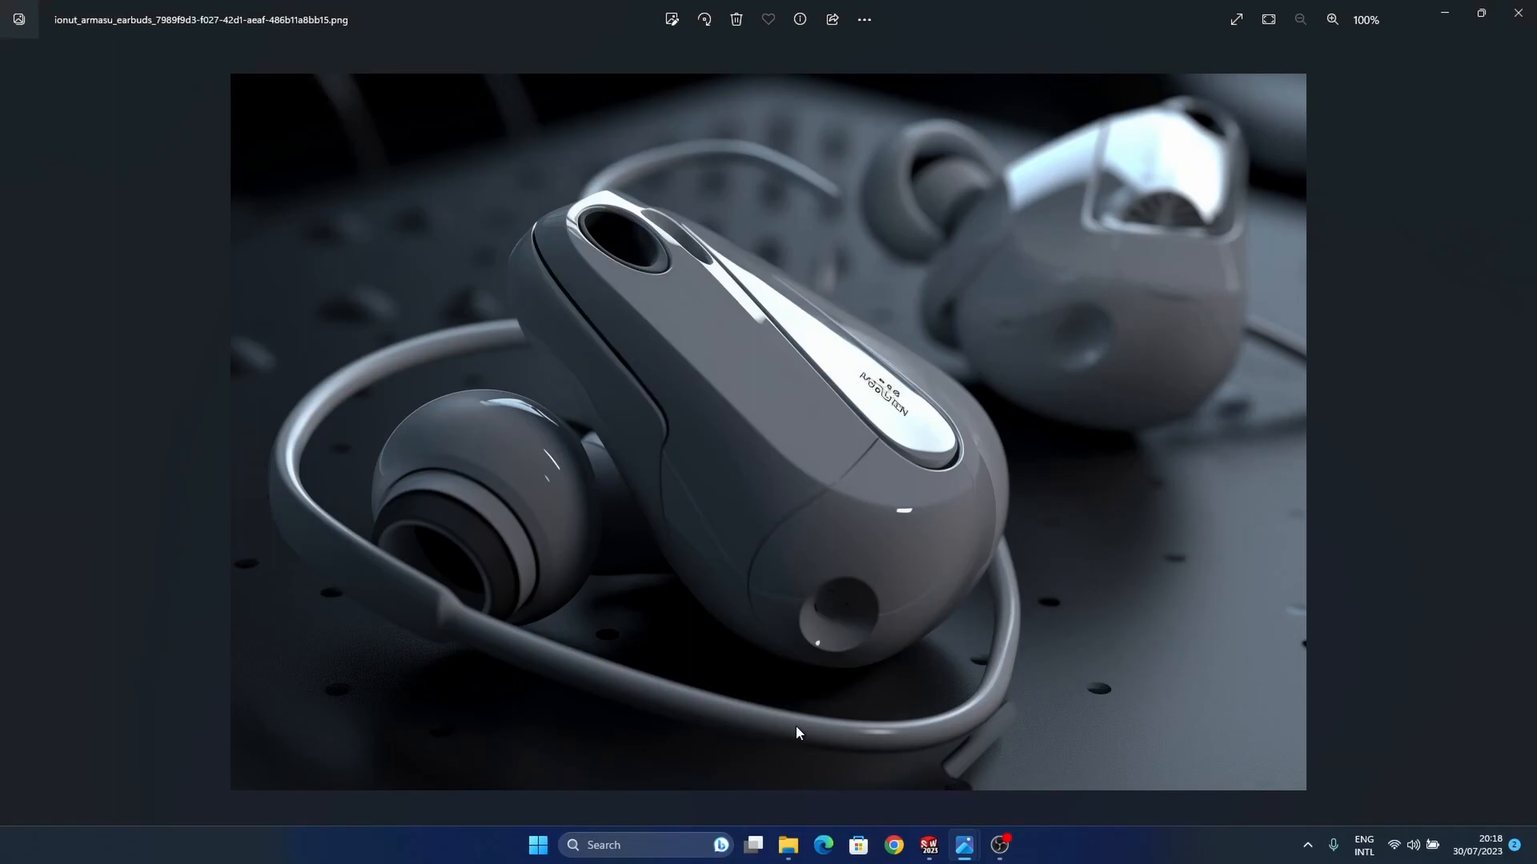
Step: Switch back to SOLIDWORKS with the first main cut part in its own window
mouse_move(930, 846)
click(1007, 778)
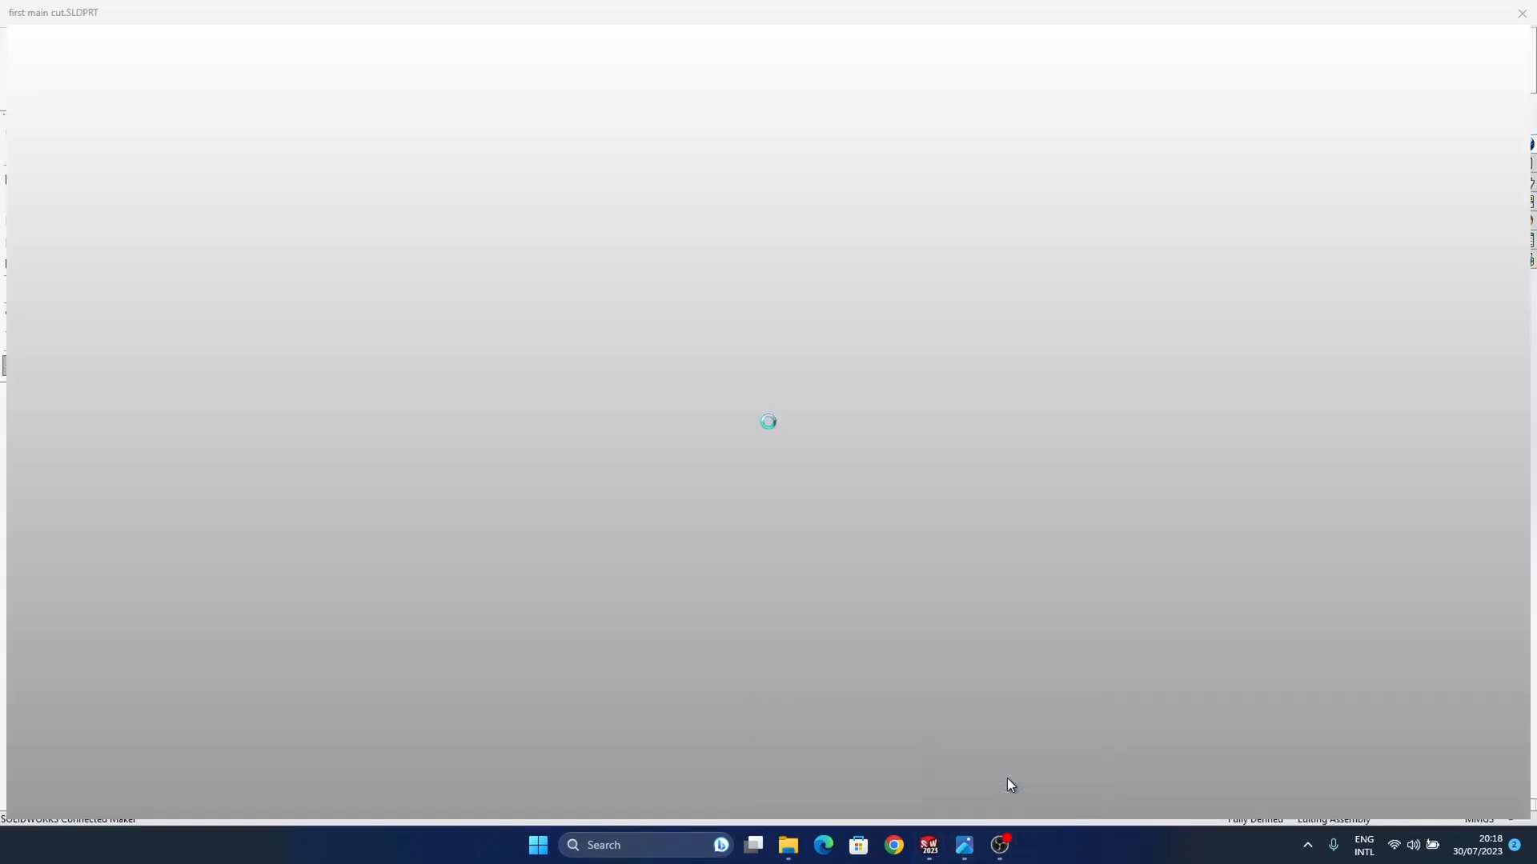
mouse_move(901, 520)
middle_down()
mouse_move(878, 511)
mouse_move(906, 582)
mouse_move(931, 526)
middle_up()
scroll(906, 553, up, 3)
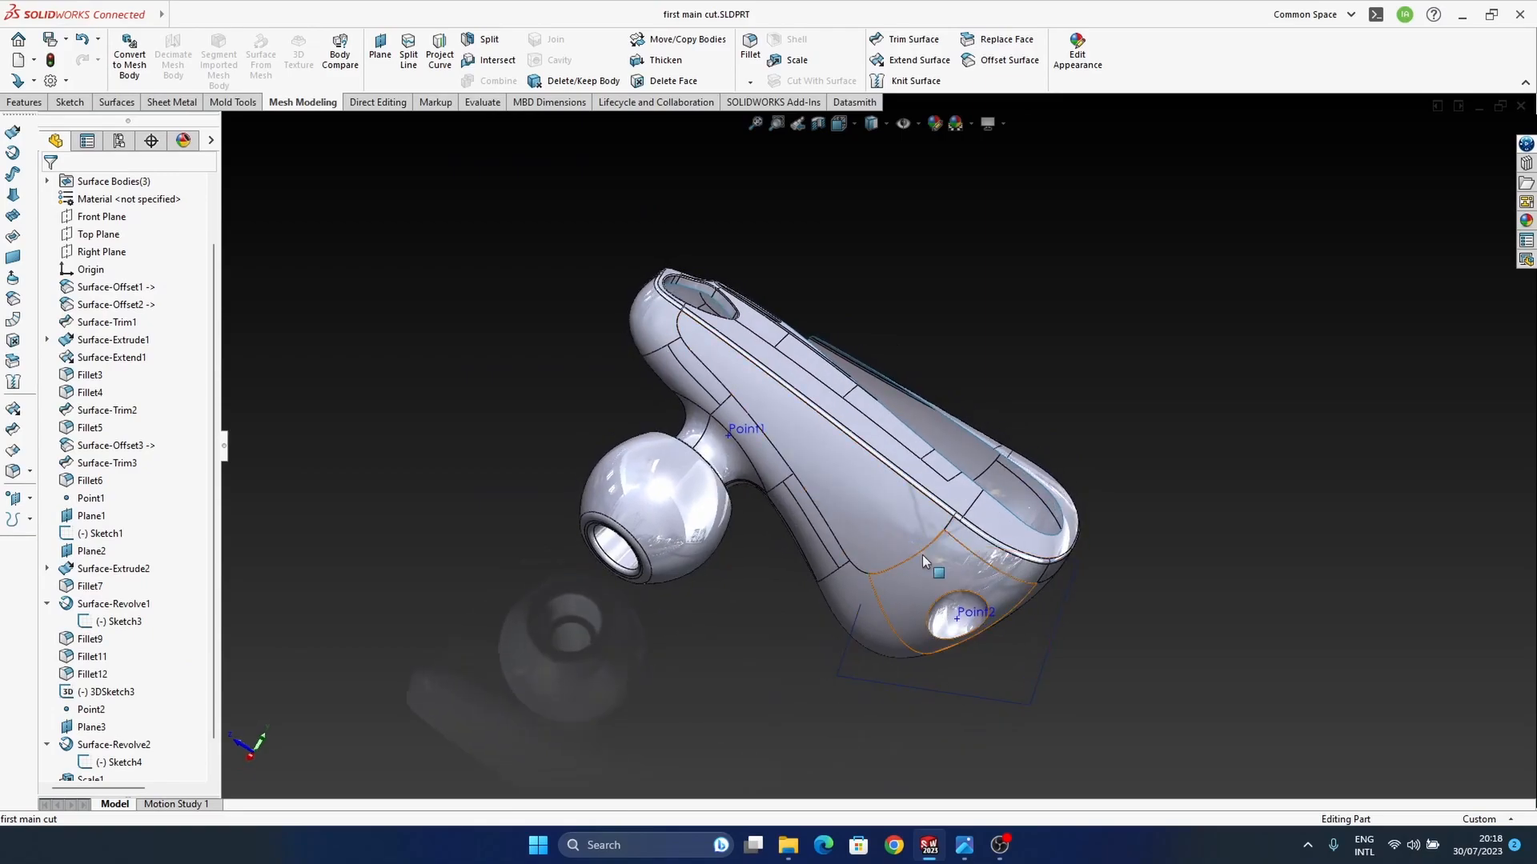
Step: Compare the housing around the dimple and side faces with the earbuds reference photo in Photos
mouse_move(965, 845)
click(914, 786)
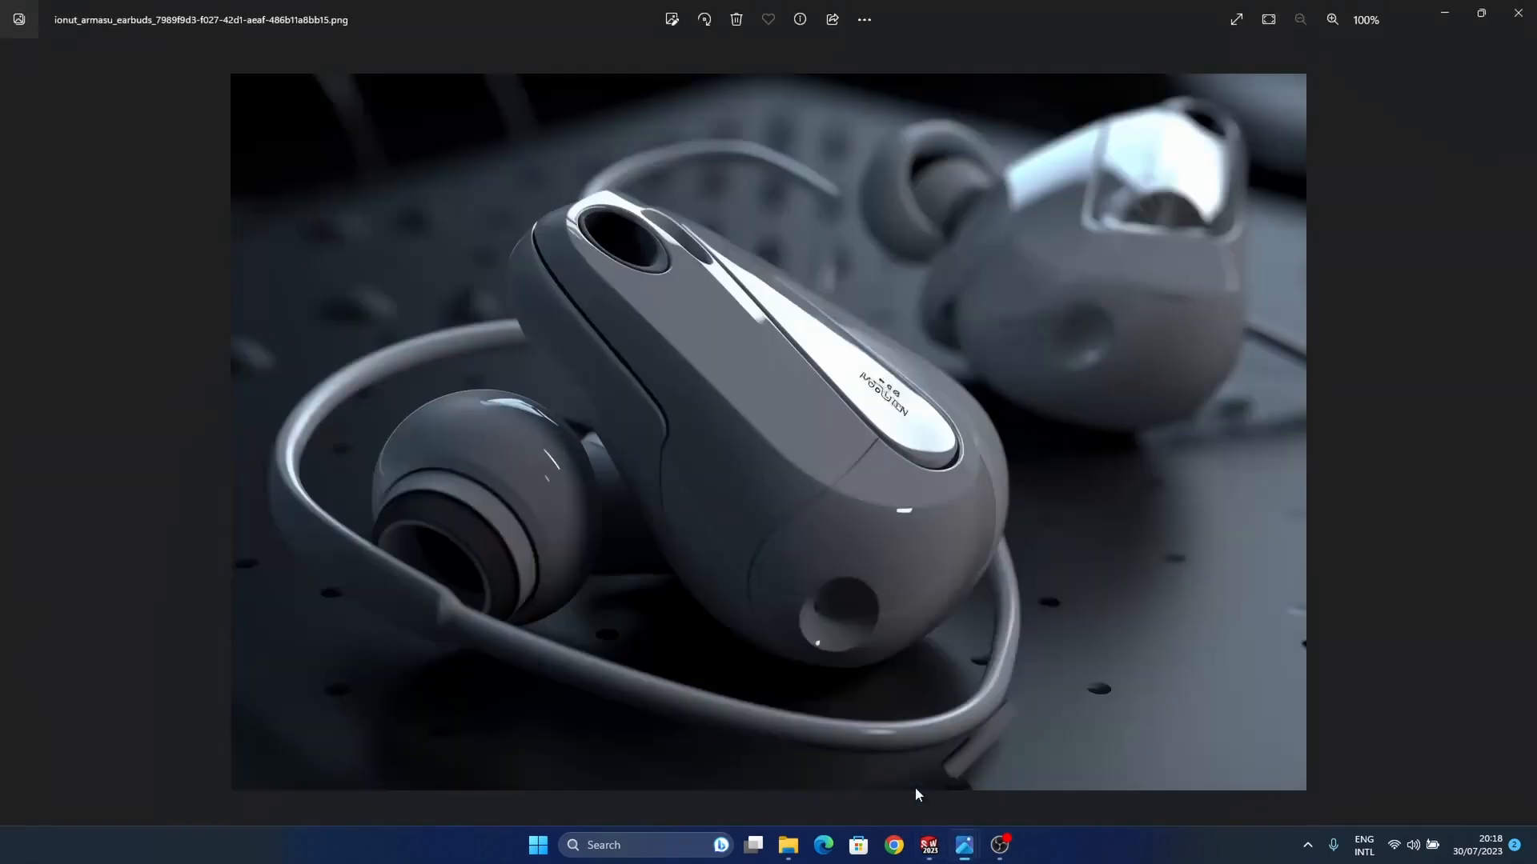
click(1453, 14)
middle_drag(878, 579, 878, 304)
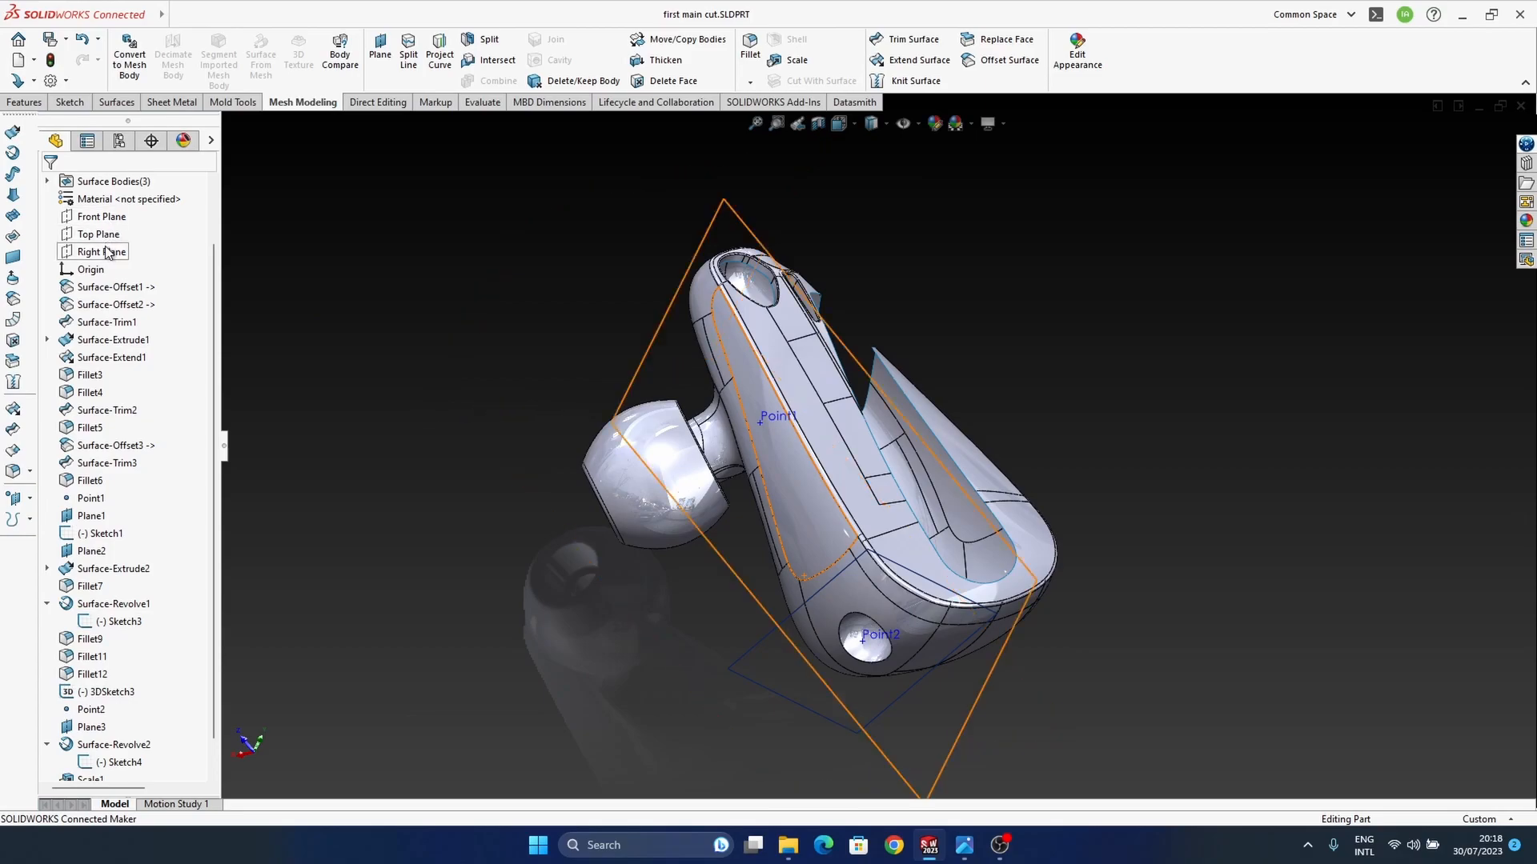
click(104, 252)
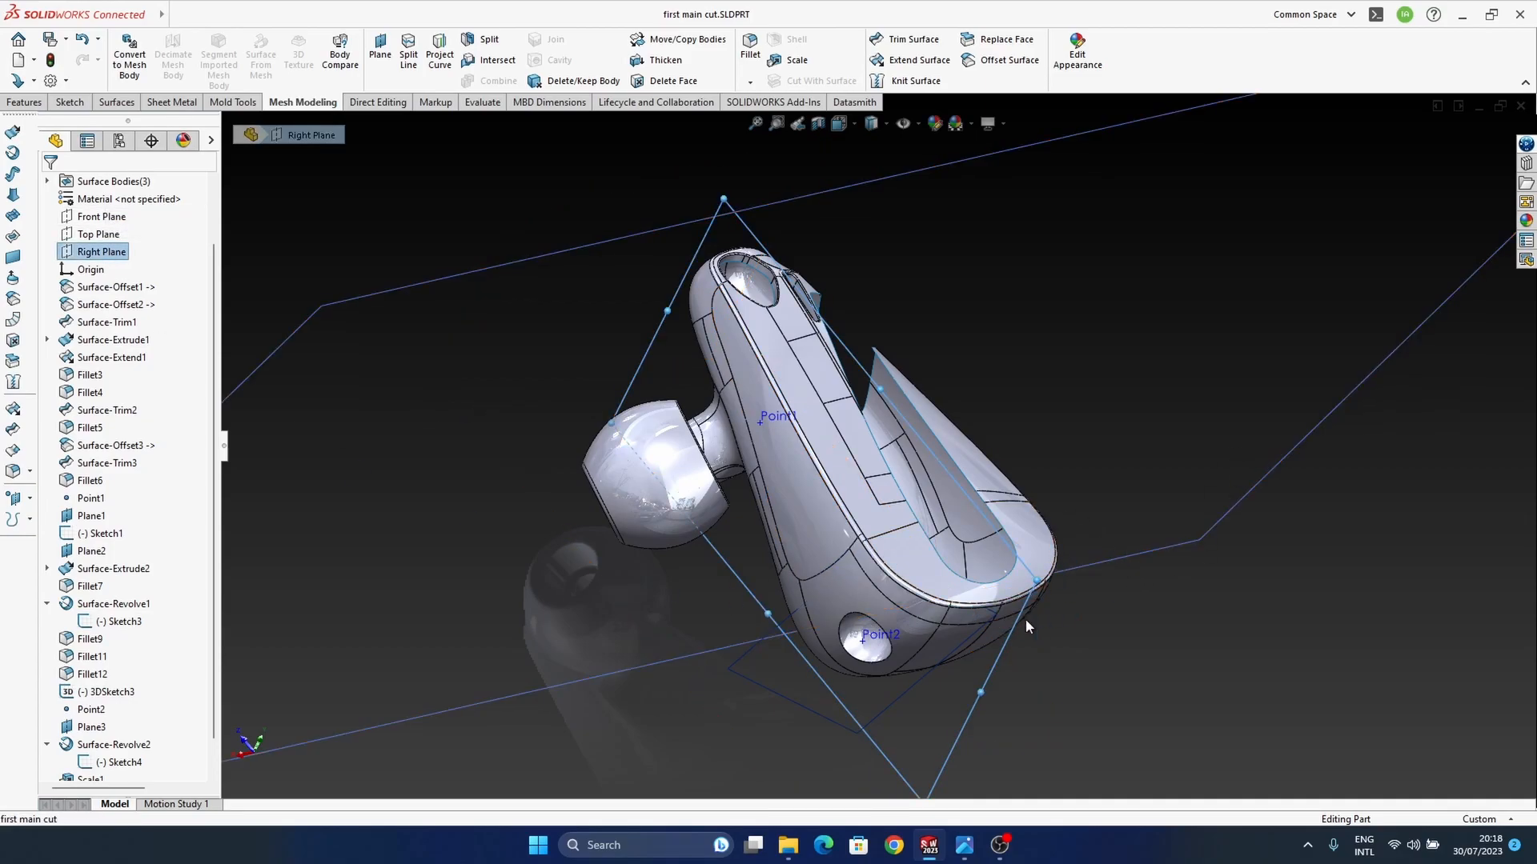
right_click(90, 247)
click(177, 221)
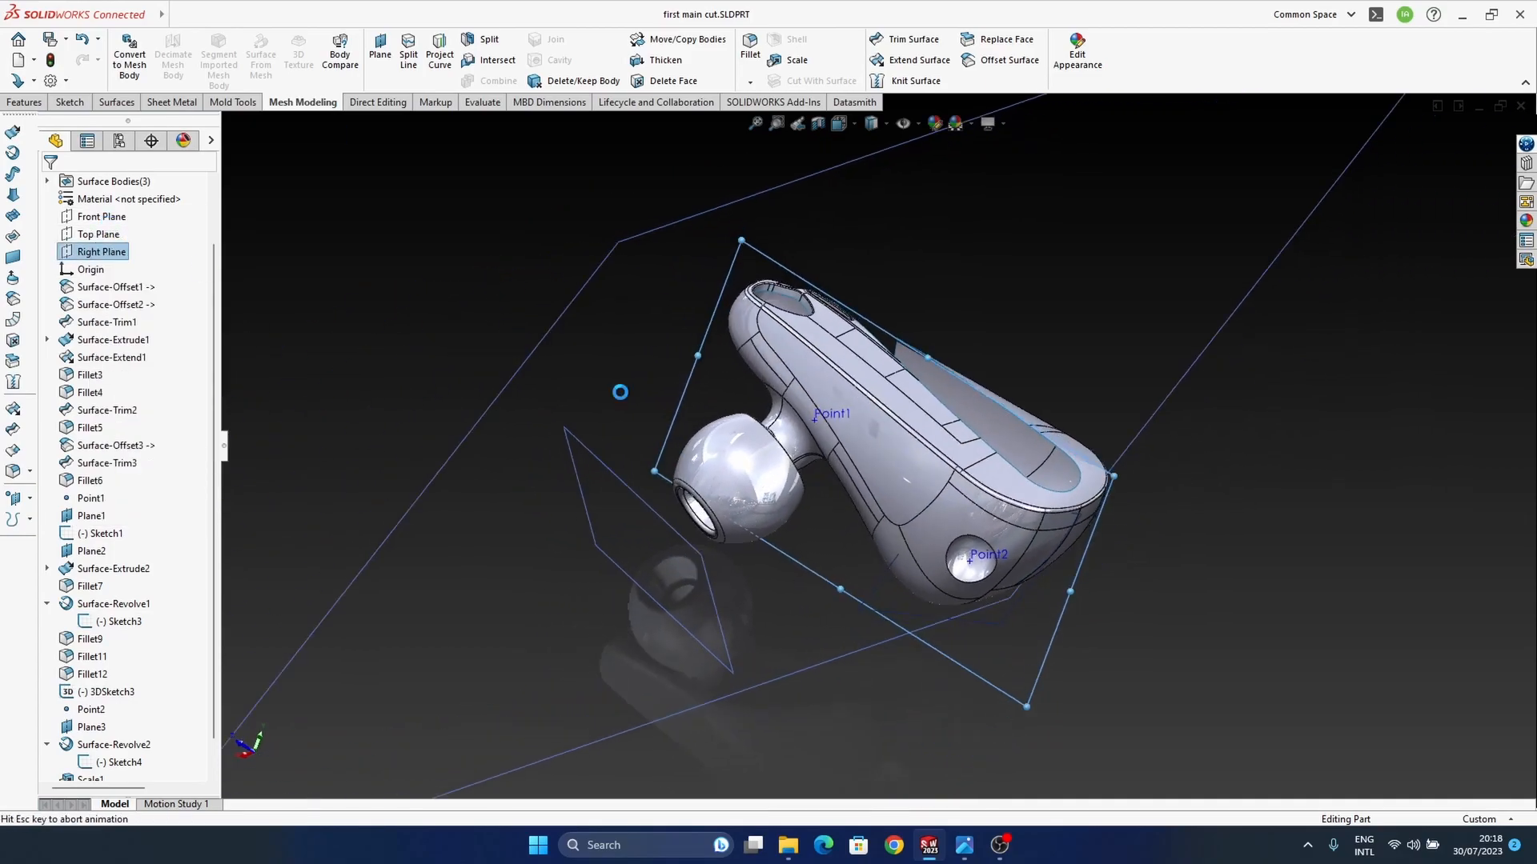
mouse_move(945, 462)
ctrl+middle_down()
mouse_move(875, 507)
mouse_move(942, 511)
ctrl+middle_up()
scroll(876, 506, down, 5)
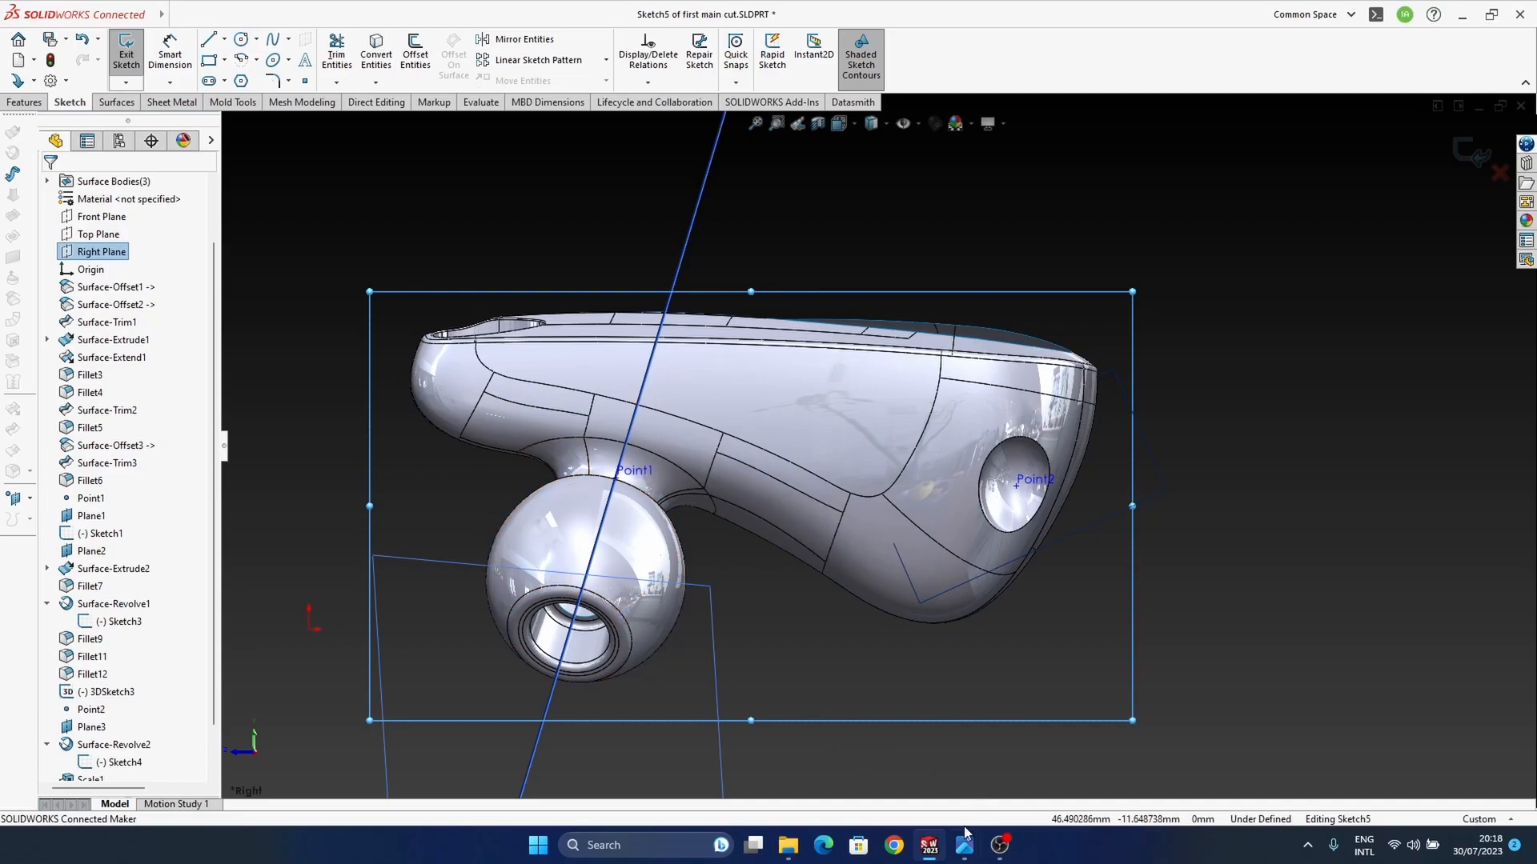
mouse_move(964, 845)
mouse_move(919, 785)
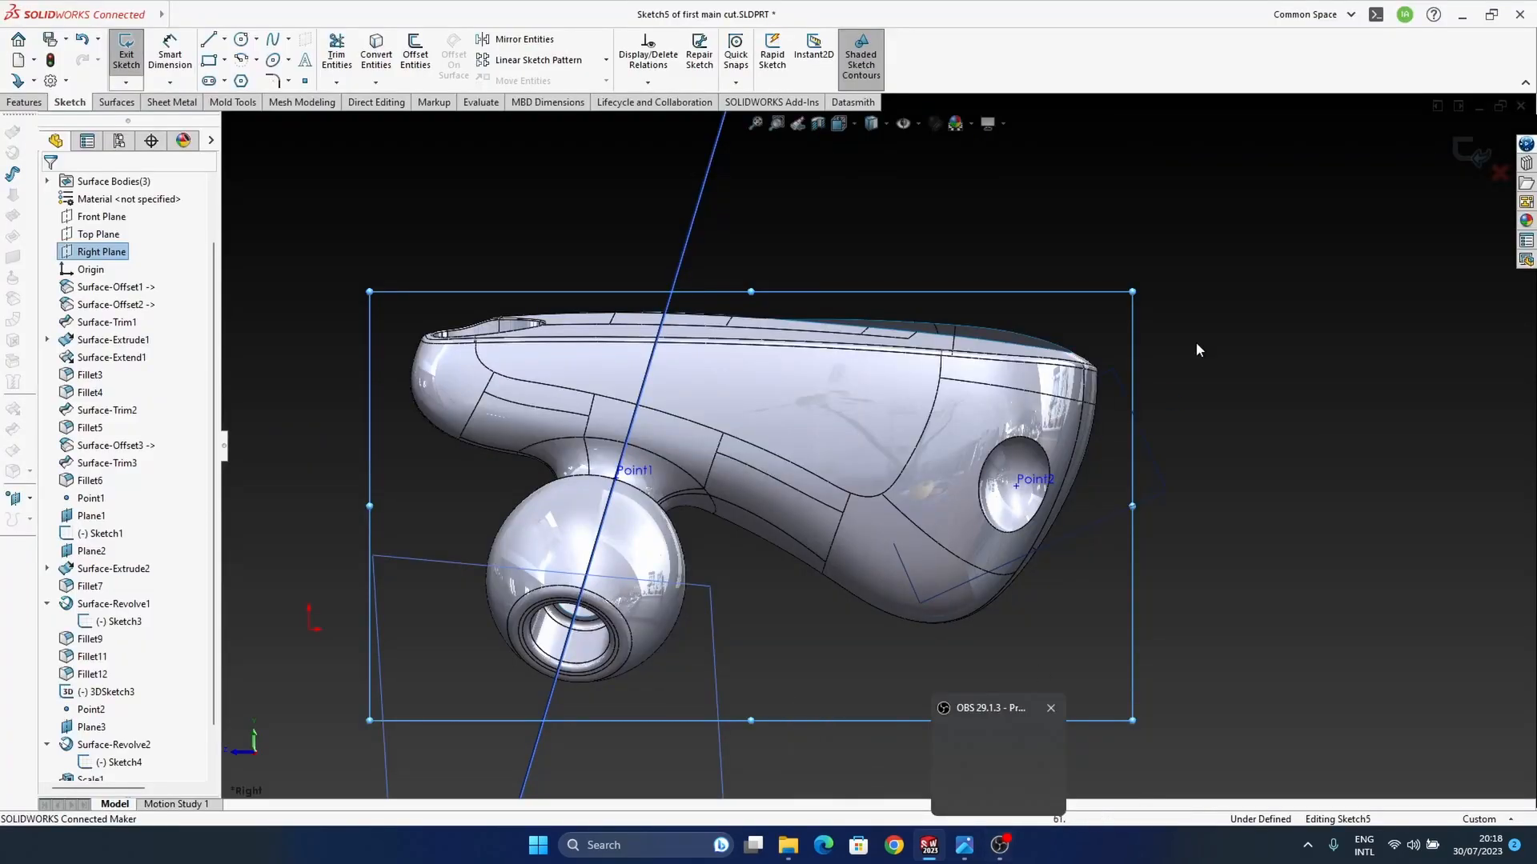
click(1268, 374)
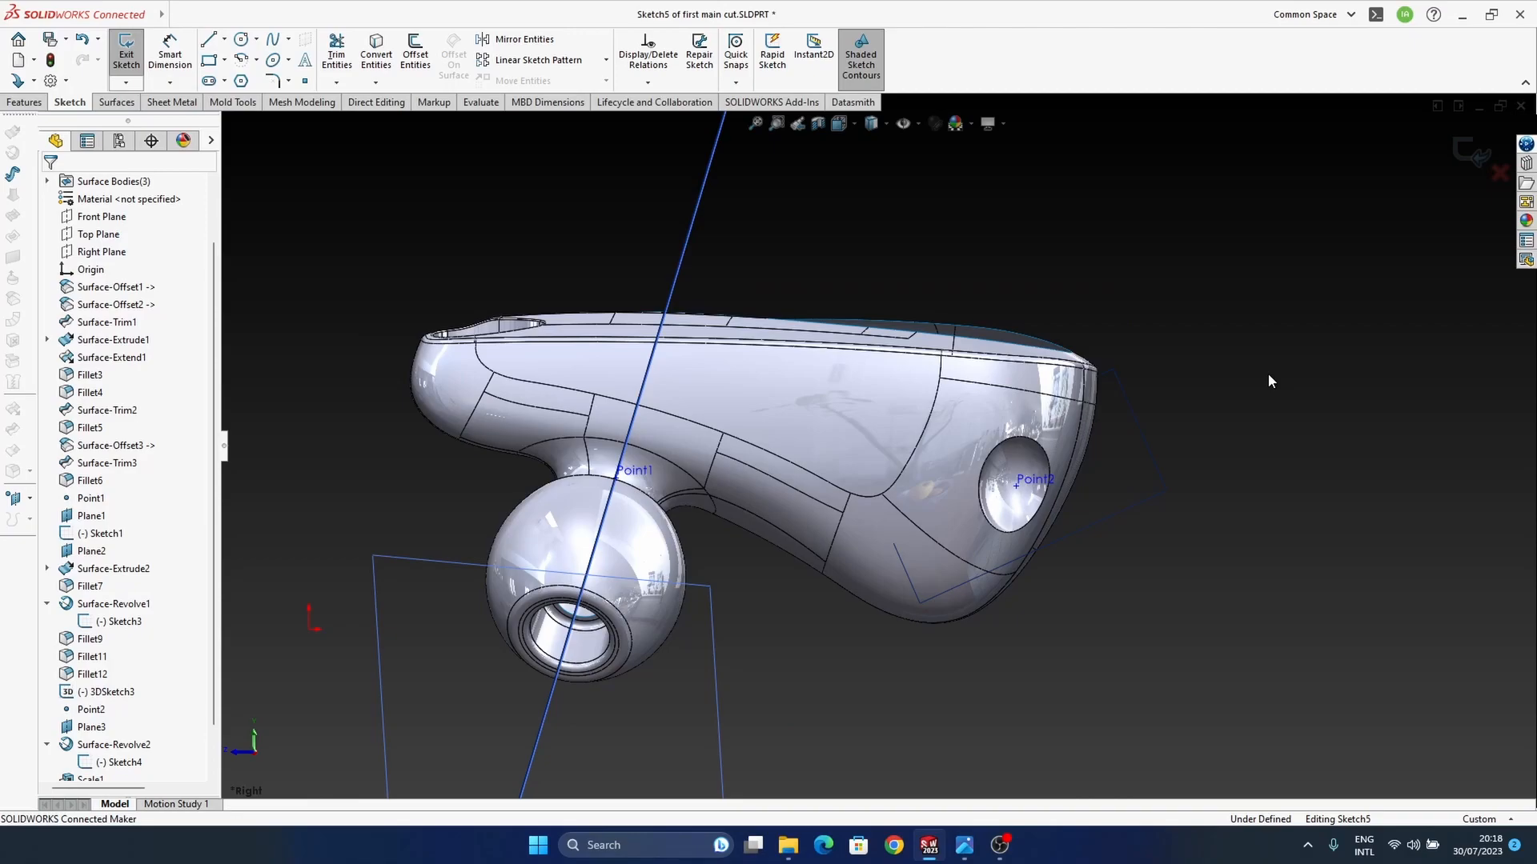
click(1499, 172)
click(801, 436)
mouse_move(685, 464)
middle_down()
mouse_move(916, 459)
mouse_move(621, 526)
middle_up()
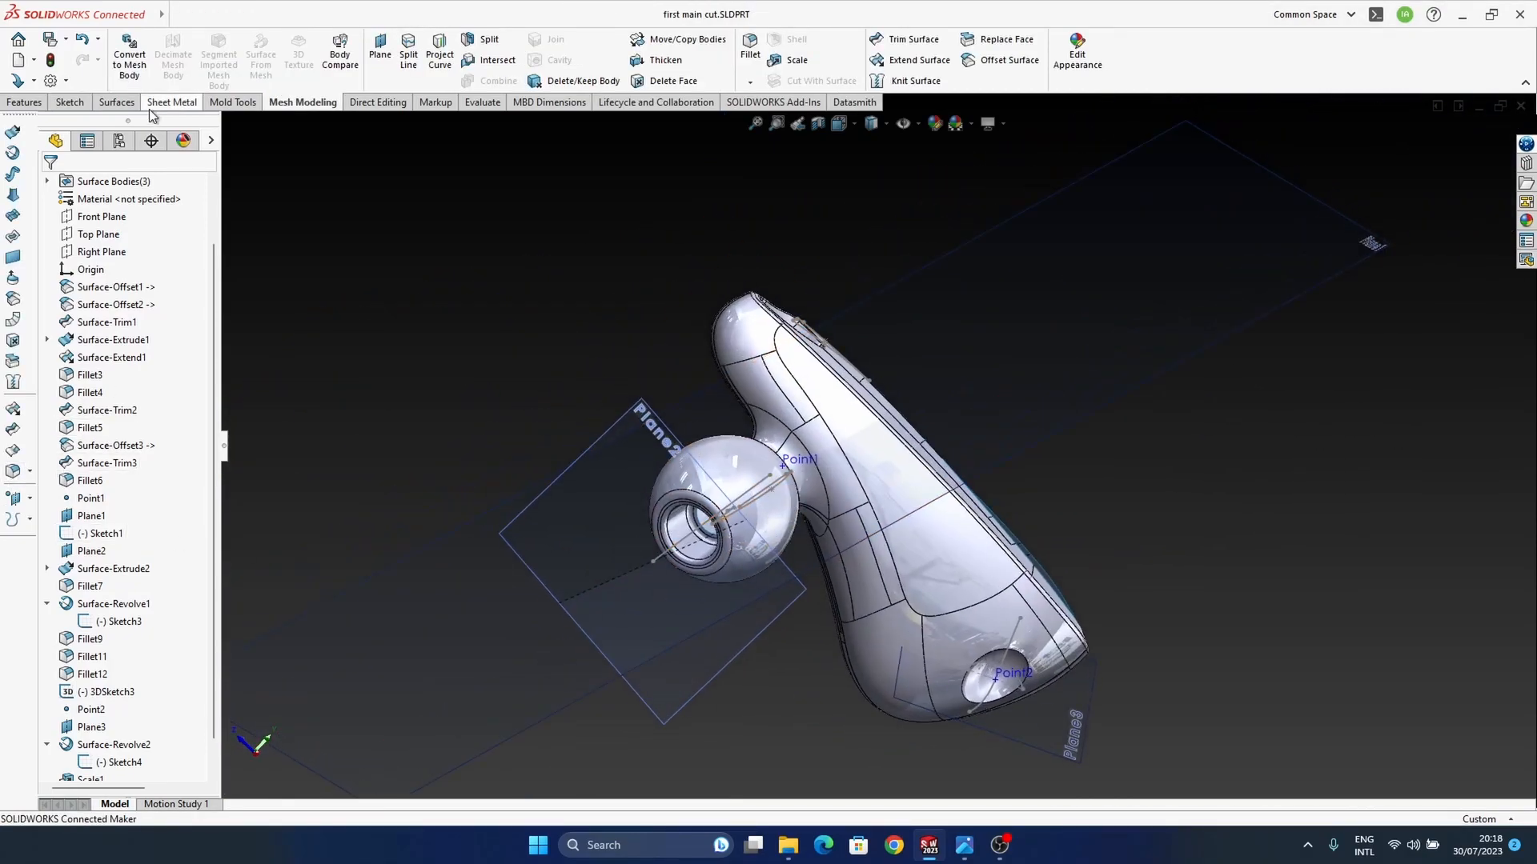
Step: Switch to the Earbuds assembly and show the hidden "surfaces to do cuts" component
key(ctrl+Tab)
middle_drag(881, 492, 776, 480)
click(113, 375)
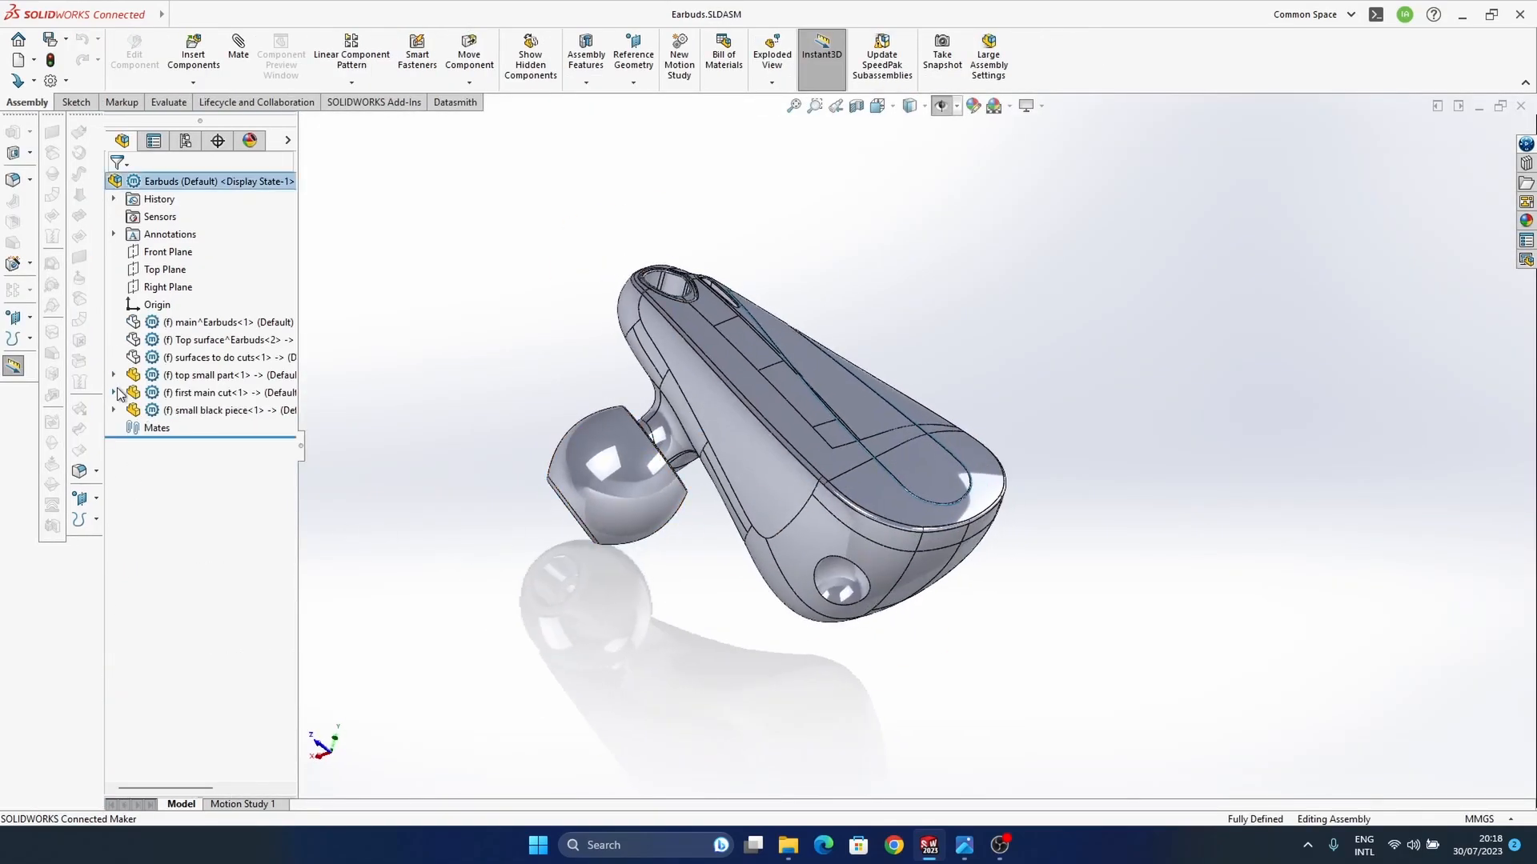
click(192, 358)
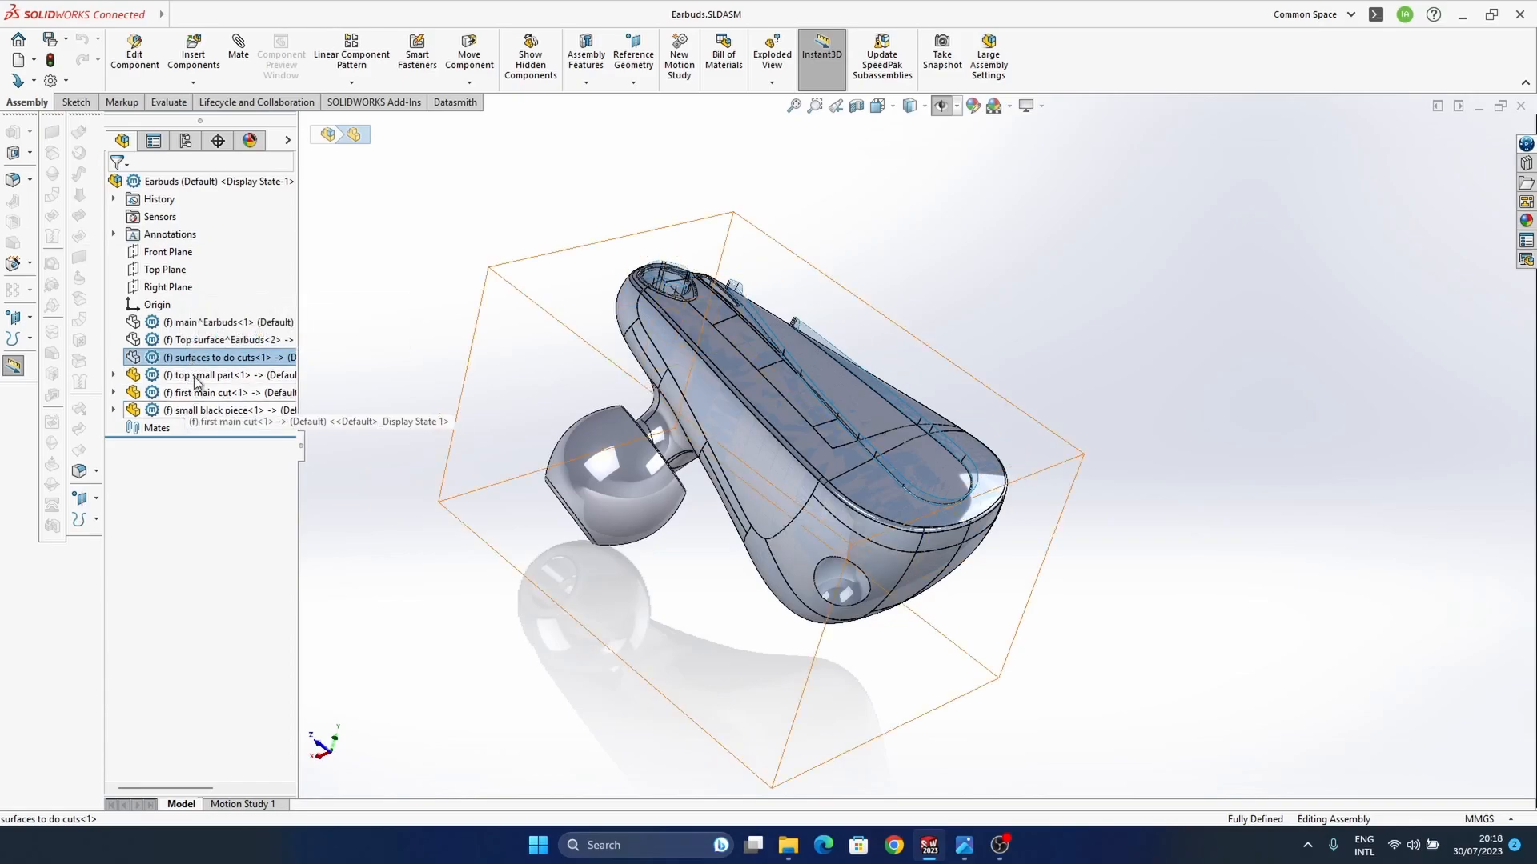
click(196, 340)
click(216, 357)
click(308, 322)
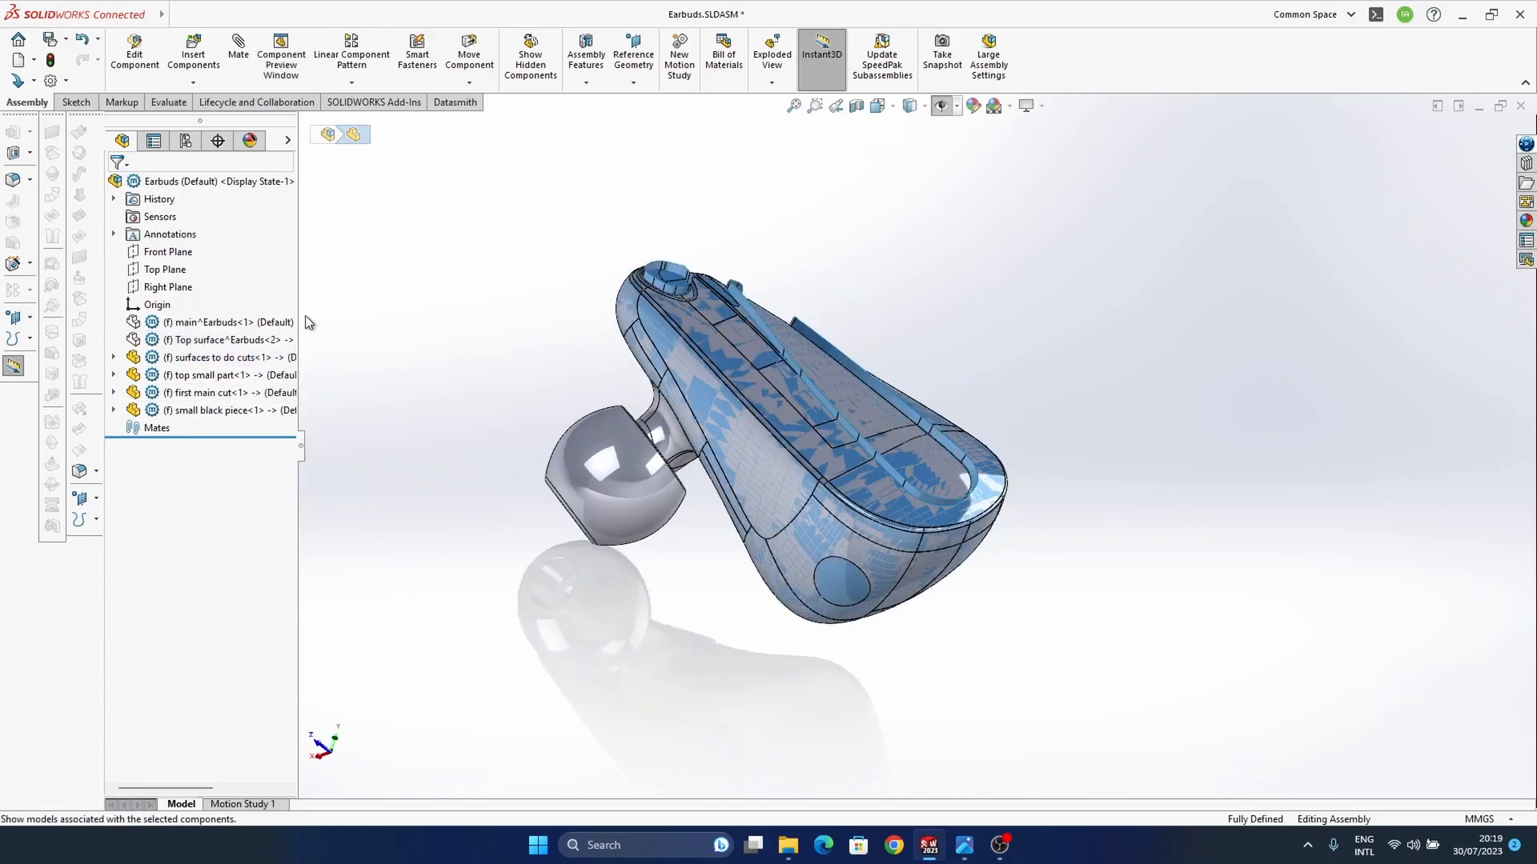
middle_drag(1057, 615, 494, 382)
Step: Expand the features of the "surfaces to do cuts" component and edit the part in the context of the assembly
click(233, 358)
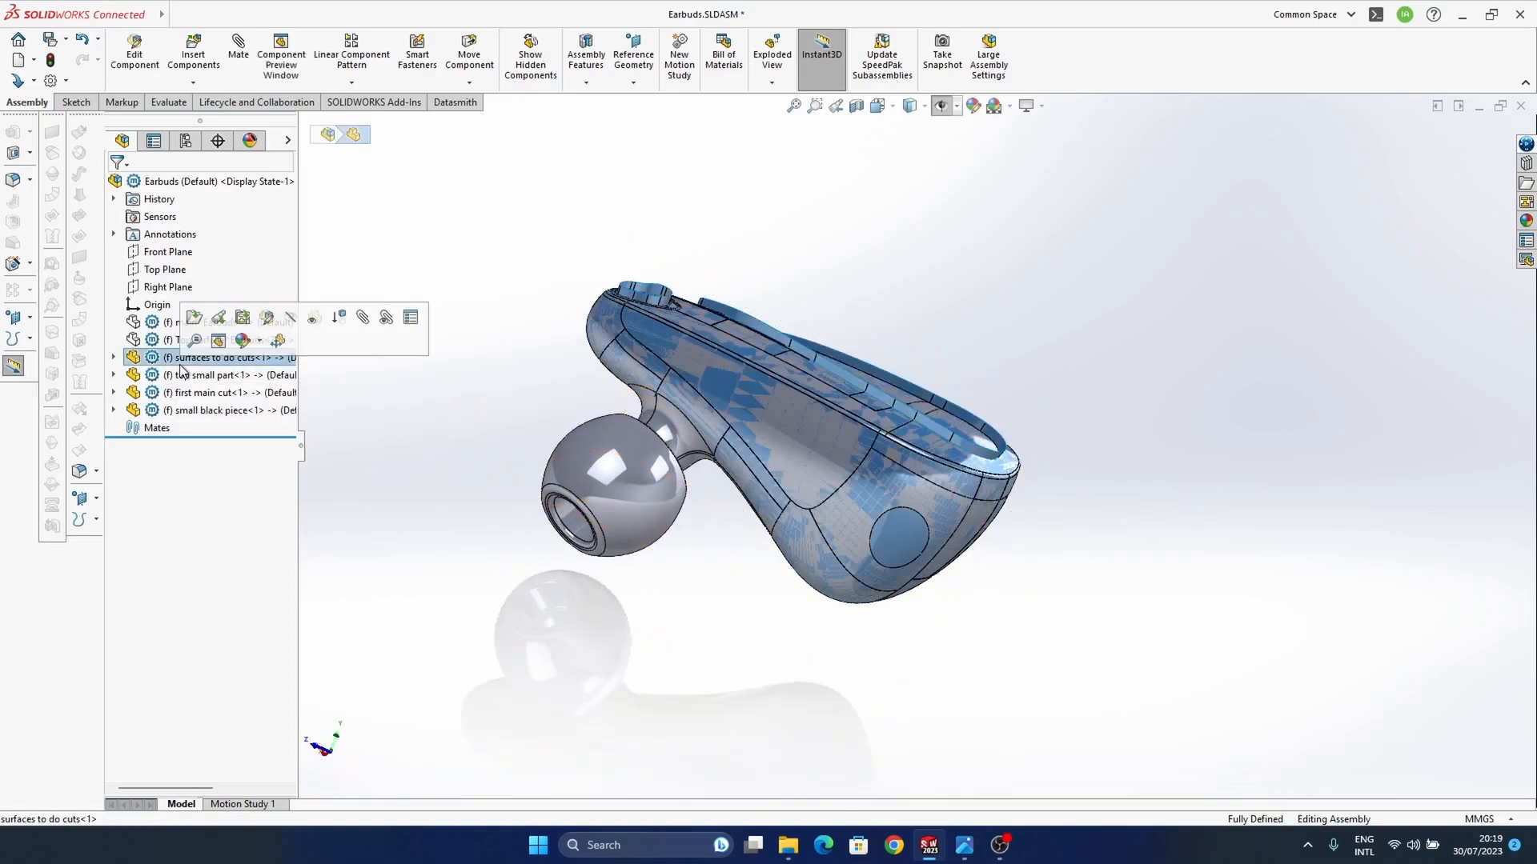
click(113, 358)
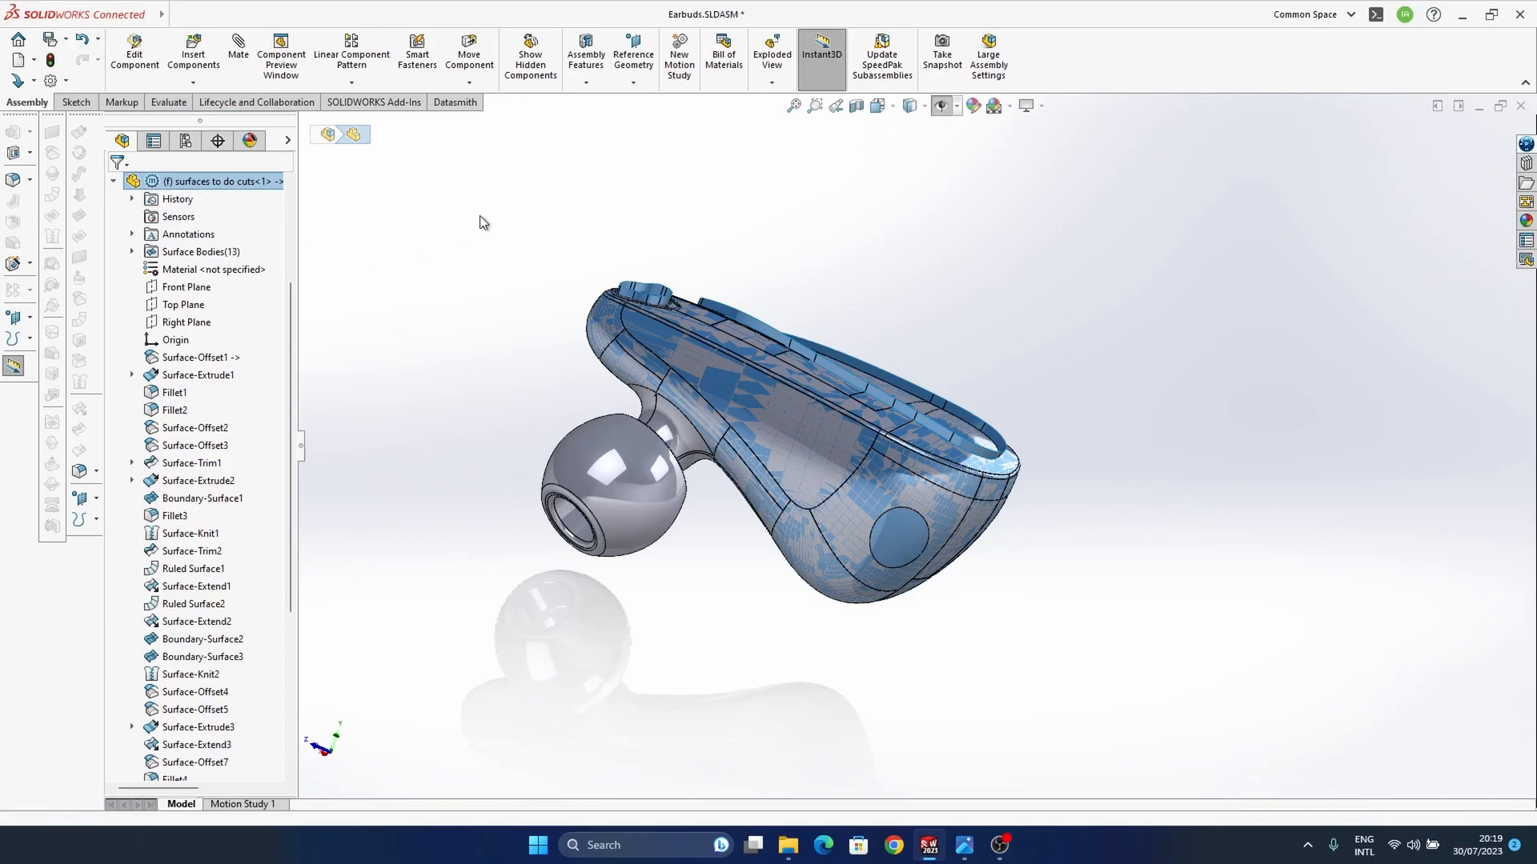
click(468, 334)
middle_drag(748, 444, 720, 512)
scroll(720, 512, up, 1)
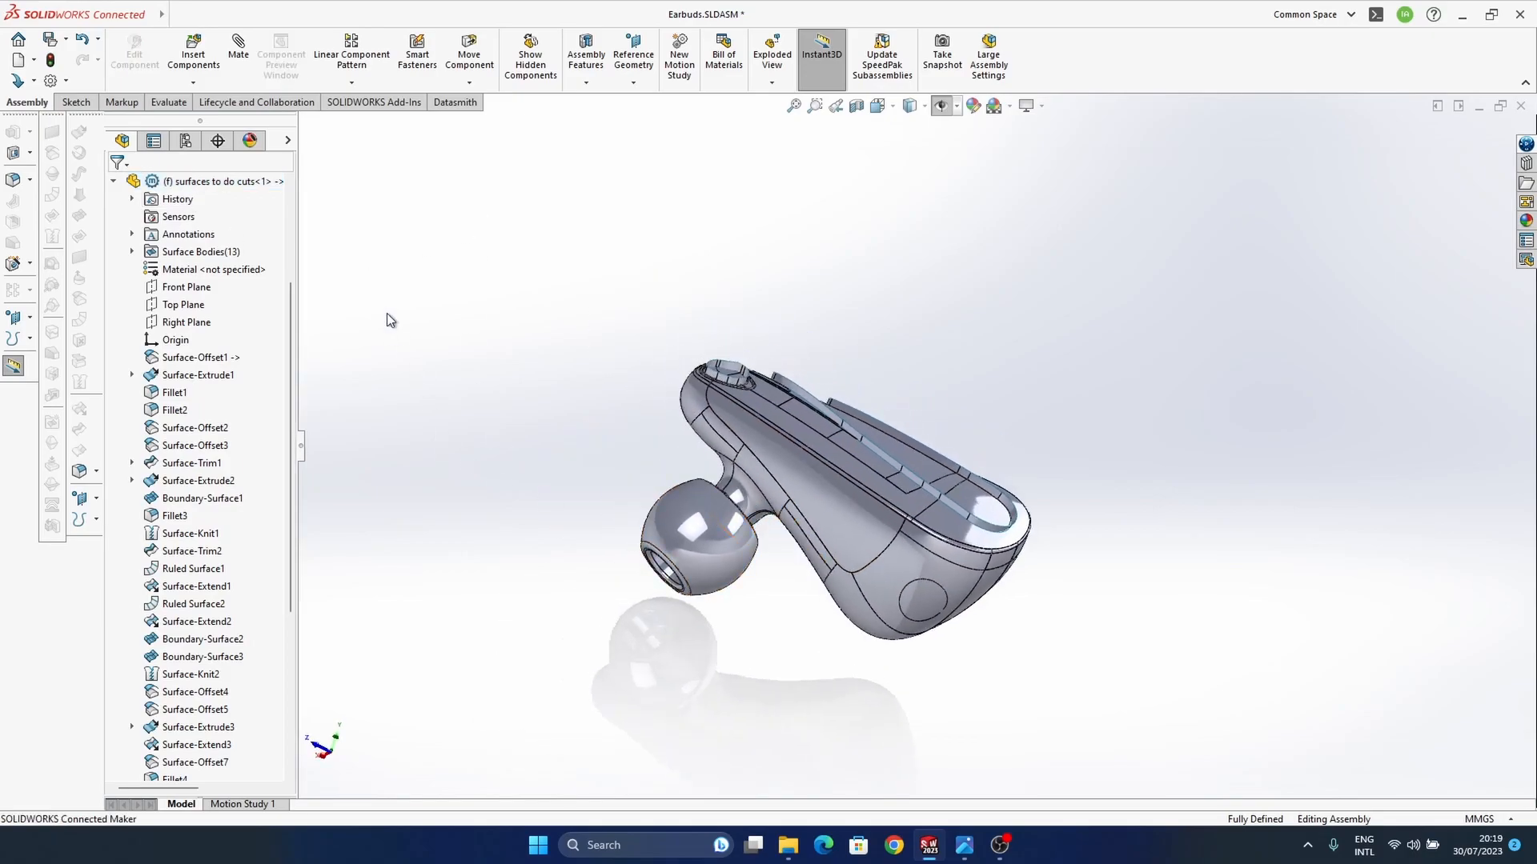
click(232, 181)
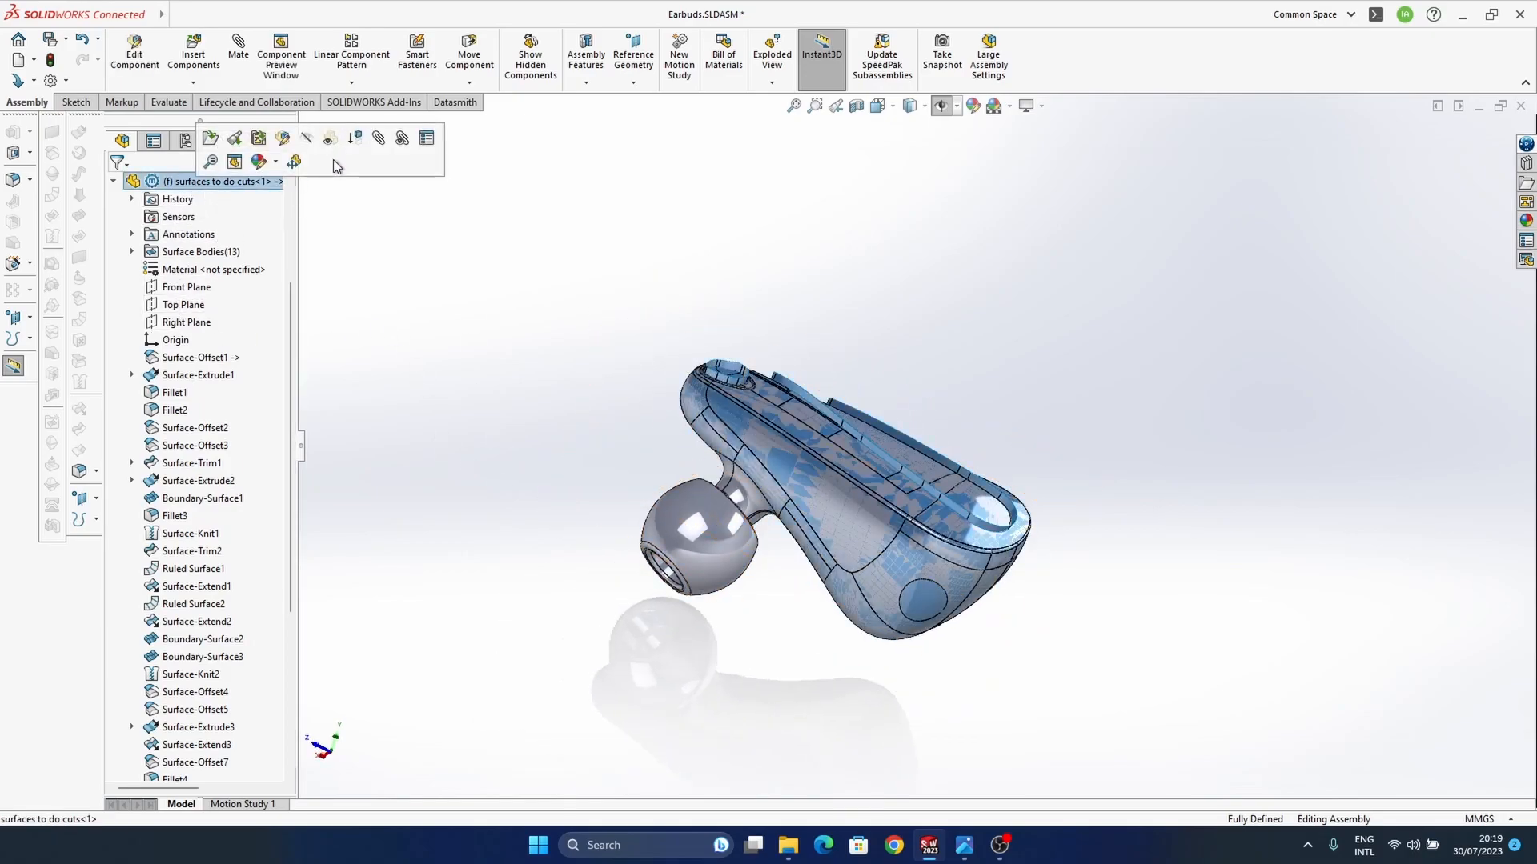
click(294, 162)
middle_drag(800, 448, 881, 529)
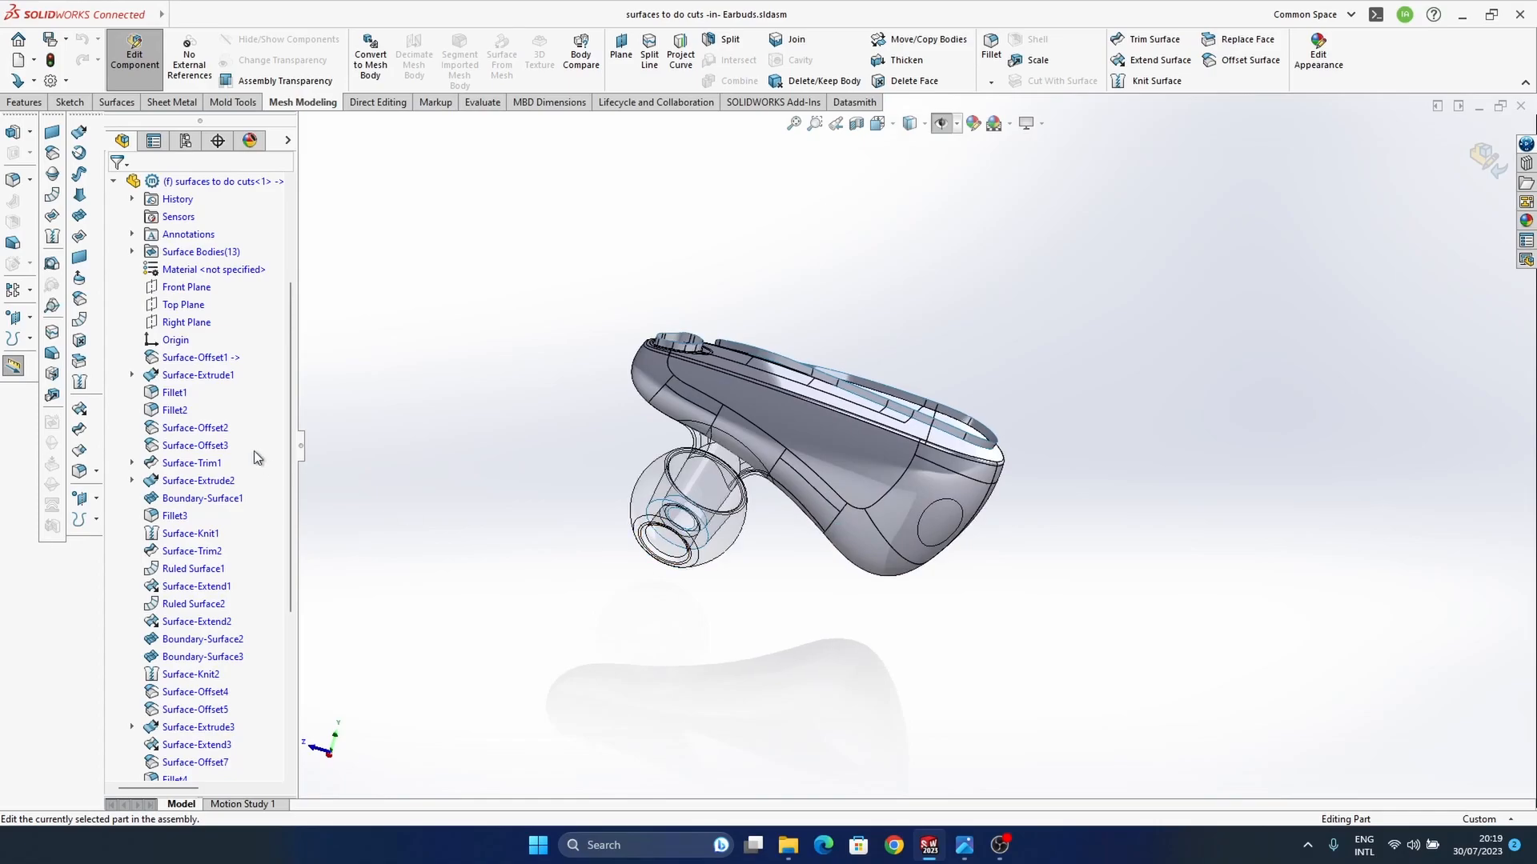
Step: Sketch a three-point spline on the part's Right Plane, curving from just under the housing's top edge to below its wide end
click(192, 323)
click(206, 293)
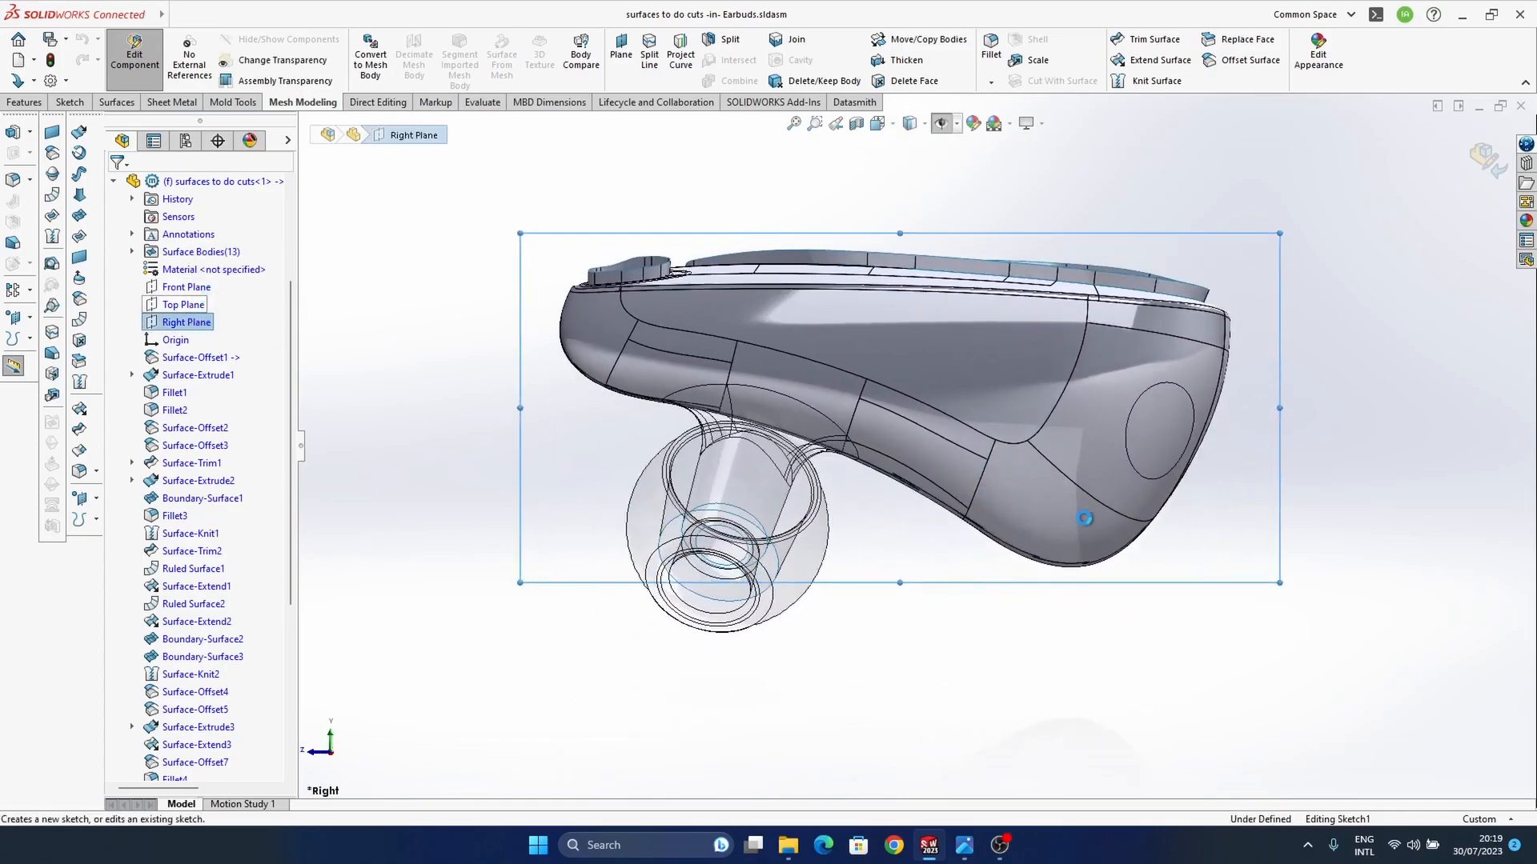
click(986, 216)
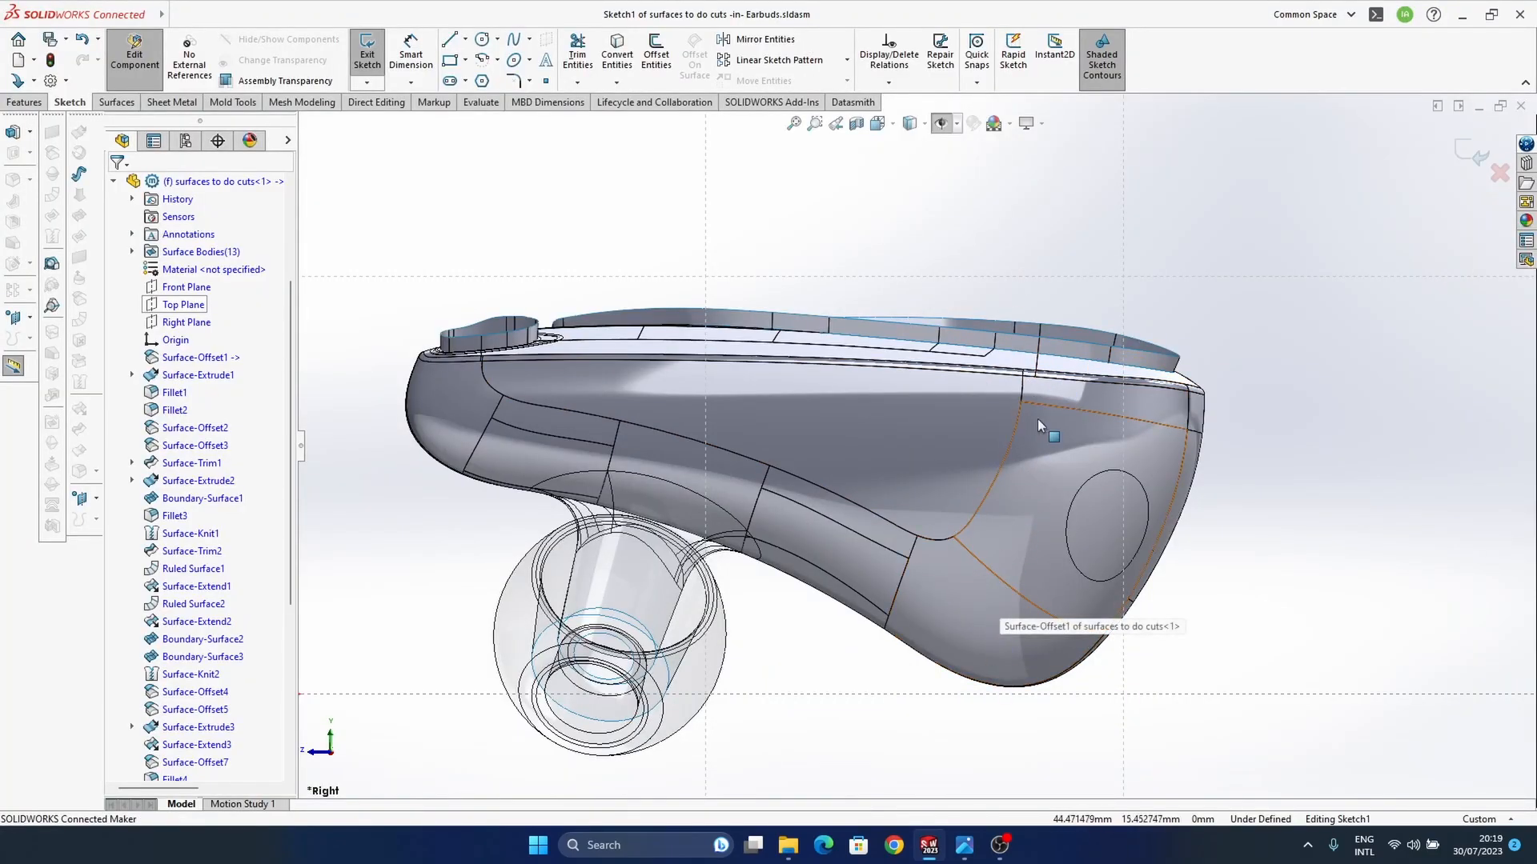
click(514, 40)
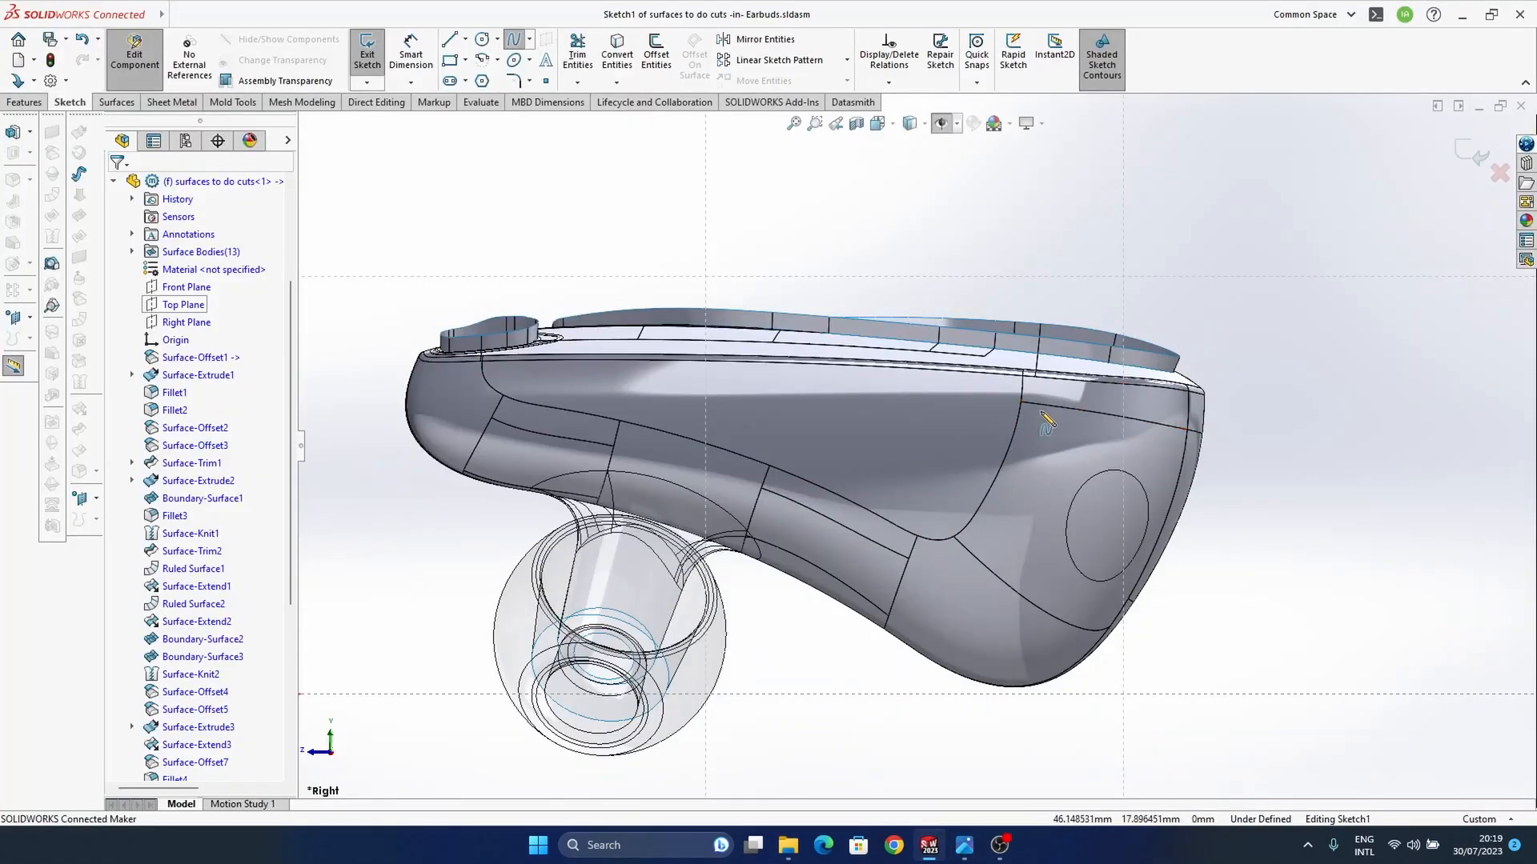
click(1060, 397)
click(991, 472)
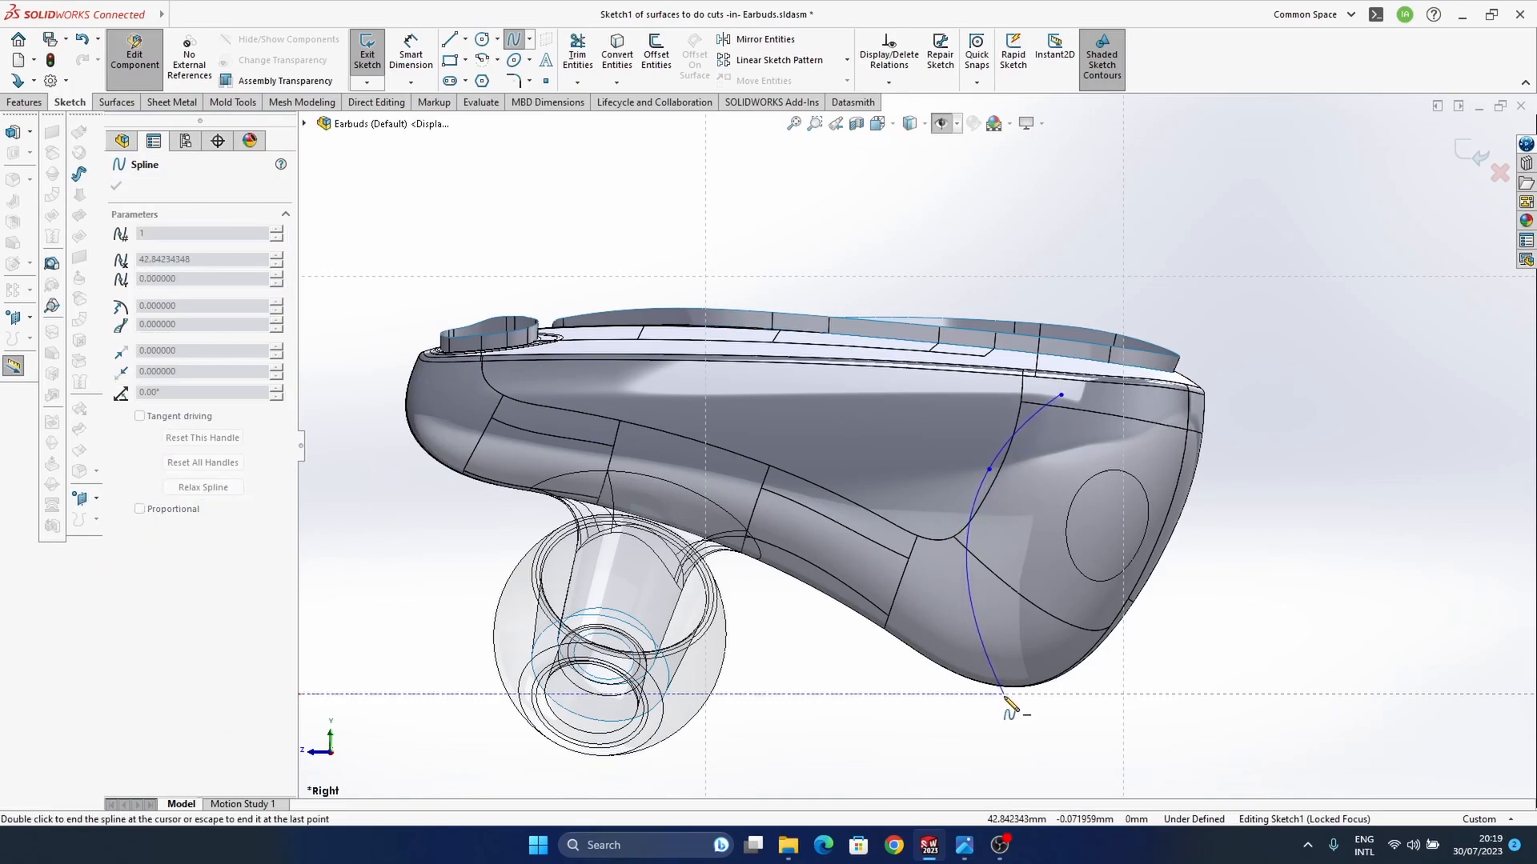
click(1007, 727)
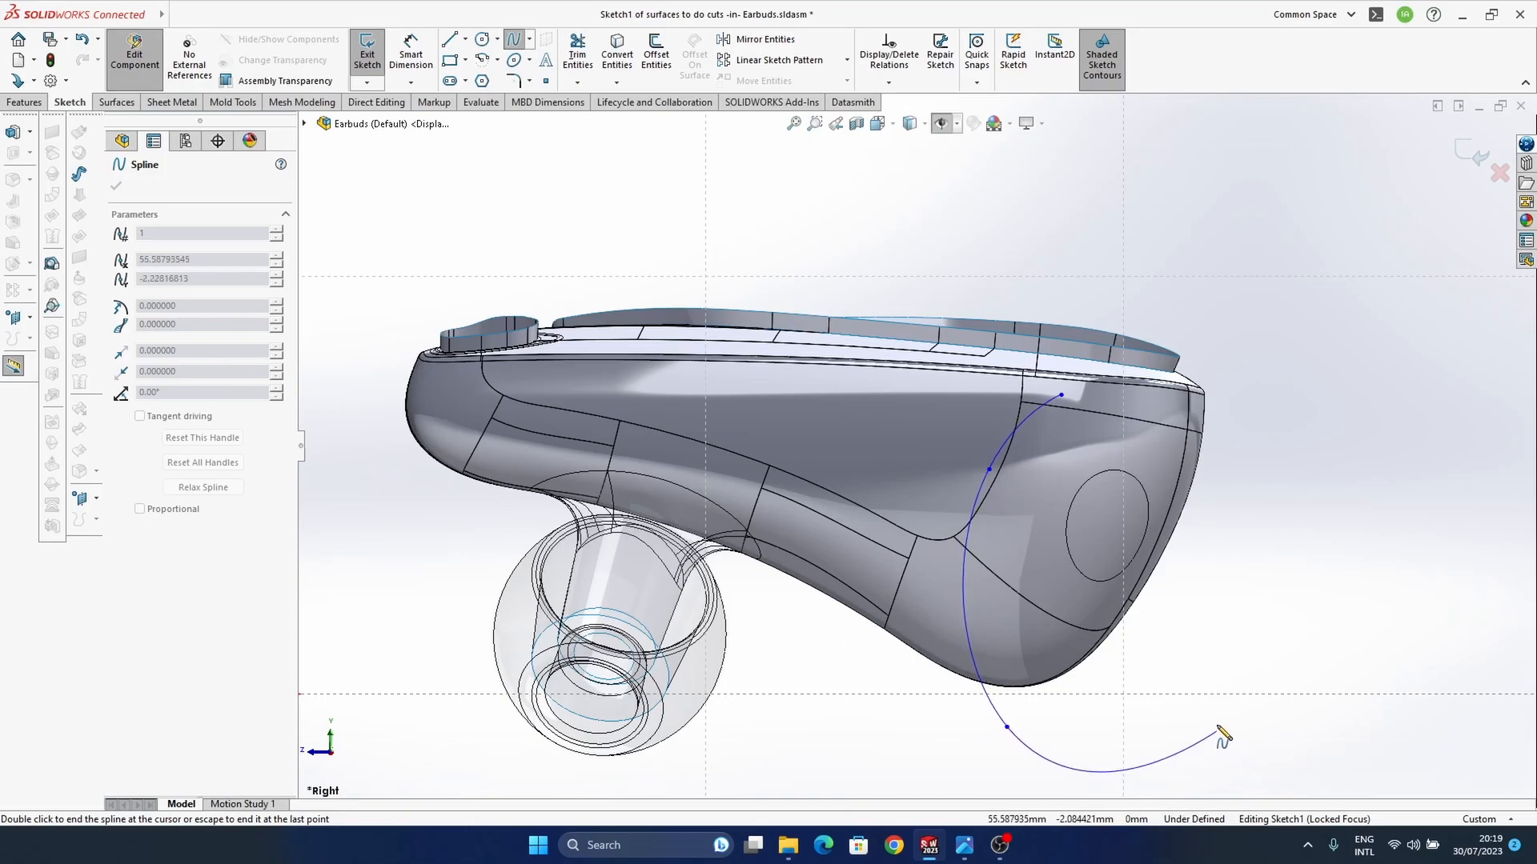
key(Escape)
Step: Bow the spline's middle point outward, move its lower end to about X 43.7, Y -2.0 mm, and compare with the reference photo
drag(990, 471, 961, 518)
click(1011, 732)
click(1008, 728)
drag(1020, 732, 1031, 734)
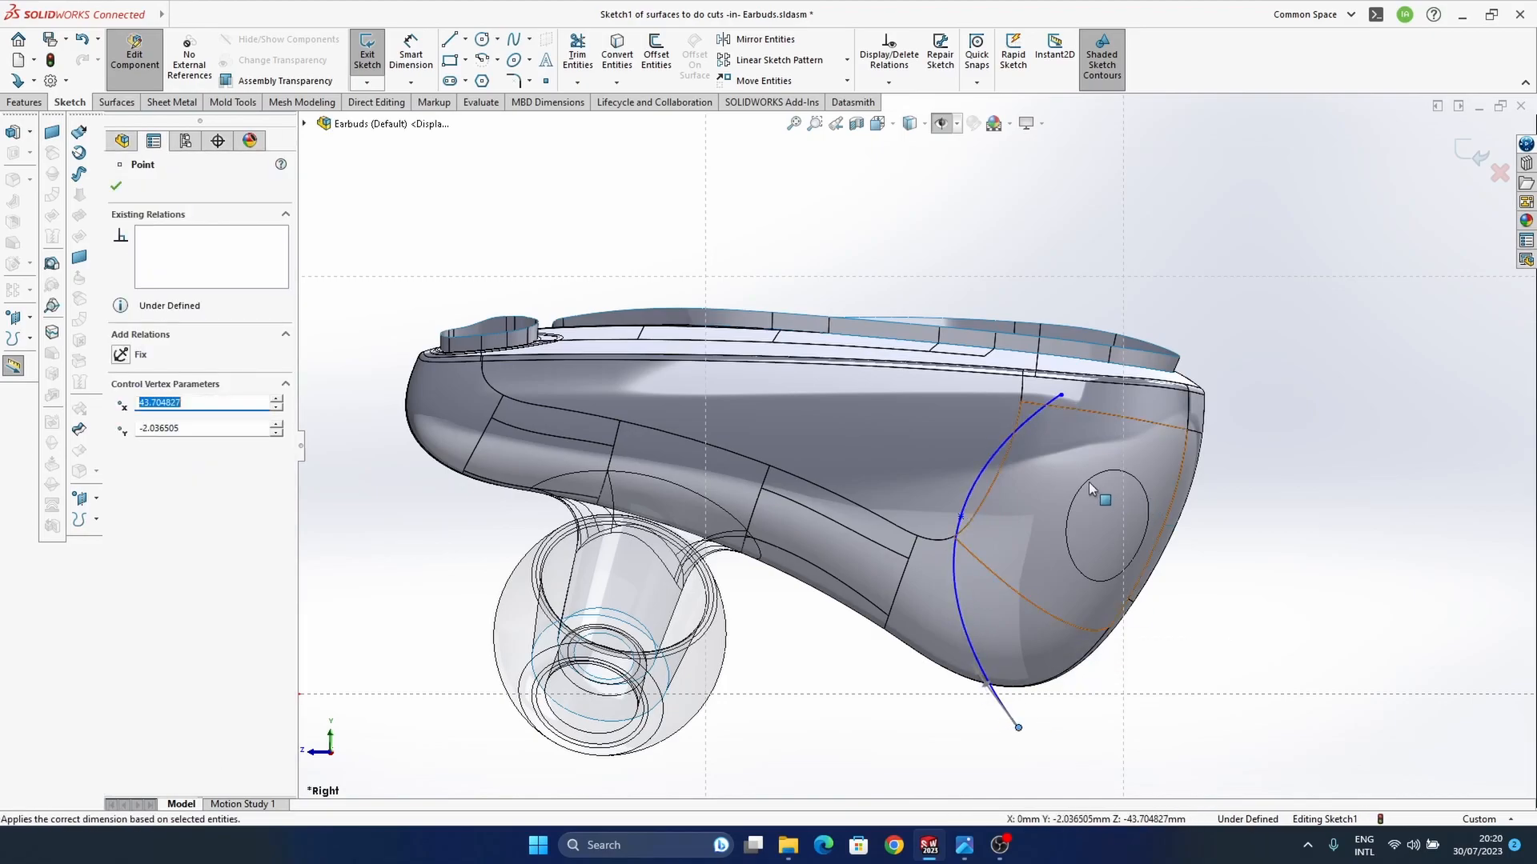
mouse_move(965, 845)
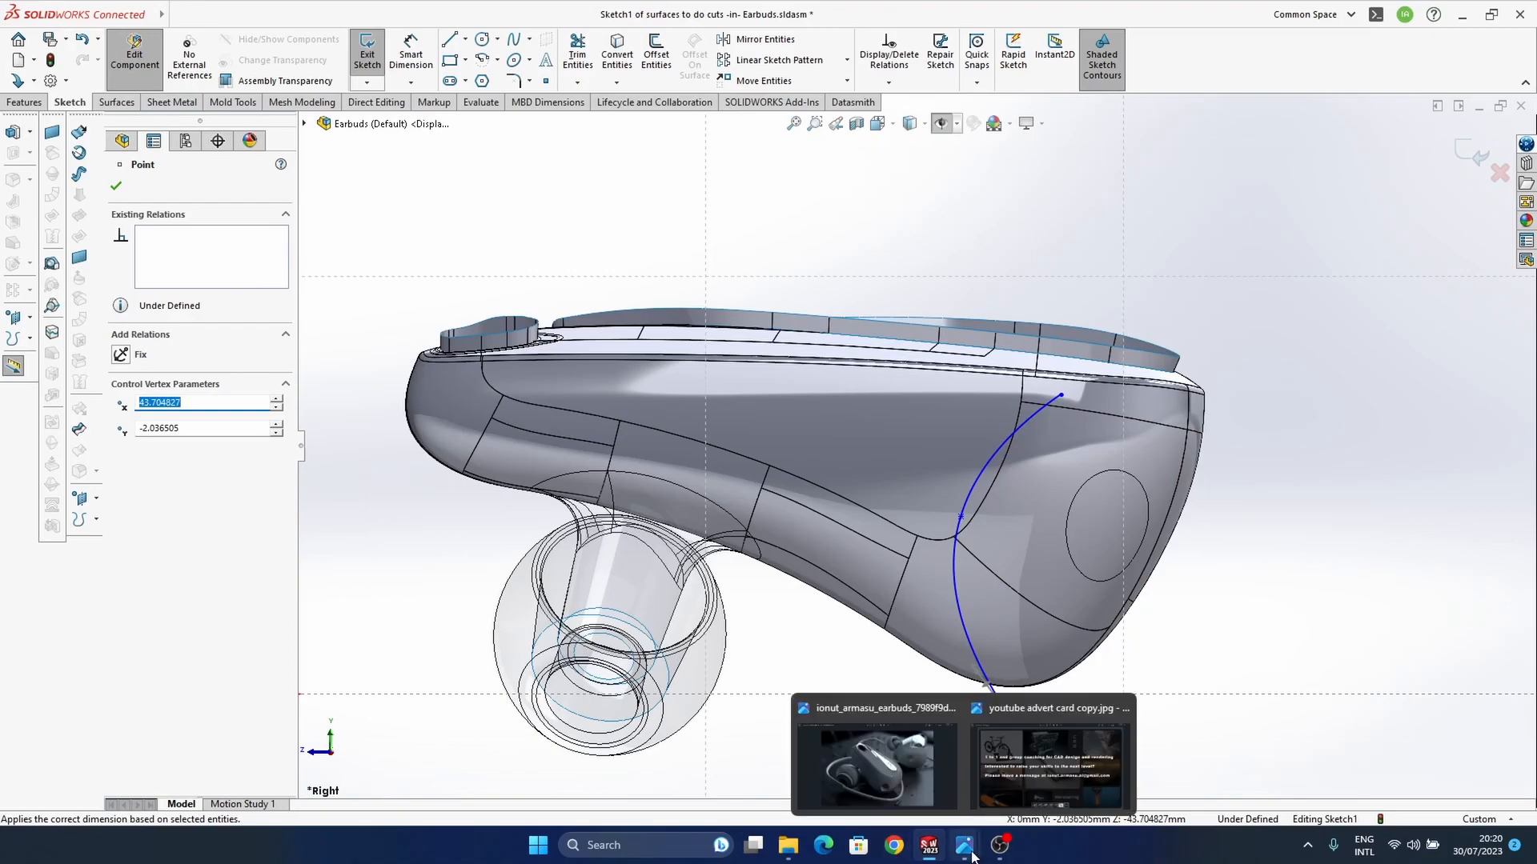
click(905, 768)
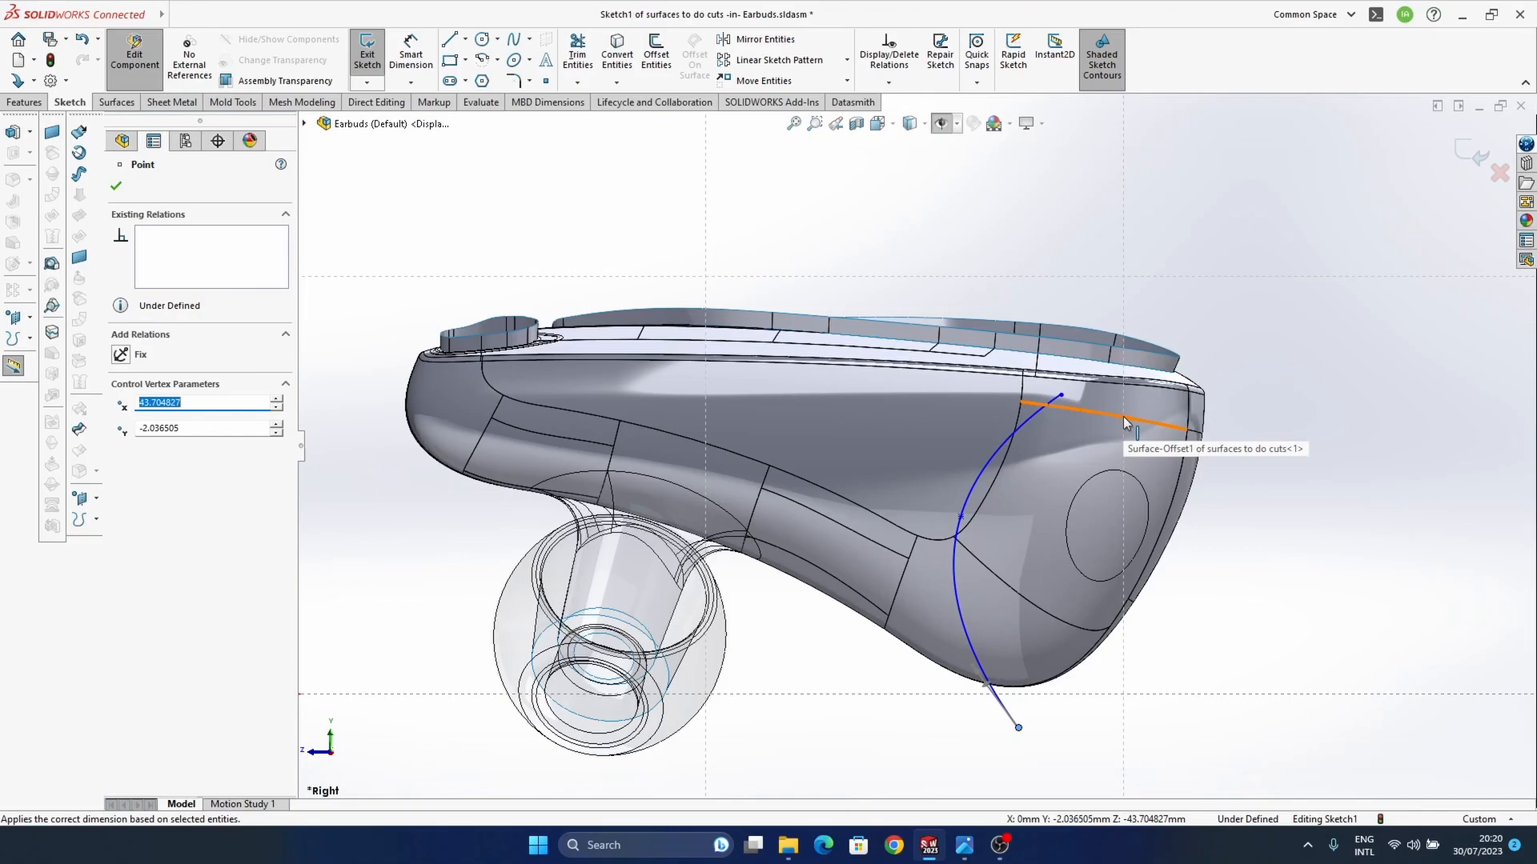
Step: Move the spline's upper end to about X 44.5, Y 17.1 mm, check the reference photo and finish the sketch
scroll(1126, 425, down, 3)
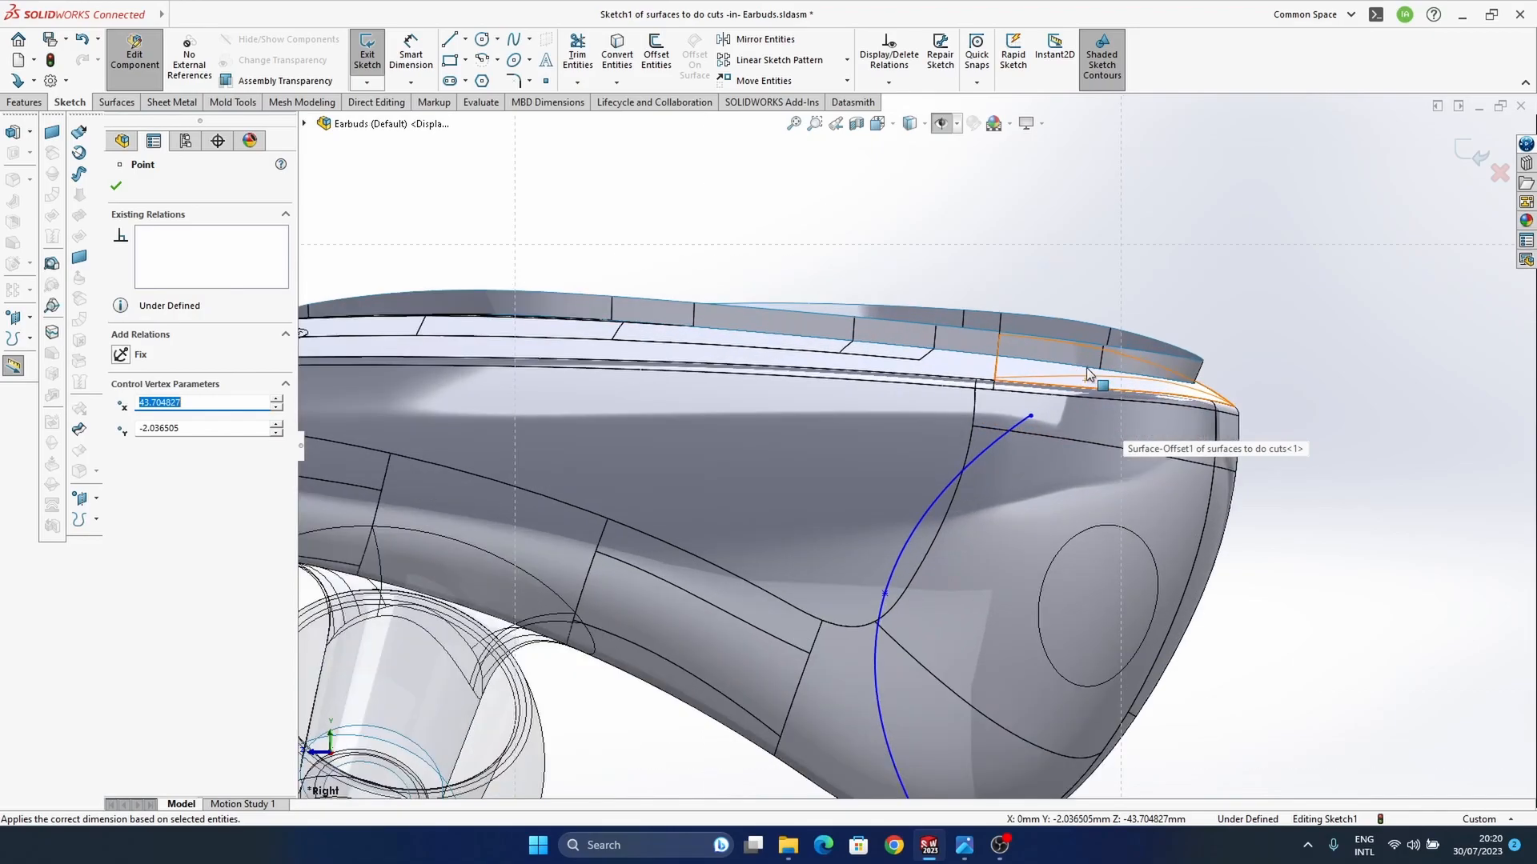
drag(940, 372, 886, 395)
mouse_move(964, 845)
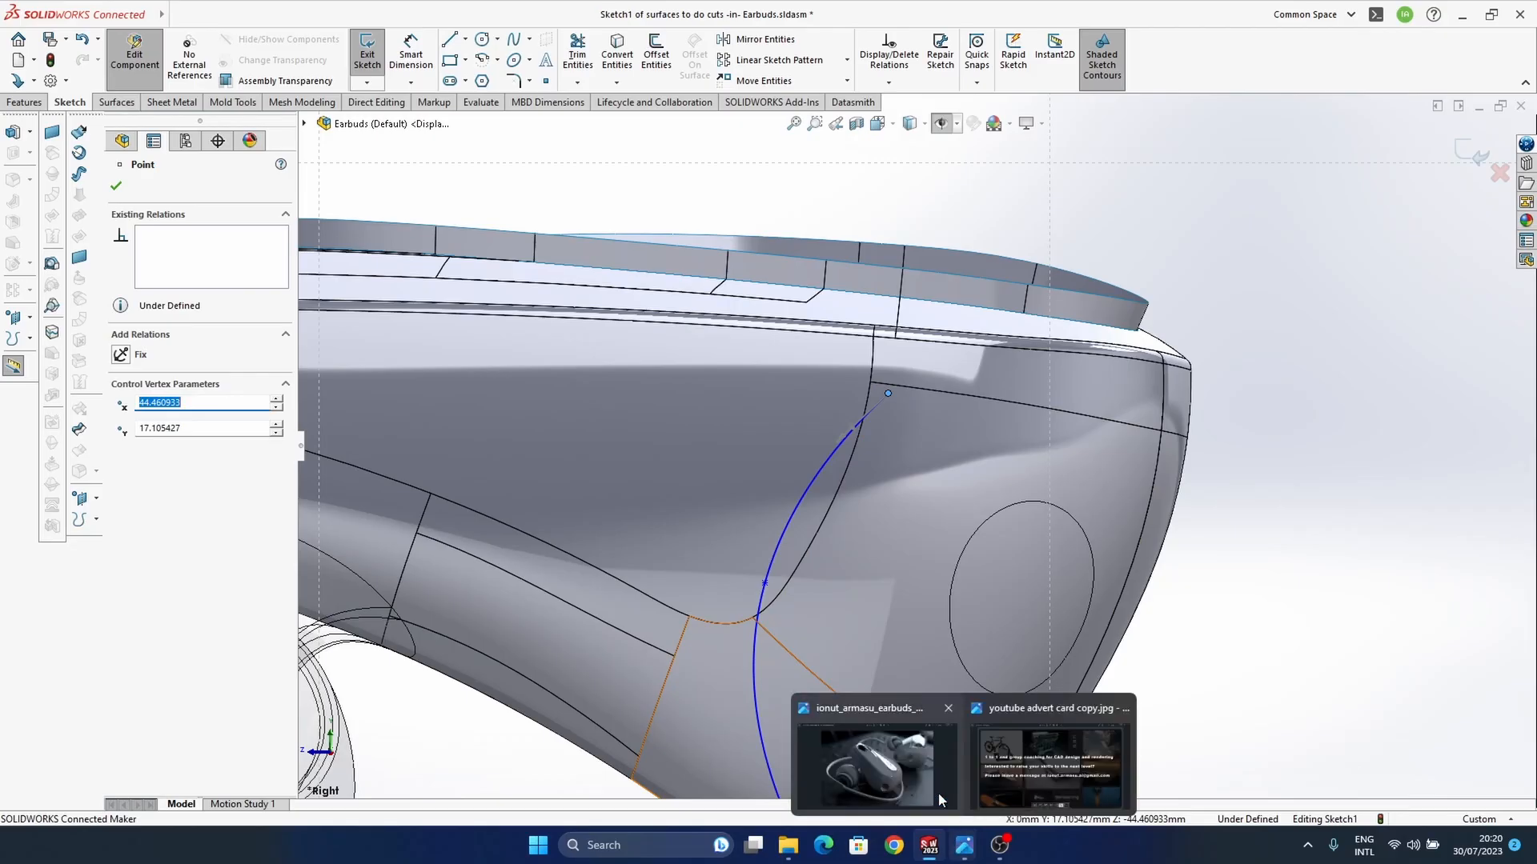
click(905, 656)
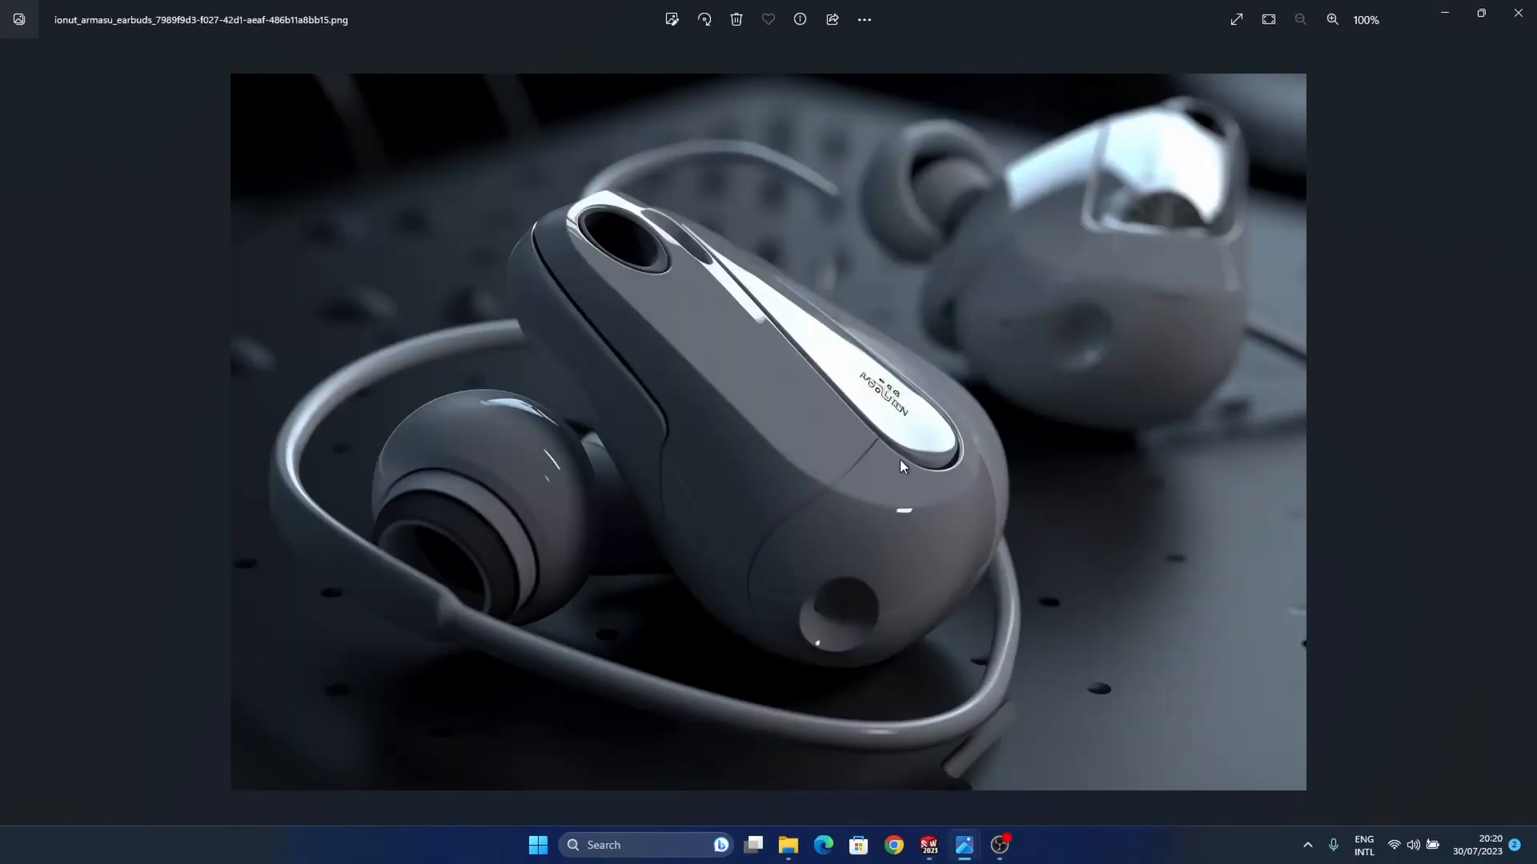
click(1445, 13)
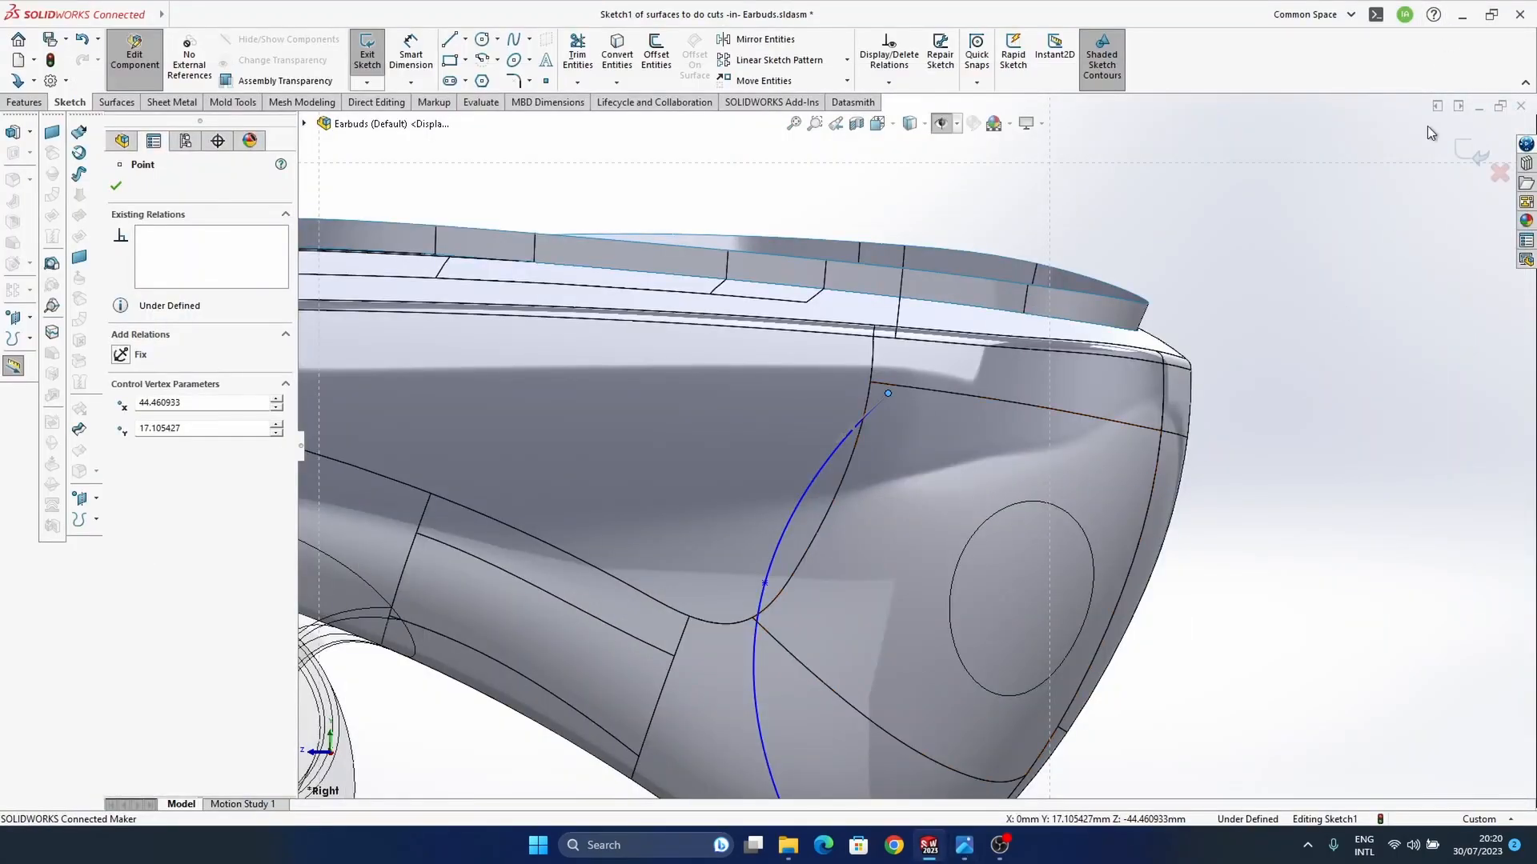
click(1474, 154)
Step: Extrude the spline as a surface, 19 mm blind, through the dimple side of the housing's wide end
middle_drag(919, 461, 932, 554)
scroll(933, 552, up, 1)
ctrl+middle_drag(996, 505, 877, 517)
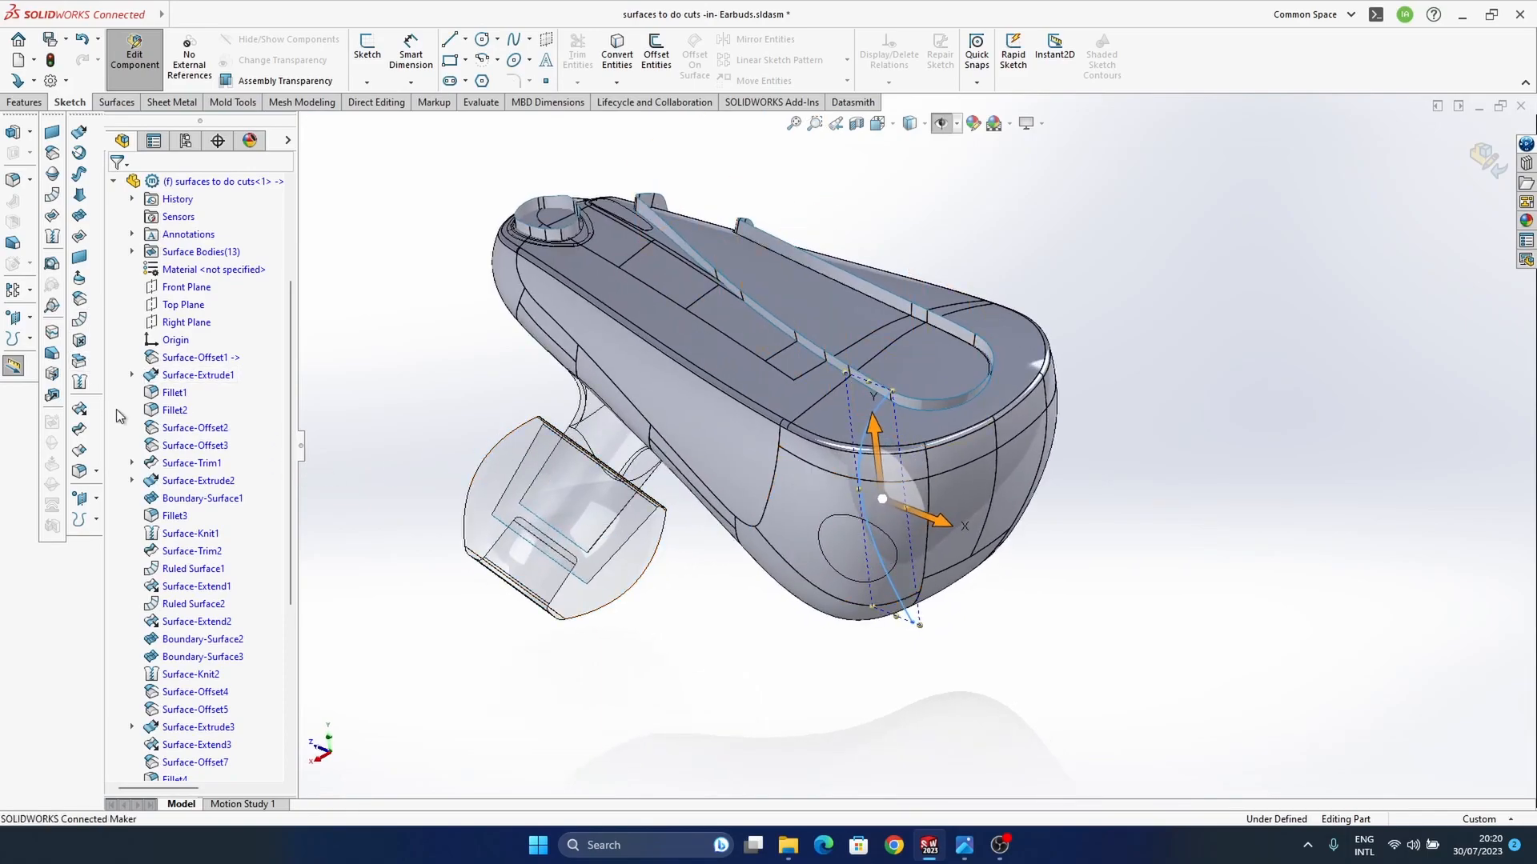
click(79, 300)
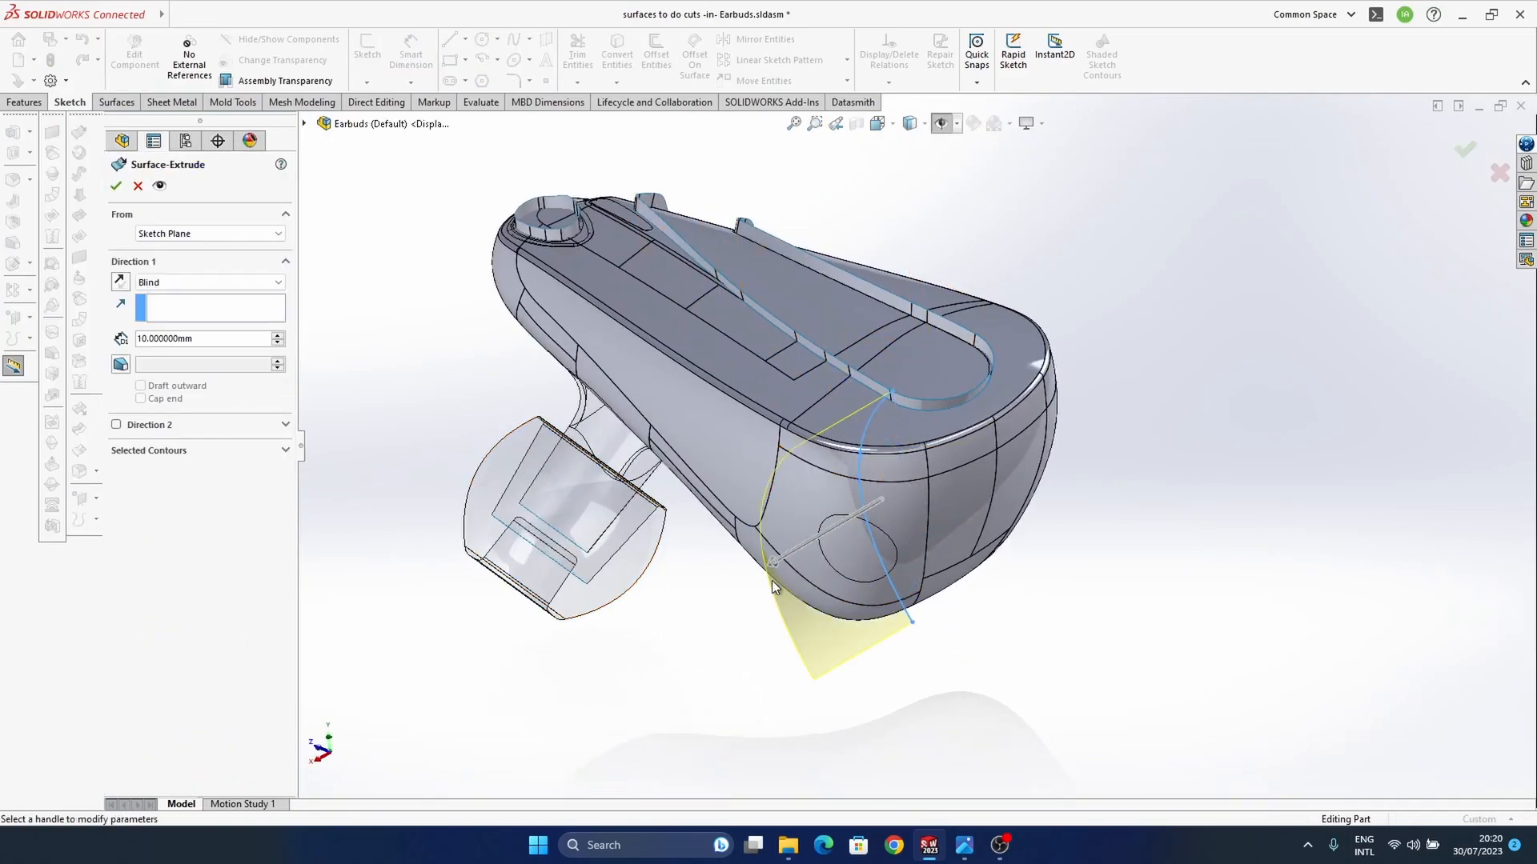
drag(706, 576, 669, 600)
click(1464, 150)
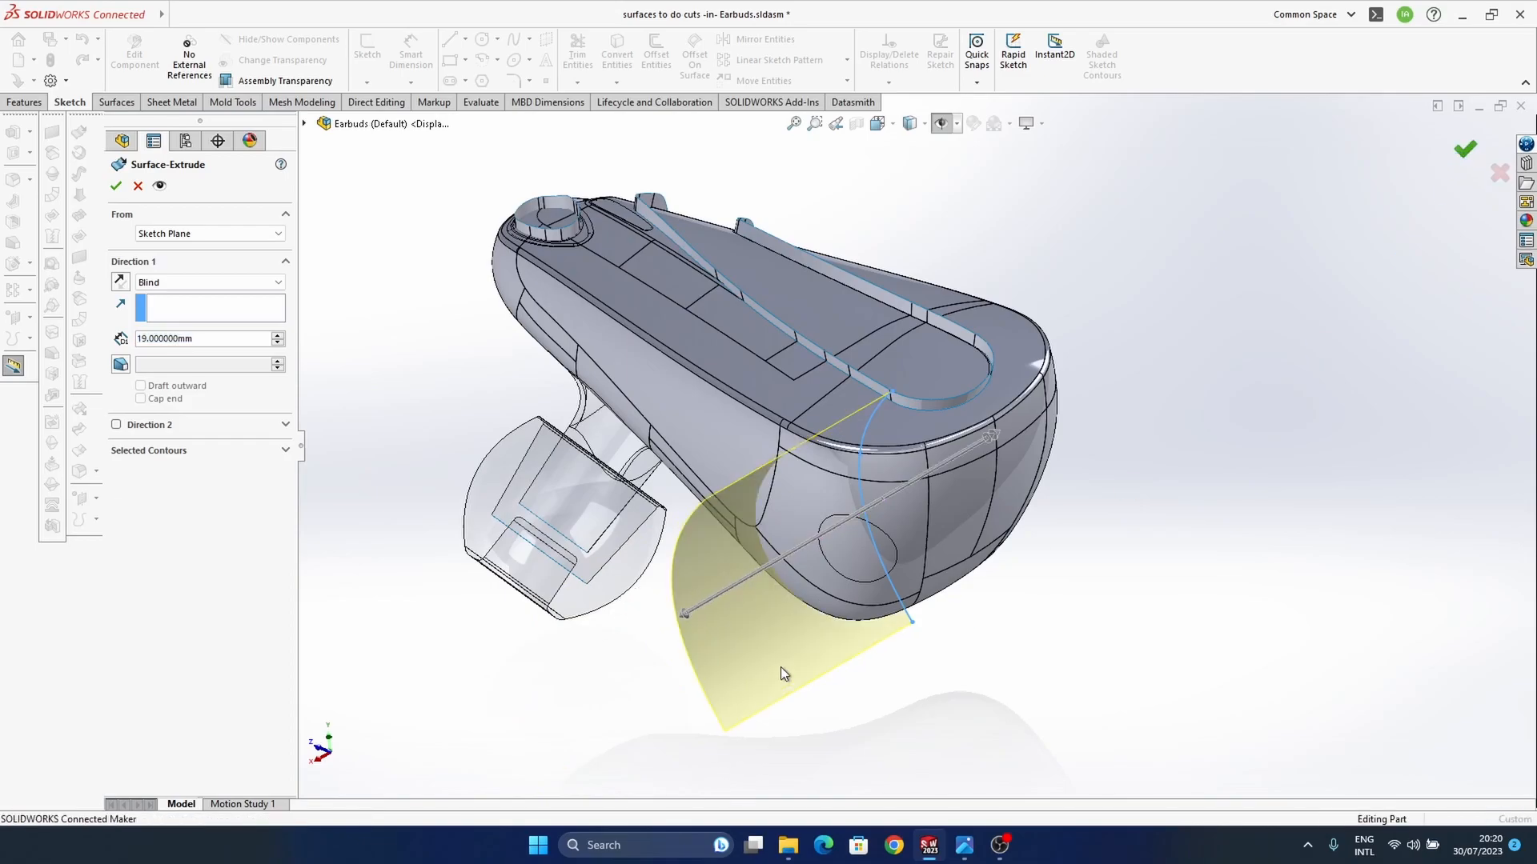
Step: Start a 3D sketch with the Spline on Surface tool and check the split line in the reference photo
middle_drag(850, 539, 832, 578)
middle_drag(970, 485, 893, 582)
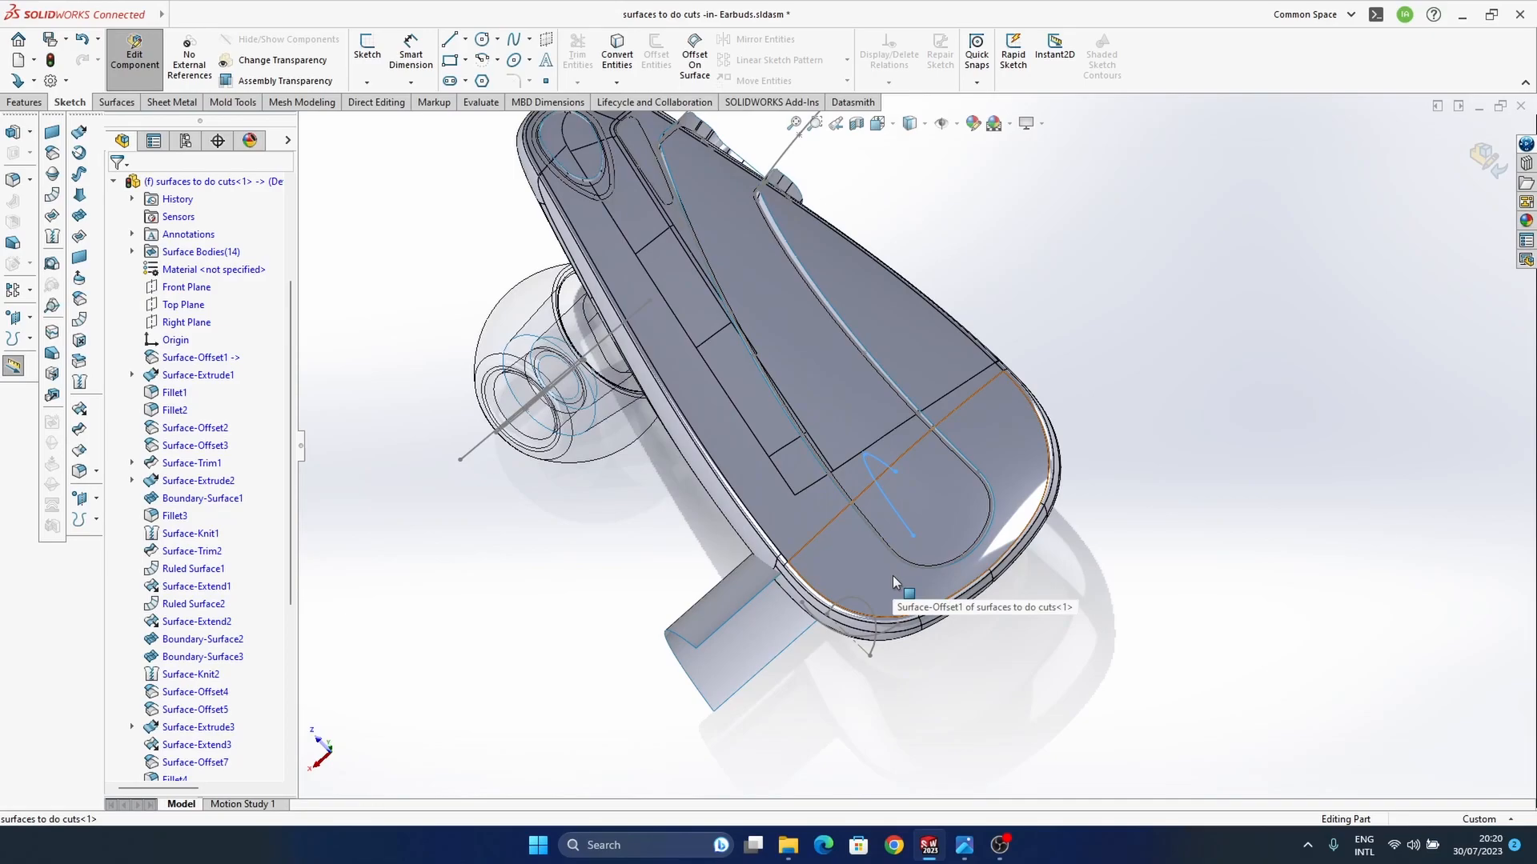
middle_drag(891, 576, 997, 559)
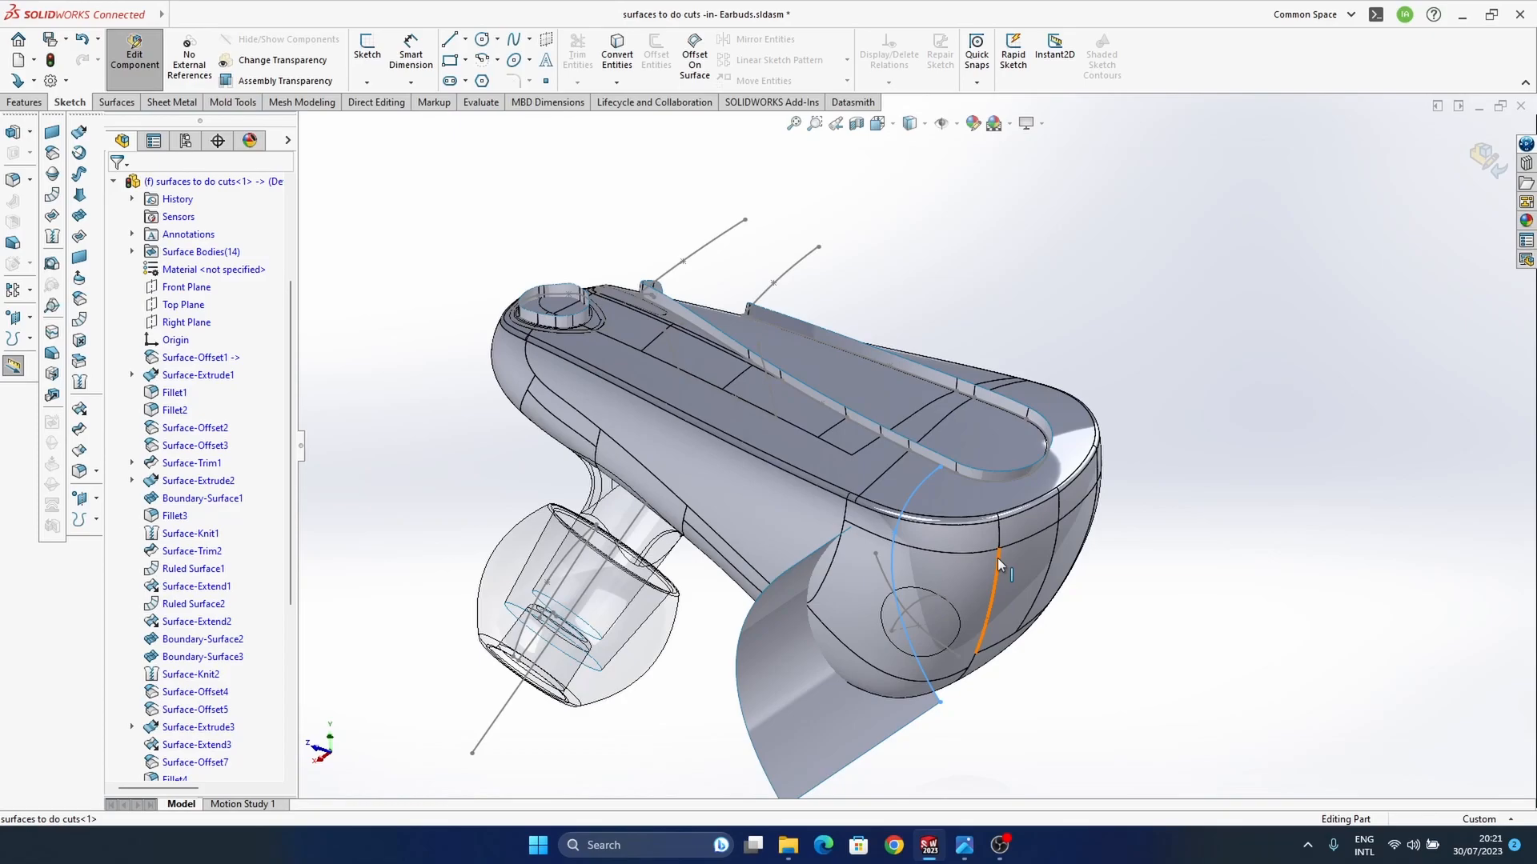
middle_drag(997, 559, 978, 558)
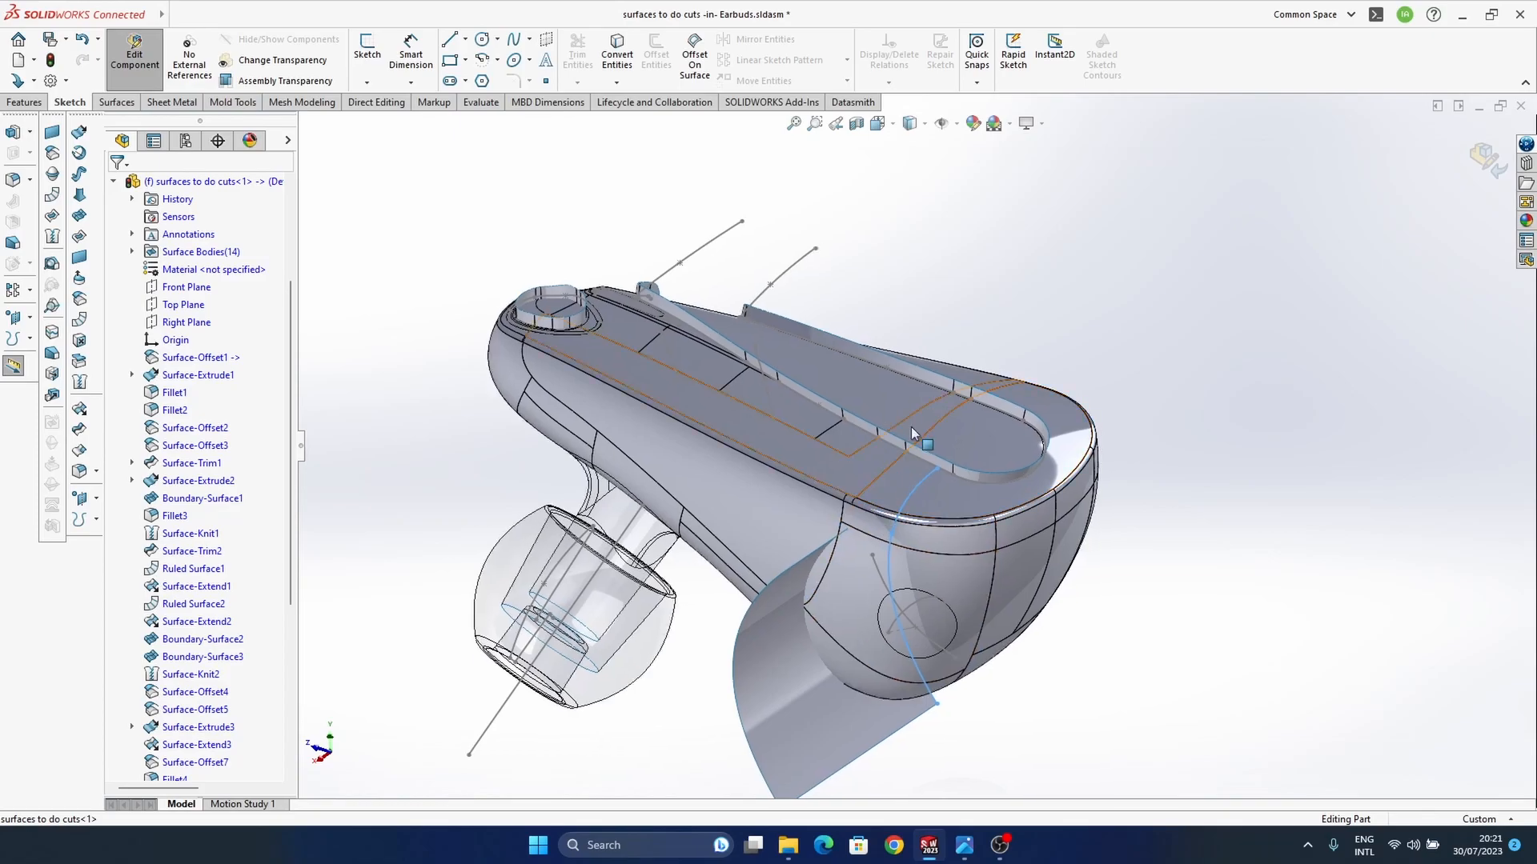
middle_drag(911, 425, 905, 457)
click(398, 120)
click(530, 40)
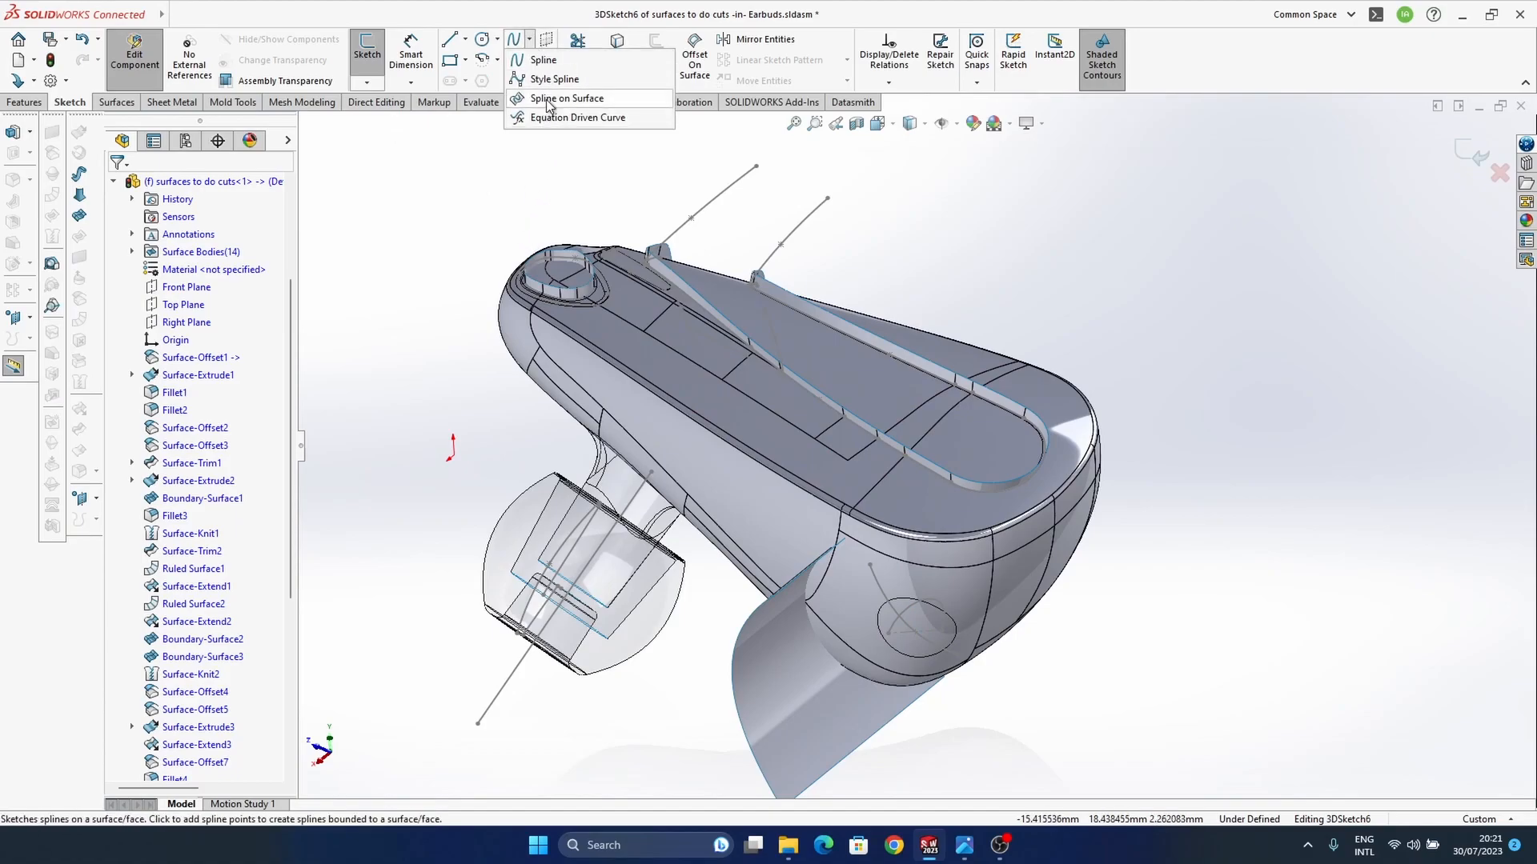
click(553, 96)
middle_drag(1025, 528, 989, 720)
mouse_move(964, 845)
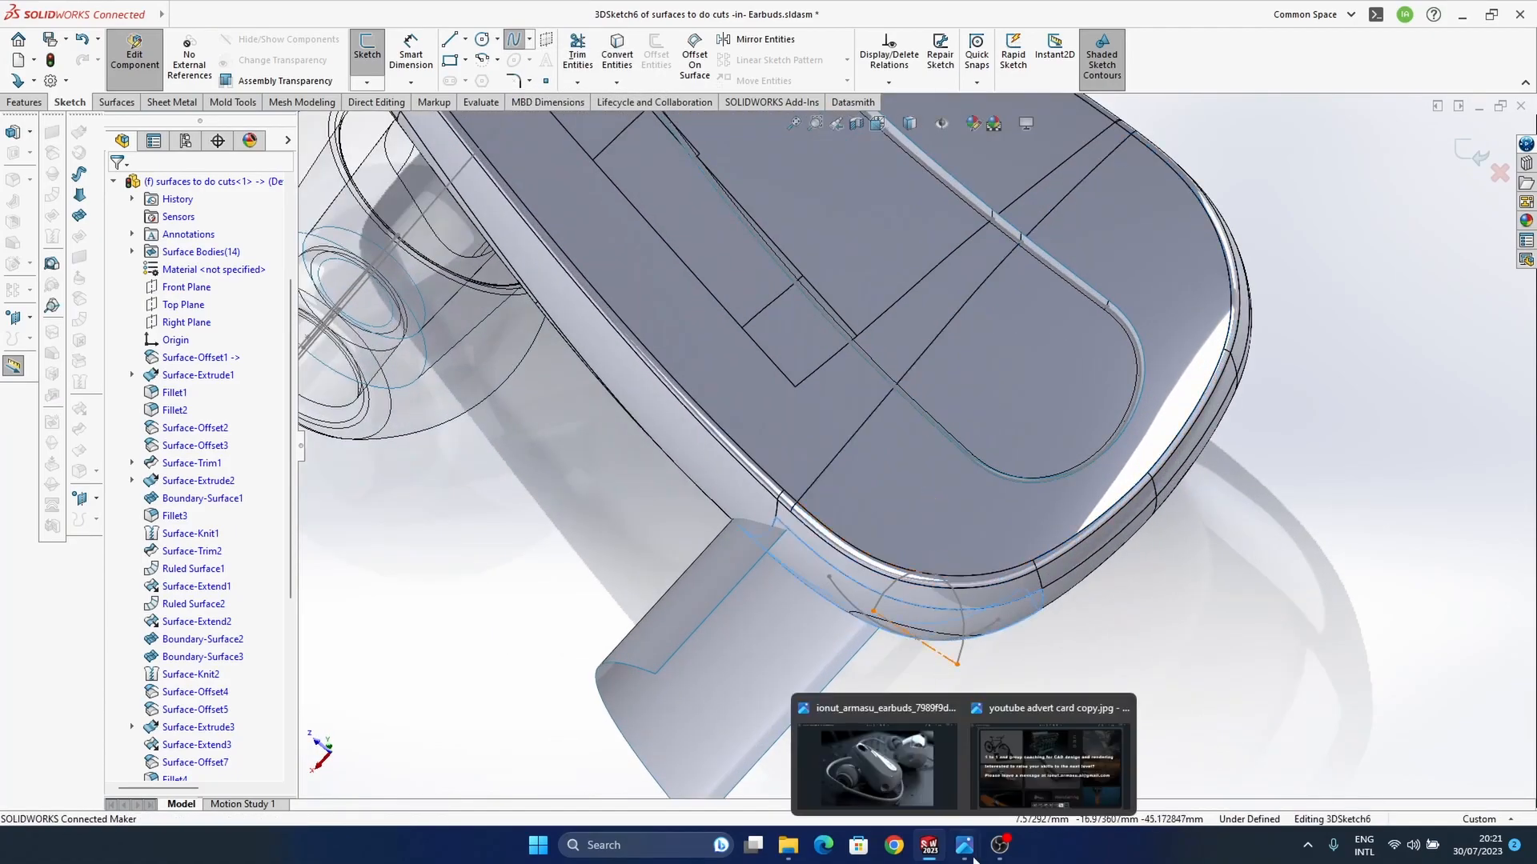
click(894, 766)
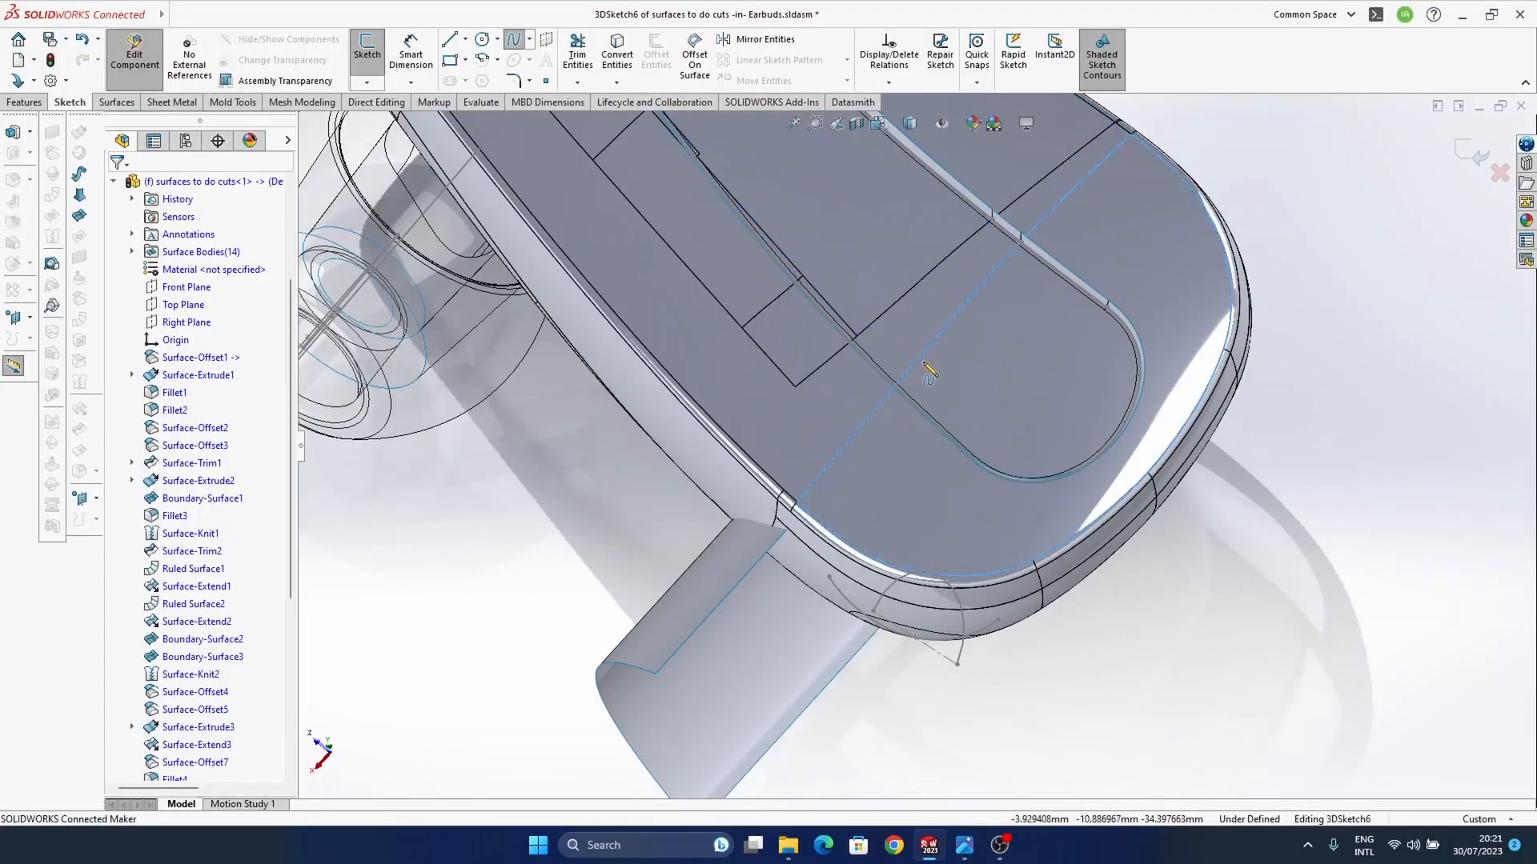
middle_drag(929, 372, 894, 398)
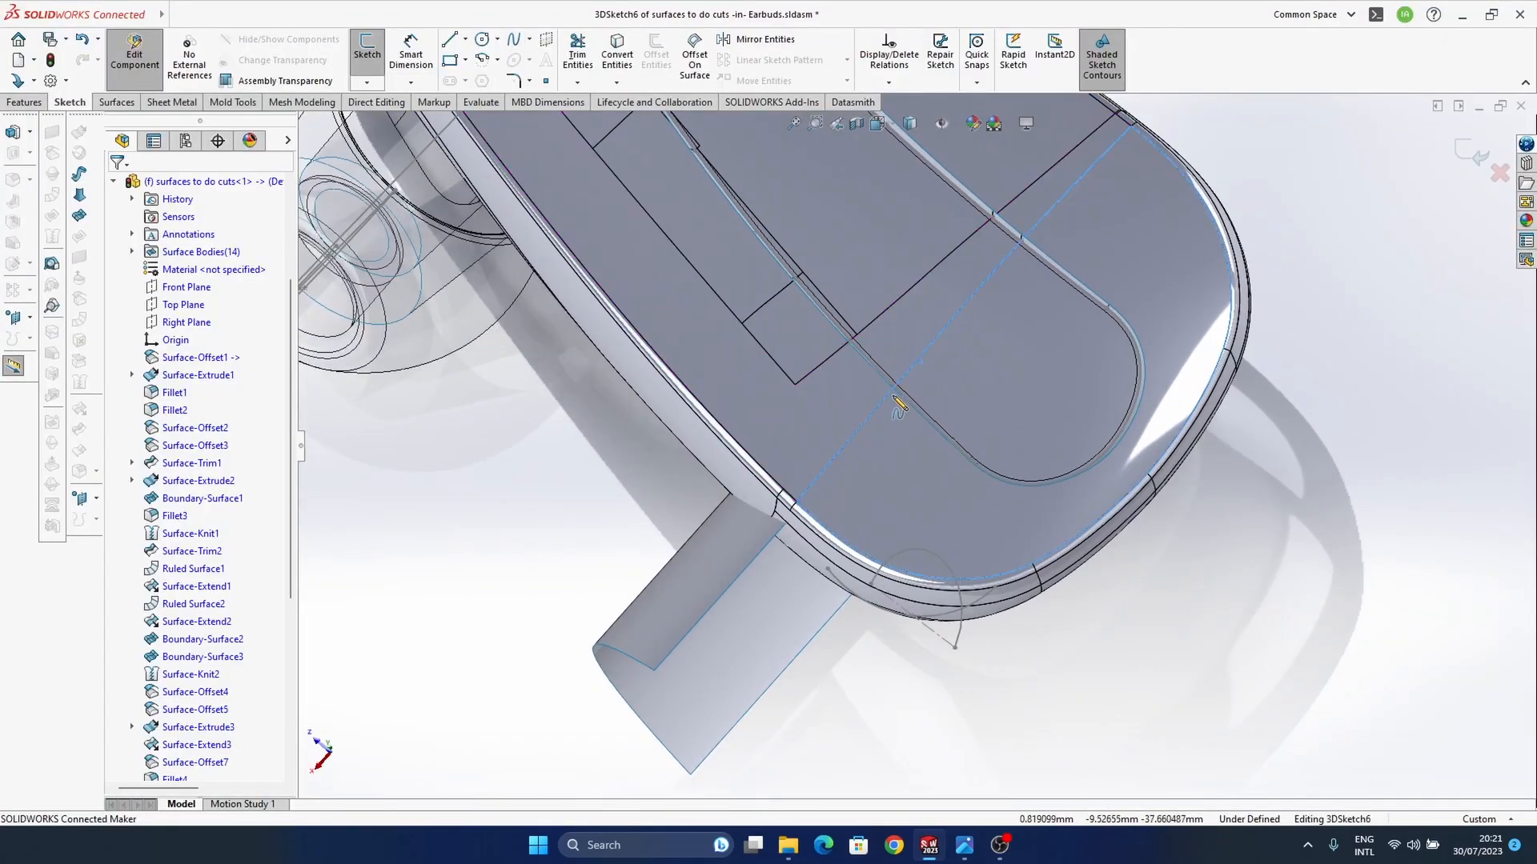
Step: Draw a three-point spline on the housing's top face, from inside the long rounded inset to near the edge above the extruded surface
click(914, 328)
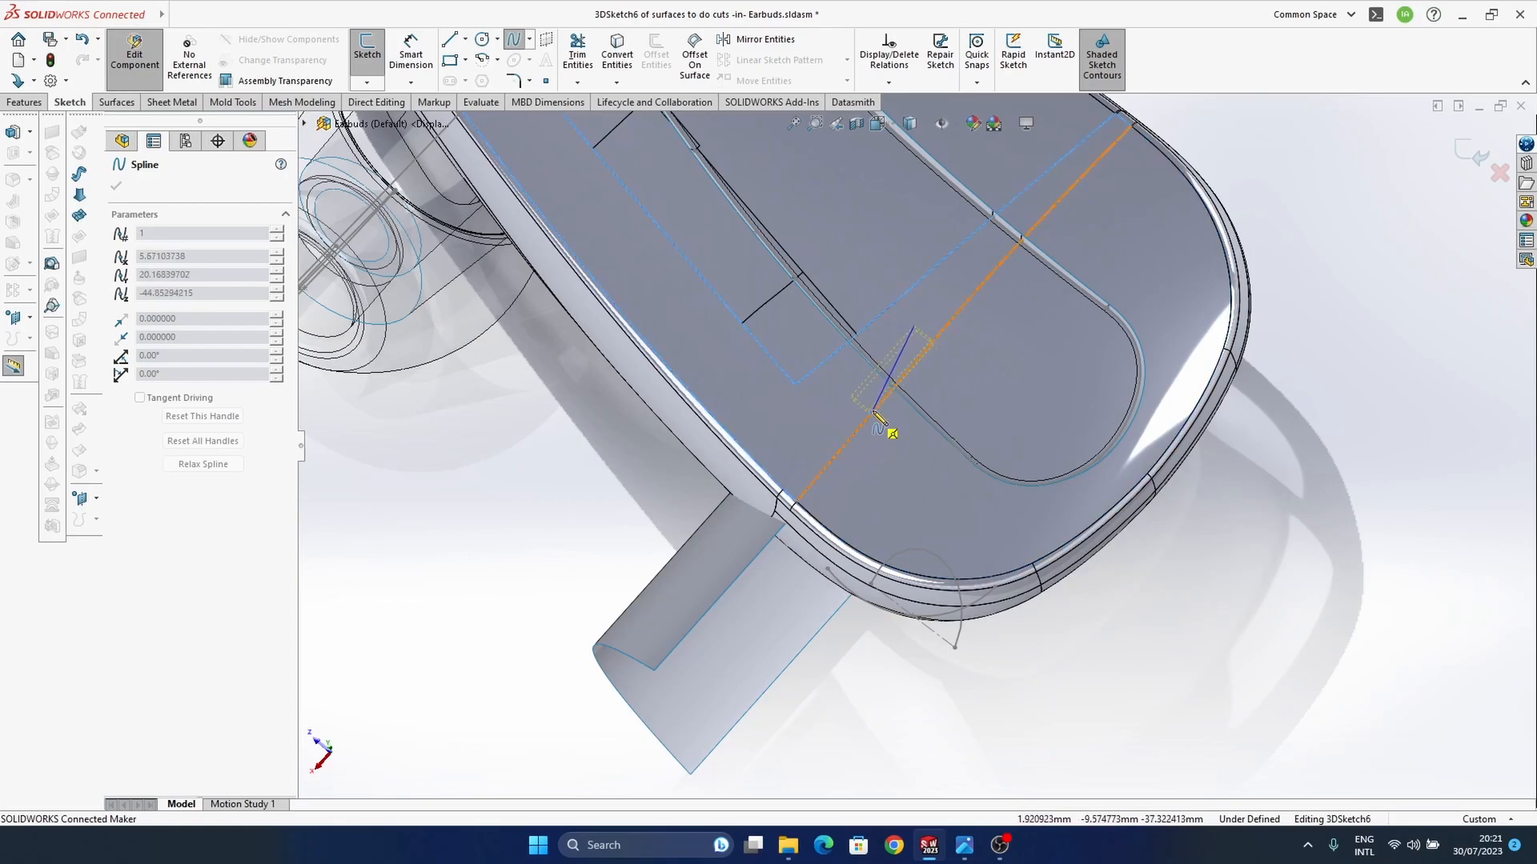
scroll(847, 458, down, 3)
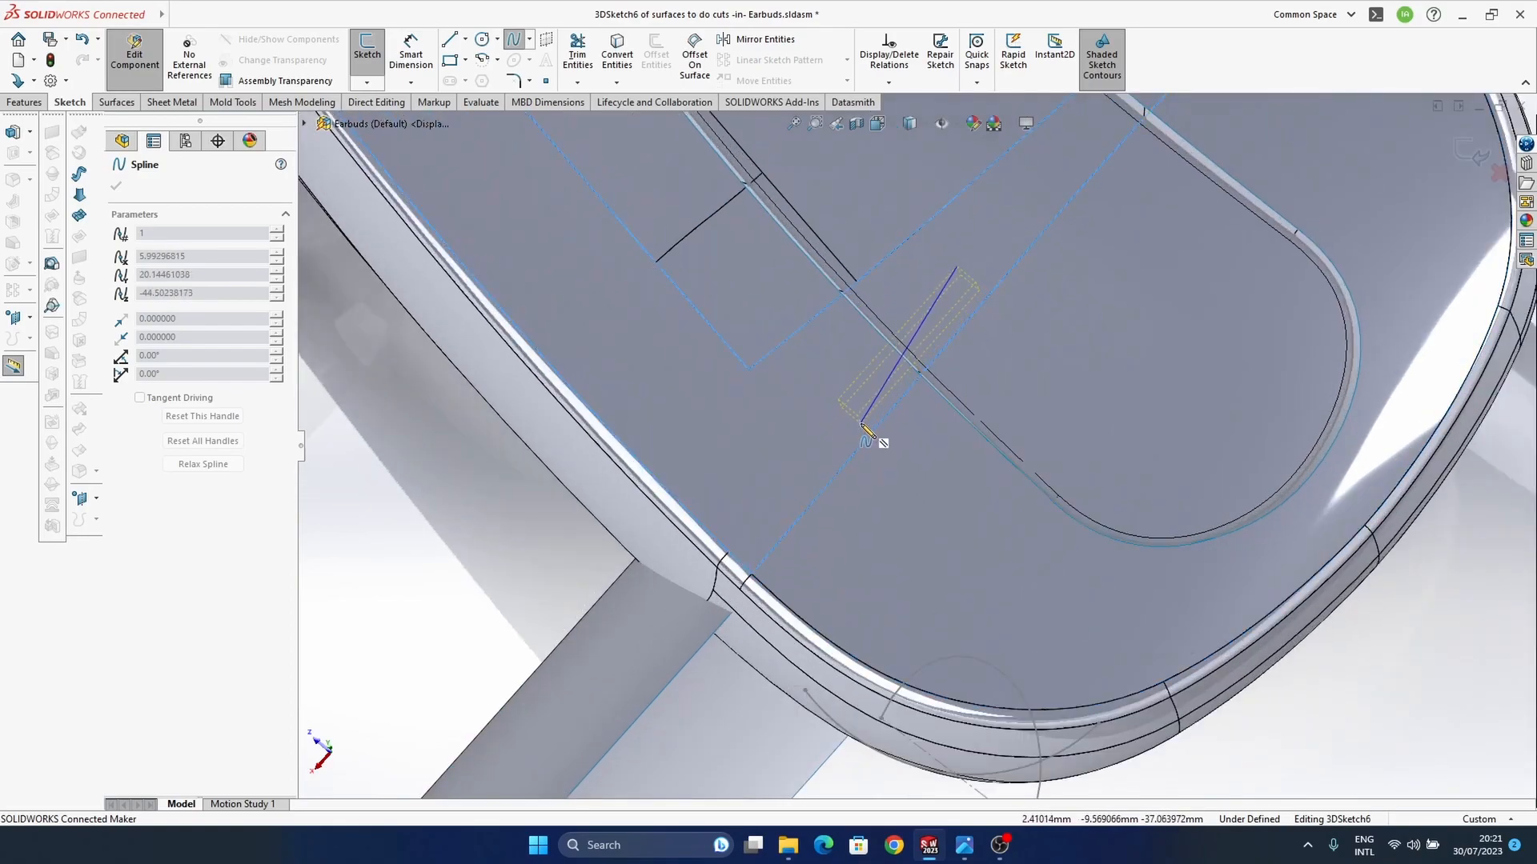
click(860, 429)
click(764, 551)
key(Escape)
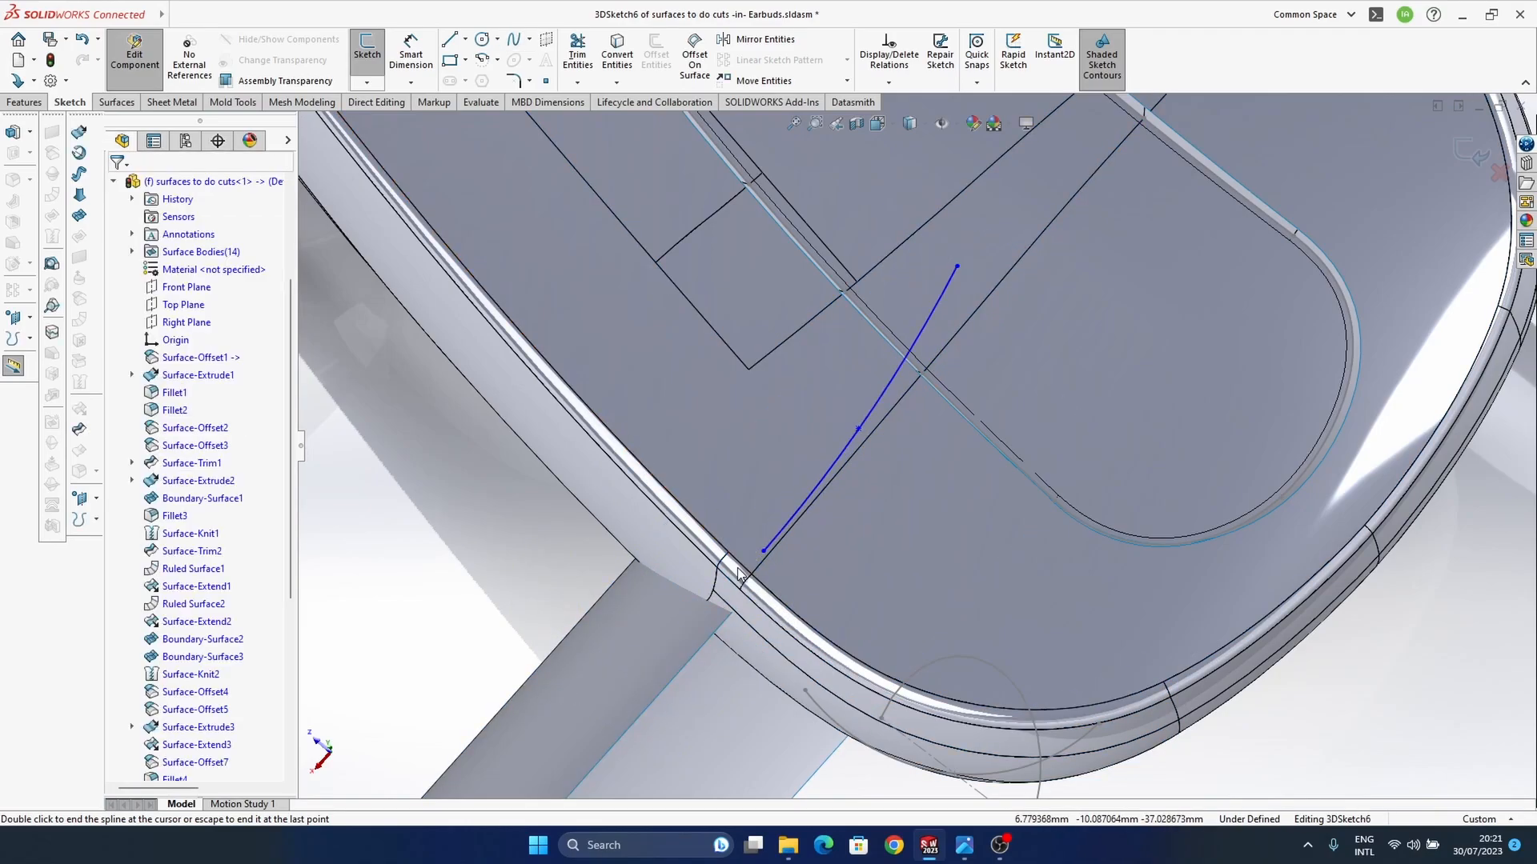
Step: Adjust the spline's lower end and move its middle point to about X 6.95, Y 19.95, Z -44.79 mm, finishing the 3D sketch
ctrl+middle_drag(899, 479, 953, 346)
mouse_move(799, 469)
mouse_down()
mouse_move(802, 491)
mouse_move(839, 507)
mouse_move(800, 496)
mouse_up()
click(883, 365)
drag(882, 370, 857, 401)
scroll(857, 401, down, 6)
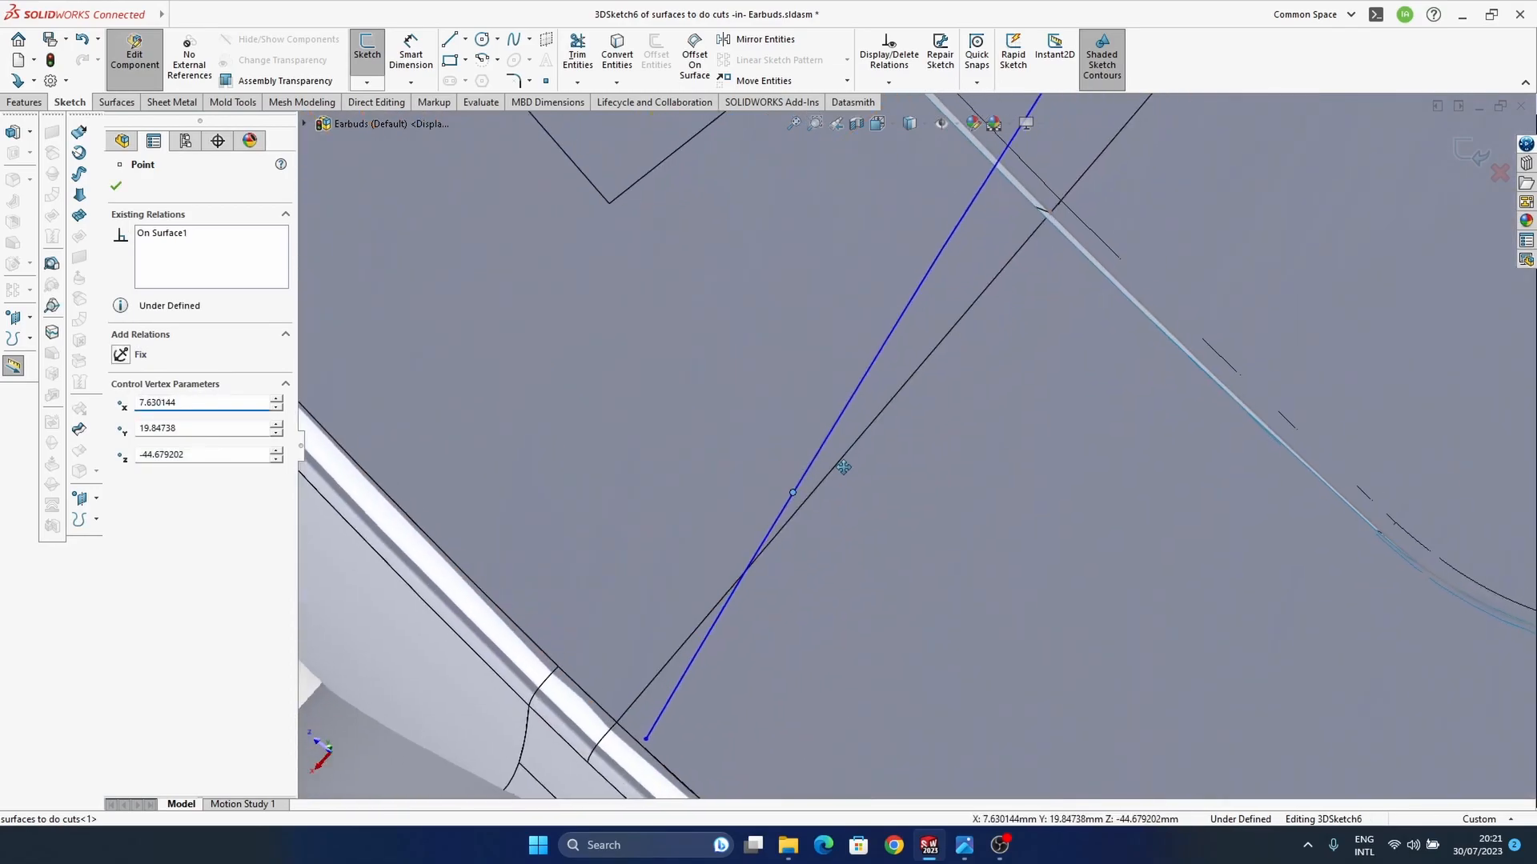
drag(789, 498, 847, 445)
scroll(844, 458, up, 5)
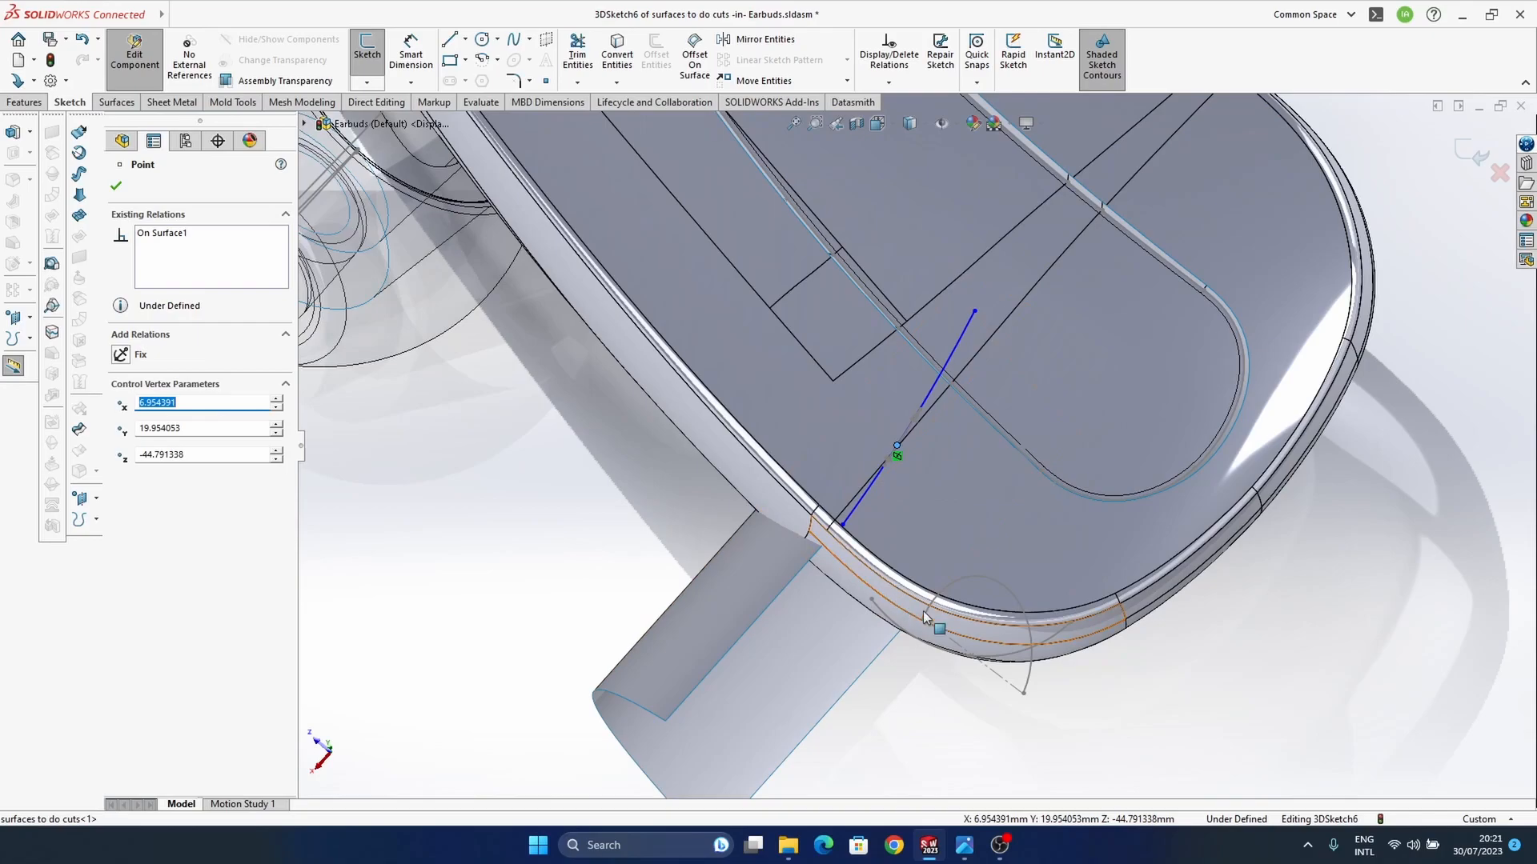
click(1479, 157)
Step: Extrude the top-face spline as a surface, 11 mm blind, using the part's Top Plane as direction
middle_drag(834, 503, 950, 506)
scroll(920, 500, up, 5)
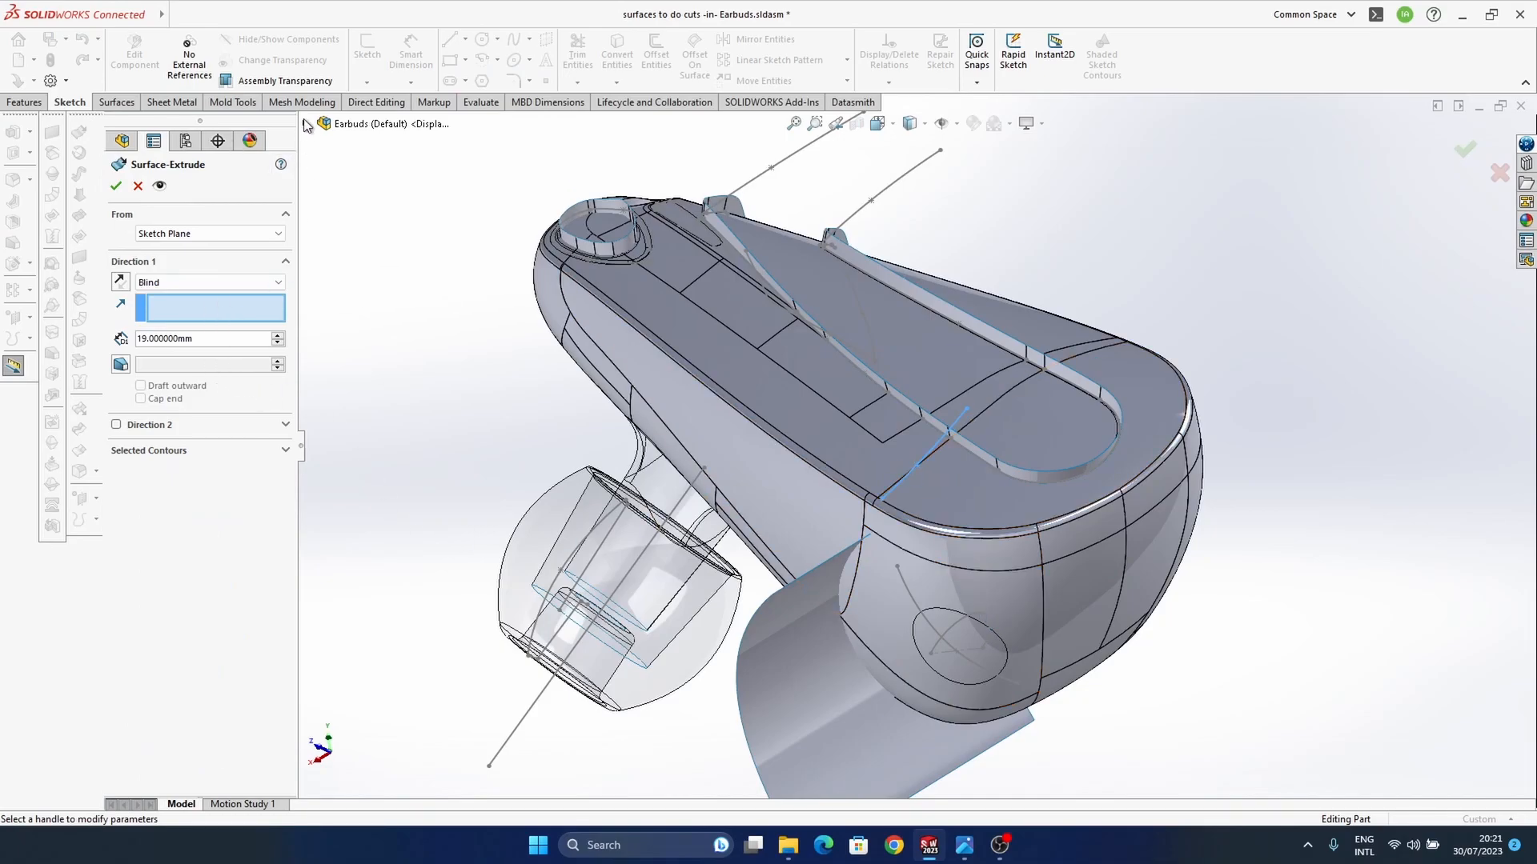
click(307, 124)
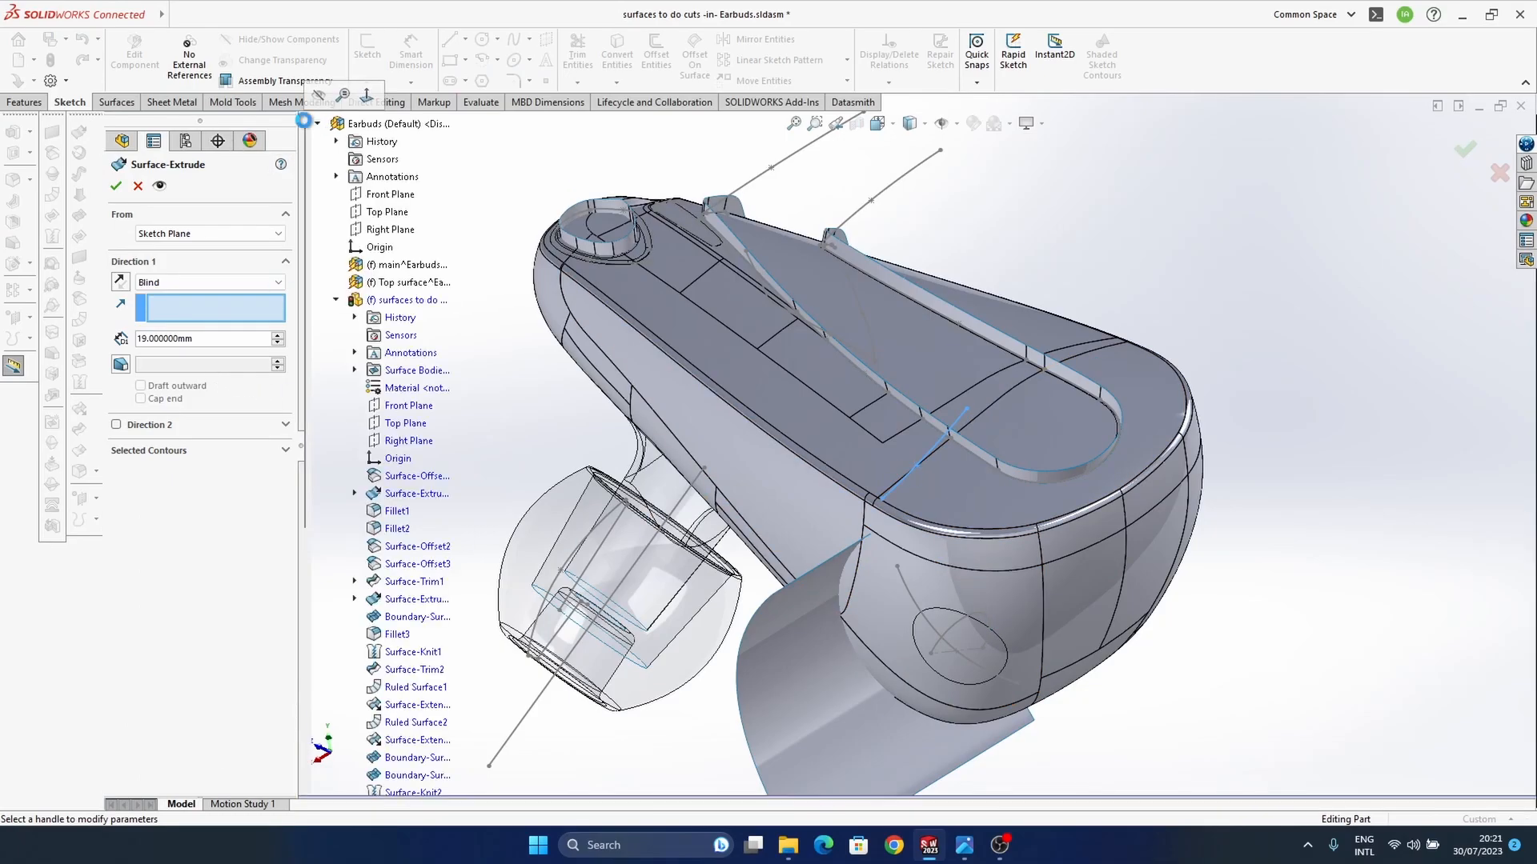
click(405, 423)
middle_drag(1012, 561, 911, 320)
click(915, 285)
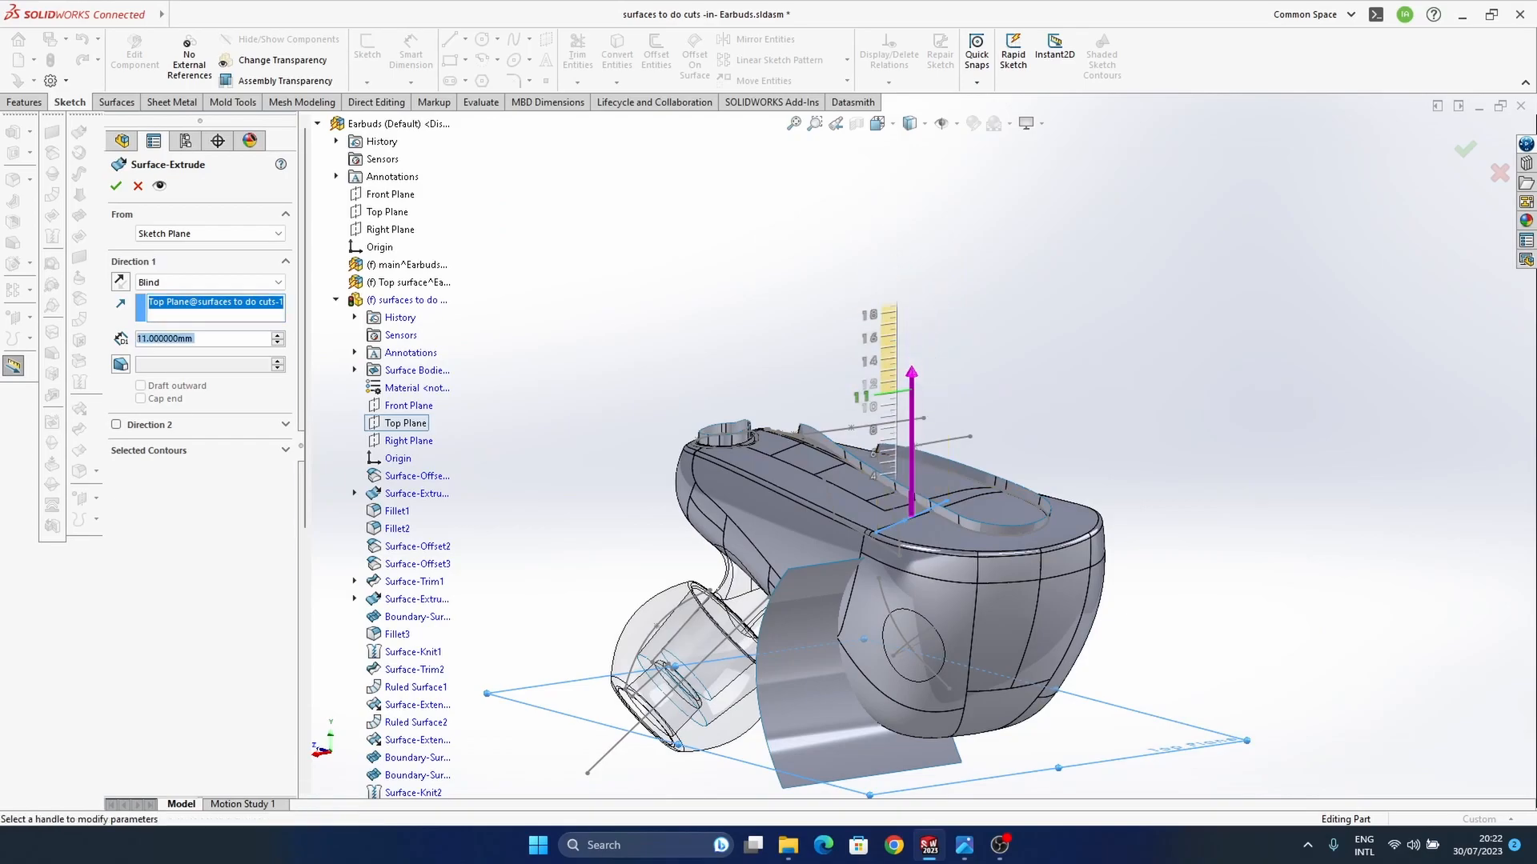
click(911, 392)
click(1464, 150)
Step: Extend the upright surface's outer side edge by 7 mm past the housing, using the same-surface extension type
middle_drag(991, 544, 920, 573)
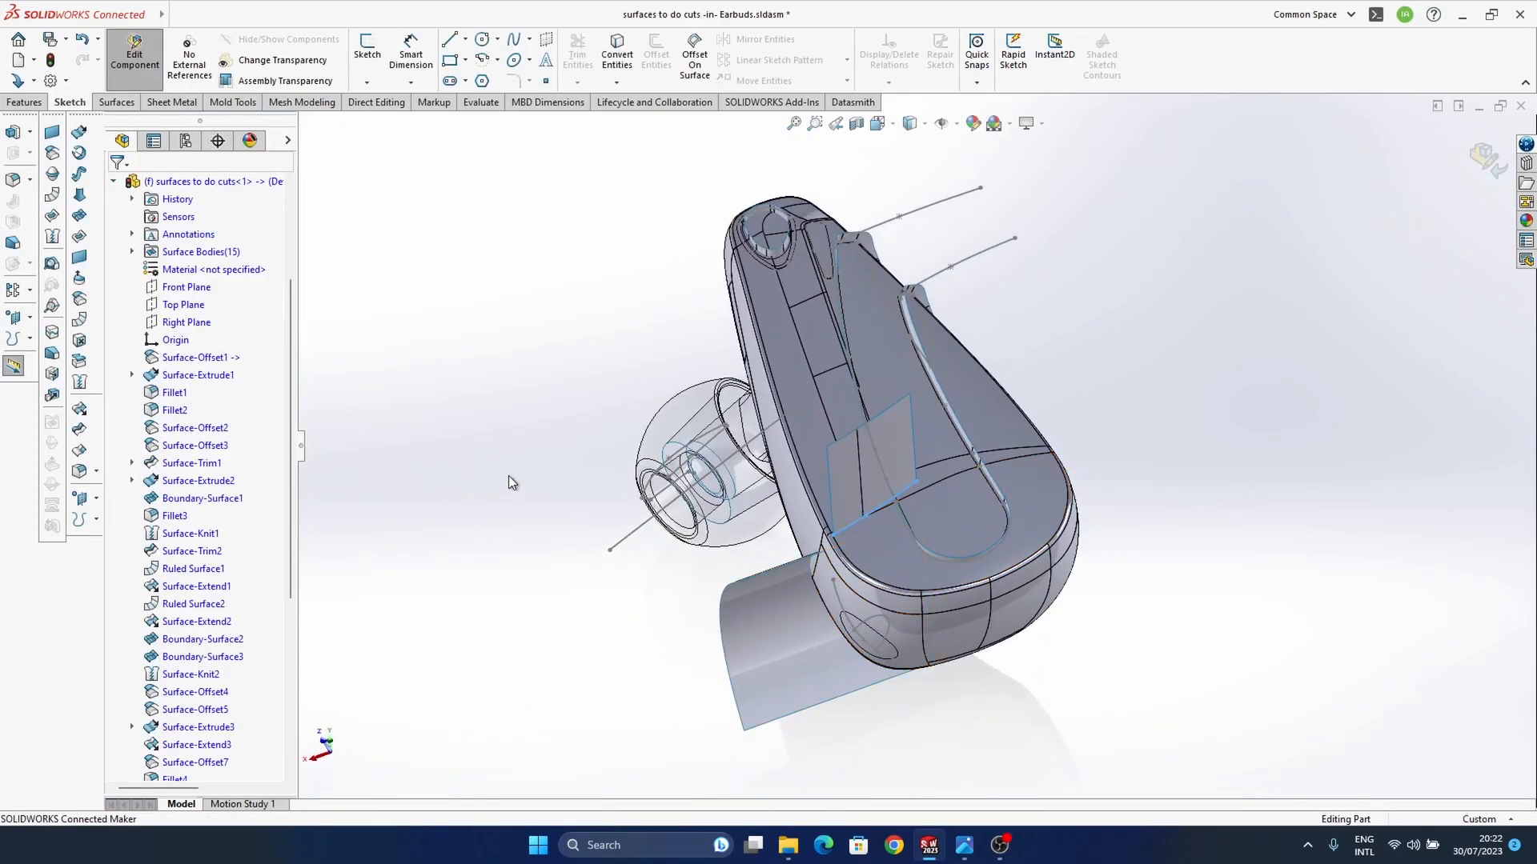
click(81, 414)
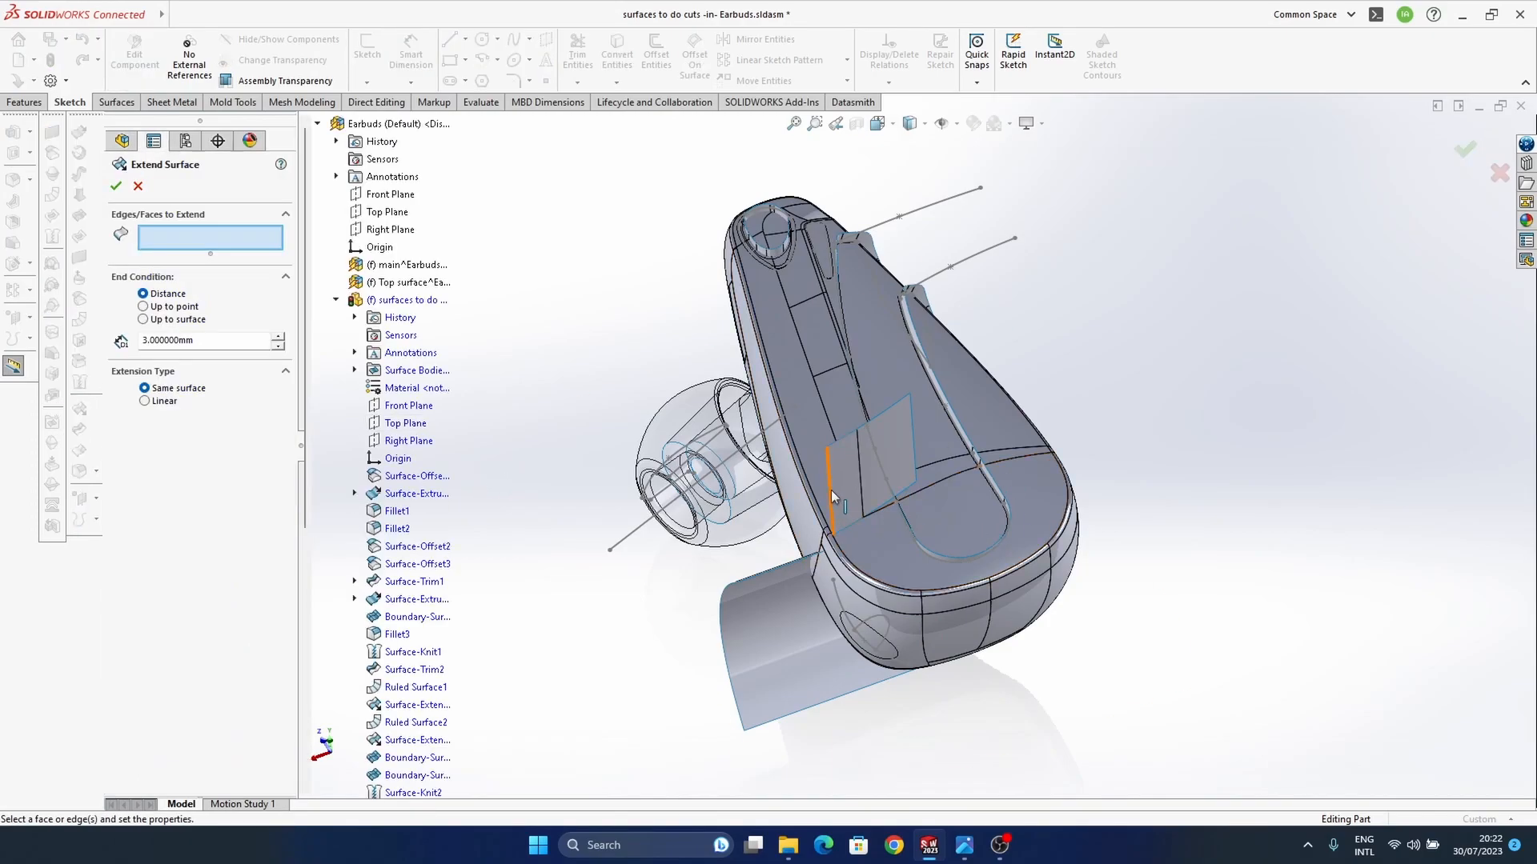
click(831, 490)
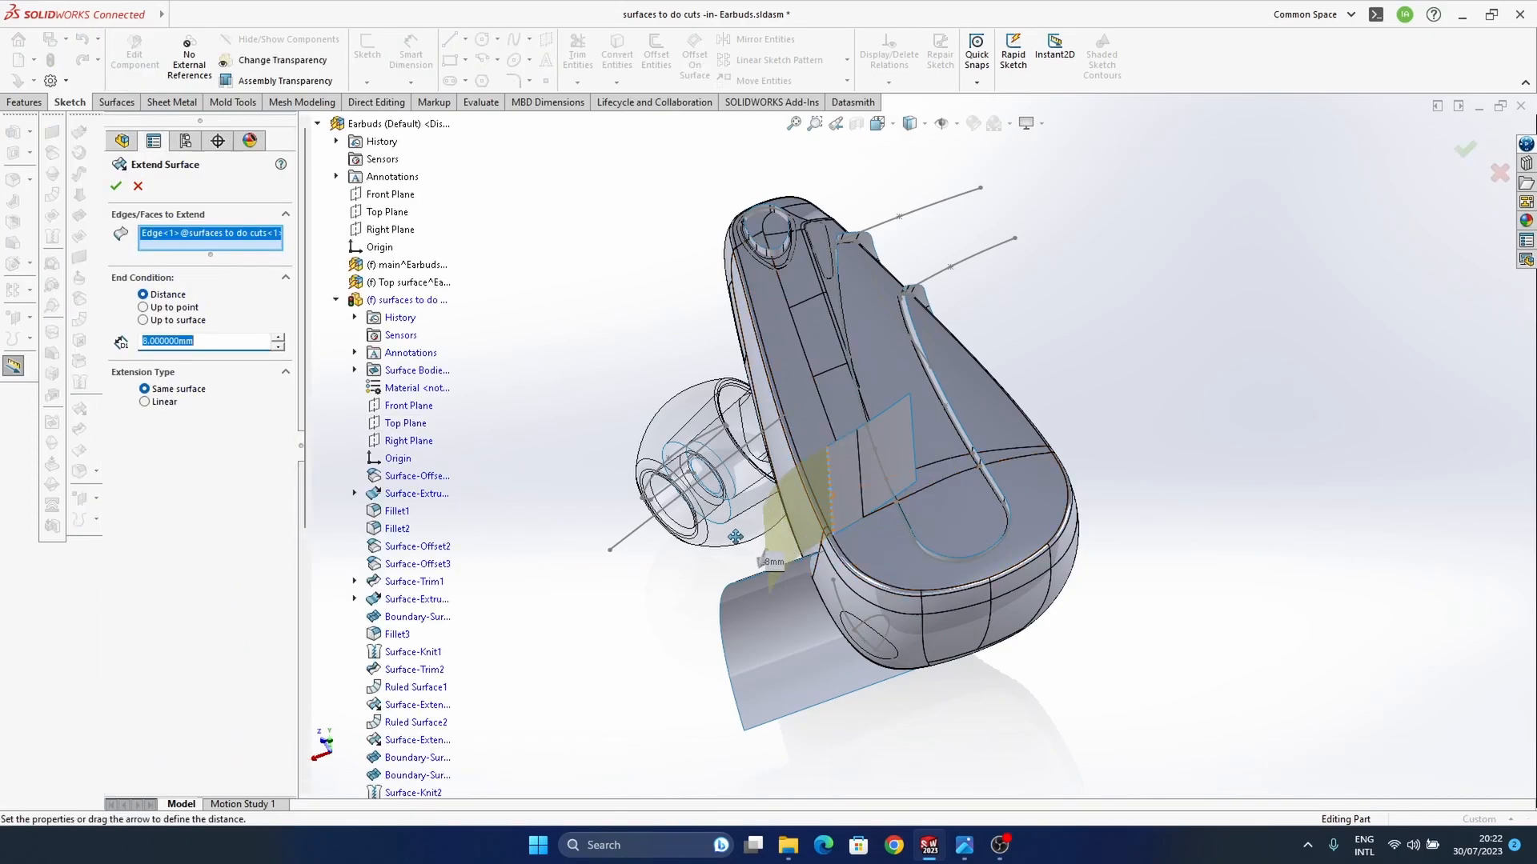
middle_drag(862, 612, 991, 637)
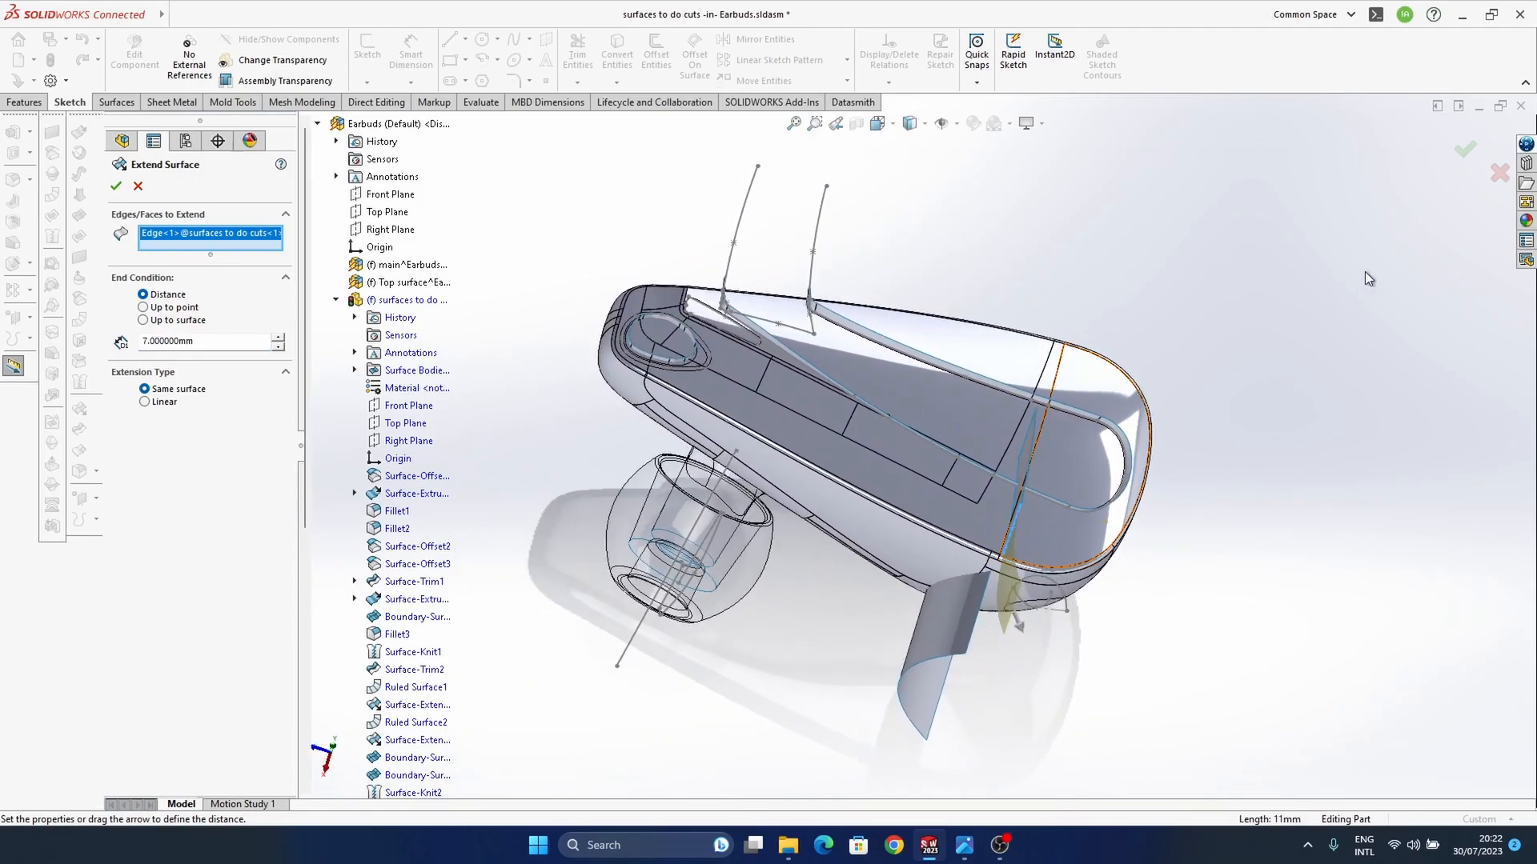
click(1466, 149)
middle_drag(1017, 573, 1071, 414)
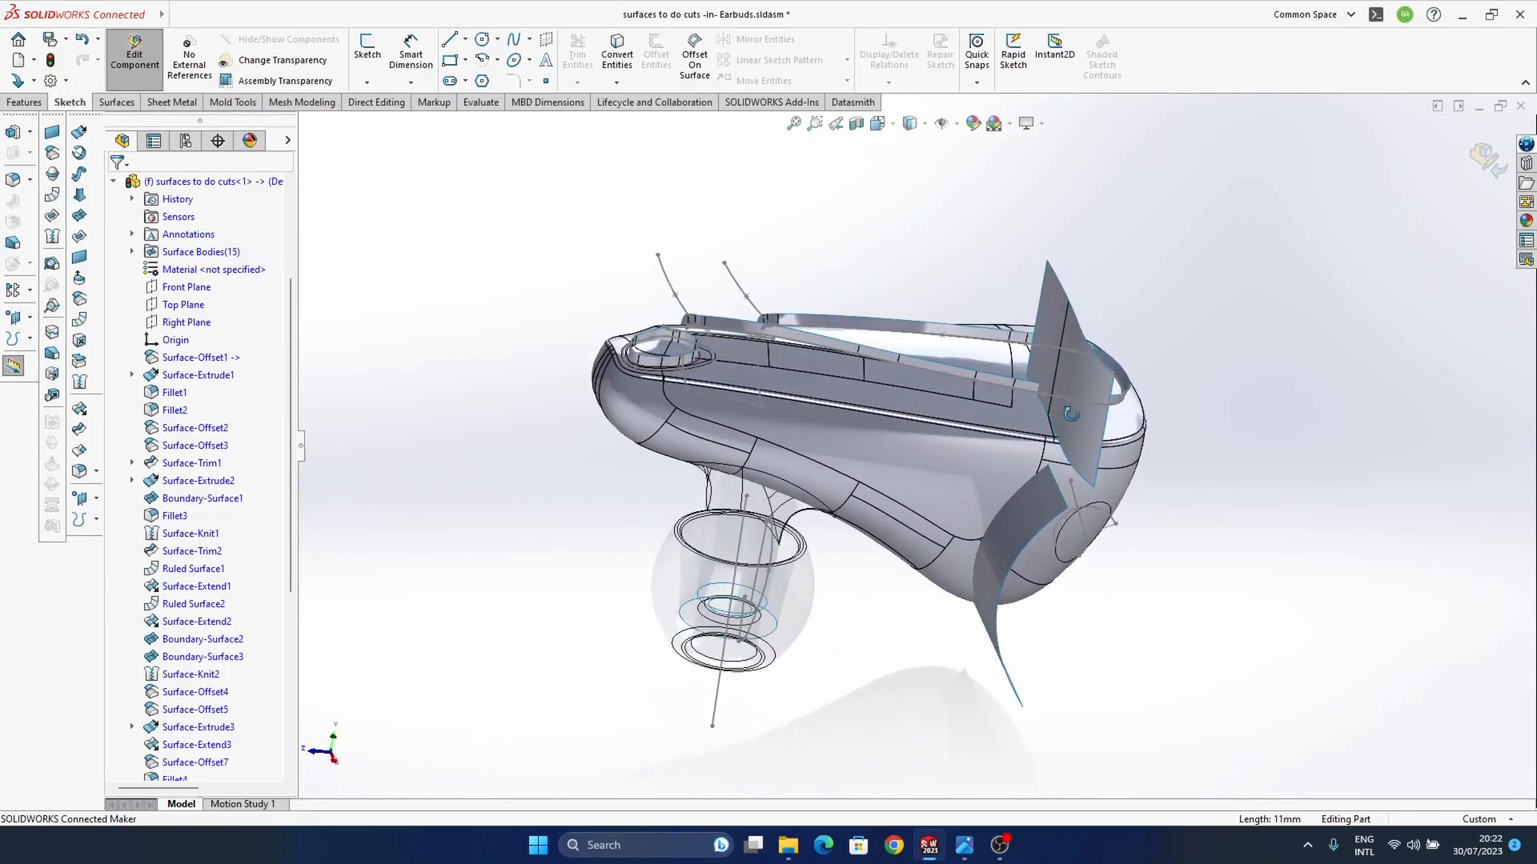
scroll(985, 481, down, 5)
middle_drag(962, 583, 925, 523)
scroll(953, 537, up, 3)
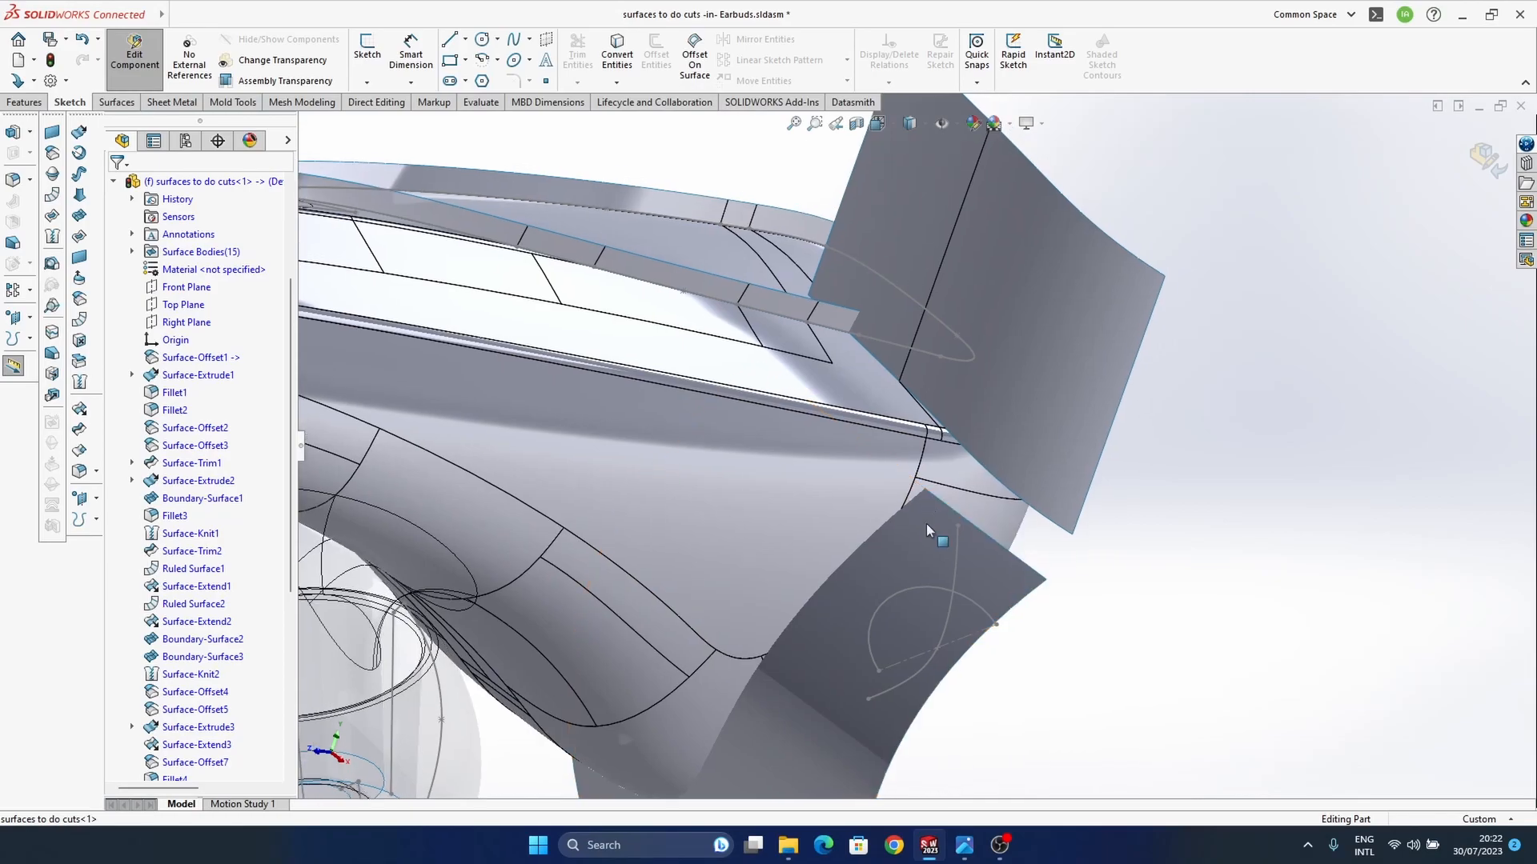
click(79, 216)
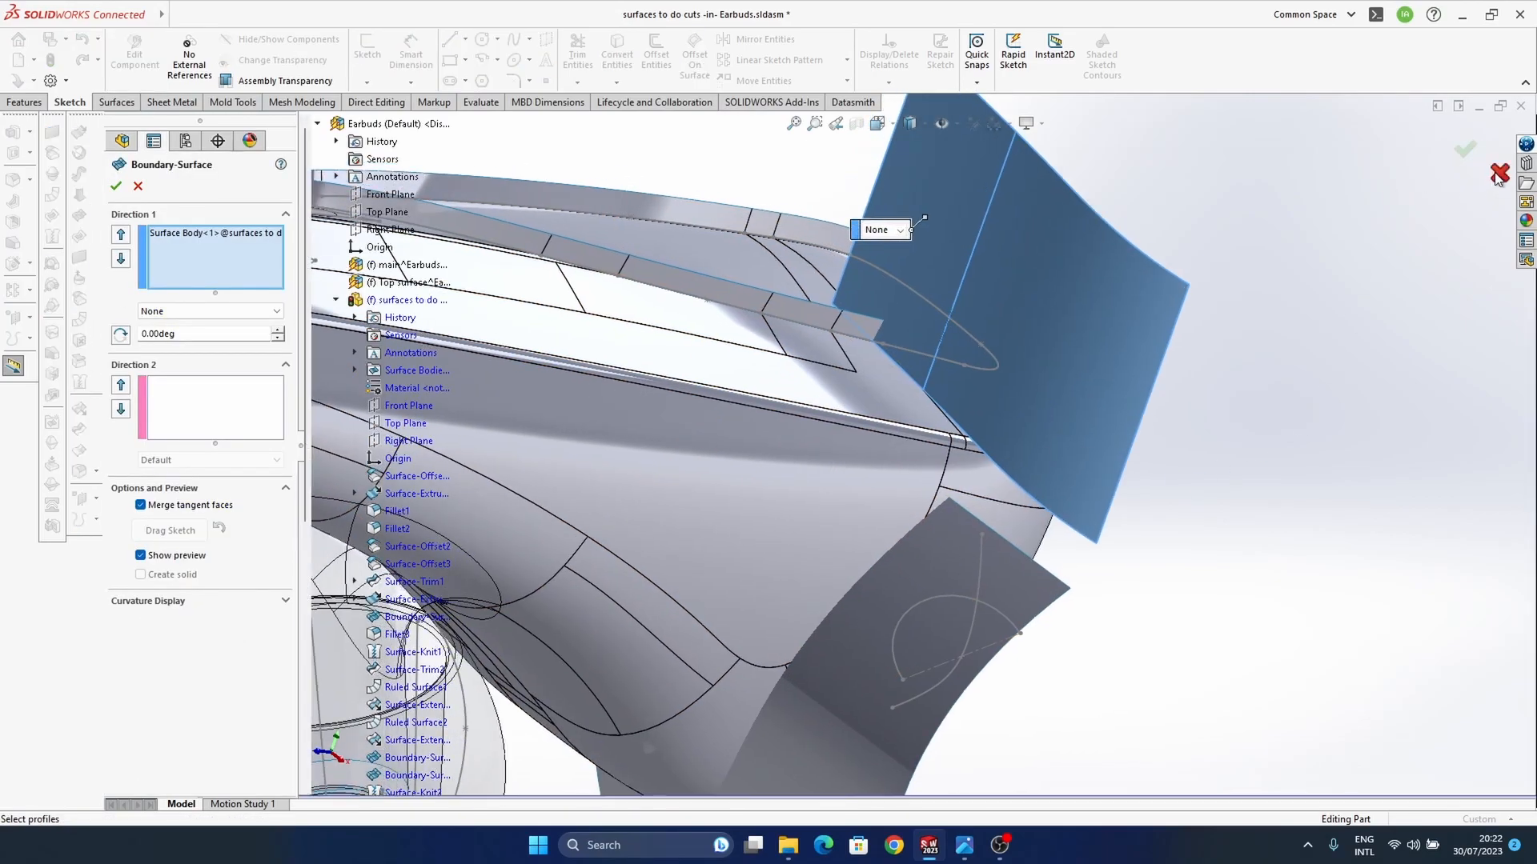
click(1496, 175)
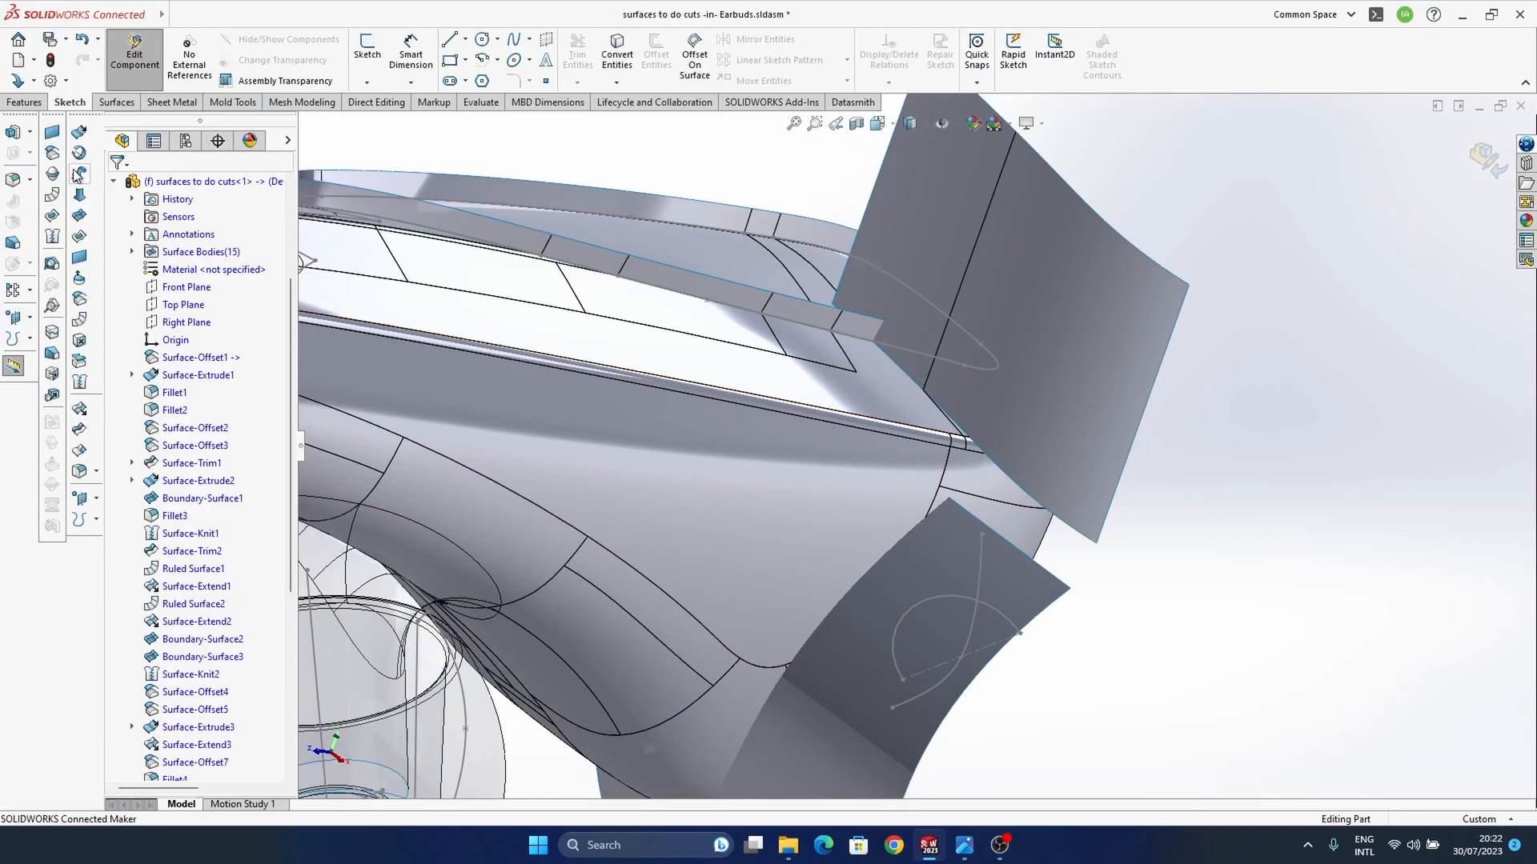
click(80, 220)
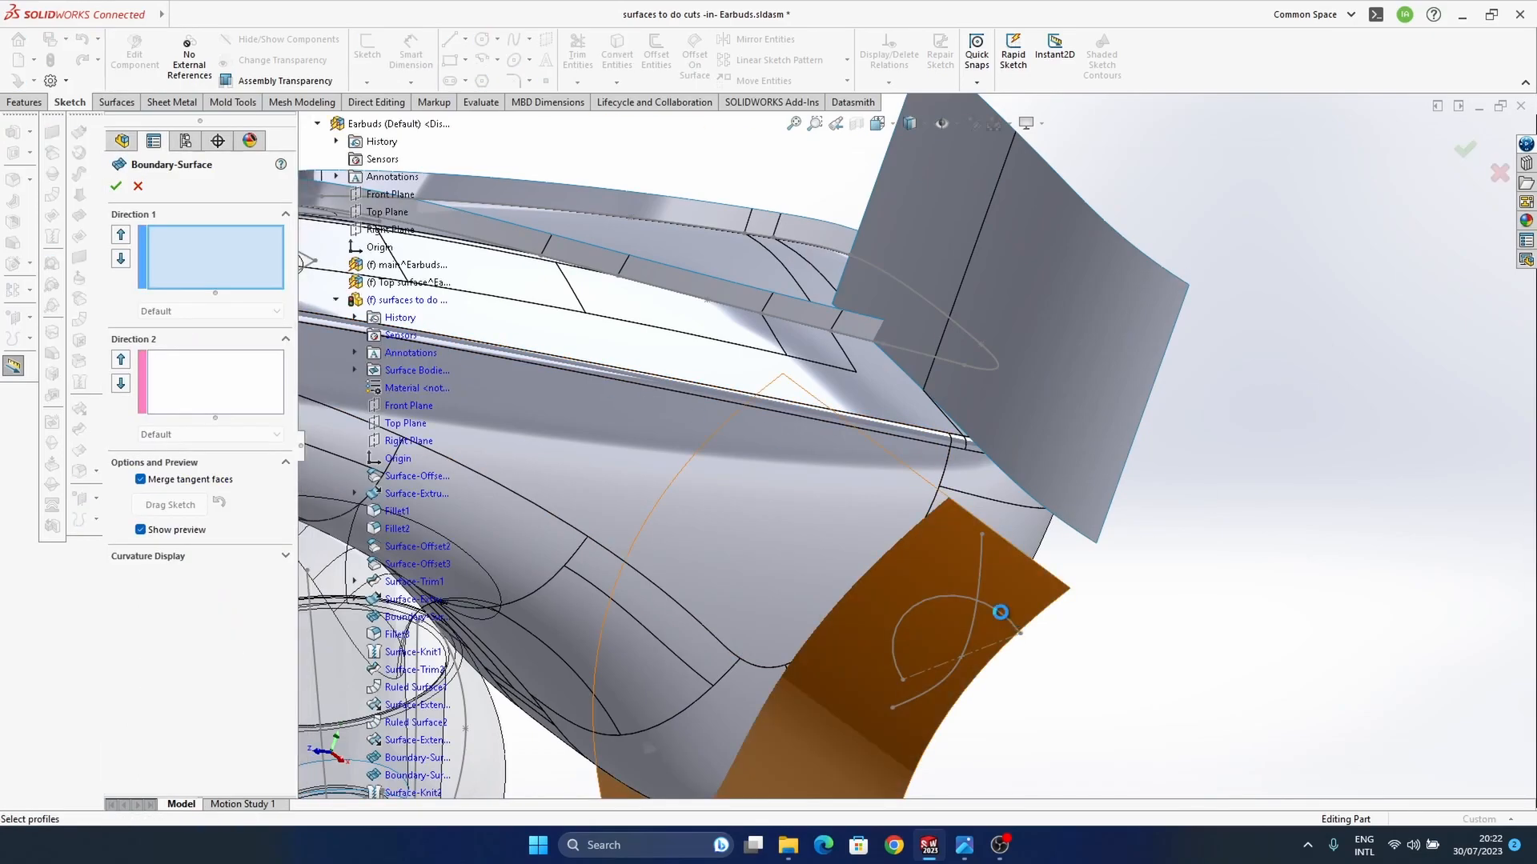
click(1075, 536)
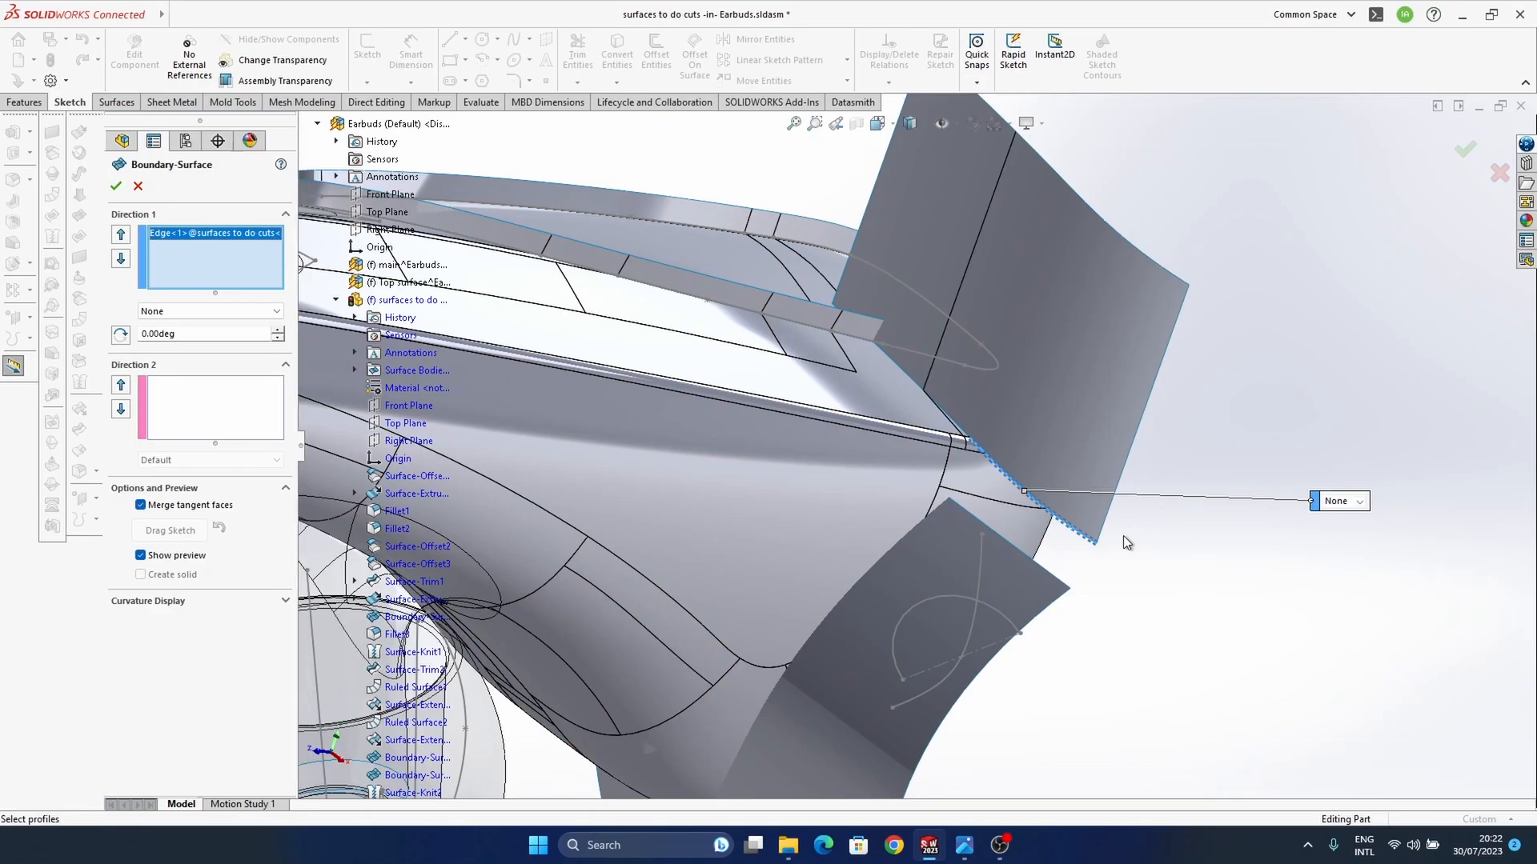
middle_drag(977, 450, 970, 494)
middle_drag(1040, 556, 1182, 400)
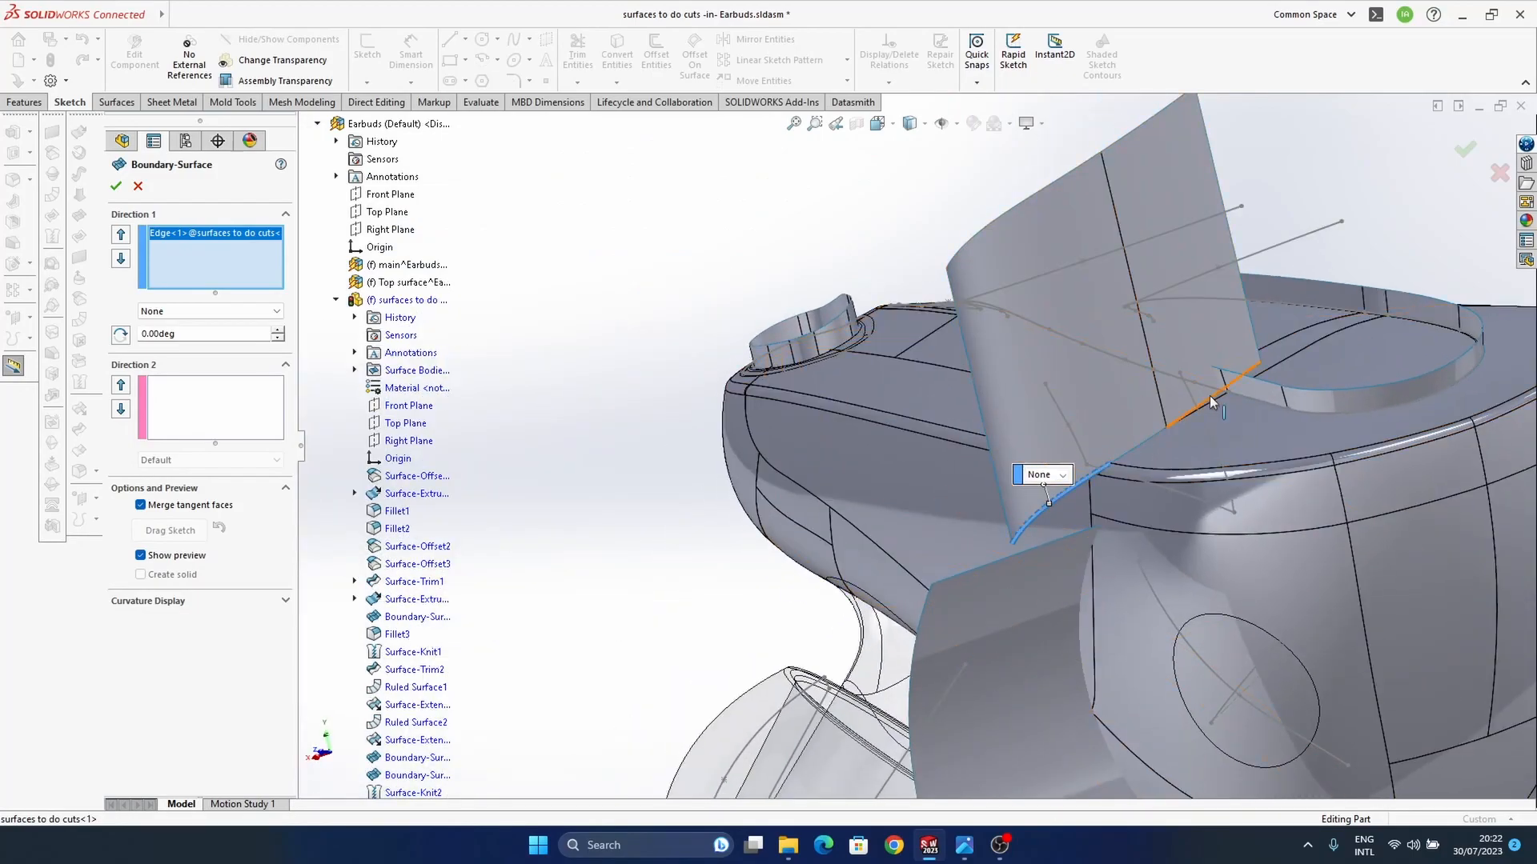
click(1208, 395)
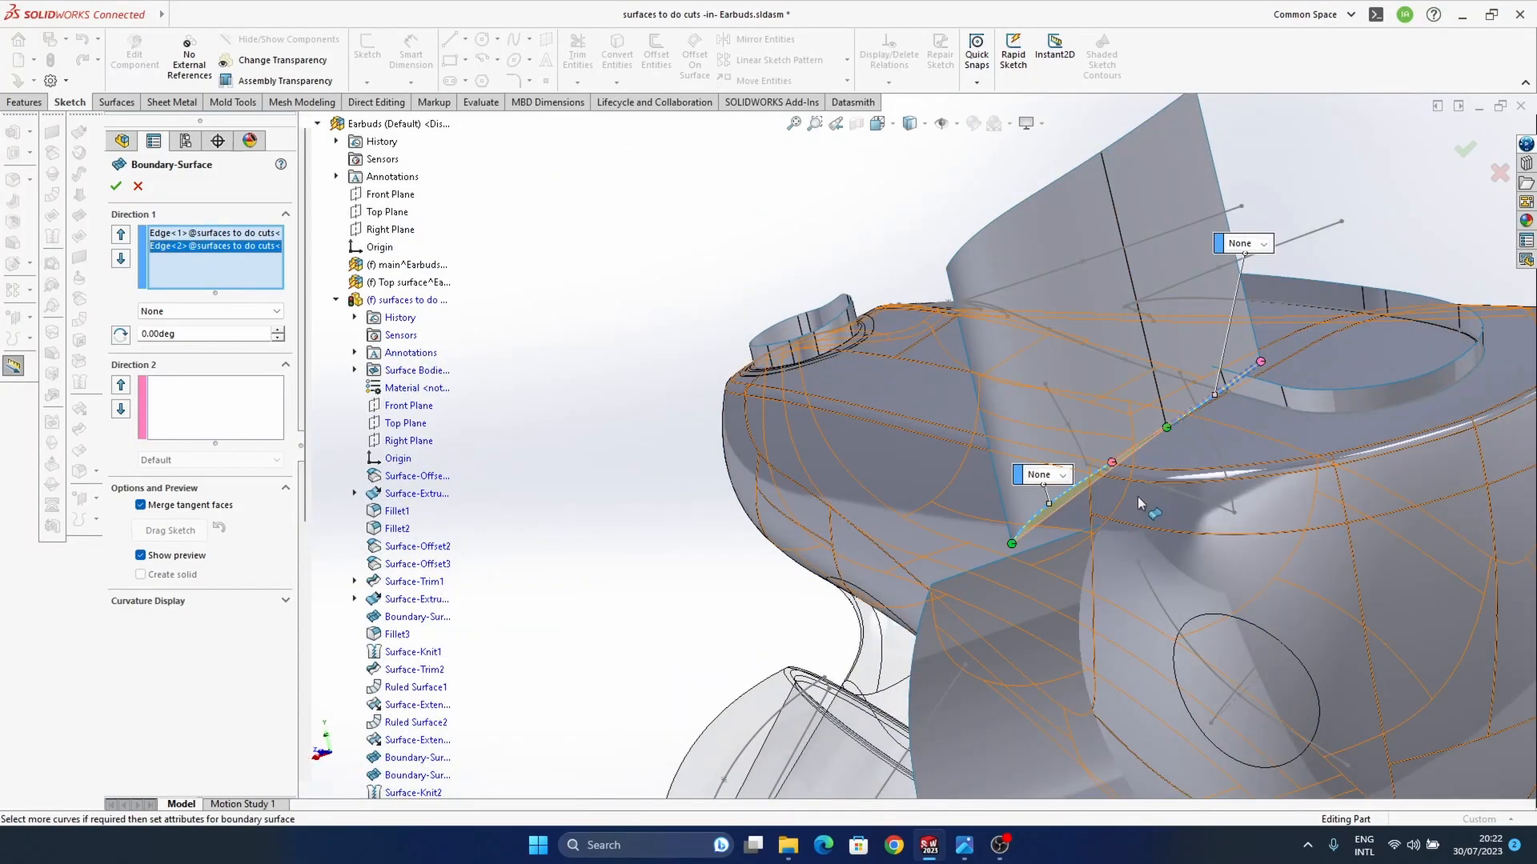
click(1499, 173)
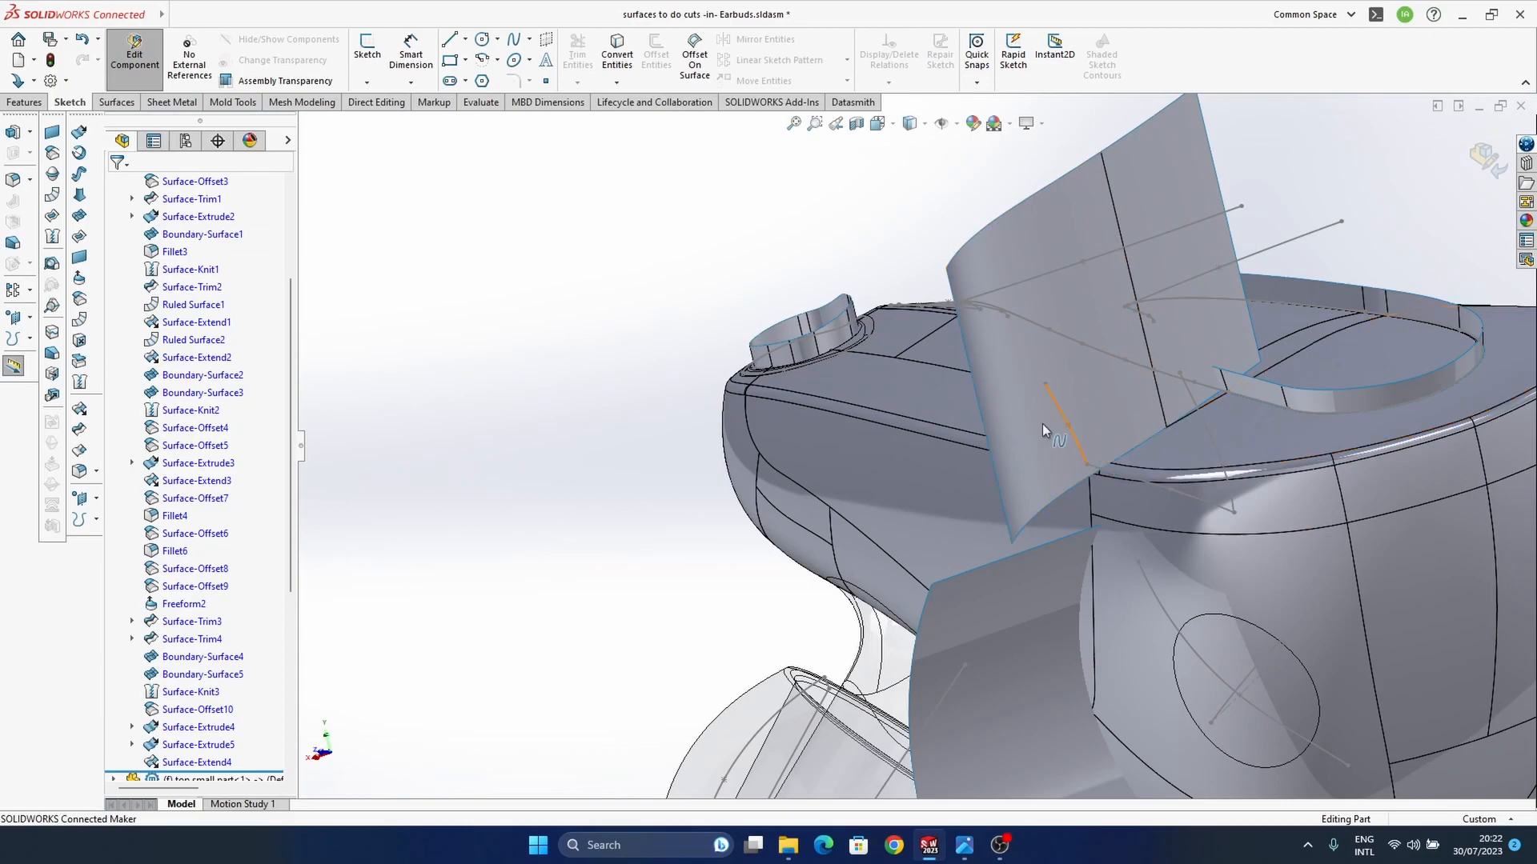
Step: Convert the two lower edges of the extended upright surface into a new 3D sketch and finish it
ctrl+middle_drag(1092, 475, 1000, 420)
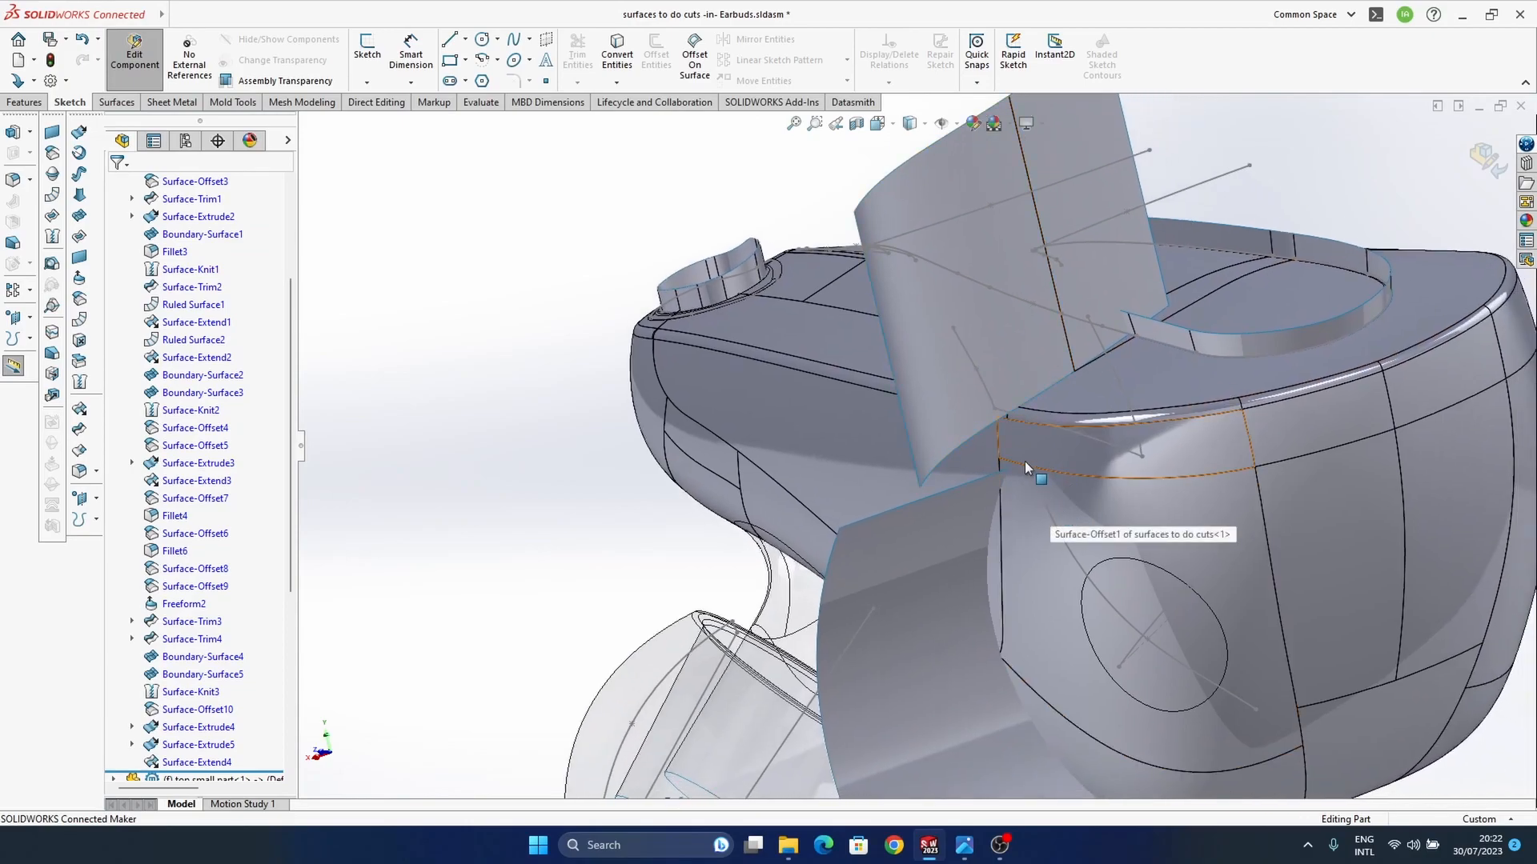
middle_drag(1016, 410, 952, 408)
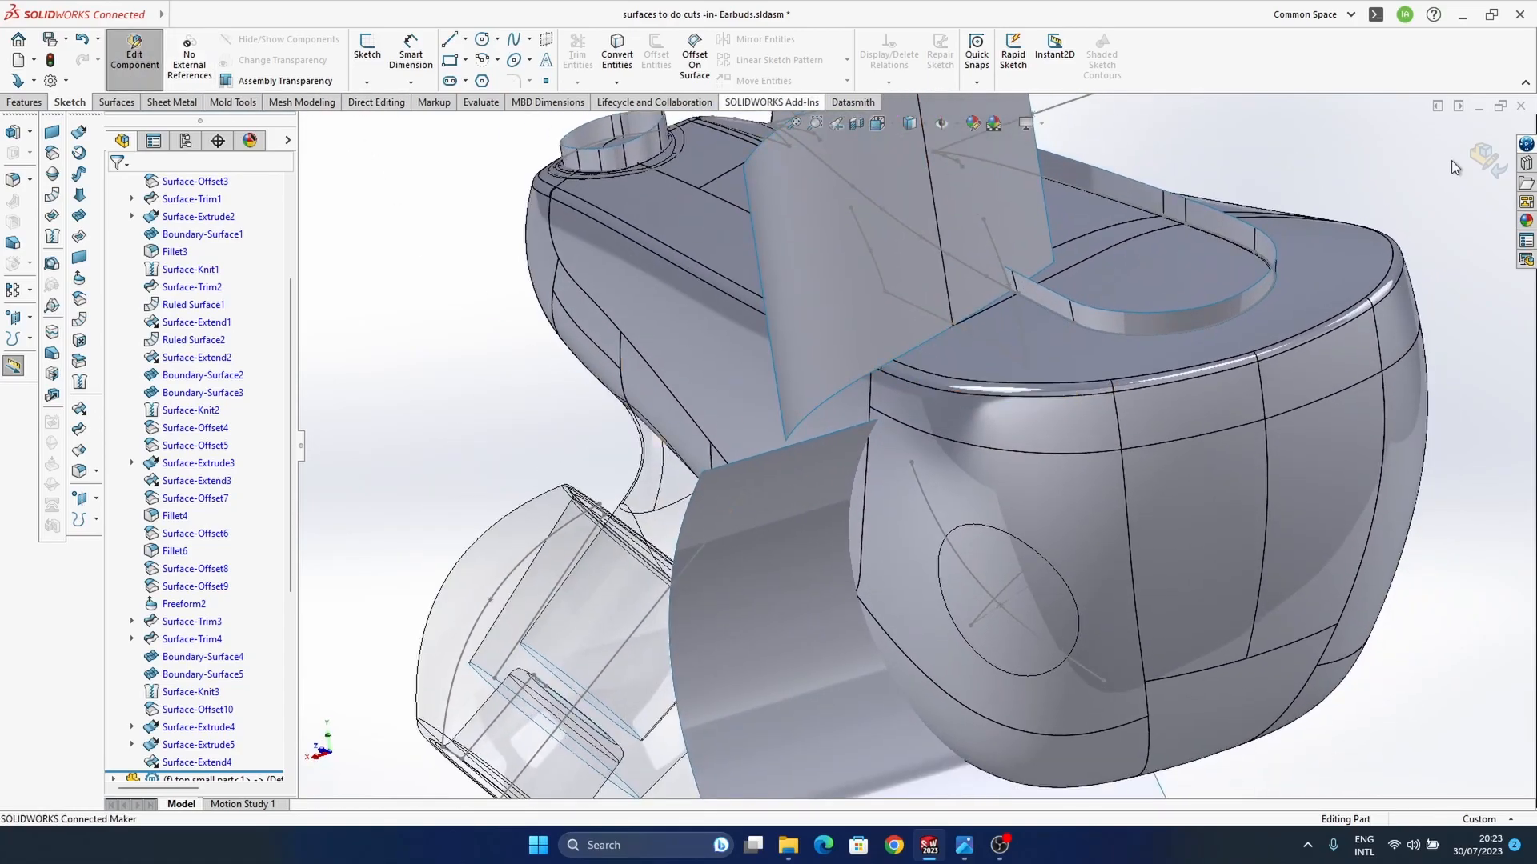
click(367, 81)
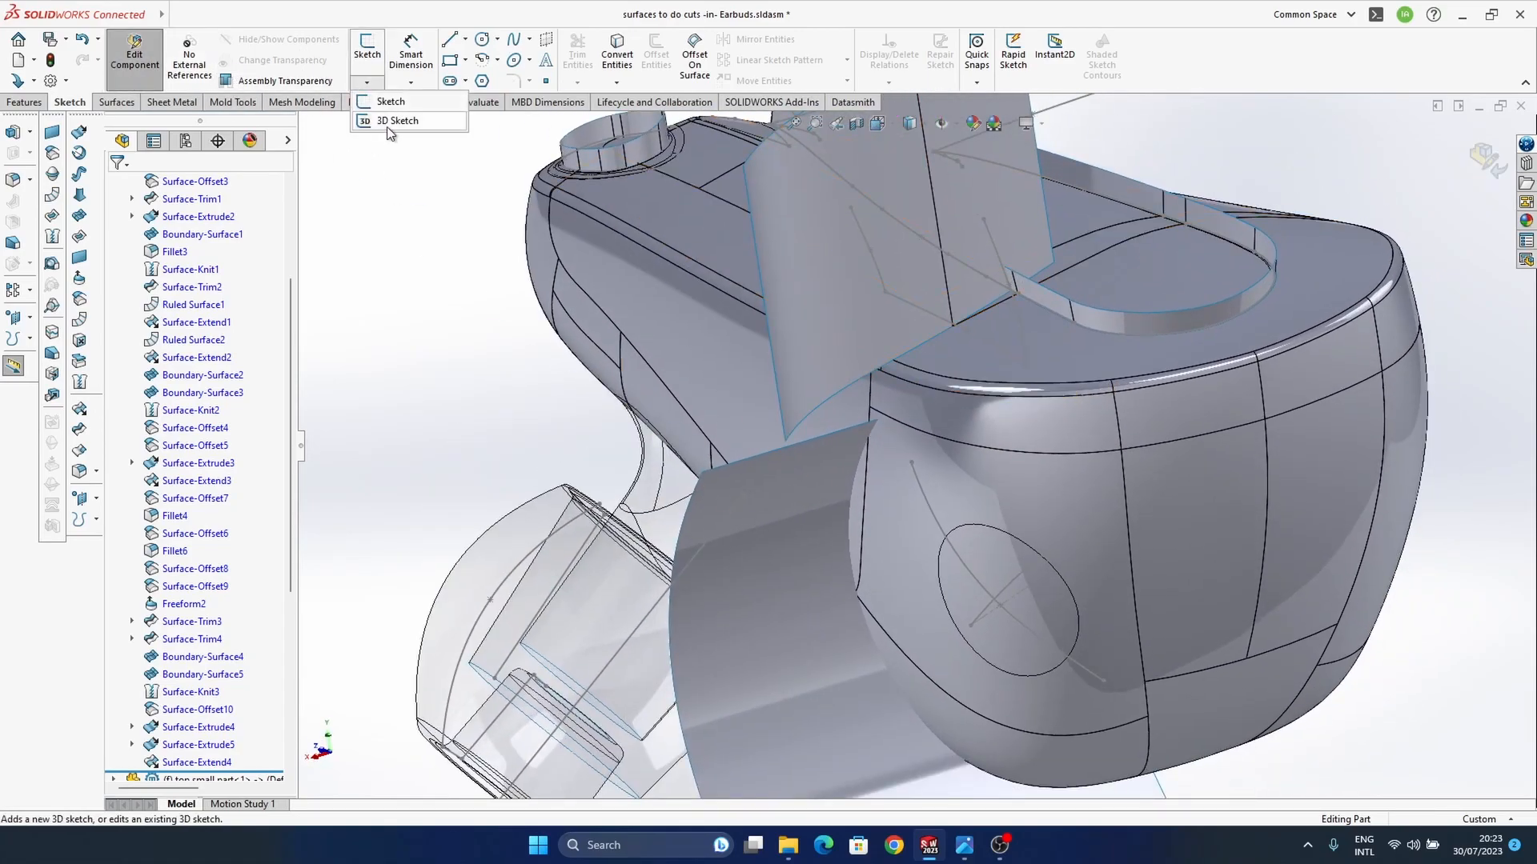
click(386, 122)
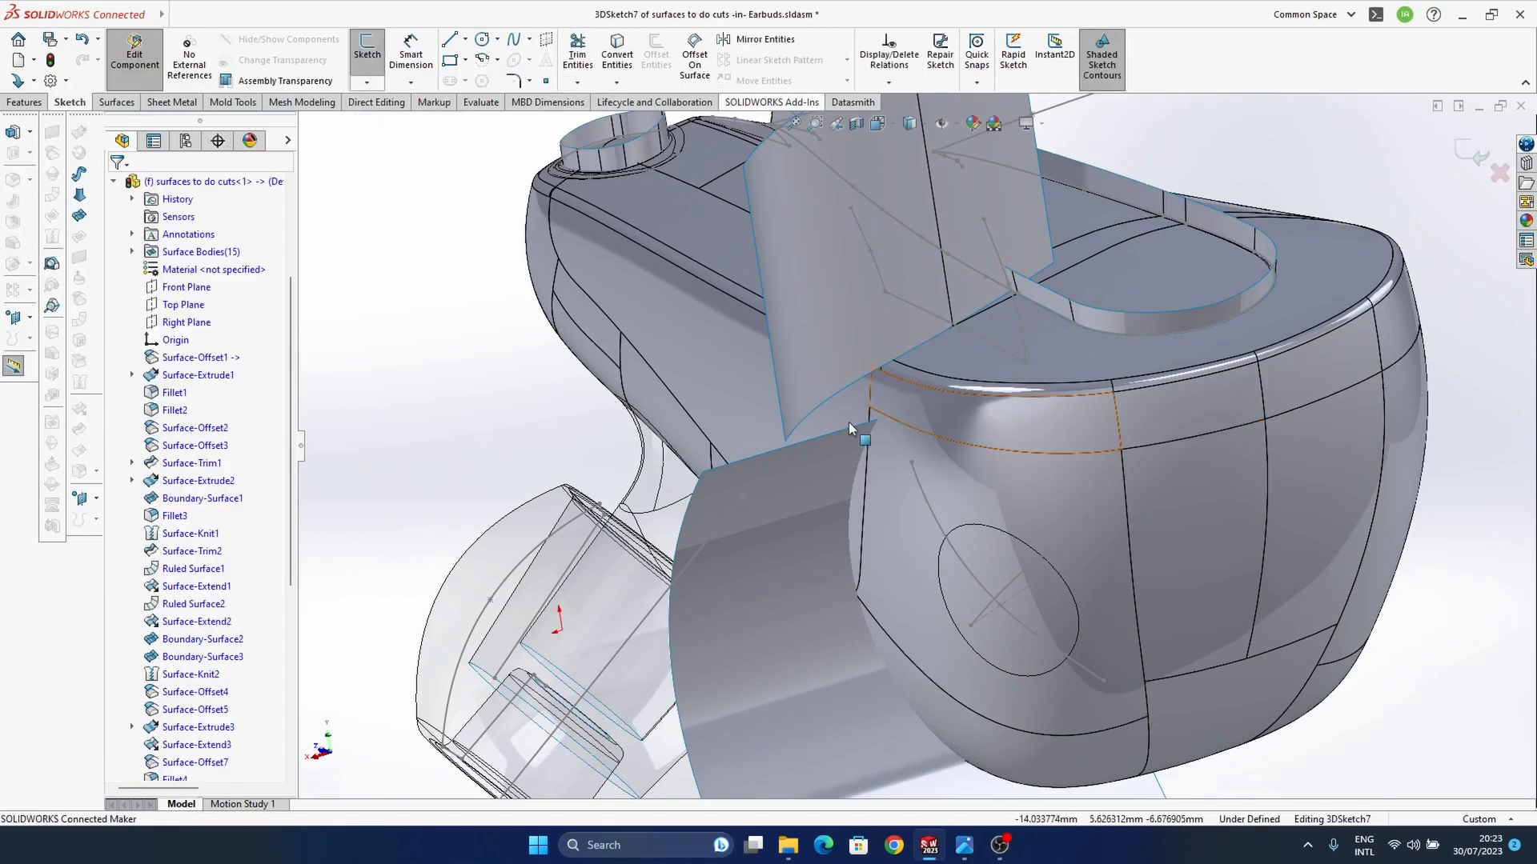
click(834, 391)
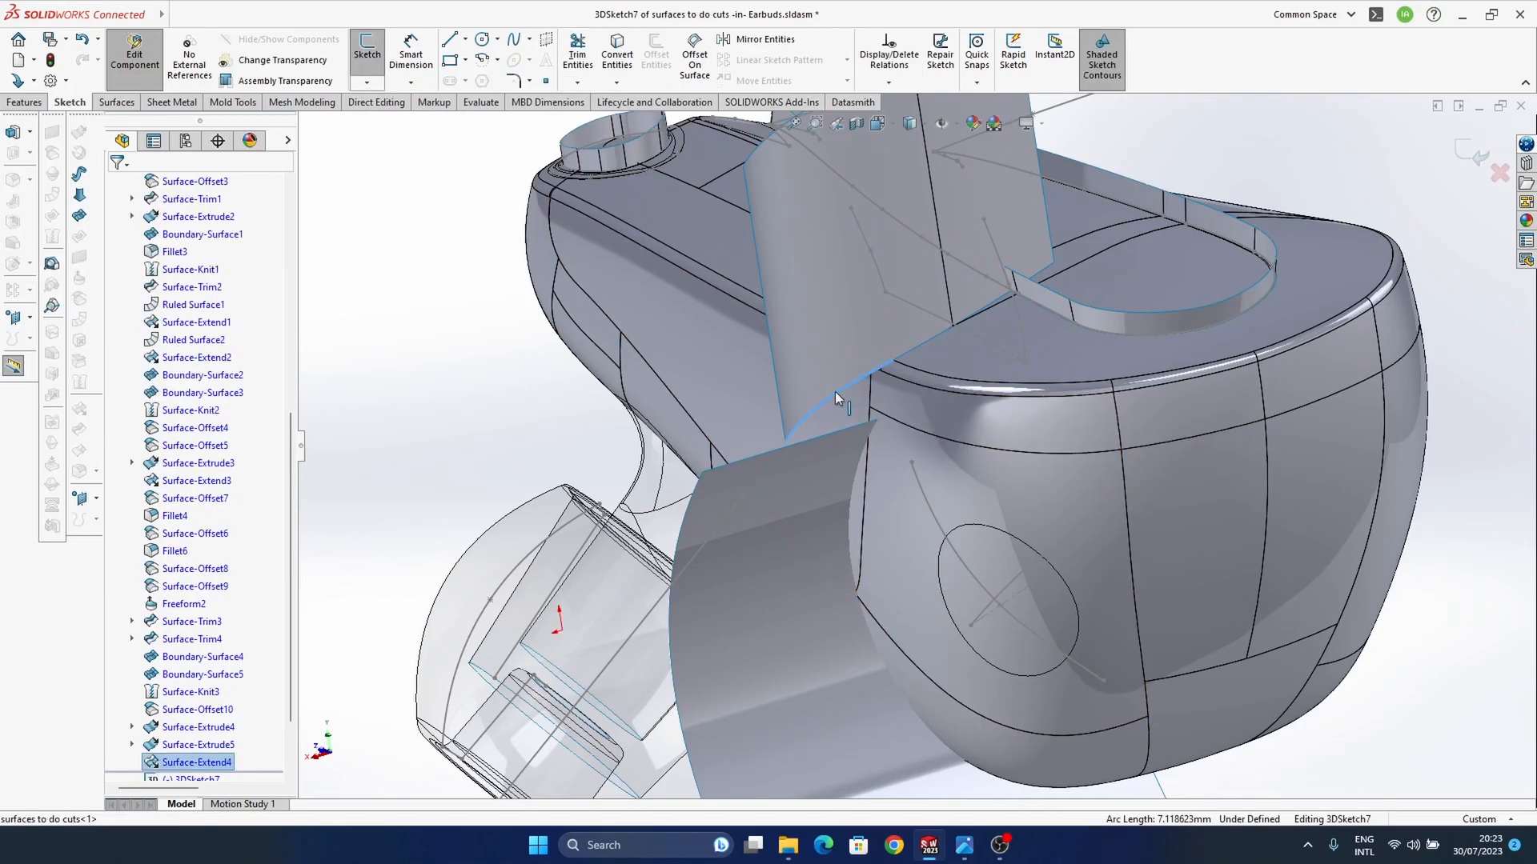
click(914, 349)
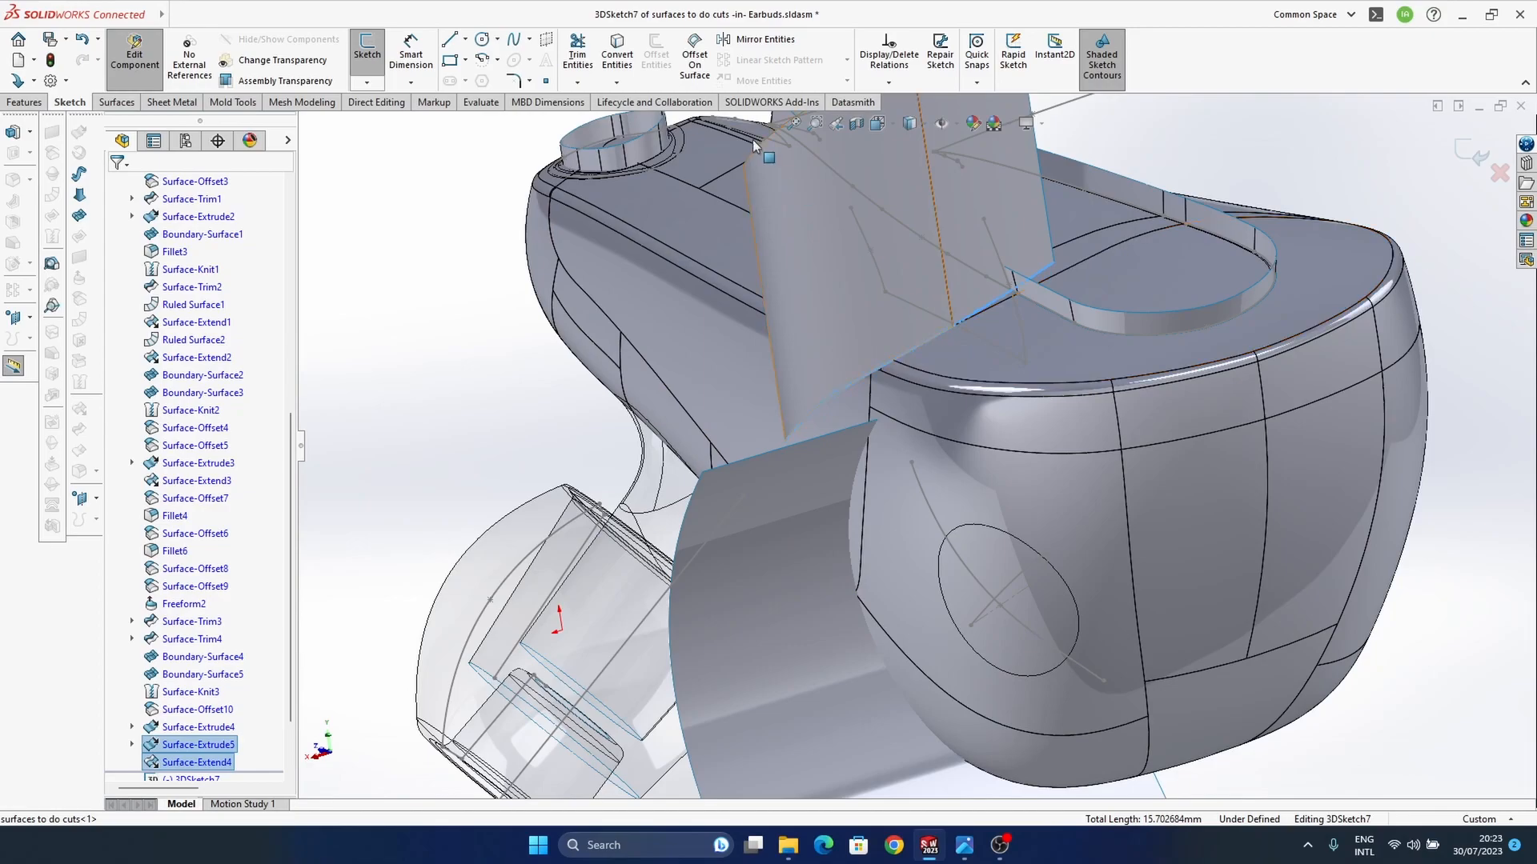
click(627, 64)
click(1483, 162)
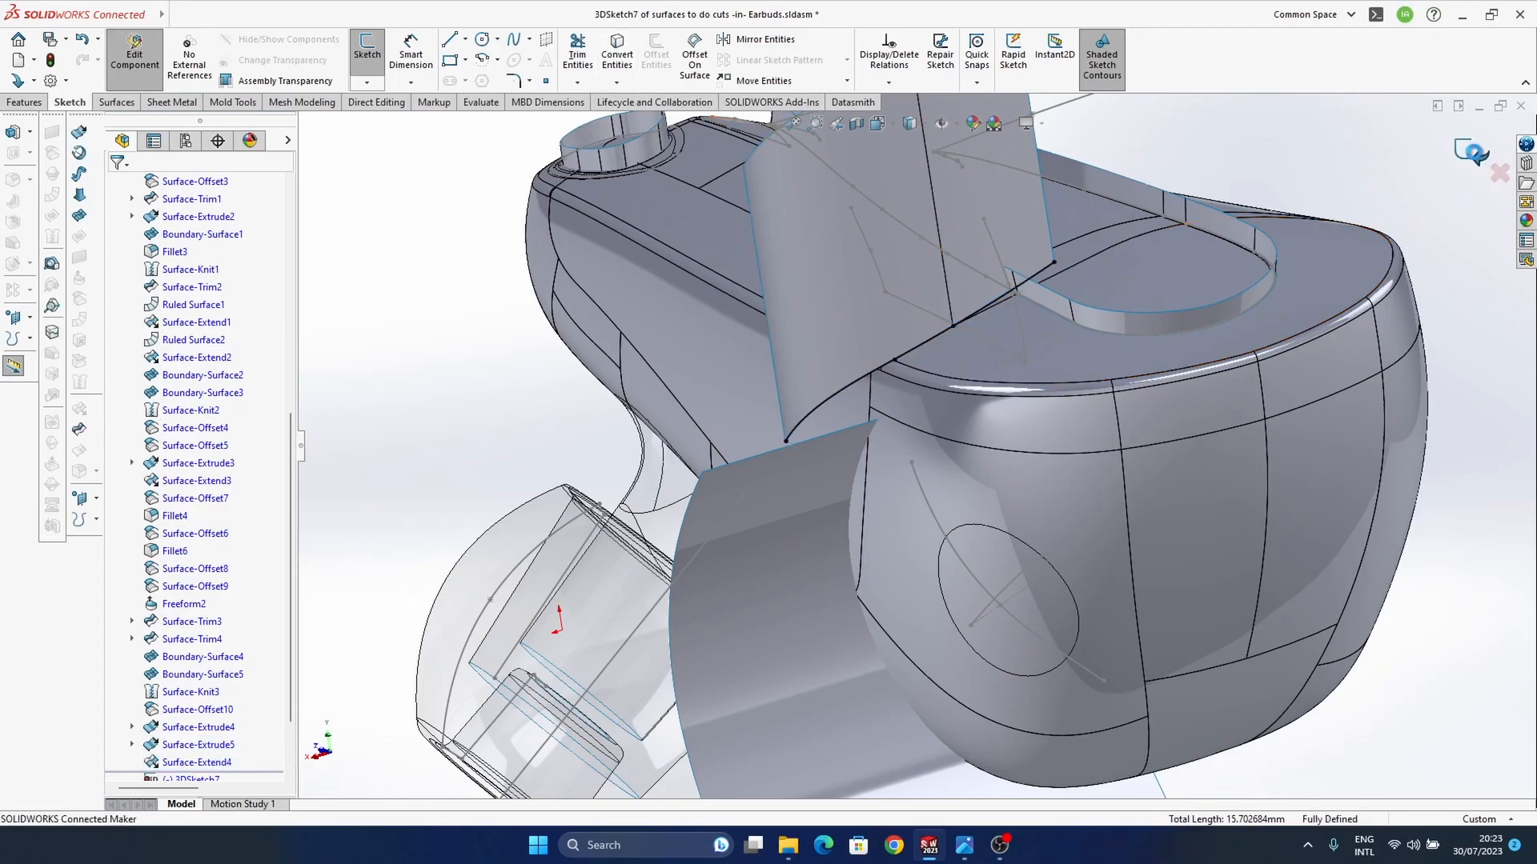
Step: Start a boundary surface between the upright surface's converted lower-edge sketch and the facing edge of the lower curved surface
click(1406, 609)
middle_drag(844, 439, 865, 530)
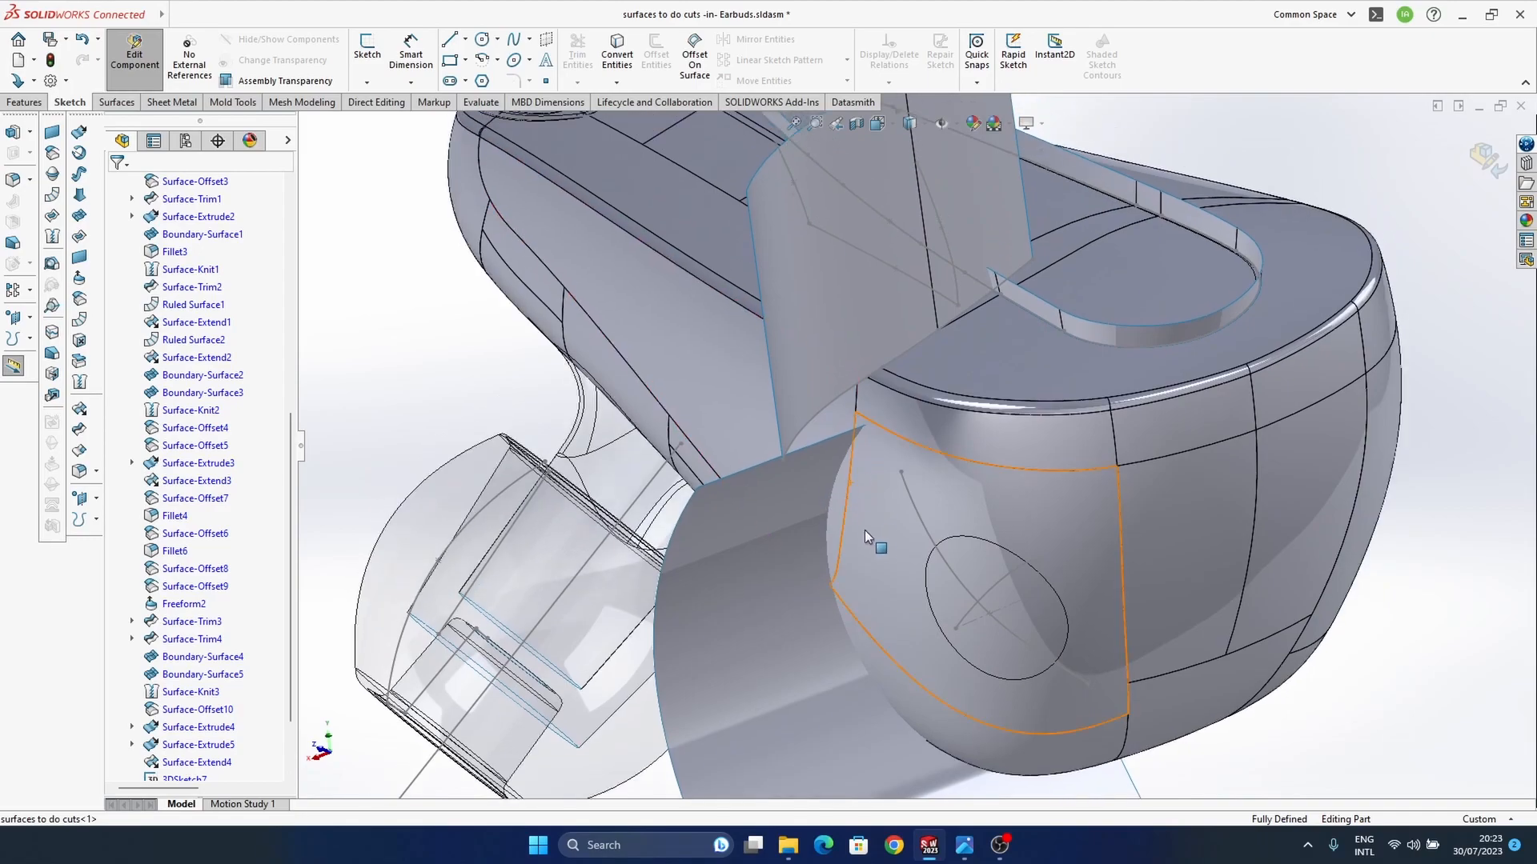
click(78, 216)
click(901, 353)
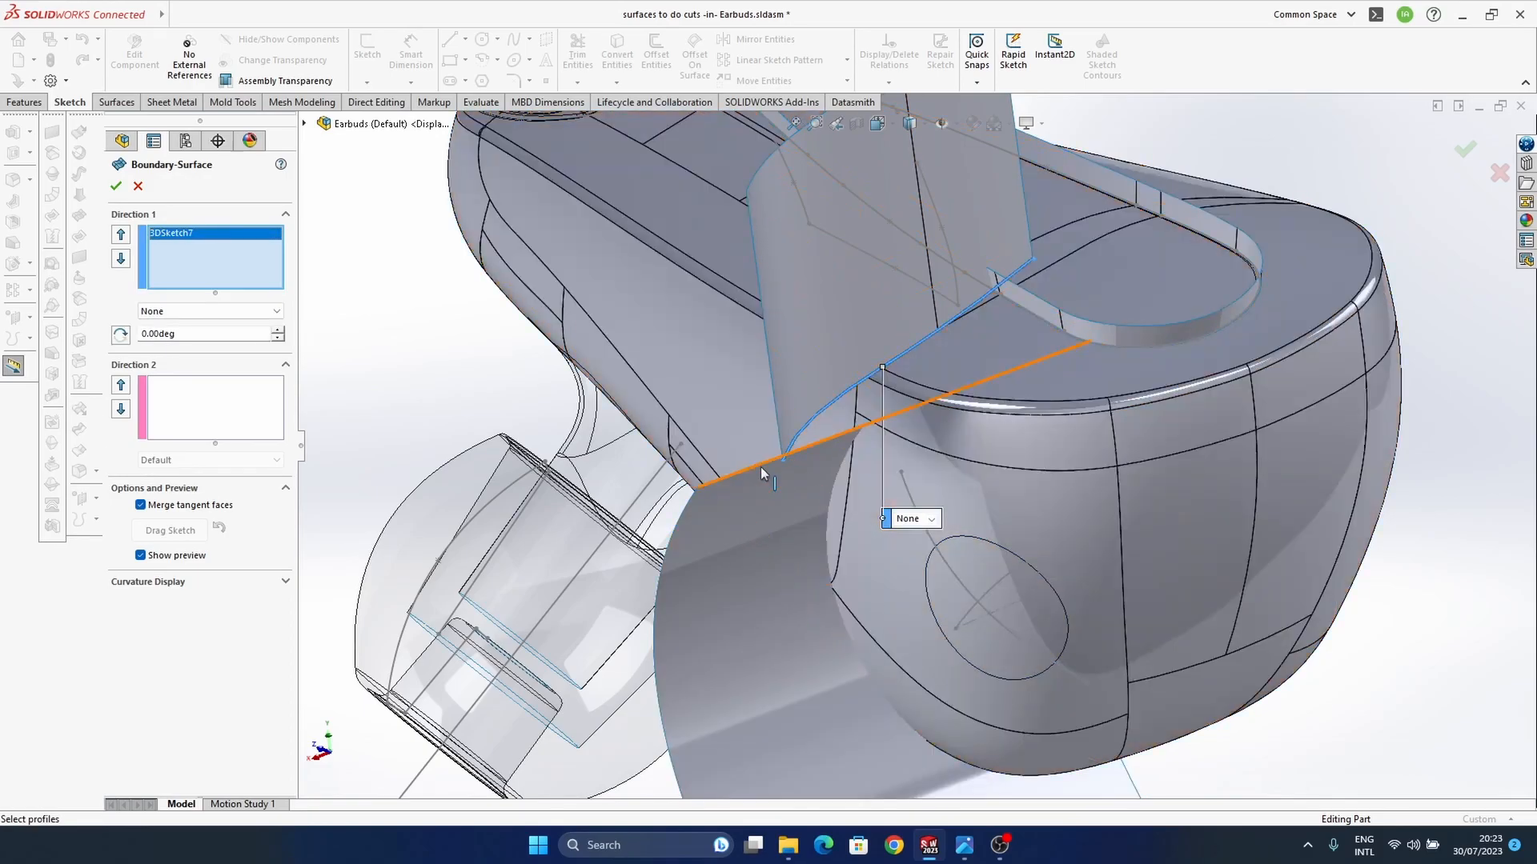
click(761, 467)
middle_drag(794, 527, 919, 375)
Step: Set both boundary profiles to Curvature To Face and create the boundary surface
click(914, 537)
click(917, 581)
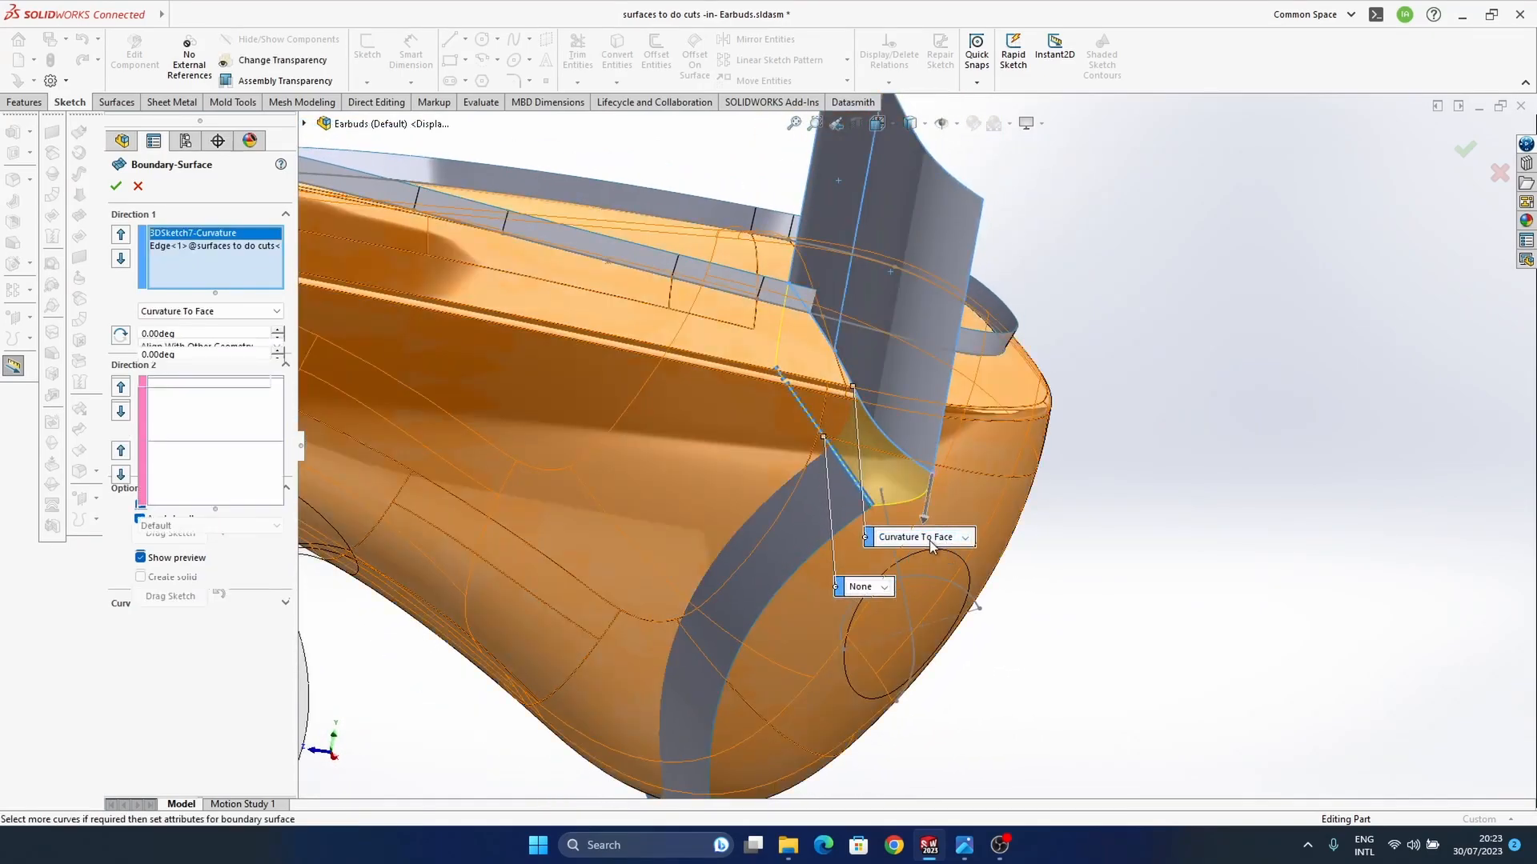
click(883, 587)
click(886, 632)
scroll(897, 437, down, 5)
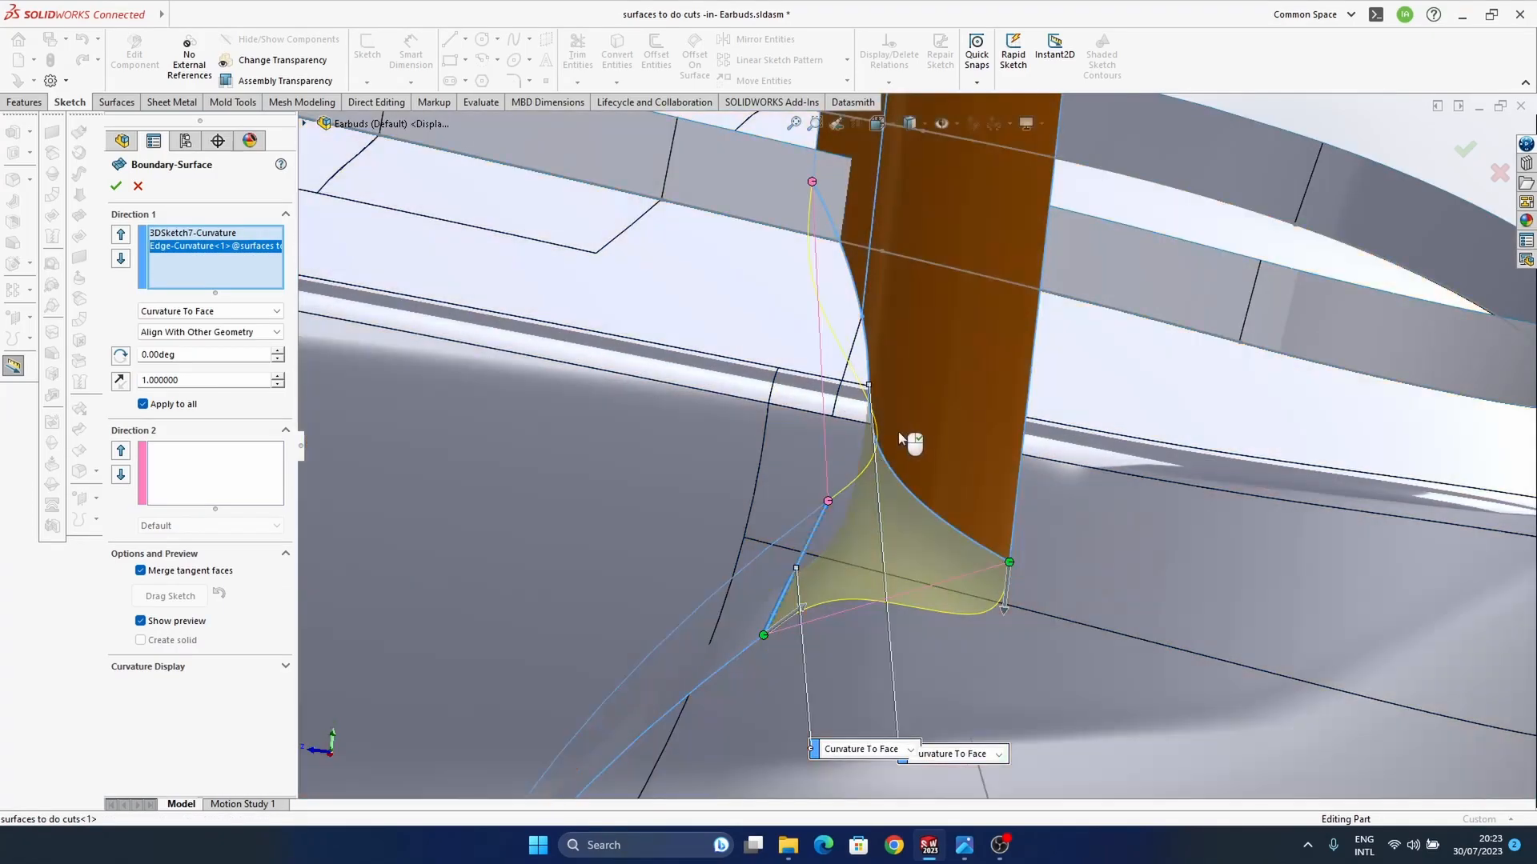
mouse_move(909, 439)
middle_down()
mouse_move(893, 446)
mouse_move(904, 437)
mouse_move(887, 422)
middle_up()
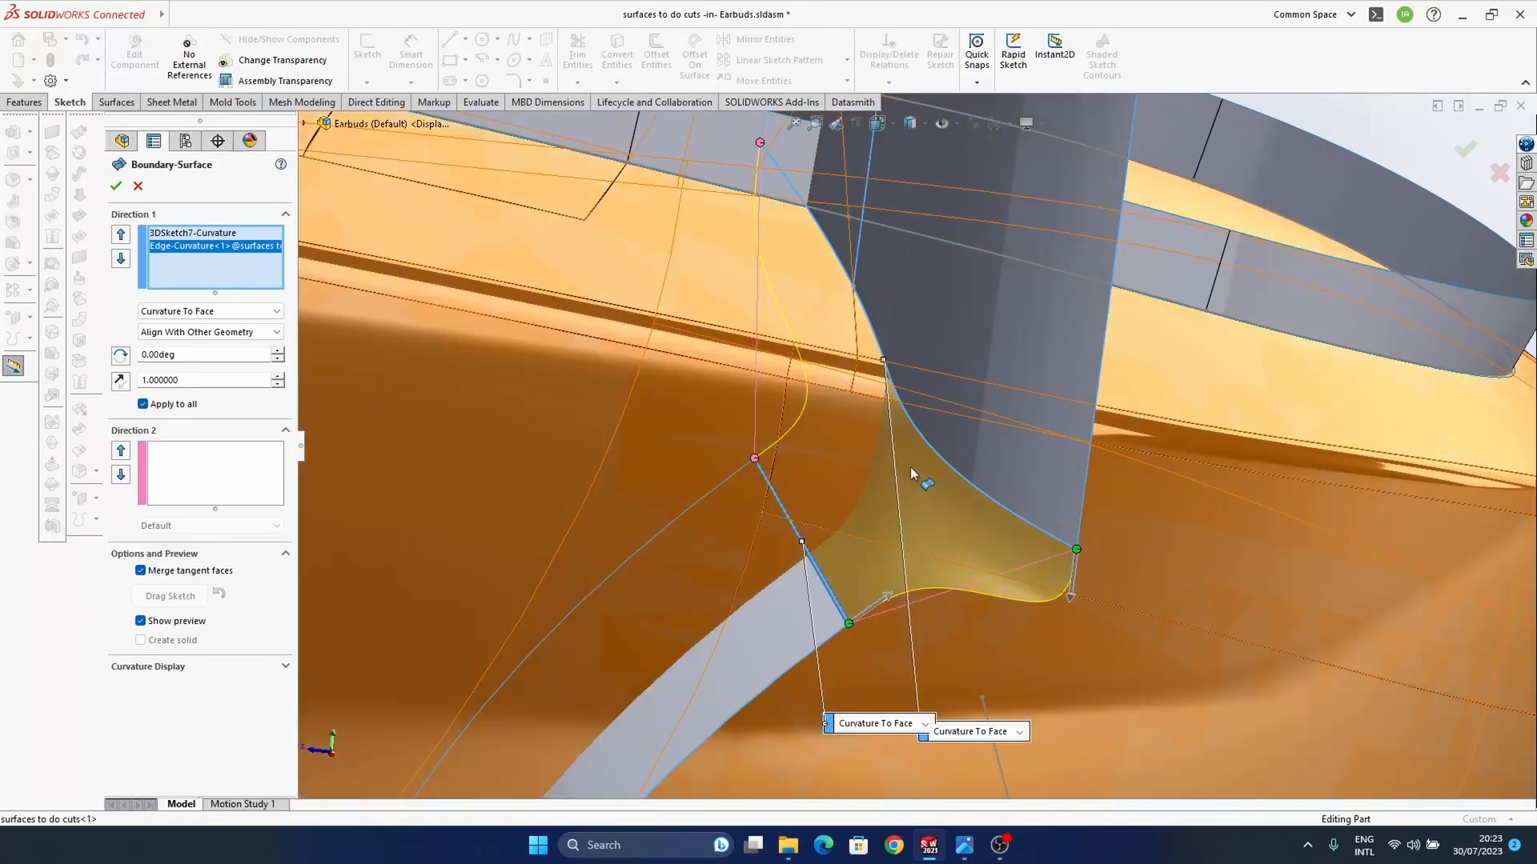
middle_drag(919, 479, 912, 436)
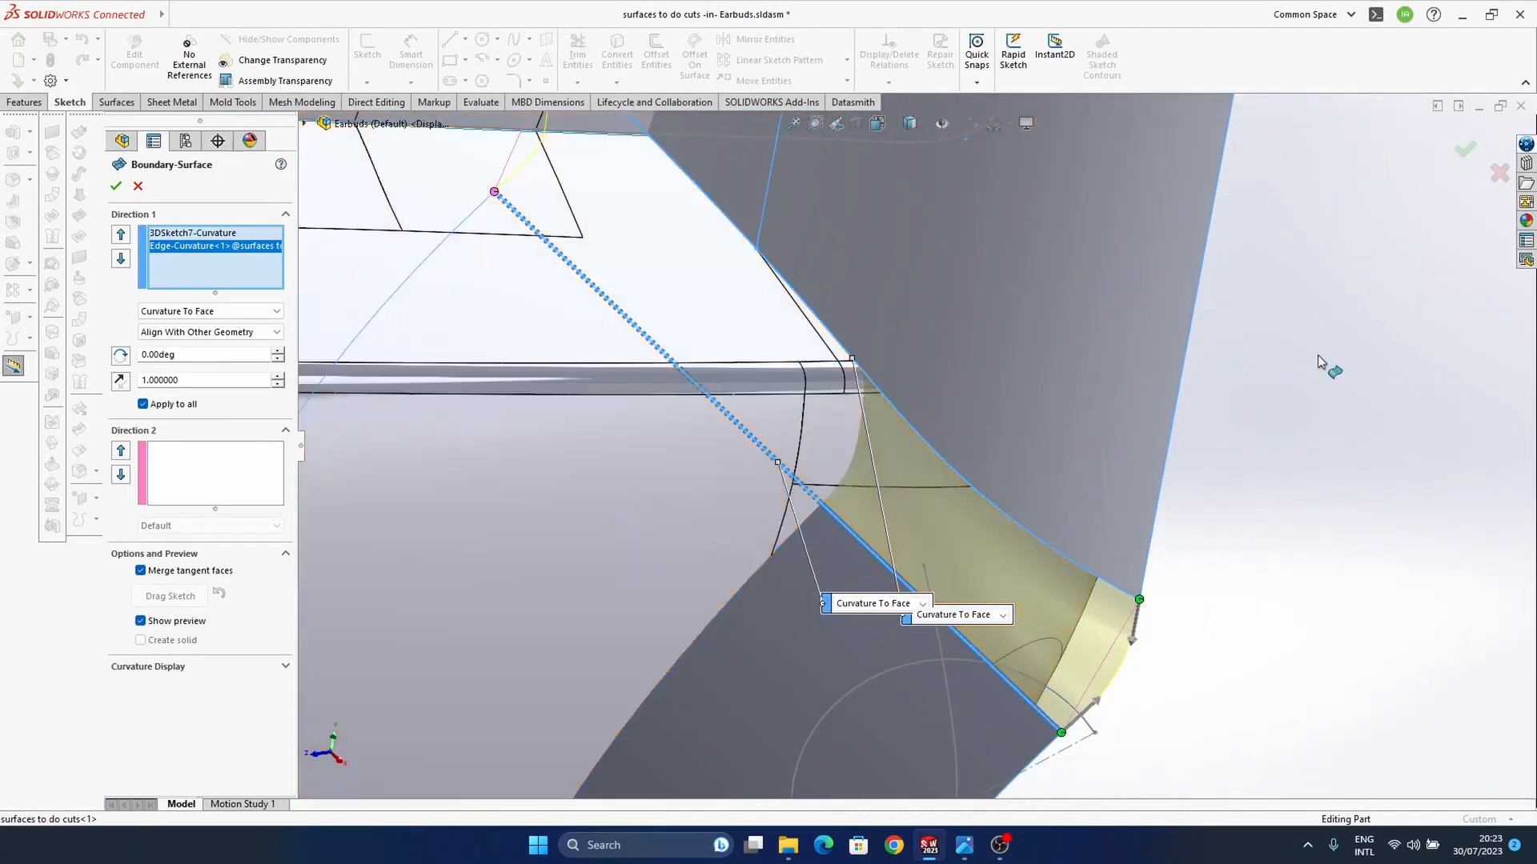
click(1456, 150)
Step: Edit the upright surface extrusion to start from an offset of 1 mm
middle_drag(1015, 512, 977, 498)
scroll(952, 463, up, 3)
click(1160, 535)
middle_drag(1161, 535, 1069, 430)
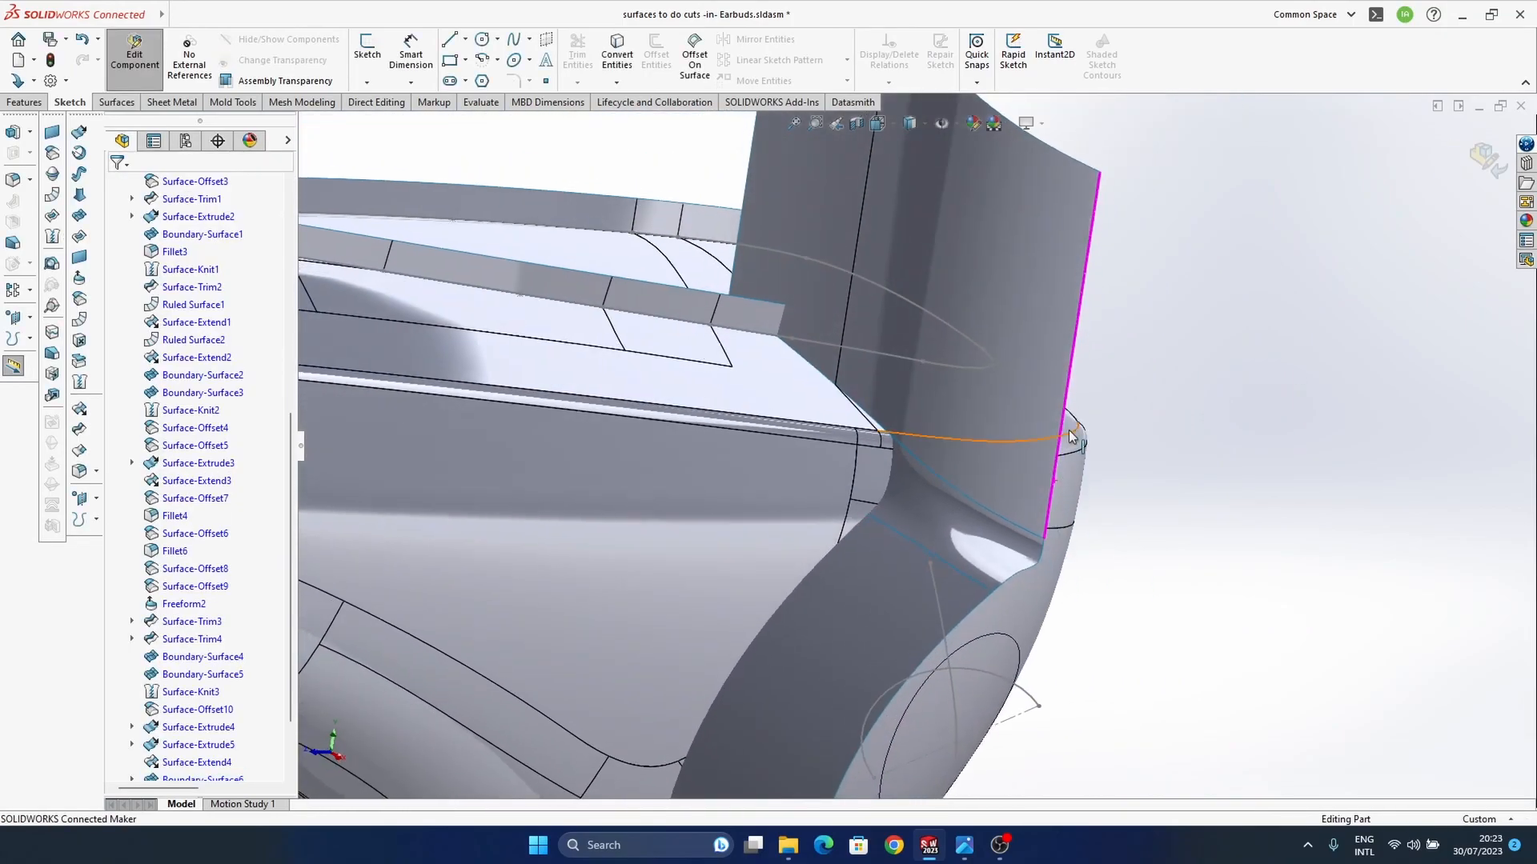
click(1011, 397)
click(1059, 302)
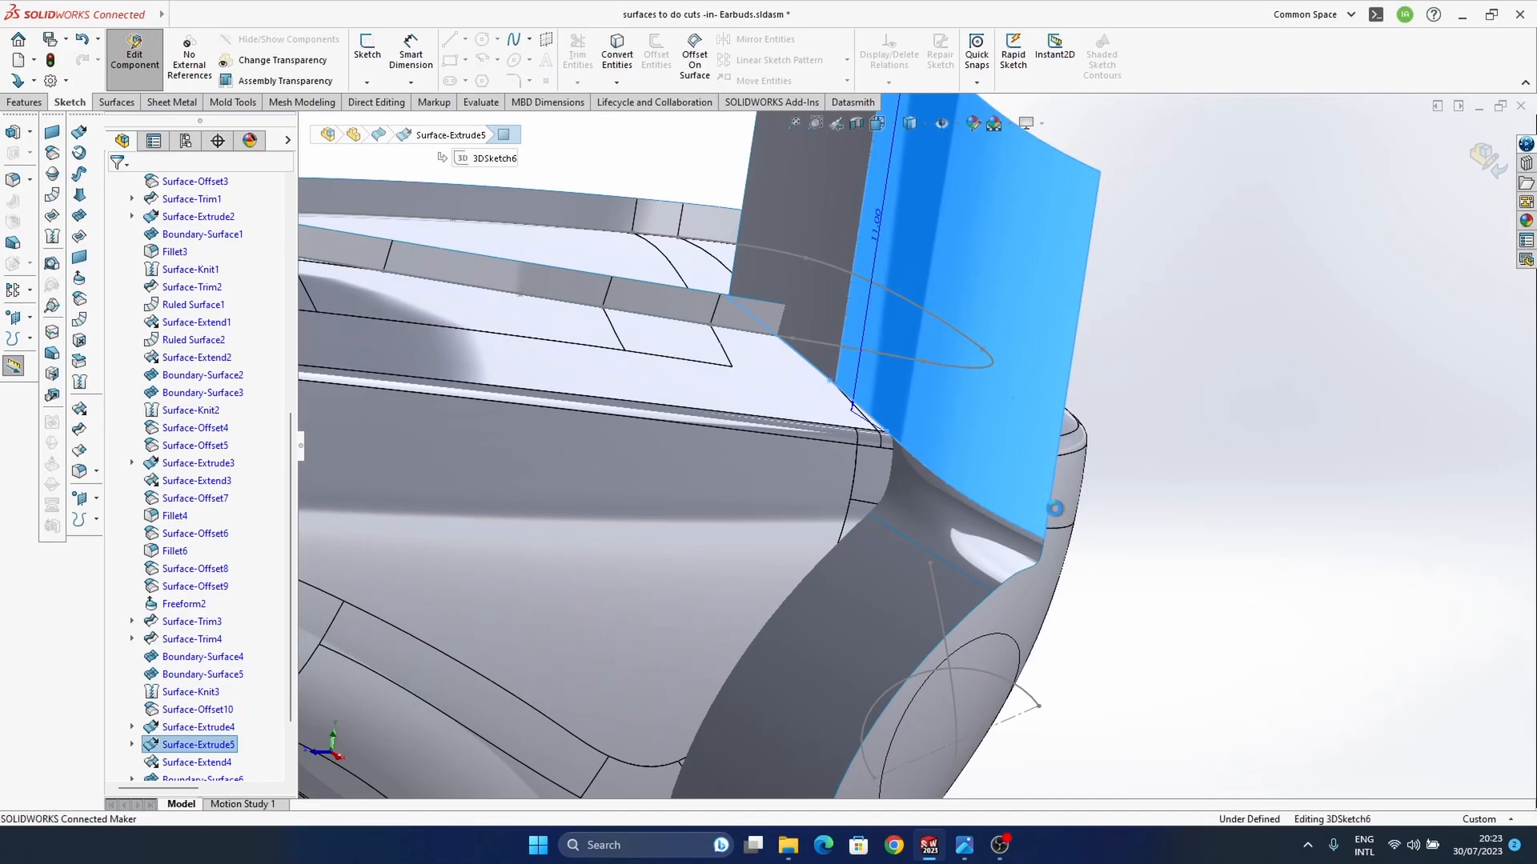
middle_drag(874, 491, 814, 400)
click(206, 234)
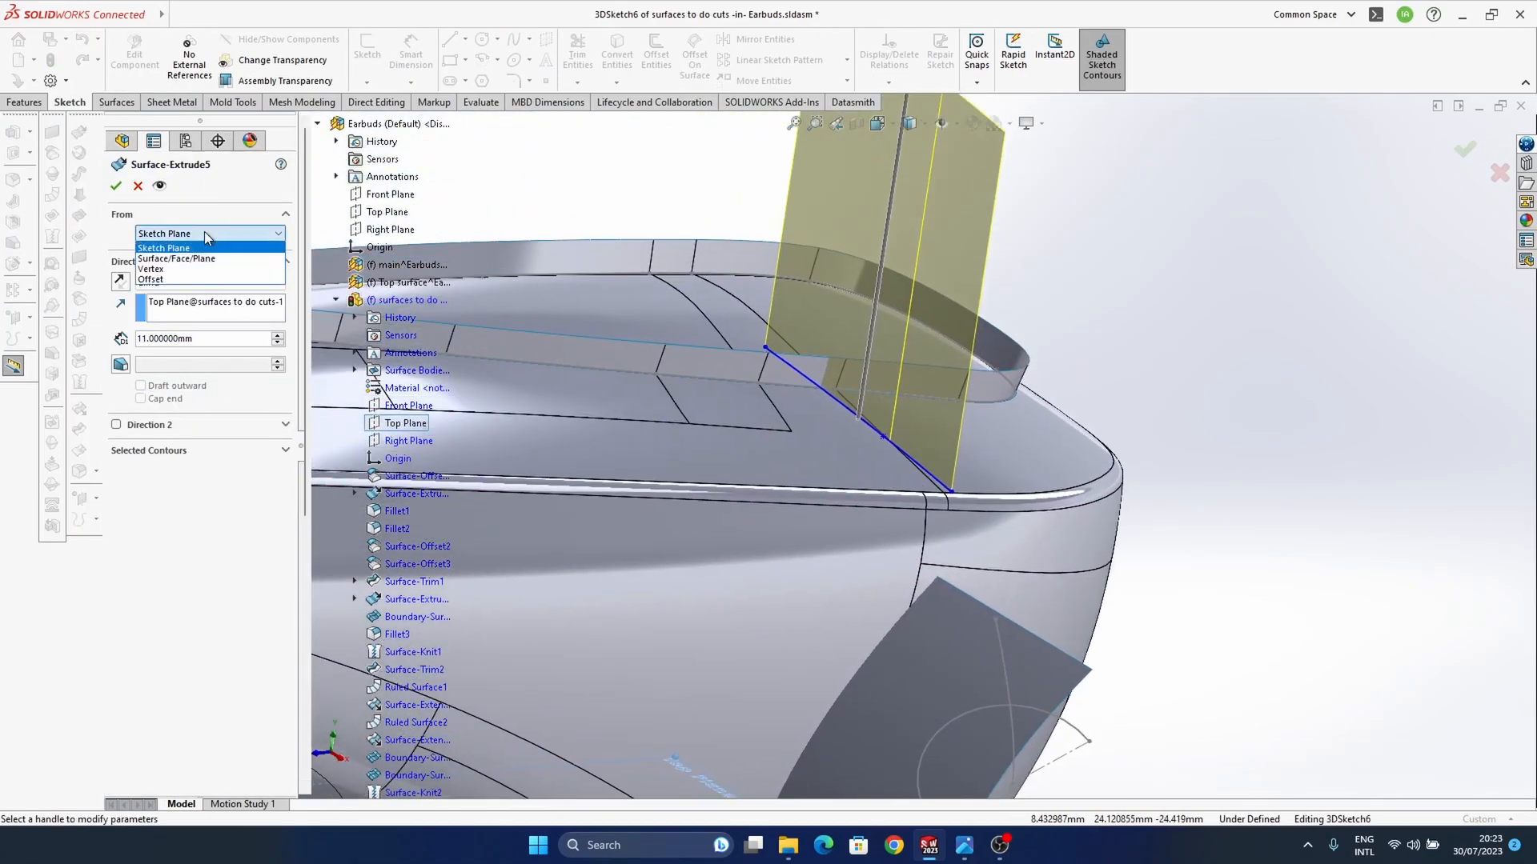
click(181, 277)
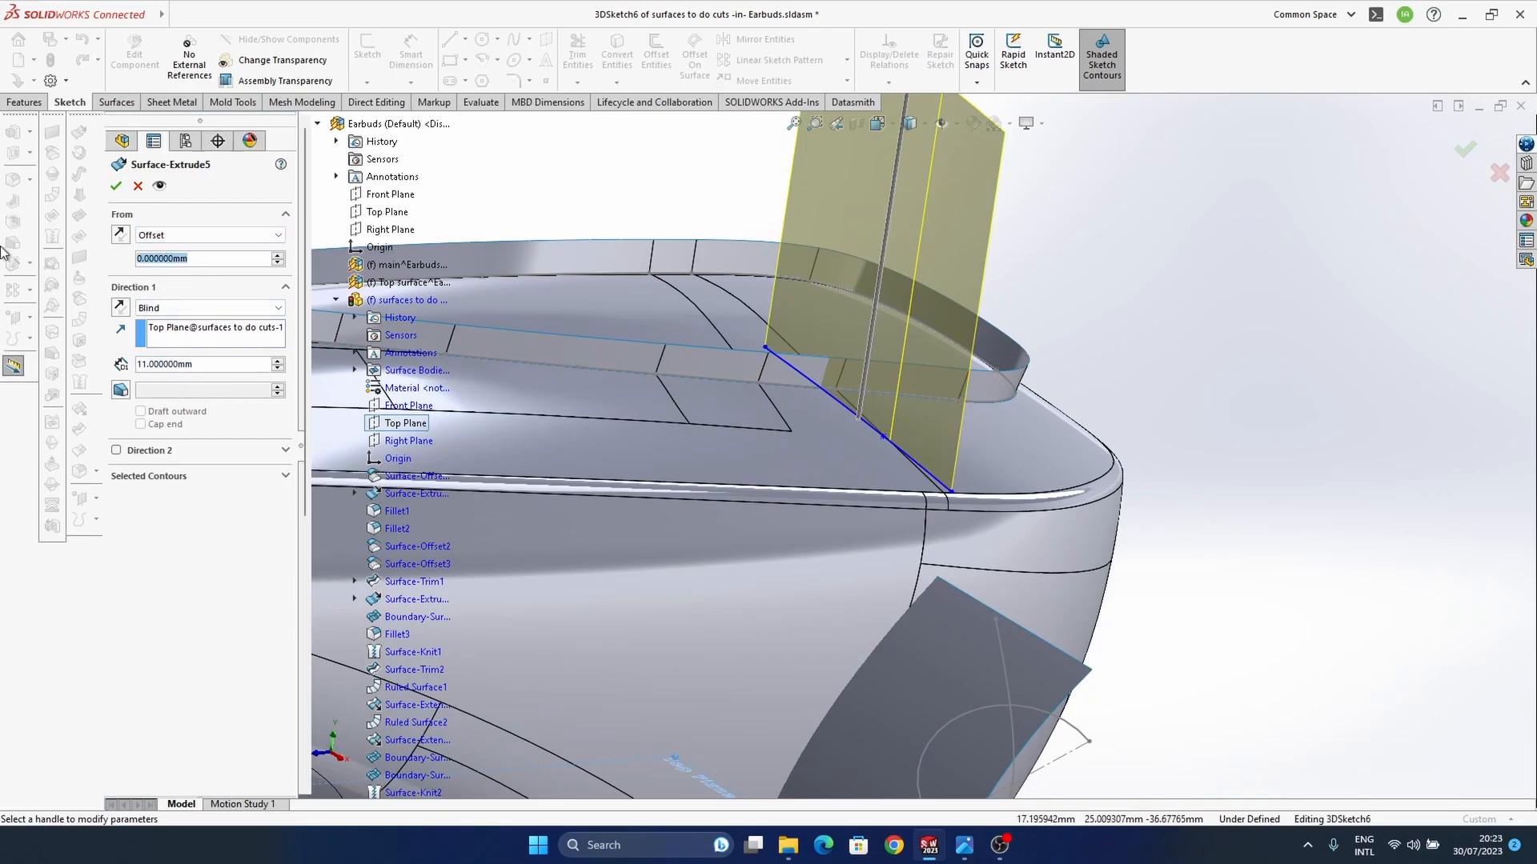
key(Return)
mouse_move(801, 416)
middle_down()
mouse_move(824, 401)
mouse_move(789, 403)
middle_up()
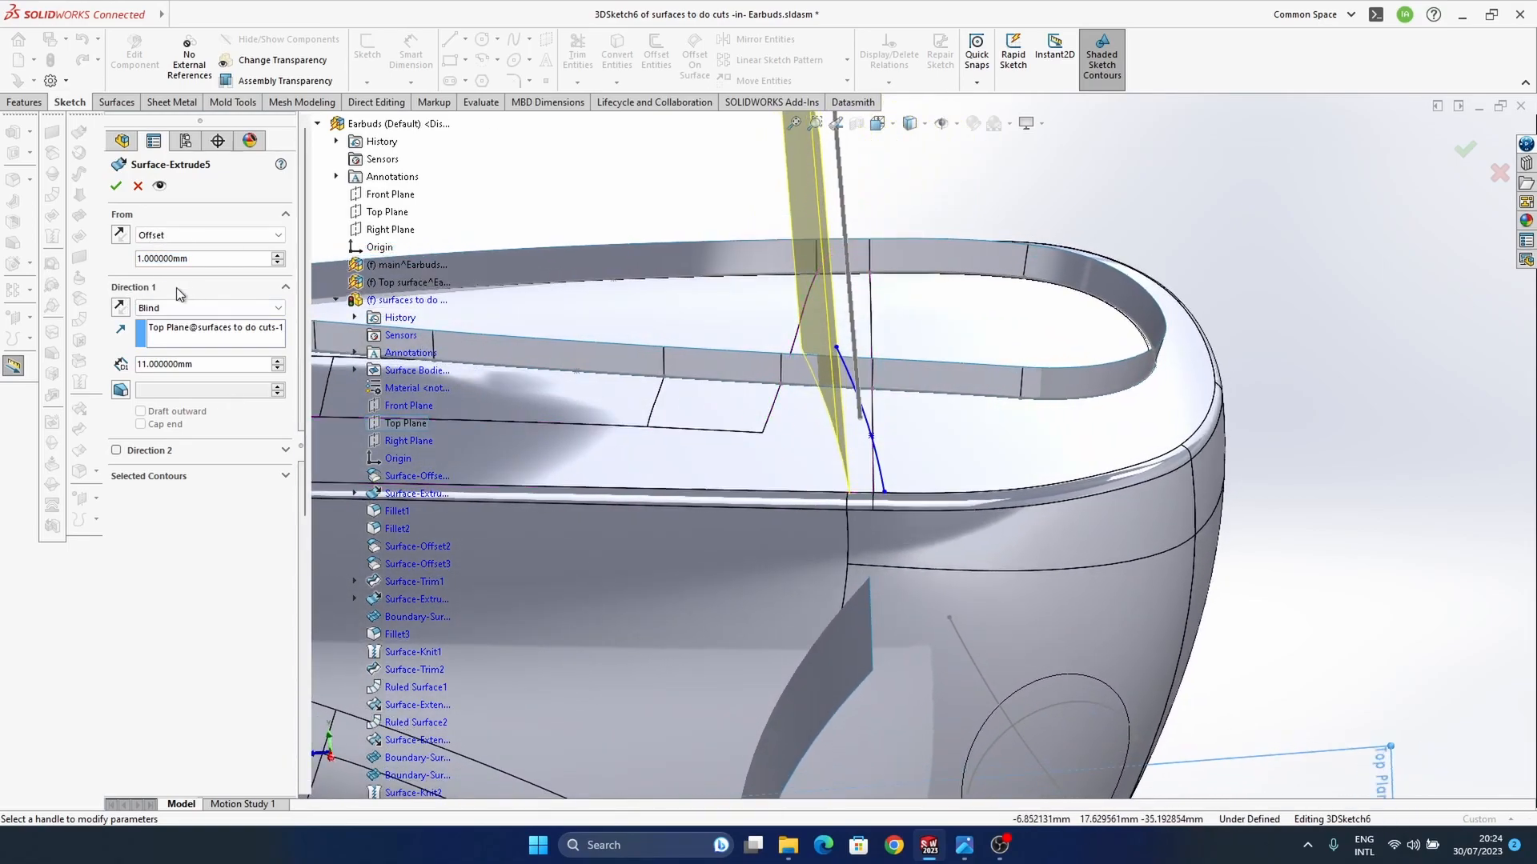
double_click(202, 261)
click(1463, 151)
Step: Return the upright surface extrusion's start condition to Sketch Plane
mouse_move(929, 553)
middle_down()
mouse_move(842, 508)
mouse_move(893, 444)
middle_up()
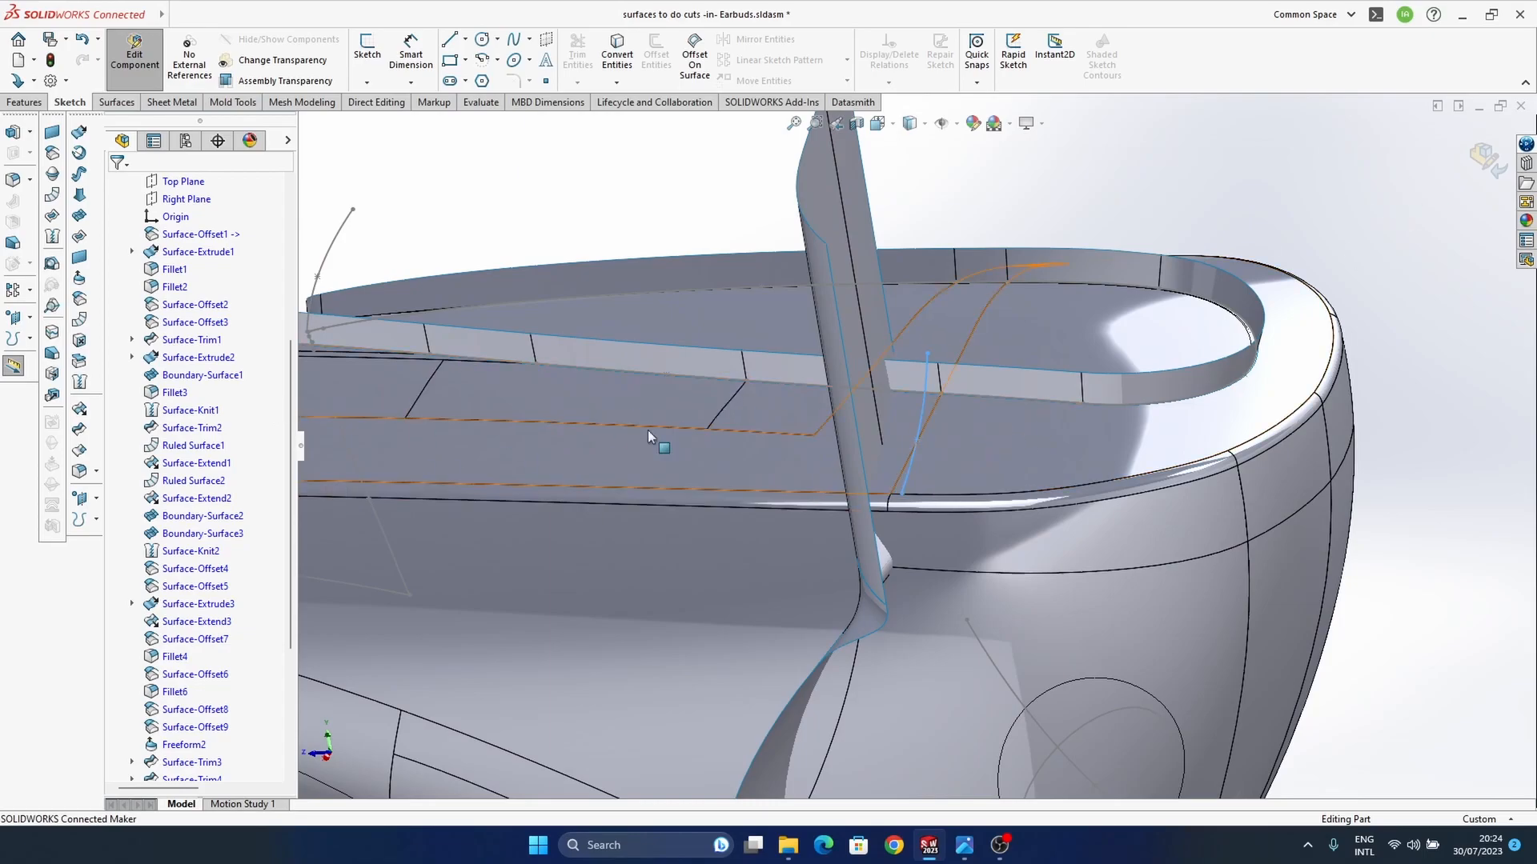
scroll(229, 642, down, 5)
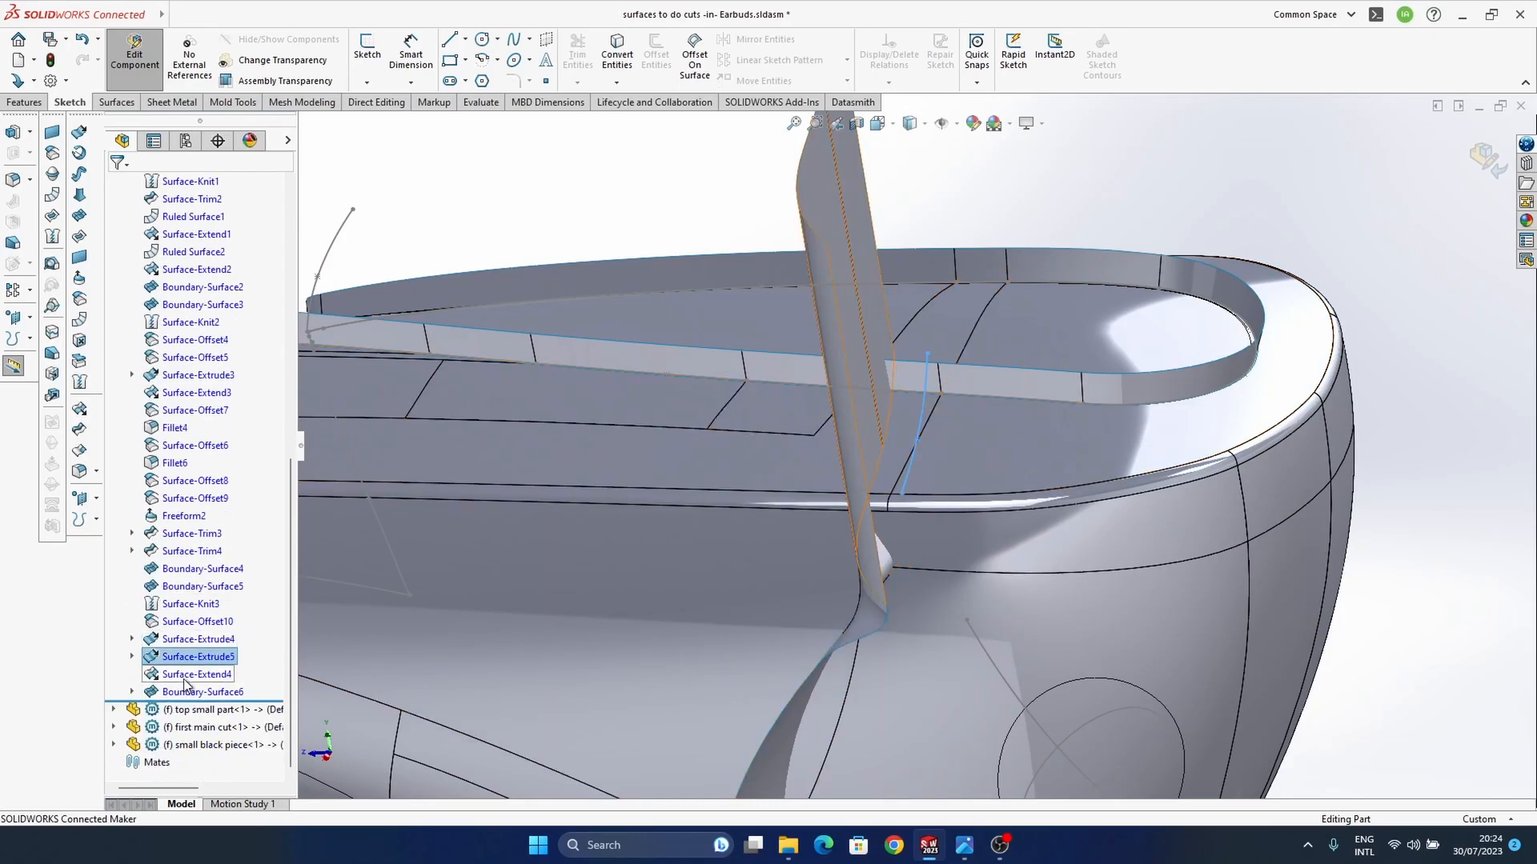
middle_drag(920, 538, 888, 399)
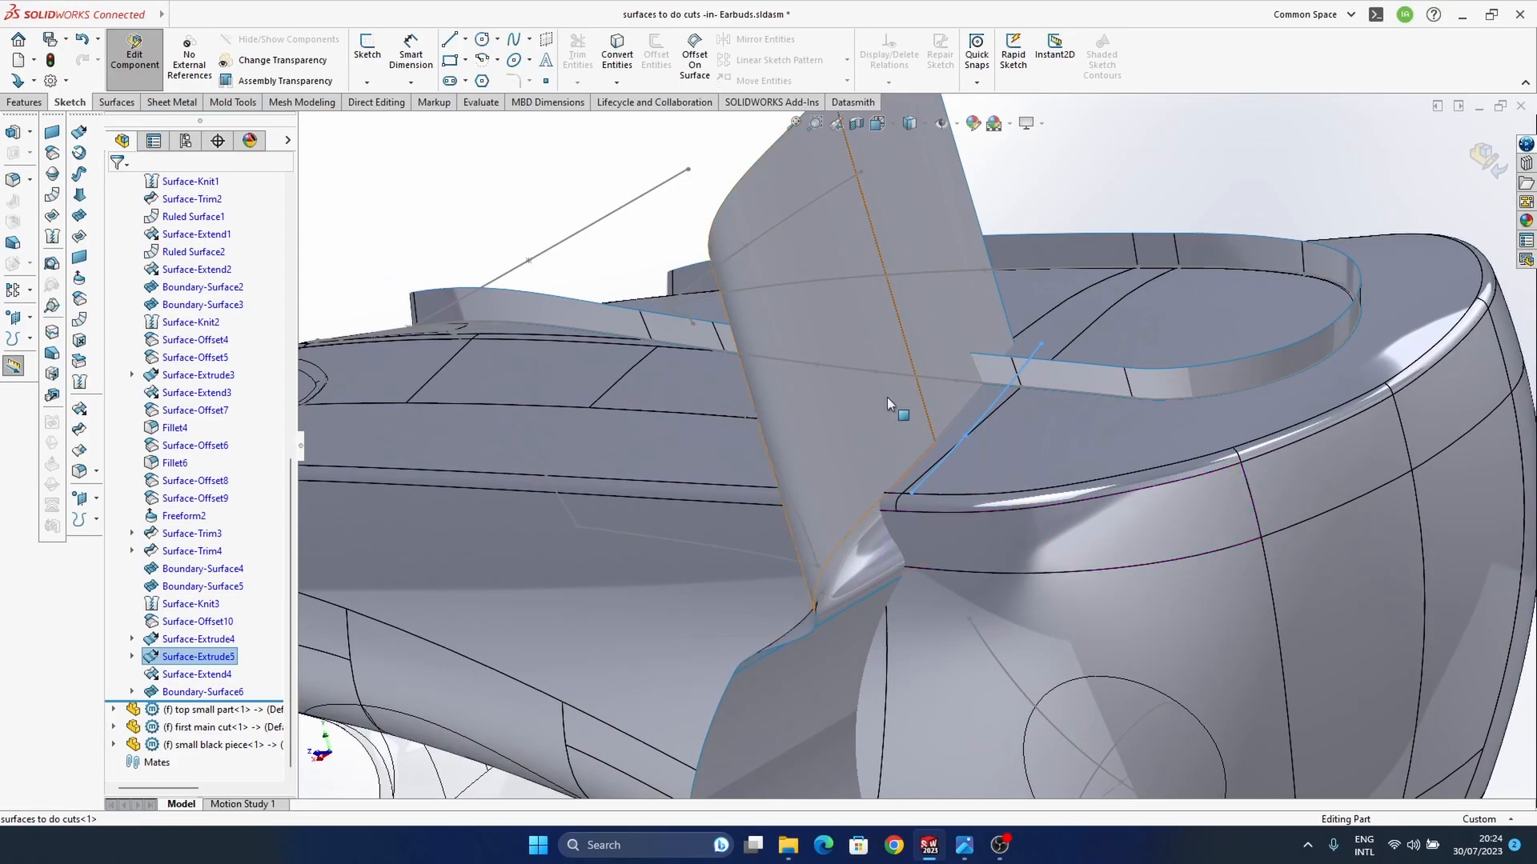
click(888, 398)
click(933, 348)
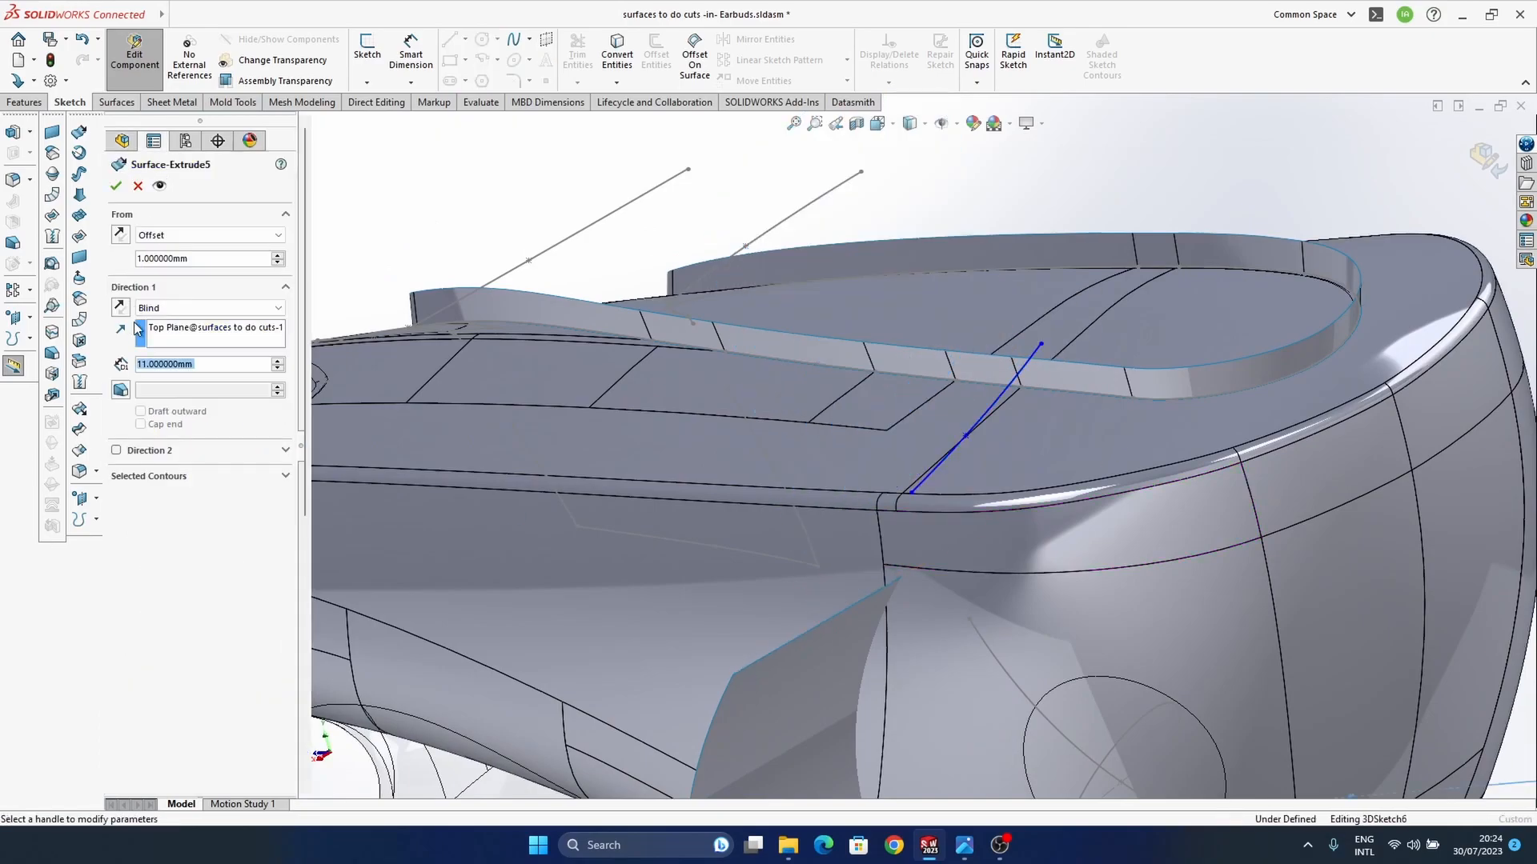
click(184, 235)
click(183, 250)
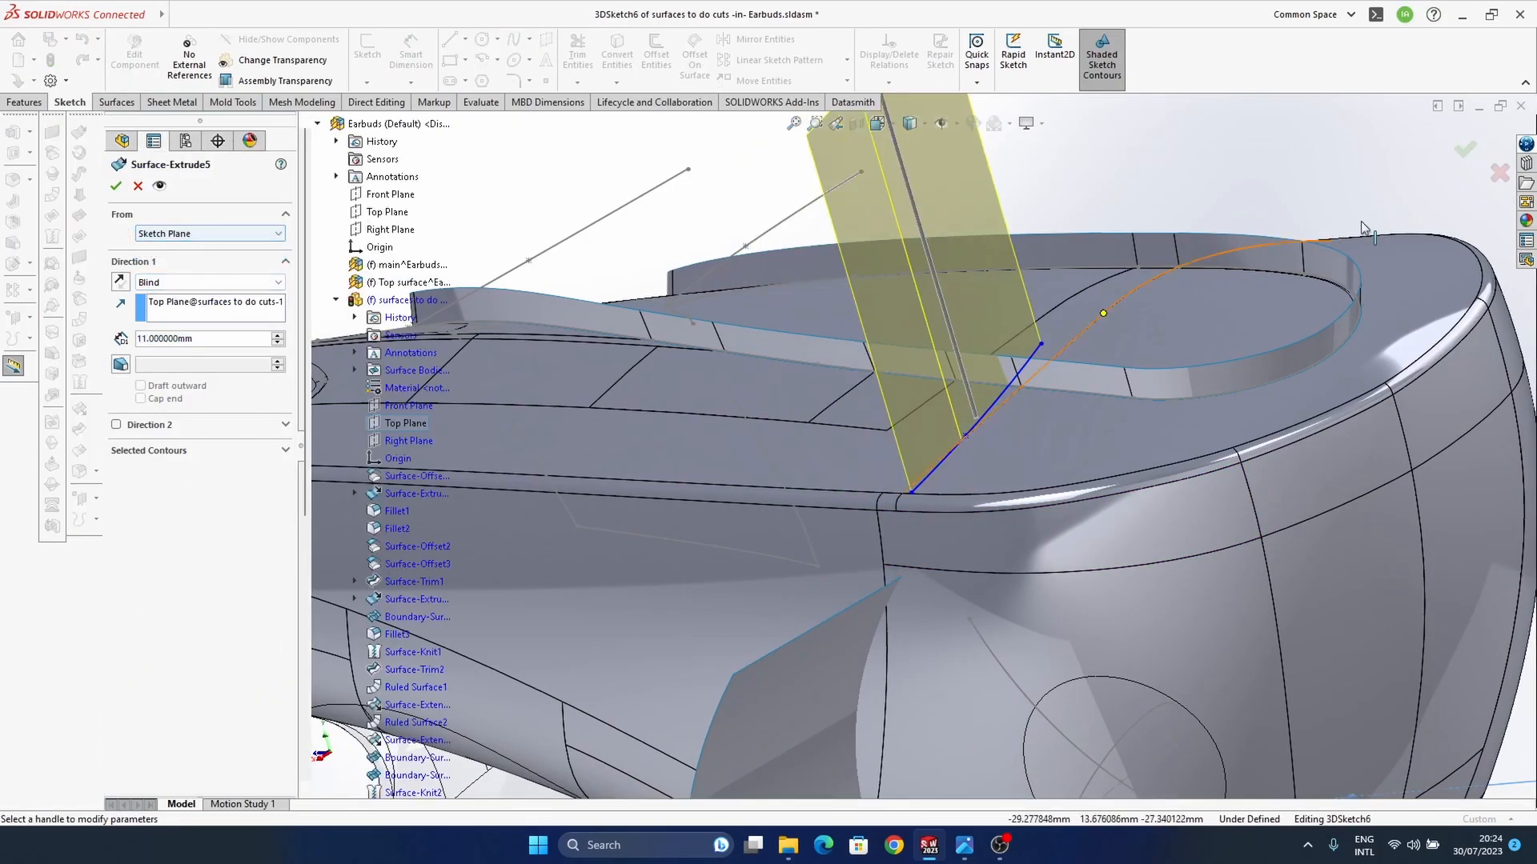
click(1466, 150)
Step: Delete the boundary surface joining the upright and lower surfaces
middle_drag(878, 498, 851, 454)
click(874, 488)
key(Delete)
key(Return)
Step: Reopen the converted-edges 3D sketch and select the upright surface's outer lower edge for an offset on the surface
middle_drag(838, 412, 1261, 468)
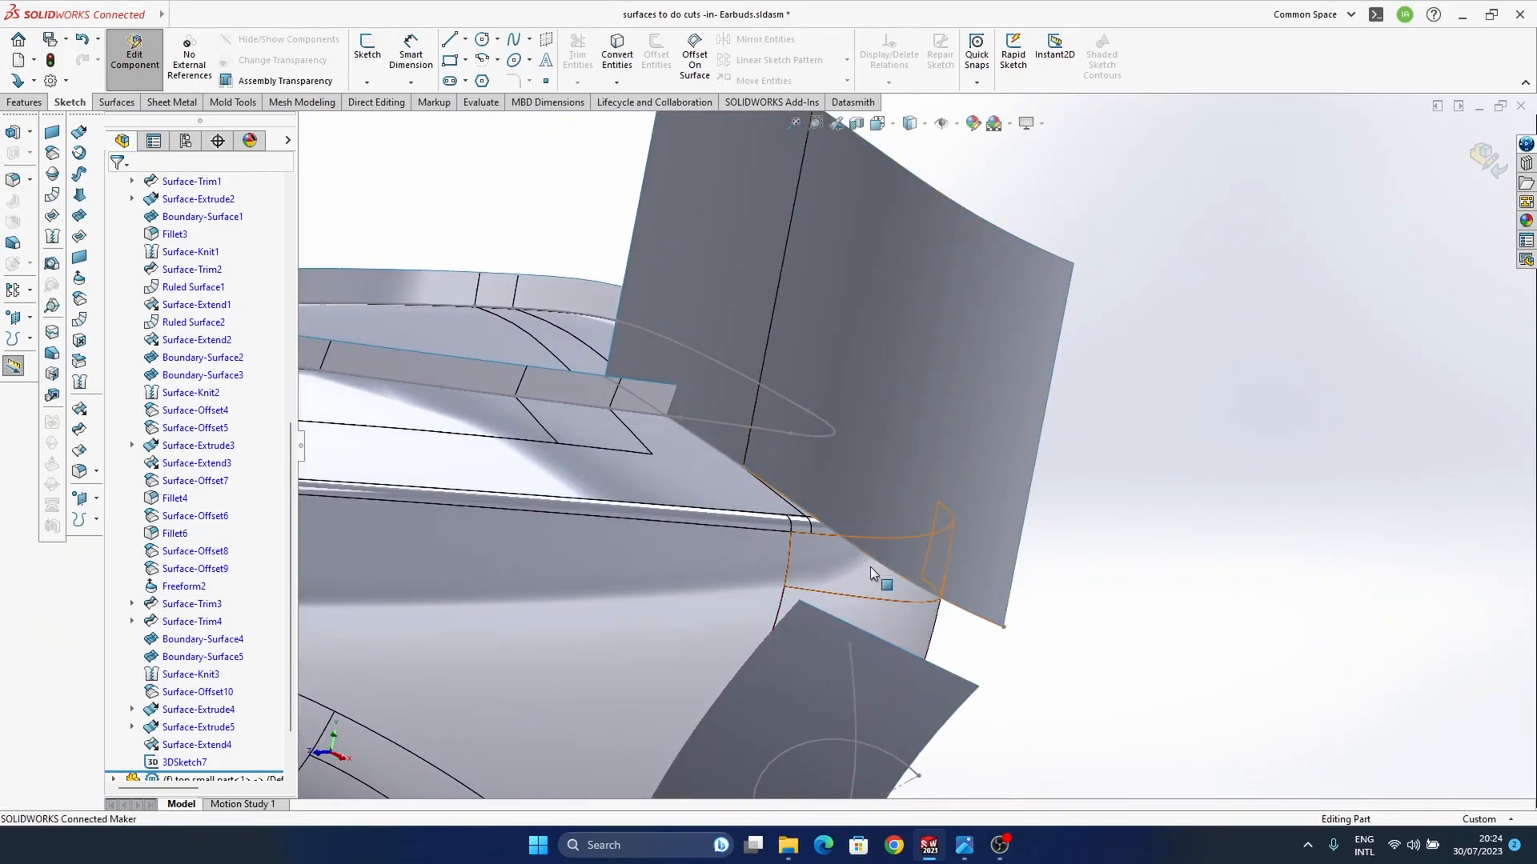
click(961, 608)
click(1000, 567)
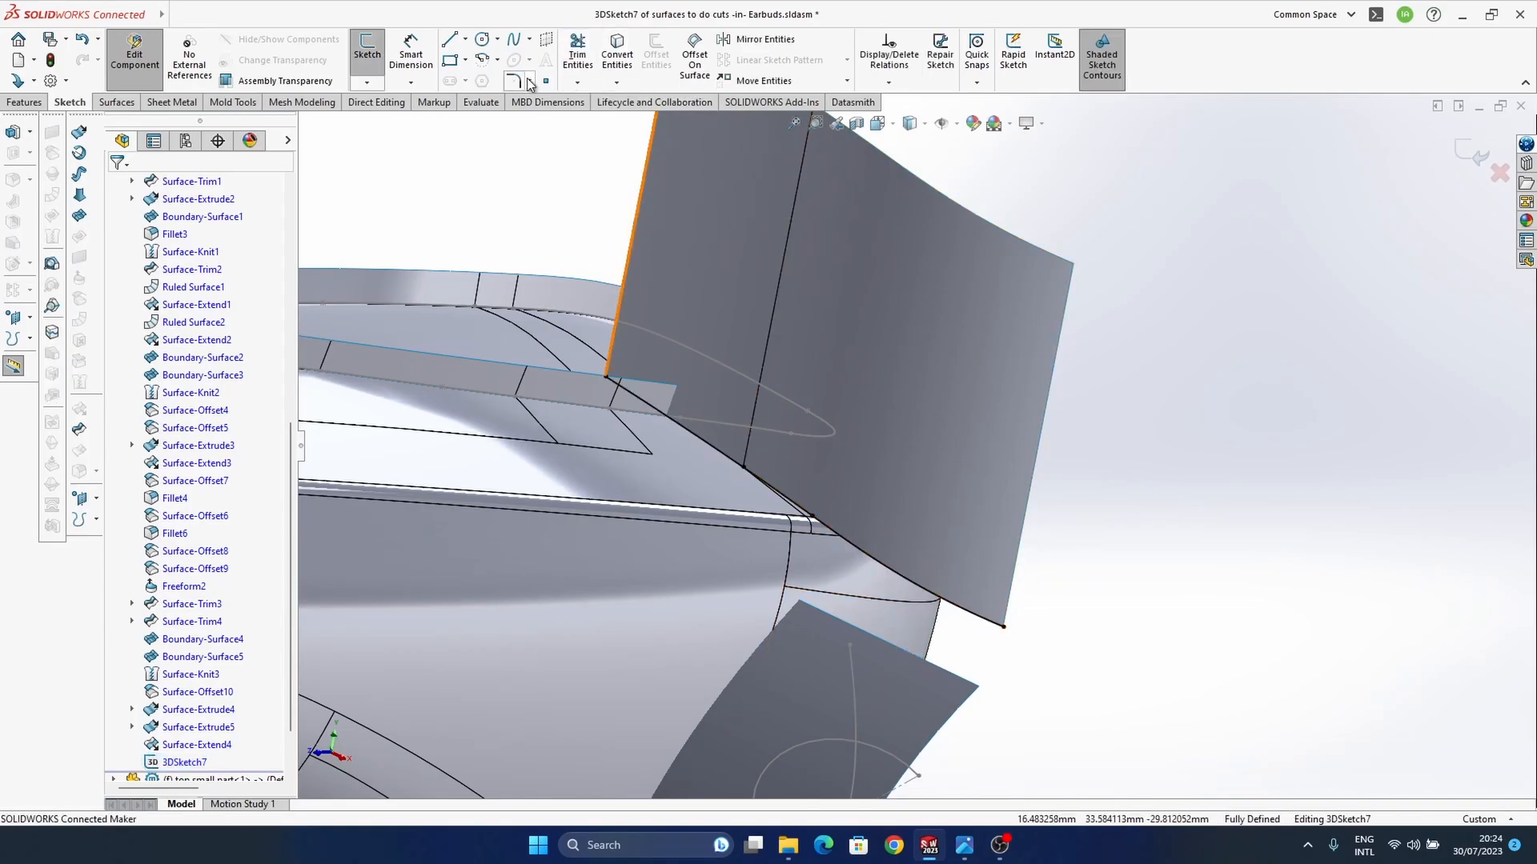
click(695, 56)
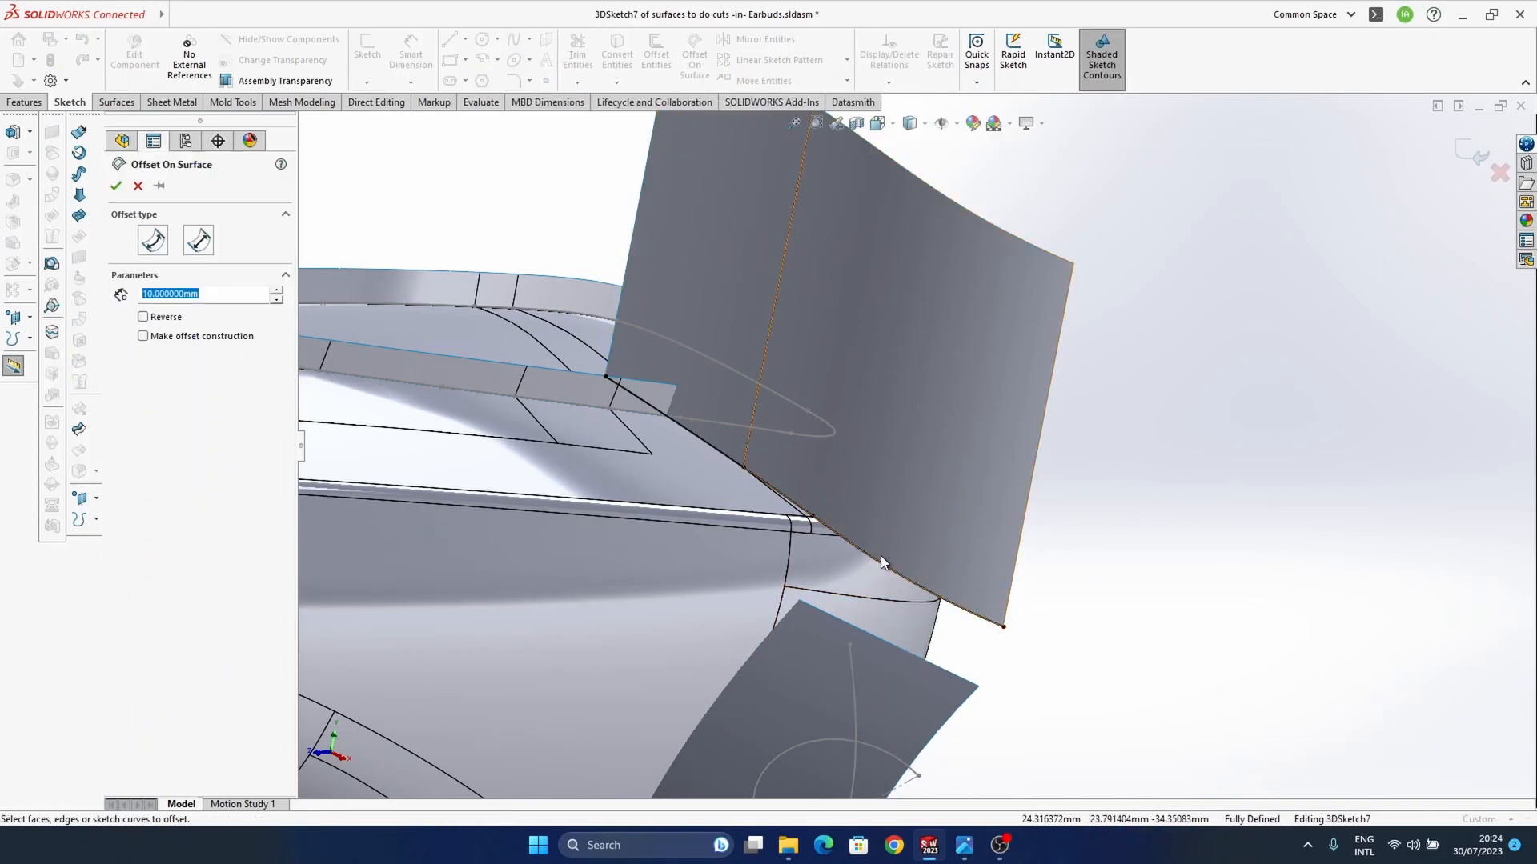
click(887, 563)
click(898, 575)
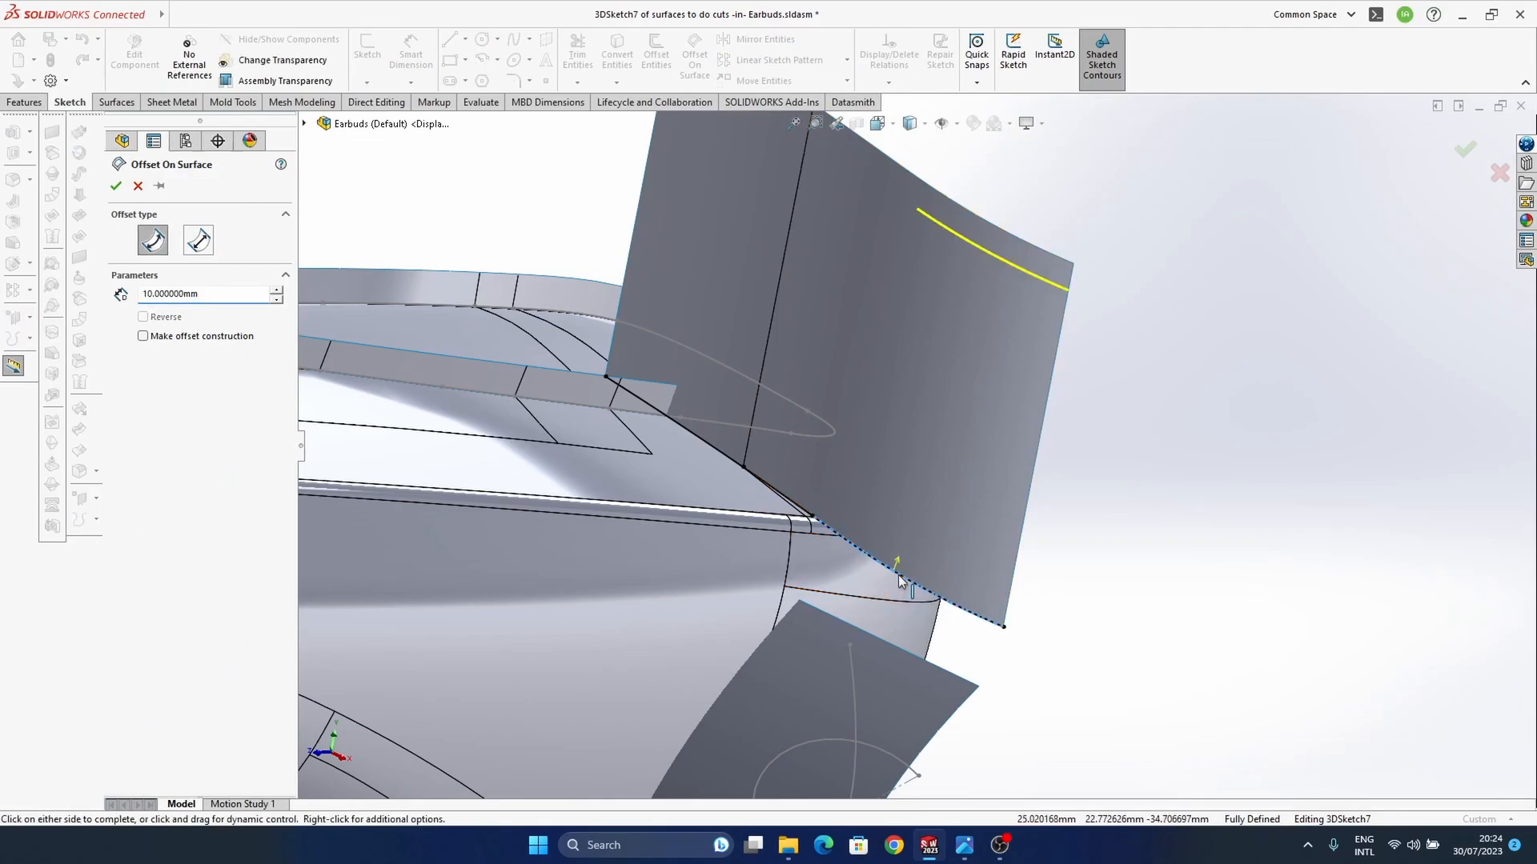
click(801, 509)
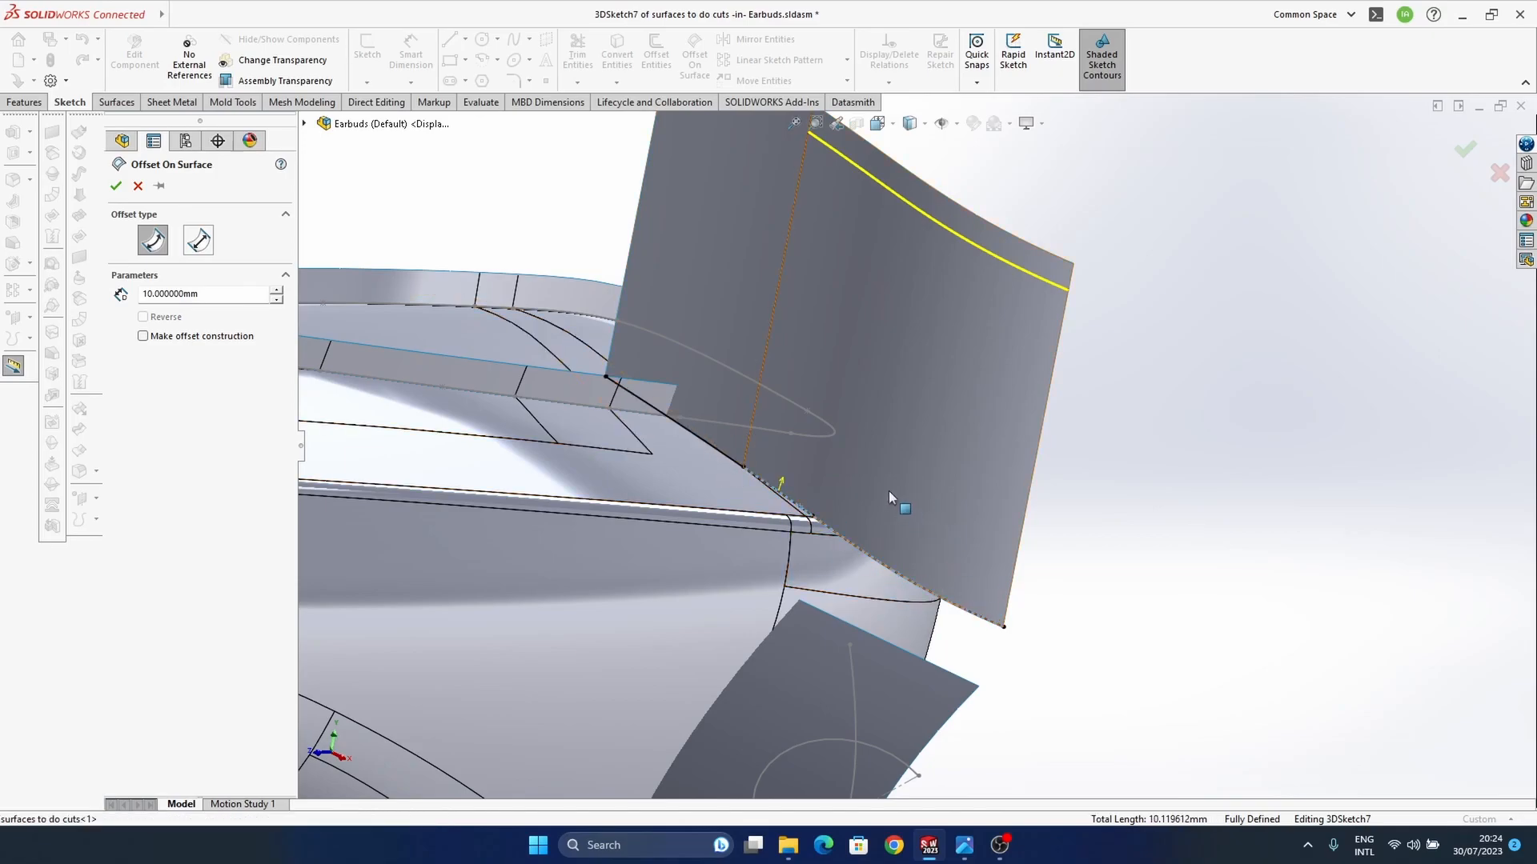
Step: Set the on-surface offset distance to 1 mm and create the curve above the outer lower edge
ctrl+middle_drag(888, 491, 938, 540)
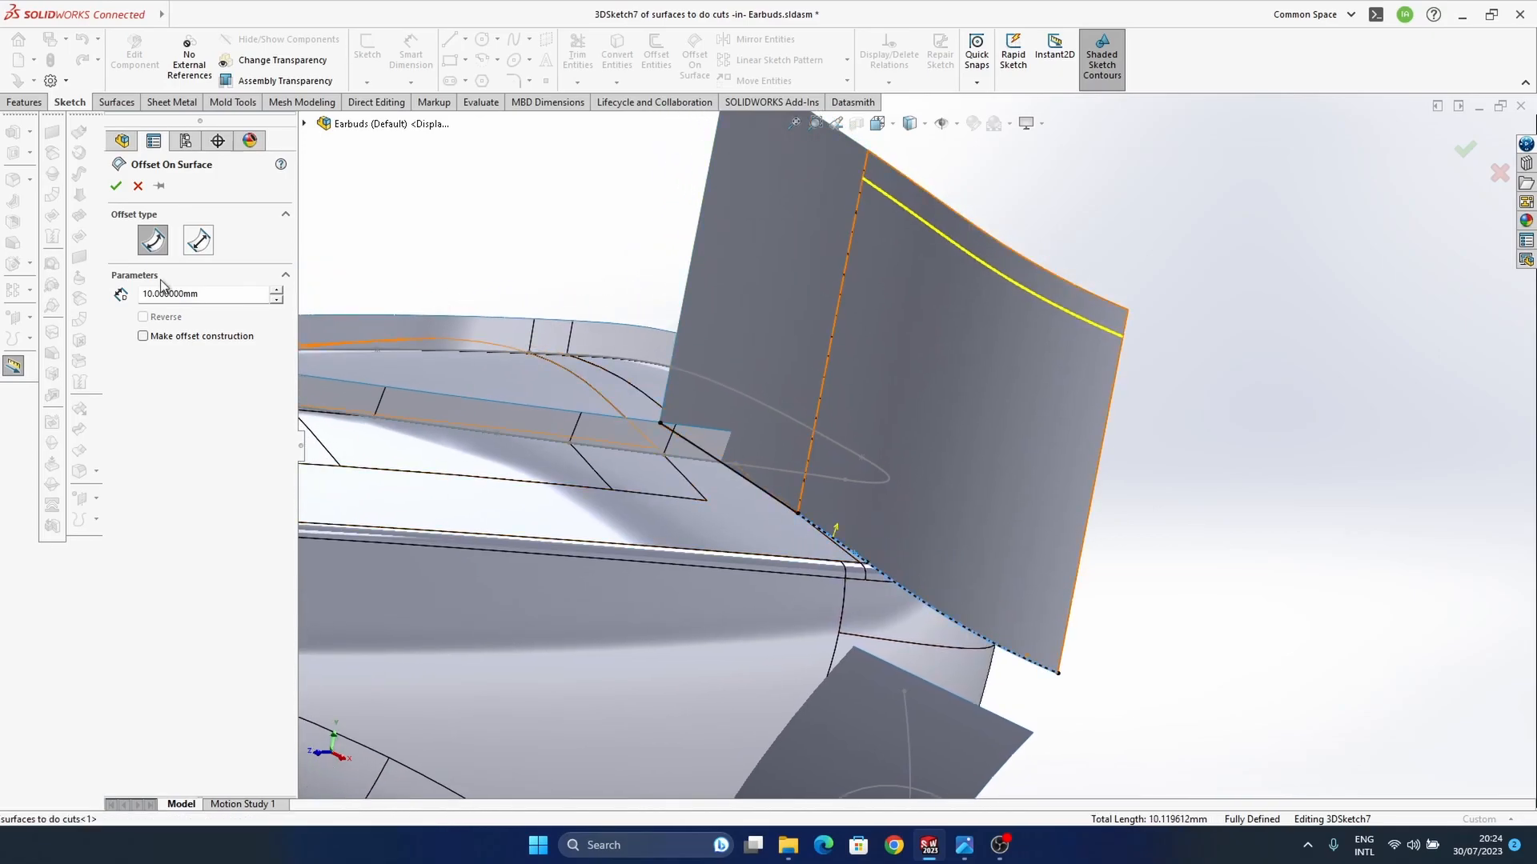
double_click(201, 298)
text(1)
key(Return)
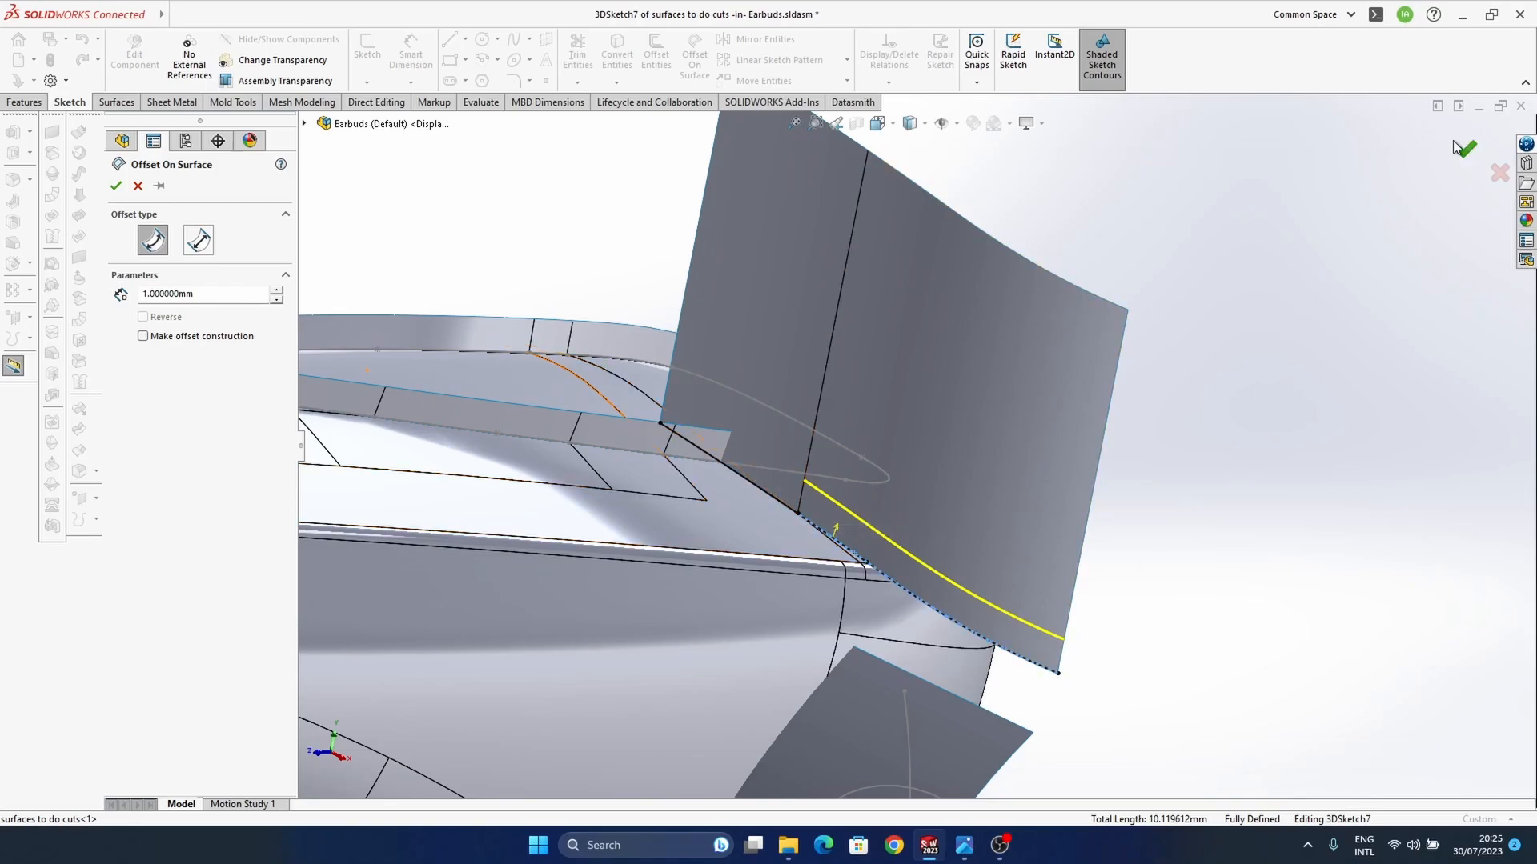
ctrl+middle_drag(890, 587, 919, 549)
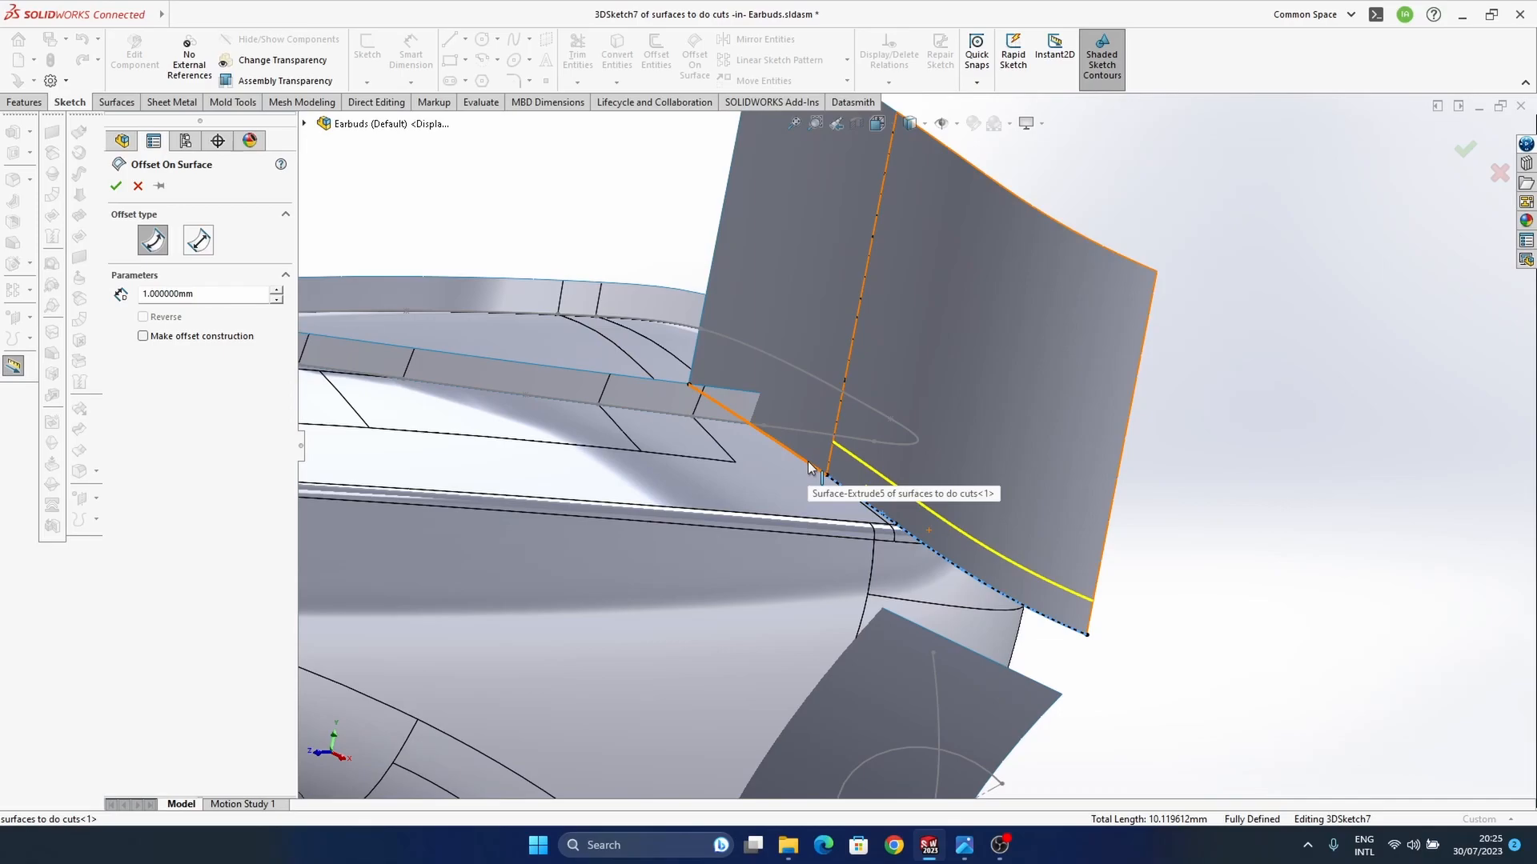
middle_drag(808, 461, 778, 502)
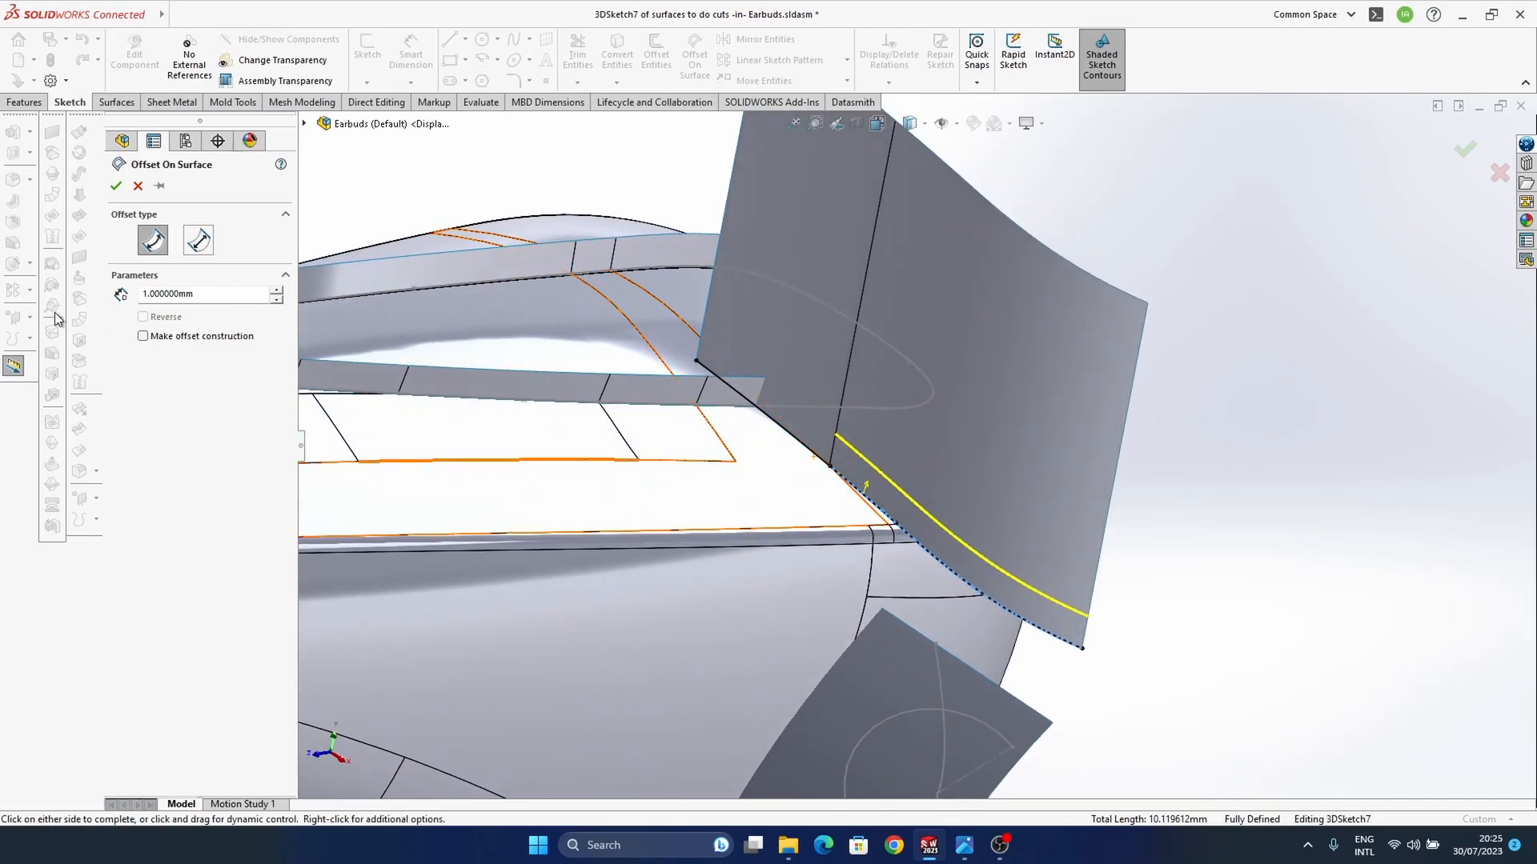
click(1468, 147)
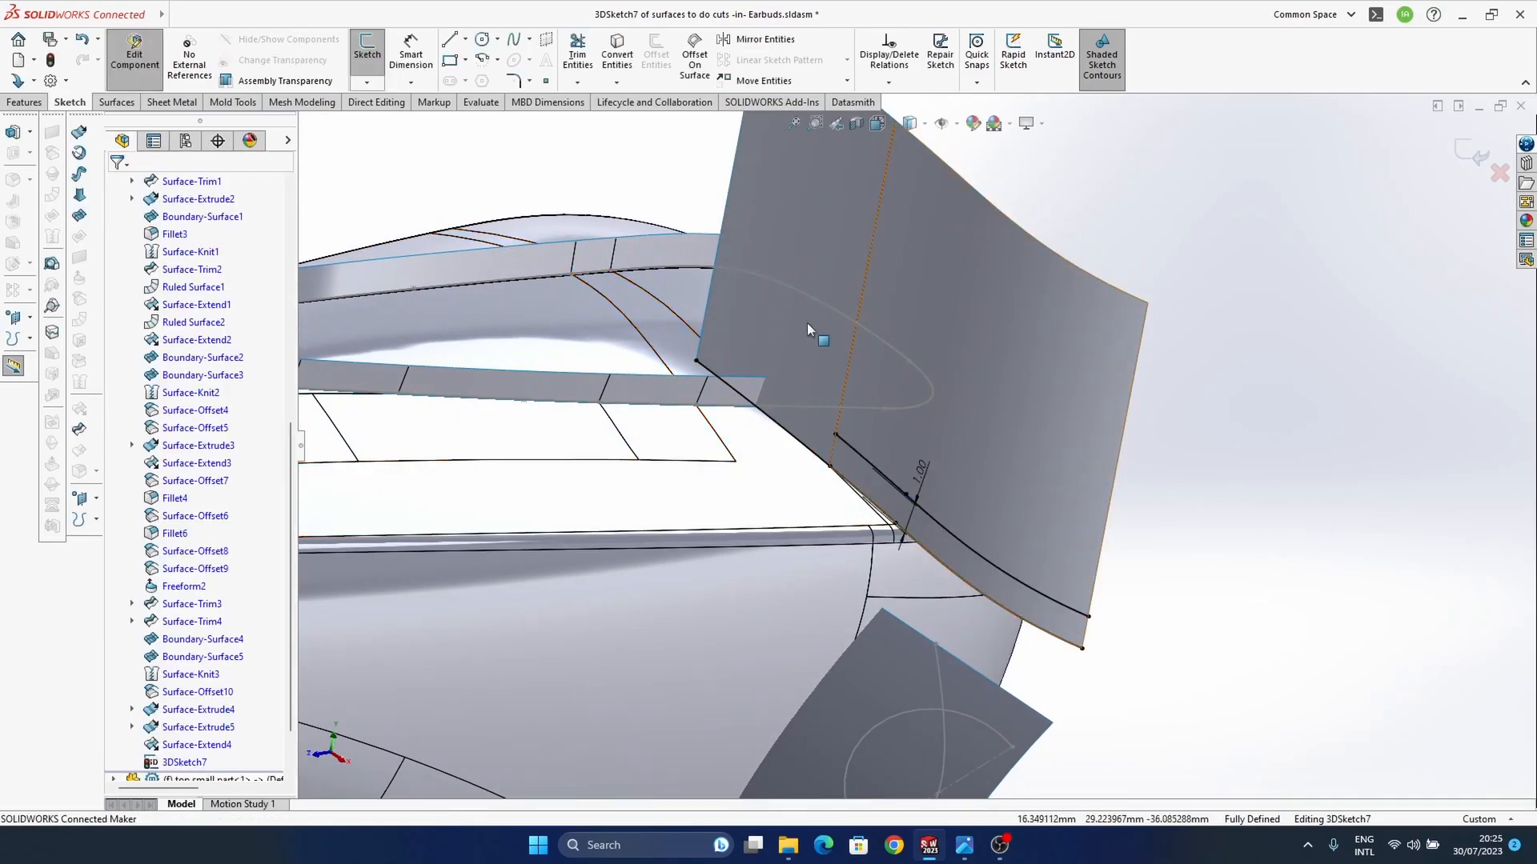
Step: Offset the upright surface's inner lower edge by 1 mm on the surface
click(686, 56)
click(724, 344)
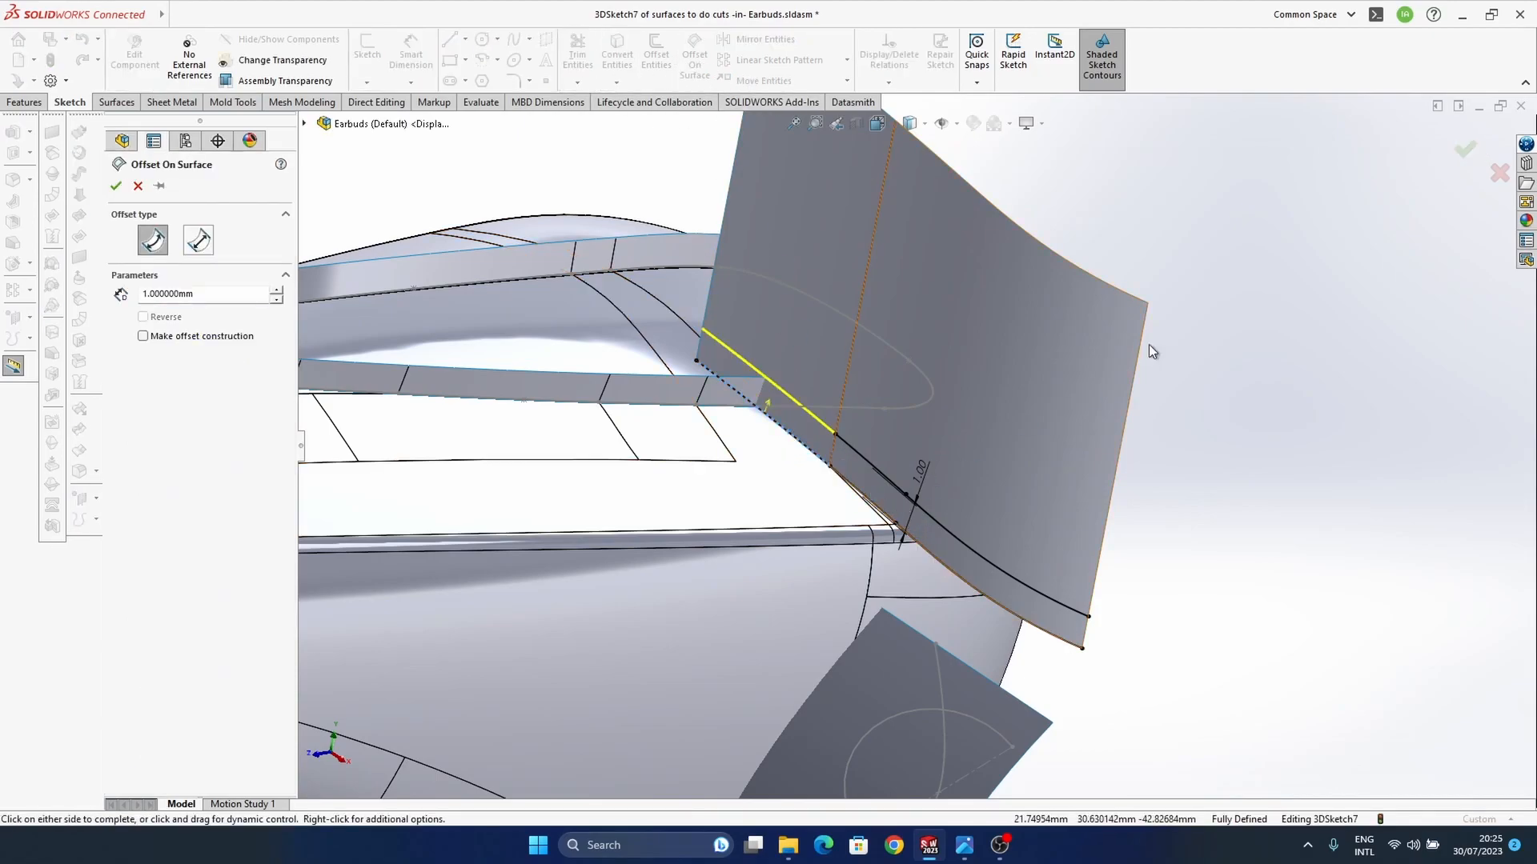
click(1465, 148)
Step: Delete the 1 mm offset dimension of the inner curve, removing its offset relation
middle_drag(925, 599, 1316, 551)
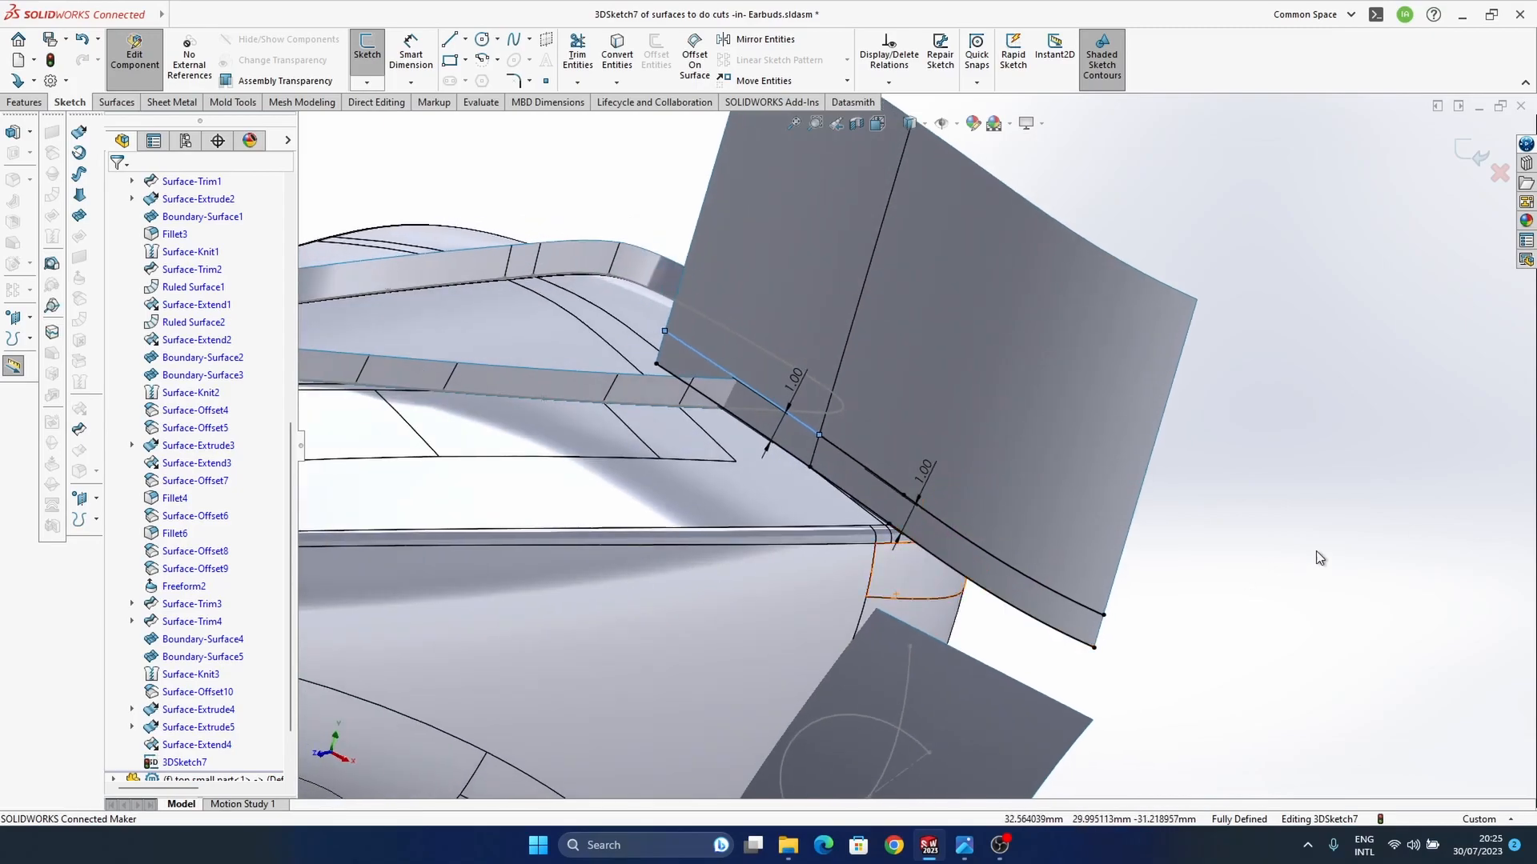
scroll(853, 468, down, 8)
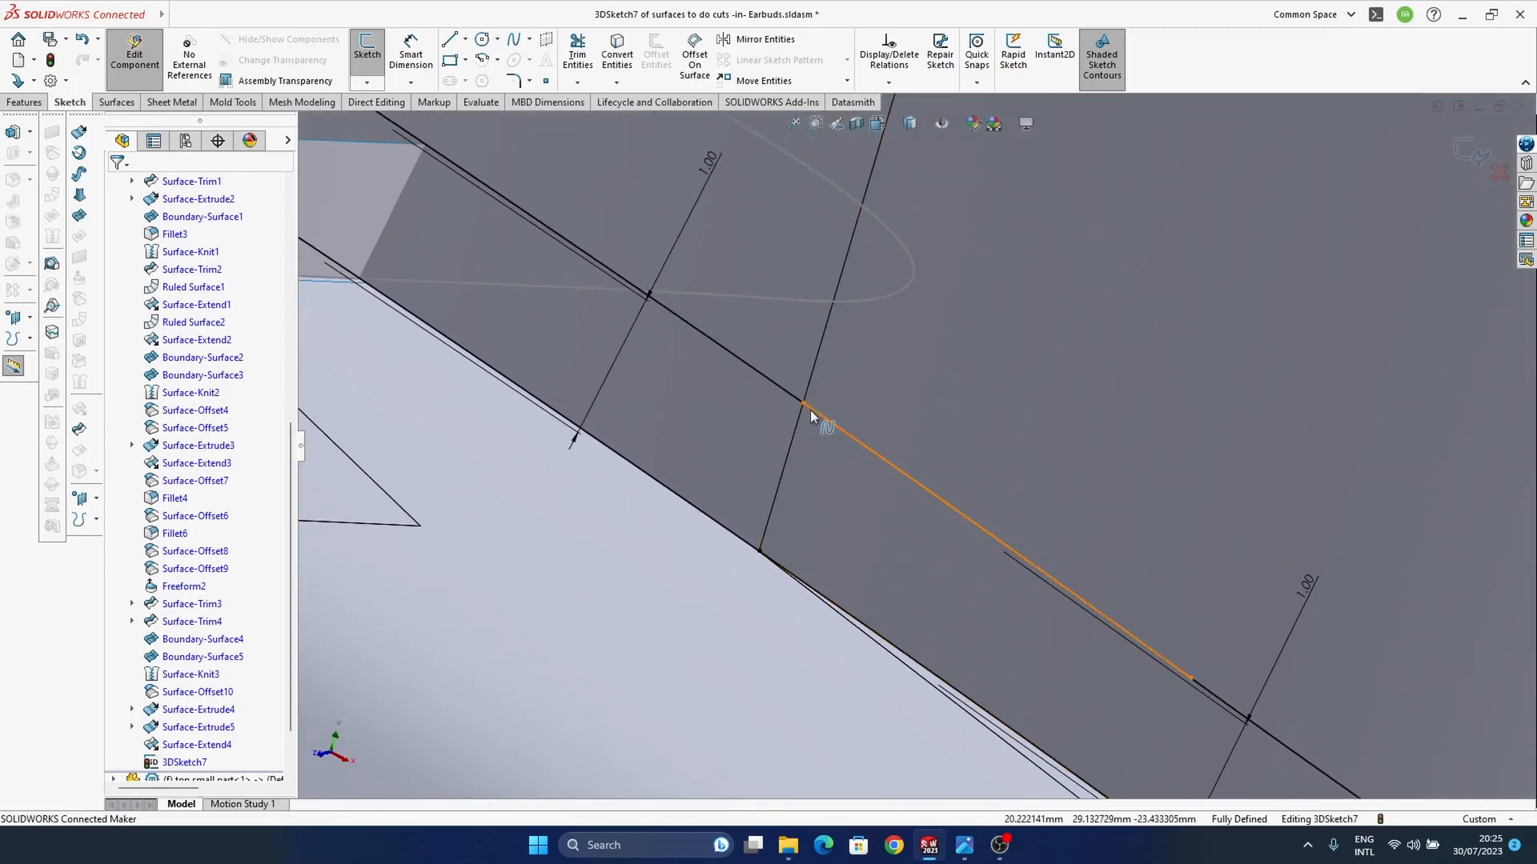
scroll(810, 410, down, 5)
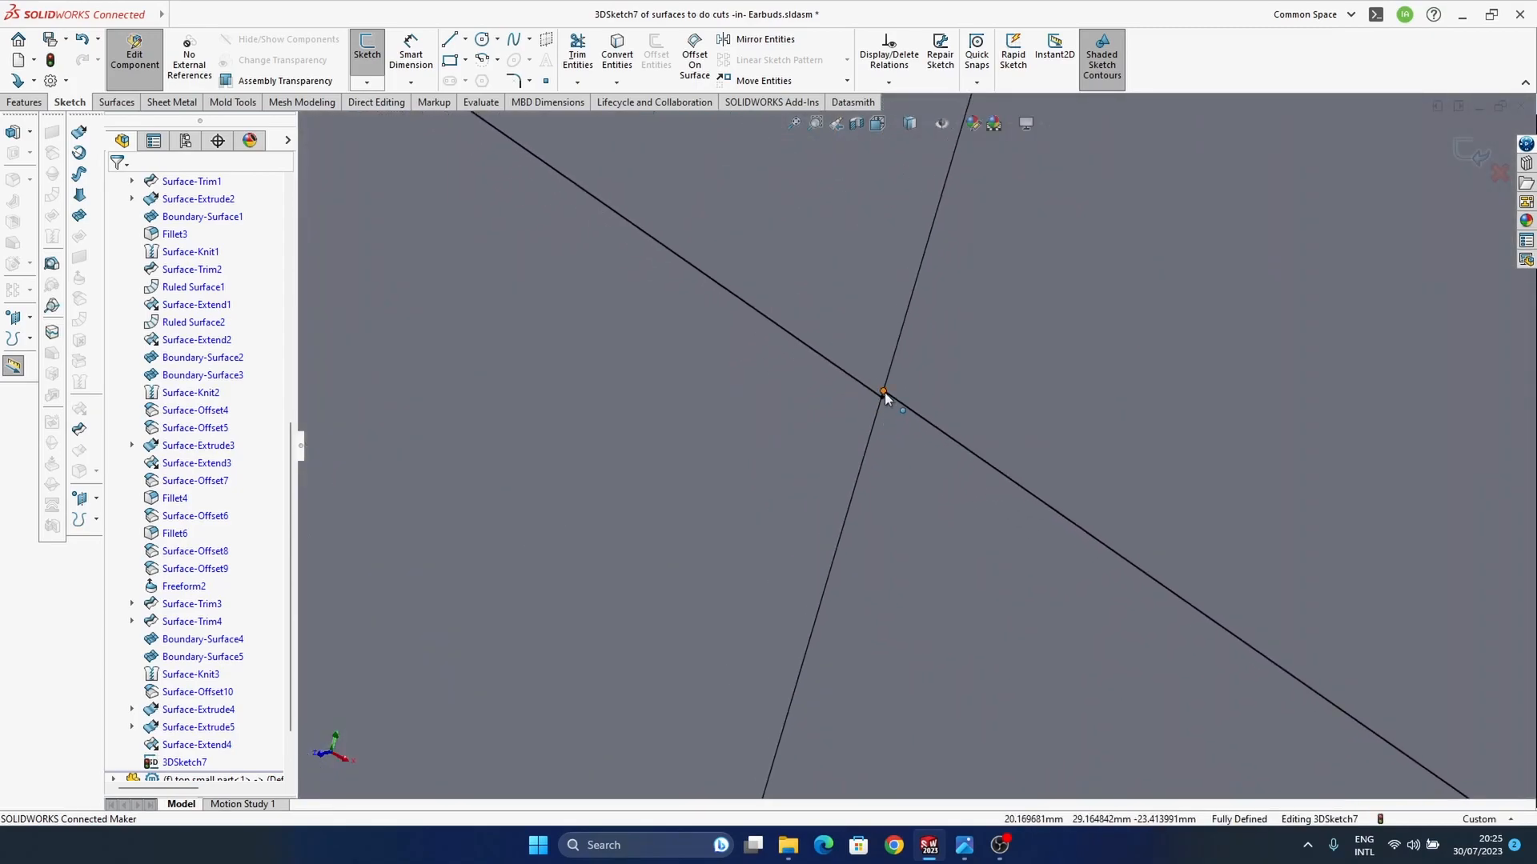
click(884, 392)
scroll(828, 440, up, 6)
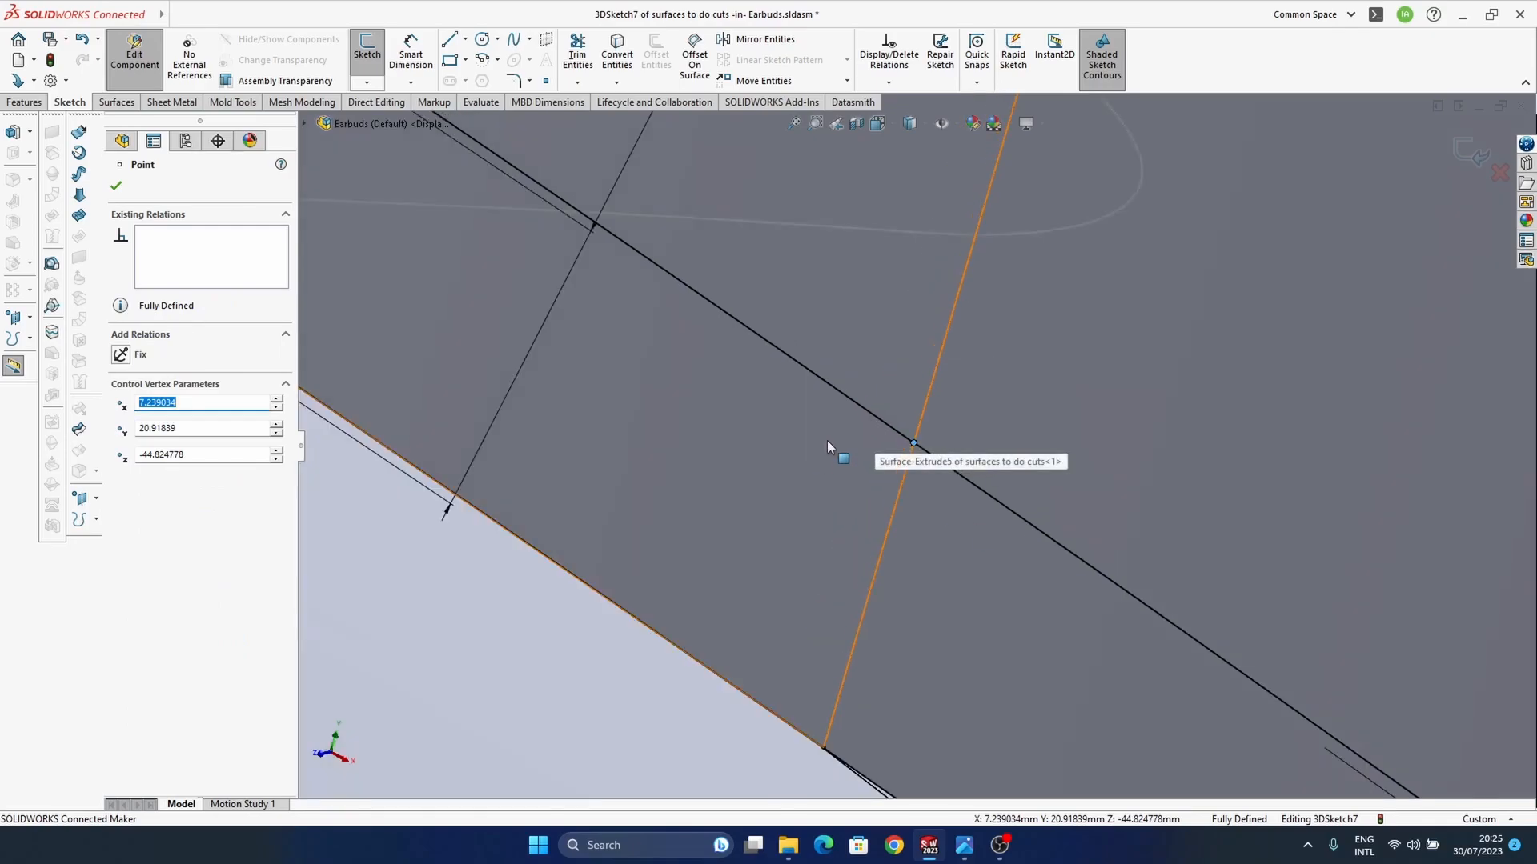
click(855, 285)
key(Delete)
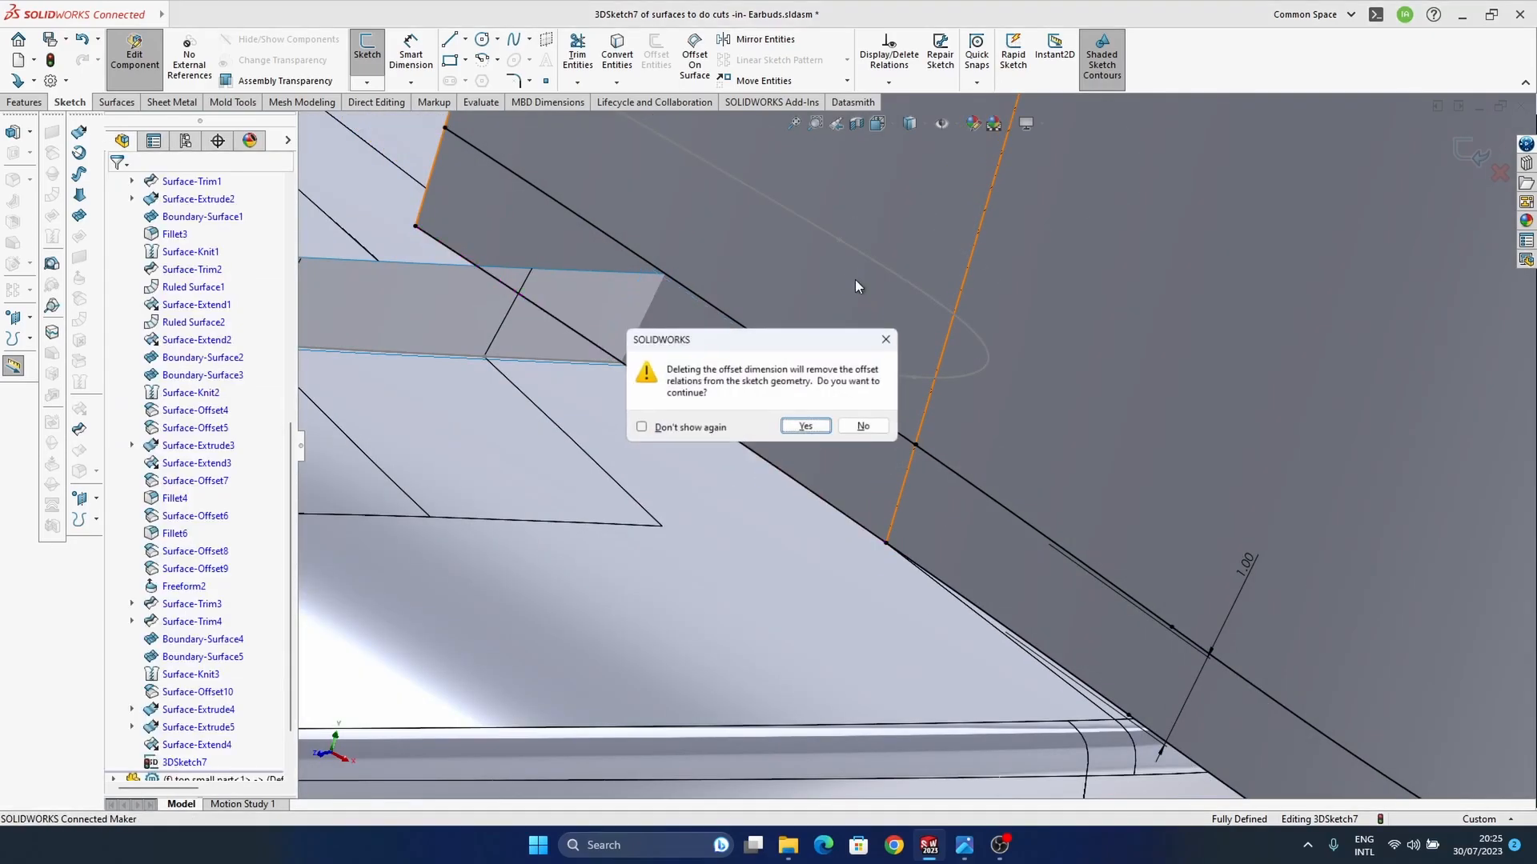
click(885, 425)
Step: Move the inner offset curve's free end onto the adjoining end of the outer offset curve
scroll(919, 445, down, 6)
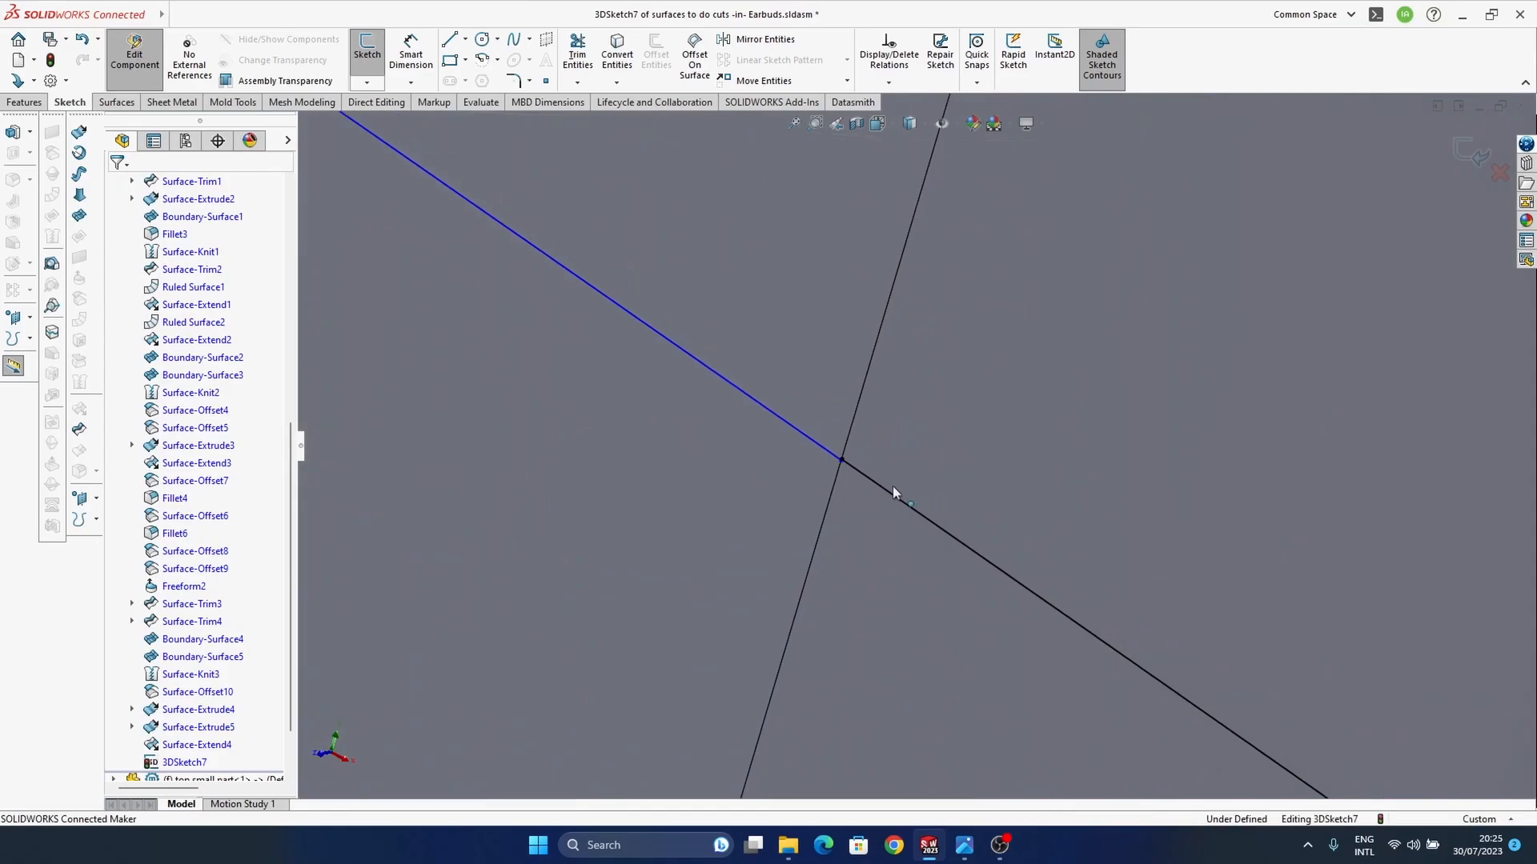
scroll(791, 443, down, 2)
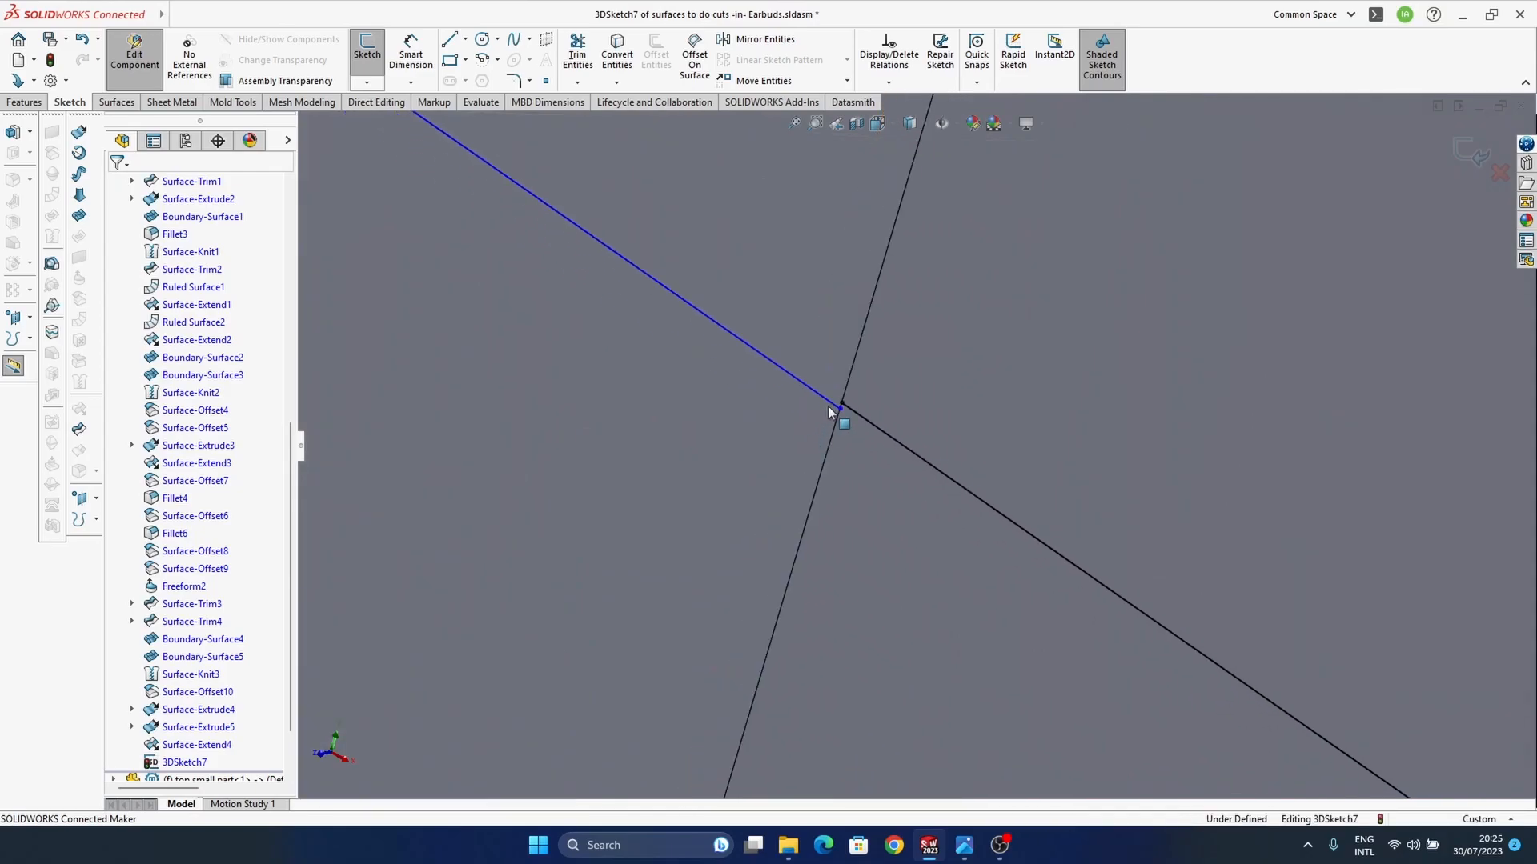
mouse_move(840, 411)
mouse_down()
mouse_move(845, 382)
mouse_move(842, 403)
mouse_up()
scroll(843, 459, up, 10)
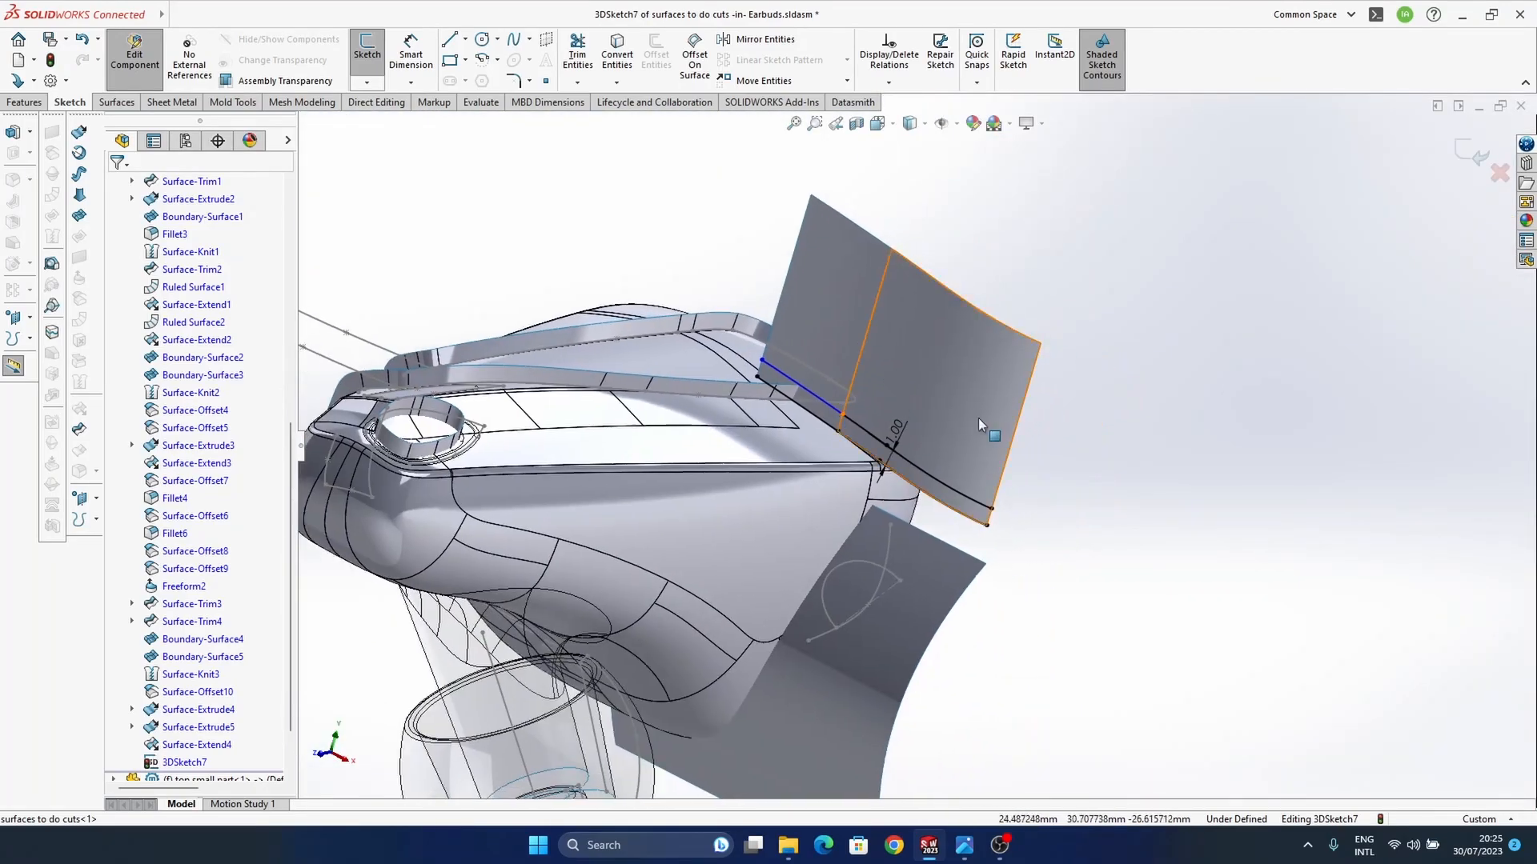
Step: Convert the upright surface's lower edge curves in the 3D sketch to construction geometry, keeping the offset curves above them solid
click(1472, 154)
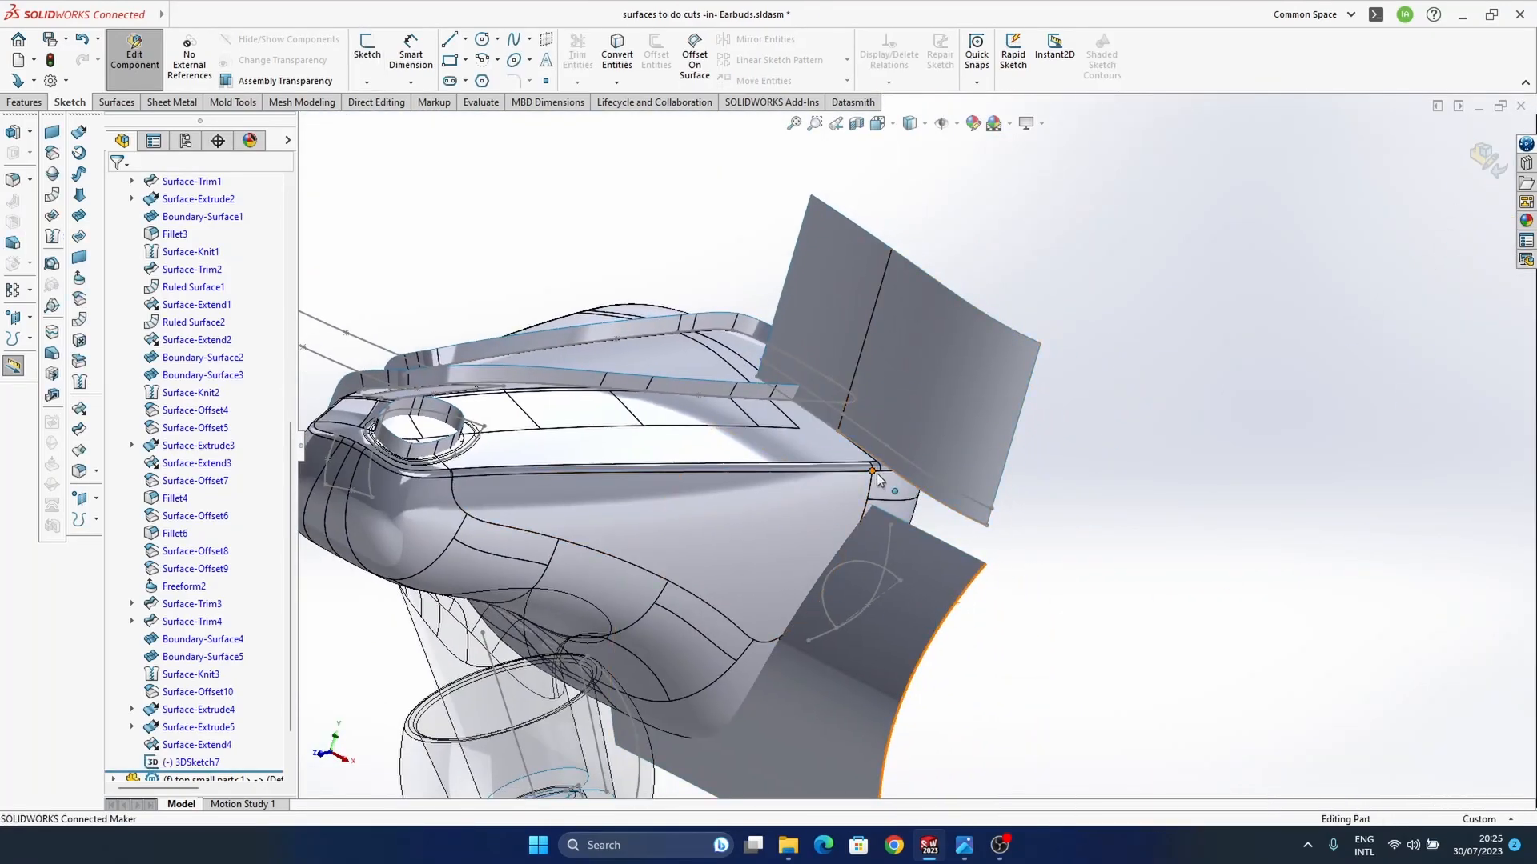
ctrl+middle_drag(874, 473, 891, 485)
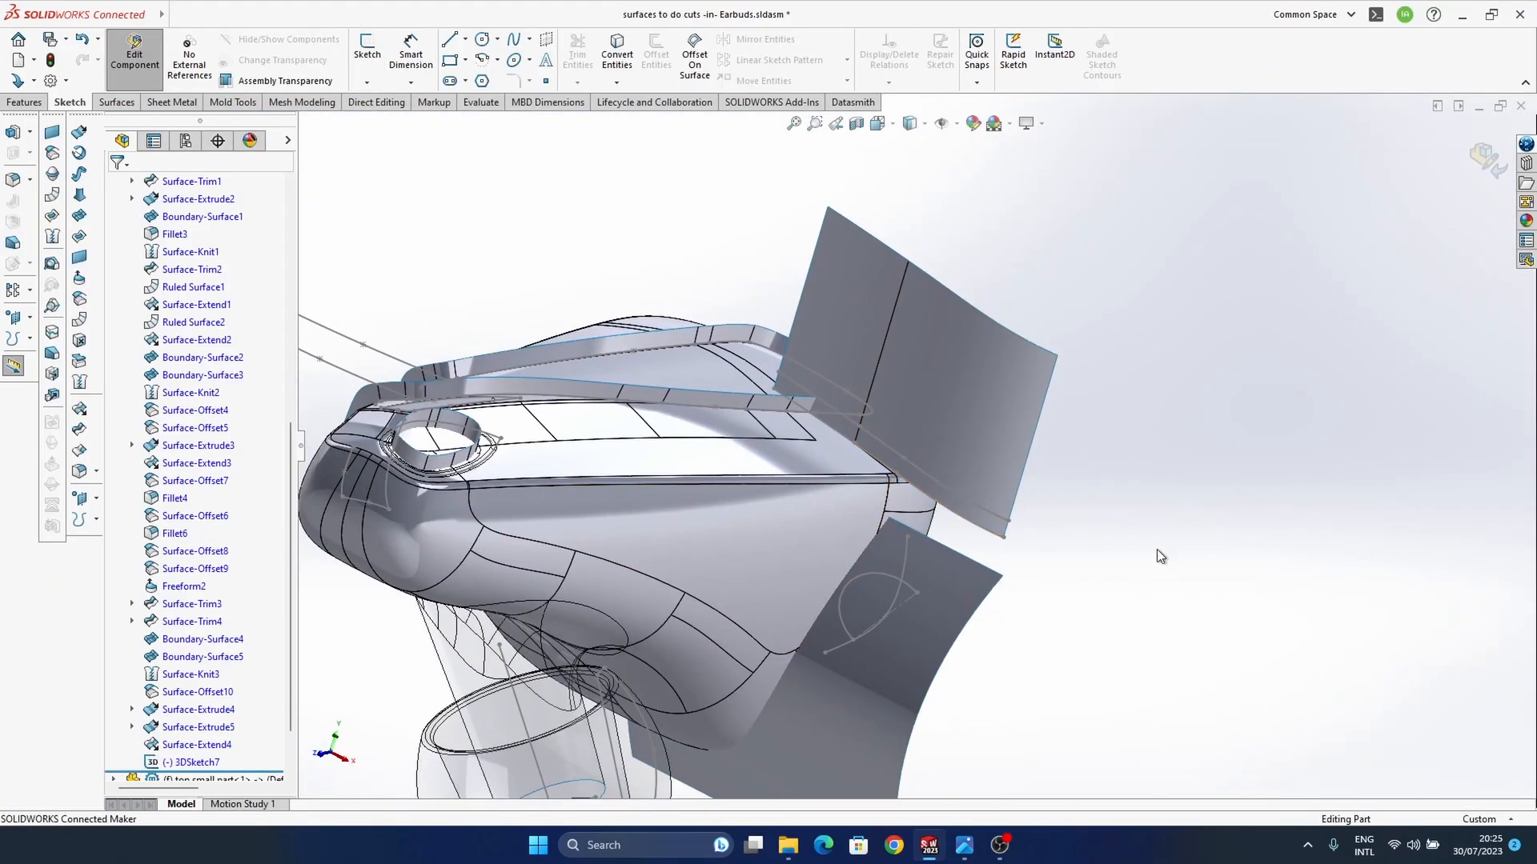
click(999, 520)
click(1040, 491)
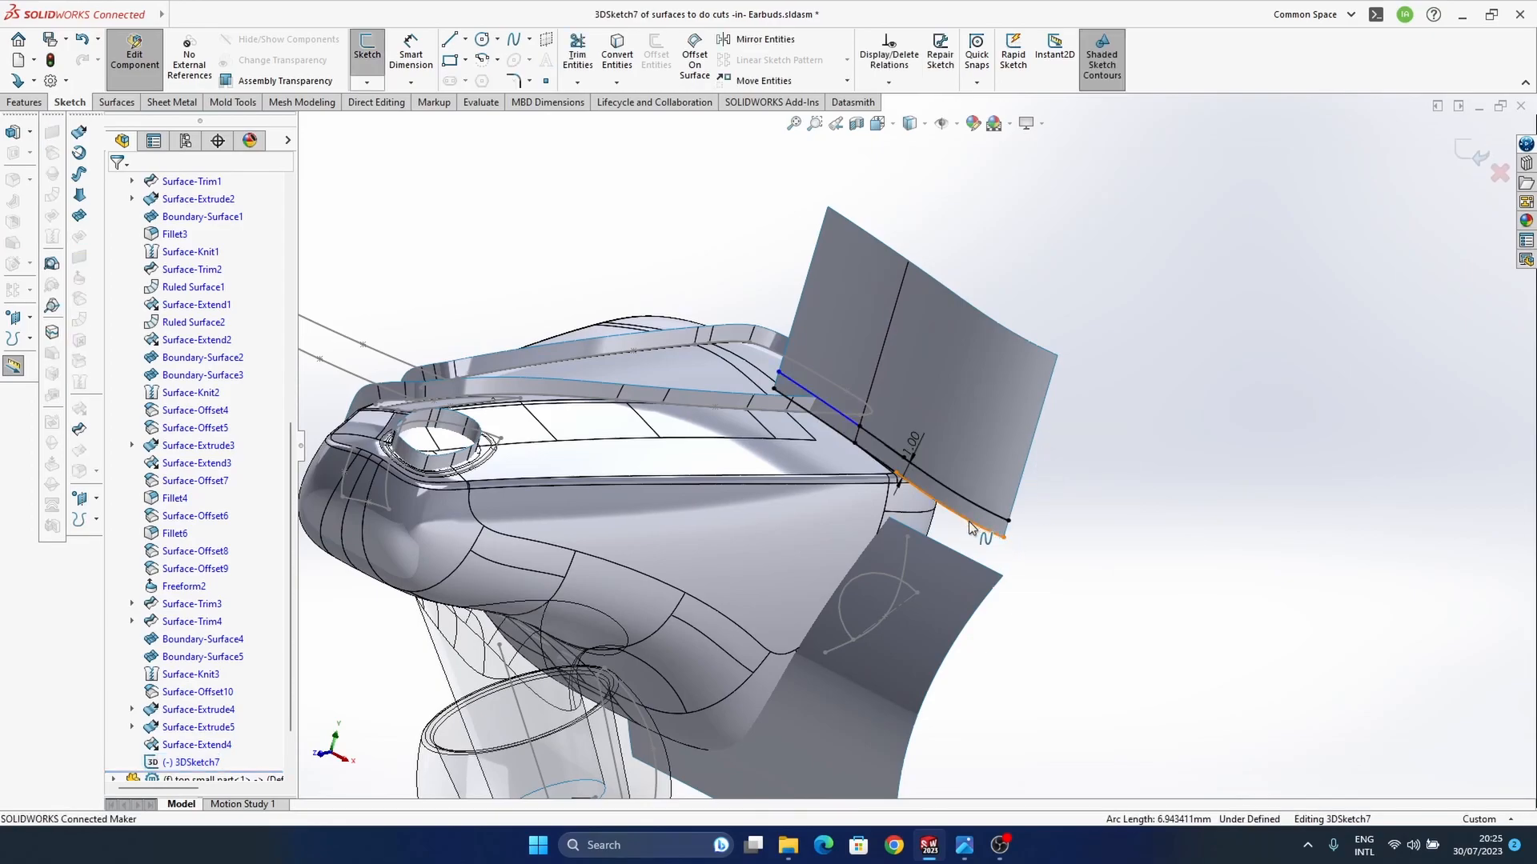
click(970, 528)
ctrl+click(870, 457)
ctrl+click(834, 430)
click(907, 388)
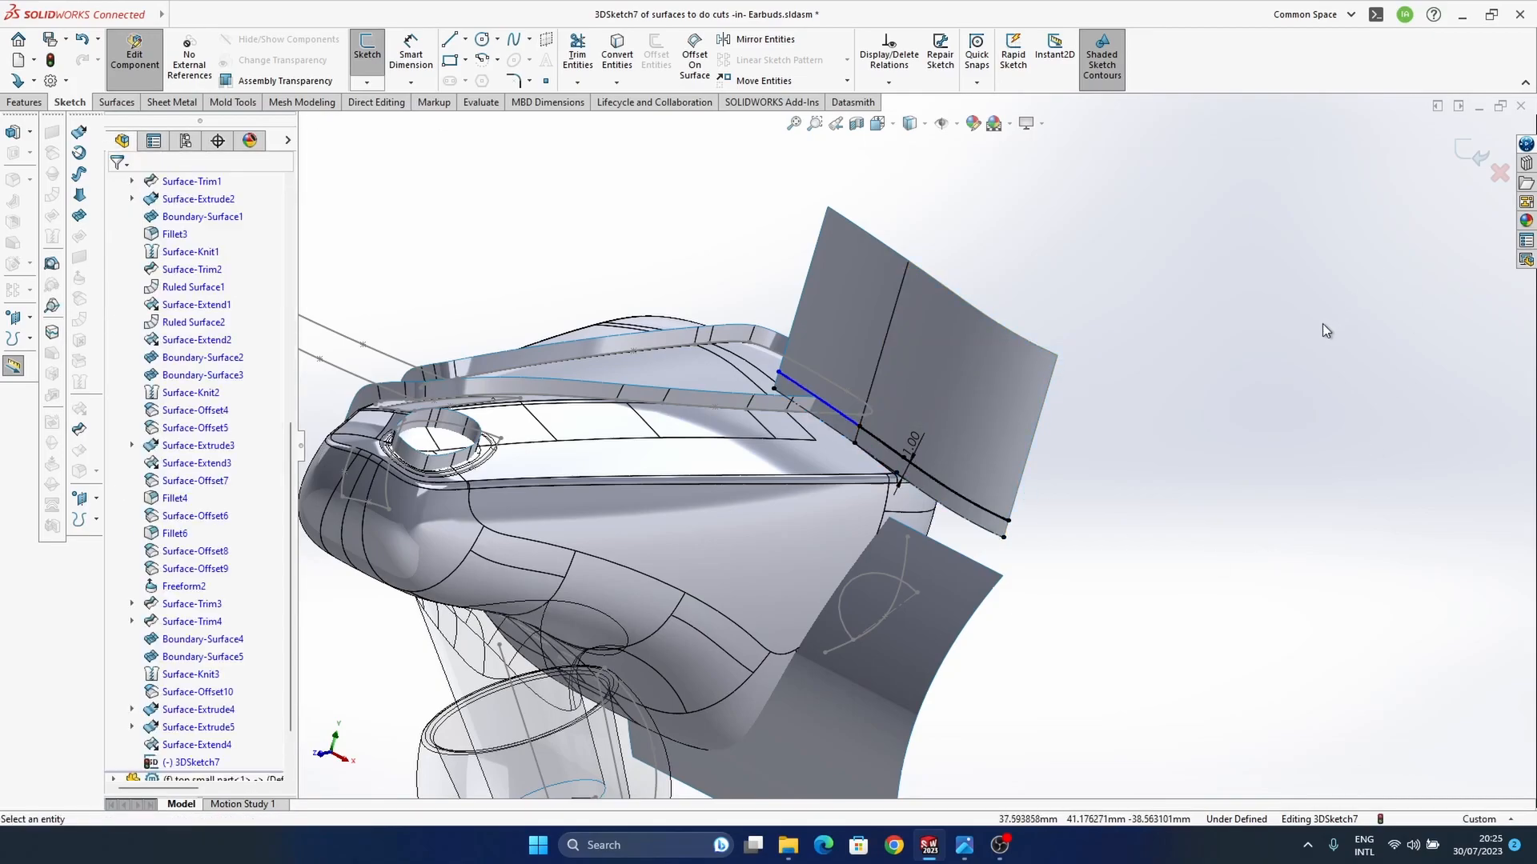
click(1477, 168)
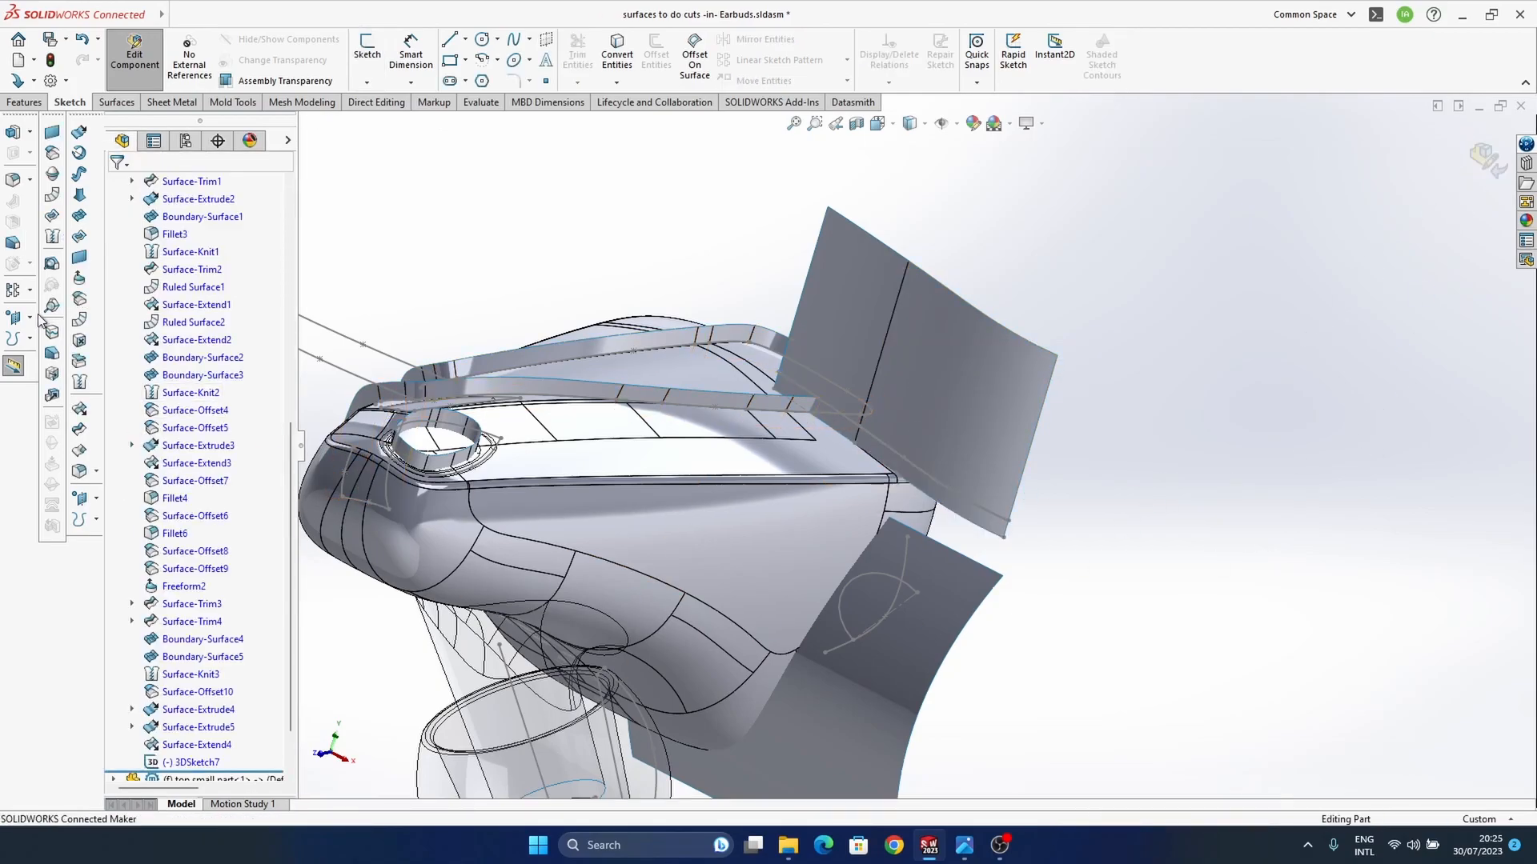
Step: Trim the upright surface with the 3D sketch using a standard trim, removing the narrow strip below the offset curves
click(80, 434)
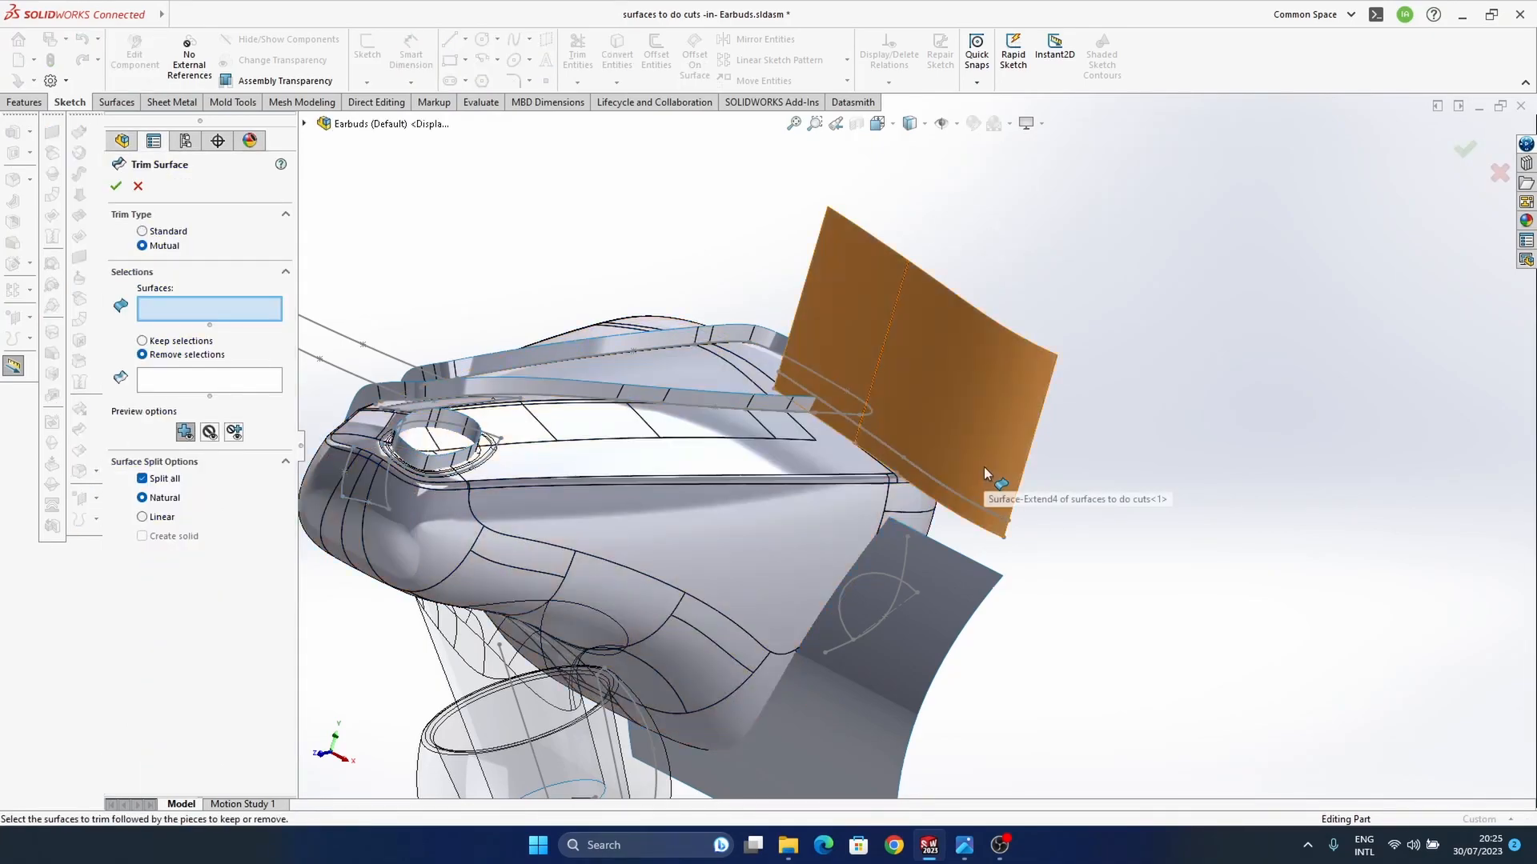
click(143, 231)
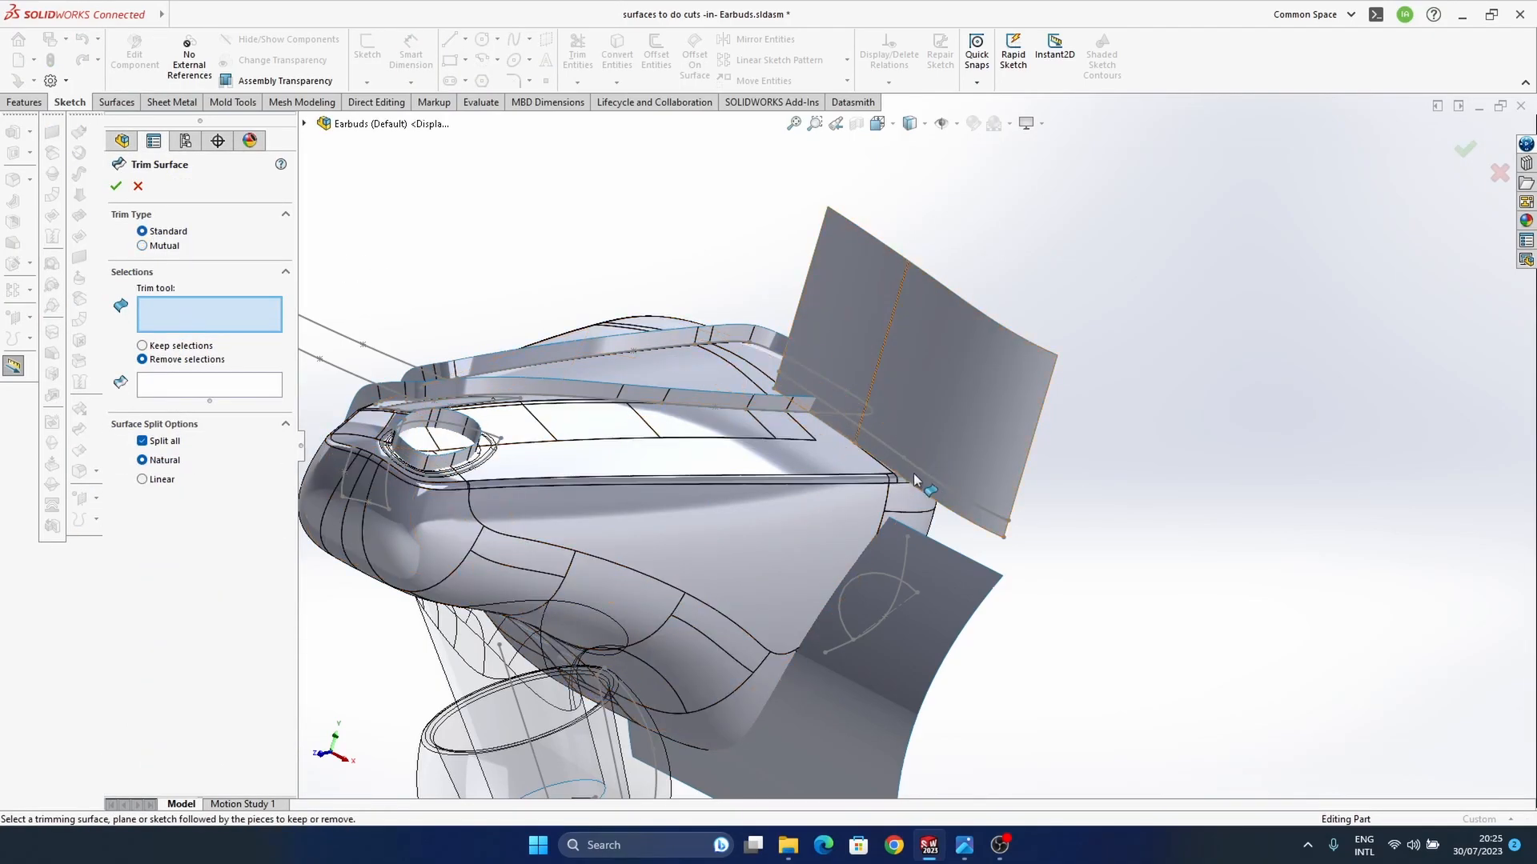
click(939, 485)
click(969, 510)
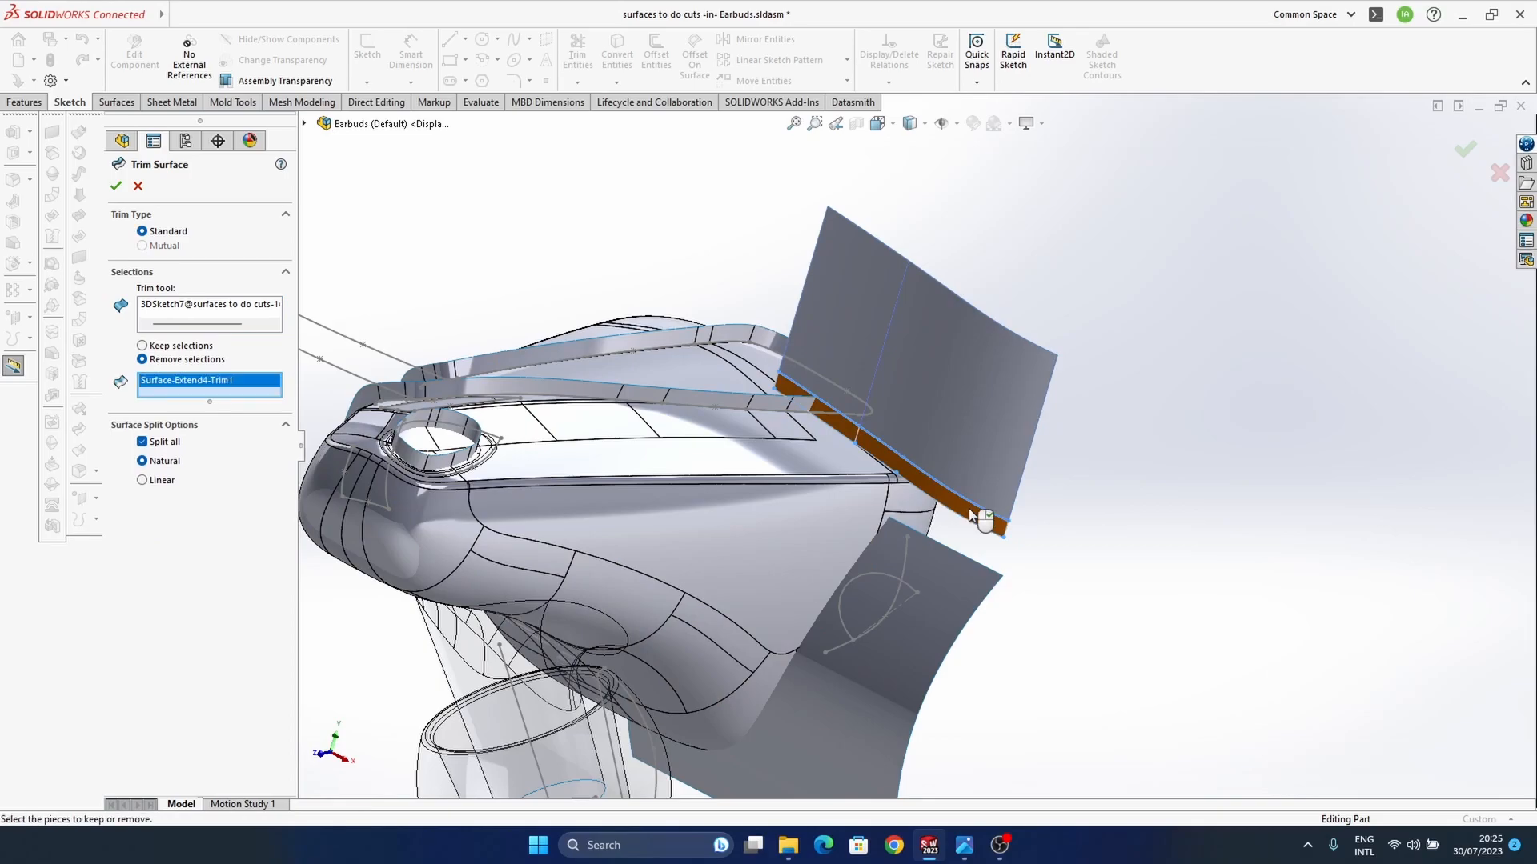
key(Return)
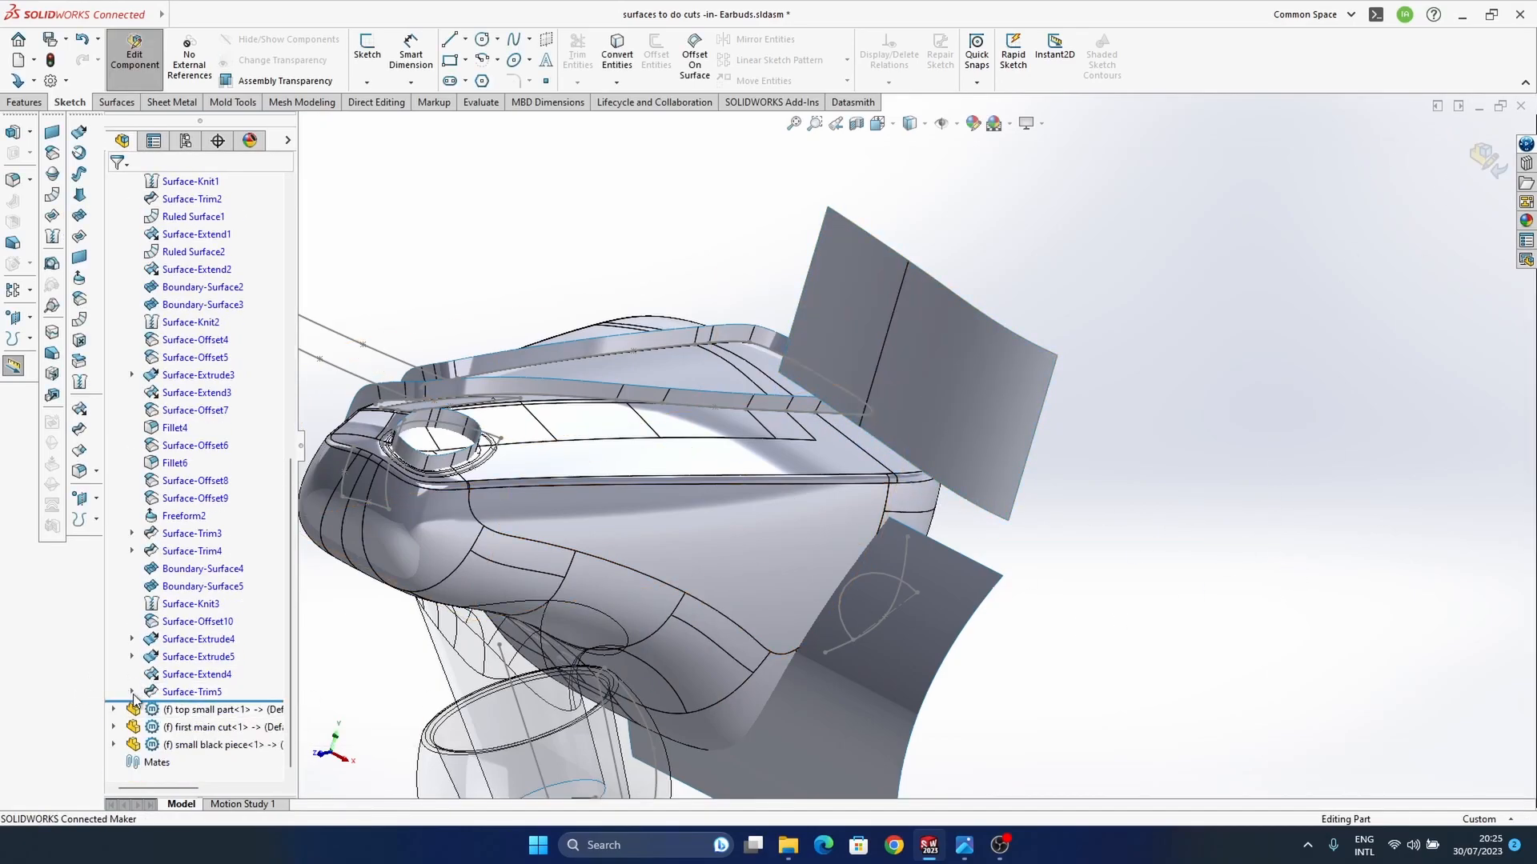
Step: Show the 3D sketch absorbed by the latest surface trim
click(132, 693)
click(194, 711)
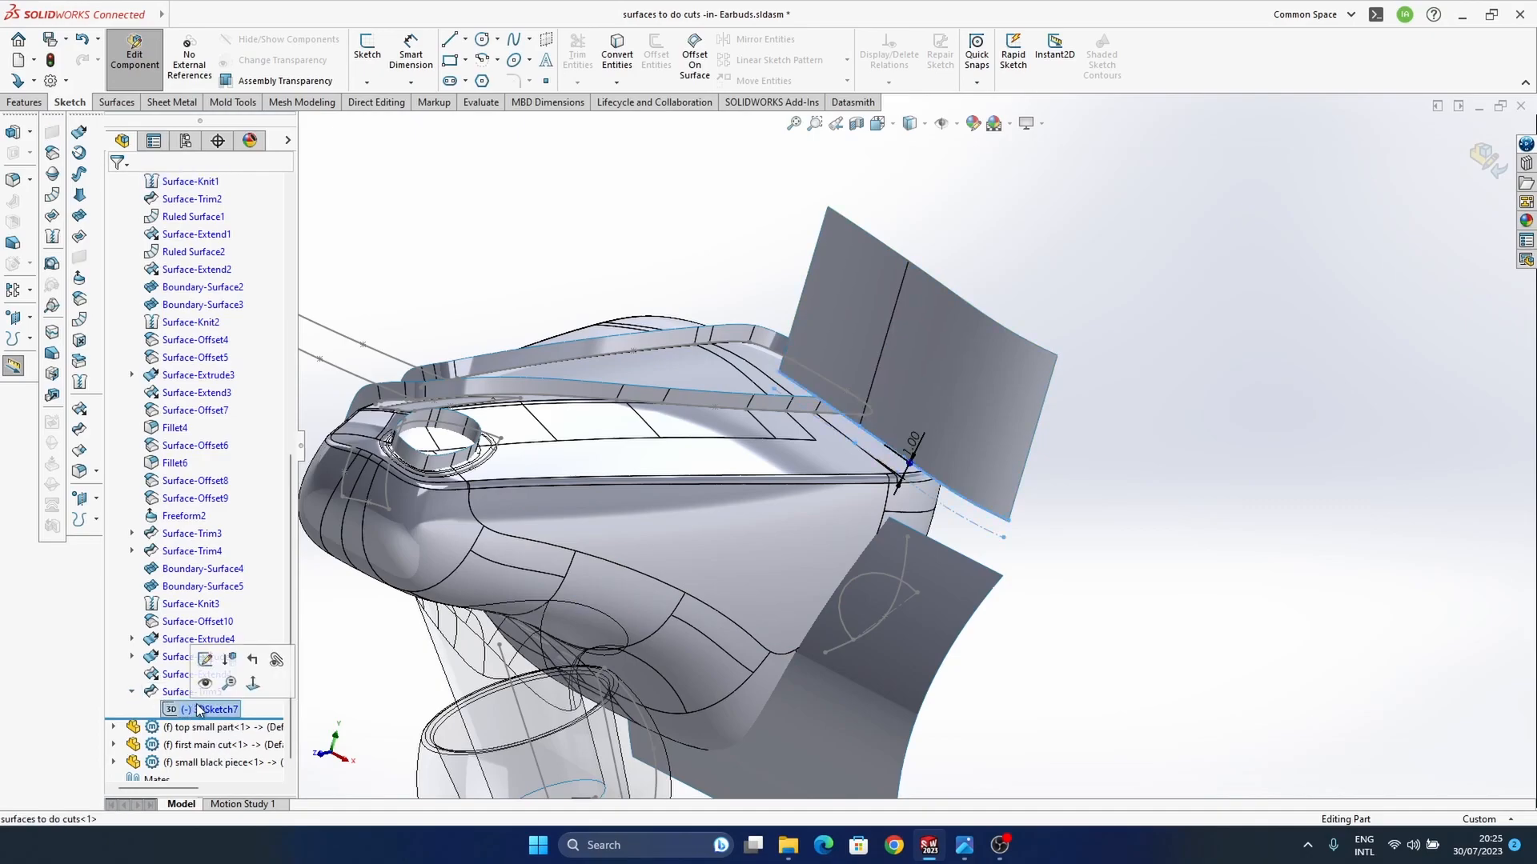
click(1289, 454)
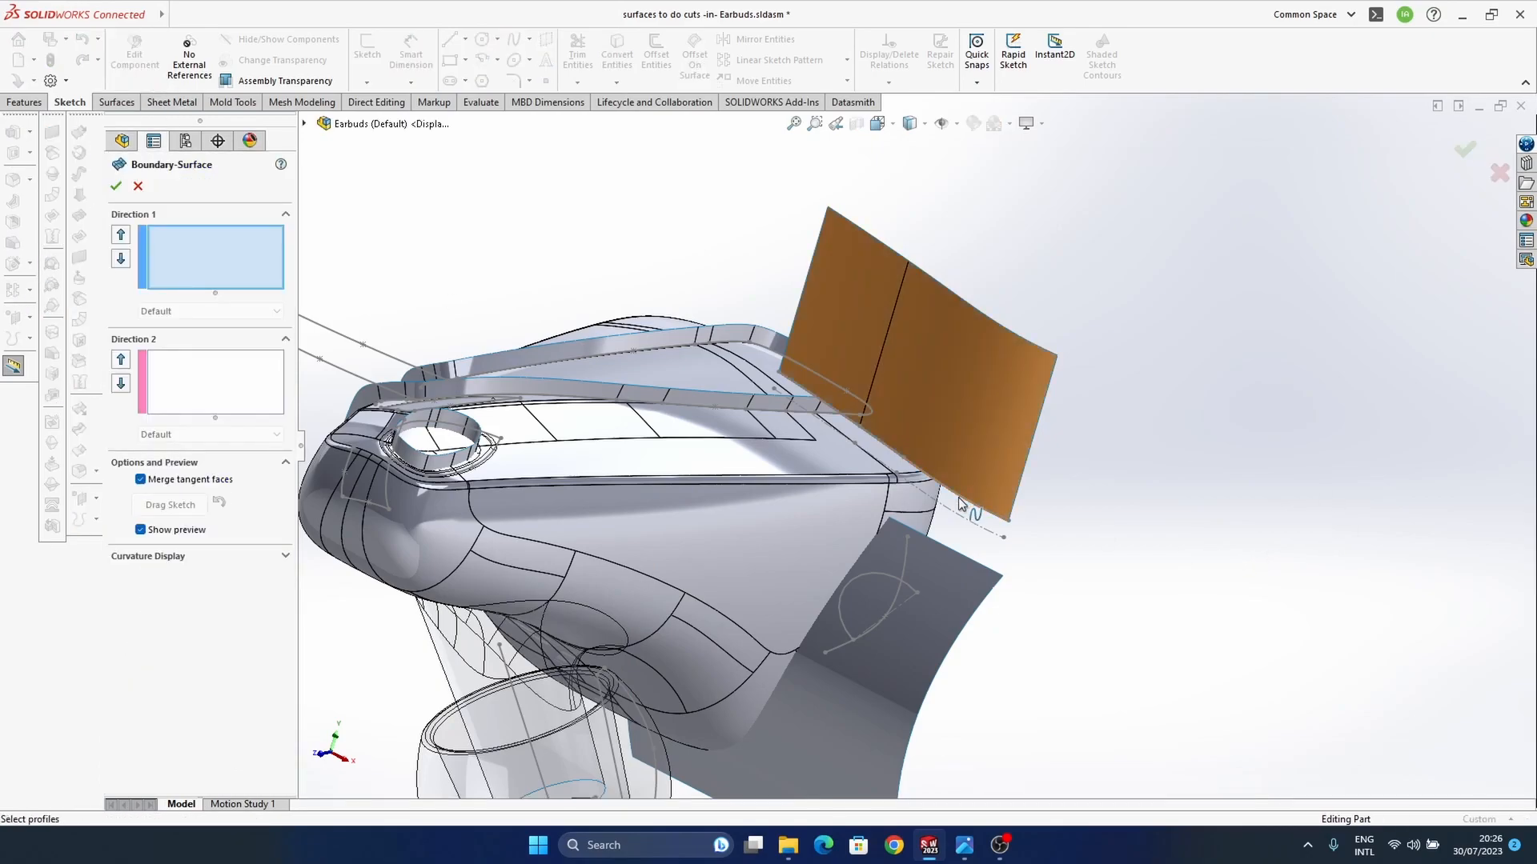
Step: Set up a boundary surface between the 3D sketch's offset curves and the upper edge of the lower cutting surface
click(980, 514)
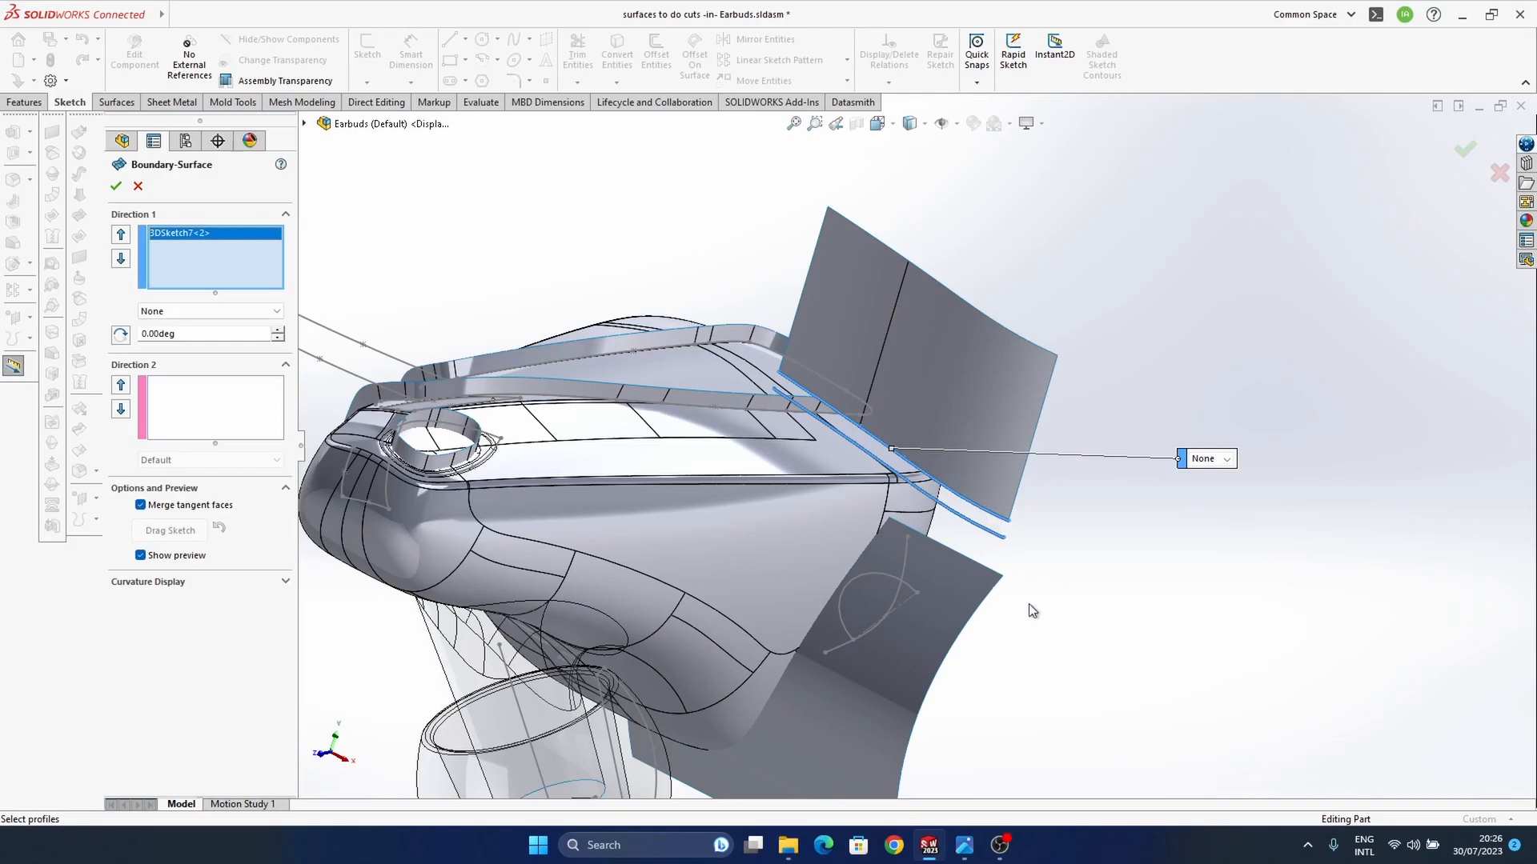
scroll(976, 513, down, 5)
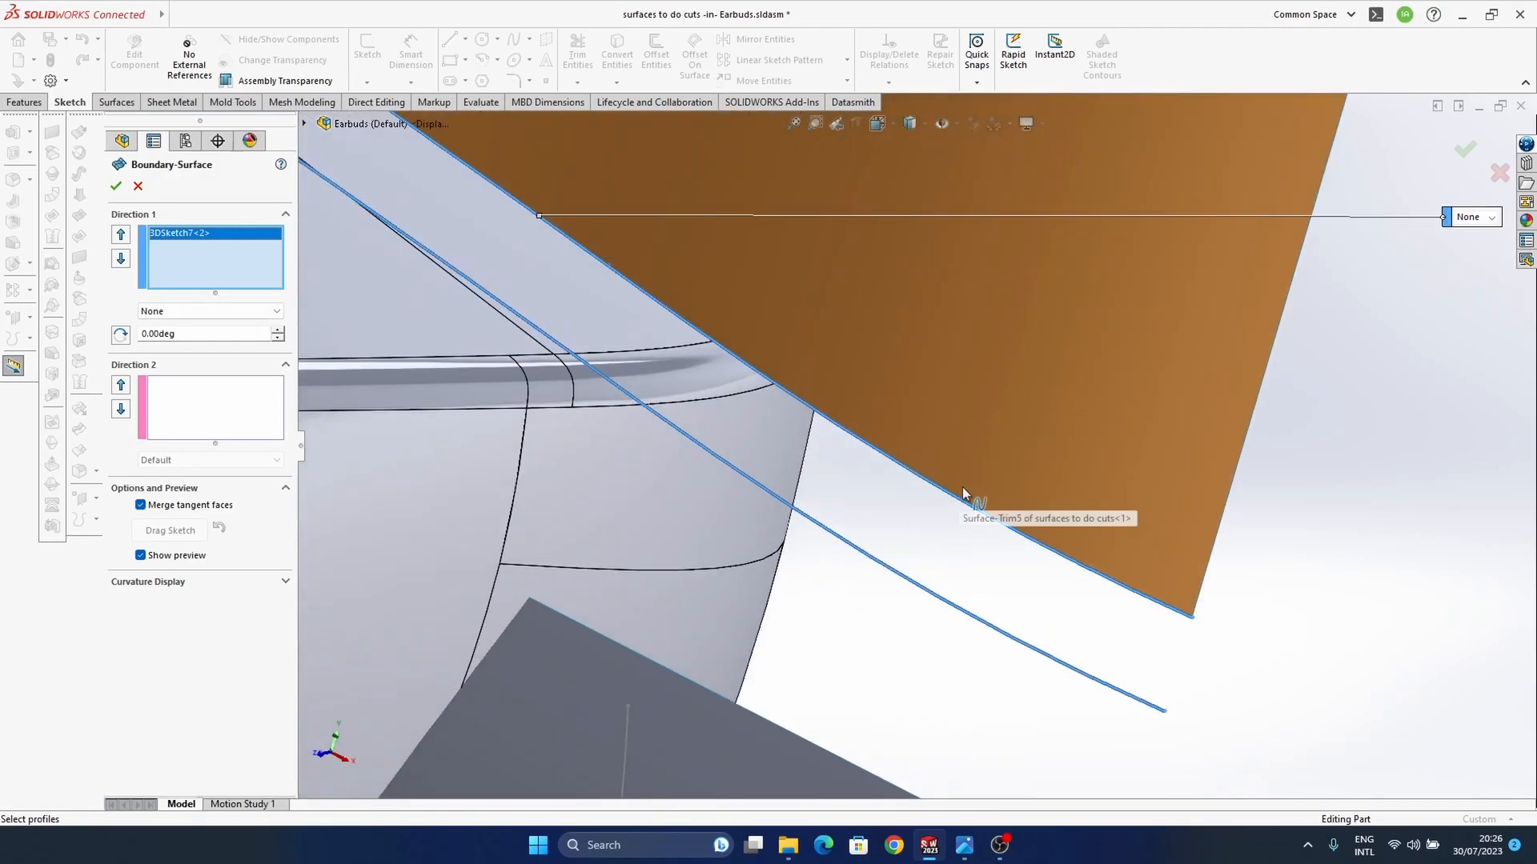
scroll(961, 510, up, 5)
click(933, 516)
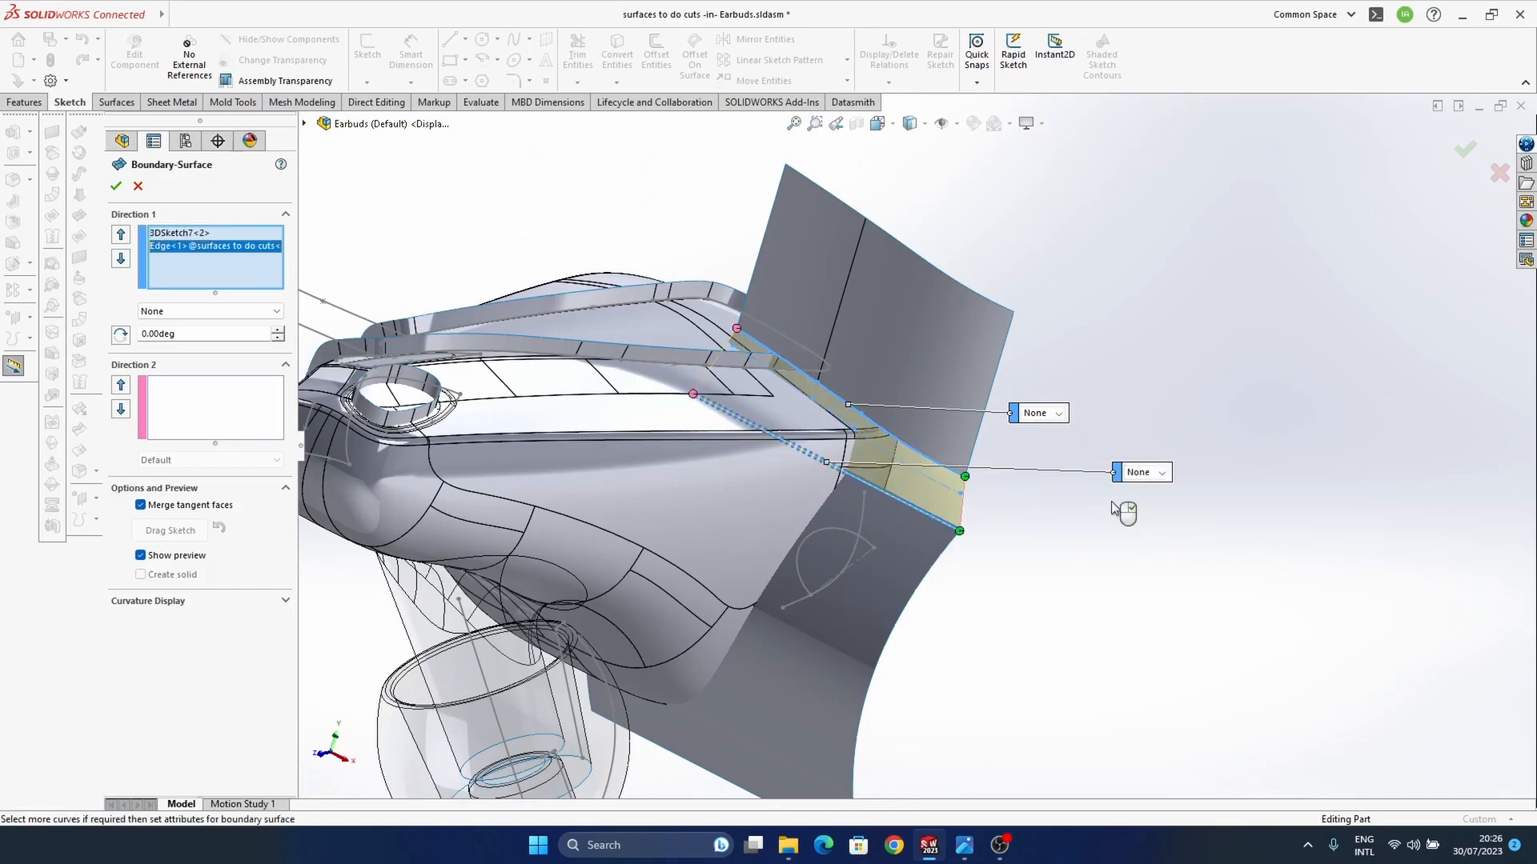
Step: Set both boundary surface profiles to Curvature To Face and create the blend between the two cutting surfaces
middle_drag(946, 456, 887, 403)
scroll(923, 426, down, 5)
middle_drag(940, 454, 993, 453)
click(1233, 391)
click(1184, 437)
click(1318, 488)
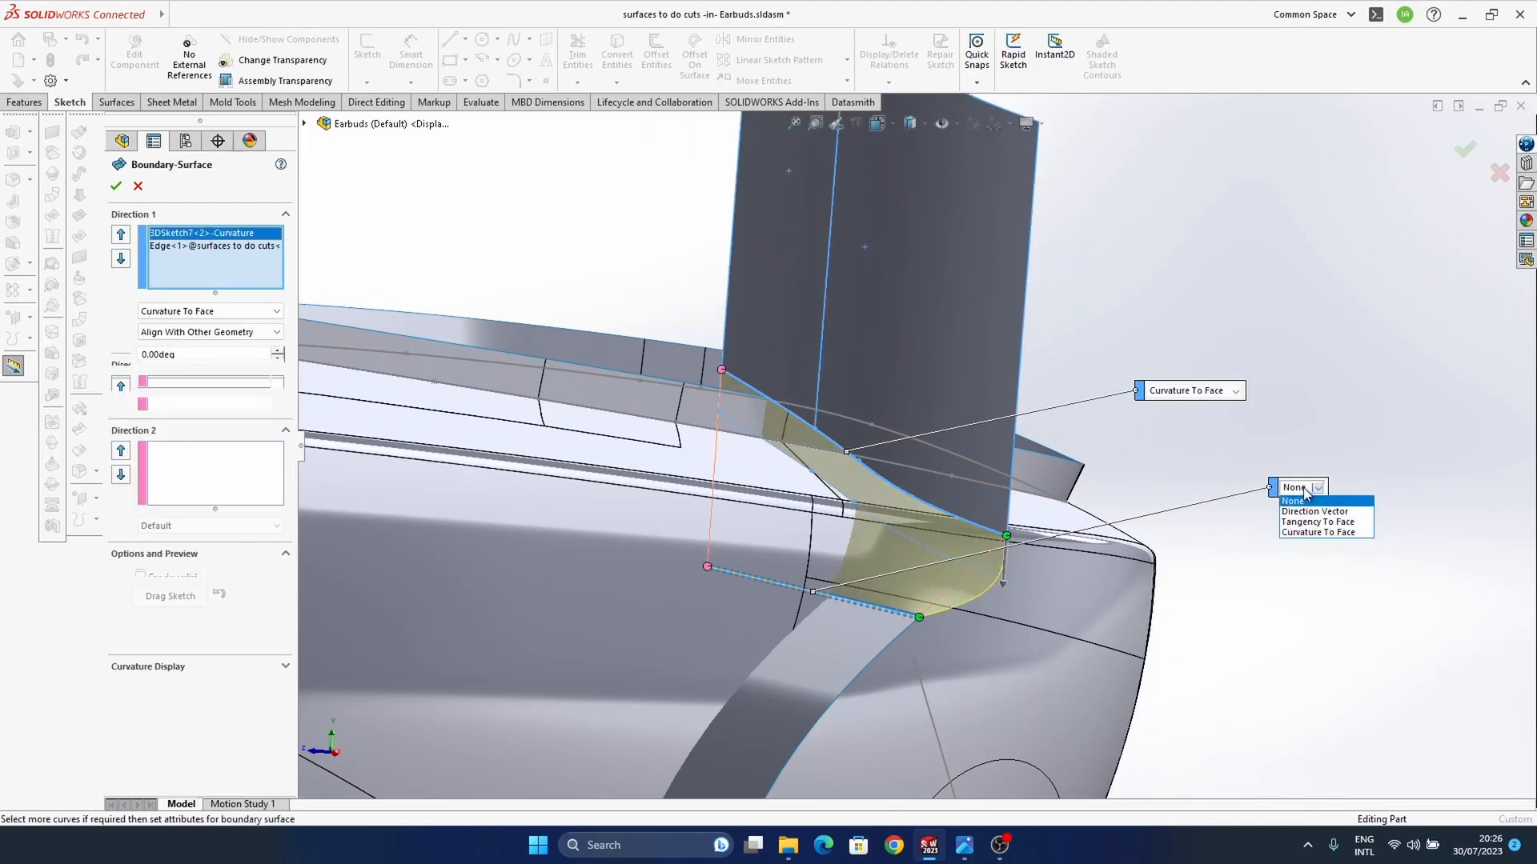
click(1313, 534)
middle_drag(1105, 559, 880, 453)
click(1468, 150)
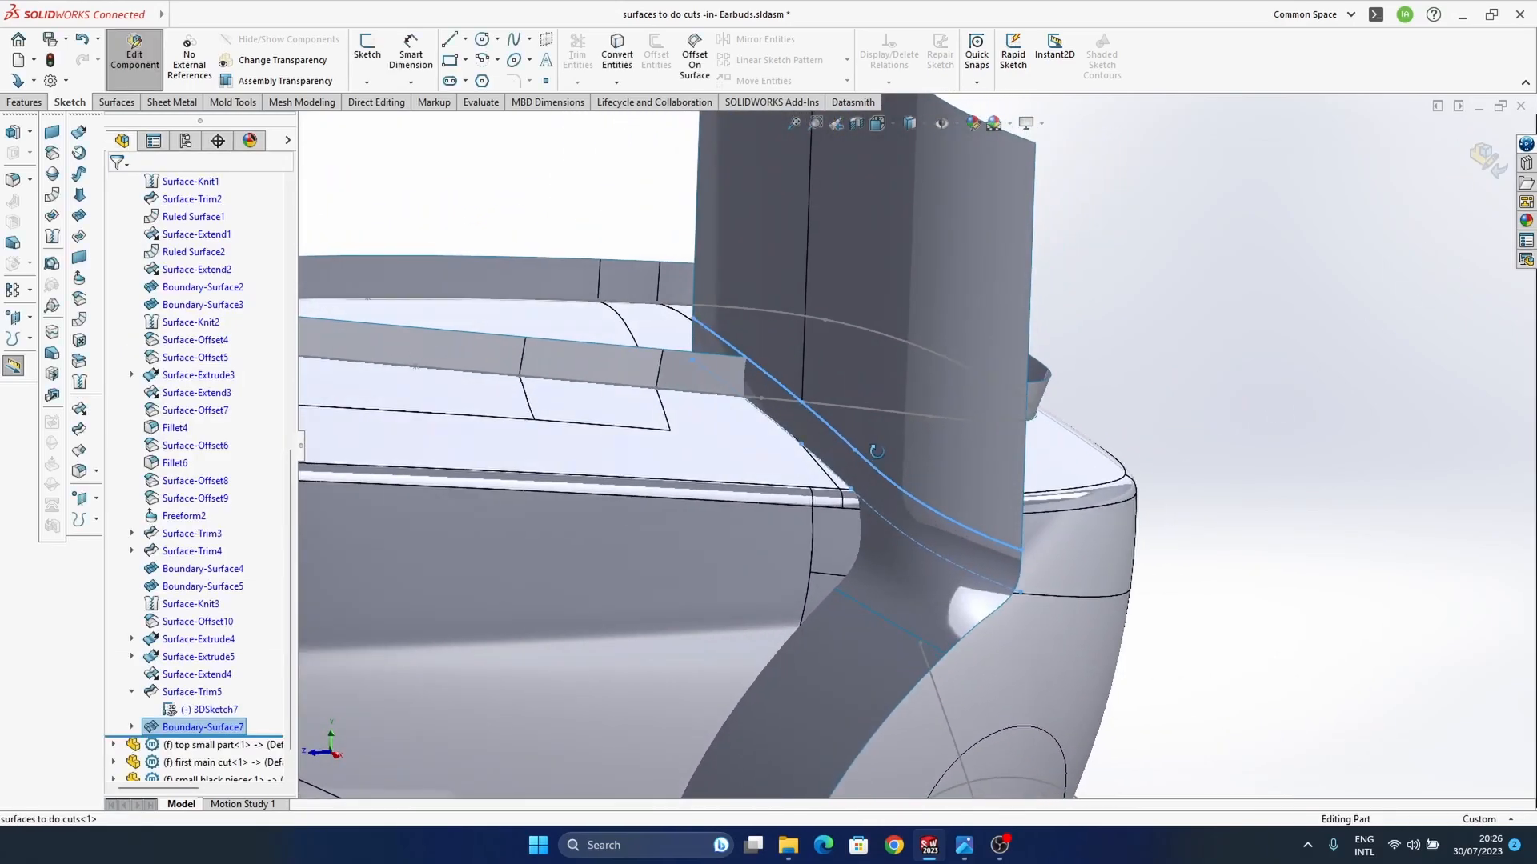
Step: Compare the new curved transition with the split line in the earbud reference photo
middle_drag(893, 507, 980, 744)
mouse_move(958, 850)
mouse_move(893, 783)
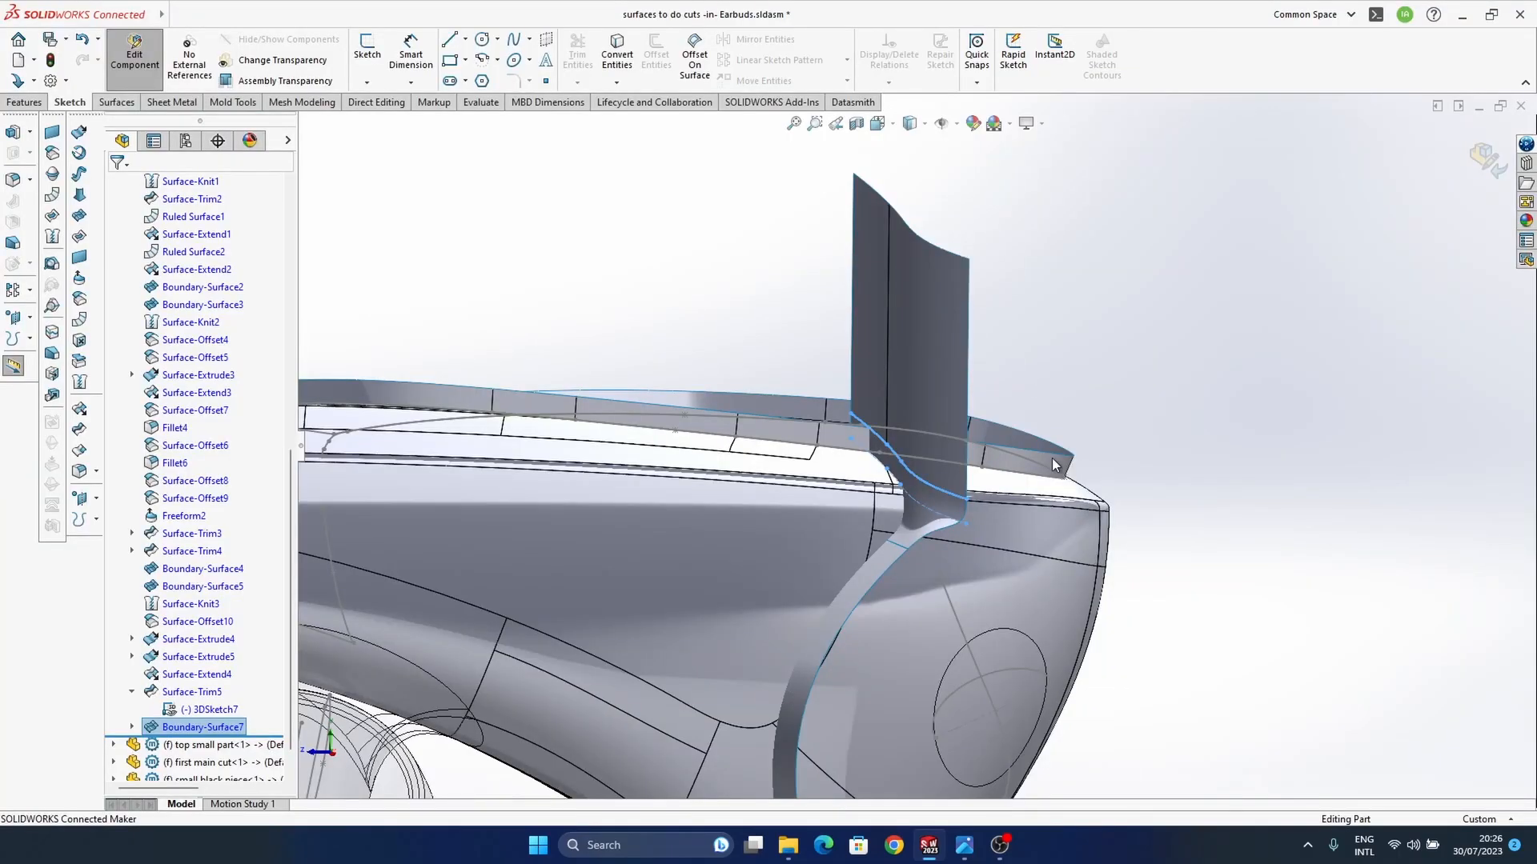
middle_drag(931, 506, 909, 528)
mouse_move(944, 579)
middle_down()
mouse_move(927, 526)
mouse_move(953, 590)
mouse_move(954, 565)
middle_up()
Step: Show the sketch that drives the lower extruded cutting surface
click(886, 590)
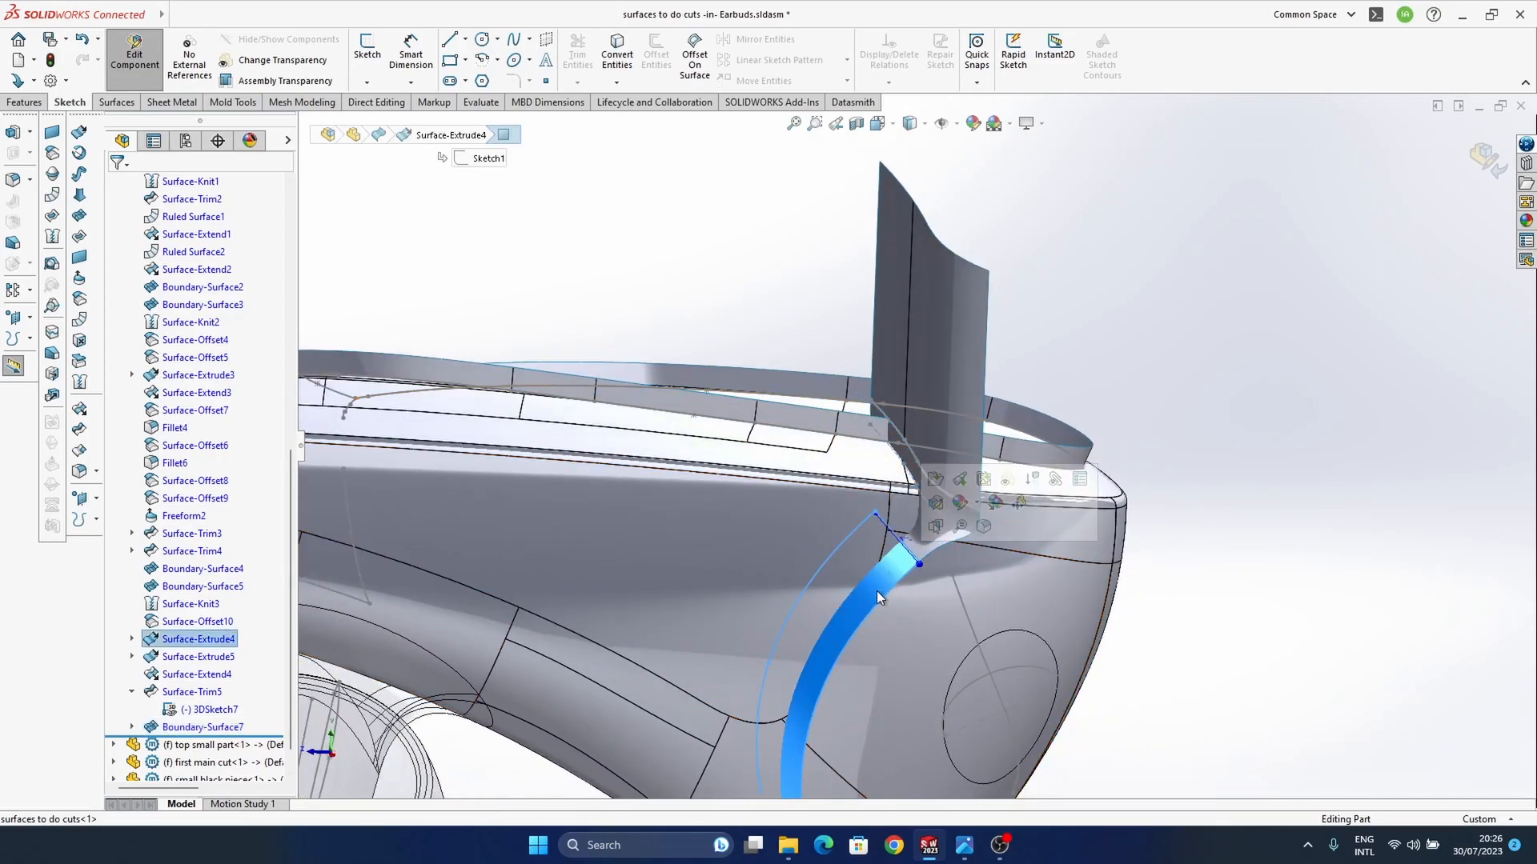
click(132, 638)
click(188, 658)
click(207, 632)
Step: Apply the Backdrop - Black with Fill Lights scene to the model view
middle_drag(991, 554, 1010, 574)
middle_drag(1037, 666, 875, 532)
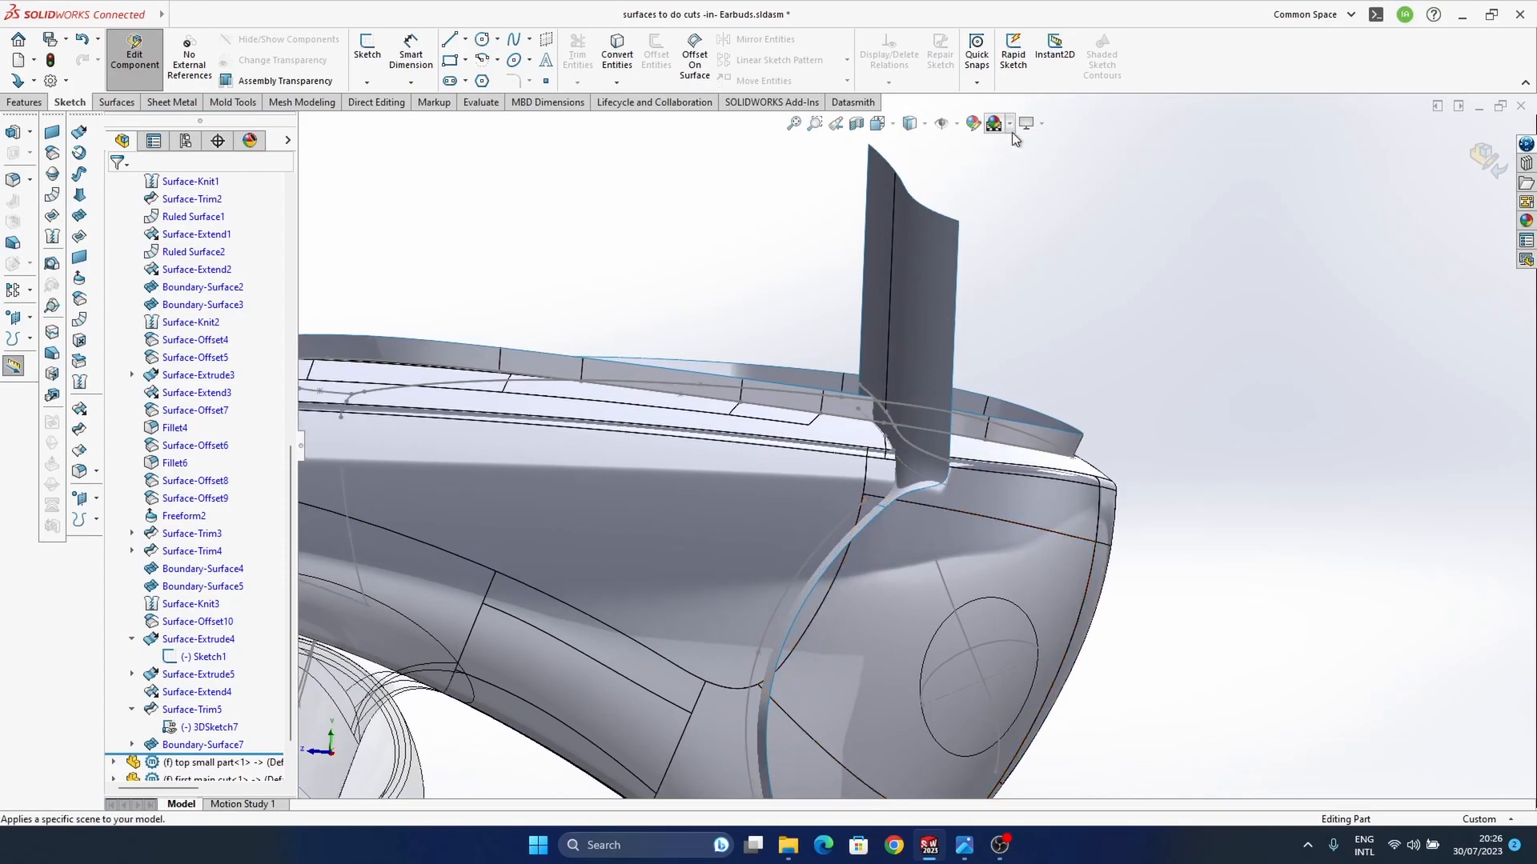
middle_drag(833, 508, 887, 480)
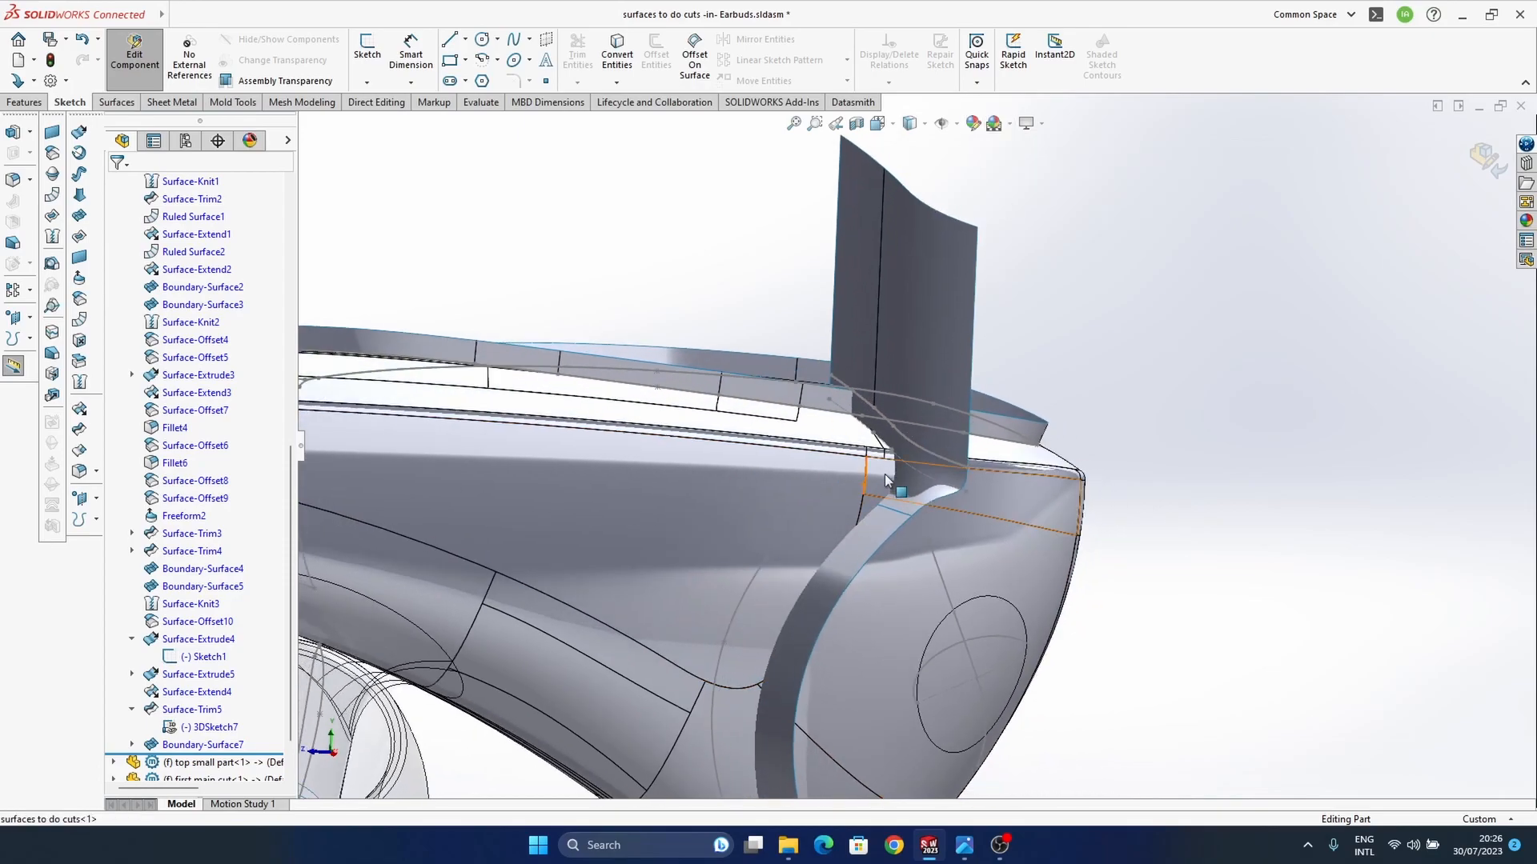
click(1011, 125)
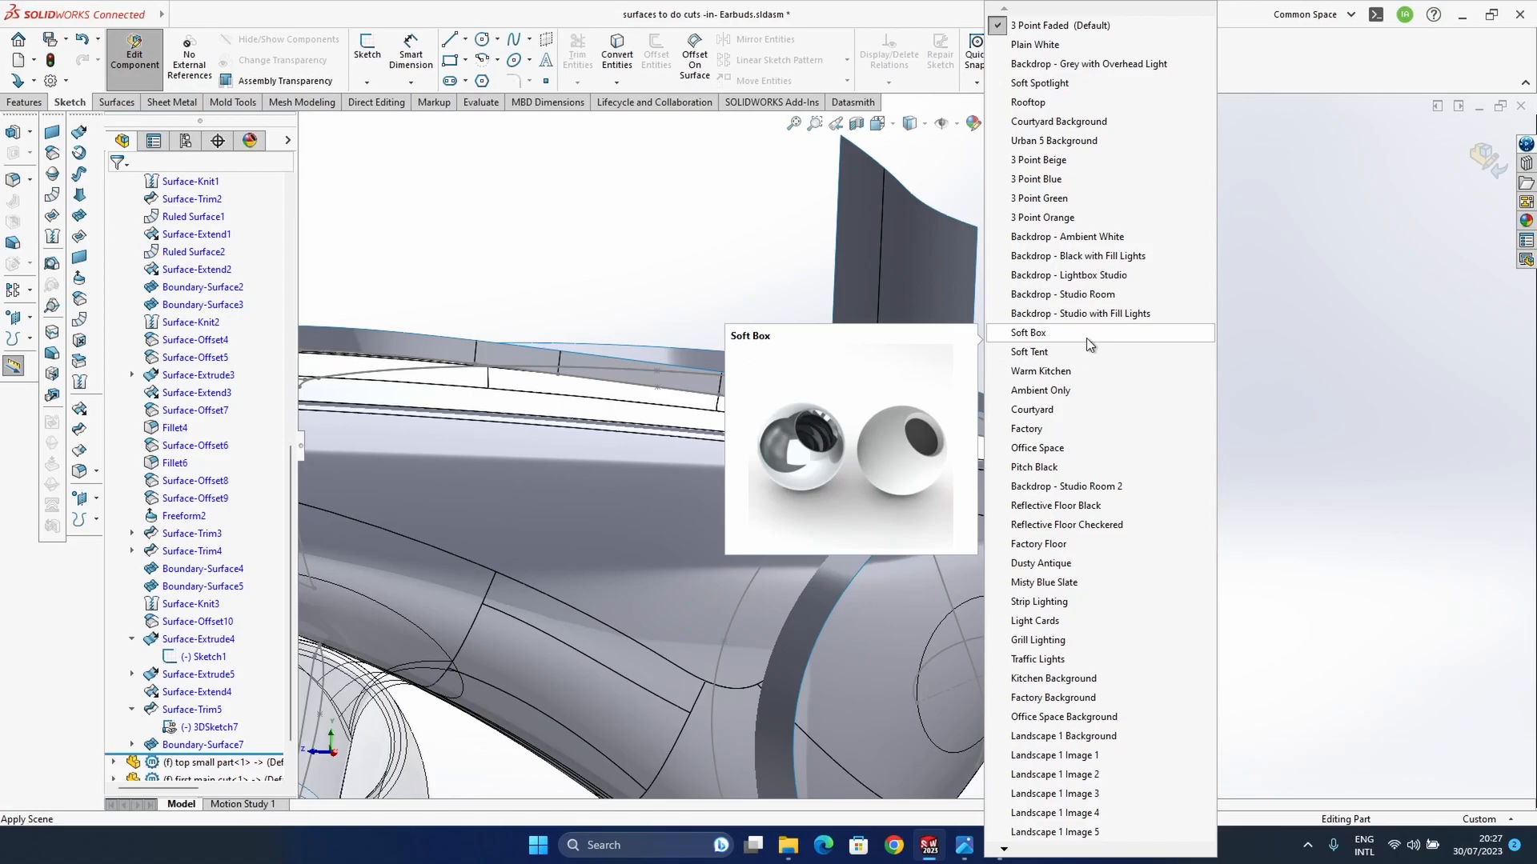
click(1083, 257)
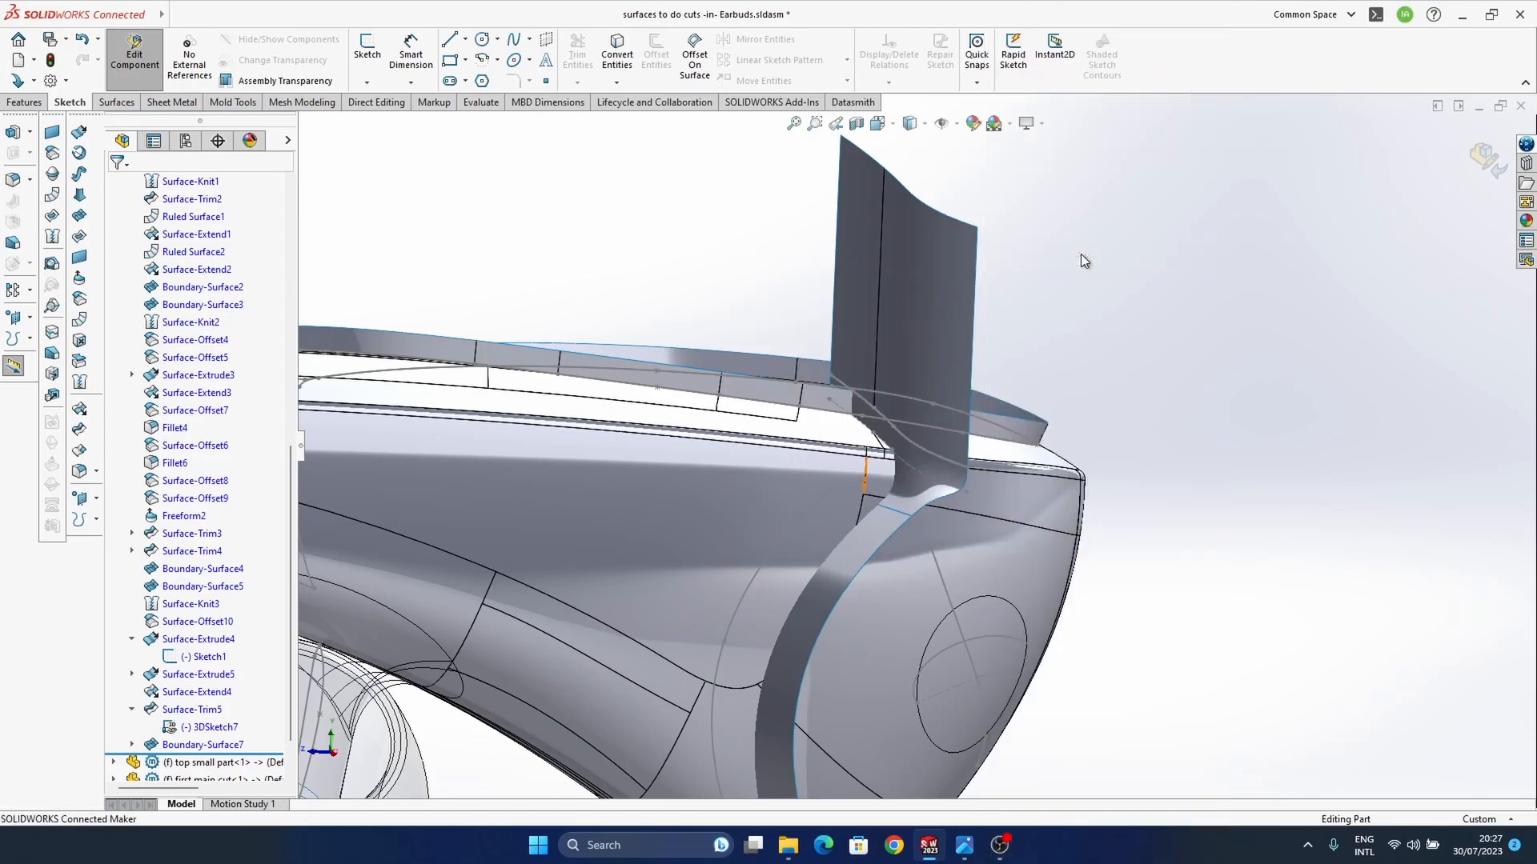
Step: Examine the new boundary surface and its joins with the upright and lower cutting surfaces from several angles
middle_drag(1008, 381, 920, 473)
ctrl+middle_drag(911, 484, 955, 438)
mouse_move(944, 439)
middle_down()
mouse_move(917, 446)
mouse_move(936, 445)
mouse_move(926, 460)
middle_up()
scroll(919, 445, down, 3)
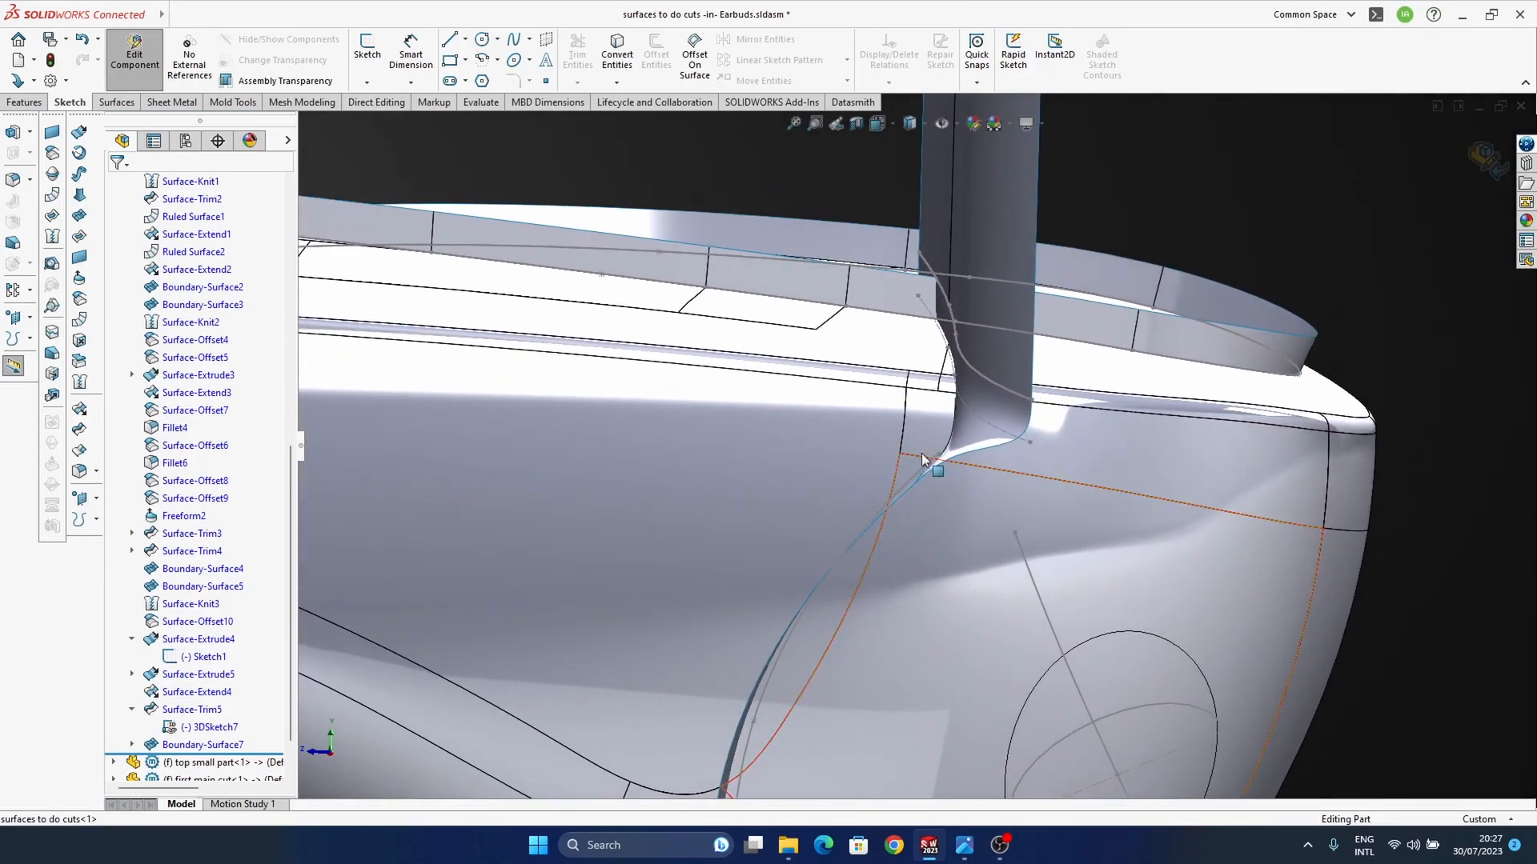
click(938, 455)
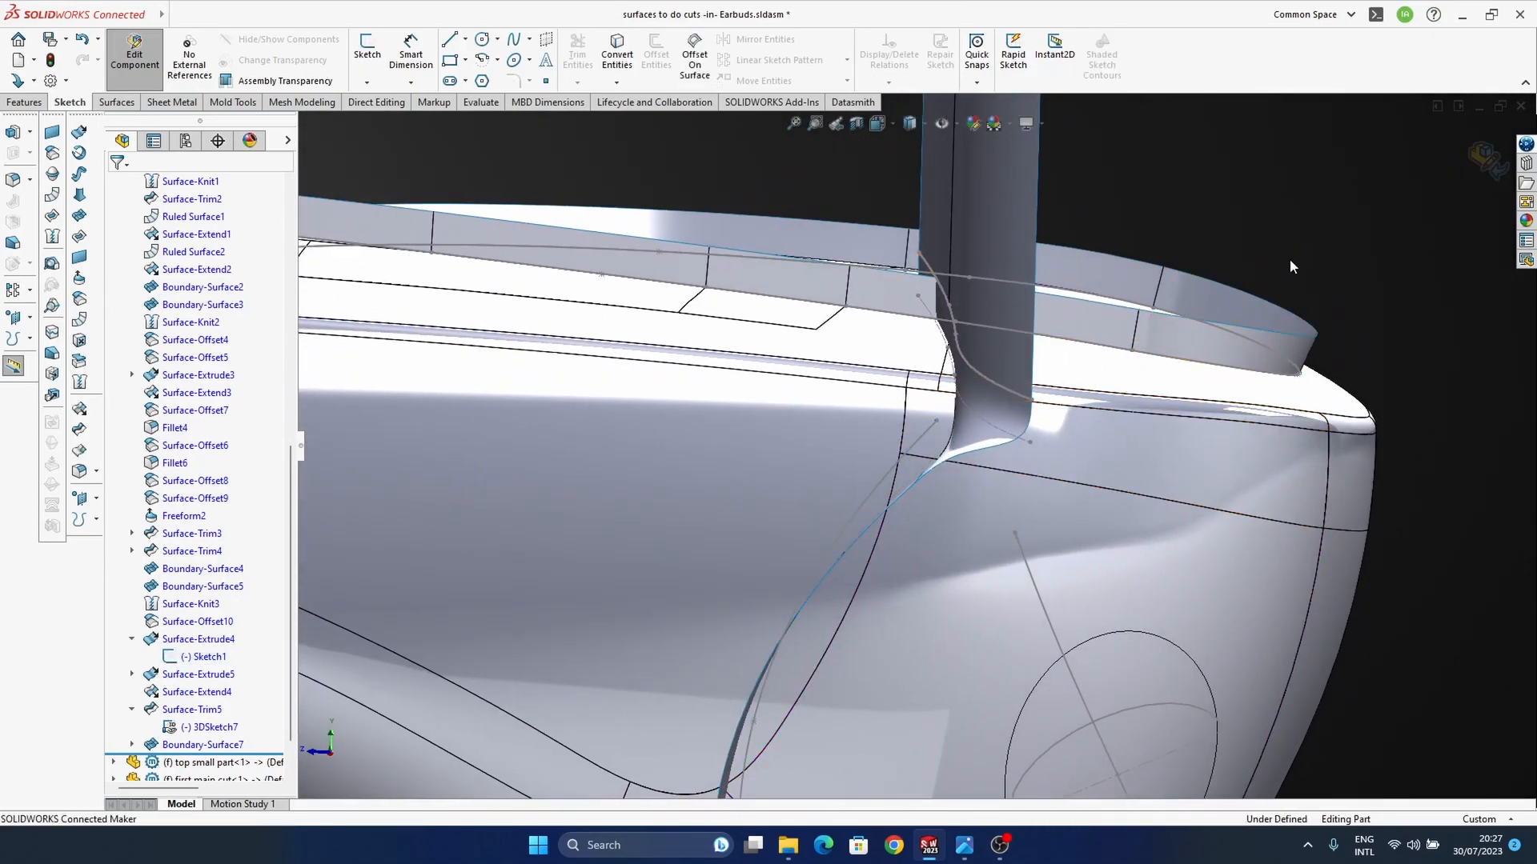
middle_drag(1282, 270, 1249, 288)
middle_drag(804, 453, 1005, 431)
middle_drag(994, 338, 865, 510)
middle_drag(793, 477, 292, 571)
click(200, 744)
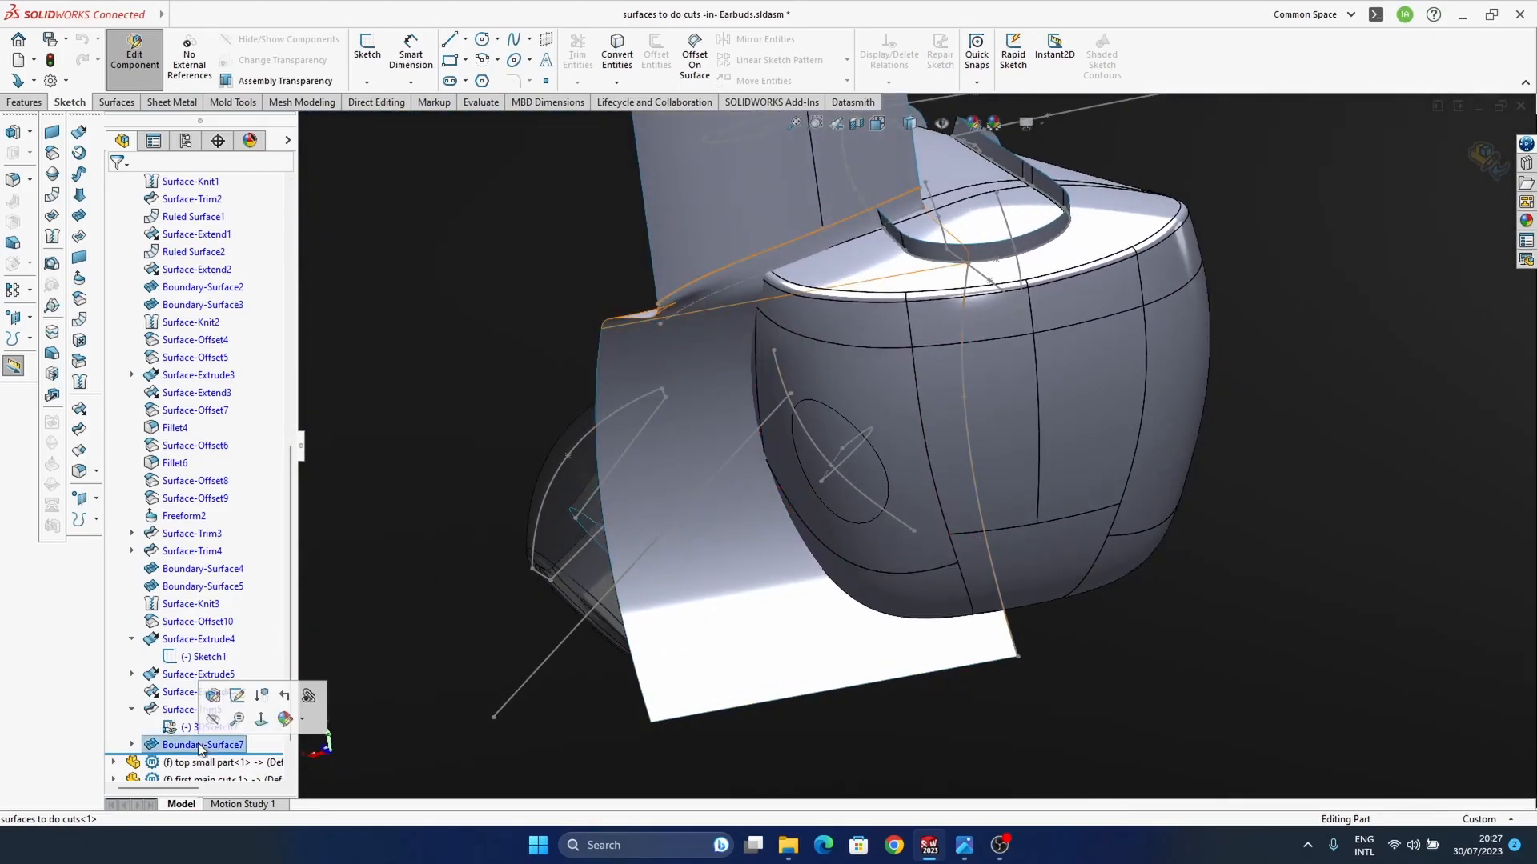
middle_drag(1073, 416, 913, 552)
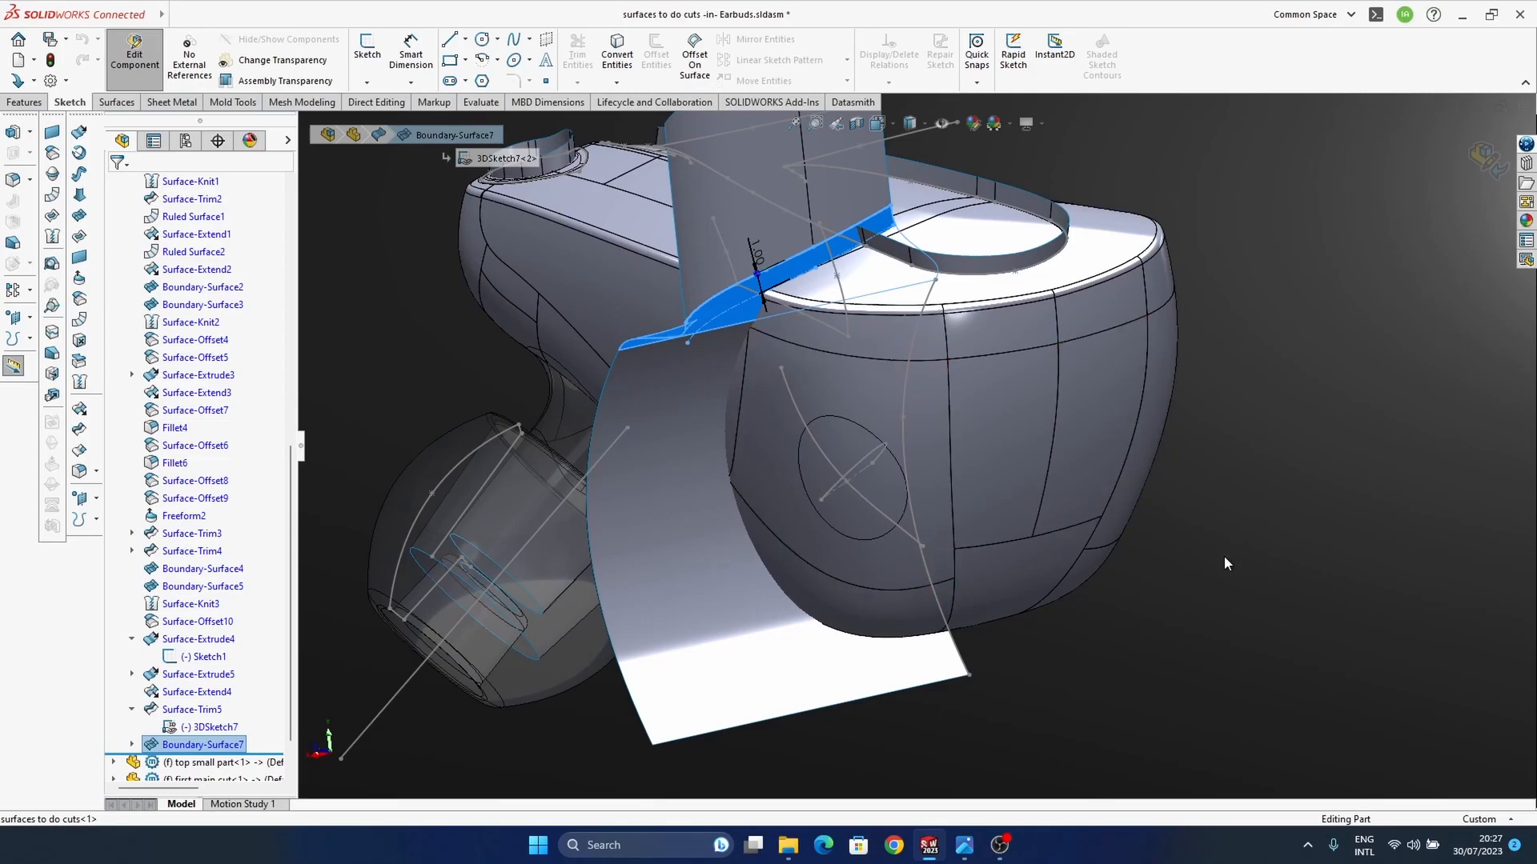
click(1303, 595)
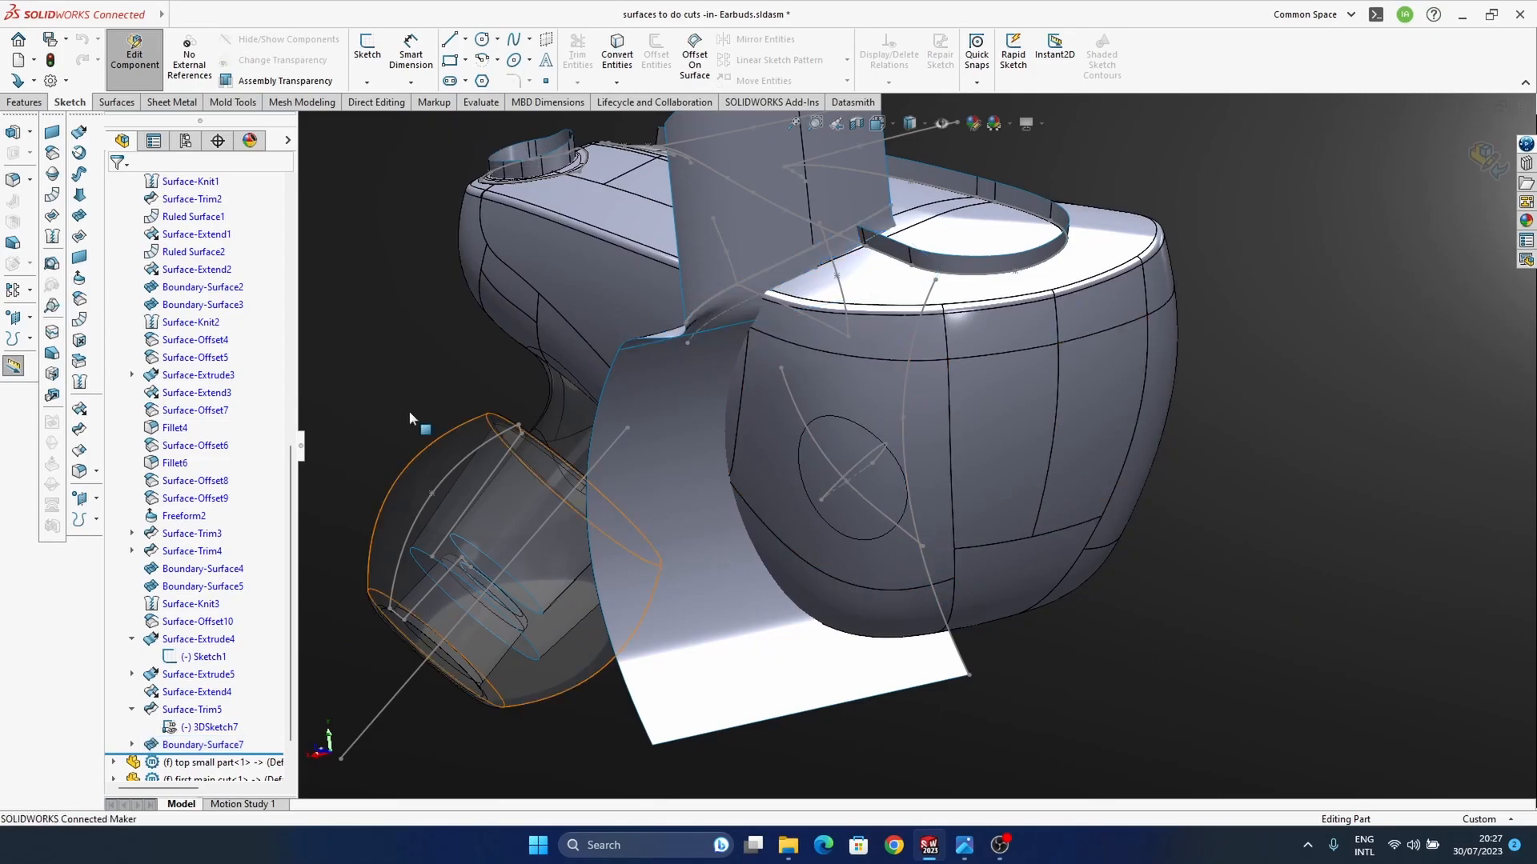
Step: Knit the lower extruded surface, the boundary blend and the trimmed upright surface into one surface
click(79, 387)
click(764, 678)
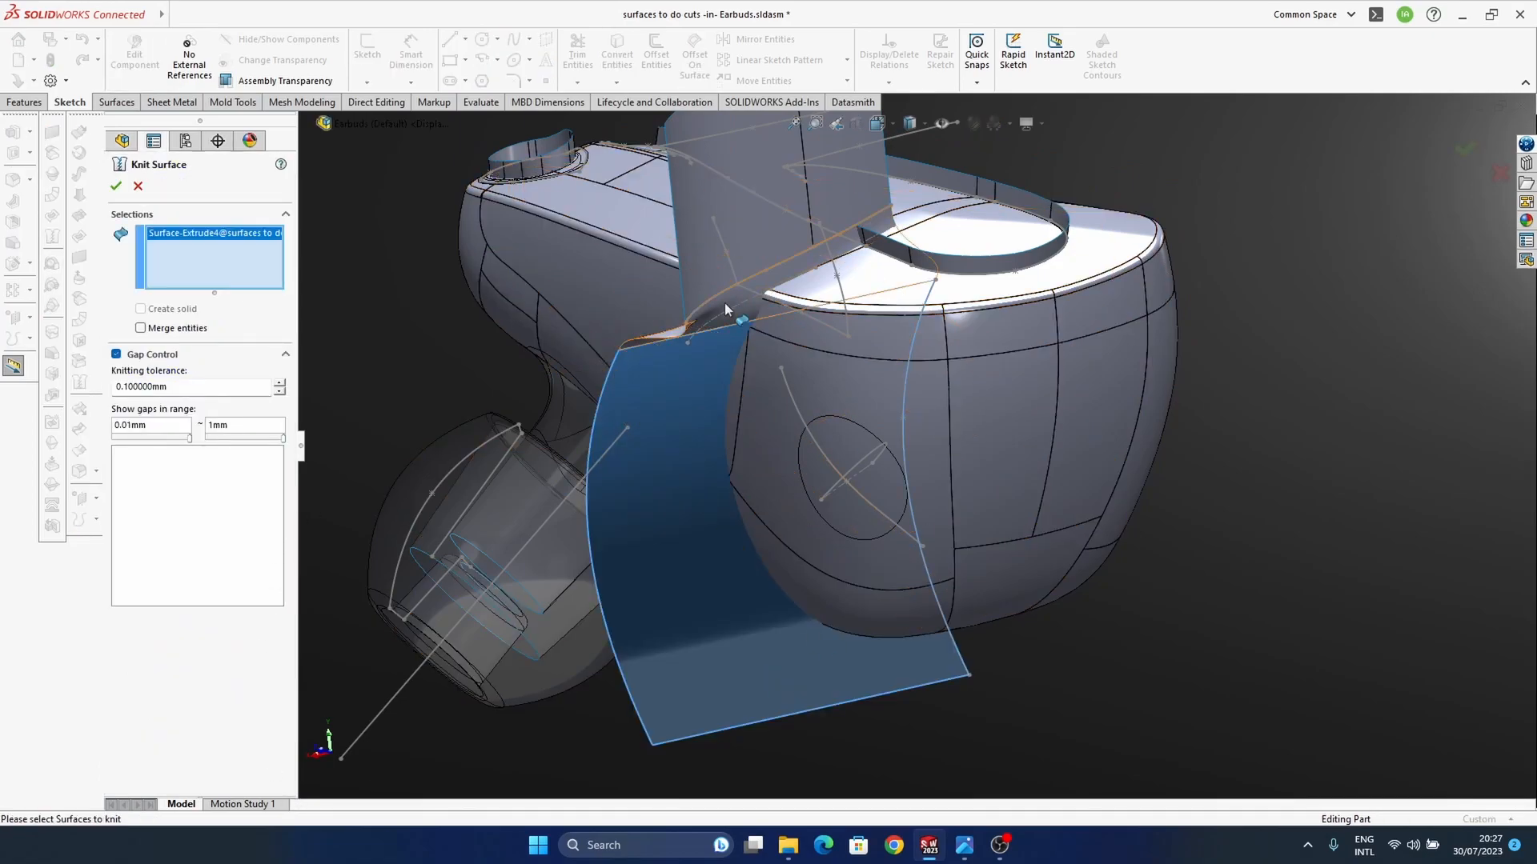
click(720, 304)
click(740, 268)
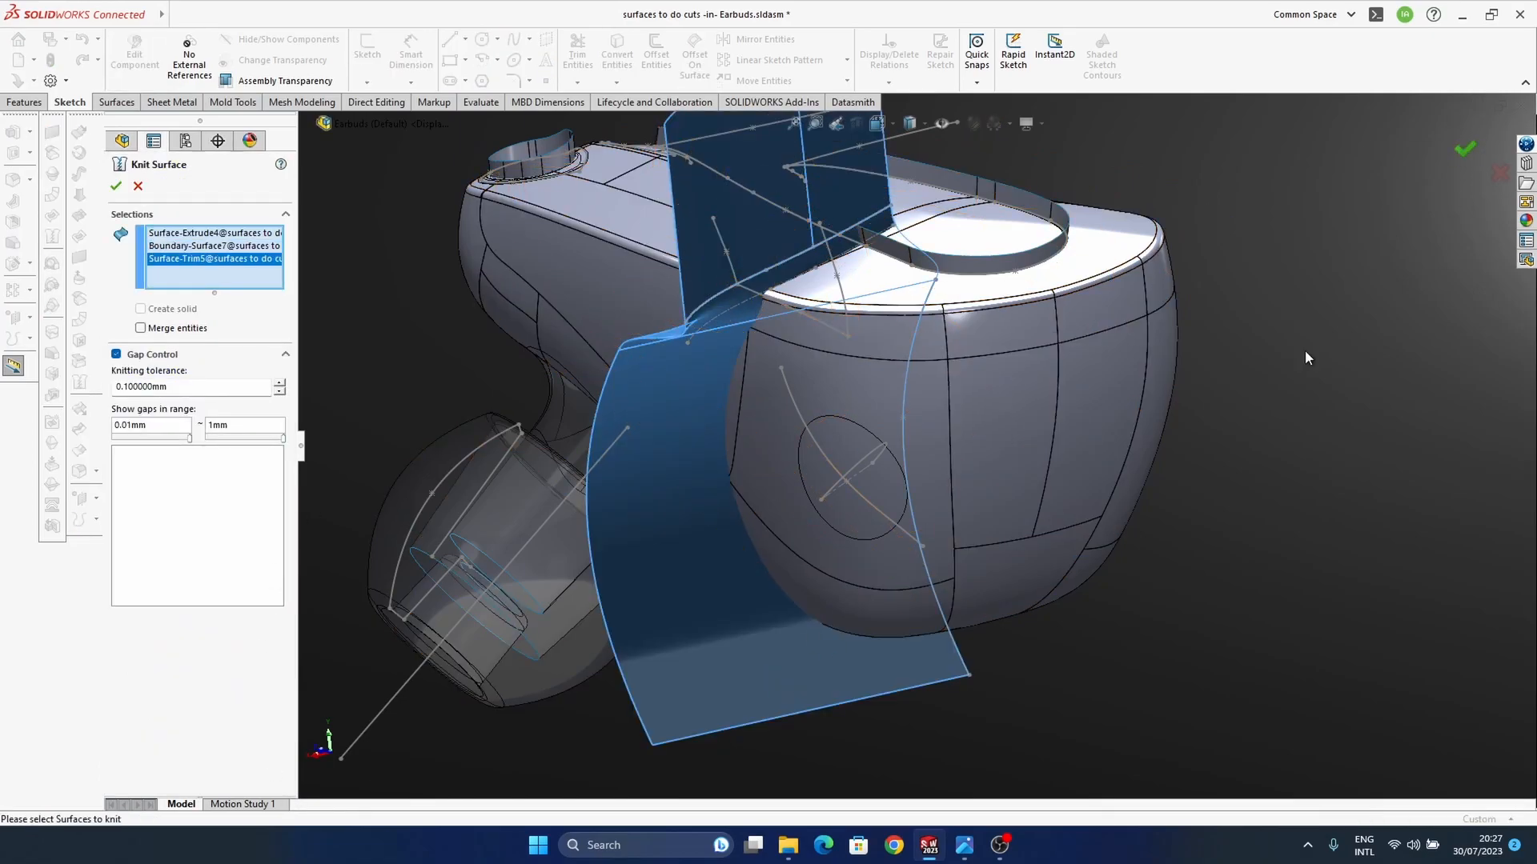
key(Return)
Step: Mirror the knitted cutting surface body about the surfaces part's Right Plane
ctrl+middle_drag(868, 529, 901, 527)
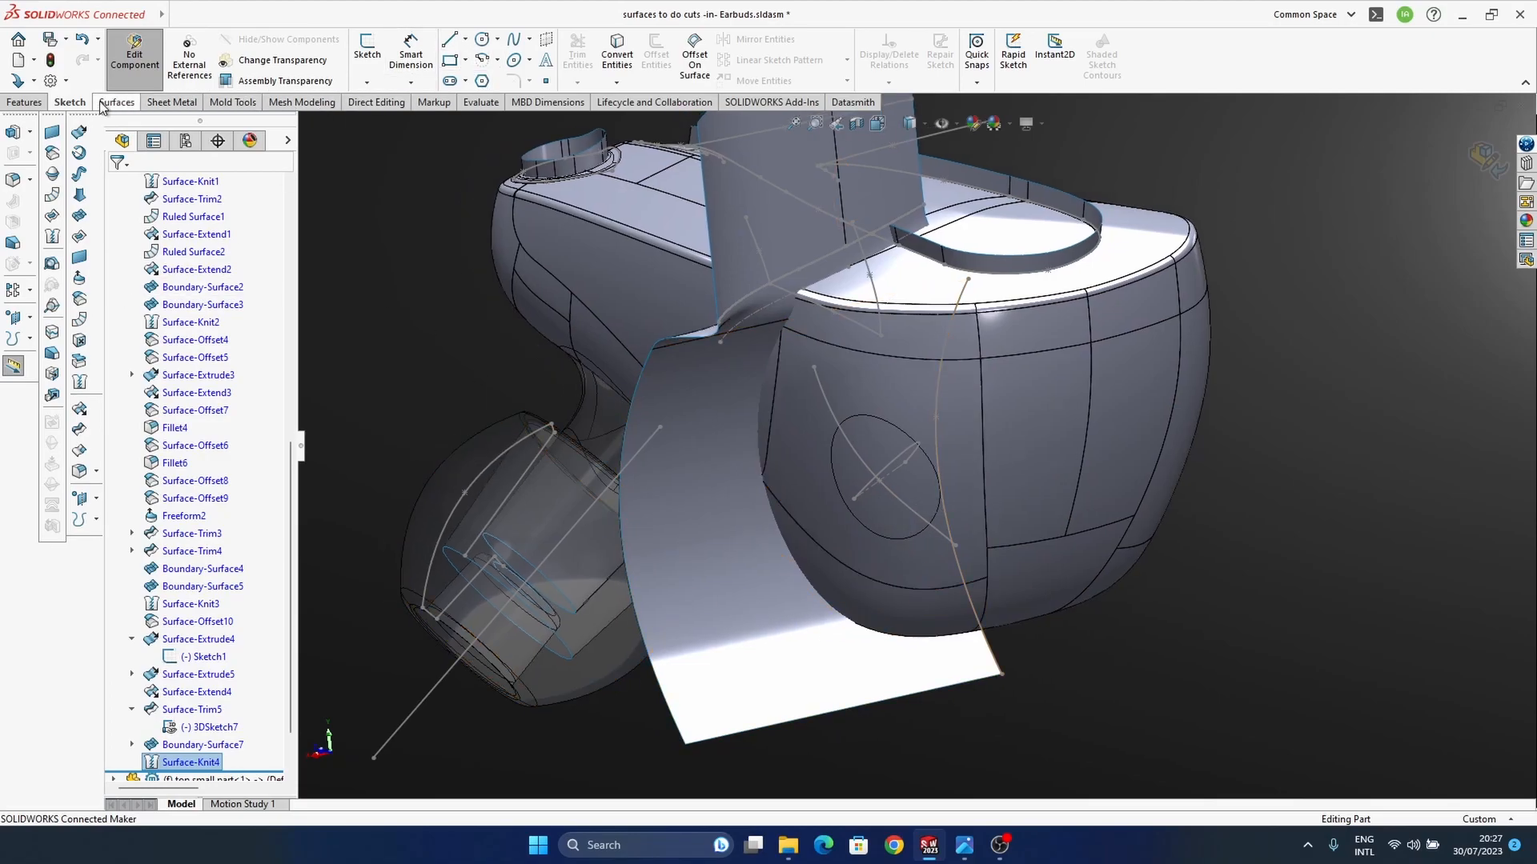
click(44, 110)
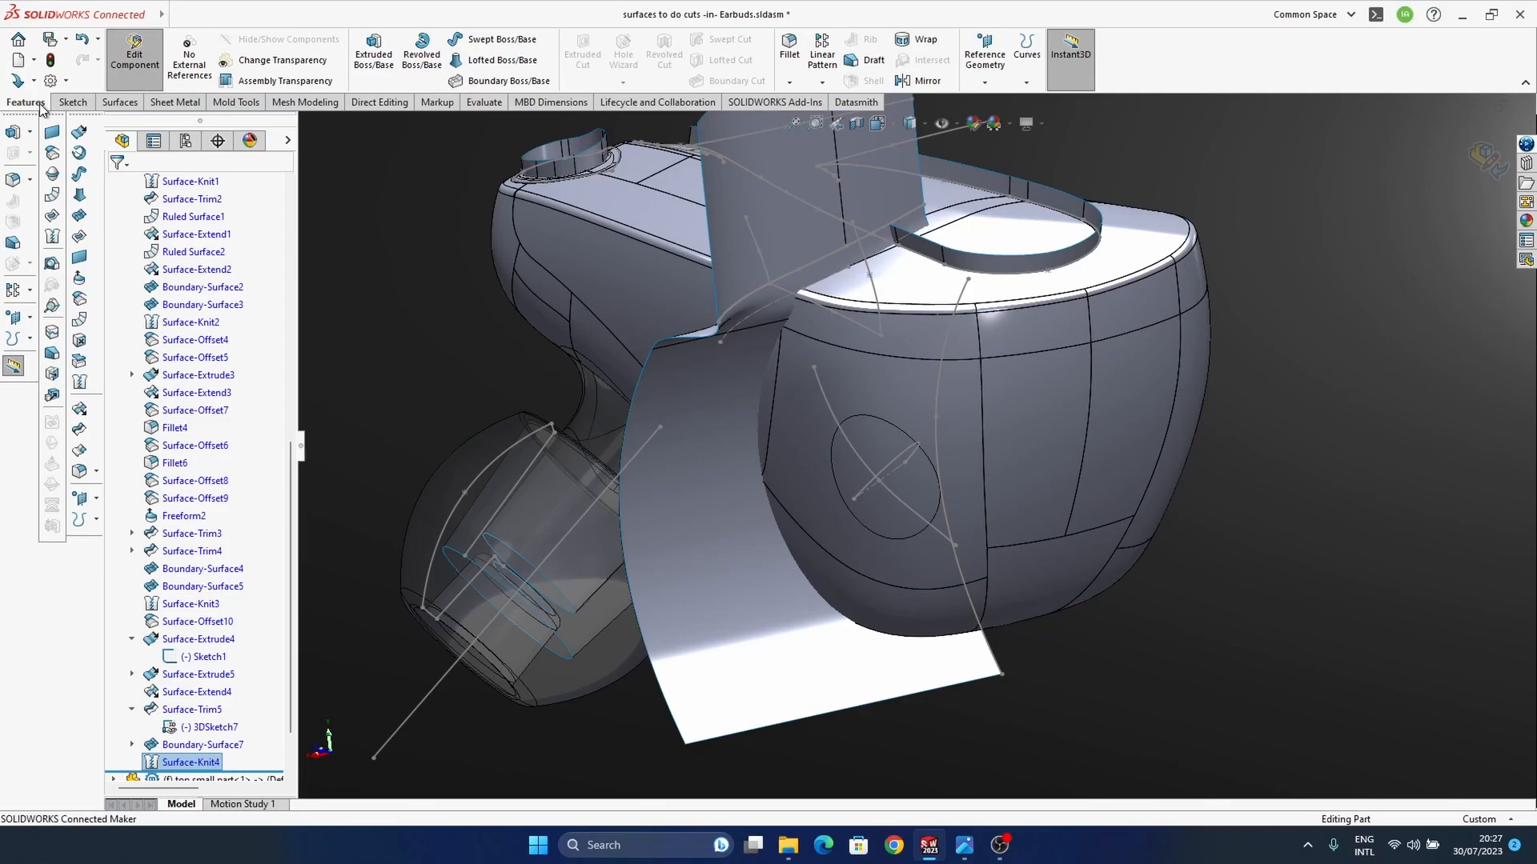
click(923, 81)
middle_drag(423, 281, 536, 332)
ctrl+middle_drag(789, 349, 735, 406)
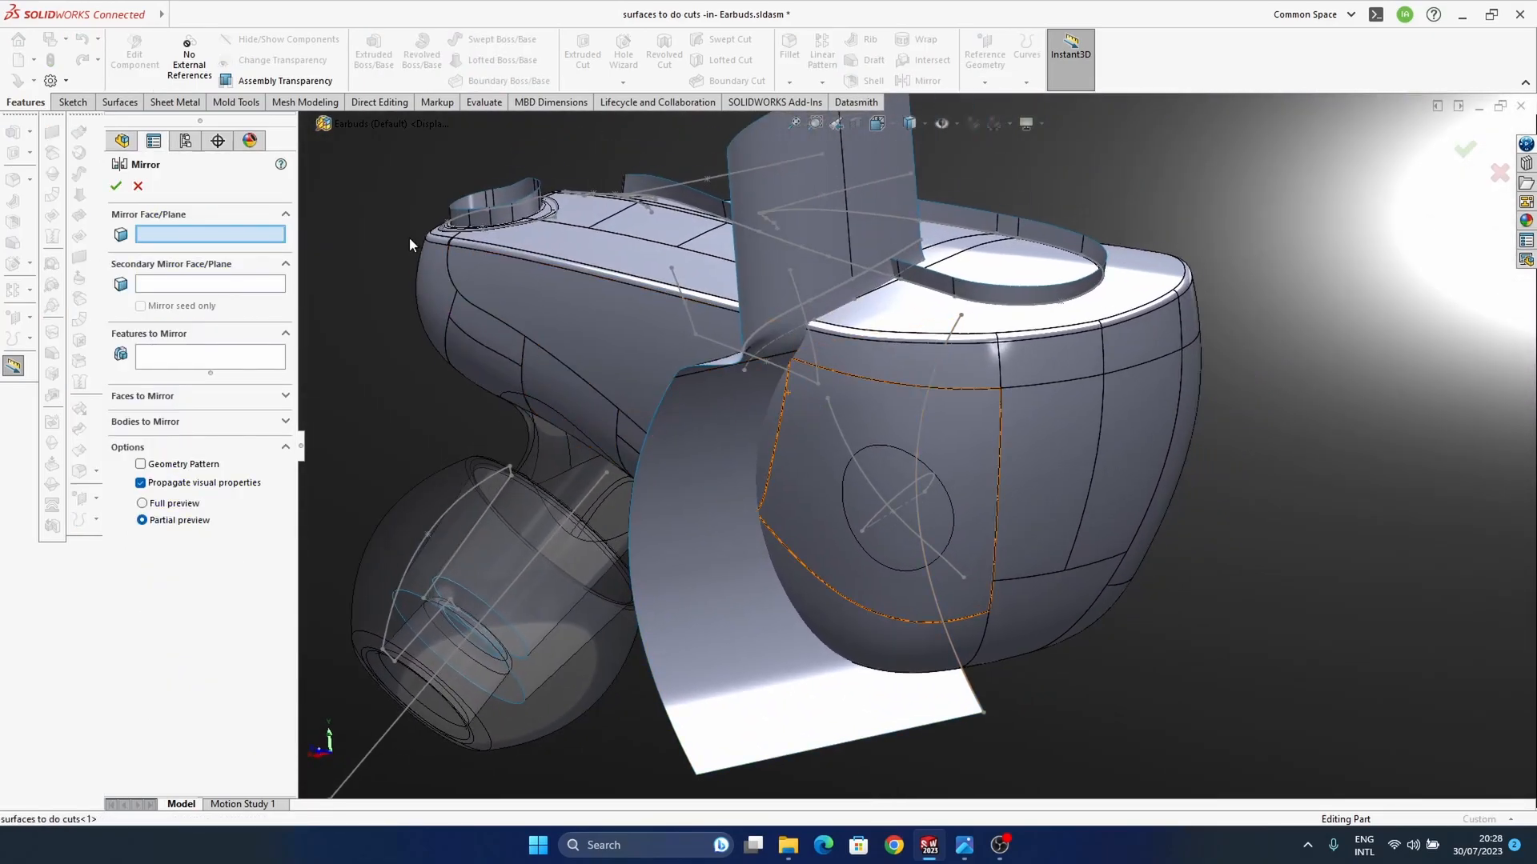
click(306, 122)
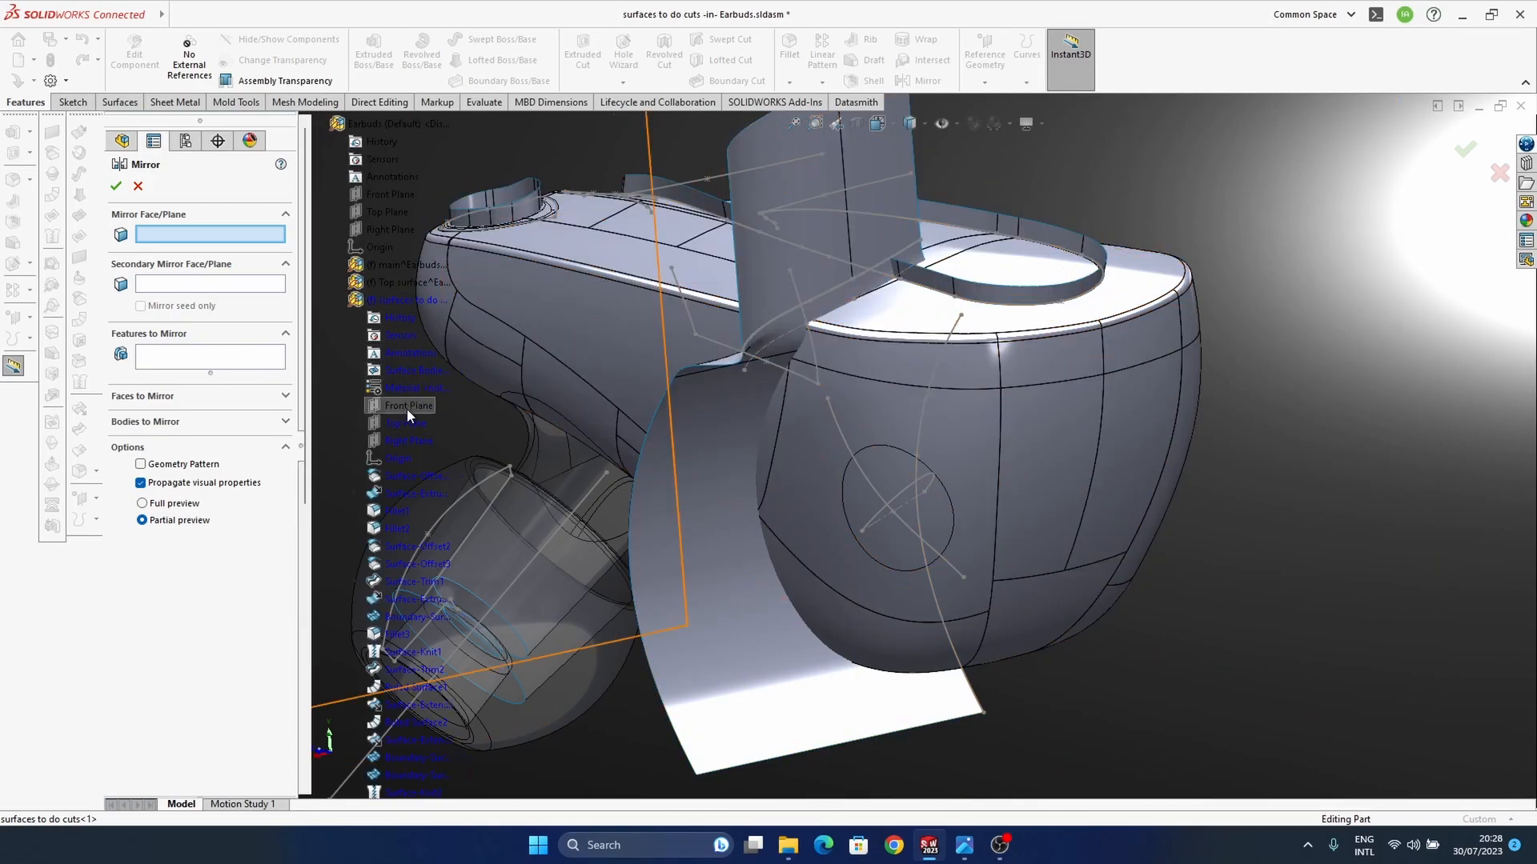
click(407, 441)
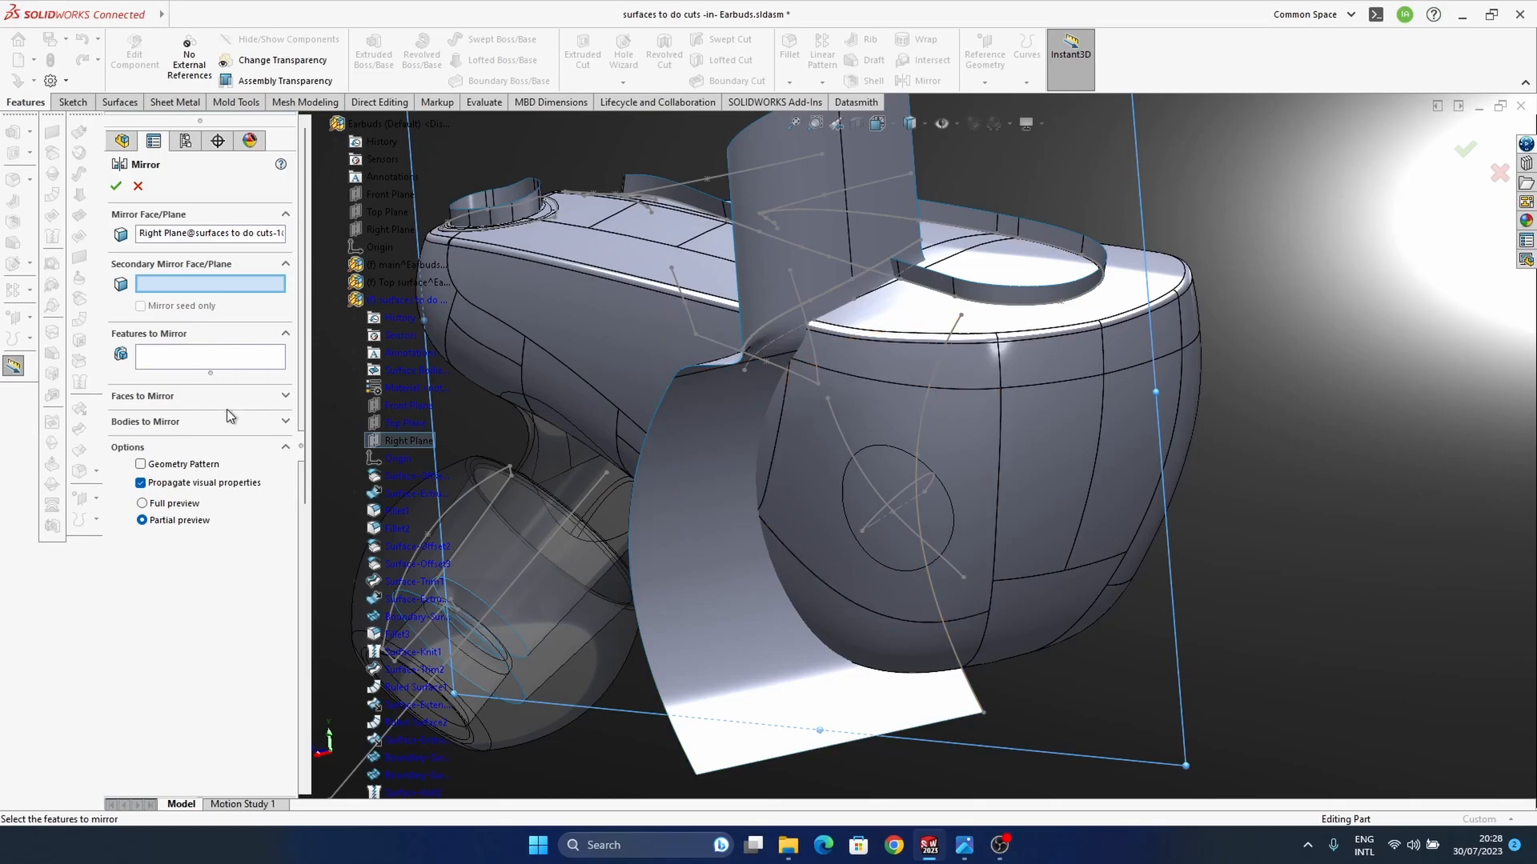
click(177, 422)
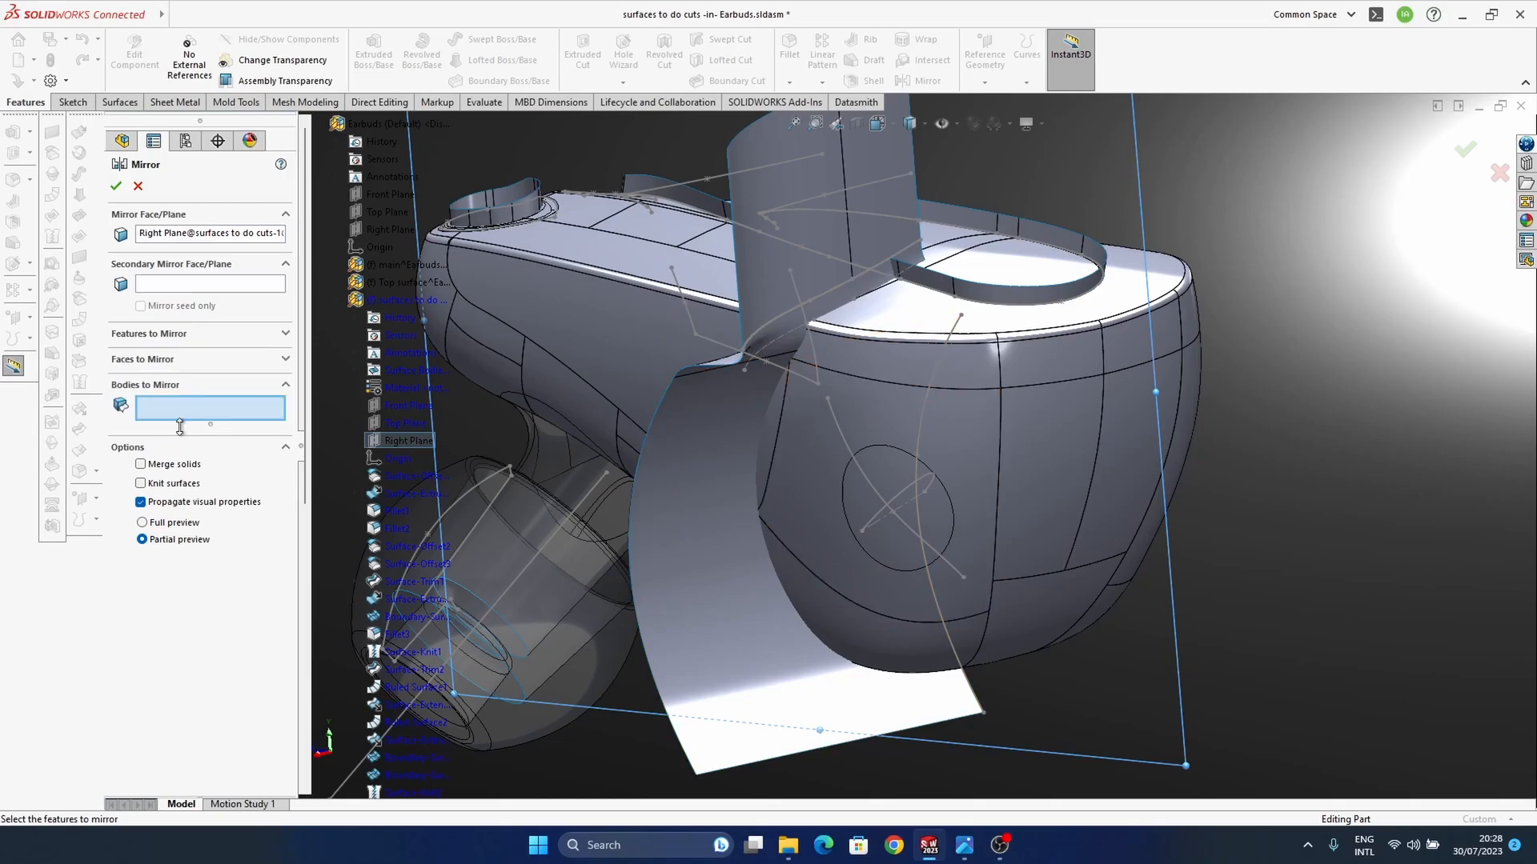
click(771, 637)
middle_drag(991, 642, 1201, 400)
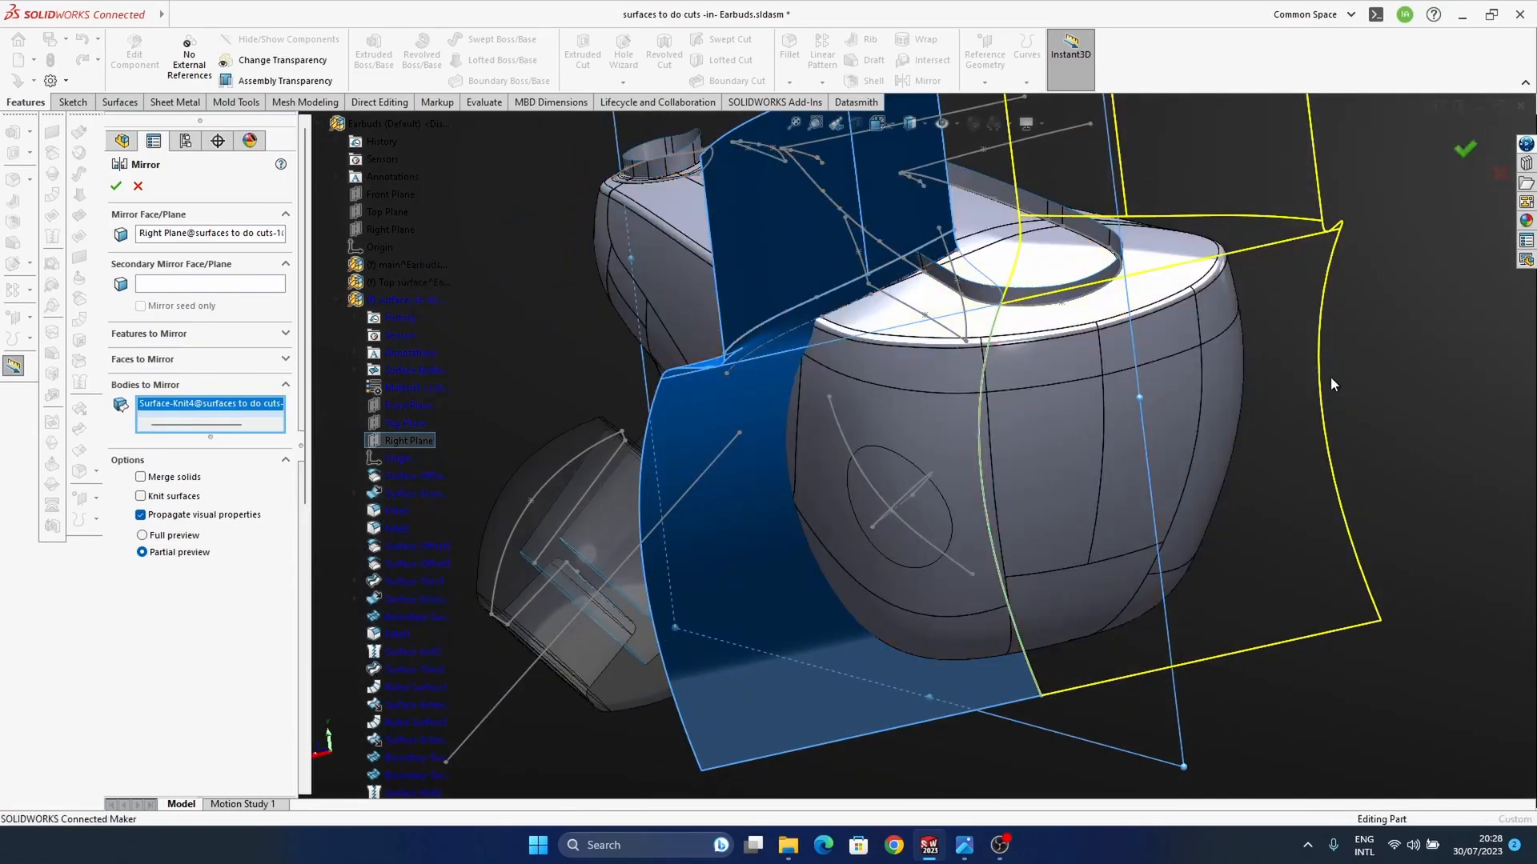
key(Return)
Step: Edit the mirror feature to turn on Knit surfaces
scroll(188, 704, down, 2)
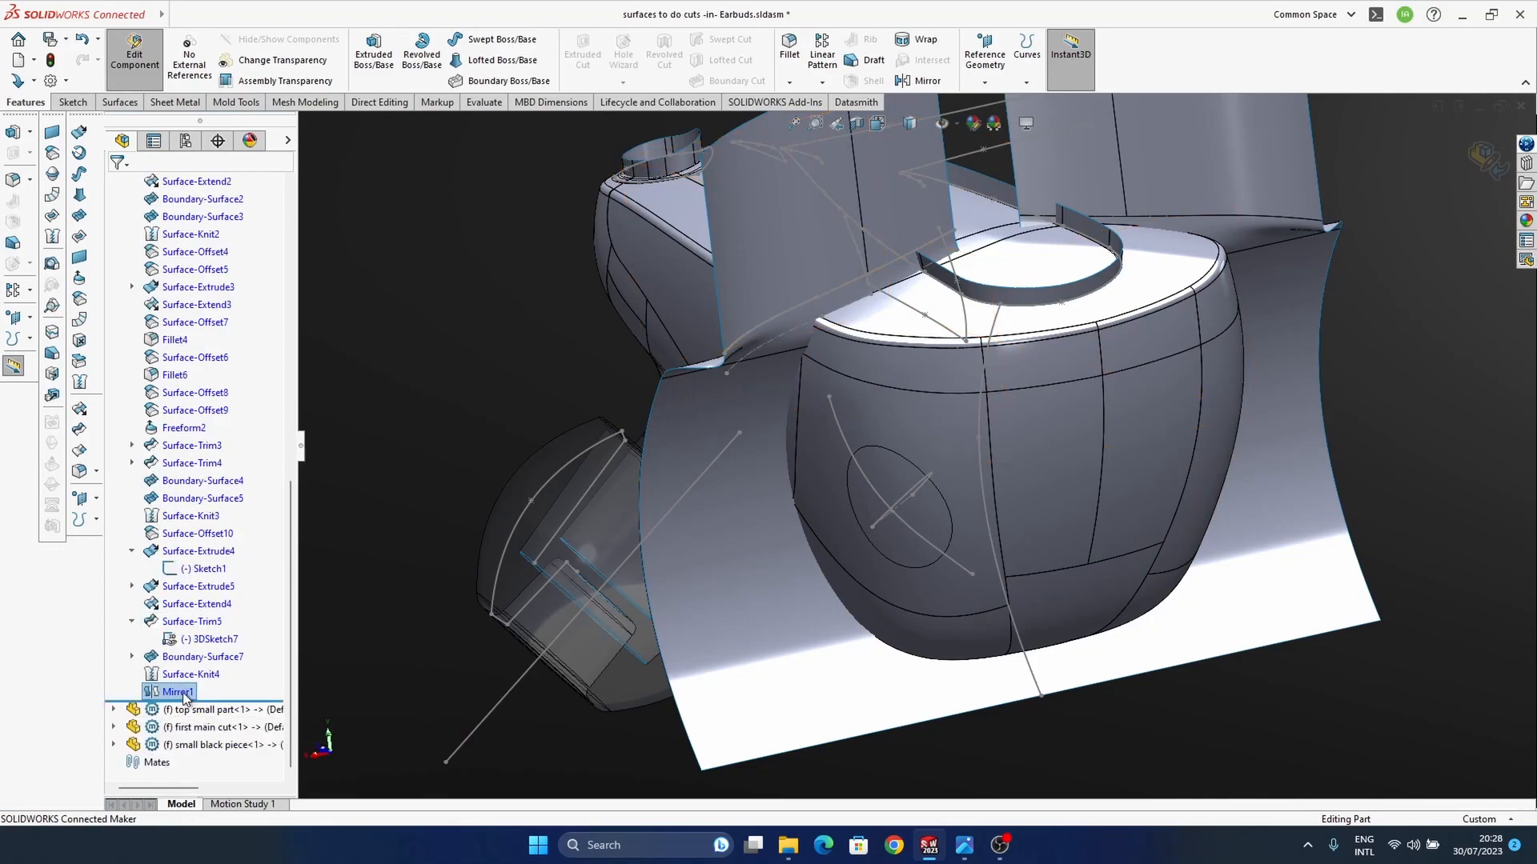
right_click(184, 697)
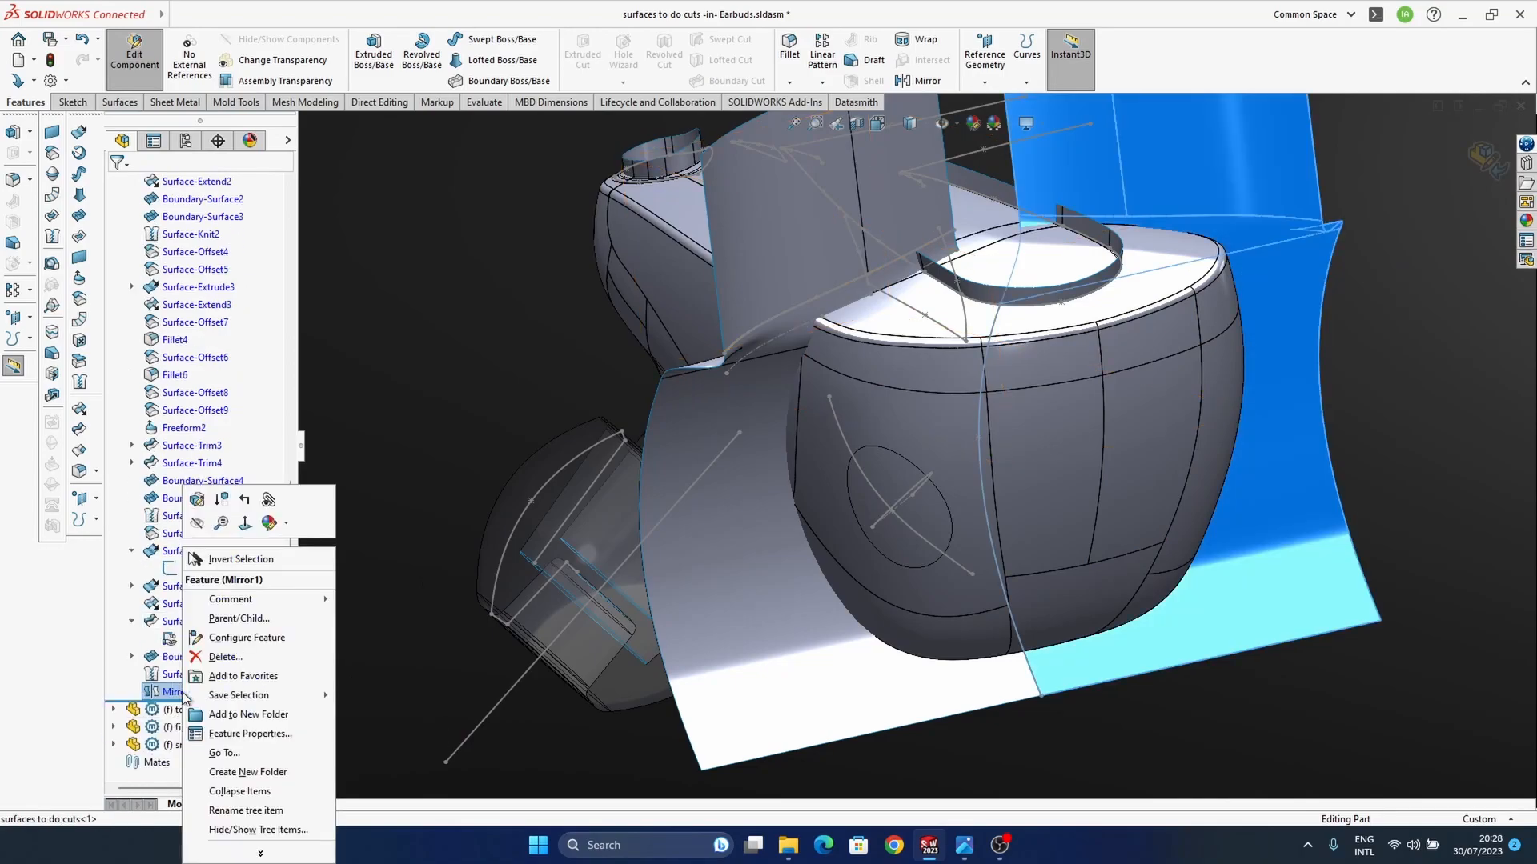
click(197, 500)
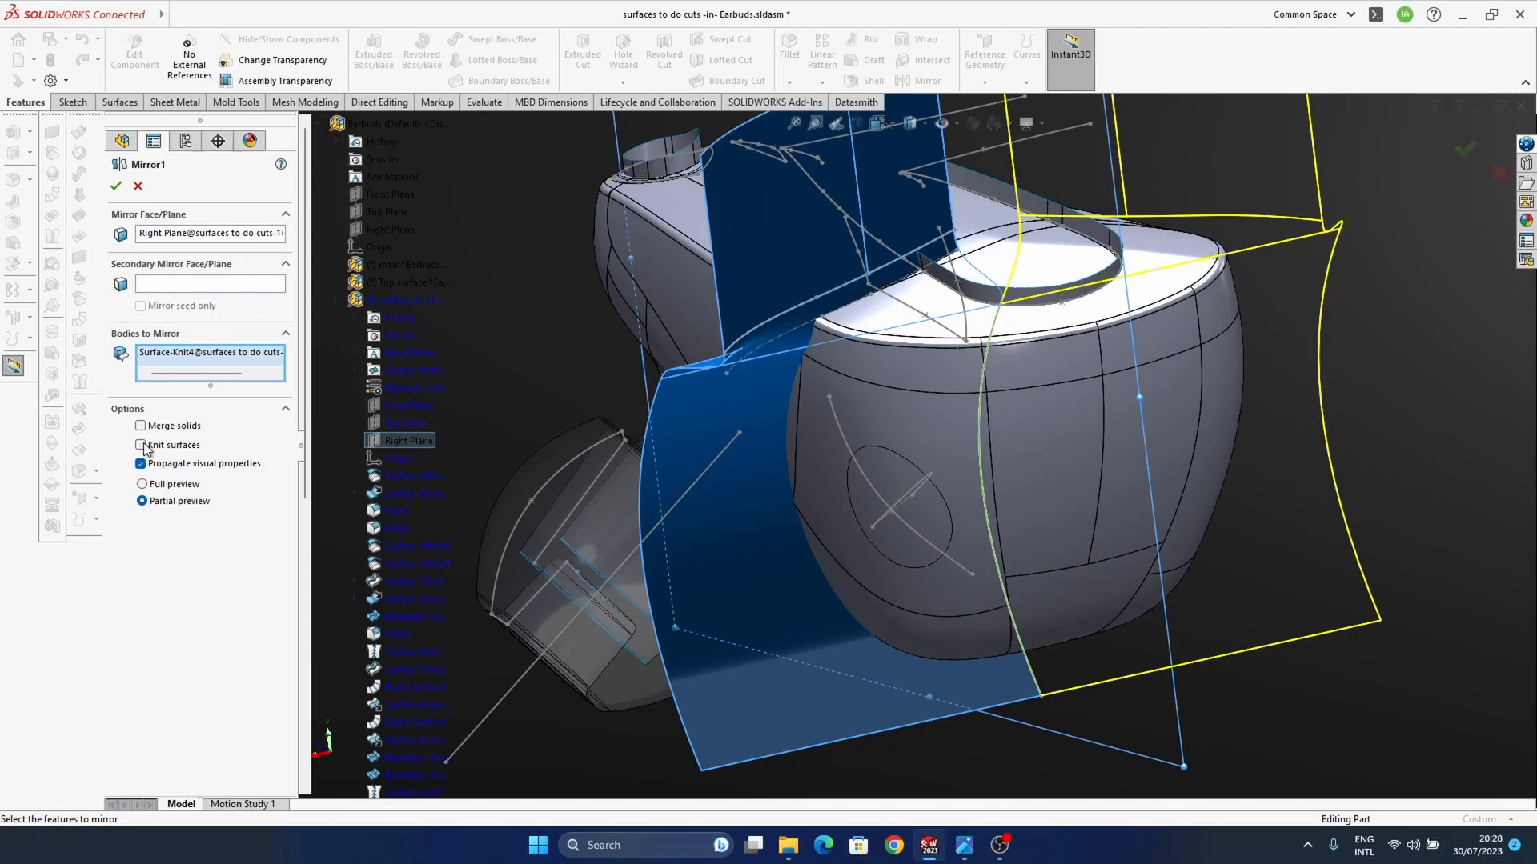
key(Return)
Step: Move the bottom endpoint of the sketch curve driving the lower cutting surface slightly toward the ear tip
middle_drag(983, 505, 855, 657)
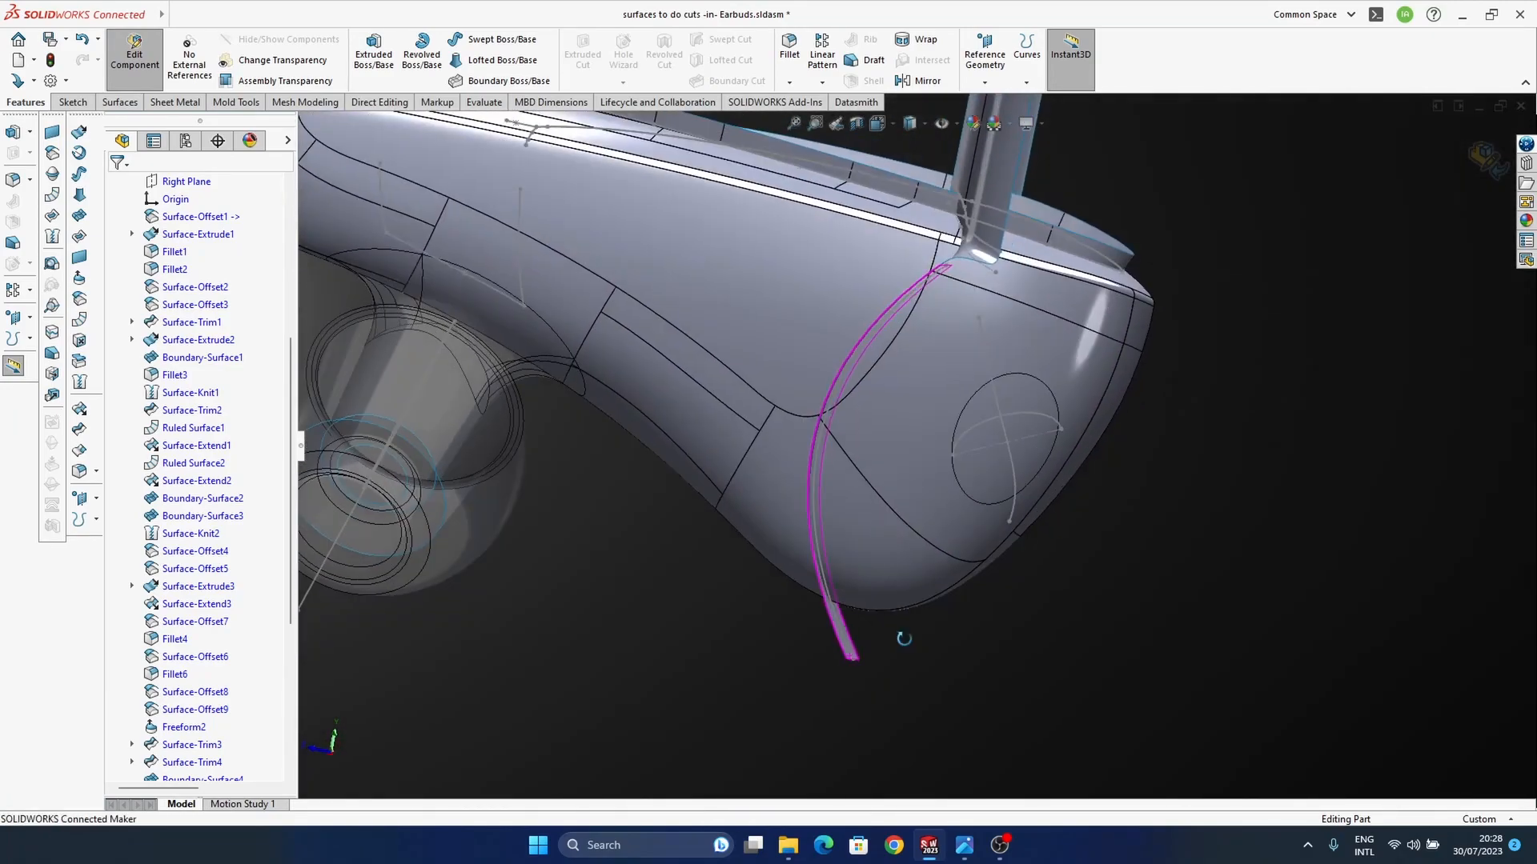
click(853, 664)
click(1149, 583)
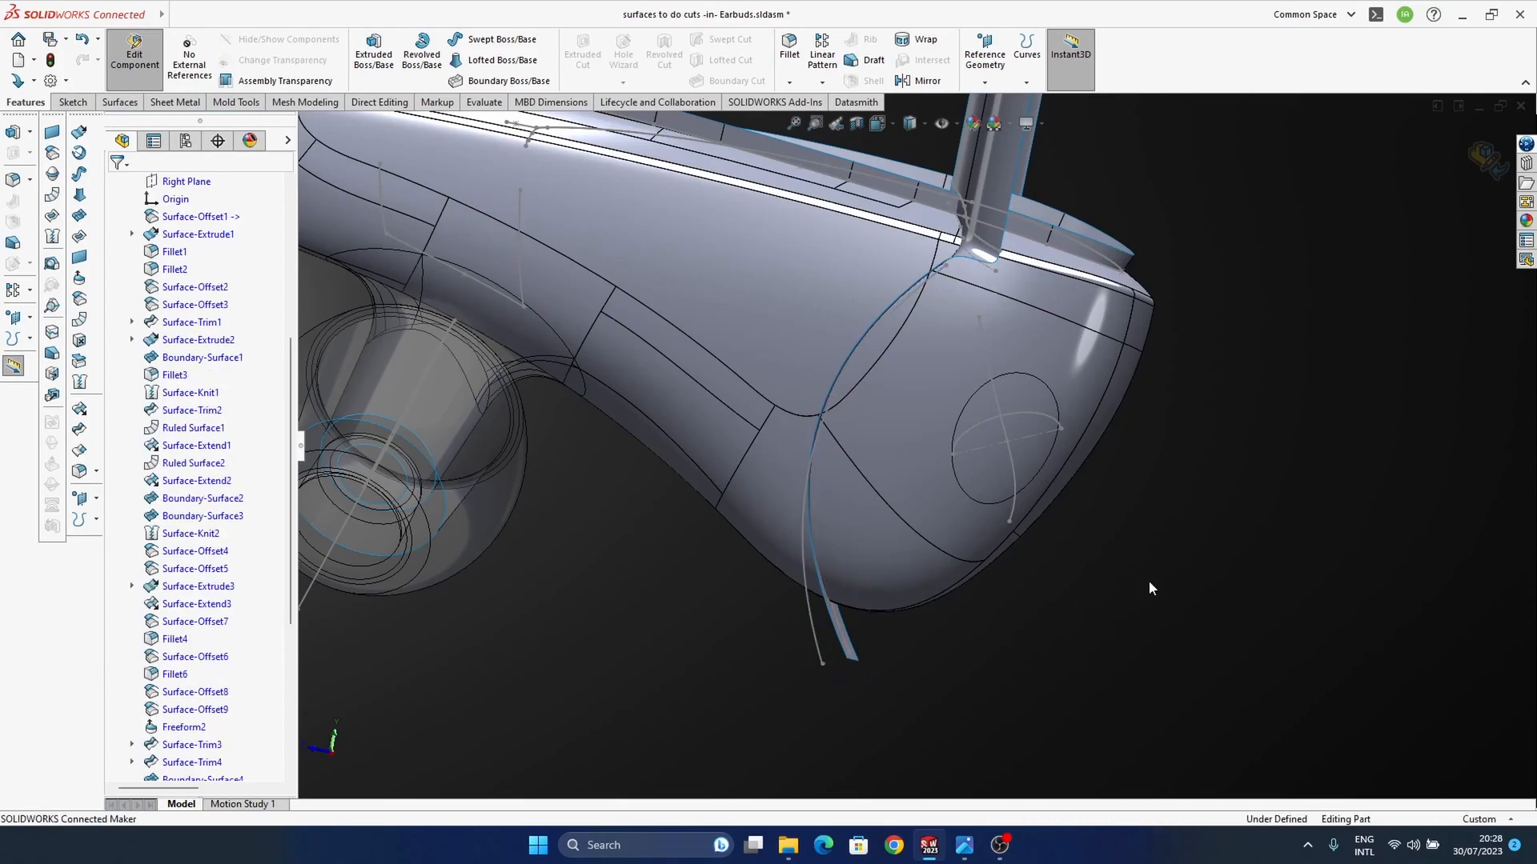
middle_drag(1149, 588, 807, 596)
middle_drag(1078, 560, 923, 465)
mouse_move(965, 850)
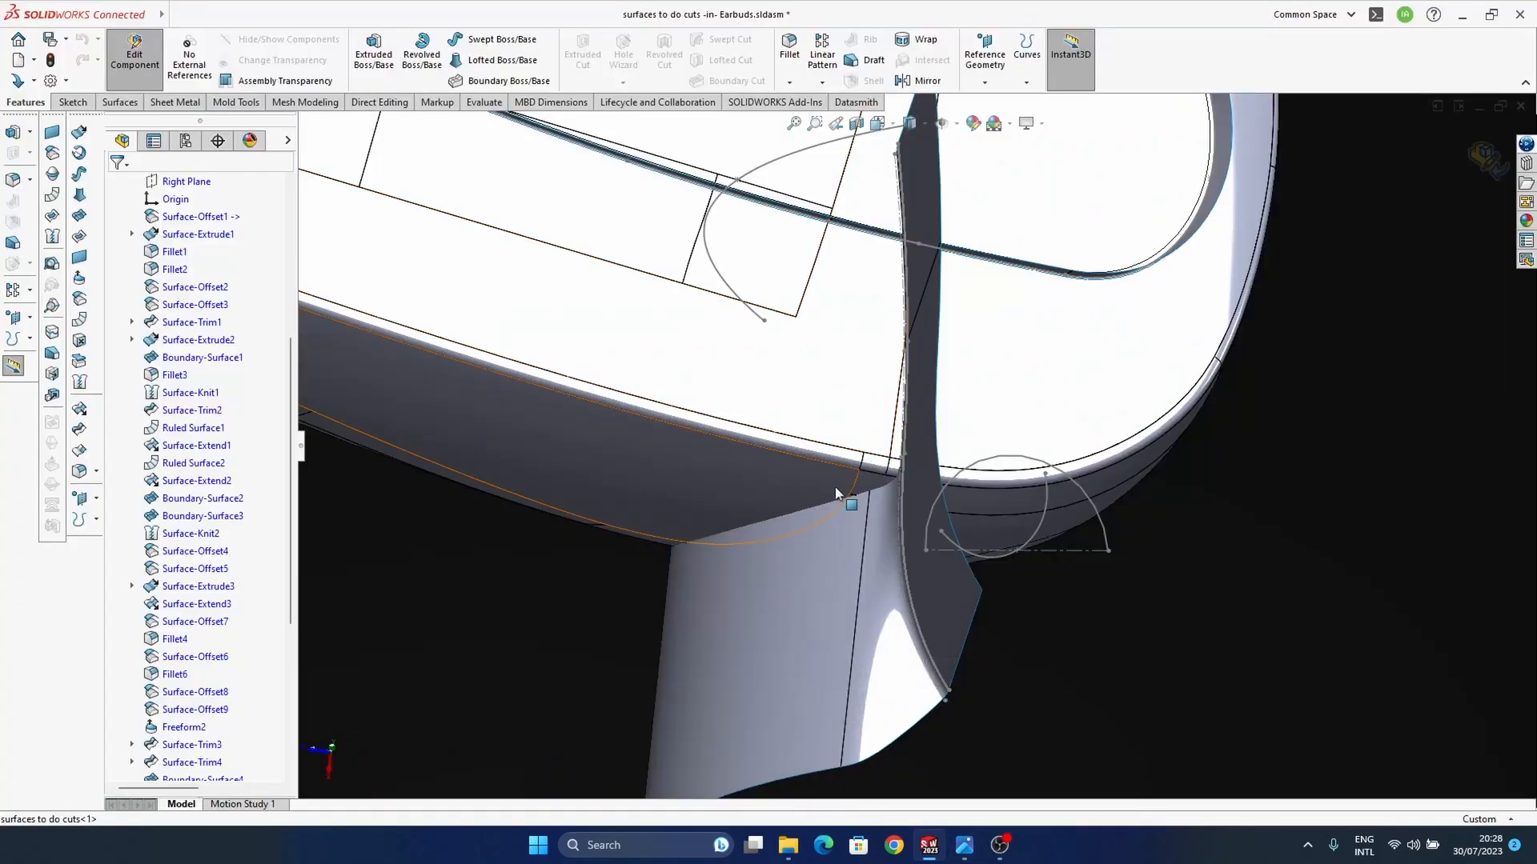
Step: Offset the upright, blend and lower faces of the knitted cutting surface by 0.2 mm
middle_drag(911, 334, 976, 516)
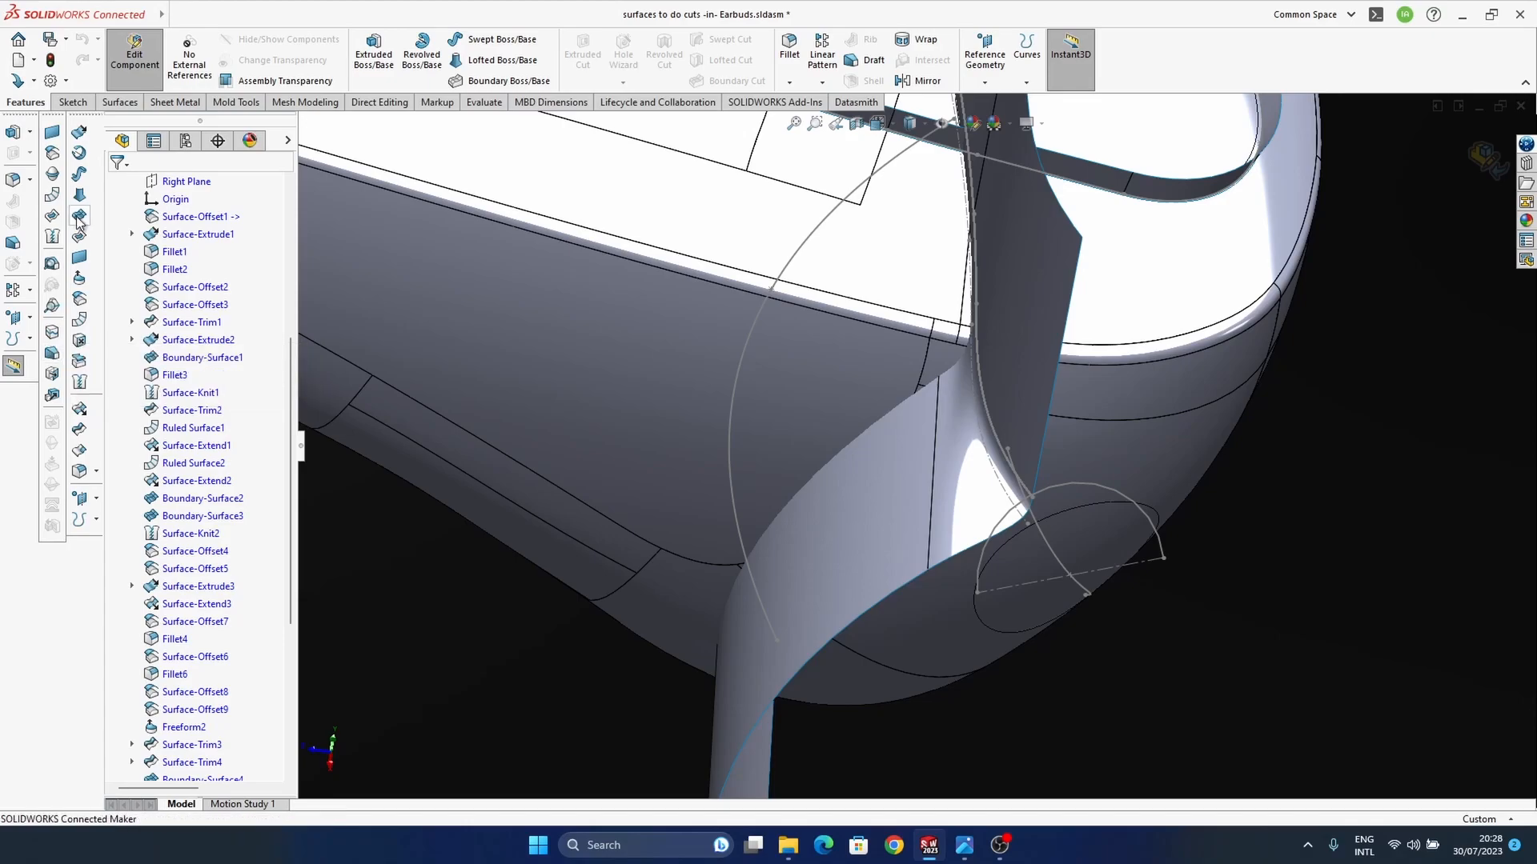
click(79, 298)
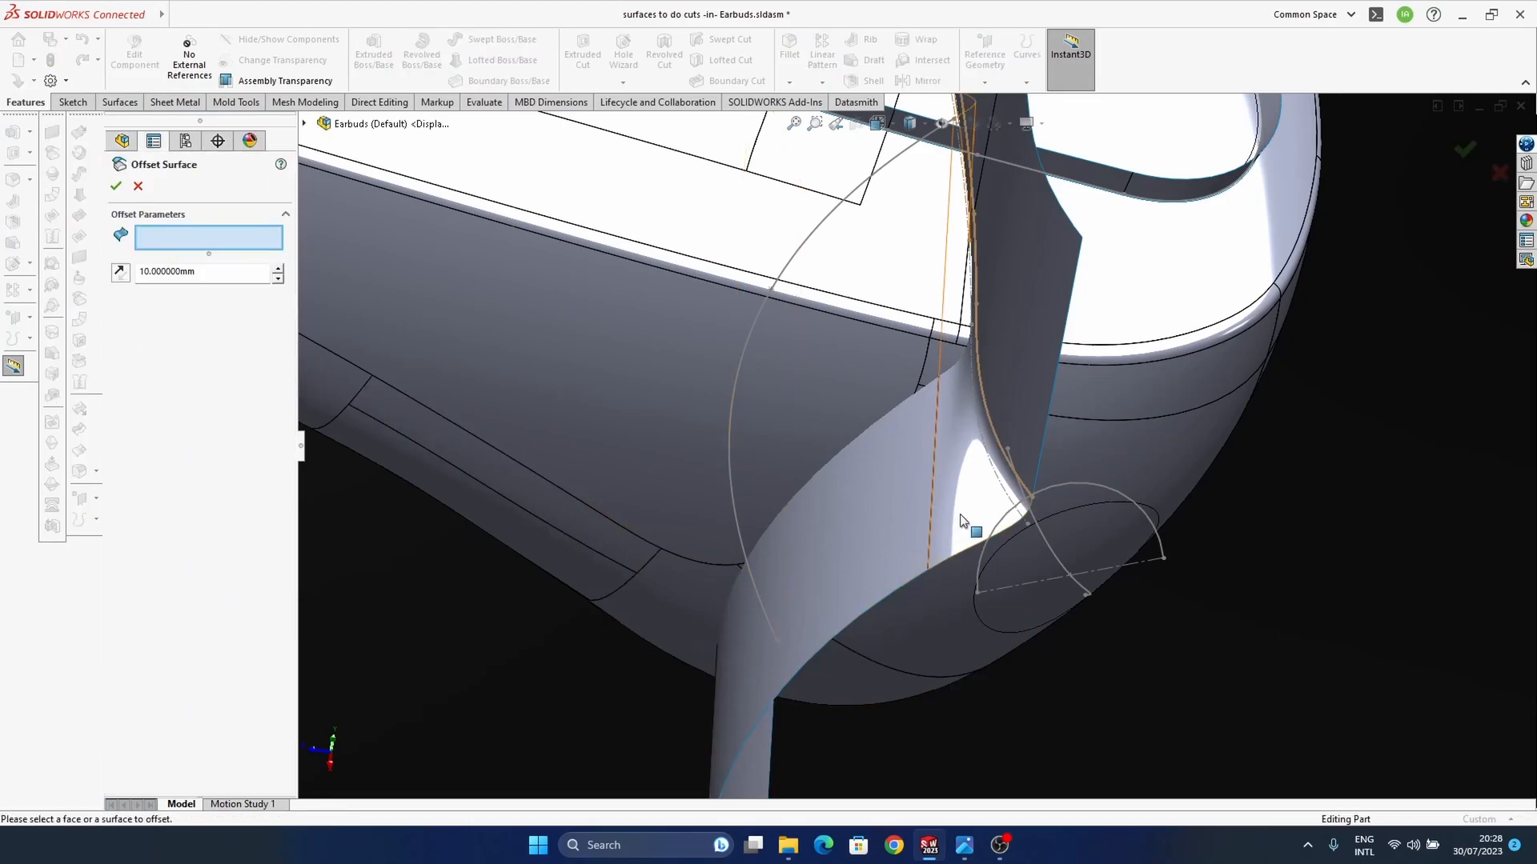
click(920, 545)
click(960, 515)
click(1013, 417)
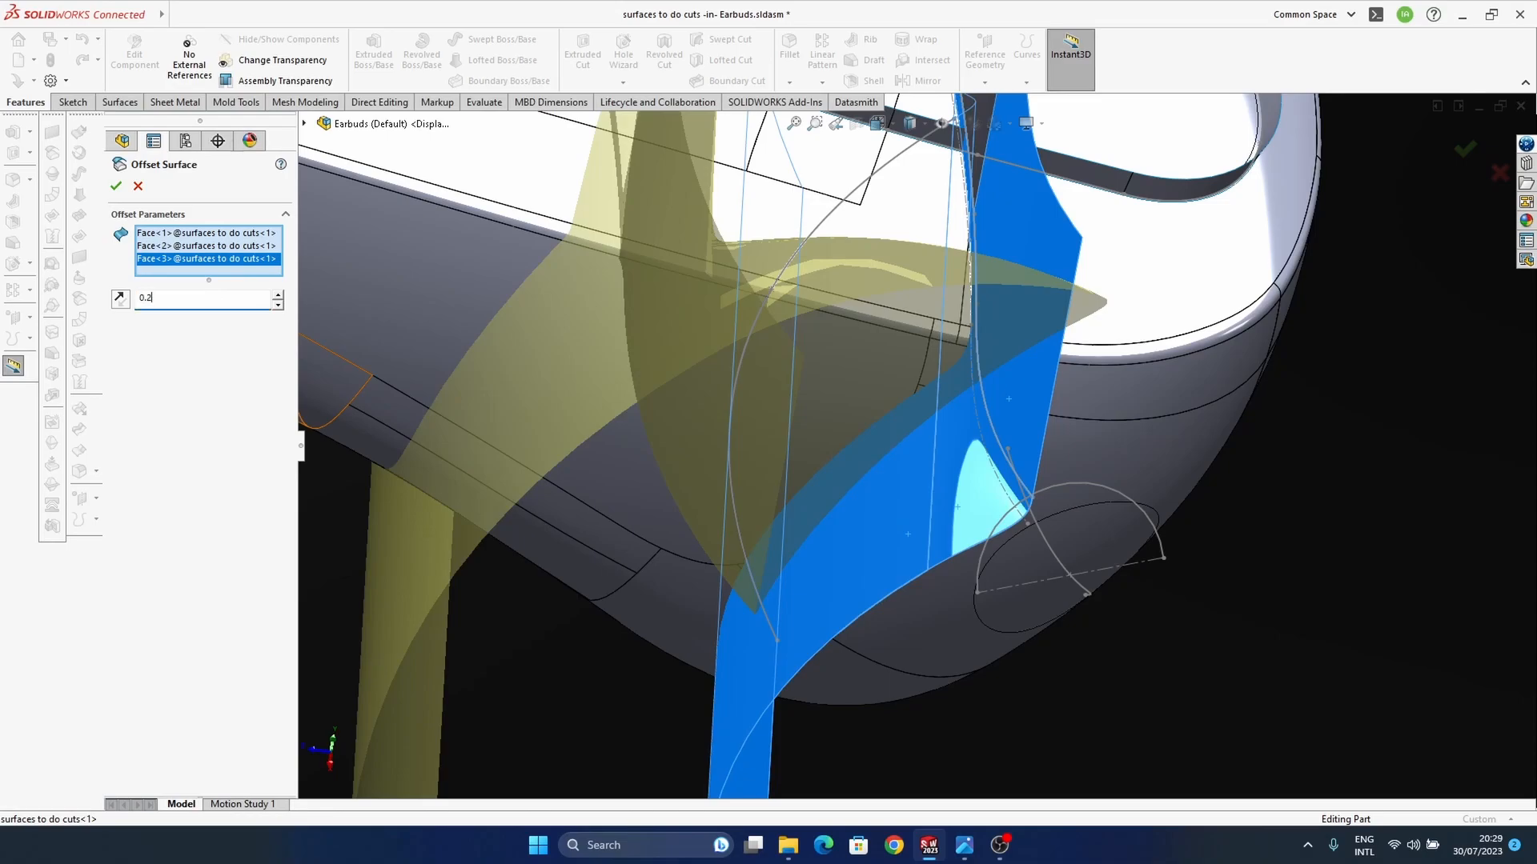
key(Return)
middle_drag(800, 539, 902, 377)
scroll(911, 472, up, 5)
middle_drag(960, 439, 944, 496)
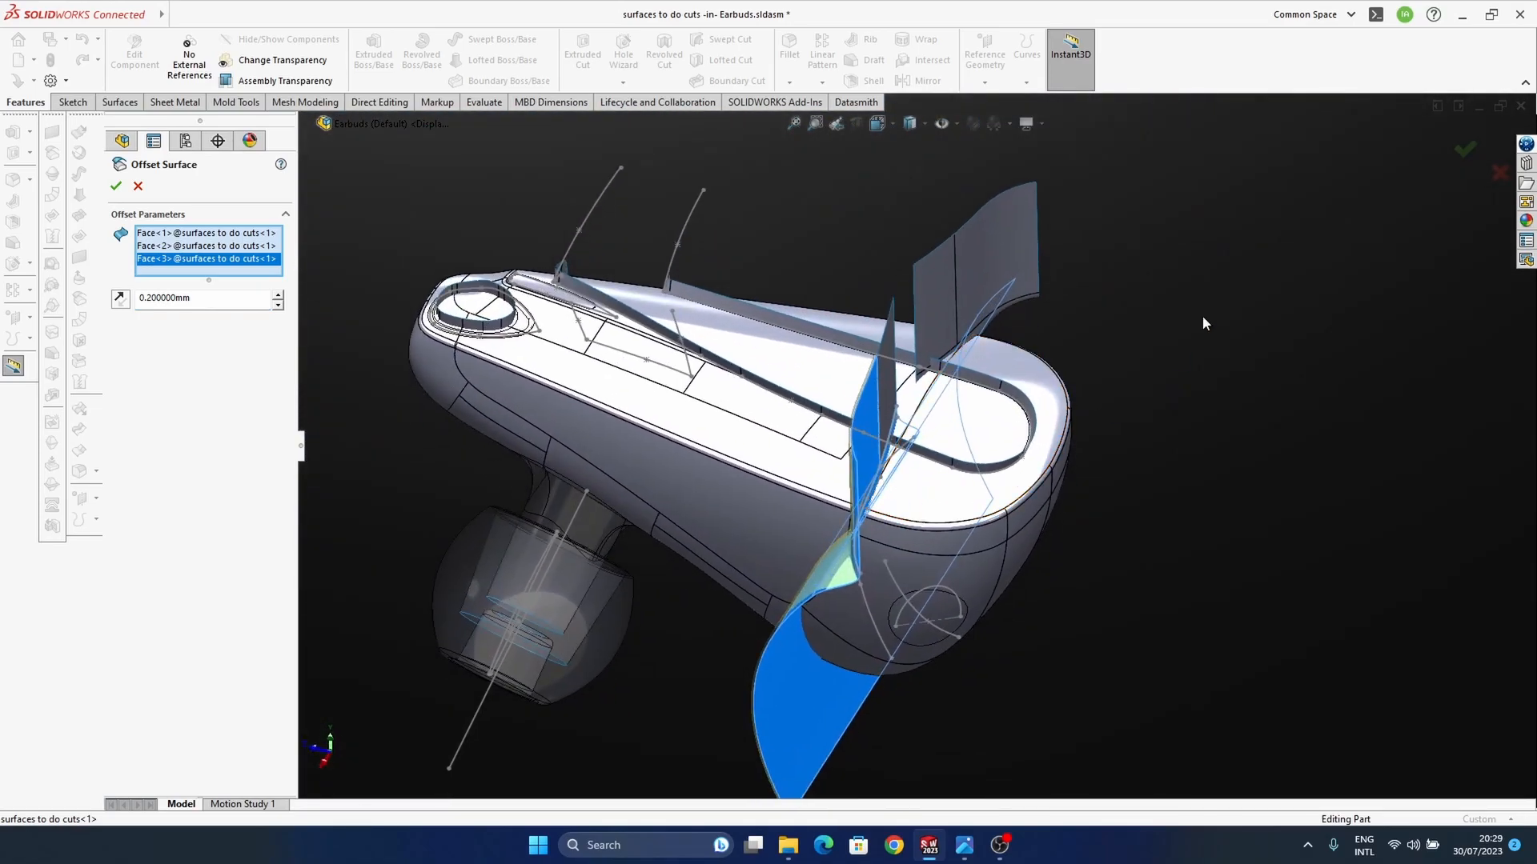
click(1461, 151)
Step: Finish editing the cutting-surfaces part and return to the earbuds assembly
middle_drag(888, 541, 843, 526)
scroll(182, 481, up, 6)
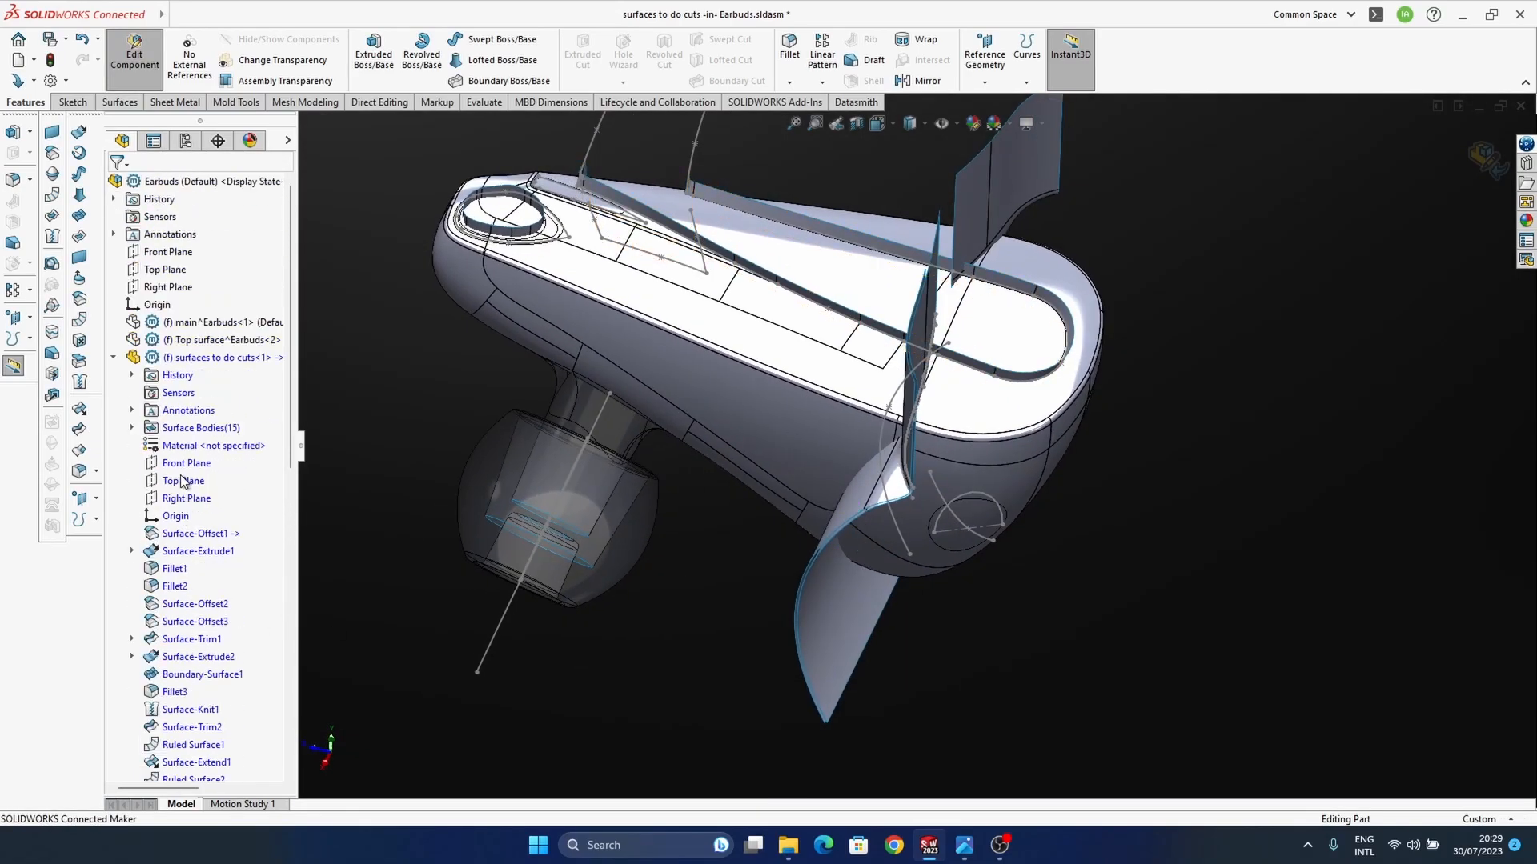
click(1486, 156)
middle_drag(848, 535, 1044, 591)
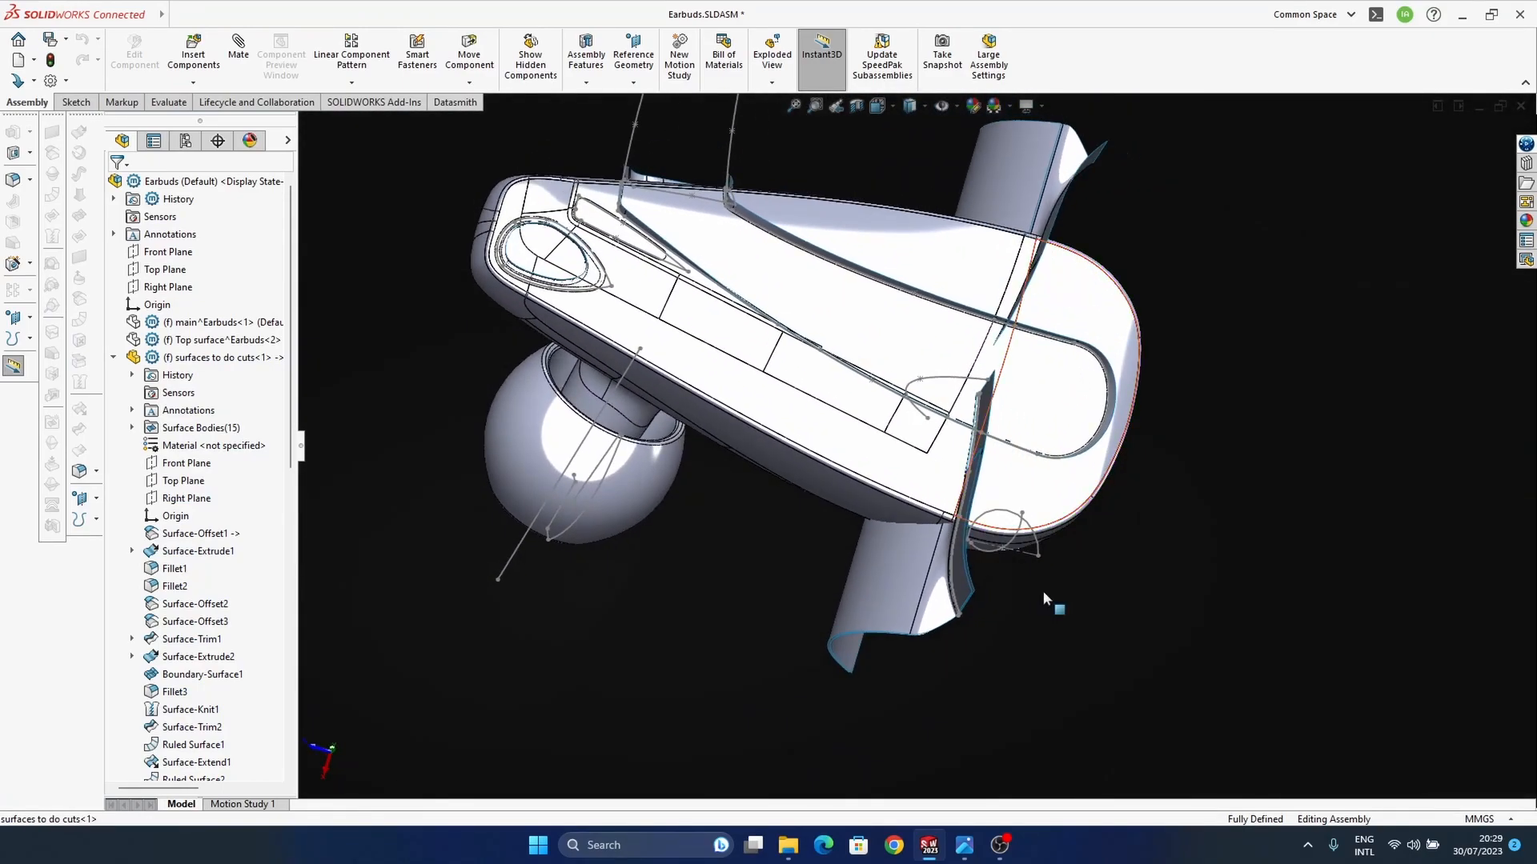
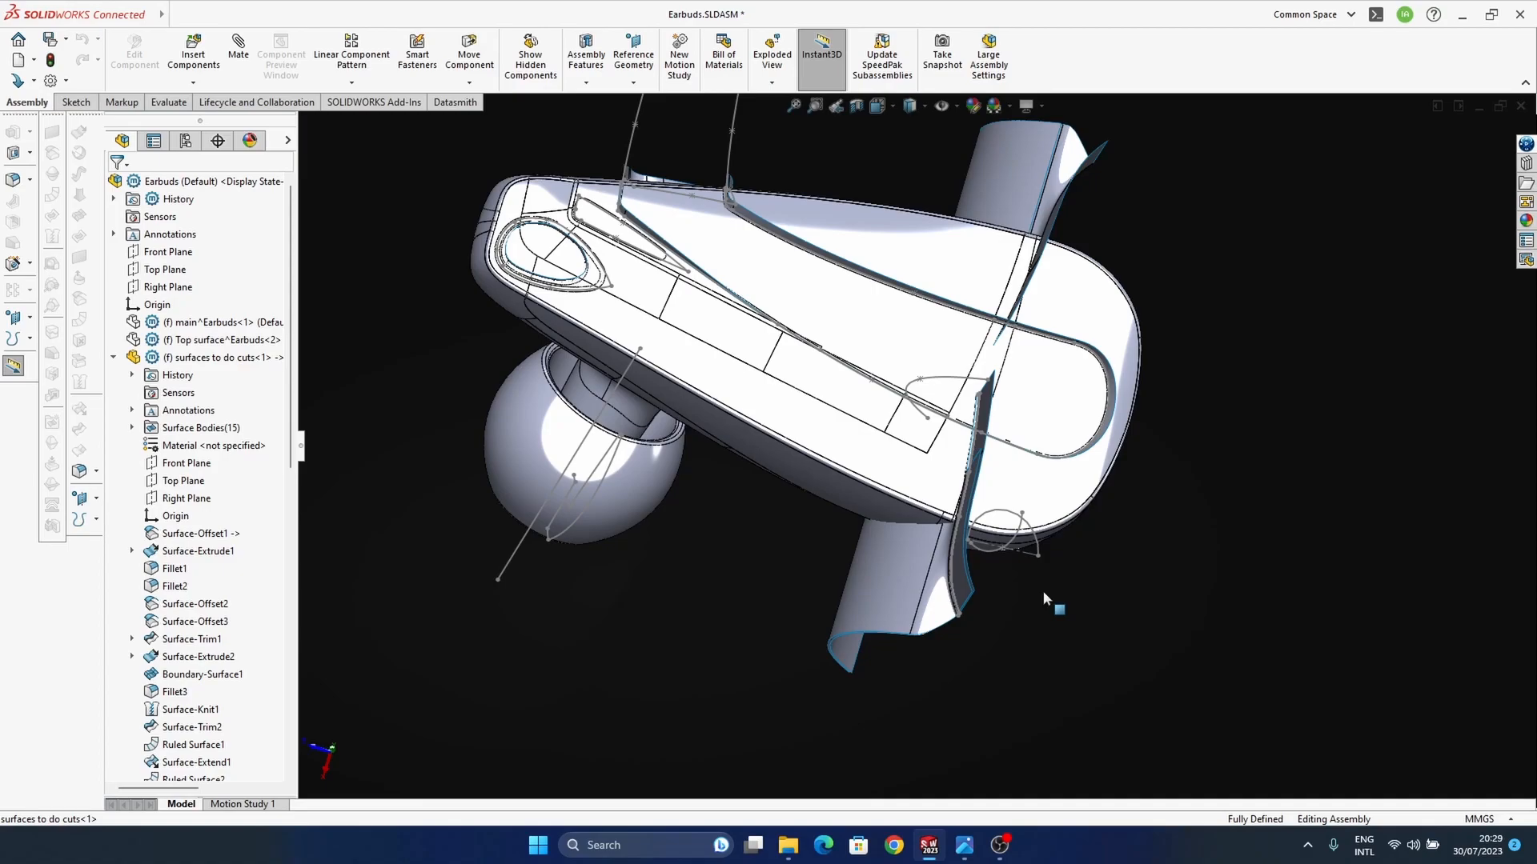
Step: Compare the cutting surfaces around the housing's wide end with the split line in the earbud reference photo
middle_drag(1044, 591, 970, 575)
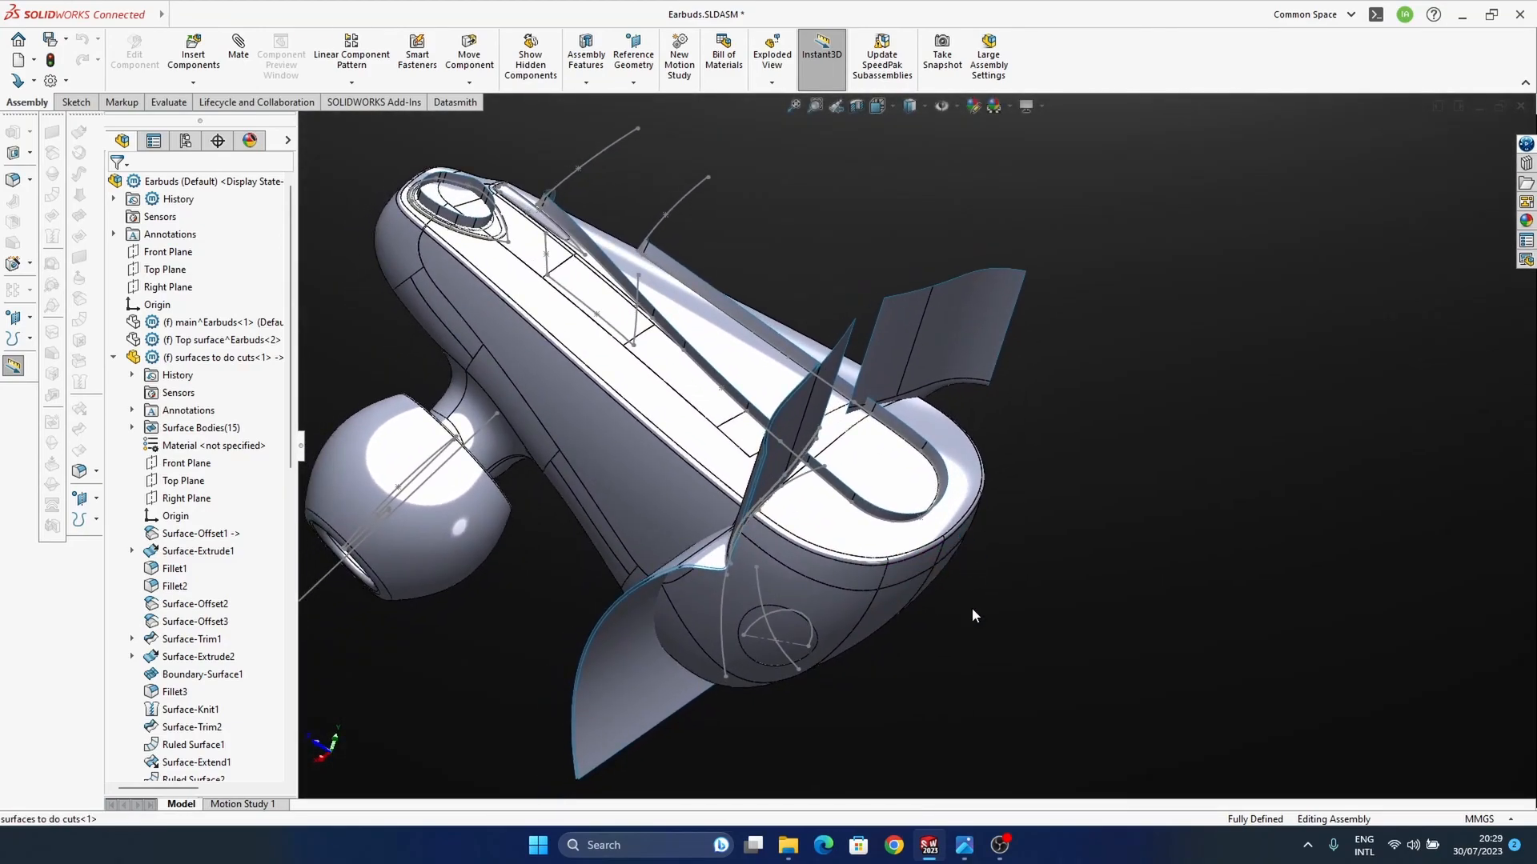
mouse_move(964, 848)
mouse_move(894, 767)
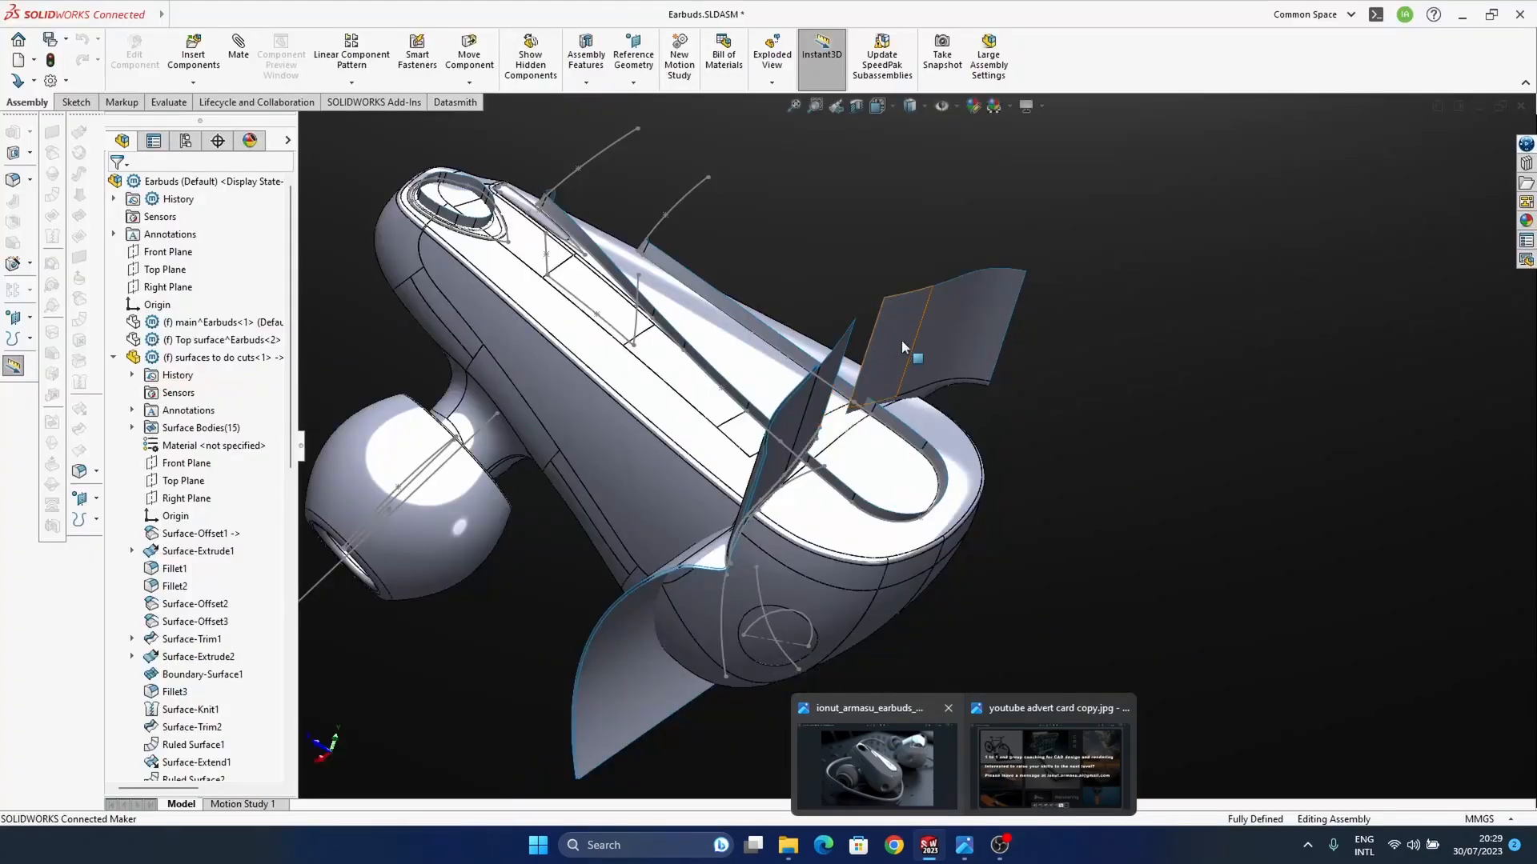
middle_drag(901, 339, 705, 386)
middle_drag(1067, 498, 992, 564)
middle_drag(1081, 528, 978, 324)
scroll(1021, 385, down, 4)
Step: Open the surfaces to do cuts part for editing within the assembly and select its large offset face
click(979, 320)
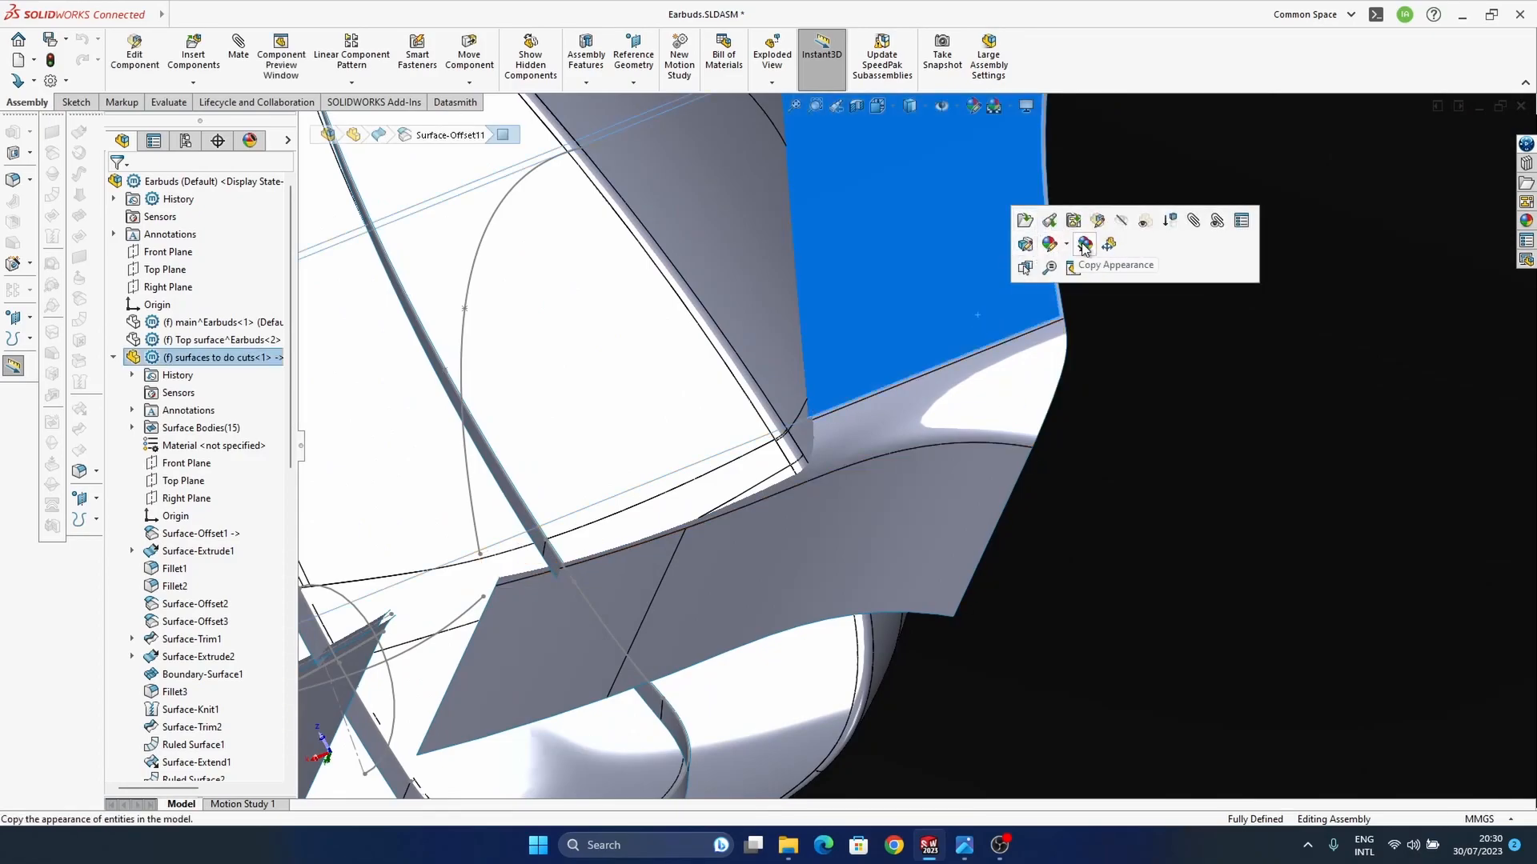
click(1098, 221)
click(997, 346)
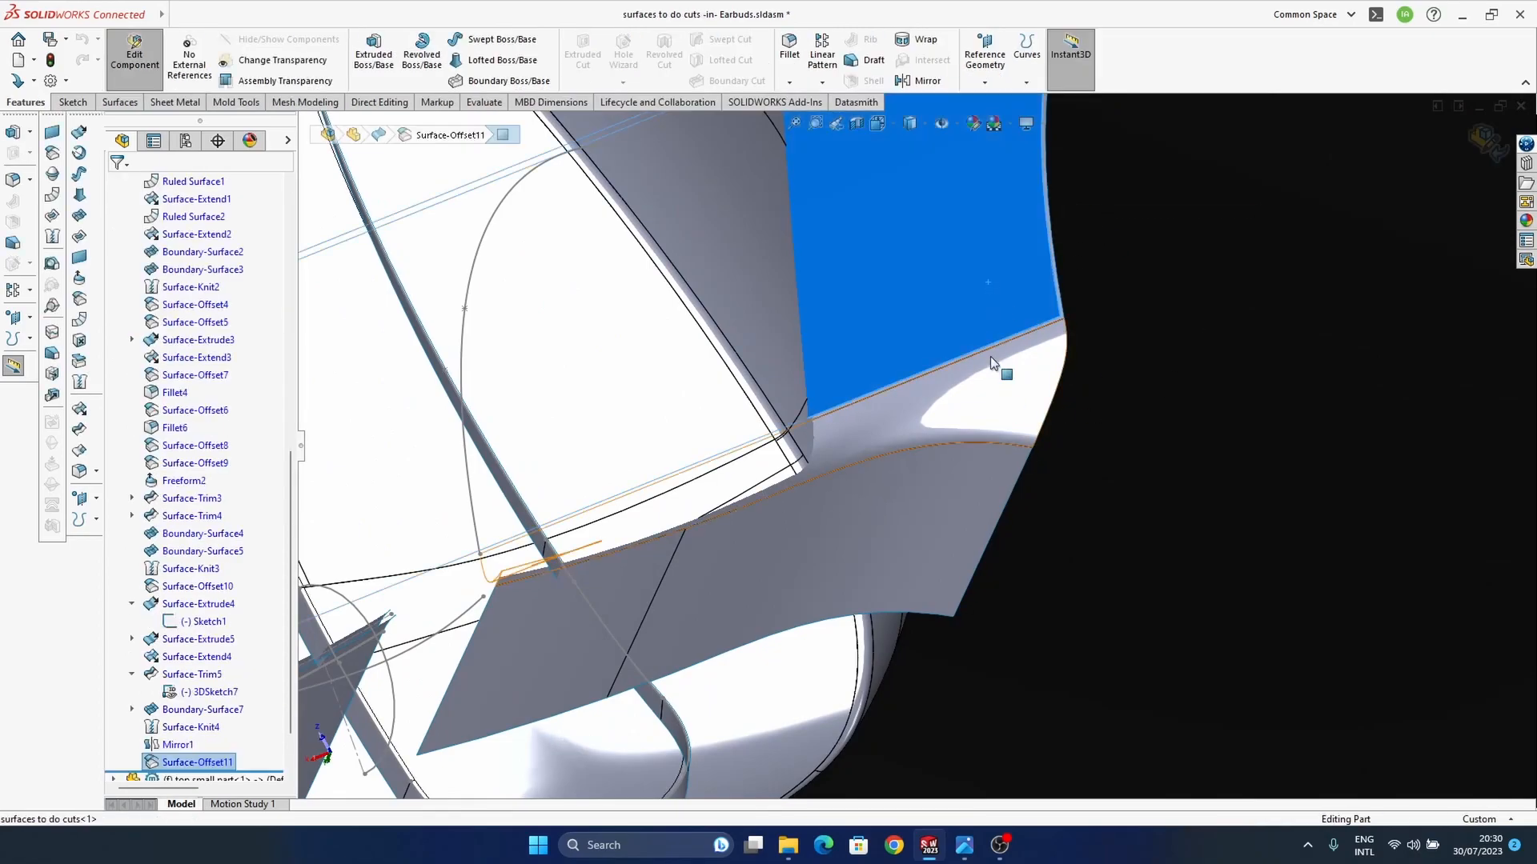
click(1154, 281)
click(1031, 300)
click(1070, 292)
click(999, 313)
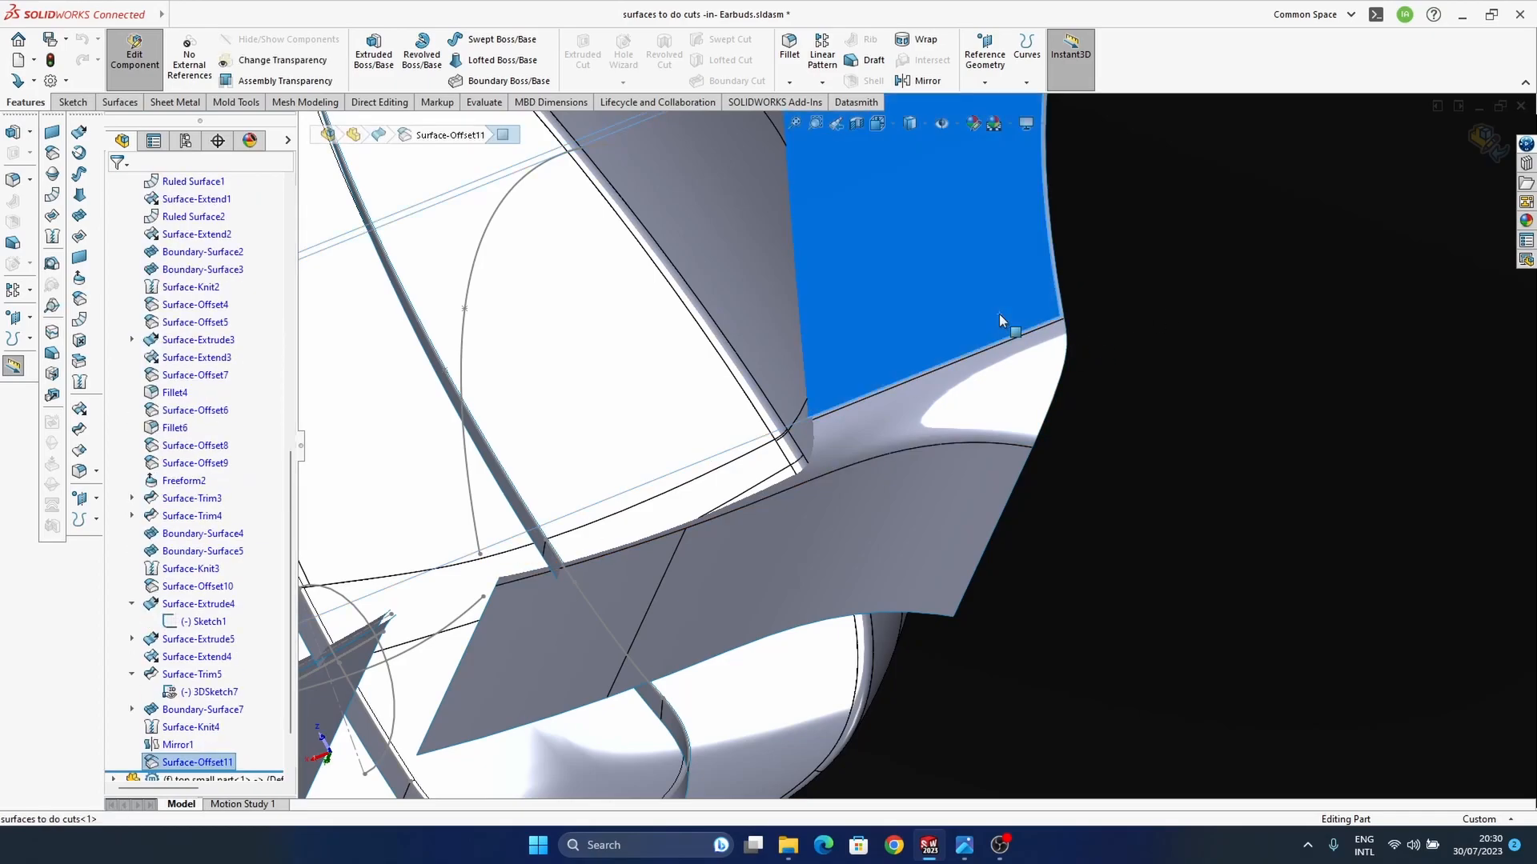
Step: Edit the 0.2 mm surface offset to add the remaining strip faces at the wide end, and return to the assembly
right_click(214, 767)
click(225, 498)
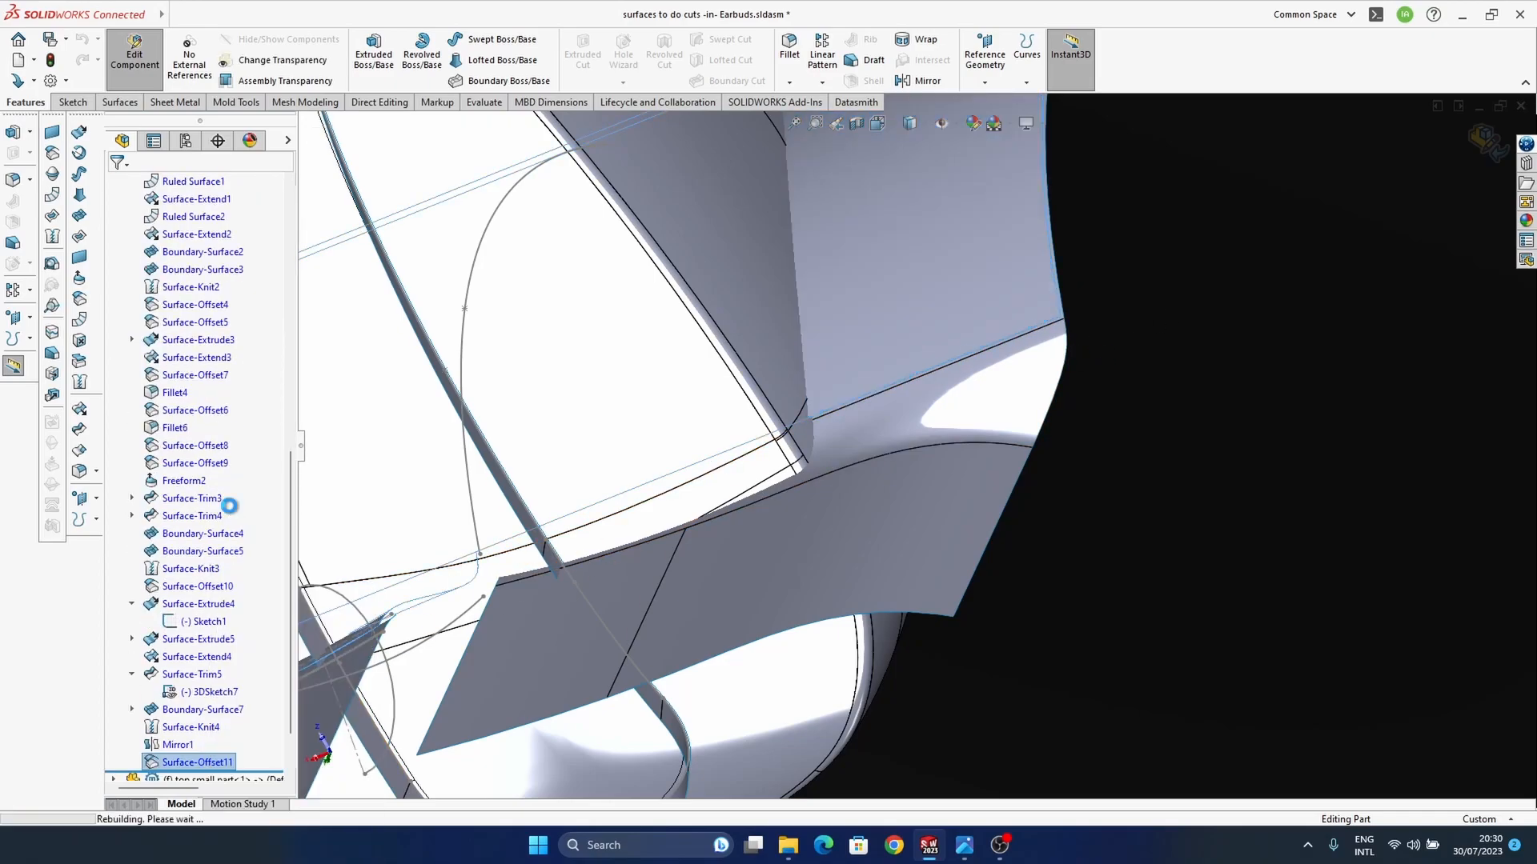
click(621, 593)
middle_drag(743, 683, 1063, 402)
click(772, 570)
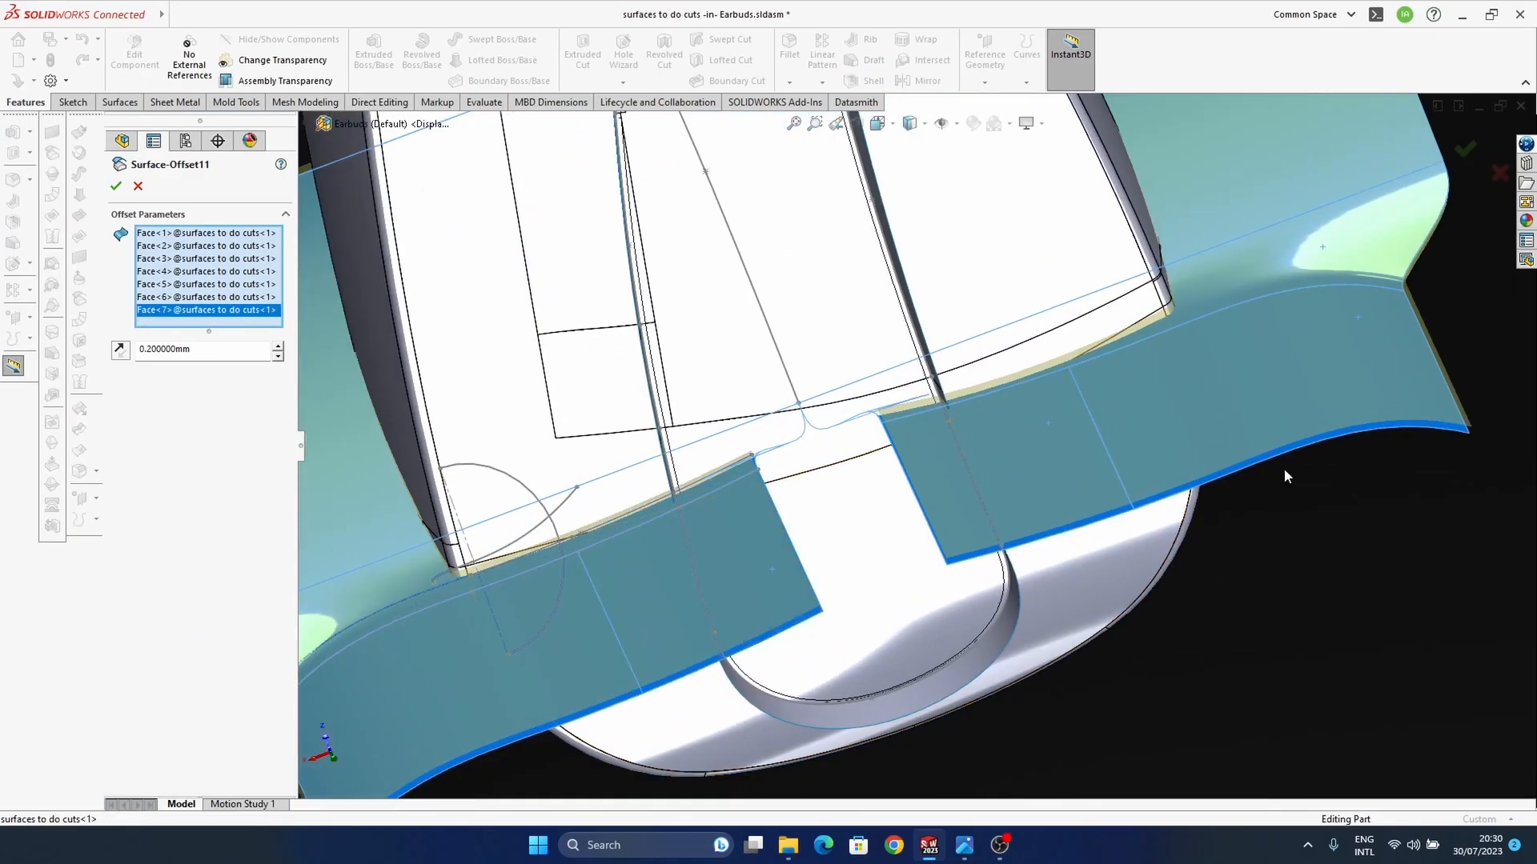
click(1464, 152)
click(1487, 162)
Step: Check the completed cutting surfaces at the wide end against the earbud reference photo
middle_drag(1001, 618, 1021, 542)
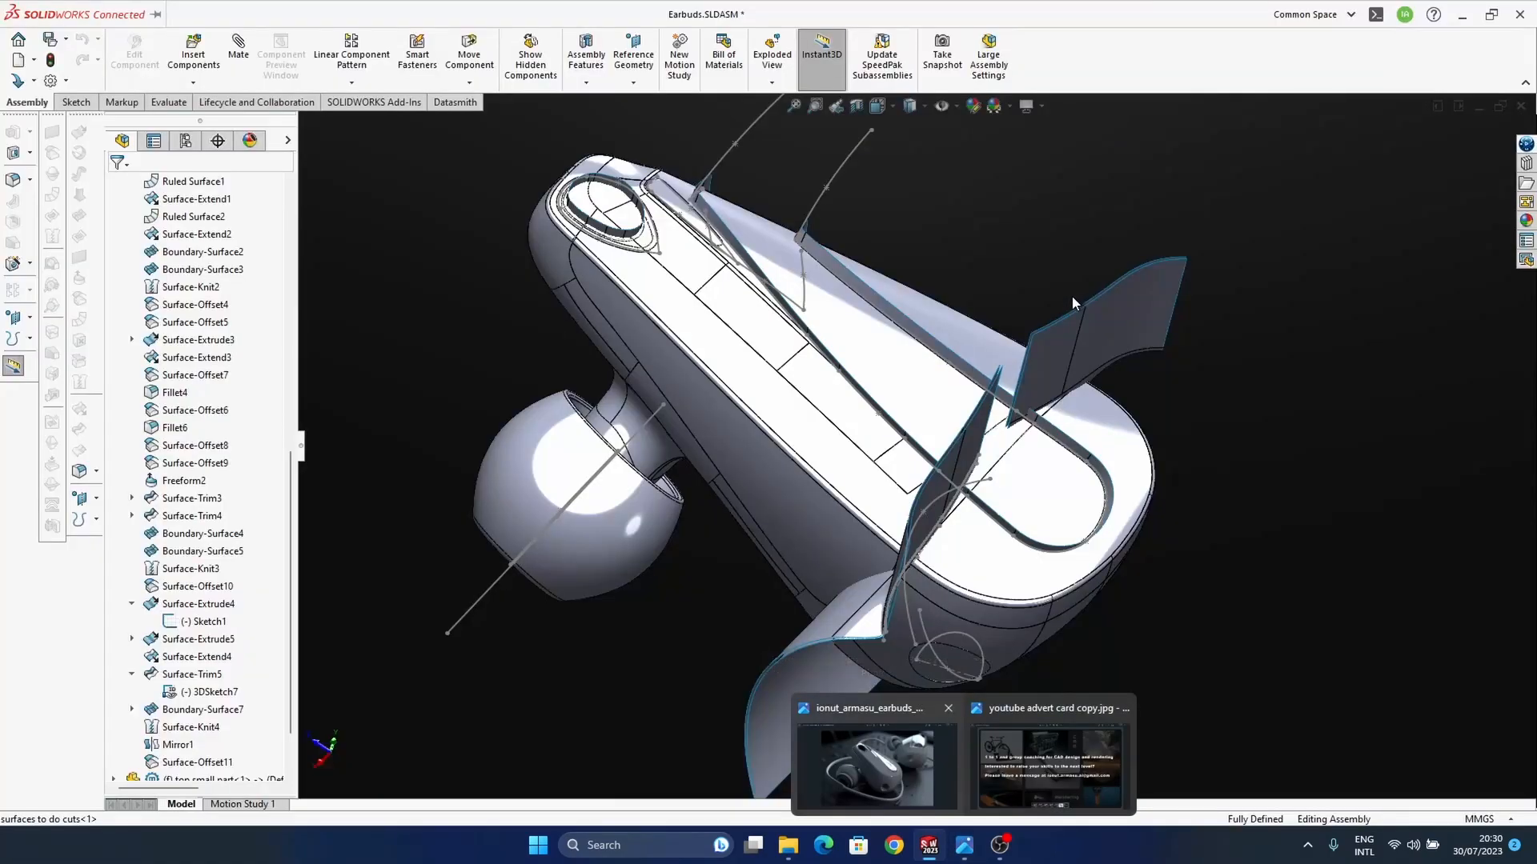
middle_drag(1101, 458, 1040, 539)
middle_drag(1170, 539, 1115, 601)
middle_drag(1119, 658, 1155, 710)
middle_drag(1029, 420, 920, 448)
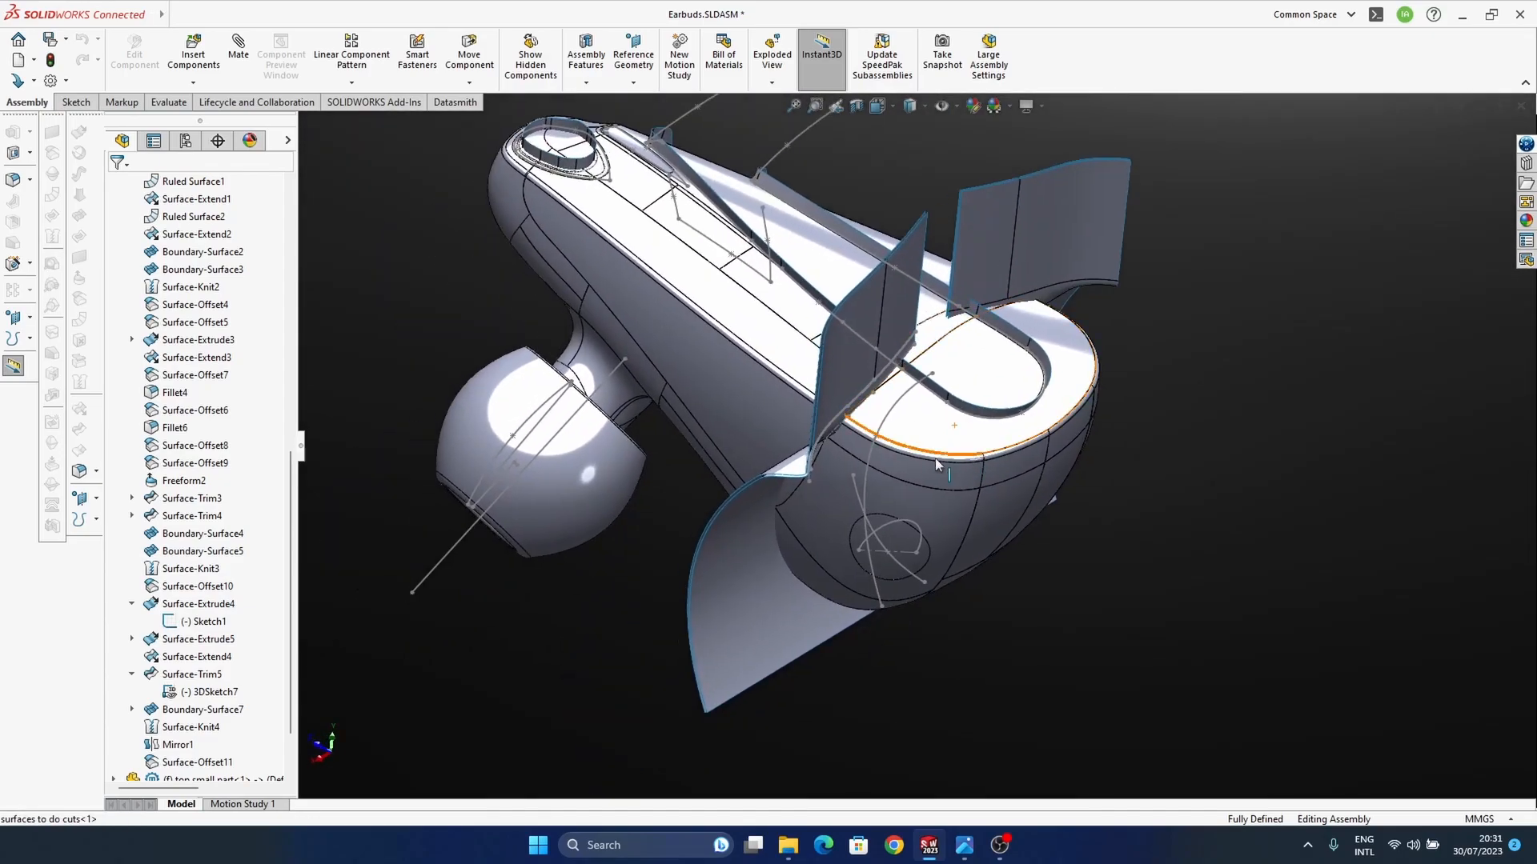
scroll(187, 472, up, 10)
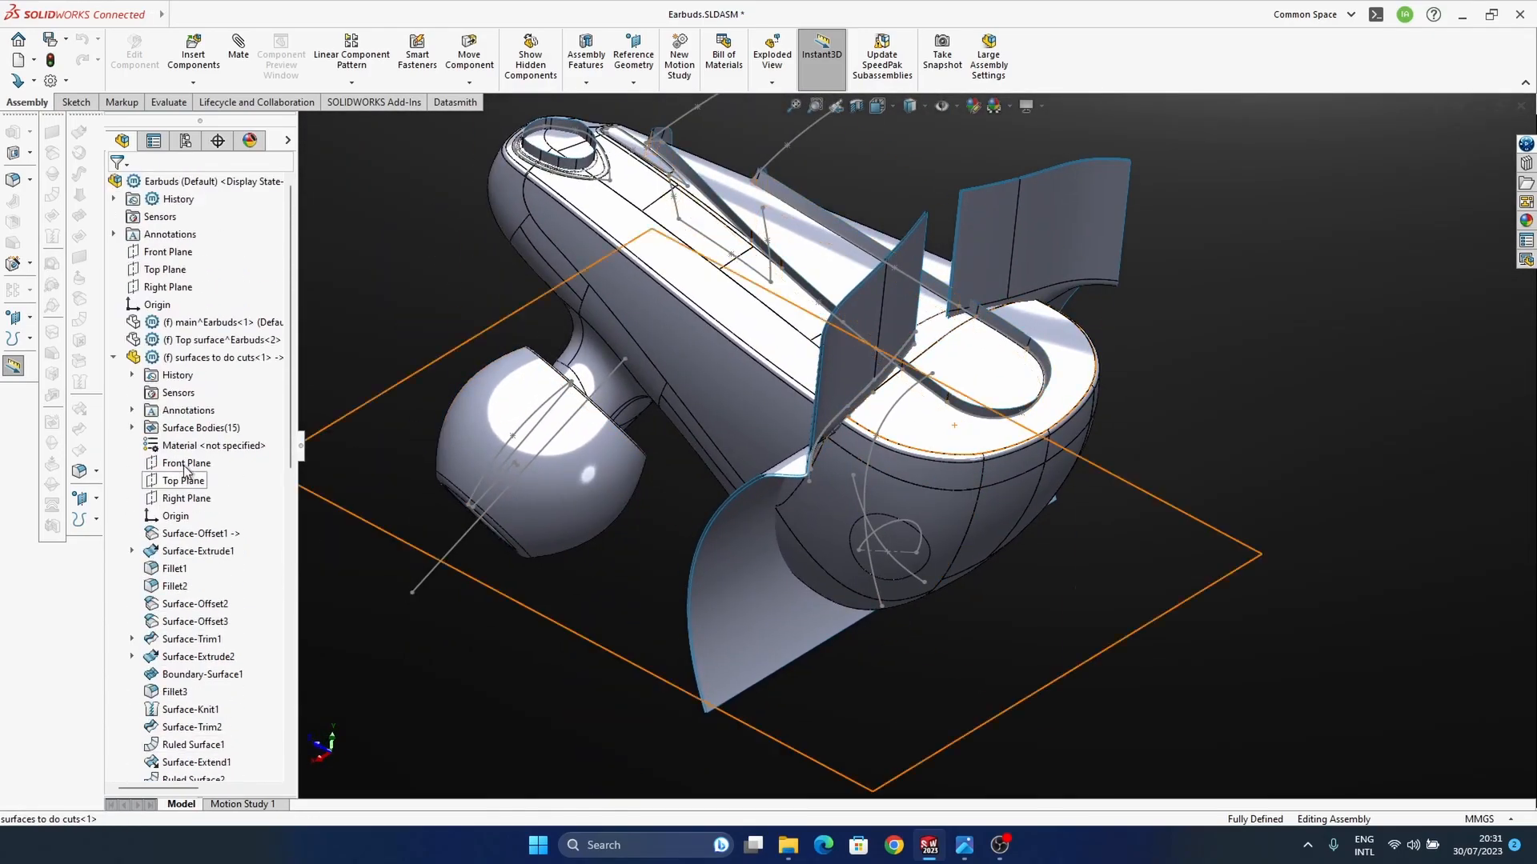
Step: Collapse the cutting-surfaces part and insert a new empty part into the Earbuds assembly
click(114, 358)
middle_drag(519, 626, 940, 565)
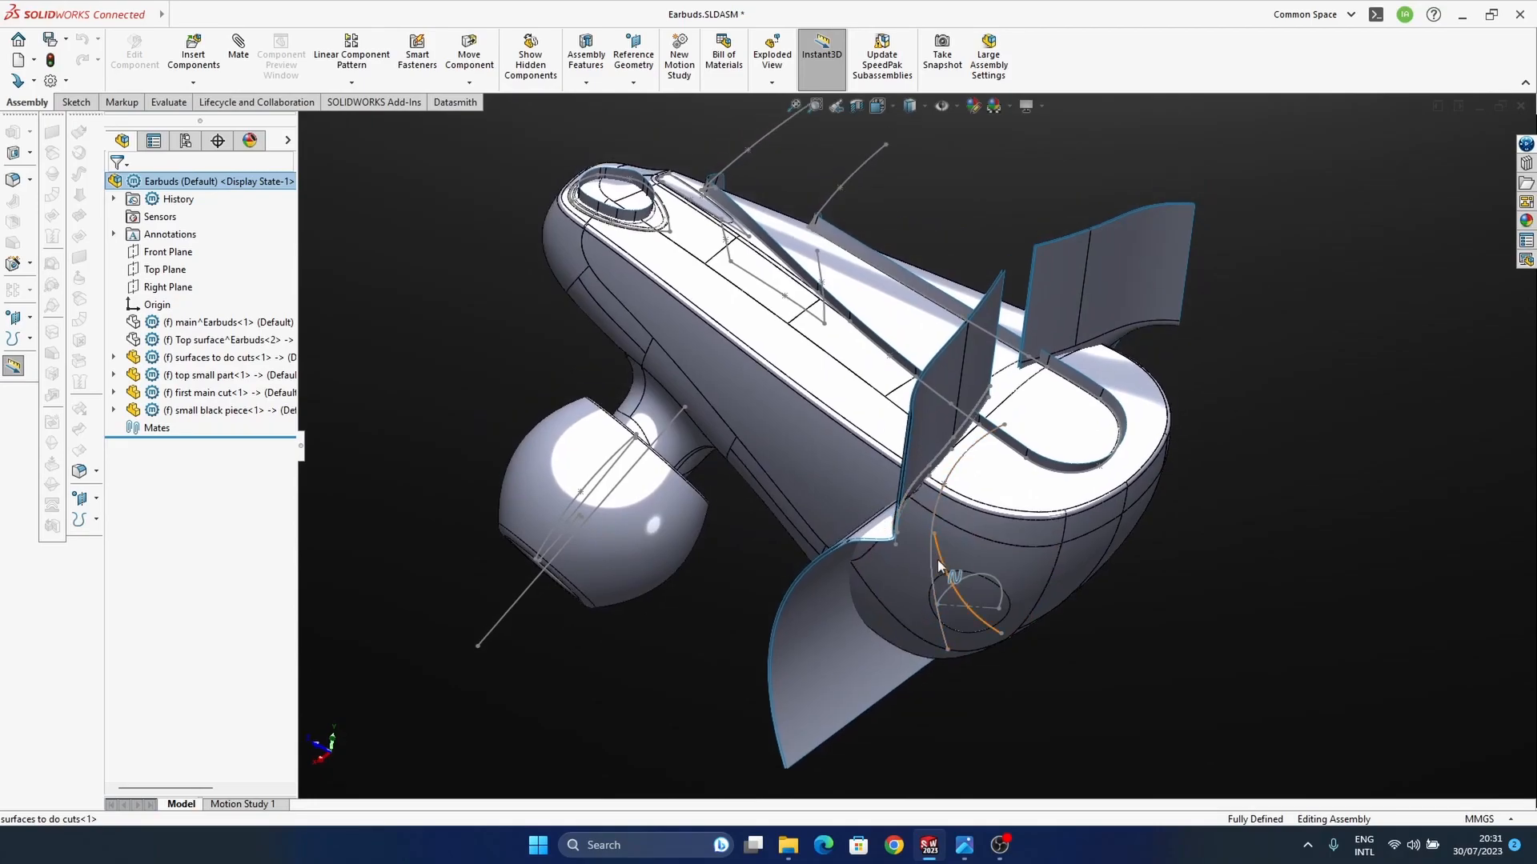
ctrl+middle_drag(957, 529, 979, 492)
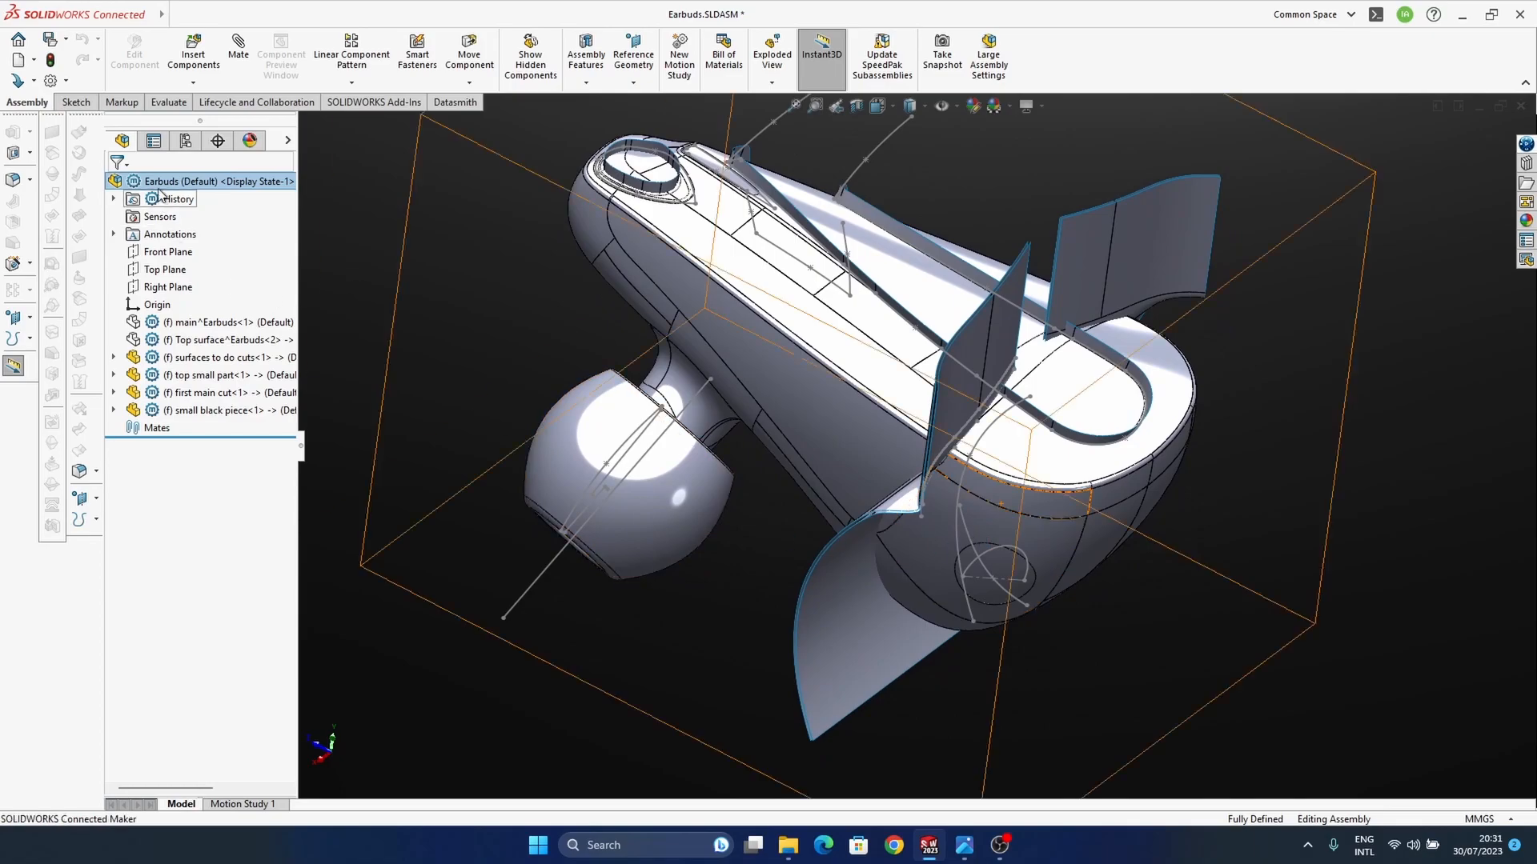
click(192, 83)
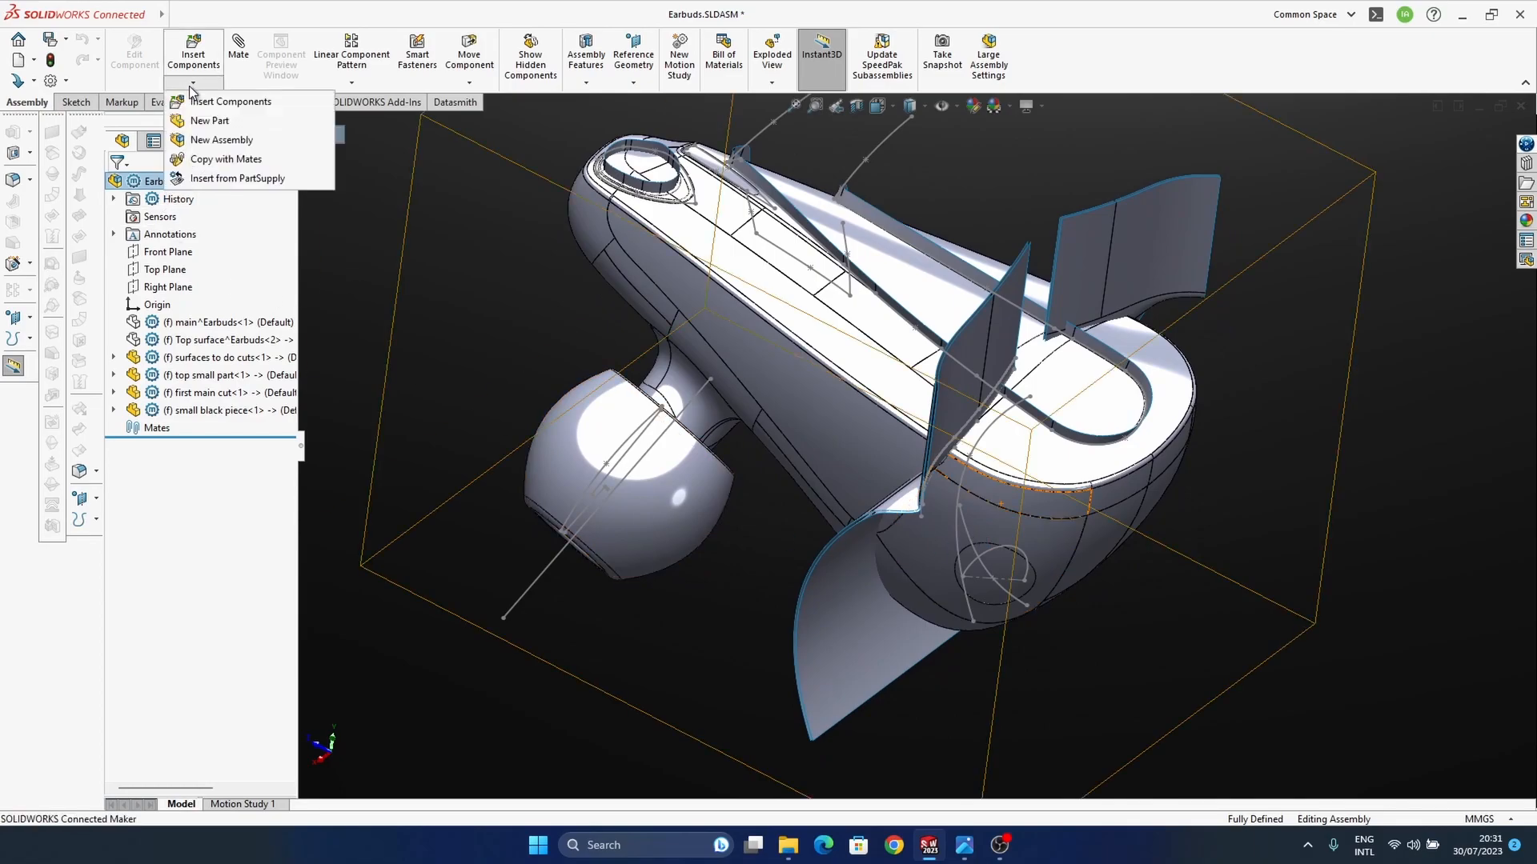
click(210, 120)
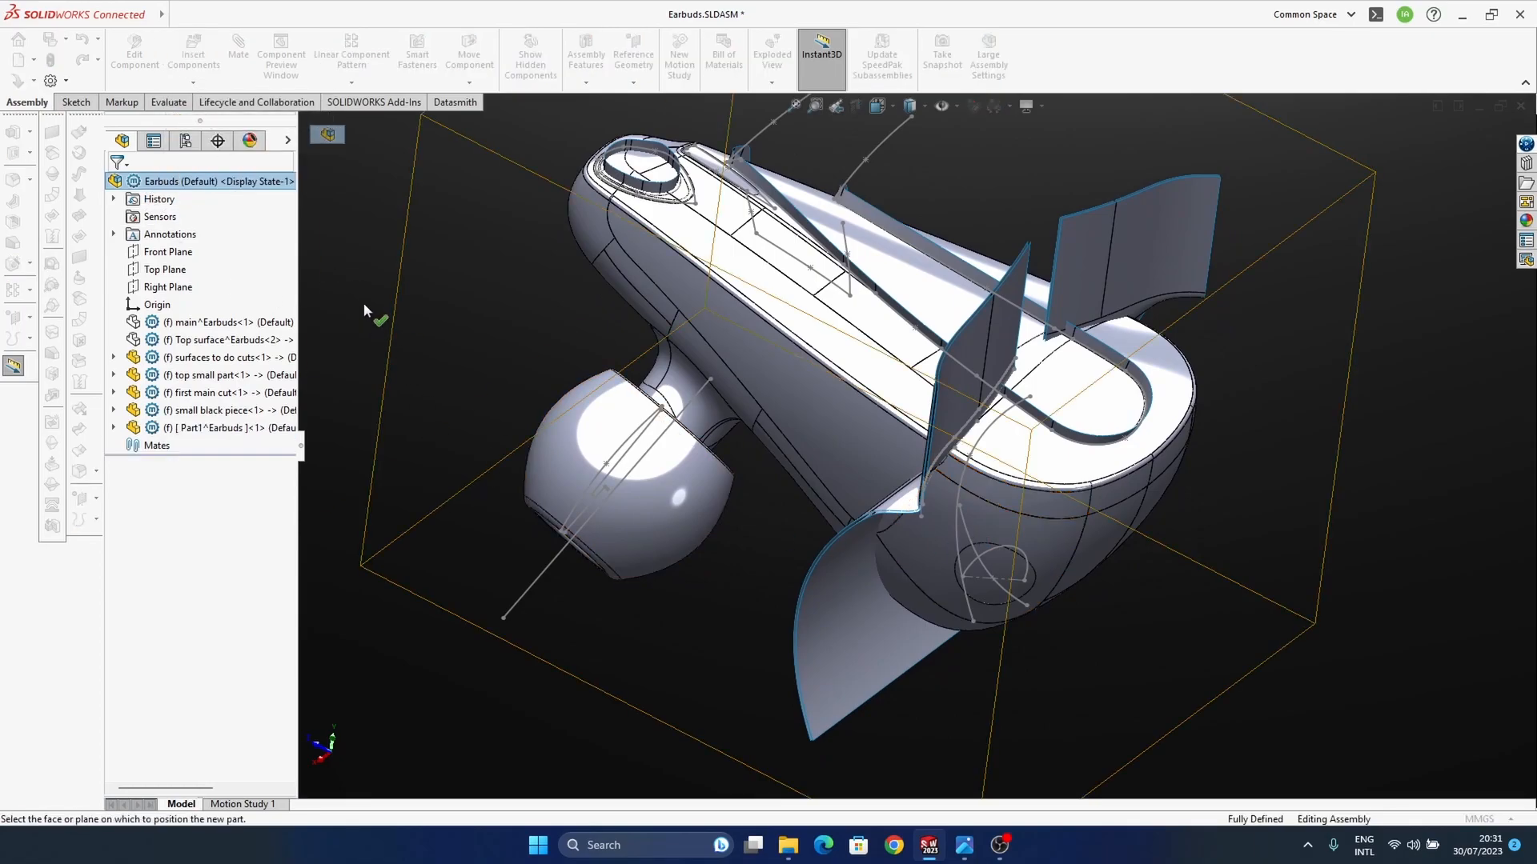
middle_drag(665, 570, 801, 480)
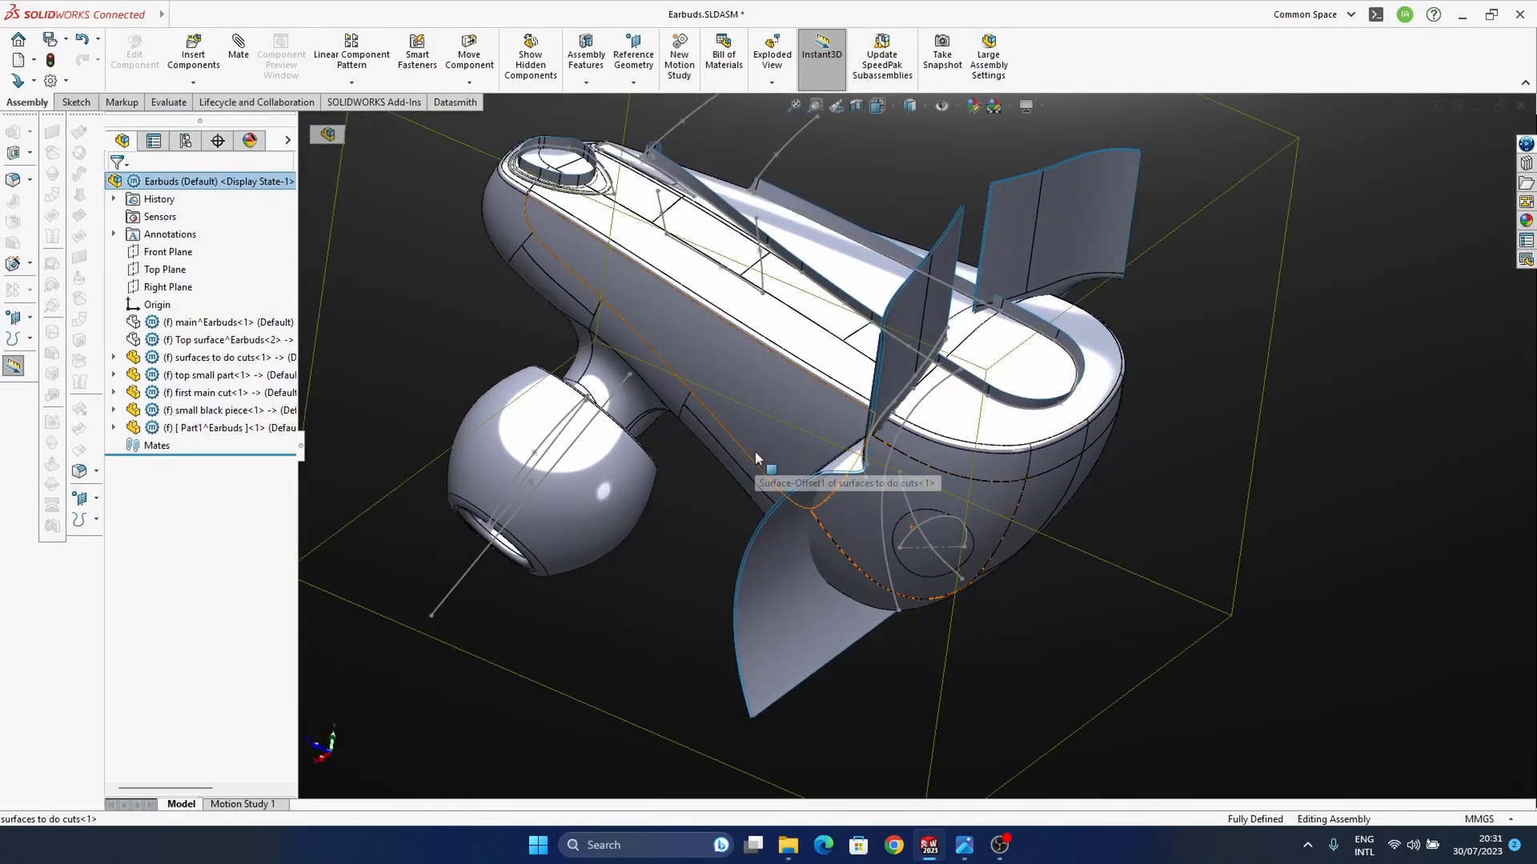
click(756, 458)
key(Escape)
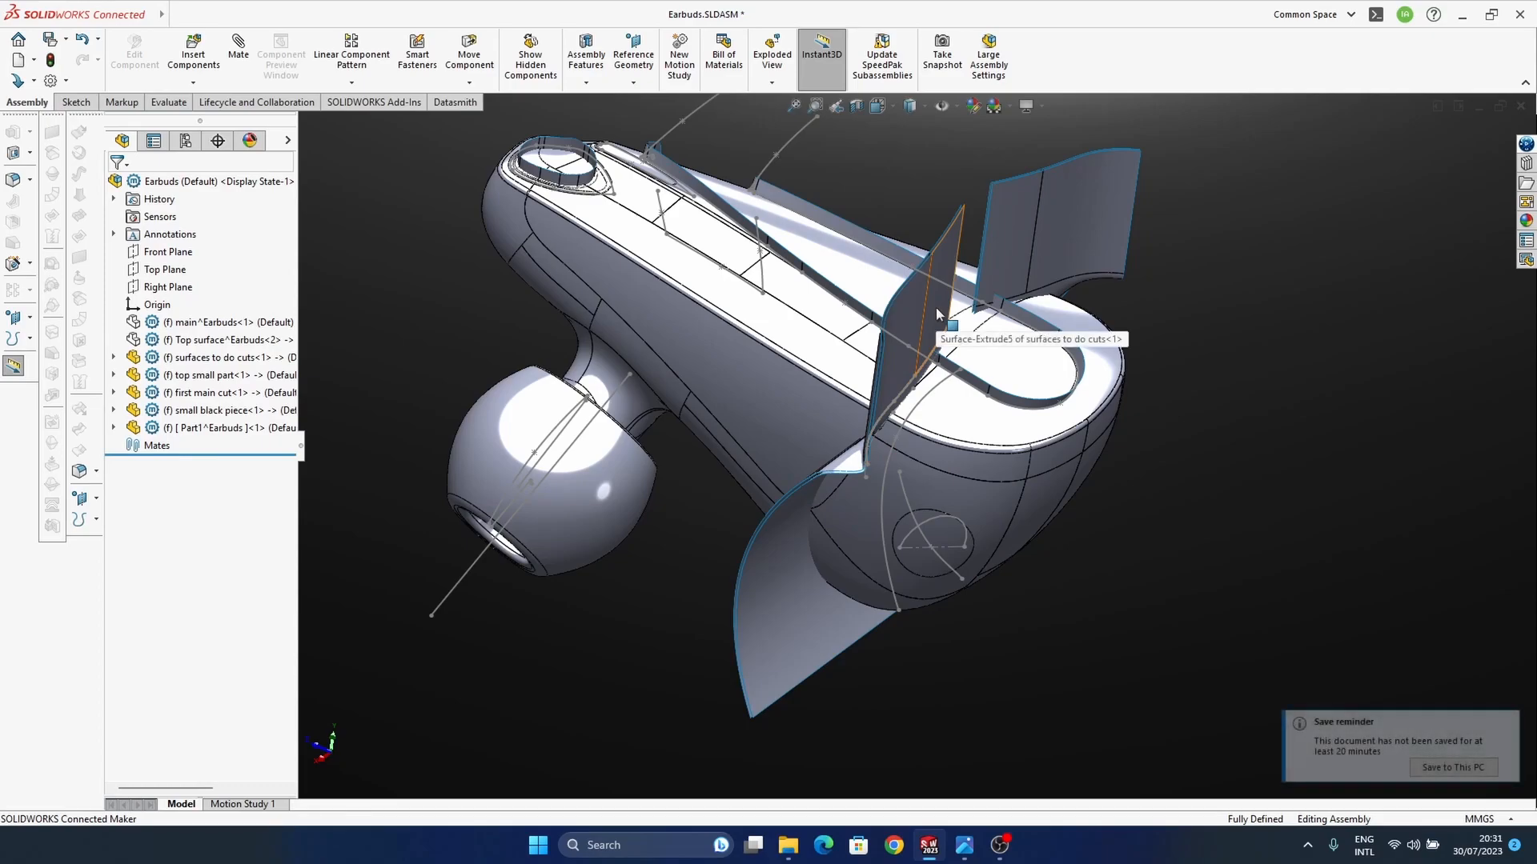
click(1432, 768)
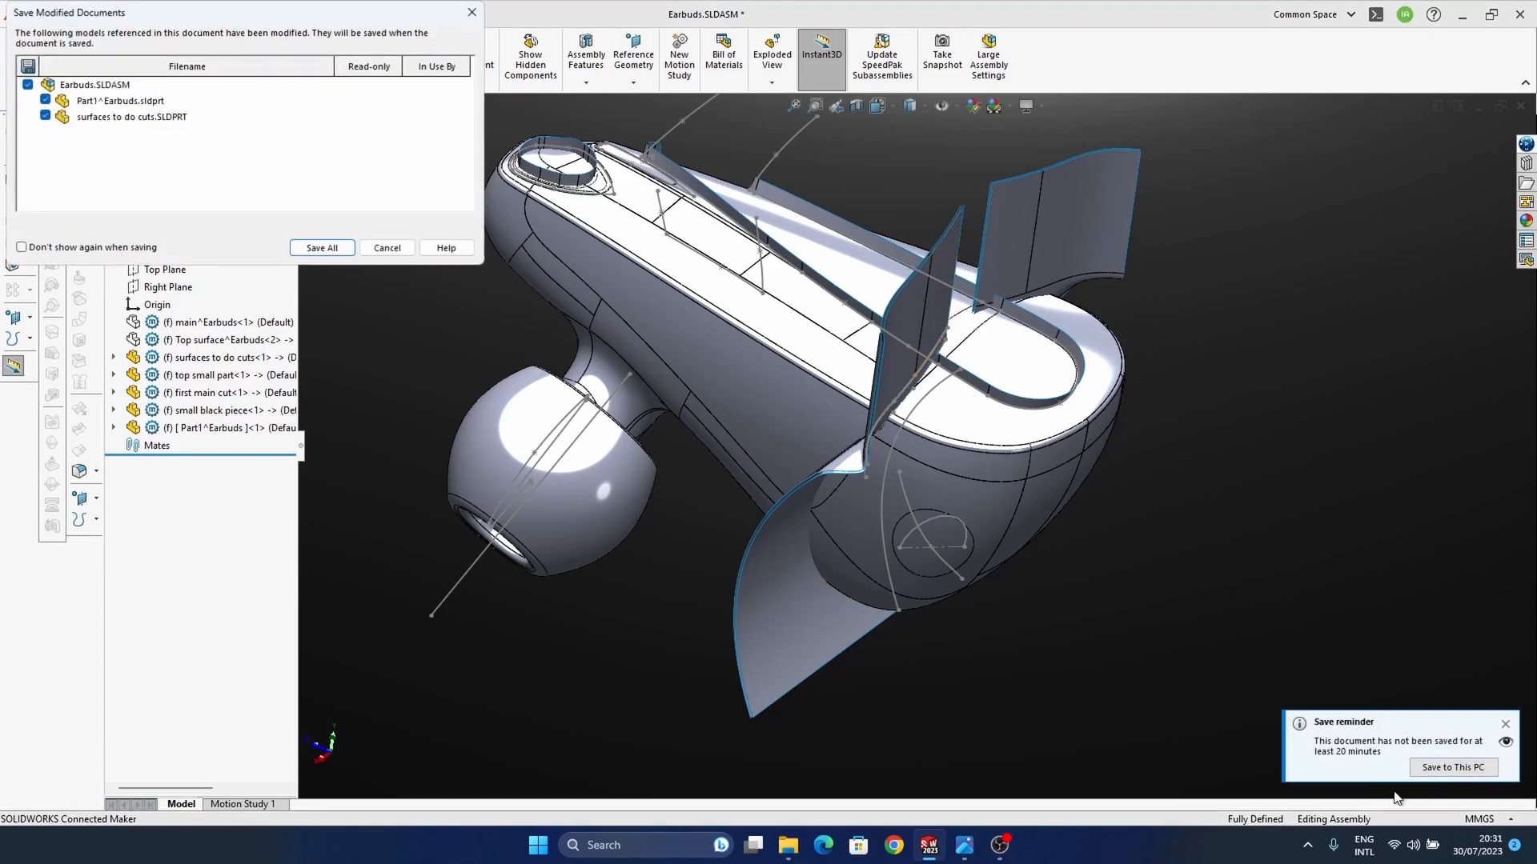
click(320, 249)
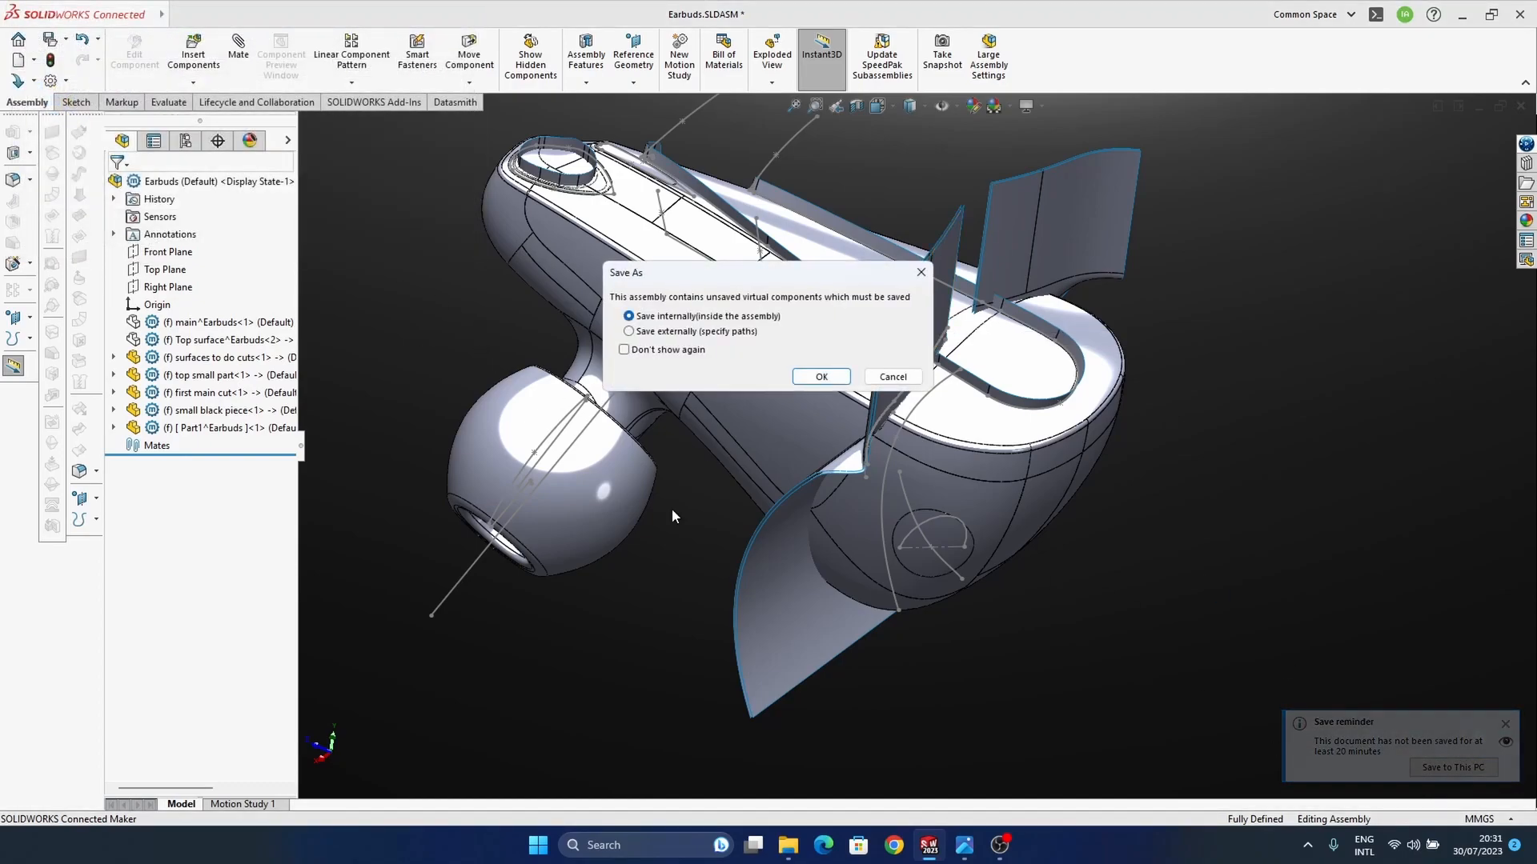
click(893, 377)
Step: Examine which cutting surfaces belong to the last offset and the mirror feature of the surfaces to do cuts part
ctrl+middle_drag(1125, 551, 1129, 572)
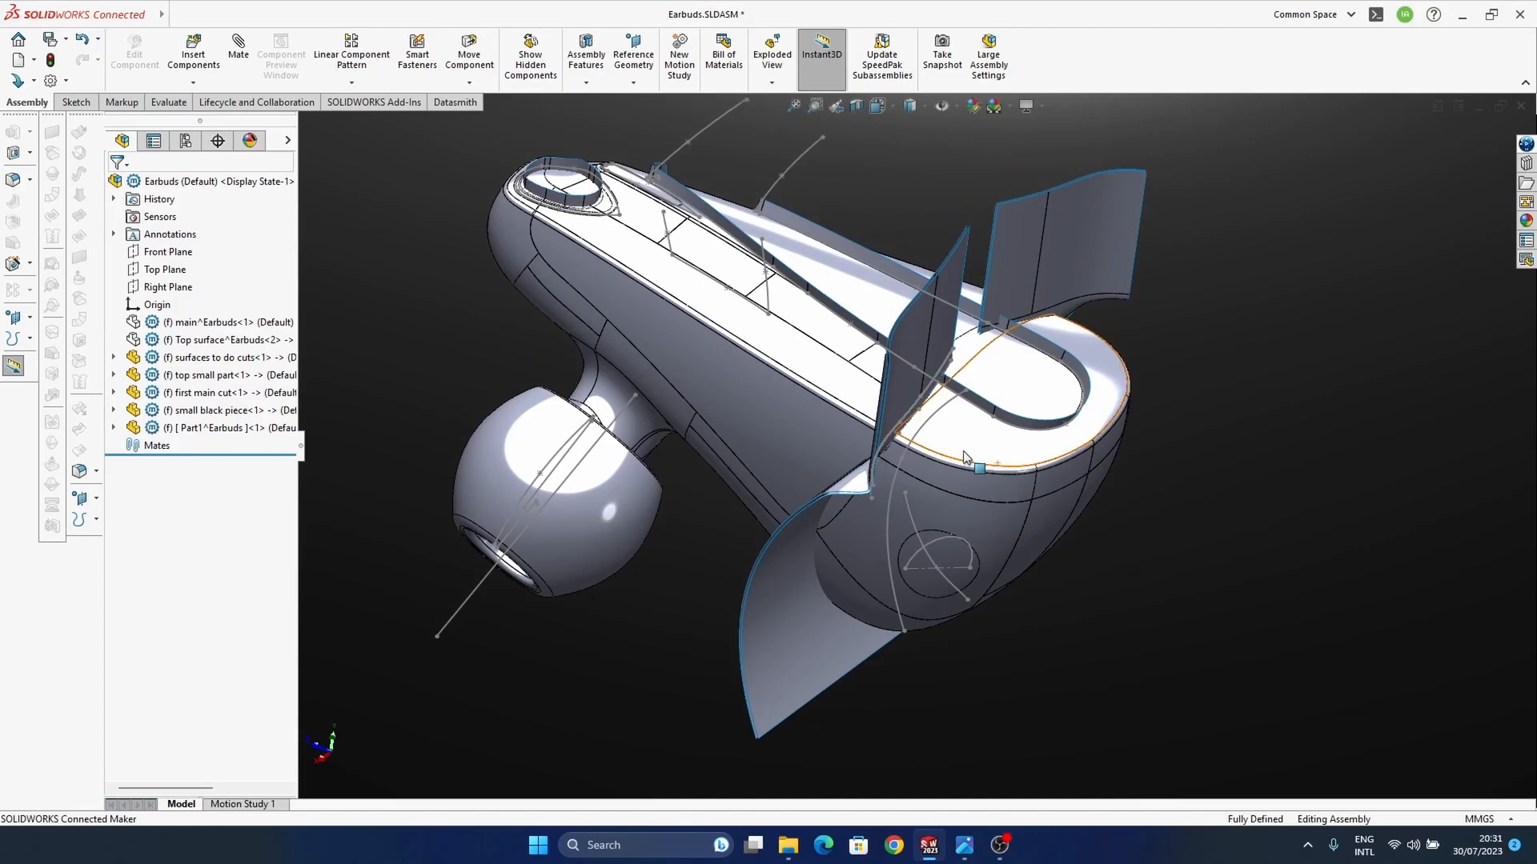
middle_drag(889, 500, 887, 482)
click(113, 429)
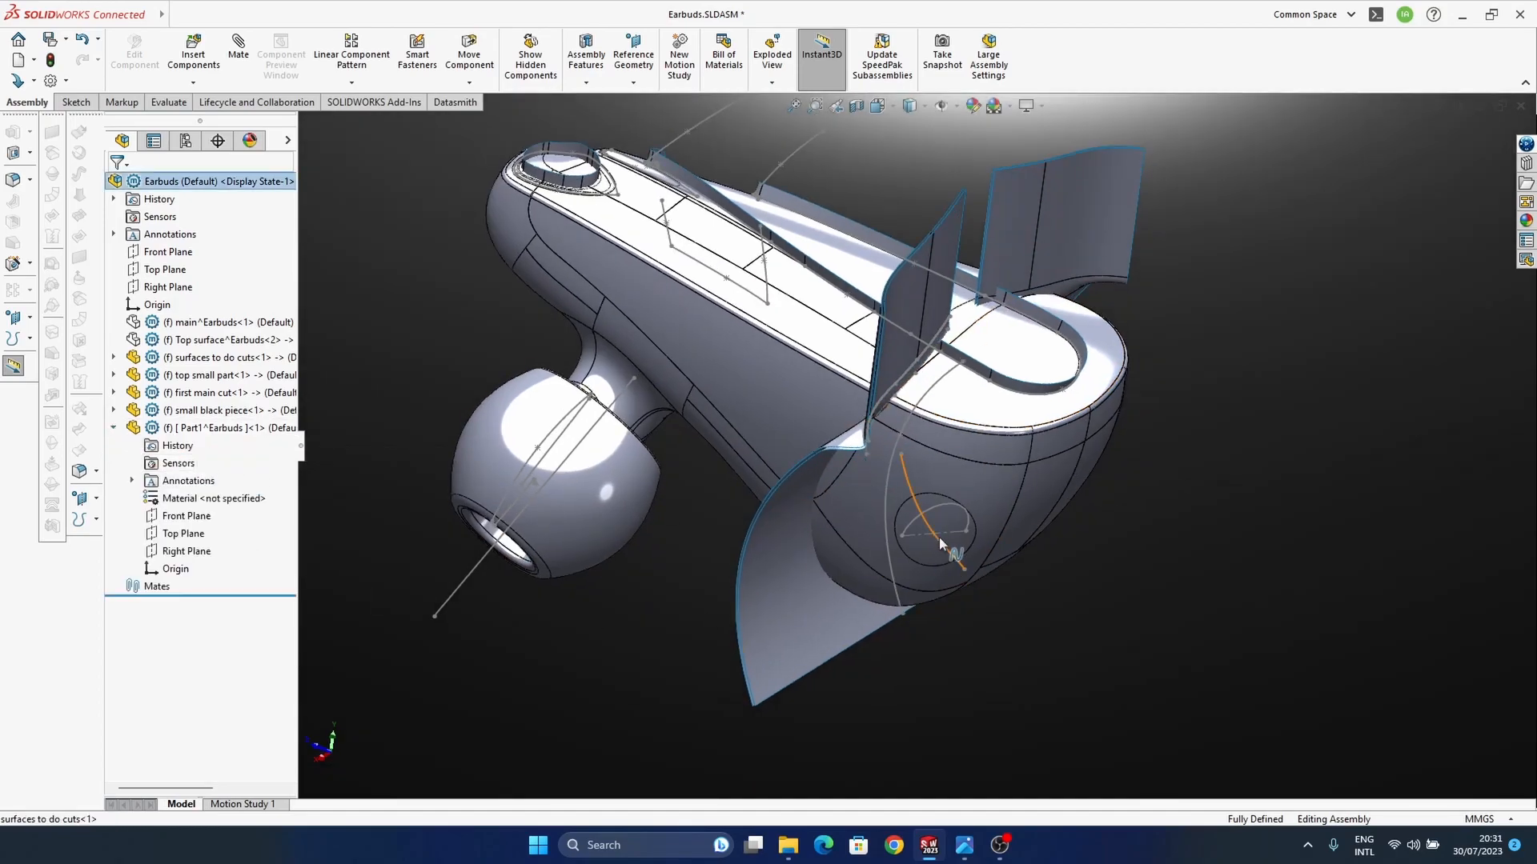
click(887, 358)
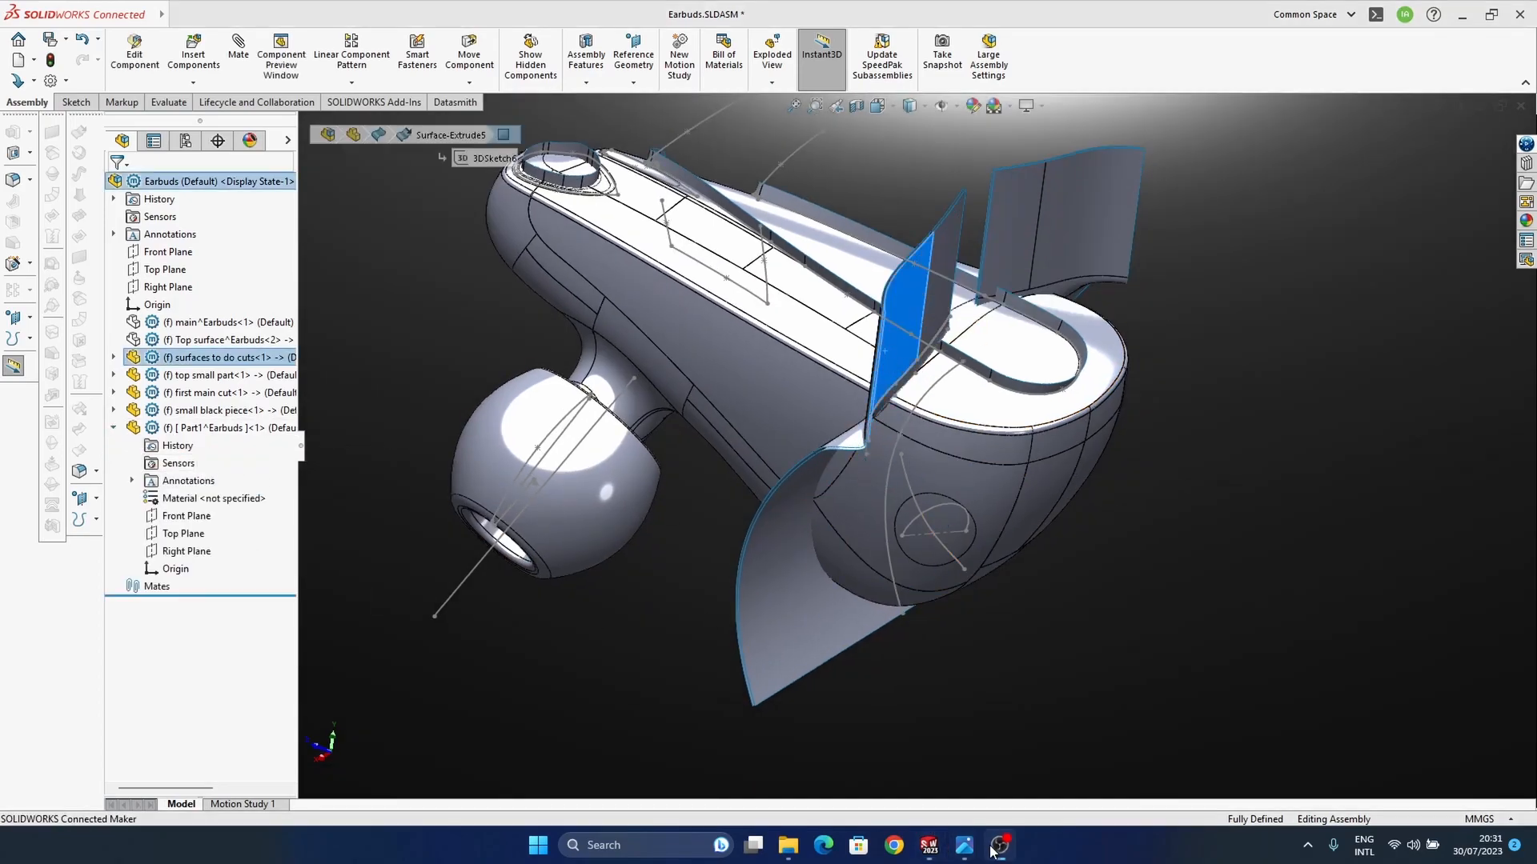
middle_drag(913, 410, 924, 452)
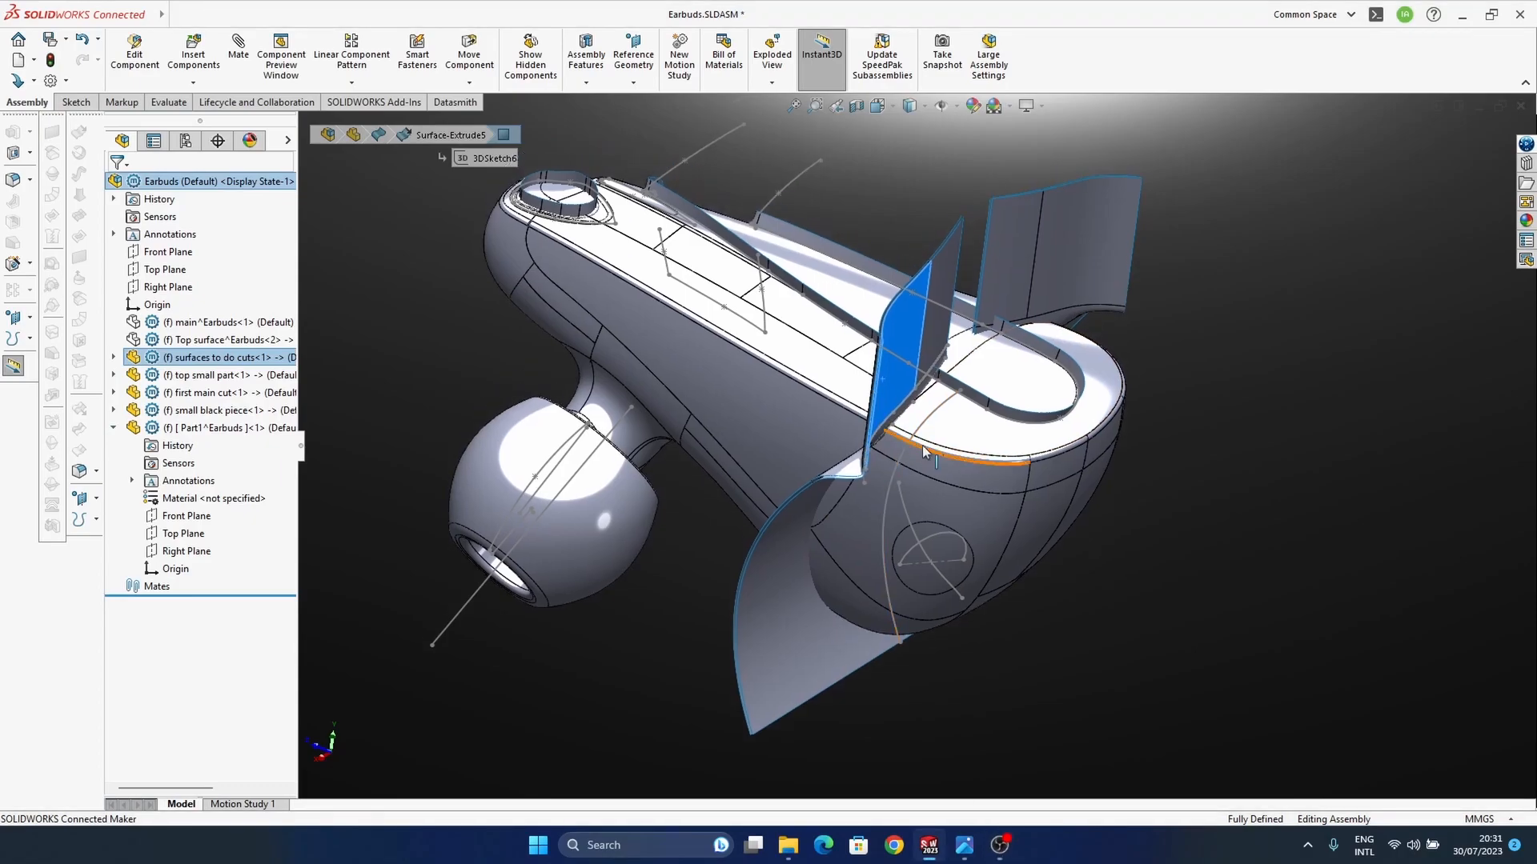
click(112, 357)
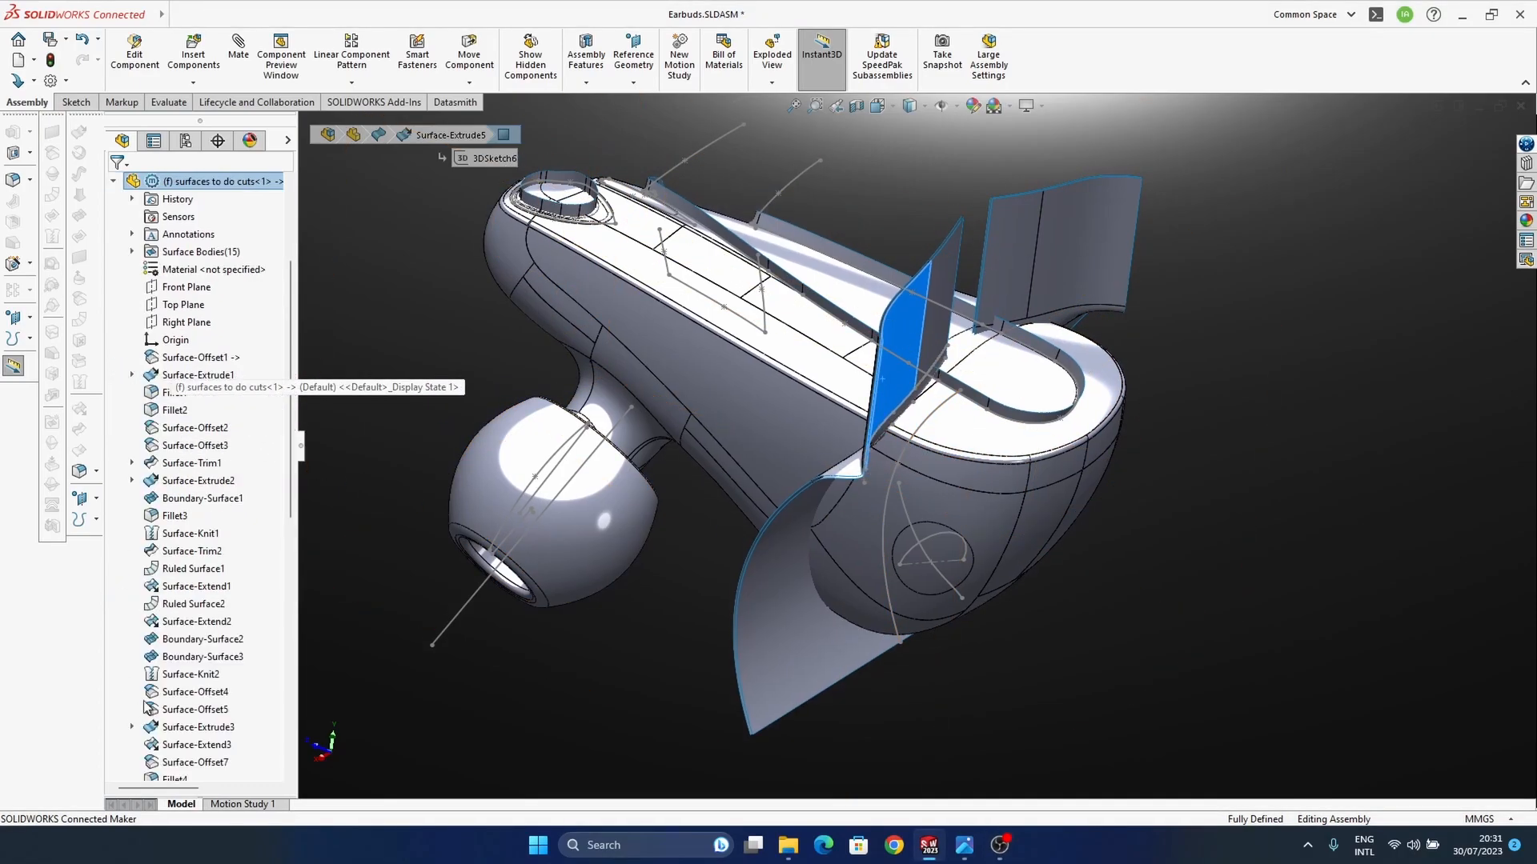
scroll(142, 709, down, 10)
click(178, 534)
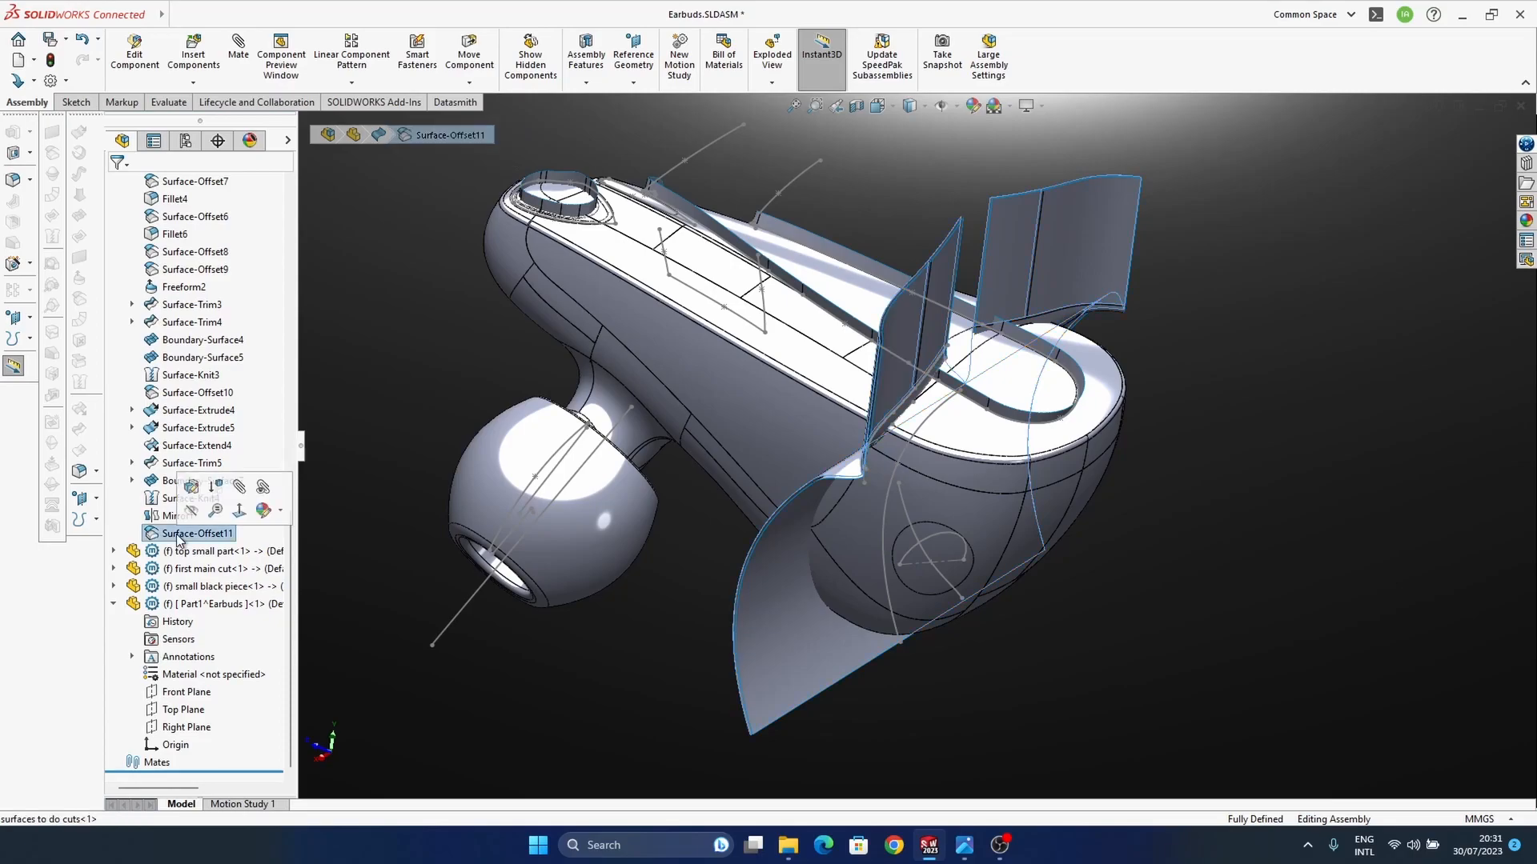
click(176, 515)
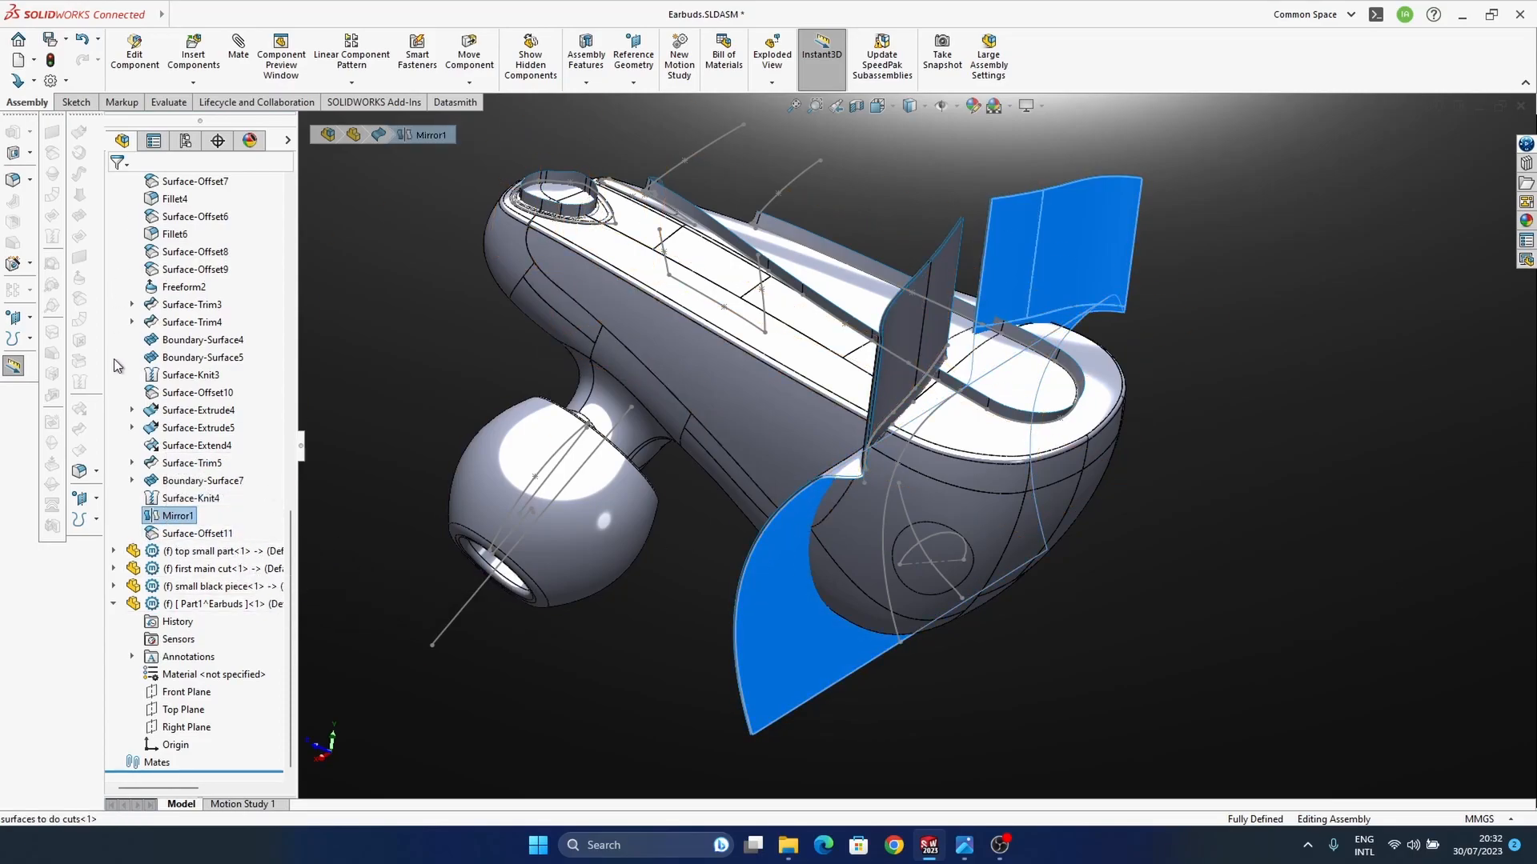
Step: Edit the new part in the assembly and copy Surface-Offset11 of the cutting-surfaces part into it with a 0 mm offset
click(200, 605)
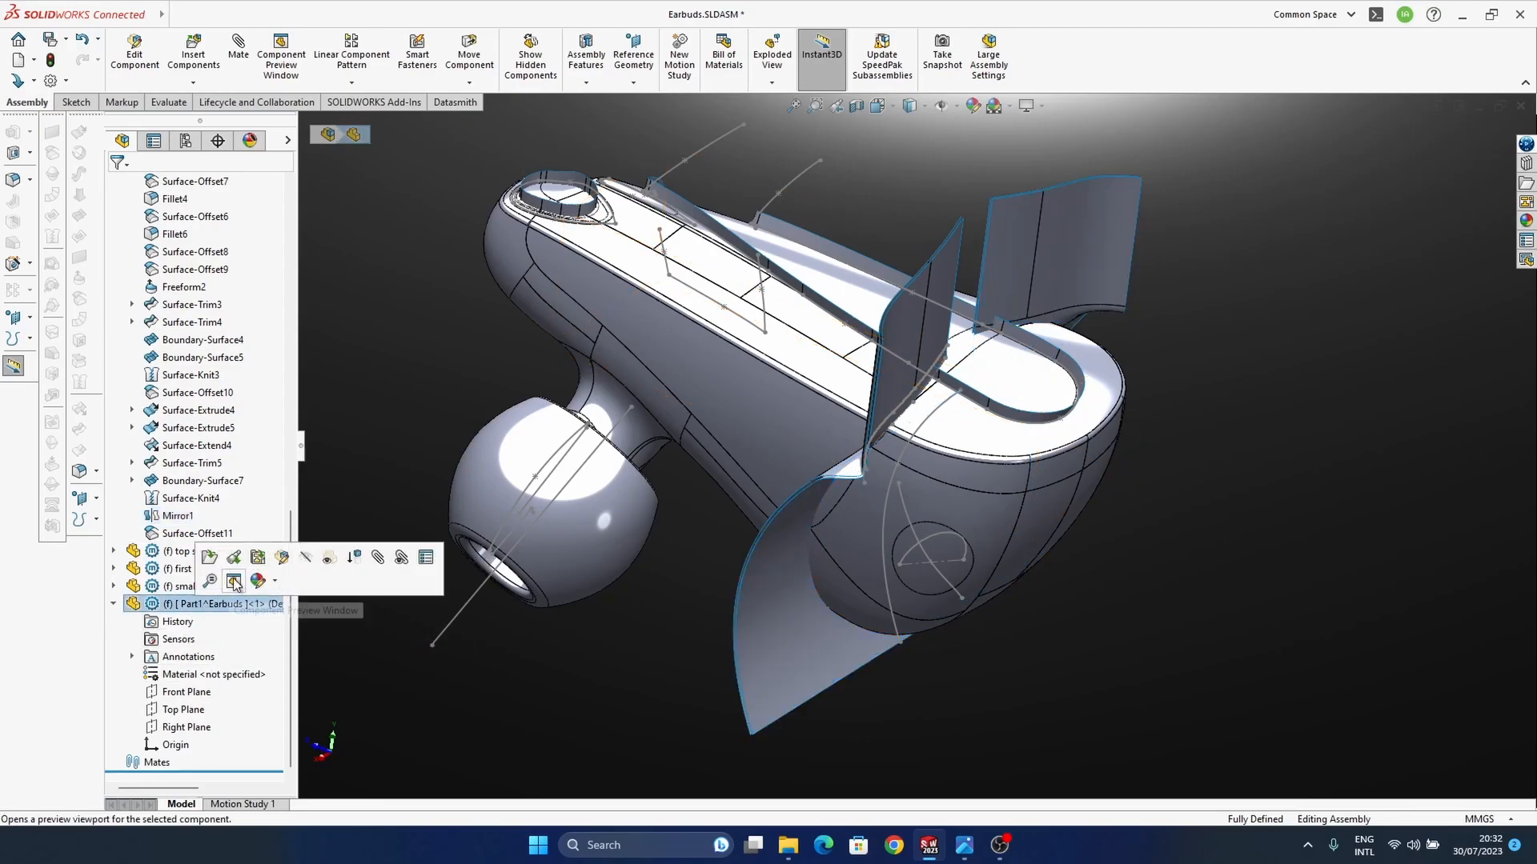
click(282, 559)
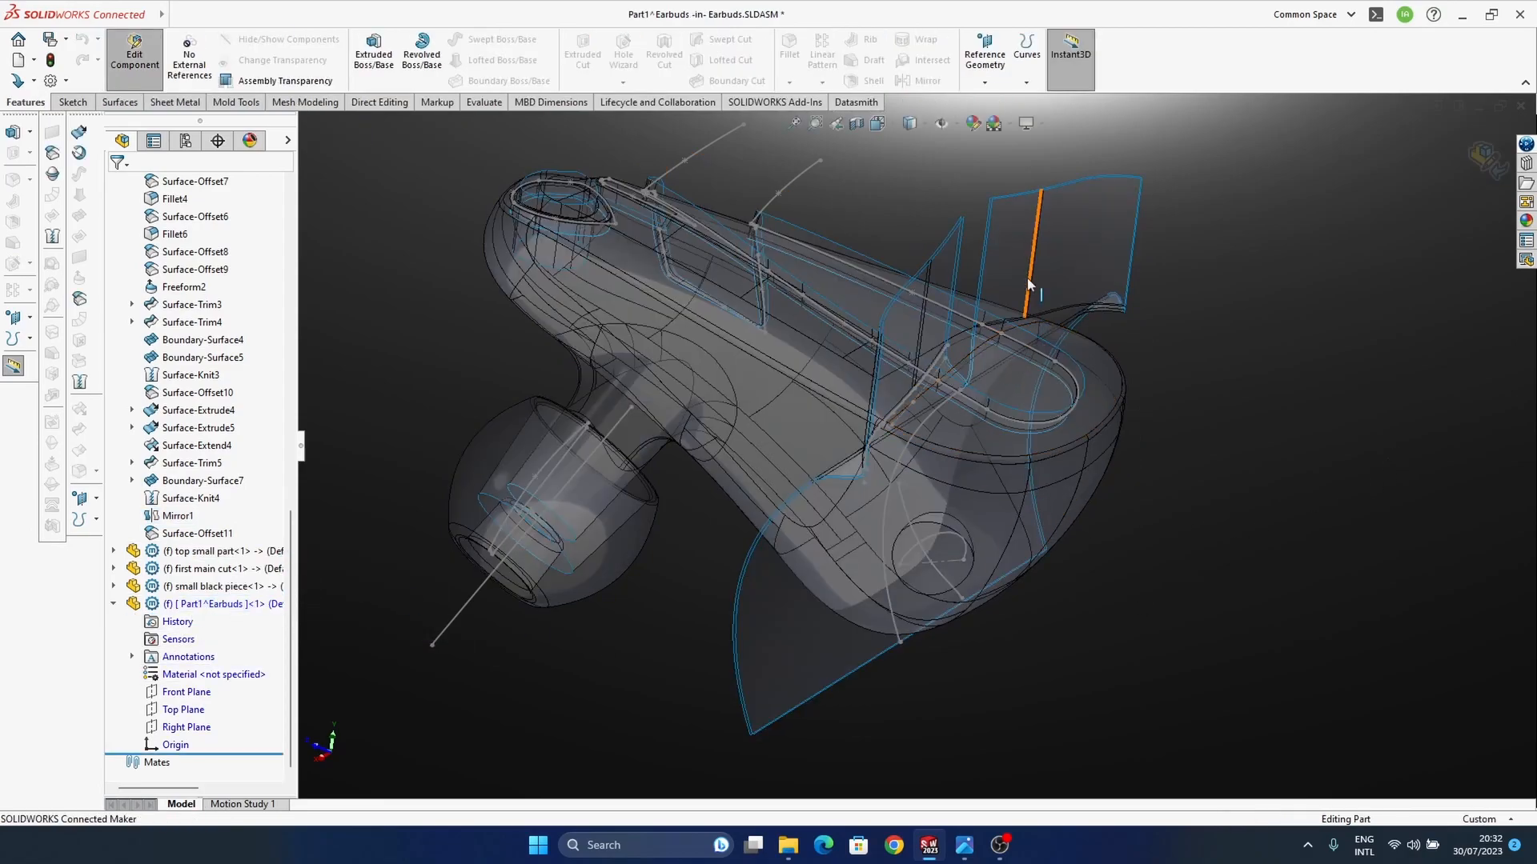
click(183, 534)
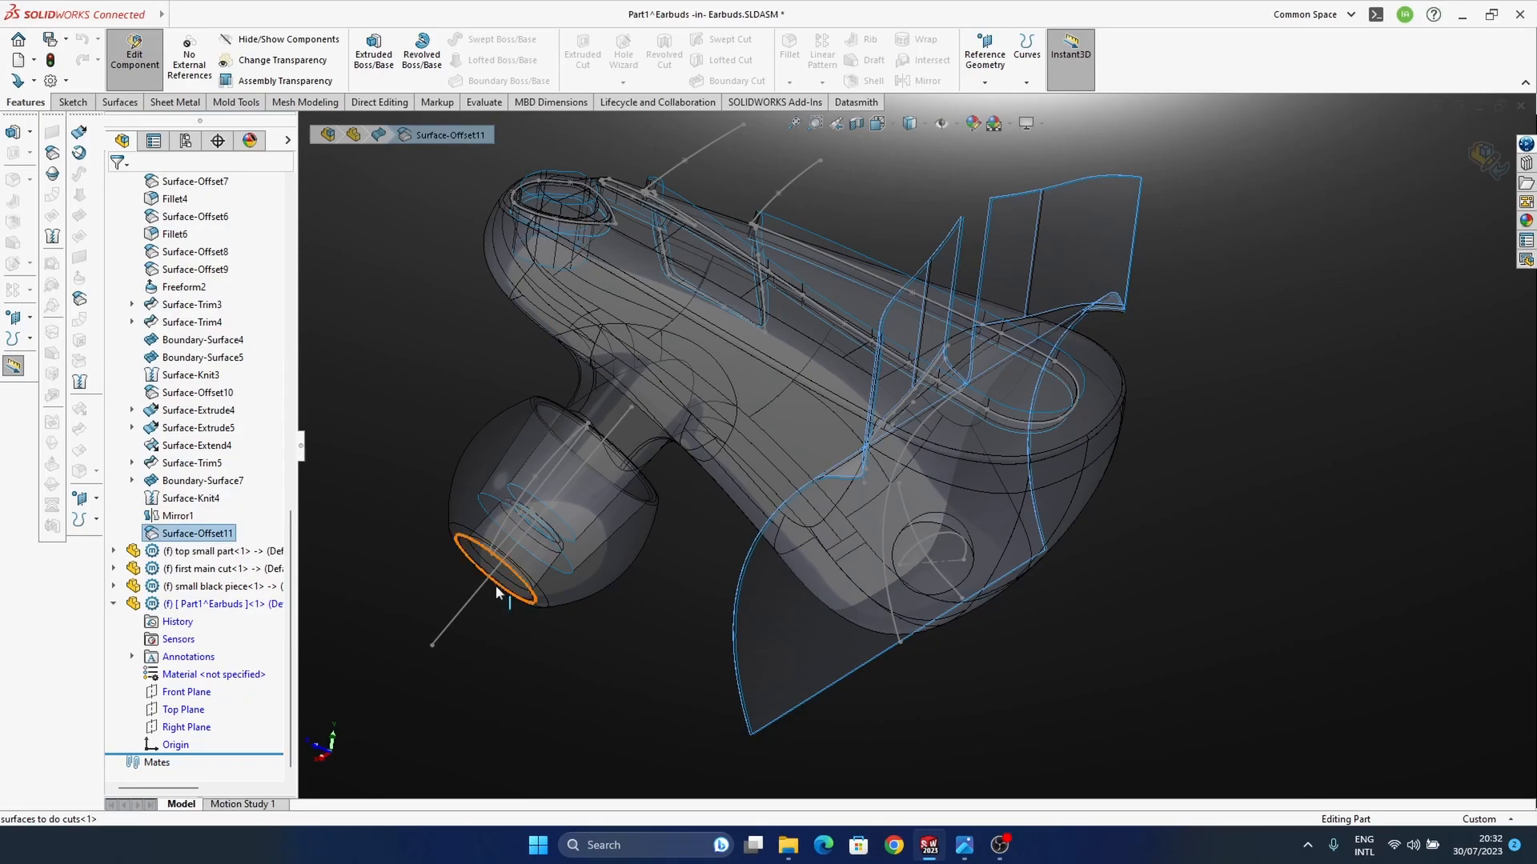
click(79, 299)
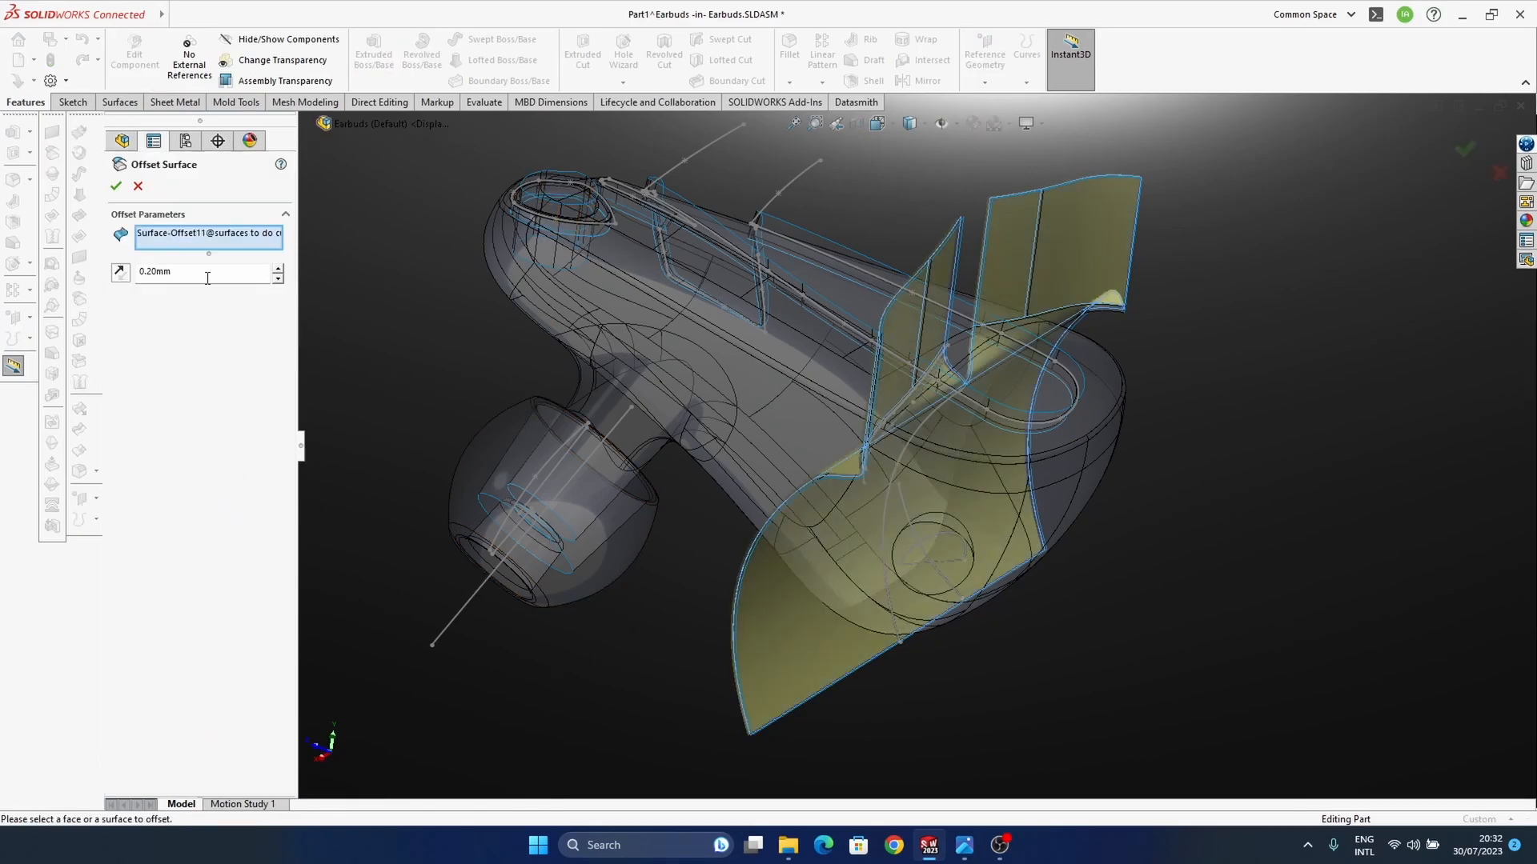
text(0)
key(Return)
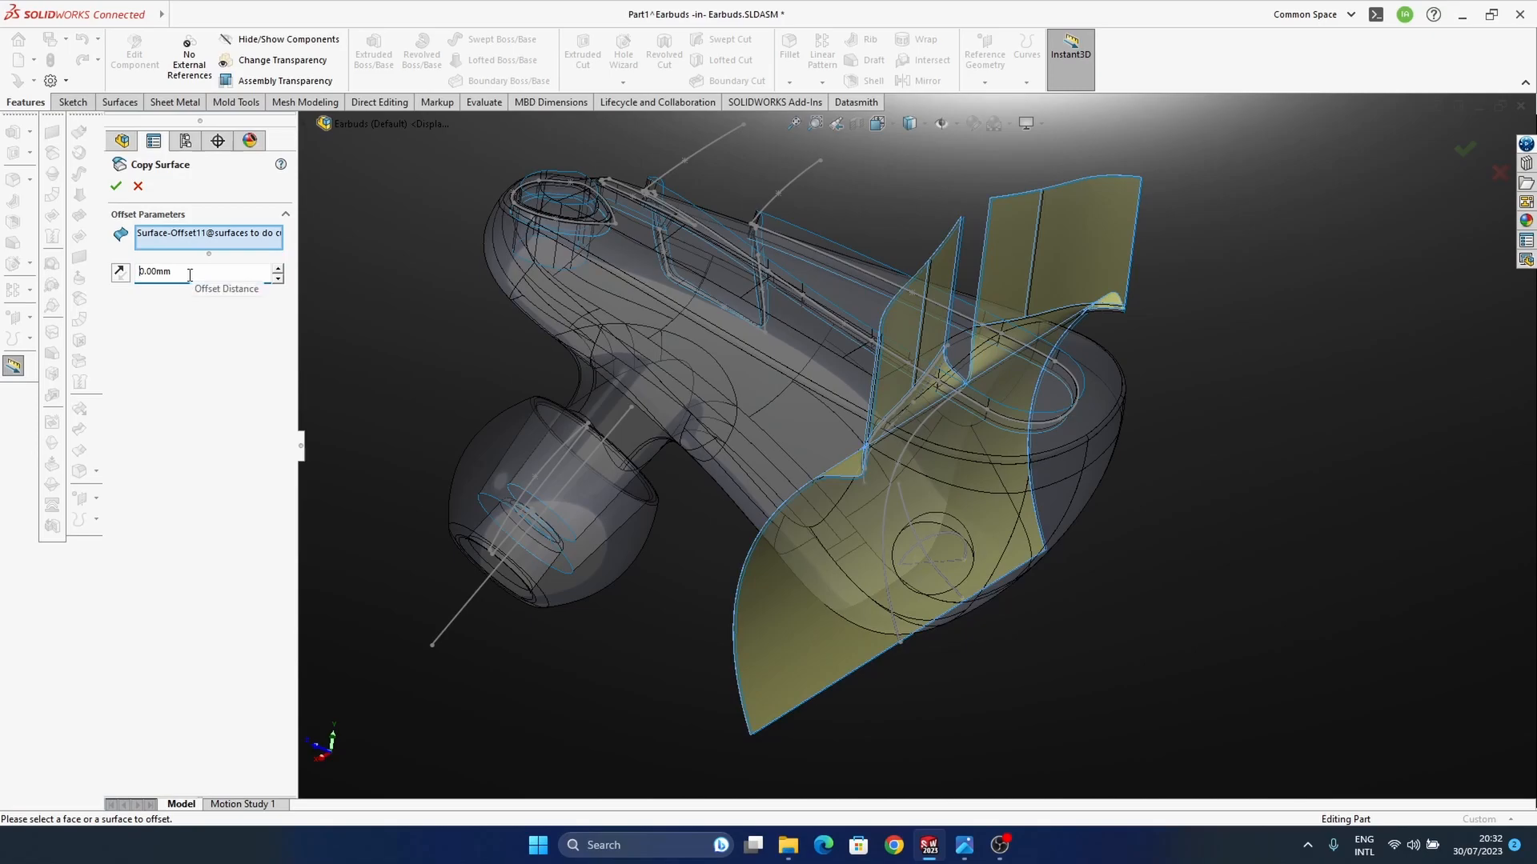
click(116, 186)
Step: Copy Surface-Trim4 of the first main cut part into the new part with a 0 mm offset
middle_drag(878, 507, 1021, 514)
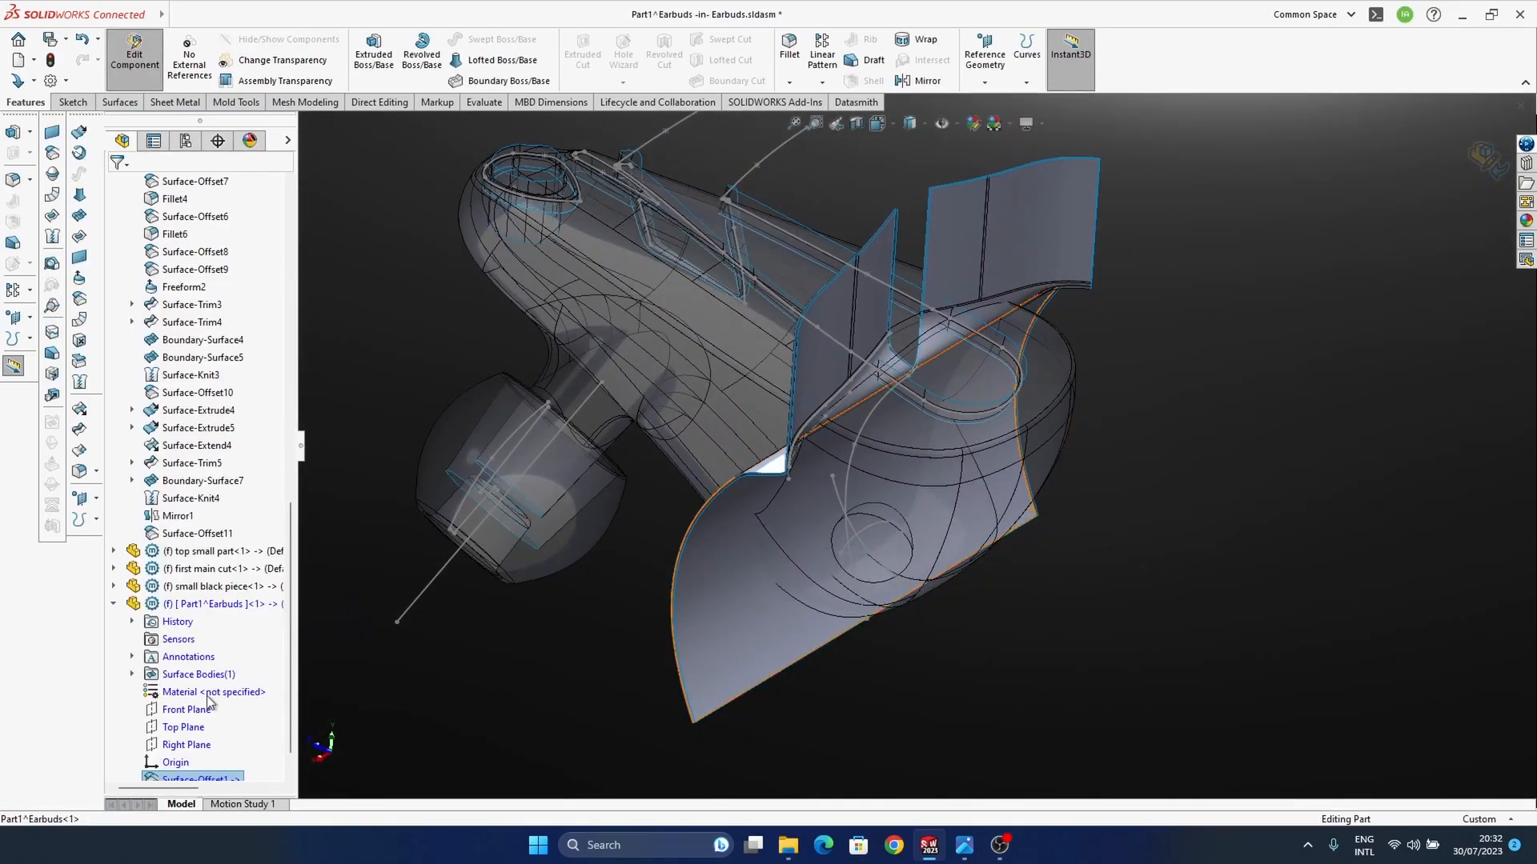
click(190, 570)
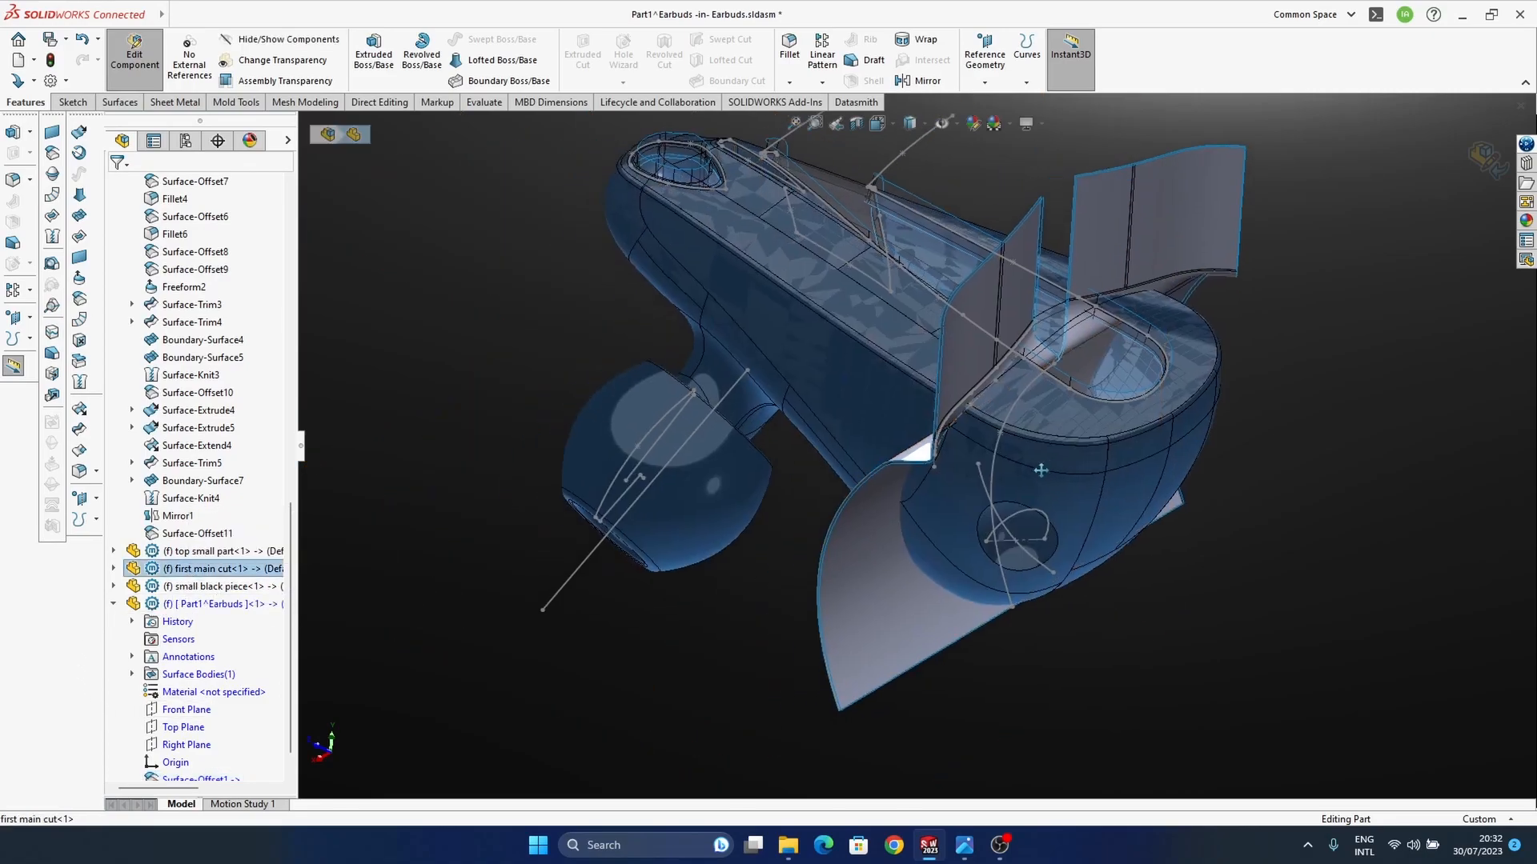
click(114, 569)
scroll(226, 593, down, 6)
scroll(225, 605, up, 2)
click(201, 641)
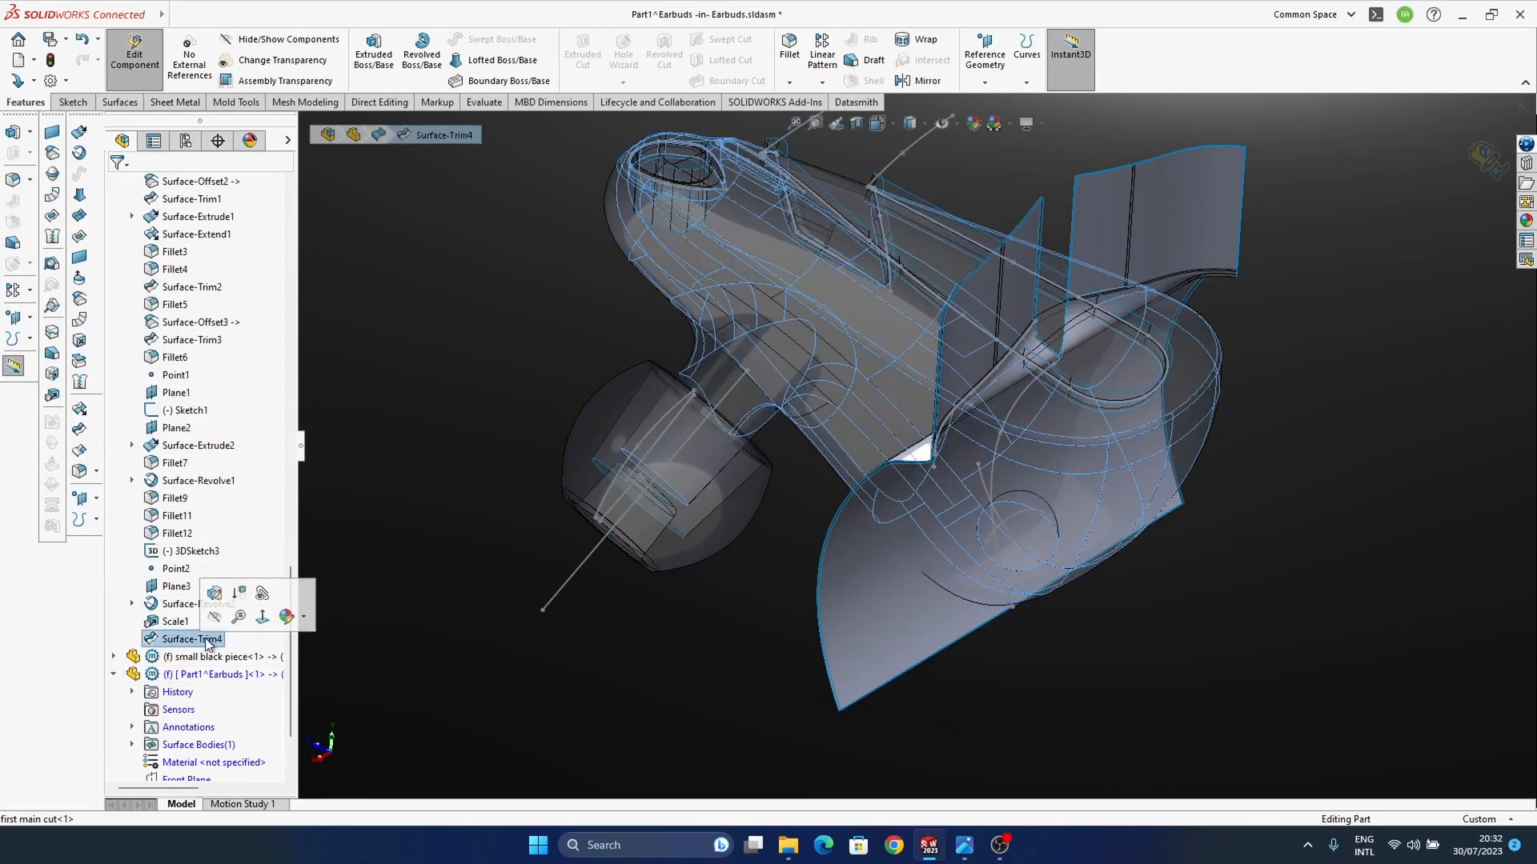
middle_drag(978, 528, 974, 567)
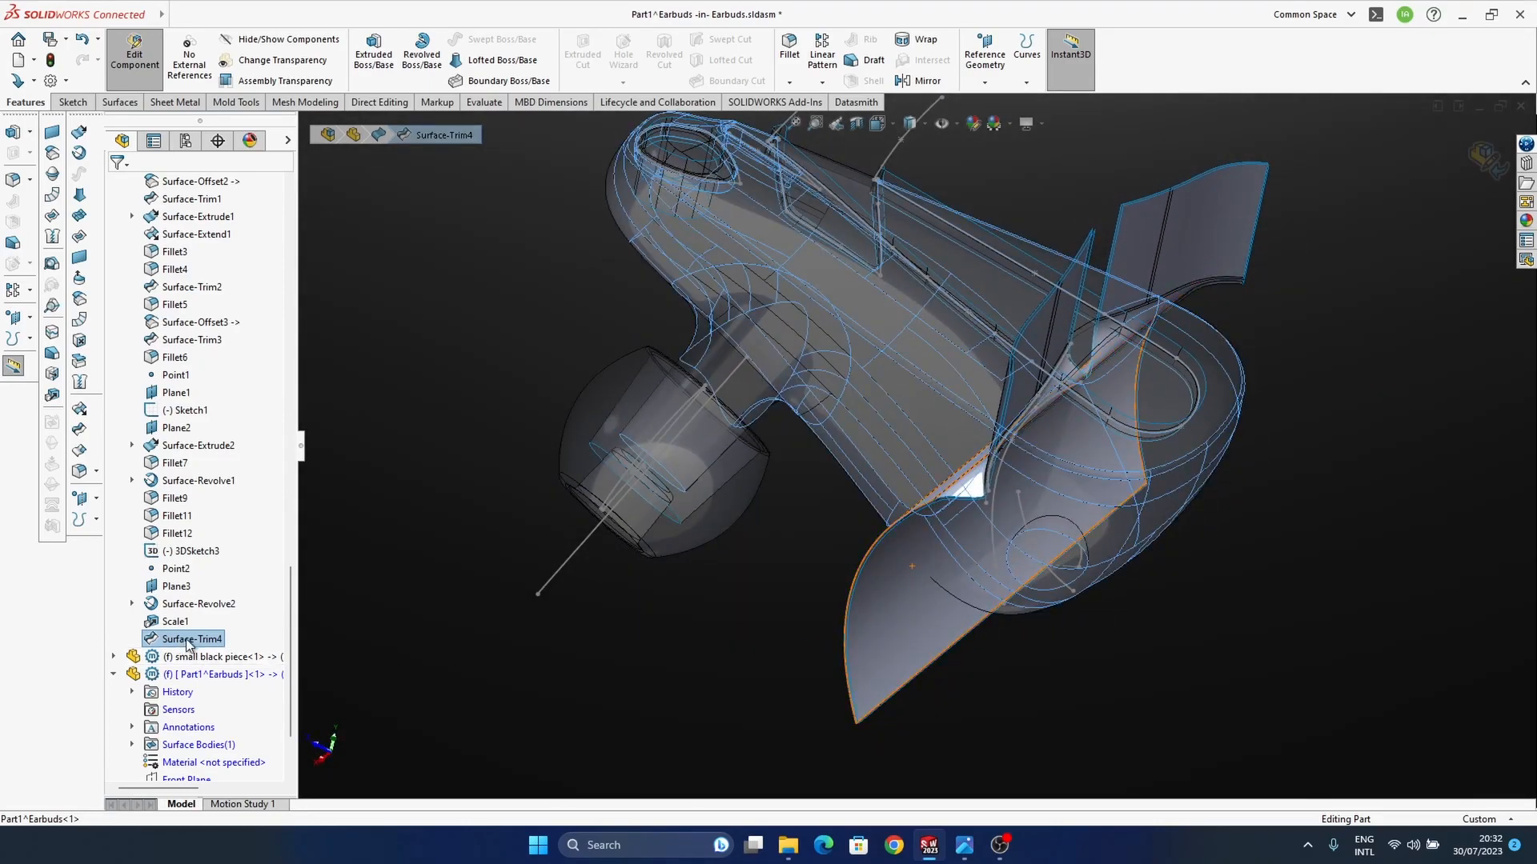
scroll(193, 647, down, 2)
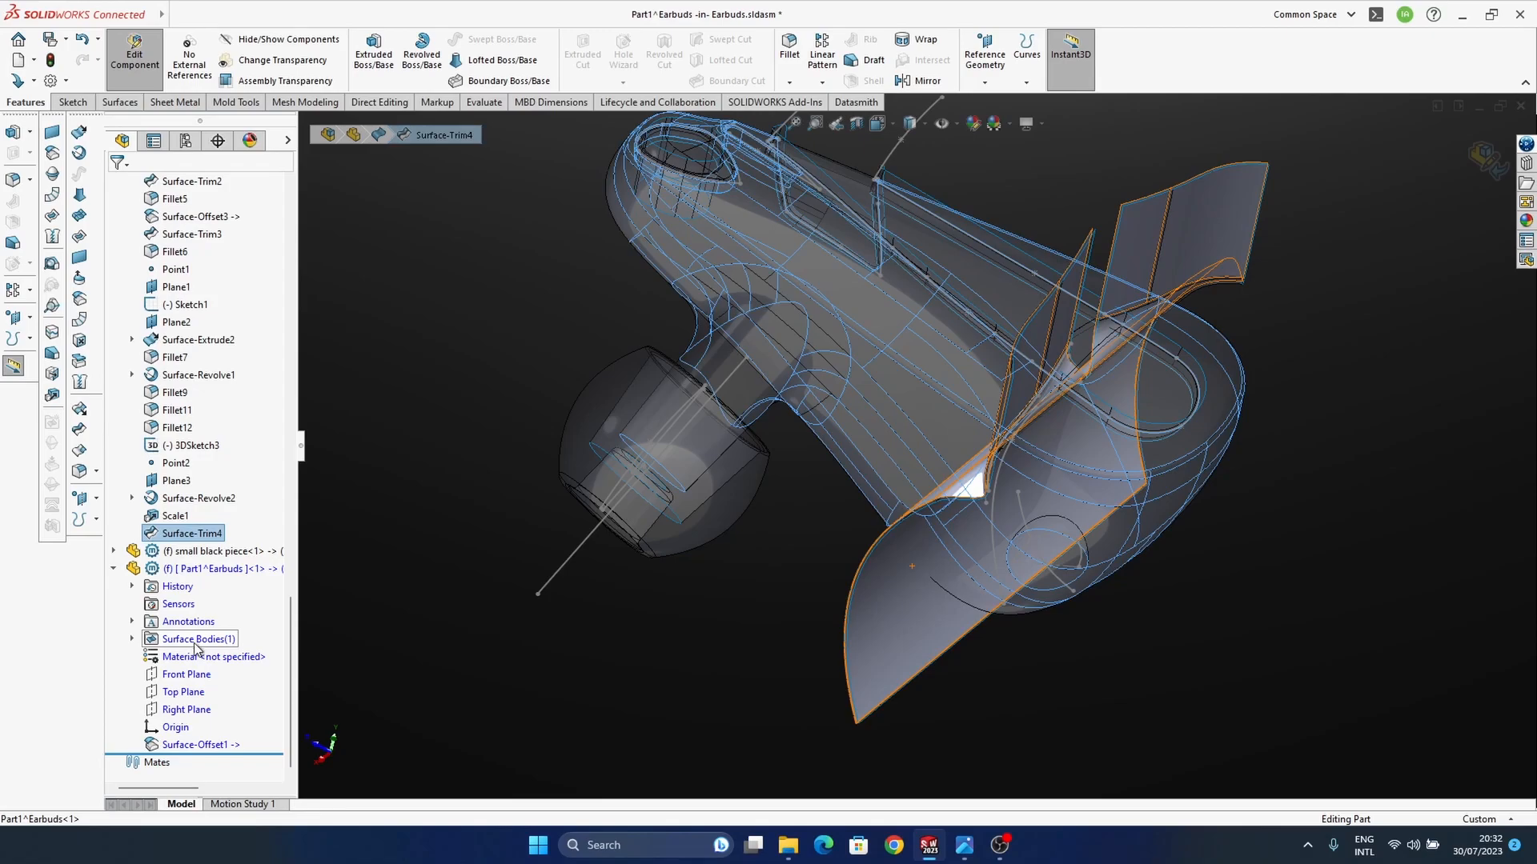
click(79, 299)
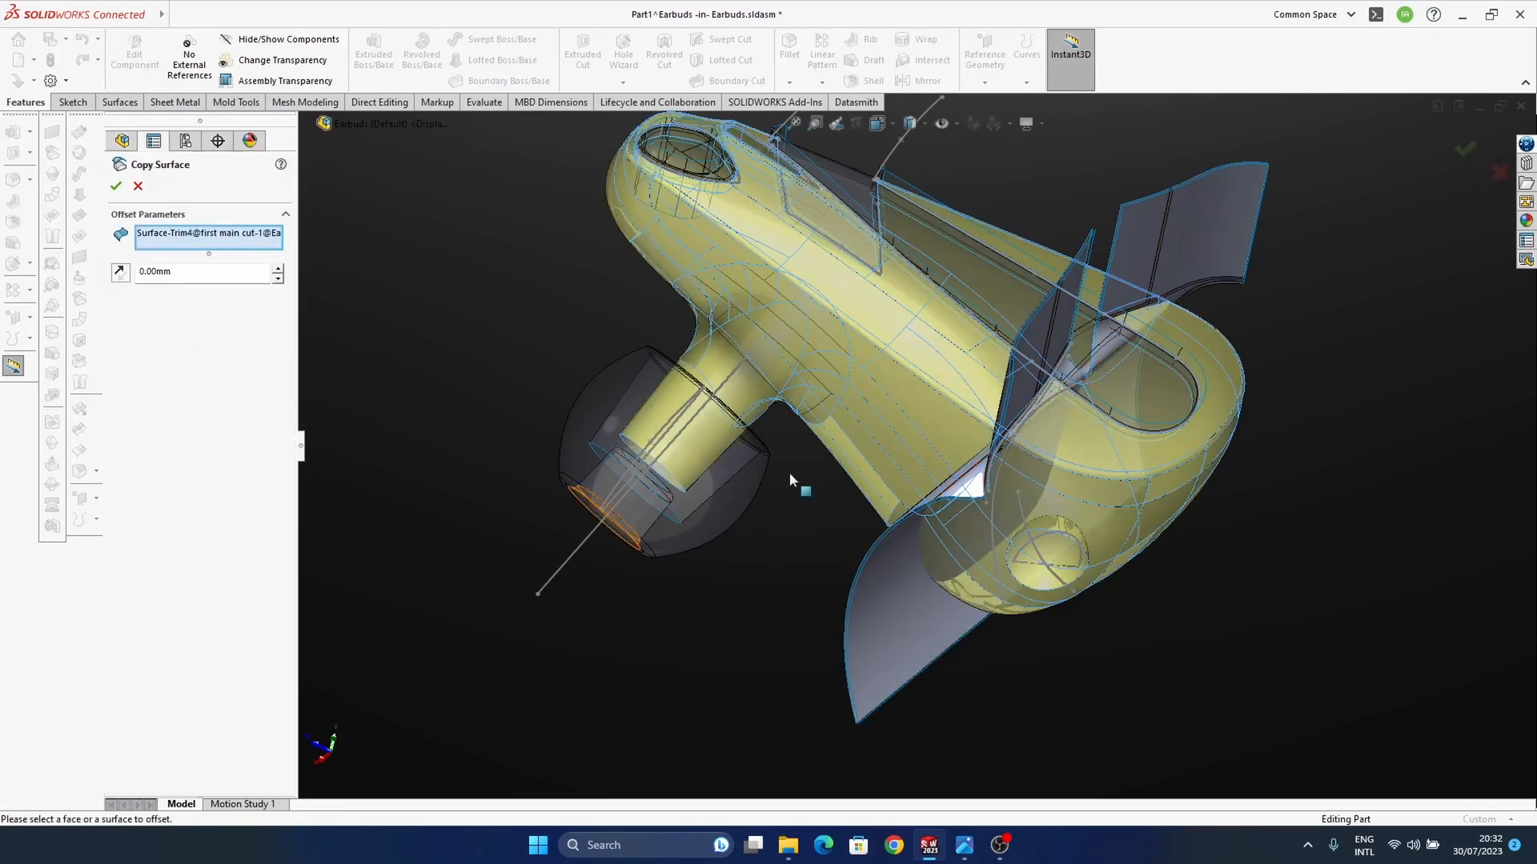
ctrl+middle_drag(947, 535, 1069, 484)
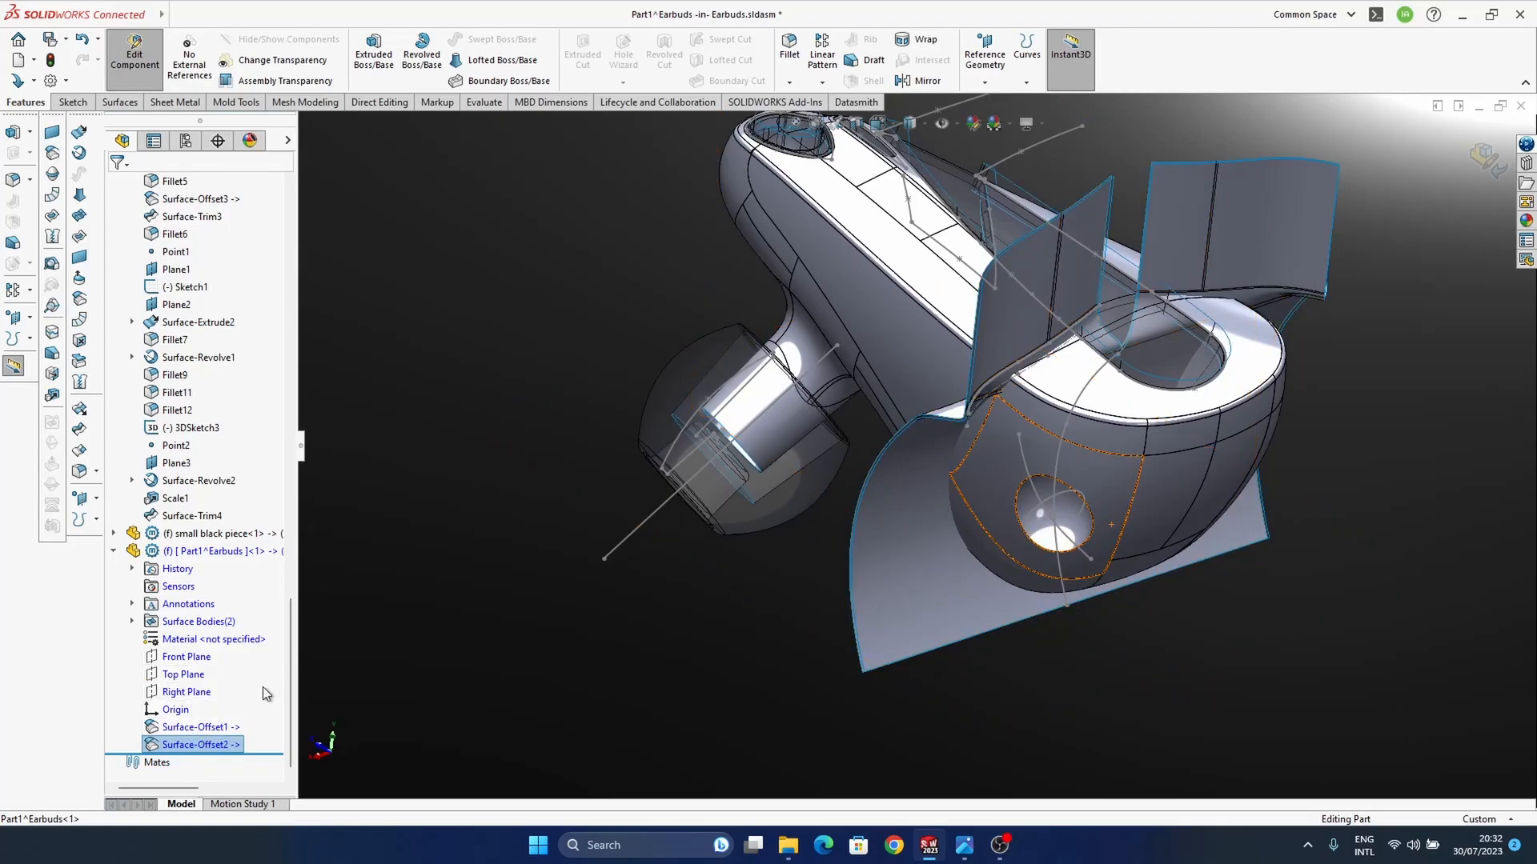
click(558, 609)
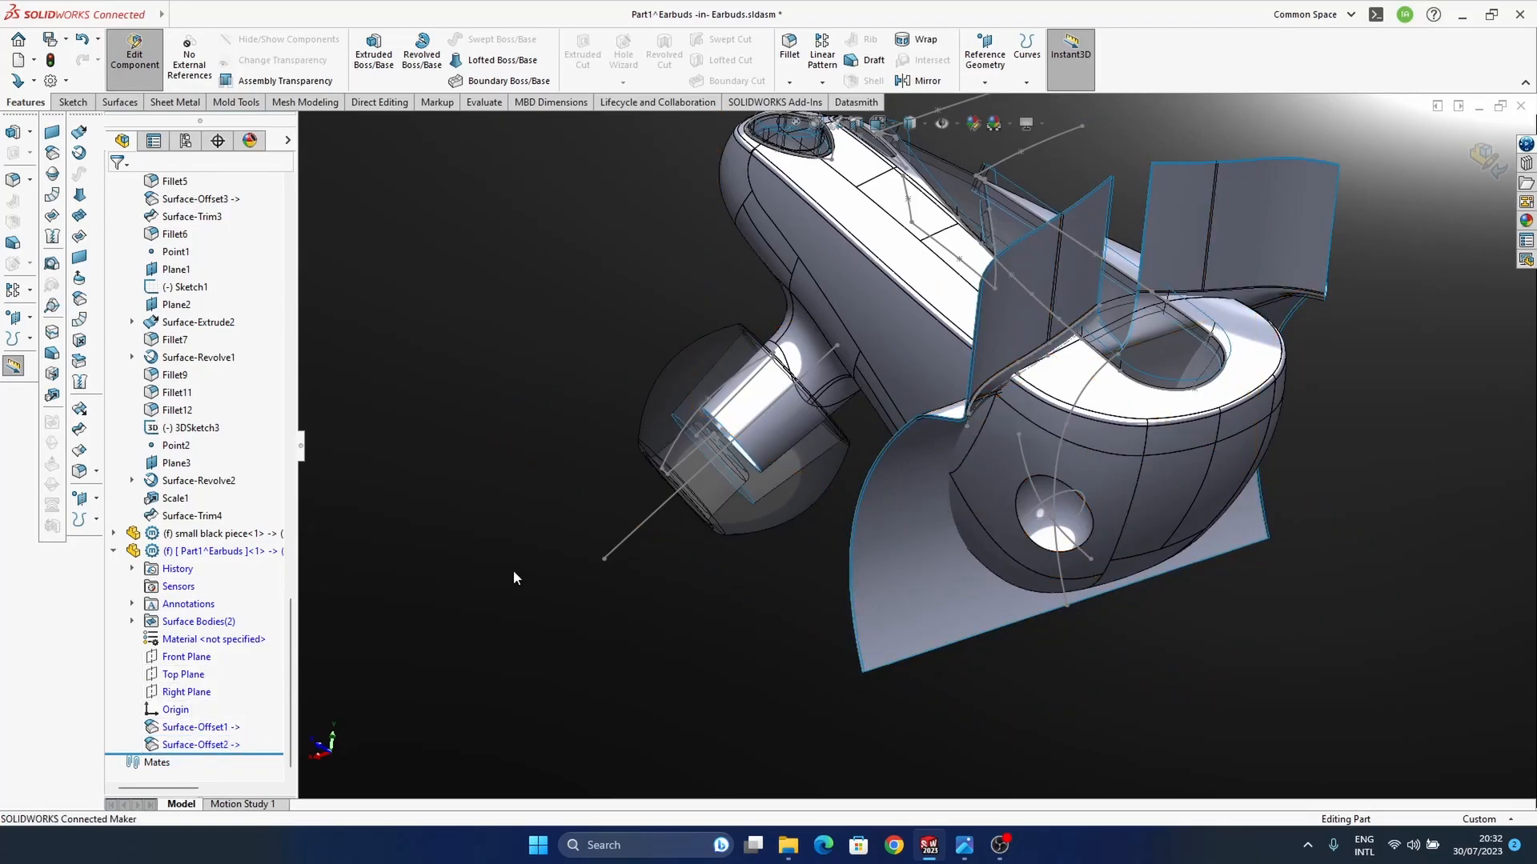
click(77, 451)
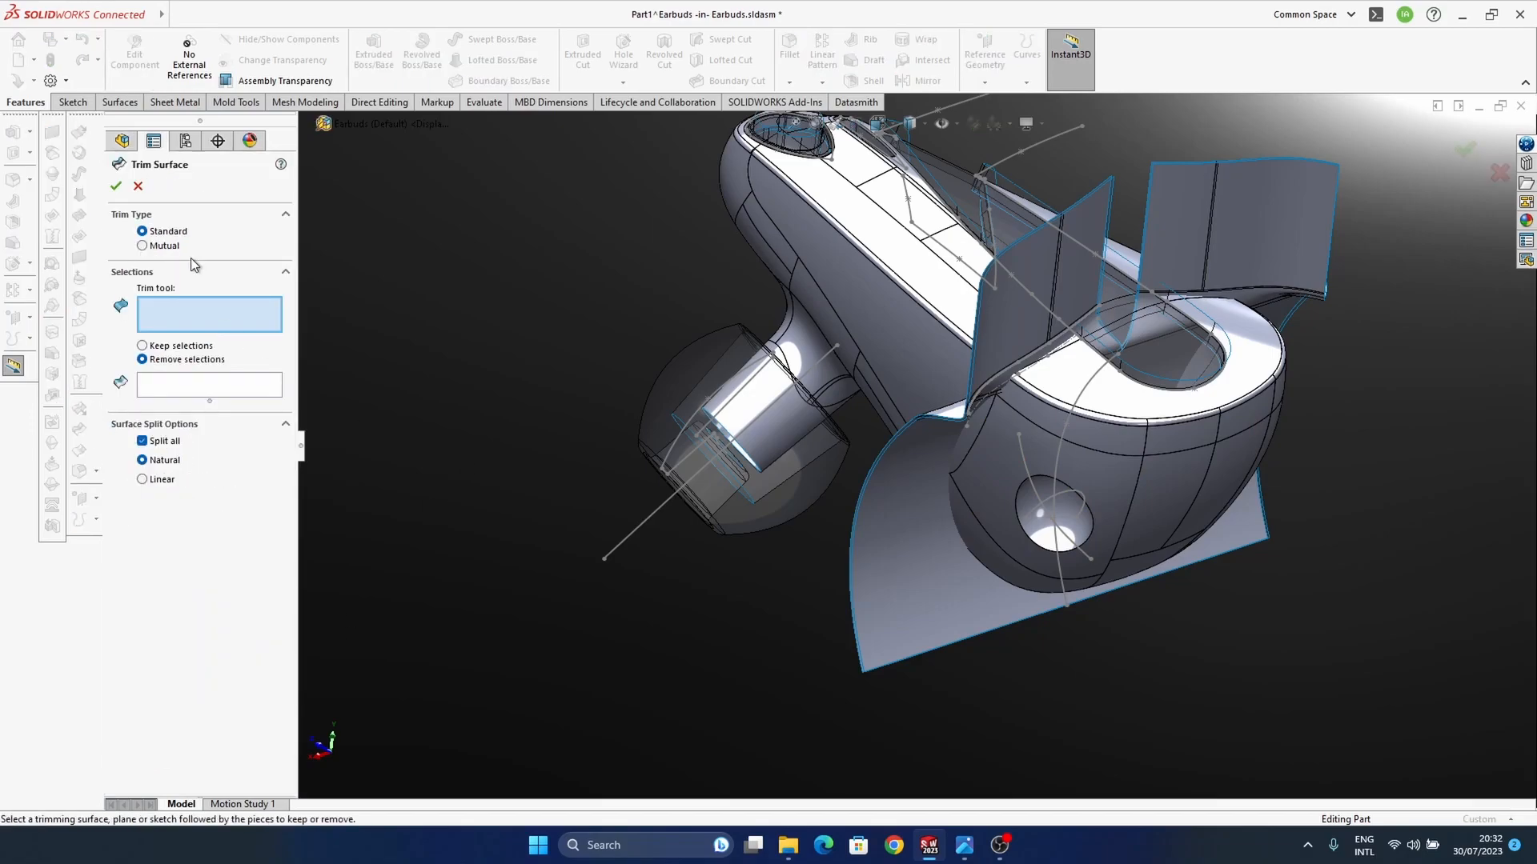
click(899, 550)
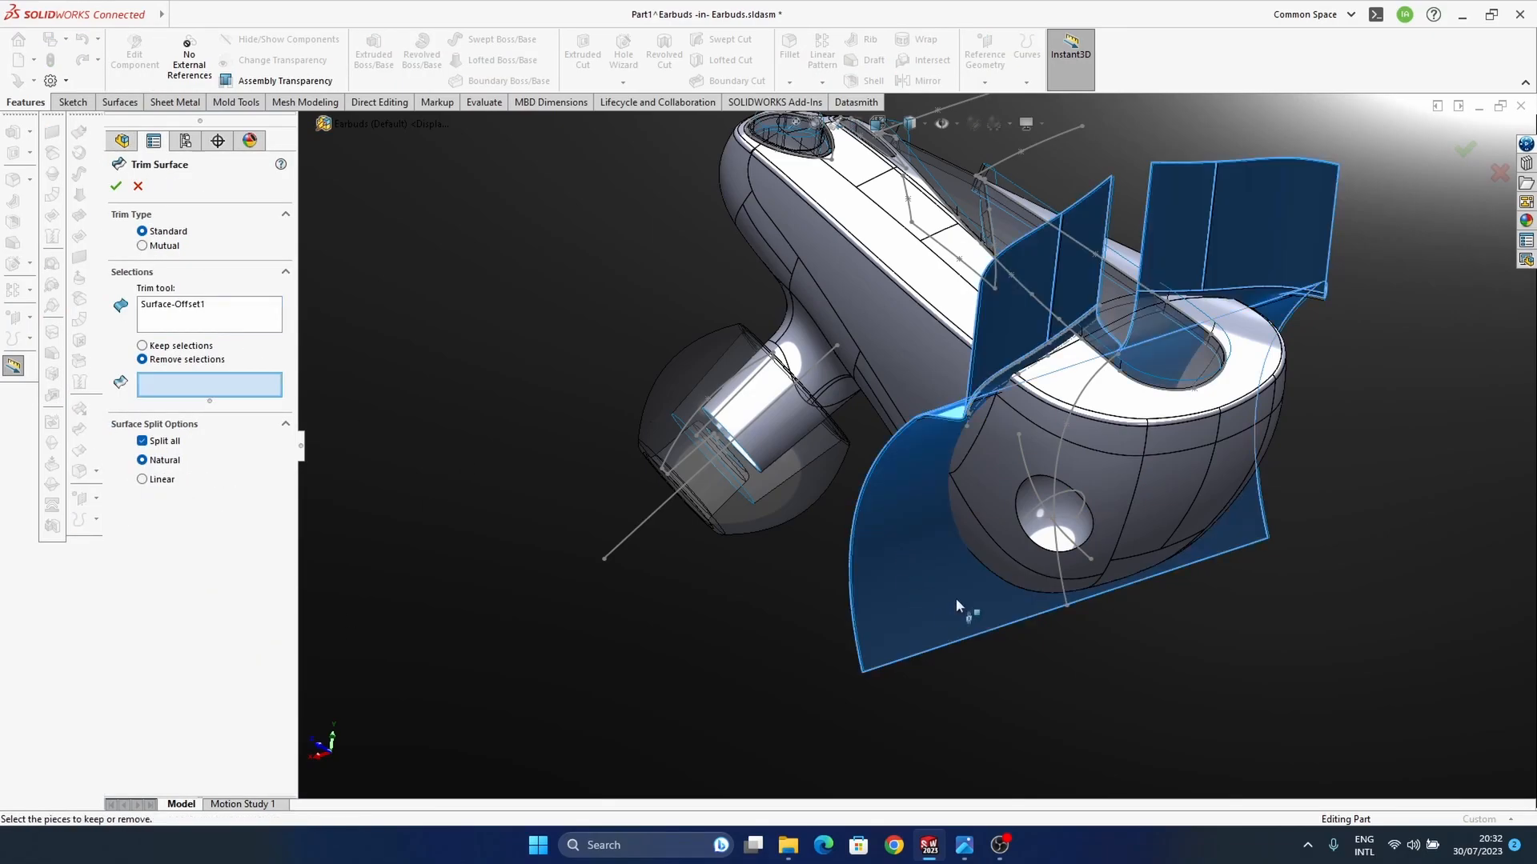
middle_drag(1021, 549, 991, 458)
scroll(986, 472, down, 5)
ctrl+middle_drag(909, 487, 971, 425)
click(194, 307)
click(138, 187)
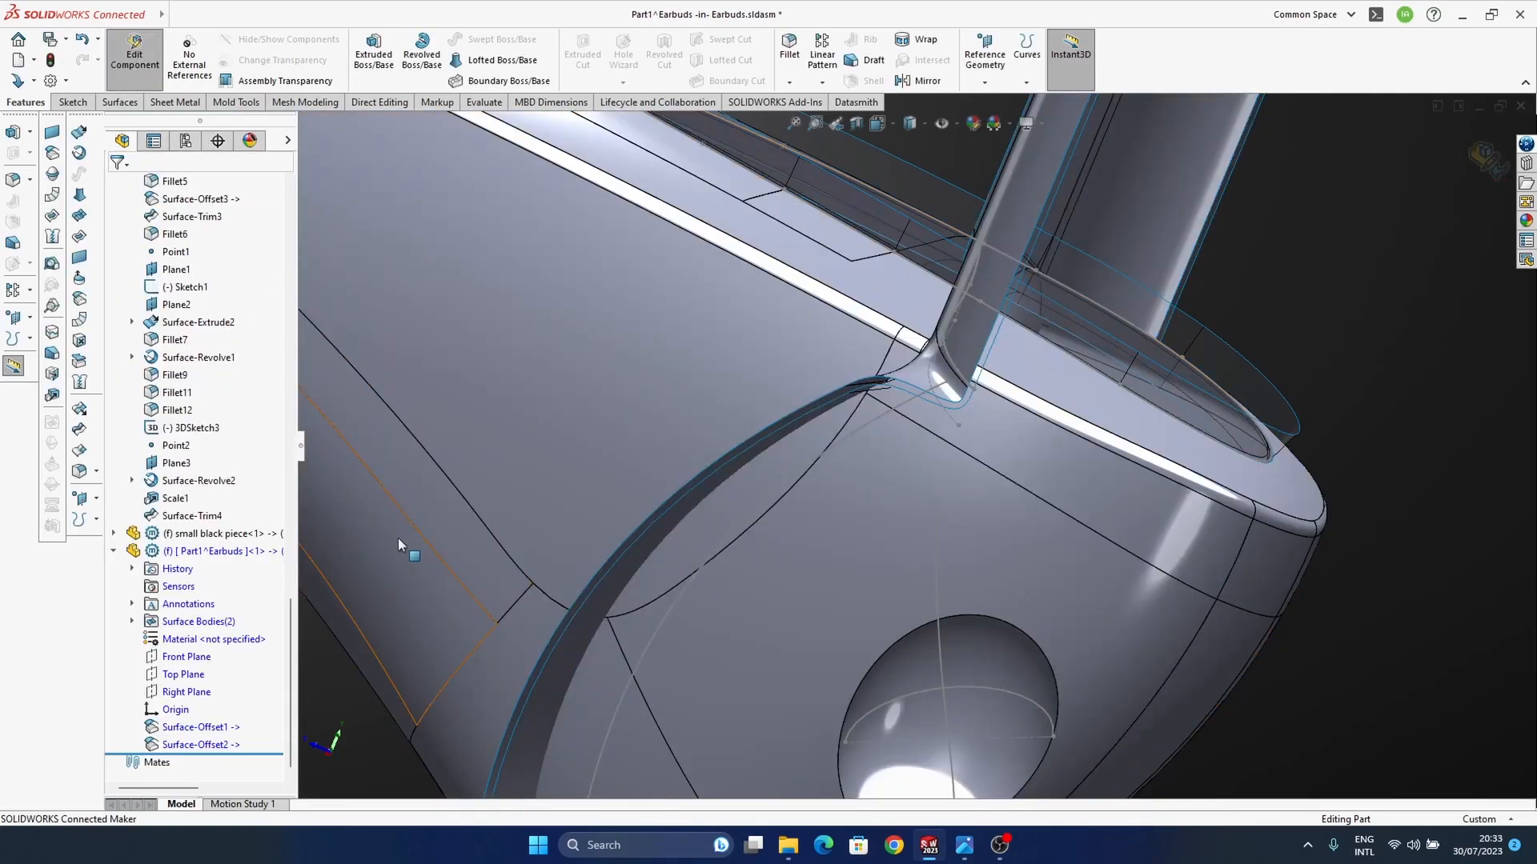
Step: Open the new part in its own window and trim away the housing's narrow end, using the copied Surface-Offset1 as the trim tool
click(218, 553)
click(232, 505)
middle_drag(804, 487, 930, 459)
scroll(912, 470, down, 5)
scroll(886, 509, down, 3)
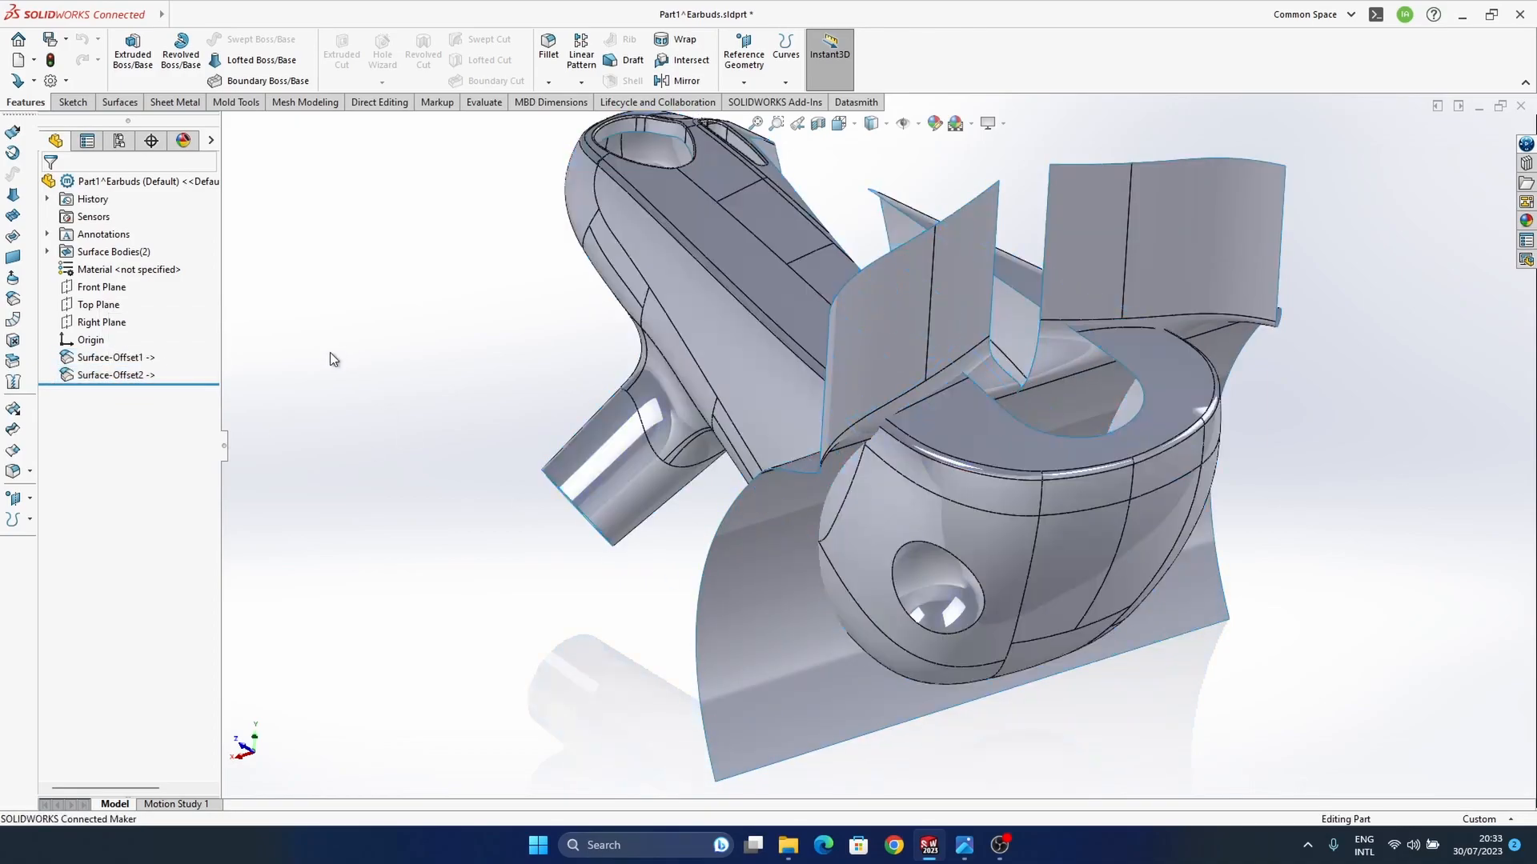
click(13, 430)
click(743, 598)
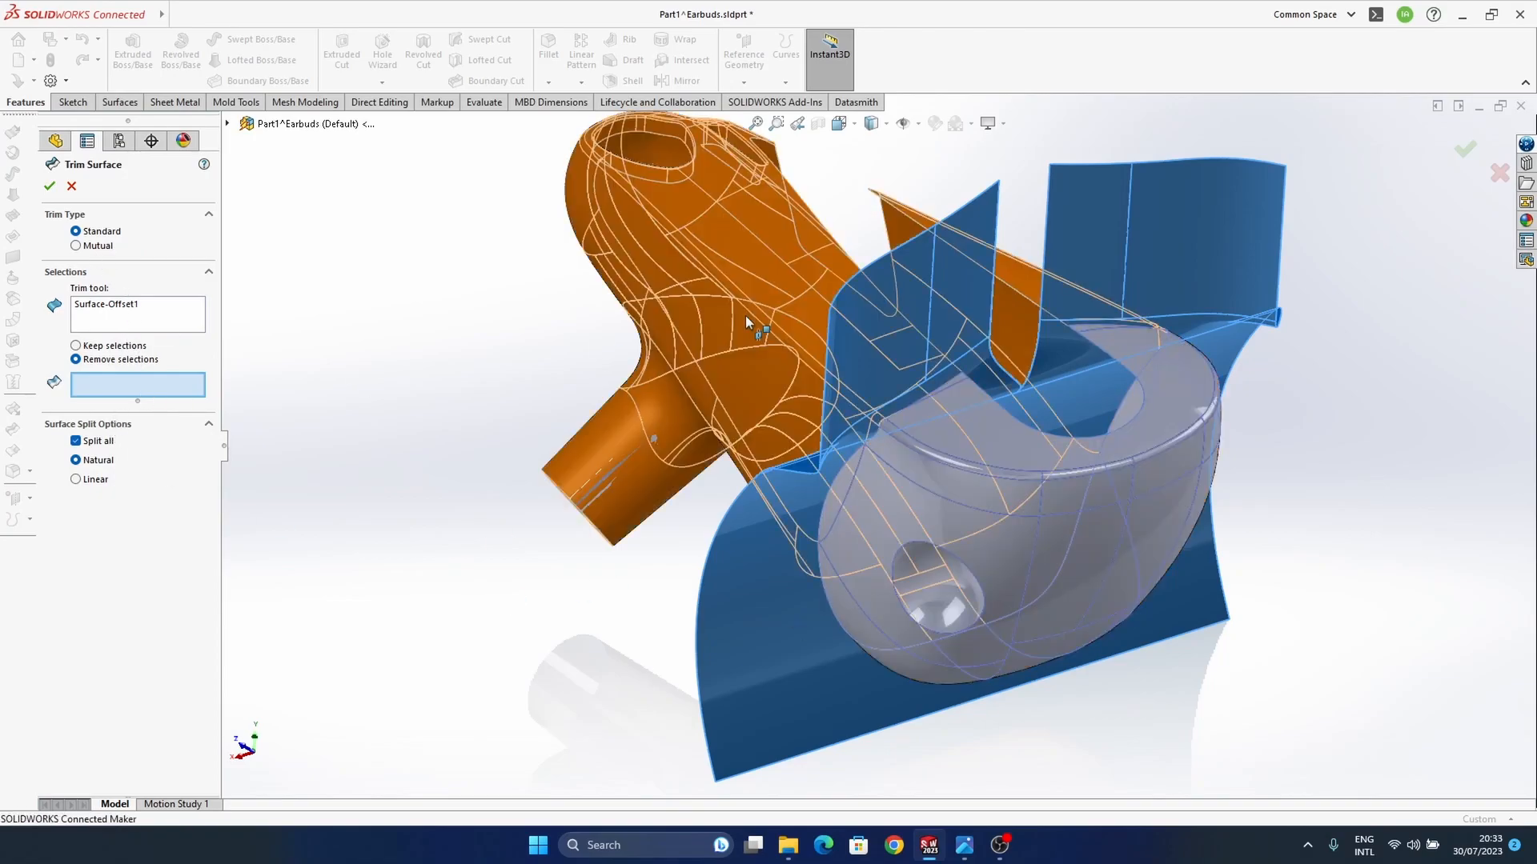
click(746, 316)
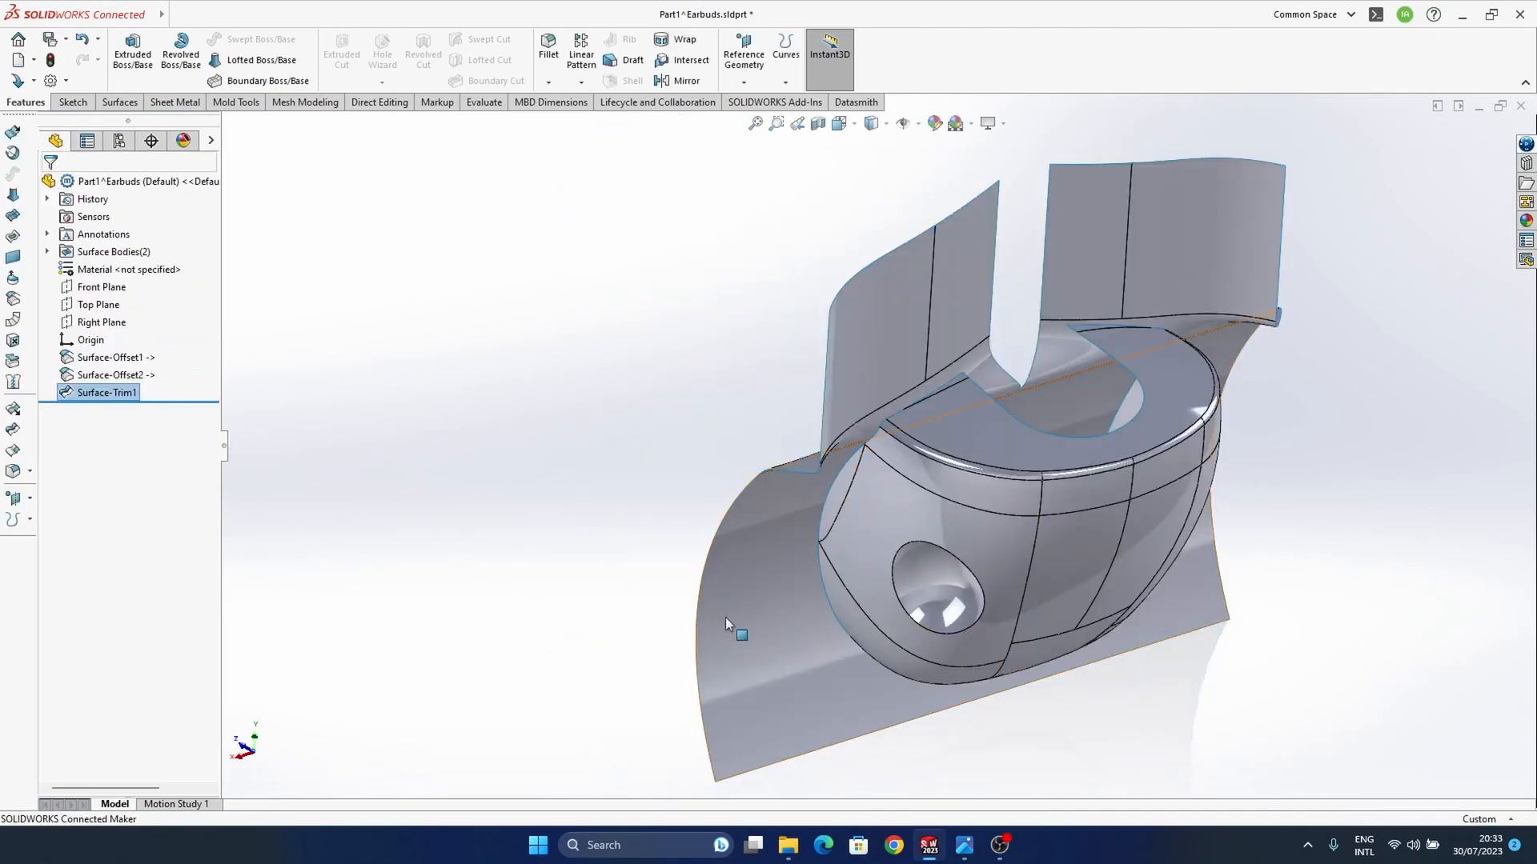
Step: Hide the copied cutting surface Surface-Offset1, keep the trimmed wide end shown, and inspect it from several sides
click(95, 393)
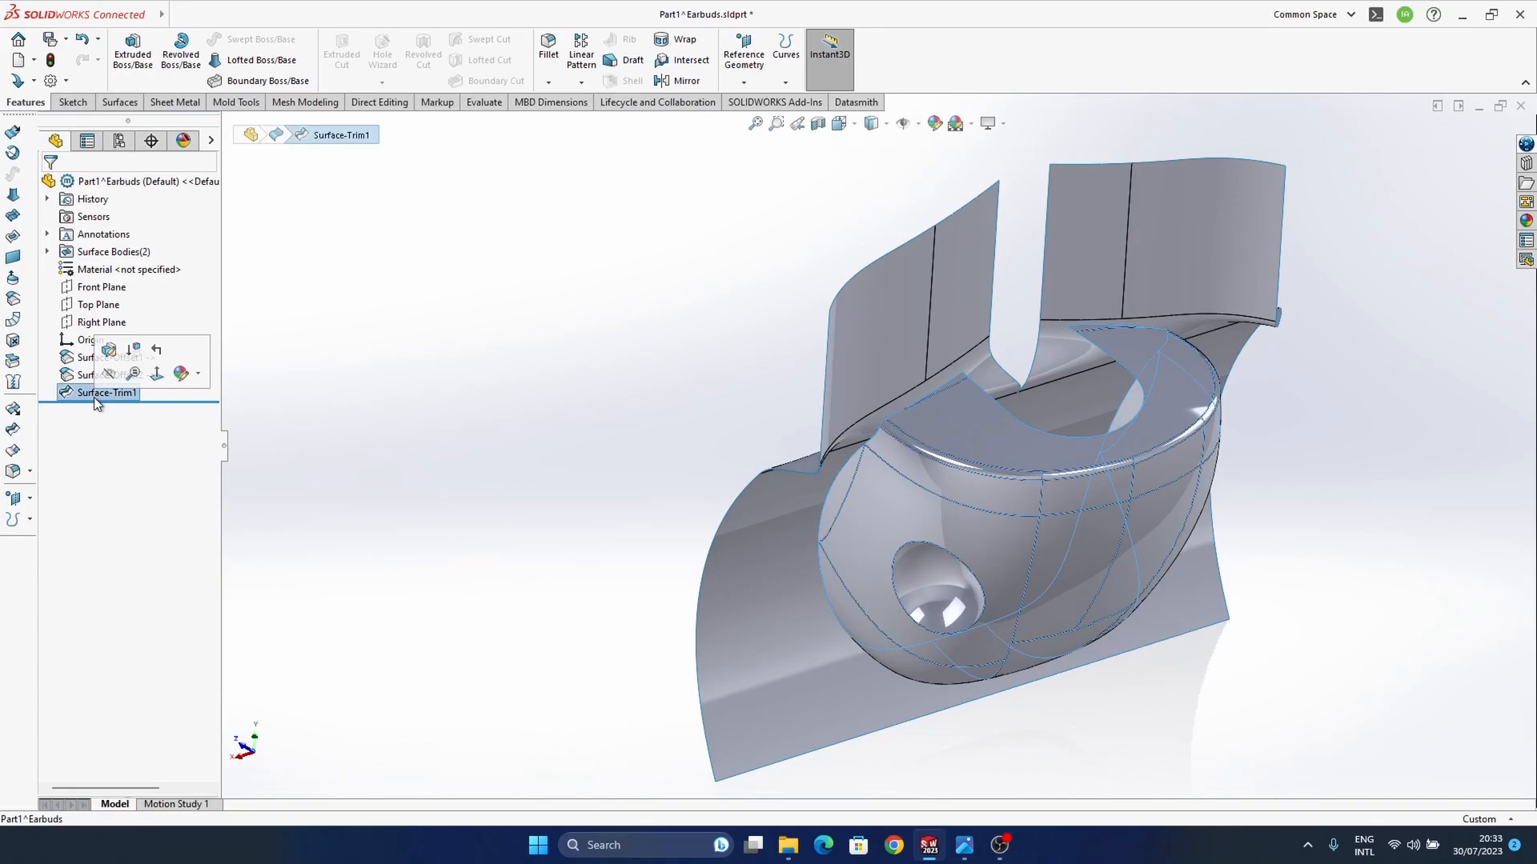
click(108, 374)
click(102, 359)
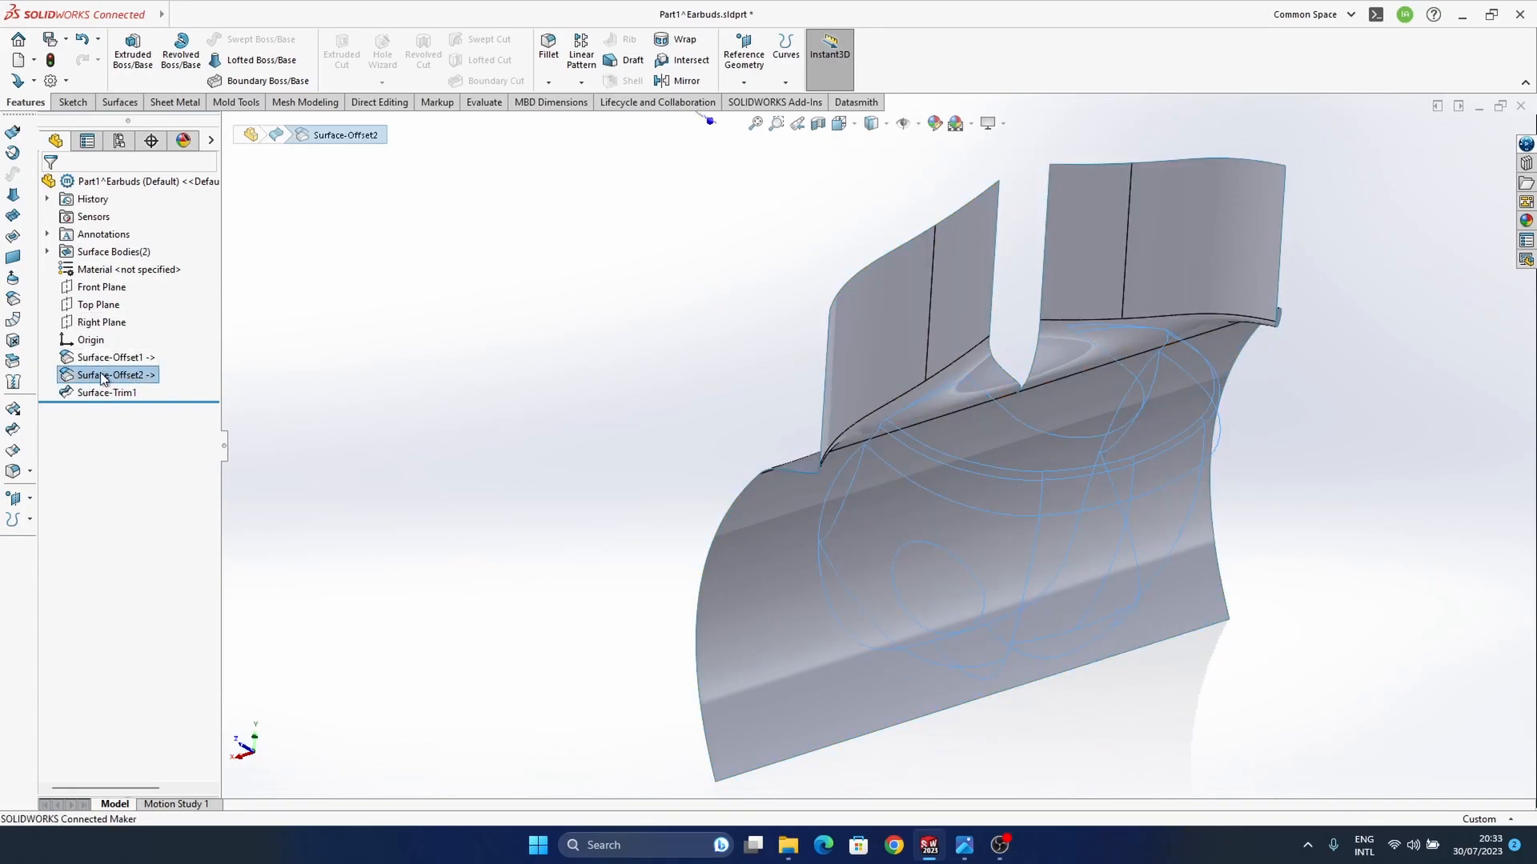
click(120, 333)
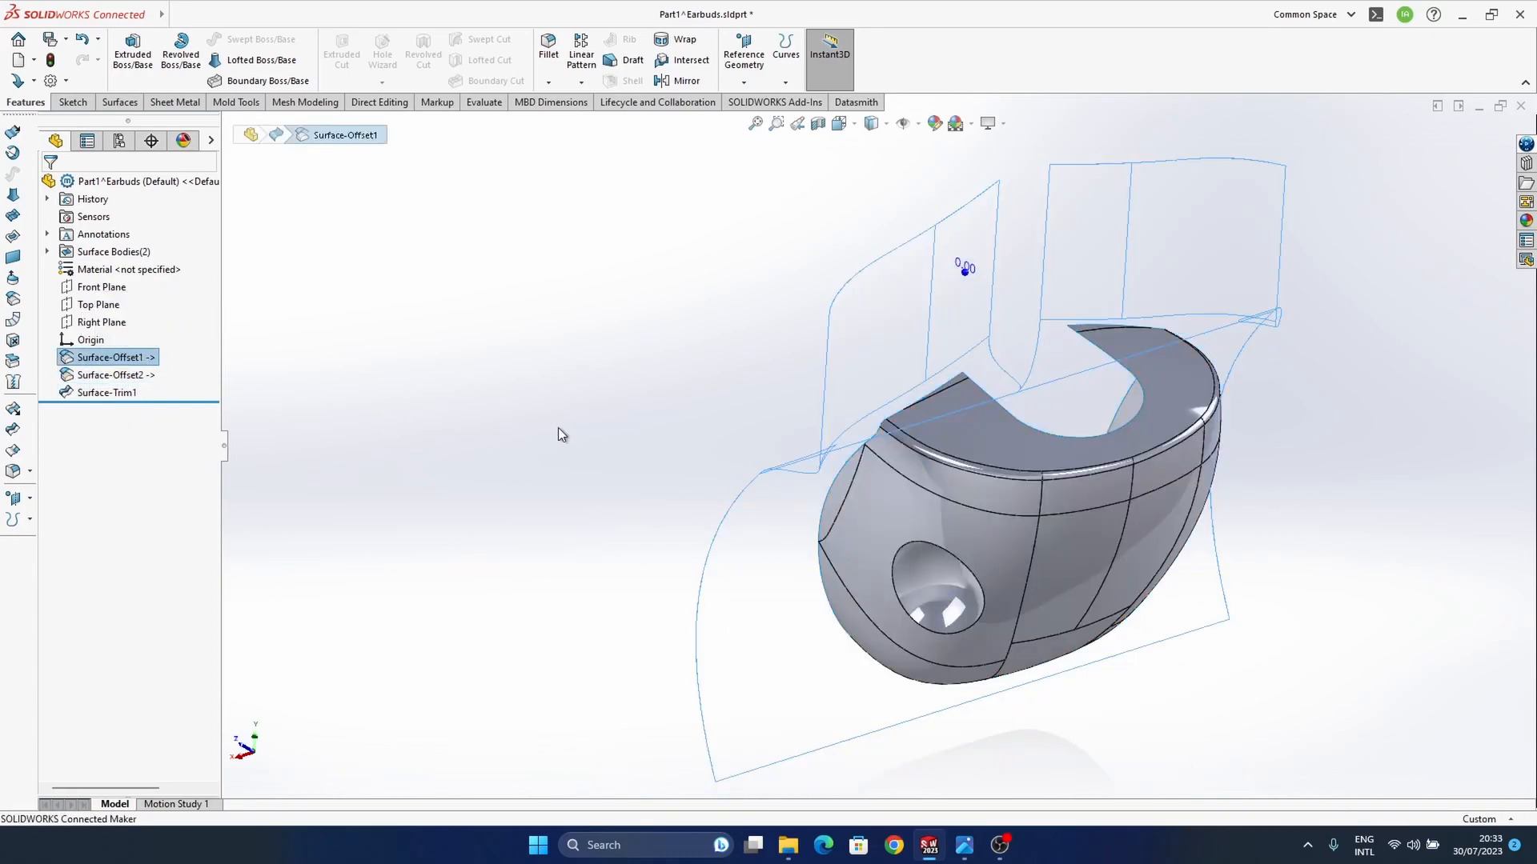
middle_drag(937, 261, 1121, 512)
scroll(1013, 591, down, 4)
ctrl+middle_drag(1141, 596, 1074, 525)
middle_drag(1030, 573, 1061, 557)
scroll(987, 597, up, 2)
middle_drag(850, 583, 859, 652)
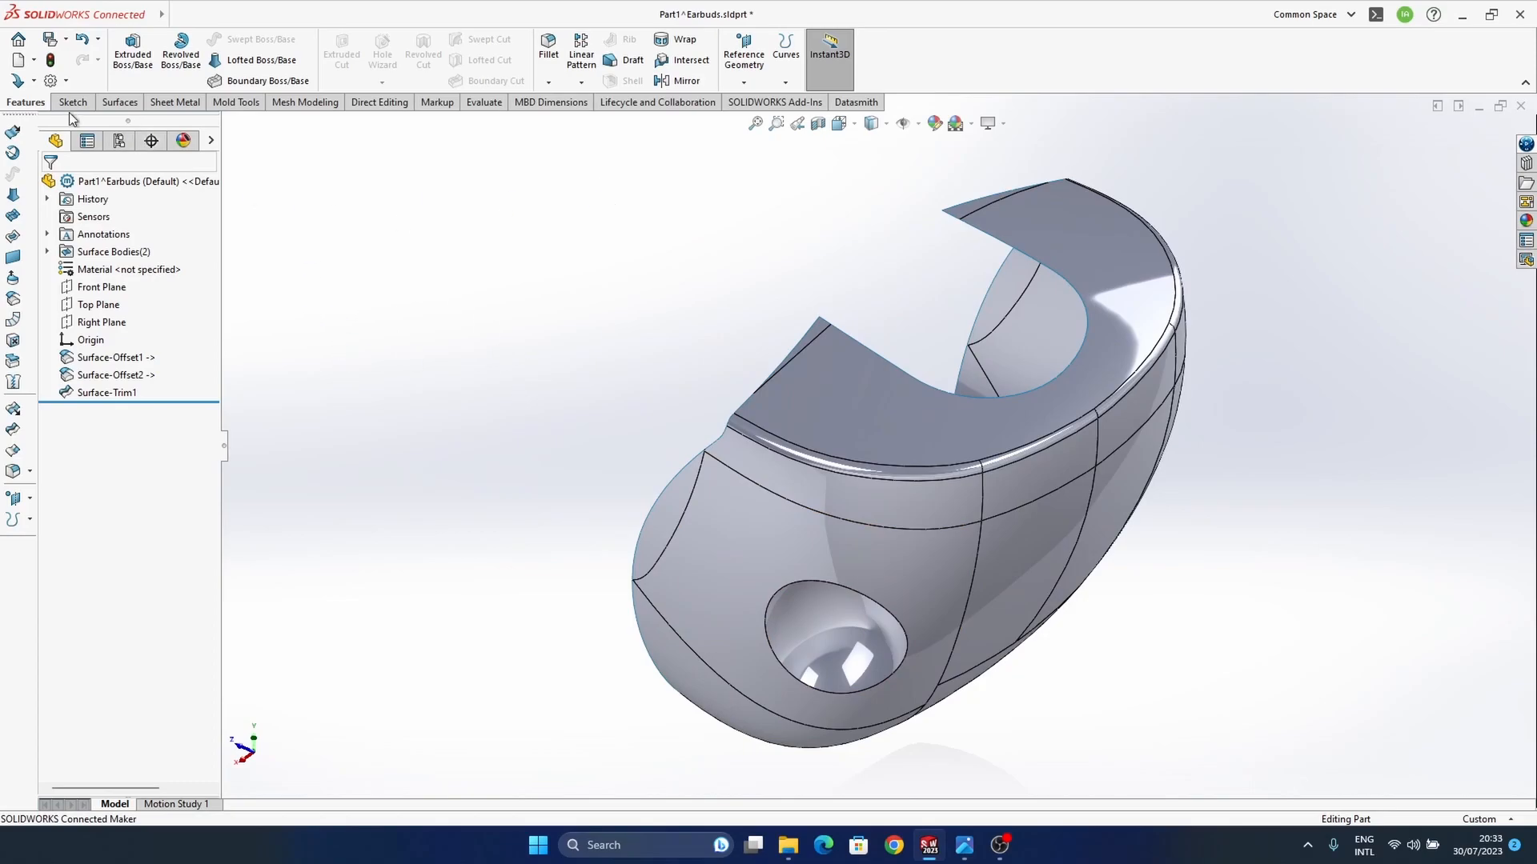
Step: Thicken the trimmed wide-end surface by 0.3 mm
click(118, 103)
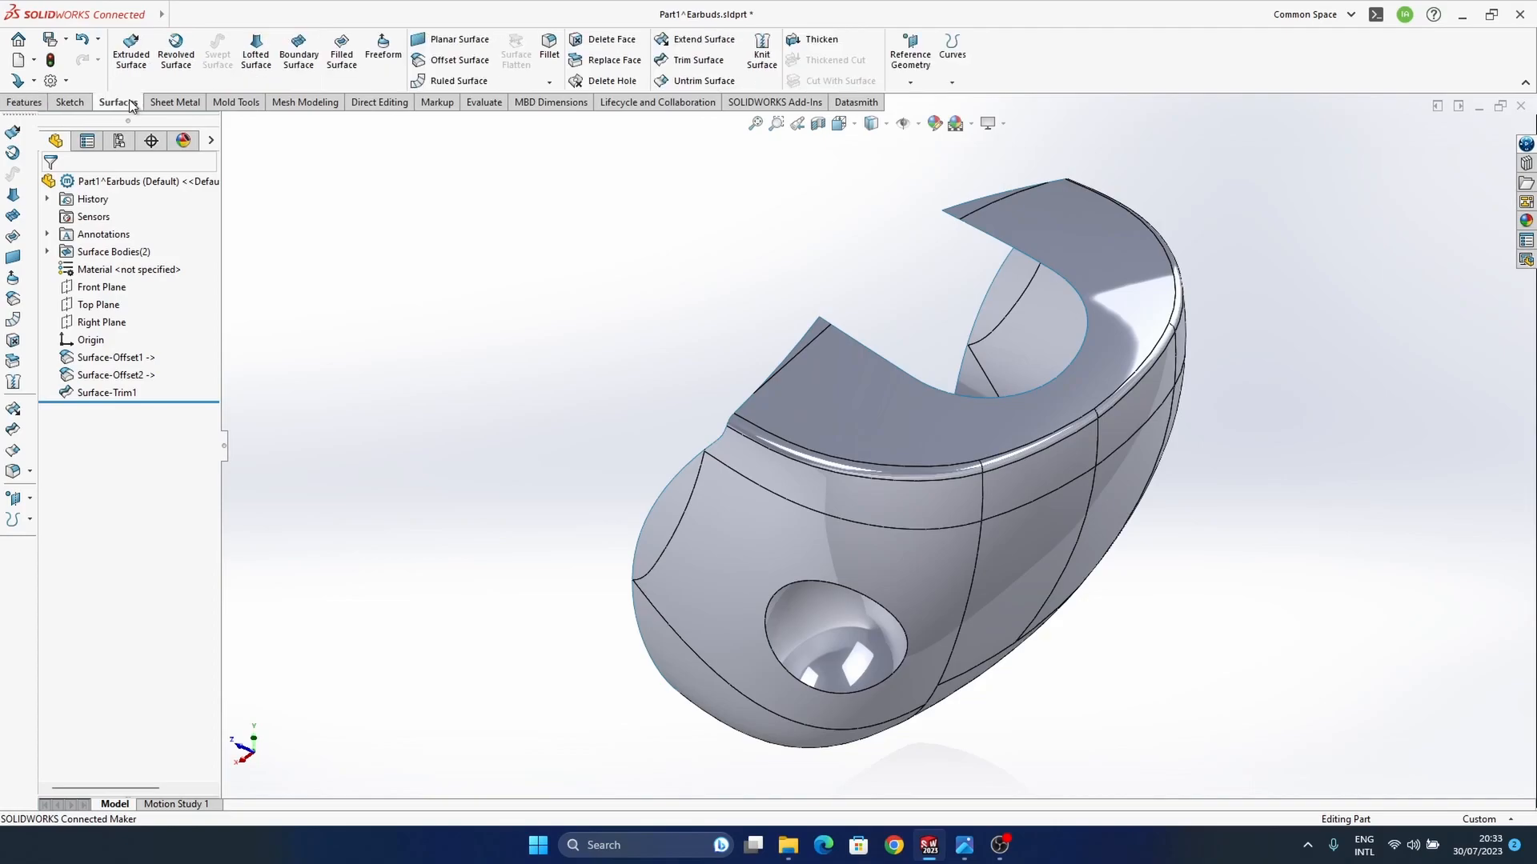
click(815, 40)
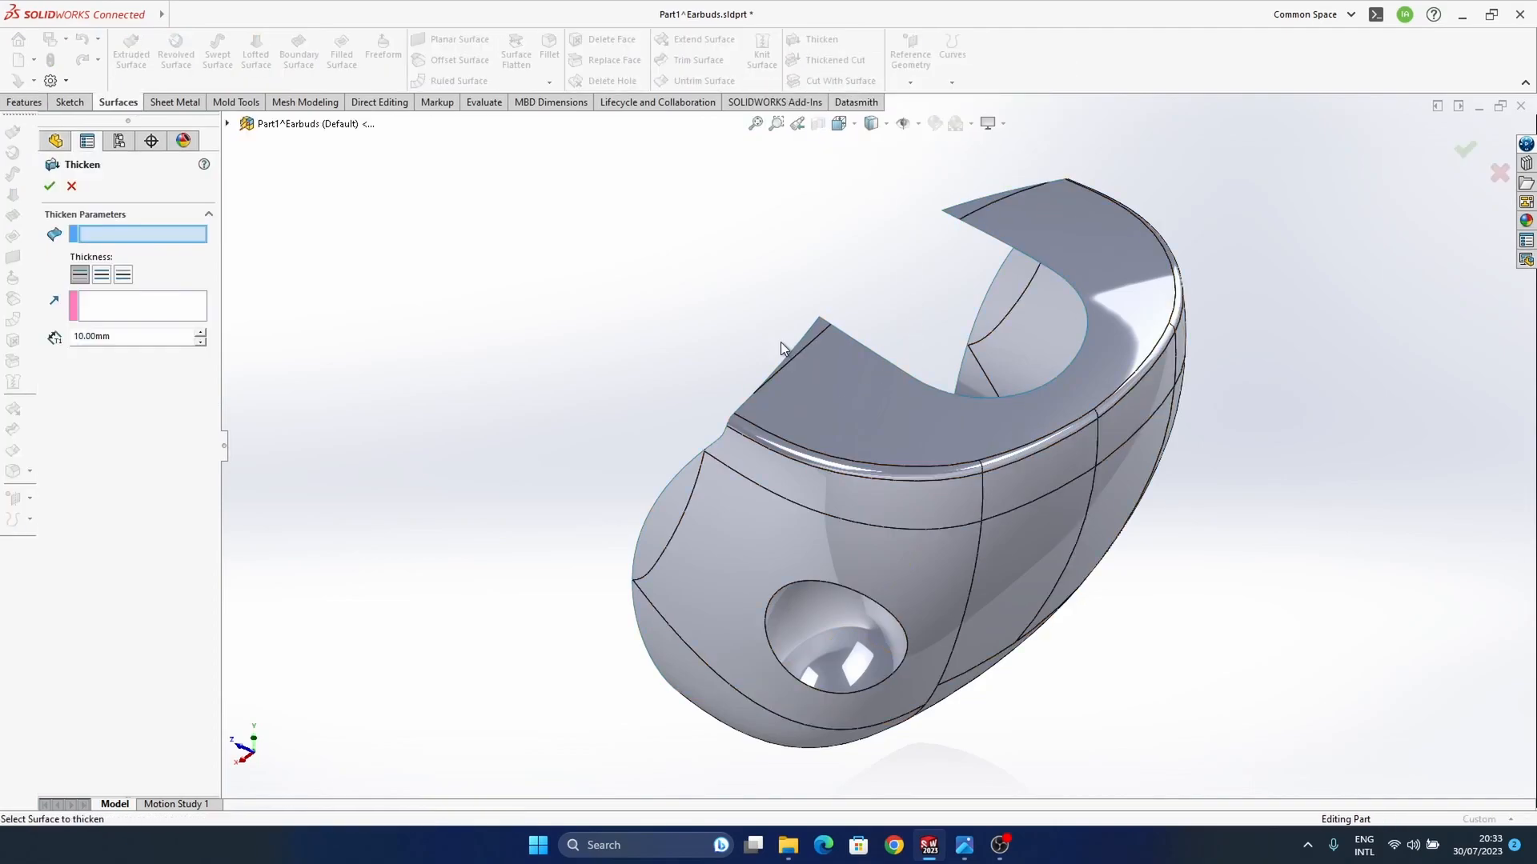
click(738, 508)
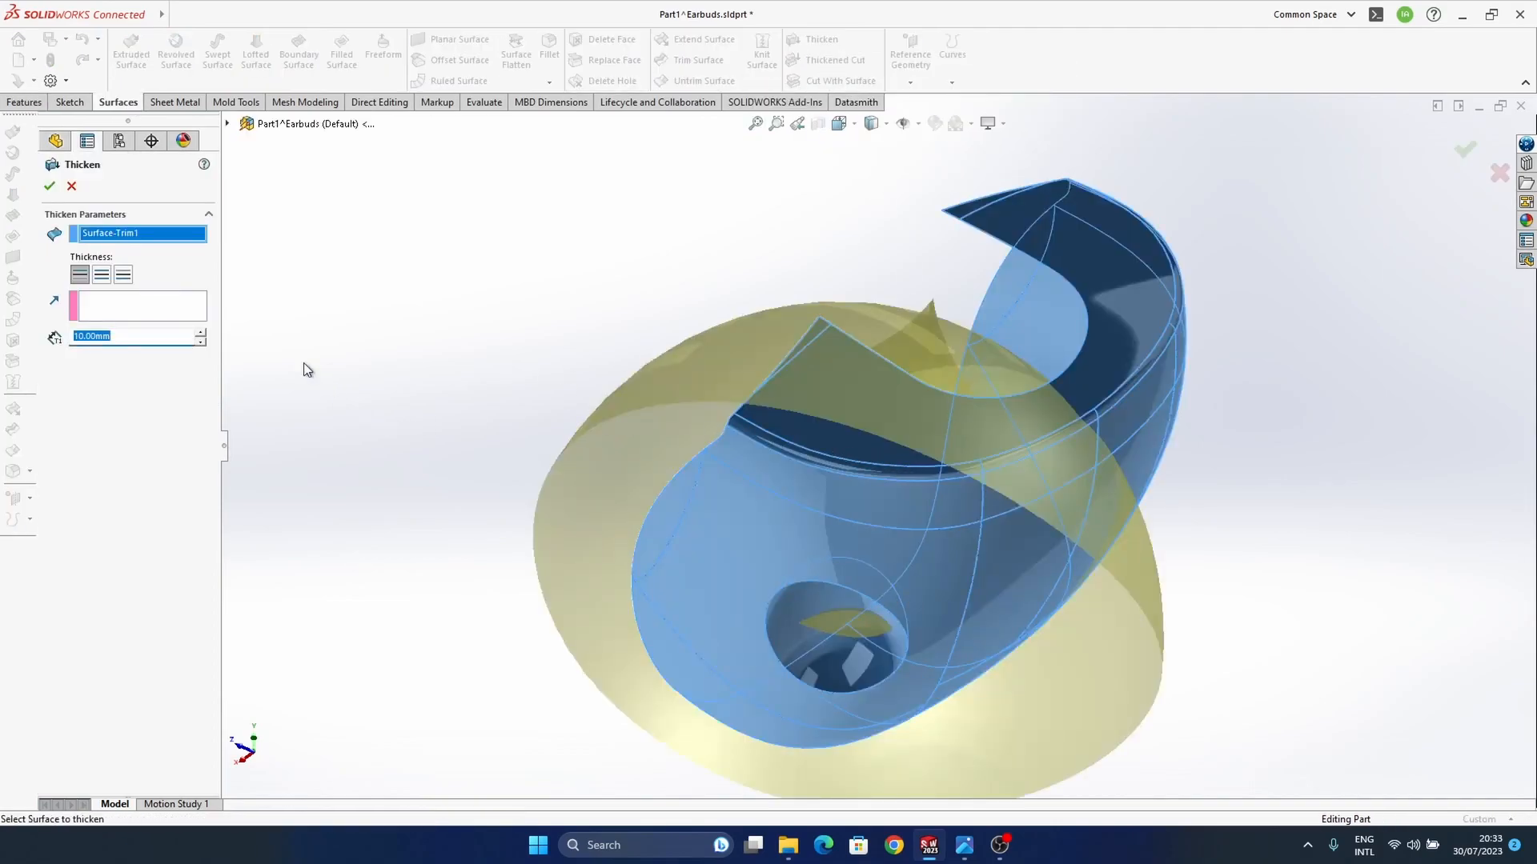
text(0.2)
key(Return)
middle_drag(950, 523, 1010, 451)
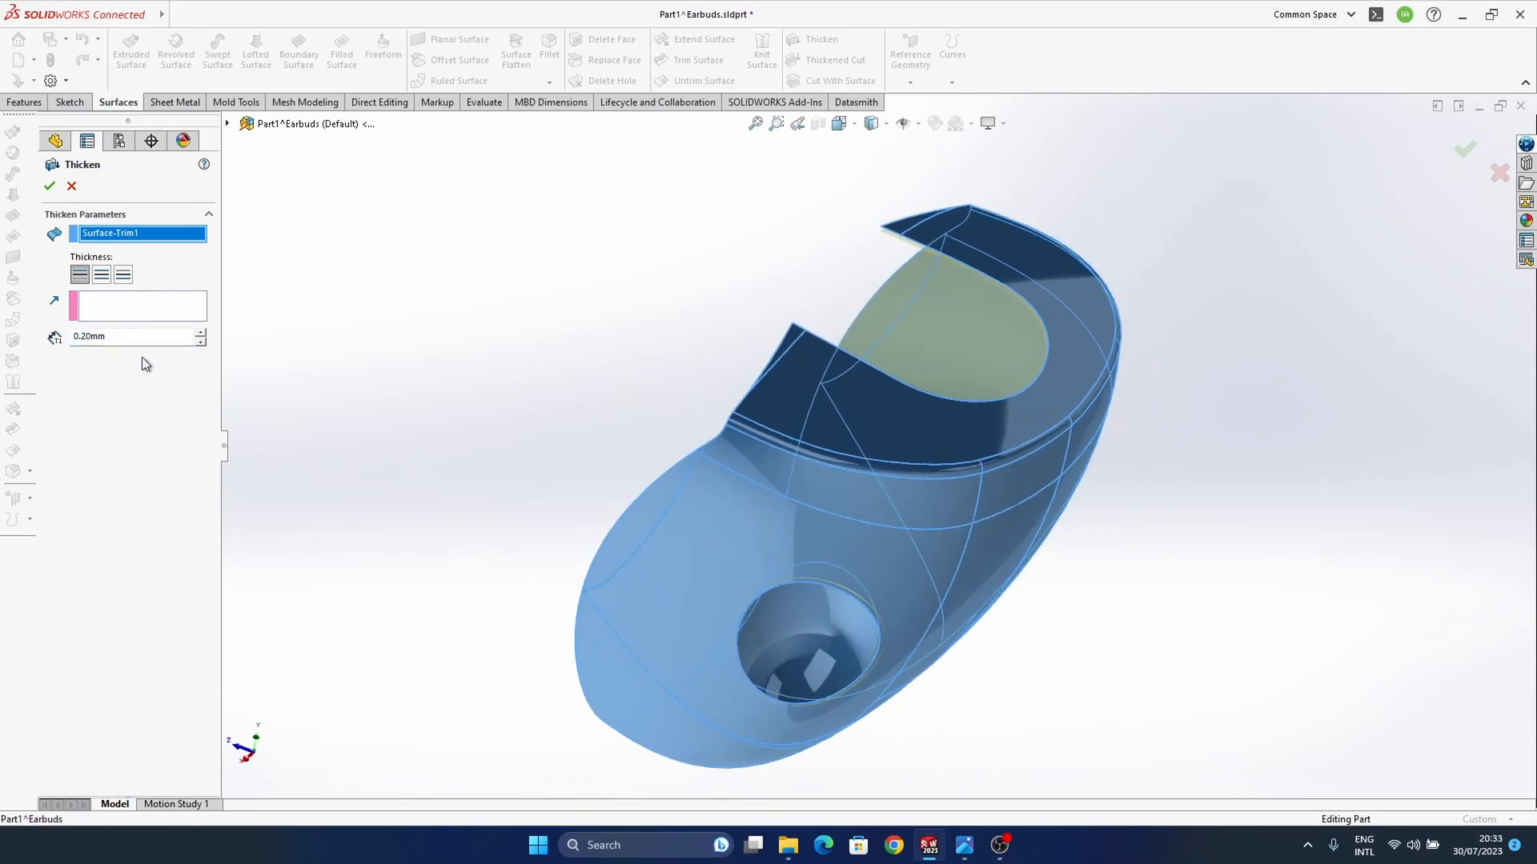
text(0.3)
key(Return)
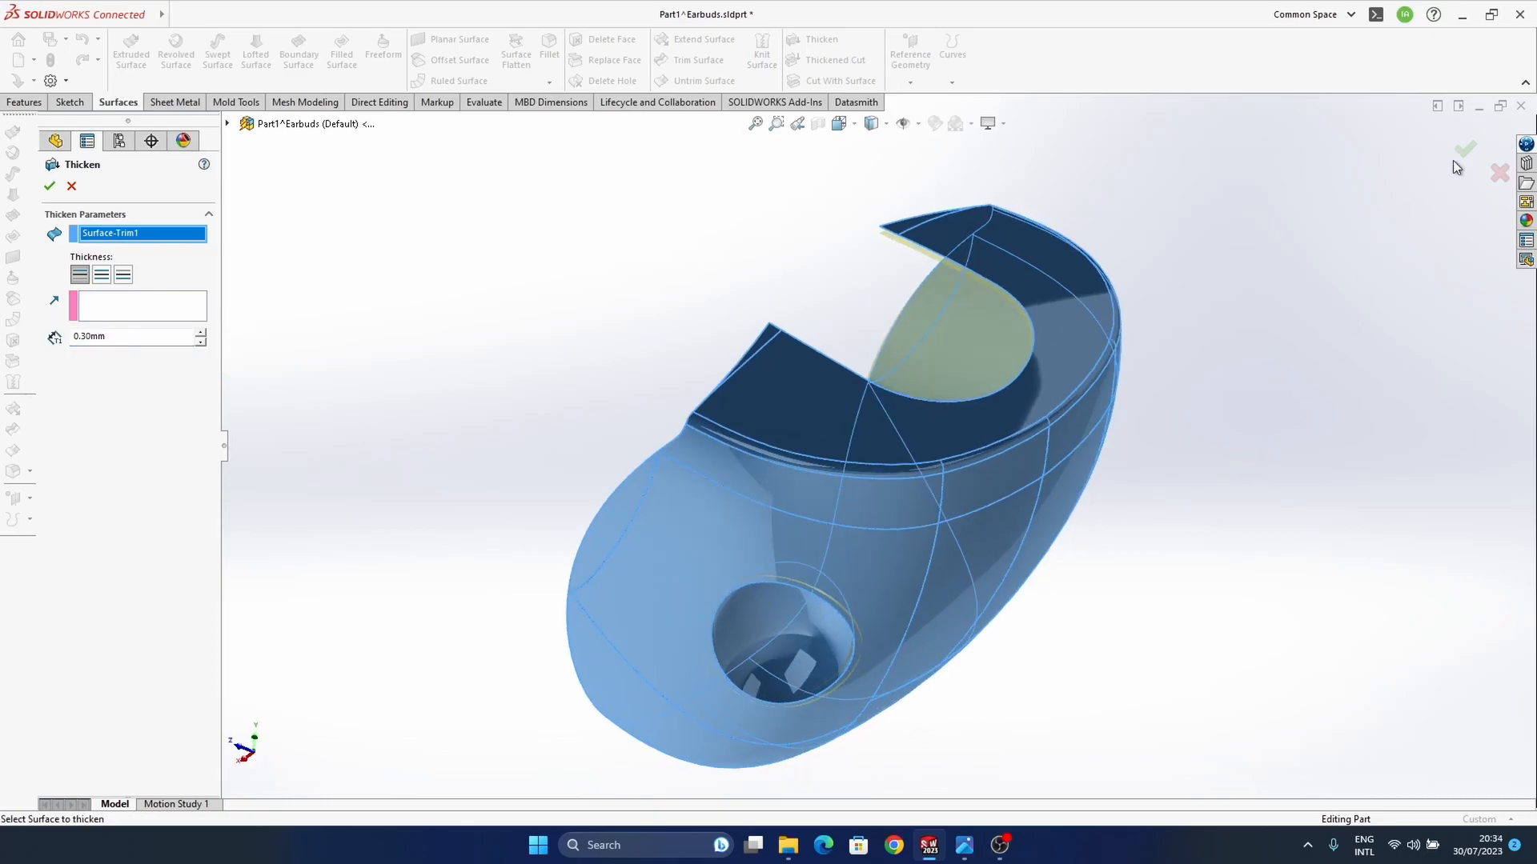
Step: Fillet the two short thickness edges at the pointed tips of the shell's flat face with a symmetric 0.1 mm radius
mouse_move(916, 436)
middle_down()
mouse_move(943, 538)
mouse_move(836, 546)
mouse_move(940, 439)
middle_up()
scroll(940, 439, down, 10)
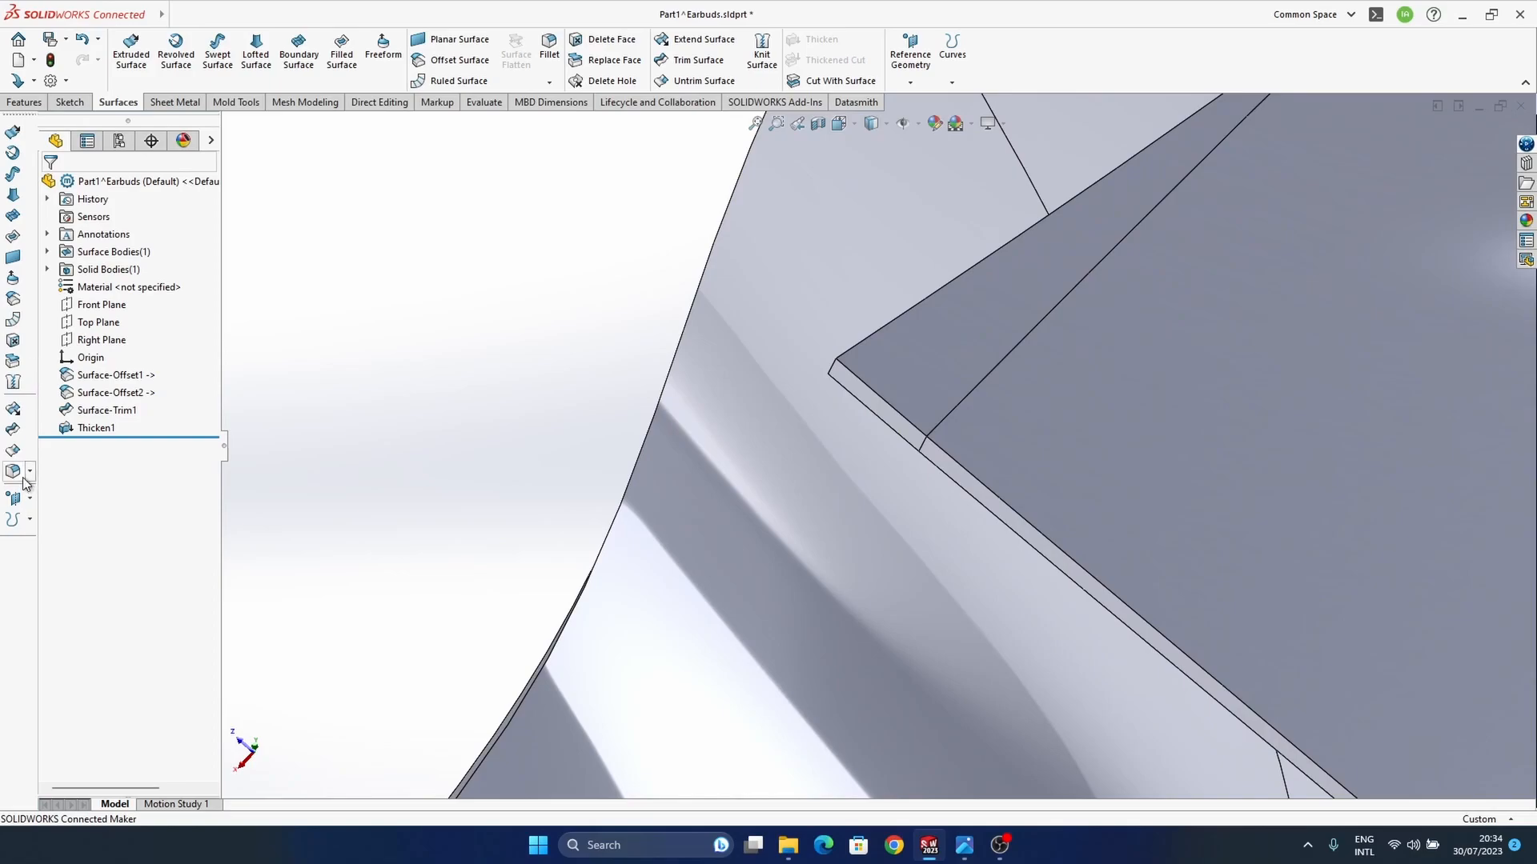
click(833, 367)
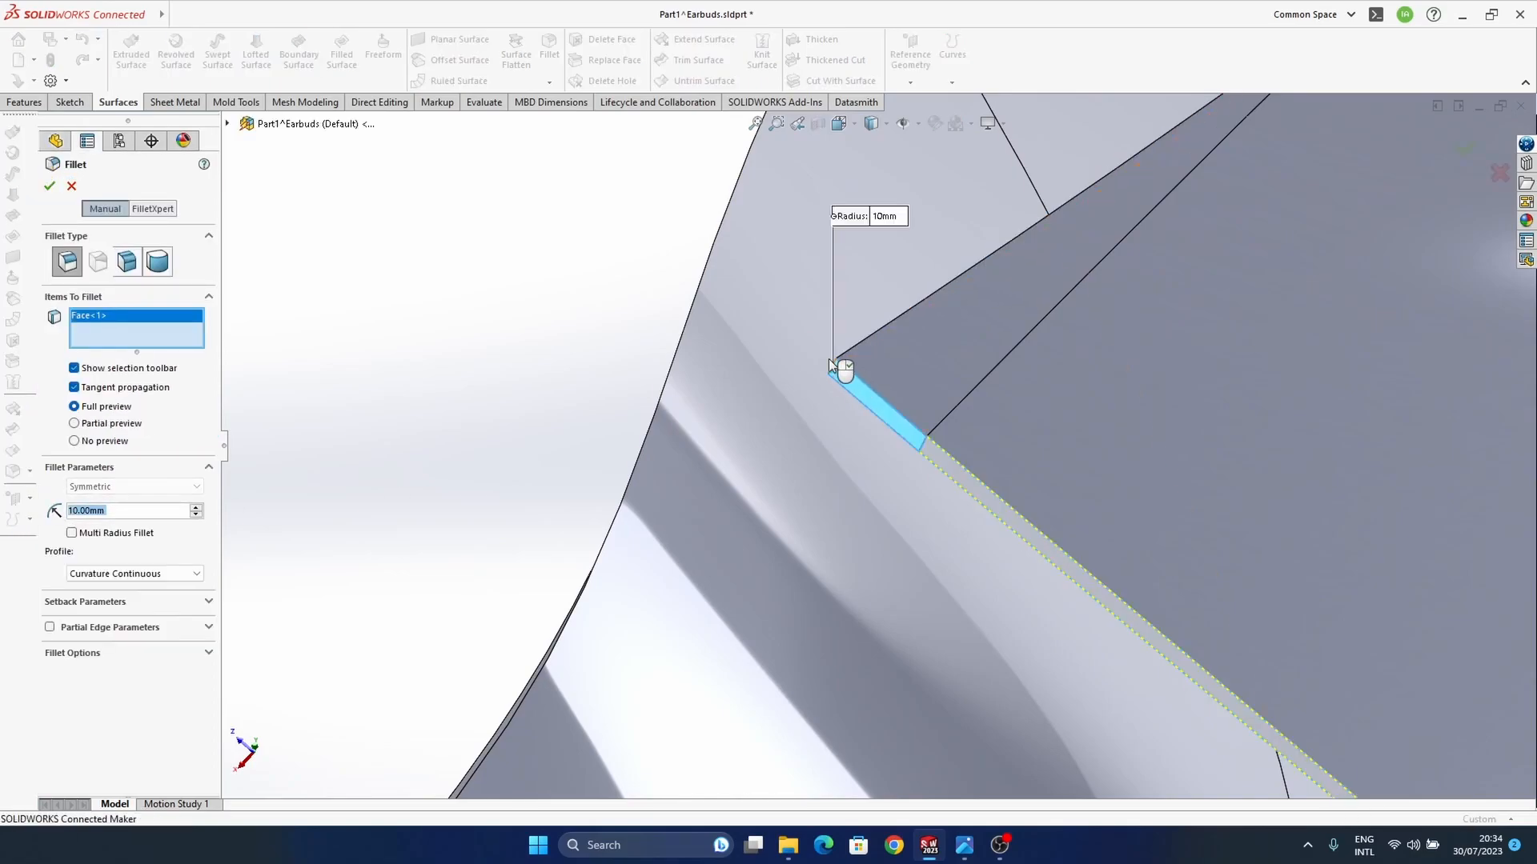
right_click(122, 336)
click(160, 344)
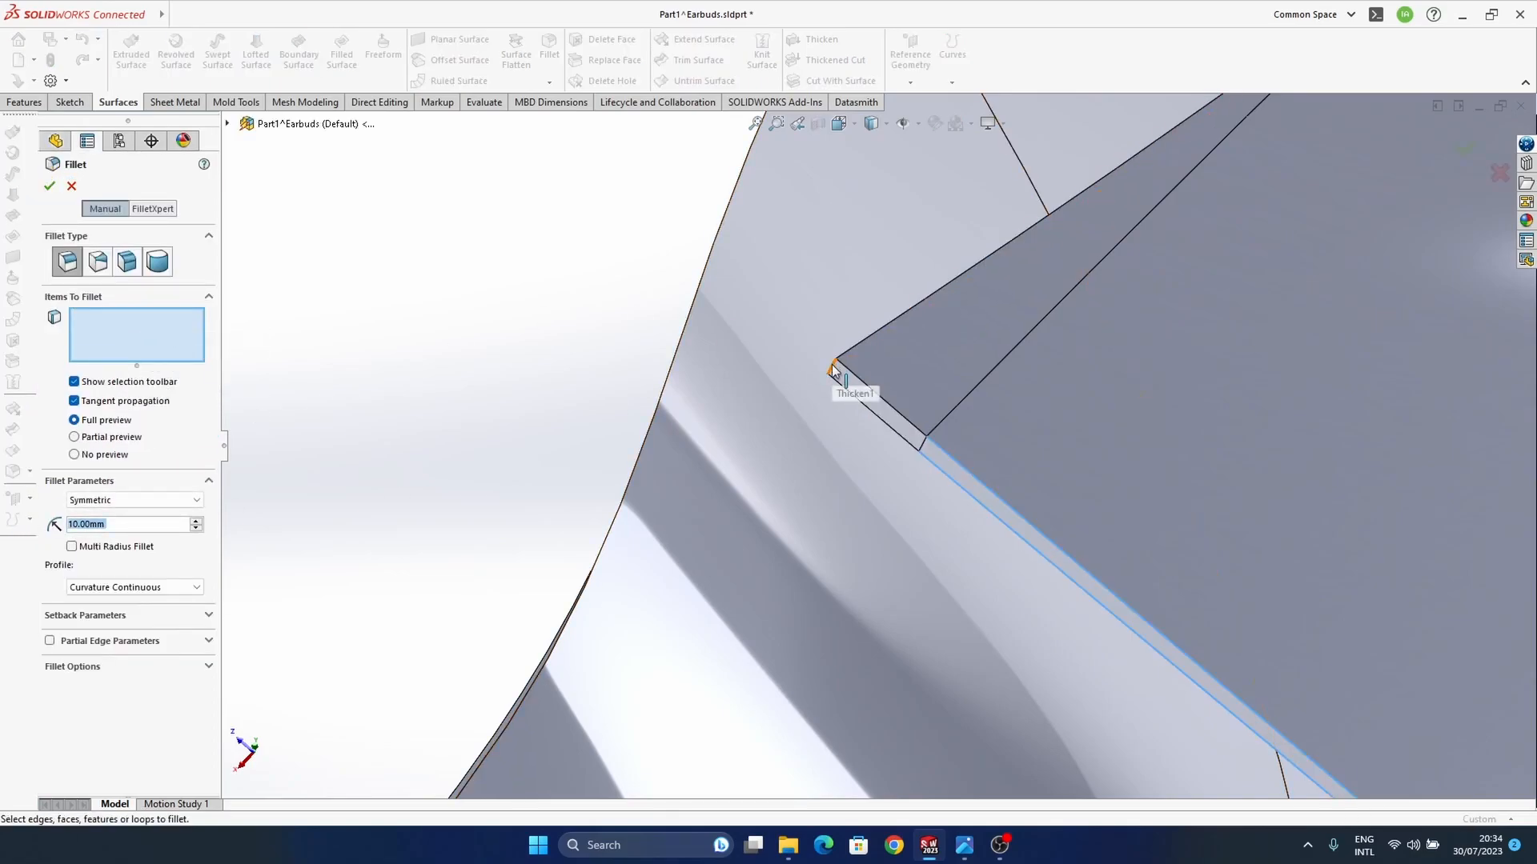
ctrl+middle_drag(901, 586, 915, 404)
scroll(915, 404, up, 5)
middle_drag(746, 637, 560, 581)
ctrl+middle_drag(560, 580, 702, 403)
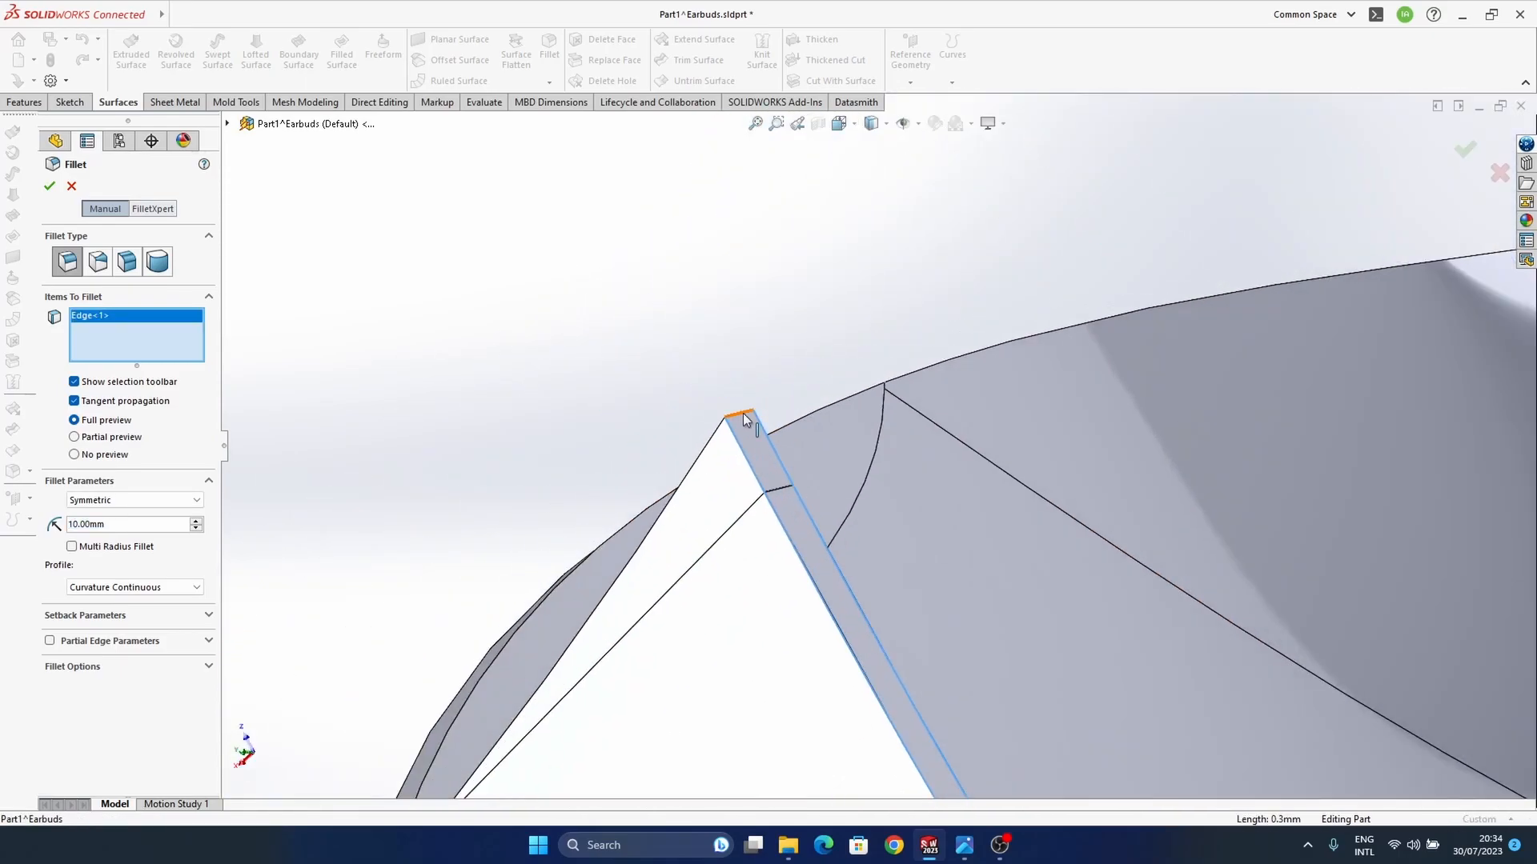
click(741, 413)
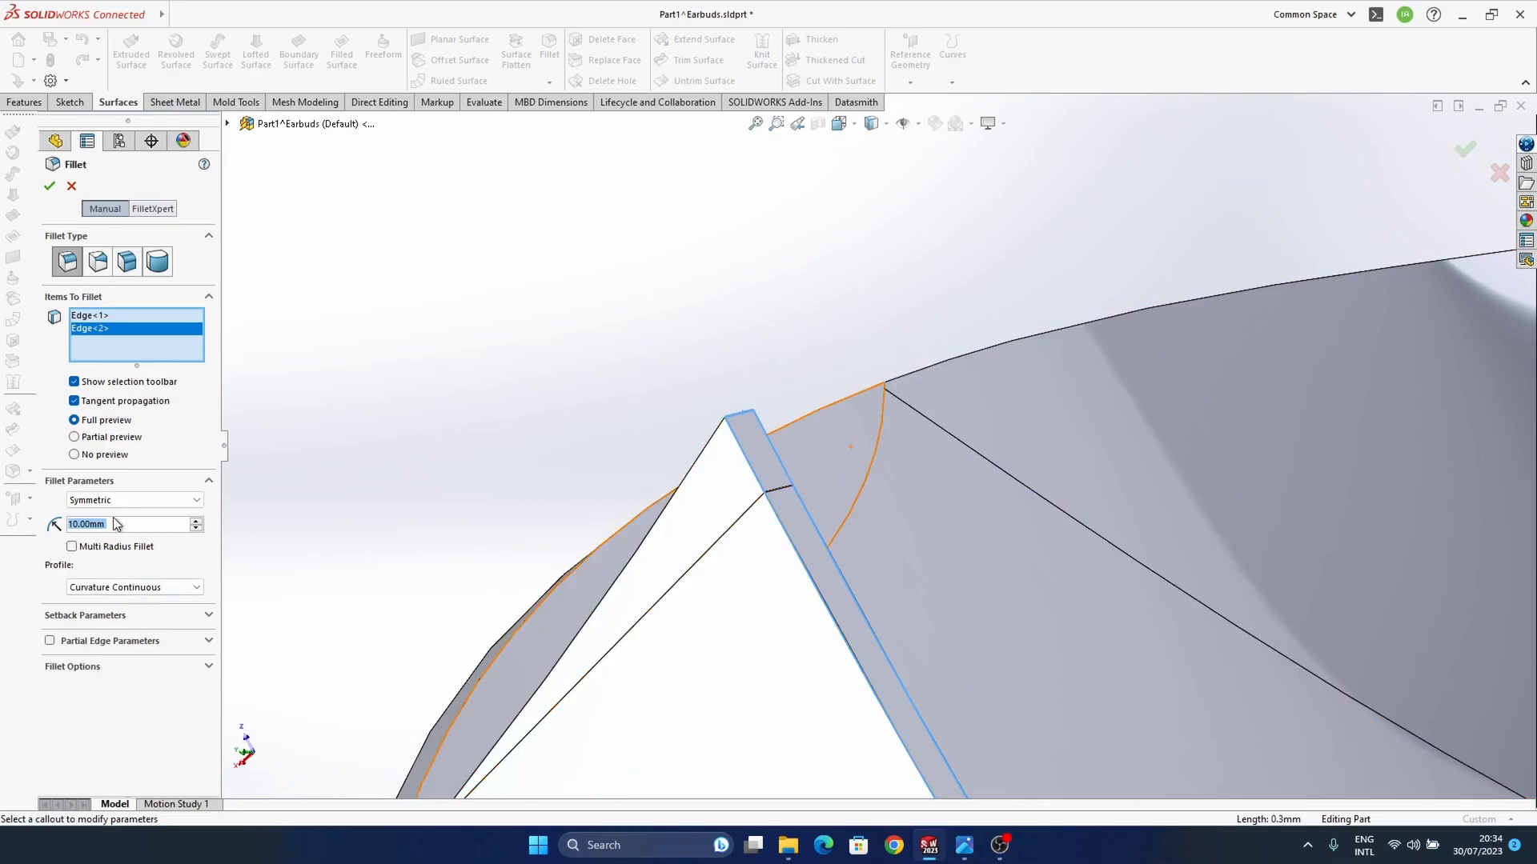
key(Return)
middle_drag(794, 459, 810, 456)
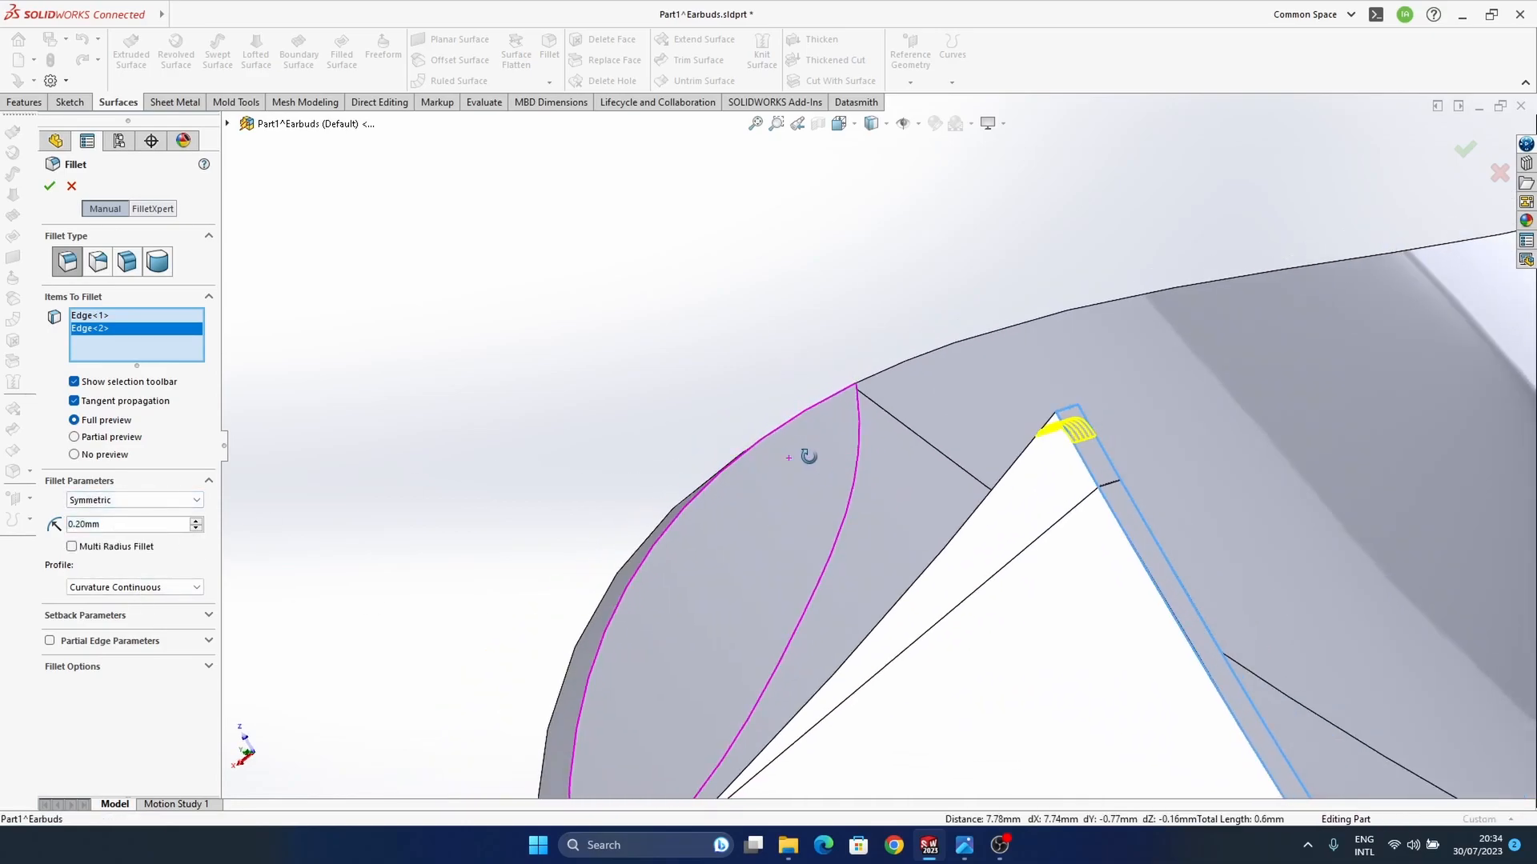
text(0.1)
key(Return)
middle_drag(900, 573, 1487, 174)
click(1461, 150)
Step: Fillet the edge where the round recess meets the inside wall of the shell with a 1 mm radius
middle_drag(1063, 565, 952, 448)
ctrl+middle_drag(953, 448, 948, 639)
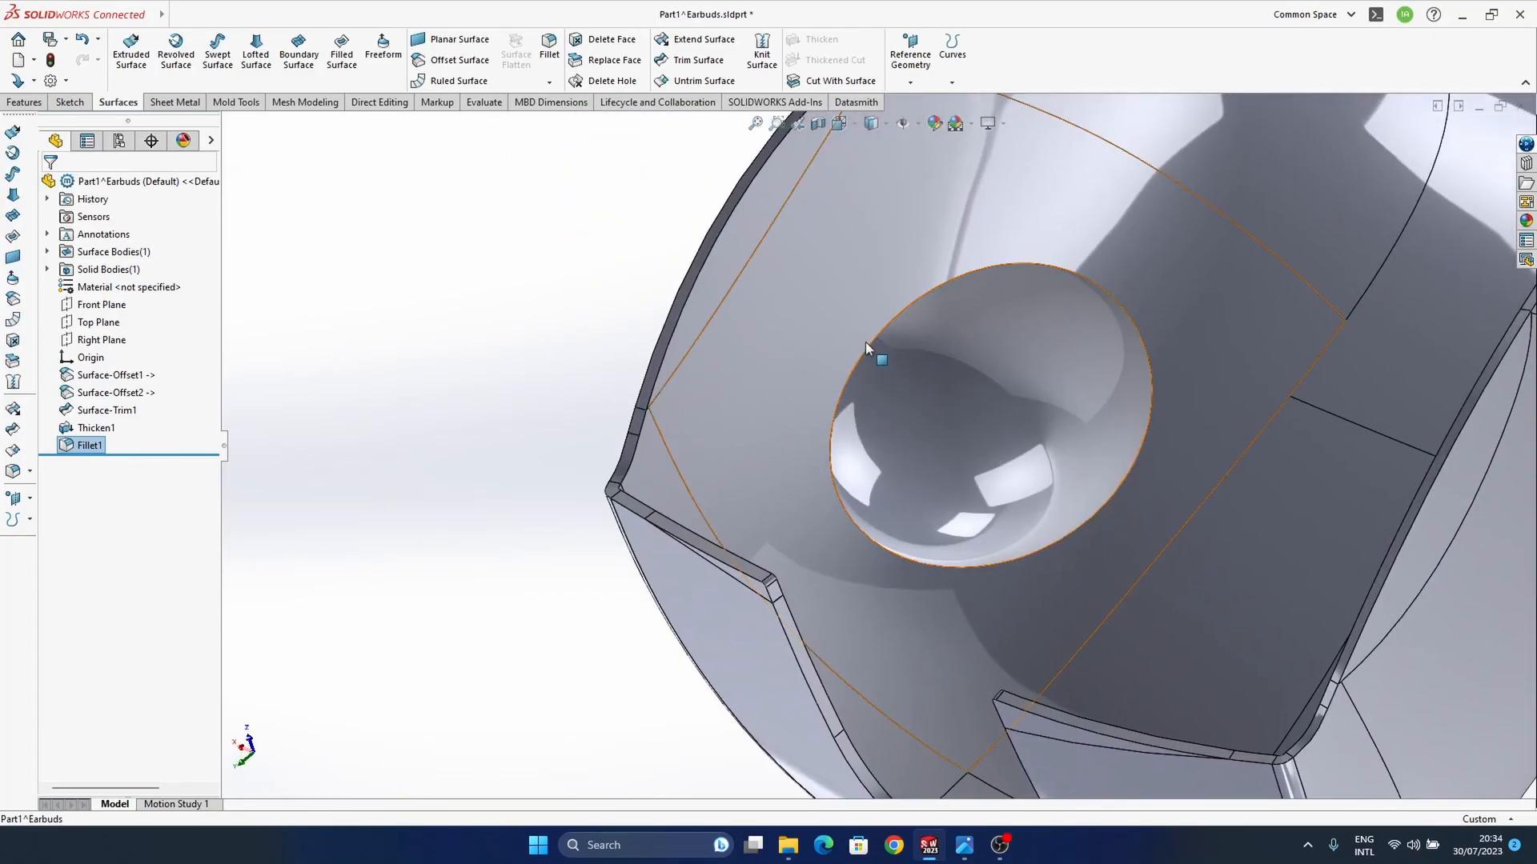
click(881, 333)
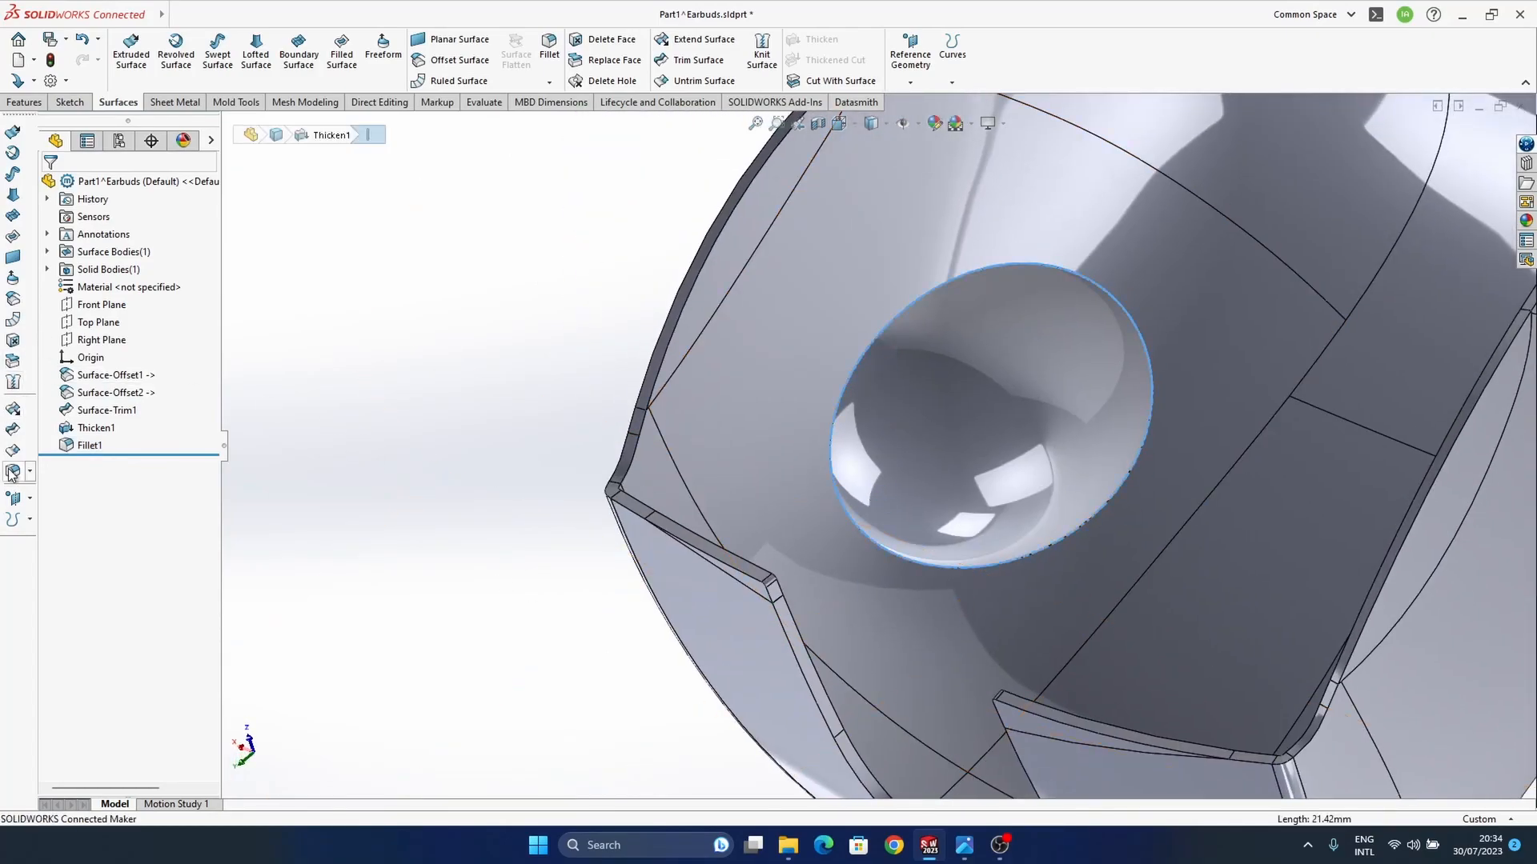
key(Return)
text(1)
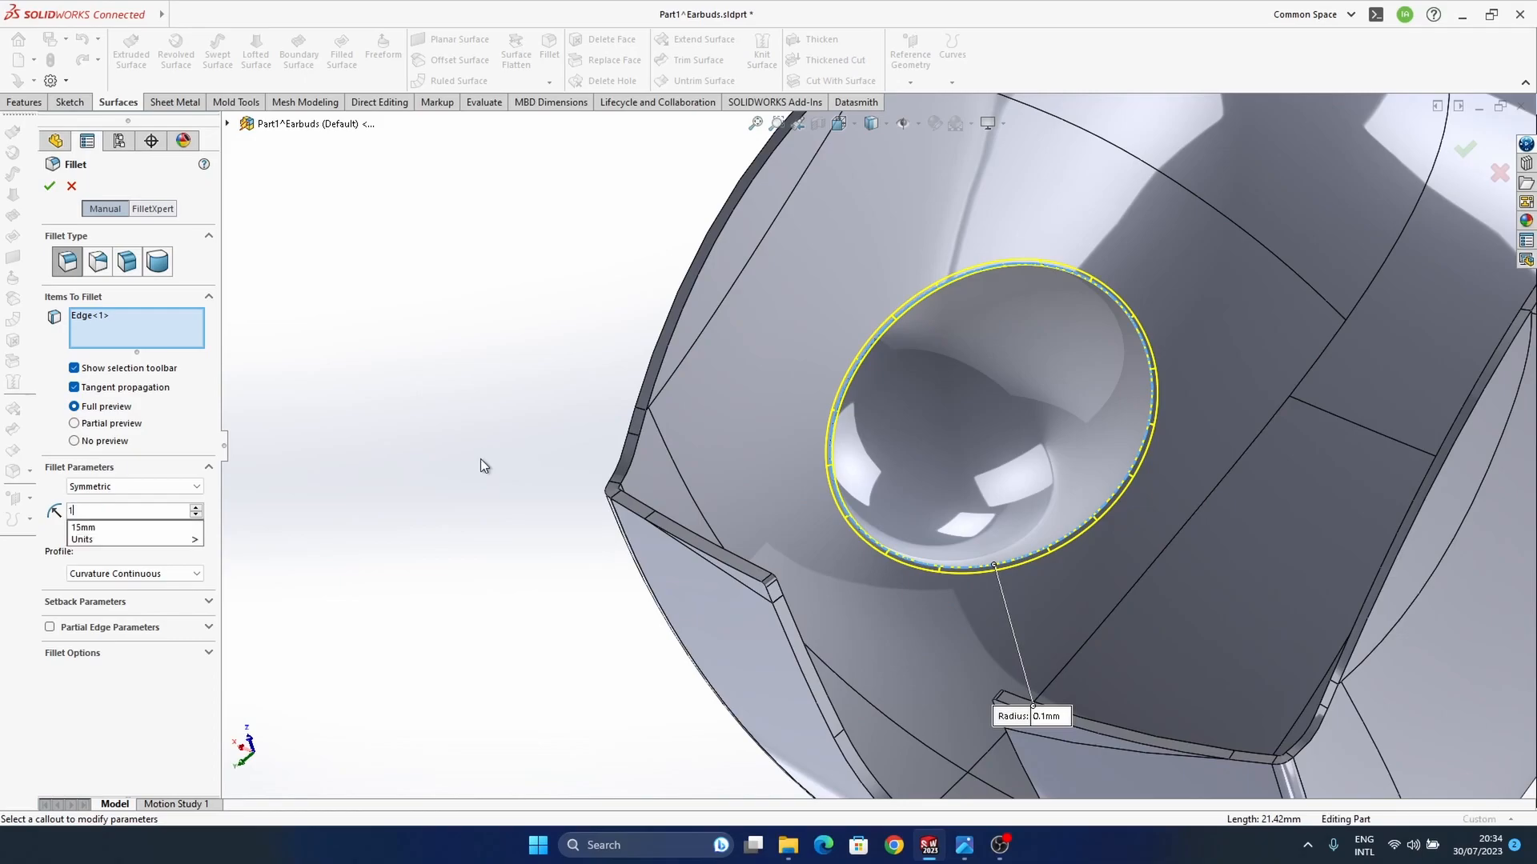
key(Return)
click(1466, 149)
Step: Fillet the outer rim of the round recess on the shell's outside with a 0.2 mm radius
middle_drag(1166, 542, 988, 545)
click(1124, 253)
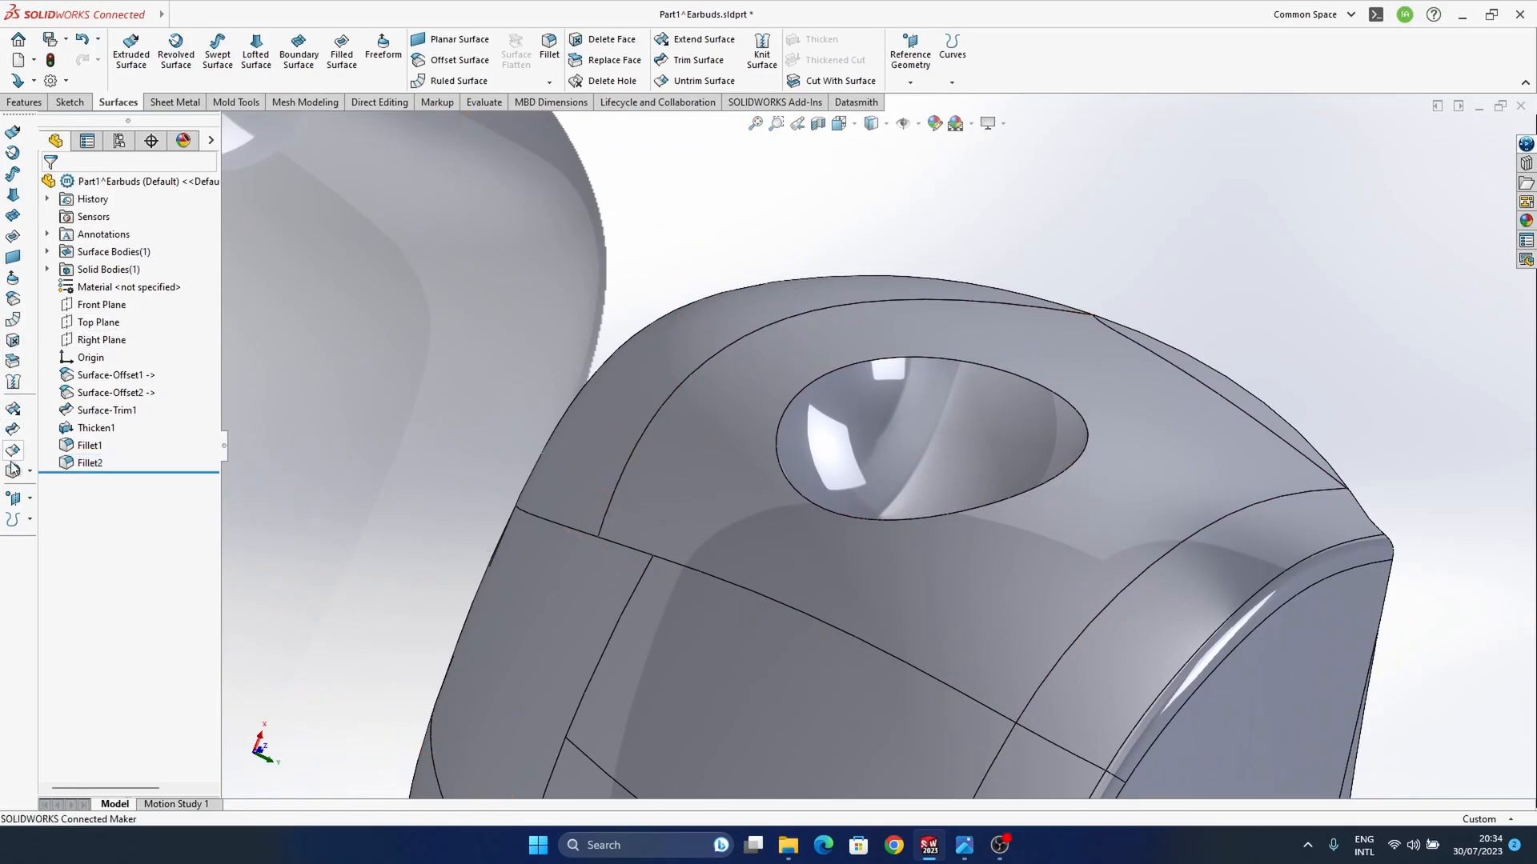
key(Return)
click(901, 357)
text(0.2)
key(Return)
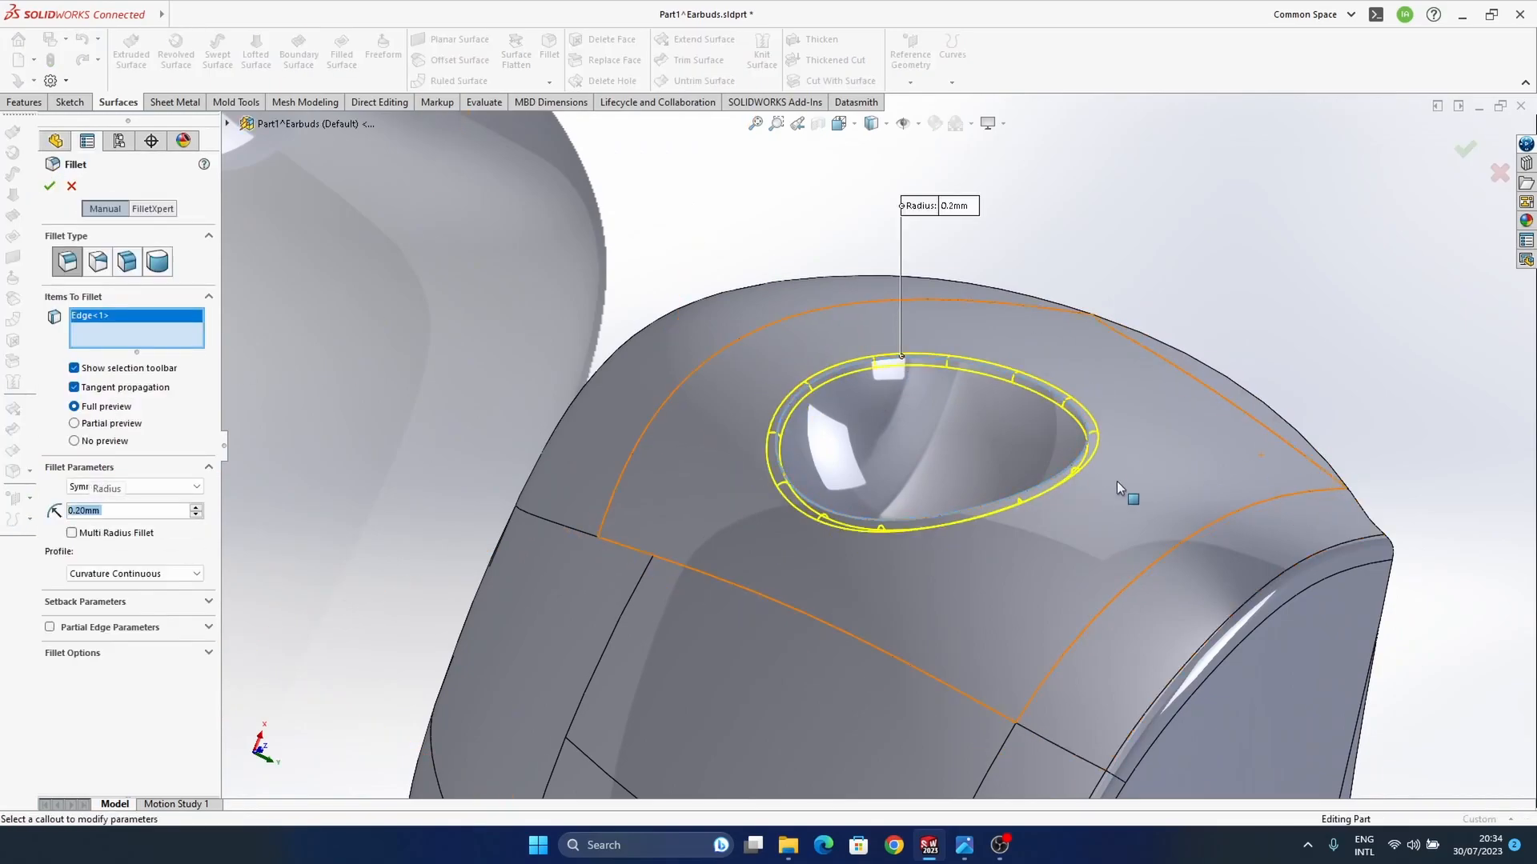
click(1465, 150)
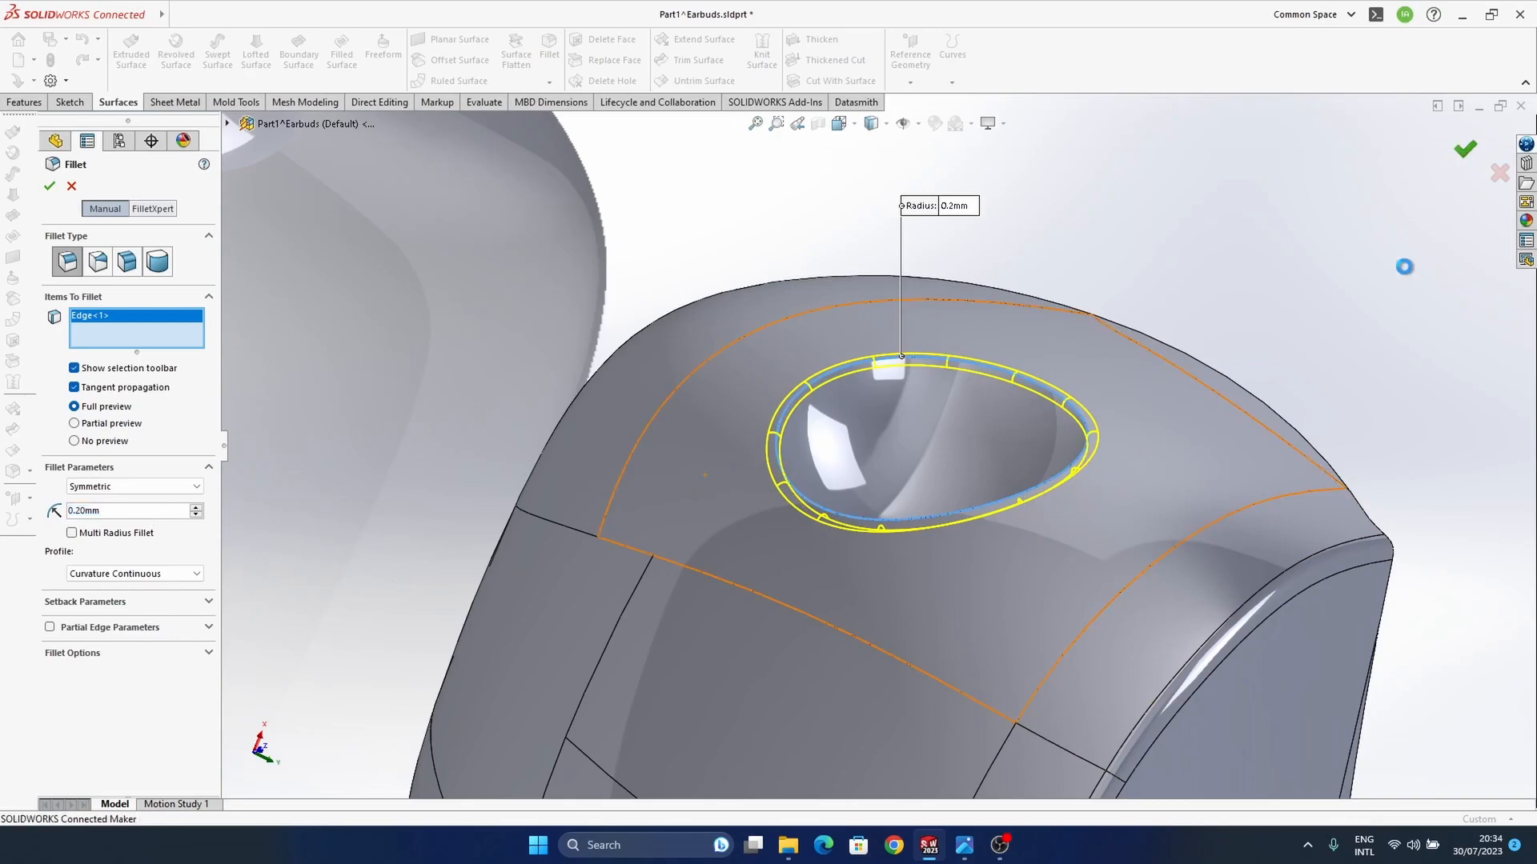
Step: Display the shell shaded without edges and examine the filleted rim of its round recess
middle_drag(972, 395, 885, 415)
scroll(1026, 554, up, 6)
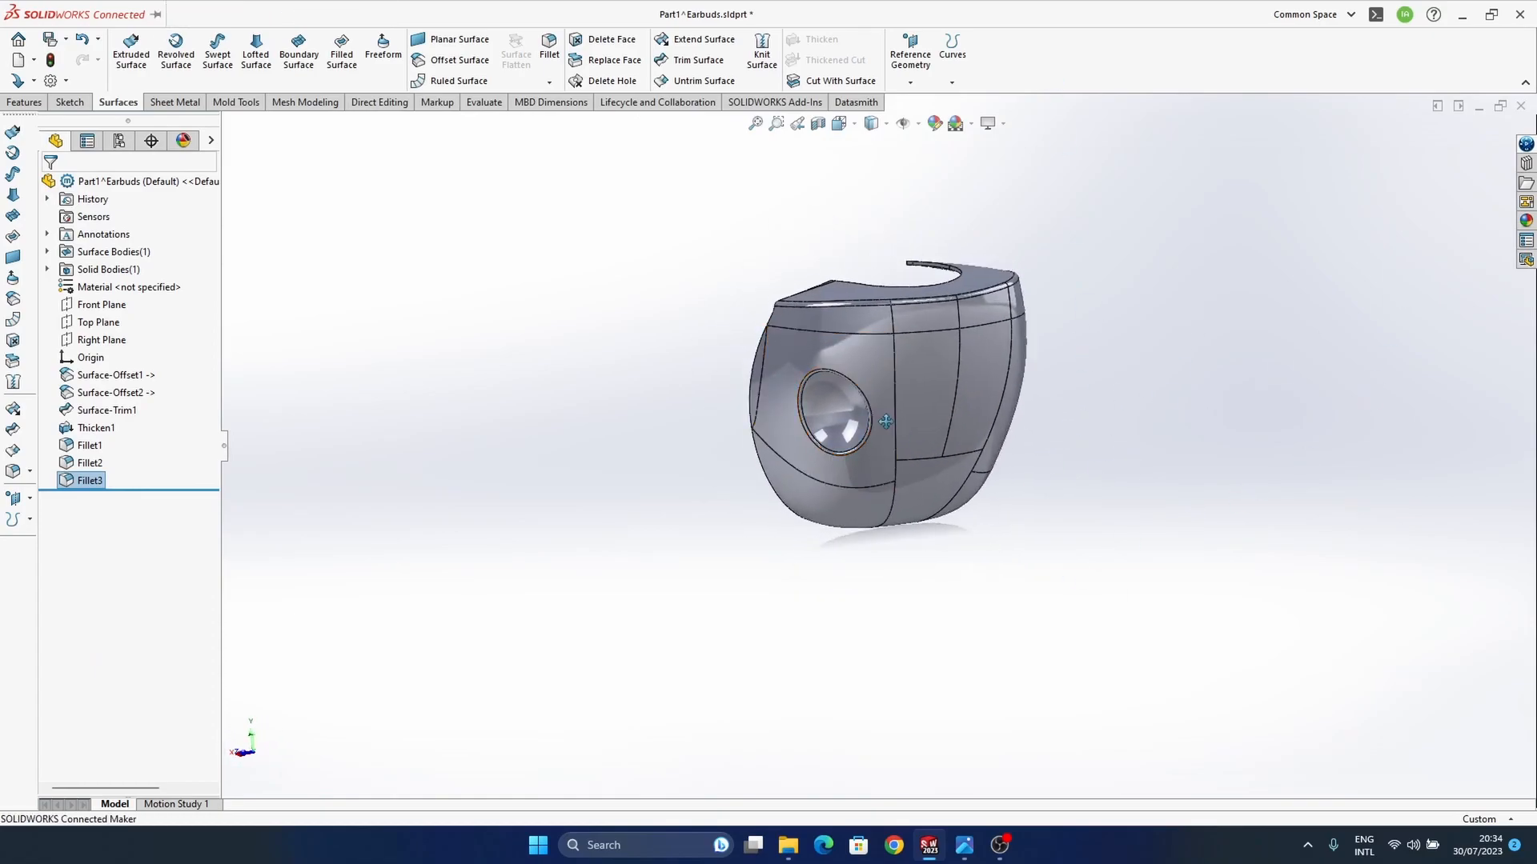
scroll(863, 435, down, 5)
click(885, 124)
click(875, 167)
mouse_move(961, 560)
middle_down()
mouse_move(1004, 582)
mouse_move(891, 641)
mouse_move(961, 733)
middle_up()
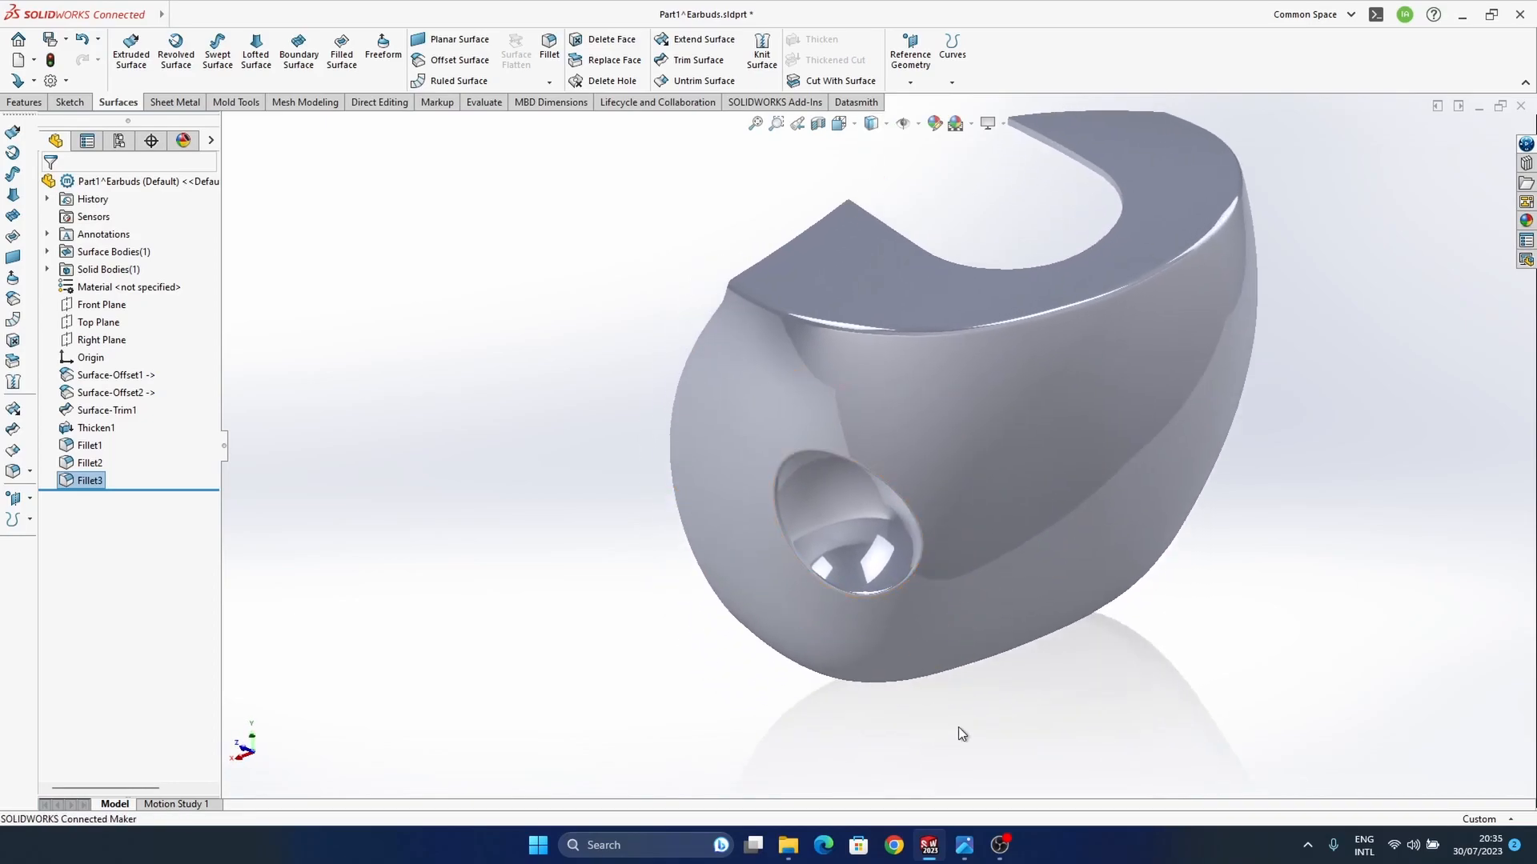
Step: Set the radius of the fillet on the recess's outer rim to 0.1 mm
right_click(100, 483)
click(113, 439)
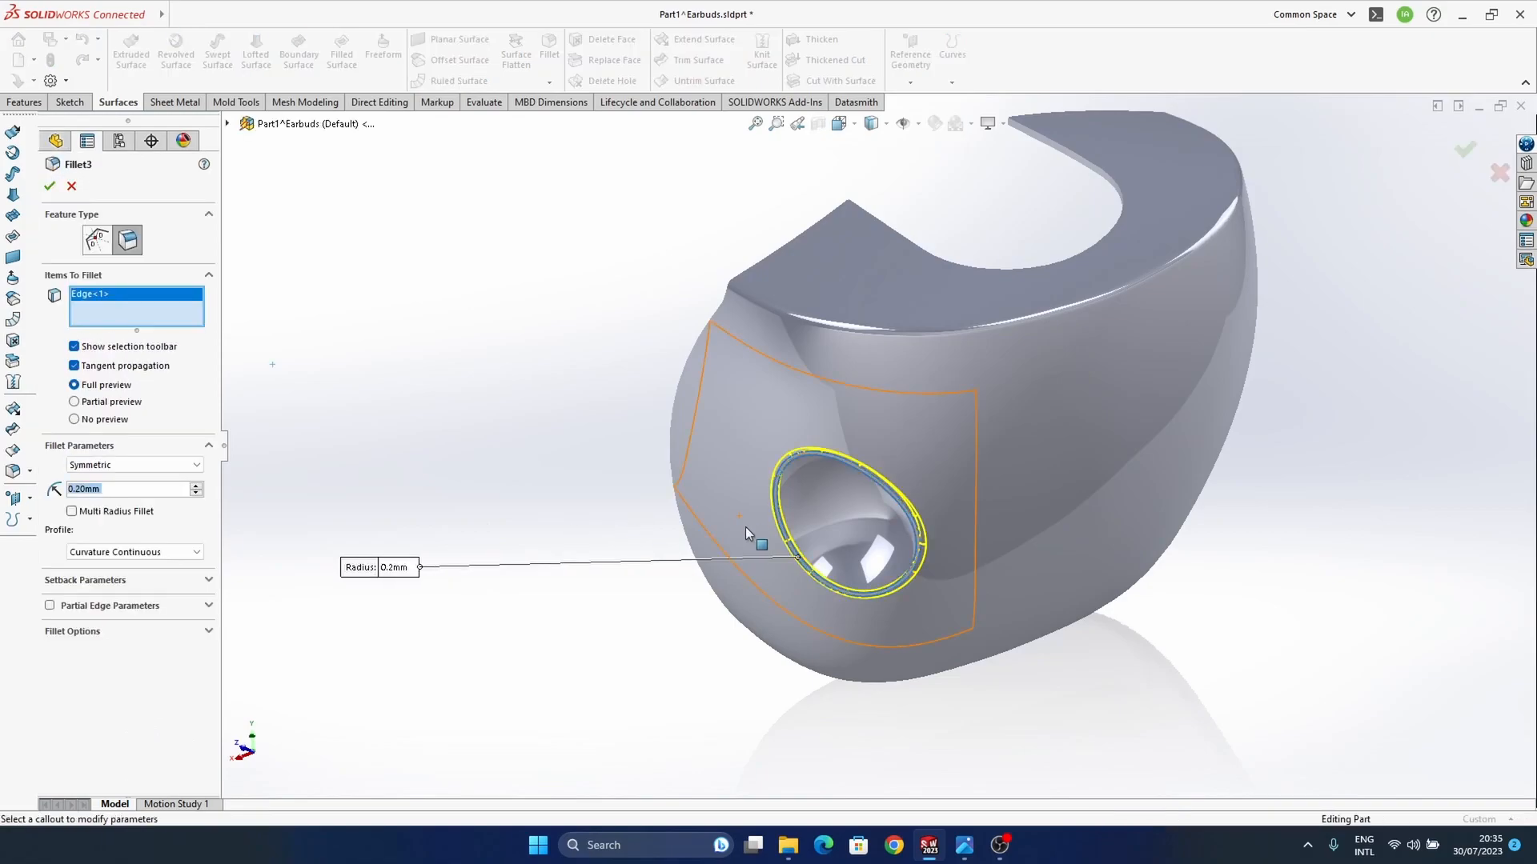
text(0.1)
key(Return)
click(1465, 149)
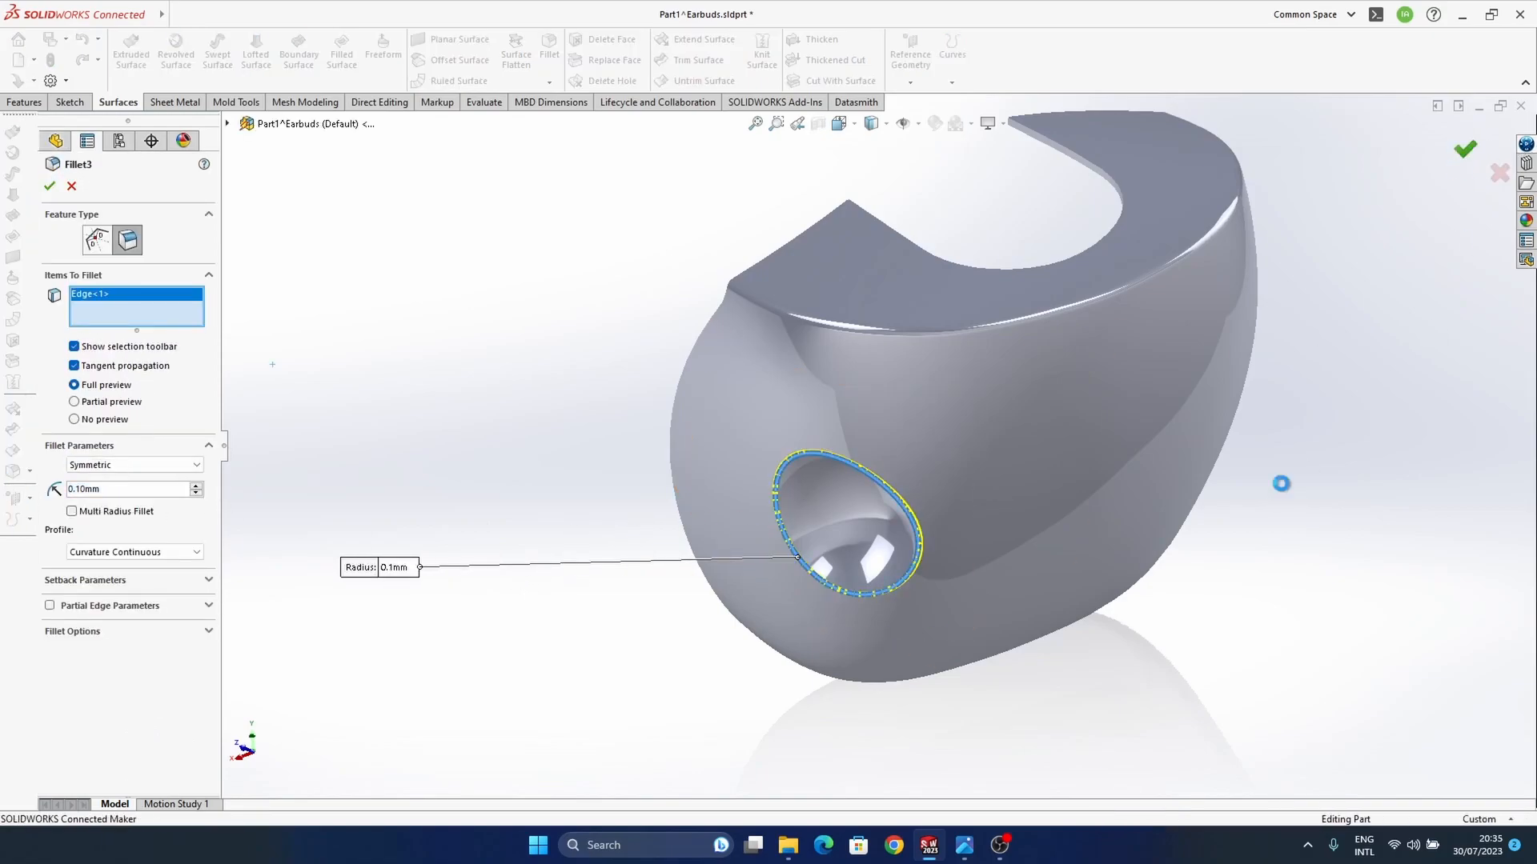
Step: Switch the display back to shaded with edges and examine the pointed tips from inside the shell
middle_drag(1114, 554, 1335, 653)
middle_drag(986, 156, 839, 541)
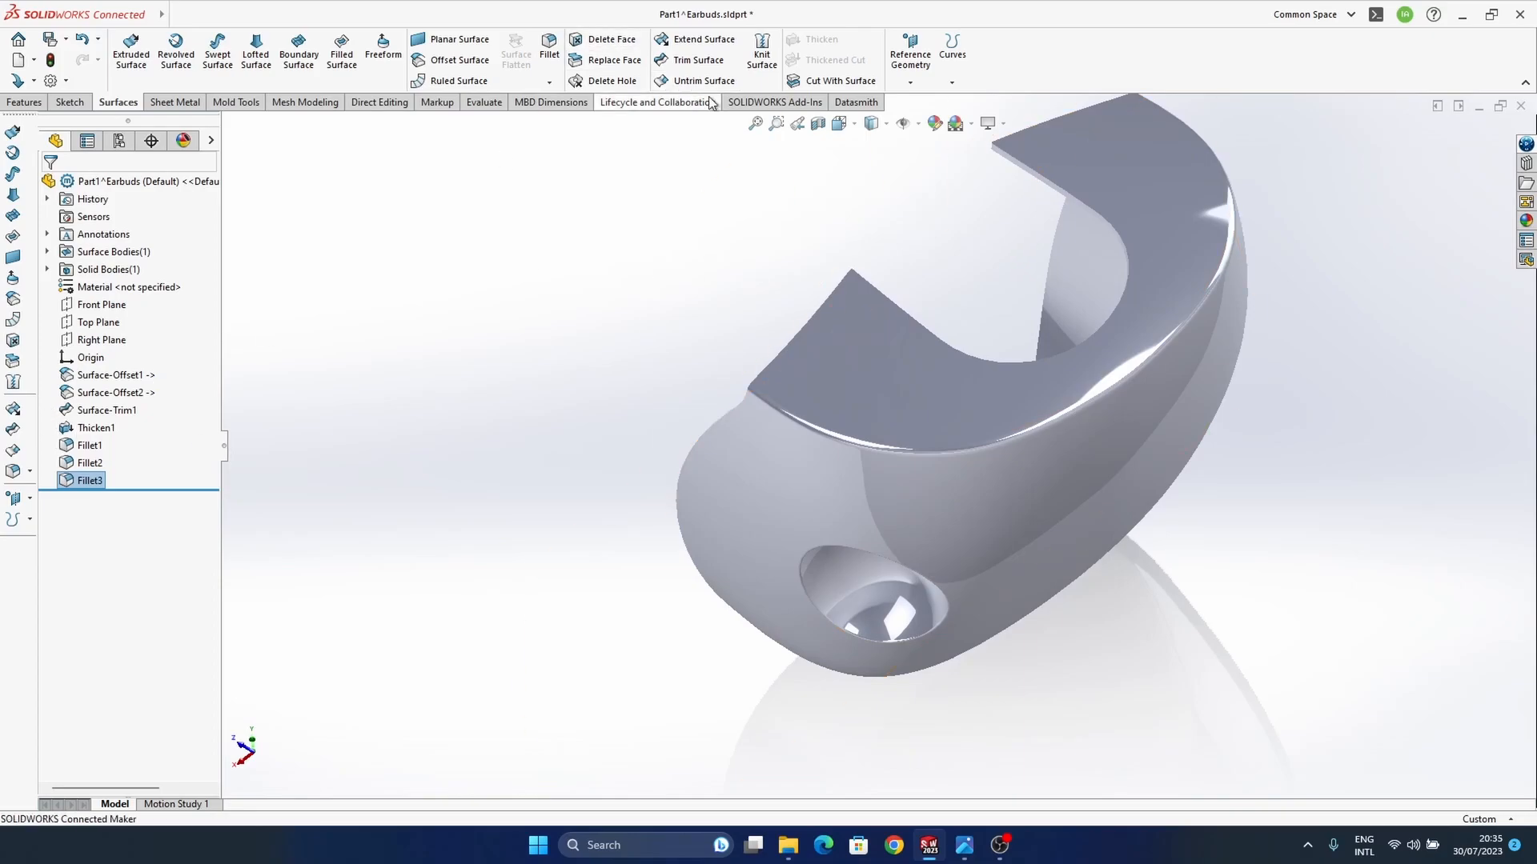
click(872, 126)
click(874, 146)
ctrl+middle_drag(1049, 411, 951, 489)
middle_drag(952, 489, 905, 394)
scroll(905, 394, down, 5)
ctrl+middle_drag(969, 532, 886, 485)
middle_drag(886, 486, 972, 533)
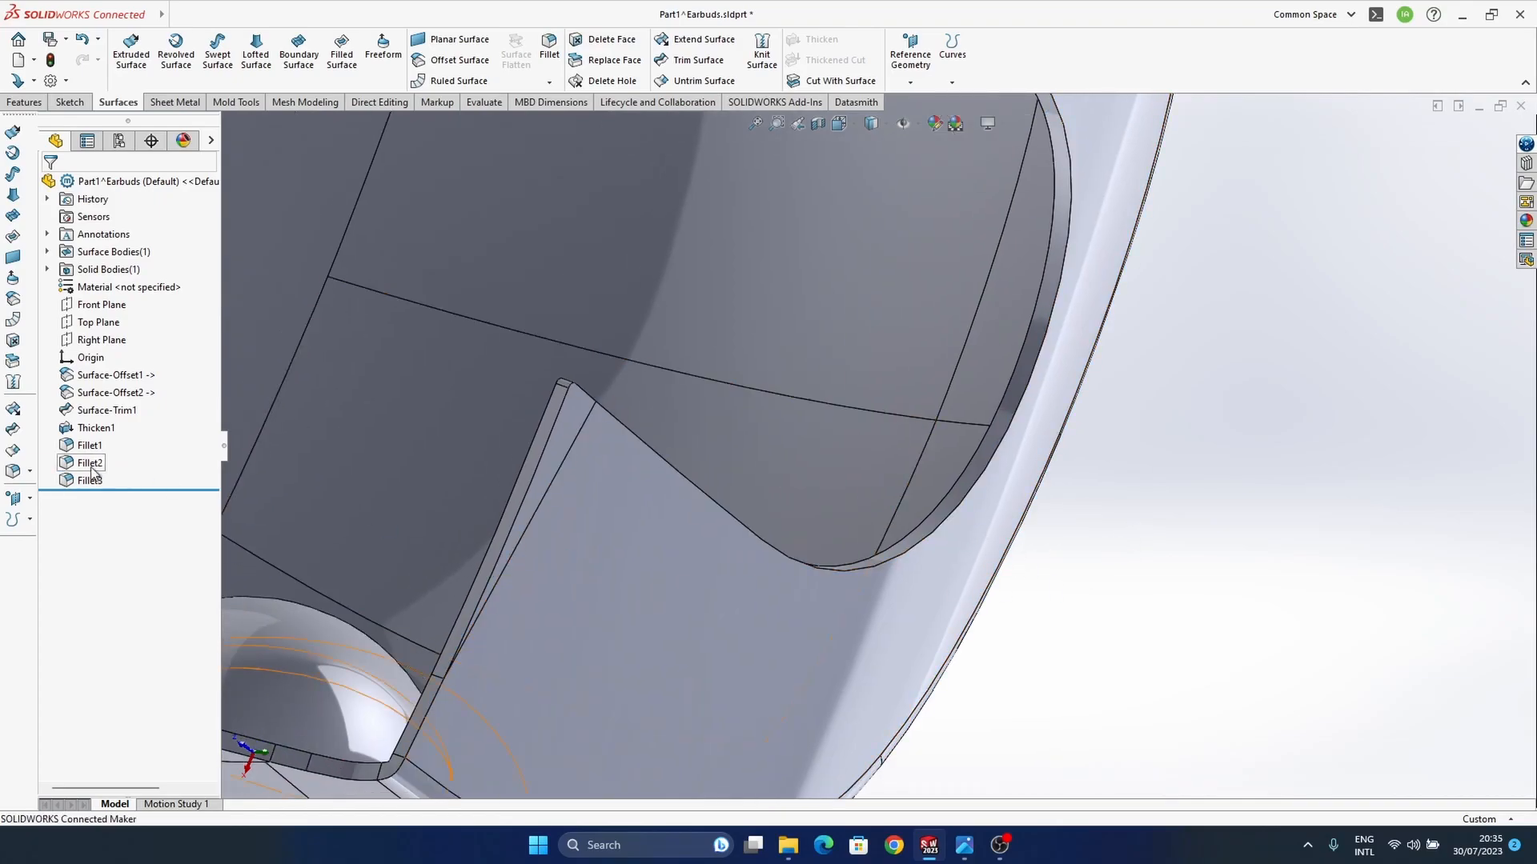
Step: Set the radius of the fillet on the pointed tips of the shell's flat face to 0.2 mm
scroll(584, 364, down, 5)
click(645, 447)
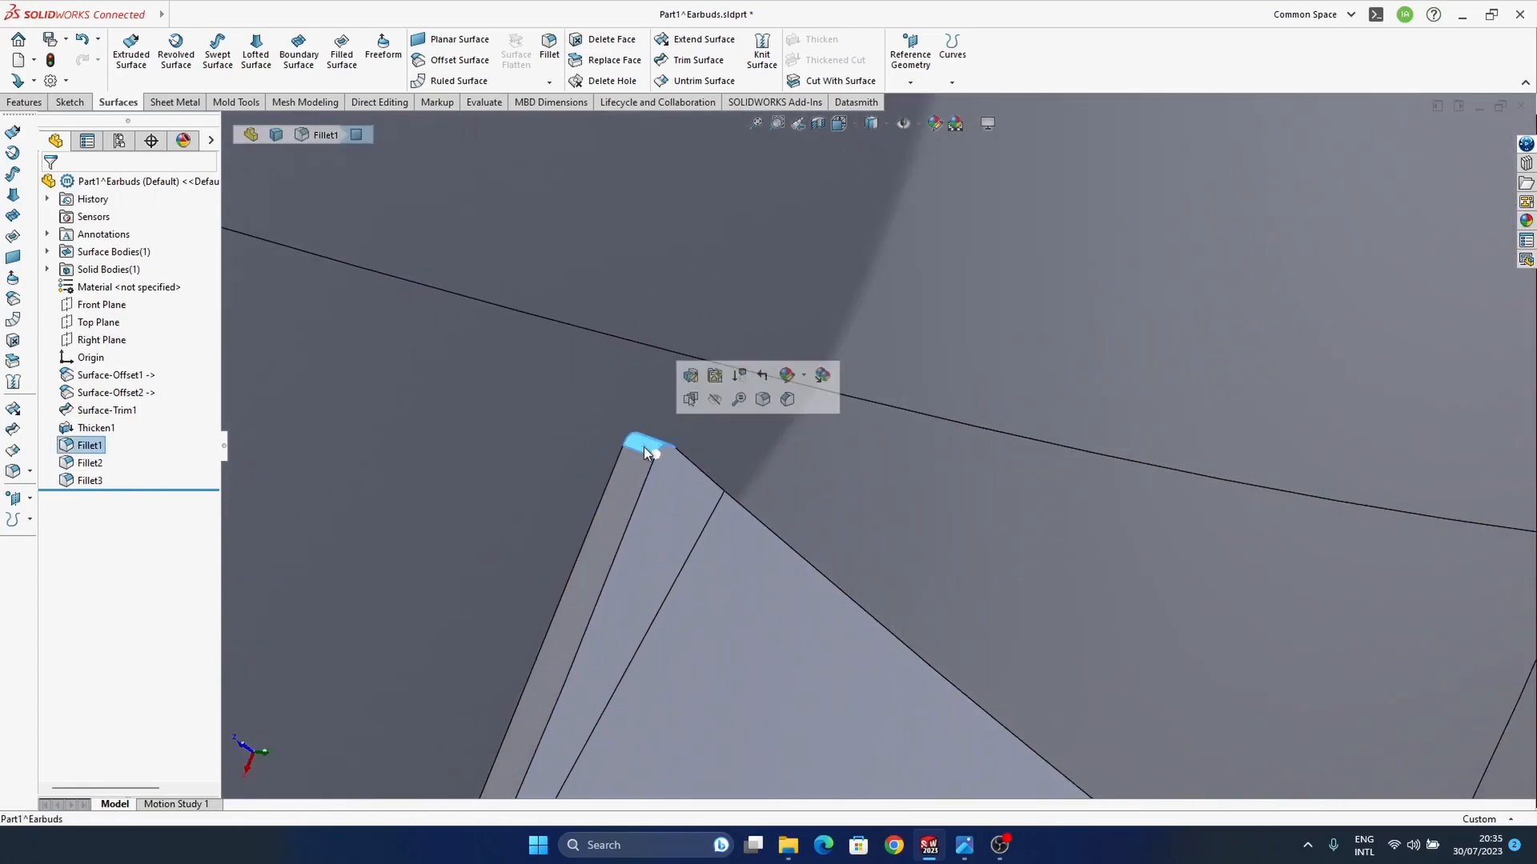
scroll(863, 450, up, 5)
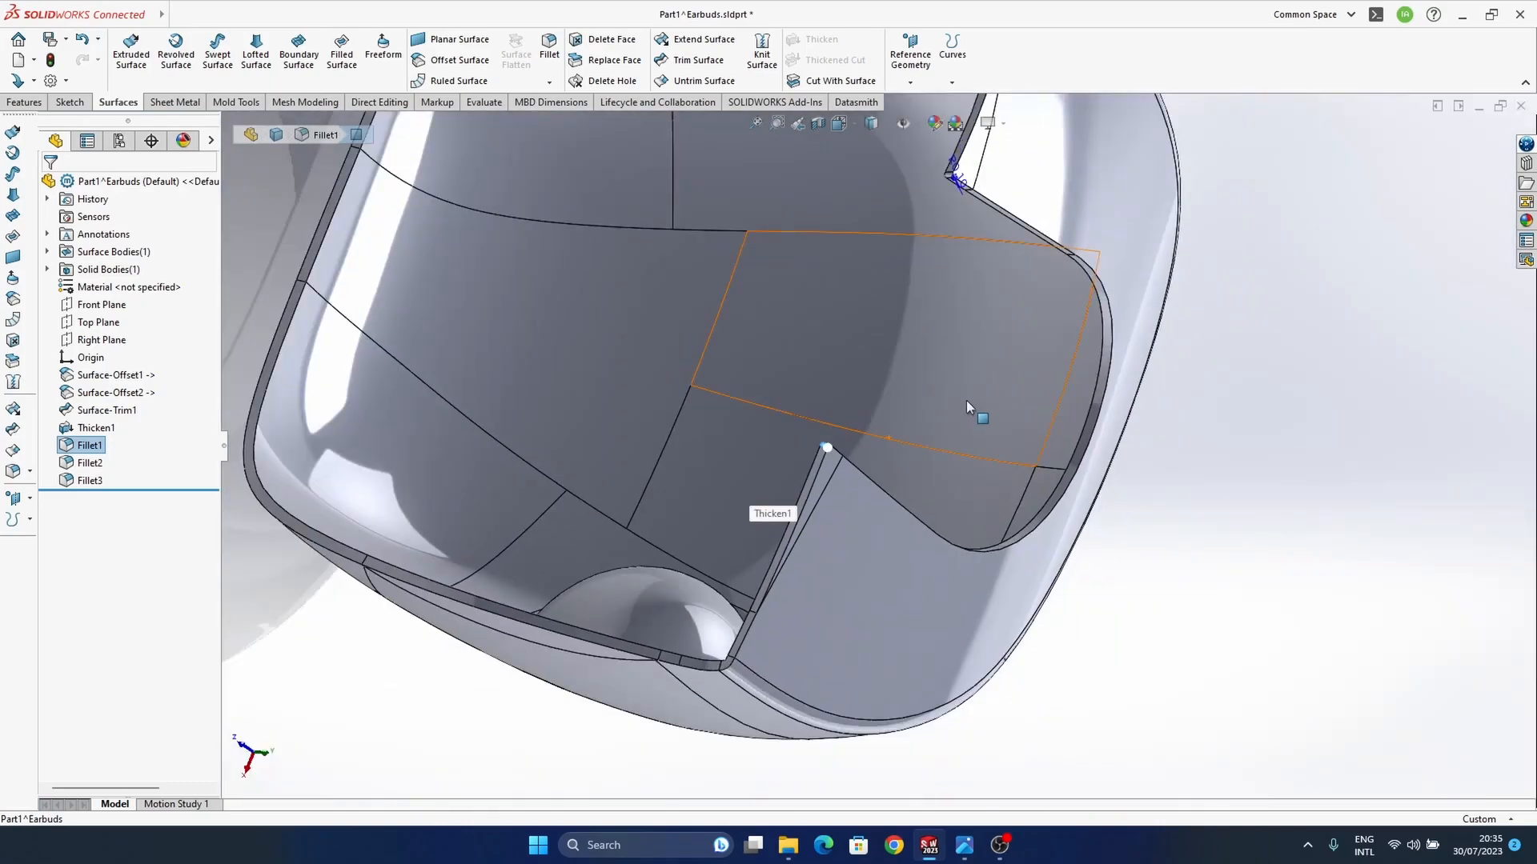
scroll(964, 402, down, 8)
double_click(867, 444)
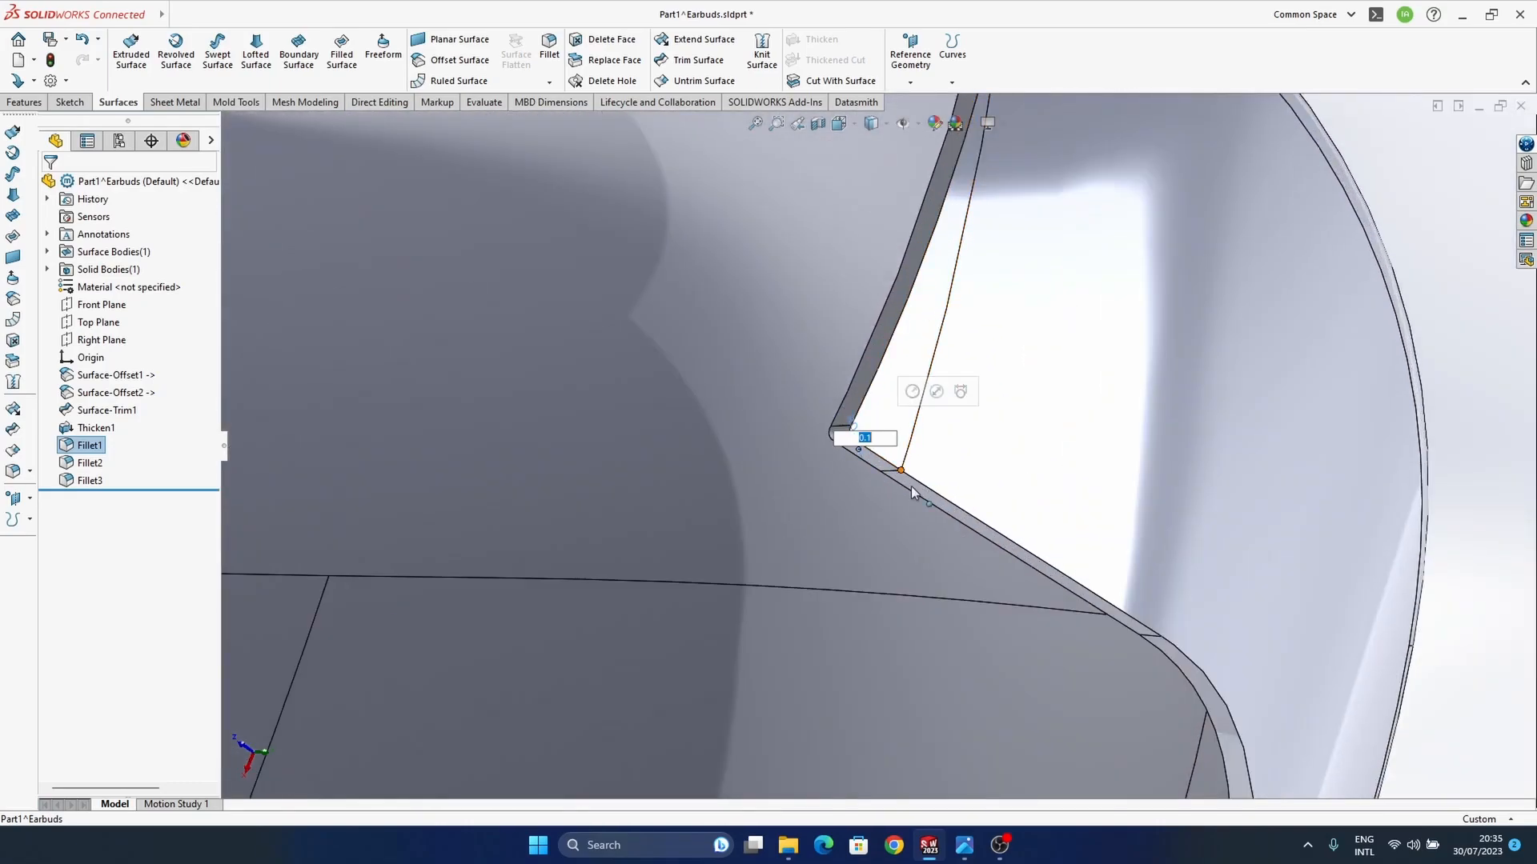
text(0.2)
key(Return)
Step: Fillet the outer edge of the U-shaped cutout in the flat face with a symmetric 0.1 mm radius, using tangent propagation
middle_drag(925, 512, 916, 460)
scroll(912, 472, up, 6)
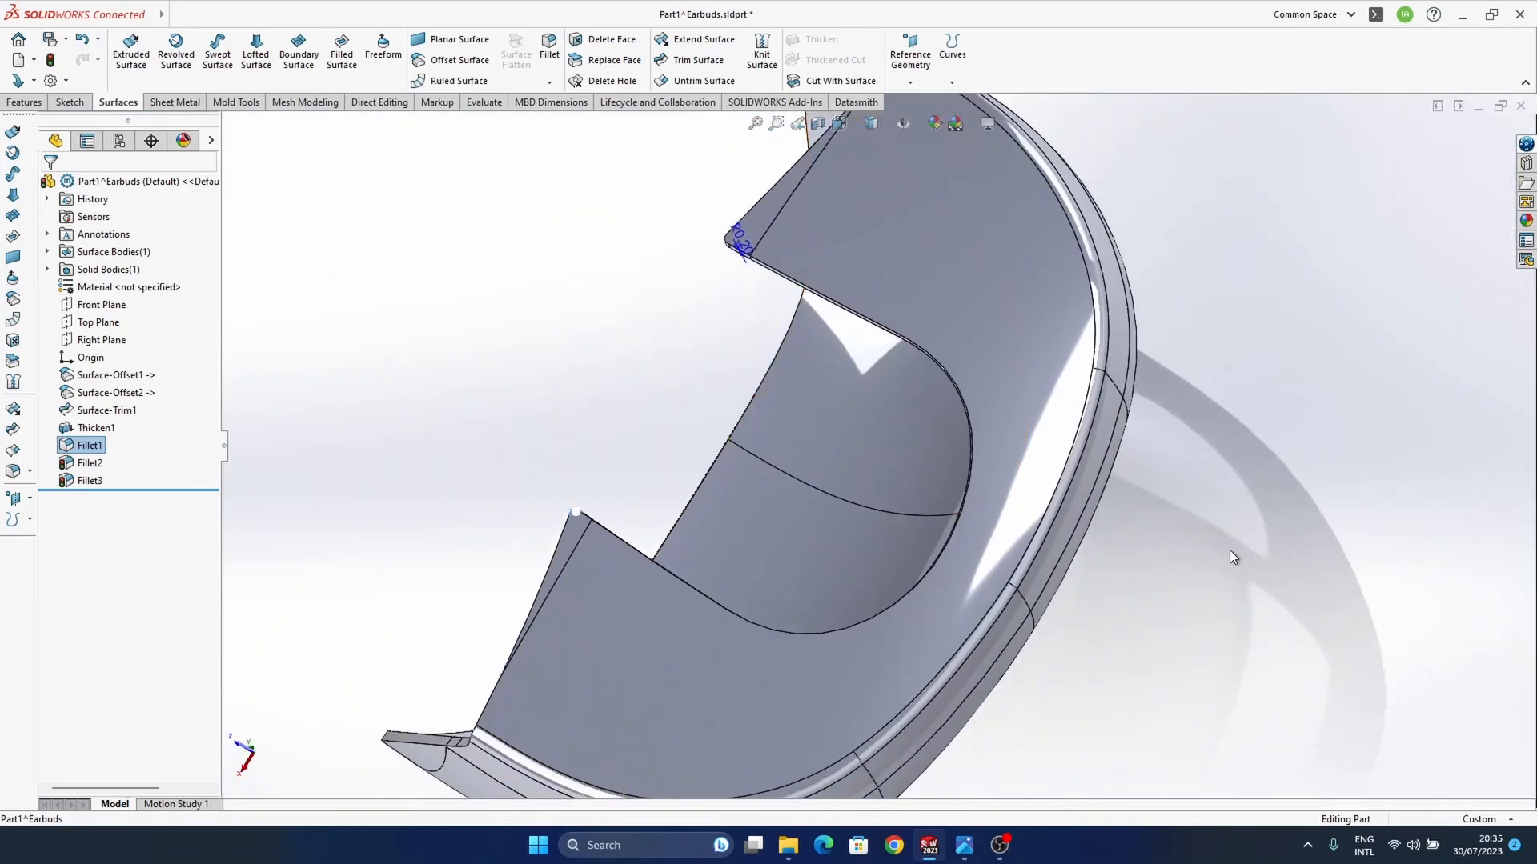
scroll(1016, 452, down, 5)
scroll(1007, 441, down, 3)
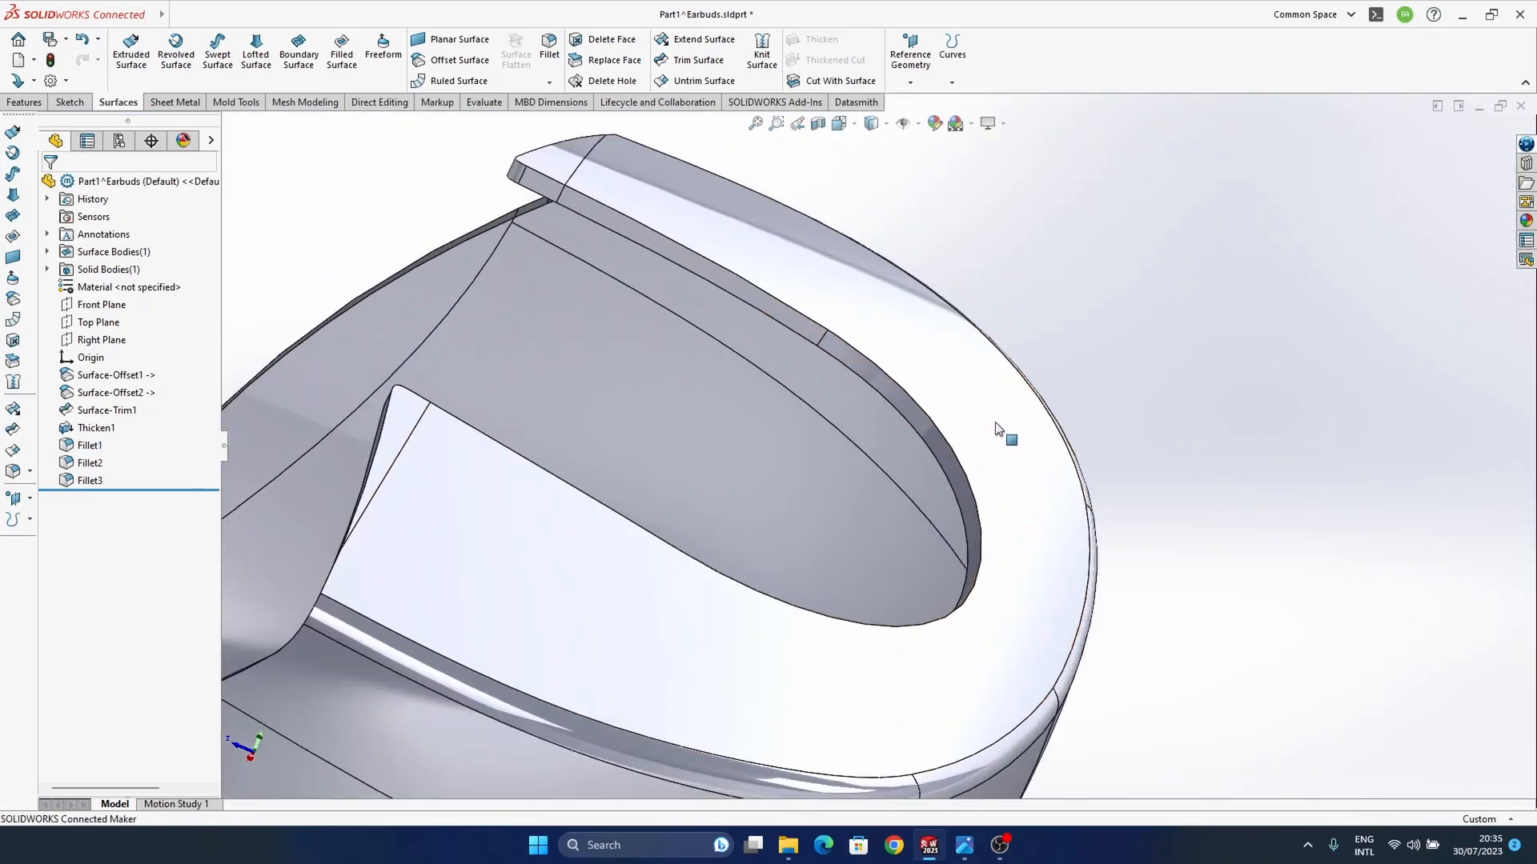
click(914, 397)
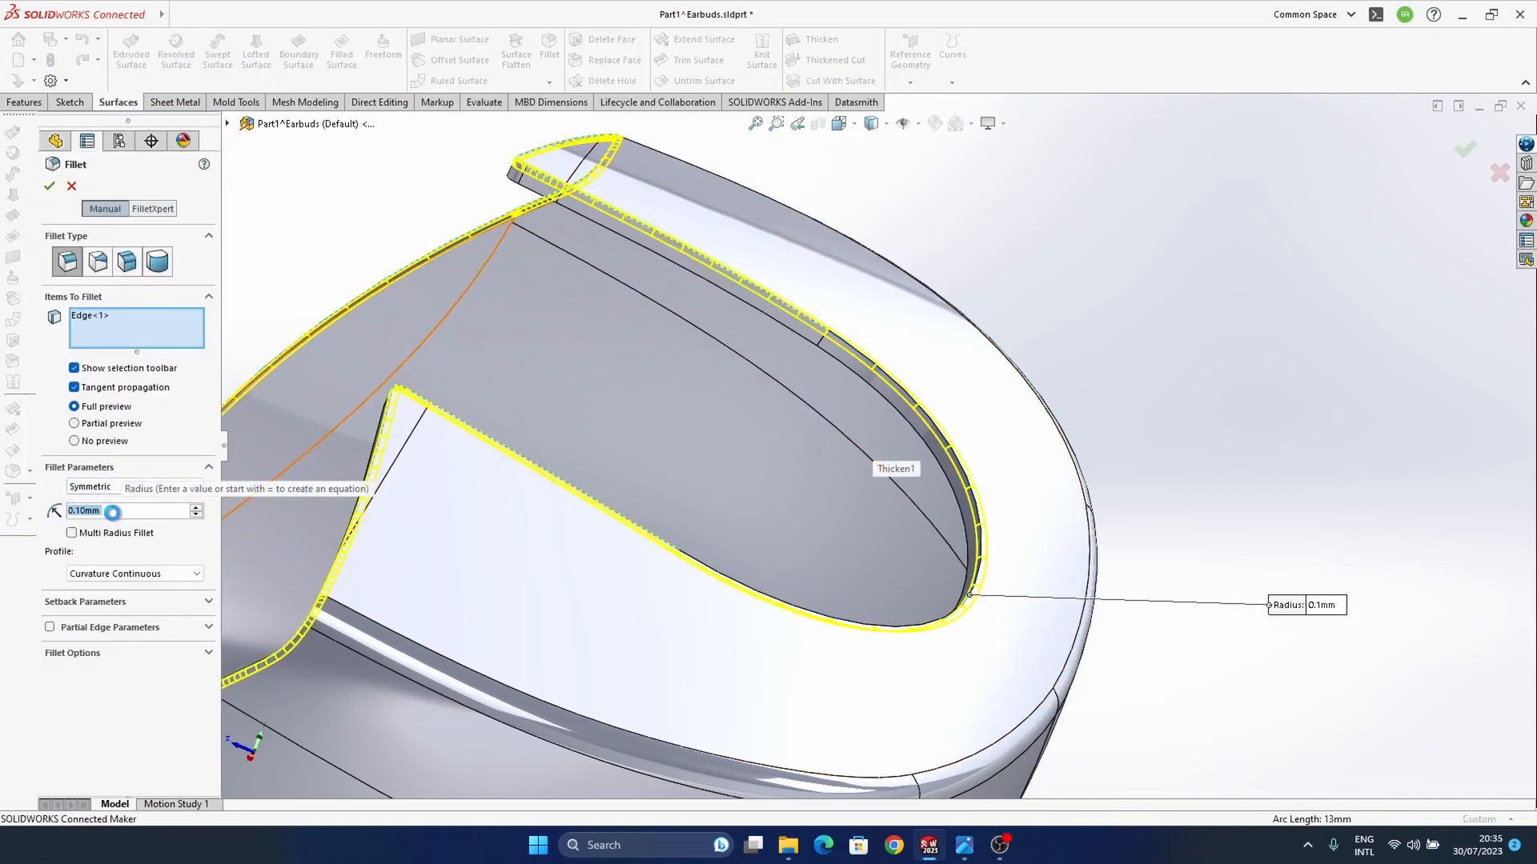
key(Return)
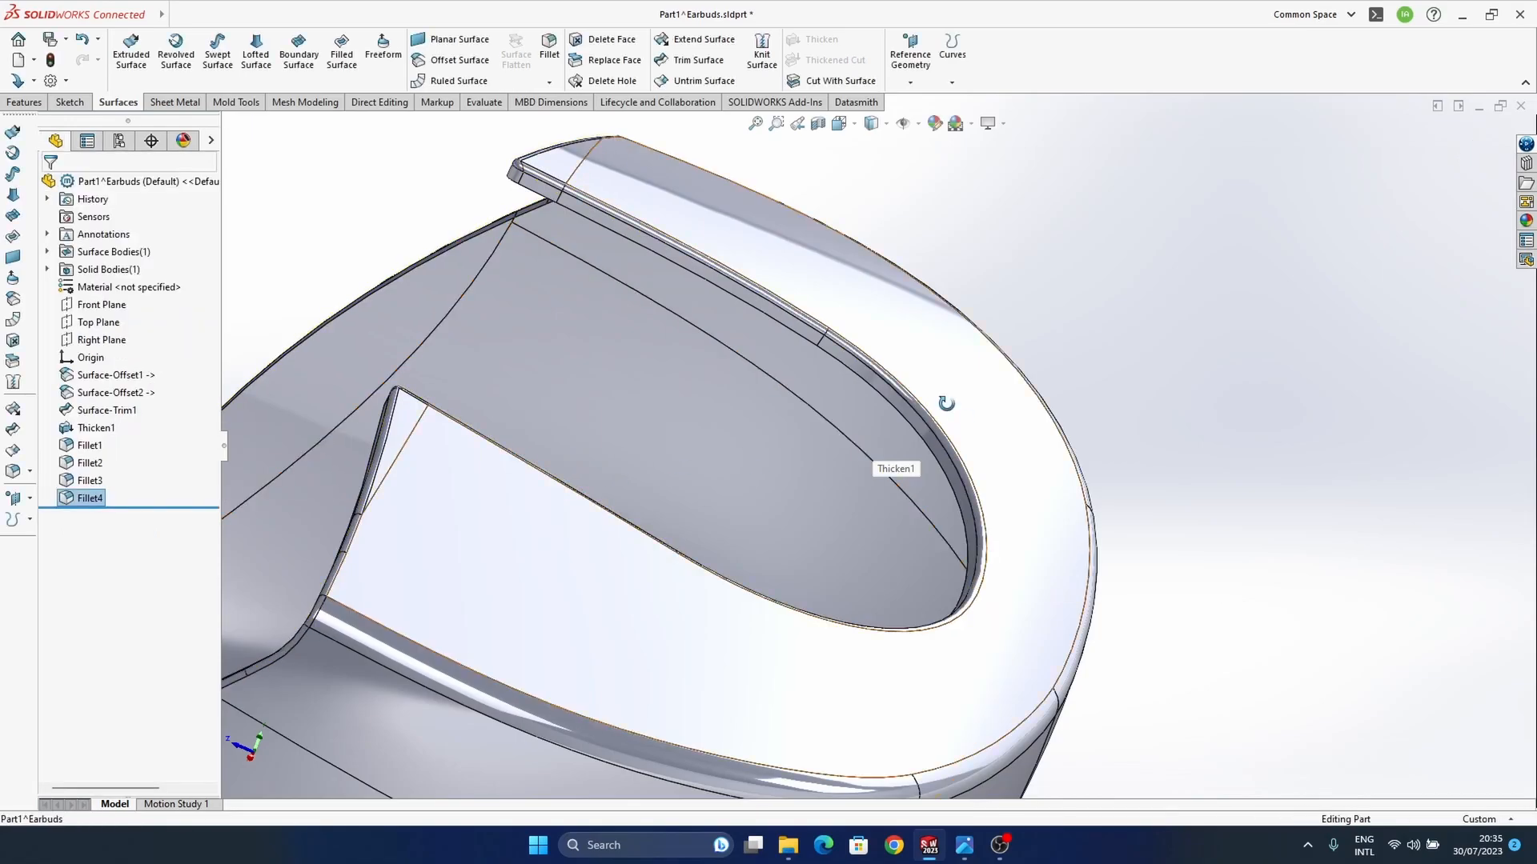
Step: Return to the Earbuds assembly, rebuild it with the changed part and finish editing the part in context
middle_drag(951, 404, 899, 469)
scroll(872, 435, up, 8)
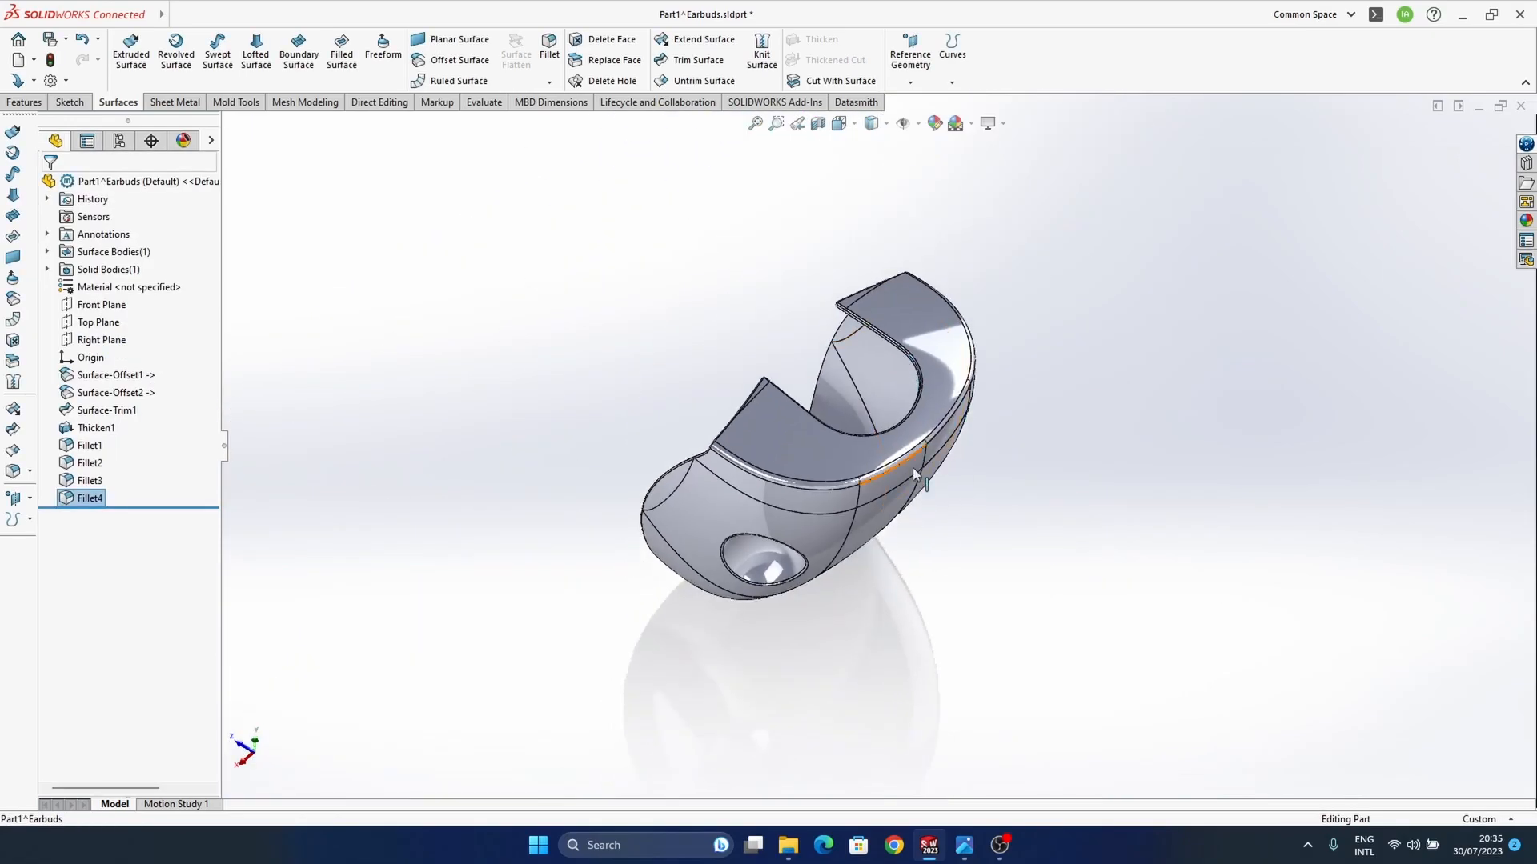
key(ctrl+Tab)
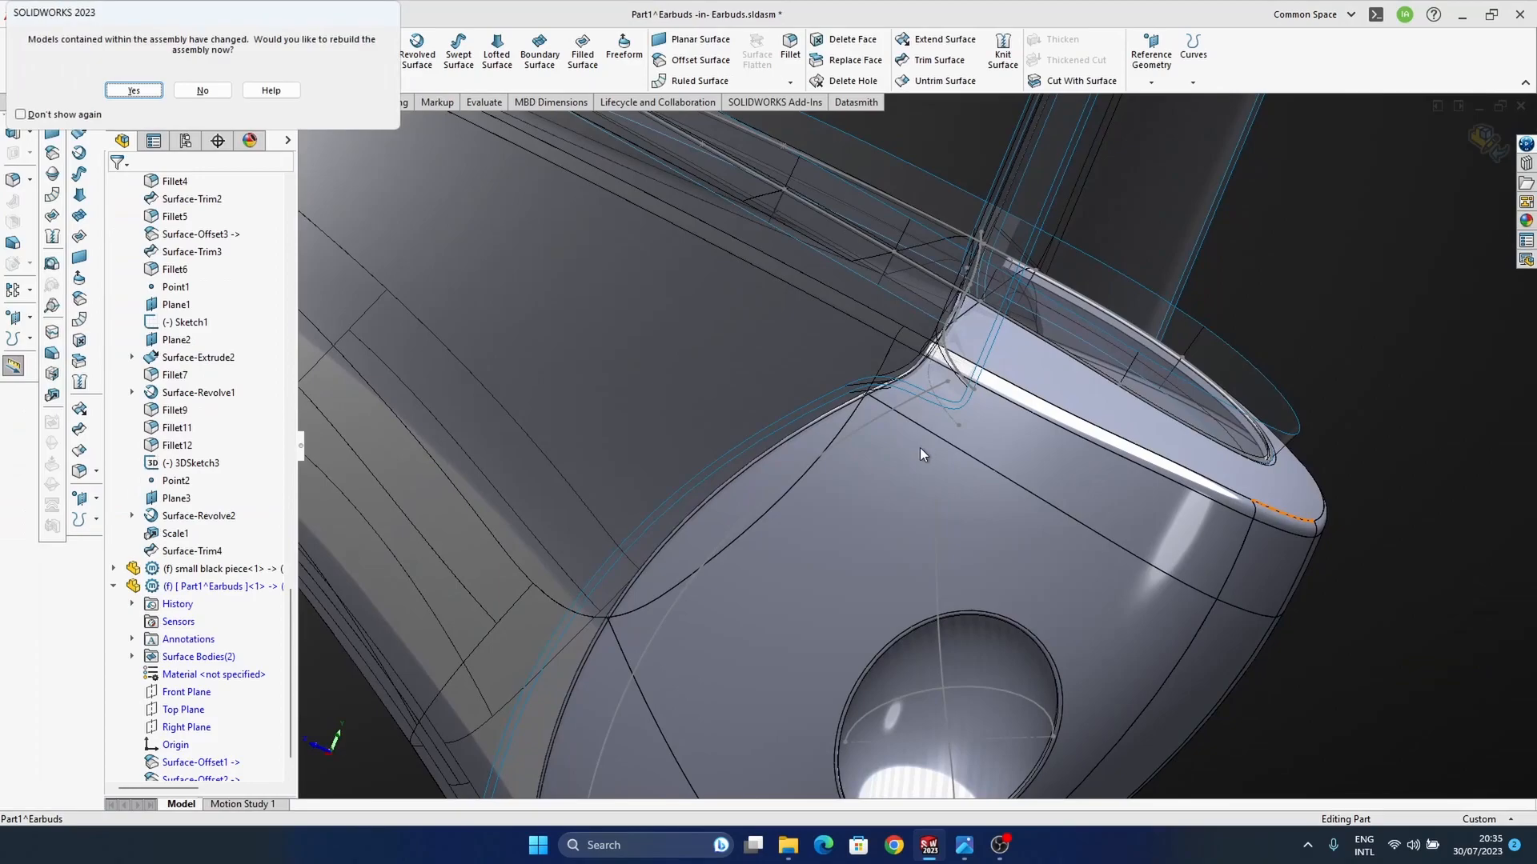
click(142, 86)
middle_drag(915, 587, 1091, 541)
click(1487, 165)
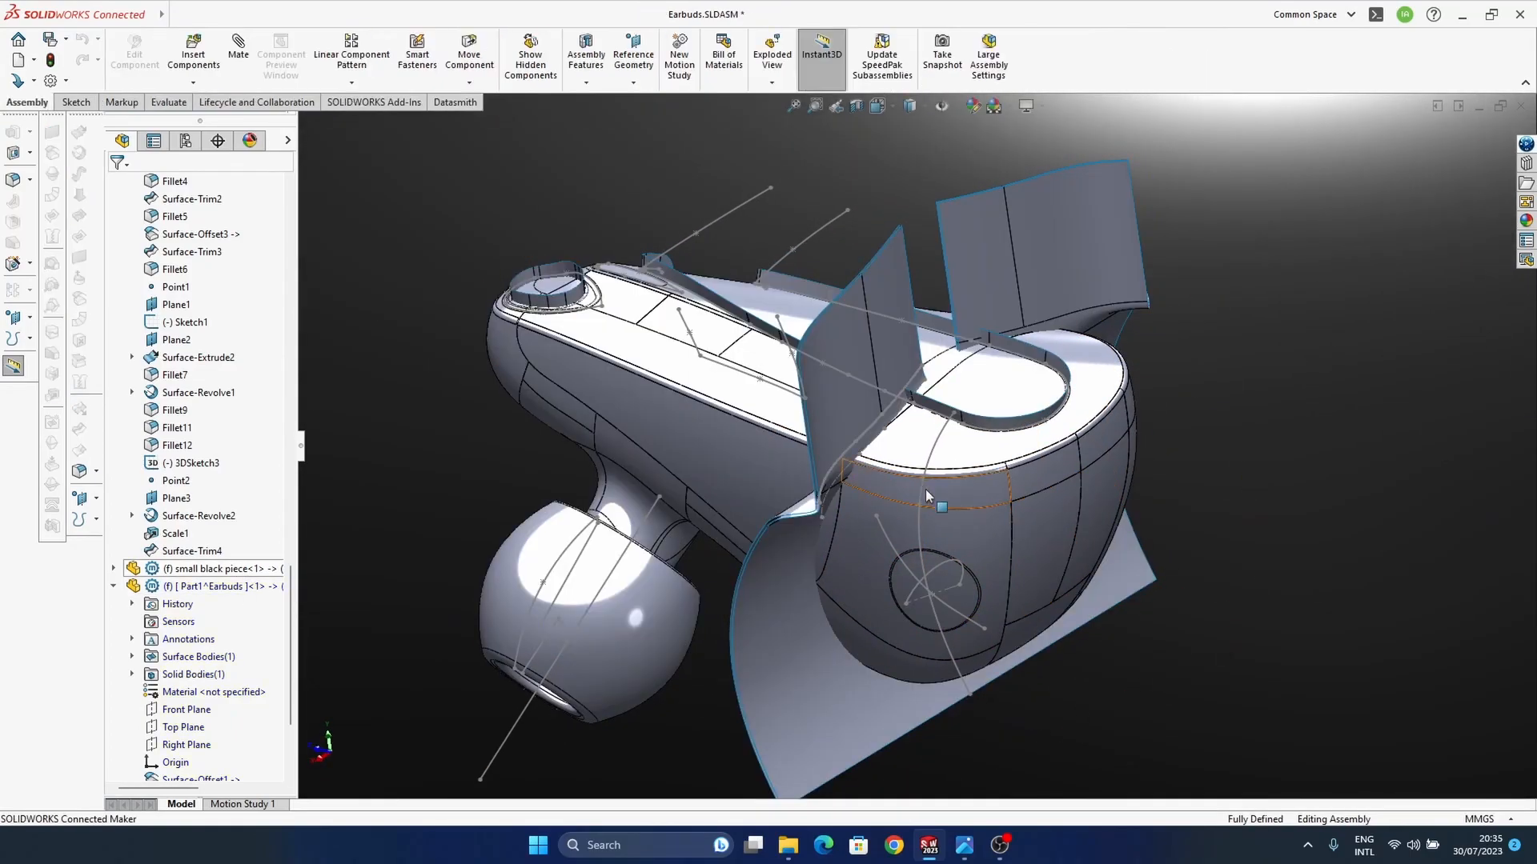
Step: Replace the source of Surface-Offset1 in Part1^Earbuds with Mirror1 of the "surfaces to do cuts" component, keeping the 0 mm distance
ctrl+middle_drag(1039, 408, 1033, 370)
middle_drag(1068, 480, 1217, 403)
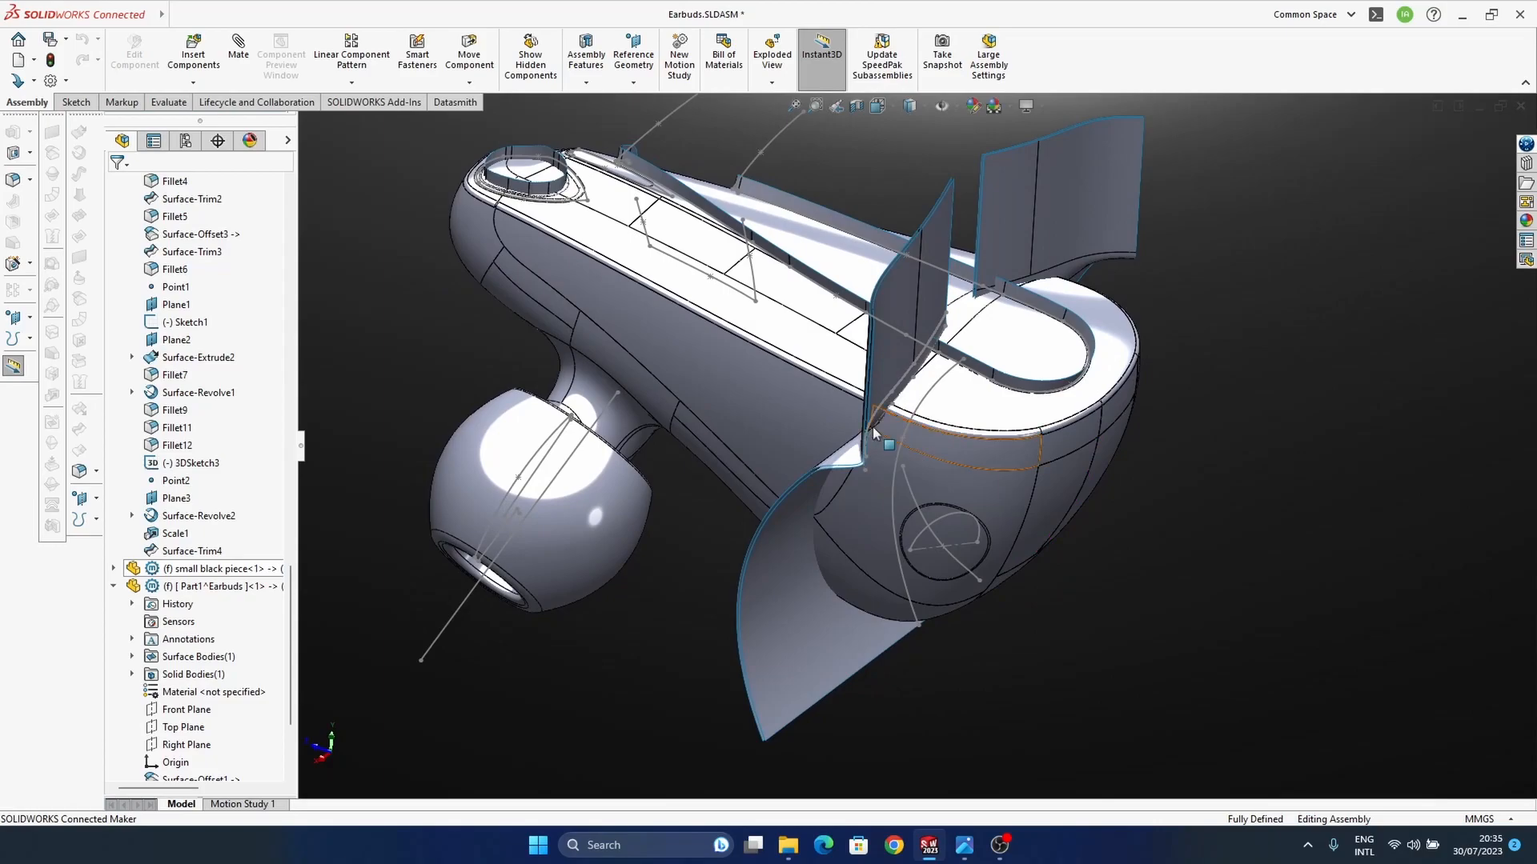
scroll(926, 418, up, 8)
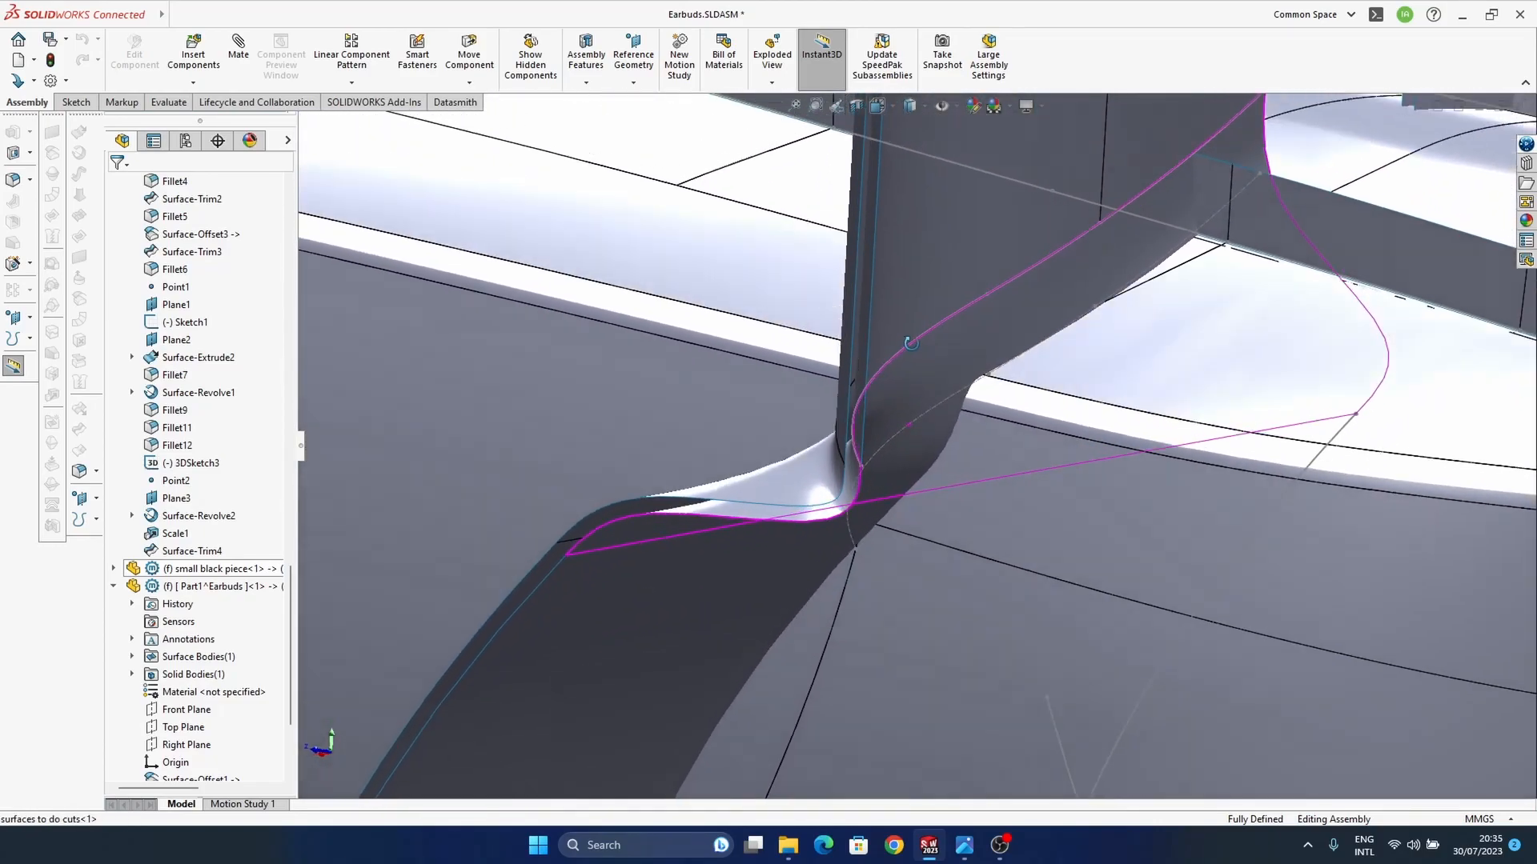
middle_drag(911, 342, 867, 456)
scroll(217, 616, down, 3)
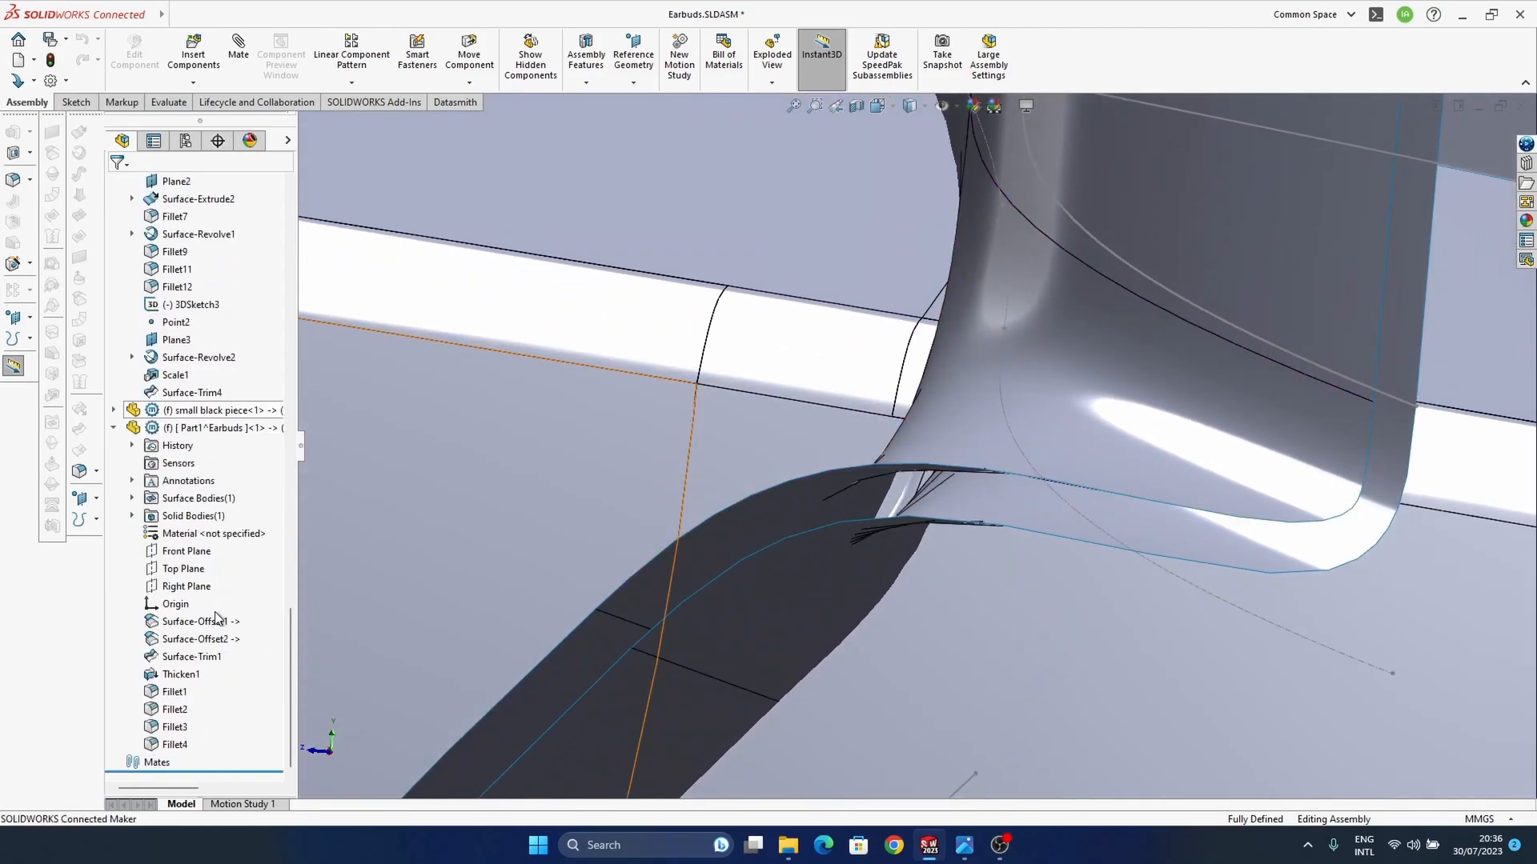
click(186, 623)
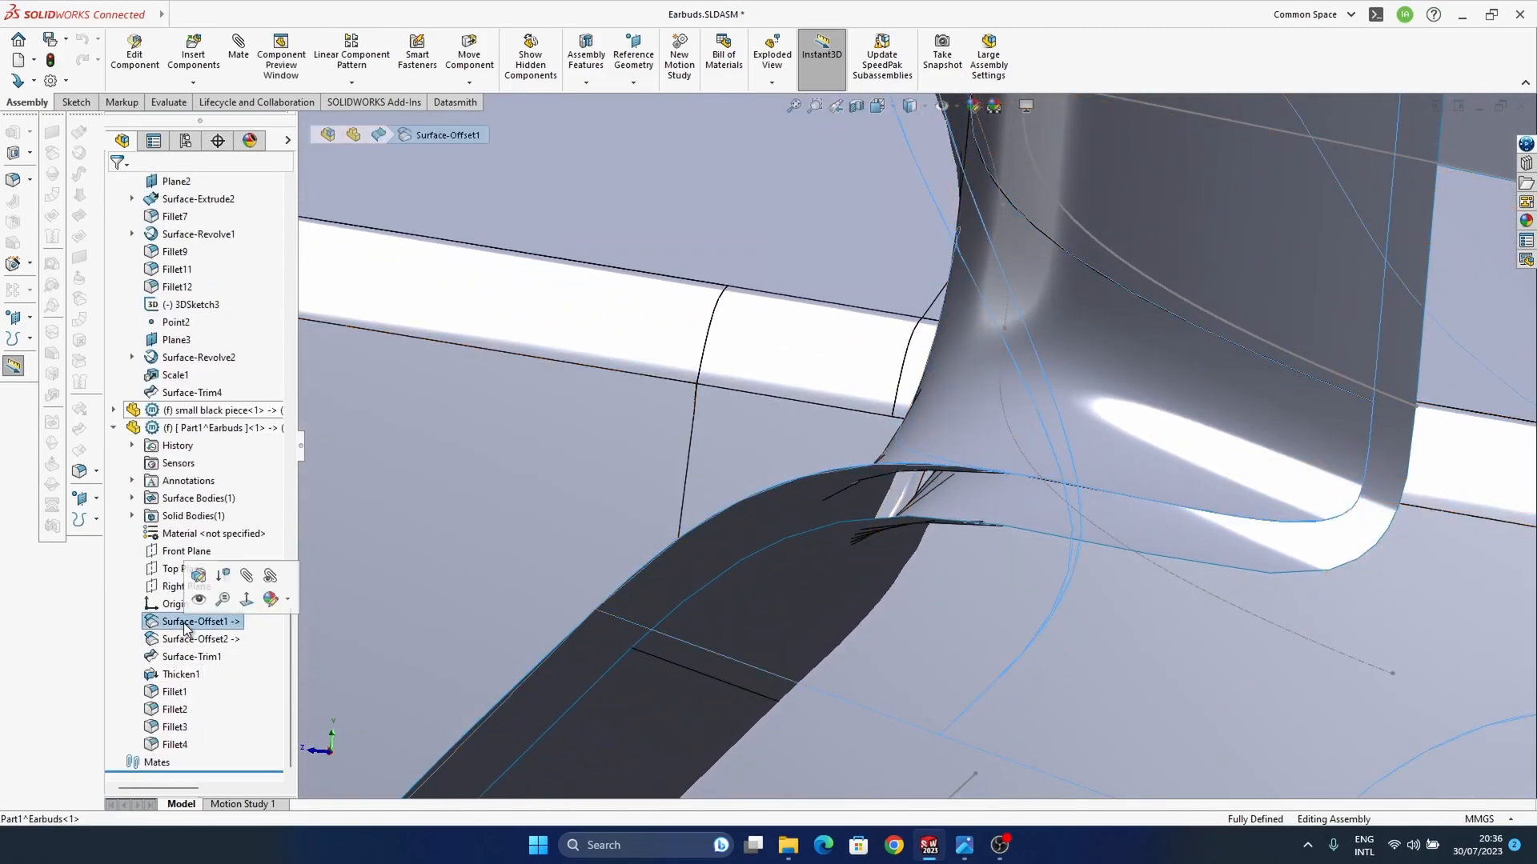
click(199, 576)
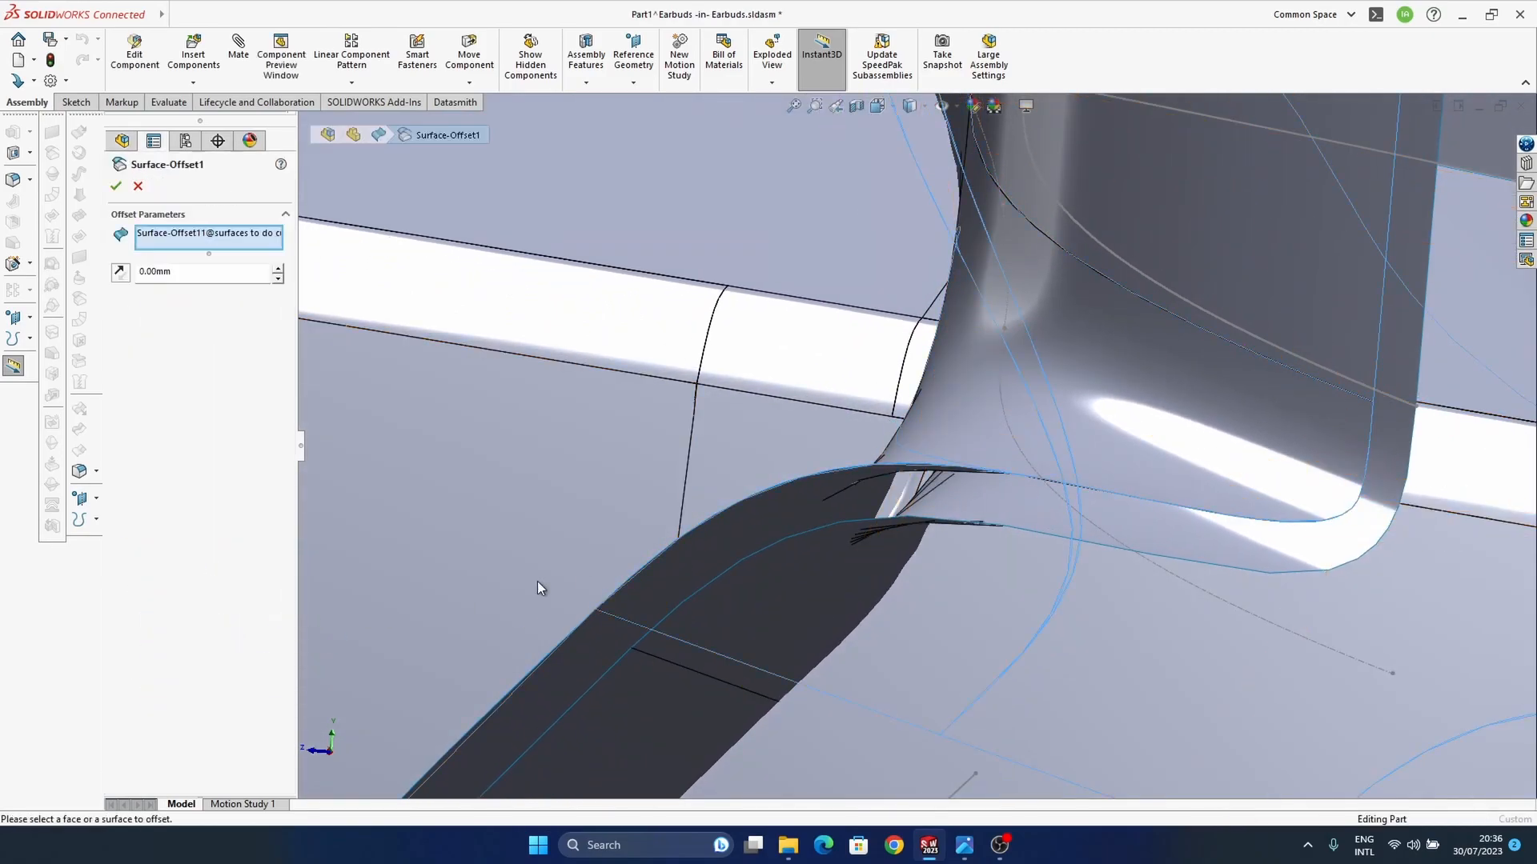
middle_drag(919, 445, 1030, 425)
scroll(935, 459, up, 3)
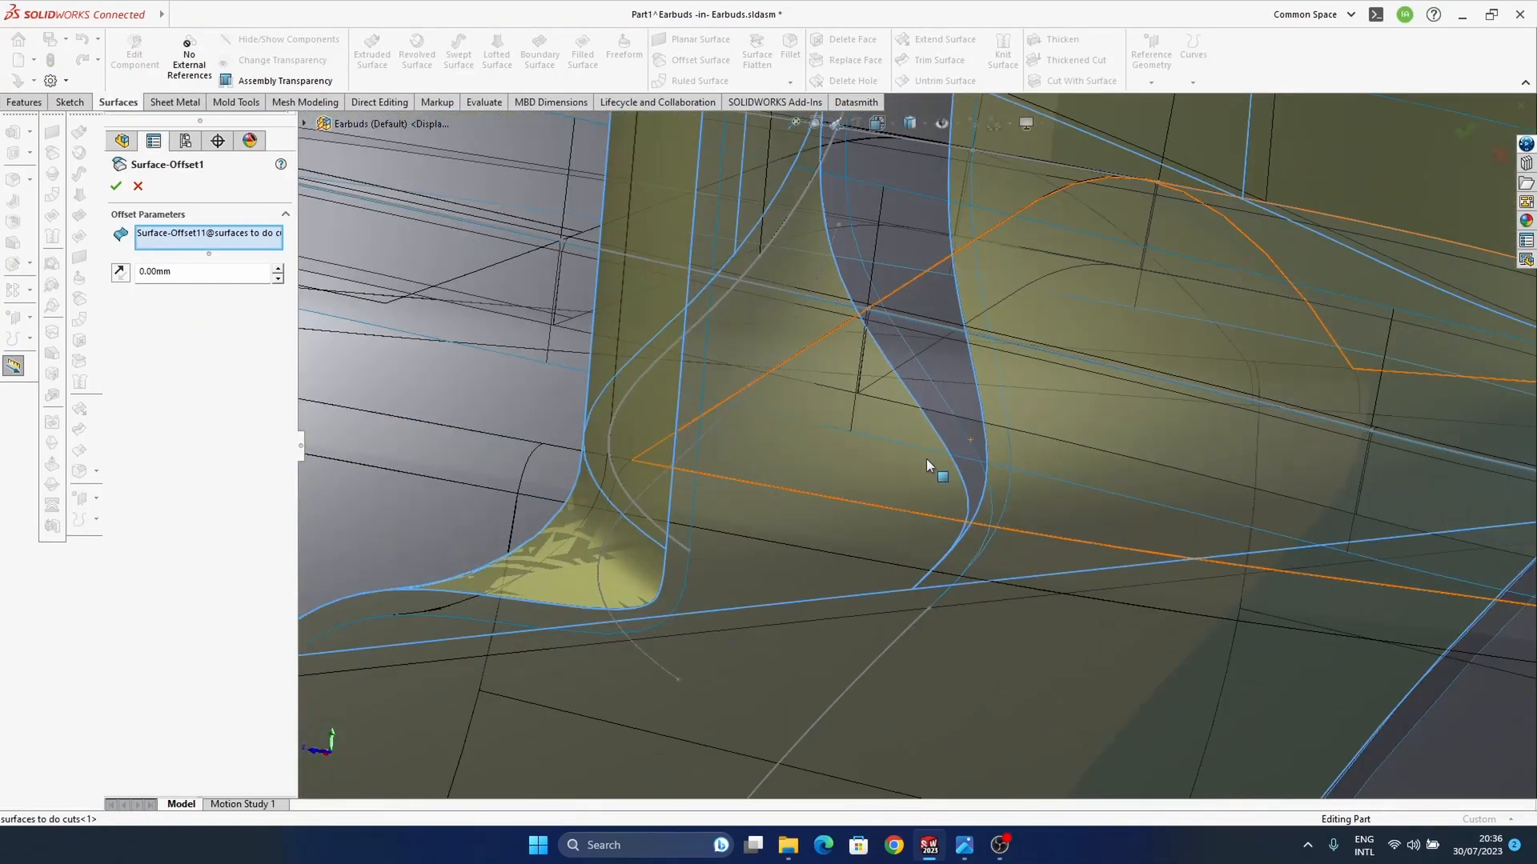
click(305, 125)
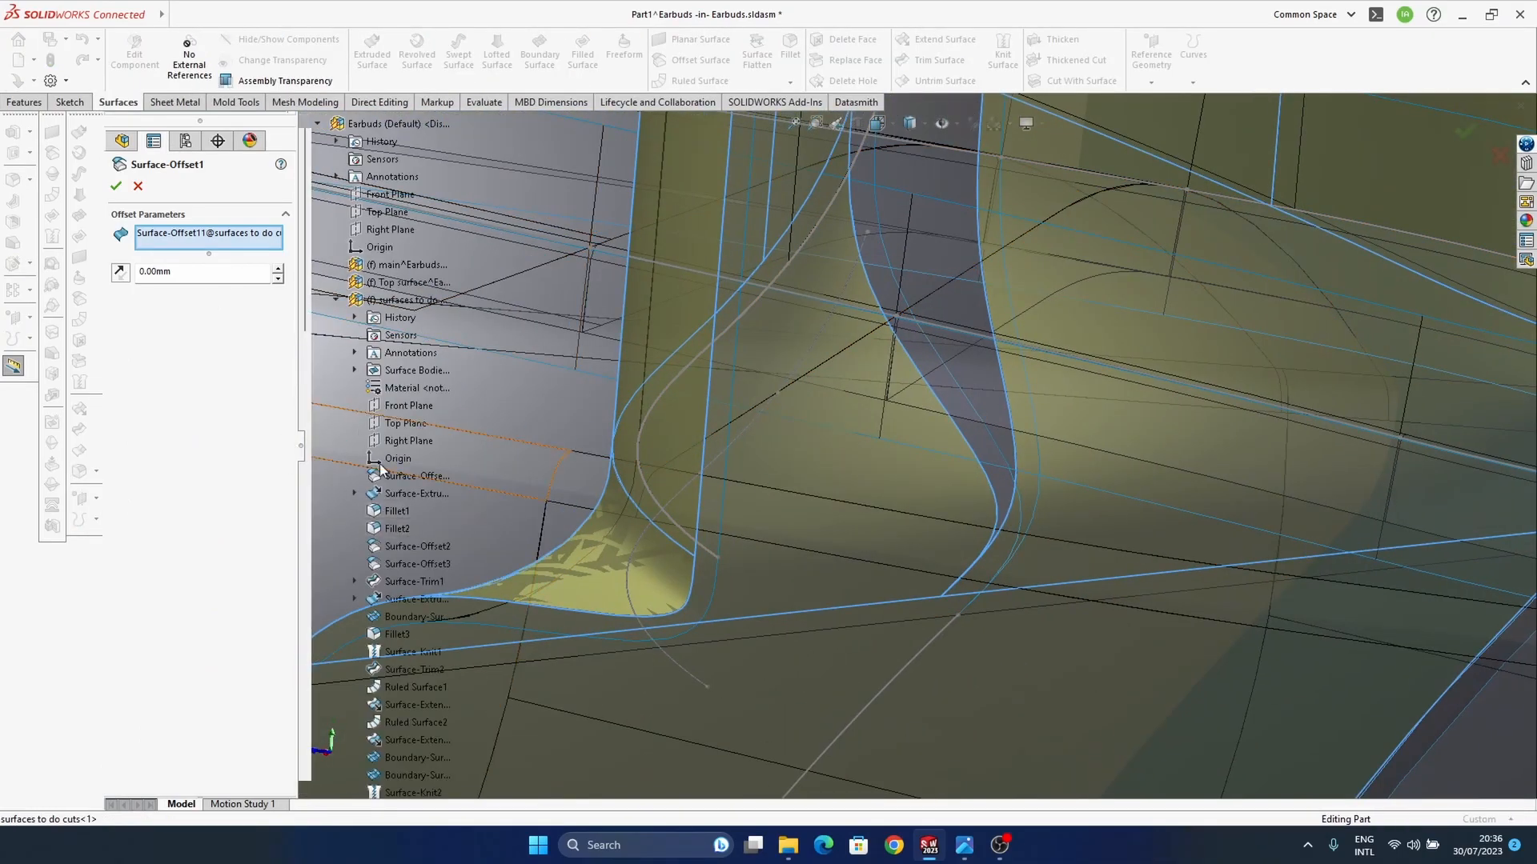
scroll(425, 612, down, 10)
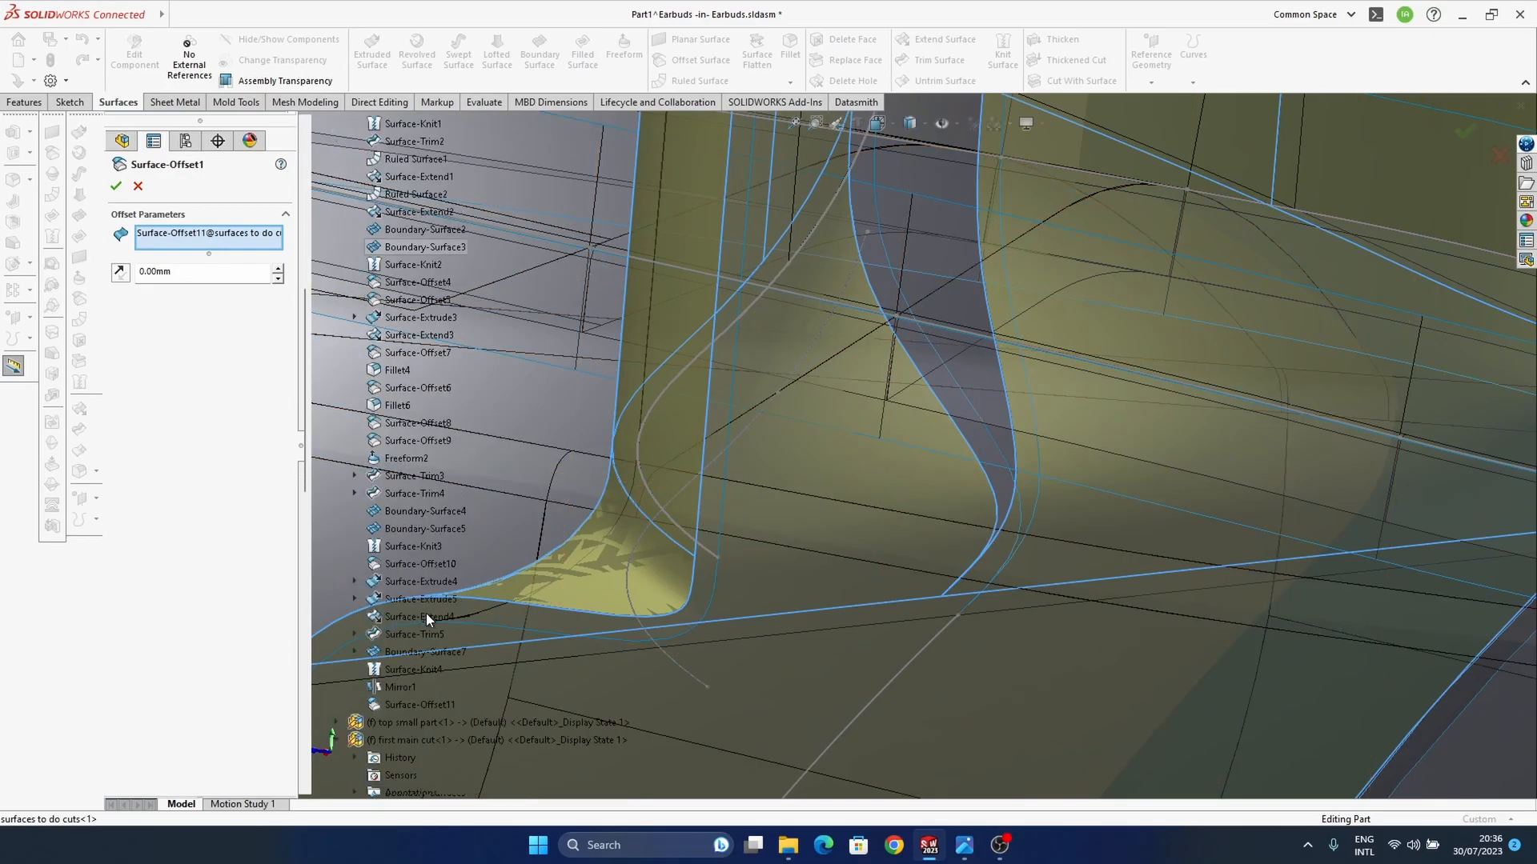
right_click(227, 251)
click(264, 254)
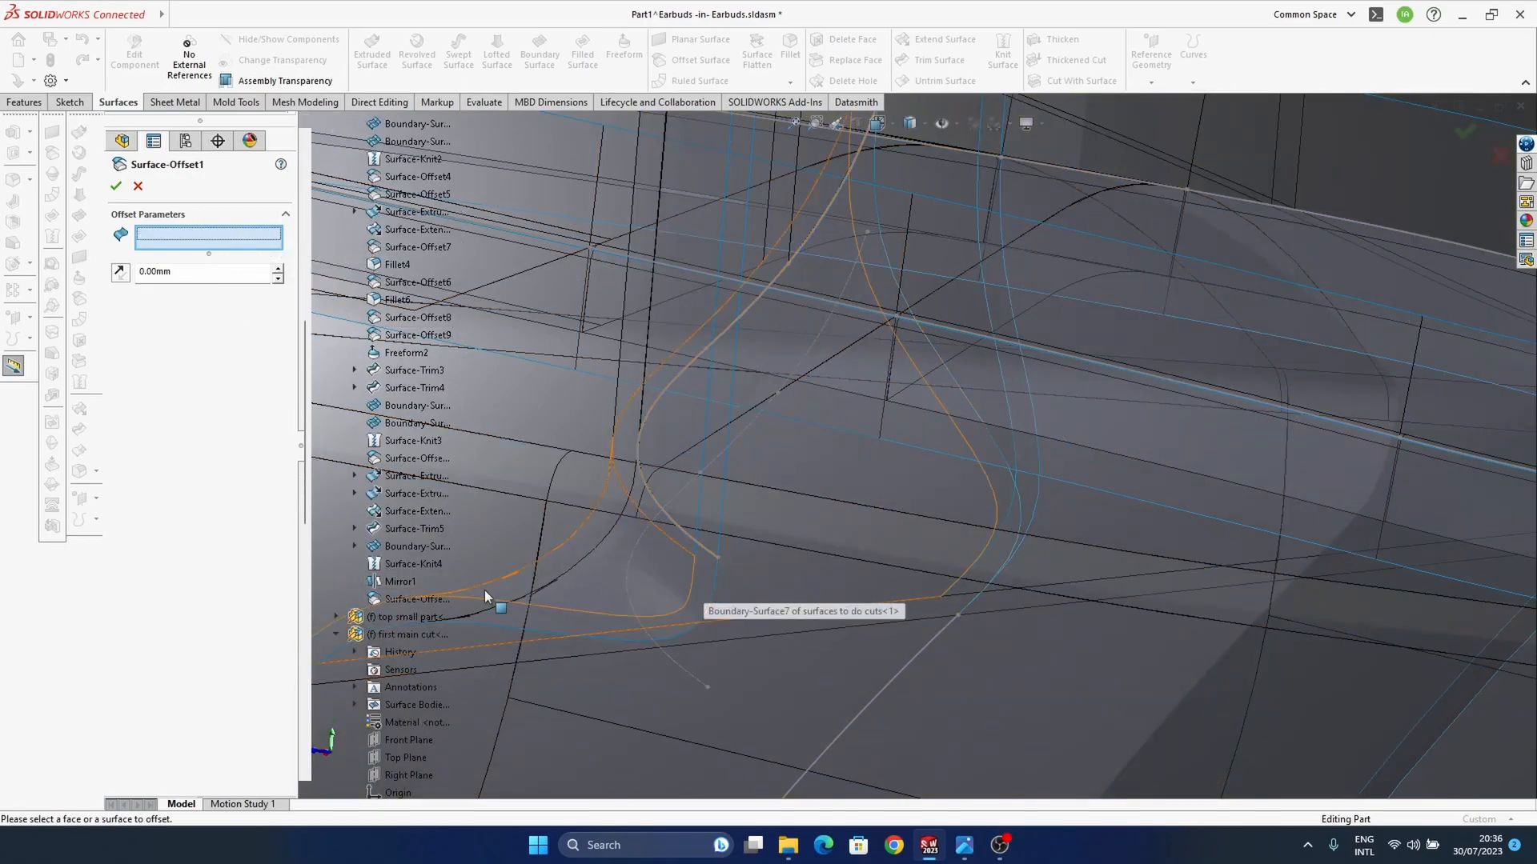
click(395, 584)
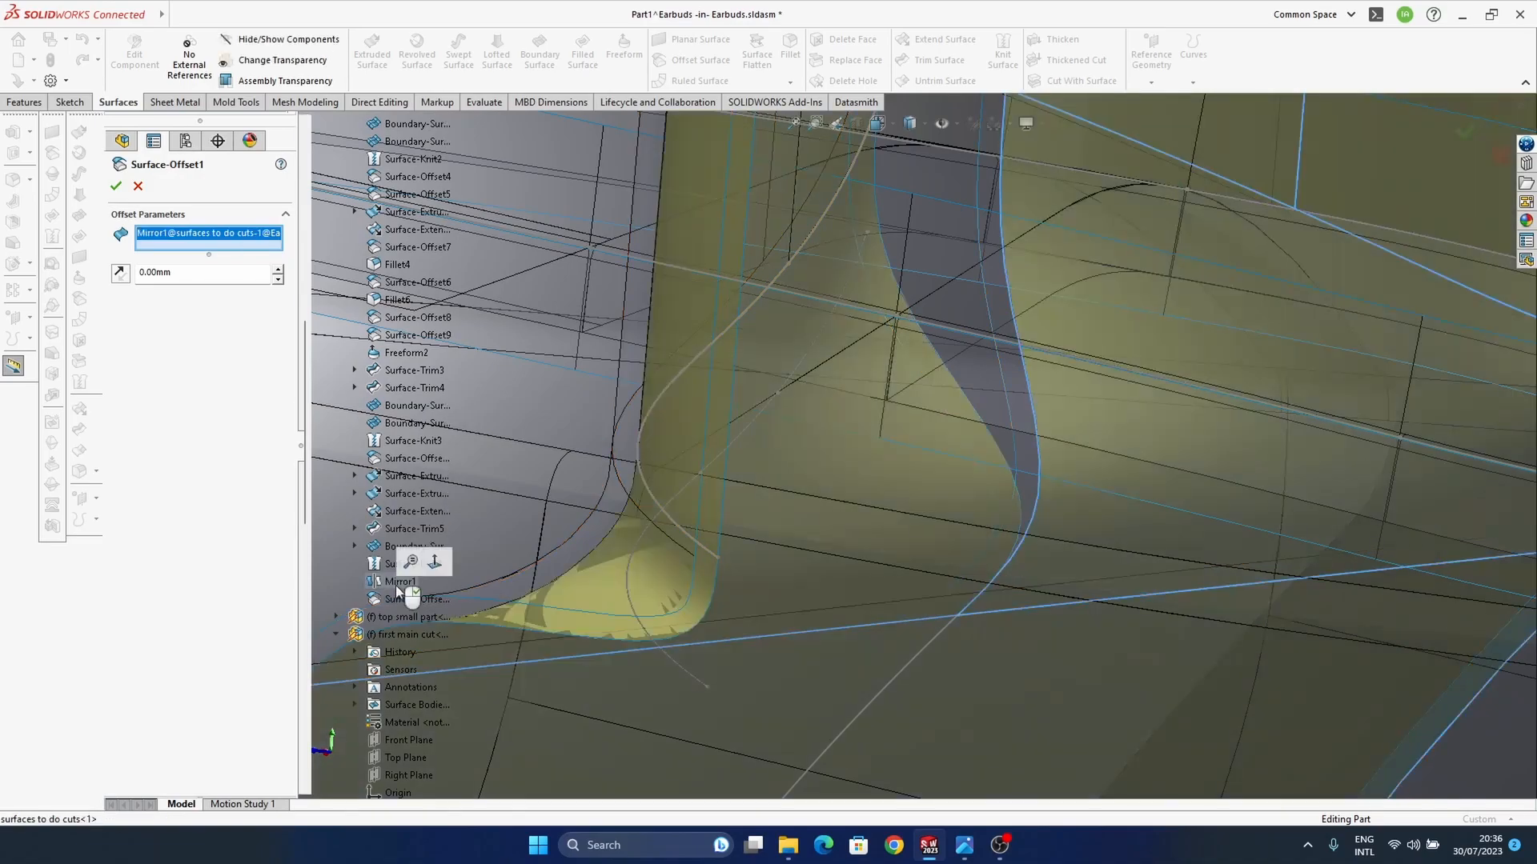
scroll(825, 607, down, 3)
click(1461, 131)
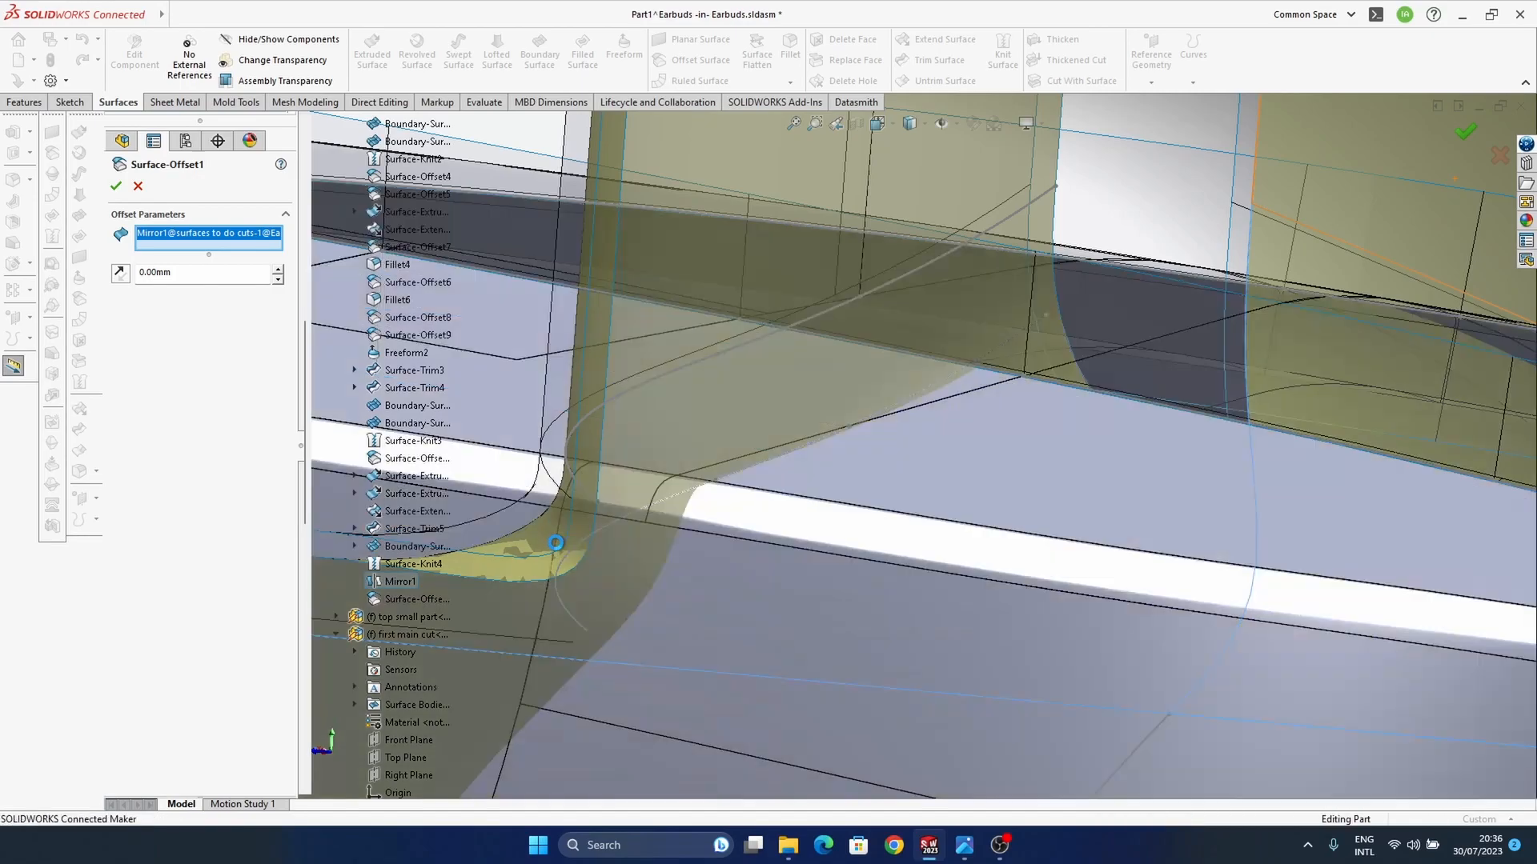
Step: Finish editing in the assembly and open the Part1^Earbuds component in its own window
scroll(620, 558, up, 5)
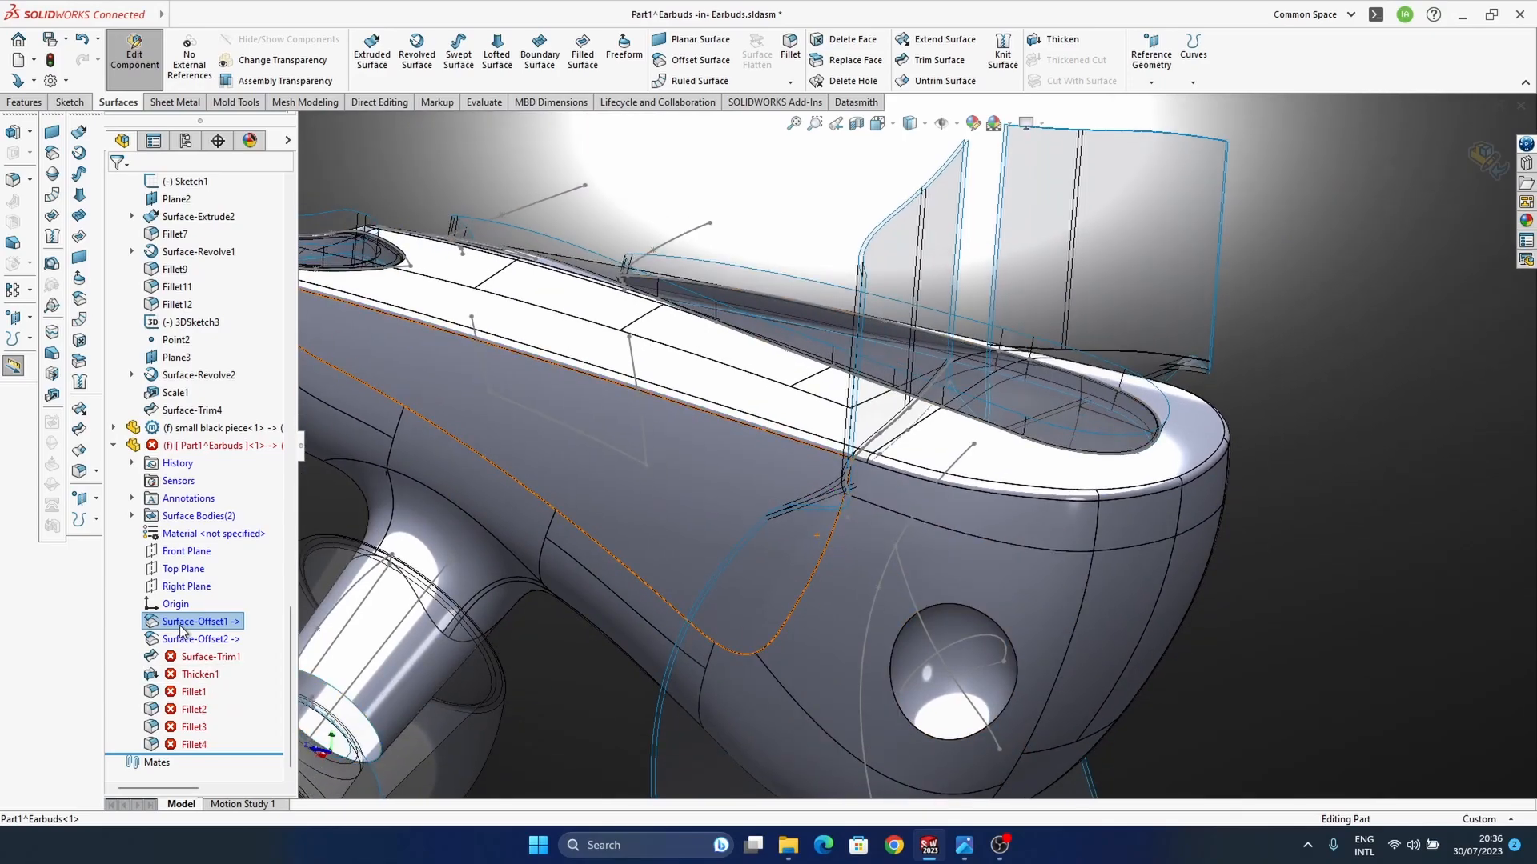
click(192, 639)
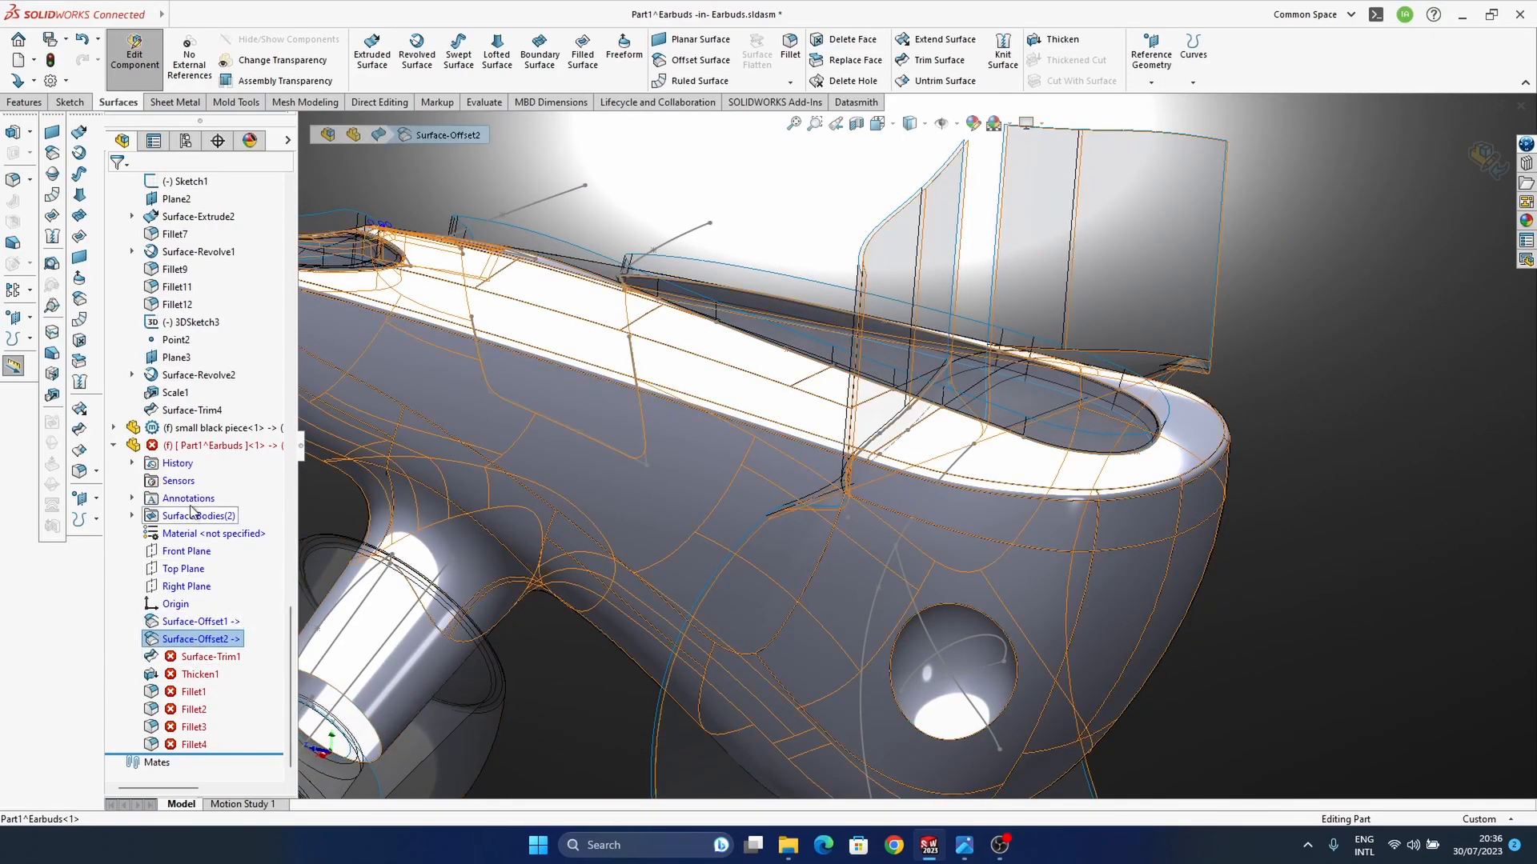
click(206, 448)
click(216, 410)
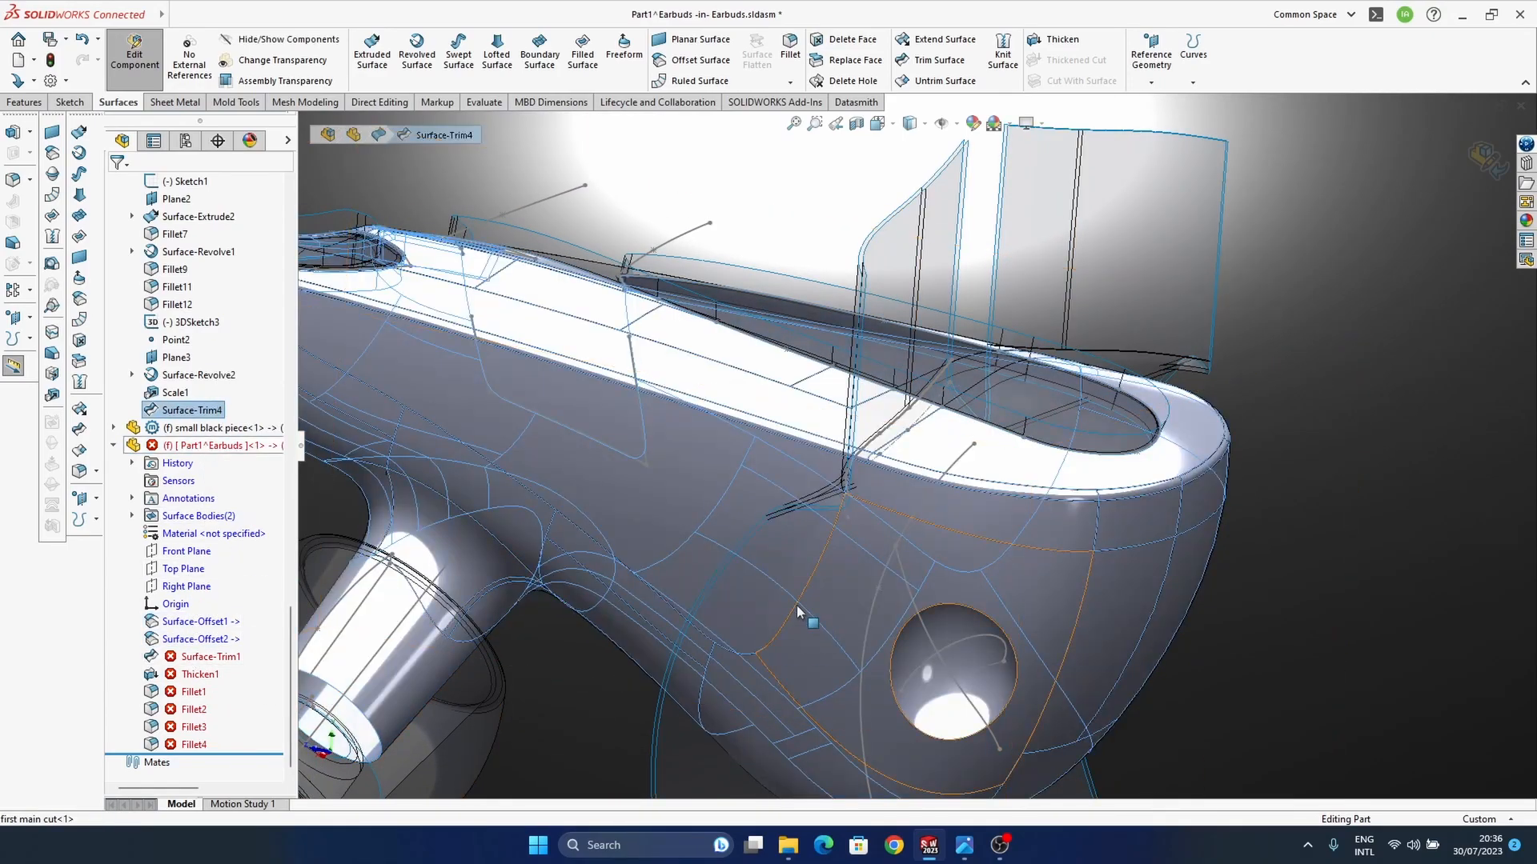
right_click(168, 448)
click(244, 477)
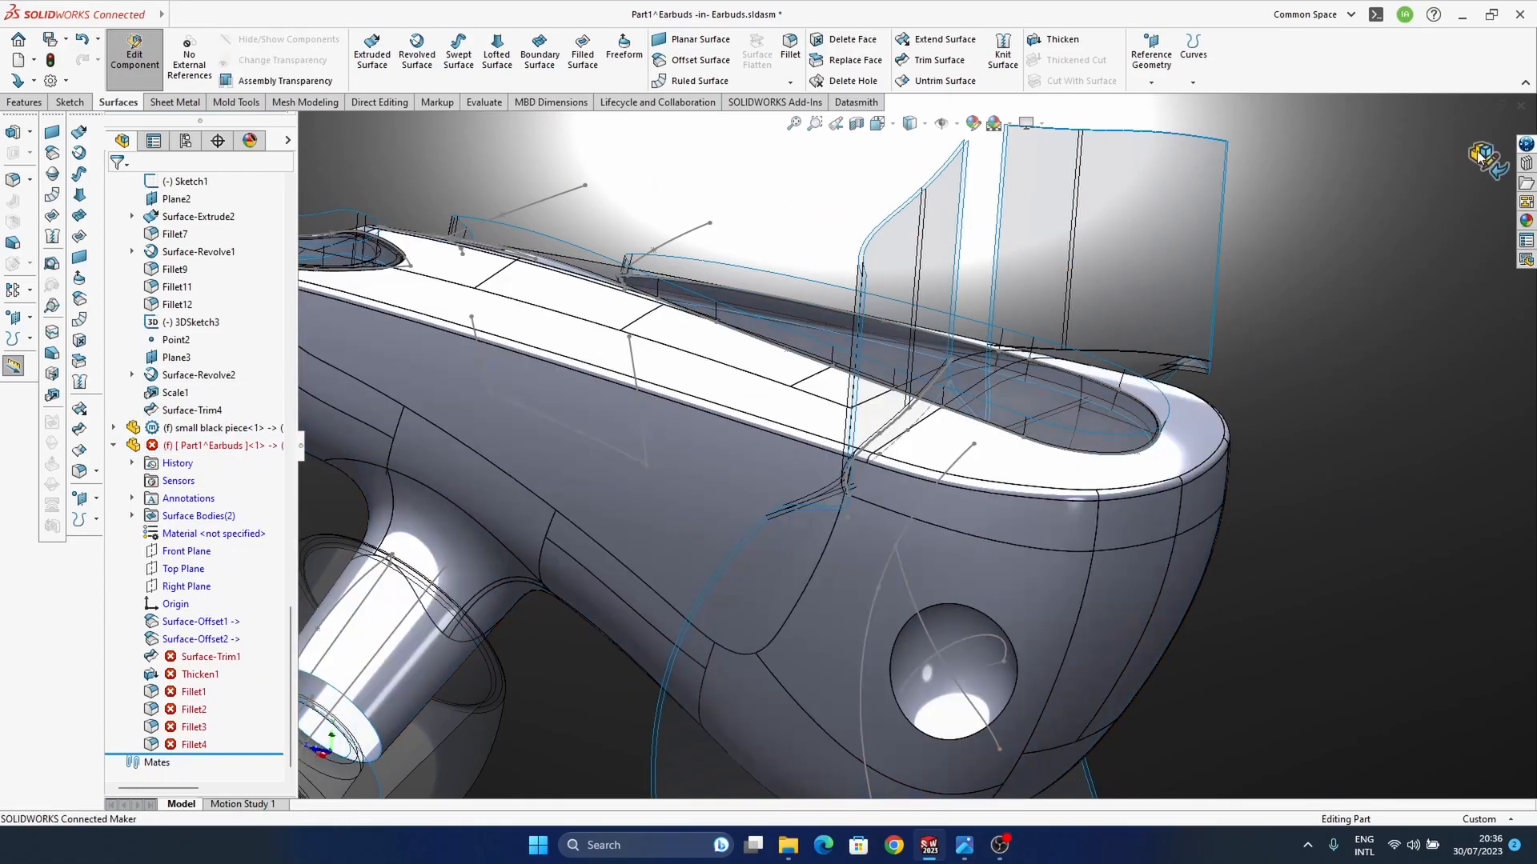
click(194, 448)
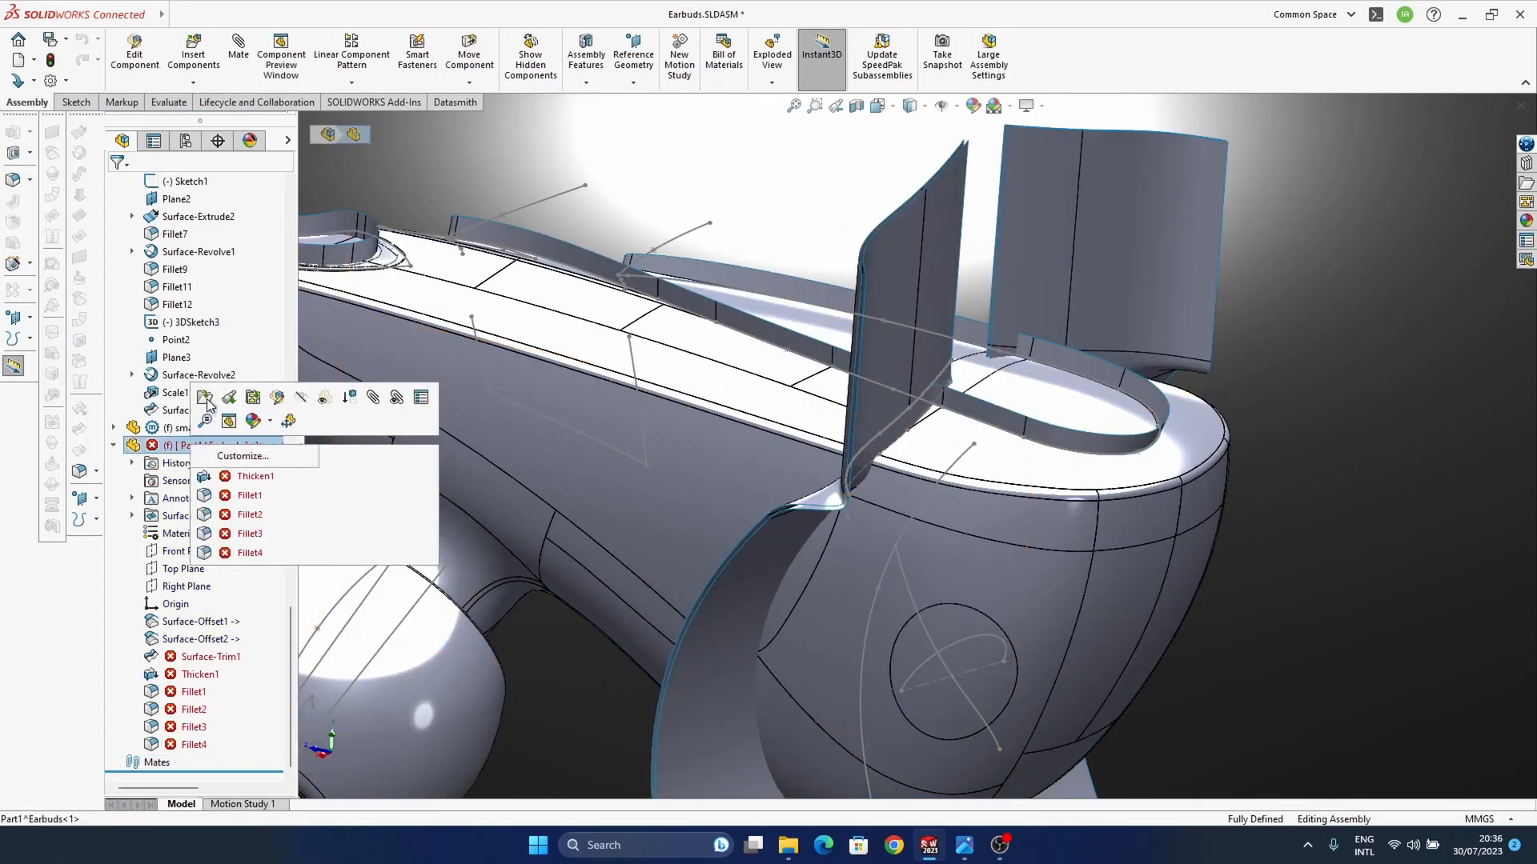
right_click(192, 445)
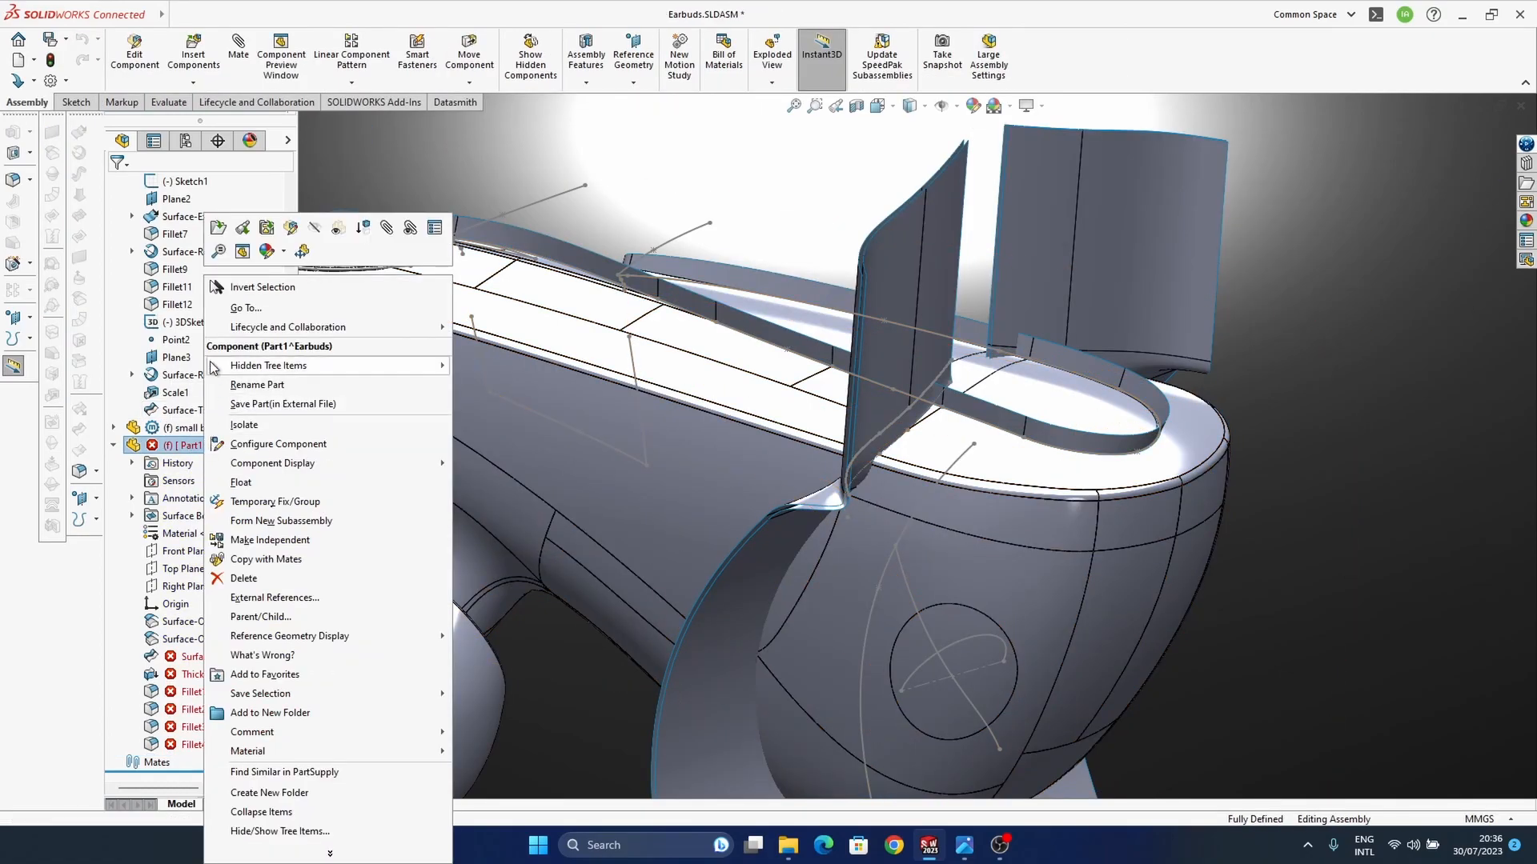
click(219, 230)
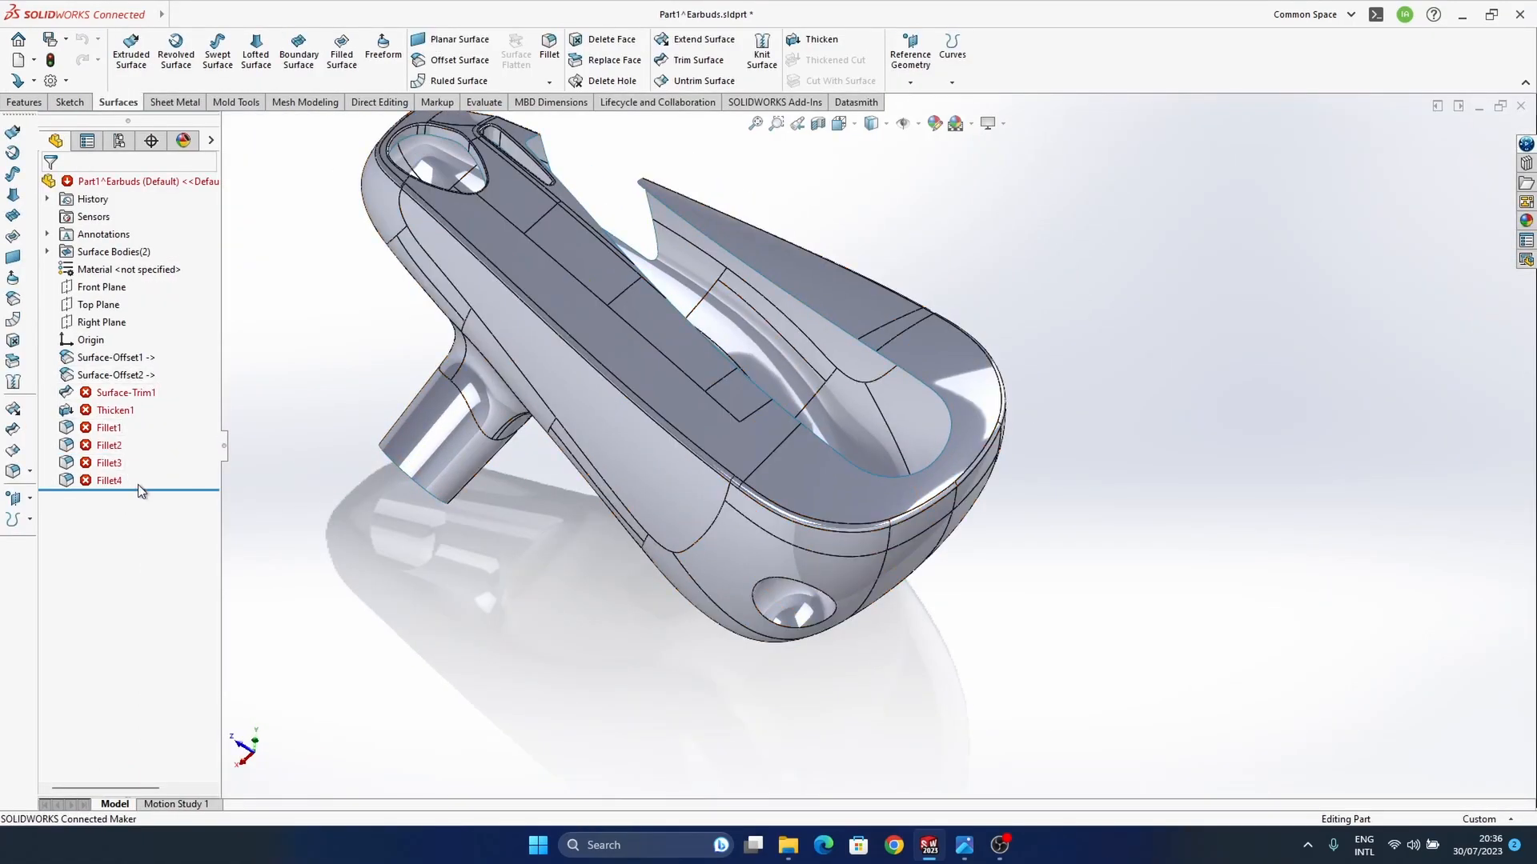
Step: Roll the part back to just after Surface-Trim1 and open that trim for editing
drag(157, 489, 156, 402)
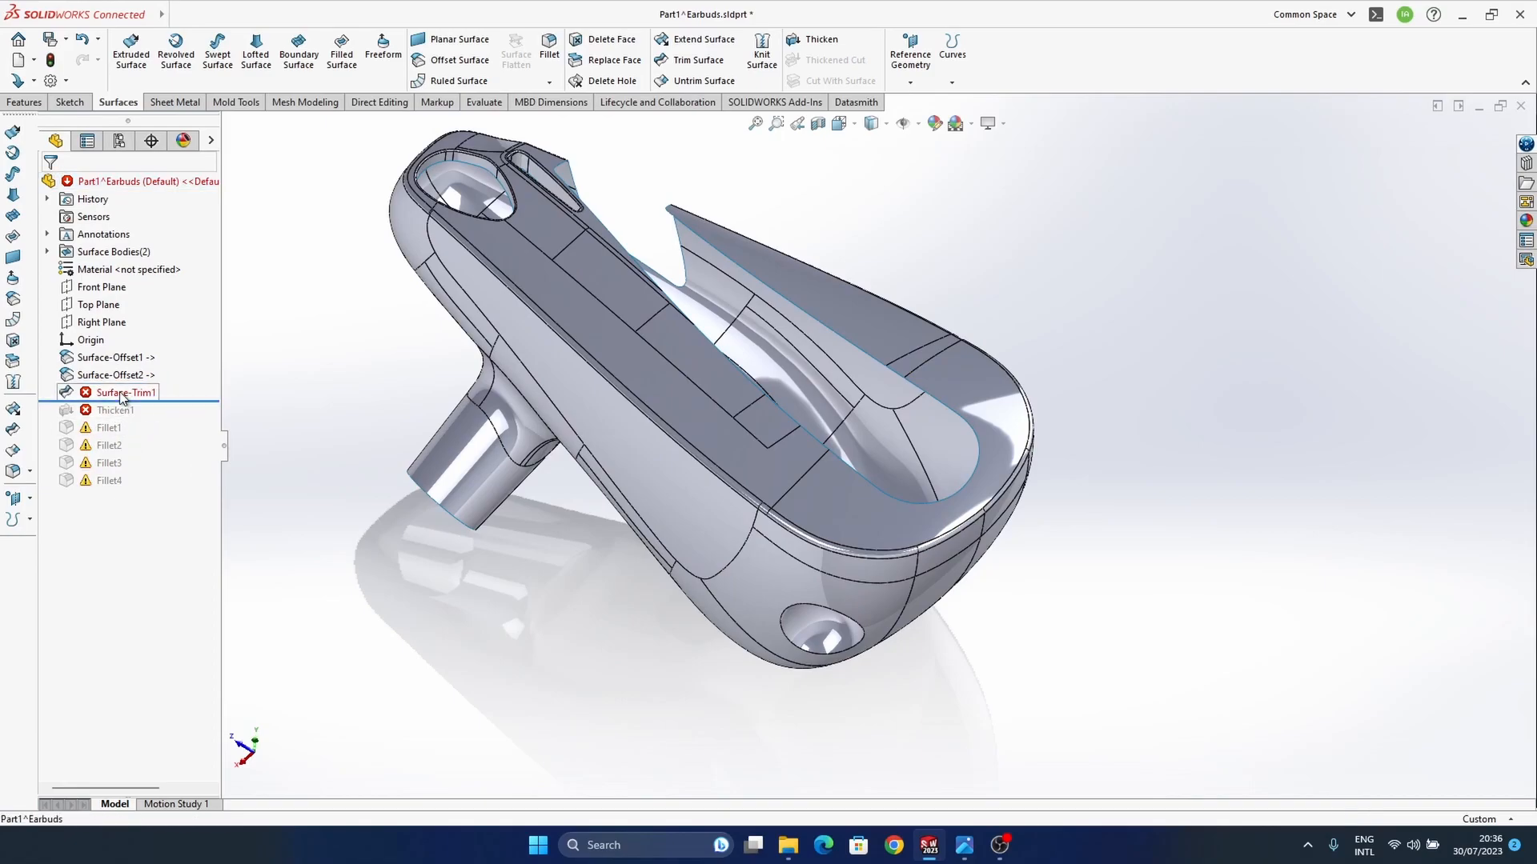
click(122, 395)
click(131, 345)
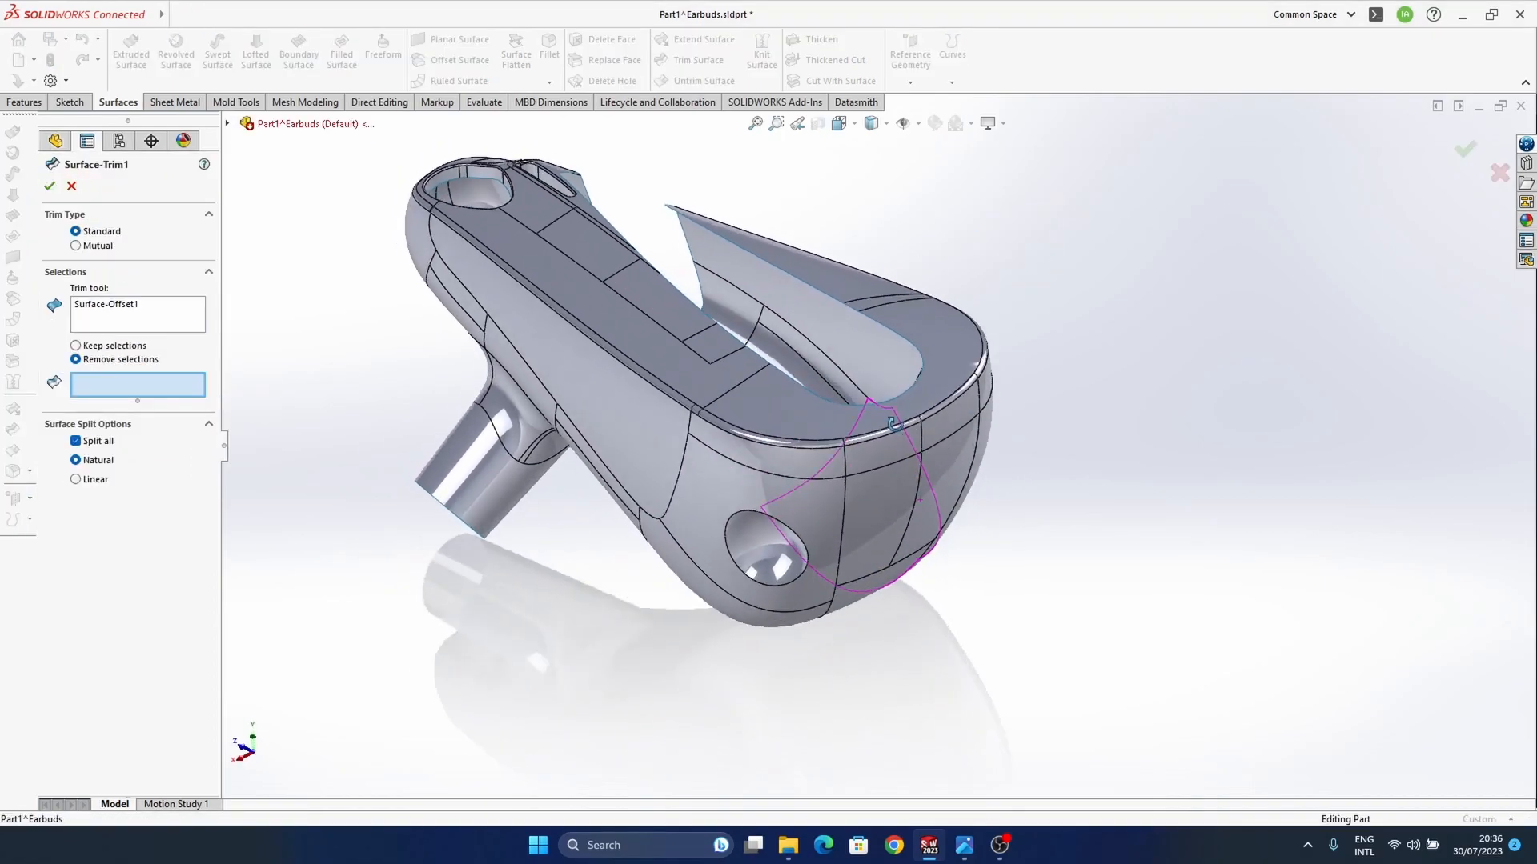
Step: Try to pick the piece to remove while keeping the existing Surface-Offset1 trim tool selection
middle_drag(899, 434, 896, 401)
click(122, 313)
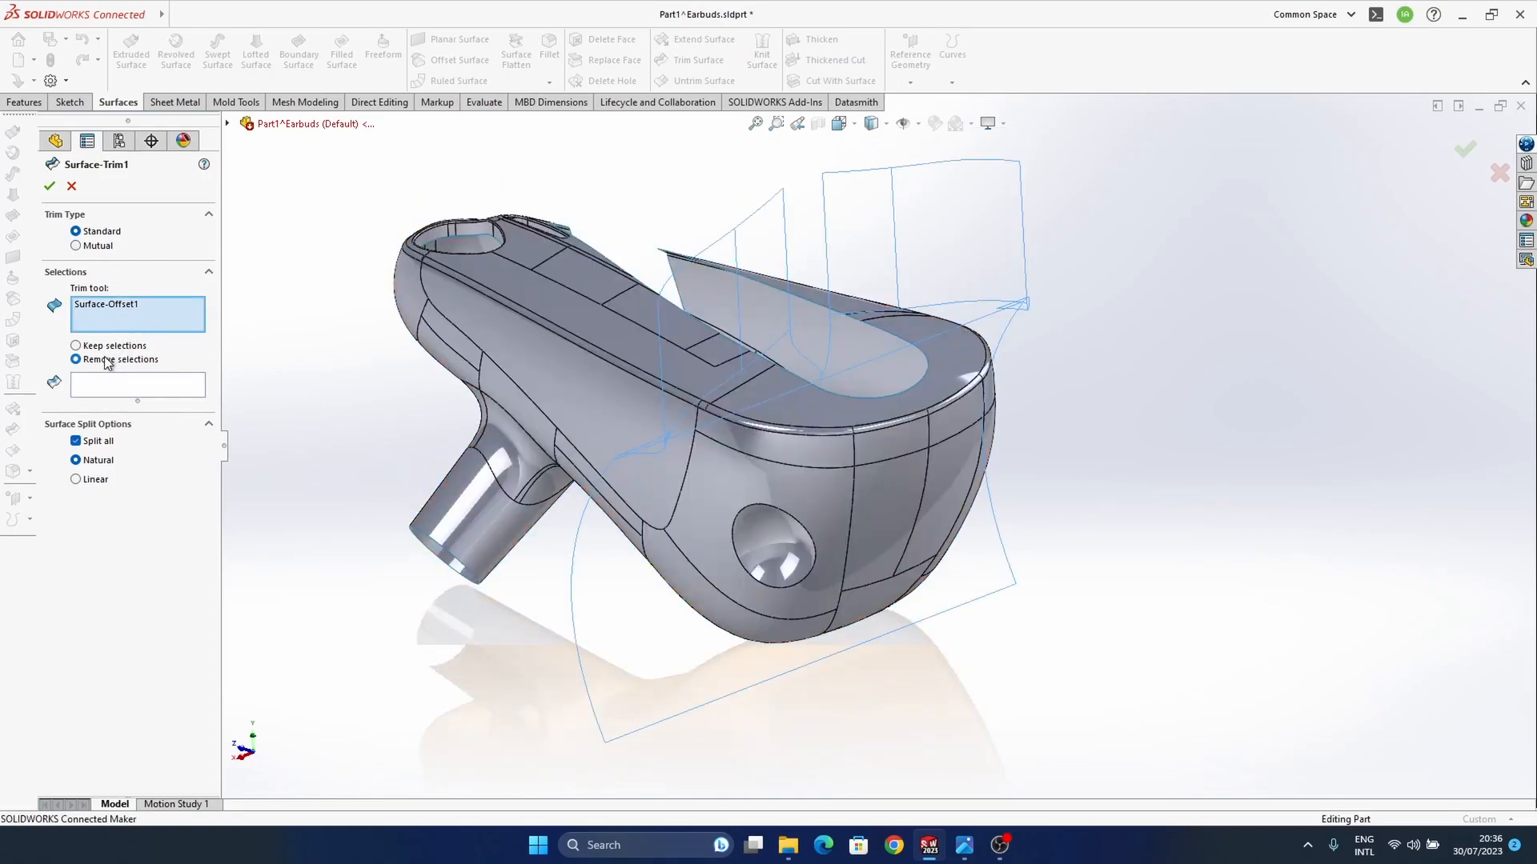
click(124, 387)
middle_drag(570, 403, 611, 426)
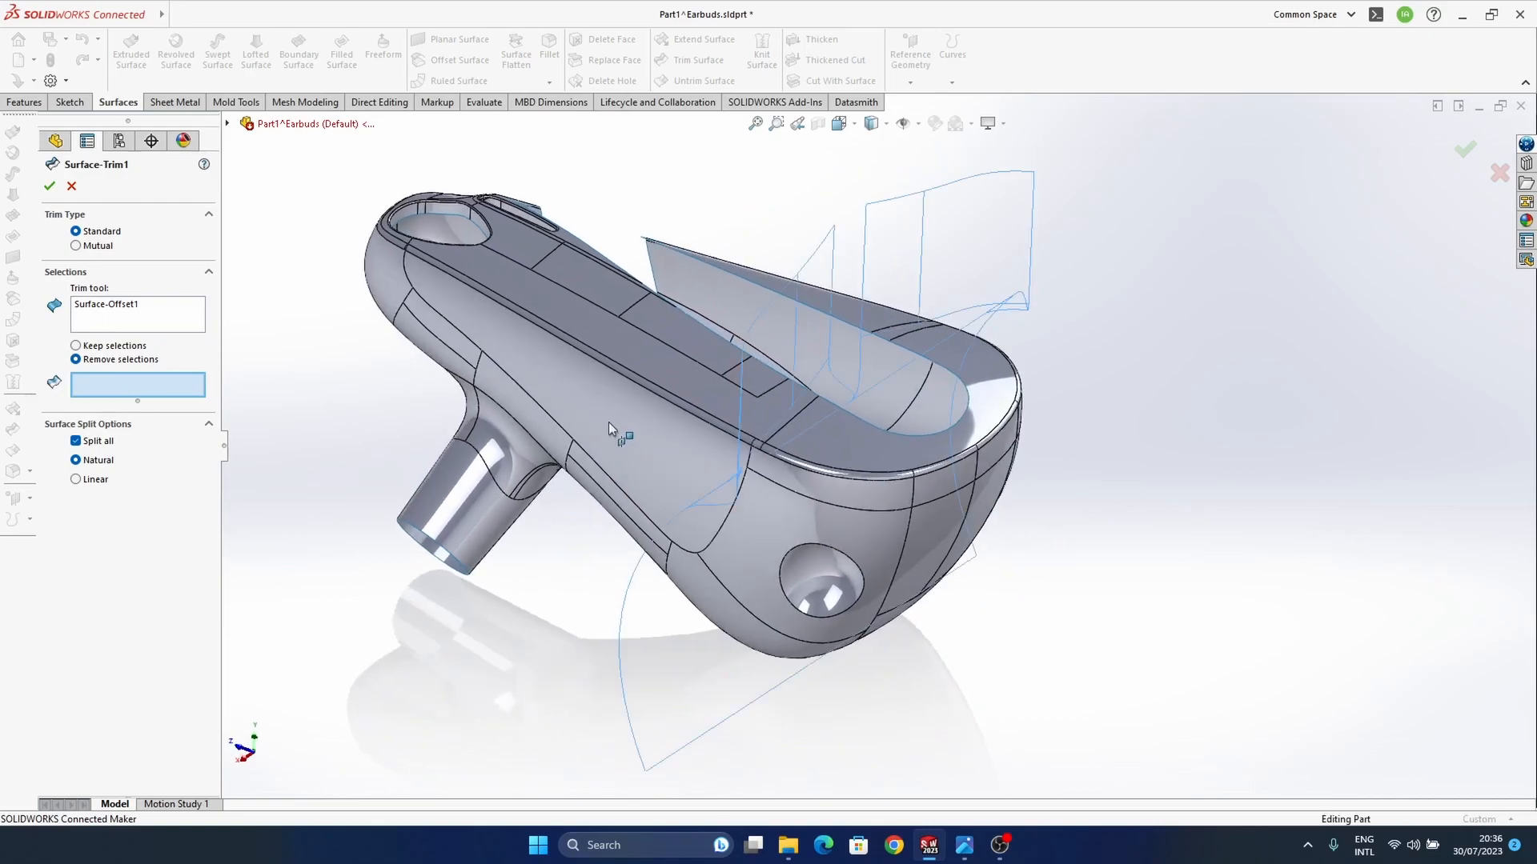
click(134, 311)
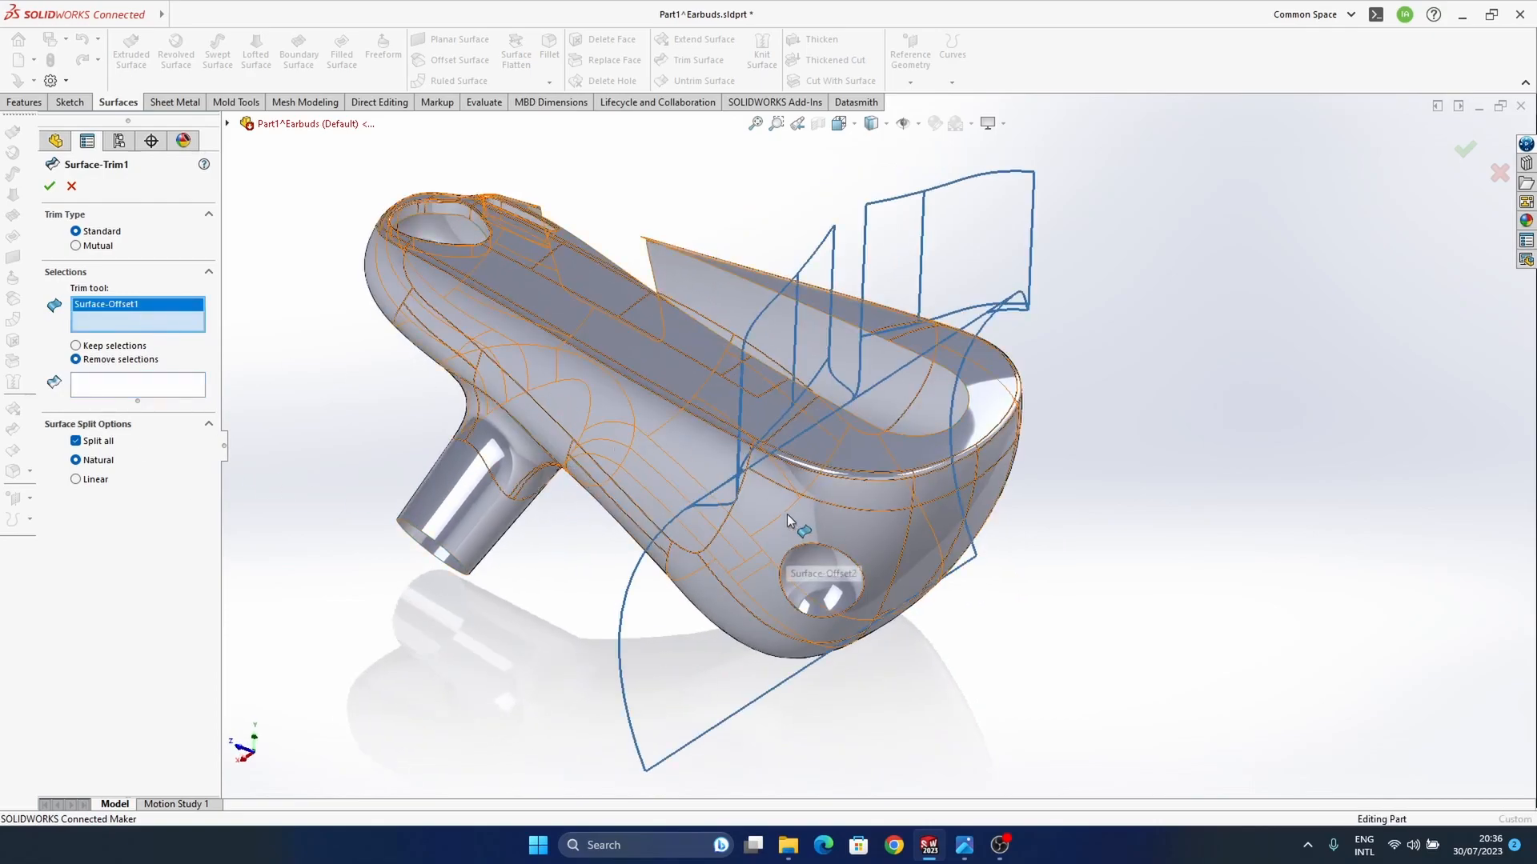
middle_drag(786, 514, 780, 495)
middle_drag(666, 478, 786, 493)
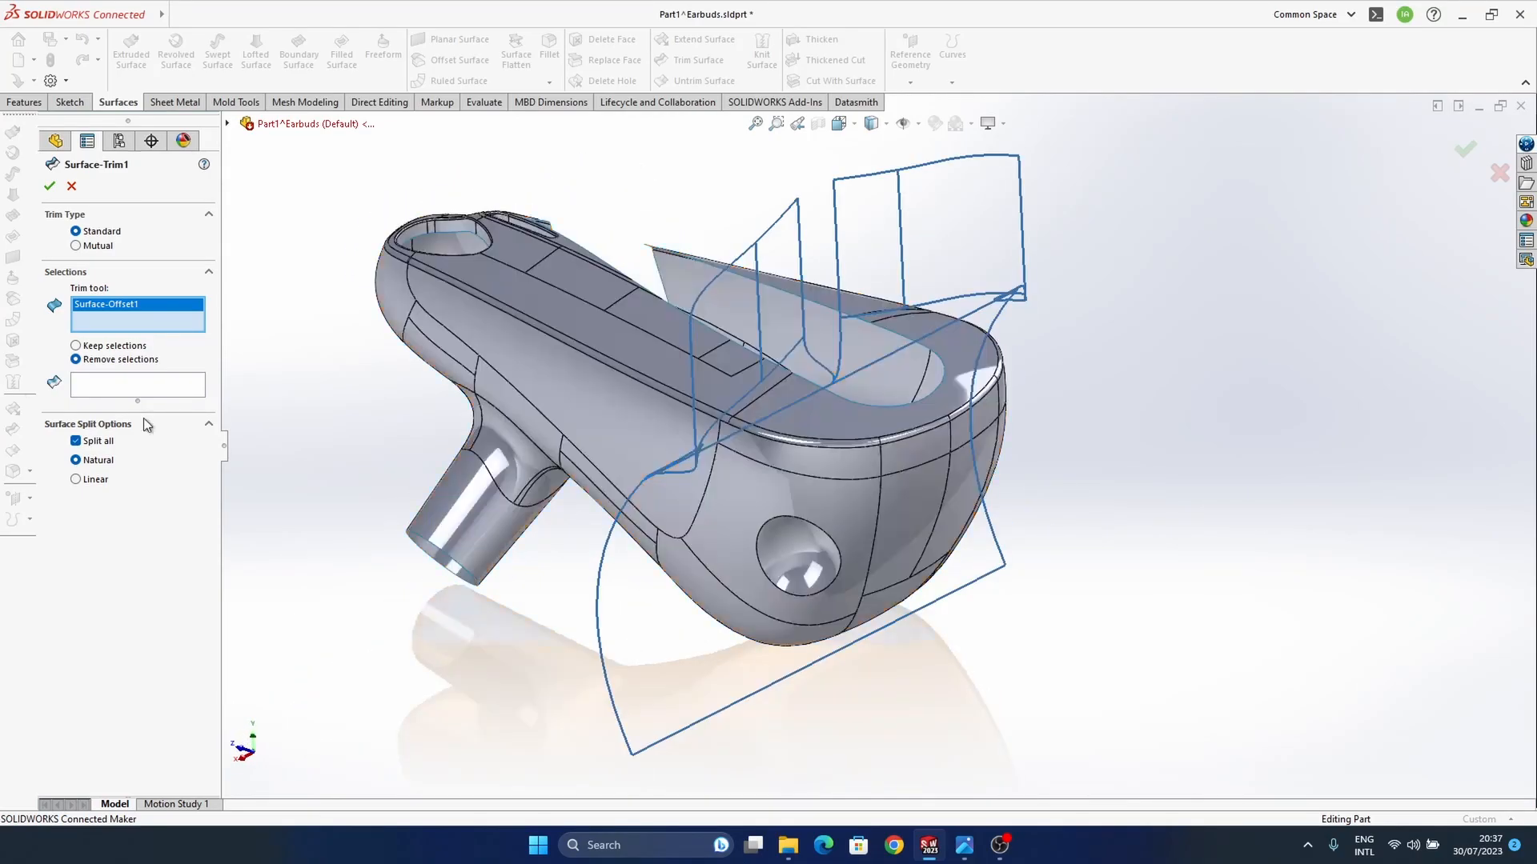
click(98, 384)
middle_drag(628, 400, 582, 376)
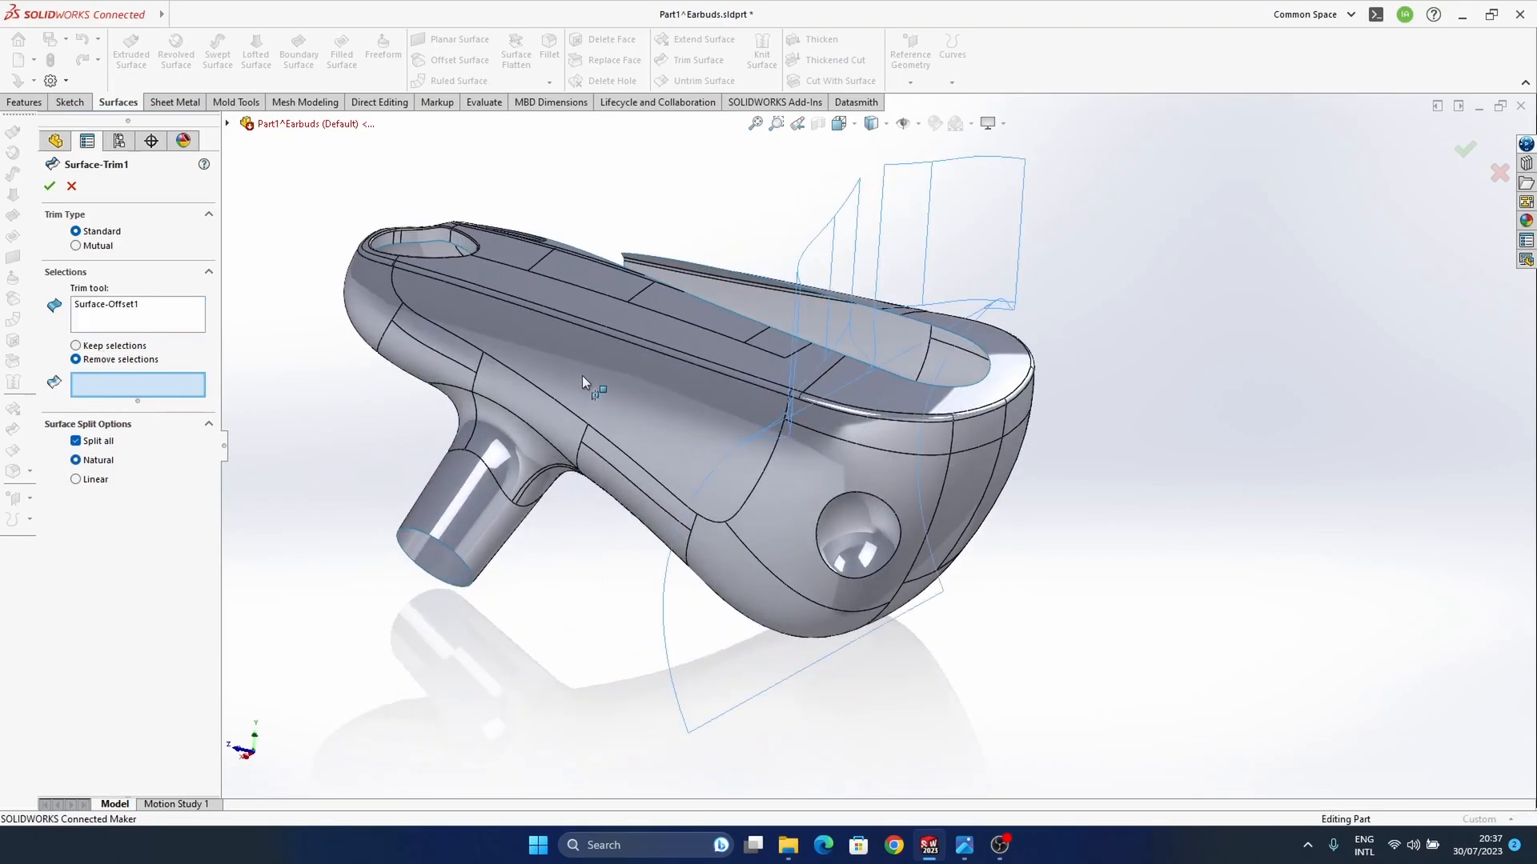
middle_drag(577, 435, 561, 425)
click(107, 305)
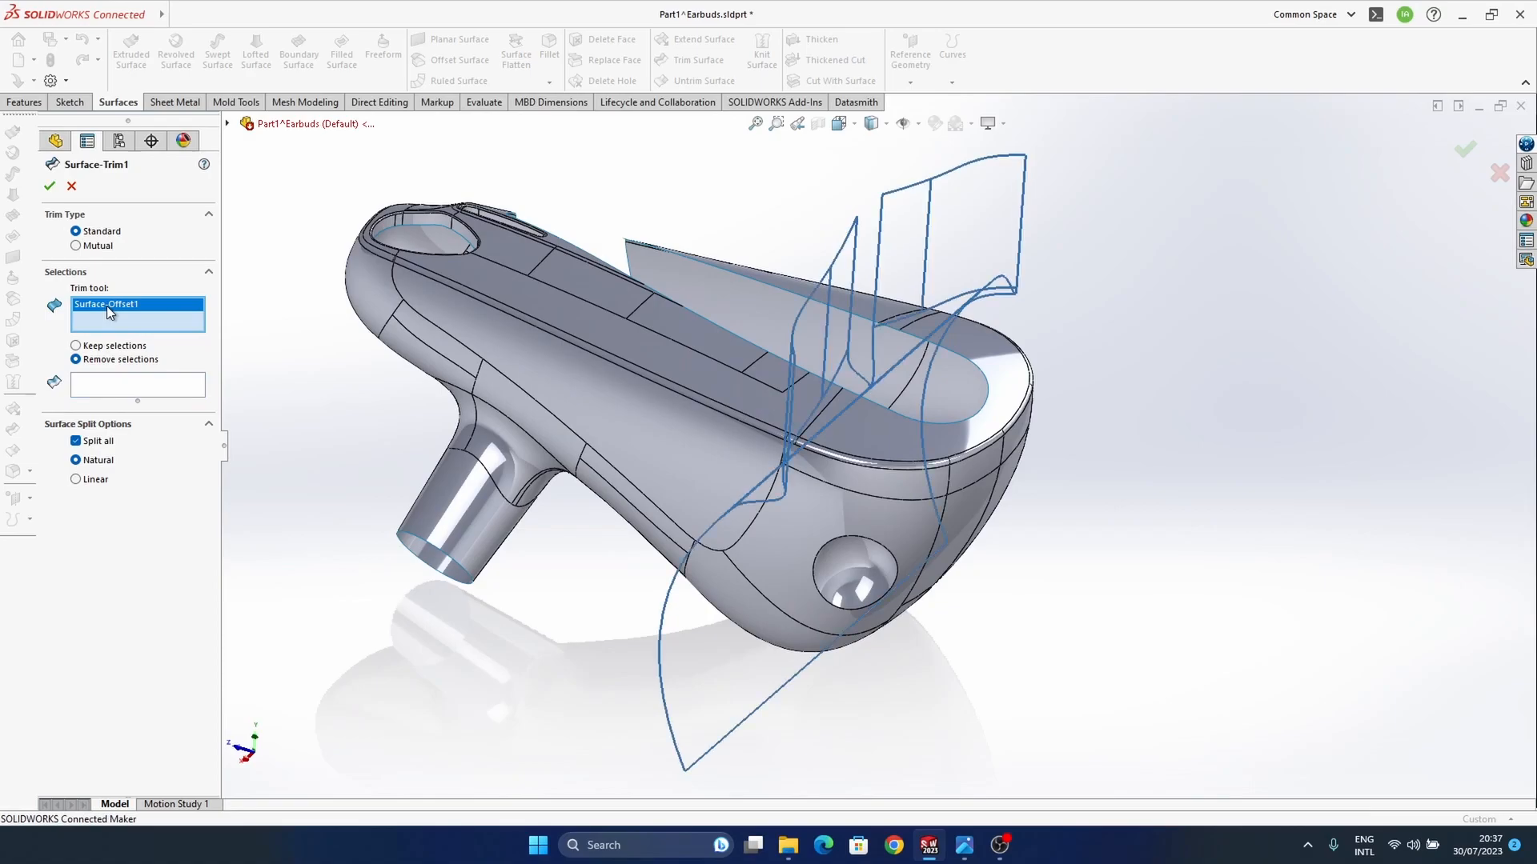
Step: Clear the trim tool of Surface-Trim1, reselect Surface-Offset1 as the tool and remove the long body portion, leaving the wide end
right_click(134, 309)
click(179, 311)
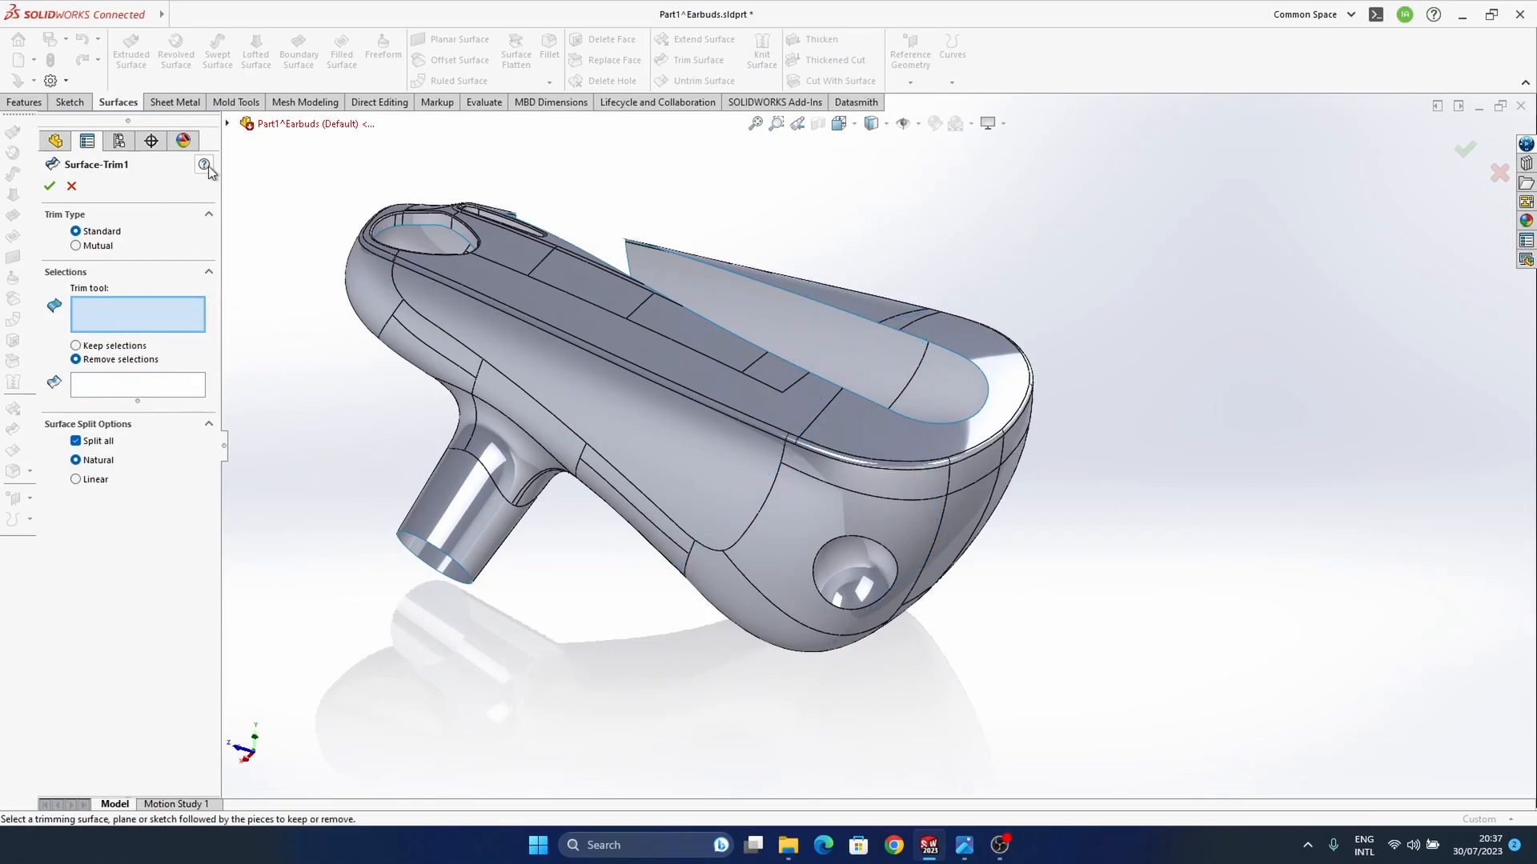
click(228, 125)
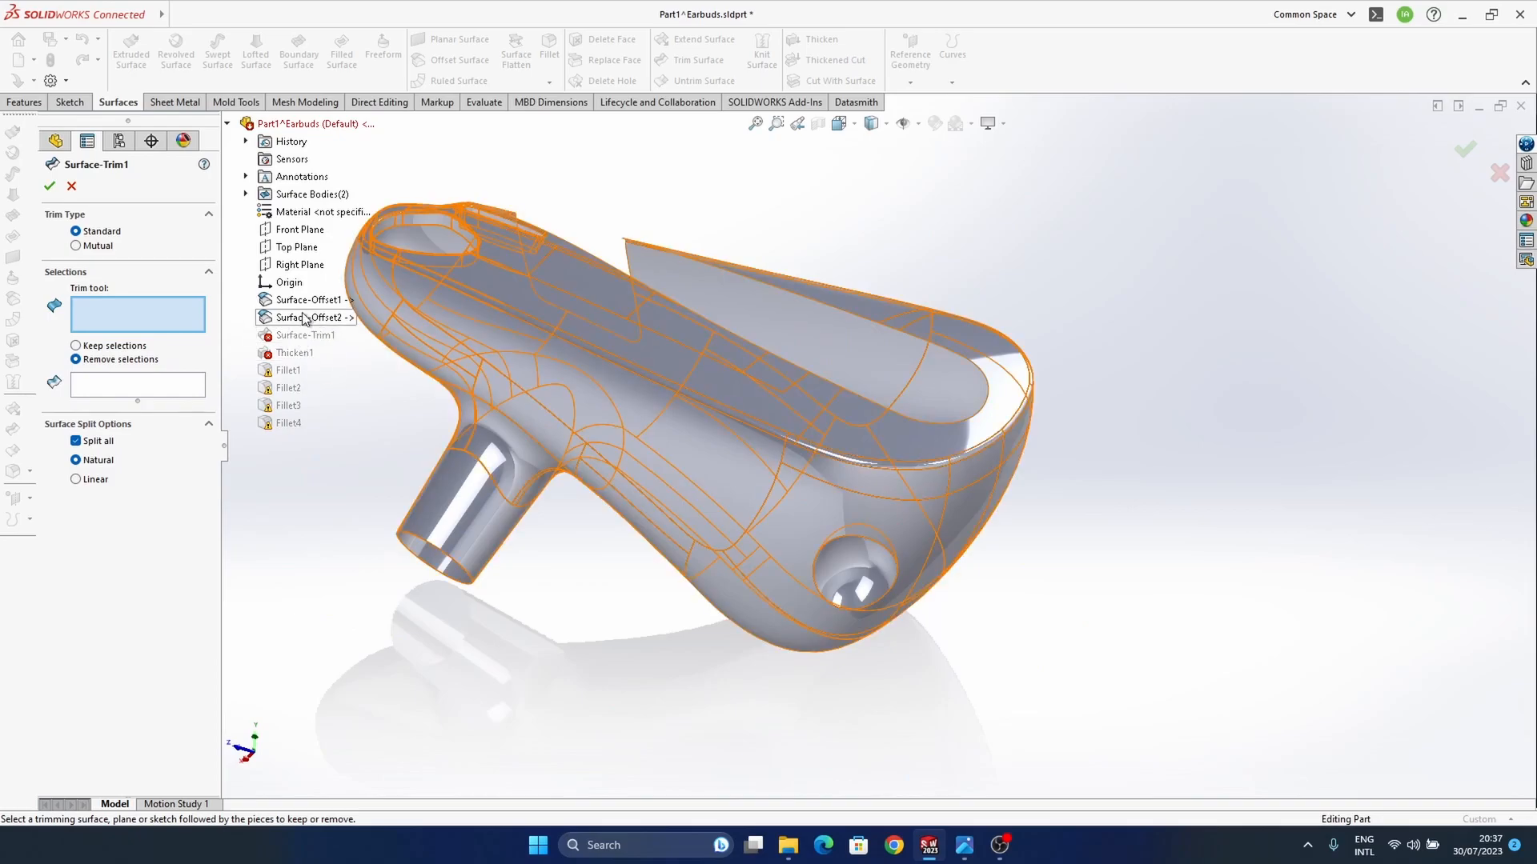
click(302, 301)
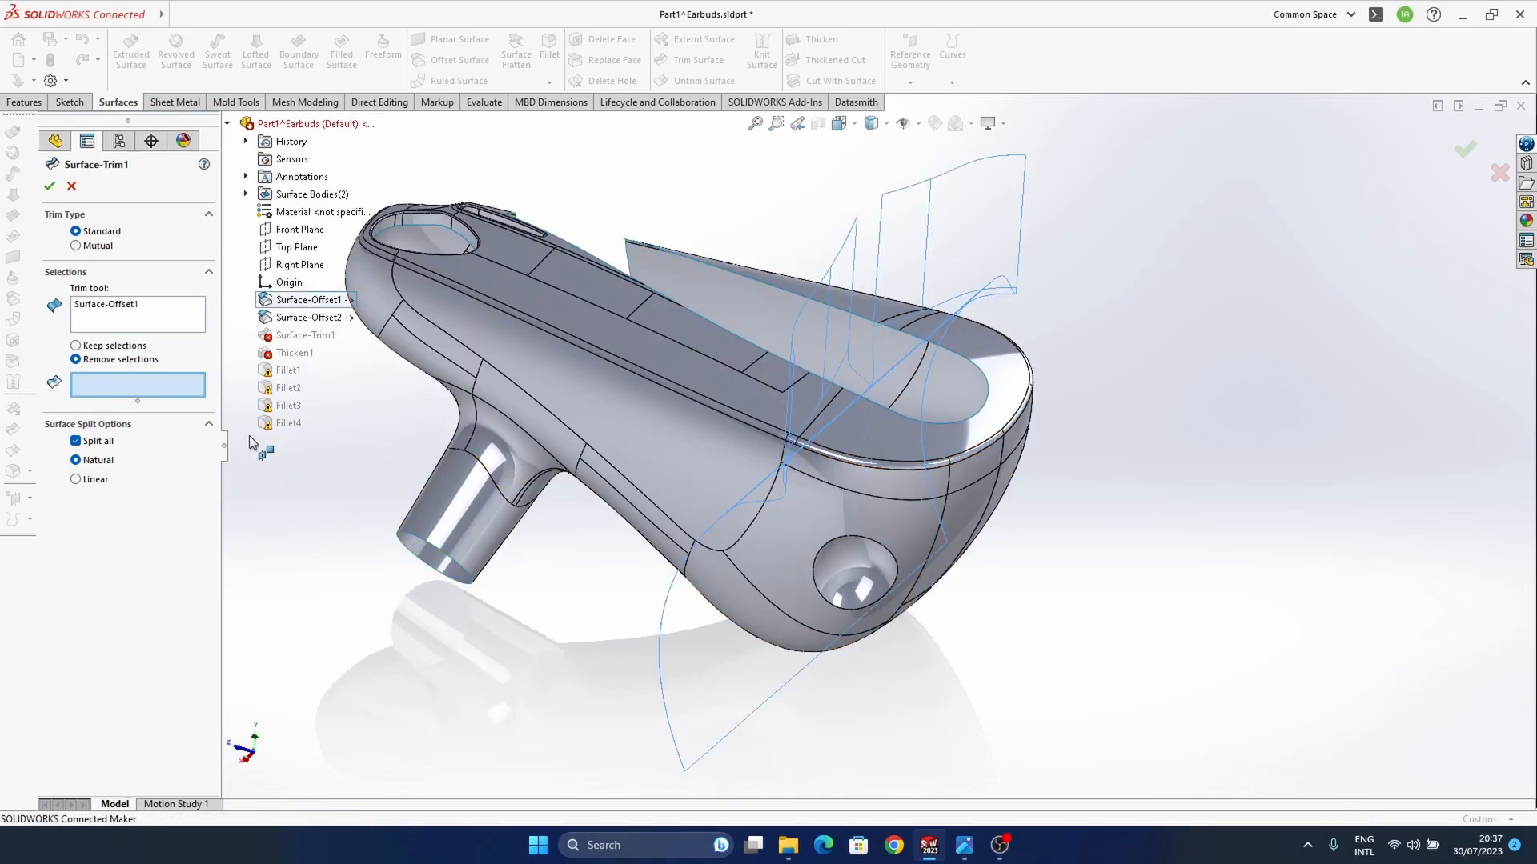
click(572, 365)
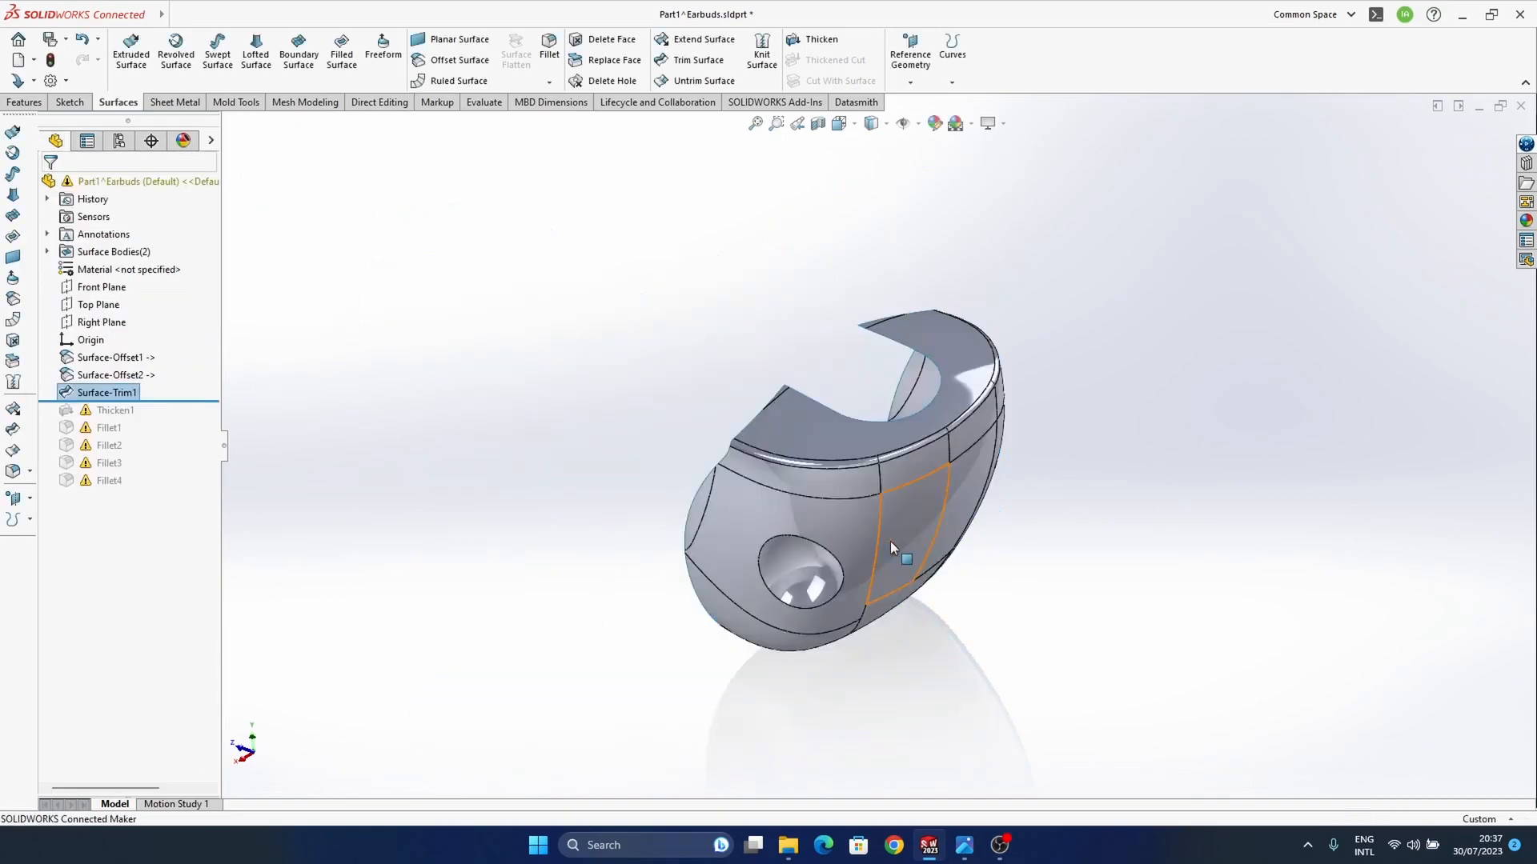
Step: Roll the part forward to just after Fillet3 and open the failed Fillet1 for editing
drag(190, 399, 184, 489)
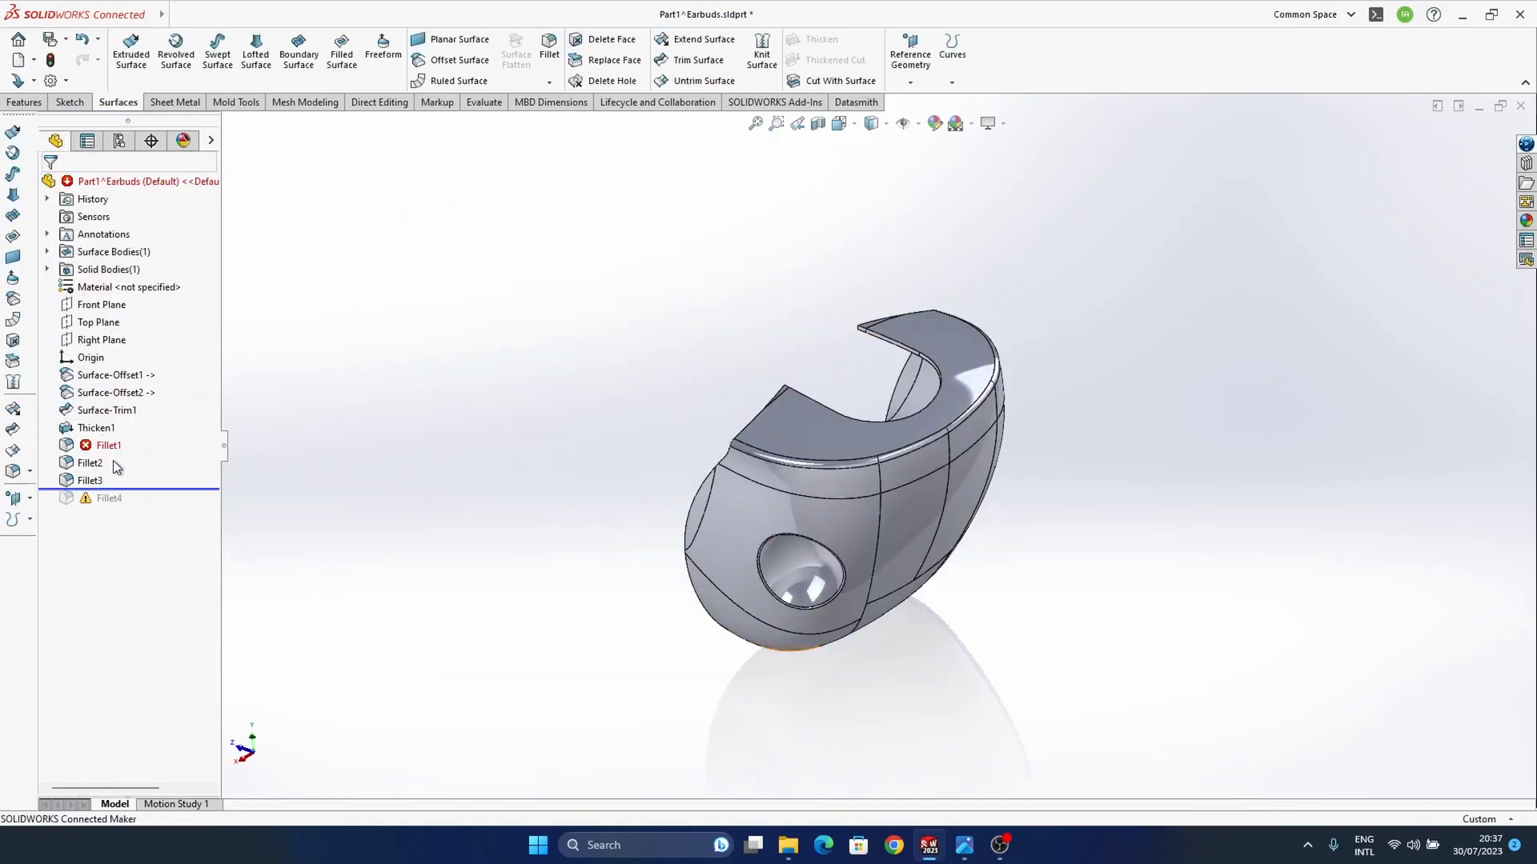
click(105, 450)
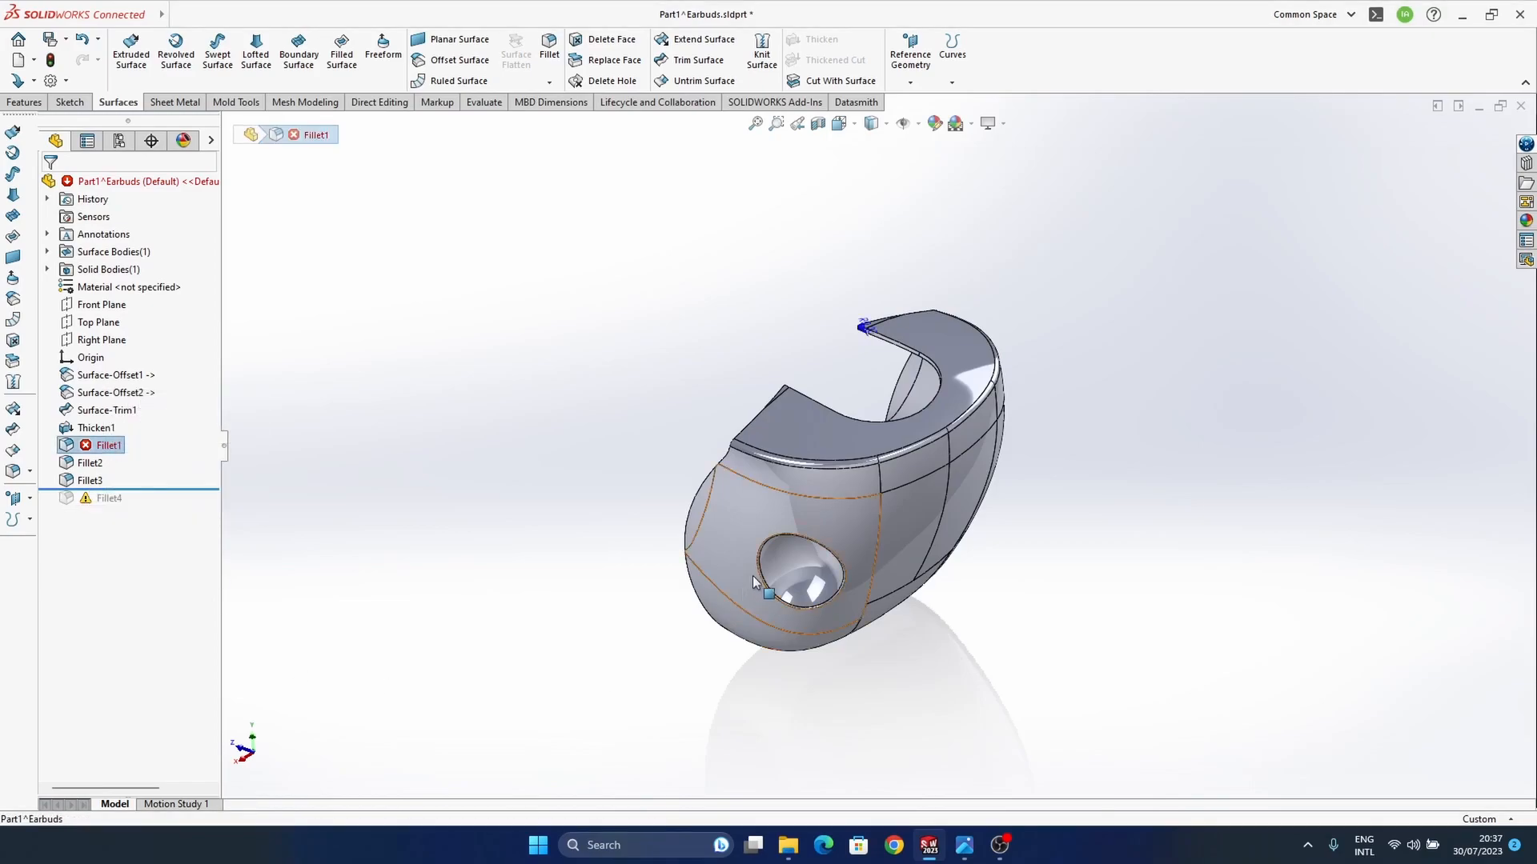
scroll(882, 352, down, 5)
scroll(881, 351, down, 3)
click(369, 468)
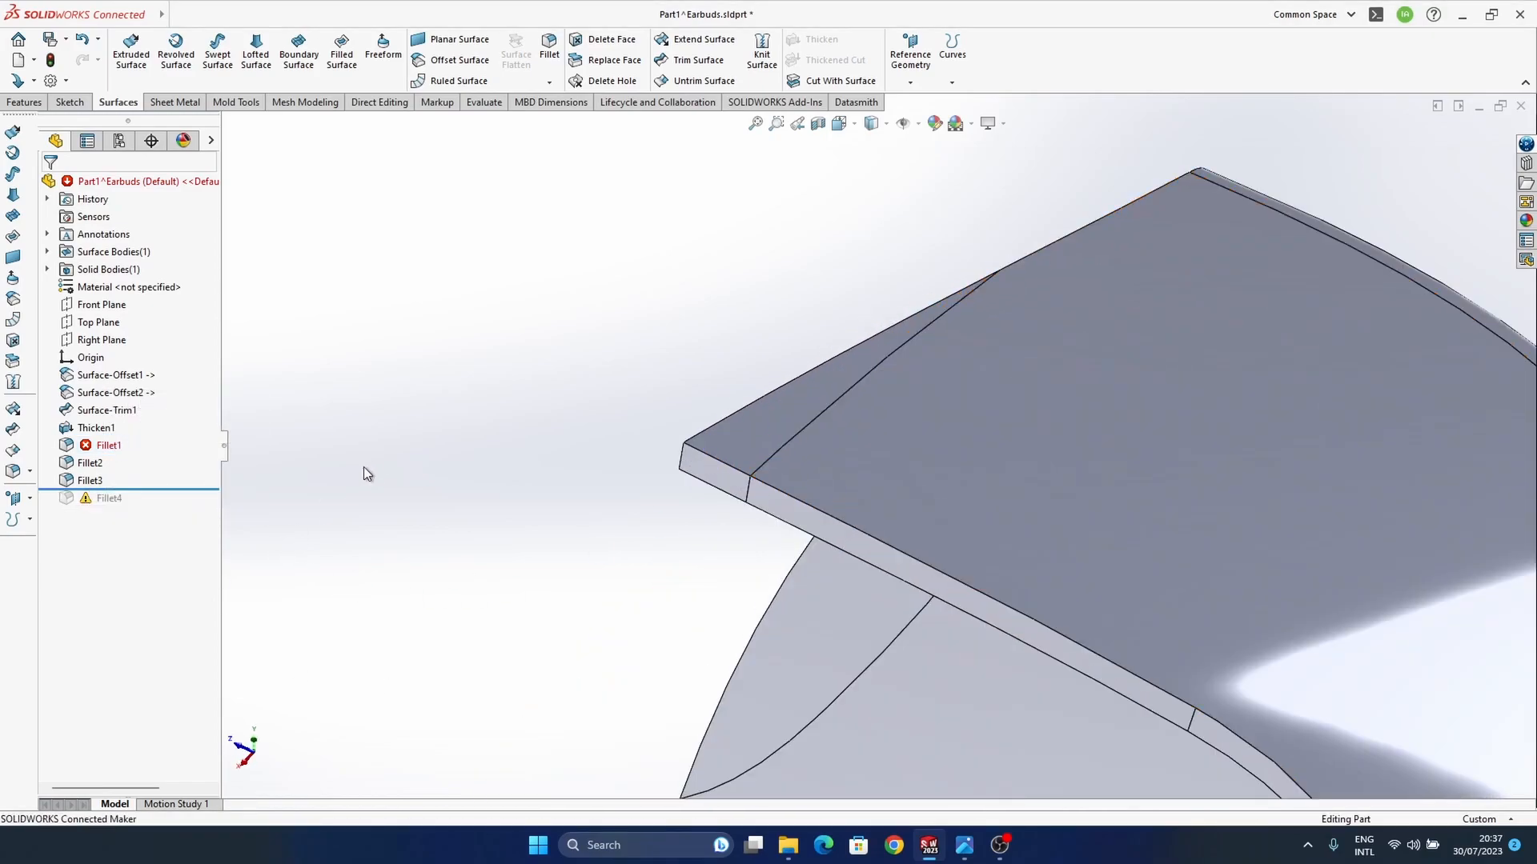
click(100, 451)
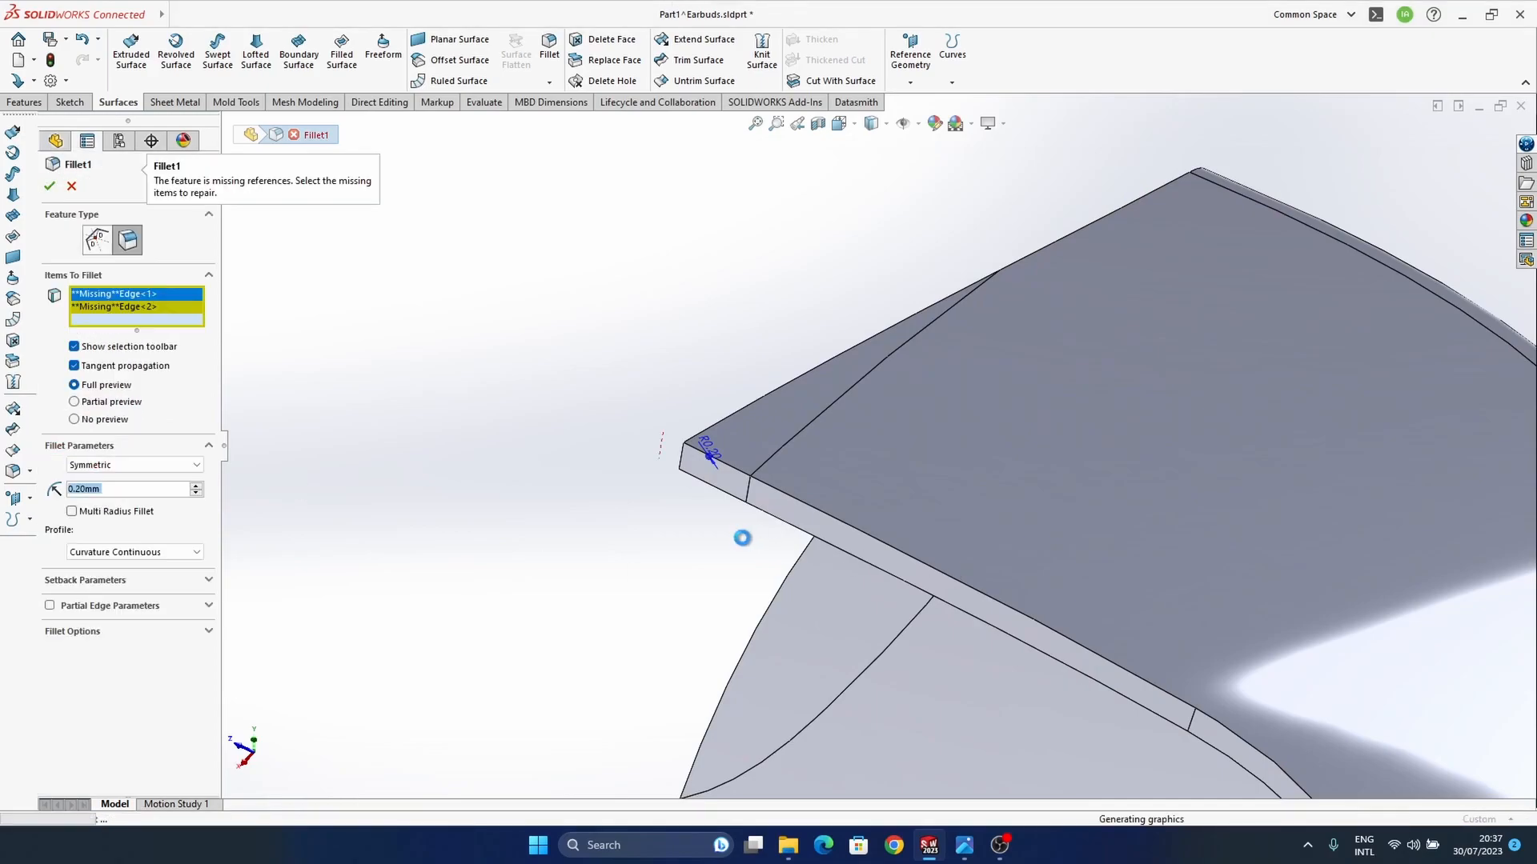
Step: Try to repair the missing edge references of Fillet1, and clear both of them from the items to fillet
scroll(730, 478, up, 4)
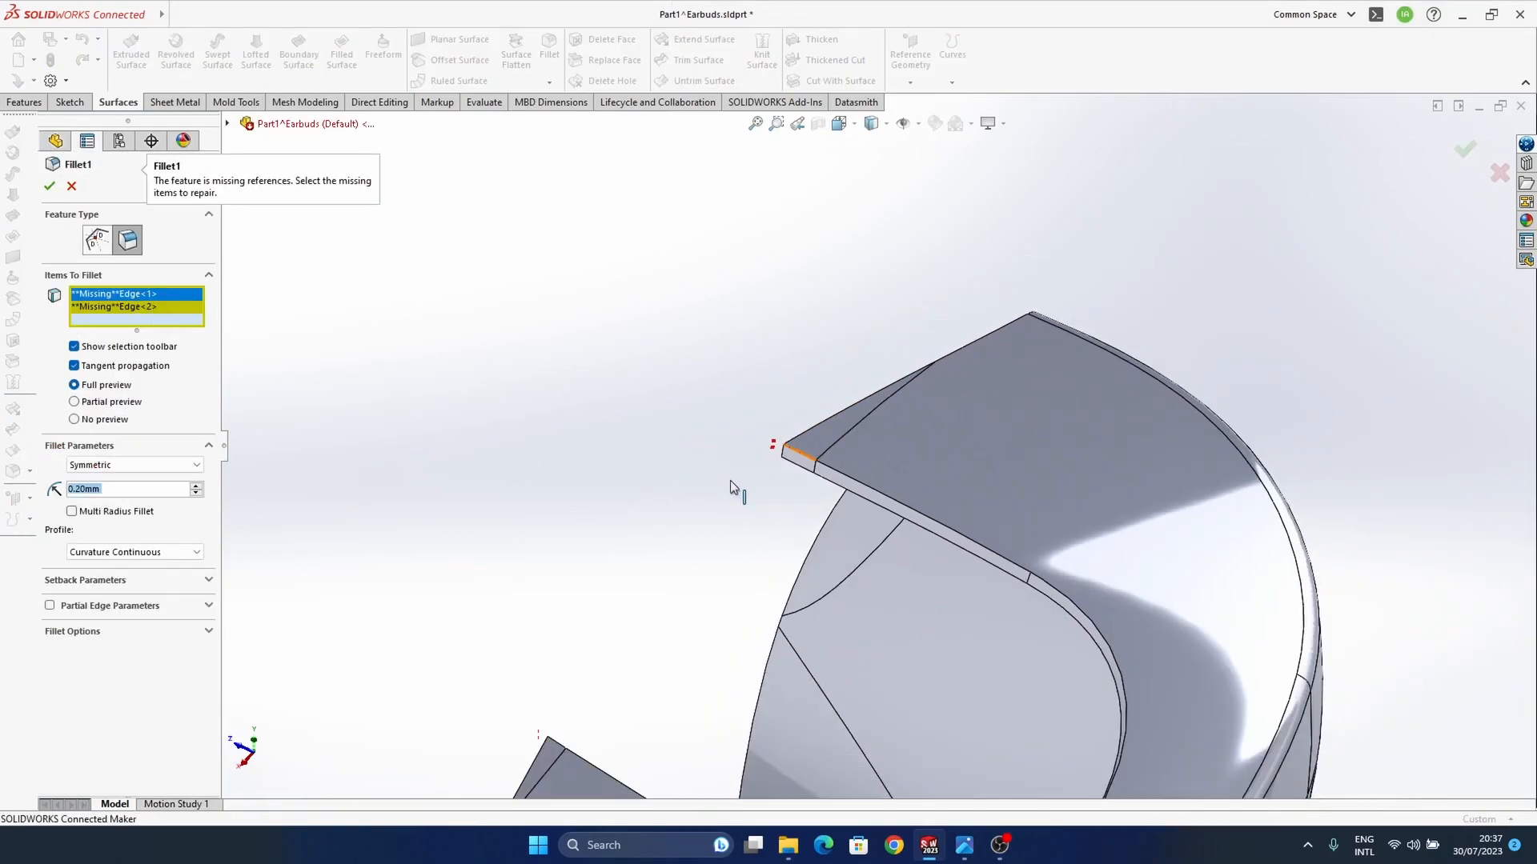
middle_drag(810, 456, 847, 436)
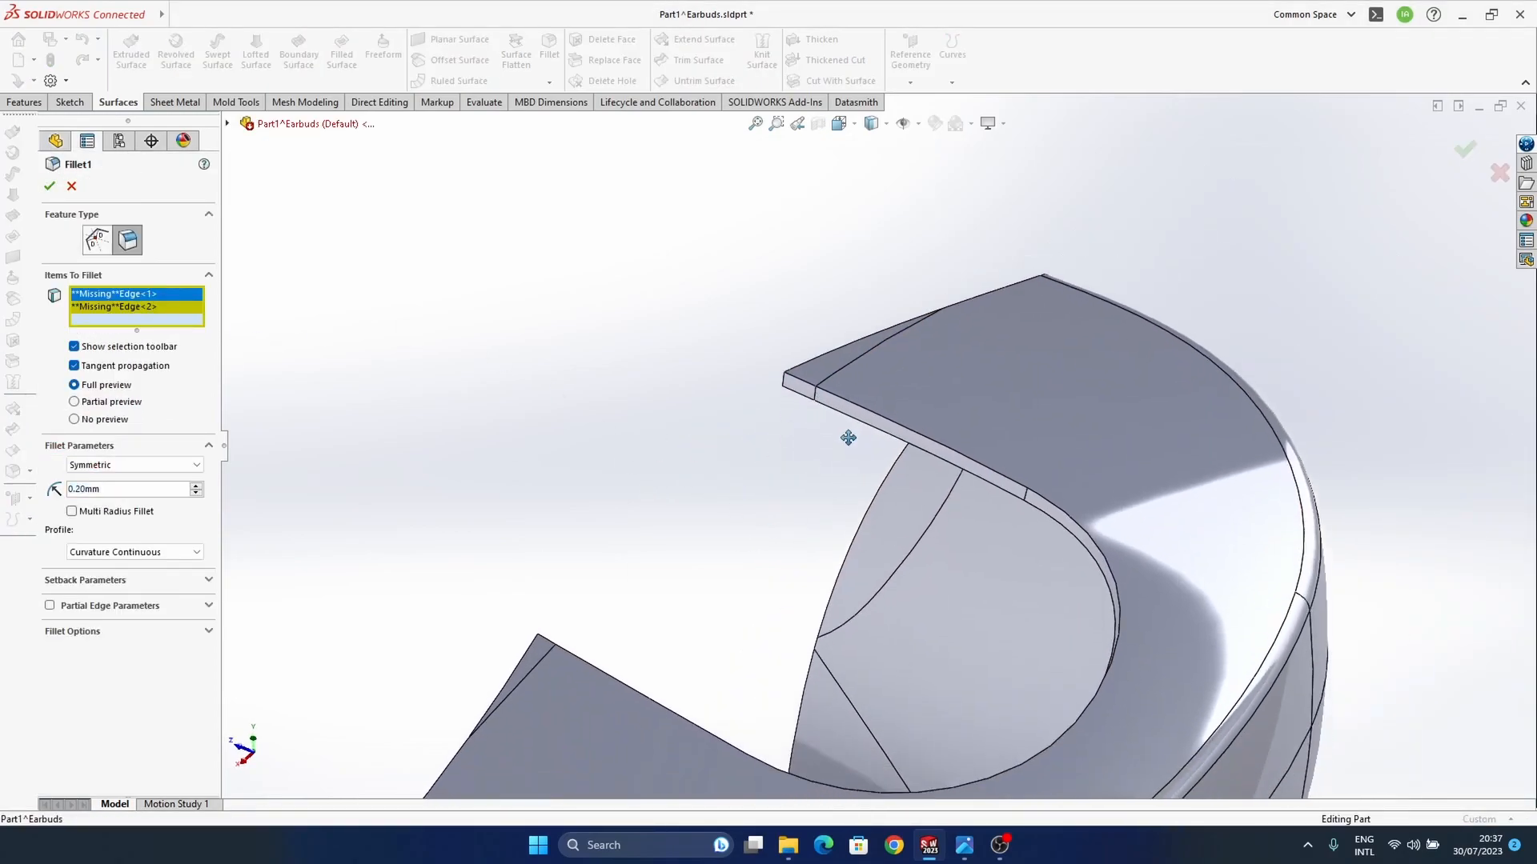
right_click(189, 300)
click(230, 312)
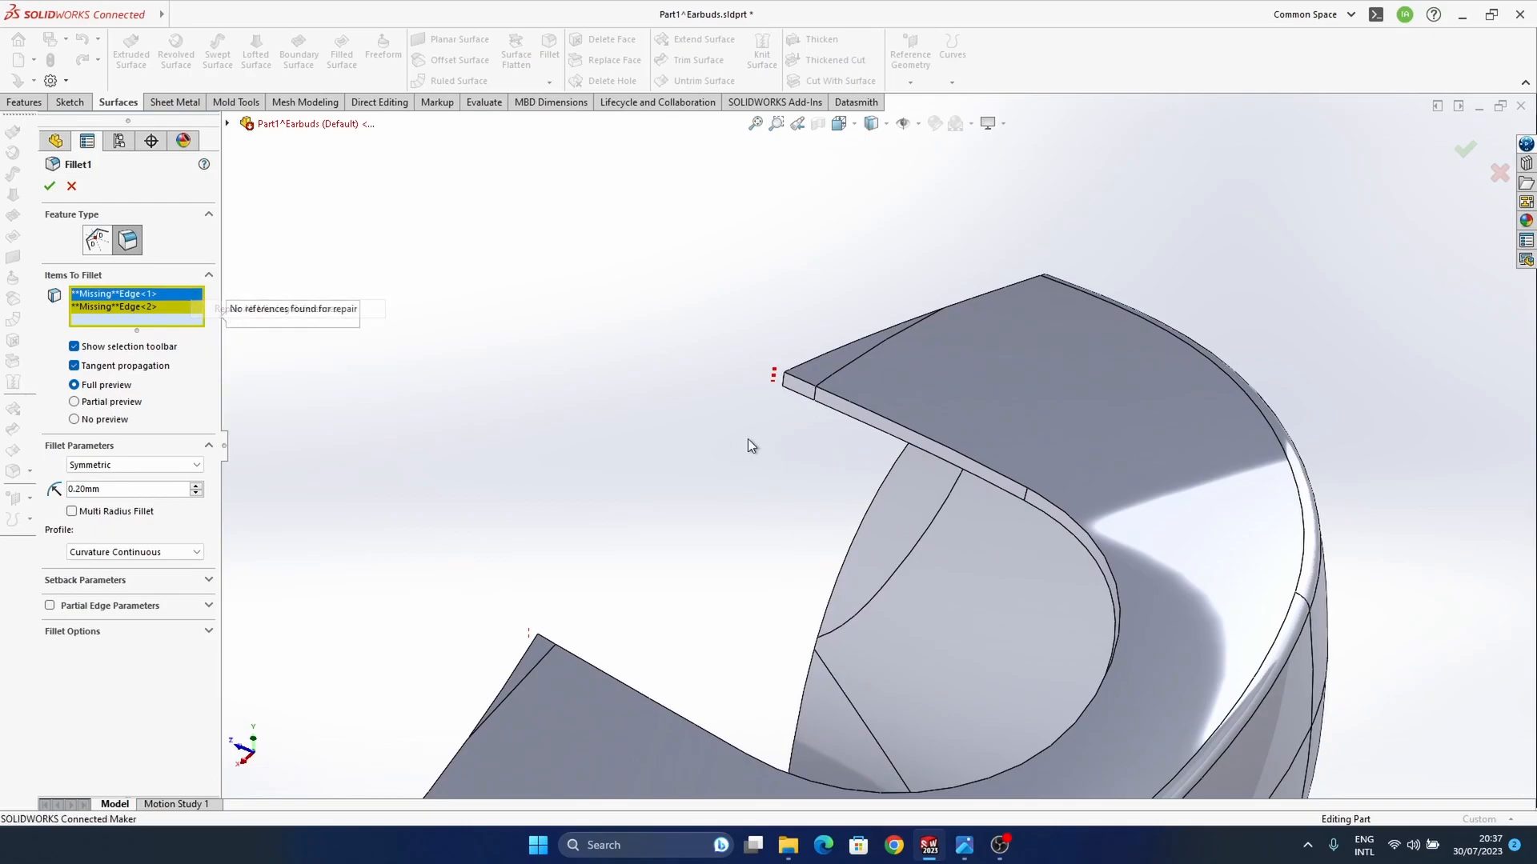
right_click(170, 311)
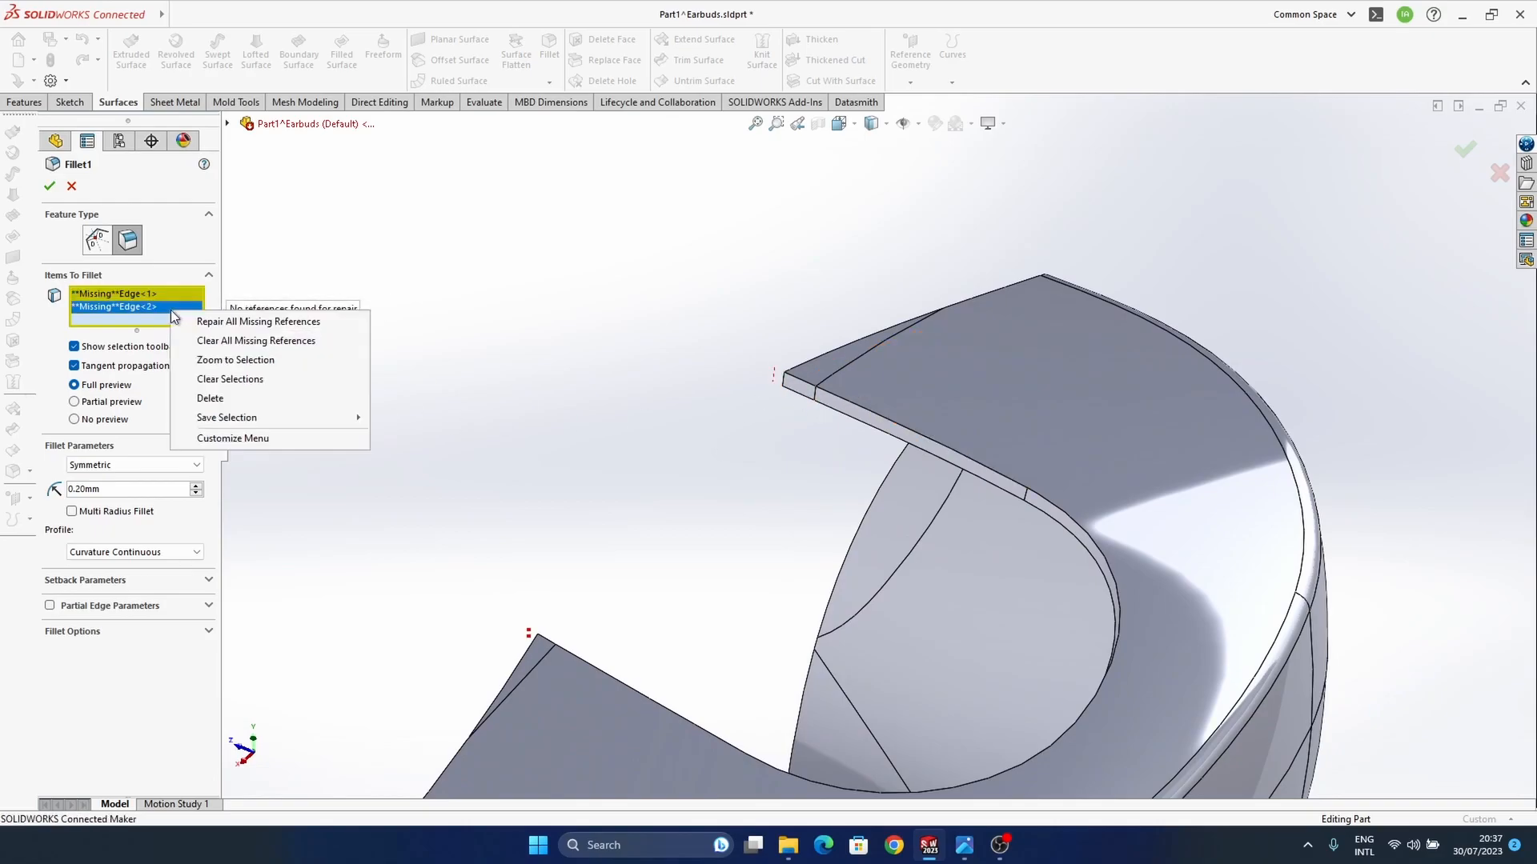
click(225, 350)
Step: Reassign Fillet1 to the short corner edges at both tips of the U-shaped cutout, keeping the 0.2 mm symmetric curvature-continuous radius
scroll(792, 400, down, 5)
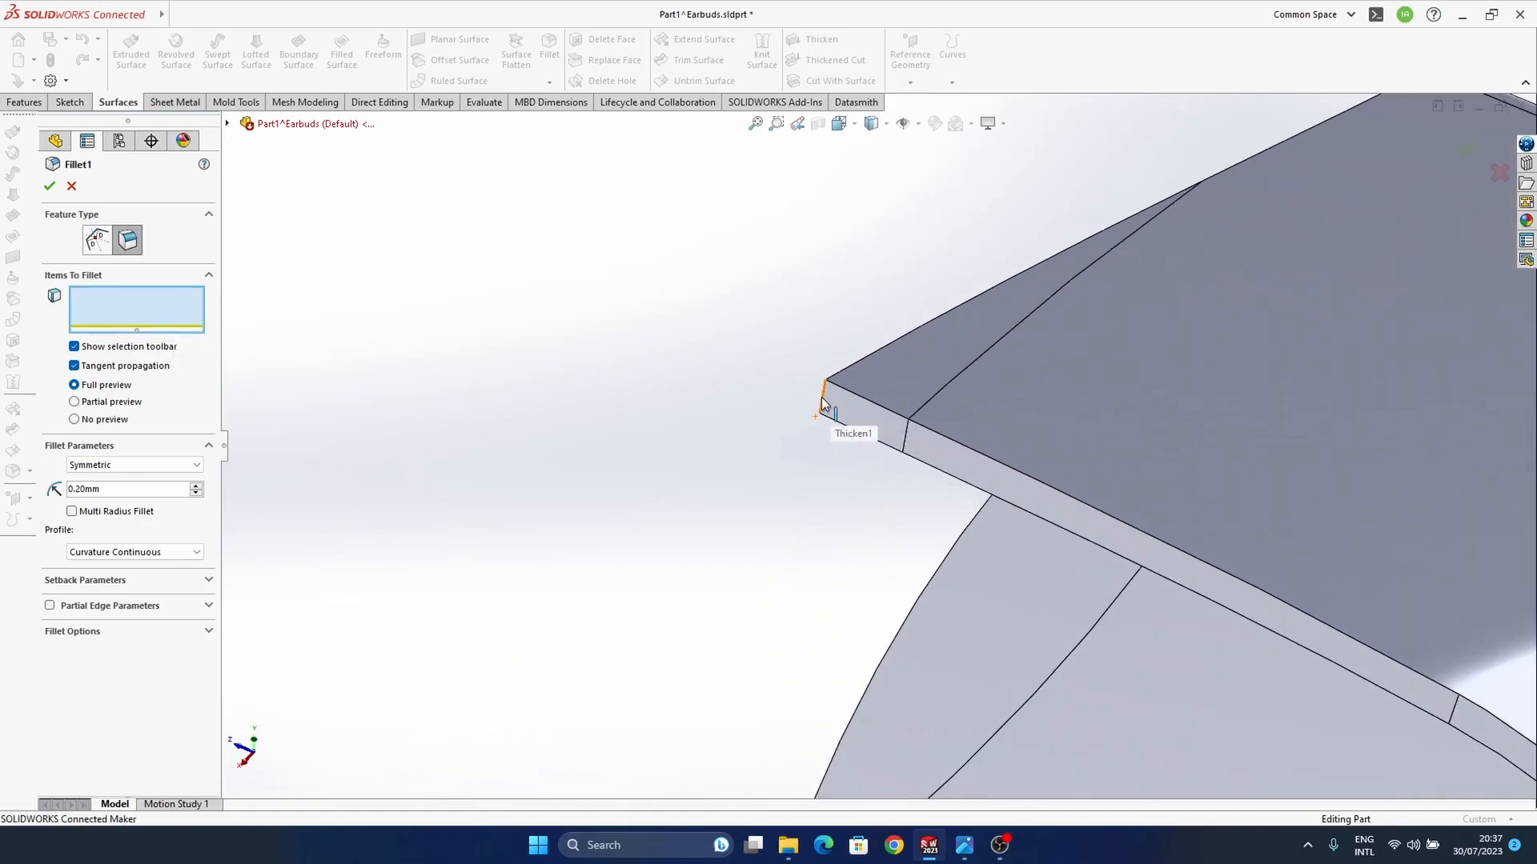
click(823, 403)
scroll(804, 457, up, 2)
middle_drag(689, 663, 710, 472)
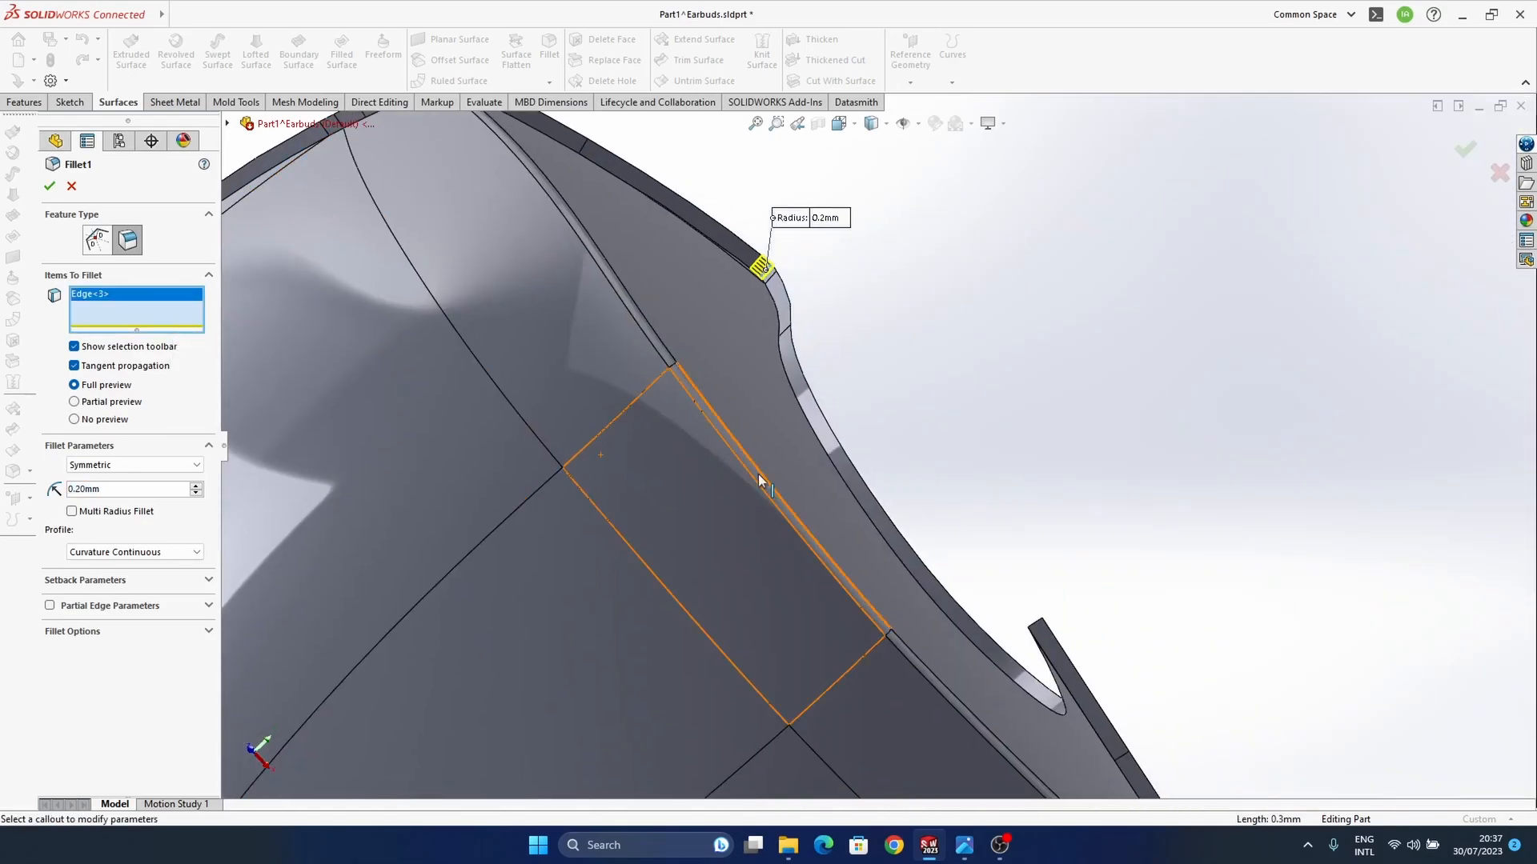
middle_drag(1047, 594, 1026, 589)
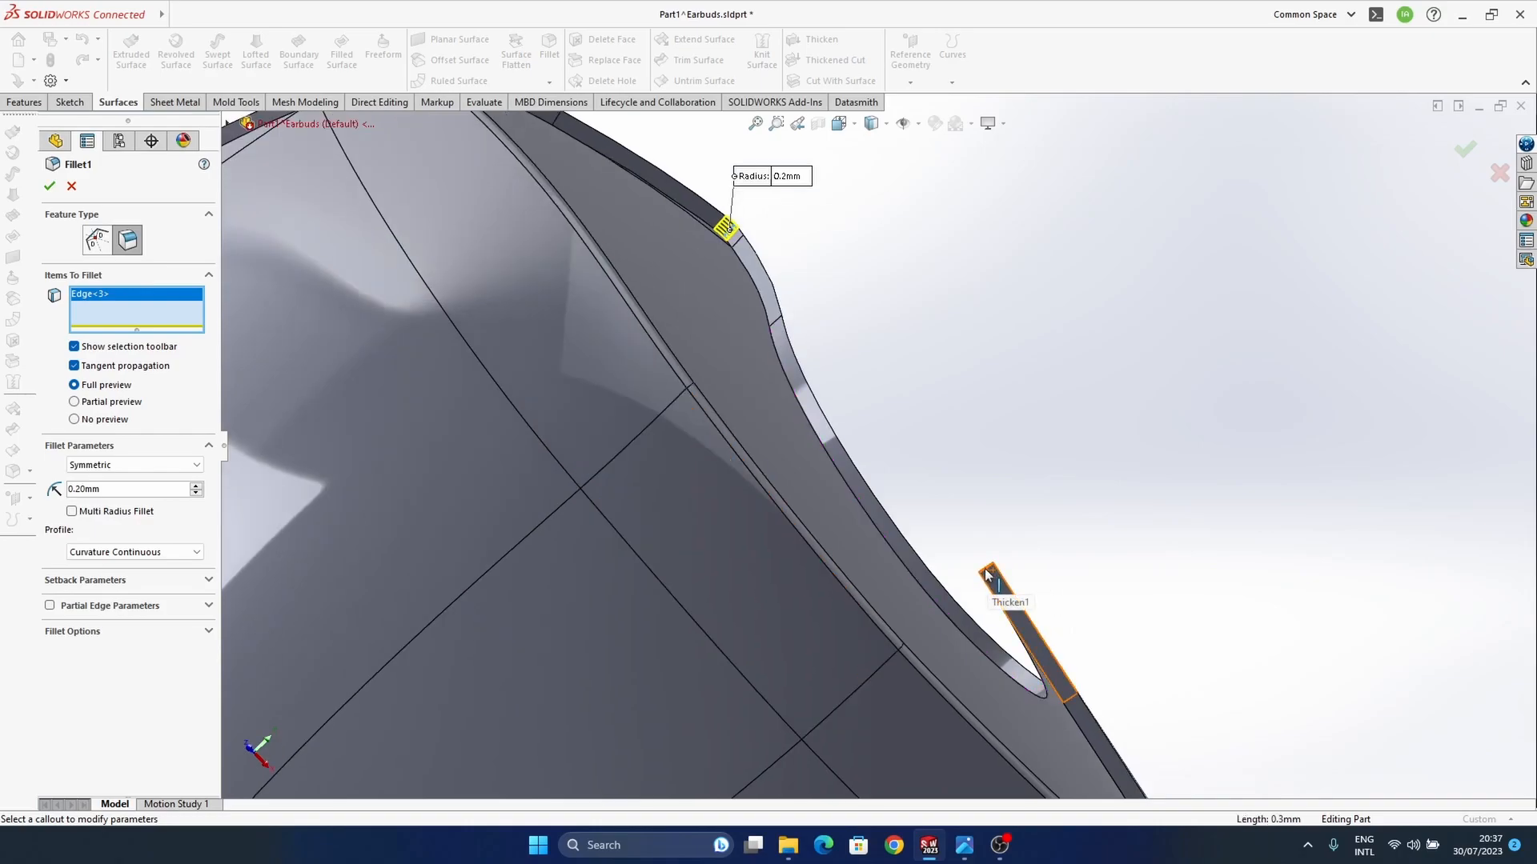
click(988, 575)
click(1466, 150)
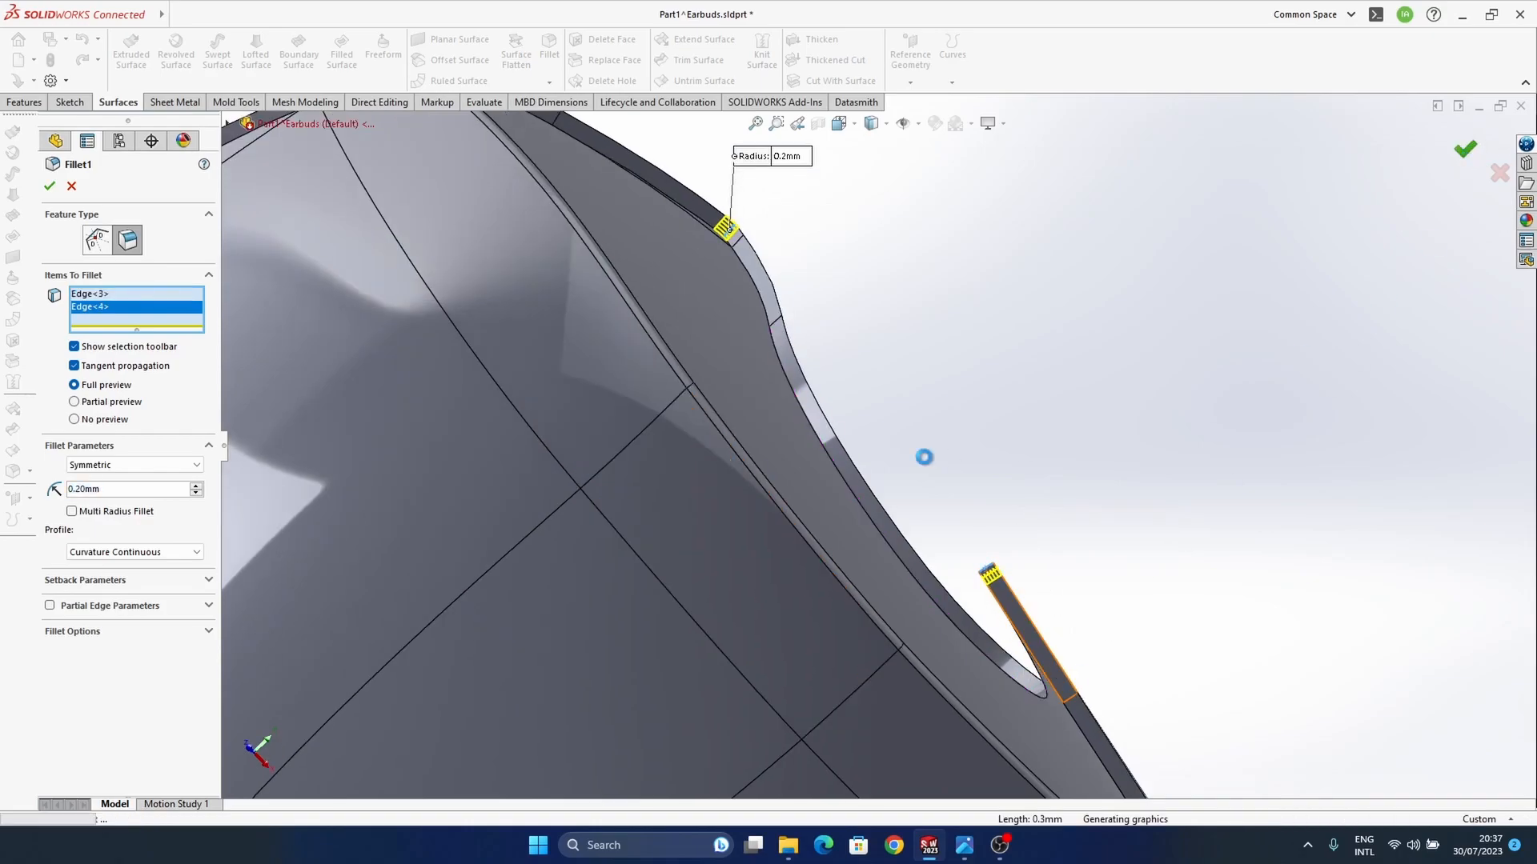
Step: Roll the part forward past Fillet4 and return to the Earbuds assembly, rebuilding it with the changed part
middle_drag(918, 457, 765, 561)
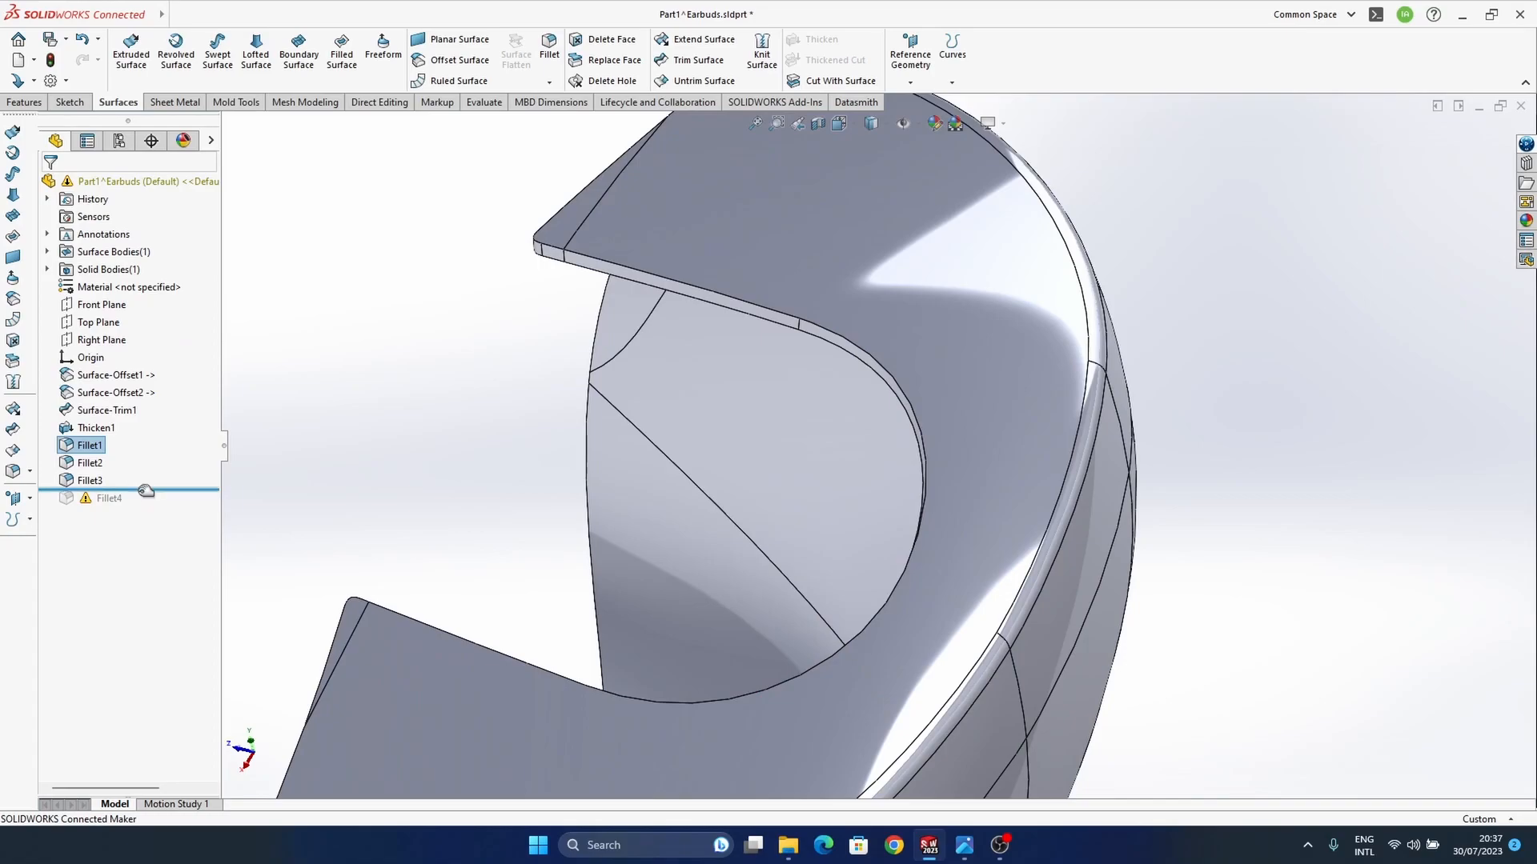
drag(146, 490, 145, 508)
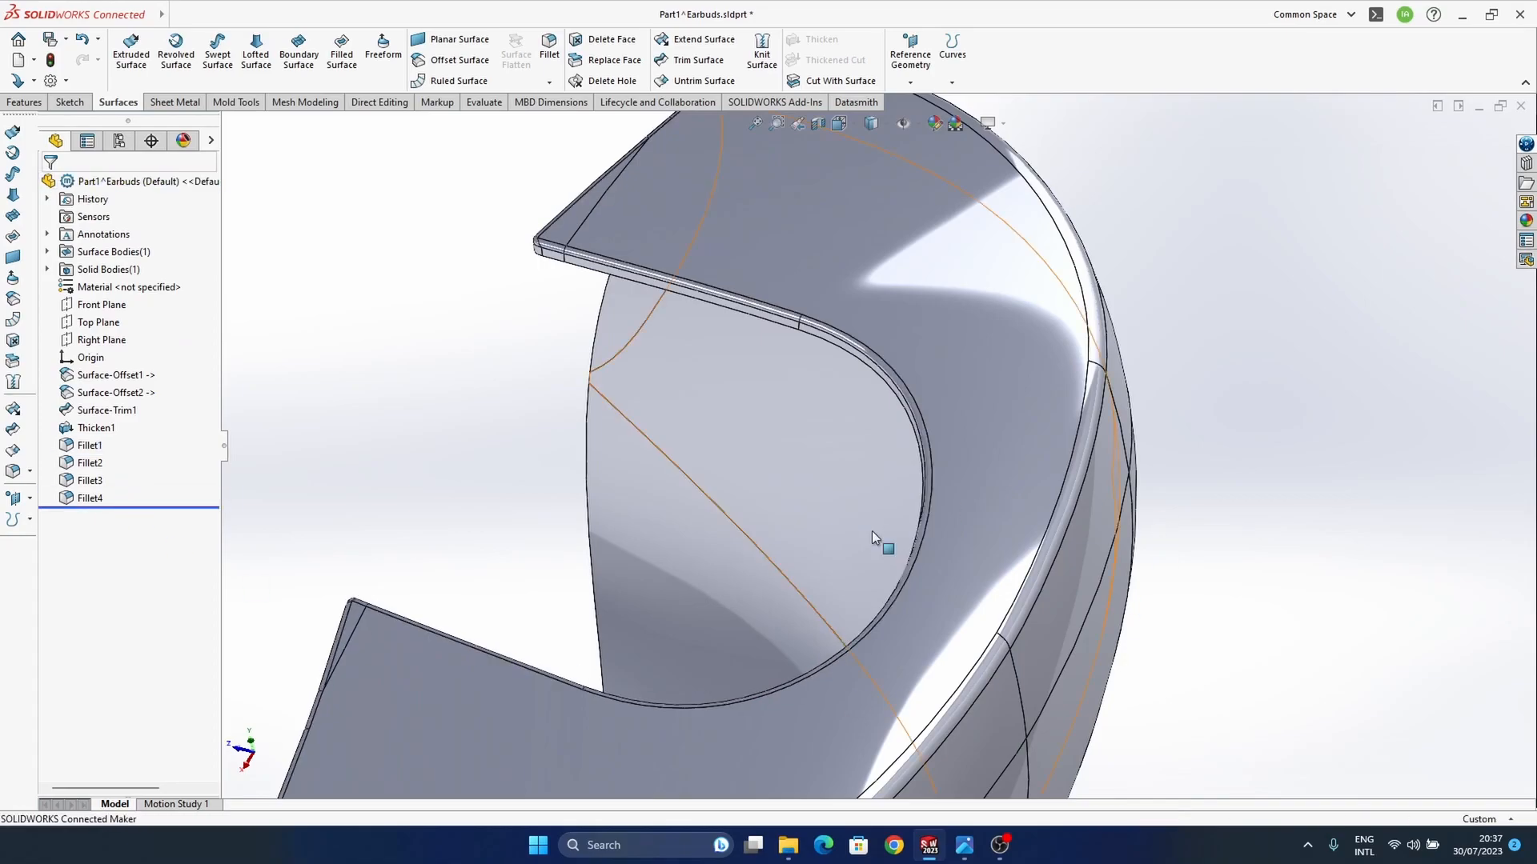
middle_drag(818, 448, 953, 460)
key(ctrl+Tab)
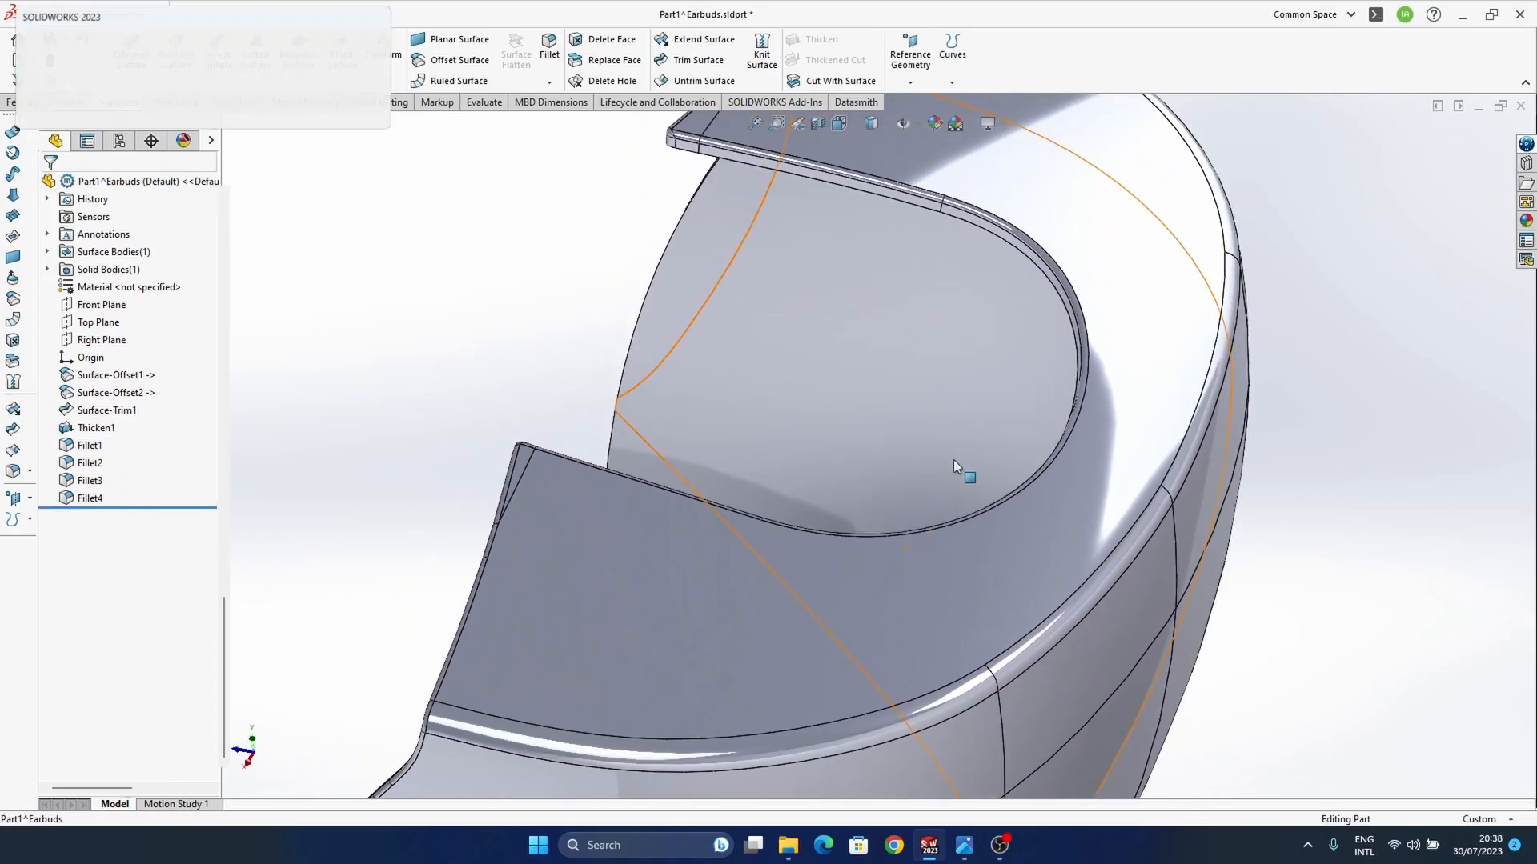
click(130, 90)
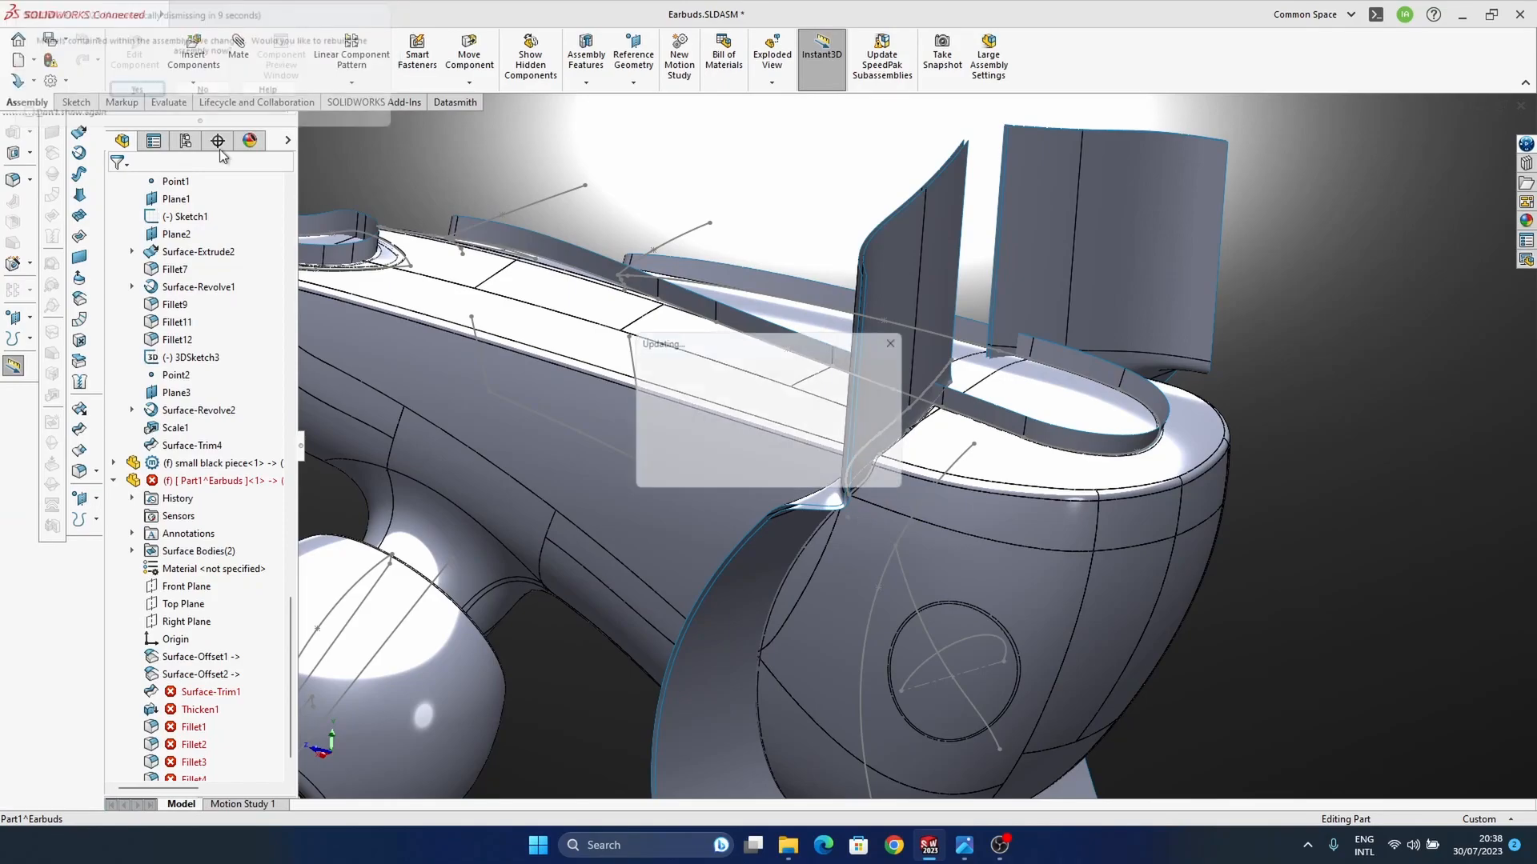
Step: Examine from several angles how the cutting surfaces meet the housing's side and top around the wide-end part
scroll(896, 464, down, 5)
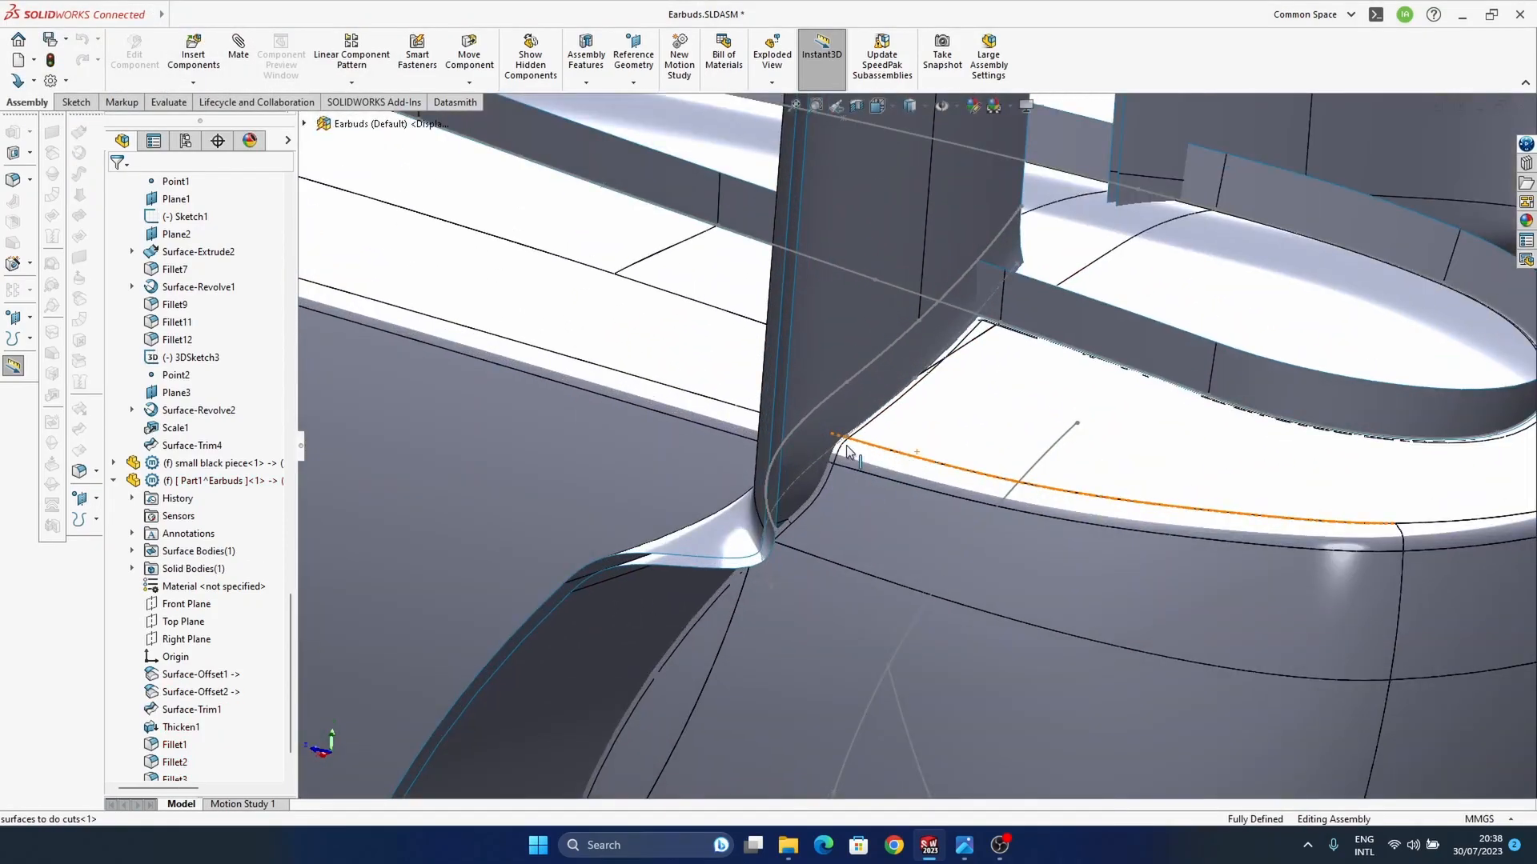
ctrl+middle_drag(847, 449, 878, 388)
middle_click(828, 476)
middle_drag(828, 476, 845, 513)
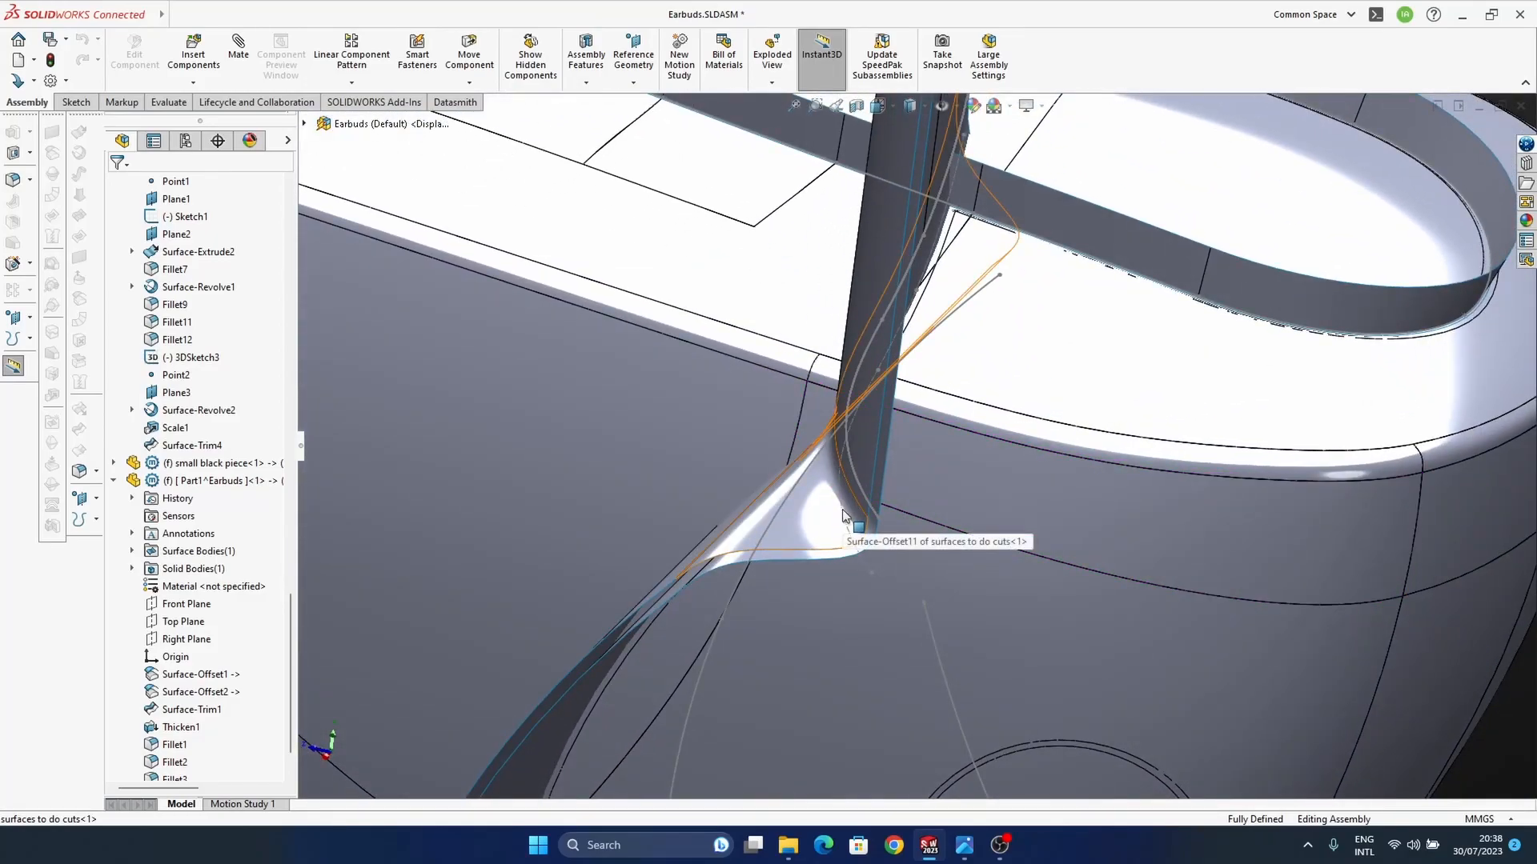
scroll(847, 500, up, 6)
ctrl+middle_drag(823, 500, 909, 530)
middle_click(891, 514)
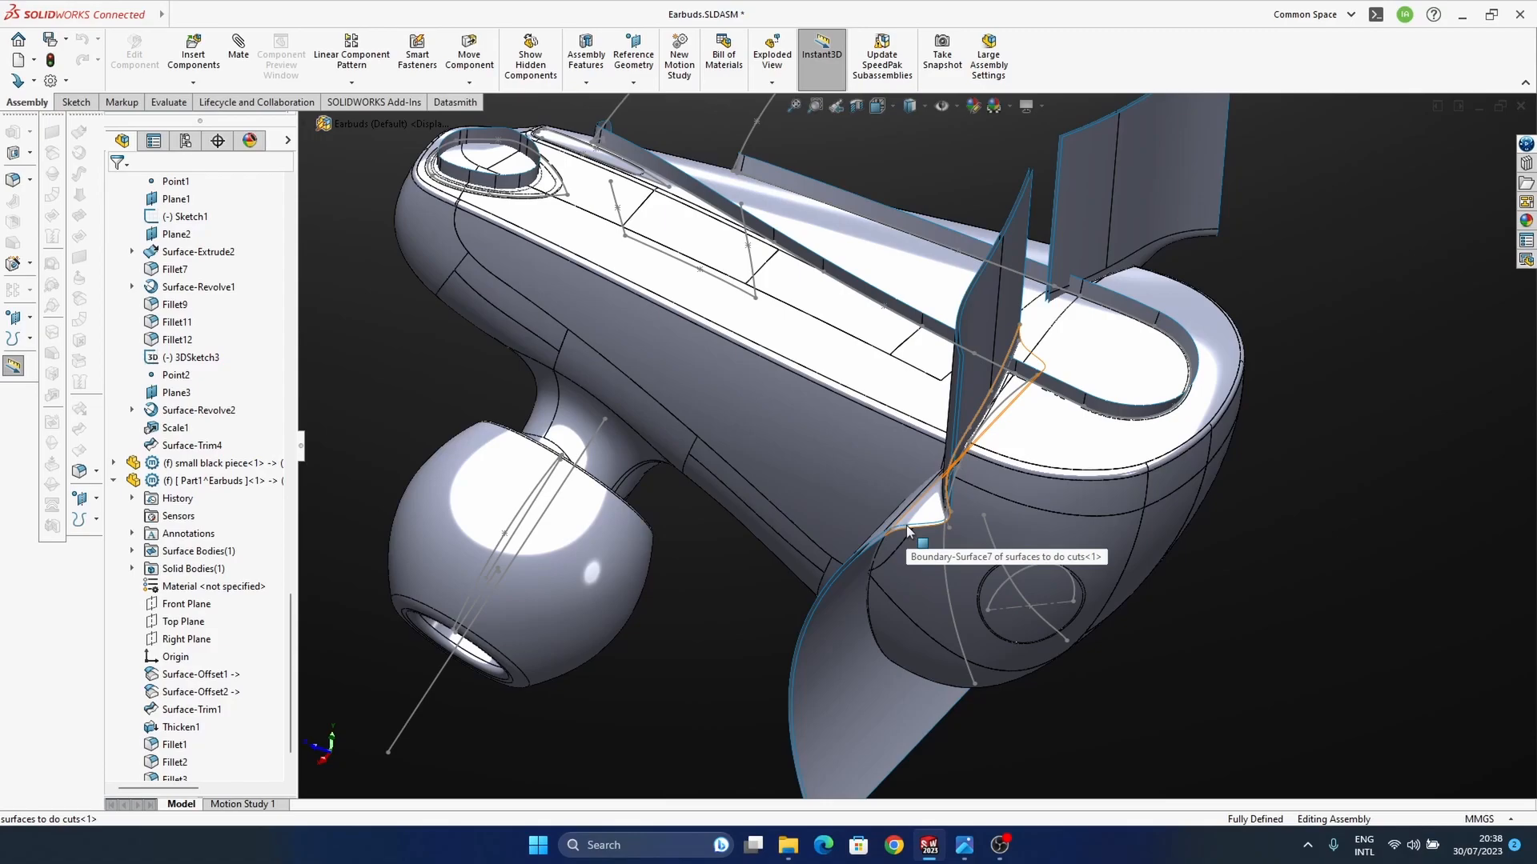
middle_drag(908, 530, 820, 521)
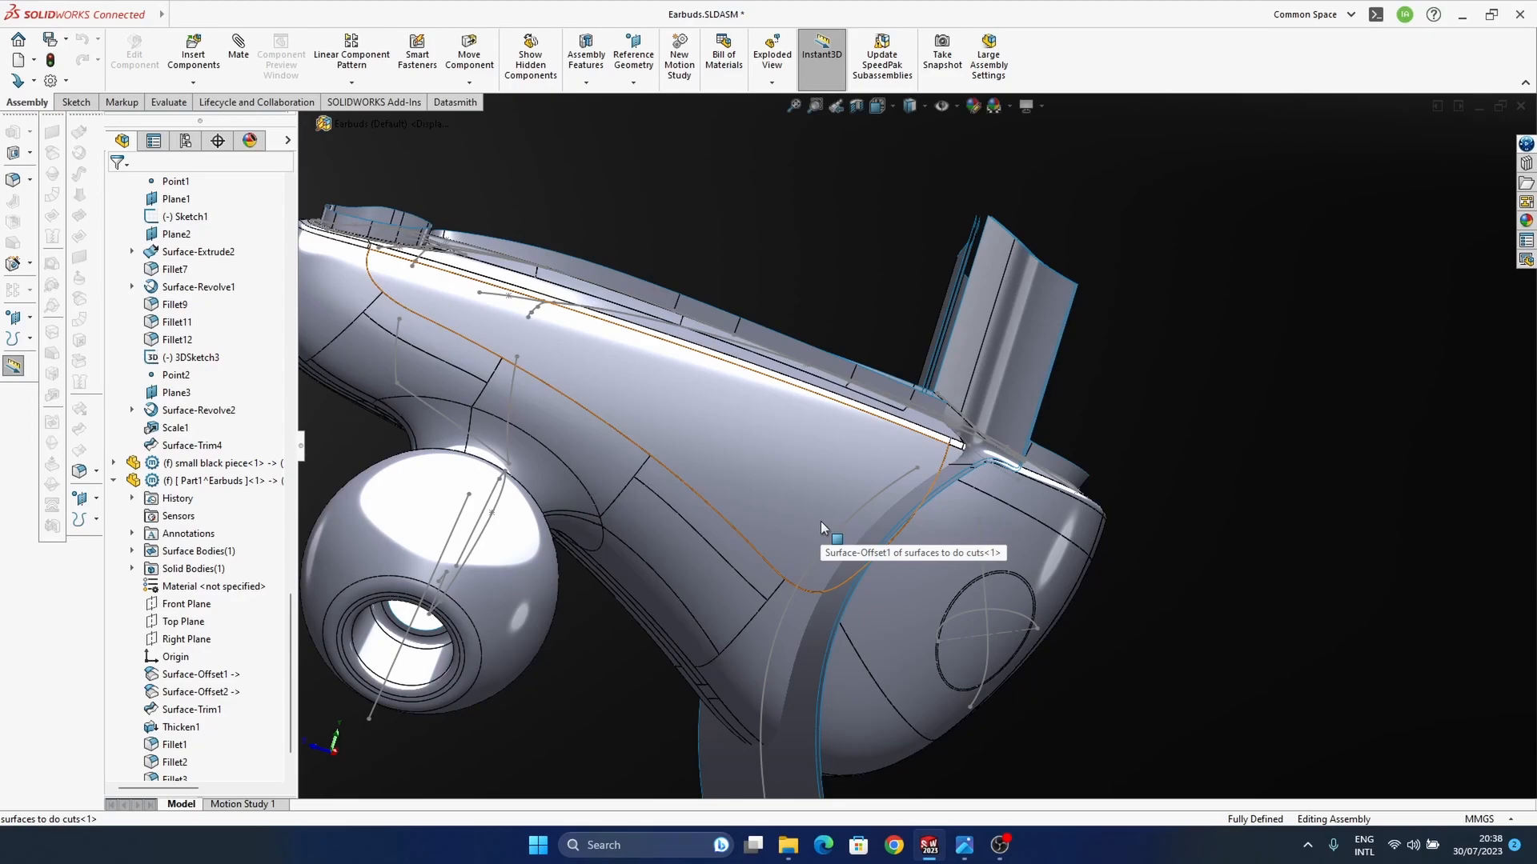
middle_drag(819, 521, 952, 512)
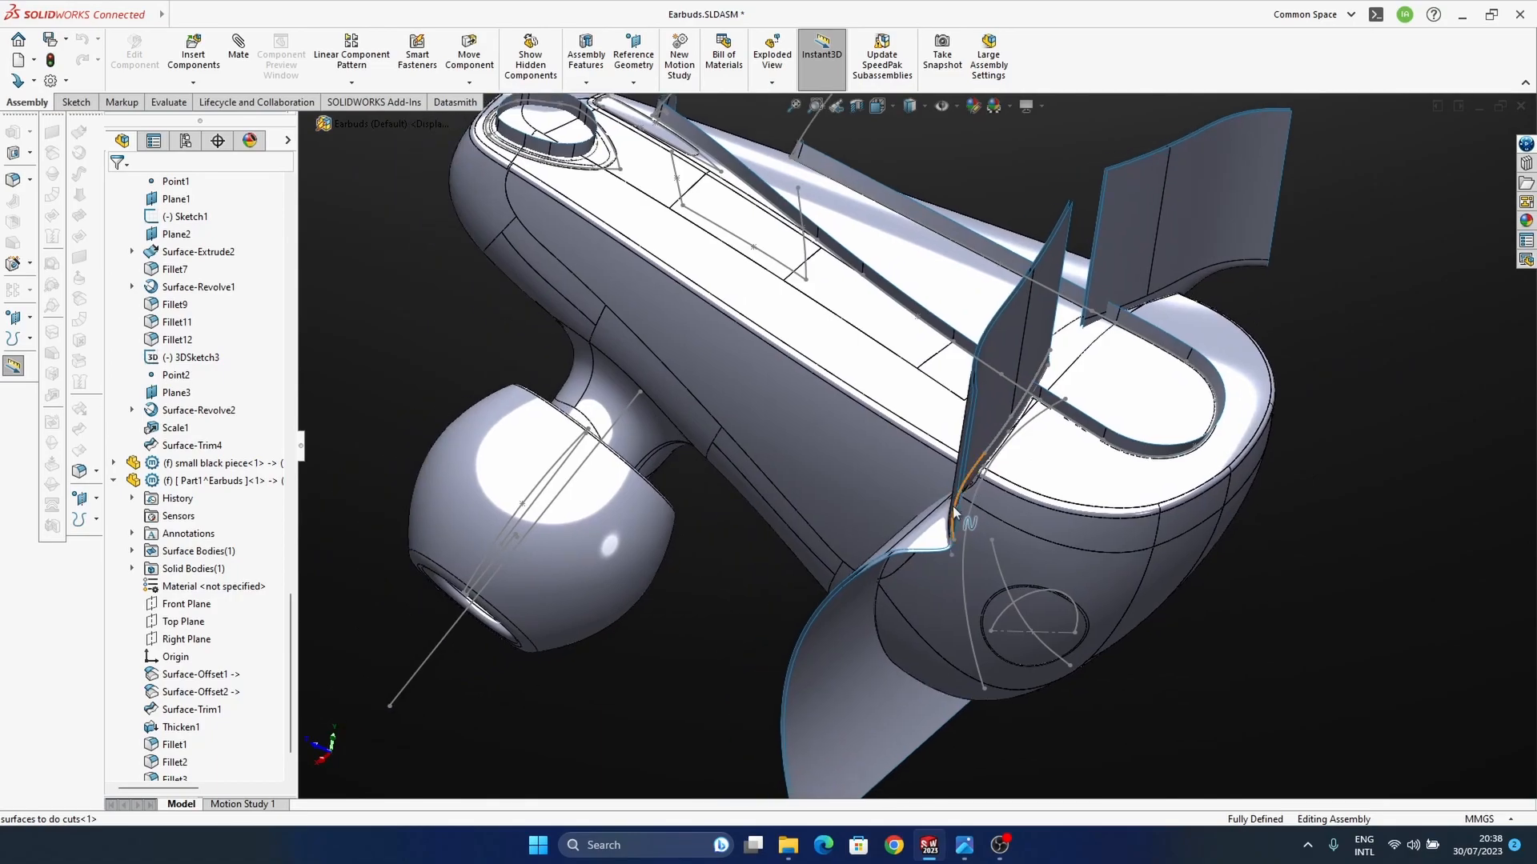
mouse_move(954, 512)
middle_down()
mouse_move(978, 536)
mouse_move(957, 528)
middle_up()
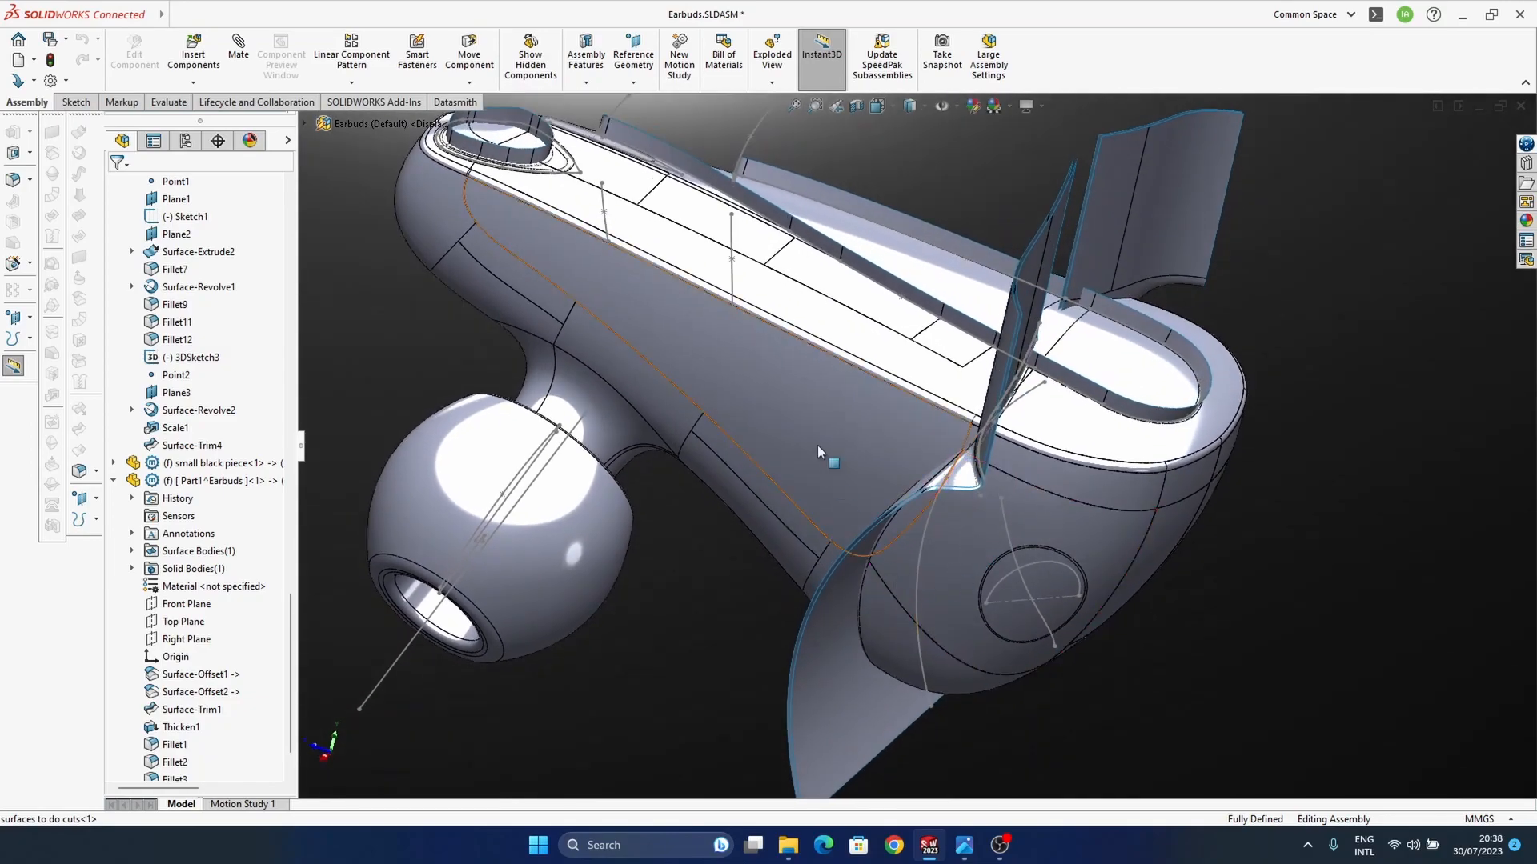
Step: Start editing the first main cut part in the context of the Earbuds assembly
click(824, 463)
scroll(196, 619, up, 4)
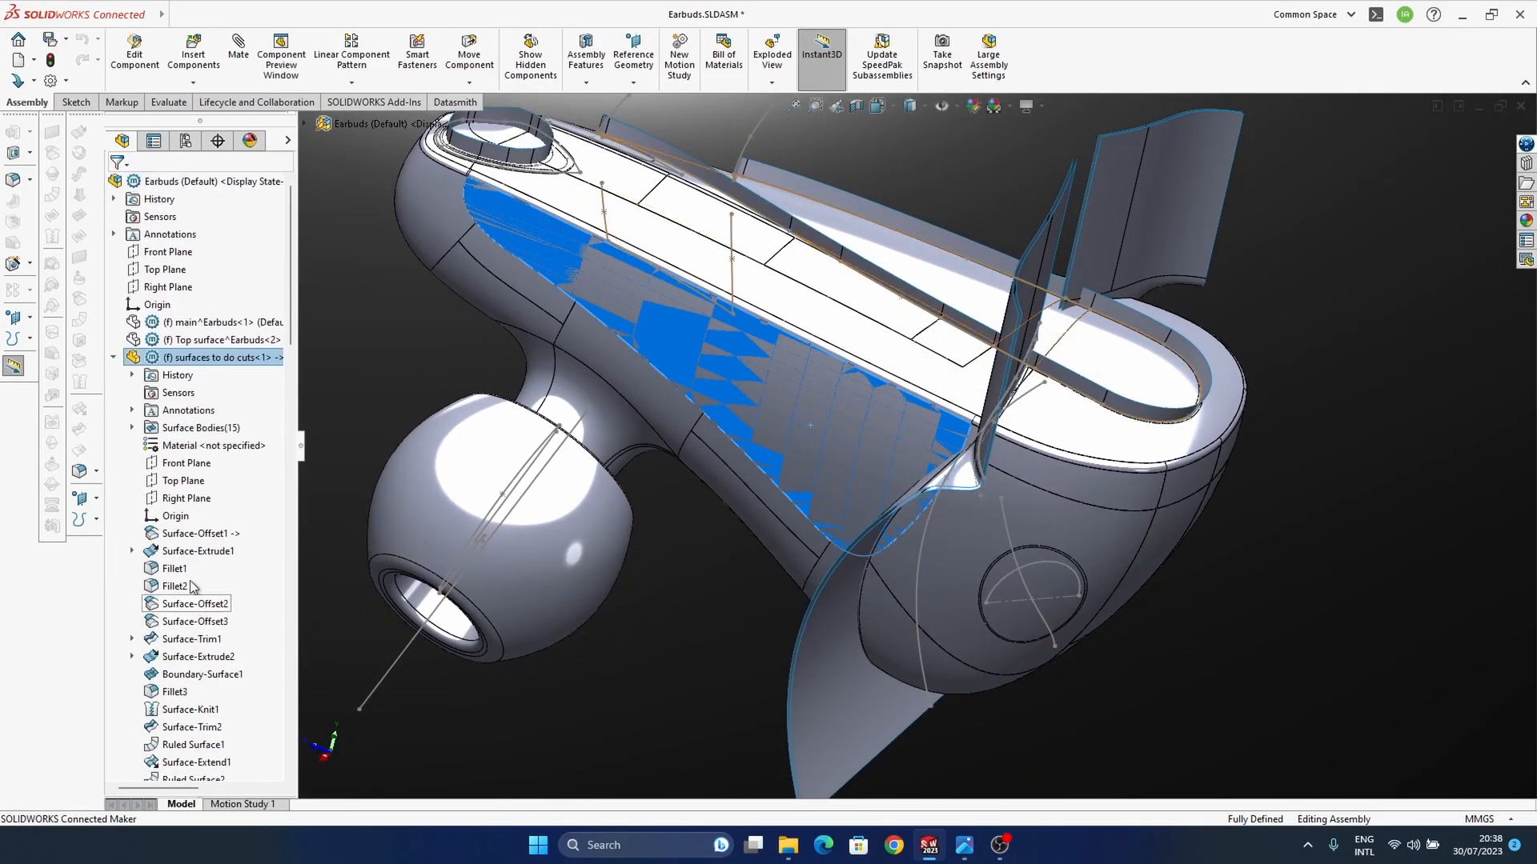
click(114, 358)
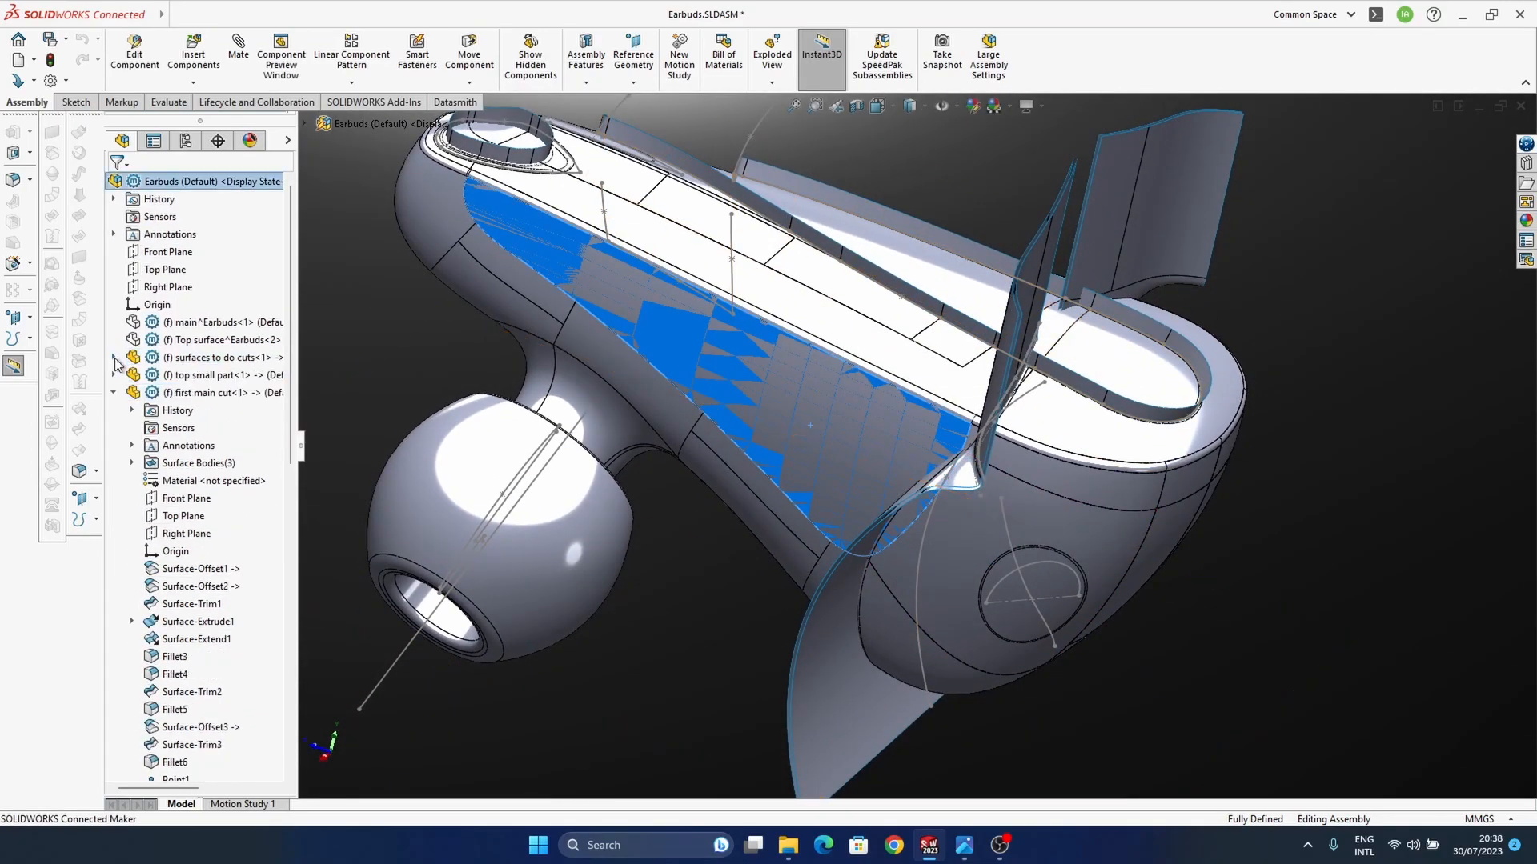
click(222, 394)
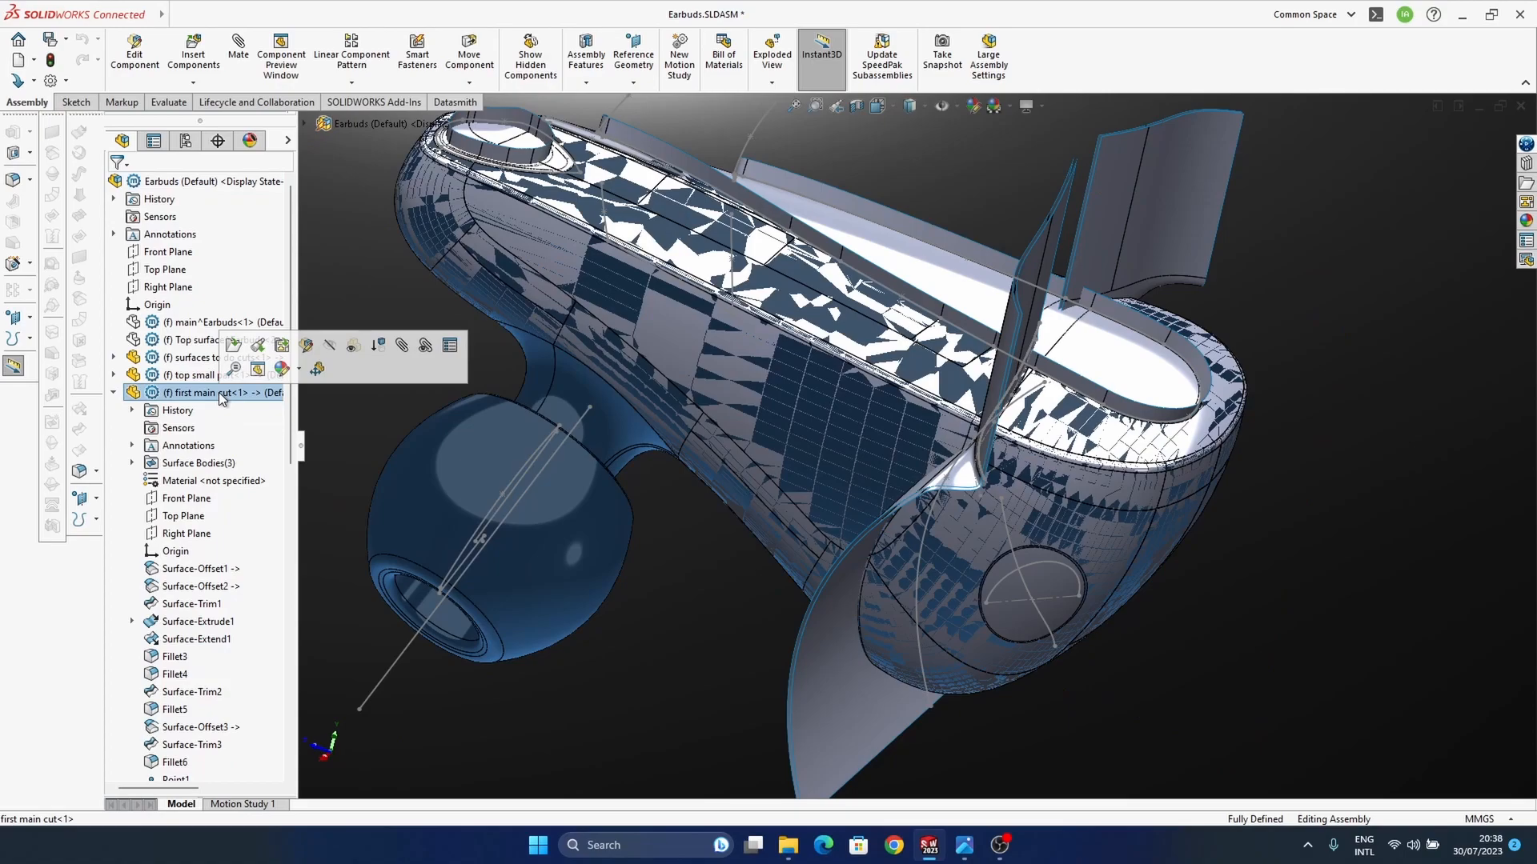
click(305, 348)
middle_drag(989, 515, 961, 505)
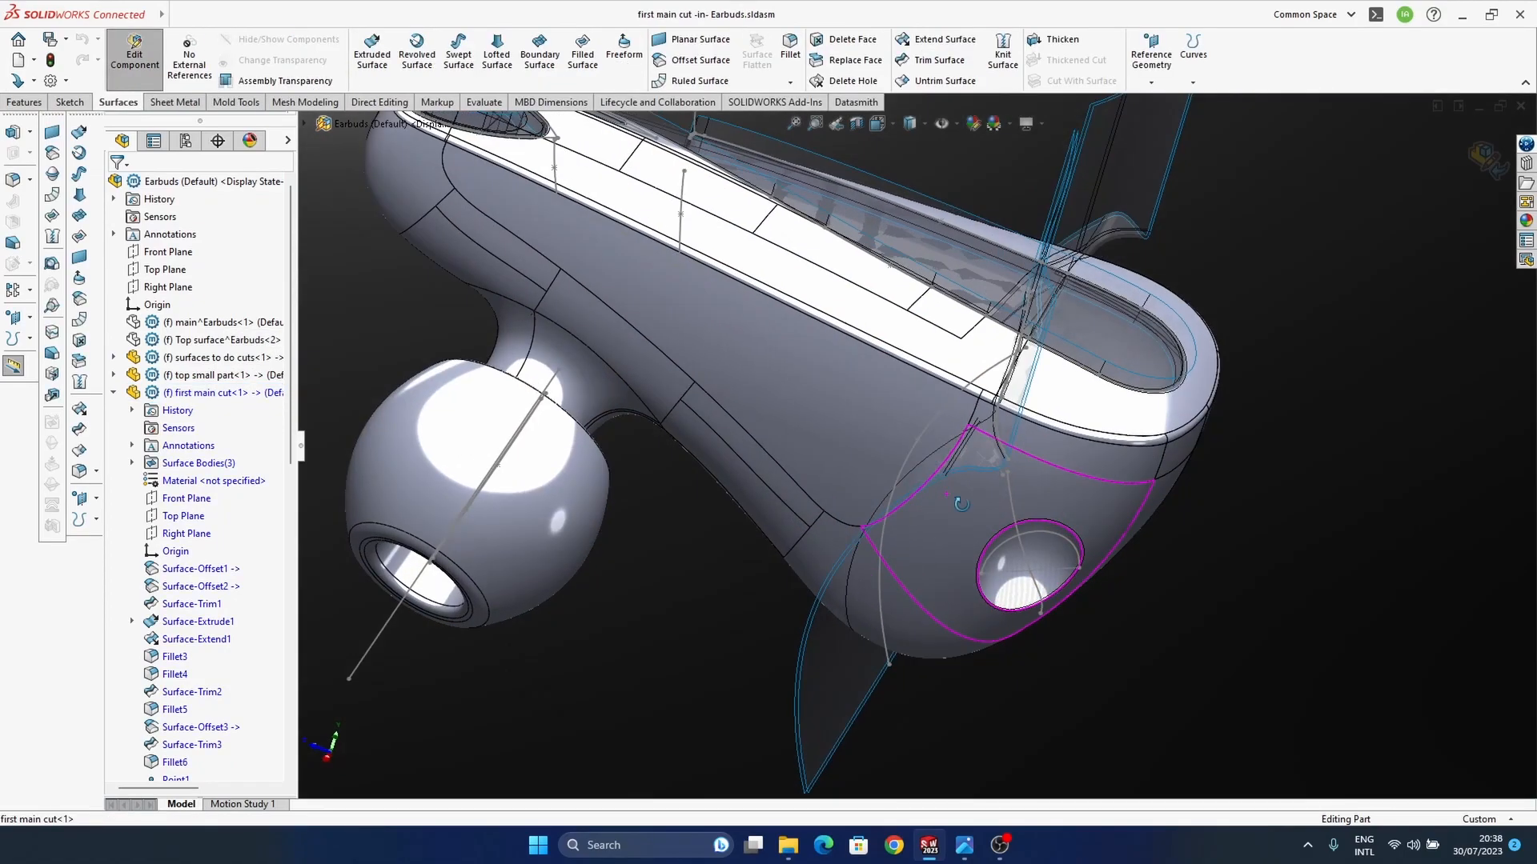
Step: Copy Surface-Offset11 from the surfaces to do cuts part into the first main cut part with a 0 mm offset
scroll(208, 480, down, 3)
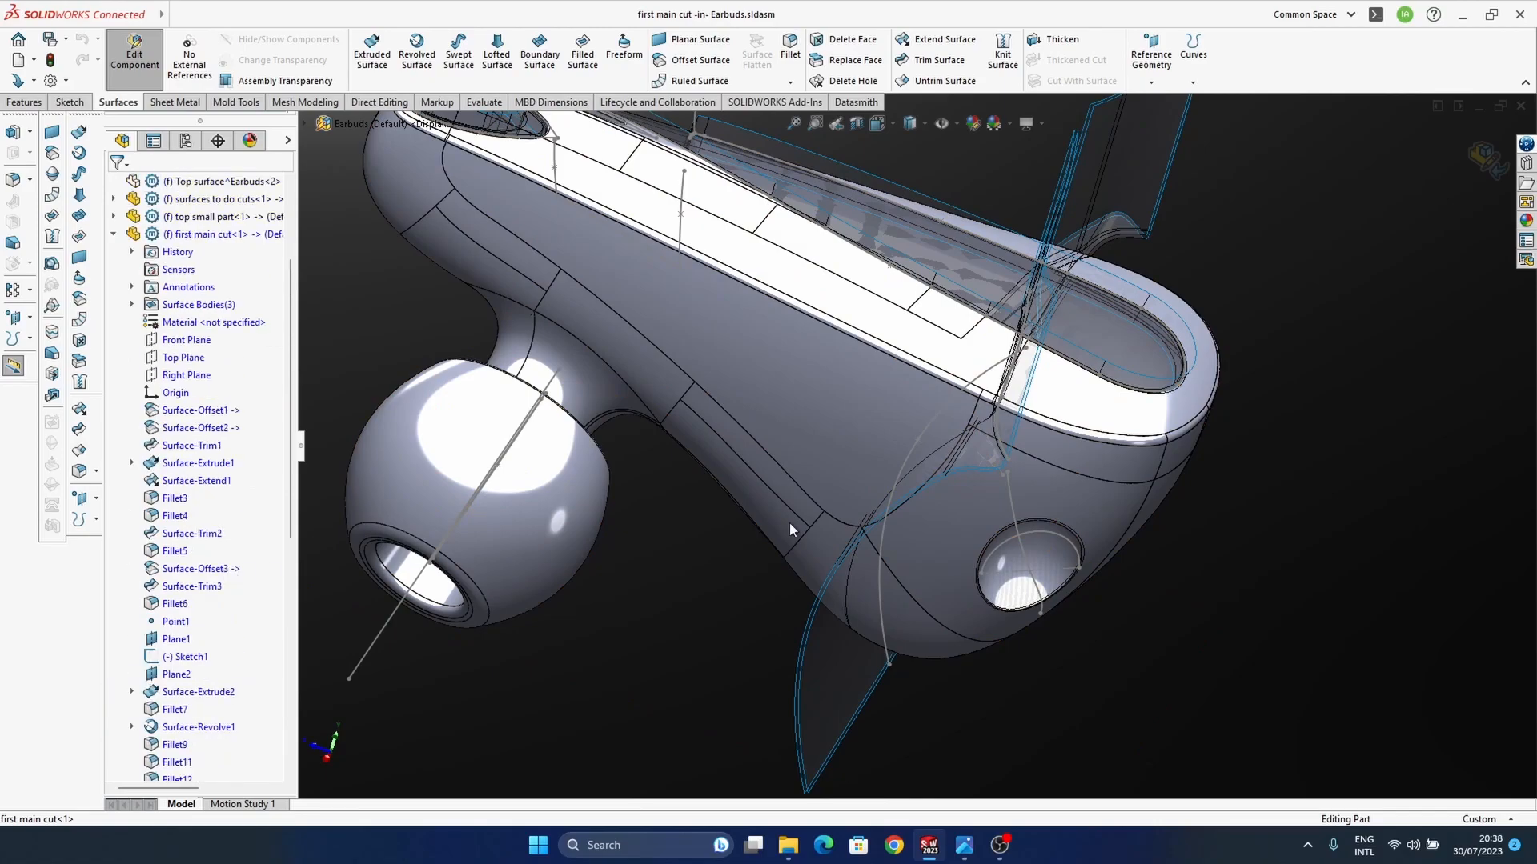
ctrl+middle_drag(998, 455, 975, 480)
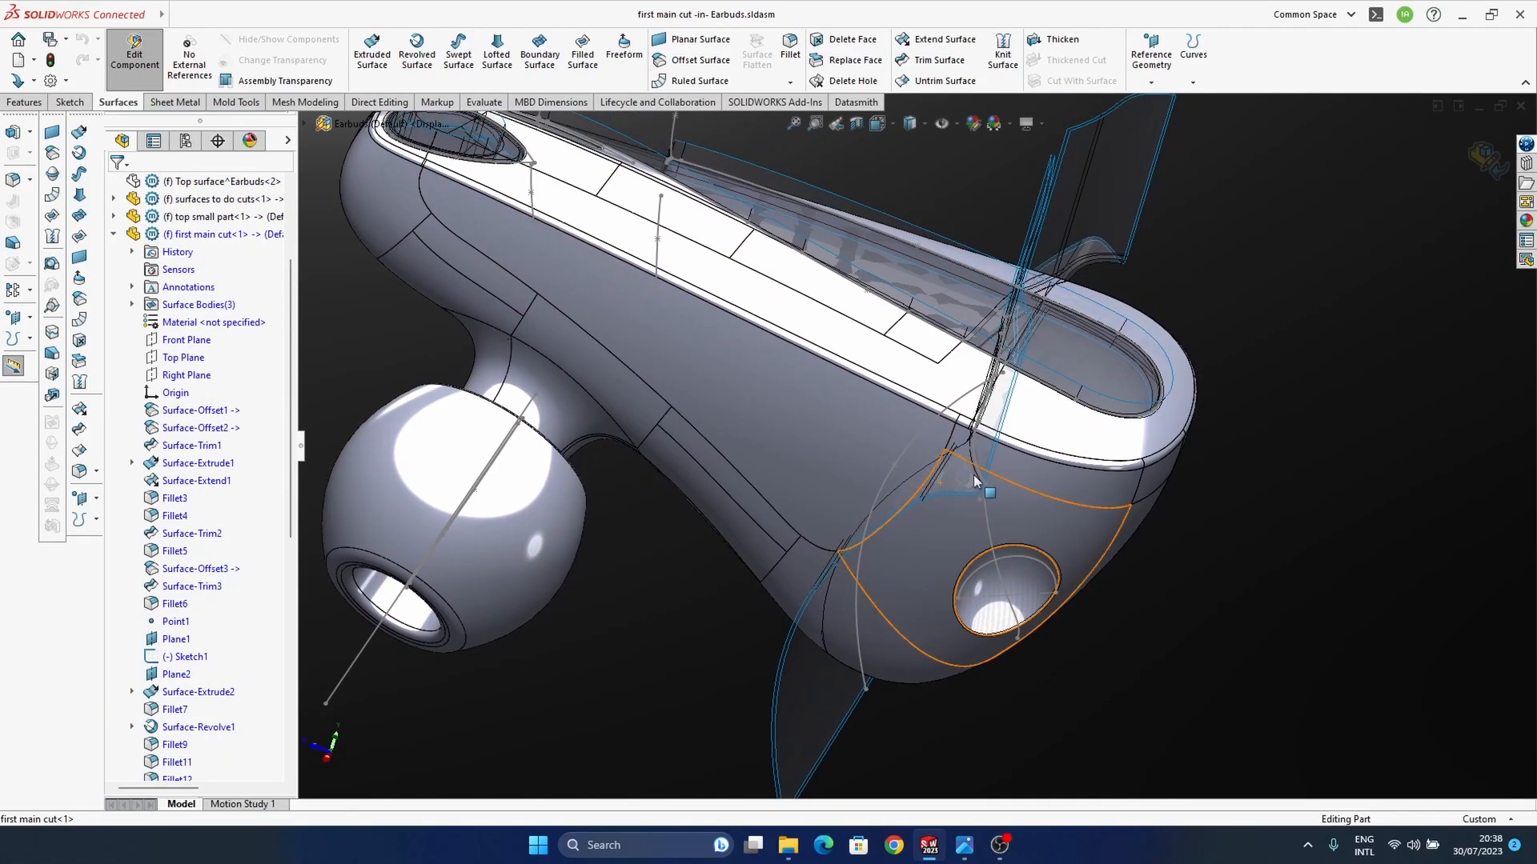
click(114, 217)
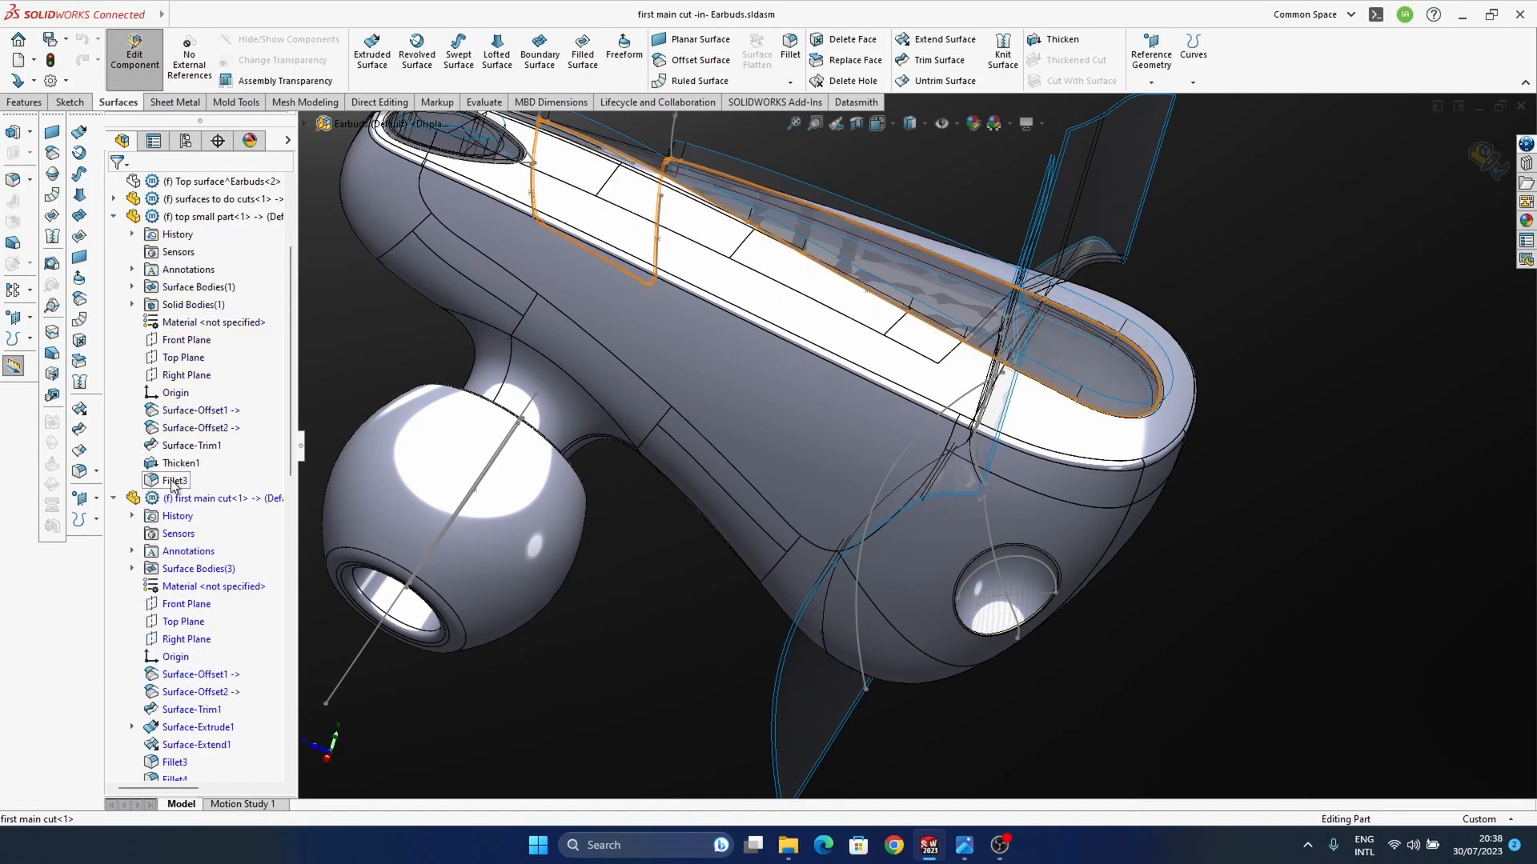
scroll(205, 526, up, 2)
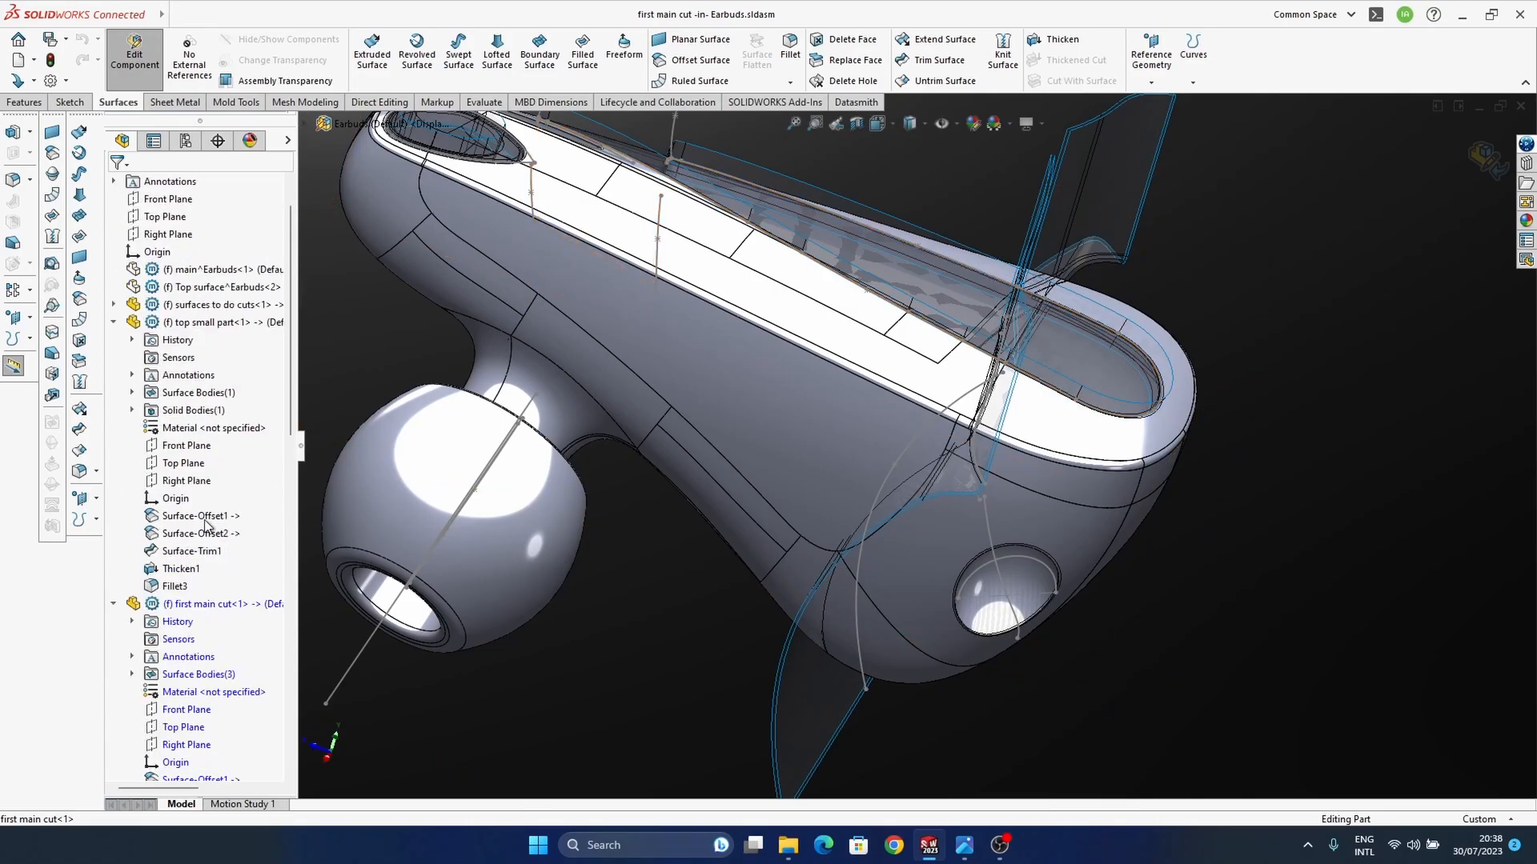
click(114, 305)
scroll(203, 659, down, 3)
scroll(204, 654, down, 6)
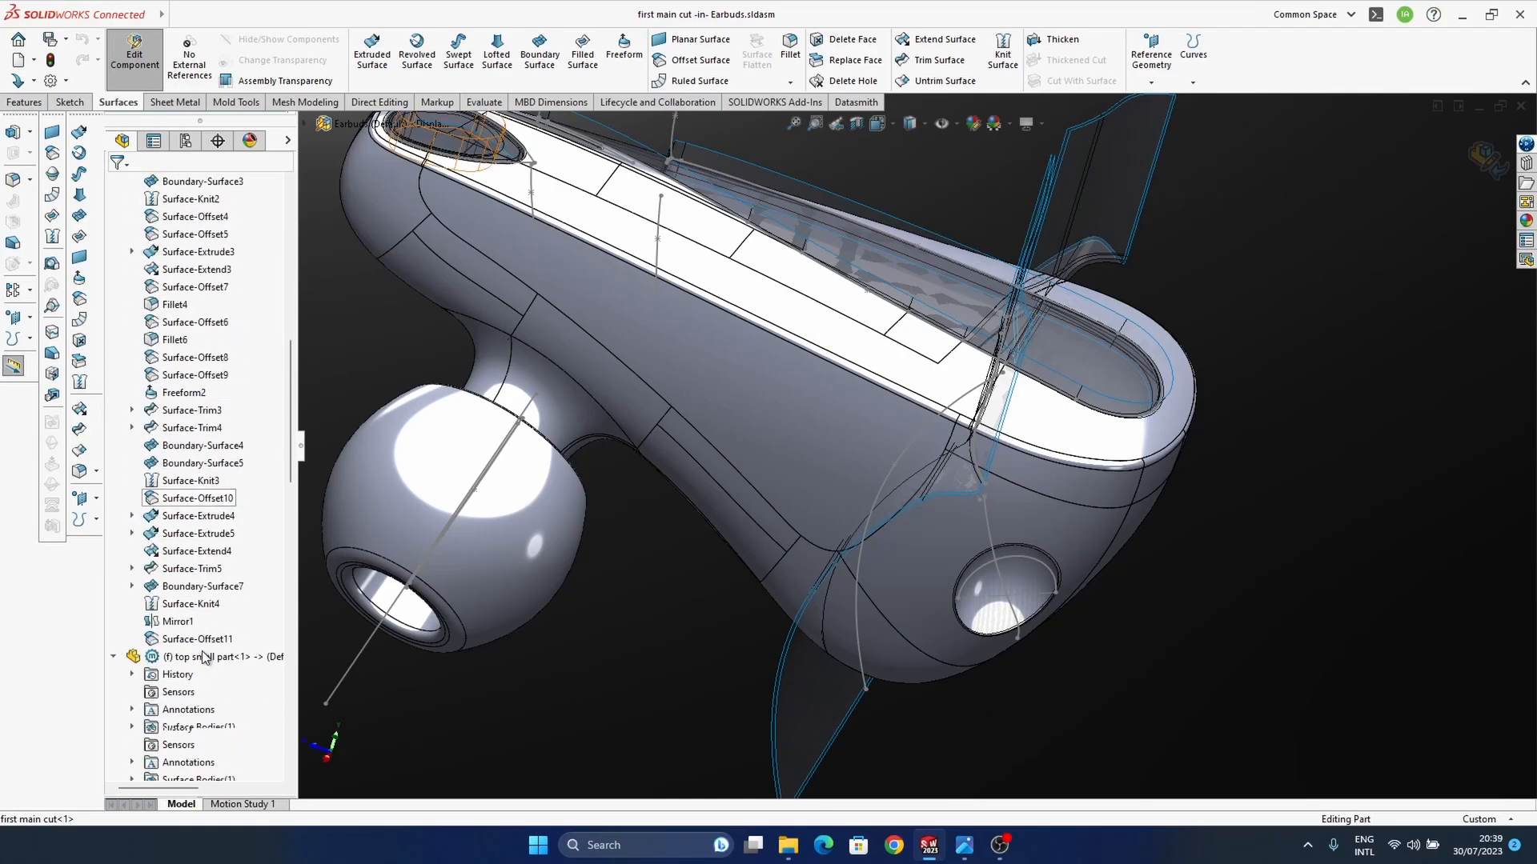
click(186, 640)
scroll(187, 608, down, 8)
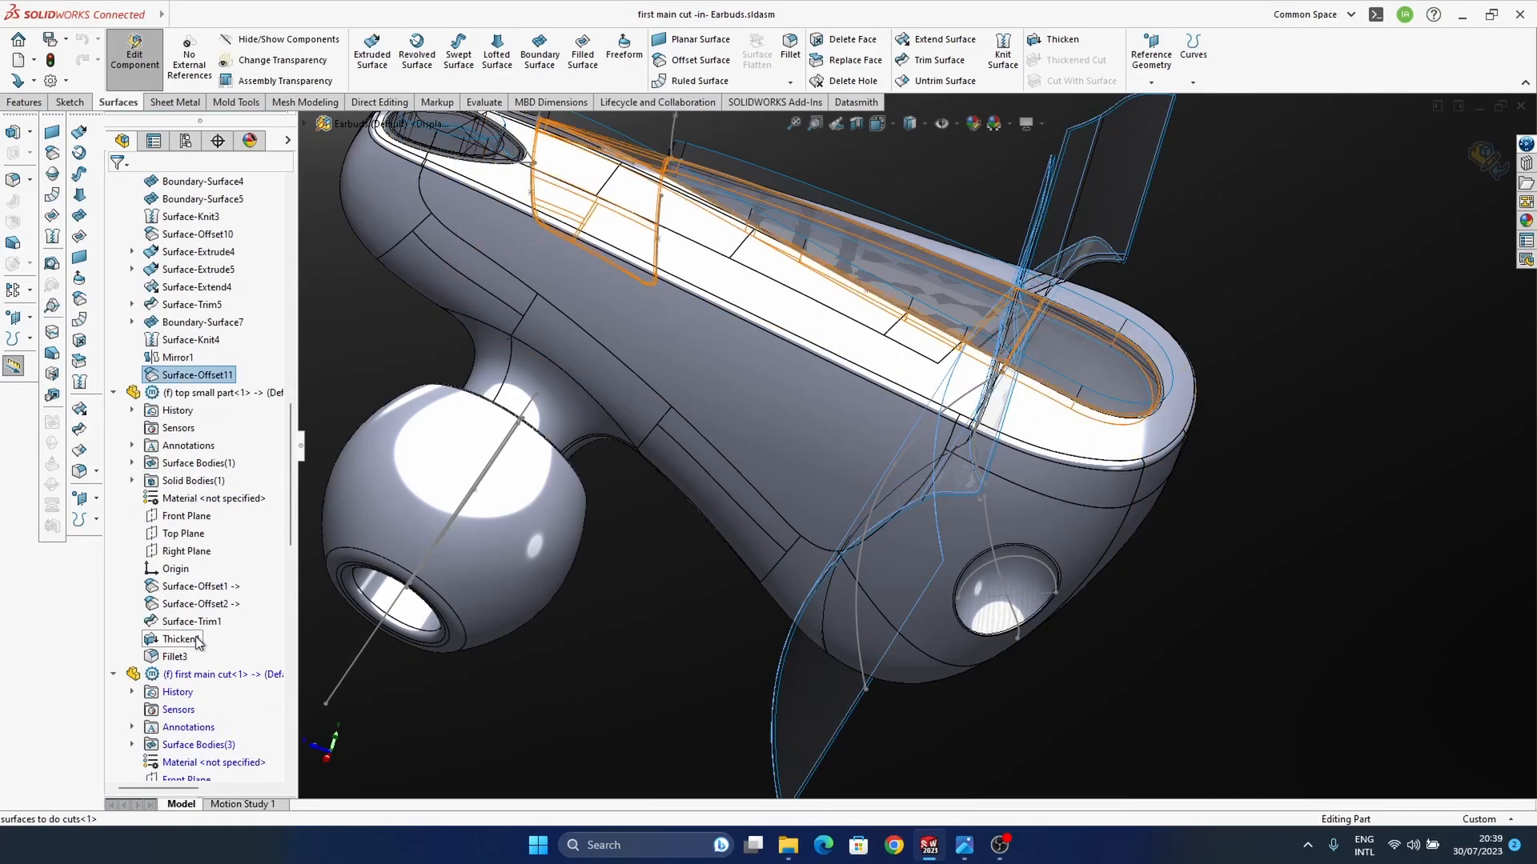
click(80, 319)
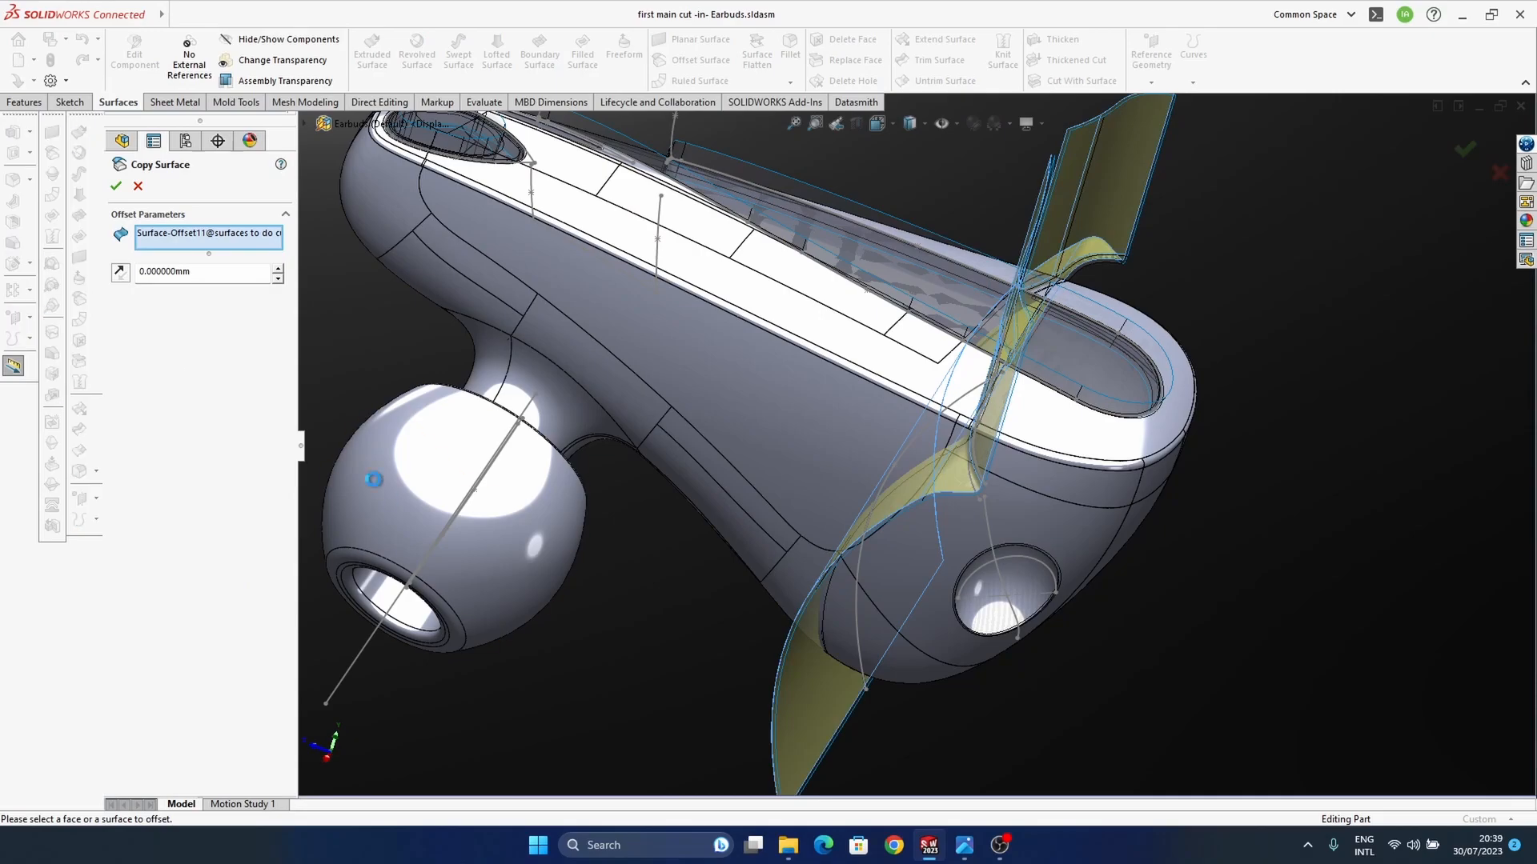
click(123, 189)
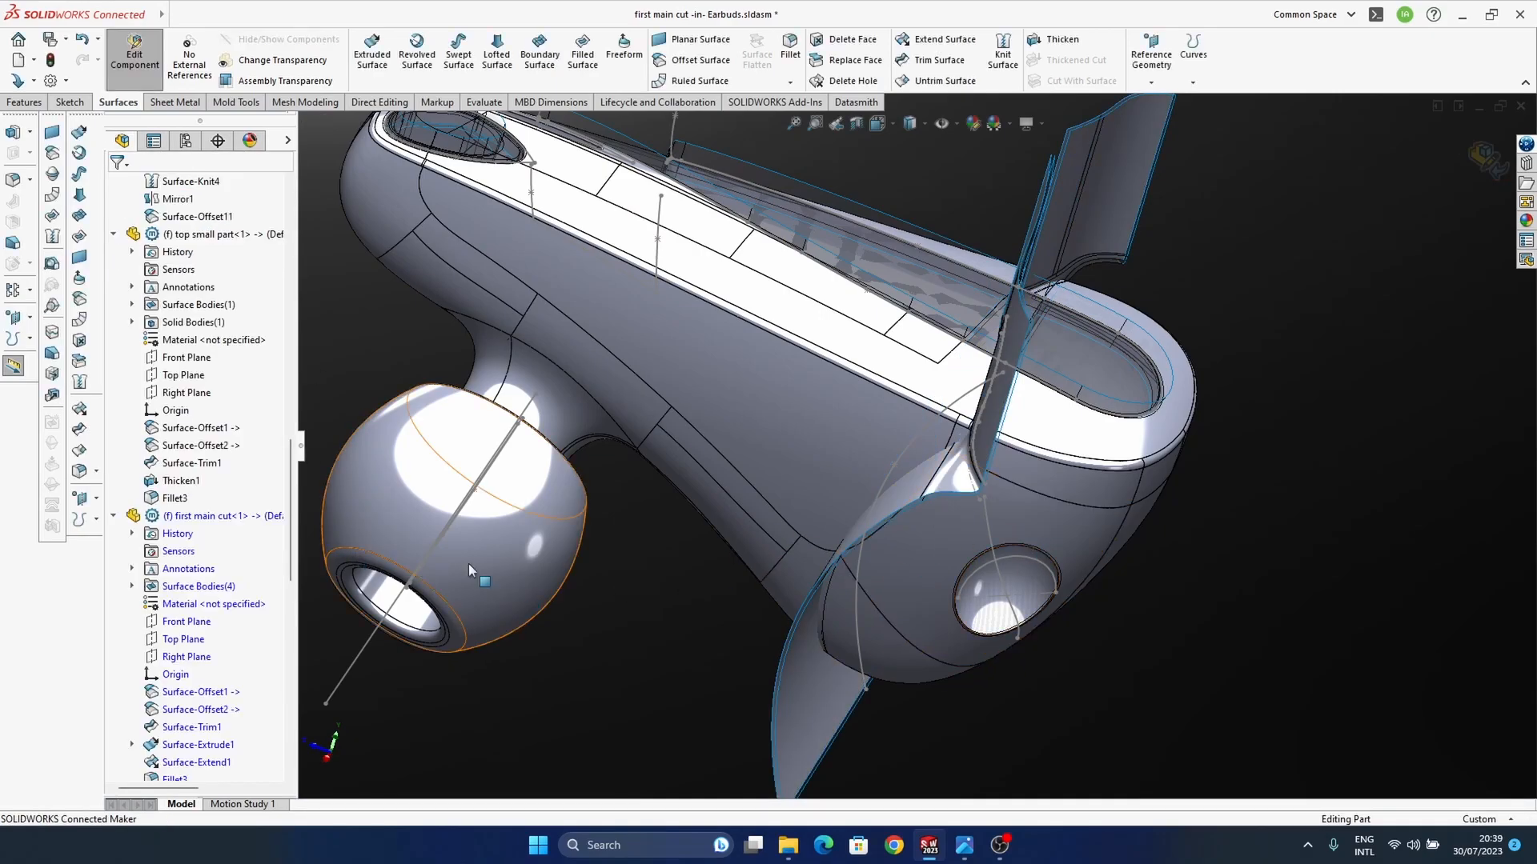
Step: Open the first main cut part in its own window
click(256, 516)
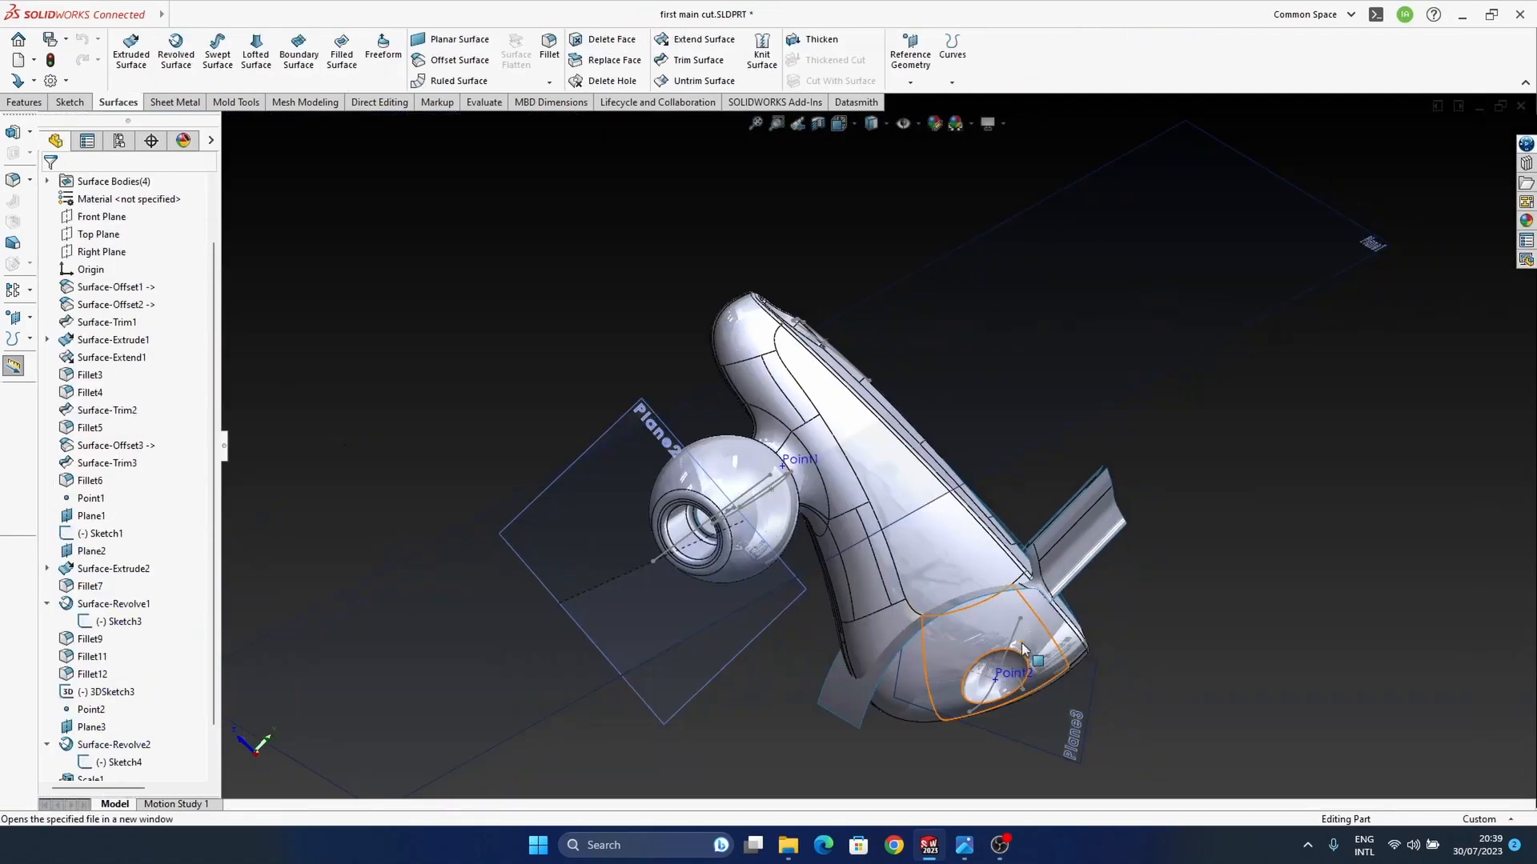
middle_drag(981, 560, 851, 481)
middle_drag(1103, 593, 916, 398)
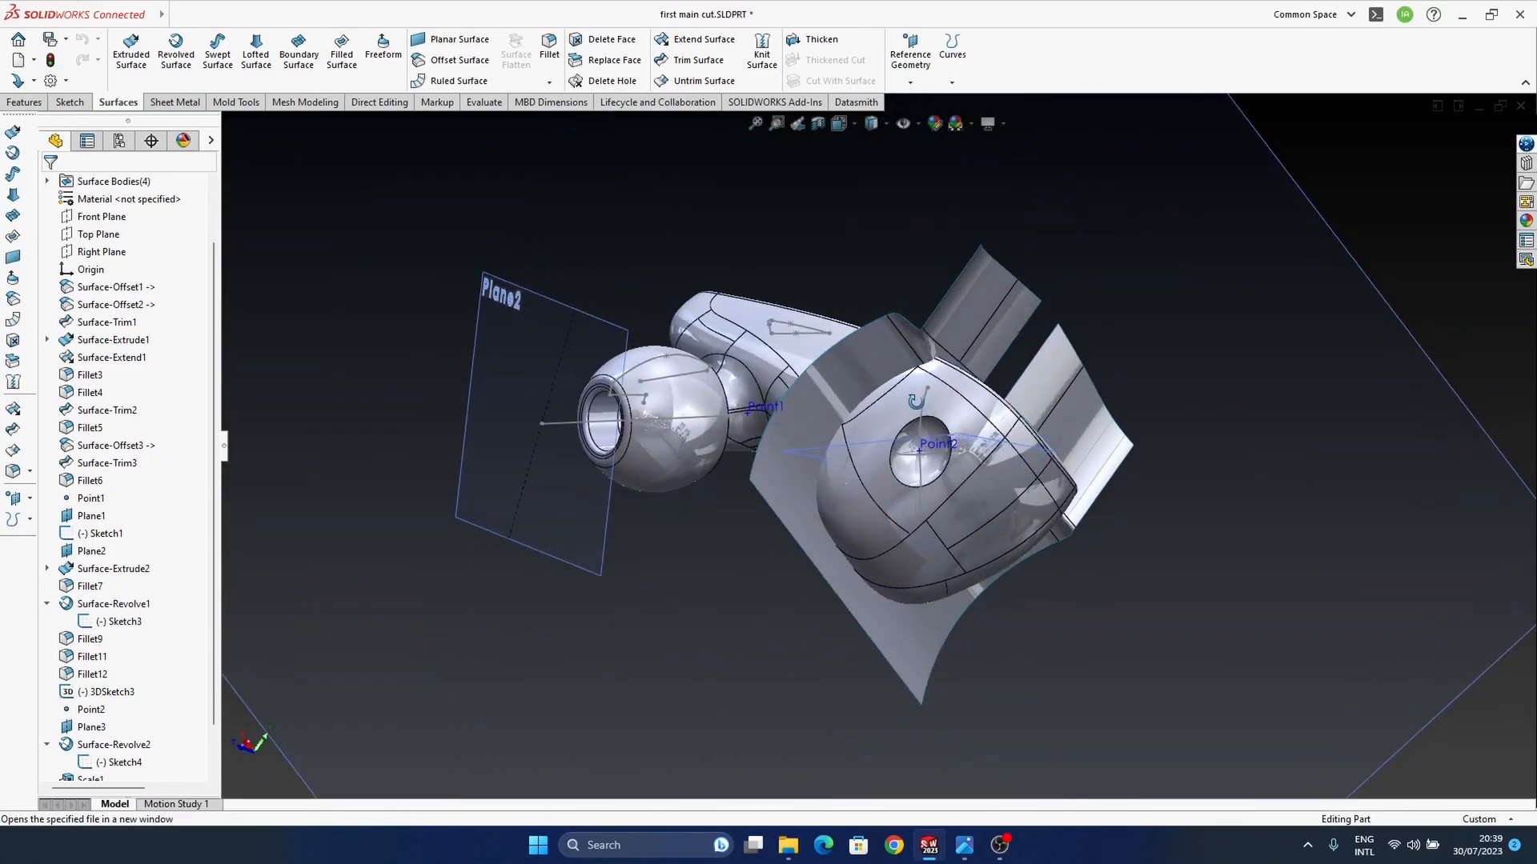
Step: Trim the housing surface with the copied cutting surface, using a standard trim that removes the wide-end portion around the round recess
scroll(960, 449, down, 2)
scroll(959, 449, down, 2)
middle_drag(704, 549, 771, 449)
scroll(852, 508, up, 3)
middle_drag(871, 494, 828, 496)
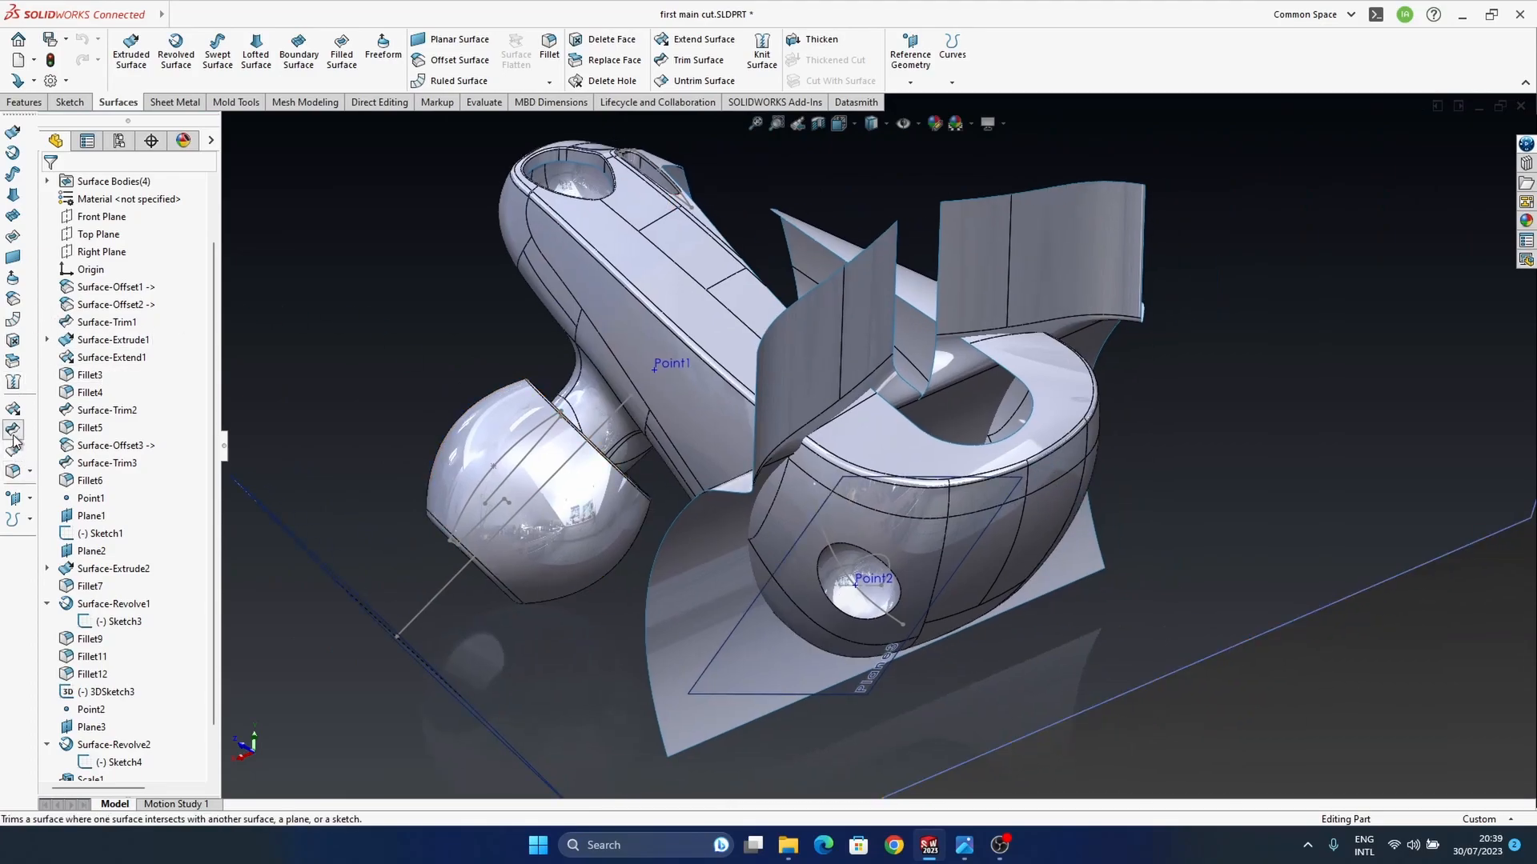
click(26, 472)
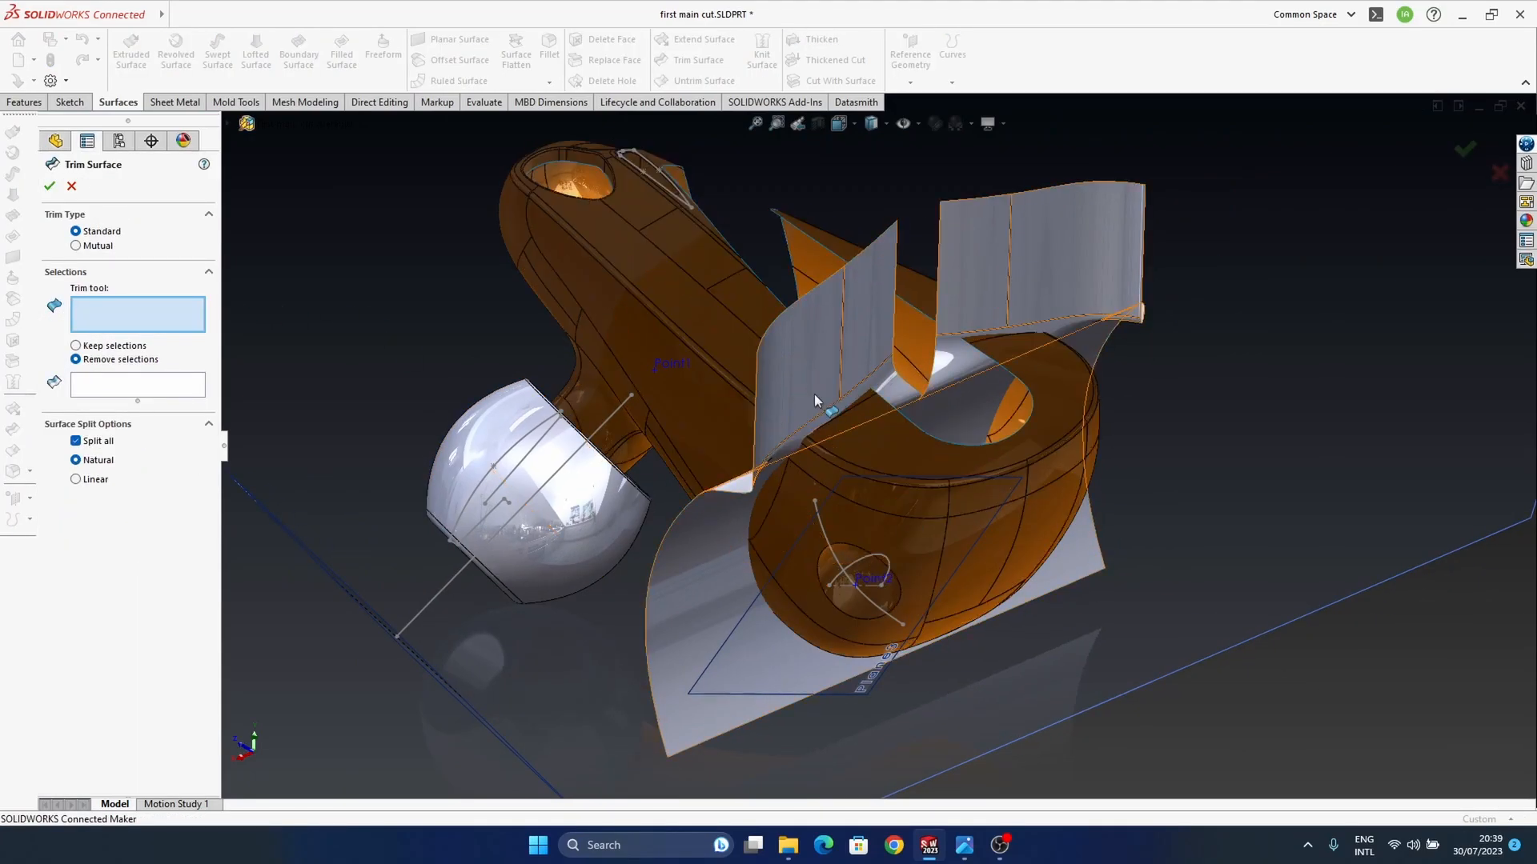
click(812, 394)
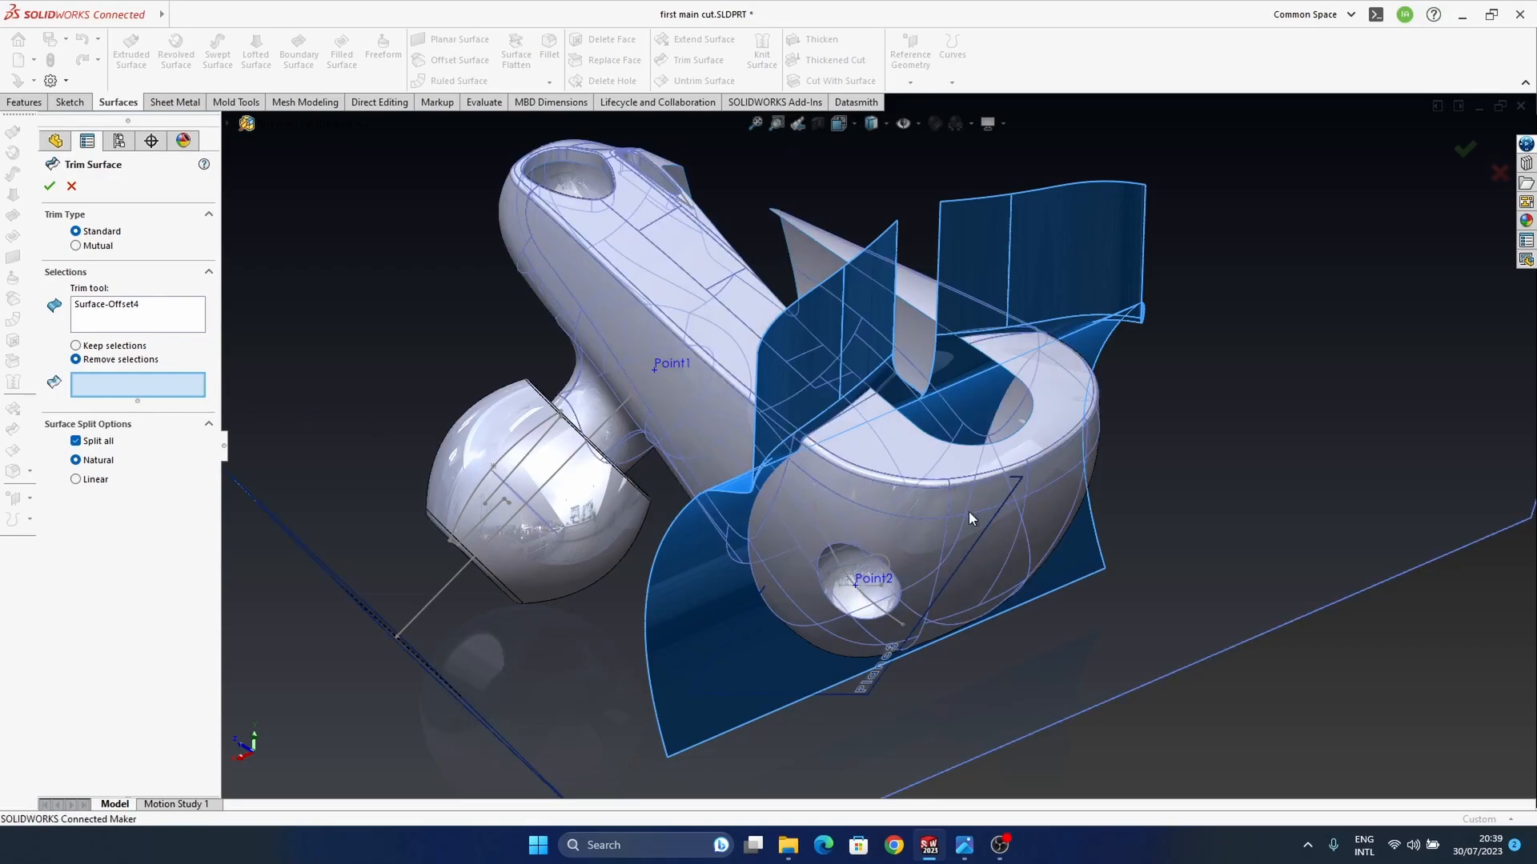
click(915, 513)
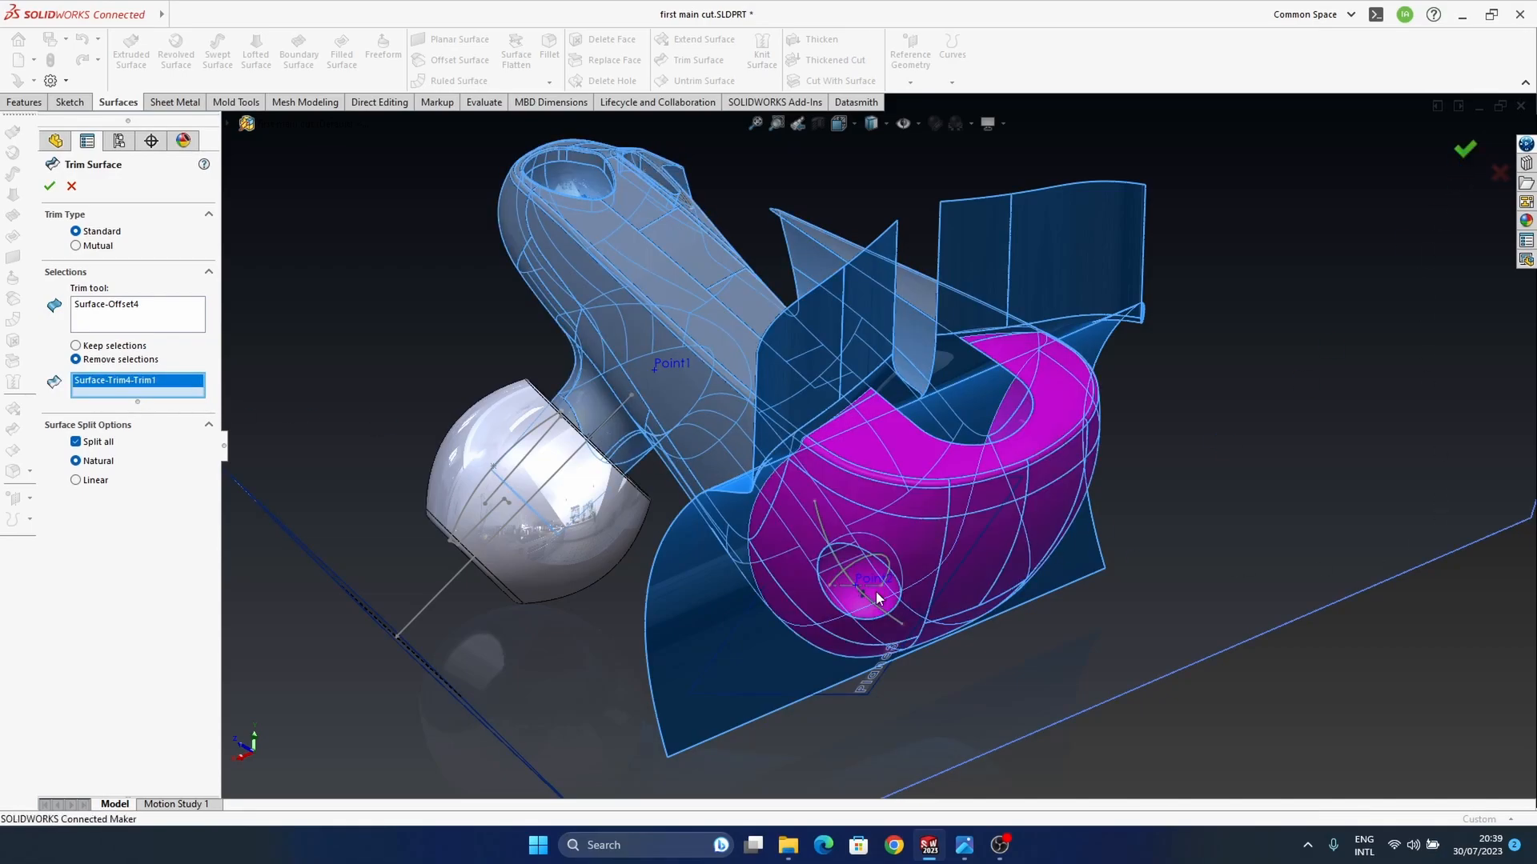
right_click(876, 599)
Step: Hide the copied cutting surface to uncover the trimmed wide end of the housing
middle_drag(828, 565, 871, 568)
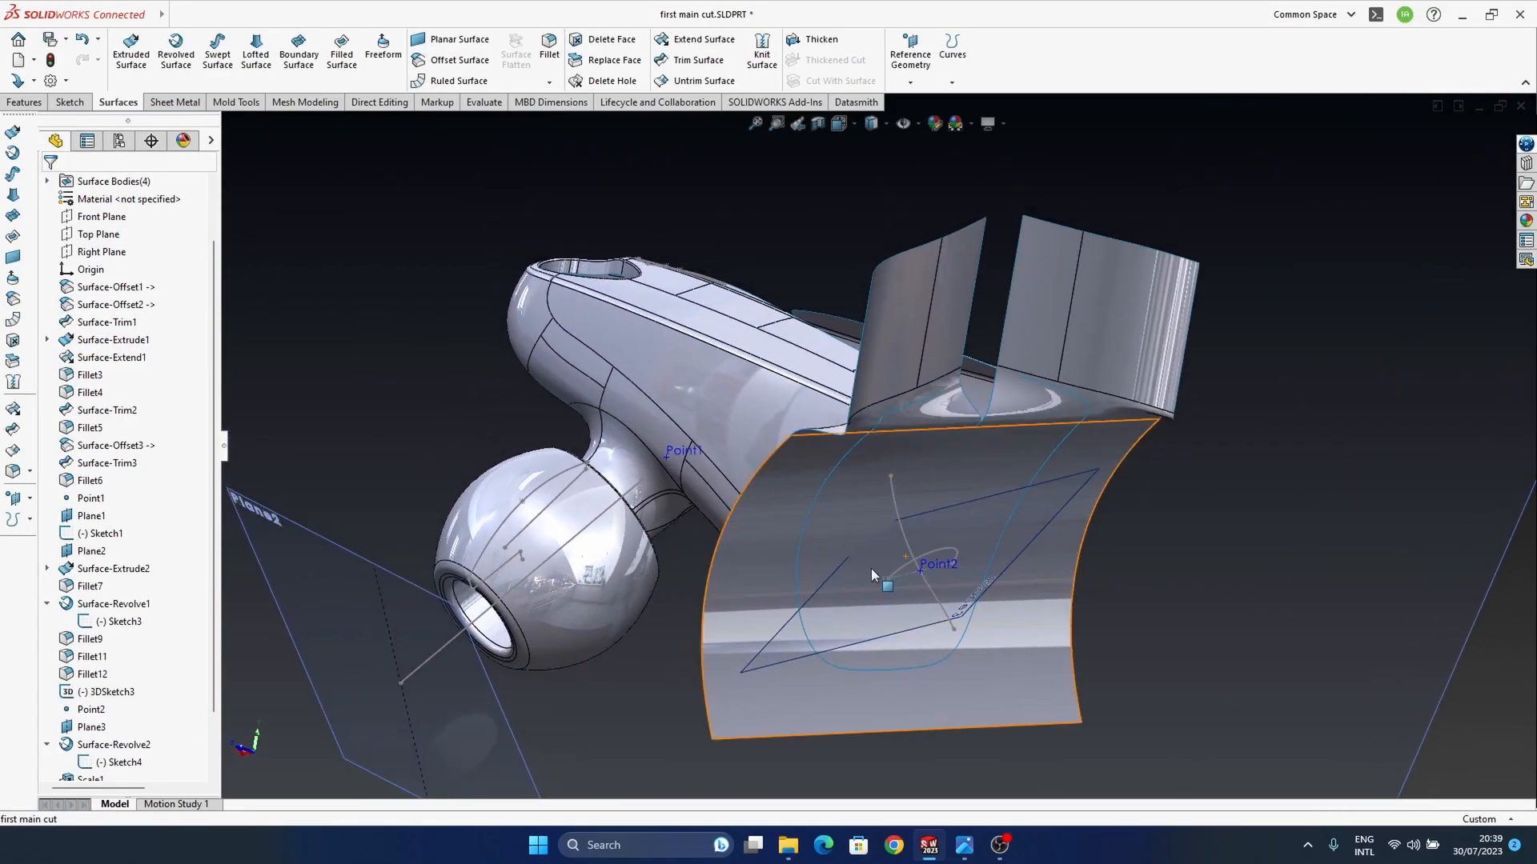
click(722, 633)
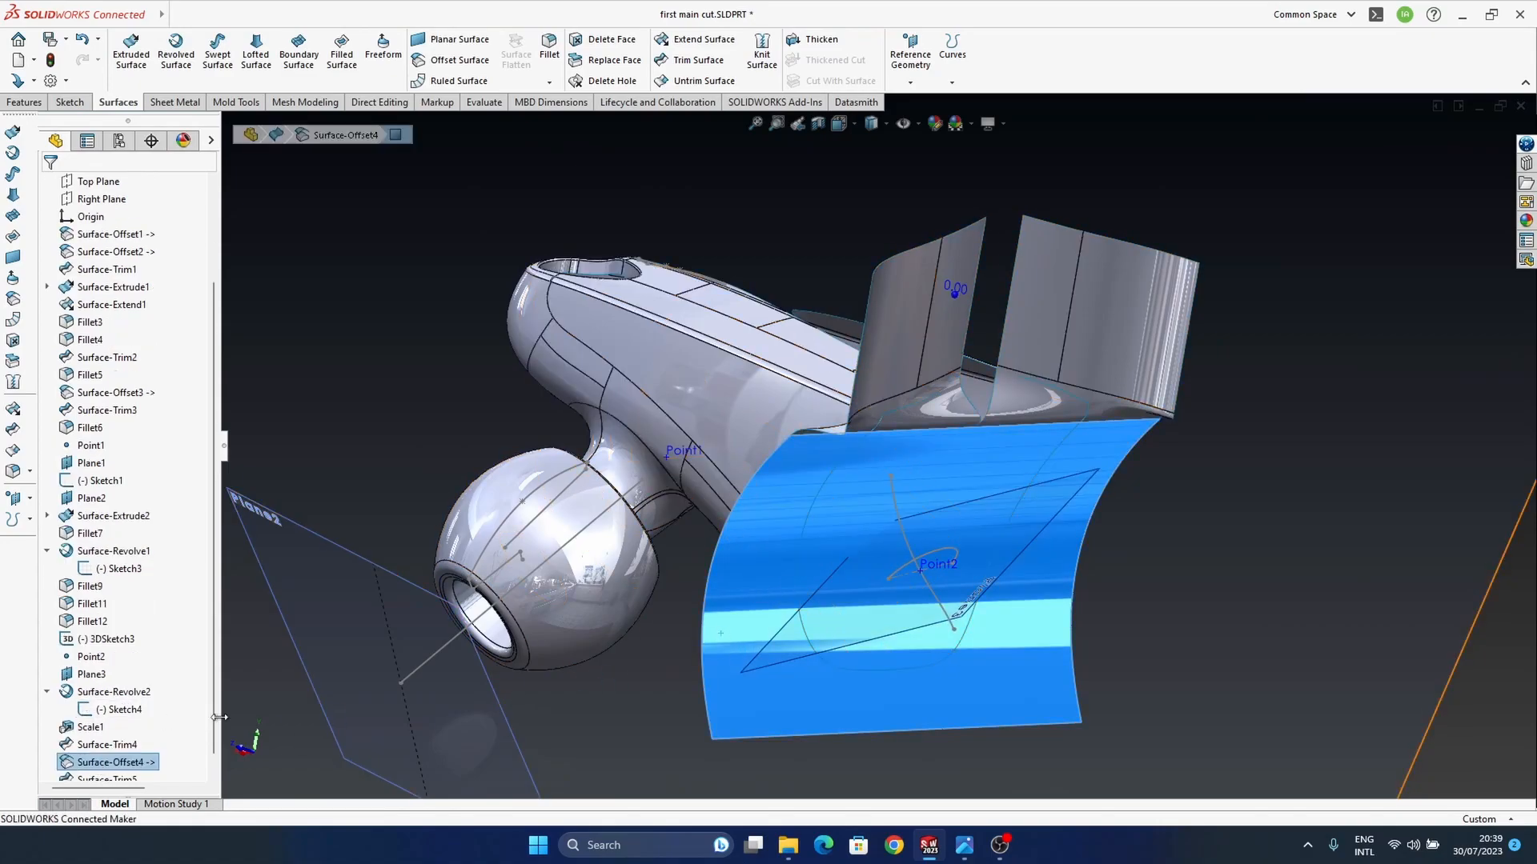
right_click(120, 762)
click(133, 487)
Step: Try hiding the ball-shaped earpiece surface to view the trimmed housing alone, and undo the hiding
middle_drag(1070, 637, 921, 396)
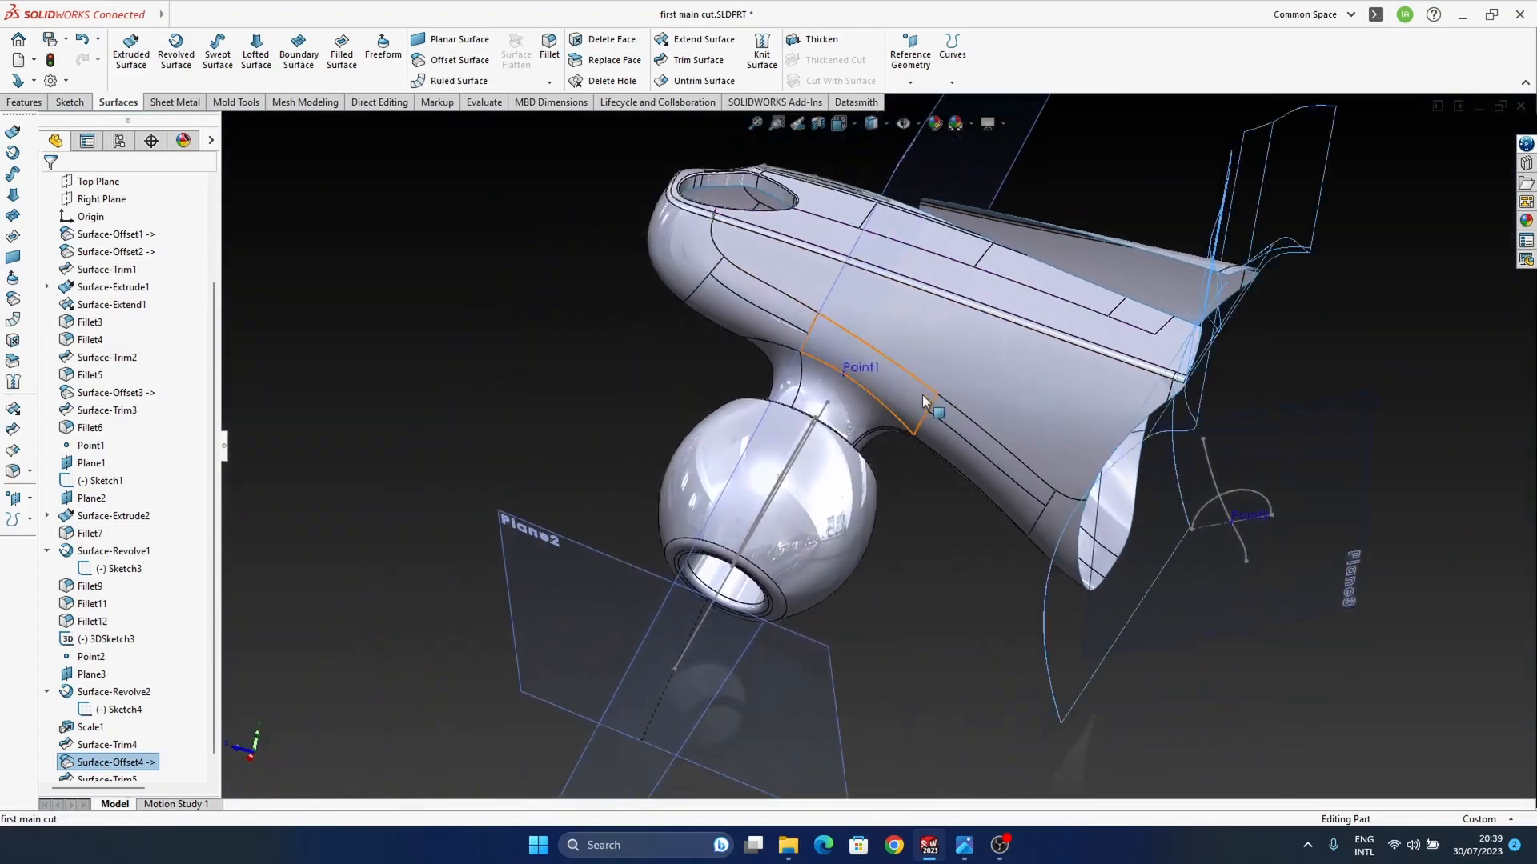
click(820, 508)
click(887, 471)
middle_drag(826, 533, 1165, 525)
key(ctrl+z)
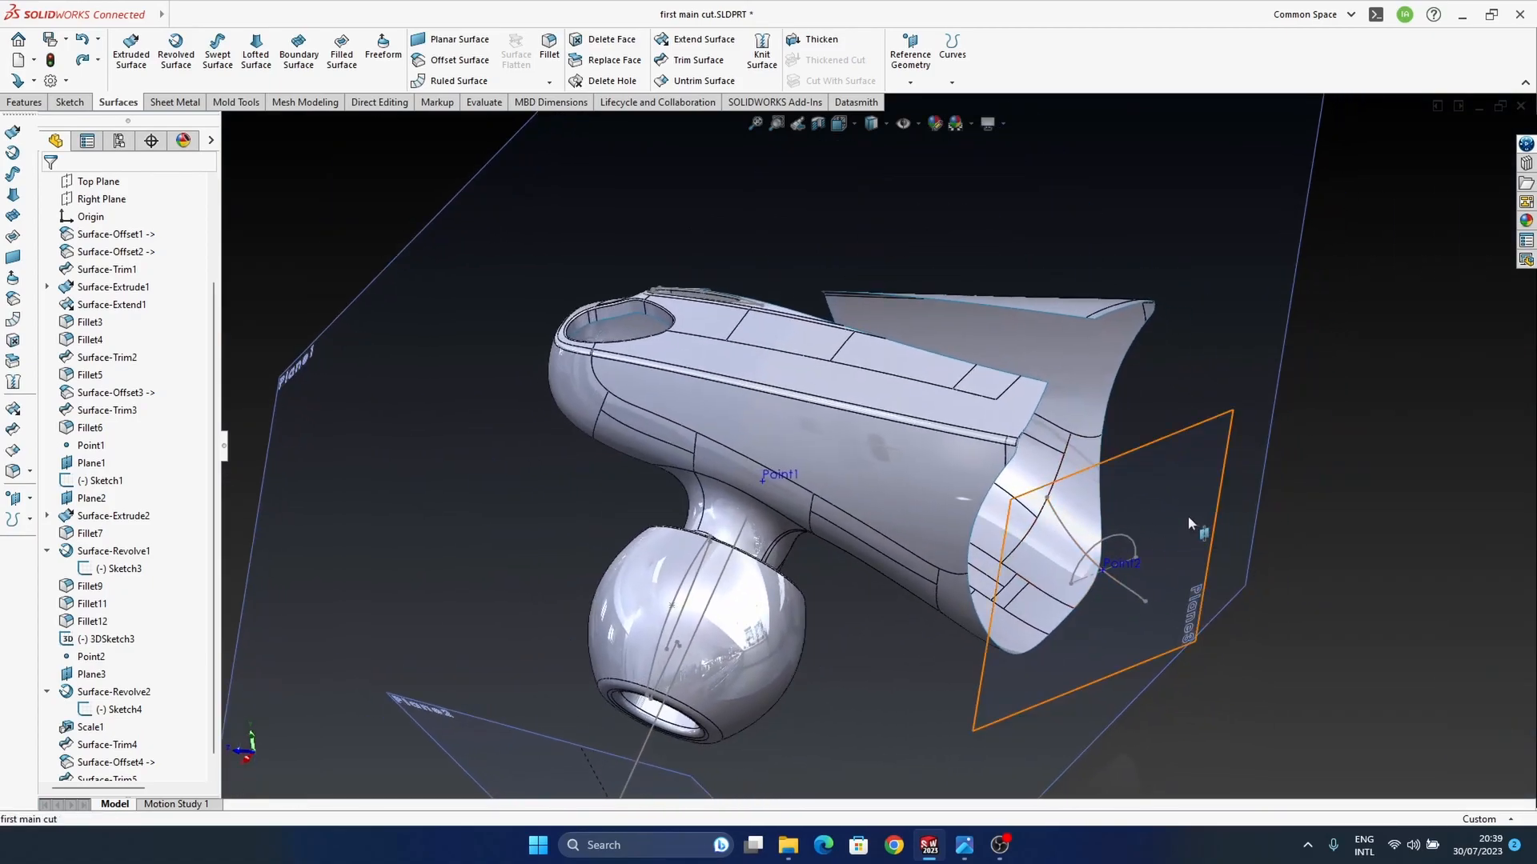
Step: Examine the trimmed housing from several angles, checking the open wide end and the cut edges of the top and sides
middle_drag(1035, 505, 1020, 560)
middle_drag(905, 471, 933, 473)
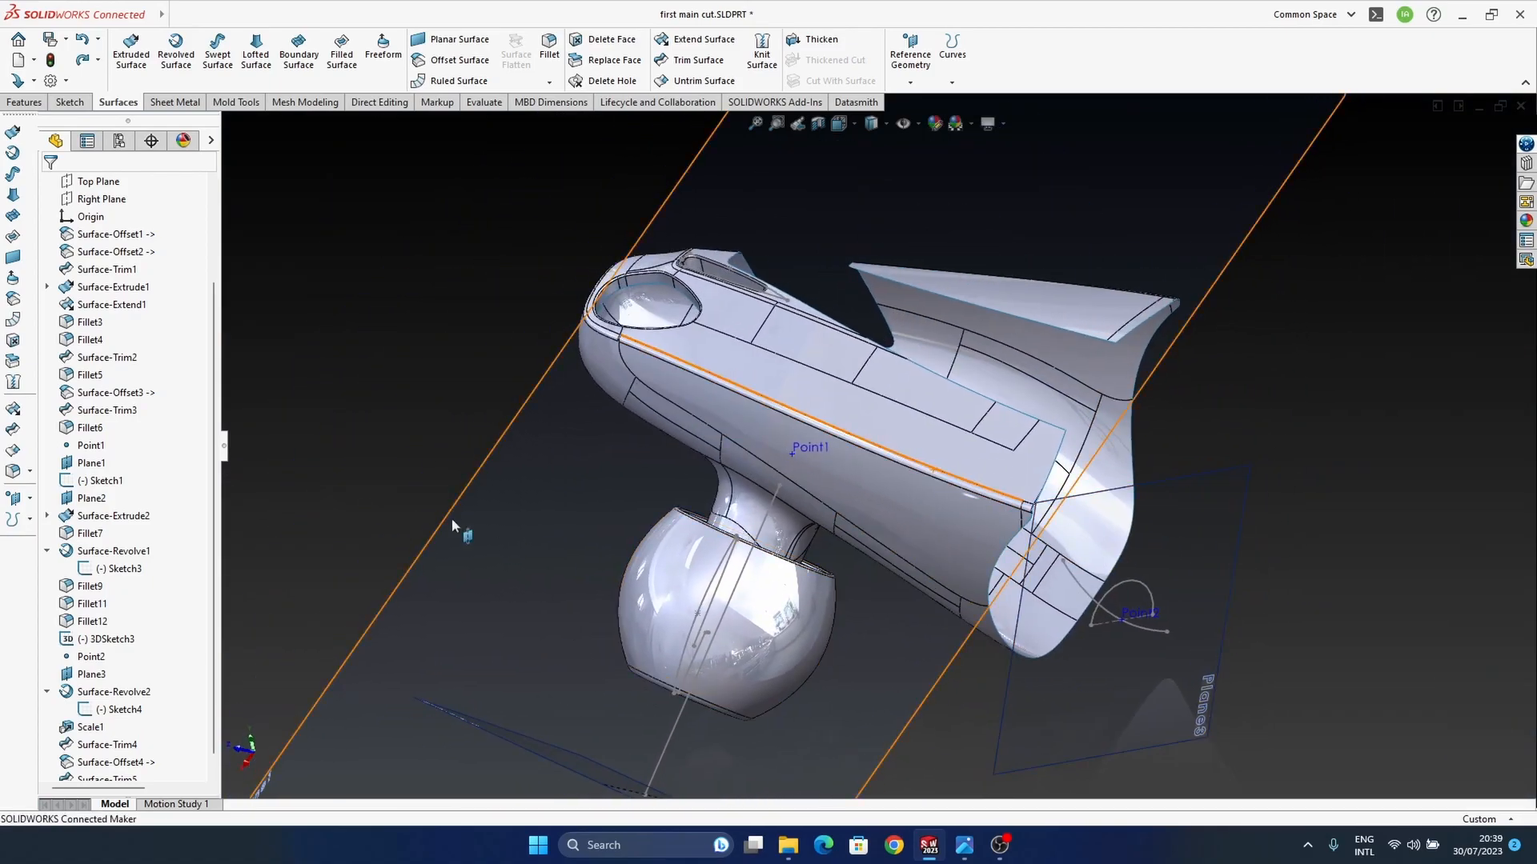
ctrl+middle_drag(1299, 473, 1234, 464)
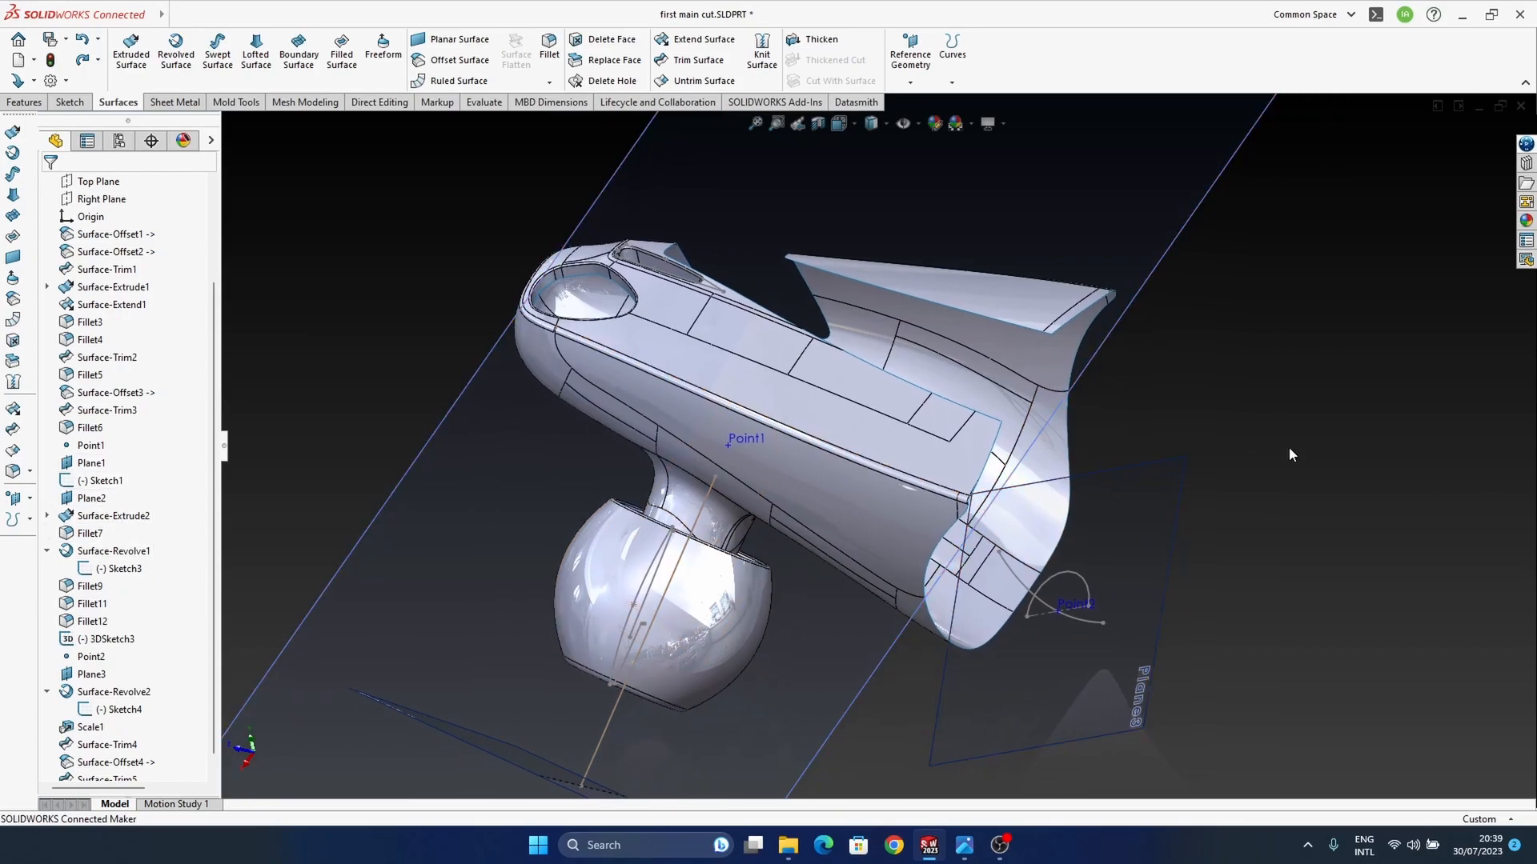
middle_drag(930, 394, 928, 481)
ctrl+middle_drag(709, 340, 886, 546)
scroll(738, 386, up, 5)
middle_drag(1005, 531, 1094, 525)
scroll(954, 463, down, 4)
middle_drag(954, 463, 910, 608)
click(1007, 850)
click(1005, 853)
scroll(968, 612, up, 2)
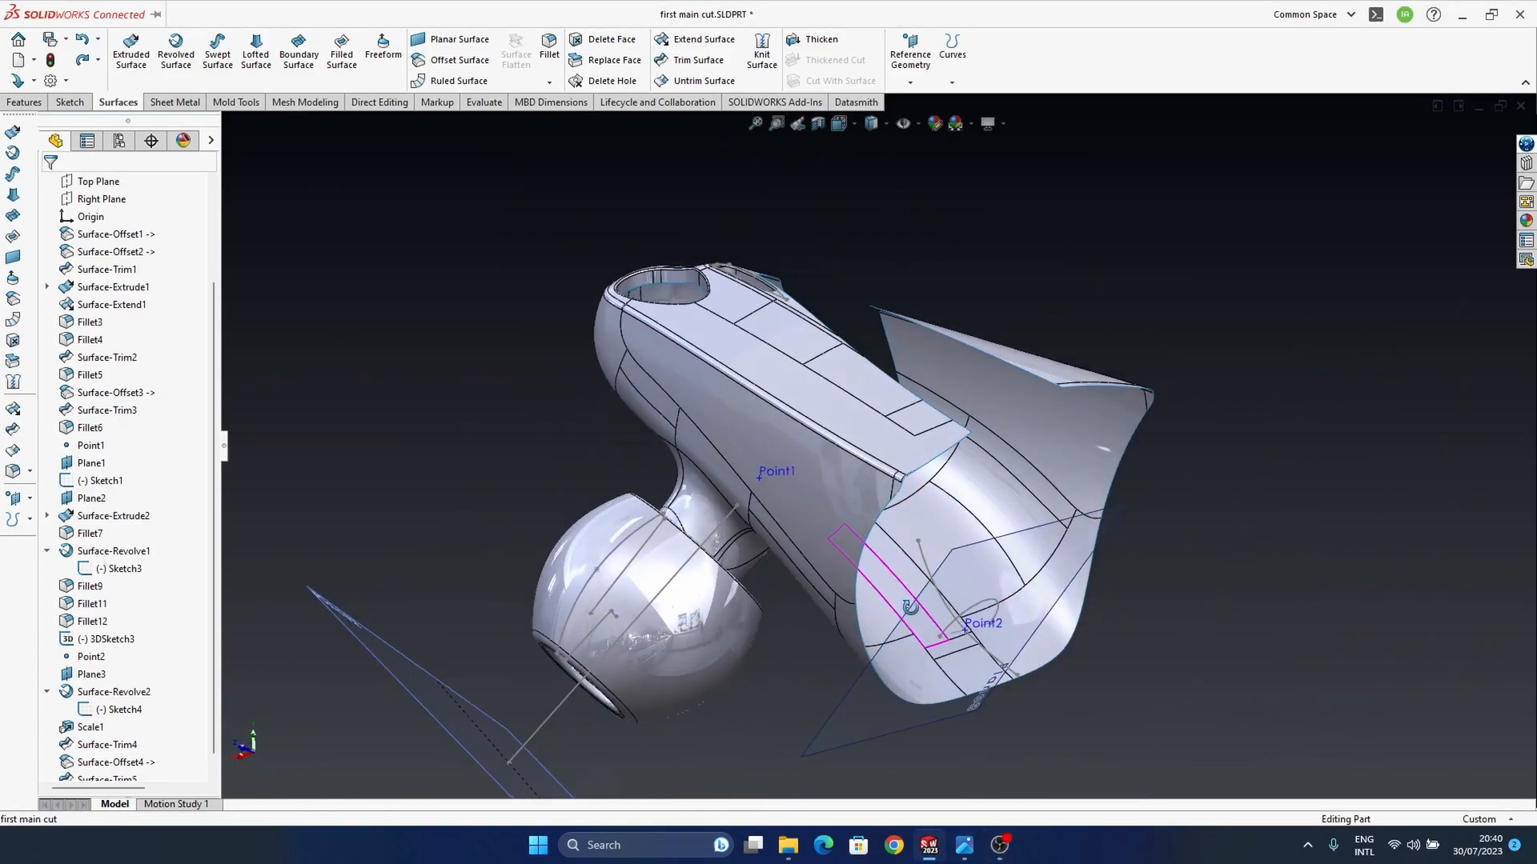
Step: Thicken the trimmed housing surface into a thin solid wall
click(90, 463)
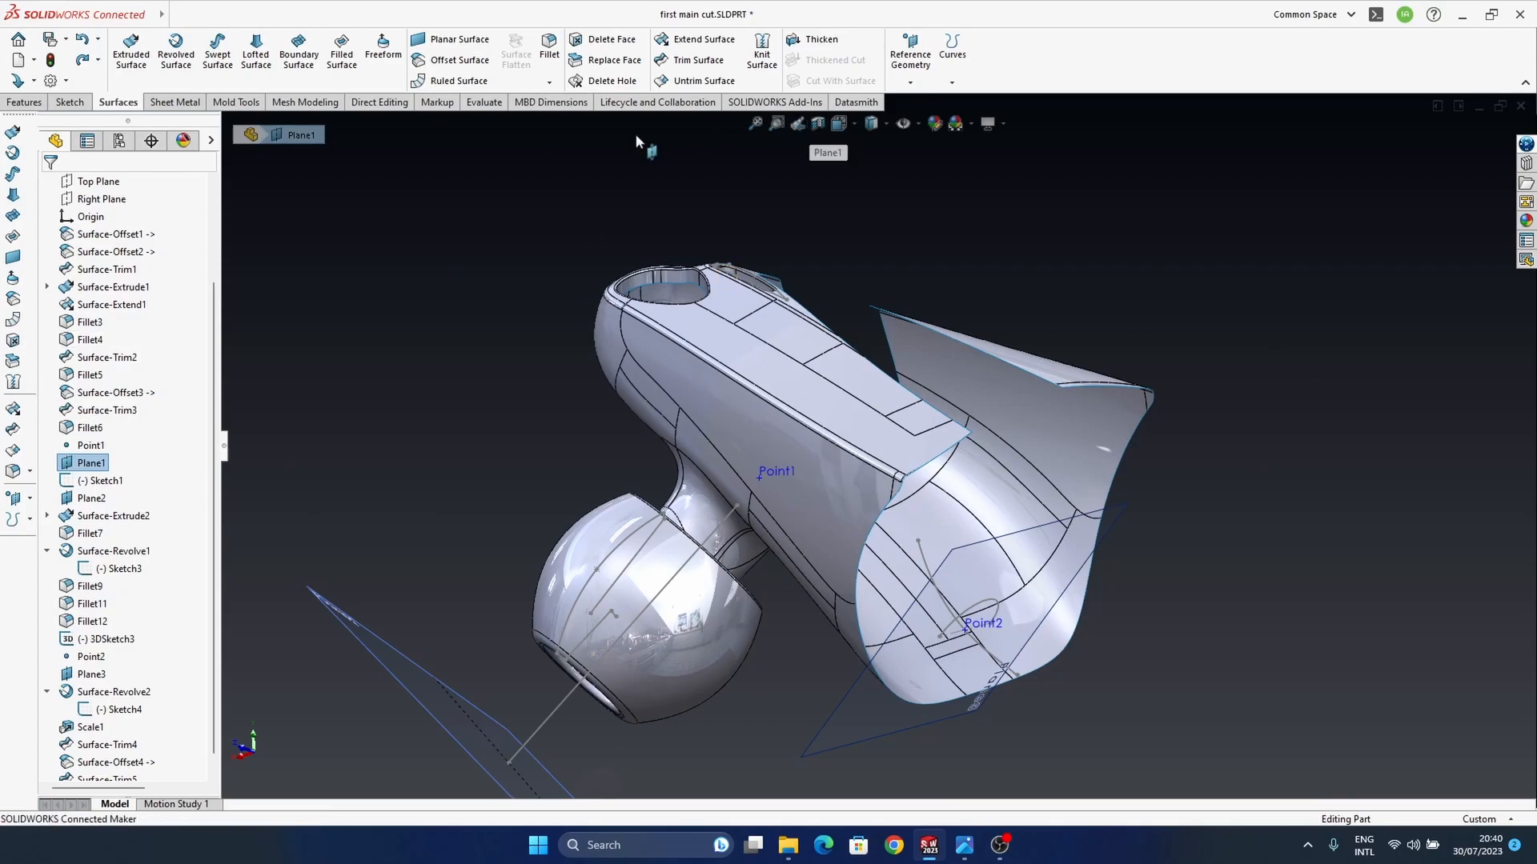
click(815, 39)
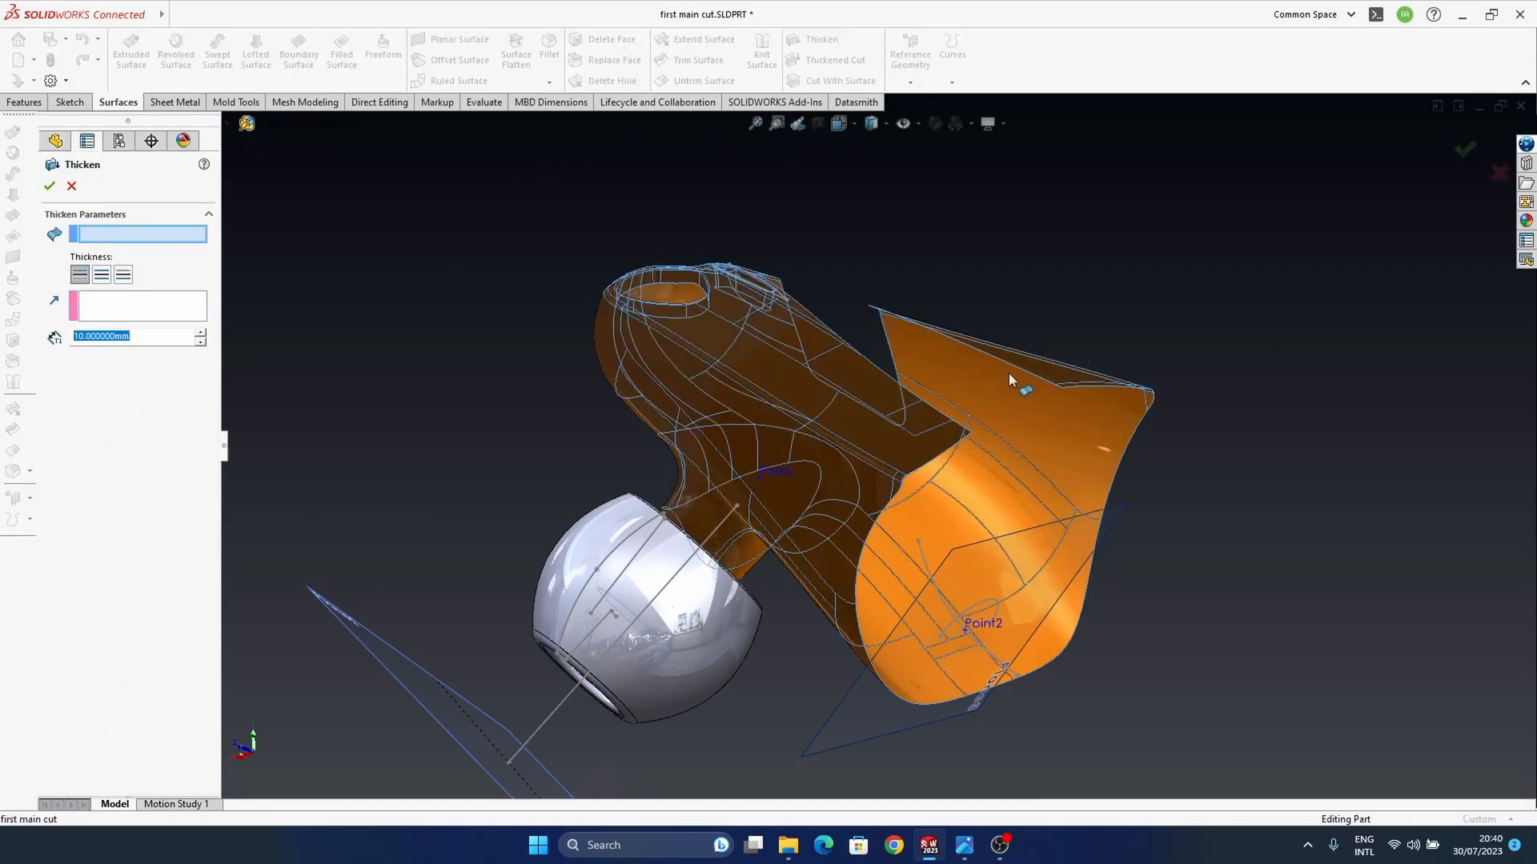
click(1010, 374)
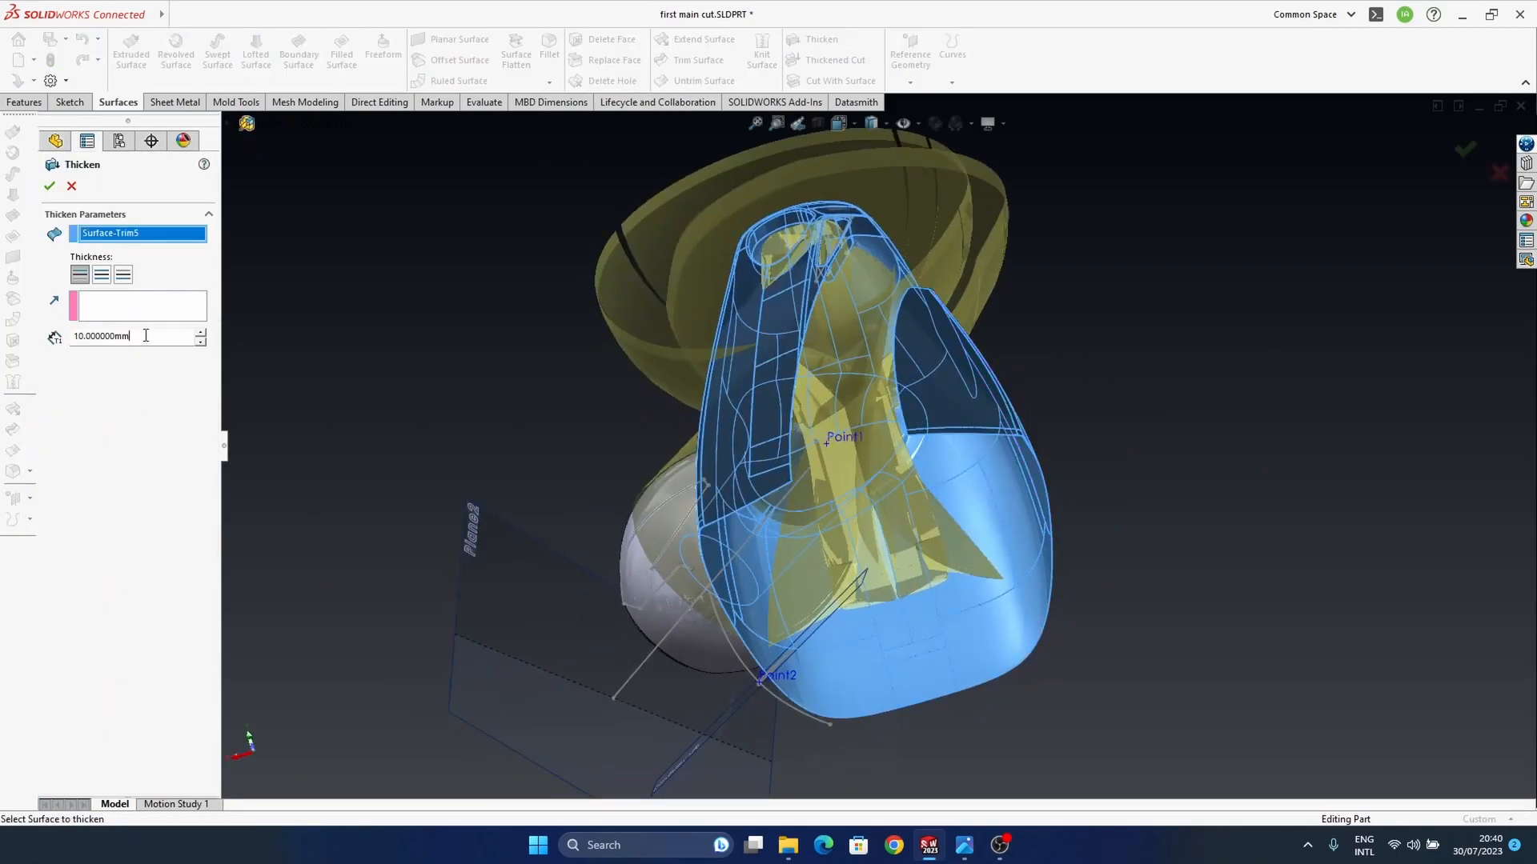
double_click(146, 335)
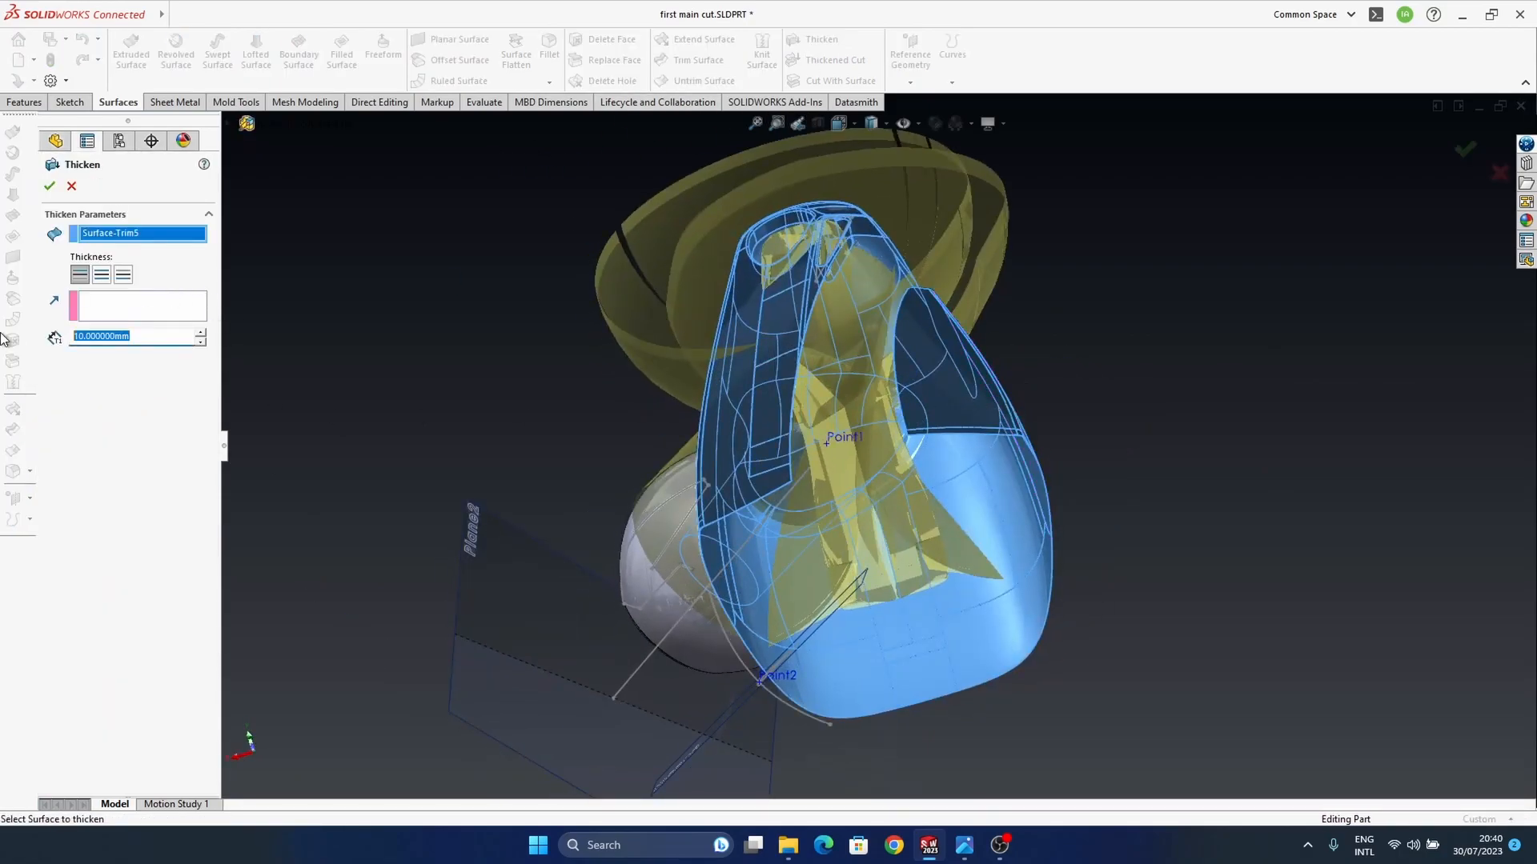
key(Return)
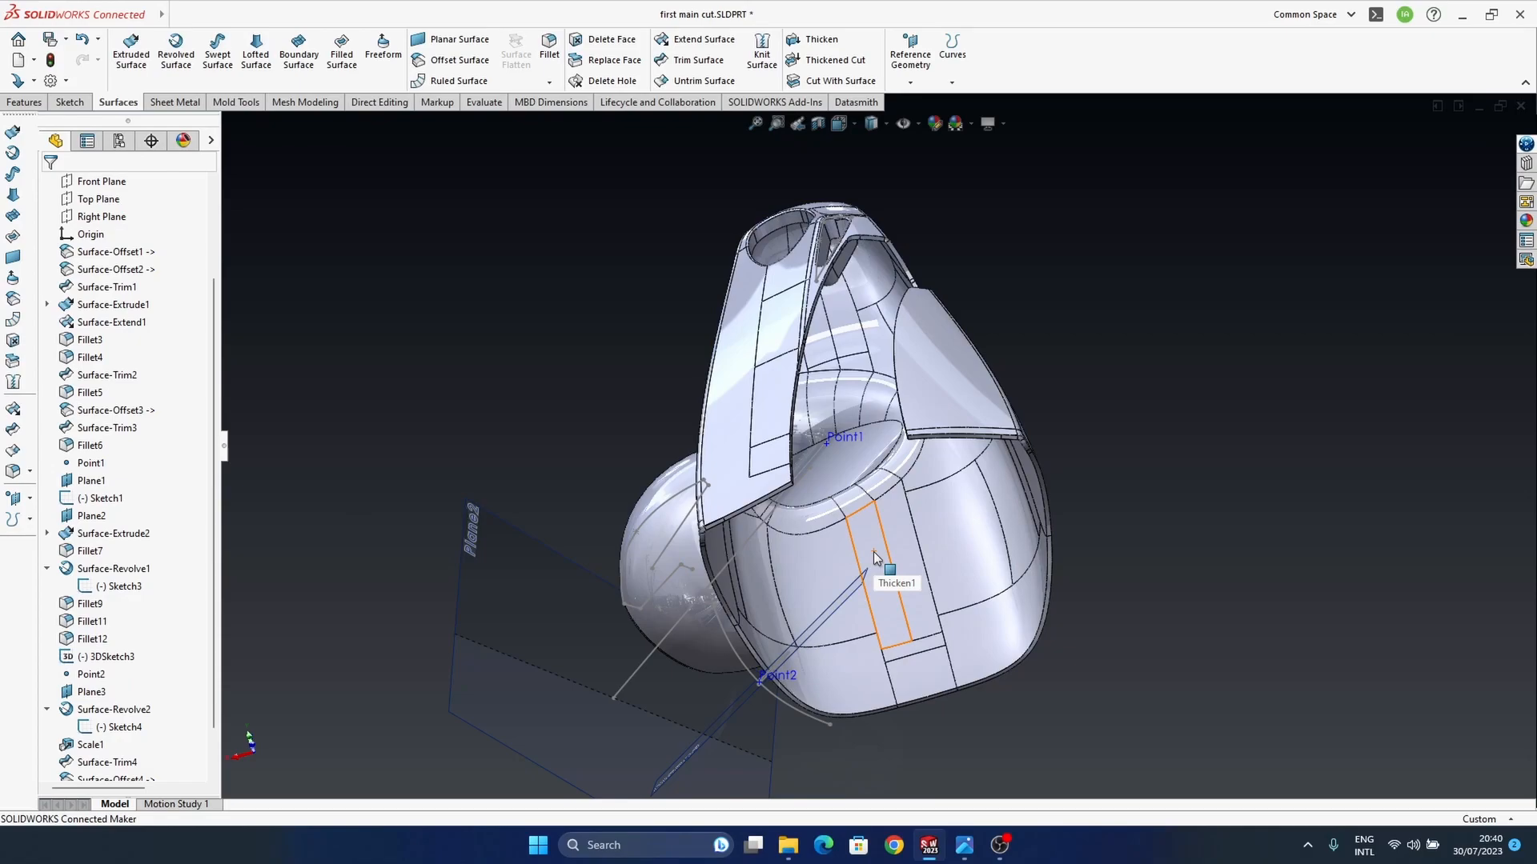
Step: Hide the ball-shaped earpiece surface beside the thickened housing, and undo that change
middle_drag(857, 528, 717, 601)
click(730, 531)
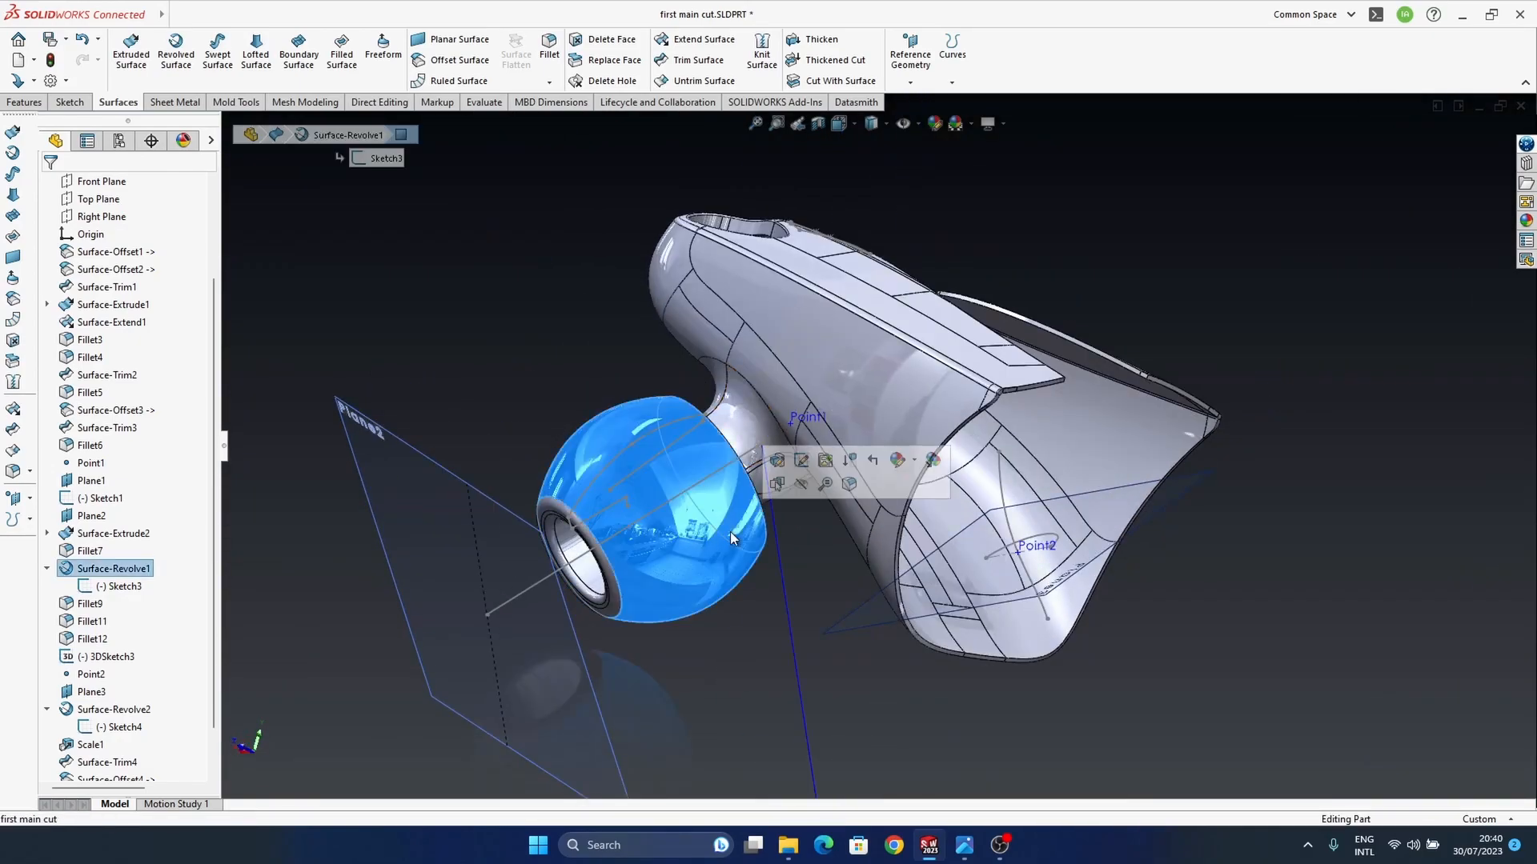
click(801, 483)
middle_drag(796, 516, 1106, 528)
key(ctrl+z)
Step: Fillet the two short corner edges at the cut tips of the housing's top wall with a symmetric curvature-continuous profile
scroll(917, 477, down, 4)
ctrl+middle_drag(904, 454, 950, 419)
scroll(738, 441, down, 6)
click(716, 439)
middle_drag(981, 513, 1108, 466)
scroll(1174, 541, up, 3)
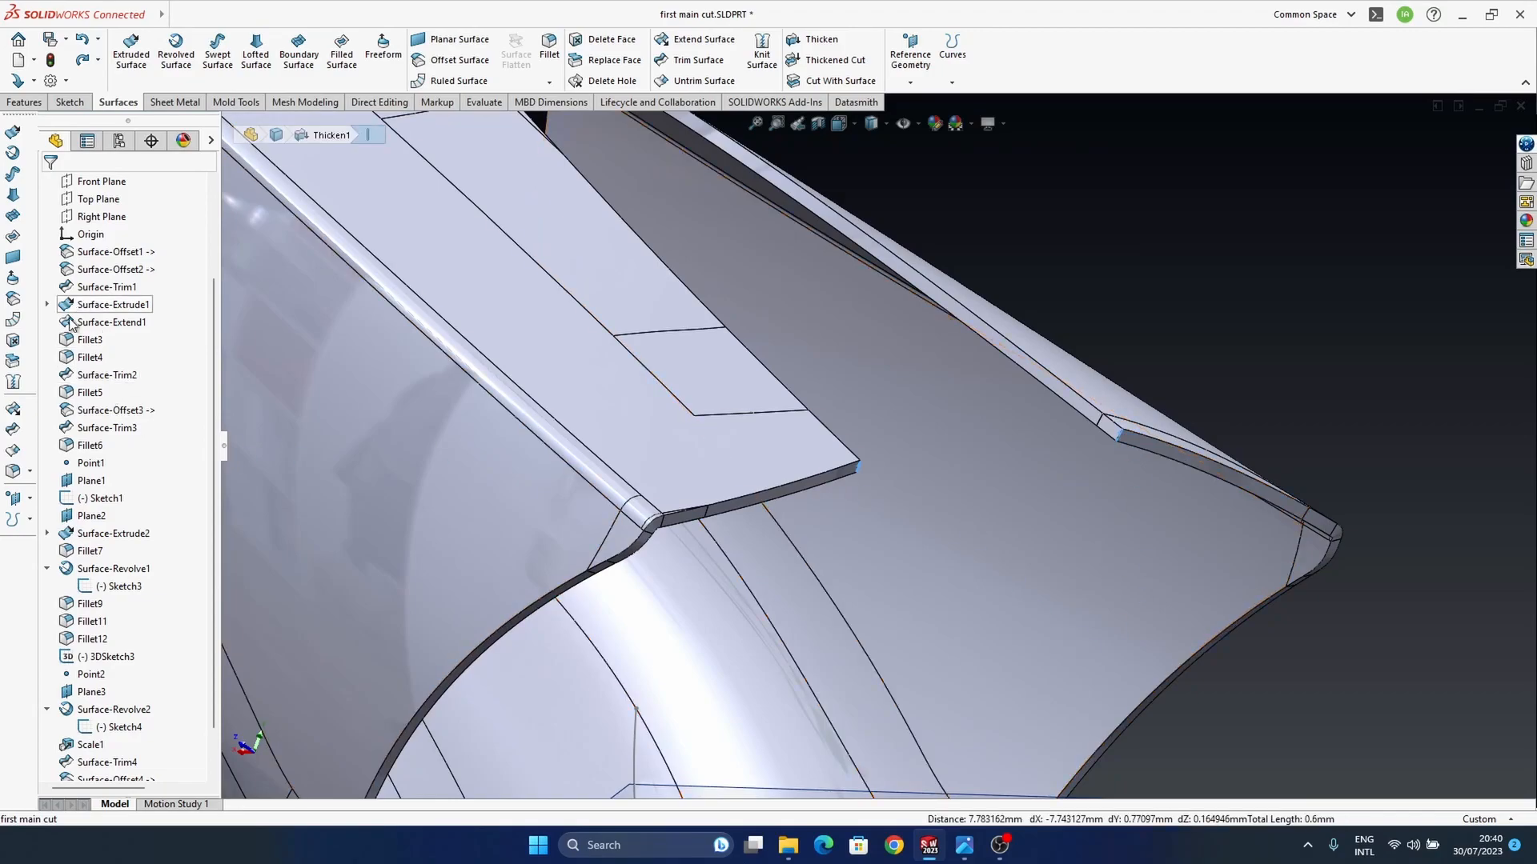
click(14, 472)
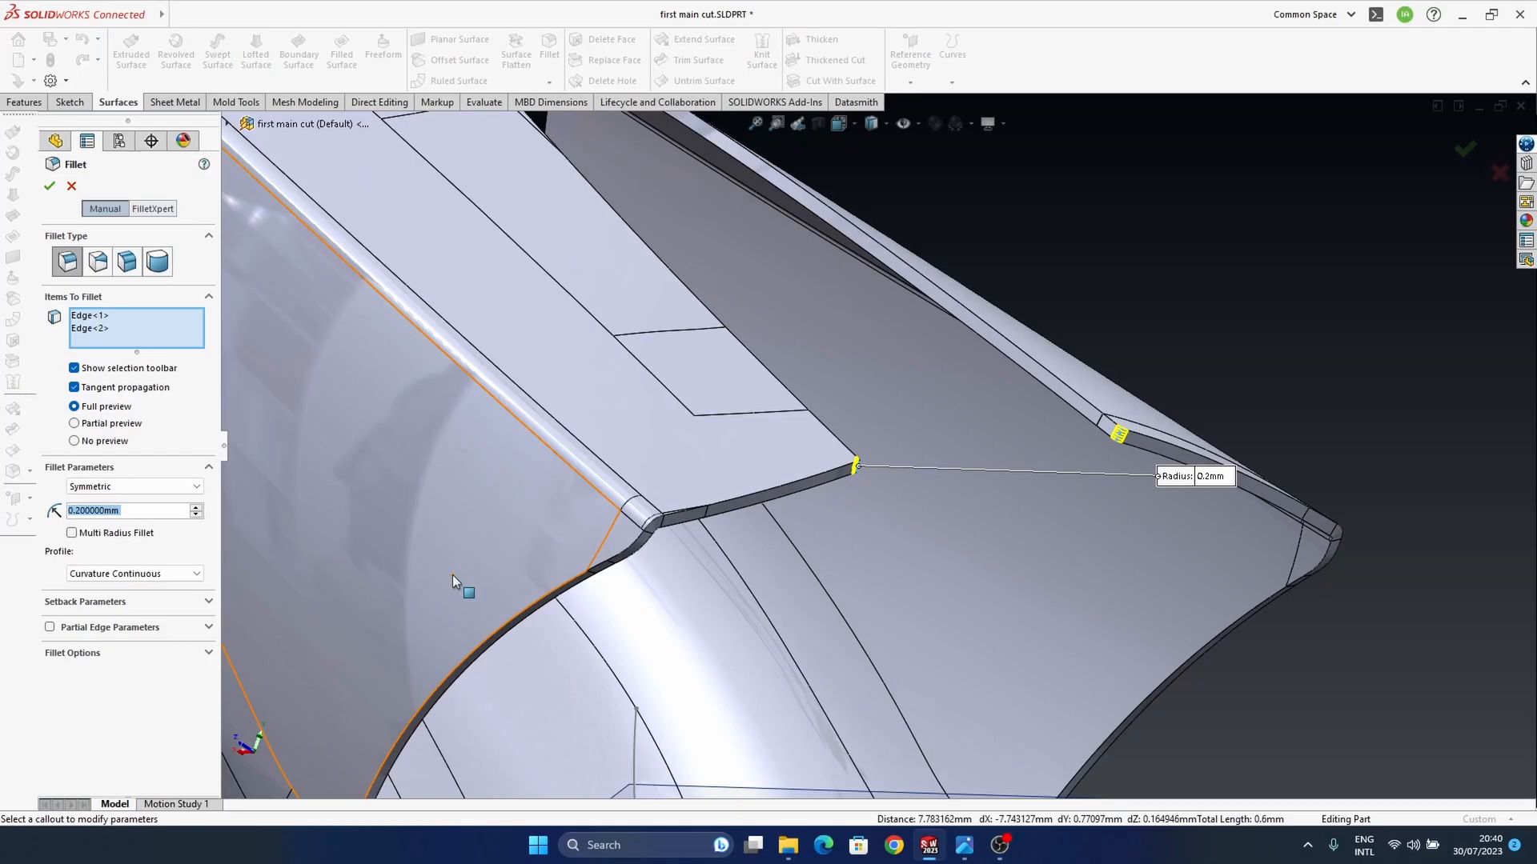
key(Return)
key(Return)
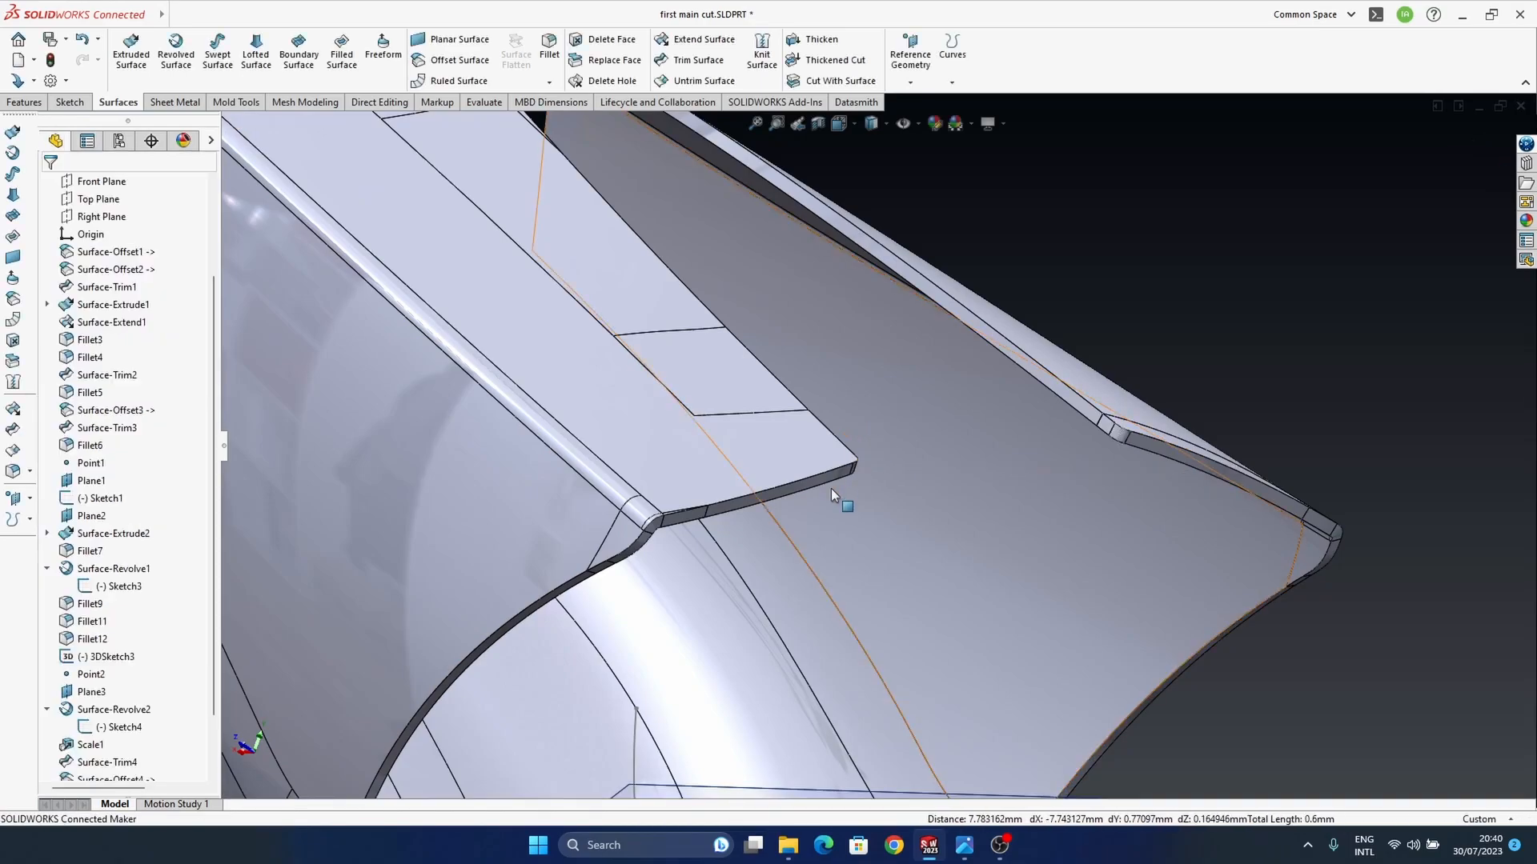
Step: Check the radius and profile settings of the fillet on the top wall's cut-tip corners
right_click(95, 765)
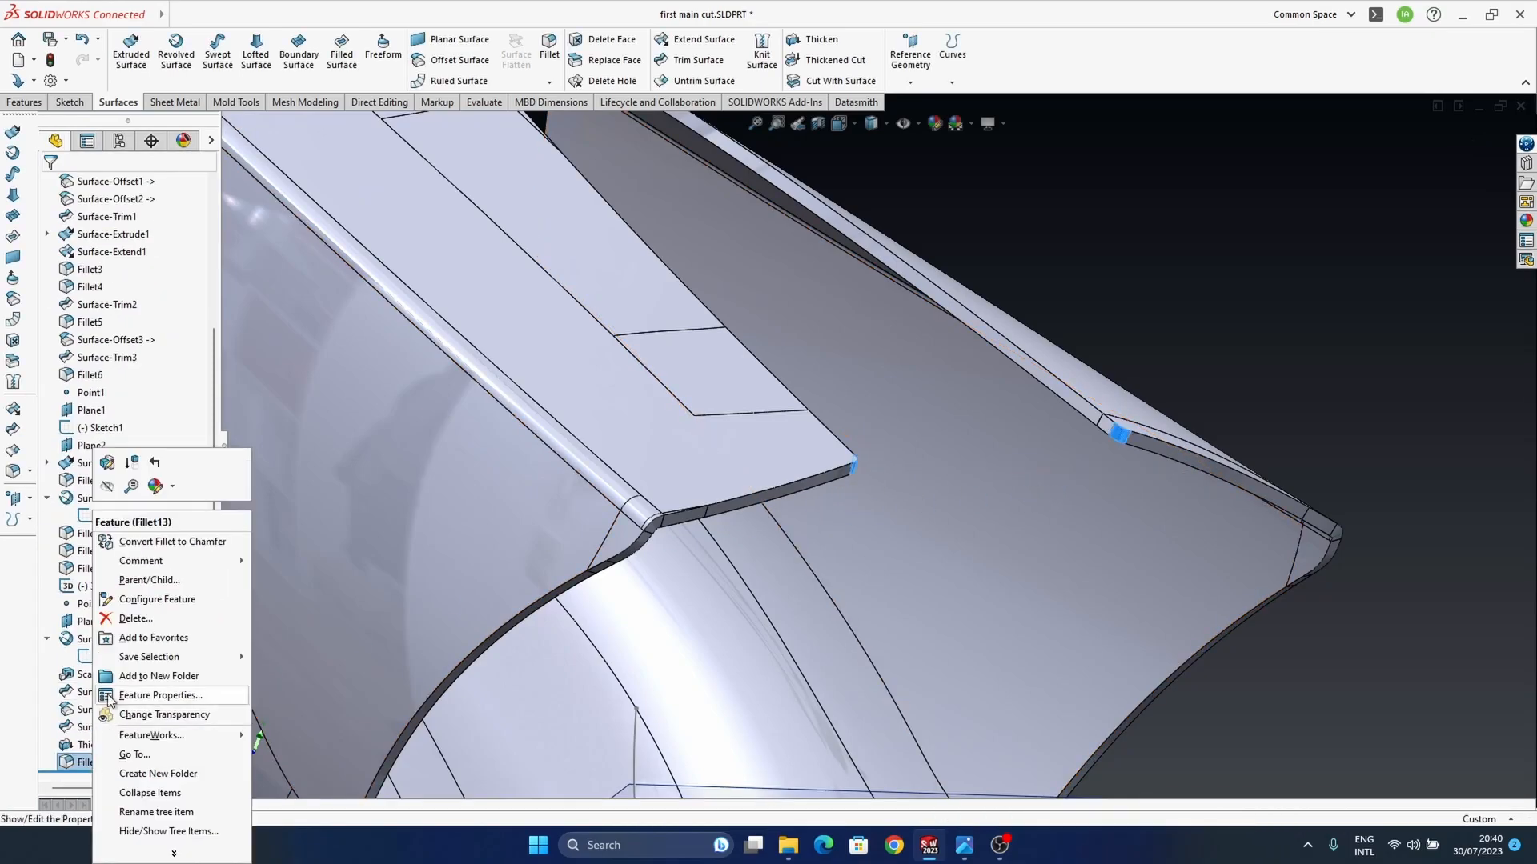
click(119, 482)
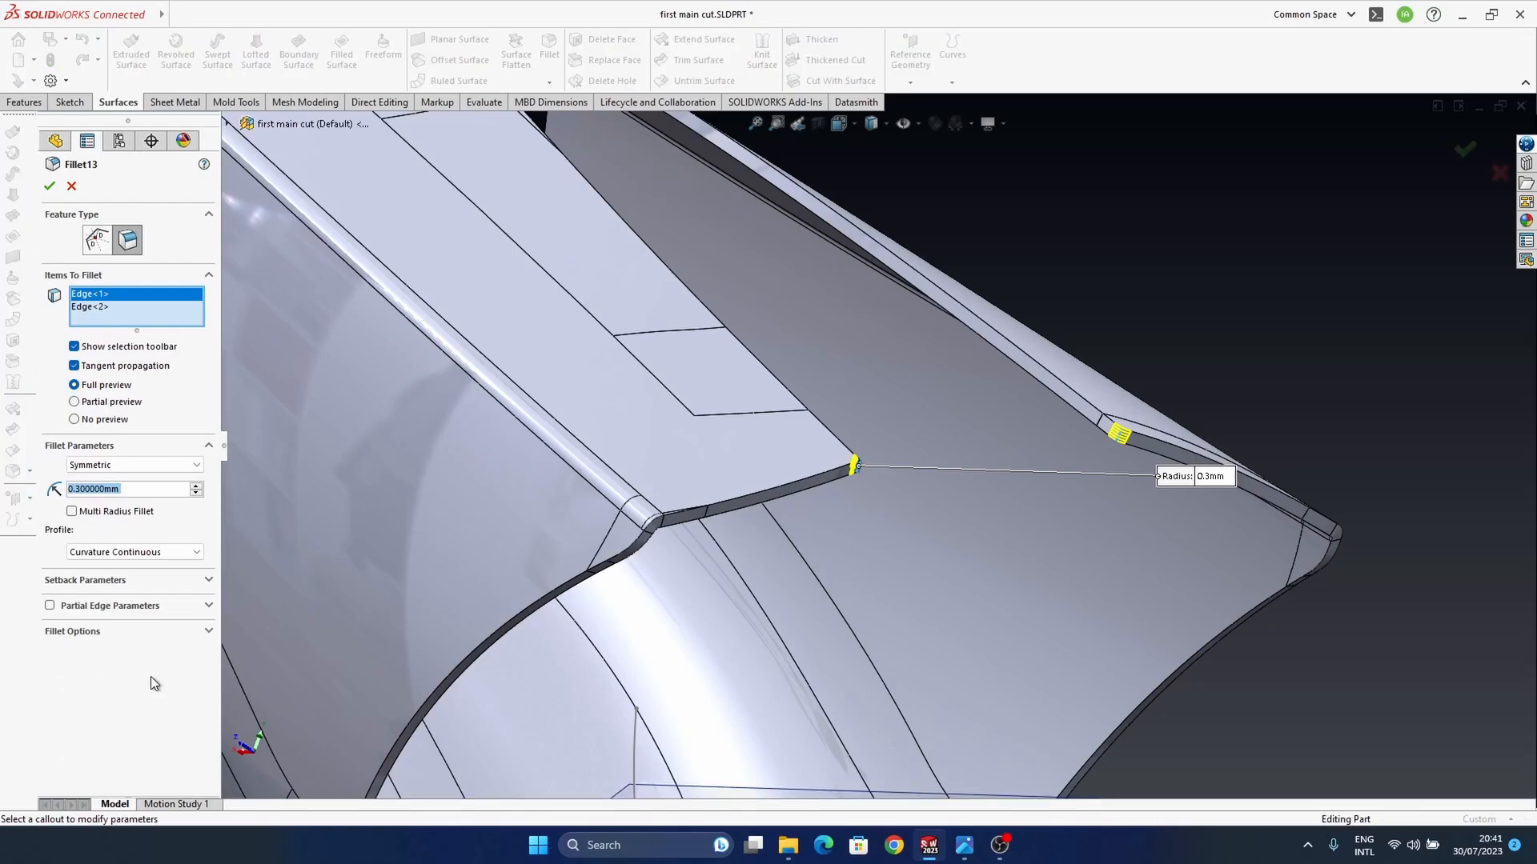
click(1497, 171)
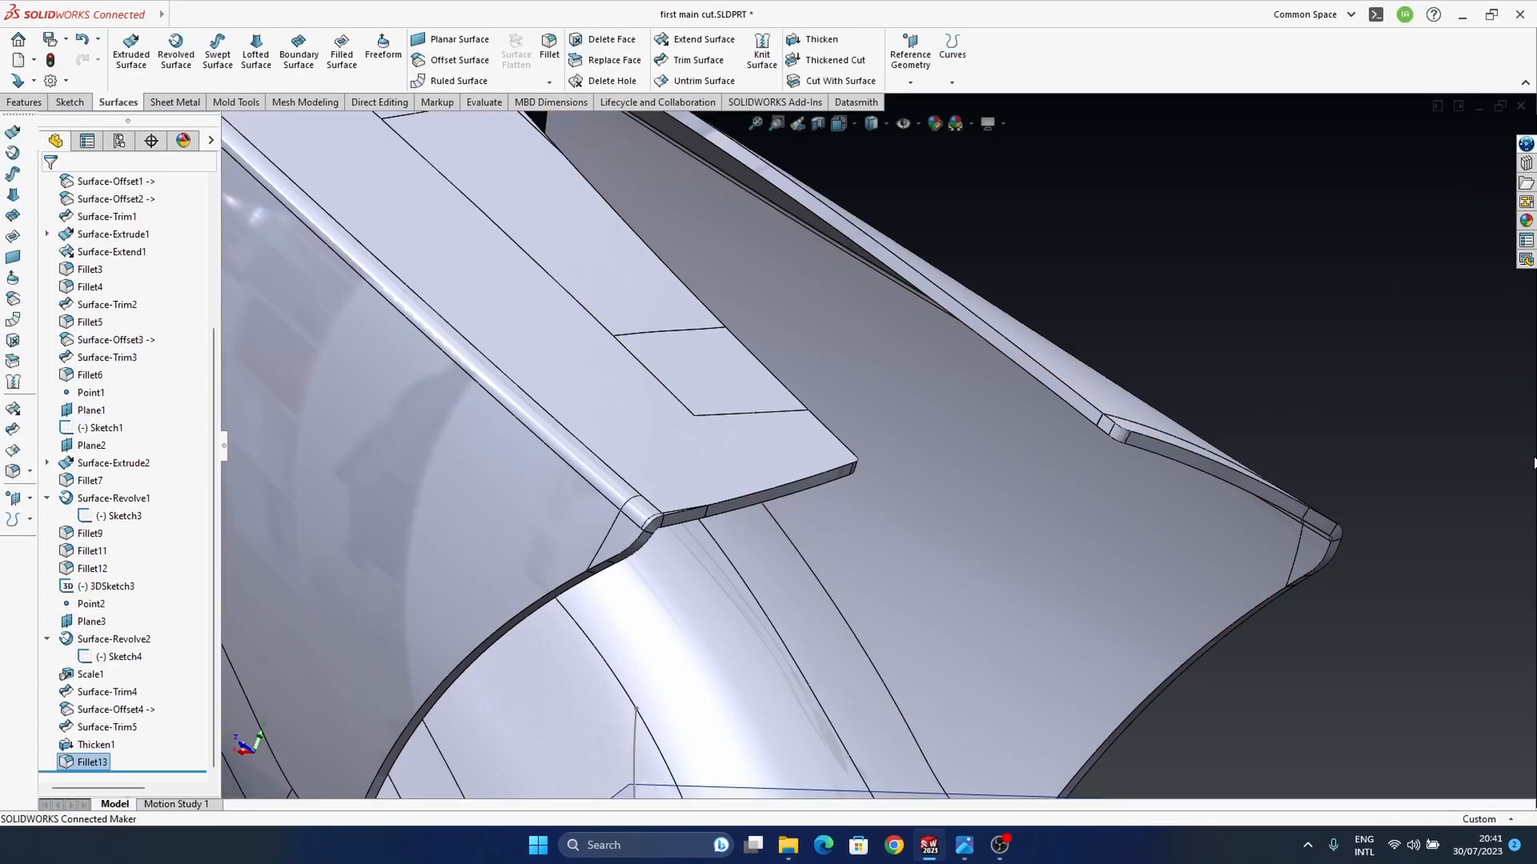
Step: Examine the thickened housing's cut edges around the narrow slot, the inner corners and the tips of the top walls
middle_drag(1139, 480, 1077, 515)
ctrl+middle_drag(560, 635, 983, 512)
scroll(1040, 527, up, 5)
ctrl+middle_drag(1024, 392, 935, 541)
scroll(1029, 260, down, 5)
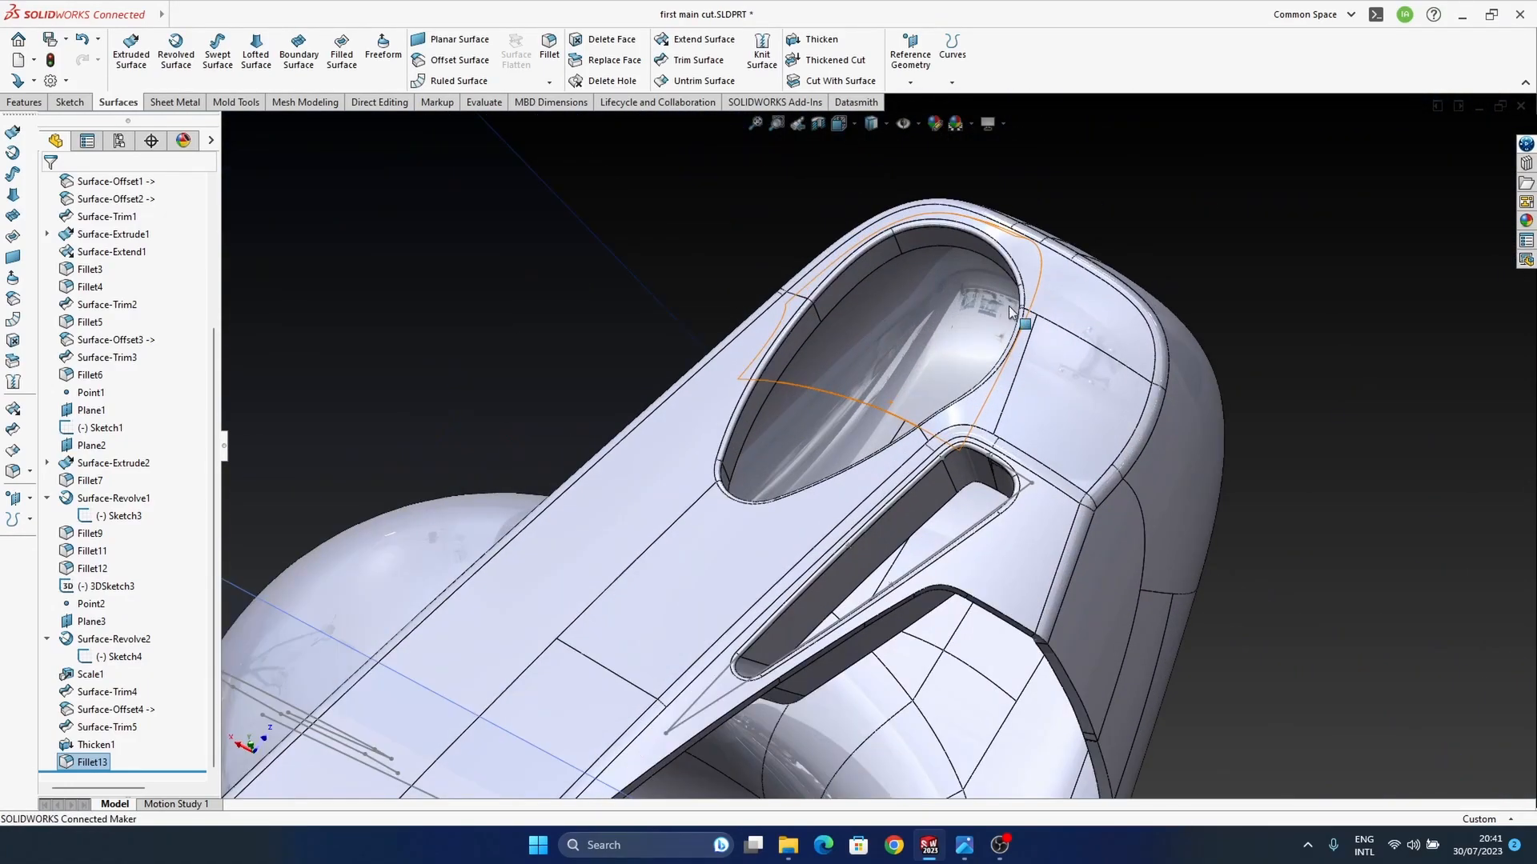
ctrl+middle_drag(1023, 316, 1055, 352)
middle_drag(934, 460, 910, 530)
middle_drag(744, 614, 1083, 306)
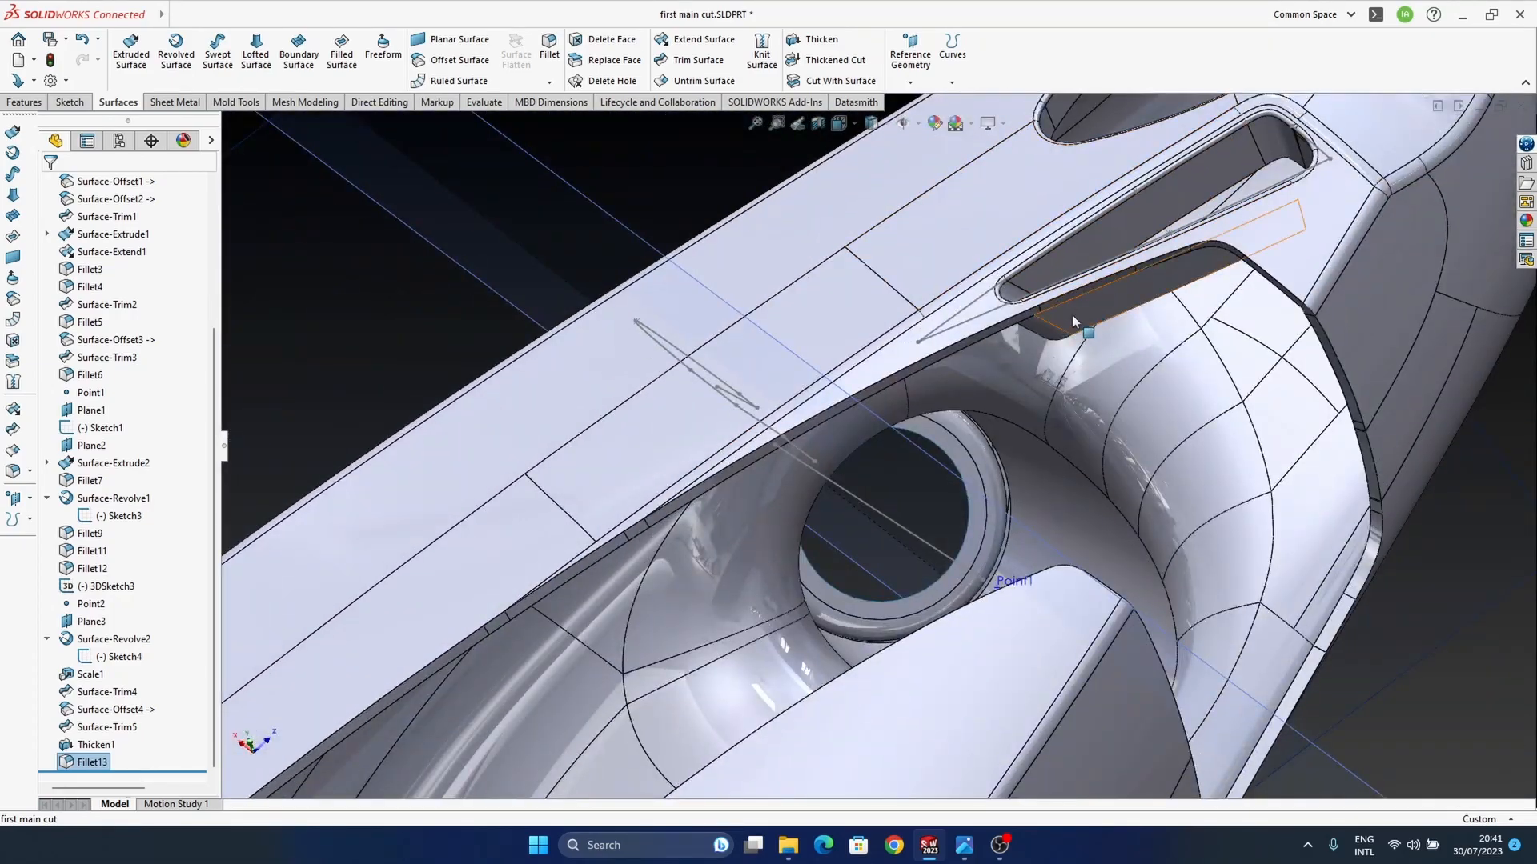
middle_drag(958, 357, 1016, 252)
scroll(1023, 249, down, 5)
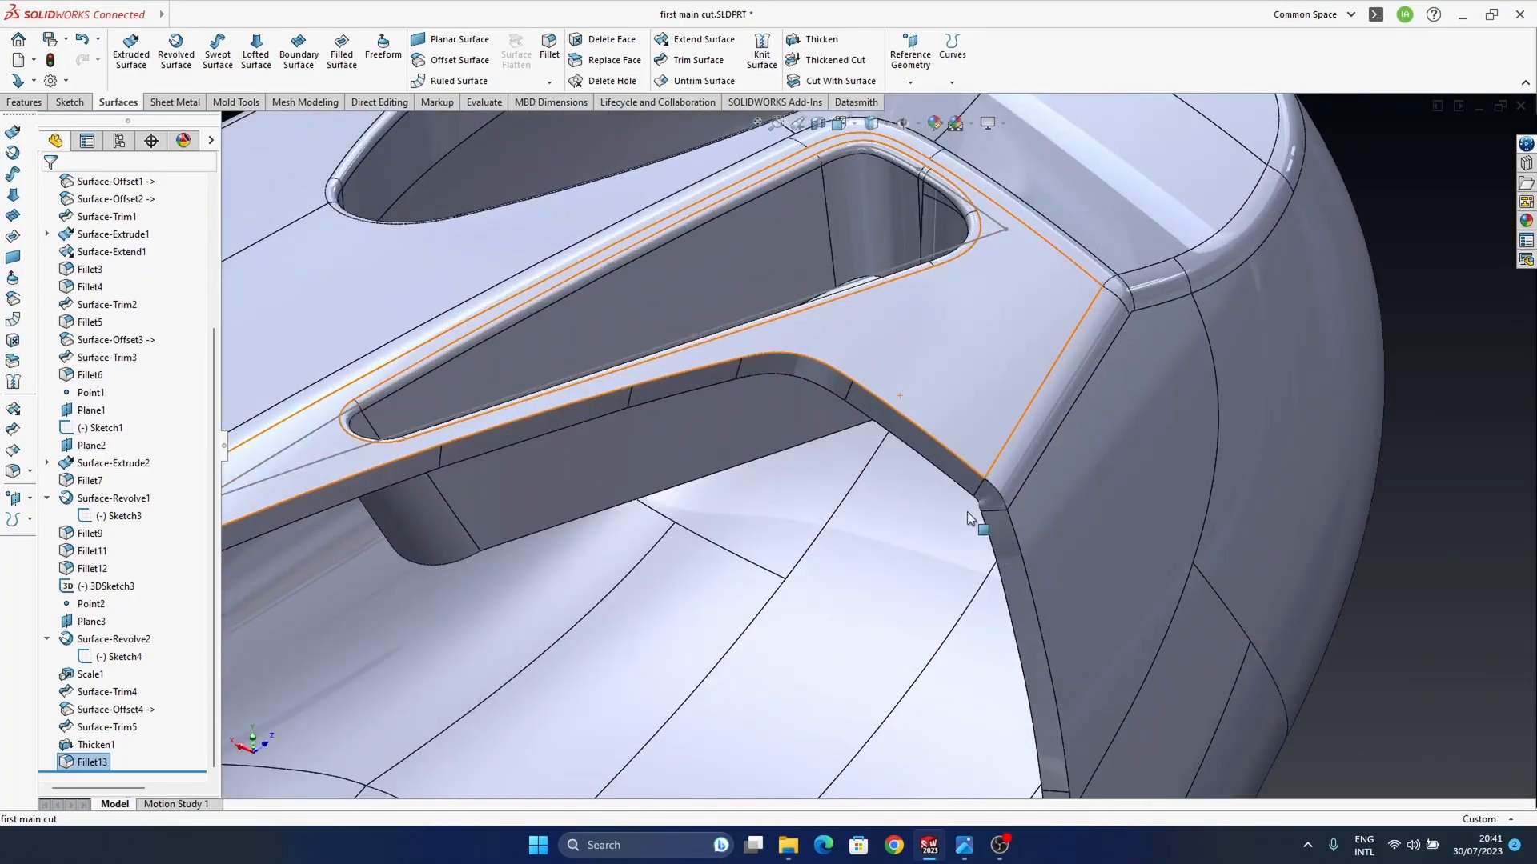
scroll(976, 507, up, 6)
ctrl+middle_drag(823, 578, 1154, 310)
ctrl+middle_drag(639, 642, 988, 456)
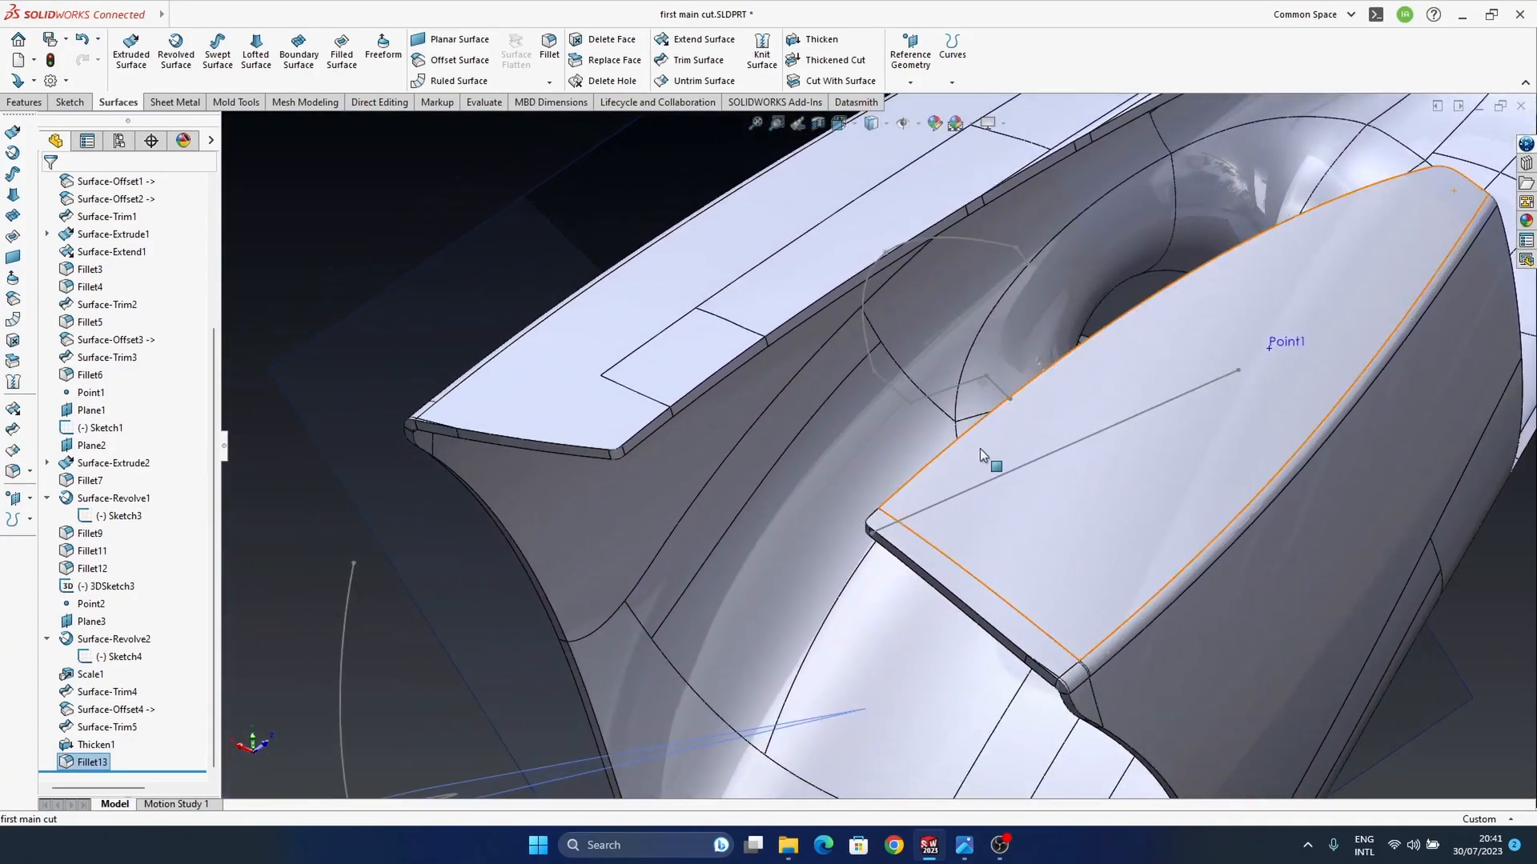
Step: Fillet the continuous outer edge of the housing's cut rim with a 0.1 mm symmetric, curvature-continuous radius
scroll(635, 441, down, 5)
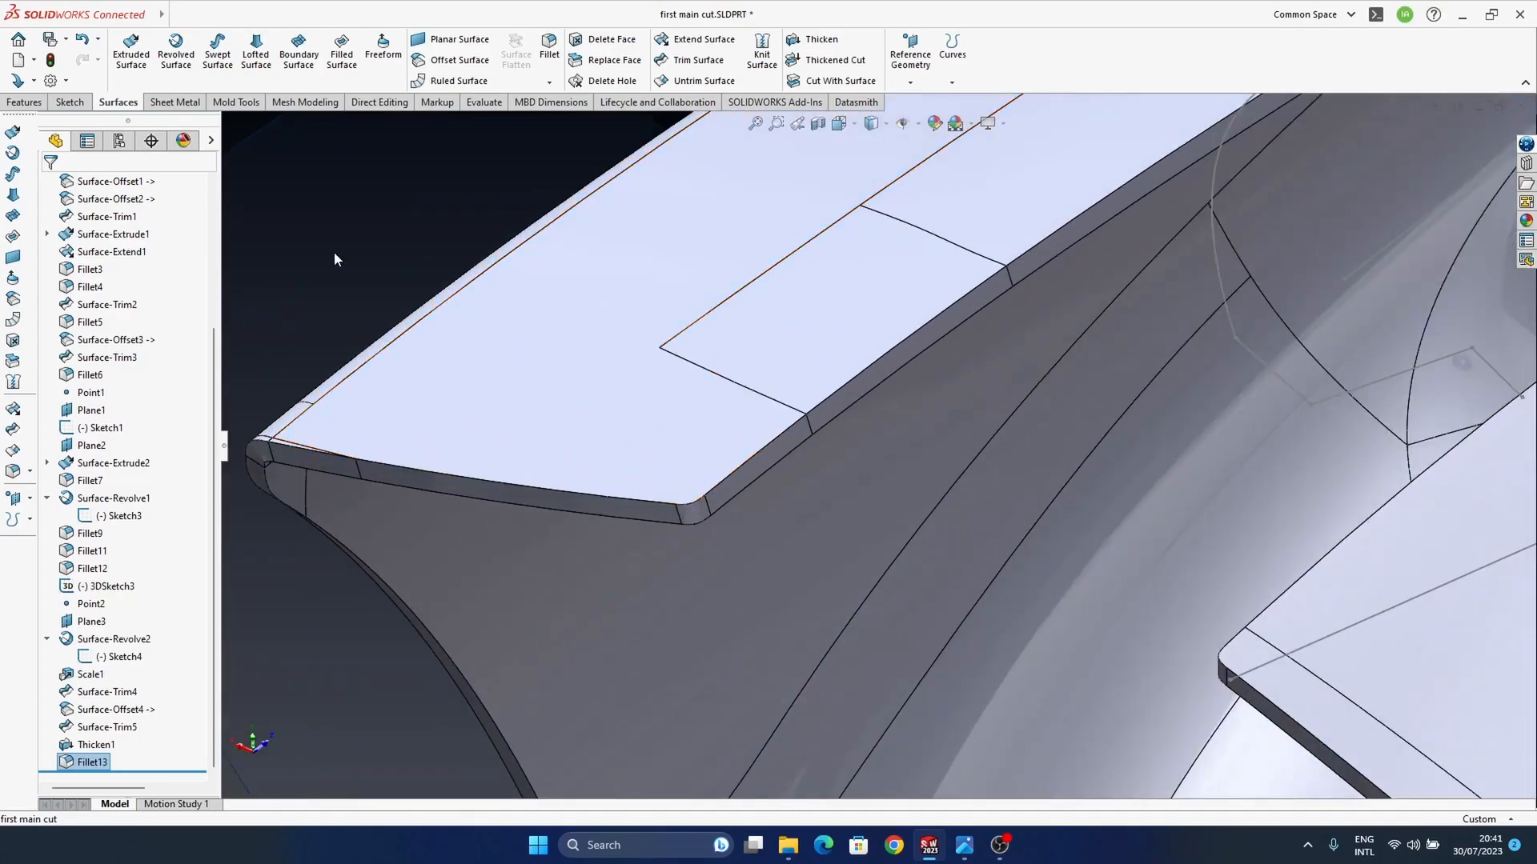
scroll(334, 248, up, 3)
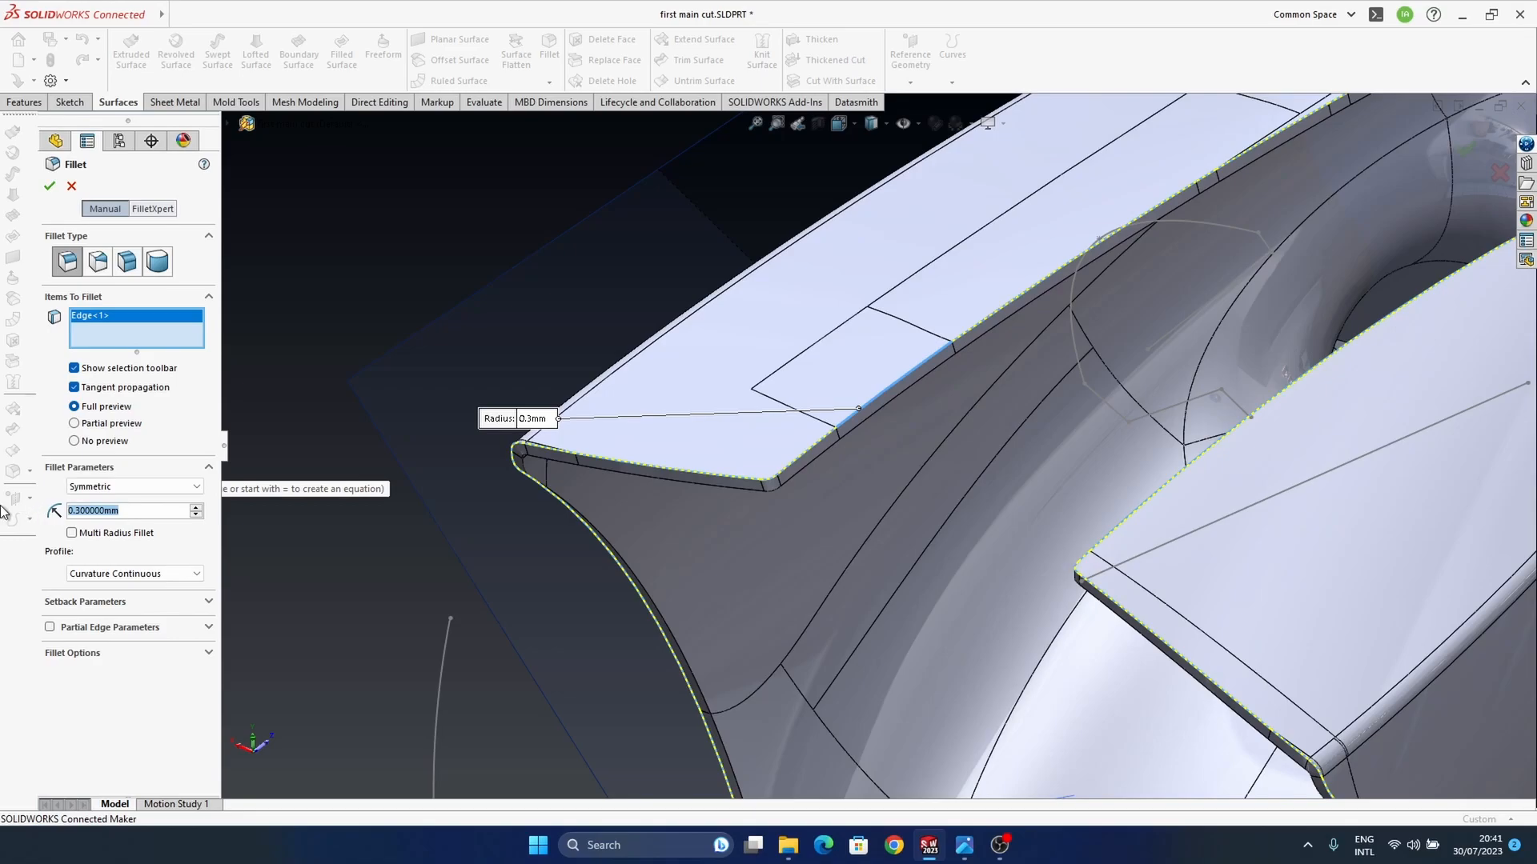
text(0.1)
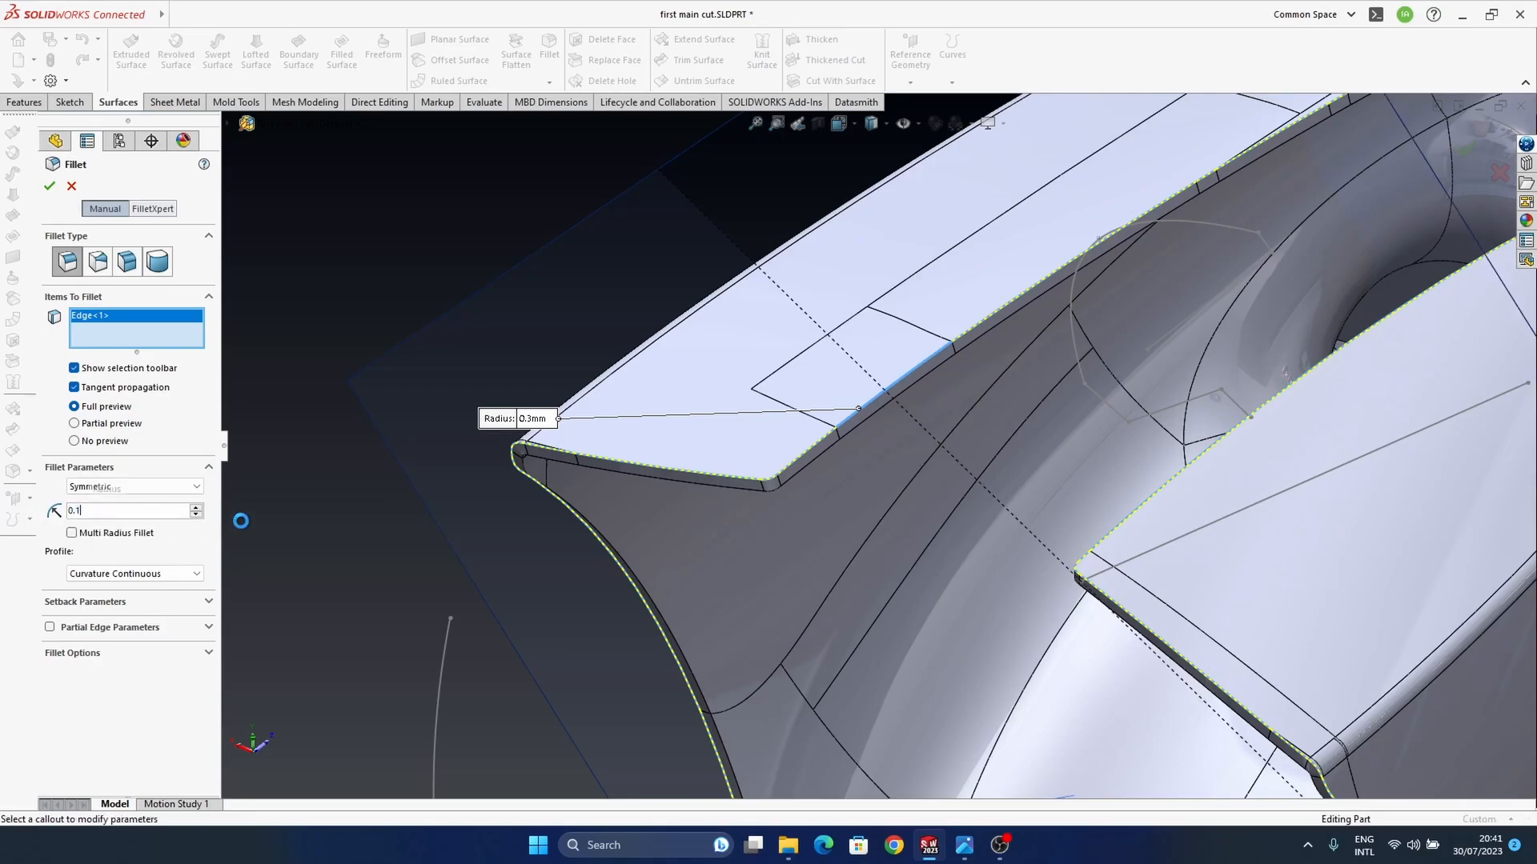
key(Return)
scroll(911, 410, up, 5)
ctrl+middle_drag(910, 410, 799, 455)
middle_drag(1045, 458, 1231, 377)
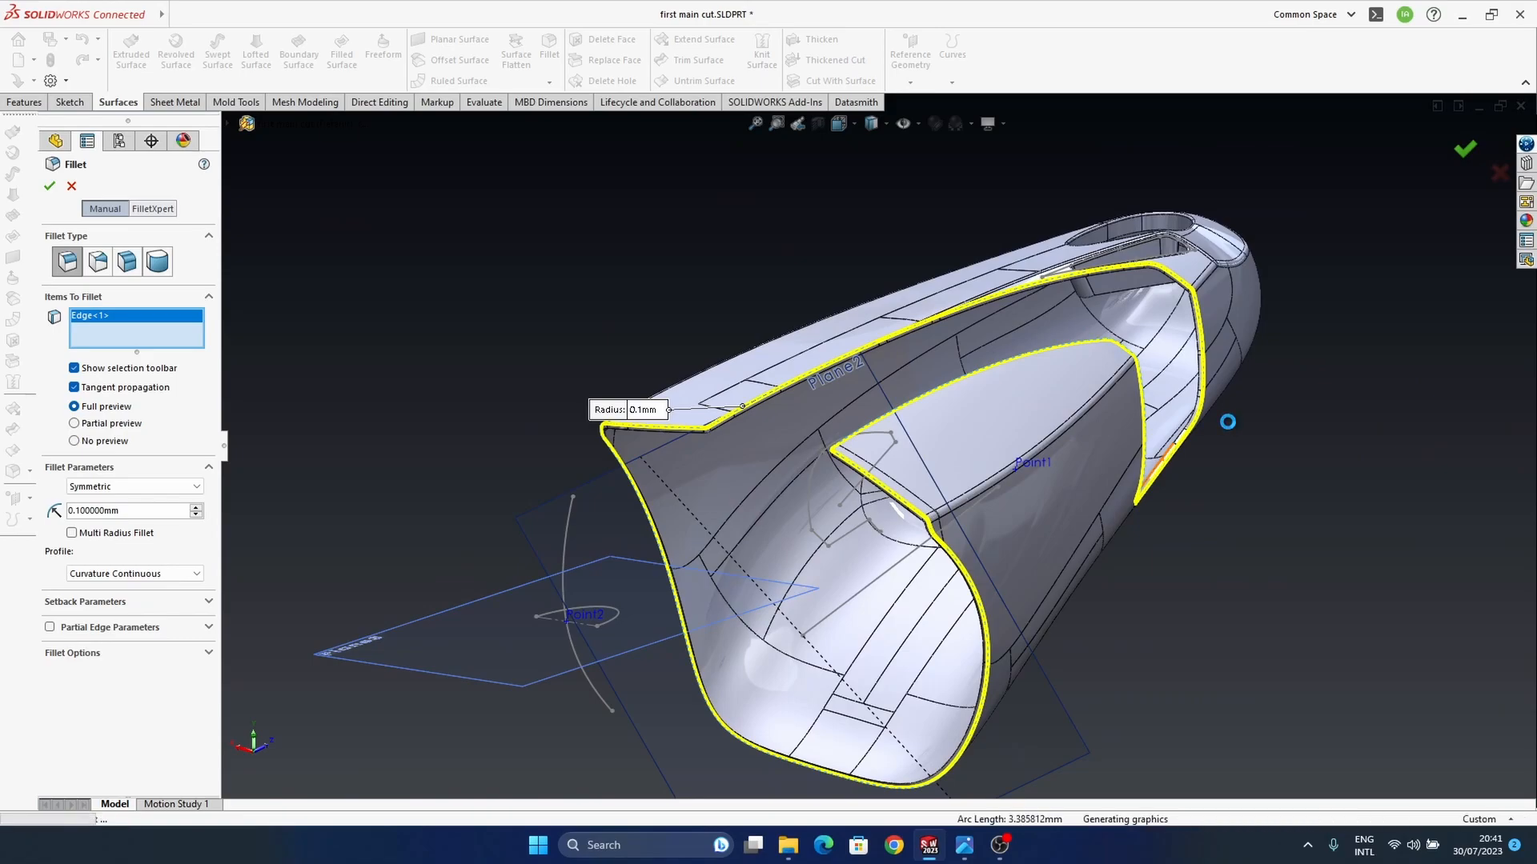
middle_drag(1108, 435, 904, 556)
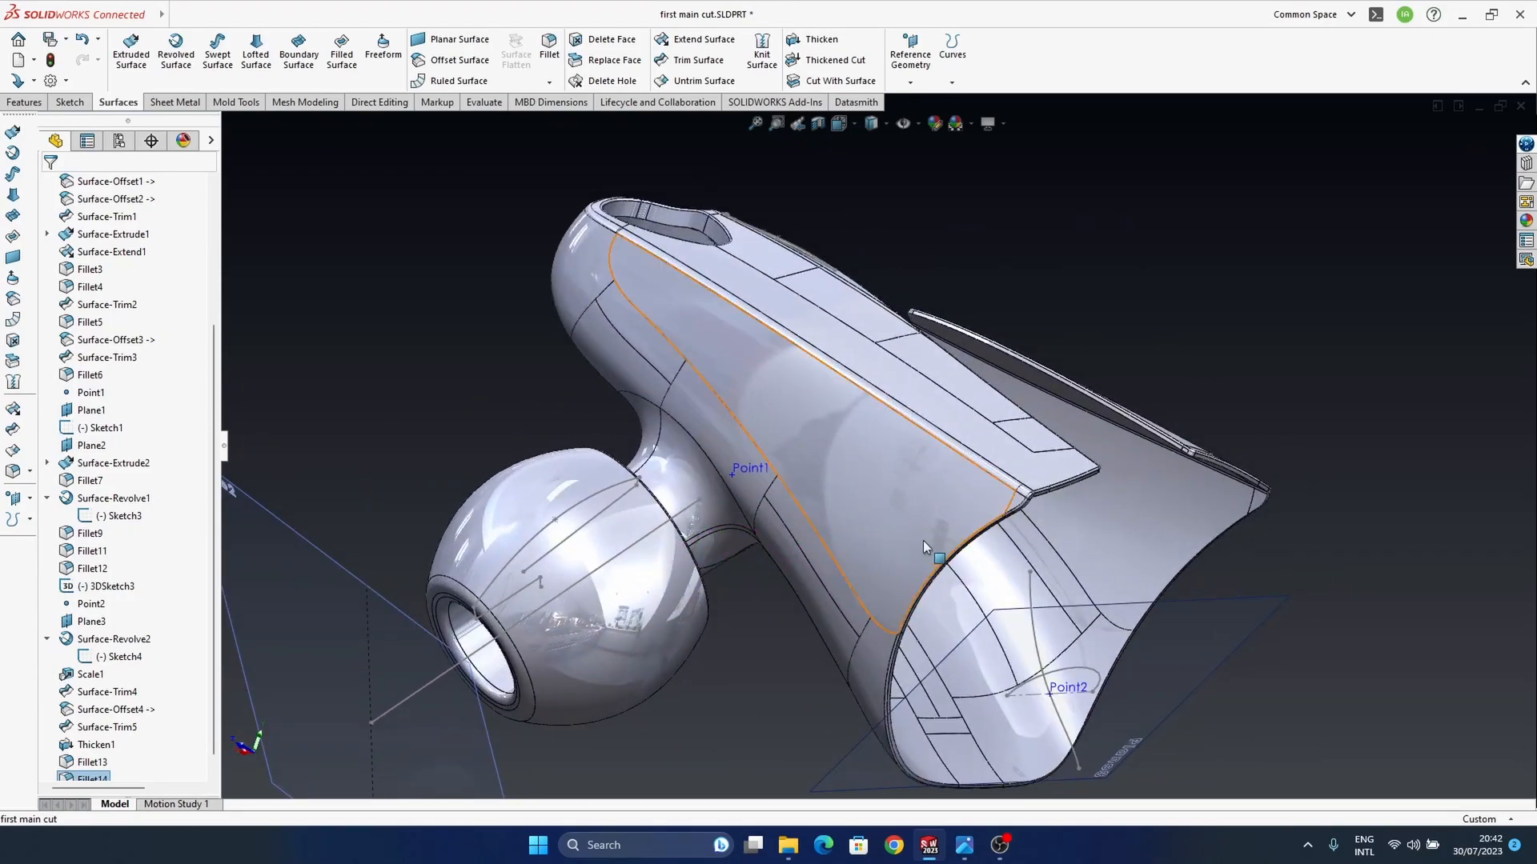
Step: Switch to the Earbuds assembly, rebuild it with the changed part and leave component editing
key(ctrl+Tab)
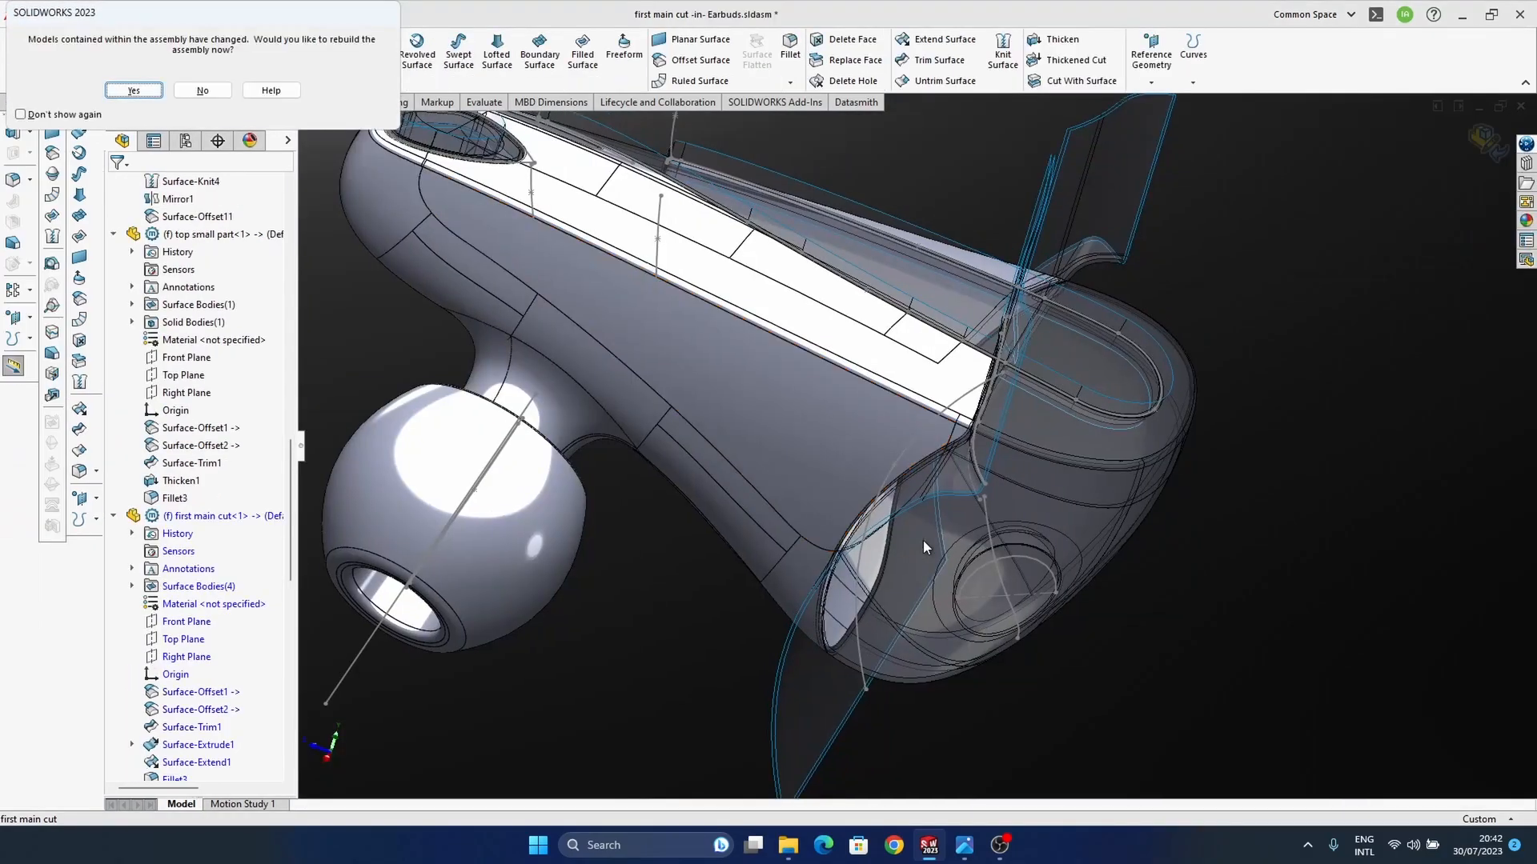
click(134, 94)
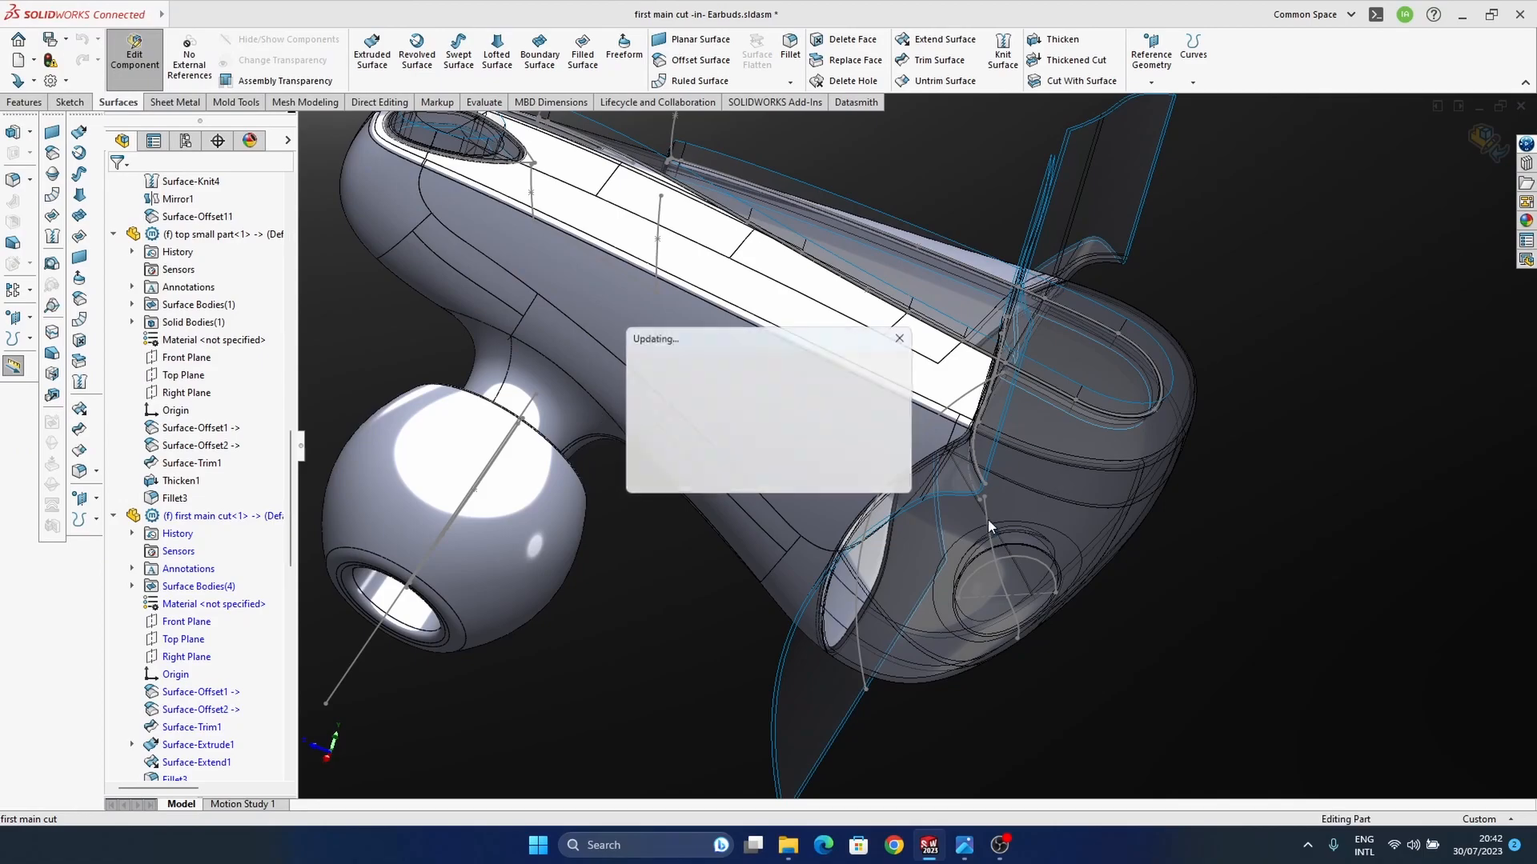
middle_drag(852, 583, 1062, 421)
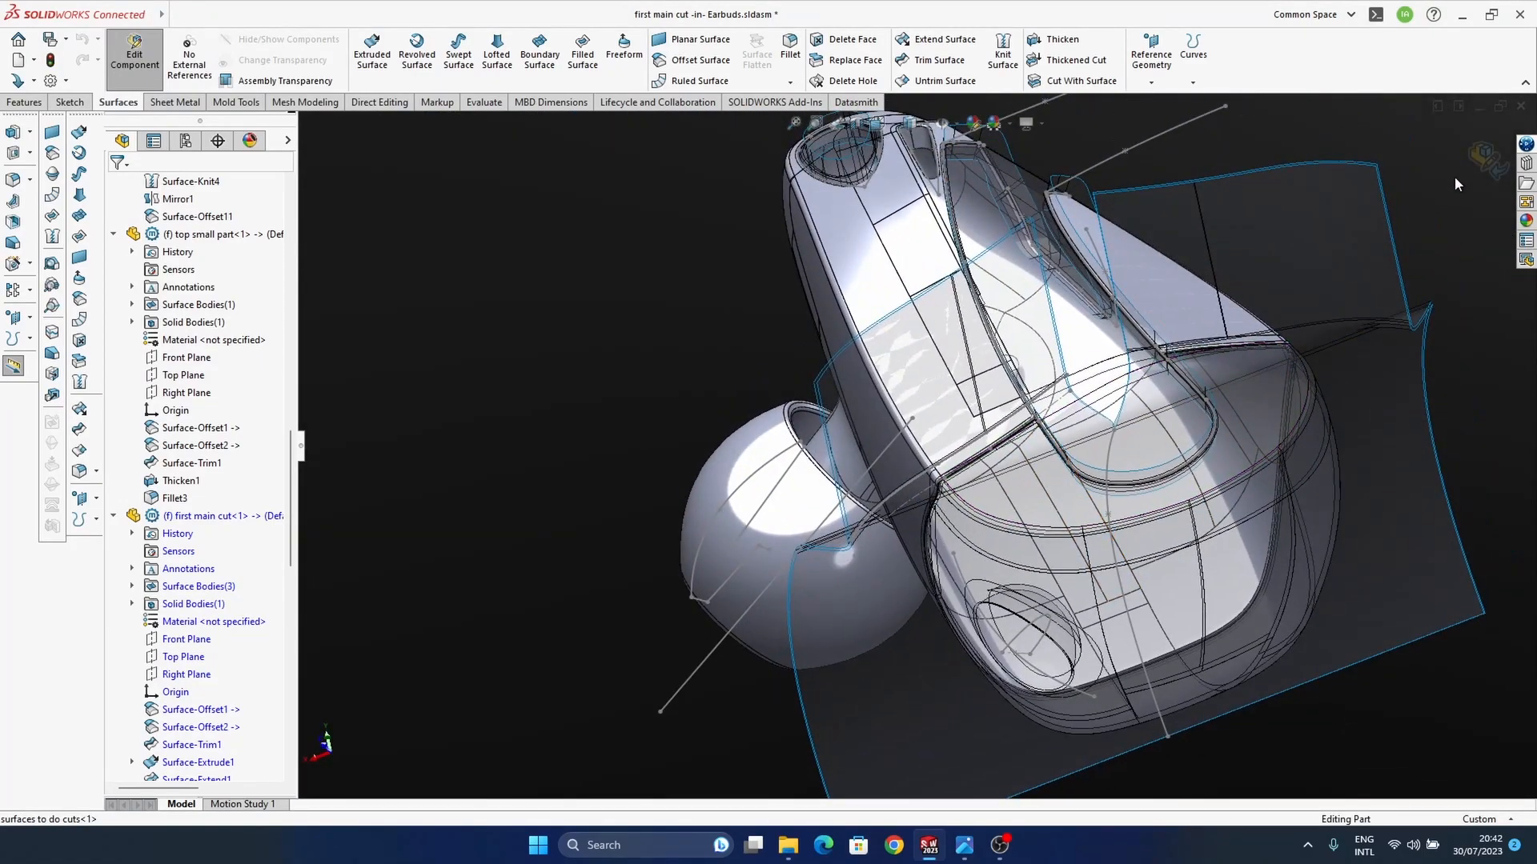
click(1484, 158)
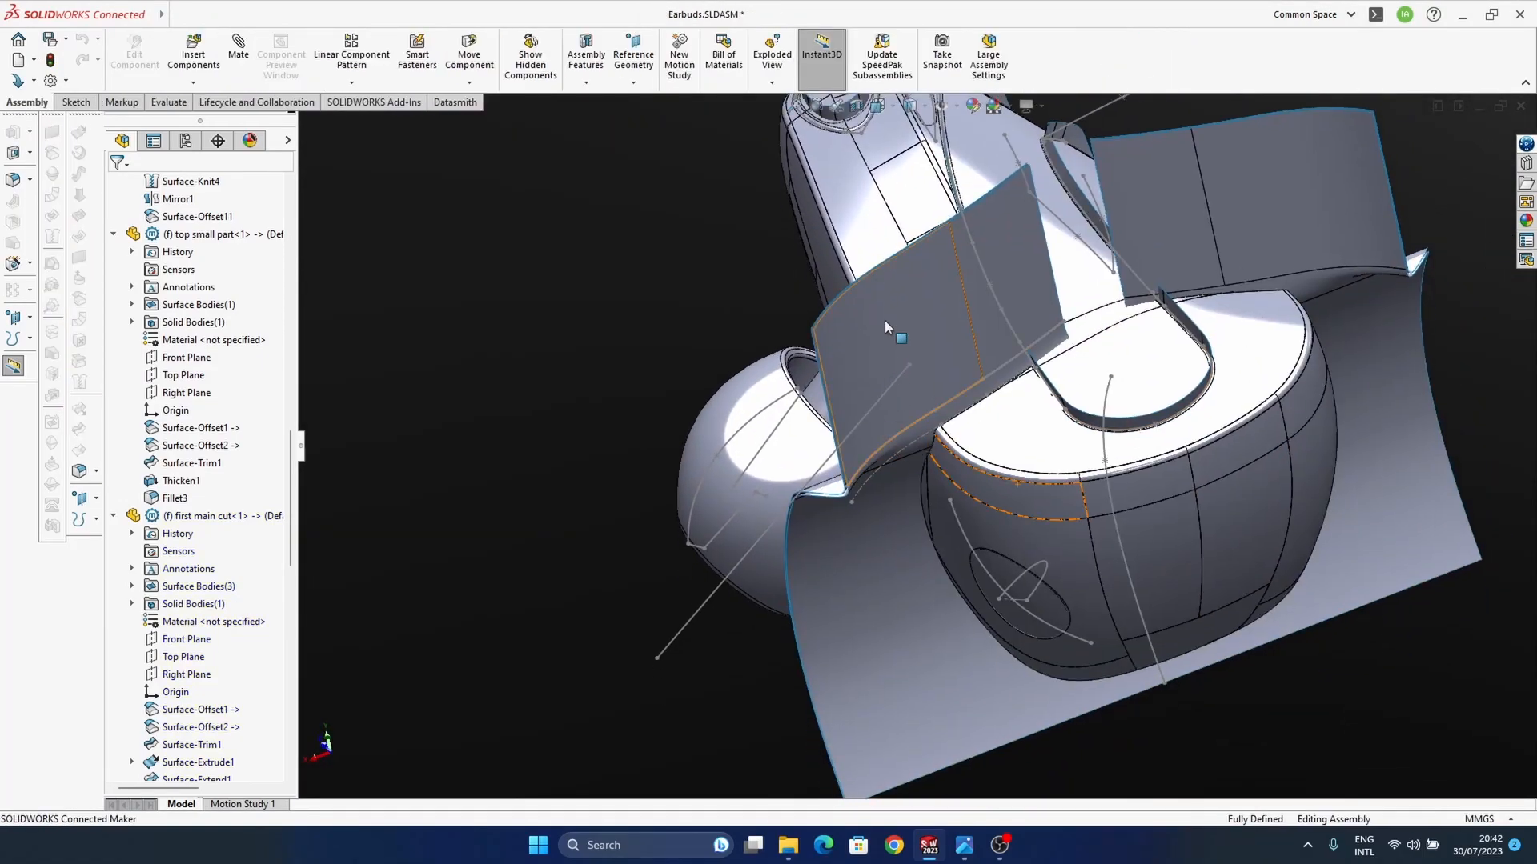
Step: Hide the "surfaces to do cuts" component to expose the assembled earbud housing parts
click(886, 326)
right_click(196, 357)
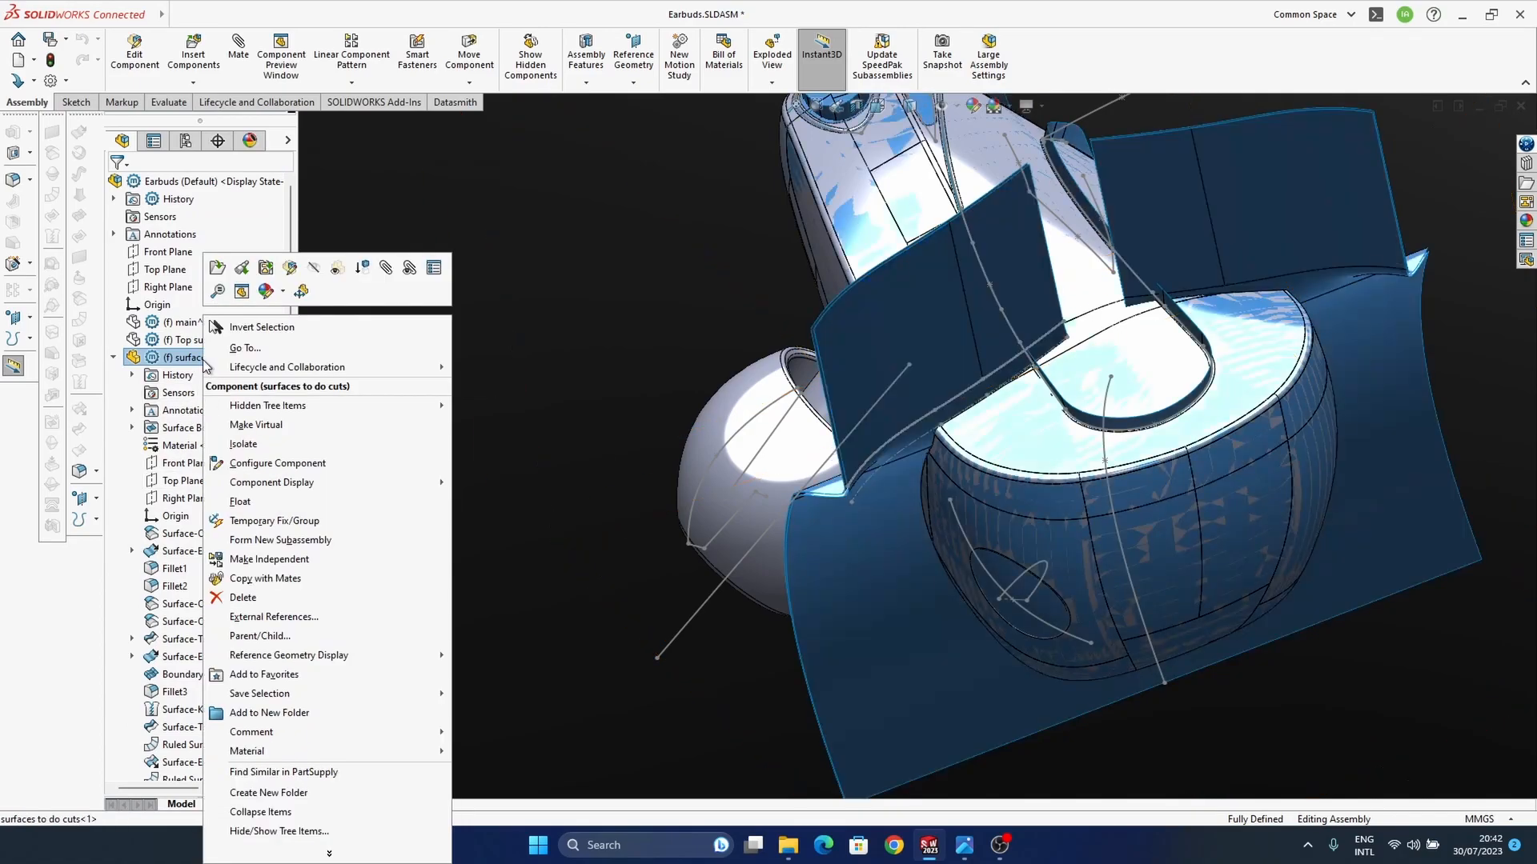
click(314, 267)
mouse_move(1110, 501)
ctrl+middle_down()
mouse_move(1073, 587)
mouse_move(1168, 472)
mouse_move(1121, 504)
ctrl+middle_up()
scroll(845, 542, down, 7)
middle_drag(976, 536, 806, 578)
scroll(861, 624, up, 9)
middle_drag(920, 583, 958, 458)
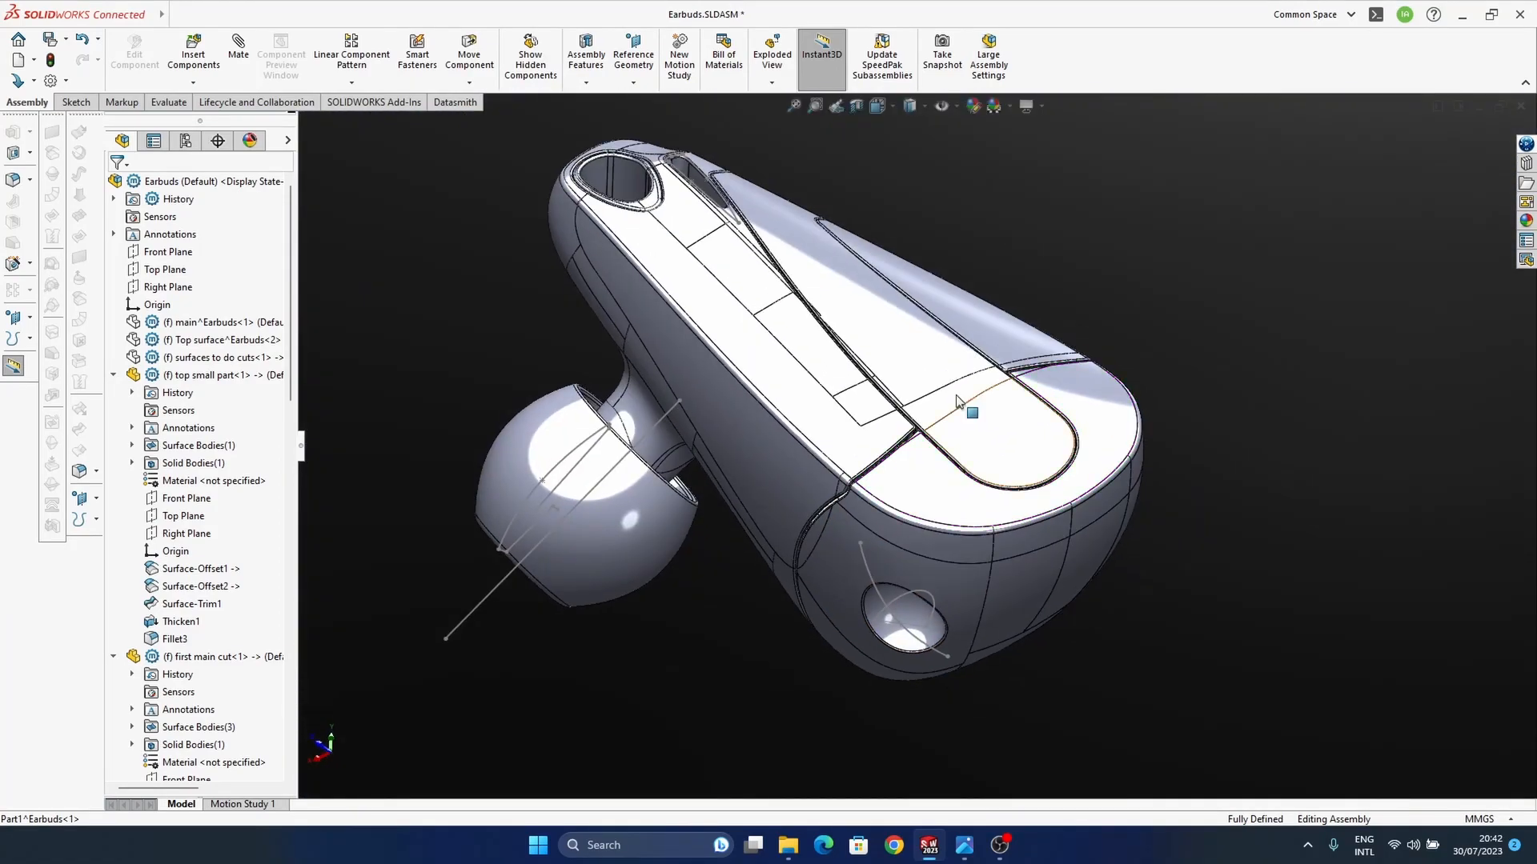
Step: Display the assembly shaded without edges and examine the parting gap between the main housing and the end cap
click(919, 112)
click(914, 146)
mouse_move(907, 560)
middle_down()
mouse_move(971, 604)
mouse_move(917, 587)
mouse_move(885, 655)
mouse_move(920, 507)
mouse_move(919, 551)
mouse_move(1105, 539)
mouse_move(1025, 569)
mouse_move(920, 521)
mouse_move(933, 588)
mouse_move(945, 557)
middle_up()
middle_drag(952, 502, 864, 622)
scroll(831, 492, down, 4)
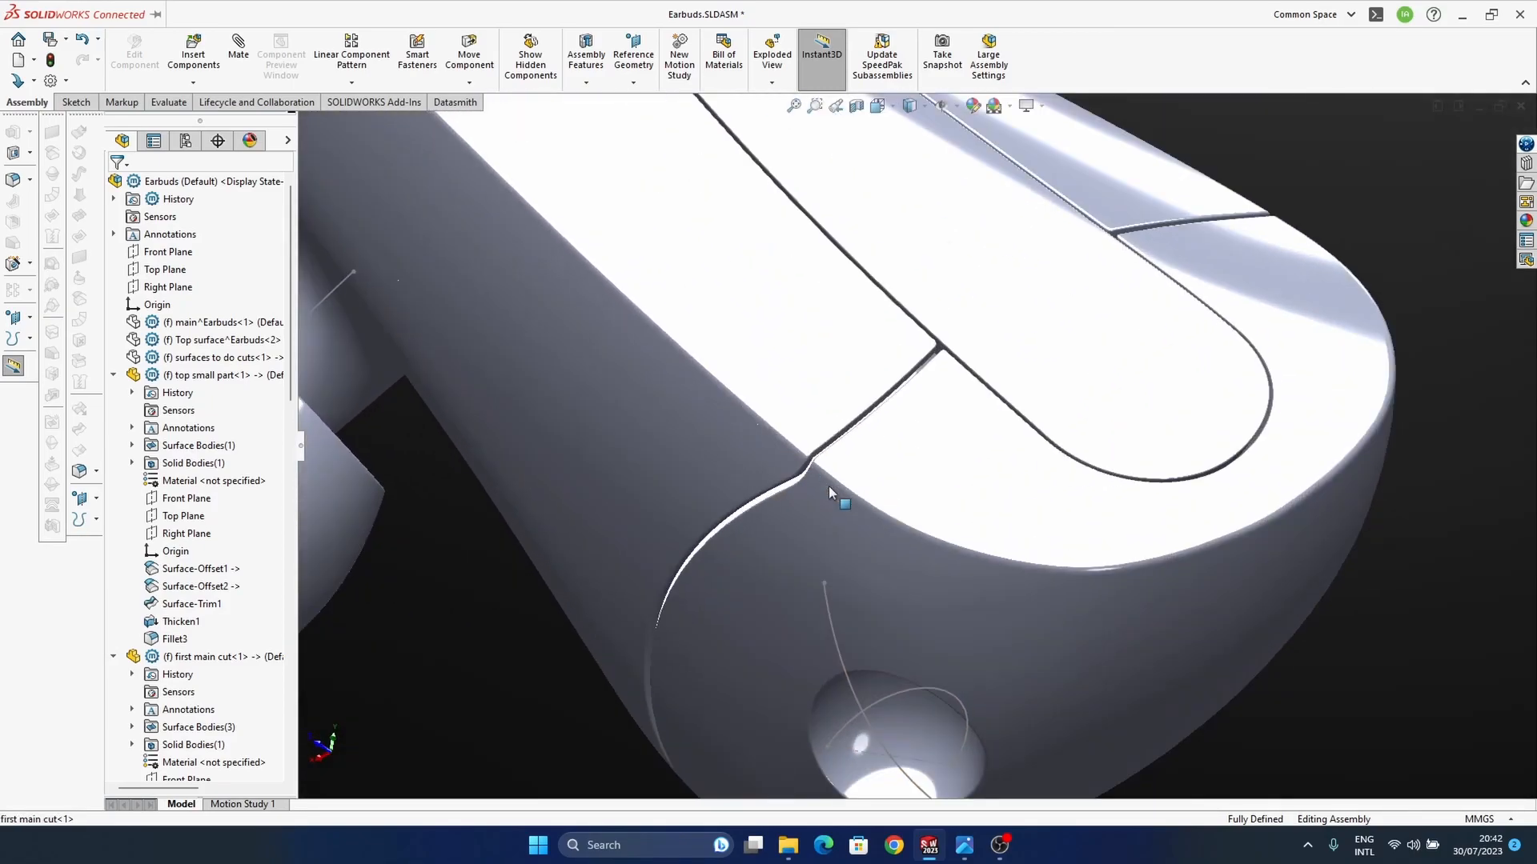
mouse_move(846, 514)
middle_down()
mouse_move(944, 403)
mouse_move(853, 485)
middle_up()
scroll(850, 483, down, 5)
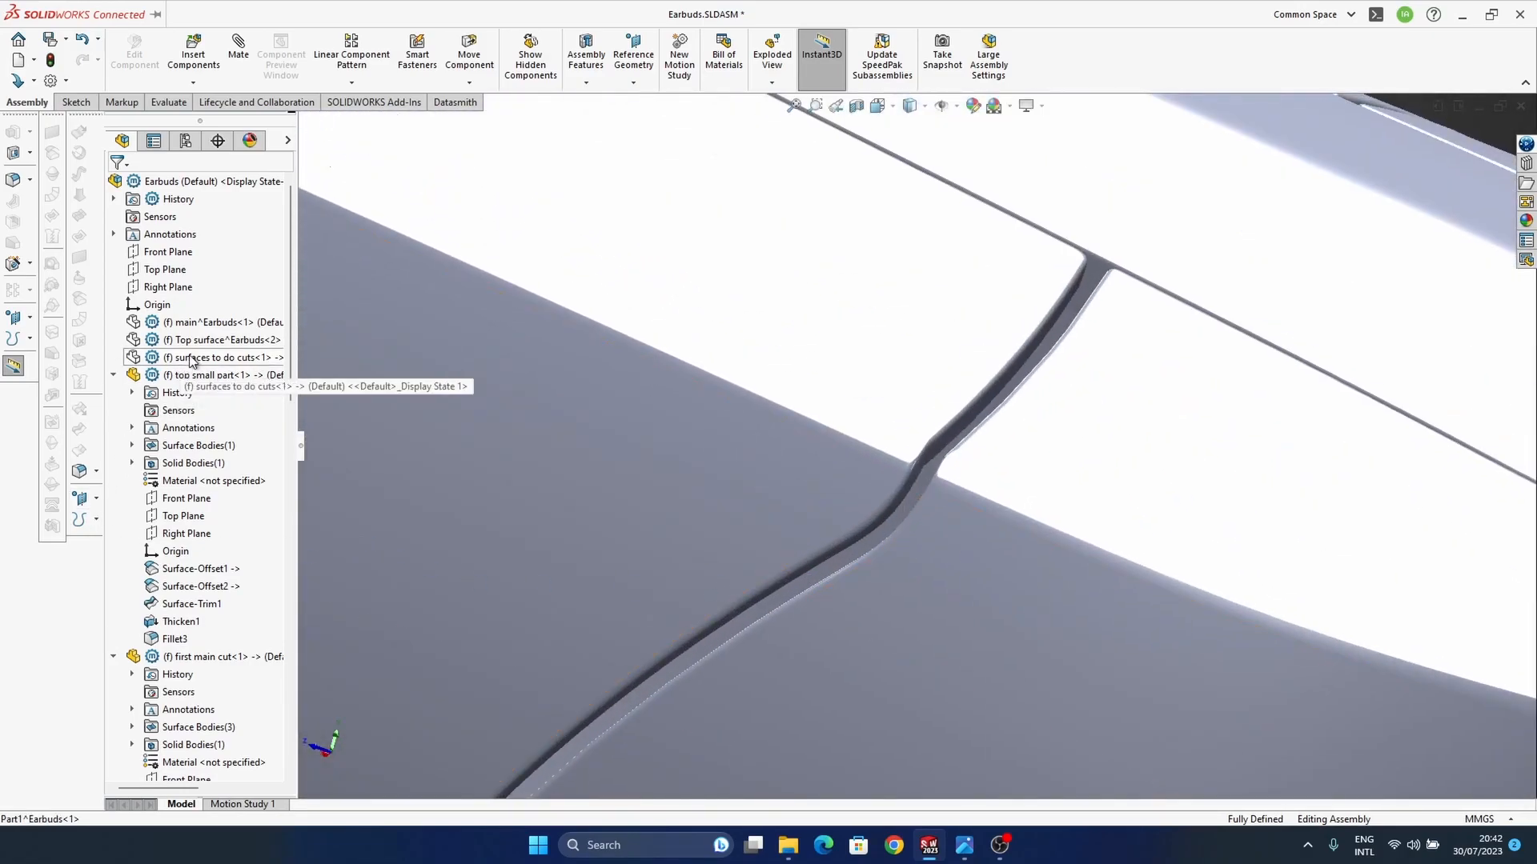
Step: Show the "surfaces to do cuts" component again in the assembly
click(220, 357)
ctrl+click(268, 339)
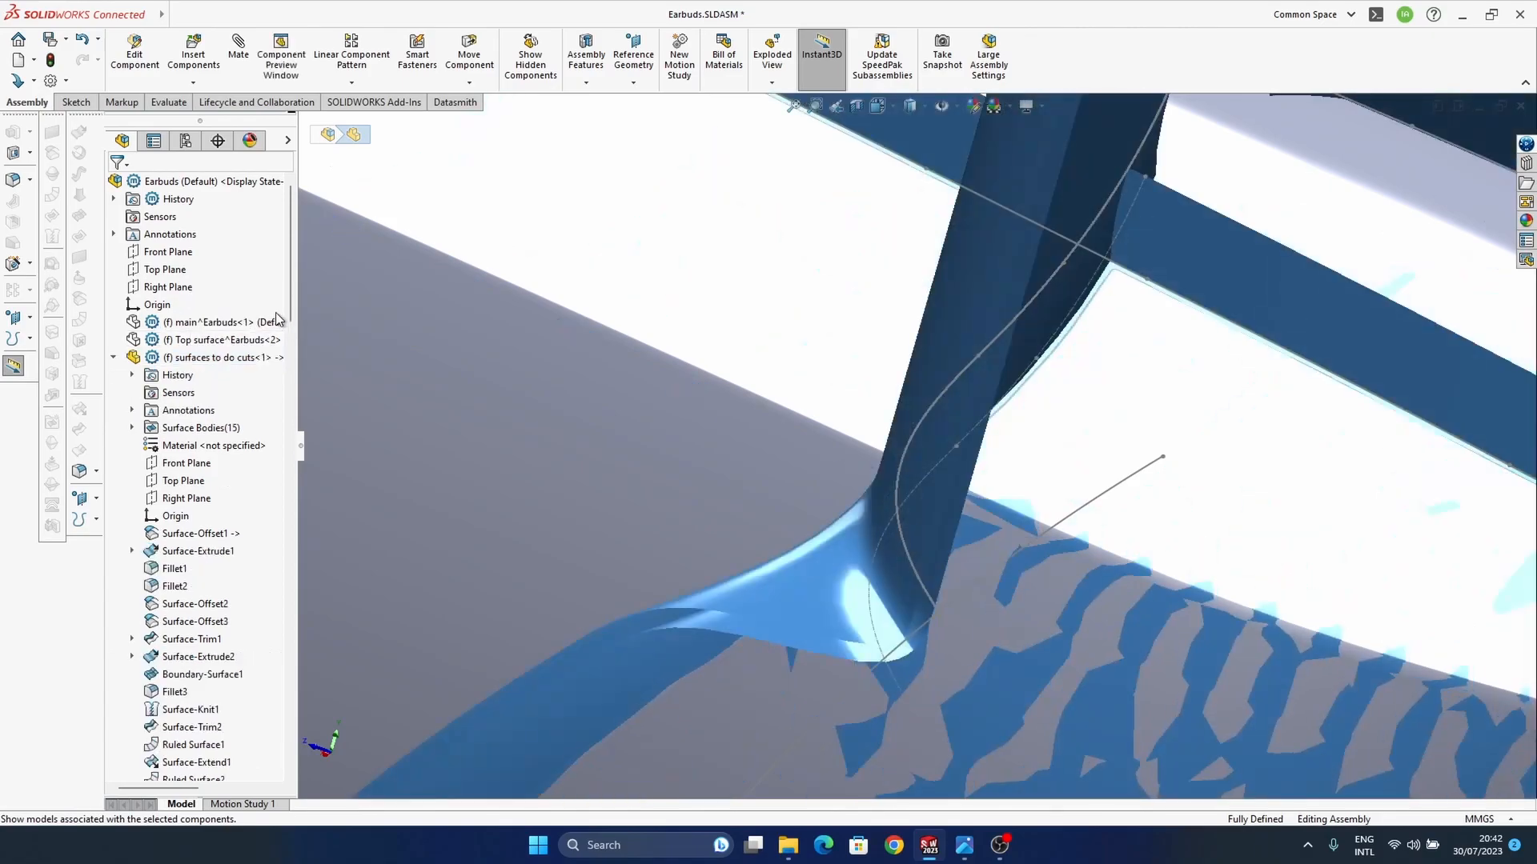
ctrl+middle_drag(824, 564, 828, 552)
Step: Edit the cutting-surfaces component in place, set the Surface-Offset11 distance to 0.1 mm, and return to the assembly
click(804, 578)
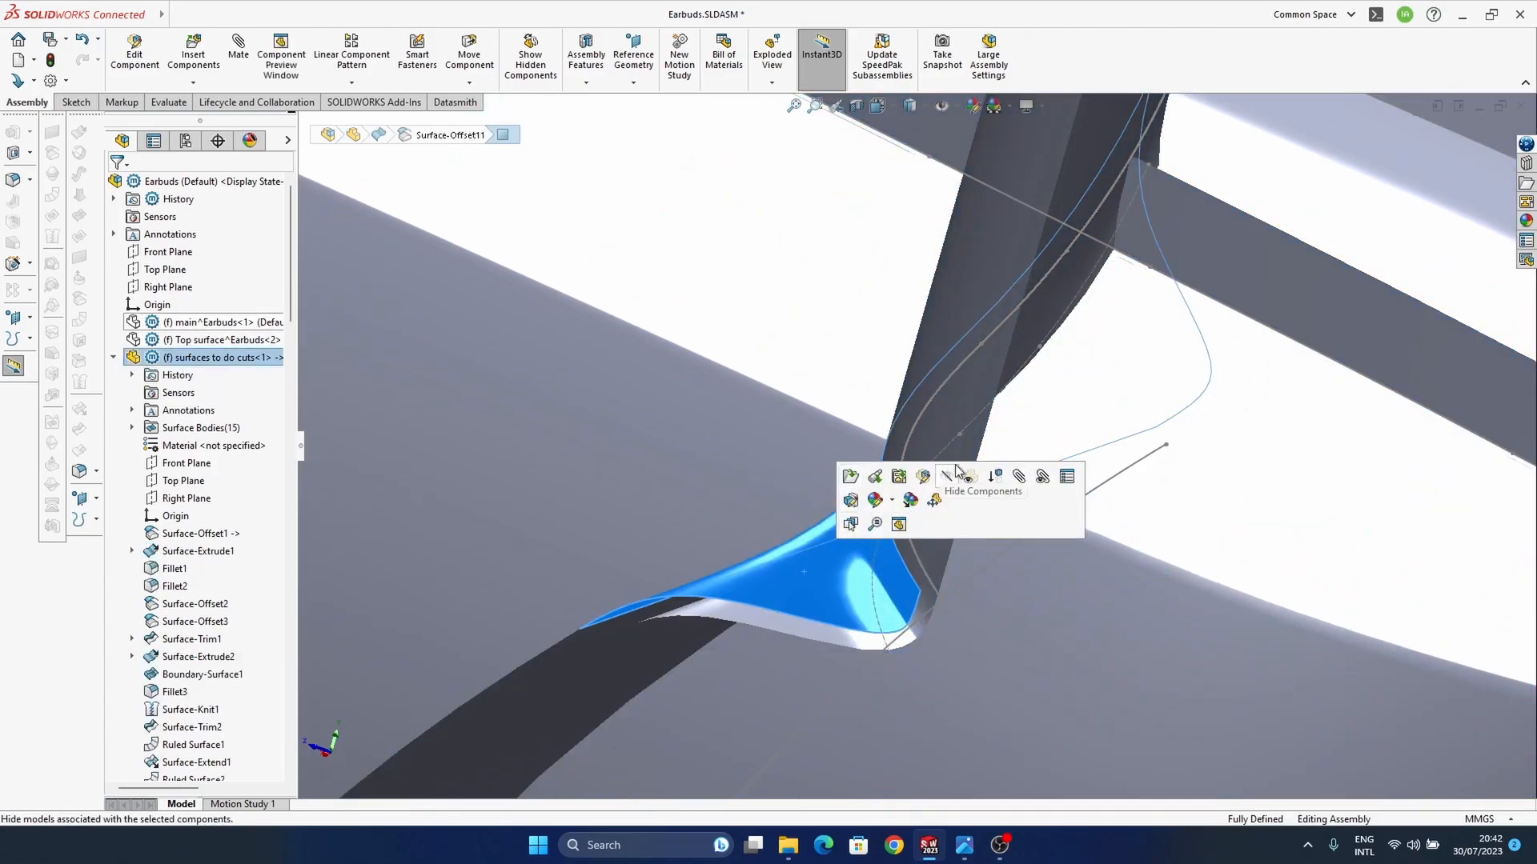
click(924, 478)
click(838, 554)
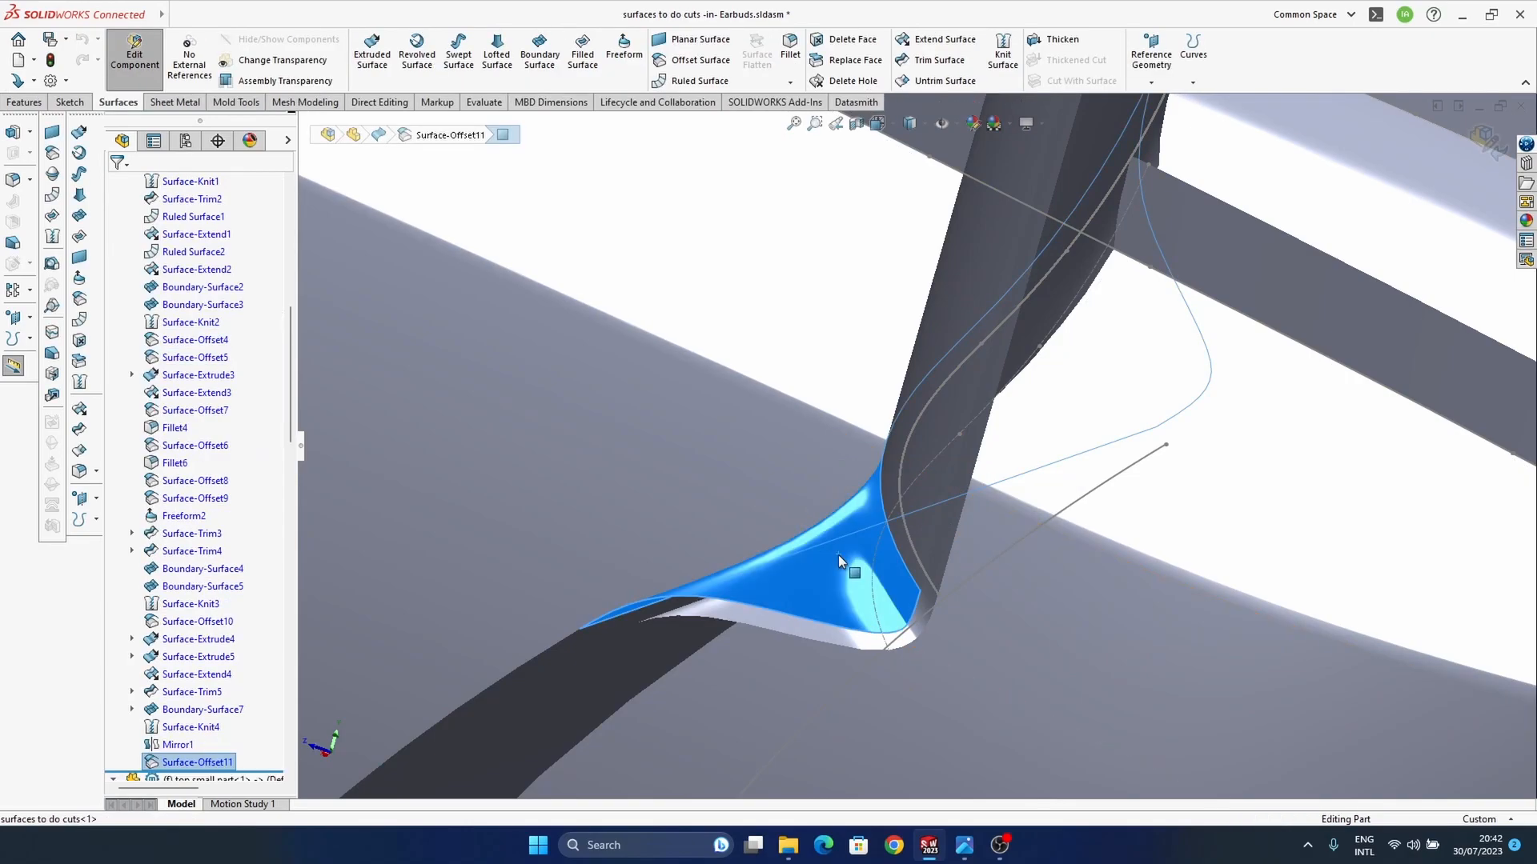
right_click(178, 558)
click(200, 515)
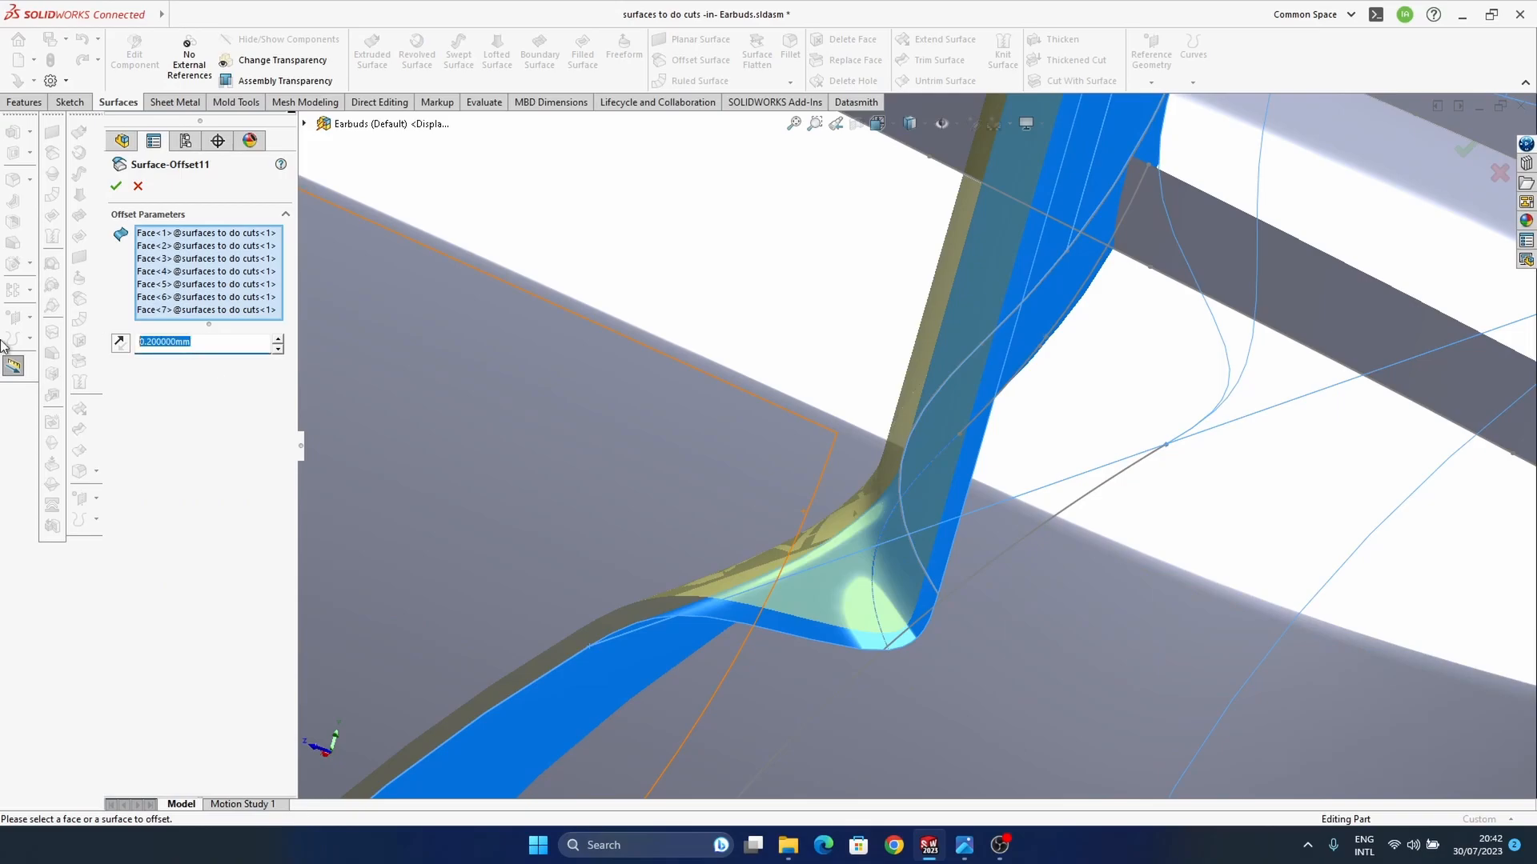
key(Return)
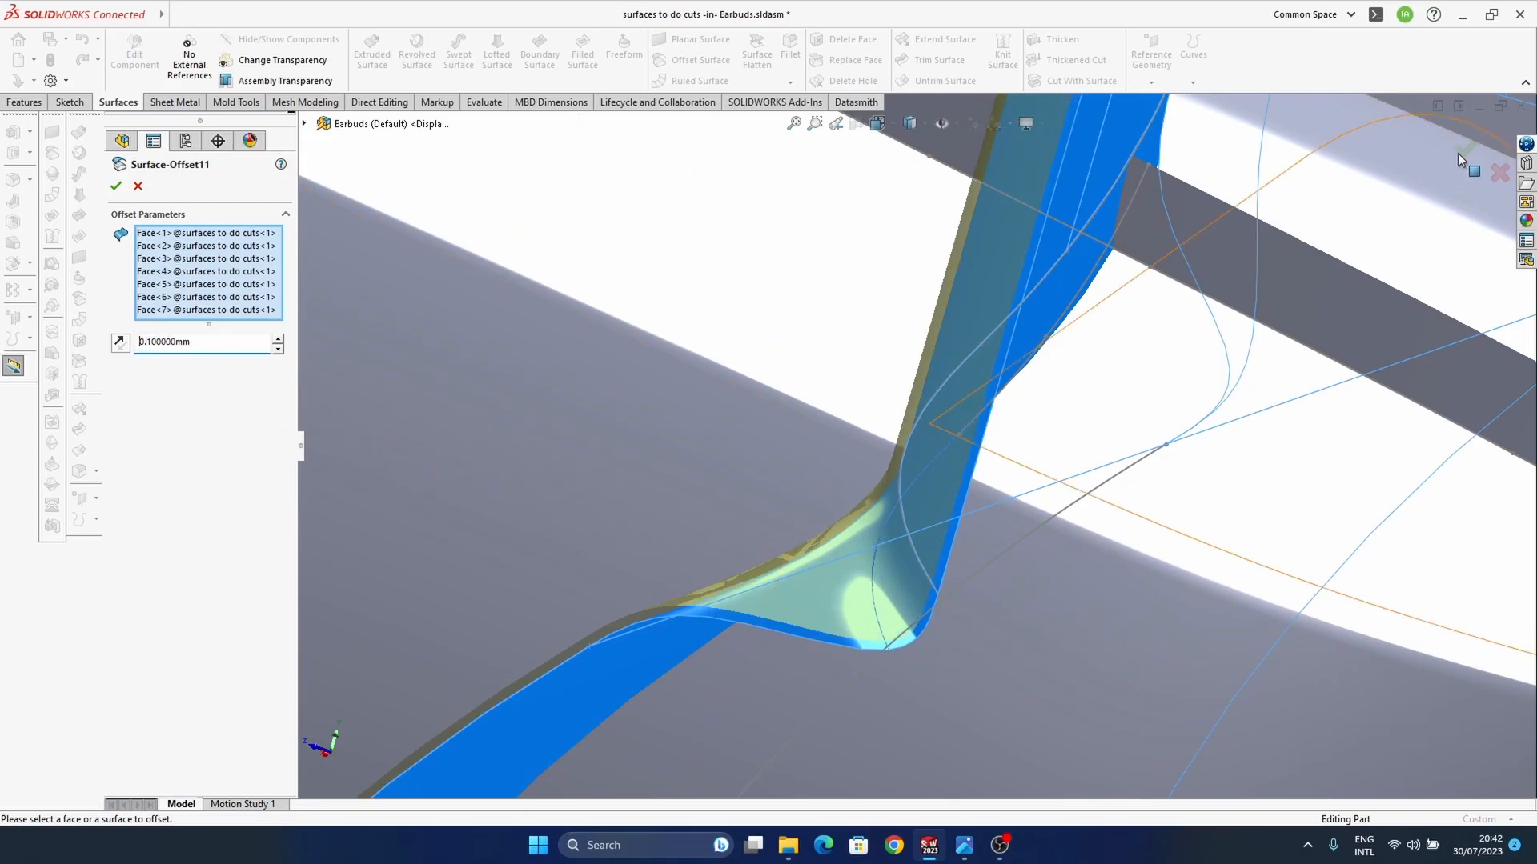
key(Return)
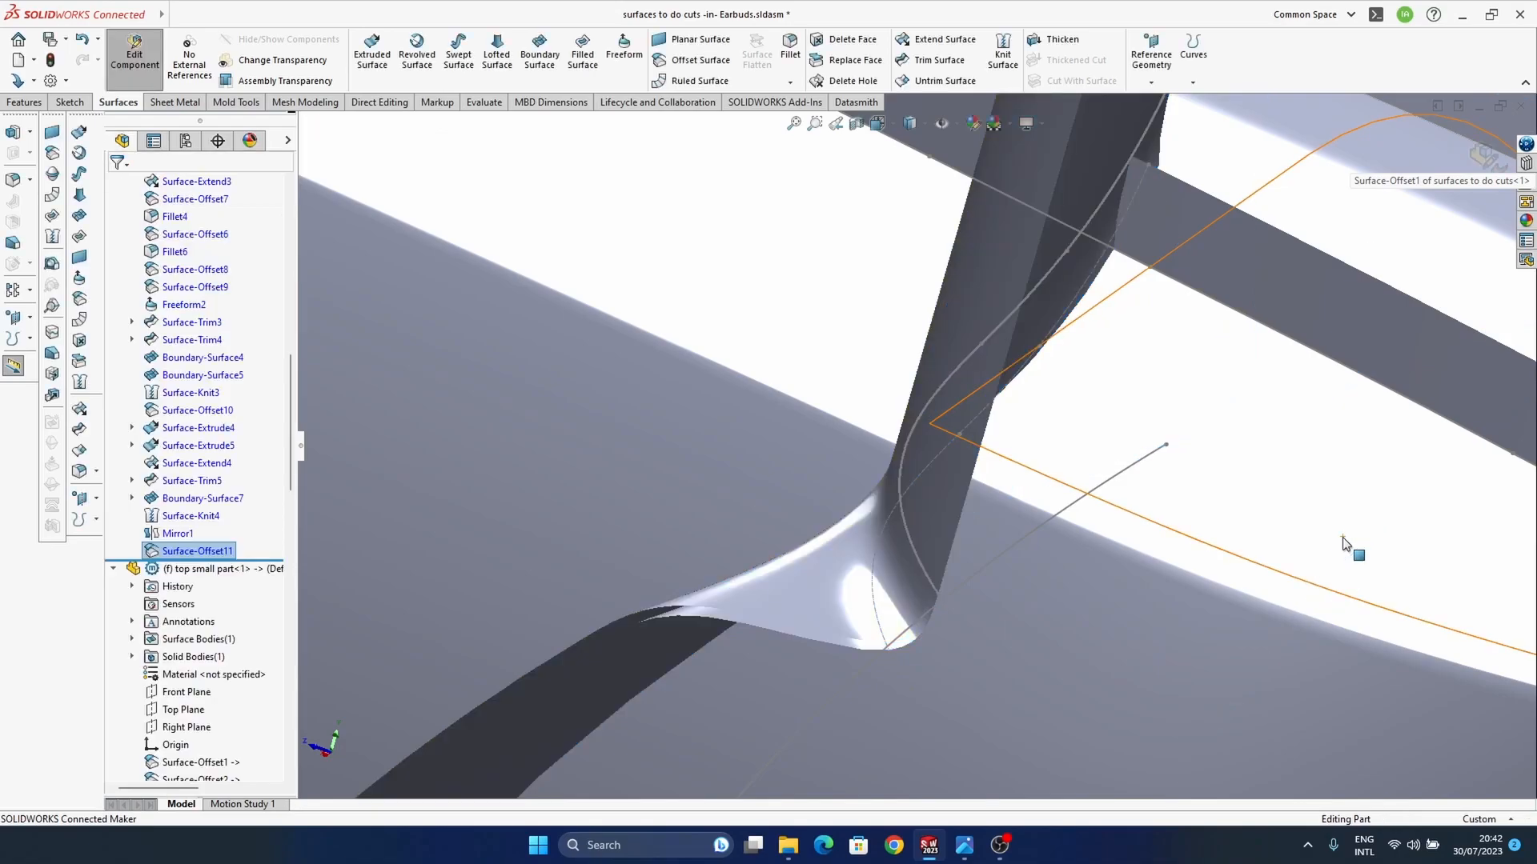
click(1487, 158)
Step: Display the assembly shaded with edges and rebuild it with the changed surface offset
scroll(886, 534, up, 6)
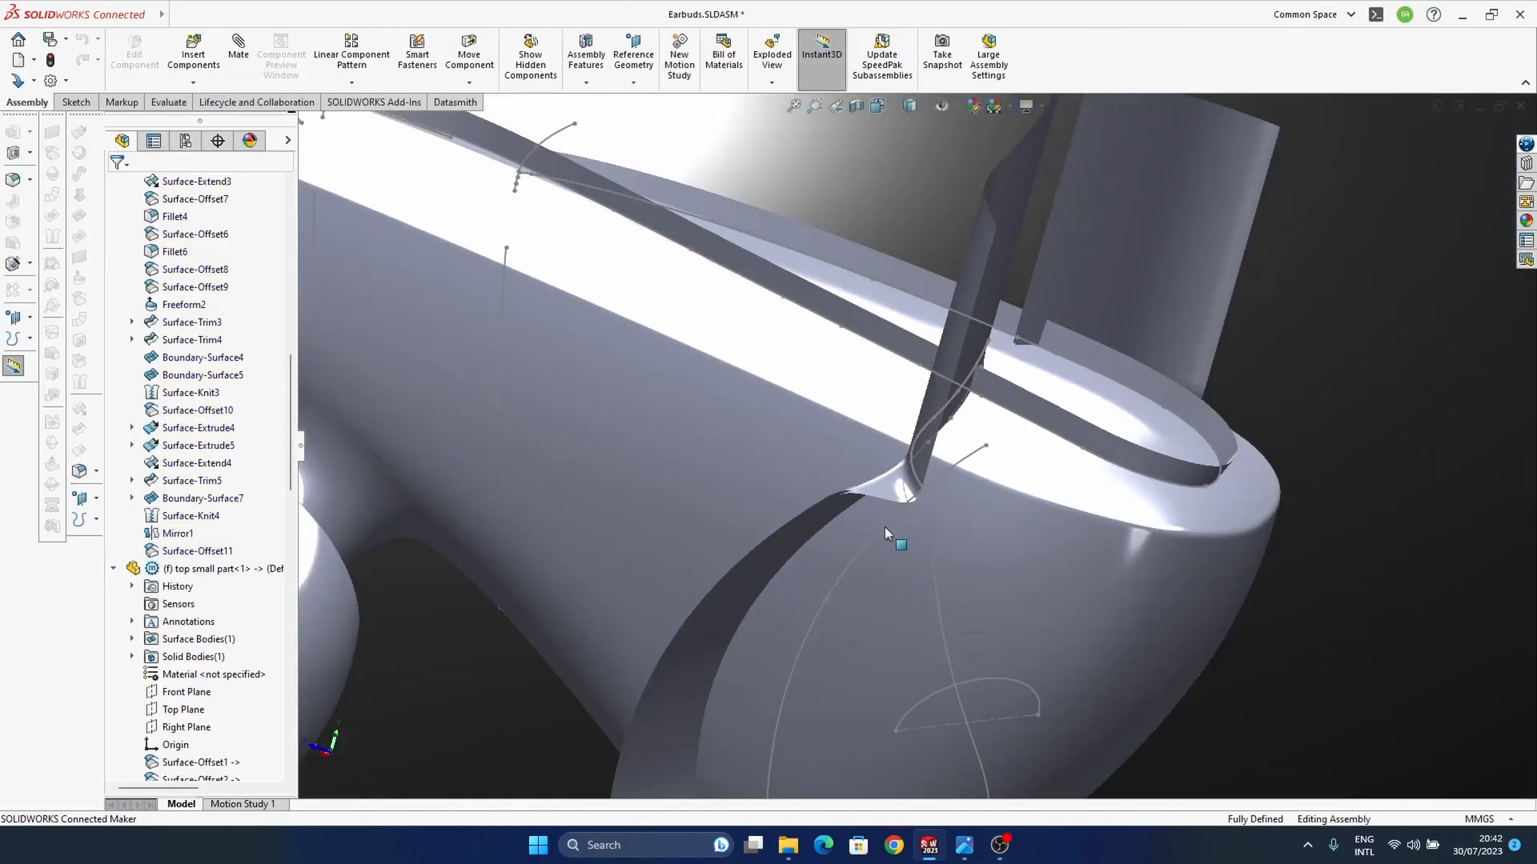
scroll(886, 534, up, 5)
scroll(886, 534, down, 5)
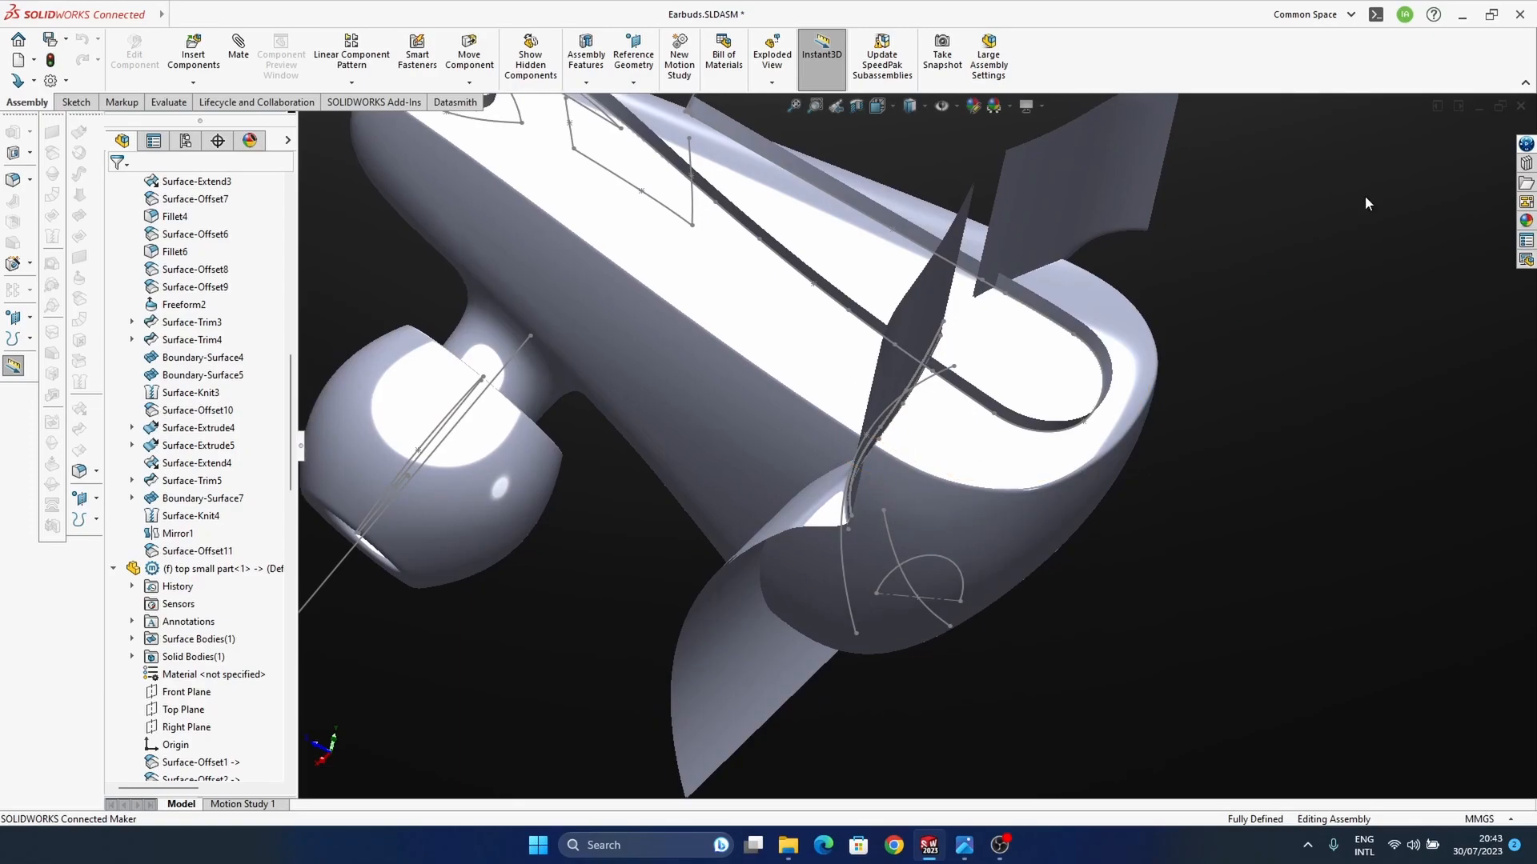
click(924, 107)
click(916, 128)
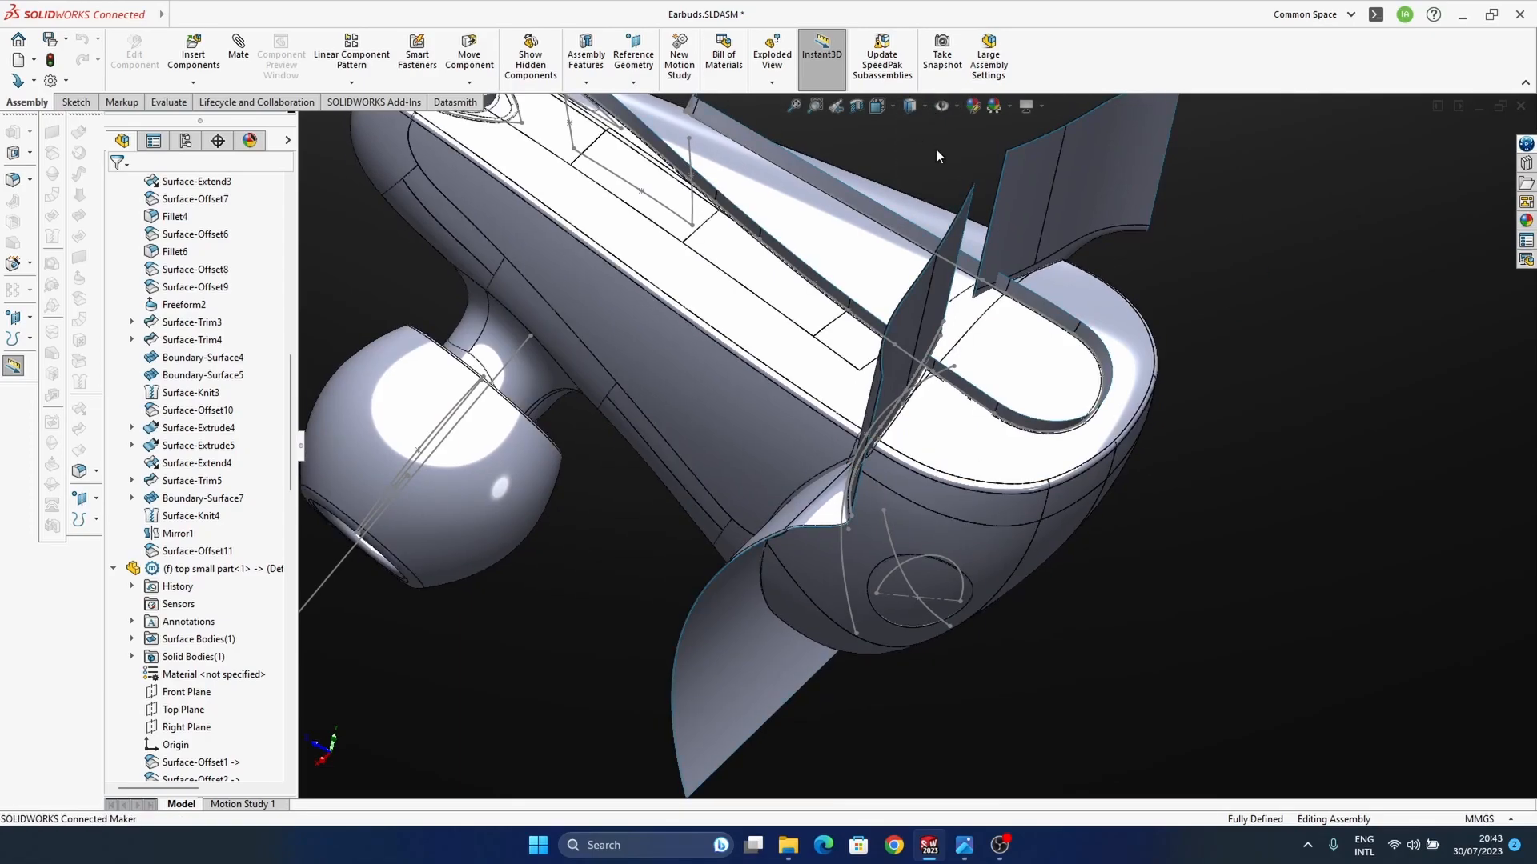
ctrl+middle_drag(1099, 552, 1144, 556)
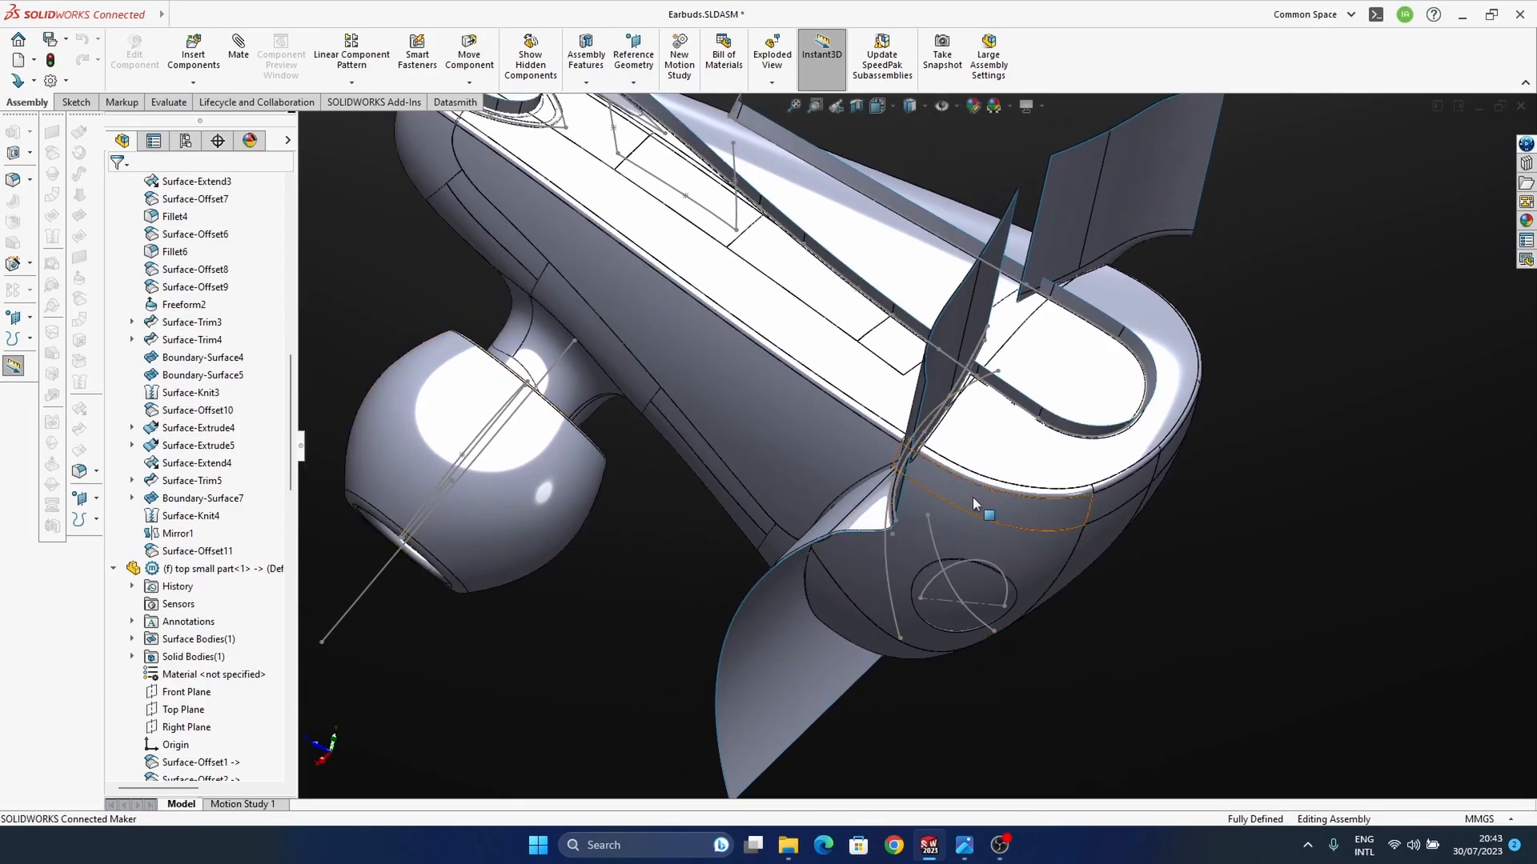
key(ctrl+b)
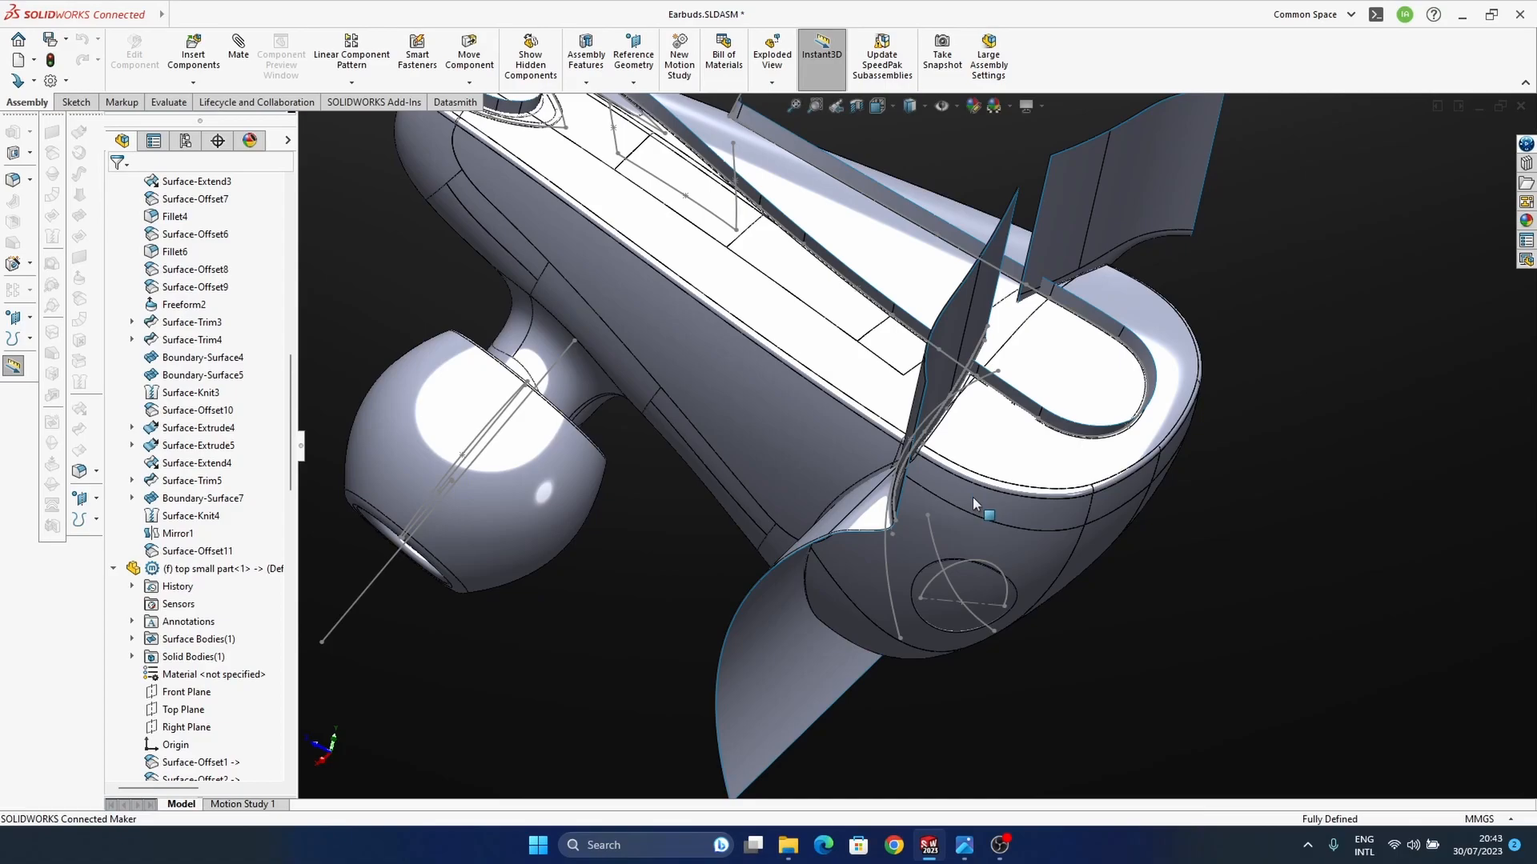
Step: Hide the "surfaces to do cuts" component and display the assembly shaded without edges
scroll(218, 521, up, 14)
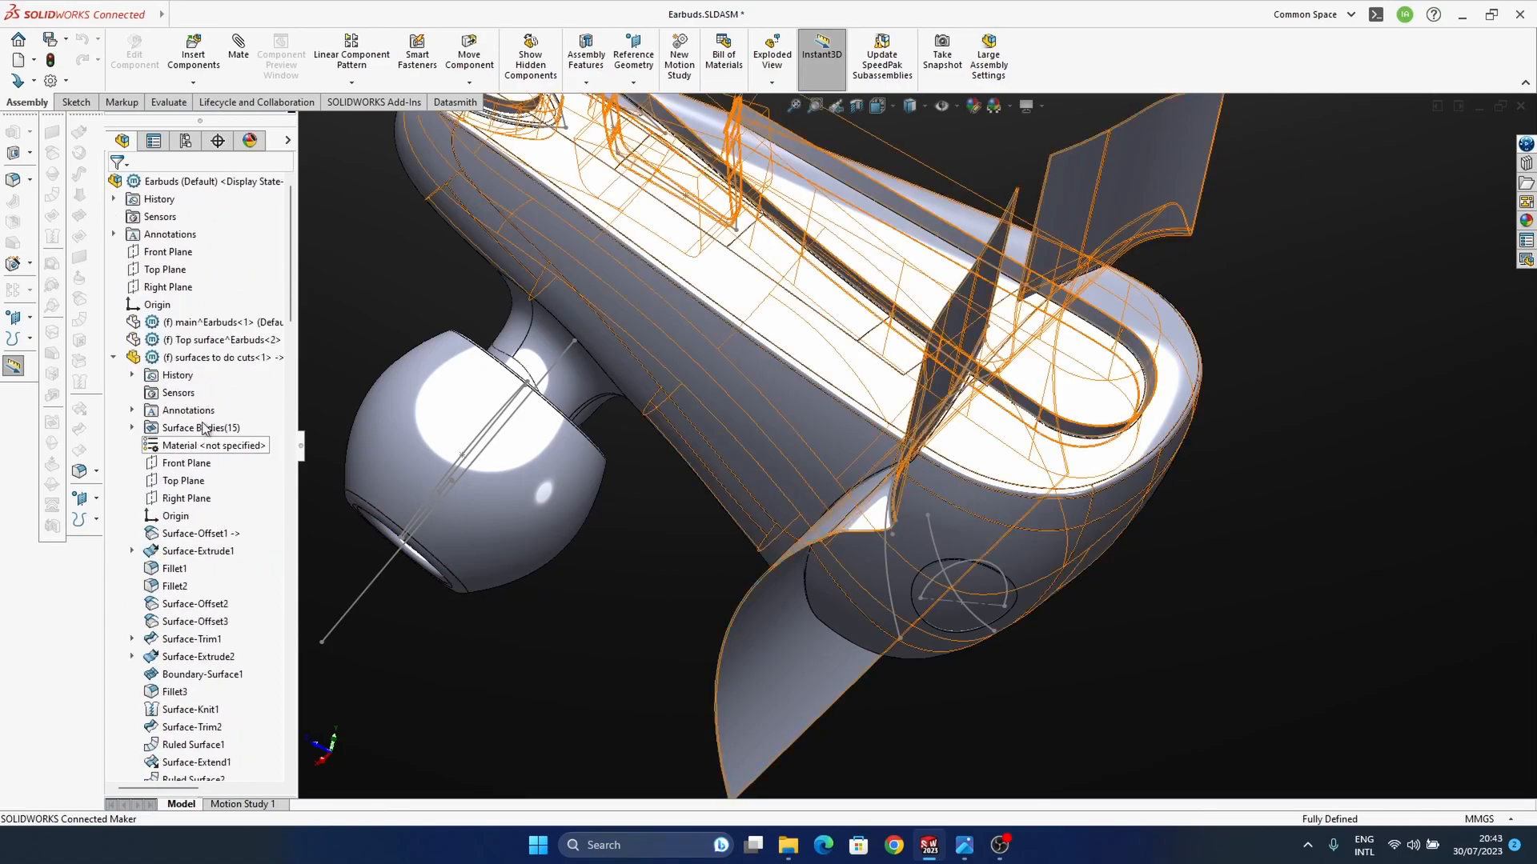
click(200, 358)
click(309, 310)
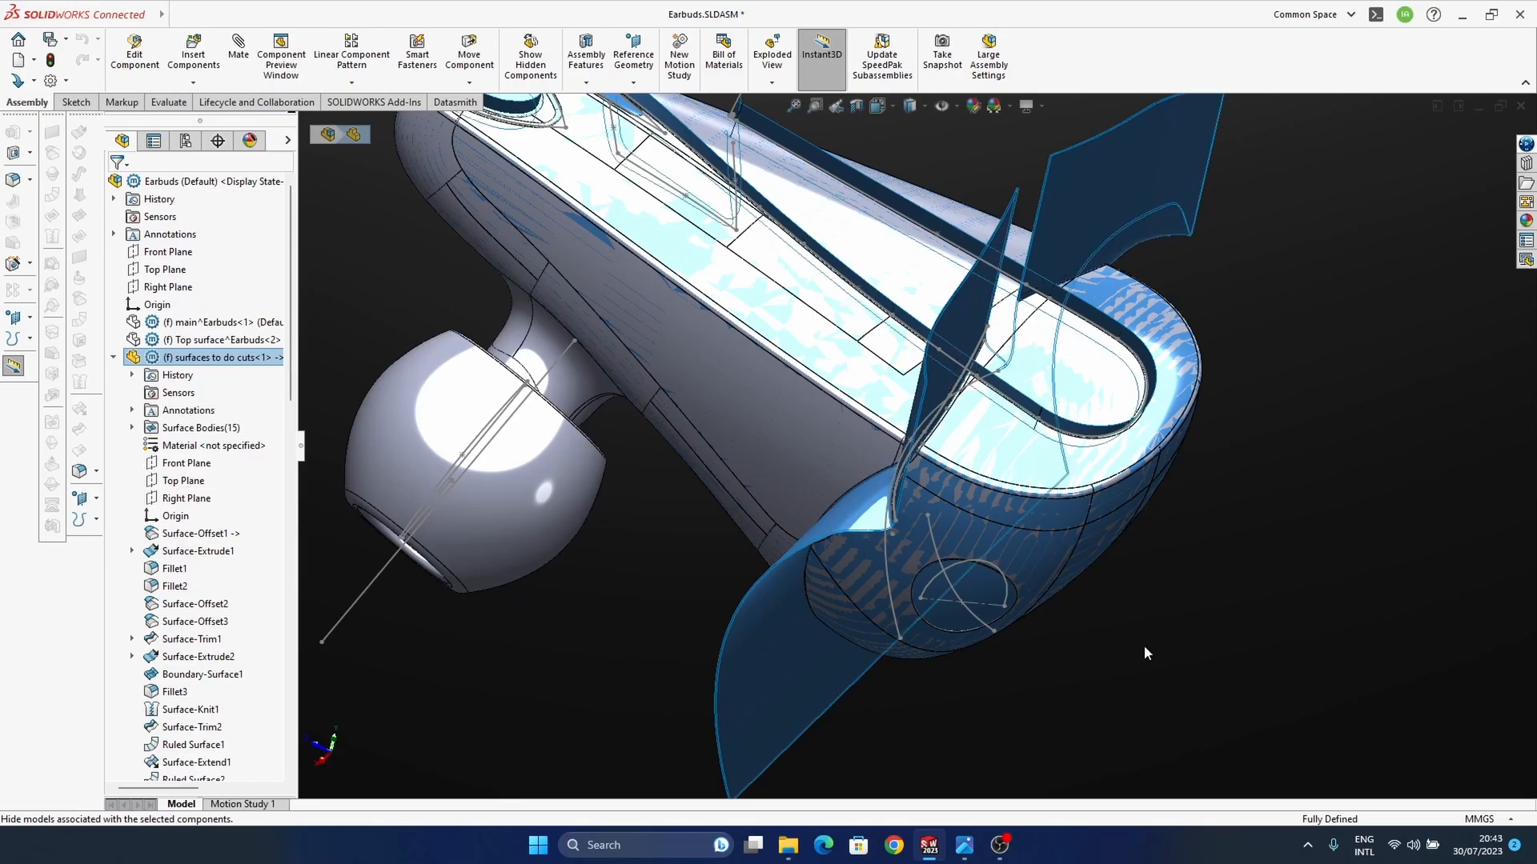
middle_drag(991, 563, 985, 344)
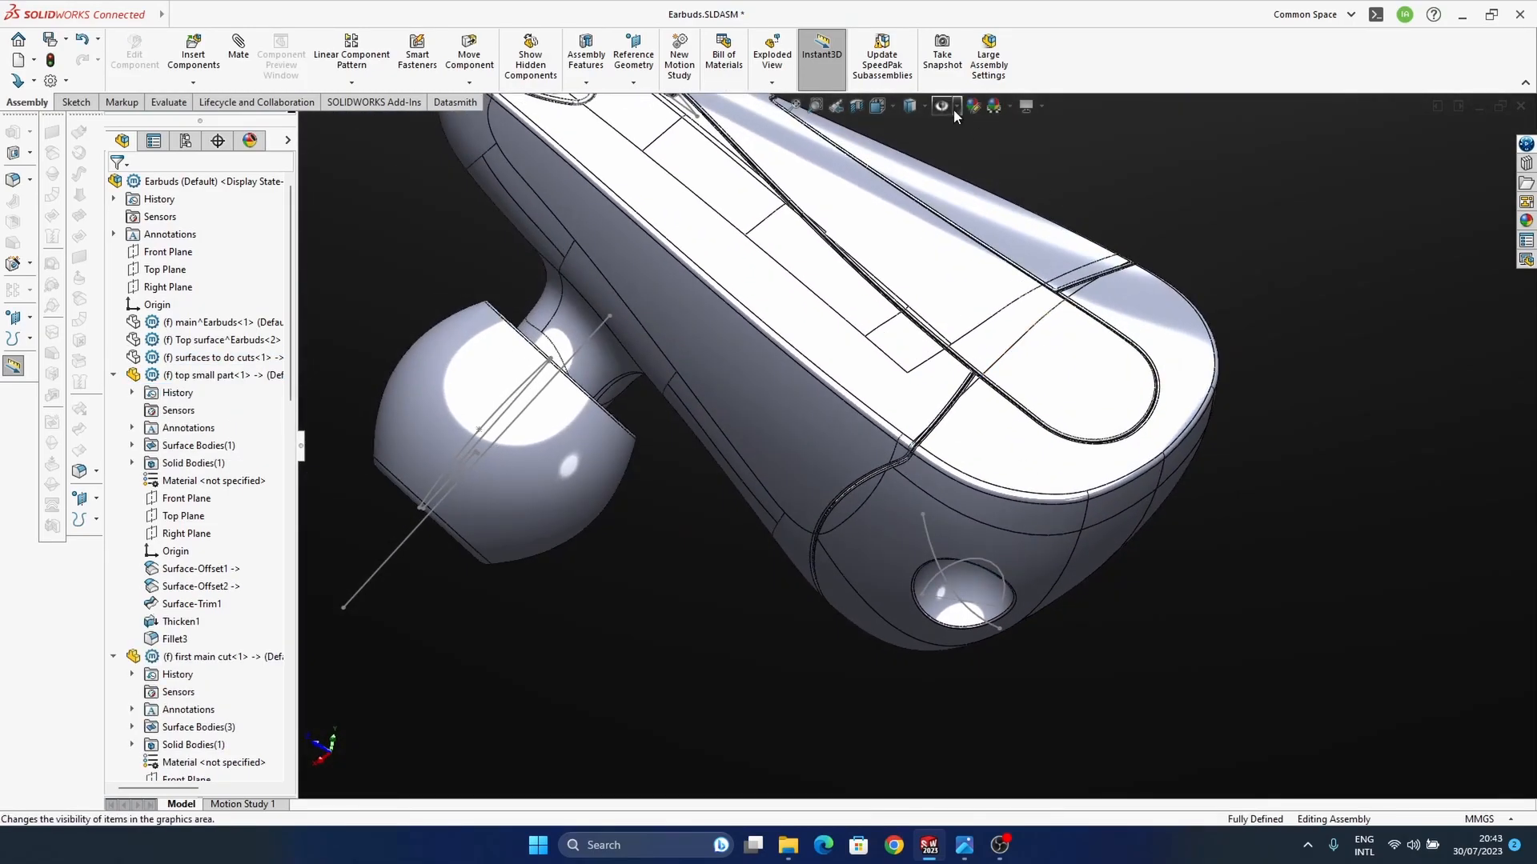
click(926, 106)
click(910, 148)
mouse_move(944, 498)
middle_down()
mouse_move(993, 441)
mouse_move(1049, 485)
mouse_move(1001, 528)
mouse_move(1016, 496)
middle_up()
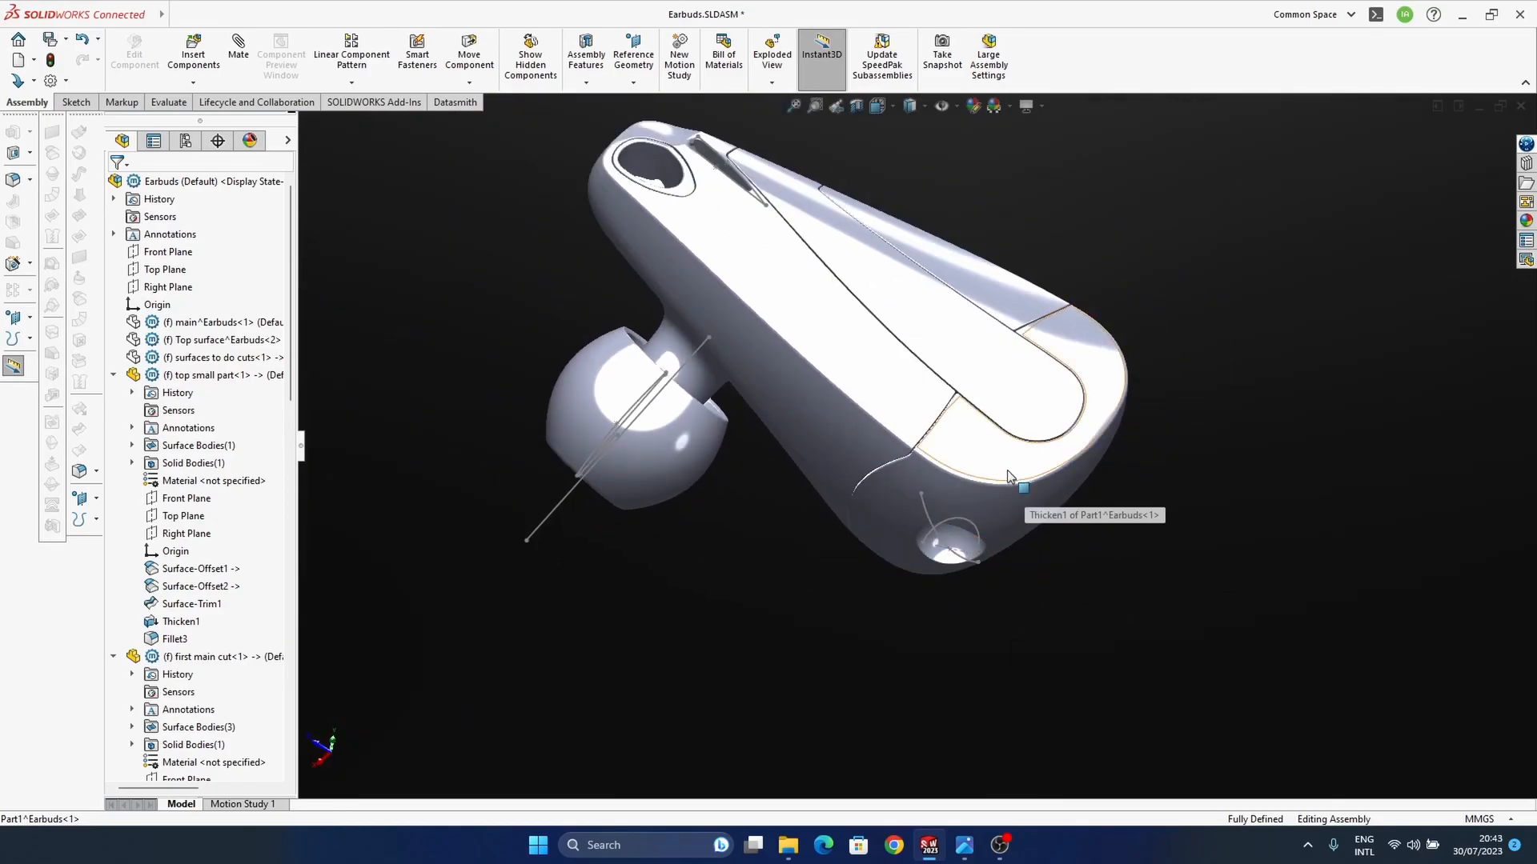
Step: Examine the parting gaps between the earbud parts from several angles and compare the assembly with the reference photo
middle_drag(978, 577, 1010, 504)
scroll(1024, 512, down, 5)
ctrl+middle_drag(907, 483, 976, 610)
scroll(1050, 357, up, 1)
scroll(1075, 583, up, 2)
mouse_move(1075, 584)
ctrl+middle_down()
mouse_move(1070, 641)
mouse_move(1090, 573)
ctrl+middle_up()
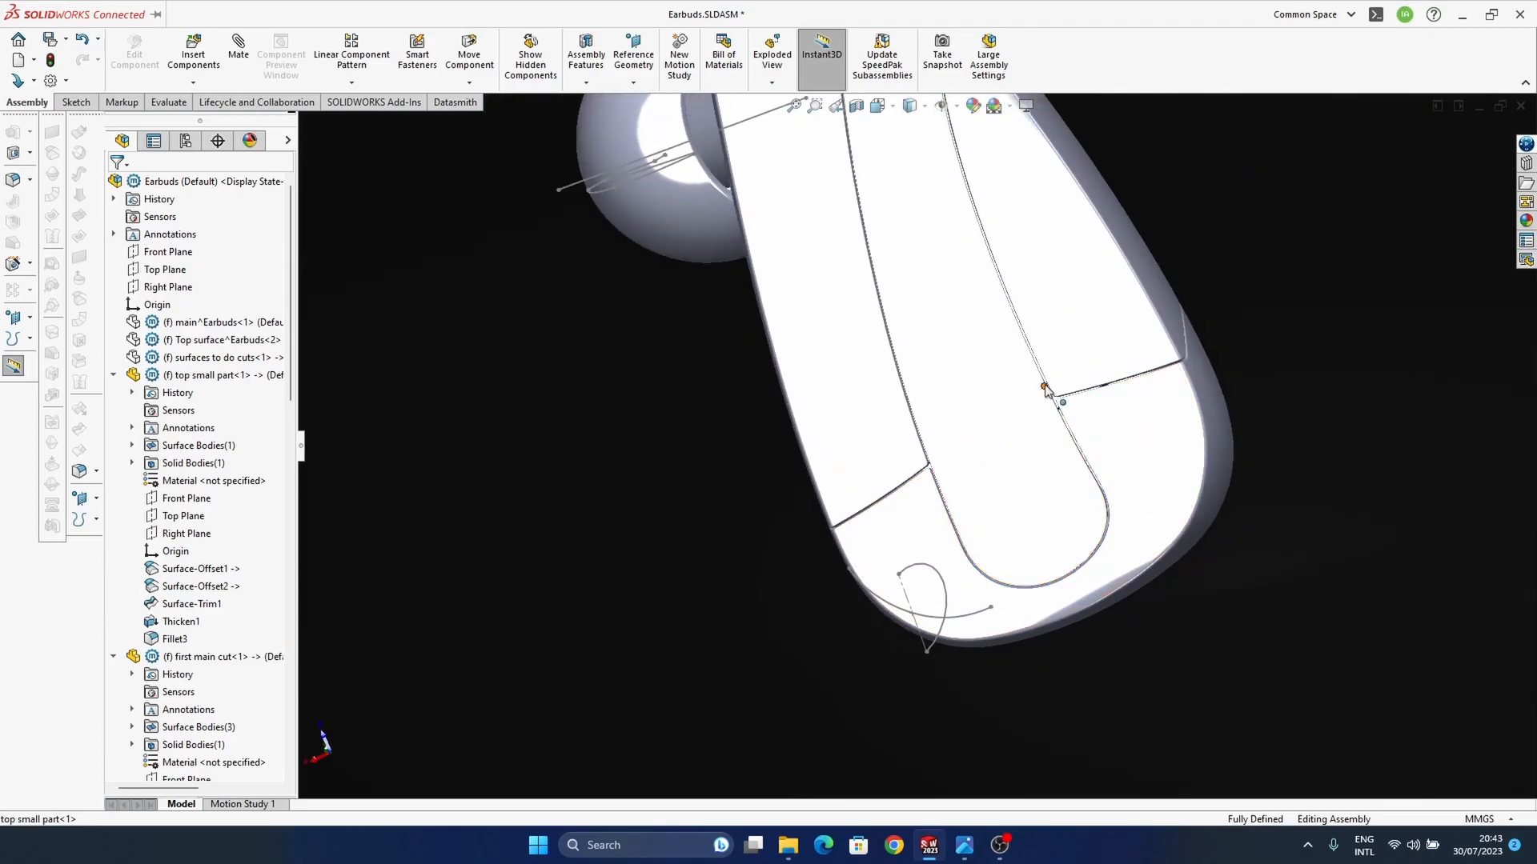
scroll(1048, 390, down, 6)
ctrl+middle_drag(964, 490, 1063, 445)
middle_drag(1052, 572, 1026, 505)
ctrl+middle_drag(819, 688, 1001, 553)
scroll(915, 558, up, 1)
scroll(915, 557, up, 3)
scroll(1001, 553, up, 3)
mouse_move(919, 628)
middle_down()
mouse_move(950, 573)
mouse_move(977, 638)
mouse_move(941, 641)
middle_up()
ctrl+middle_drag(862, 475, 882, 547)
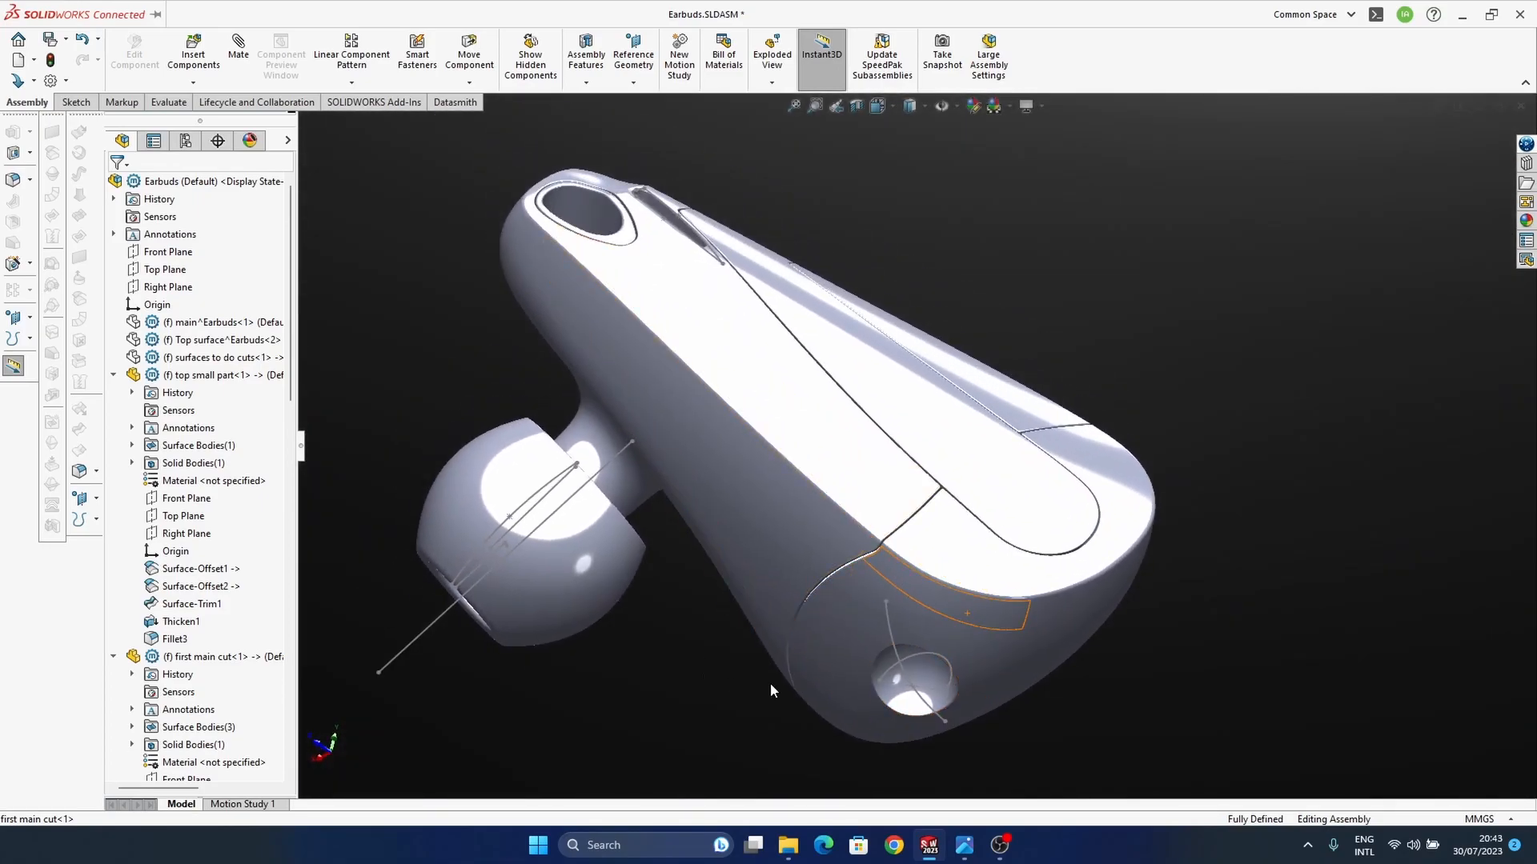
middle_drag(715, 346, 876, 603)
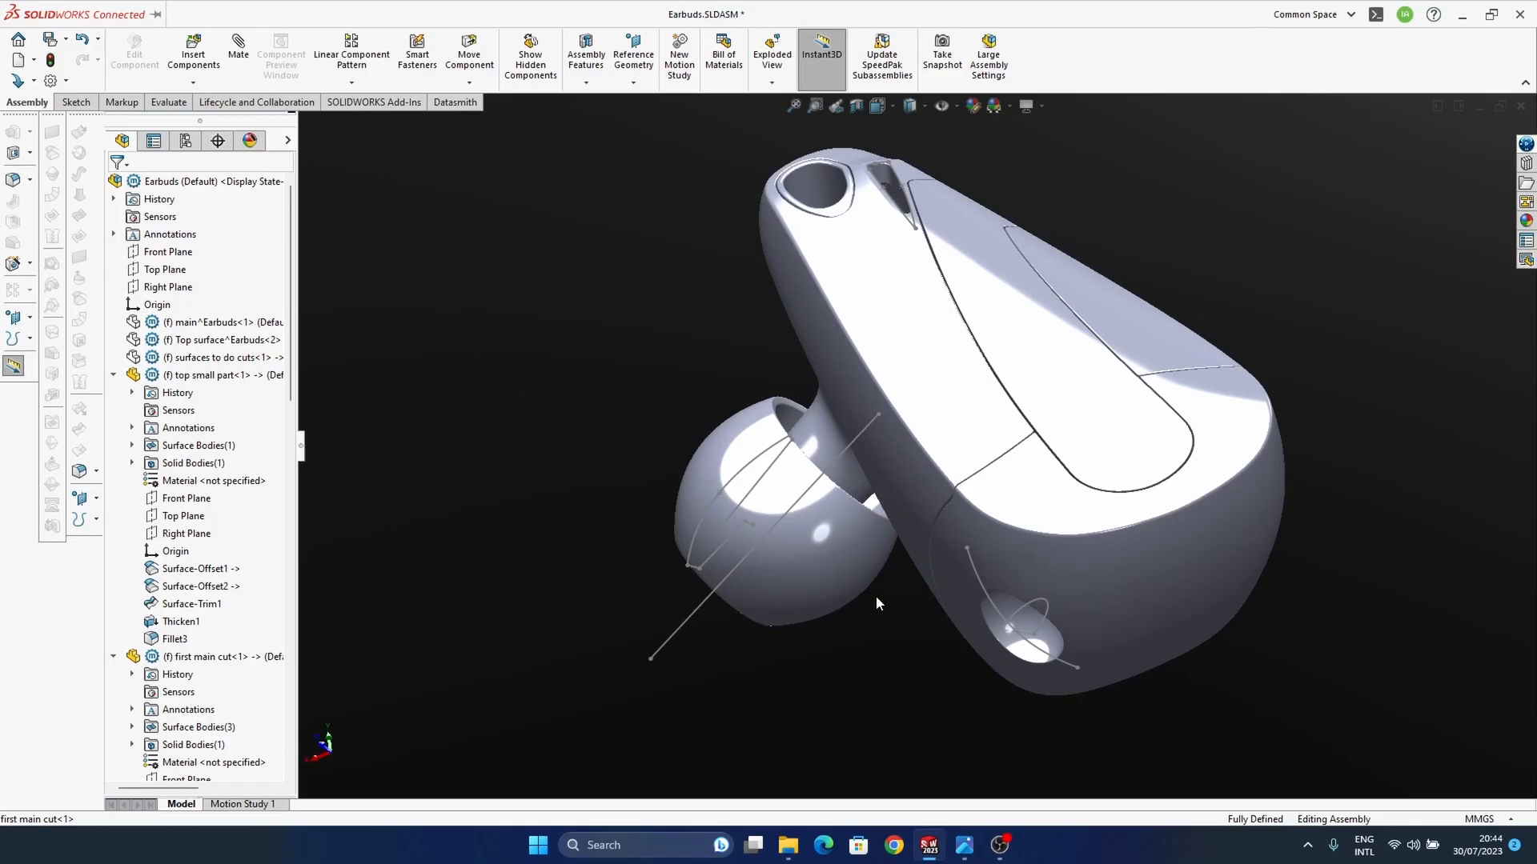
middle_drag(876, 595, 920, 603)
mouse_move(965, 845)
mouse_move(910, 781)
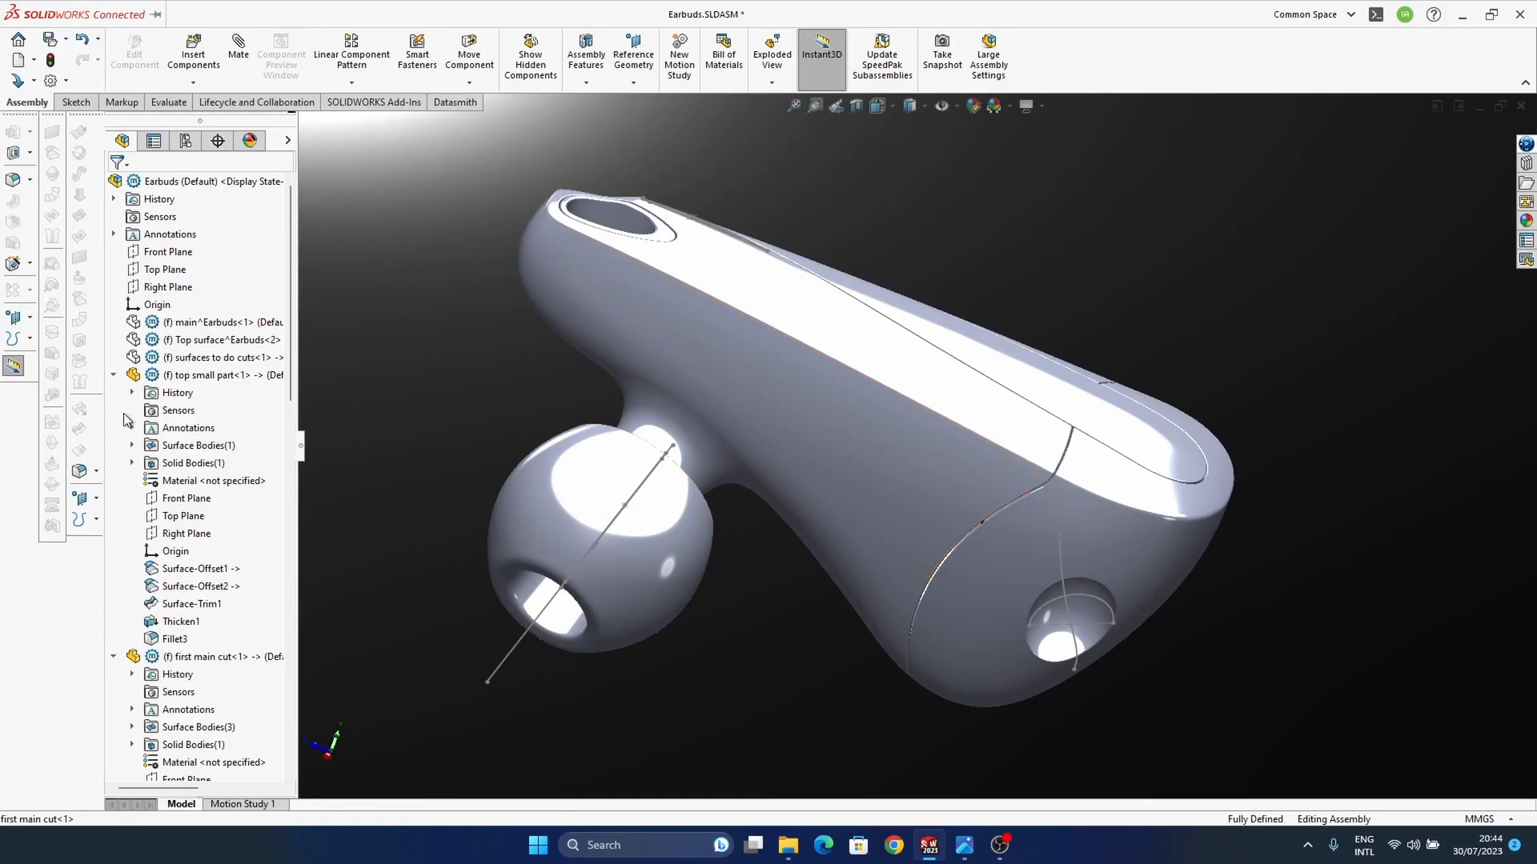
Step: Show the "surfaces to do cuts" component and open it for editing in place
click(196, 362)
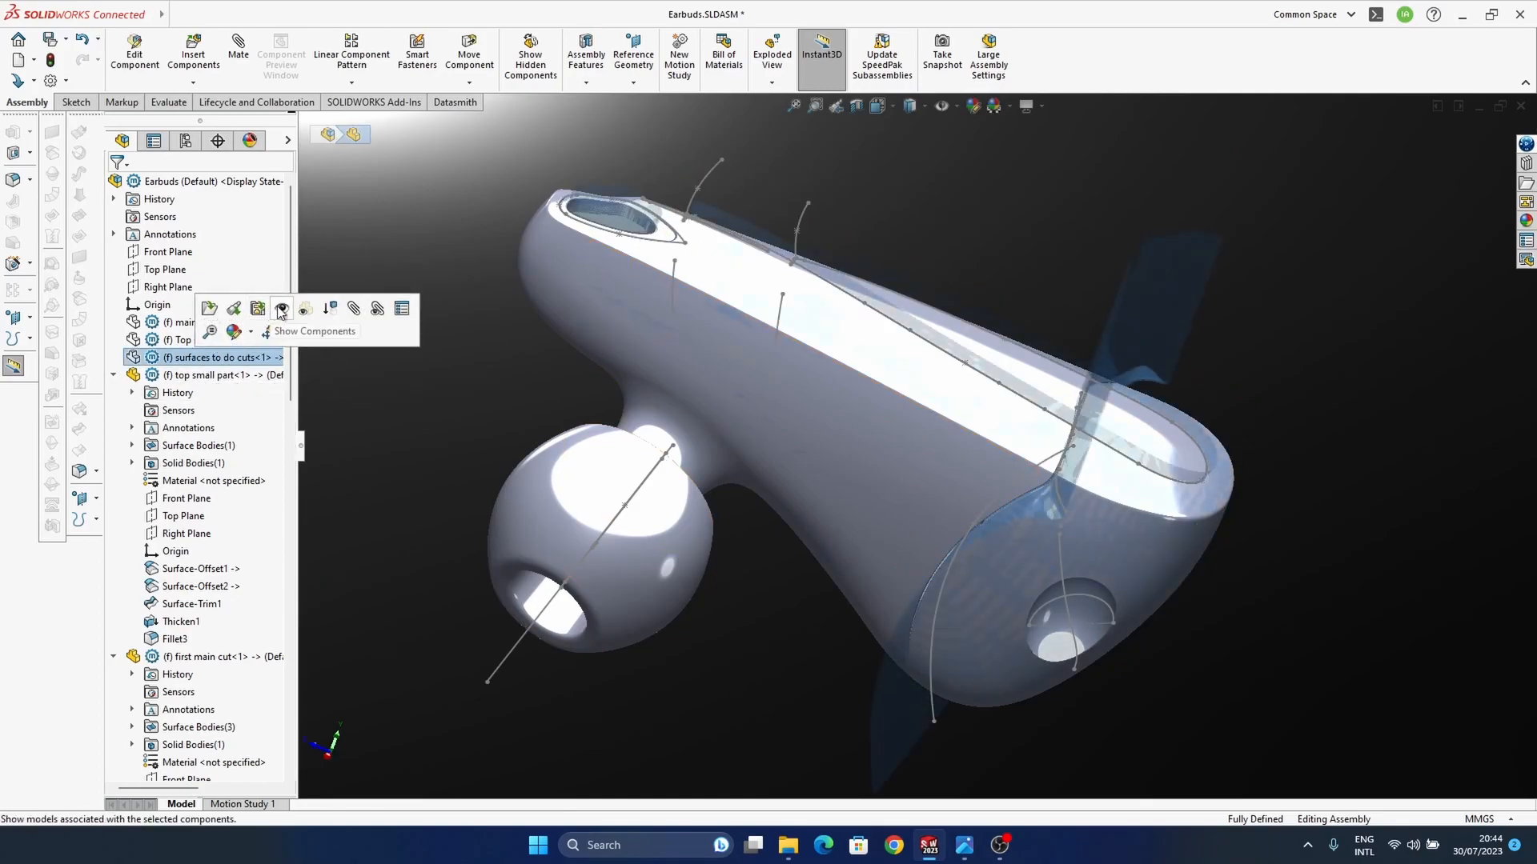
click(352, 311)
click(194, 360)
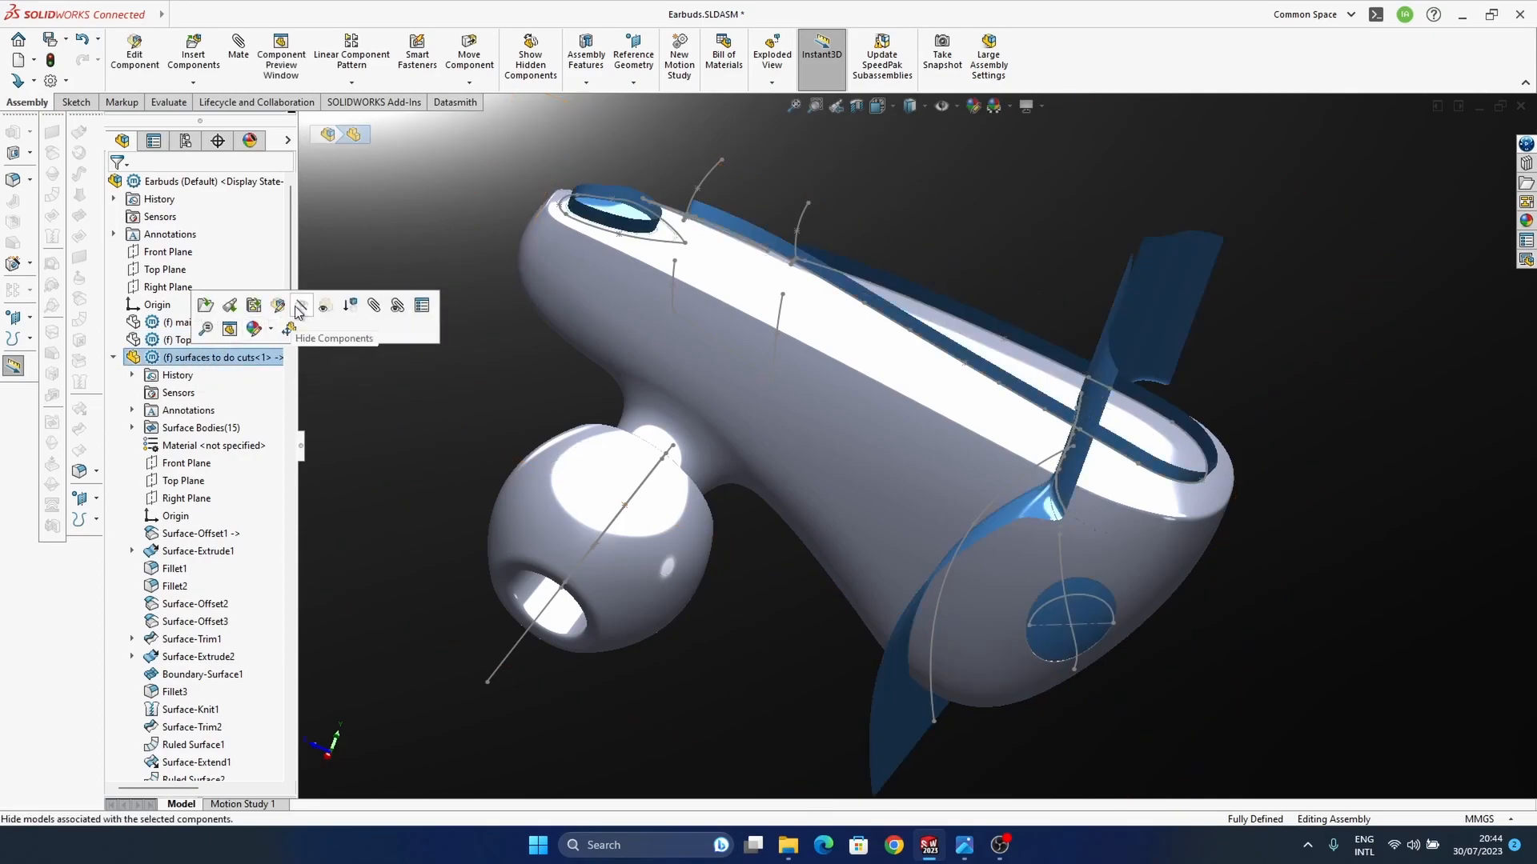
click(280, 309)
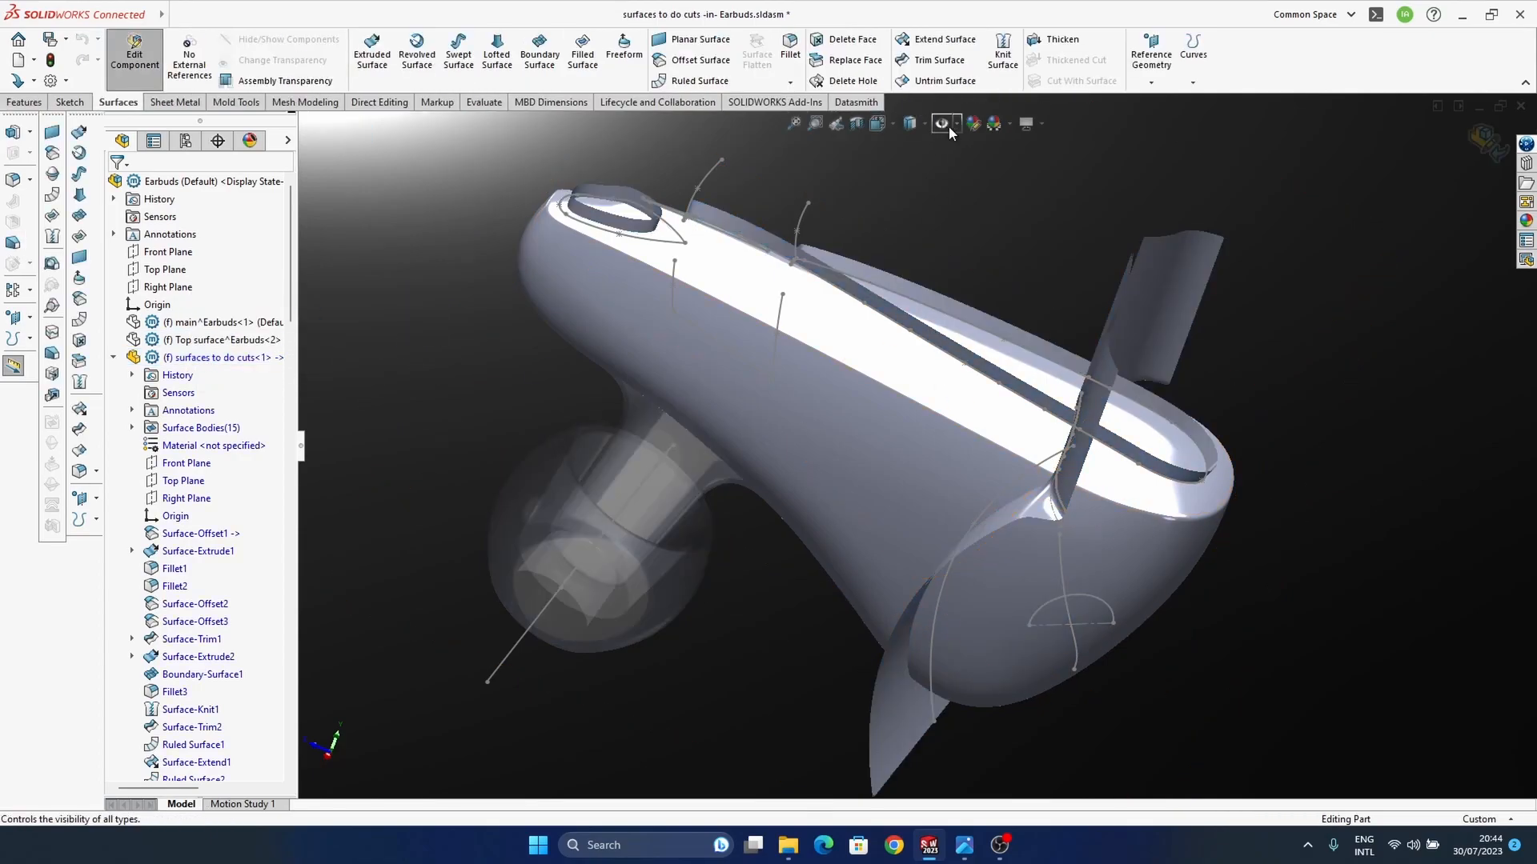
Step: Display the model shaded with edges and start a sketch on the cutting-surfaces component's Right Plane
click(925, 124)
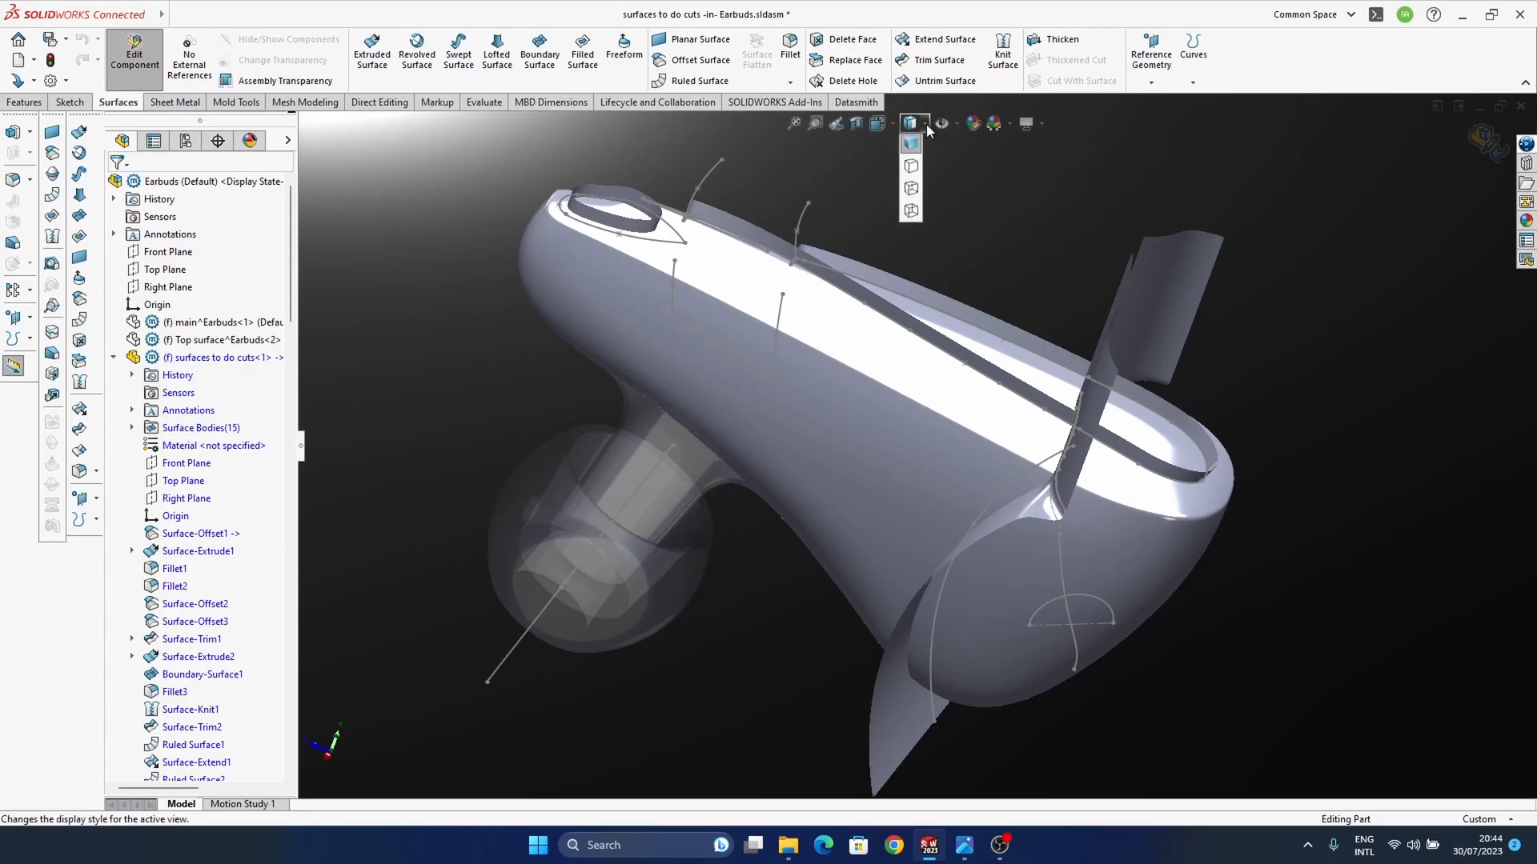
click(912, 149)
mouse_move(1058, 602)
middle_down()
mouse_move(1184, 600)
mouse_move(1212, 562)
mouse_move(1090, 516)
middle_up()
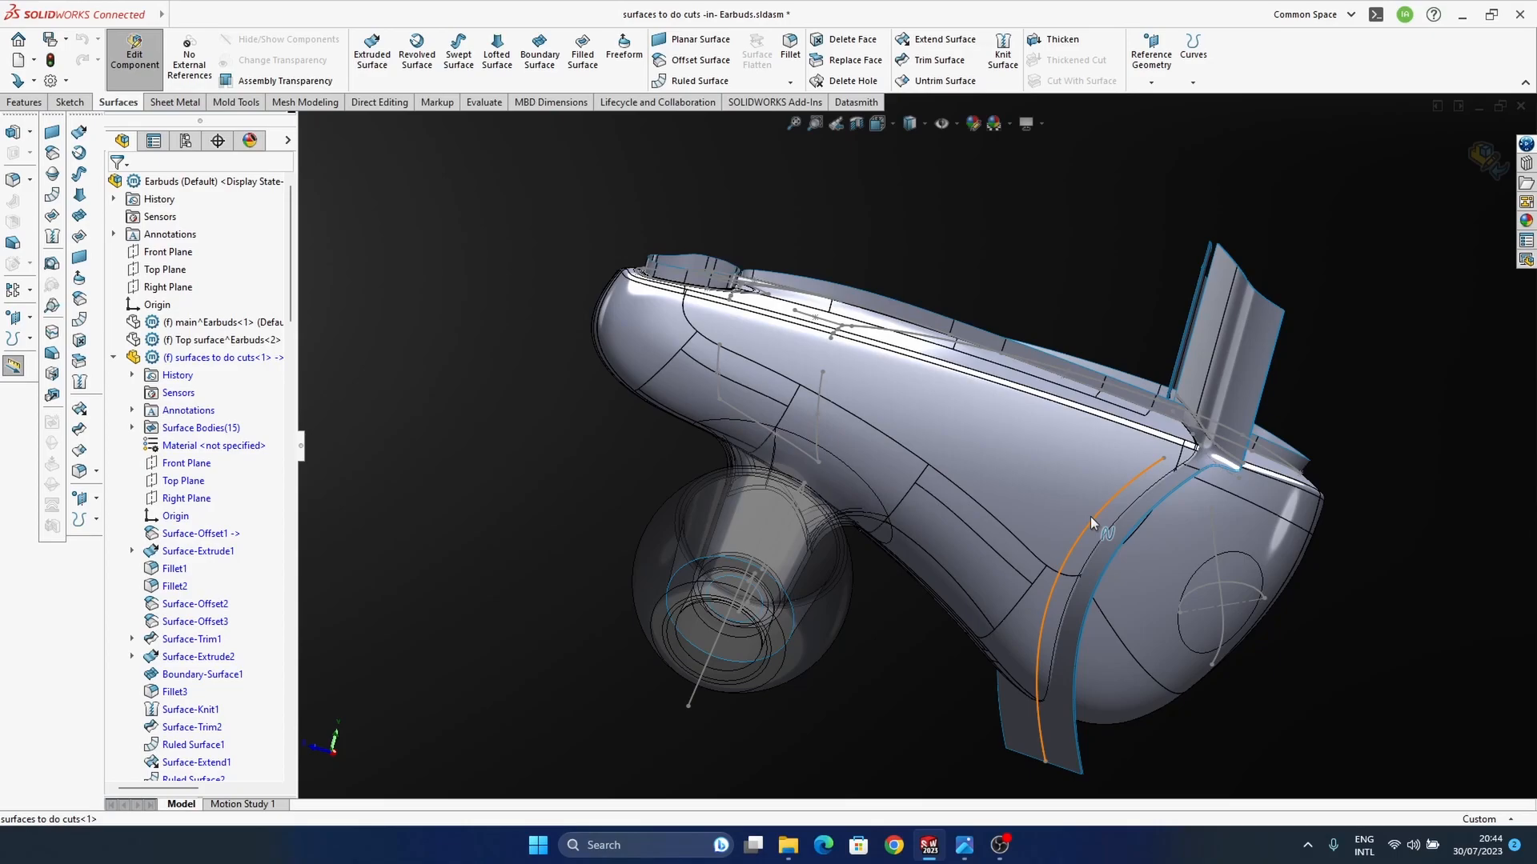
middle_drag(1090, 516, 1134, 526)
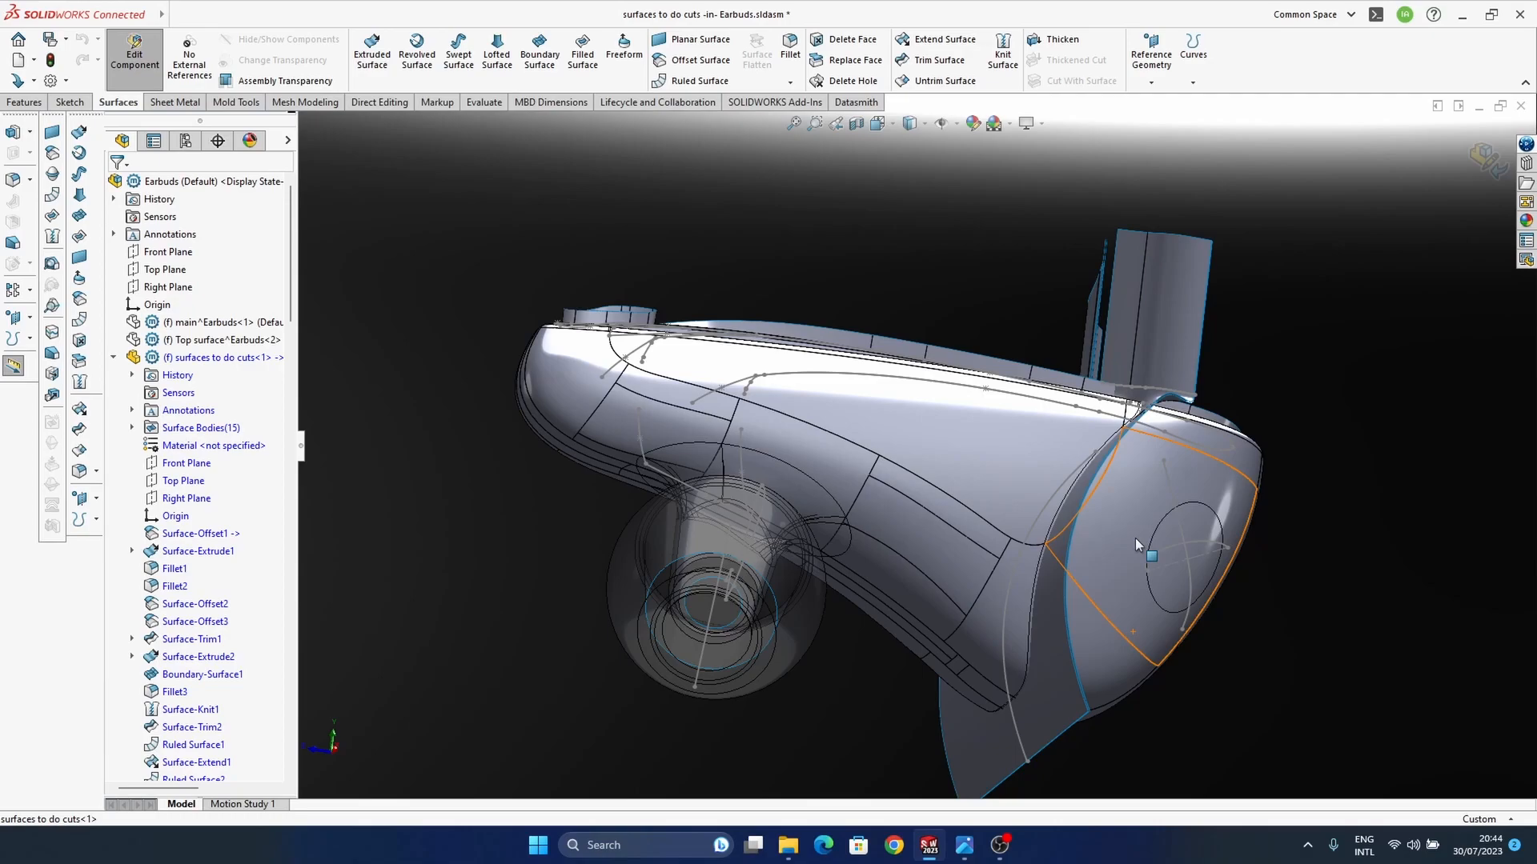
middle_drag(1135, 537, 905, 504)
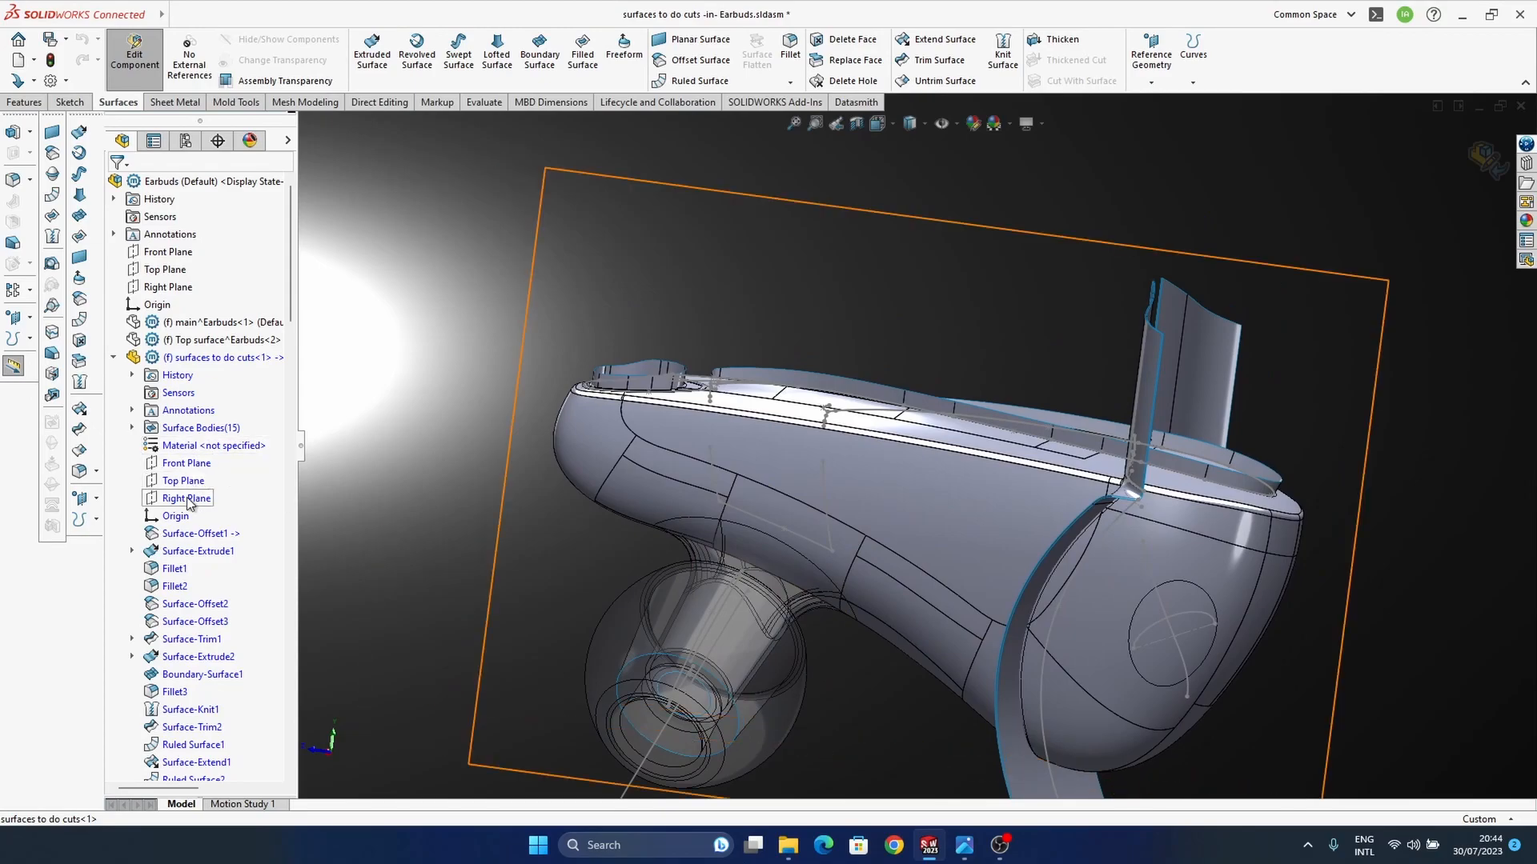
click(189, 498)
click(201, 449)
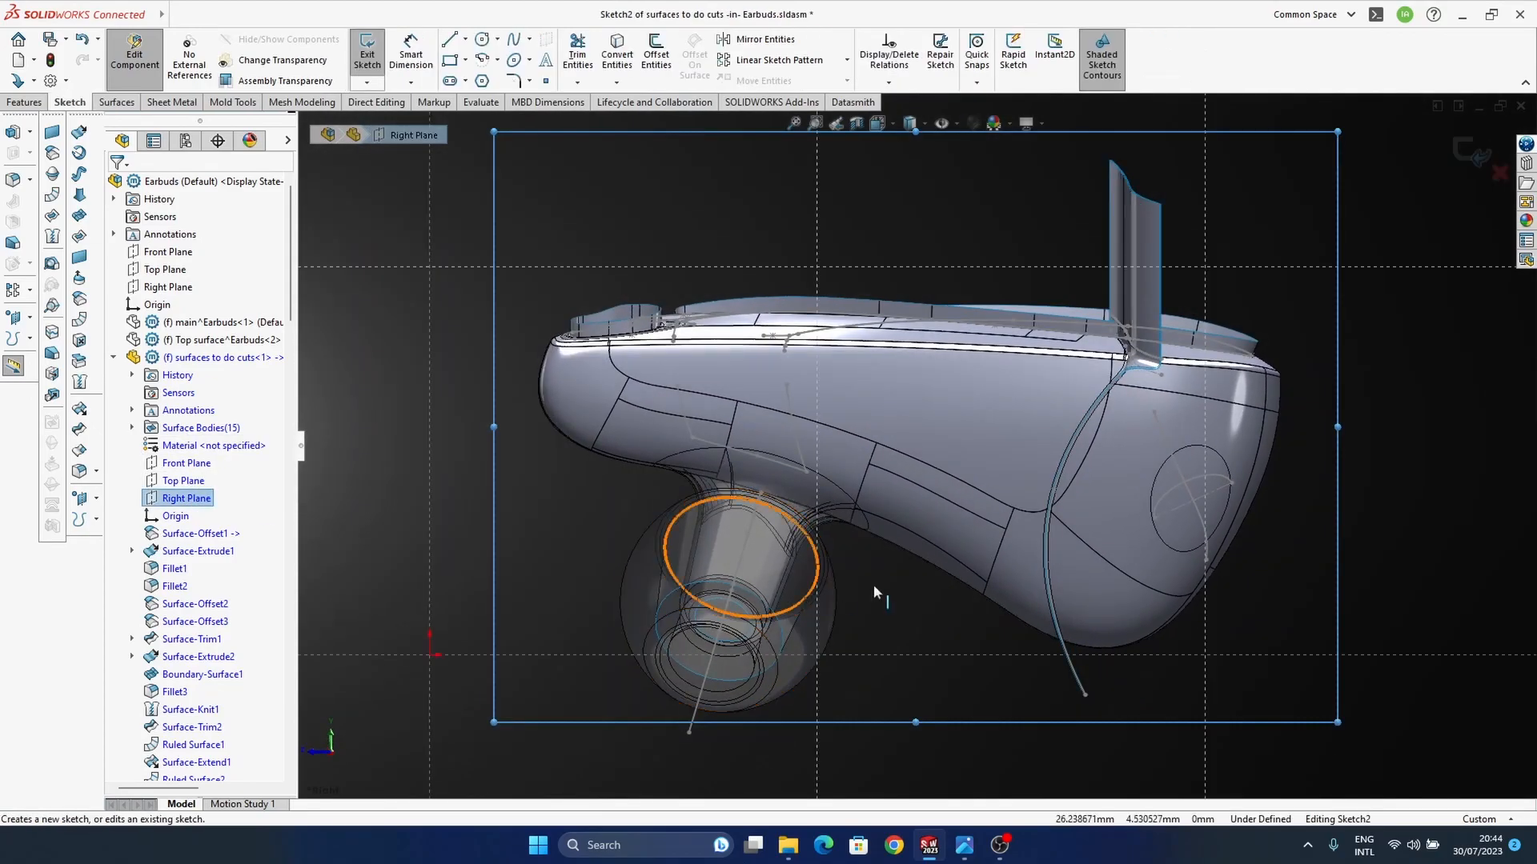
Step: Sketch a three-point spline lengthwise across the housing side, starting just beyond its narrow end, using the reference photo as guide
mouse_move(966, 853)
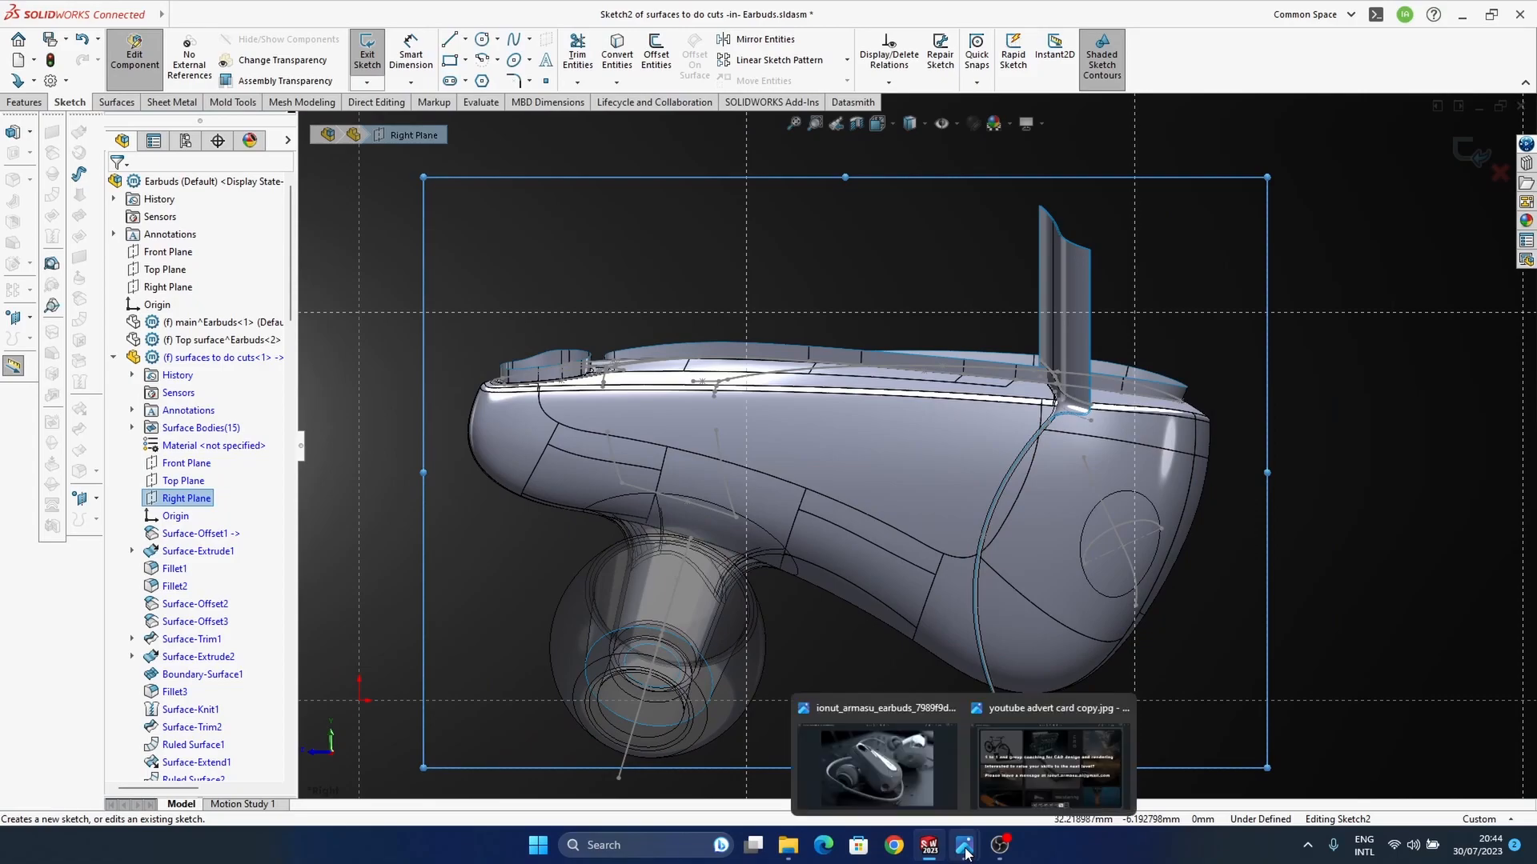
mouse_move(909, 785)
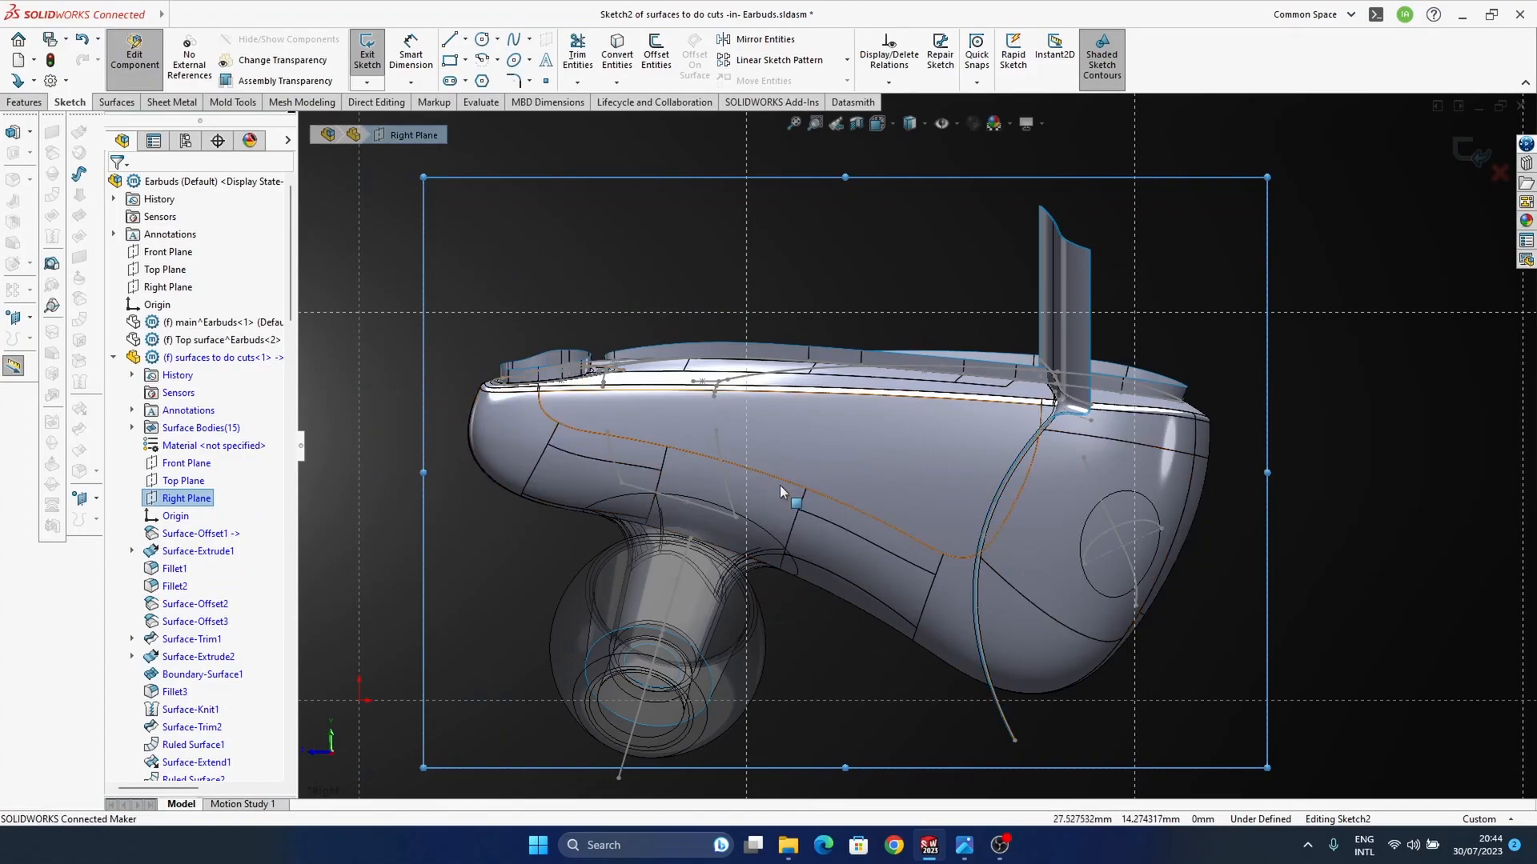
click(514, 40)
click(383, 422)
click(637, 426)
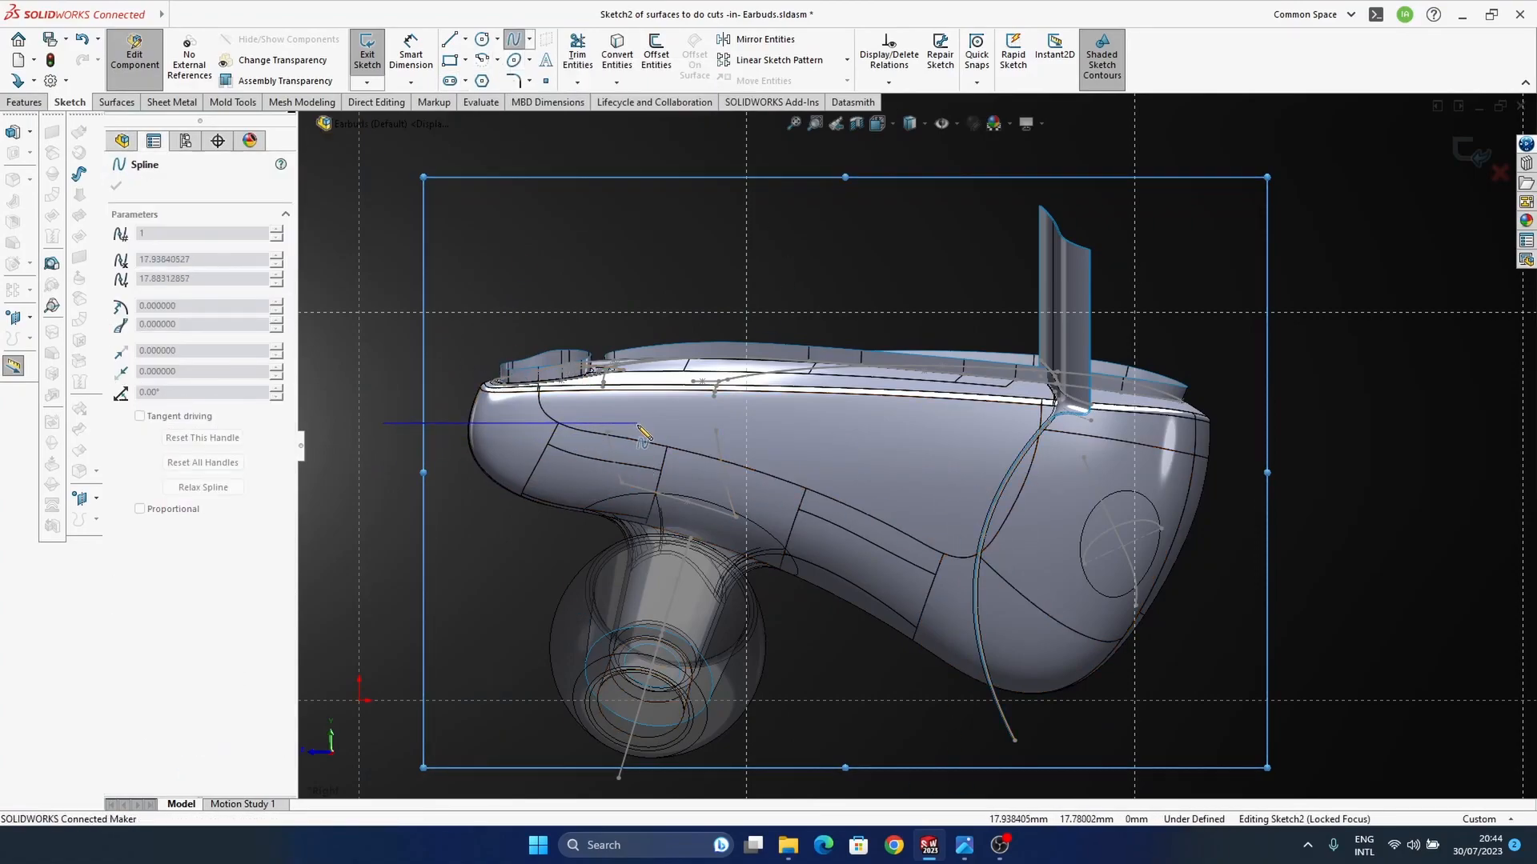
click(902, 455)
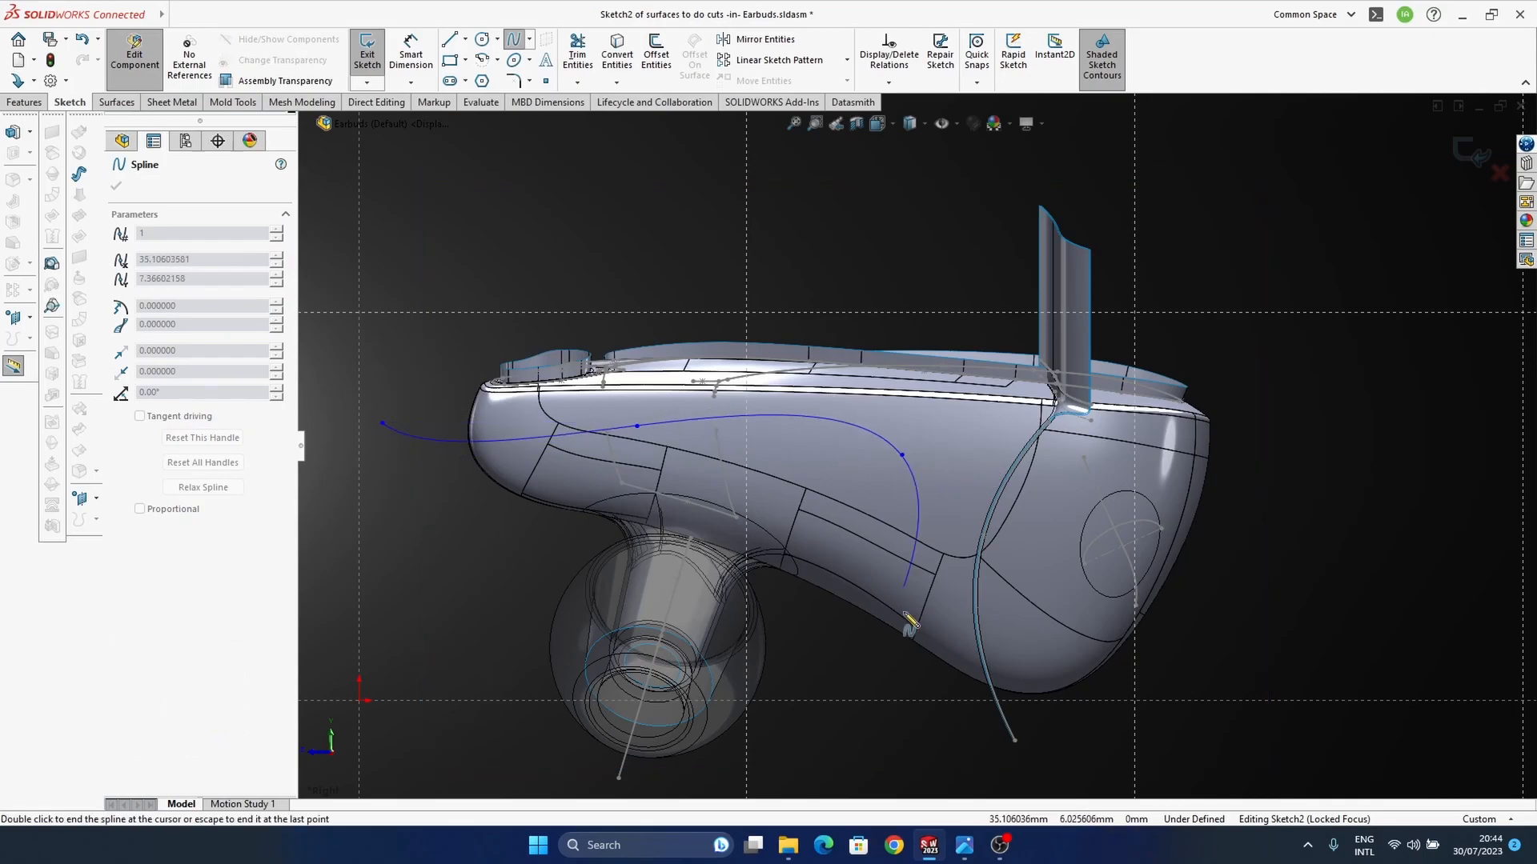
key(Escape)
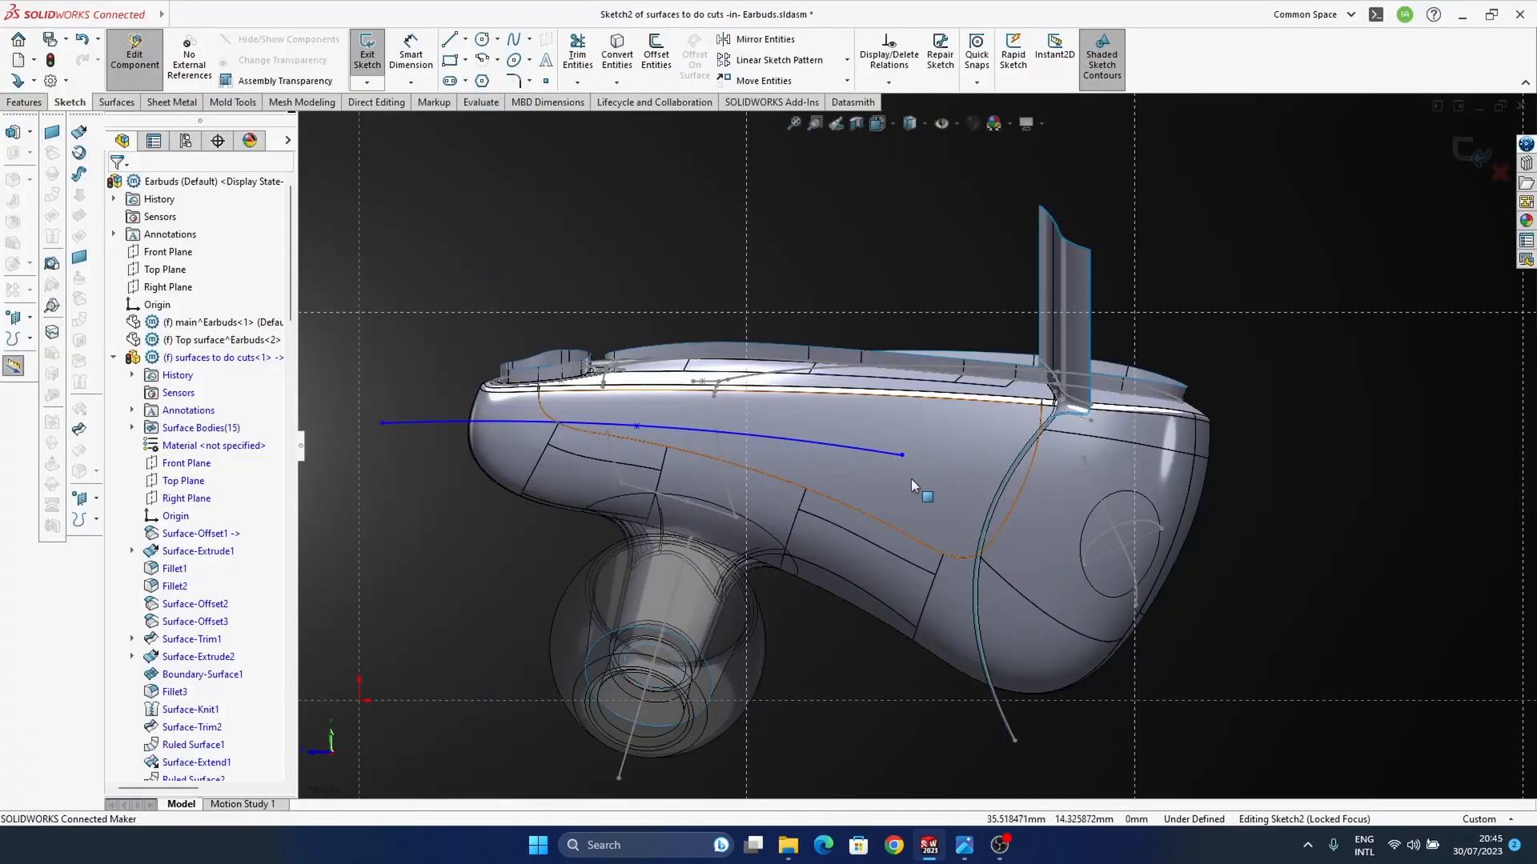
Step: Shorten the spline to end near mid-housing and adjust its points into a gentle curve, checking against the reference photo
click(787, 453)
drag(787, 454, 607, 426)
mouse_move(957, 850)
mouse_move(905, 759)
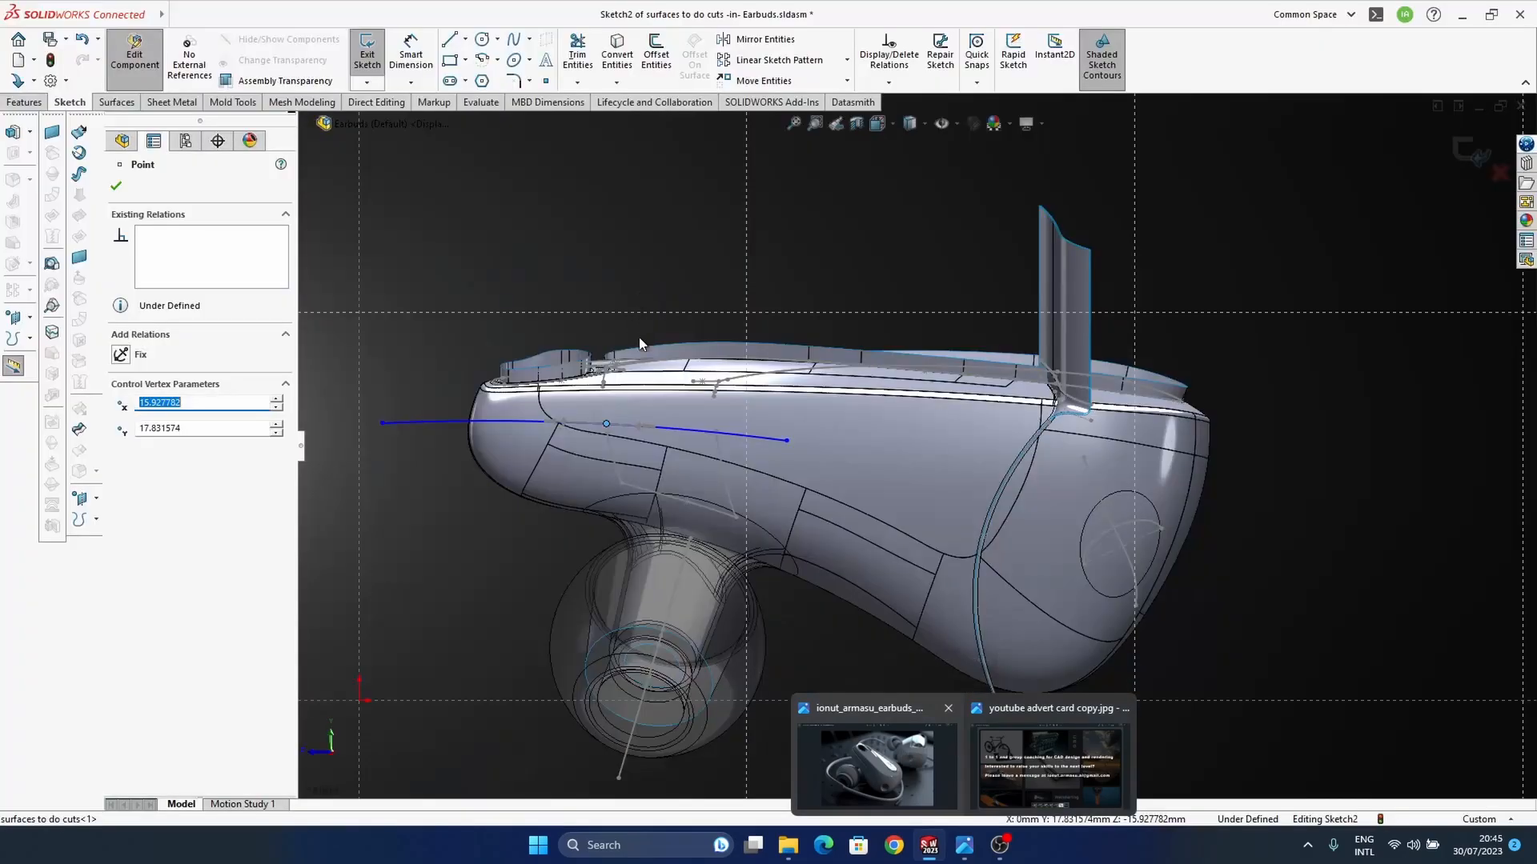
click(383, 422)
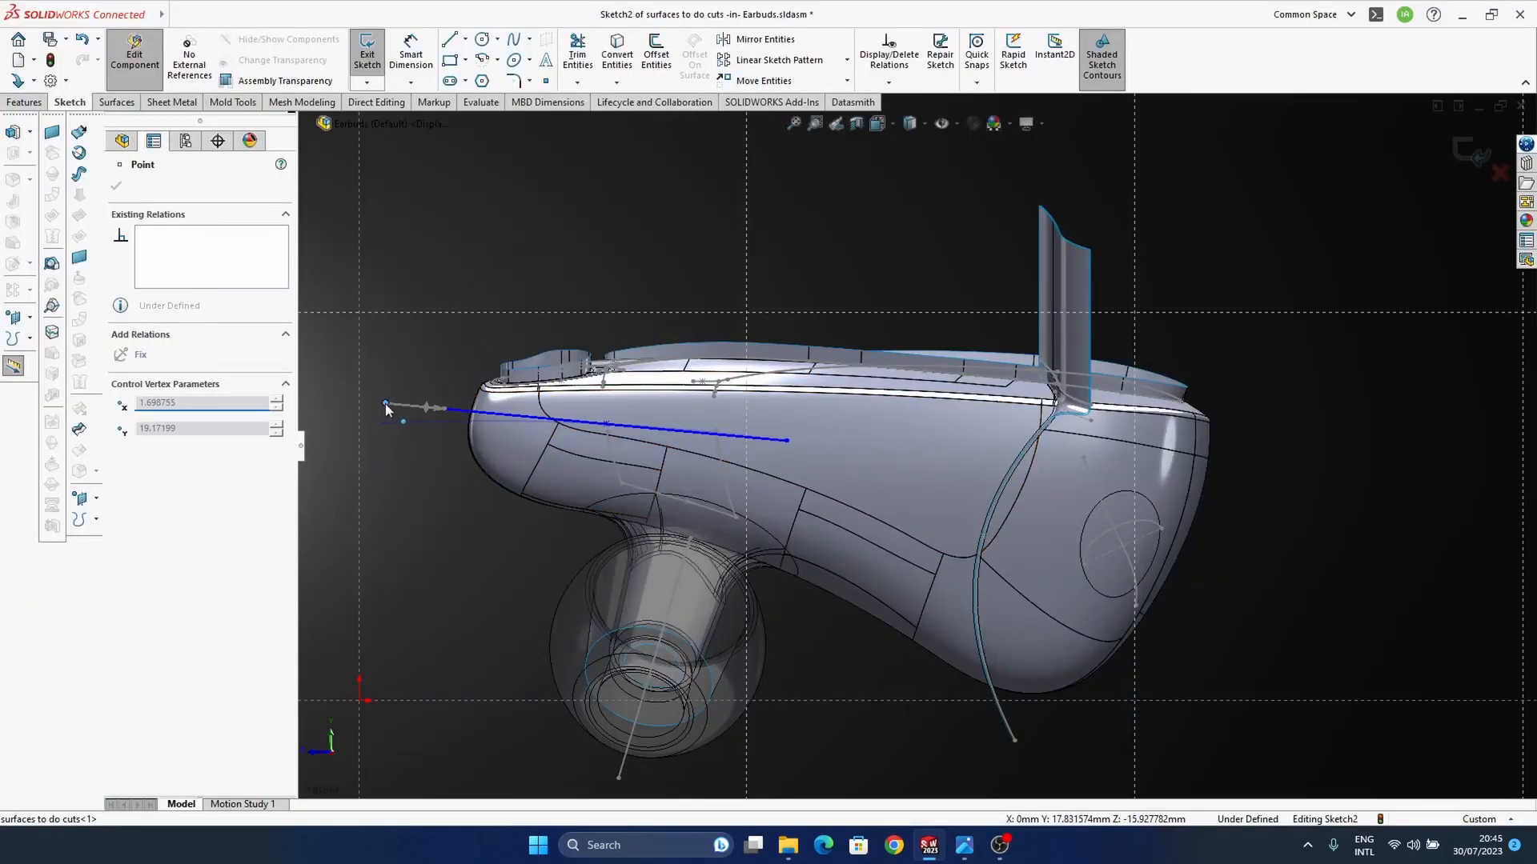
scroll(390, 424, down, 3)
mouse_move(761, 431)
mouse_down()
mouse_move(765, 414)
mouse_move(761, 427)
mouse_up()
drag(1077, 462, 1045, 466)
scroll(809, 473, up, 2)
scroll(1161, 408, up, 3)
click(1285, 309)
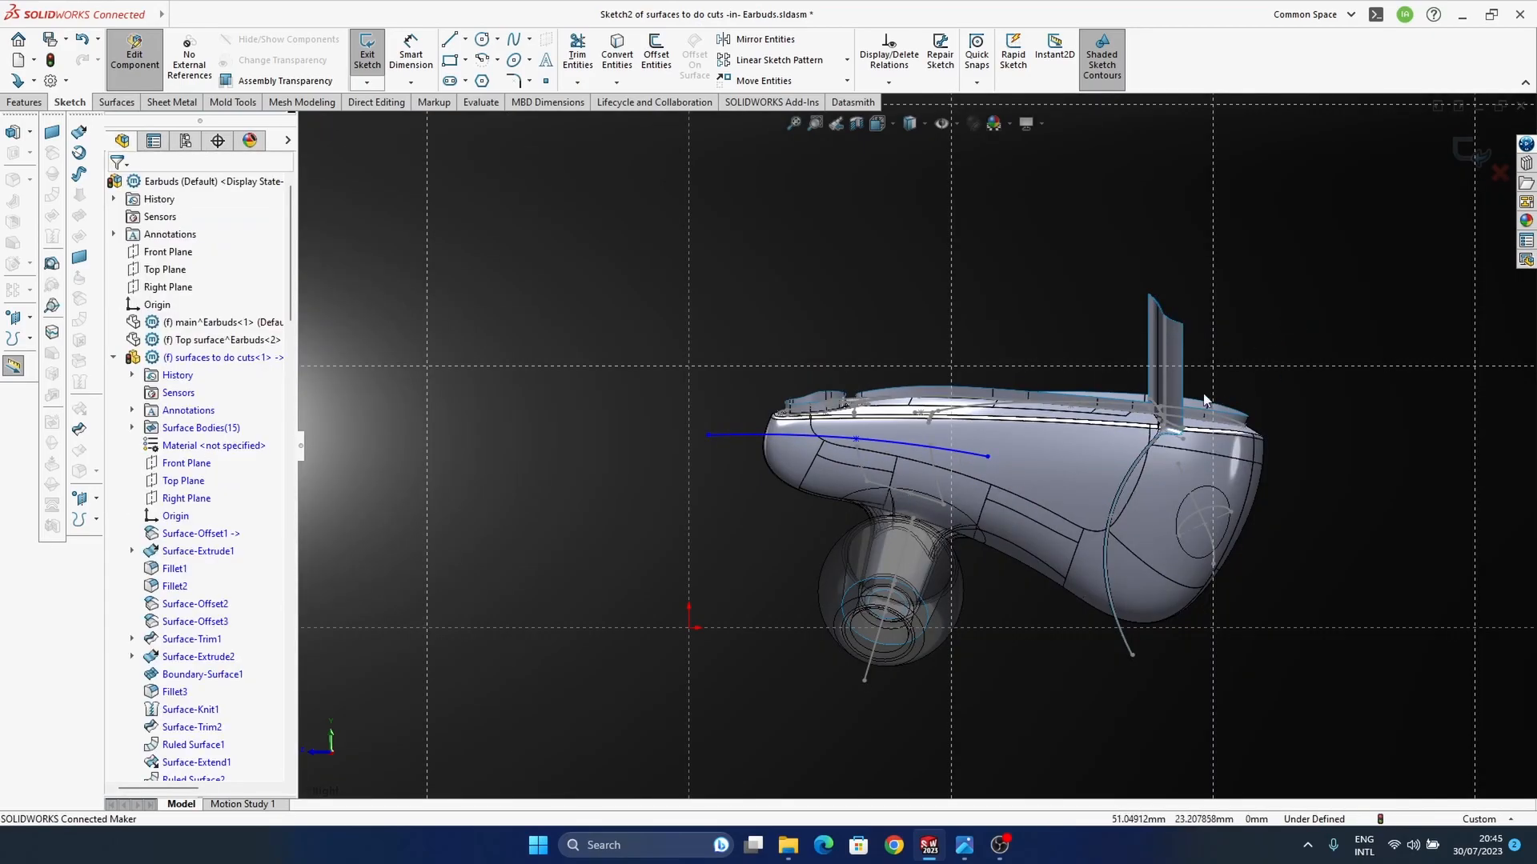
Step: Sketch a second three-point spline from the first spline's inner end down past the housing's lower edge
click(516, 59)
scroll(1040, 497, down, 3)
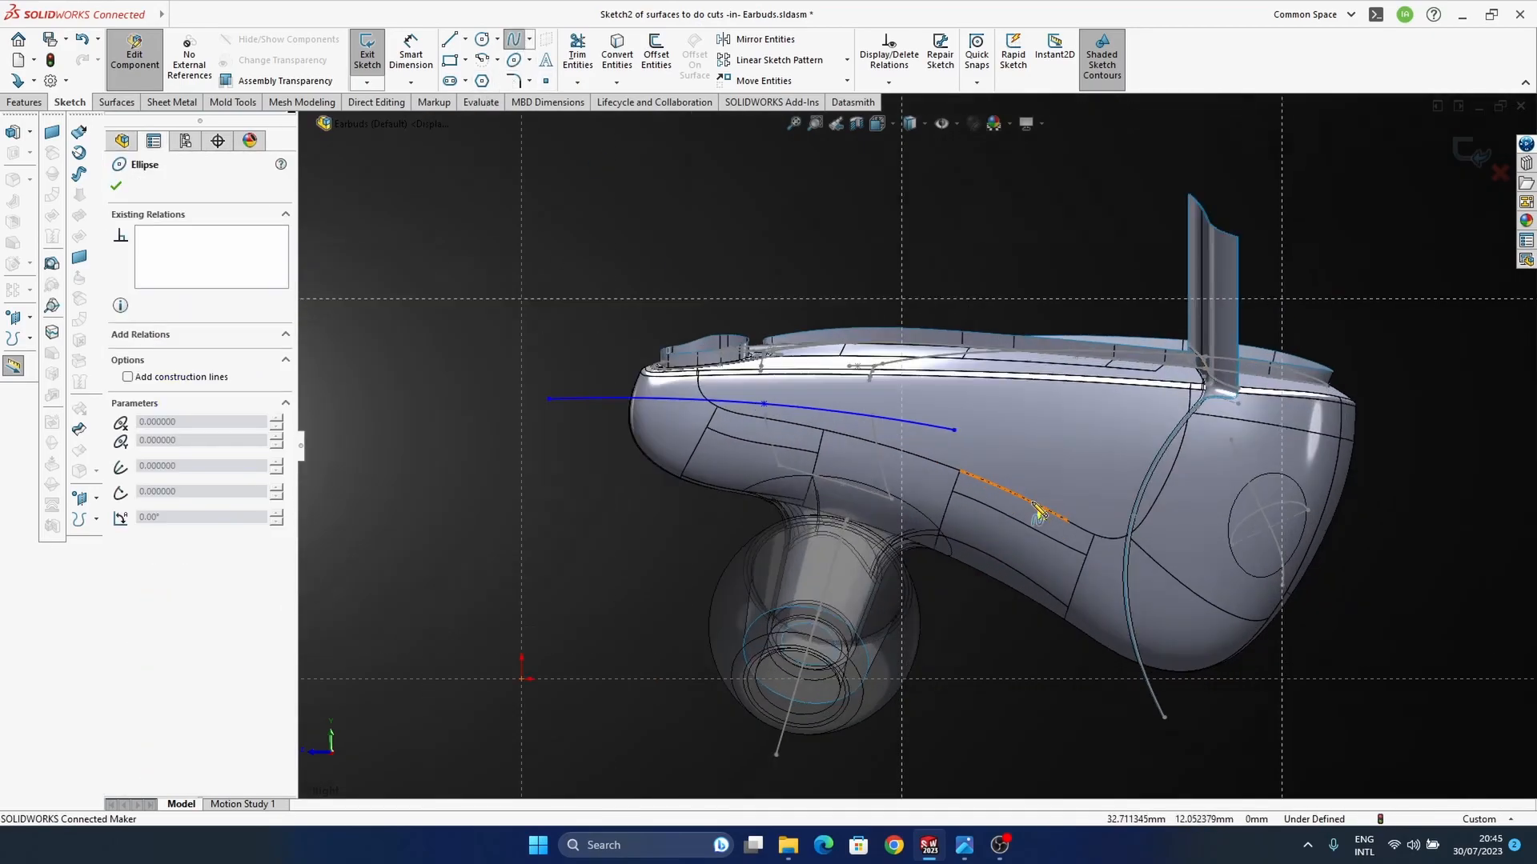
click(932, 412)
click(974, 533)
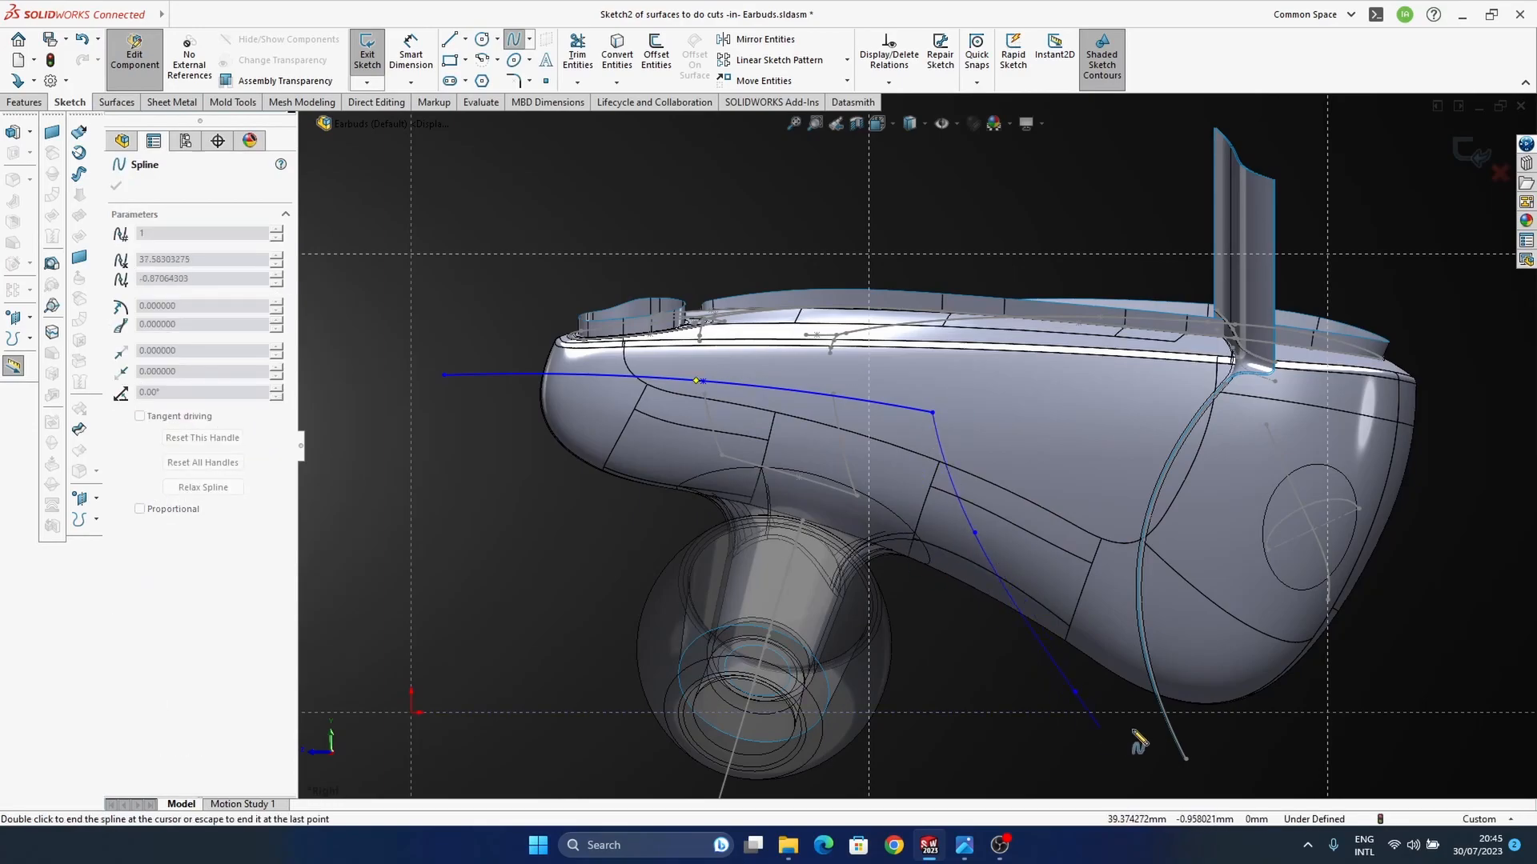
key(Escape)
Step: Move the second spline's middle point to about X 30.55, Y 9.09 mm and exit the sketch
mouse_move(974, 532)
mouse_down()
mouse_move(967, 562)
mouse_move(972, 546)
mouse_up()
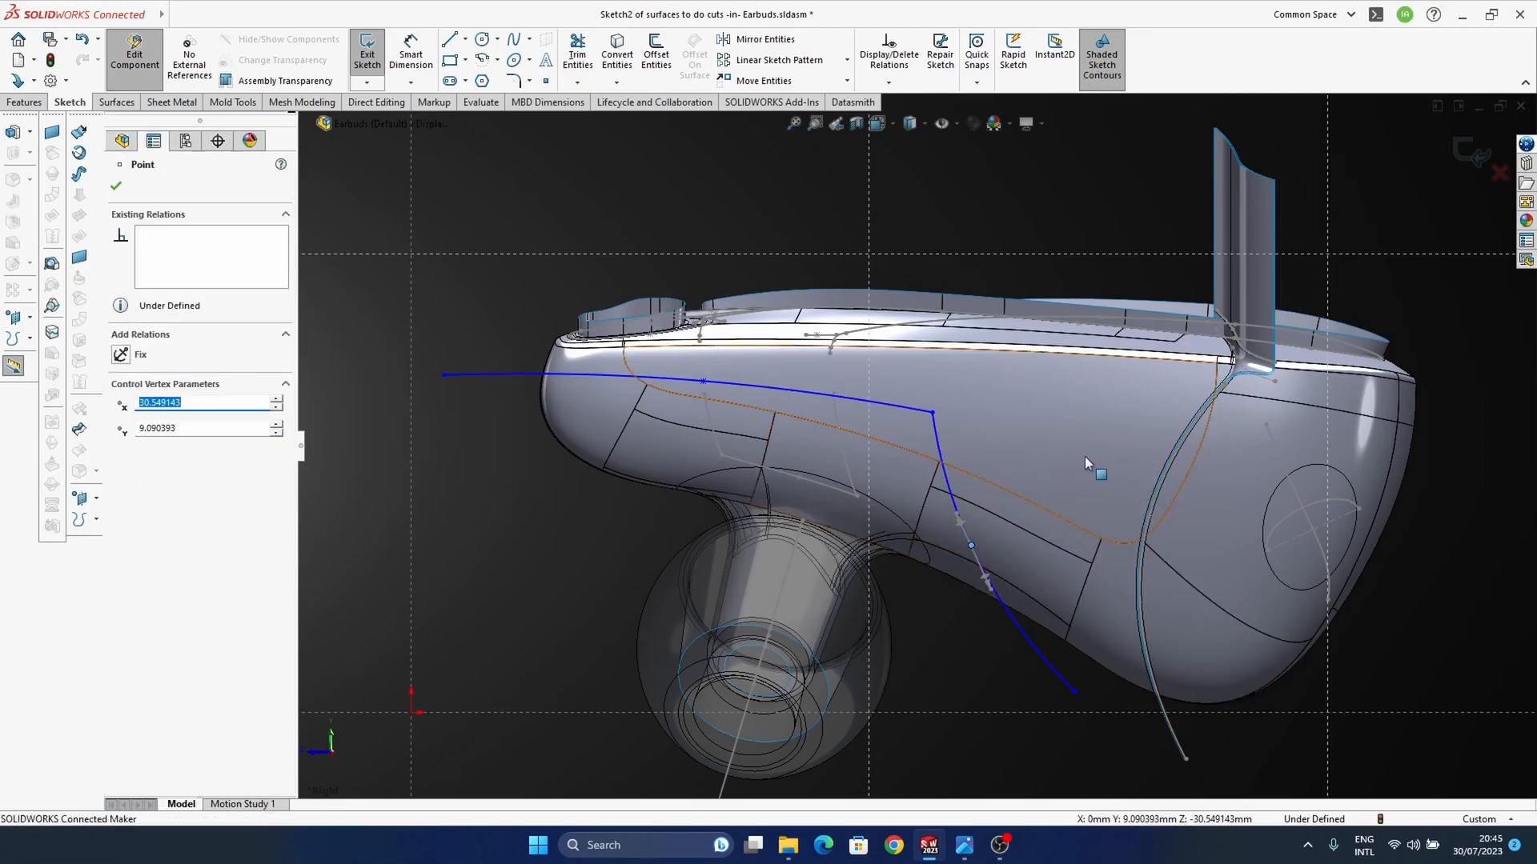
ctrl+middle_drag(1095, 467, 1017, 485)
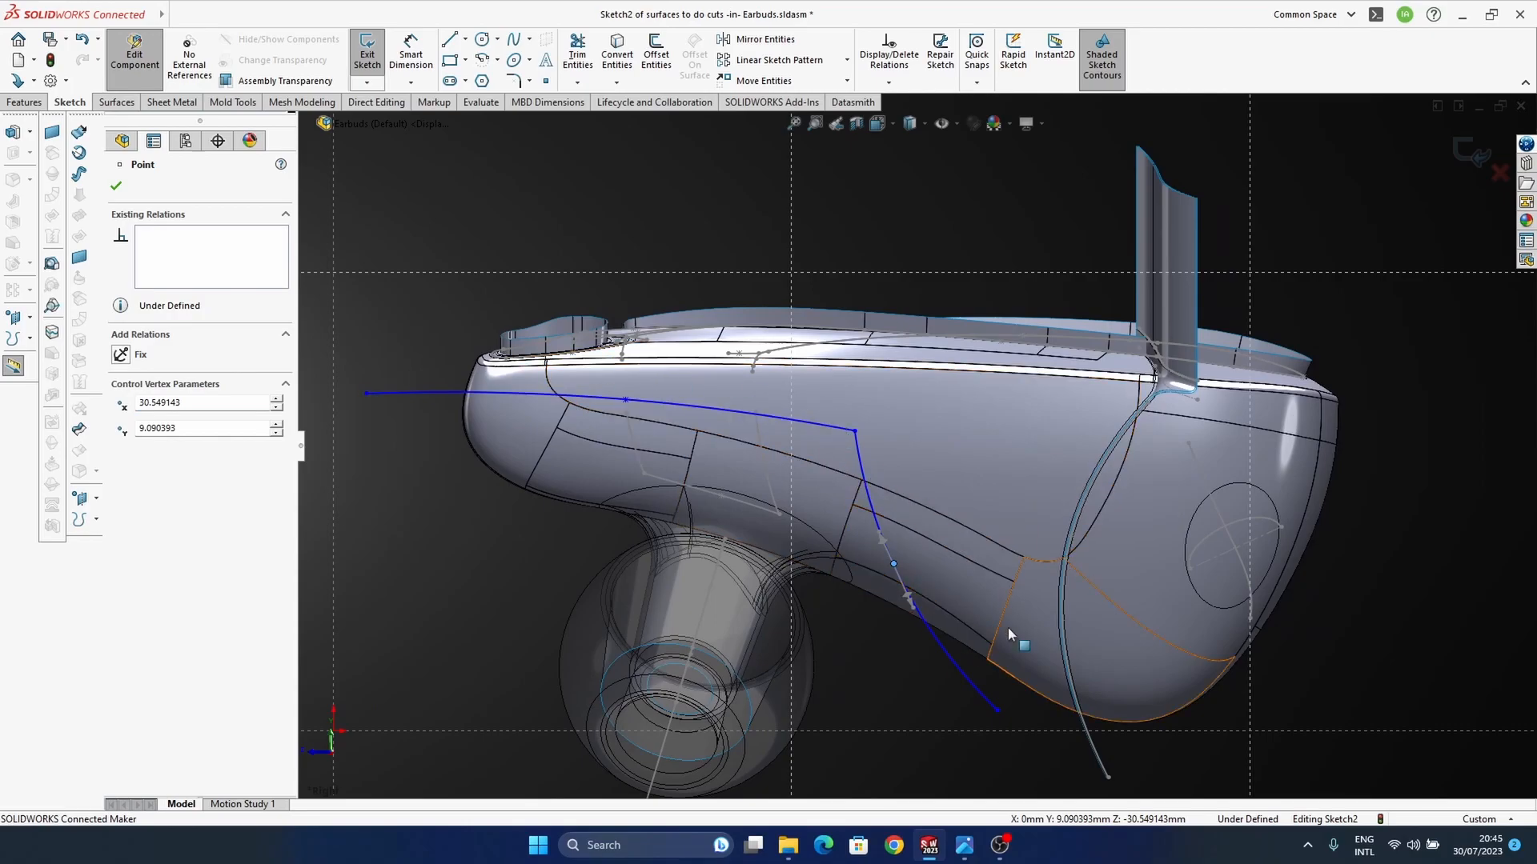
scroll(1009, 634, up, 5)
click(1457, 203)
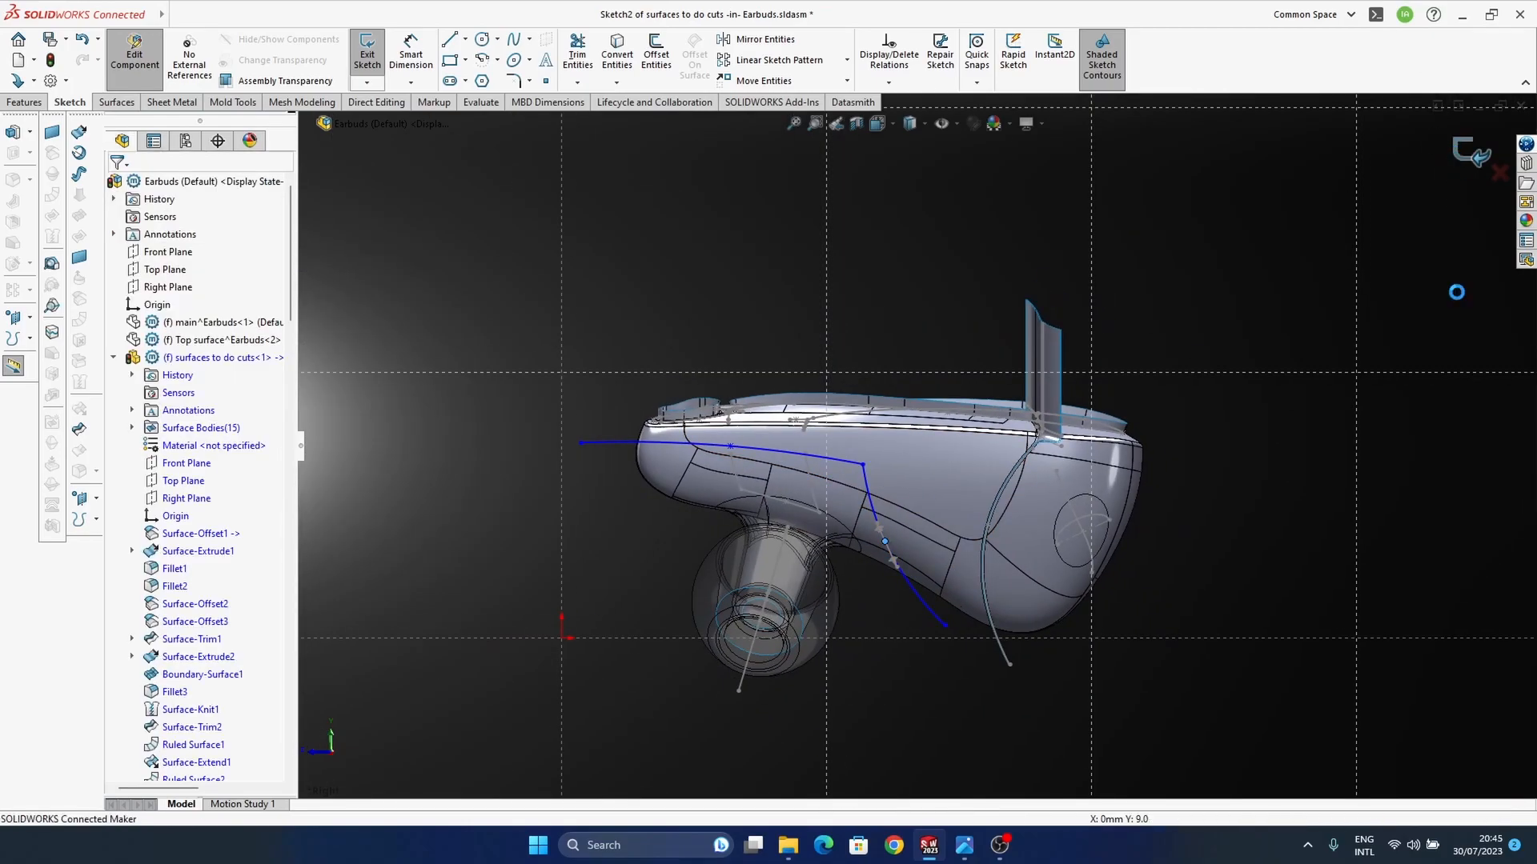
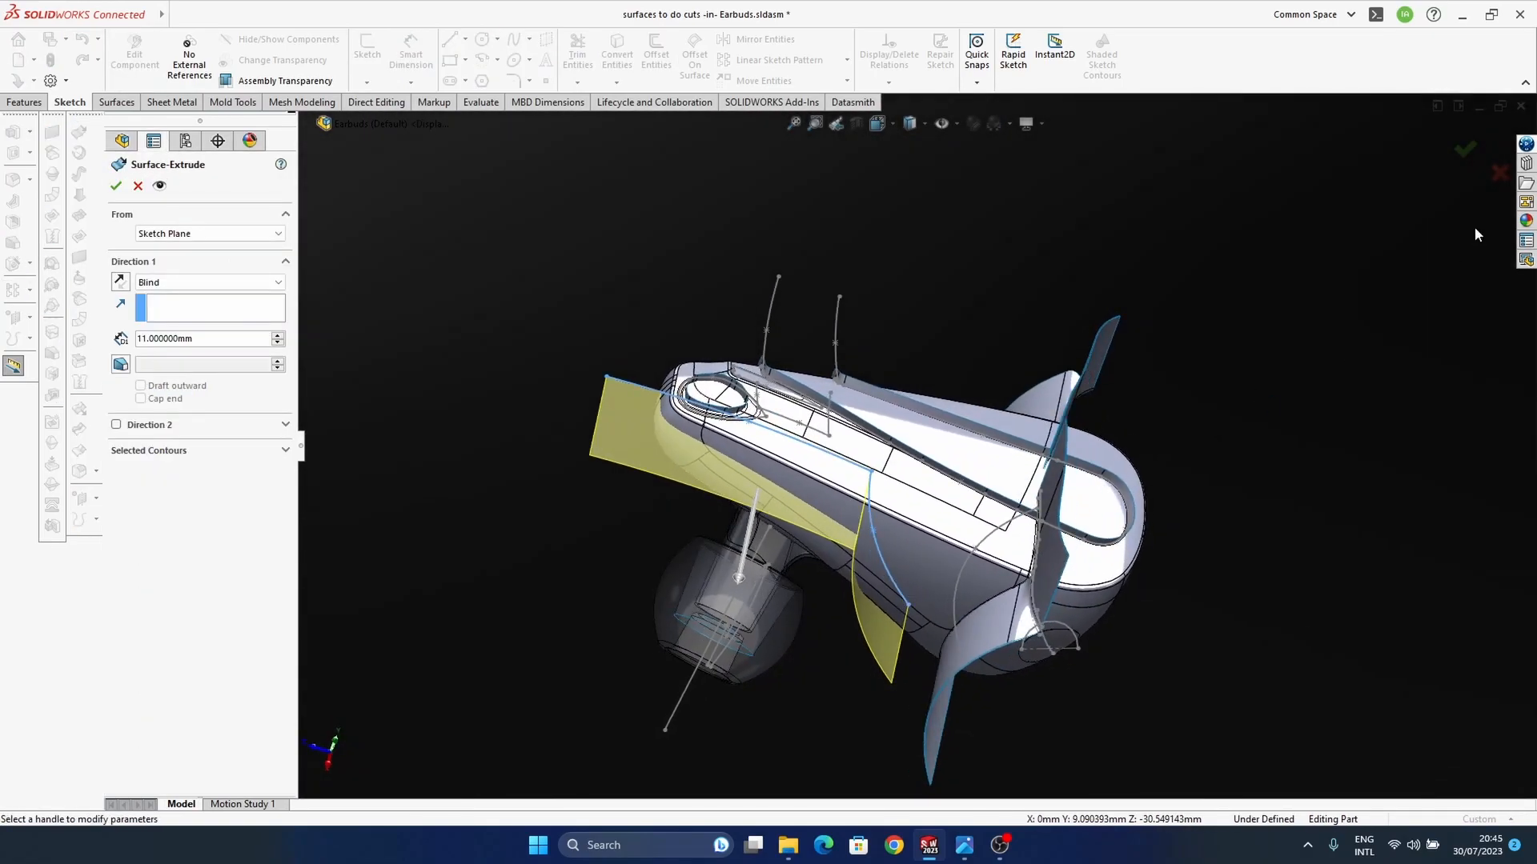
Step: Extrude the two connected splines as a blind surface 11 mm deep across the housing side
key(Return)
middle_drag(1337, 454, 930, 581)
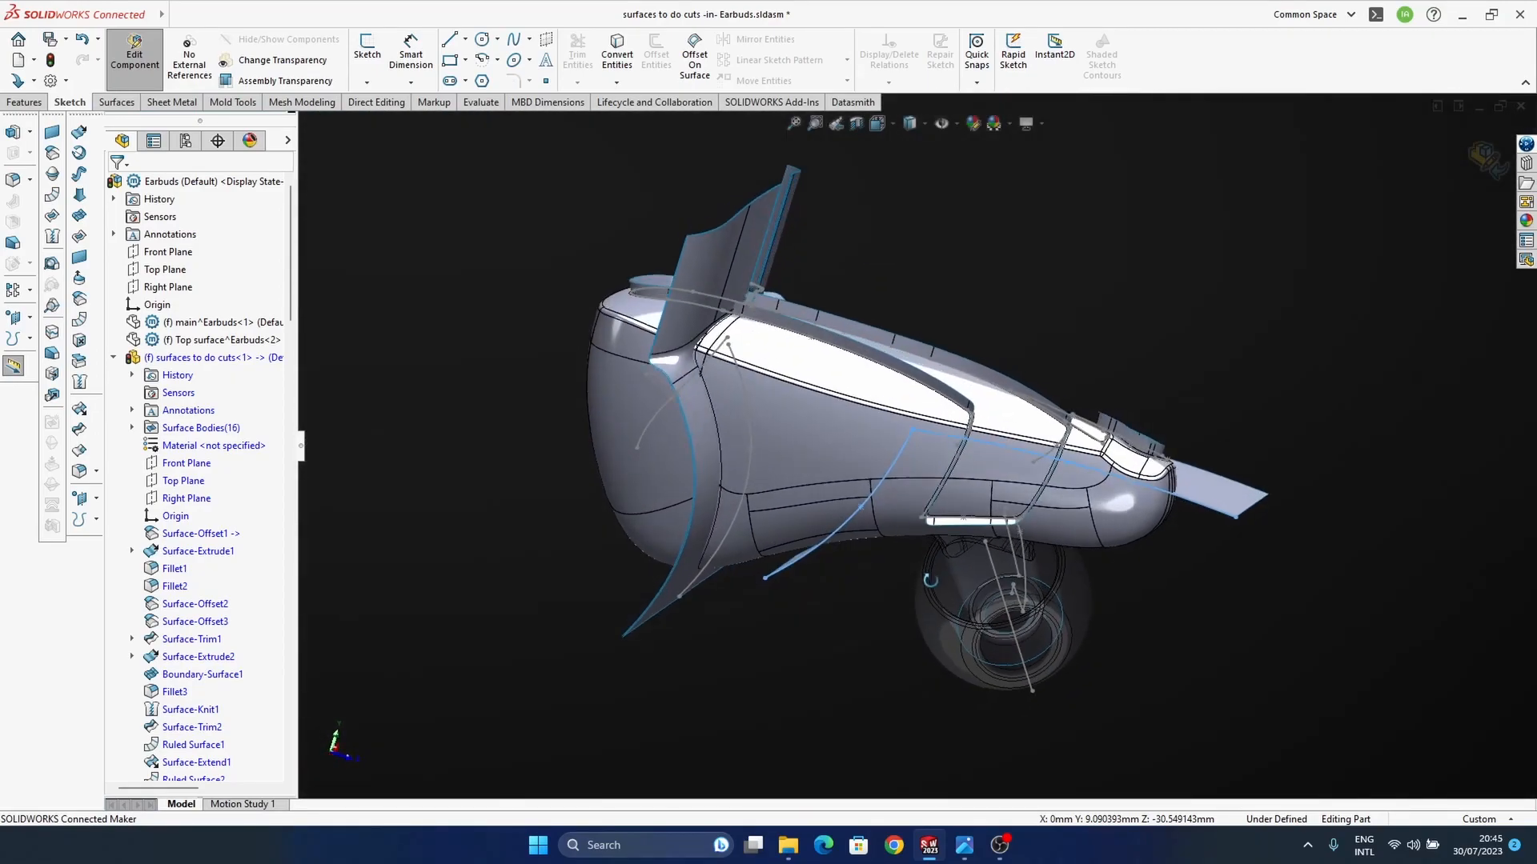
middle_drag(927, 644, 1039, 550)
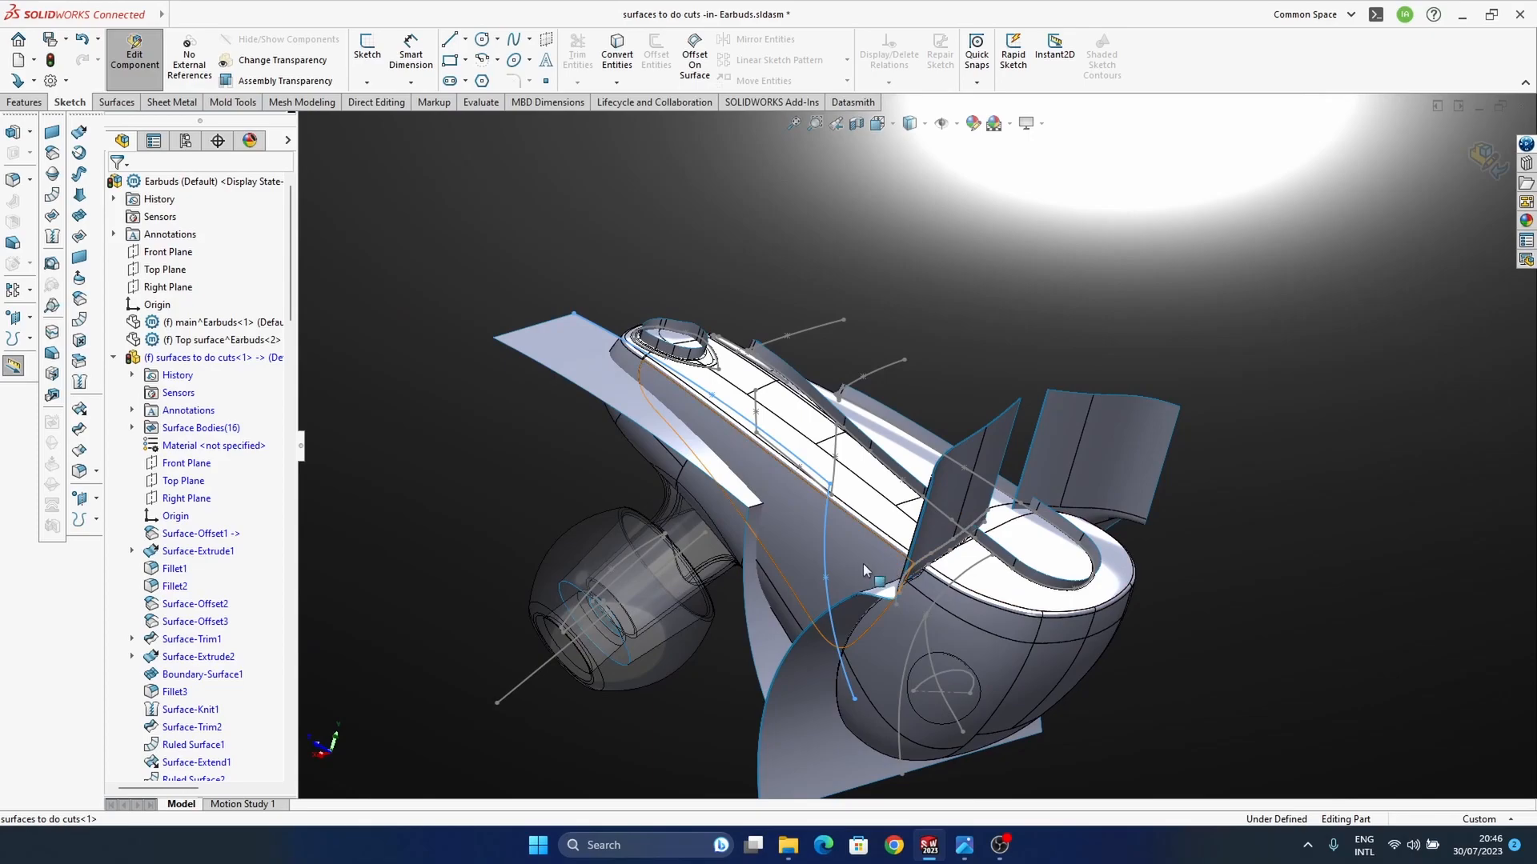
middle_drag(896, 556, 827, 572)
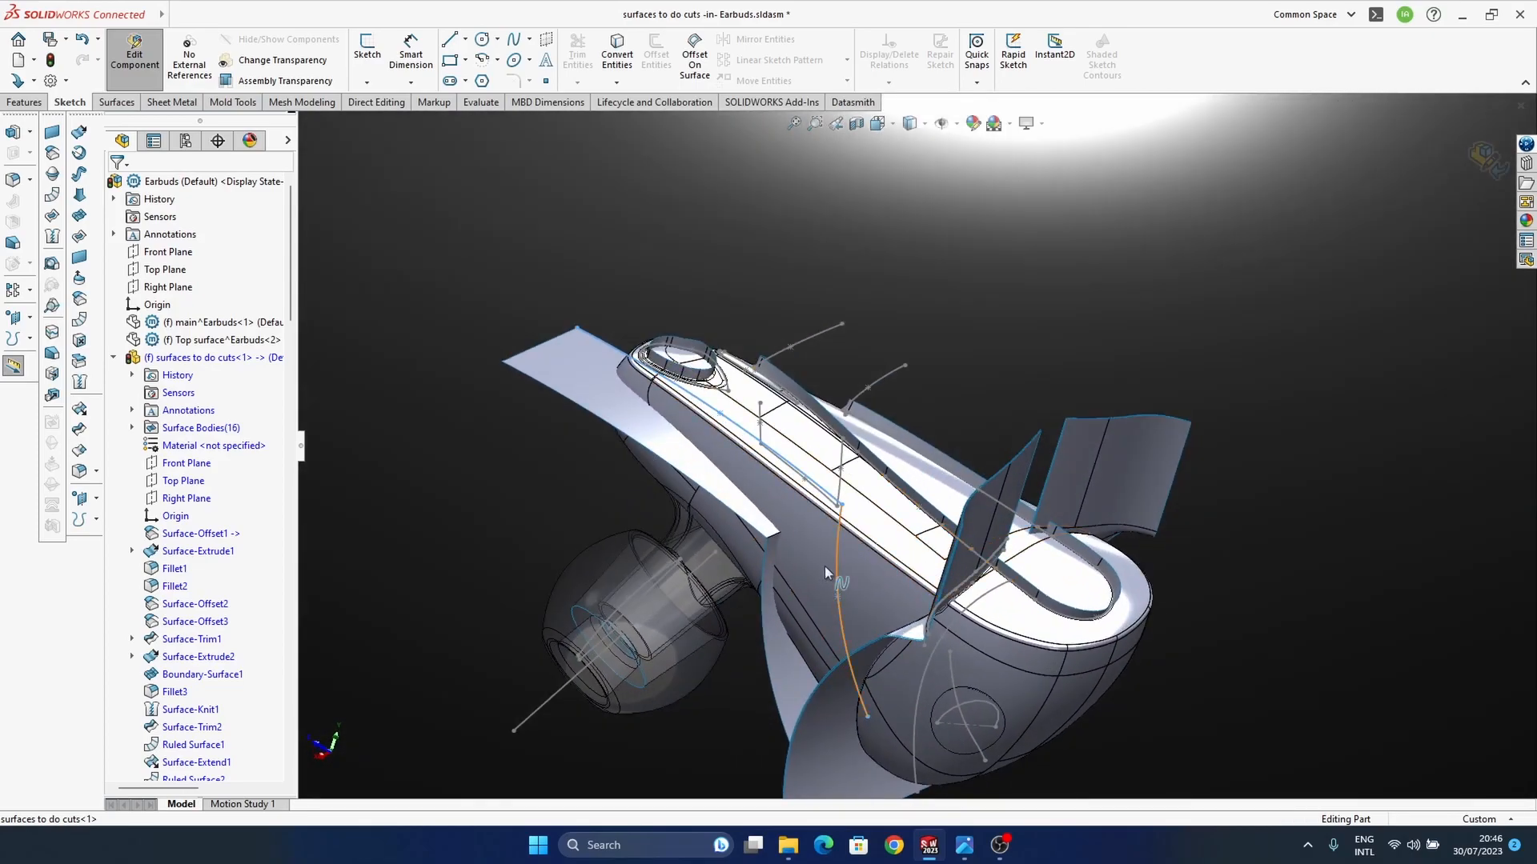
Step: Examine the new extruded surface around the housing's narrow end and ear tip from several angles
click(783, 650)
middle_drag(783, 650, 880, 649)
scroll(596, 336, down, 3)
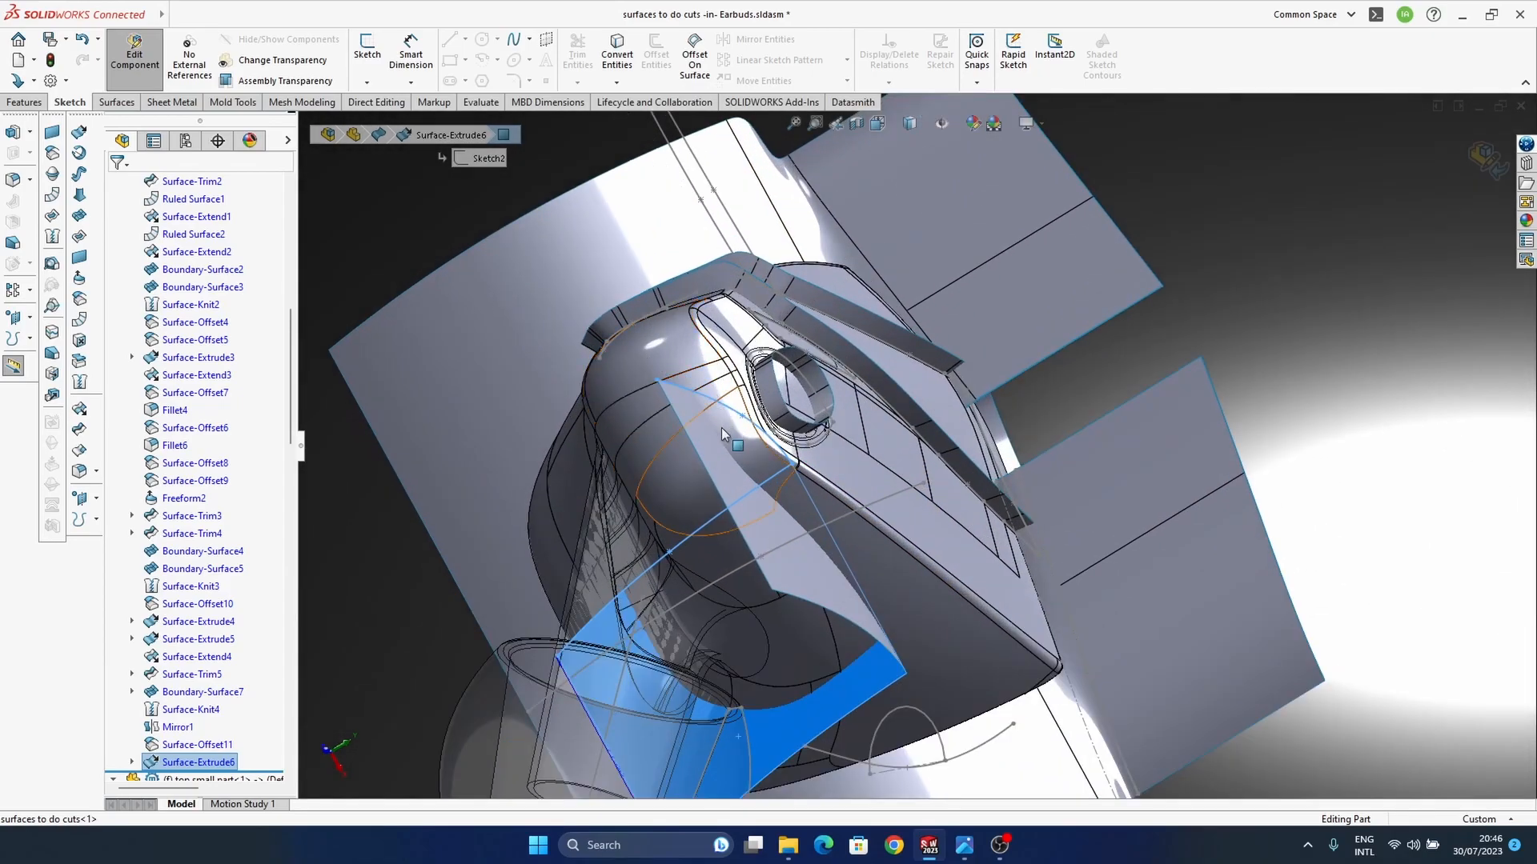
middle_drag(724, 441, 944, 520)
middle_drag(820, 478, 1041, 483)
middle_drag(1008, 601, 801, 539)
ctrl+middle_drag(1032, 544, 1103, 483)
middle_drag(899, 448, 915, 546)
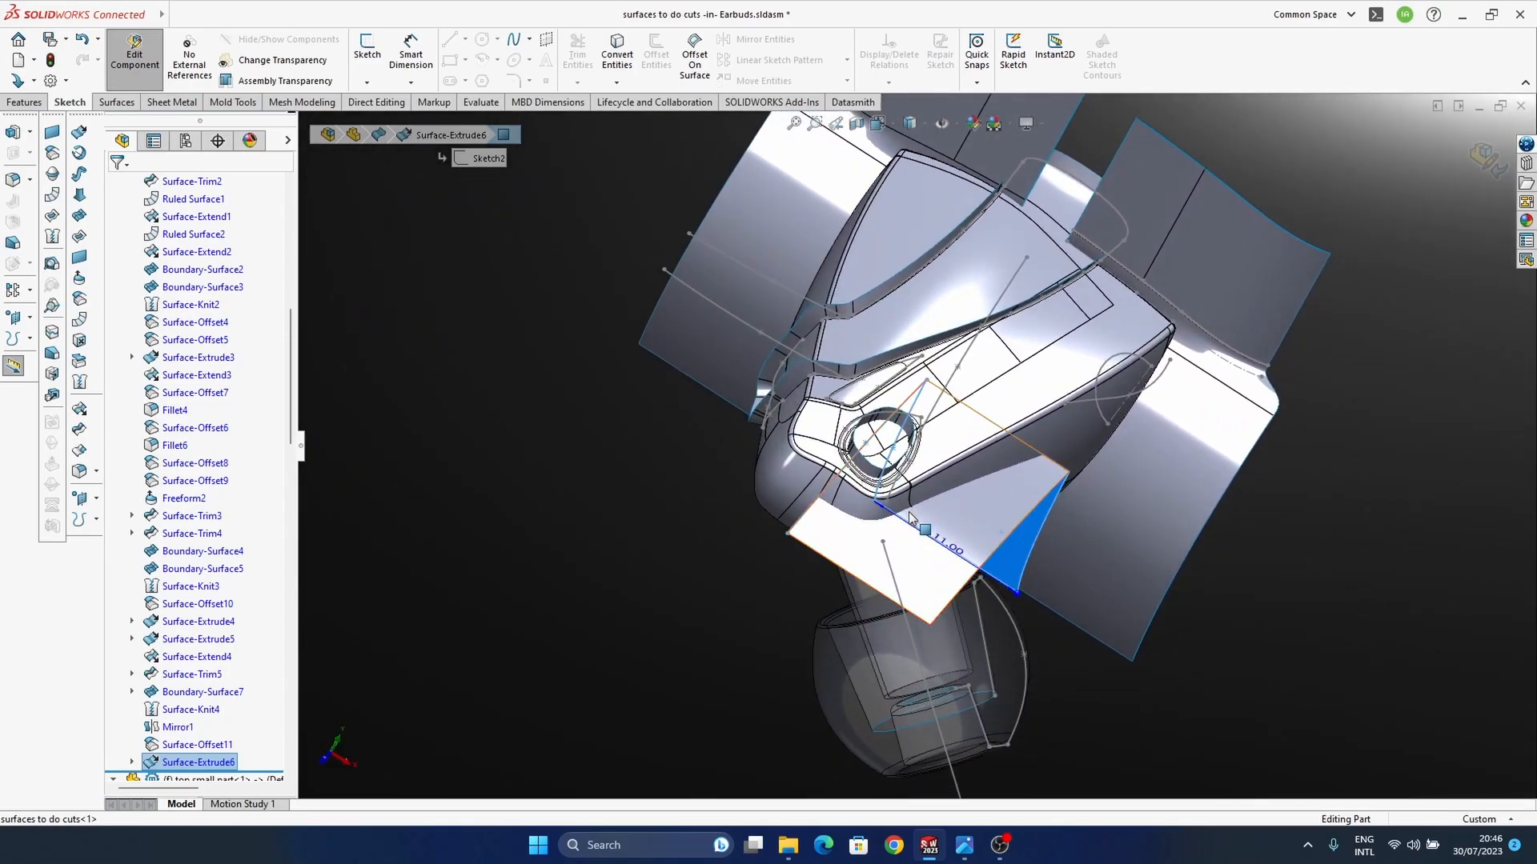
middle_drag(911, 516, 1197, 459)
middle_drag(945, 466, 941, 665)
scroll(853, 469, down, 2)
middle_drag(695, 468, 671, 573)
middle_drag(944, 565, 925, 498)
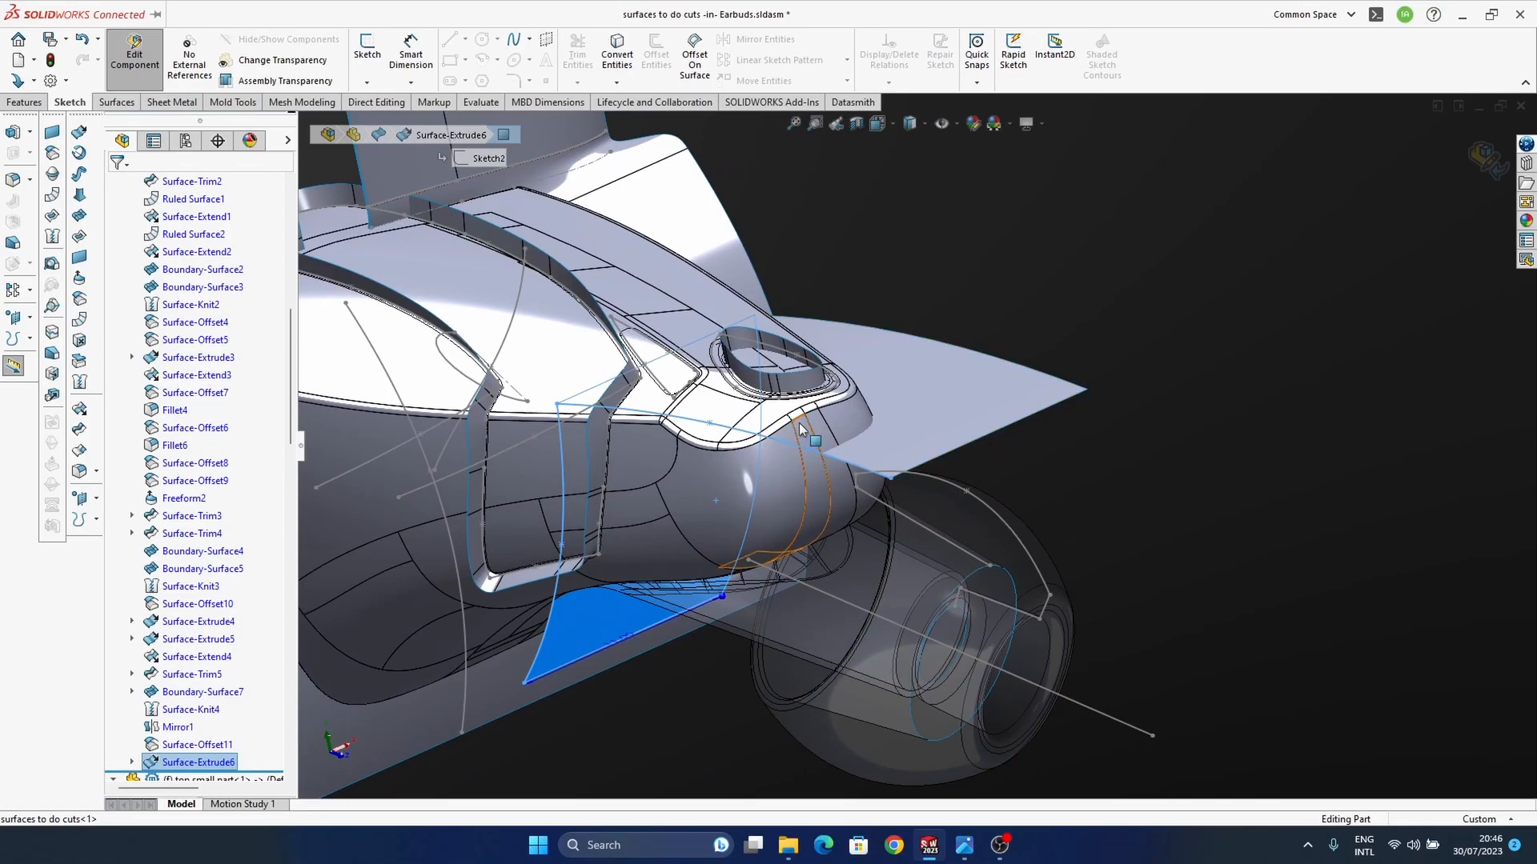
Step: Edit the spline surface extrusion to add a second blind direction of 11 mm
click(925, 411)
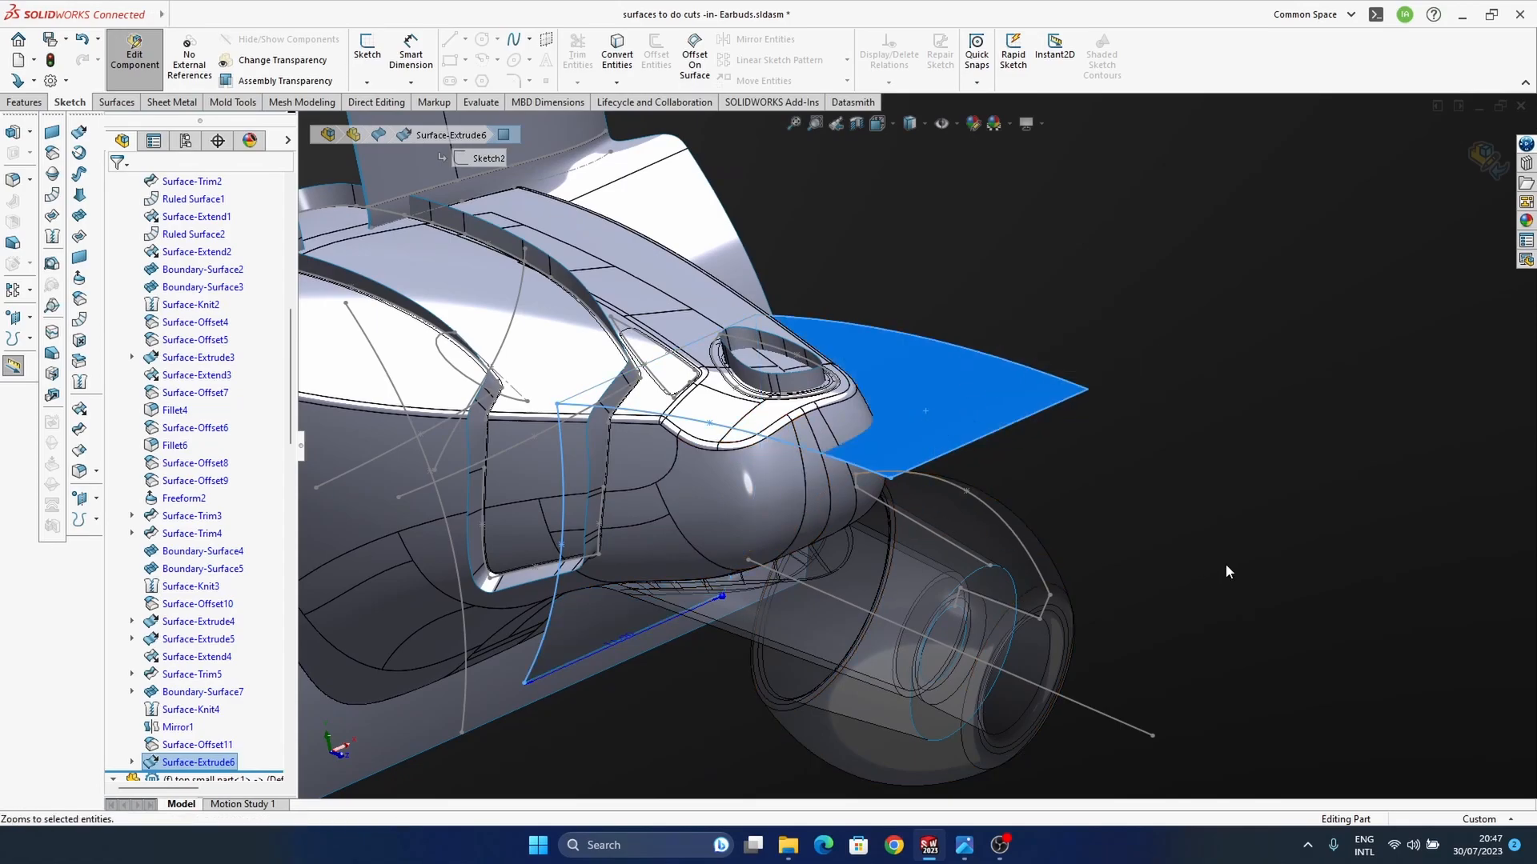
right_click(992, 394)
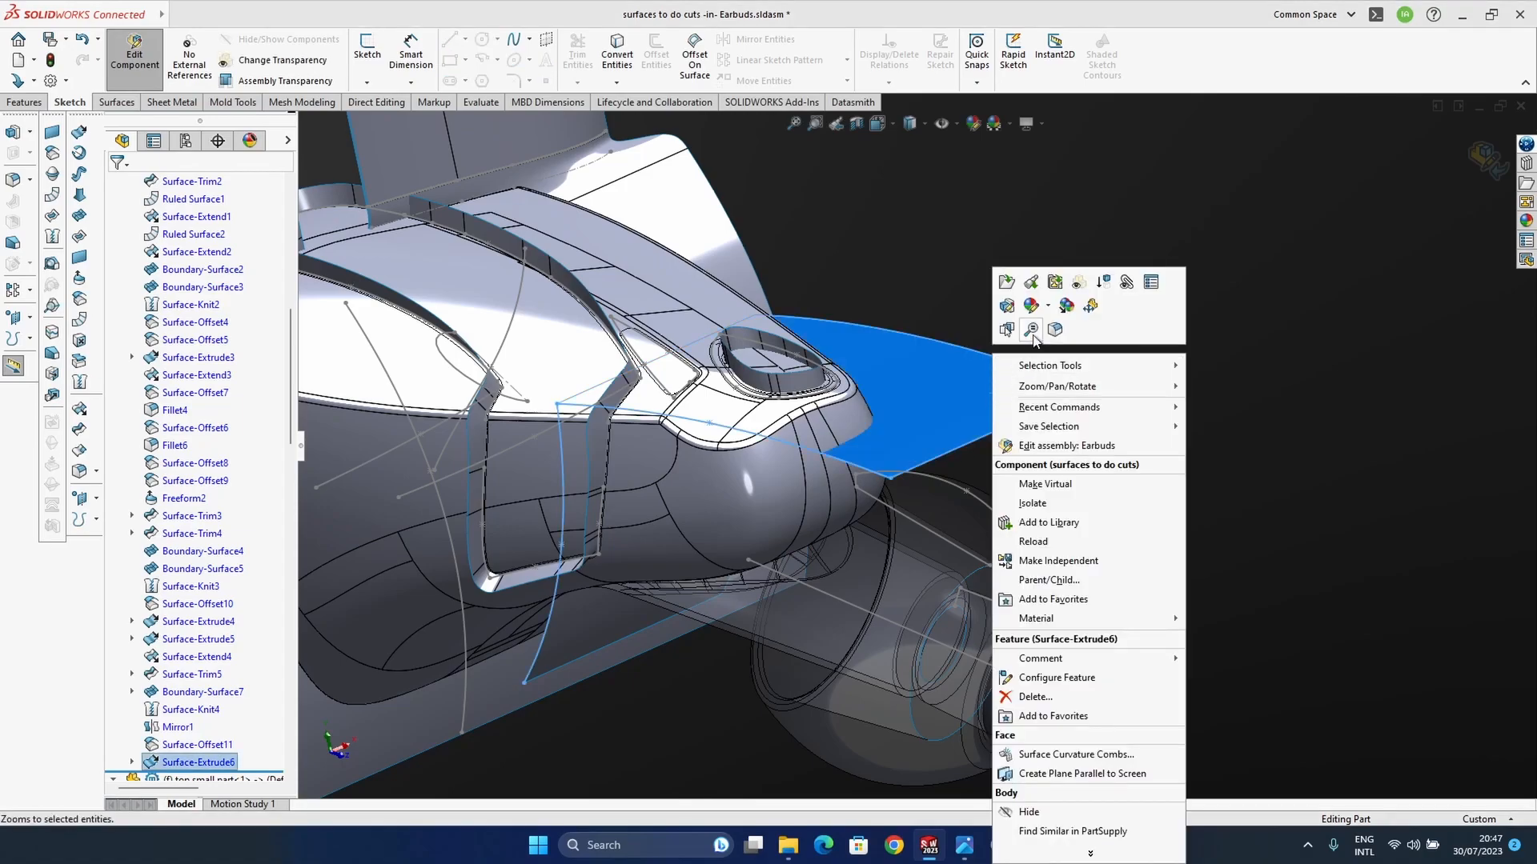
click(1277, 390)
scroll(200, 640, down, 2)
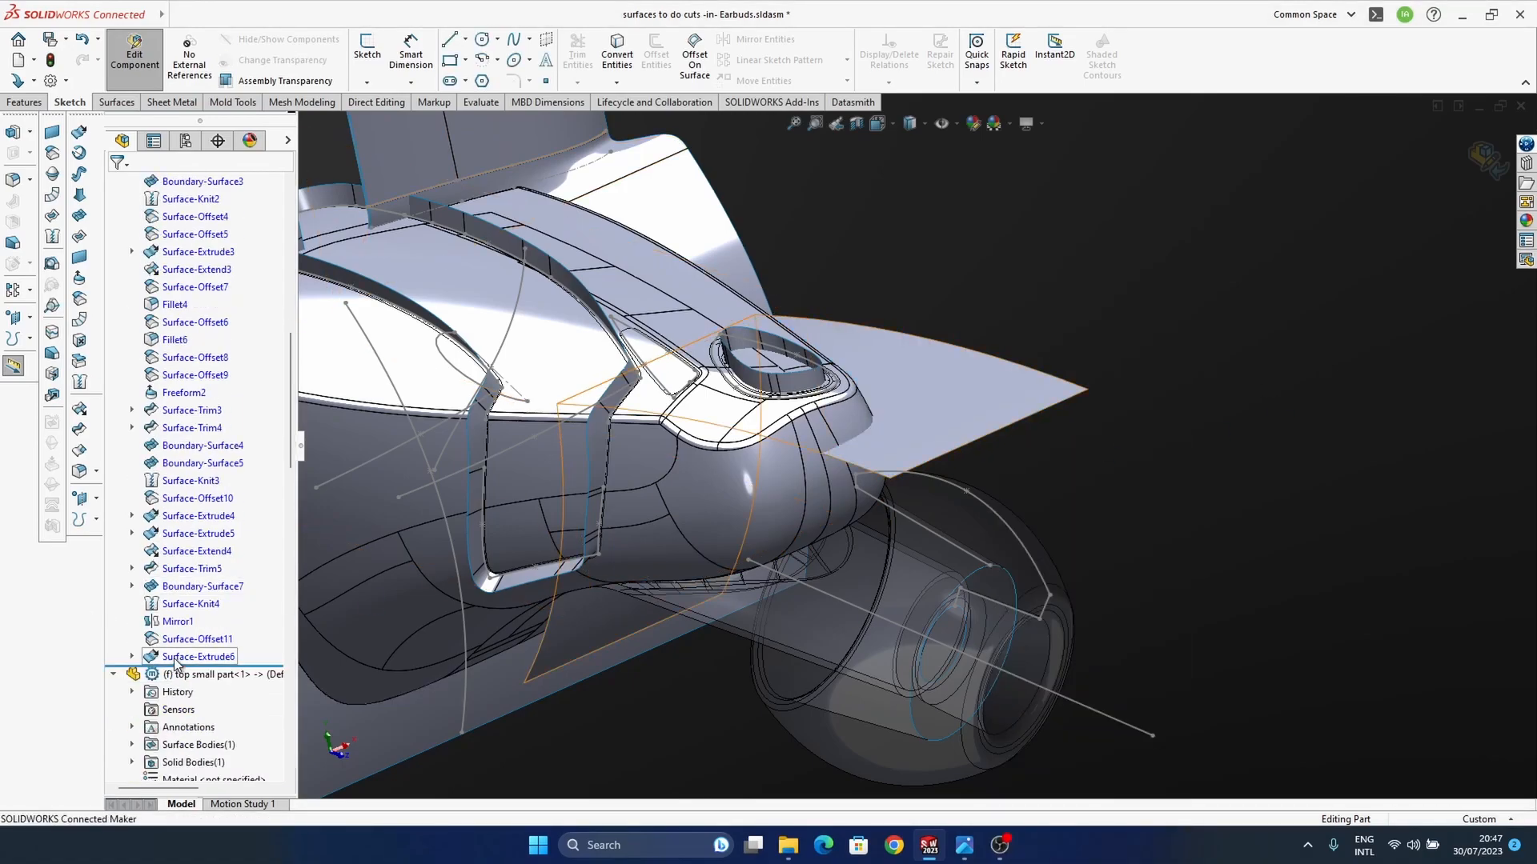
click(197, 657)
click(189, 611)
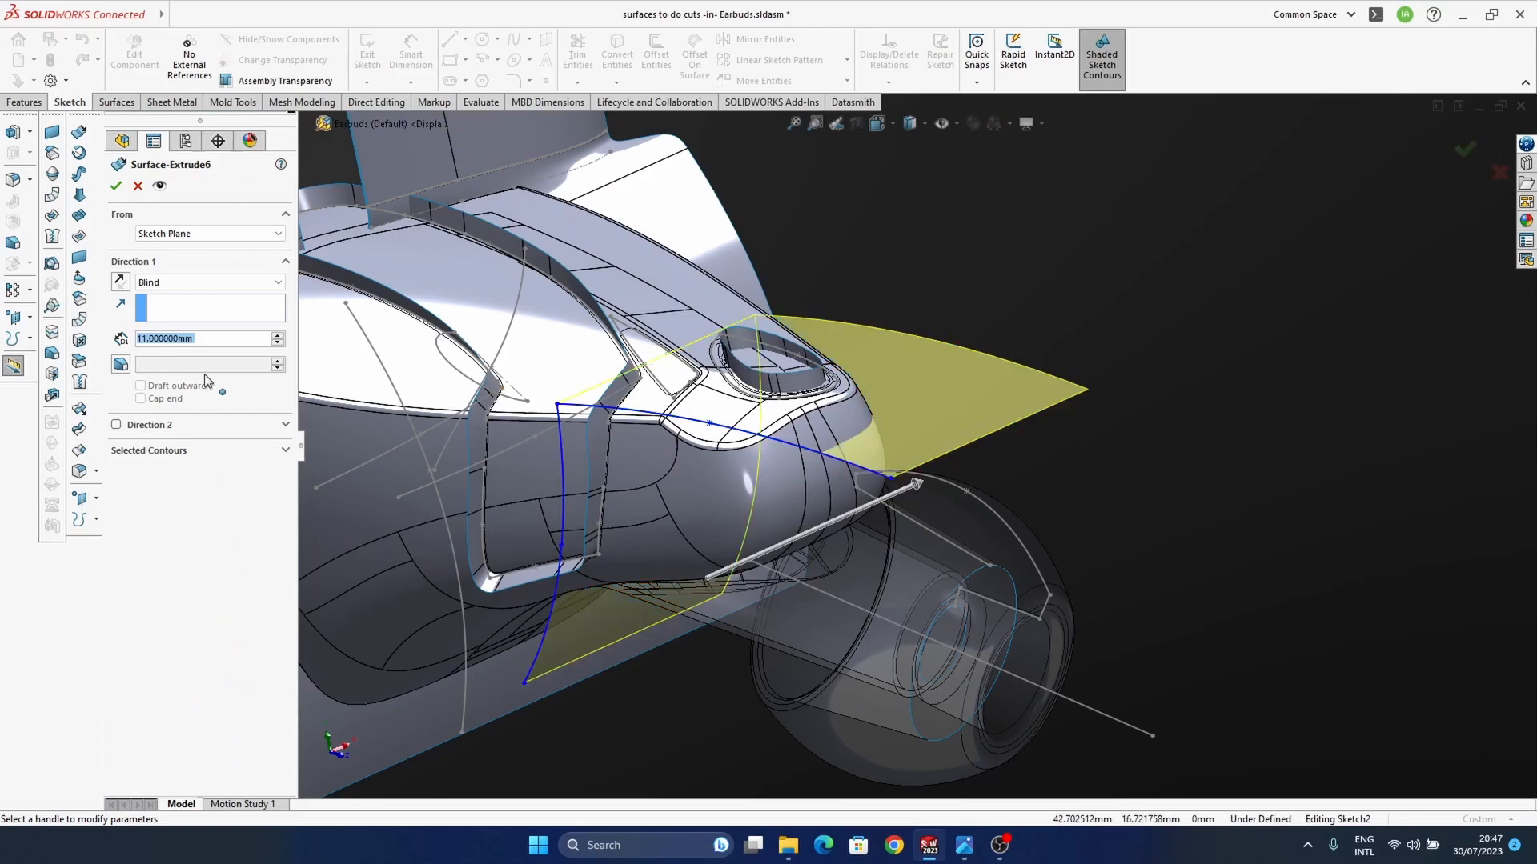
click(117, 426)
middle_drag(833, 493, 778, 577)
click(1464, 154)
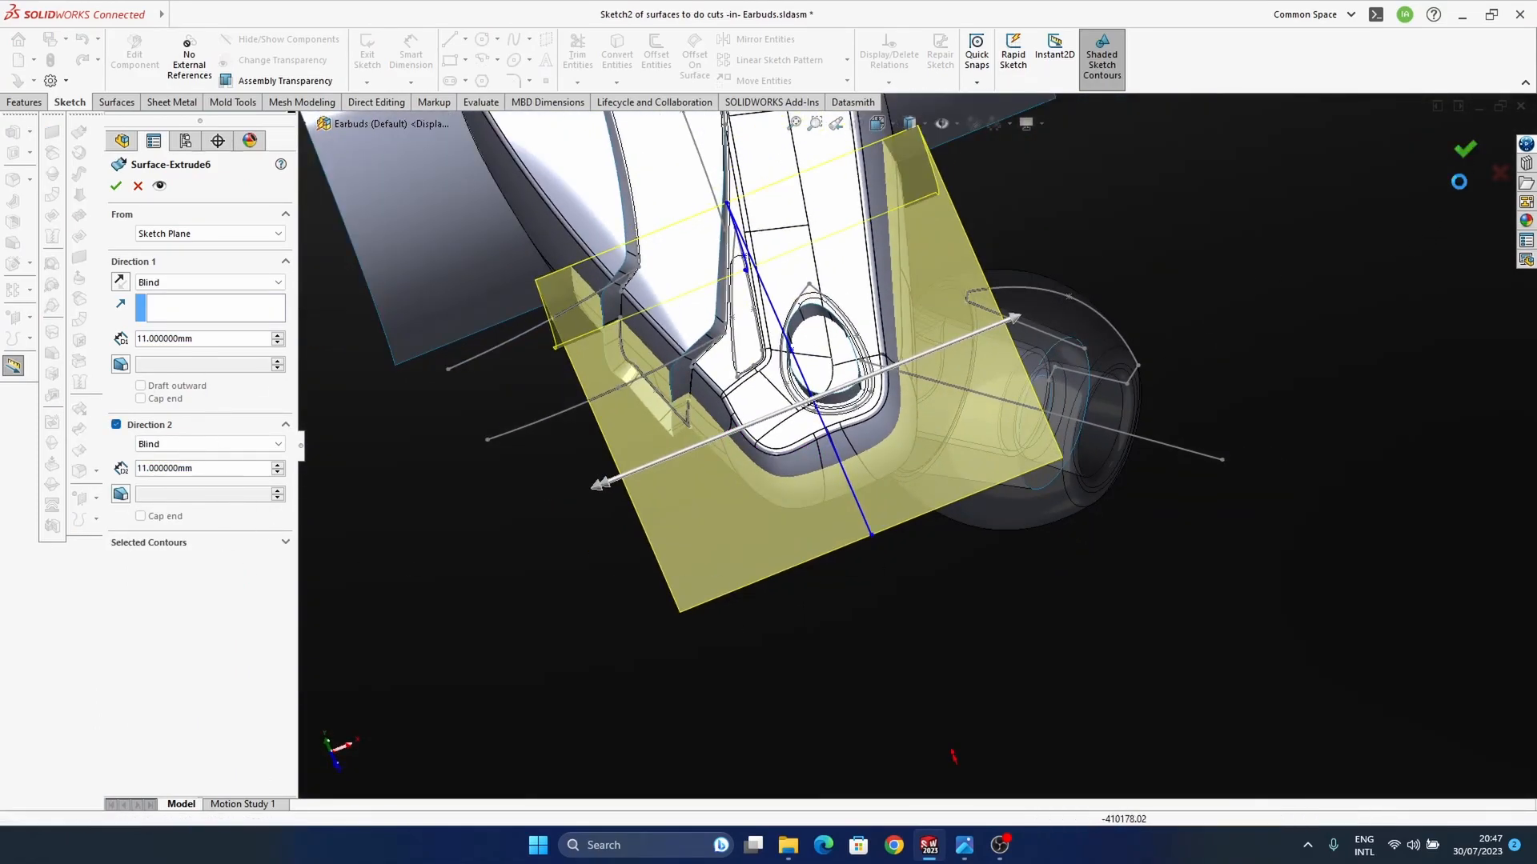
Step: Start a Freeform on the upper face of the two-sided extruded surface and set its outer edge's continuity to Moveable
middle_drag(852, 487, 915, 475)
click(996, 441)
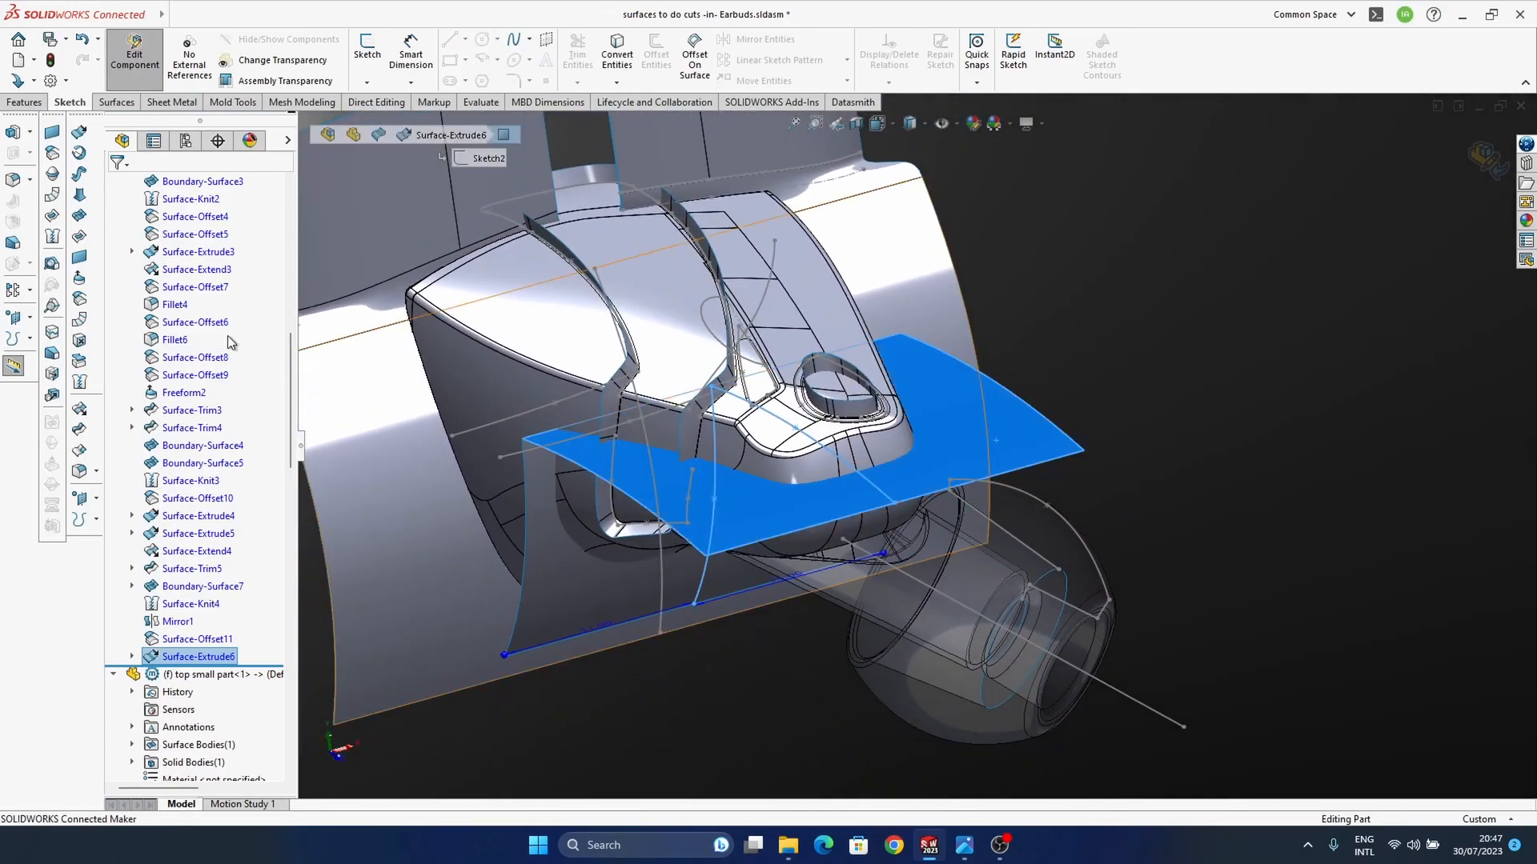
click(79, 280)
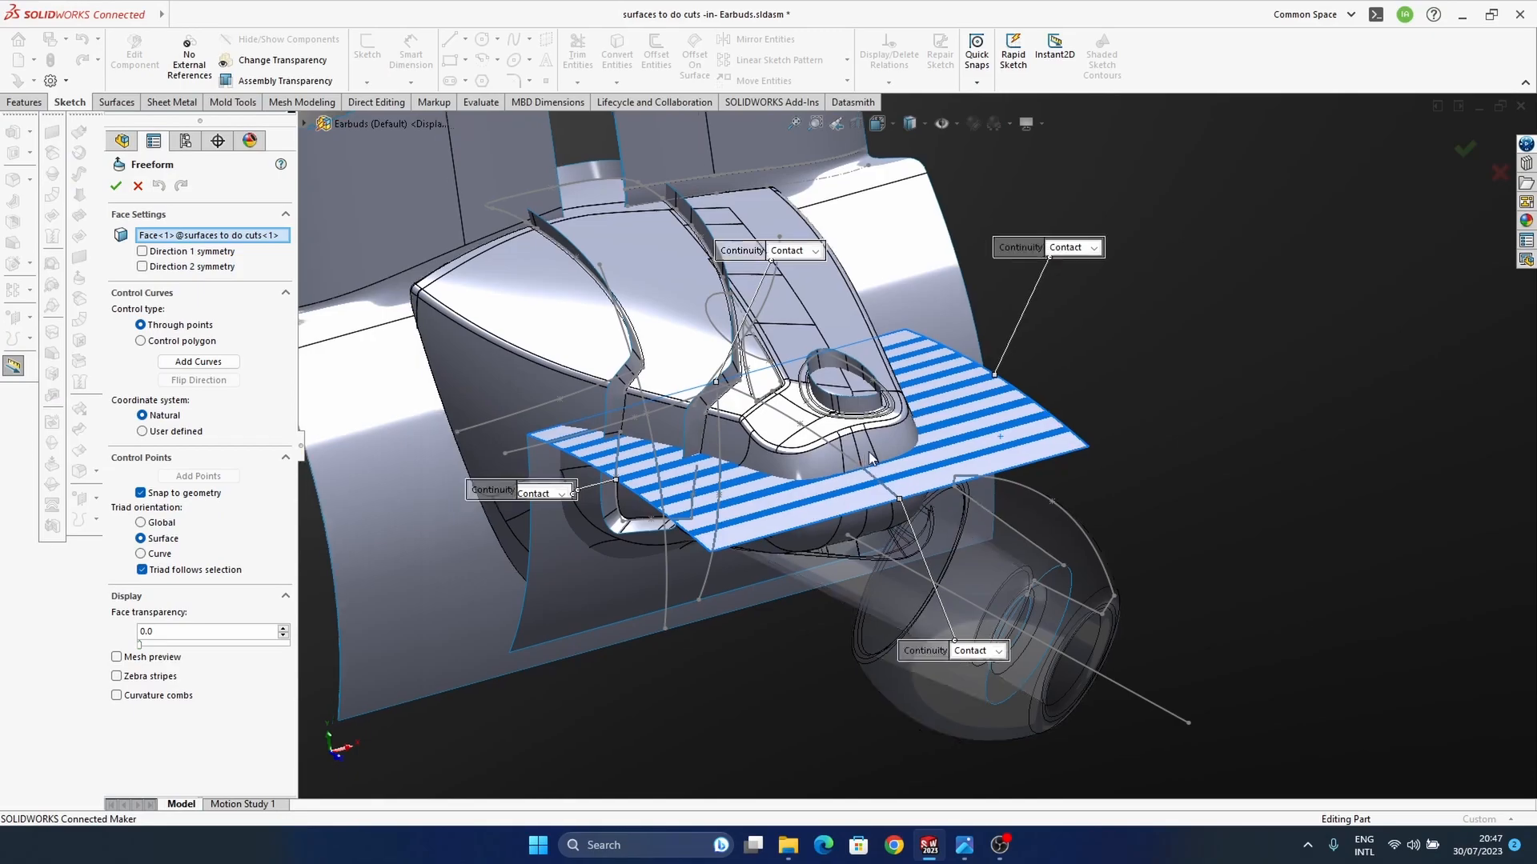
ctrl+middle_drag(896, 494, 915, 475)
middle_drag(808, 490, 818, 520)
middle_drag(944, 528, 924, 478)
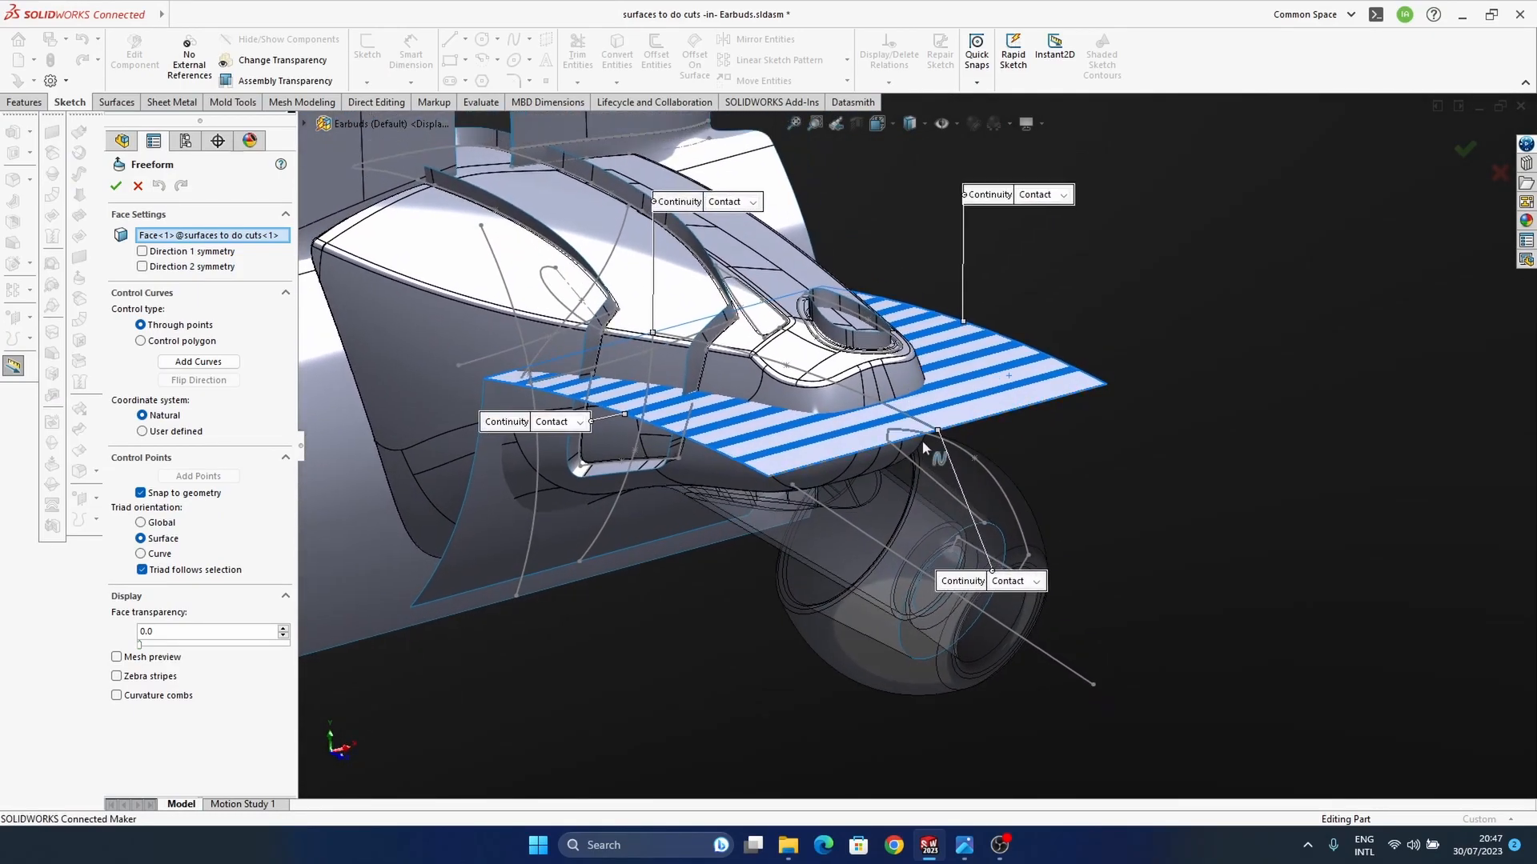
ctrl+middle_drag(1009, 401, 1007, 441)
scroll(1041, 444, down, 2)
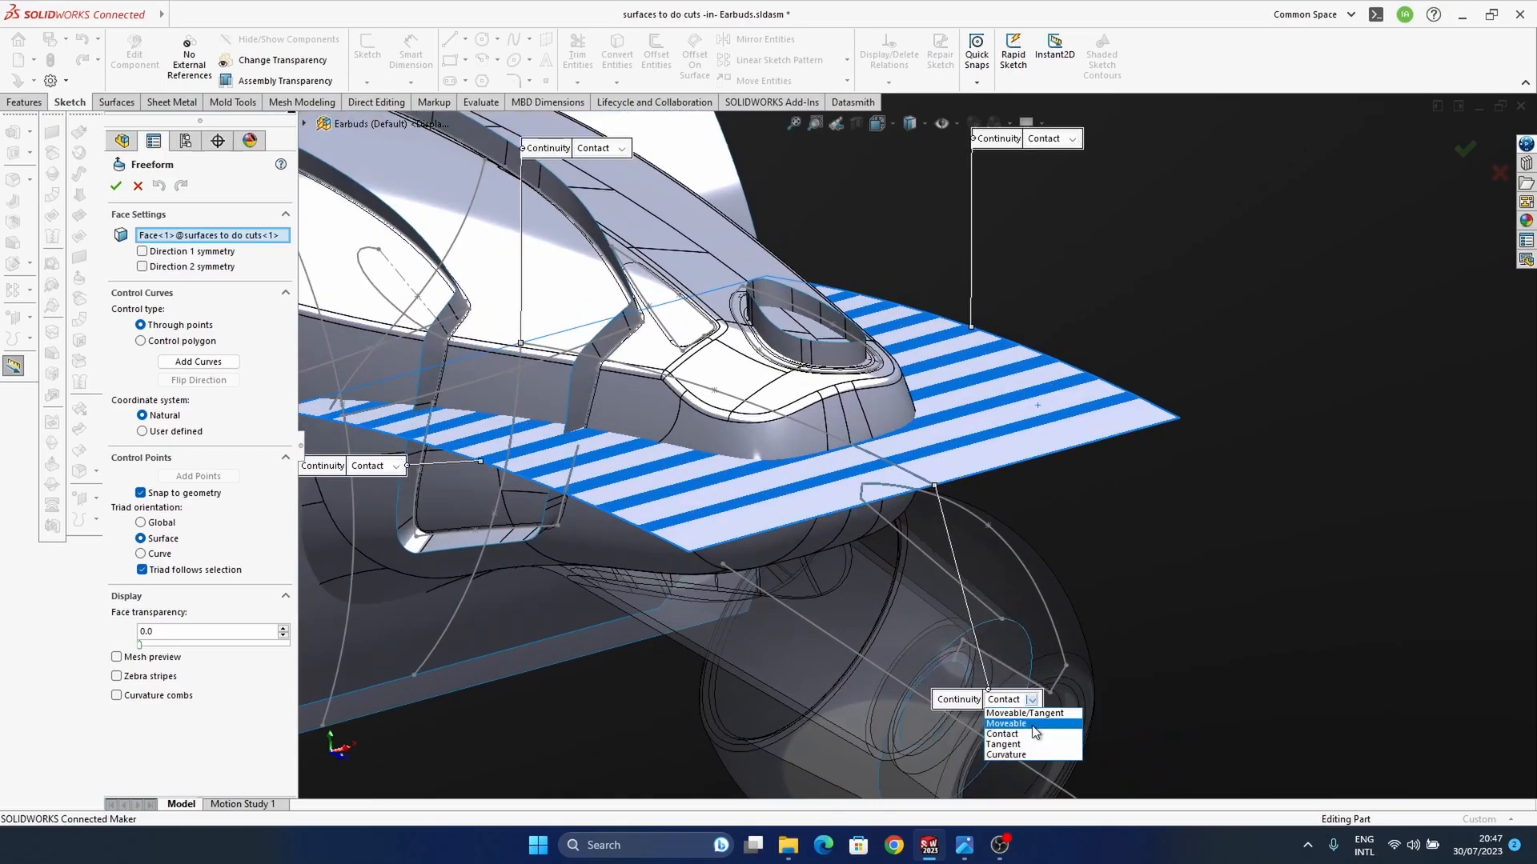
click(1036, 725)
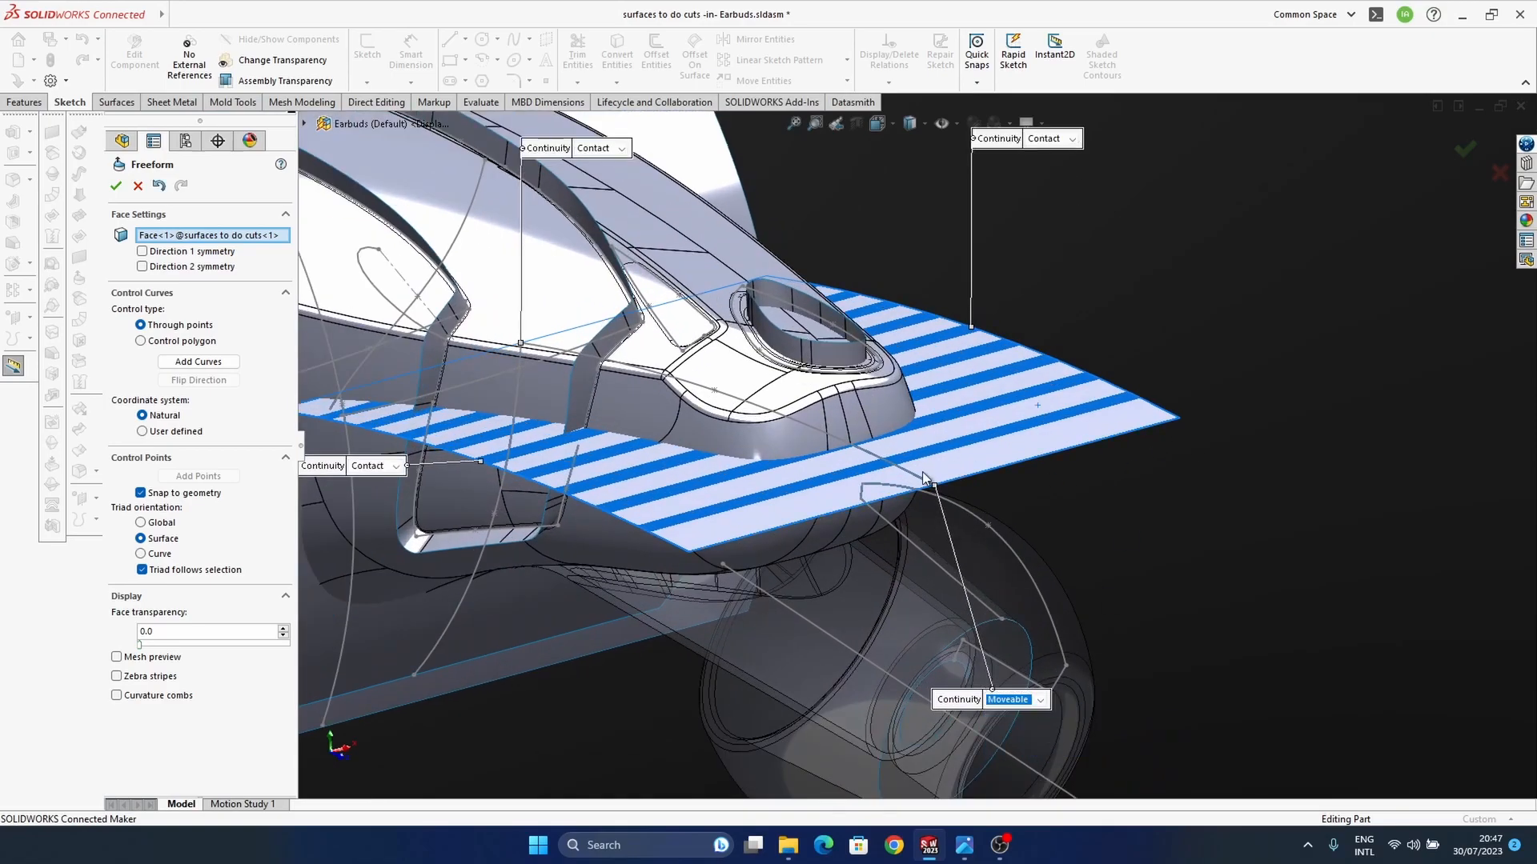
Step: Try to bow the freeform face's outer edge upward along the Z axis from its middle
middle_drag(1056, 458, 921, 496)
click(1012, 461)
click(902, 475)
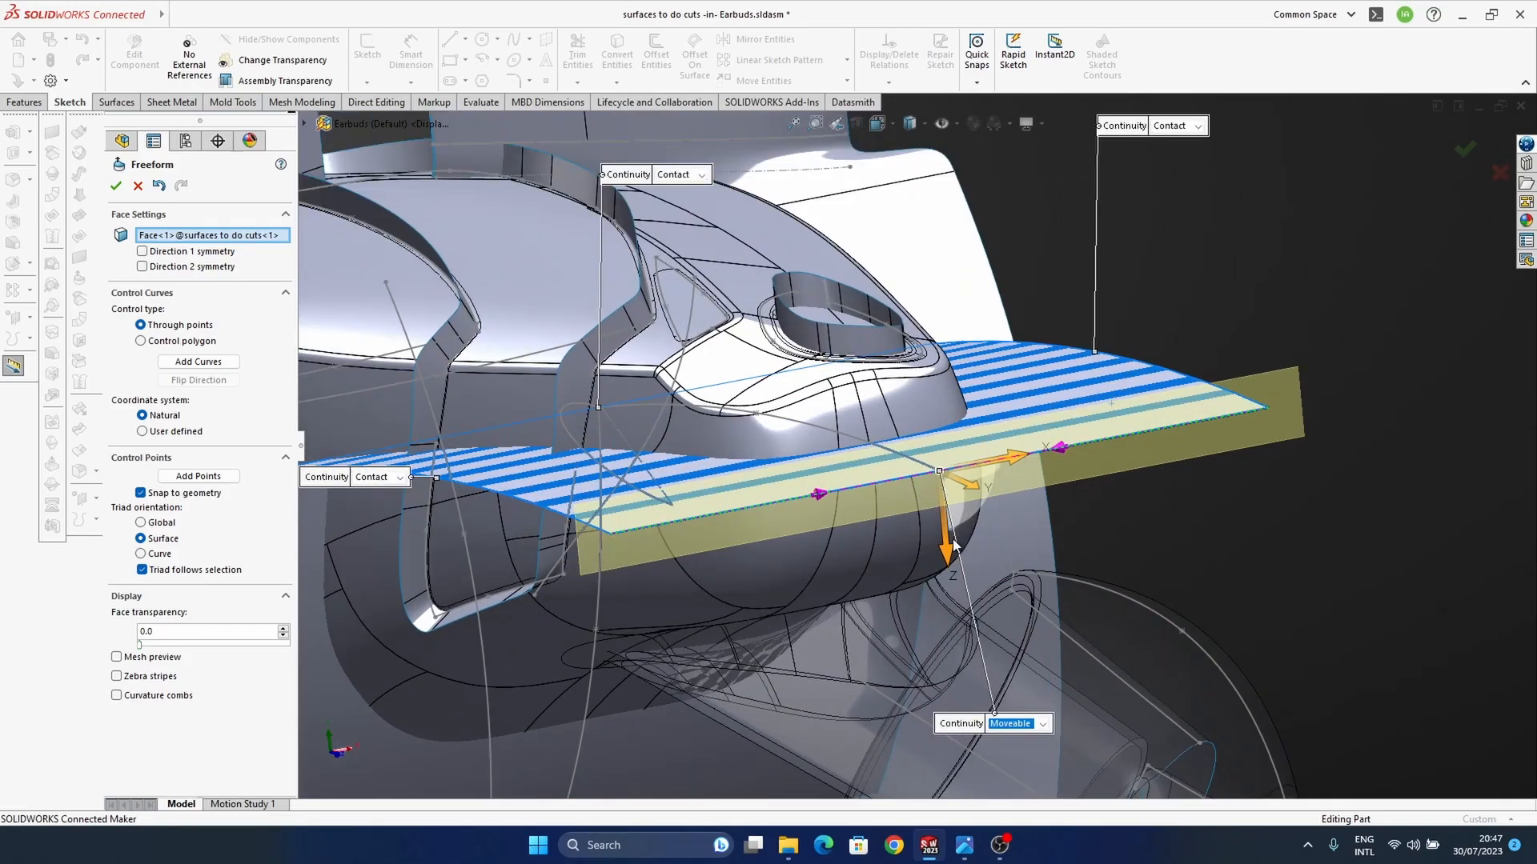
drag(950, 558, 950, 547)
drag(947, 531, 947, 518)
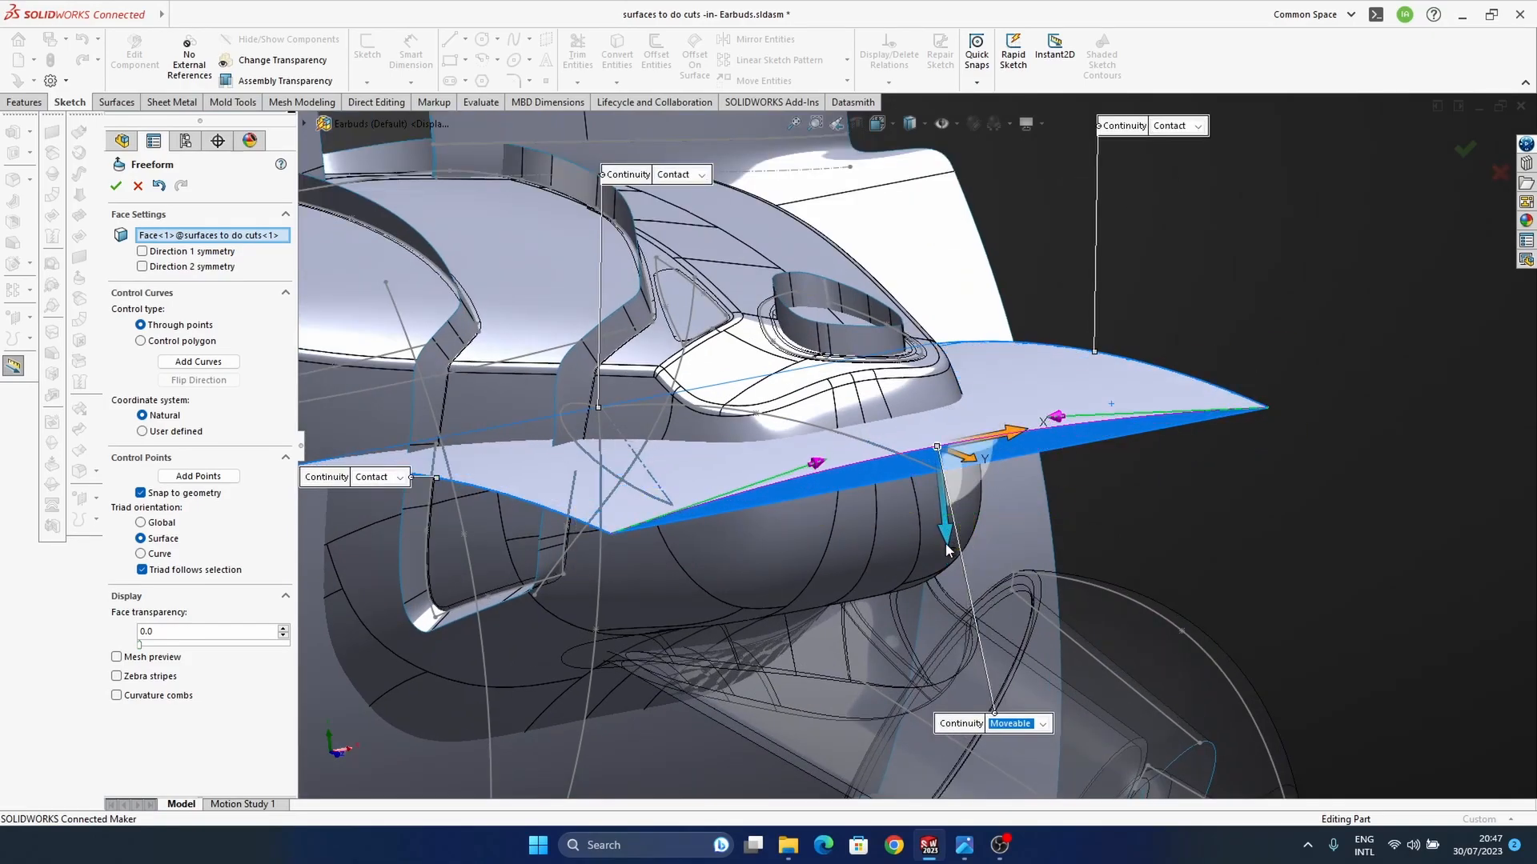
click(159, 185)
Step: Hide the sketches and add a lengthwise control curve across the freeform face, in line with the housing's middle edge at its narrow end
middle_drag(944, 469, 949, 526)
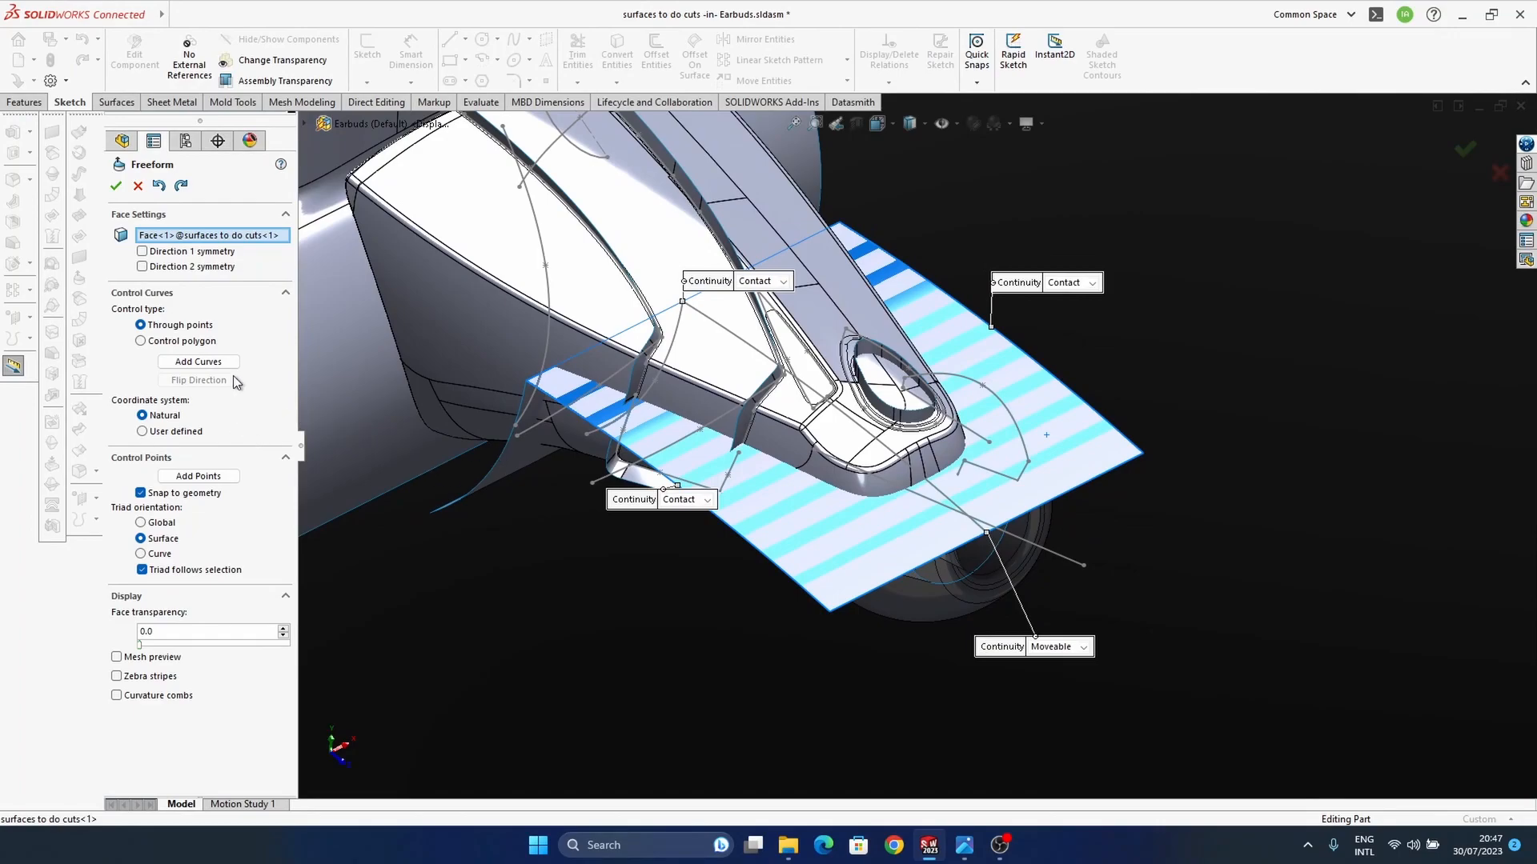
click(213, 366)
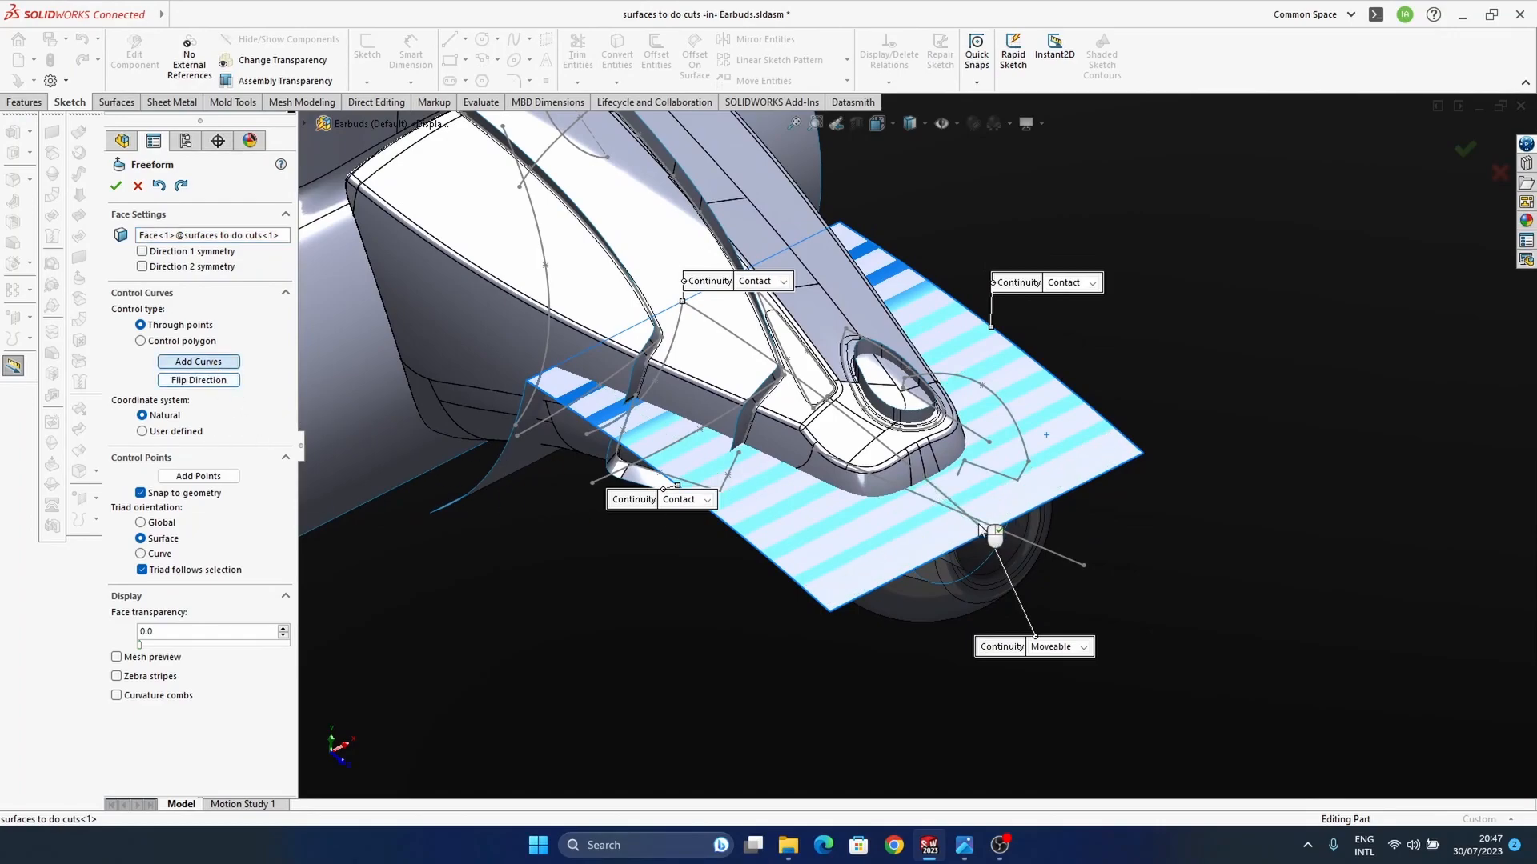
click(941, 127)
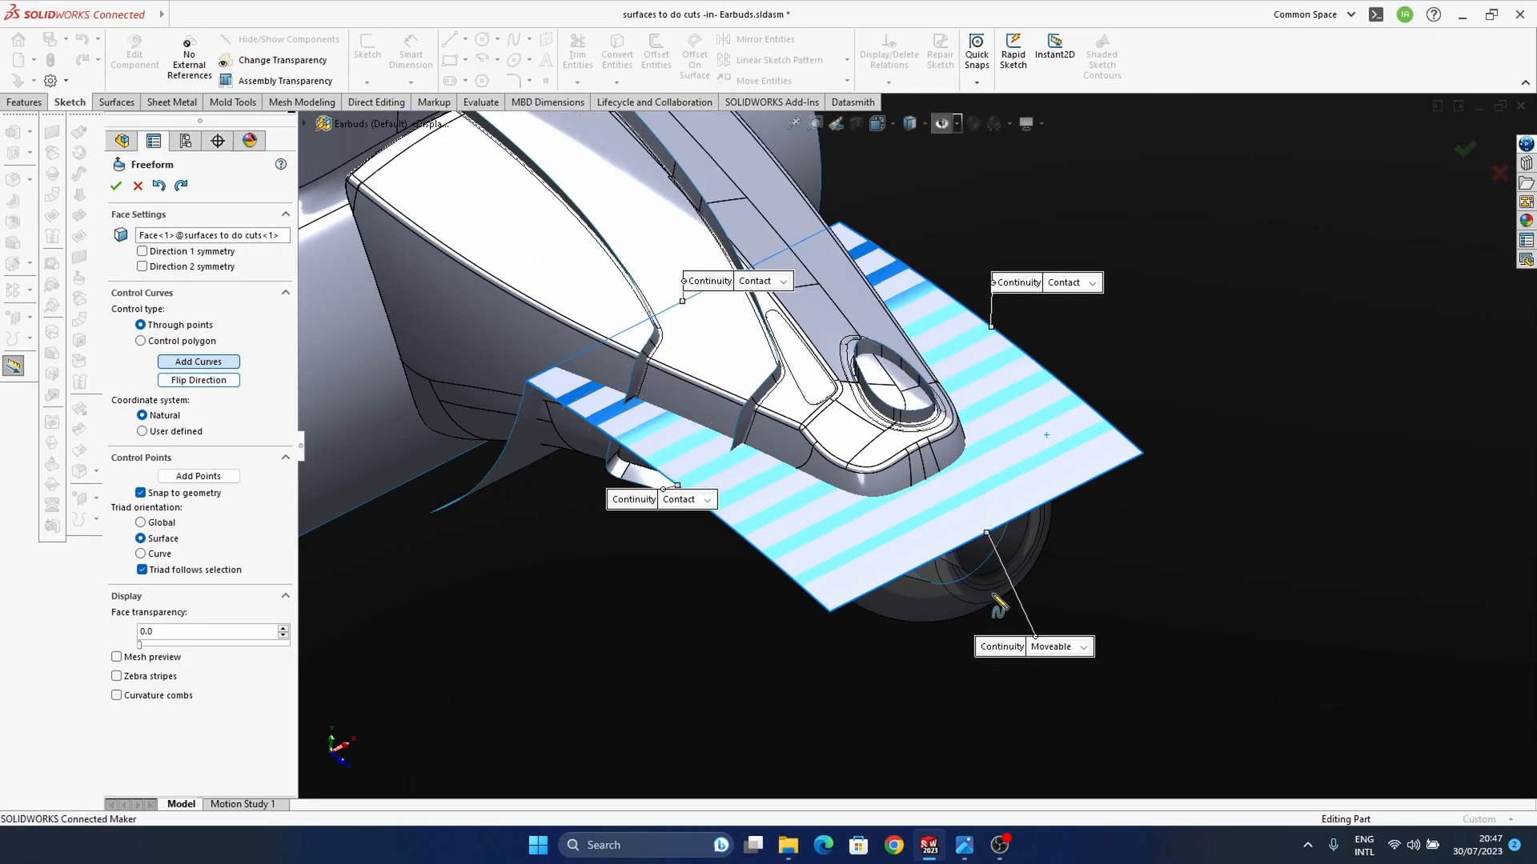
scroll(974, 522, down, 6)
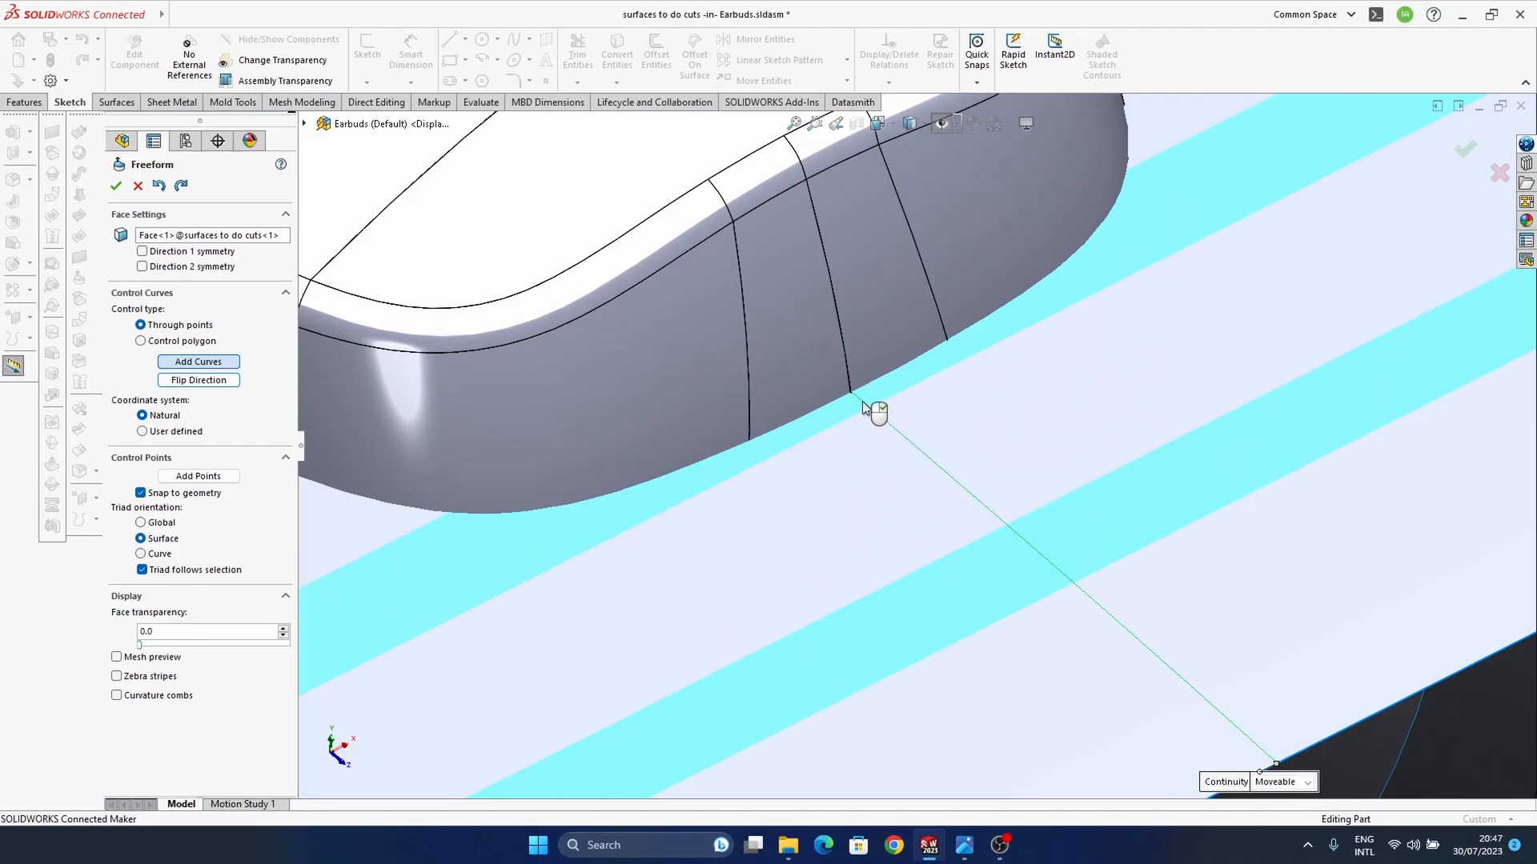
scroll(863, 403, down, 3)
scroll(864, 405, down, 2)
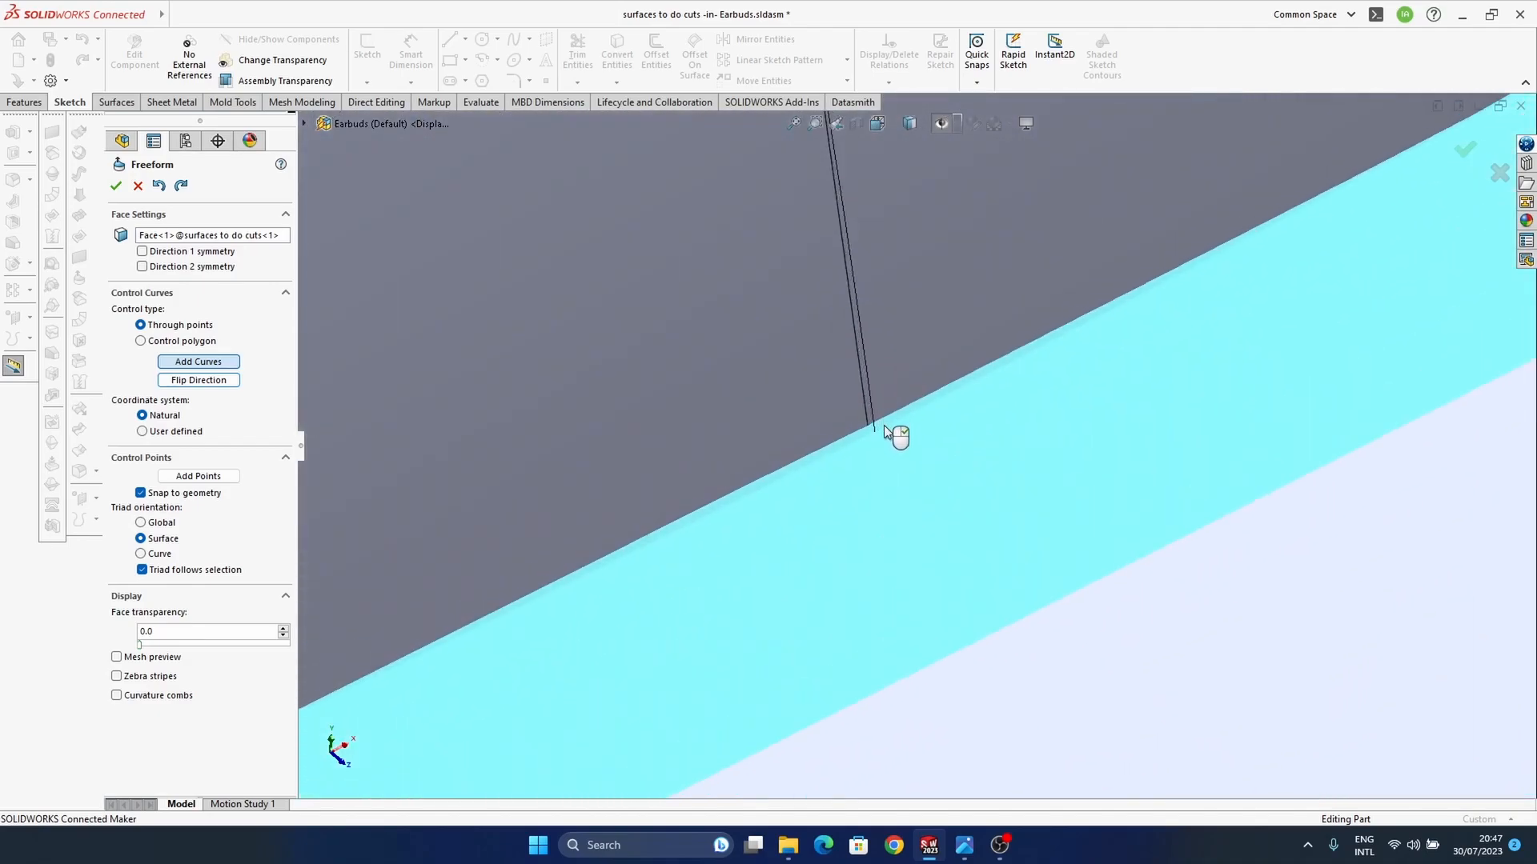
scroll(1095, 592, up, 2)
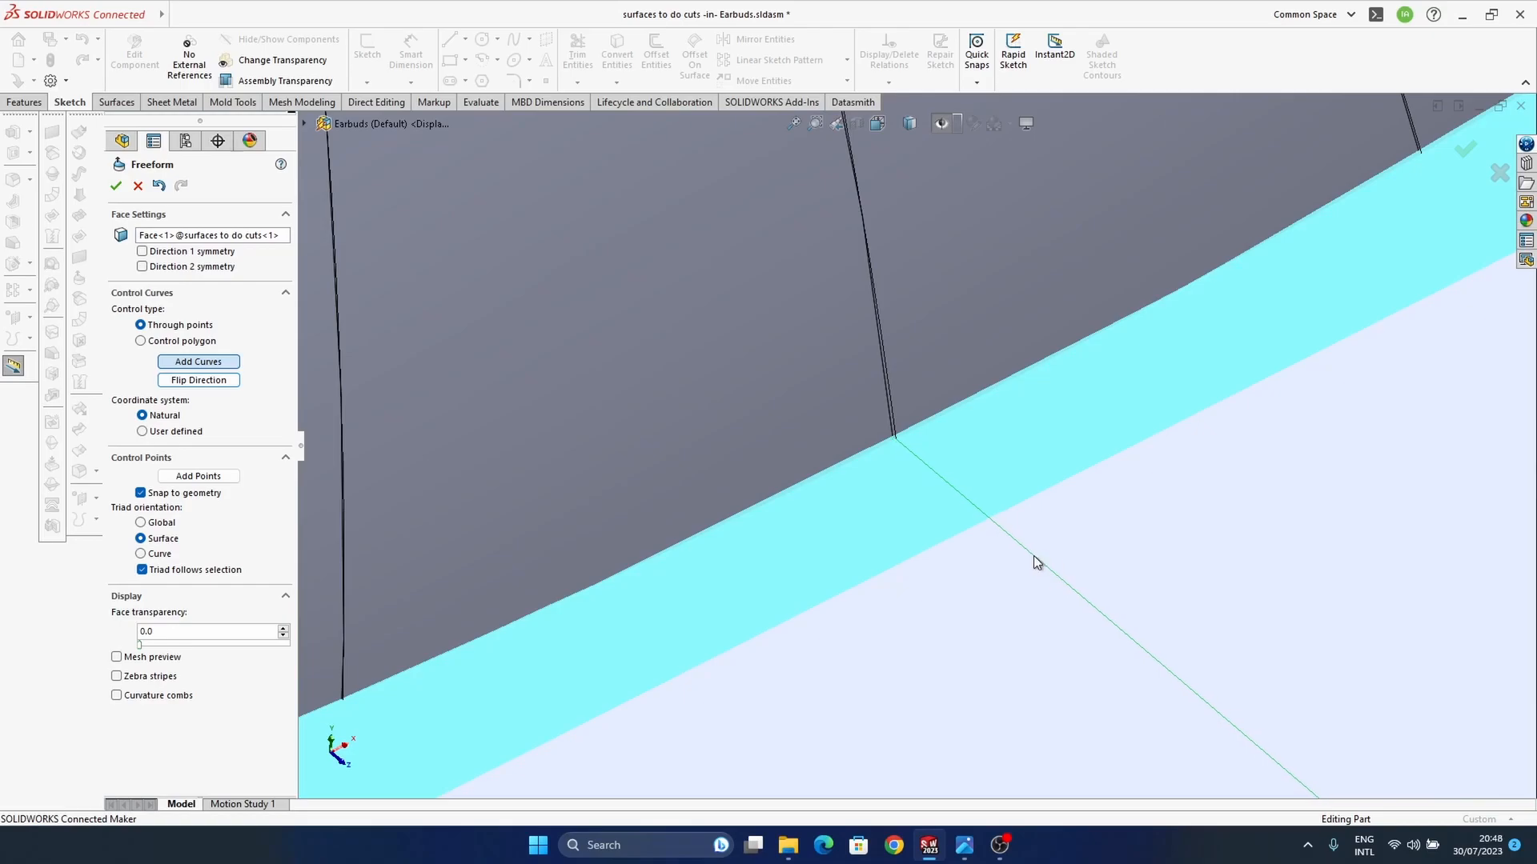
click(1034, 563)
scroll(969, 514, up, 8)
right_click(976, 473)
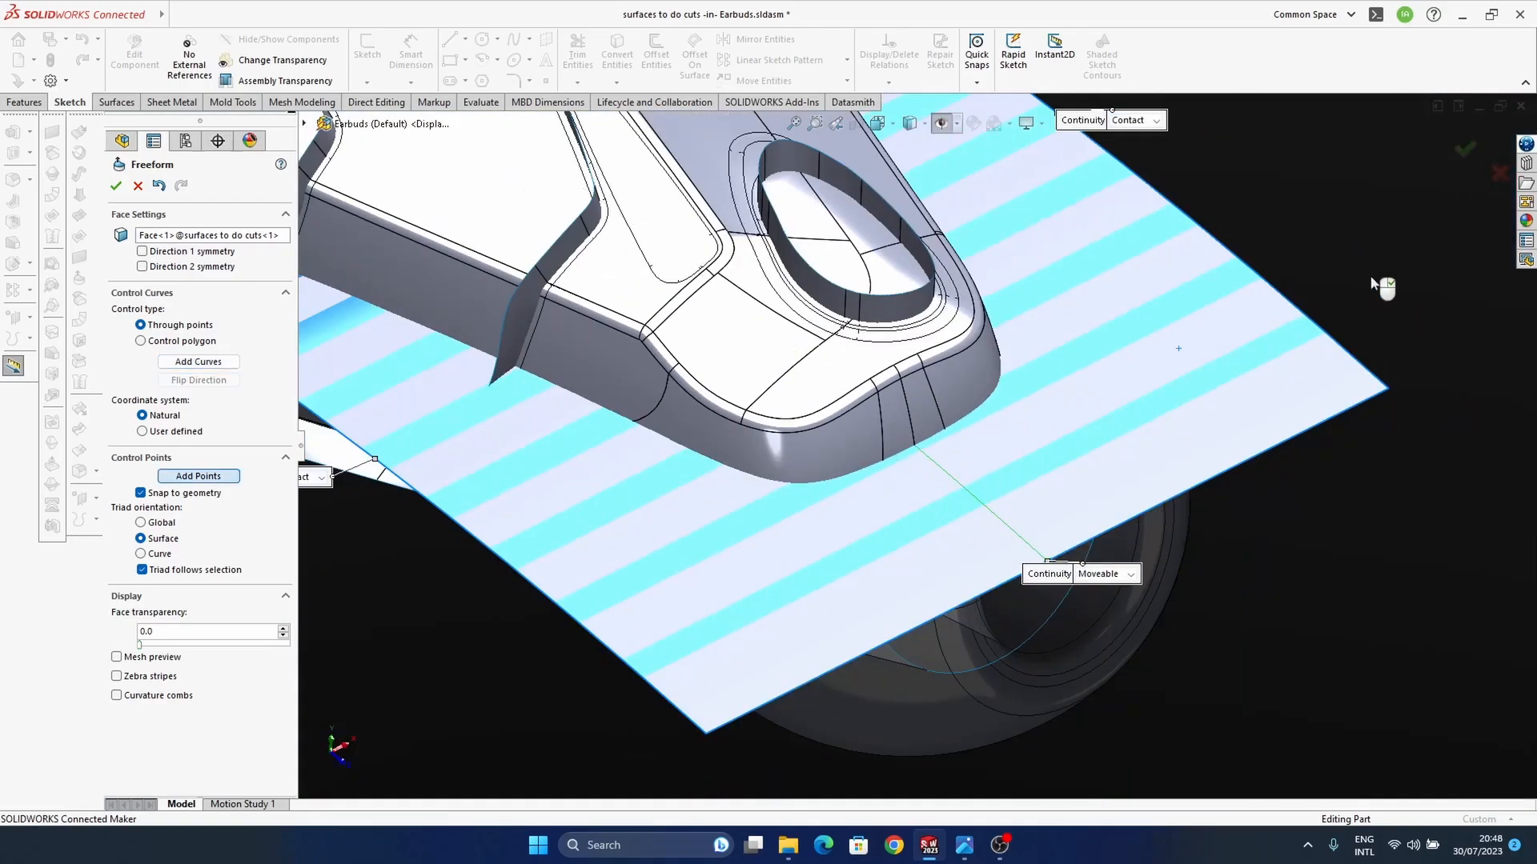
right_click(1324, 328)
Step: Raise the control curve's outer end point about 0.98 mm so the face's outer edge bows upward
middle_drag(1048, 462, 887, 398)
click(971, 485)
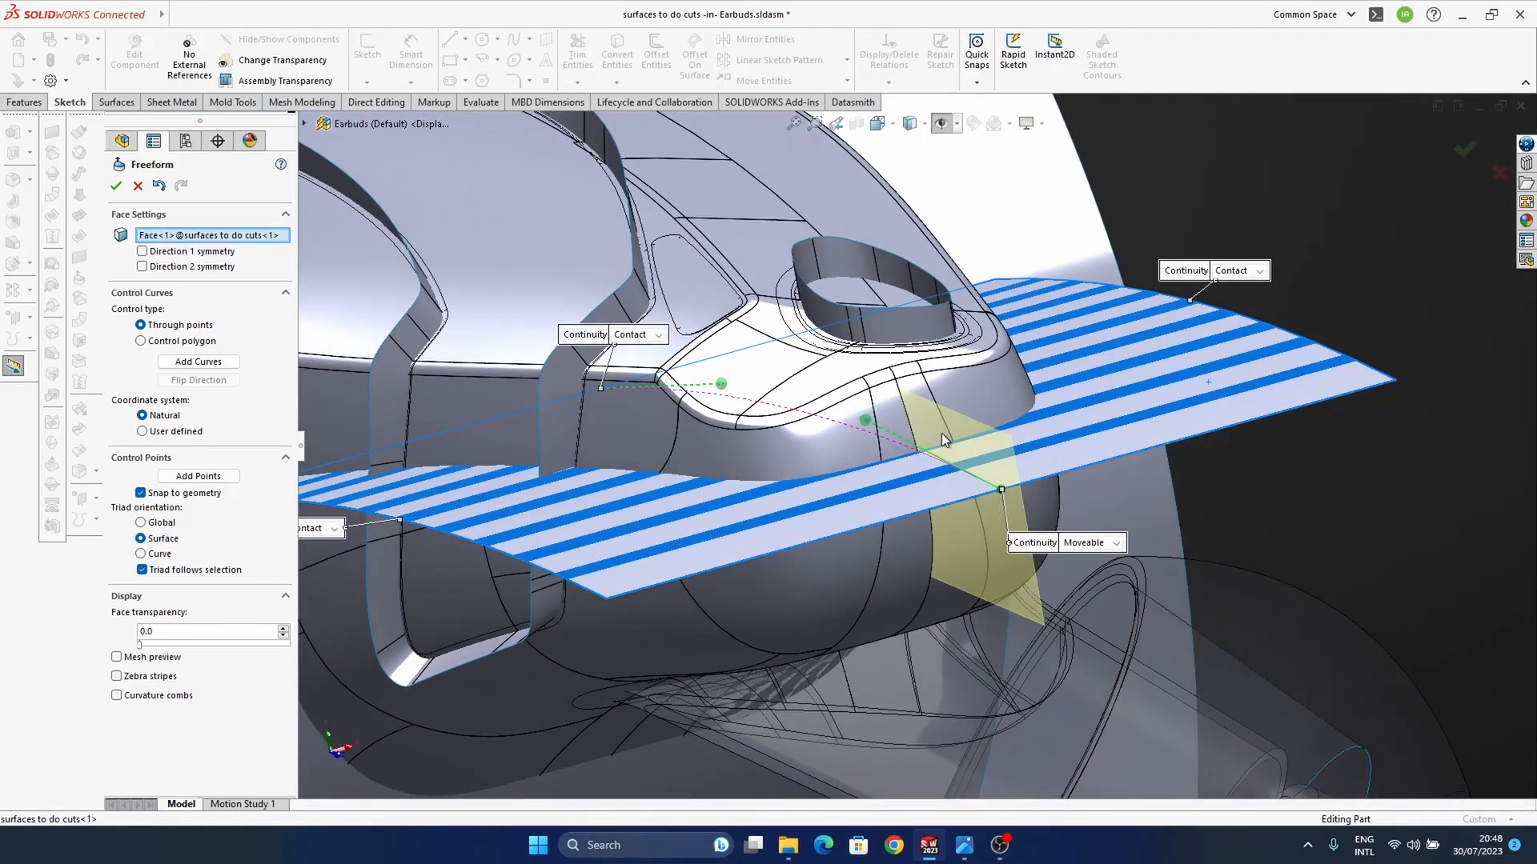
click(1002, 492)
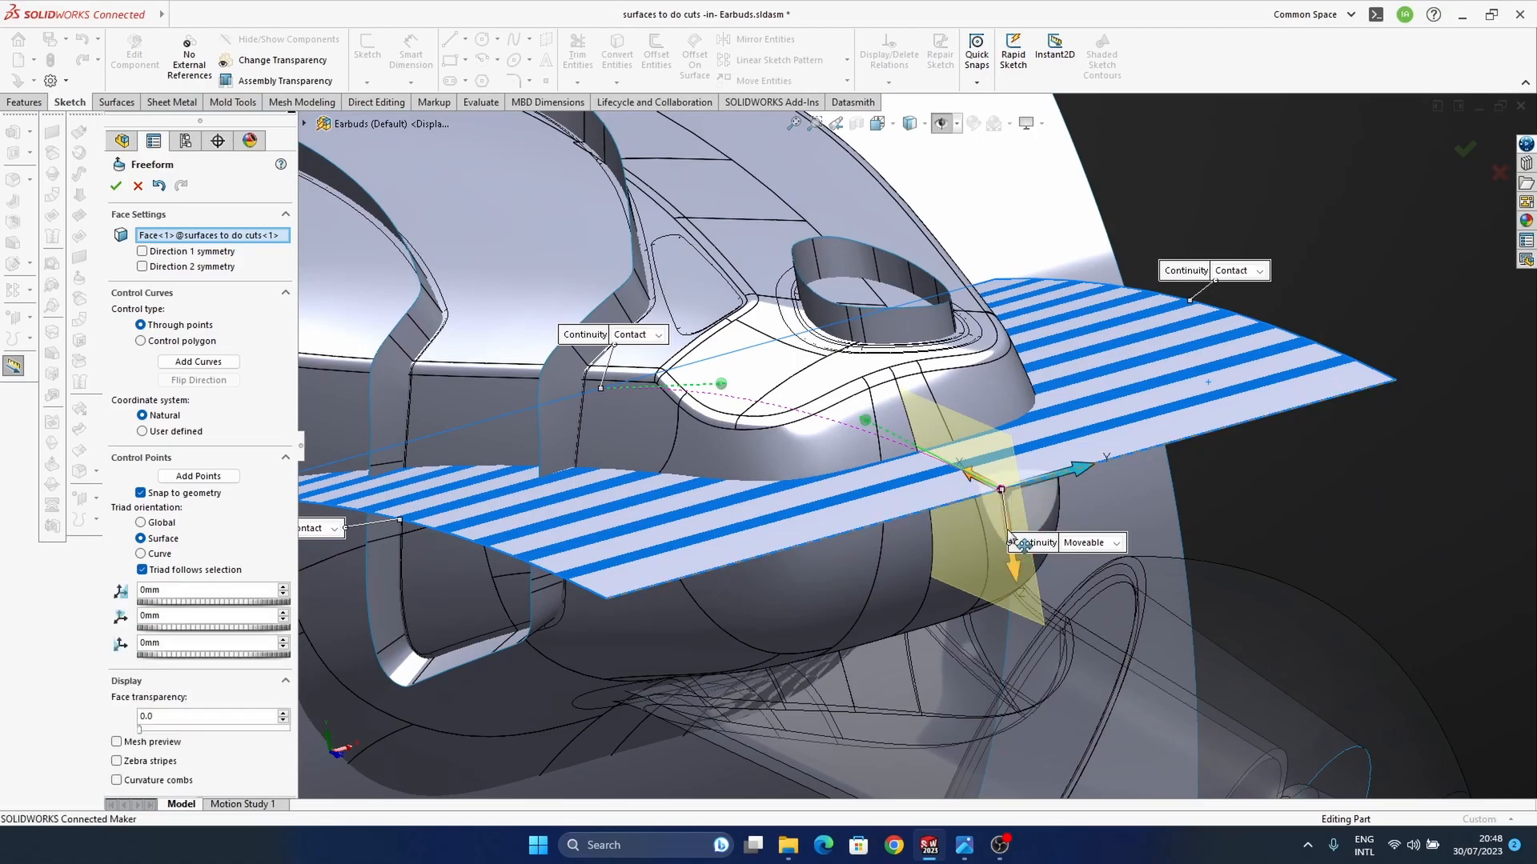
middle_drag(940, 455, 975, 521)
drag(968, 540, 969, 509)
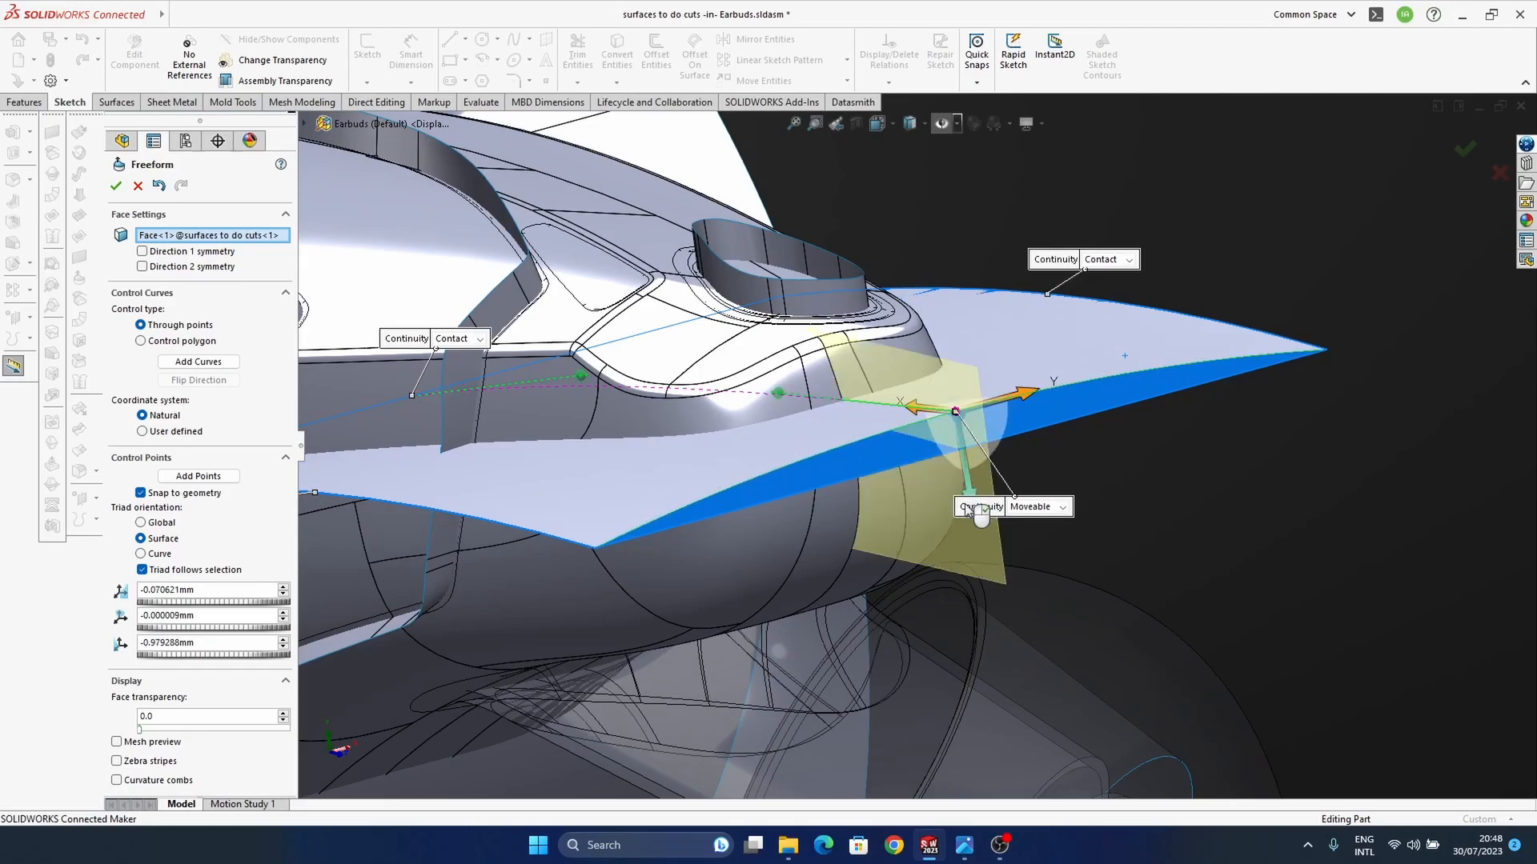
Step: Fine-tune the height of the bowed outer edge's middle by moving the edge slightly along the Z axis
click(1290, 360)
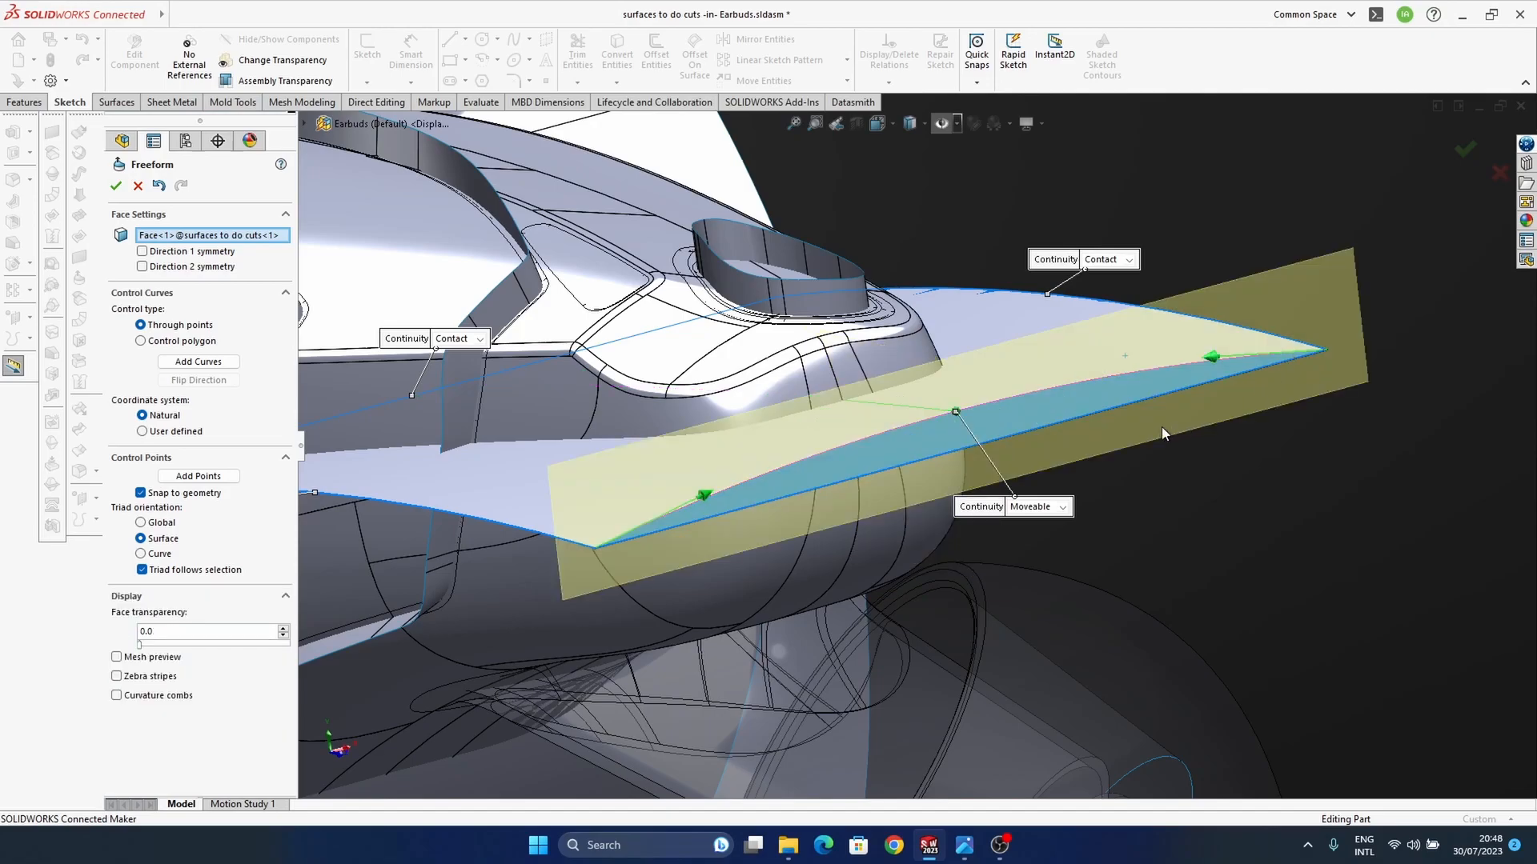
click(702, 498)
click(1217, 366)
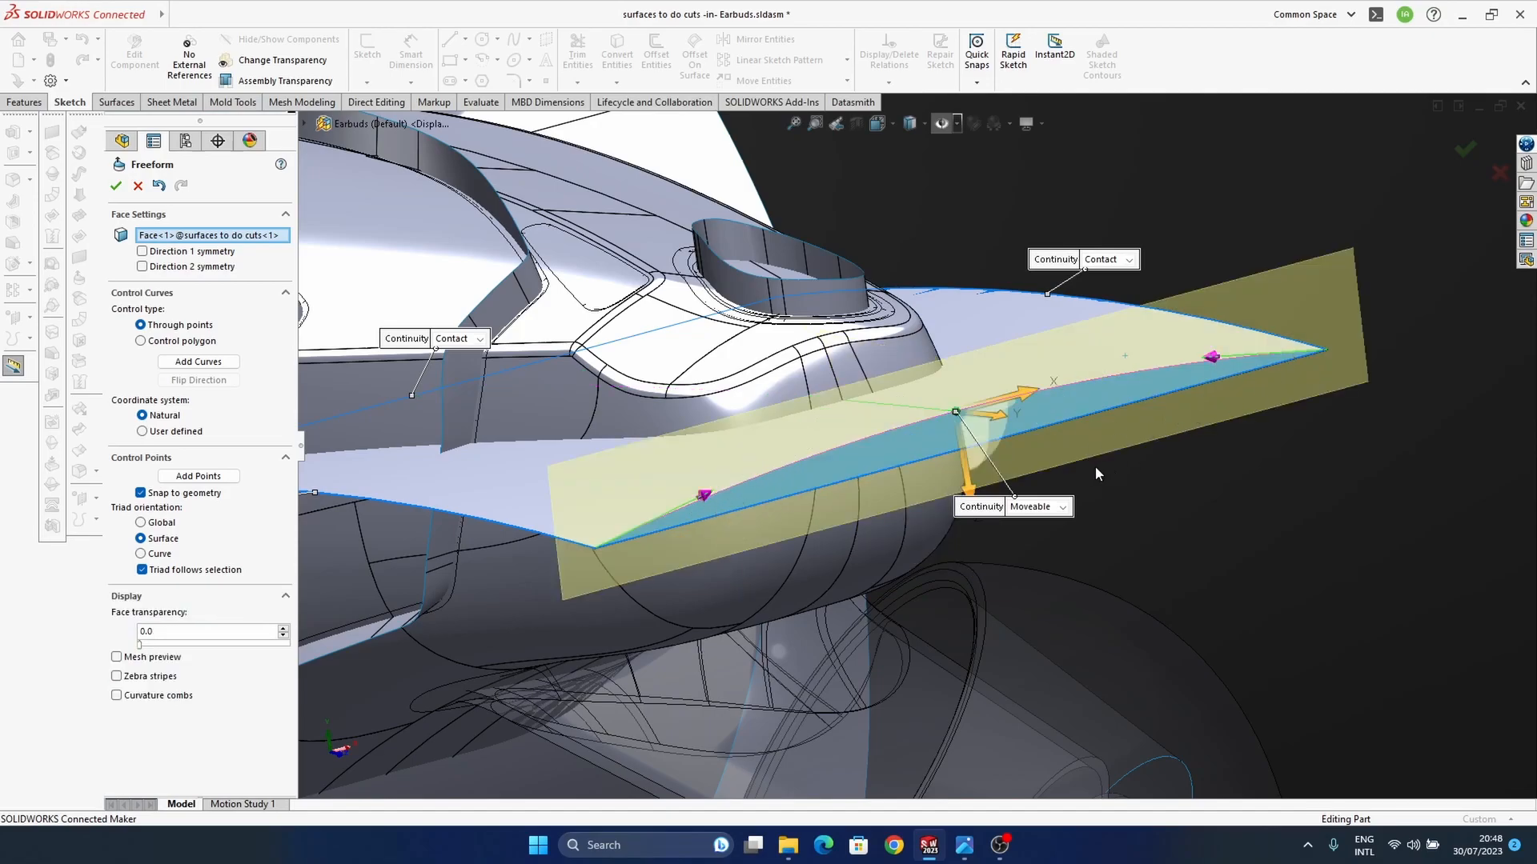
drag(970, 493, 975, 510)
middle_drag(987, 408, 901, 469)
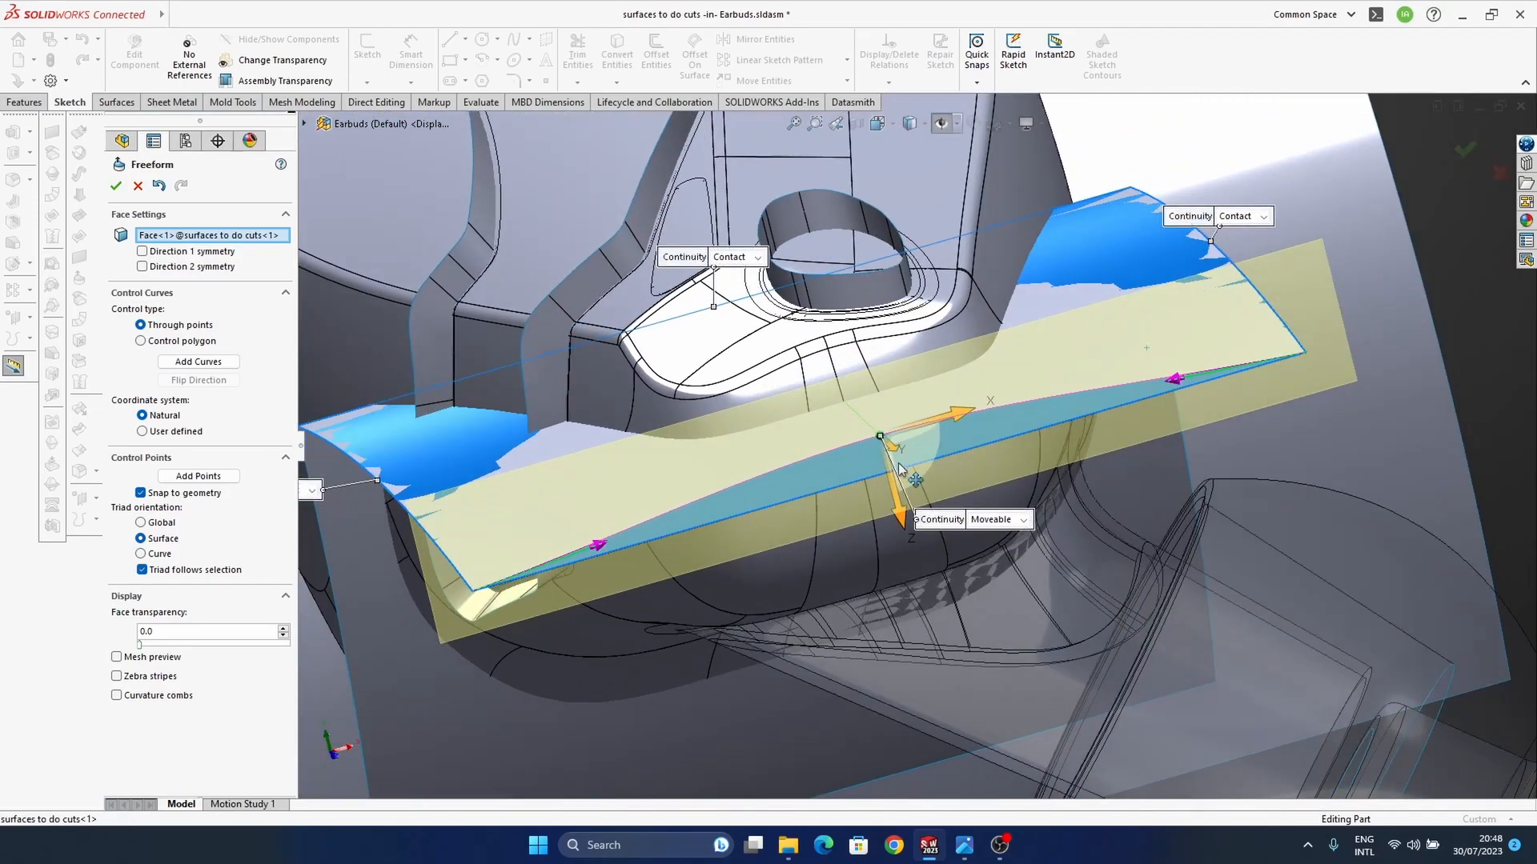
Step: Move both tangent handles of the outer edge inward, the second to about X -3.71, Y 0.04, Z 0.39 mm, and accept the Freeform
click(605, 553)
drag(649, 550, 852, 513)
click(1174, 380)
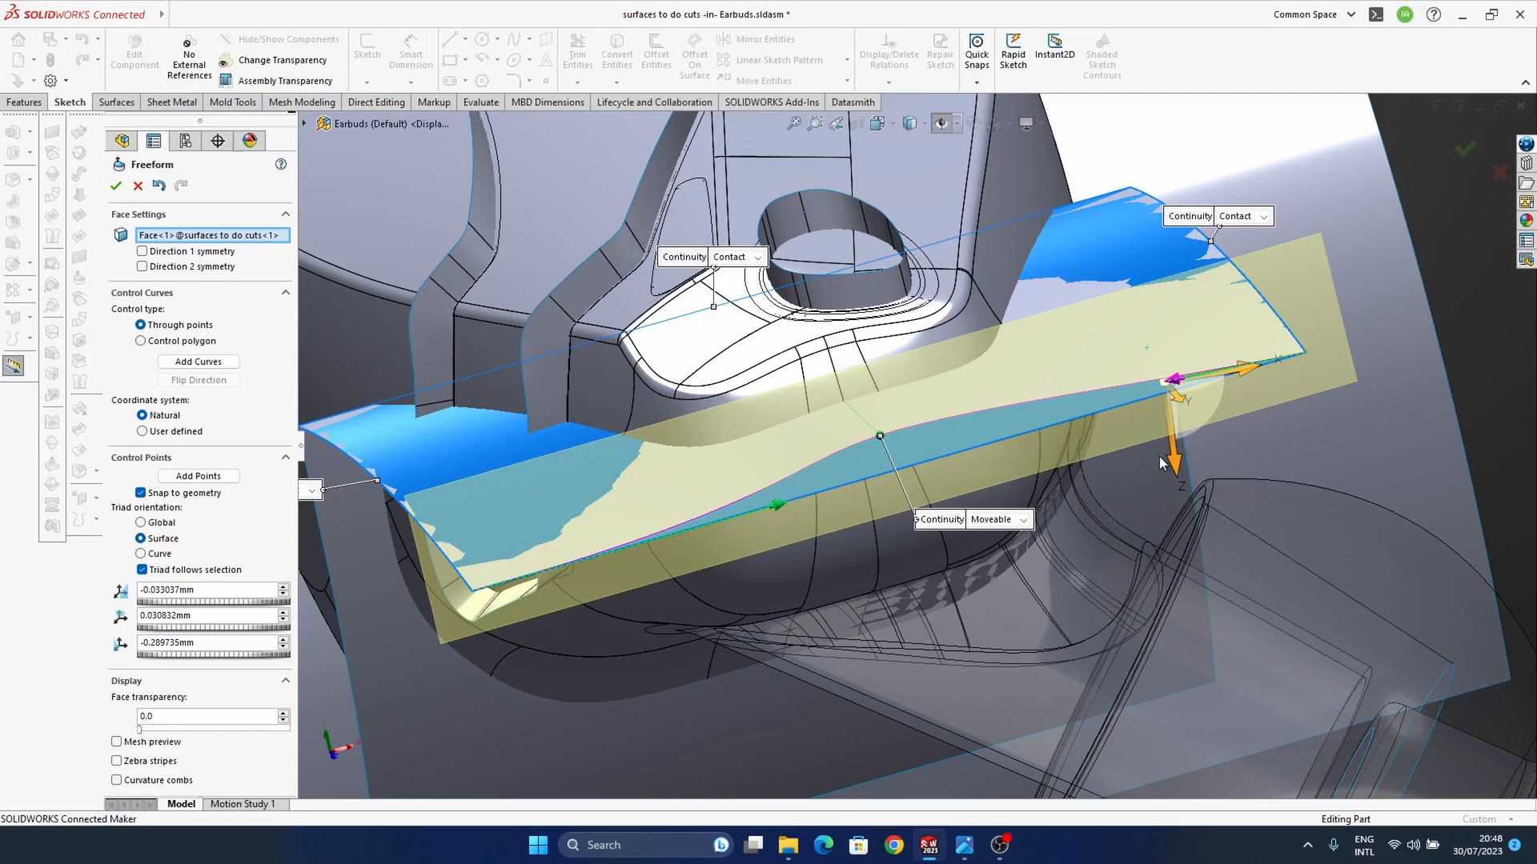
drag(1202, 415, 1024, 494)
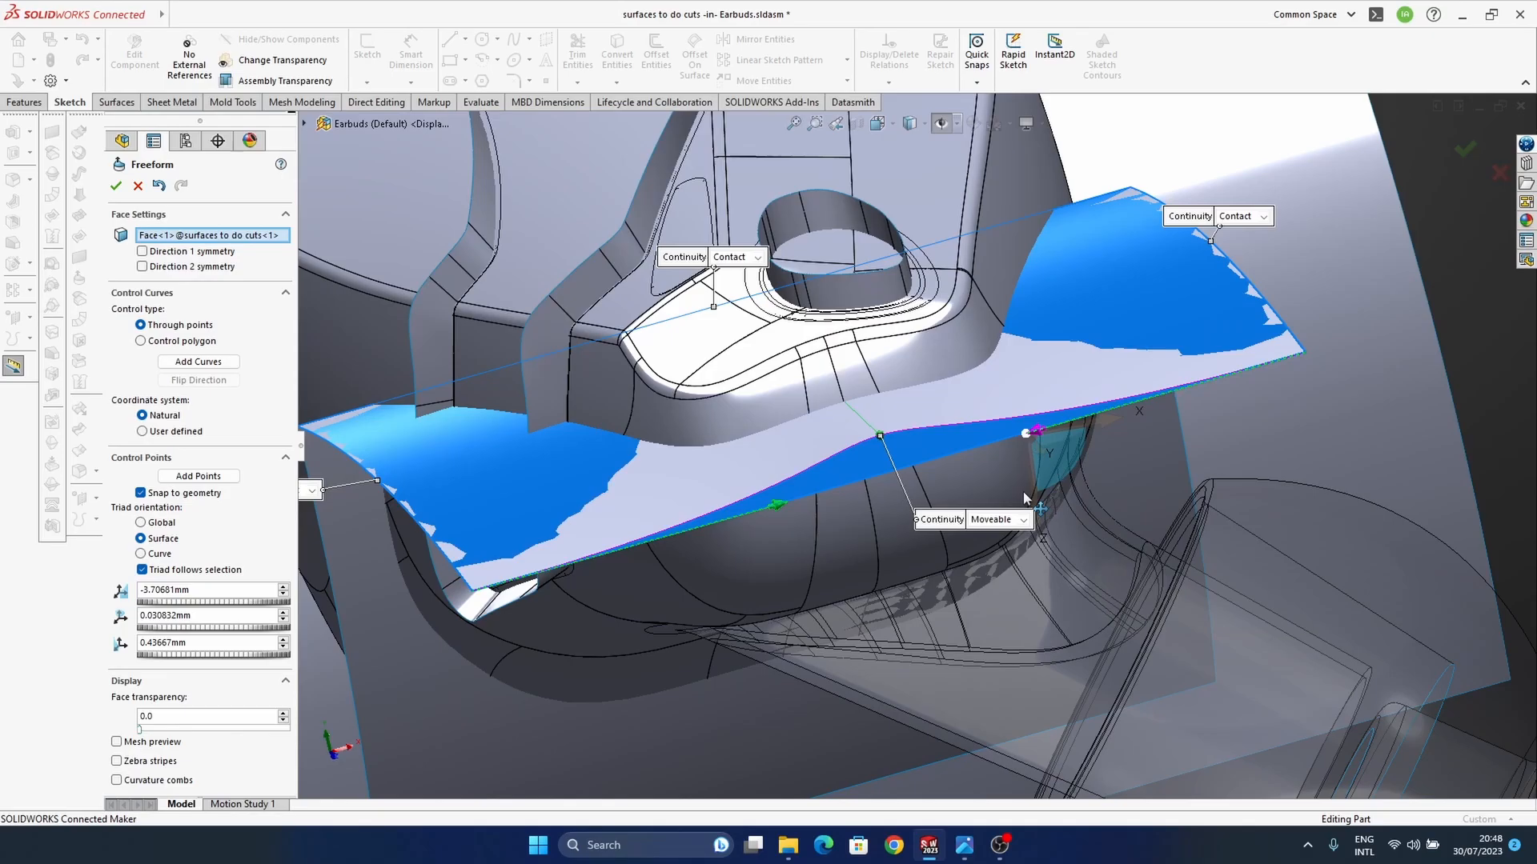
middle_drag(1025, 497, 909, 495)
middle_drag(920, 440, 675, 412)
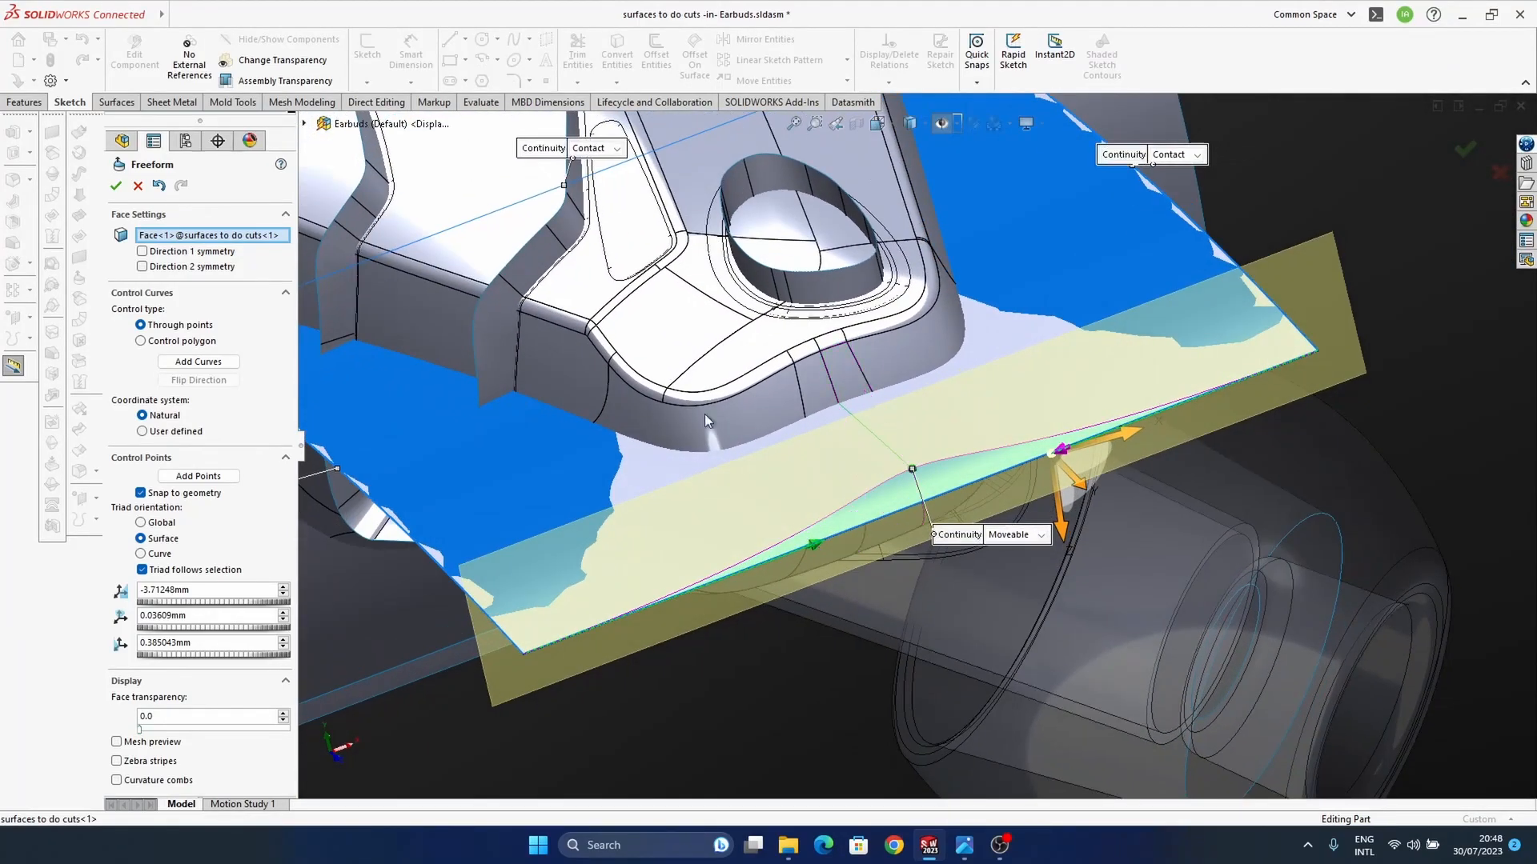
click(1463, 149)
mouse_move(1068, 454)
middle_down()
mouse_move(1279, 379)
mouse_move(1173, 424)
mouse_move(1050, 556)
mouse_move(898, 491)
mouse_move(933, 456)
mouse_move(824, 457)
mouse_move(985, 553)
mouse_move(943, 559)
middle_up()
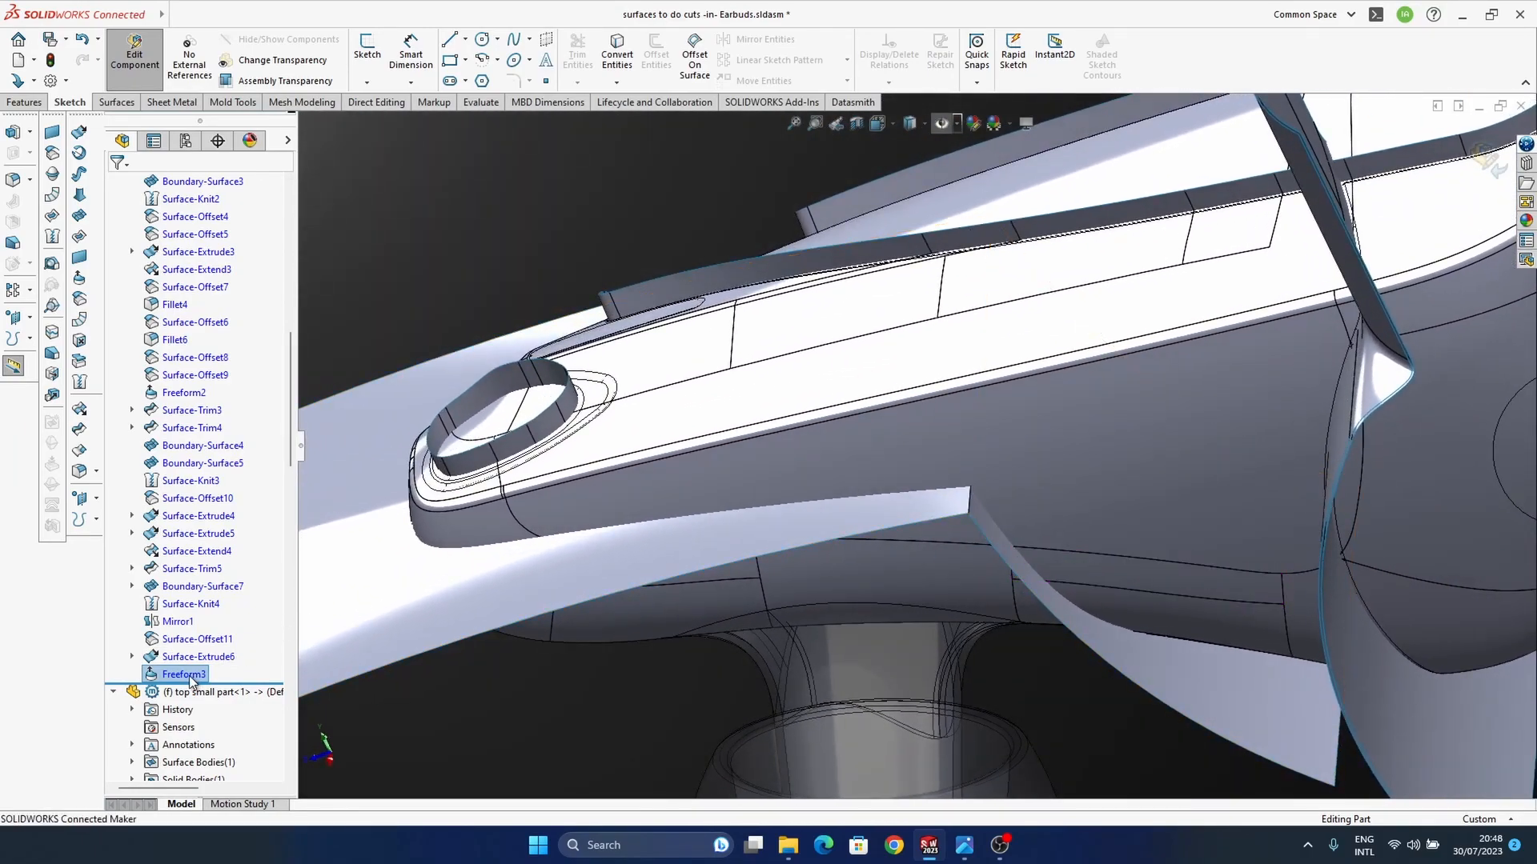
Step: Hide and reshow the freeformed cutting surface, examining how it fits around the housing
click(186, 658)
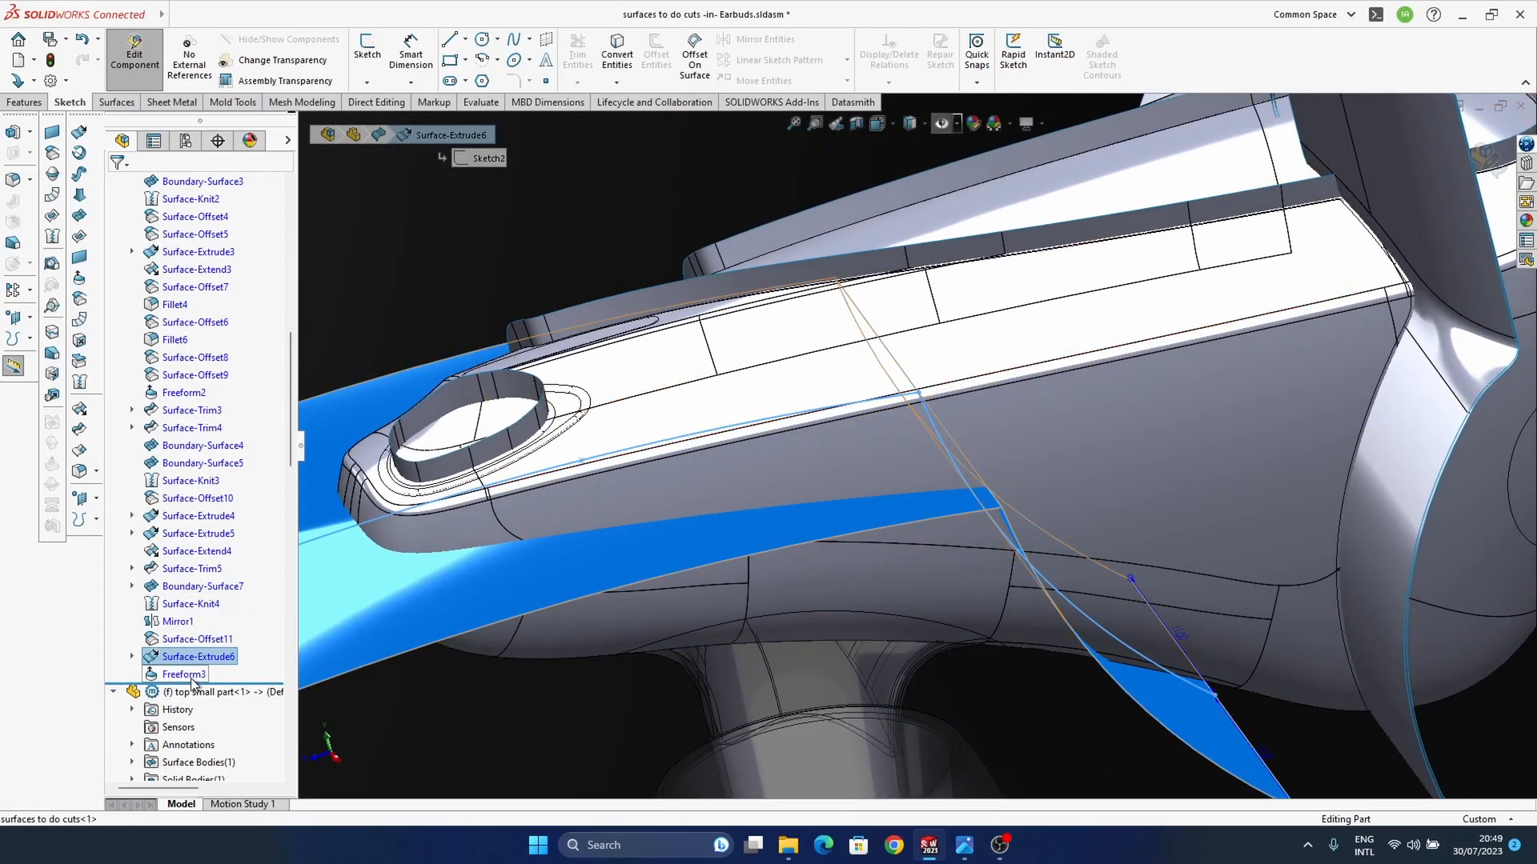
click(184, 674)
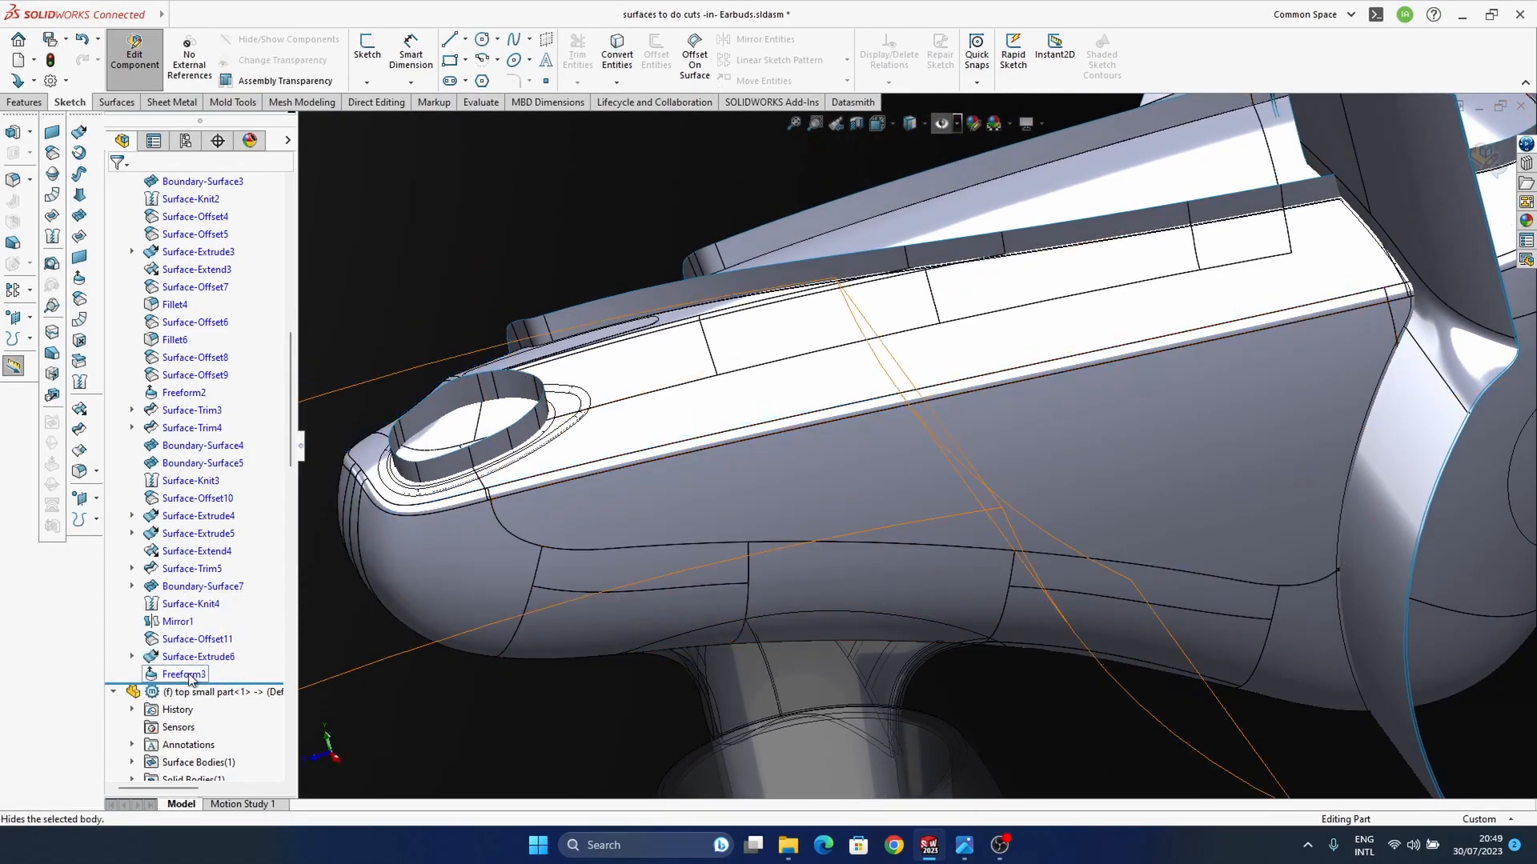
click(190, 676)
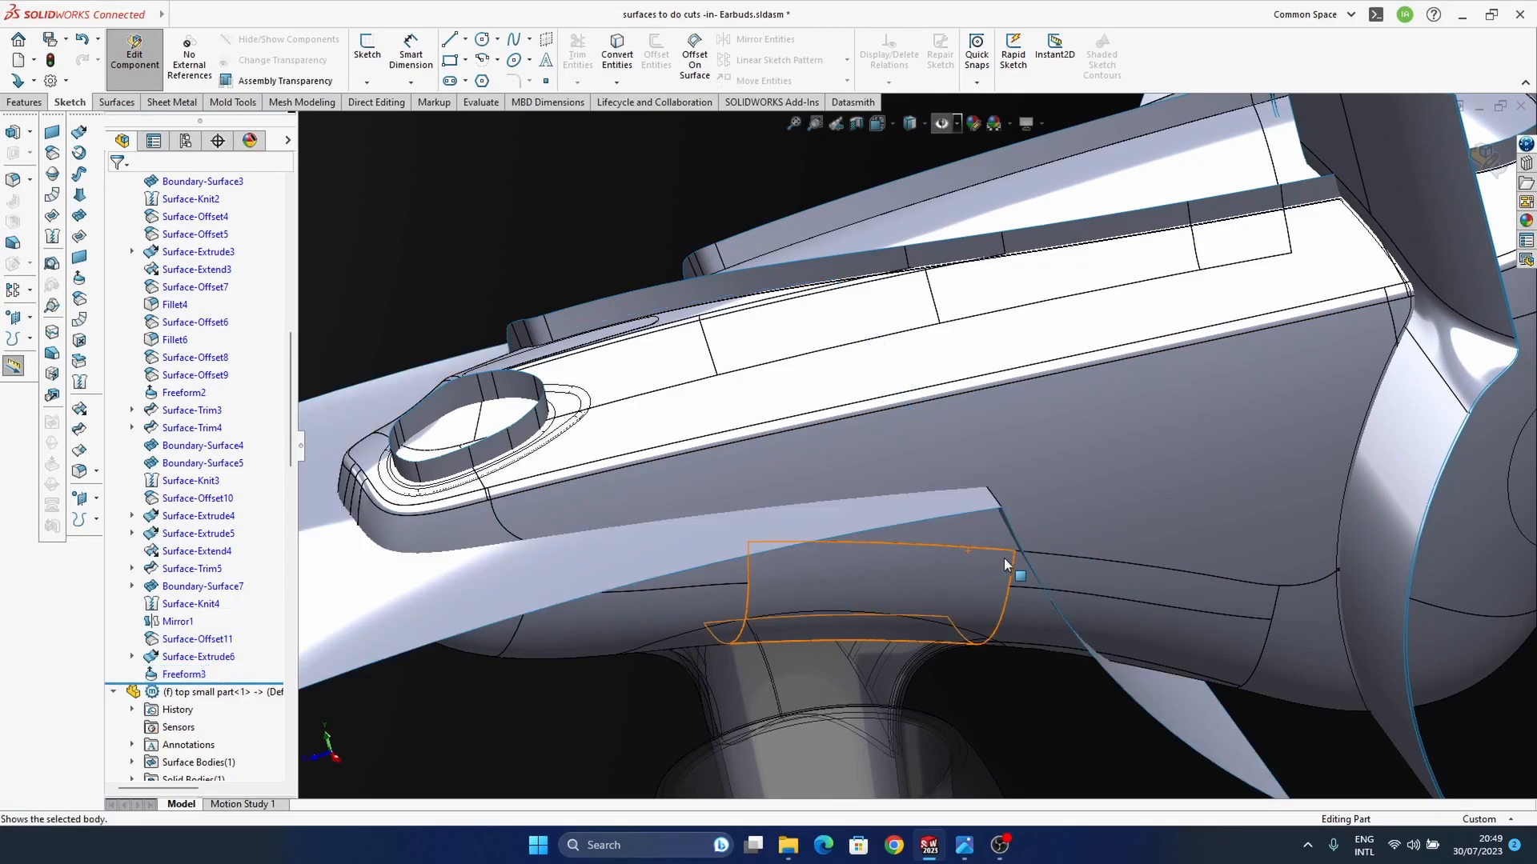
middle_drag(1012, 565, 1029, 467)
scroll(1016, 471, up, 5)
middle_drag(934, 480, 1079, 467)
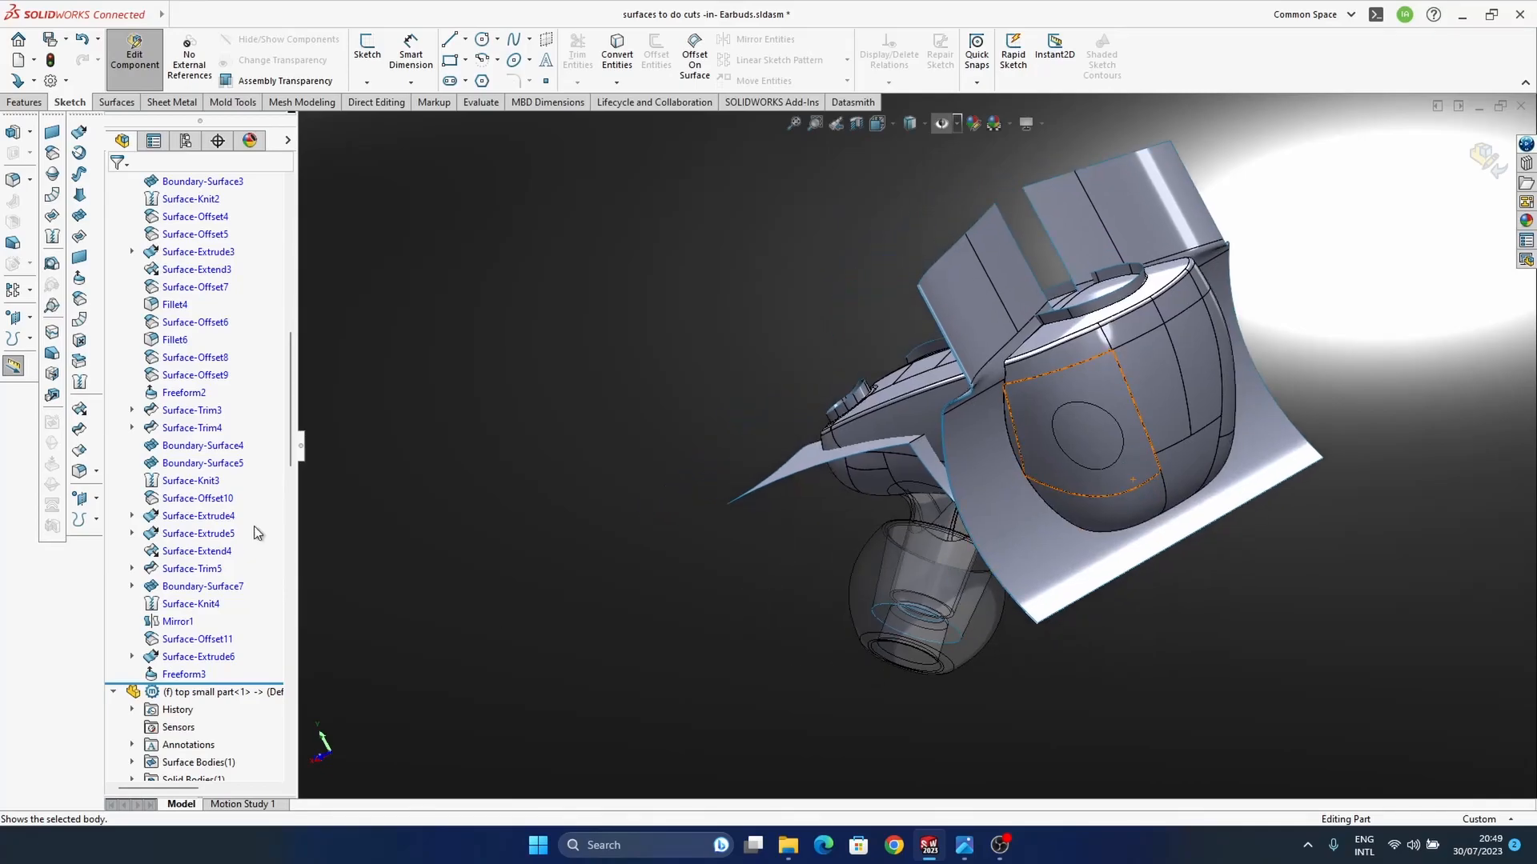
scroll(249, 566, down, 4)
middle_drag(993, 356, 967, 554)
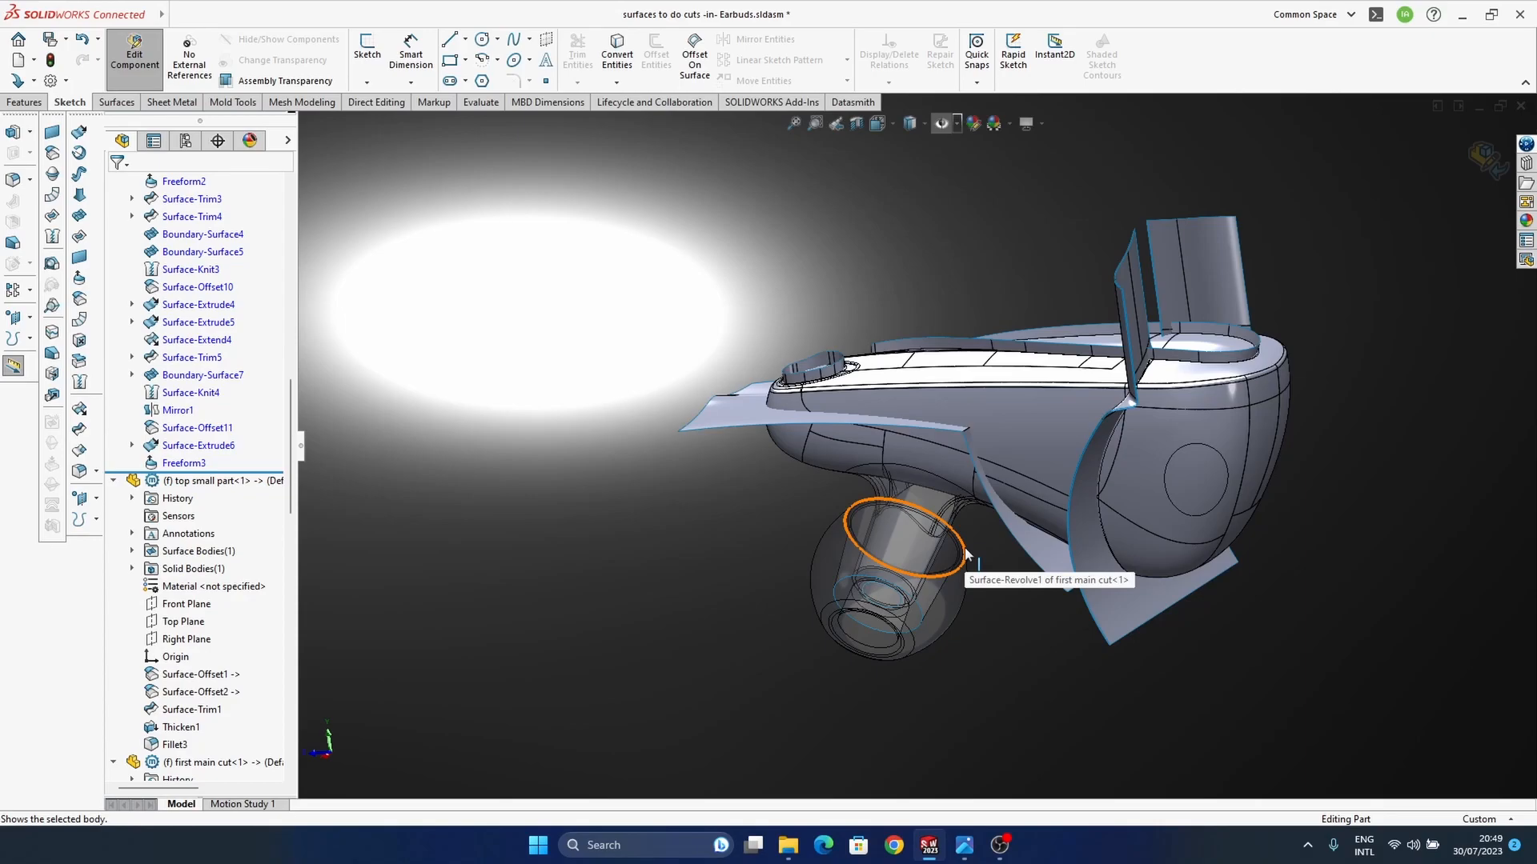
Step: Start a symmetric, curvature-continuous fillet with a 2 mm radius on the crosswise corner edge of the side cutting surface
middle_drag(941, 554, 608, 546)
scroll(1042, 480, down, 6)
middle_drag(1042, 435, 985, 515)
click(968, 522)
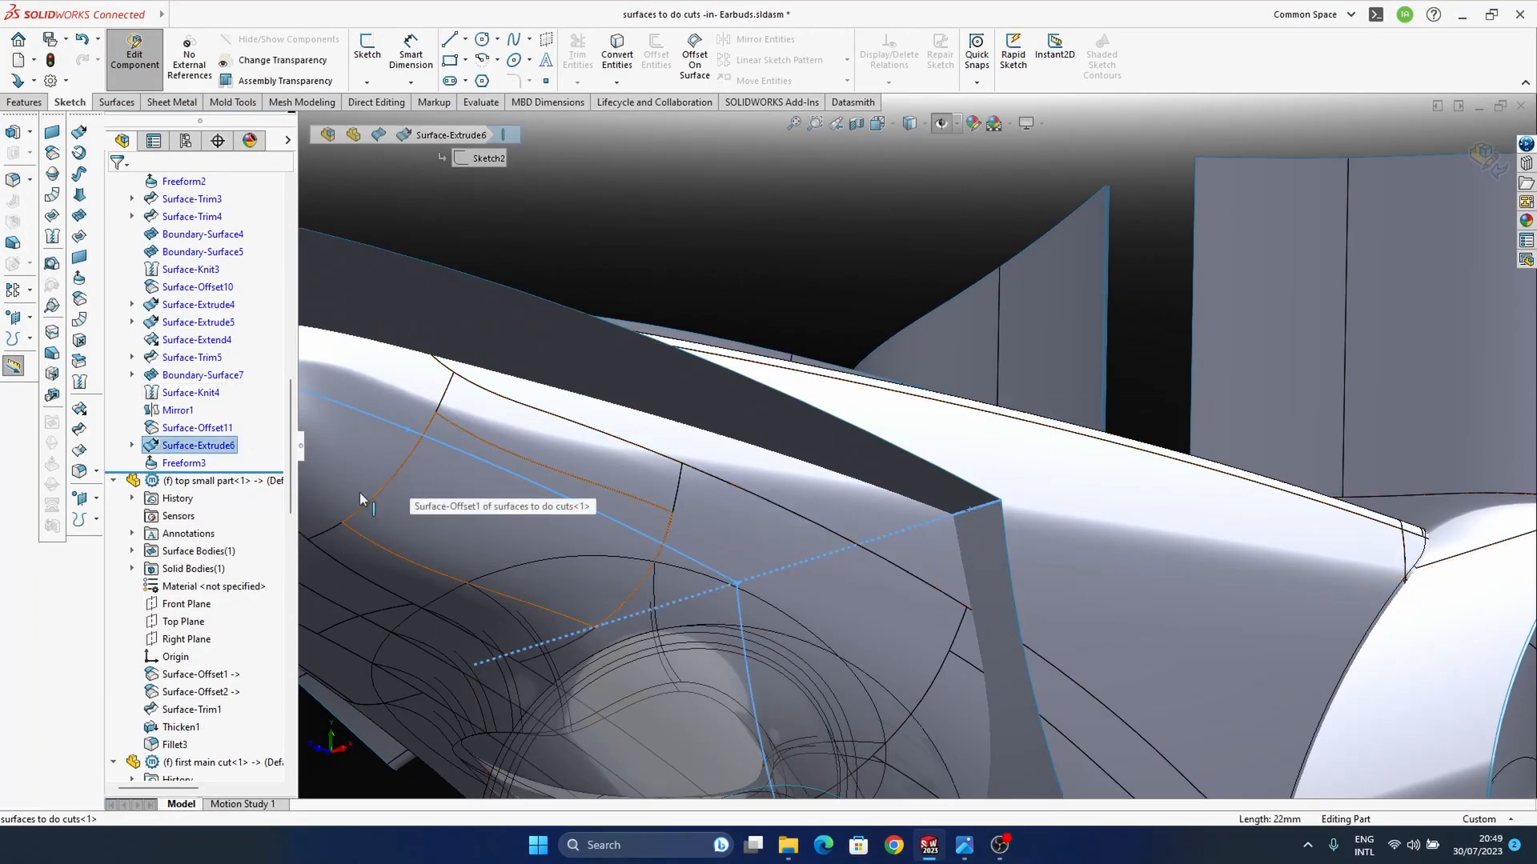
click(80, 471)
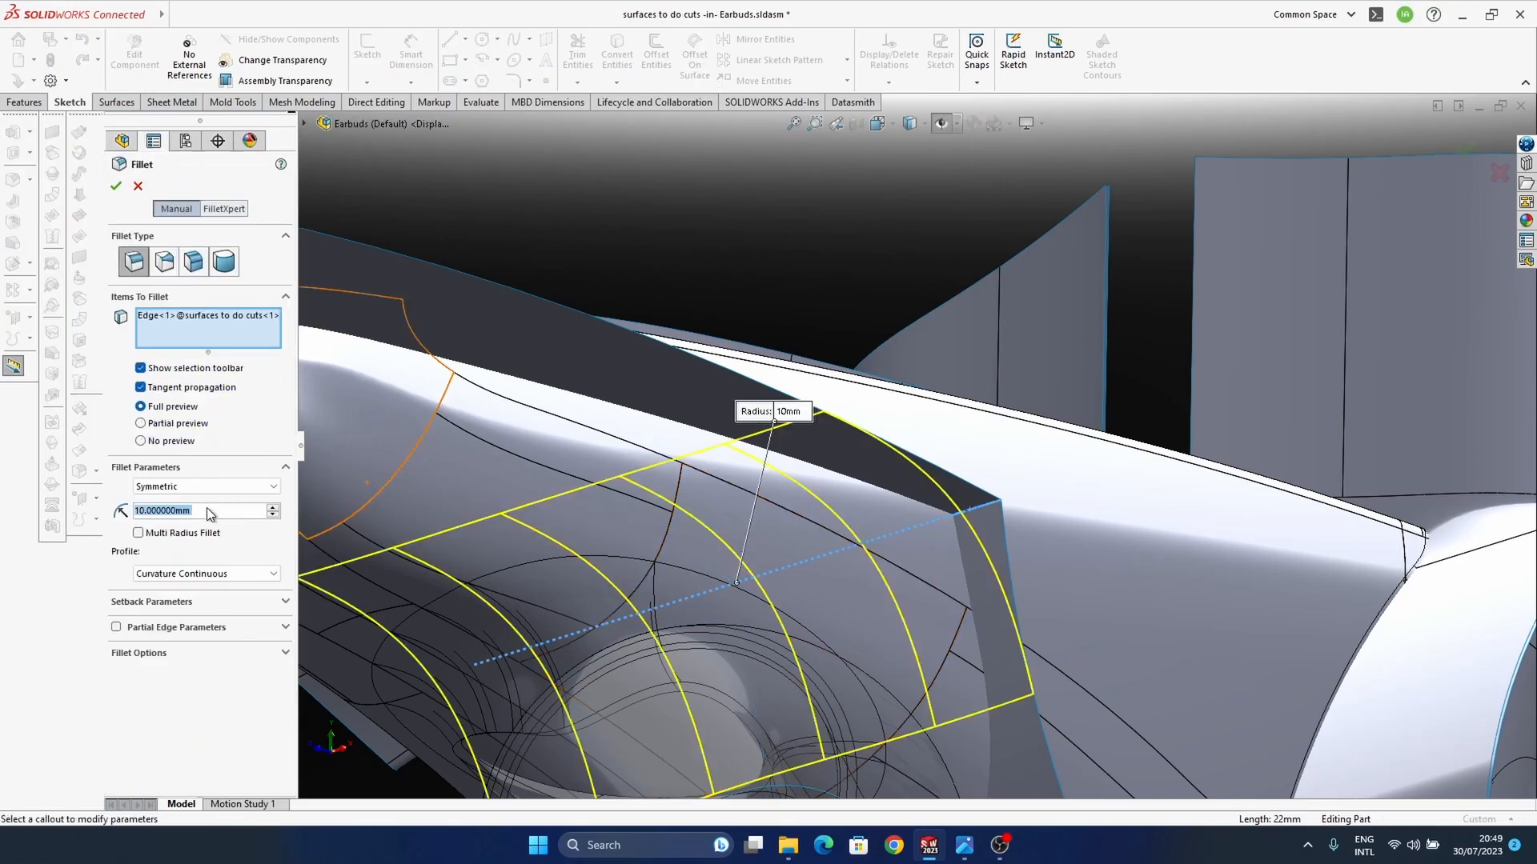
text(2)
key(Return)
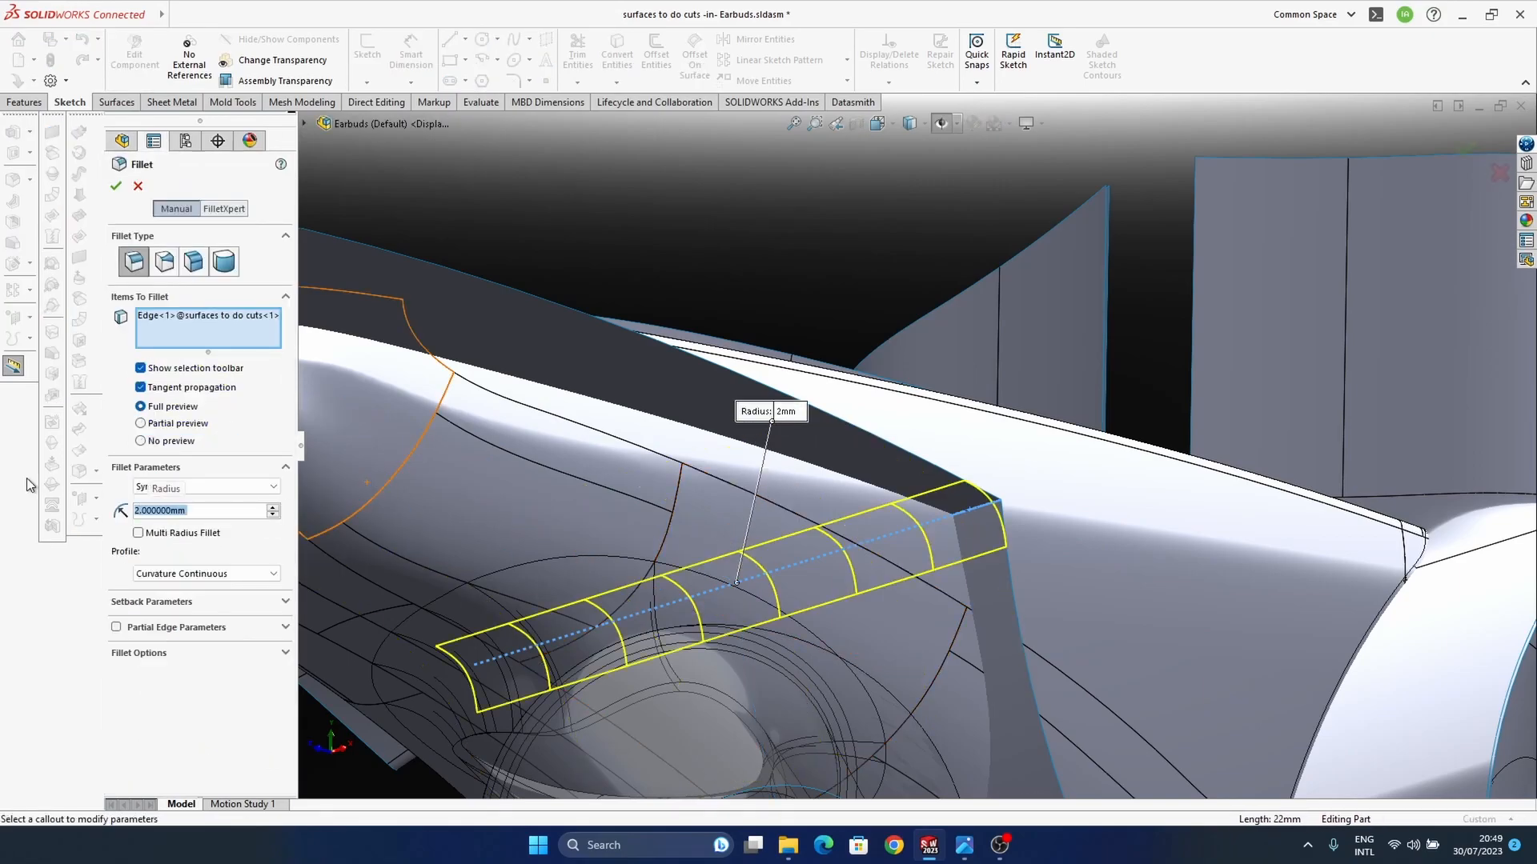
Step: Set the corner fillet's radius to 3 mm and accept it
middle_drag(928, 436, 841, 484)
scroll(887, 502, up, 3)
middle_drag(1062, 474, 992, 563)
mouse_move(966, 846)
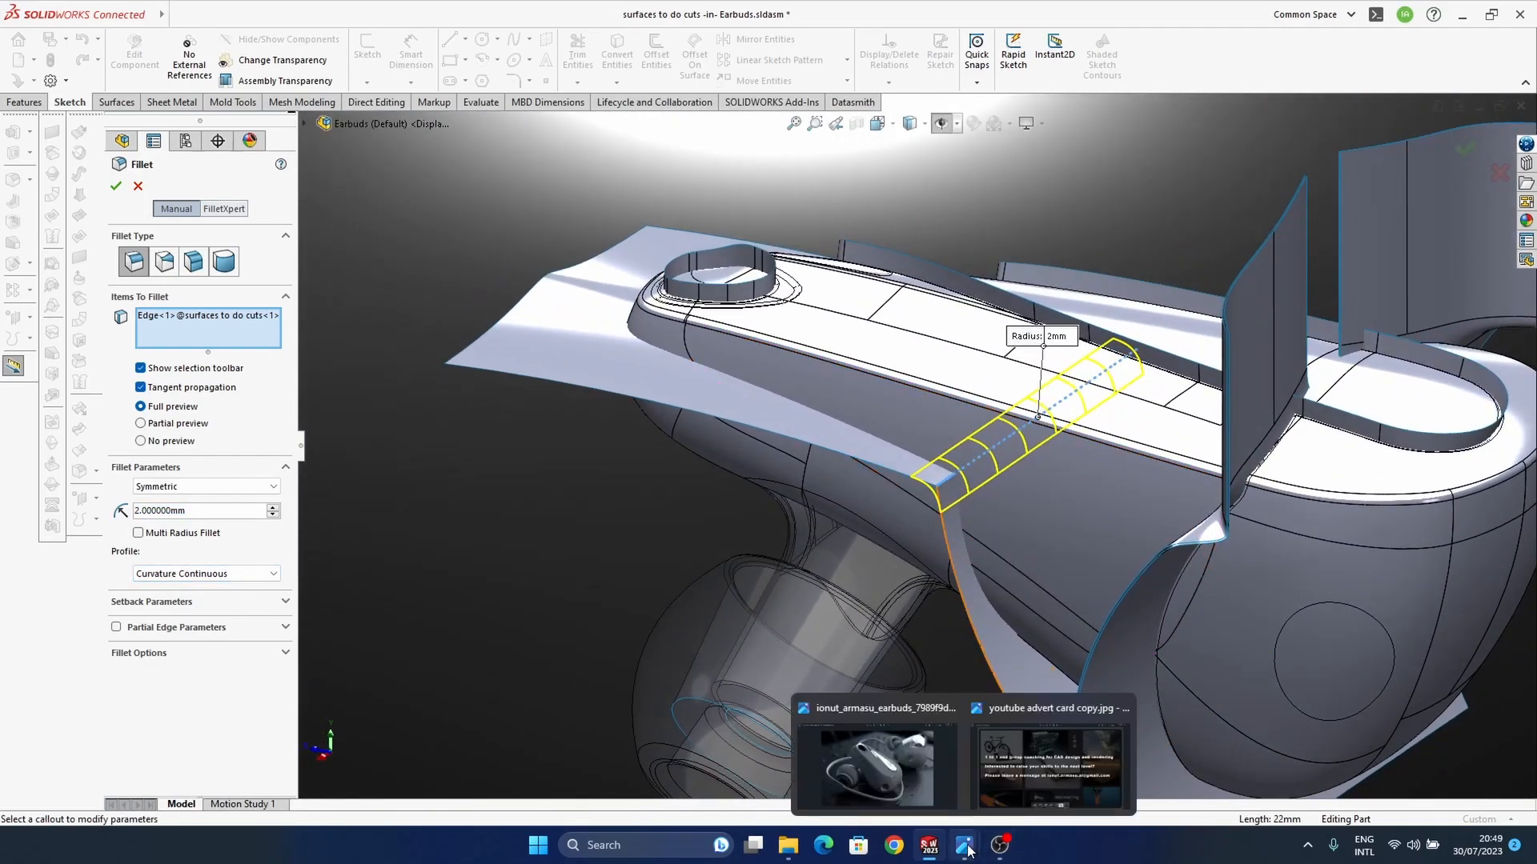
mouse_move(906, 773)
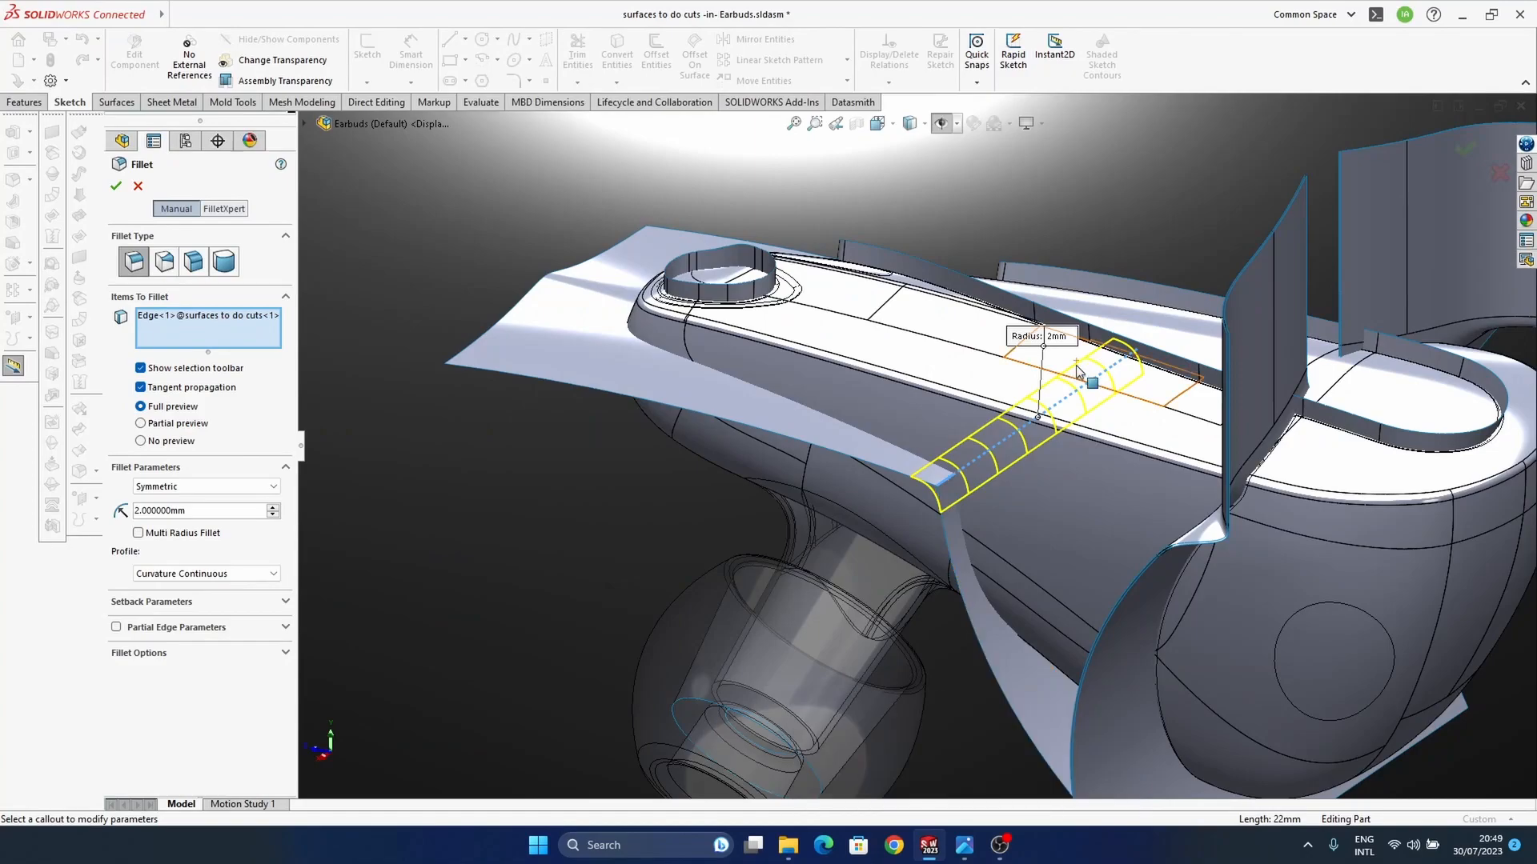
click(199, 510)
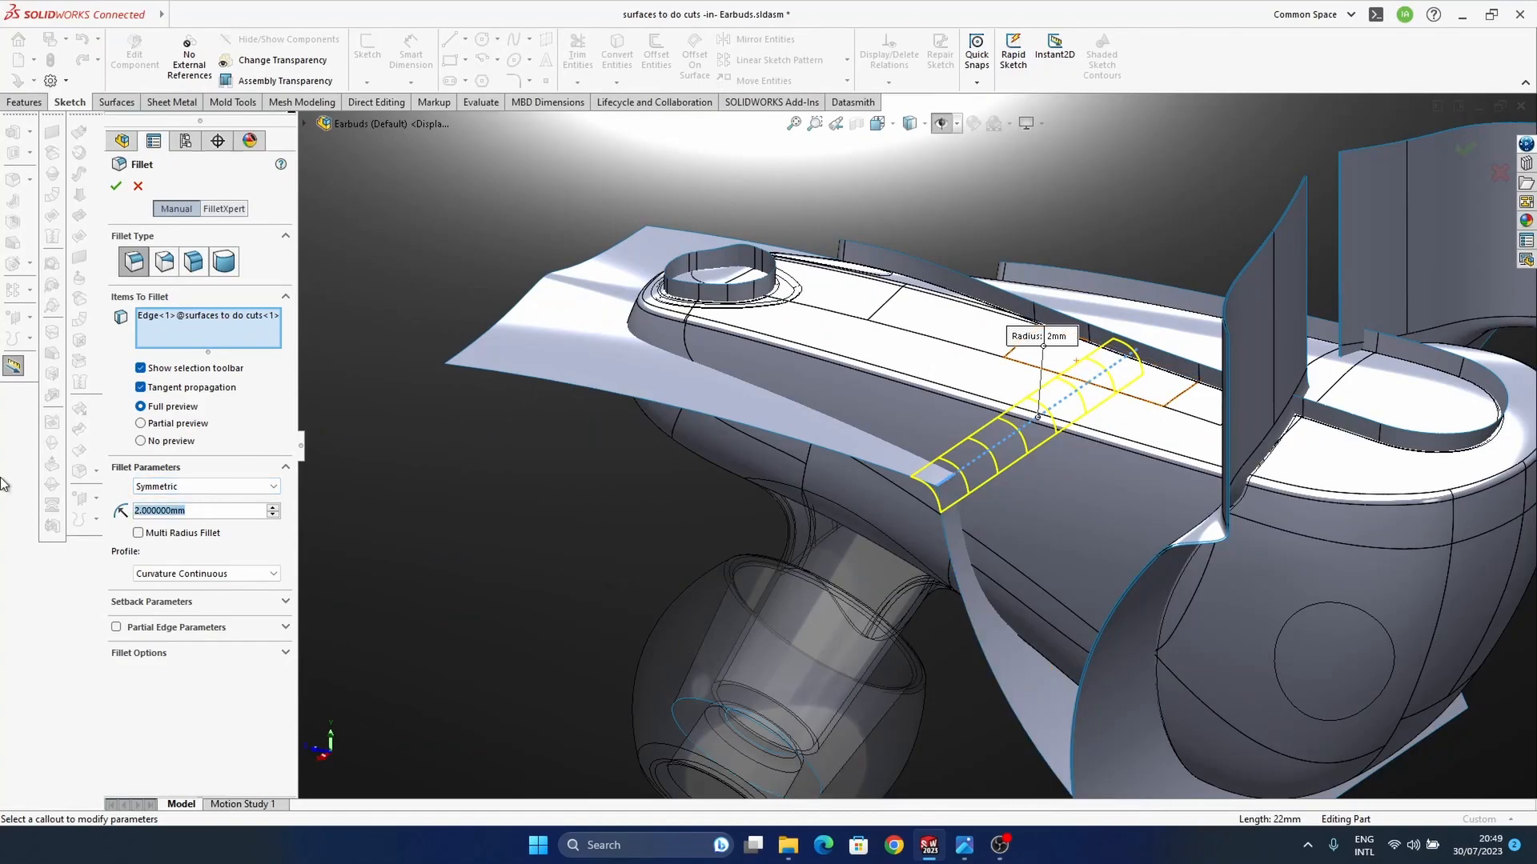
text(3)
click(1465, 149)
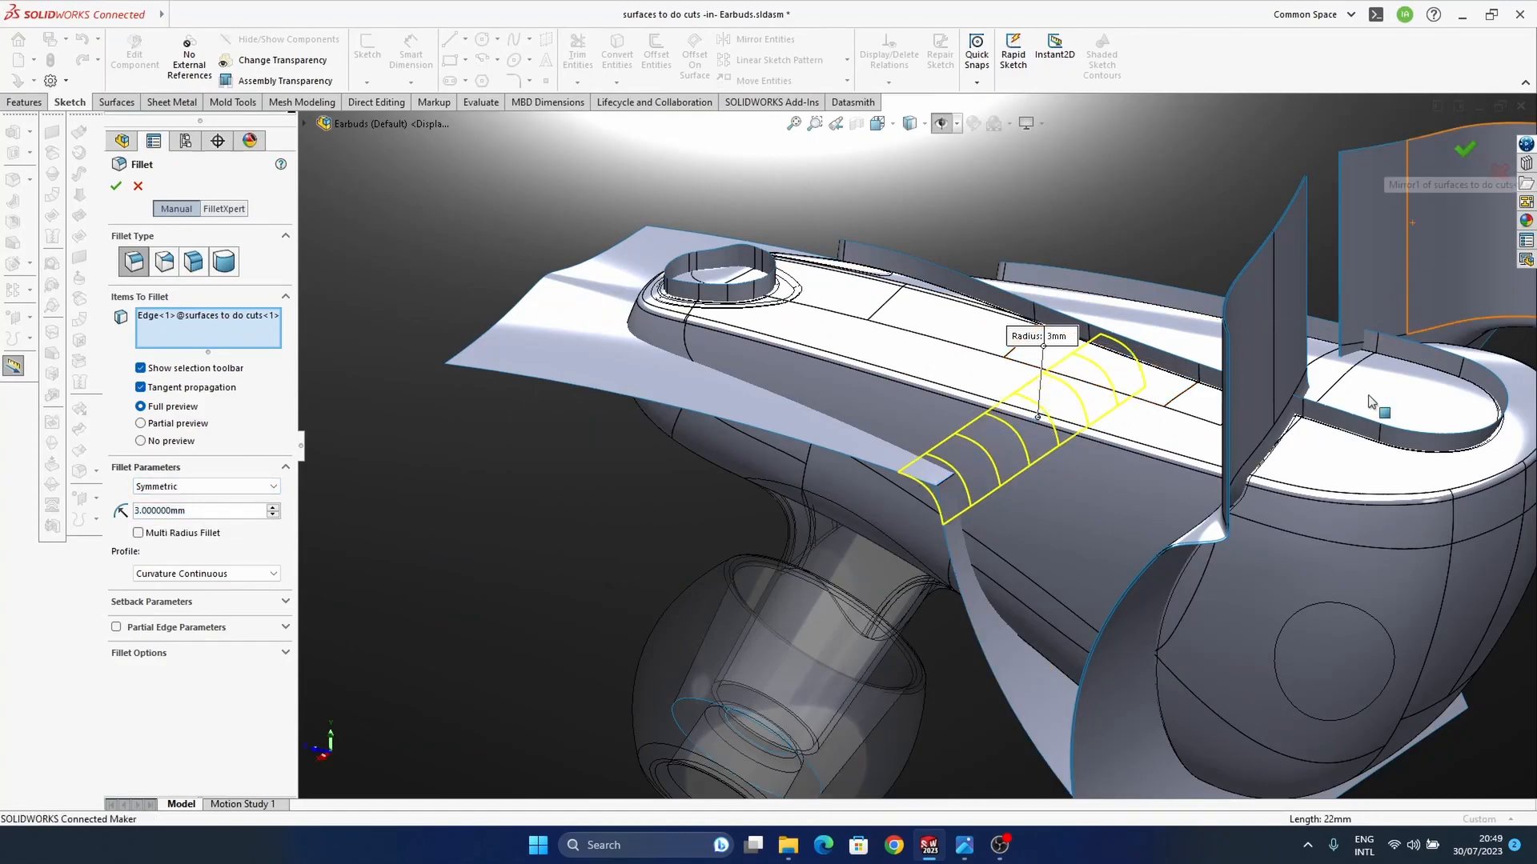
Step: Offset the filleted side cutting surface by 0.1 mm
middle_drag(916, 514, 530, 506)
scroll(926, 513, up, 2)
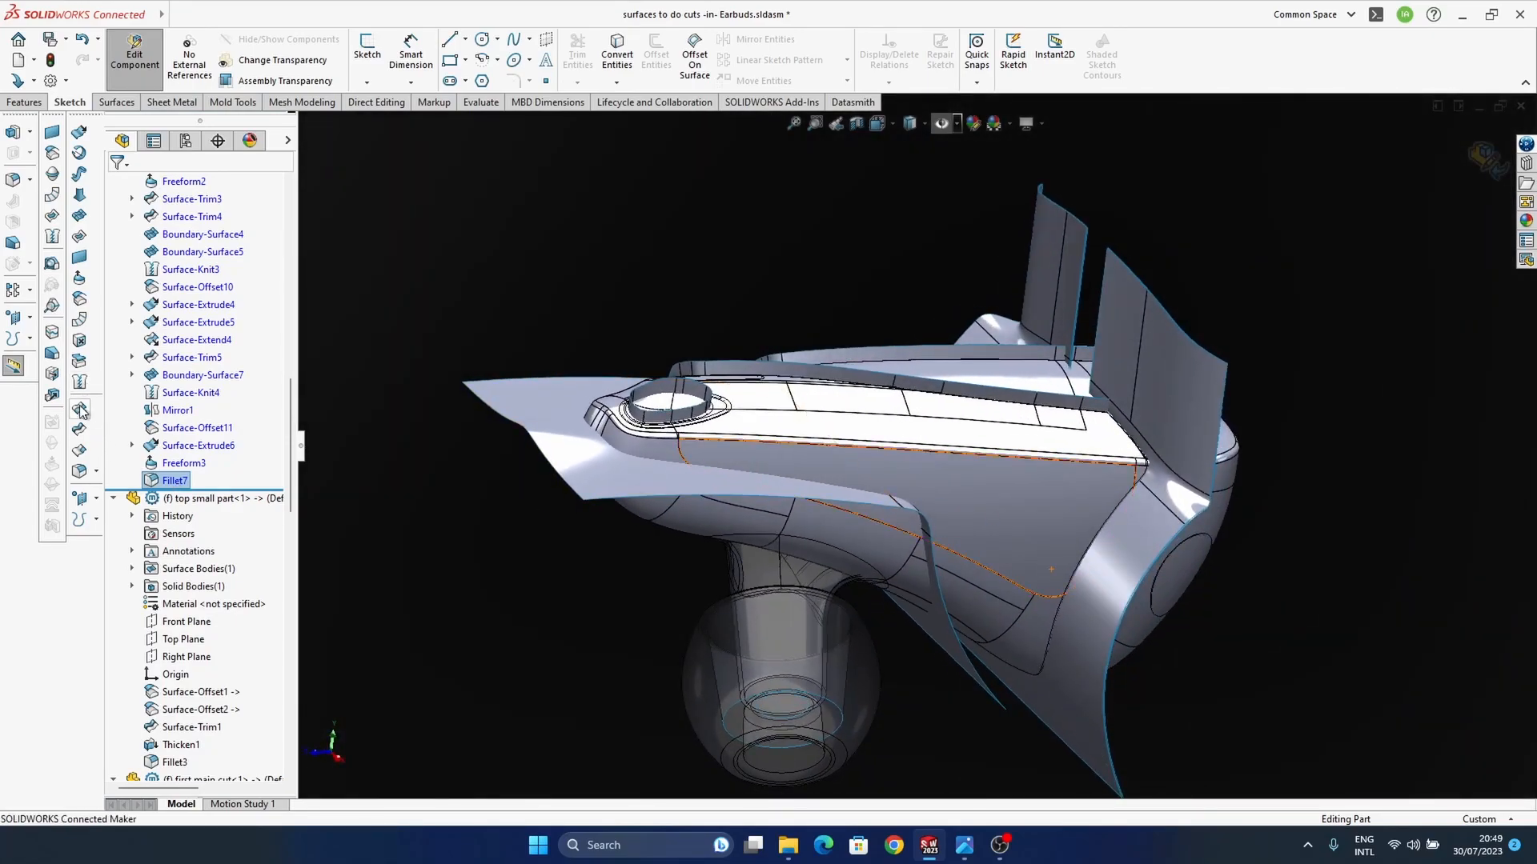
click(79, 299)
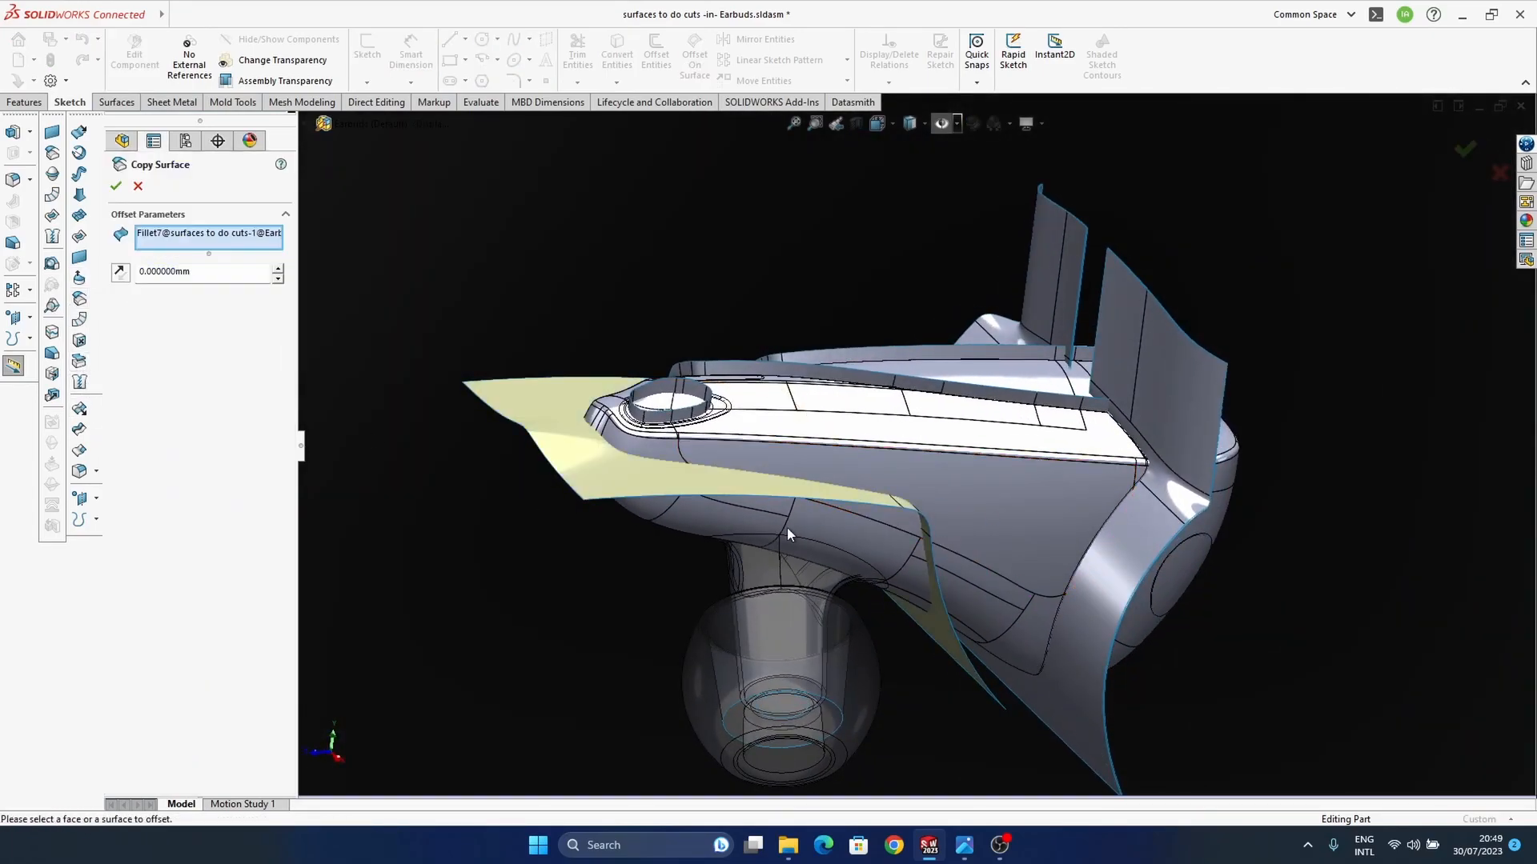
middle_drag(944, 526, 915, 487)
scroll(914, 487, down, 3)
scroll(915, 486, down, 4)
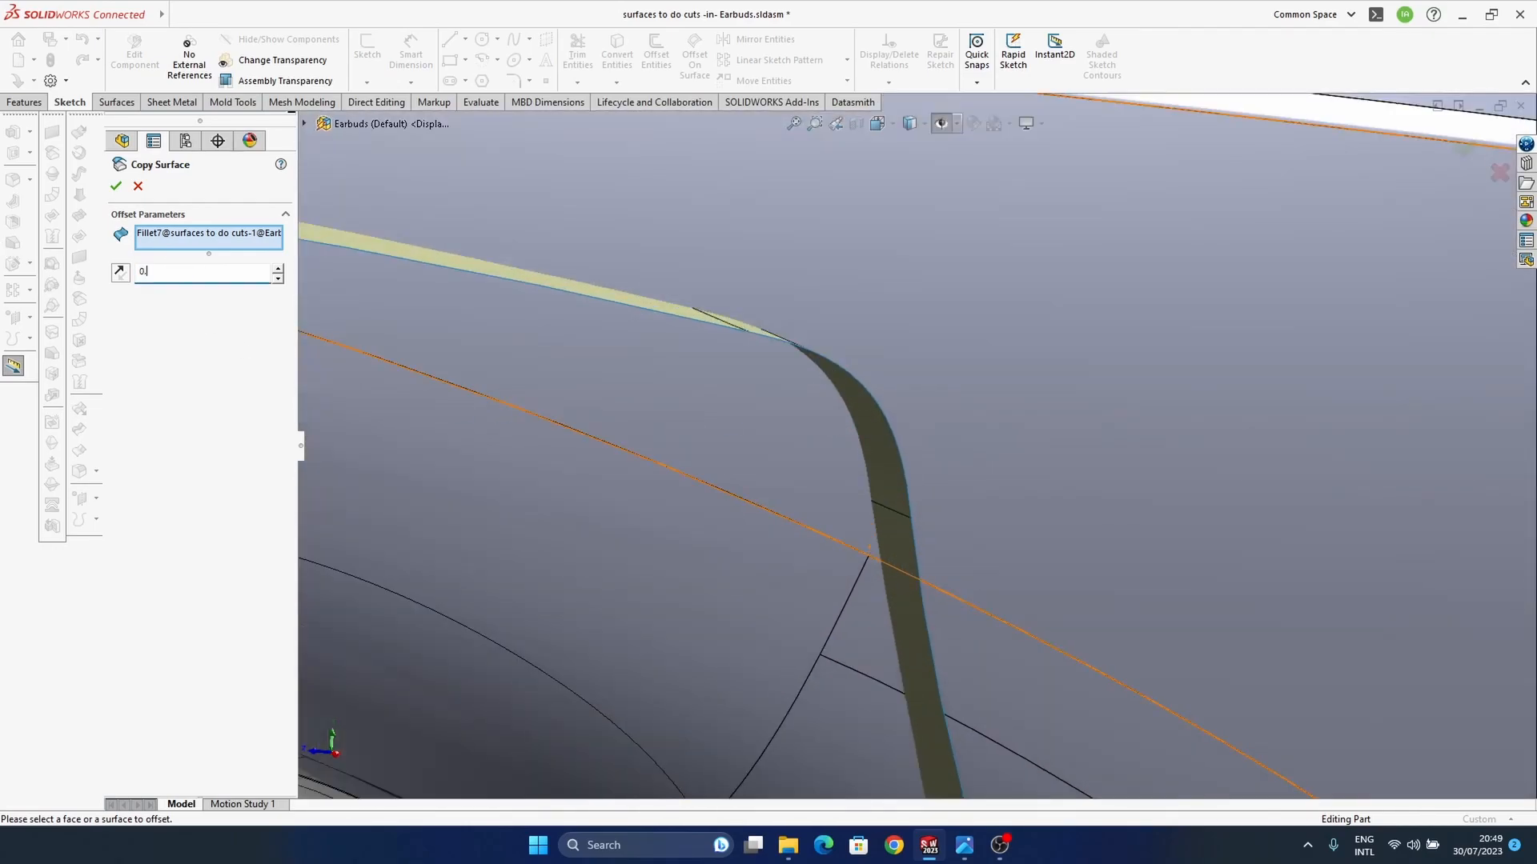
text(1)
key(Return)
middle_drag(1007, 441, 978, 452)
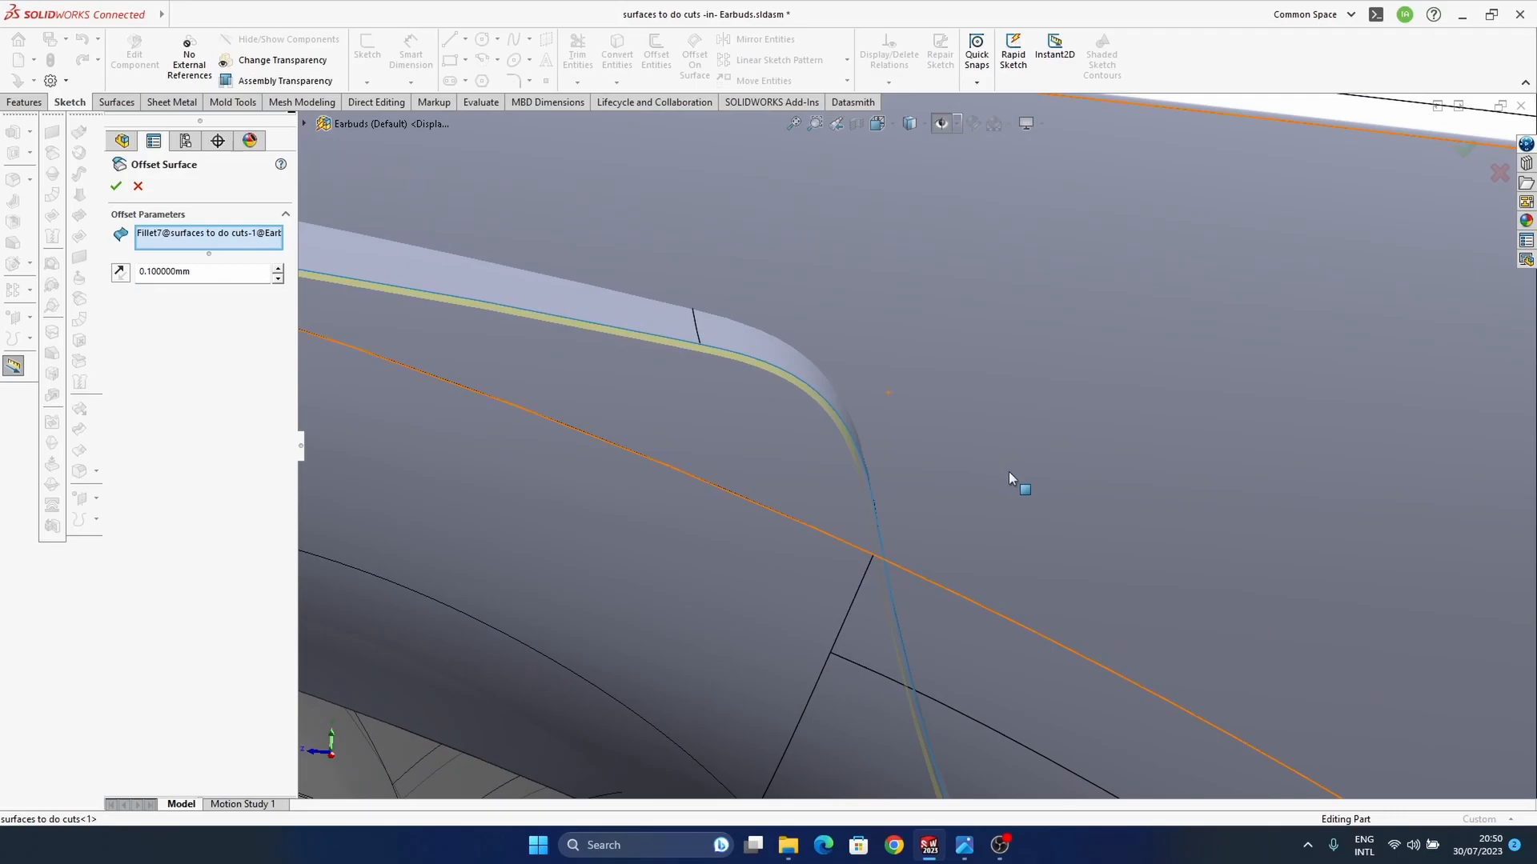
middle_drag(958, 453, 840, 446)
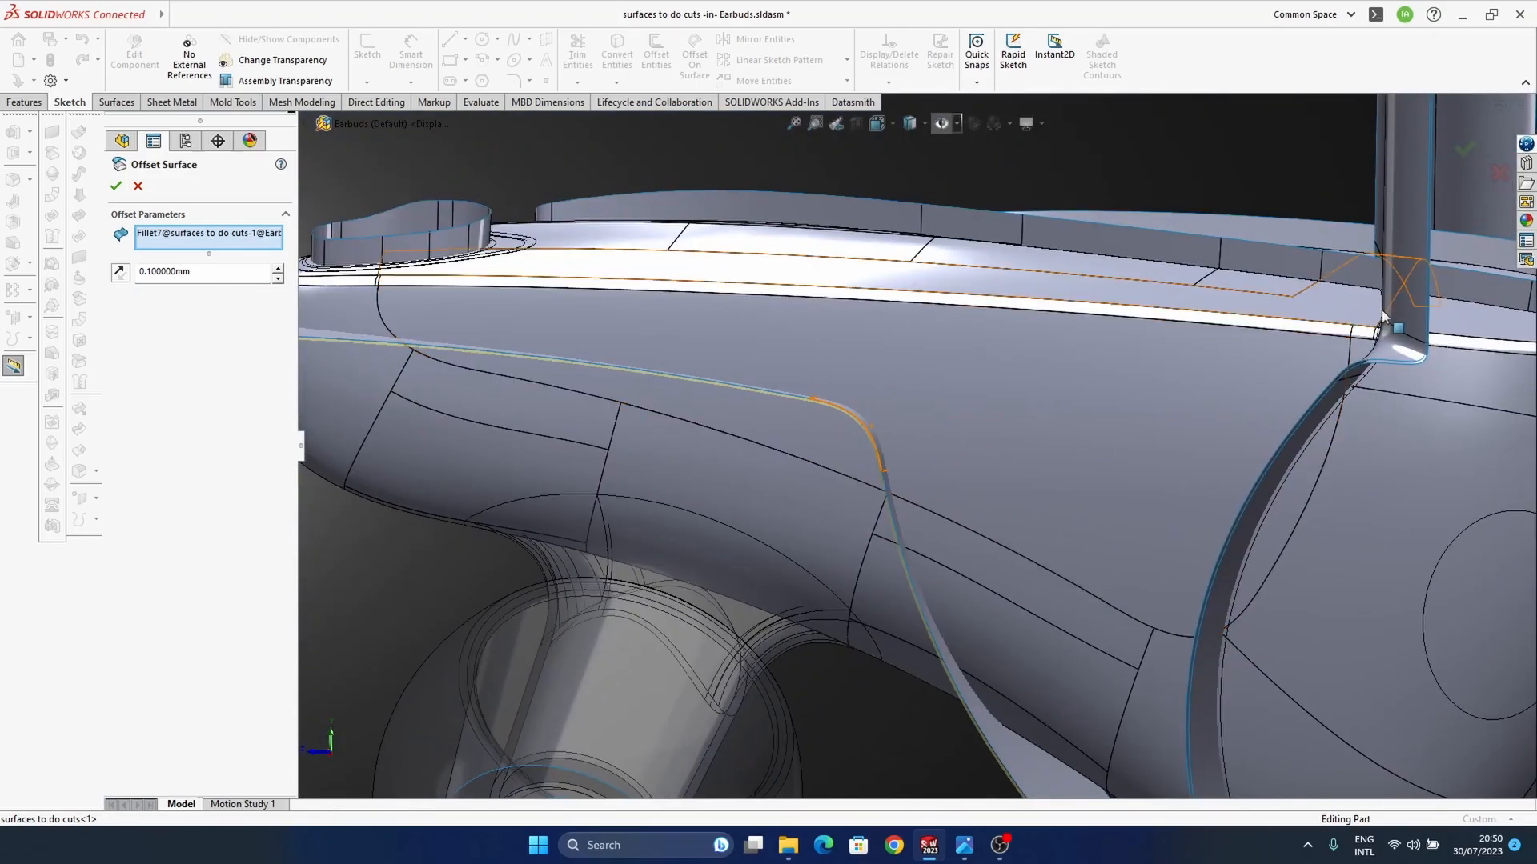
key(Return)
Step: Finish editing the "surfaces to do cuts" part and save the Earbuds assembly
middle_drag(960, 468, 997, 502)
scroll(900, 501, up, 2)
middle_drag(900, 501, 885, 682)
ctrl+middle_drag(888, 435, 943, 492)
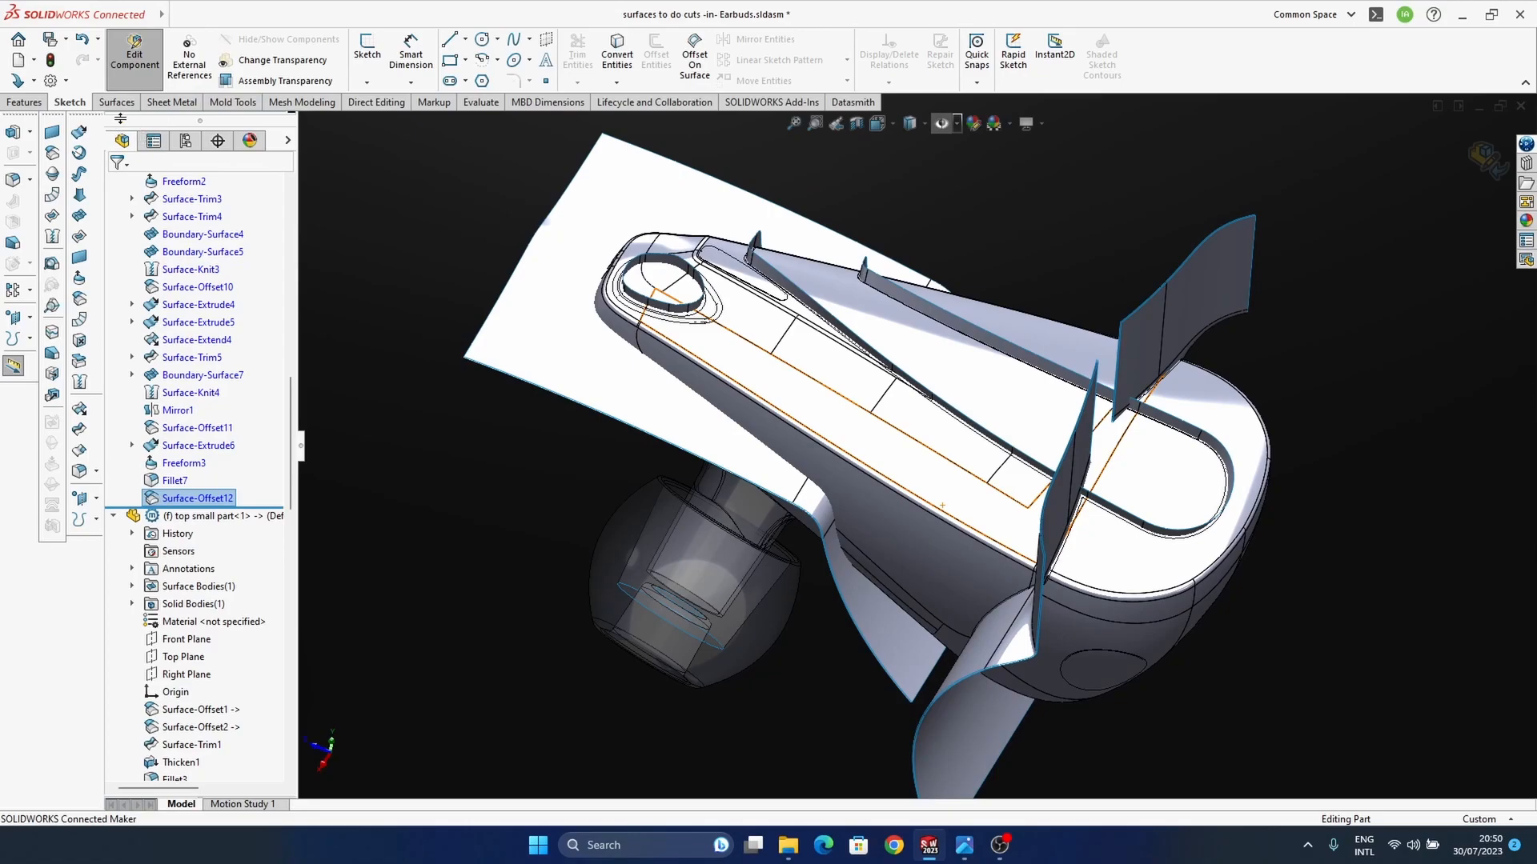
scroll(946, 537, up, 4)
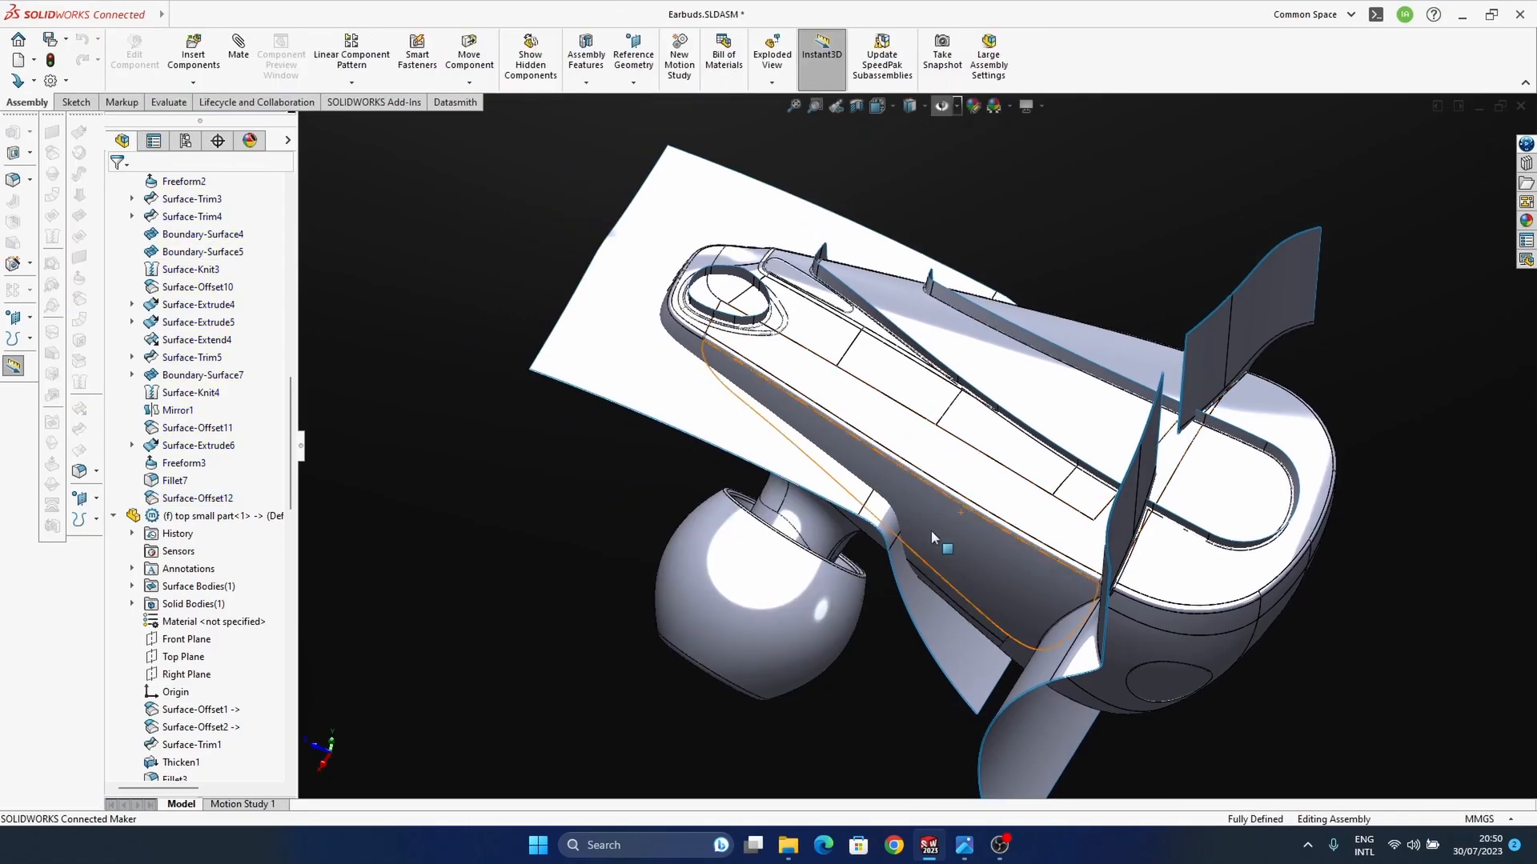
middle_drag(1055, 513, 956, 576)
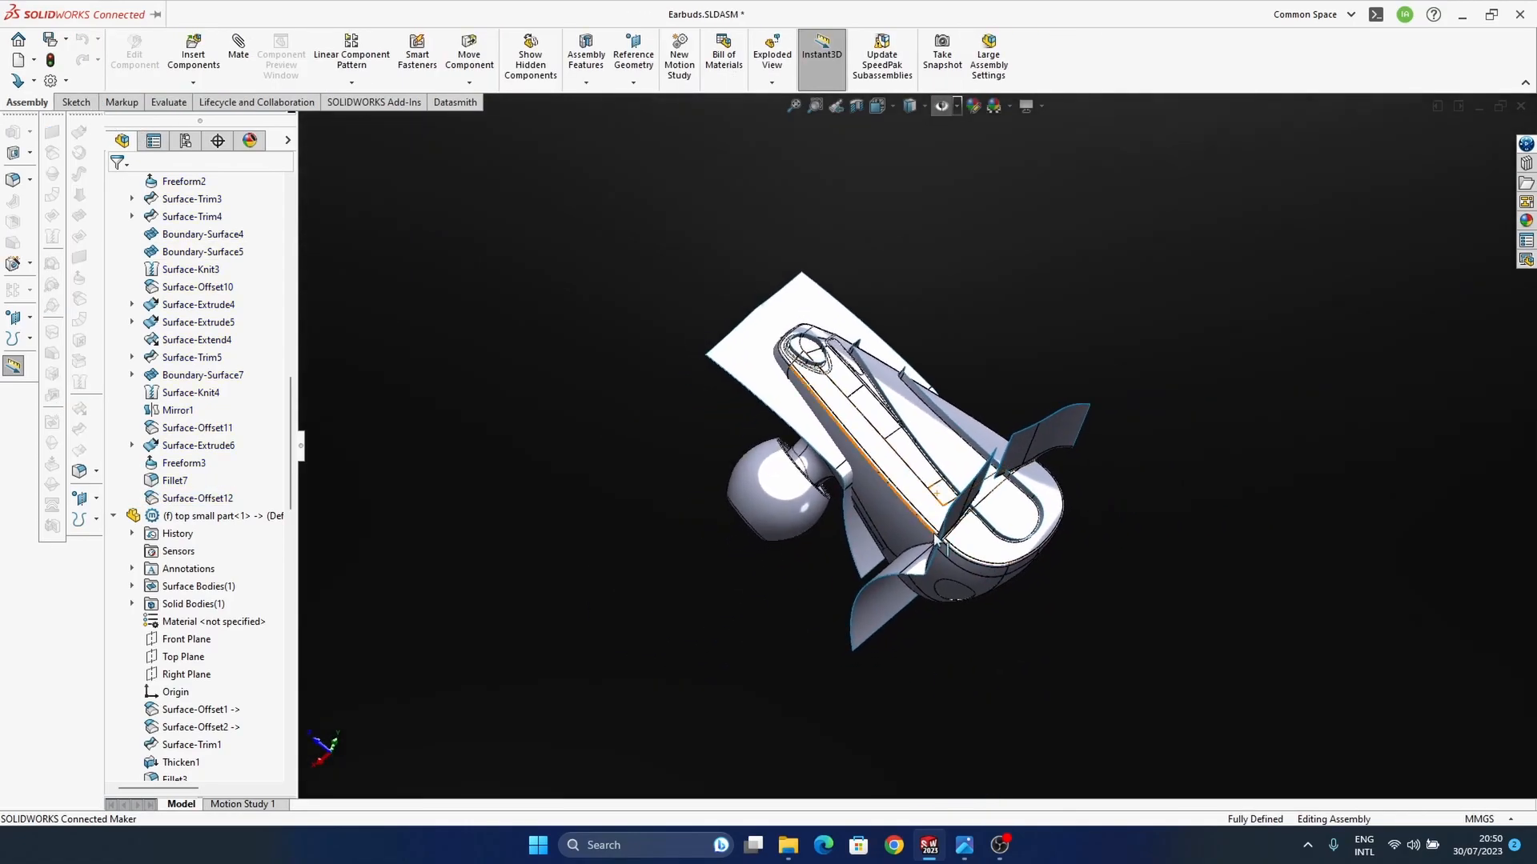
scroll(955, 576, down, 5)
scroll(144, 372, up, 10)
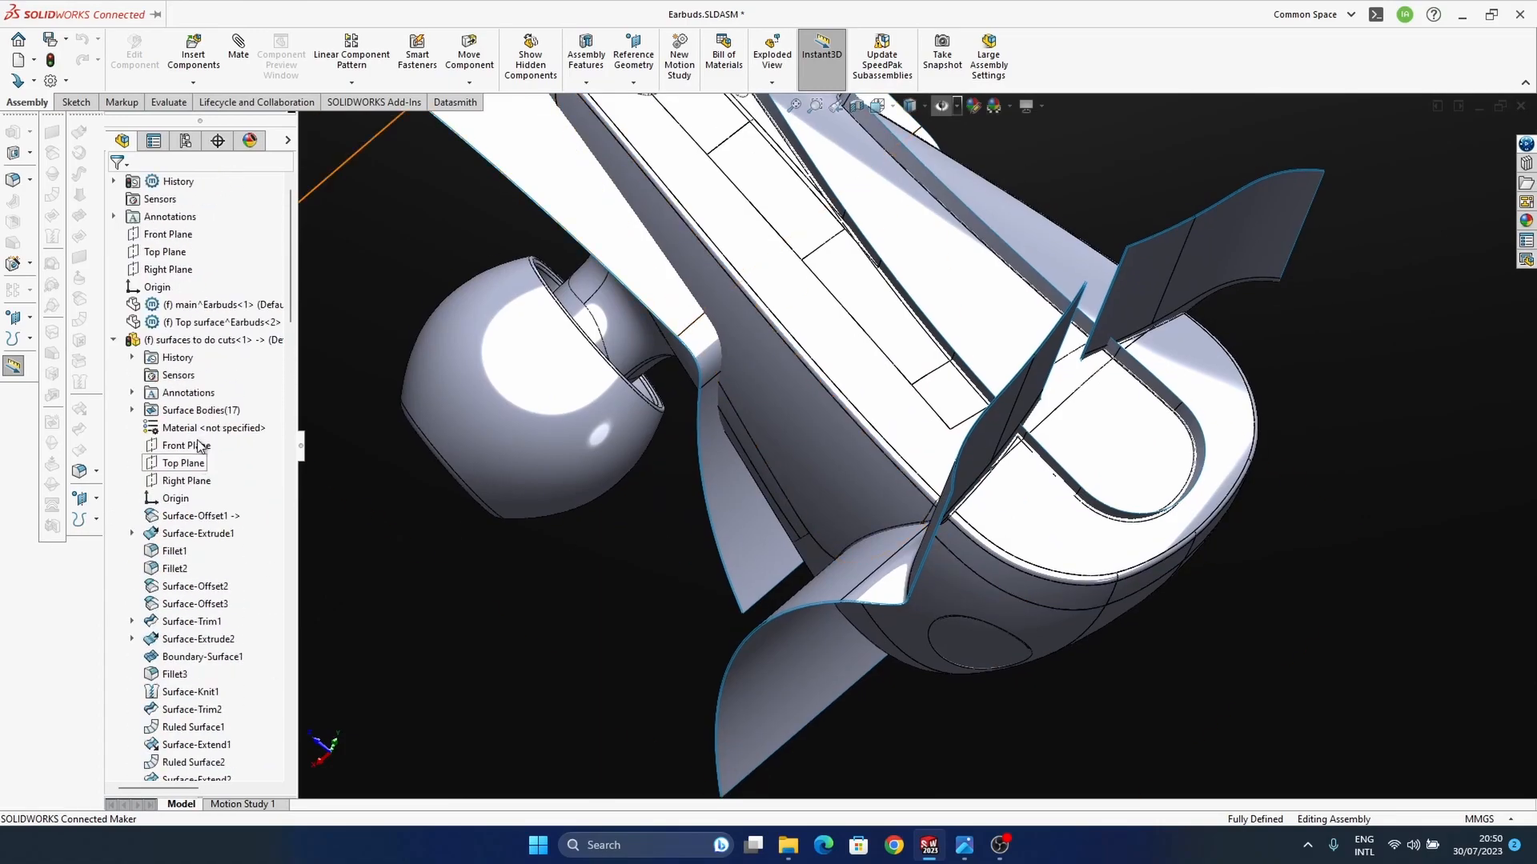
middle_drag(829, 493, 830, 514)
key(ctrl+s)
scroll(912, 446, up, 3)
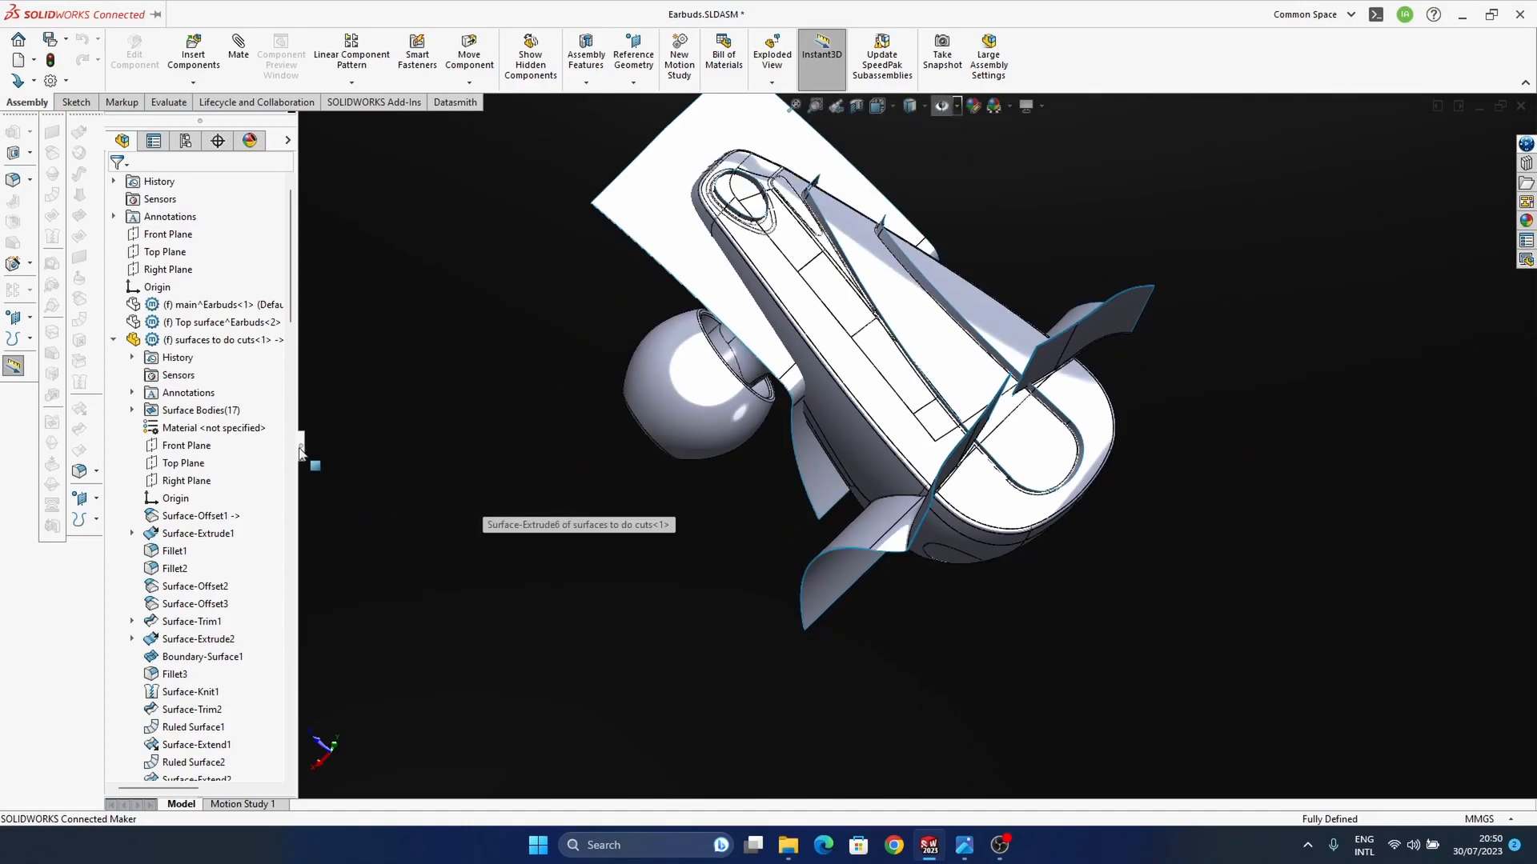
Step: Collapse the "surfaces to do cuts" component and insert a new part into the top-level Earbuds assembly
click(113, 339)
scroll(200, 192, up, 1)
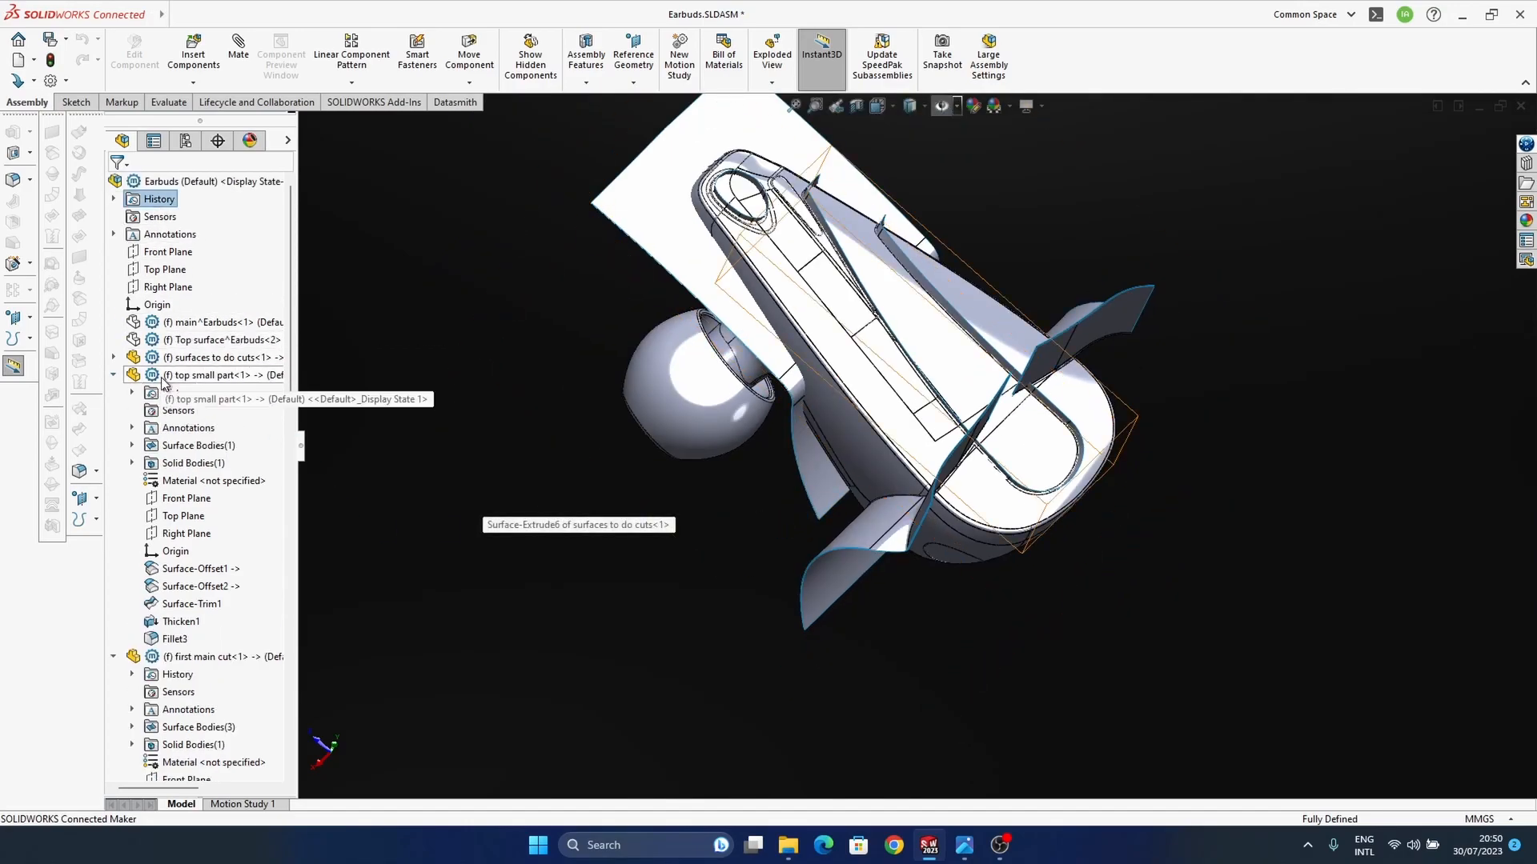
click(202, 183)
click(192, 83)
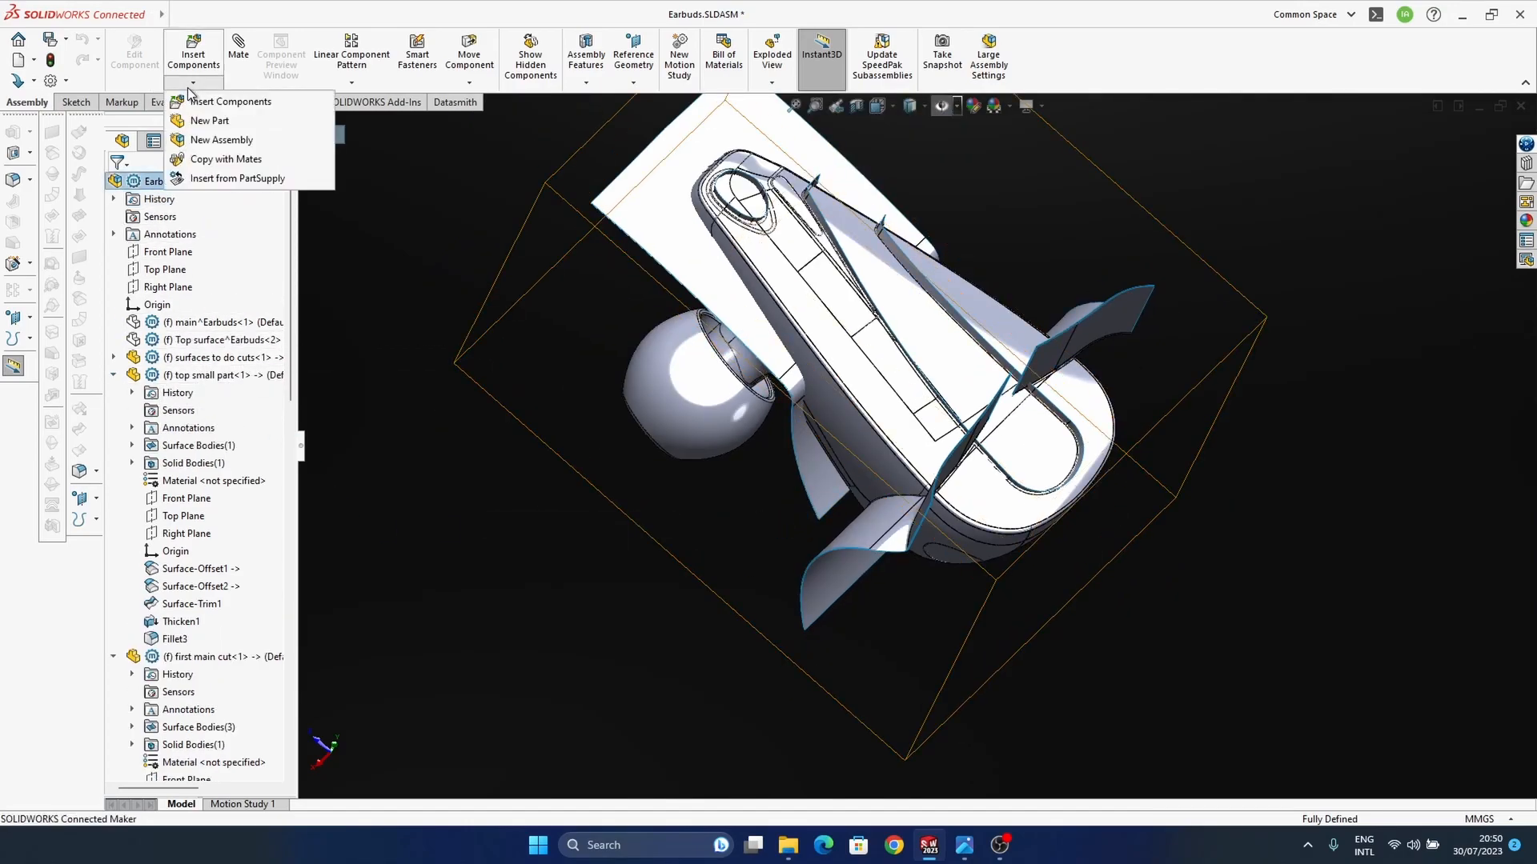
click(210, 121)
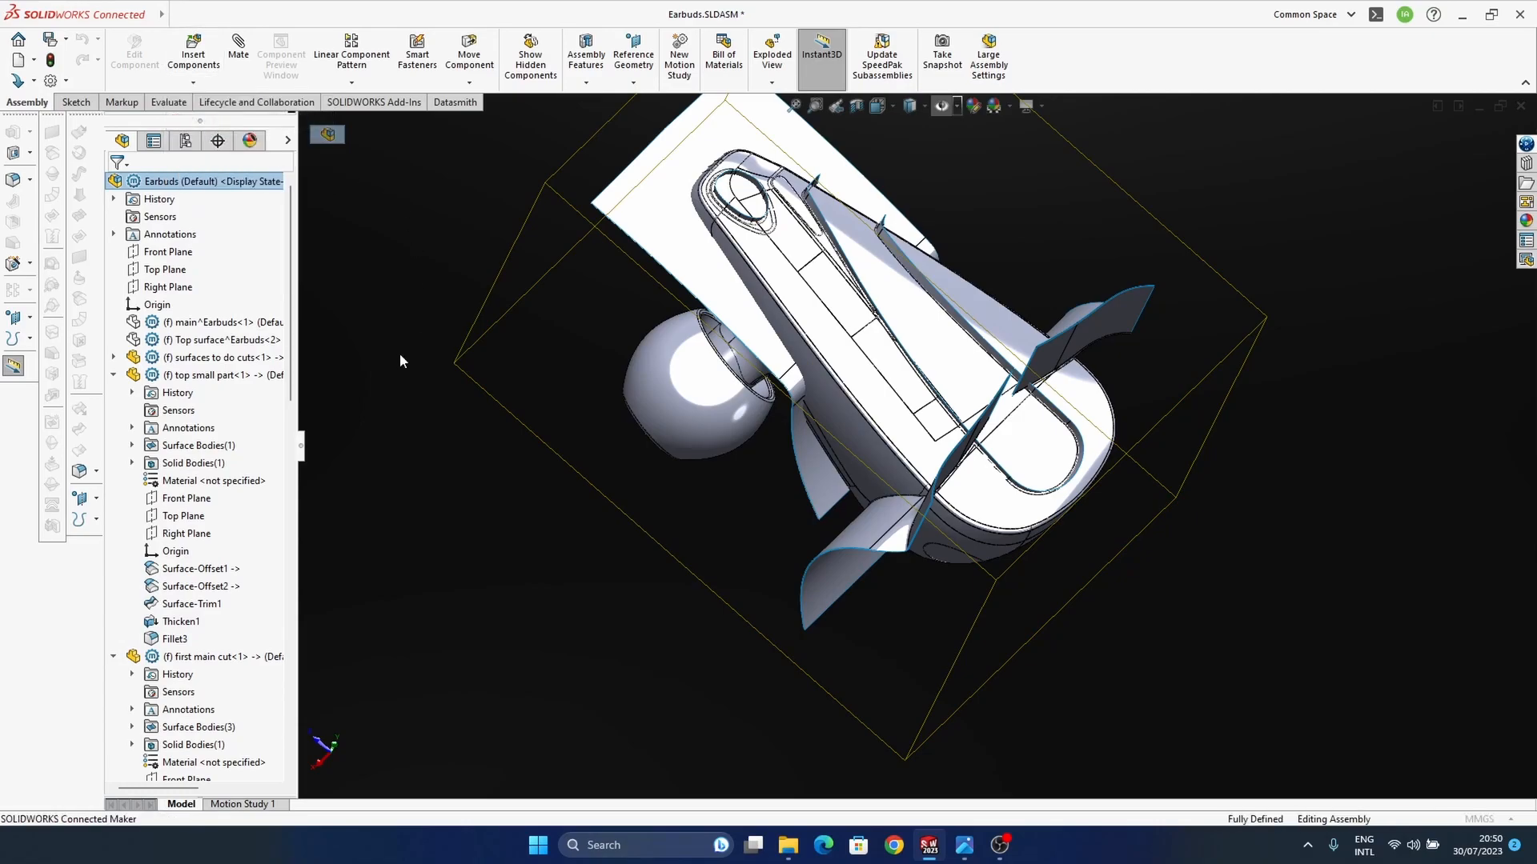
click(1508, 445)
Step: Open the newly inserted part for editing in the context of the assembly
scroll(577, 455, up, 4)
middle_drag(860, 495, 852, 448)
scroll(214, 608, down, 10)
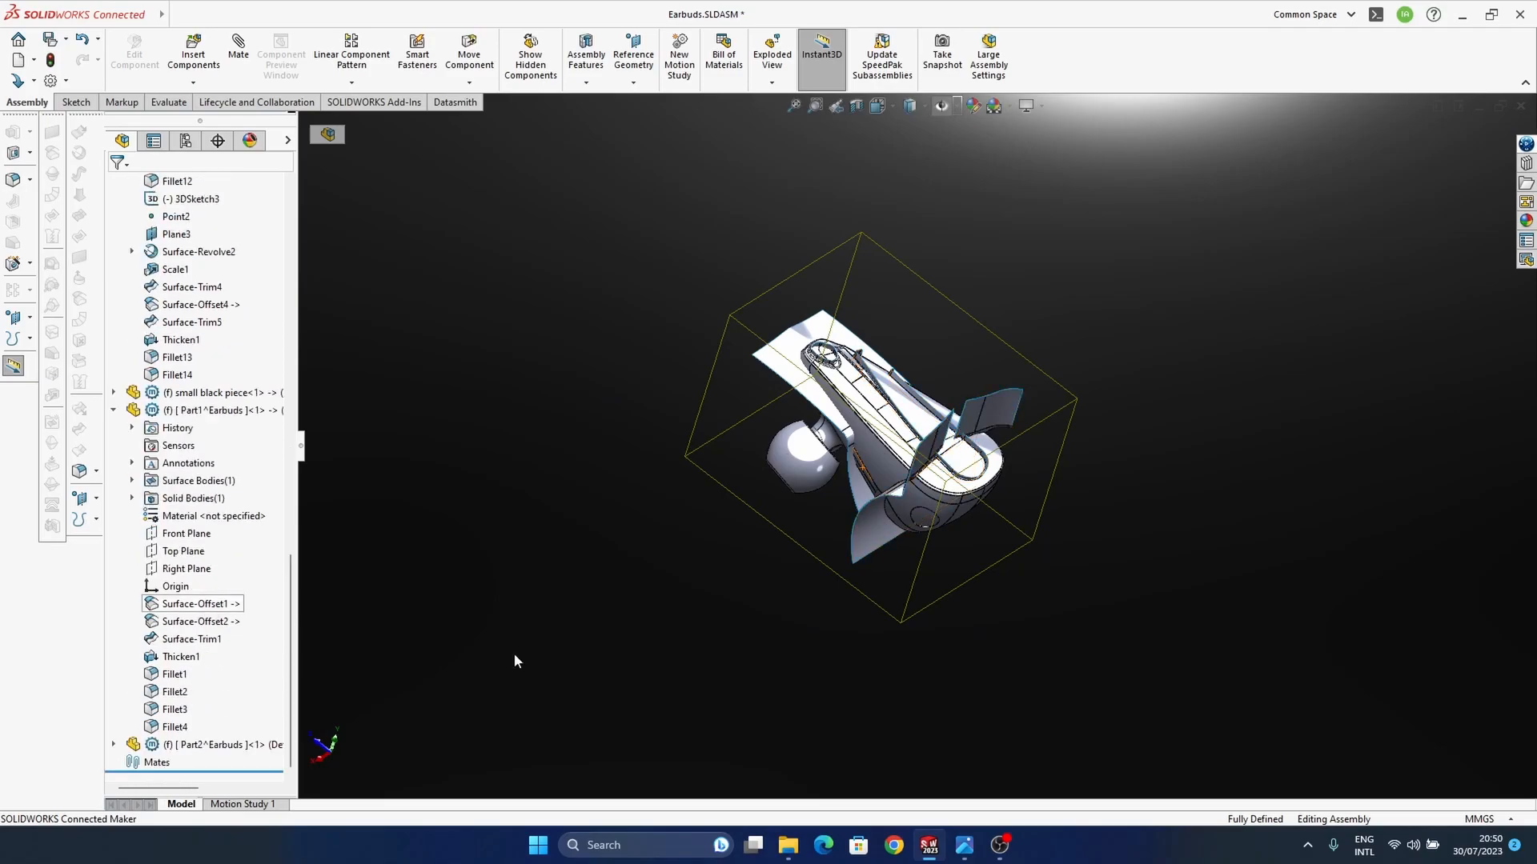
click(212, 744)
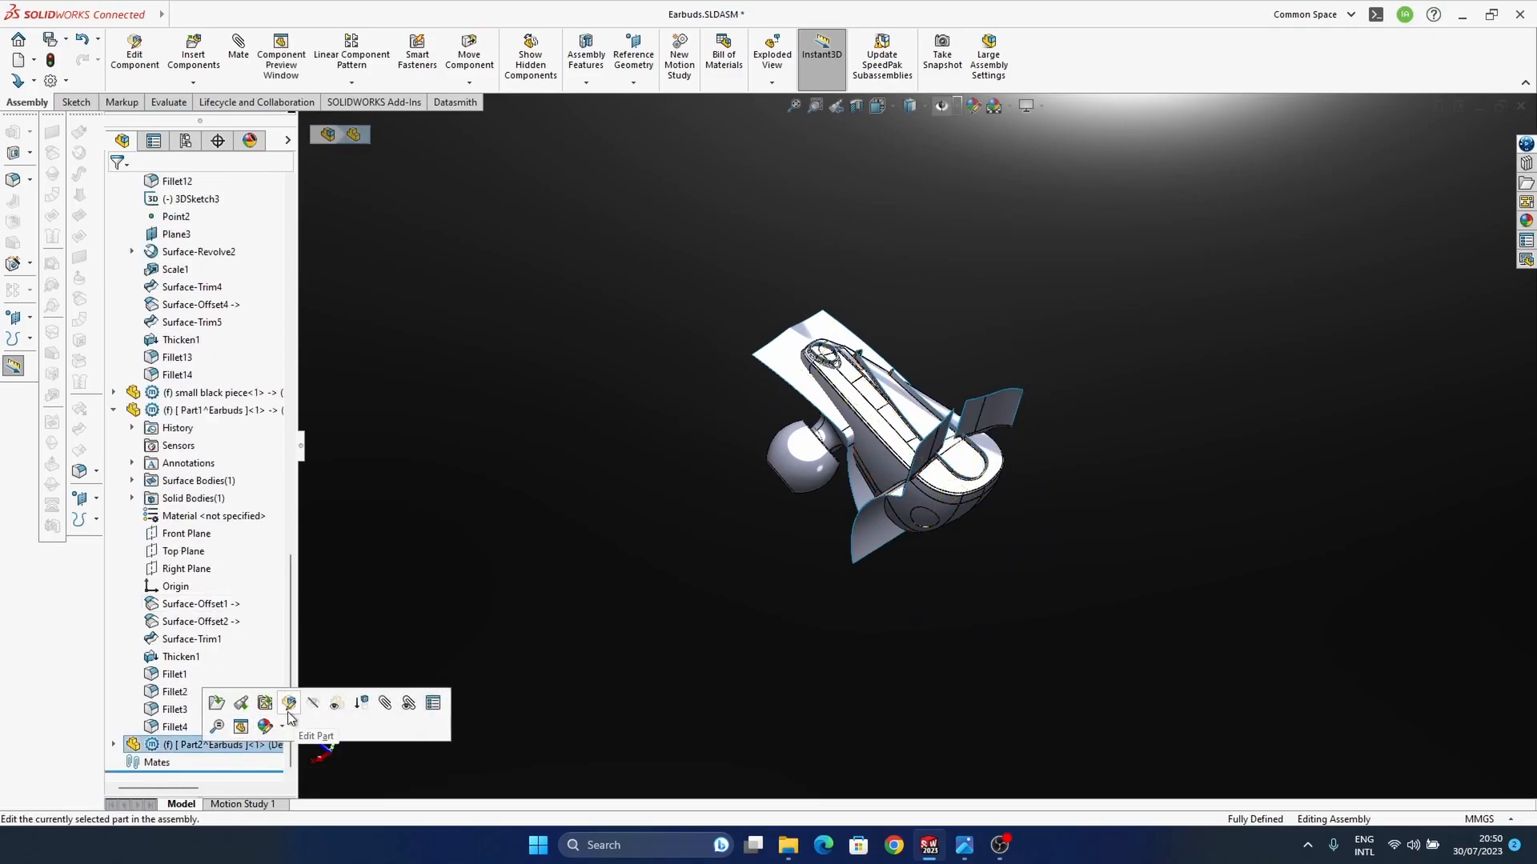
click(216, 724)
Step: Examine the junction between the earbud's neck and body, and check Fillet14 in the "first main cut" part
scroll(886, 440, down, 6)
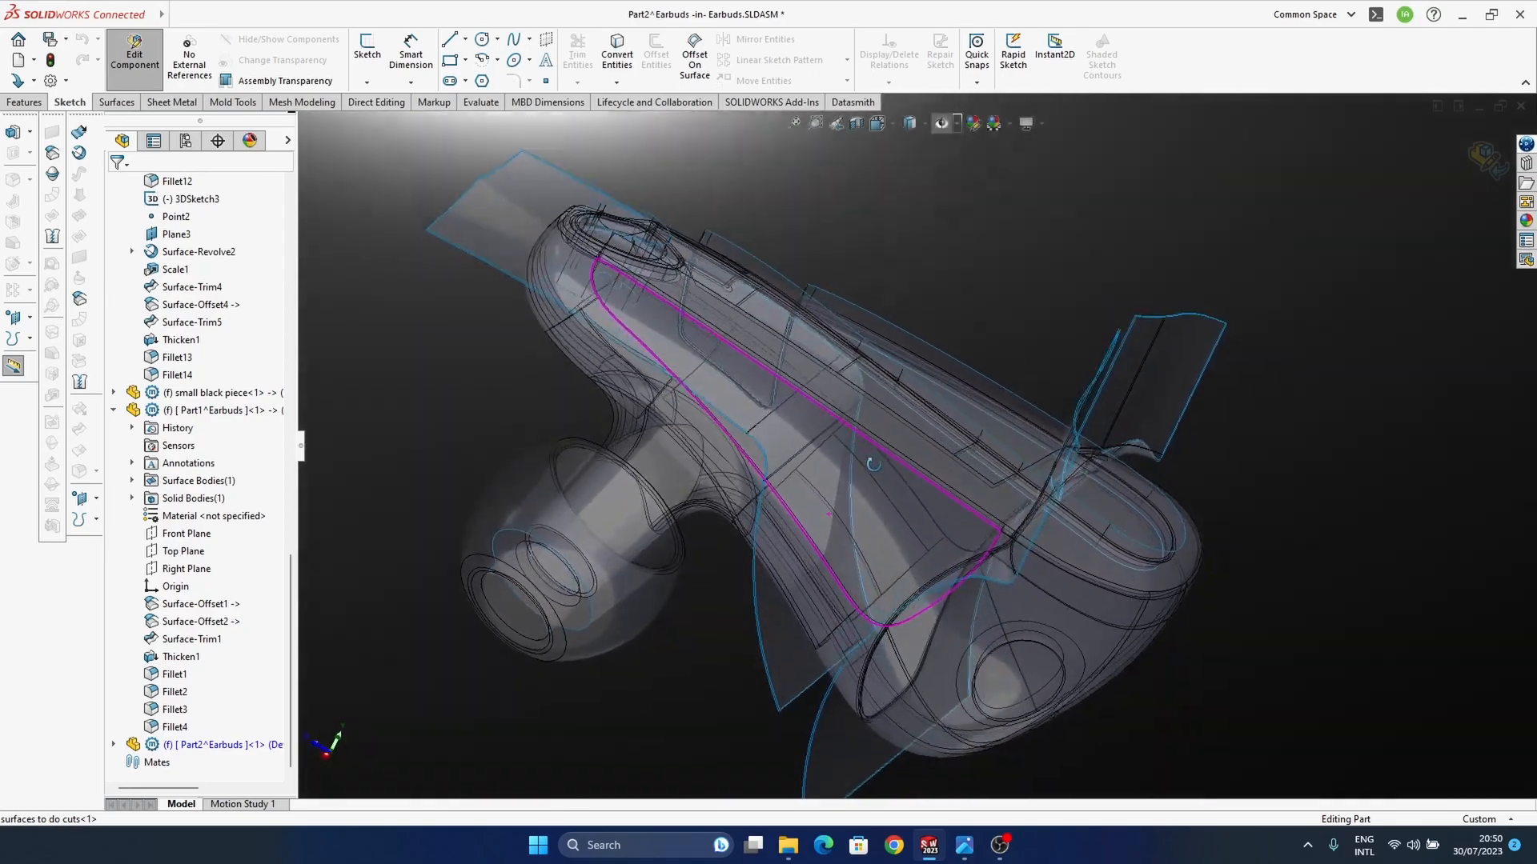
mouse_move(873, 464)
middle_down()
mouse_move(844, 516)
mouse_move(986, 524)
middle_up()
middle_drag(881, 596, 867, 638)
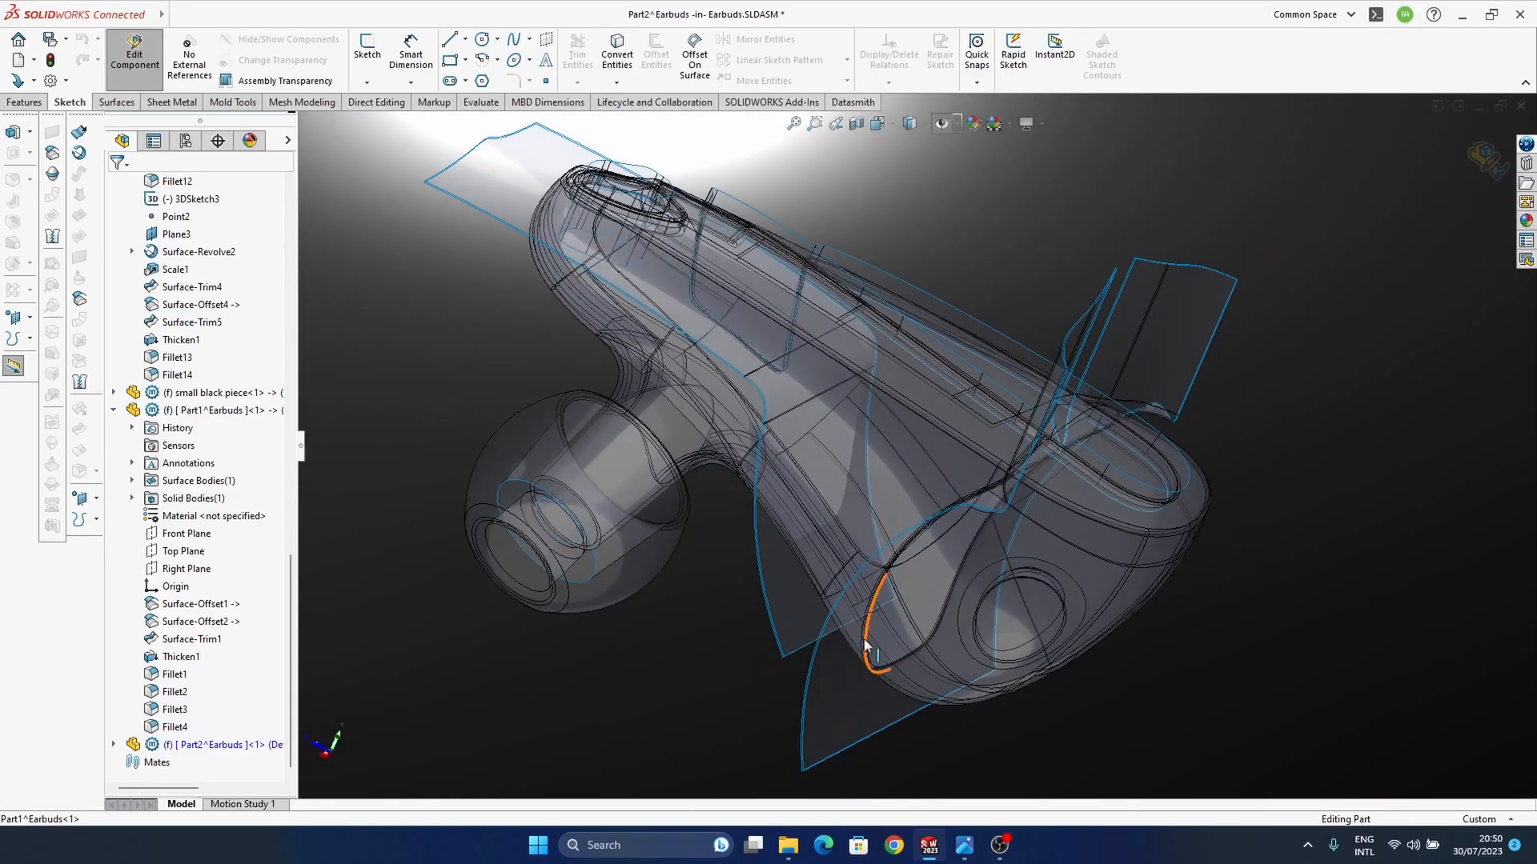
middle_drag(704, 478, 697, 460)
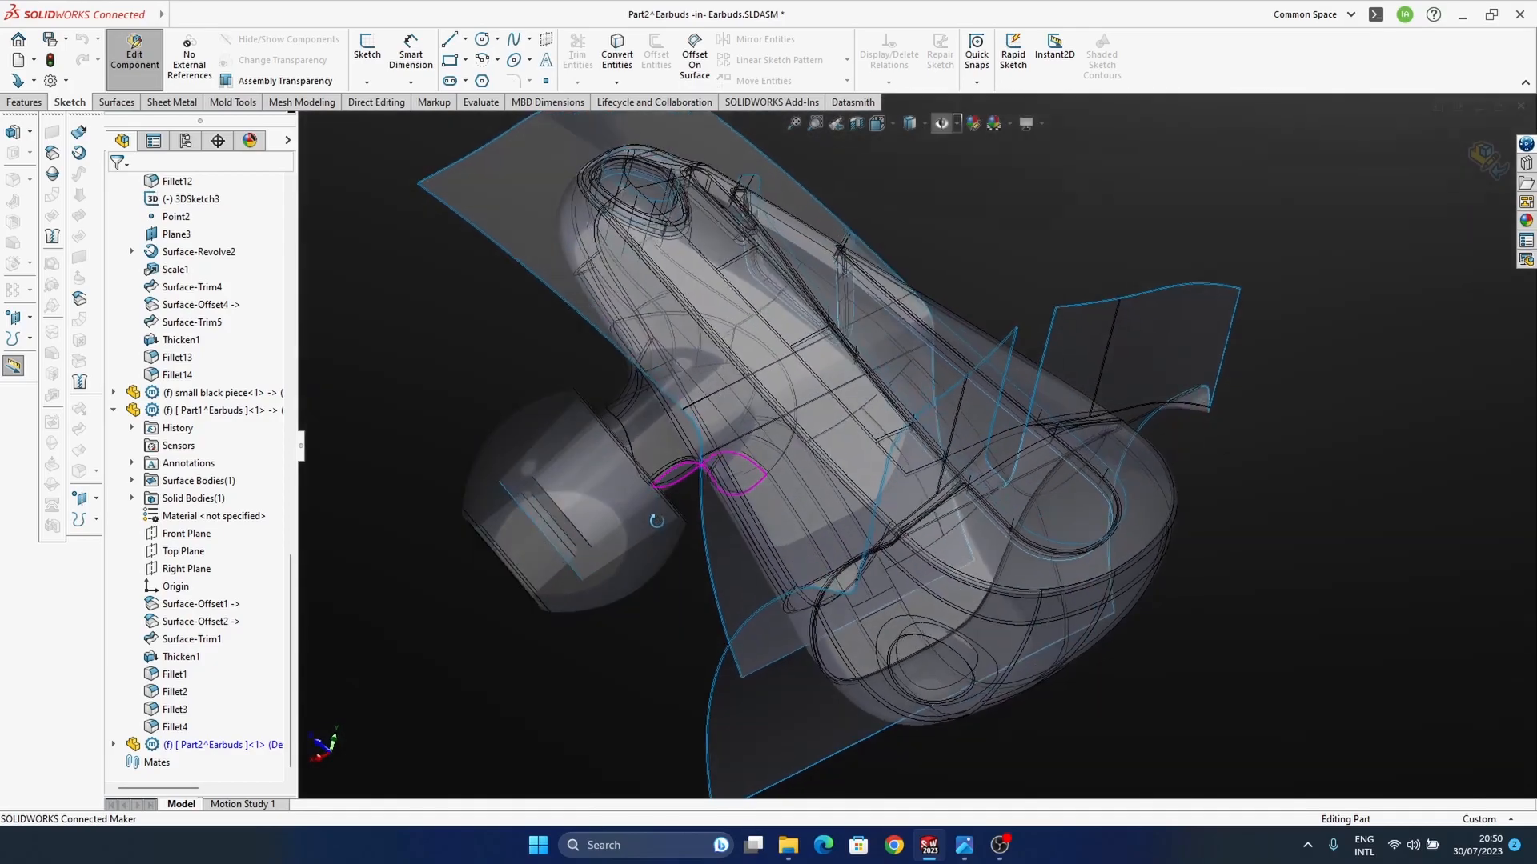
scroll(720, 444, down, 6)
click(730, 425)
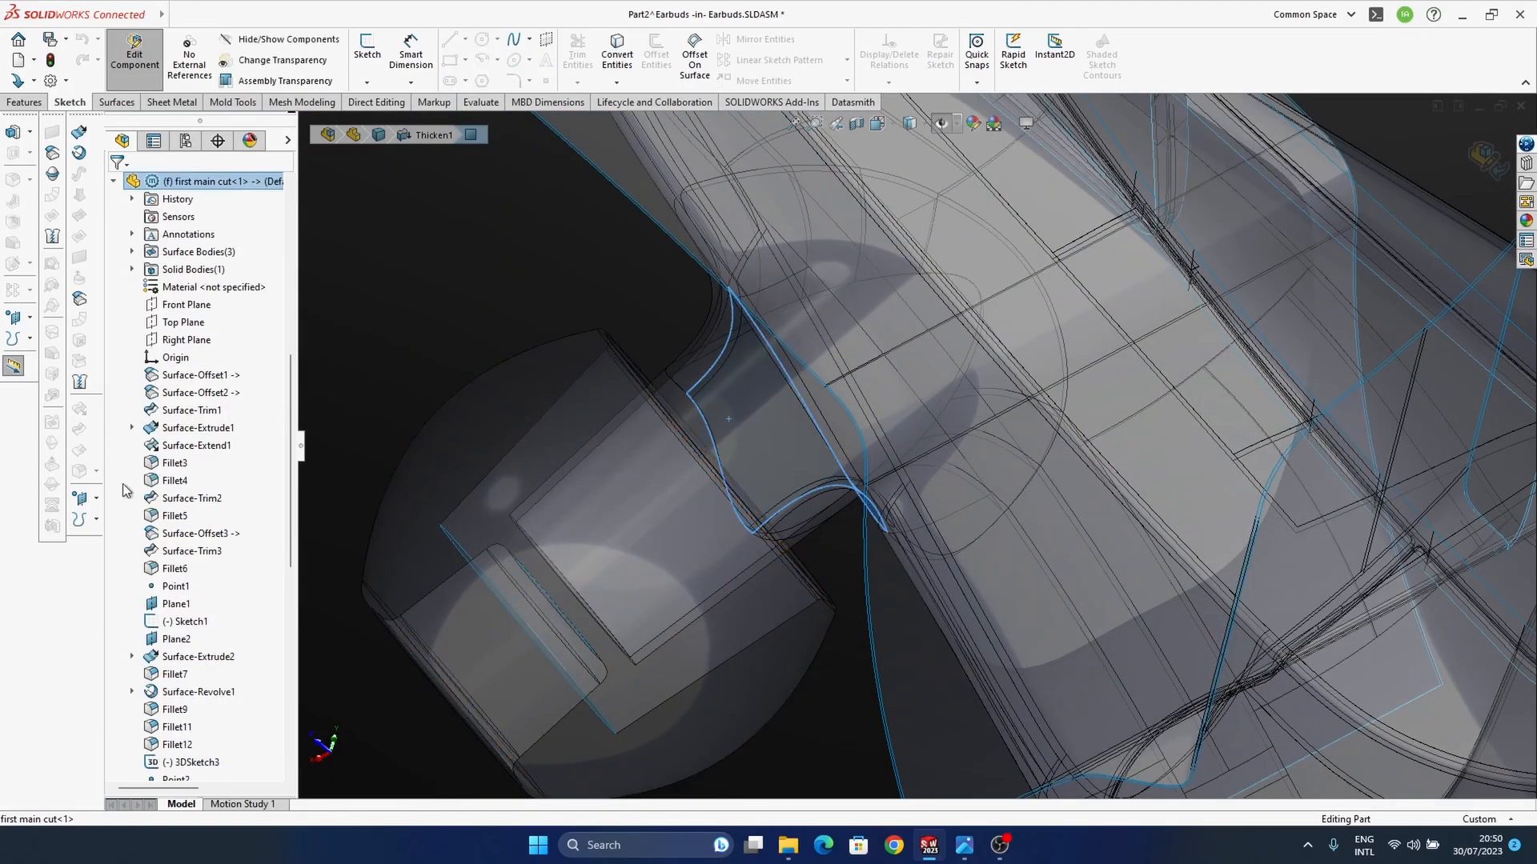
scroll(778, 449, up, 2)
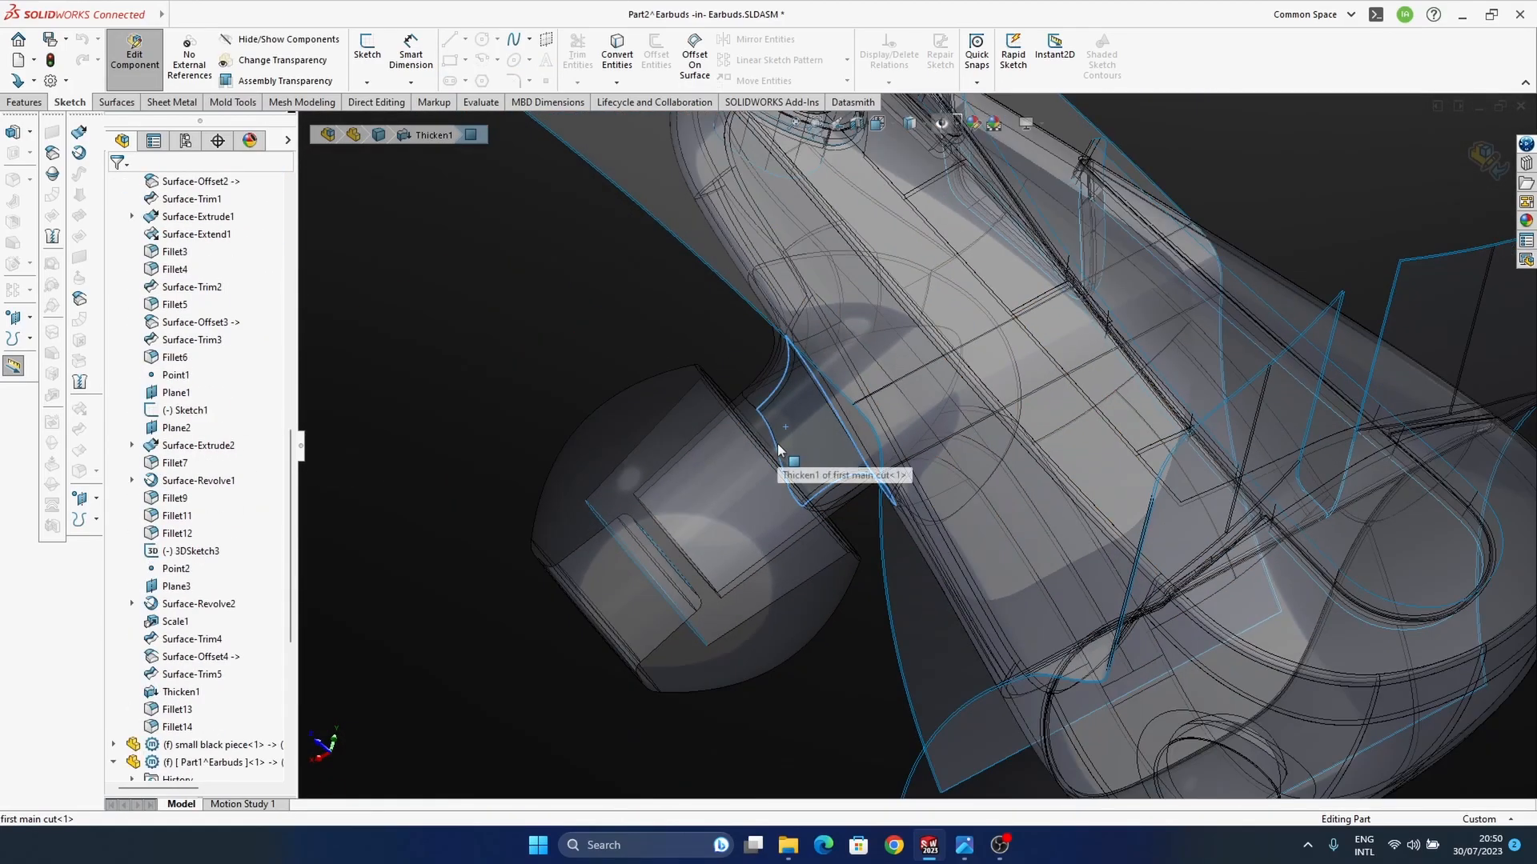
click(176, 726)
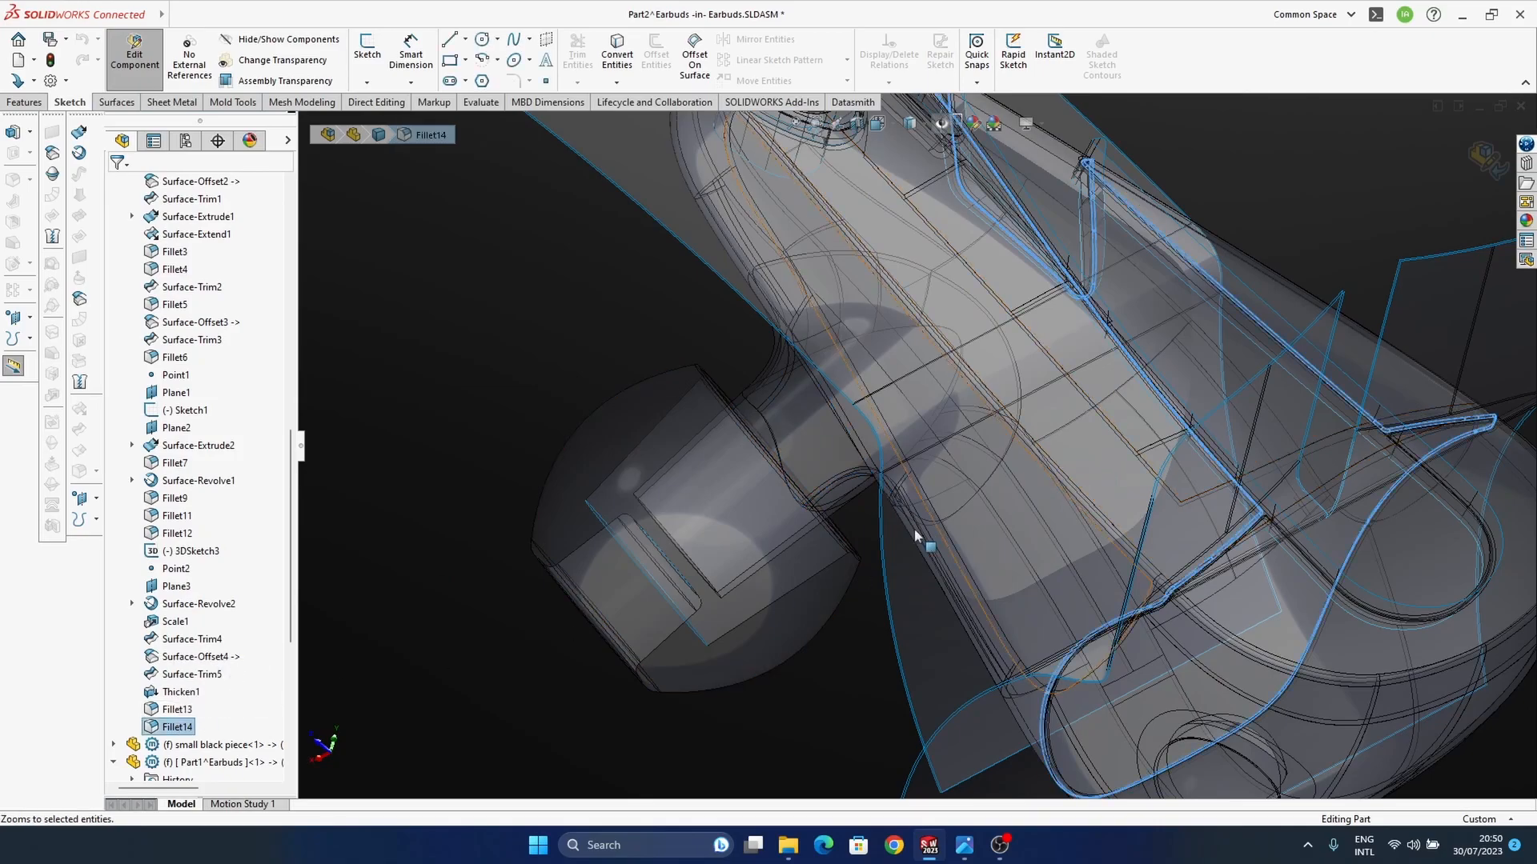
scroll(172, 480, down, 6)
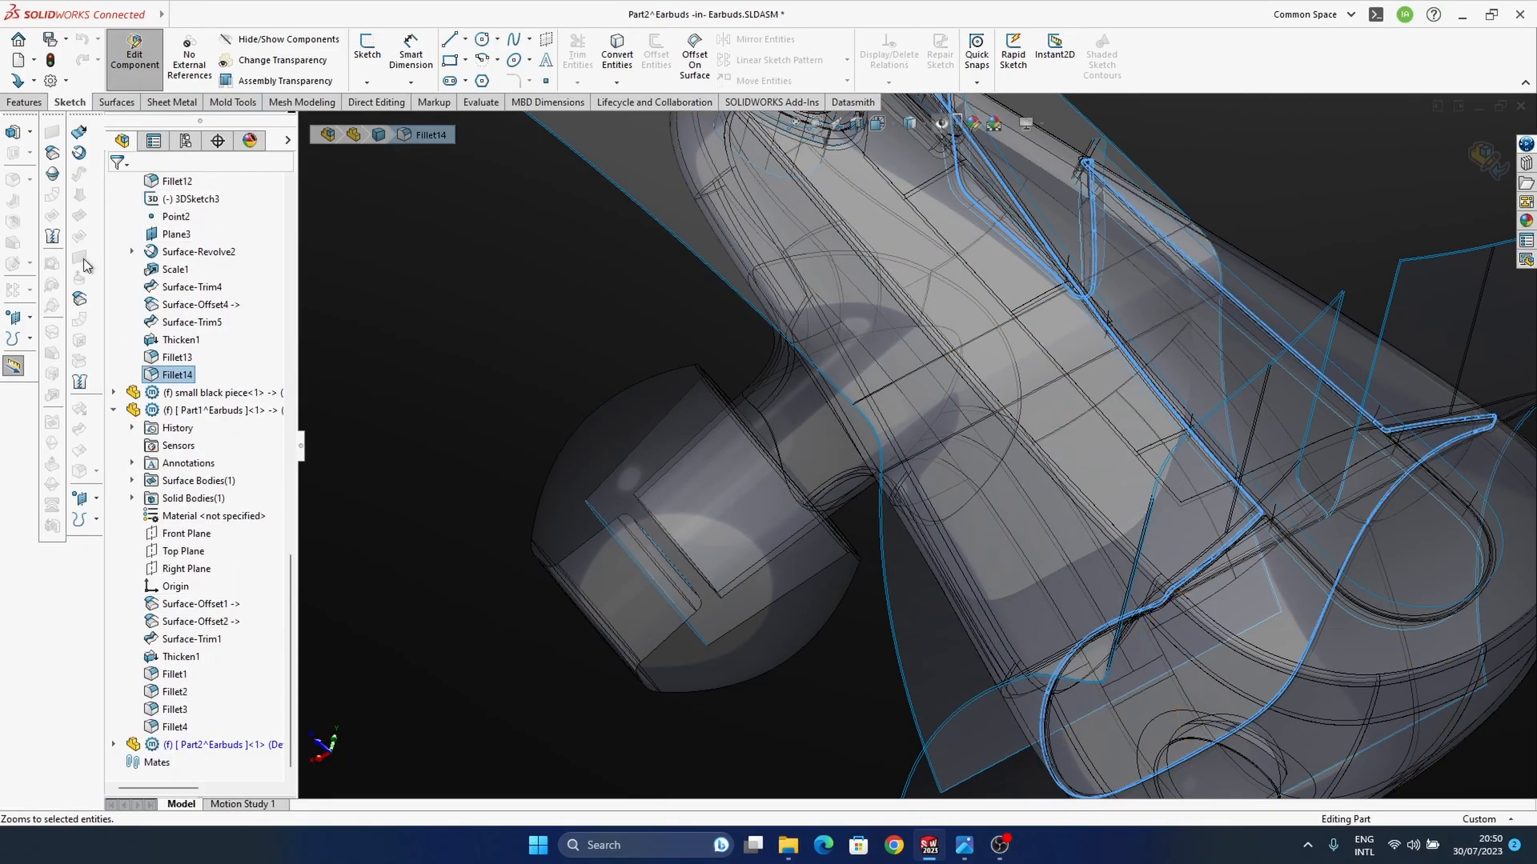
click(79, 298)
click(192, 272)
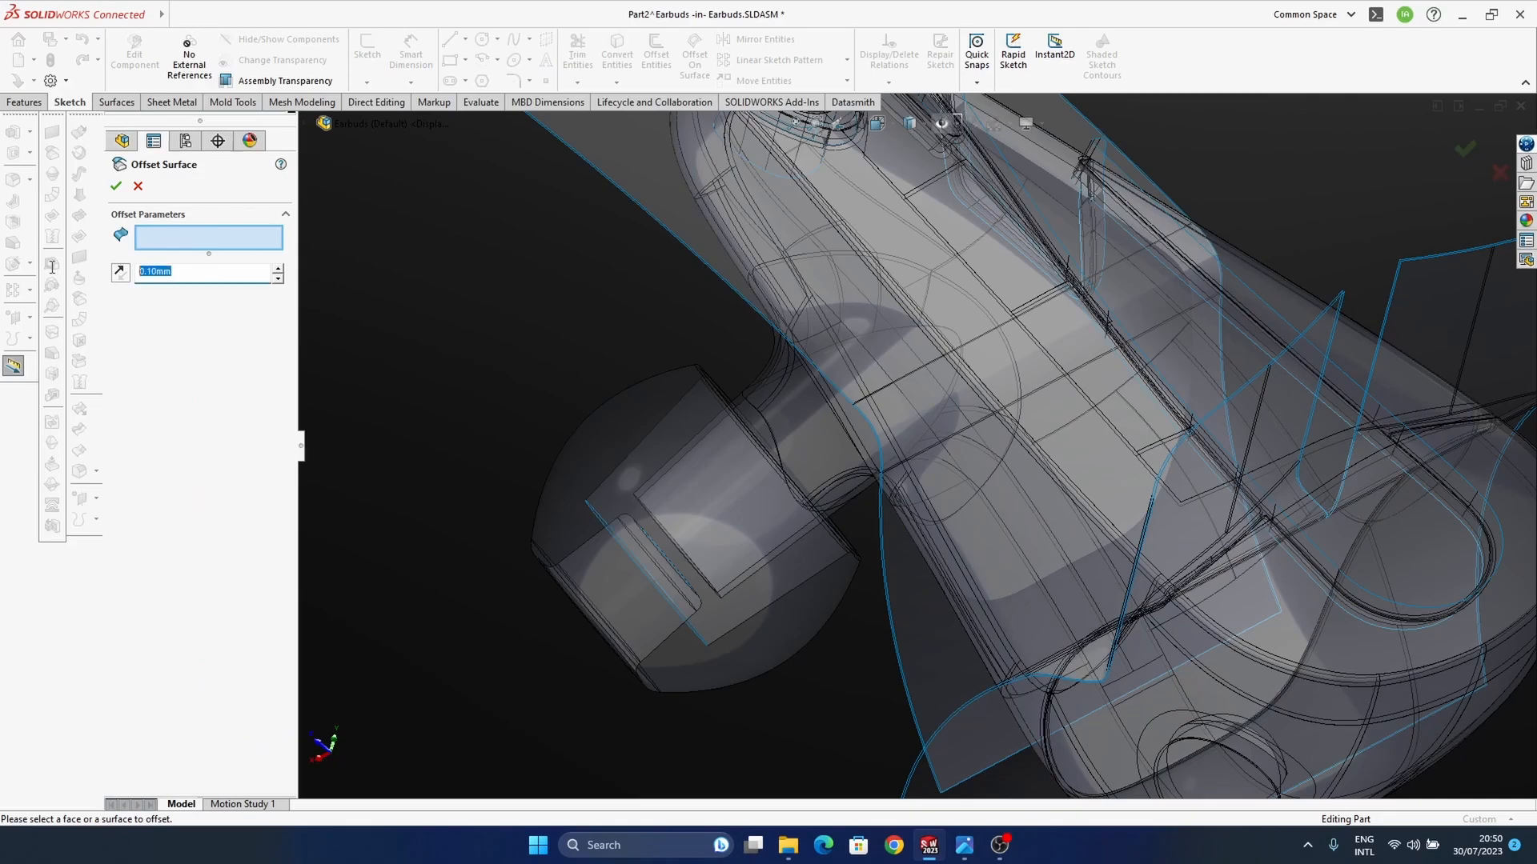
text(0)
key(Return)
click(116, 186)
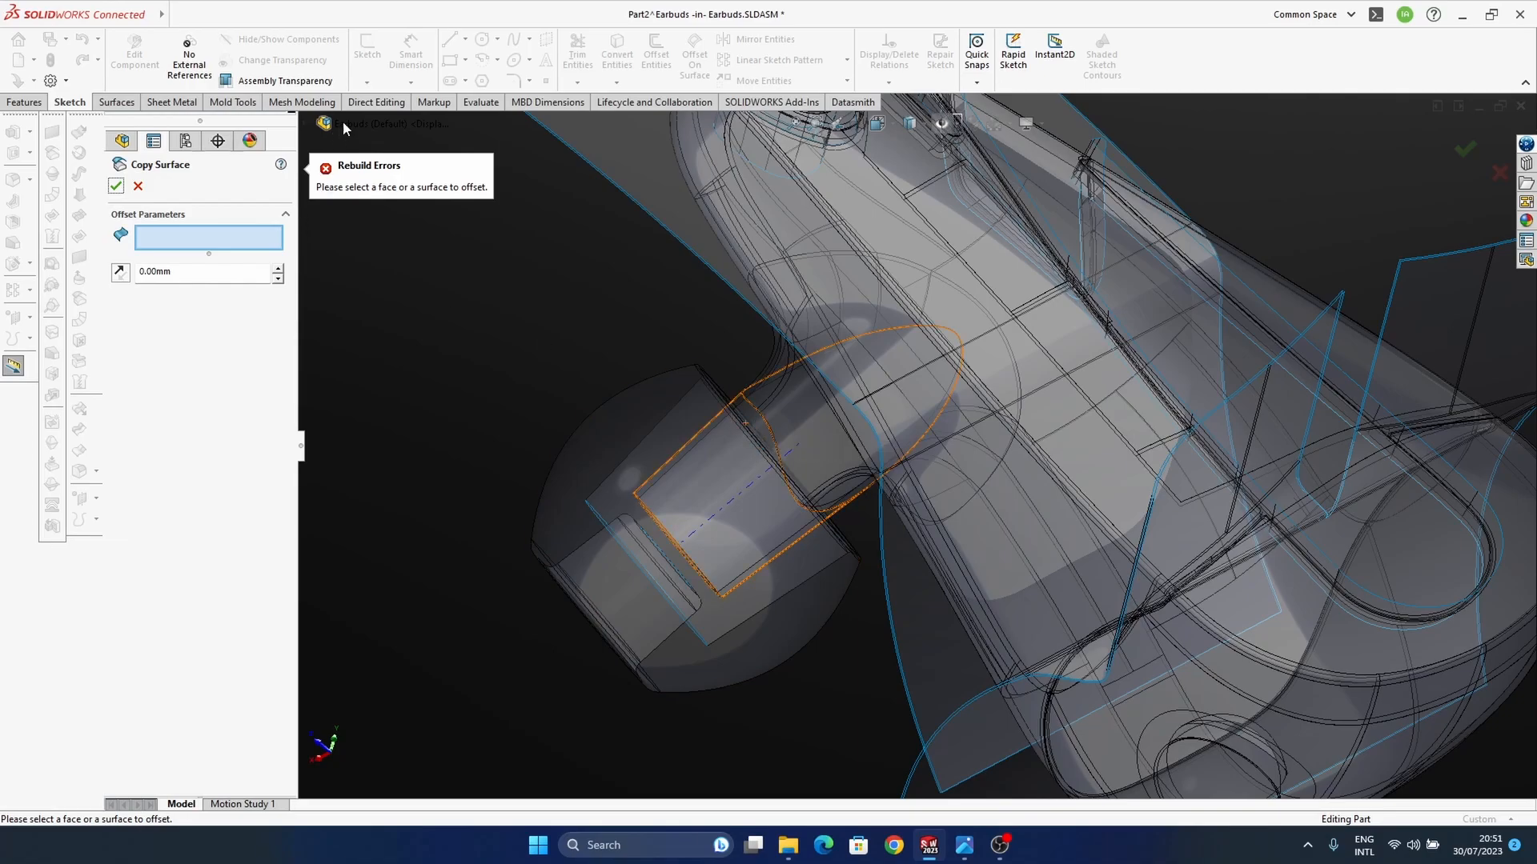
click(320, 125)
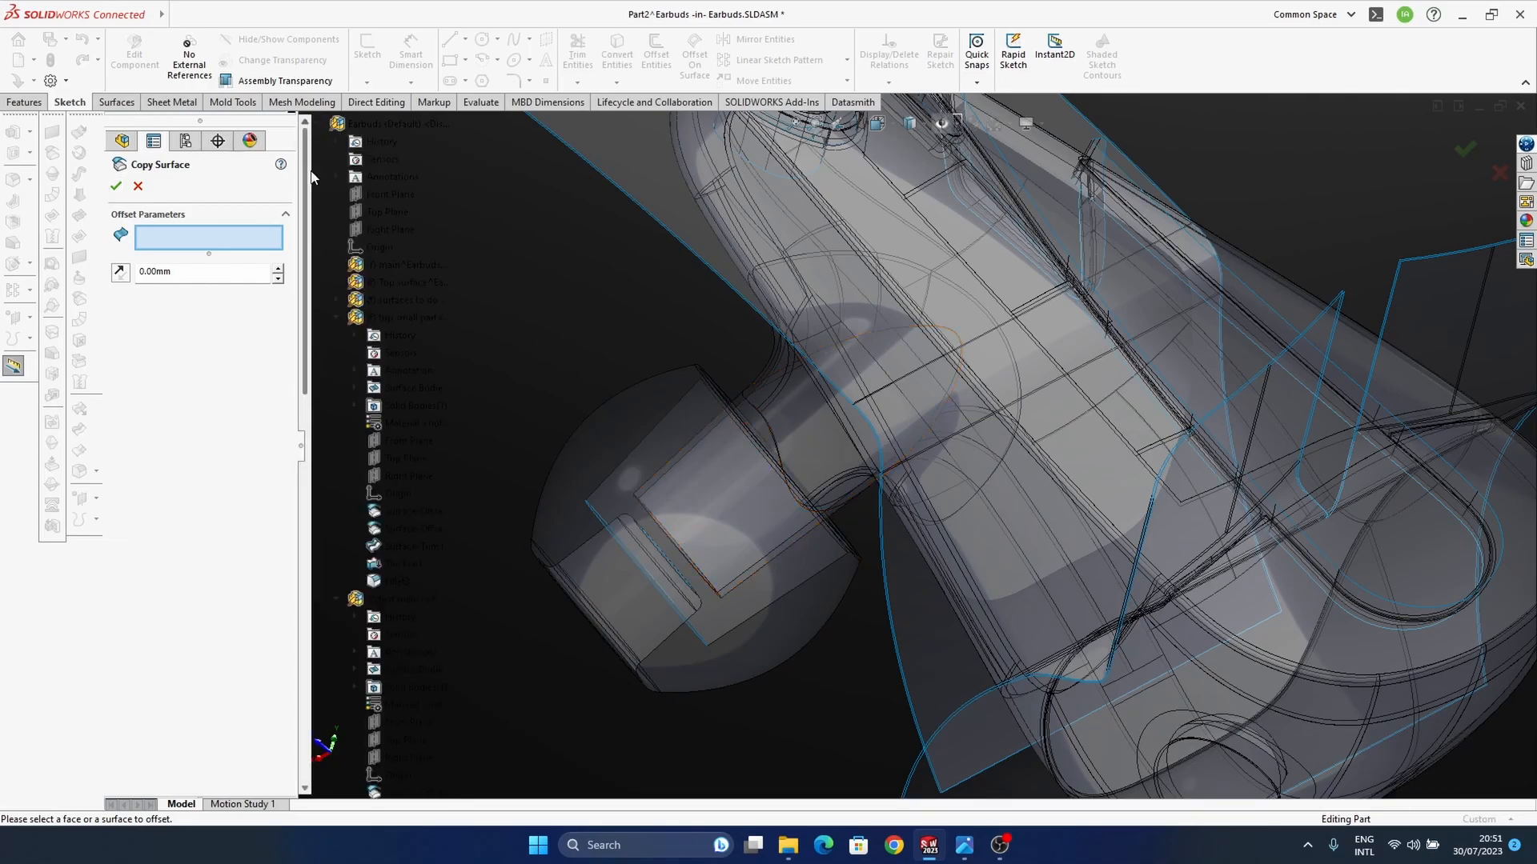
scroll(400, 553, down, 6)
scroll(400, 170, up, 6)
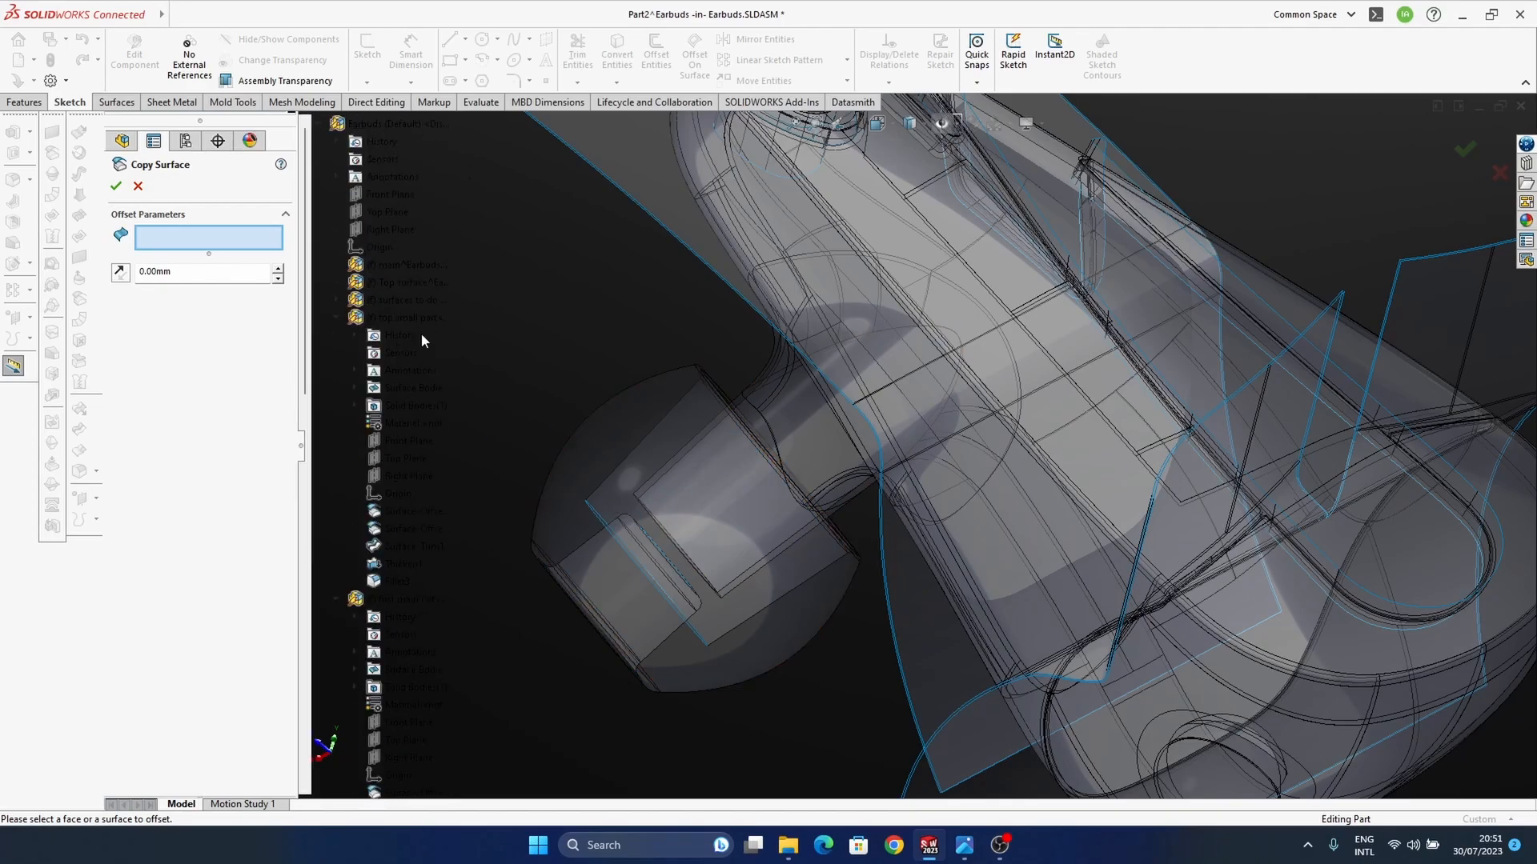
middle_drag(735, 424, 824, 292)
scroll(386, 525, down, 4)
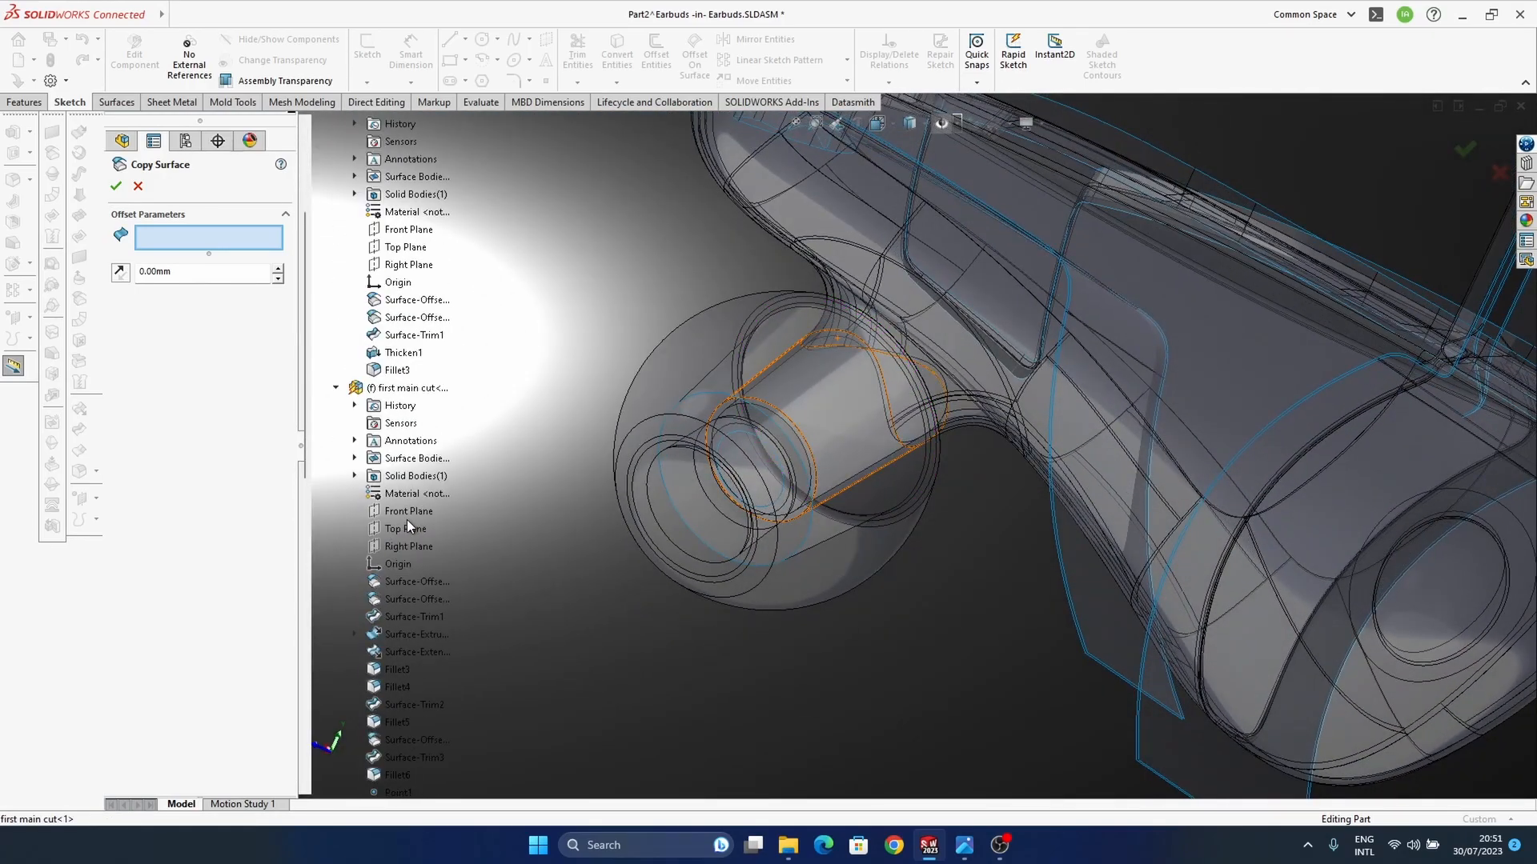
scroll(413, 624, down, 6)
scroll(413, 624, down, 5)
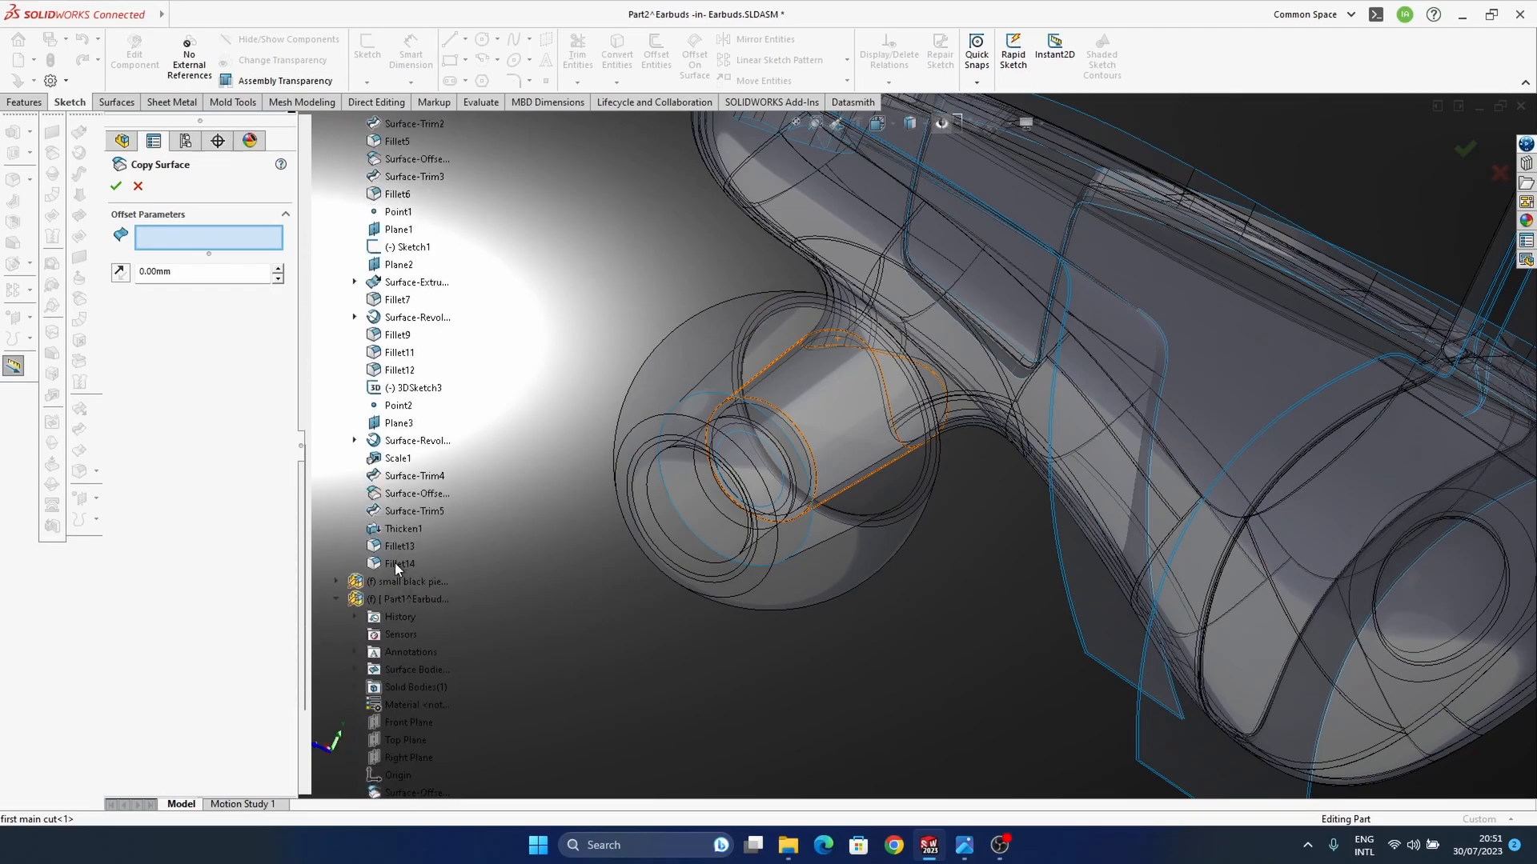
middle_drag(871, 393, 934, 556)
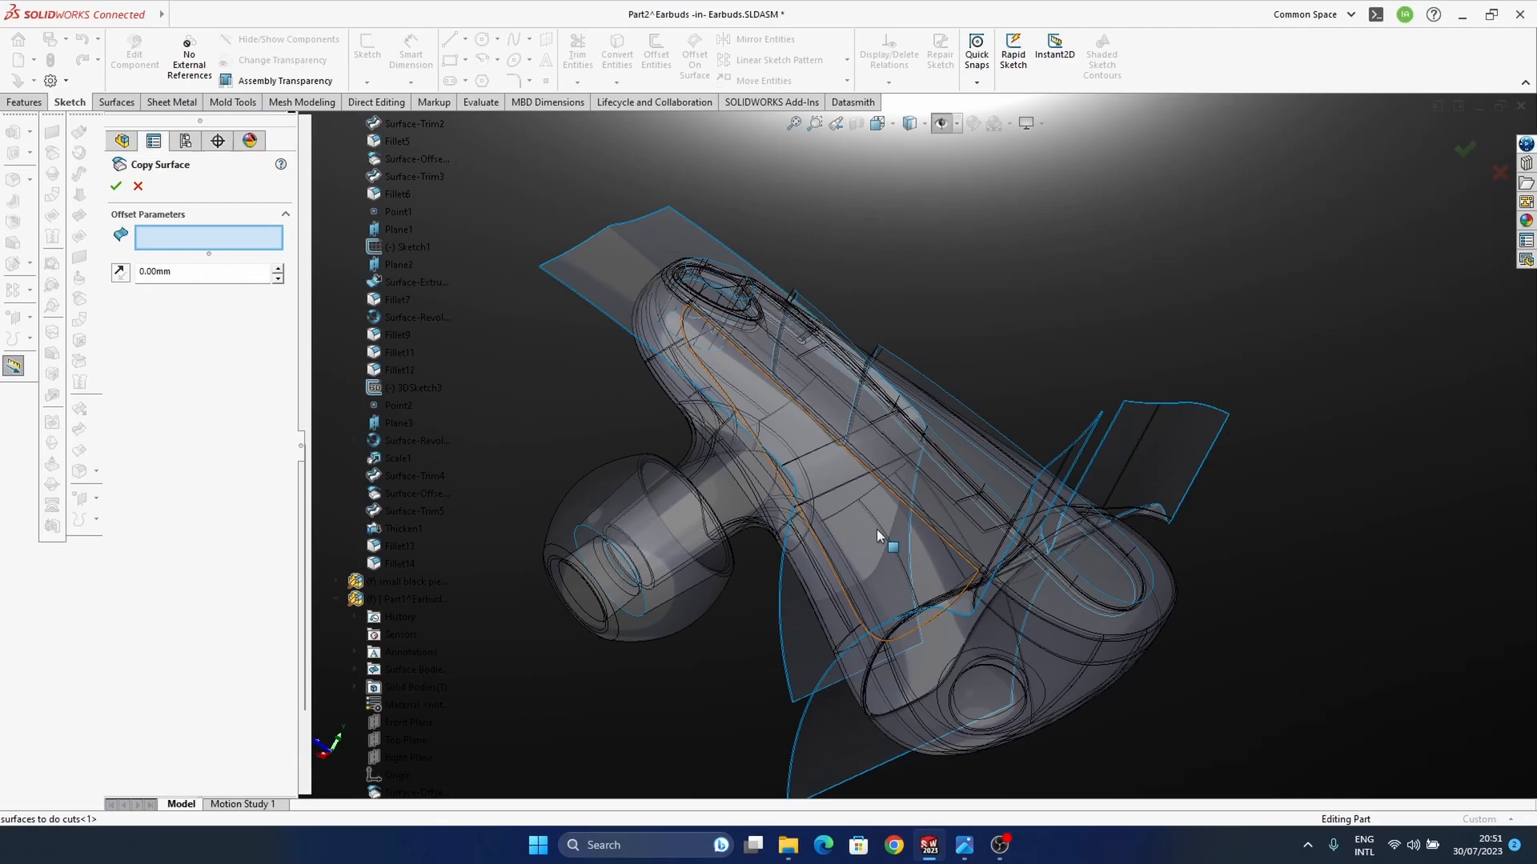
click(1499, 172)
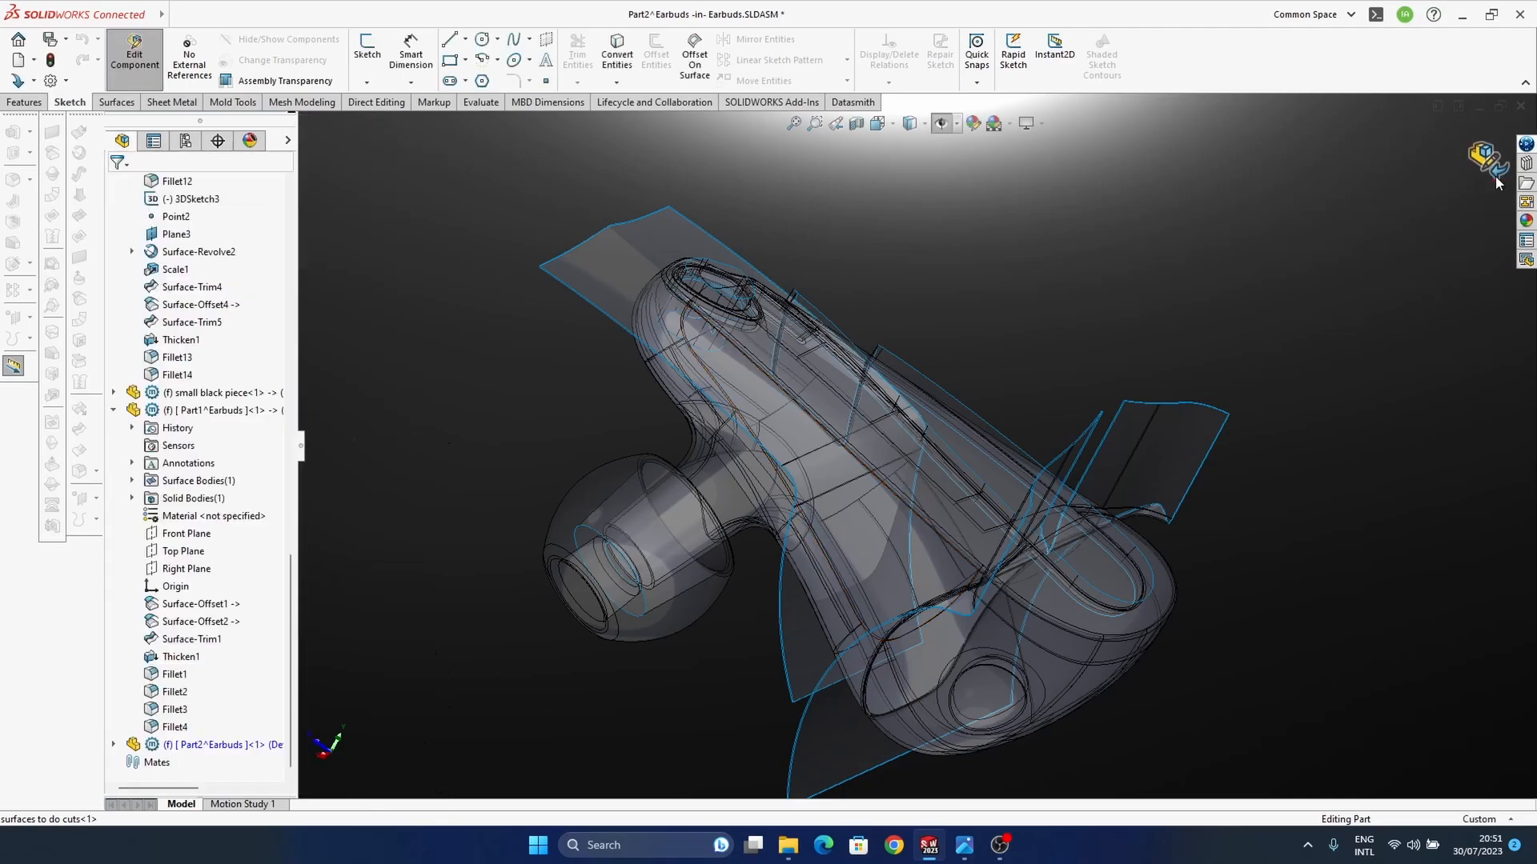
Step: Finish editing the new part and hide the "surfaces to do cuts" component in the Earbuds assembly
click(1488, 163)
middle_drag(1091, 545, 1006, 606)
scroll(926, 502, down, 10)
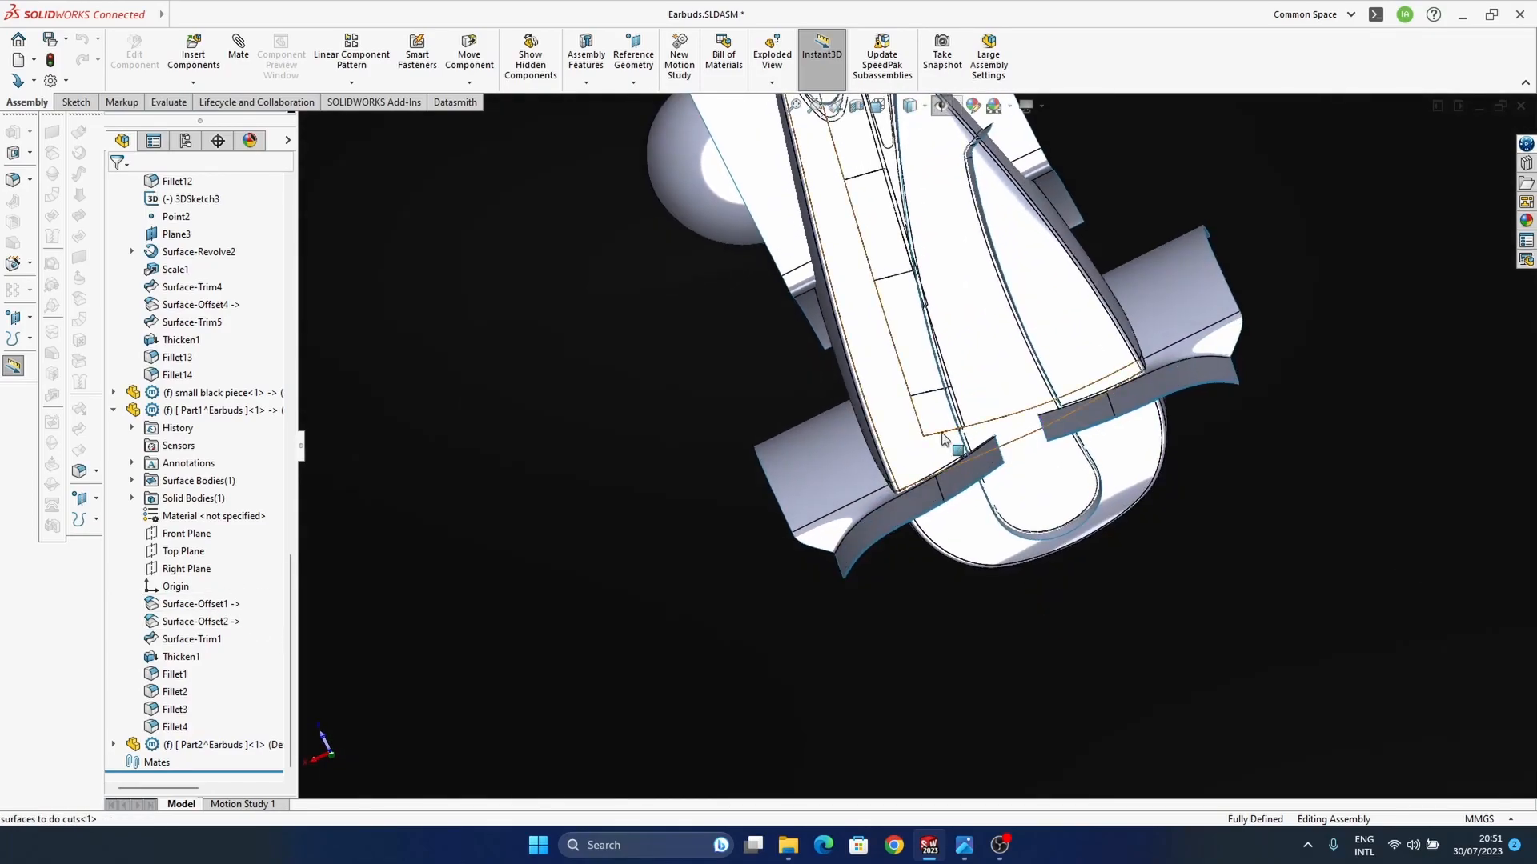
middle_drag(950, 586, 953, 620)
scroll(275, 491, up, 1)
scroll(240, 480, up, 15)
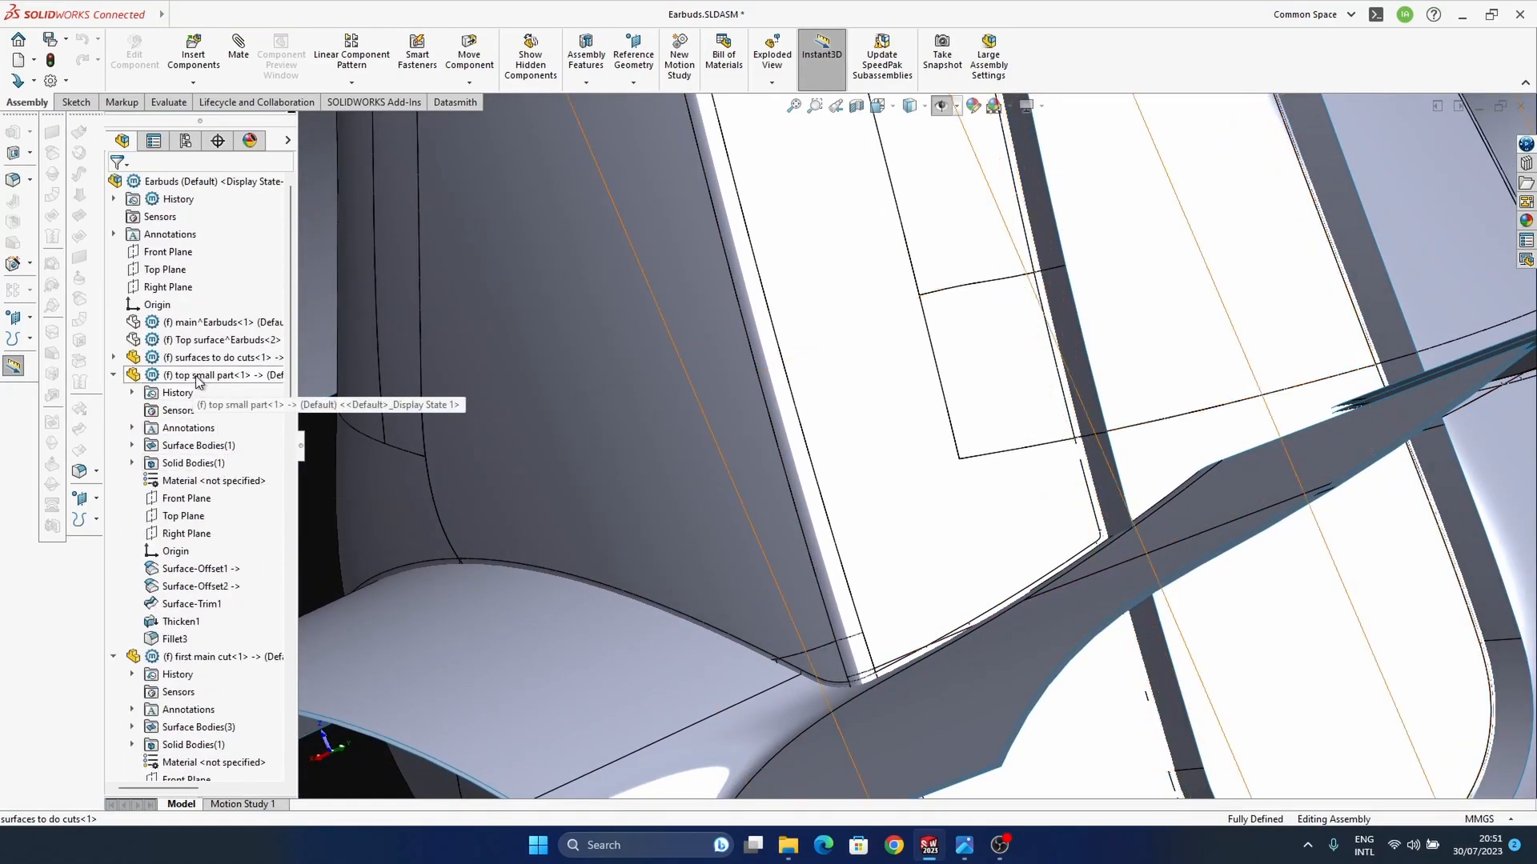
click(186, 375)
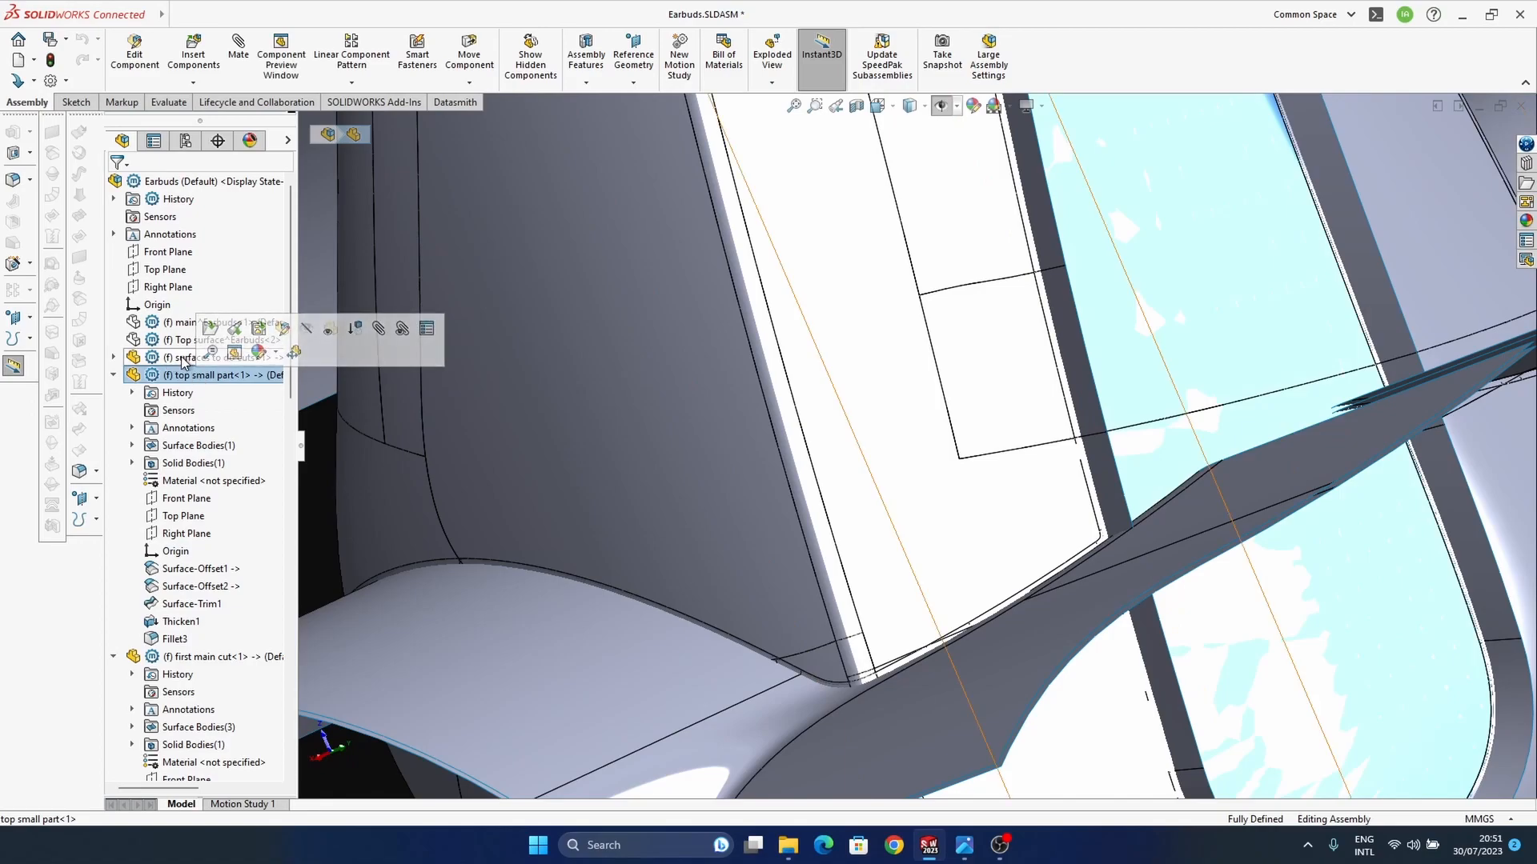
click(181, 357)
click(348, 353)
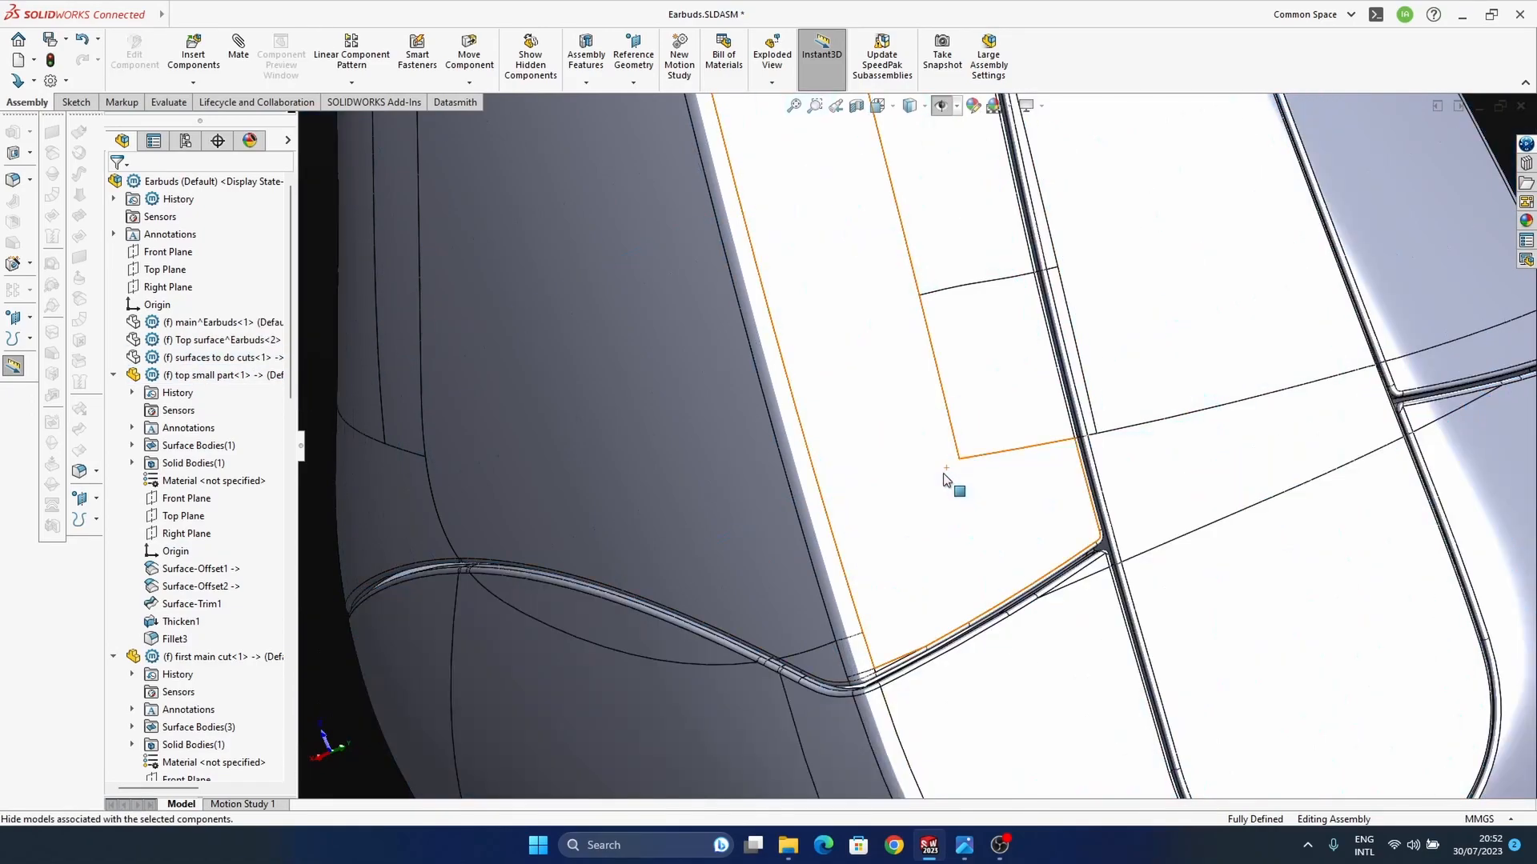
Step: Identify the rounded corner where the housing gaps meet and open the "first main cut" part for editing in the assembly
scroll(957, 500, up, 5)
middle_drag(1036, 552, 925, 385)
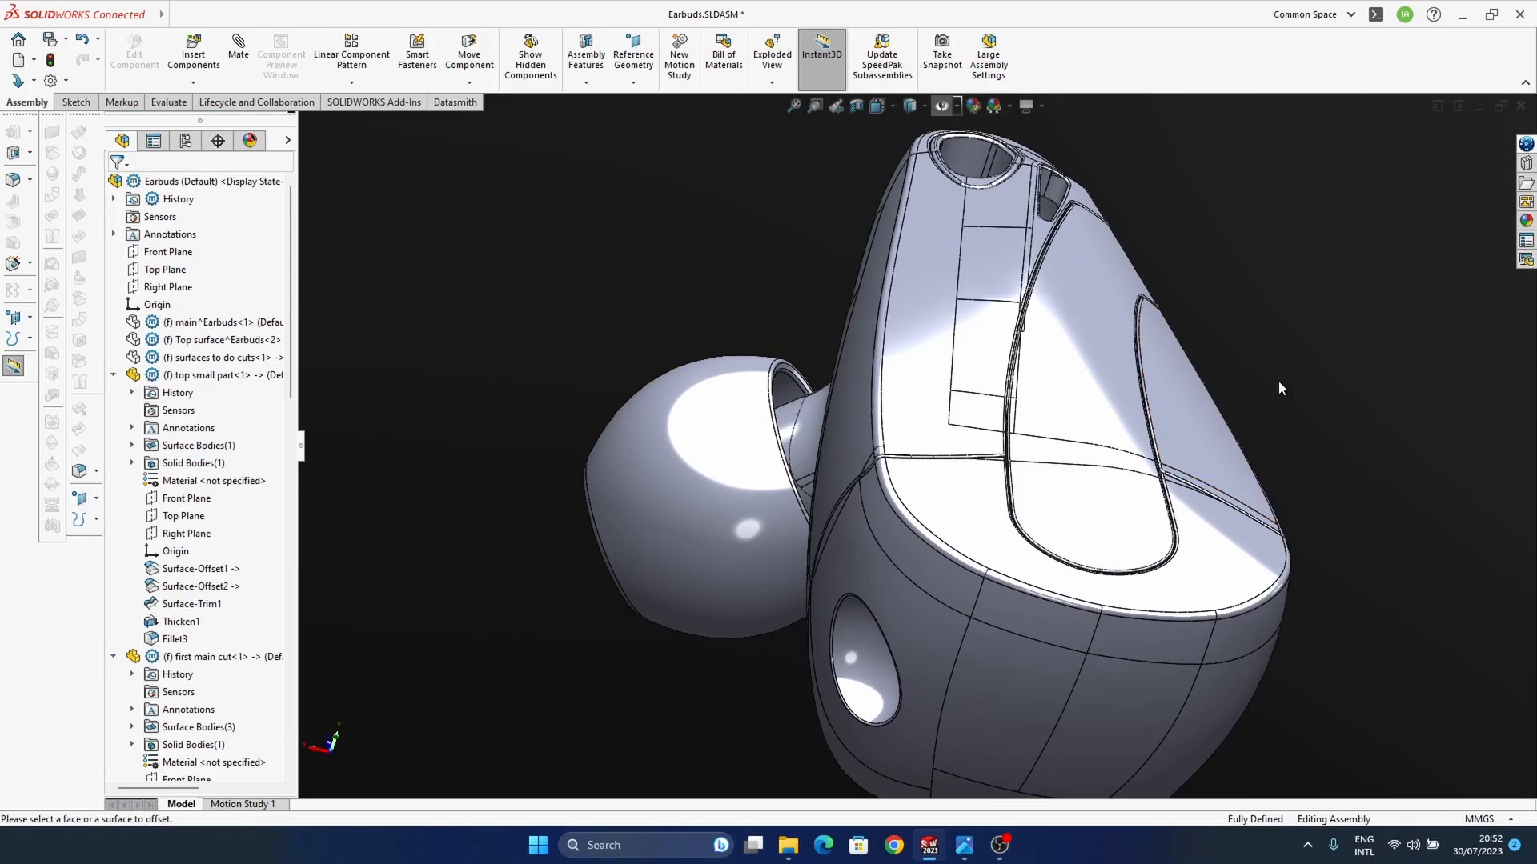
scroll(1005, 481, down, 10)
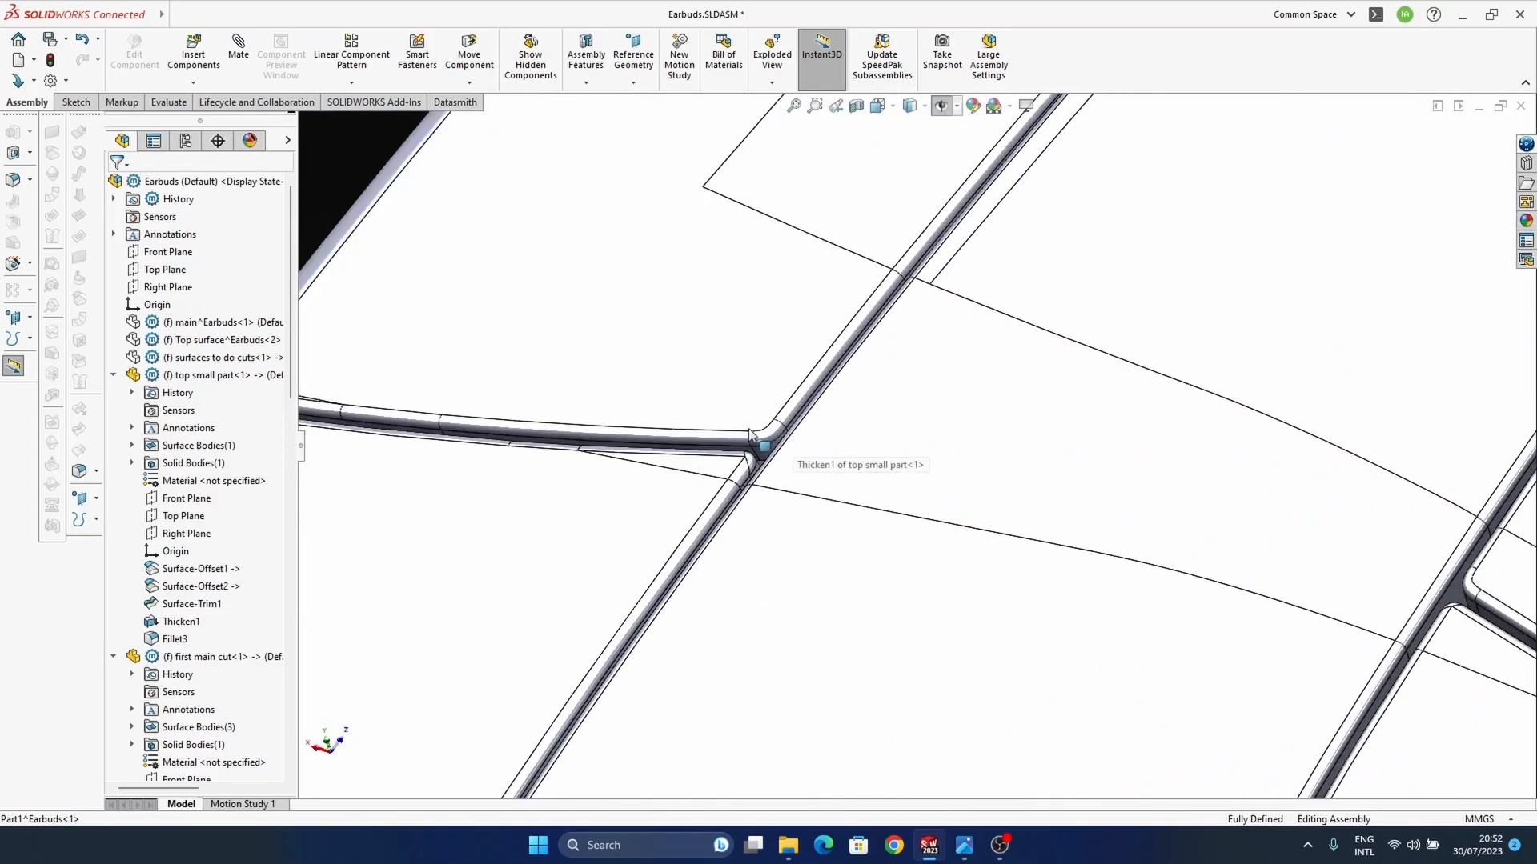
click(770, 435)
scroll(208, 660, down, 8)
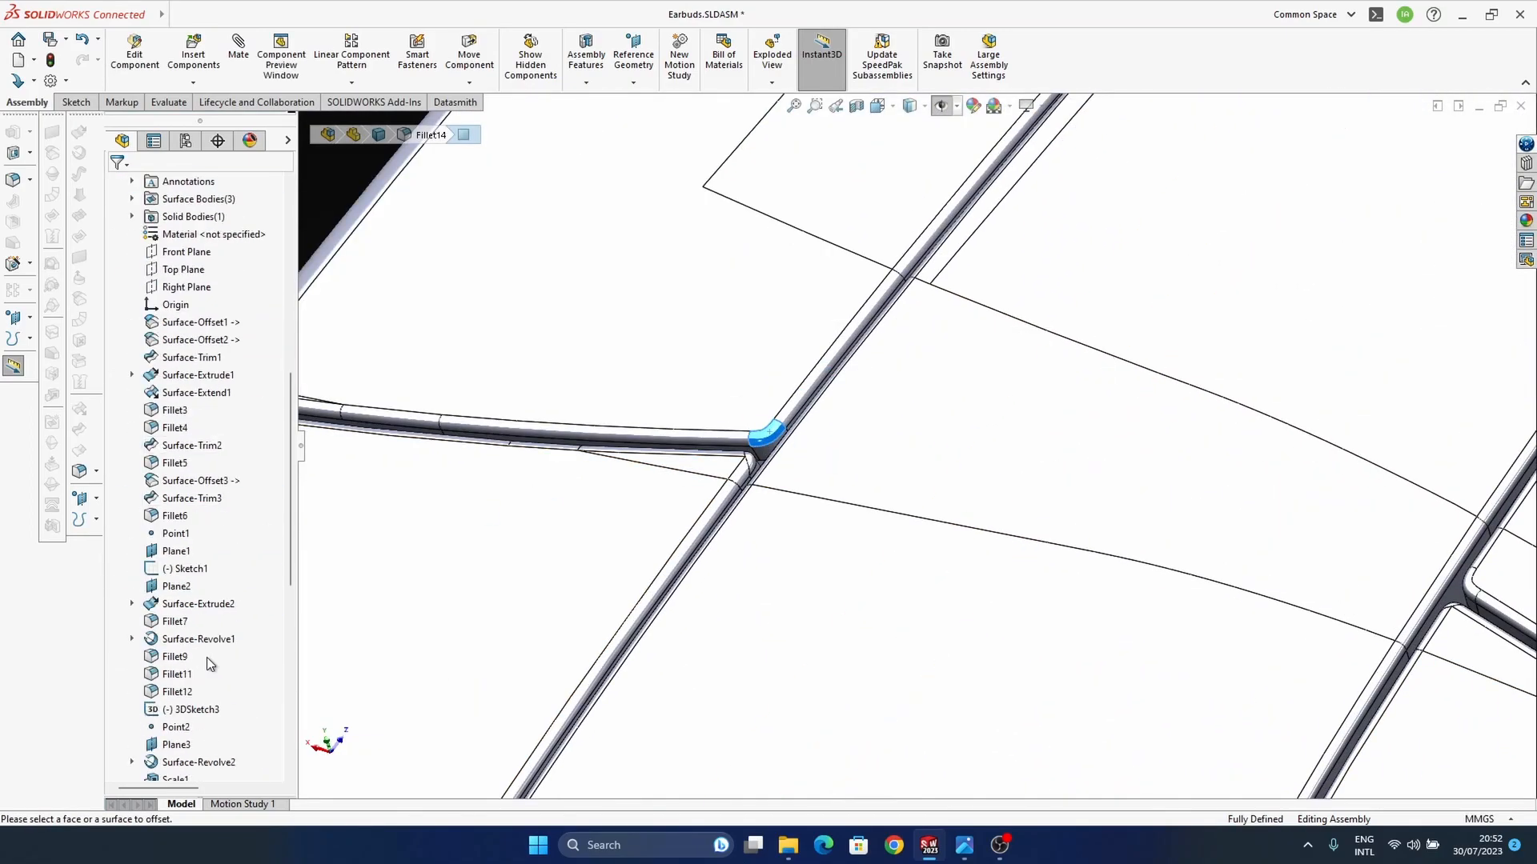
scroll(200, 490, up, 6)
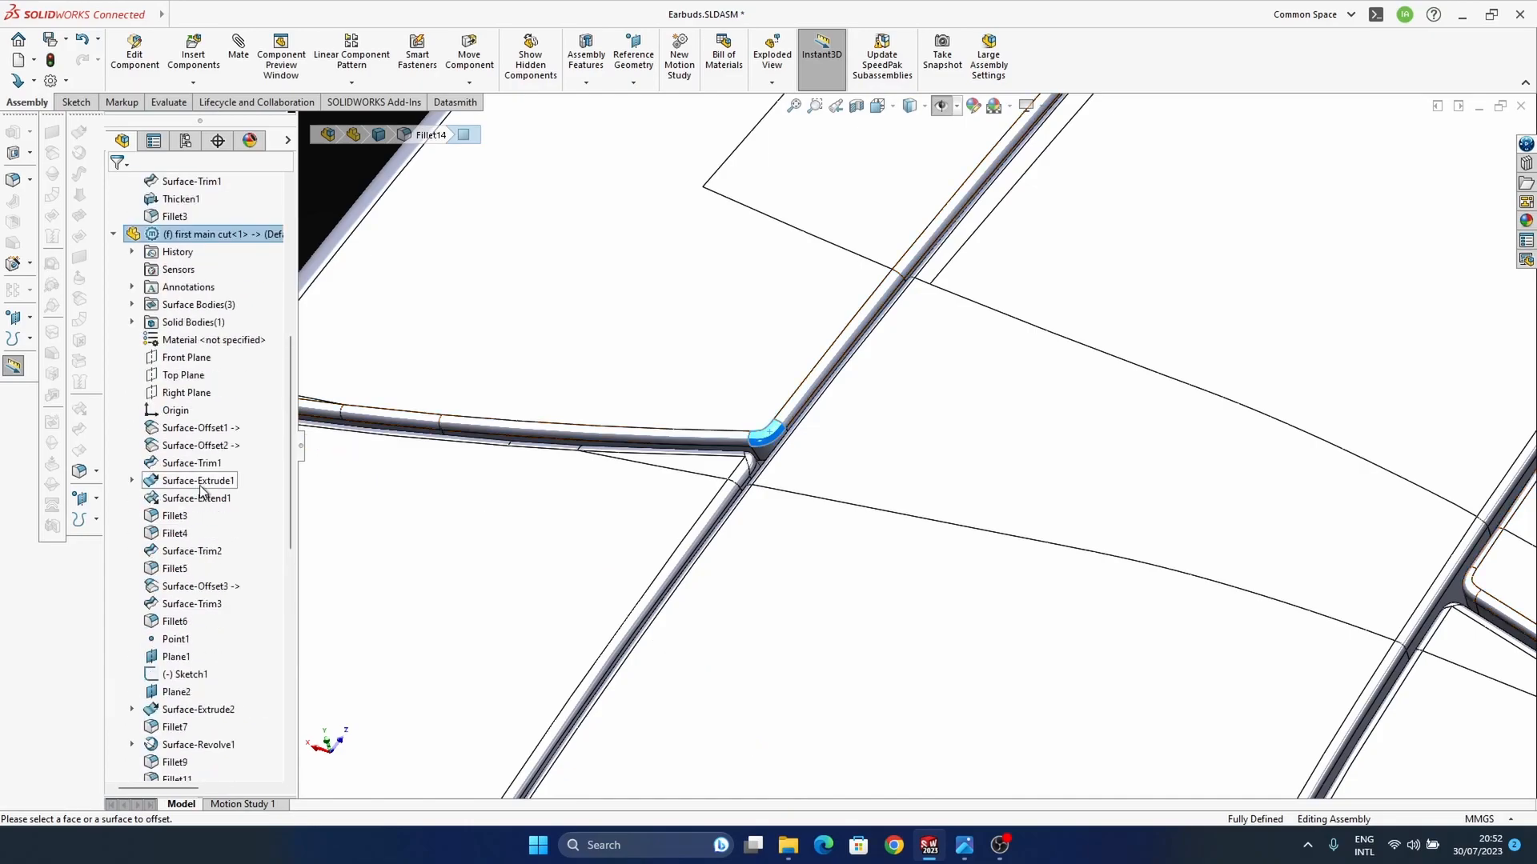
right_click(202, 233)
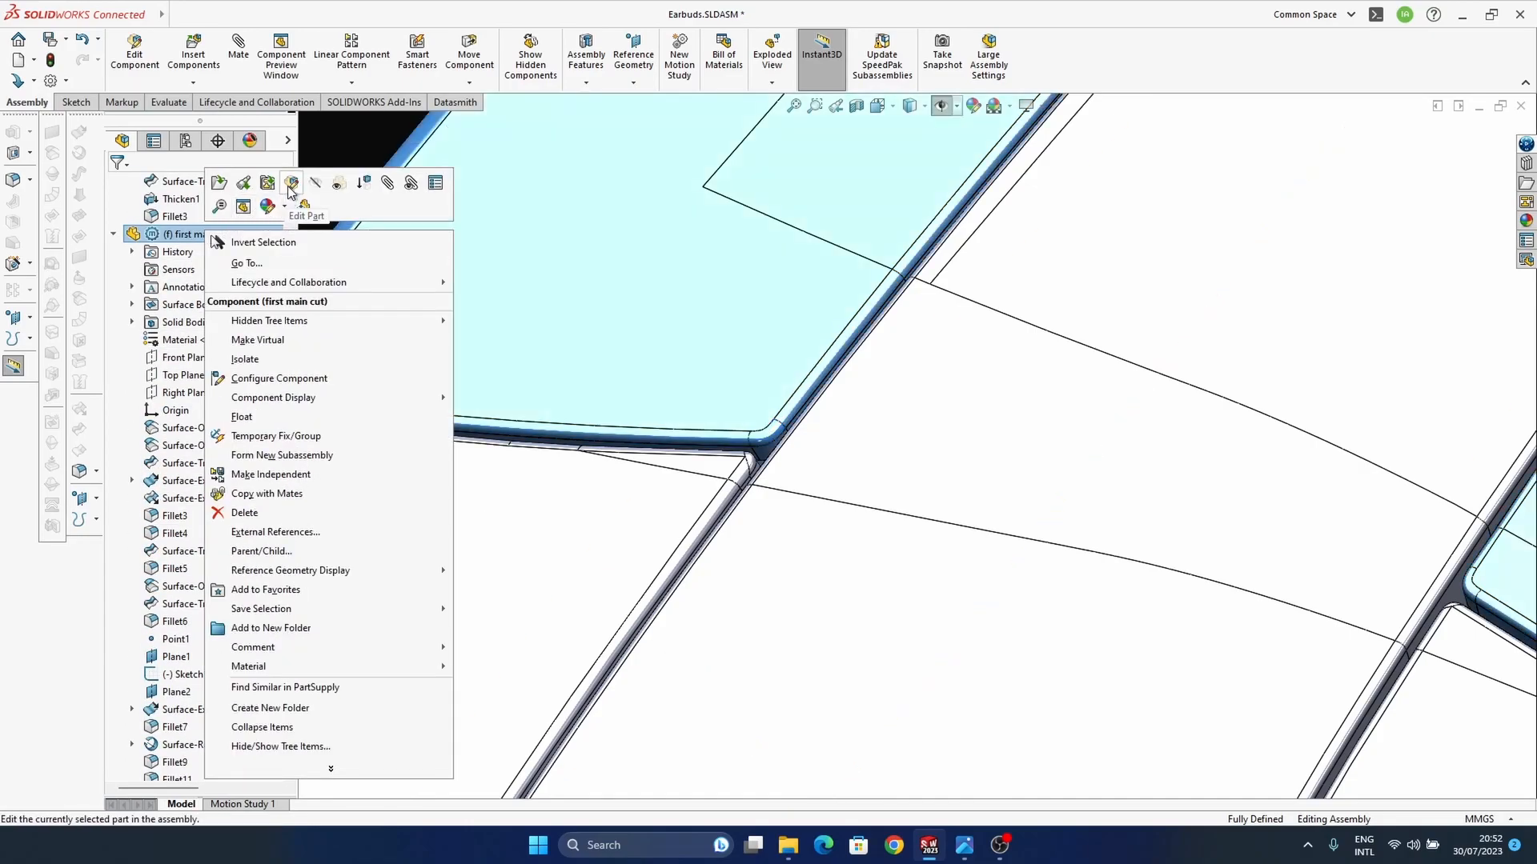
click(291, 186)
Step: Delete Thicken1, Fillet13 and Fillet14 from the "first main cut" part
scroll(229, 680, down, 9)
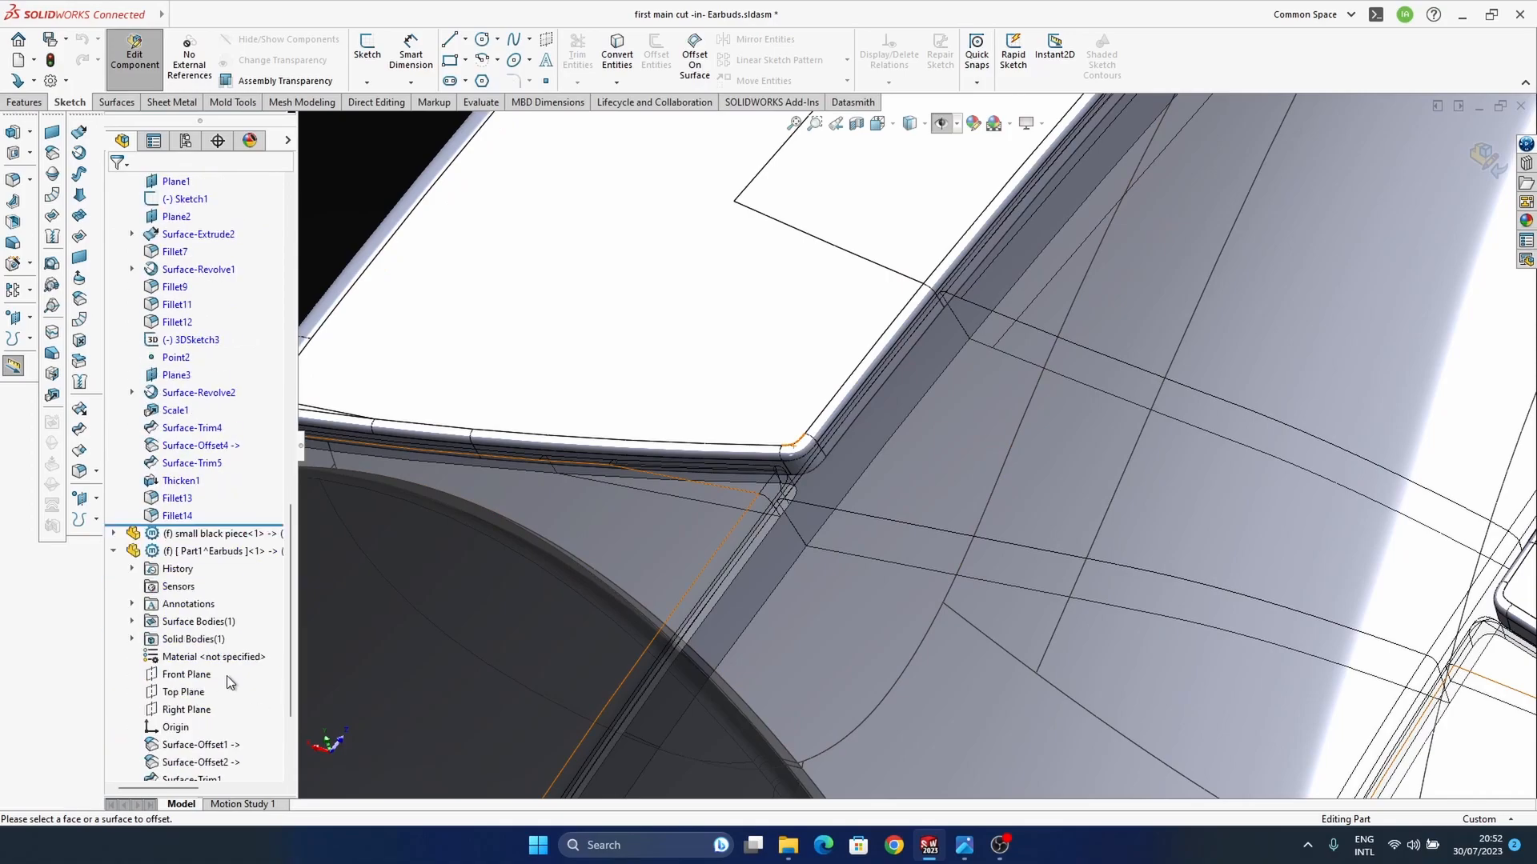
click(180, 518)
ctrl+click(177, 499)
click(175, 482)
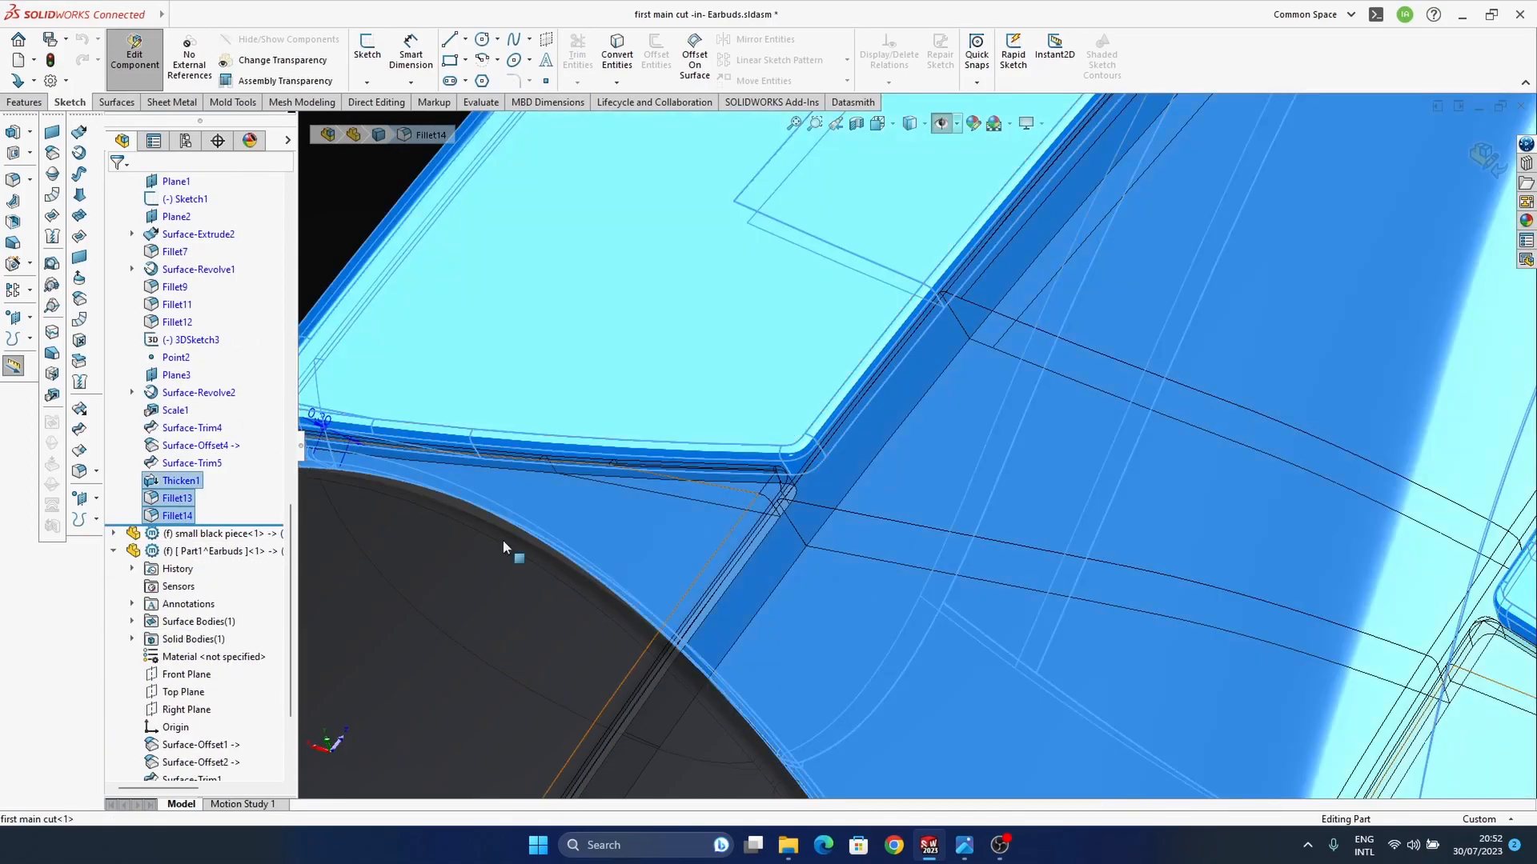
key(Delete)
click(868, 342)
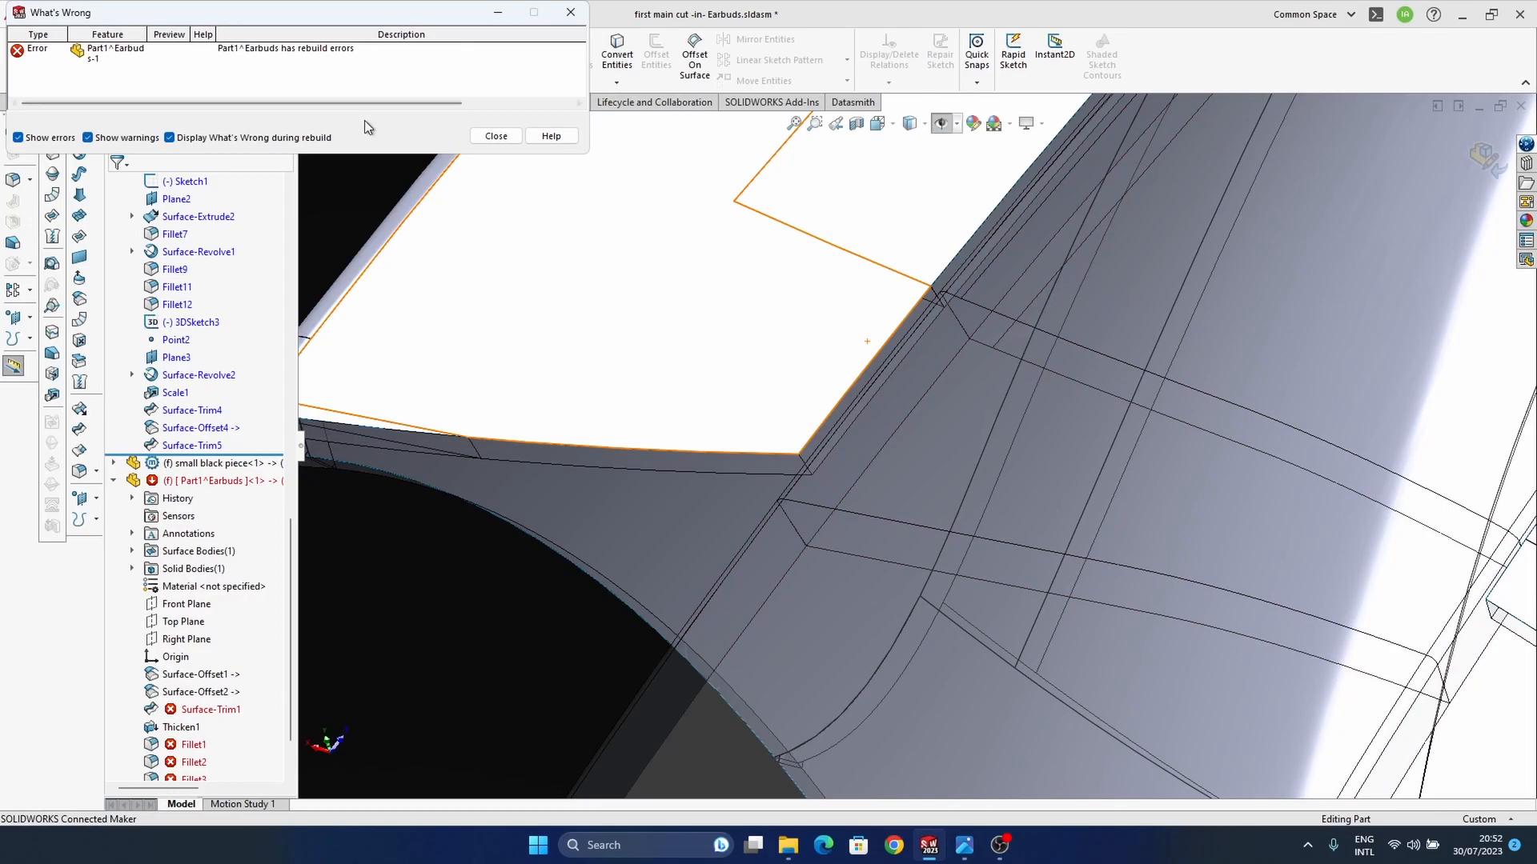
scroll(744, 419, up, 6)
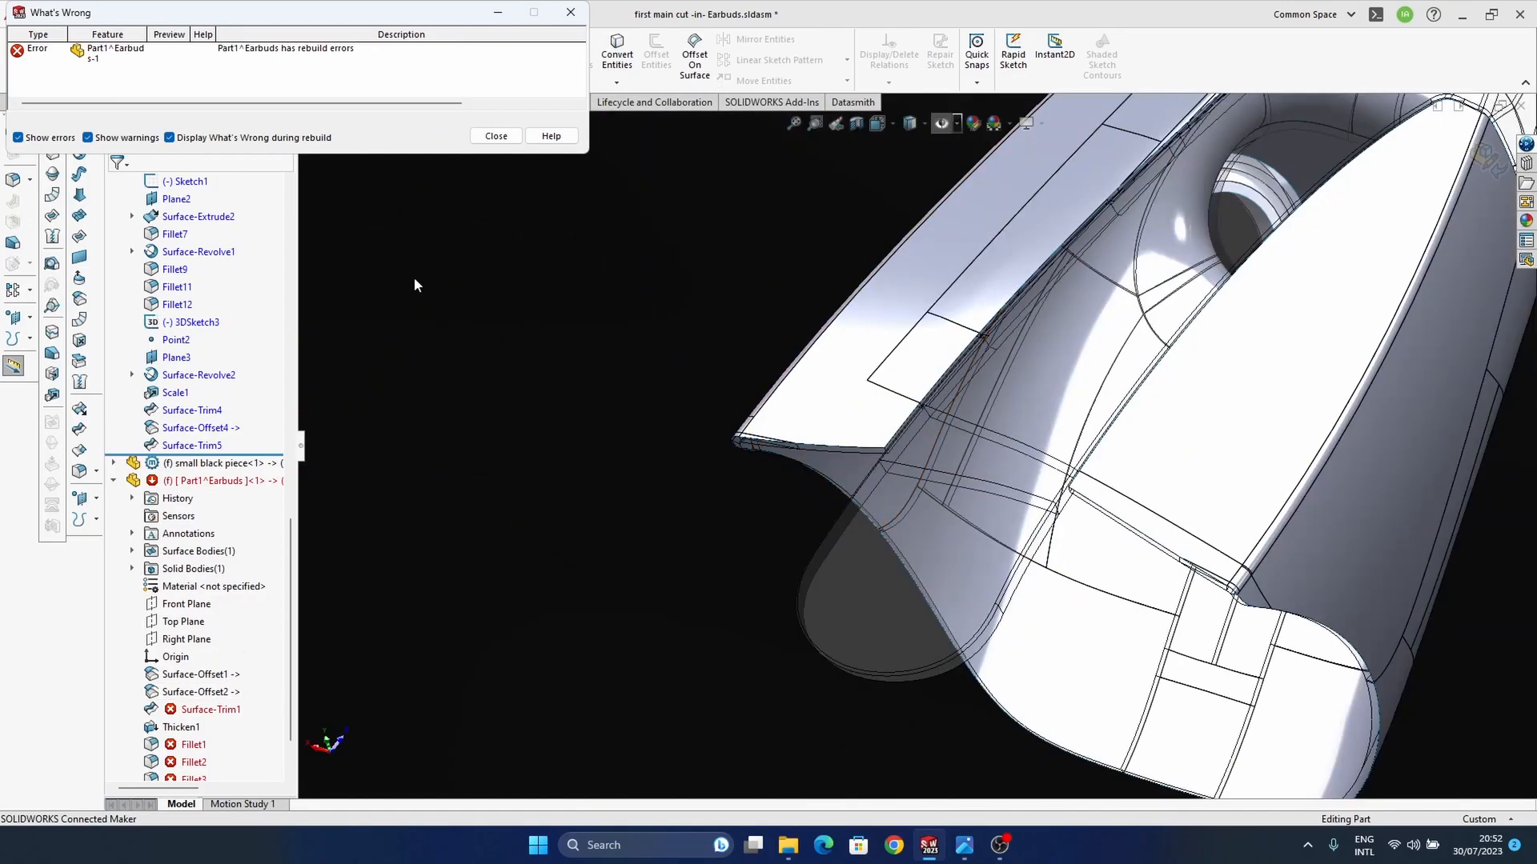
click(498, 138)
middle_drag(836, 486, 870, 449)
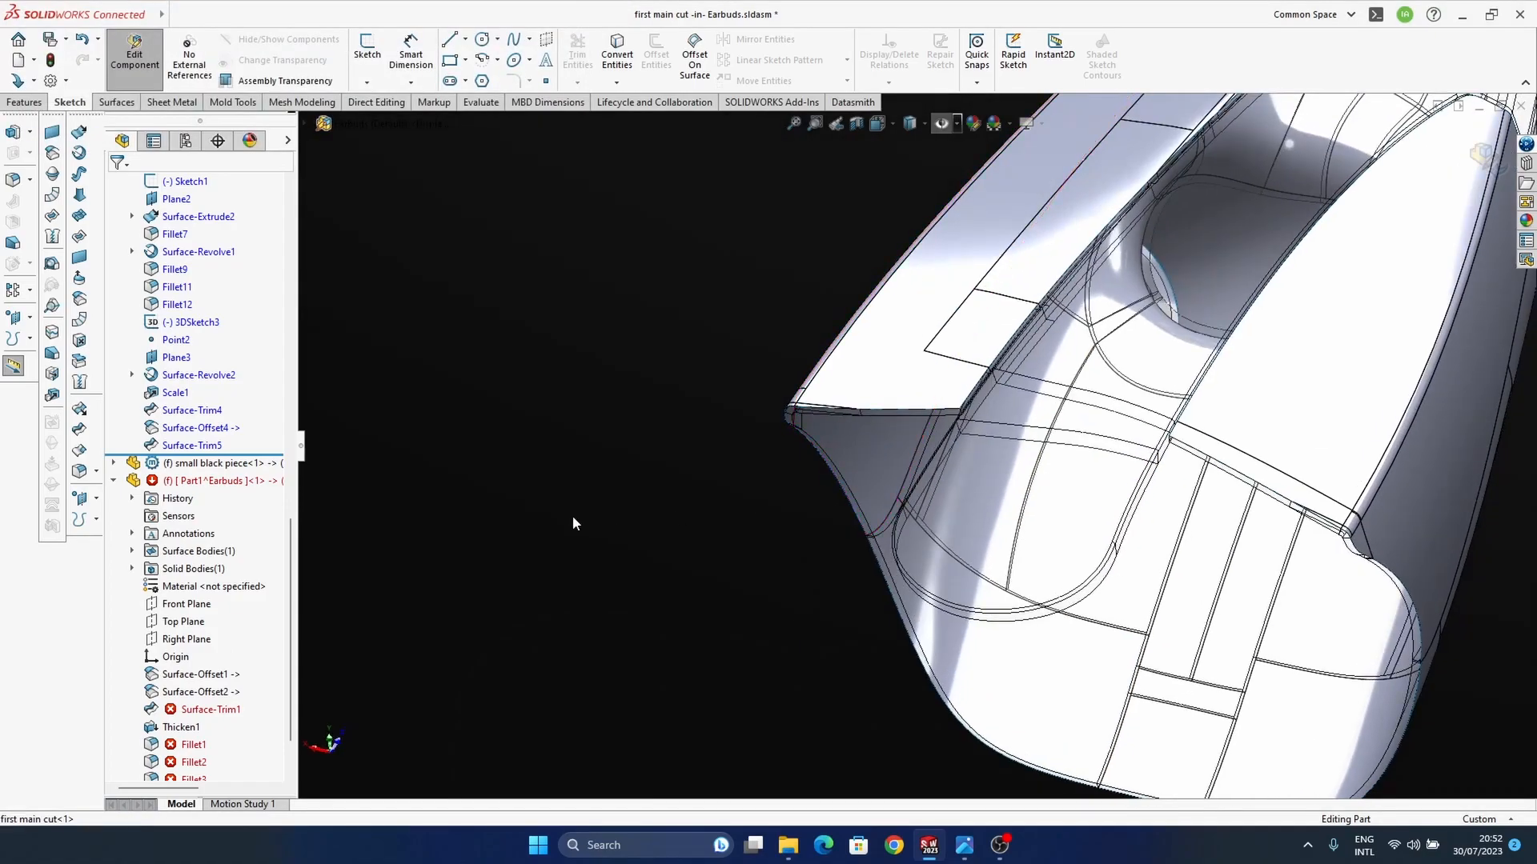
key(ctrl+b)
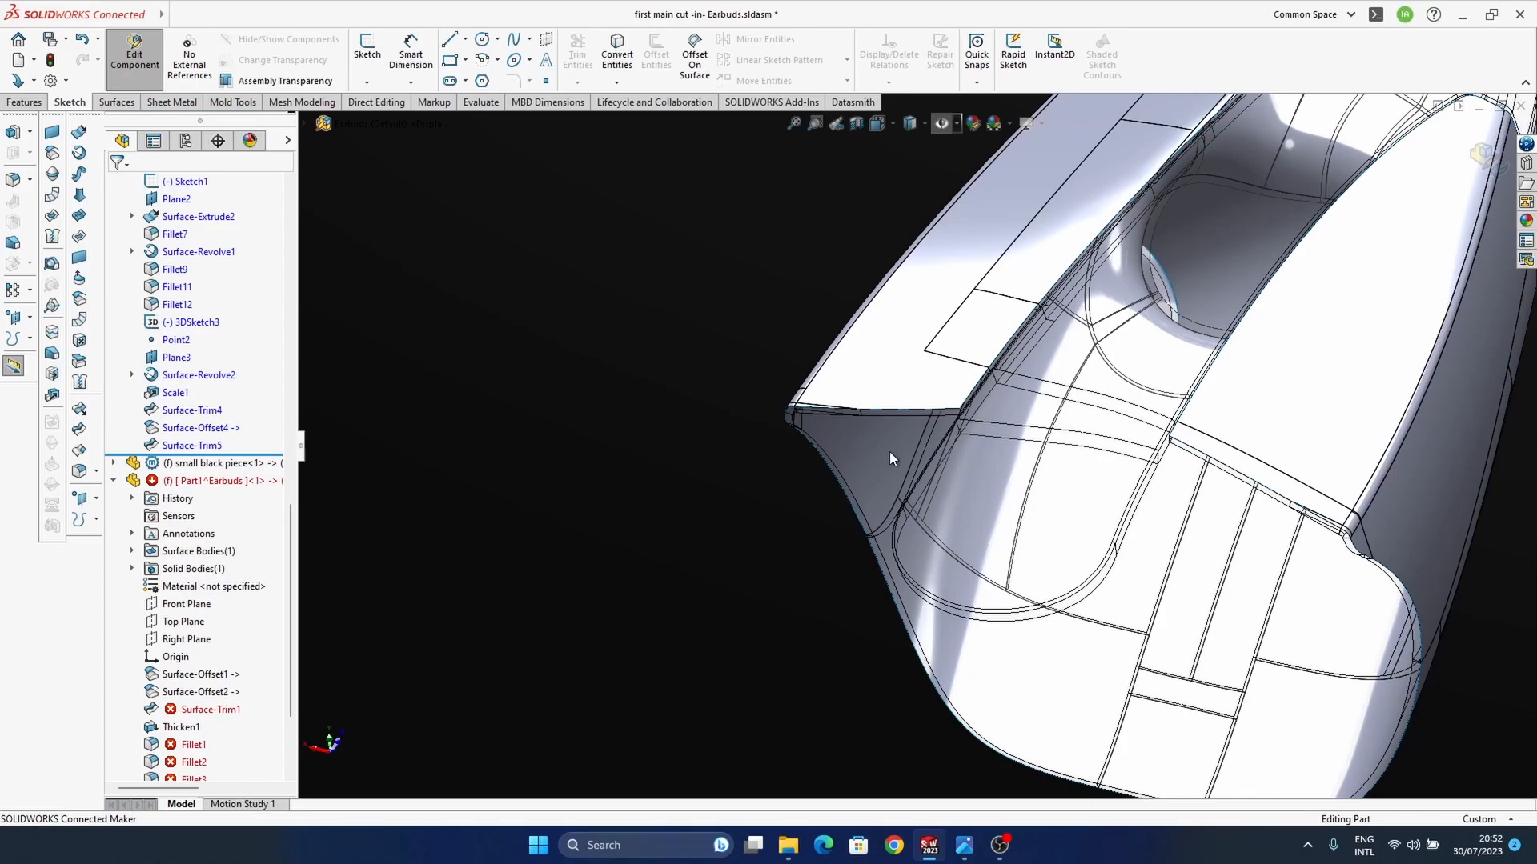
Step: Undo the deletion of the thicken and fillet features, and return to editing the Earbuds assembly
key(ctrl+z)
middle_drag(792, 488, 876, 482)
scroll(866, 396, down, 5)
click(1487, 165)
middle_drag(625, 554, 858, 467)
scroll(841, 541, up, 6)
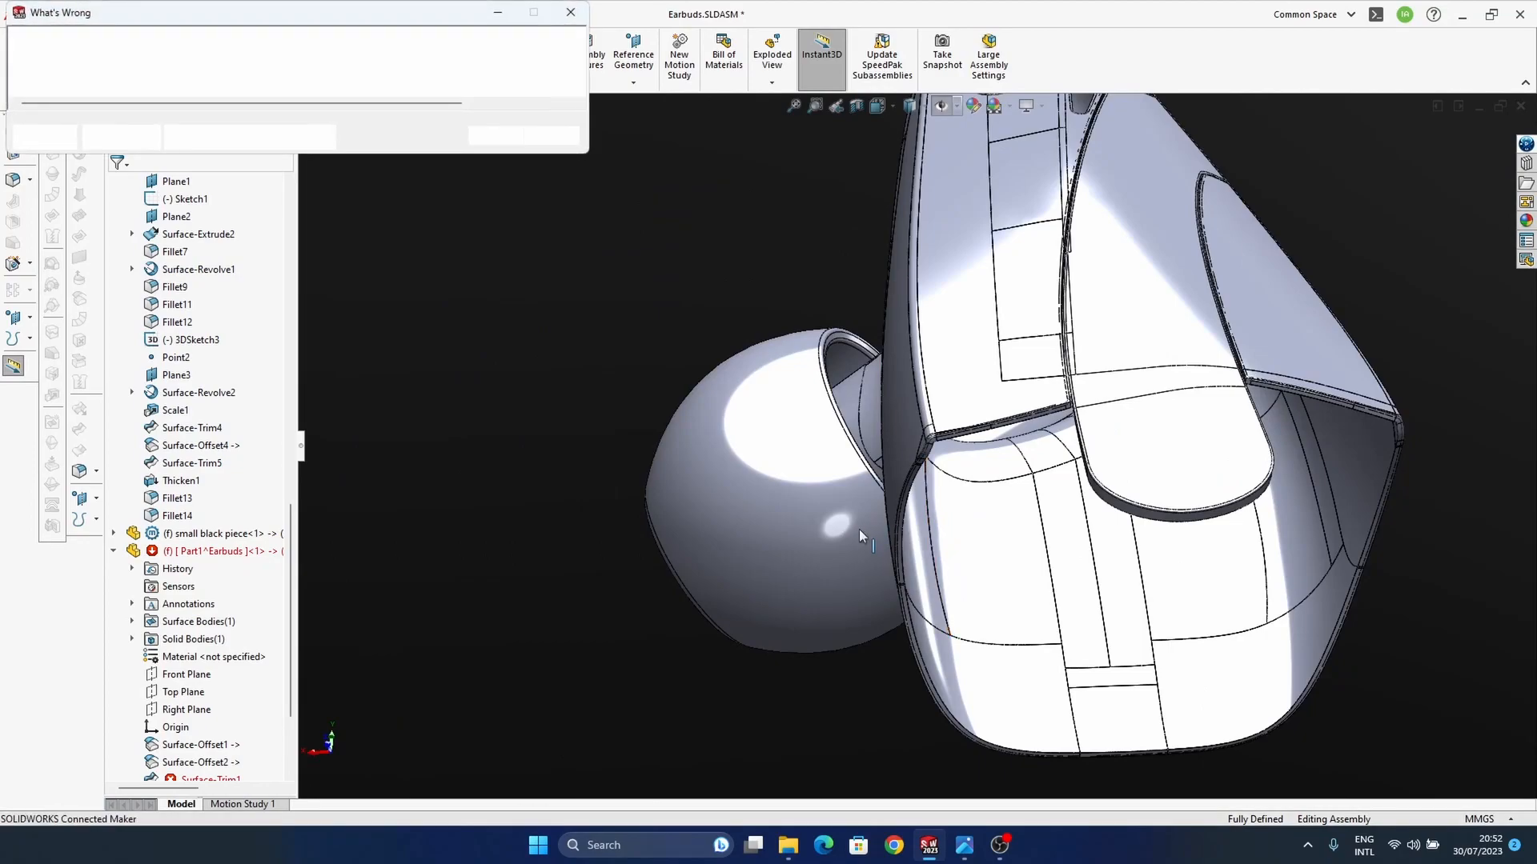
click(495, 136)
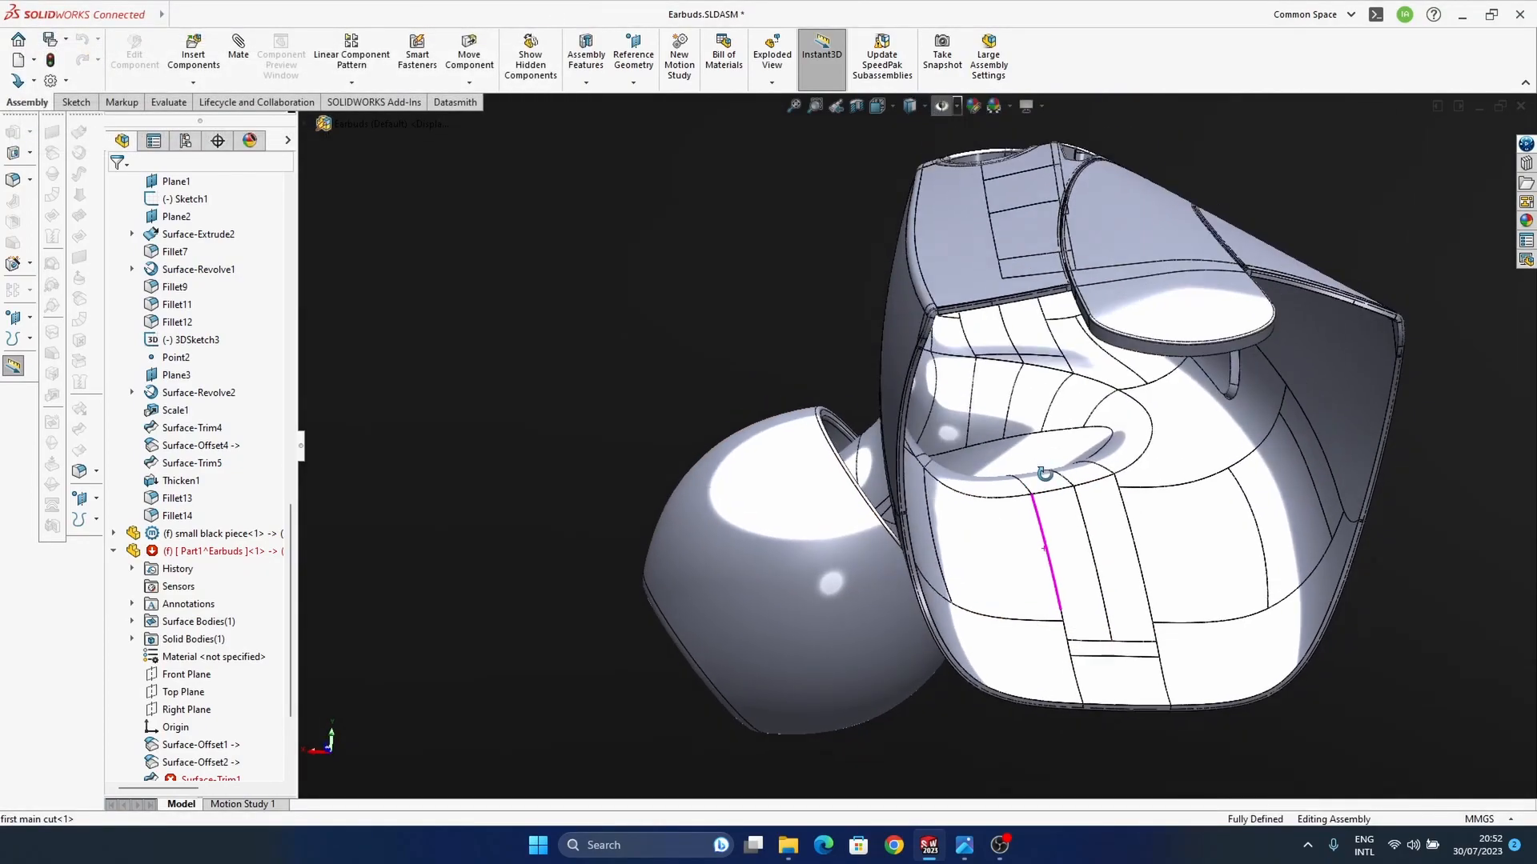
Step: Examine the "top small part" and "first main cut" components and the last features of "first main cut" in the Earbuds assembly
scroll(161, 560, up, 12)
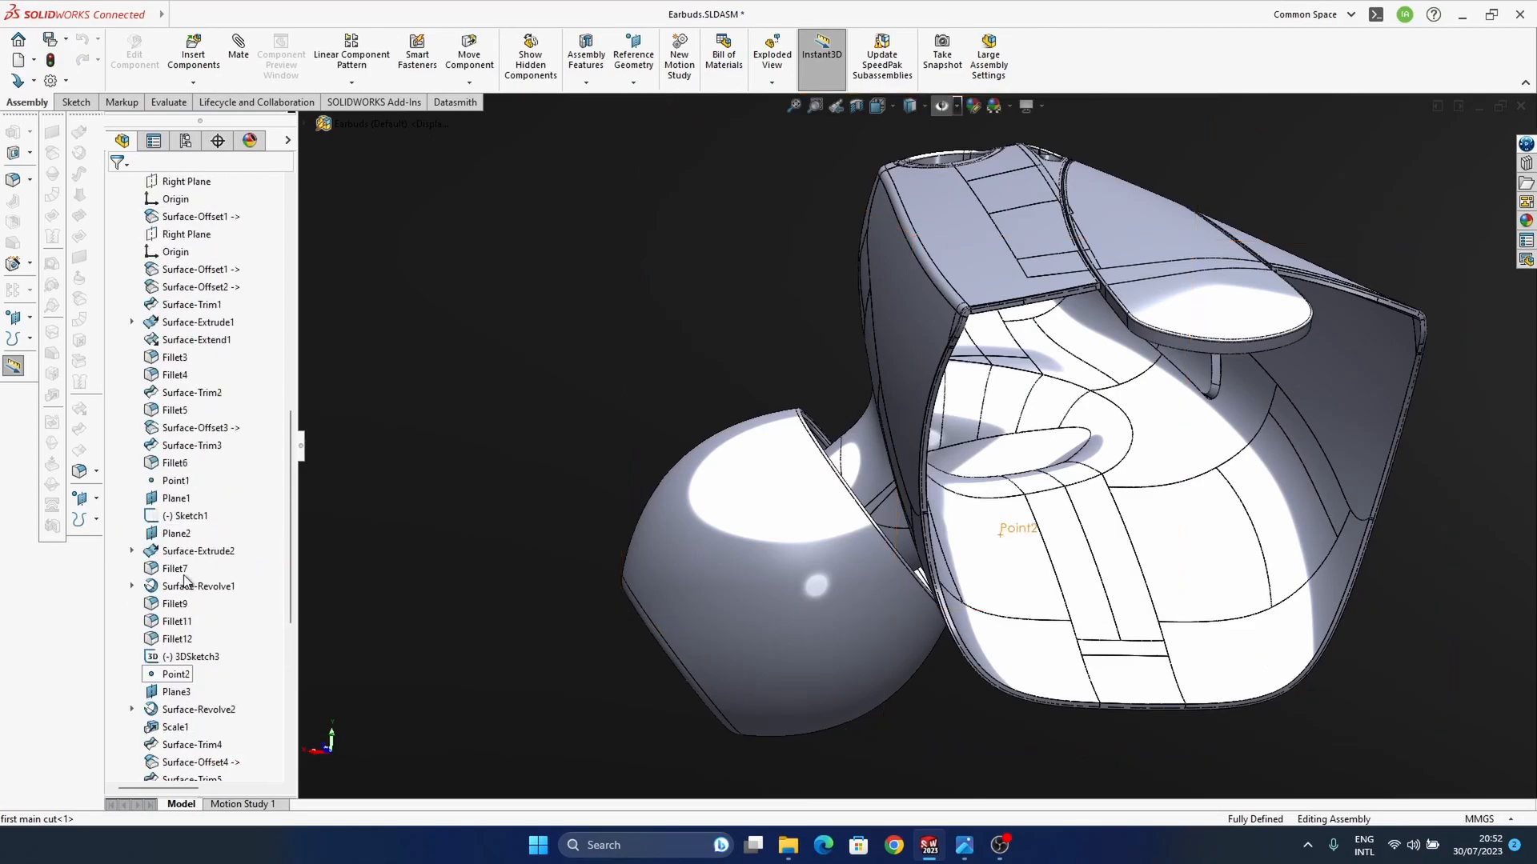
scroll(133, 412, up, 1)
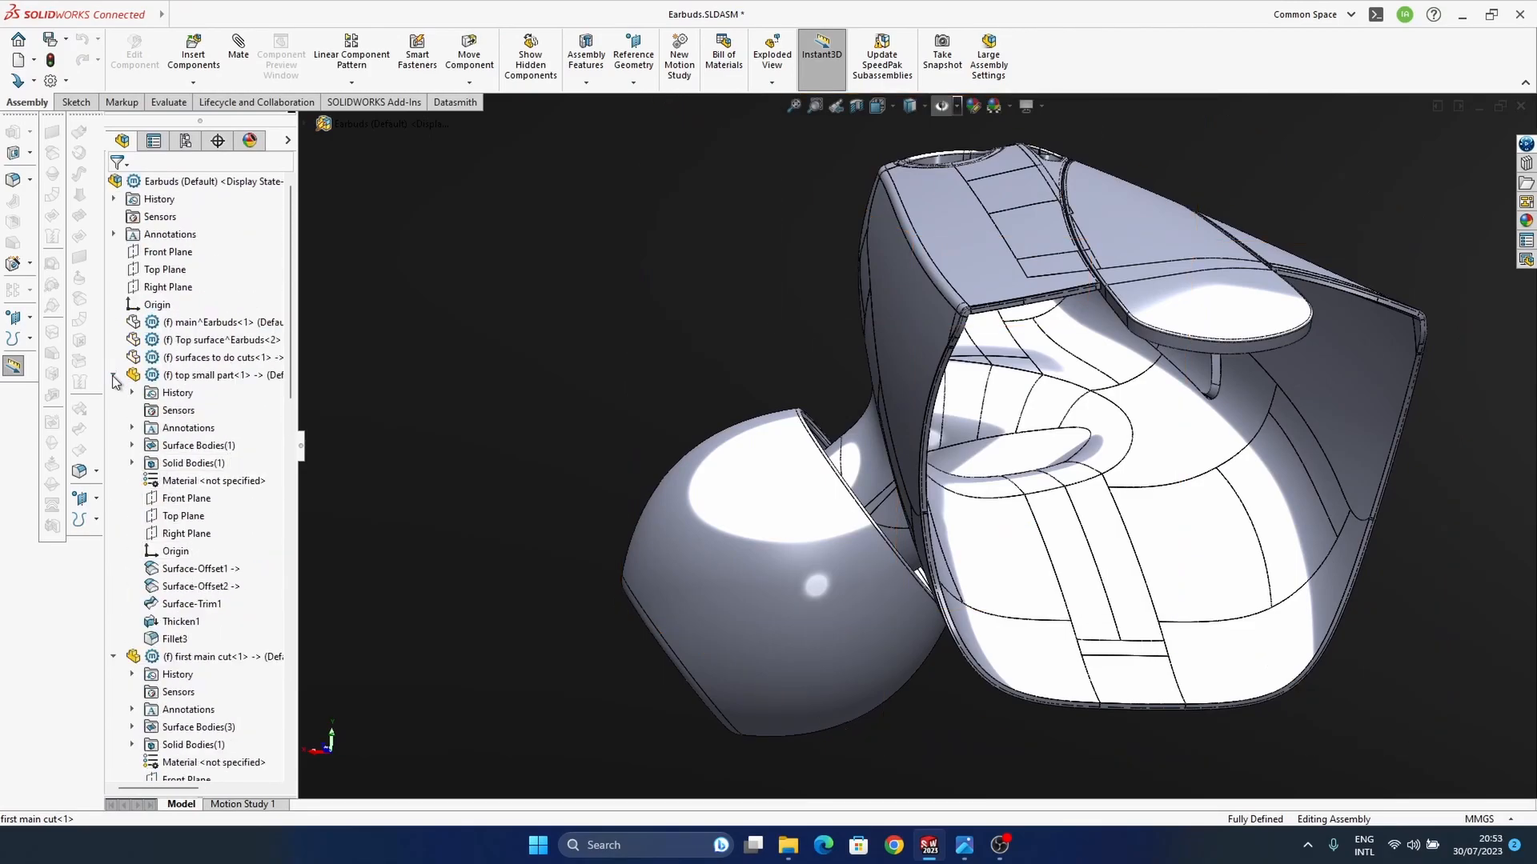
click(113, 375)
click(181, 377)
ctrl+middle_drag(933, 500, 990, 545)
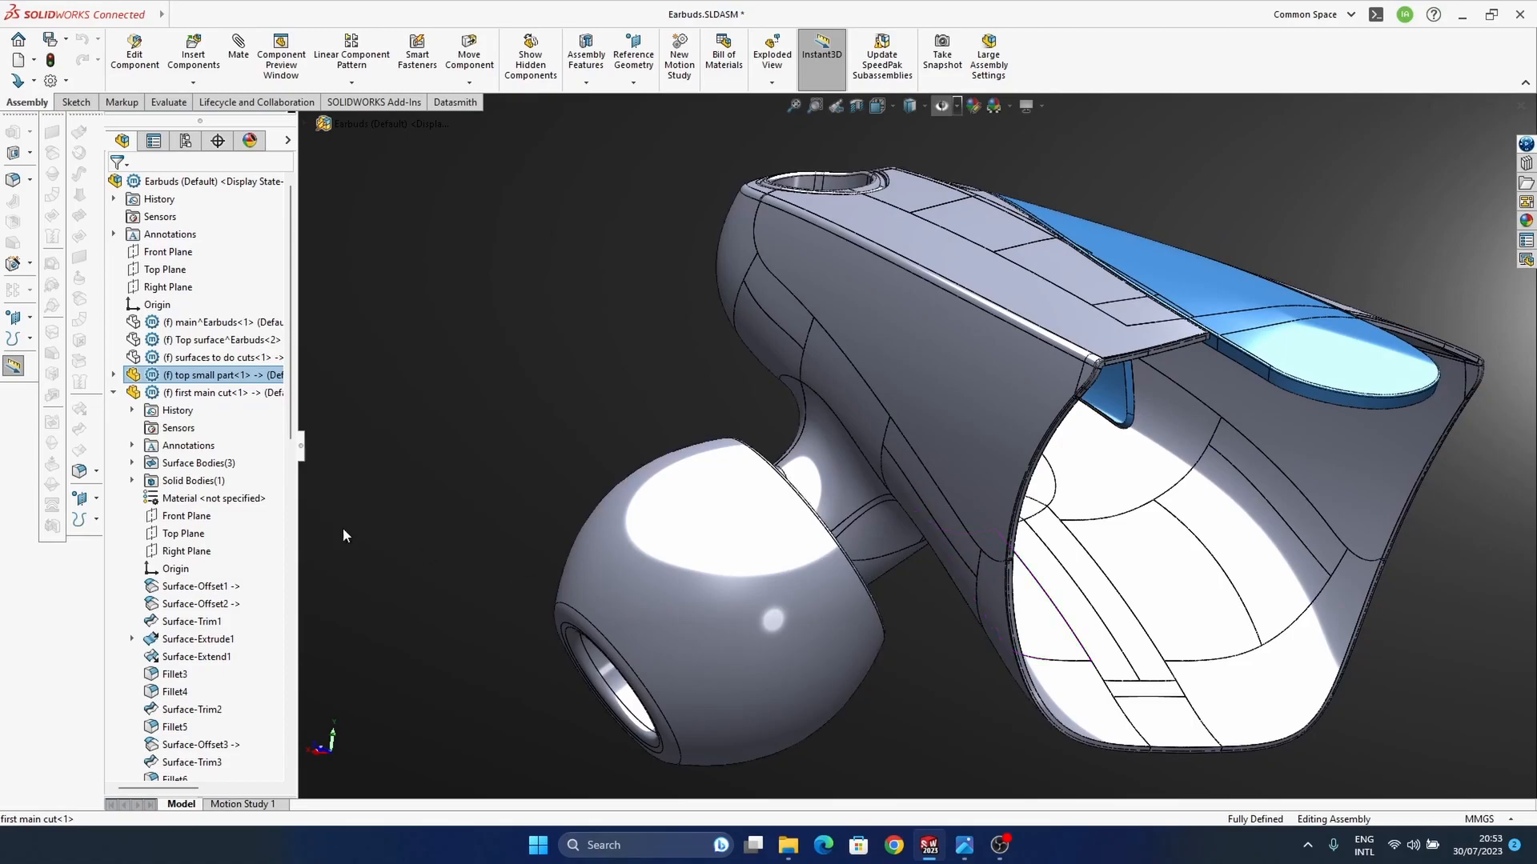
click(206, 394)
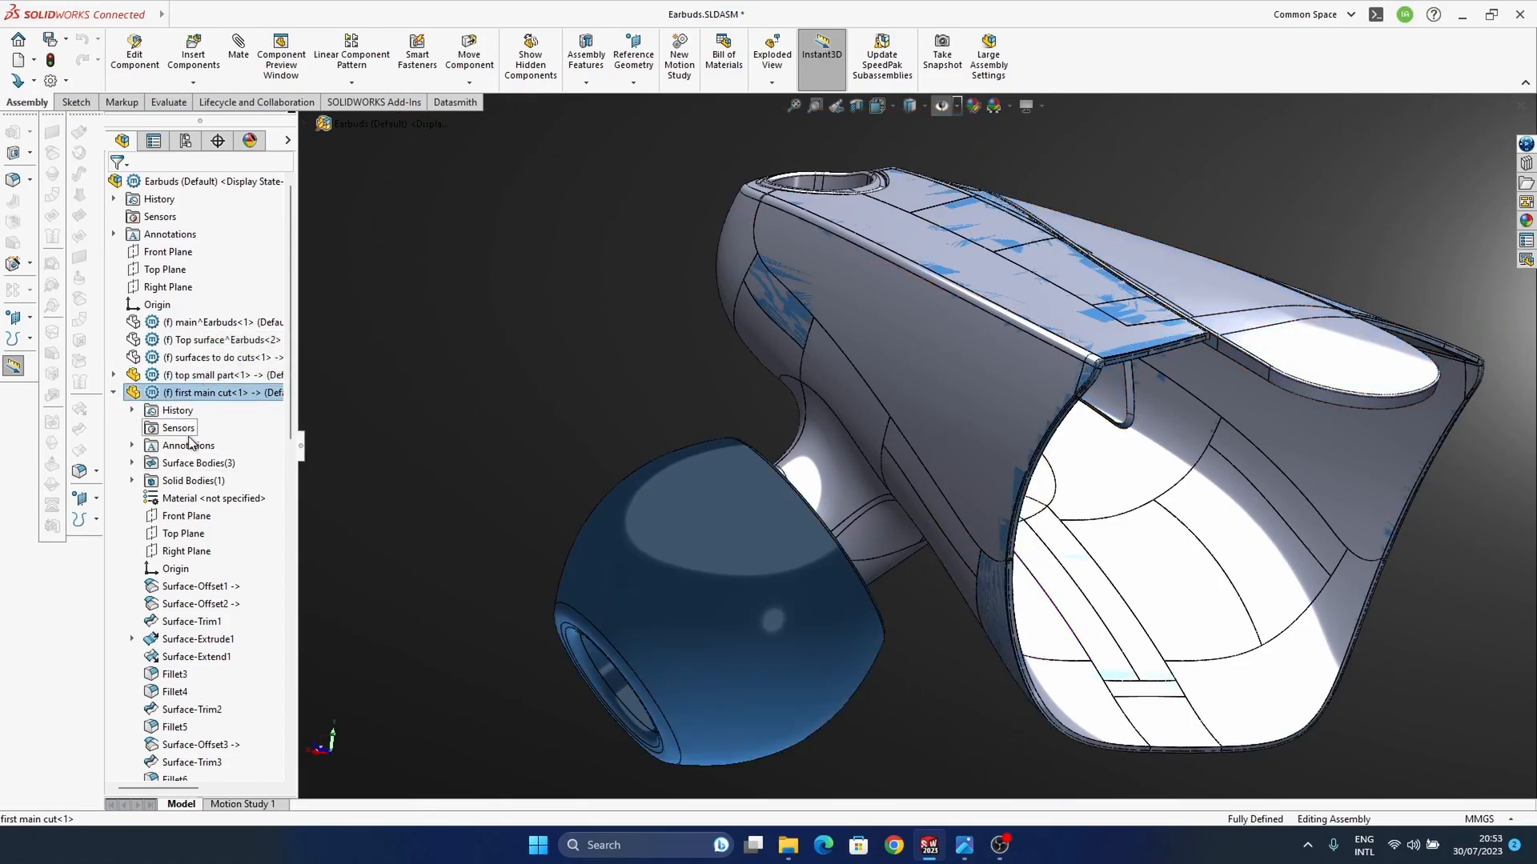
click(113, 393)
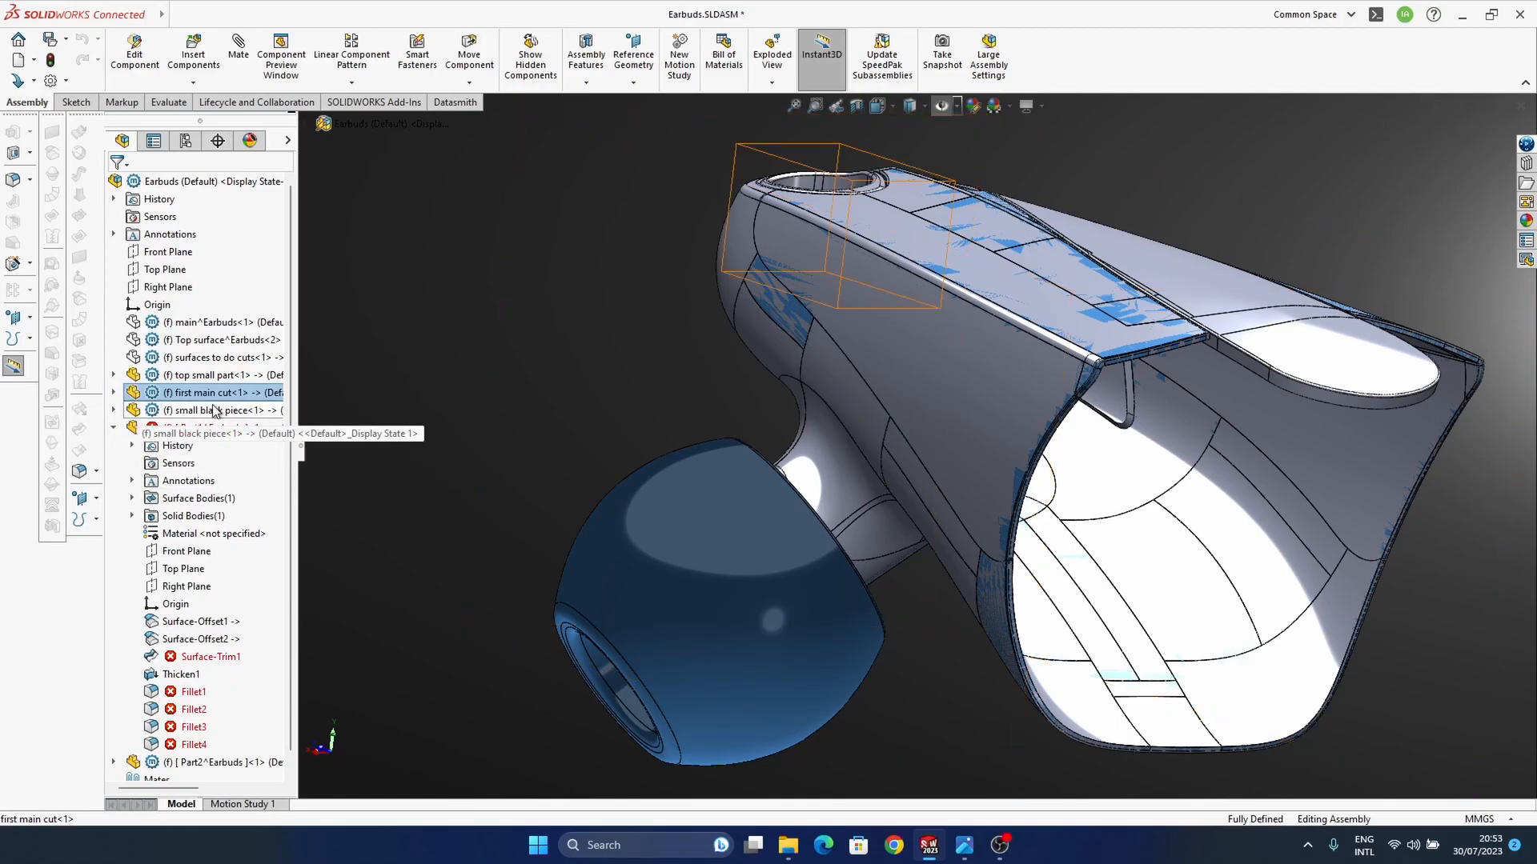
click(113, 393)
scroll(199, 488, down, 5)
click(176, 674)
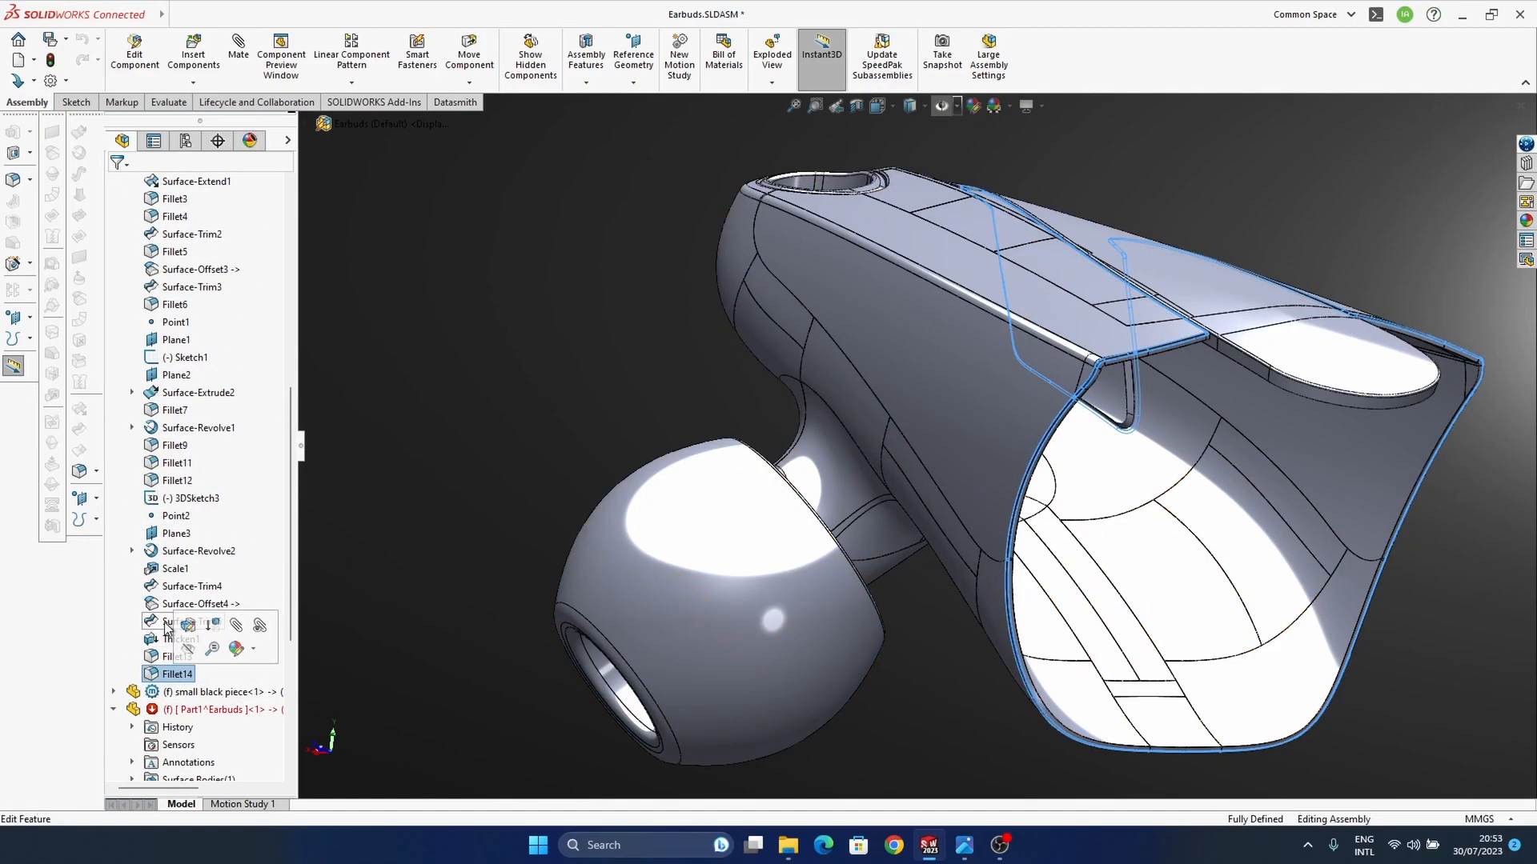
click(202, 622)
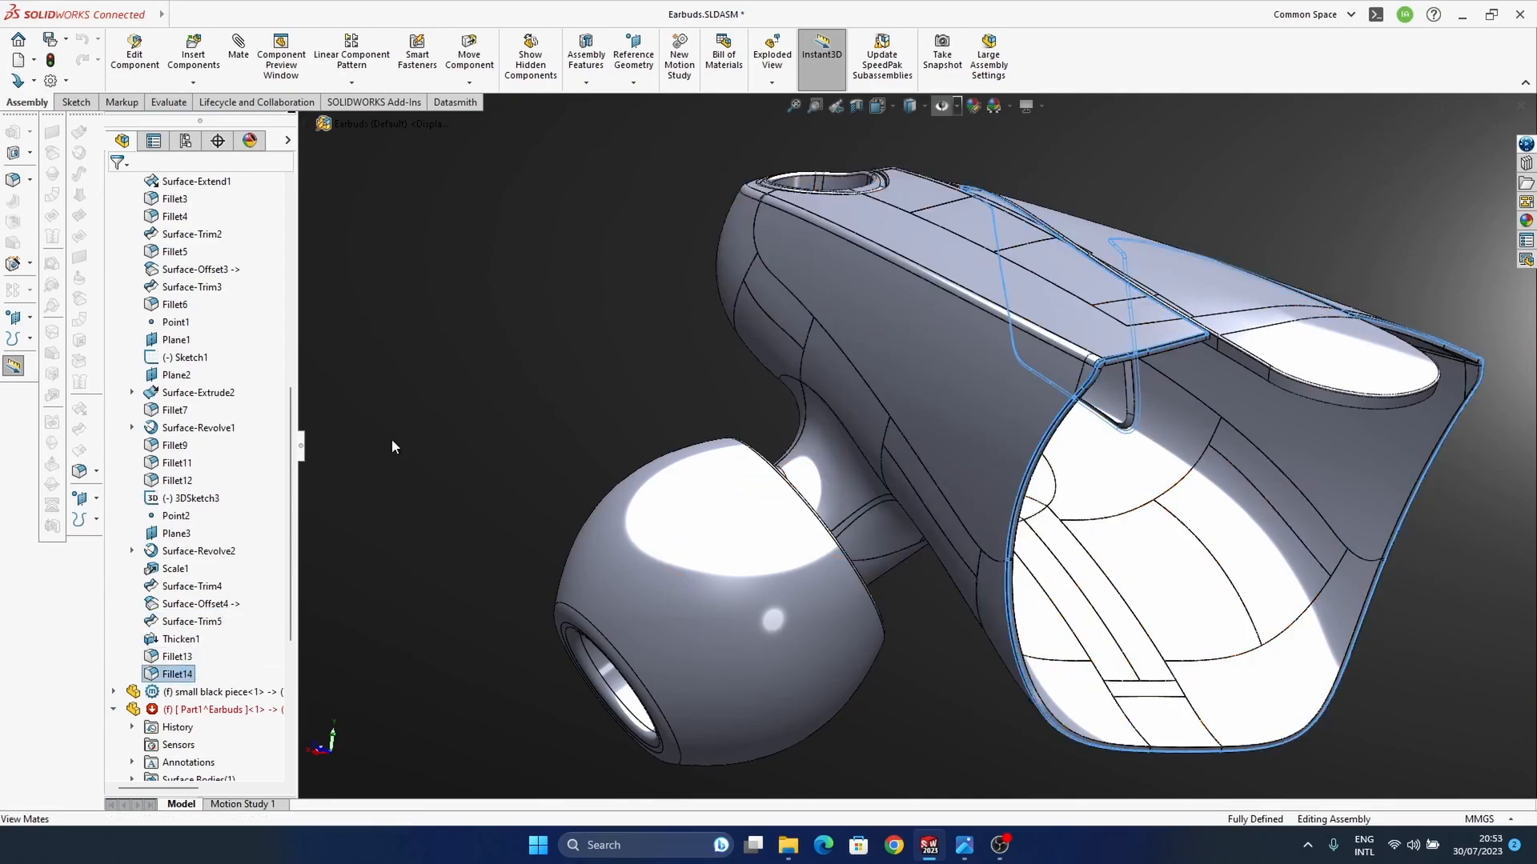
scroll(184, 672, up, 9)
Step: Edit the "first main cut" part within the assembly and roll its feature history back to just before Surface-Offset4
click(200, 393)
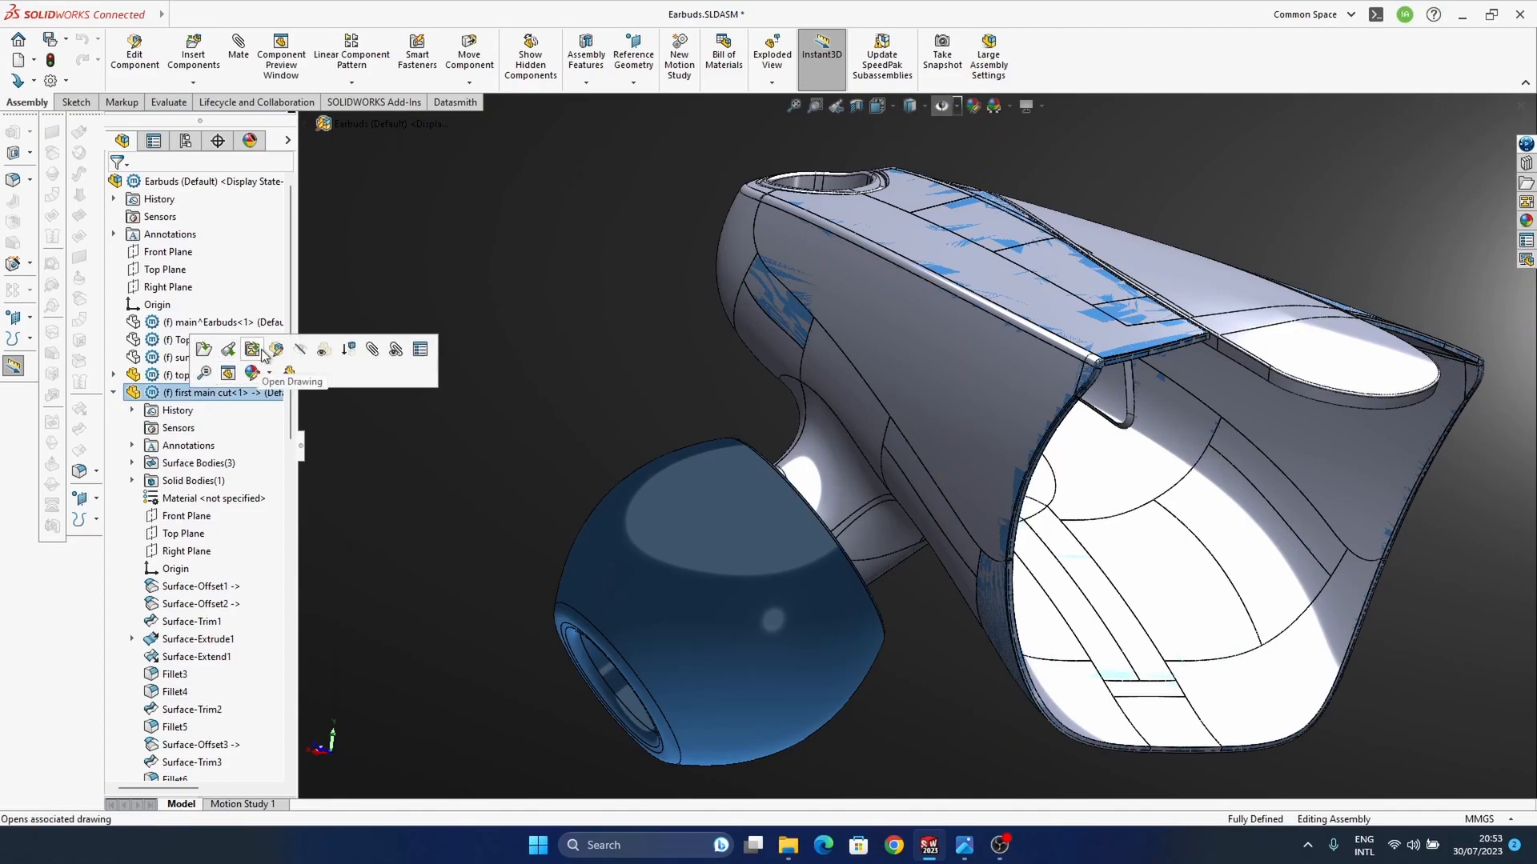
click(286, 362)
scroll(186, 633, down, 7)
click(176, 674)
shift+click(180, 638)
shift+click(186, 622)
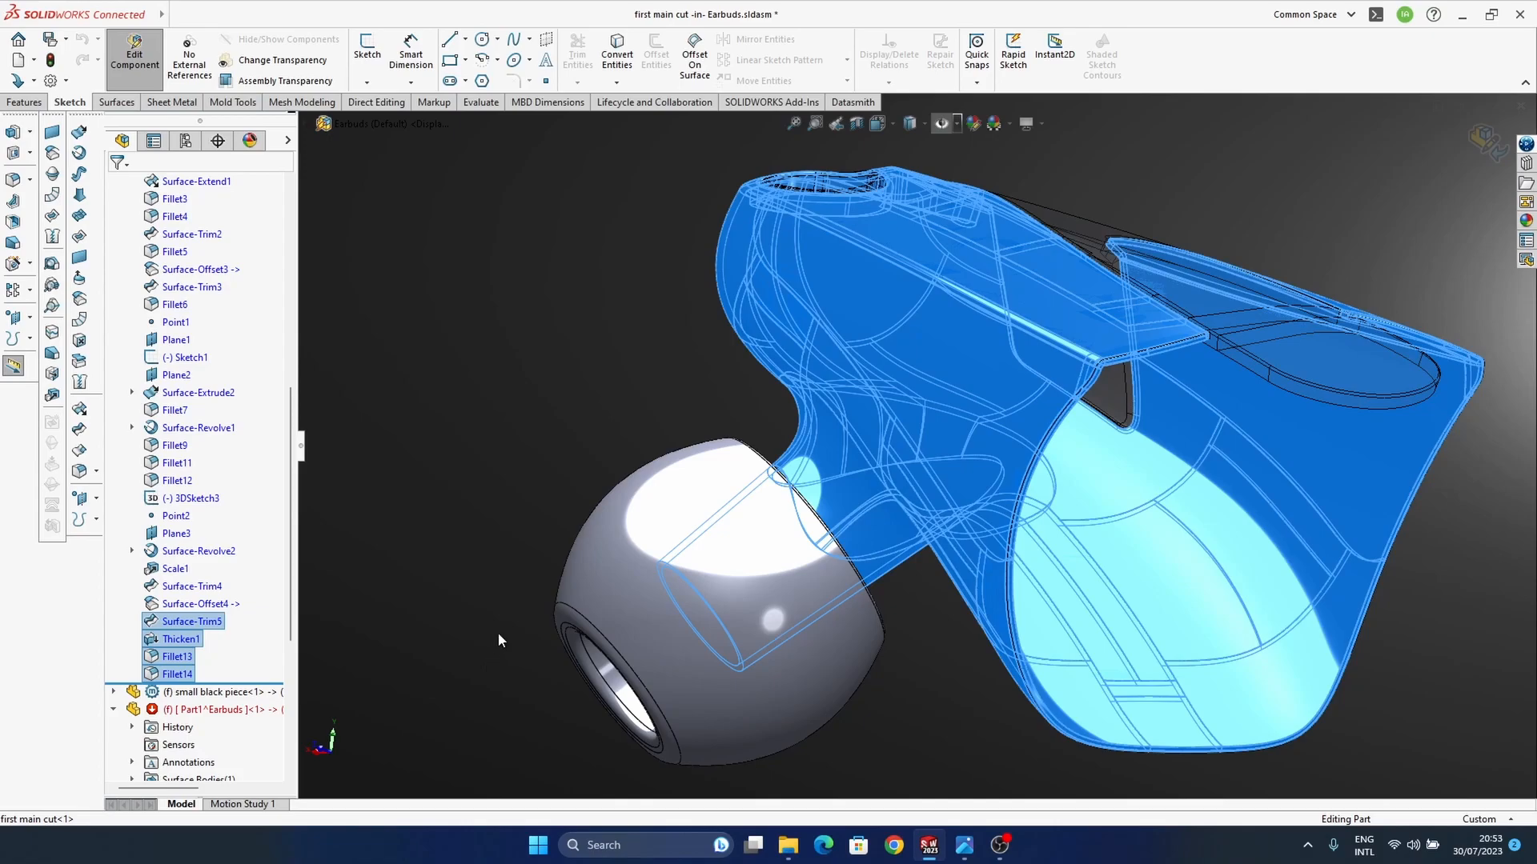
drag(198, 607, 227, 618)
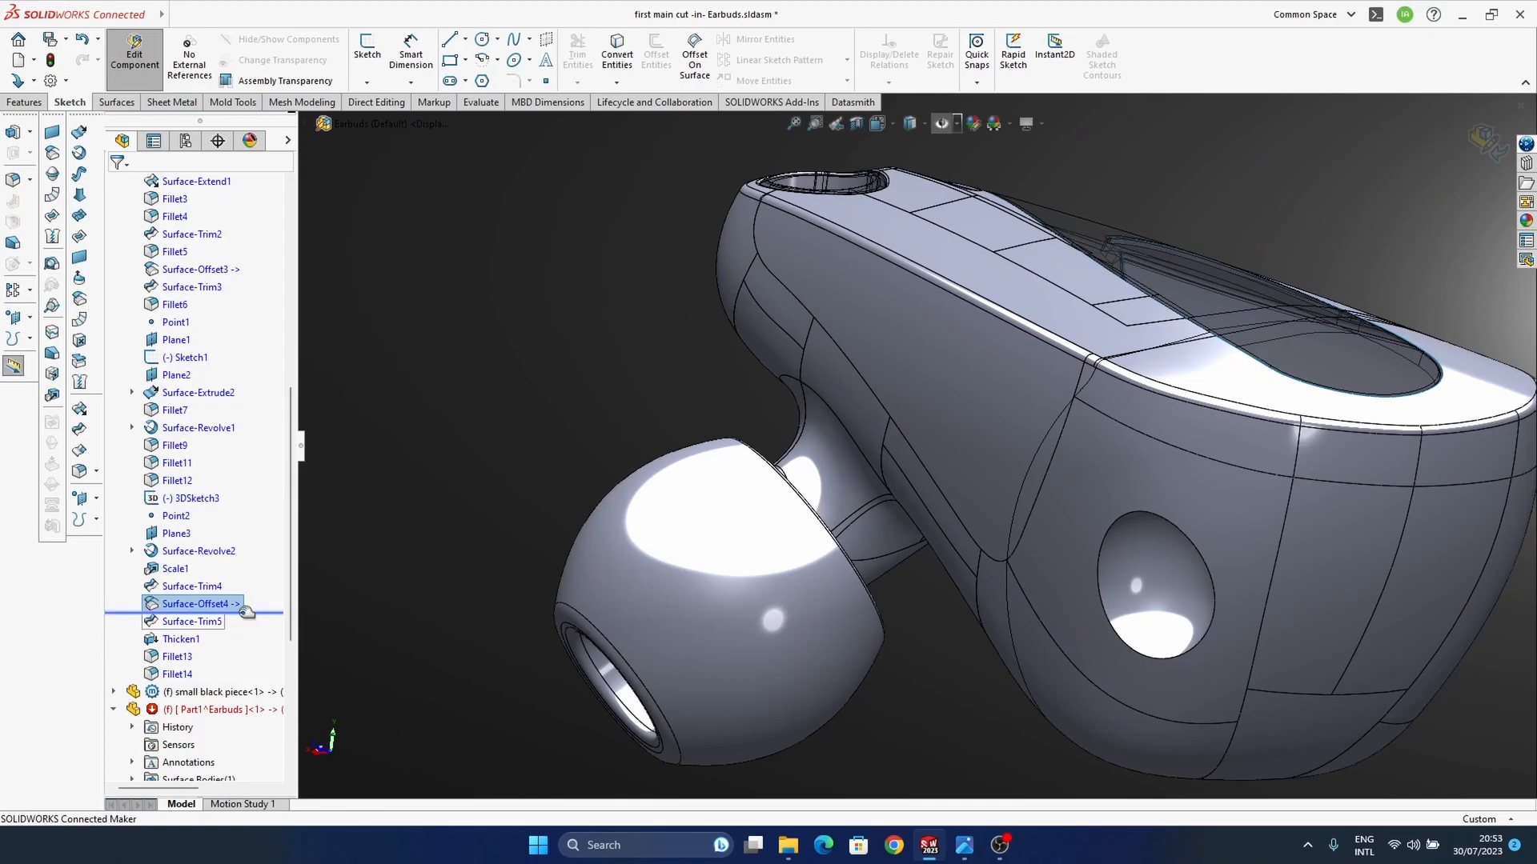
click(200, 607)
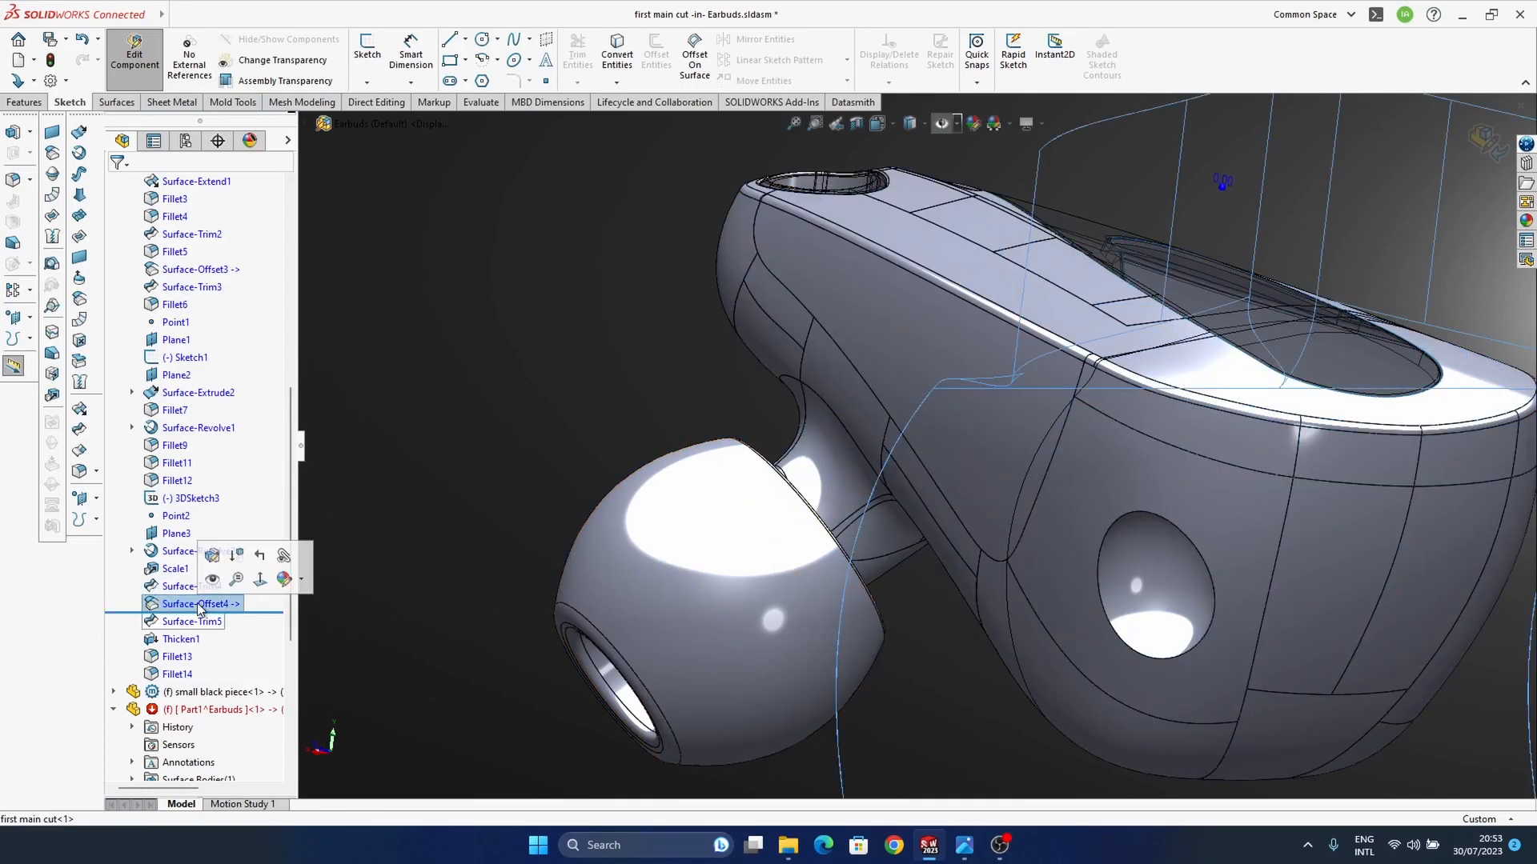
drag(261, 612, 261, 594)
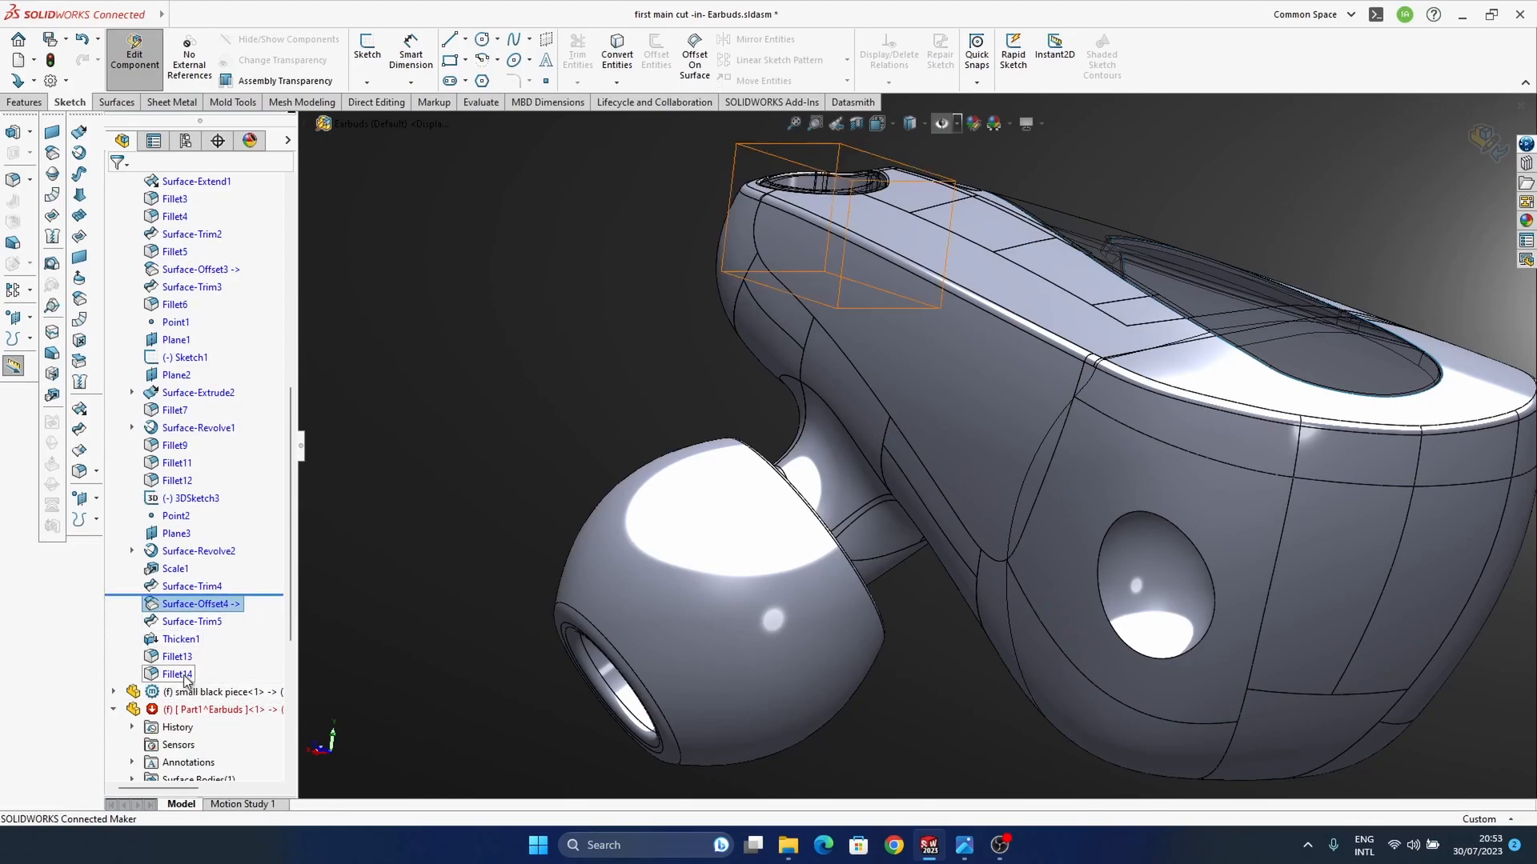
Step: Open the "first main cut" part in its own window and roll its history forward past Fillet14
scroll(192, 480, up, 7)
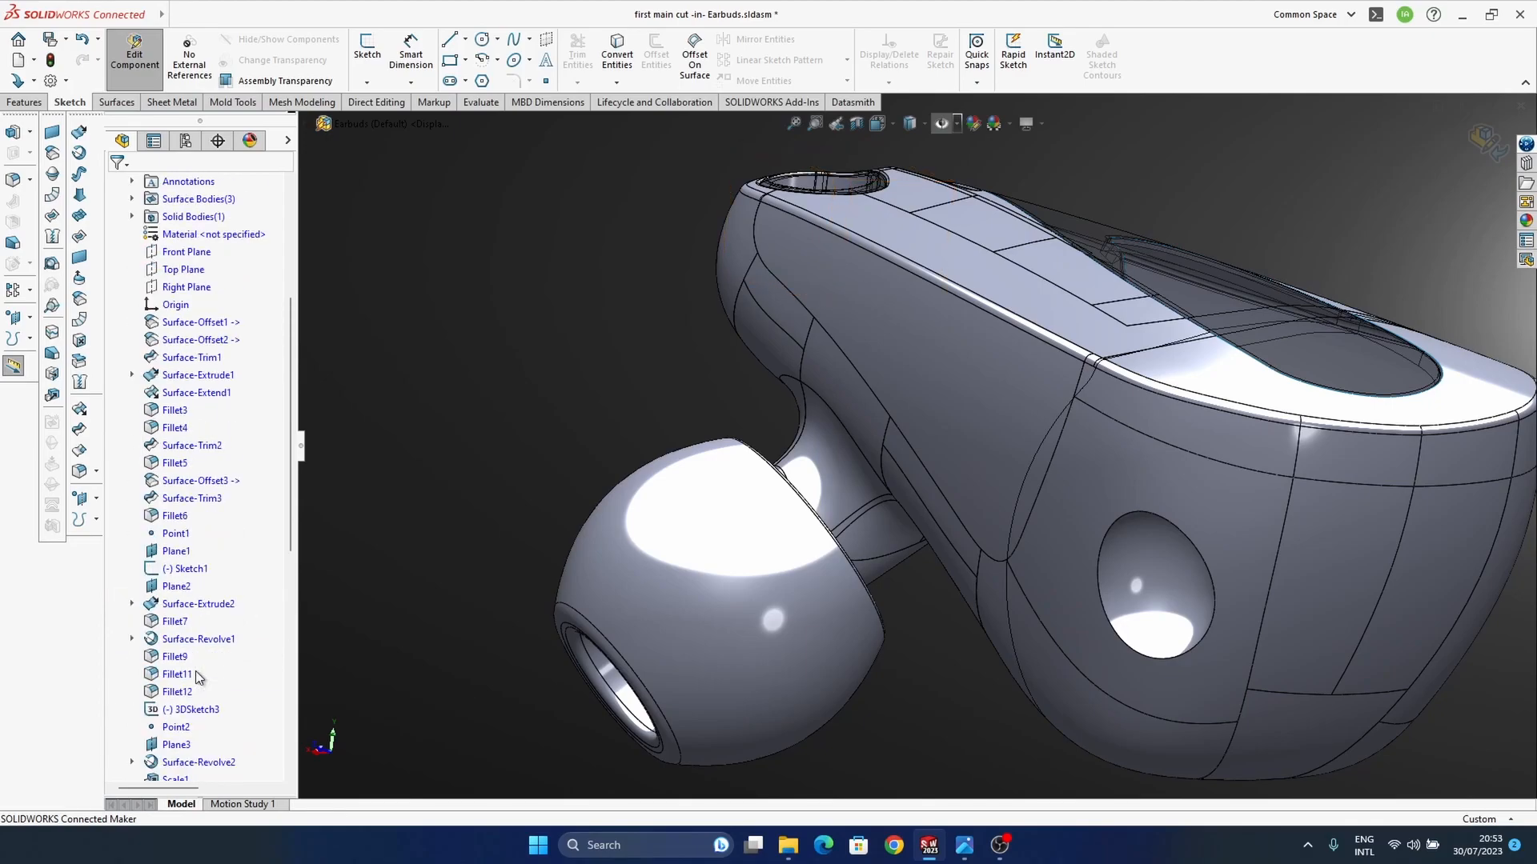
click(190, 288)
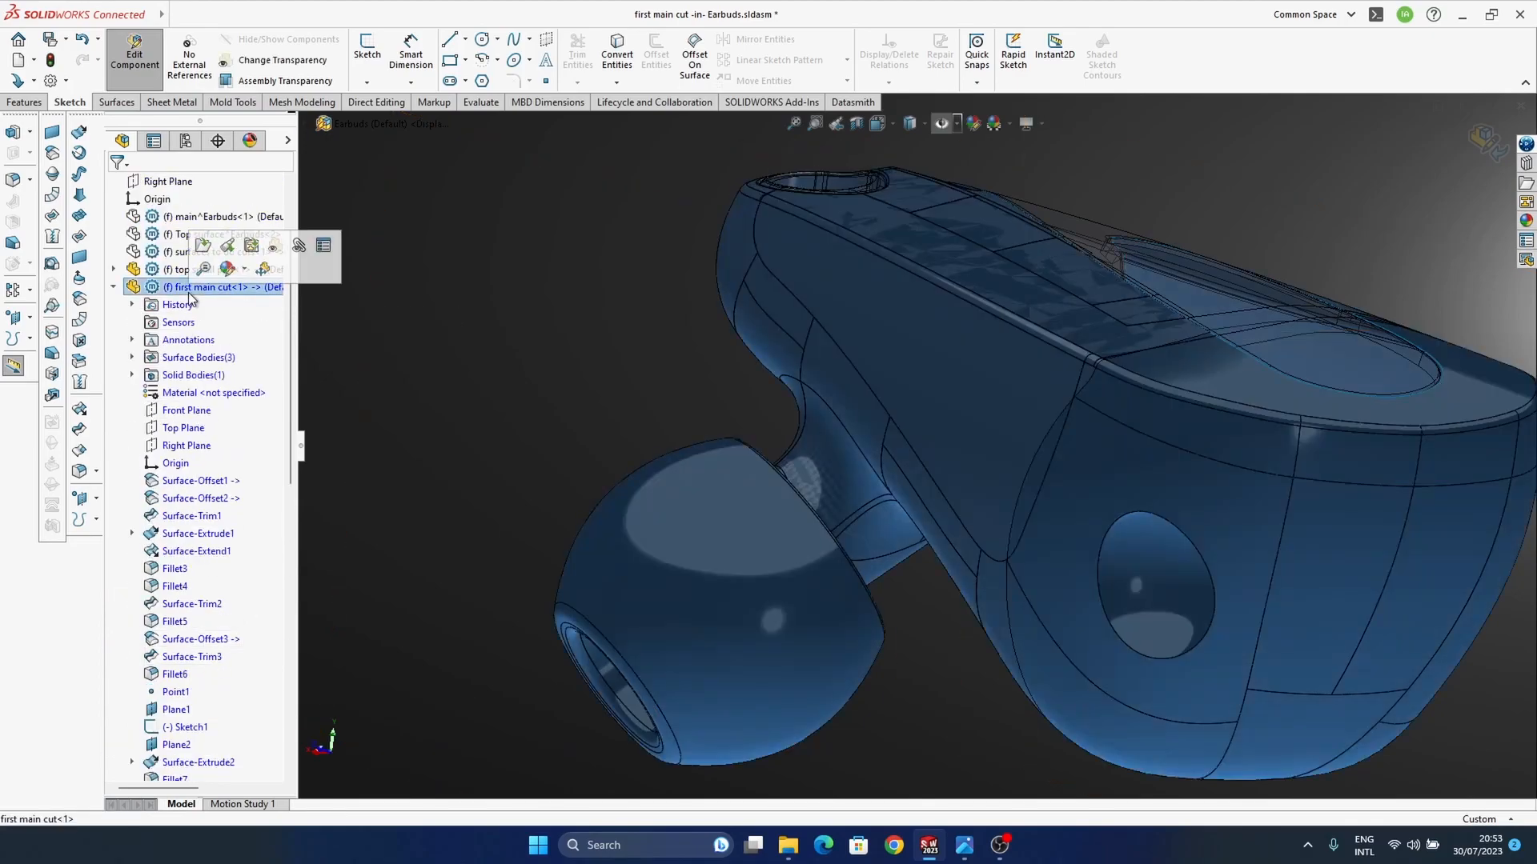
click(203, 245)
drag(120, 718, 156, 770)
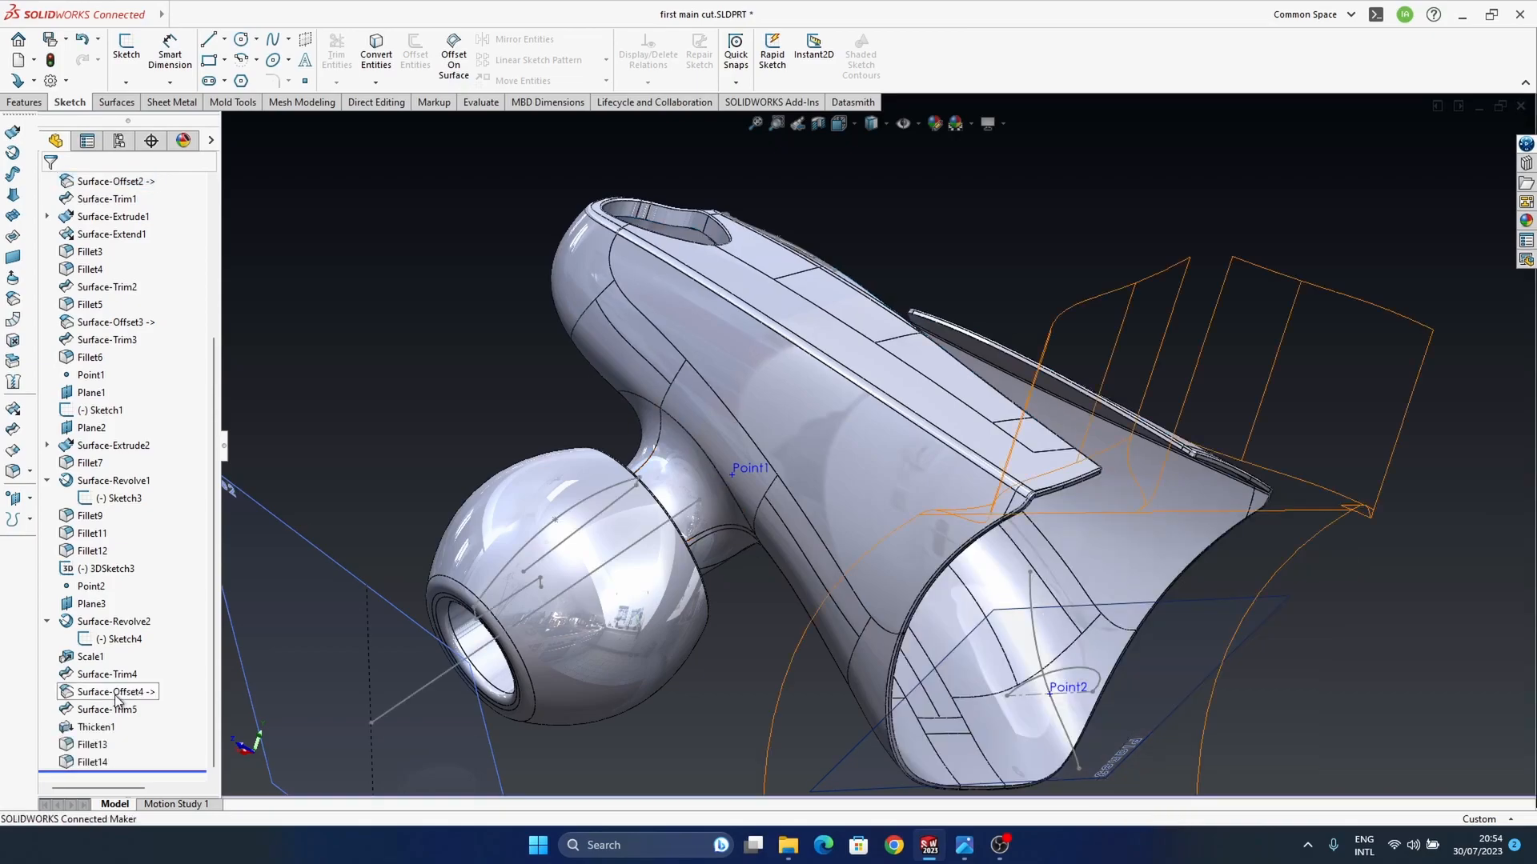
Step: Delete Surface-Offset4, Surface-Trim5, Thicken1, Fillet13 and Fillet14 from the "first main cut" part and return to the Earbuds assembly
click(99, 693)
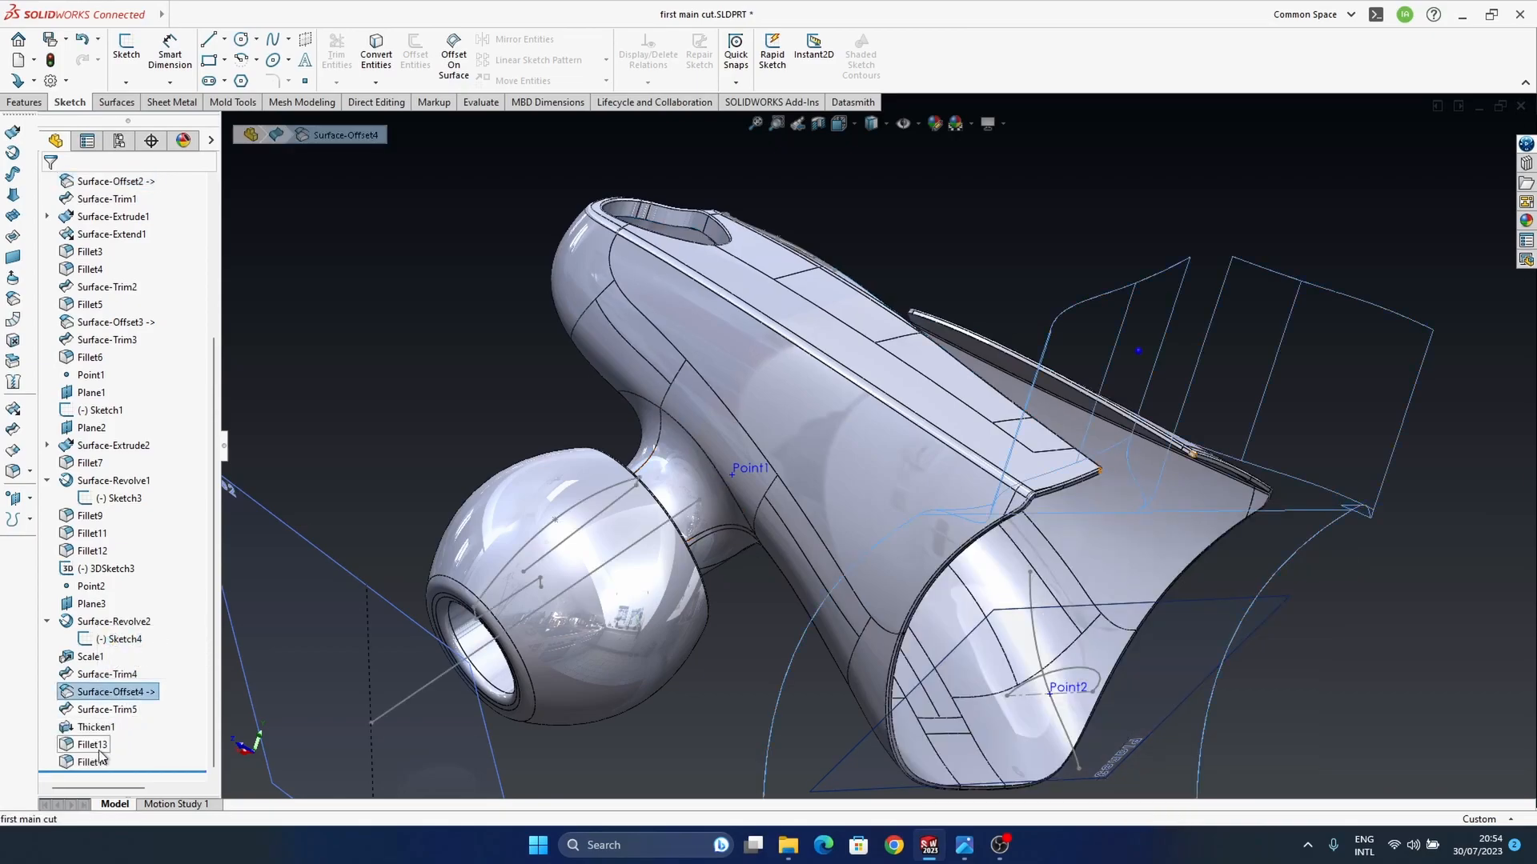
shift+click(100, 761)
key(Delete)
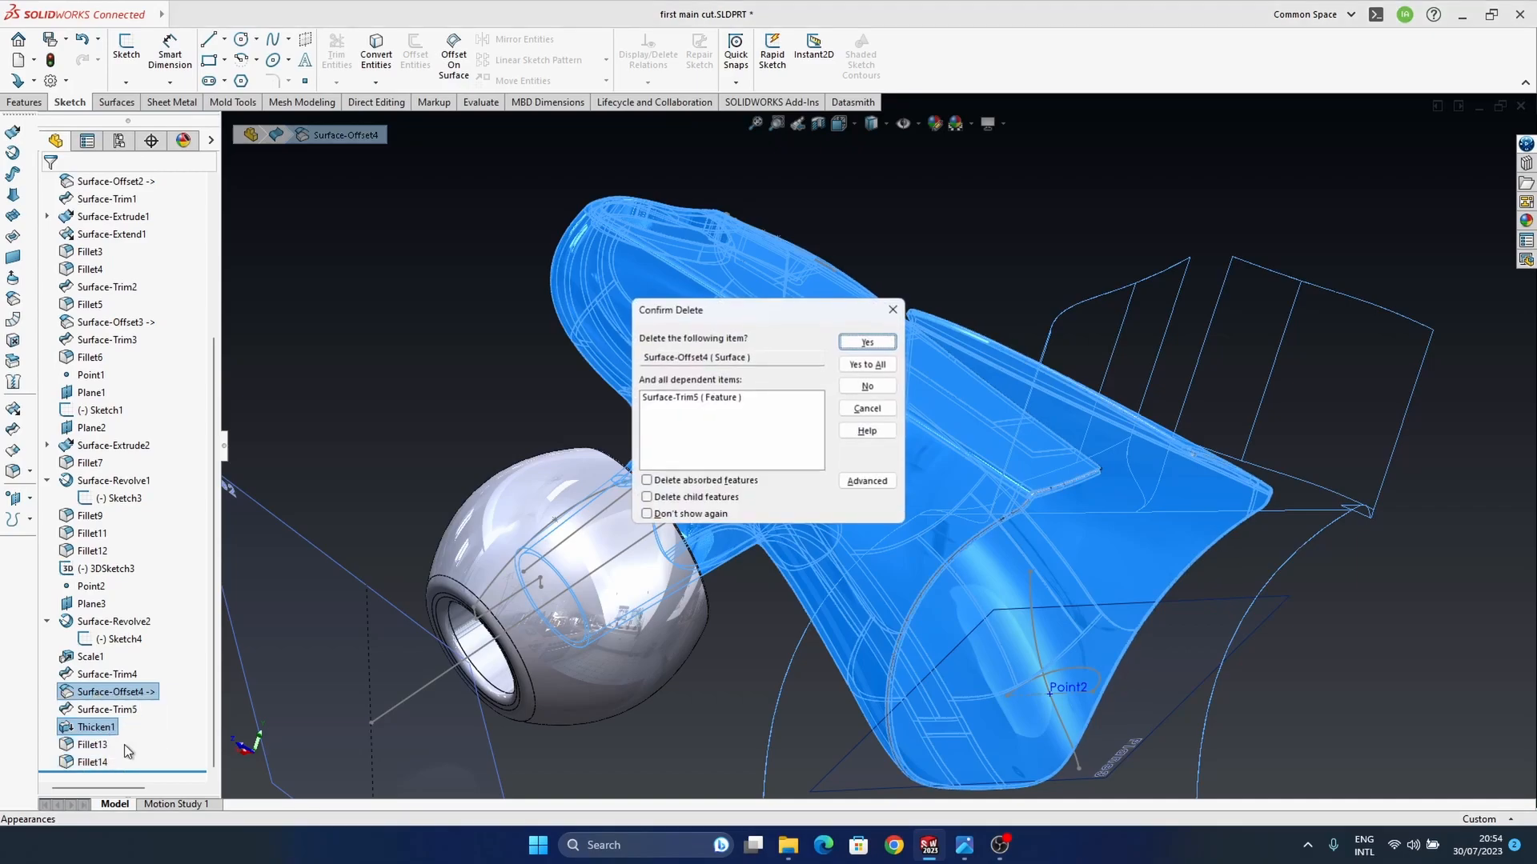
click(867, 342)
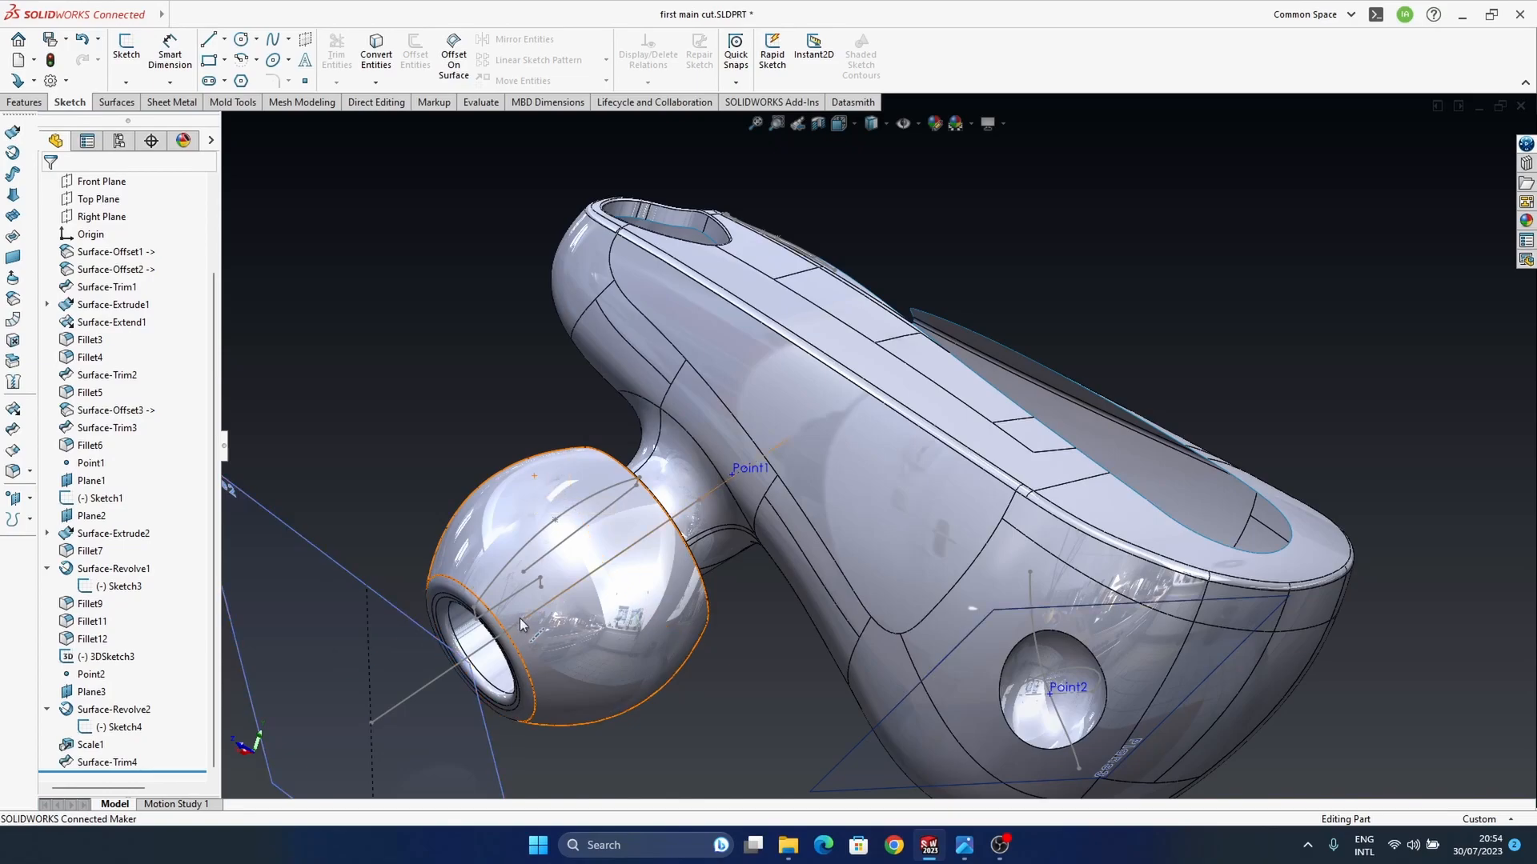
key(ctrl+Tab)
click(134, 91)
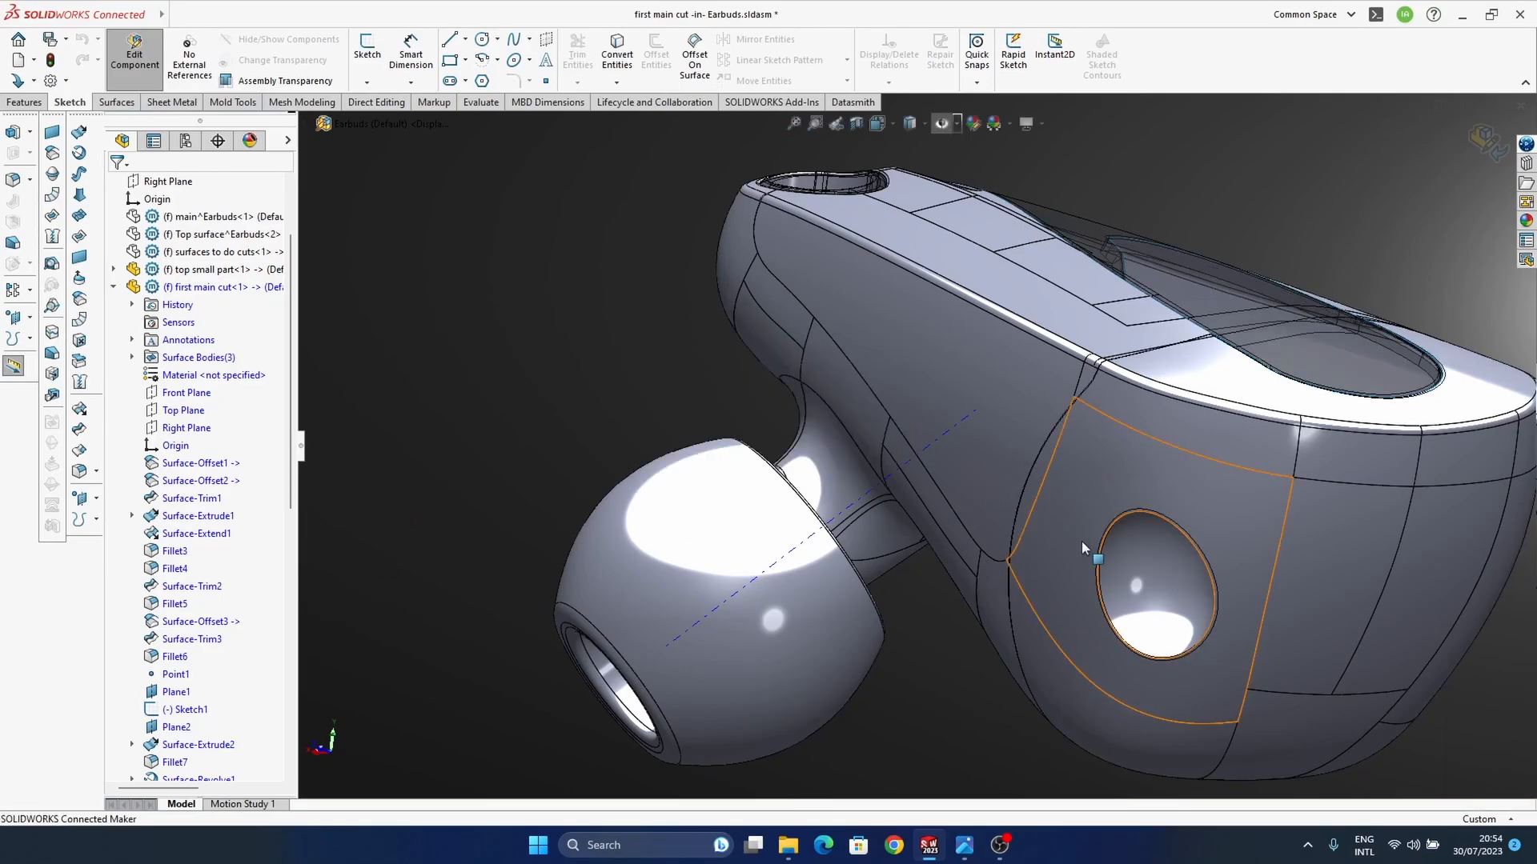
Step: Inspect the untrimmed housing surface in the assembly and identify which bodies belong to the Part1 and Part2 components
middle_drag(1030, 374, 1062, 443)
scroll(1168, 391, down, 6)
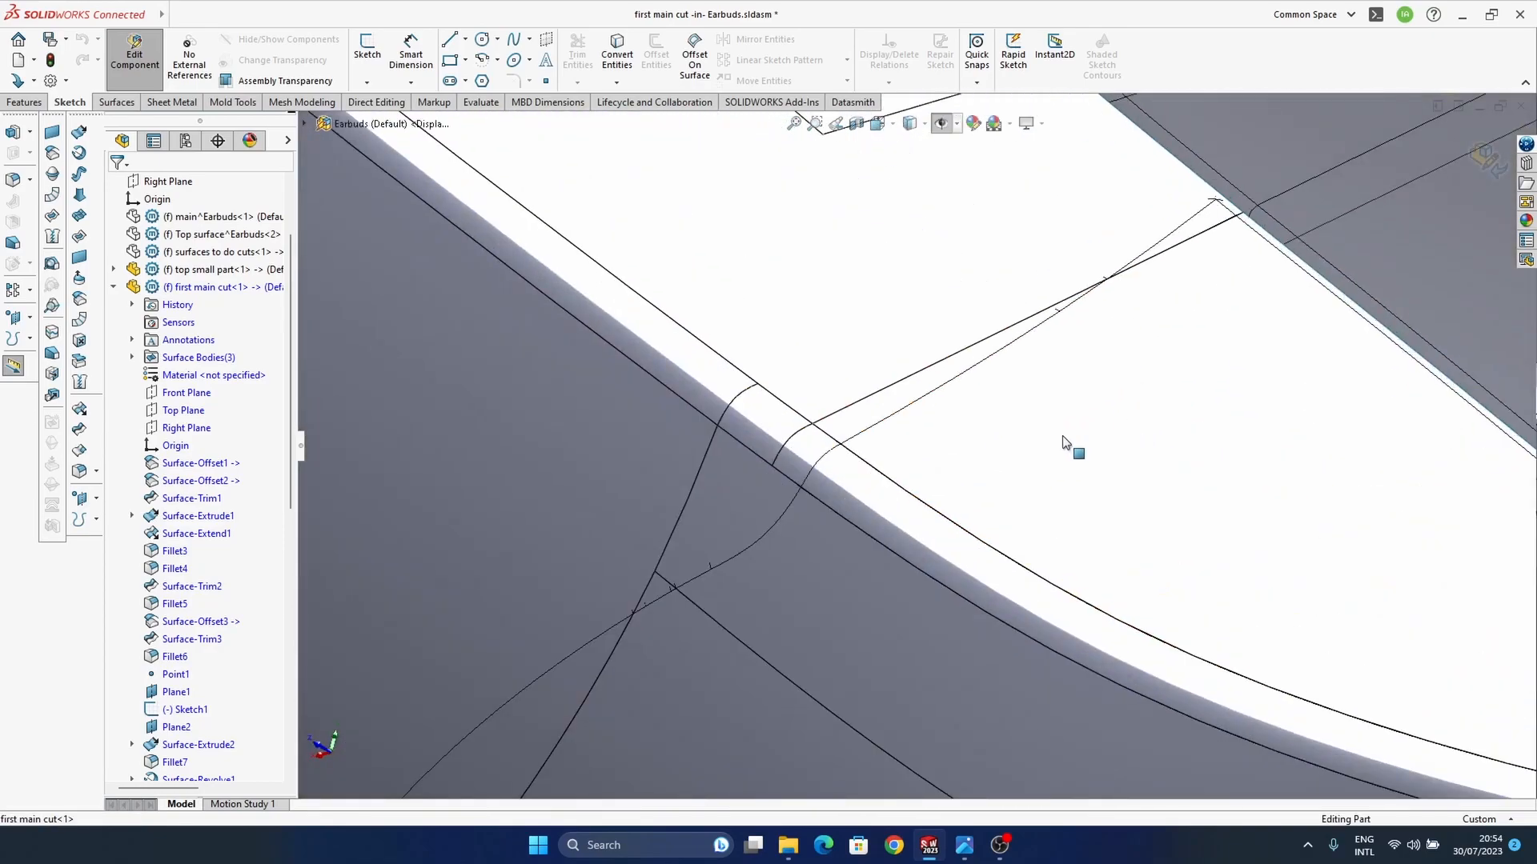
scroll(1088, 439, up, 8)
scroll(164, 606, up, 2)
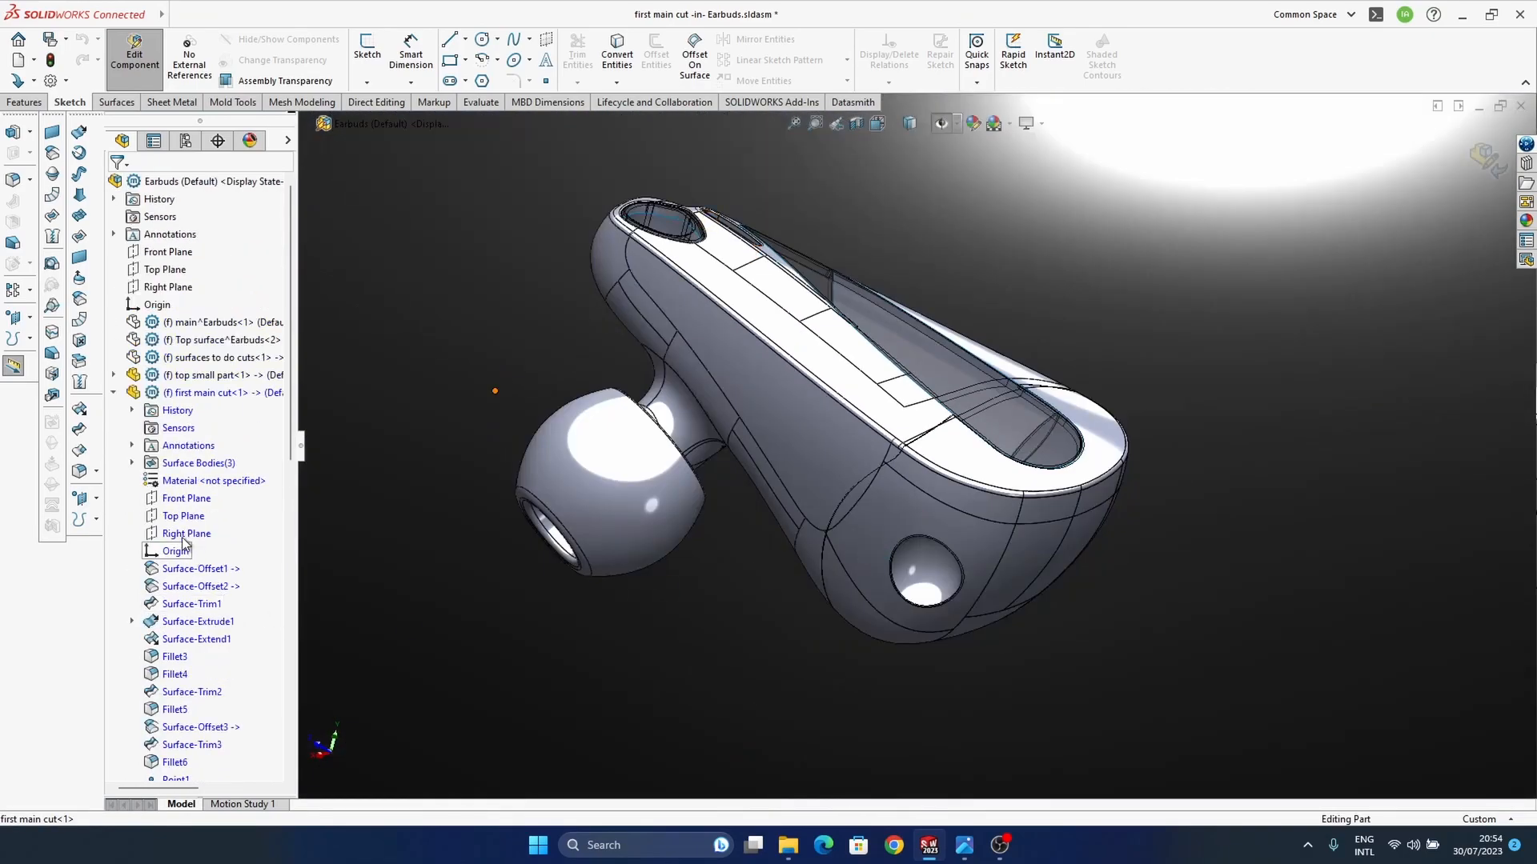
click(114, 394)
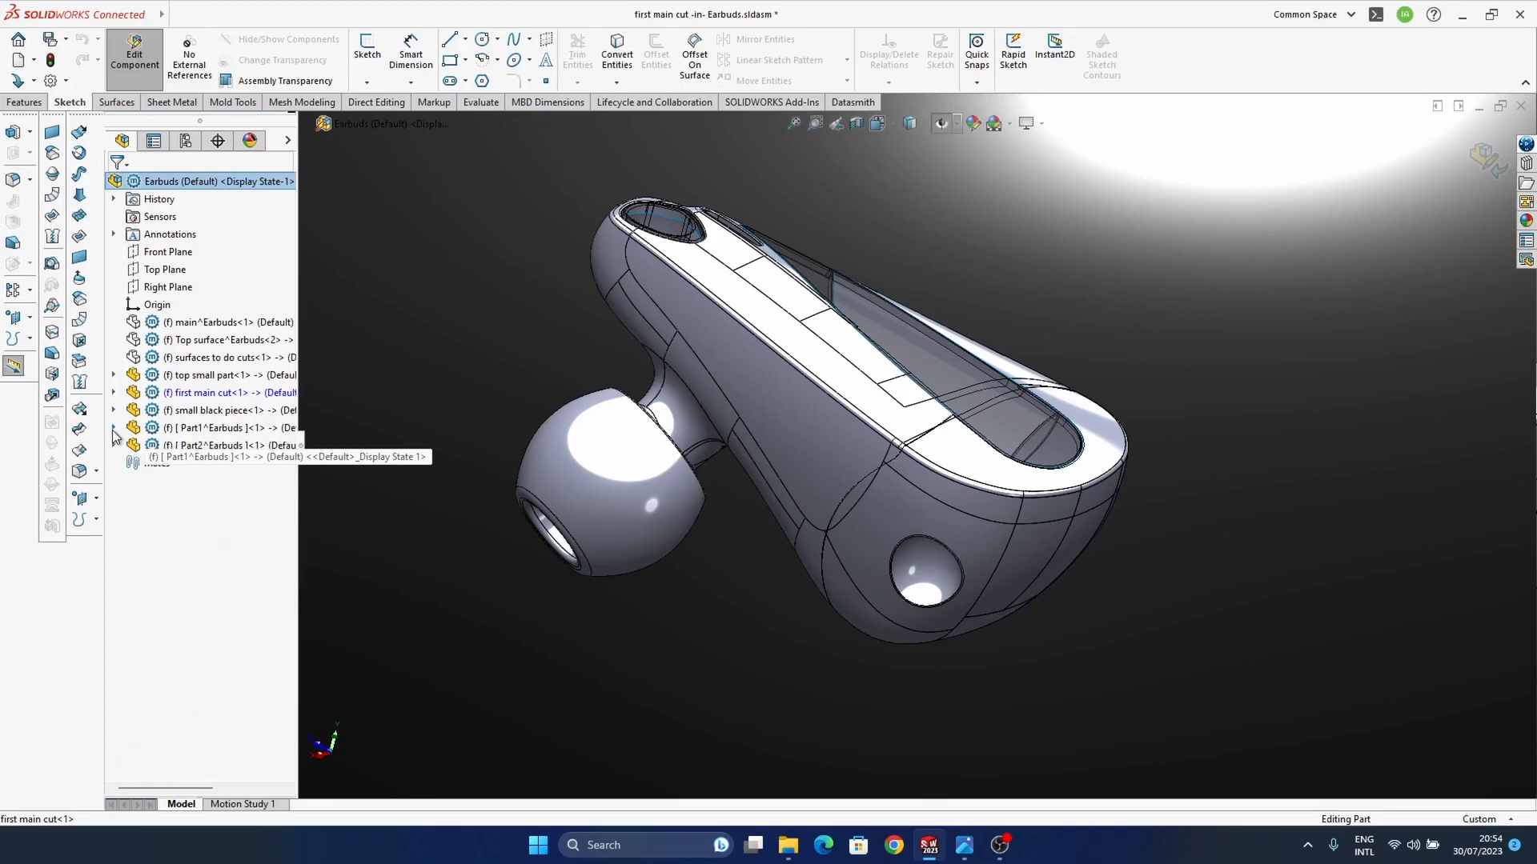
click(180, 447)
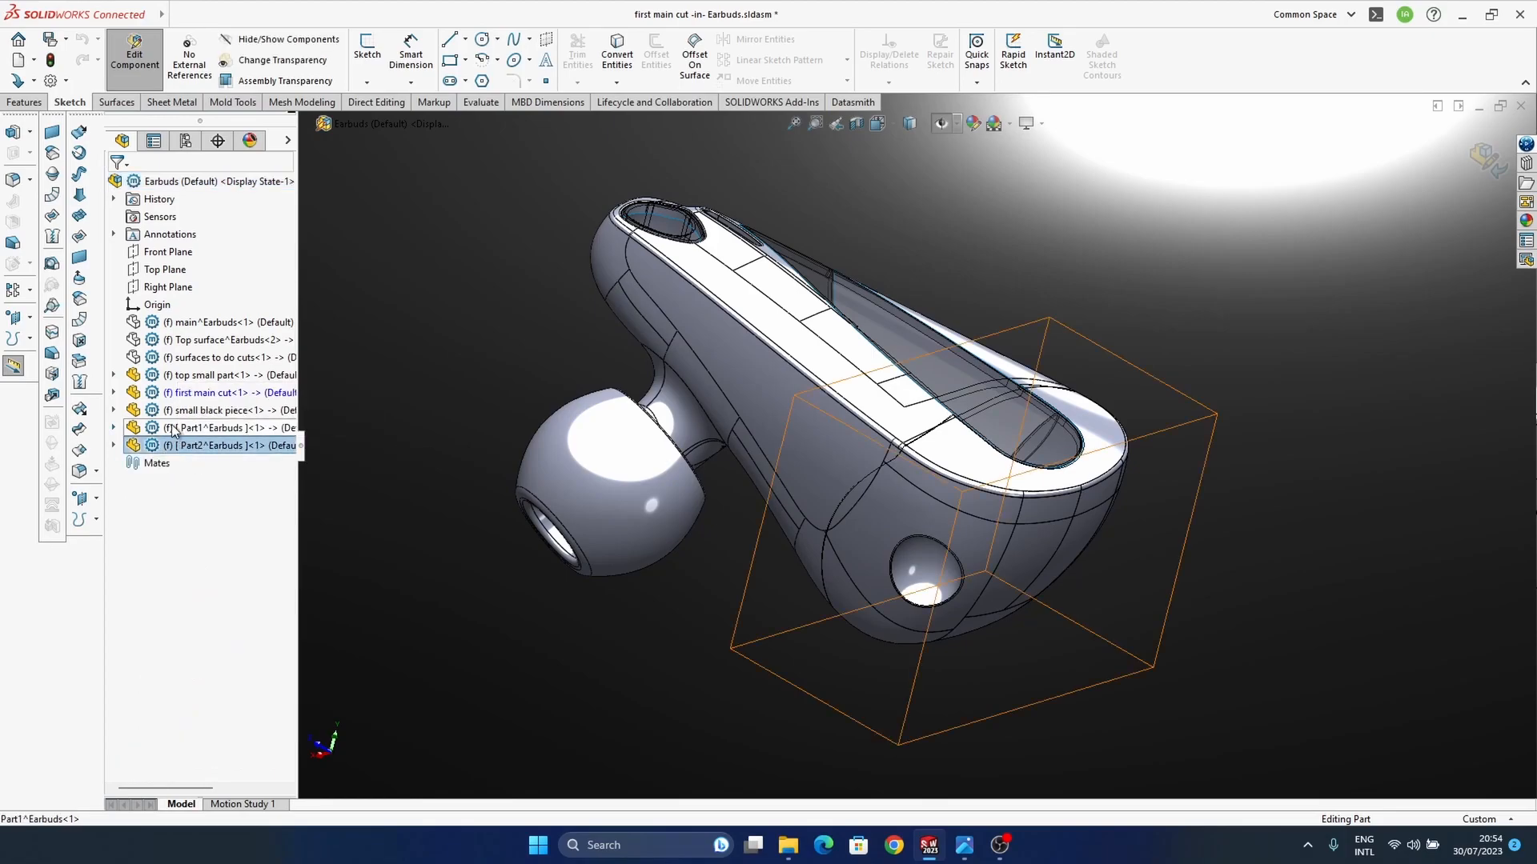
click(174, 429)
middle_drag(812, 542, 733, 508)
Step: Hide the Part1 component to check the housing surface beneath it, and show the component again
right_click(176, 428)
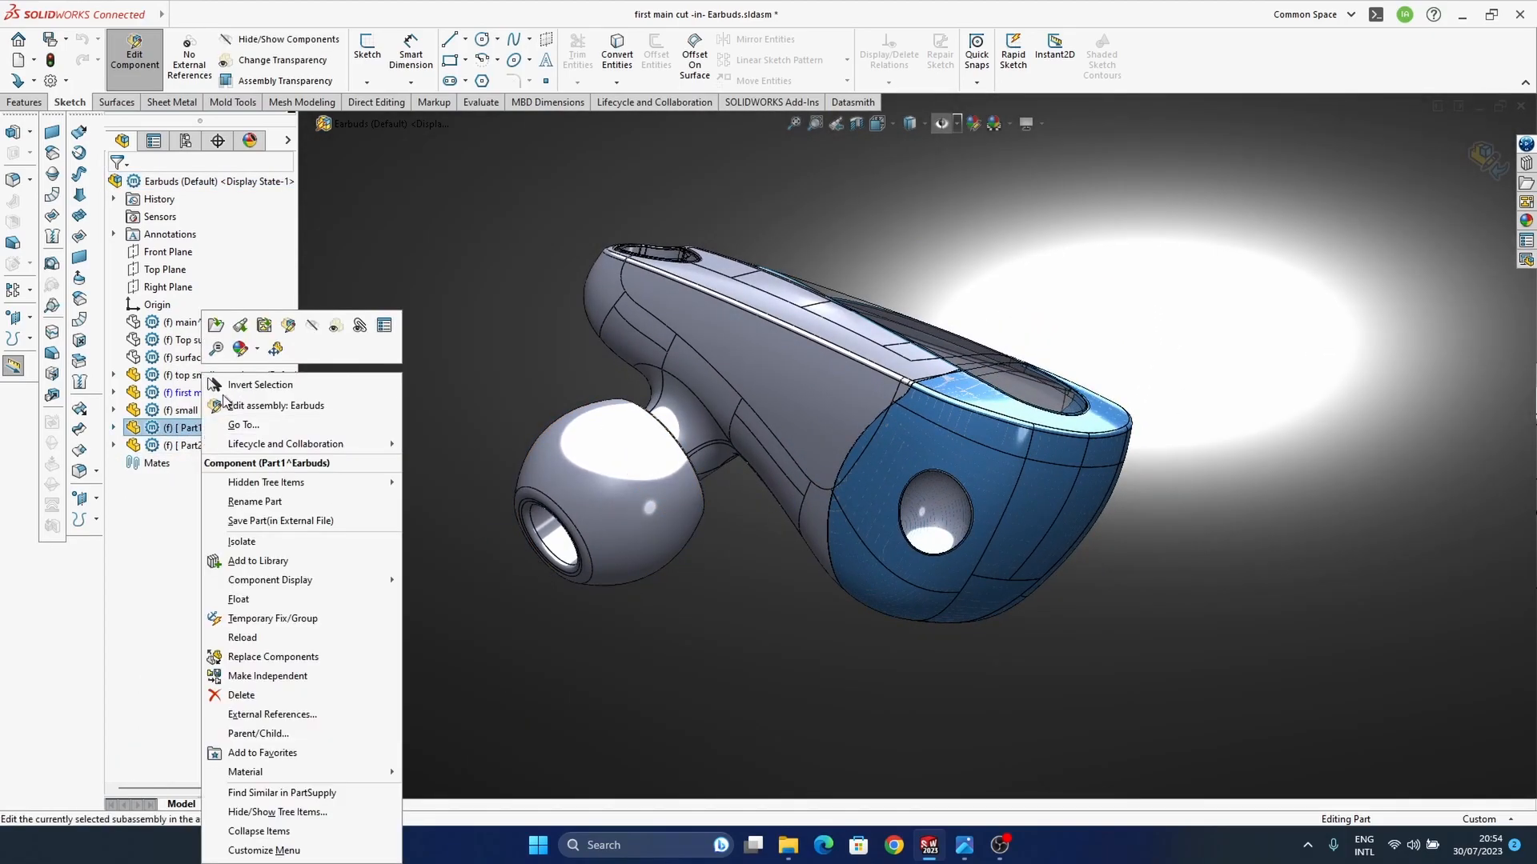
click(311, 326)
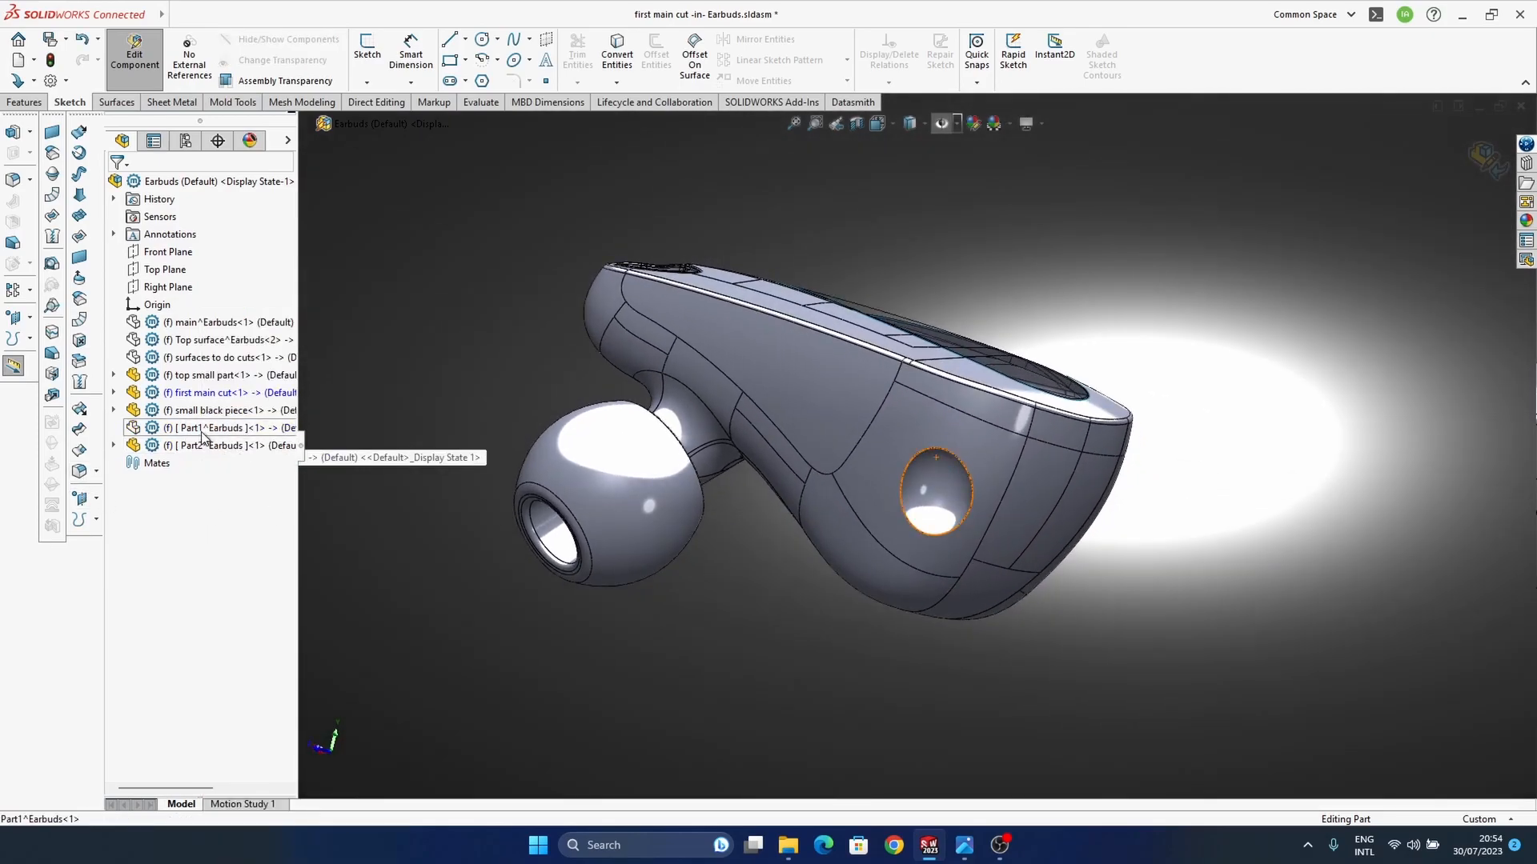
right_click(202, 433)
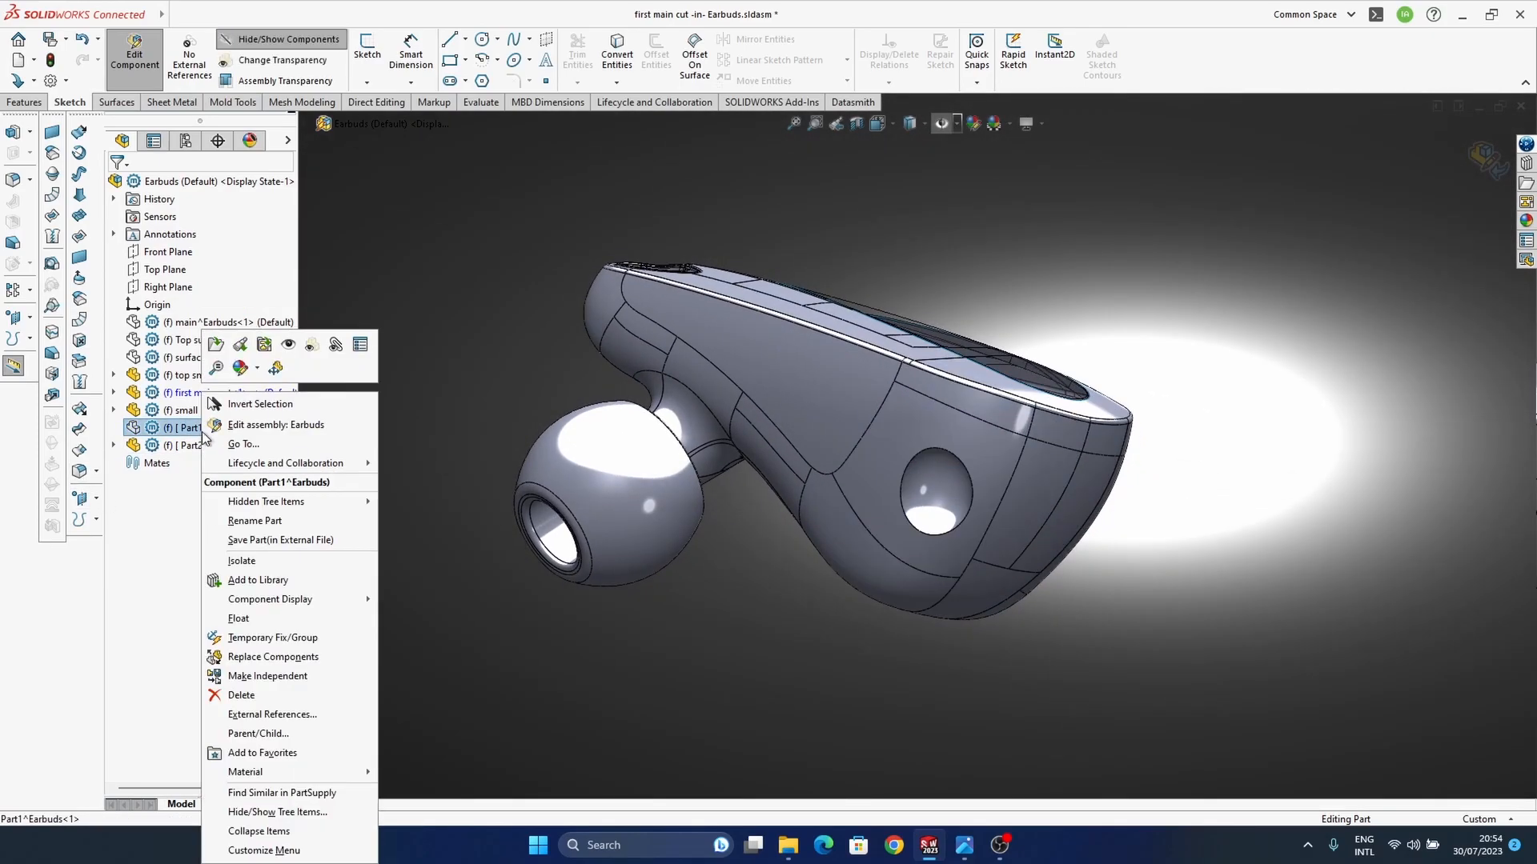
click(290, 345)
ctrl+middle_drag(930, 585, 1071, 594)
click(593, 218)
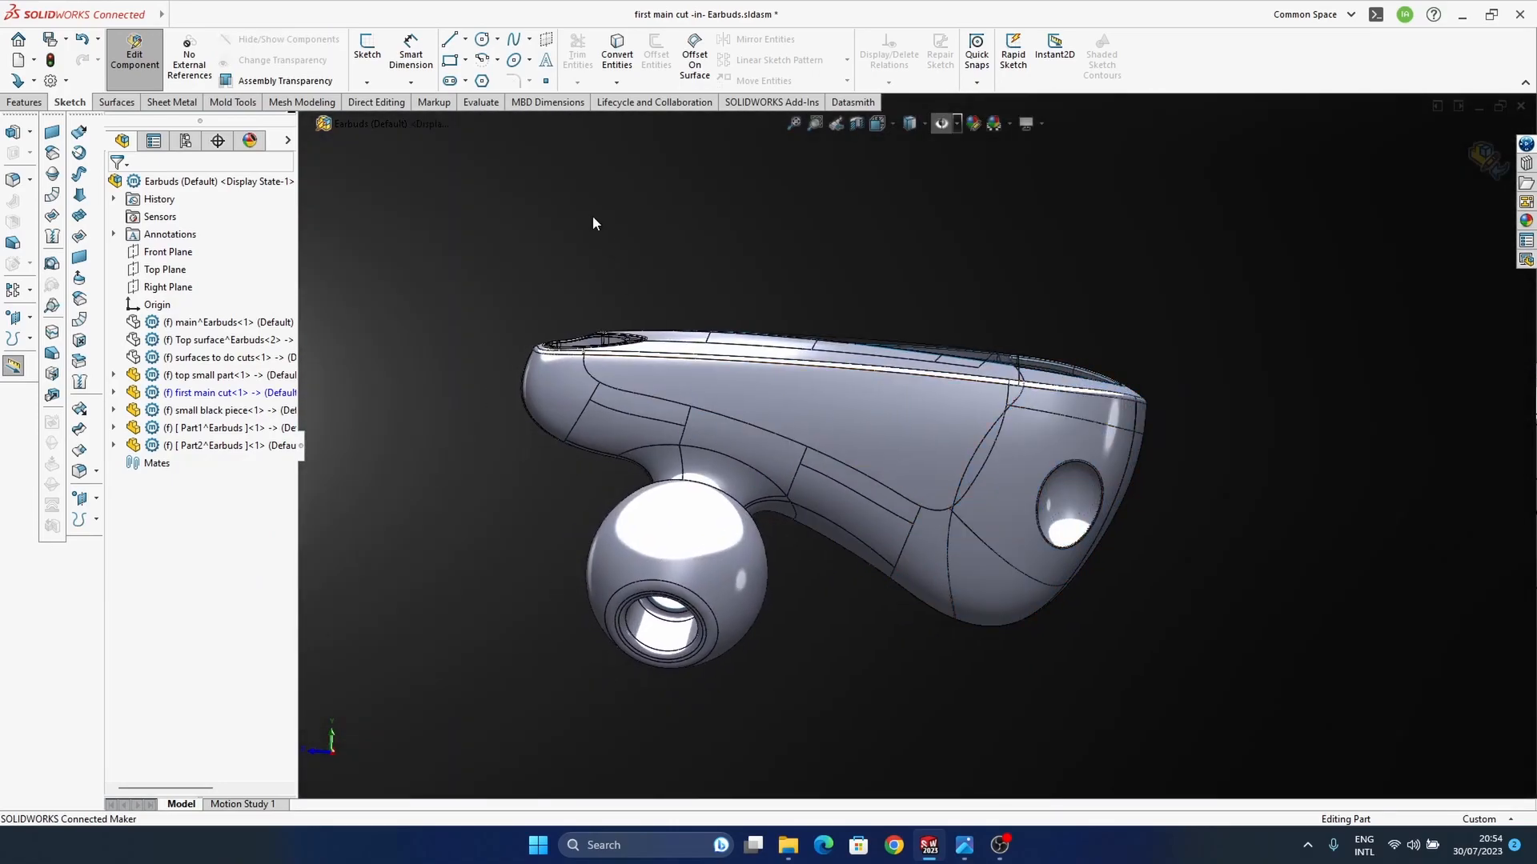
ctrl+middle_drag(702, 570, 681, 597)
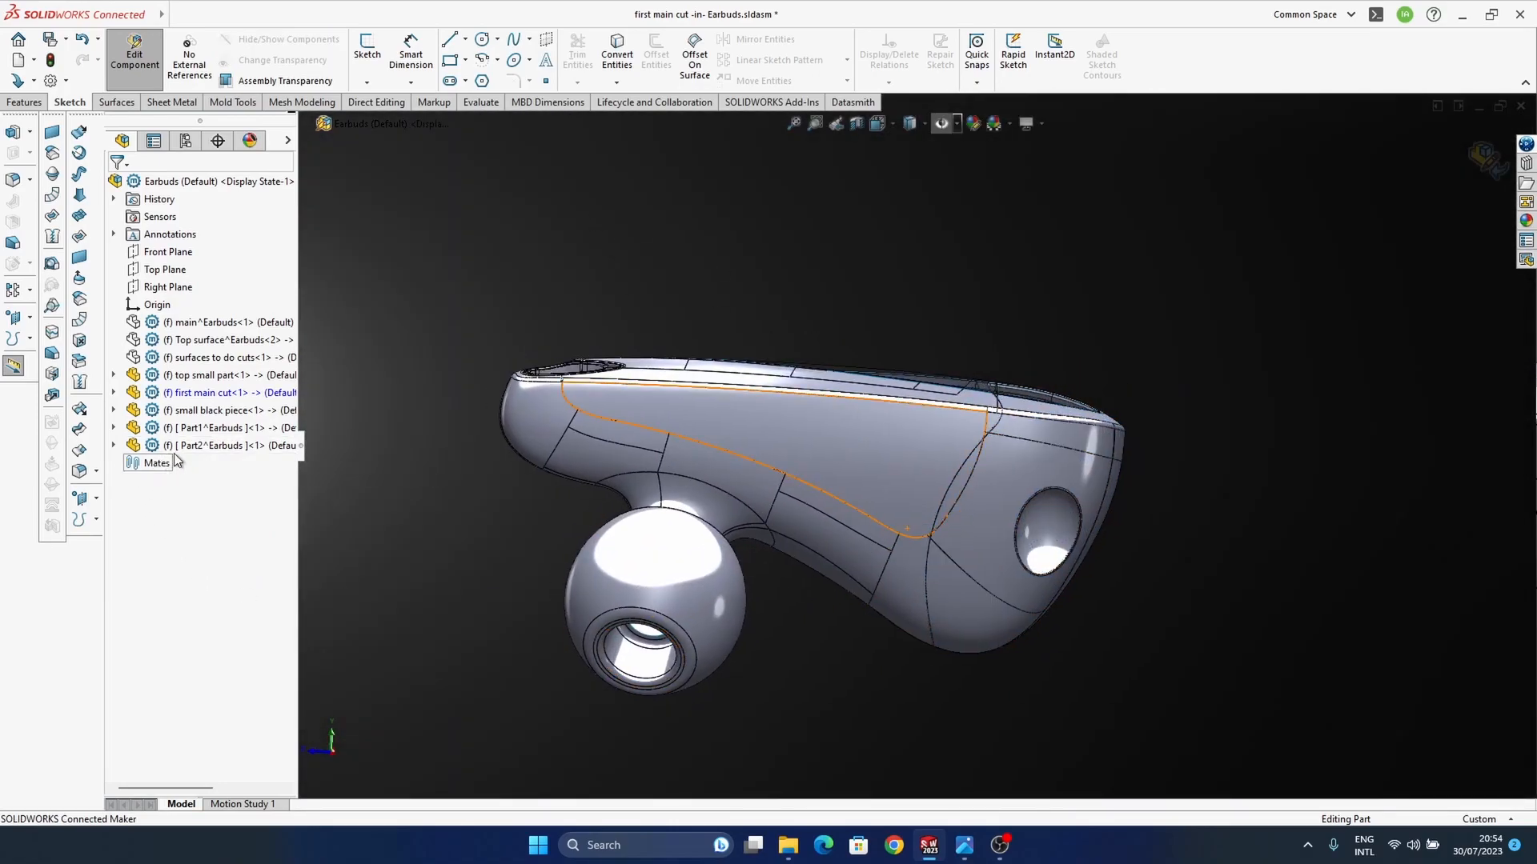
Step: Open the Part2 component for editing in the Earbuds assembly
click(130, 447)
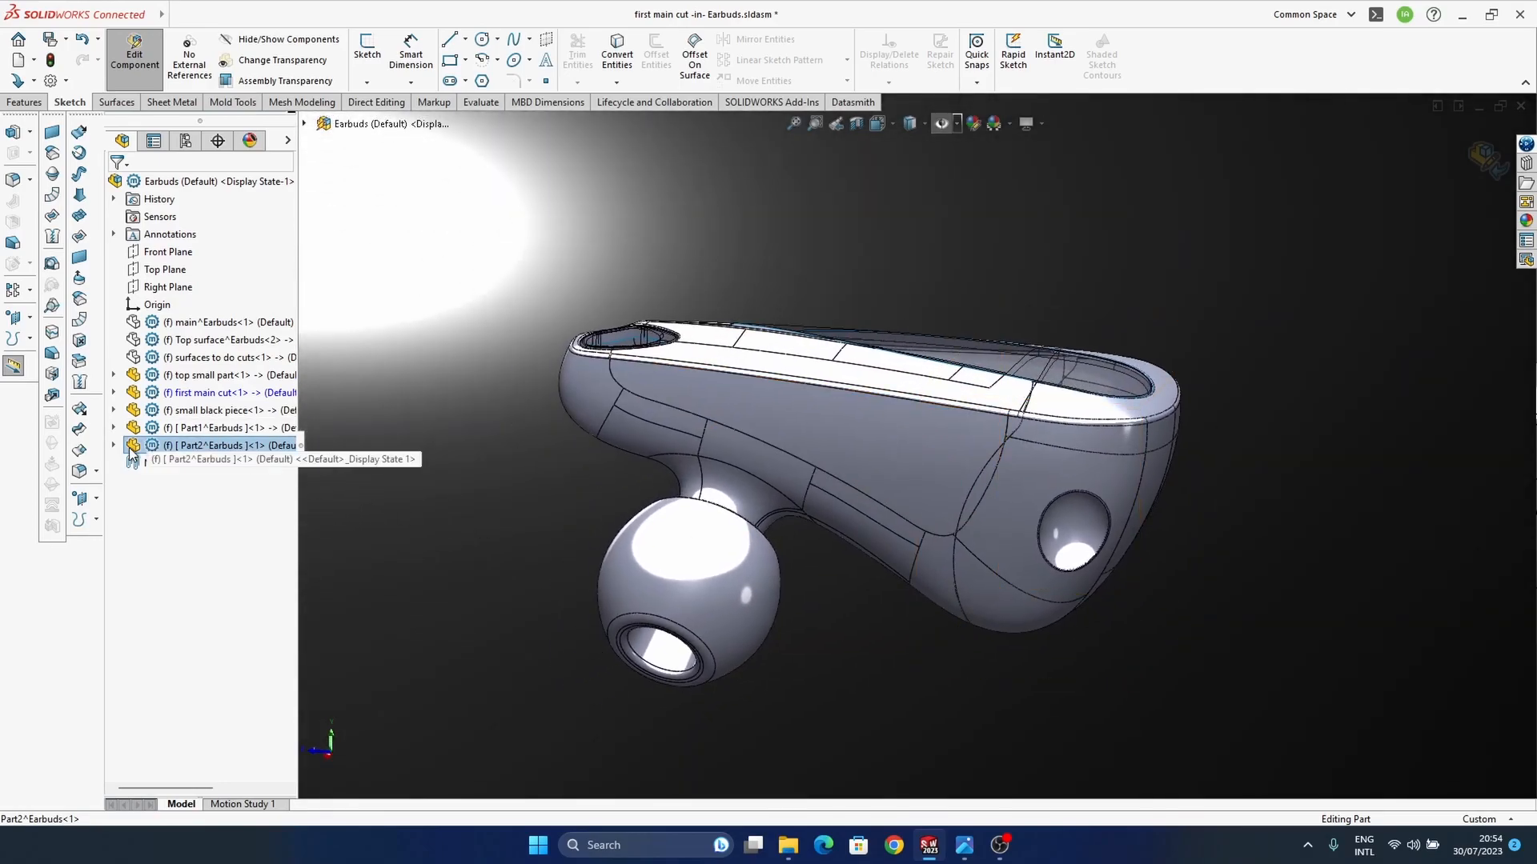
right_click(169, 450)
click(251, 326)
Step: Copy the Surface-Trim4 body of "first main cut" into Part2 as an offset surface with a distance of 0
ctrl+middle_drag(985, 560, 829, 531)
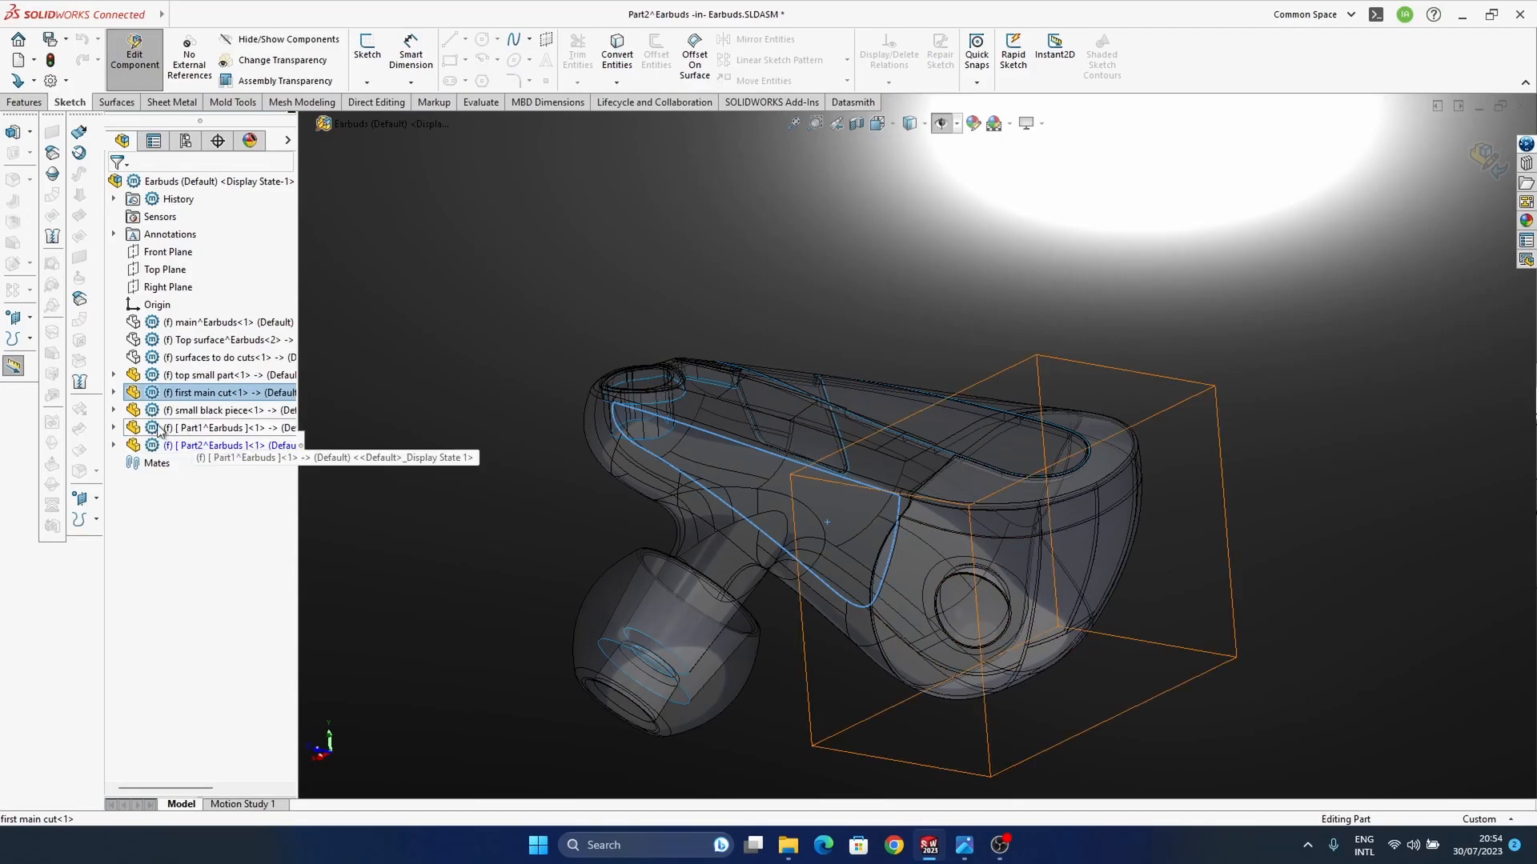
click(113, 392)
scroll(226, 665, down, 3)
click(192, 692)
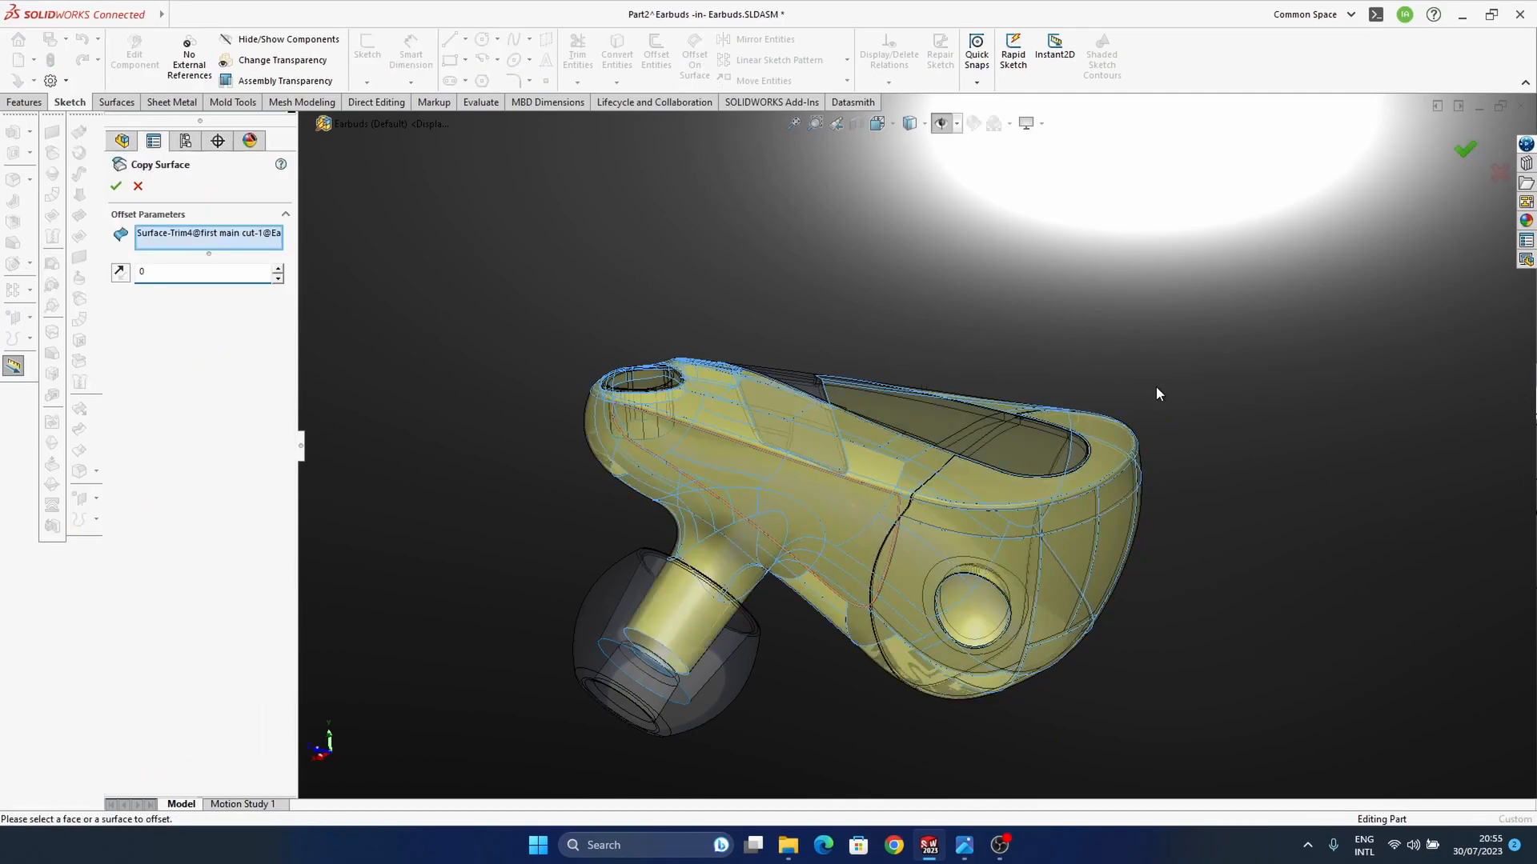
key(Return)
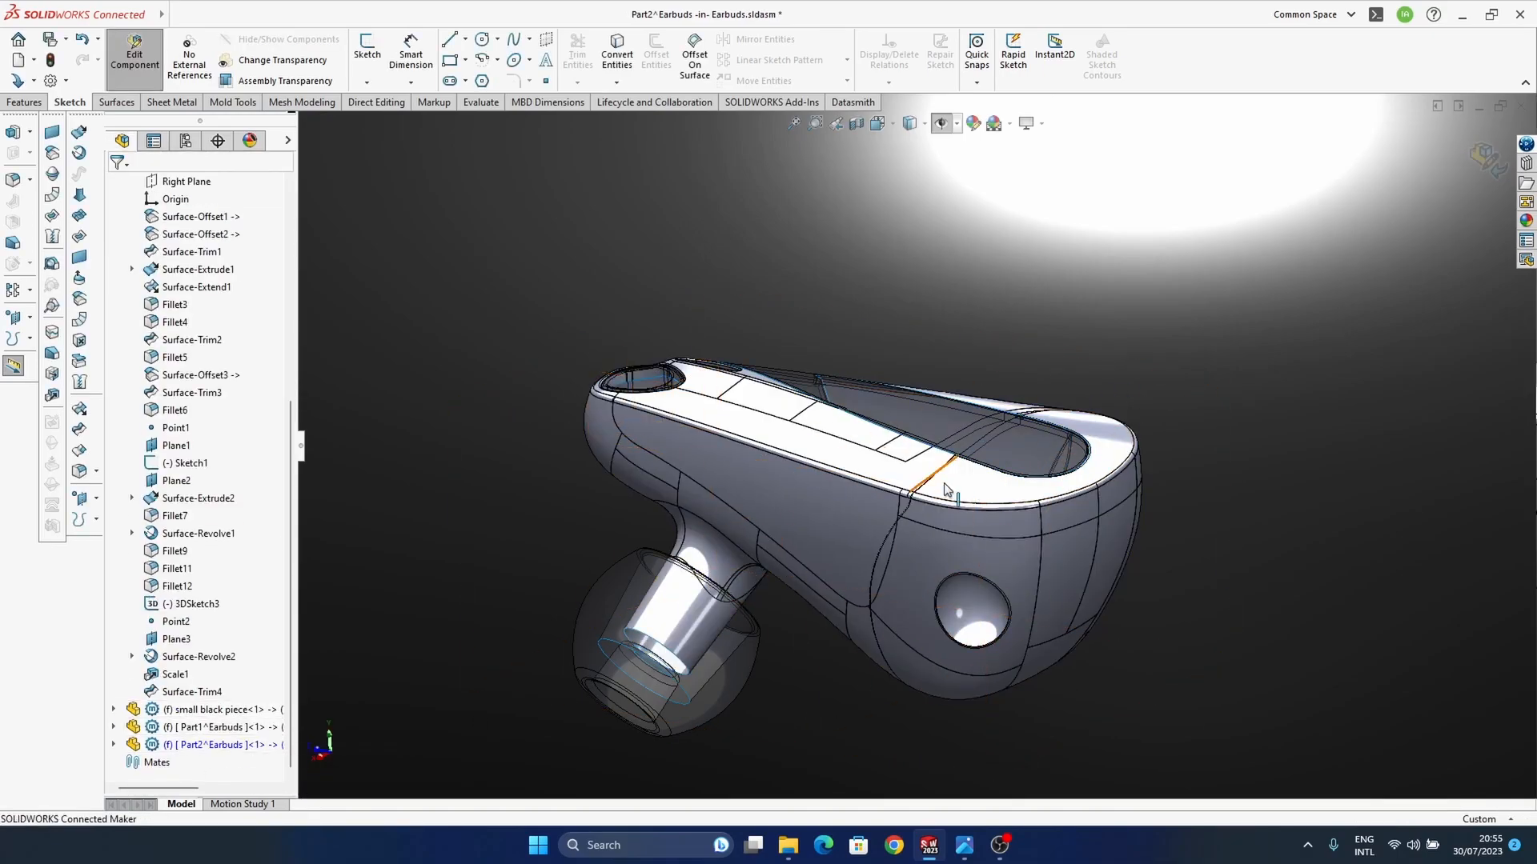
Step: Show the hidden "surfaces to do cuts" component around the copied housing surface
ctrl+middle_drag(925, 455, 941, 390)
scroll(183, 372, up, 7)
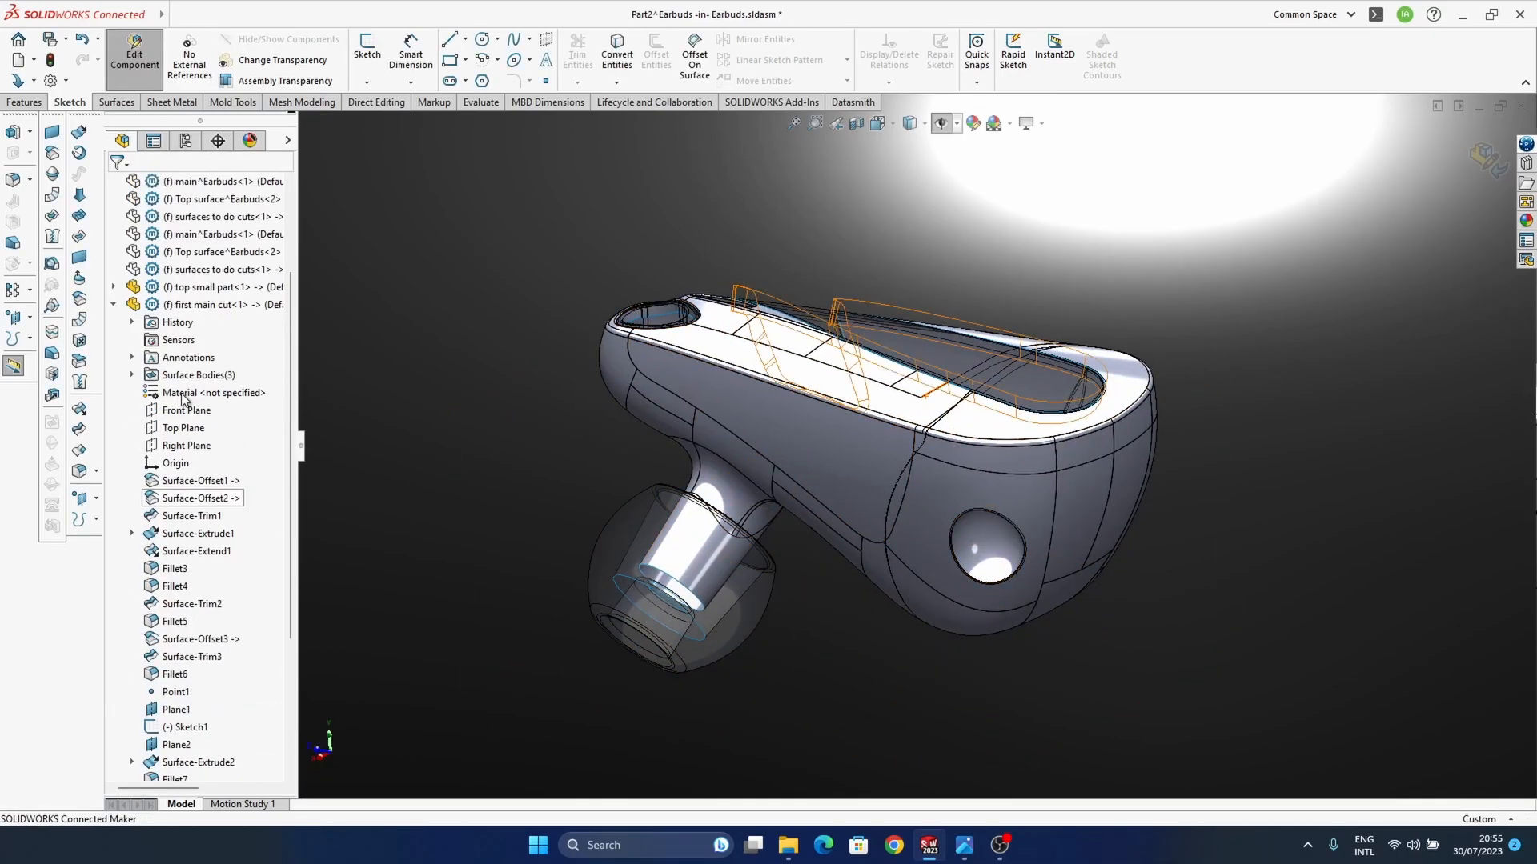
click(220, 357)
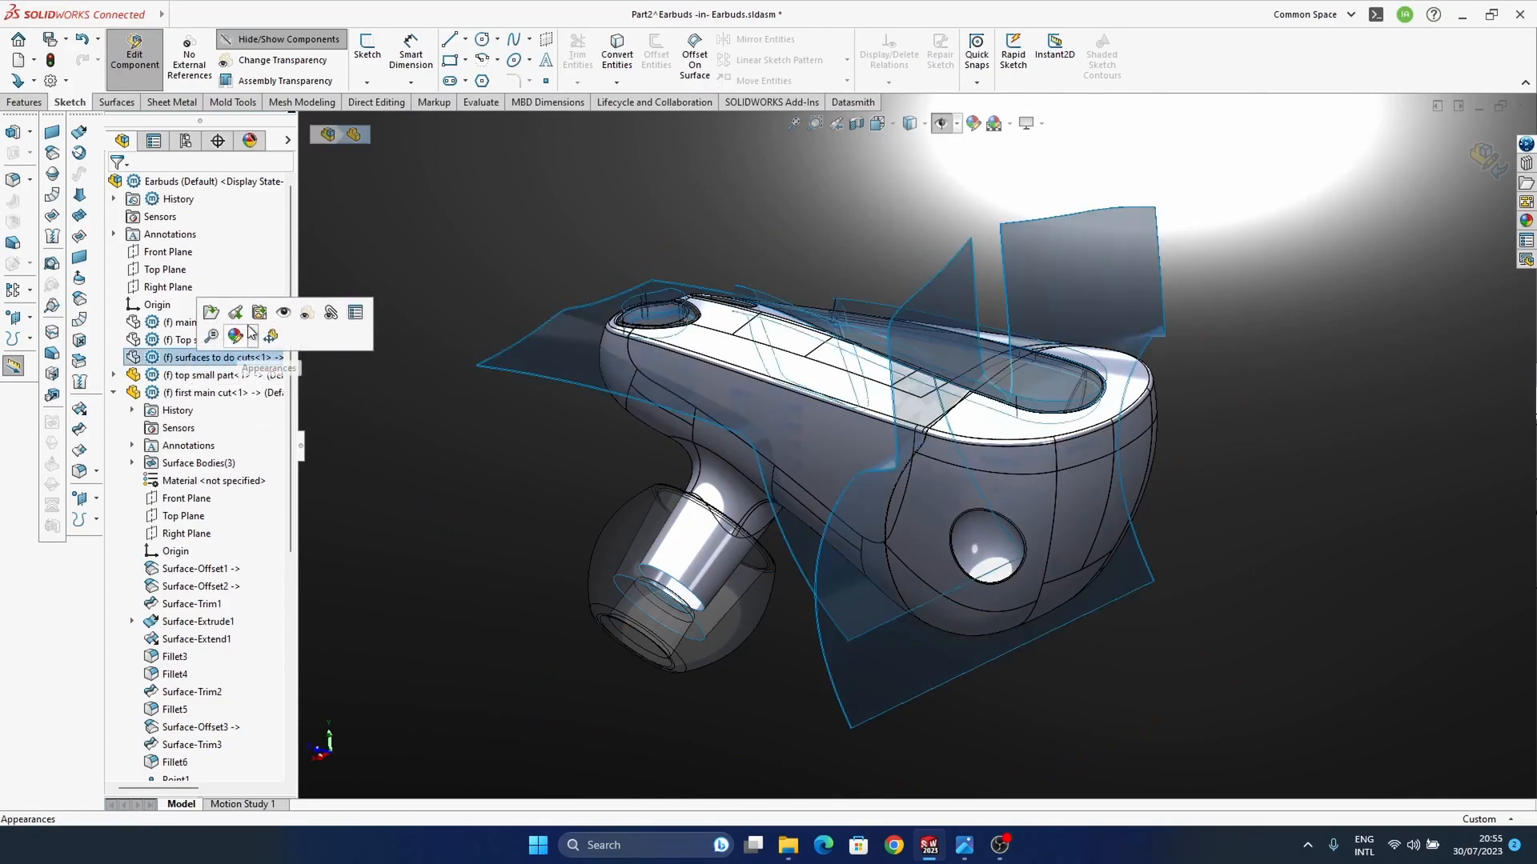
middle_drag(945, 582, 1249, 542)
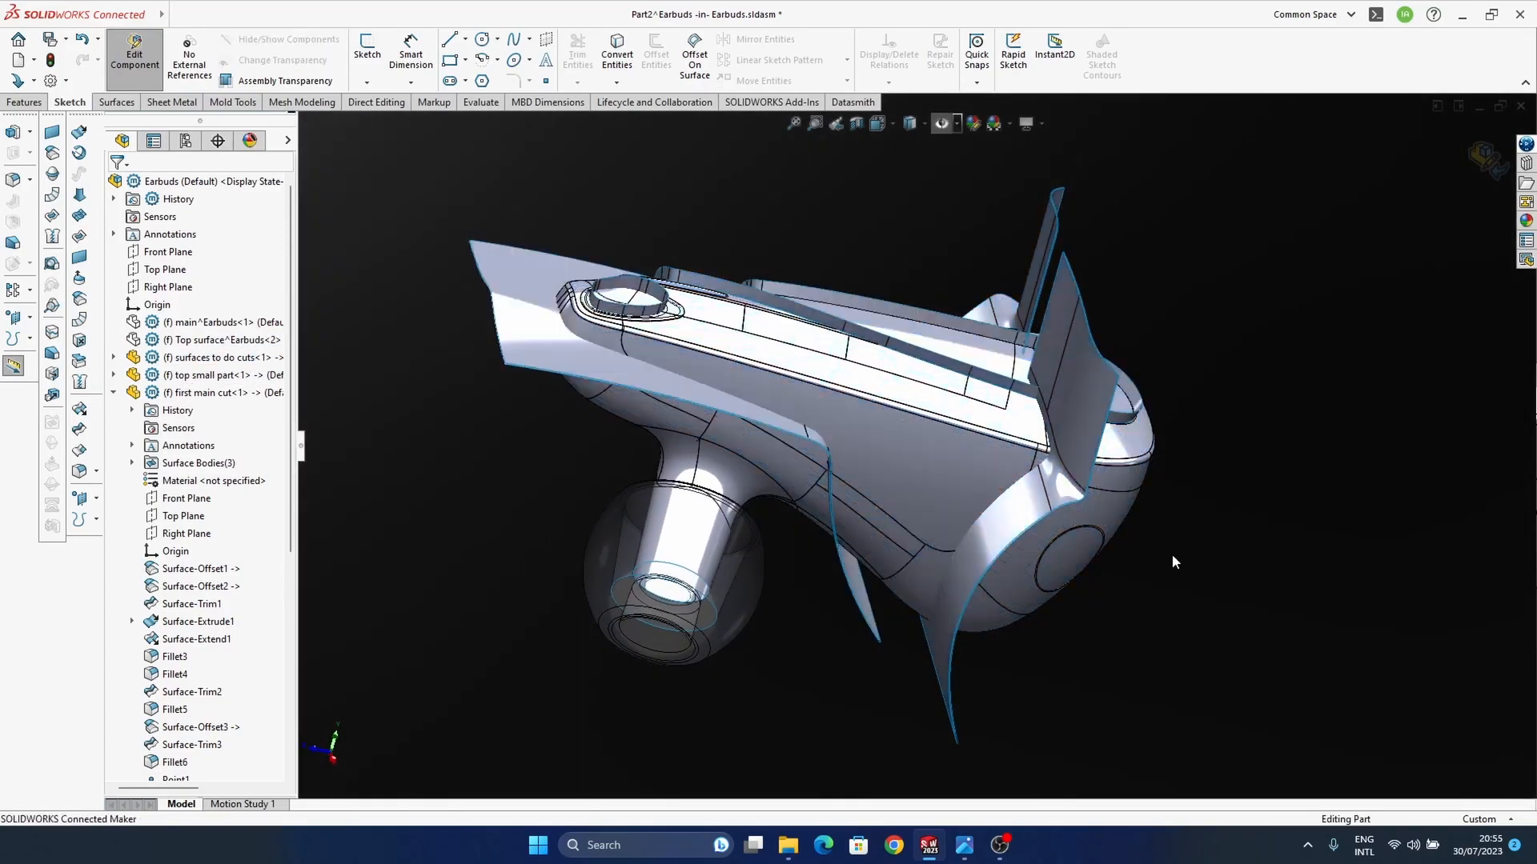
Step: Copy the Surface-Offset11 body of "surfaces to do cuts" into Part2 as an offset surface with a distance of 0
click(1062, 492)
middle_drag(1095, 596, 1132, 491)
click(1131, 491)
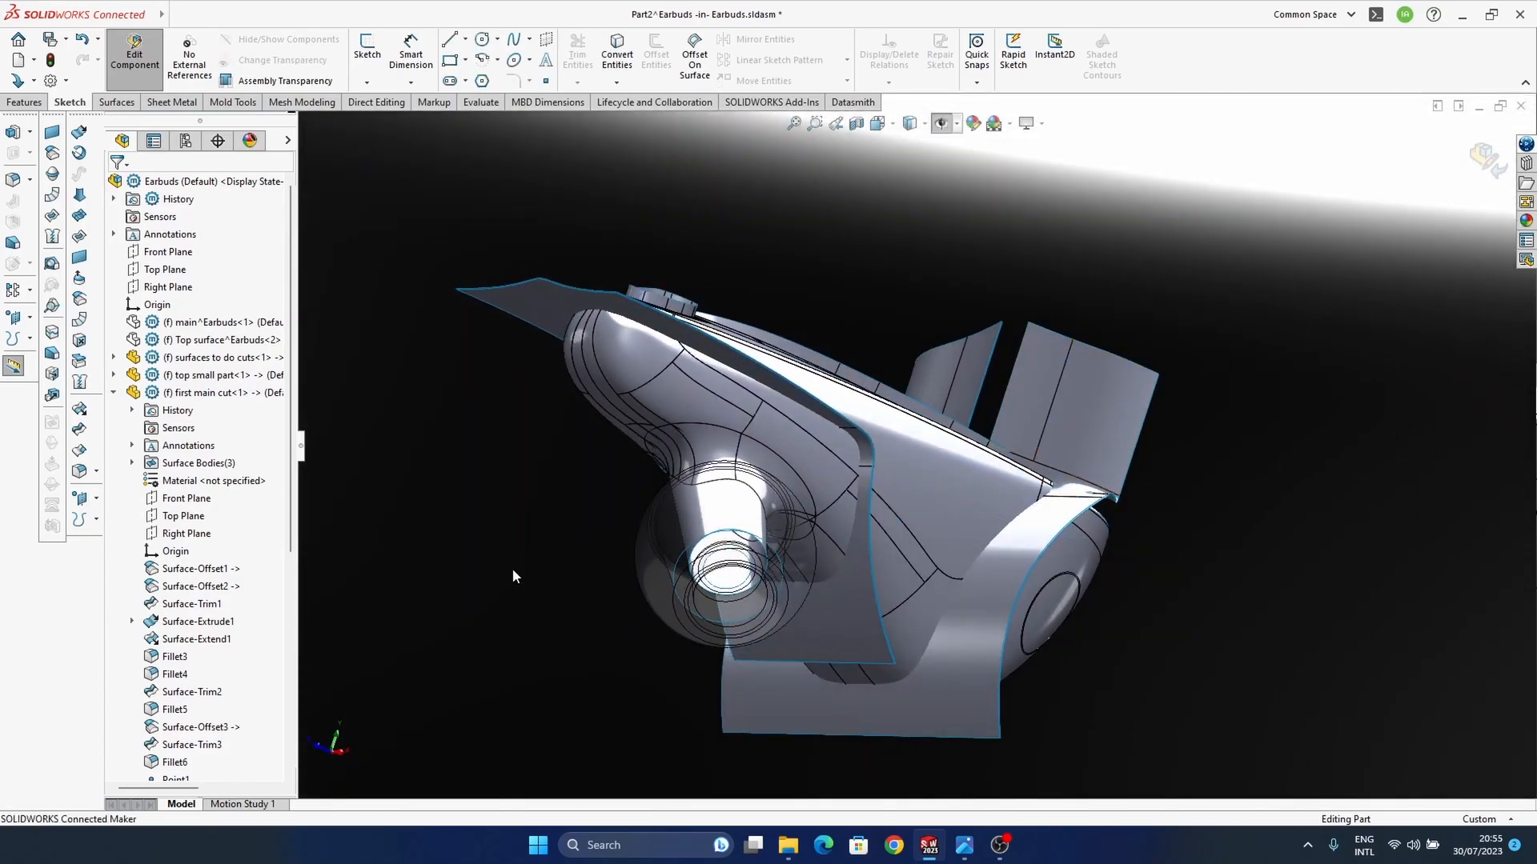
click(1034, 395)
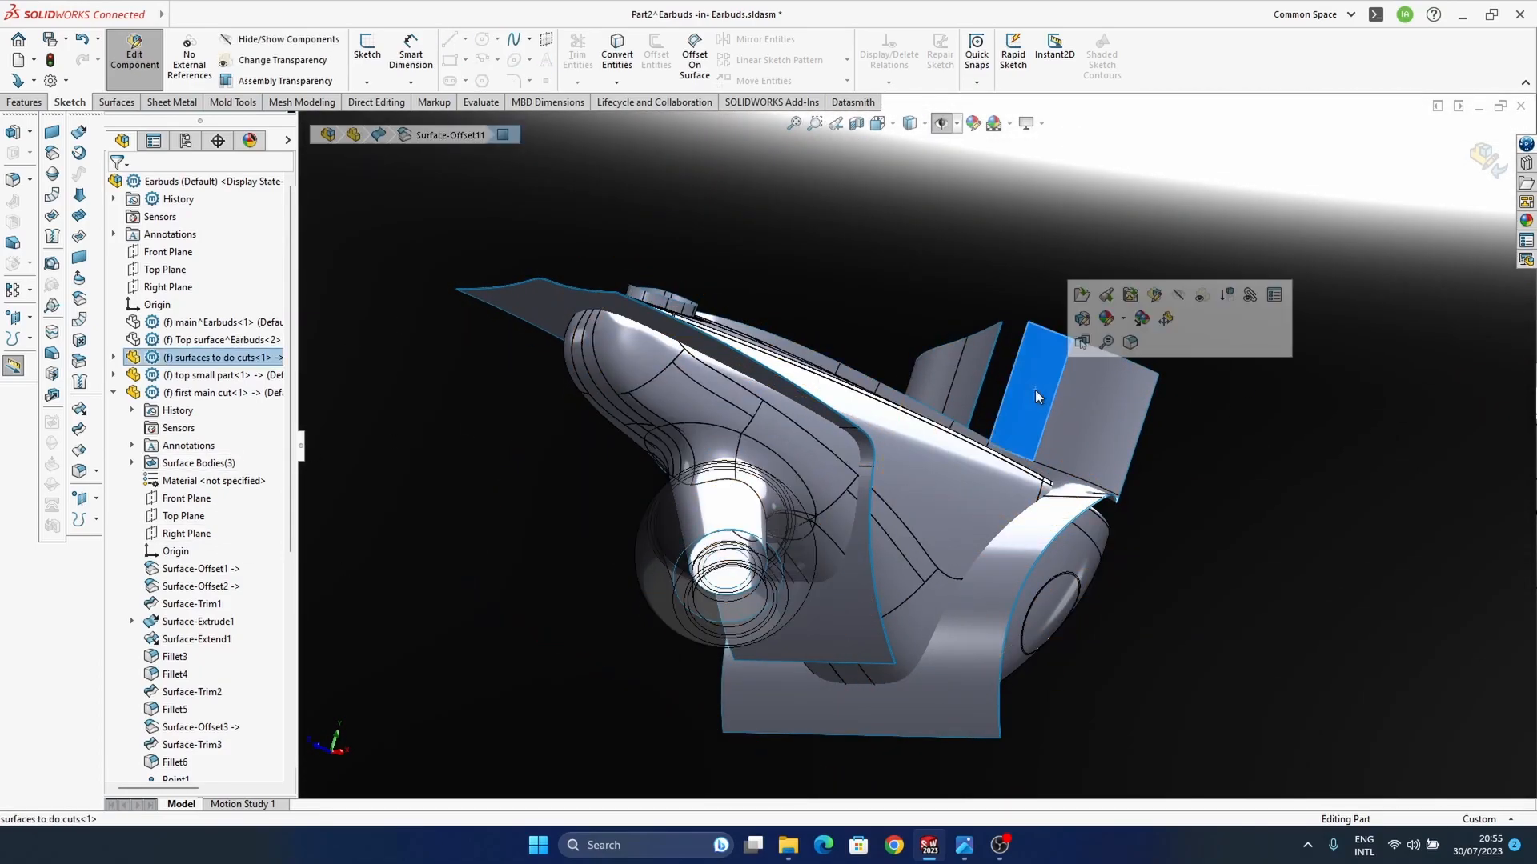
click(113, 357)
scroll(190, 561, down, 5)
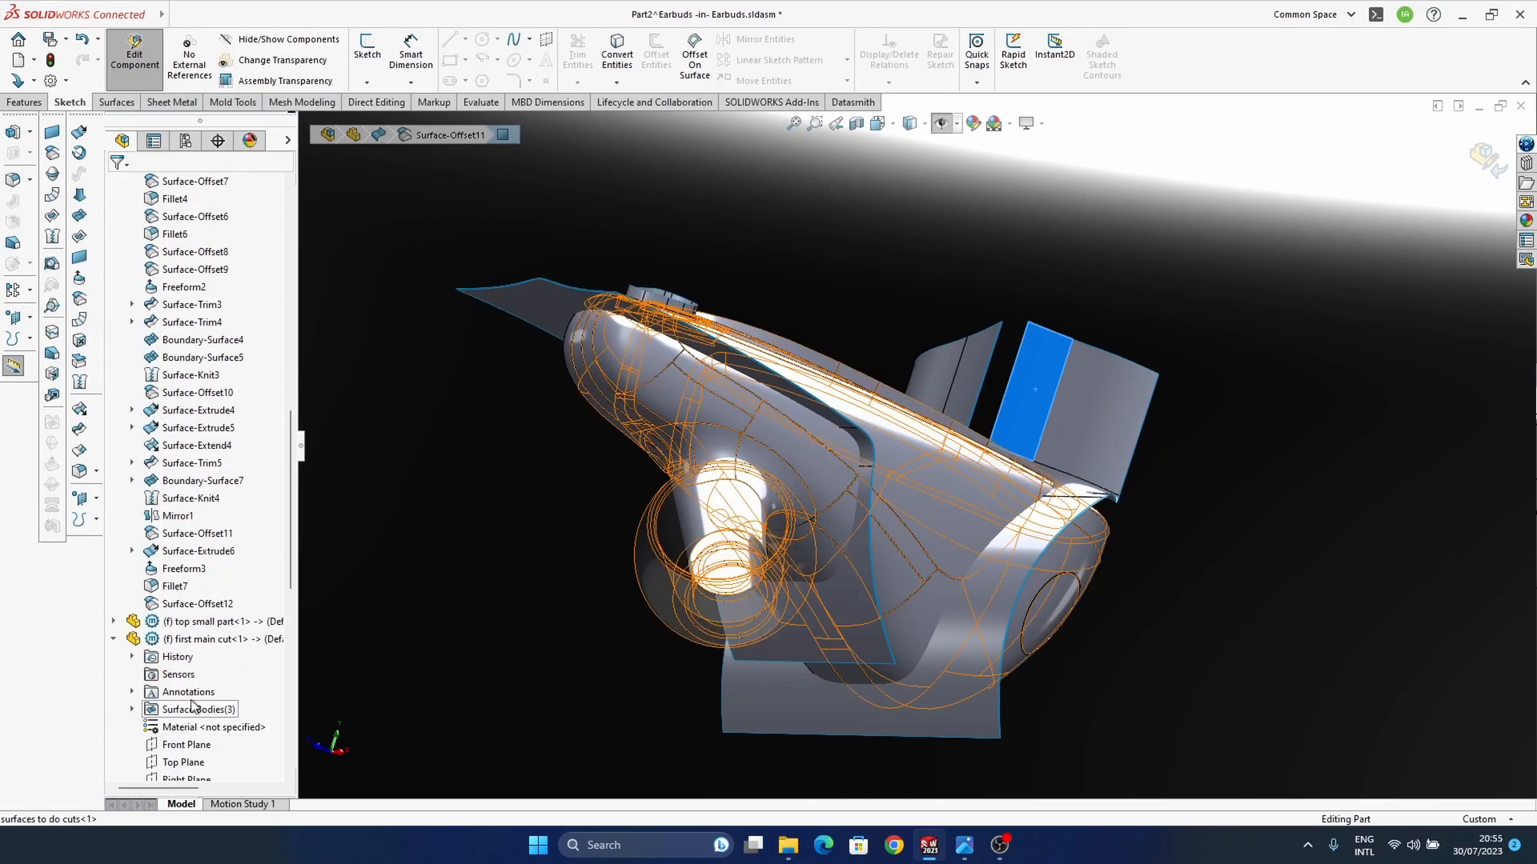
click(195, 605)
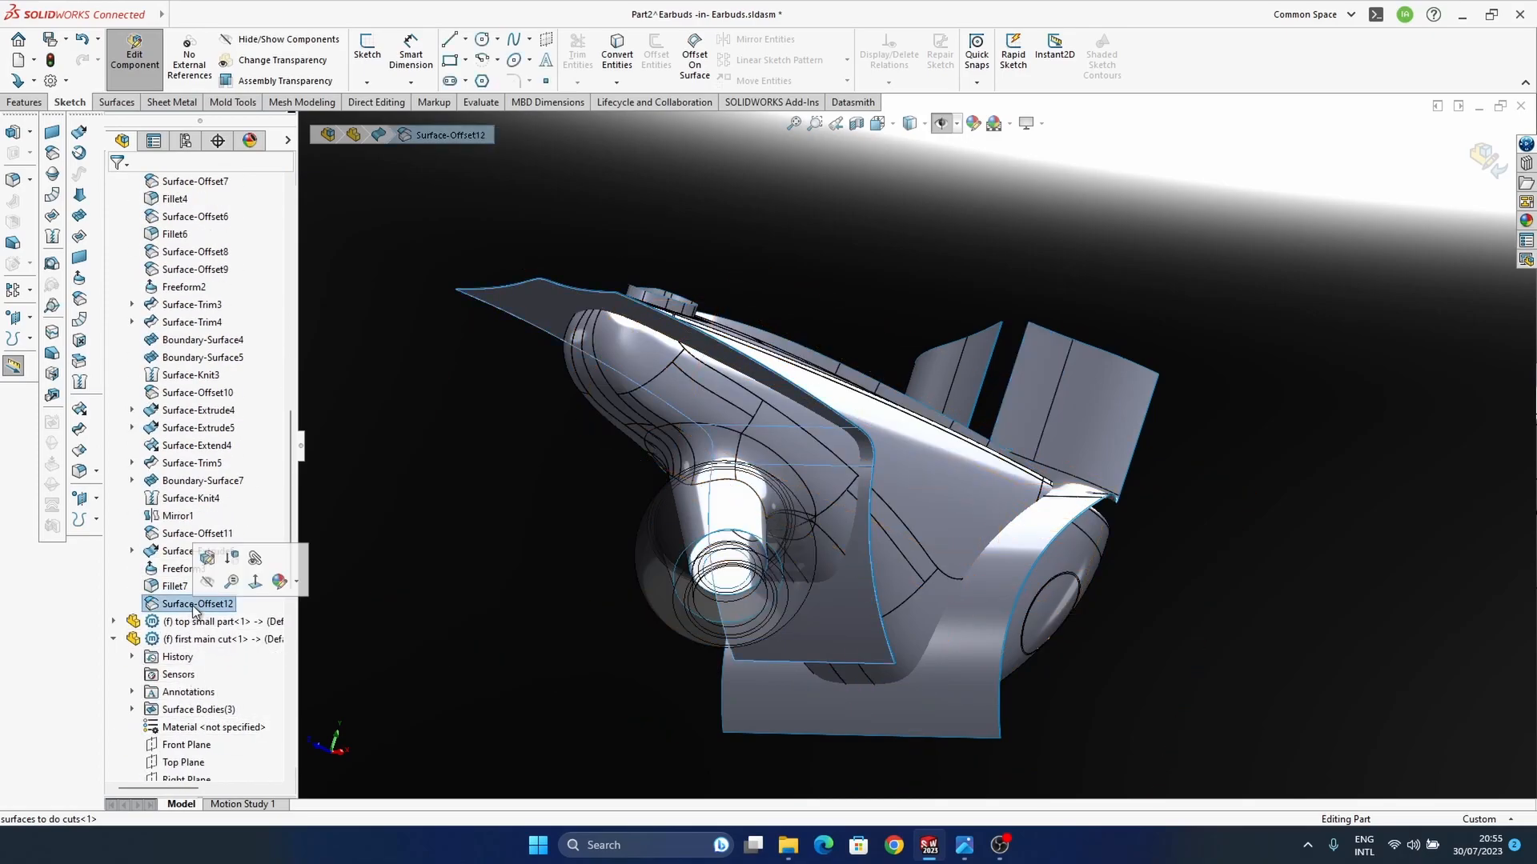
click(174, 534)
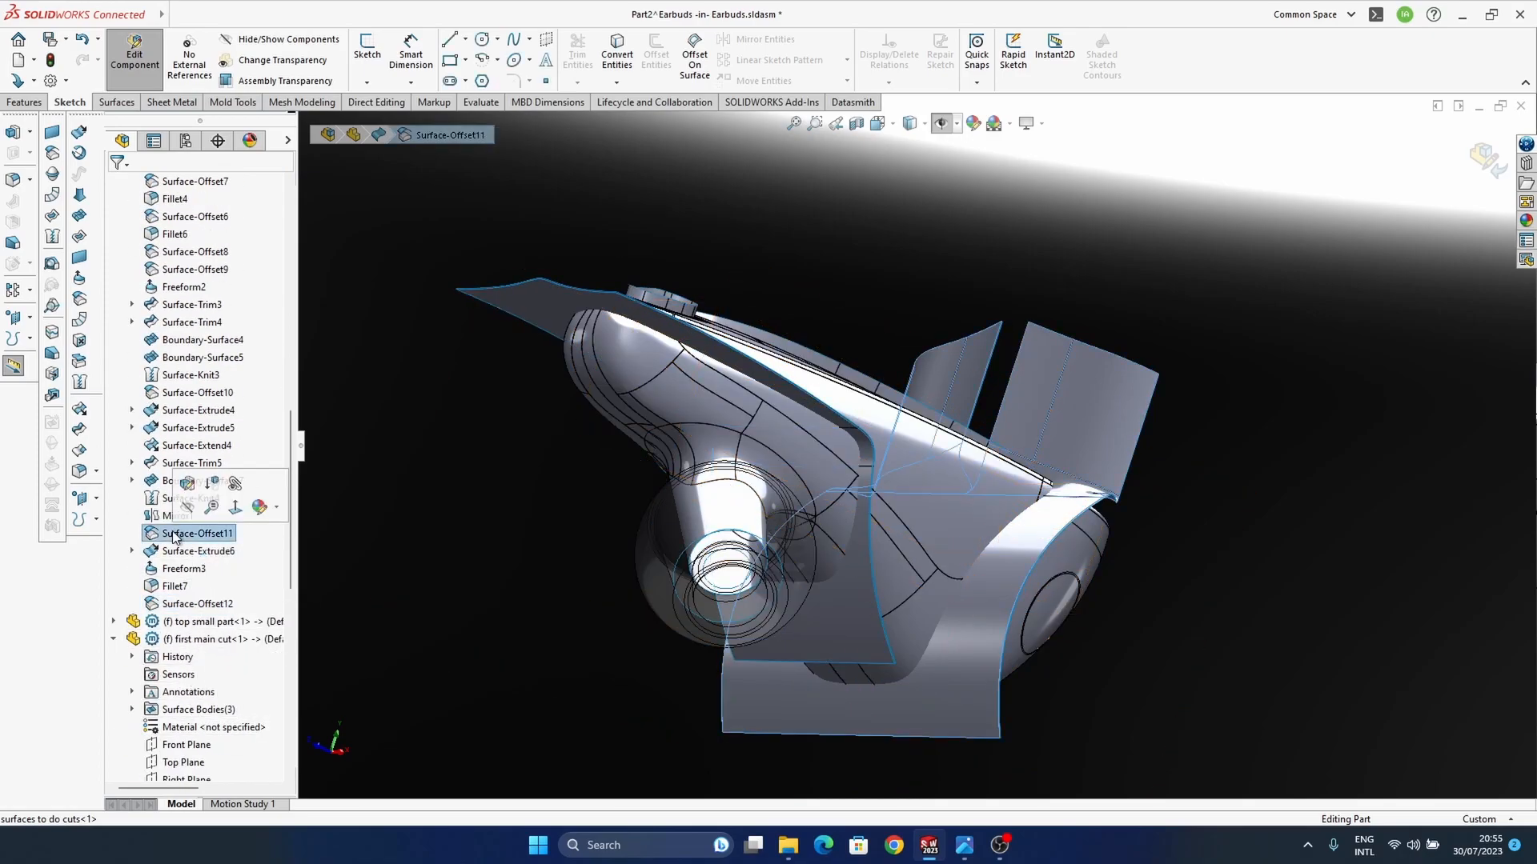
middle_drag(1125, 500, 1080, 469)
scroll(1080, 468, down, 4)
middle_drag(954, 554, 943, 524)
scroll(225, 606, down, 8)
scroll(225, 606, down, 3)
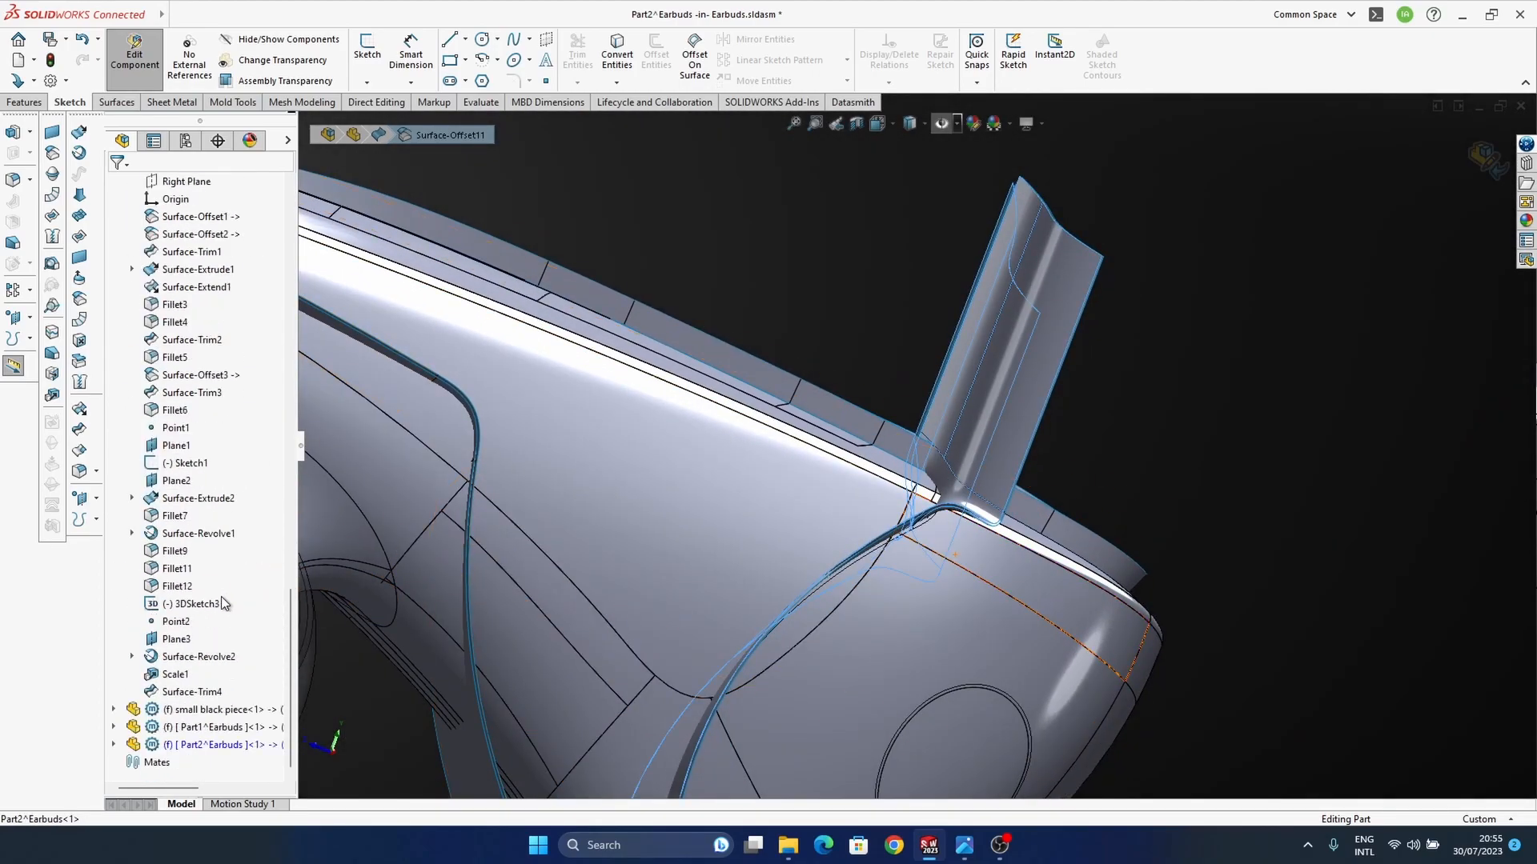
click(79, 299)
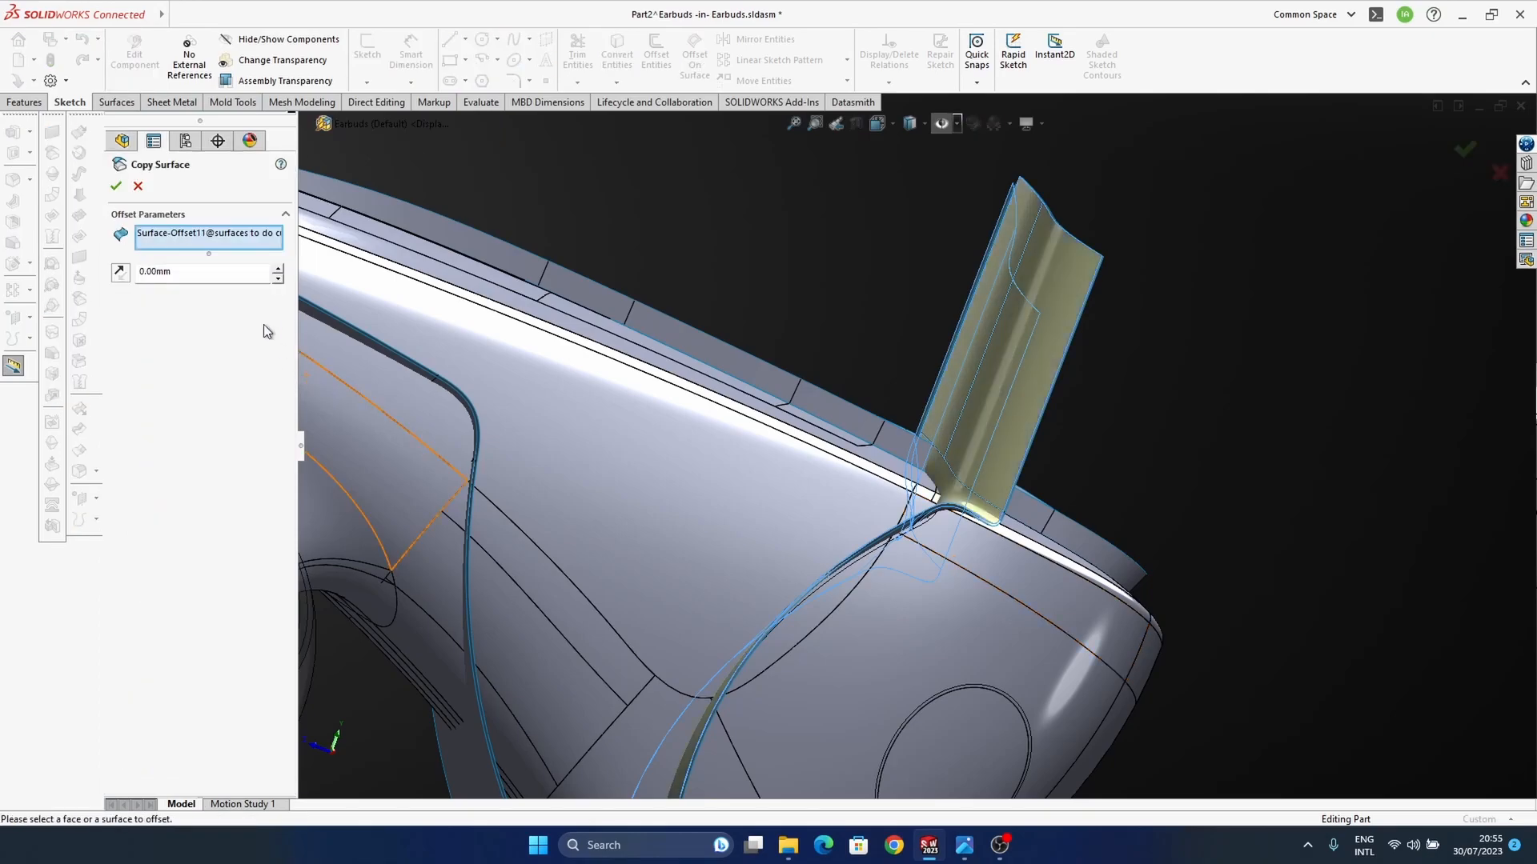
click(116, 186)
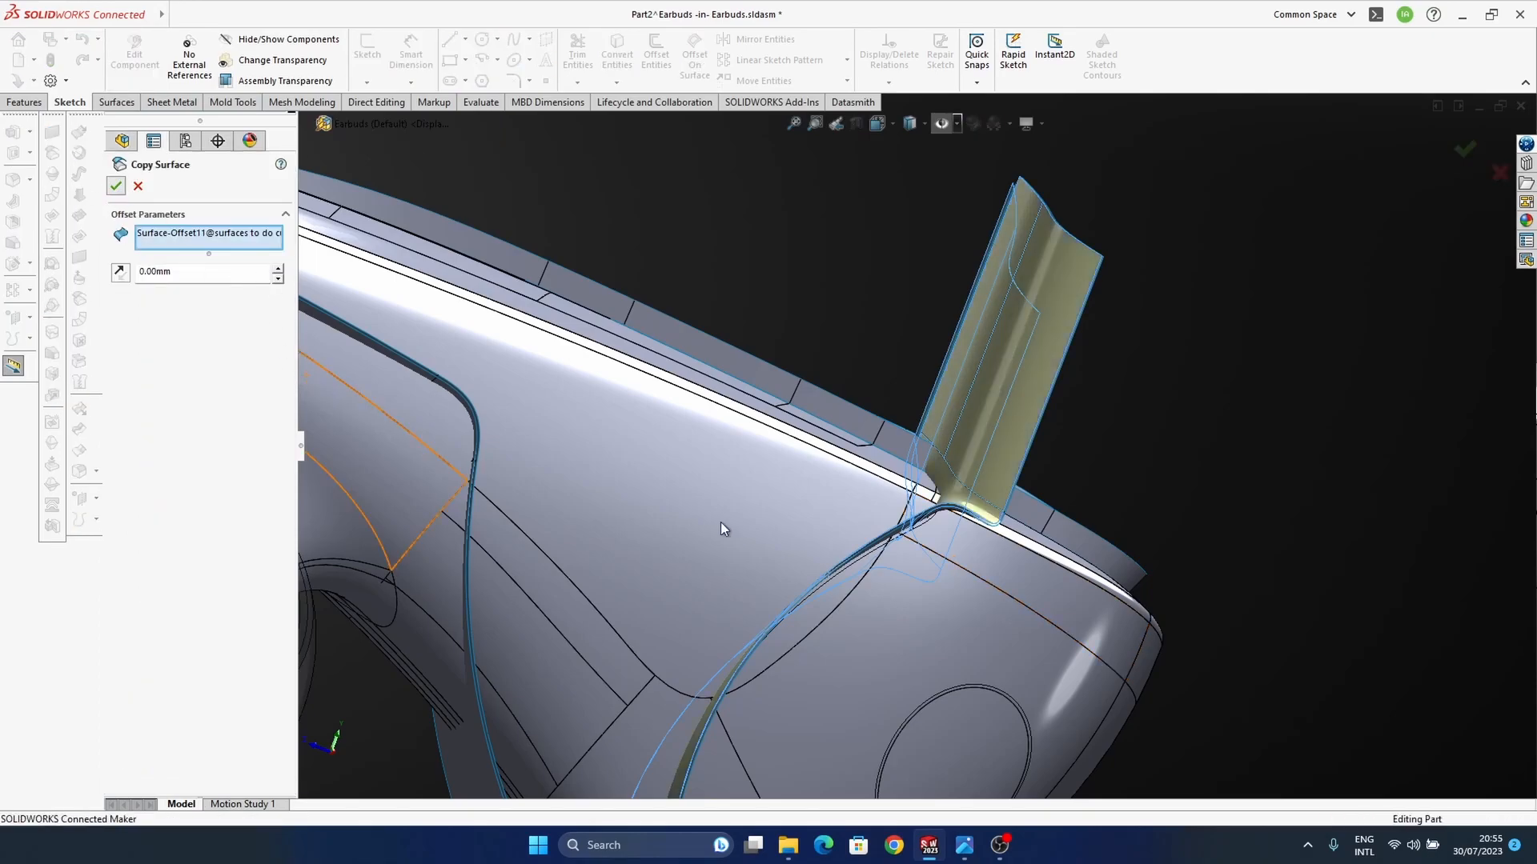
Step: Hide the "surfaces to do cuts" component so only the copied surfaces remain around the housing
ctrl+middle_drag(311, 681, 441, 600)
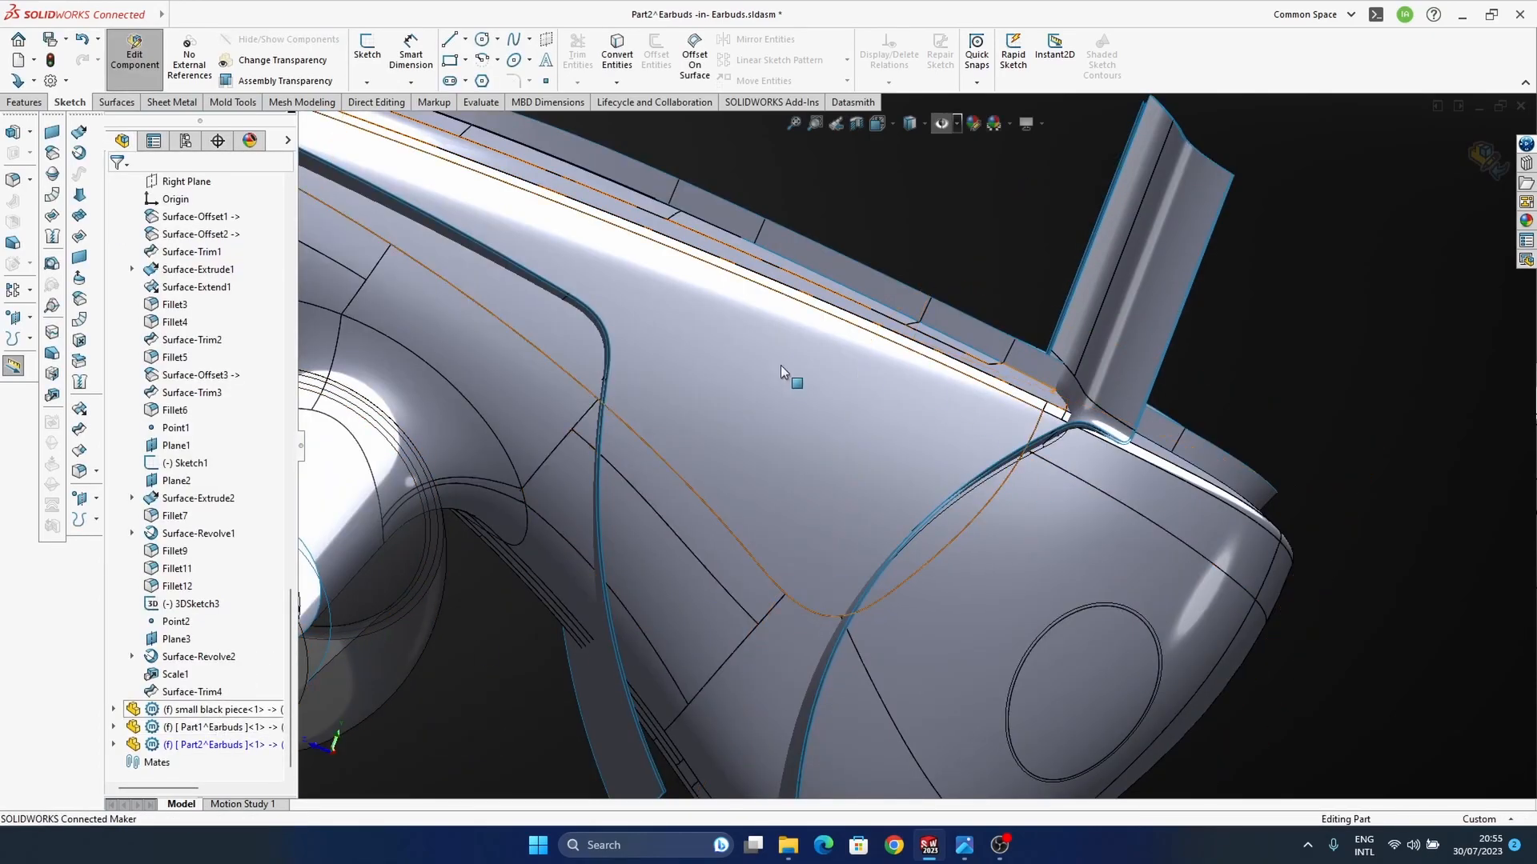
scroll(249, 526, up, 15)
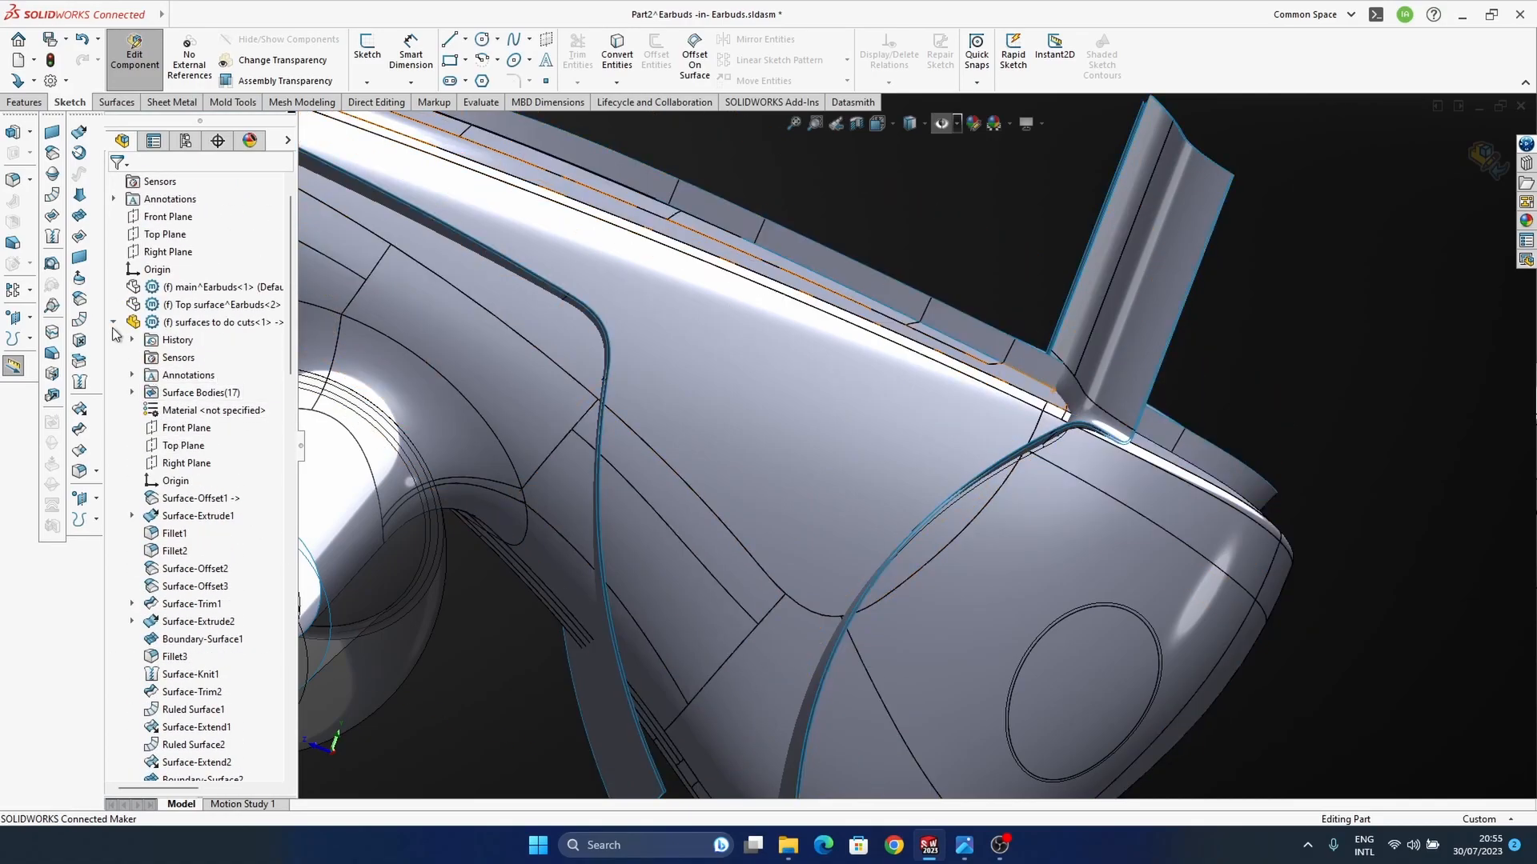
click(113, 322)
click(172, 322)
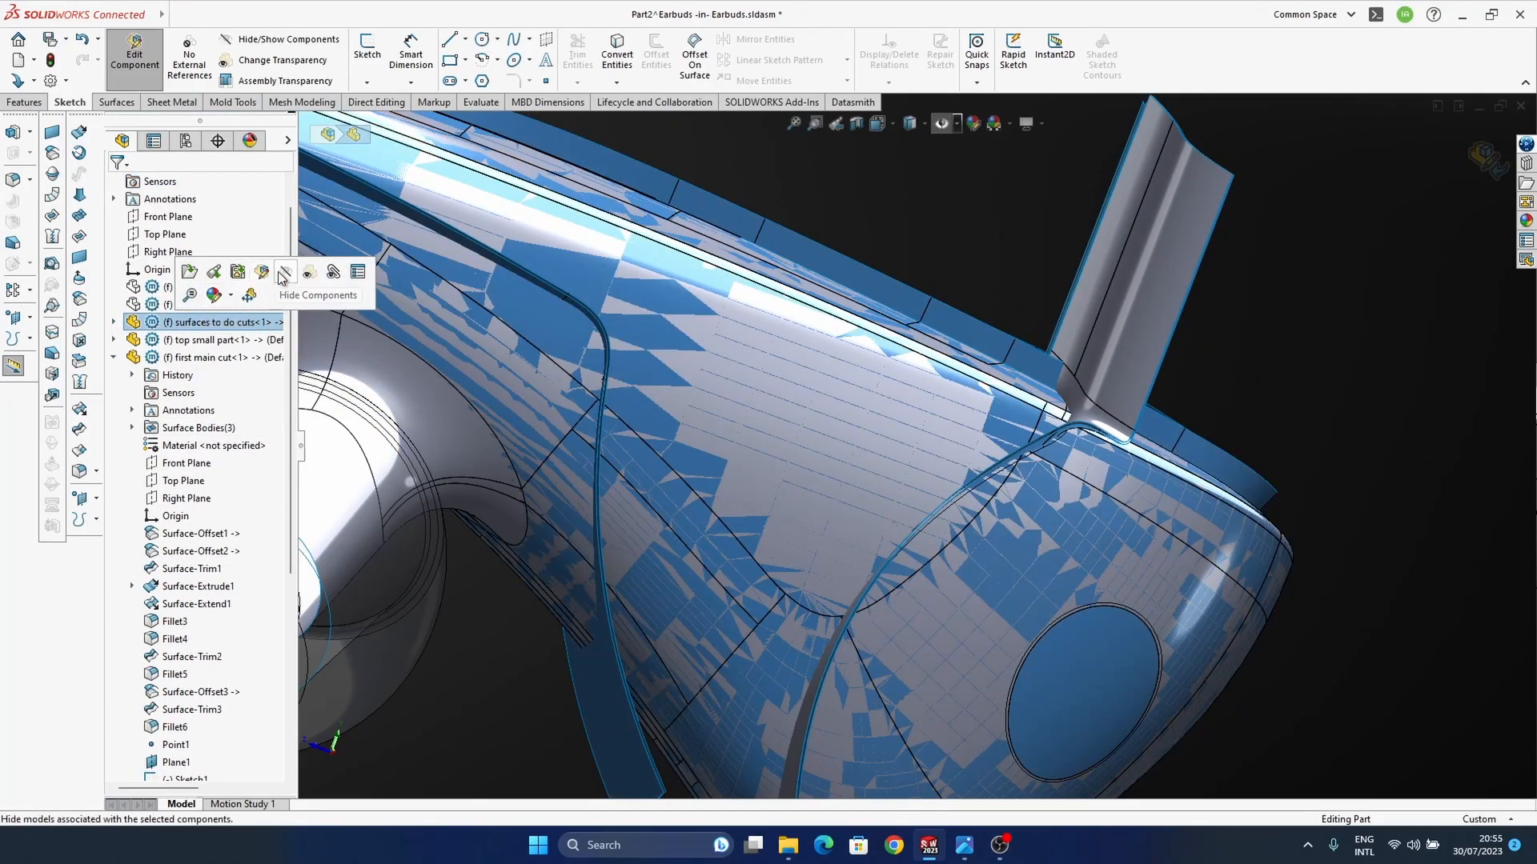
click(283, 277)
Step: Trim the Part2 housing surface with Surface-Offset2 as the trim tool, removing the rounded end with the round hole
middle_drag(954, 429, 980, 504)
scroll(202, 650, down, 6)
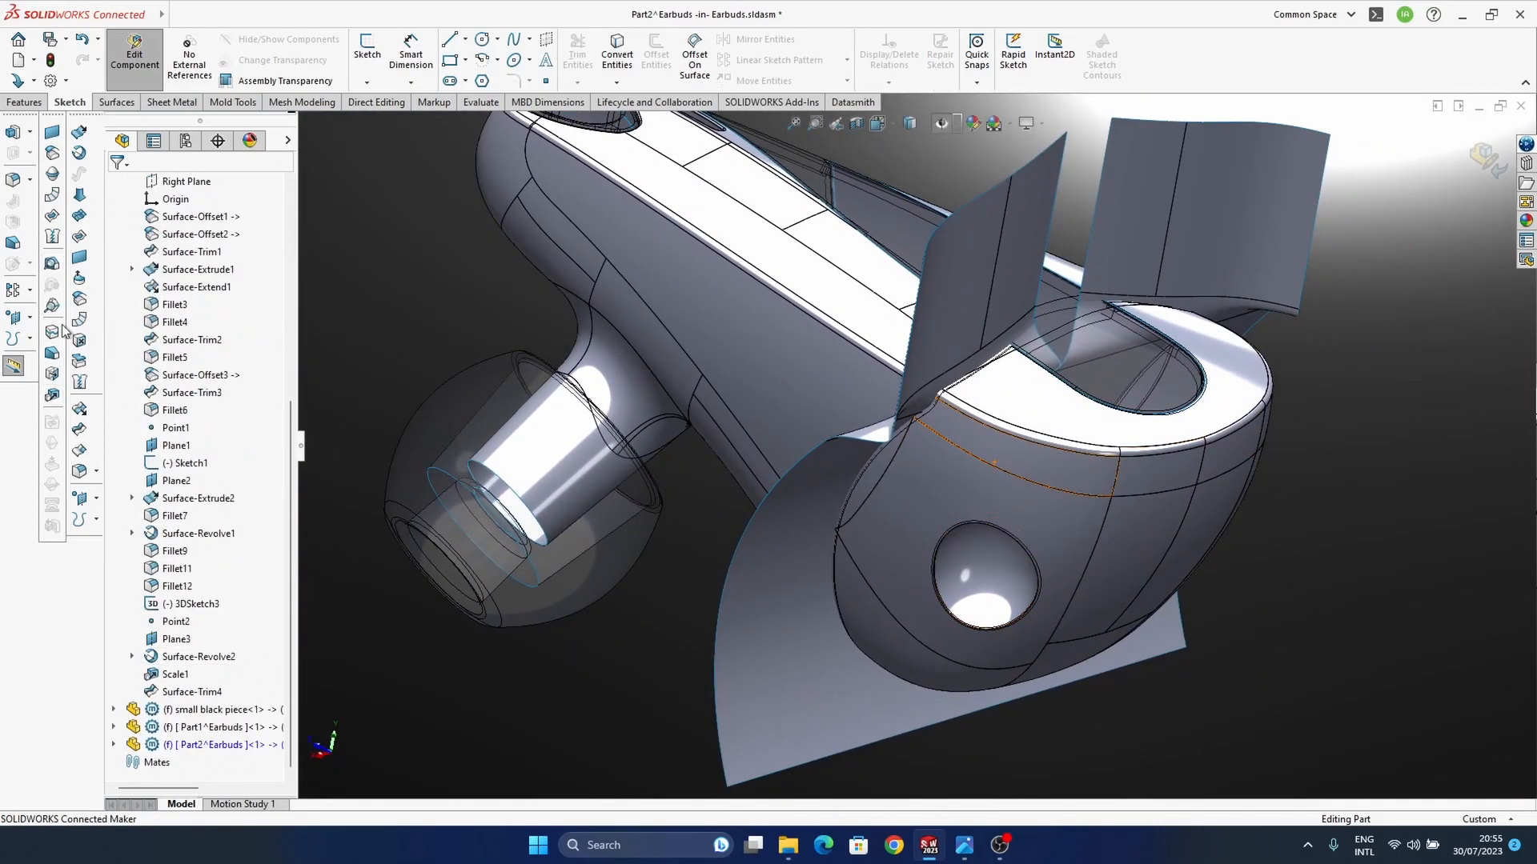
click(80, 430)
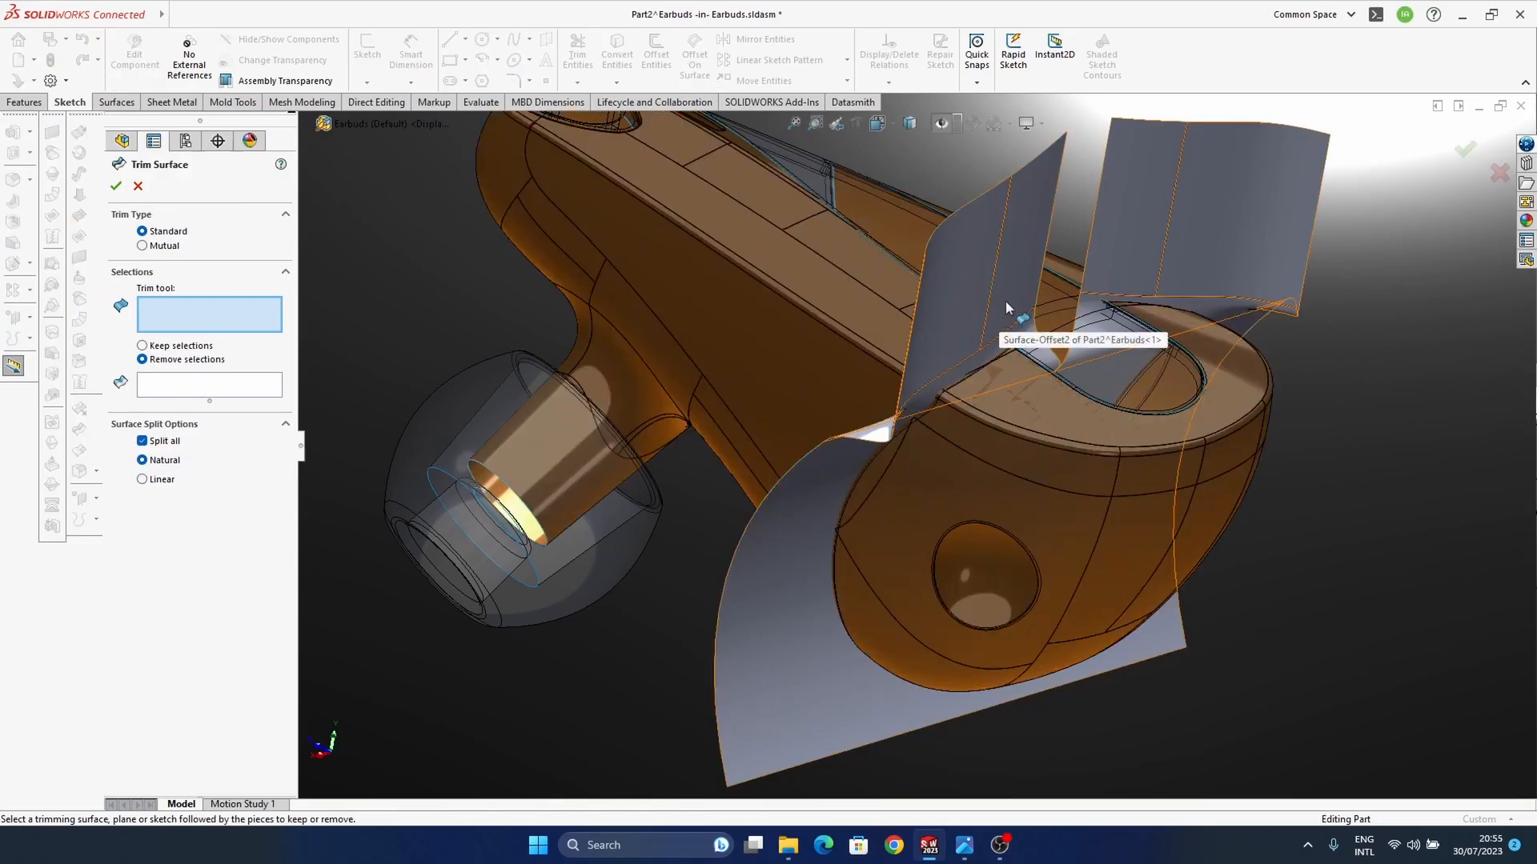
click(1007, 315)
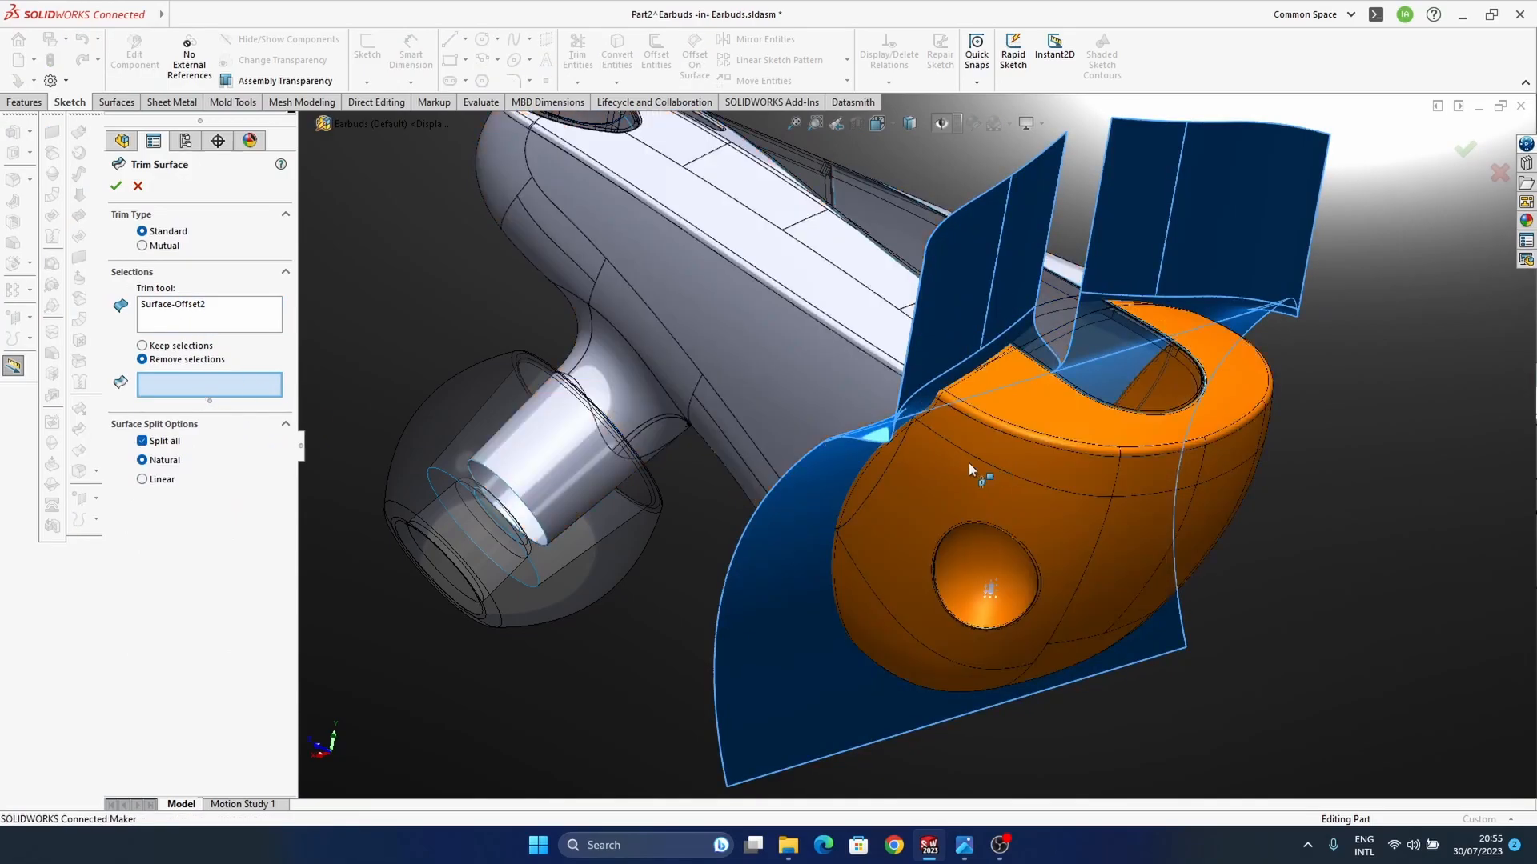
click(988, 483)
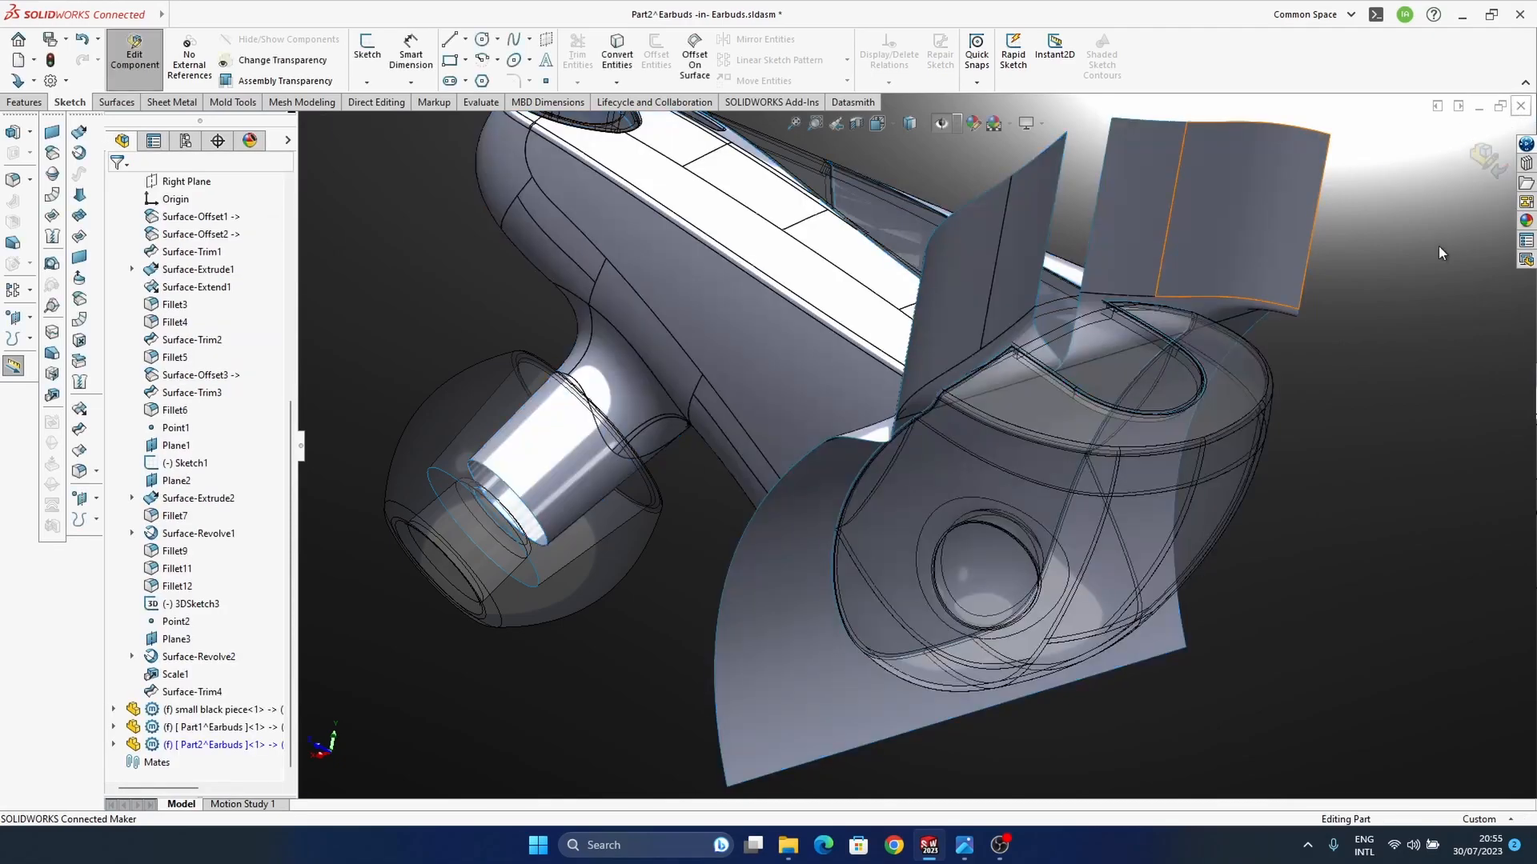
Step: Hide the copied cutting surface body in Part2, leaving the trimmed housing shown
click(1284, 242)
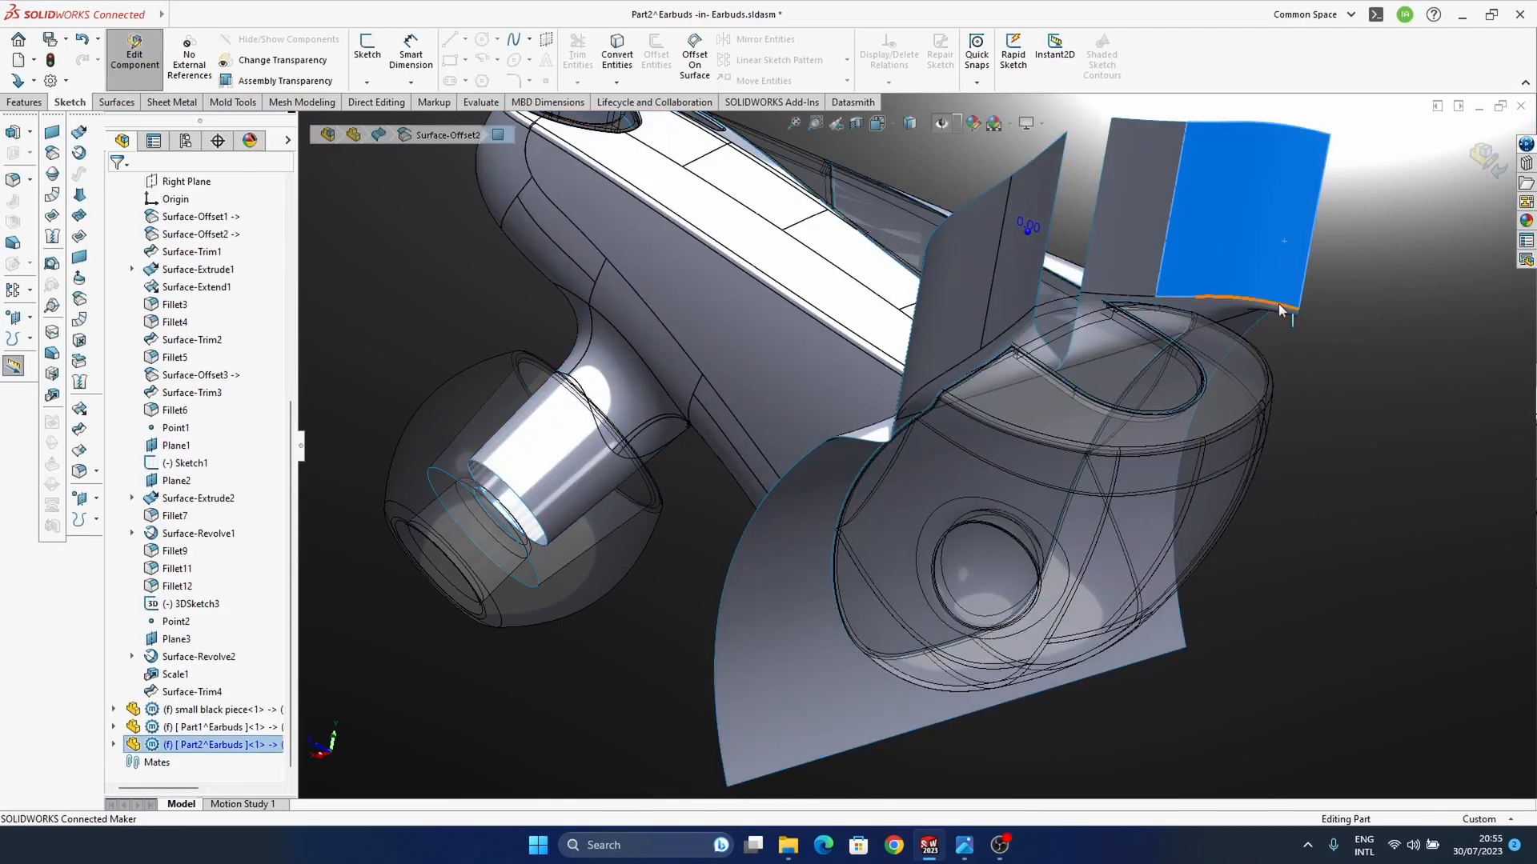
click(114, 745)
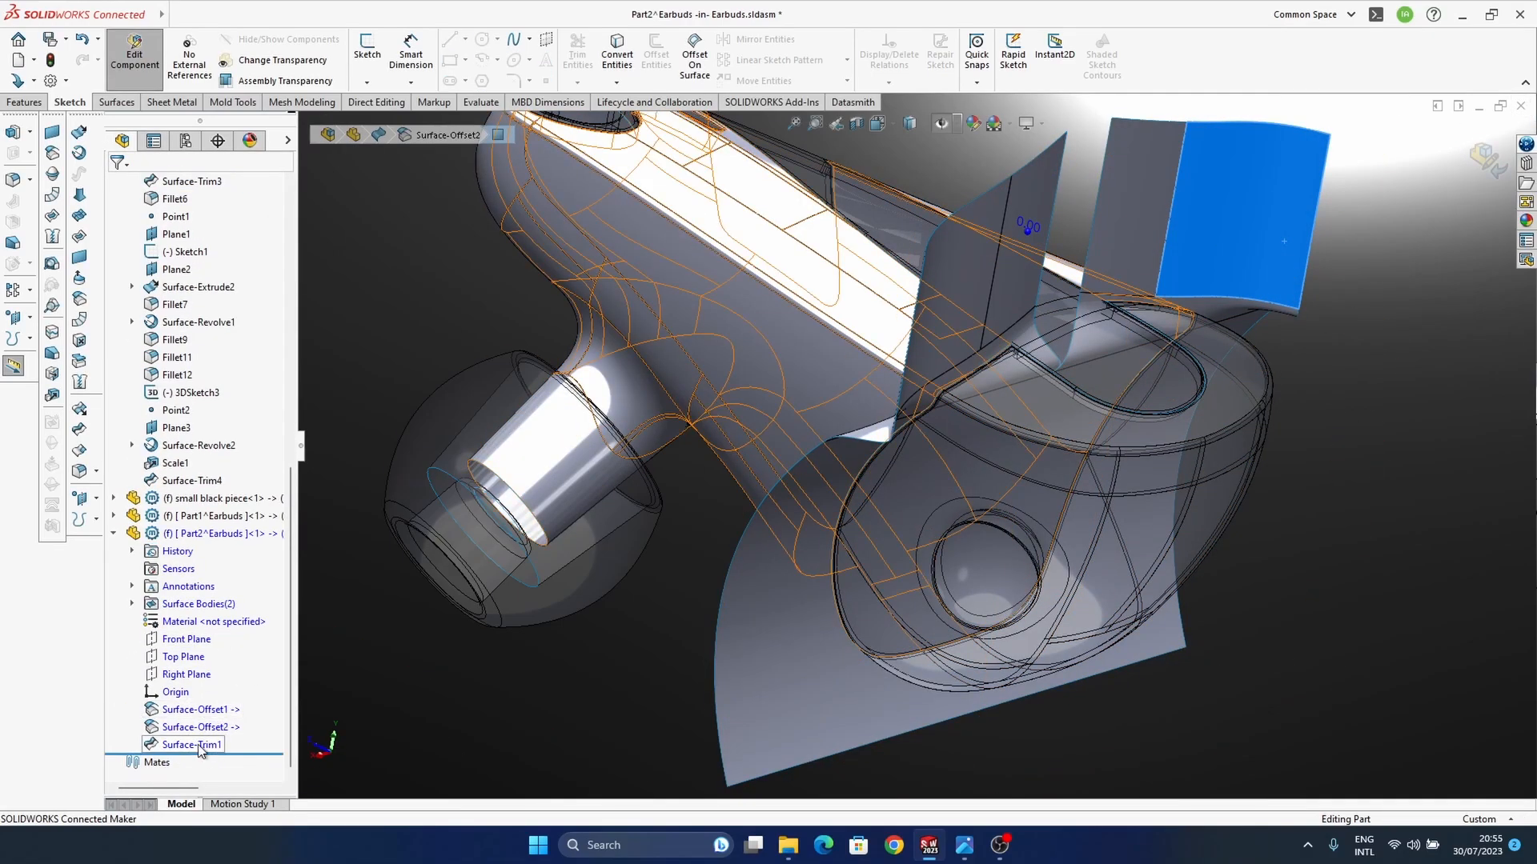
click(200, 746)
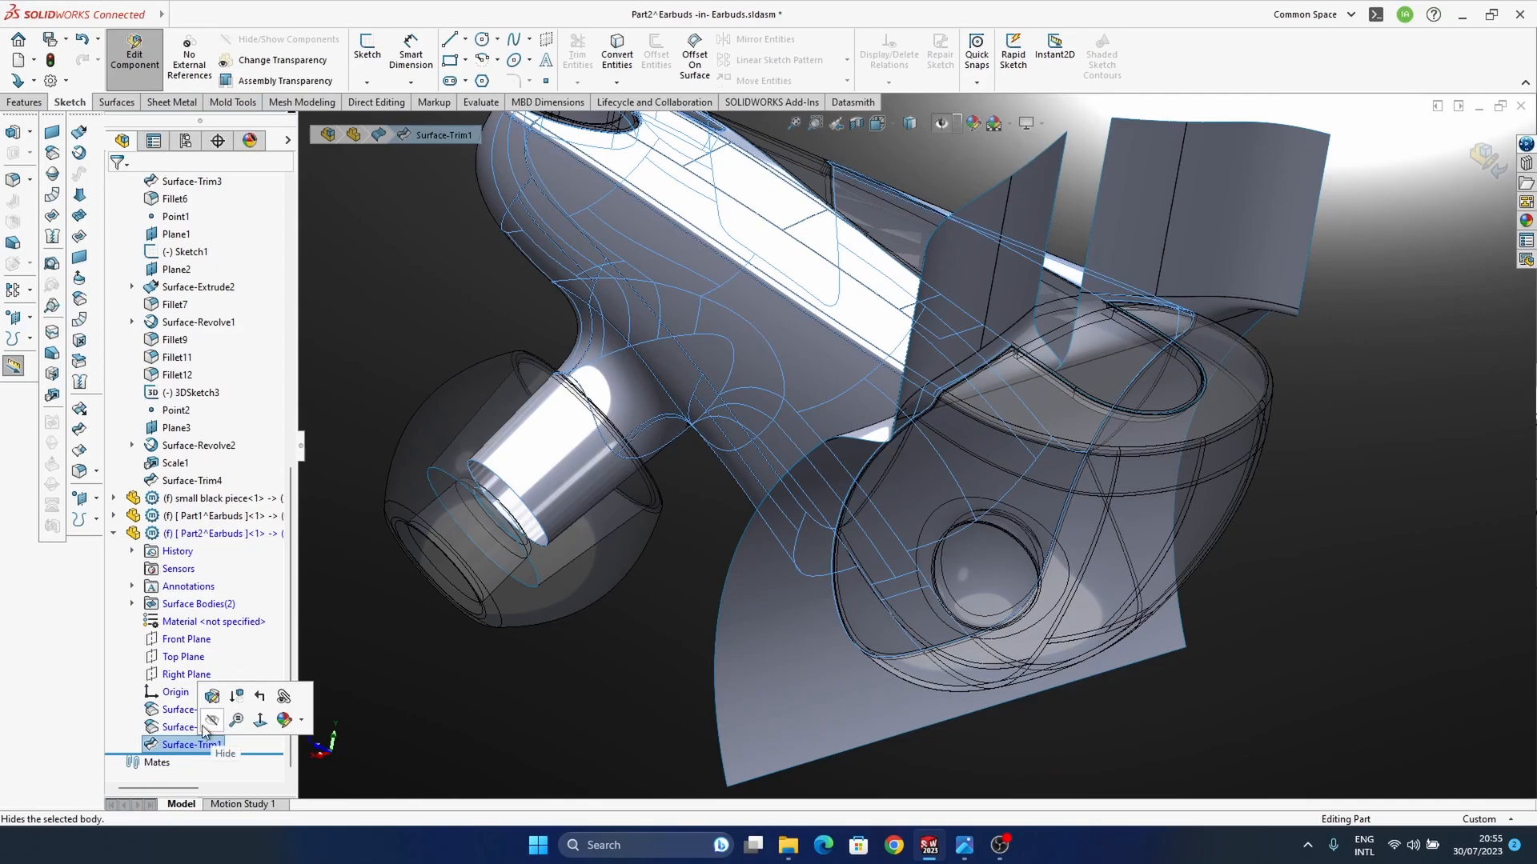
click(212, 722)
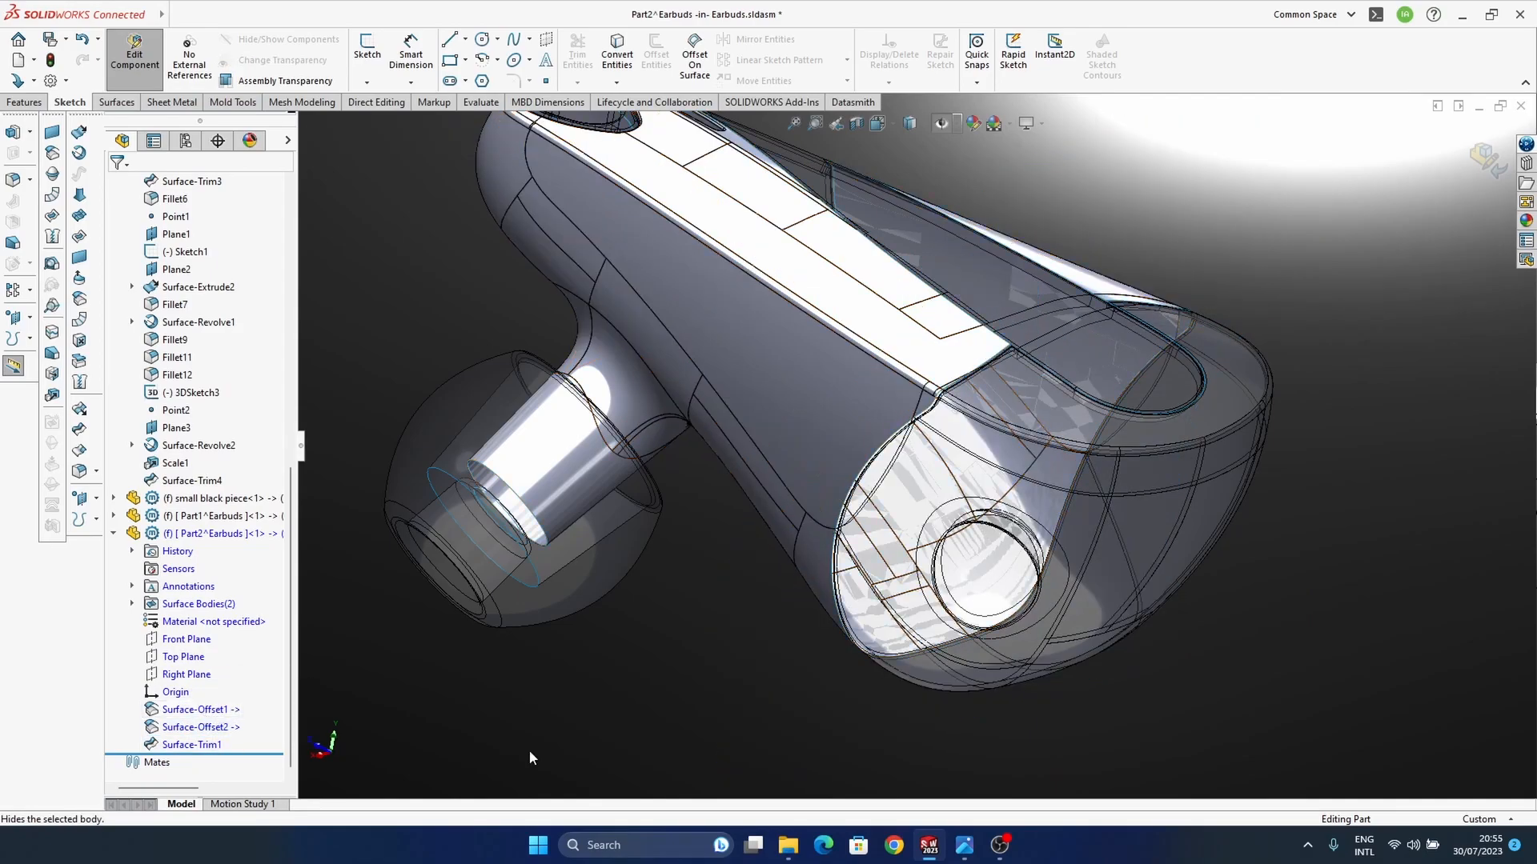
Step: Thicken the trimmed housing surface Surface-Trim1 in Part2 by 0.3 mm
middle_drag(910, 489, 881, 532)
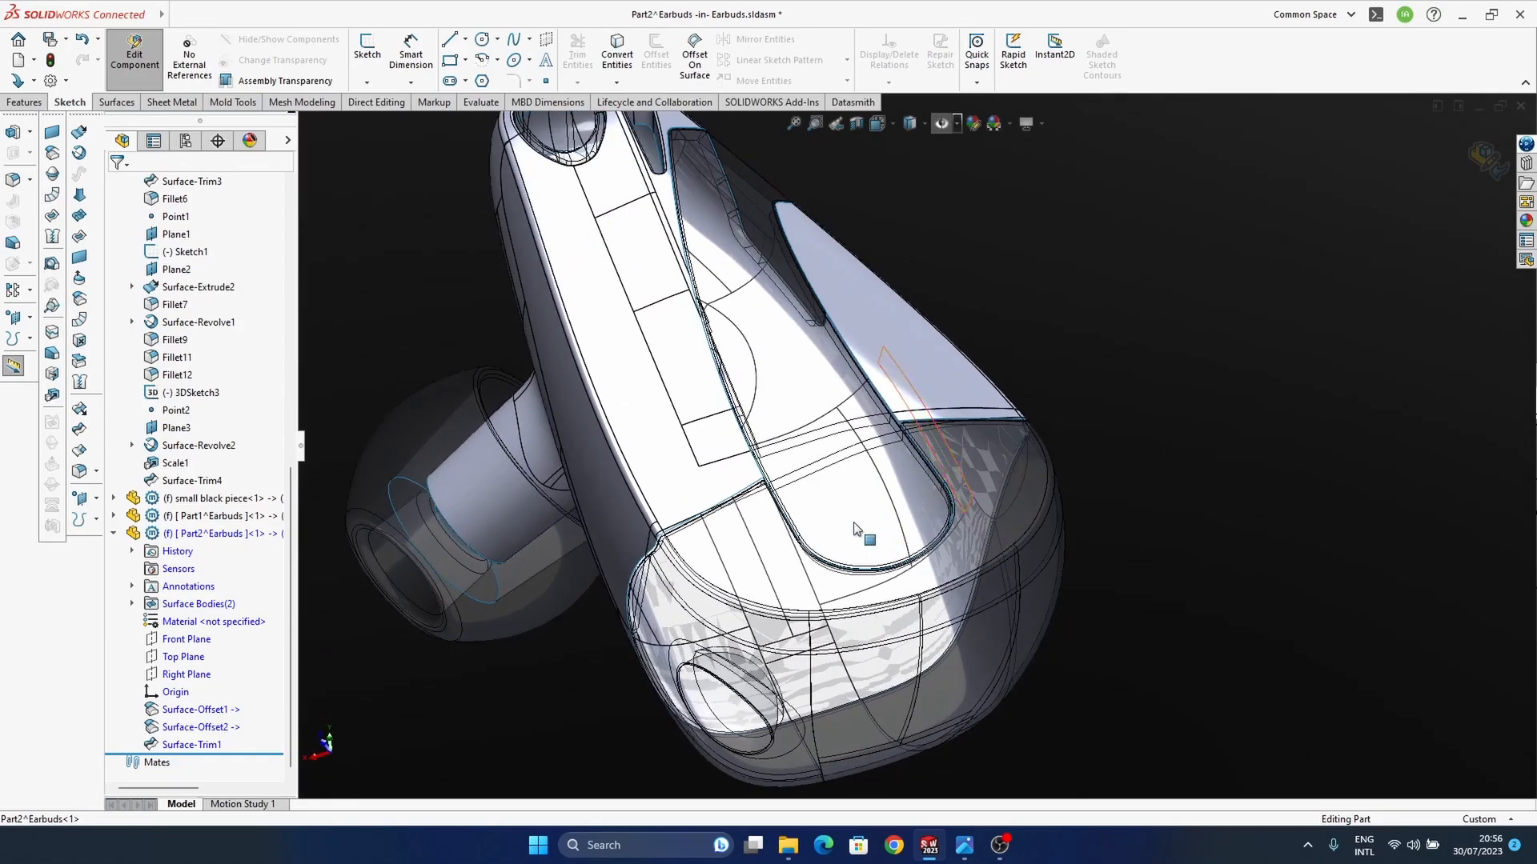
scroll(734, 497, down, 5)
ctrl+middle_drag(734, 497, 769, 472)
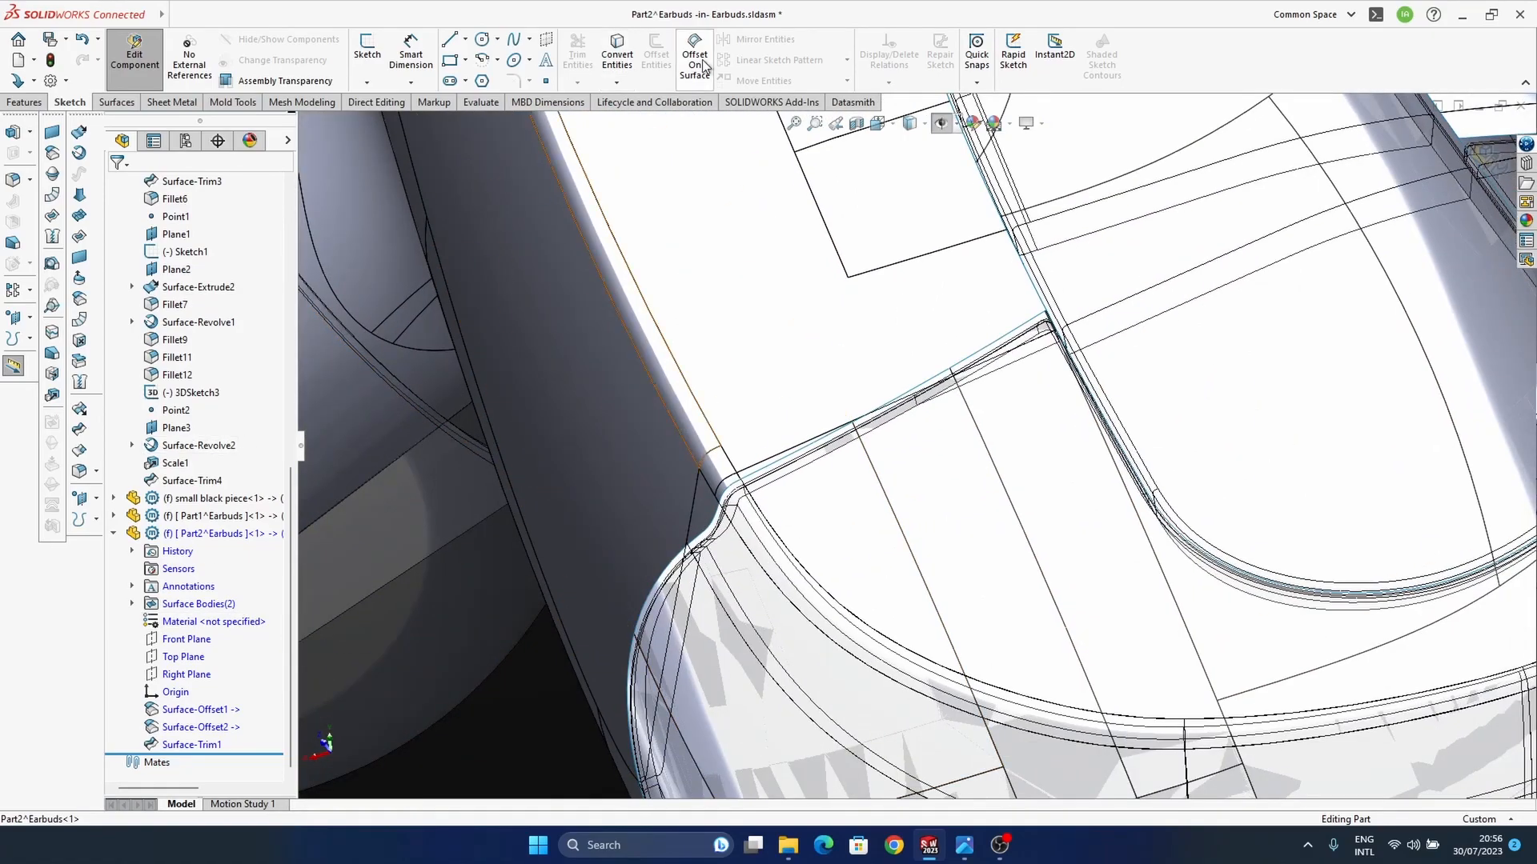
click(105, 104)
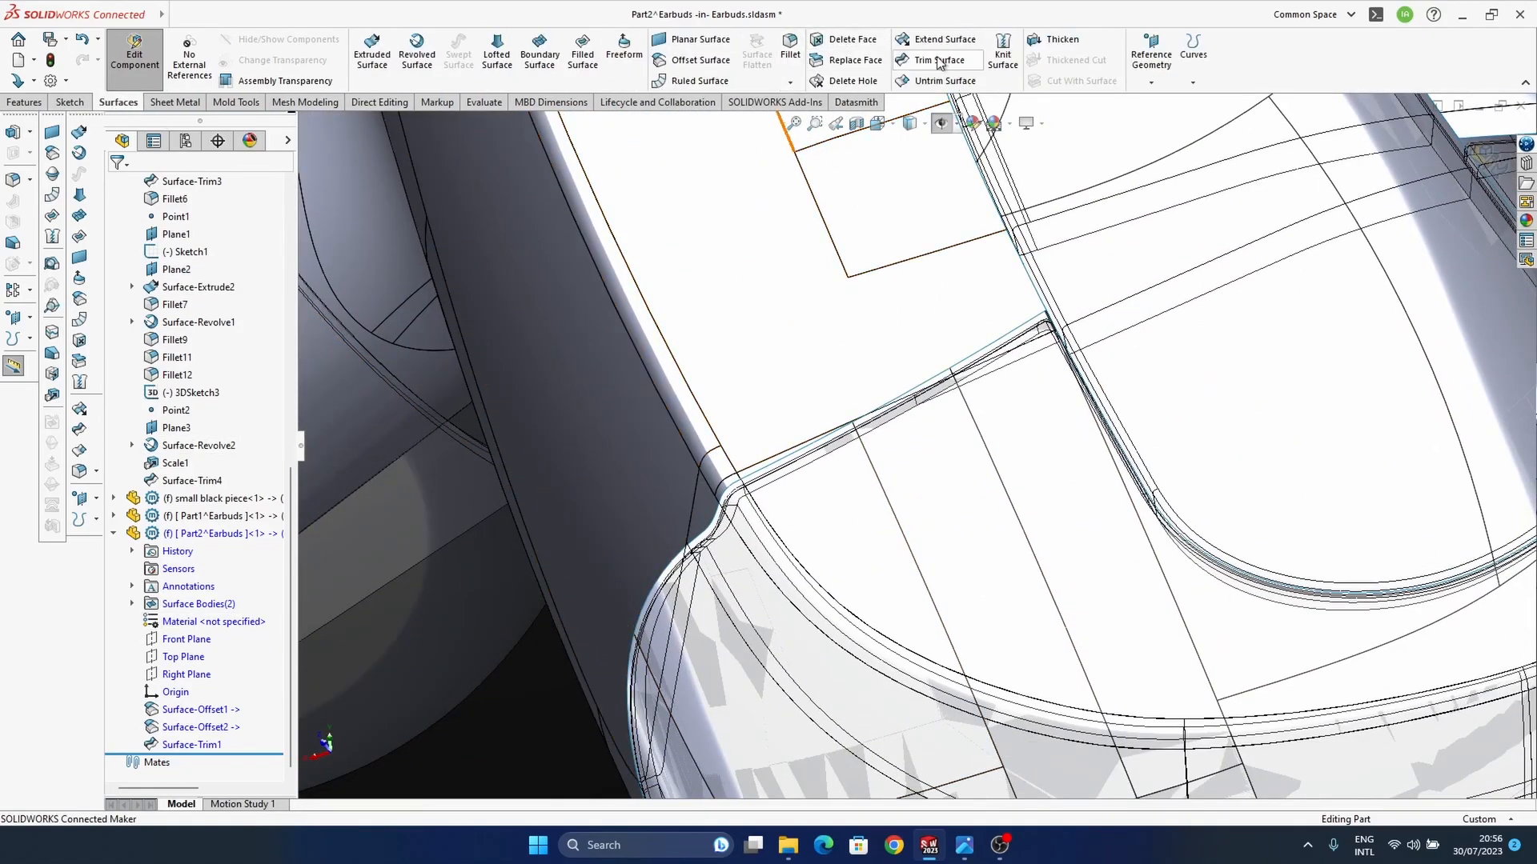
click(1055, 40)
click(752, 440)
click(309, 477)
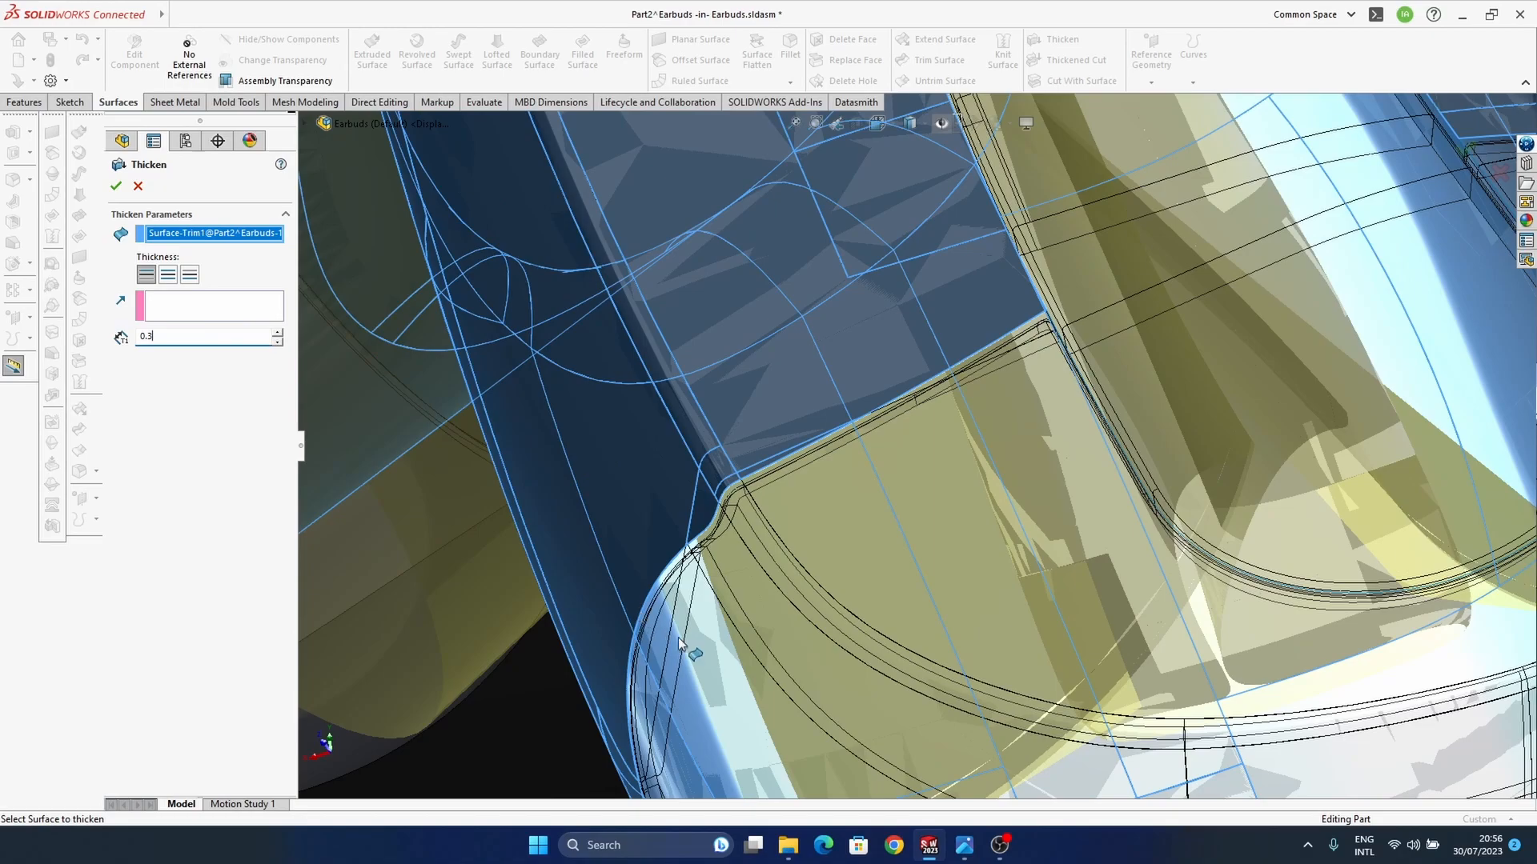
middle_drag(794, 486, 925, 424)
scroll(824, 512, up, 7)
scroll(1065, 328, down, 6)
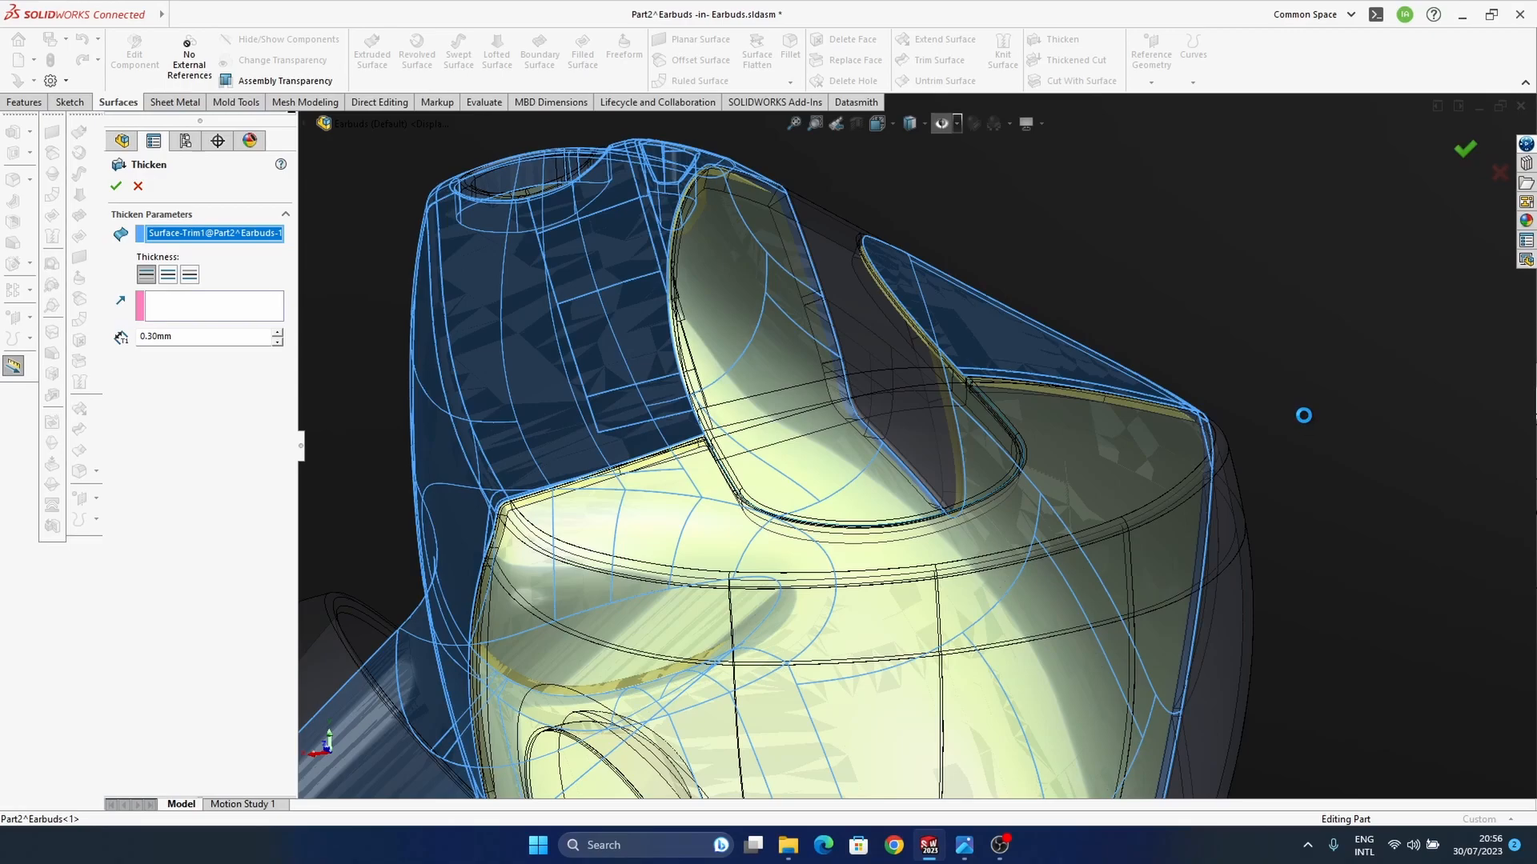
key(Return)
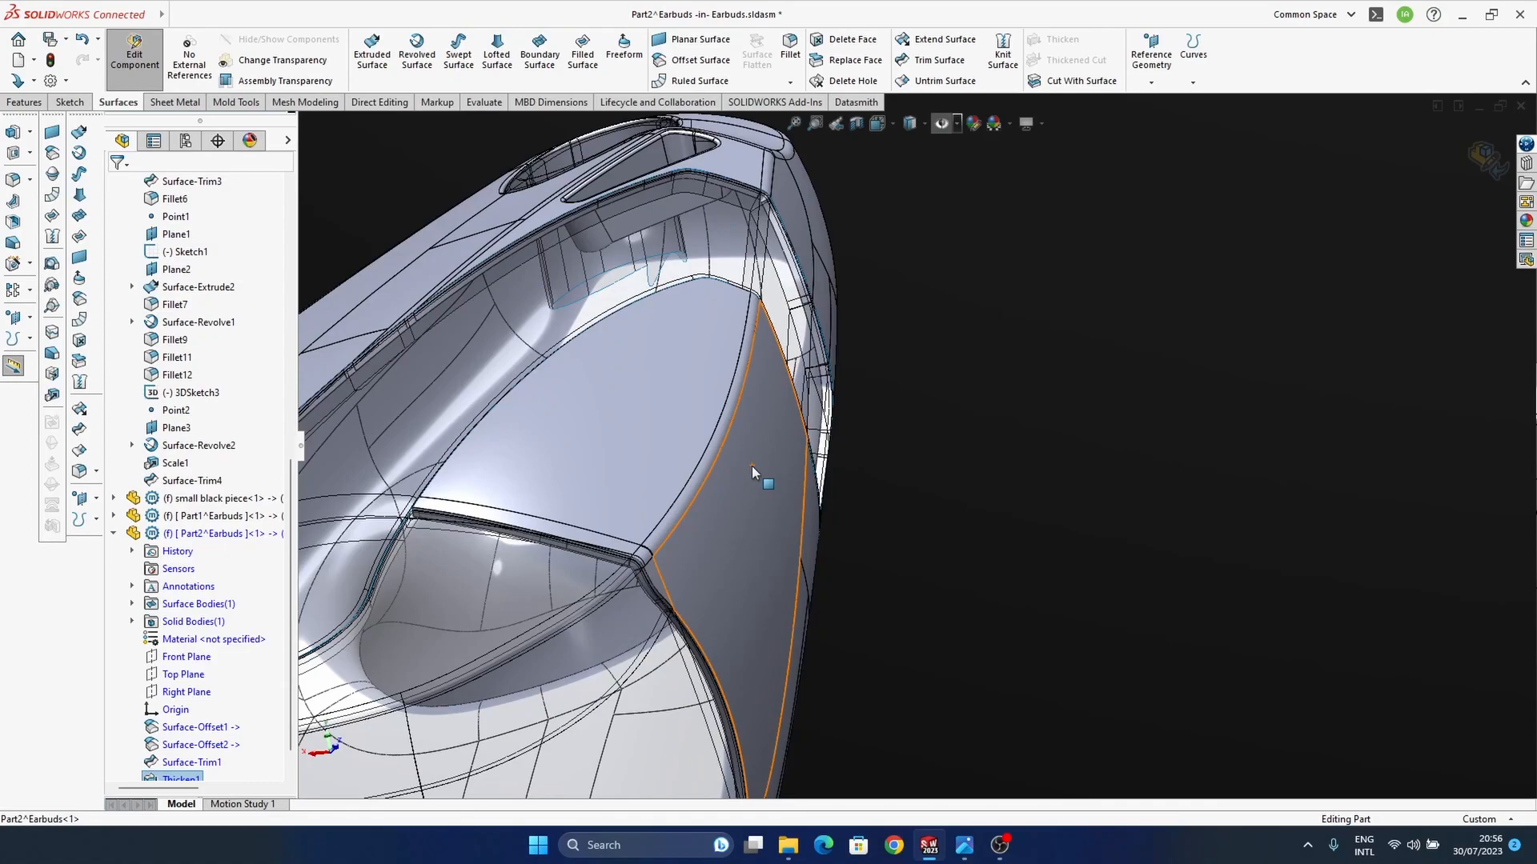
Step: Delete the Thicken1 feature from Part2
scroll(752, 466, up, 4)
scroll(191, 703, down, 1)
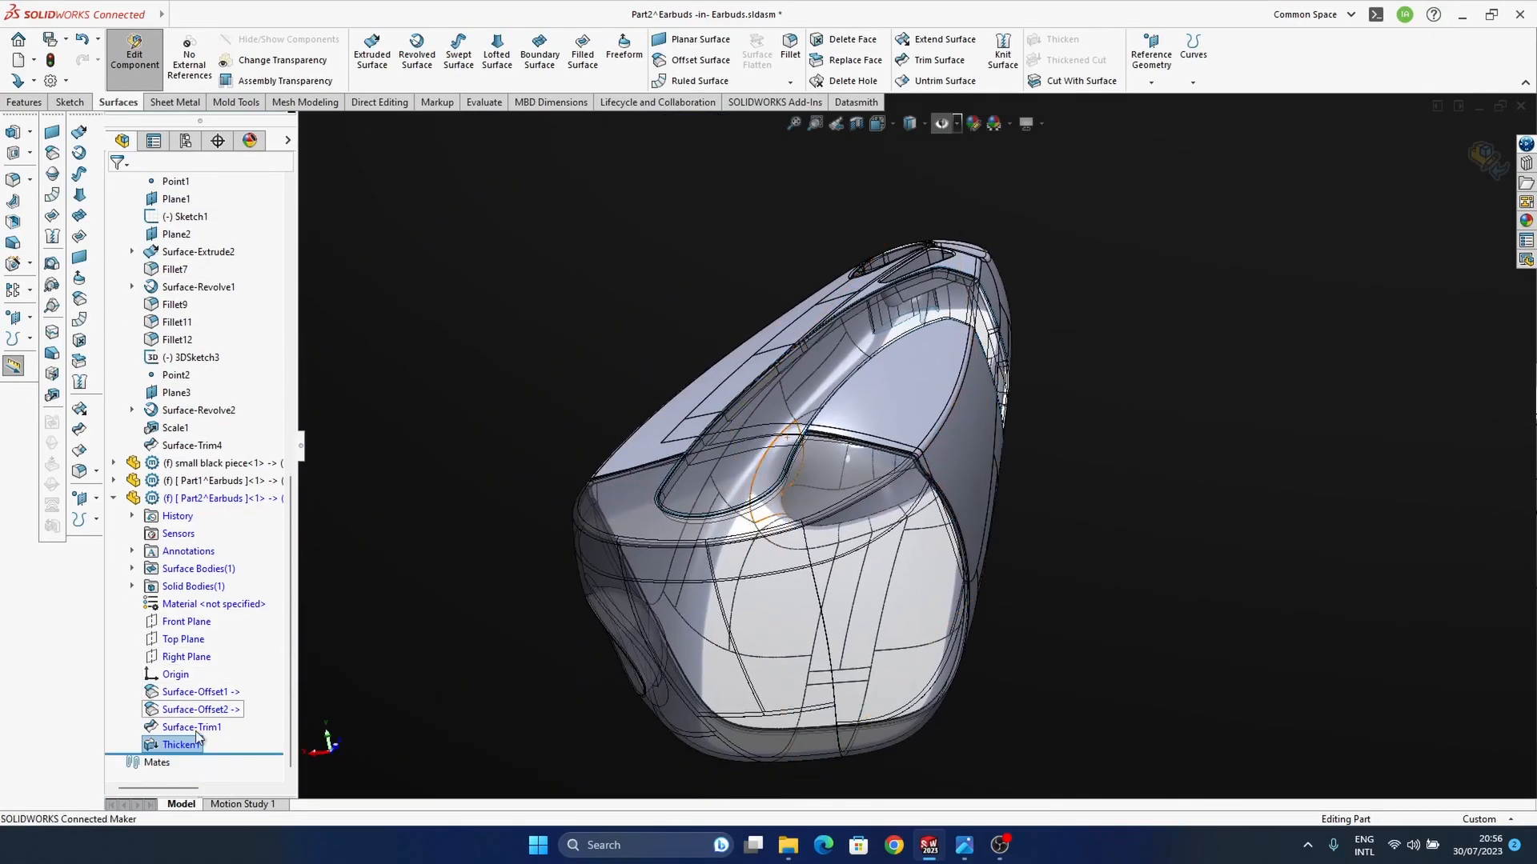
middle_drag(837, 492, 913, 492)
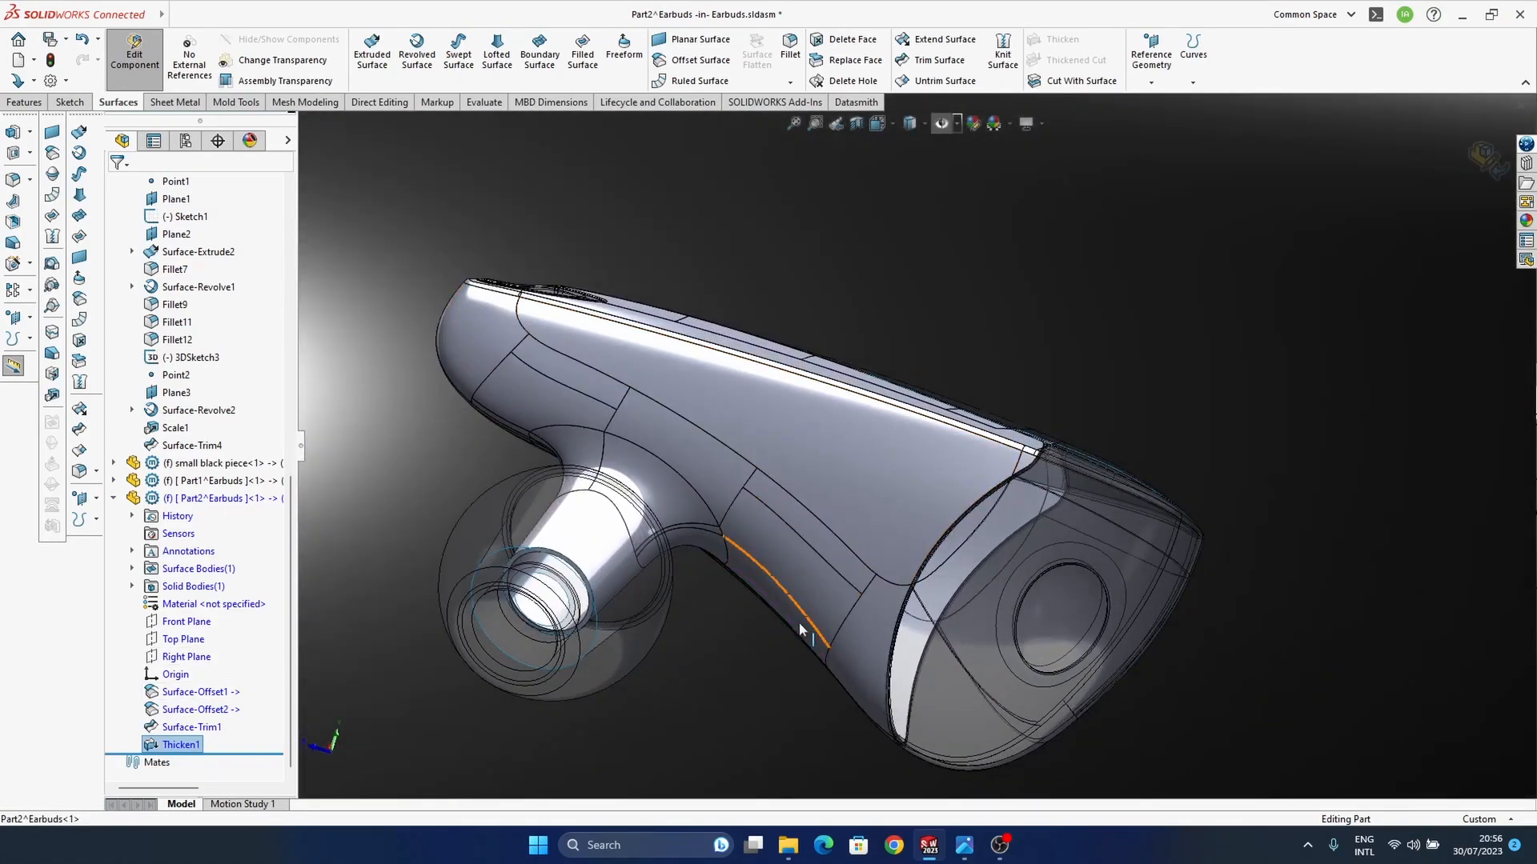
right_click(172, 747)
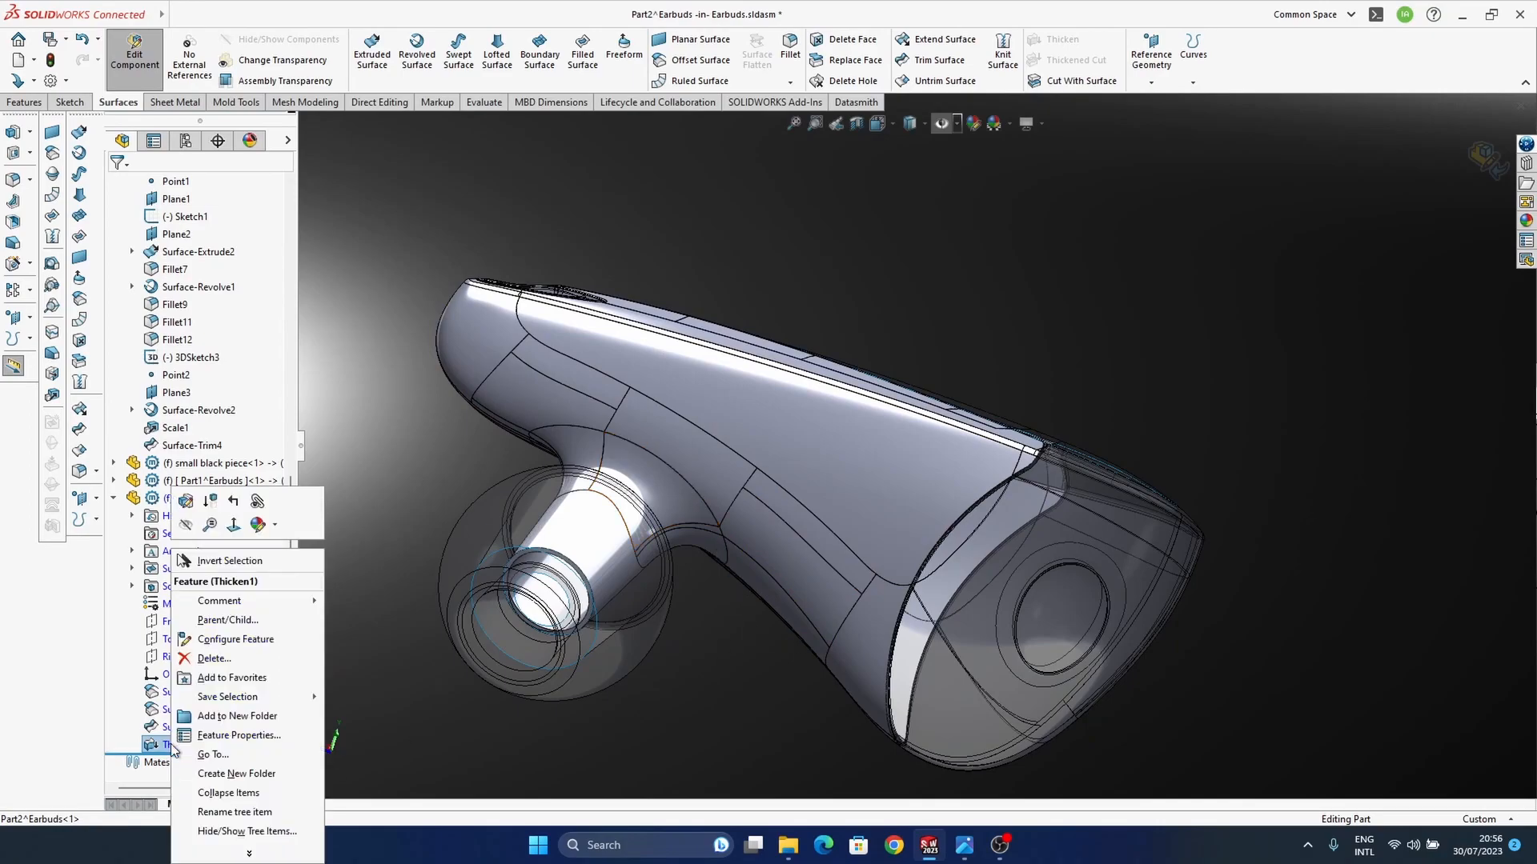
click(213, 659)
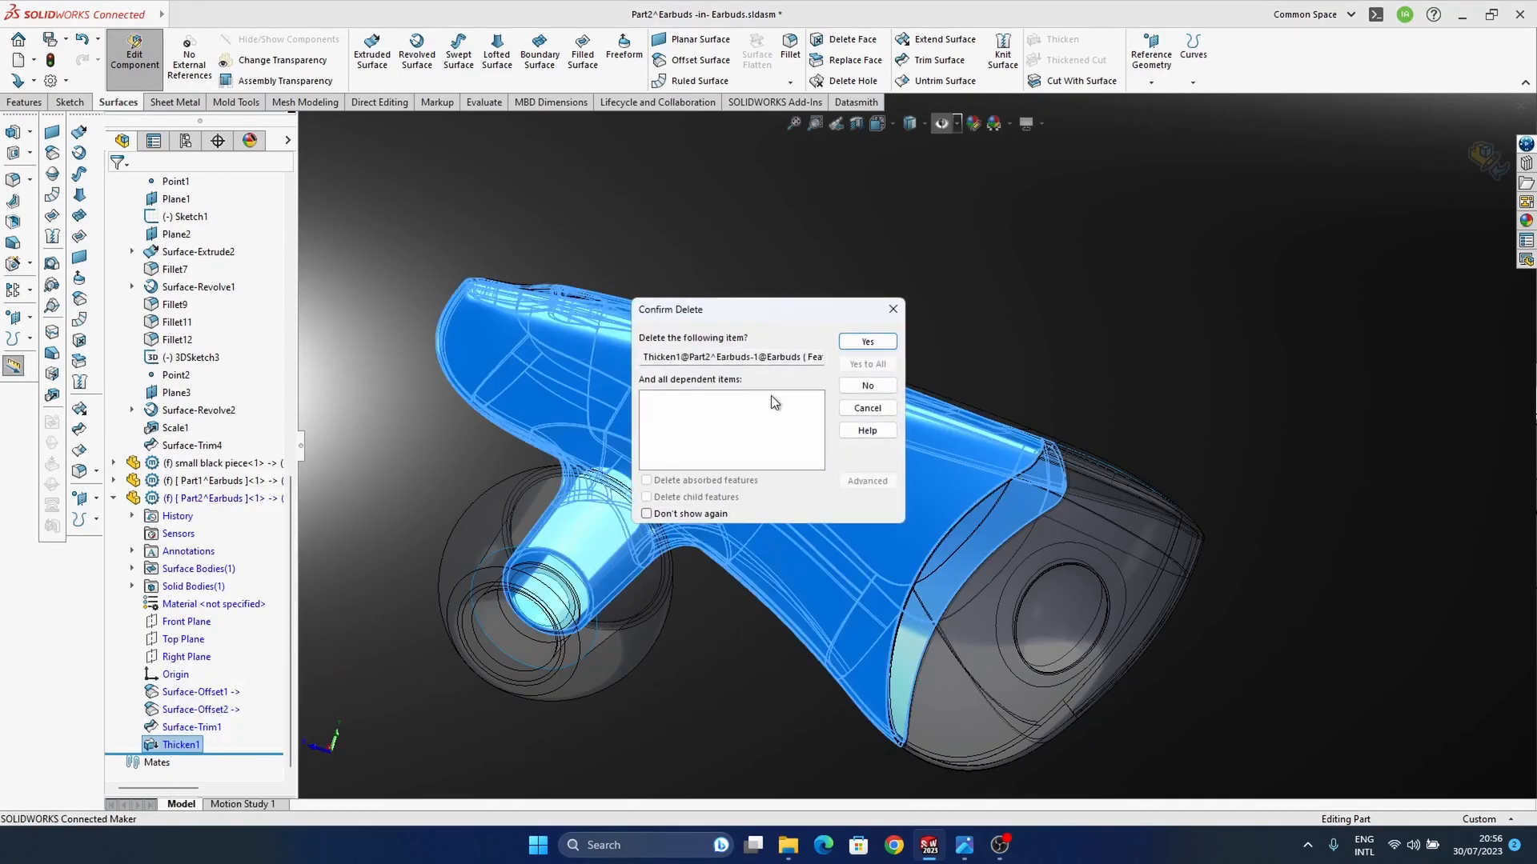
click(864, 343)
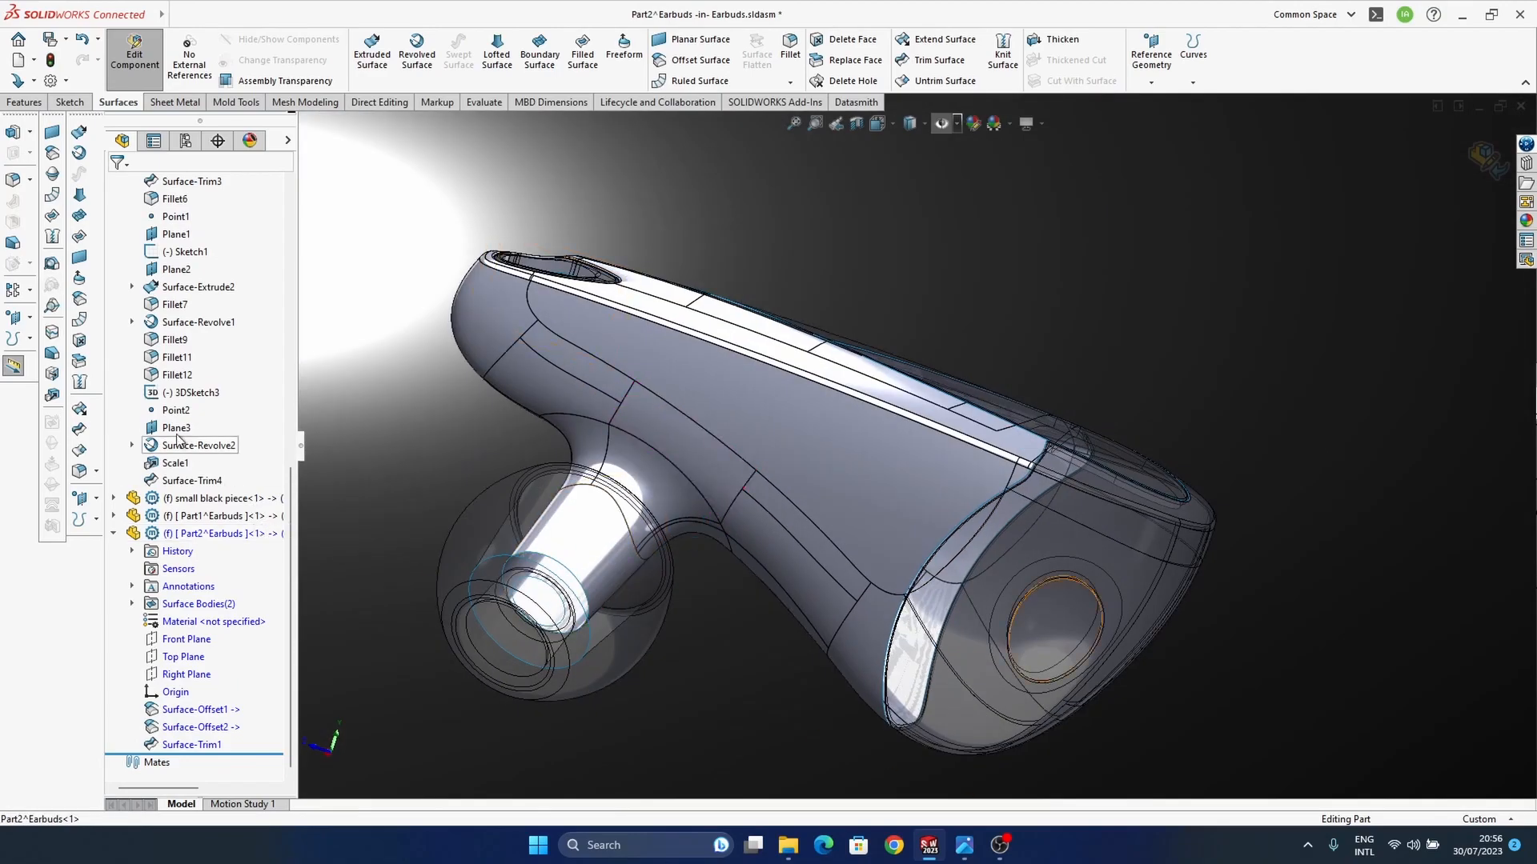
Step: Show the hidden "surfaces to do cuts" component around the trimmed housing
scroll(193, 449, up, 10)
click(220, 358)
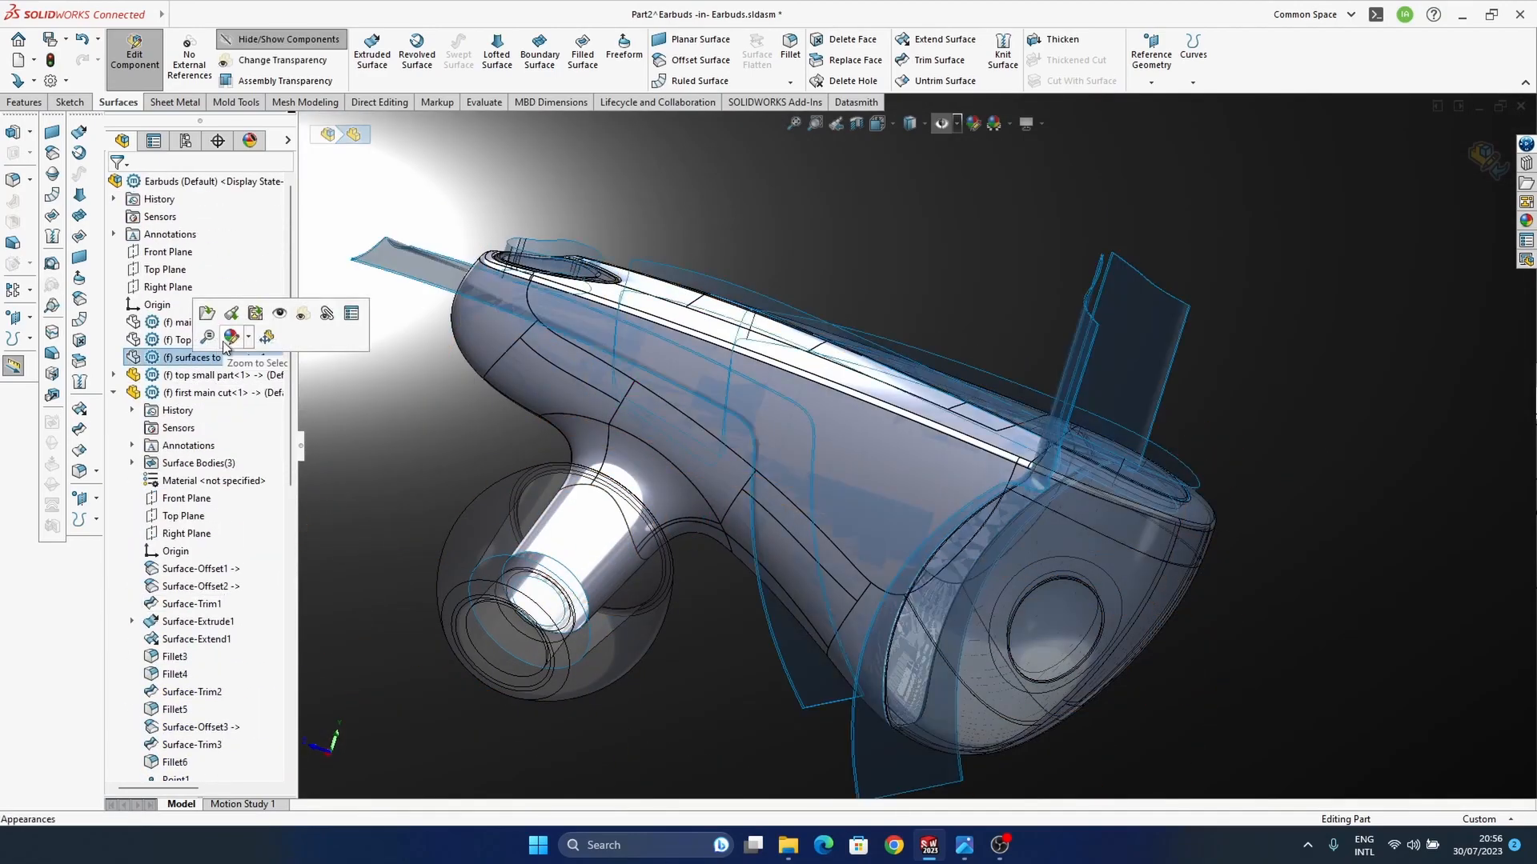
click(277, 316)
middle_drag(1020, 562, 780, 513)
click(491, 508)
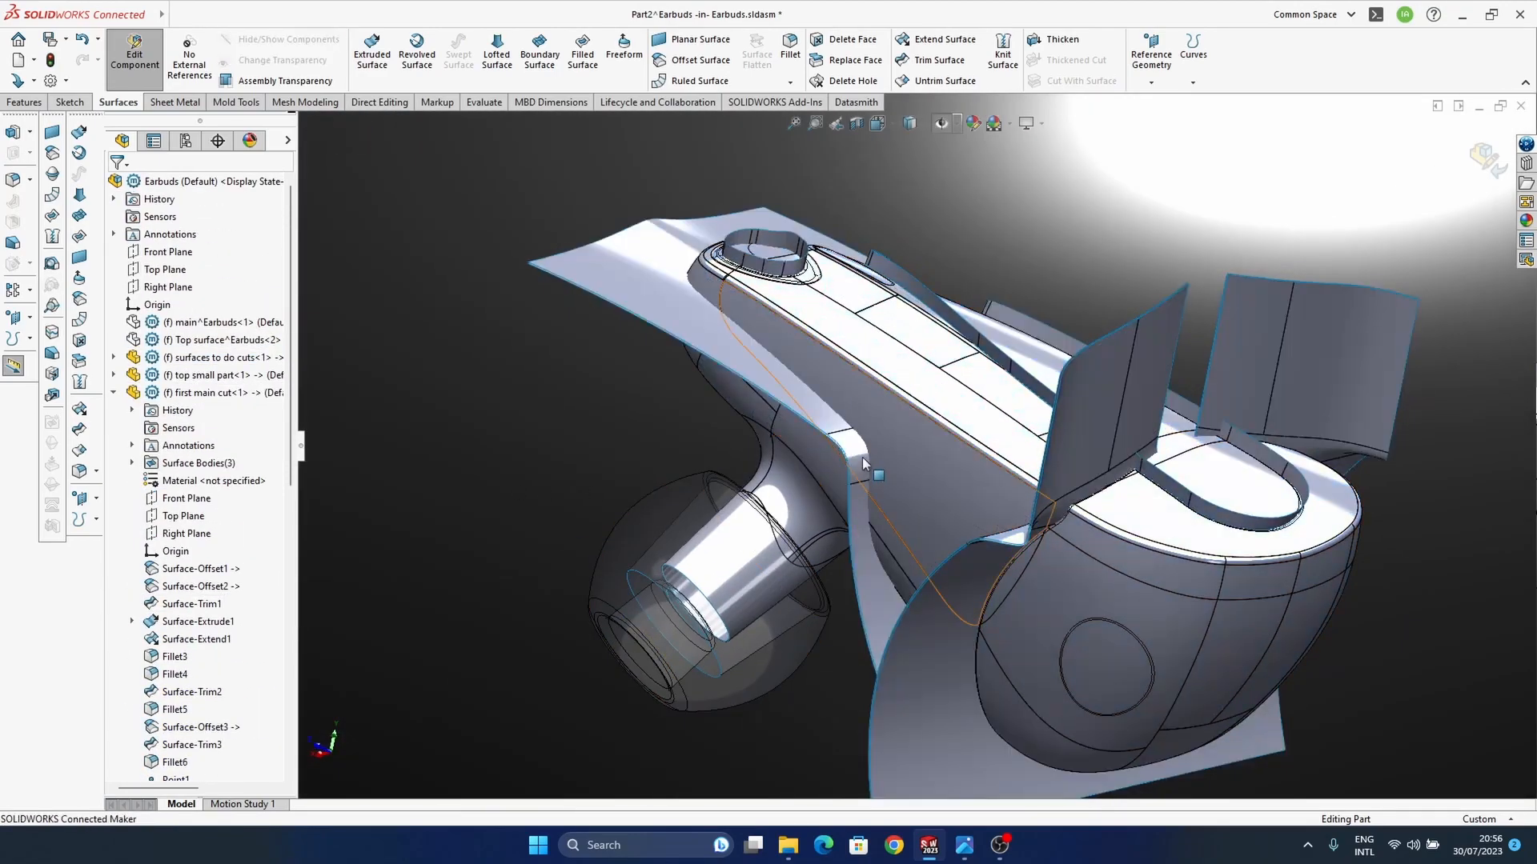
Step: Copy the Fillet7 cutting surface of the "surfaces to do cuts" component into Part2 with a 0 mm offset
click(862, 458)
click(528, 477)
click(613, 267)
scroll(217, 549, down, 4)
scroll(205, 512, up, 4)
click(113, 358)
scroll(204, 623, down, 10)
click(186, 551)
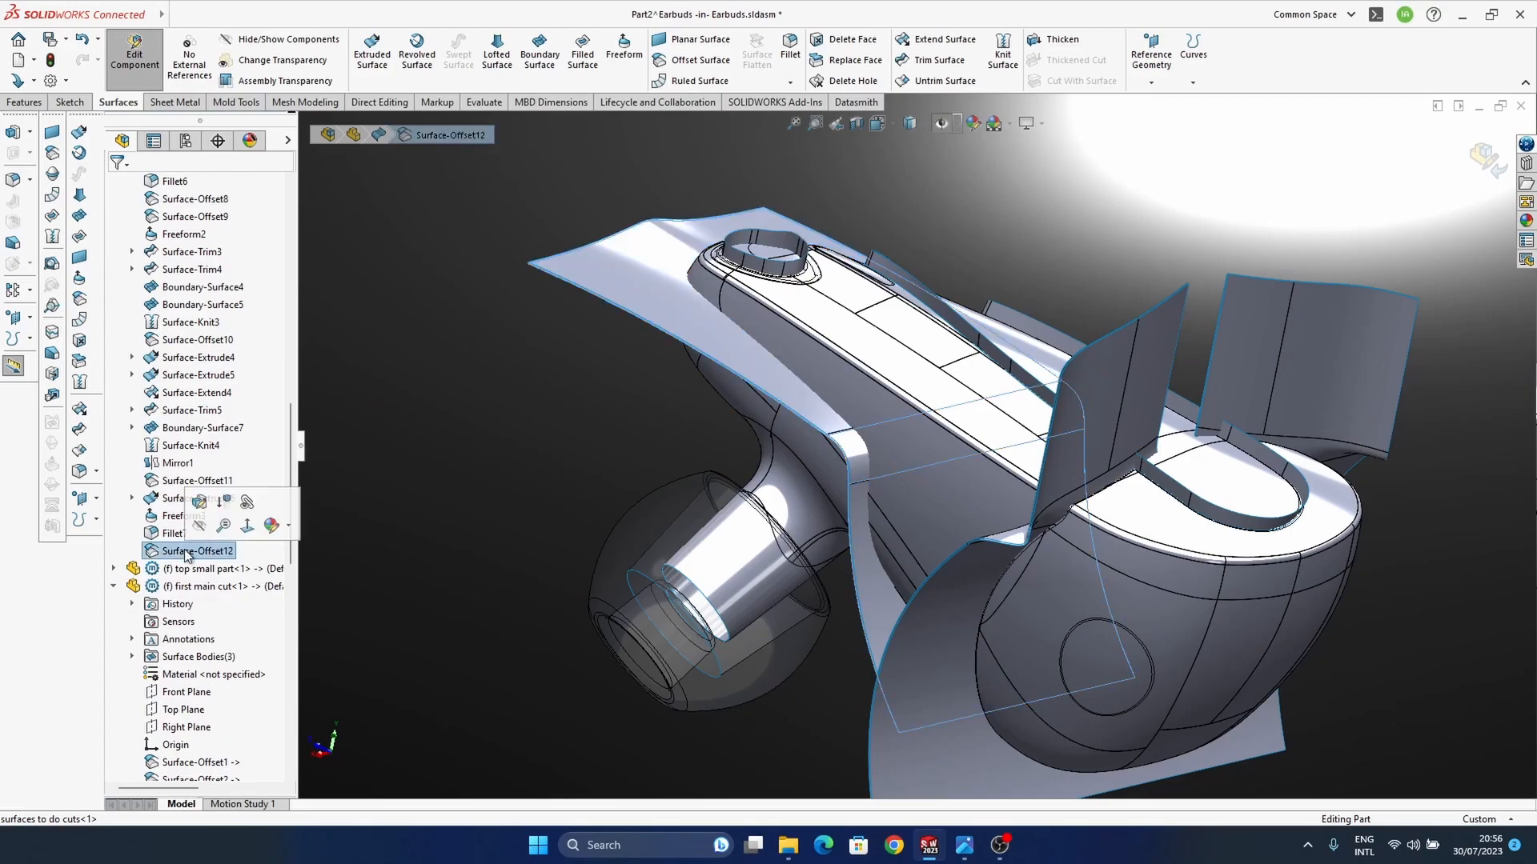
click(172, 535)
scroll(205, 646, down, 11)
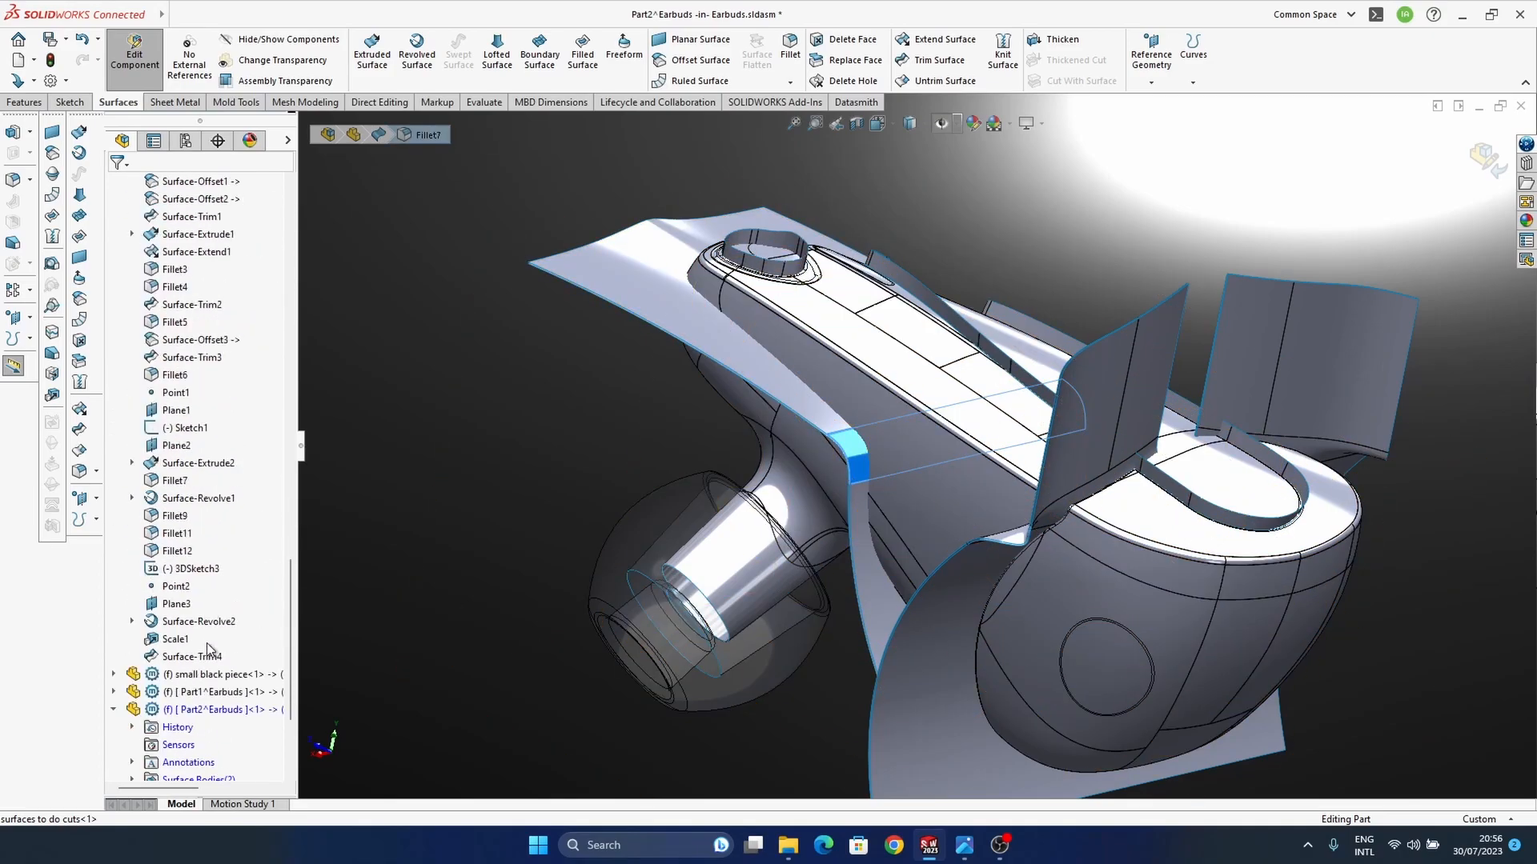
scroll(210, 650, down, 5)
click(80, 301)
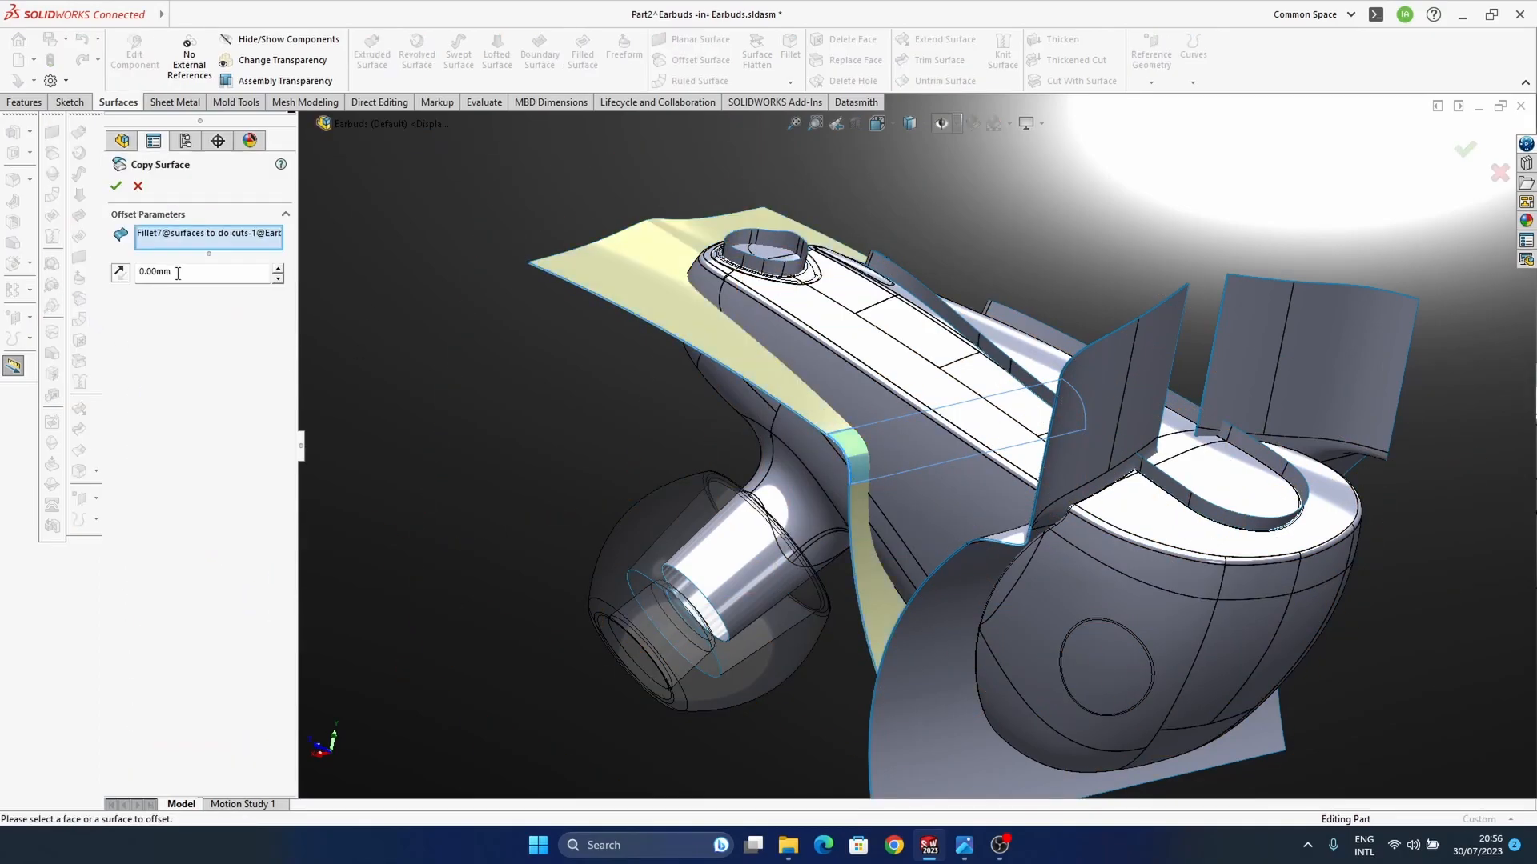
click(116, 187)
ctrl+middle_drag(630, 539, 989, 606)
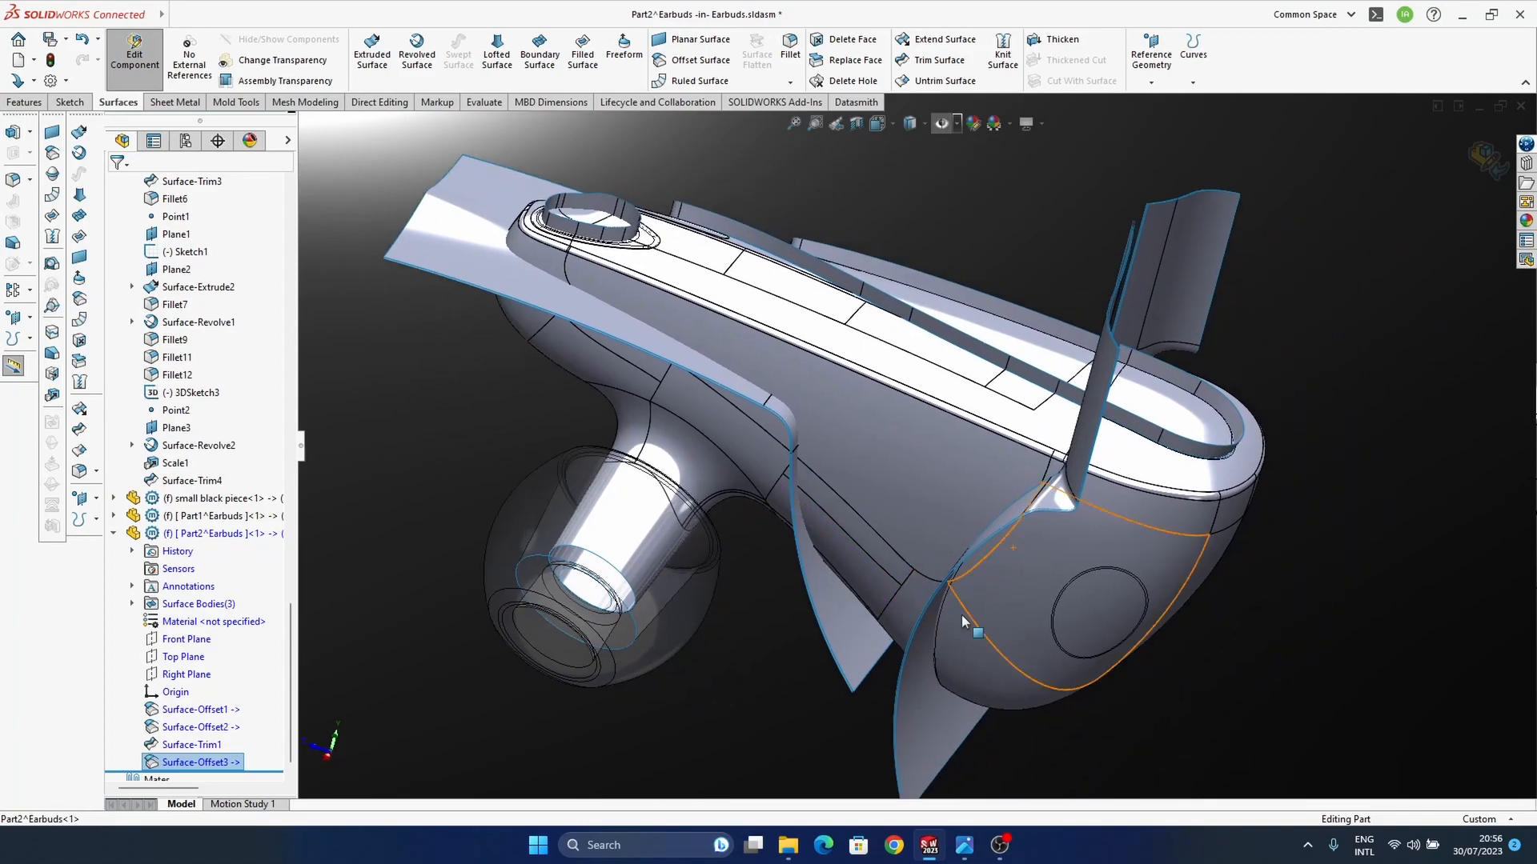
Step: Hide the "surfaces to do cuts" component, keeping the copied cutting surface in Part2 shown
click(190, 535)
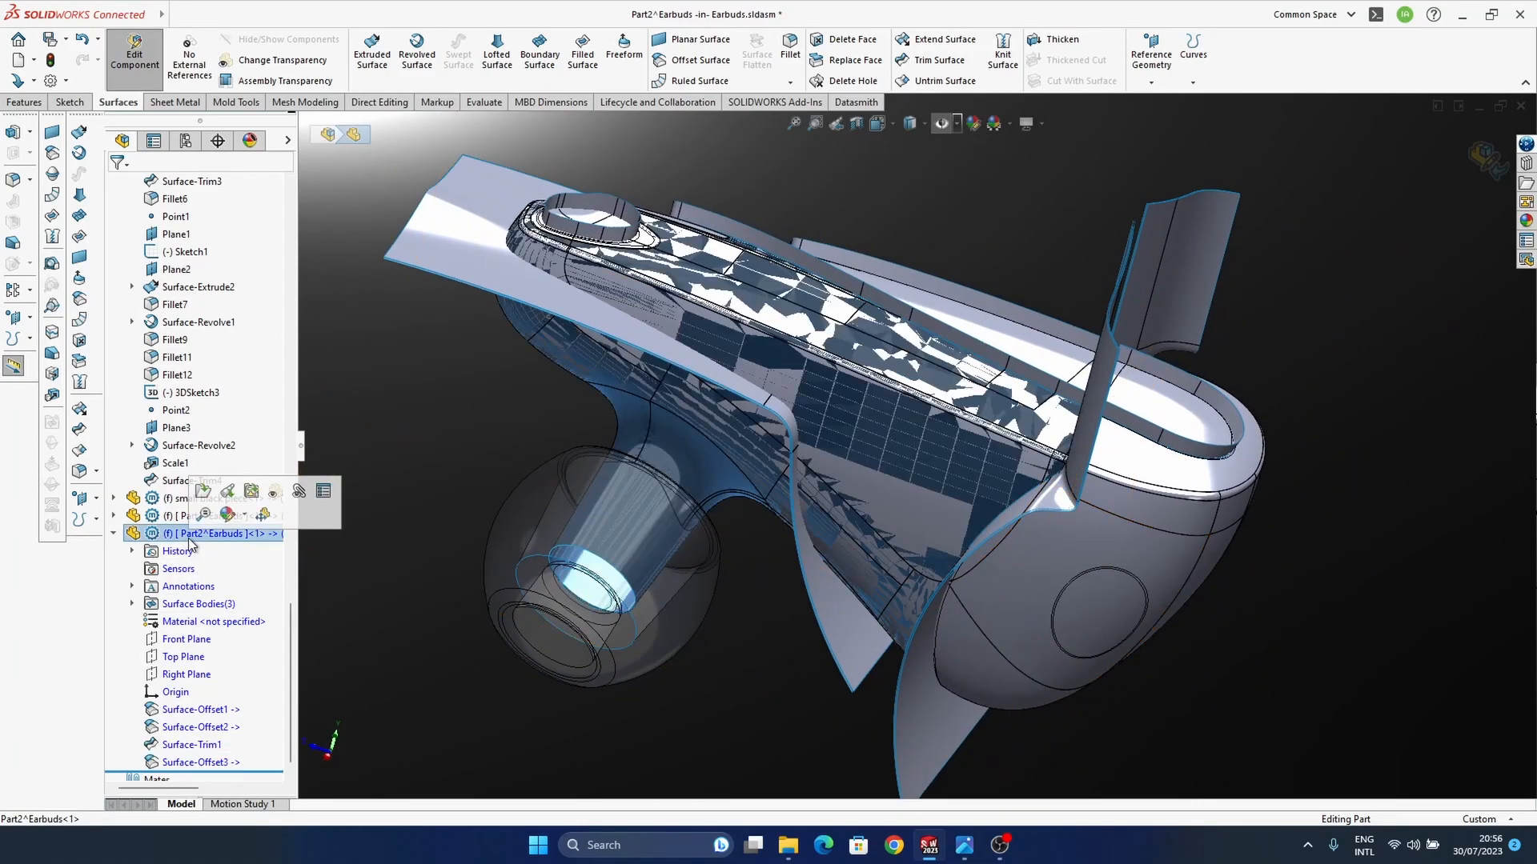
middle_drag(1015, 621, 669, 617)
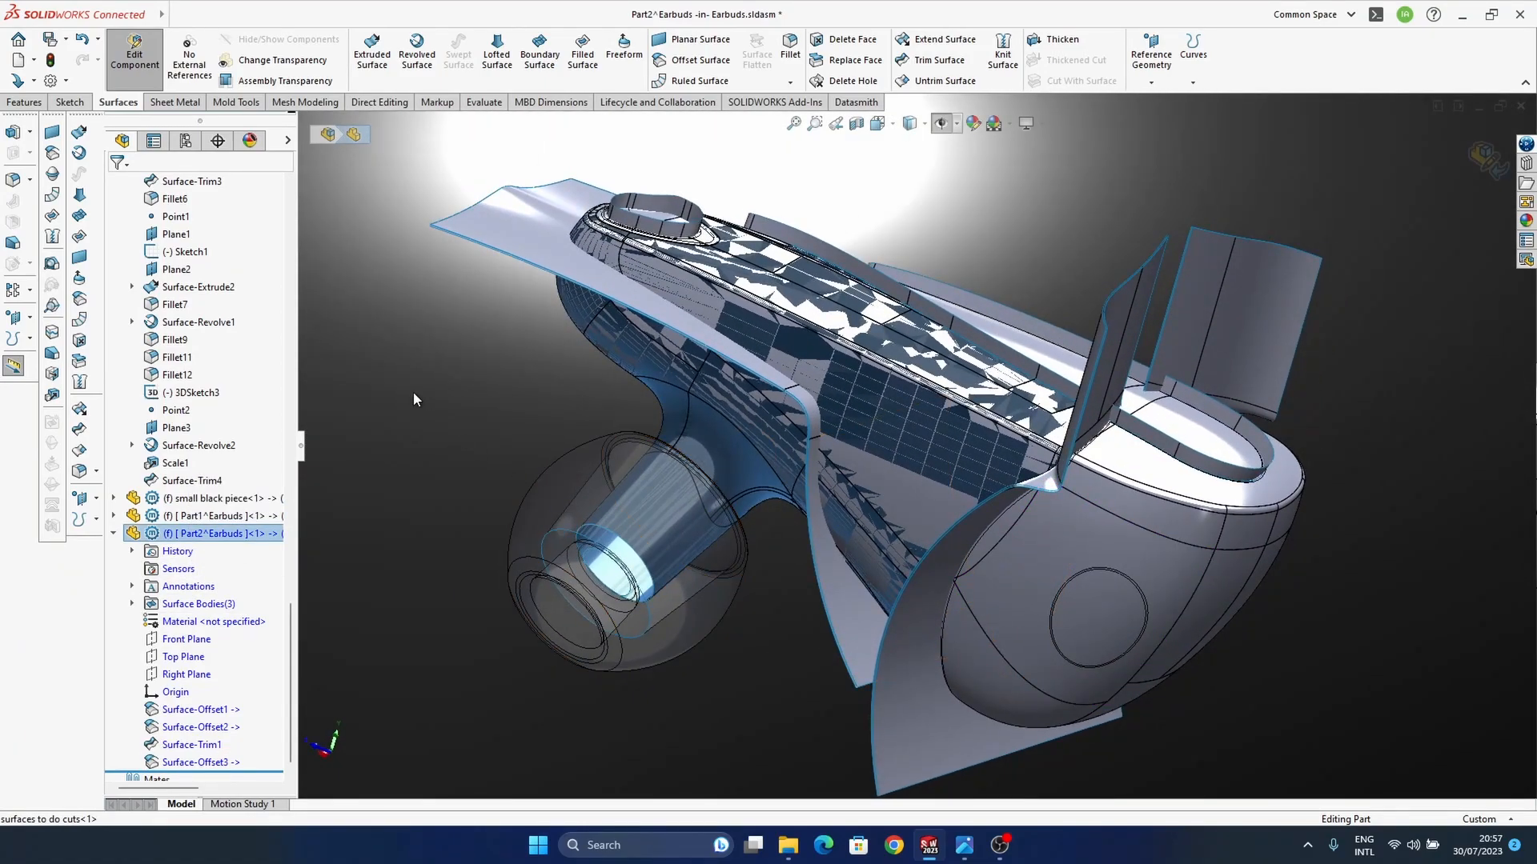
click(434, 373)
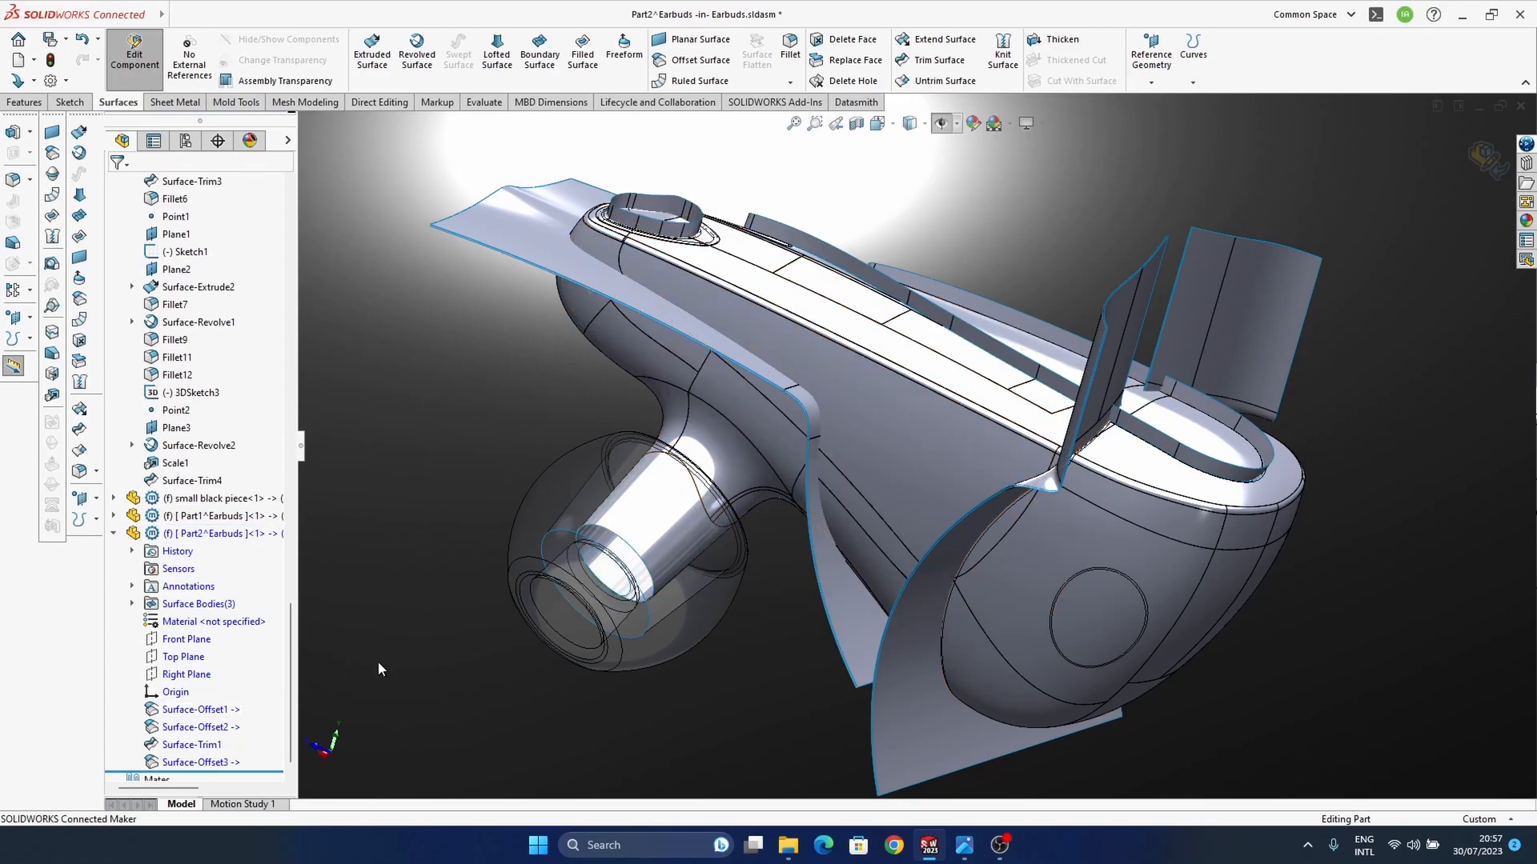
scroll(172, 330, up, 10)
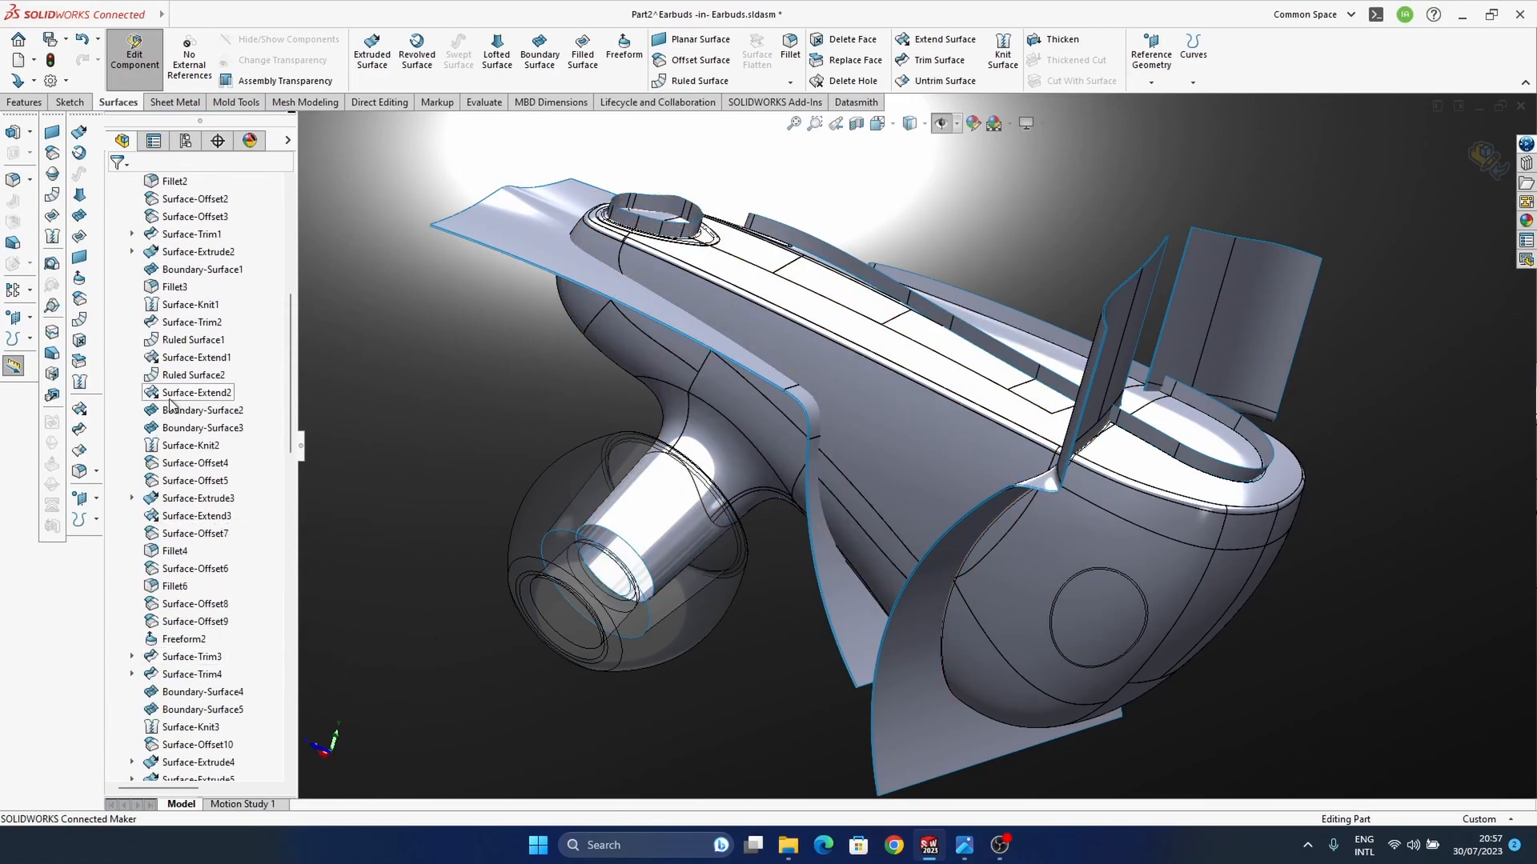
click(210, 357)
click(294, 328)
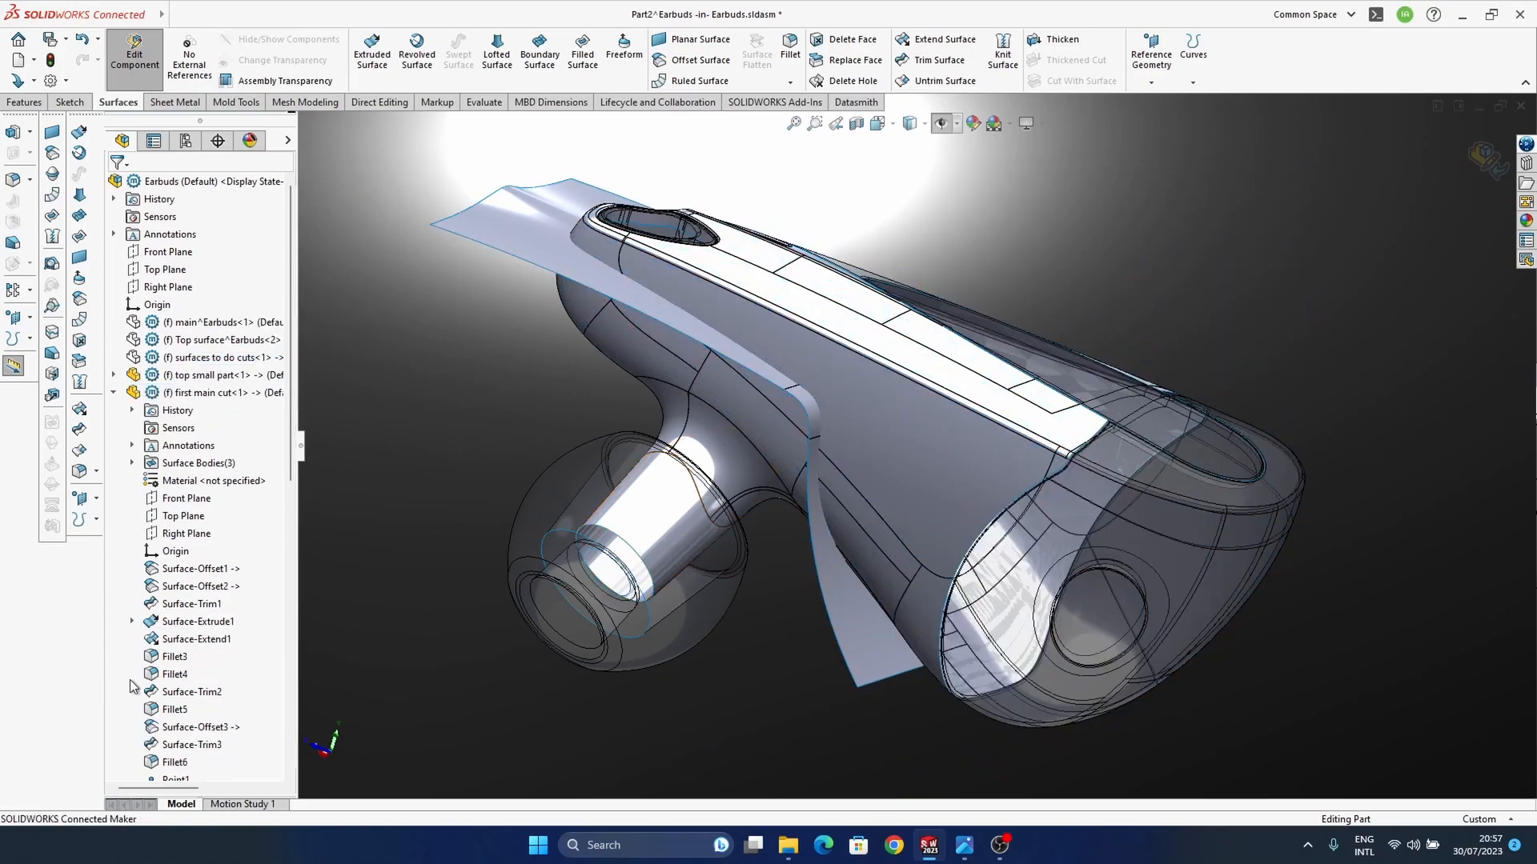
Step: Trim the Part2 housing surface with Surface-Offset3 as the trim tool, removing the lower portion with the ear nozzle
scroll(135, 308, down, 5)
click(81, 433)
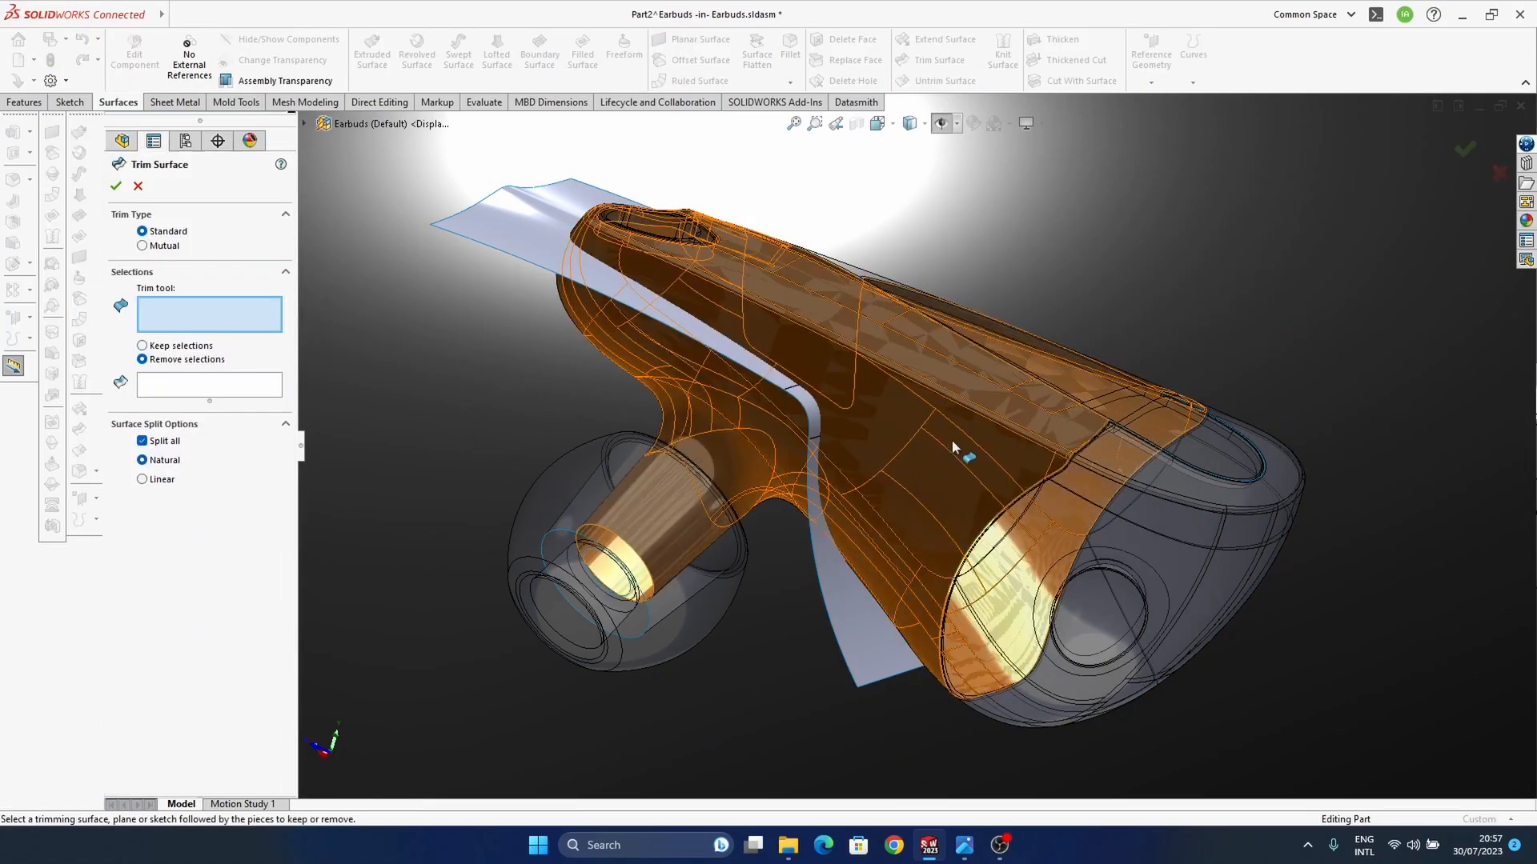
click(858, 603)
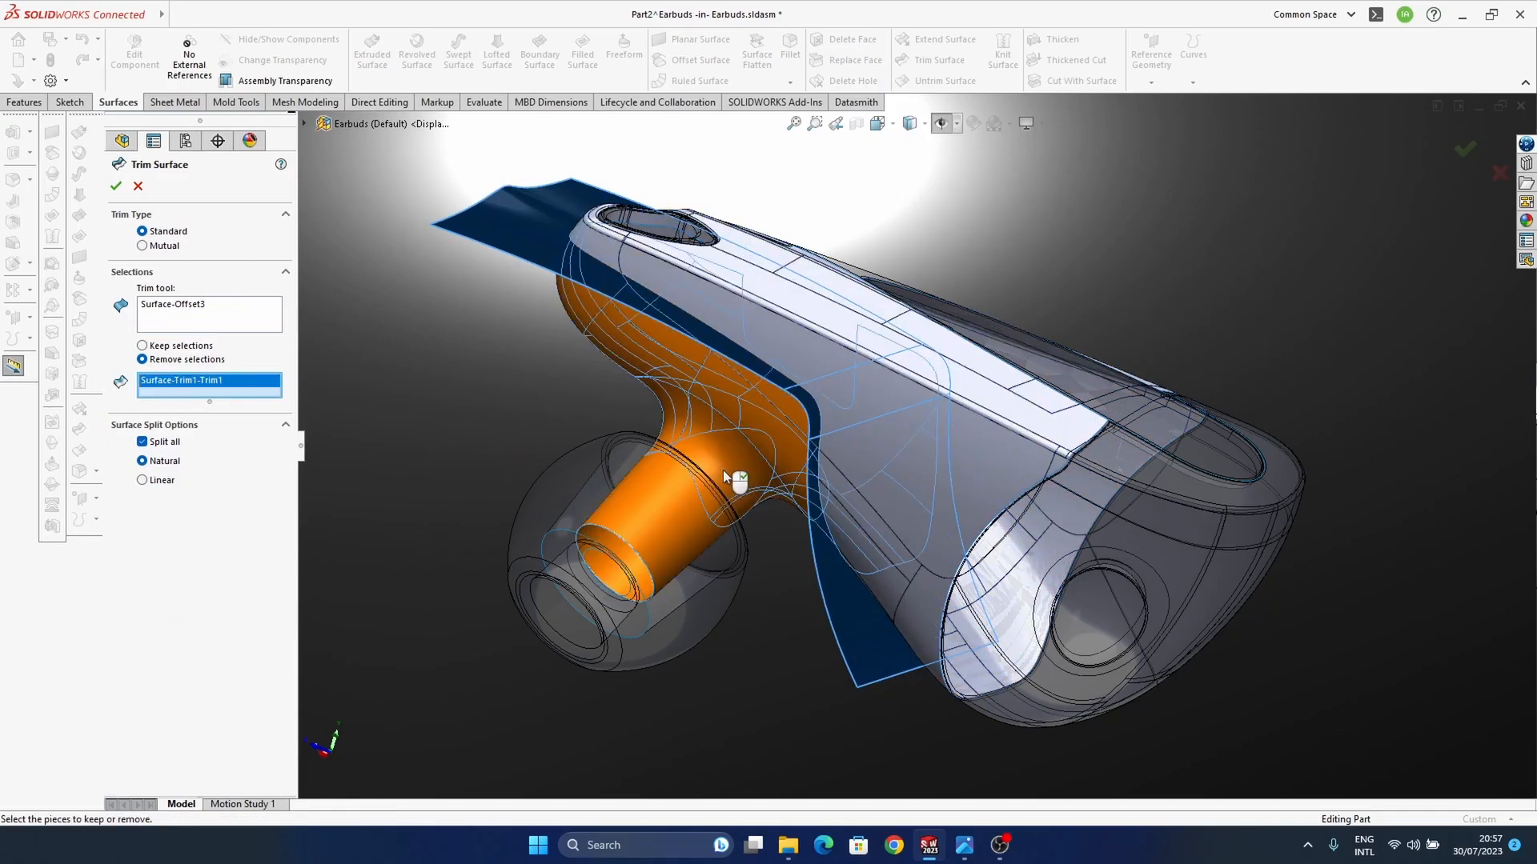
click(722, 469)
key(Return)
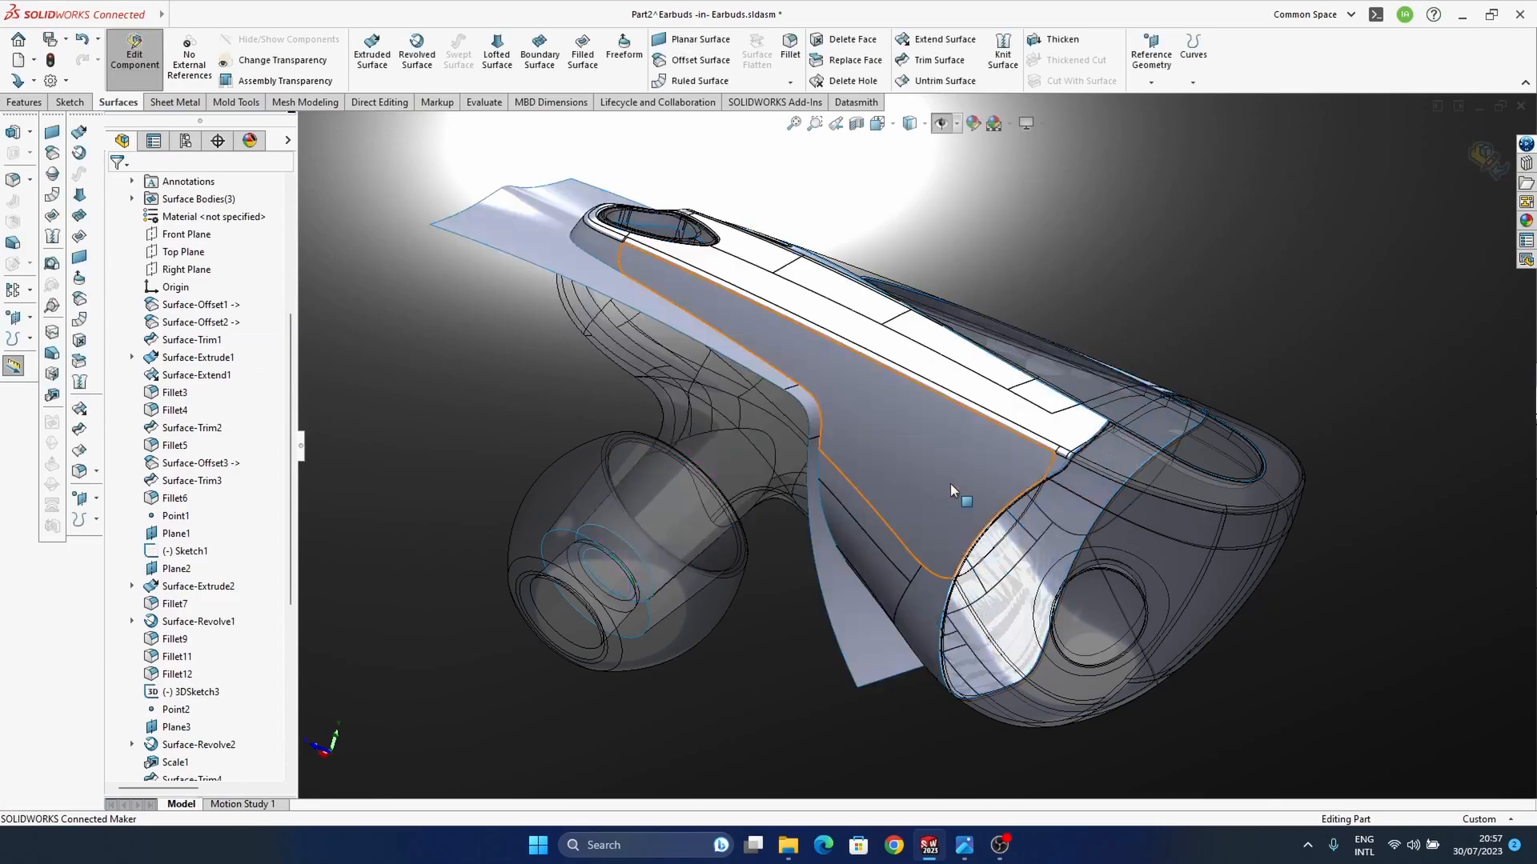
Step: Hide the copied cutting surface Surface-Offset3 in Part2
click(858, 608)
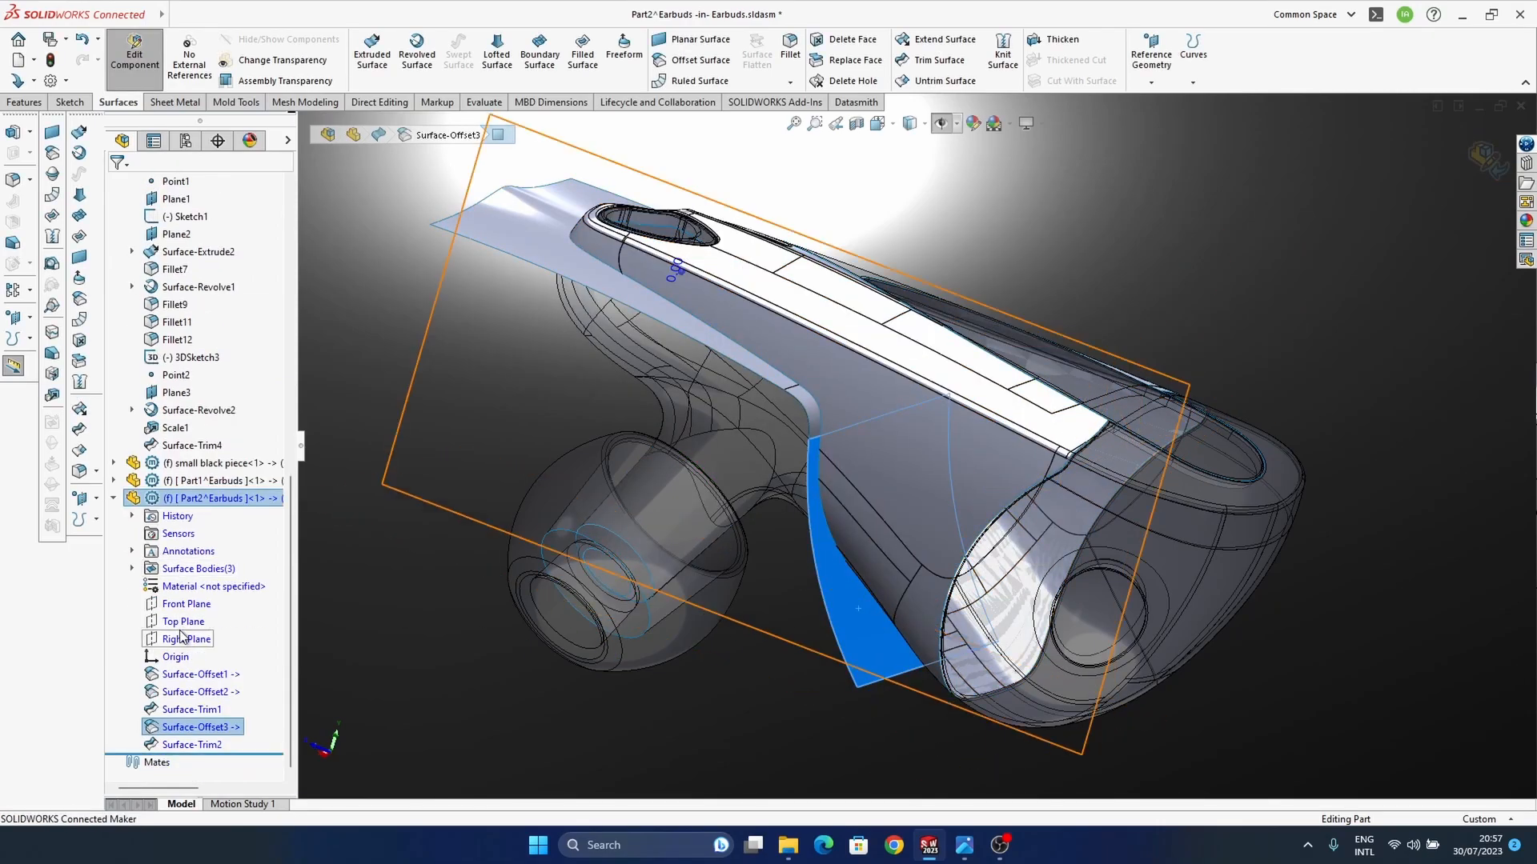
right_click(190, 728)
click(209, 504)
middle_drag(861, 740, 813, 452)
middle_drag(665, 375, 537, 141)
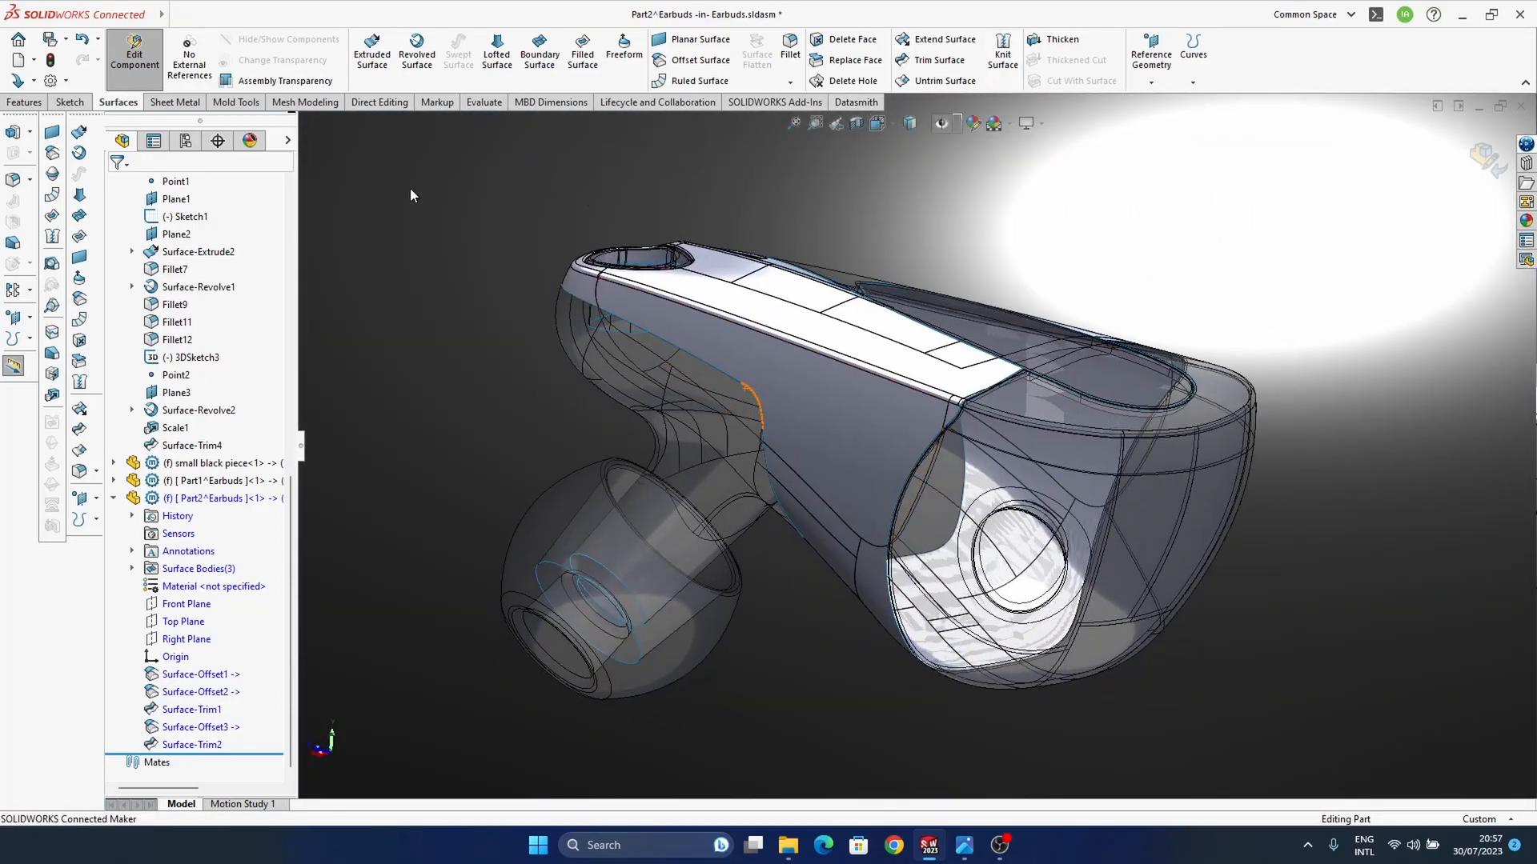
Step: Thicken the trimmed Part2 housing surface by 0.3 mm
click(1057, 39)
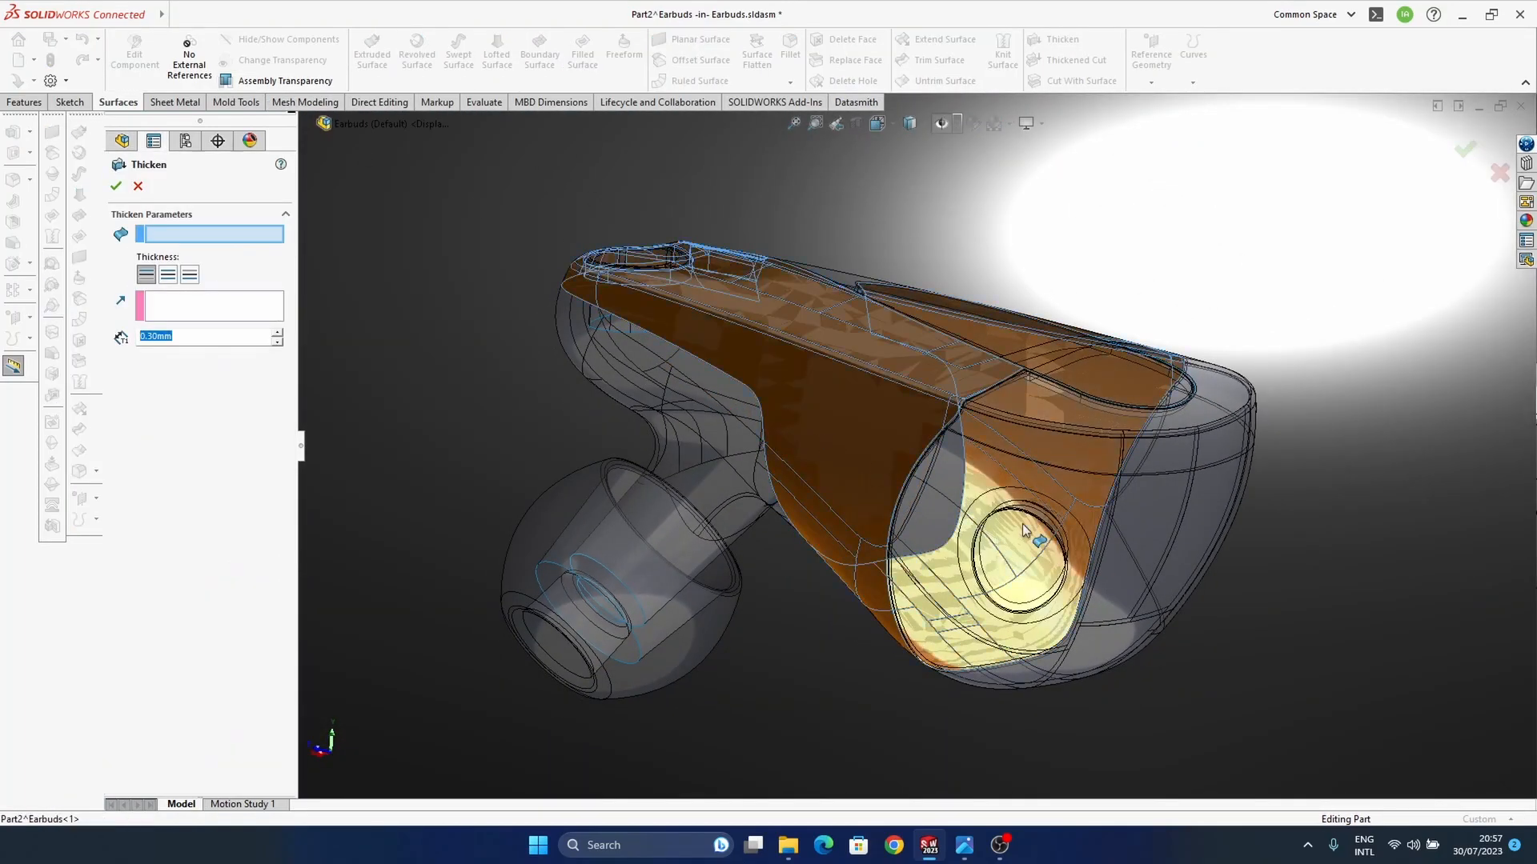
click(1025, 530)
middle_drag(1025, 531, 983, 546)
middle_drag(856, 490, 866, 413)
scroll(866, 413, down, 4)
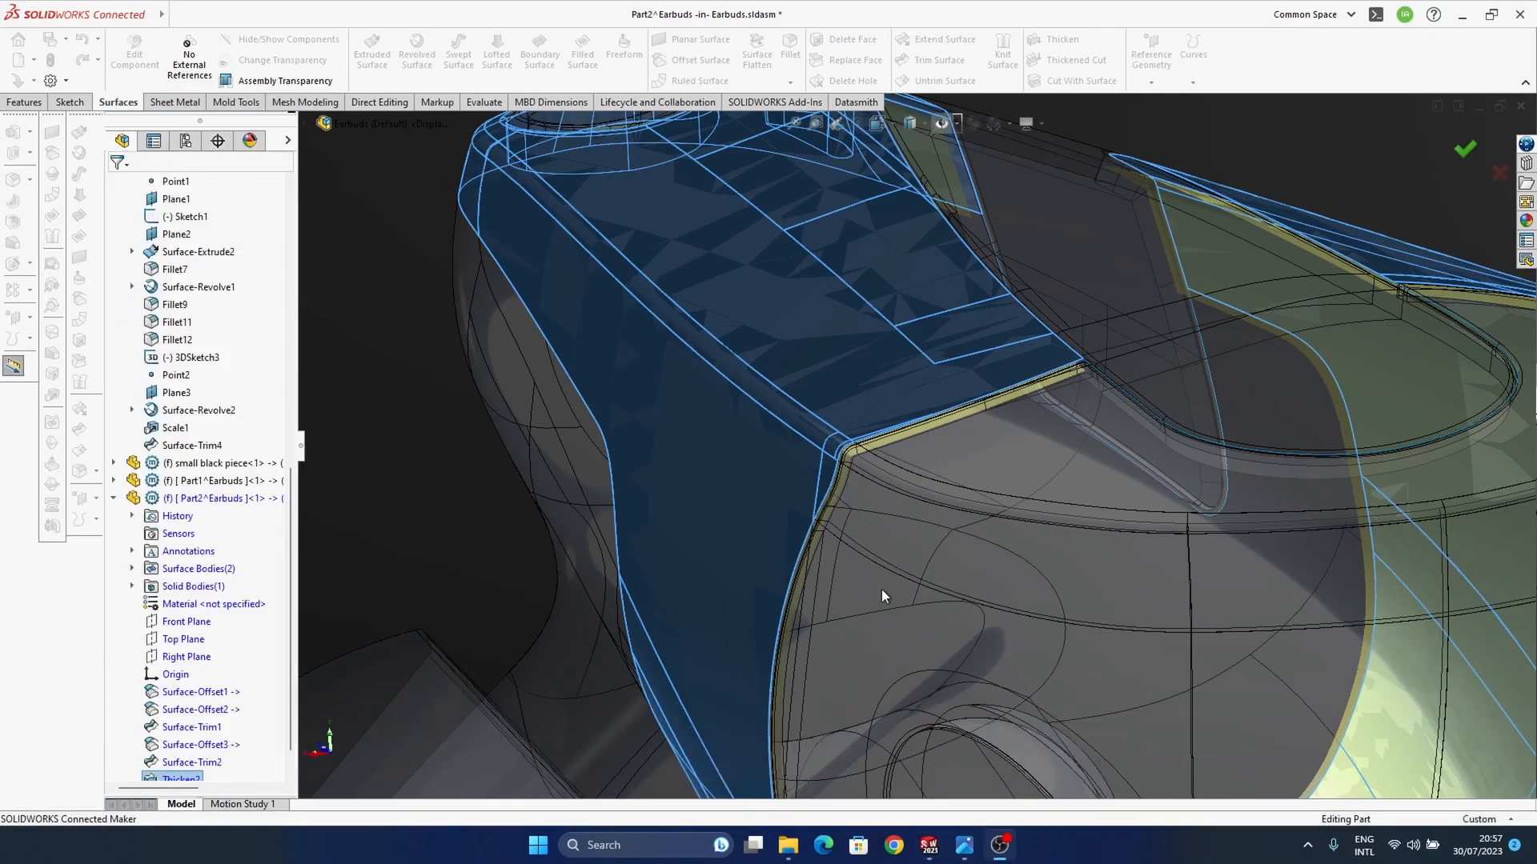
Step: Fillet the four short corner edges of the thickened Part2 shell with a 0.2 mm curvature continuous radius
ctrl+middle_drag(920, 575, 762, 677)
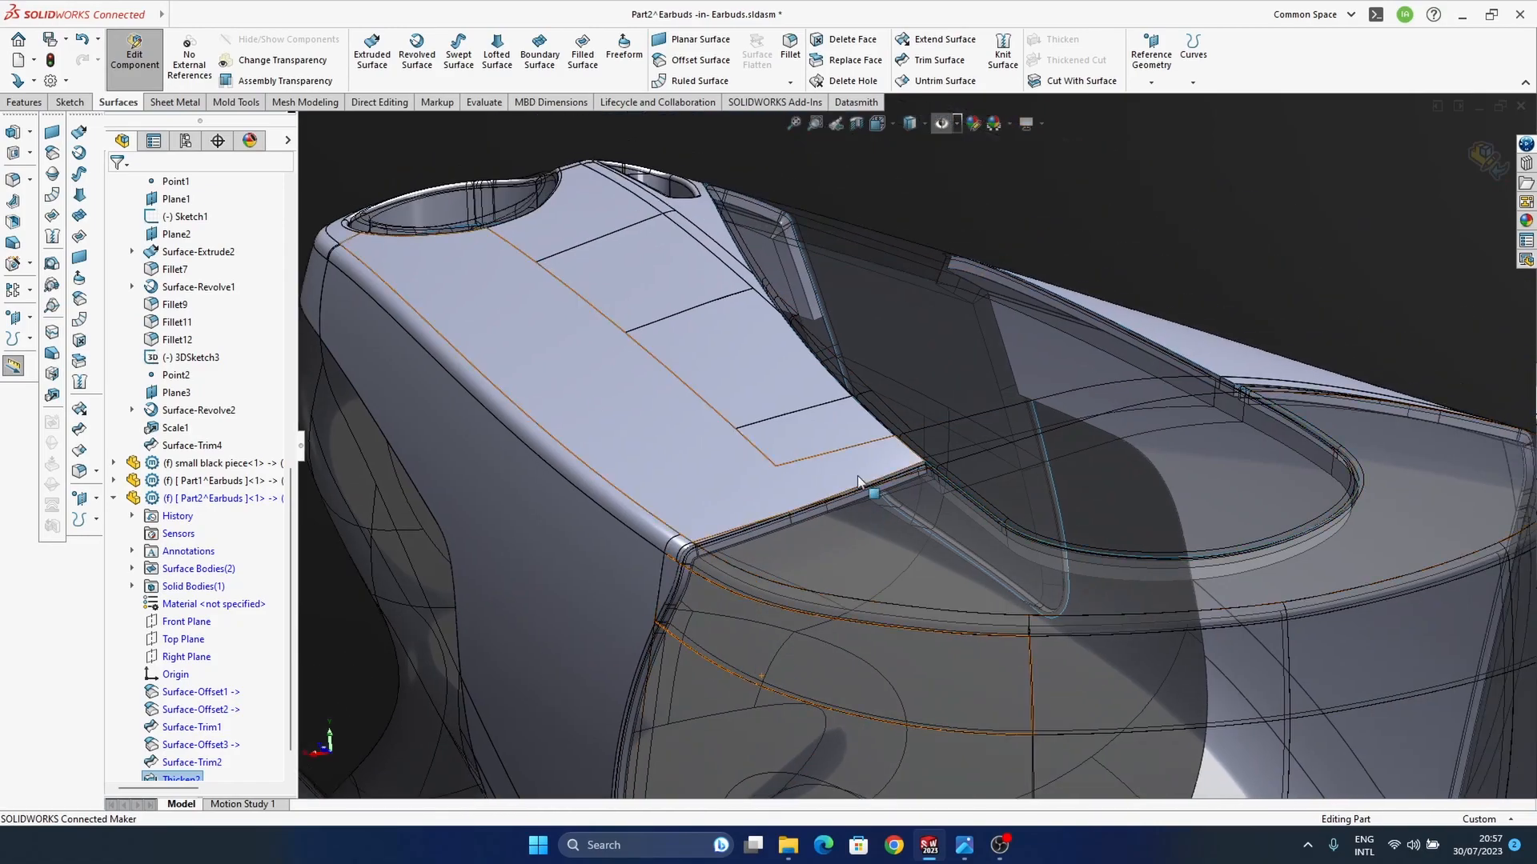
scroll(861, 487, down, 3)
scroll(1031, 515, down, 4)
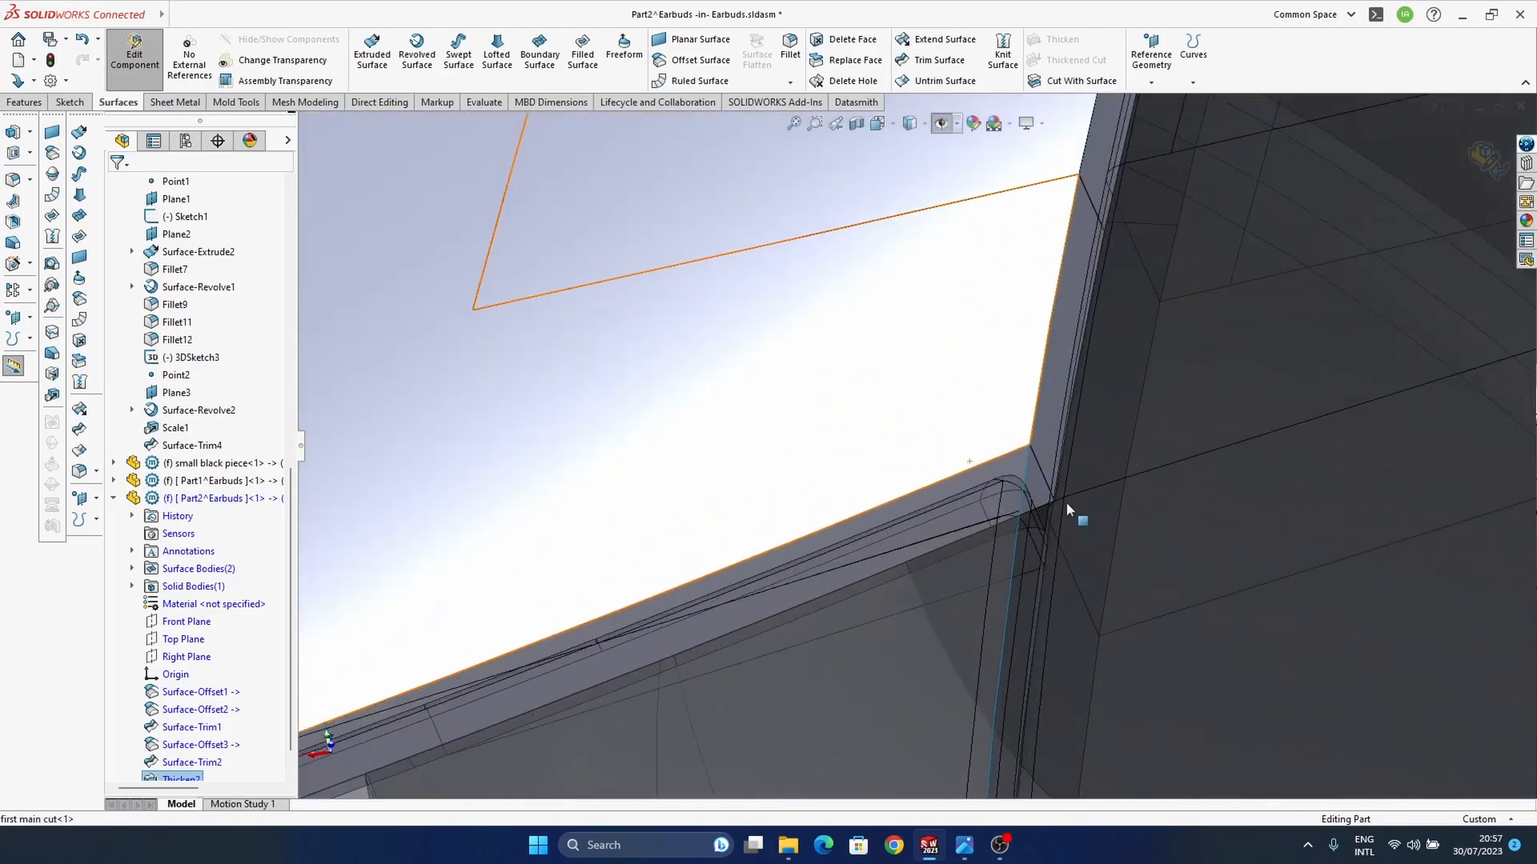
click(1036, 463)
ctrl+middle_drag(1199, 476, 737, 529)
scroll(975, 536, up, 4)
scroll(752, 516, up, 3)
middle_drag(971, 497, 885, 518)
scroll(875, 400, down, 6)
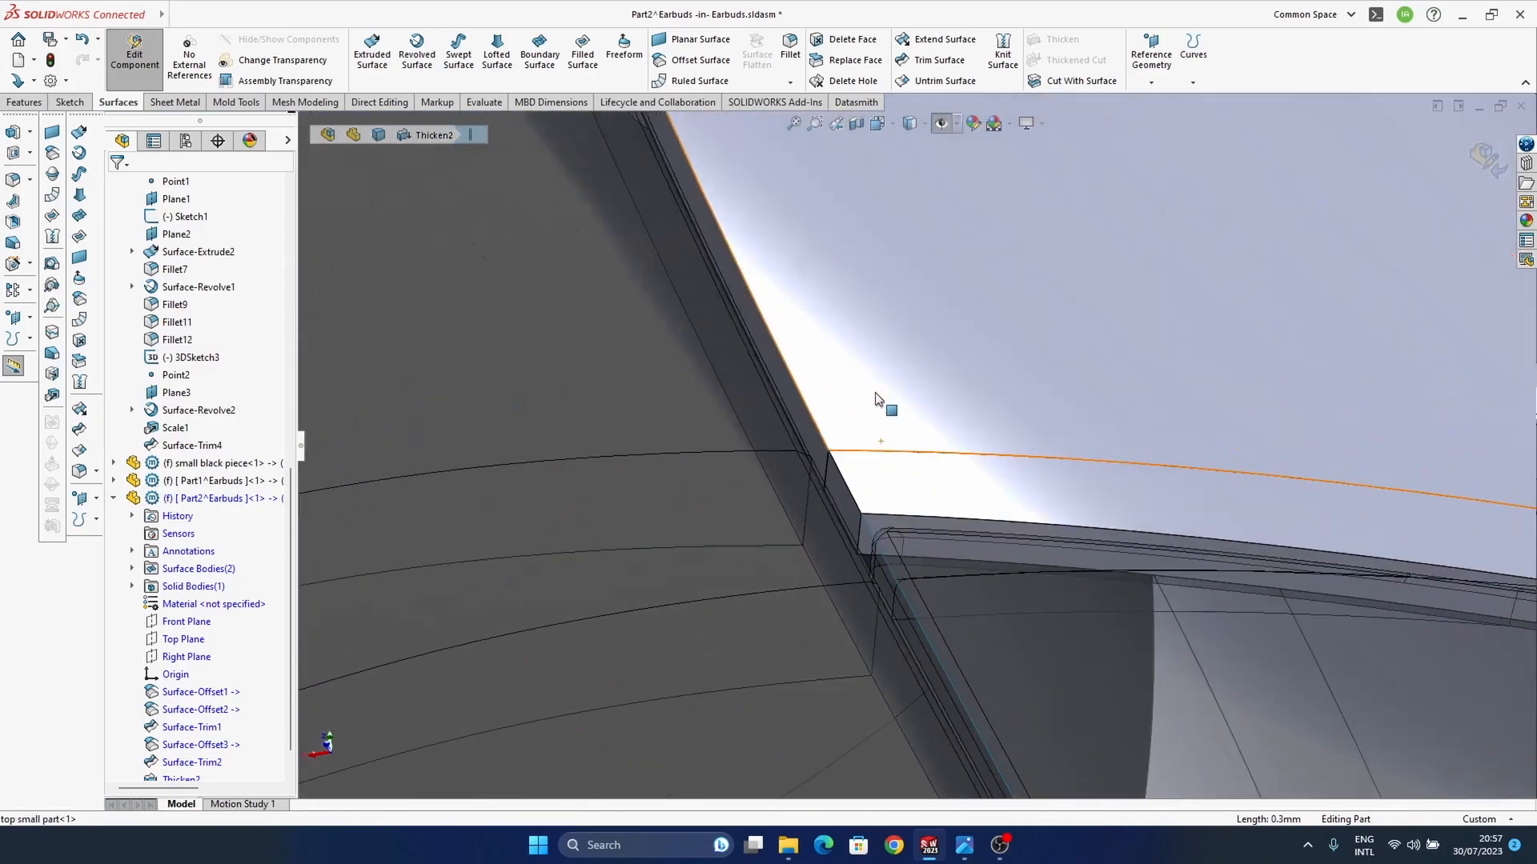
scroll(879, 513, down, 3)
ctrl+click(840, 528)
scroll(794, 603, up, 10)
middle_drag(792, 602, 1088, 616)
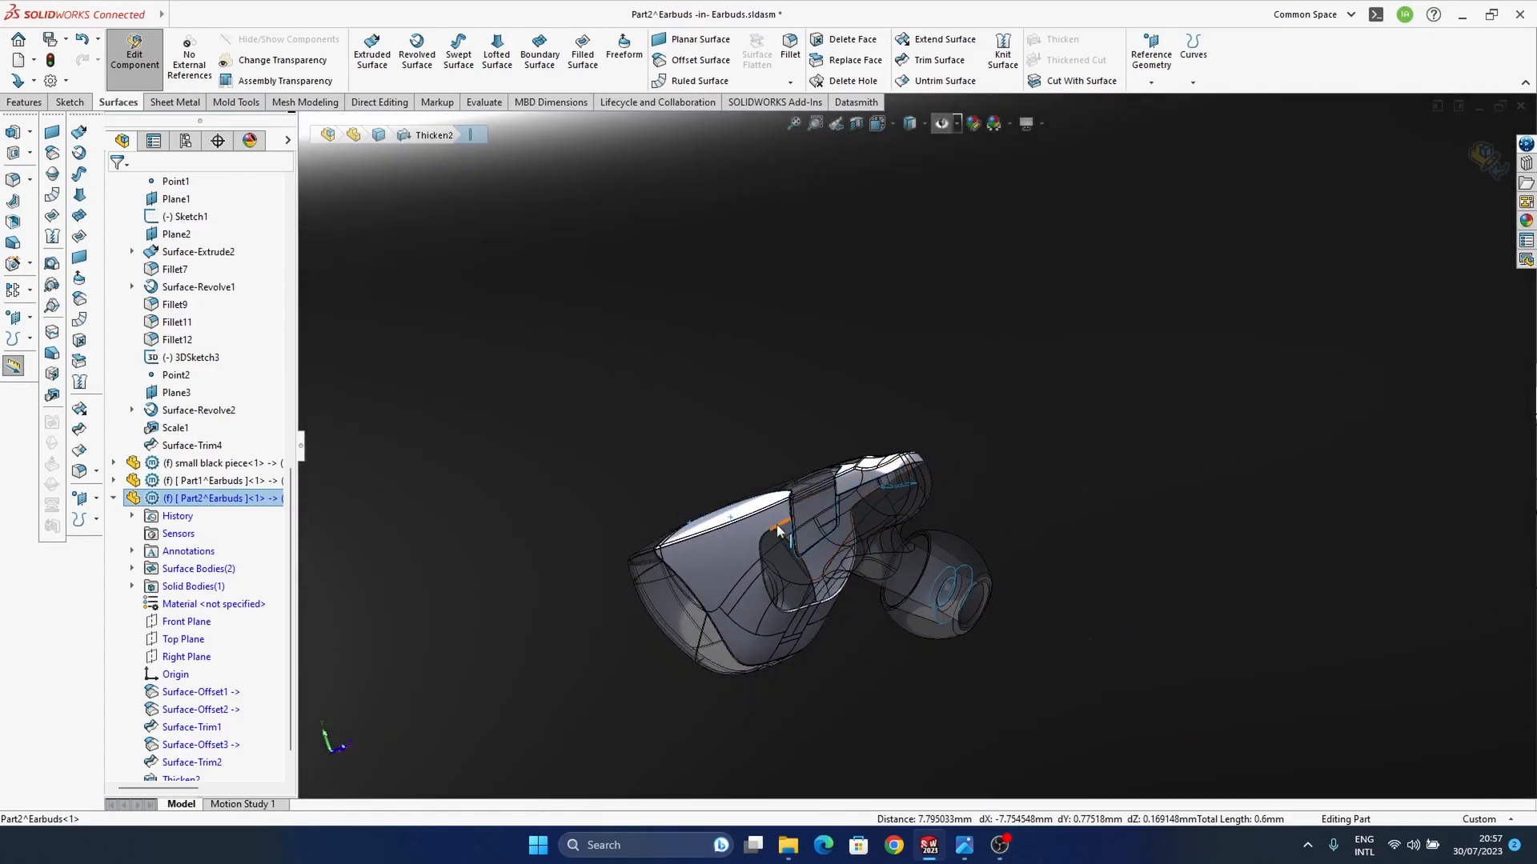
scroll(776, 530, down, 10)
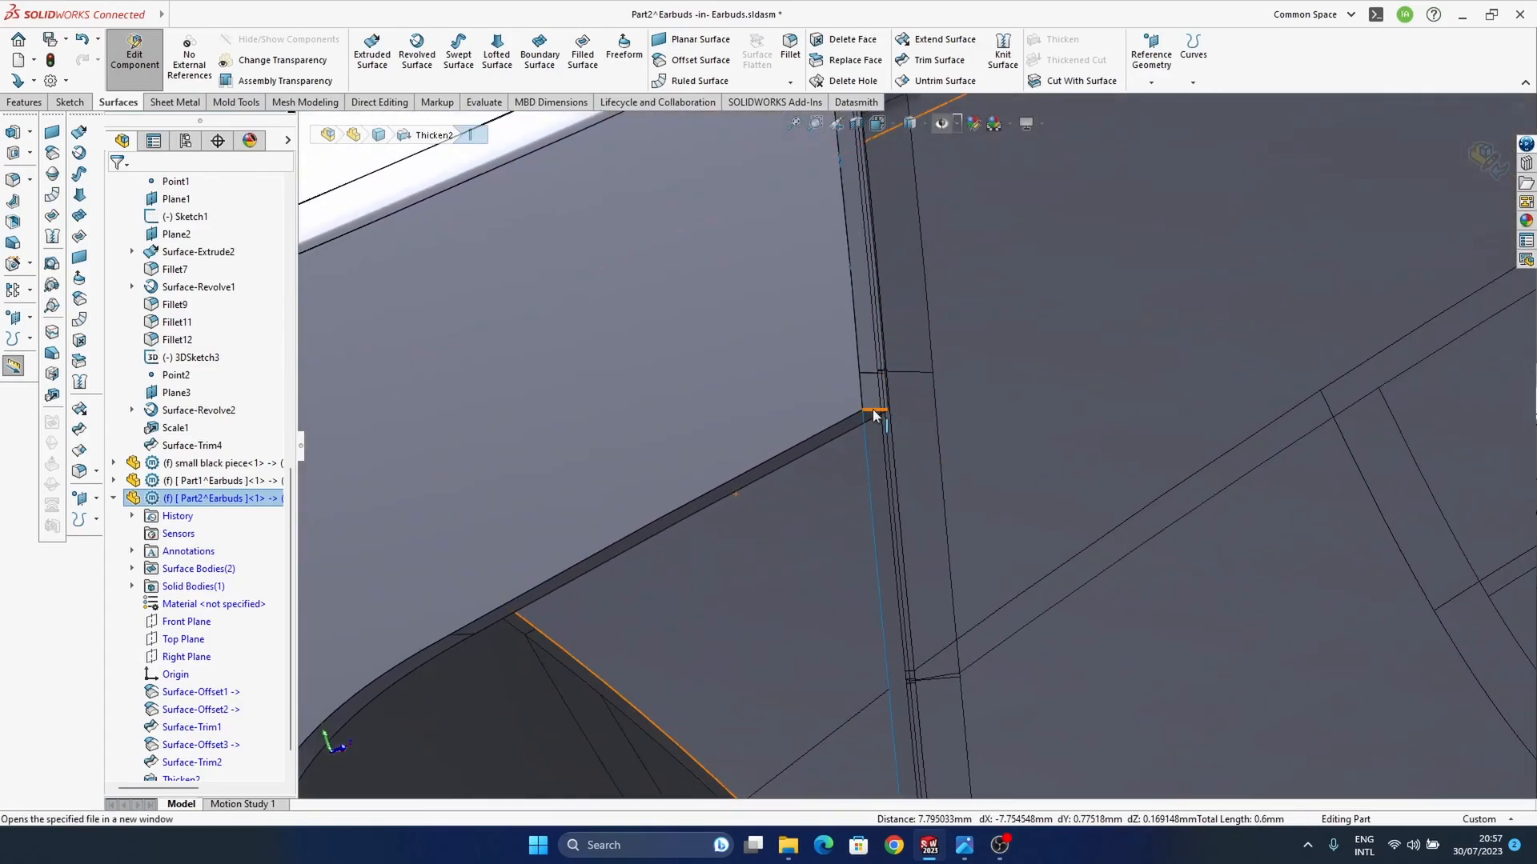
scroll(978, 474, up, 10)
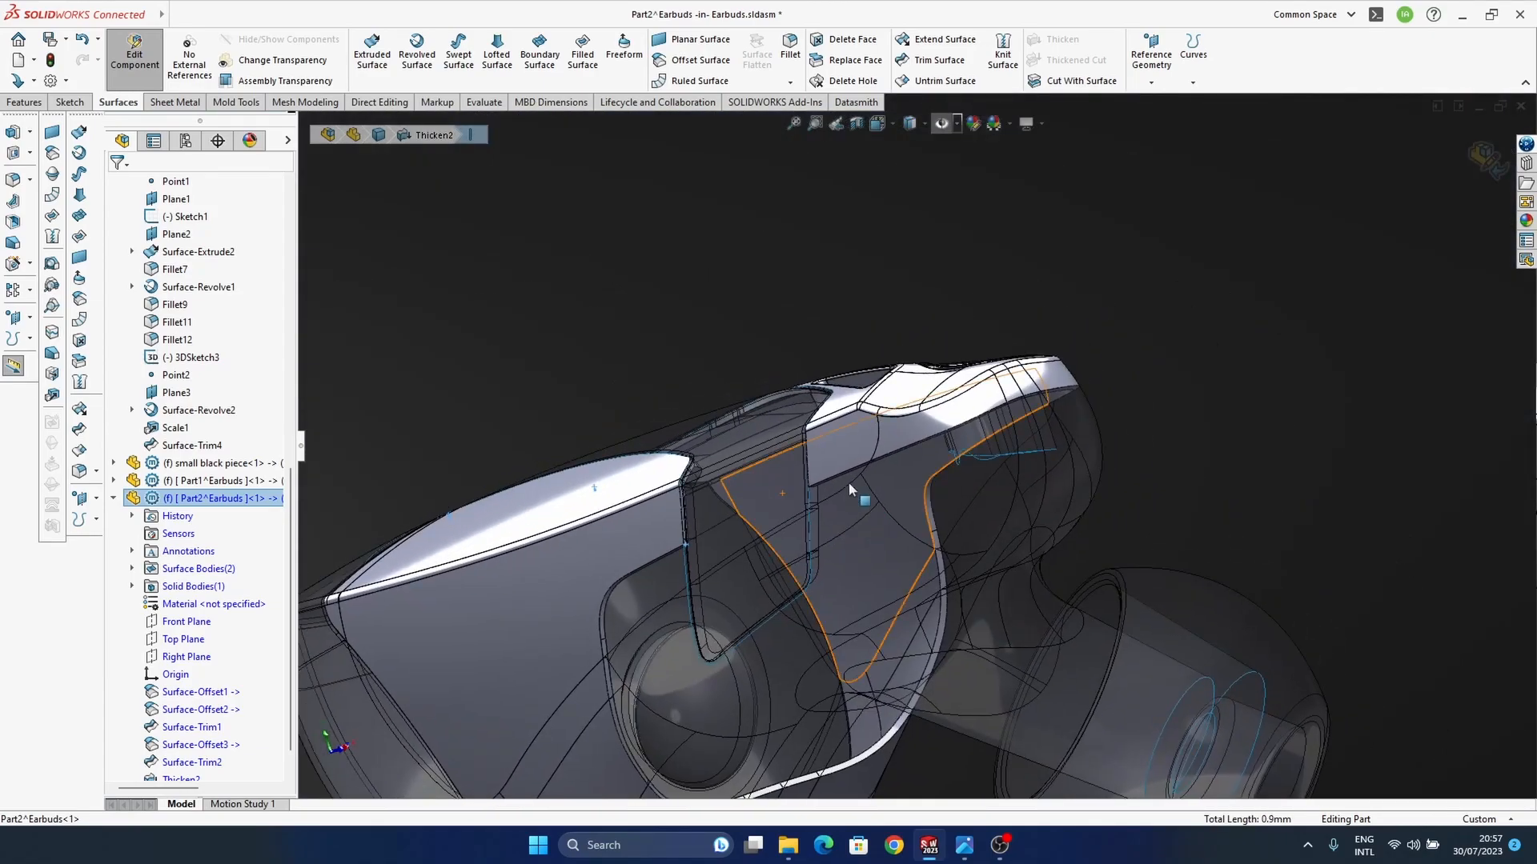
scroll(808, 504, down, 6)
middle_drag(805, 506, 899, 432)
scroll(578, 641, up, 5)
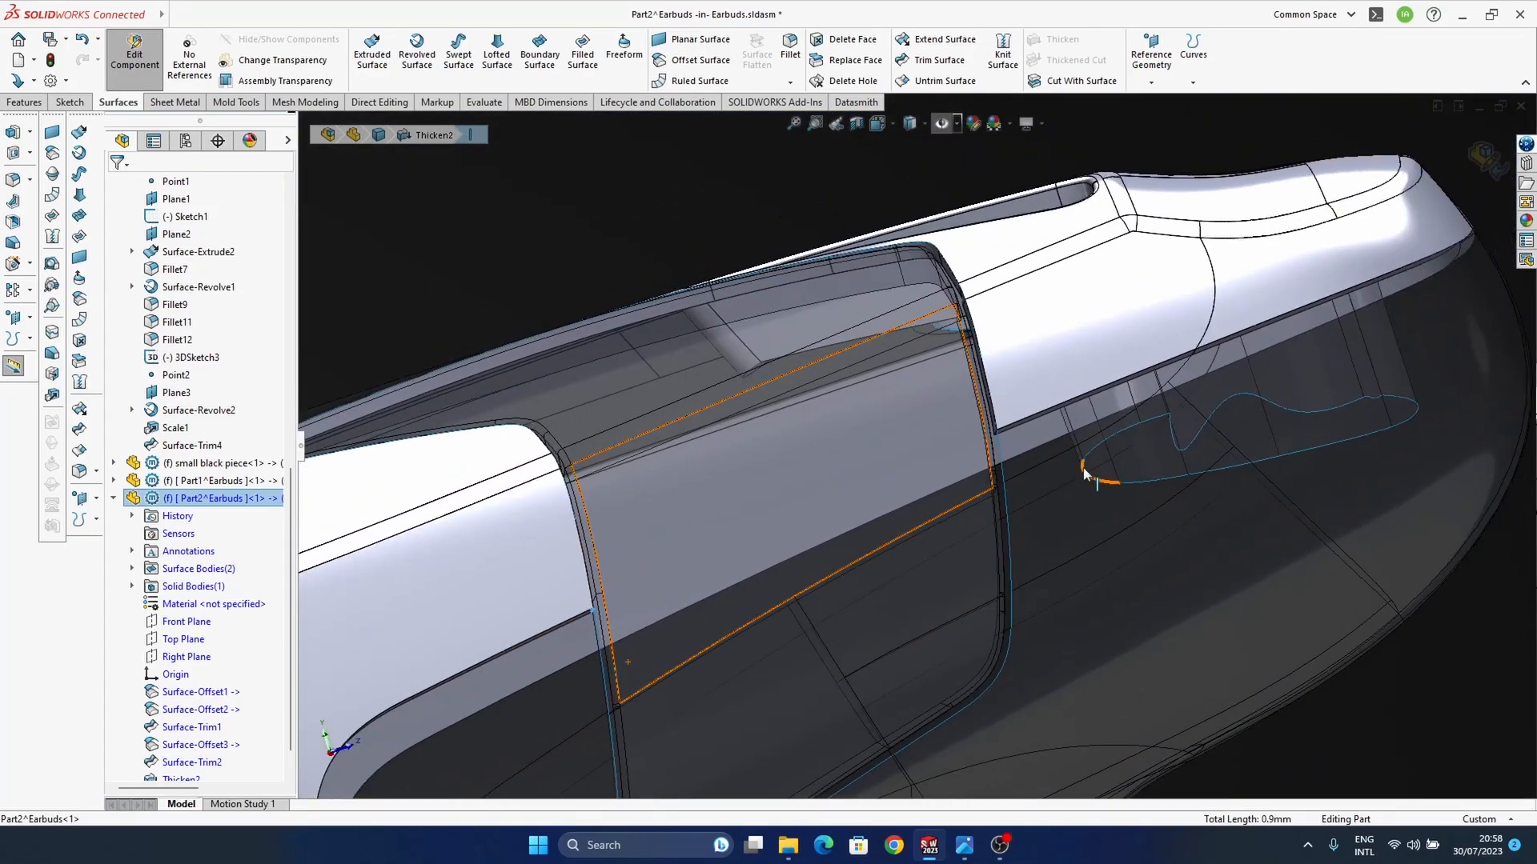
scroll(1086, 474, down, 6)
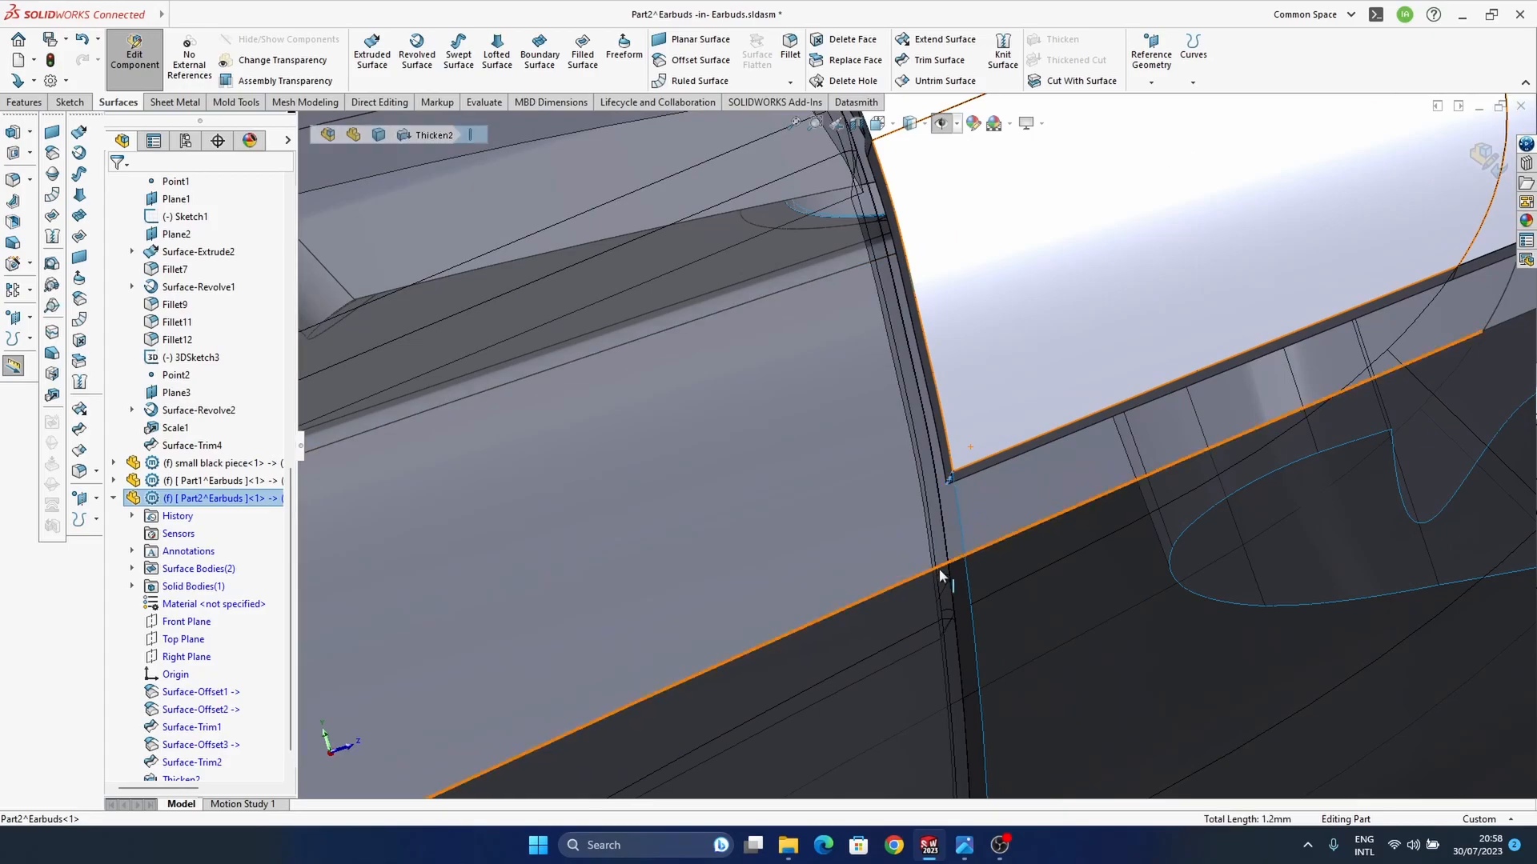
click(85, 475)
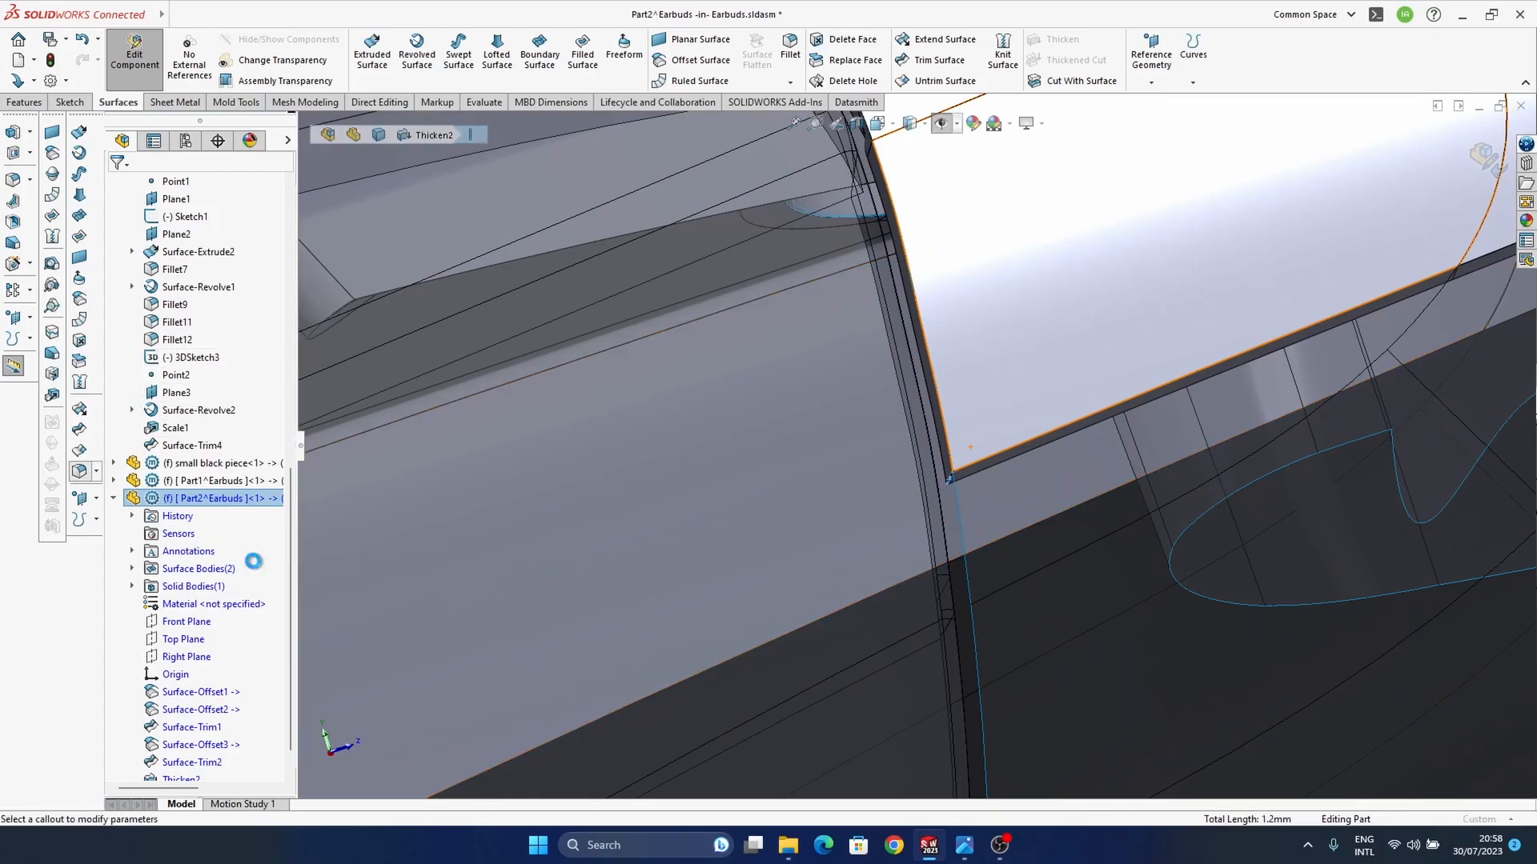
click(201, 528)
text(0.2)
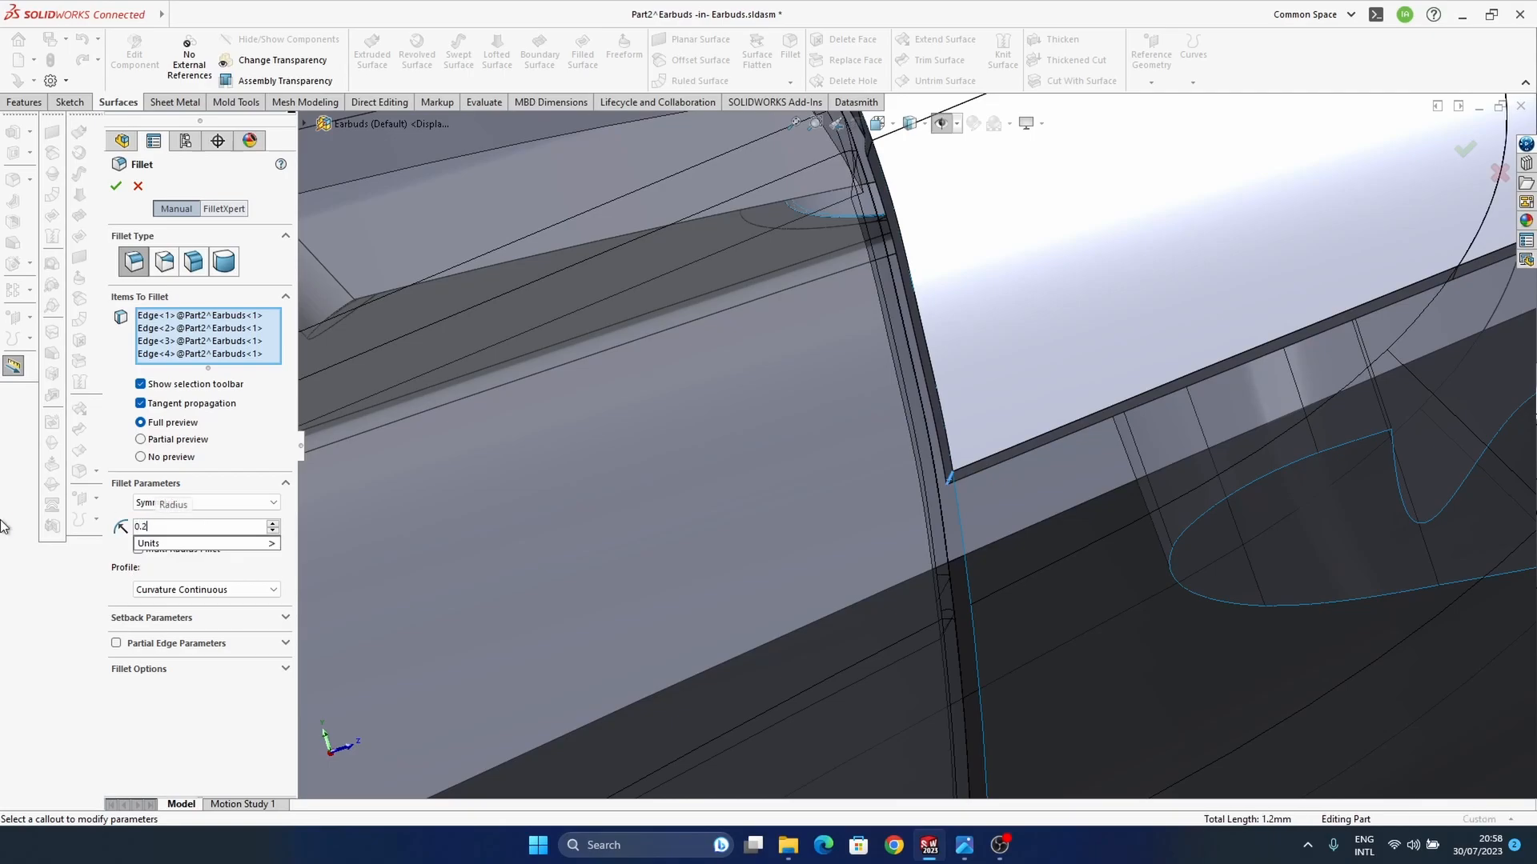
key(Return)
click(1465, 149)
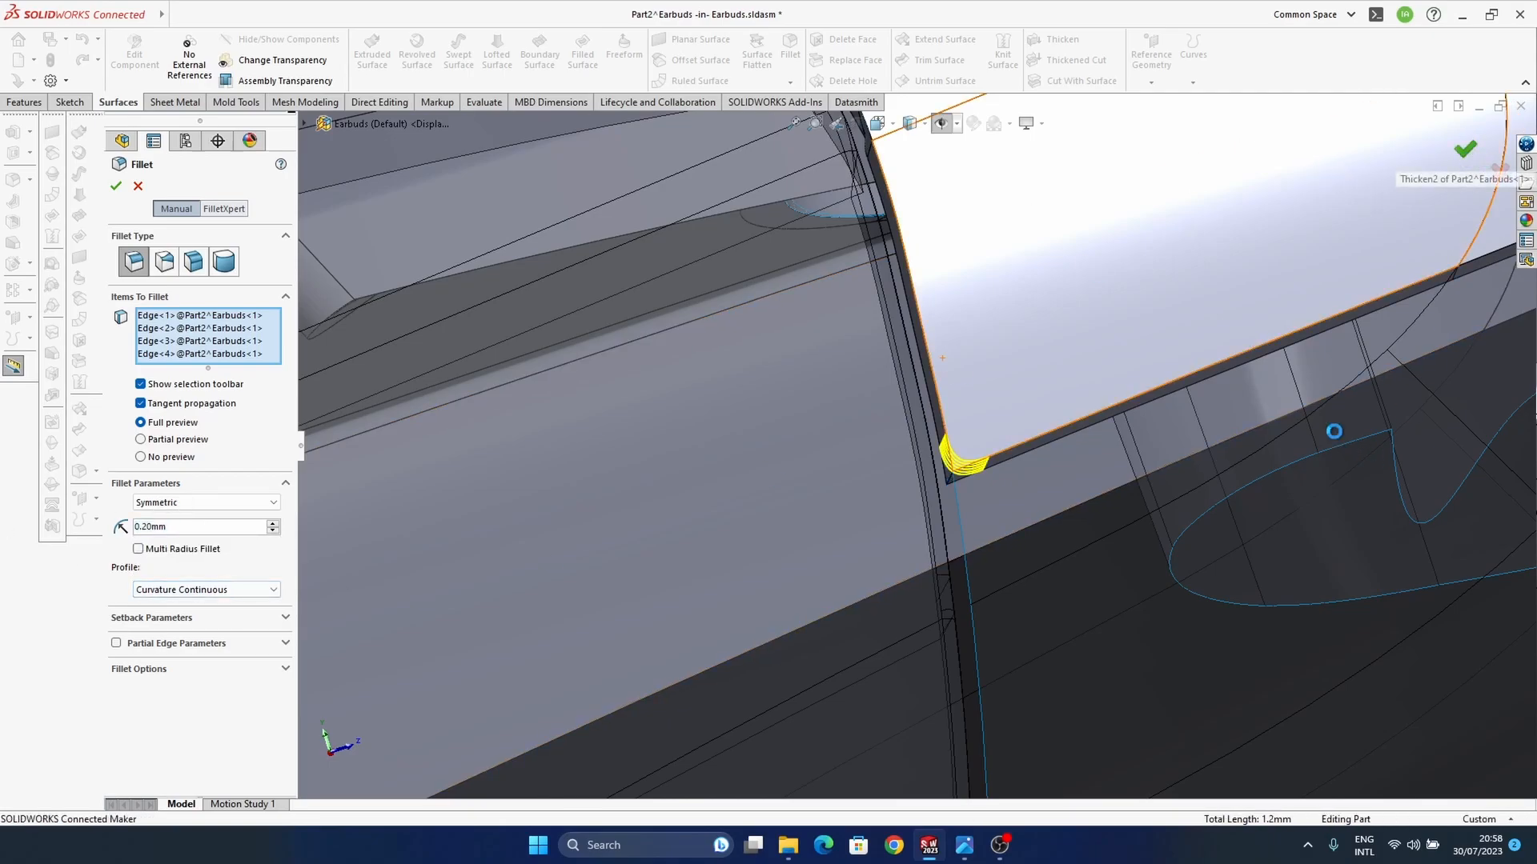
key(f)
Step: Fillet the outer rim edge of the thickened Part2 shell with a 0.1 mm curvature continuous radius and tangent propagation
middle_drag(1006, 461, 589, 555)
scroll(588, 554, down, 5)
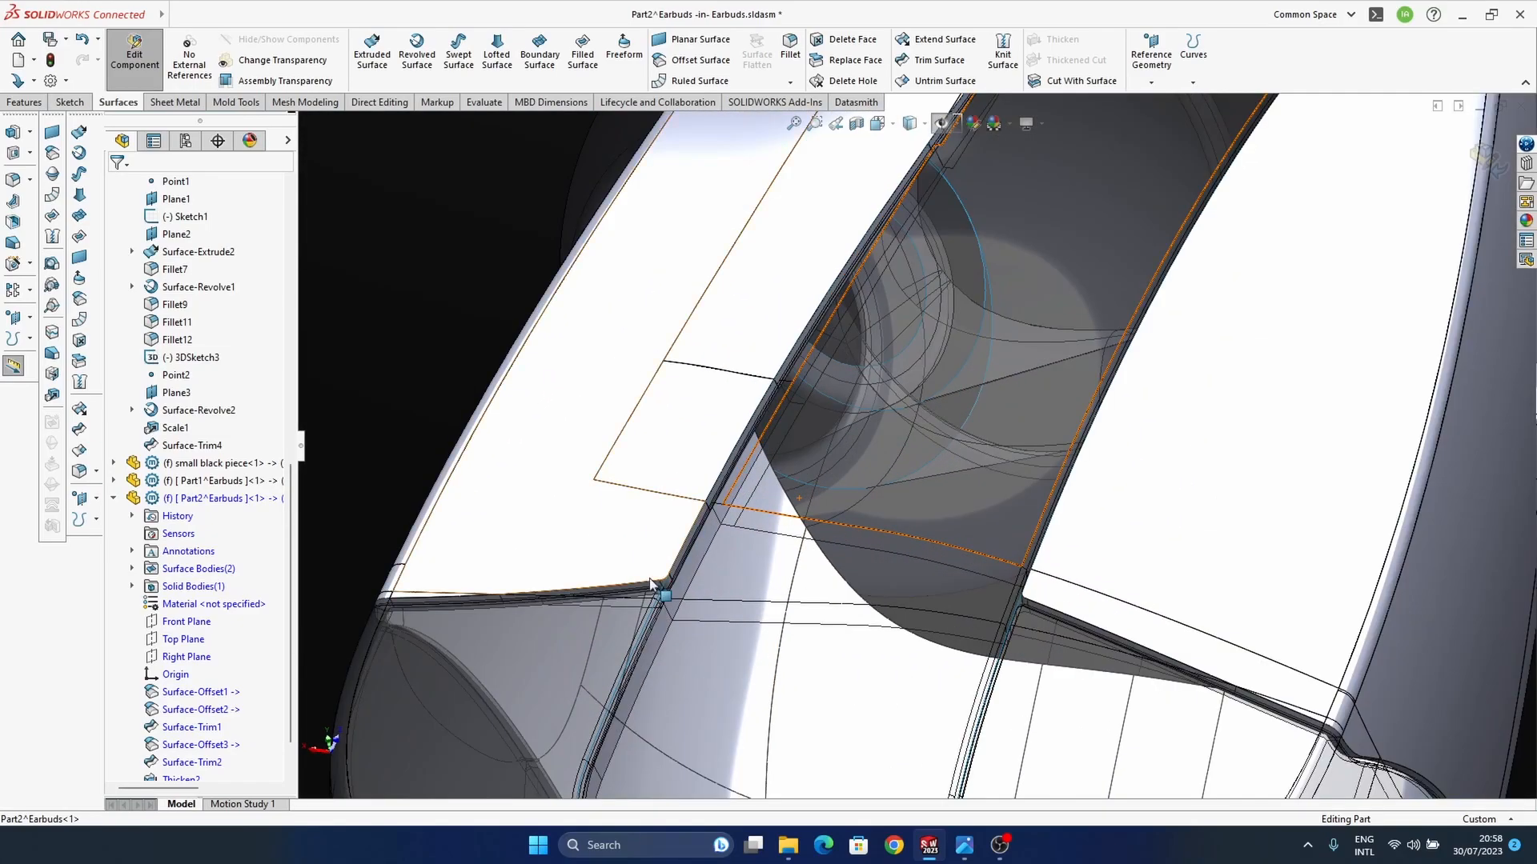
scroll(782, 584, down, 3)
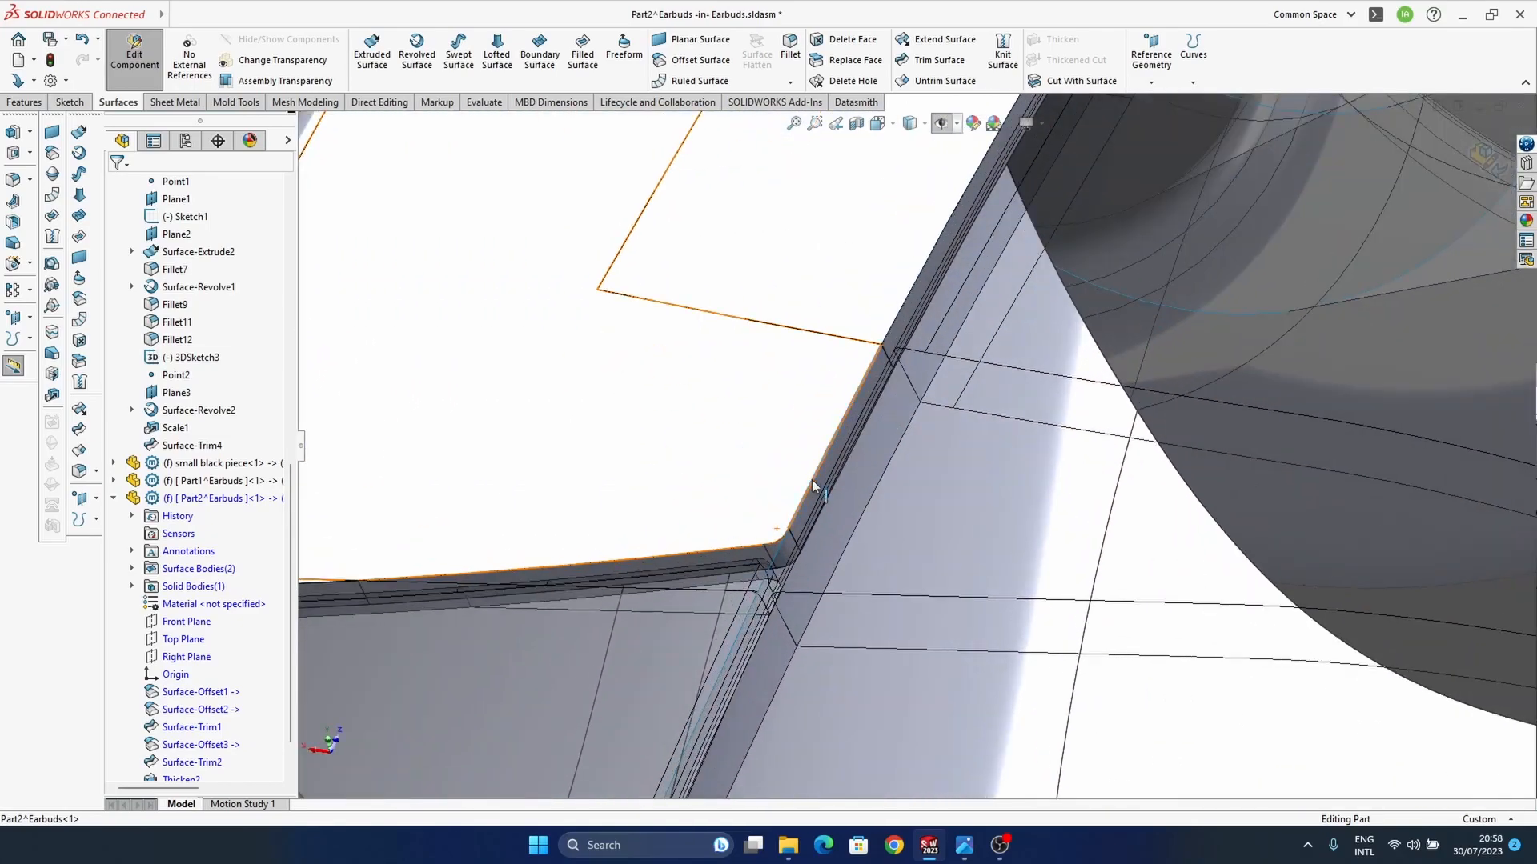
click(809, 480)
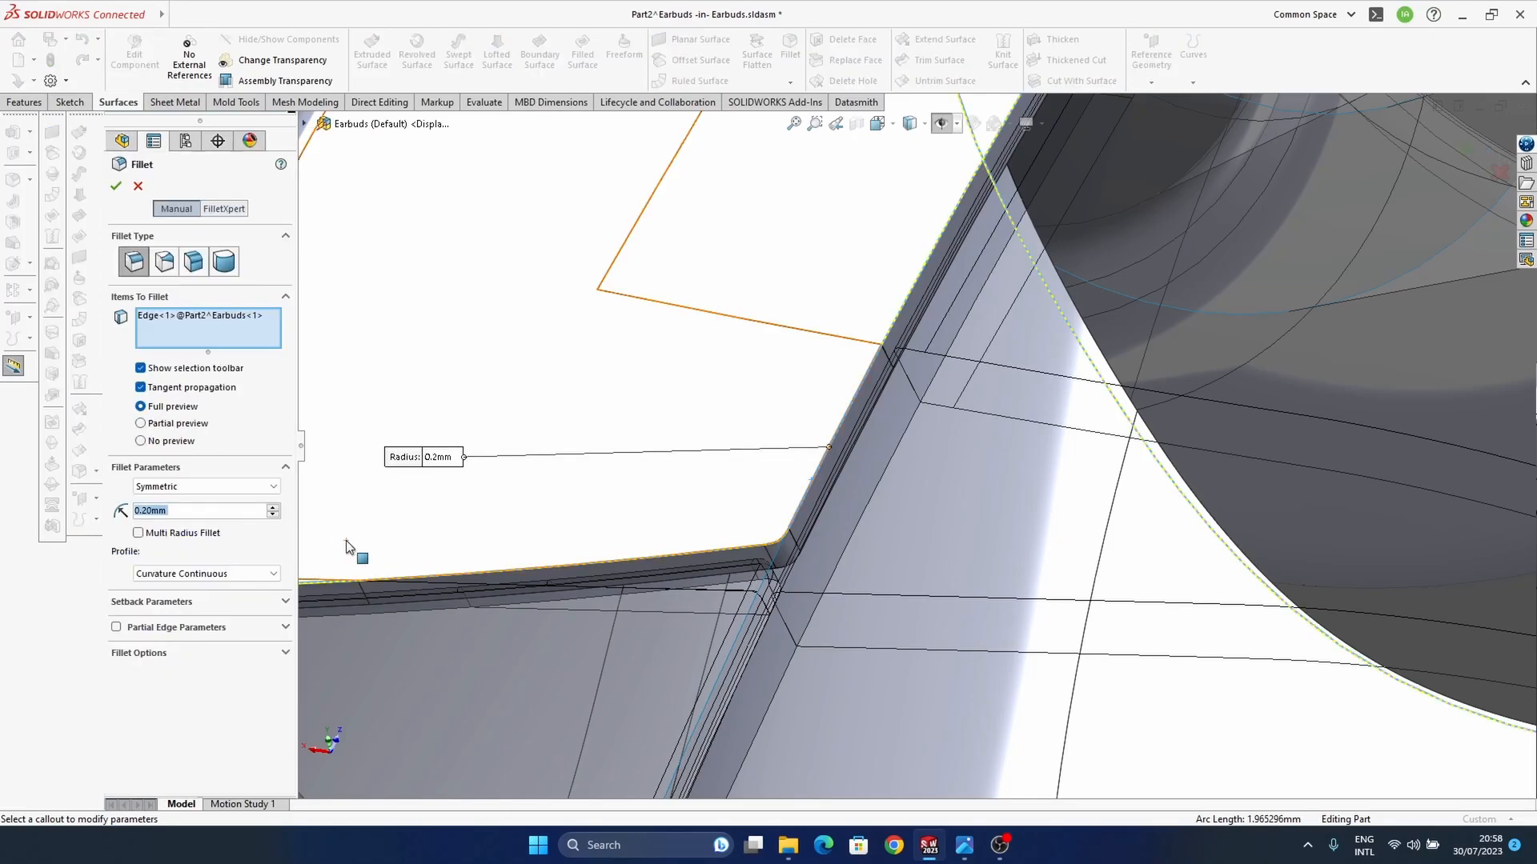
scroll(865, 544, up, 5)
ctrl+middle_drag(965, 321, 900, 373)
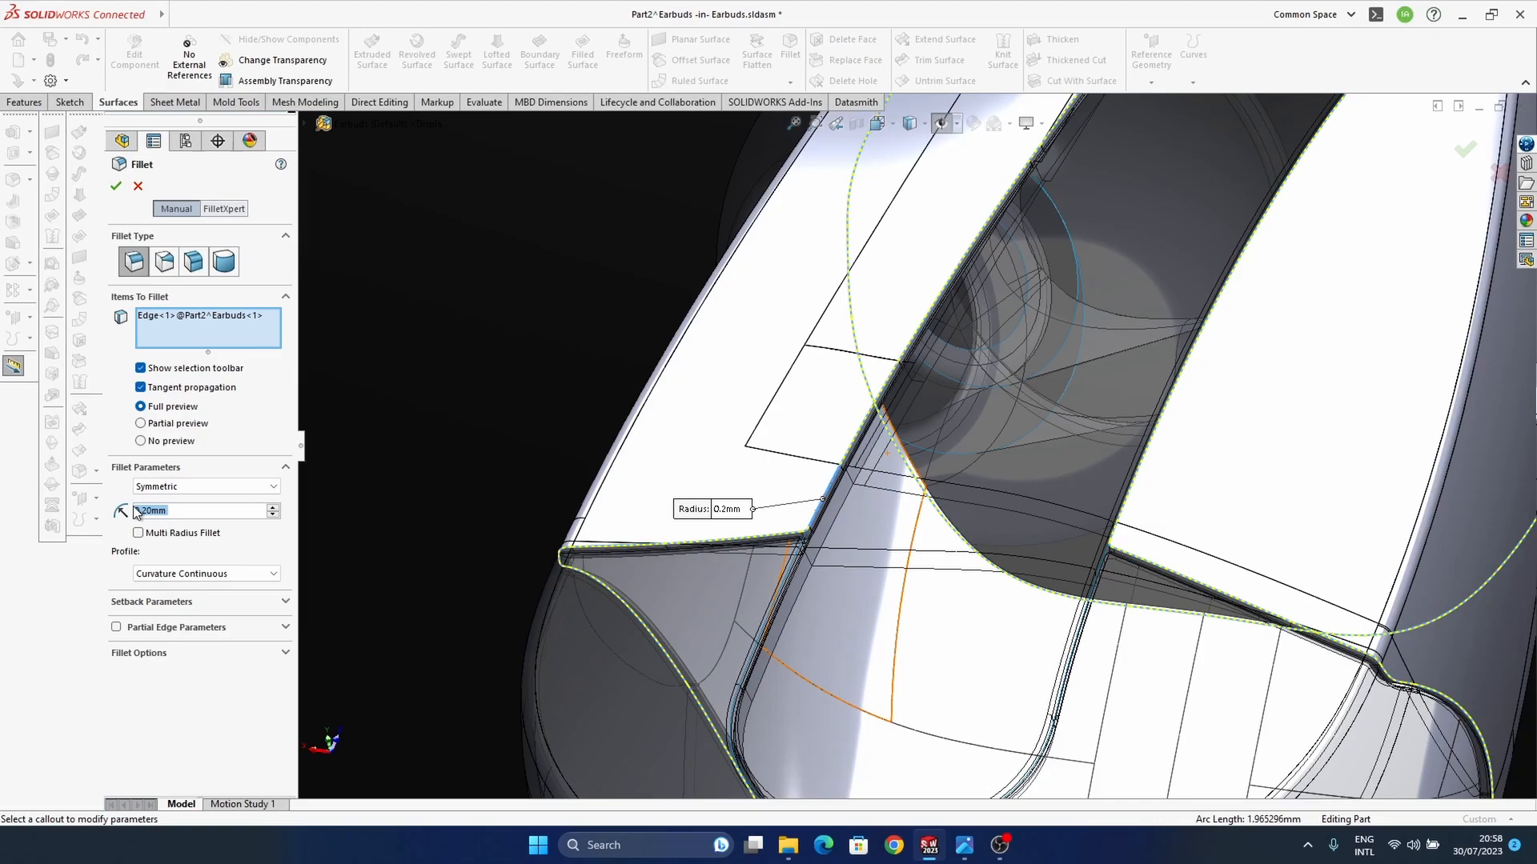
text(0.1)
key(Return)
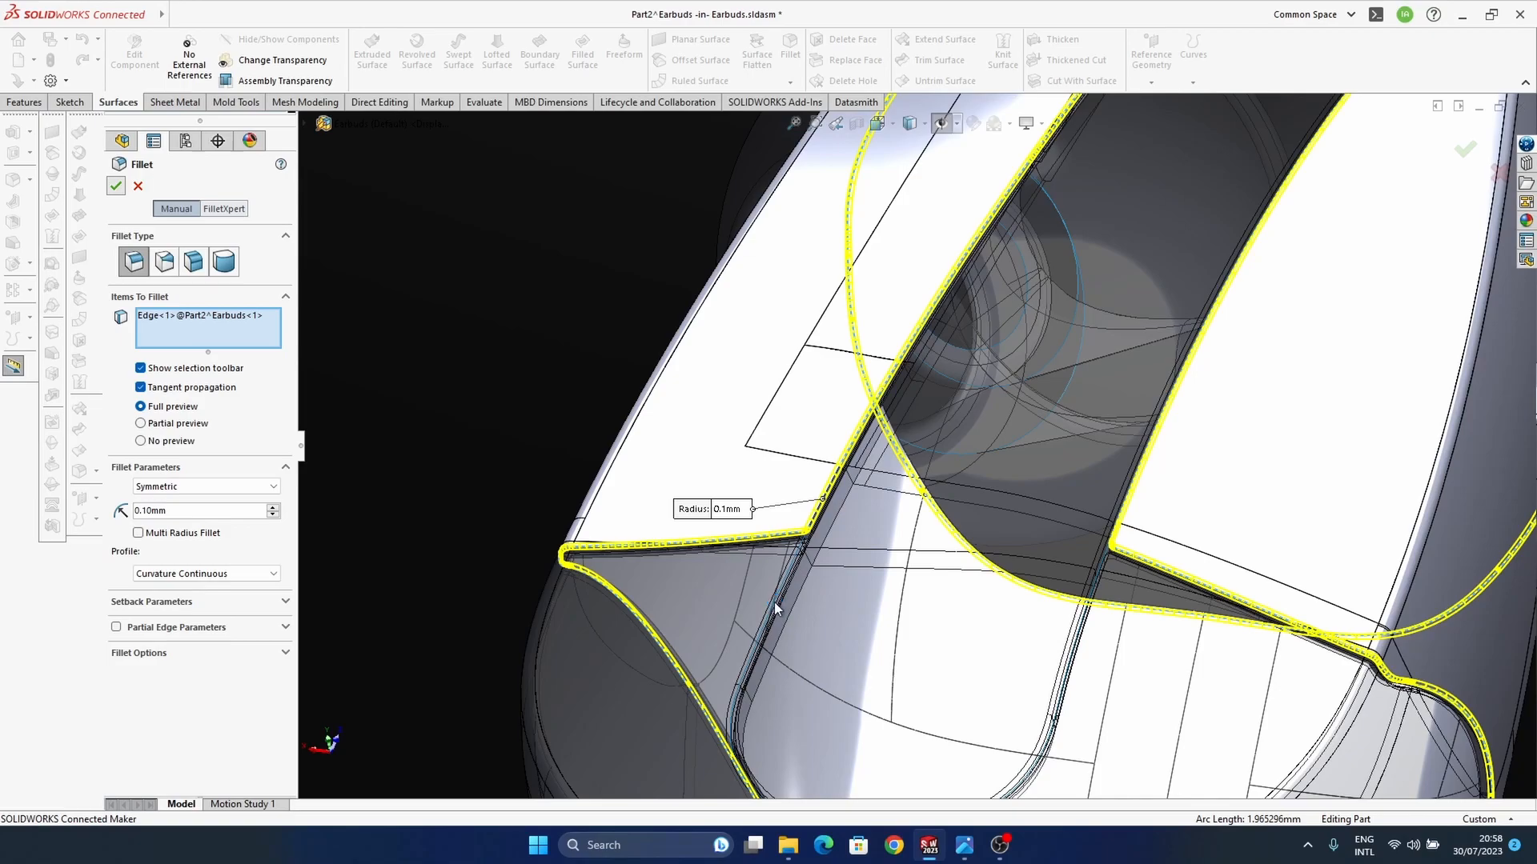
middle_drag(842, 543, 875, 593)
middle_drag(806, 608, 889, 524)
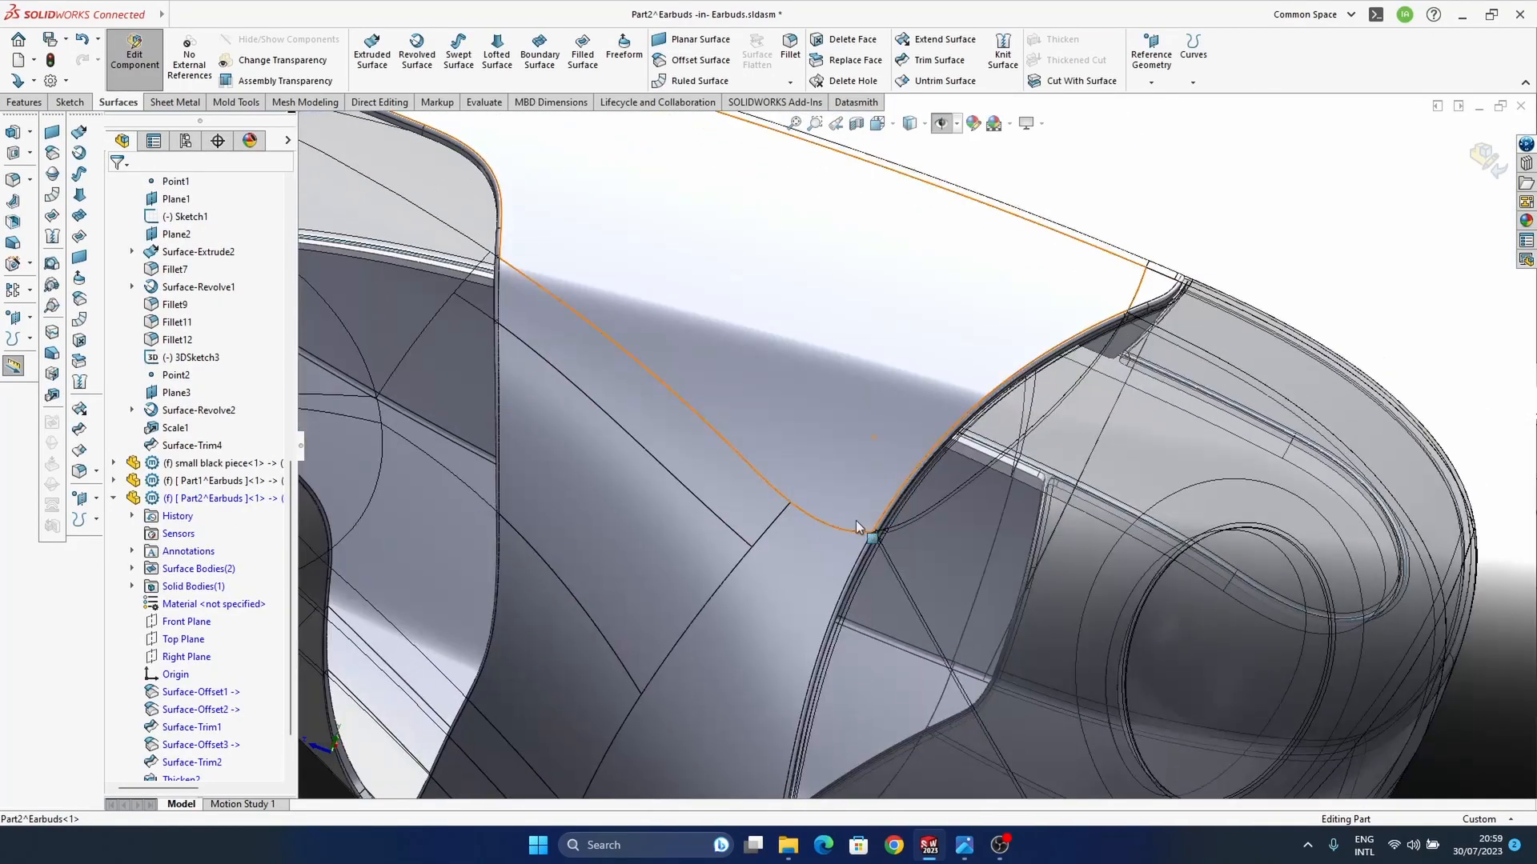
Step: Finish editing Part2, return to the Earbuds assembly and examine the seams between the housing parts
scroll(882, 528, up, 7)
middle_drag(765, 407, 969, 545)
middle_drag(825, 512, 627, 637)
click(1486, 160)
scroll(865, 456, down, 8)
middle_drag(830, 470, 798, 478)
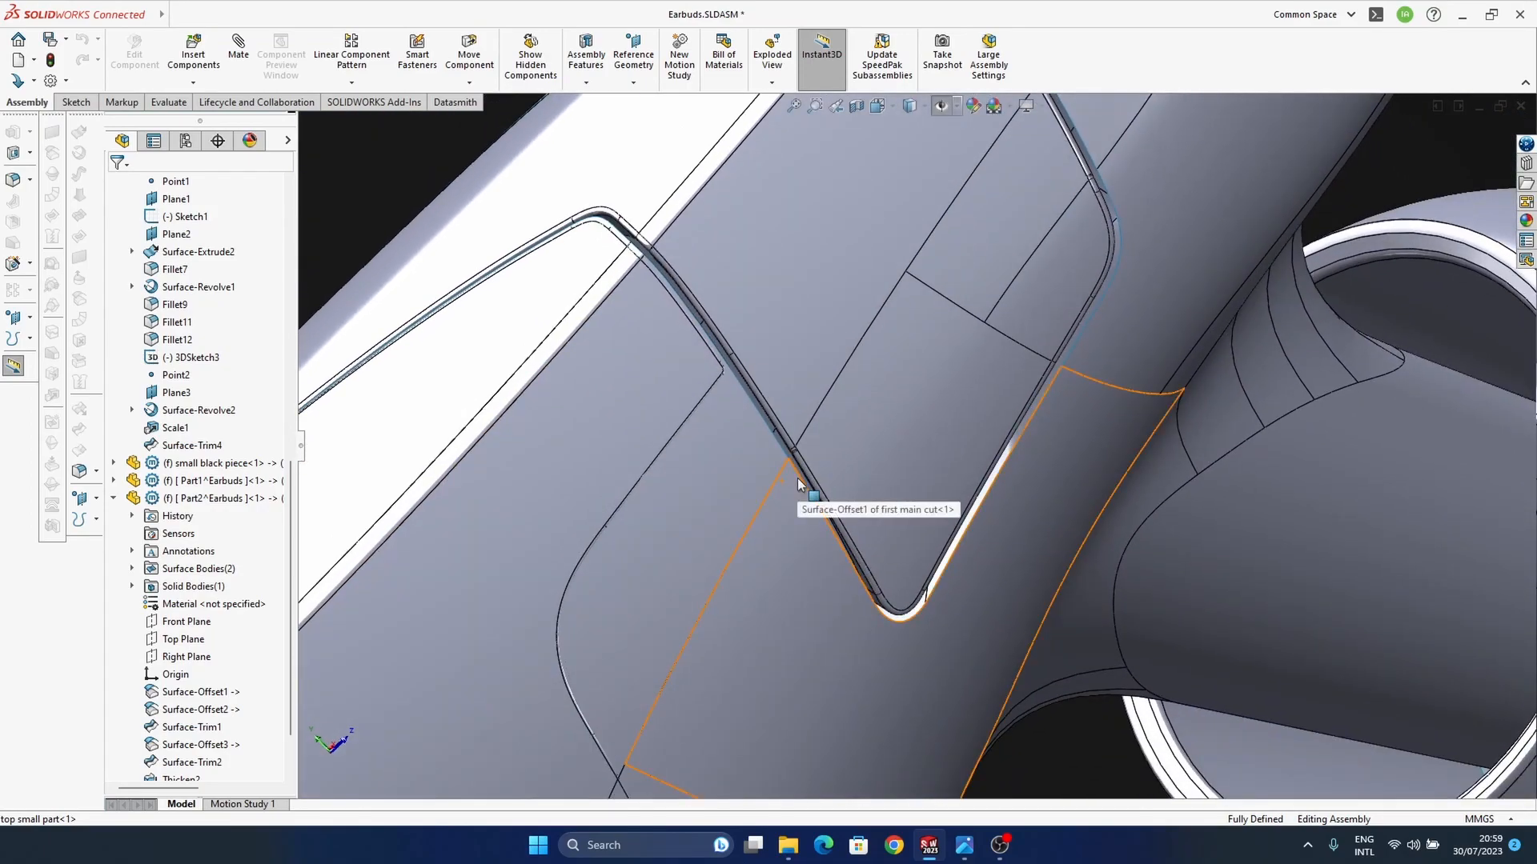
middle_drag(797, 477, 1222, 354)
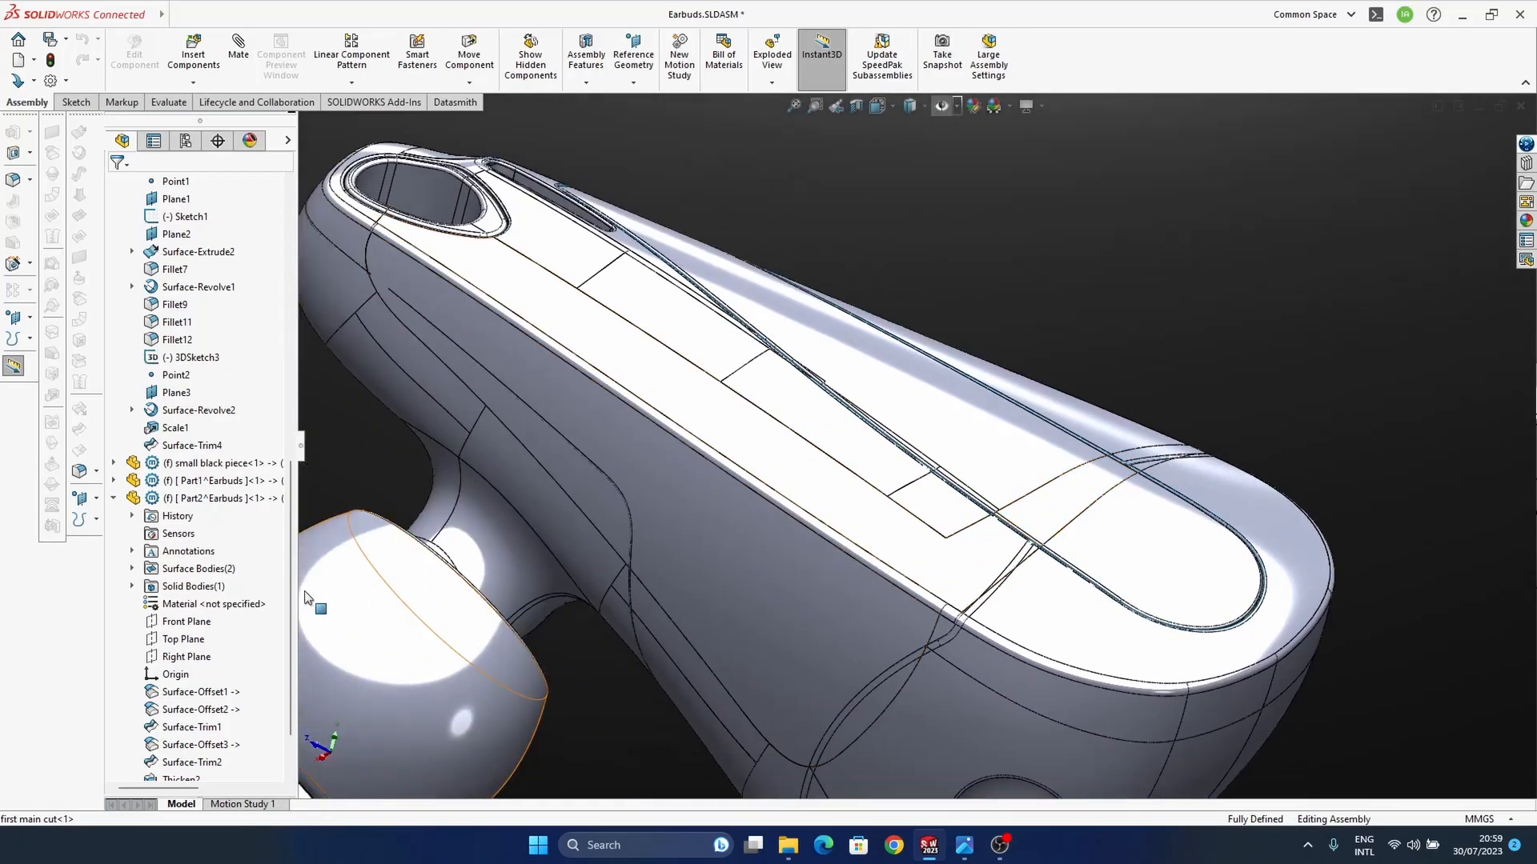
Step: Insert a new empty part into the top level of the Earbuds assembly and expand its feature list
scroll(206, 549, up, 12)
click(180, 186)
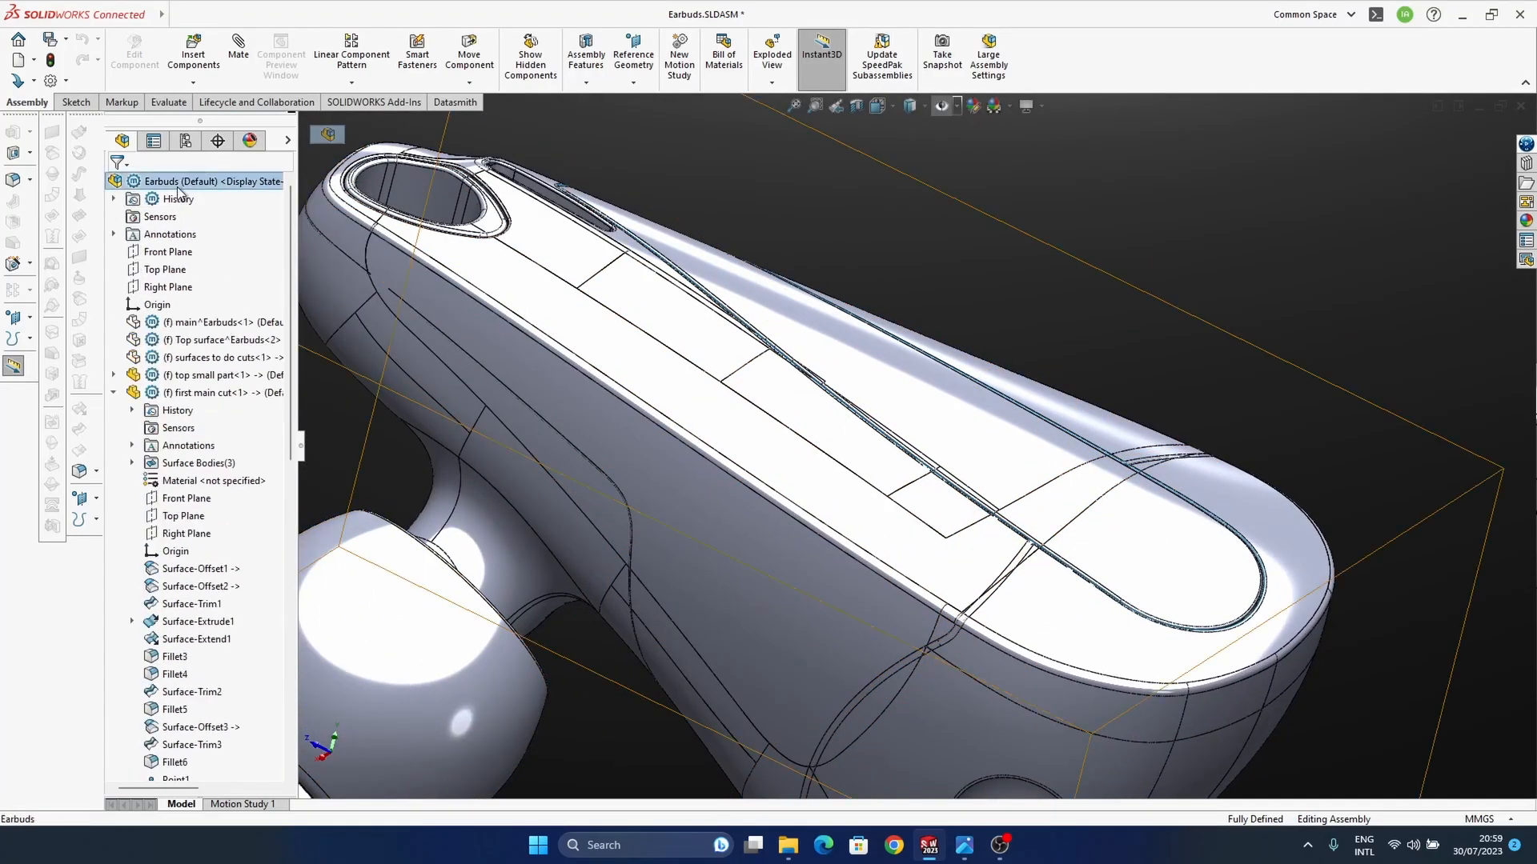
click(193, 83)
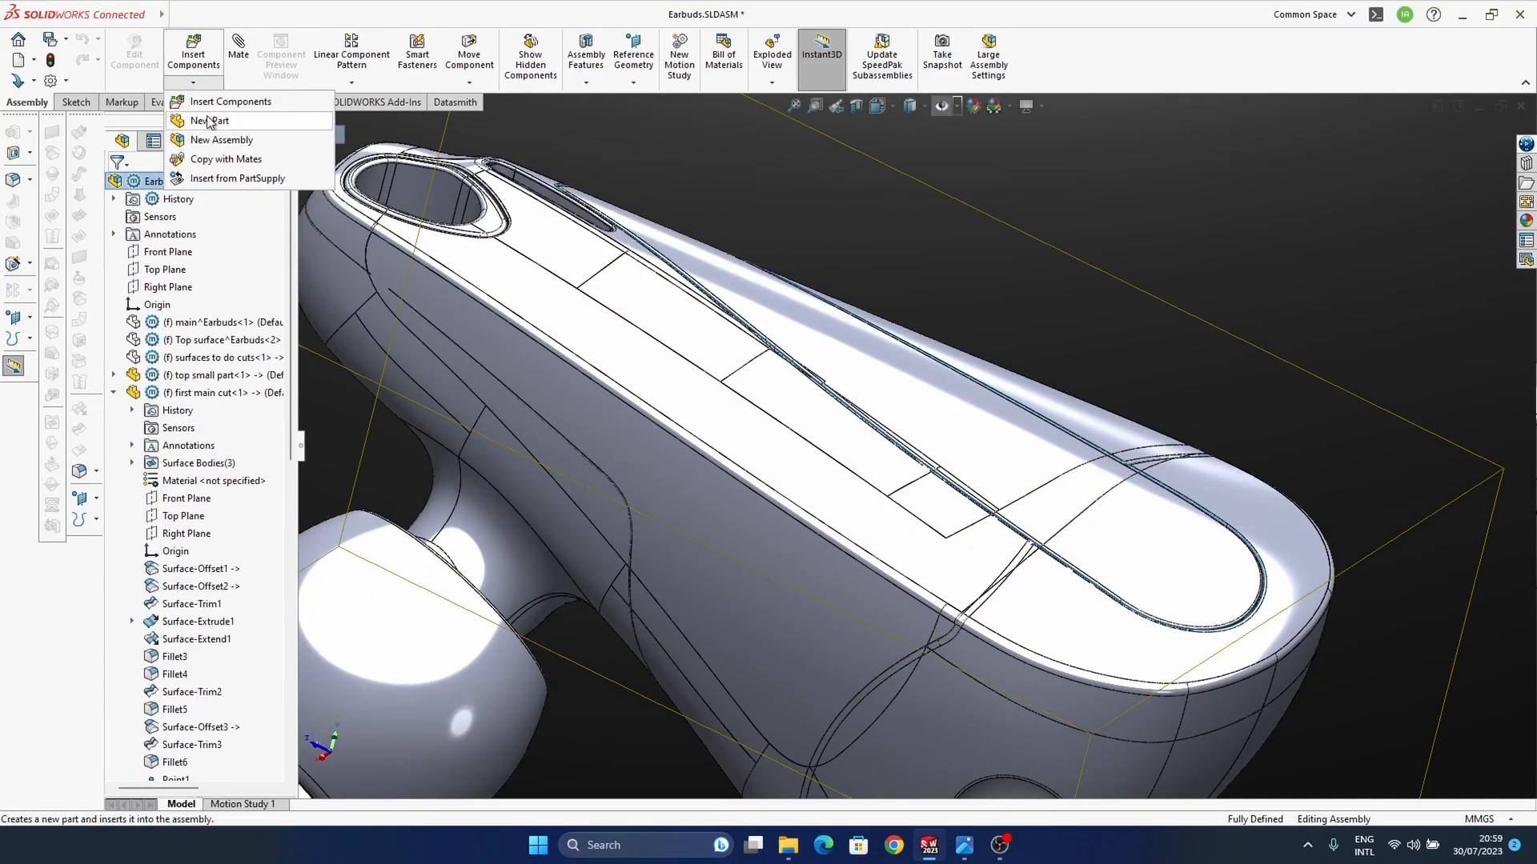
click(210, 120)
scroll(223, 527, down, 13)
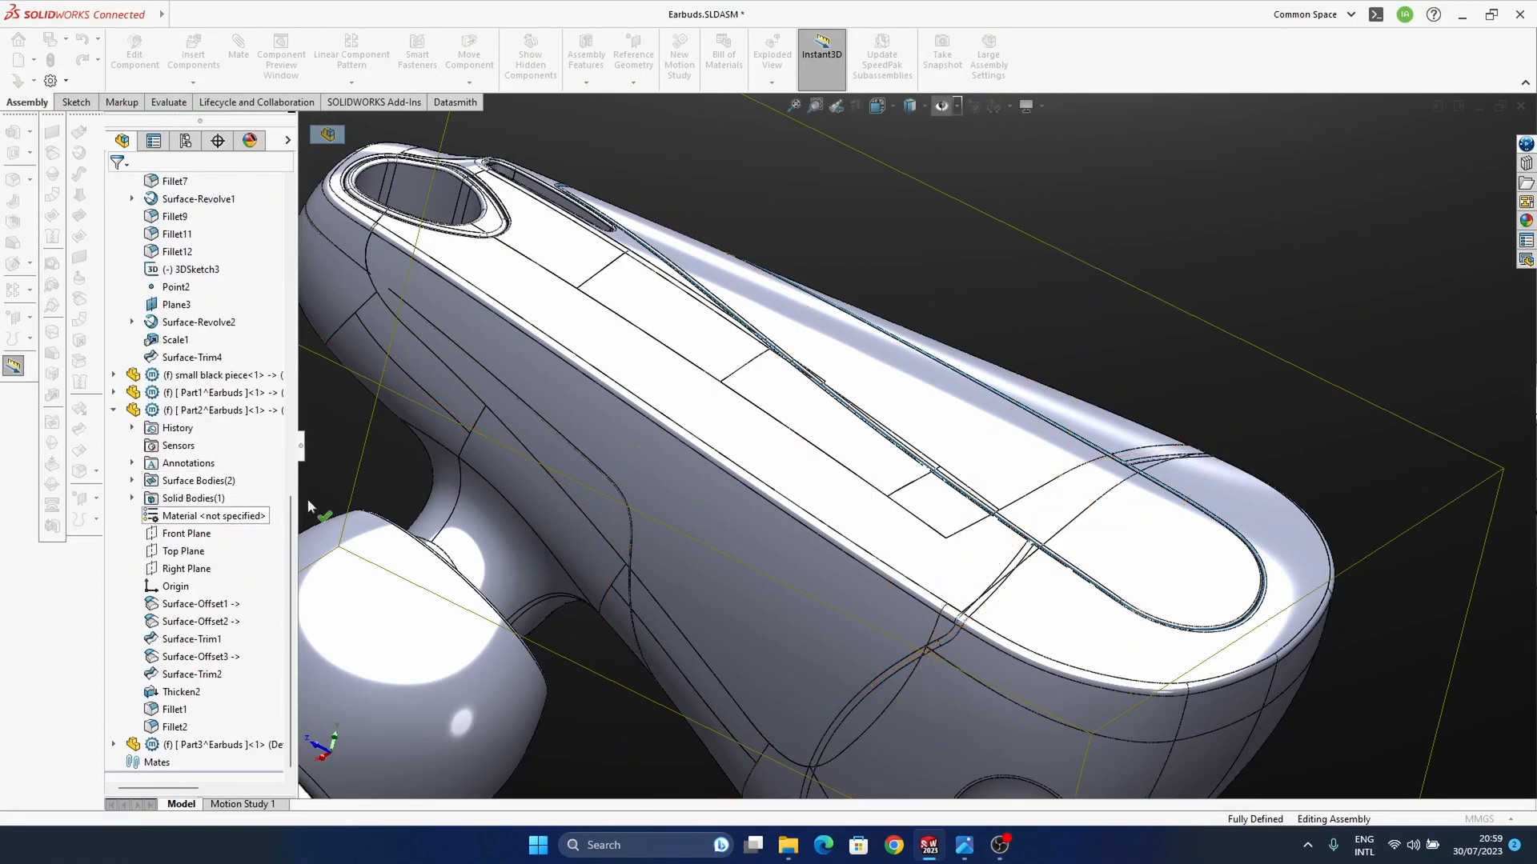
click(1324, 219)
scroll(1155, 433, up, 6)
middle_drag(1070, 439, 934, 554)
mouse_move(934, 554)
middle_down()
mouse_move(960, 504)
mouse_move(945, 553)
middle_up()
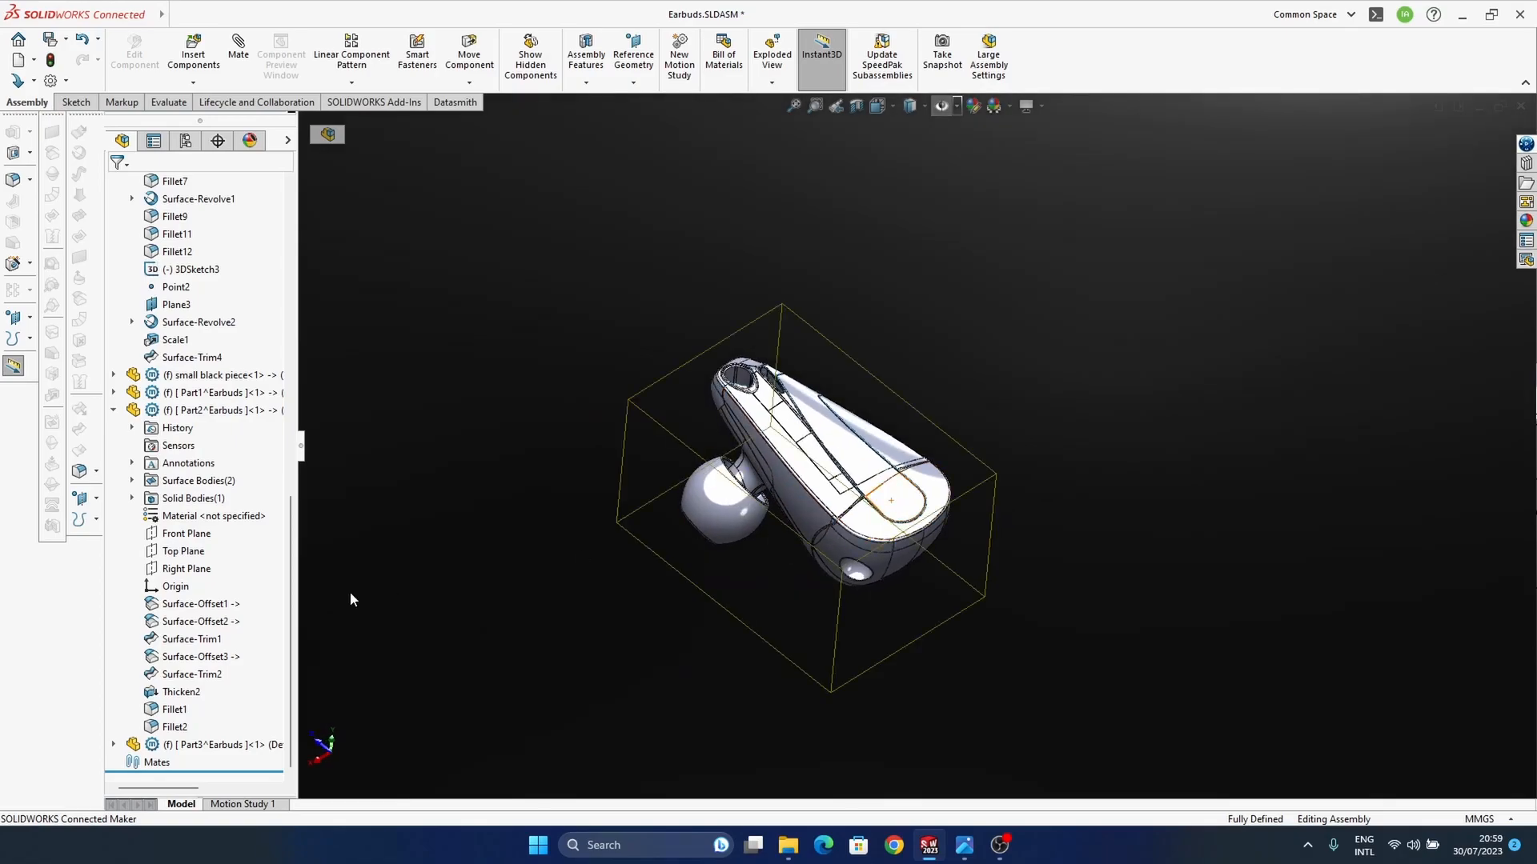
click(113, 745)
Step: Examine the side seam of the first main cut housing and locate its final trim feature, Surface-Trim4
ctrl+middle_drag(931, 535, 983, 522)
ctrl+middle_drag(747, 572, 759, 568)
scroll(833, 547, down, 5)
ctrl+middle_drag(814, 517, 952, 539)
middle_drag(967, 542, 996, 486)
scroll(997, 486, down, 5)
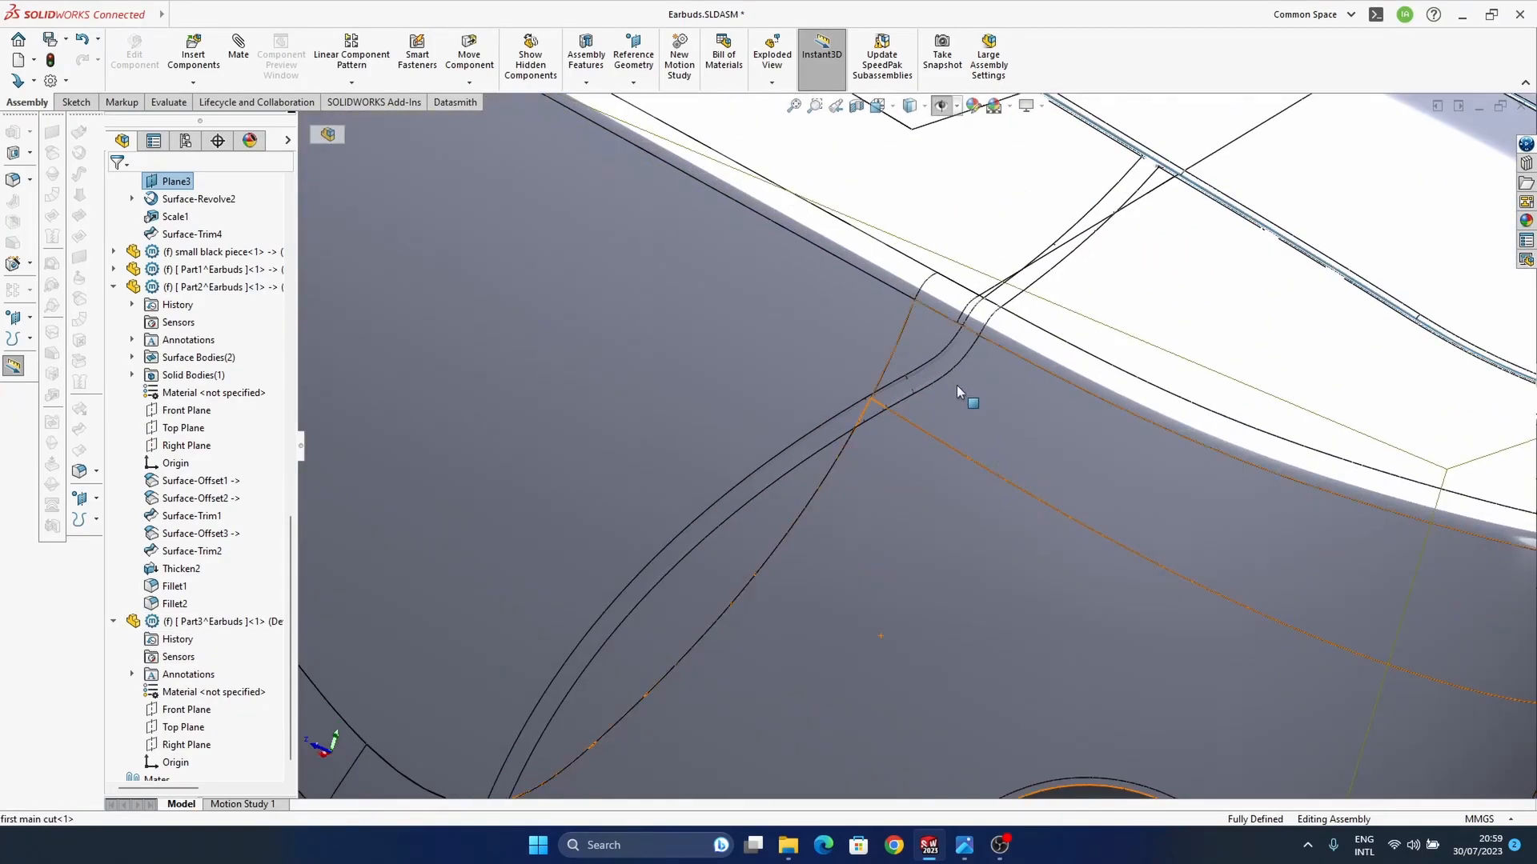
scroll(928, 400, down, 1)
click(924, 401)
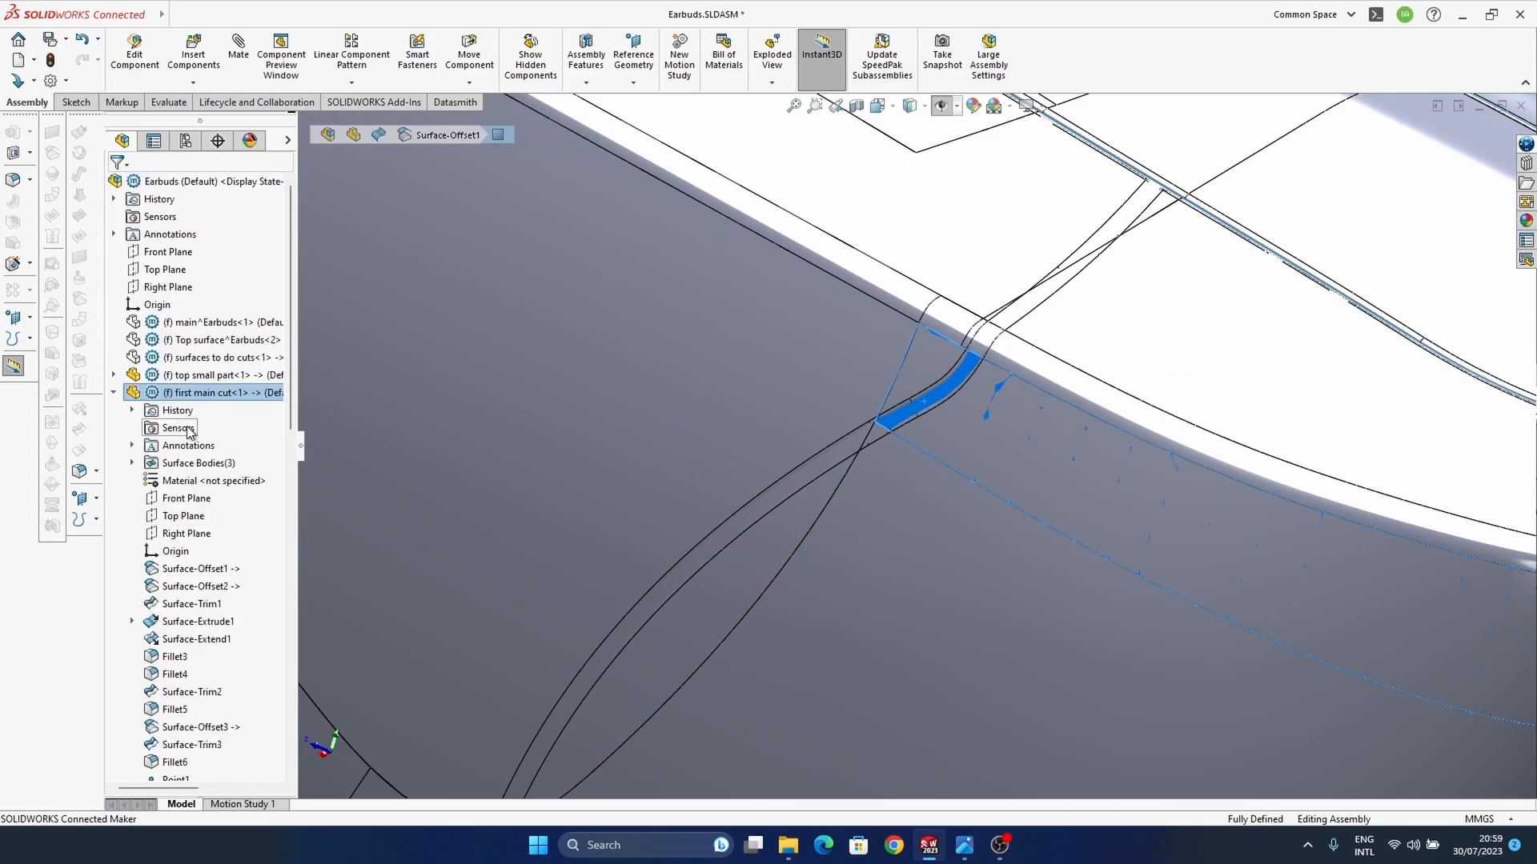
scroll(203, 530, down, 10)
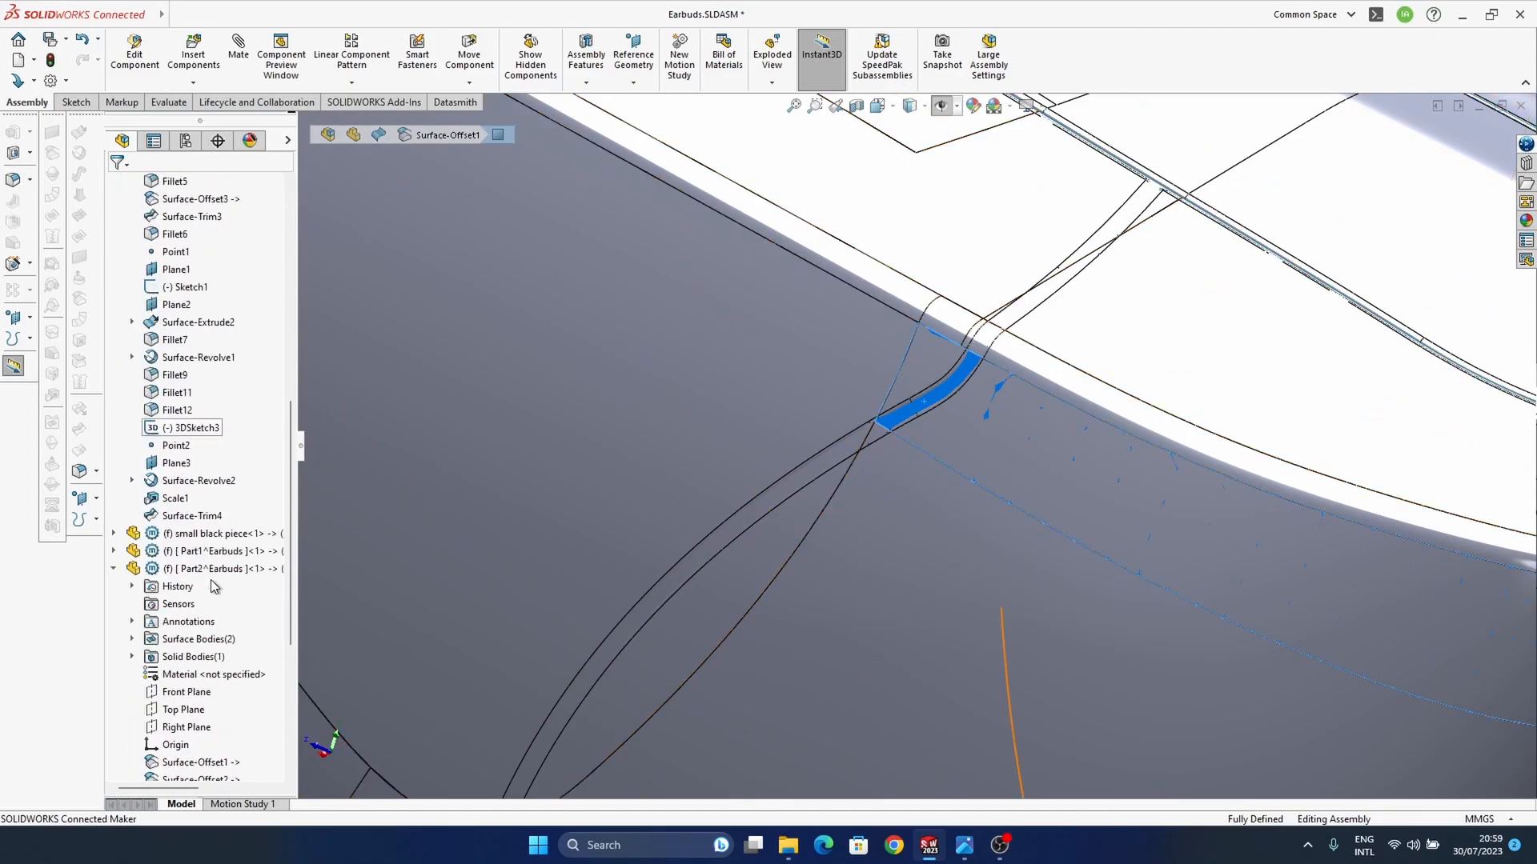
click(192, 516)
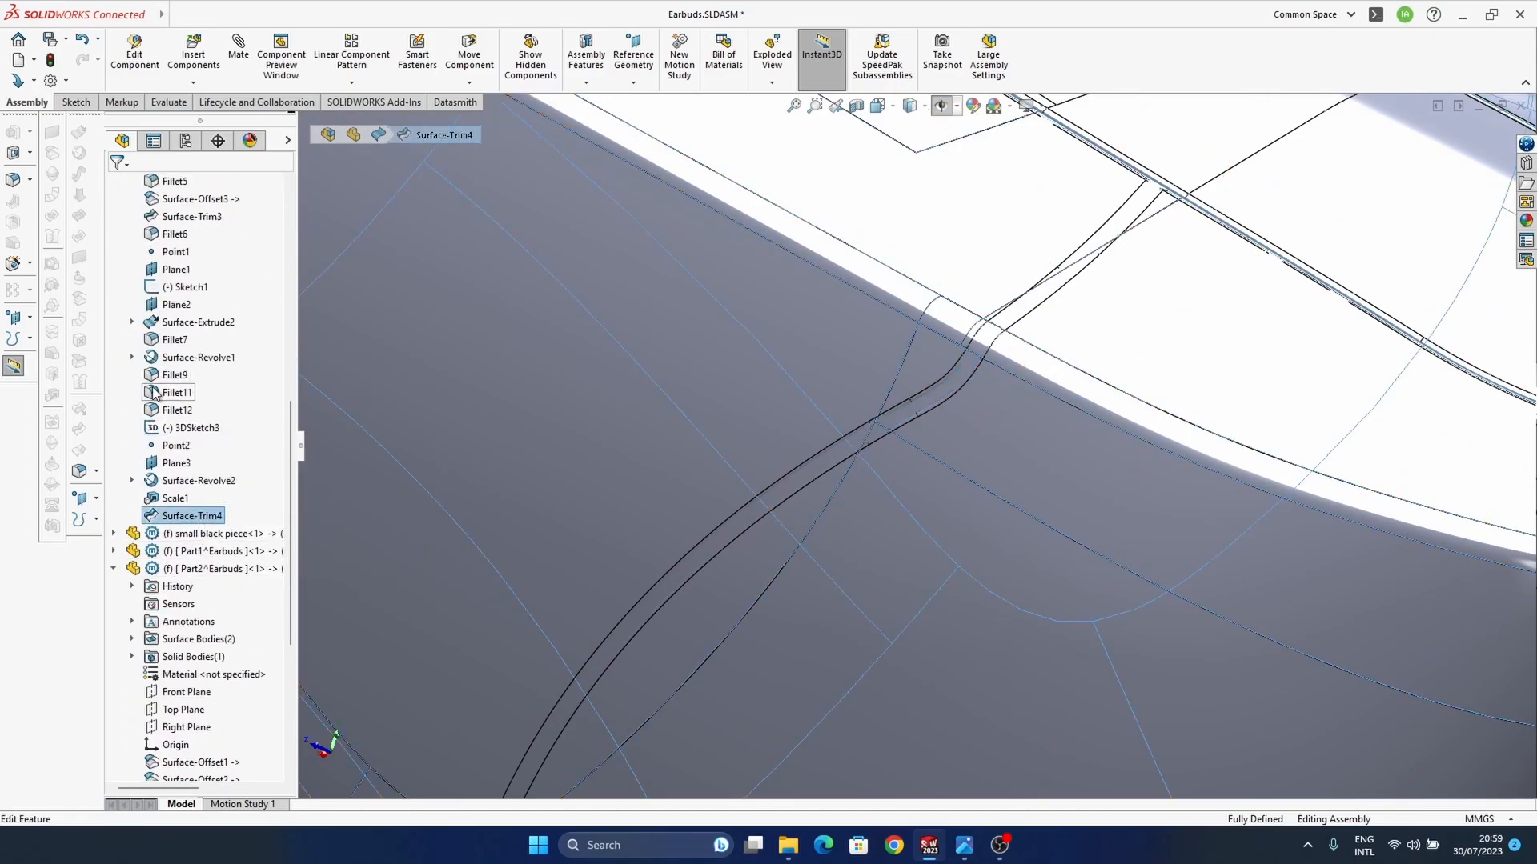
Step: Edit Part3 in the assembly and copy the first main cut's Surface-Trim4 surface into it with a 0 mm offset
scroll(195, 646, down, 6)
click(201, 604)
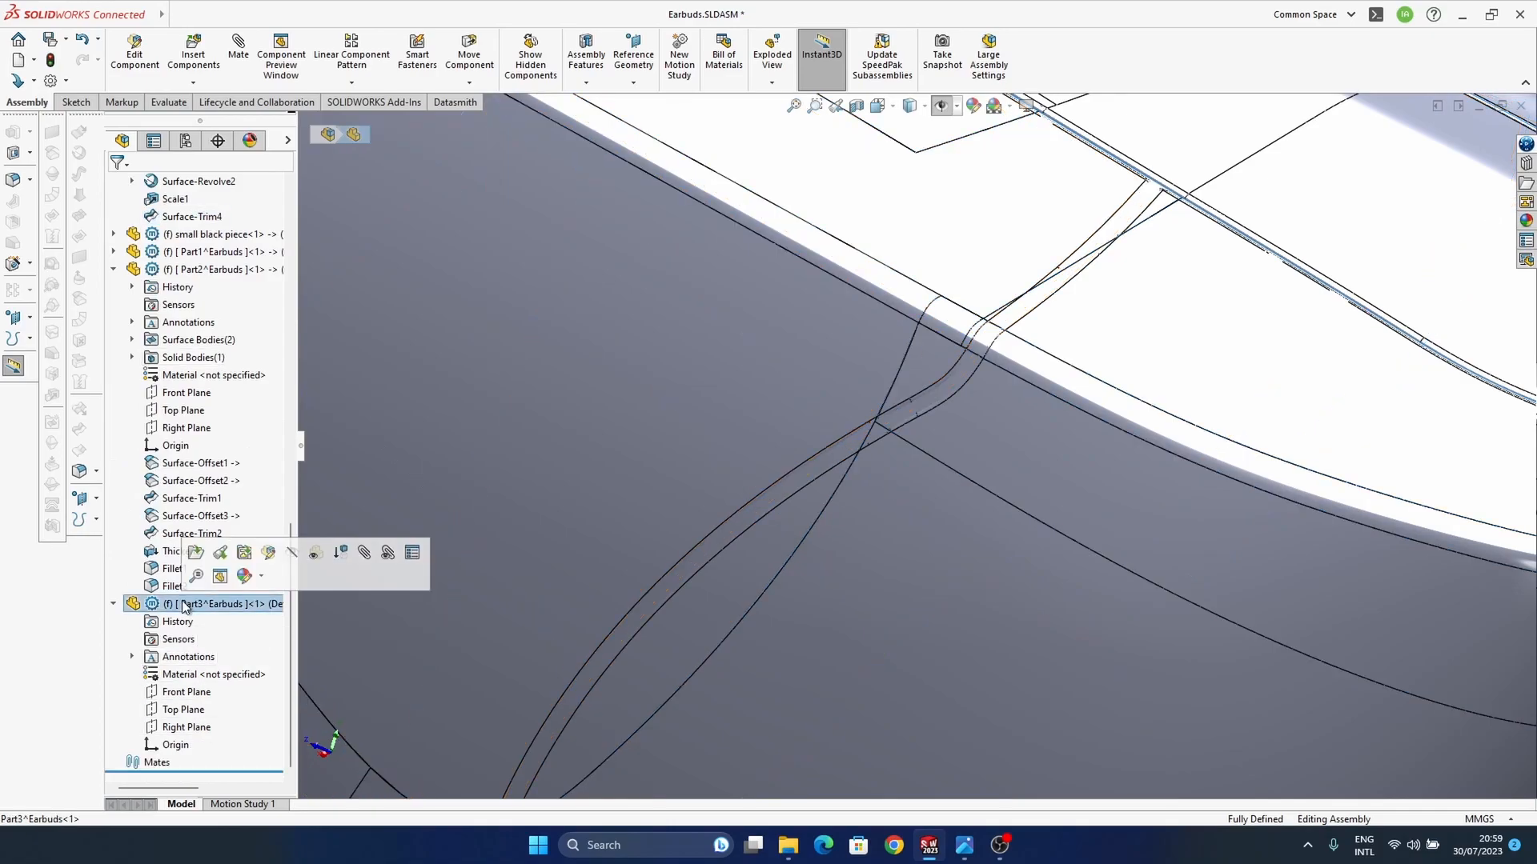
click(270, 557)
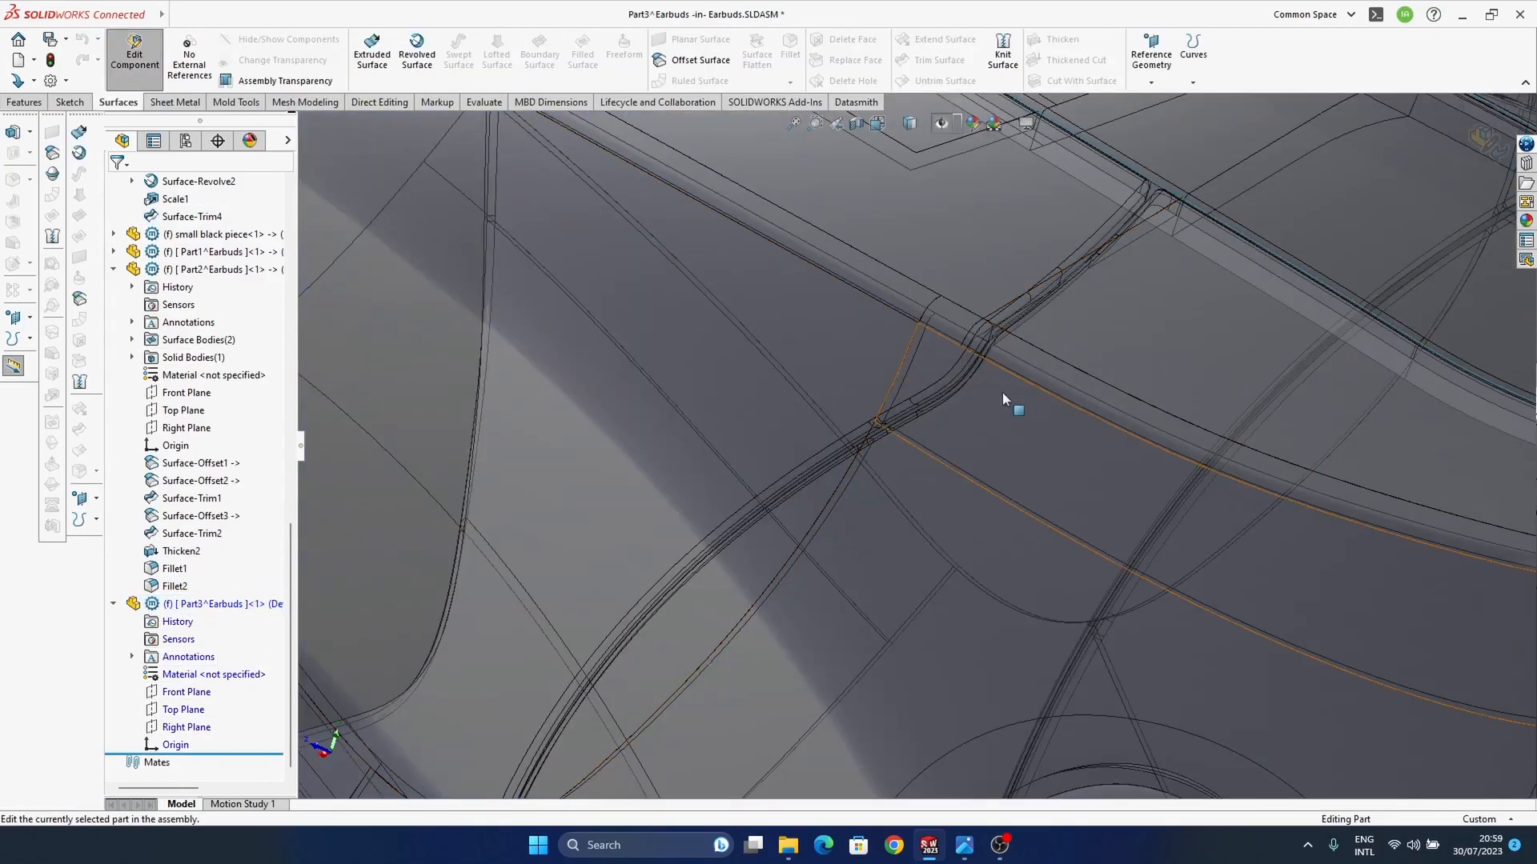
scroll(812, 445, up, 4)
scroll(208, 402, up, 10)
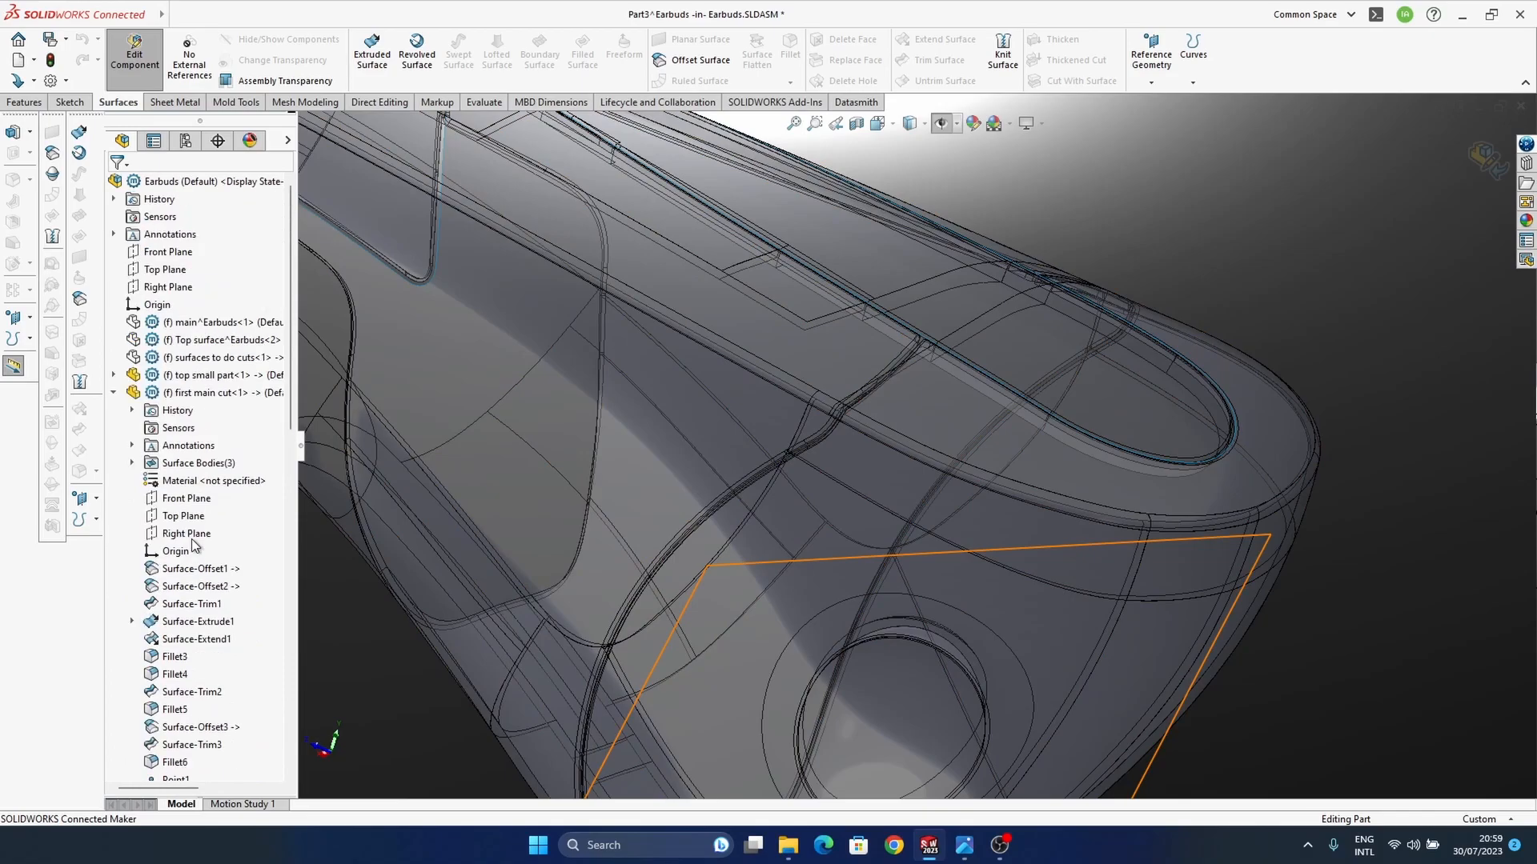
scroll(209, 403, down, 7)
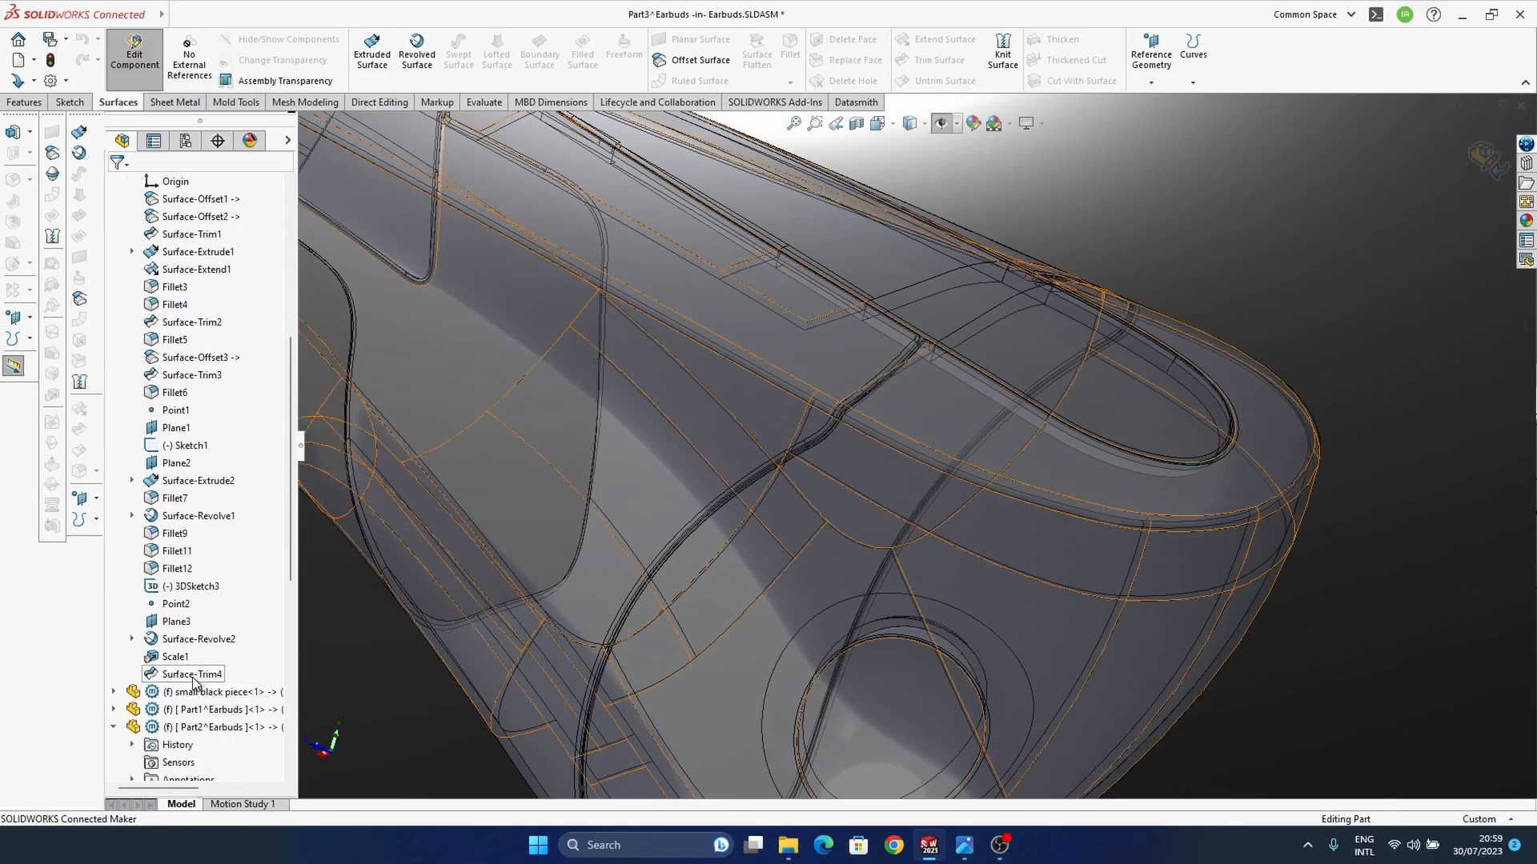
click(193, 677)
click(79, 299)
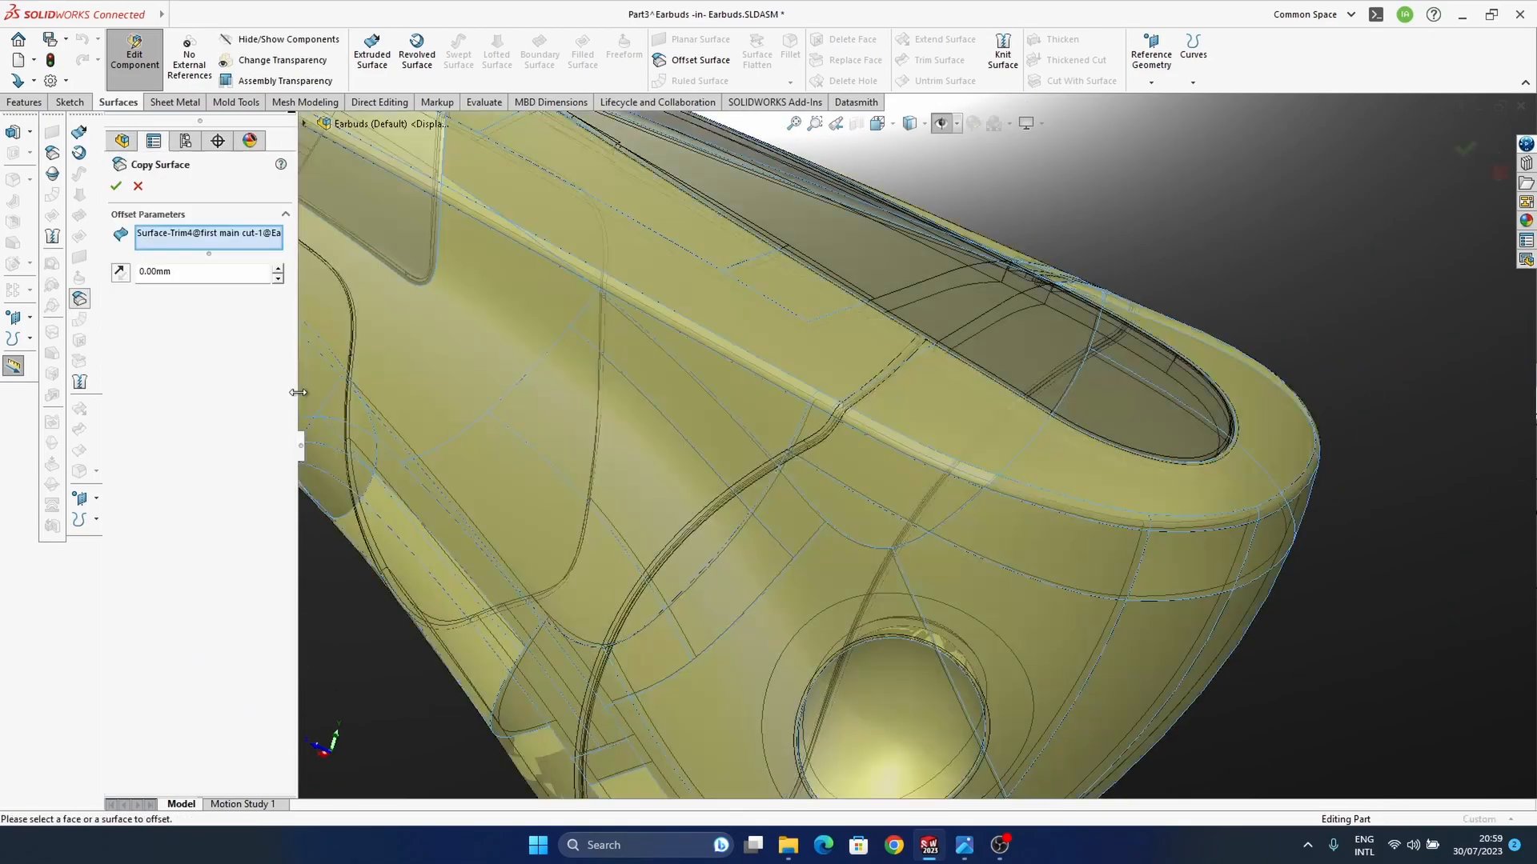
click(117, 189)
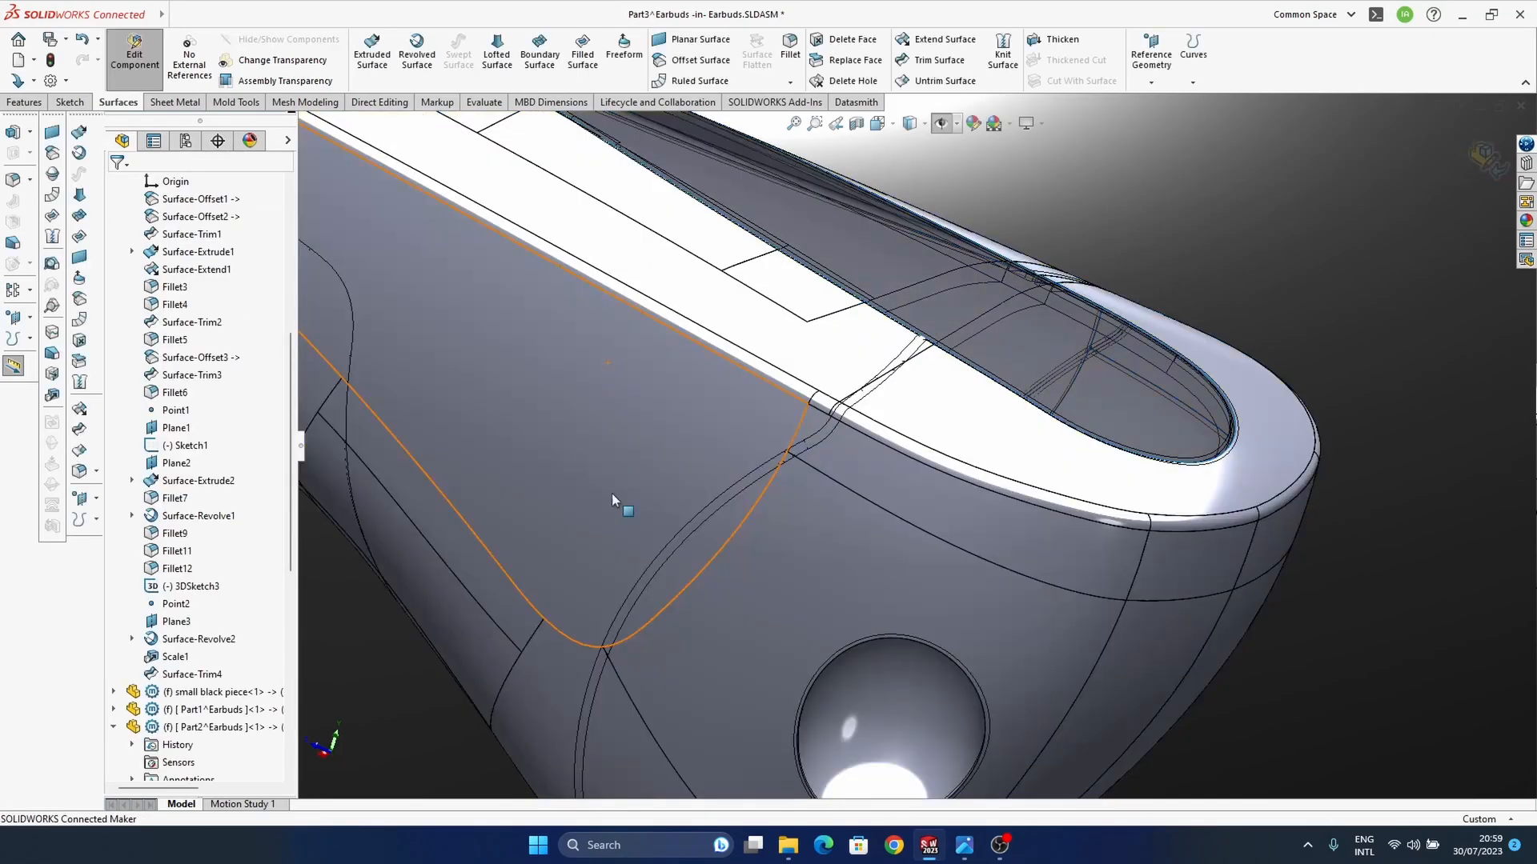
Step: Show the hidden "surfaces to do cuts" component around the housing
middle_drag(607, 445, 916, 401)
ctrl+middle_drag(609, 567, 674, 609)
scroll(178, 426, up, 7)
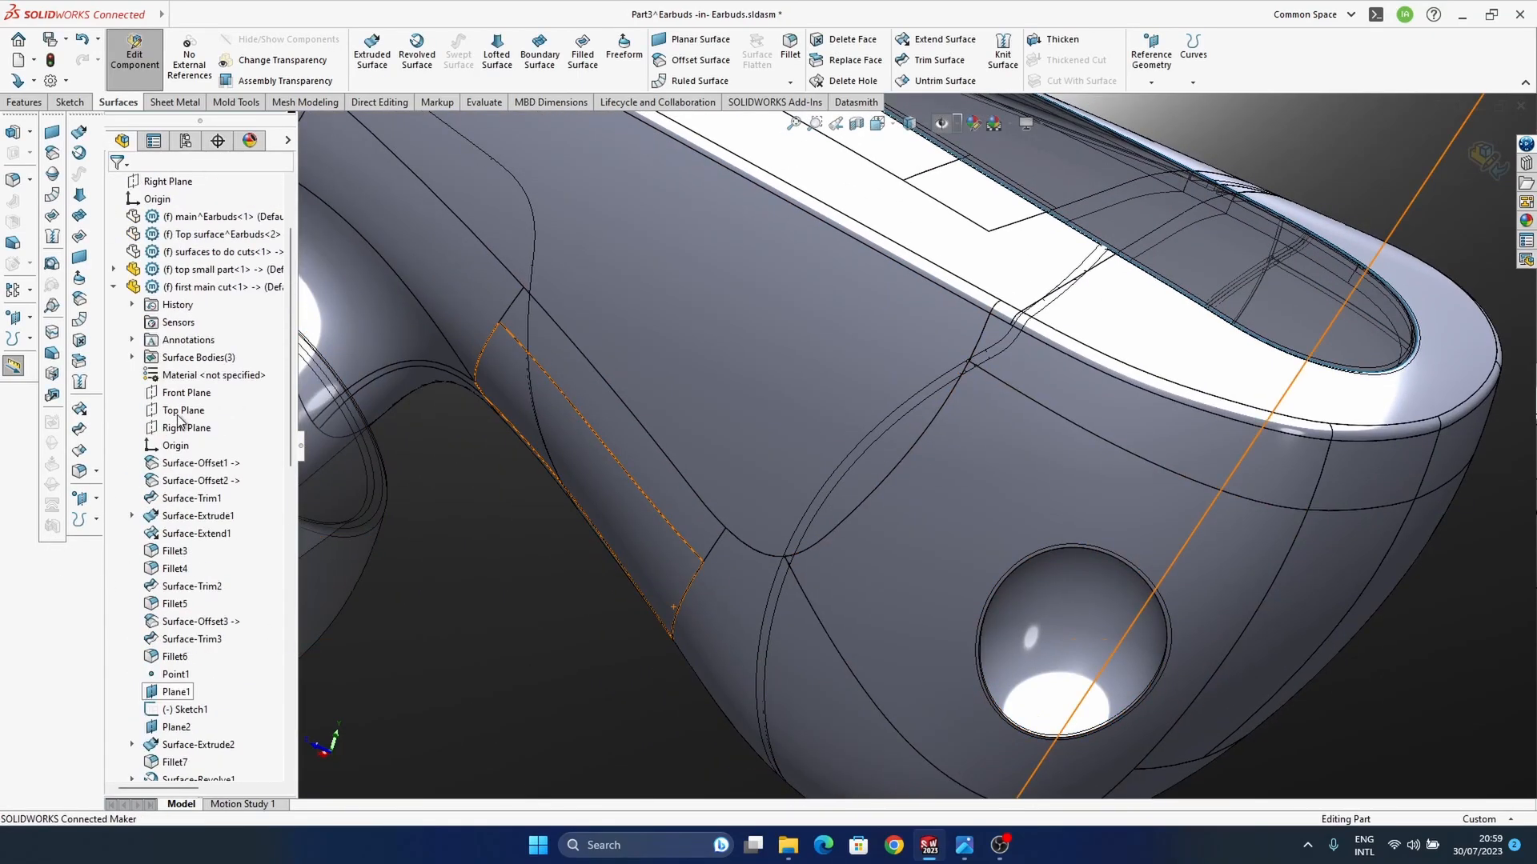
click(216, 357)
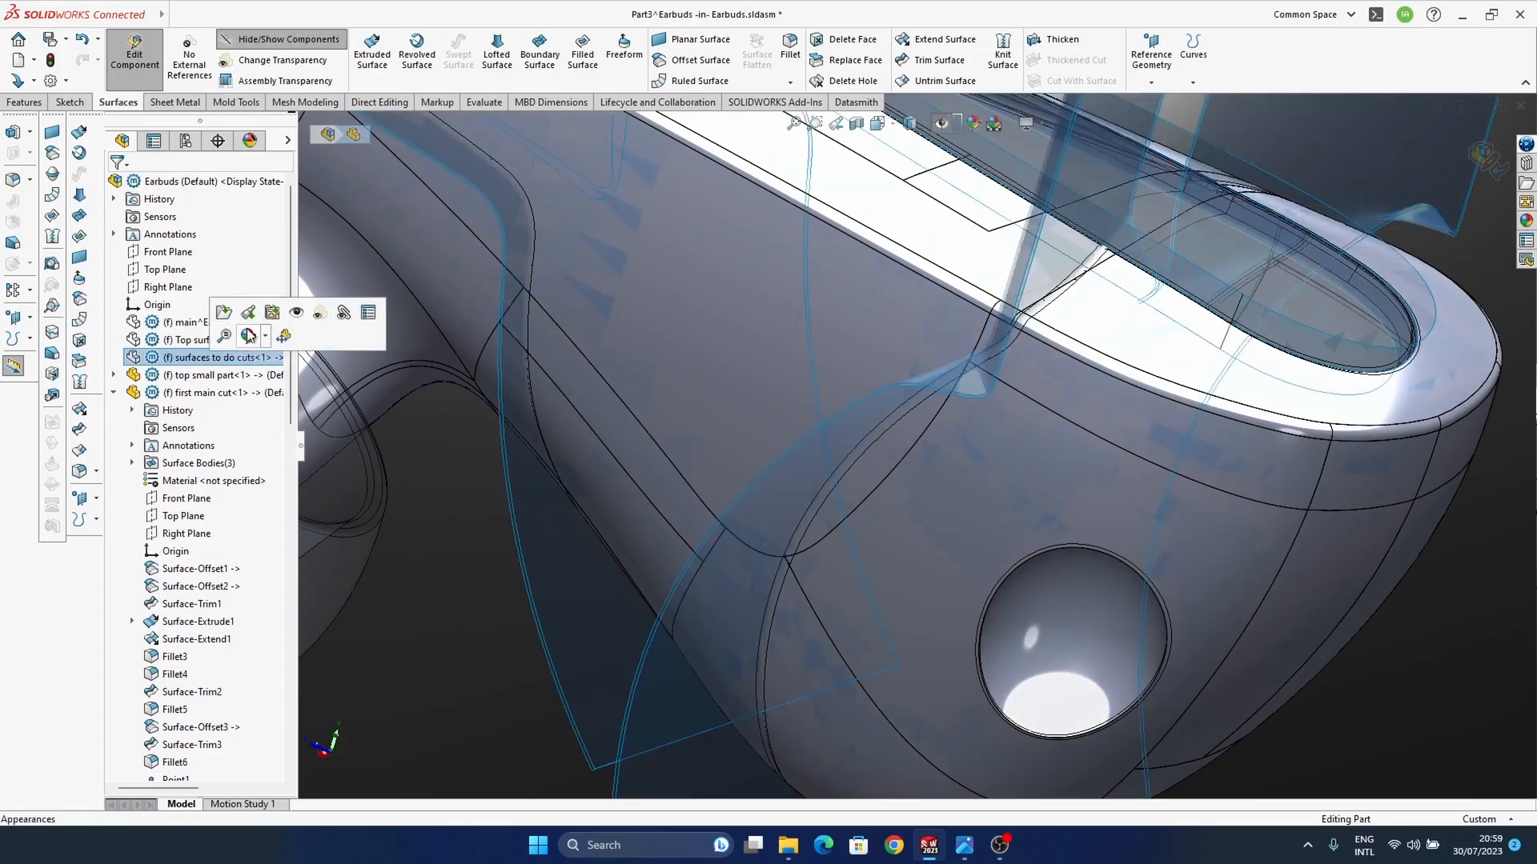
click(296, 318)
middle_drag(849, 517, 1209, 531)
Step: Copy the Surface-Offset12 cutting surface from "surfaces to do cuts" into Part3 with a 0 mm offset
click(1255, 577)
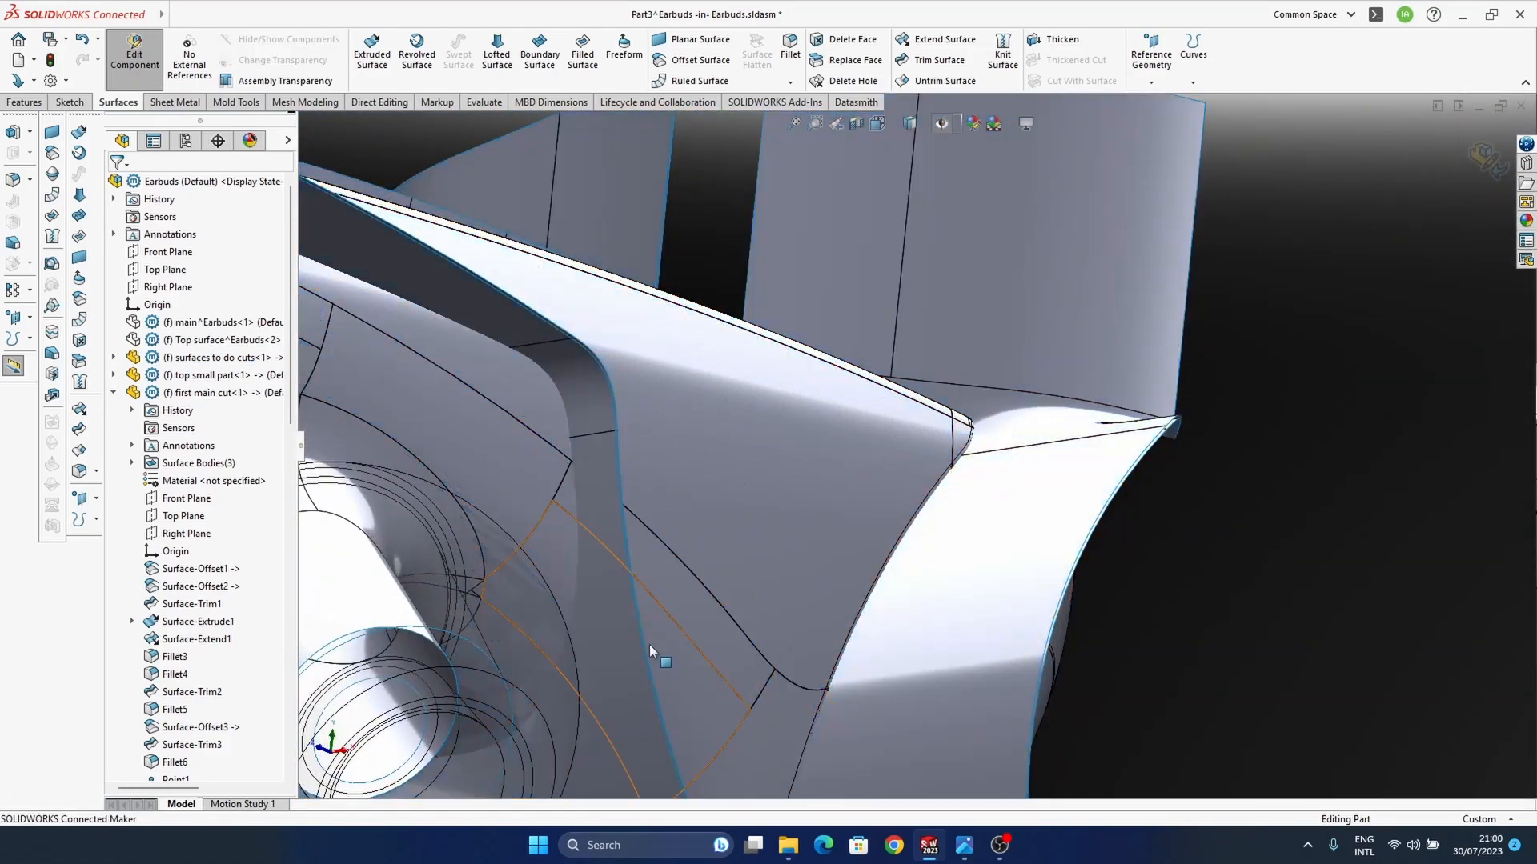
click(608, 627)
middle_drag(729, 517, 481, 360)
click(406, 339)
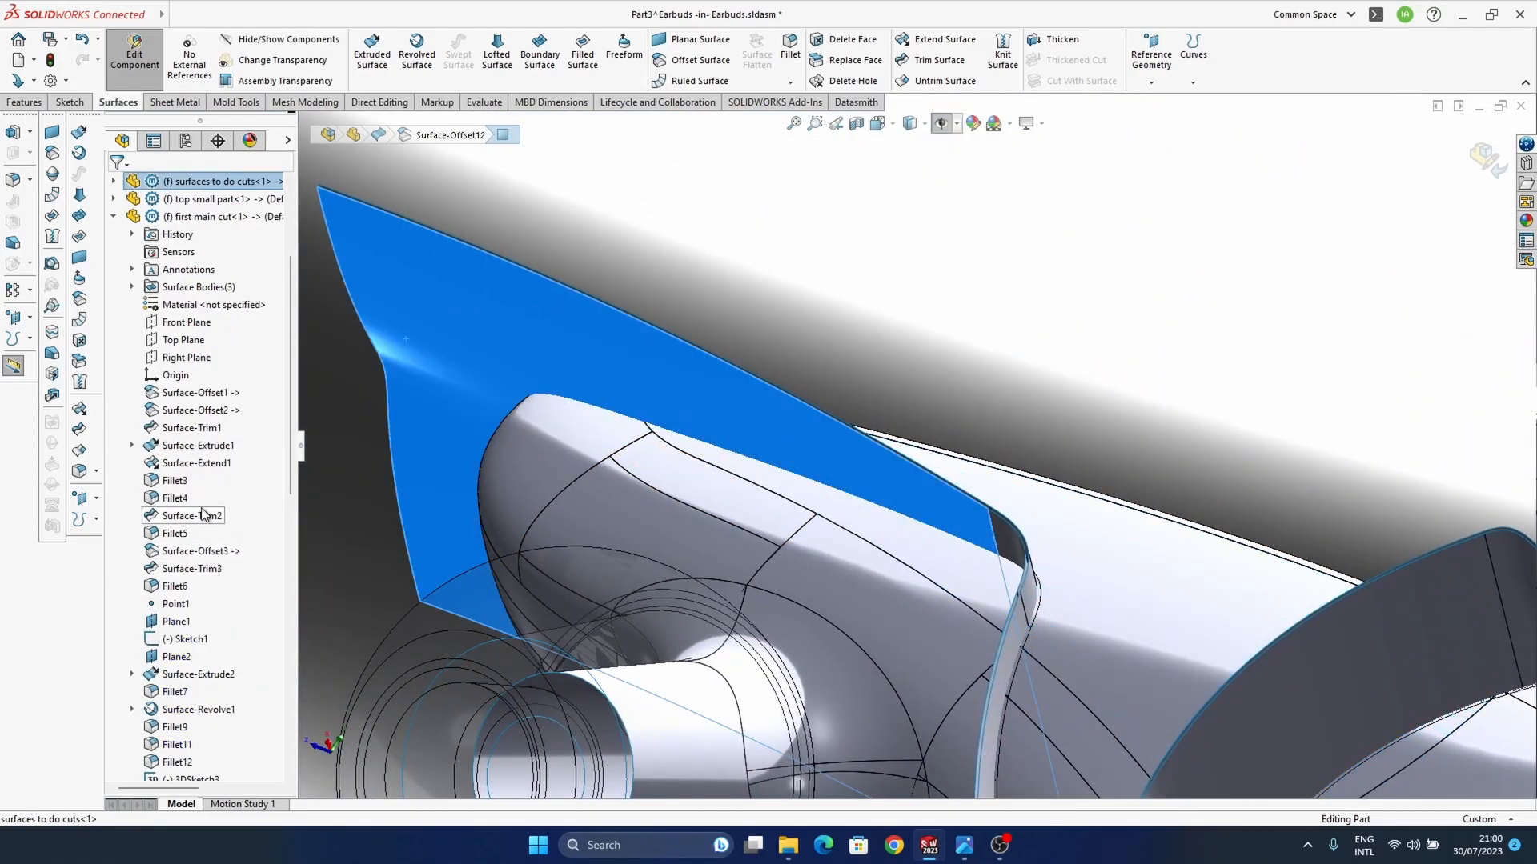
click(113, 181)
scroll(198, 485, down, 11)
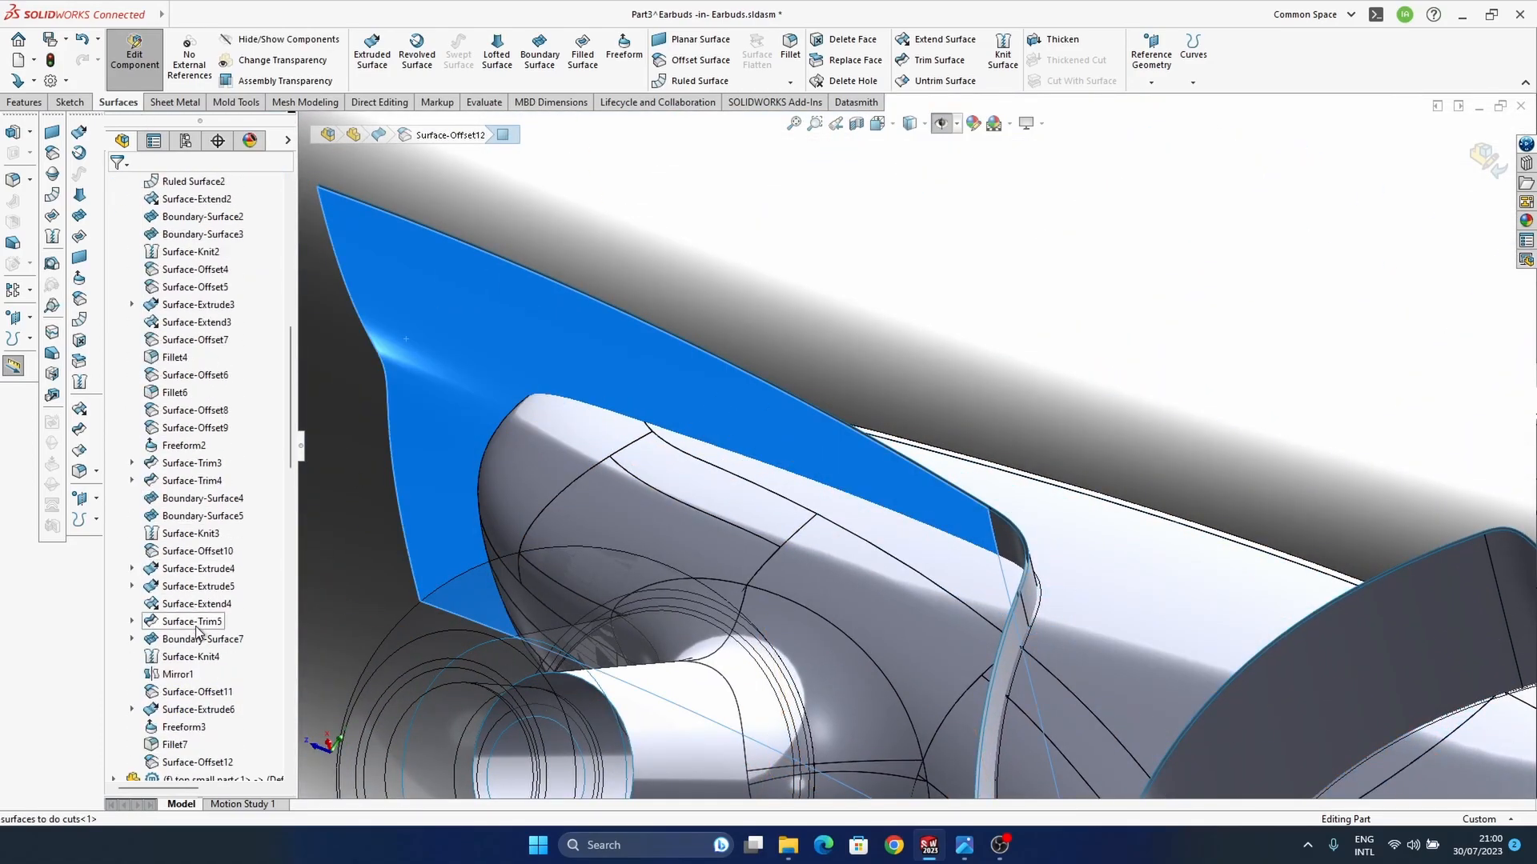
click(210, 607)
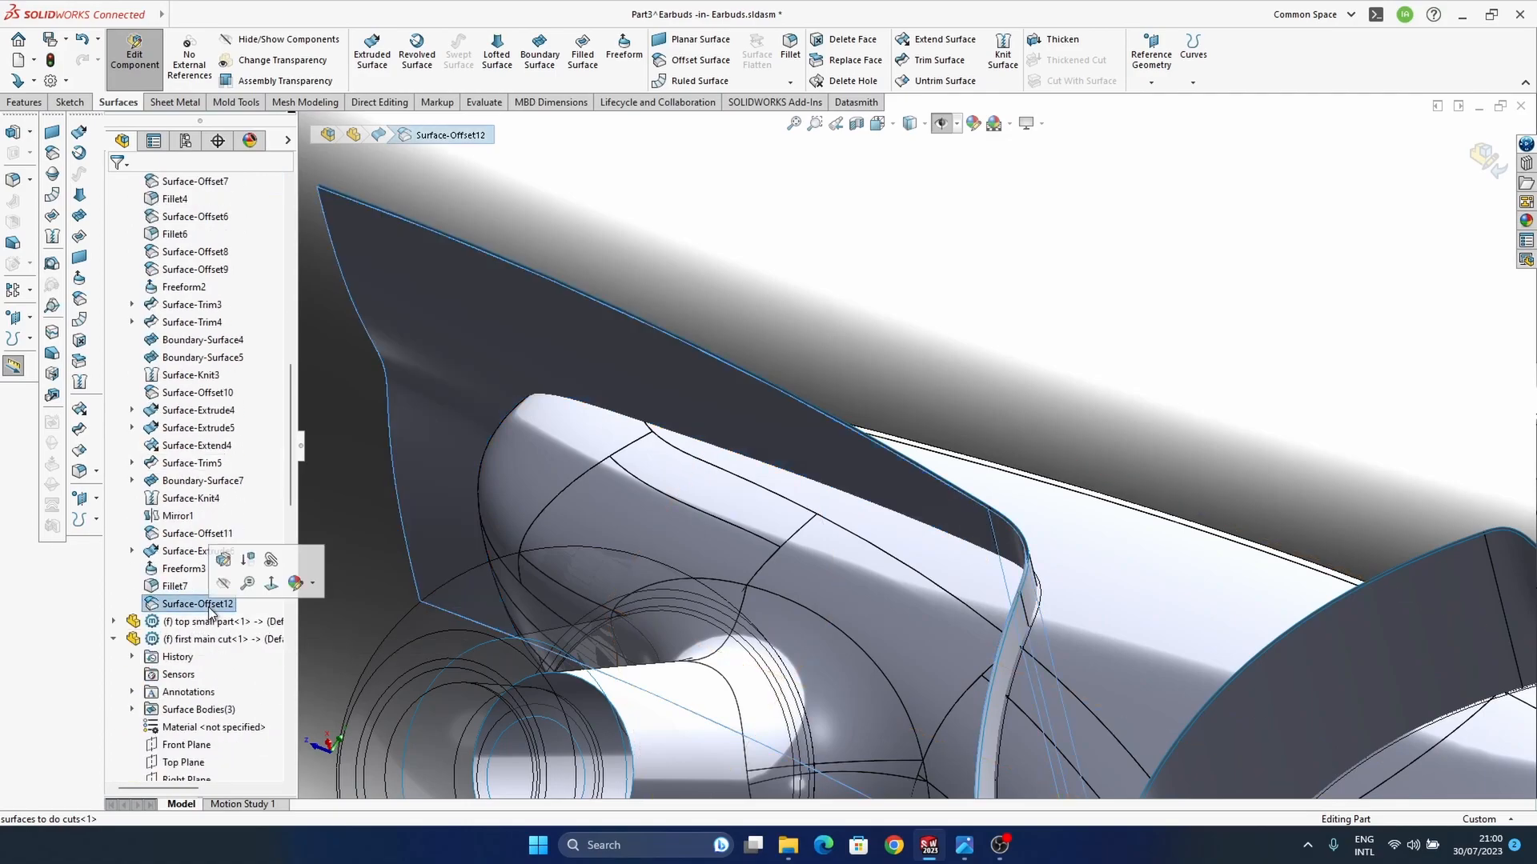
key(f)
click(61, 301)
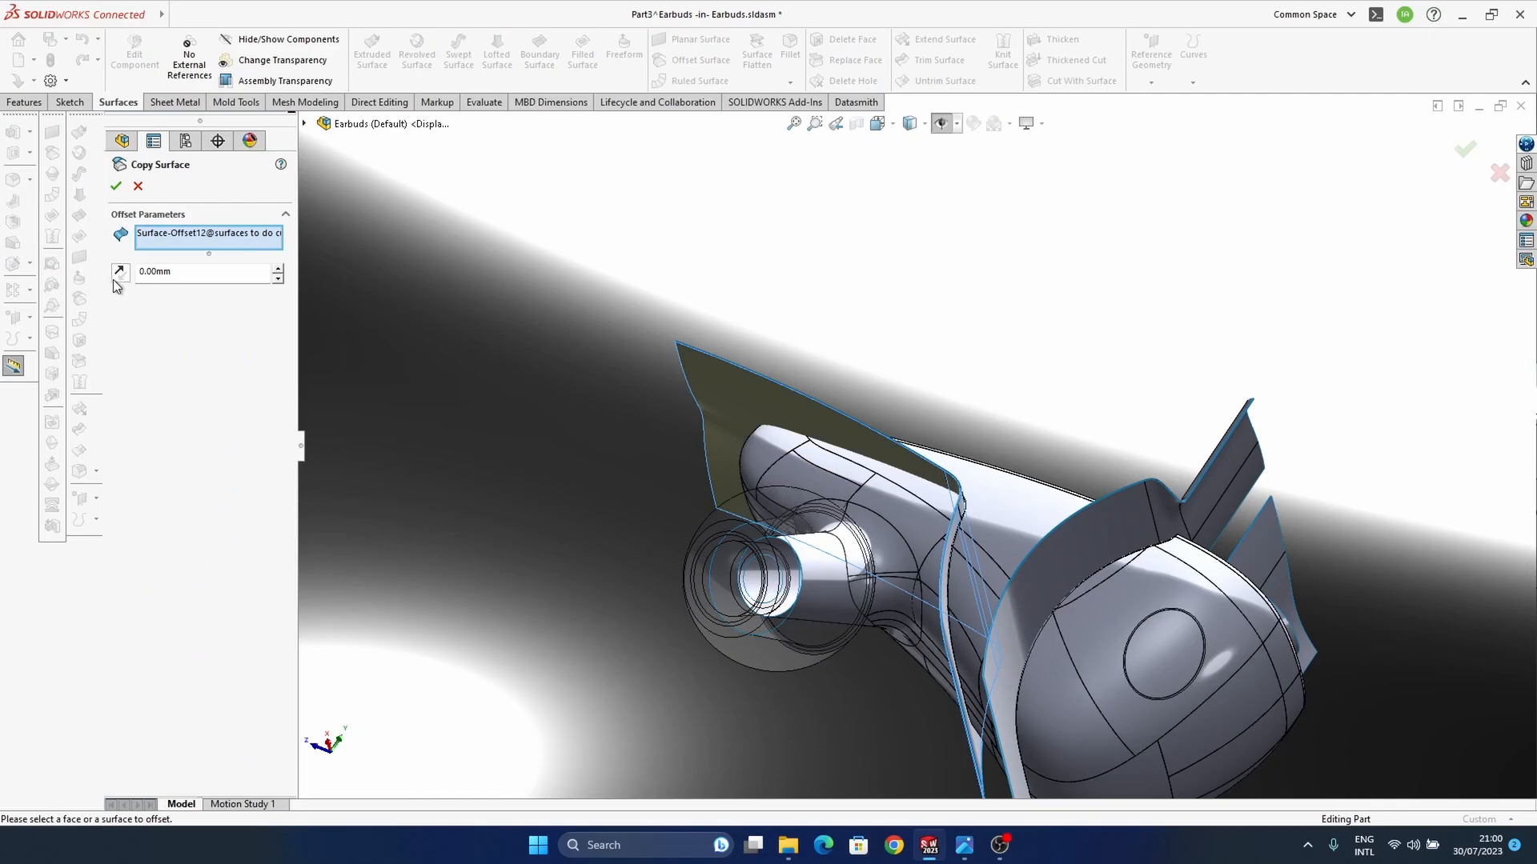
click(116, 186)
Step: Trim Part3's copied housing surface with the copied cutting surface, removing the wide body and keeping the portion with the ear-tip stem
scroll(238, 692, down, 2)
scroll(215, 698, down, 13)
mouse_move(932, 563)
middle_down()
mouse_move(935, 537)
mouse_move(943, 674)
mouse_move(938, 654)
middle_up()
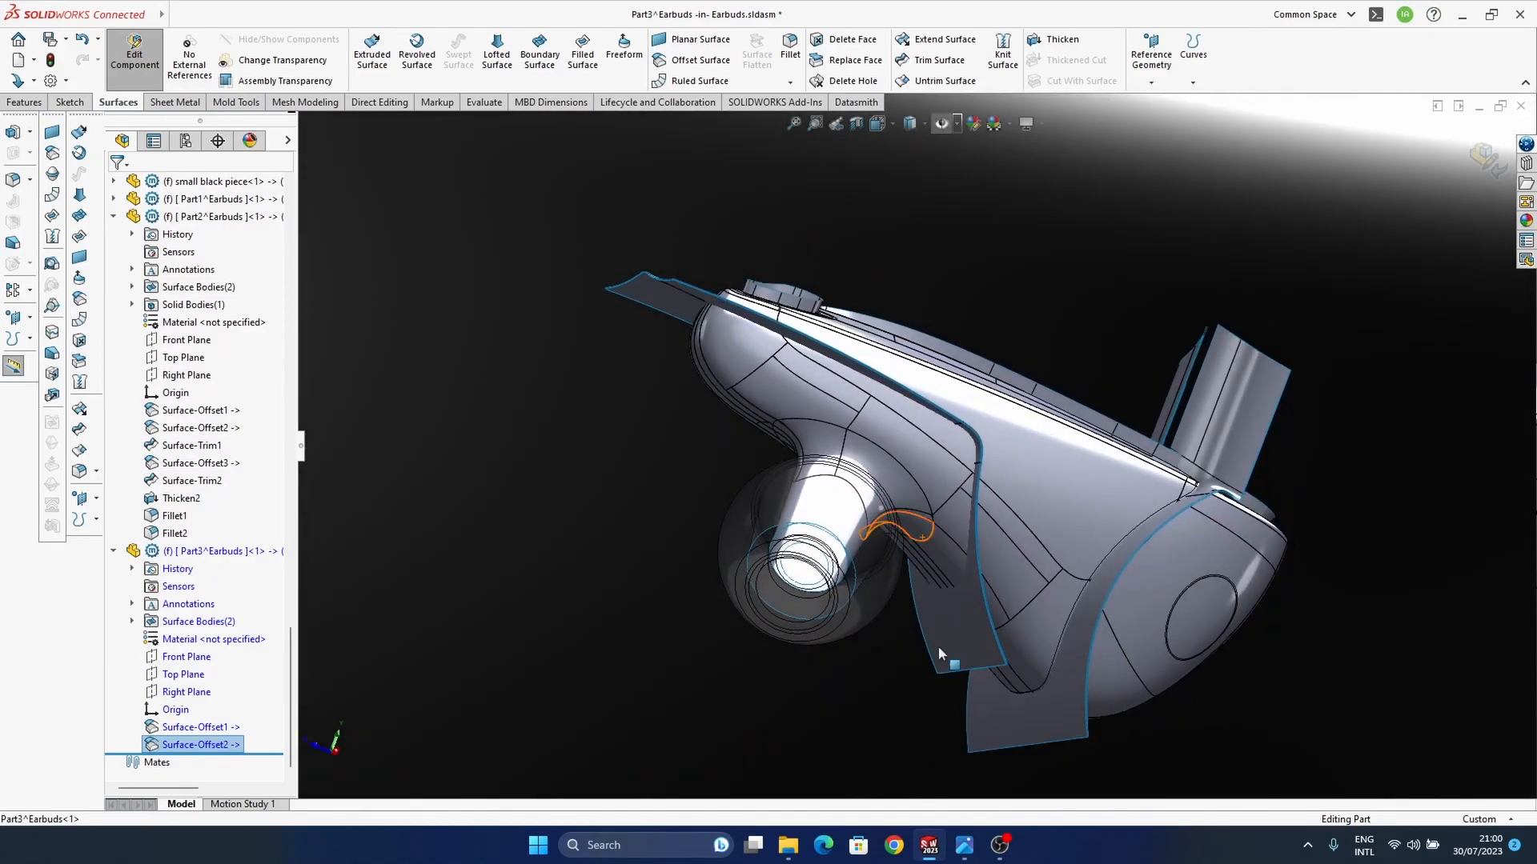
click(478, 544)
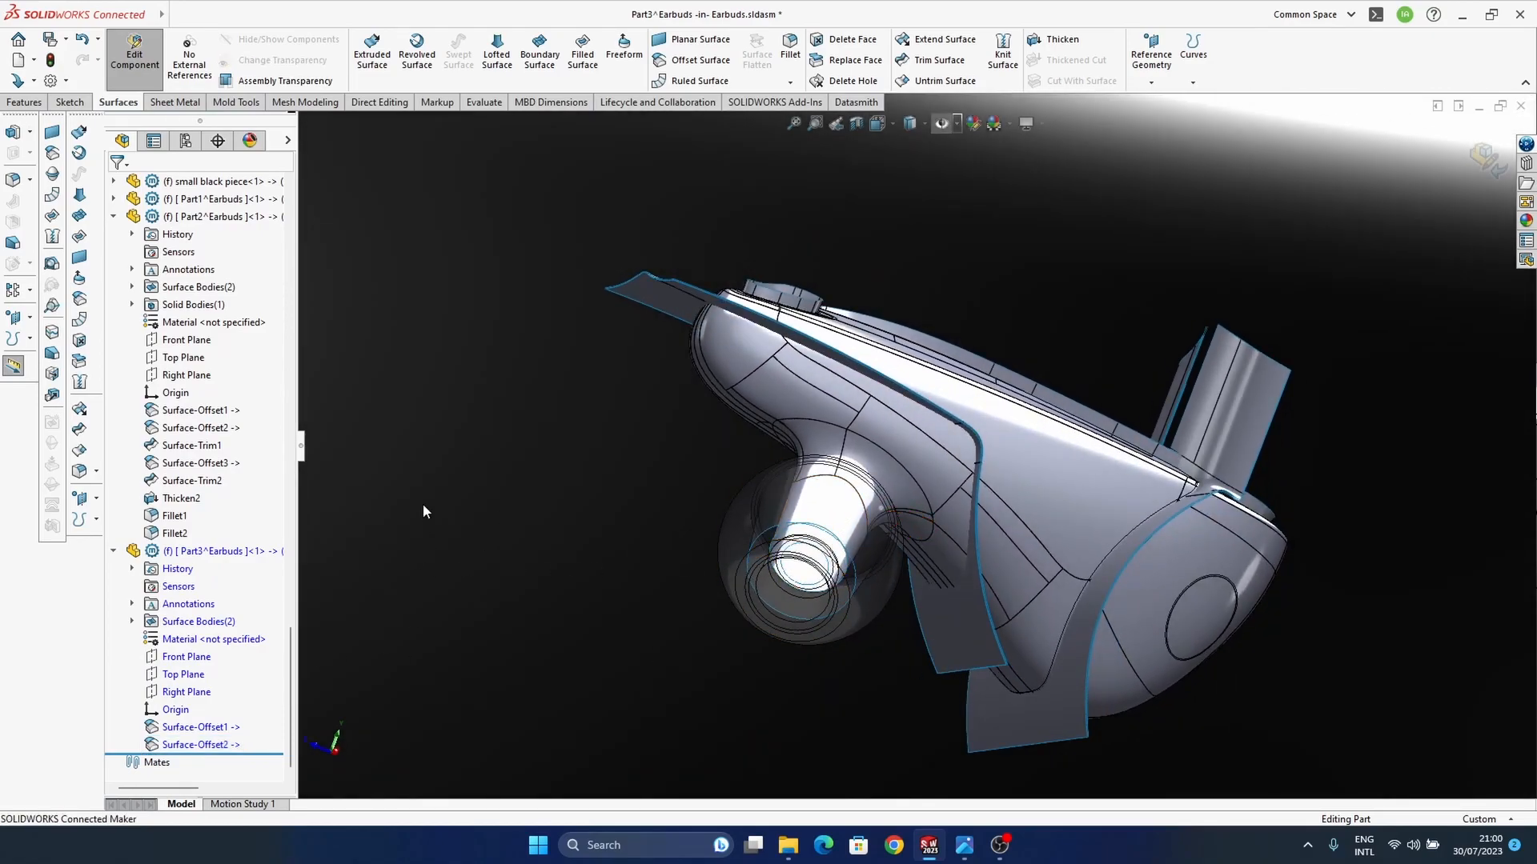
click(80, 448)
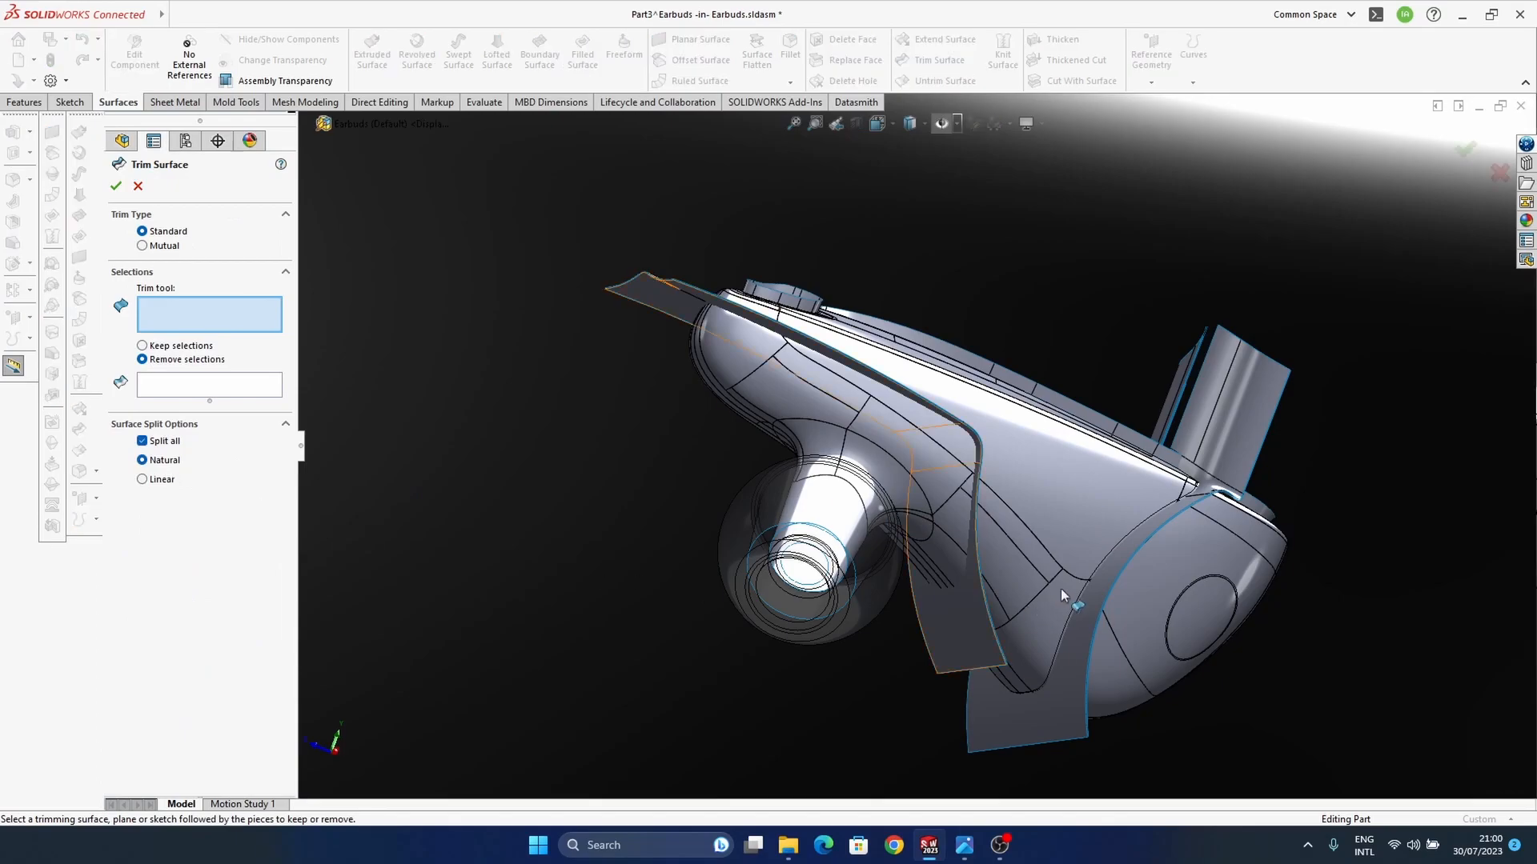
click(954, 637)
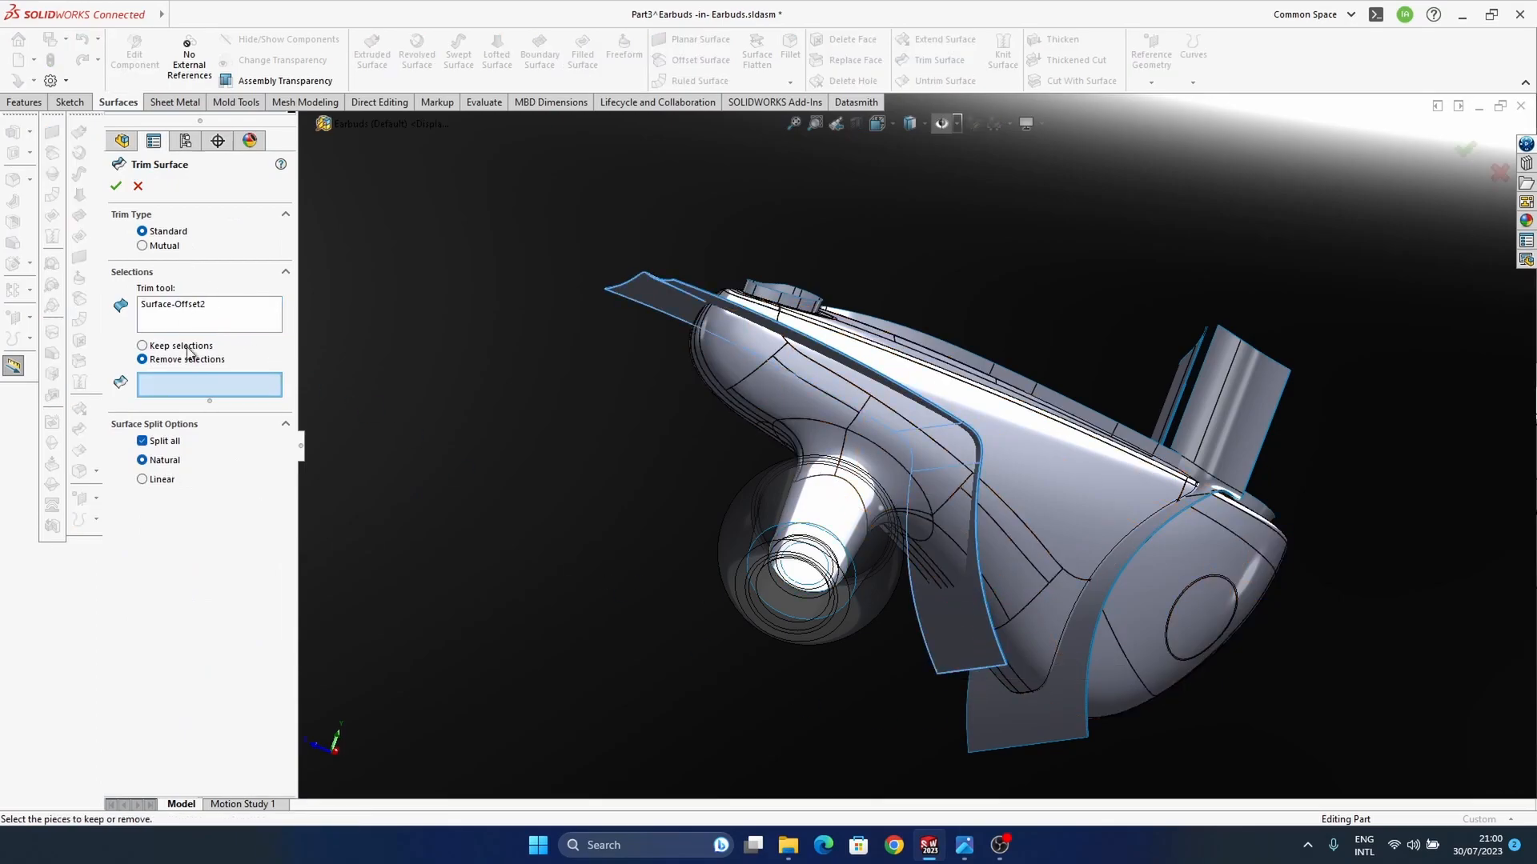
middle_drag(1030, 579, 999, 569)
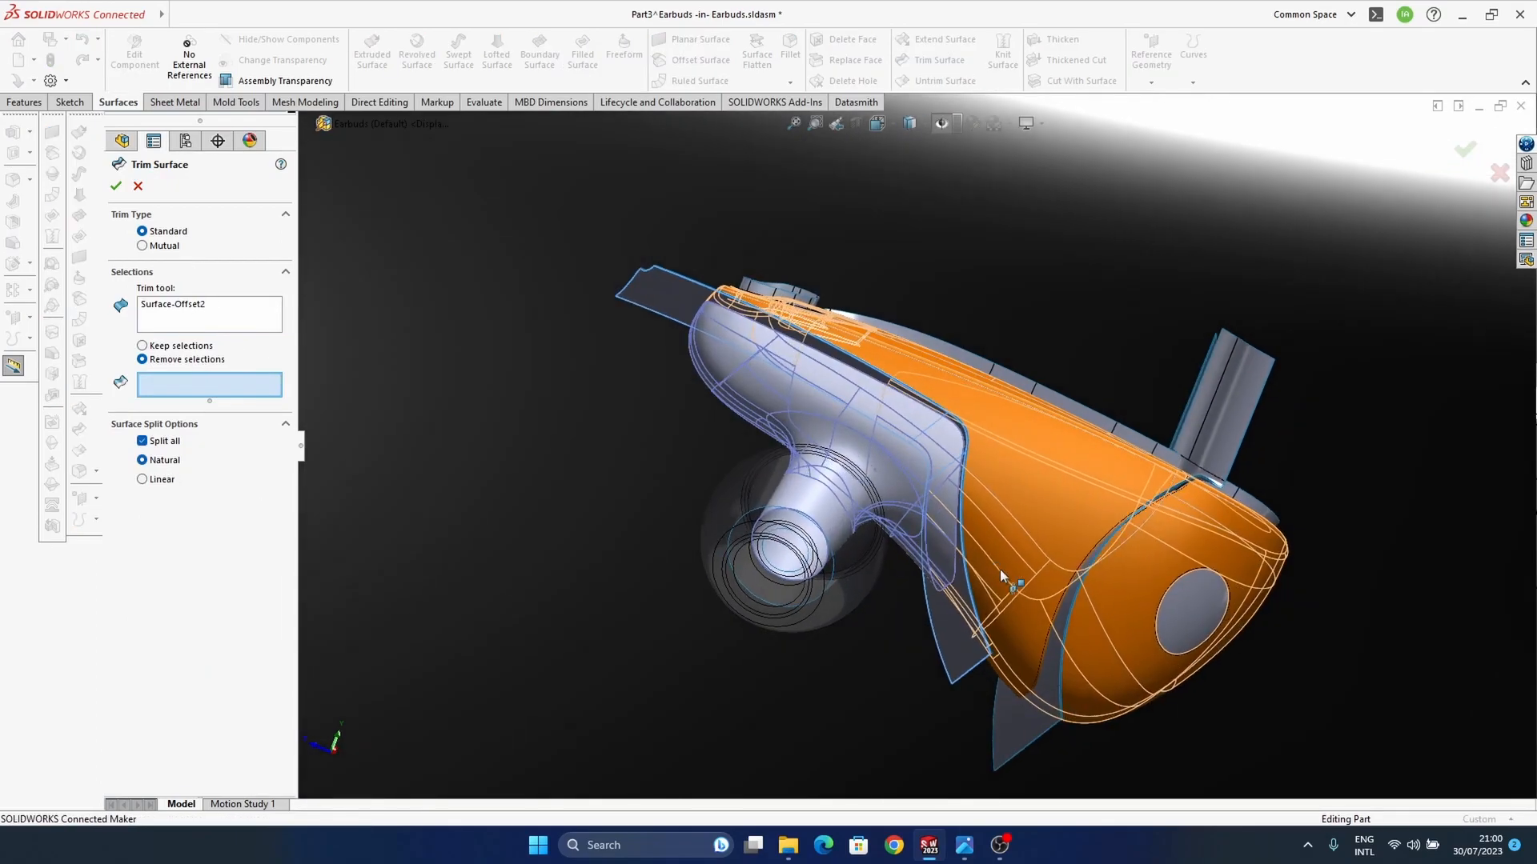
click(1001, 570)
click(1465, 149)
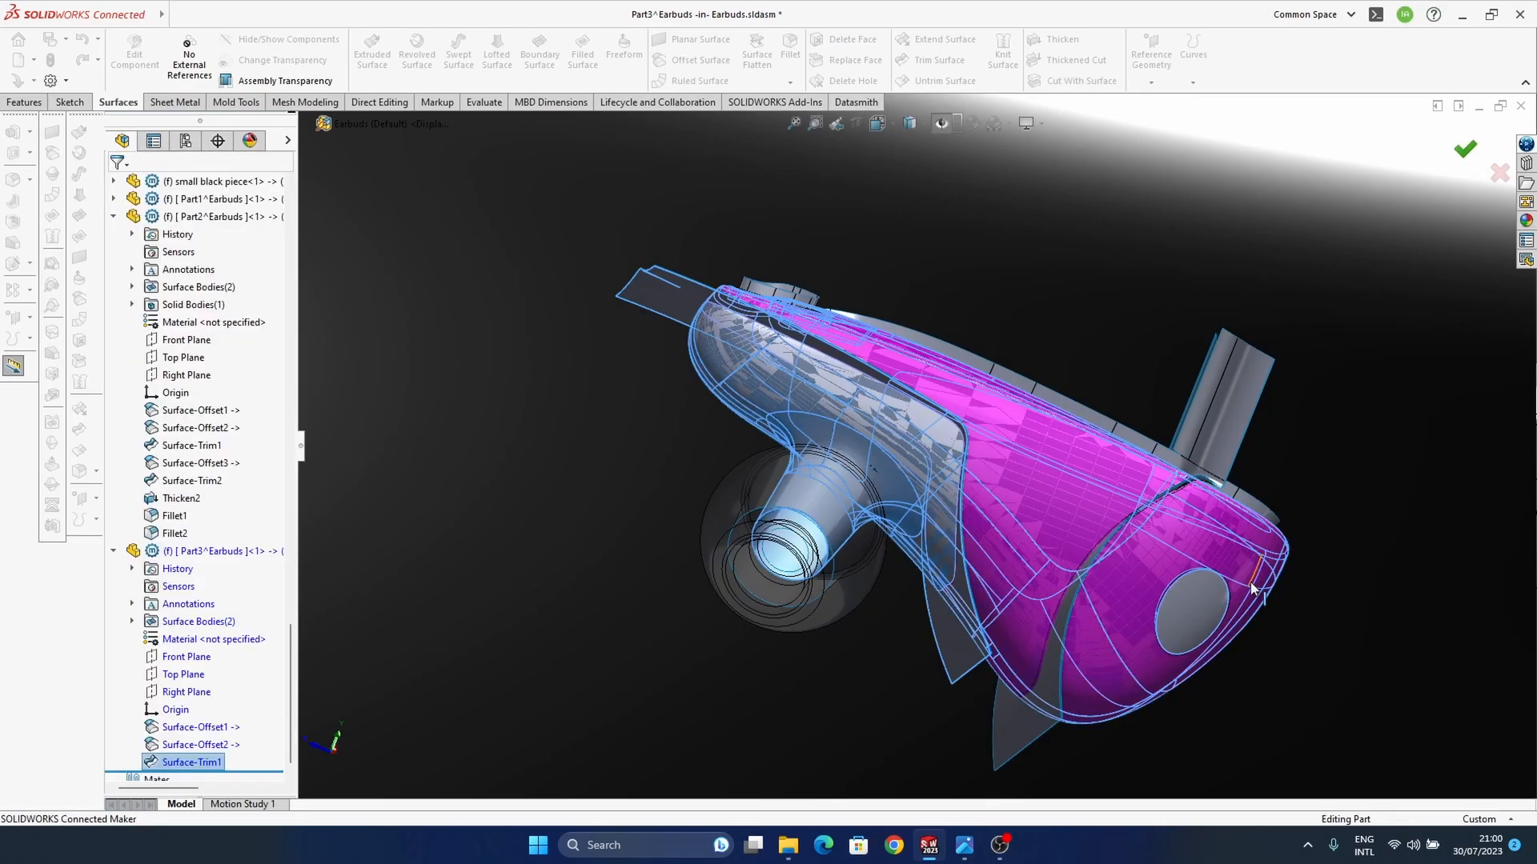
Step: Hide the "surfaces to do cuts" component and Part3's copied cutting surface, Surface-Offset2
middle_drag(1019, 497, 948, 621)
scroll(204, 520, up, 12)
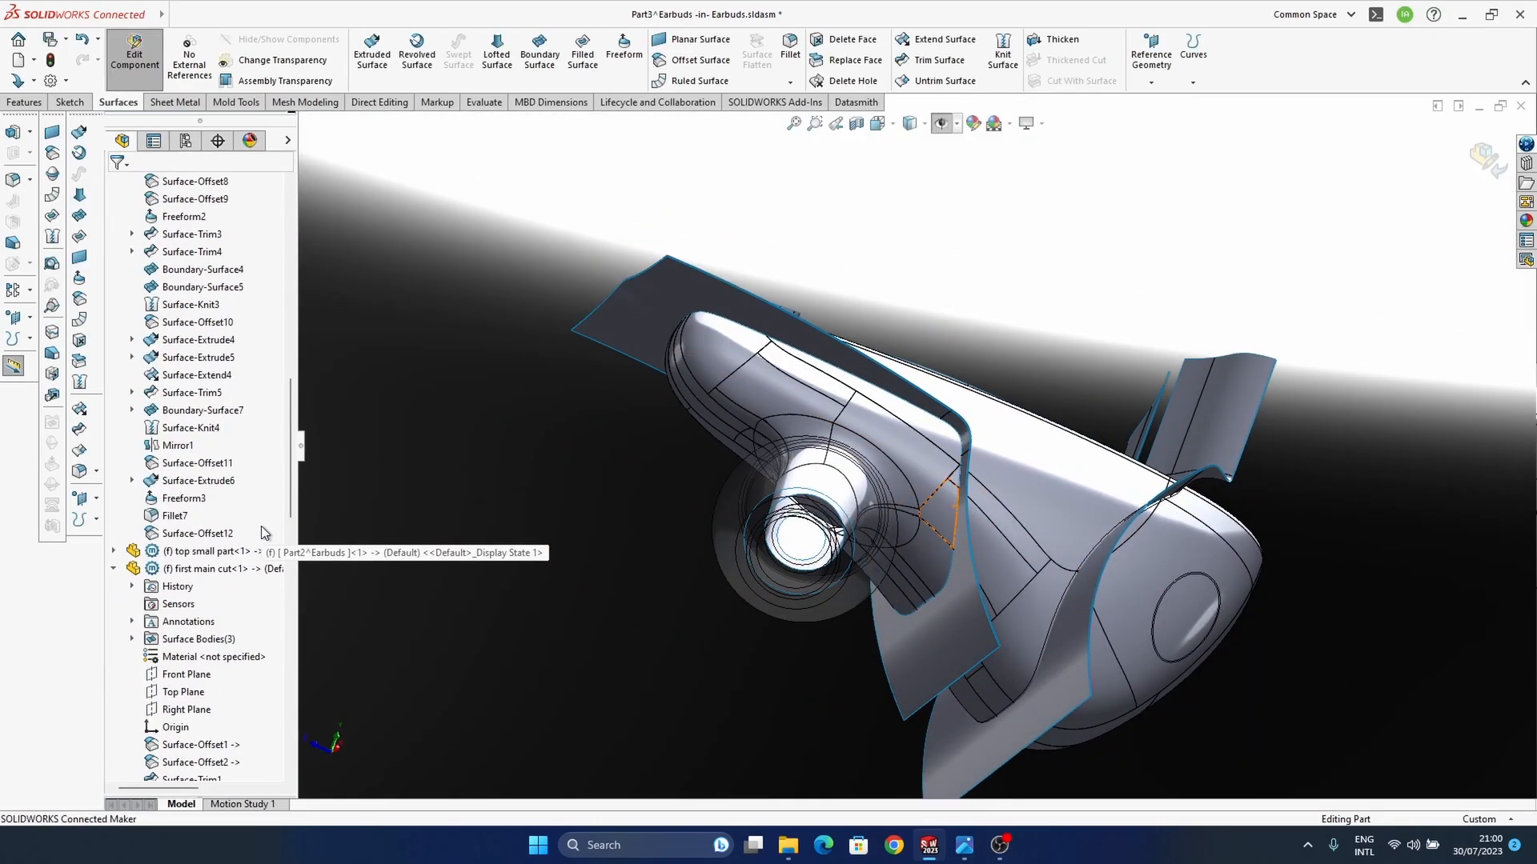
click(220, 269)
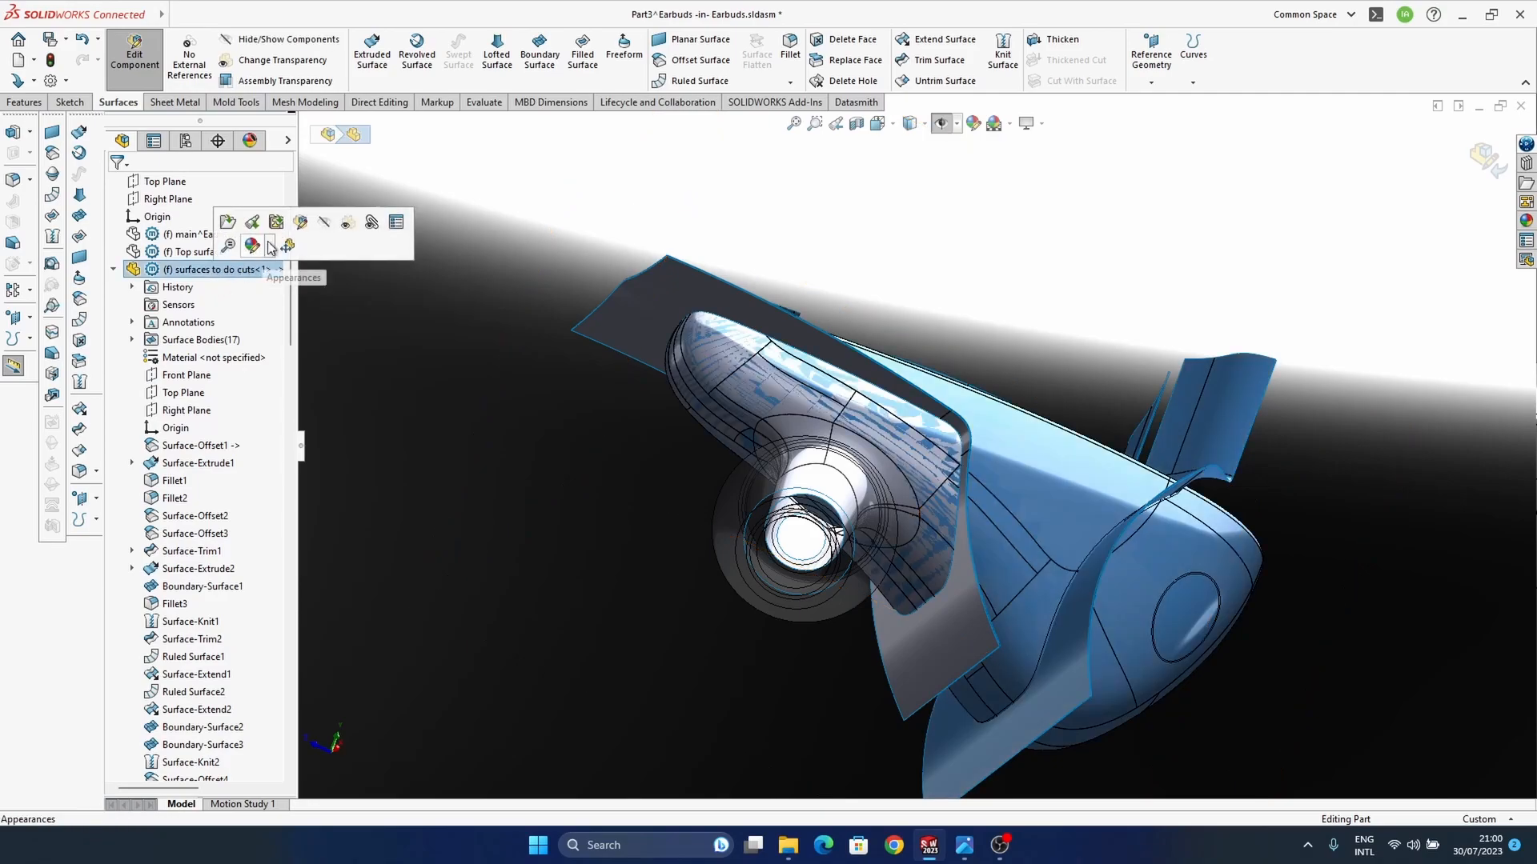
middle_drag(991, 551, 844, 615)
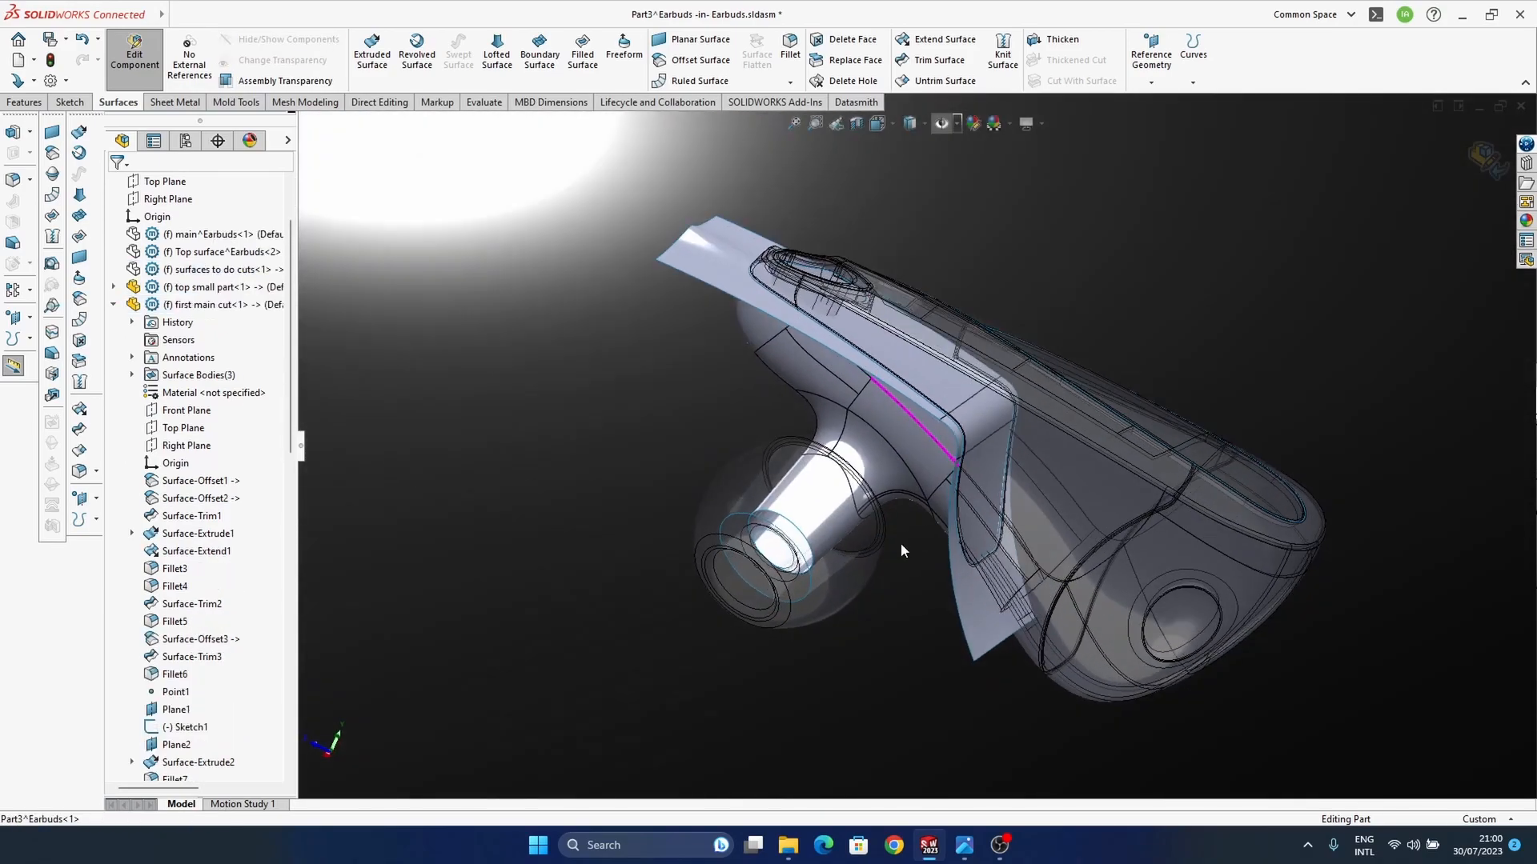
click(975, 607)
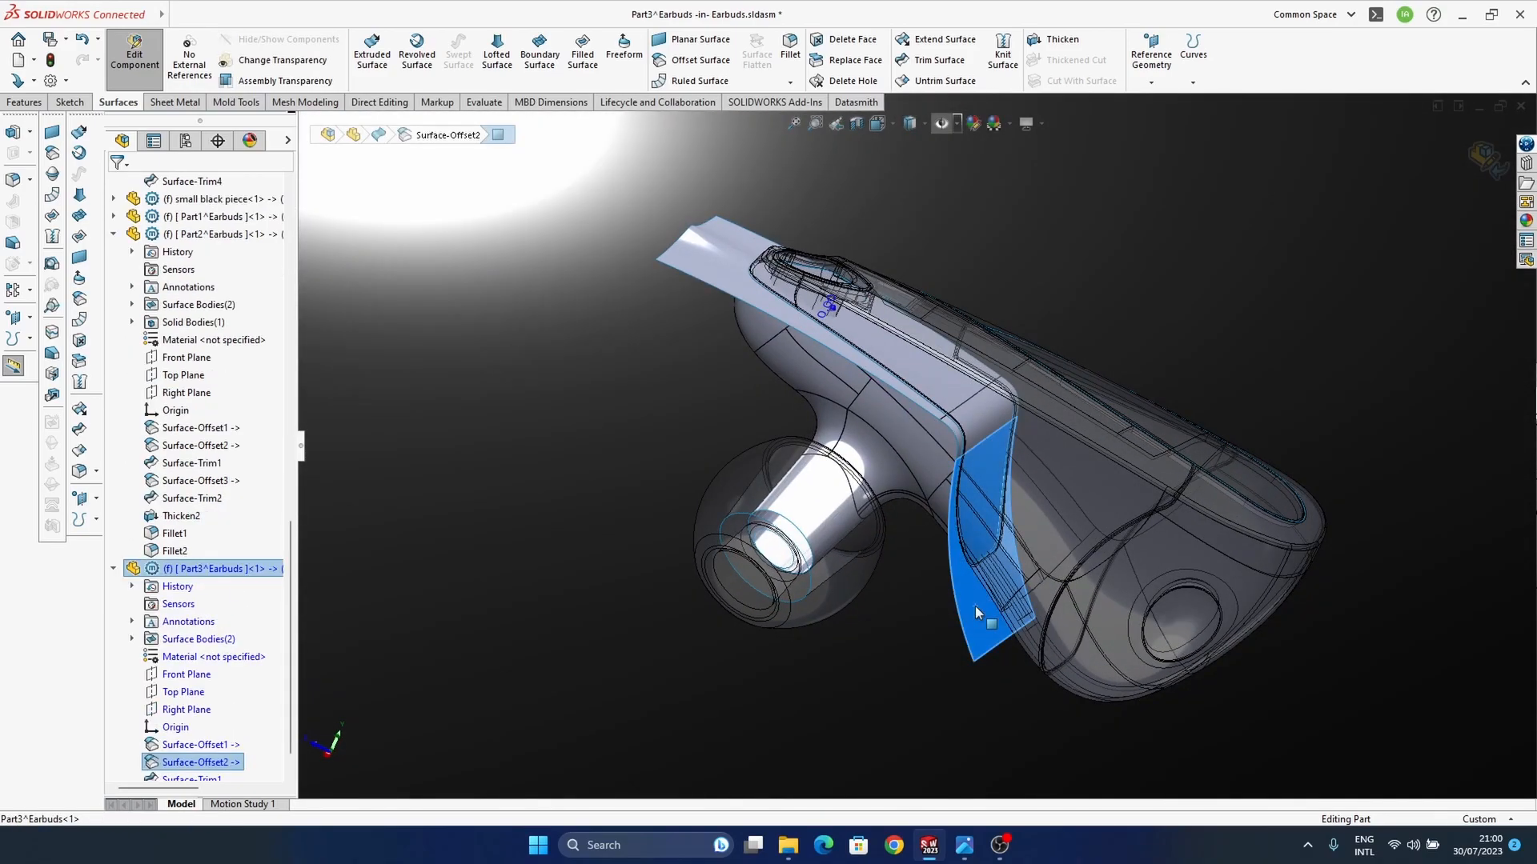
right_click(192, 762)
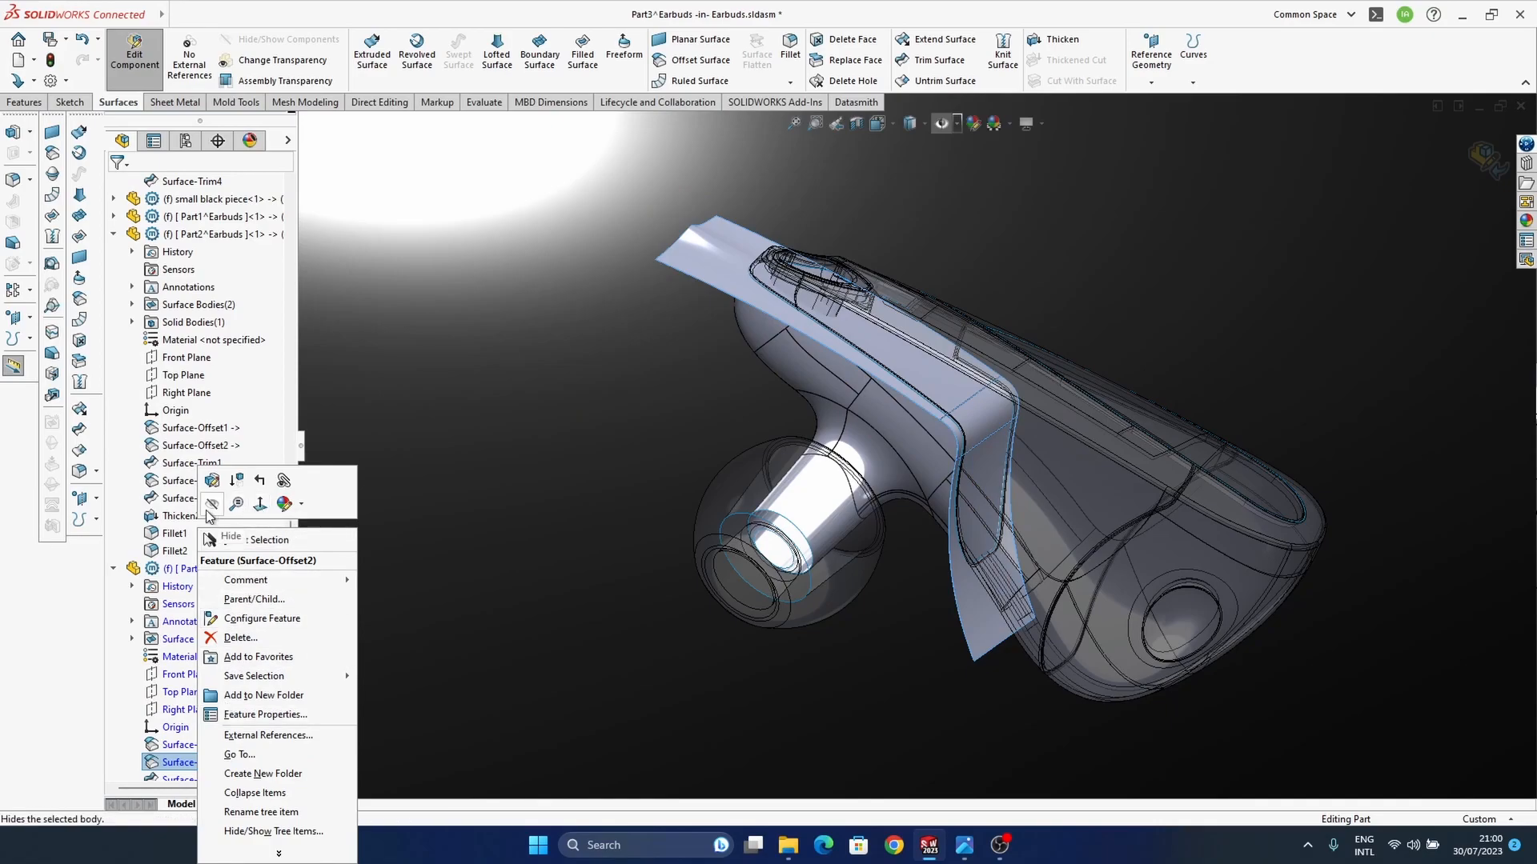
click(238, 512)
Step: Examine the trimmed Part3 surface along its cut edge and around the ear-tip stem
scroll(920, 516, down, 5)
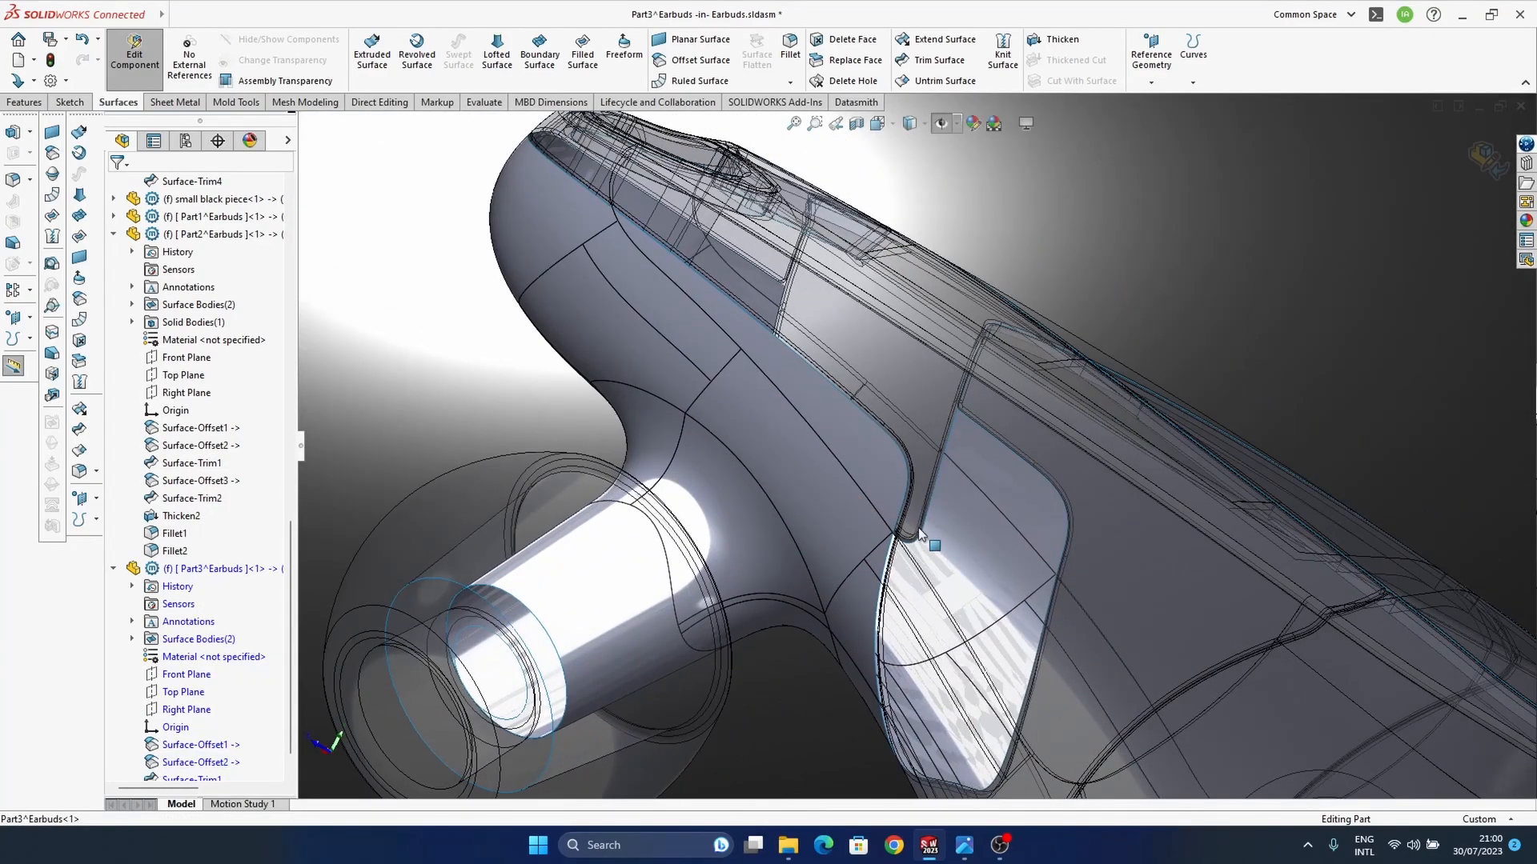
middle_drag(919, 534, 788, 692)
scroll(1105, 550, up, 2)
scroll(1104, 551, up, 3)
middle_drag(1202, 520, 946, 640)
middle_drag(814, 509, 746, 564)
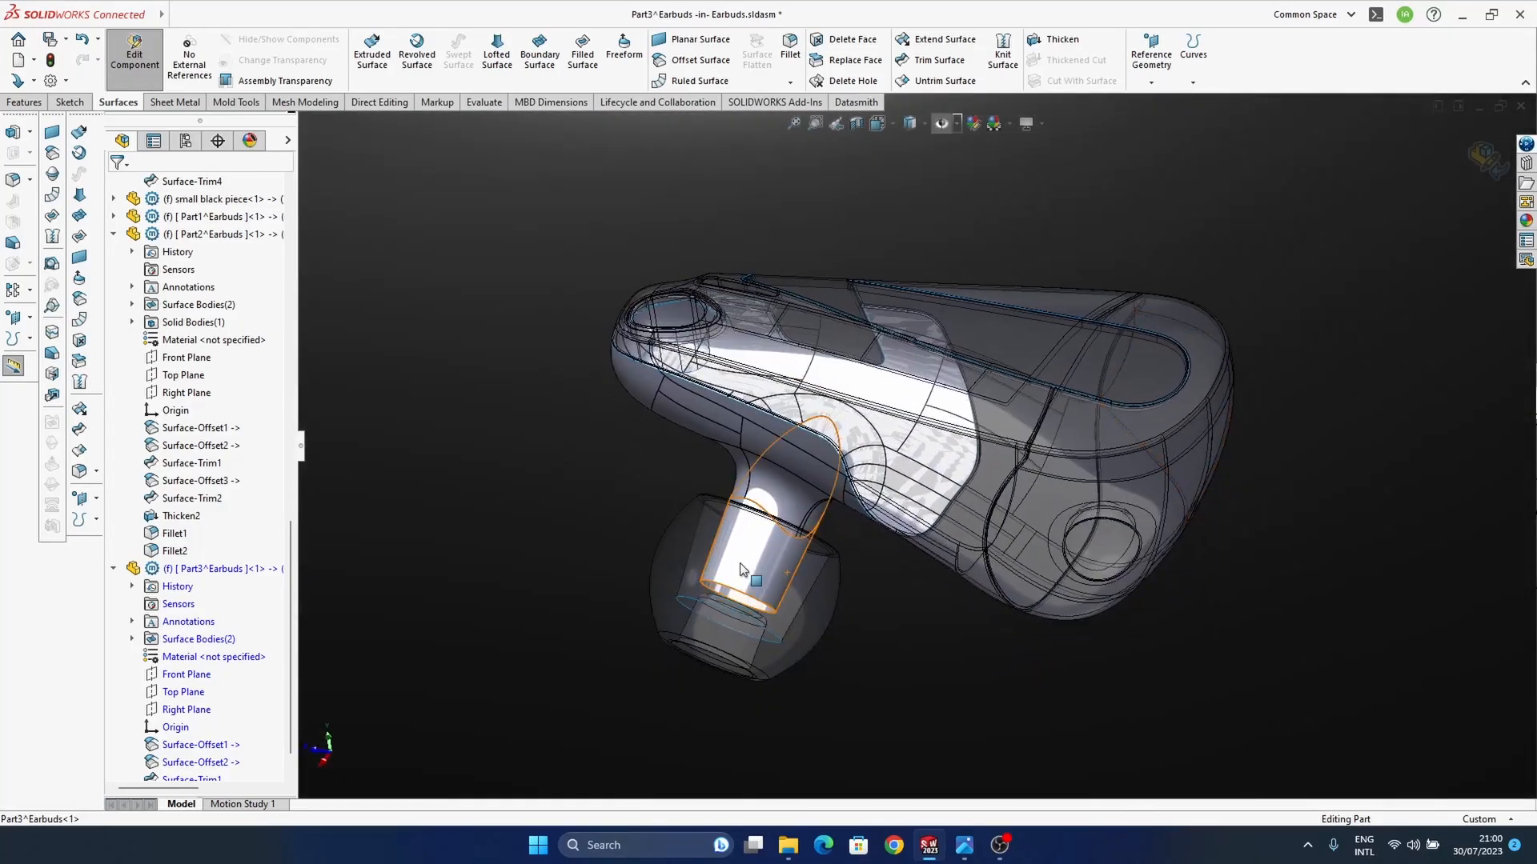
scroll(847, 434, down, 5)
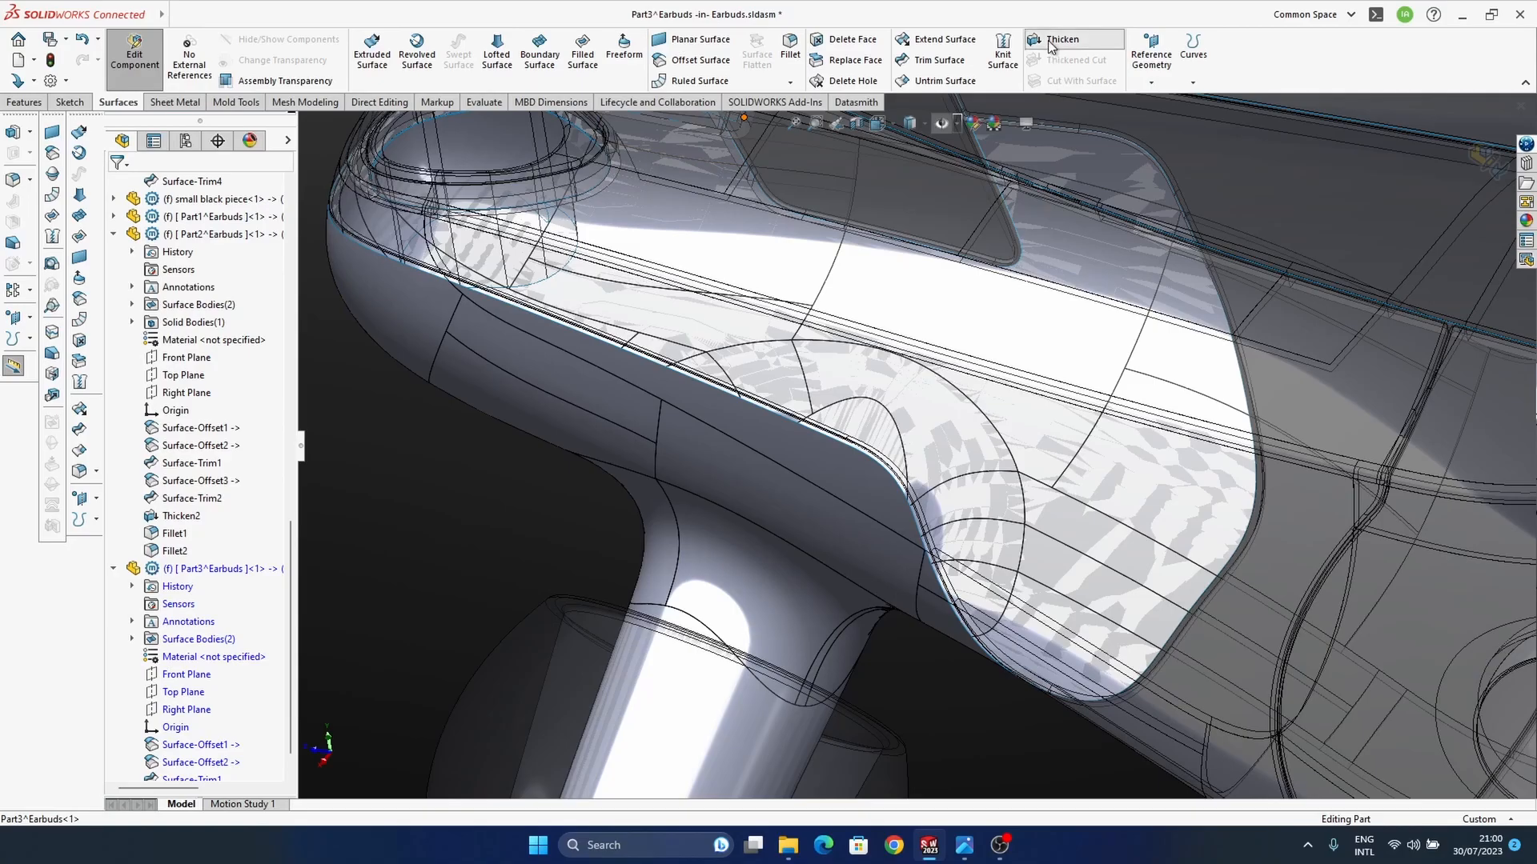
Step: Thicken Part3's trimmed housing surface by 0.30 mm
click(1057, 39)
click(834, 502)
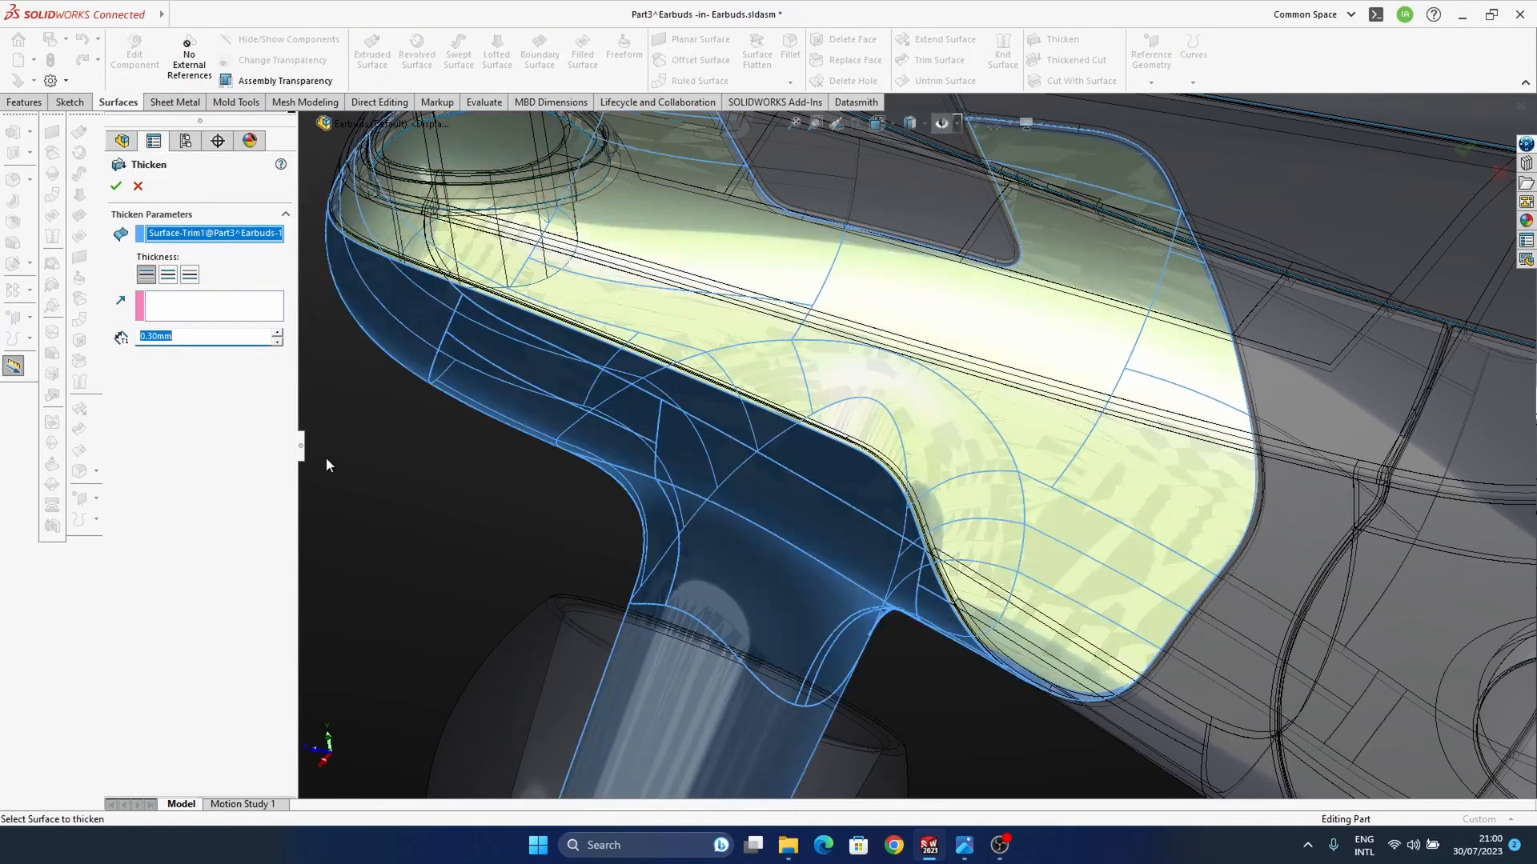
scroll(862, 522, down, 5)
mouse_move(845, 513)
middle_down()
mouse_move(797, 525)
mouse_move(834, 514)
middle_up()
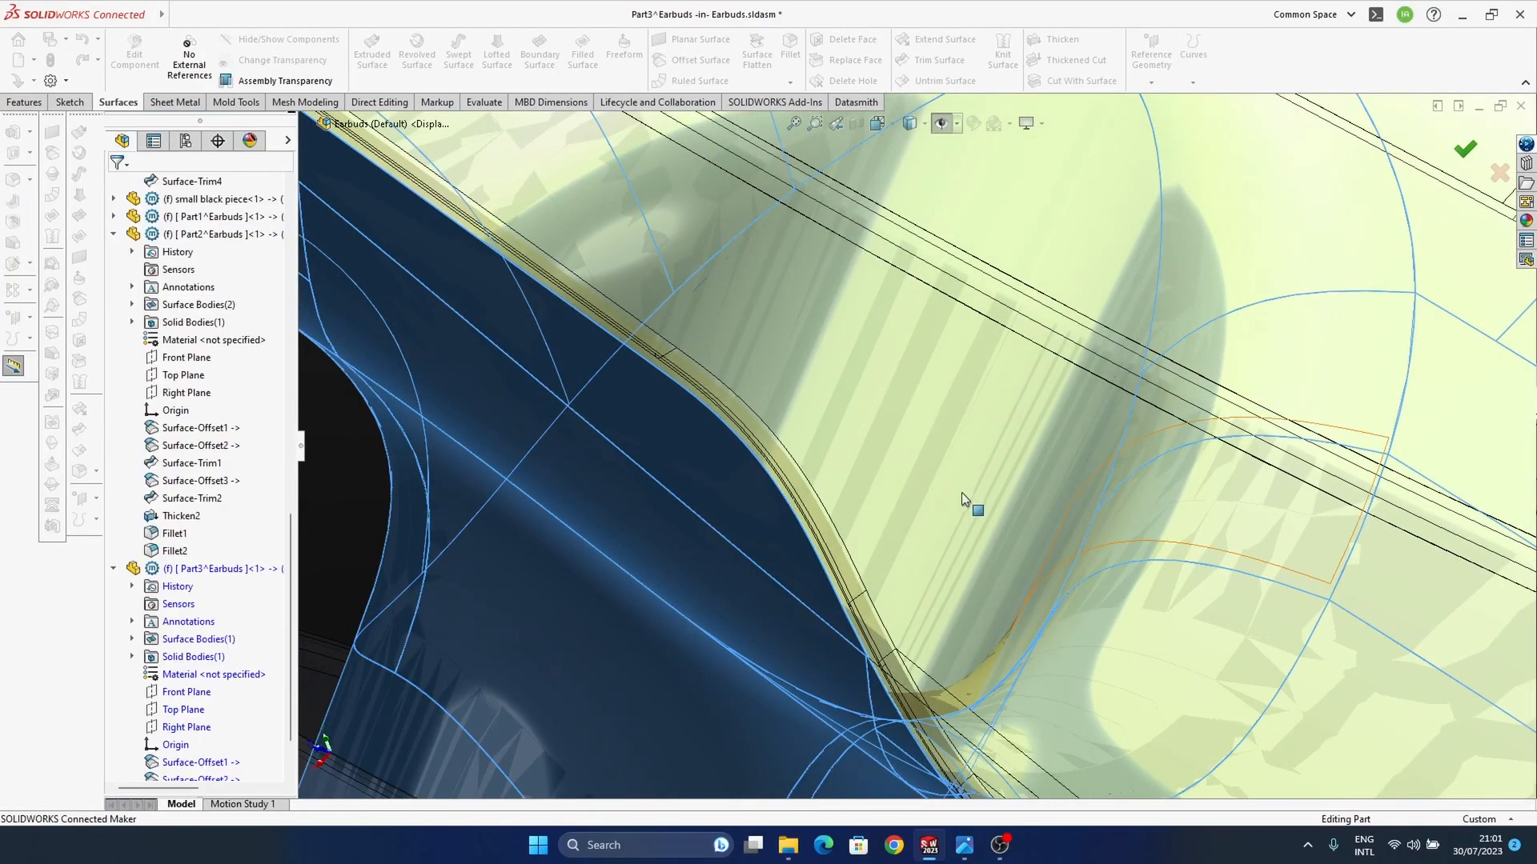
scroll(881, 492, up, 10)
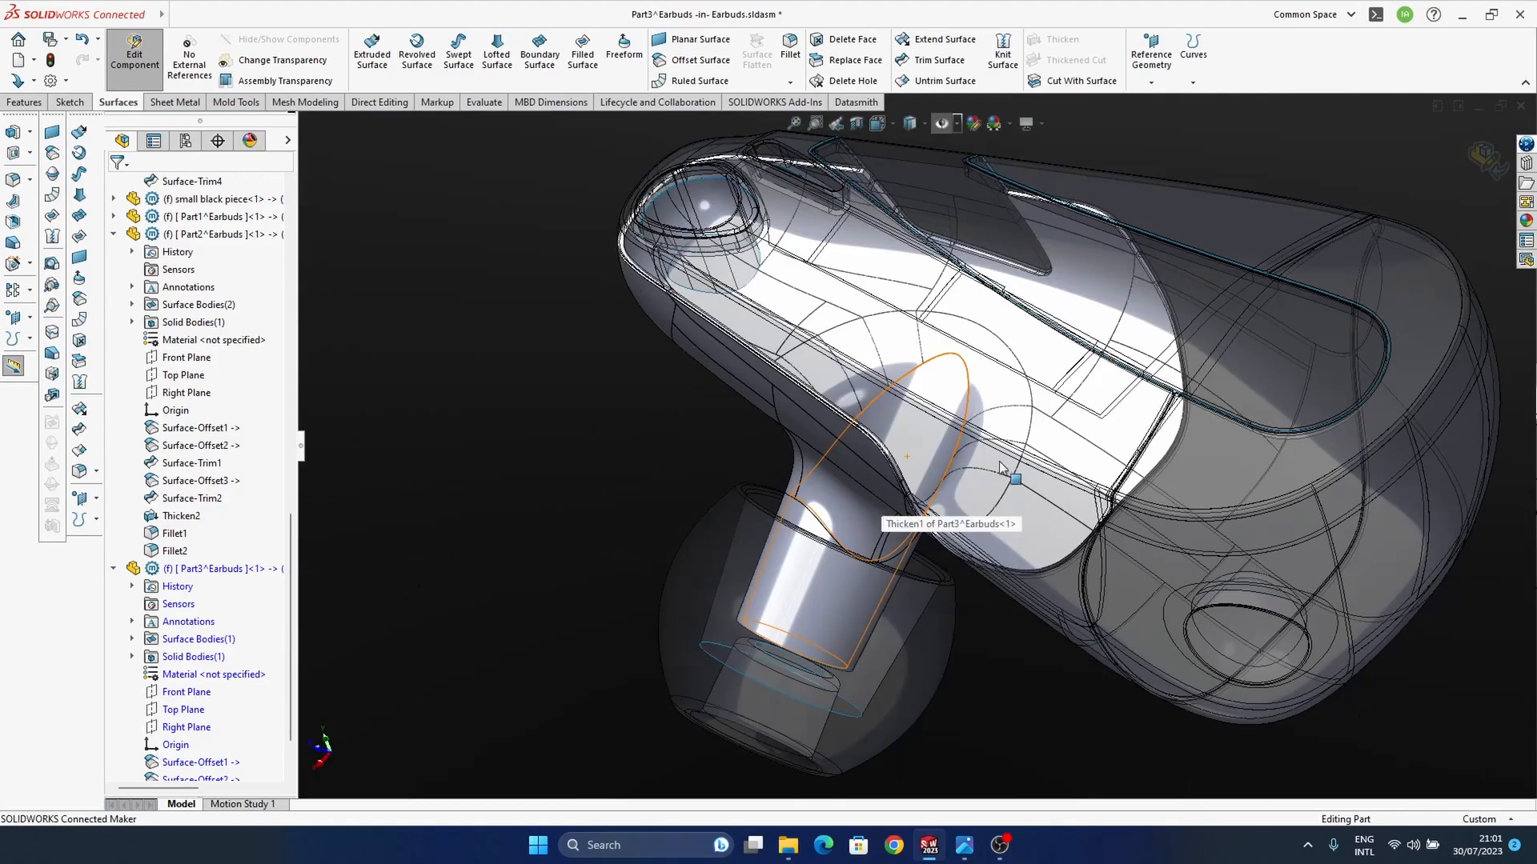
Step: Reopen Part3's Thicken1 feature for editing
middle_drag(850, 484, 834, 418)
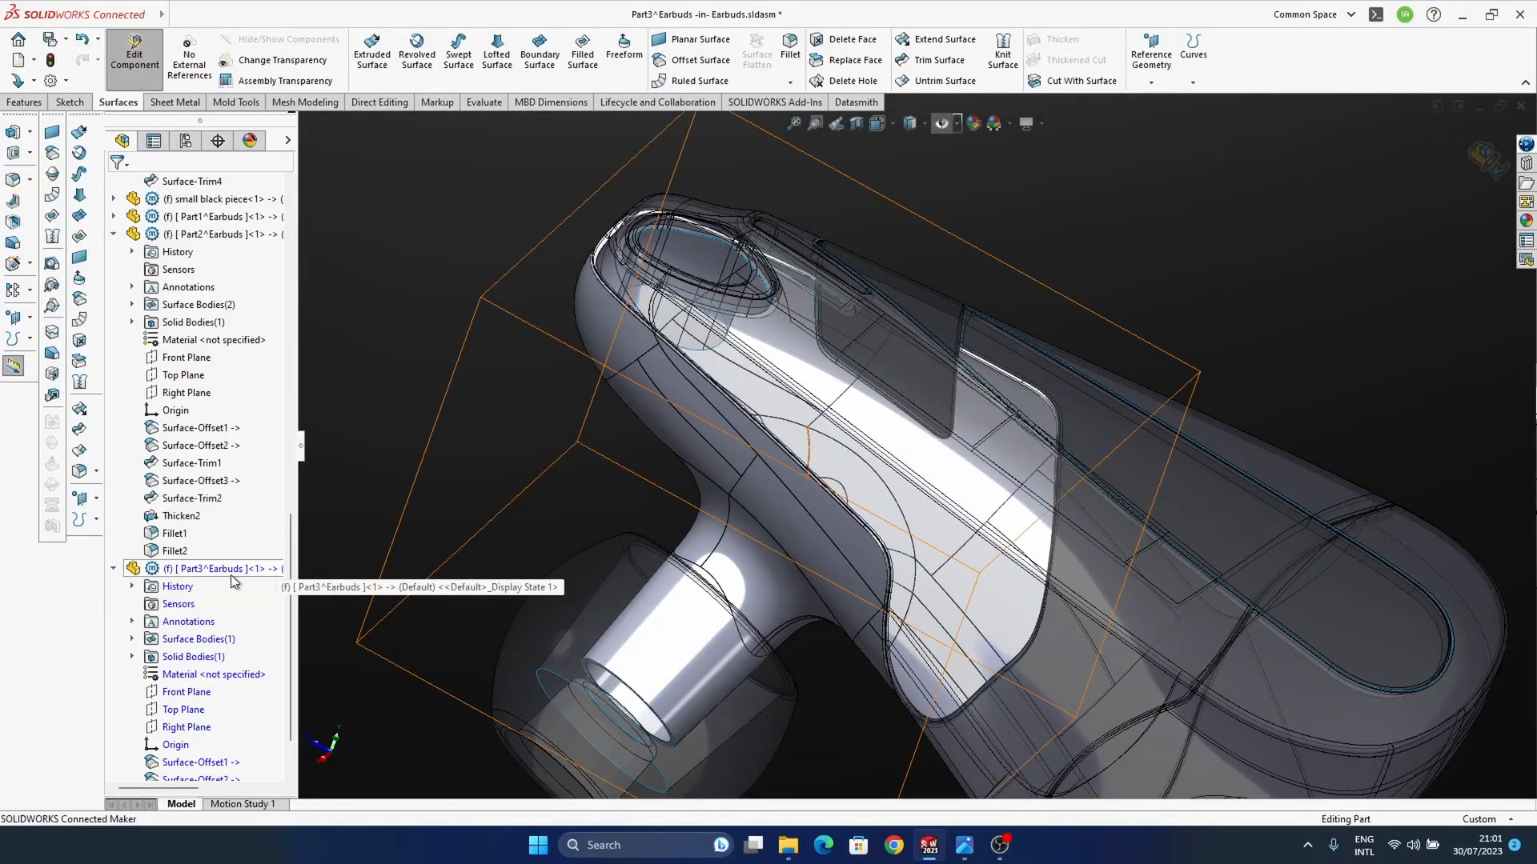
scroll(211, 600, down, 3)
right_click(184, 743)
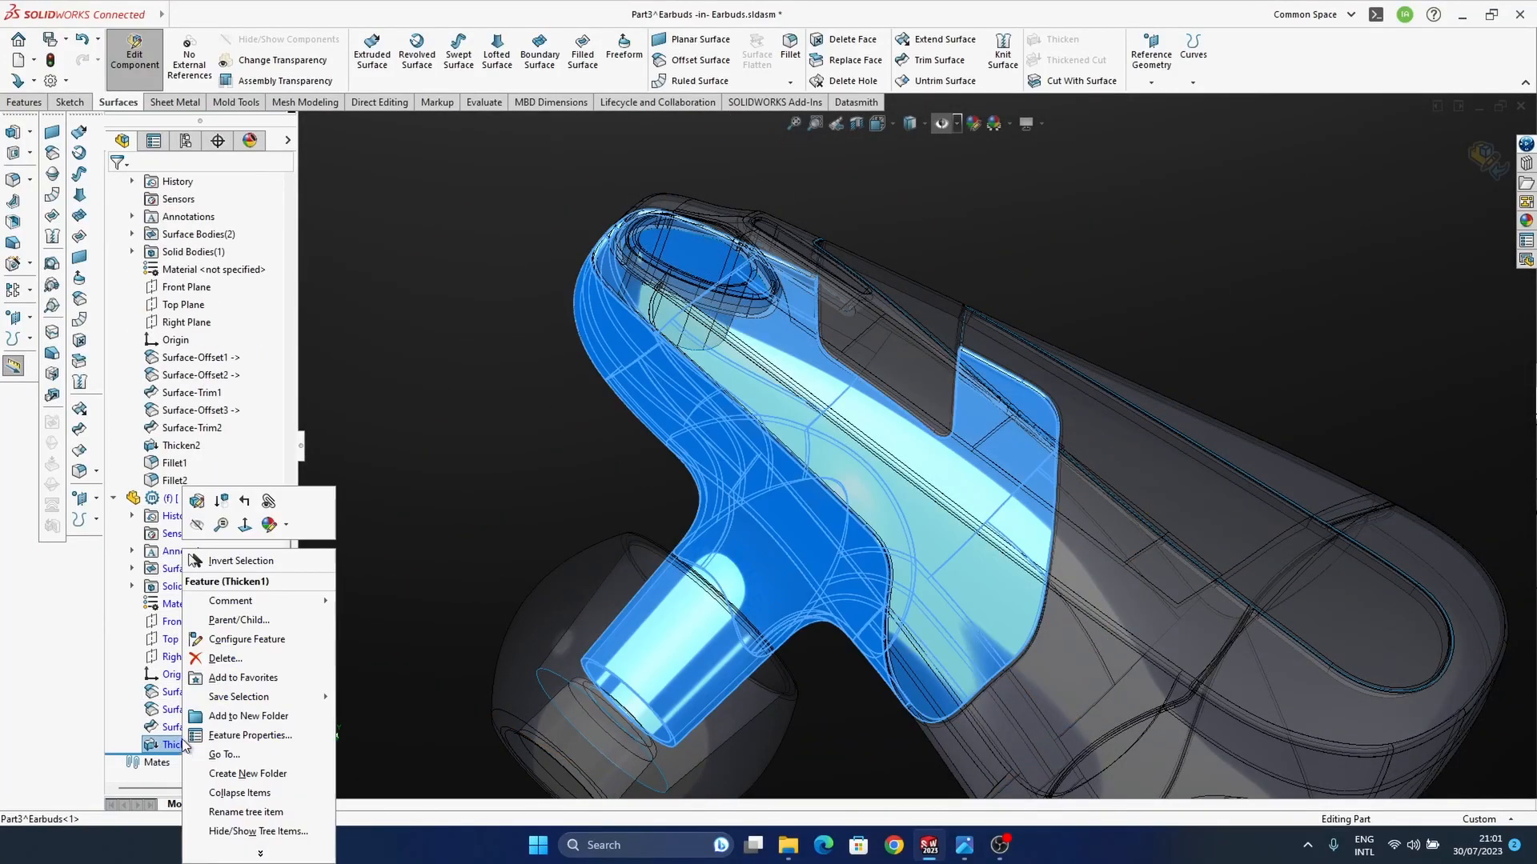
click(198, 502)
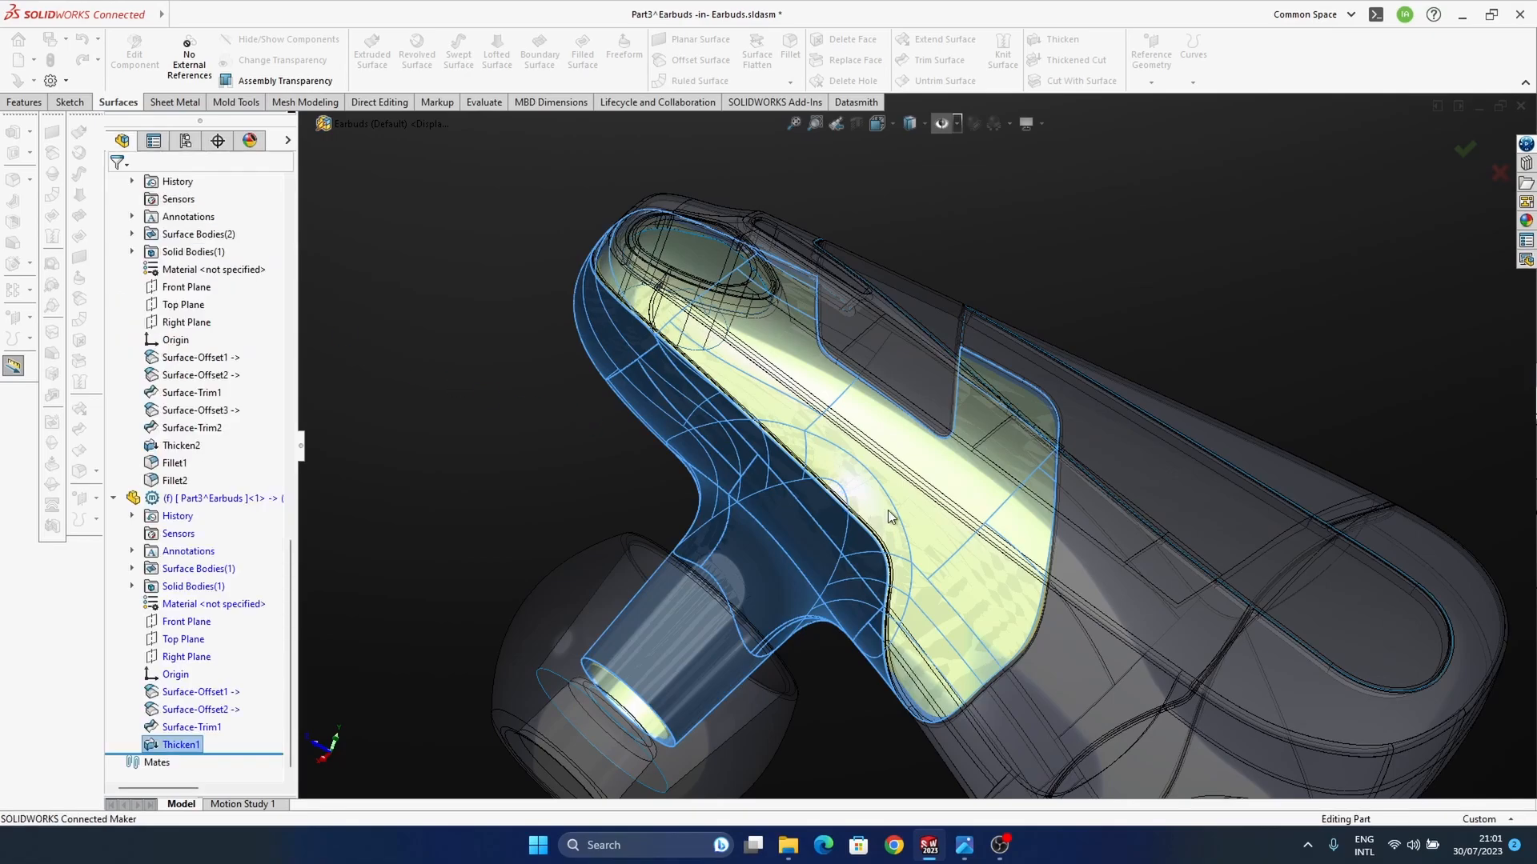
Step: Fillet the outer cut edge of Part3 with a 0.10 mm symmetric, curvature-continuous radius and return to the assembly
middle_drag(839, 534, 828, 613)
scroll(814, 584, down, 6)
ctrl+middle_drag(828, 613, 857, 456)
scroll(858, 460, up, 5)
mouse_move(896, 621)
middle_down()
mouse_move(873, 485)
mouse_move(805, 587)
mouse_move(770, 507)
mouse_move(881, 490)
mouse_move(772, 473)
mouse_move(1073, 384)
mouse_move(921, 465)
middle_up()
scroll(943, 442, down, 4)
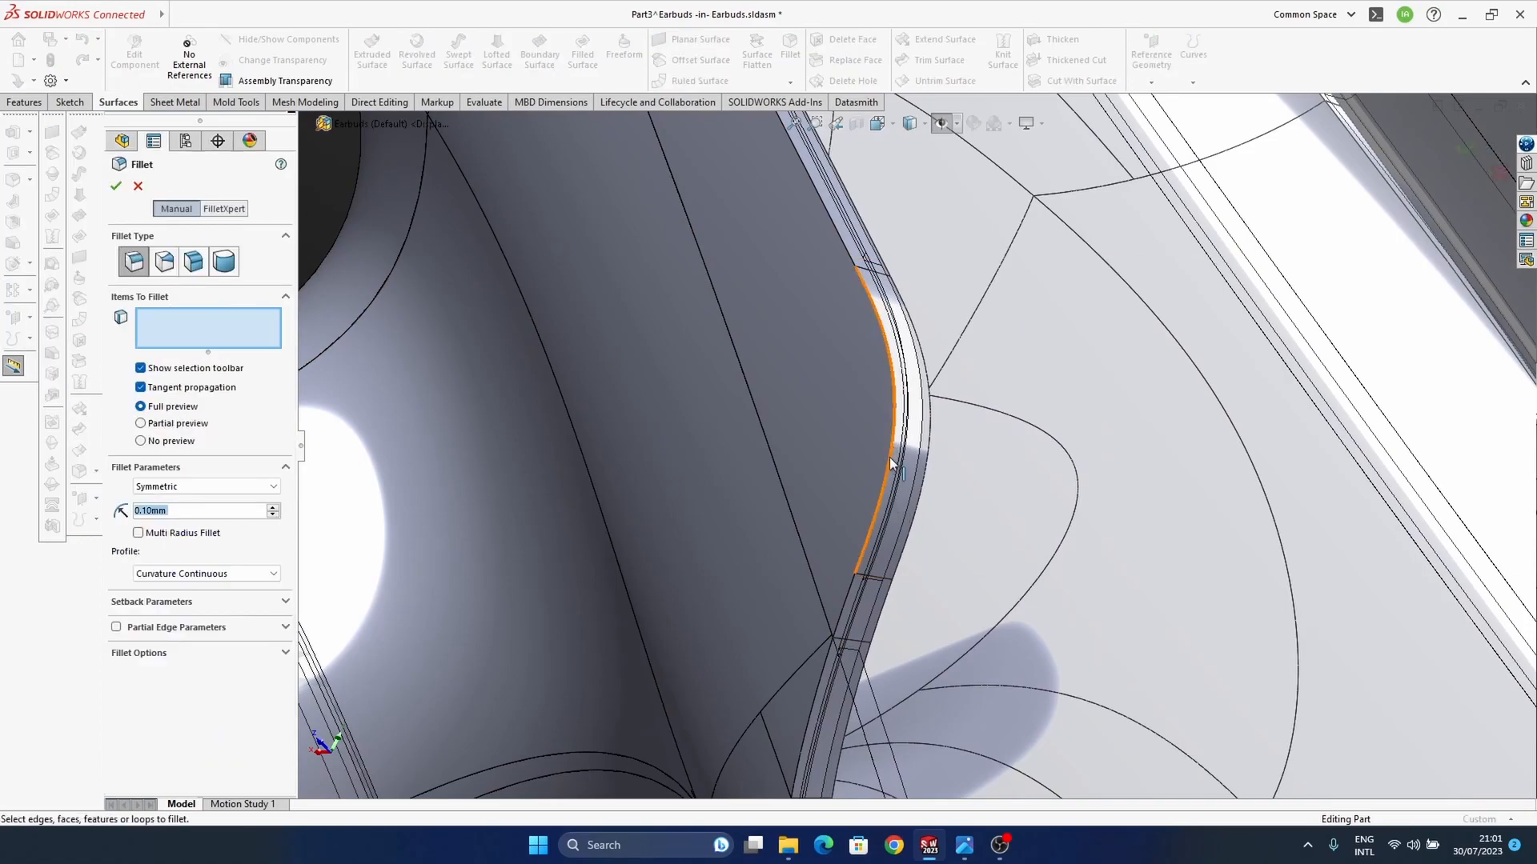
click(897, 544)
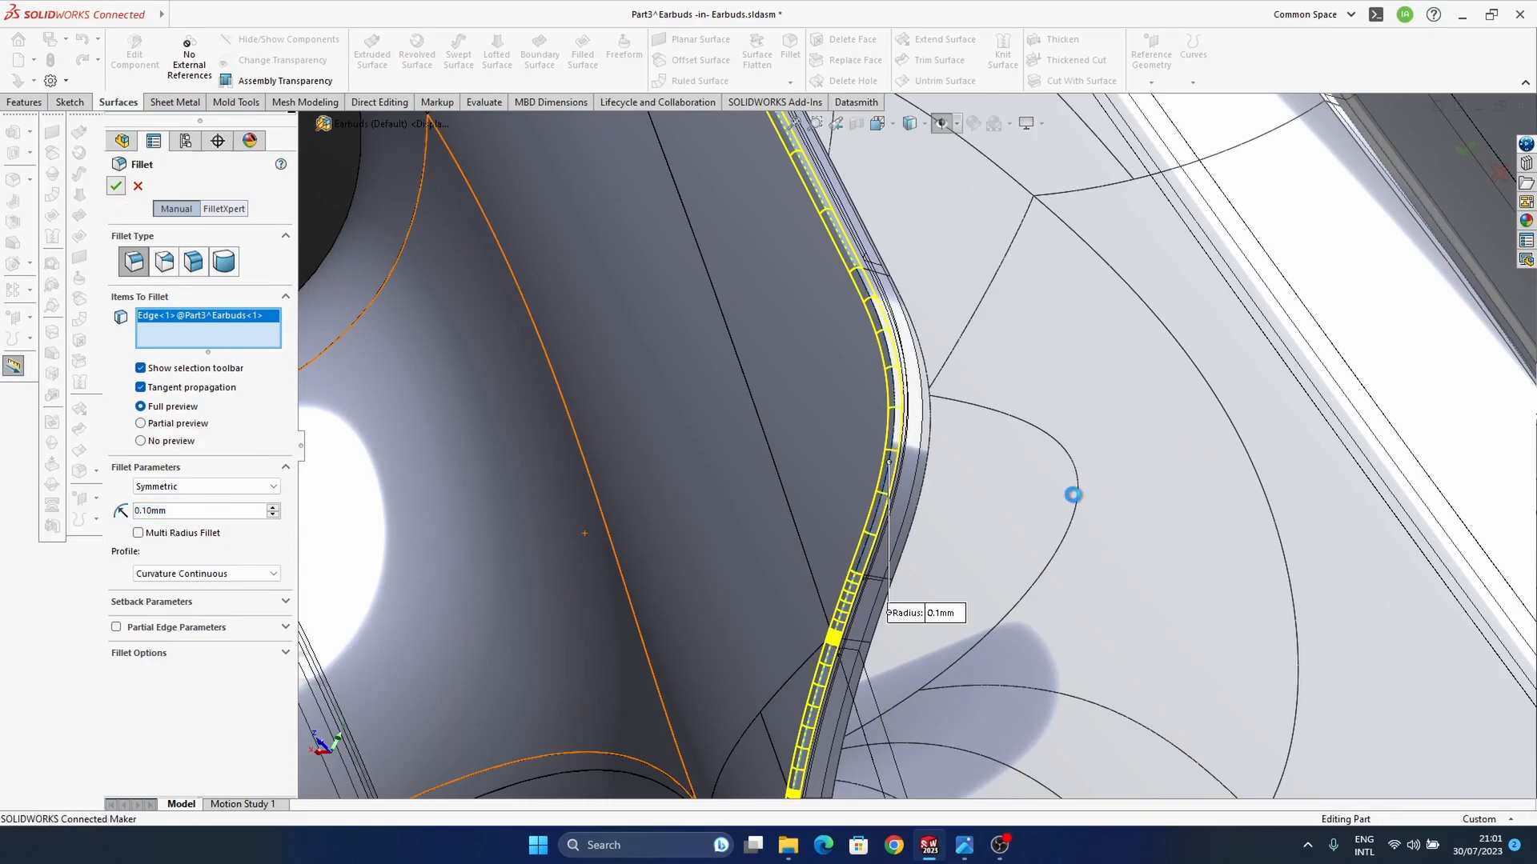
right_click(960, 511)
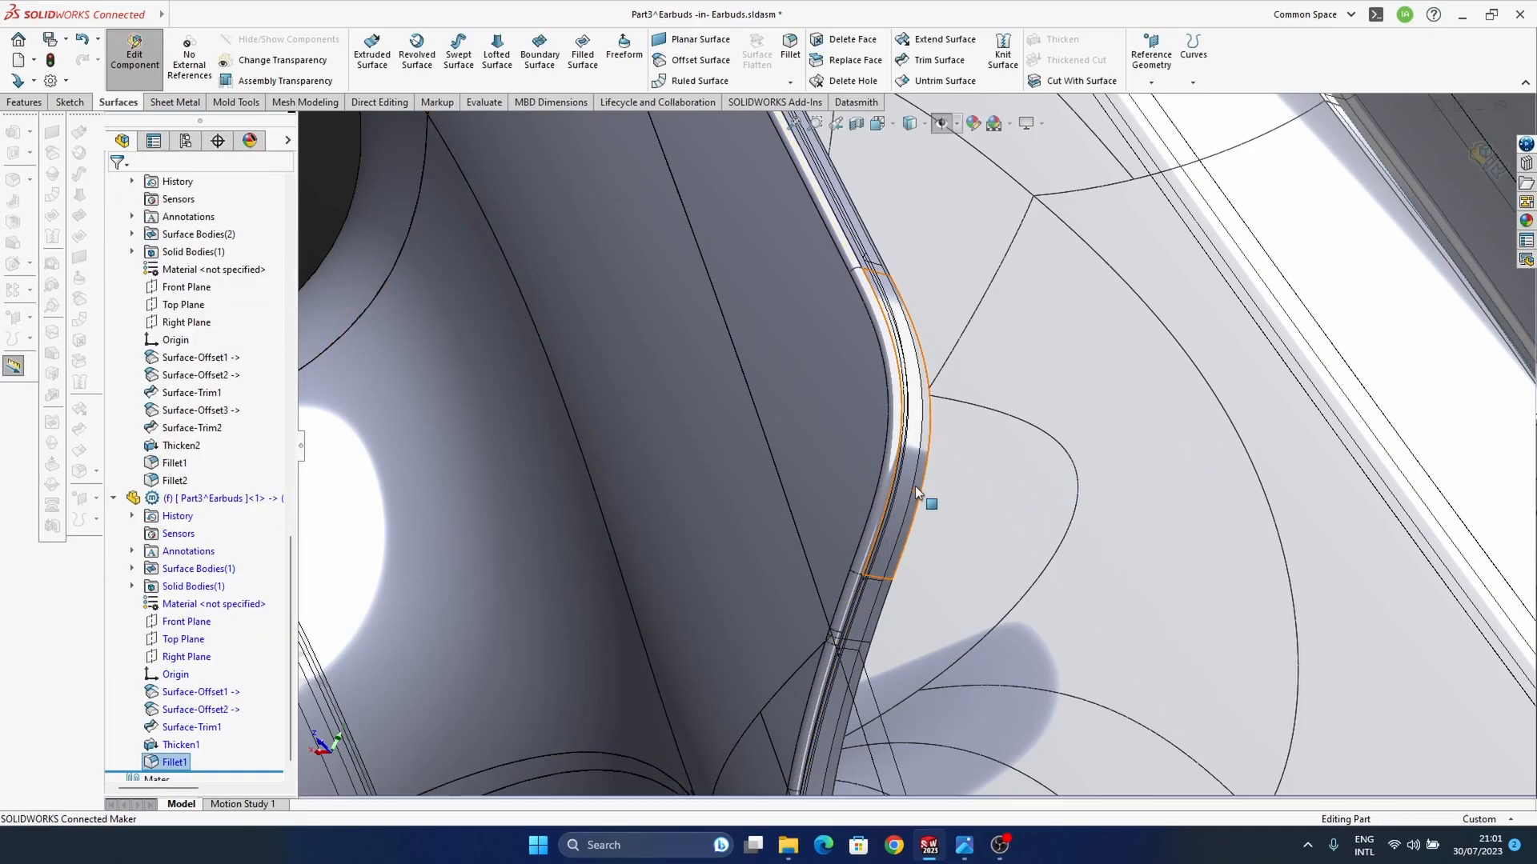
middle_drag(915, 486, 939, 432)
scroll(1018, 487, up, 5)
ctrl+middle_drag(1018, 488, 859, 568)
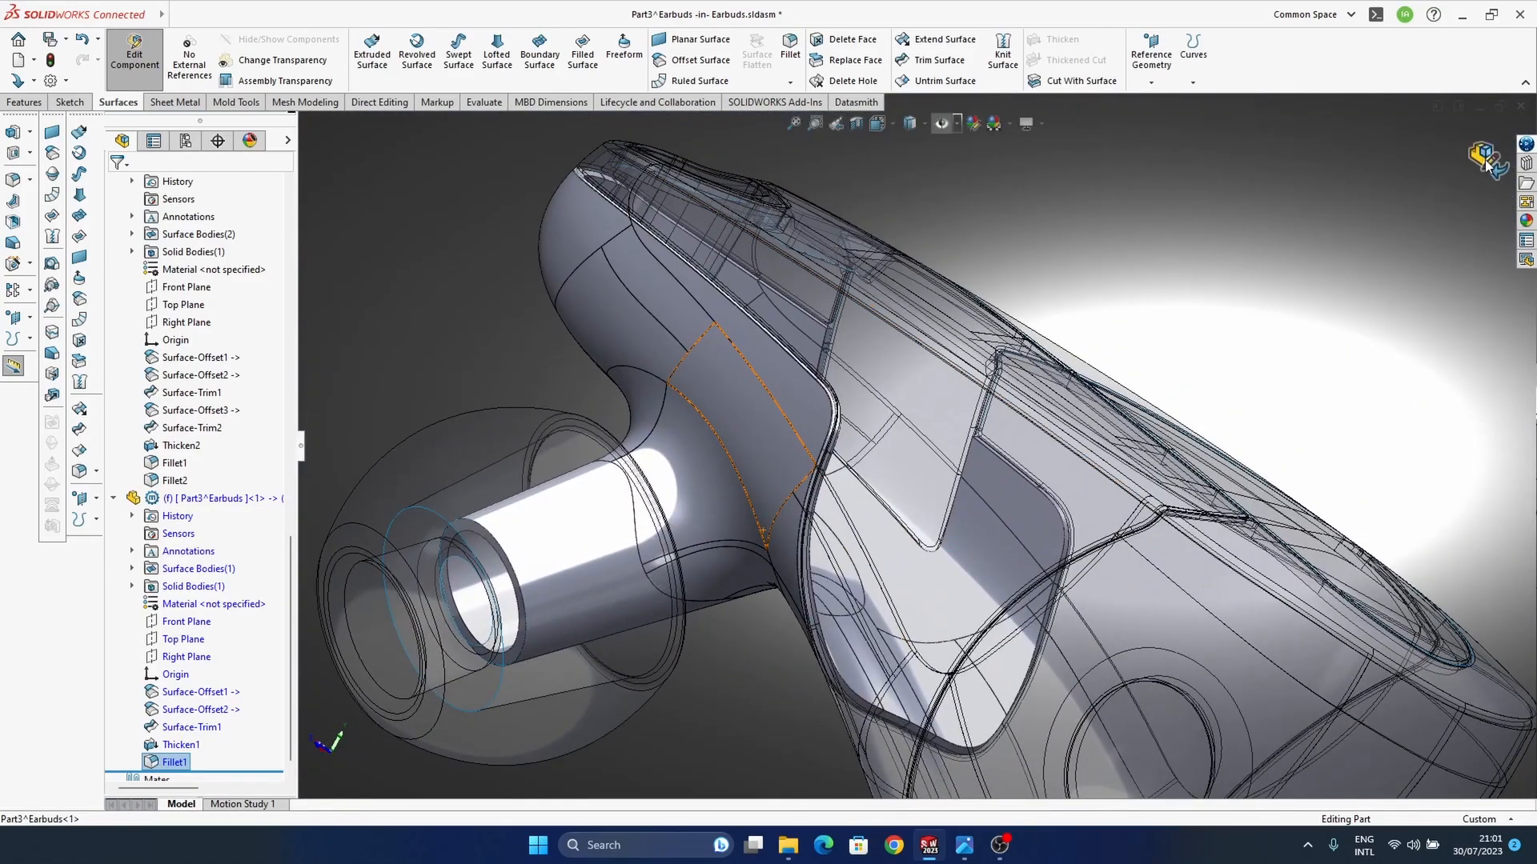
click(1485, 159)
Step: Examine the seams between the housing parts and the area around the slot and oval opening
scroll(919, 617, down, 6)
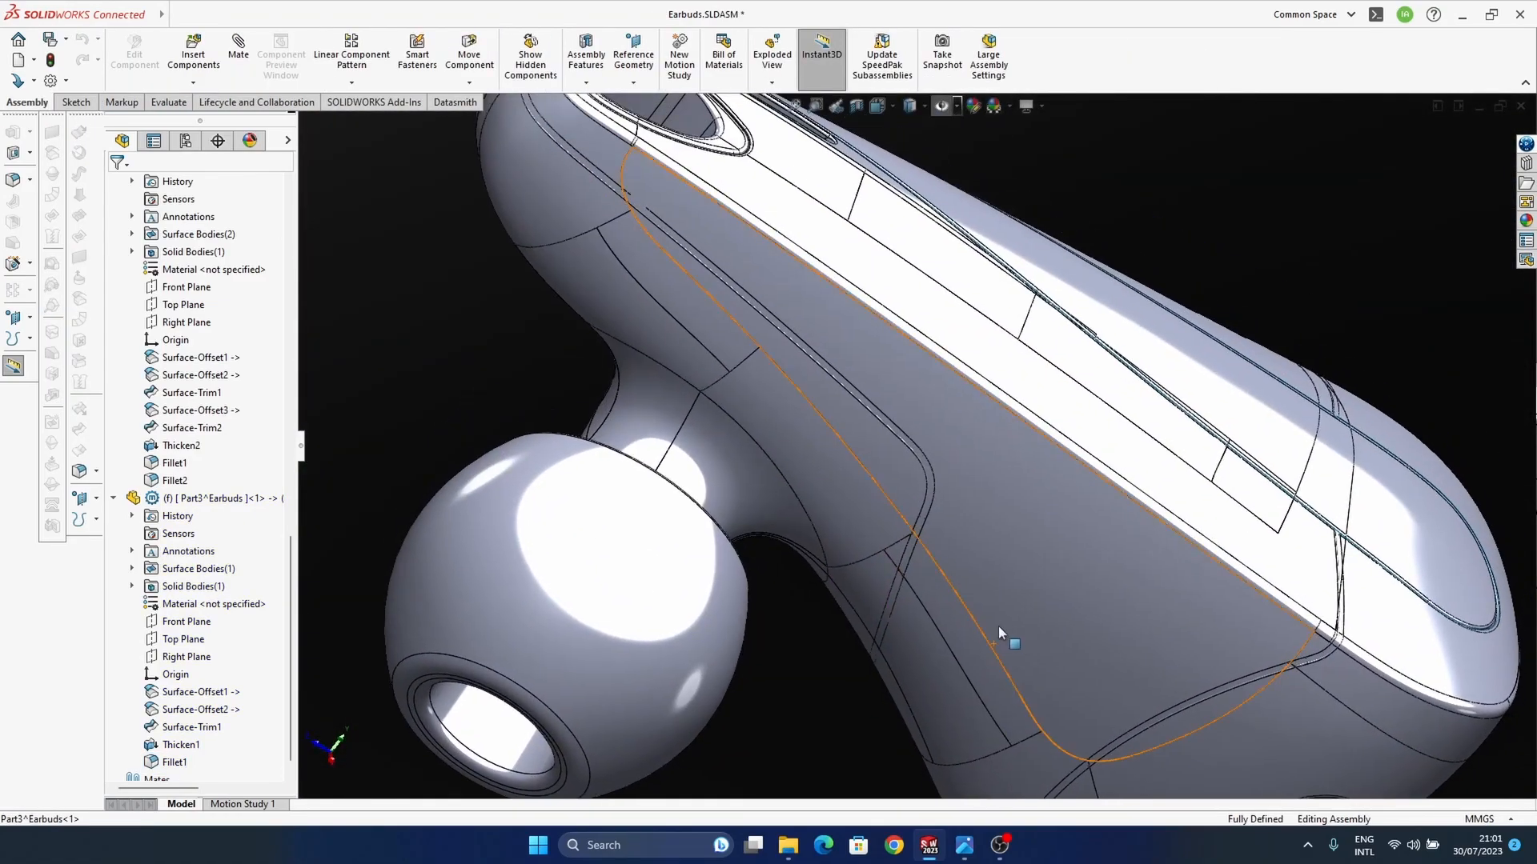
middle_drag(998, 628, 950, 412)
middle_drag(950, 489, 1003, 471)
scroll(910, 516, up, 3)
middle_drag(909, 517, 786, 630)
middle_drag(958, 441, 880, 496)
scroll(795, 358, down, 5)
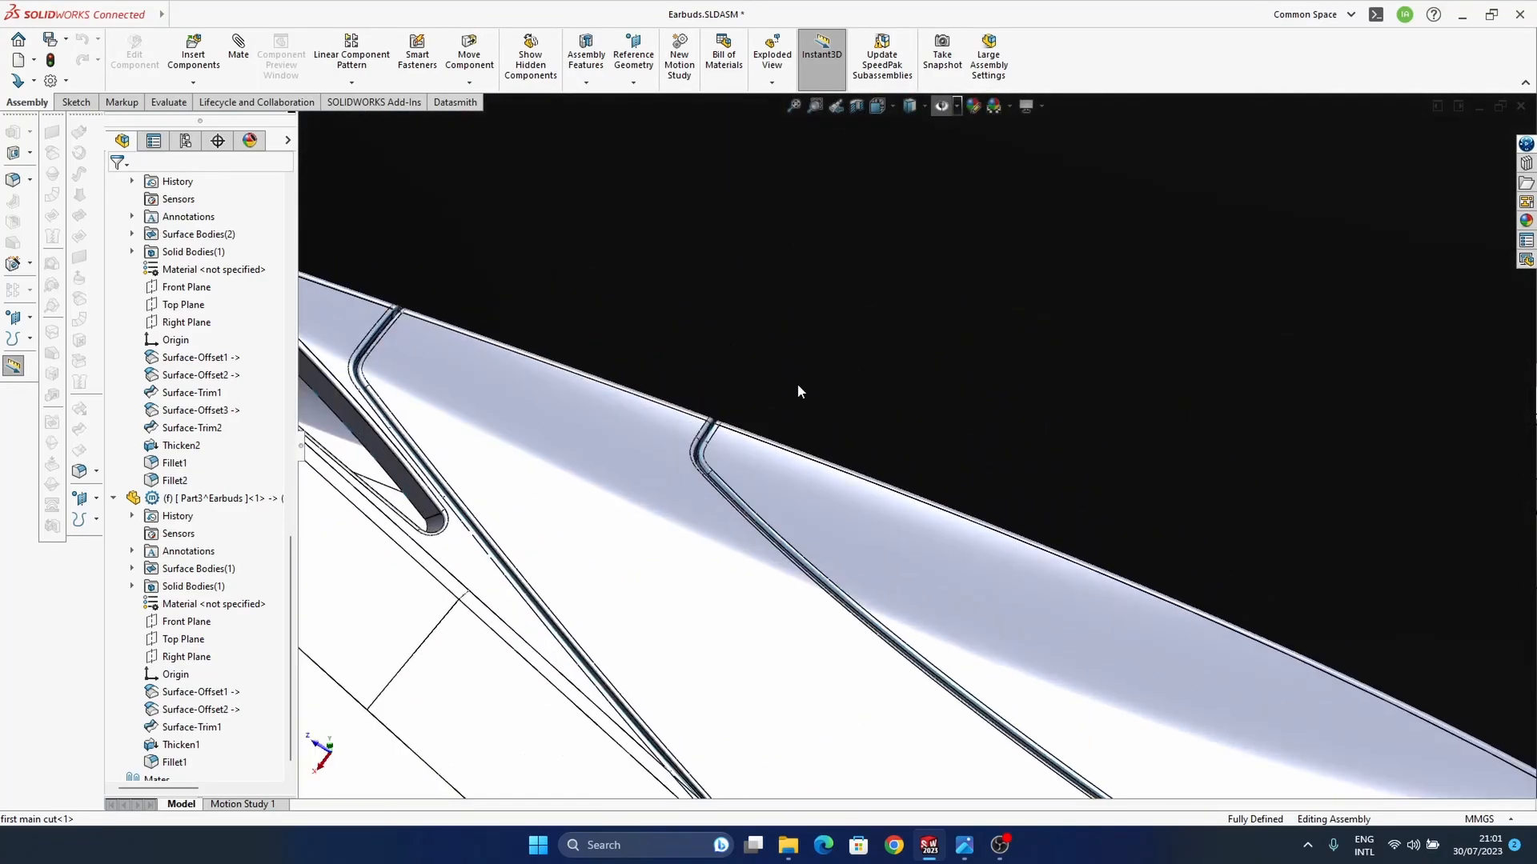
scroll(799, 400, down, 5)
scroll(763, 413, up, 6)
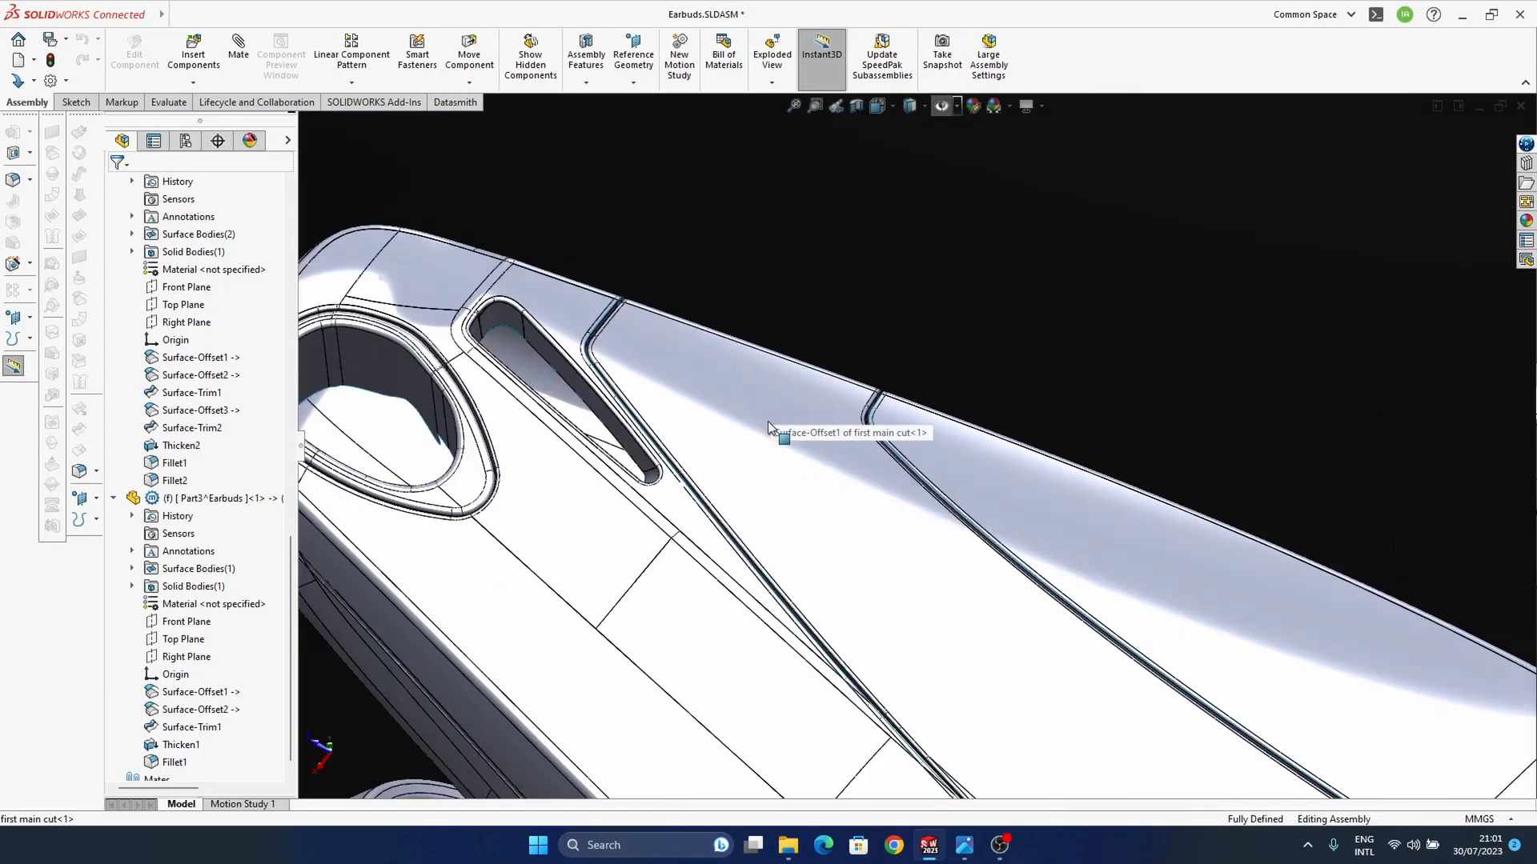
middle_drag(766, 421, 771, 510)
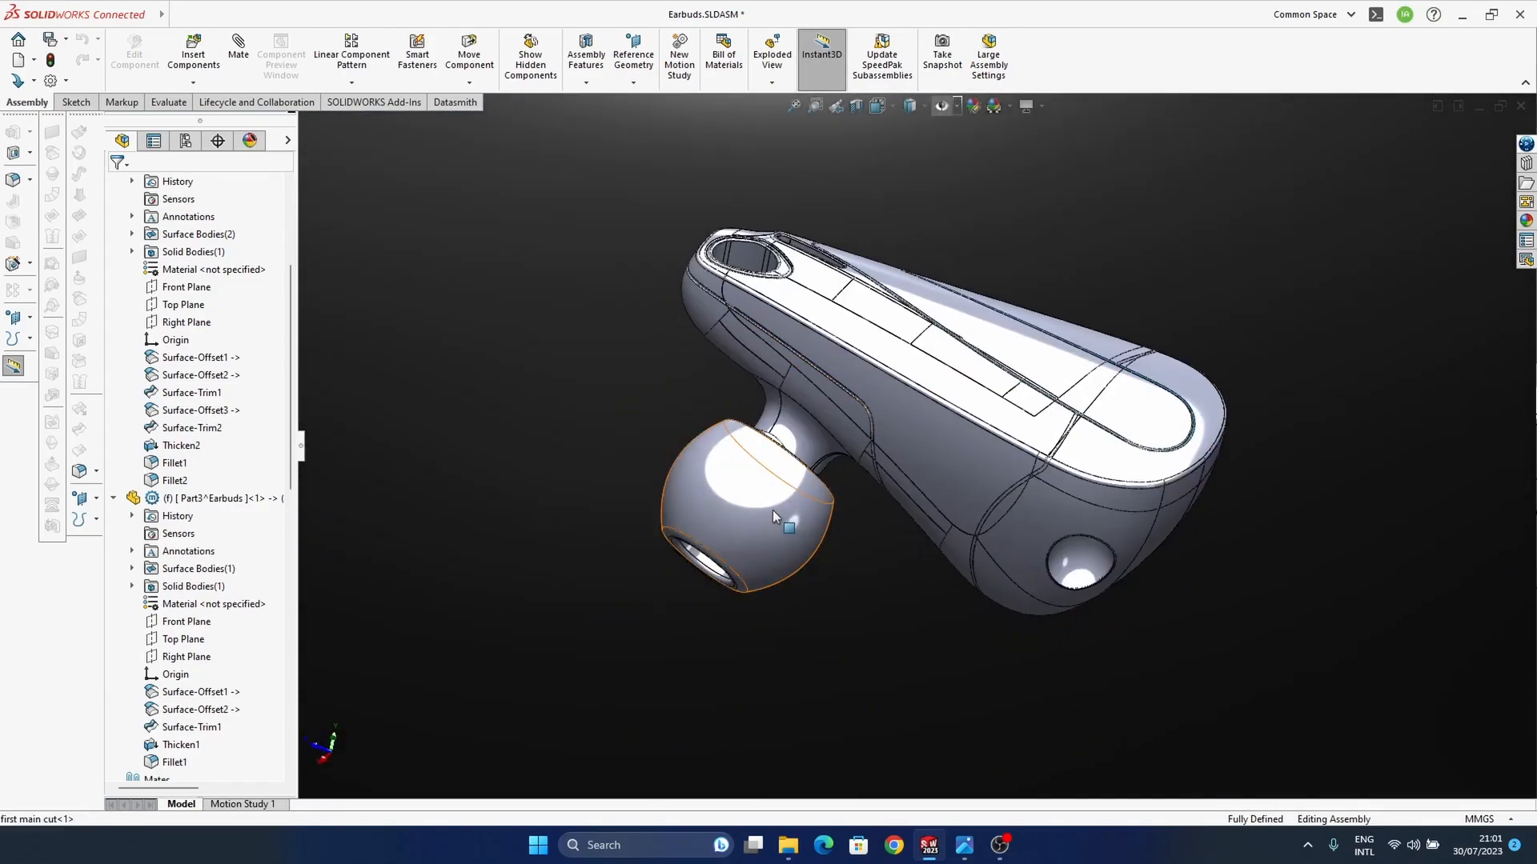
Step: Collapse the expanded component entries in the Earbuds assembly tree
click(771, 511)
scroll(213, 517, up, 4)
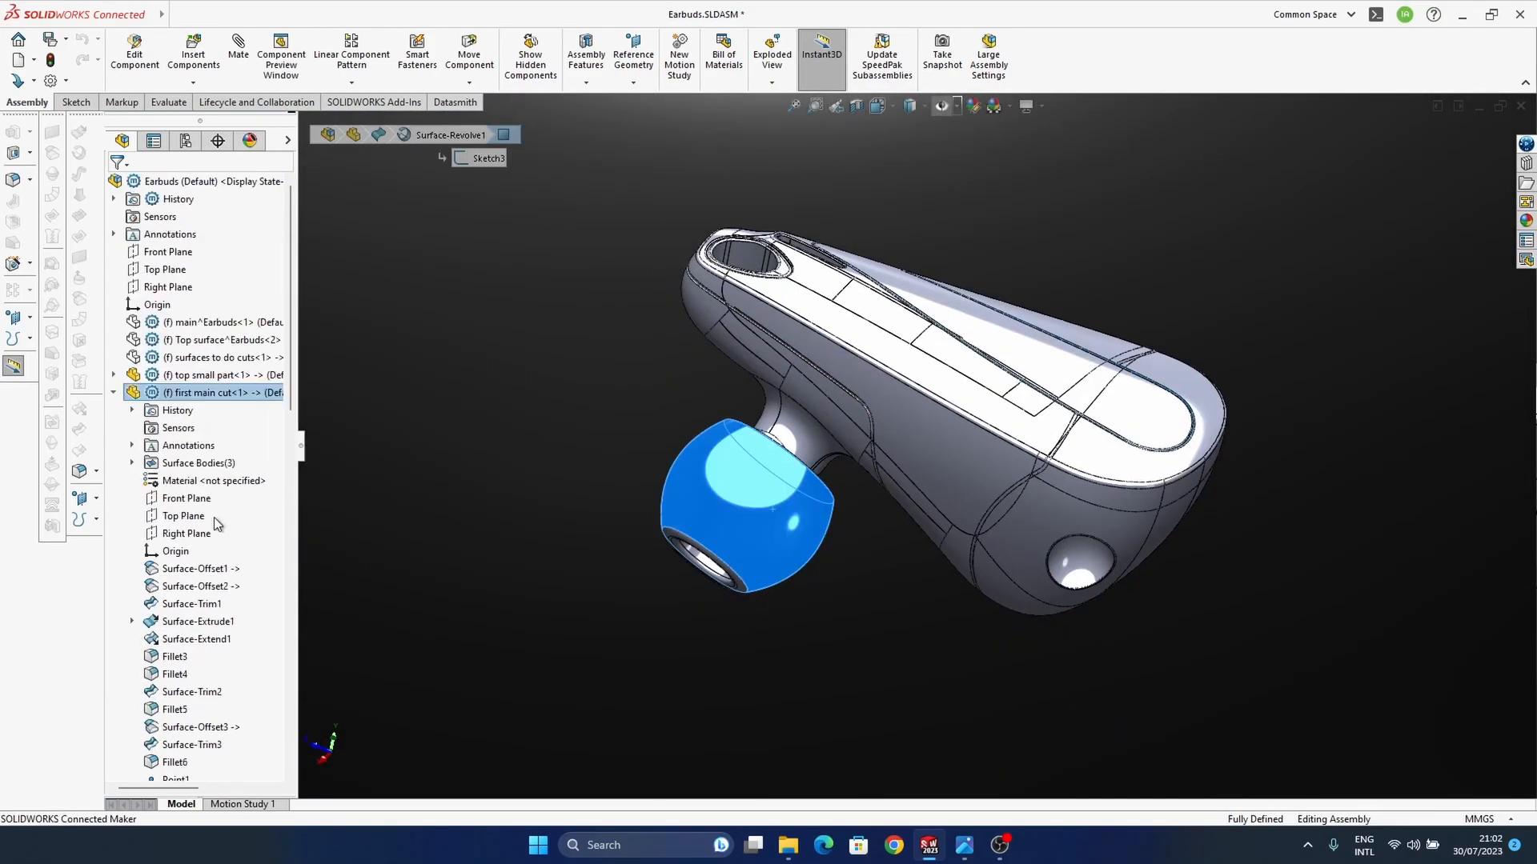
click(113, 393)
click(111, 445)
click(114, 446)
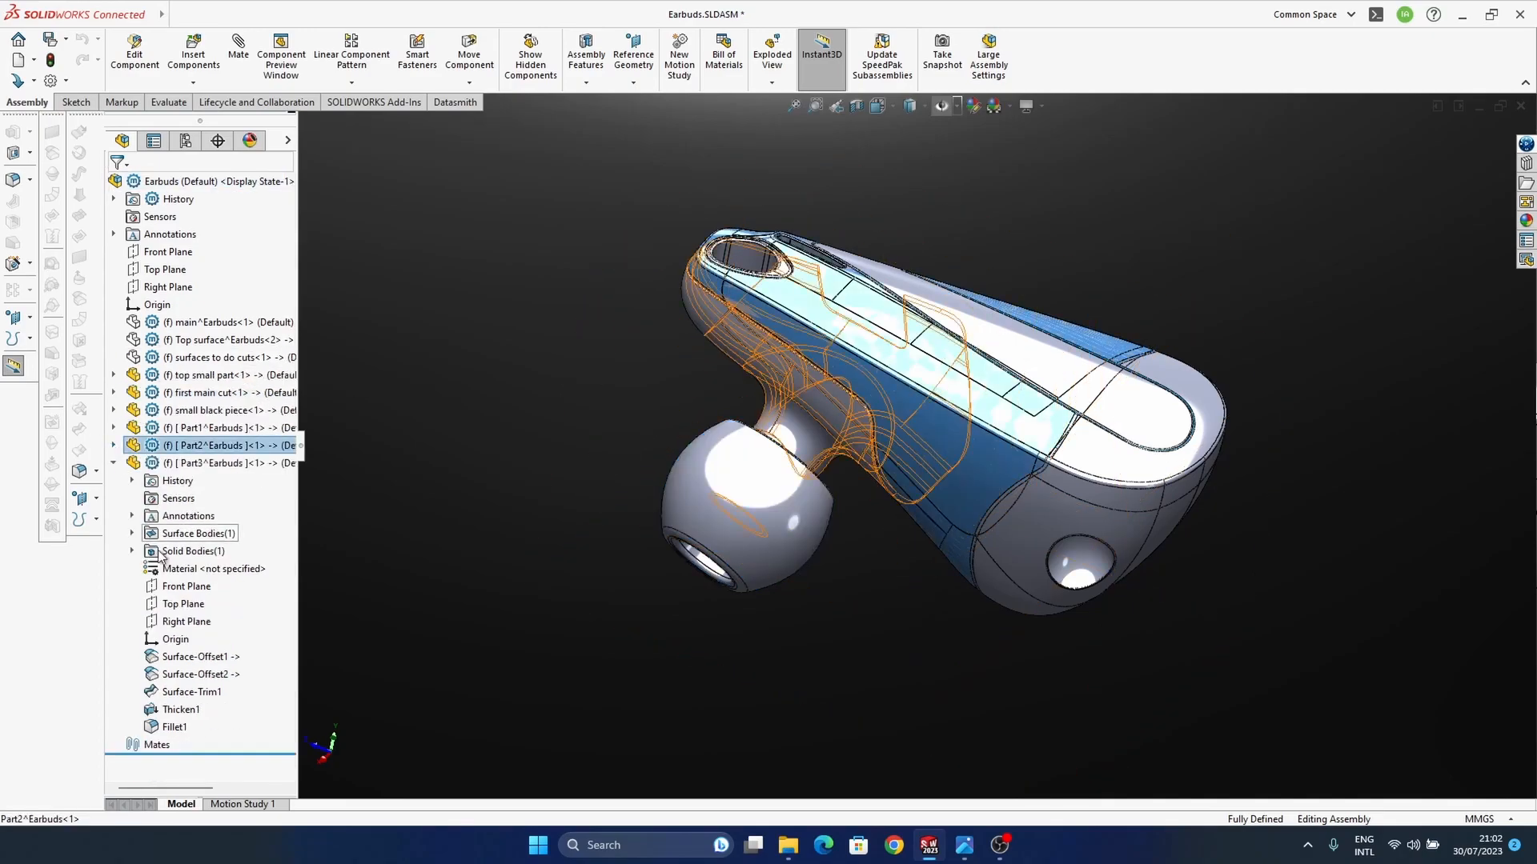
click(114, 464)
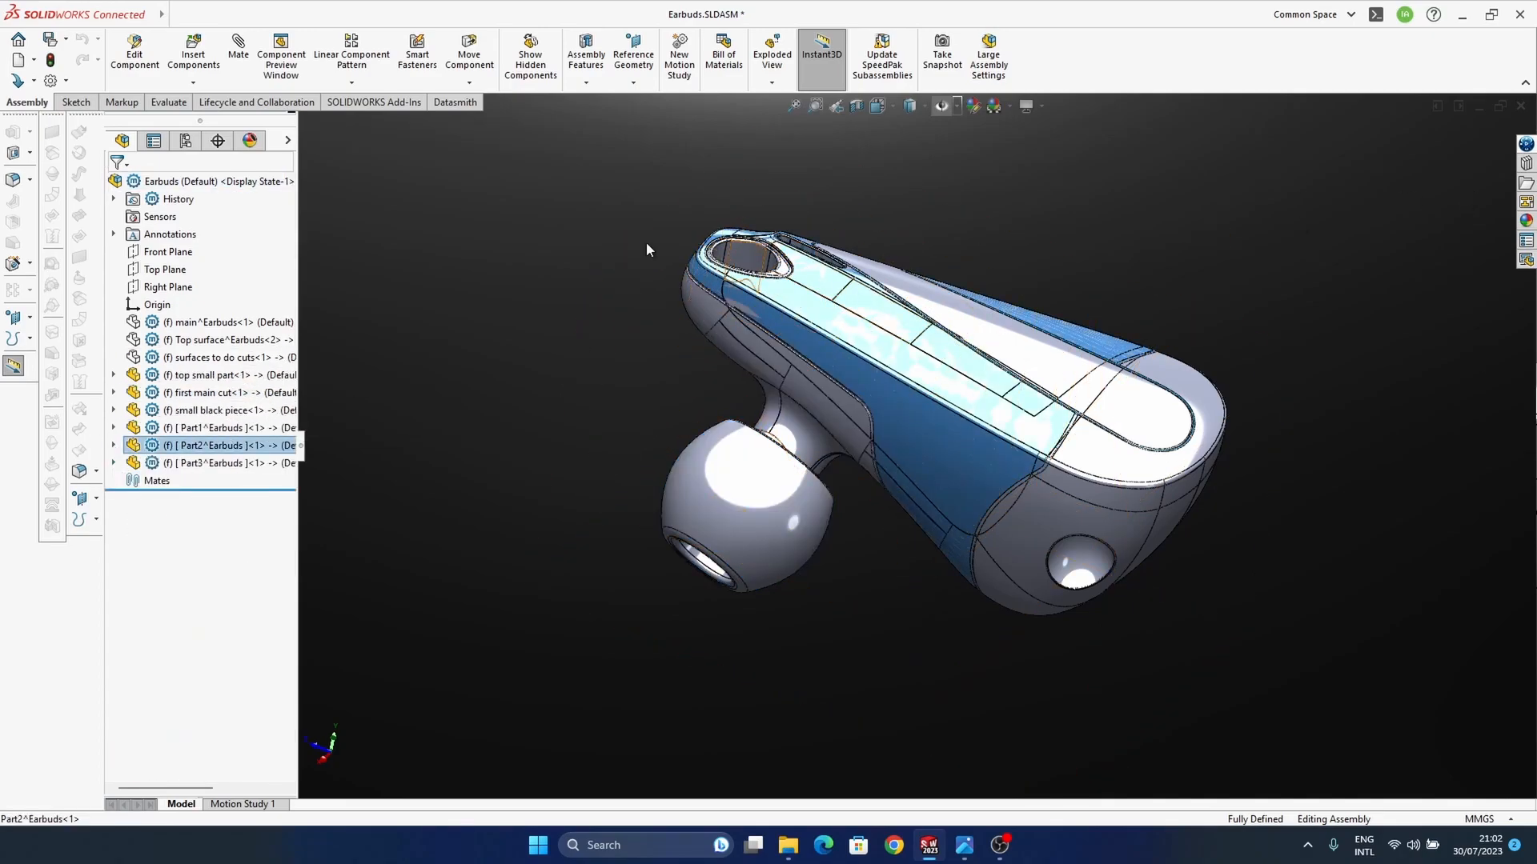
Step: Insert a new empty part into the Earbuds assembly
click(183, 184)
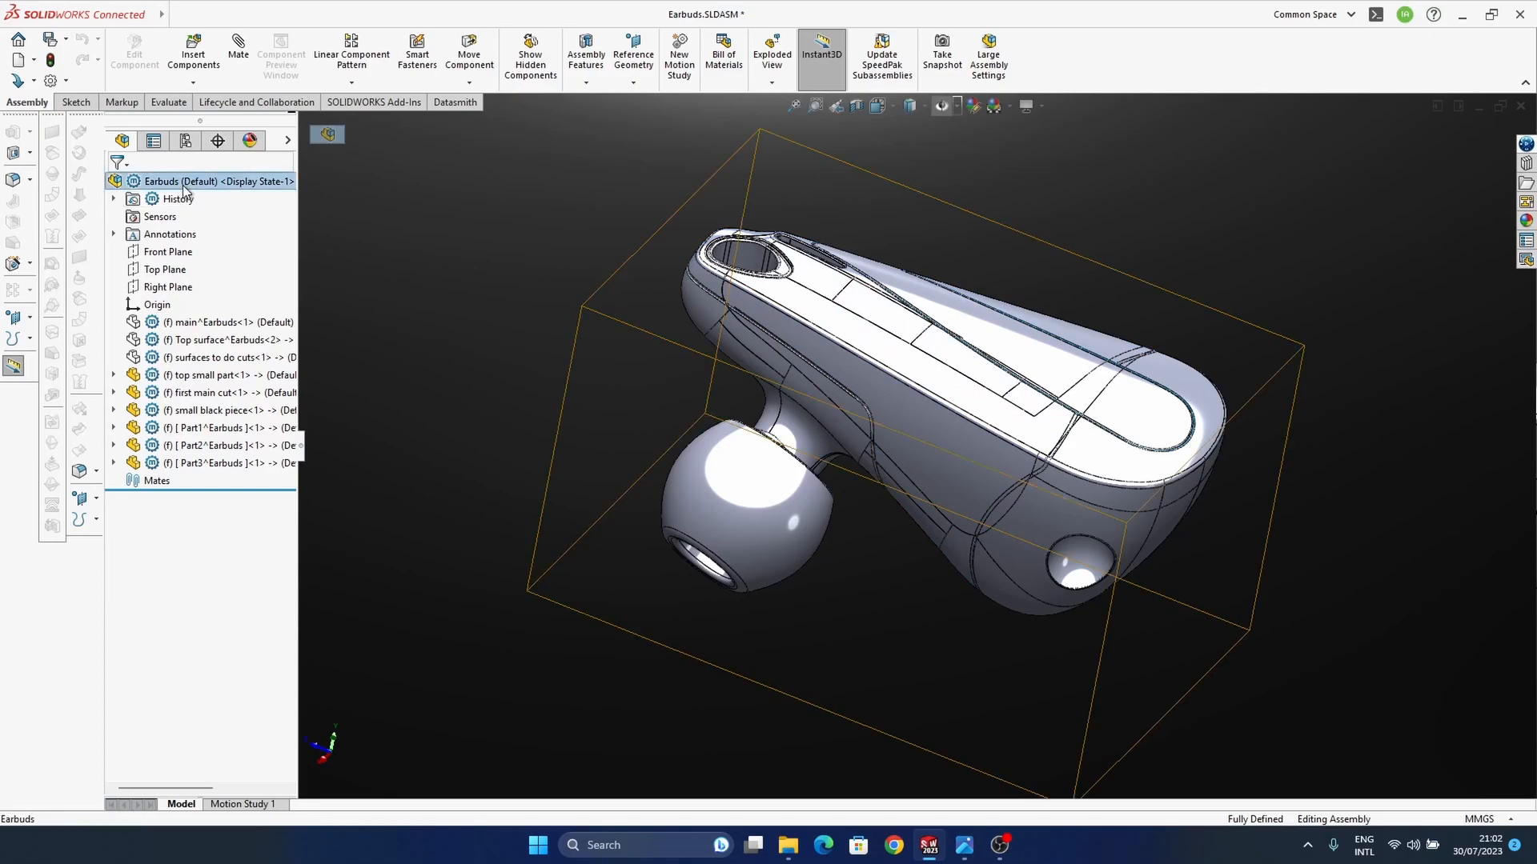
click(194, 83)
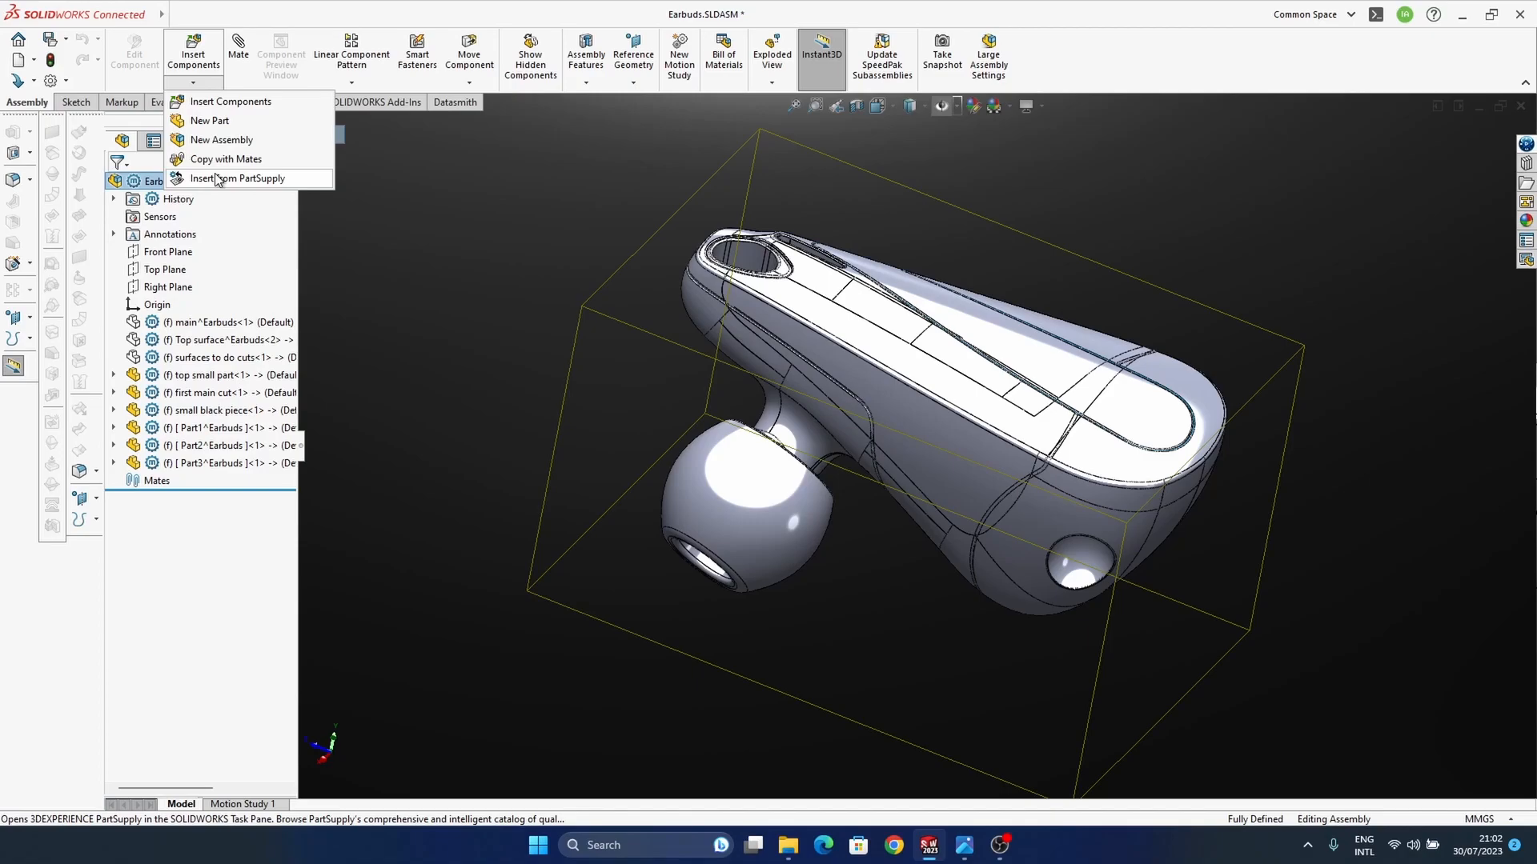
click(204, 120)
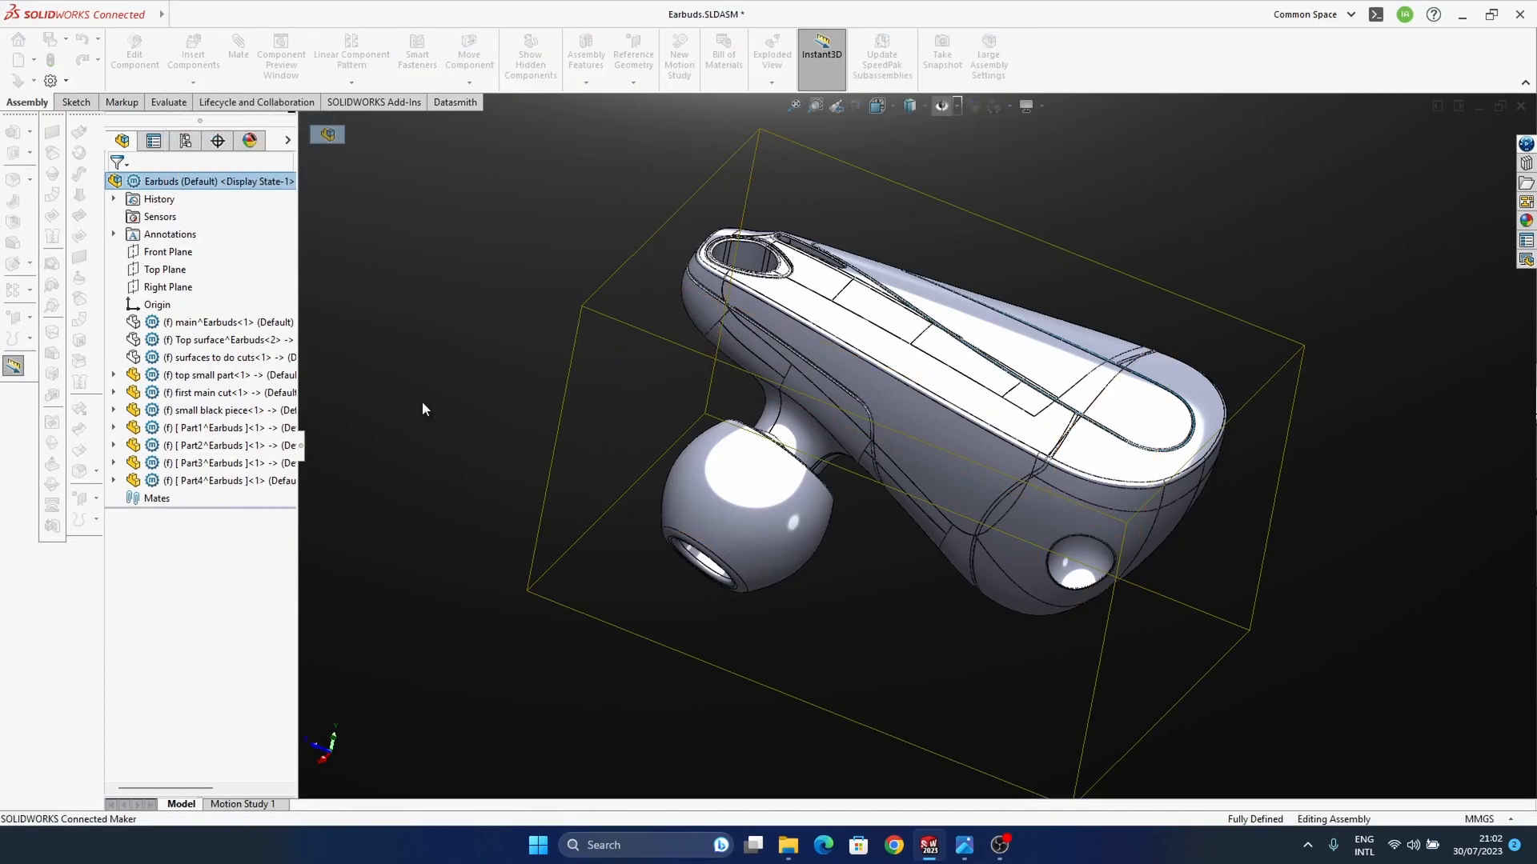
middle_drag(917, 475, 842, 488)
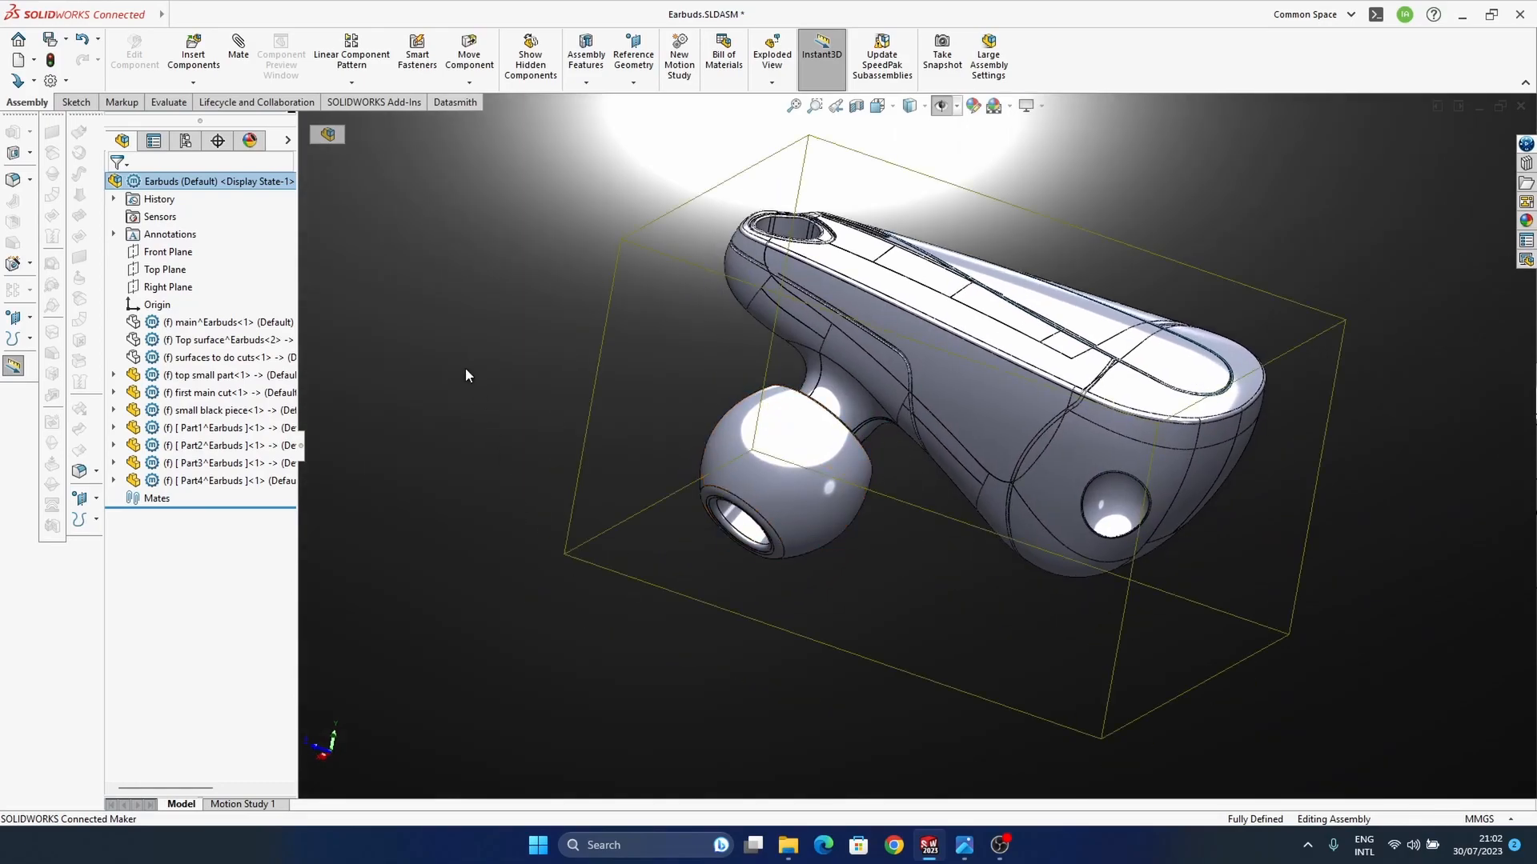
click(469, 378)
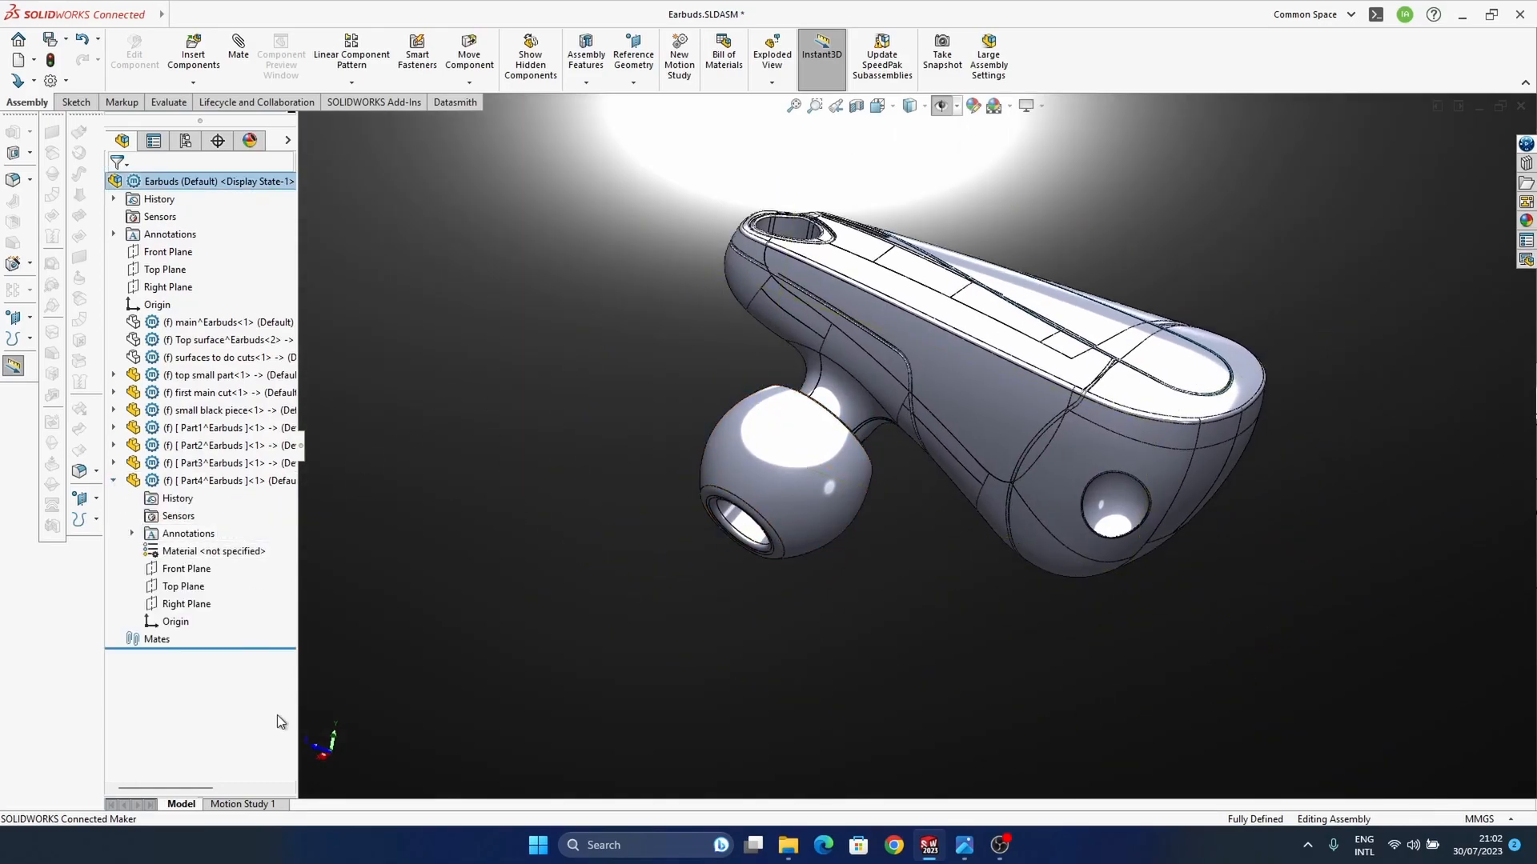
Step: Edit Part4 in the assembly context and start a zero-offset surface copy for the ear tip
middle_drag(742, 449, 809, 587)
scroll(799, 463, down, 6)
ctrl+middle_drag(760, 530, 756, 498)
middle_drag(756, 498, 719, 466)
ctrl+middle_drag(720, 466, 717, 453)
scroll(718, 453, up, 3)
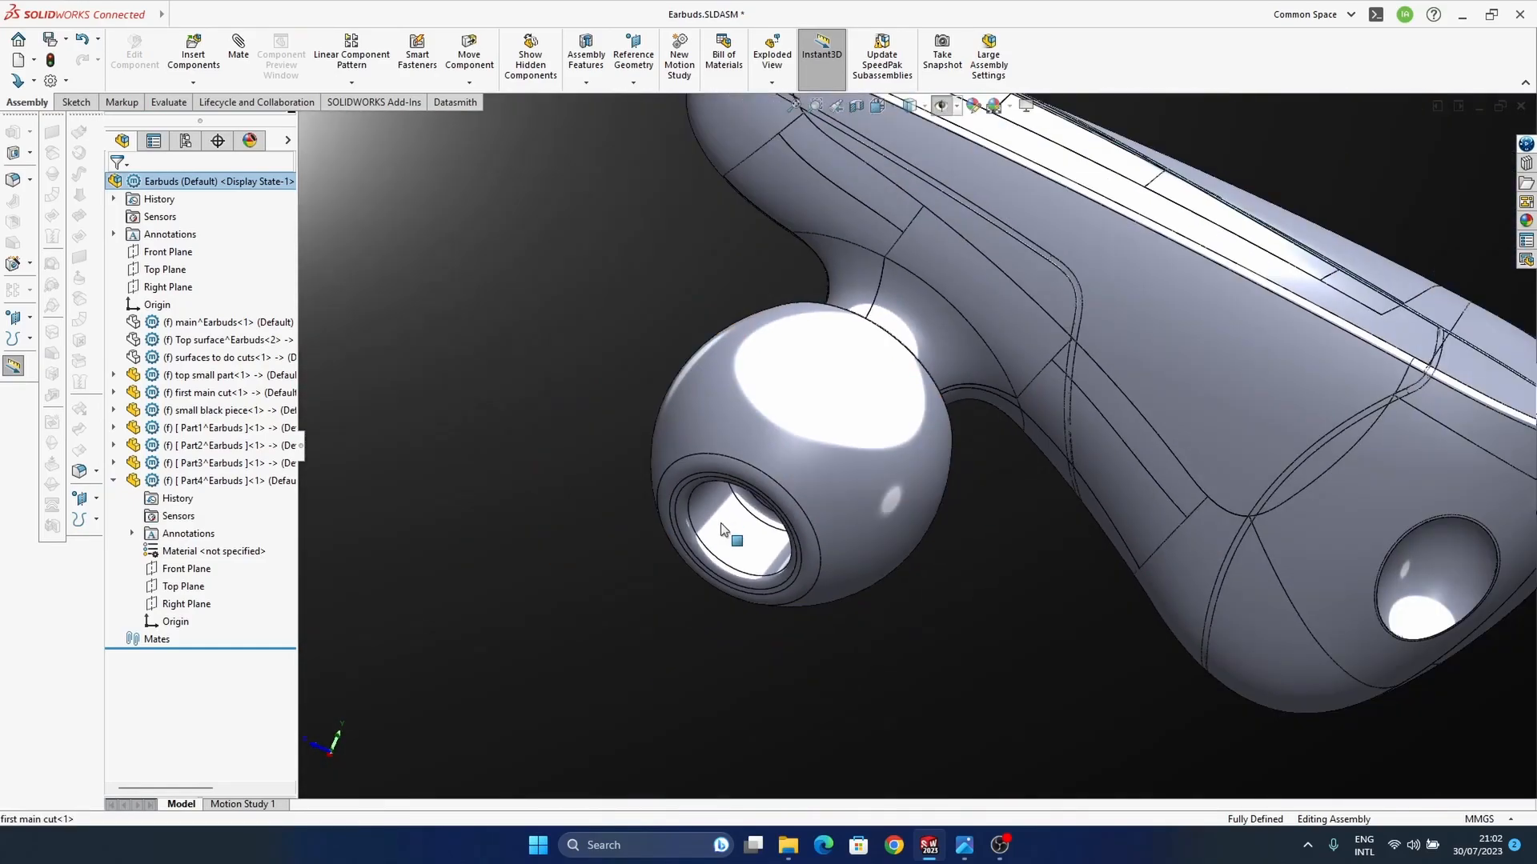
middle_drag(728, 530, 738, 528)
click(246, 478)
click(329, 426)
ctrl+middle_drag(710, 428, 678, 447)
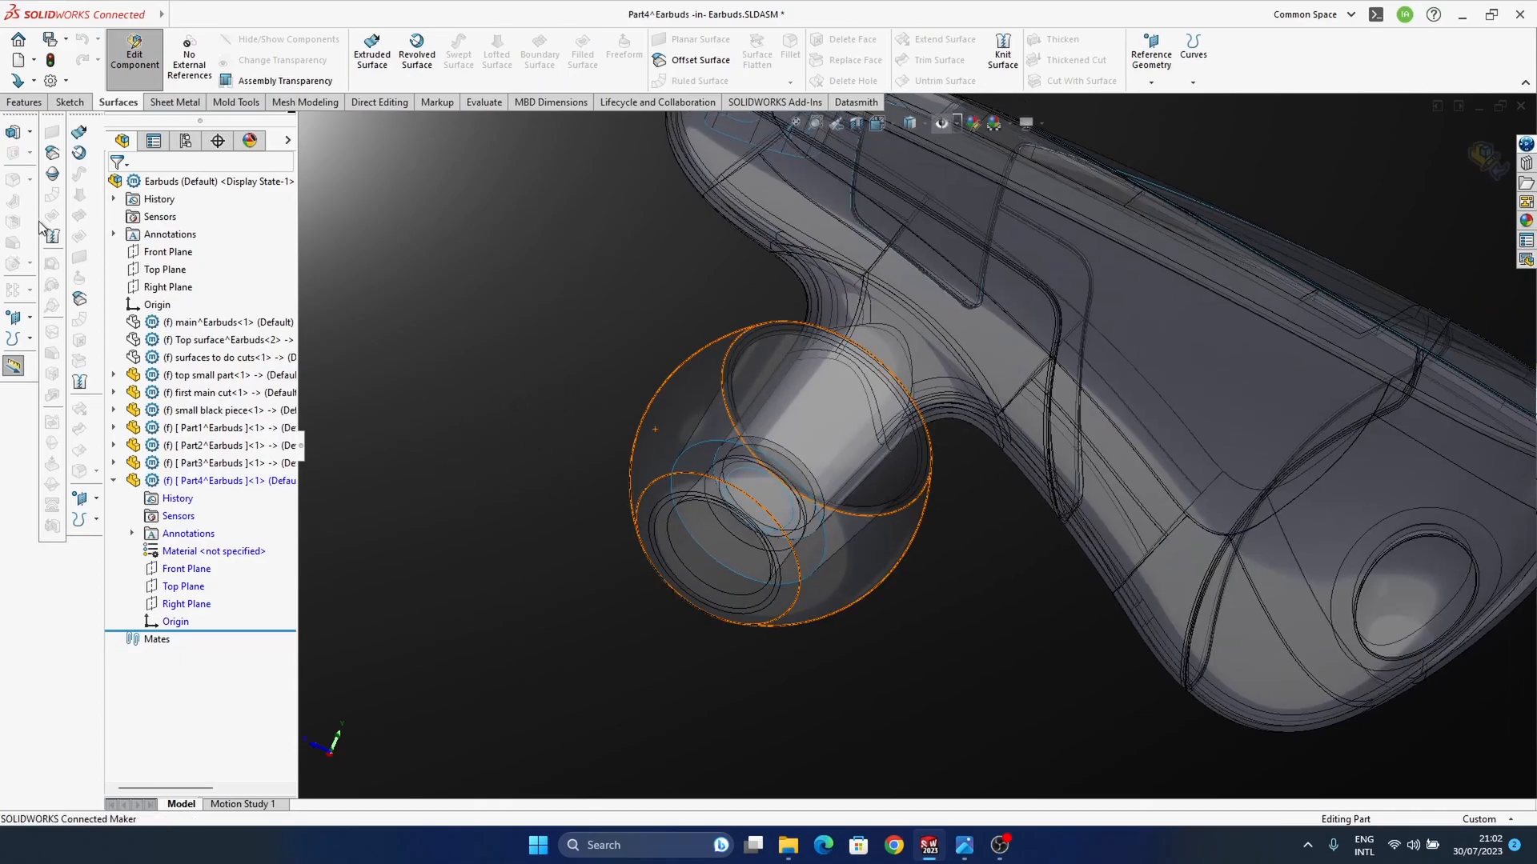
click(80, 300)
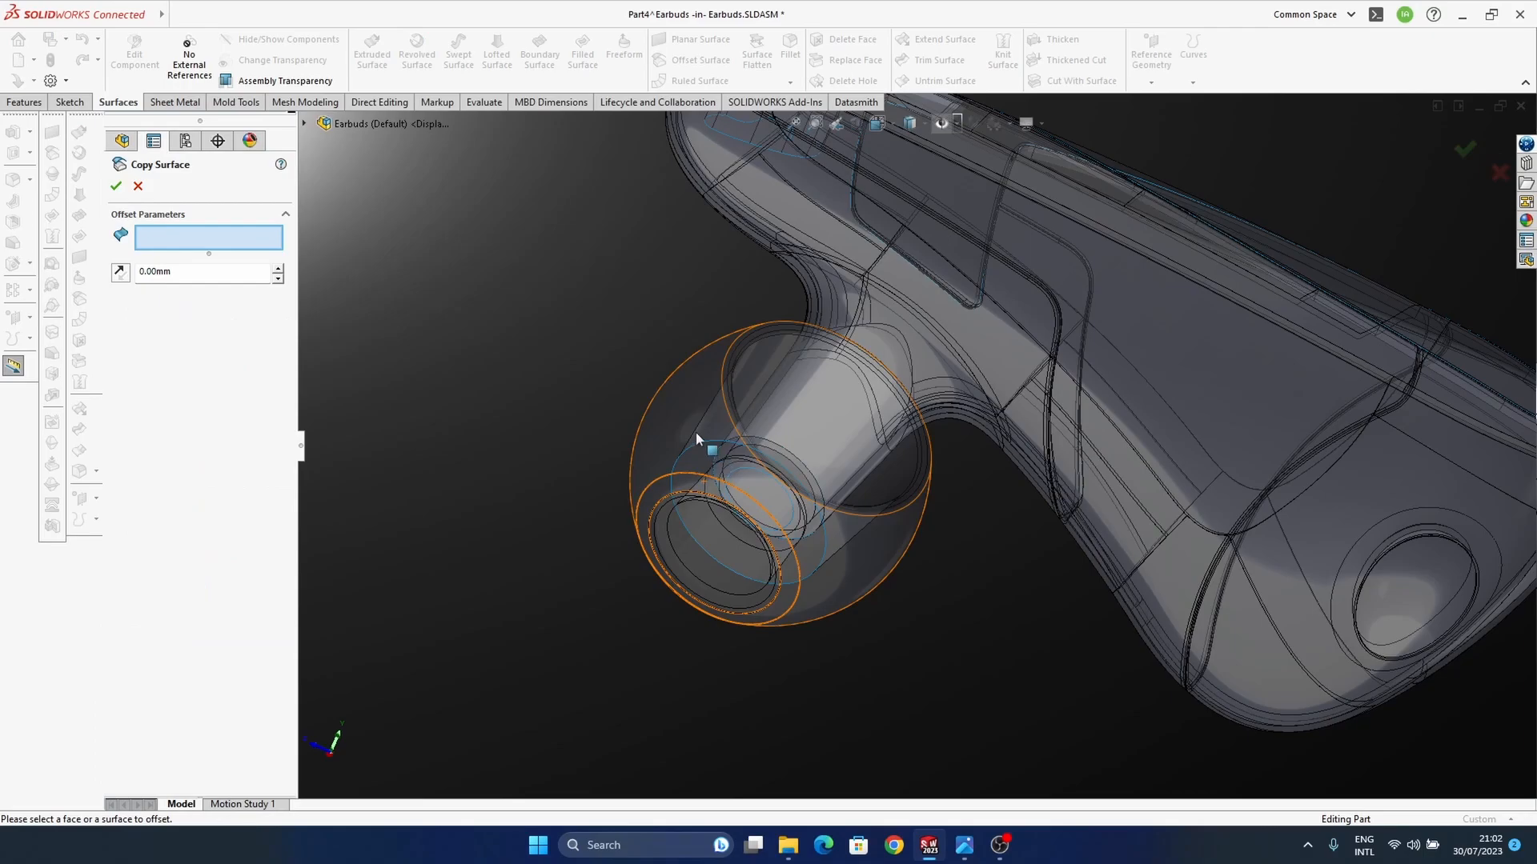
click(695, 461)
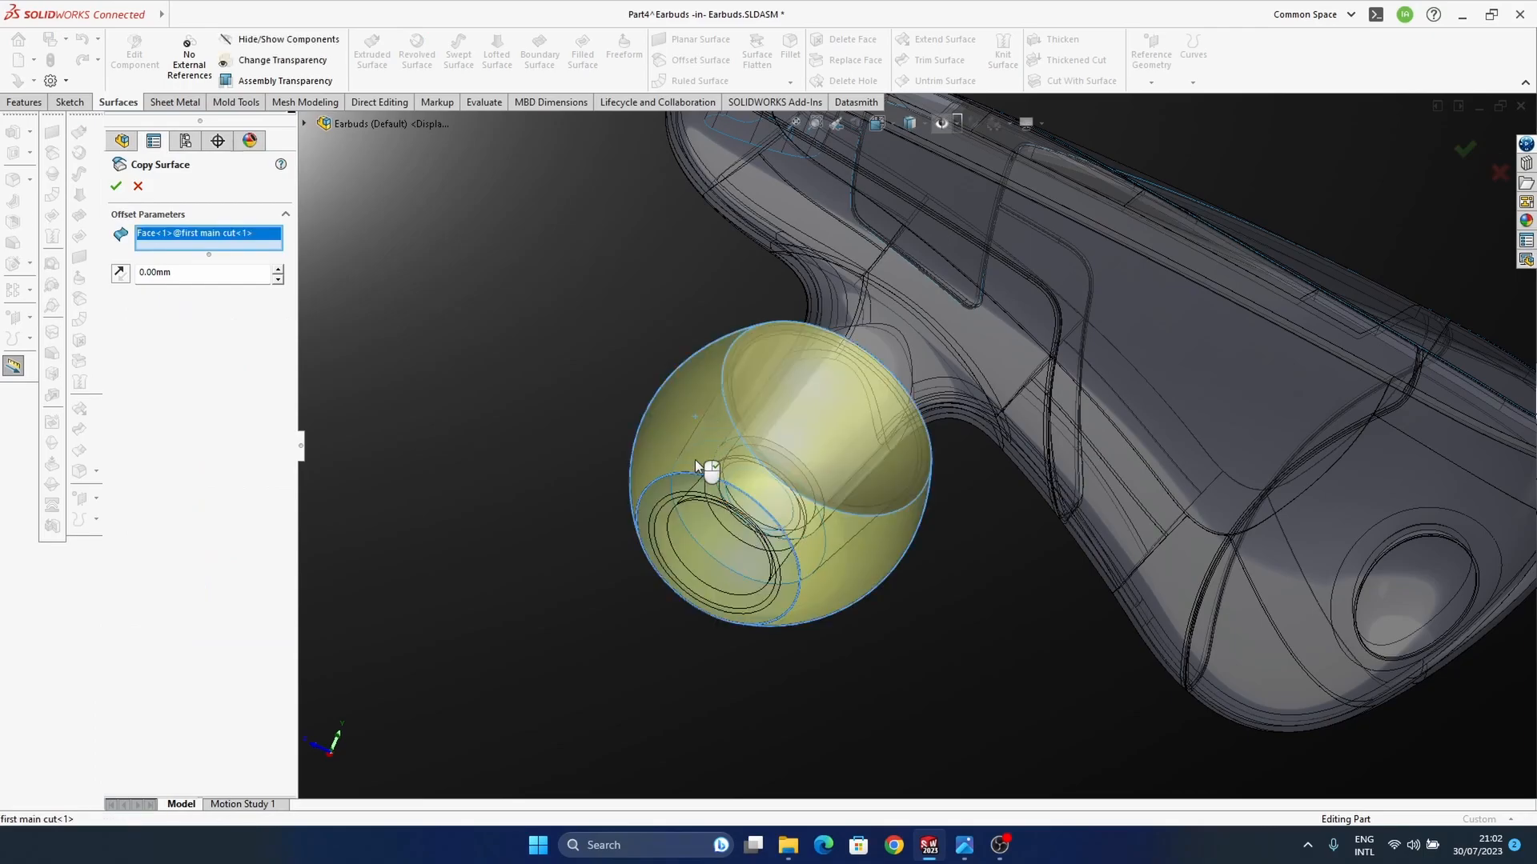
right_click(253, 239)
click(289, 266)
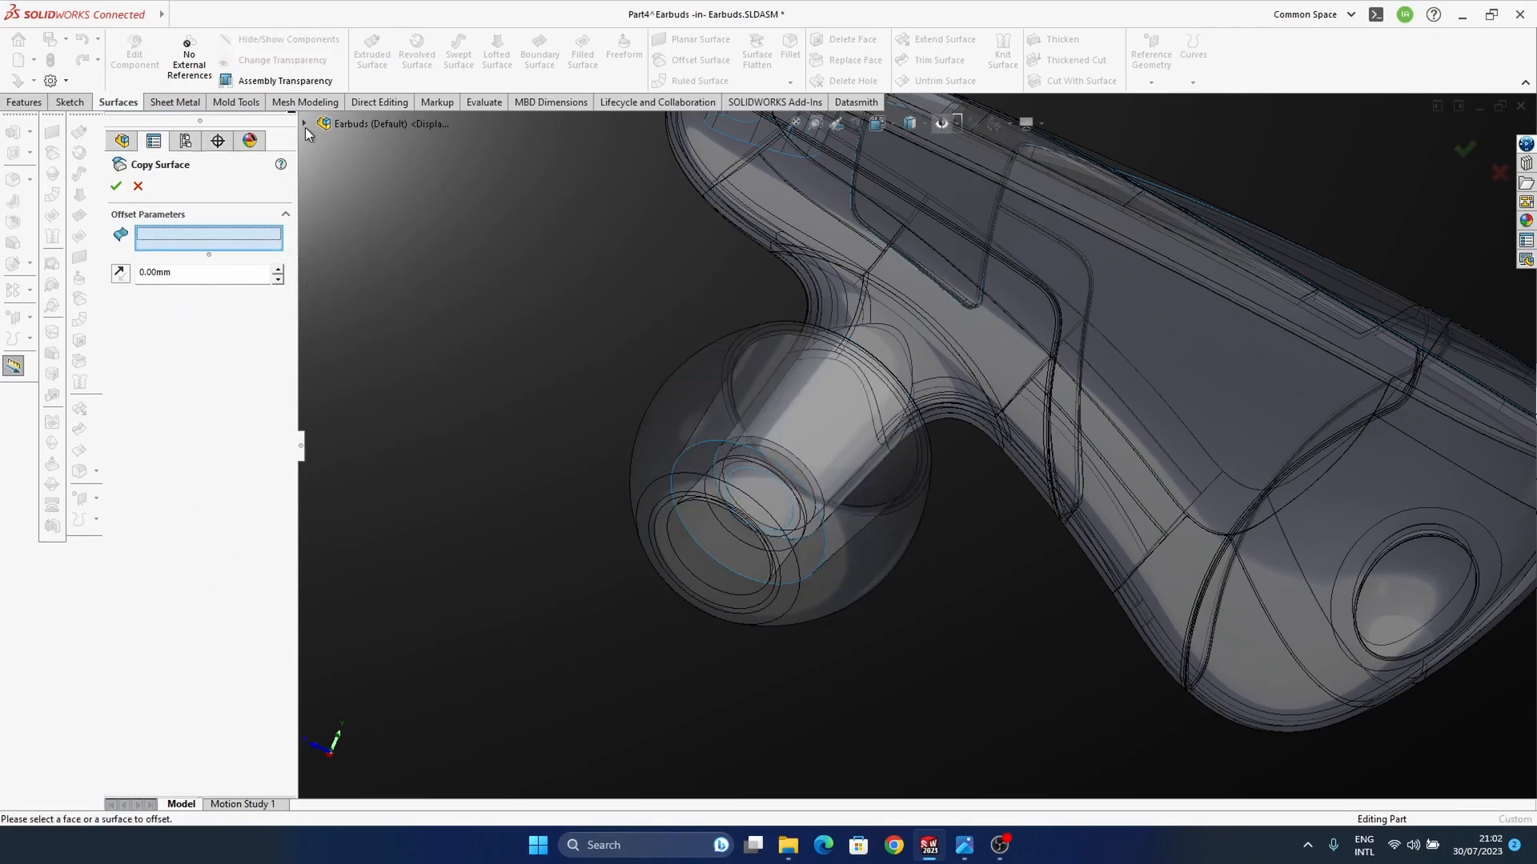
Step: Copy the ear tip's Fillet12 surface body from "first main cut" into Part4 with a 0 mm offset
click(303, 124)
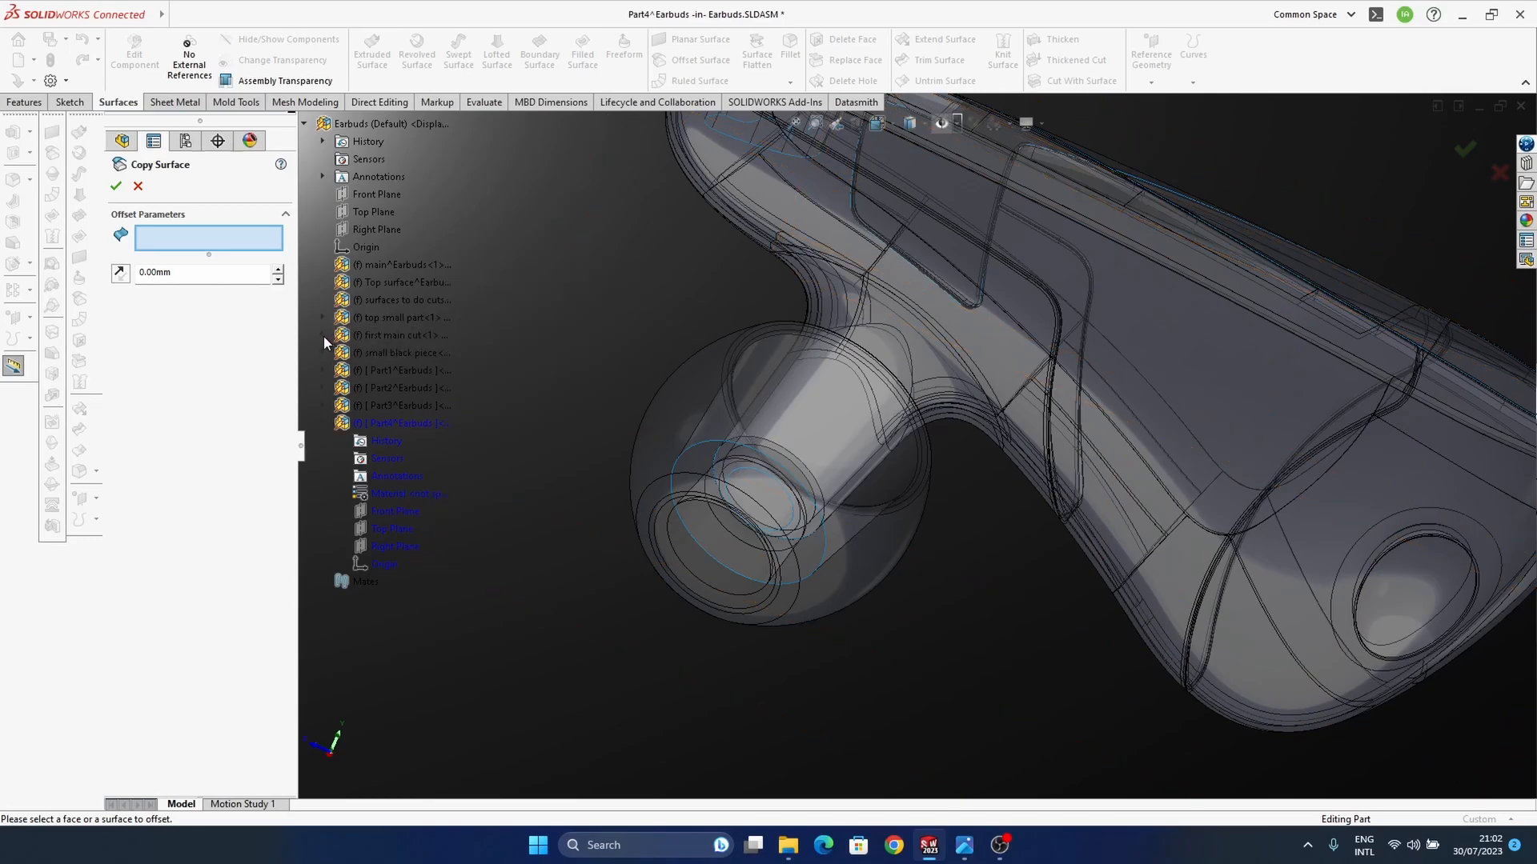
scroll(420, 646, down, 5)
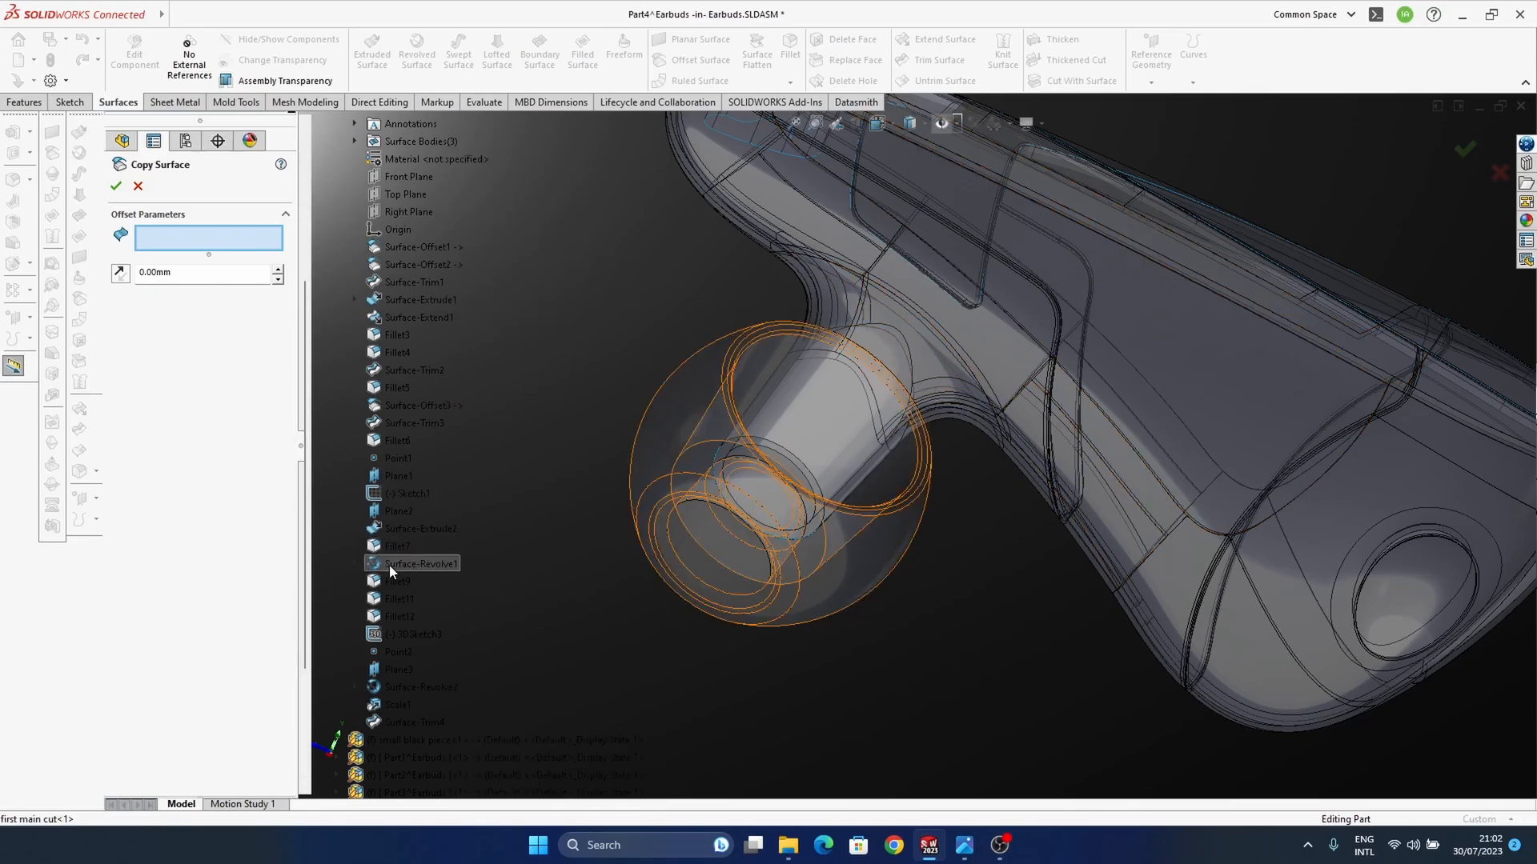
scroll(394, 536, up, 5)
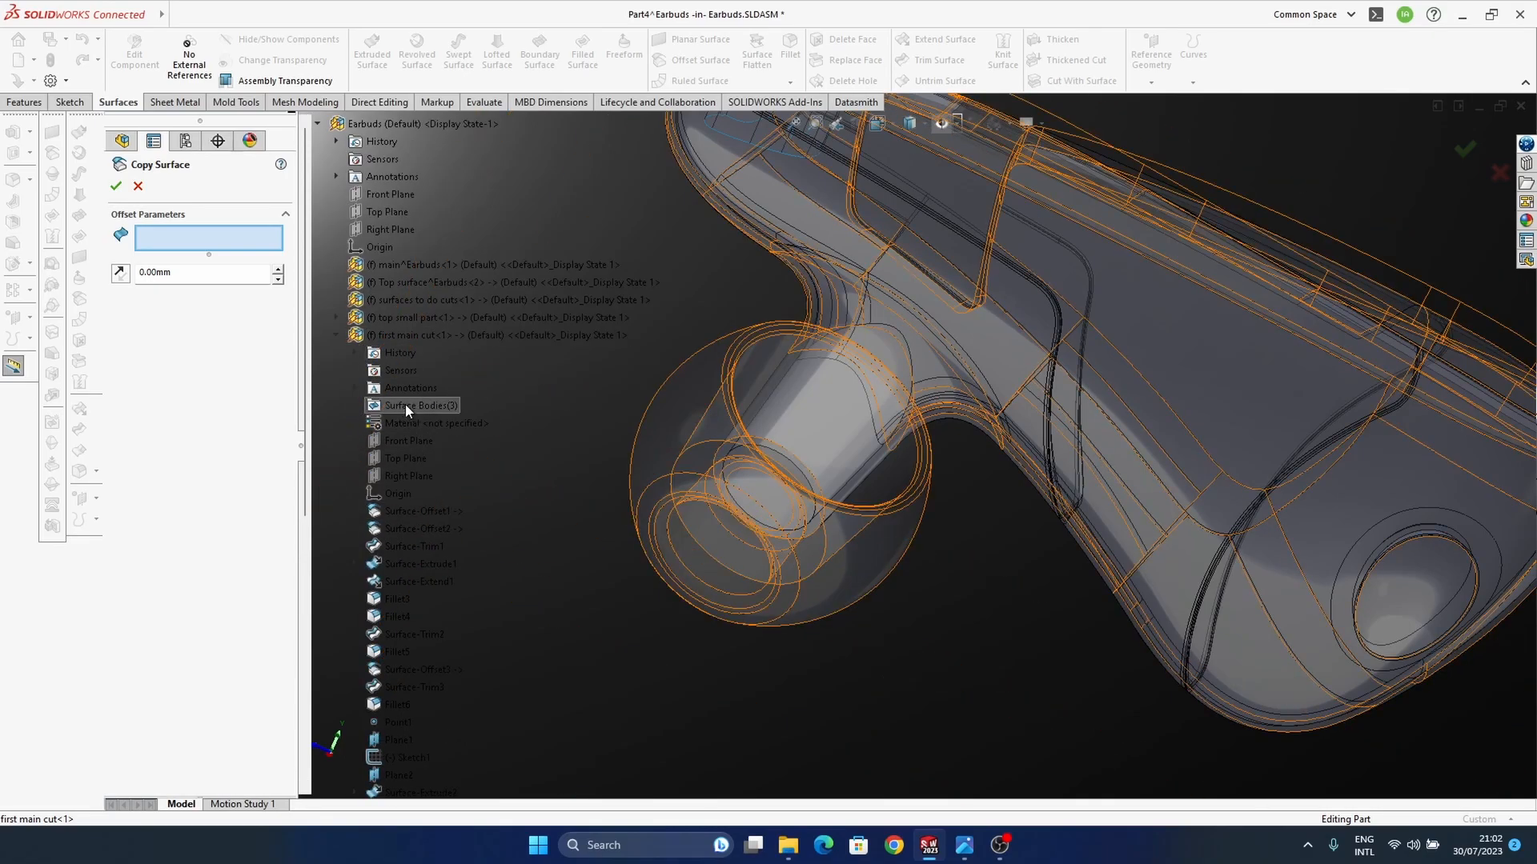
click(356, 406)
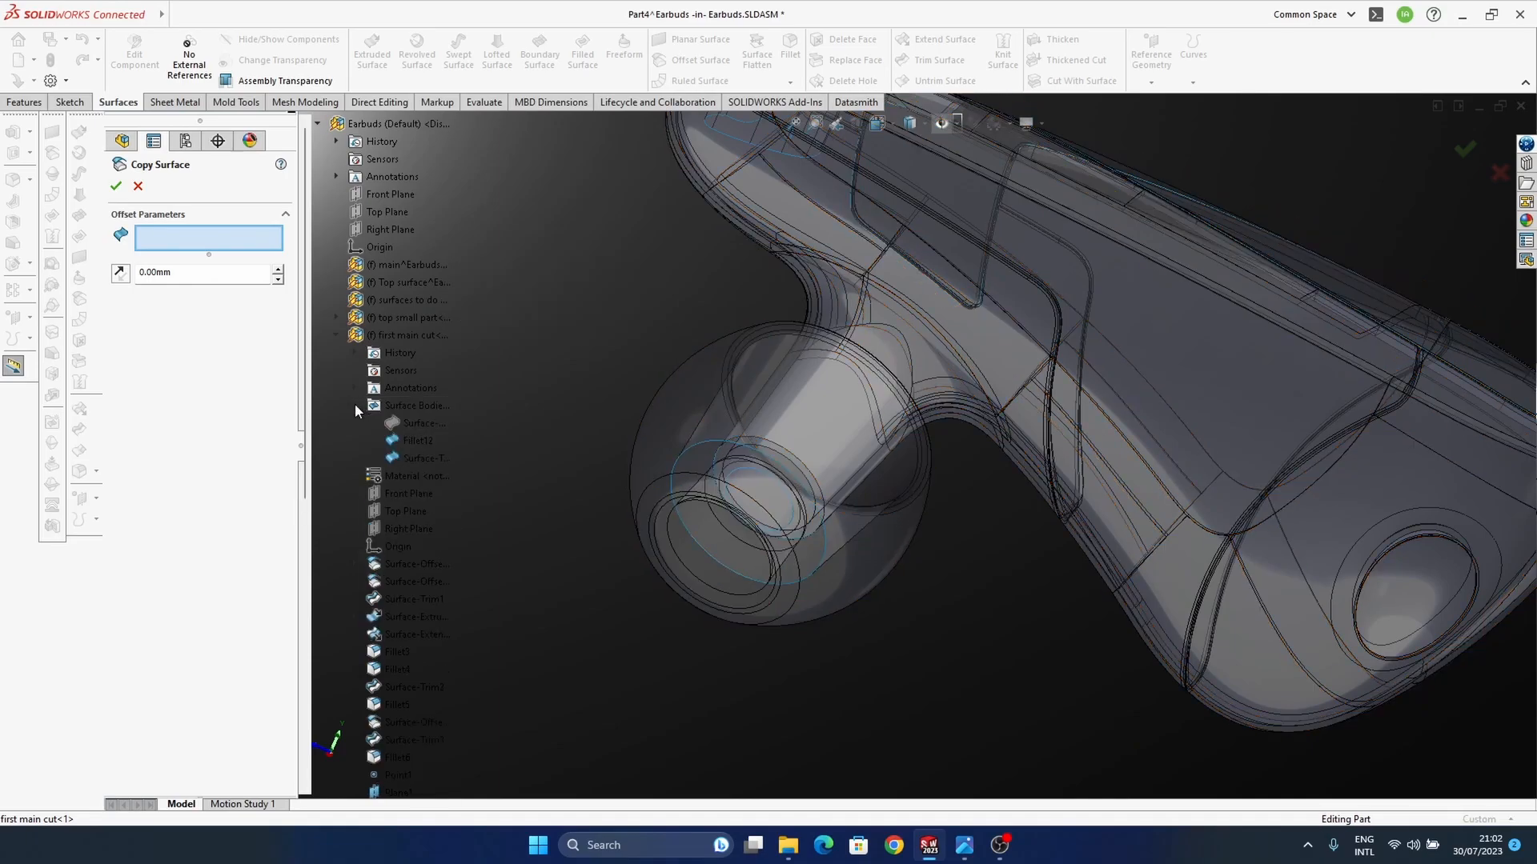
click(416, 440)
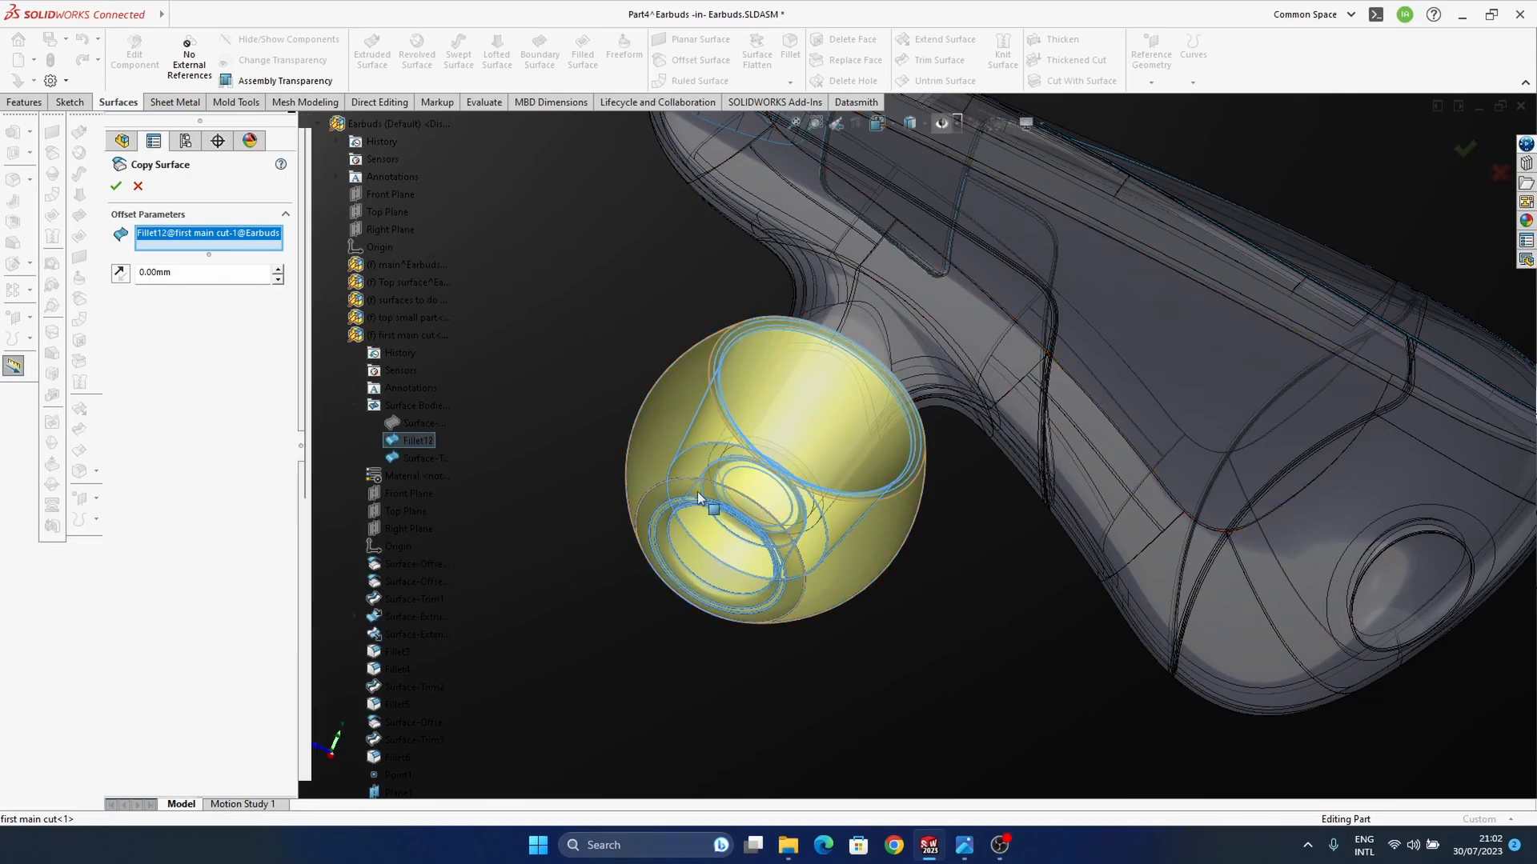
click(1465, 149)
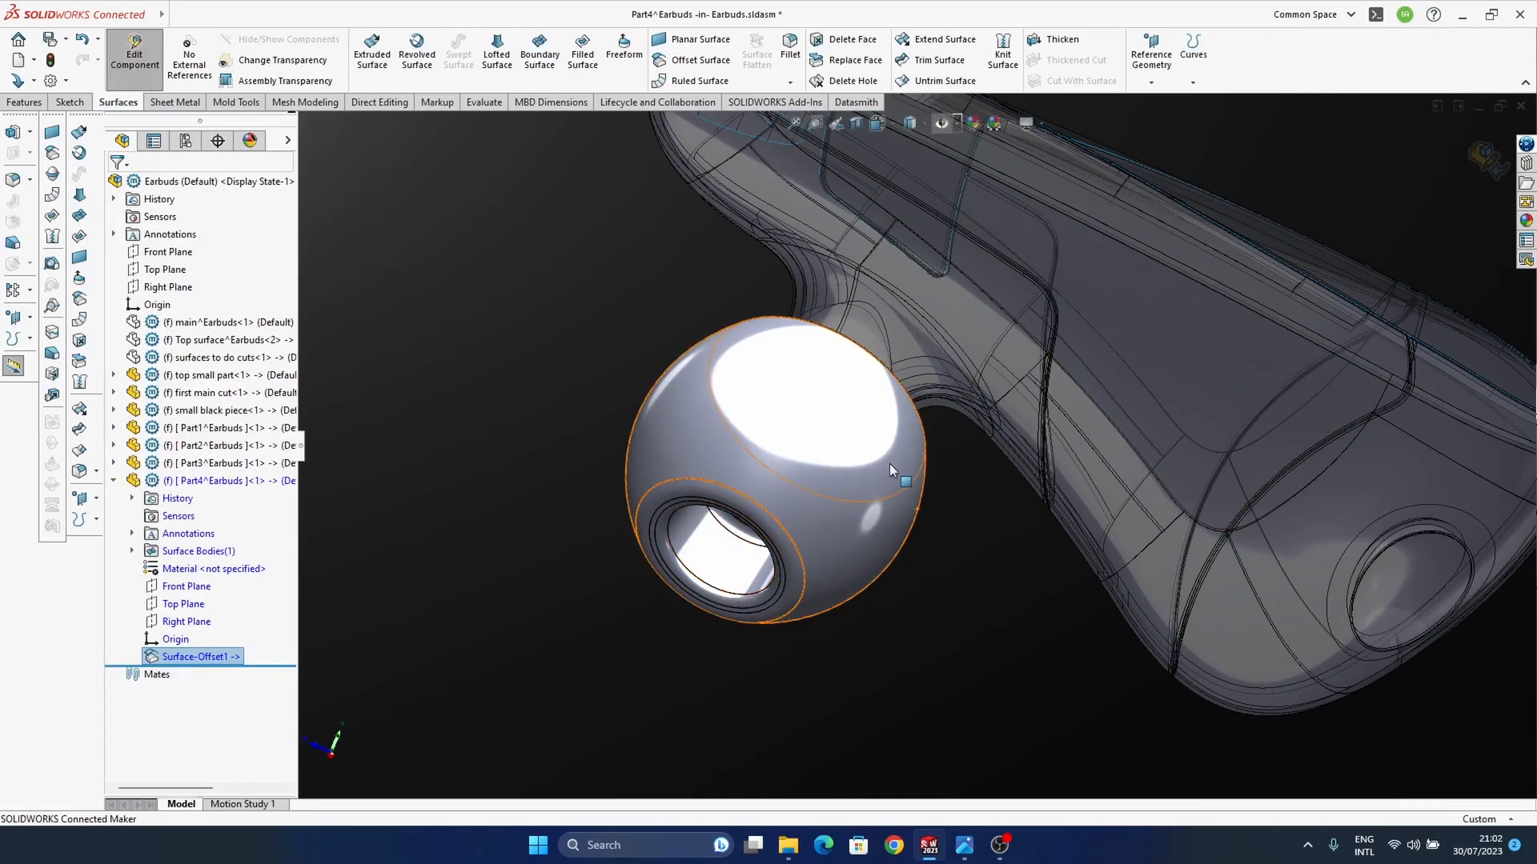
Step: Finish editing Part4 in context and hide the "first main cut" component in the Earbuds assembly
middle_drag(886, 472, 1270, 342)
middle_drag(671, 552, 685, 522)
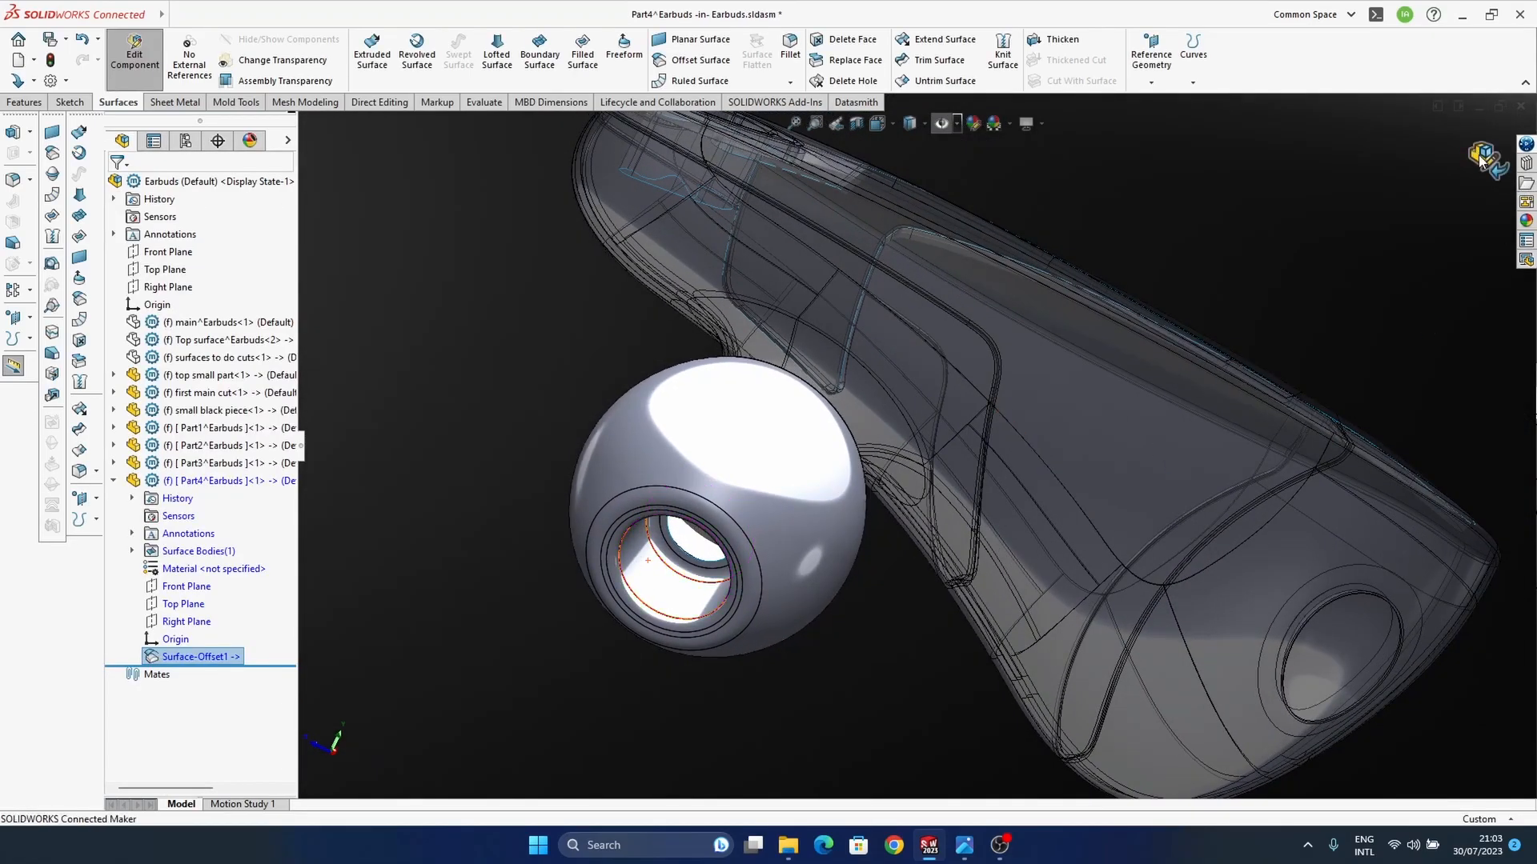
click(1483, 154)
middle_drag(1057, 515, 810, 443)
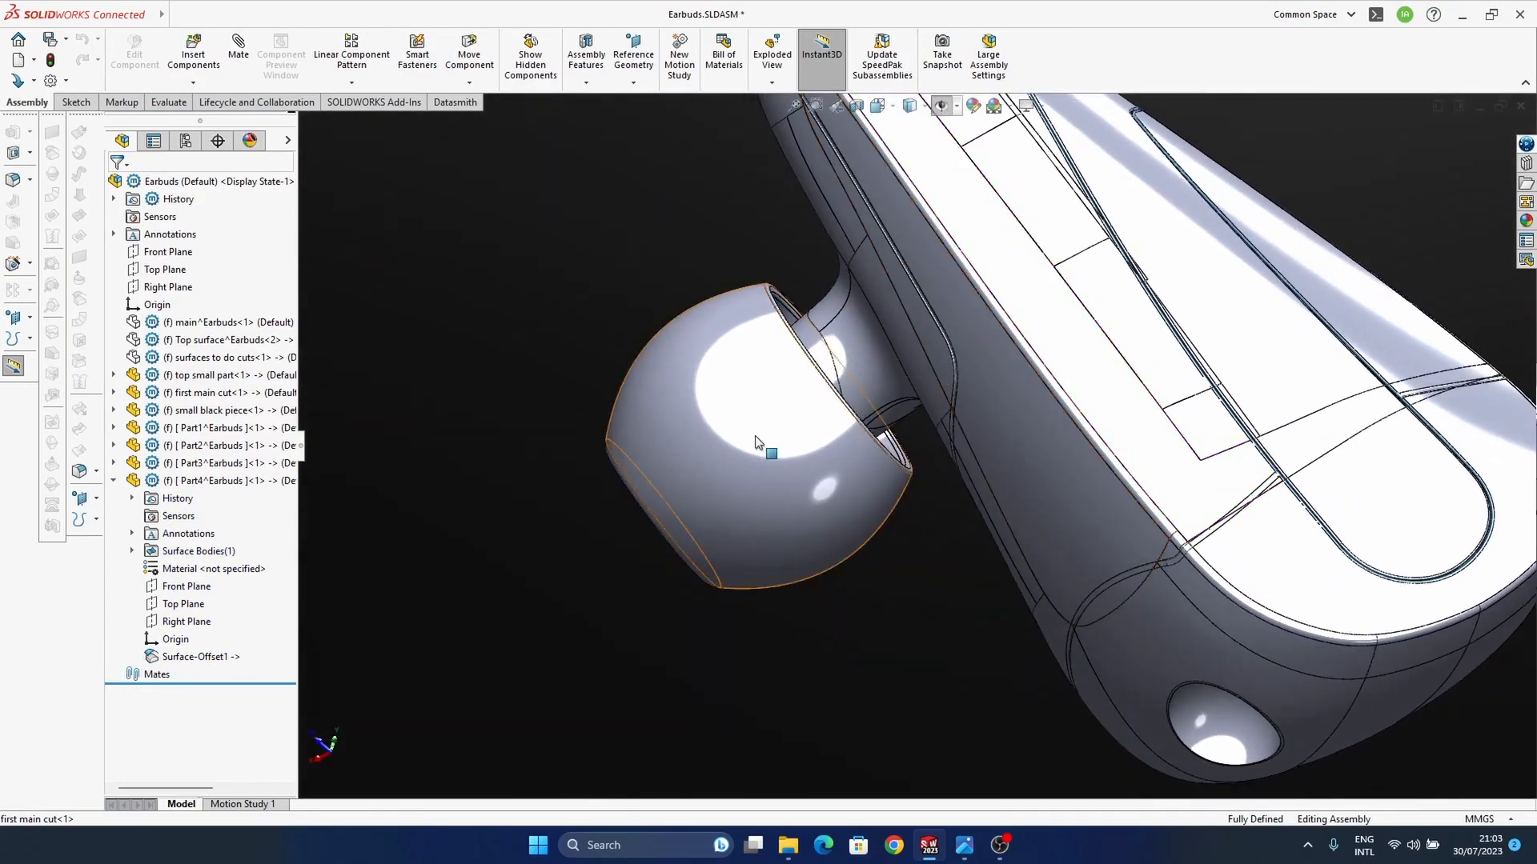
click(215, 376)
click(214, 393)
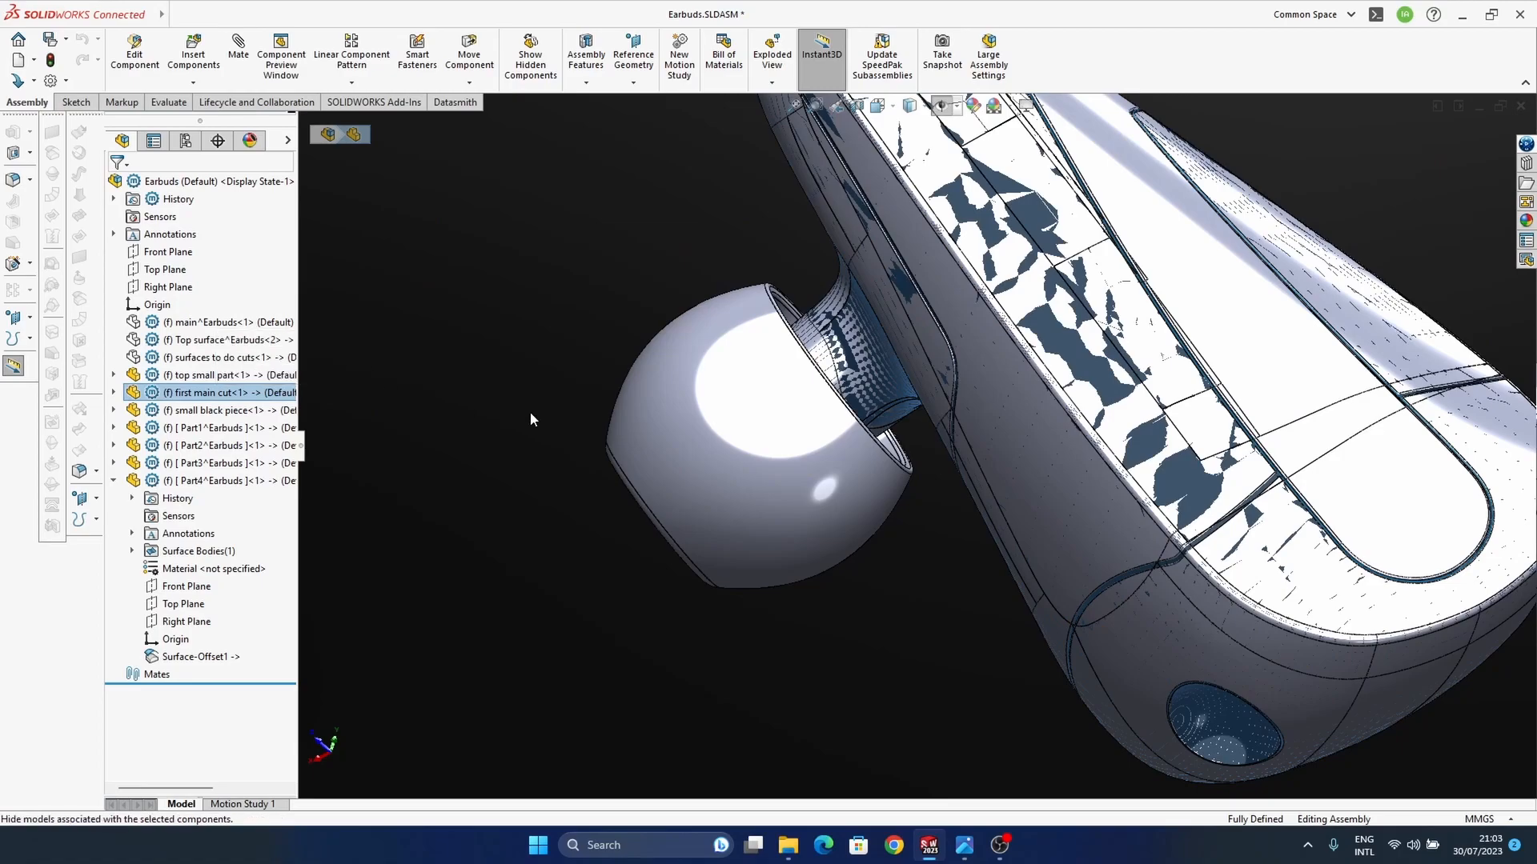
ctrl+middle_drag(1252, 483, 1065, 515)
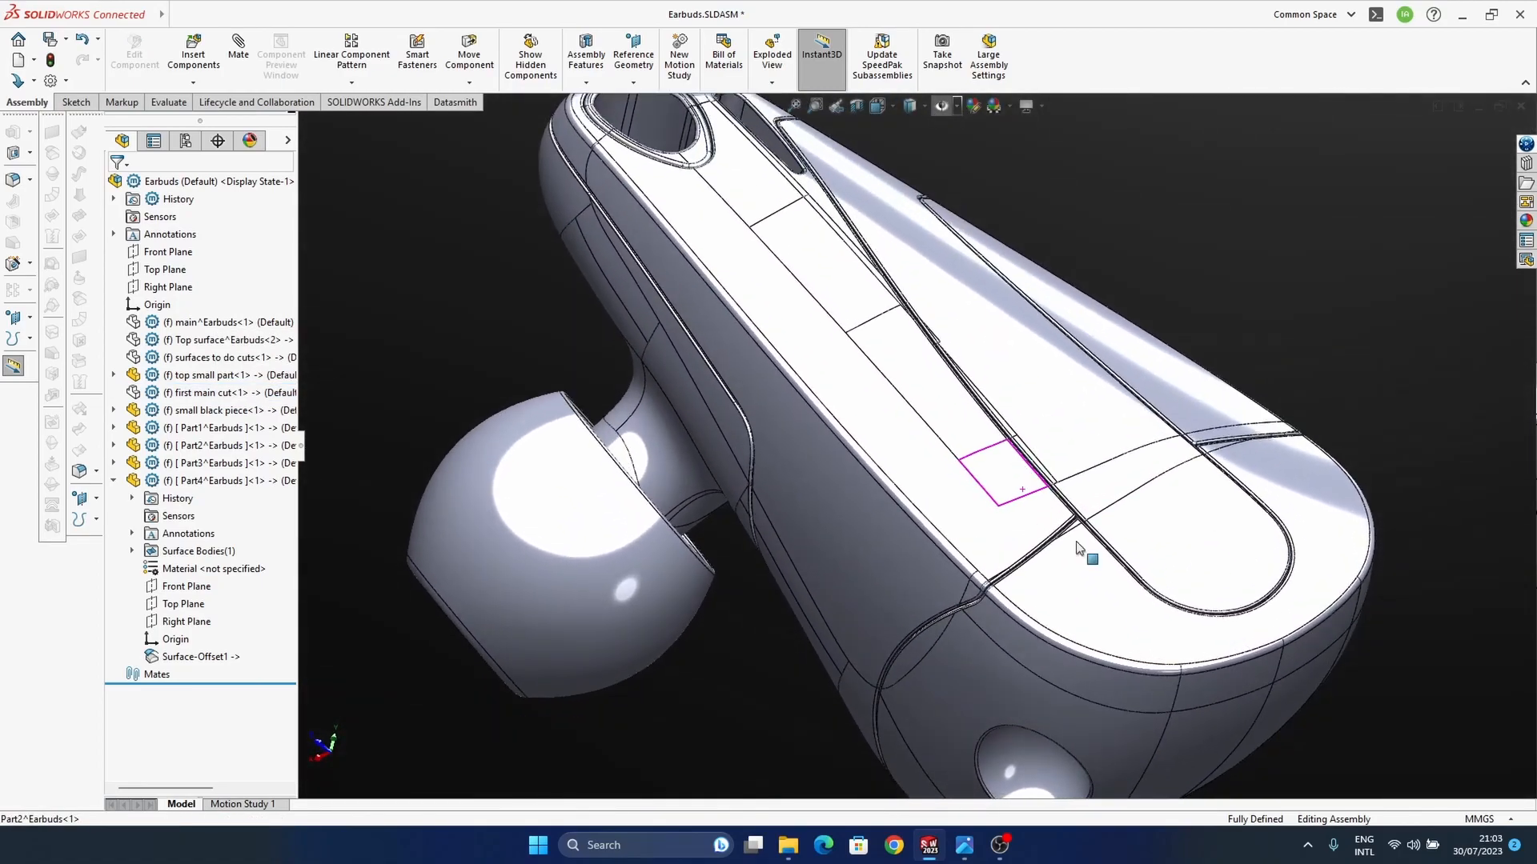
Step: Display the whole earbud assembly shaded without edges and inspect its housing and ear tip
scroll(912, 502, up, 2)
middle_drag(898, 499, 926, 535)
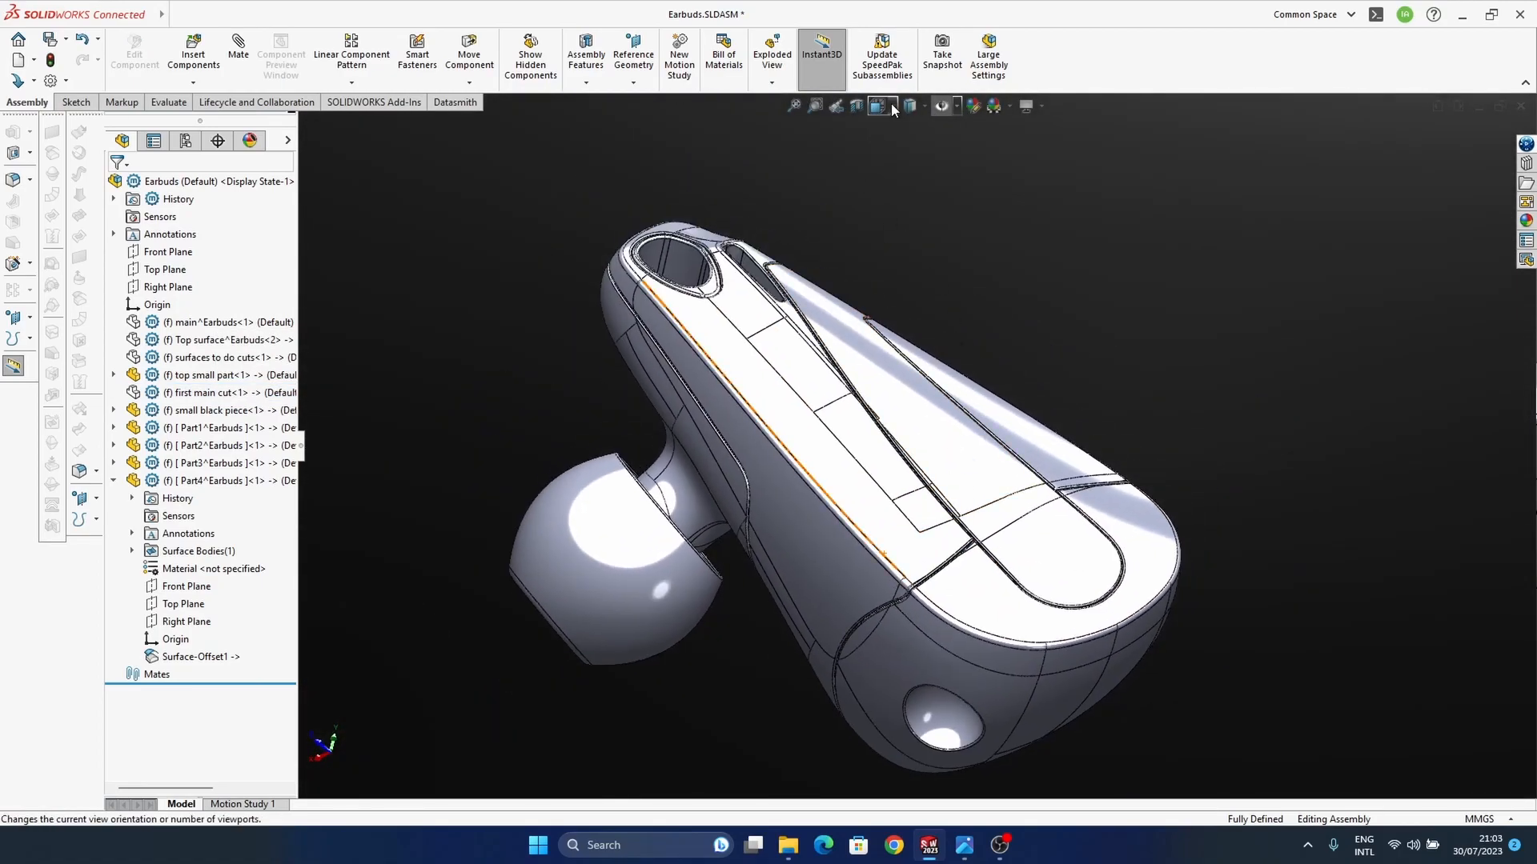
click(910, 157)
mouse_move(912, 545)
middle_down()
mouse_move(944, 536)
mouse_move(931, 603)
mouse_move(982, 671)
mouse_move(897, 474)
mouse_move(988, 560)
mouse_move(973, 675)
mouse_move(984, 608)
mouse_move(971, 532)
mouse_move(1033, 552)
mouse_move(1111, 531)
mouse_move(1033, 400)
mouse_move(1101, 628)
mouse_move(1015, 470)
mouse_move(969, 464)
mouse_move(850, 611)
mouse_move(1056, 520)
mouse_move(801, 511)
mouse_move(856, 535)
mouse_move(686, 353)
mouse_move(721, 405)
mouse_move(671, 388)
middle_up()
middle_drag(810, 472, 931, 563)
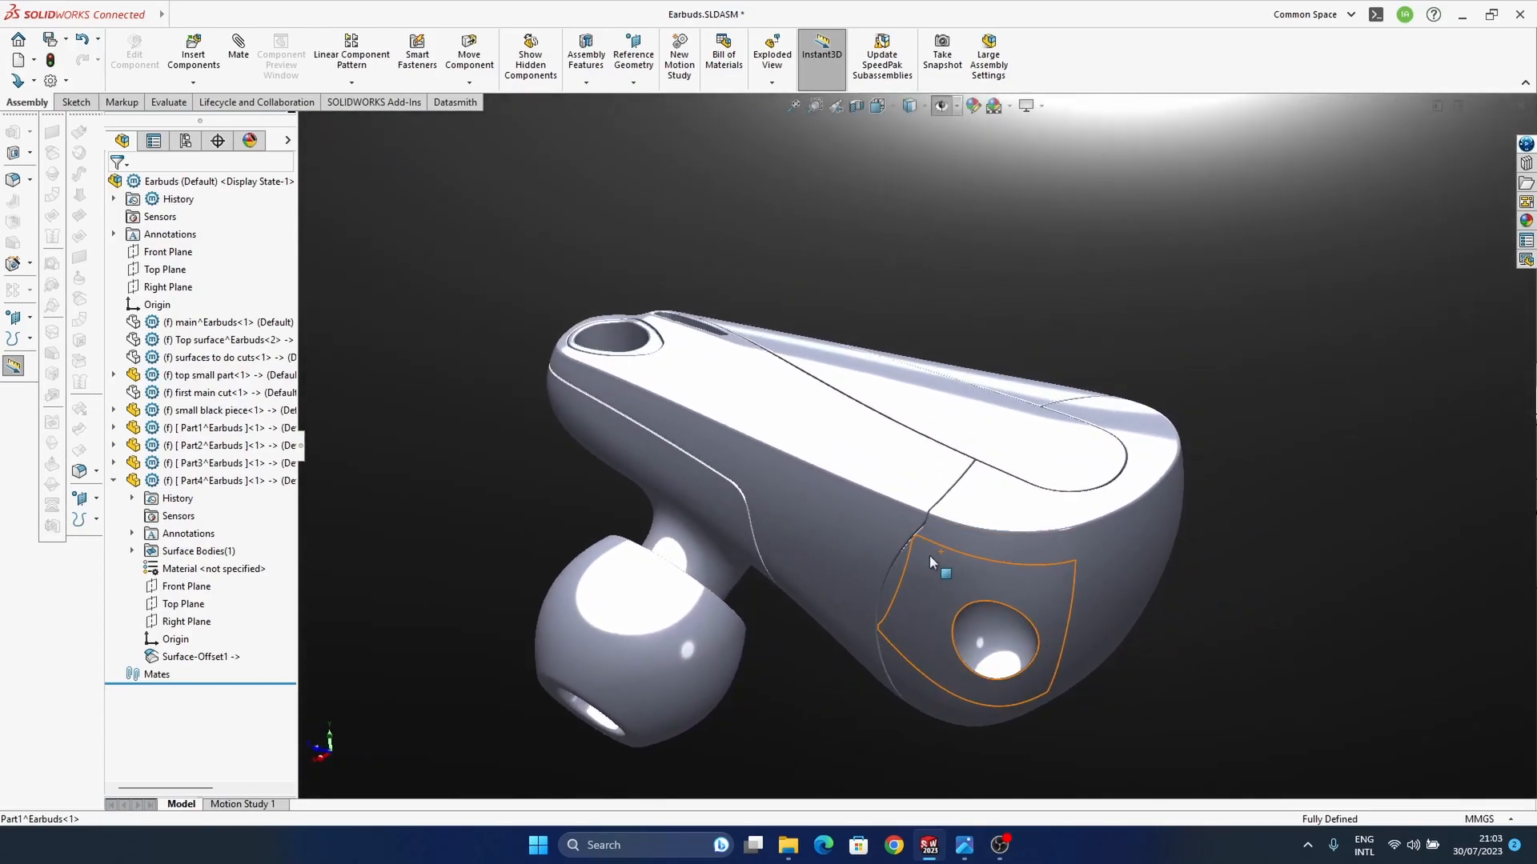
middle_drag(1115, 508, 1159, 618)
ctrl+middle_drag(1039, 490, 946, 514)
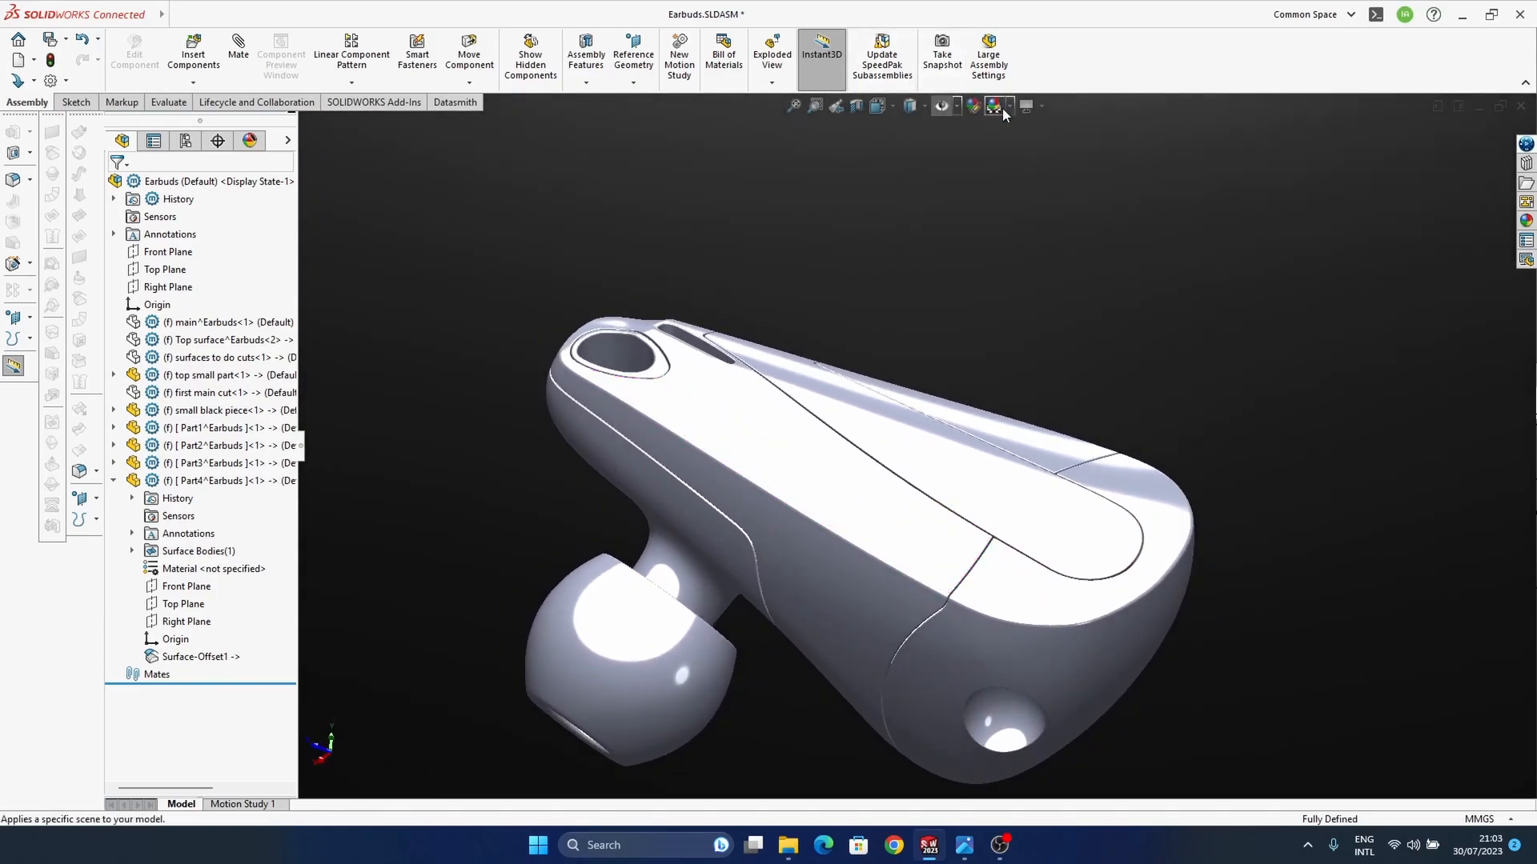
Step: Apply the Backdrop - Ambient White scene to the assembly
click(1010, 107)
click(1049, 237)
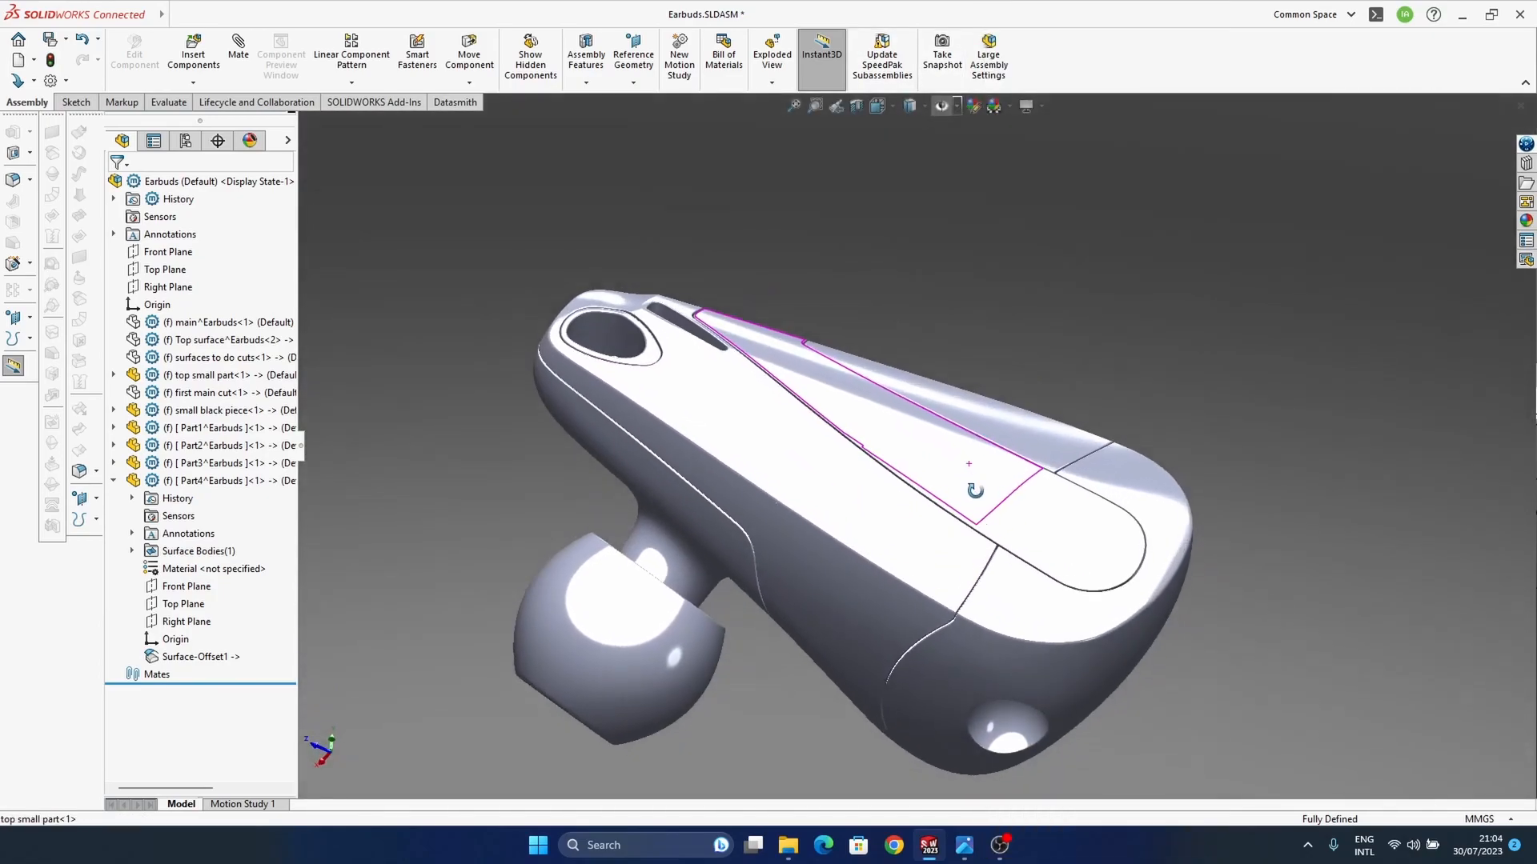
middle_drag(977, 487, 746, 448)
scroll(746, 448, down, 5)
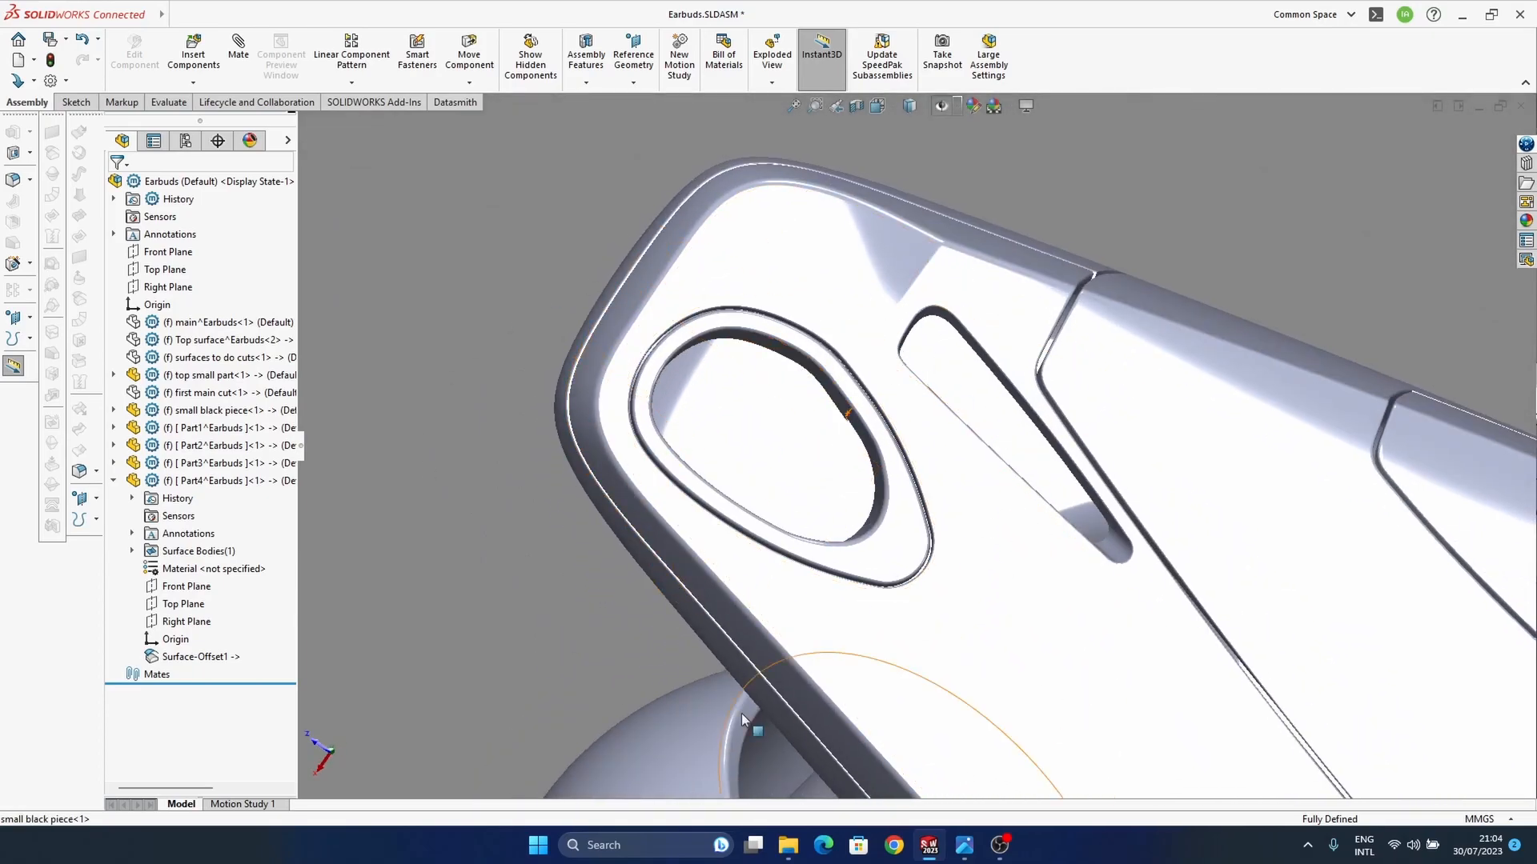
Step: Inspect the oval opening and slot at the housing's end, and set the assembly's display style to shaded with edges
middle_drag(1070, 521, 1025, 387)
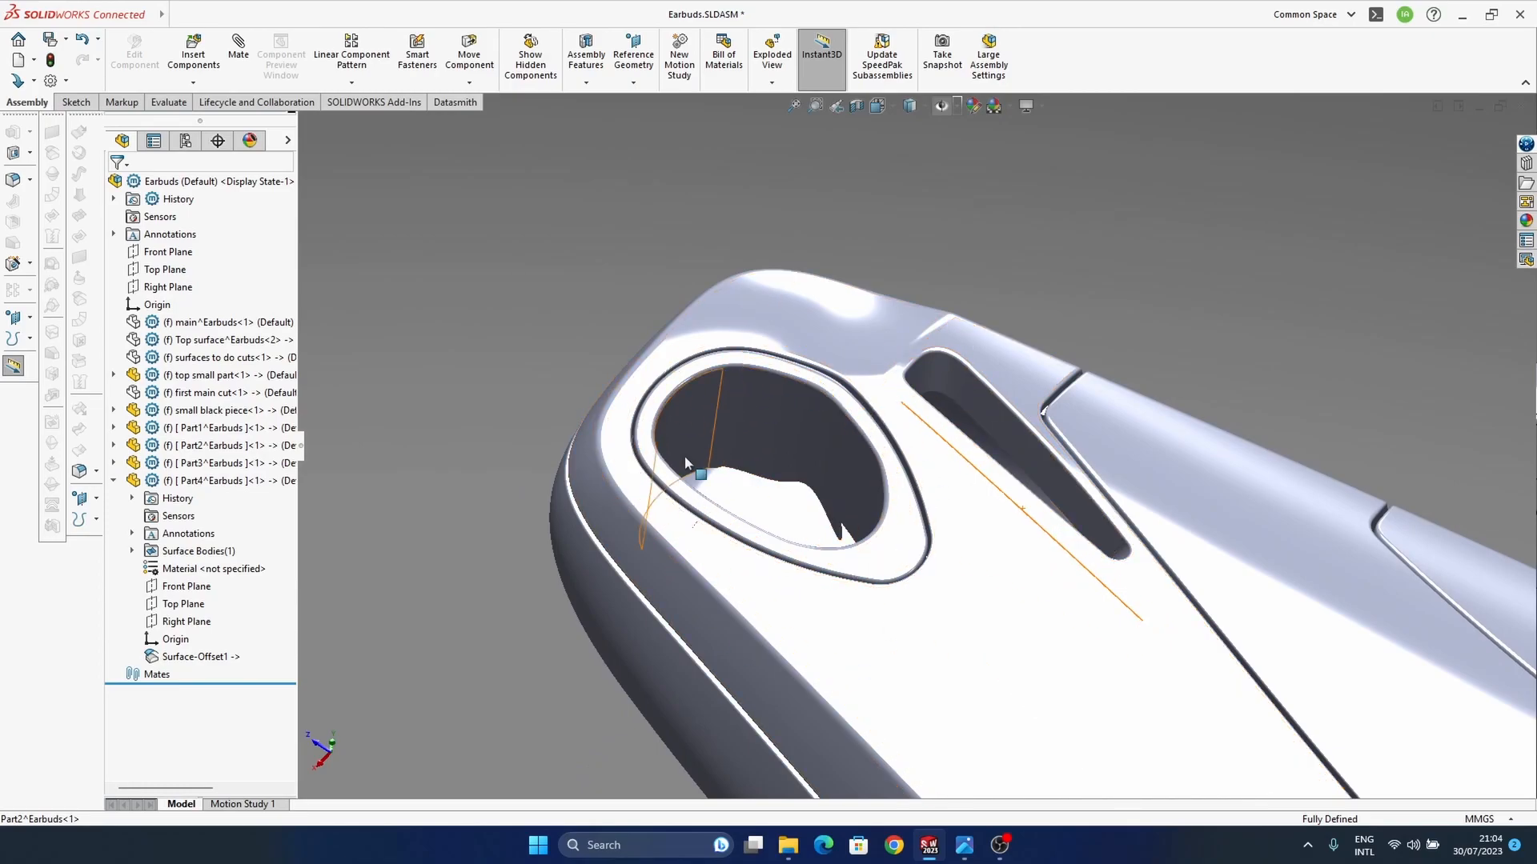
middle_drag(1110, 524, 915, 502)
middle_drag(1026, 437, 1042, 607)
scroll(1042, 607, up, 3)
ctrl+middle_drag(1048, 481, 1018, 462)
click(909, 106)
click(912, 130)
mouse_move(822, 514)
middle_down()
mouse_move(812, 479)
mouse_move(960, 439)
mouse_move(840, 450)
mouse_move(793, 632)
mouse_move(1091, 552)
mouse_move(1137, 506)
mouse_move(1028, 461)
mouse_move(1036, 533)
middle_up()
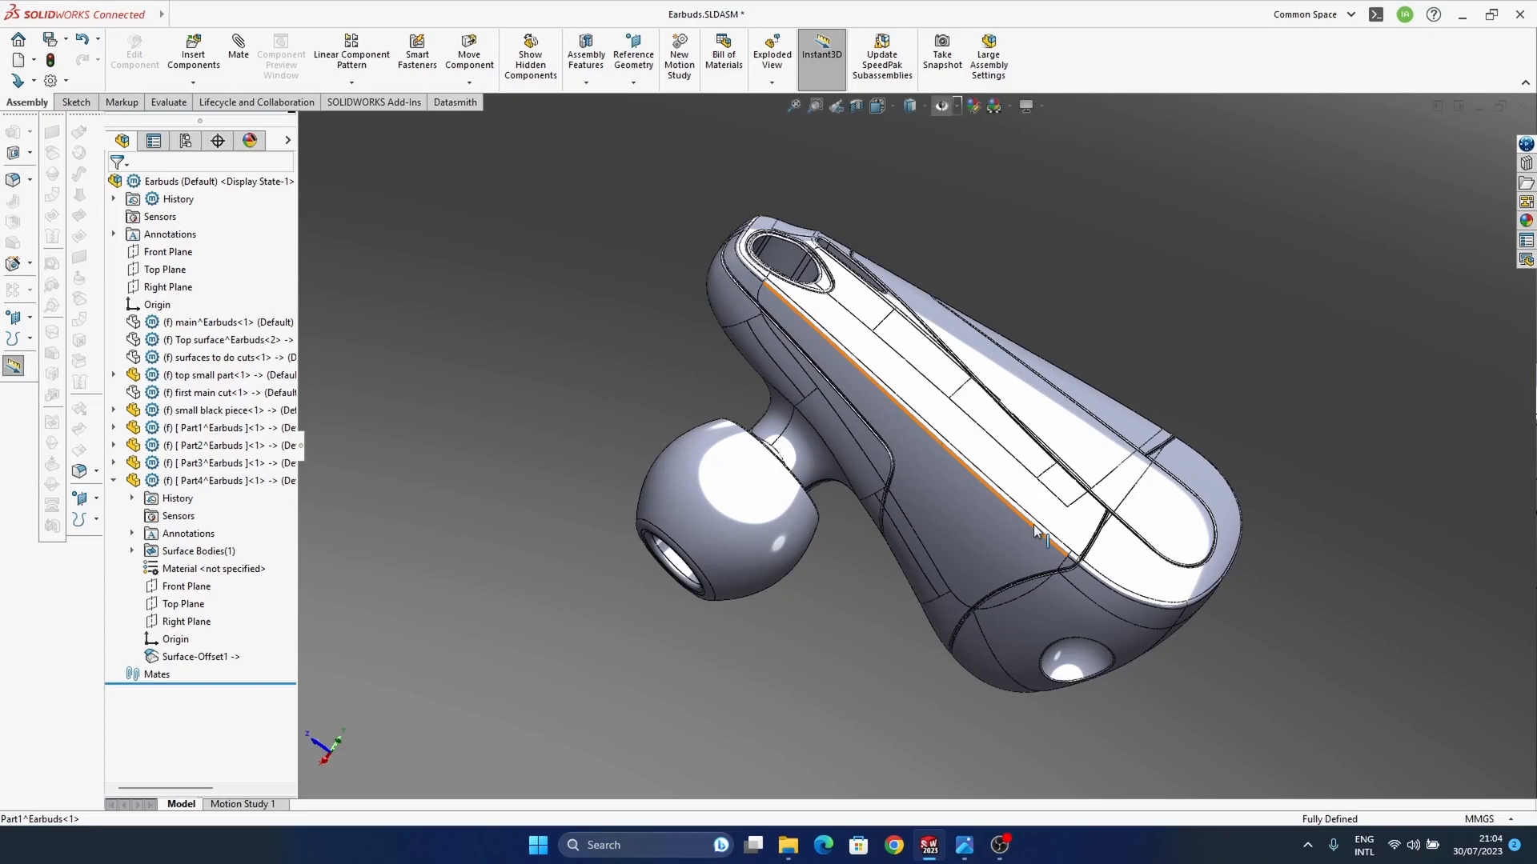
middle_drag(933, 530, 915, 555)
middle_drag(1026, 567, 974, 713)
ctrl+middle_drag(1018, 593, 972, 573)
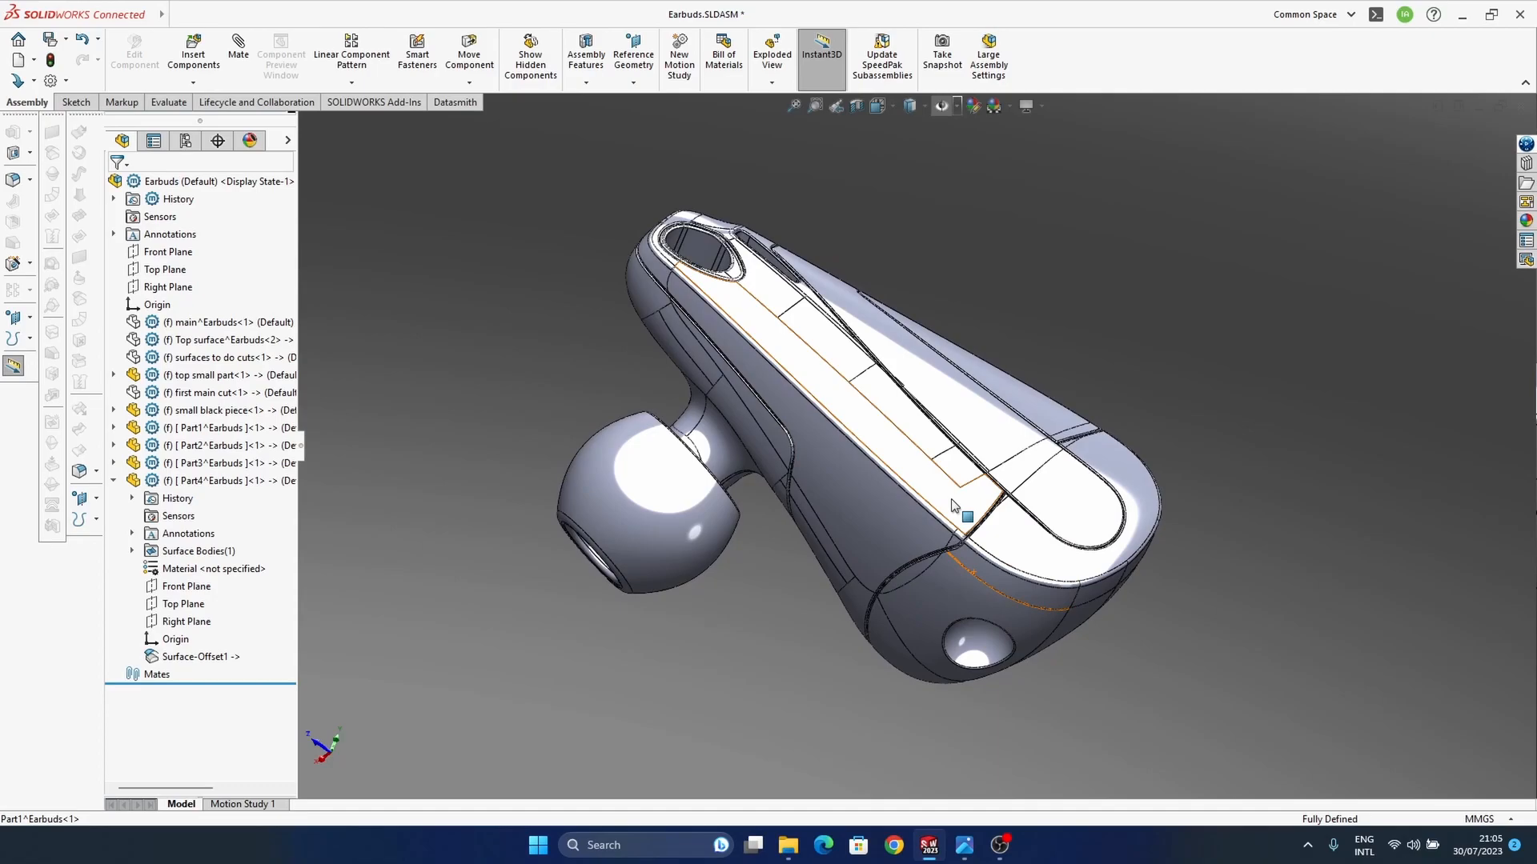